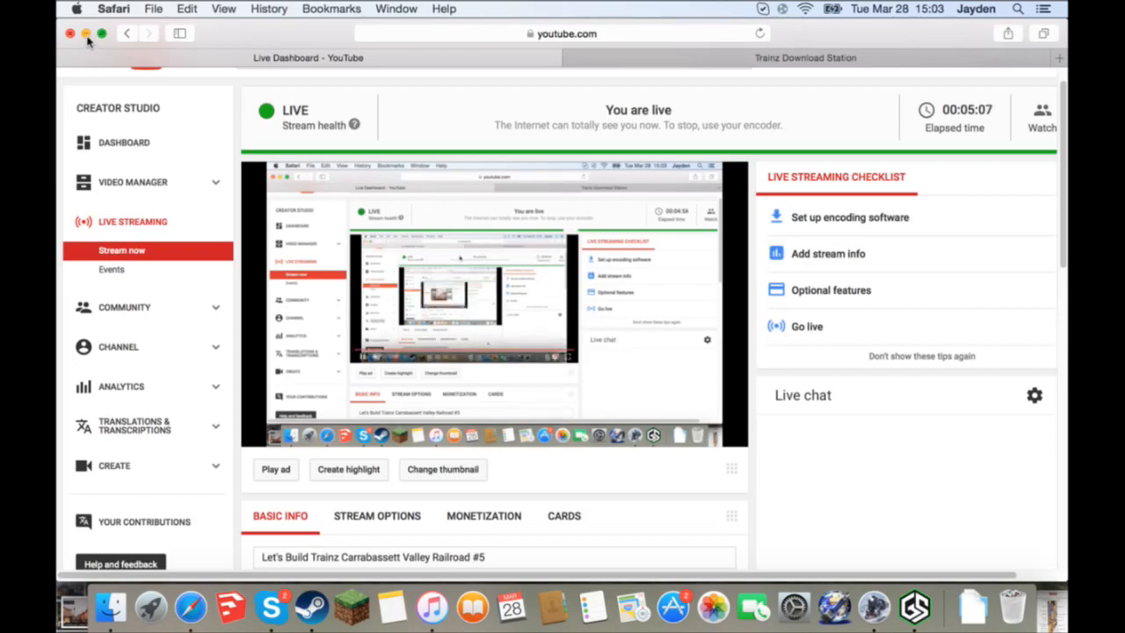
- Minimize the YouTube live dashboard window, close the iTunes window and bring Gameshow to the front
{"action": "left_click", "coordinate": [85, 34]}
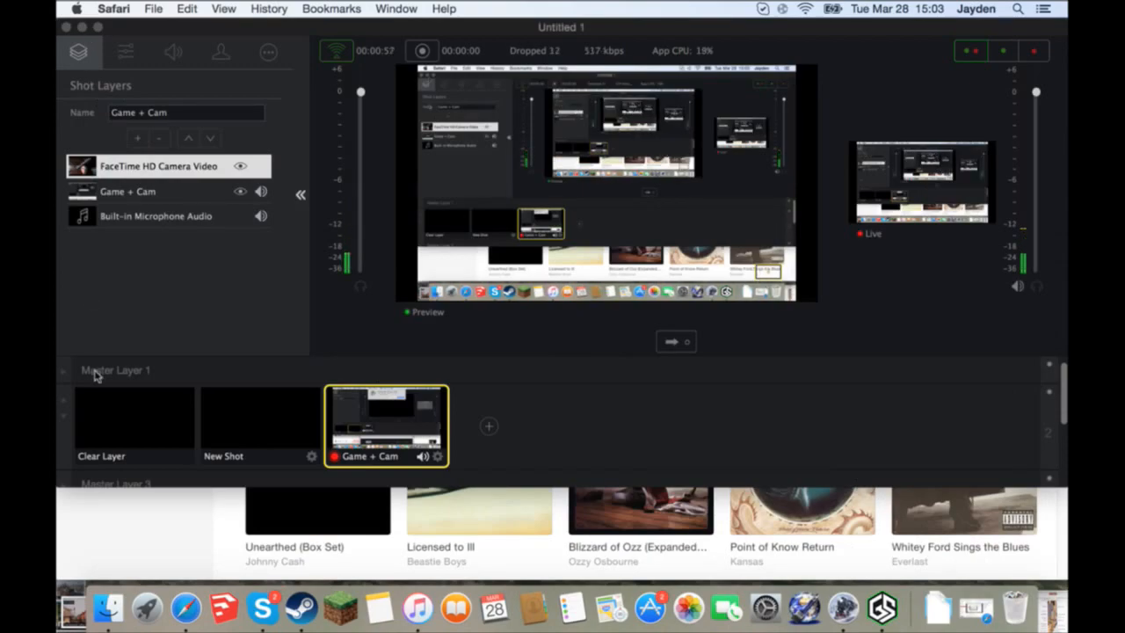
{"action": "left_click", "coordinate": [97, 503]}
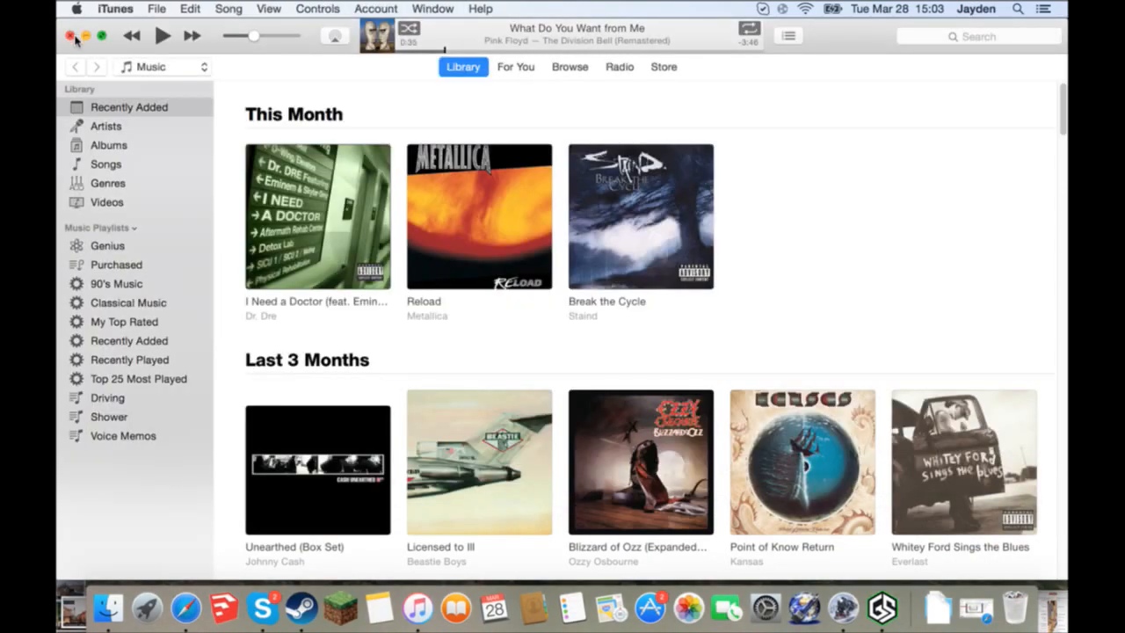
{"action": "left_click", "coordinate": [71, 35]}
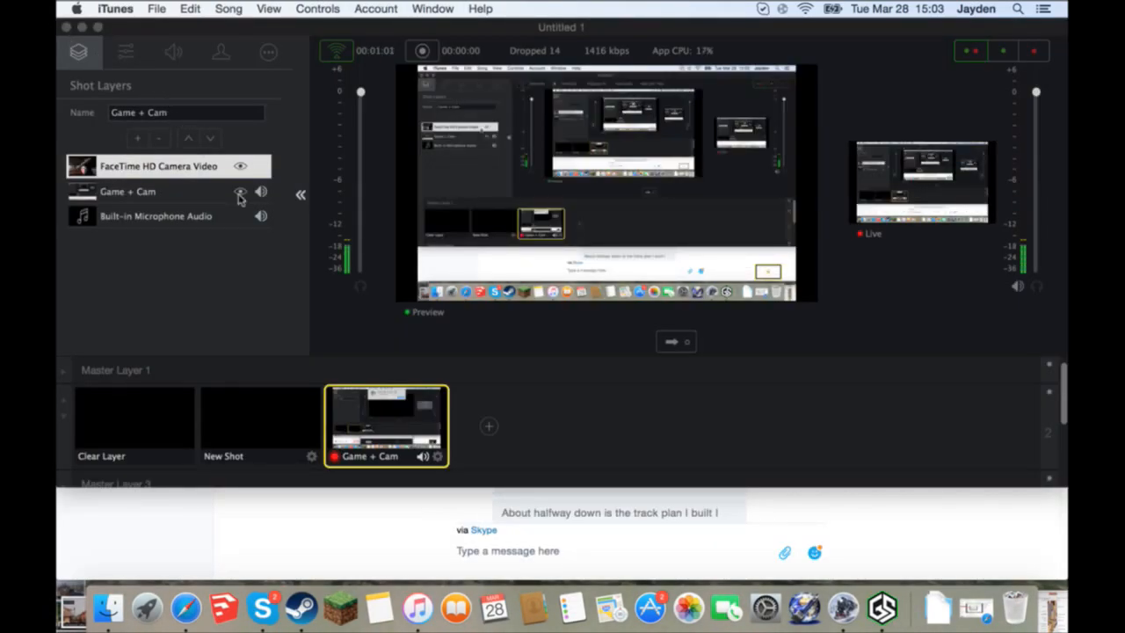
{"action": "left_click", "coordinate": [304, 292]}
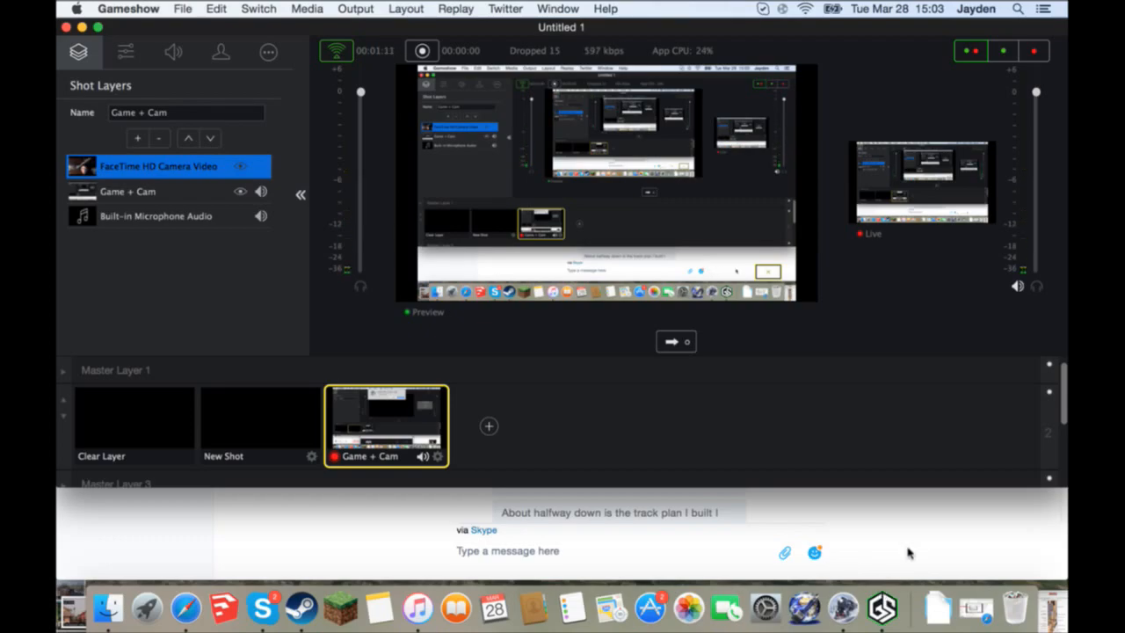
- Open a preview of Track-Plan.jpg to view the forest products mill track plan
{"action": "left_click", "coordinate": [1044, 624]}
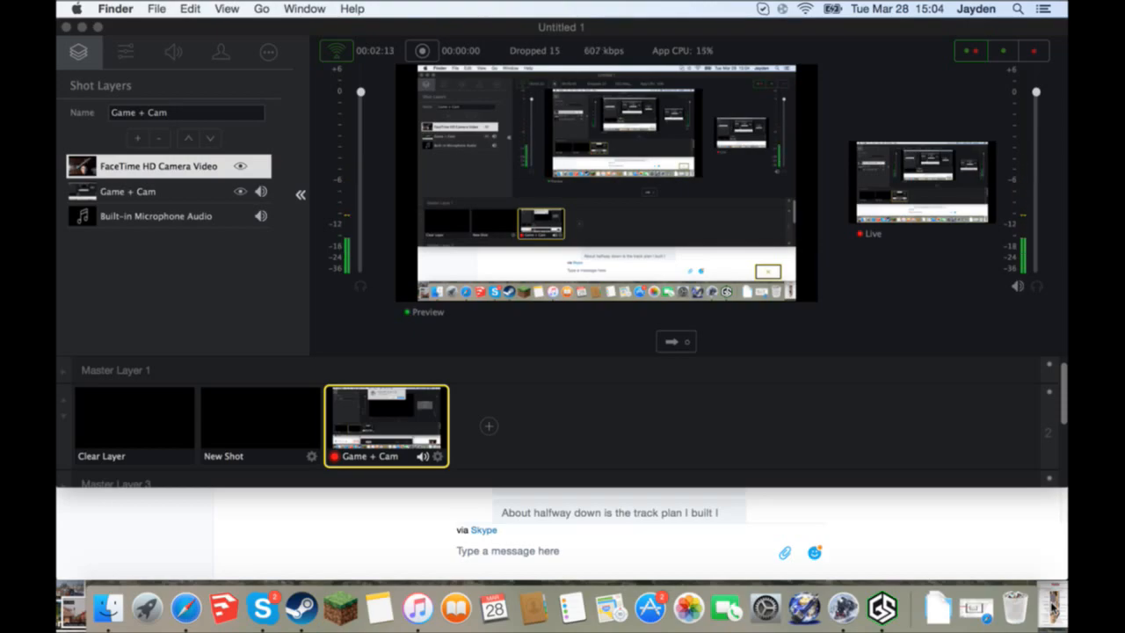
{"action": "left_click", "coordinate": [1054, 606]}
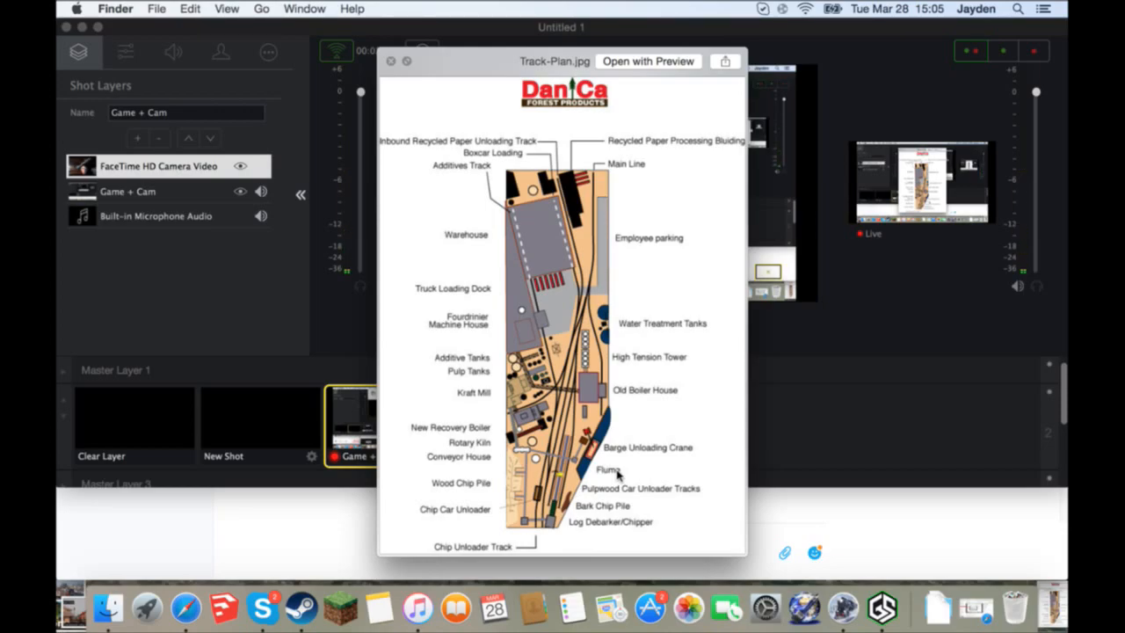
- Switch to Safari and replace the live stream's thumbnail with the Madison JPG image from the Desktop
{"action": "left_click", "coordinate": [186, 610]}
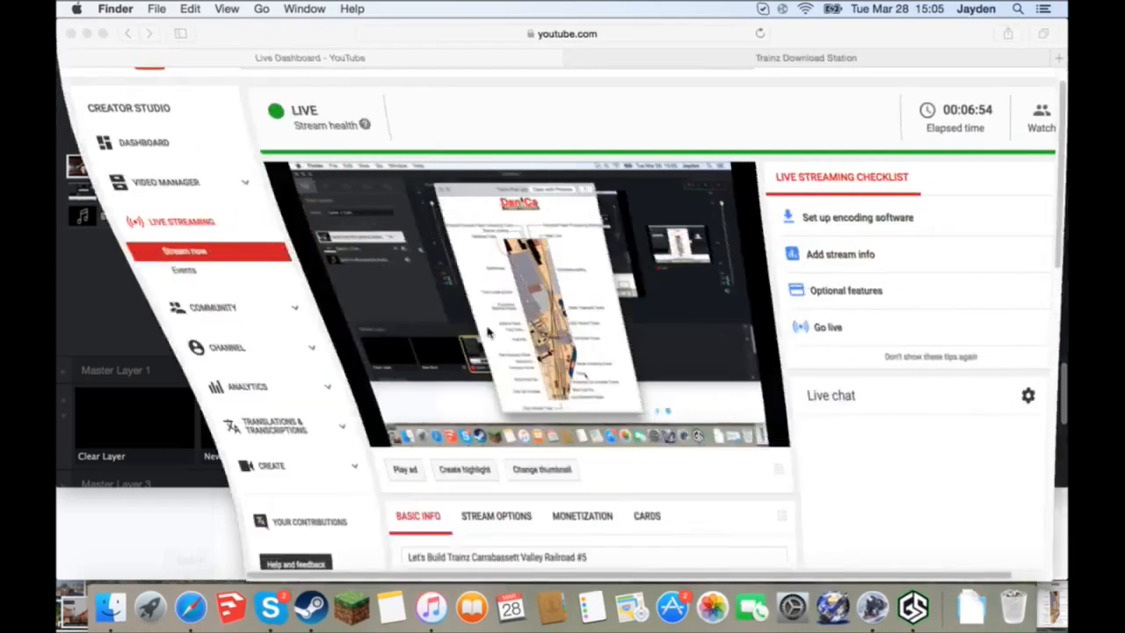
{"action": "left_click", "coordinate": [435, 471]}
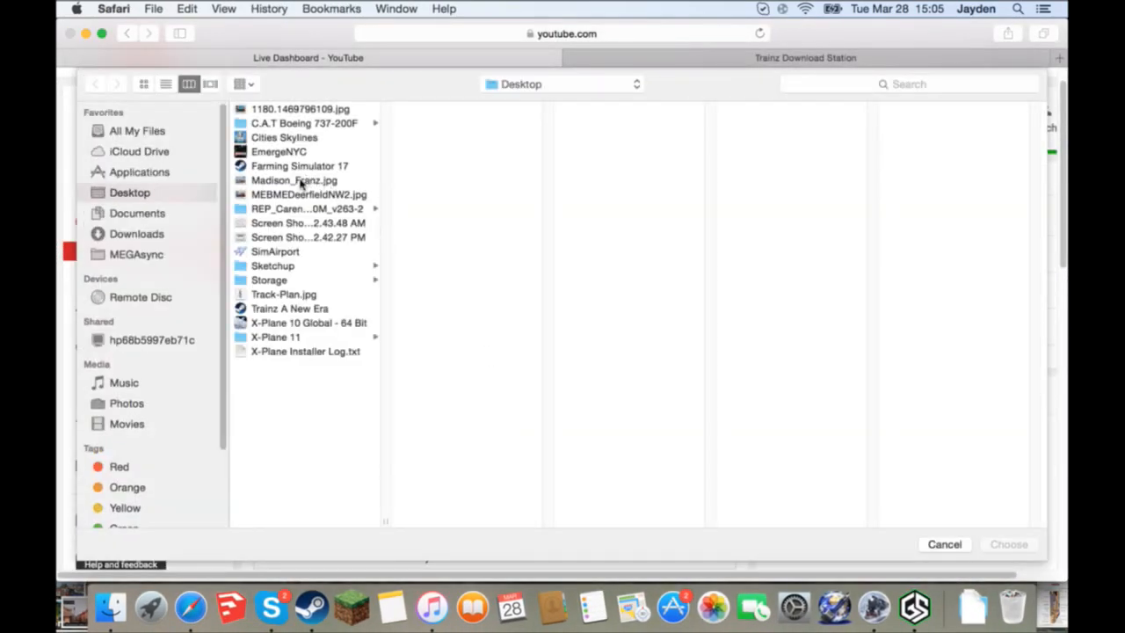
{"action": "left_click", "coordinate": [301, 181]}
{"action": "left_click", "coordinate": [1009, 544]}
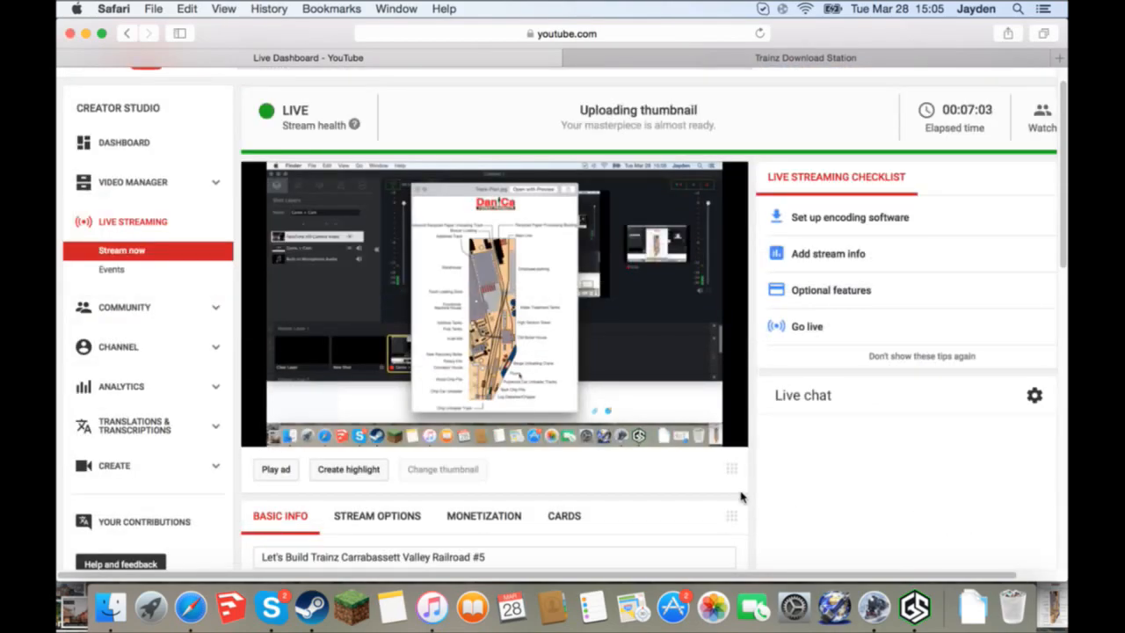
{"action": "scroll", "coordinate": [740, 498], "scroll_direction": "down", "scroll_amount": 10}
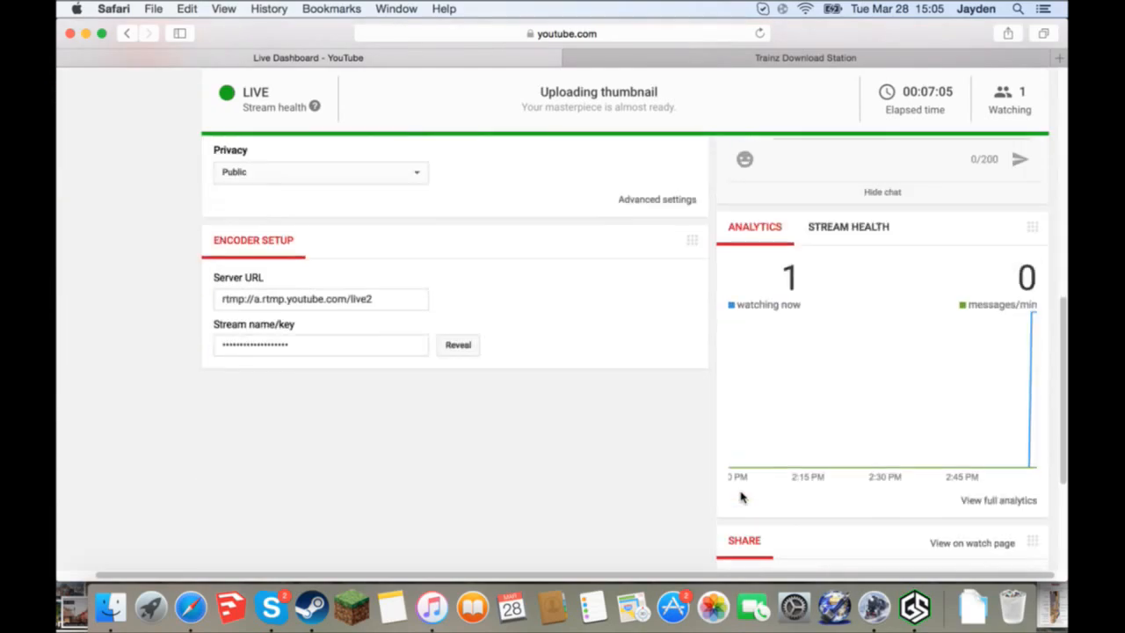
{"action": "scroll", "coordinate": [712, 486], "scroll_direction": "up", "scroll_amount": 10}
{"action": "scroll", "coordinate": [714, 485], "scroll_direction": "left", "scroll_amount": 2}
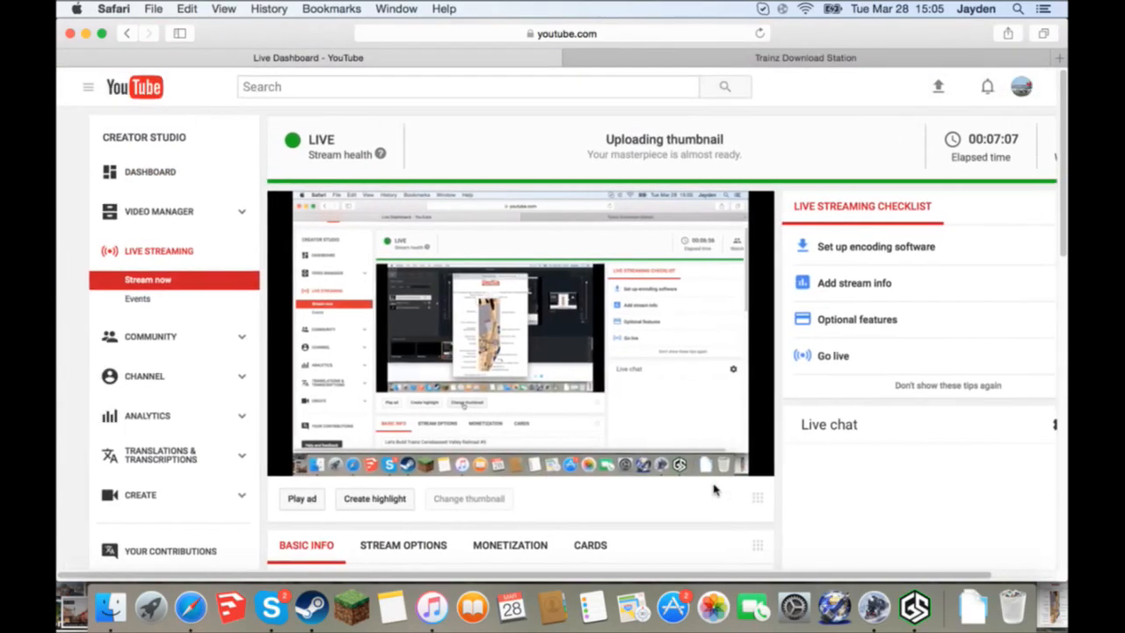
- Minimize the browser window, close the Track-Plan.jpg preview and return to Gameshow
{"action": "left_click", "coordinate": [85, 32]}
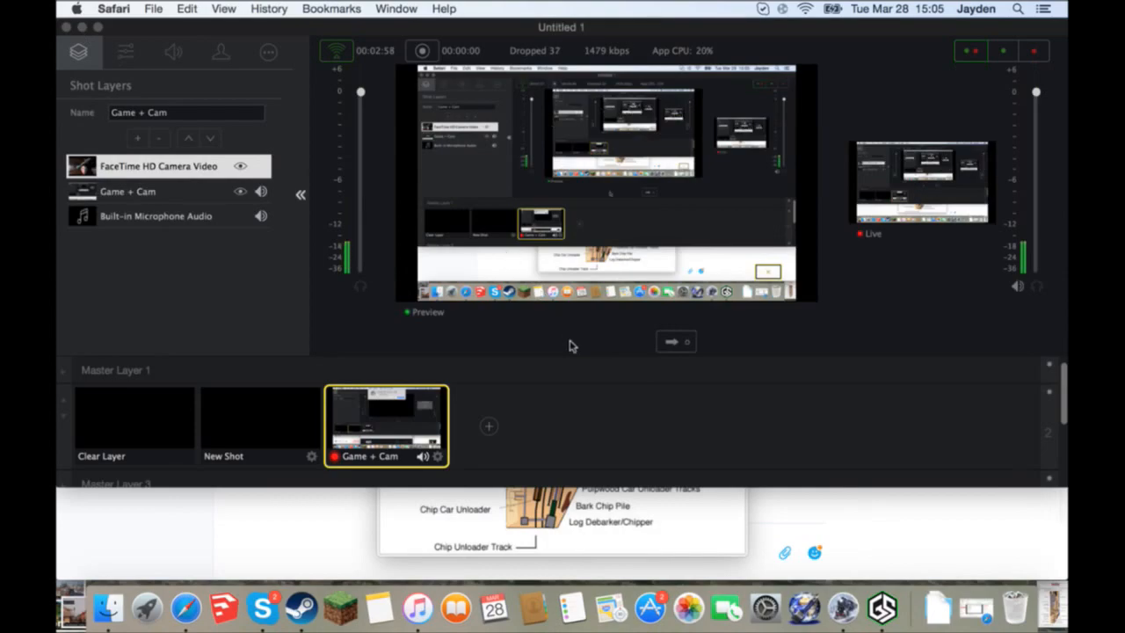
{"action": "left_click", "coordinate": [658, 517]}
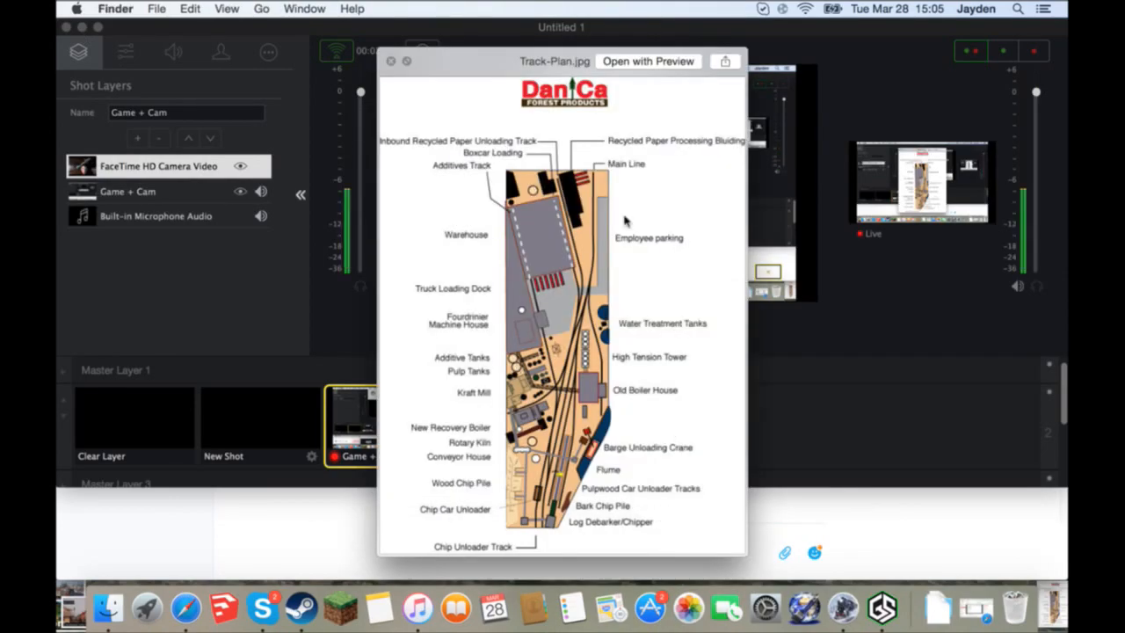
{"action": "left_click", "coordinate": [390, 61]}
{"action": "left_click", "coordinate": [882, 609]}
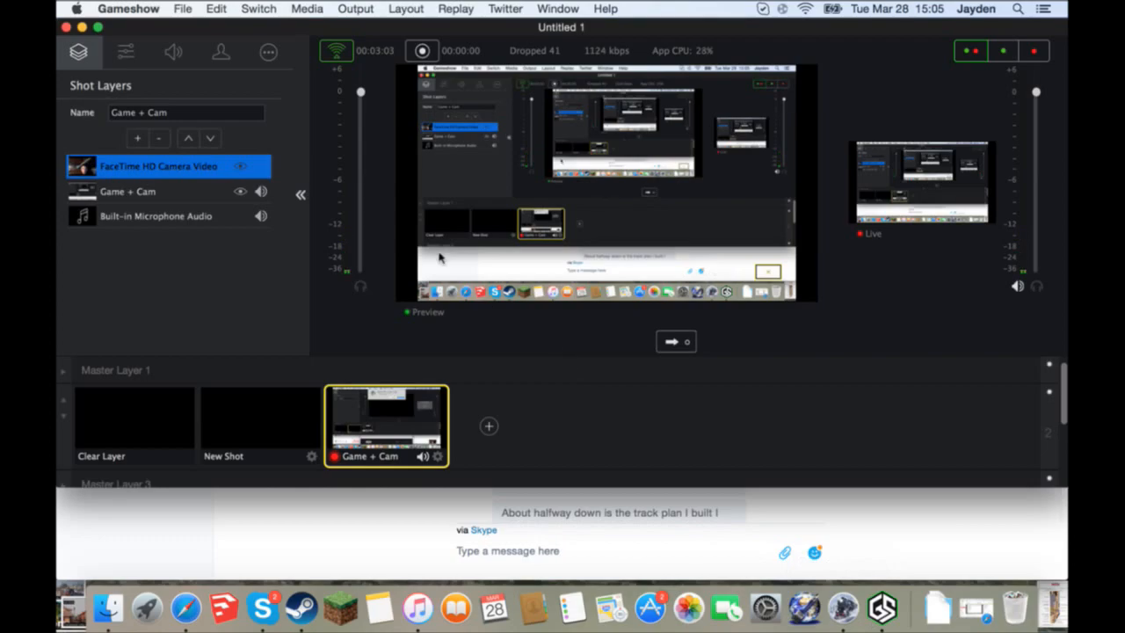
- Switch to Trainz A New Era, start the game and open Carrabassett Valley Railroad's Default - Autosave session for editing
{"action": "left_click", "coordinate": [846, 611]}
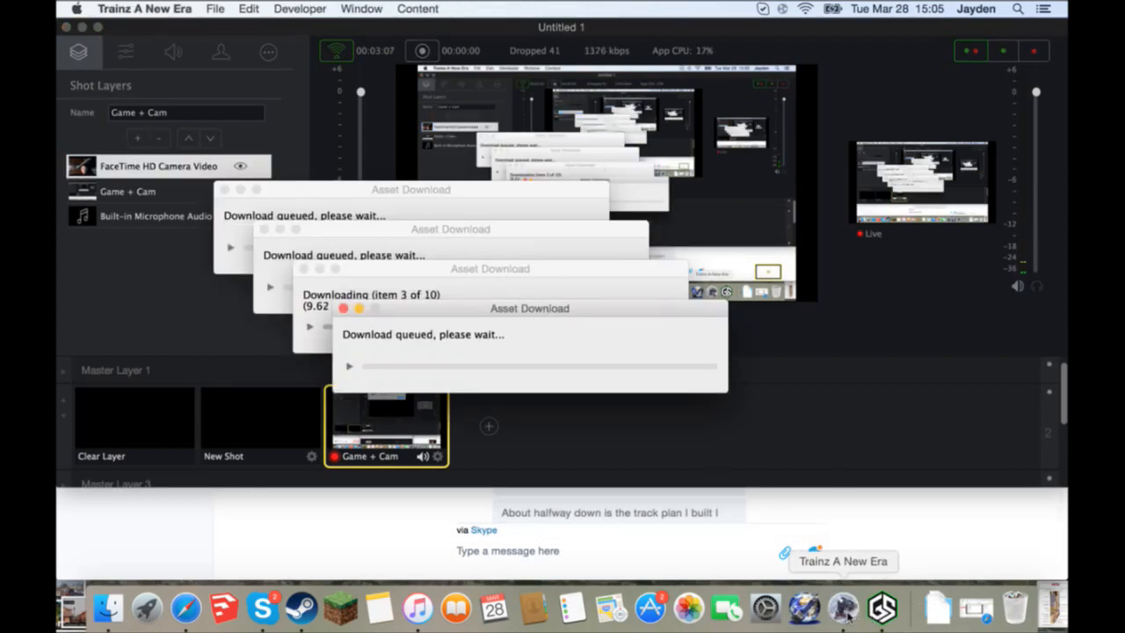
{"action": "left_click", "coordinate": [149, 9]}
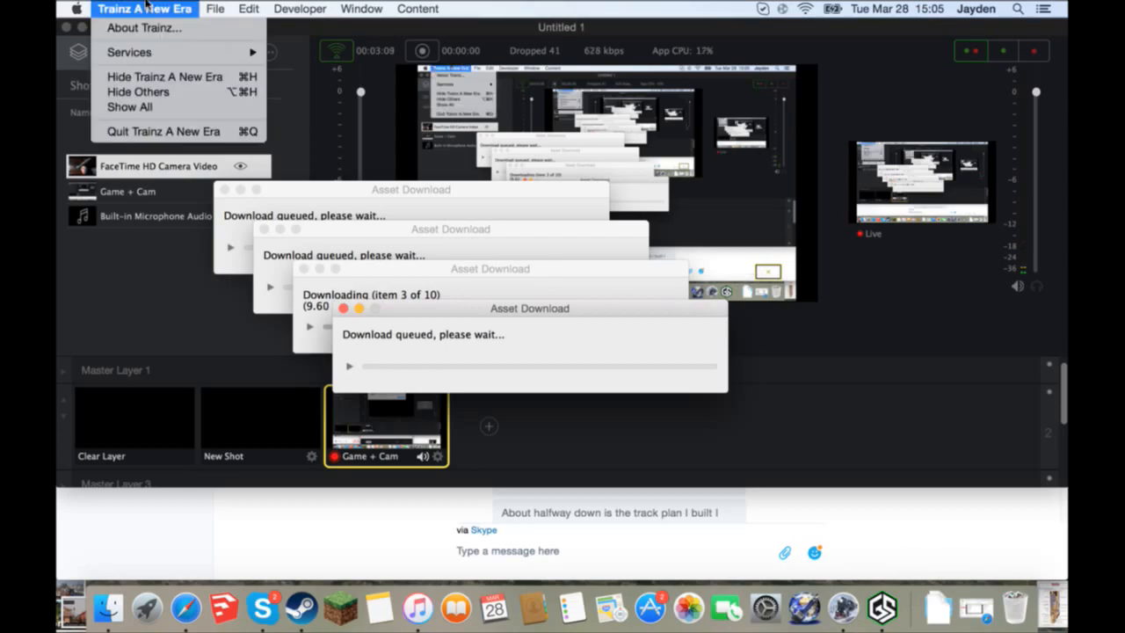
{"action": "left_click", "coordinate": [231, 27]}
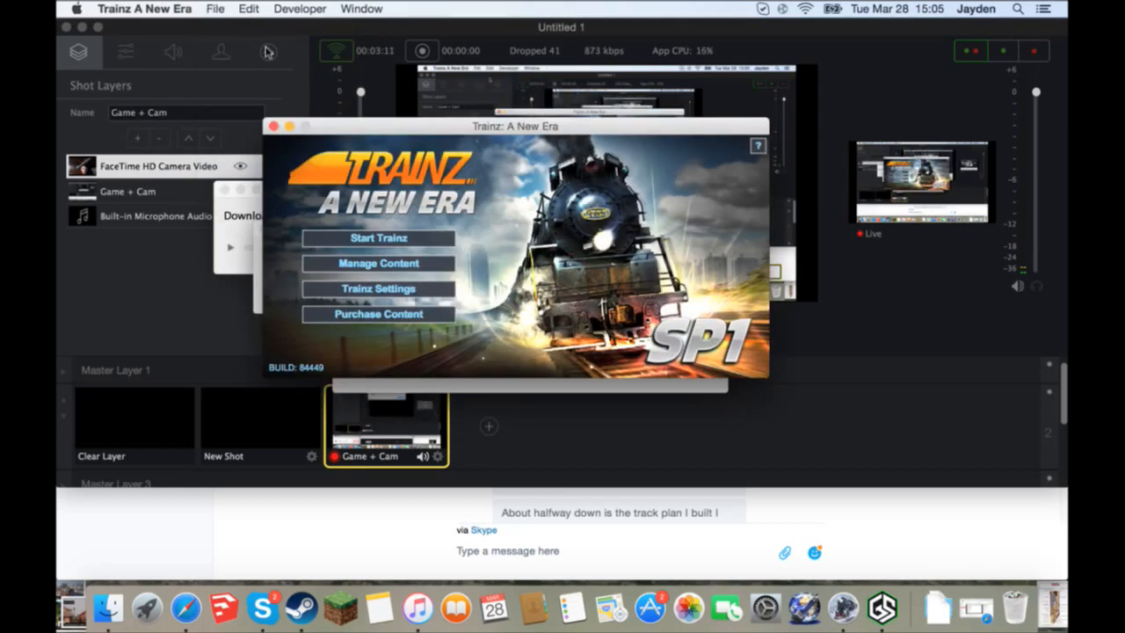
{"action": "left_click", "coordinate": [397, 238]}
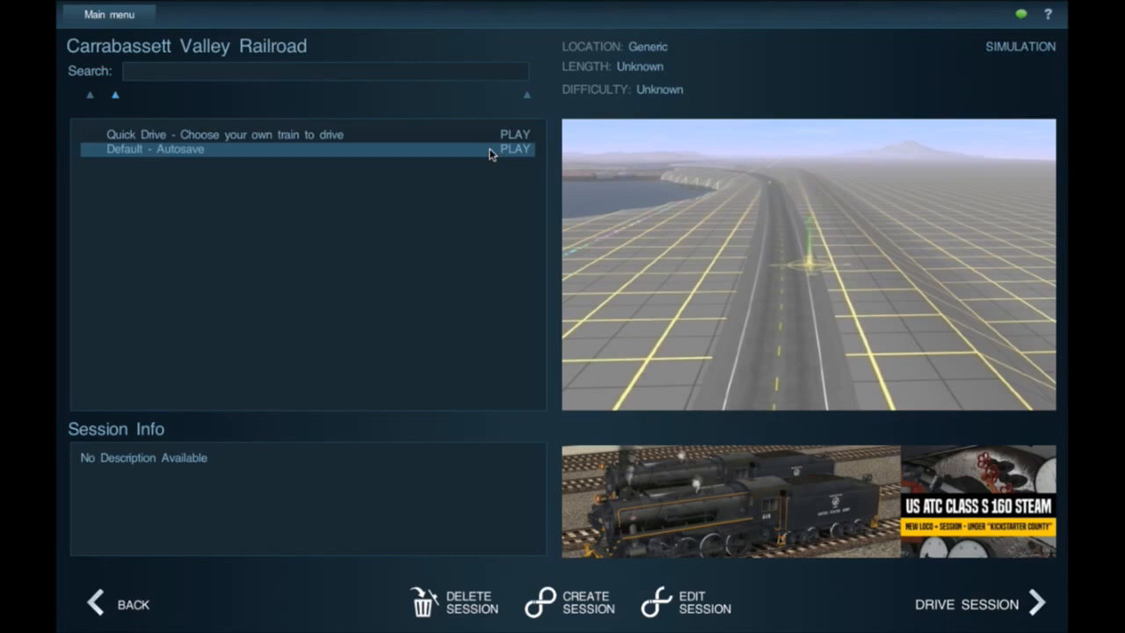
{"action": "left_click", "coordinate": [666, 614]}
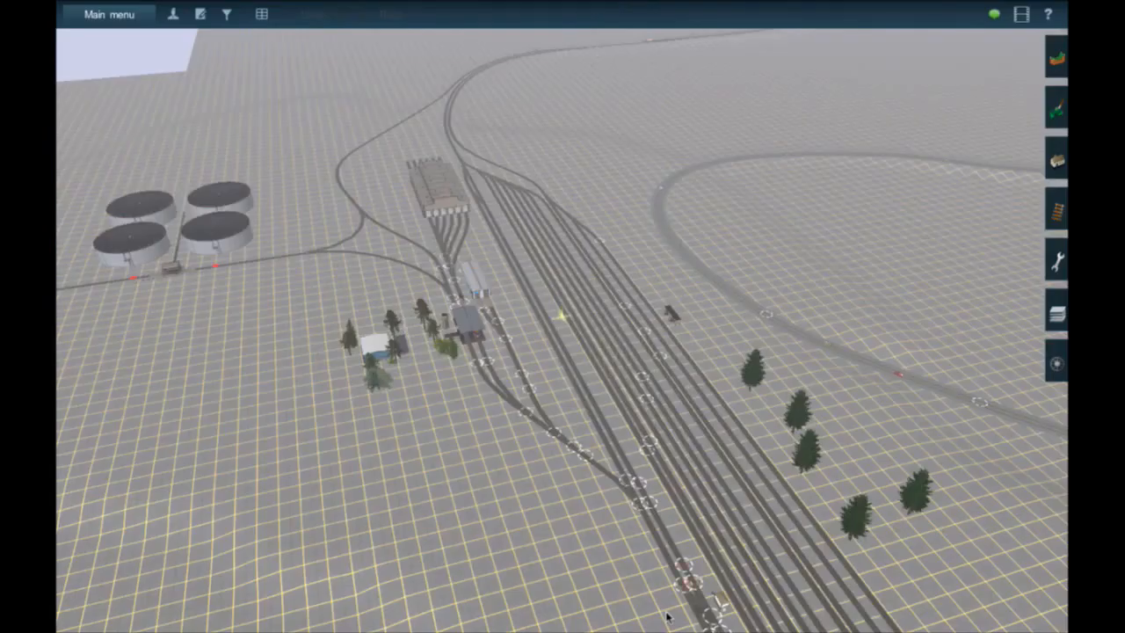
- Look over the rail yard's parallel tracks, its switches and the nearby engine shed
{"action": "right_click", "coordinate": [599, 438]}
{"action": "right_click", "coordinate": [605, 444]}
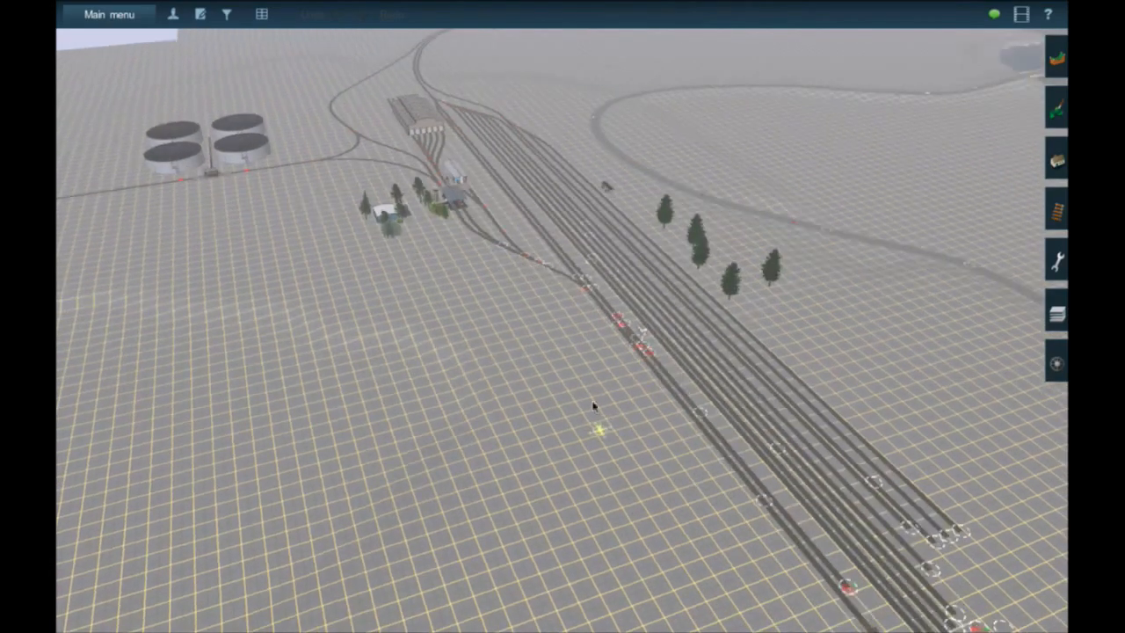
{"action": "right_click", "coordinate": [601, 311]}
{"action": "right_click", "coordinate": [598, 311]}
{"action": "right_click", "coordinate": [567, 295]}
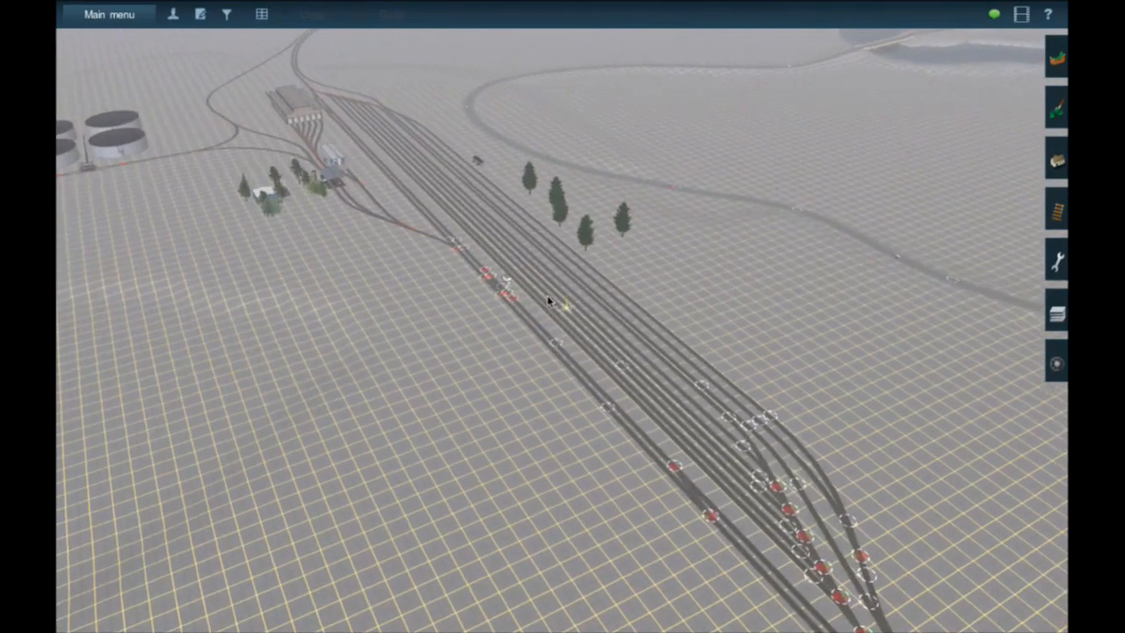
{"action": "right_click_drag", "start_coordinate": [548, 300], "coordinate": [547, 302]}
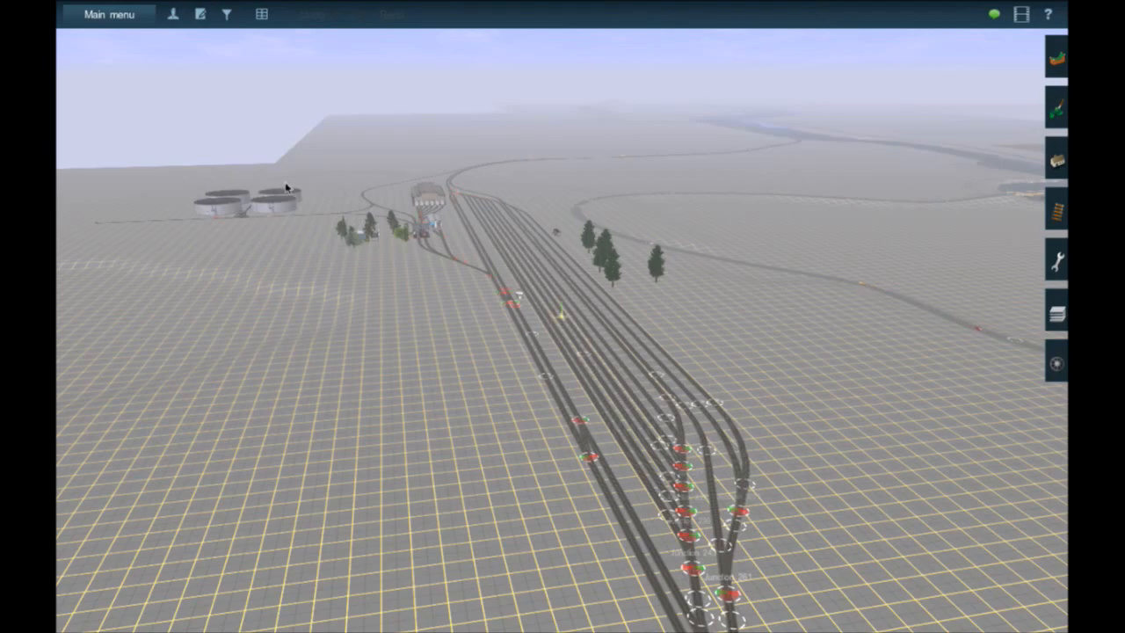
- Examine the four storage tanks and their loading shed from several sides, including the track connection back to the yard
{"action": "right_click", "coordinate": [325, 230]}
{"action": "key", "text": "Up"}
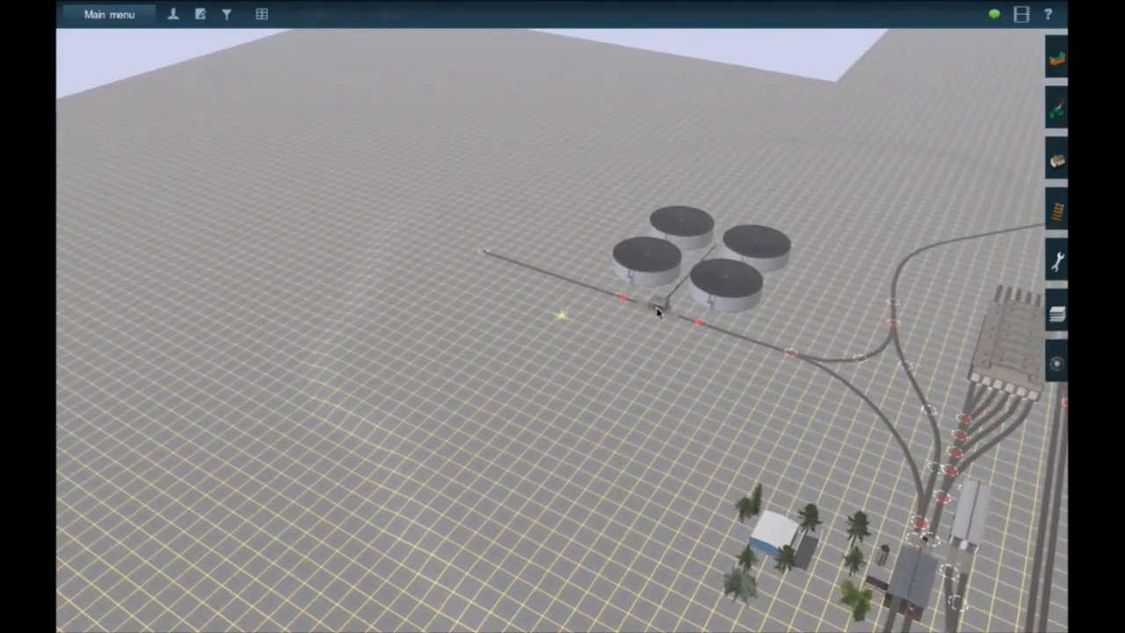
{"action": "scroll", "coordinate": [557, 339], "scroll_direction": "up", "scroll_amount": 10}
{"action": "scroll", "coordinate": [542, 343], "scroll_direction": "down", "scroll_amount": 10}
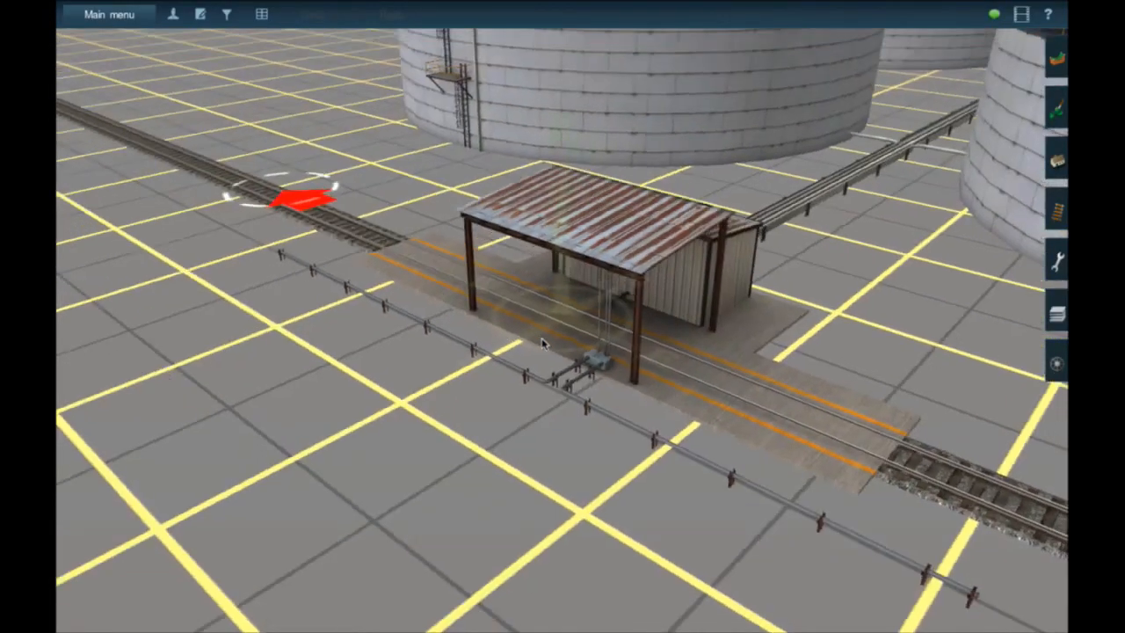
{"action": "key", "text": "Down"}
{"action": "key", "text": "Right"}
{"action": "key", "text": "Up"}
{"action": "key", "text": "Left"}
{"action": "key", "text": "Left"}
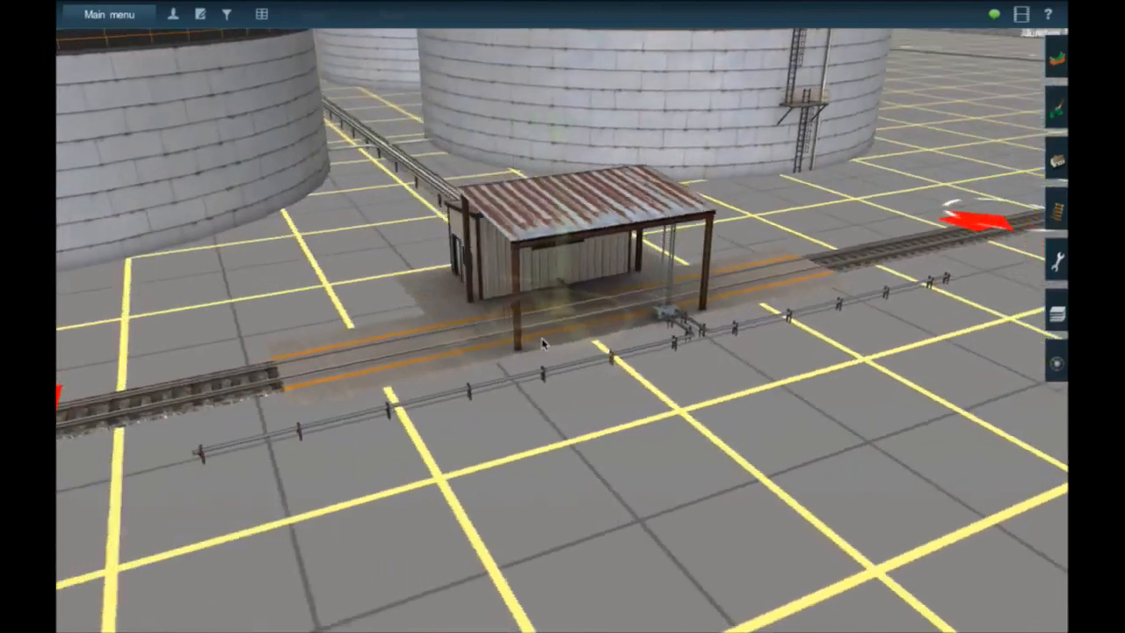
{"action": "scroll", "coordinate": [542, 341], "scroll_direction": "down", "scroll_amount": 10}
{"action": "scroll", "coordinate": [547, 327], "scroll_direction": "down", "scroll_amount": 5}
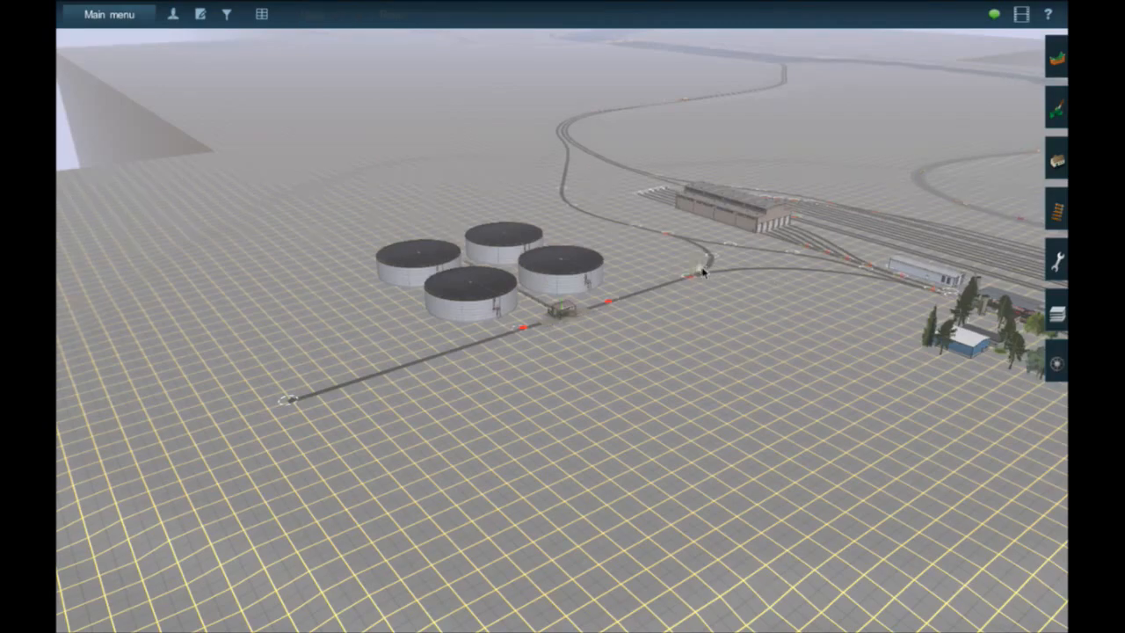
{"action": "scroll", "coordinate": [708, 273], "scroll_direction": "up", "scroll_amount": 8}
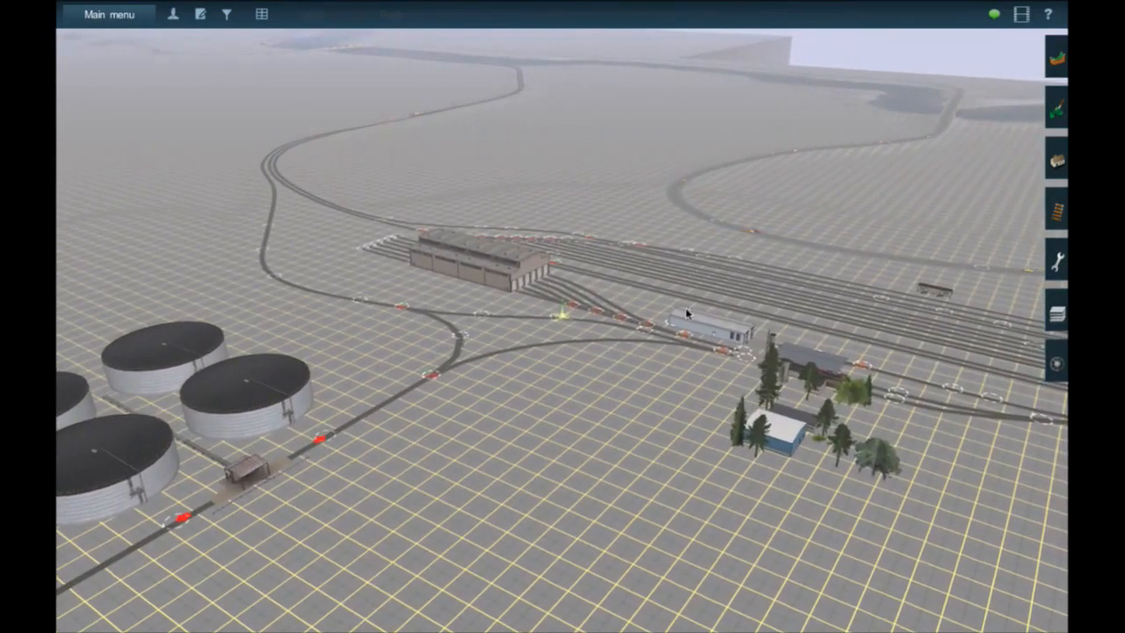
- Follow the route past the hills and the river town to the mill complex and examine its buildings and unconnected sidings
{"action": "mouse_move", "coordinate": [734, 329]}
{"action": "right_mouse_down"}
{"action": "mouse_move", "coordinate": [715, 275]}
{"action": "mouse_move", "coordinate": [649, 247]}
{"action": "mouse_move", "coordinate": [708, 241]}
{"action": "mouse_move", "coordinate": [545, 181]}
{"action": "mouse_move", "coordinate": [341, 306]}
{"action": "right_mouse_up"}
{"action": "right_click", "coordinate": [349, 328]}
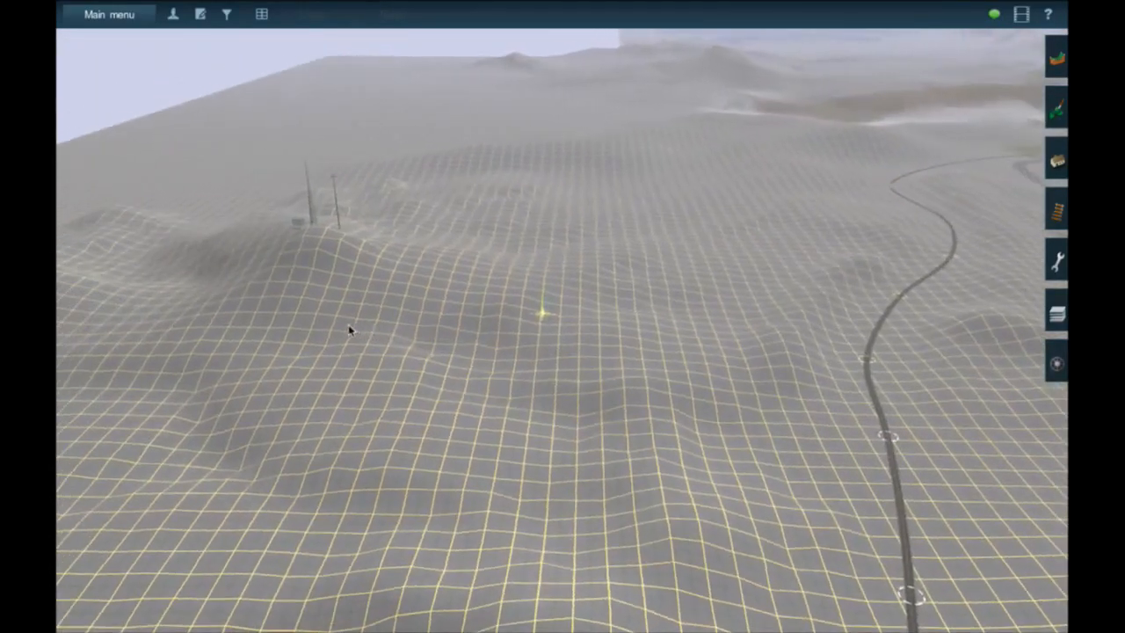
{"action": "mouse_move", "coordinate": [790, 371]}
{"action": "right_mouse_down"}
{"action": "mouse_move", "coordinate": [865, 350]}
{"action": "mouse_move", "coordinate": [593, 205]}
{"action": "mouse_move", "coordinate": [551, 213]}
{"action": "mouse_move", "coordinate": [586, 284]}
{"action": "mouse_move", "coordinate": [574, 237]}
{"action": "right_mouse_up"}
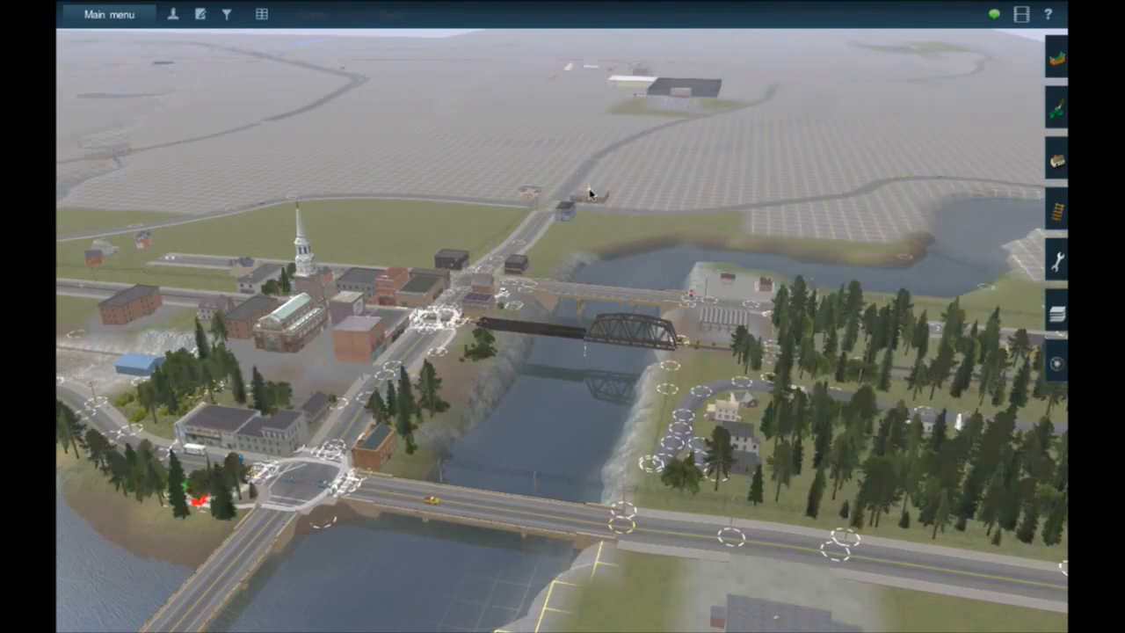
{"action": "right_click", "coordinate": [590, 195]}
{"action": "right_click", "coordinate": [590, 194]}
{"action": "right_click", "coordinate": [620, 199]}
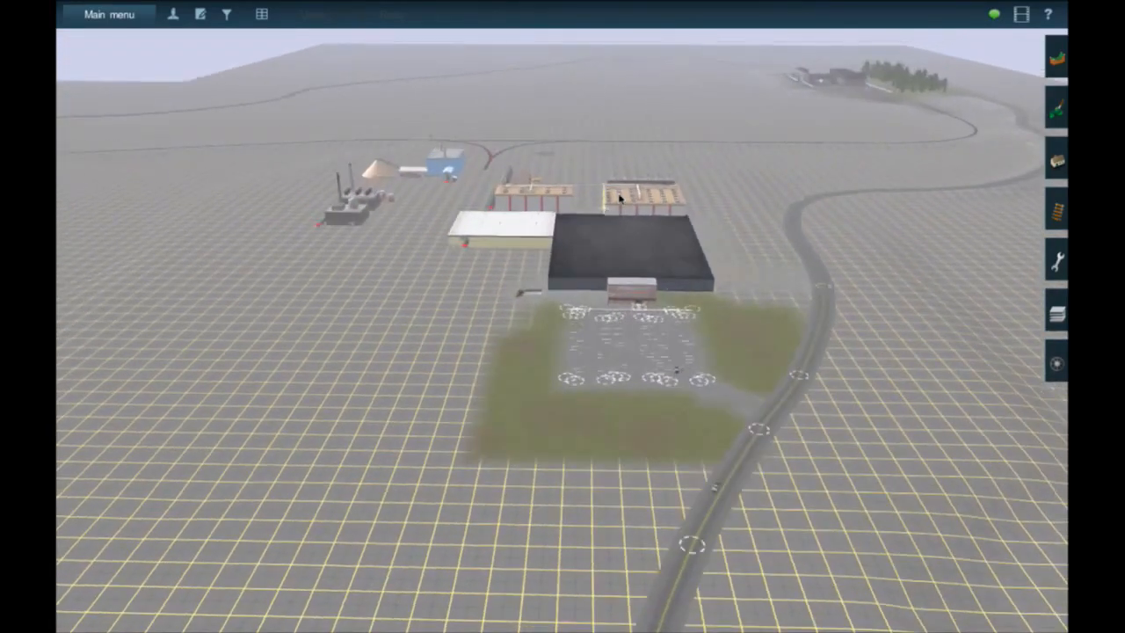
{"action": "key", "text": "Left"}
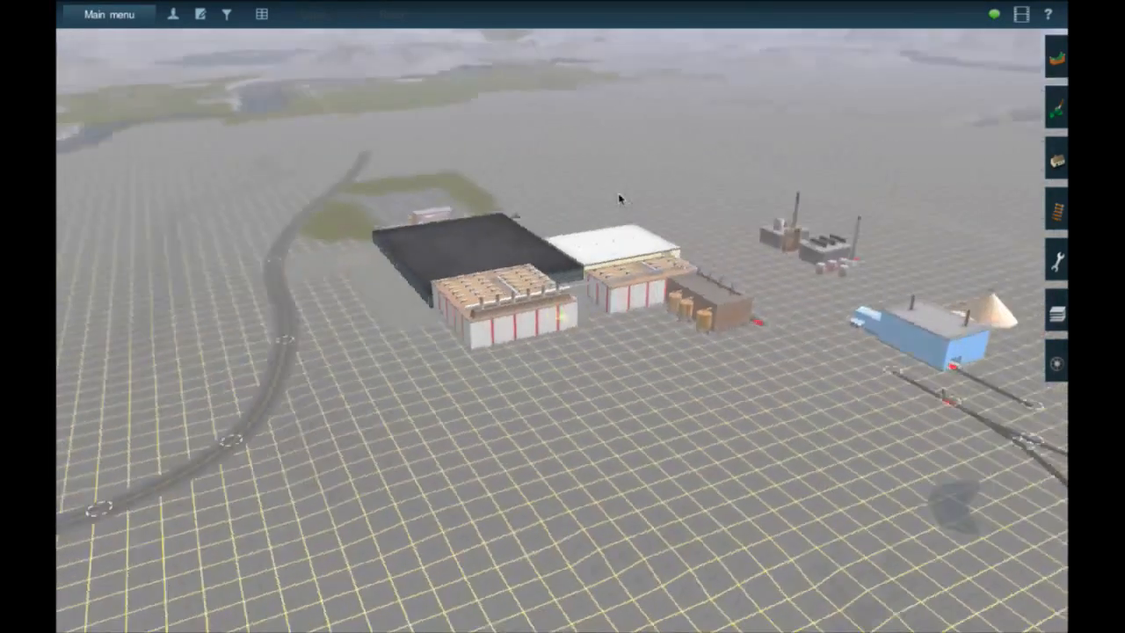
{"action": "key", "text": "Up"}
{"action": "right_click", "coordinate": [653, 292]}
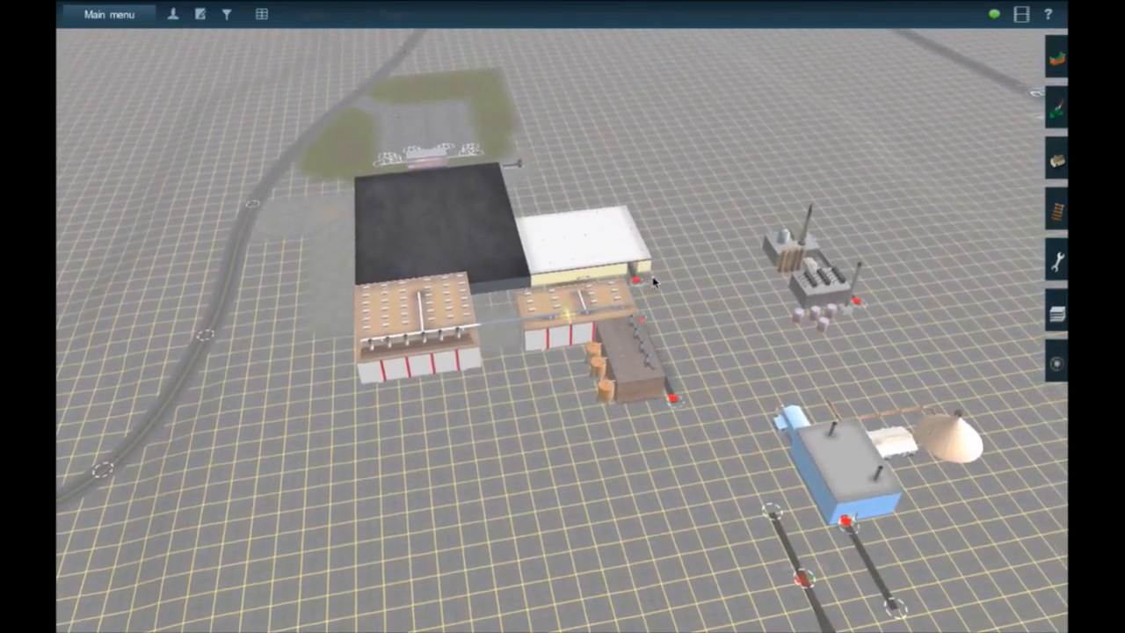
{"action": "right_click", "coordinate": [720, 410]}
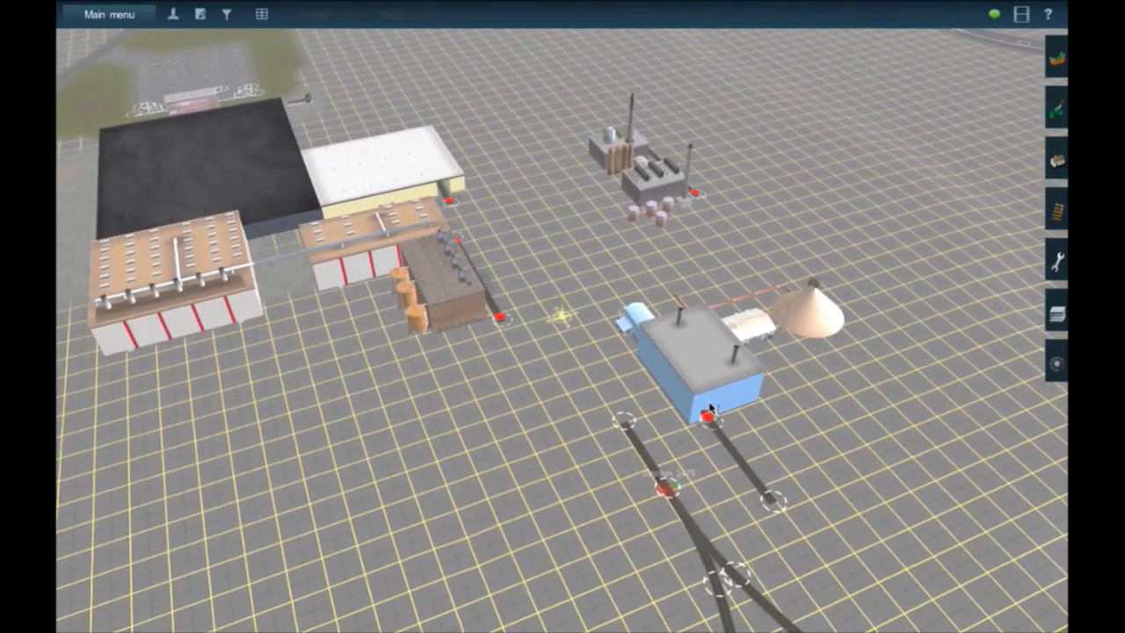
{"action": "scroll", "coordinate": [711, 407], "scroll_direction": "up", "scroll_amount": 2}
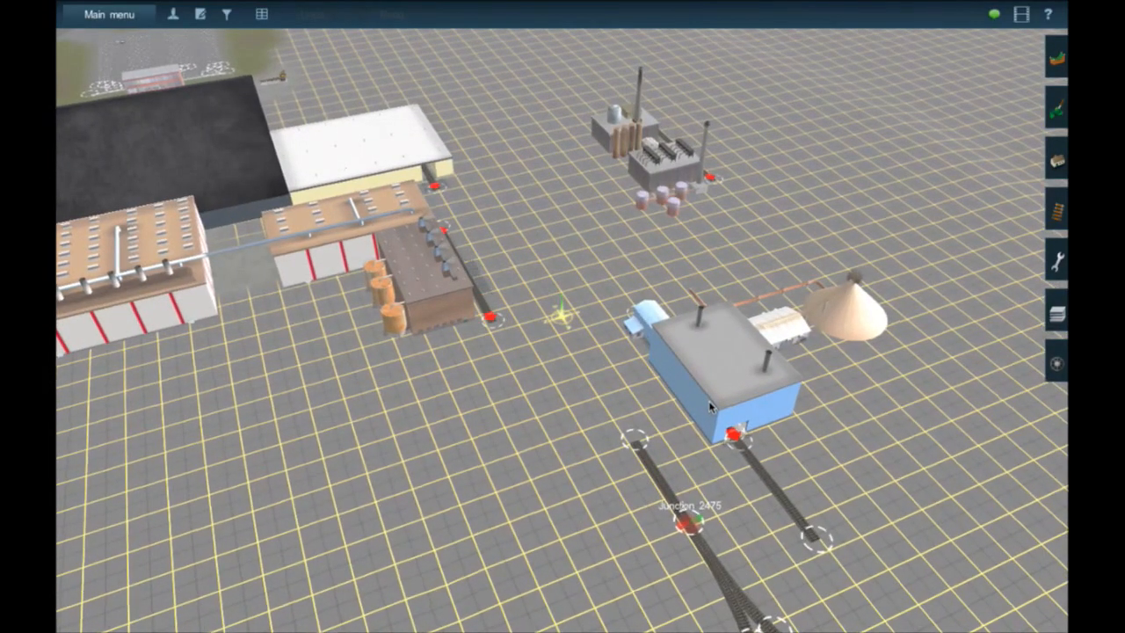
{"action": "scroll", "coordinate": [710, 407], "scroll_direction": "up", "scroll_amount": 3}
{"action": "scroll", "coordinate": [710, 406], "scroll_direction": "down", "scroll_amount": 5}
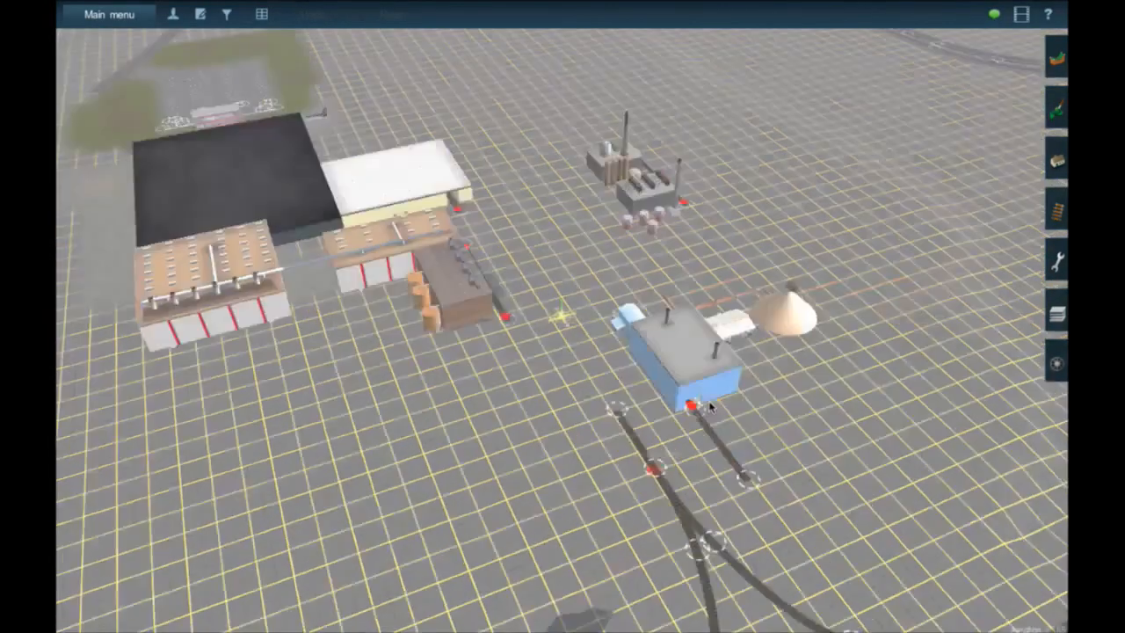
- Examine the mill complex around the blue building, the brown brick building with its siding and the red-striped halls
{"action": "key", "text": "Left"}
{"action": "key", "text": "Left"}
{"action": "key", "text": "Right"}
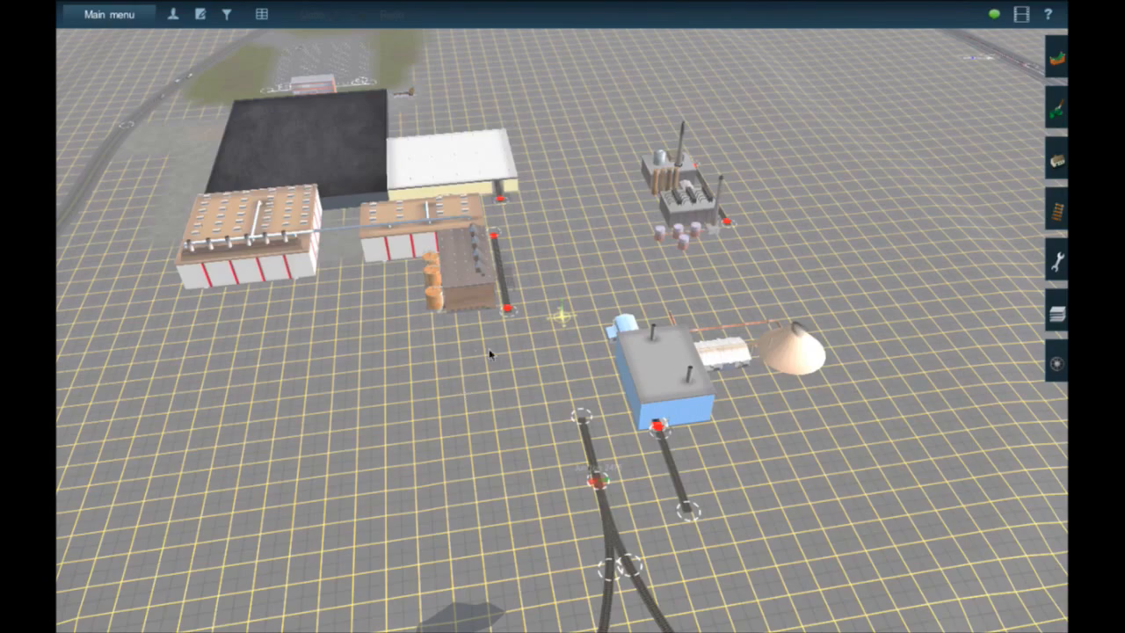
{"action": "scroll", "coordinate": [534, 326], "scroll_direction": "up", "scroll_amount": 5}
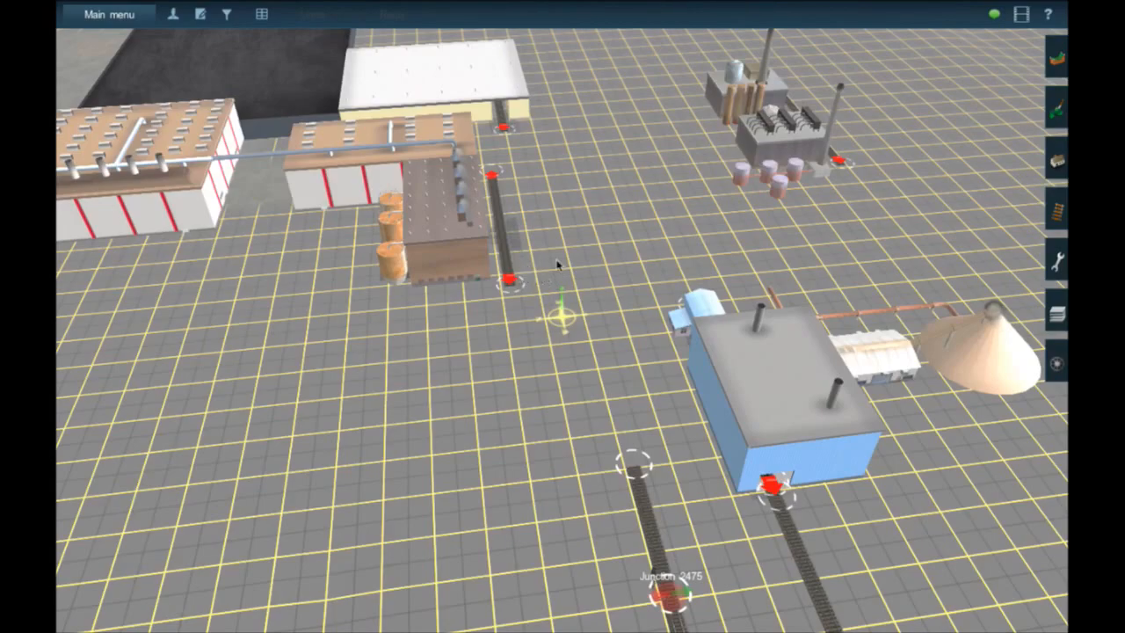
{"action": "right_click", "coordinate": [606, 365]}
{"action": "scroll", "coordinate": [567, 336], "scroll_direction": "up", "scroll_amount": 2}
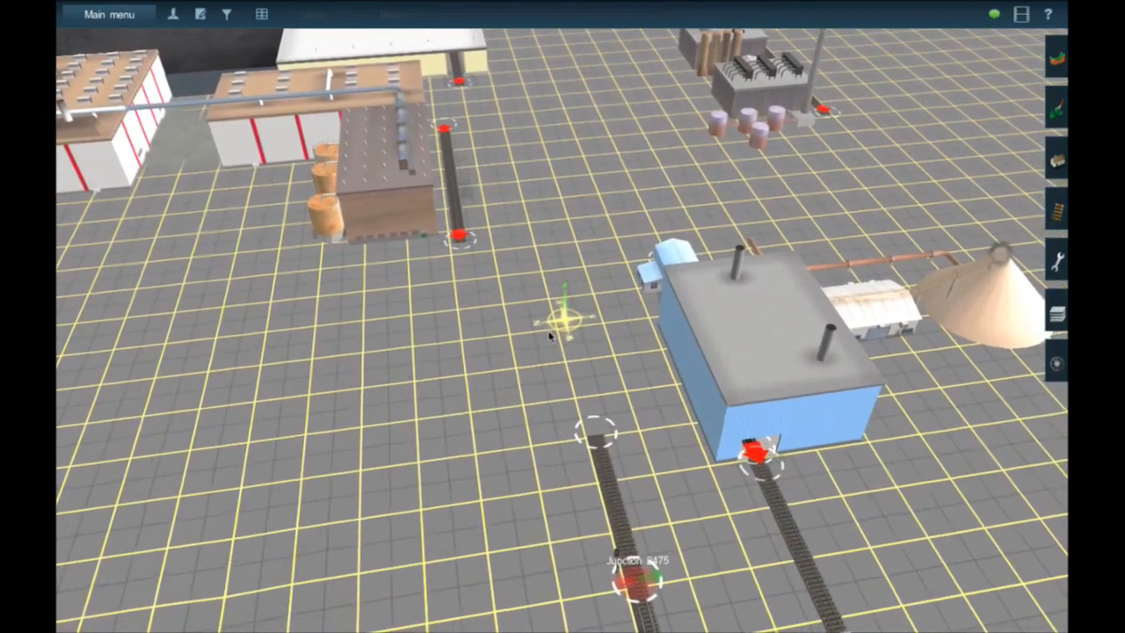
{"action": "scroll", "coordinate": [551, 336], "scroll_direction": "up", "scroll_amount": 1}
{"action": "right_click_drag", "start_coordinate": [546, 249], "coordinate": [551, 211]}
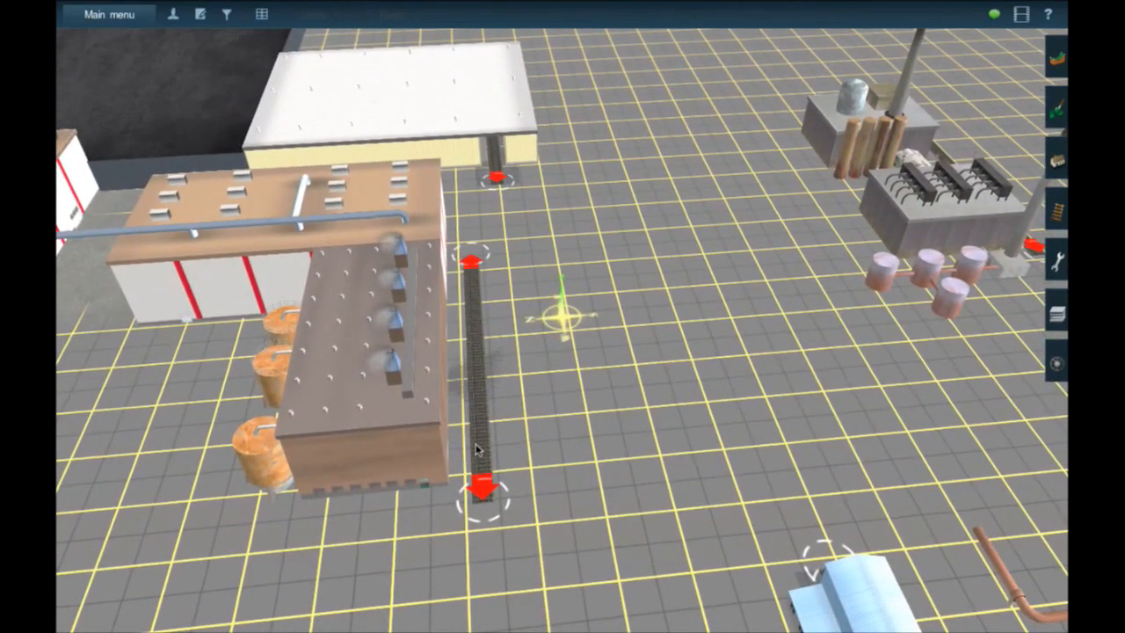
{"action": "right_click", "coordinate": [116, 466]}
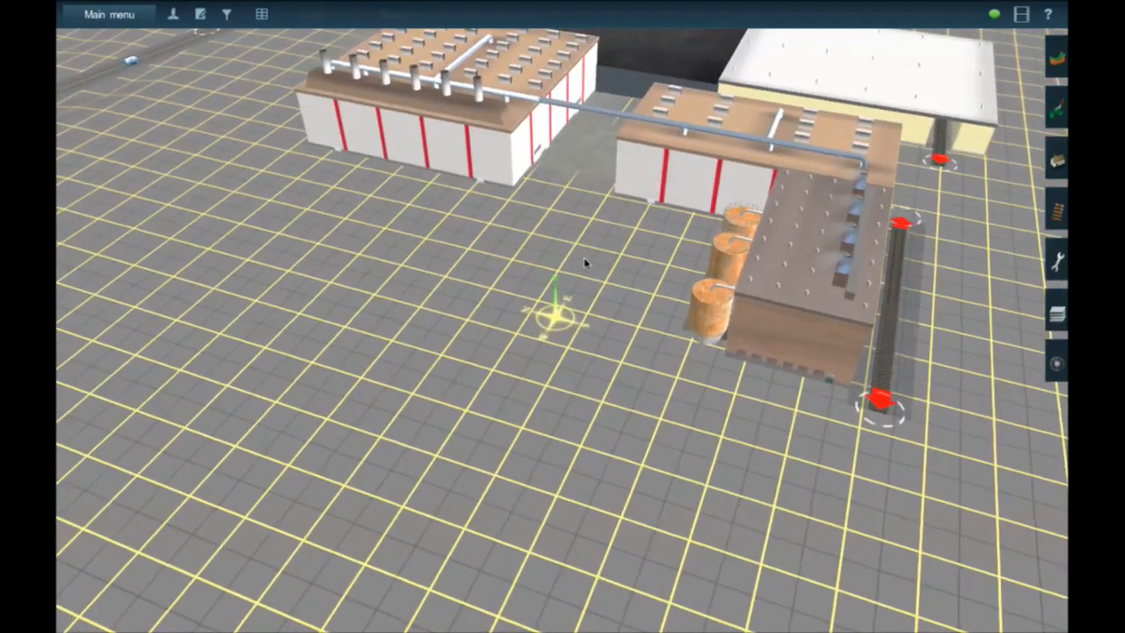
{"action": "right_click", "coordinate": [598, 266]}
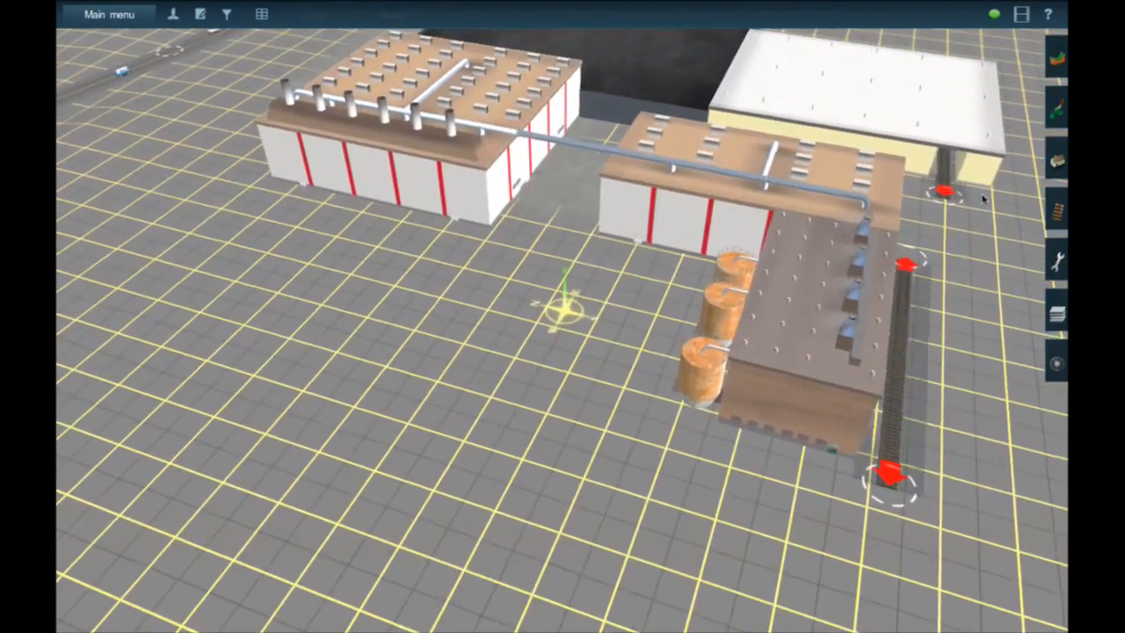
- Look over the white-roofed warehouse's siding and the gray boiler buildings with their tanks, chimneys and siding
{"action": "left_click", "coordinate": [1059, 159]}
{"action": "left_click", "coordinate": [965, 194]}
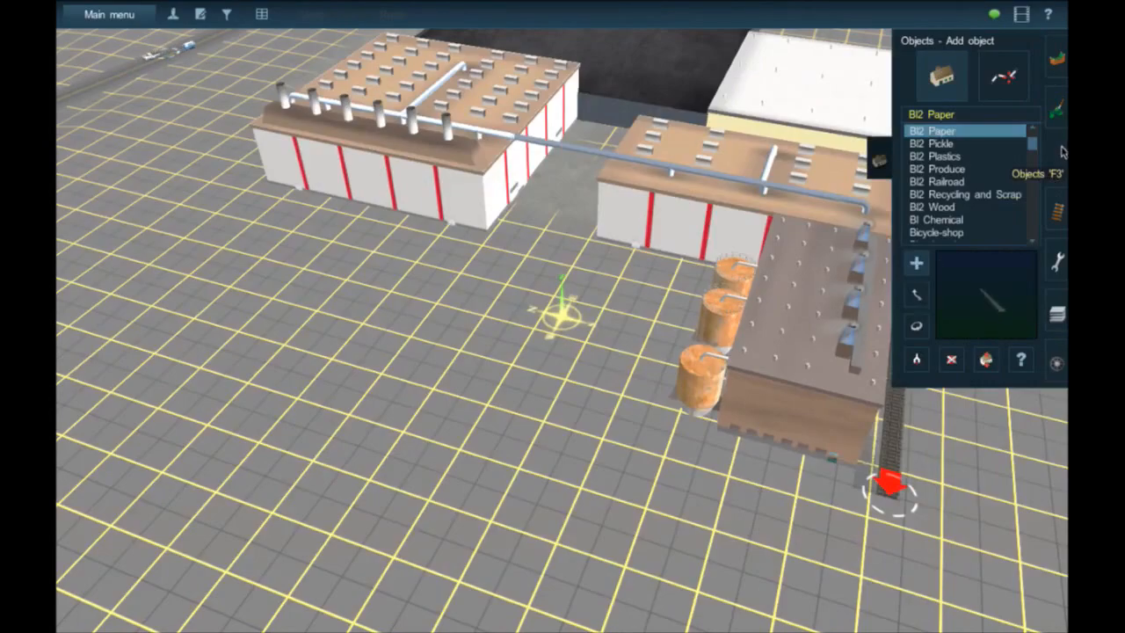
{"action": "left_click", "coordinate": [883, 163]}
{"action": "right_click", "coordinate": [883, 205]}
{"action": "right_click", "coordinate": [880, 210]}
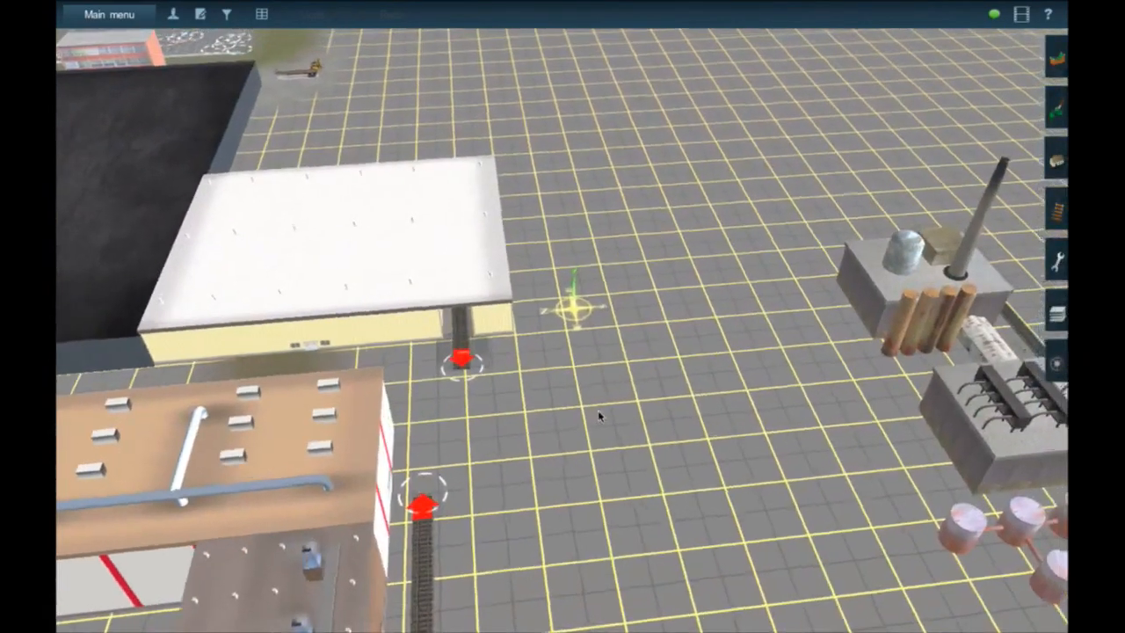
{"action": "right_click", "coordinate": [611, 441]}
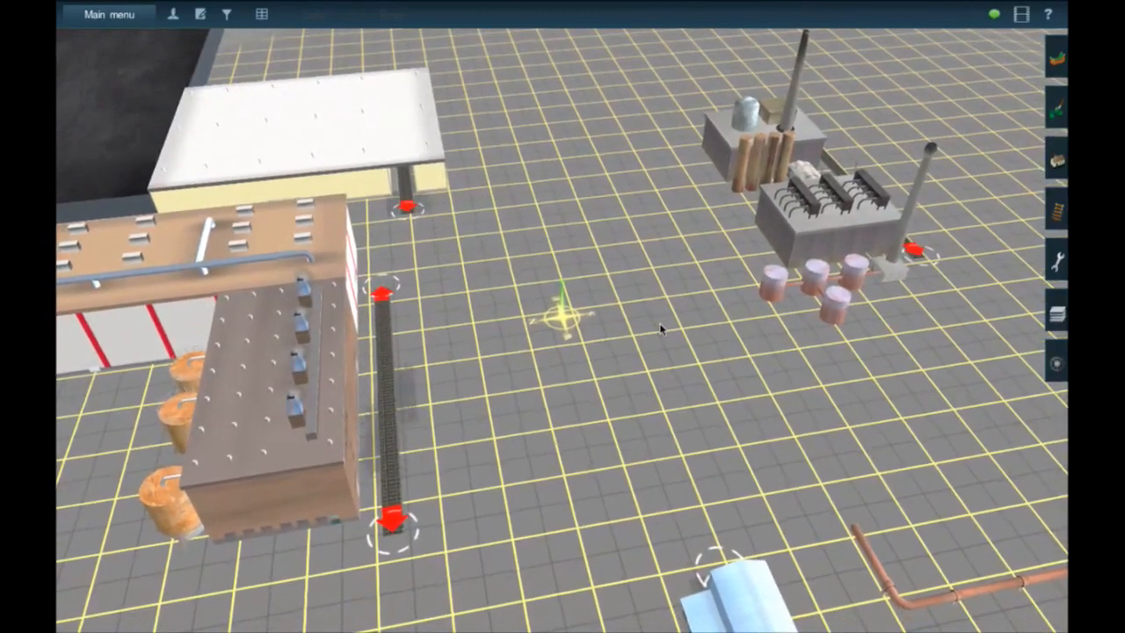
{"action": "right_click", "coordinate": [739, 305]}
{"action": "key", "text": "Right"}
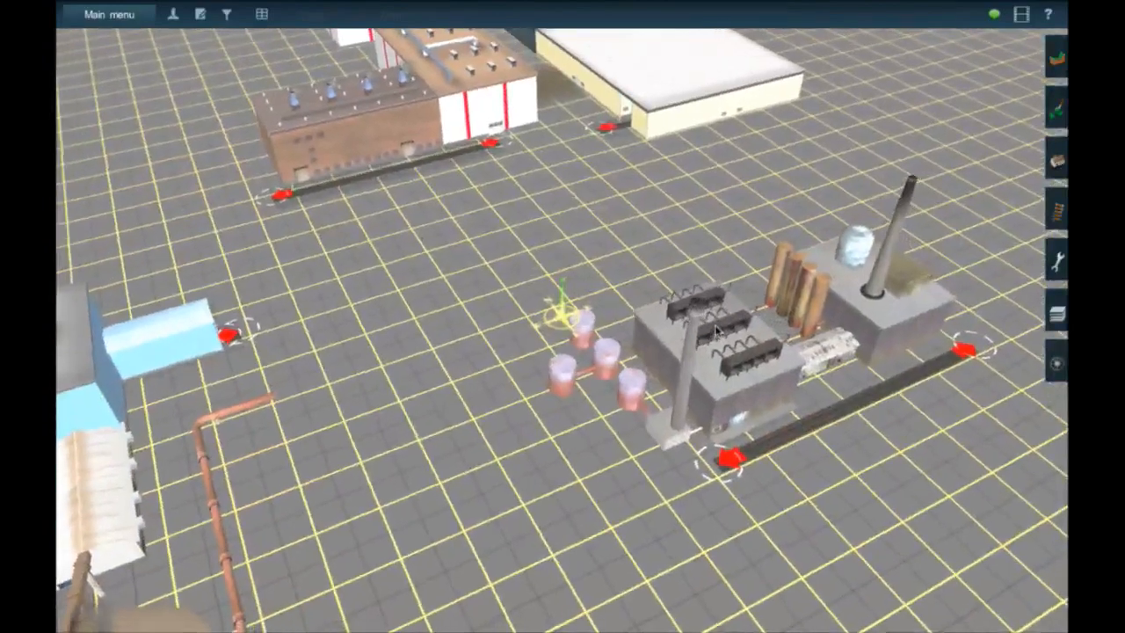
{"action": "right_click", "coordinate": [738, 305]}
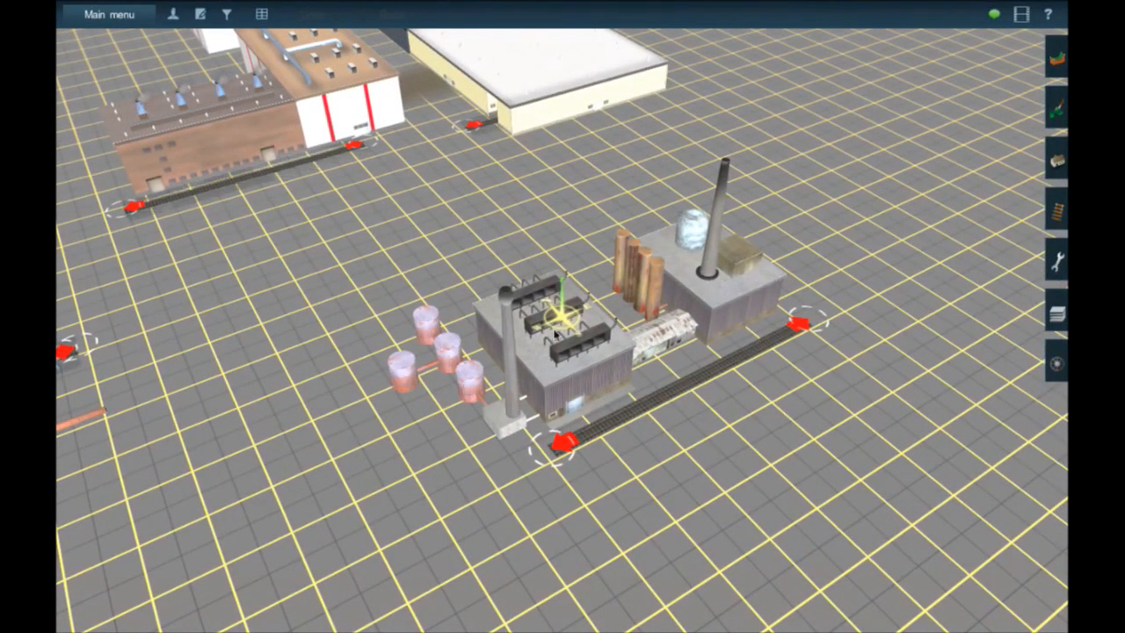
- Pick a placed mill building's asset from the scene and select the Paper Mill Processing Bric... entry in the object list
{"action": "left_click", "coordinate": [1056, 161]}
{"action": "left_click", "coordinate": [916, 357]}
{"action": "left_click", "coordinate": [728, 292]}
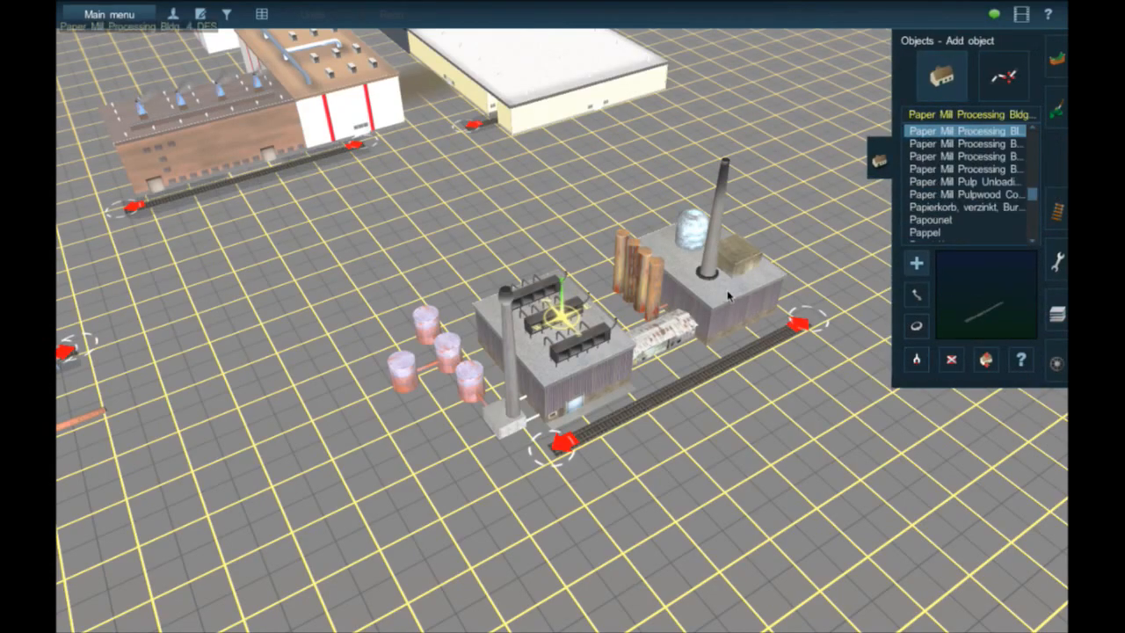
{"action": "left_click", "coordinate": [948, 144]}
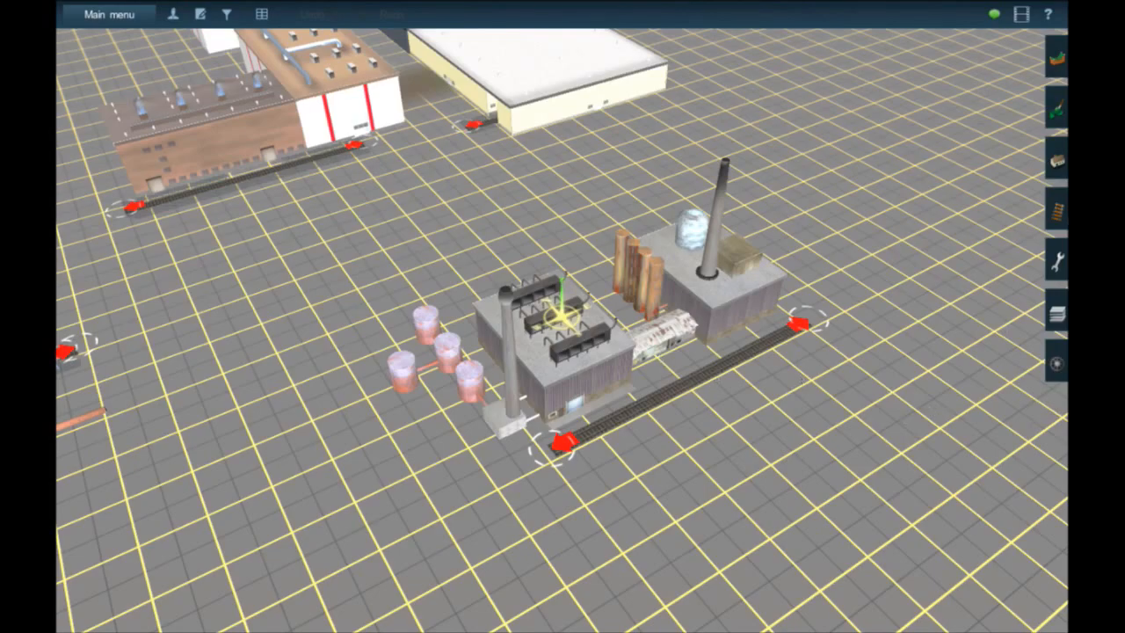
- Open the properties of the Sappi North America Warren Mill Boiler and review its Aviation Fuel and Crude Oil settings
{"action": "left_click", "coordinate": [1059, 162]}
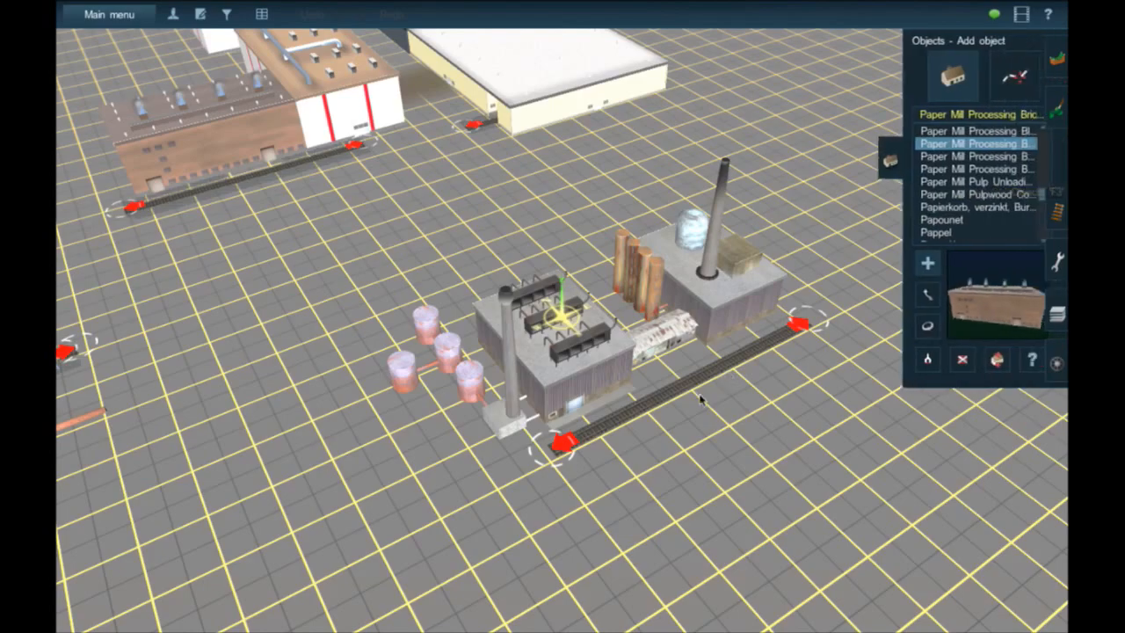
{"action": "key", "text": "f"}
{"action": "left_click", "coordinate": [716, 371]}
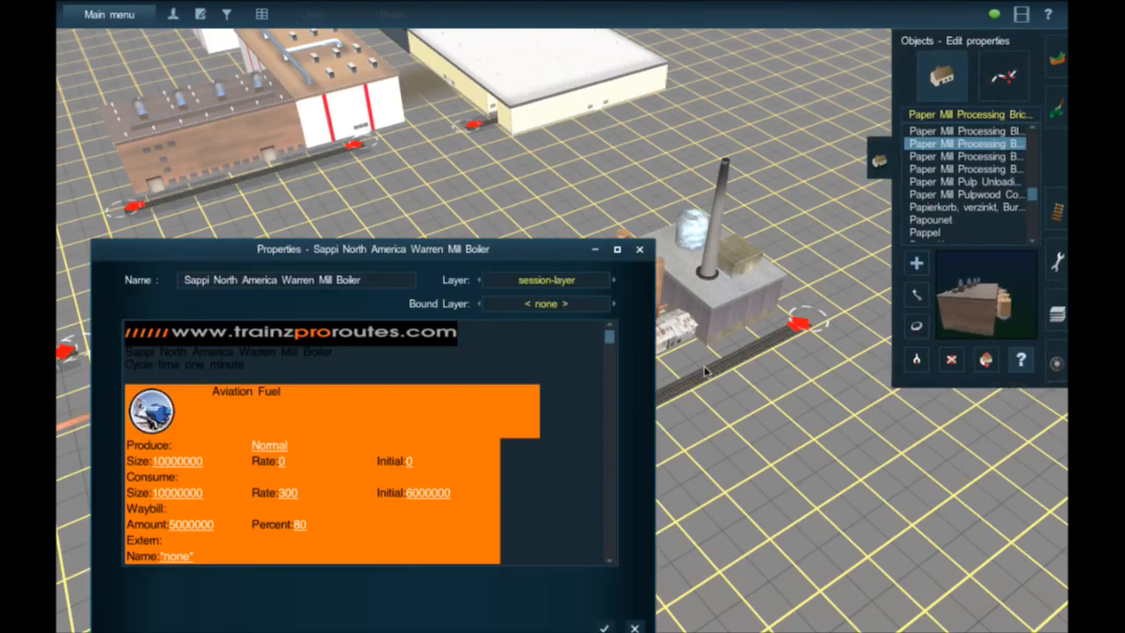
{"action": "scroll", "coordinate": [260, 403], "scroll_direction": "down", "scroll_amount": 3}
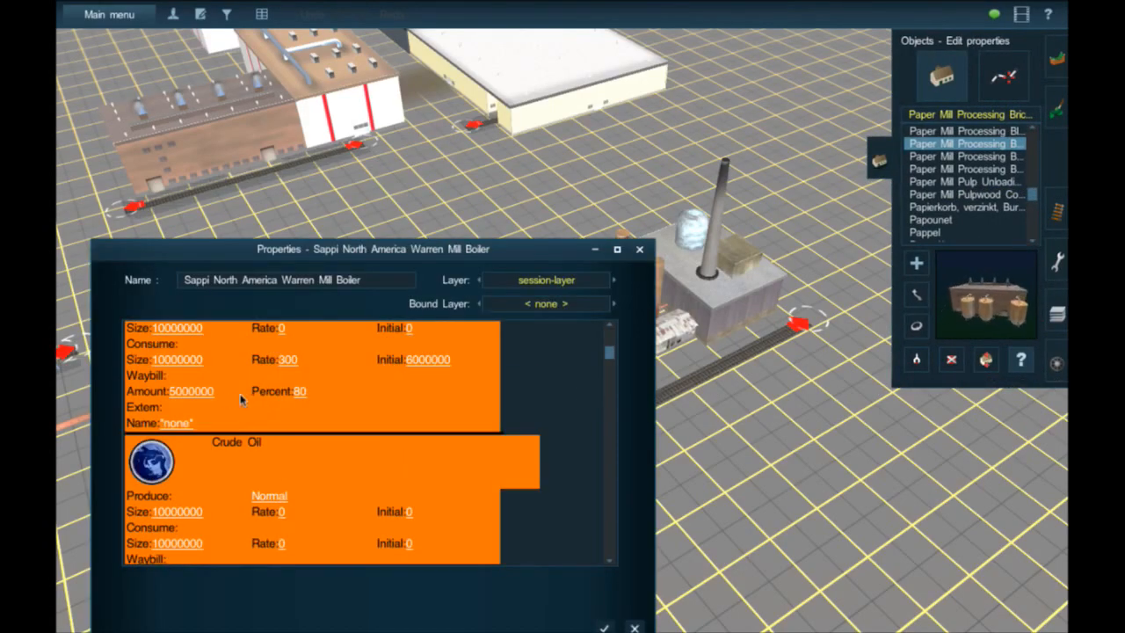
{"action": "scroll", "coordinate": [241, 399], "scroll_direction": "up", "scroll_amount": 3}
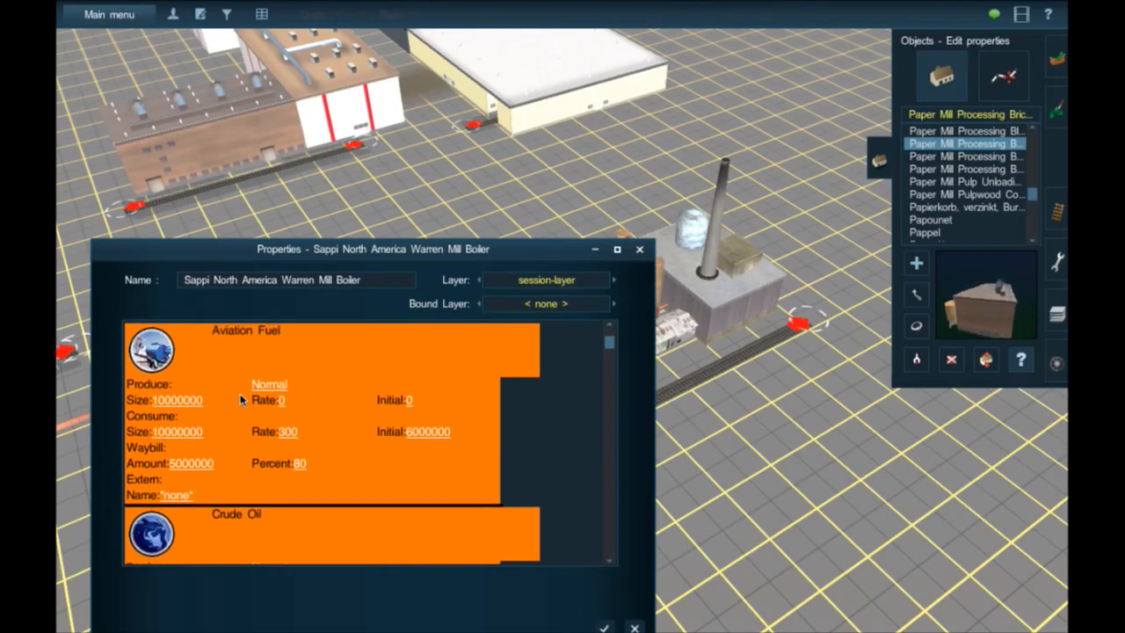
{"action": "scroll", "coordinate": [241, 399], "scroll_direction": "up", "scroll_amount": 1}
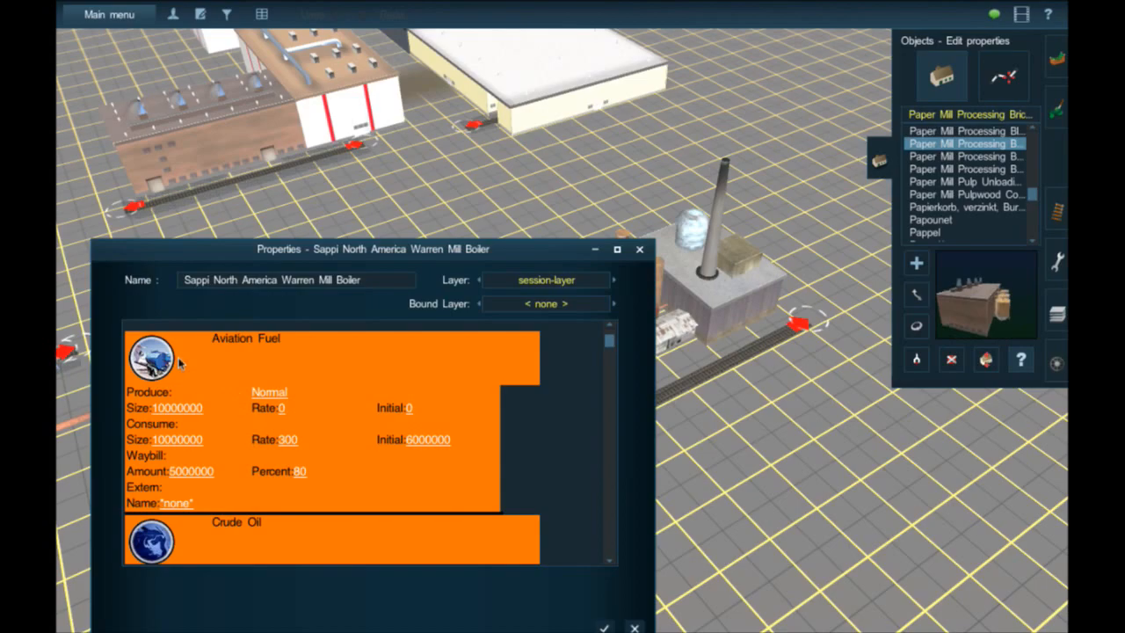
{"action": "scroll", "coordinate": [233, 468], "scroll_direction": "down", "scroll_amount": 3}
{"action": "scroll", "coordinate": [233, 467], "scroll_direction": "down", "scroll_amount": 2}
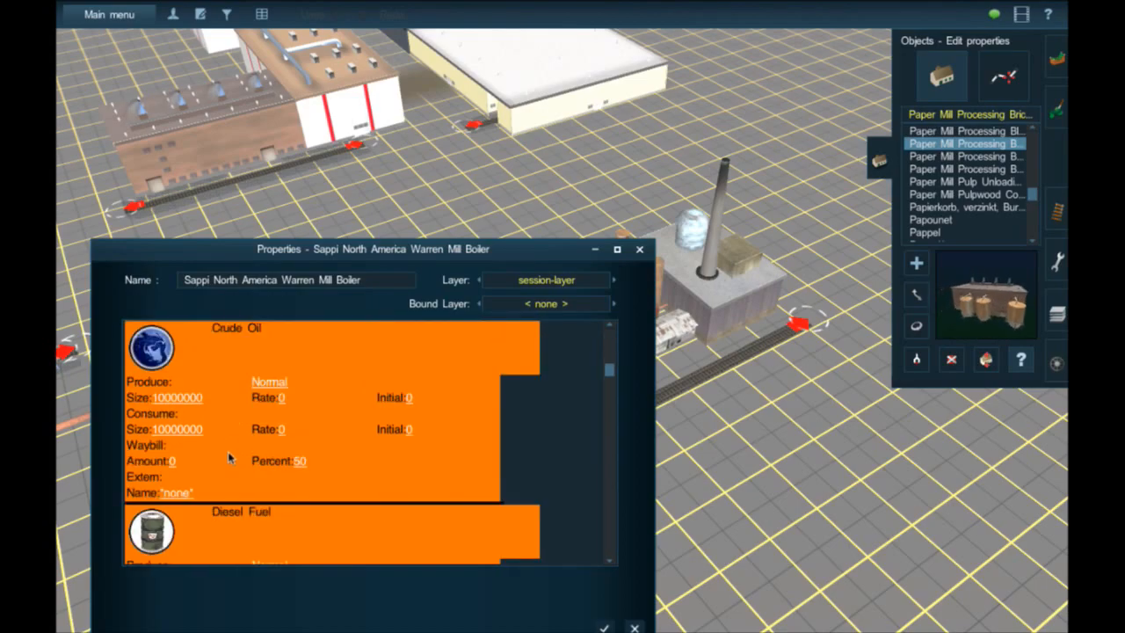
{"action": "scroll", "coordinate": [211, 449], "scroll_direction": "up", "scroll_amount": 3}
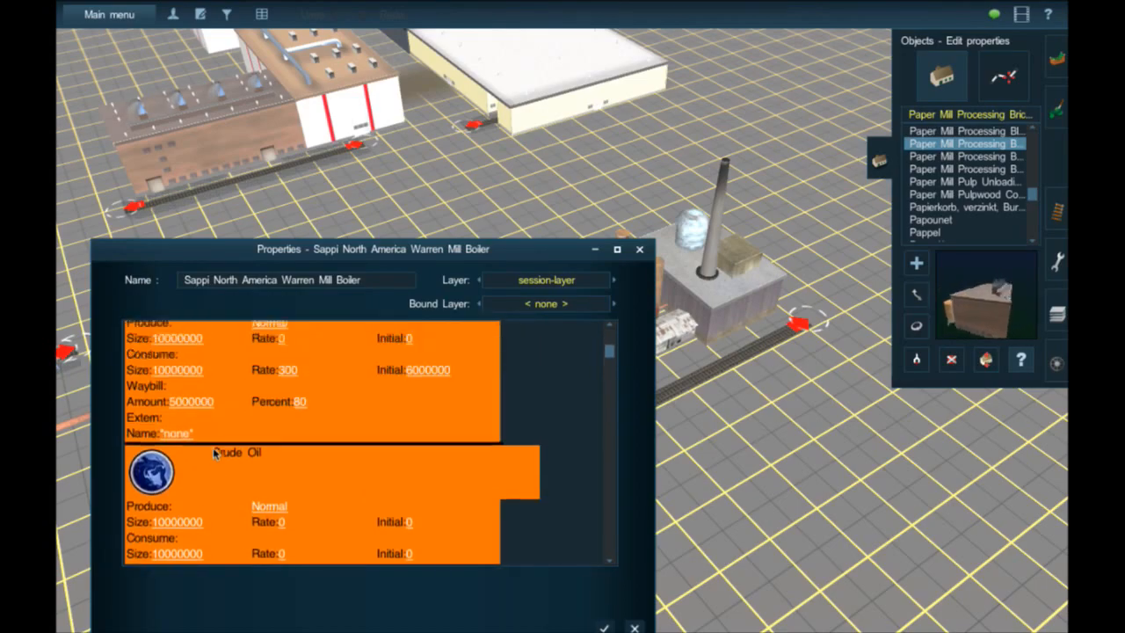
- Set the boiler's Aviation Fuel waybill amount, initial consume value and consume rate to 0
{"action": "left_click", "coordinate": [202, 443]}
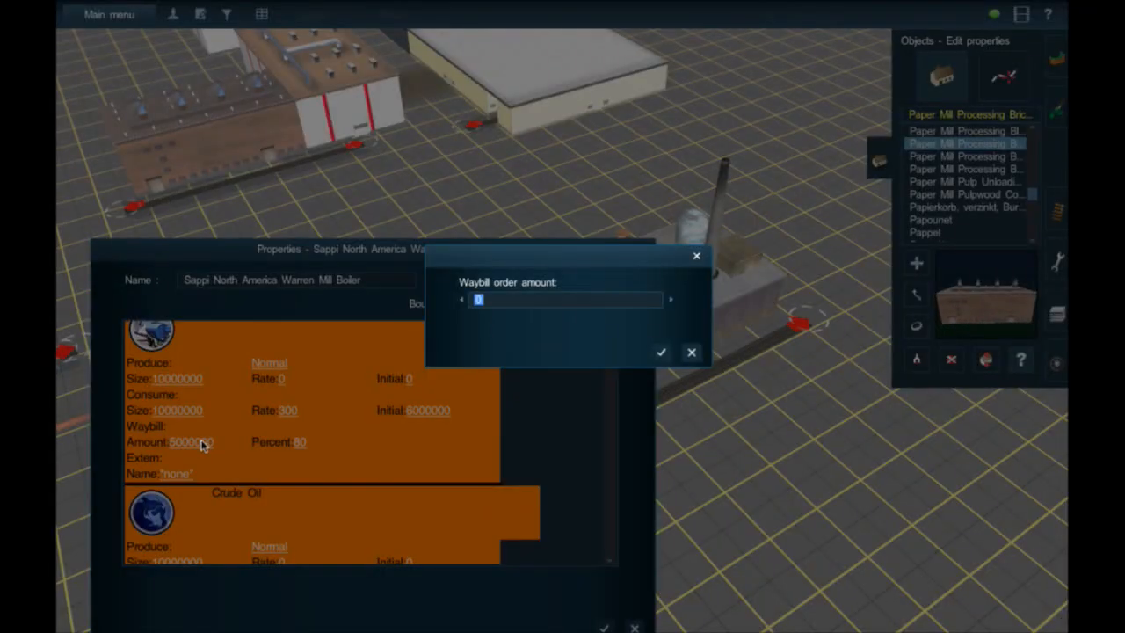
{"action": "key", "text": "Return"}
{"action": "left_click", "coordinate": [429, 420]}
{"action": "type", "text": "0"}
{"action": "key", "text": "Return"}
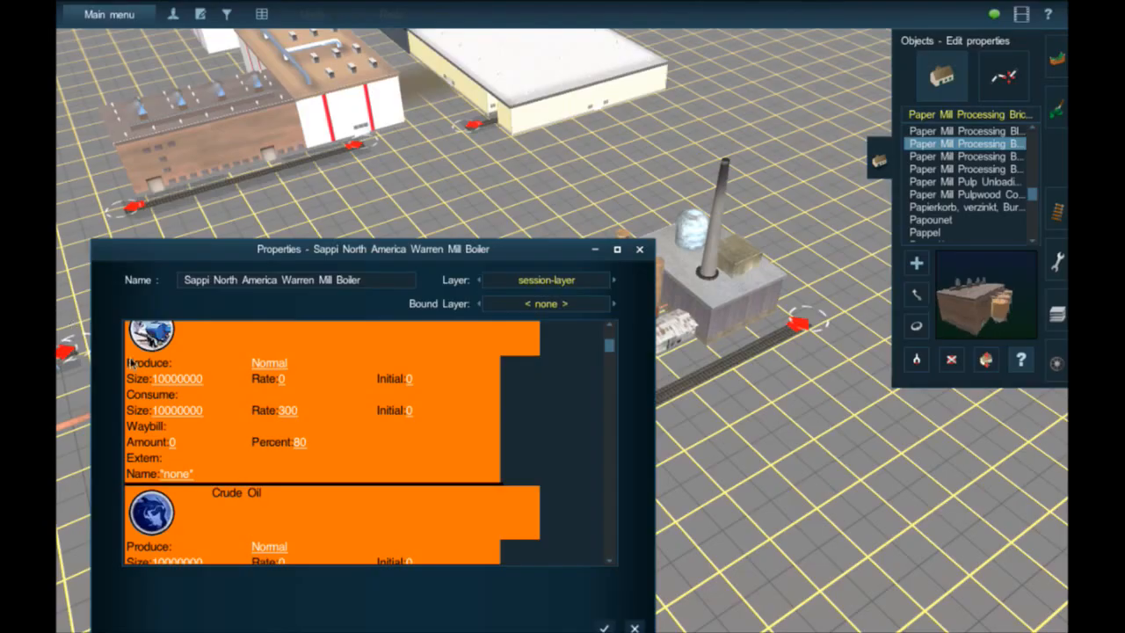
{"action": "left_click", "coordinate": [285, 413]}
{"action": "type", "text": "0"}
{"action": "key", "text": "Return"}
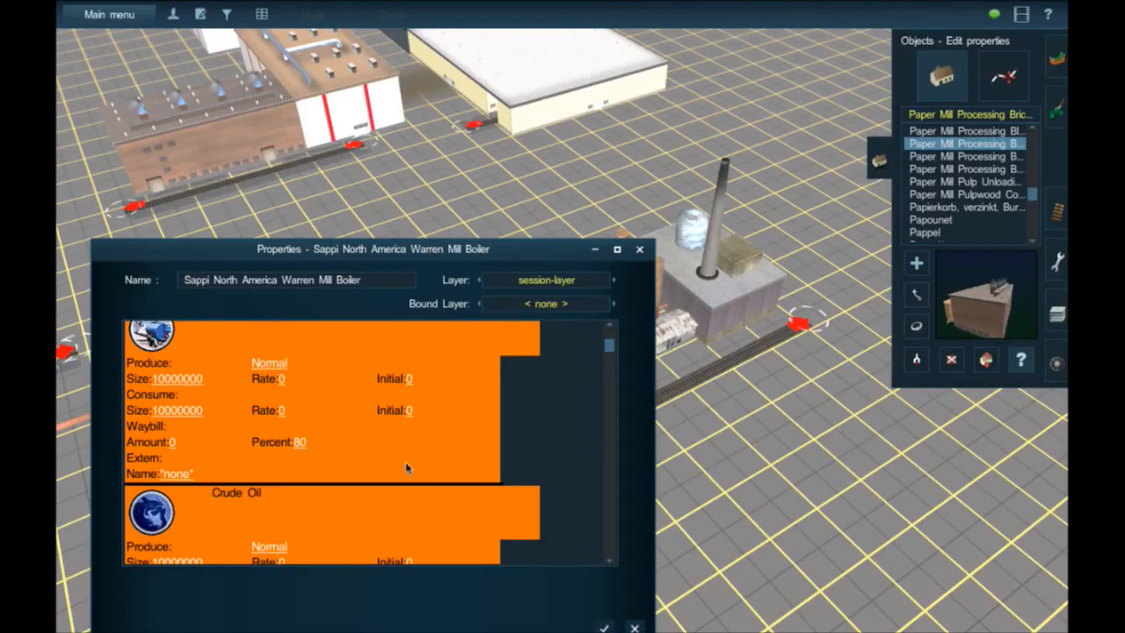
- Set the boiler's Crude Oil consume rate to 600 and its initial consume value to 6000000
{"action": "scroll", "coordinate": [349, 462], "scroll_direction": "down", "scroll_amount": 1}
{"action": "scroll", "coordinate": [302, 439], "scroll_direction": "down", "scroll_amount": 5}
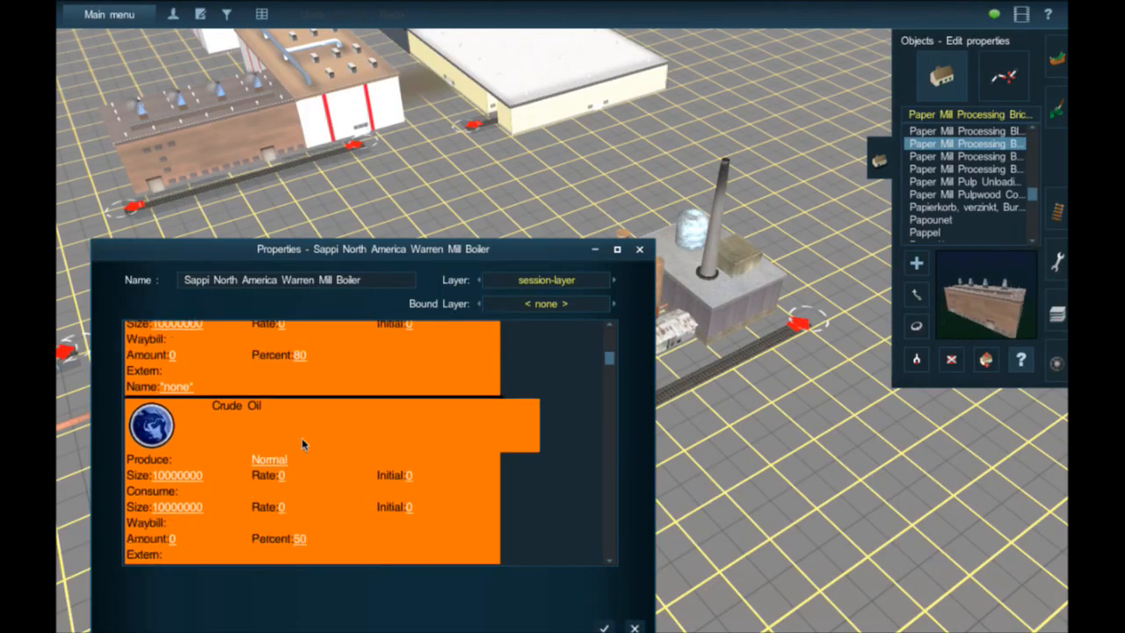
{"action": "left_click", "coordinate": [281, 467]}
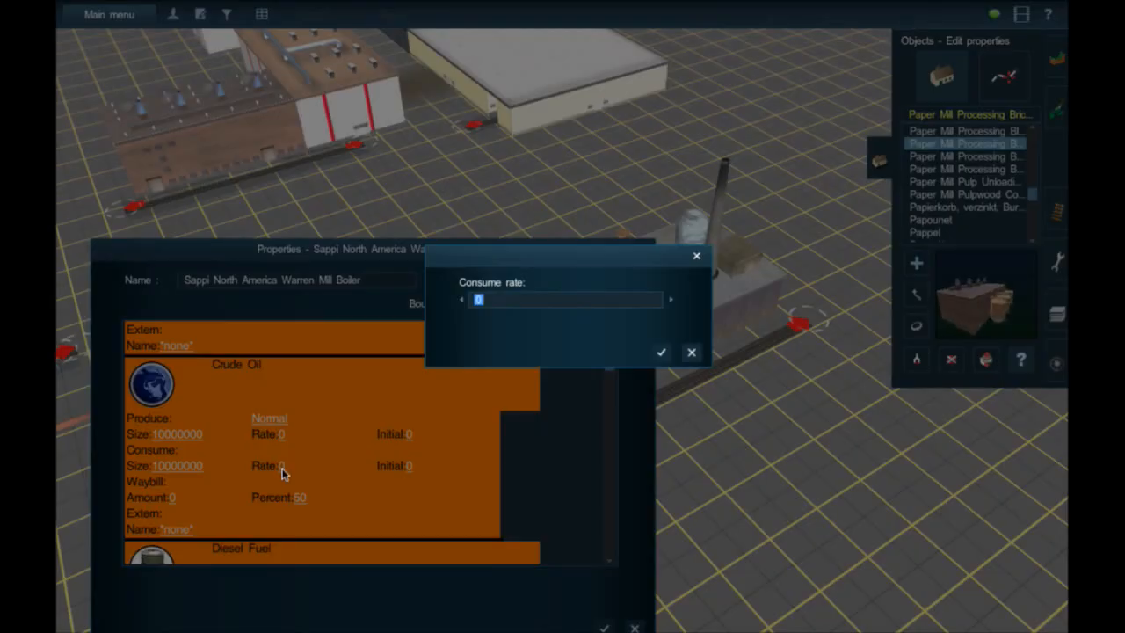
{"action": "type", "text": "600"}
{"action": "key", "text": "Return"}
{"action": "left_click", "coordinate": [410, 466]}
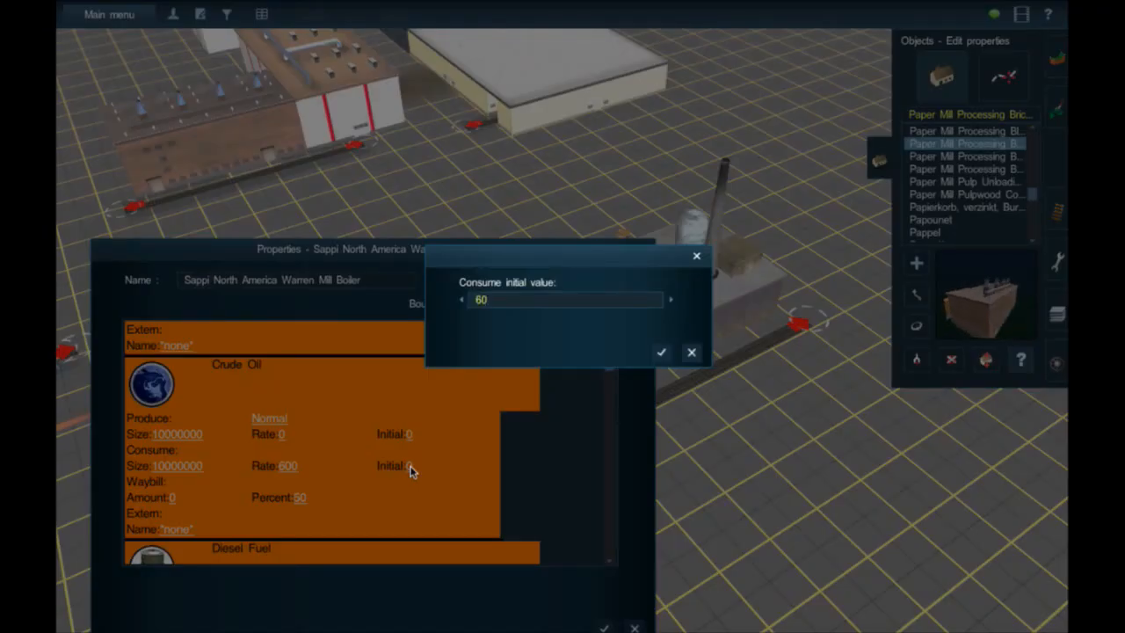
{"action": "type", "text": "6000000"}
{"action": "key", "text": "Return"}
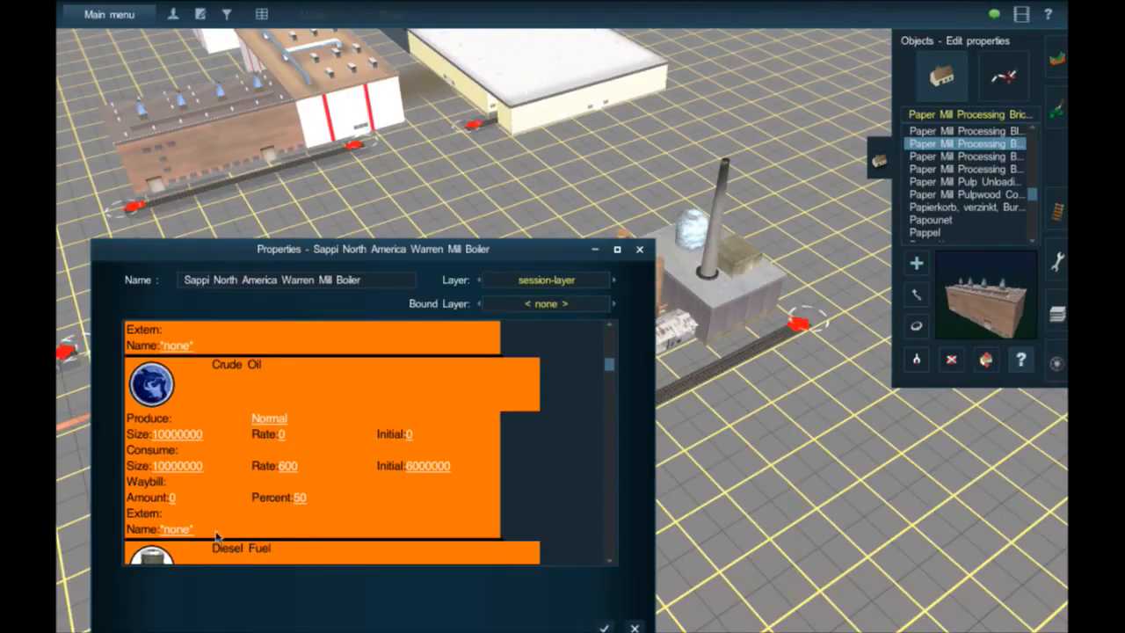
- Set the Crude Oil waybill order amount to 4000000
{"action": "left_click", "coordinate": [171, 499]}
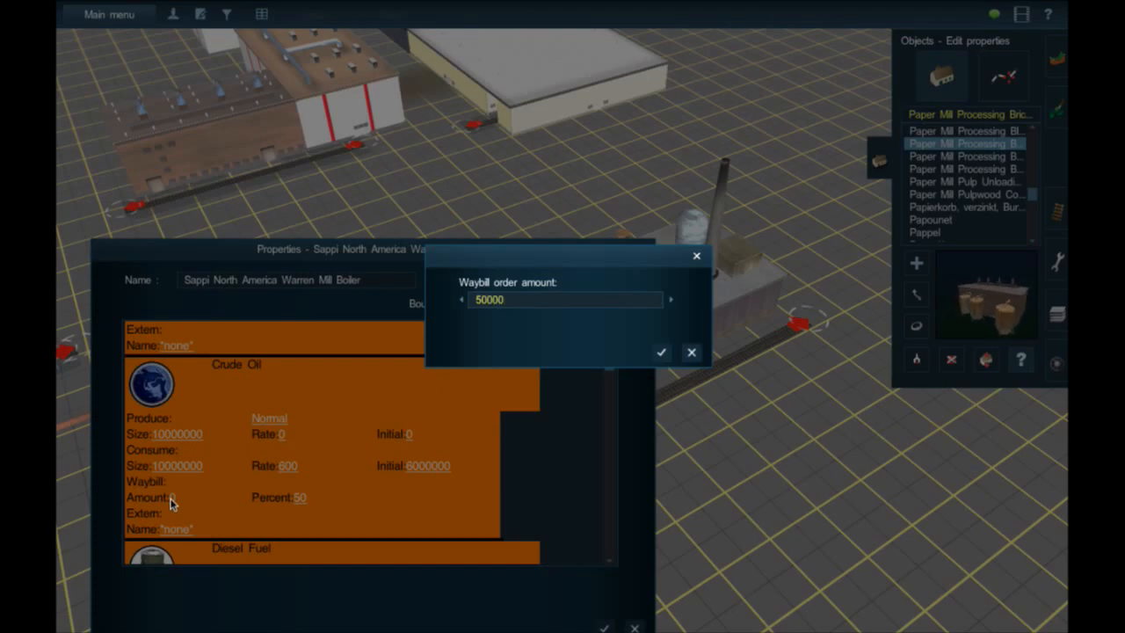
{"action": "key", "text": "BackSpace"}
{"action": "key", "text": "BackSpace"}
{"action": "key", "text": "BackSpace"}
{"action": "key", "text": "BackSpace"}
{"action": "key", "text": "BackSpace"}
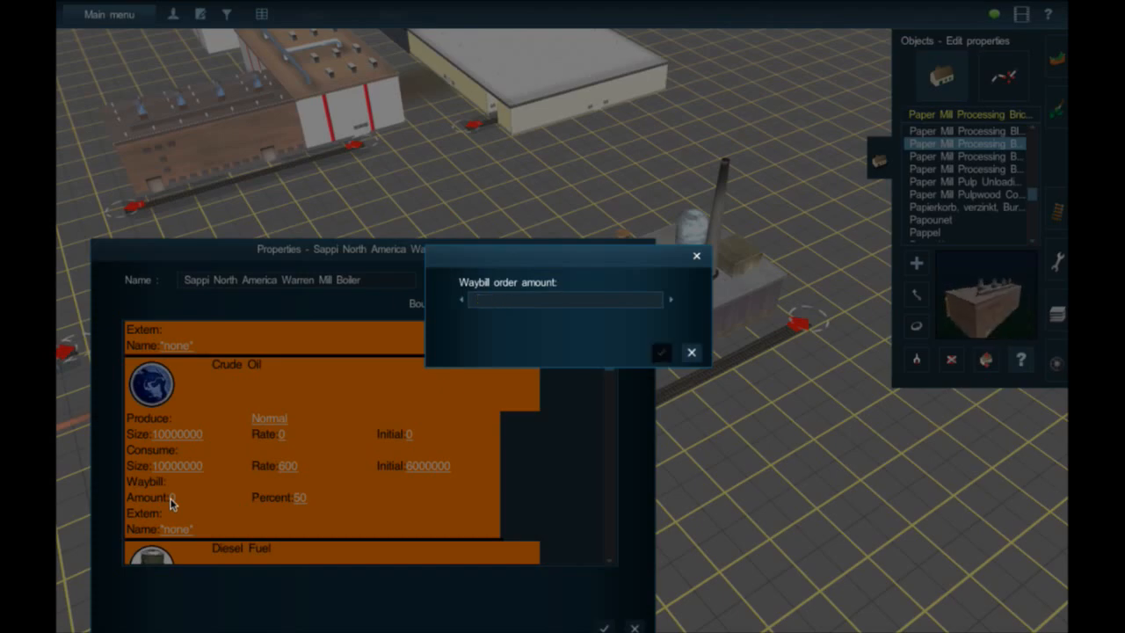
{"action": "type", "text": "4000000"}
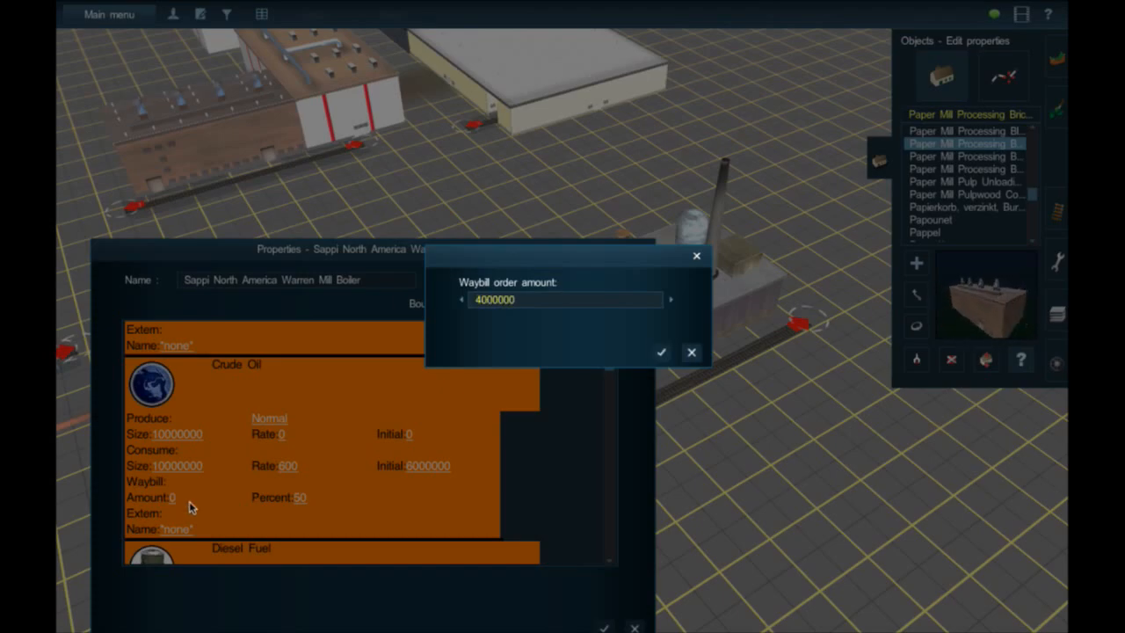
{"action": "key", "text": "Return"}
- Set the Crude Oil waybill order percent to 70 and save the boiler's properties
{"action": "left_click", "coordinate": [299, 498]}
{"action": "type", "text": "7"}
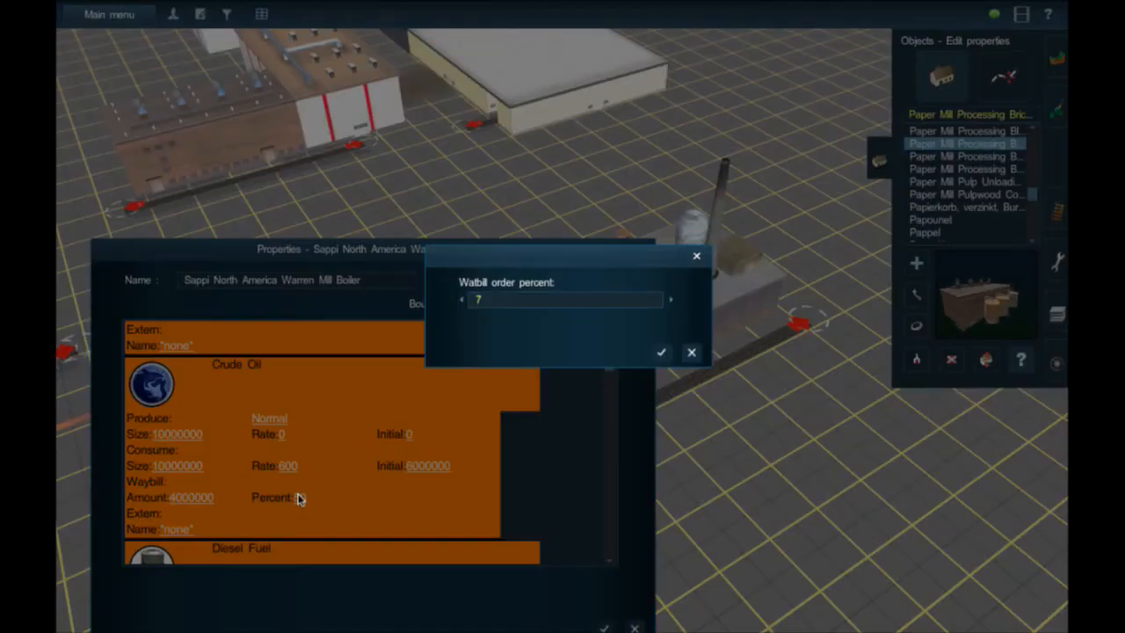
{"action": "type", "text": "0"}
{"action": "key", "text": "Return"}
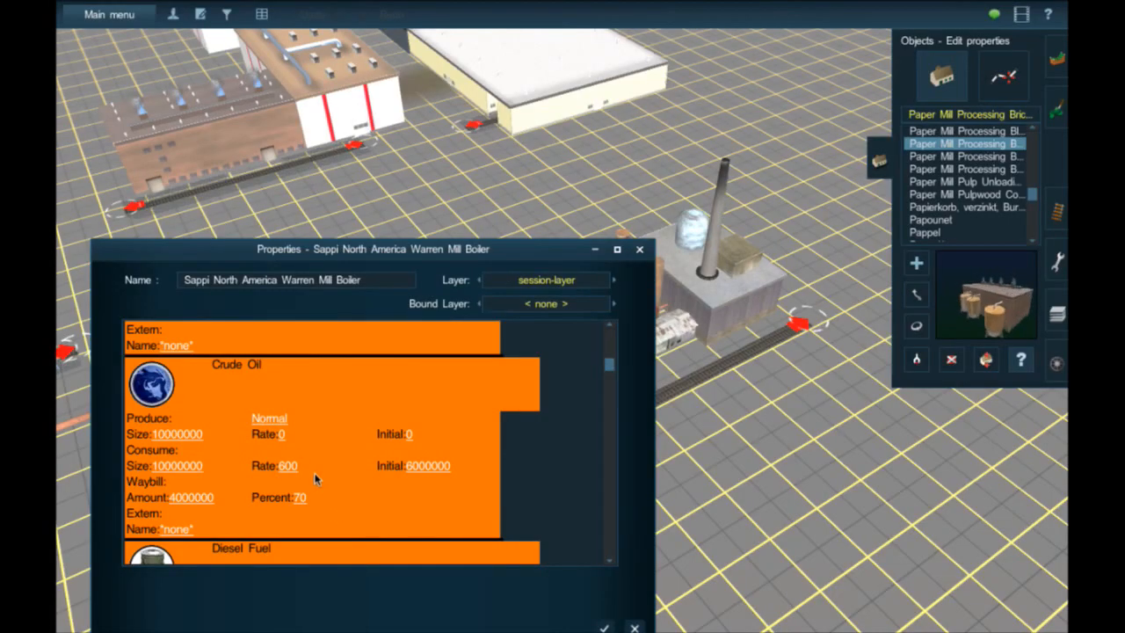
{"action": "scroll", "coordinate": [349, 455], "scroll_direction": "down", "scroll_amount": 1}
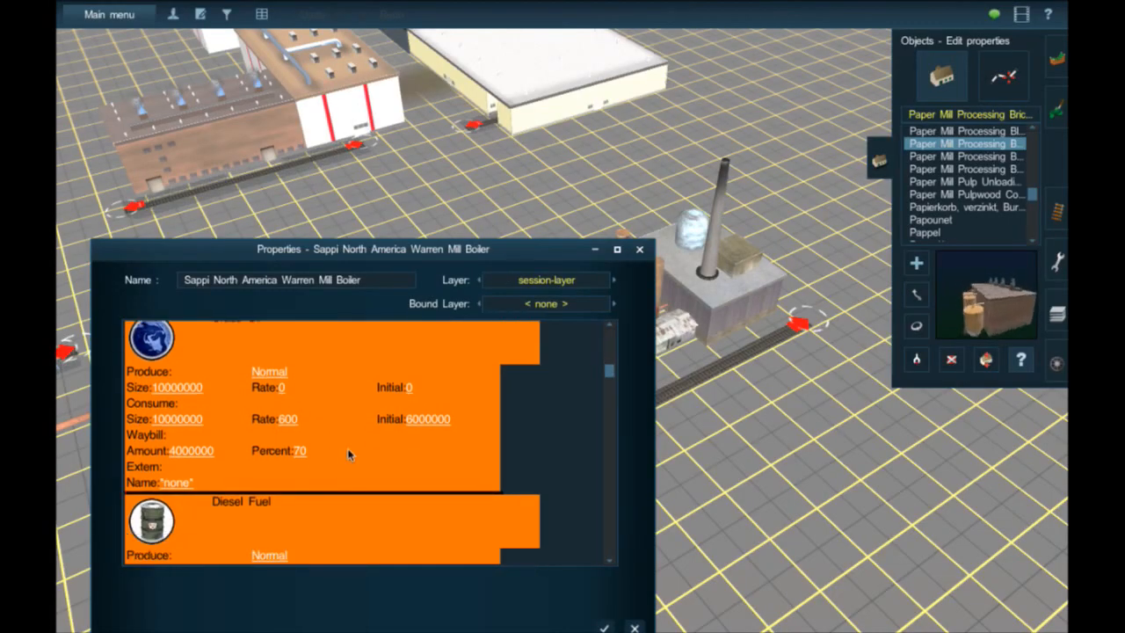
{"action": "left_click", "coordinate": [604, 627]}
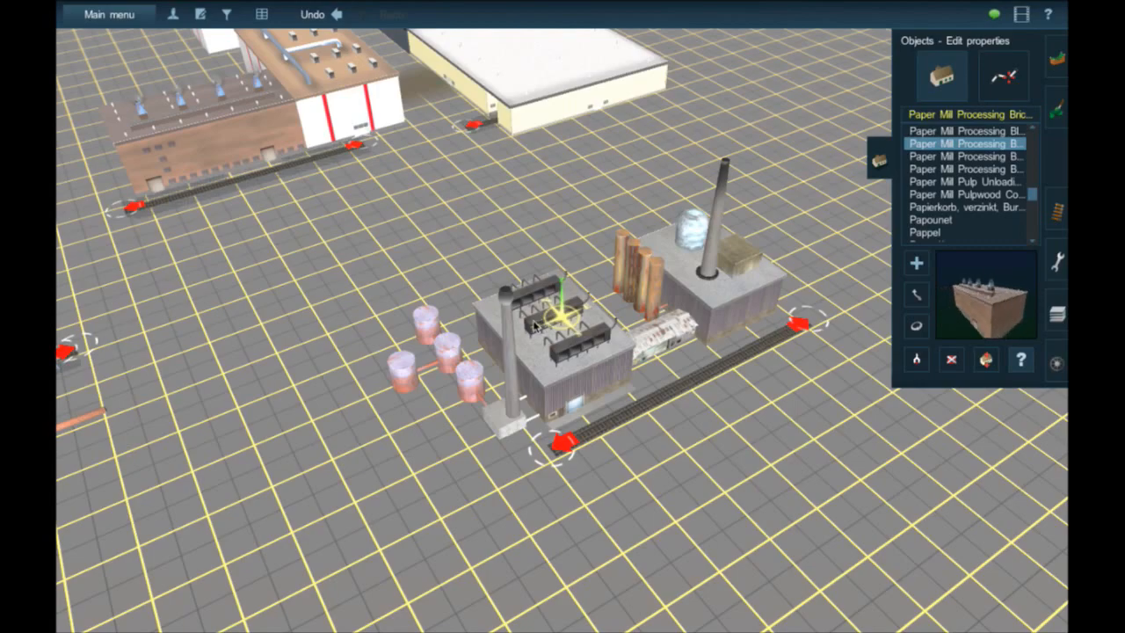
{"action": "right_click", "coordinate": [490, 273]}
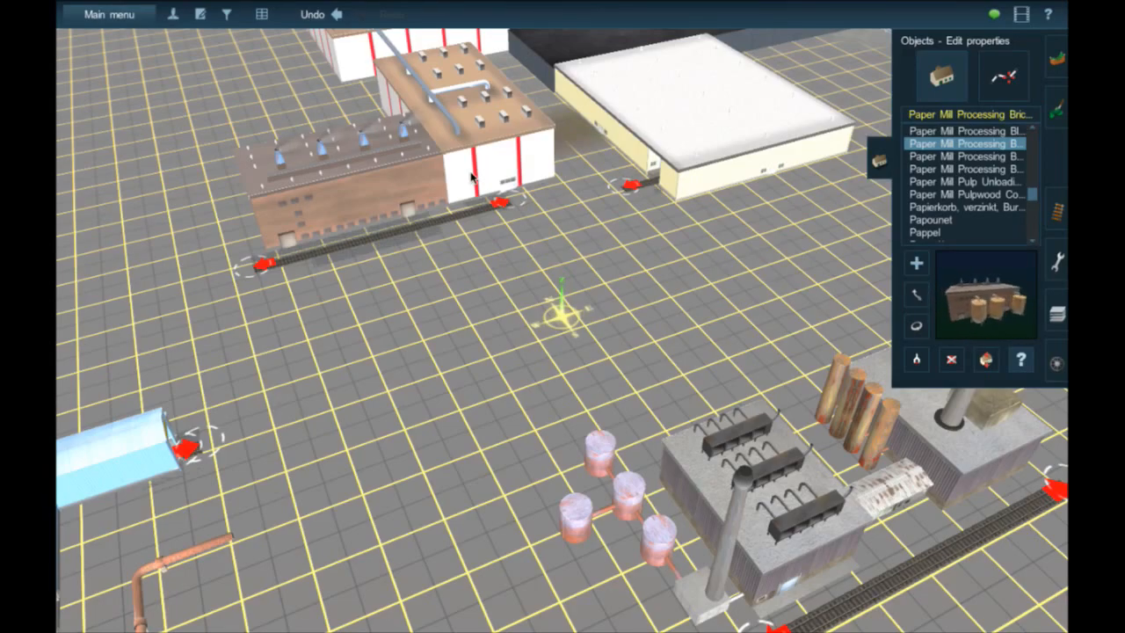
- Examine the paper mill's brick processing building, the adjoining white buildings and their loading track from several sides
{"action": "right_click_drag", "start_coordinate": [426, 121], "coordinate": [545, 405]}
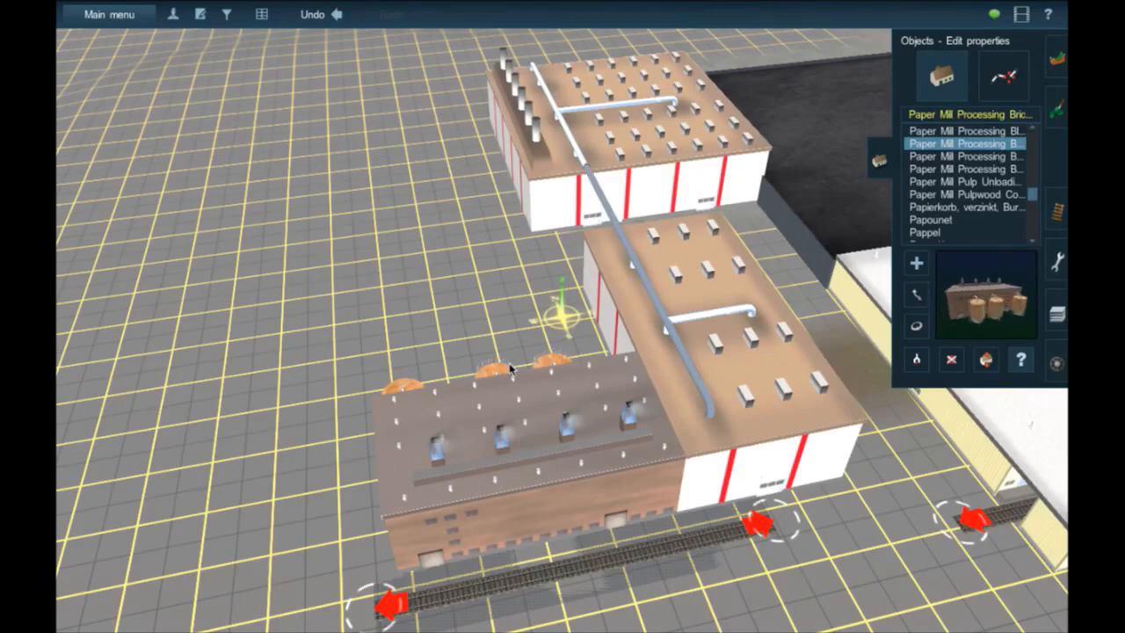
{"action": "key", "text": "Right"}
{"action": "right_click_drag", "start_coordinate": [607, 246], "coordinate": [603, 228]}
{"action": "key", "text": "Right"}
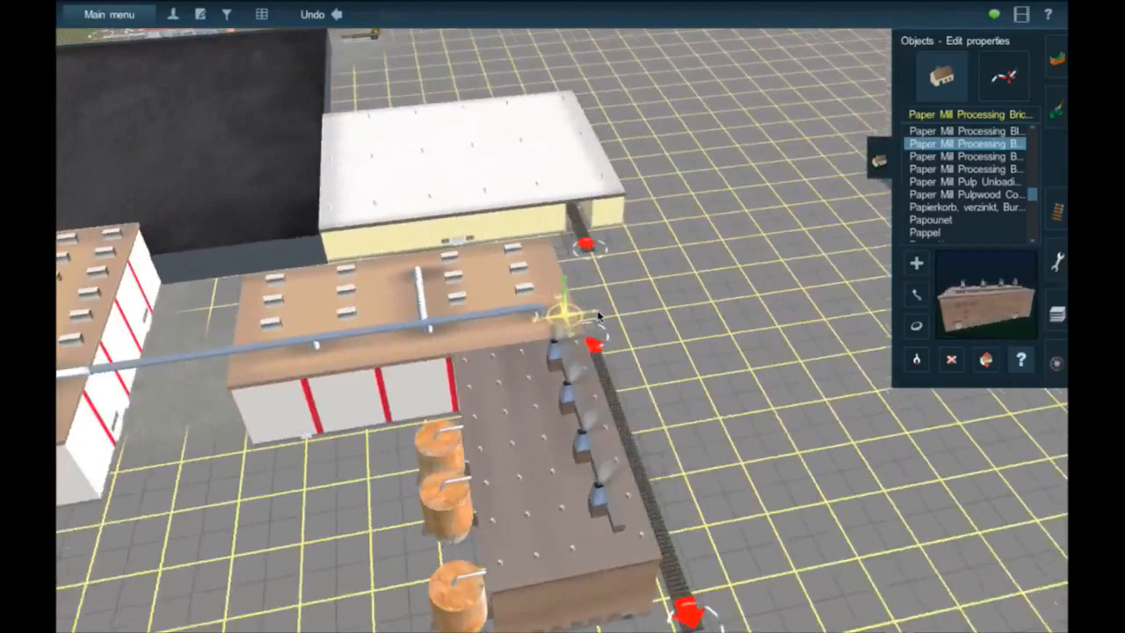
{"action": "right_click", "coordinate": [591, 320]}
{"action": "key", "text": "Right"}
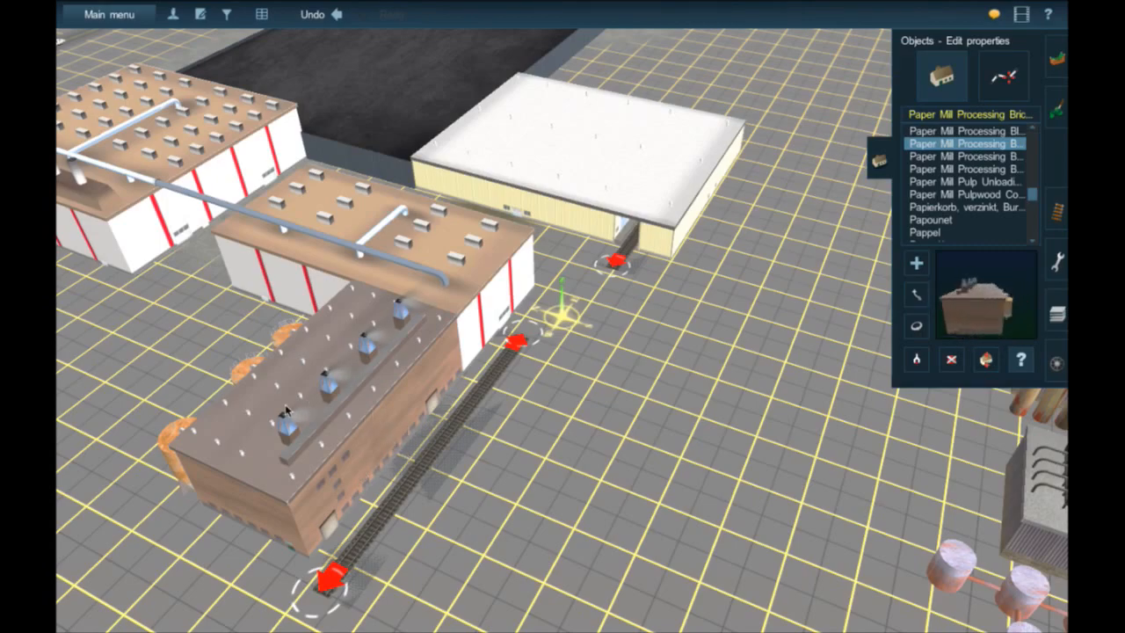
{"action": "right_click", "coordinate": [283, 525]}
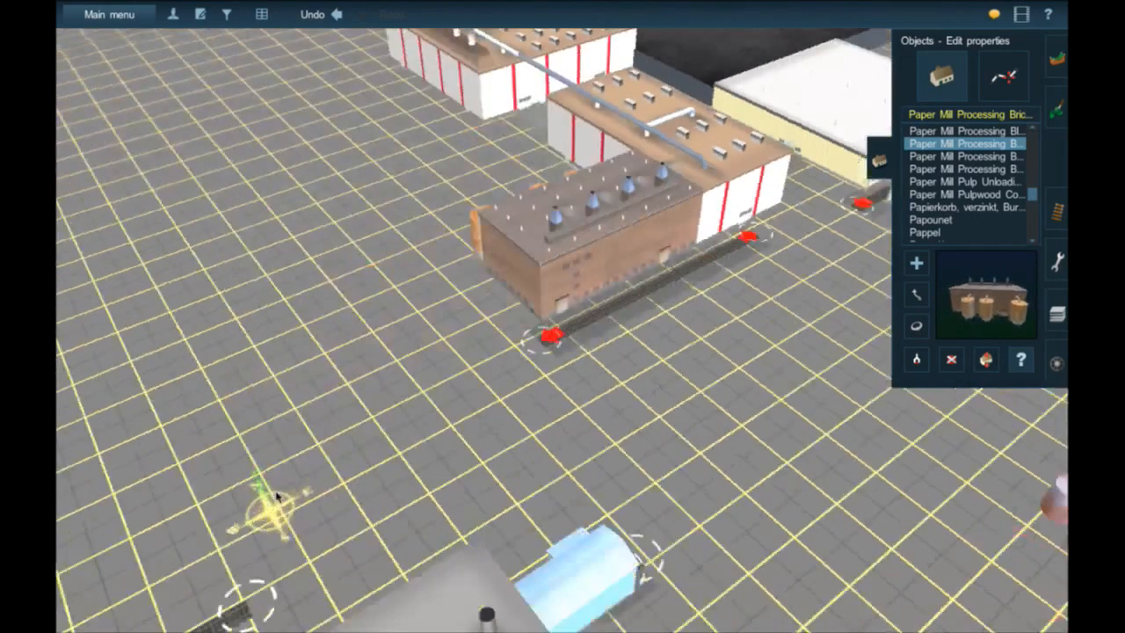
- Inspect the blue mill building, the conical pile beside it and the open end of the orange pipe
{"action": "right_click", "coordinate": [284, 501]}
{"action": "key", "text": "Left"}
{"action": "right_click", "coordinate": [741, 365]}
{"action": "right_click", "coordinate": [701, 480]}
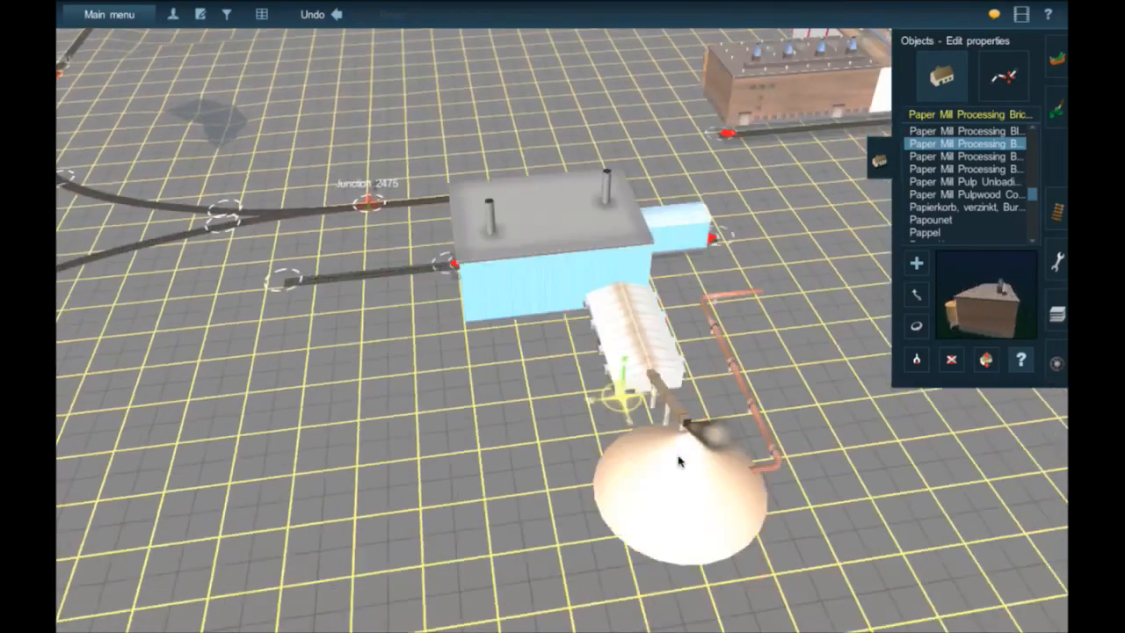
{"action": "right_click", "coordinate": [649, 279]}
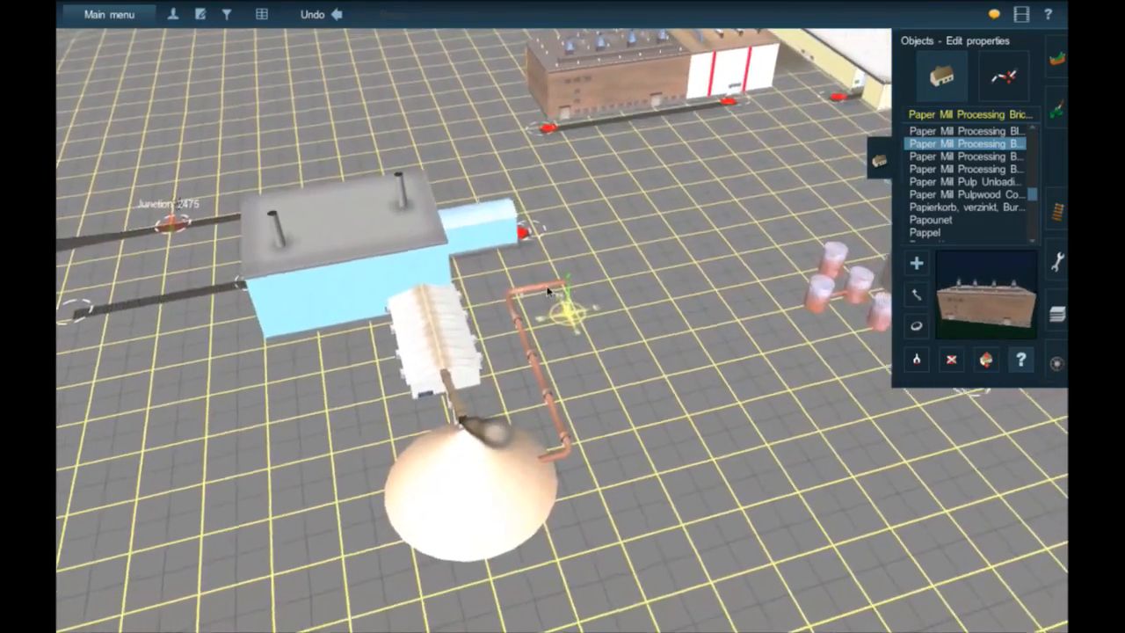
{"action": "scroll", "coordinate": [546, 293], "scroll_direction": "up", "scroll_amount": 5}
{"action": "scroll", "coordinate": [546, 293], "scroll_direction": "down", "scroll_amount": 10}
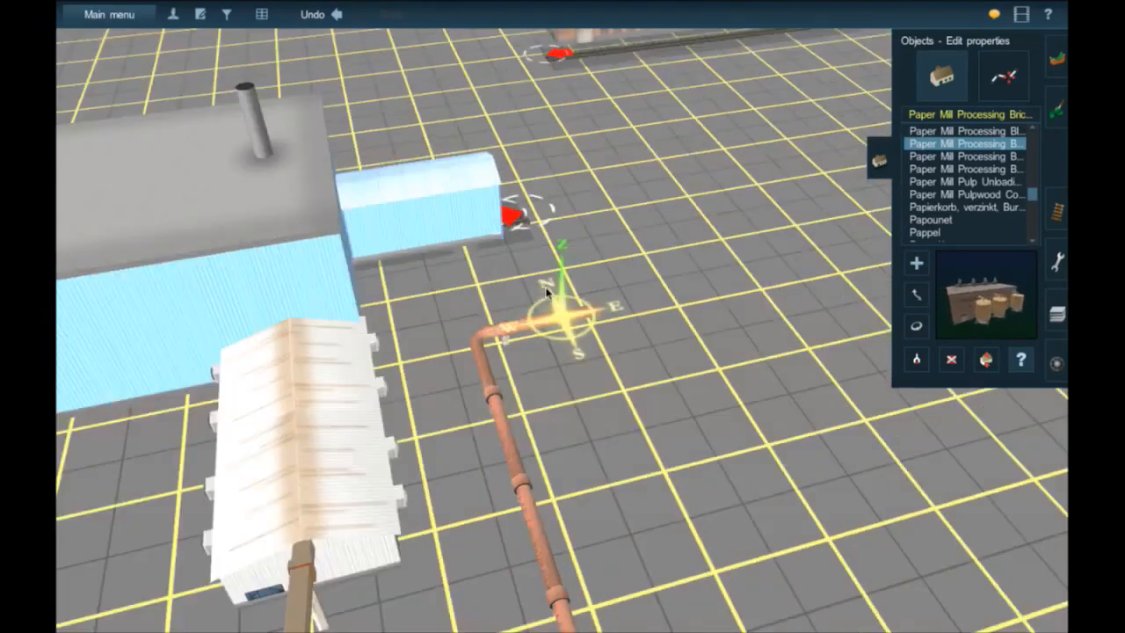
{"action": "scroll", "coordinate": [546, 293], "scroll_direction": "down", "scroll_amount": 3}
{"action": "right_click_drag", "start_coordinate": [594, 305], "coordinate": [553, 264]}
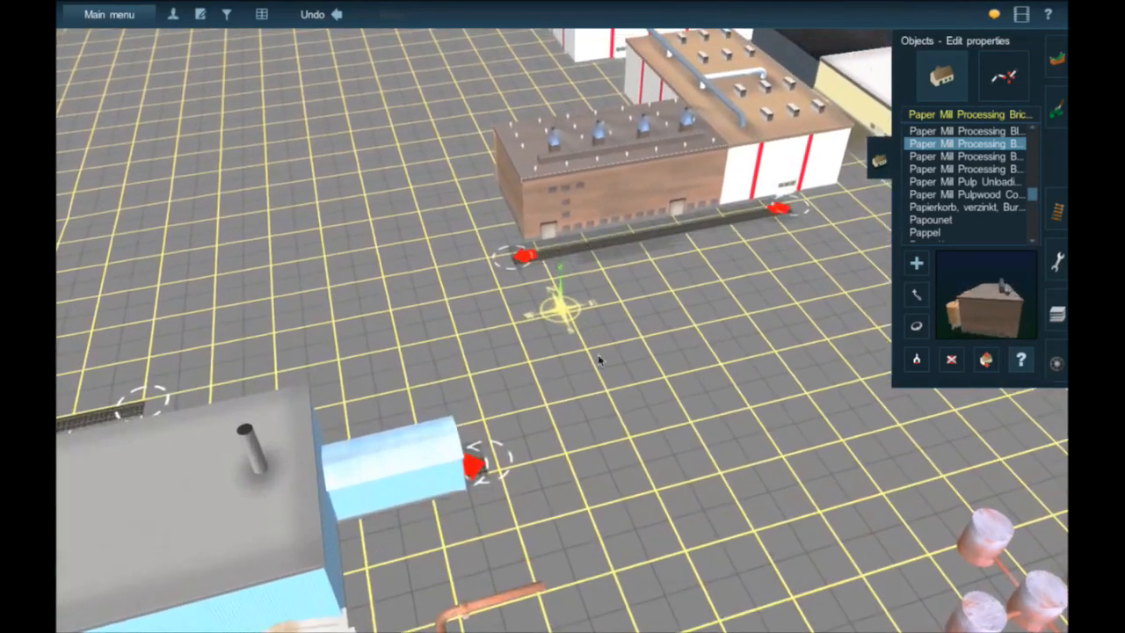
- Inspect the orange tanks behind the brick processing building and the empty ground beyond its end wall
{"action": "right_click_drag", "start_coordinate": [554, 321], "coordinate": [533, 271]}
{"action": "key", "text": "Left"}
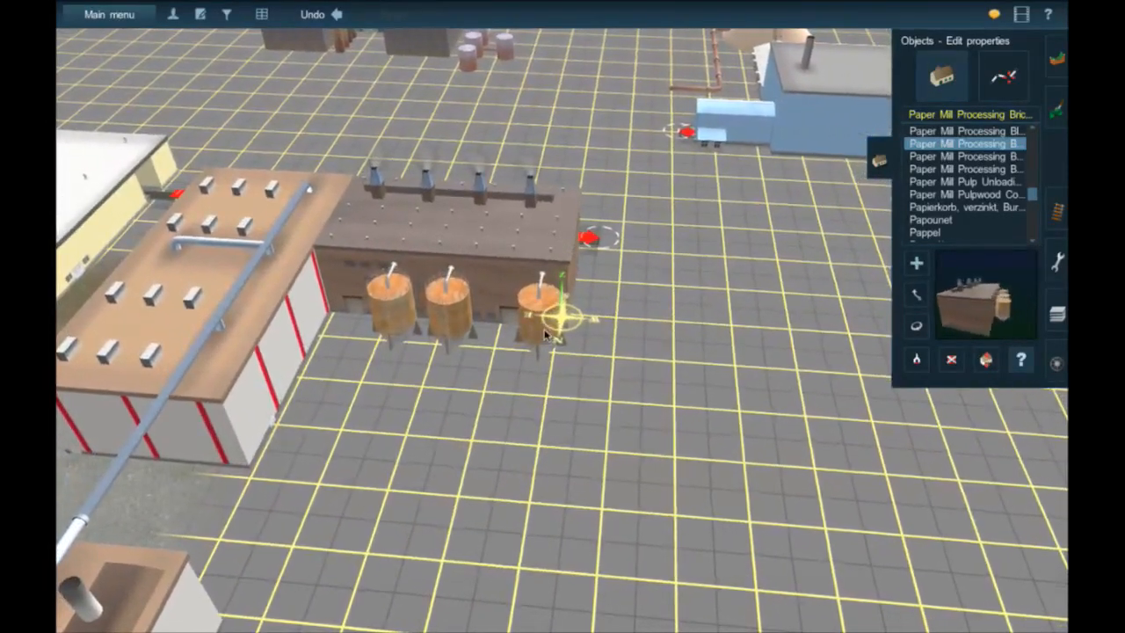
{"action": "key", "text": "Left"}
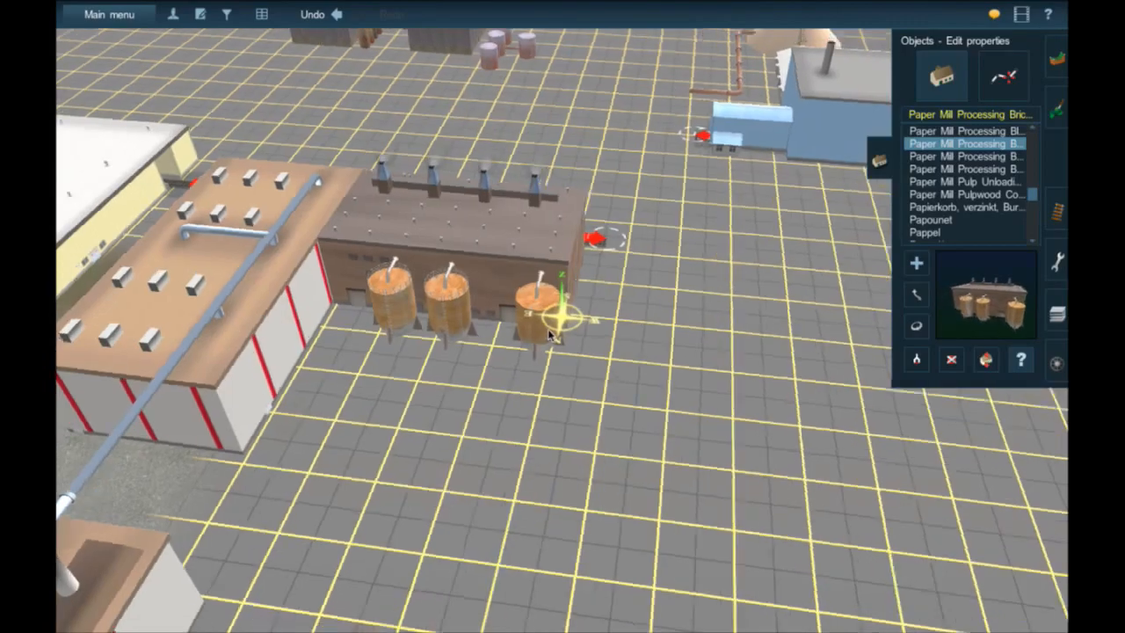
{"action": "key", "text": "Left"}
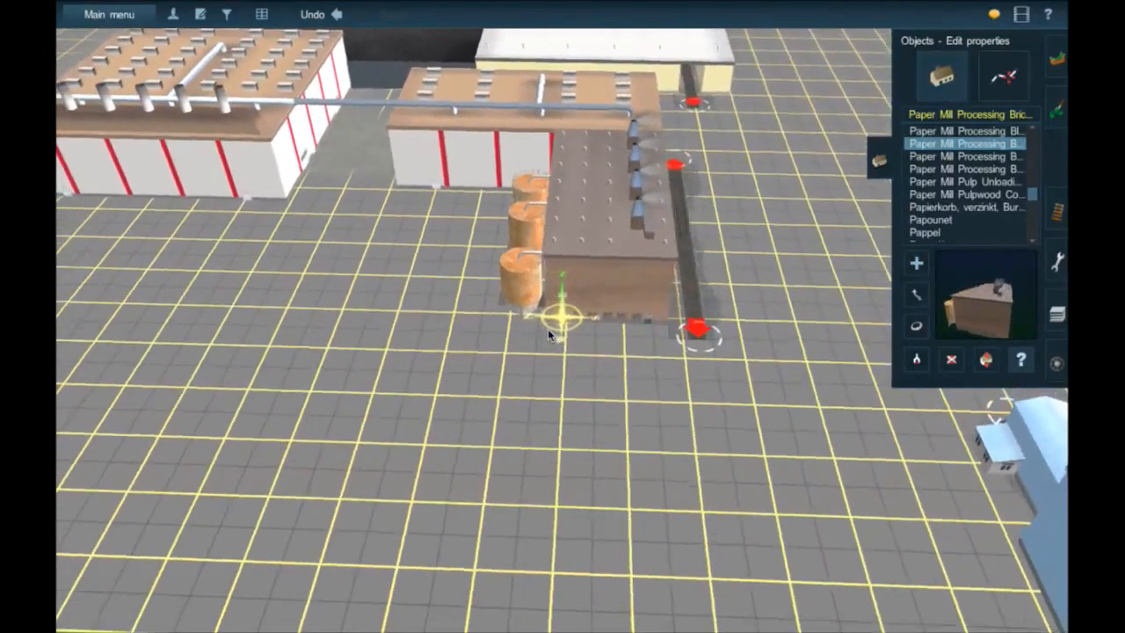
{"action": "right_click", "coordinate": [526, 392]}
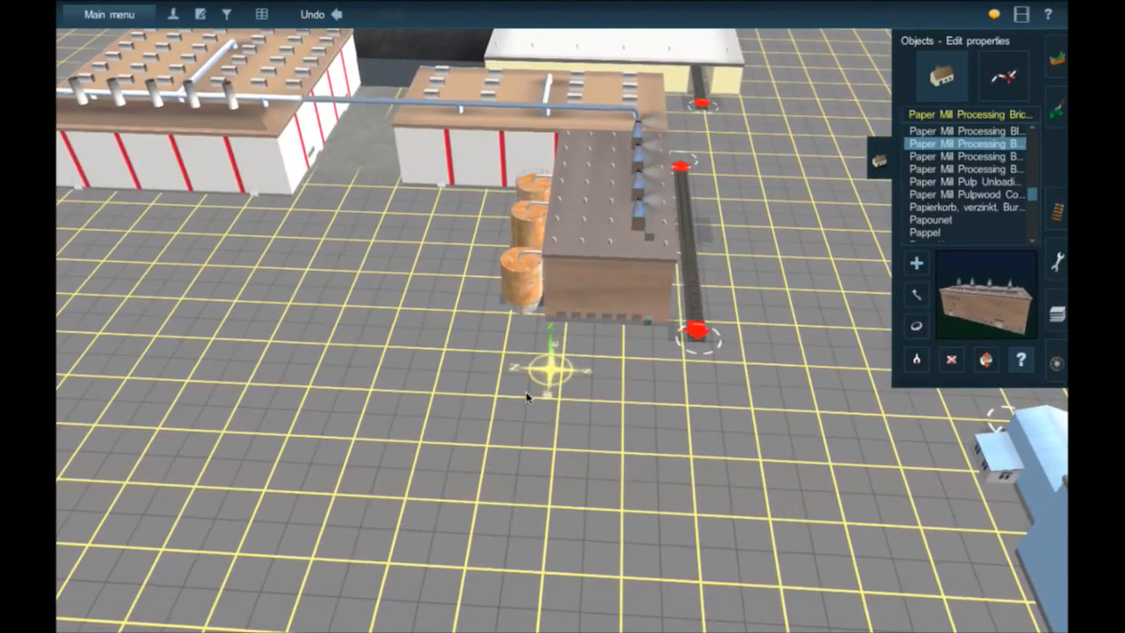
- Look up the JR objects in the object library and preview the JR Generic Barn w/Silo
{"action": "left_click", "coordinate": [920, 120]}
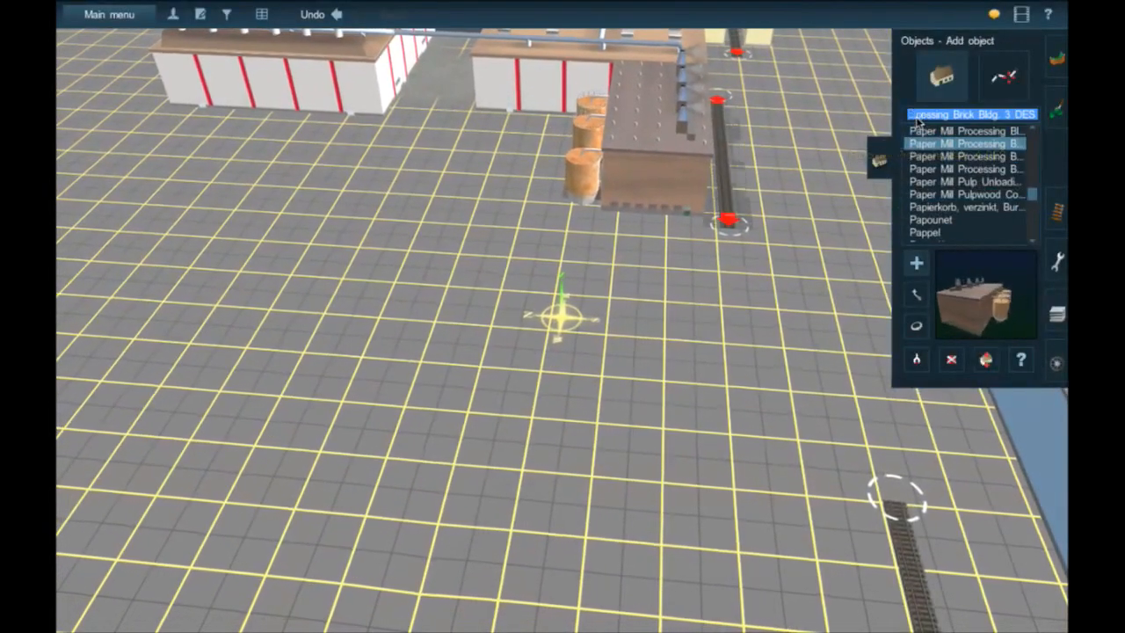
{"action": "type", "text": "JR"}
{"action": "scroll", "coordinate": [1014, 187], "scroll_direction": "down", "scroll_amount": 12}
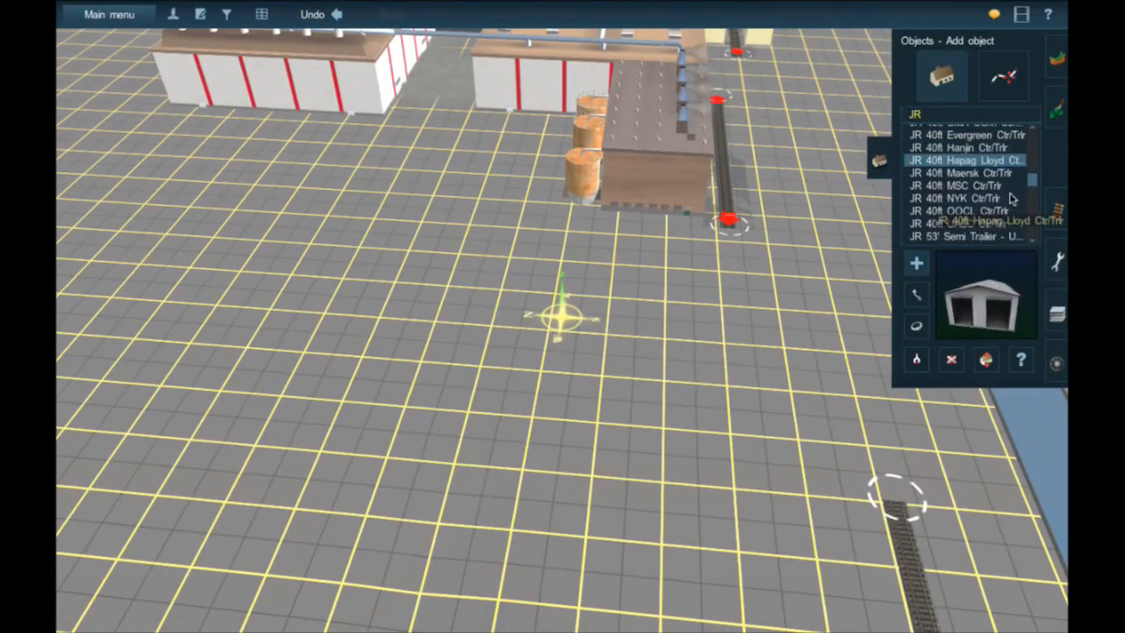
{"action": "scroll", "coordinate": [1013, 198], "scroll_direction": "down", "scroll_amount": 5}
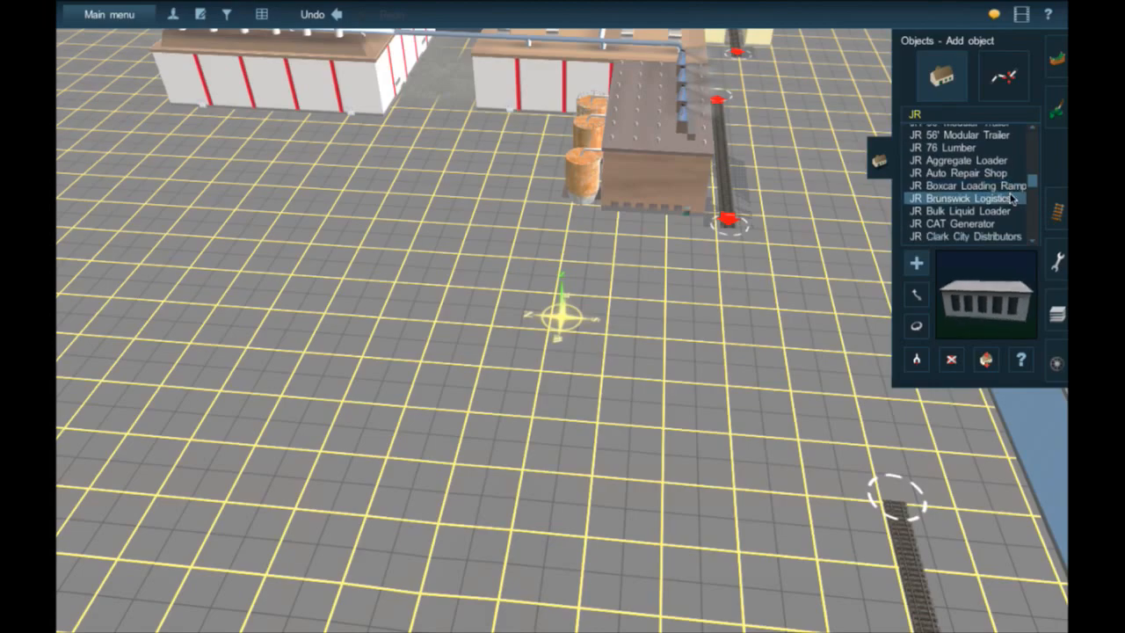
{"action": "scroll", "coordinate": [1014, 199], "scroll_direction": "down", "scroll_amount": 12}
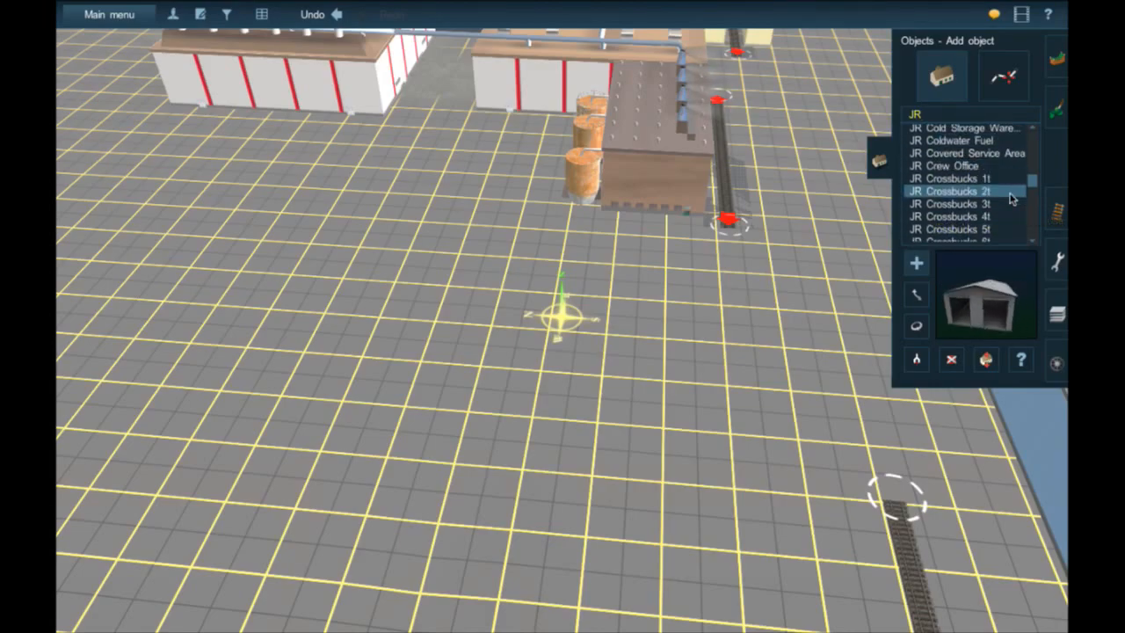
{"action": "scroll", "coordinate": [1013, 199], "scroll_direction": "down", "scroll_amount": 5}
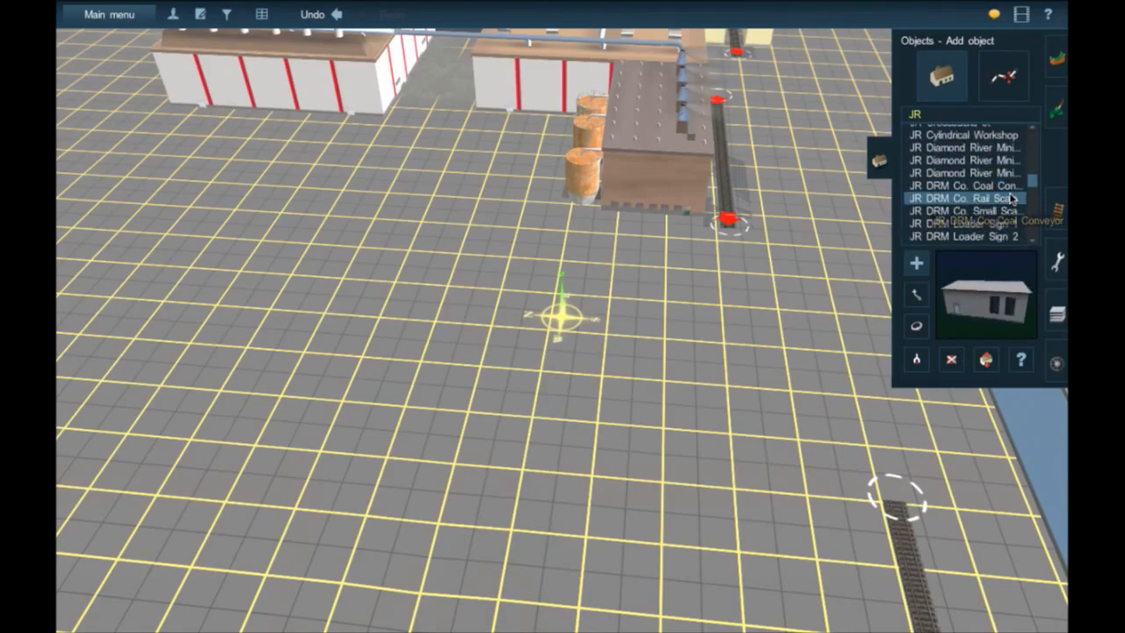
{"action": "scroll", "coordinate": [1013, 199], "scroll_direction": "down", "scroll_amount": 4}
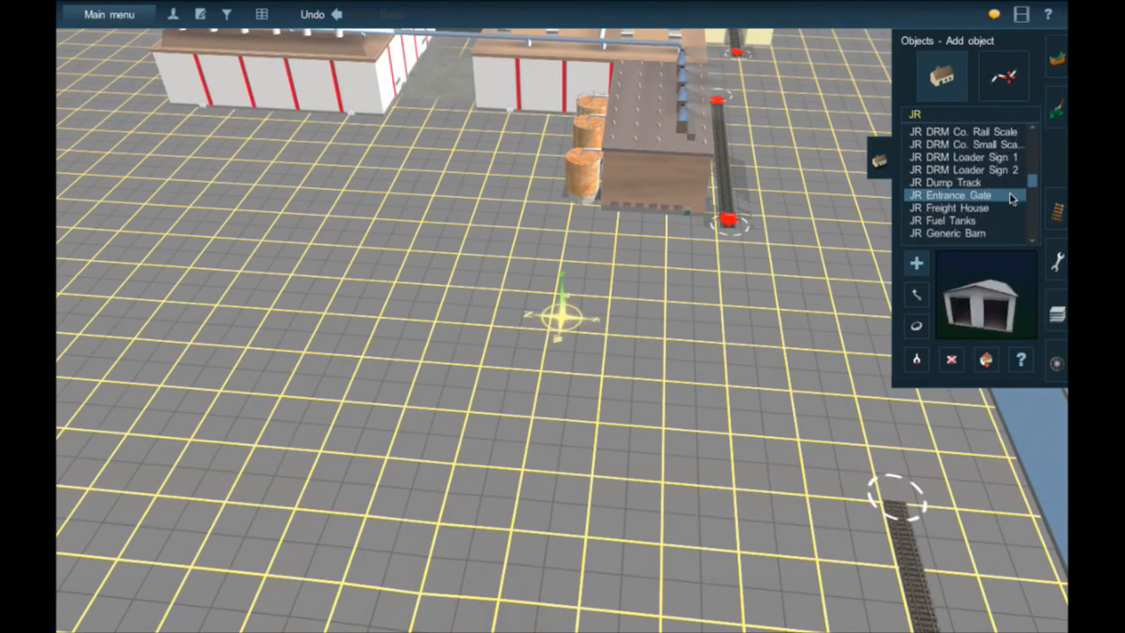
{"action": "left_click", "coordinate": [1011, 204]}
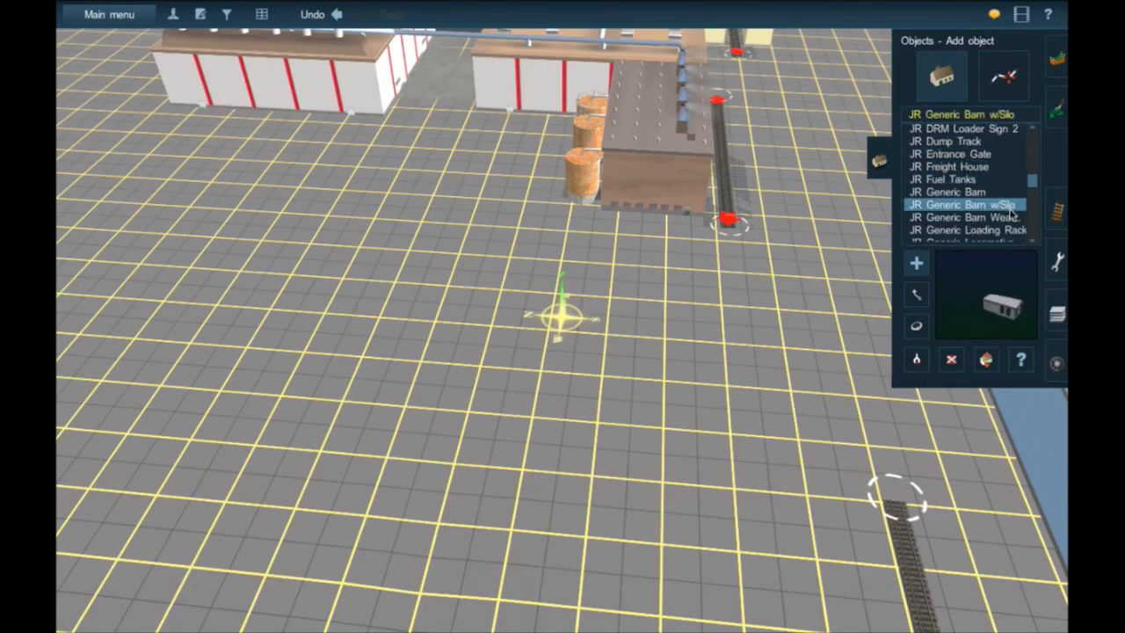
- Preview the JR Grain Silos 8 and JR Grain Elevator objects
{"action": "scroll", "coordinate": [1015, 220], "scroll_direction": "down", "scroll_amount": 7}
{"action": "scroll", "coordinate": [1015, 226], "scroll_direction": "down", "scroll_amount": 3}
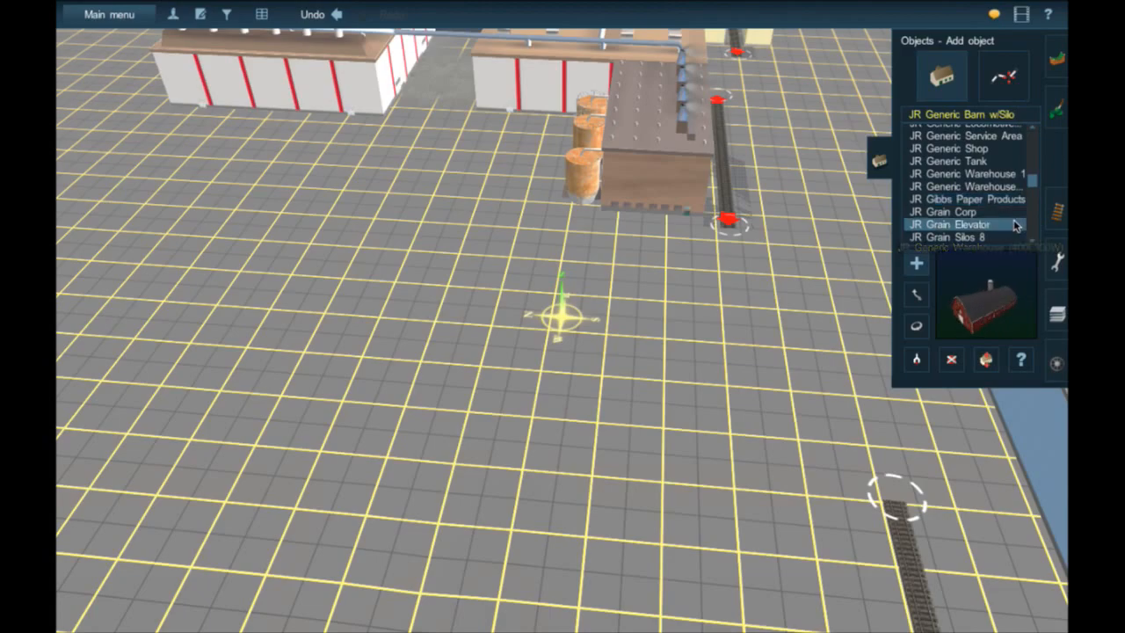
{"action": "scroll", "coordinate": [1016, 225], "scroll_direction": "down", "scroll_amount": 1}
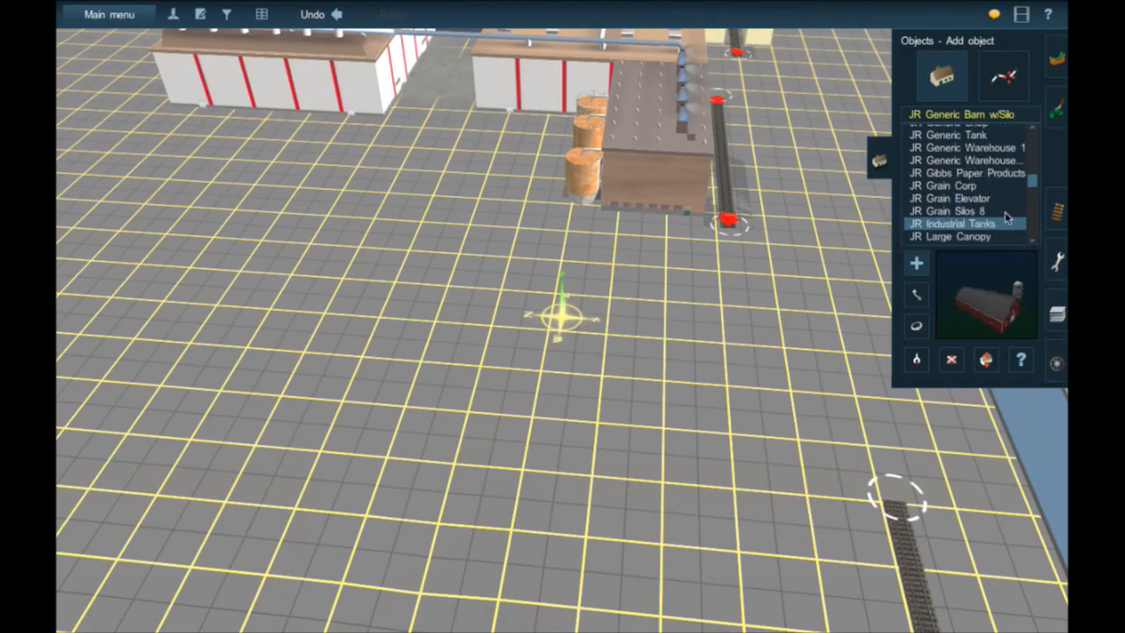
{"action": "left_click", "coordinate": [1006, 212]}
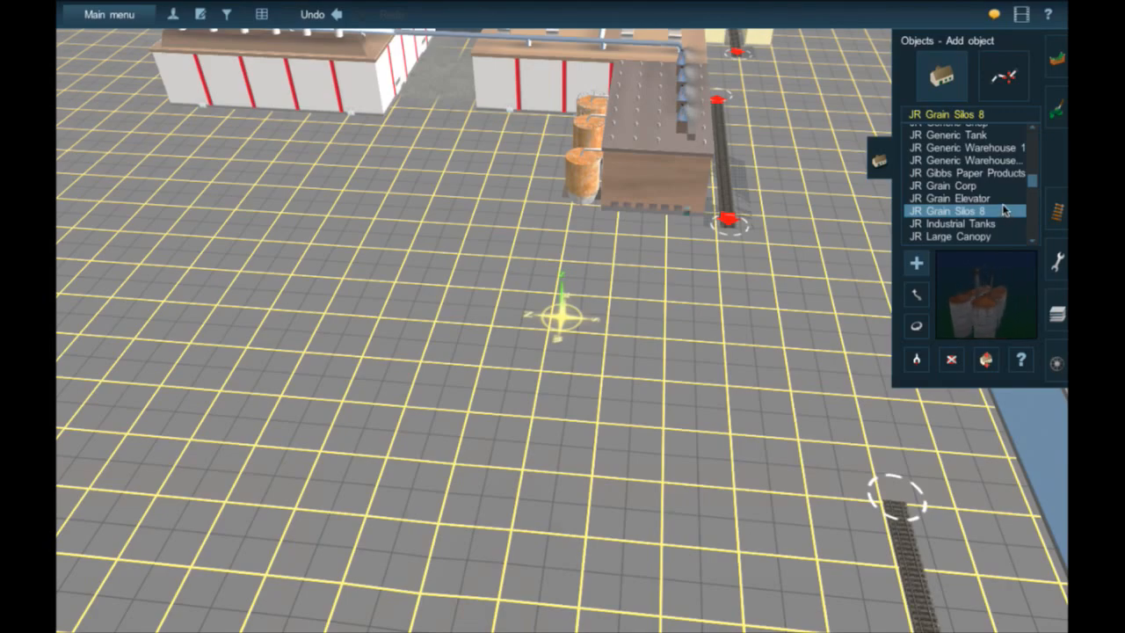
{"action": "left_click", "coordinate": [1004, 200]}
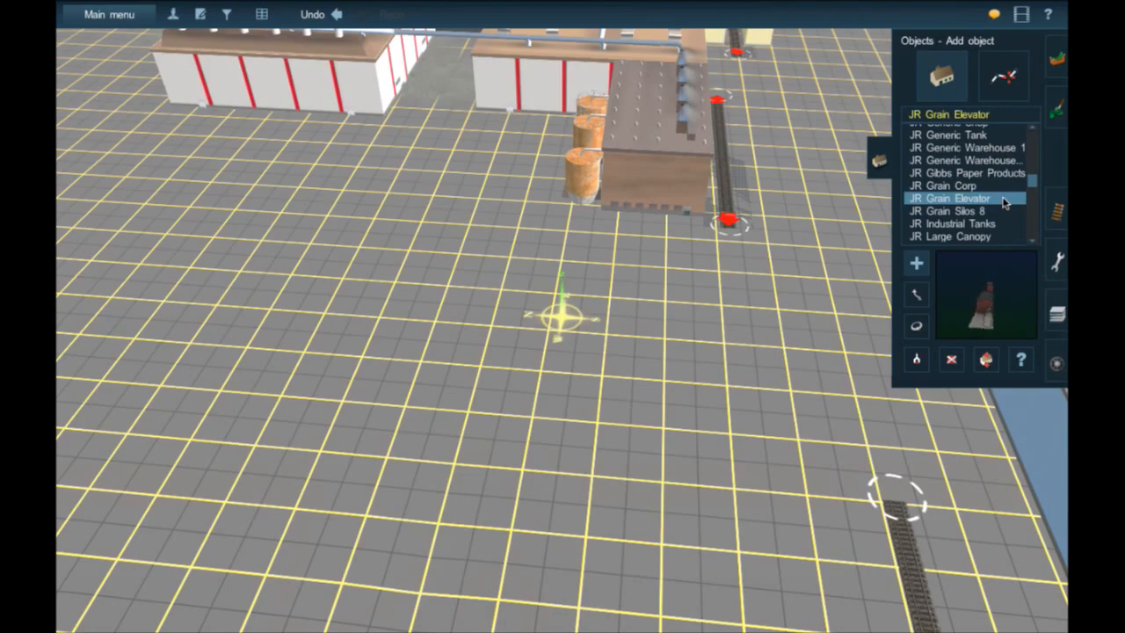
- Browse the remaining JR industry objects and preview the JR Small Storage Tank
{"action": "scroll", "coordinate": [1005, 201], "scroll_direction": "down", "scroll_amount": 4}
{"action": "scroll", "coordinate": [1005, 201], "scroll_direction": "down", "scroll_amount": 3}
{"action": "scroll", "coordinate": [1005, 202], "scroll_direction": "up", "scroll_amount": 7}
{"action": "scroll", "coordinate": [1005, 201], "scroll_direction": "down", "scroll_amount": 5}
{"action": "scroll", "coordinate": [1005, 201], "scroll_direction": "down", "scroll_amount": 5}
{"action": "scroll", "coordinate": [1005, 201], "scroll_direction": "down", "scroll_amount": 2}
{"action": "scroll", "coordinate": [1005, 201], "scroll_direction": "down", "scroll_amount": 3}
{"action": "scroll", "coordinate": [1005, 202], "scroll_direction": "down", "scroll_amount": 1}
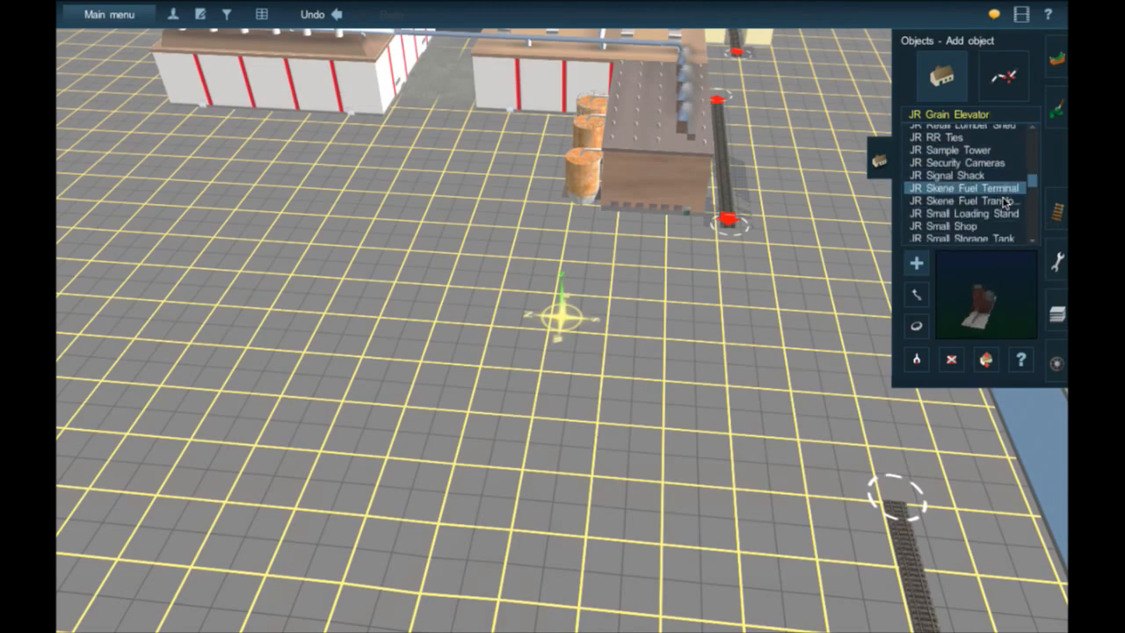
{"action": "scroll", "coordinate": [1005, 201], "scroll_direction": "down", "scroll_amount": 2}
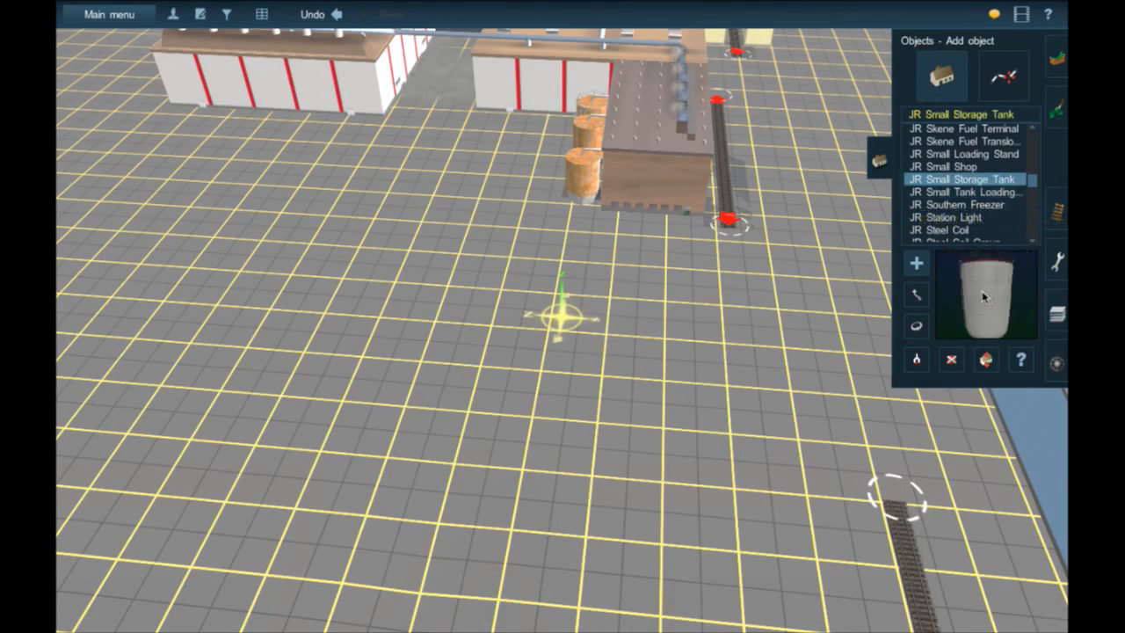
- Check the rest of the JR objects for suitable tanks and preview JR Fuel Tanks
{"action": "scroll", "coordinate": [968, 231], "scroll_direction": "down", "scroll_amount": 3}
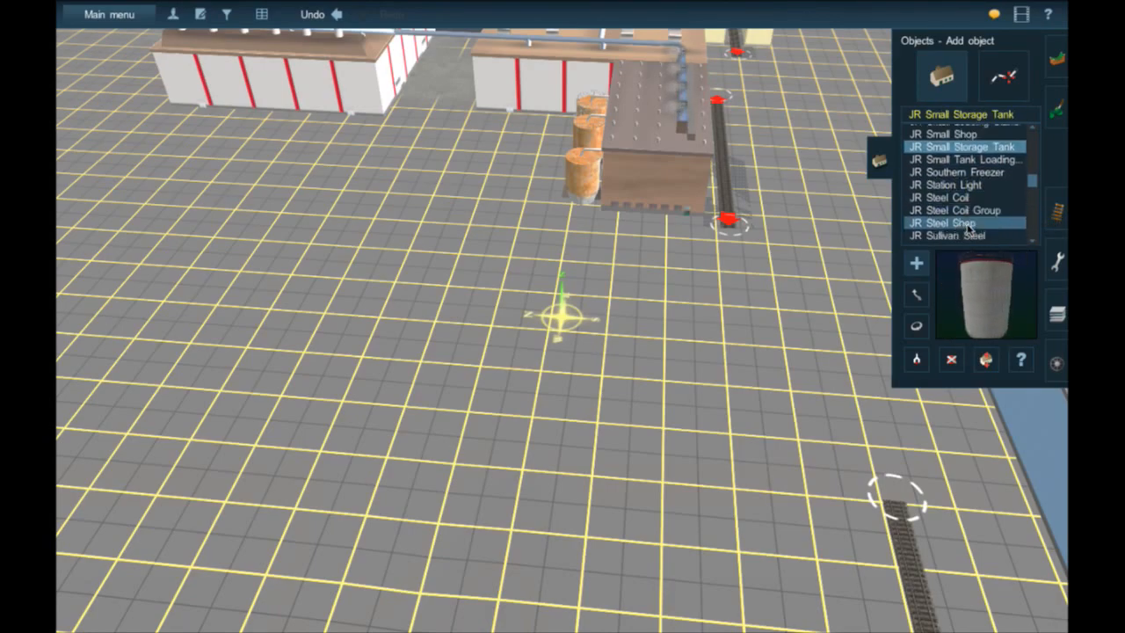
{"action": "scroll", "coordinate": [968, 227], "scroll_direction": "down", "scroll_amount": 2}
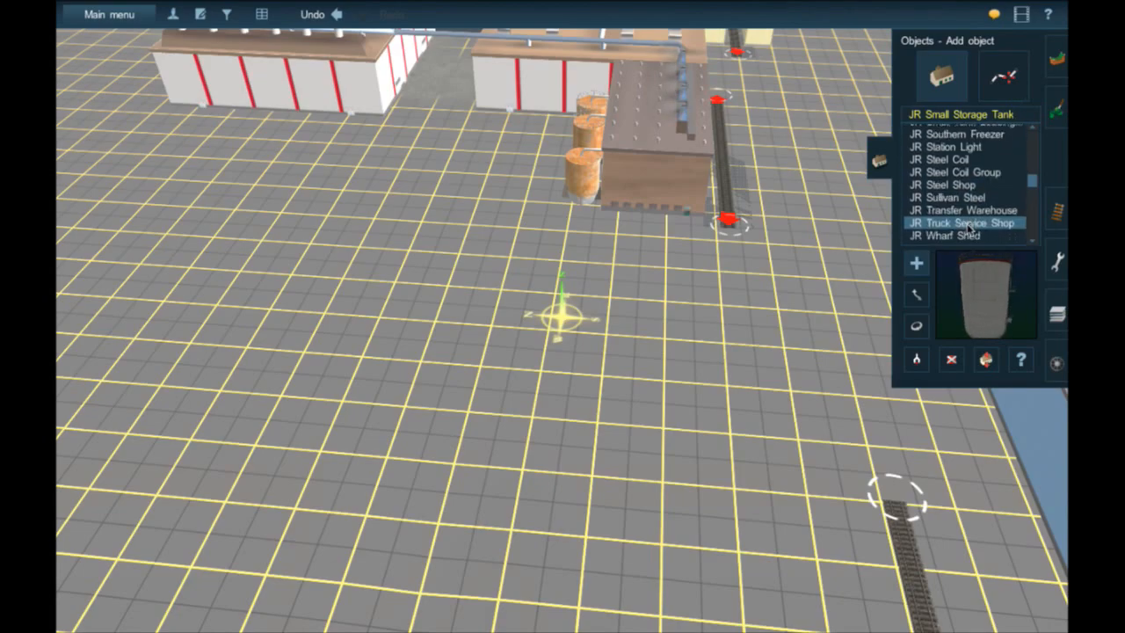
{"action": "scroll", "coordinate": [970, 227], "scroll_direction": "up", "scroll_amount": 4}
{"action": "scroll", "coordinate": [968, 228], "scroll_direction": "up", "scroll_amount": 10}
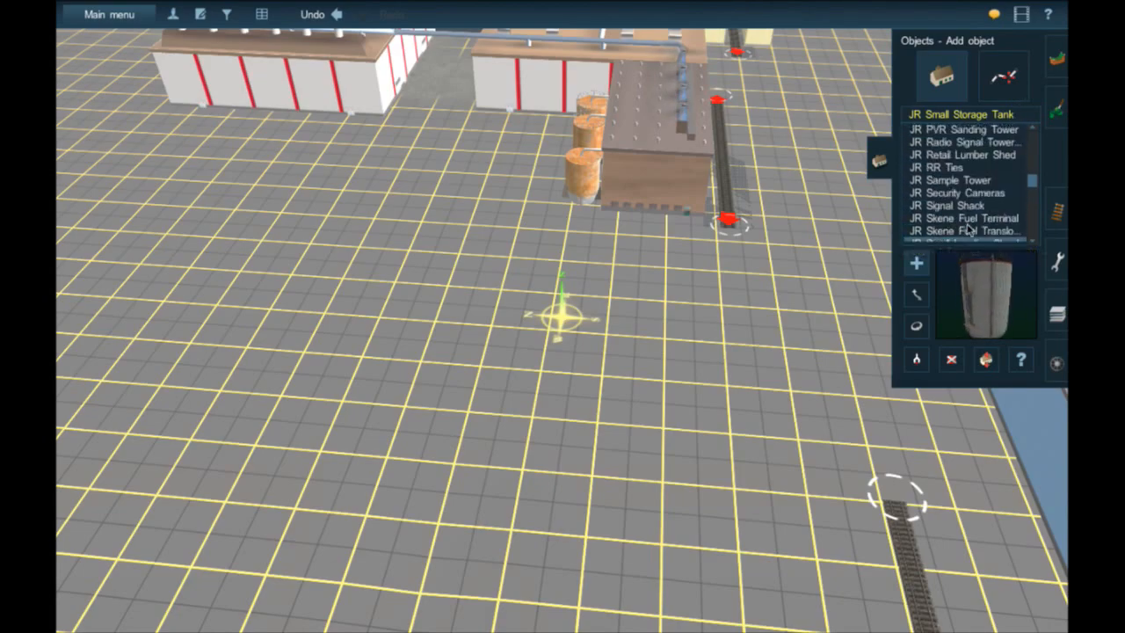
{"action": "scroll", "coordinate": [968, 230], "scroll_direction": "up", "scroll_amount": 8}
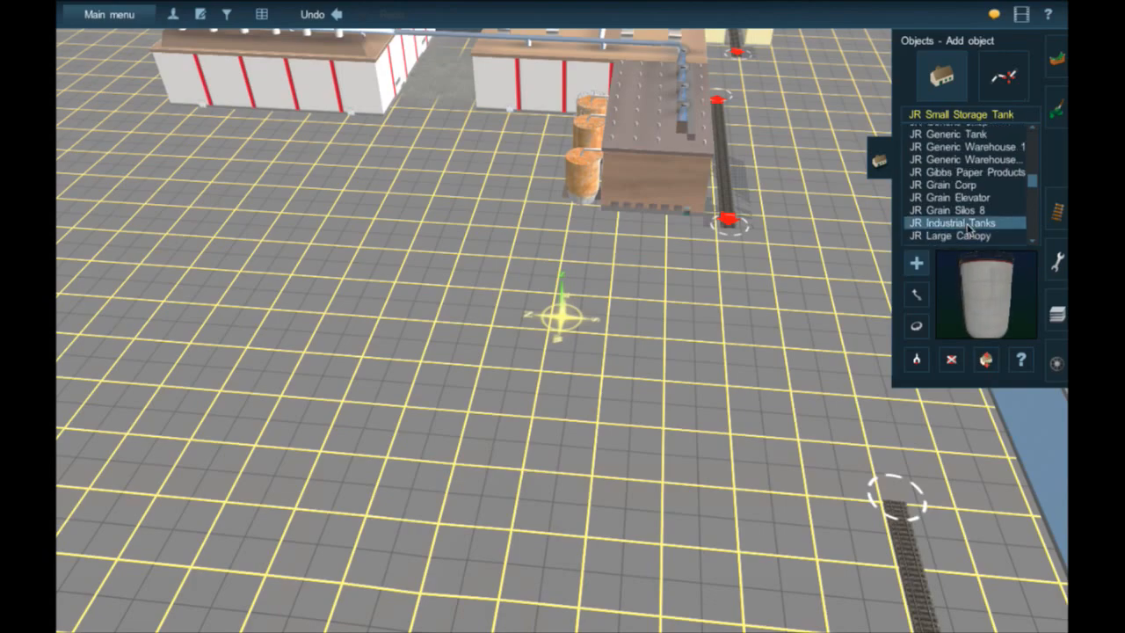
{"action": "scroll", "coordinate": [968, 230], "scroll_direction": "up", "scroll_amount": 1}
{"action": "scroll", "coordinate": [970, 218], "scroll_direction": "up", "scroll_amount": 3}
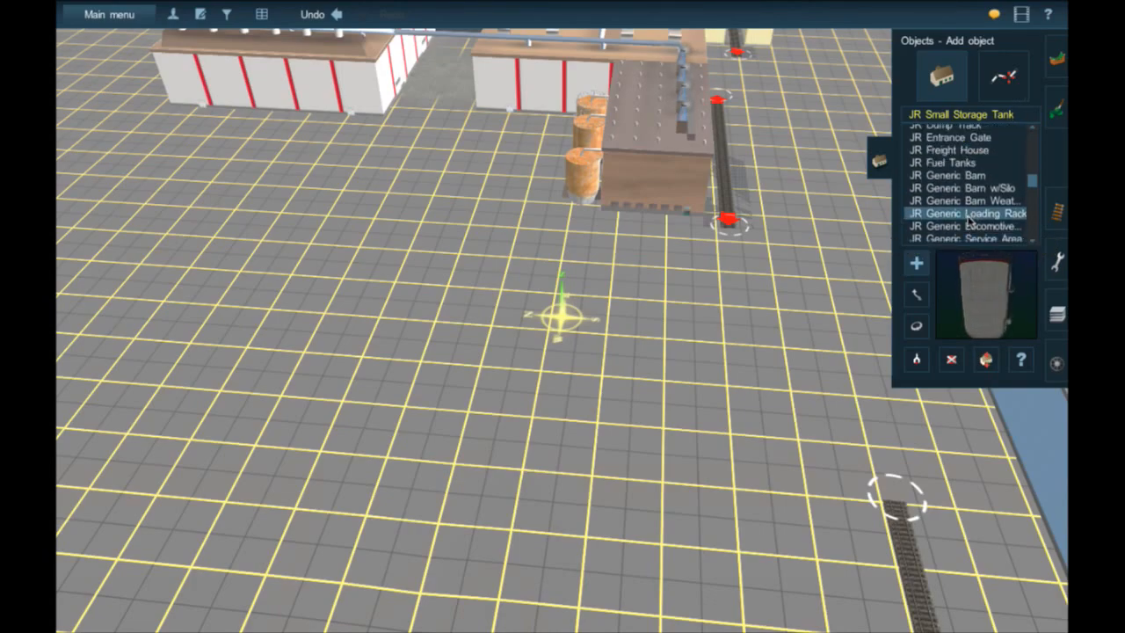
{"action": "scroll", "coordinate": [970, 227], "scroll_direction": "up", "scroll_amount": 2}
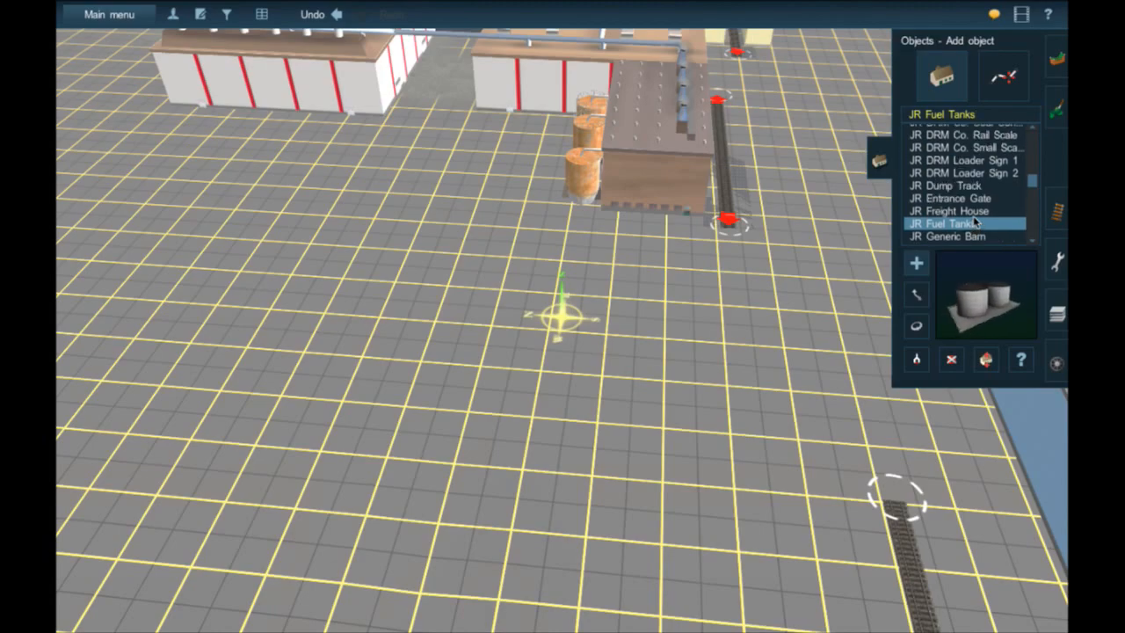
- Look through the JR objects between JR 2 Stall Car Shop and JR Plywood Stack for structures that suit the mill
{"action": "scroll", "coordinate": [974, 224], "scroll_direction": "up", "scroll_amount": 1}
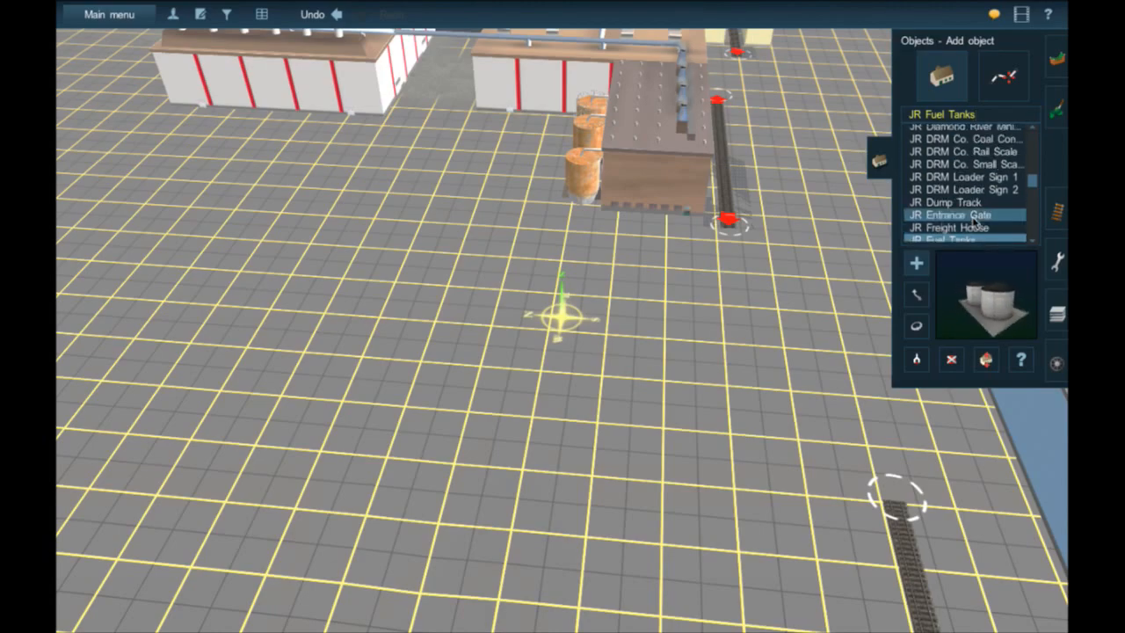
{"action": "scroll", "coordinate": [974, 223], "scroll_direction": "up", "scroll_amount": 5}
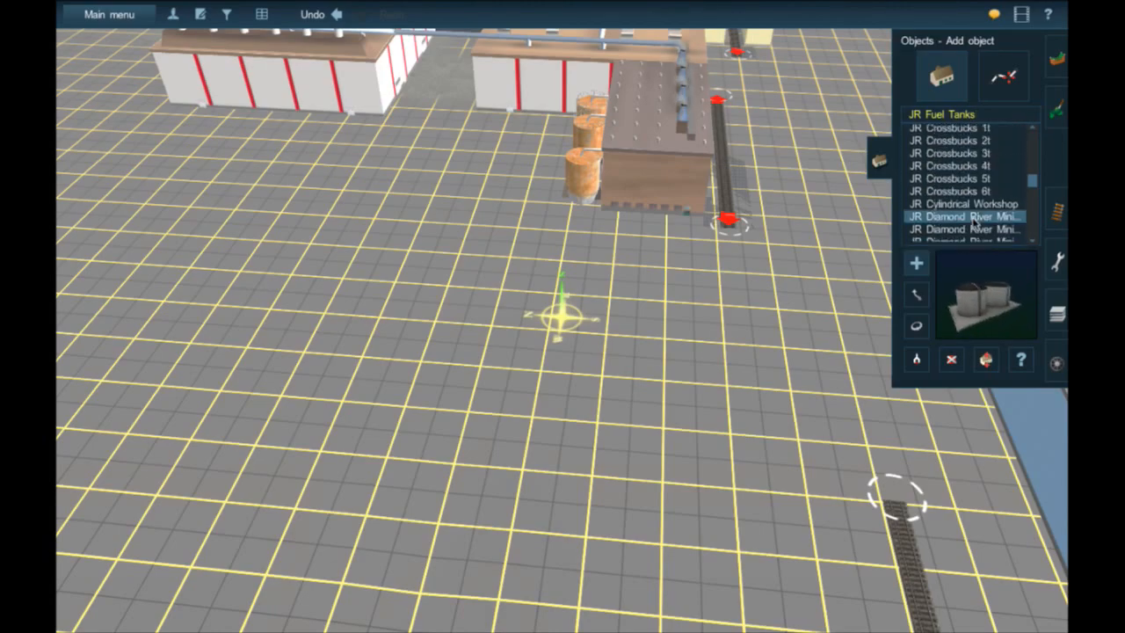
{"action": "scroll", "coordinate": [974, 224], "scroll_direction": "up", "scroll_amount": 5}
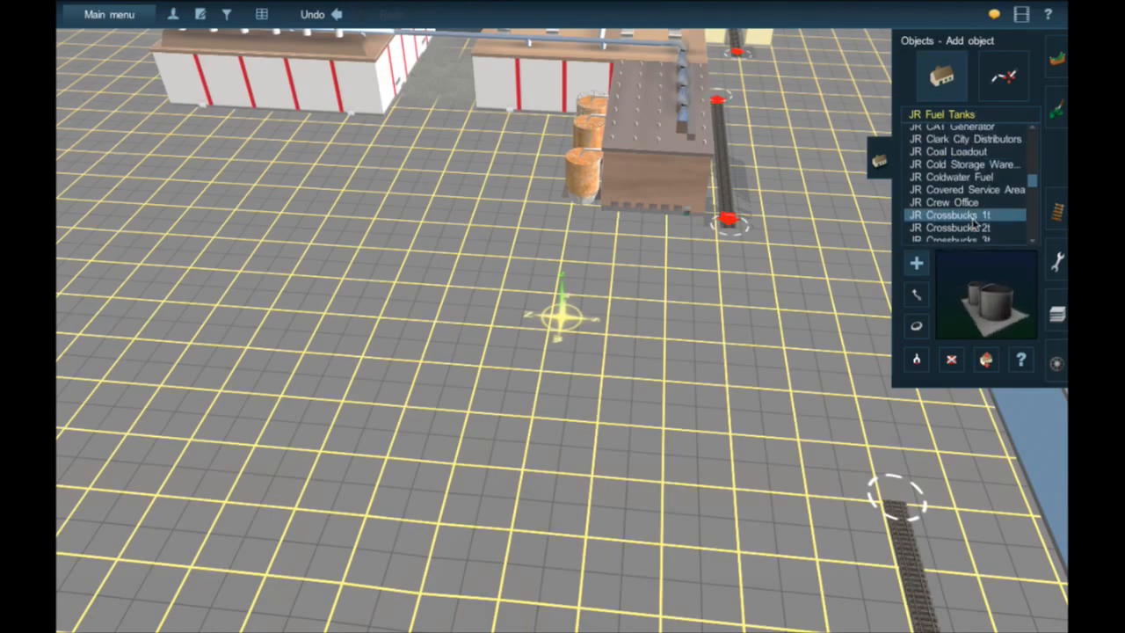
{"action": "scroll", "coordinate": [981, 202], "scroll_direction": "up", "scroll_amount": 2}
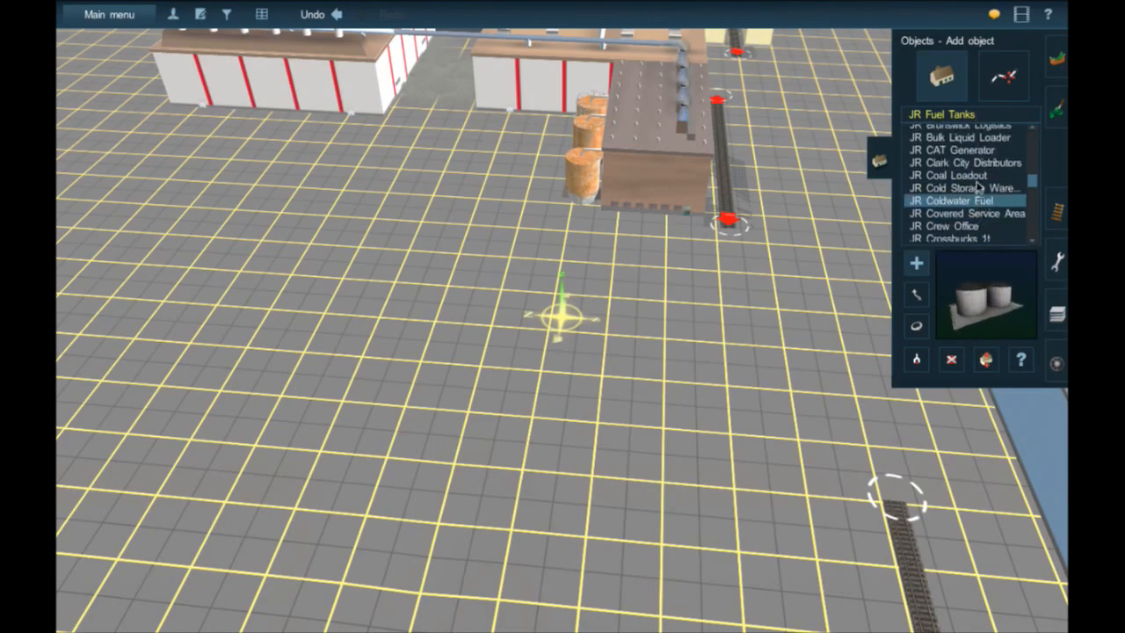
{"action": "scroll", "coordinate": [979, 185], "scroll_direction": "up", "scroll_amount": 3}
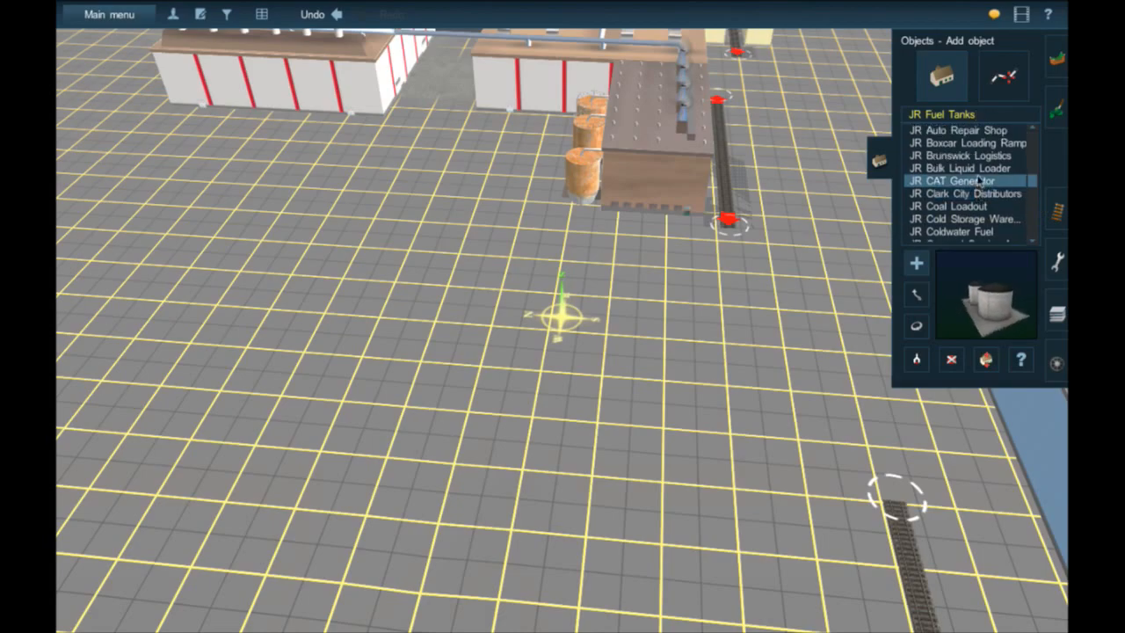
{"action": "scroll", "coordinate": [983, 177], "scroll_direction": "up", "scroll_amount": 1}
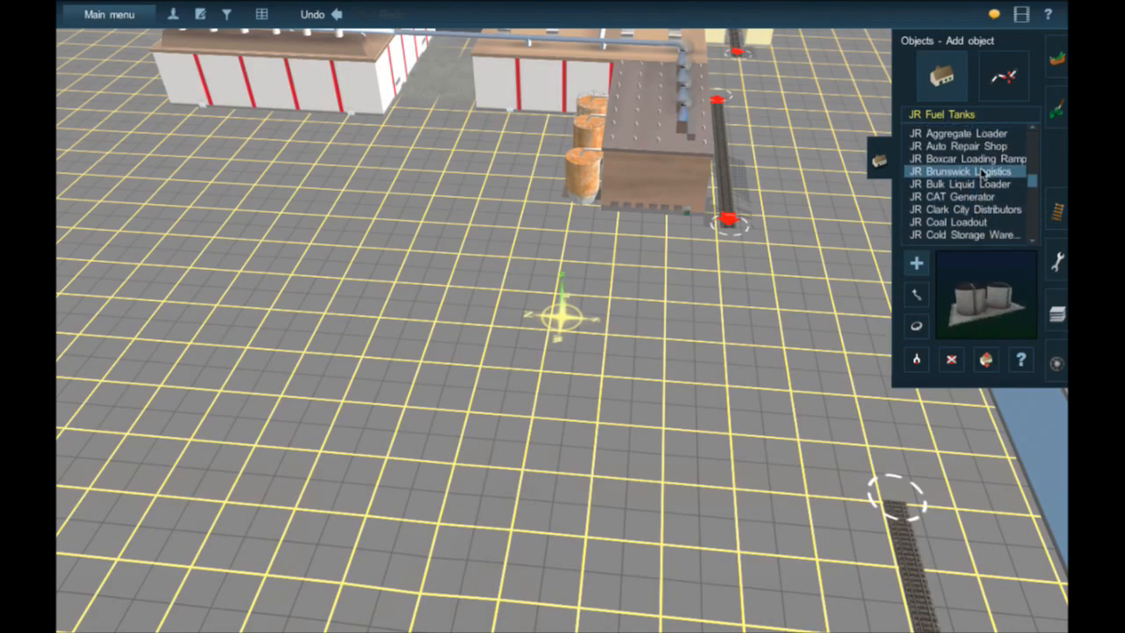
{"action": "scroll", "coordinate": [981, 174], "scroll_direction": "up", "scroll_amount": 5}
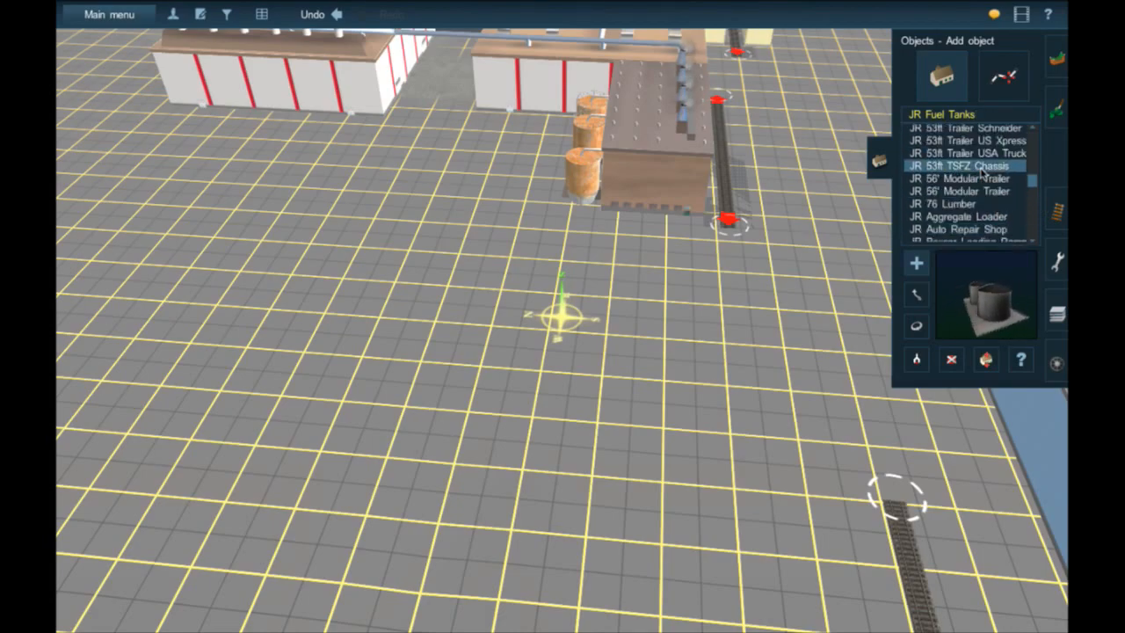
{"action": "scroll", "coordinate": [981, 169], "scroll_direction": "down", "scroll_amount": 2}
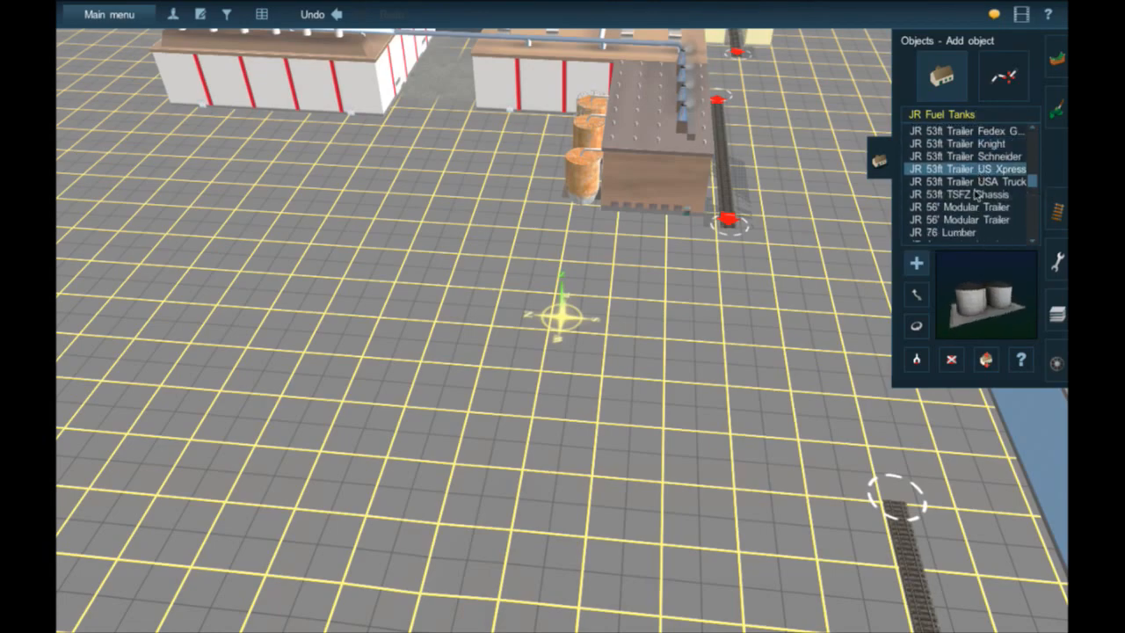
{"action": "scroll", "coordinate": [979, 219], "scroll_direction": "up", "scroll_amount": 7}
{"action": "scroll", "coordinate": [979, 221], "scroll_direction": "up", "scroll_amount": 18}
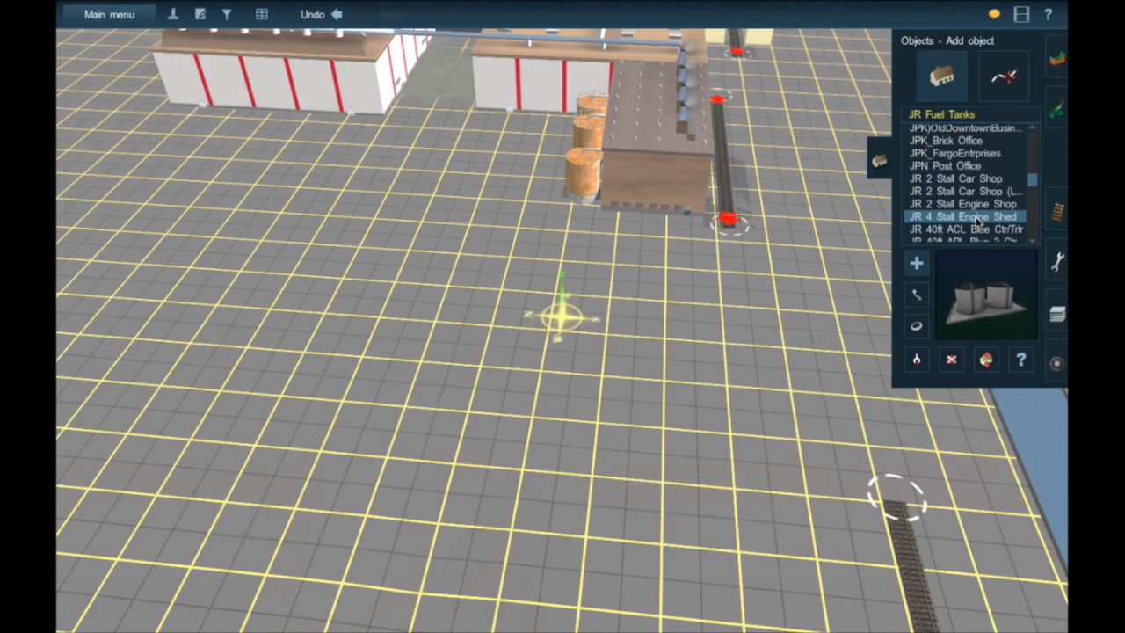
{"action": "scroll", "coordinate": [979, 220], "scroll_direction": "down", "scroll_amount": 20}
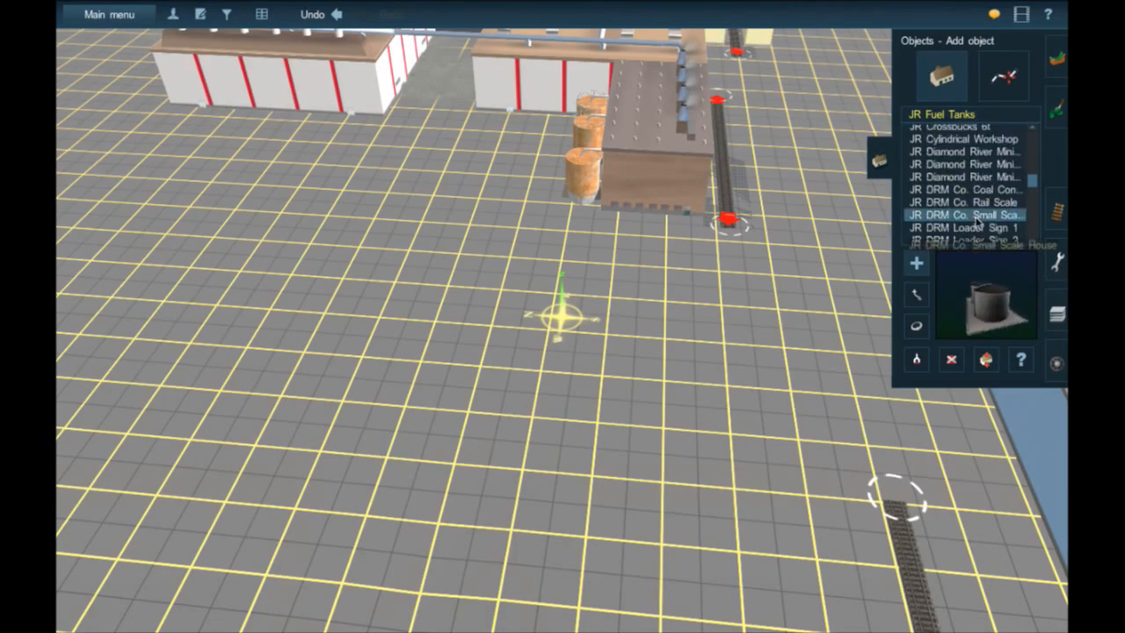
{"action": "scroll", "coordinate": [979, 221], "scroll_direction": "up", "scroll_amount": 5}
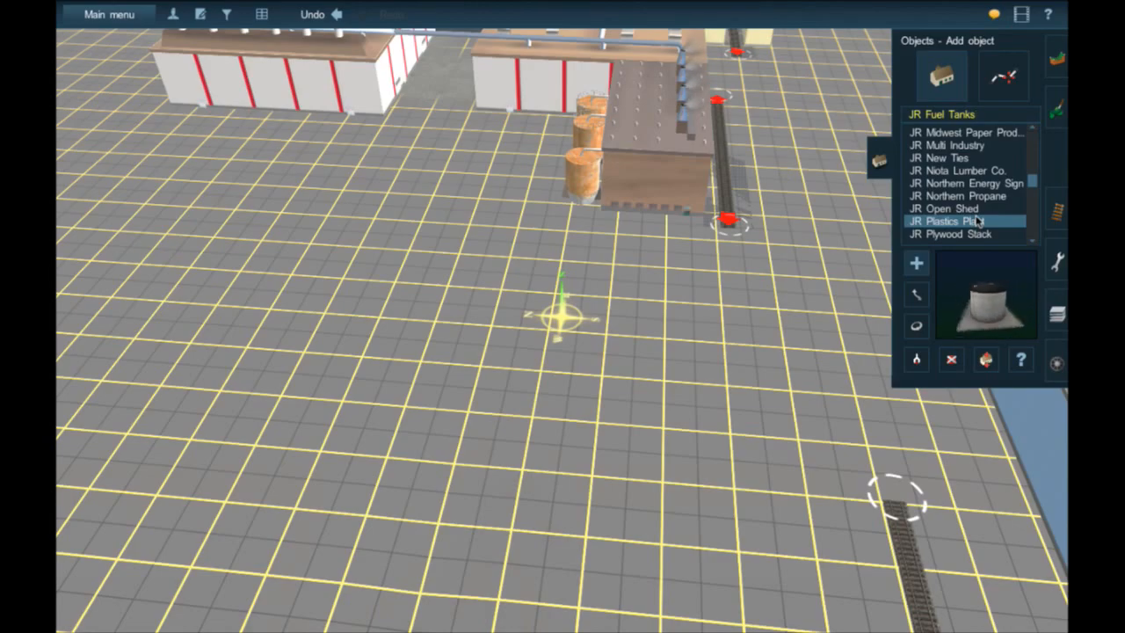
- Inspect the brown mill building beside its loading track and preview the JR Open Shed object
{"action": "left_click", "coordinate": [982, 207]}
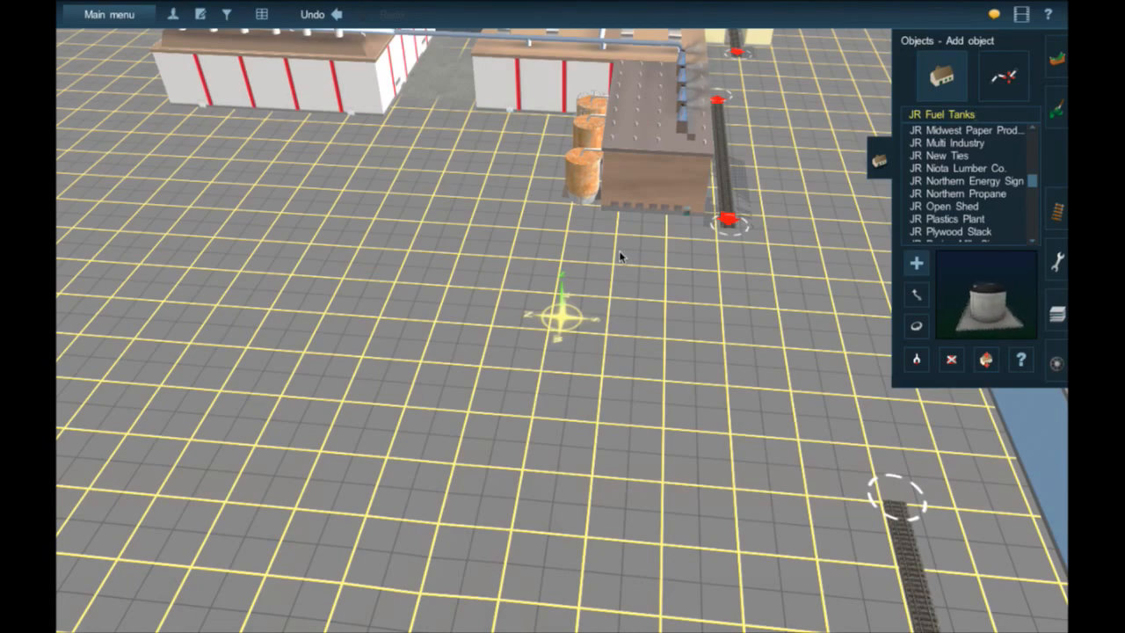
{"action": "right_click", "coordinate": [694, 215]}
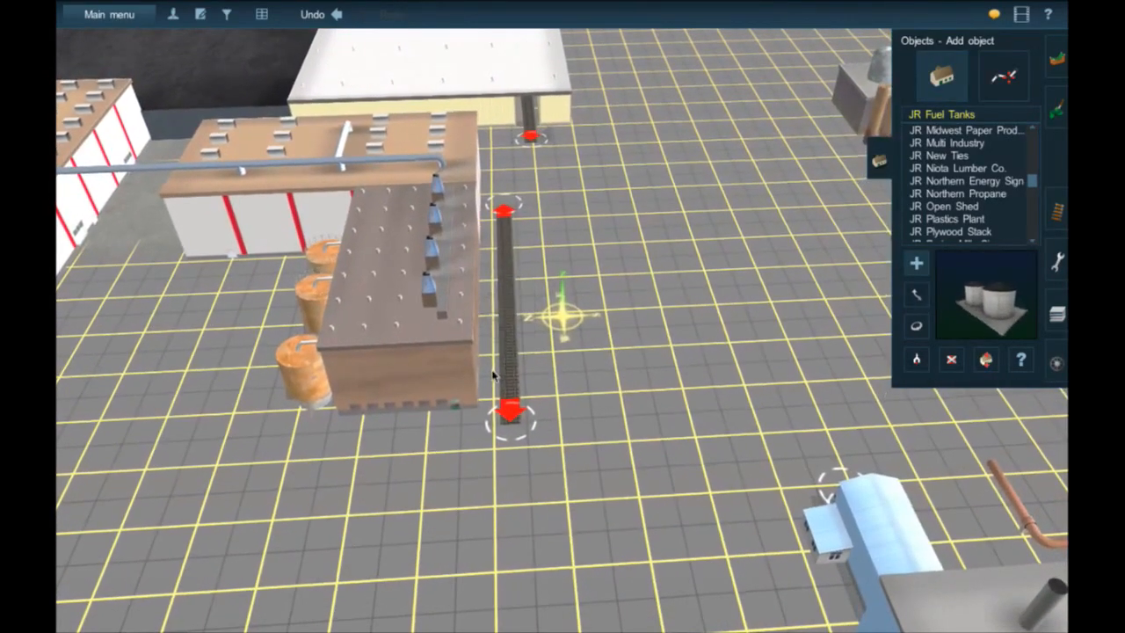
{"action": "right_click", "coordinate": [492, 374]}
{"action": "scroll", "coordinate": [524, 351], "scroll_direction": "up", "scroll_amount": 3}
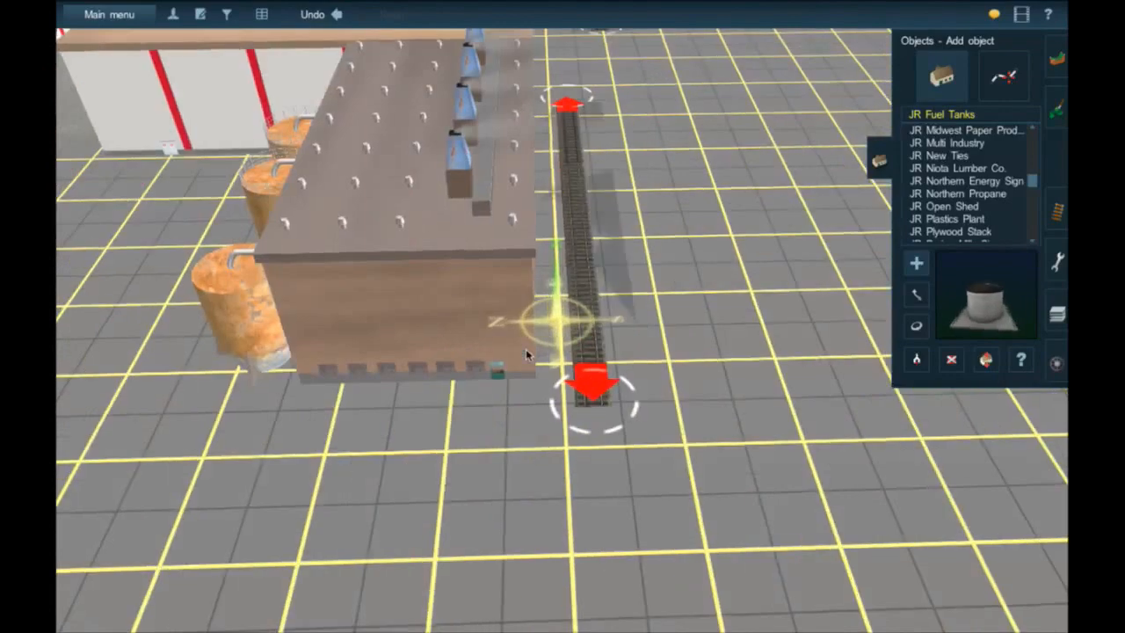
{"action": "scroll", "coordinate": [537, 349], "scroll_direction": "up", "scroll_amount": 2}
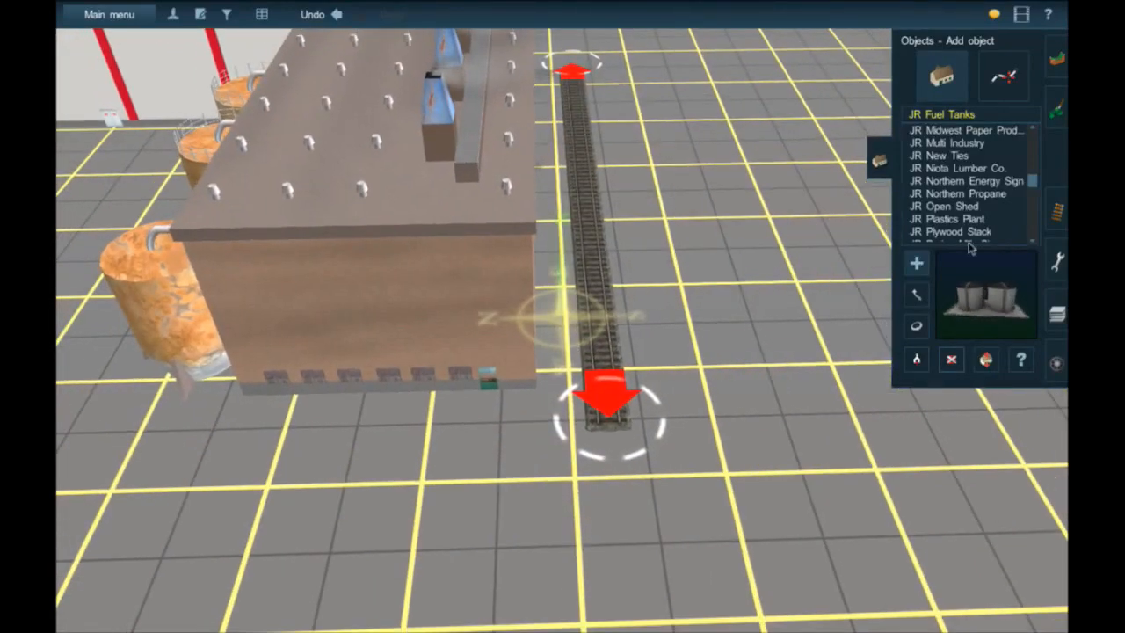
{"action": "left_click", "coordinate": [985, 205]}
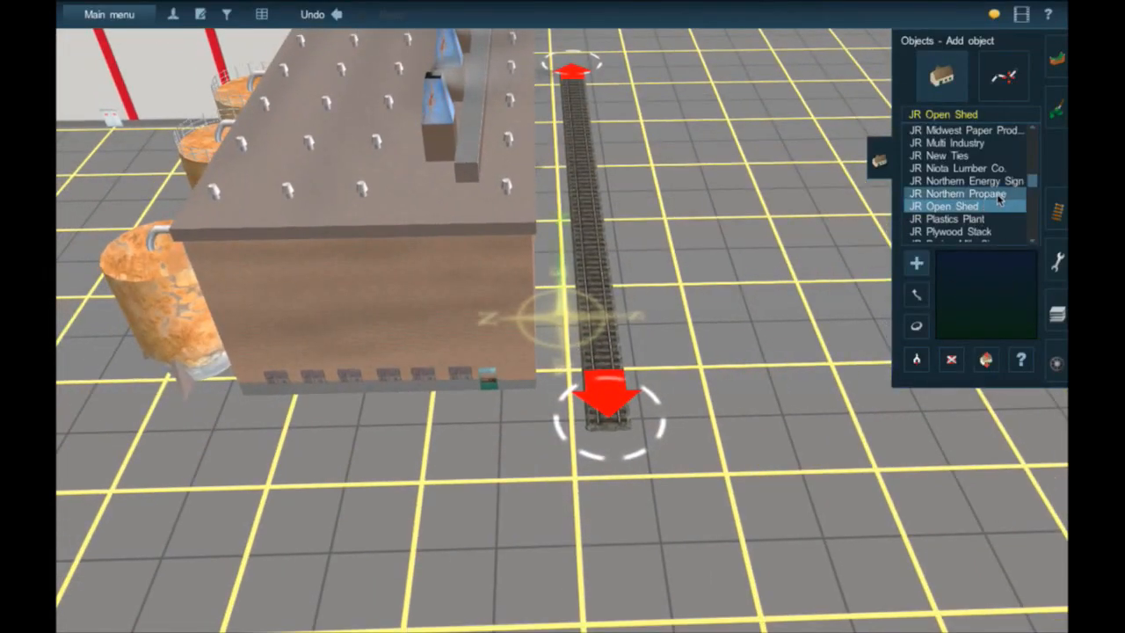
- Preview the JR Large Storage Warehouse and JR Large Storage Tank objects
{"action": "scroll", "coordinate": [997, 201], "scroll_direction": "up", "scroll_amount": 4}
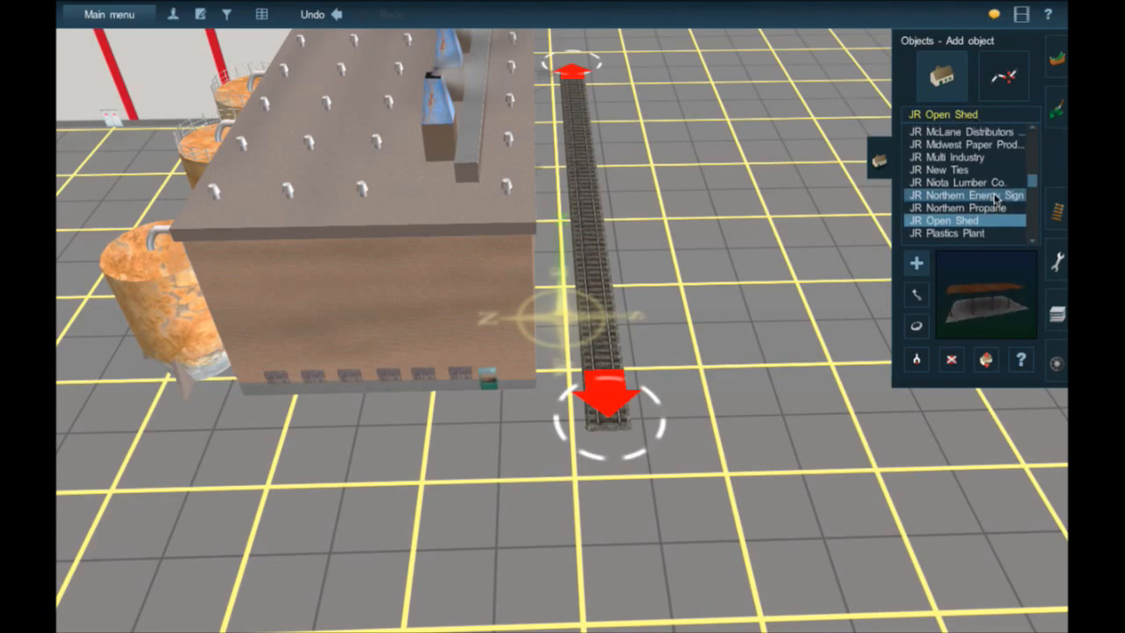
{"action": "scroll", "coordinate": [997, 201], "scroll_direction": "up", "scroll_amount": 5}
{"action": "scroll", "coordinate": [997, 200], "scroll_direction": "down", "scroll_amount": 3}
{"action": "scroll", "coordinate": [997, 200], "scroll_direction": "up", "scroll_amount": 3}
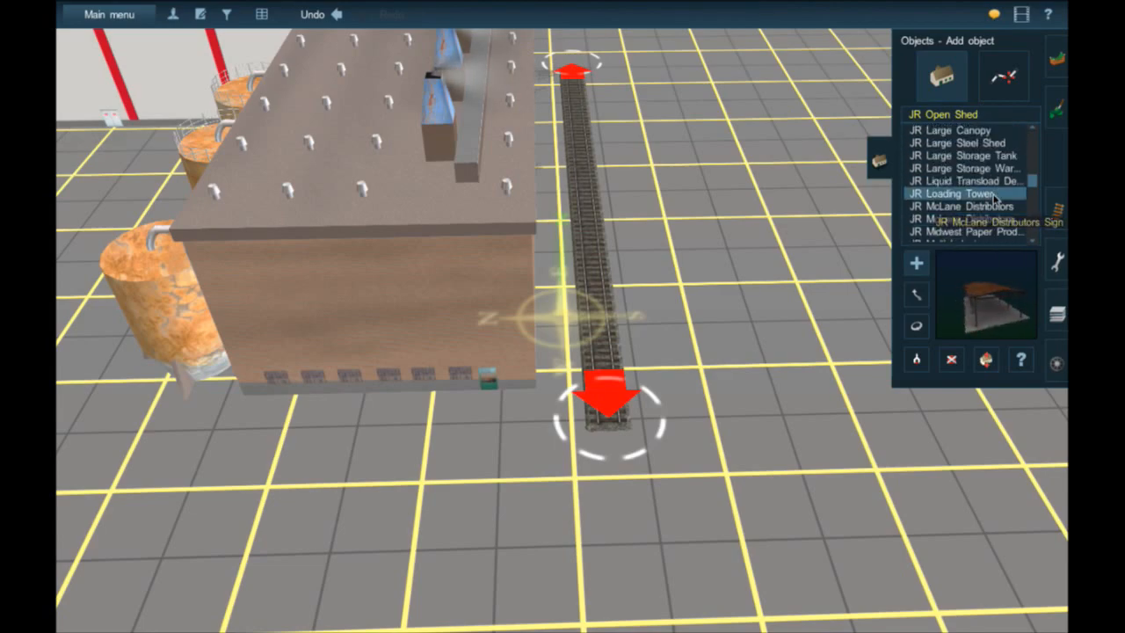
{"action": "scroll", "coordinate": [996, 200], "scroll_direction": "up", "scroll_amount": 2}
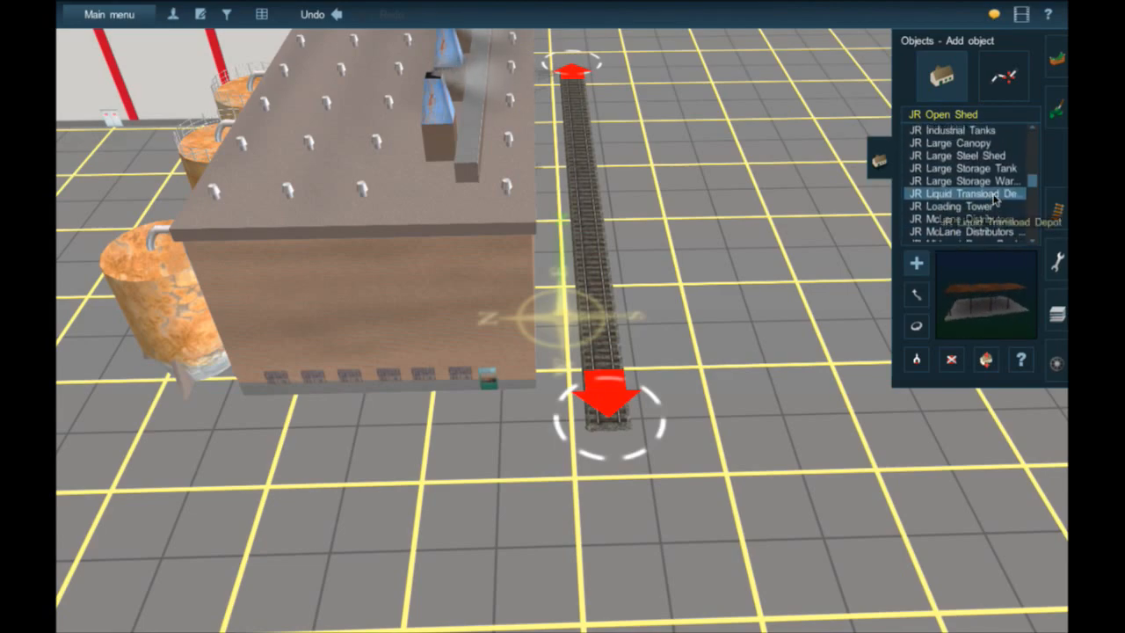
{"action": "left_click", "coordinate": [990, 186]}
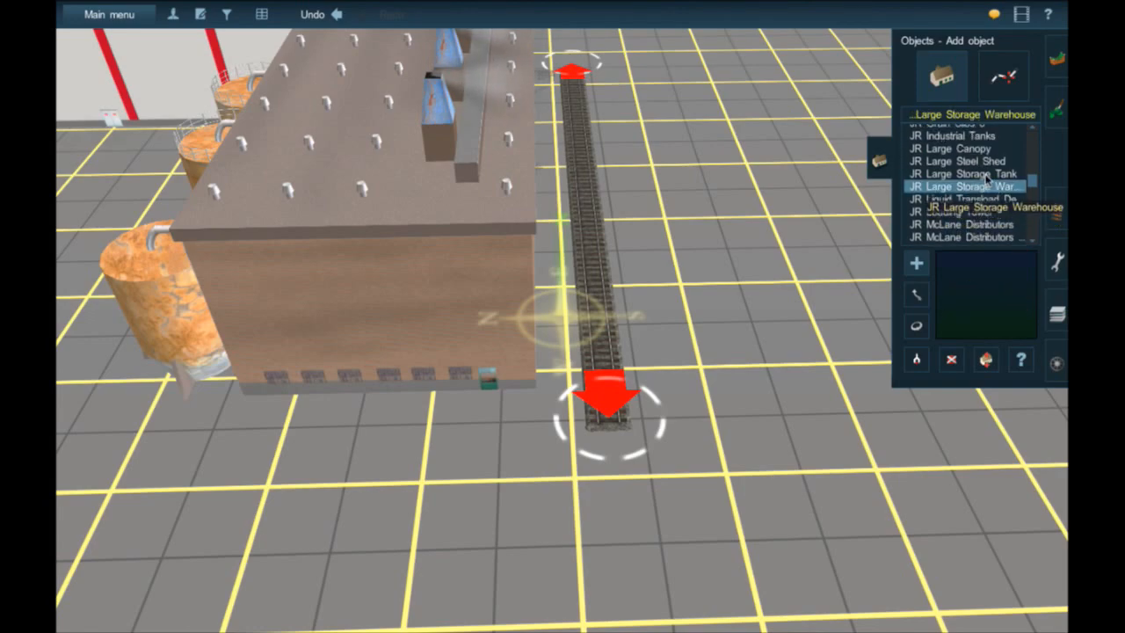
{"action": "left_click", "coordinate": [988, 175]}
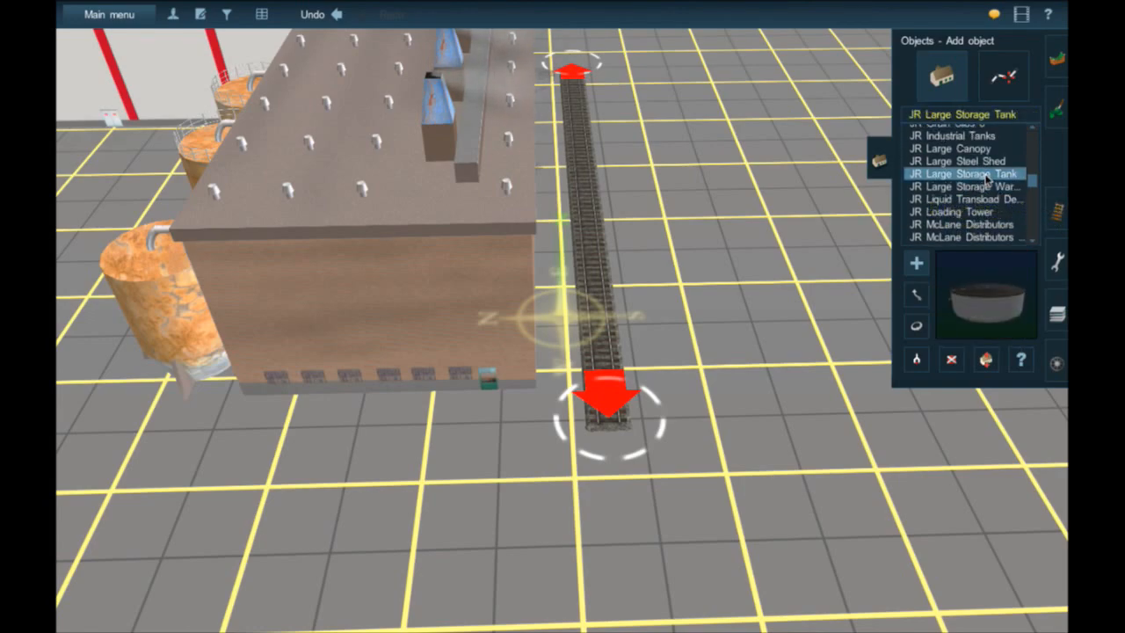
- Preview the JR Grain Silos 8 and JR Generic Barn Weathered objects
{"action": "scroll", "coordinate": [987, 208], "scroll_direction": "up", "scroll_amount": 3}
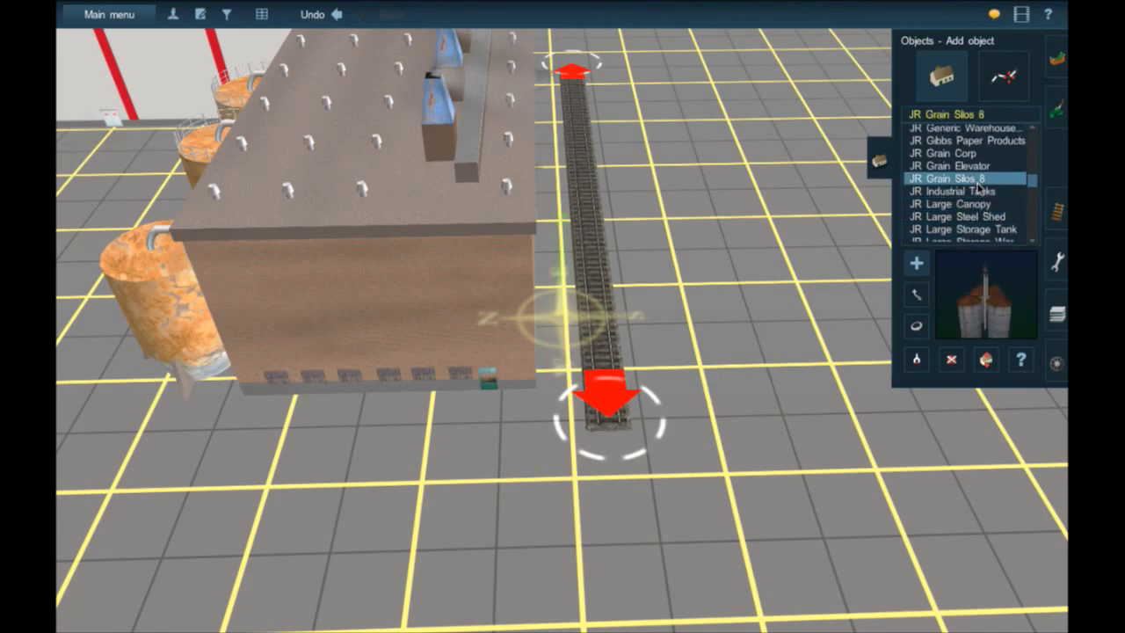
{"action": "scroll", "coordinate": [978, 187], "scroll_direction": "up", "scroll_amount": 1}
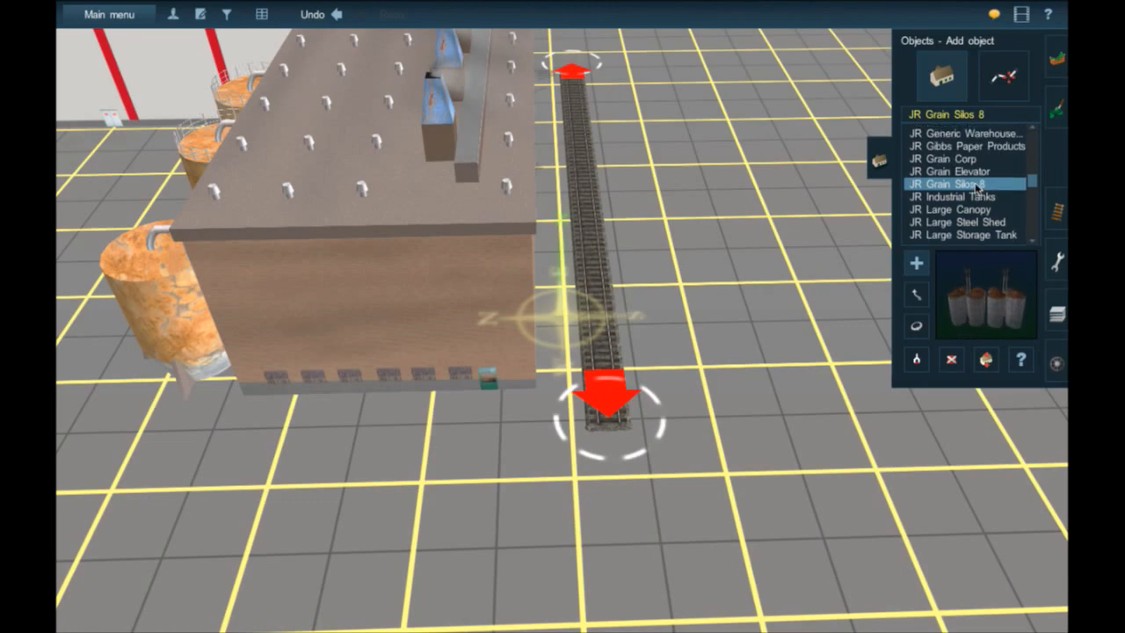
{"action": "scroll", "coordinate": [978, 187], "scroll_direction": "up", "scroll_amount": 6}
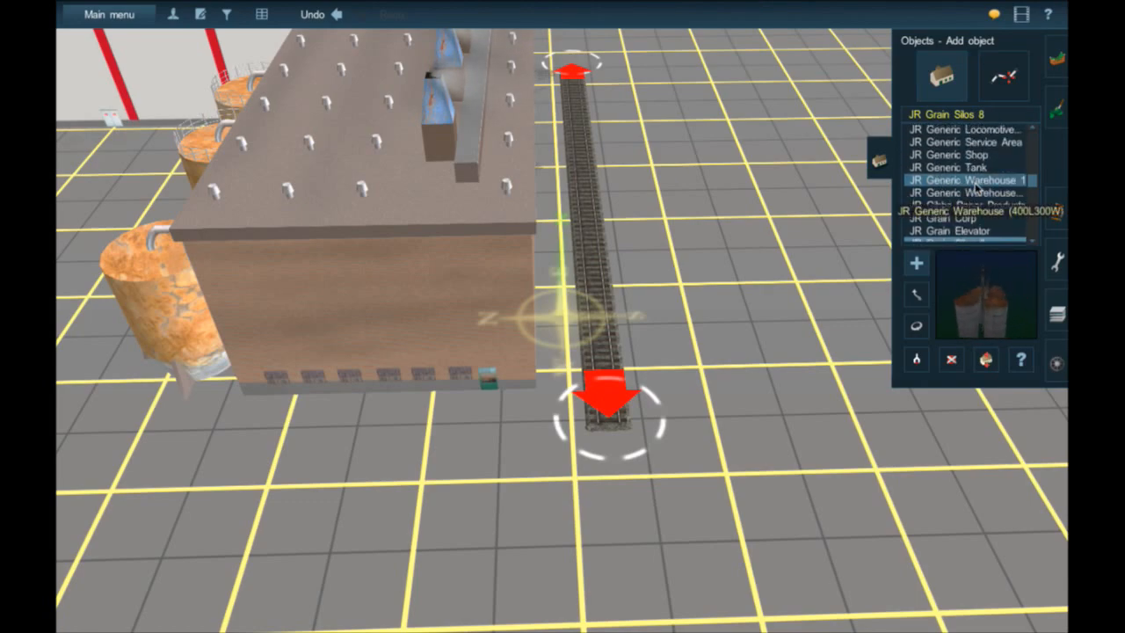
{"action": "scroll", "coordinate": [979, 187], "scroll_direction": "up", "scroll_amount": 2}
{"action": "scroll", "coordinate": [977, 187], "scroll_direction": "up", "scroll_amount": 4}
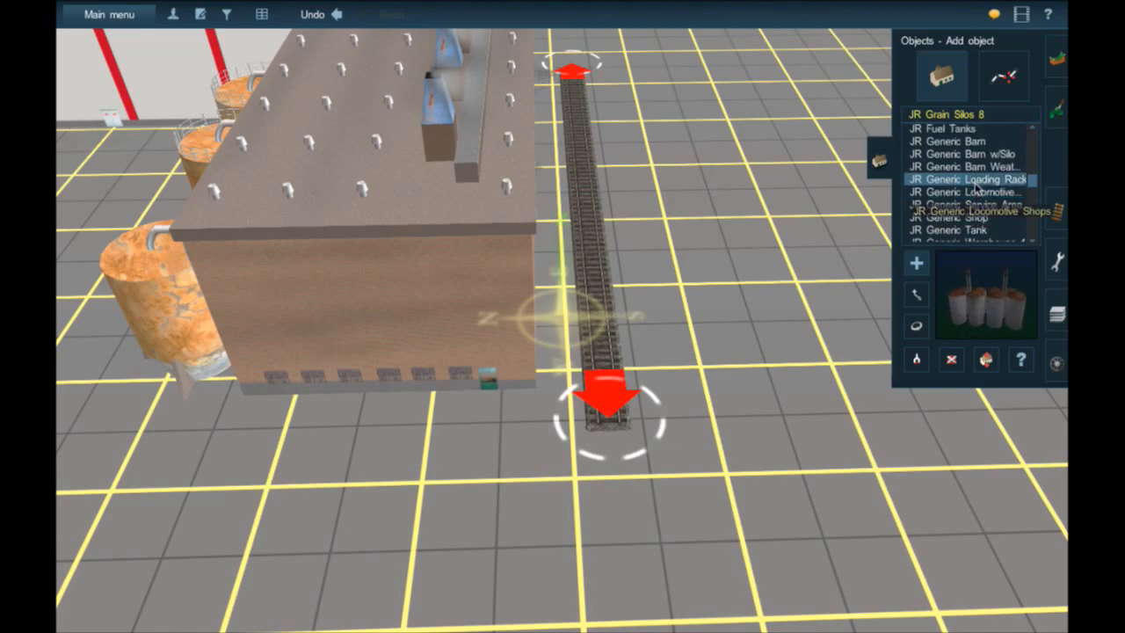
{"action": "left_click", "coordinate": [970, 211]}
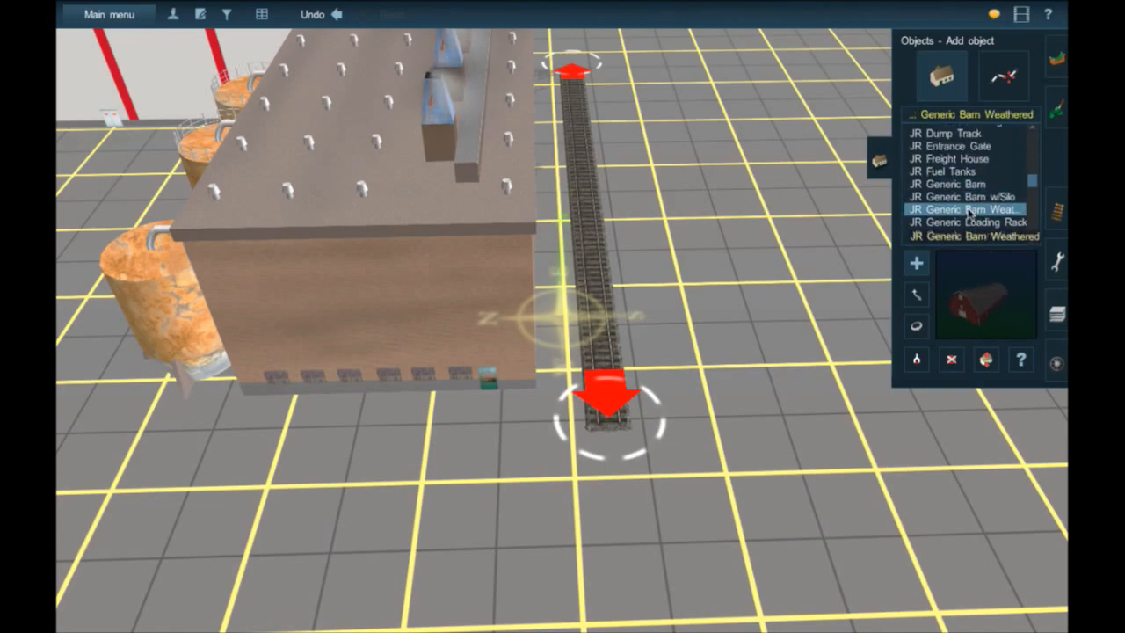
{"action": "scroll", "coordinate": [970, 212], "scroll_direction": "up", "scroll_amount": 2}
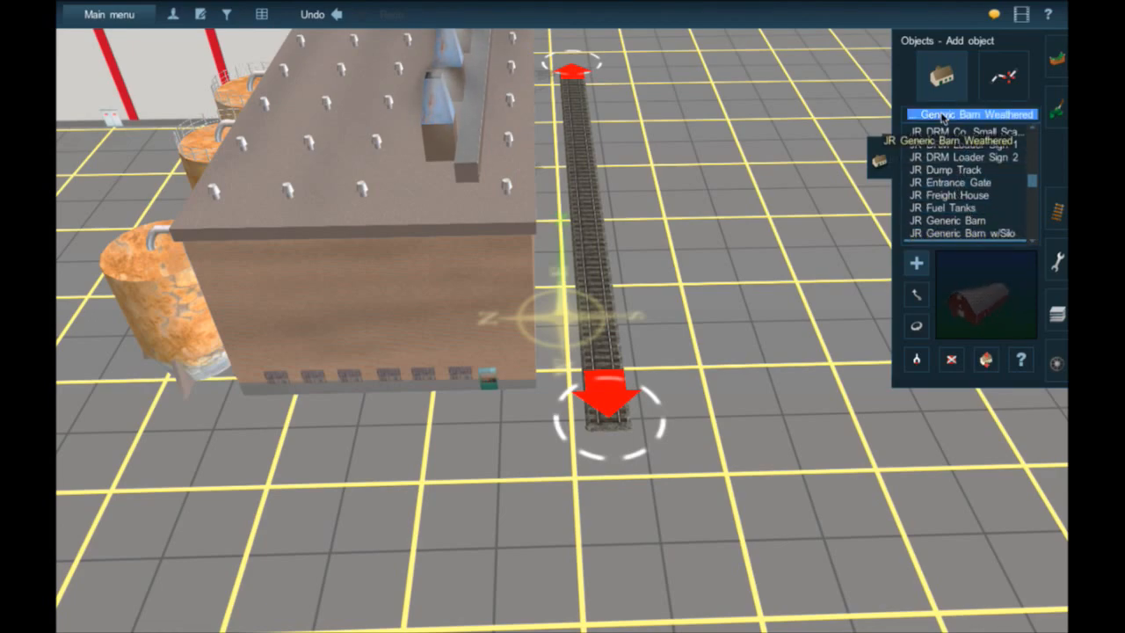
- Search the object library for "silo" and "silos", and examine the Building Grain Silos preview up close
{"action": "left_click", "coordinate": [943, 118]}
{"action": "type", "text": "silo"}
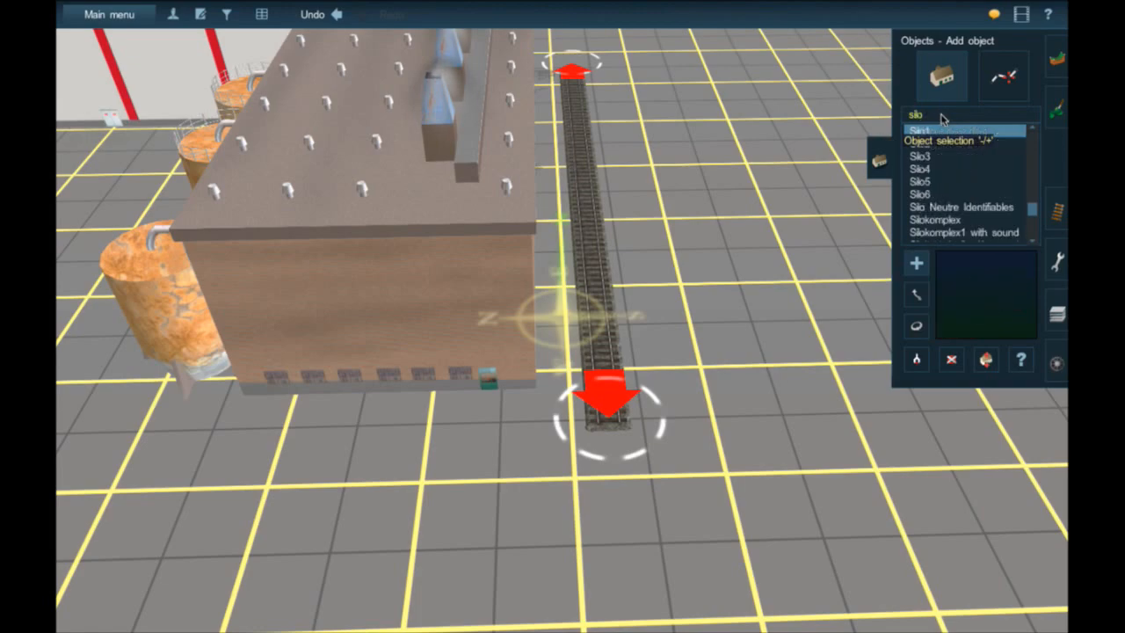
{"action": "left_click", "coordinate": [945, 131]}
{"action": "type", "text": "s"}
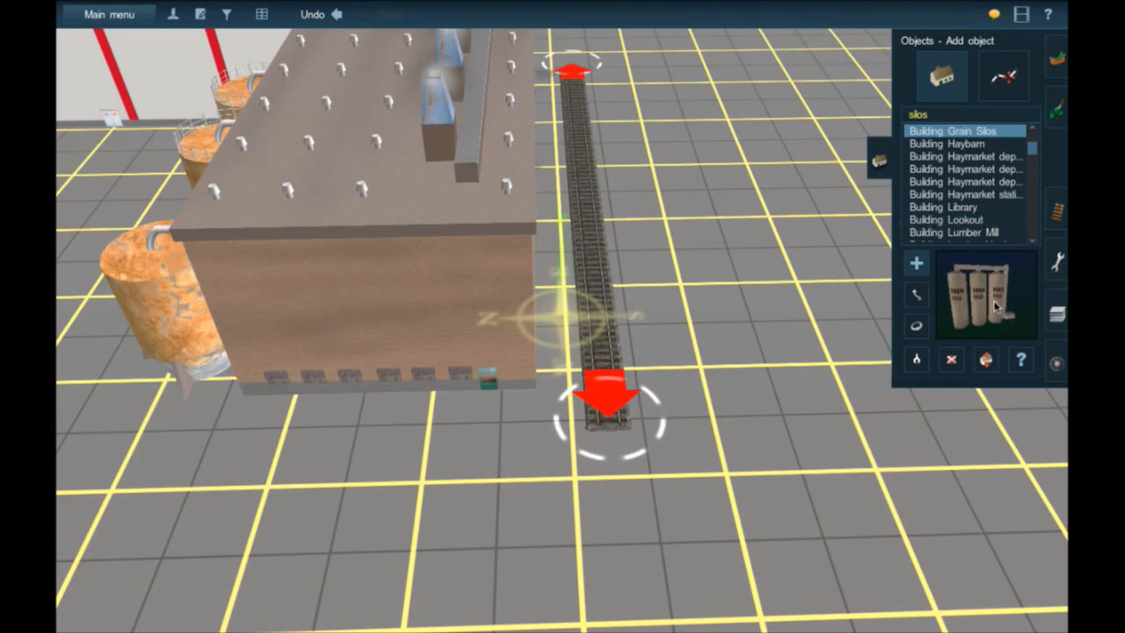
{"action": "scroll", "coordinate": [996, 306], "scroll_direction": "up", "scroll_amount": 4}
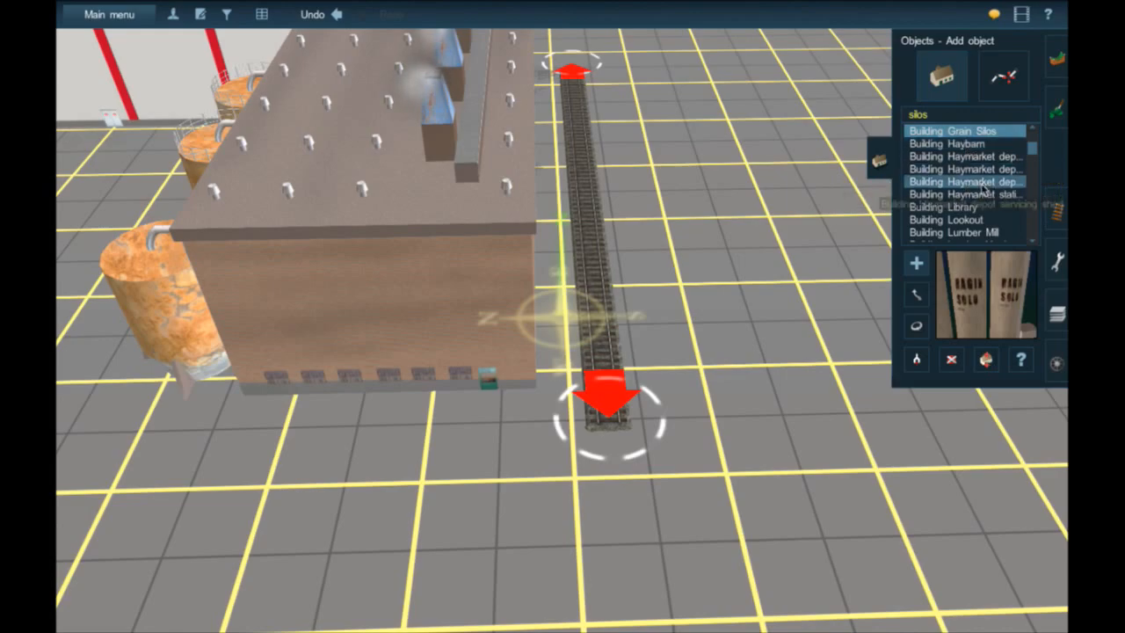
- Search the object library for "silo" again and preview Silo6, Silo5 and Silo4
{"action": "left_click", "coordinate": [953, 117]}
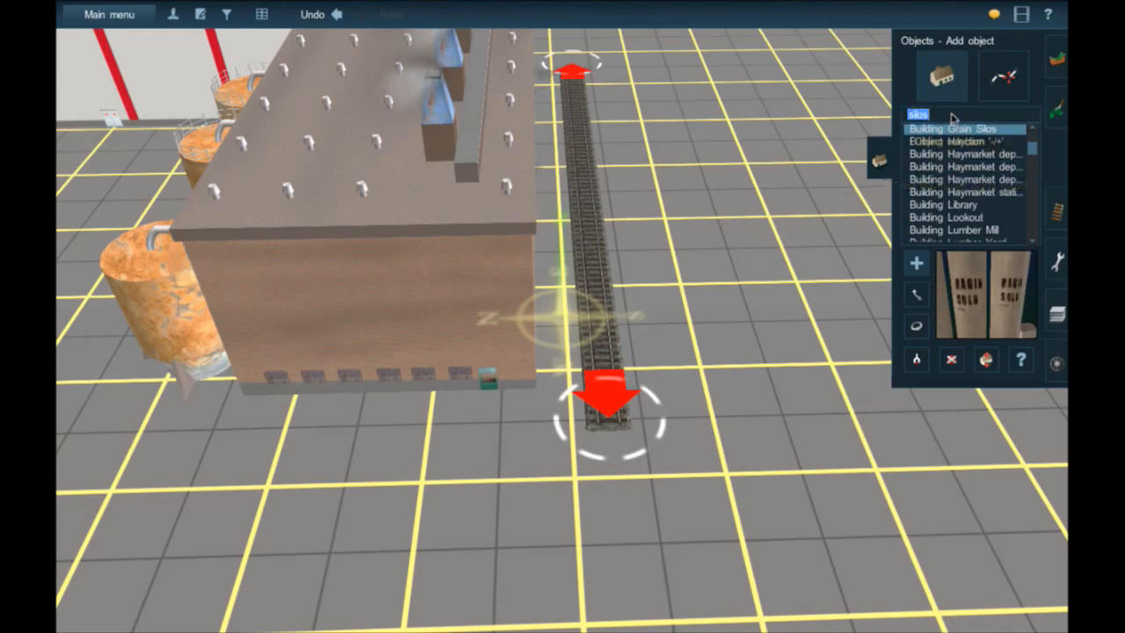
{"action": "type", "text": "silo"}
{"action": "left_click", "coordinate": [978, 182]}
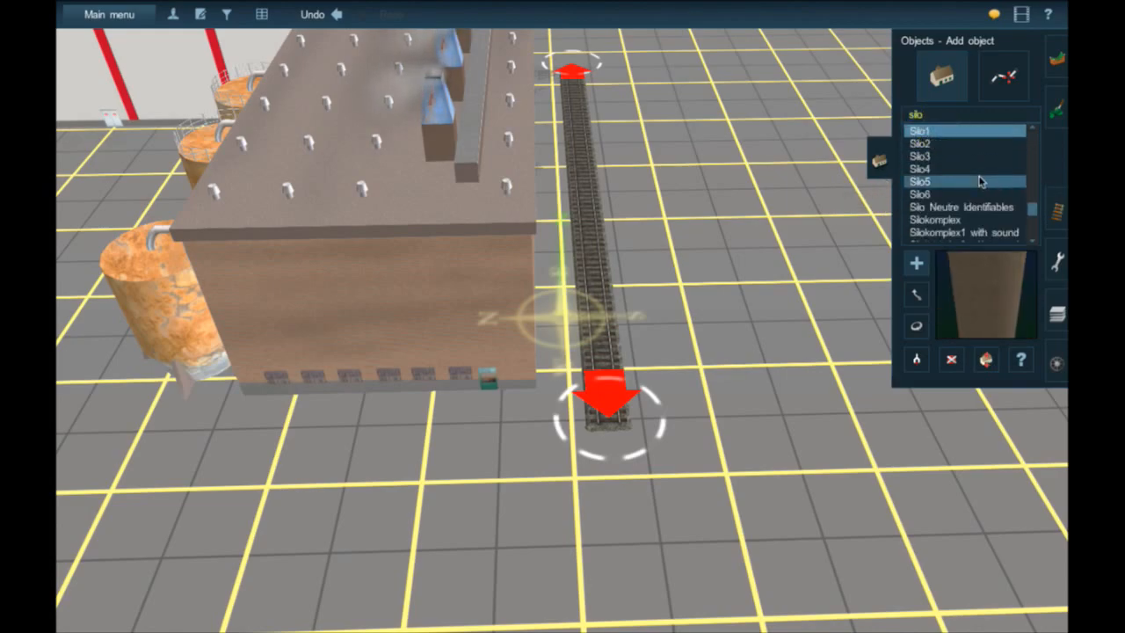
{"action": "left_click", "coordinate": [983, 188]}
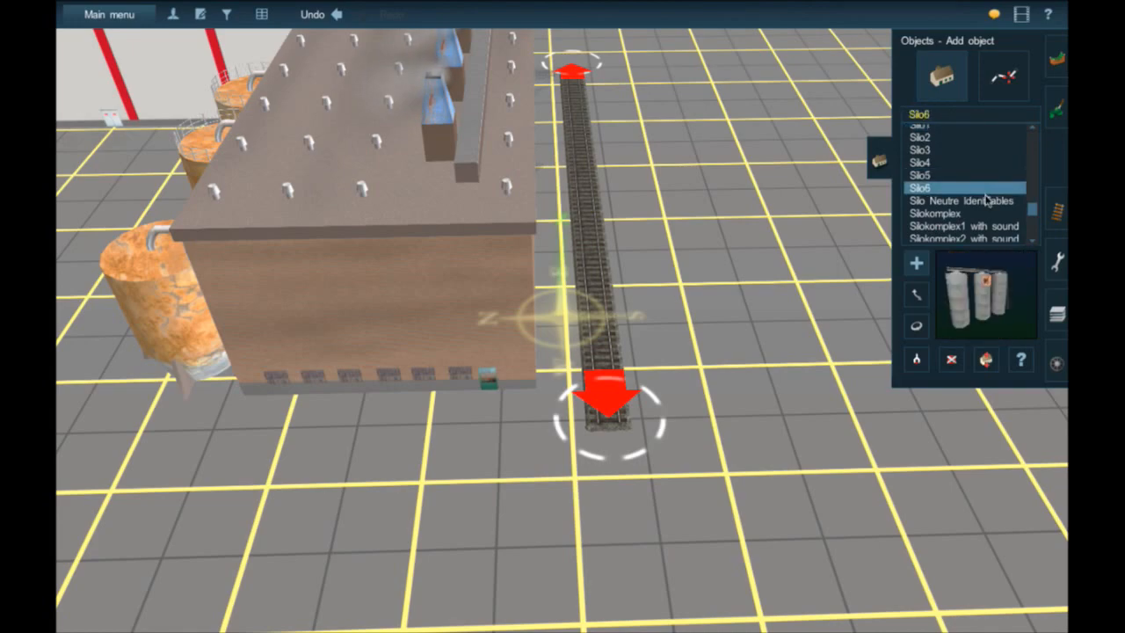
{"action": "left_click", "coordinate": [962, 174]}
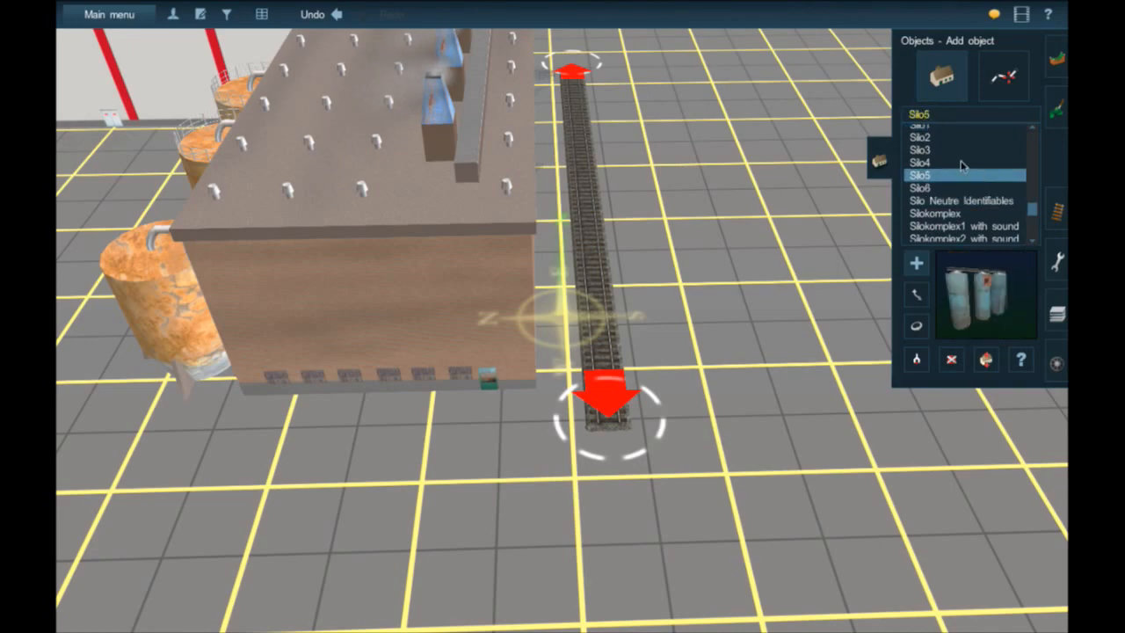
{"action": "left_click", "coordinate": [962, 164]}
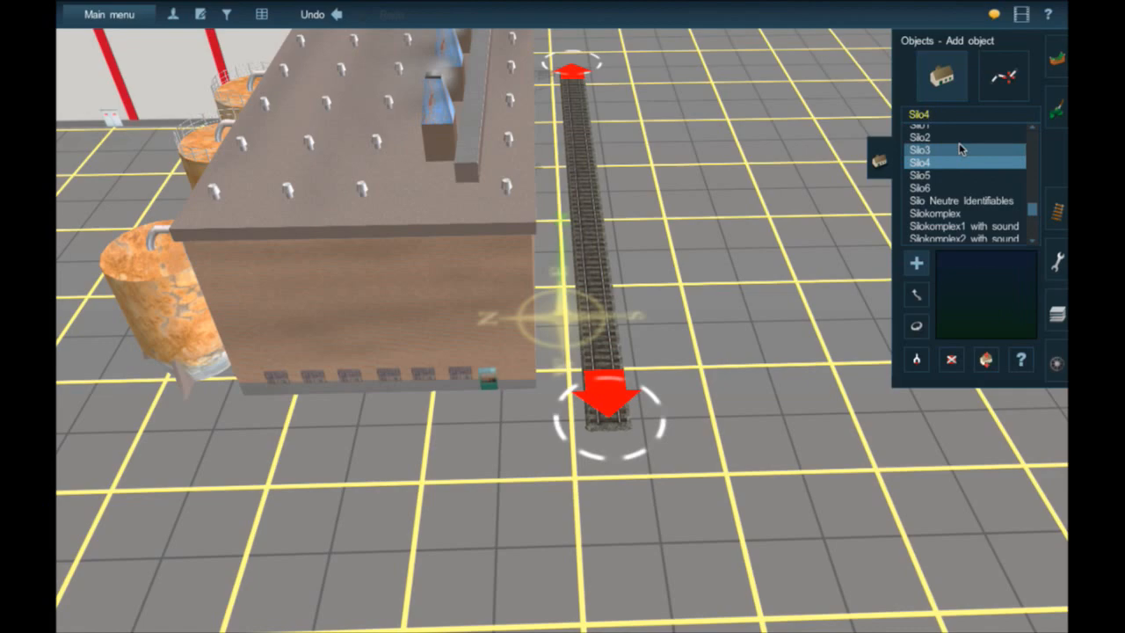
- Preview the Silo3 object and search the object library for "grain"
{"action": "left_click", "coordinate": [960, 147]}
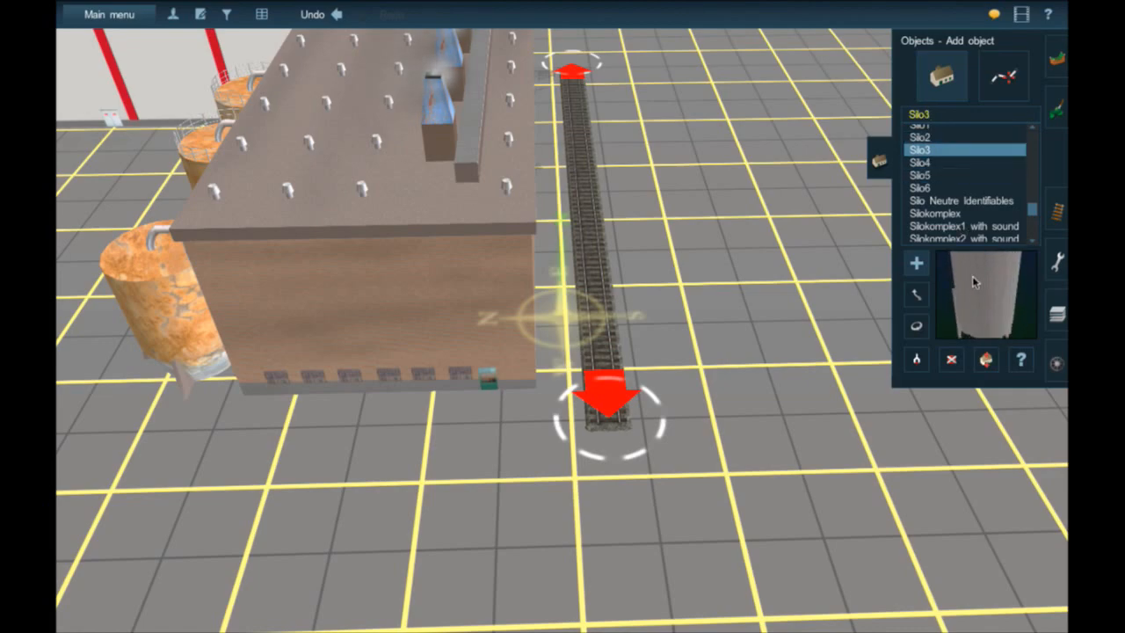
{"action": "scroll", "coordinate": [965, 236], "scroll_direction": "down", "scroll_amount": 1}
{"action": "scroll", "coordinate": [966, 239], "scroll_direction": "down", "scroll_amount": 1}
{"action": "left_click", "coordinate": [930, 116]}
{"action": "type", "text": "grain"}
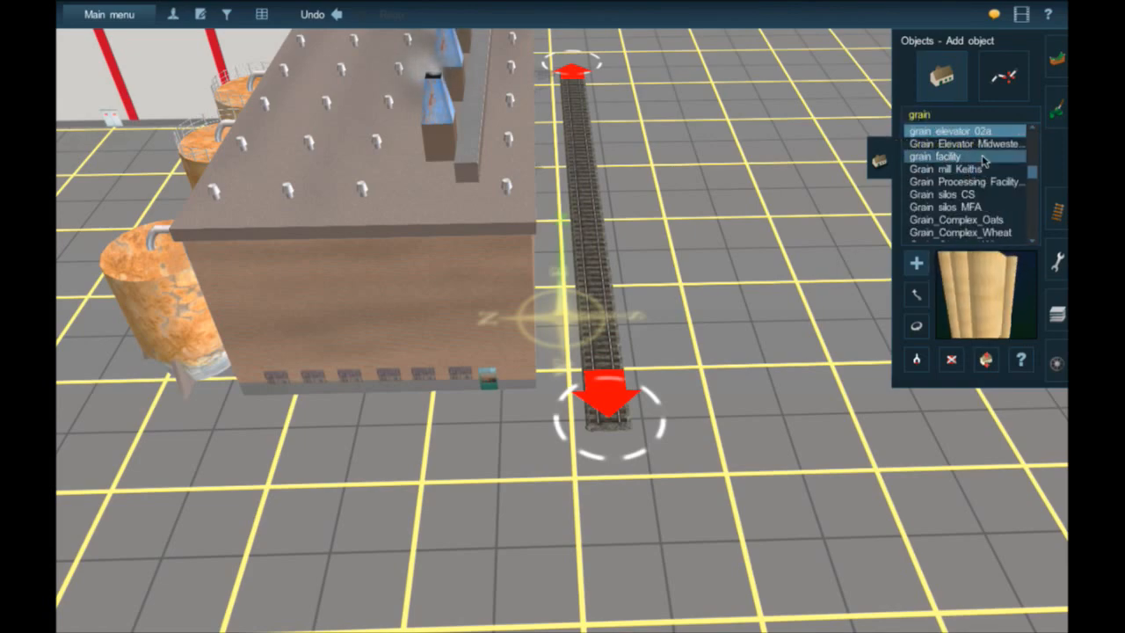
- Place the Grain silos CS object on the open ground beside the siding next to the brick factory building
{"action": "left_click", "coordinate": [990, 195]}
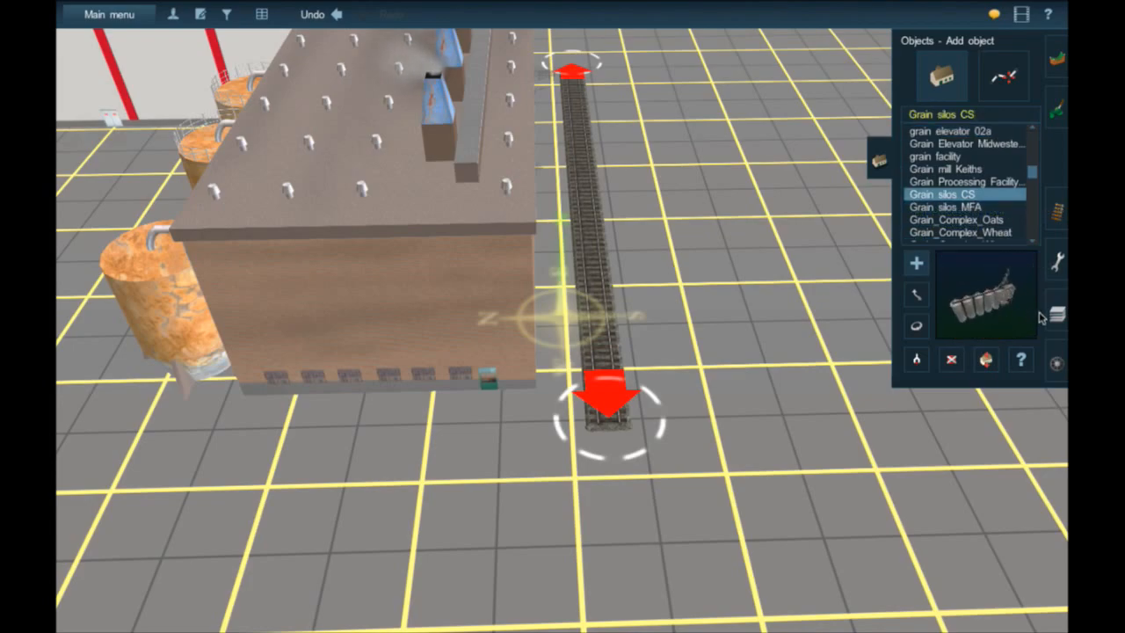
{"action": "left_click", "coordinate": [758, 378]}
{"action": "right_click", "coordinate": [767, 369]}
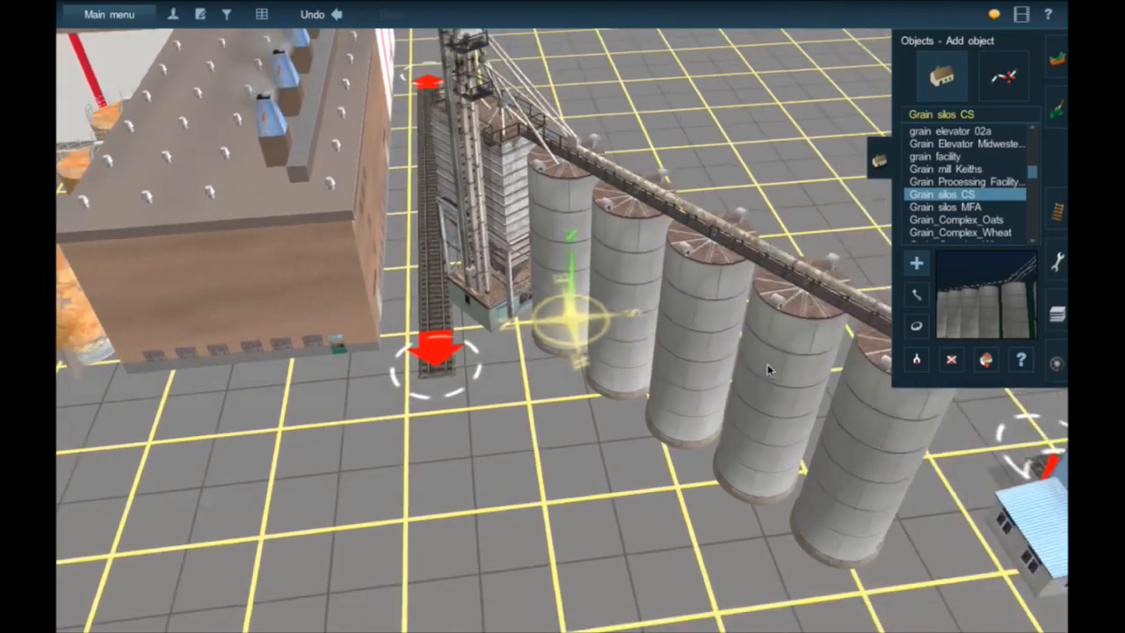
- Examine the placed Grain silos CS from several sides, including at ground level and along the adjacent siding
{"action": "key", "text": "Right"}
{"action": "key", "text": "Right"}
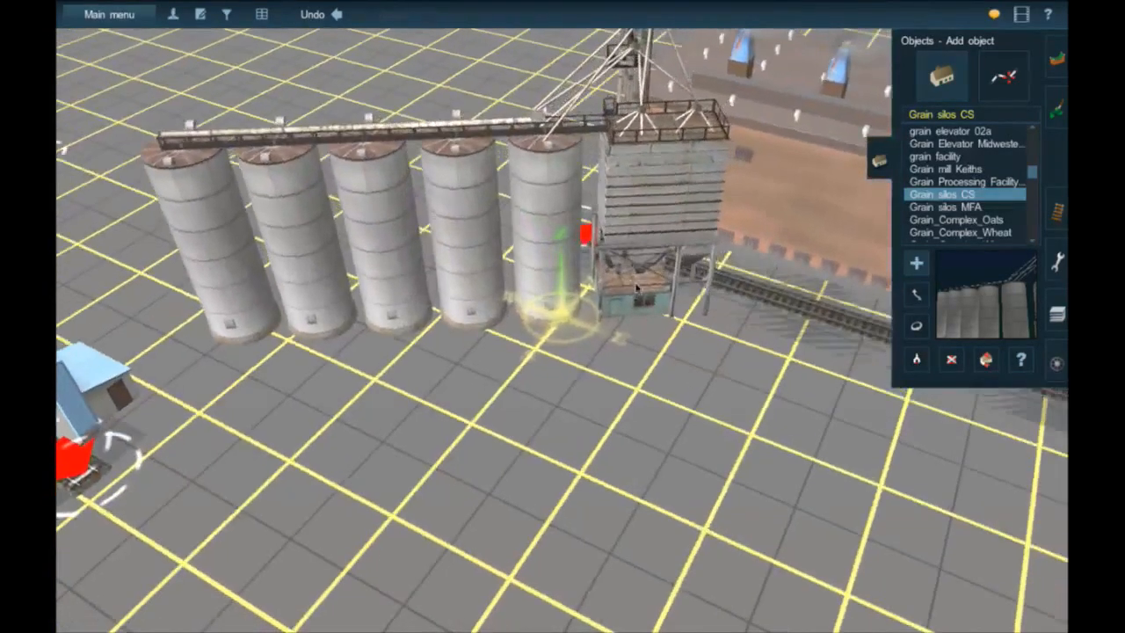
{"action": "key", "text": "Right"}
{"action": "key", "text": "Down"}
{"action": "key", "text": "Right"}
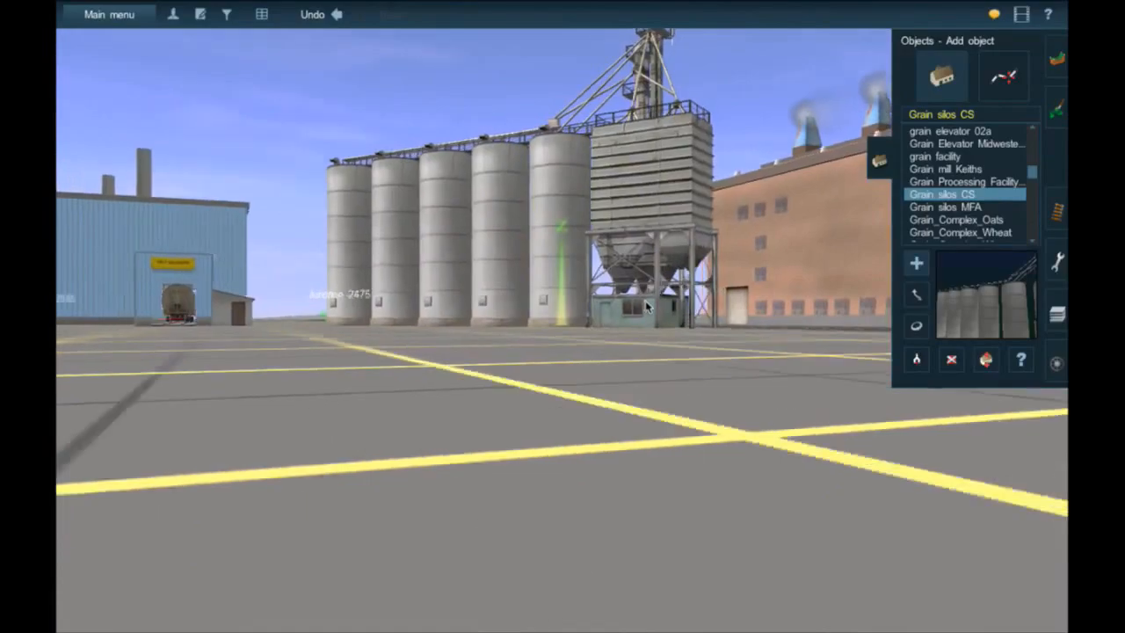
{"action": "key", "text": "Up"}
{"action": "key", "text": "Right"}
{"action": "key", "text": "Left"}
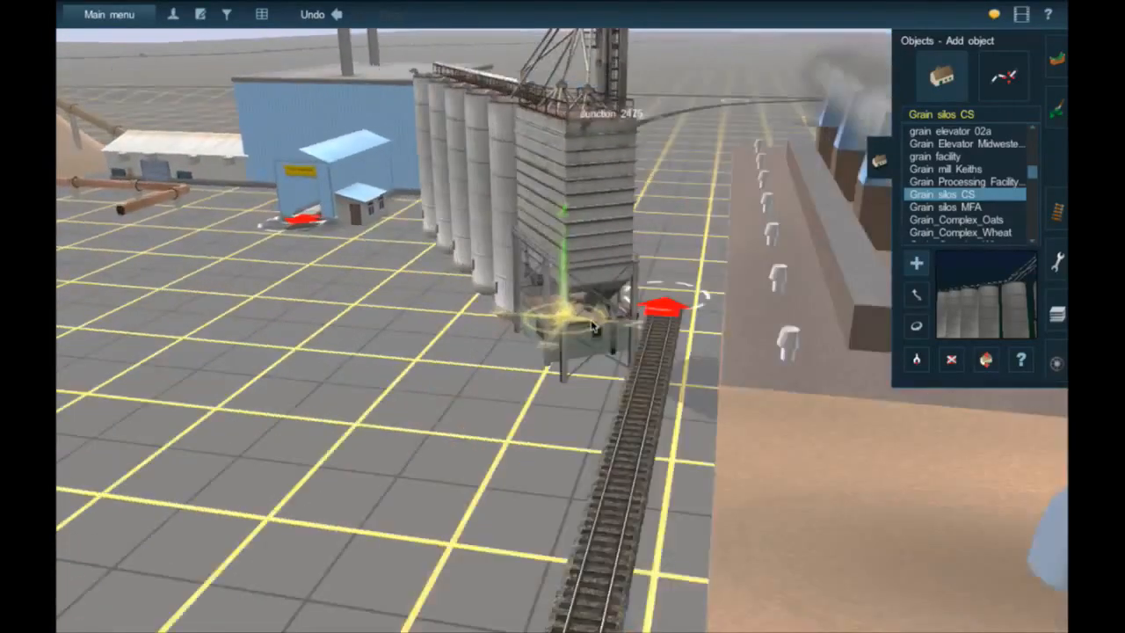
- Examine the hopper tower and small office at the base of the Grain silos CS up close
{"action": "scroll", "coordinate": [591, 323], "scroll_direction": "up", "scroll_amount": 5}
{"action": "scroll", "coordinate": [591, 326], "scroll_direction": "up", "scroll_amount": 5}
{"action": "key", "text": "Left"}
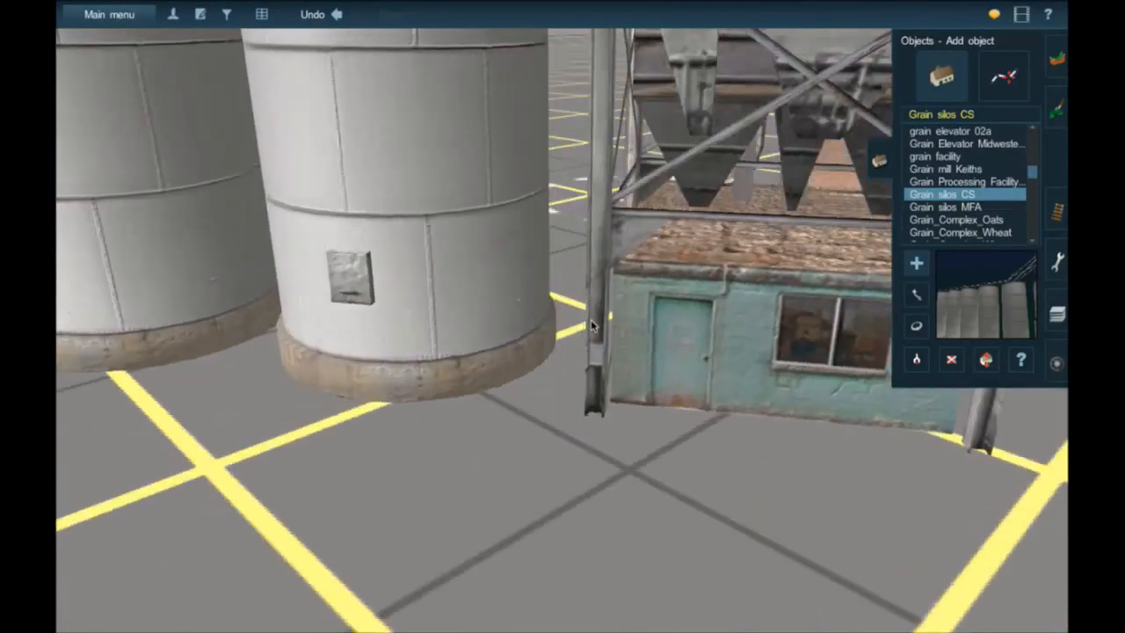
{"action": "key", "text": "Right"}
{"action": "key", "text": "Right"}
{"action": "key", "text": "Down"}
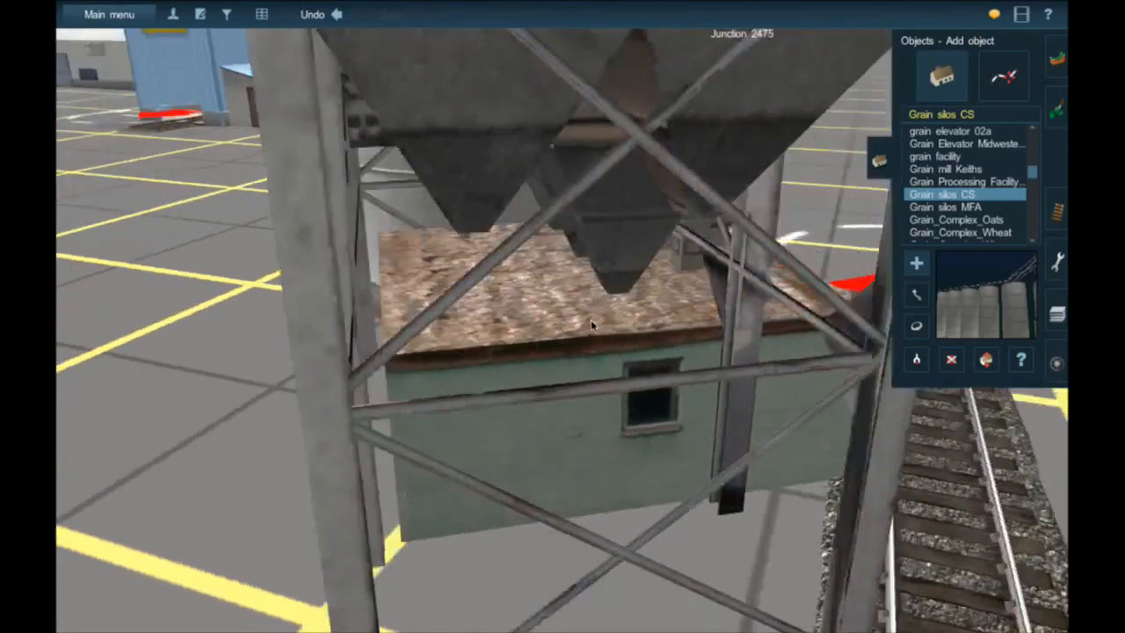
{"action": "key", "text": "Up"}
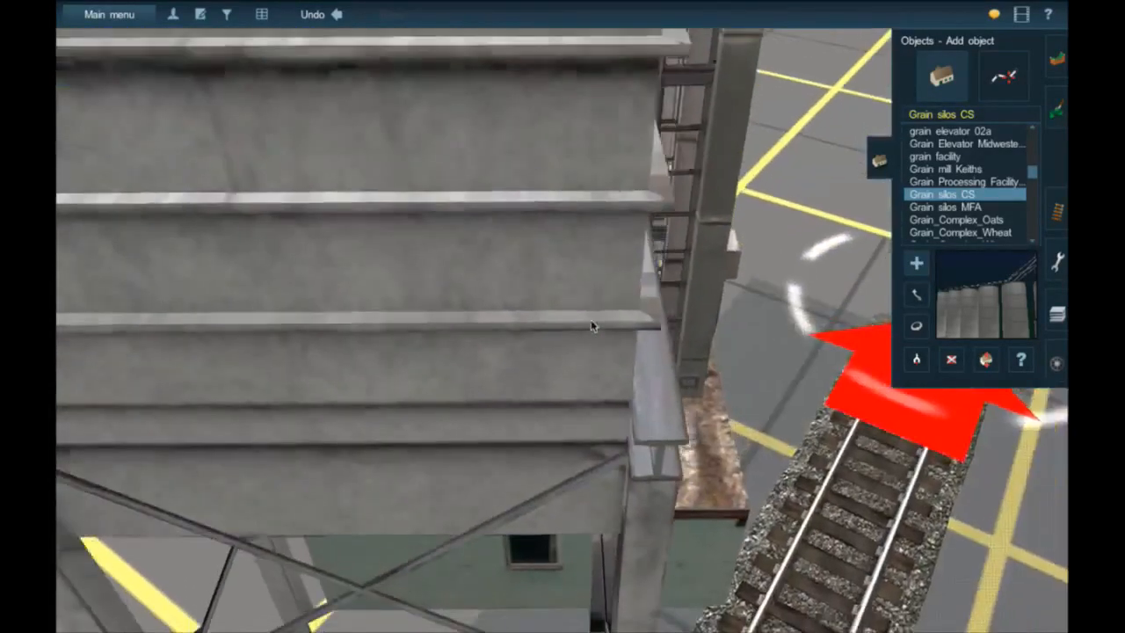
{"action": "scroll", "coordinate": [591, 325], "scroll_direction": "down", "scroll_amount": 5}
{"action": "key", "text": "Left"}
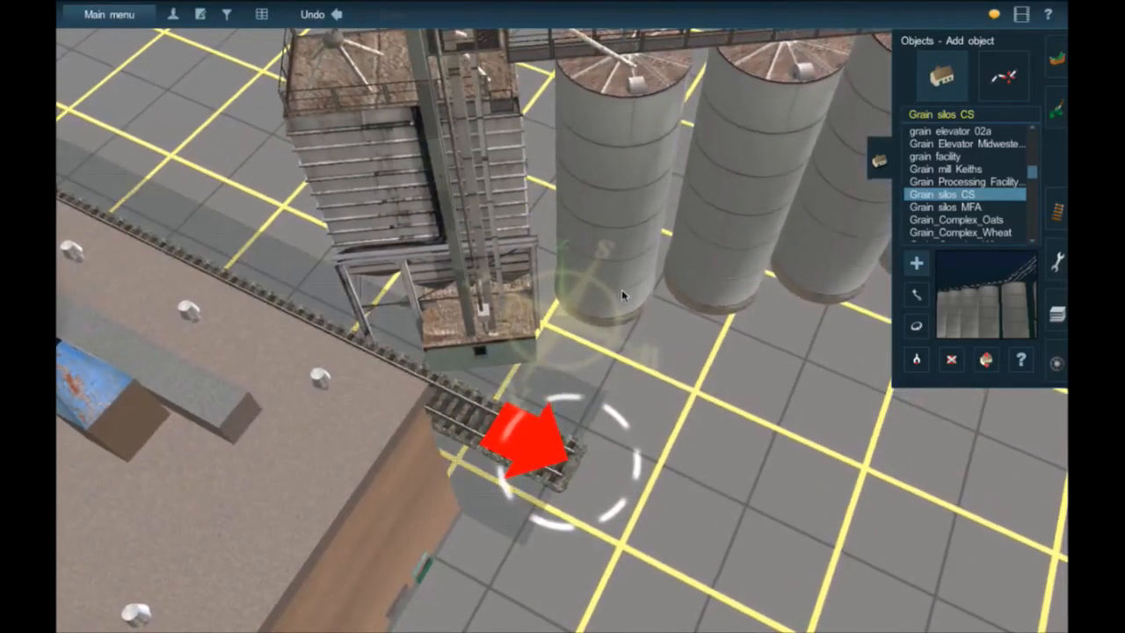
- Examine the Grain silos CS roofs, overhead conveyor walkway and feed pipes from above
{"action": "right_click", "coordinate": [623, 292]}
{"action": "scroll", "coordinate": [623, 291], "scroll_direction": "down", "scroll_amount": 3}
{"action": "scroll", "coordinate": [623, 291], "scroll_direction": "down", "scroll_amount": 3}
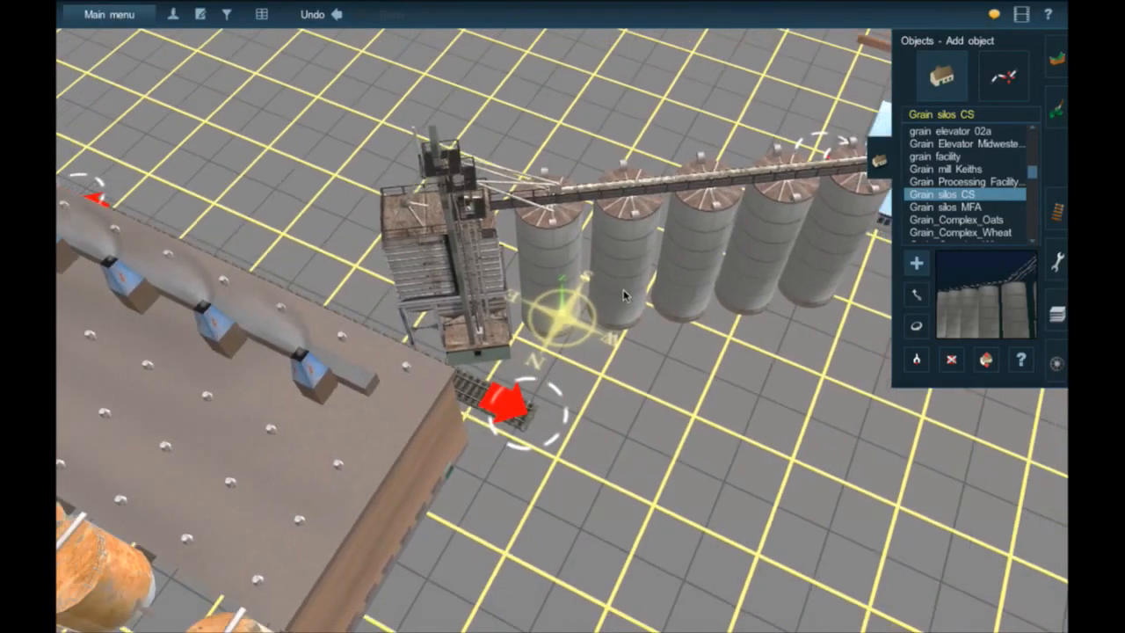
{"action": "right_click", "coordinate": [657, 287]}
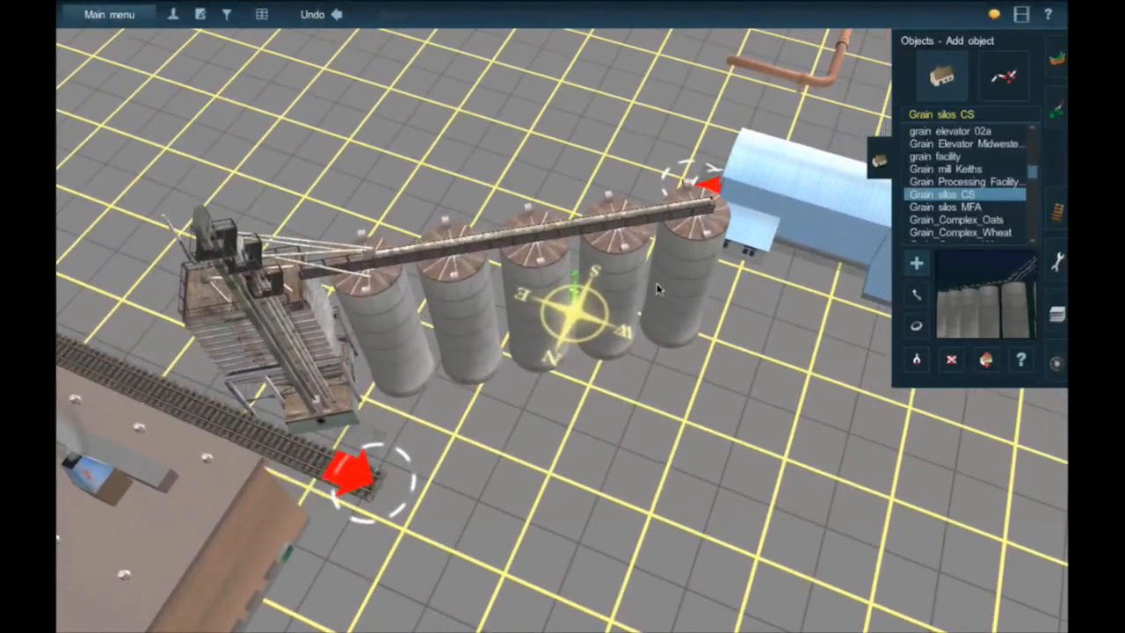
{"action": "key", "text": "Left"}
{"action": "key", "text": "Down"}
{"action": "key", "text": "Left"}
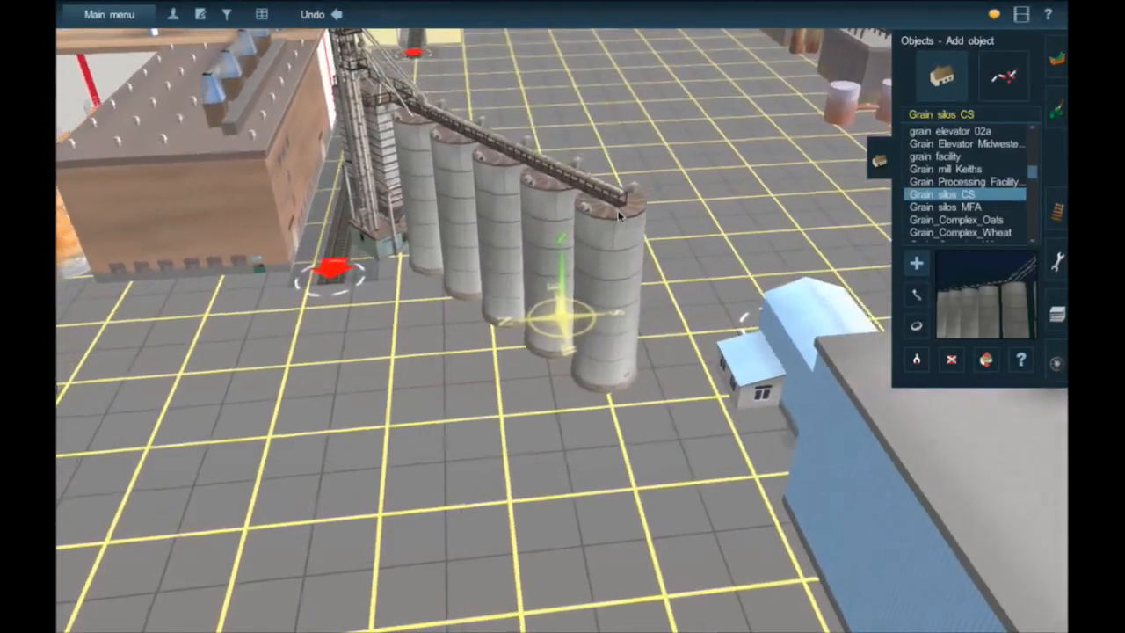
{"action": "scroll", "coordinate": [631, 181], "scroll_direction": "up", "scroll_amount": 4}
{"action": "right_click", "coordinate": [632, 179]}
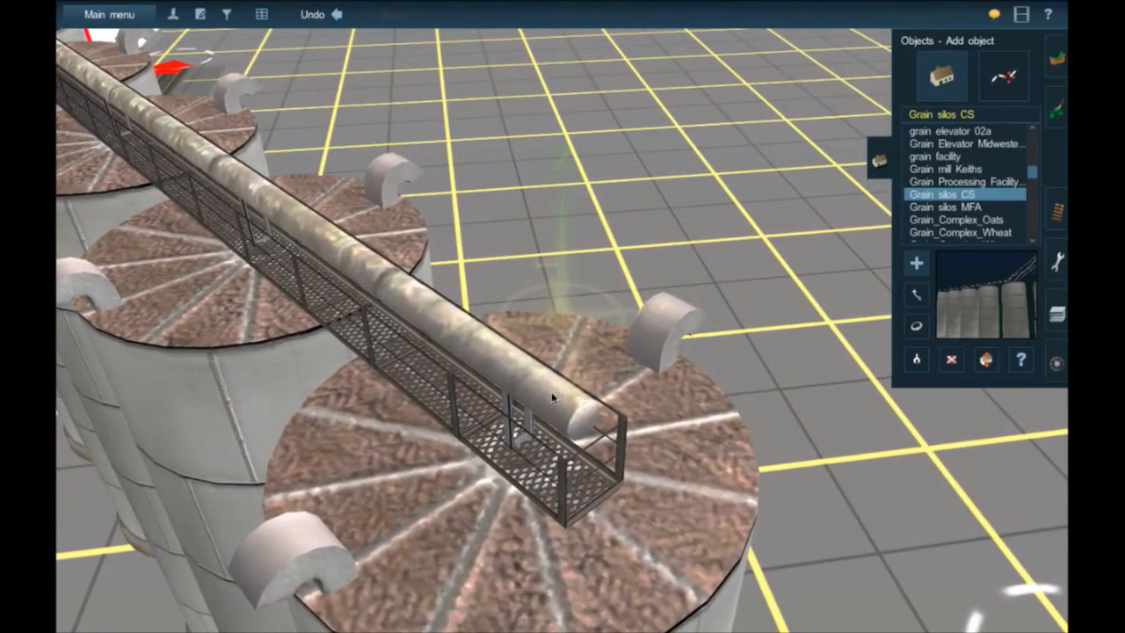
{"action": "right_click", "coordinate": [229, 201]}
{"action": "key", "text": "Left"}
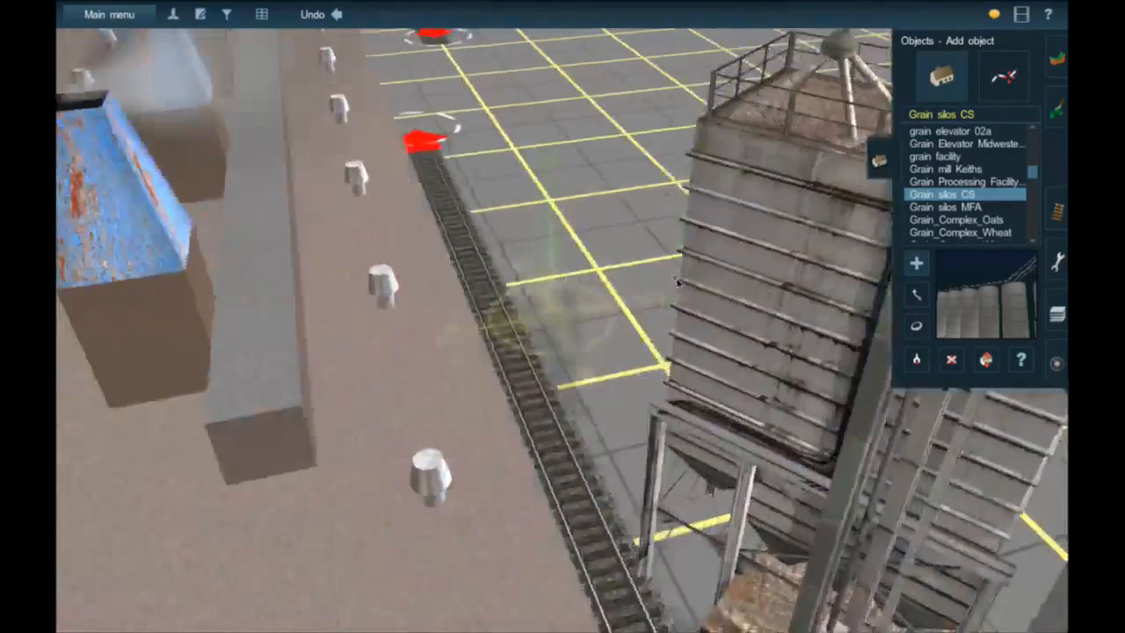
{"action": "right_click", "coordinate": [728, 312]}
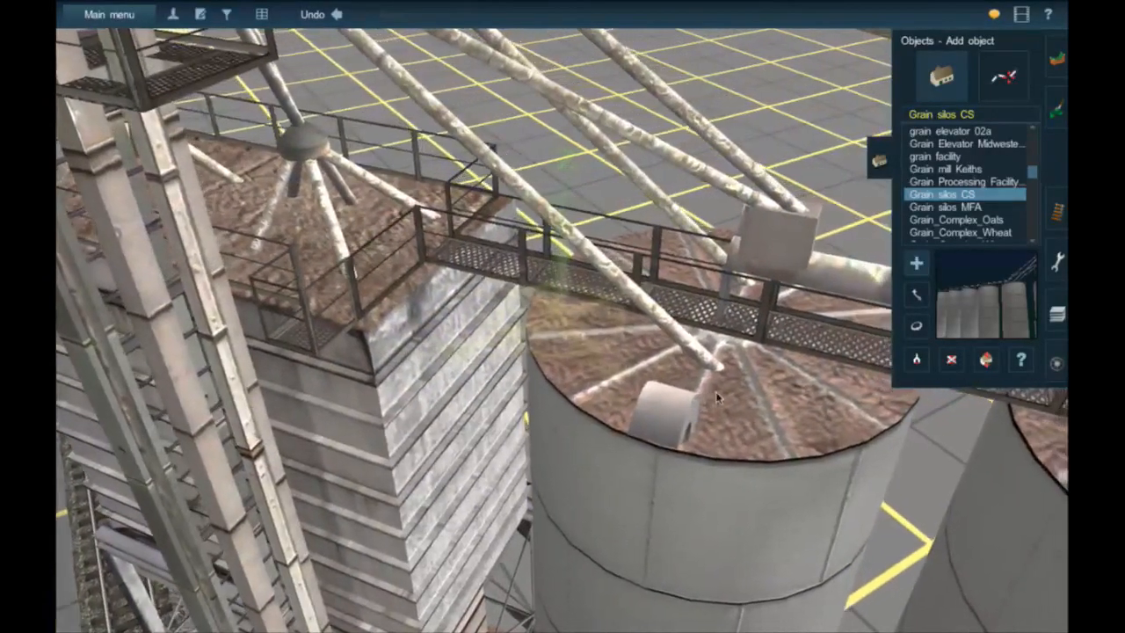
{"action": "right_click", "coordinate": [718, 396]}
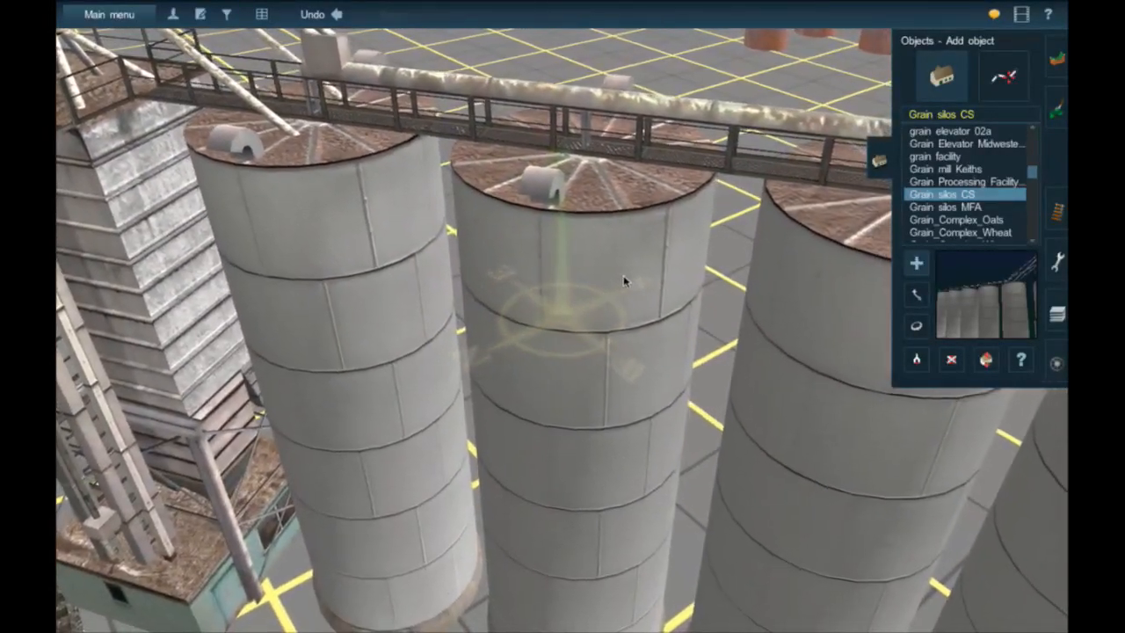
- Delete the placed Grain silos CS object and preview Grain silos MFA
{"action": "left_click", "coordinate": [949, 364]}
{"action": "left_click", "coordinate": [945, 411]}
{"action": "left_click", "coordinate": [936, 209]}
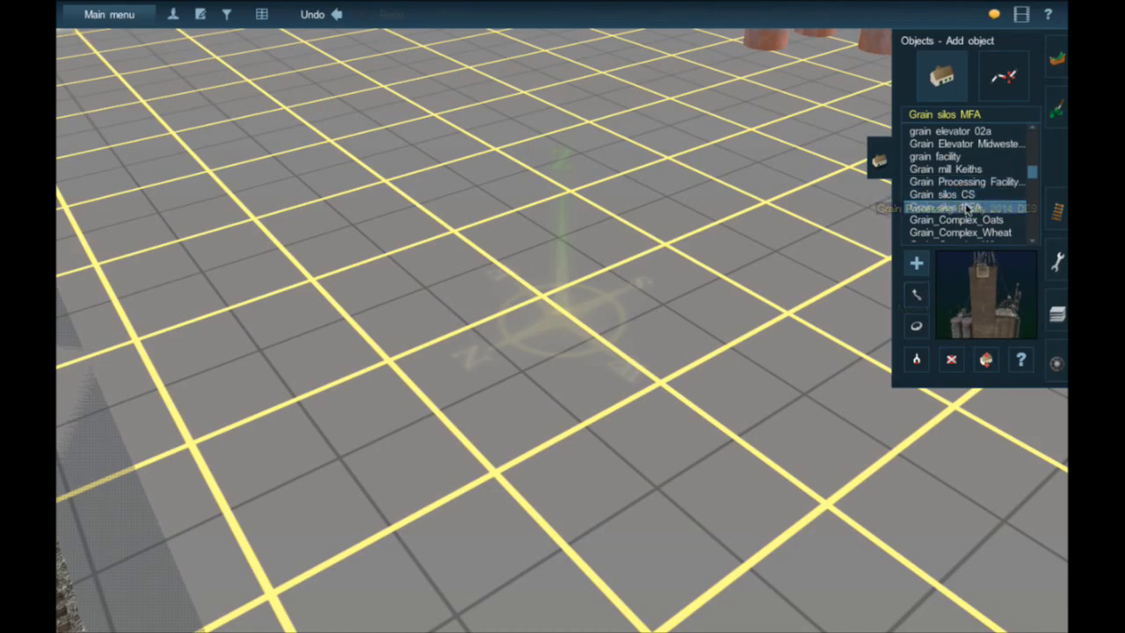
{"action": "scroll", "coordinate": [980, 226], "scroll_direction": "down", "scroll_amount": 1}
{"action": "scroll", "coordinate": [984, 222], "scroll_direction": "down", "scroll_amount": 1}
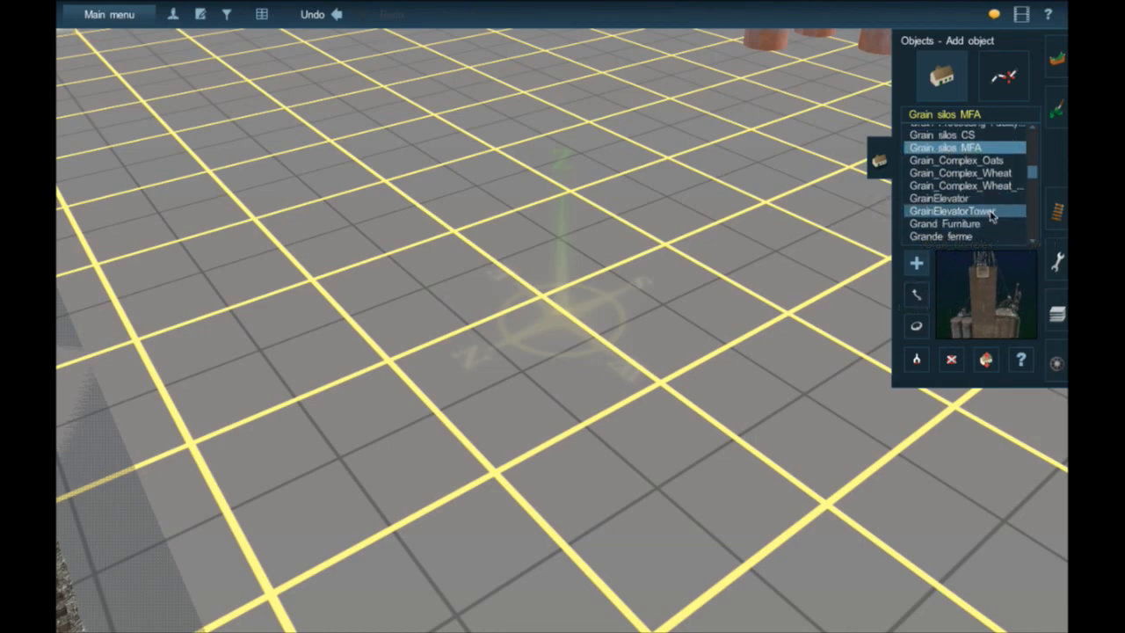
- Place the GrainElevator object on the open ground between the brick factory and the blue building
{"action": "left_click", "coordinate": [989, 200]}
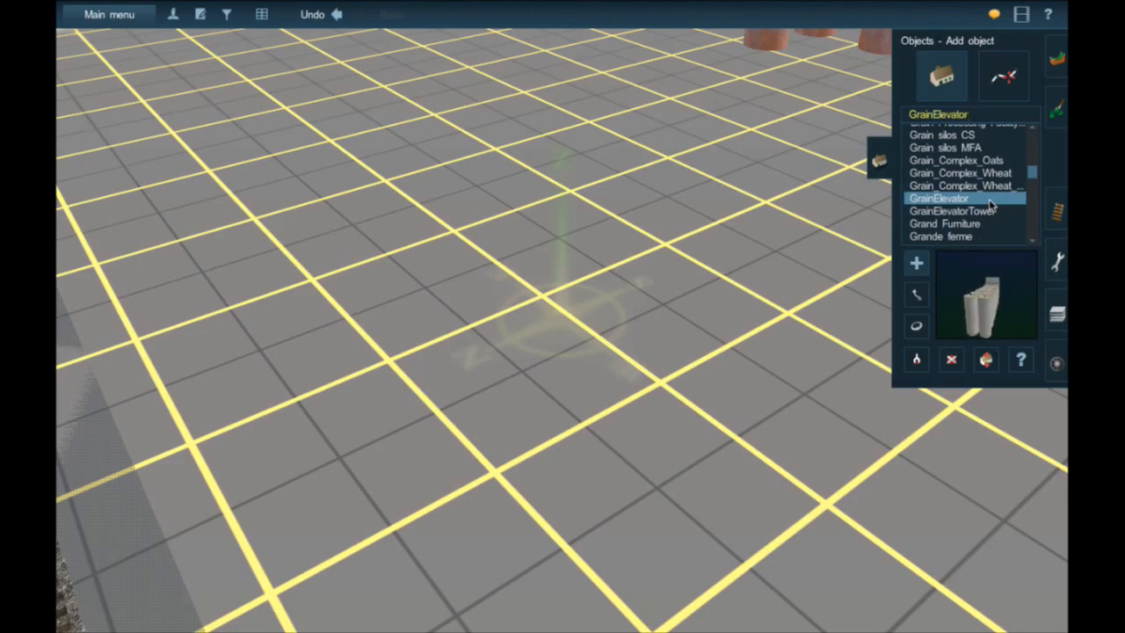
{"action": "left_click", "coordinate": [693, 348]}
{"action": "scroll", "coordinate": [704, 329], "scroll_direction": "down", "scroll_amount": 5}
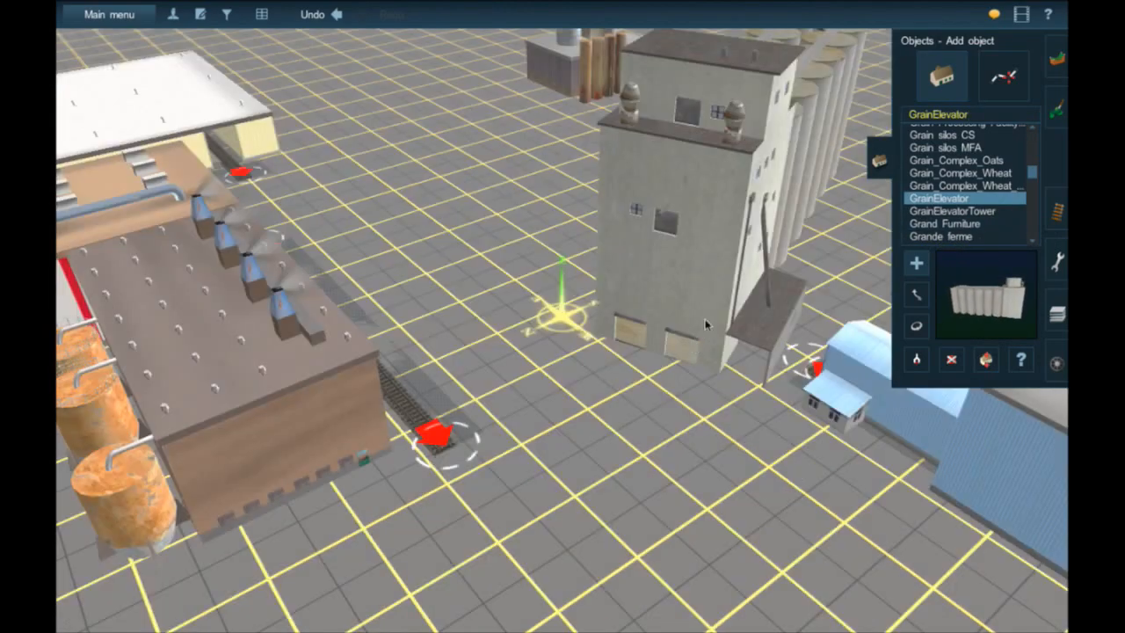
- Examine the placed GrainElevator's tower and double row of silos from all sides
{"action": "key", "text": "Left"}
{"action": "key", "text": "Left"}
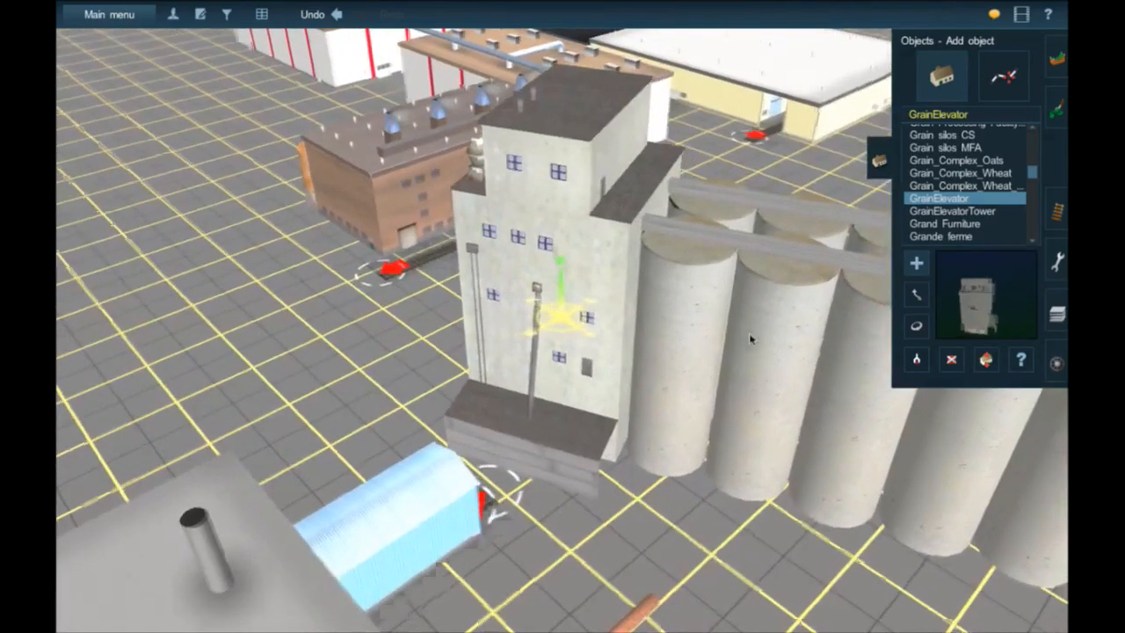
{"action": "key", "text": "Right"}
{"action": "right_click", "coordinate": [531, 181]}
{"action": "right_click", "coordinate": [479, 403]}
{"action": "key", "text": "Left"}
{"action": "key", "text": "Up"}
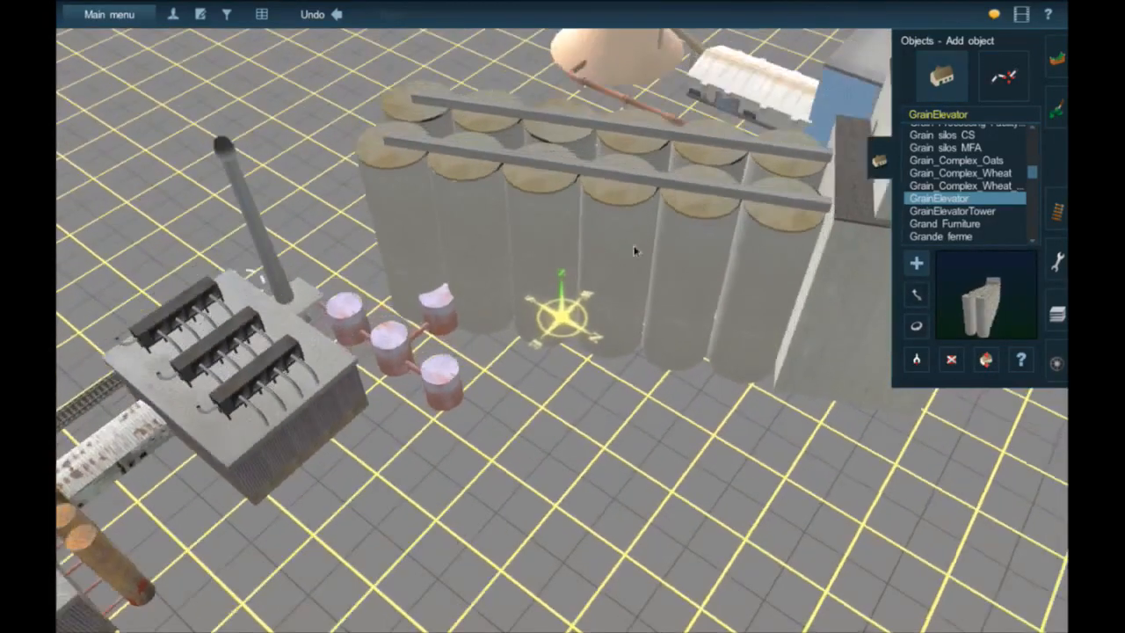
{"action": "right_click", "coordinate": [730, 276]}
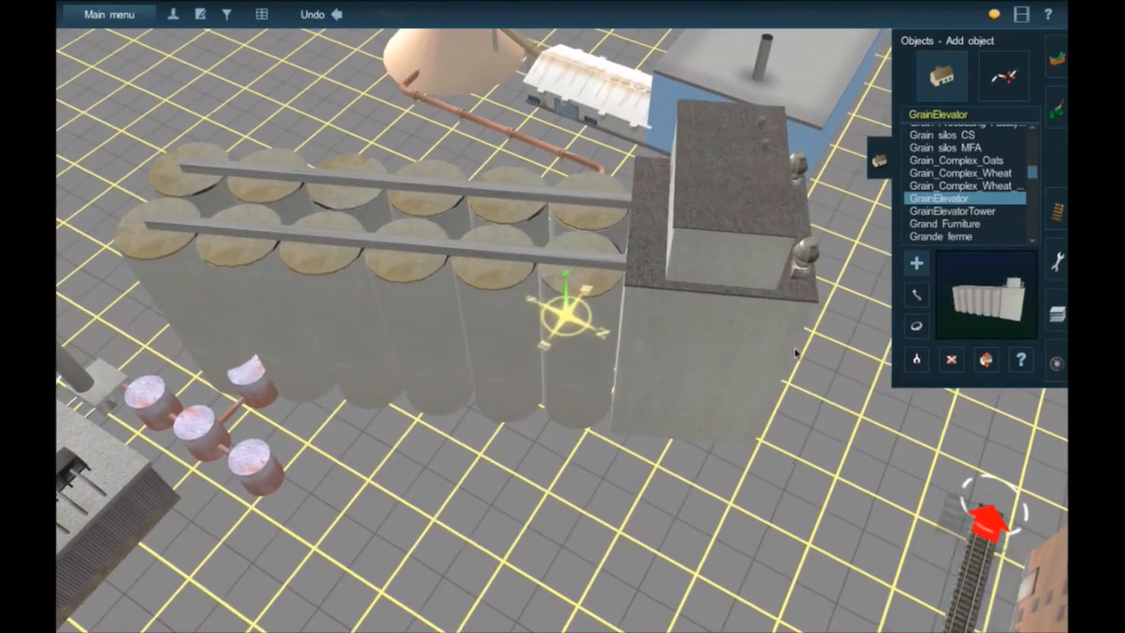
- Delete the placed GrainElevator object
{"action": "left_click", "coordinate": [950, 359]}
{"action": "left_click", "coordinate": [698, 319]}
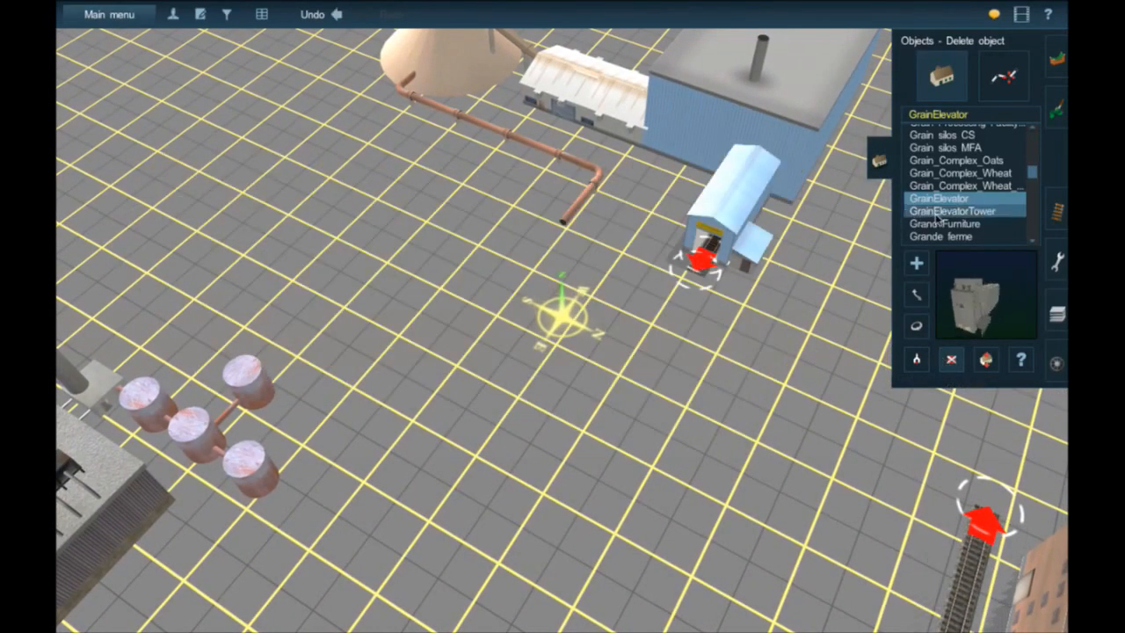
- Try out the GrainElevatorTower object on the open ground near the siding, and delete it
{"action": "left_click", "coordinate": [937, 215]}
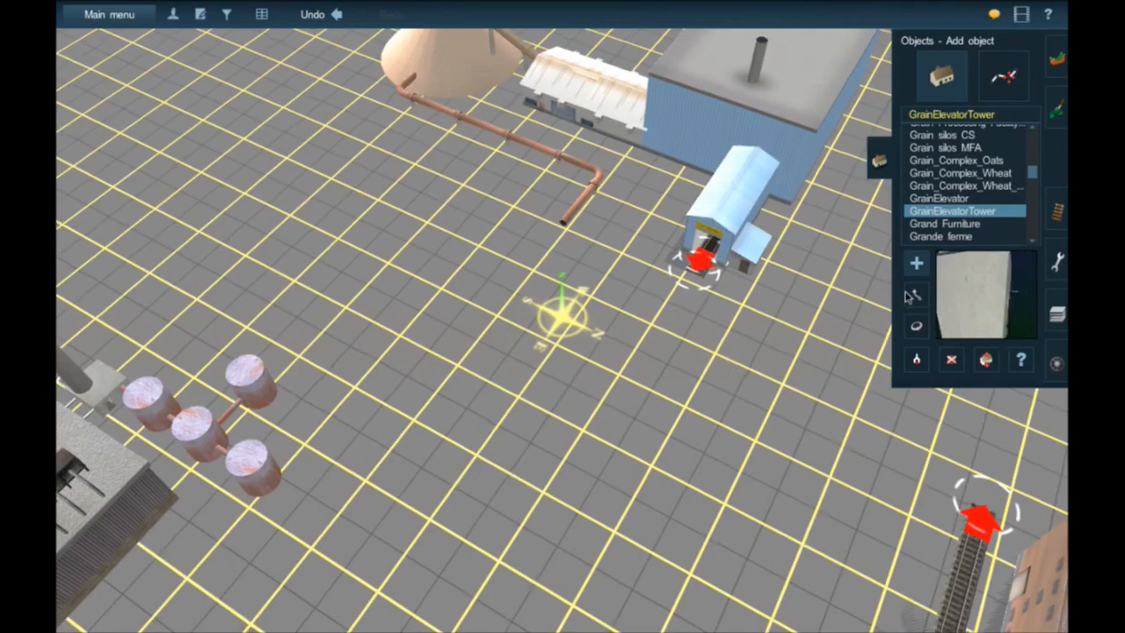
{"action": "left_click", "coordinate": [747, 366]}
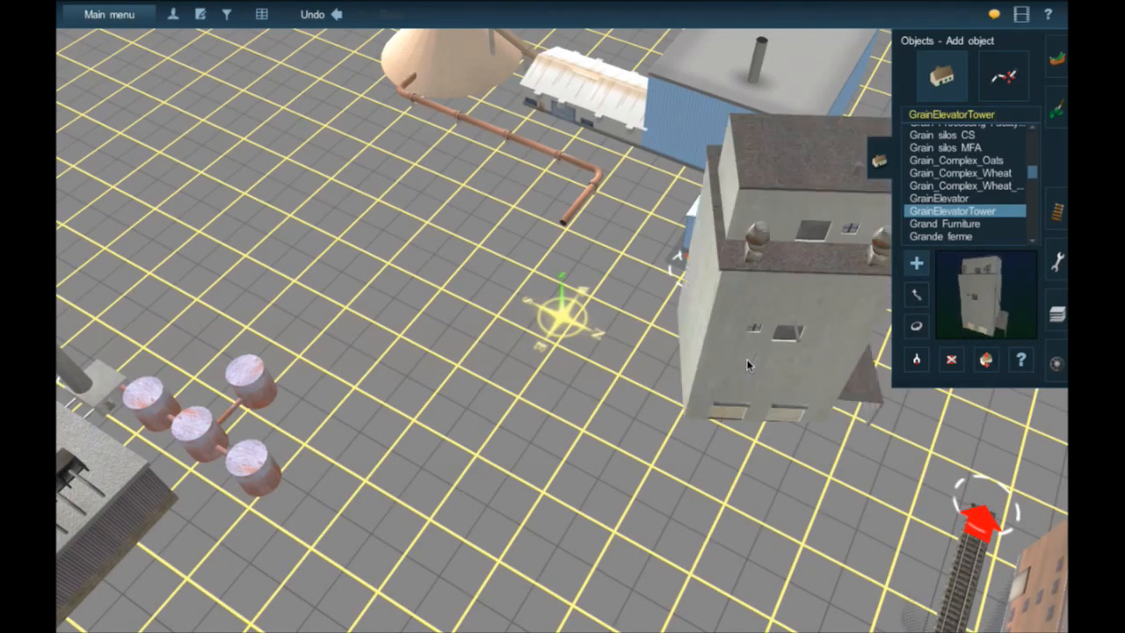
{"action": "right_click", "coordinate": [749, 365]}
{"action": "key", "text": "Right"}
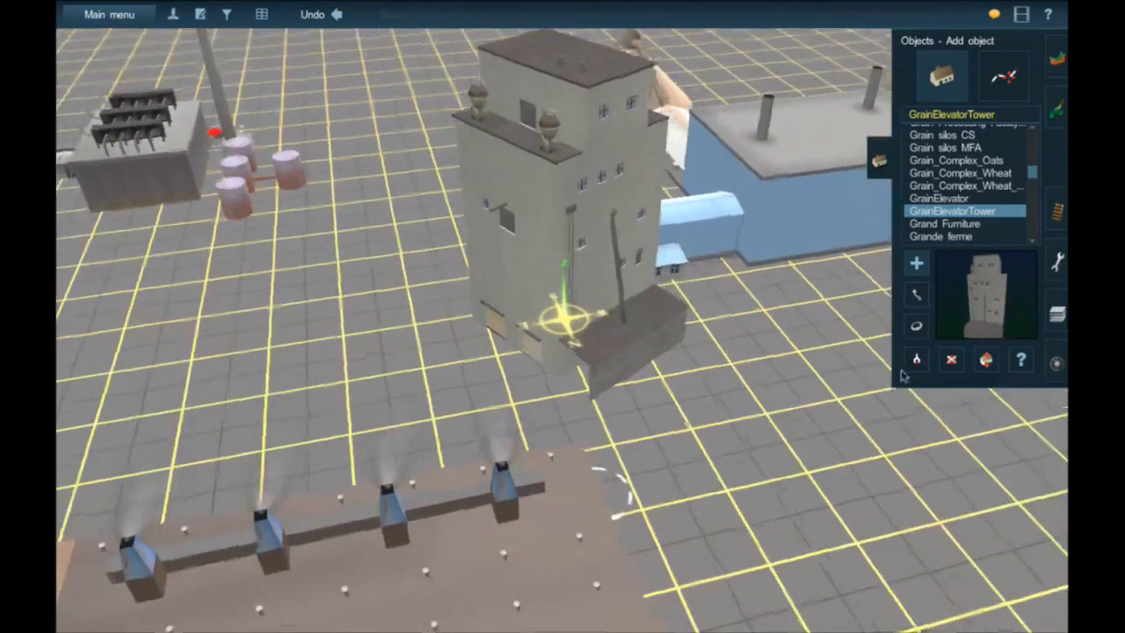
{"action": "key", "text": "Up"}
{"action": "left_click", "coordinate": [947, 363]}
{"action": "left_click", "coordinate": [623, 285]}
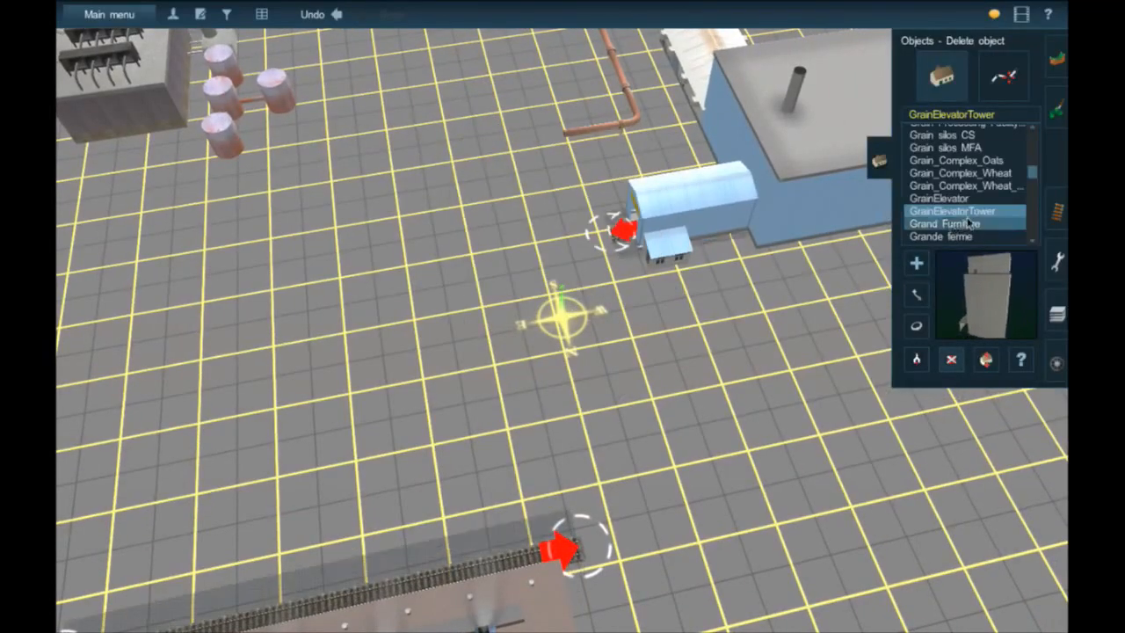
- Preview the Grain_Complex_Wheat_Mod1 and Grain_Complex_Wheat objects
{"action": "scroll", "coordinate": [978, 218], "scroll_direction": "up", "scroll_amount": 1}
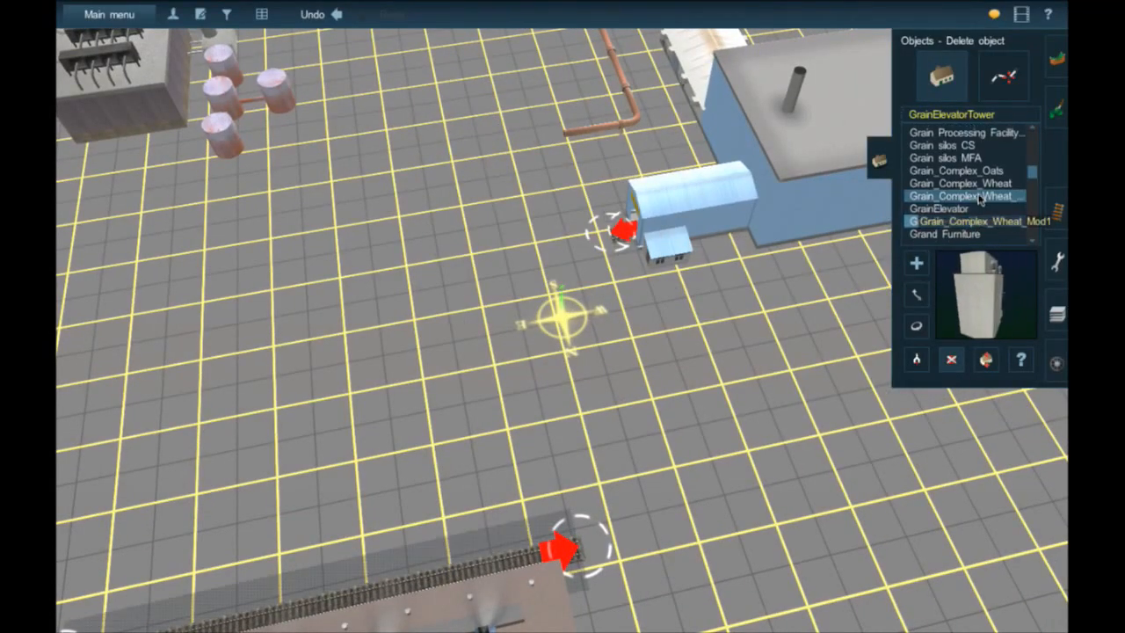
{"action": "left_click", "coordinate": [978, 197]}
{"action": "left_click", "coordinate": [978, 185]}
- Preview the Grain mill Keiths and grain facility objects
{"action": "scroll", "coordinate": [978, 180], "scroll_direction": "up", "scroll_amount": 1}
{"action": "scroll", "coordinate": [979, 176], "scroll_direction": "up", "scroll_amount": 3}
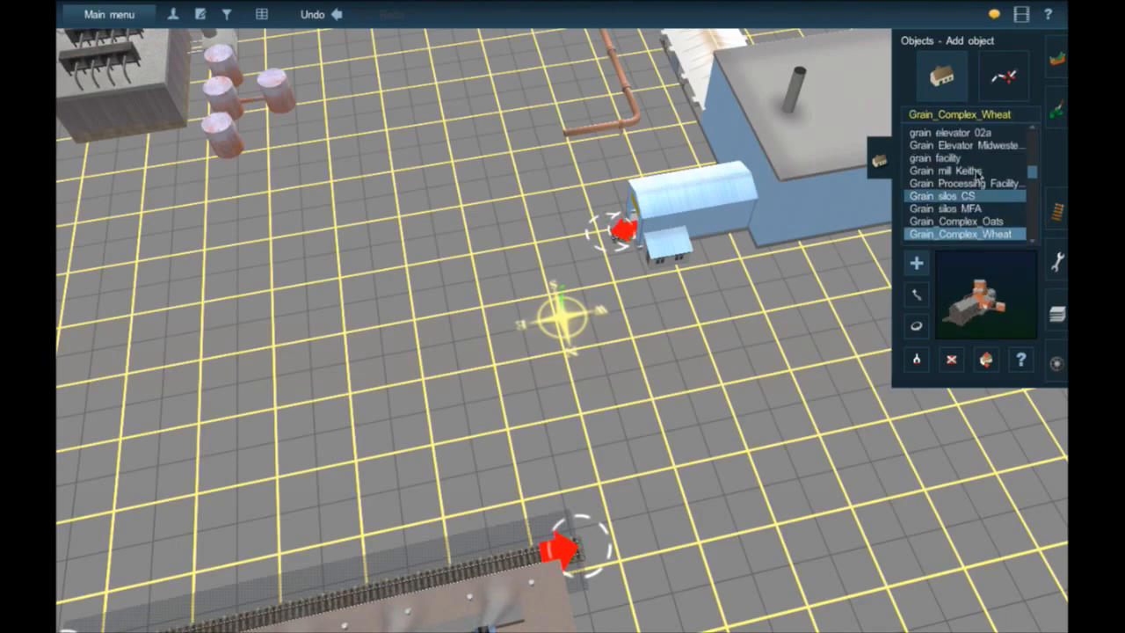
{"action": "left_click", "coordinate": [974, 171]}
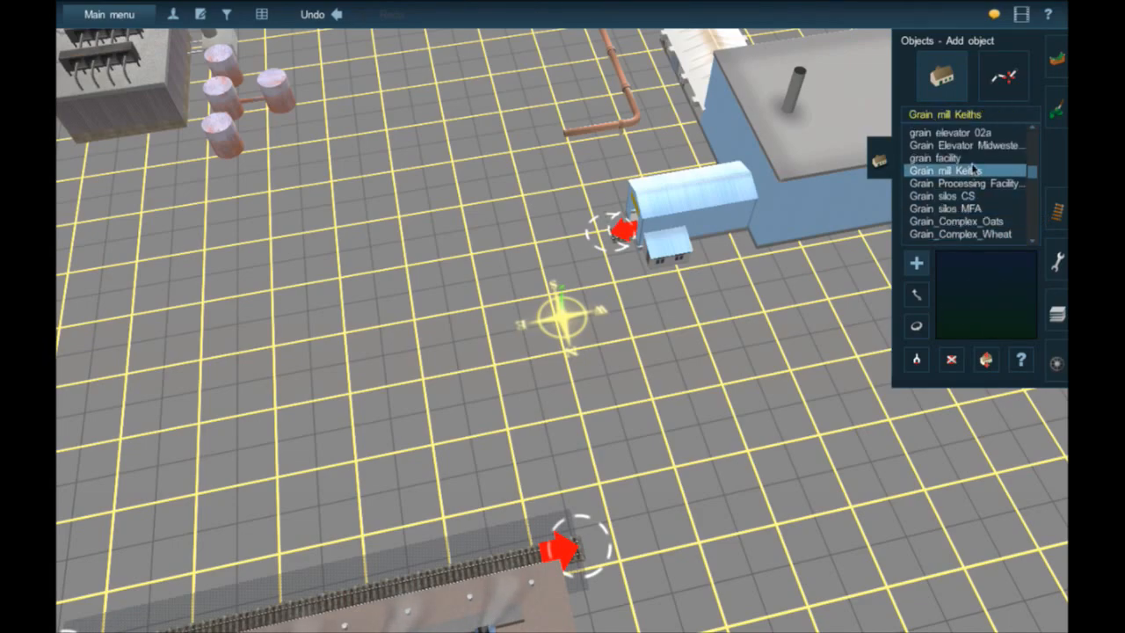
{"action": "left_click", "coordinate": [963, 159]}
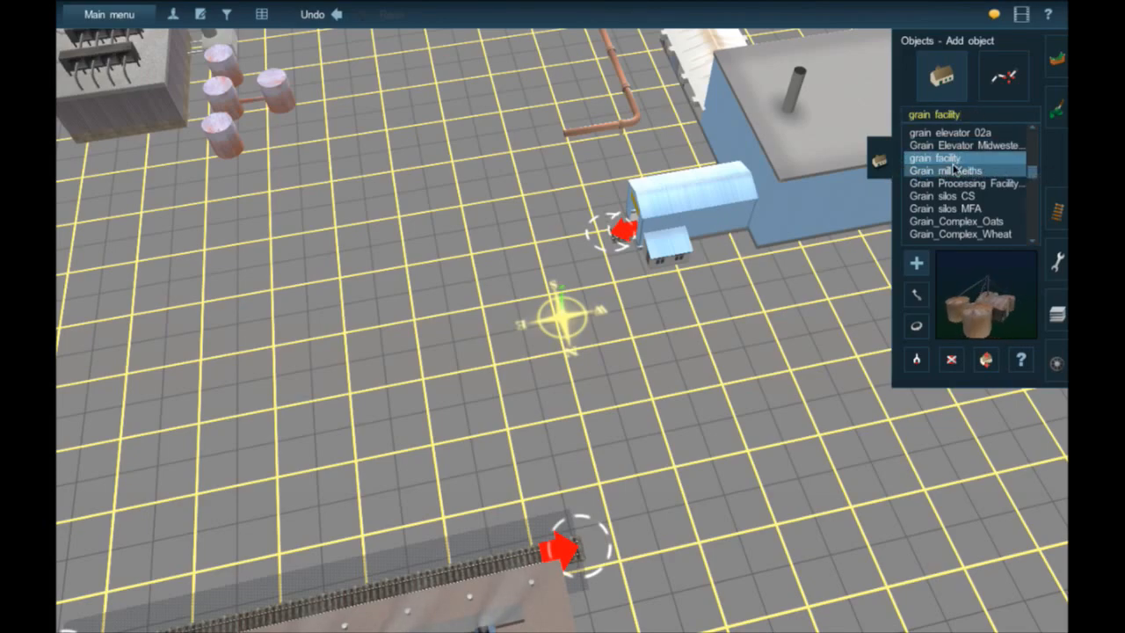
{"action": "left_click", "coordinate": [955, 170]}
{"action": "scroll", "coordinate": [955, 170], "scroll_direction": "up", "scroll_amount": 2}
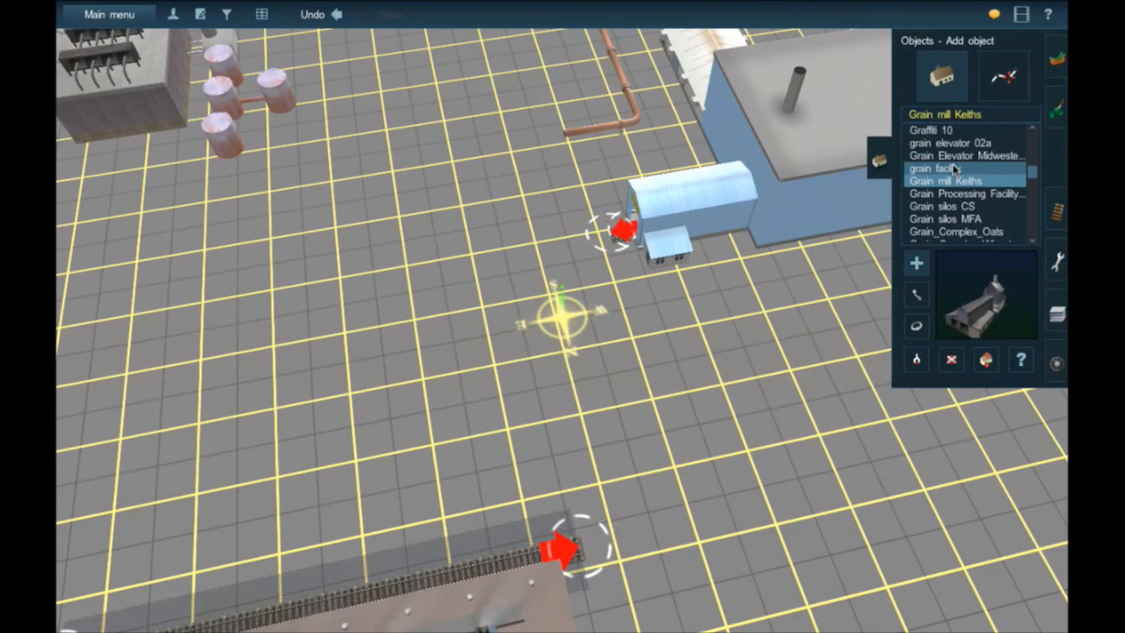
- Search the object list for "JR" and preview the JR Grain Silos 8 object
{"action": "scroll", "coordinate": [981, 207], "scroll_direction": "down", "scroll_amount": 2}
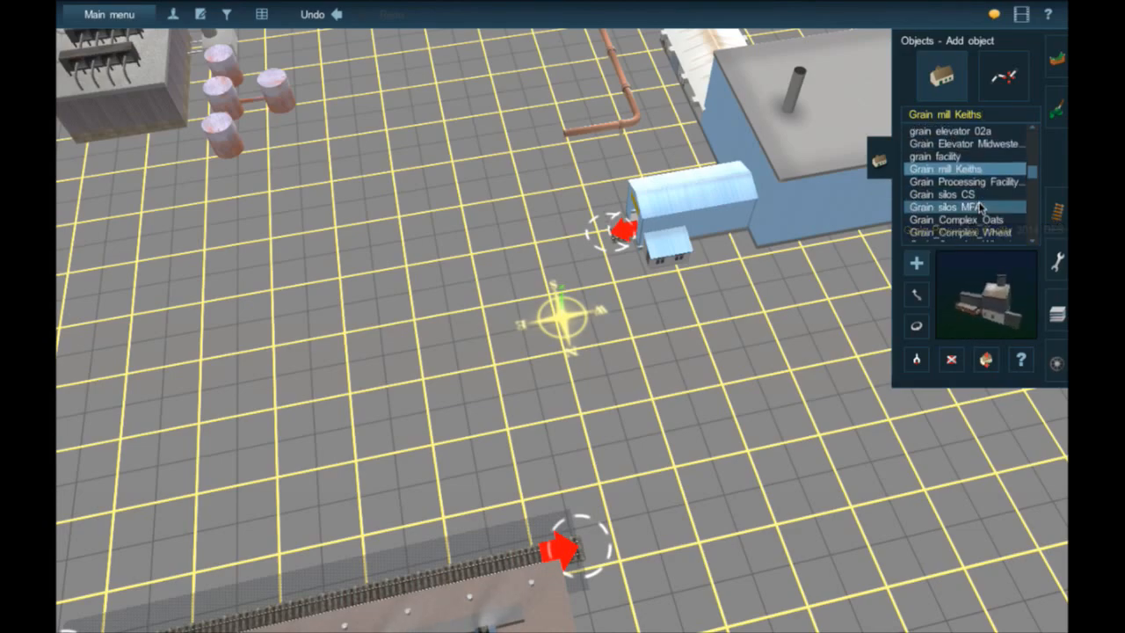
{"action": "left_click", "coordinate": [945, 113]}
{"action": "right_click", "coordinate": [536, 491]}
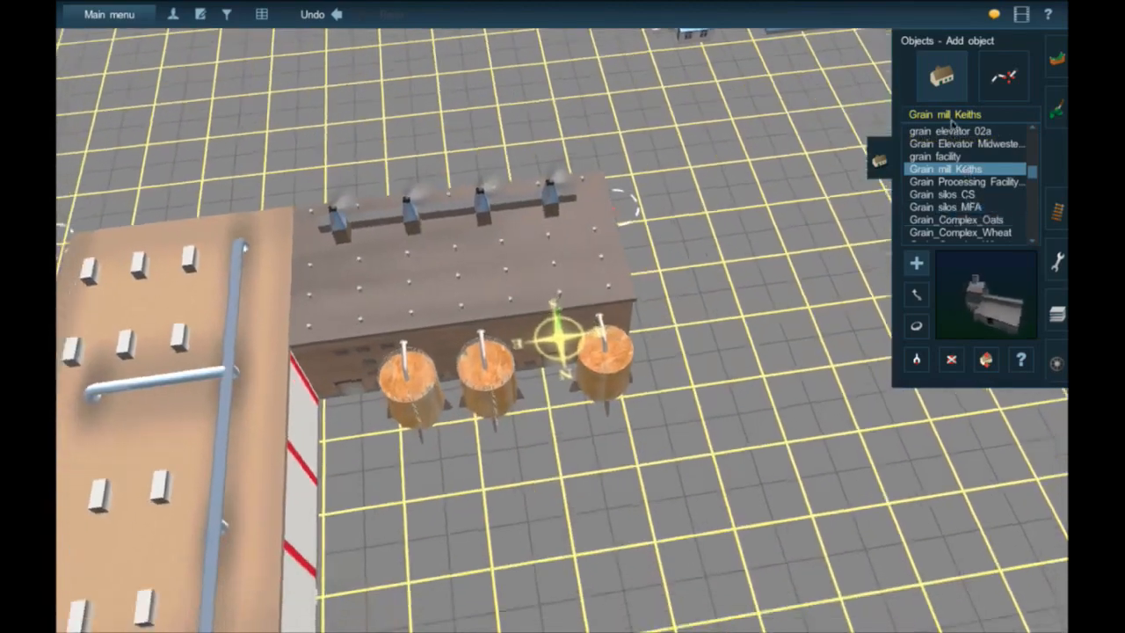
{"action": "left_click", "coordinate": [948, 116]}
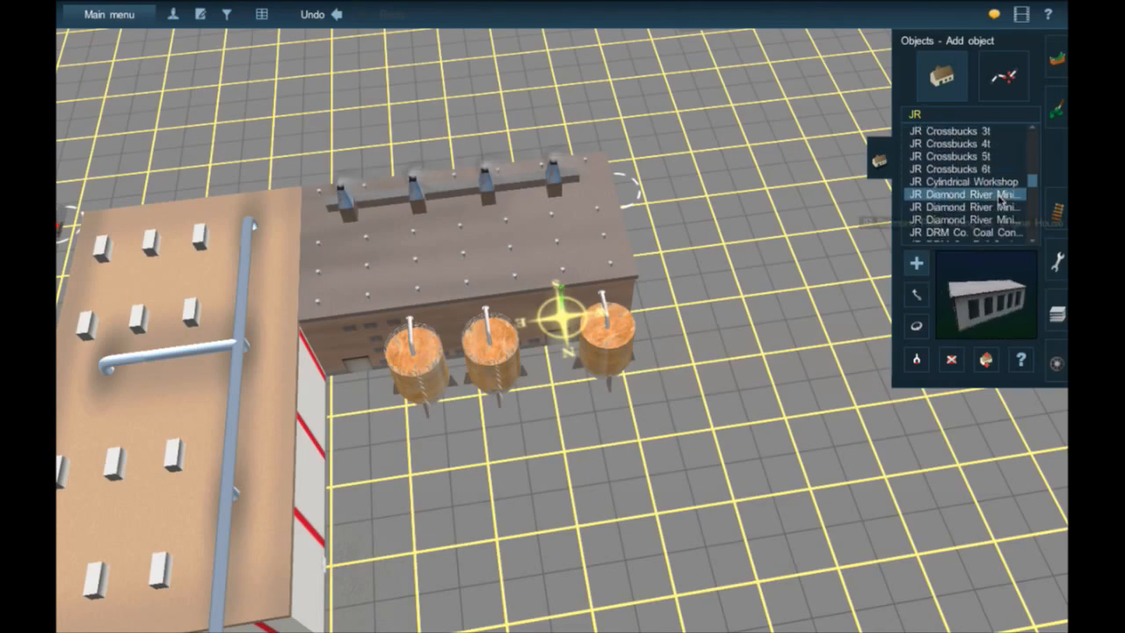
{"action": "scroll", "coordinate": [1001, 202], "scroll_direction": "down", "scroll_amount": 5}
{"action": "left_click", "coordinate": [1001, 201]}
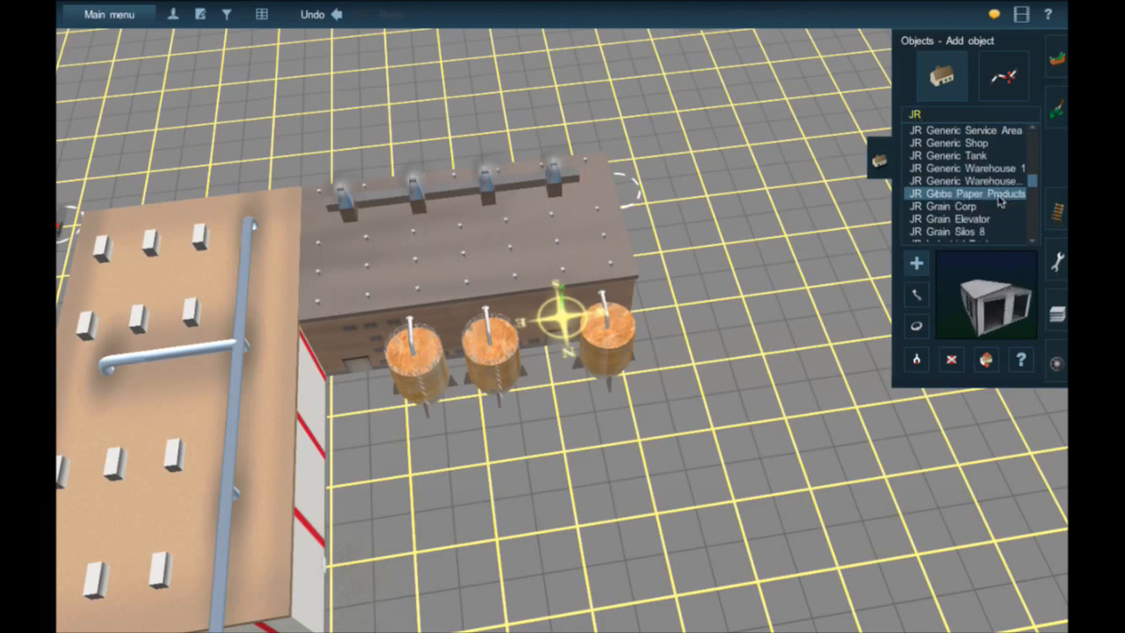
{"action": "scroll", "coordinate": [1001, 202], "scroll_direction": "down", "scroll_amount": 2}
{"action": "left_click", "coordinate": [1001, 198]}
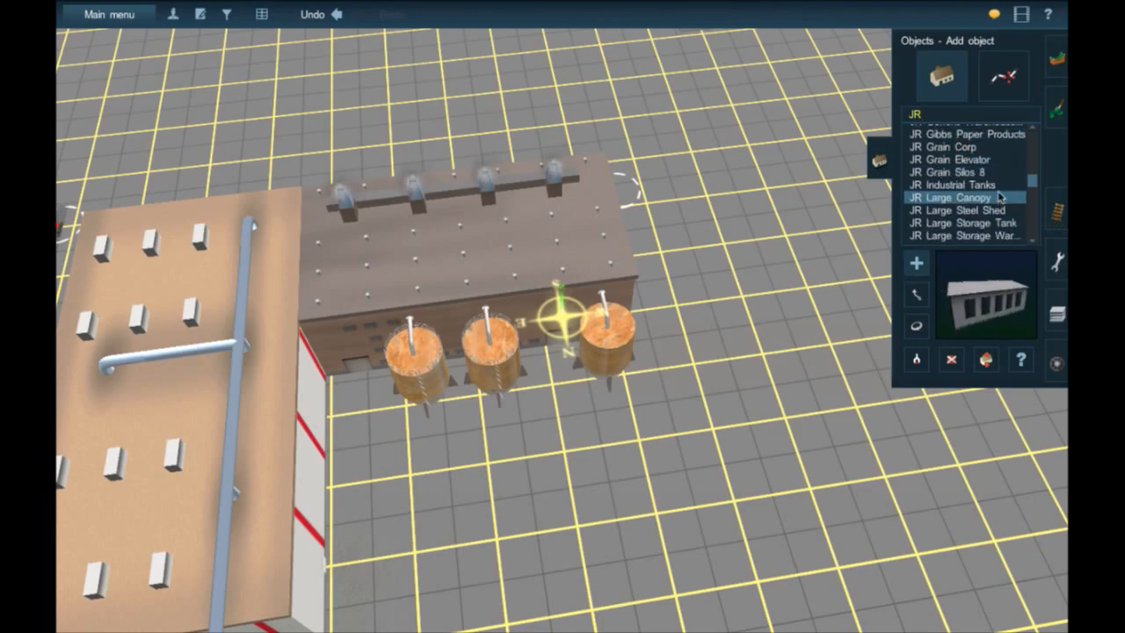
{"action": "left_click", "coordinate": [999, 175]}
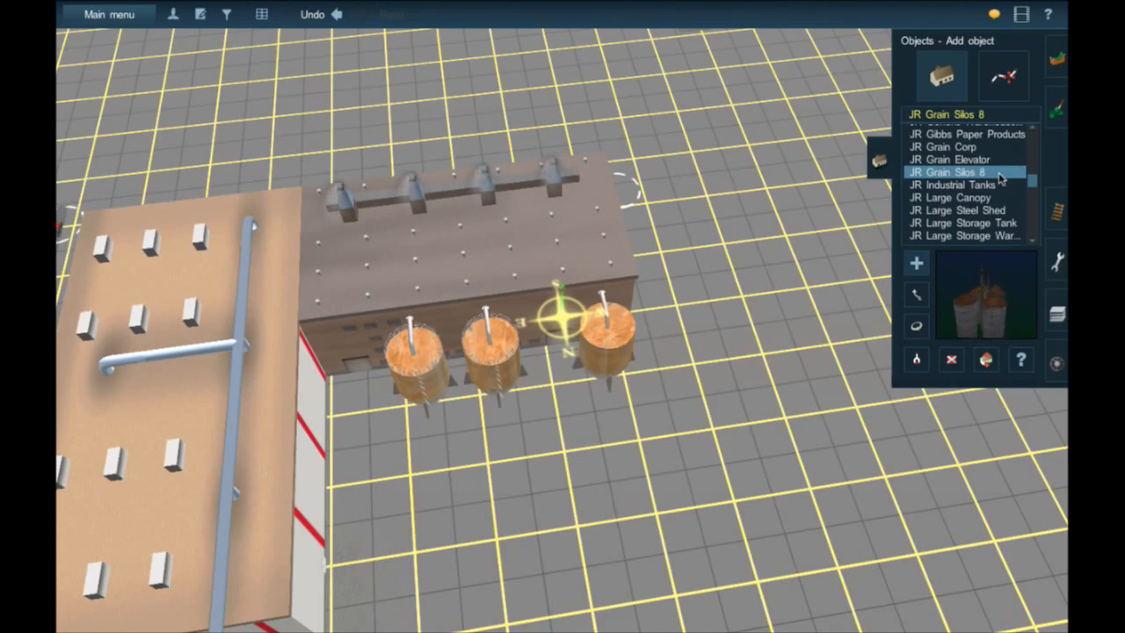
- Preview the JR Midwest Paper Products object
{"action": "scroll", "coordinate": [1001, 179], "scroll_direction": "down", "scroll_amount": 3}
{"action": "scroll", "coordinate": [1000, 180], "scroll_direction": "down", "scroll_amount": 5}
{"action": "left_click", "coordinate": [999, 184]}
{"action": "left_click", "coordinate": [999, 184]}
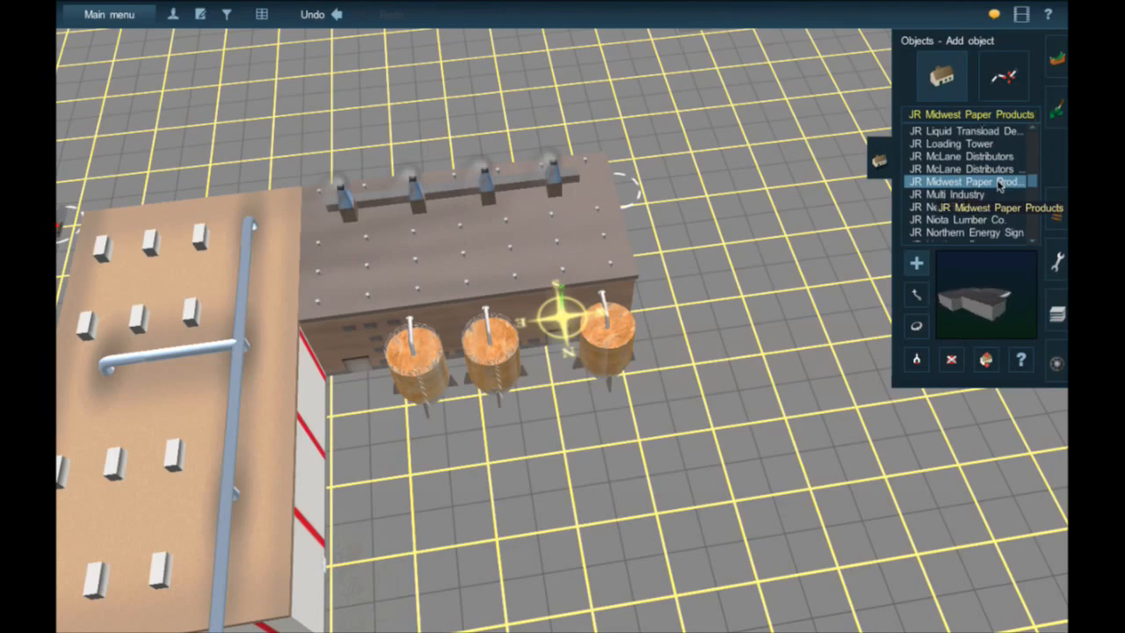
- Browse further through the JR objects, previewing the Signal Tower (Coldwater), JR Signal Shack and JR Transfer Warehouse
{"action": "scroll", "coordinate": [1000, 185], "scroll_direction": "down", "scroll_amount": 2}
{"action": "scroll", "coordinate": [1000, 185], "scroll_direction": "down", "scroll_amount": 3}
{"action": "scroll", "coordinate": [1000, 184], "scroll_direction": "down", "scroll_amount": 5}
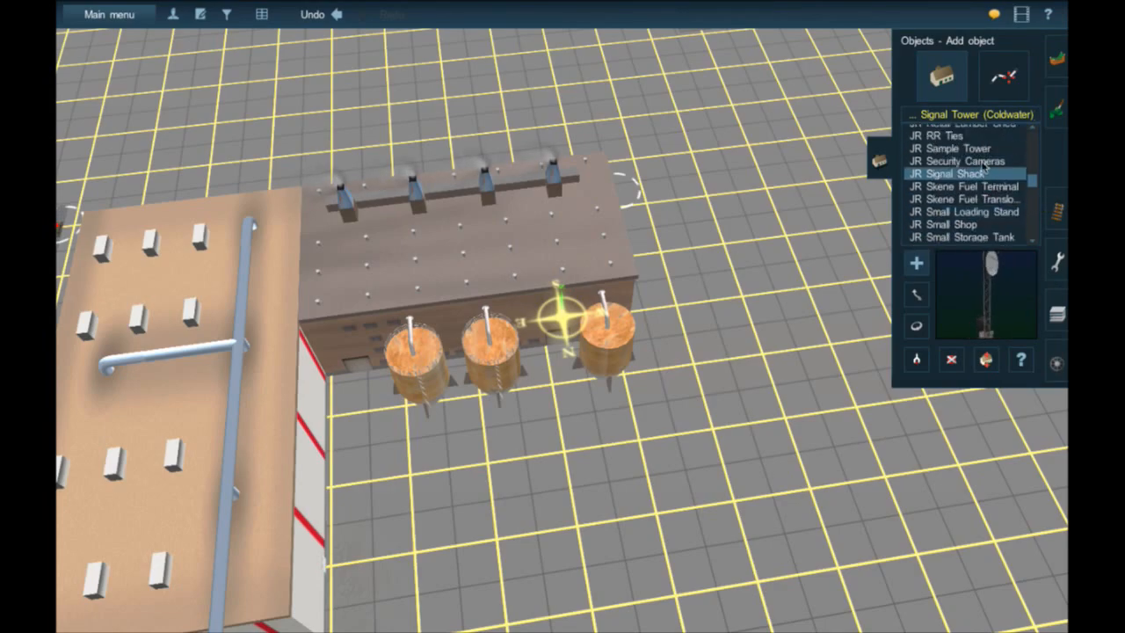
{"action": "left_click", "coordinate": [979, 175]}
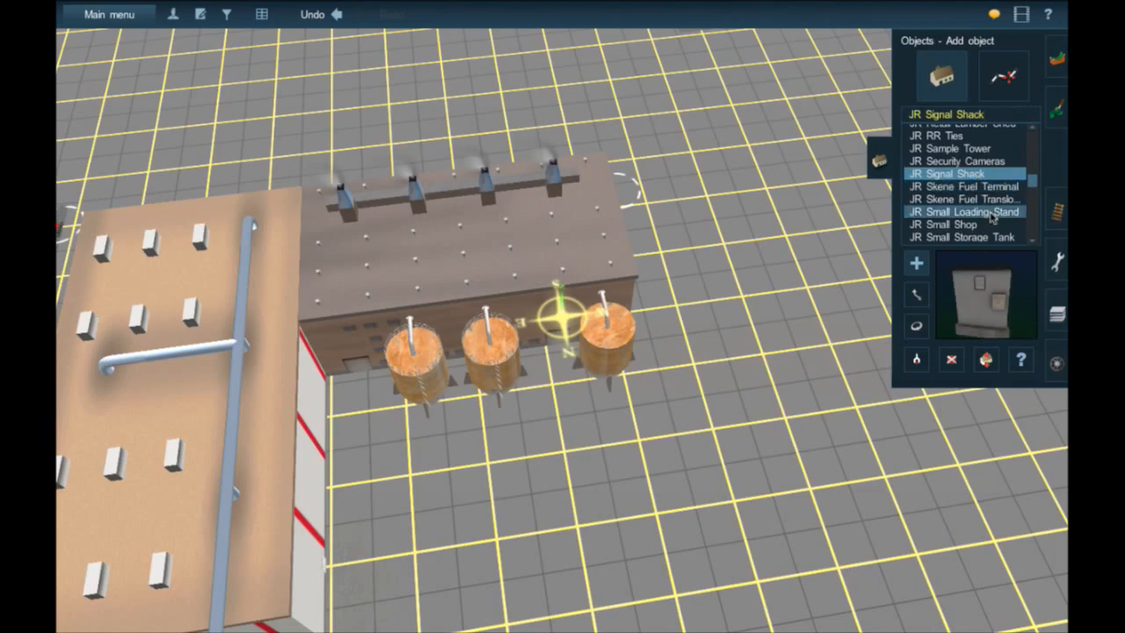
{"action": "scroll", "coordinate": [1002, 220], "scroll_direction": "down", "scroll_amount": 5}
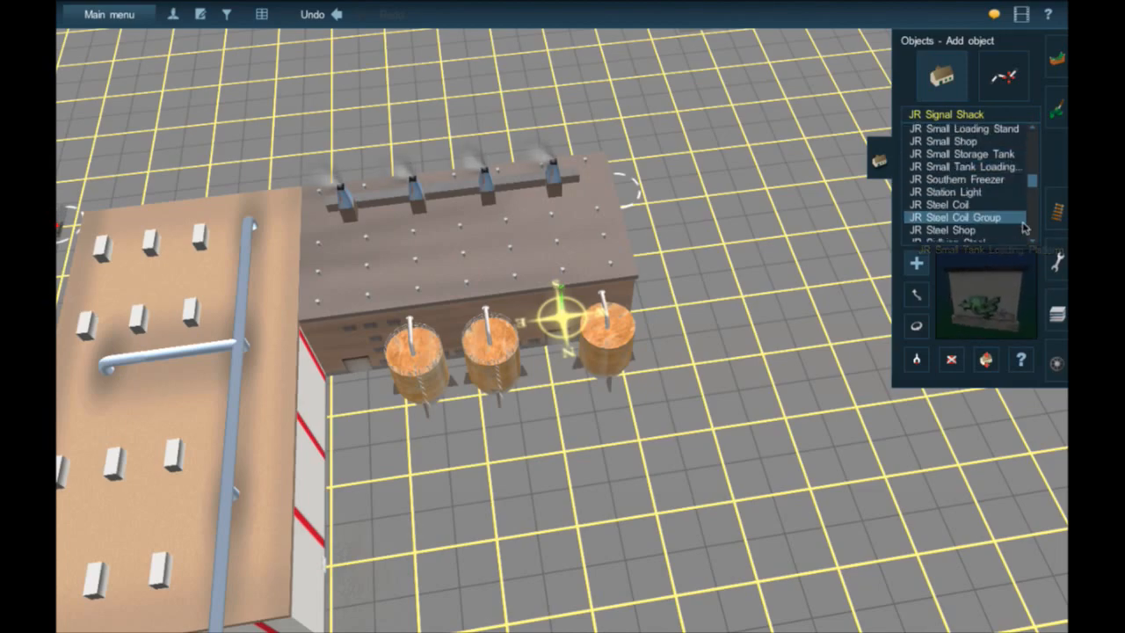
{"action": "scroll", "coordinate": [1024, 228], "scroll_direction": "down", "scroll_amount": 4}
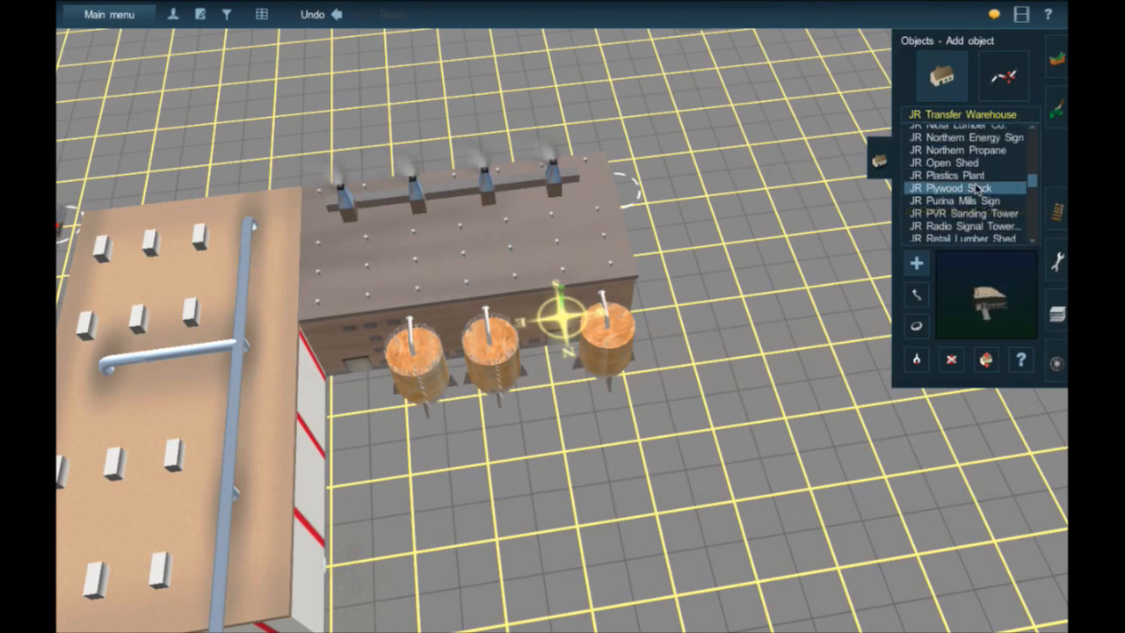
- Return to the JR grain objects and preview JR Grain Silos 8 and JR Grain Elevator
{"action": "scroll", "coordinate": [978, 188], "scroll_direction": "up", "scroll_amount": 5}
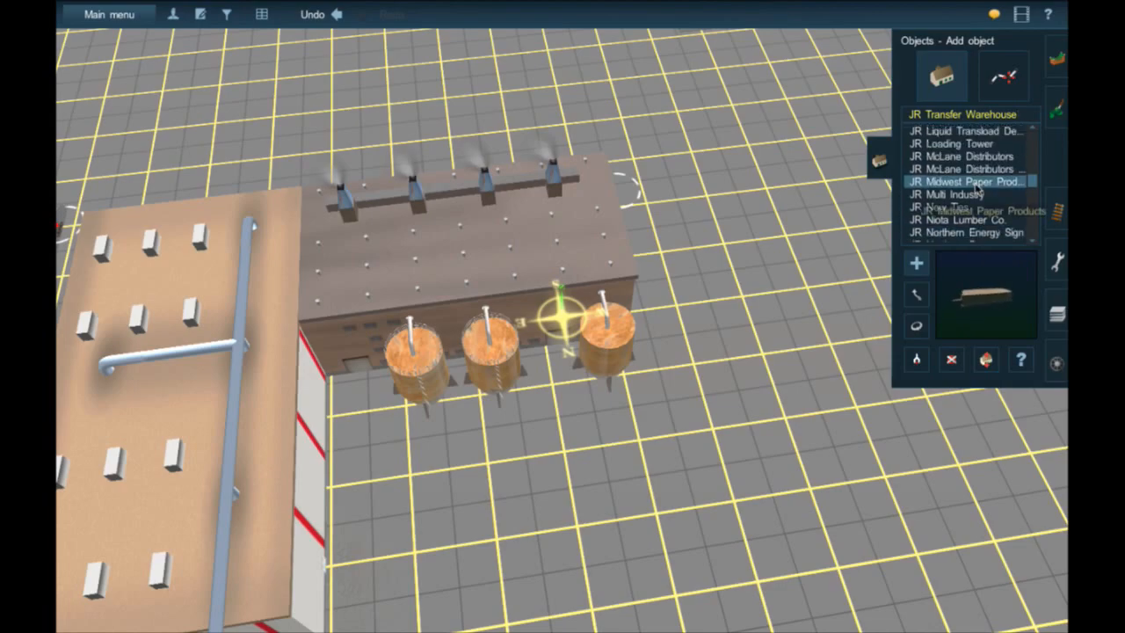
{"action": "scroll", "coordinate": [978, 188], "scroll_direction": "up", "scroll_amount": 5}
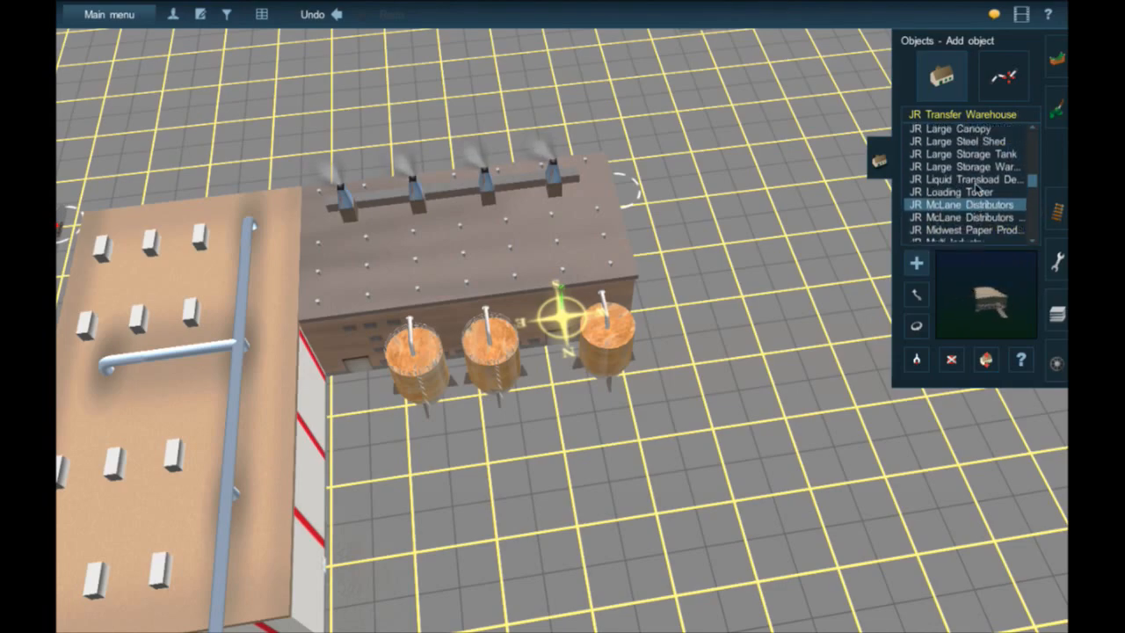
{"action": "left_click", "coordinate": [990, 145]}
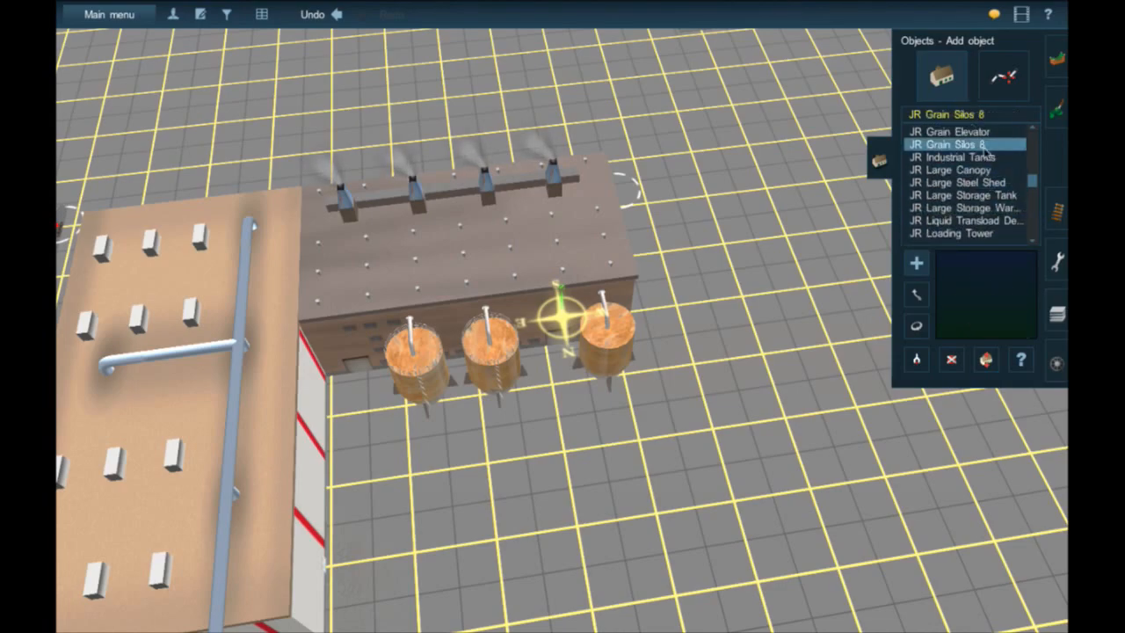
{"action": "left_click", "coordinate": [947, 133]}
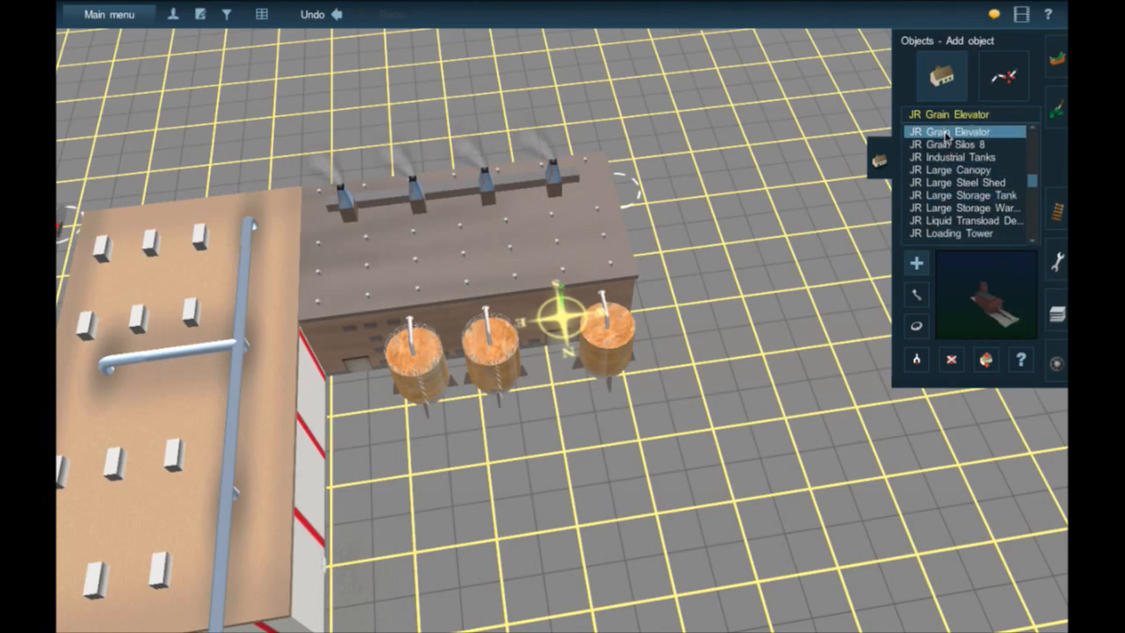
{"action": "scroll", "coordinate": [949, 141], "scroll_direction": "up", "scroll_amount": 2}
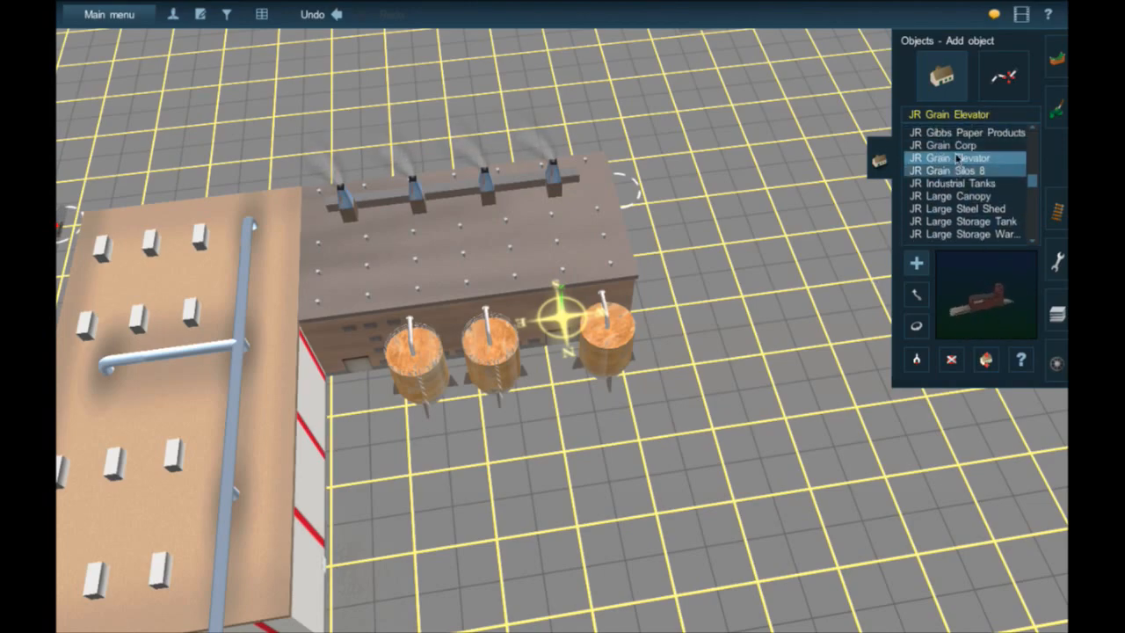
- Try out the JR Grain Corp object on the open ground near the mill buildings, and delete it
{"action": "left_click", "coordinate": [959, 146]}
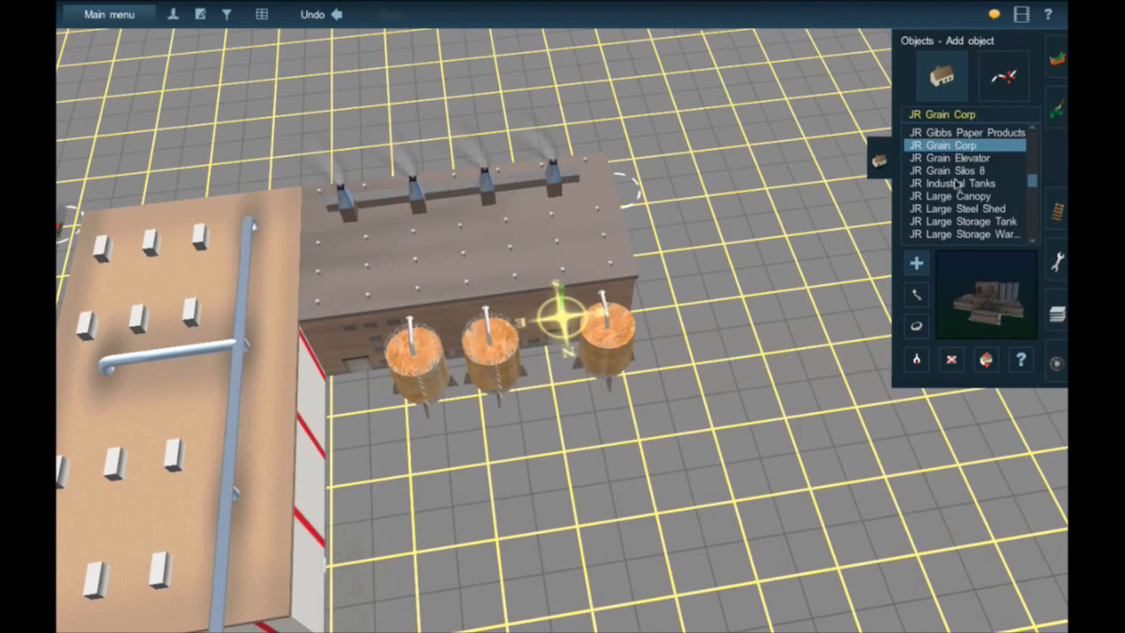
{"action": "left_click", "coordinate": [799, 384]}
{"action": "scroll", "coordinate": [808, 367], "scroll_direction": "down", "scroll_amount": 2}
{"action": "right_click", "coordinate": [808, 367]}
{"action": "key", "text": "Left"}
{"action": "key", "text": "Down"}
{"action": "key", "text": "Up"}
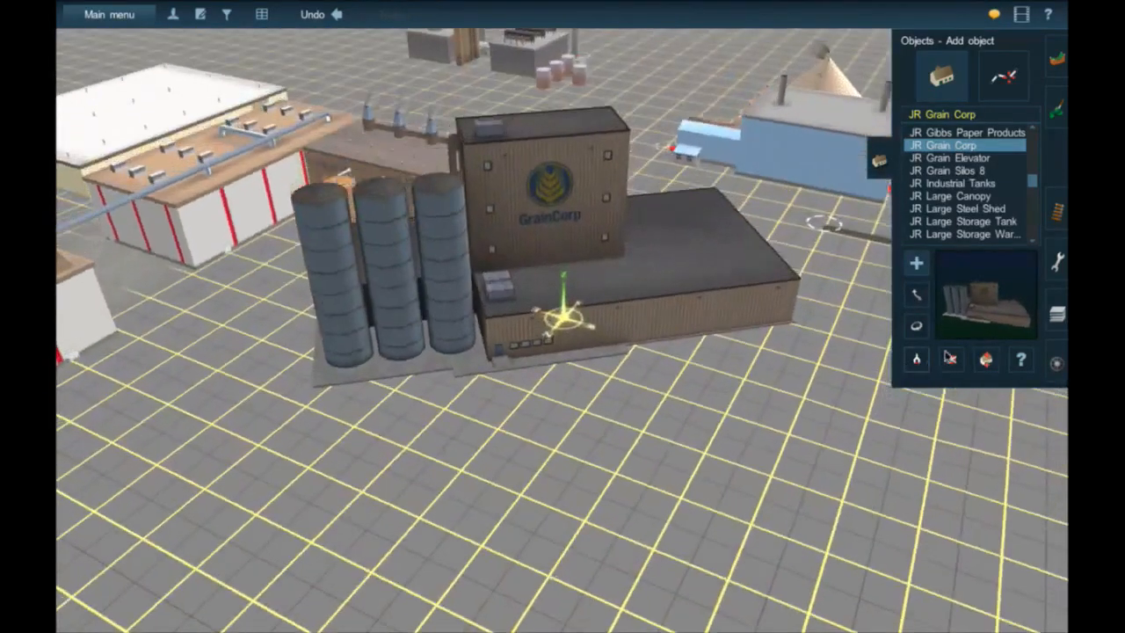
{"action": "left_click", "coordinate": [950, 358]}
{"action": "left_click", "coordinate": [711, 296]}
- Place the JR Grain Silos 8 object on the open ground between the road and the red-striped mill building
{"action": "left_click", "coordinate": [956, 171]}
{"action": "key", "text": "a"}
{"action": "right_click_drag", "start_coordinate": [350, 331], "coordinate": [303, 360]}
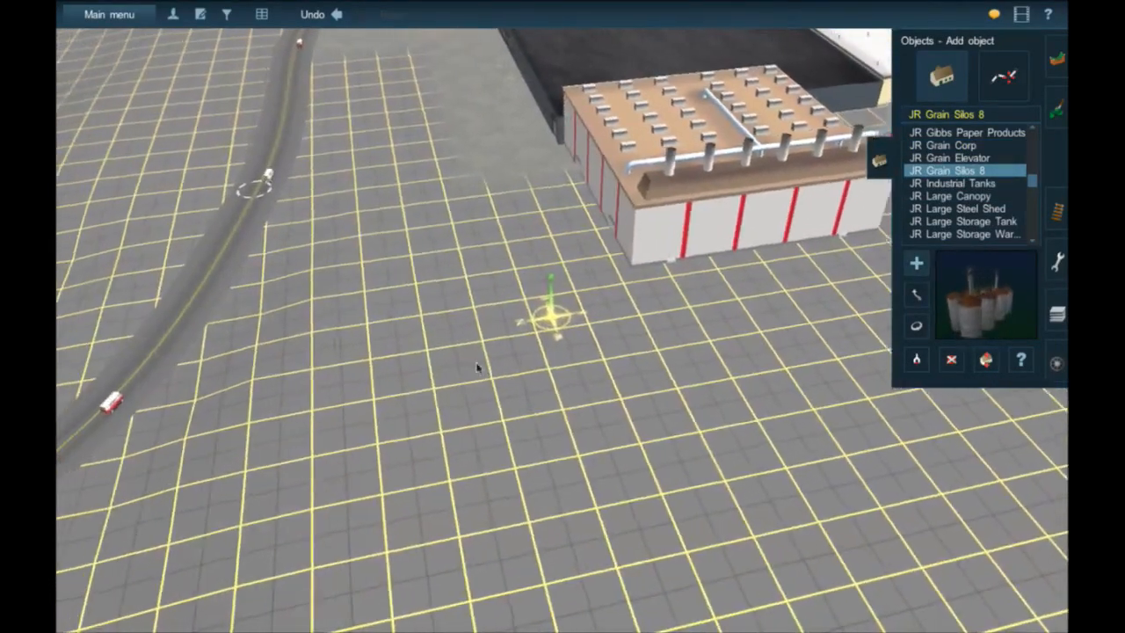
{"action": "left_click", "coordinate": [493, 372]}
{"action": "key", "text": "Left"}
{"action": "key", "text": "Up"}
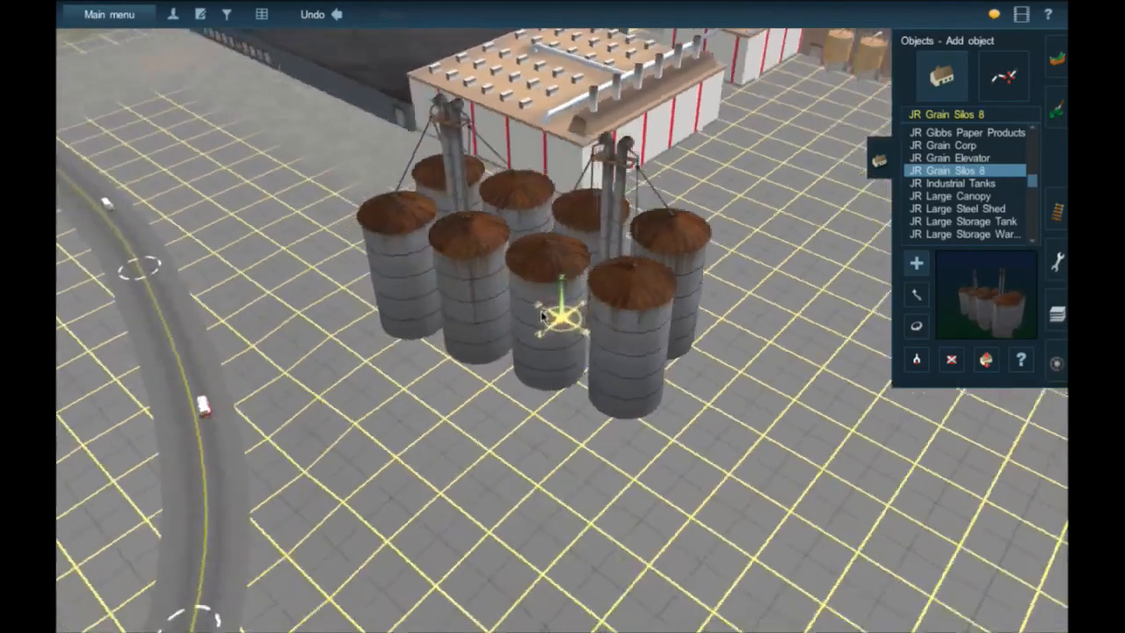
- Examine the placed grain silos and their conveyor towers up close from several sides and from above
{"action": "right_click", "coordinate": [613, 302]}
{"action": "key", "text": "Down"}
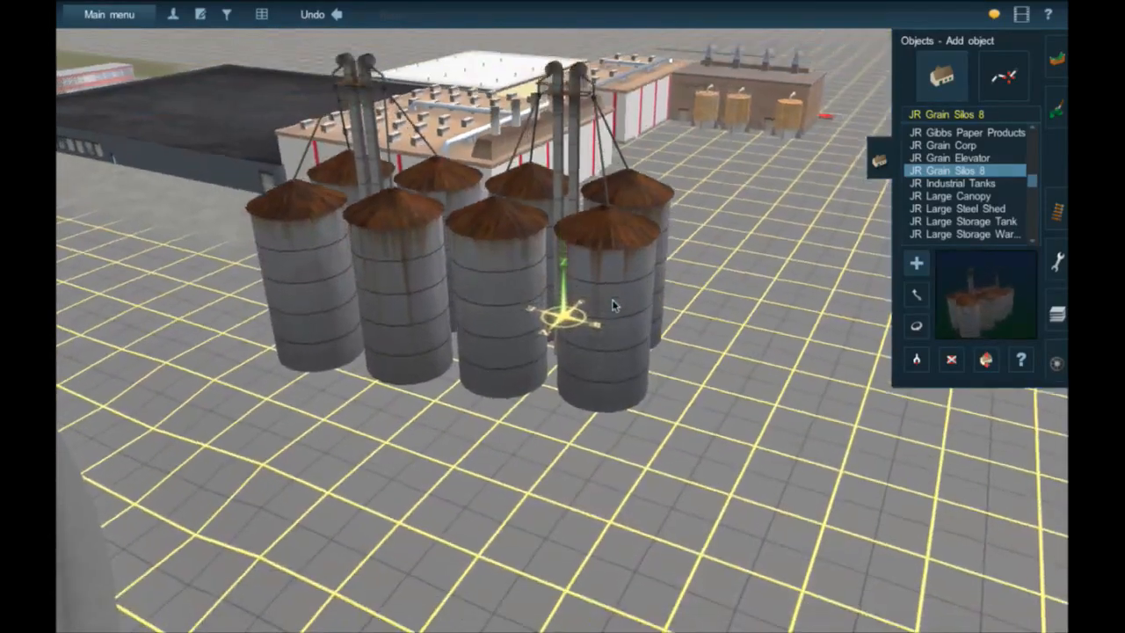
{"action": "key", "text": "Left"}
{"action": "scroll", "coordinate": [563, 312], "scroll_direction": "up", "scroll_amount": 4}
{"action": "key", "text": "Left"}
{"action": "right_click", "coordinate": [451, 306]}
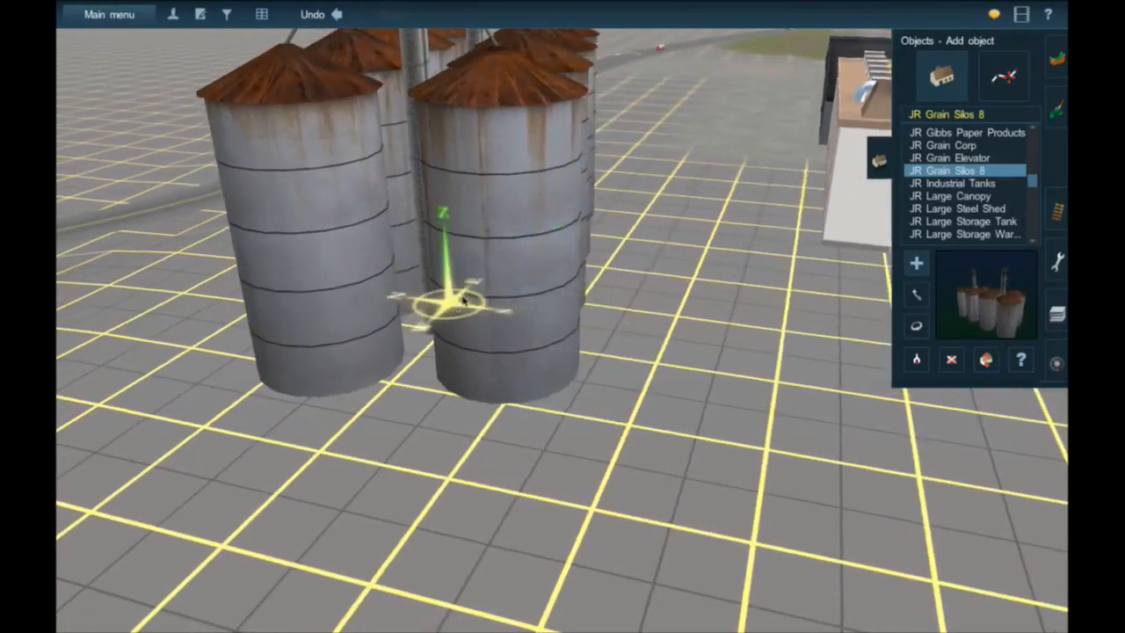
{"action": "key", "text": "Left"}
{"action": "key", "text": "Up"}
{"action": "key", "text": "Down"}
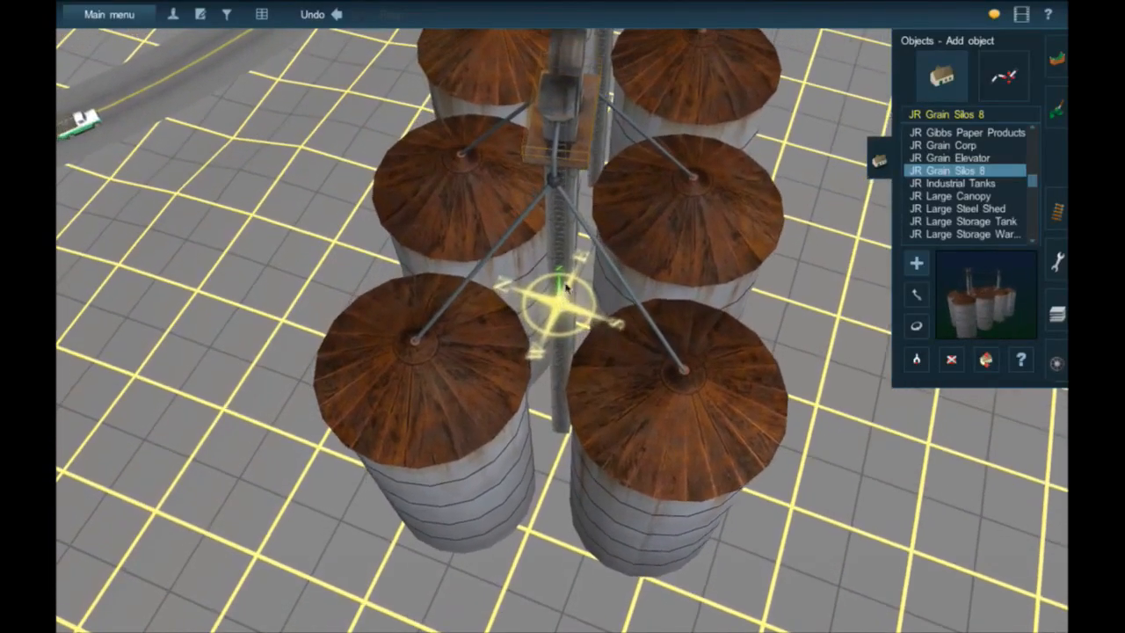
{"action": "key", "text": "Left"}
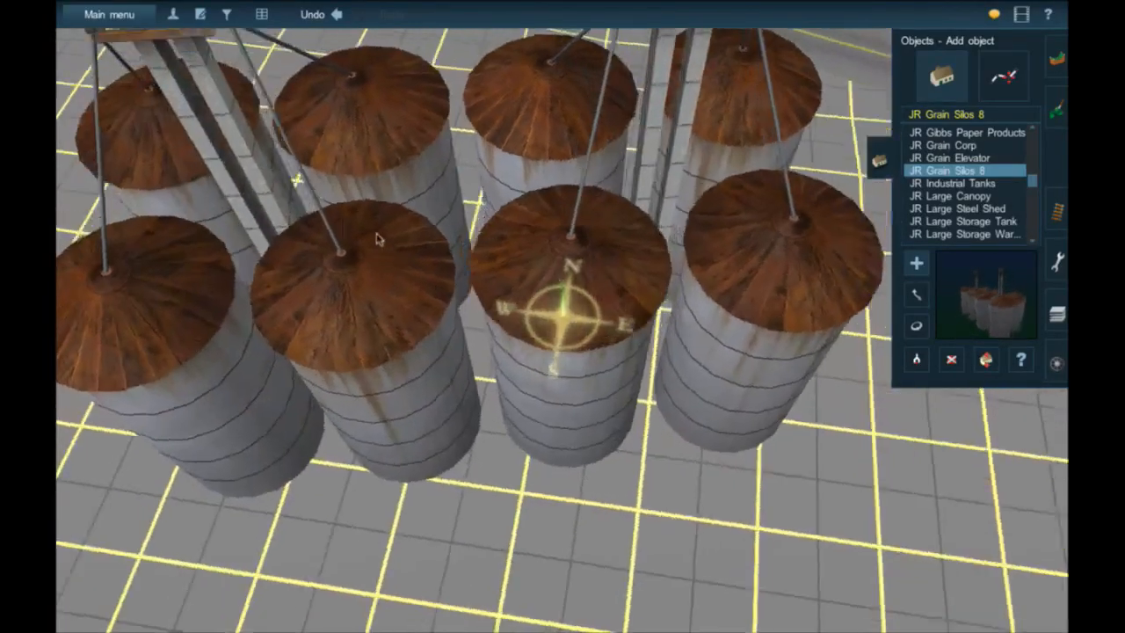
{"action": "right_click", "coordinate": [378, 239]}
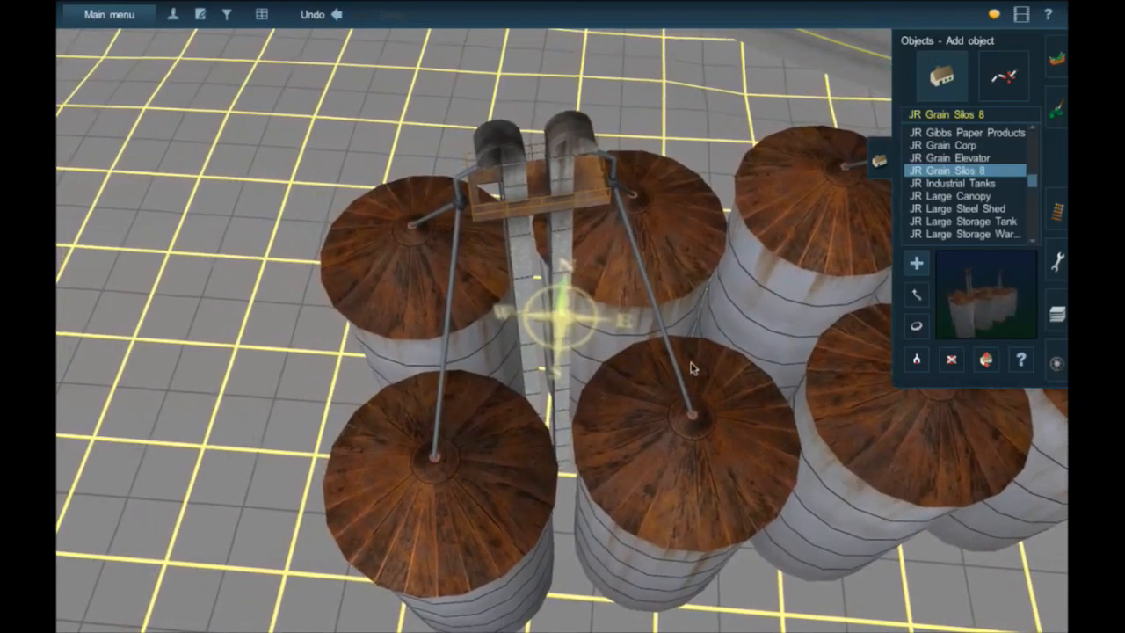
{"action": "right_click", "coordinate": [696, 364]}
{"action": "right_click", "coordinate": [700, 344]}
{"action": "right_click", "coordinate": [536, 276]}
{"action": "key", "text": "Left"}
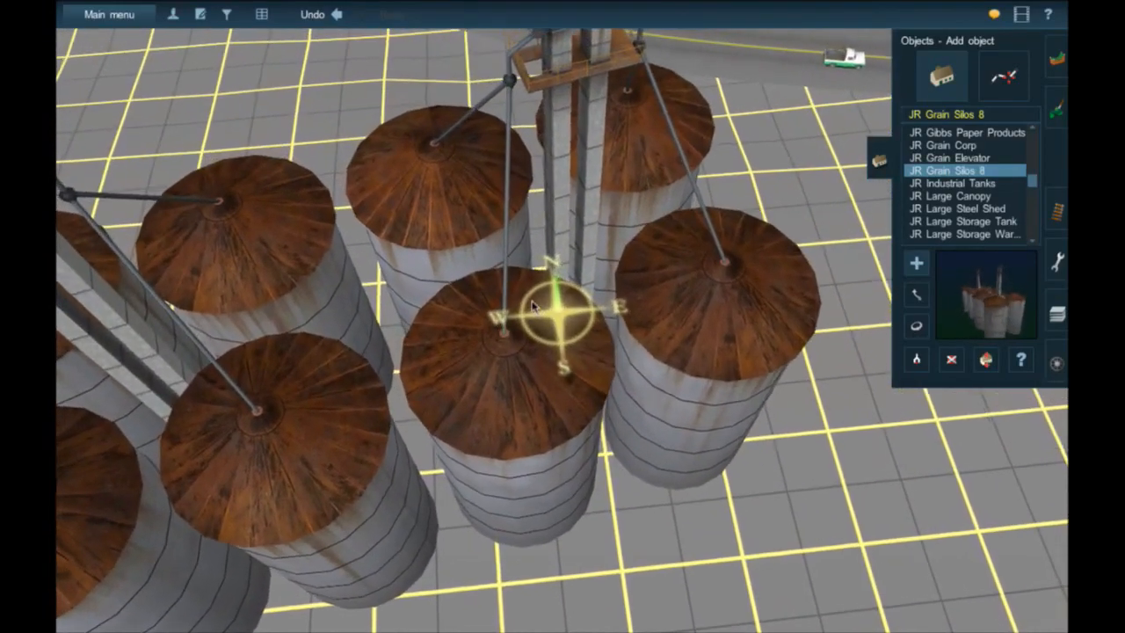
{"action": "key", "text": "Down"}
{"action": "scroll", "coordinate": [532, 306], "scroll_direction": "down", "scroll_amount": 3}
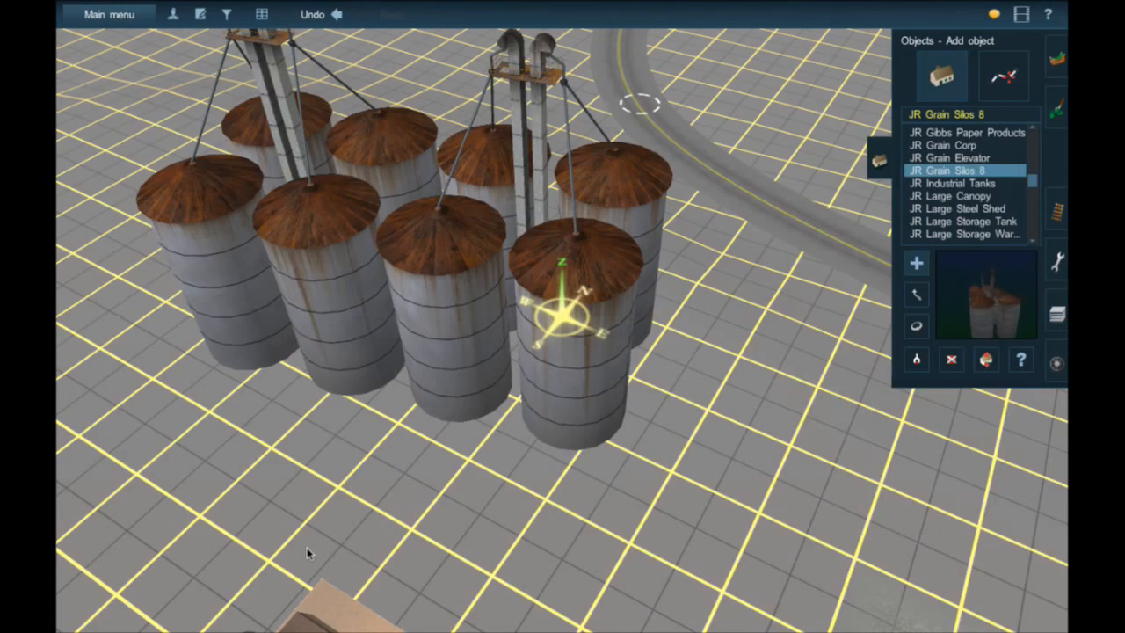
- Delete the placed JR Grain Silos 8 object beside the mill building
{"action": "right_click", "coordinate": [413, 460]}
{"action": "key", "text": "Left"}
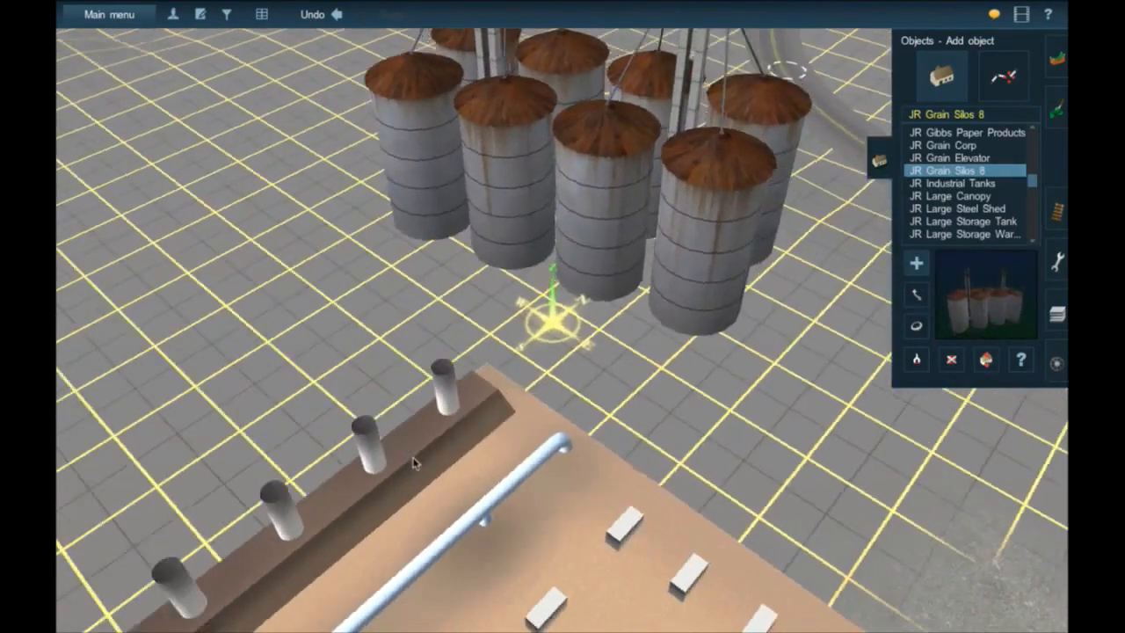
{"action": "scroll", "coordinate": [281, 475], "scroll_direction": "down", "scroll_amount": 3}
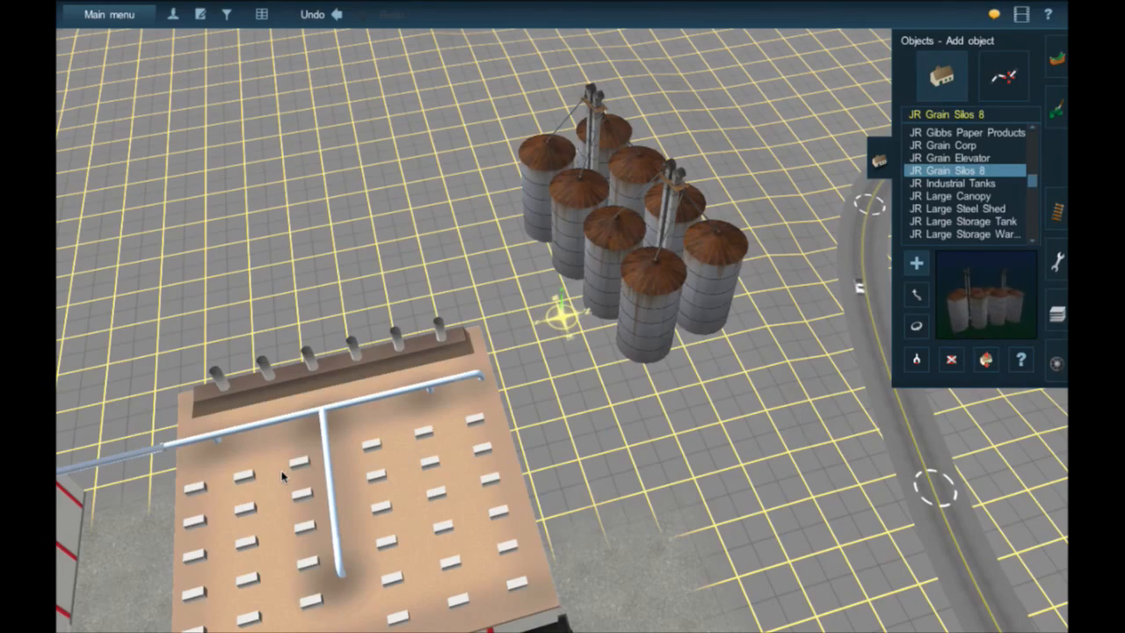
{"action": "left_click", "coordinate": [951, 359]}
- Preview the JR Generic Tank object
{"action": "scroll", "coordinate": [942, 218], "scroll_direction": "up", "scroll_amount": 1}
{"action": "scroll", "coordinate": [949, 211], "scroll_direction": "up", "scroll_amount": 3}
{"action": "scroll", "coordinate": [967, 191], "scroll_direction": "down", "scroll_amount": 1}
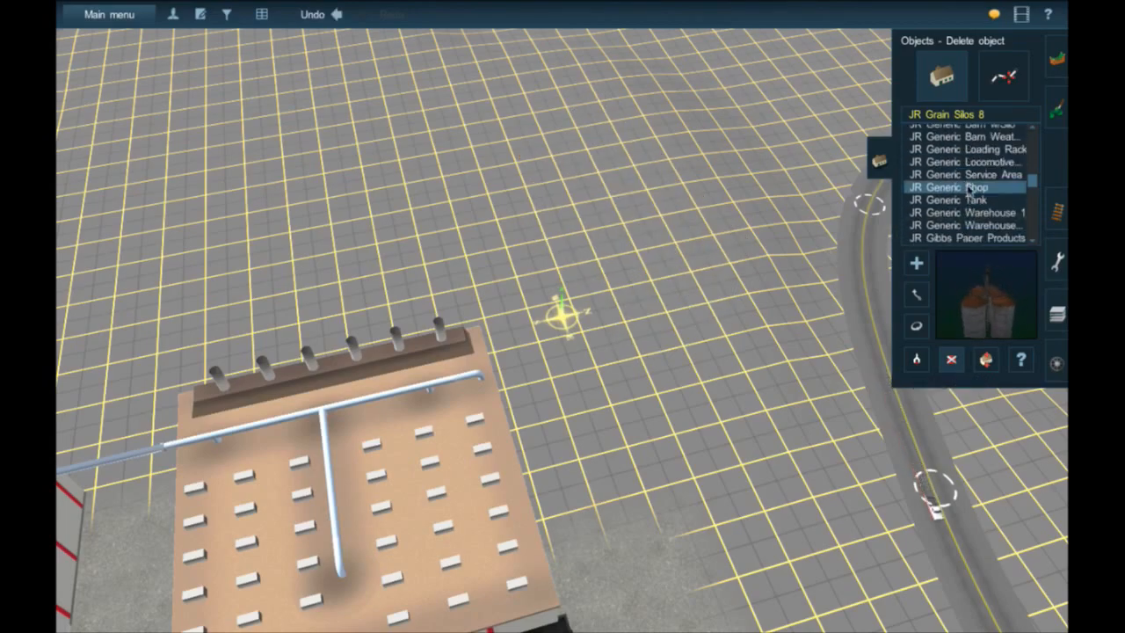
{"action": "left_click", "coordinate": [967, 201]}
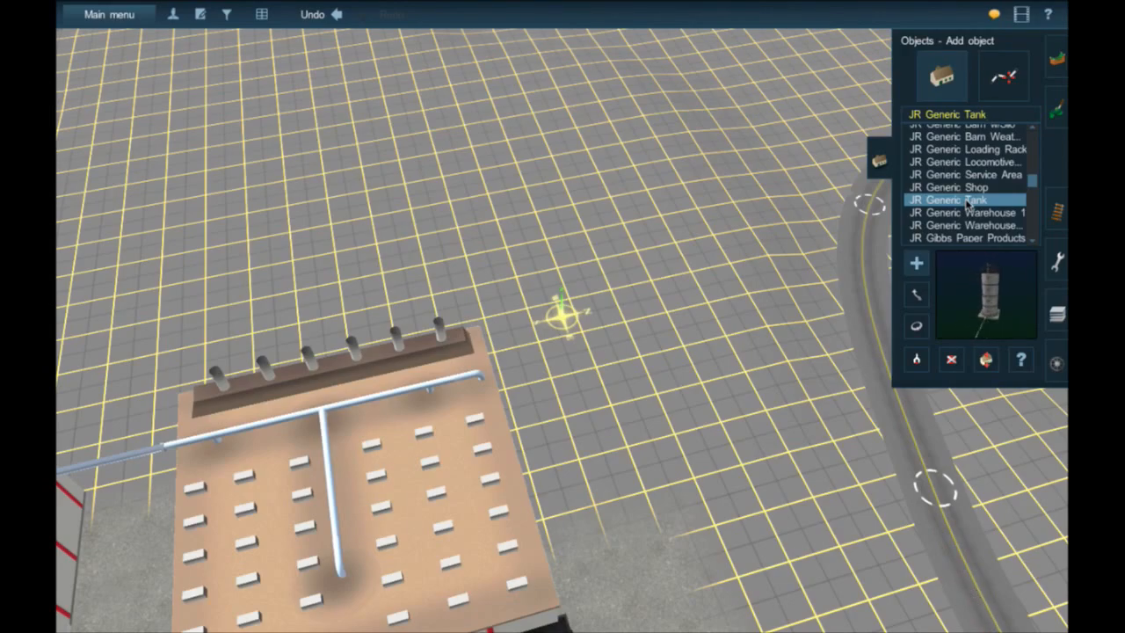
- Place the JR Dump Track object on the open ground near the mill building and inspect its trestle supports
{"action": "scroll", "coordinate": [968, 202], "scroll_direction": "up", "scroll_amount": 3}
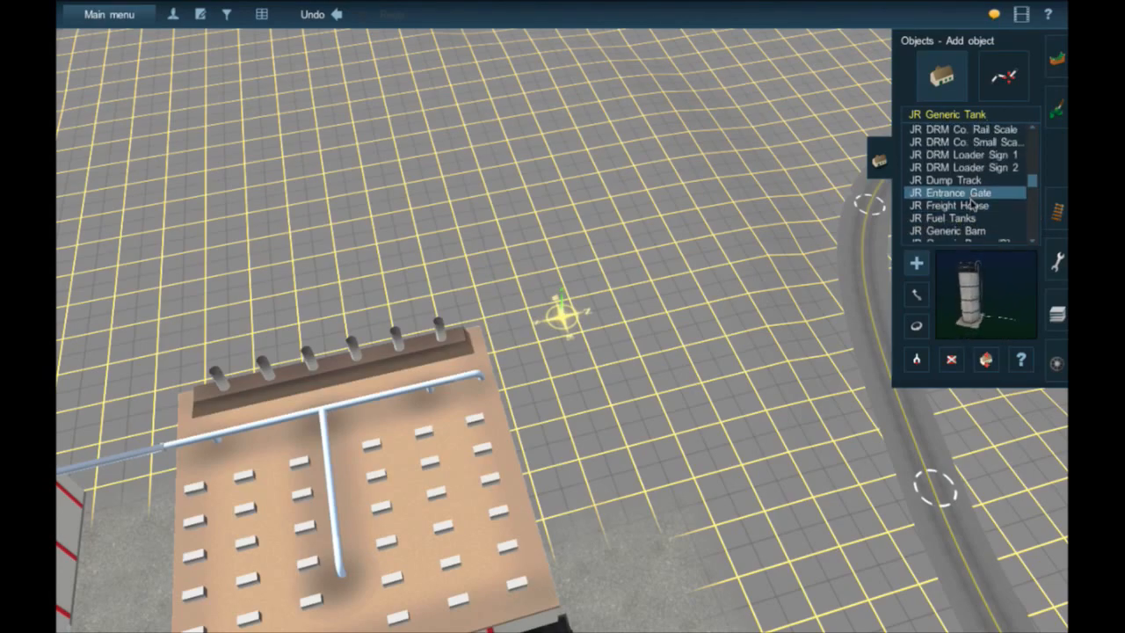
{"action": "scroll", "coordinate": [973, 204], "scroll_direction": "up", "scroll_amount": 1}
{"action": "left_click", "coordinate": [973, 204]}
{"action": "scroll", "coordinate": [972, 204], "scroll_direction": "up", "scroll_amount": 1}
{"action": "scroll", "coordinate": [972, 204], "scroll_direction": "up", "scroll_amount": 3}
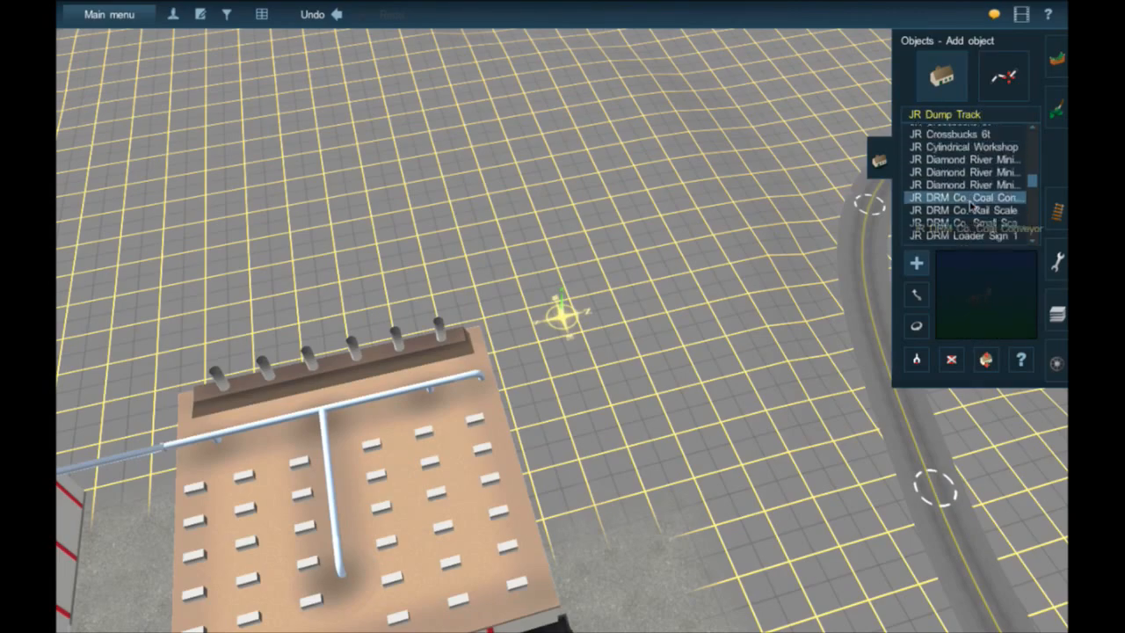
{"action": "left_click", "coordinate": [653, 228]}
{"action": "scroll", "coordinate": [652, 227], "scroll_direction": "up", "scroll_amount": 5}
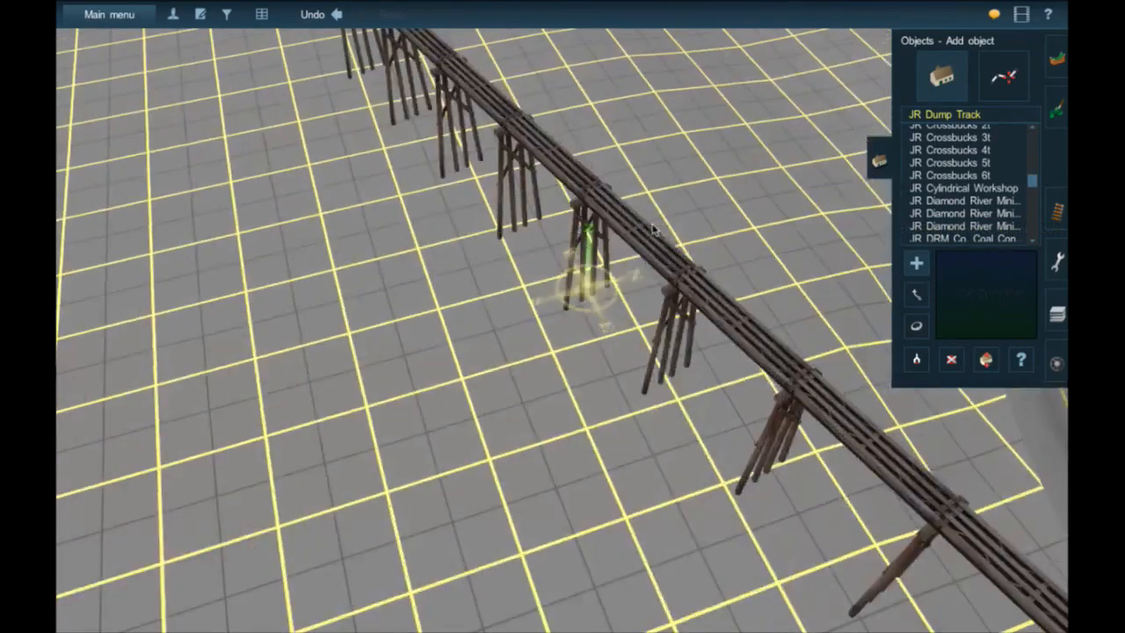
{"action": "key", "text": "Down"}
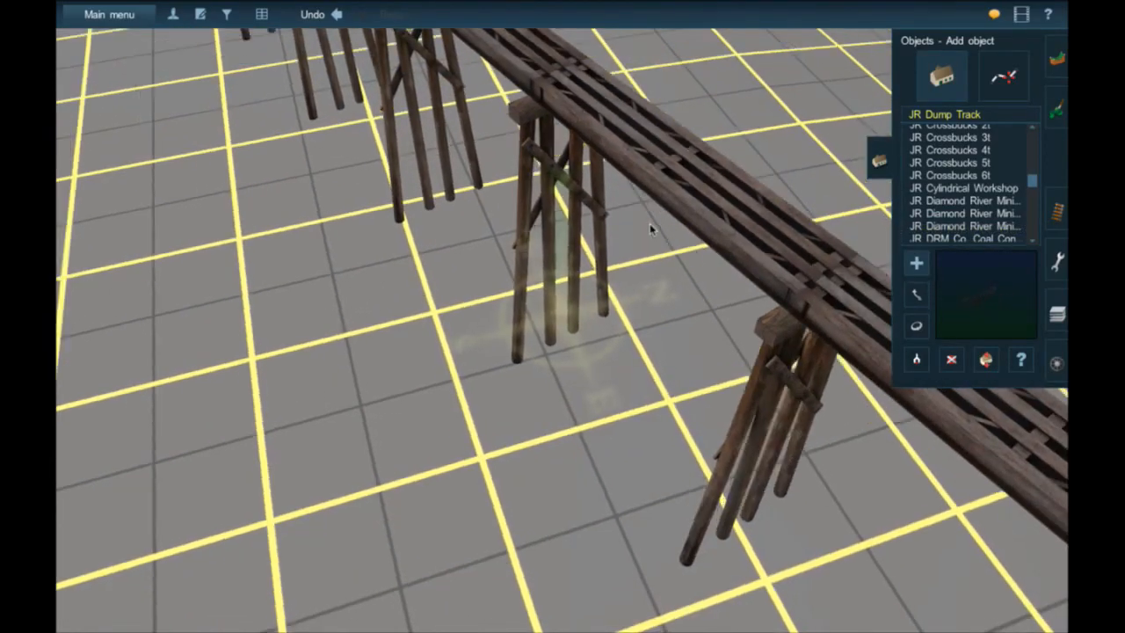
- Delete the placed JR Dump Track object from the open ground near the mill building
{"action": "key", "text": "Right"}
{"action": "scroll", "coordinate": [651, 227], "scroll_direction": "down", "scroll_amount": 6}
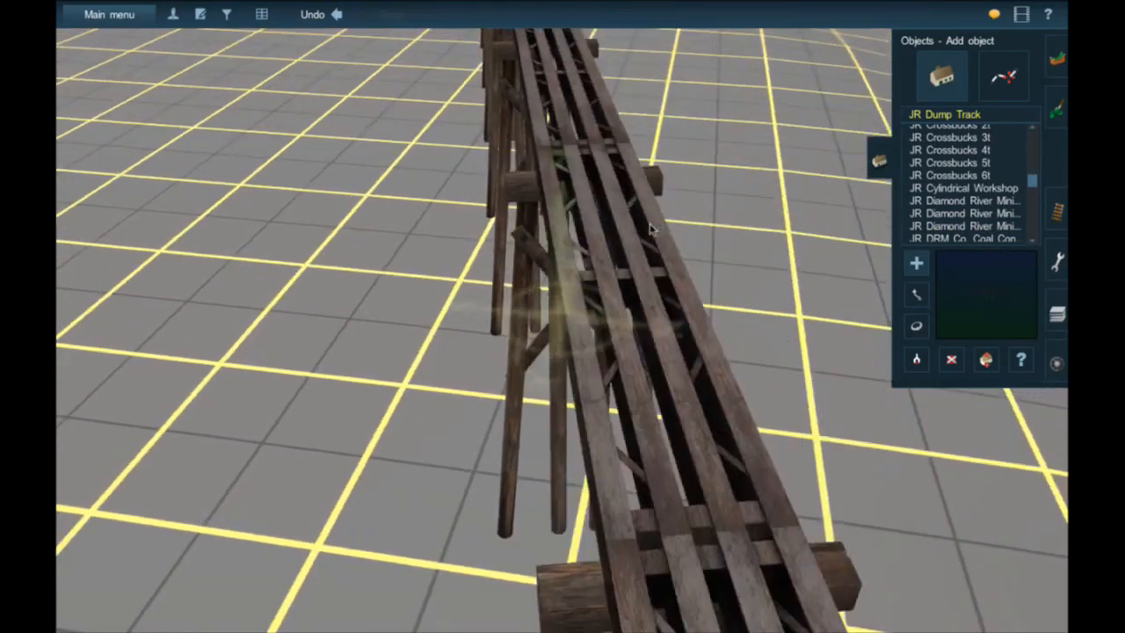
{"action": "left_click", "coordinate": [951, 360]}
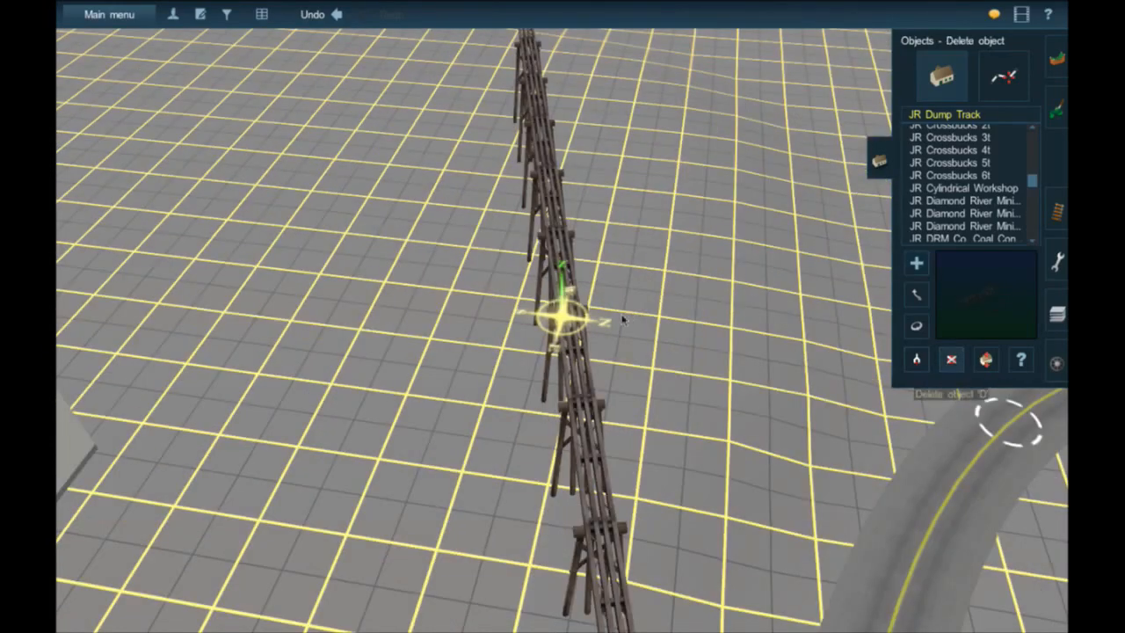
{"action": "left_click", "coordinate": [571, 319]}
- Browse the JR objects and preview JR Covered Service Area, JR Coal Loadout and JR Bulk Liquid Loader
{"action": "scroll", "coordinate": [972, 211], "scroll_direction": "up", "scroll_amount": 9}
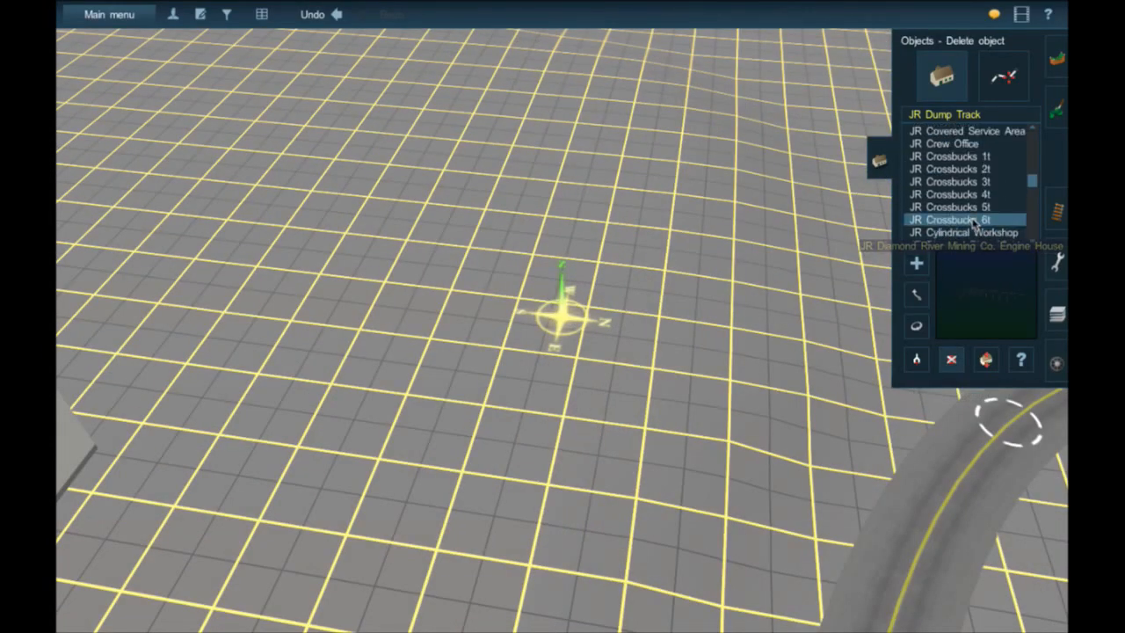
{"action": "left_click", "coordinate": [963, 179]}
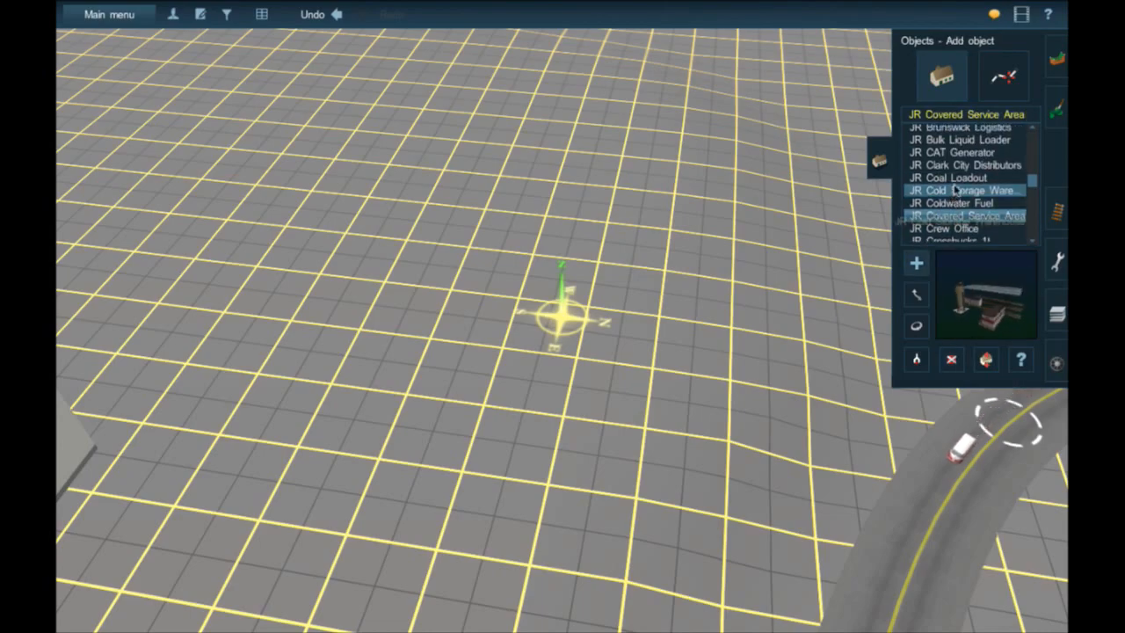
{"action": "left_click", "coordinate": [956, 174]}
{"action": "scroll", "coordinate": [957, 183], "scroll_direction": "up", "scroll_amount": 3}
{"action": "scroll", "coordinate": [957, 183], "scroll_direction": "up", "scroll_amount": 2}
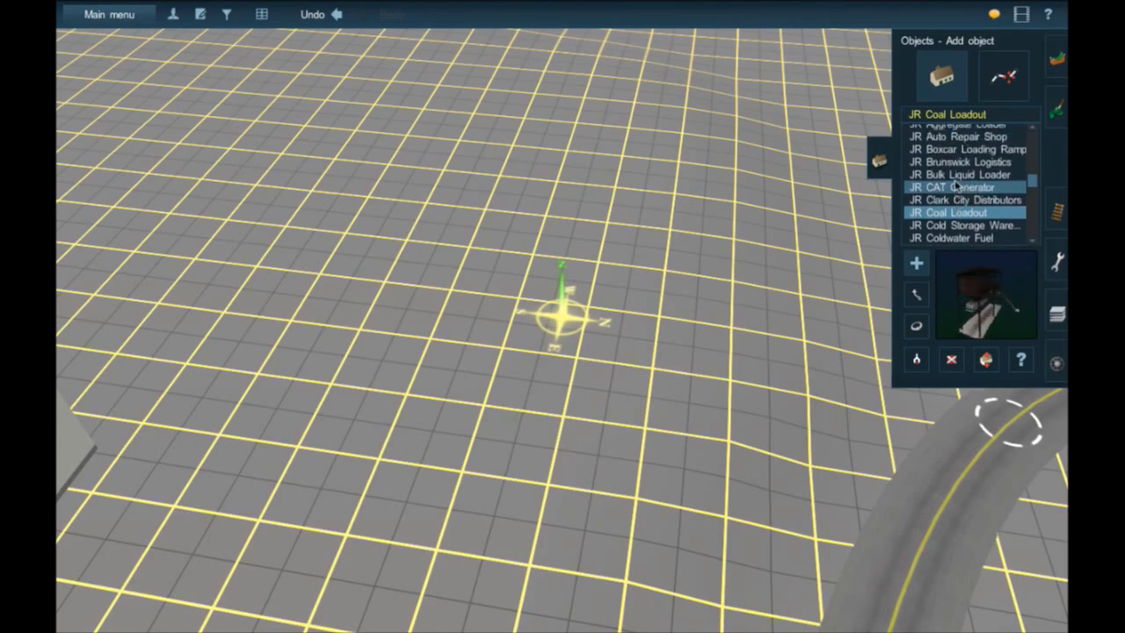
{"action": "left_click", "coordinate": [957, 180]}
{"action": "scroll", "coordinate": [956, 184], "scroll_direction": "up", "scroll_amount": 1}
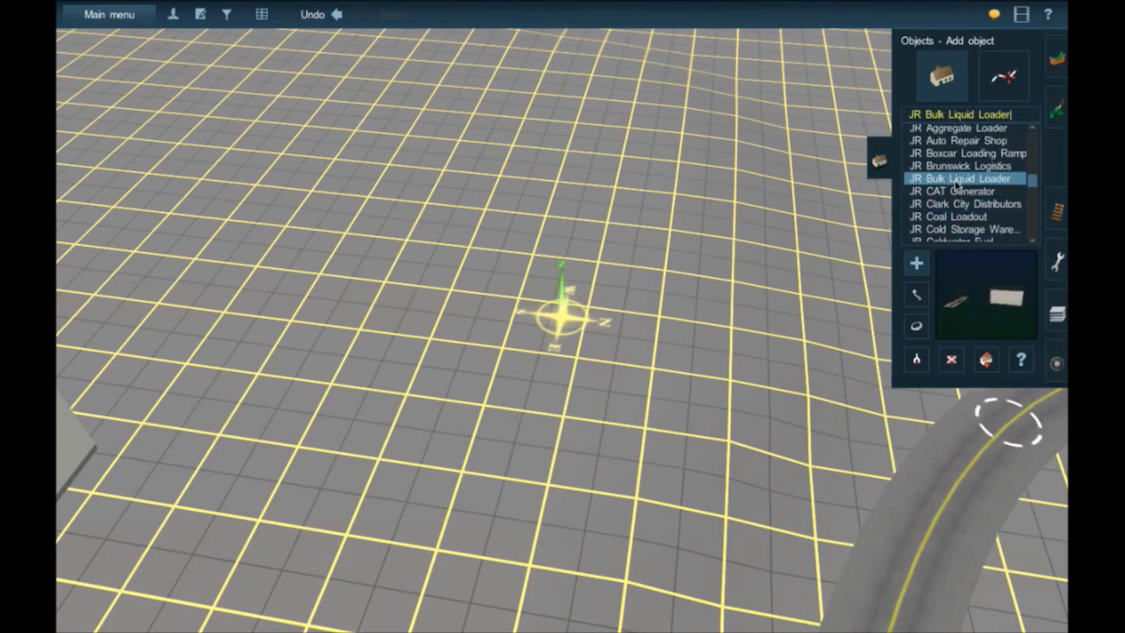
{"action": "scroll", "coordinate": [956, 183], "scroll_direction": "up", "scroll_amount": 2}
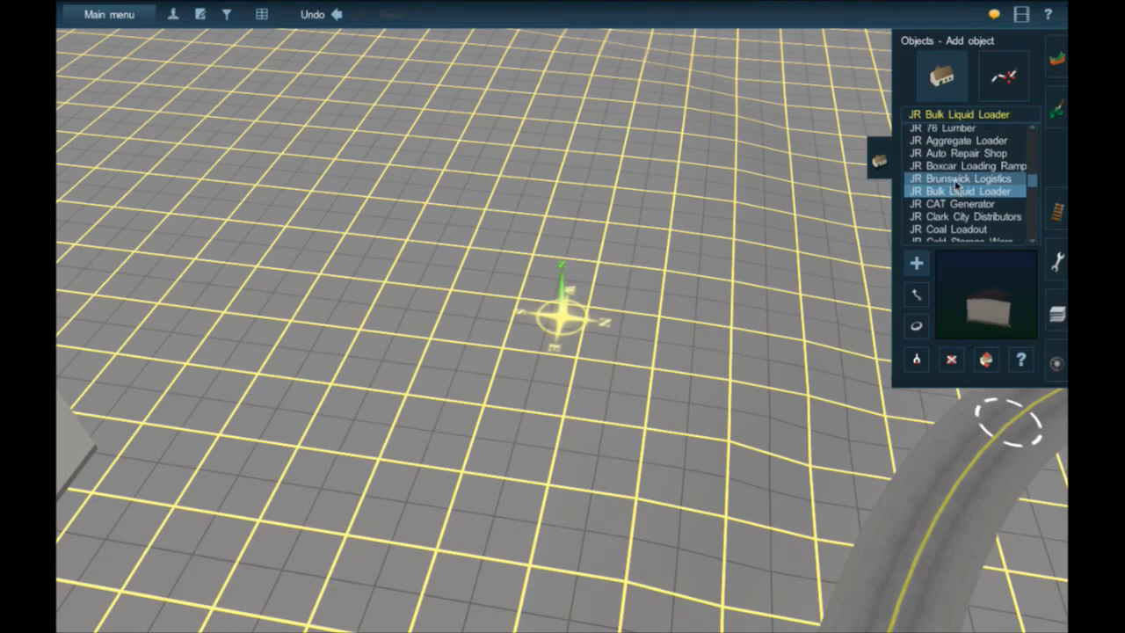
{"action": "scroll", "coordinate": [957, 185], "scroll_direction": "up", "scroll_amount": 2}
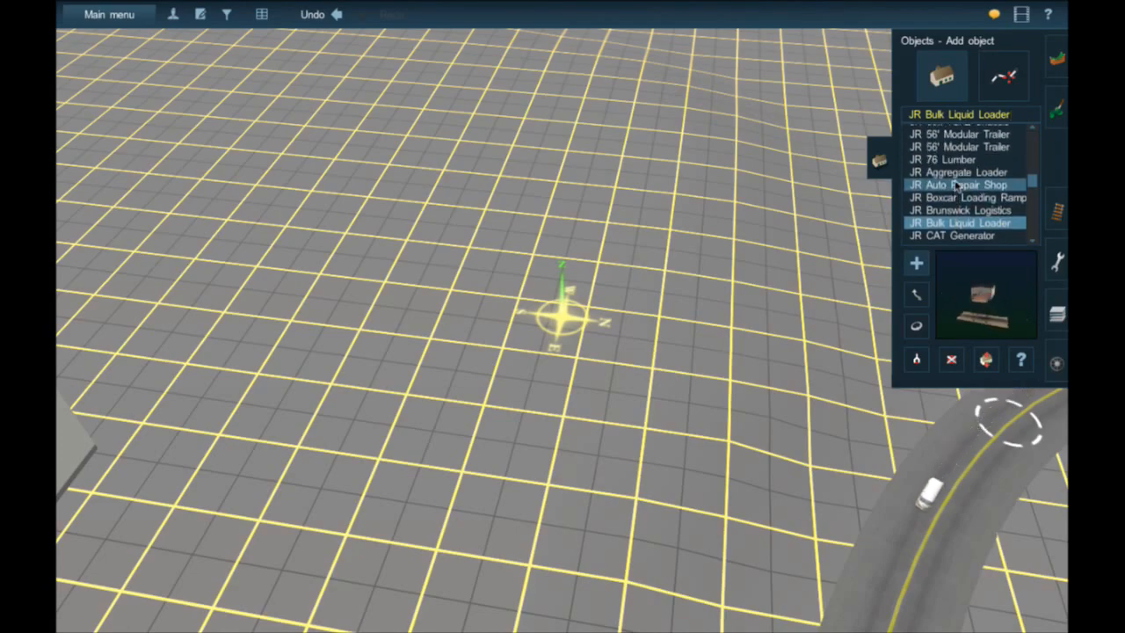
- Search the objects for "tank" and preview Tank Concrete large and Tank SteelMill among the matches
{"action": "left_click", "coordinate": [934, 114]}
{"action": "type", "text": "tank"}
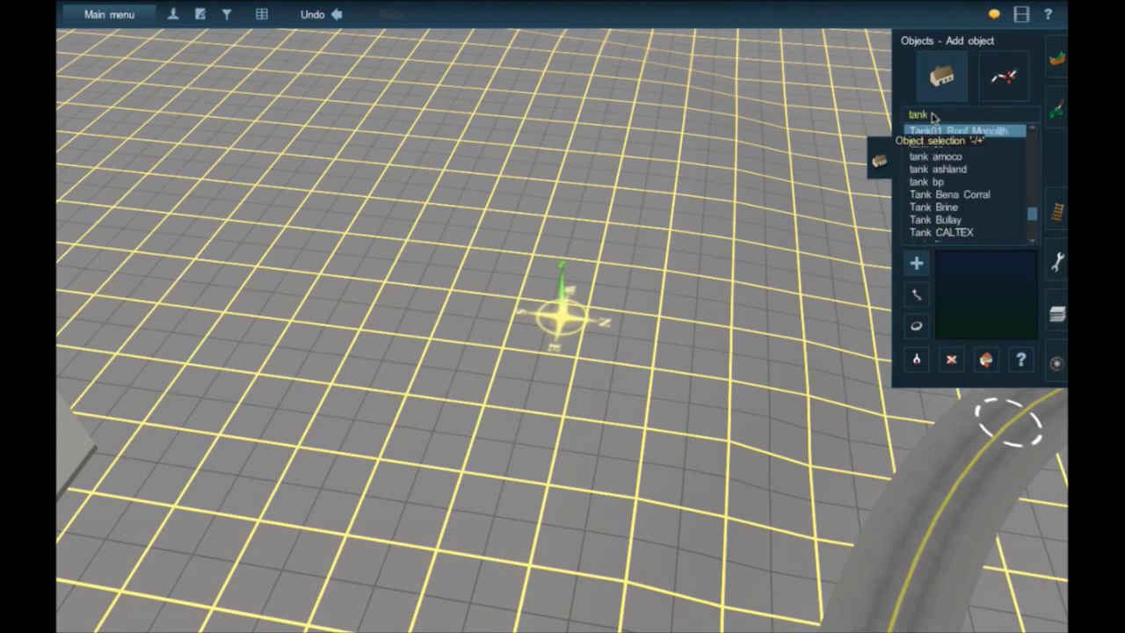
{"action": "scroll", "coordinate": [982, 201], "scroll_direction": "down", "scroll_amount": 3}
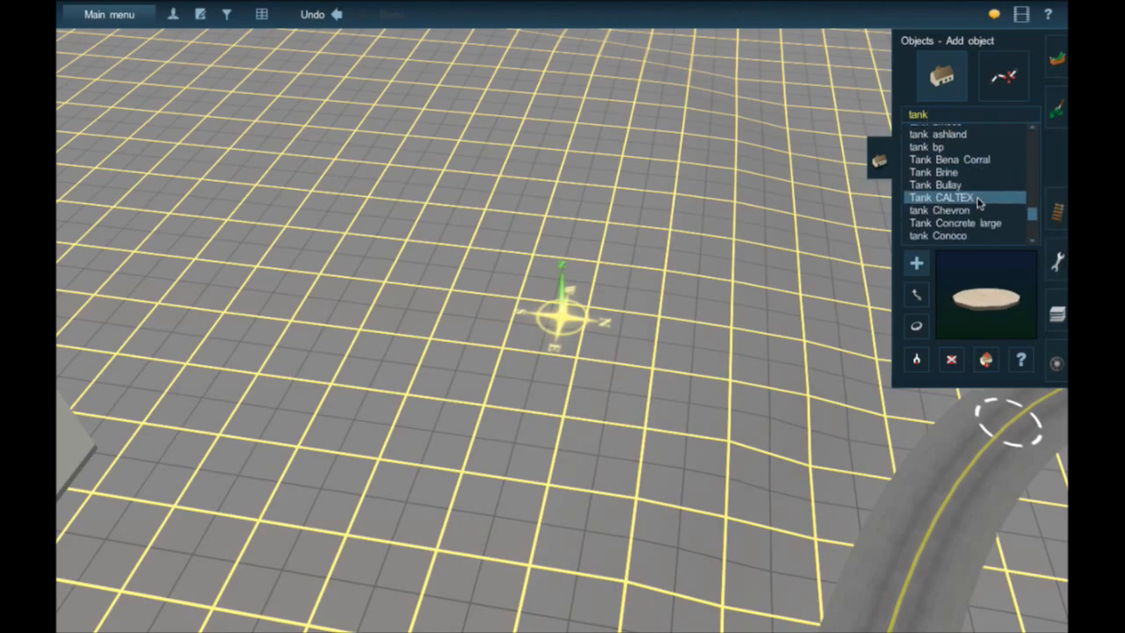
{"action": "scroll", "coordinate": [981, 203], "scroll_direction": "down", "scroll_amount": 3}
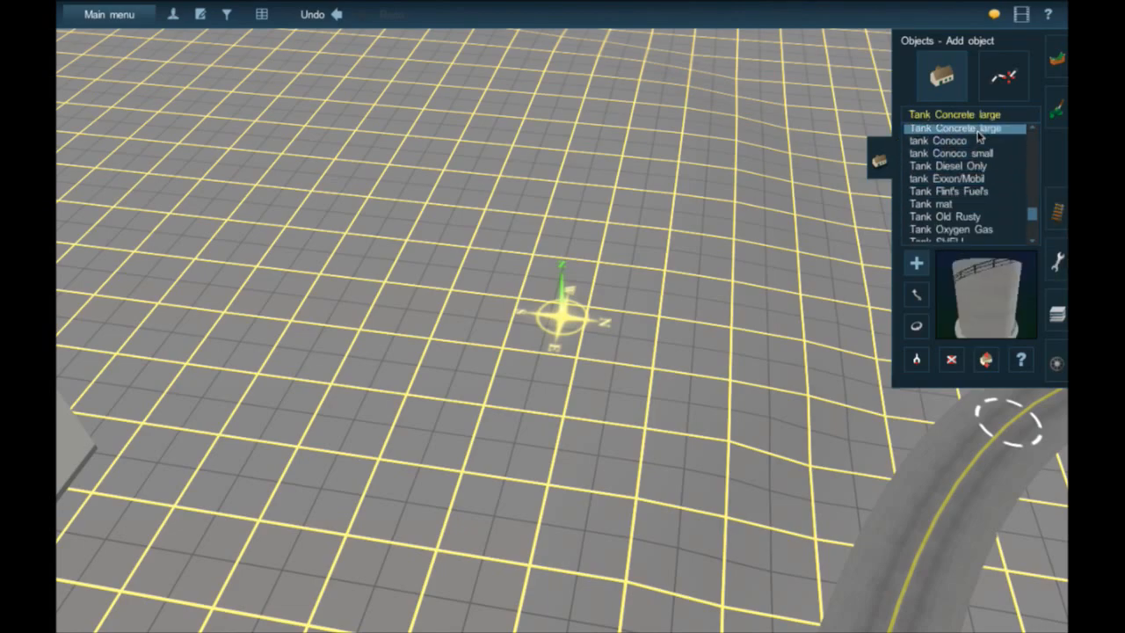
{"action": "left_click", "coordinate": [985, 214]}
{"action": "scroll", "coordinate": [985, 215], "scroll_direction": "down", "scroll_amount": 3}
{"action": "scroll", "coordinate": [986, 215], "scroll_direction": "down", "scroll_amount": 3}
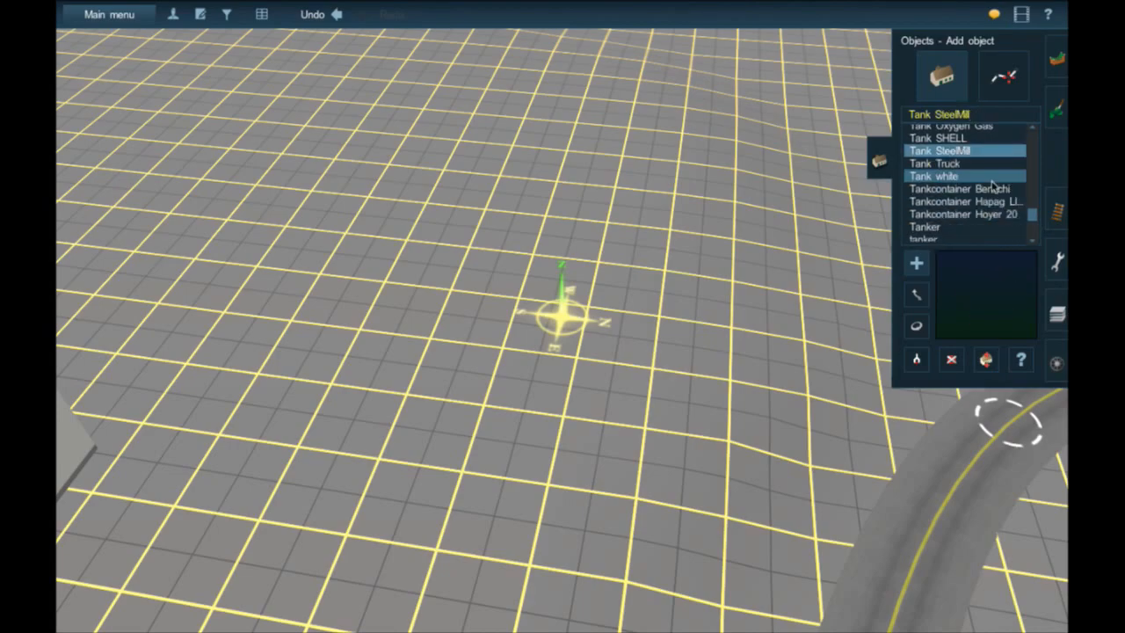
{"action": "scroll", "coordinate": [993, 185], "scroll_direction": "down", "scroll_amount": 1}
{"action": "scroll", "coordinate": [1001, 196], "scroll_direction": "down", "scroll_amount": 5}
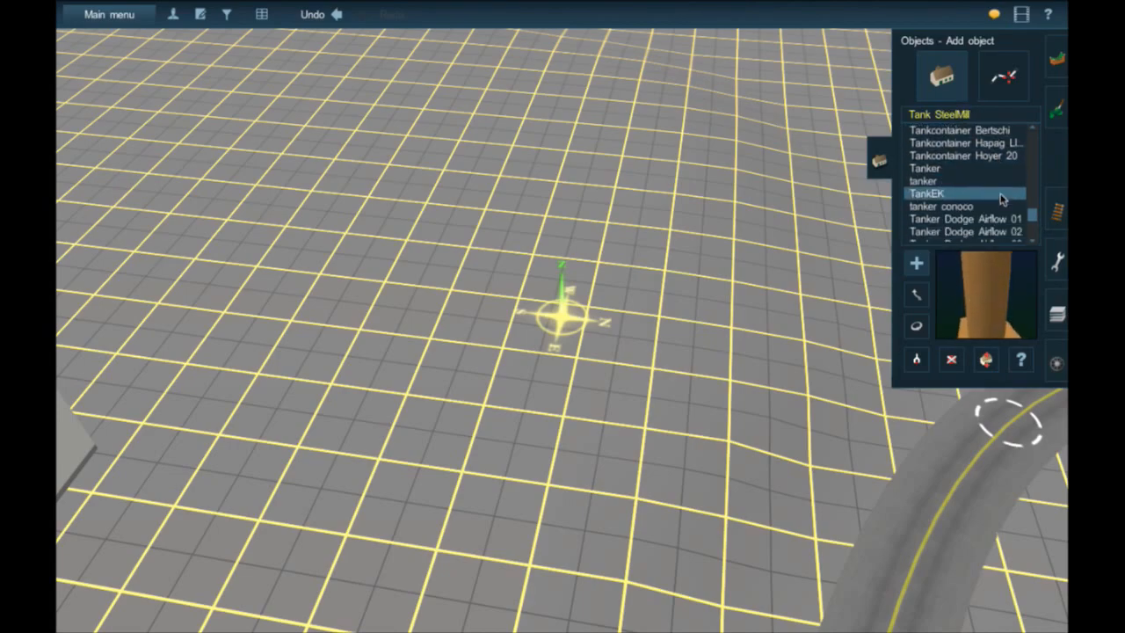
{"action": "scroll", "coordinate": [1001, 198], "scroll_direction": "down", "scroll_amount": 8}
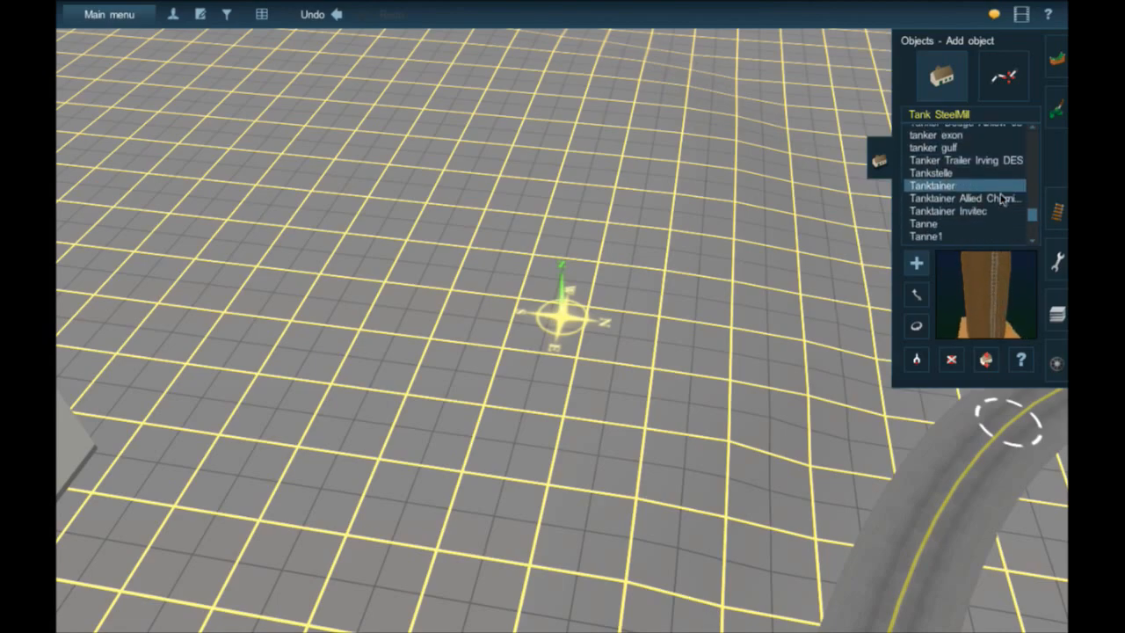
{"action": "scroll", "coordinate": [1000, 198], "scroll_direction": "down", "scroll_amount": 5}
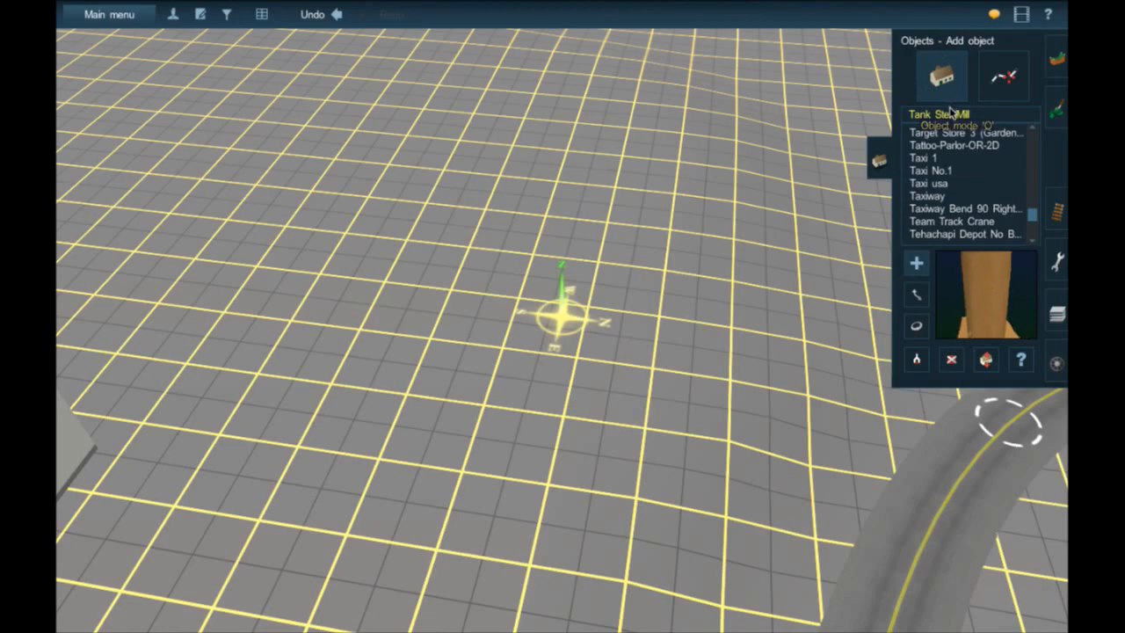
- Search for "silo" and try out the Silo Neutre Identifiables object on the open ground, deleting it after viewing
{"action": "type", "text": "silo"}
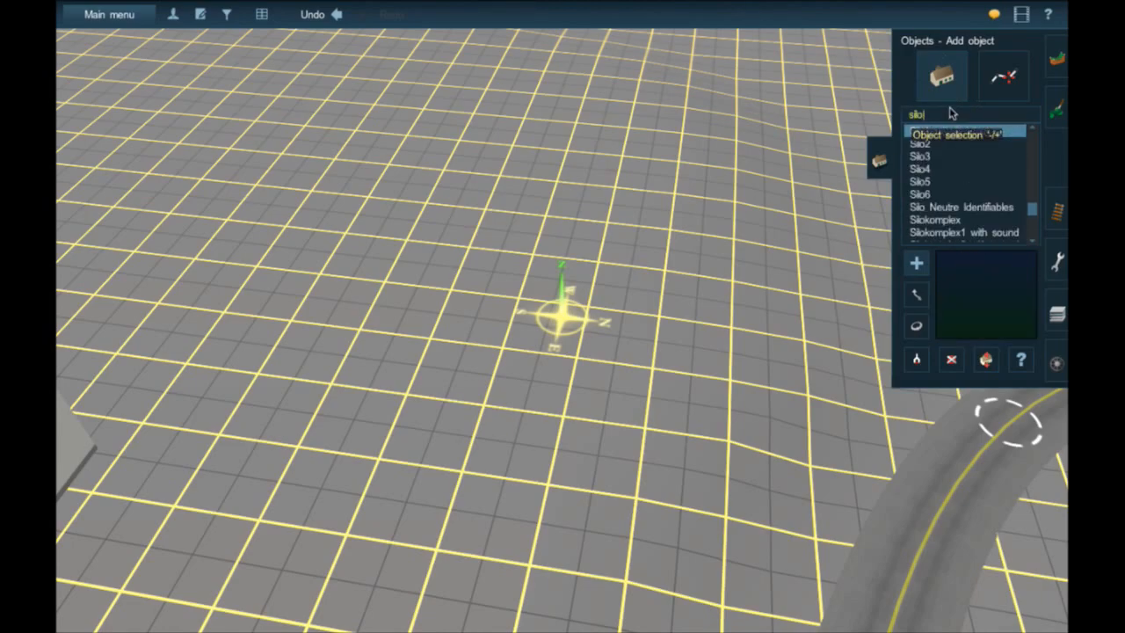
{"action": "left_click", "coordinate": [1003, 203]}
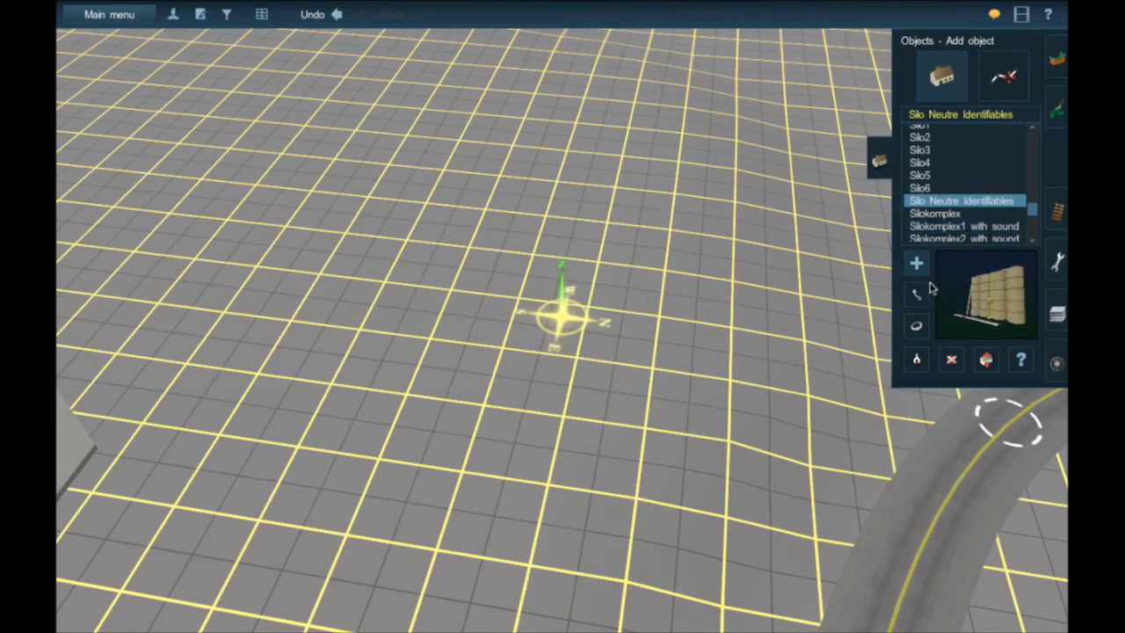
{"action": "left_click", "coordinate": [577, 226]}
{"action": "scroll", "coordinate": [648, 295], "scroll_direction": "up", "scroll_amount": 5}
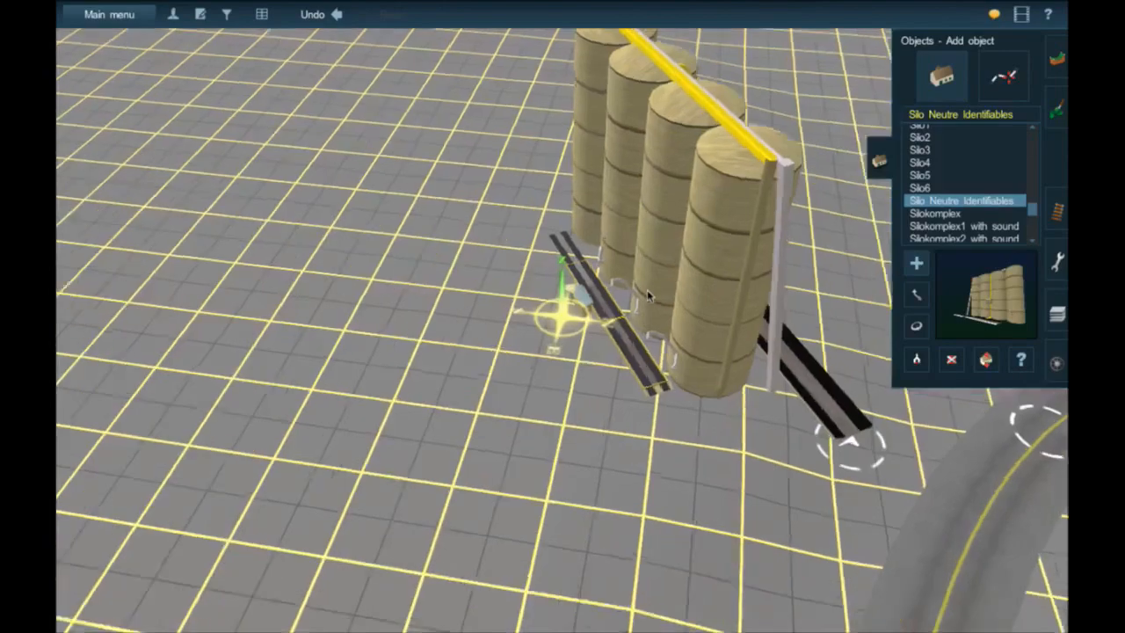
{"action": "scroll", "coordinate": [697, 327], "scroll_direction": "down", "scroll_amount": 5}
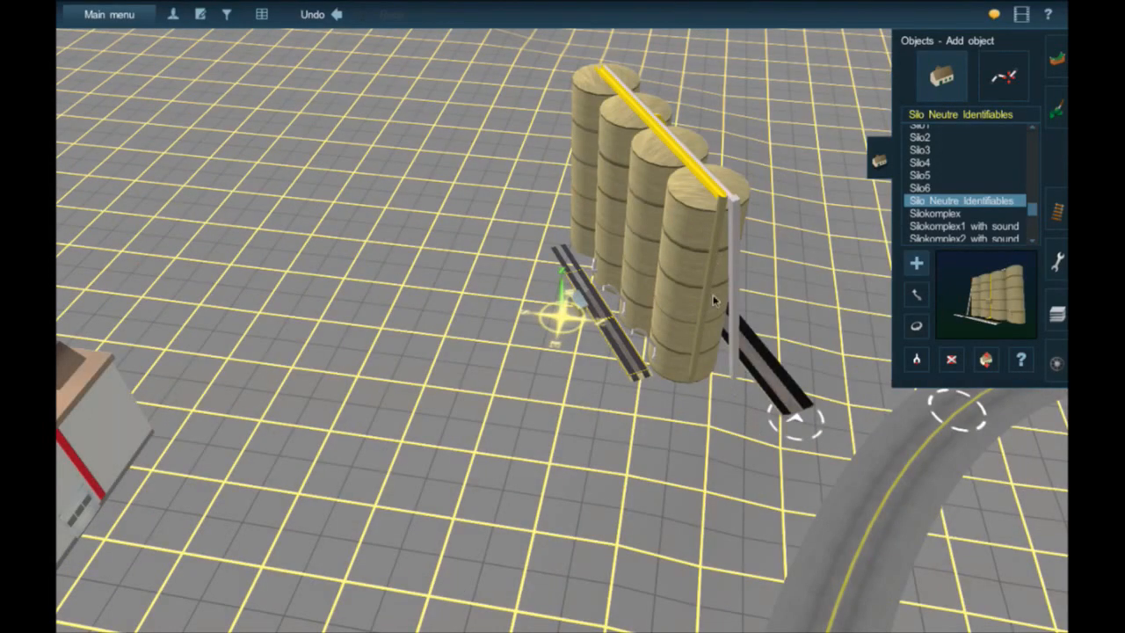
{"action": "left_click", "coordinate": [952, 358]}
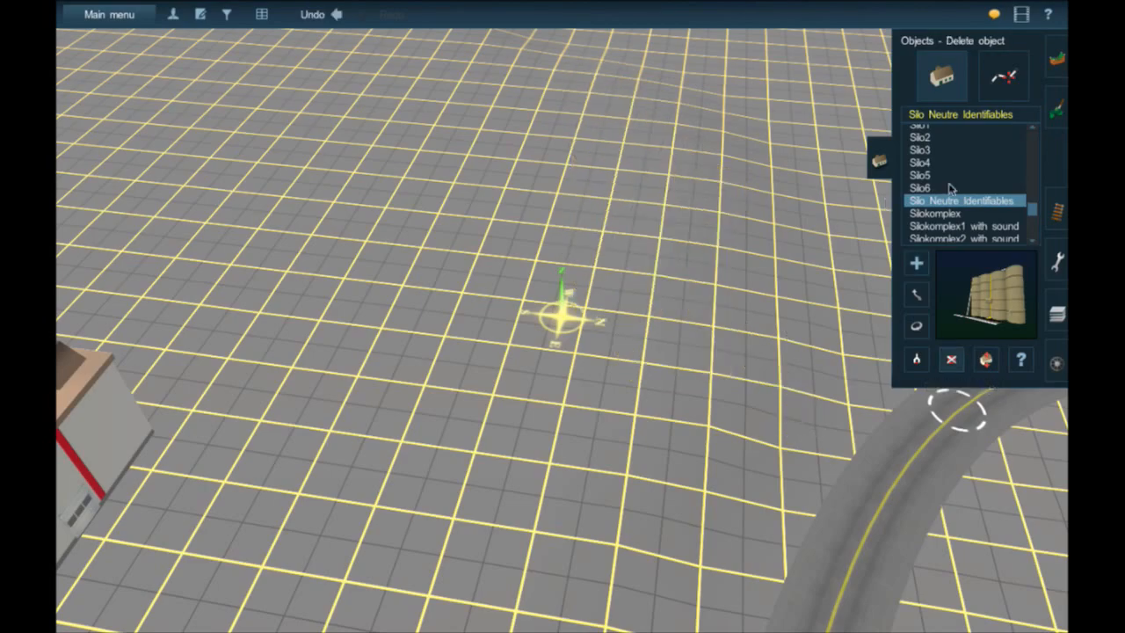
- Place the Silokomplex object on the open ground near the mill building for inspection and delete it
{"action": "left_click", "coordinate": [934, 214]}
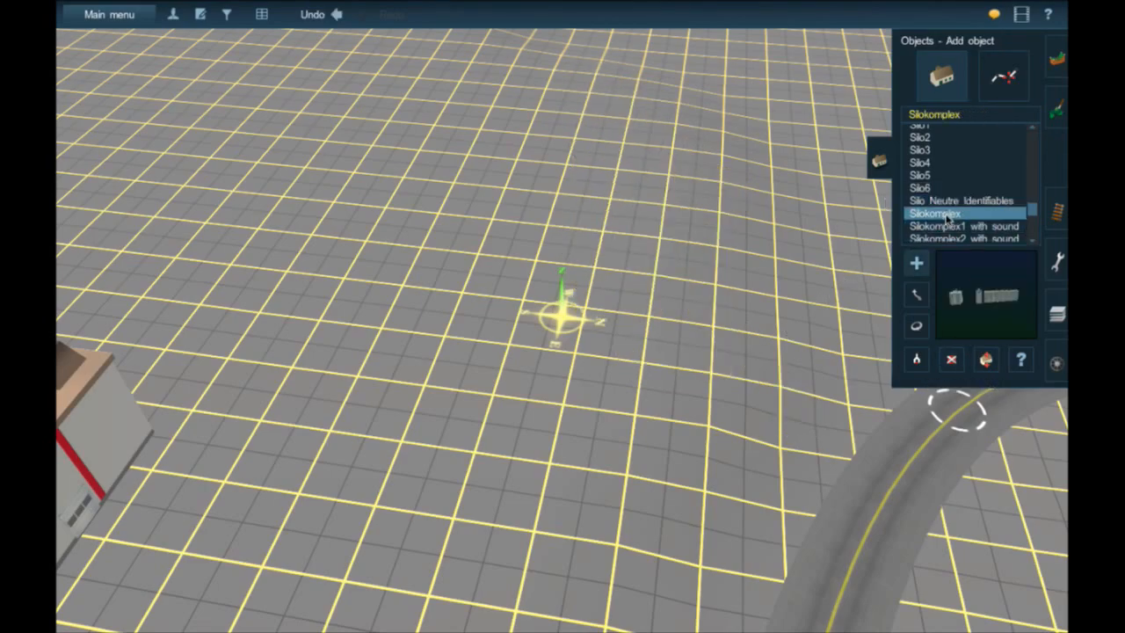
{"action": "left_click", "coordinate": [512, 268]}
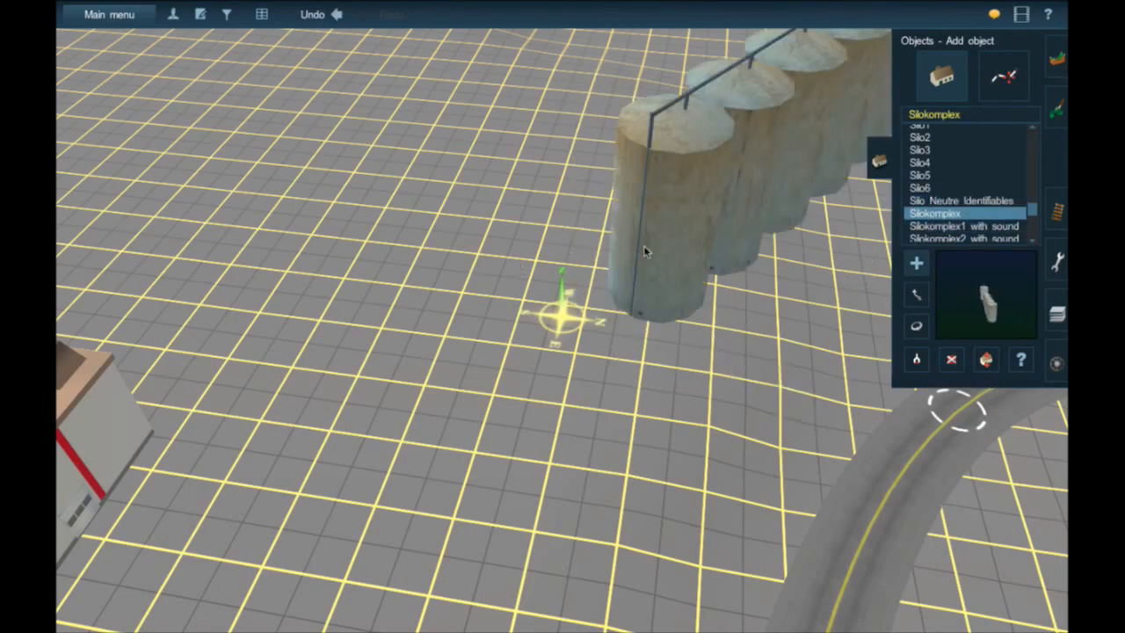
{"action": "left_click", "coordinate": [917, 297]}
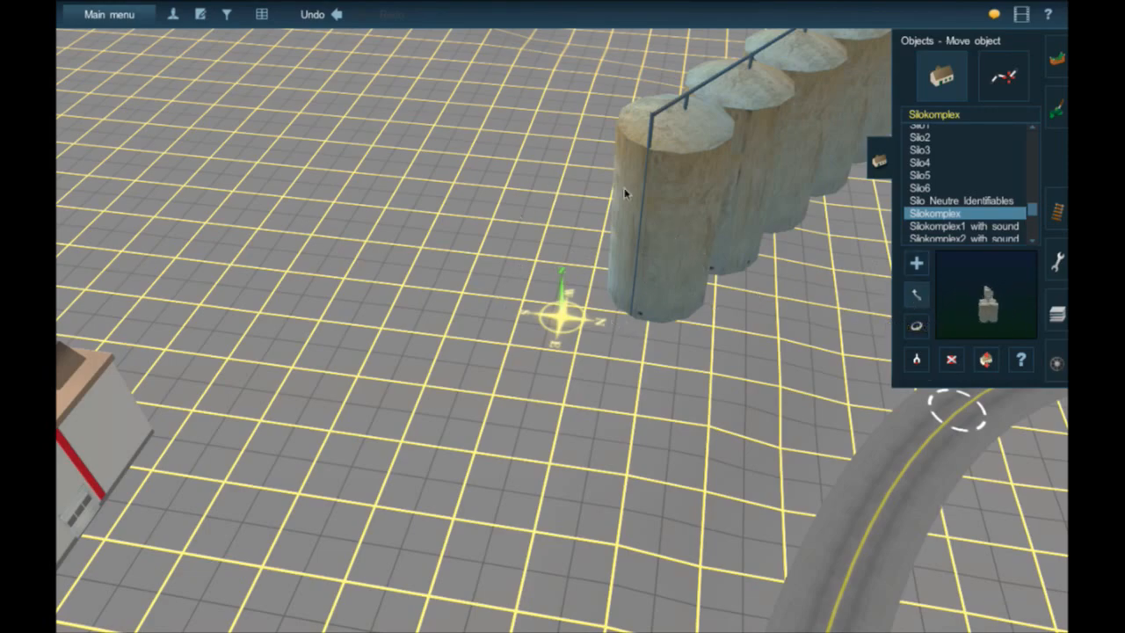
{"action": "right_click_drag", "start_coordinate": [564, 243], "coordinate": [525, 325]}
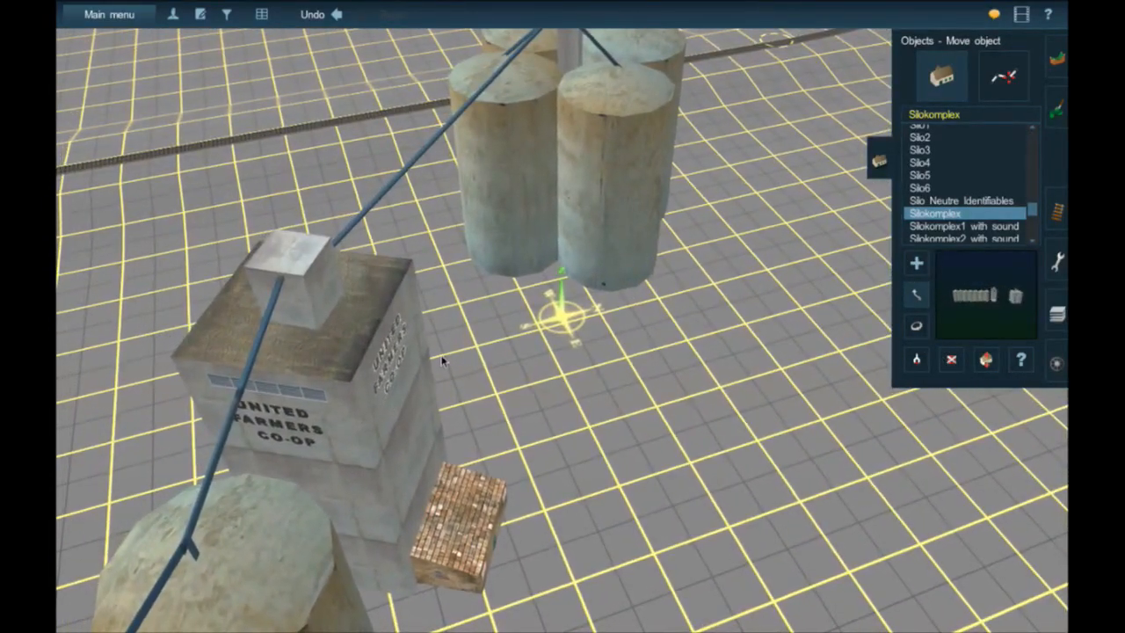
{"action": "scroll", "coordinate": [492, 414], "scroll_direction": "down", "scroll_amount": 3}
{"action": "right_click_drag", "start_coordinate": [511, 455], "coordinate": [468, 514]}
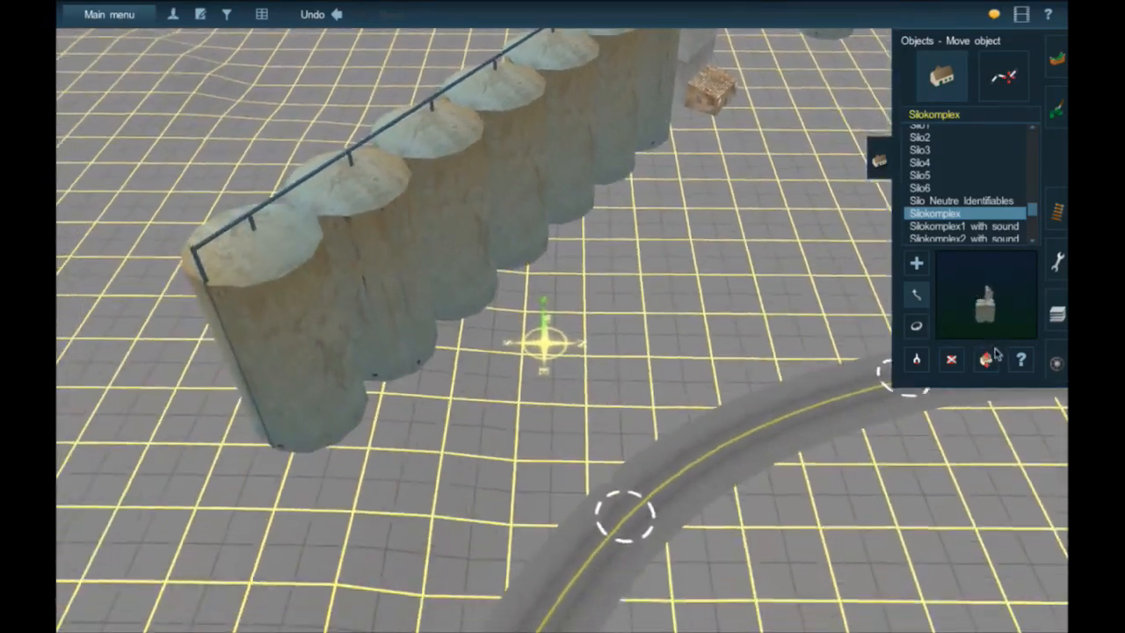
{"action": "left_click", "coordinate": [951, 359]}
{"action": "left_click", "coordinate": [449, 266]}
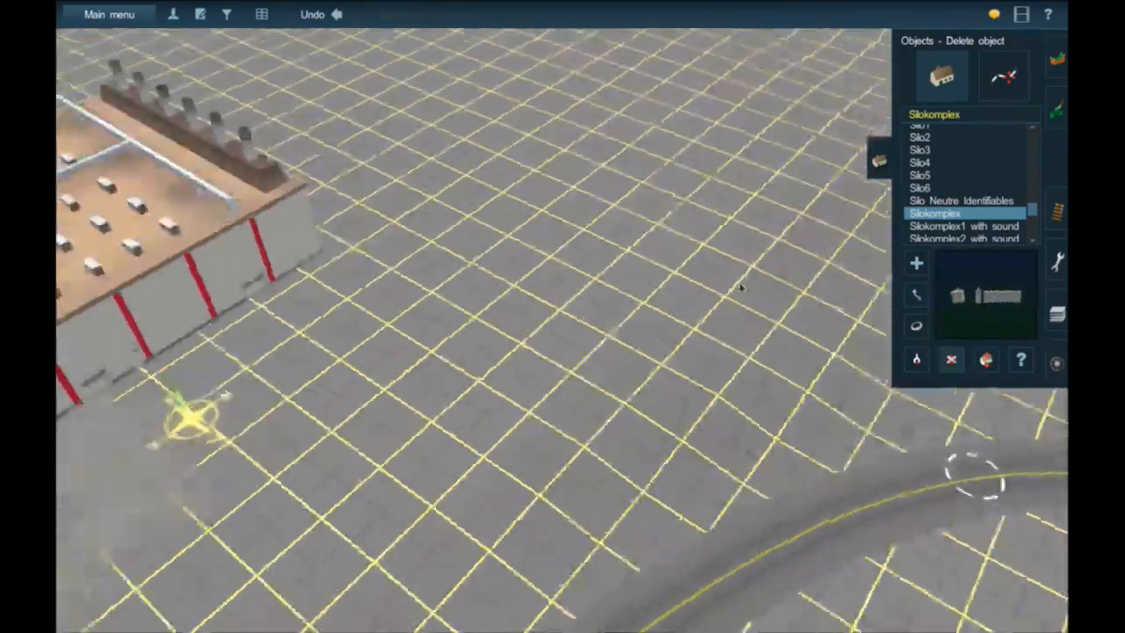
- Place the Silokomplex_2 object on the open ground beside the mill building for inspection and delete it
{"action": "scroll", "coordinate": [1013, 231], "scroll_direction": "down", "scroll_amount": 1}
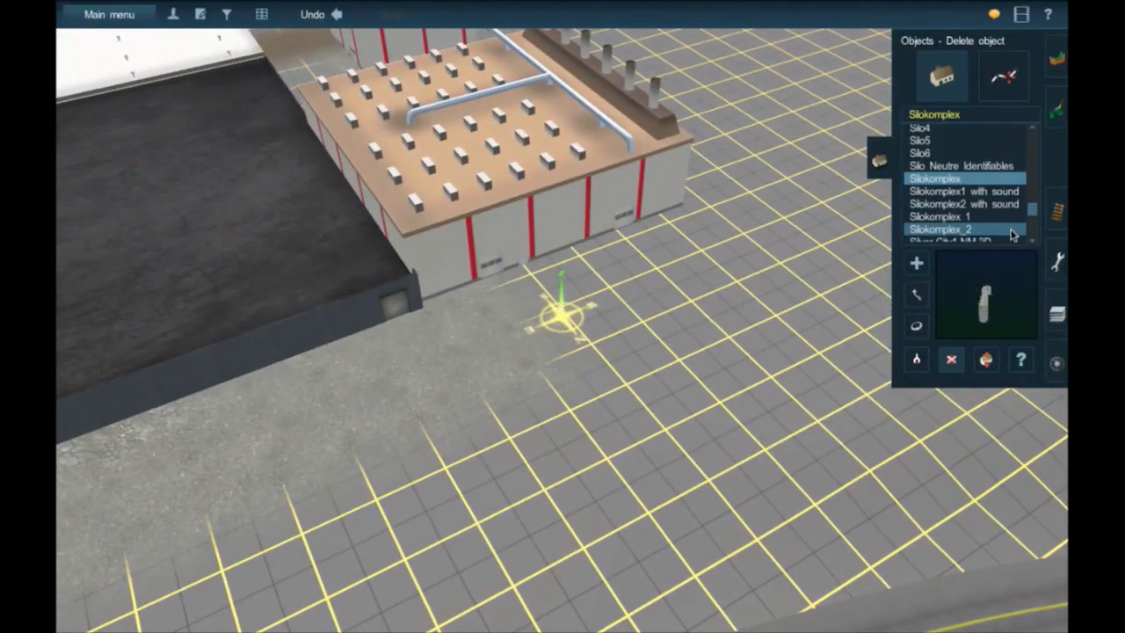
{"action": "left_click", "coordinate": [1002, 226]}
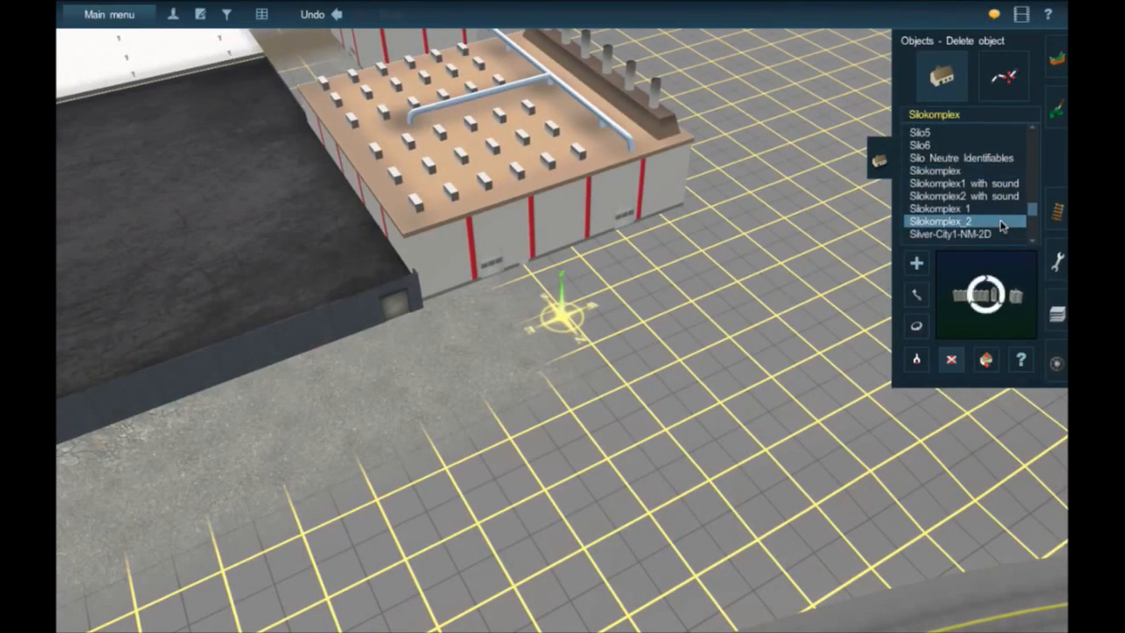
{"action": "right_click", "coordinate": [822, 287]}
{"action": "right_click", "coordinate": [499, 313]}
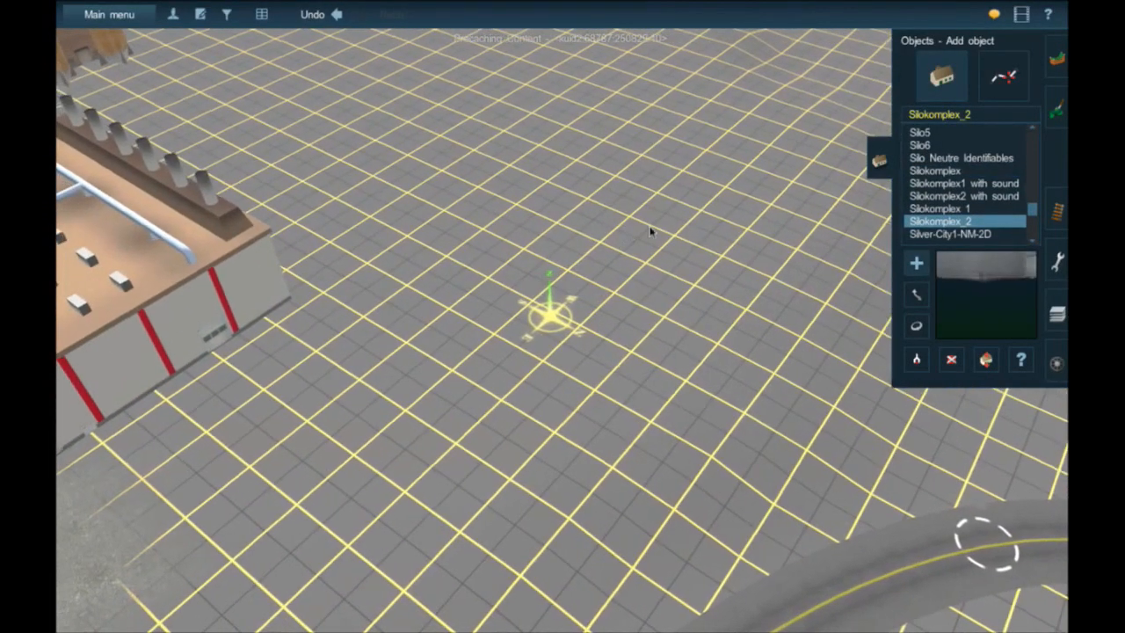
{"action": "left_click", "coordinate": [647, 269]}
{"action": "scroll", "coordinate": [647, 269], "scroll_direction": "down", "scroll_amount": 5}
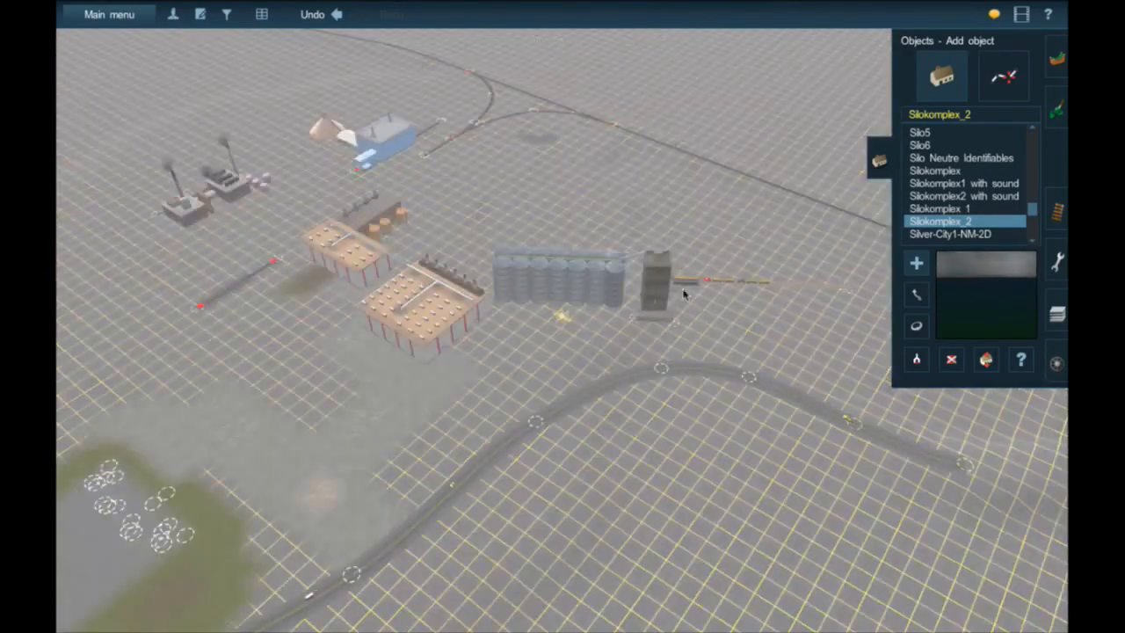
{"action": "scroll", "coordinate": [684, 295], "scroll_direction": "up", "scroll_amount": 5}
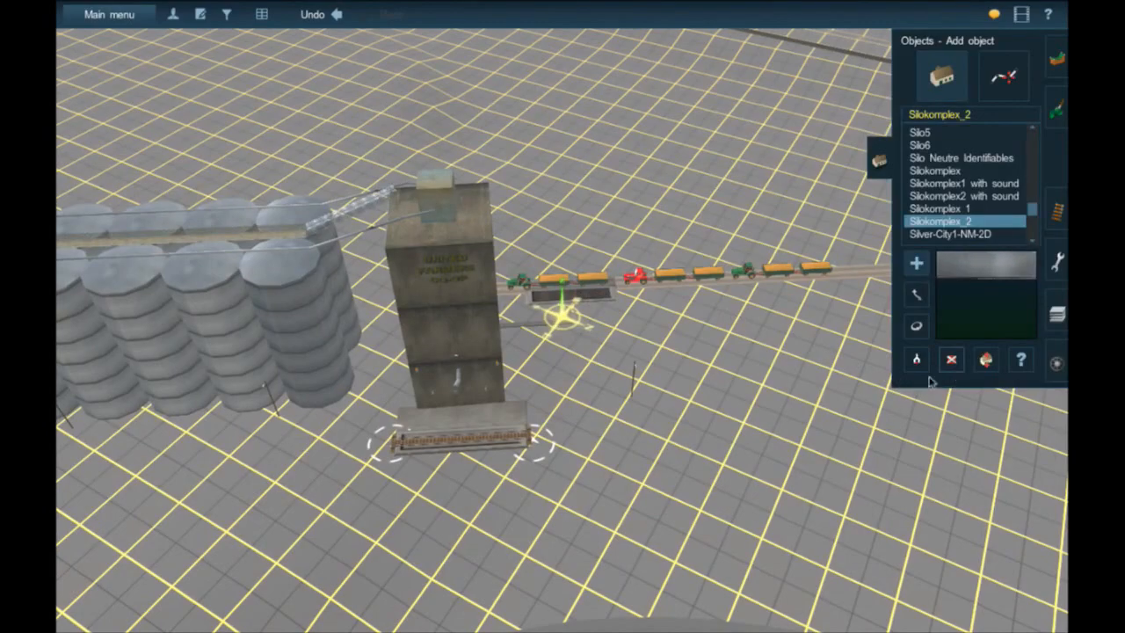
{"action": "left_click", "coordinate": [953, 368]}
{"action": "left_click", "coordinate": [770, 250]}
- Try out the Silokomplex 1 object on the open ground and delete it
{"action": "left_click", "coordinate": [994, 209]}
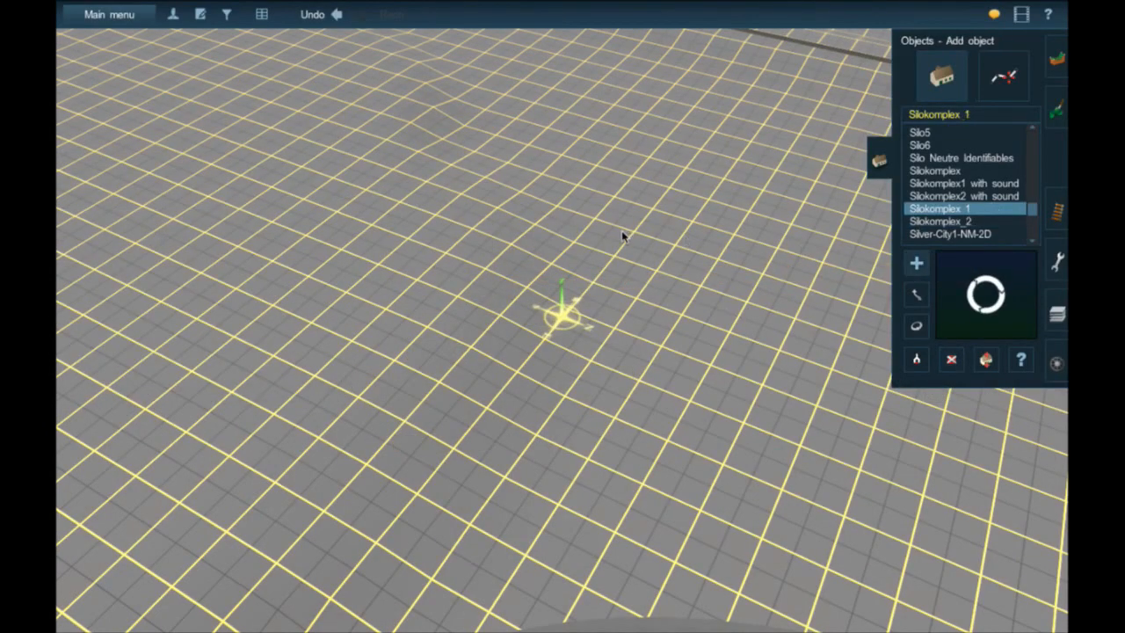
{"action": "left_click", "coordinate": [951, 359]}
{"action": "left_click", "coordinate": [659, 281]}
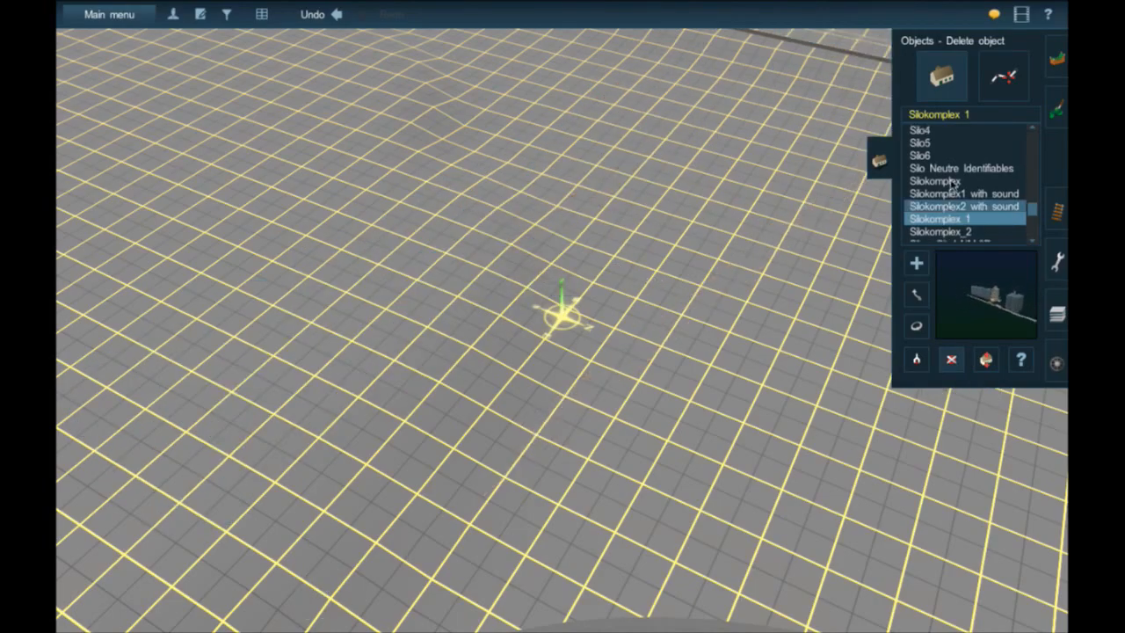
- Preview the Silo6 and Silo1 objects
{"action": "scroll", "coordinate": [949, 181], "scroll_direction": "up", "scroll_amount": 2}
{"action": "left_click", "coordinate": [948, 167]}
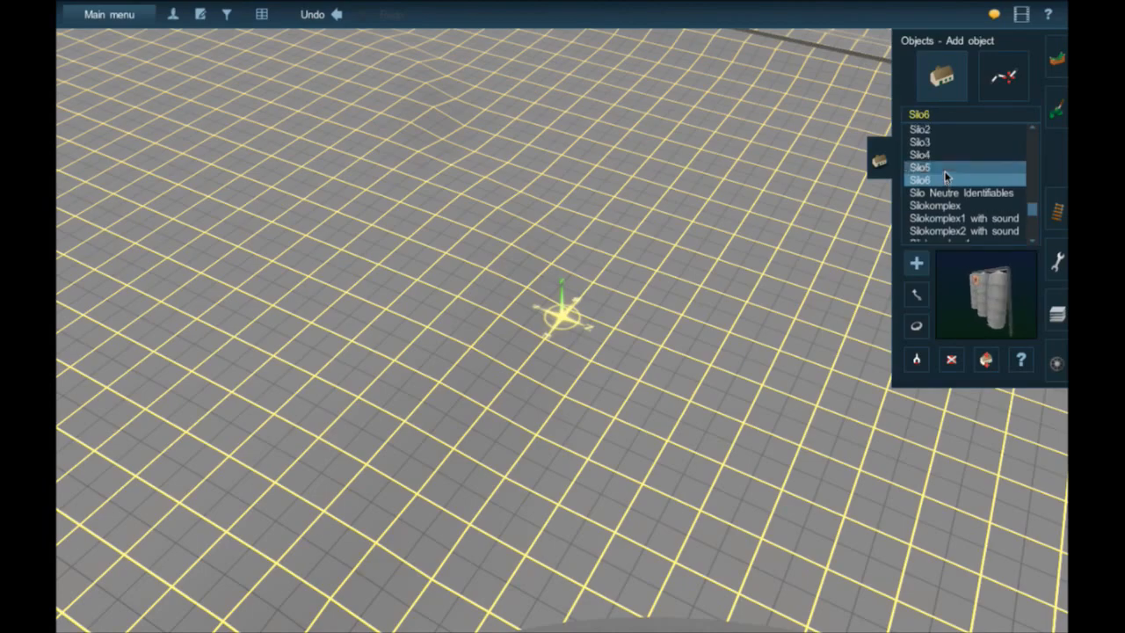
{"action": "scroll", "coordinate": [945, 180], "scroll_direction": "up", "scroll_amount": 2}
{"action": "left_click", "coordinate": [943, 189]}
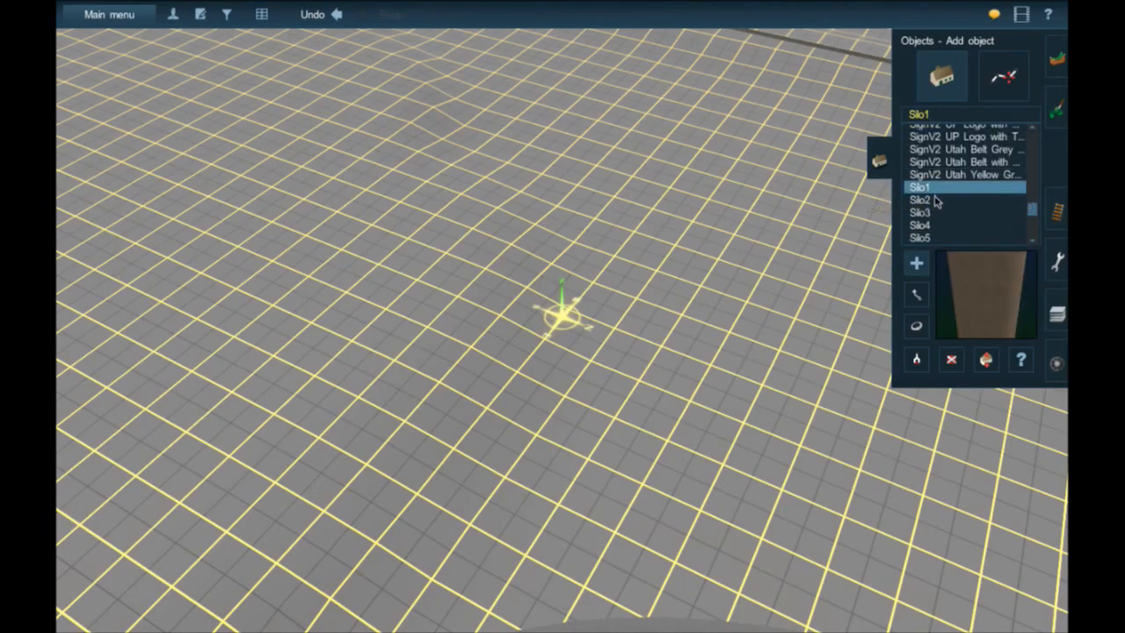
- Place the Silo1 object on the open ground for inspection and delete it
{"action": "left_click", "coordinate": [442, 302]}
{"action": "scroll", "coordinate": [448, 294], "scroll_direction": "up", "scroll_amount": 8}
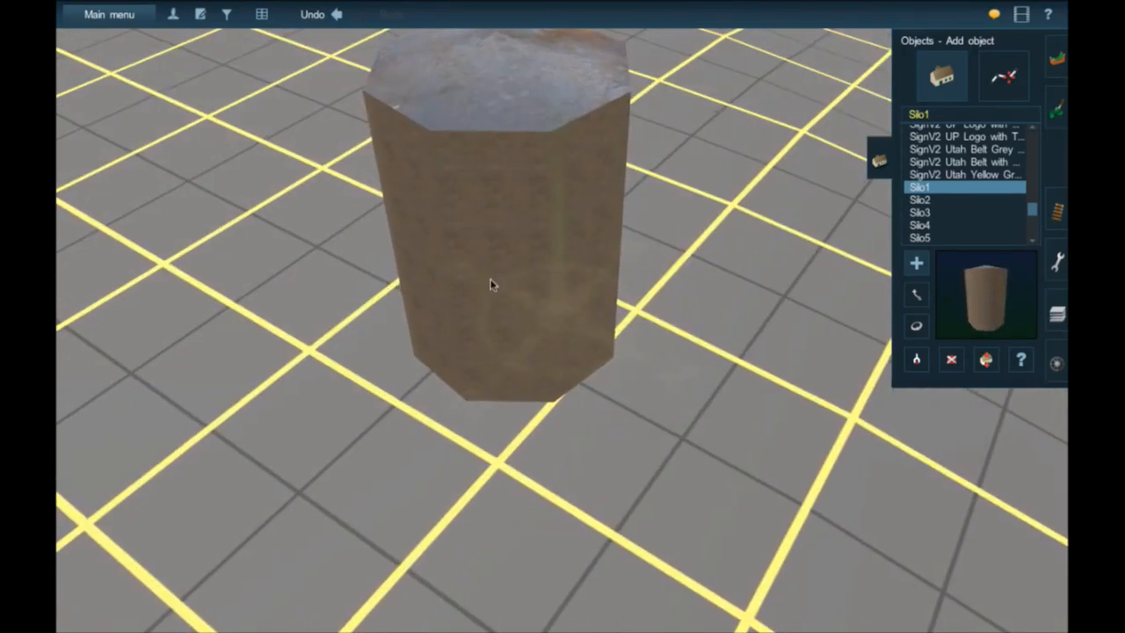
{"action": "left_click", "coordinate": [564, 327]}
{"action": "scroll", "coordinate": [1007, 180], "scroll_direction": "down", "scroll_amount": 5}
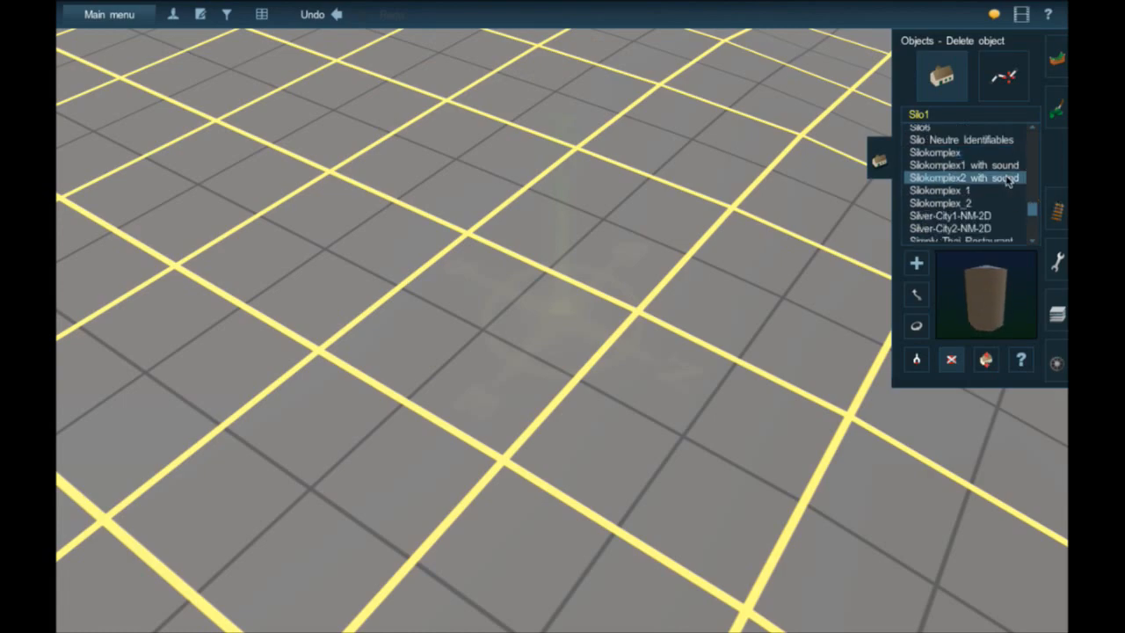
{"action": "scroll", "coordinate": [1007, 181], "scroll_direction": "down", "scroll_amount": 1}
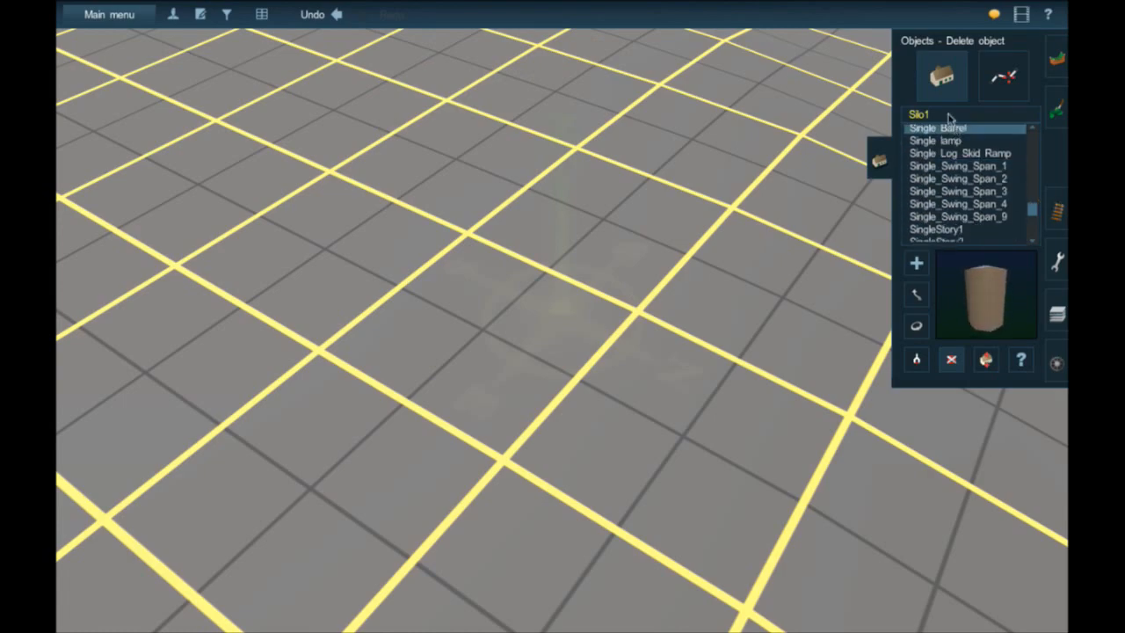
- Search the objects for "grain", place grain elevator 02a on the open ground for inspection and delete it
{"action": "type", "text": "grain"}
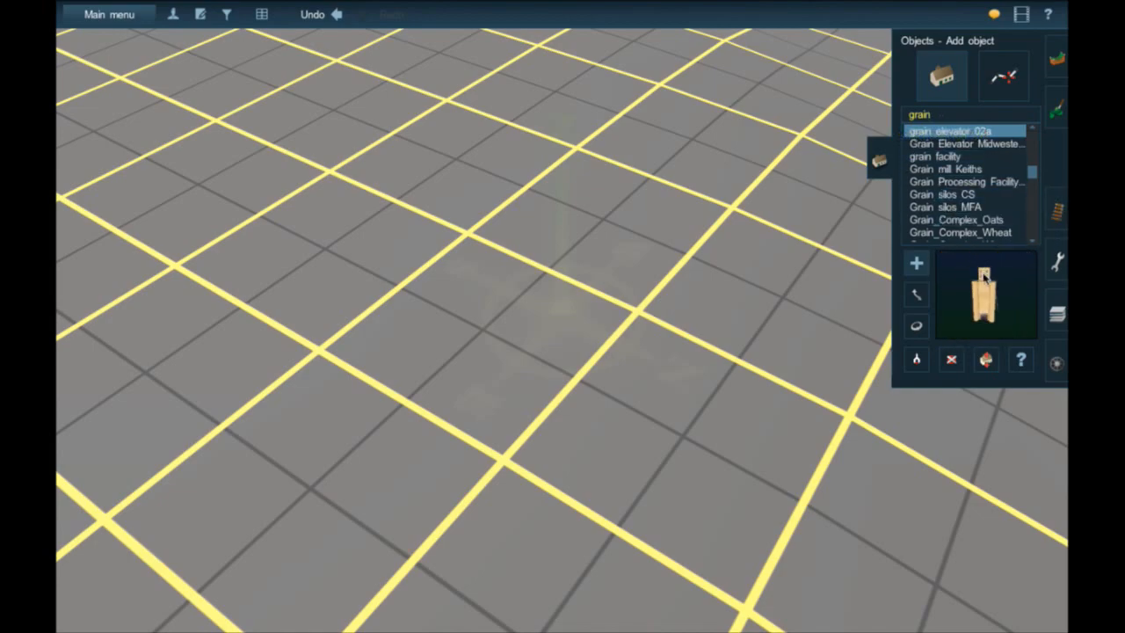
{"action": "left_click", "coordinate": [398, 209]}
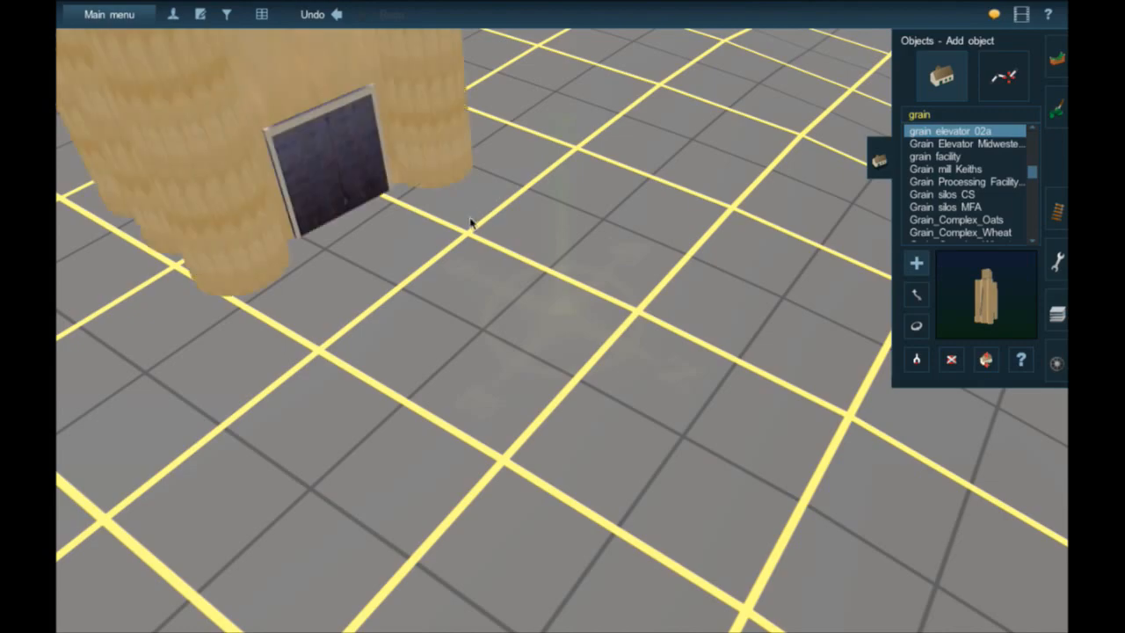
{"action": "right_click", "coordinate": [374, 199]}
{"action": "scroll", "coordinate": [414, 195], "scroll_direction": "down", "scroll_amount": 8}
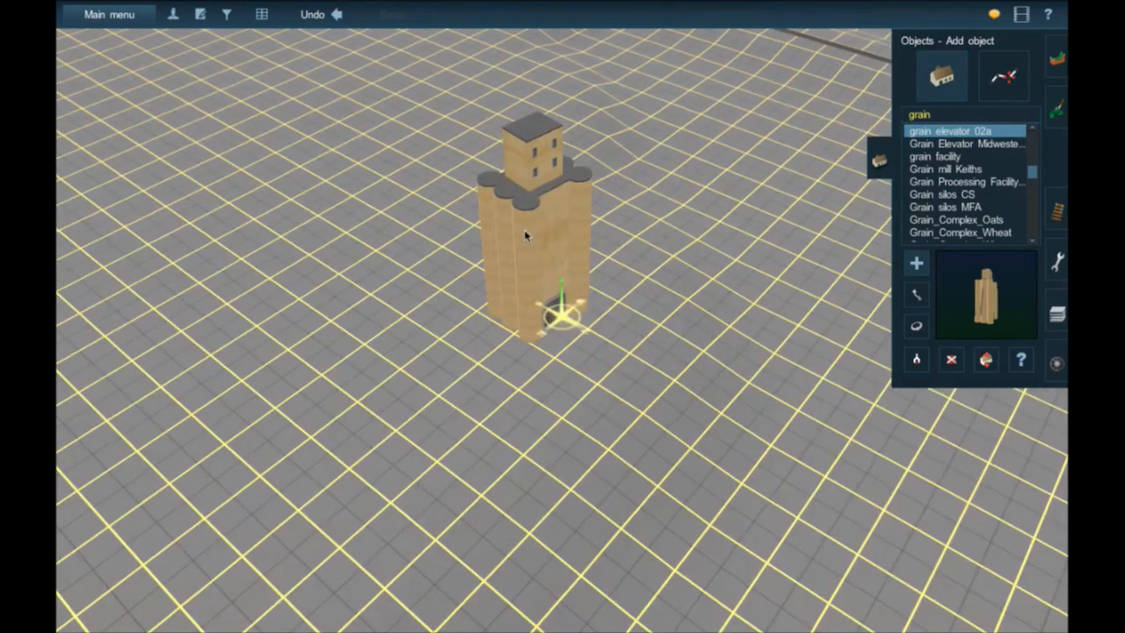
{"action": "right_click", "coordinate": [529, 235]}
{"action": "scroll", "coordinate": [576, 374], "scroll_direction": "up", "scroll_amount": 3}
{"action": "right_click", "coordinate": [594, 396]}
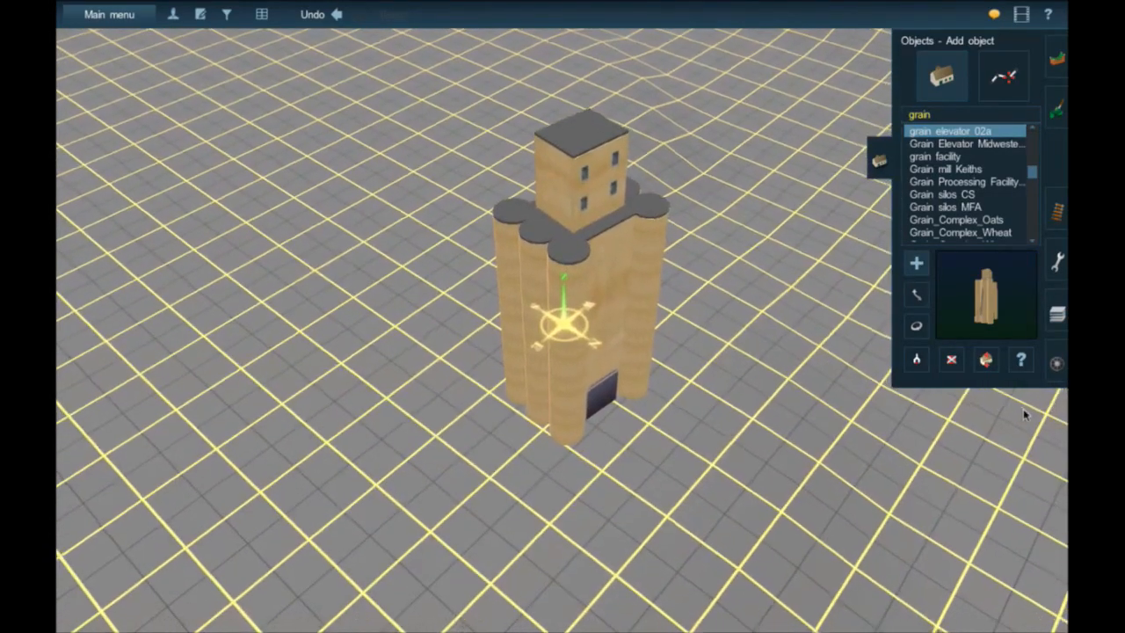
{"action": "left_click", "coordinate": [951, 360]}
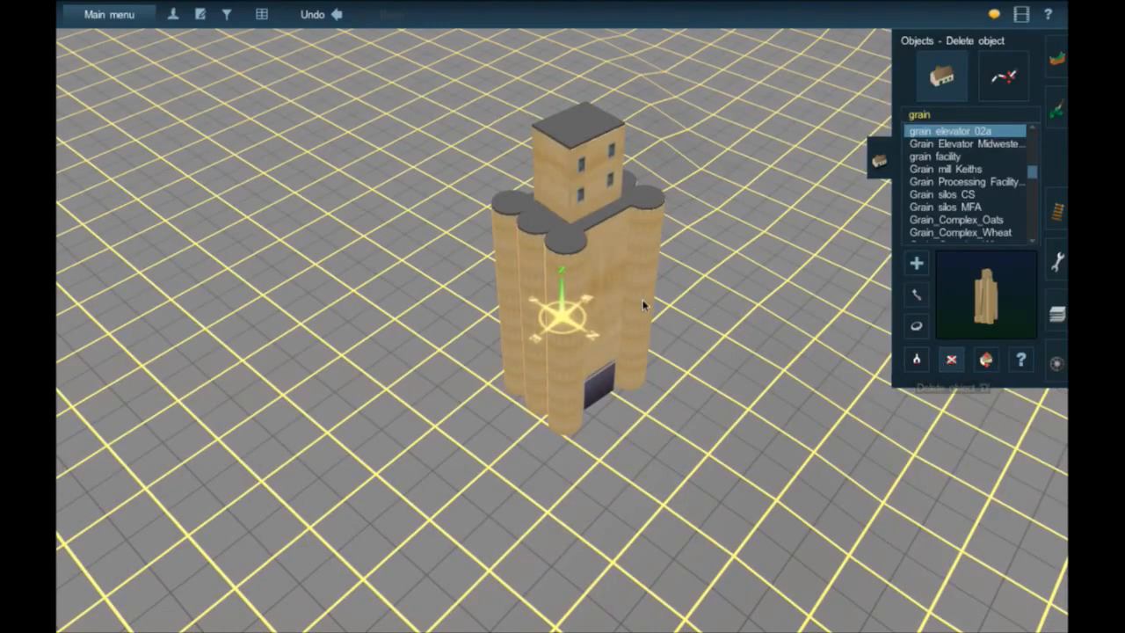
{"action": "left_click", "coordinate": [648, 307]}
- Preview the grain facility, Grain Elevator Midwestern and Grain mill Keiths objects
{"action": "left_click", "coordinate": [967, 169]}
{"action": "left_click", "coordinate": [958, 157]}
{"action": "left_click", "coordinate": [958, 144]}
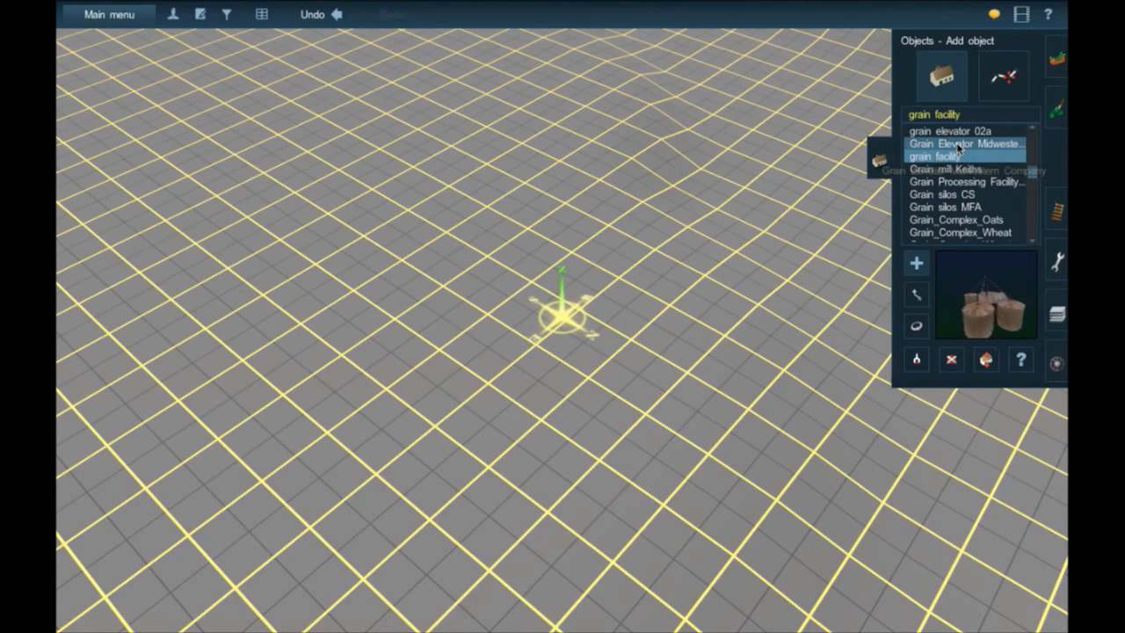
{"action": "left_click", "coordinate": [961, 133]}
{"action": "scroll", "coordinate": [951, 165], "scroll_direction": "up", "scroll_amount": 1}
{"action": "scroll", "coordinate": [952, 164], "scroll_direction": "down", "scroll_amount": 1}
{"action": "left_click", "coordinate": [952, 167]}
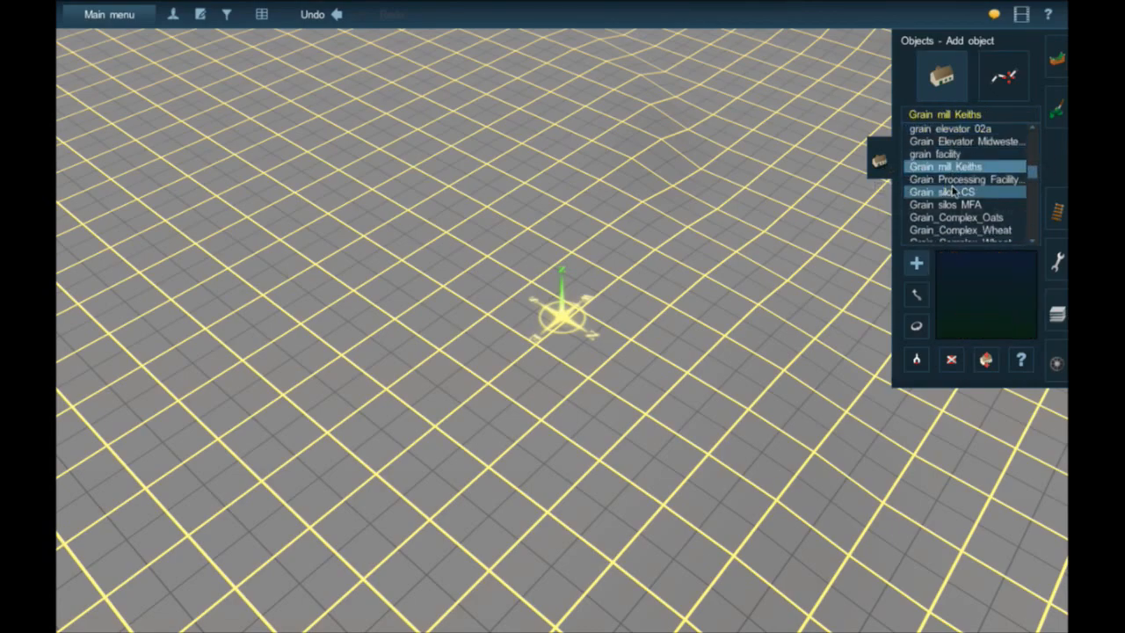
- Try out the Grain Processing Facility 2014 object on the open ground, view it from several sides and delete it
{"action": "left_click", "coordinate": [951, 181]}
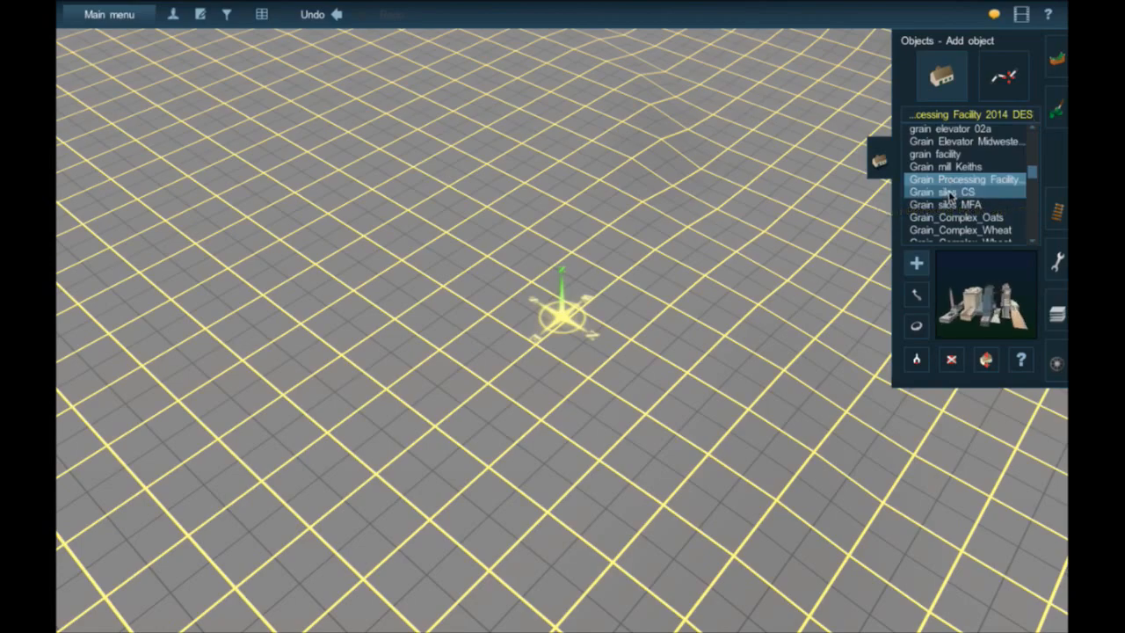
{"action": "left_click", "coordinate": [414, 307]}
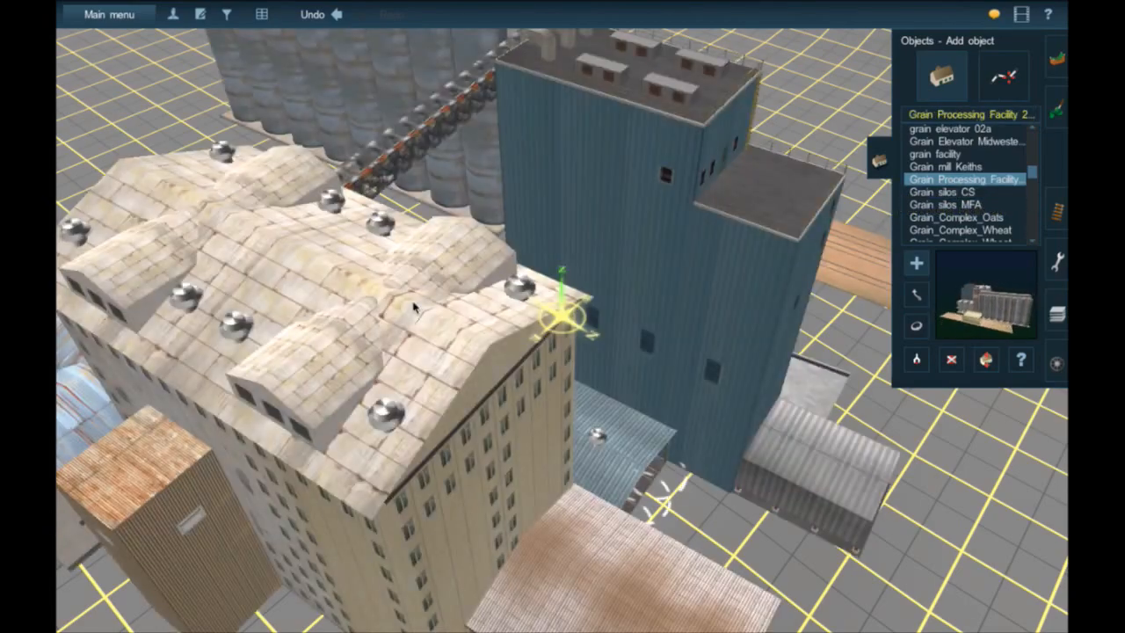
{"action": "scroll", "coordinate": [414, 307], "scroll_direction": "down", "scroll_amount": 5}
{"action": "key", "text": "Left"}
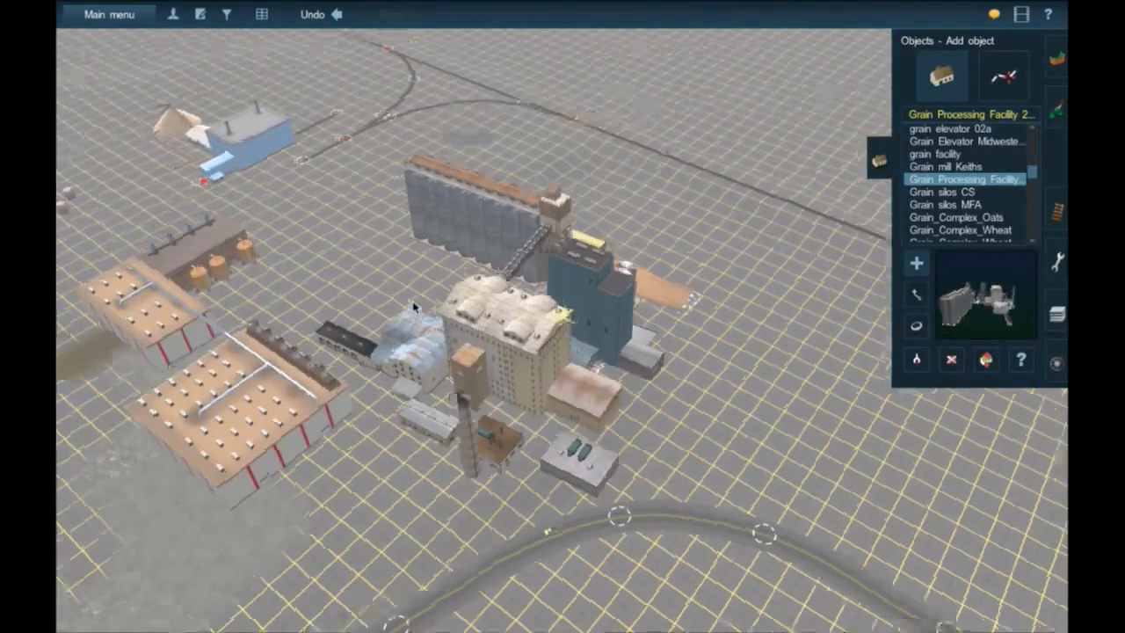
{"action": "key", "text": "Down"}
{"action": "key", "text": "Left"}
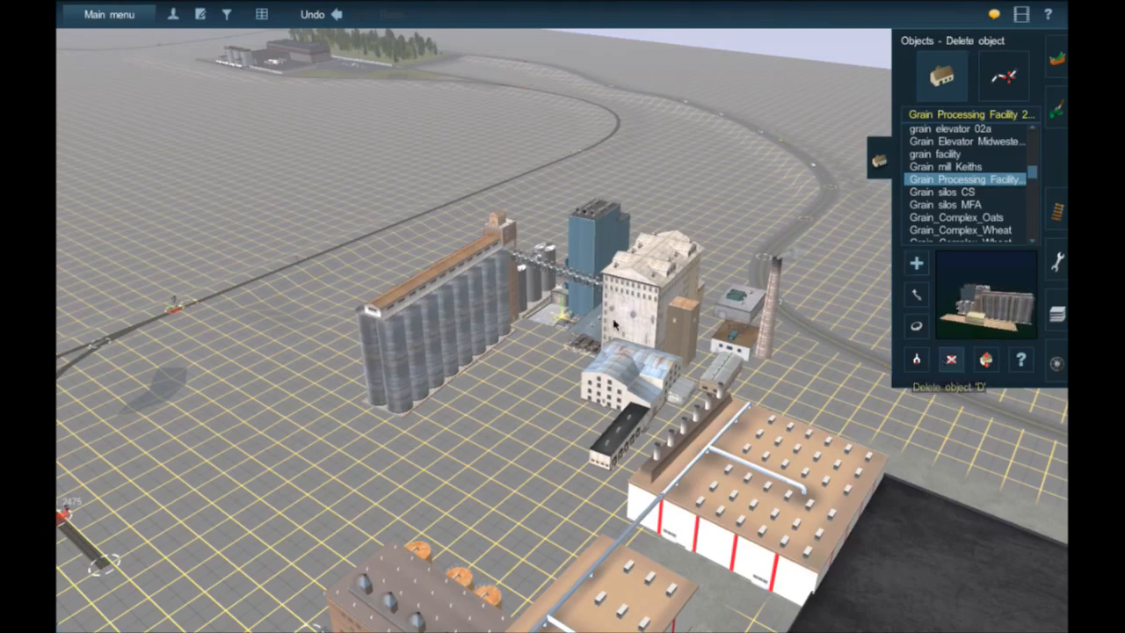
{"action": "left_click", "coordinate": [855, 243]}
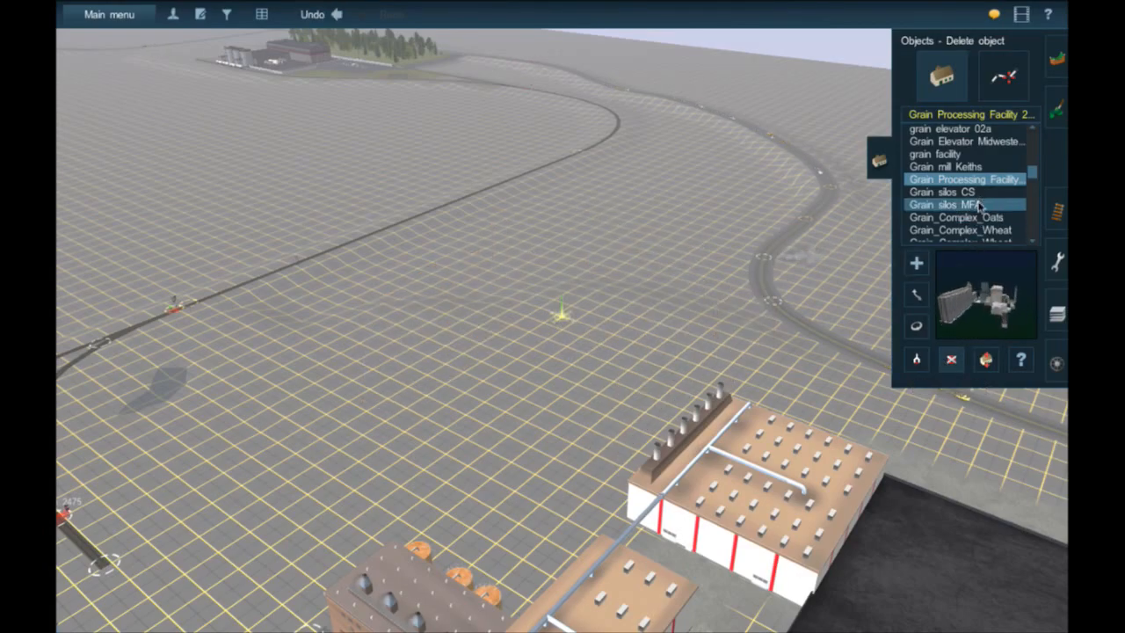
- Preview Grain silos MFA, then place the Grain silos CS object on the open ground near the mill building
{"action": "left_click", "coordinate": [978, 204]}
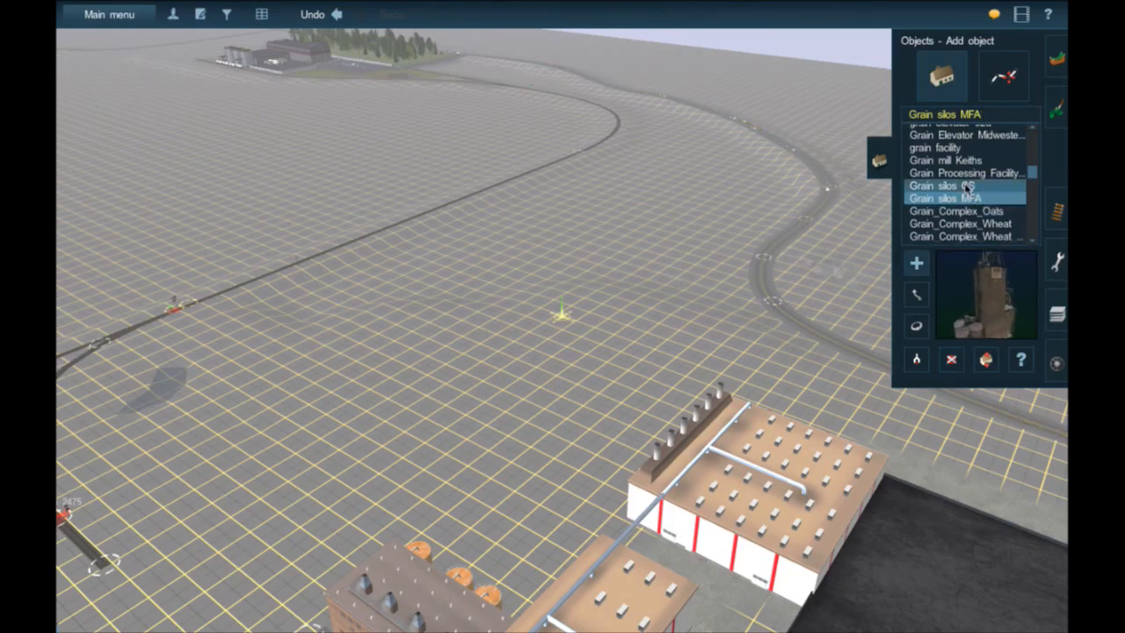
{"action": "left_click", "coordinate": [965, 185]}
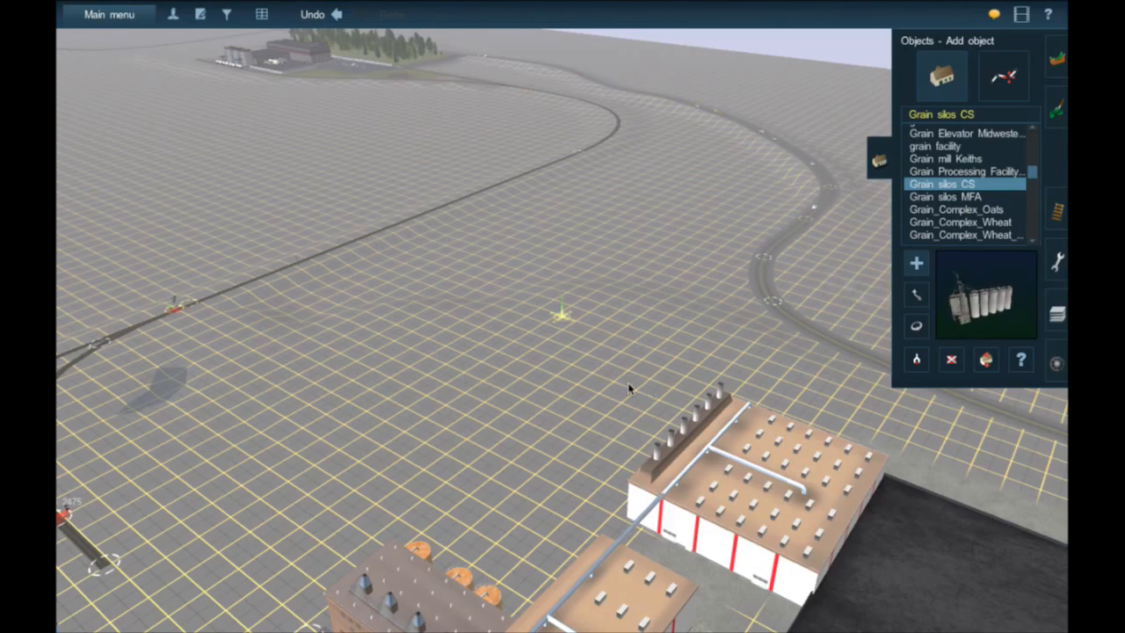
{"action": "scroll", "coordinate": [628, 388], "scroll_direction": "up", "scroll_amount": 5}
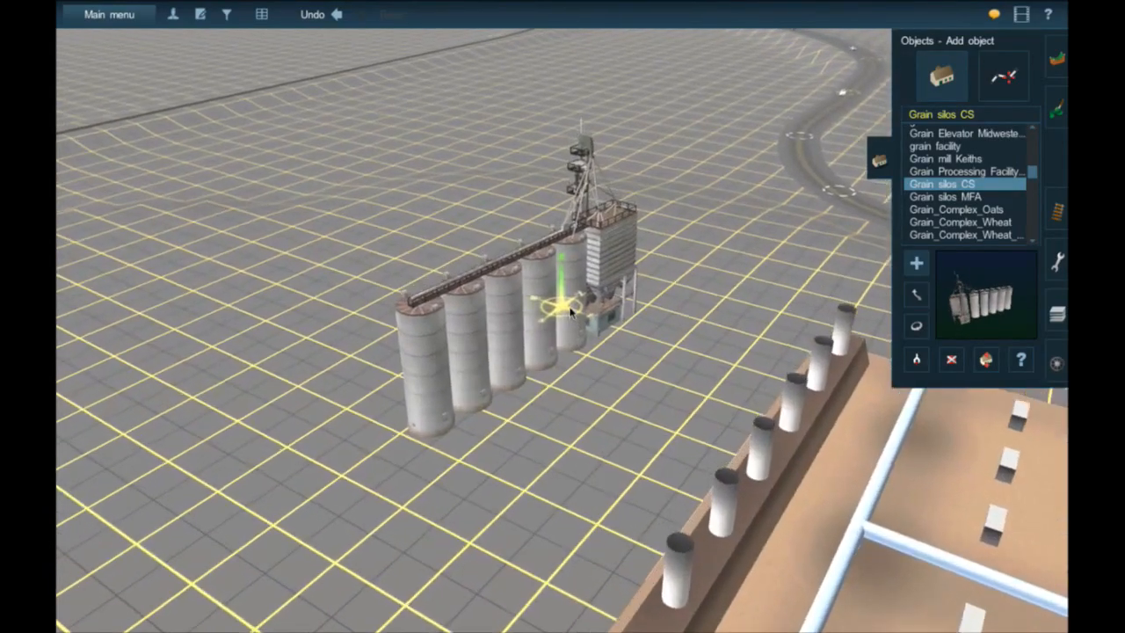
{"action": "scroll", "coordinate": [570, 313], "scroll_direction": "up", "scroll_amount": 3}
{"action": "key", "text": "Left"}
{"action": "right_click_drag", "start_coordinate": [570, 313], "coordinate": [513, 370]}
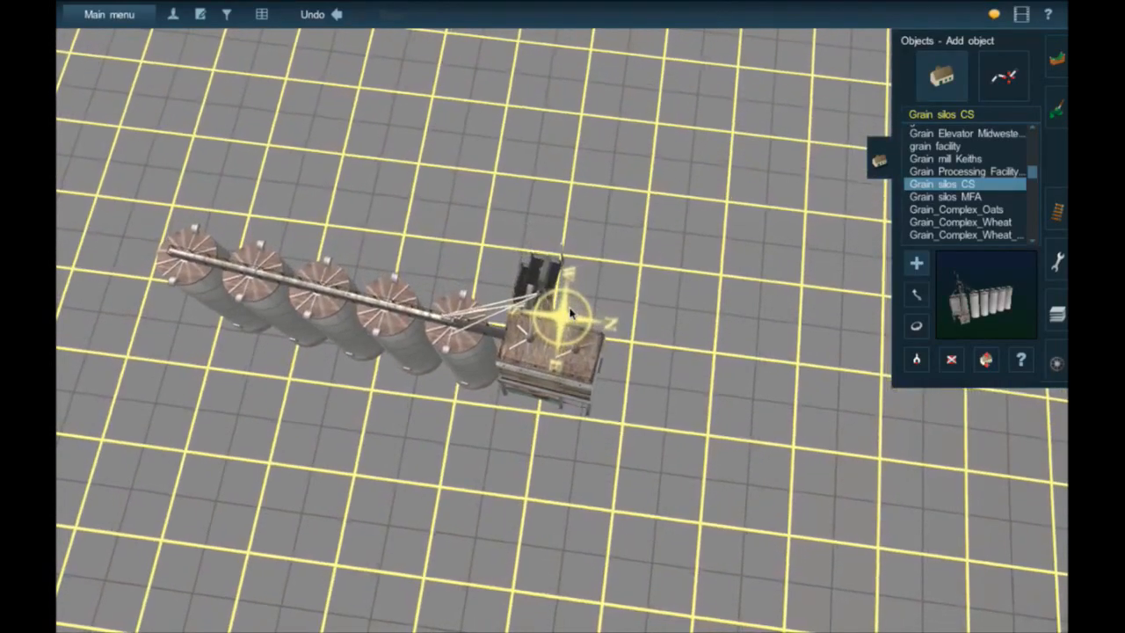
{"action": "right_click", "coordinate": [513, 369]}
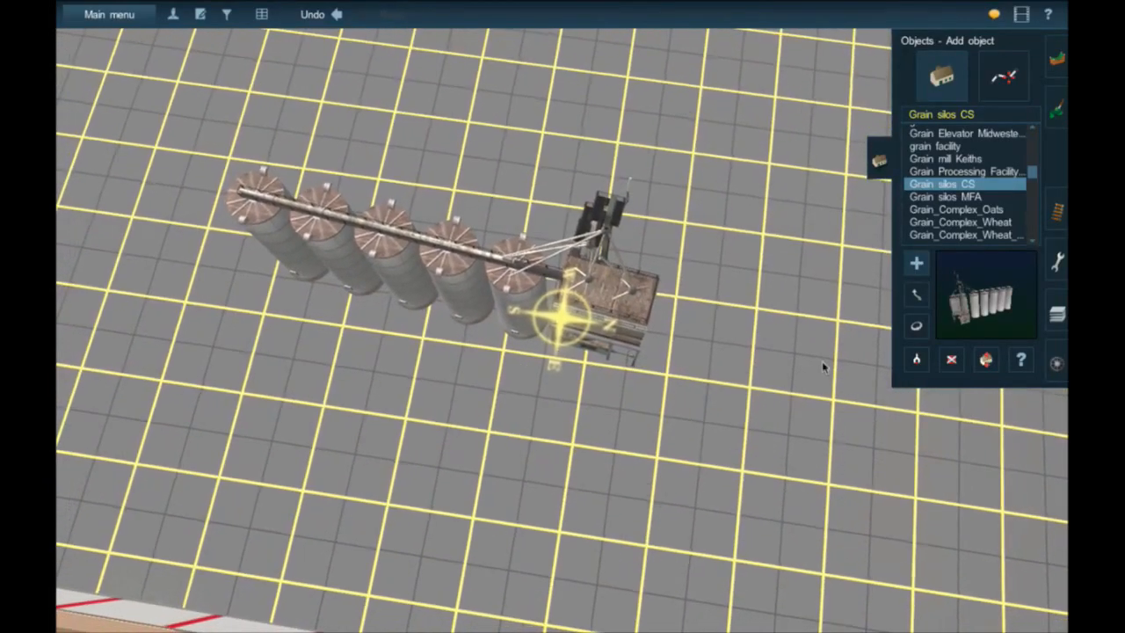
- Rotate the Grain silos CS object to 180 degrees so it lines up with the mill building
{"action": "left_click", "coordinate": [916, 327]}
{"action": "left_click_drag", "start_coordinate": [508, 317], "coordinate": [512, 322]}
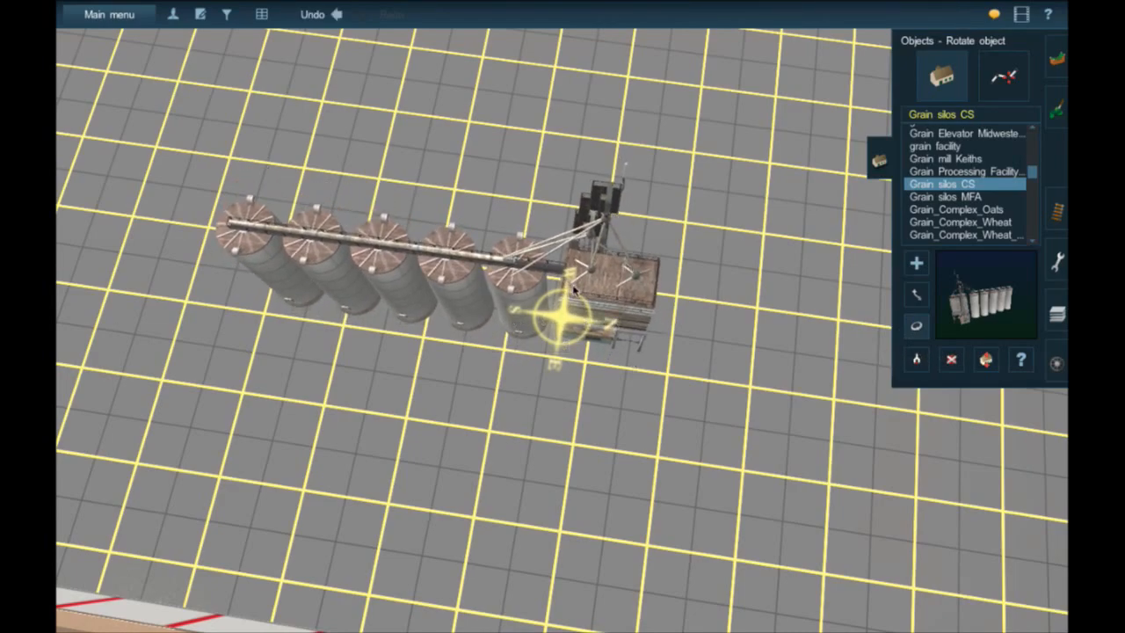
{"action": "left_click_drag", "start_coordinate": [575, 290], "coordinate": [577, 291]}
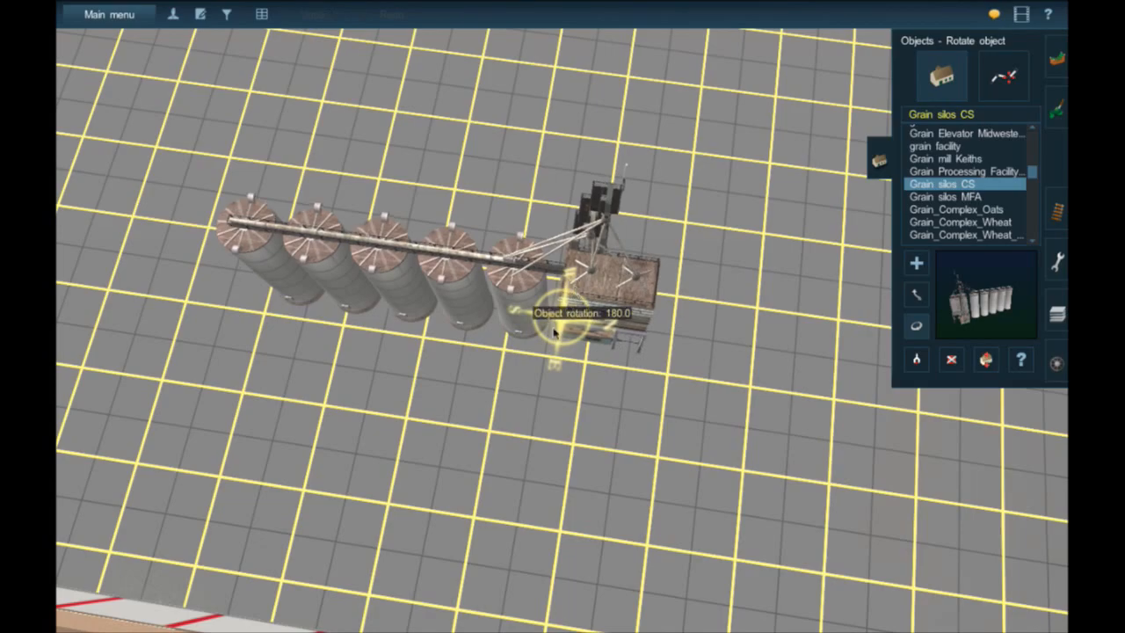
{"action": "left_click_drag", "start_coordinate": [554, 332], "coordinate": [554, 332]}
- Move the Grain silos CS object across the open ground to beside the brown building with the orange tanks
{"action": "key", "text": "Down"}
{"action": "key", "text": "Right"}
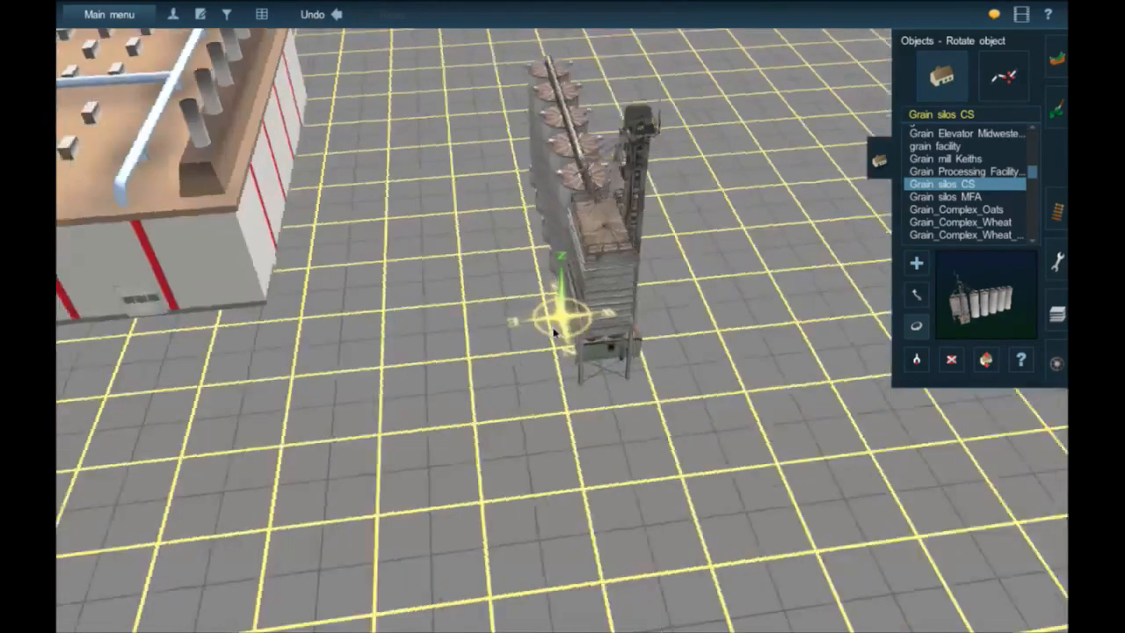
{"action": "key", "text": "Right"}
{"action": "scroll", "coordinate": [555, 332], "scroll_direction": "down", "scroll_amount": 4}
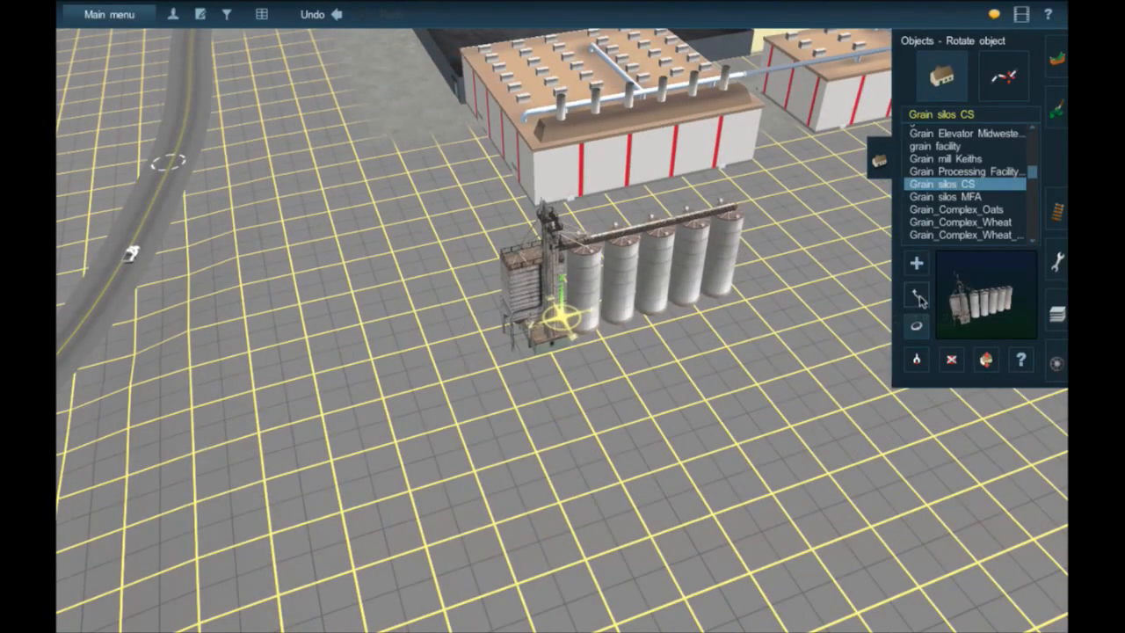
{"action": "left_click", "coordinate": [919, 298]}
{"action": "right_click", "coordinate": [761, 275]}
{"action": "scroll", "coordinate": [761, 275], "scroll_direction": "down", "scroll_amount": 2}
{"action": "left_click_drag", "start_coordinate": [436, 346], "coordinate": [631, 239]}
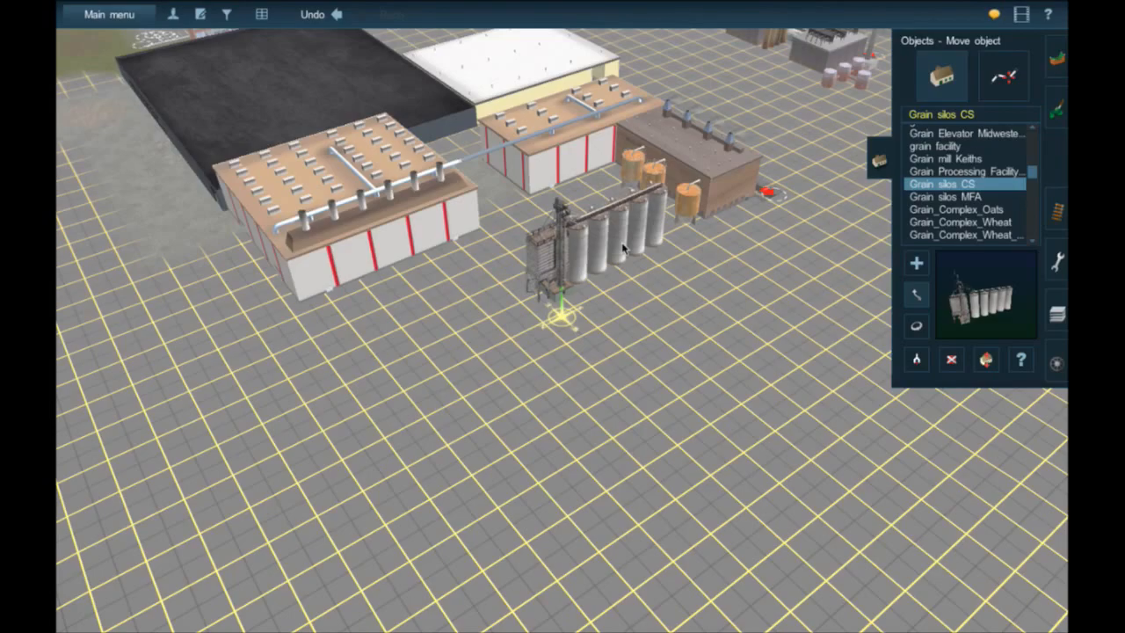
{"action": "left_click_drag", "start_coordinate": [648, 268], "coordinate": [785, 225]}
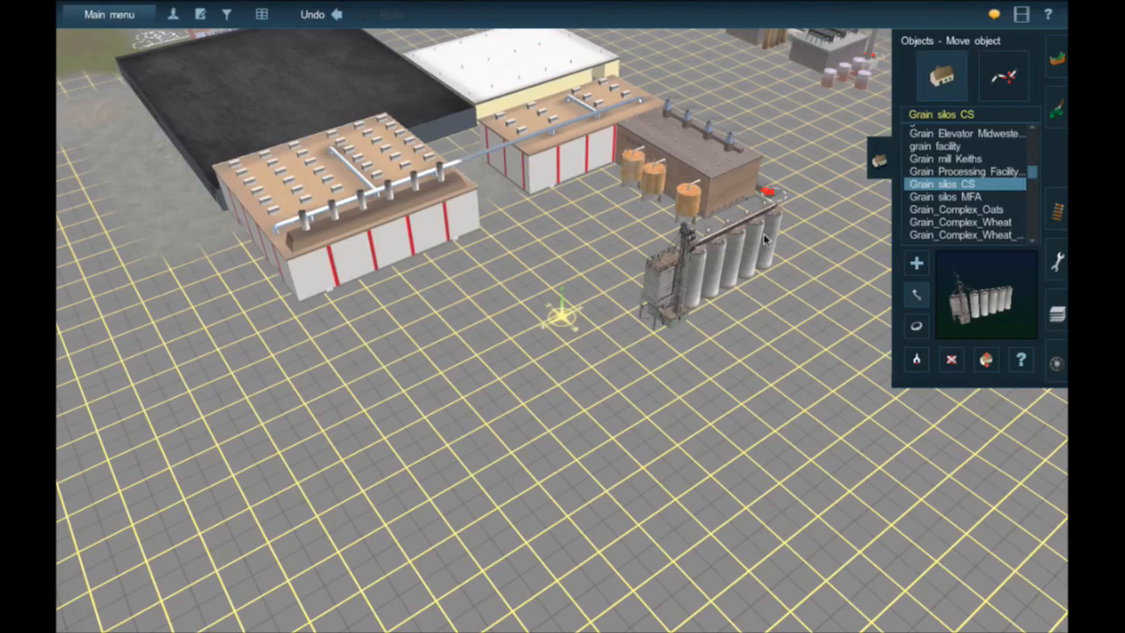
{"action": "right_click", "coordinate": [704, 274]}
{"action": "scroll", "coordinate": [693, 276], "scroll_direction": "up", "scroll_amount": 5}
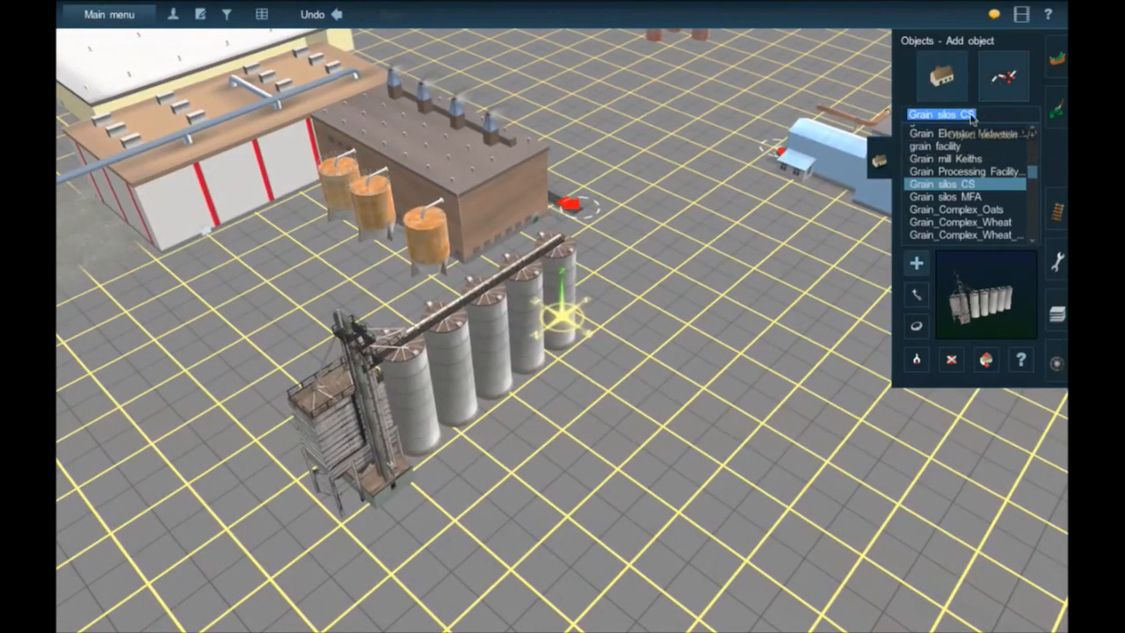
- Search the objects for "convey" and preview the Conveyor-Coal-Medium and Conveyor Support Tower objects
{"action": "left_click", "coordinate": [1004, 76]}
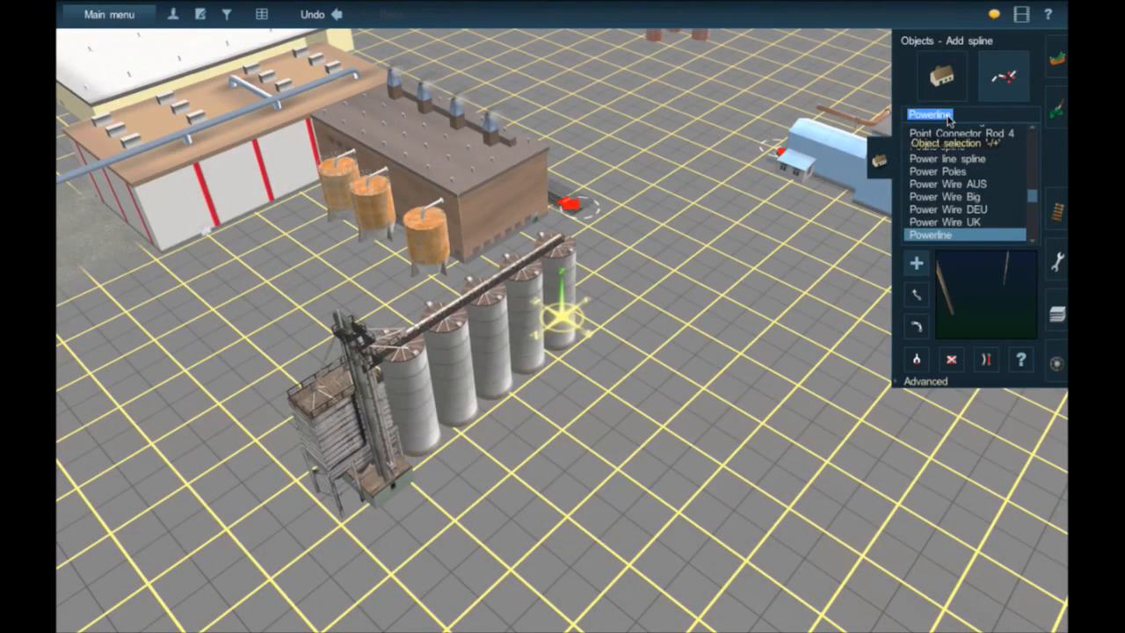
{"action": "left_click", "coordinate": [941, 76]}
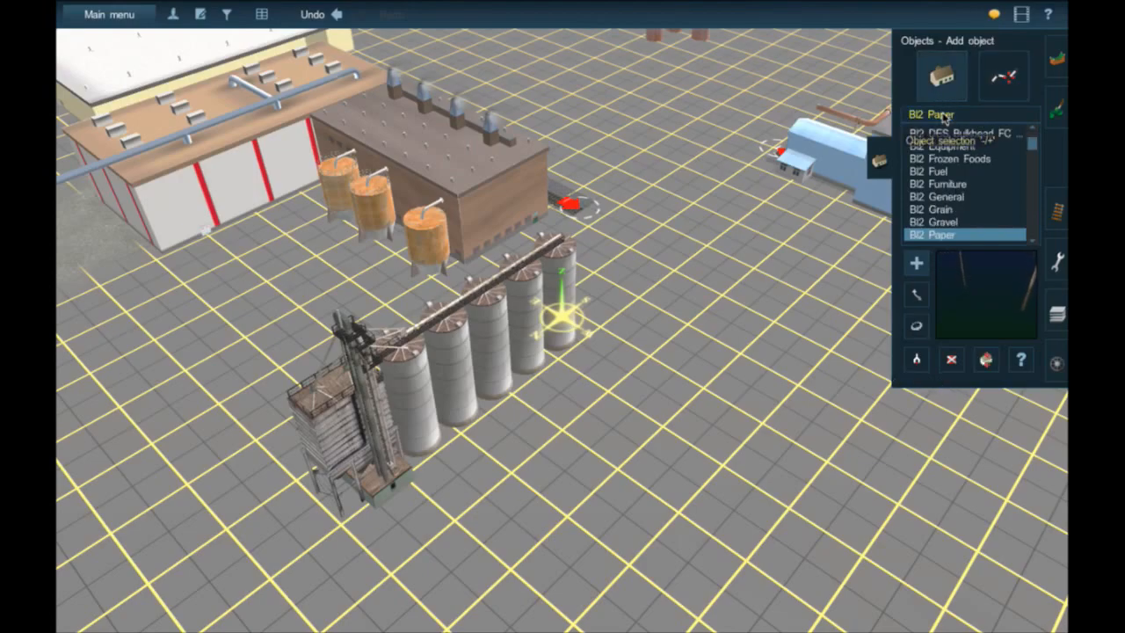
{"action": "type", "text": "convey"}
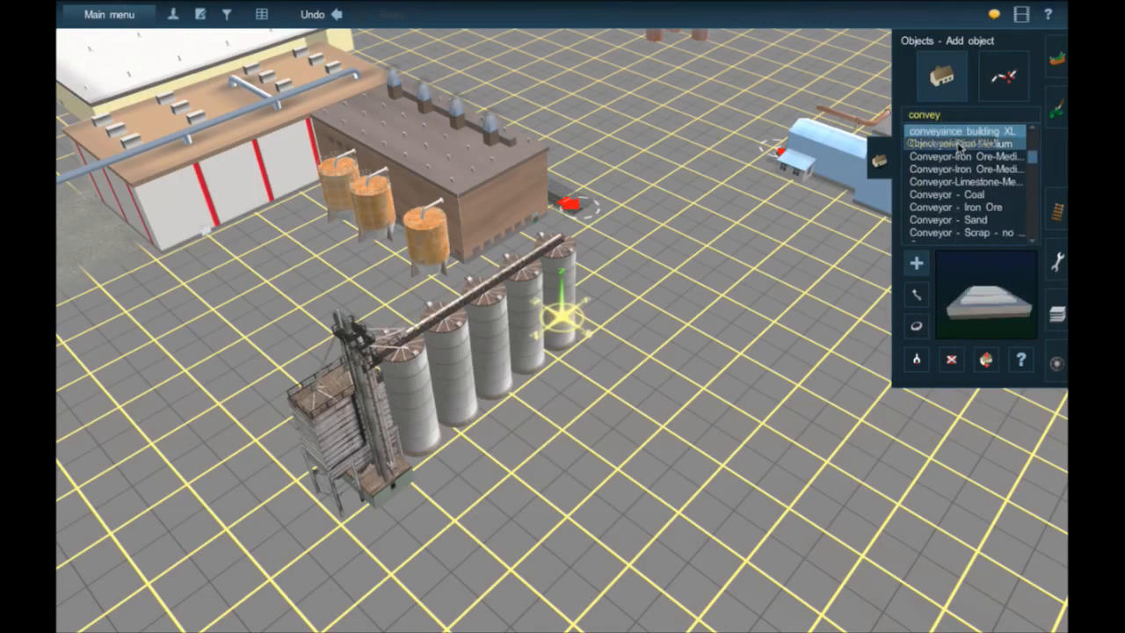
{"action": "left_click", "coordinate": [962, 146]}
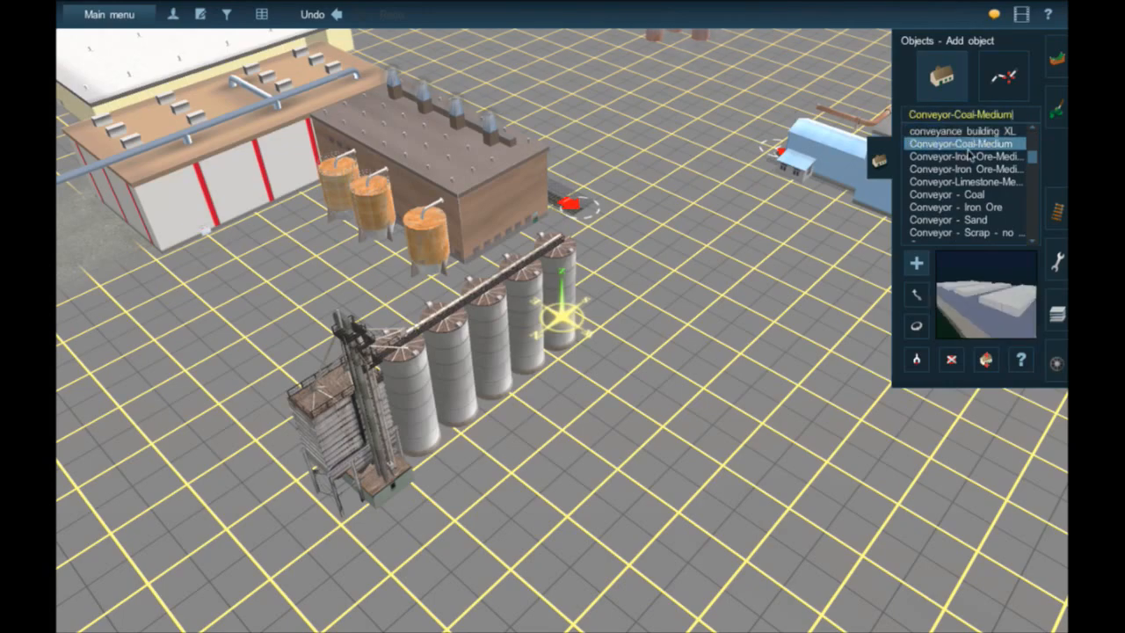
{"action": "scroll", "coordinate": [1013, 222], "scroll_direction": "down", "scroll_amount": 3}
{"action": "left_click", "coordinate": [1016, 221]}
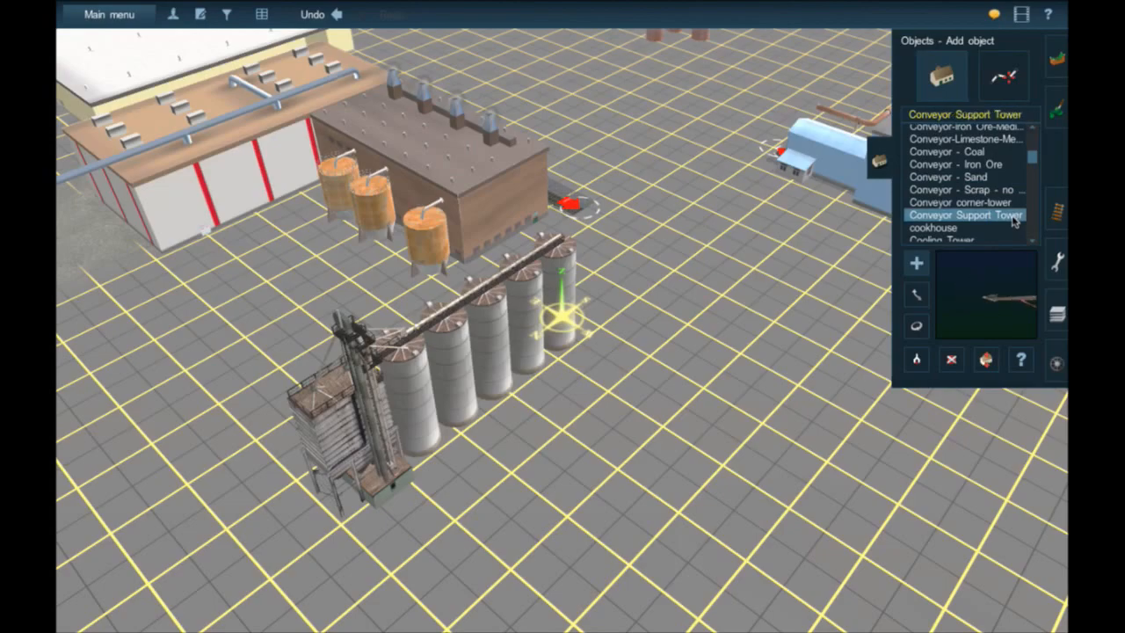
{"action": "scroll", "coordinate": [1016, 222], "scroll_direction": "down", "scroll_amount": 1}
{"action": "scroll", "coordinate": [1017, 221], "scroll_direction": "up", "scroll_amount": 1}
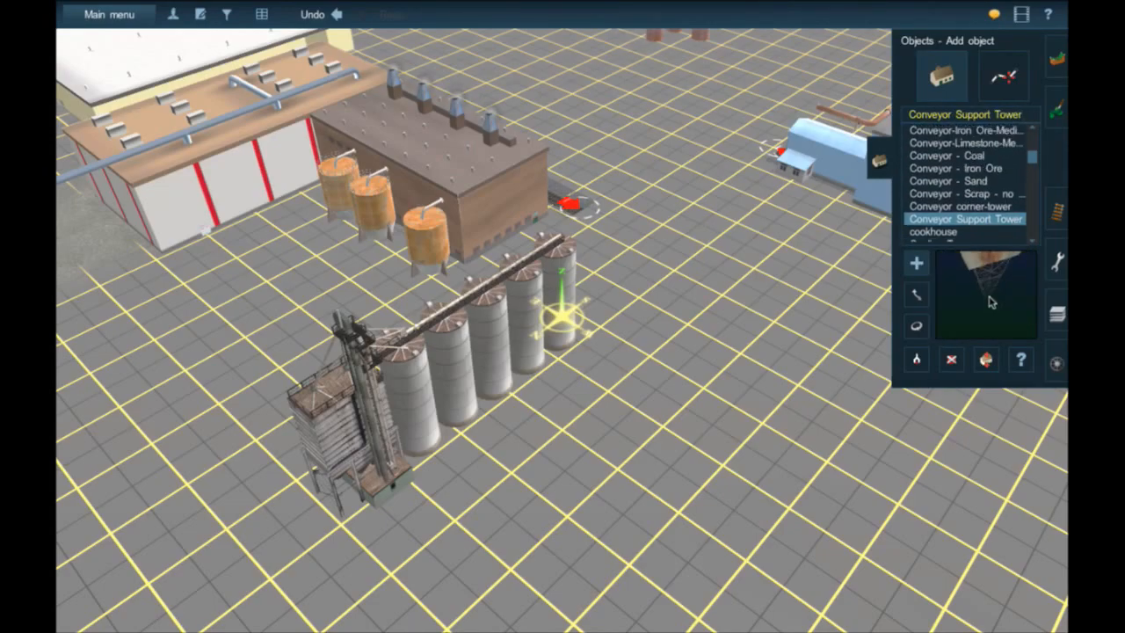
{"action": "scroll", "coordinate": [967, 211], "scroll_direction": "up", "scroll_amount": 1}
- Place the Conveyor corner-tower object near the row of silos and rotate it to about 180 degrees
{"action": "left_click", "coordinate": [960, 212]}
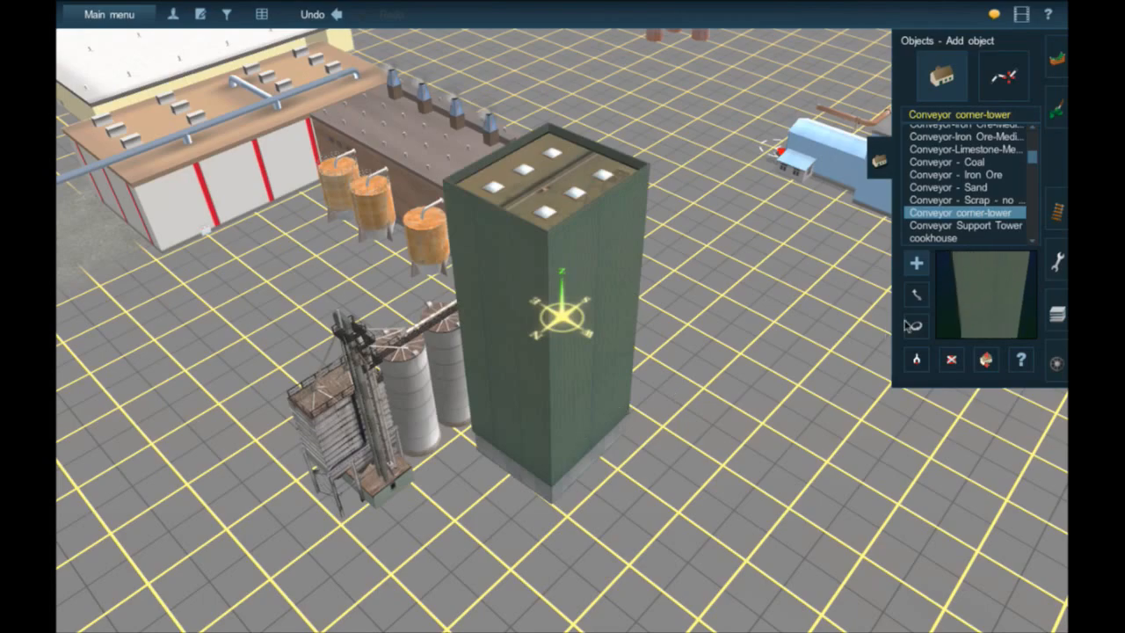
{"action": "key", "text": "Right"}
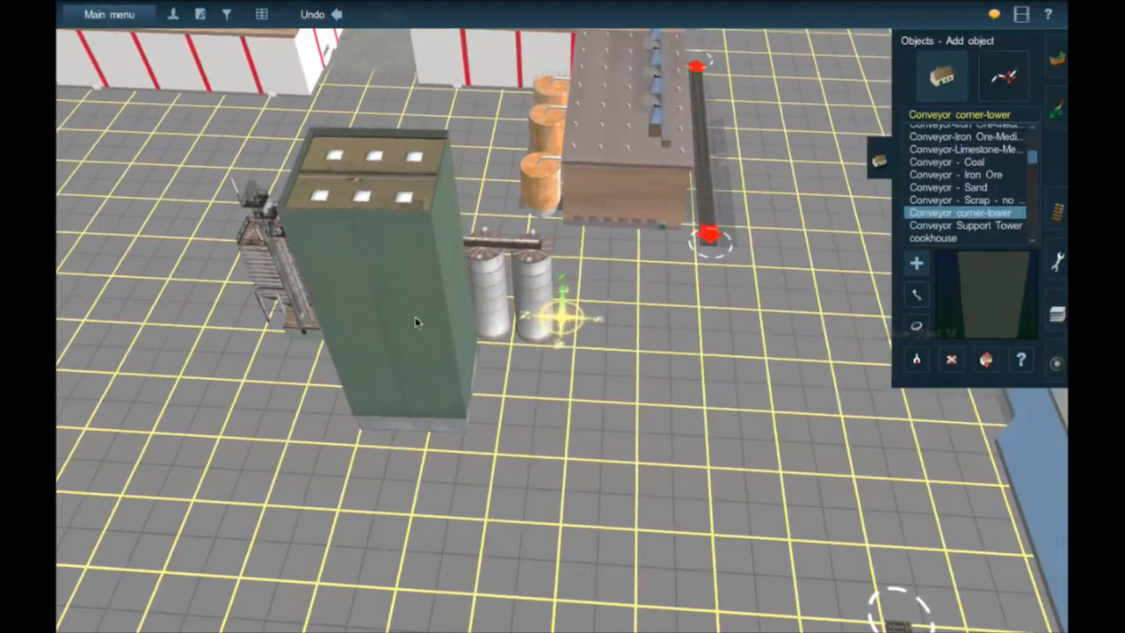
{"action": "right_click", "coordinate": [415, 319]}
{"action": "left_click", "coordinate": [915, 329]}
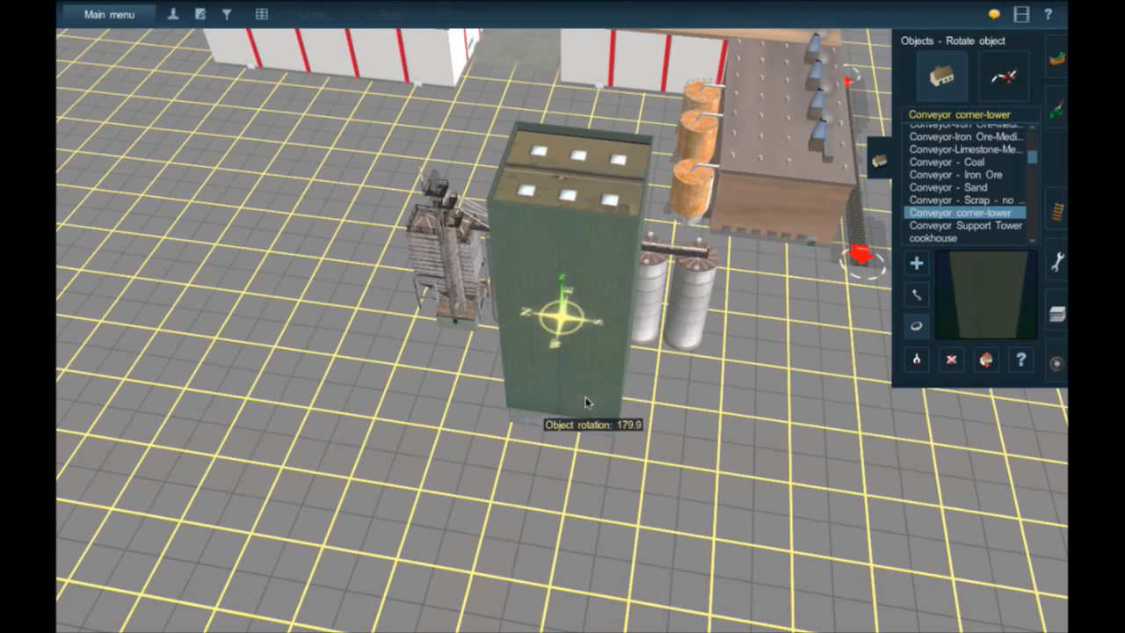
{"action": "left_click", "coordinate": [586, 401]}
- Move the Conveyor corner-tower over the grain elevator at the end of the silo row
{"action": "left_click", "coordinate": [917, 322]}
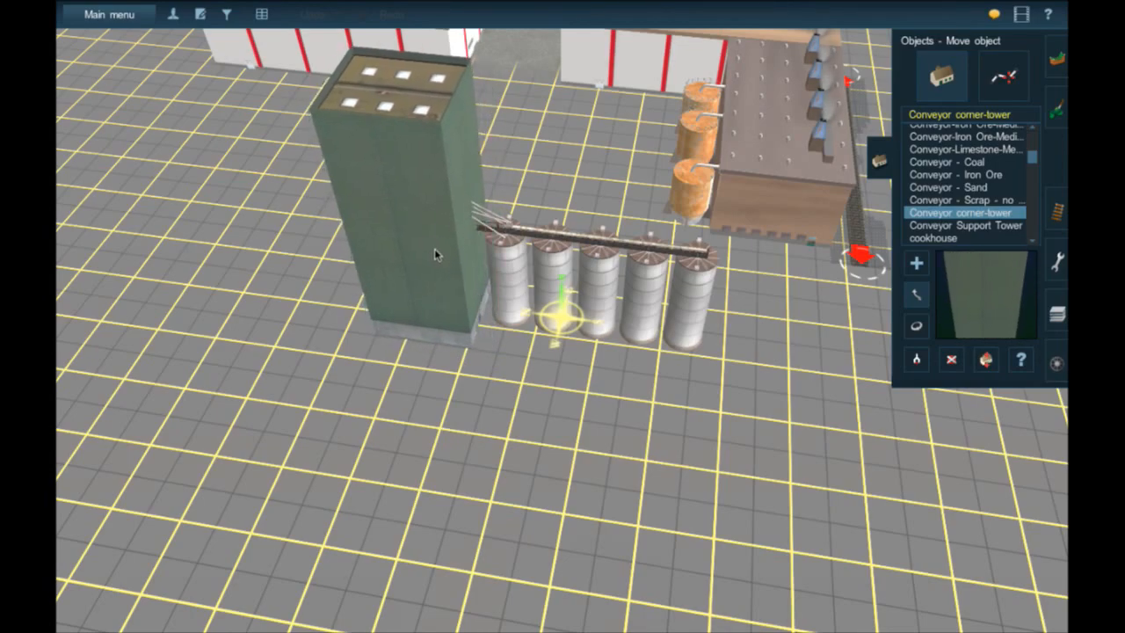
{"action": "left_click_drag", "start_coordinate": [435, 251], "coordinate": [434, 250]}
{"action": "key", "text": "Up"}
{"action": "key", "text": "Right"}
{"action": "right_click", "coordinate": [516, 254]}
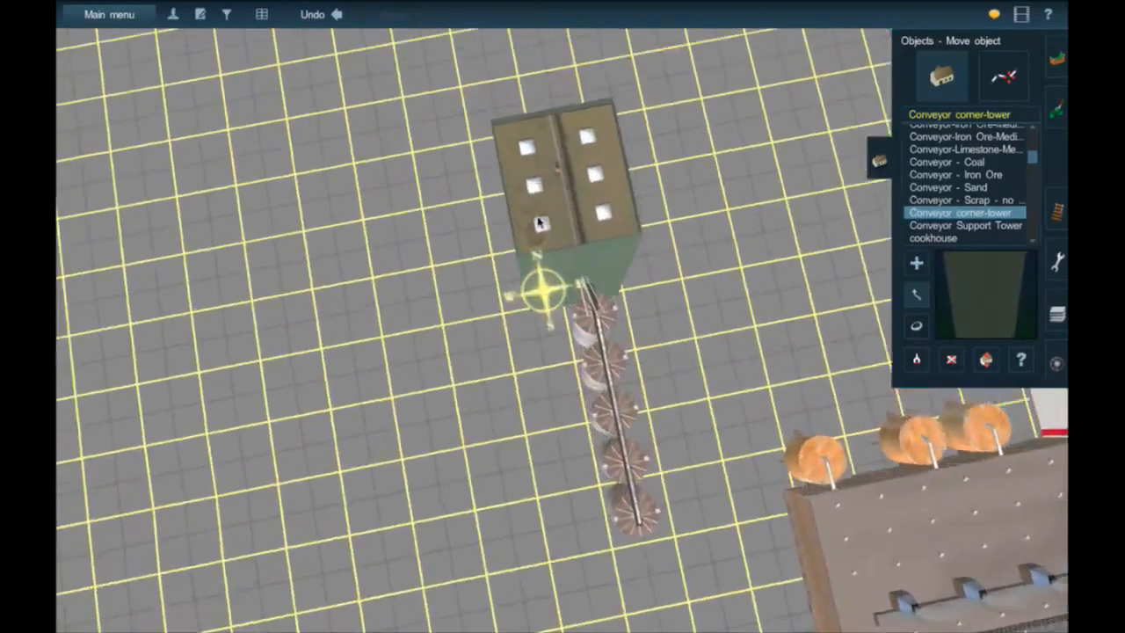
- Nudge the Conveyor corner-tower sideways so its wall lines up with the end of the silo-top conveyor
{"action": "scroll", "coordinate": [537, 221], "scroll_direction": "up", "scroll_amount": 5}
{"action": "key", "text": "Right"}
{"action": "key", "text": "Down"}
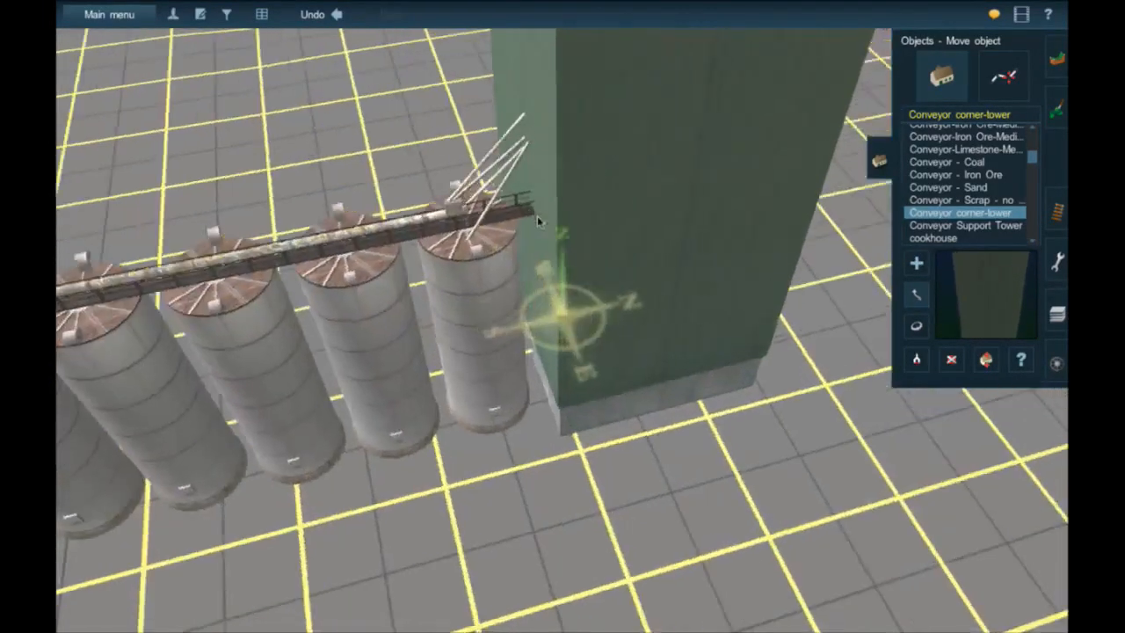
{"action": "key", "text": "Right"}
{"action": "key", "text": "Up"}
{"action": "key", "text": "Down"}
{"action": "key", "text": "Right"}
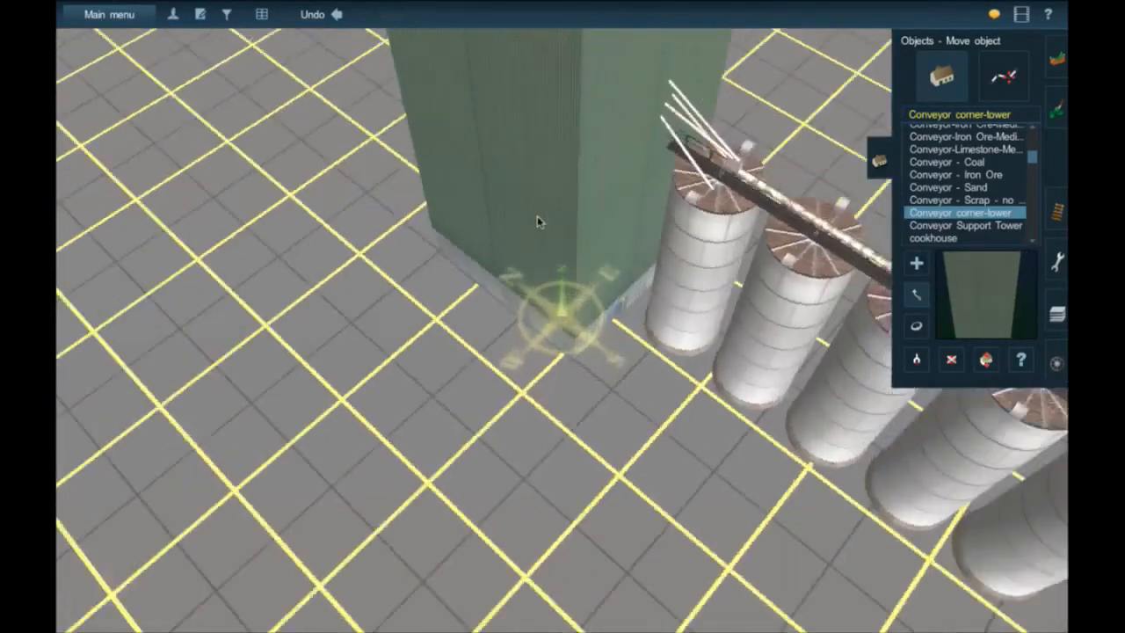
{"action": "key", "text": "Up"}
{"action": "key", "text": "Down"}
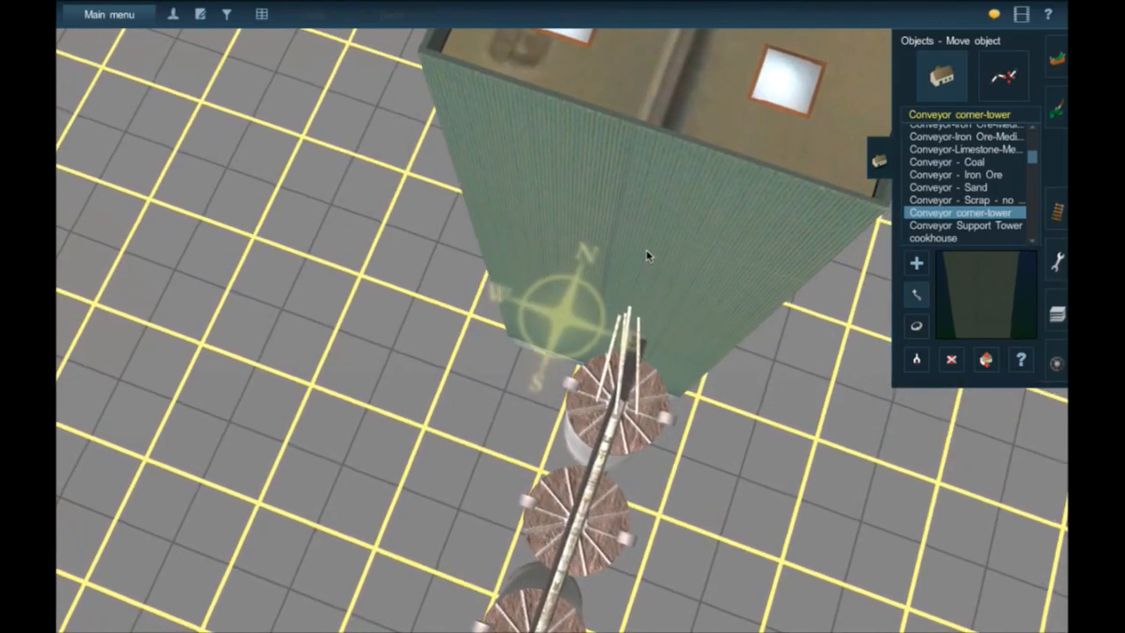
{"action": "left_click_drag", "start_coordinate": [642, 248], "coordinate": [632, 243]}
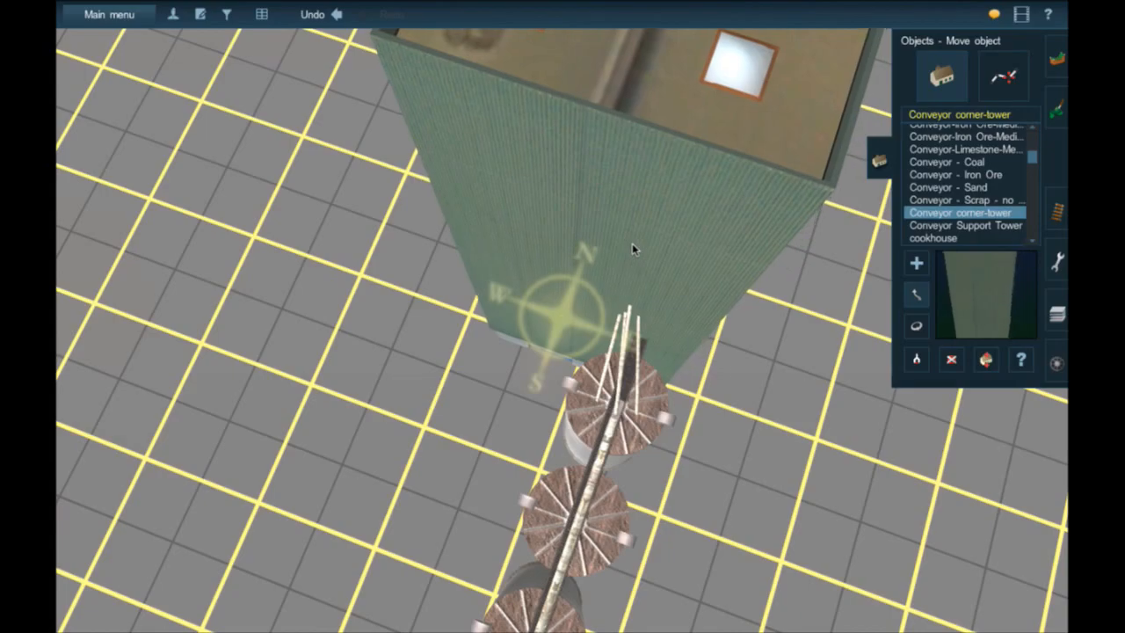
- Examine from several angles how the silo-top conveyor meets the wall of the corner tower
{"action": "key", "text": "Right"}
{"action": "key", "text": "Down"}
{"action": "key", "text": "Left"}
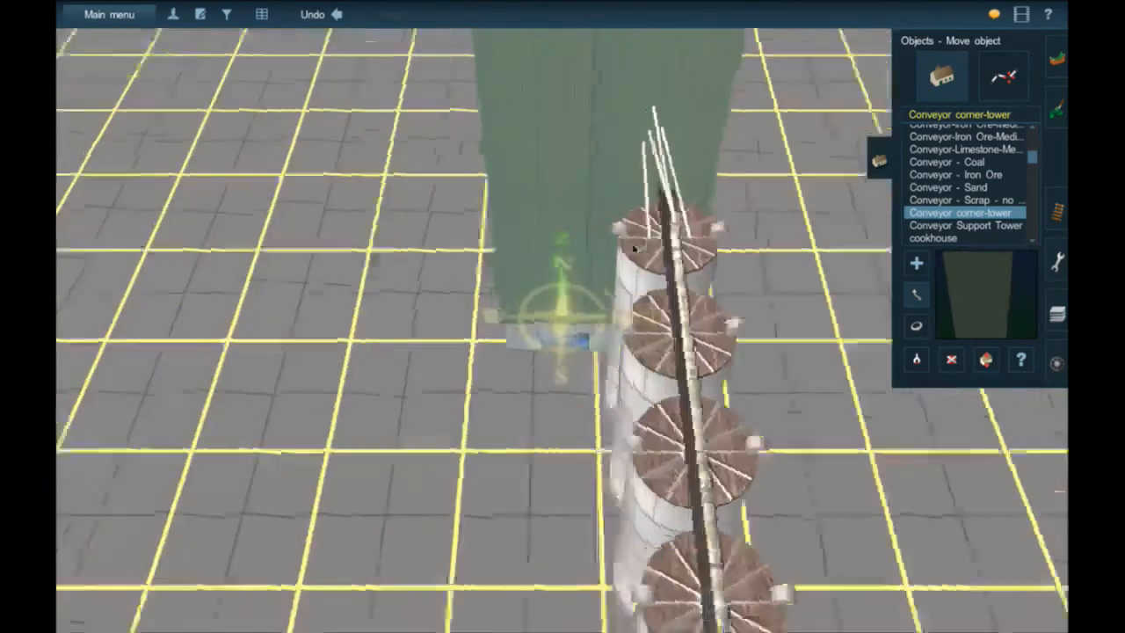
{"action": "key", "text": "Down"}
{"action": "key", "text": "Right"}
{"action": "key", "text": "Up"}
{"action": "key", "text": "Right"}
{"action": "key", "text": "Up"}
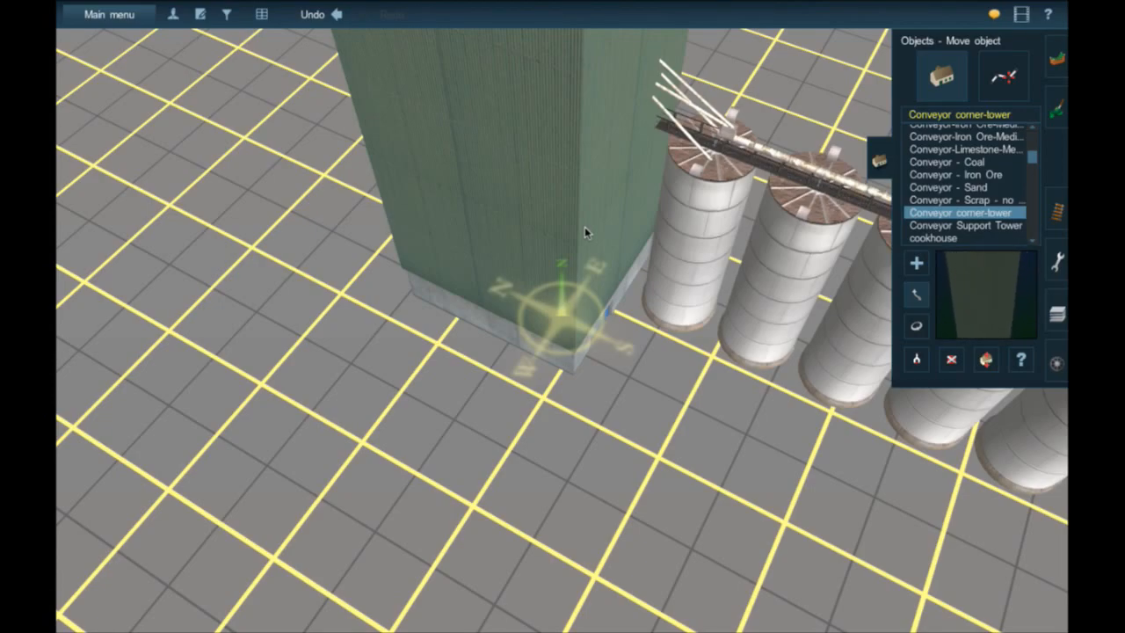
{"action": "right_click_drag", "start_coordinate": [615, 363], "coordinate": [653, 328]}
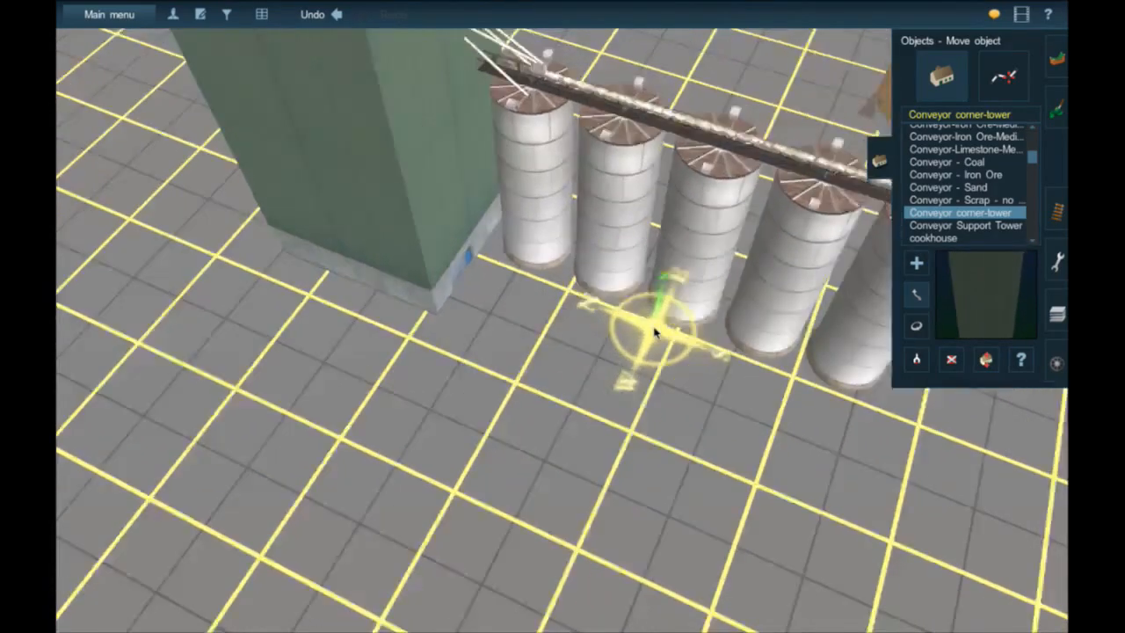
- Search the splines for "conveyor", preview Conveyor RustyMetal and select Conveyor_Enclosed_Spline_Mod2
{"action": "scroll", "coordinate": [653, 327], "scroll_direction": "down", "scroll_amount": 10}
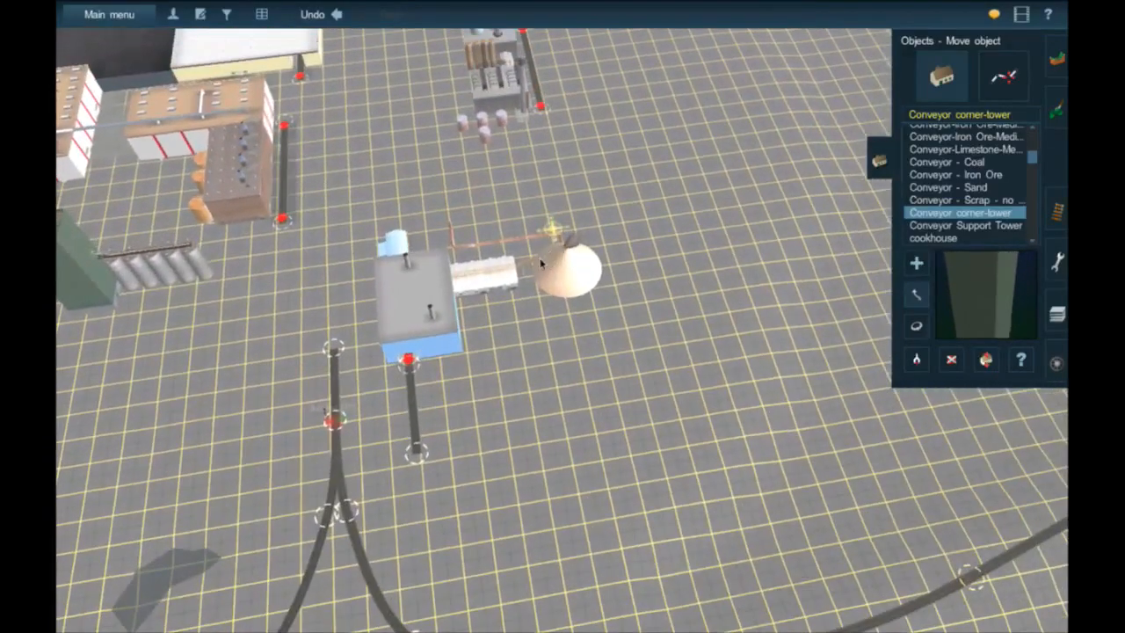
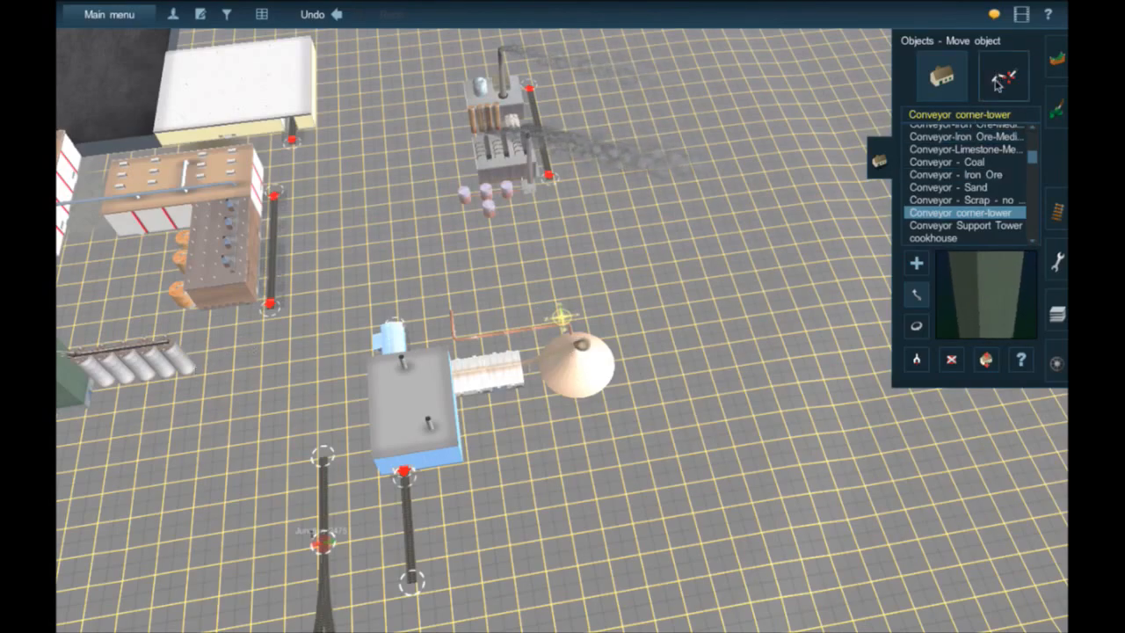
{"action": "left_click", "coordinate": [1002, 79]}
{"action": "left_click", "coordinate": [973, 113]}
{"action": "type", "text": "conveyor"}
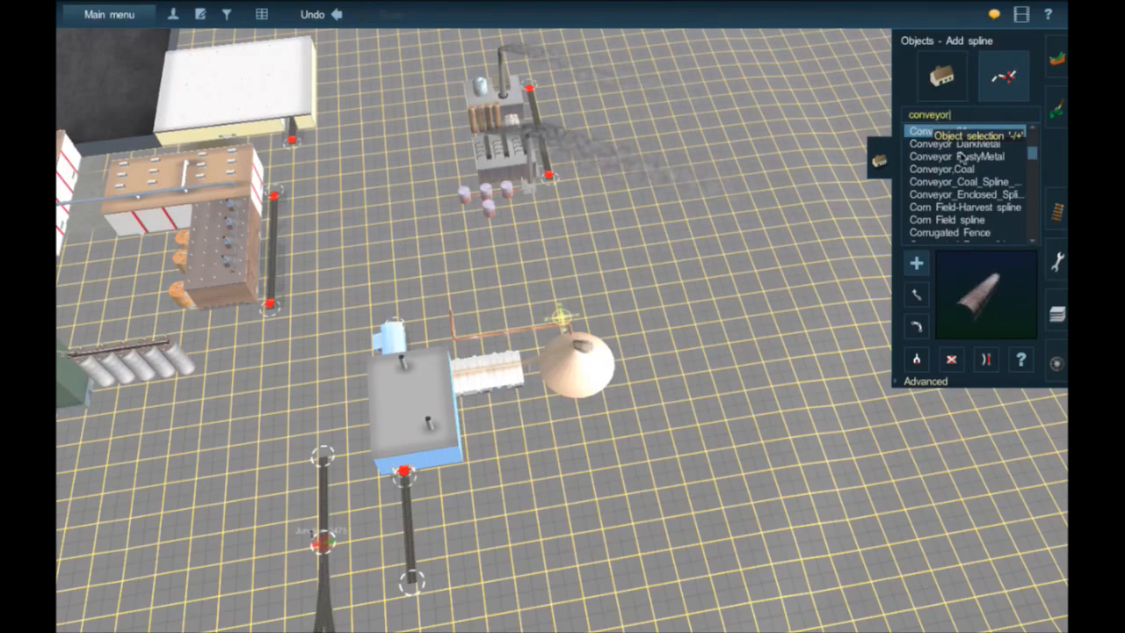
{"action": "left_click", "coordinate": [961, 156]}
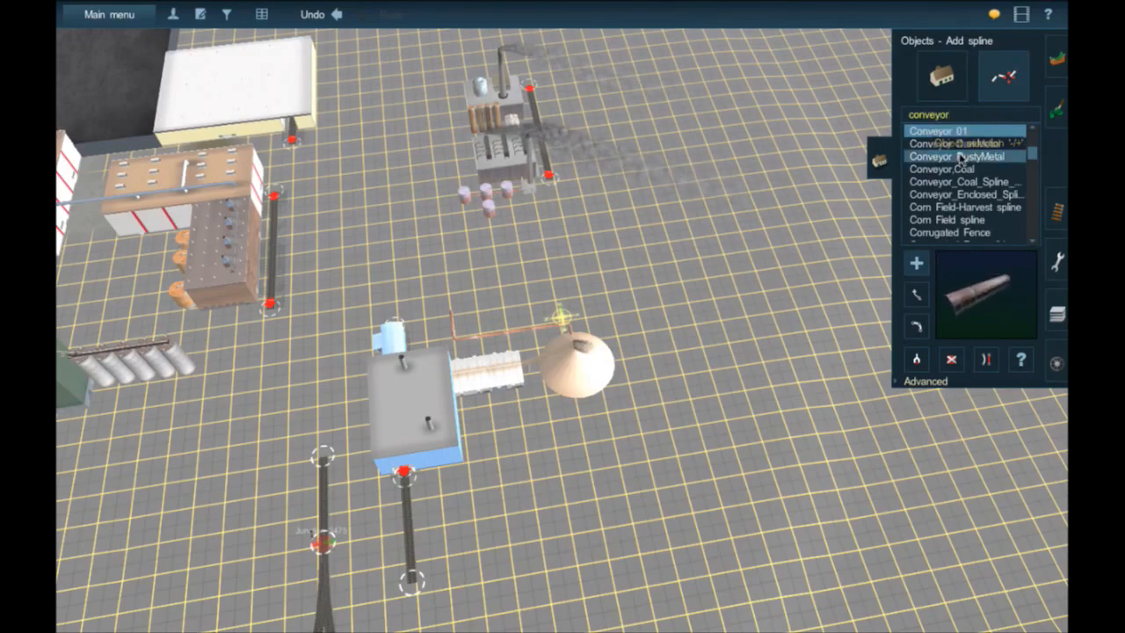
{"action": "left_click", "coordinate": [962, 158]}
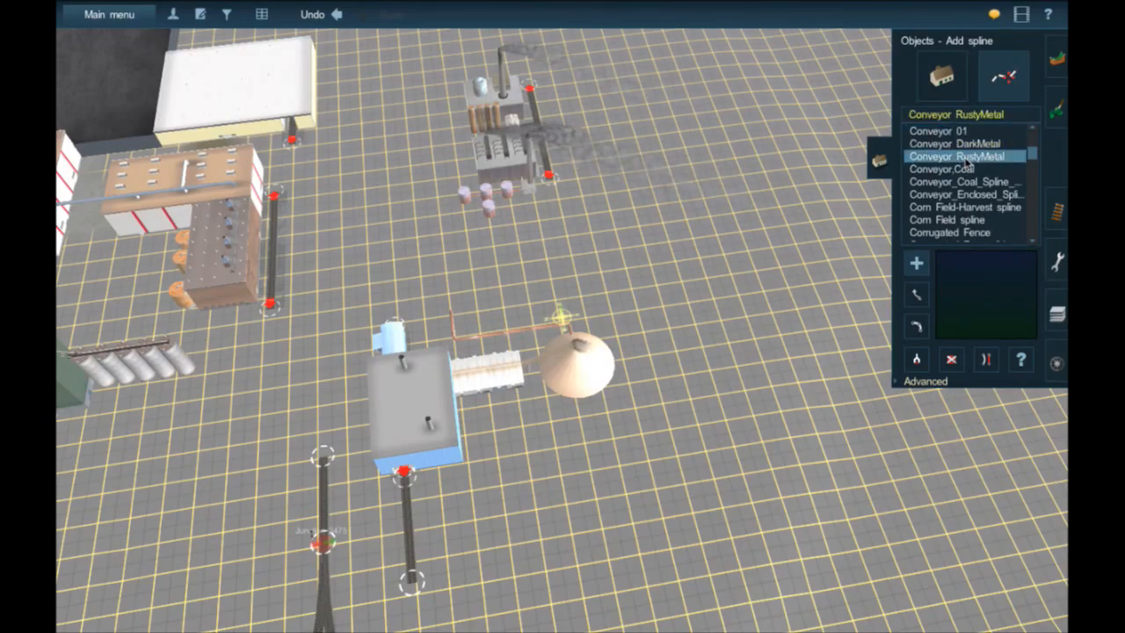
{"action": "left_click", "coordinate": [1007, 202]}
{"action": "left_click", "coordinate": [1006, 202]}
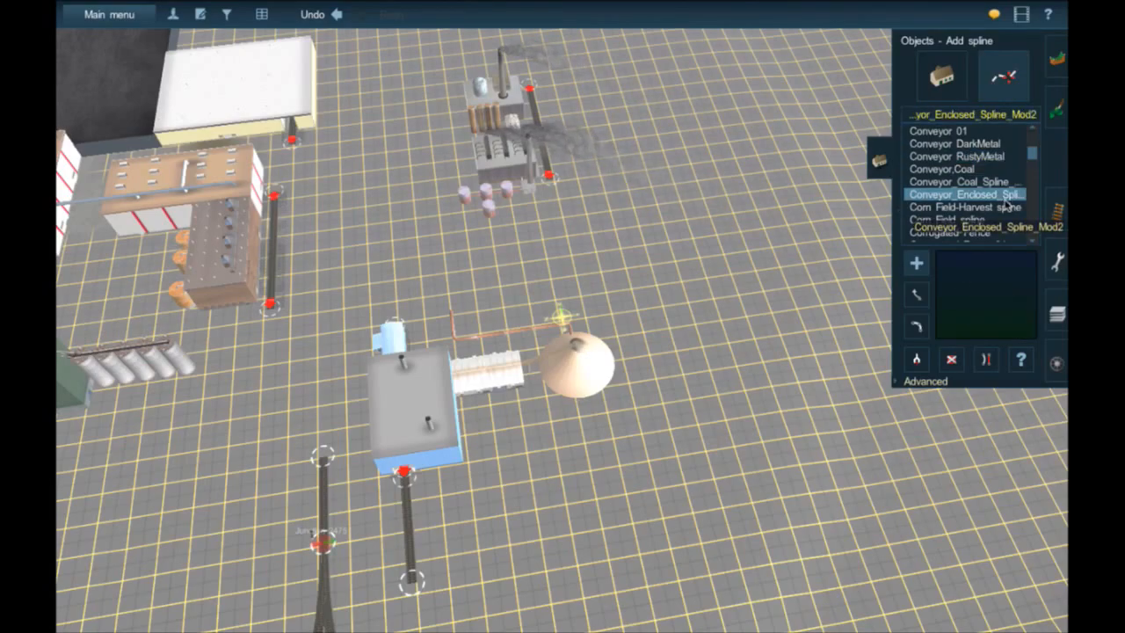
- Try to lay the enclosed conveyor spline across the open ground beyond the cone-shaped pile
{"action": "left_click", "coordinate": [832, 339]}
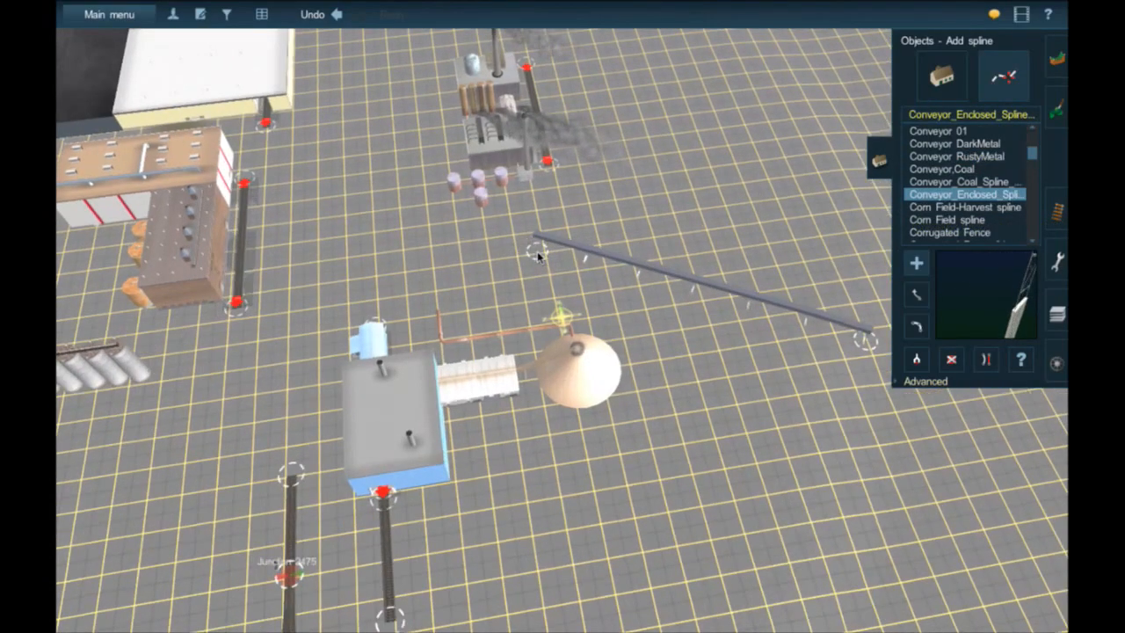
{"action": "scroll", "coordinate": [538, 255], "scroll_direction": "up", "scroll_amount": 2}
{"action": "left_click", "coordinate": [916, 295]}
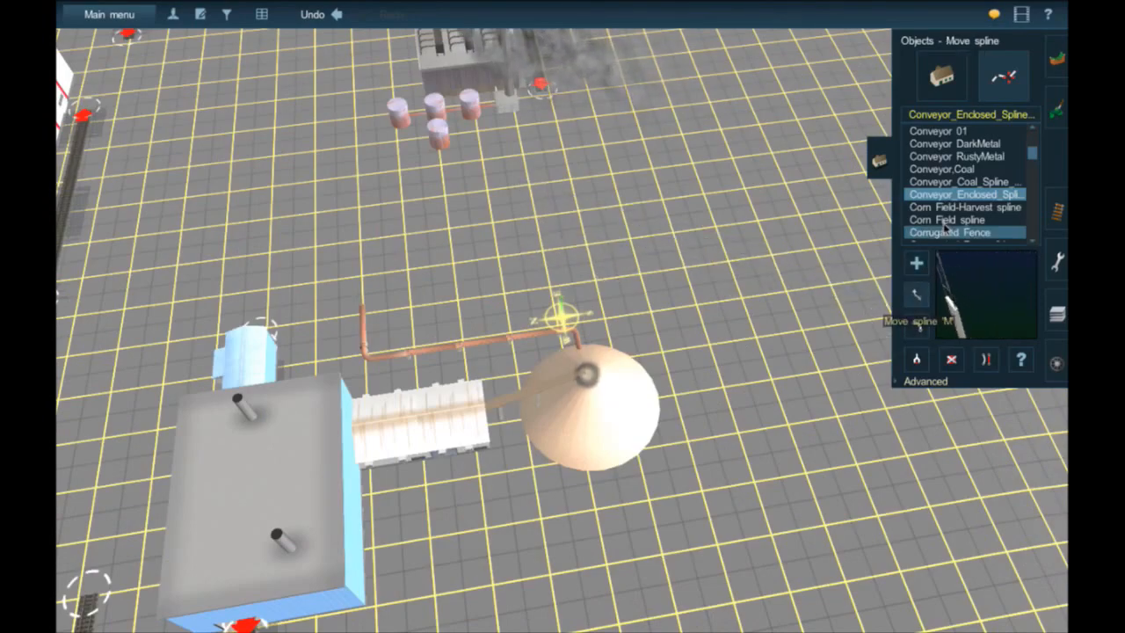
{"action": "scroll", "coordinate": [962, 201], "scroll_direction": "up", "scroll_amount": 1}
{"action": "scroll", "coordinate": [967, 202], "scroll_direction": "down", "scroll_amount": 2}
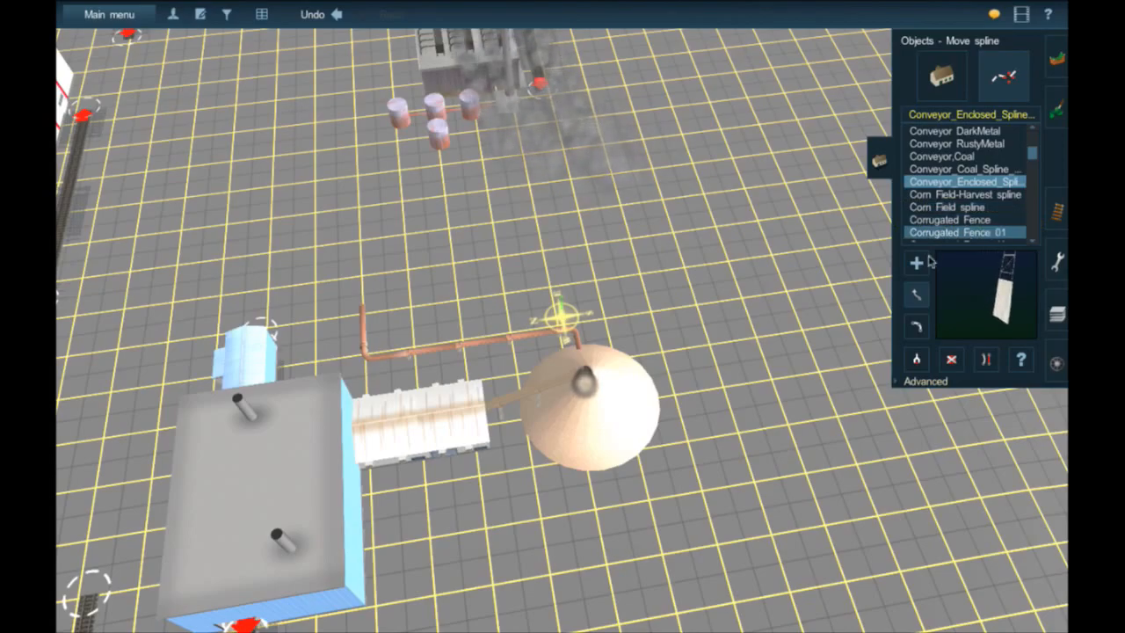
- Lay the enclosed conveyor spline from the cone-shaped pile across the orange pipe to the open ground
{"action": "mouse_move", "coordinate": [564, 318]}
{"action": "right_mouse_down"}
{"action": "mouse_move", "coordinate": [550, 299]}
{"action": "mouse_move", "coordinate": [560, 316]}
{"action": "right_mouse_up"}
{"action": "key", "text": "a"}
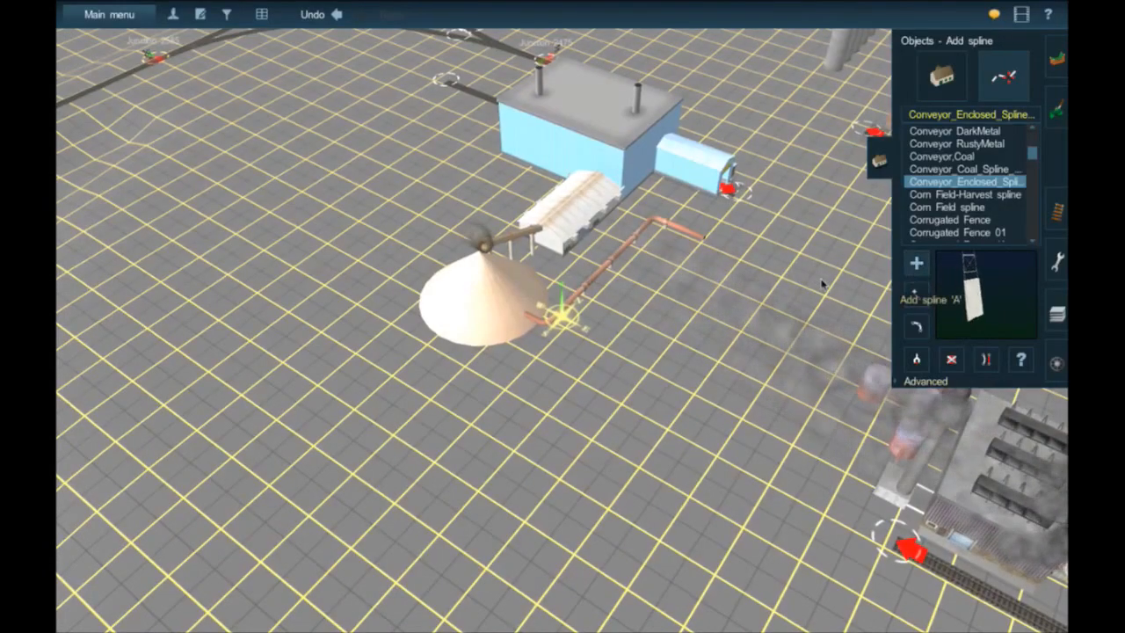
{"action": "right_click", "coordinate": [658, 211]}
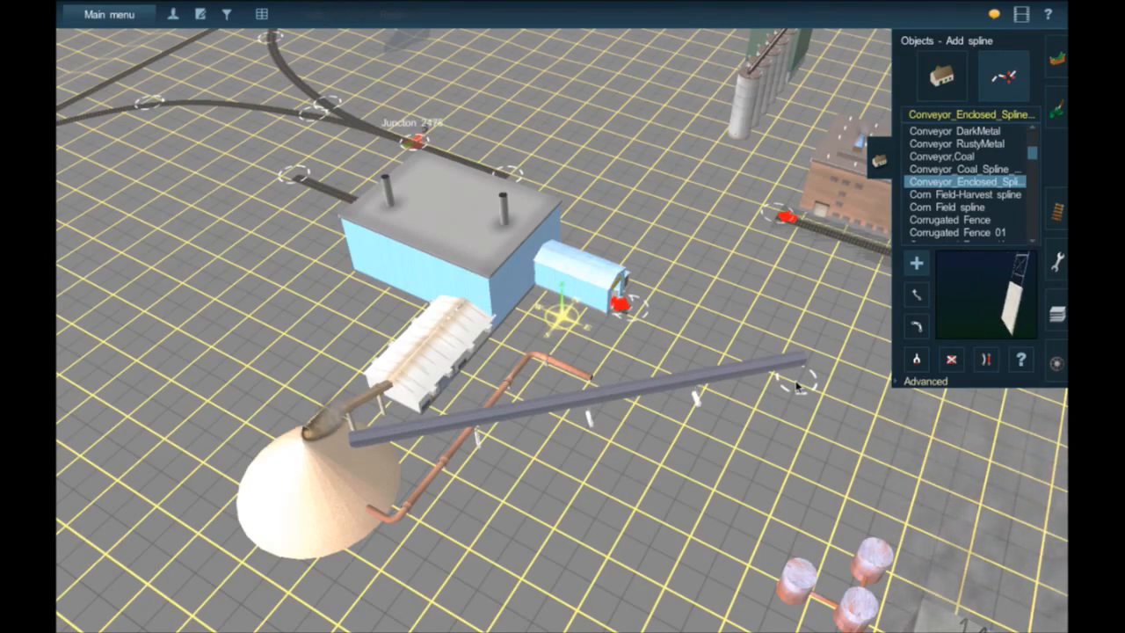
- Raise the enclosed conveyor's far end and slightly lower its end beside the cone-shaped pile
{"action": "left_click", "coordinate": [911, 384]}
{"action": "left_click", "coordinate": [916, 412]}
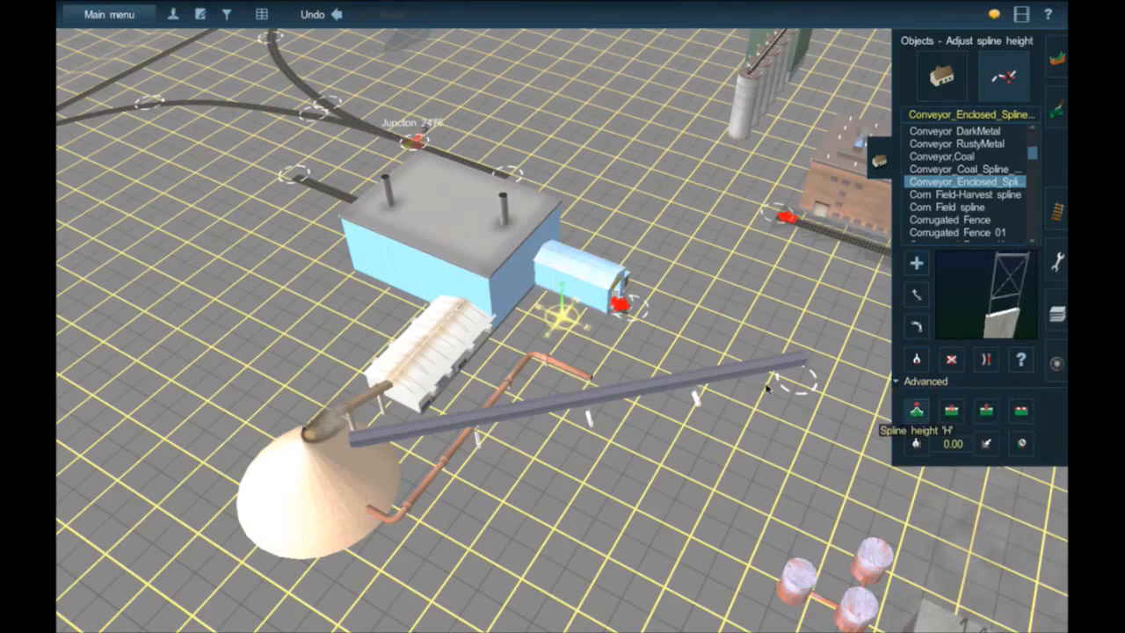
{"action": "left_click_drag", "start_coordinate": [768, 389], "coordinate": [805, 328]}
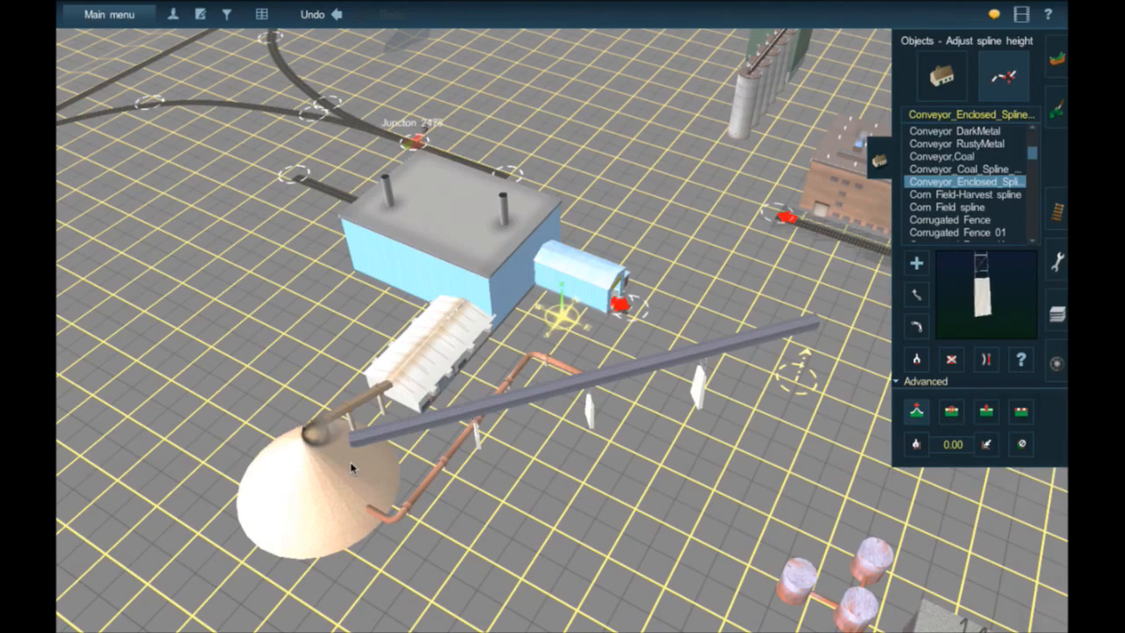
{"action": "left_click_drag", "start_coordinate": [351, 474], "coordinate": [351, 477]}
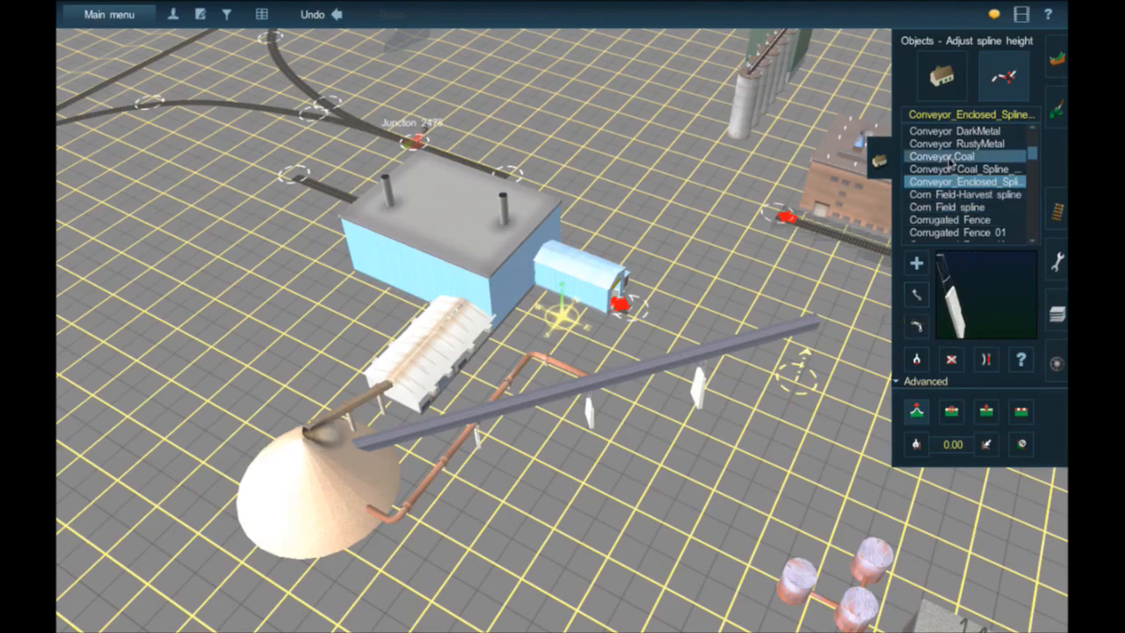
- Search the objects for "conveyor" and browse the conveyor, support tower and cooling tower entries
{"action": "left_click", "coordinate": [948, 83]}
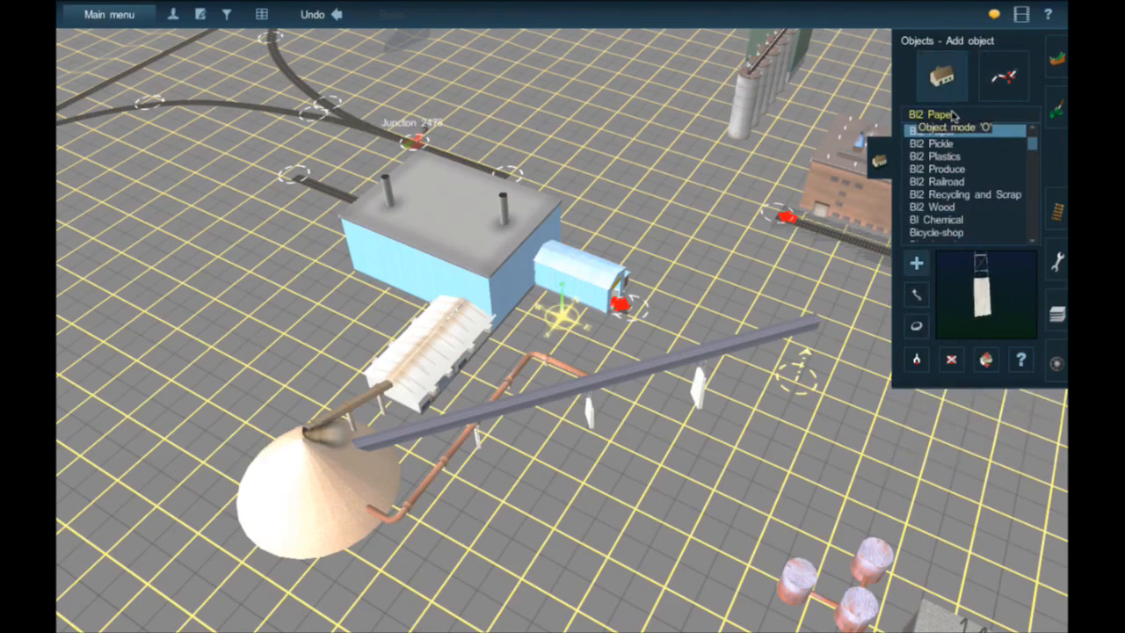
{"action": "left_click", "coordinate": [954, 115]}
{"action": "type", "text": "conveyor"}
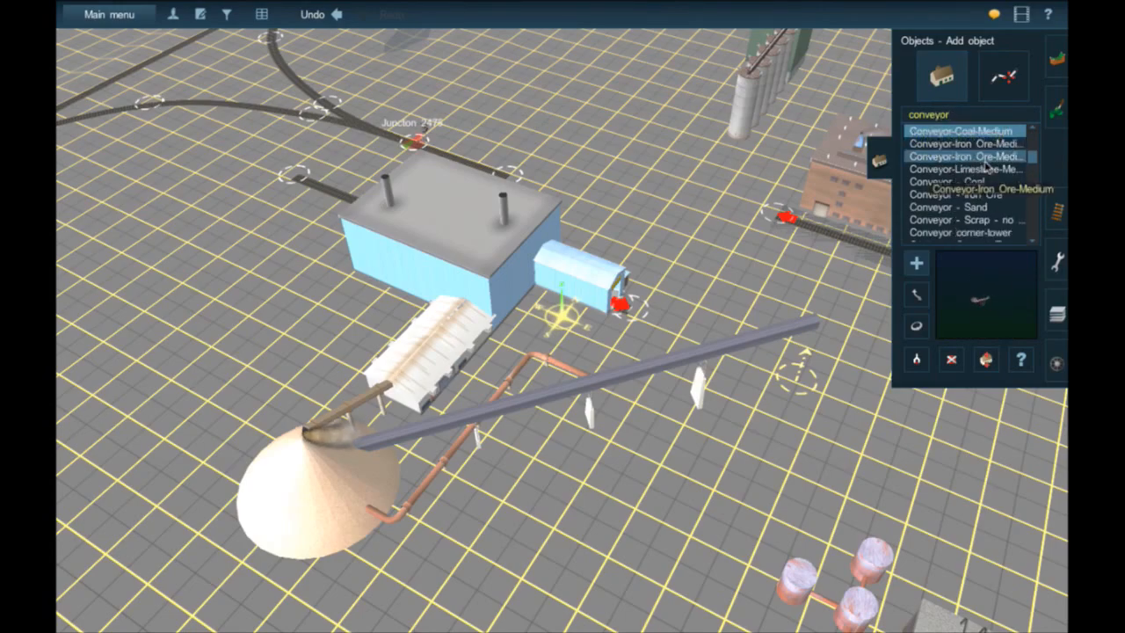
{"action": "scroll", "coordinate": [985, 176], "scroll_direction": "down", "scroll_amount": 2}
{"action": "left_click", "coordinate": [1006, 199]}
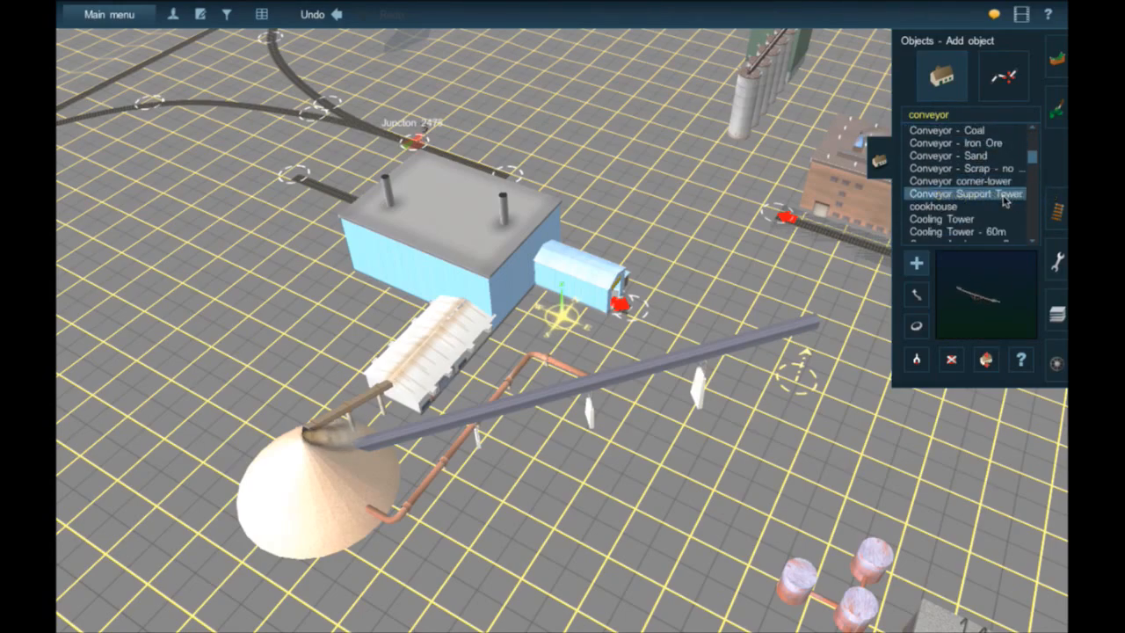
{"action": "left_click", "coordinate": [990, 171]}
{"action": "scroll", "coordinate": [963, 221], "scroll_direction": "down", "scroll_amount": 4}
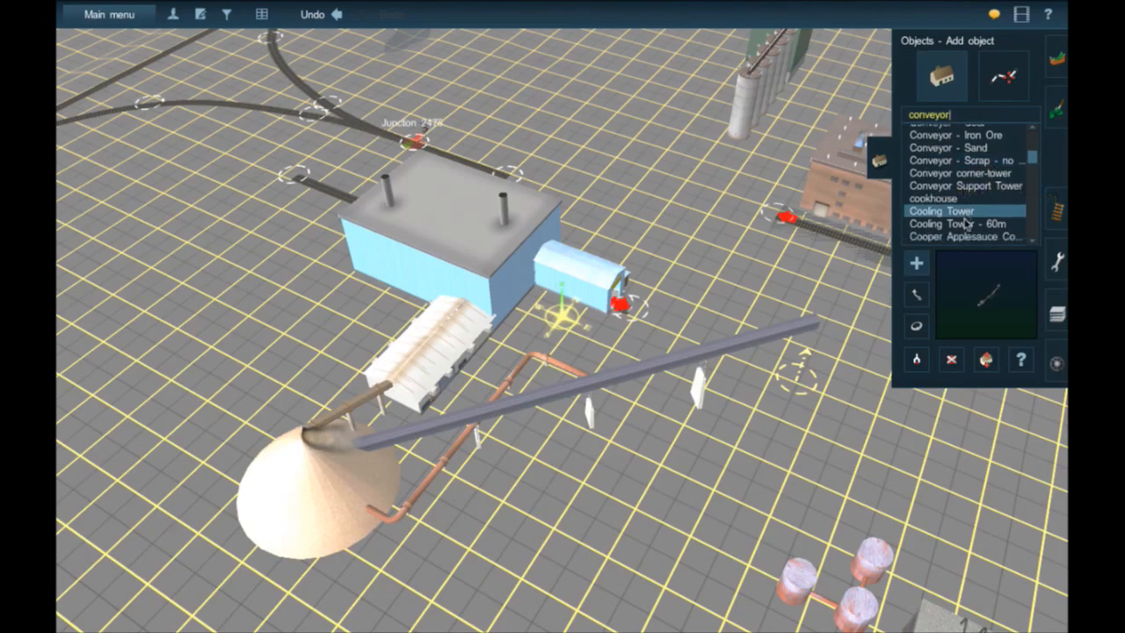
{"action": "left_click", "coordinate": [920, 297]}
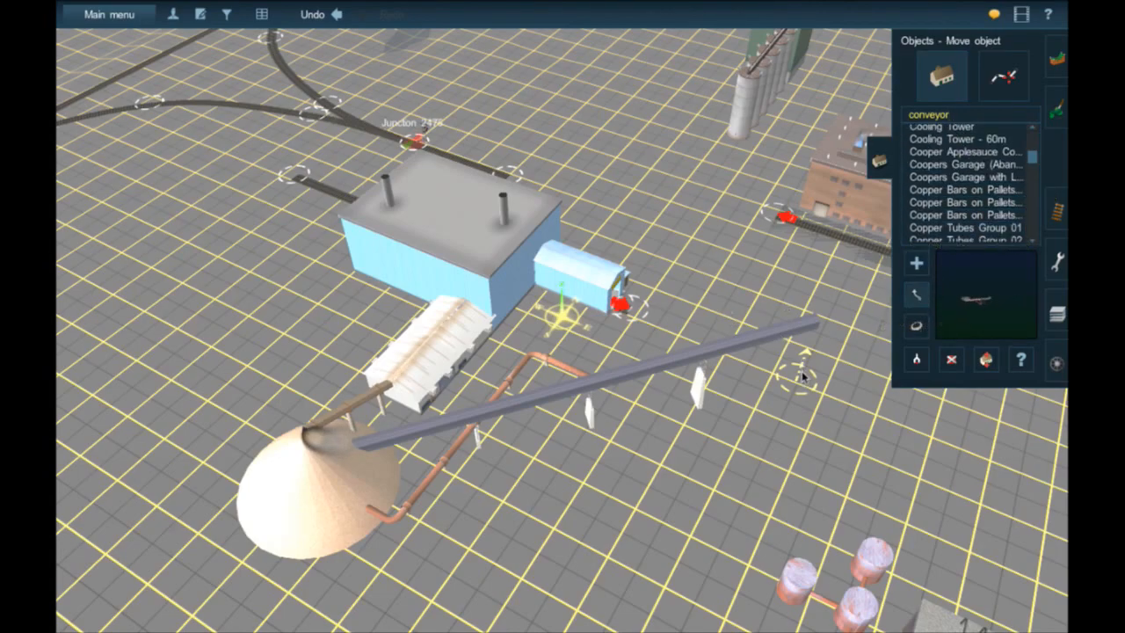
- Move the enclosed conveyor spline's ends so it runs from the row of silos to the free end of the orange pipe
{"action": "left_click", "coordinate": [1001, 79]}
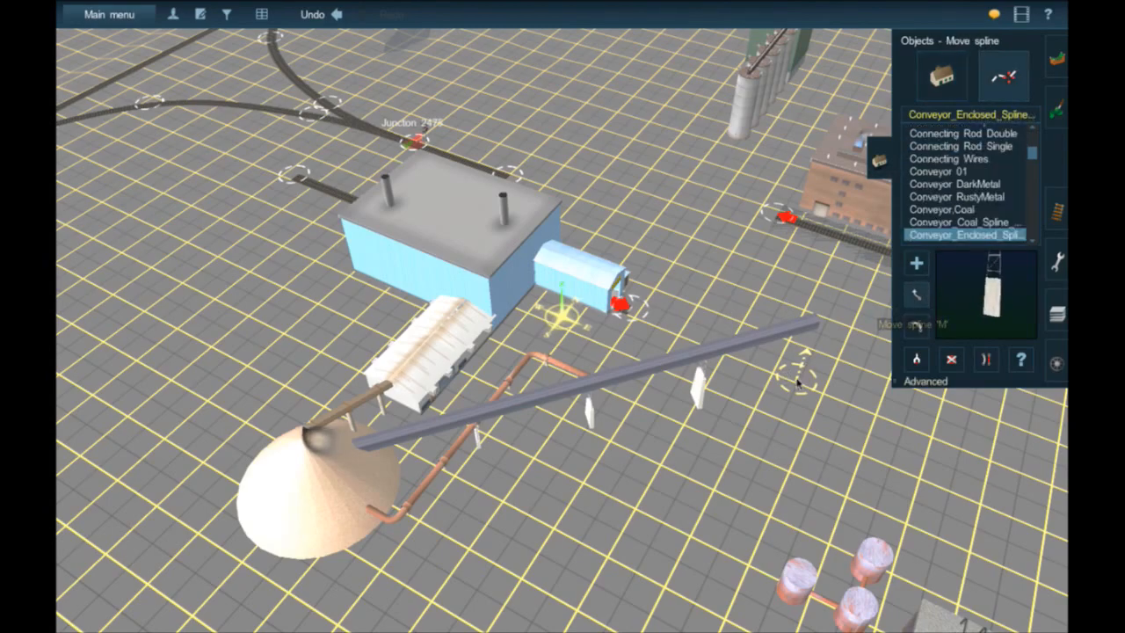
{"action": "left_click_drag", "start_coordinate": [802, 341], "coordinate": [739, 133]}
{"action": "left_click_drag", "start_coordinate": [453, 437], "coordinate": [591, 387]}
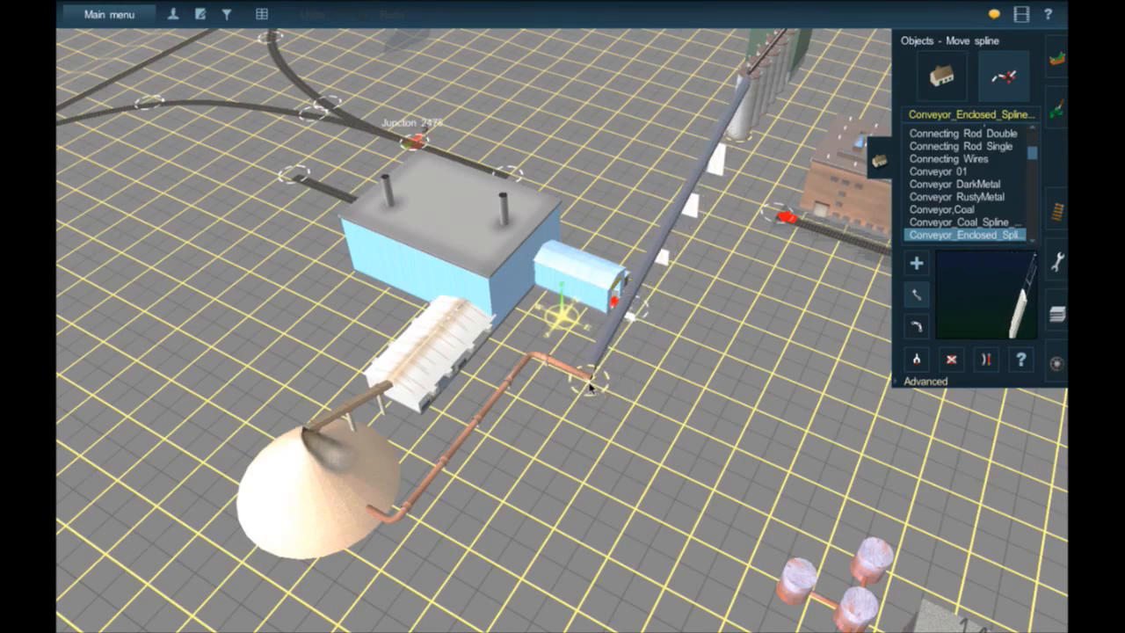
- Place a second conveyor corner-tower where the enclosed conveyor meets the orange pipe and rotate it to line up with the conveyor
{"action": "left_click", "coordinate": [943, 75]}
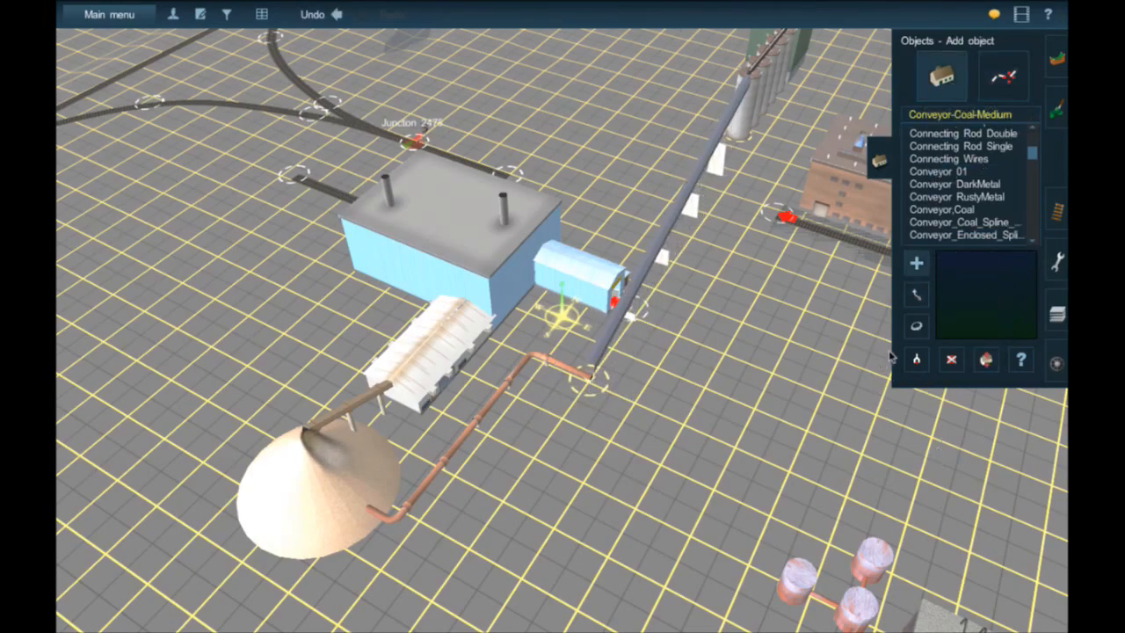
{"action": "left_click", "coordinate": [800, 67]}
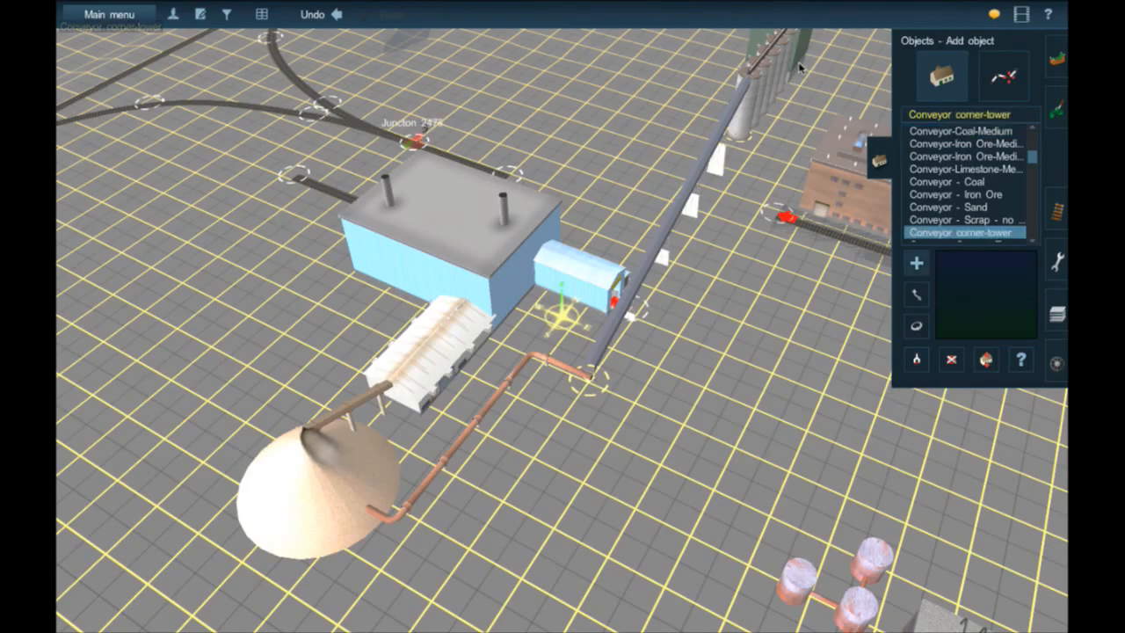
{"action": "left_click", "coordinate": [591, 384]}
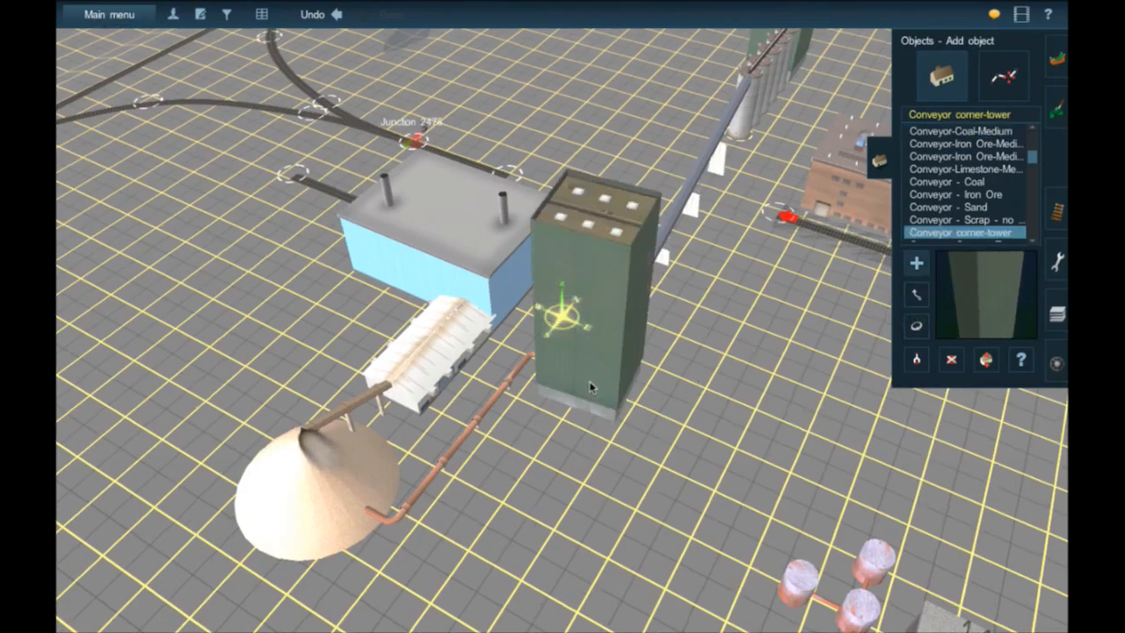
{"action": "key", "text": "Left"}
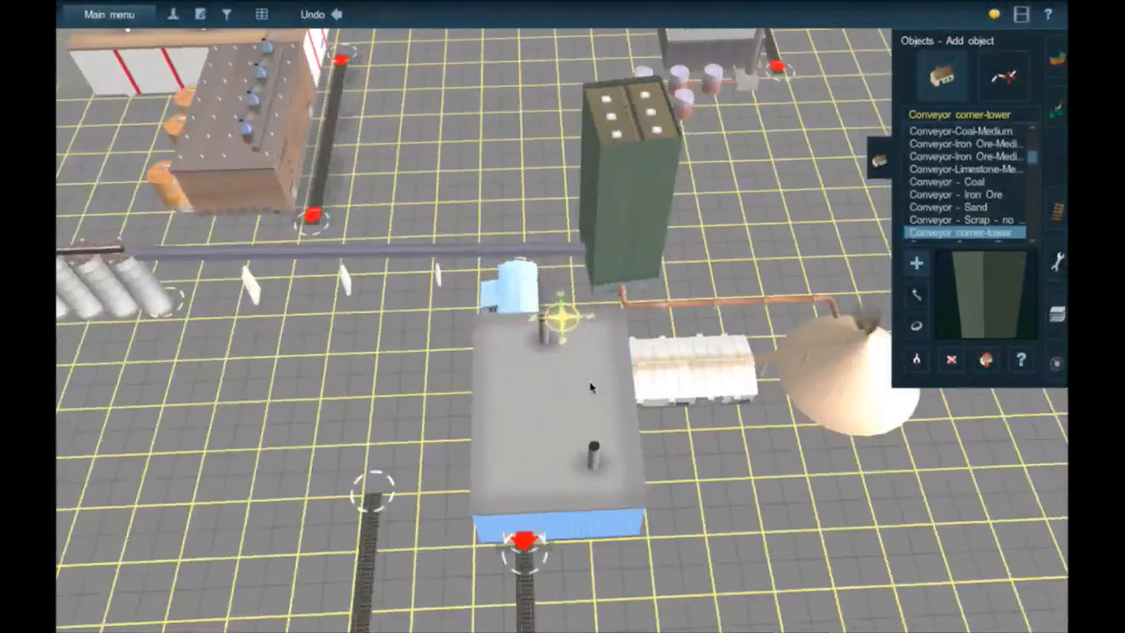
{"action": "key", "text": "Up"}
{"action": "left_click", "coordinate": [917, 359]}
{"action": "left_click_drag", "start_coordinate": [607, 245], "coordinate": [463, 237]}
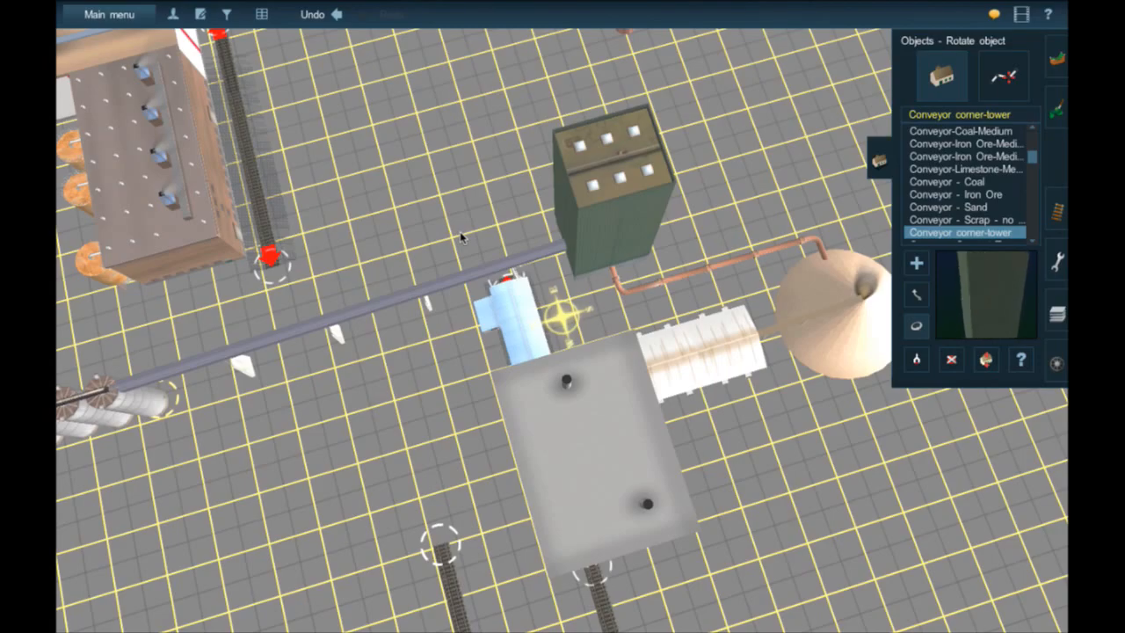
- Inspect the enclosed conveyor's run and its joints with the new corner-tower and the silo row from several sides
{"action": "right_click", "coordinate": [458, 294]}
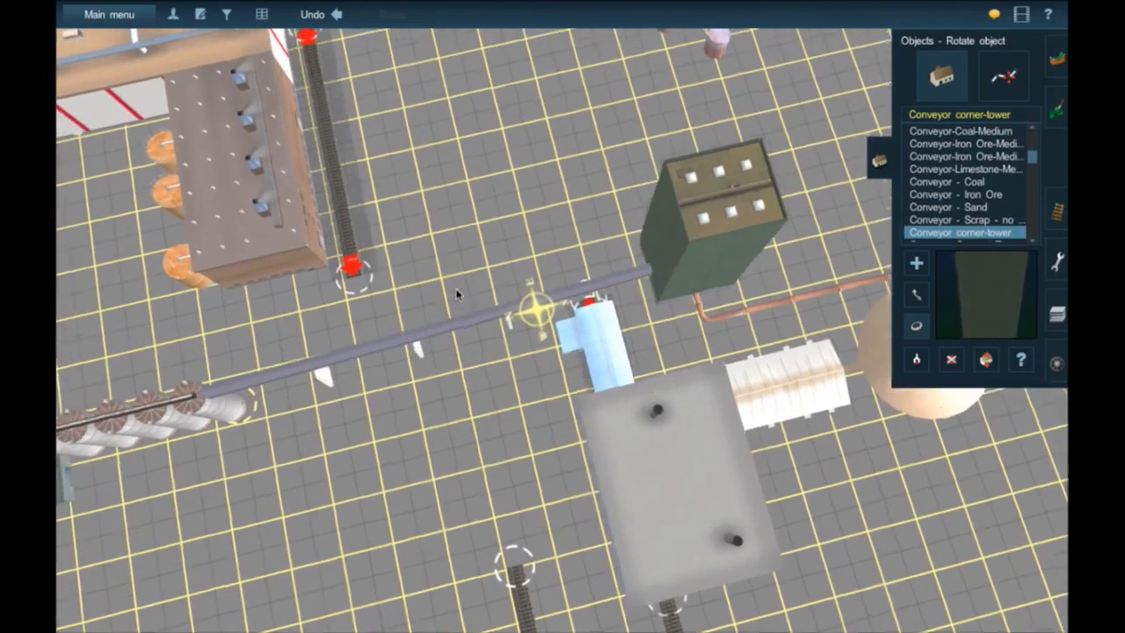
{"action": "key", "text": "Left"}
{"action": "key", "text": "Down"}
{"action": "key", "text": "Left"}
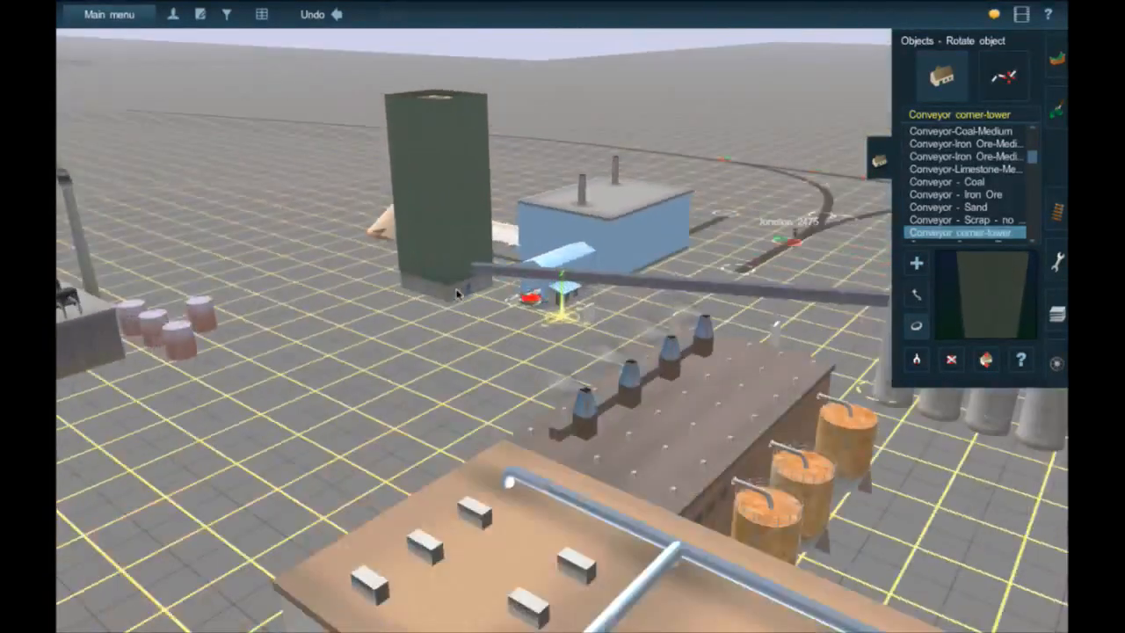
{"action": "scroll", "coordinate": [457, 299], "scroll_direction": "up", "scroll_amount": 3}
{"action": "key", "text": "Up"}
{"action": "key", "text": "Up"}
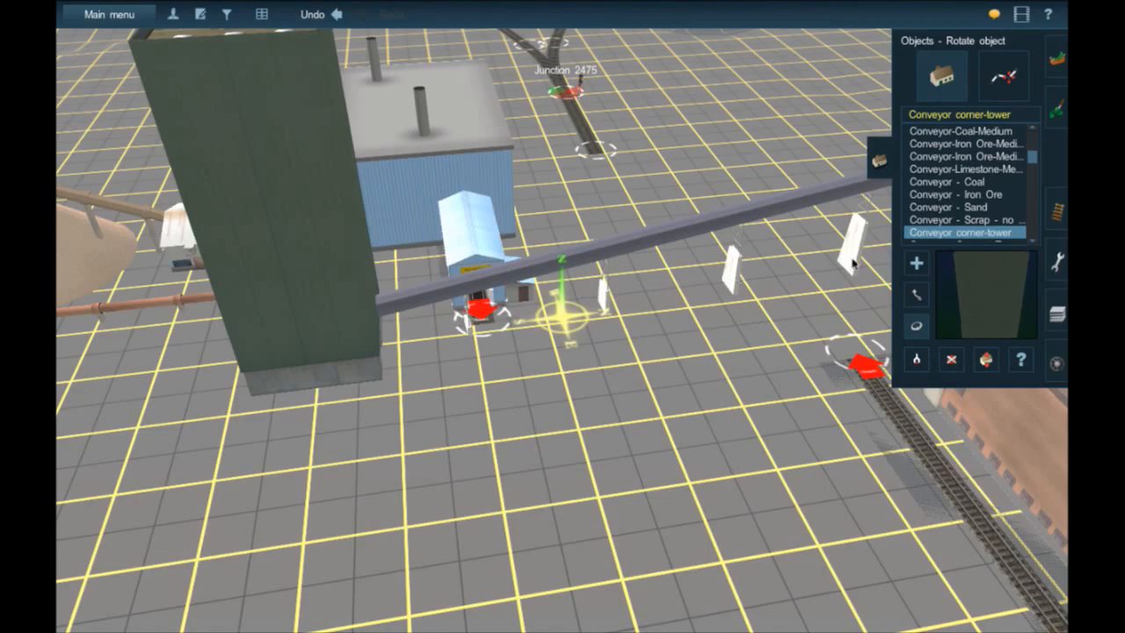
{"action": "key", "text": "Left"}
{"action": "key", "text": "Up"}
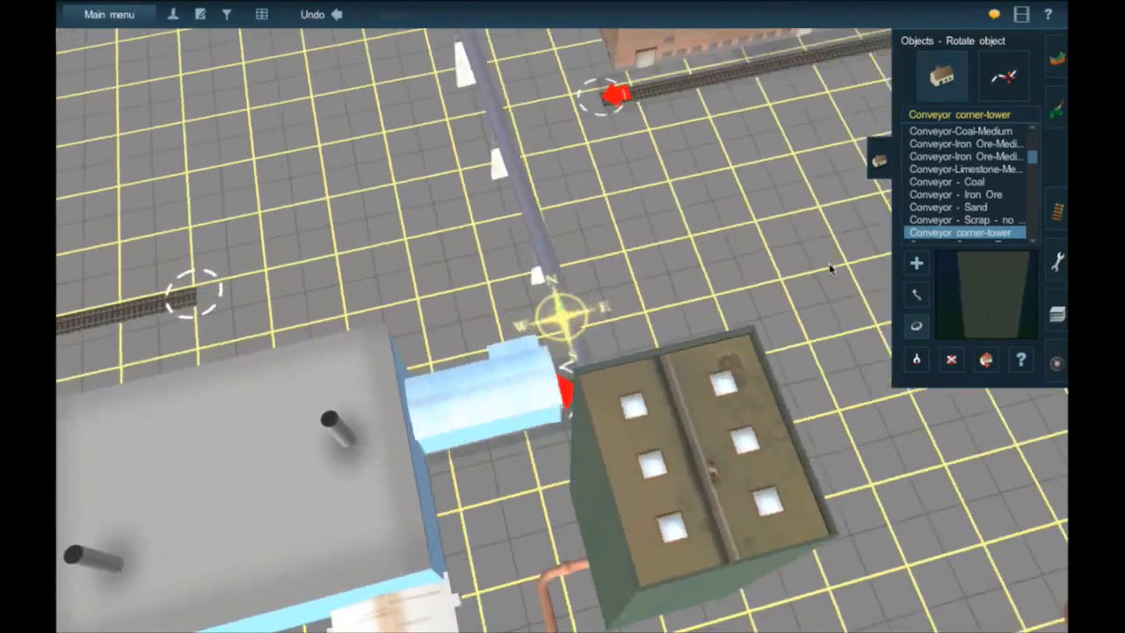
{"action": "key", "text": "Down"}
{"action": "key", "text": "Down"}
{"action": "key", "text": "Left"}
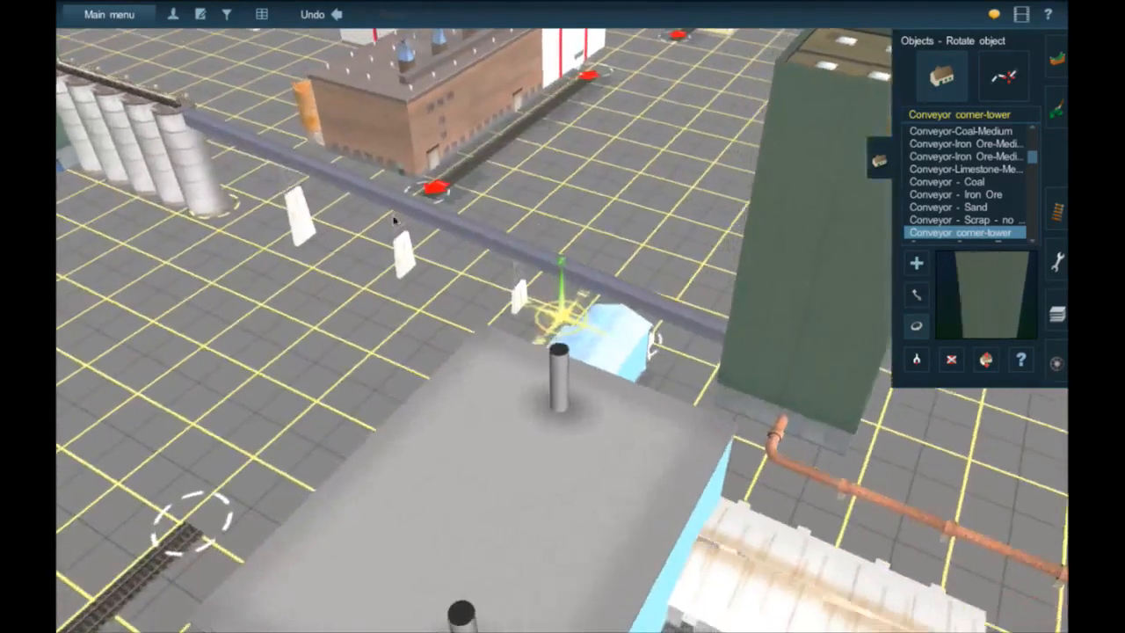
{"action": "right_click", "coordinate": [395, 220]}
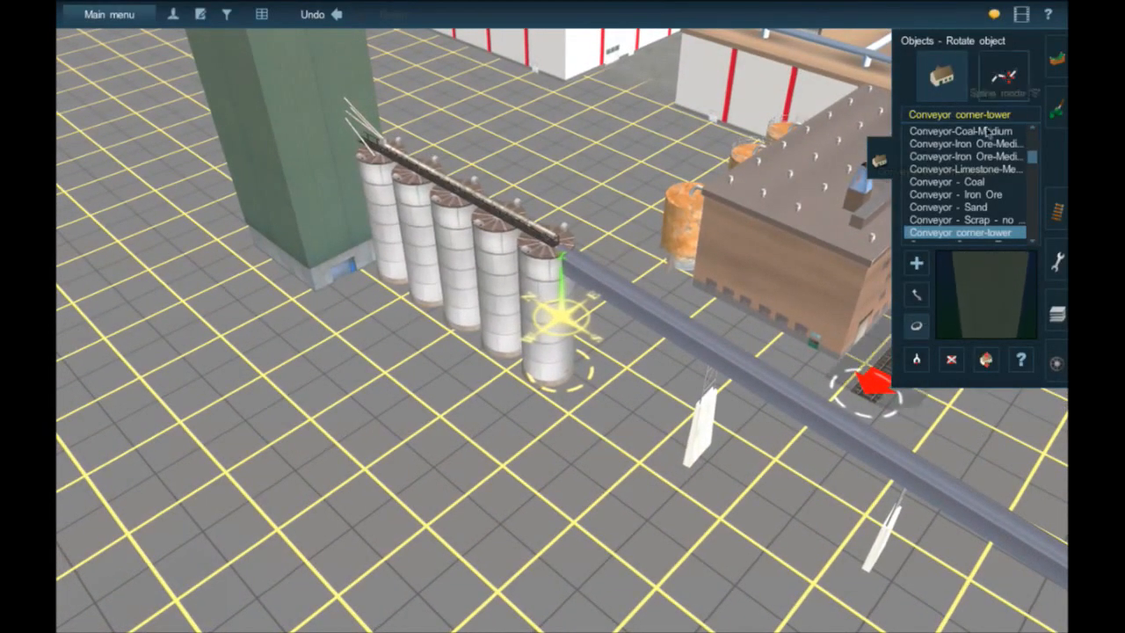
{"action": "left_click", "coordinate": [1000, 76]}
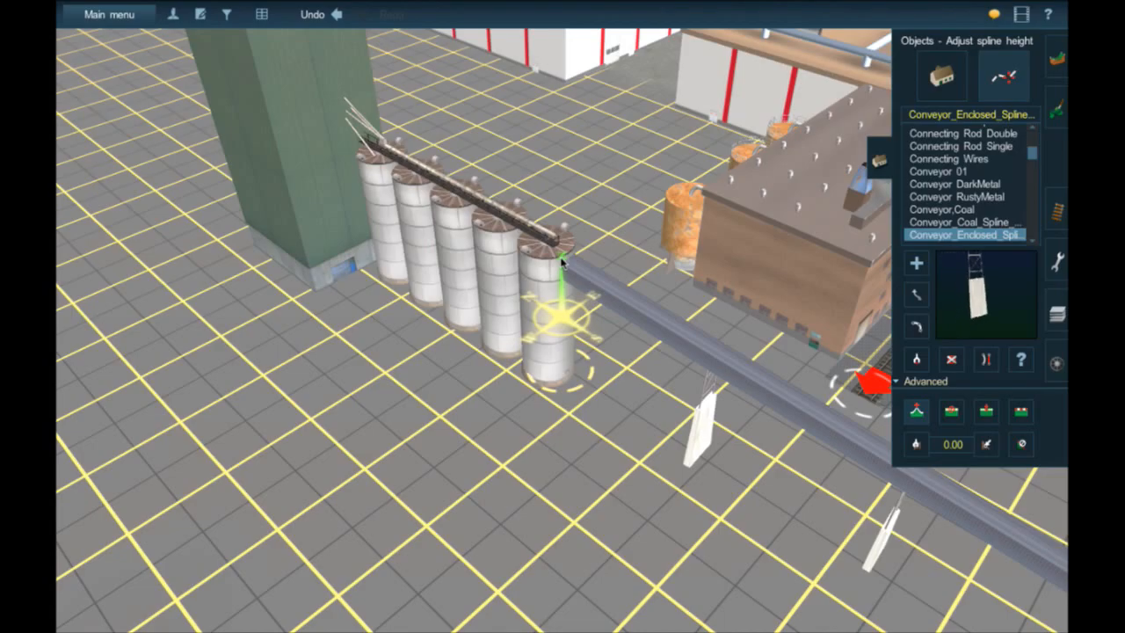
{"action": "key", "text": "Right"}
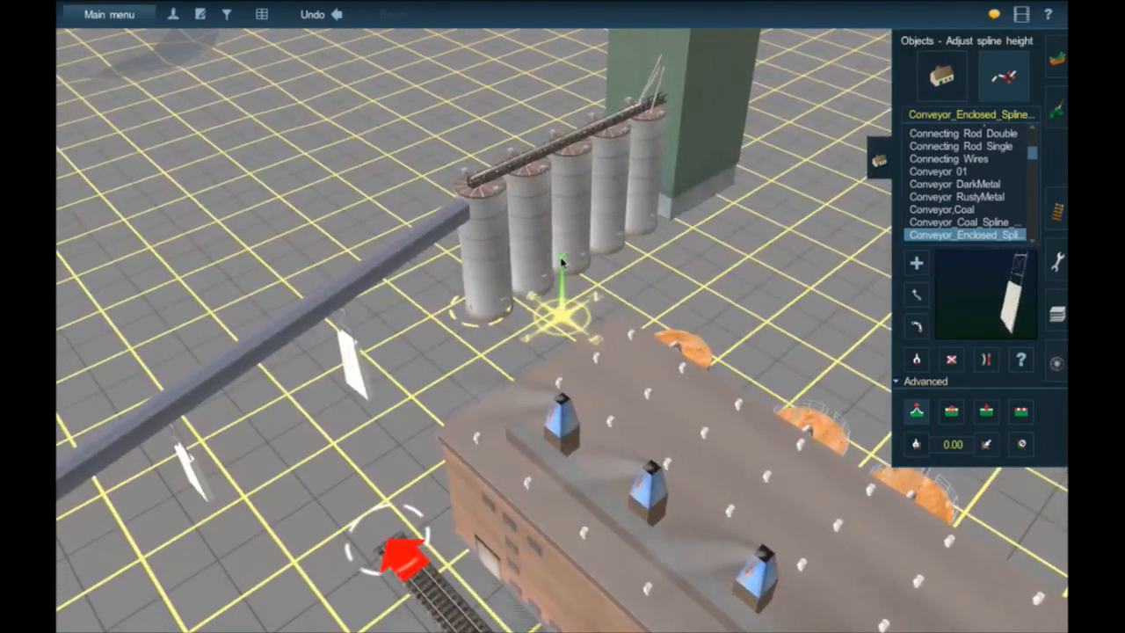
{"action": "scroll", "coordinate": [562, 262], "scroll_direction": "down", "scroll_amount": 5}
{"action": "right_click", "coordinate": [482, 332]}
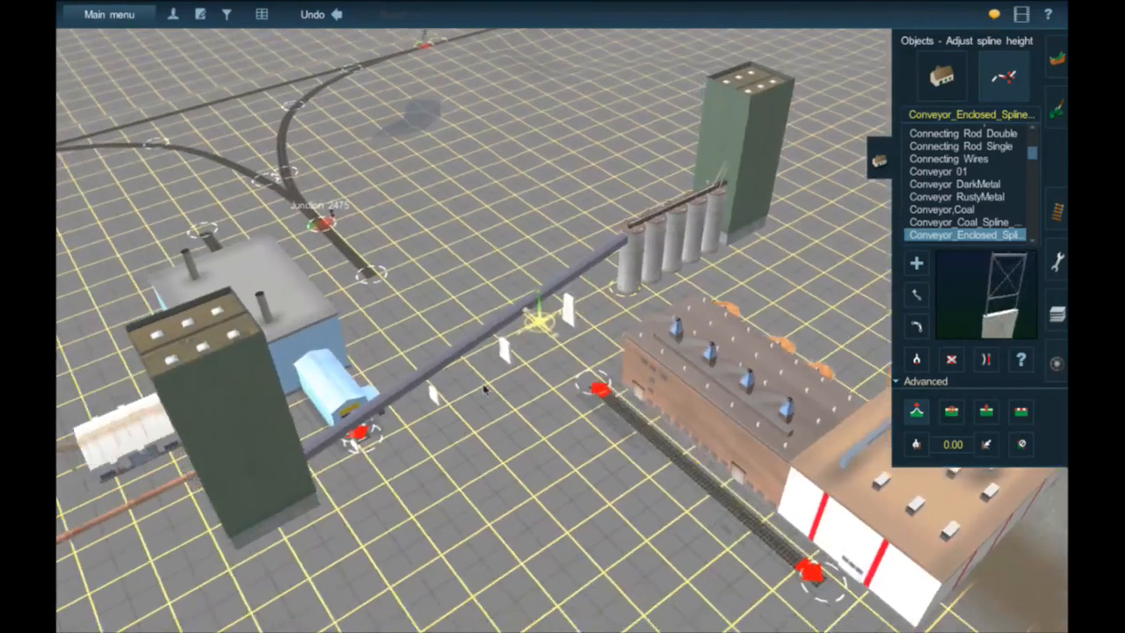
{"action": "right_click", "coordinate": [485, 389]}
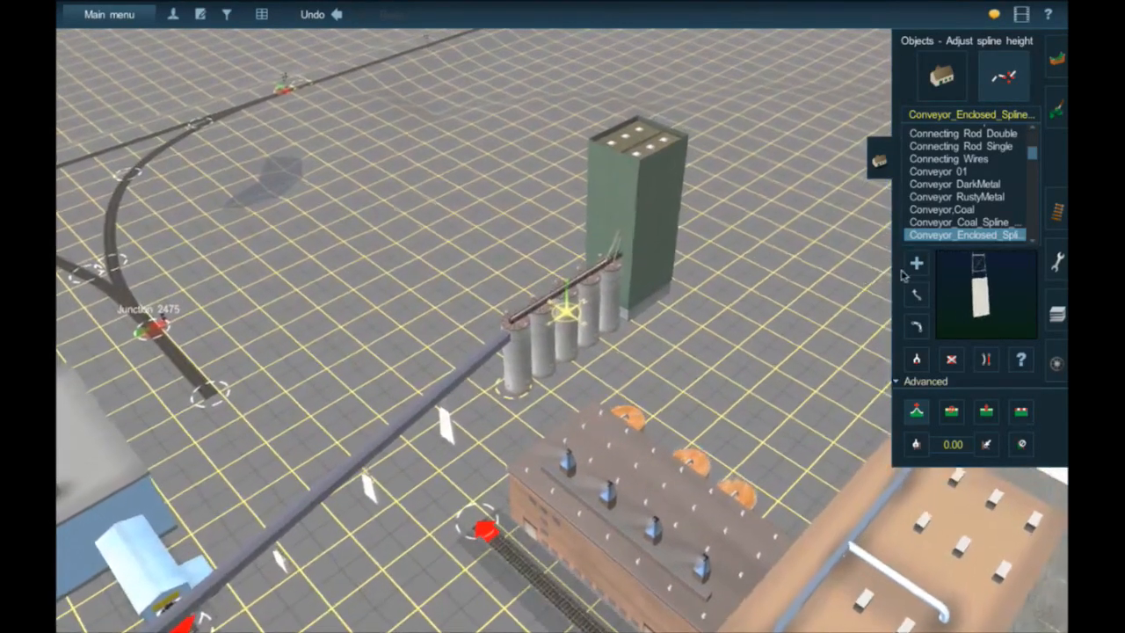
- Try to lay an enclosed conveyor spline from the corner-tower beside the silos toward the red-striped buildings
{"action": "left_click", "coordinate": [915, 266]}
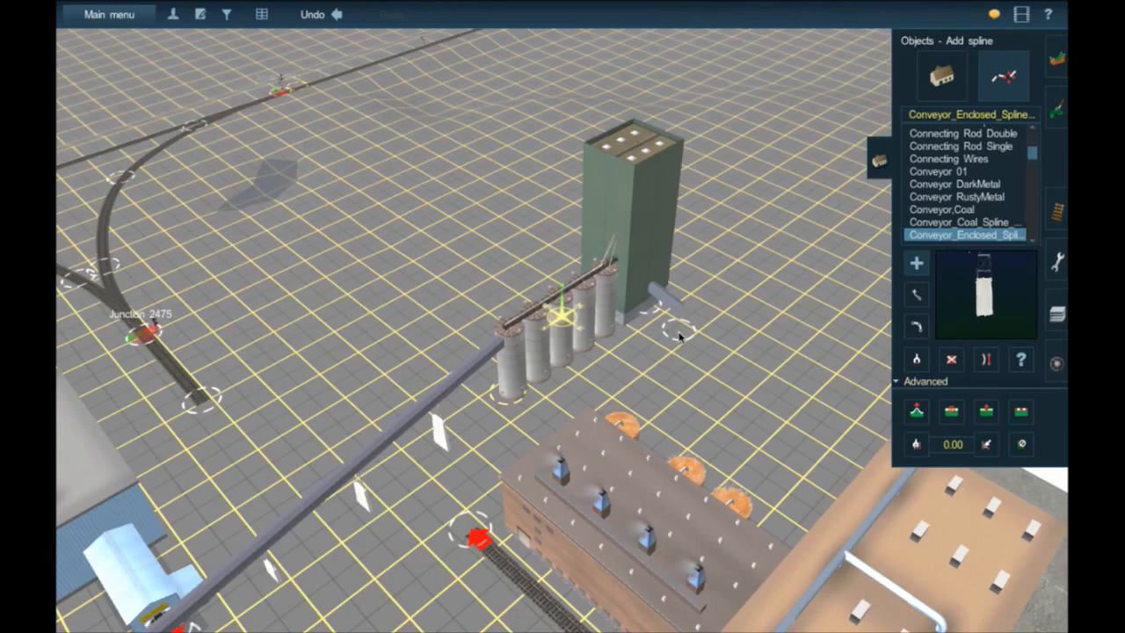
{"action": "key", "text": "Left"}
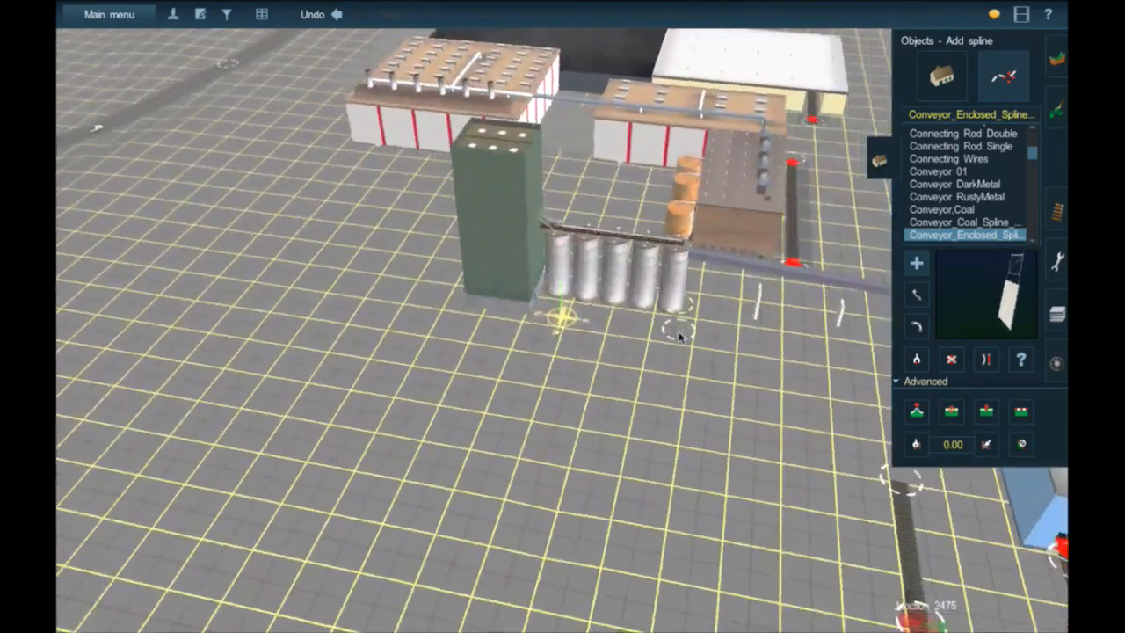
{"action": "key", "text": "Up"}
{"action": "key", "text": "Left"}
{"action": "key", "text": "Down"}
{"action": "right_click", "coordinate": [559, 151]}
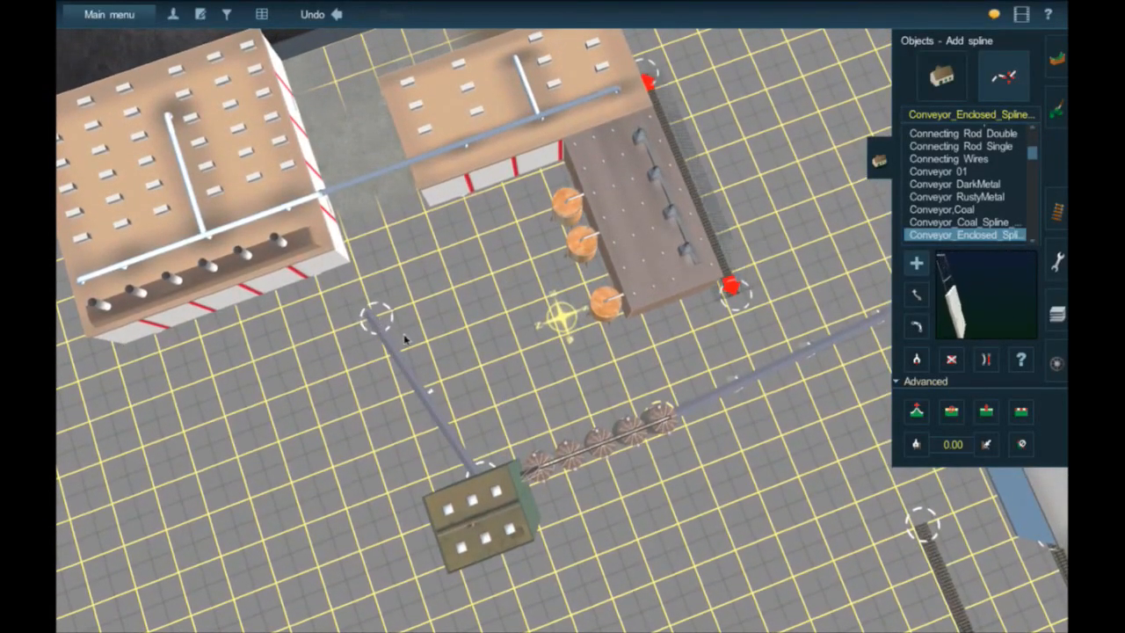
- Move the brown building with the orange tanks against the front of the large red-striped building with the rooftop chimneys
{"action": "left_click", "coordinate": [952, 98]}
{"action": "left_click_drag", "start_coordinate": [576, 283], "coordinate": [490, 321]}
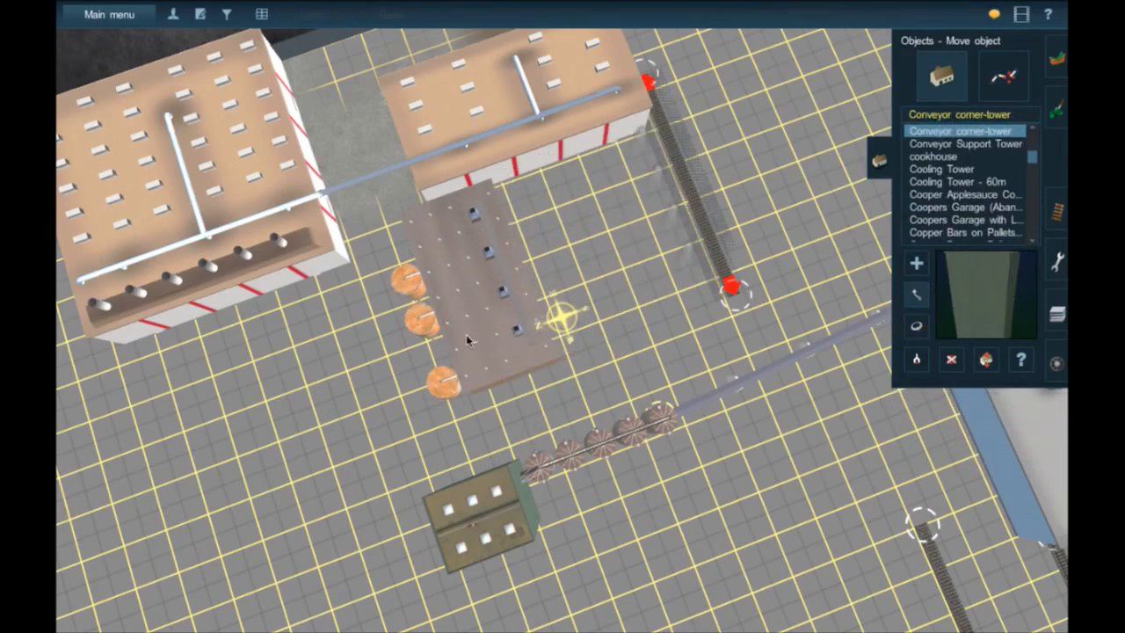
{"action": "left_click_drag", "start_coordinate": [418, 373], "coordinate": [436, 355]}
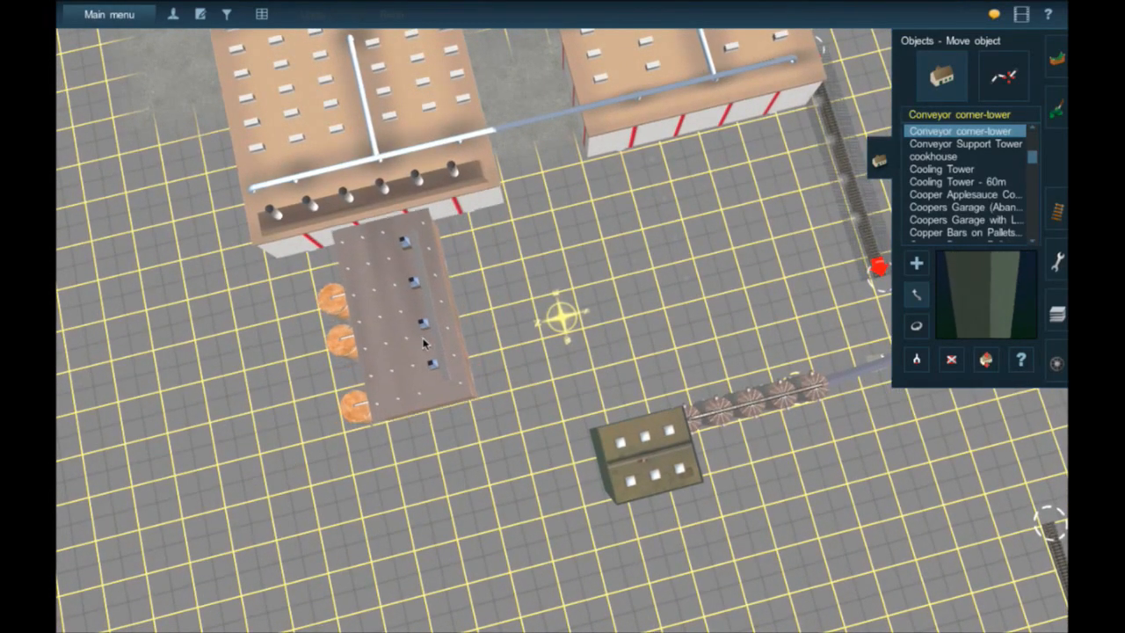
{"action": "left_click_drag", "start_coordinate": [421, 335], "coordinate": [421, 336]}
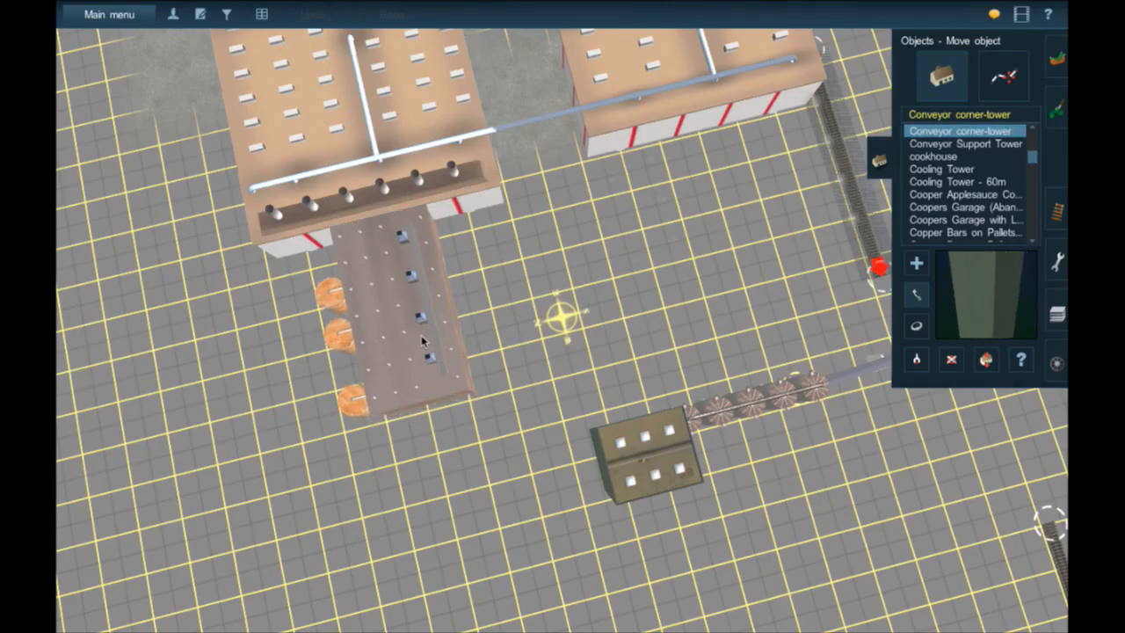
- Shift the row of silos along the enclosed conveyor toward the blue building and bring the corner-tower back up against them
{"action": "key", "text": "Left"}
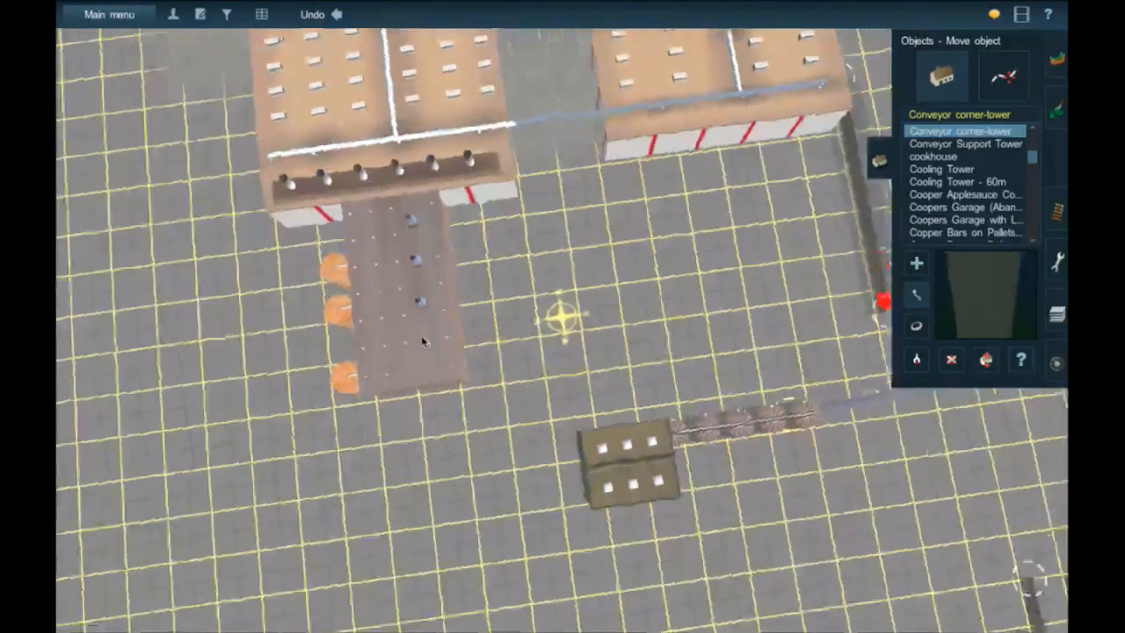
{"action": "key", "text": "Down"}
{"action": "key", "text": "Up"}
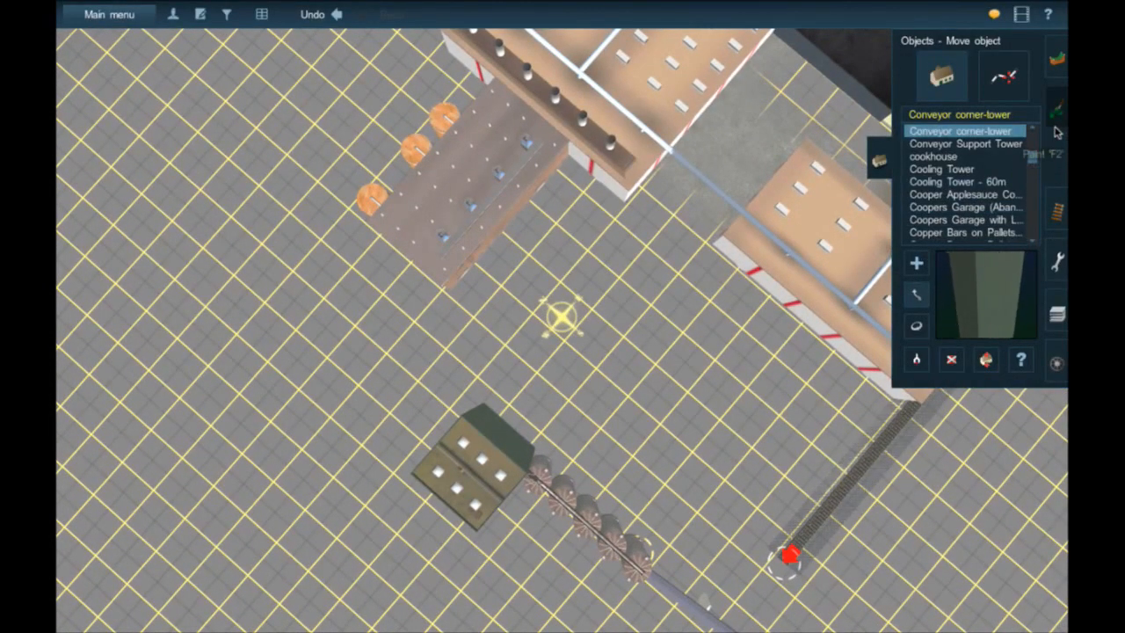
{"action": "right_click", "coordinate": [693, 489]}
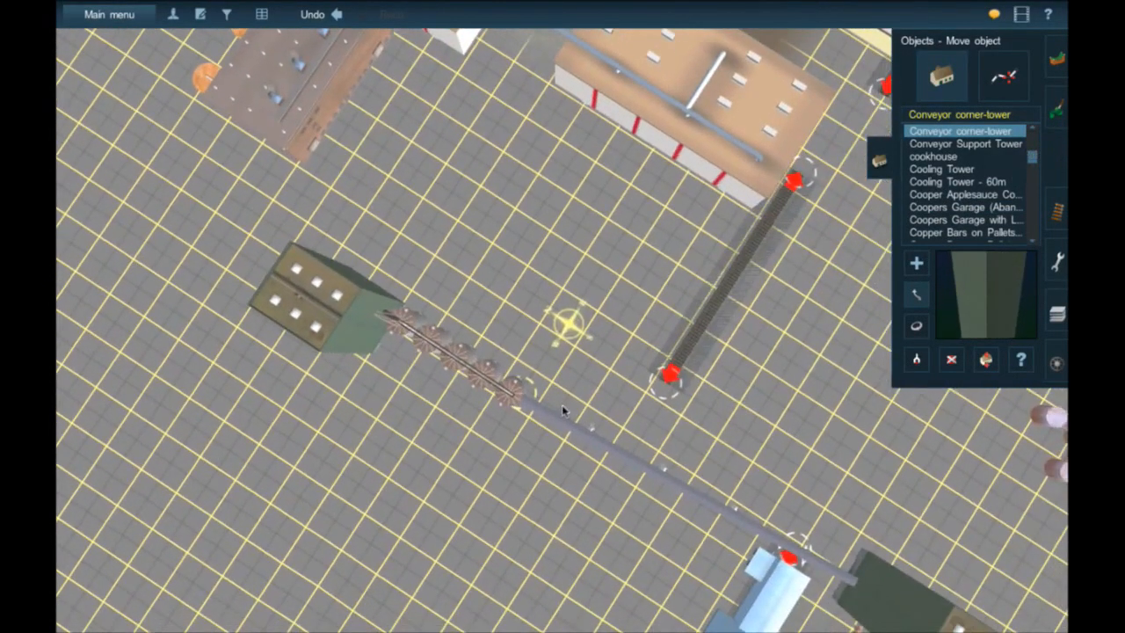
{"action": "right_click", "coordinate": [515, 400]}
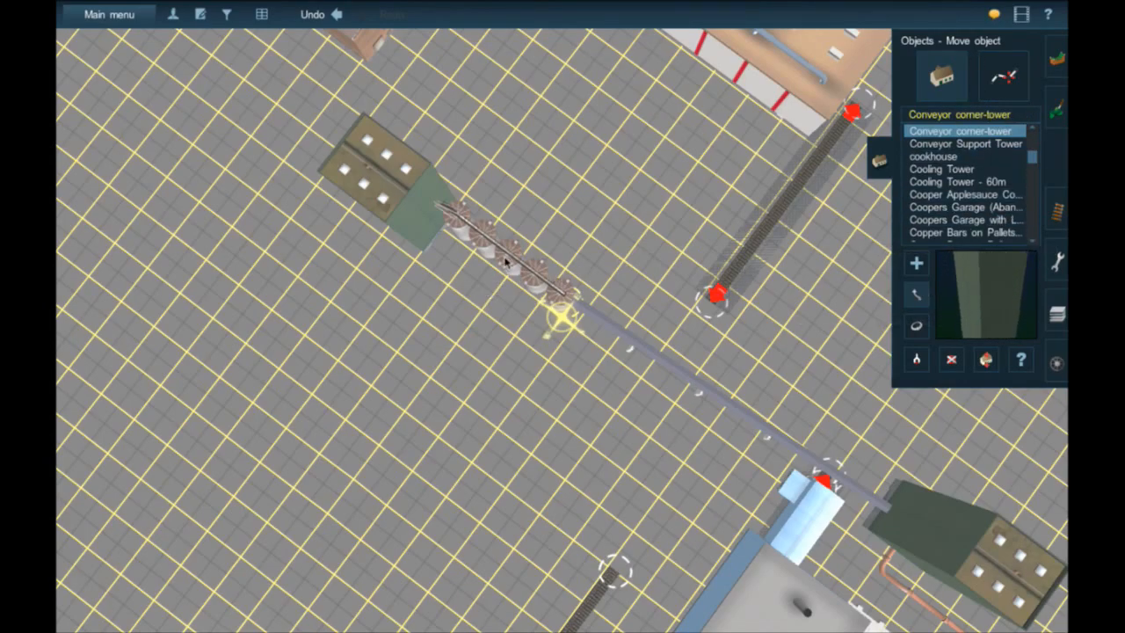
{"action": "left_click_drag", "start_coordinate": [514, 265], "coordinate": [560, 303]}
{"action": "left_click_drag", "start_coordinate": [430, 228], "coordinate": [434, 232]}
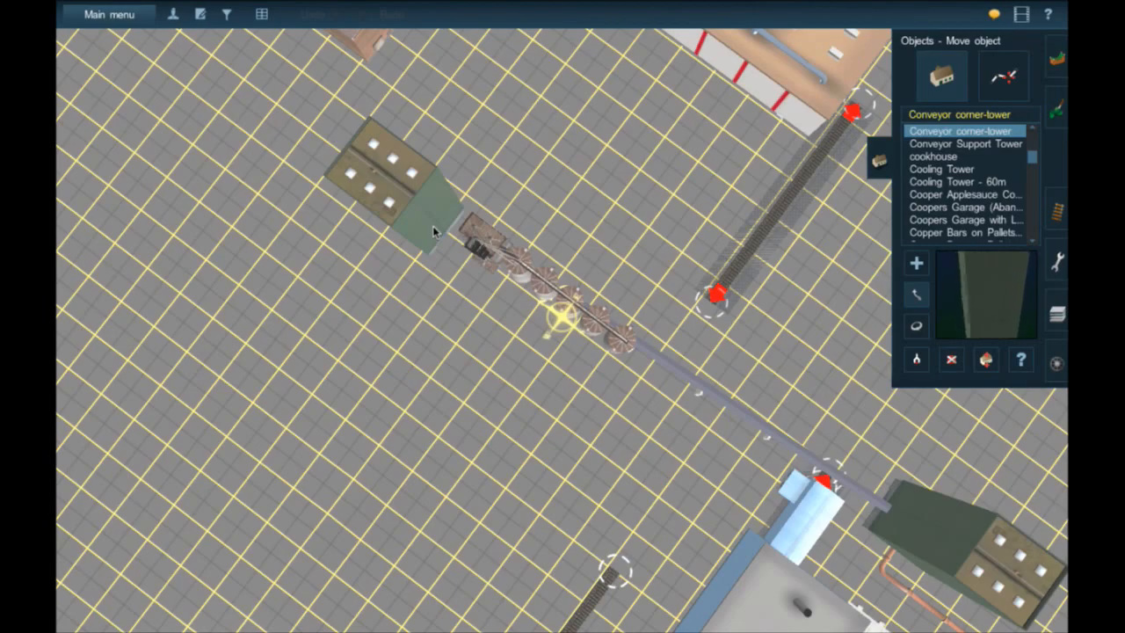
{"action": "left_click_drag", "start_coordinate": [441, 237], "coordinate": [486, 266]}
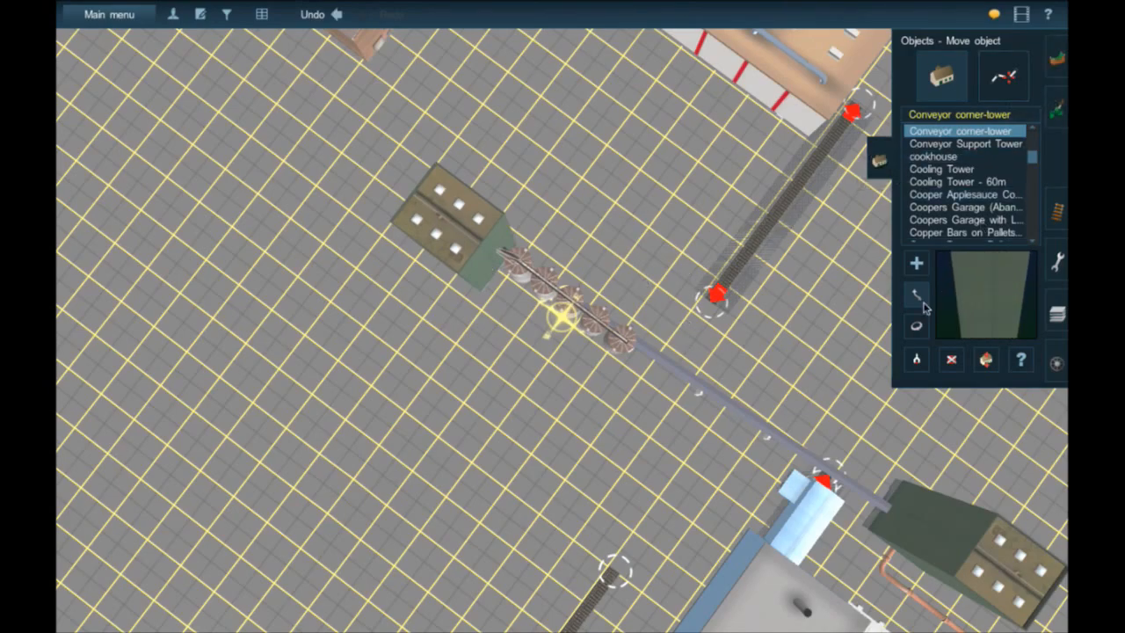
{"action": "right_click", "coordinate": [608, 361]}
{"action": "scroll", "coordinate": [640, 314], "scroll_direction": "up", "scroll_amount": 2}
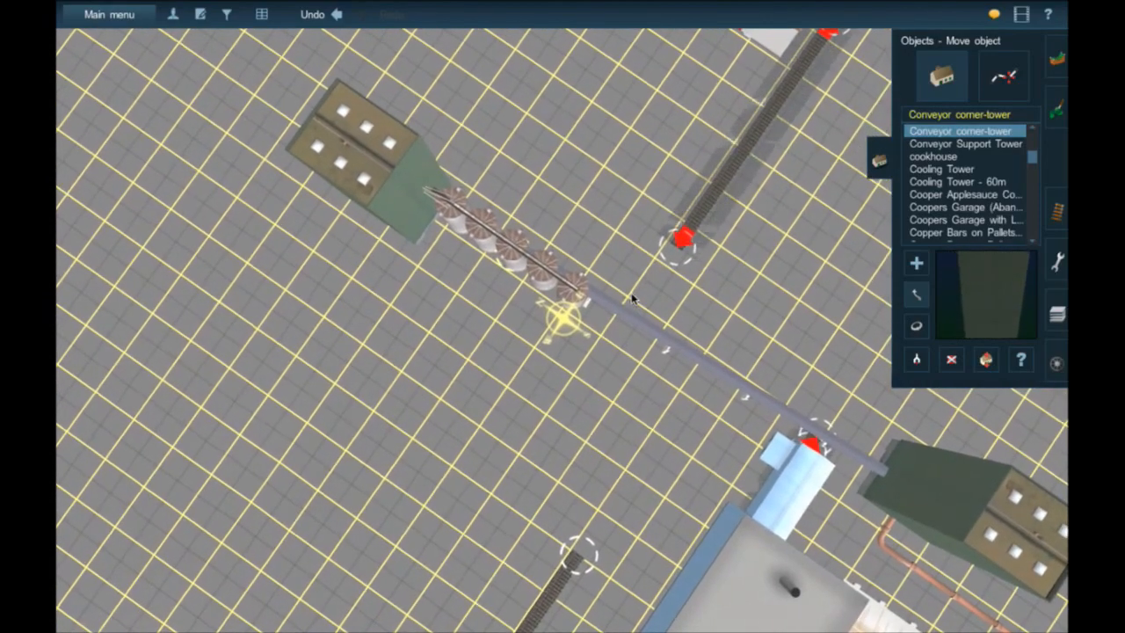
{"action": "scroll", "coordinate": [478, 257], "scroll_direction": "up", "scroll_amount": 2}
{"action": "left_click_drag", "start_coordinate": [459, 211], "coordinate": [522, 252]}
{"action": "left_click", "coordinate": [337, 15]}
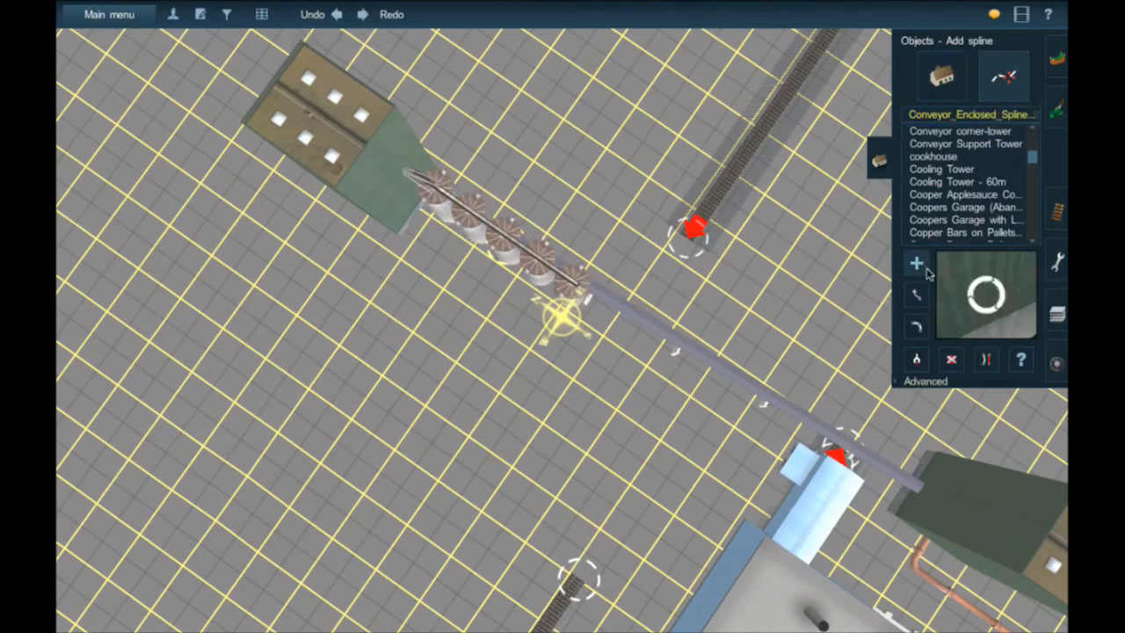
- Move the enclosed conveyor's end to the last silo in the shifted row and line it up with the silo-top conveyor
{"action": "left_click_drag", "start_coordinate": [504, 236], "coordinate": [546, 262]}
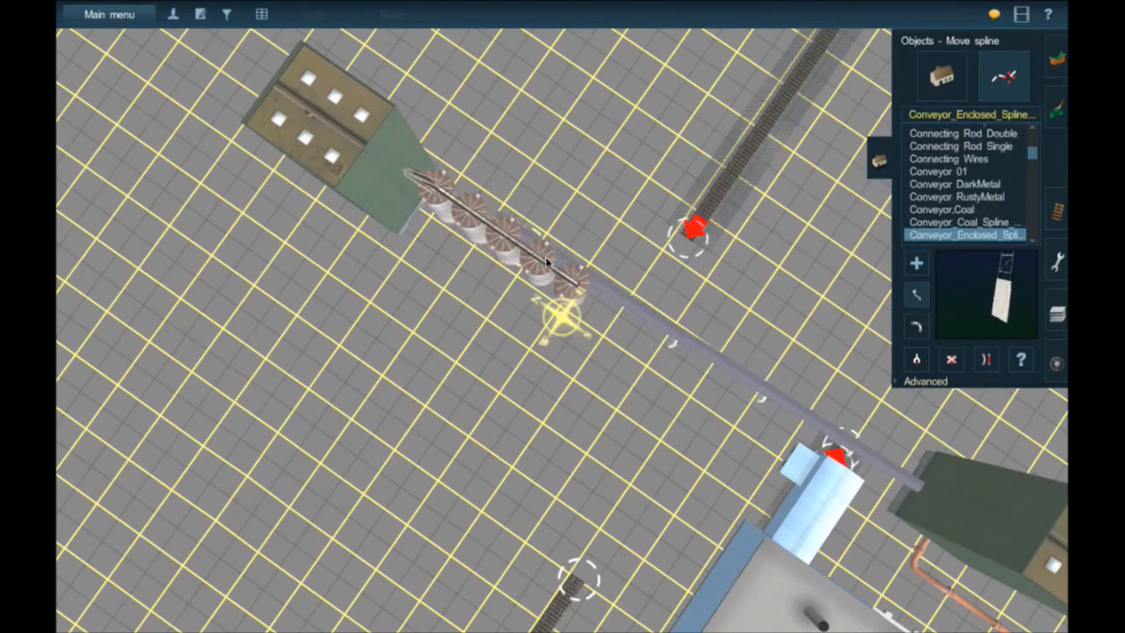
{"action": "right_click", "coordinate": [581, 296]}
{"action": "scroll", "coordinate": [585, 297], "scroll_direction": "up", "scroll_amount": 3}
{"action": "left_click_drag", "start_coordinate": [586, 296], "coordinate": [568, 328]}
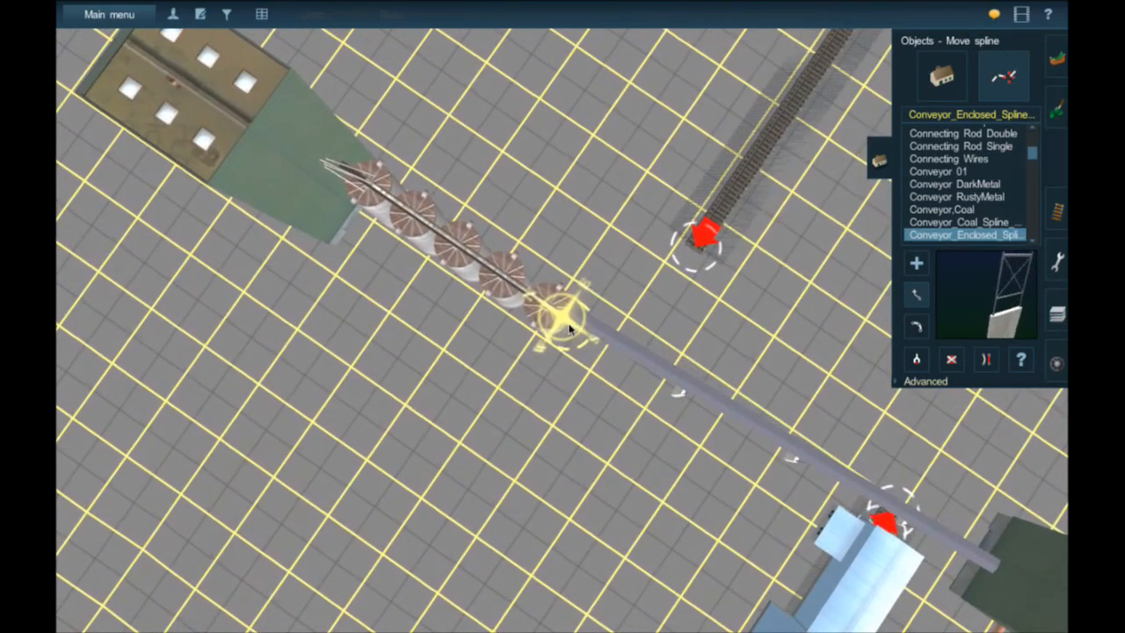
{"action": "right_click", "coordinate": [561, 326]}
{"action": "scroll", "coordinate": [564, 315], "scroll_direction": "up", "scroll_amount": 5}
{"action": "left_click_drag", "start_coordinate": [565, 311], "coordinate": [563, 312]}
- Adjust the end of the silo-side enclosed conveyor against the wall of the green corner-tower beside the blue building
{"action": "scroll", "coordinate": [569, 309], "scroll_direction": "down", "scroll_amount": 3}
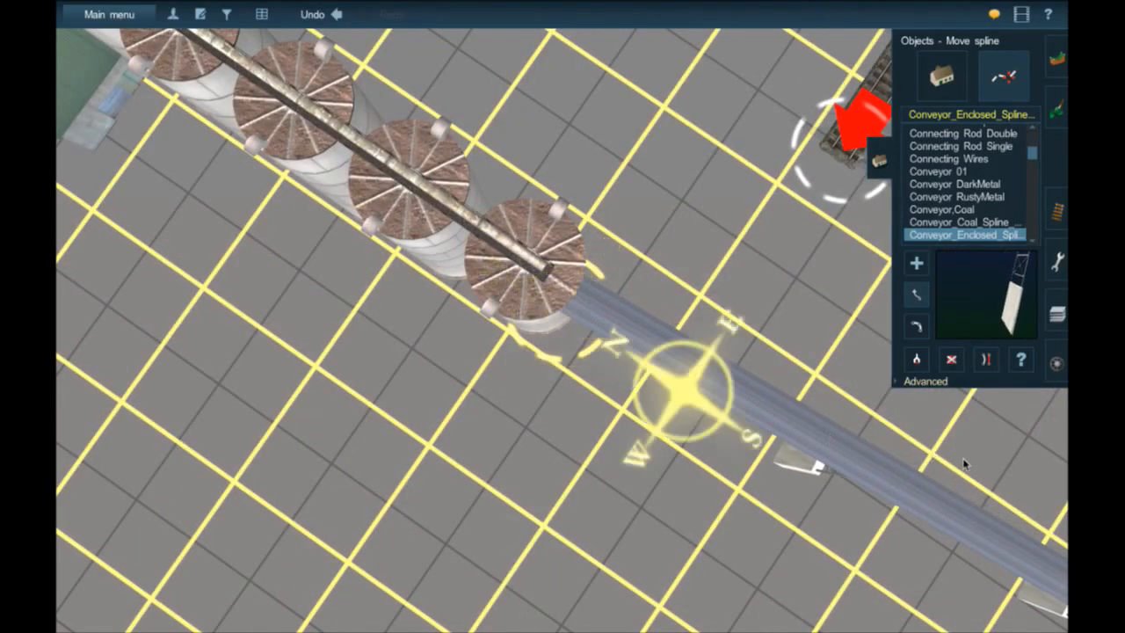
{"action": "right_click_drag", "start_coordinate": [958, 457], "coordinate": [854, 411]}
{"action": "key", "text": "Down"}
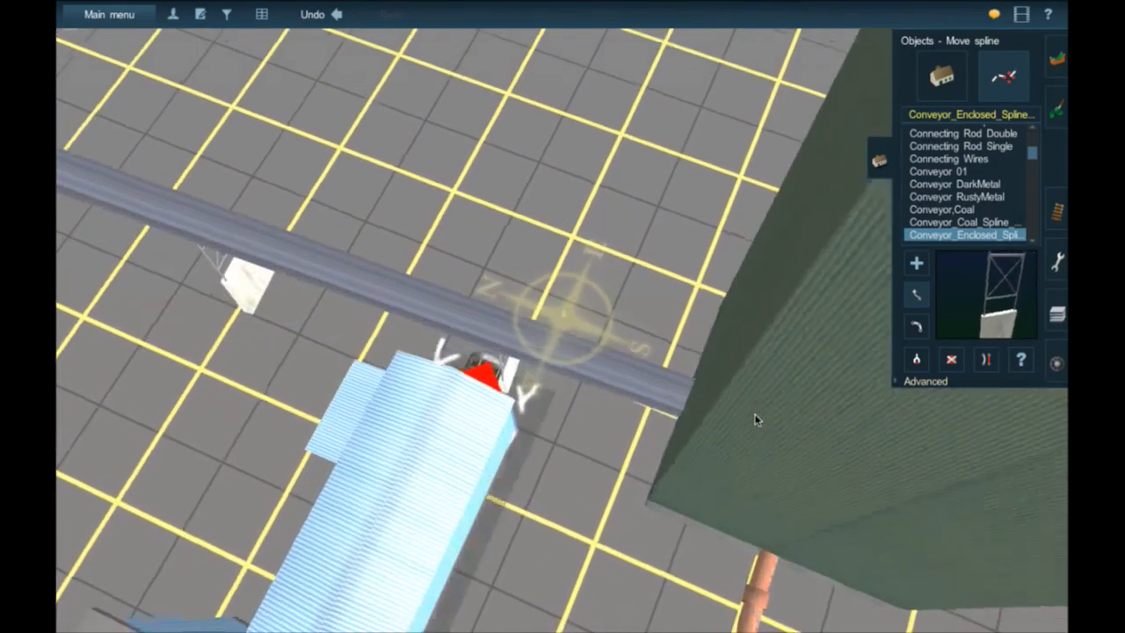
{"action": "key", "text": "Left"}
{"action": "key", "text": "Up"}
{"action": "key", "text": "Left"}
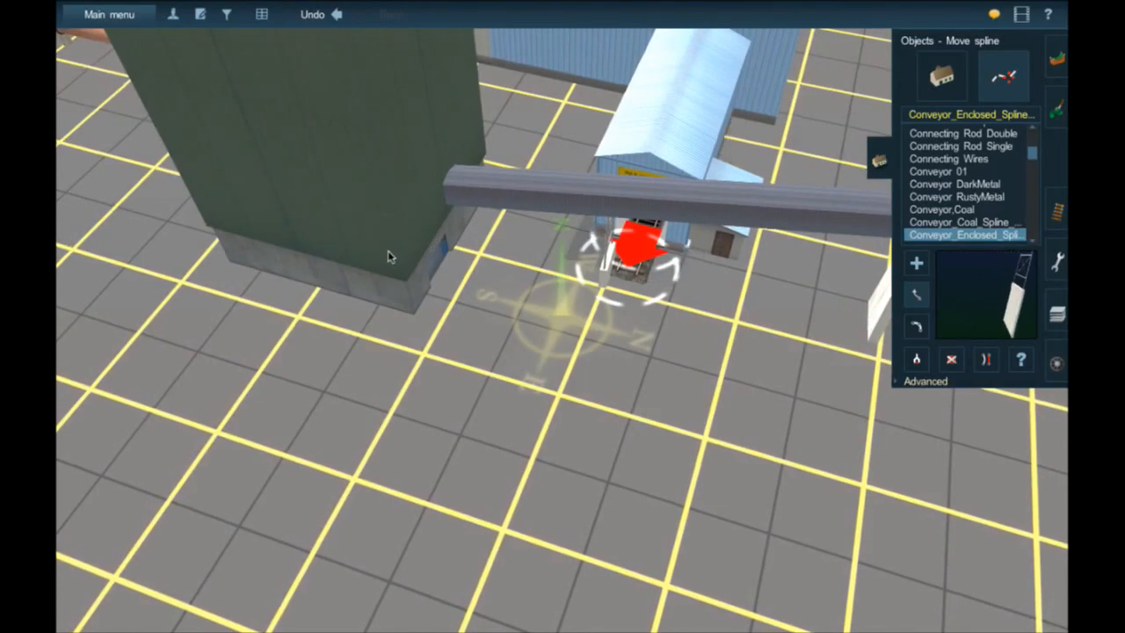
{"action": "right_click", "coordinate": [445, 250]}
{"action": "scroll", "coordinate": [524, 252], "scroll_direction": "up", "scroll_amount": 5}
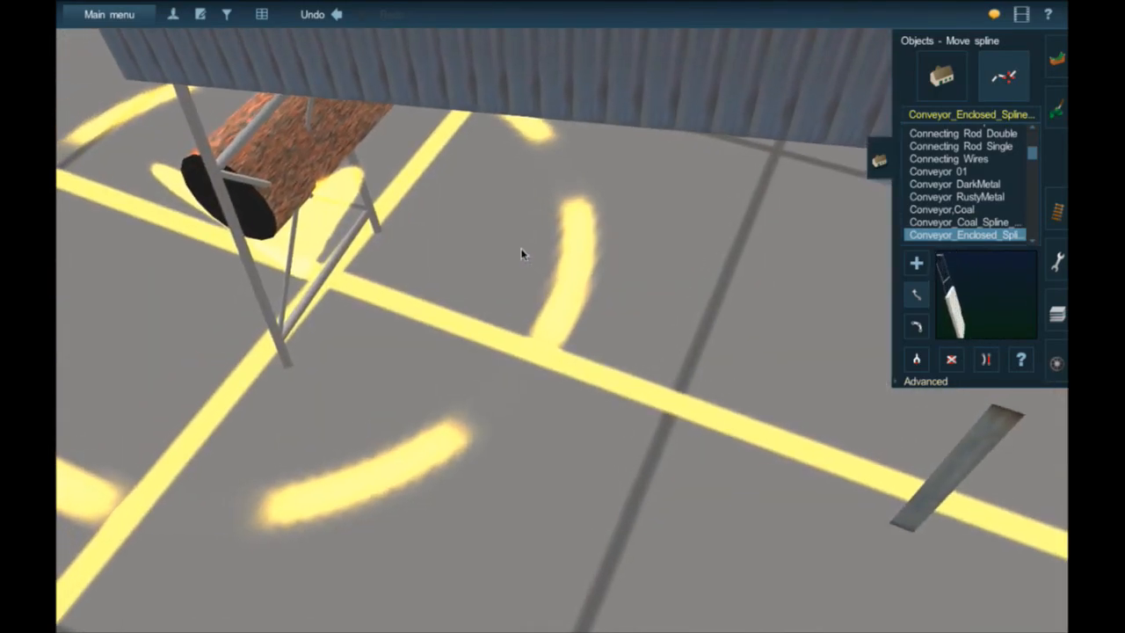
{"action": "scroll", "coordinate": [522, 254], "scroll_direction": "down", "scroll_amount": 5}
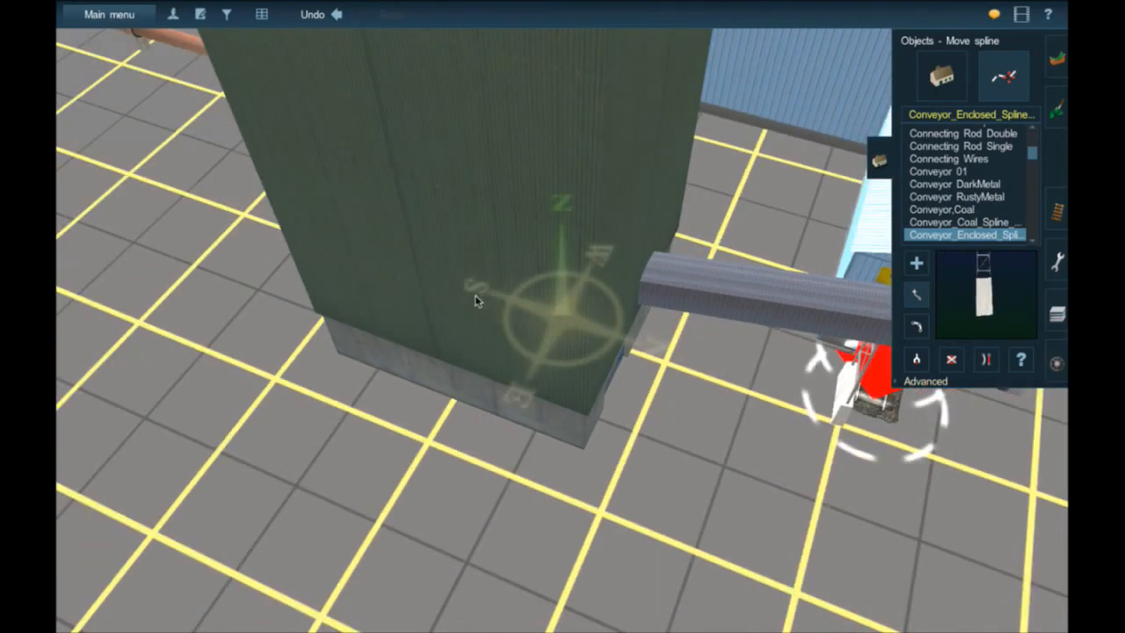
{"action": "left_click_drag", "start_coordinate": [476, 296], "coordinate": [499, 305]}
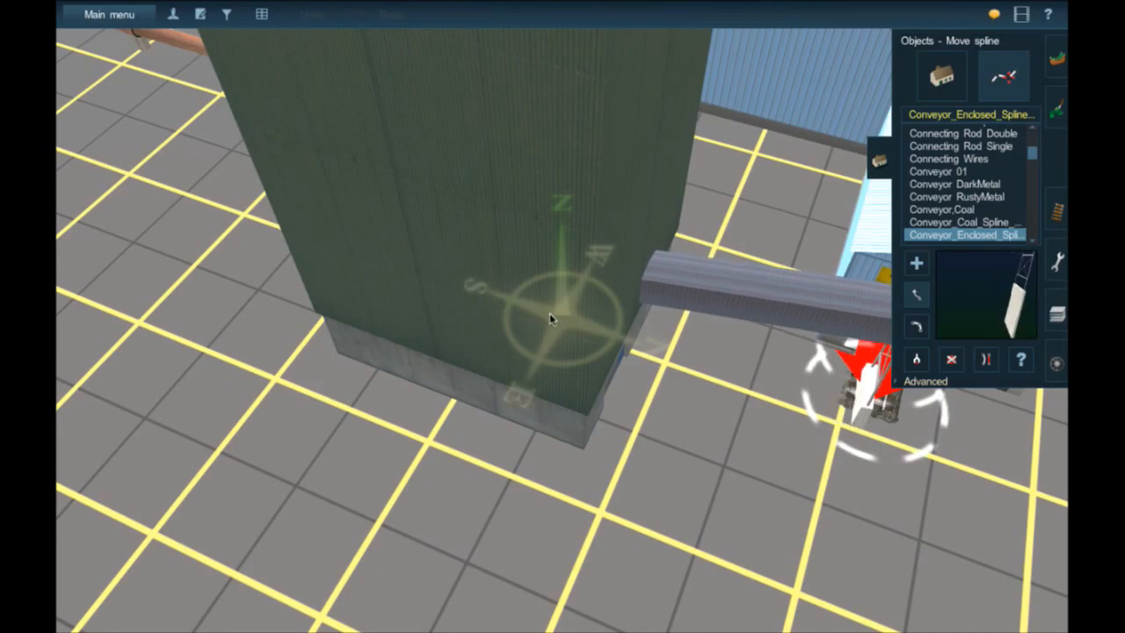
{"action": "left_click_drag", "start_coordinate": [579, 324], "coordinate": [603, 325]}
{"action": "right_click", "coordinate": [603, 325]}
{"action": "scroll", "coordinate": [697, 319], "scroll_direction": "down", "scroll_amount": 3}
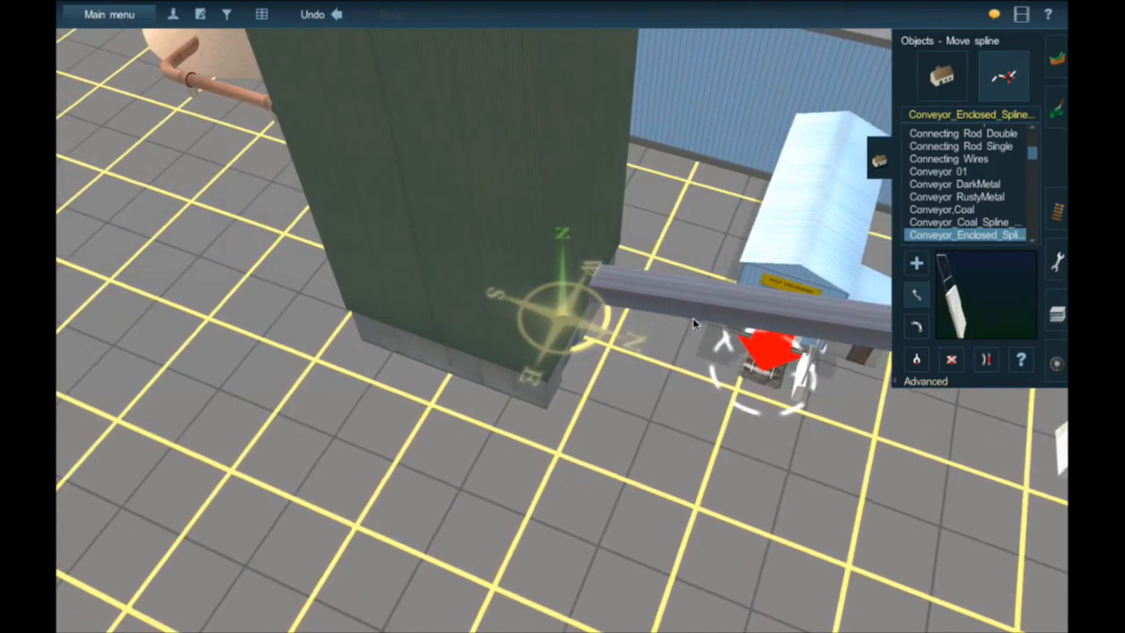
- Examine the enclosed conveyor, silos and both corner-towers from the ground and from above to judge how they line up
{"action": "right_click", "coordinate": [758, 321]}
{"action": "scroll", "coordinate": [761, 322], "scroll_direction": "down", "scroll_amount": 2}
{"action": "right_click", "coordinate": [321, 323]}
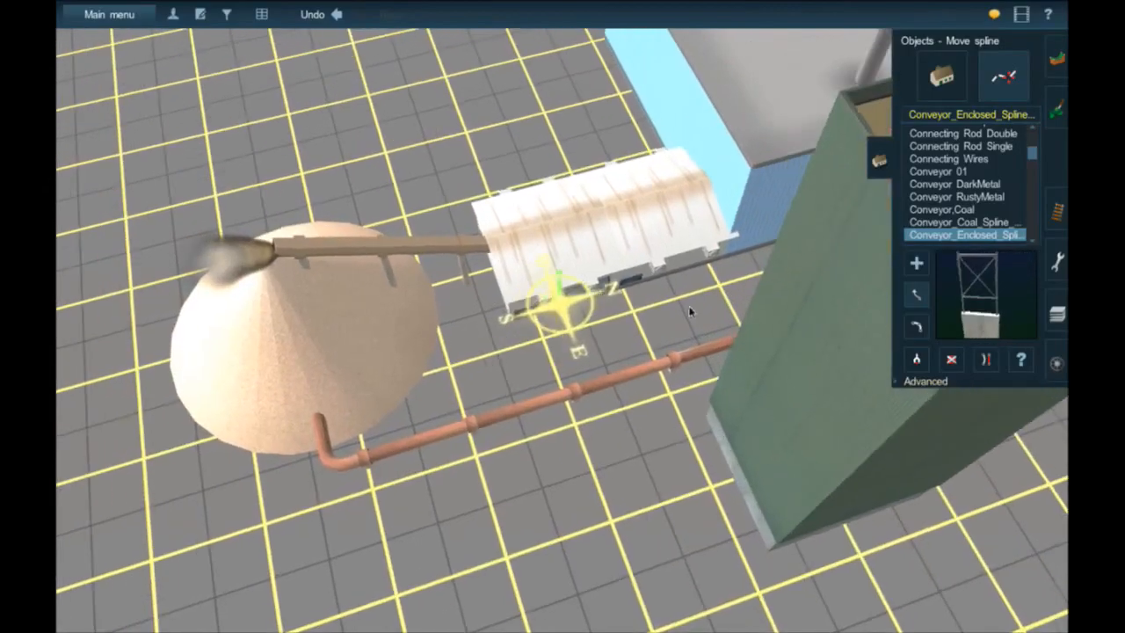
{"action": "right_click", "coordinate": [752, 325]}
{"action": "scroll", "coordinate": [749, 325], "scroll_direction": "down", "scroll_amount": 2}
{"action": "right_click", "coordinate": [672, 269]}
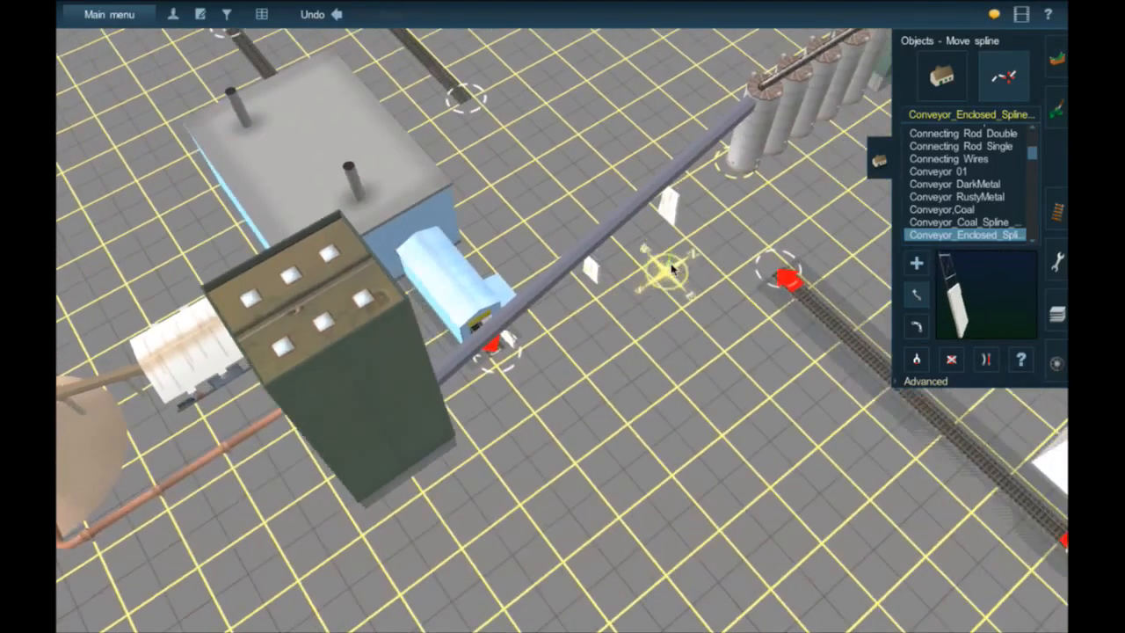
{"action": "key", "text": "Left"}
{"action": "key", "text": "Down"}
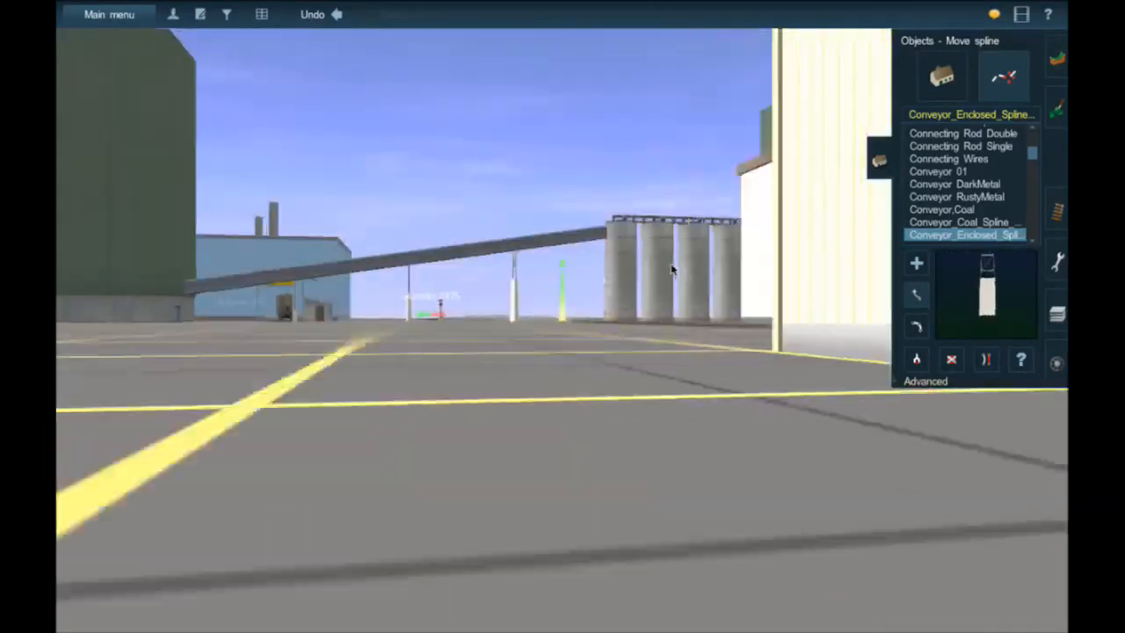
{"action": "key", "text": "Left"}
{"action": "key", "text": "Up"}
{"action": "key", "text": "Left"}
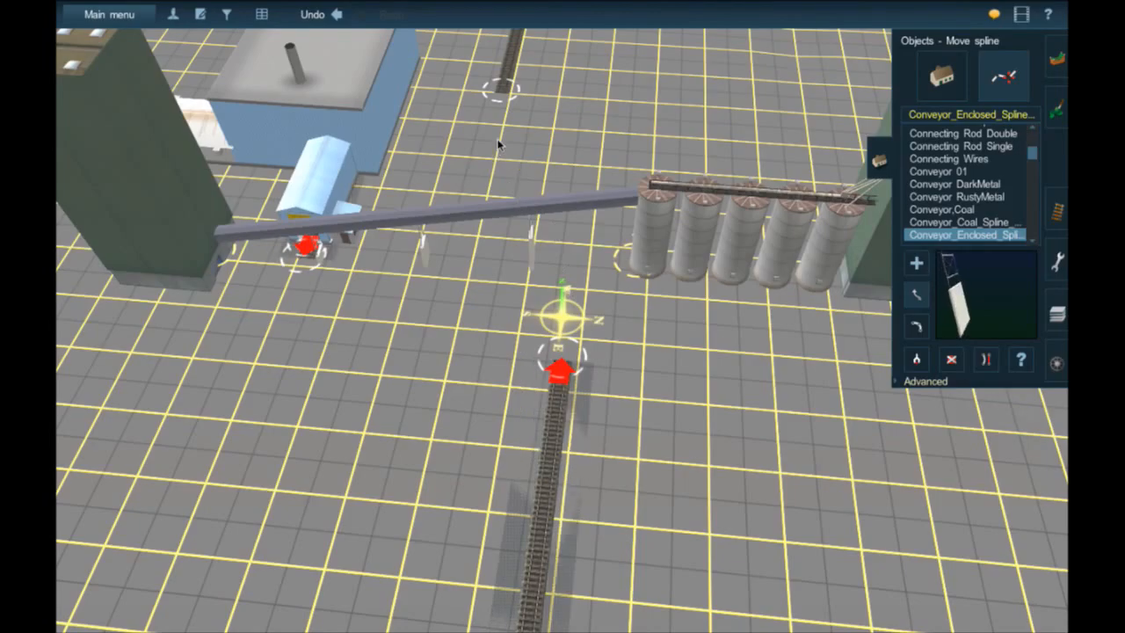
{"action": "right_click", "coordinate": [554, 137]}
{"action": "right_click", "coordinate": [690, 392]}
{"action": "right_click", "coordinate": [681, 378]}
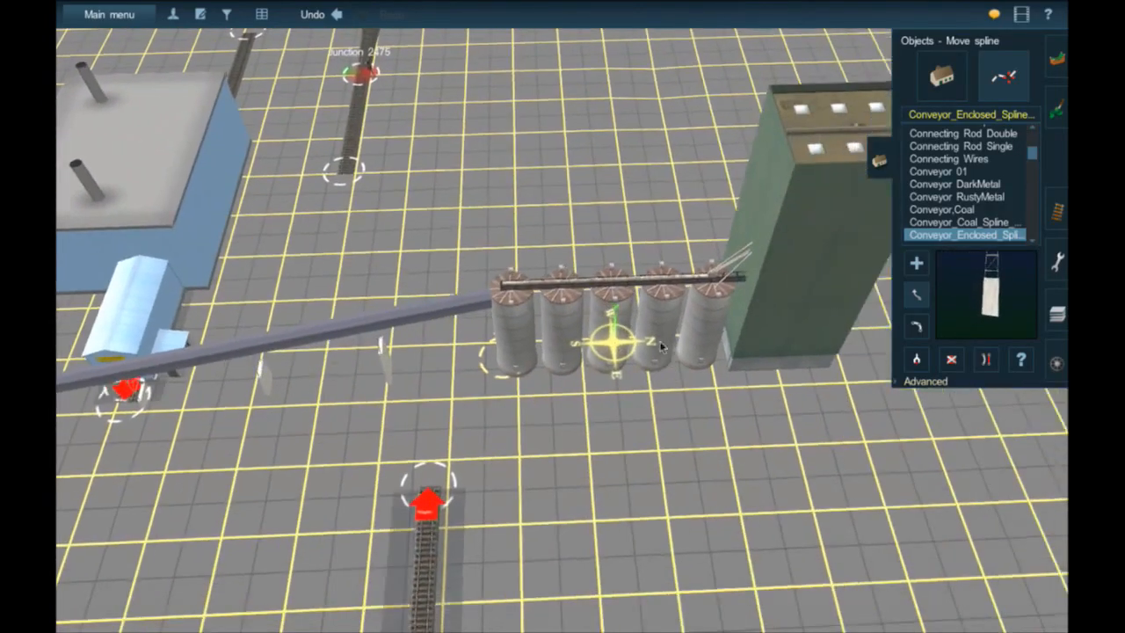
{"action": "key", "text": "Left"}
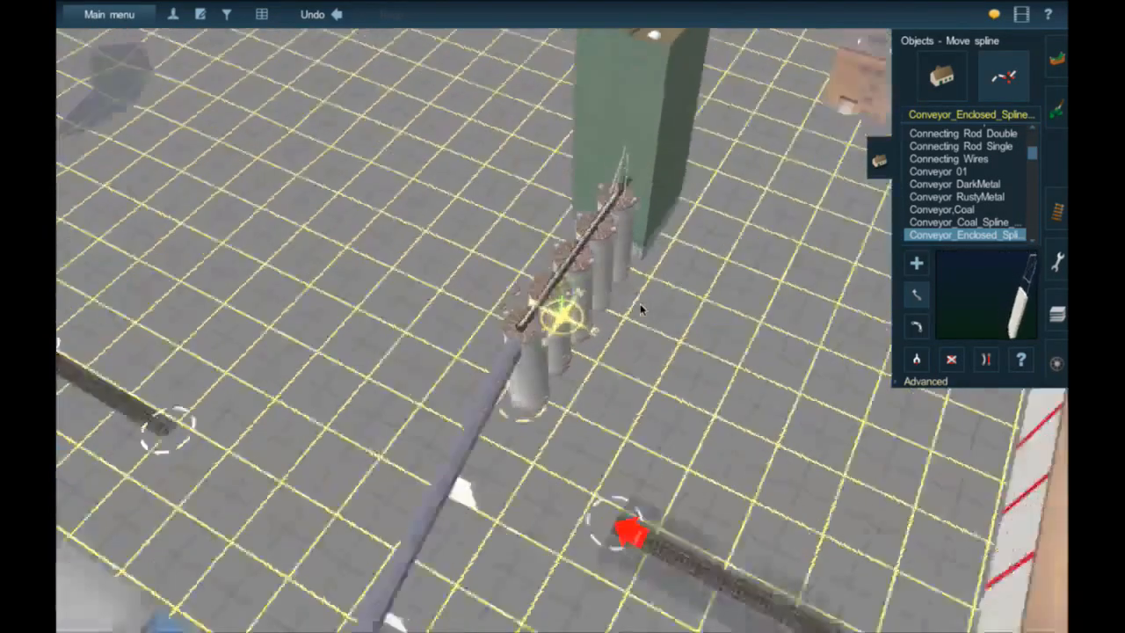
{"action": "key", "text": "Up"}
- Lay an enclosed conveyor spline from the brown building with the orange tanks to the corner-tower beside the silos
{"action": "right_click", "coordinate": [587, 172]}
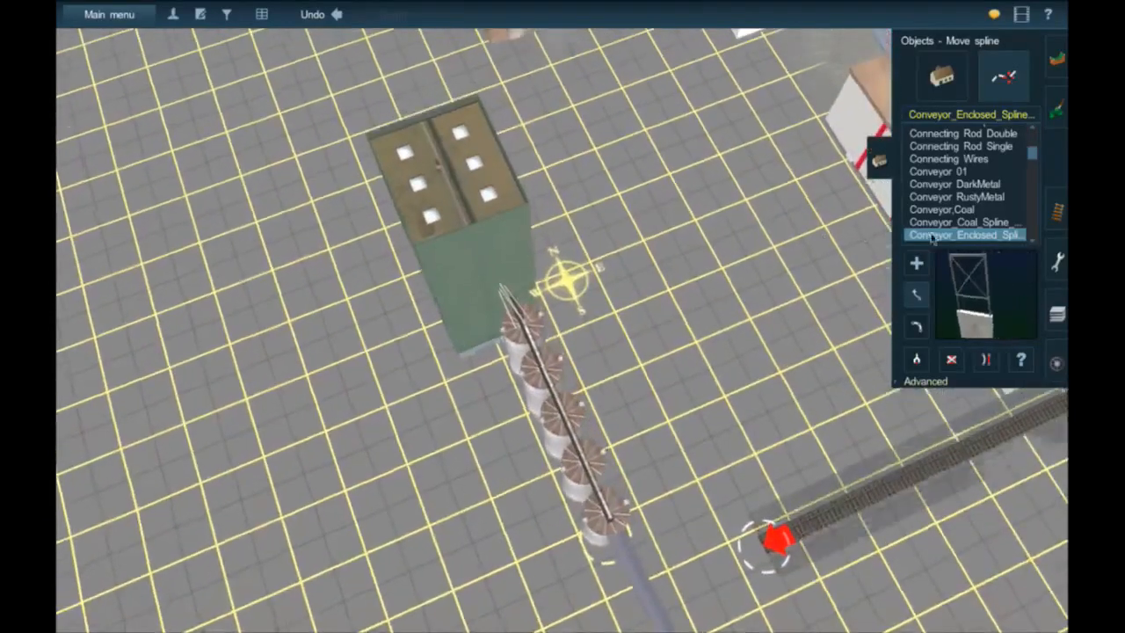
{"action": "left_click", "coordinate": [916, 263]}
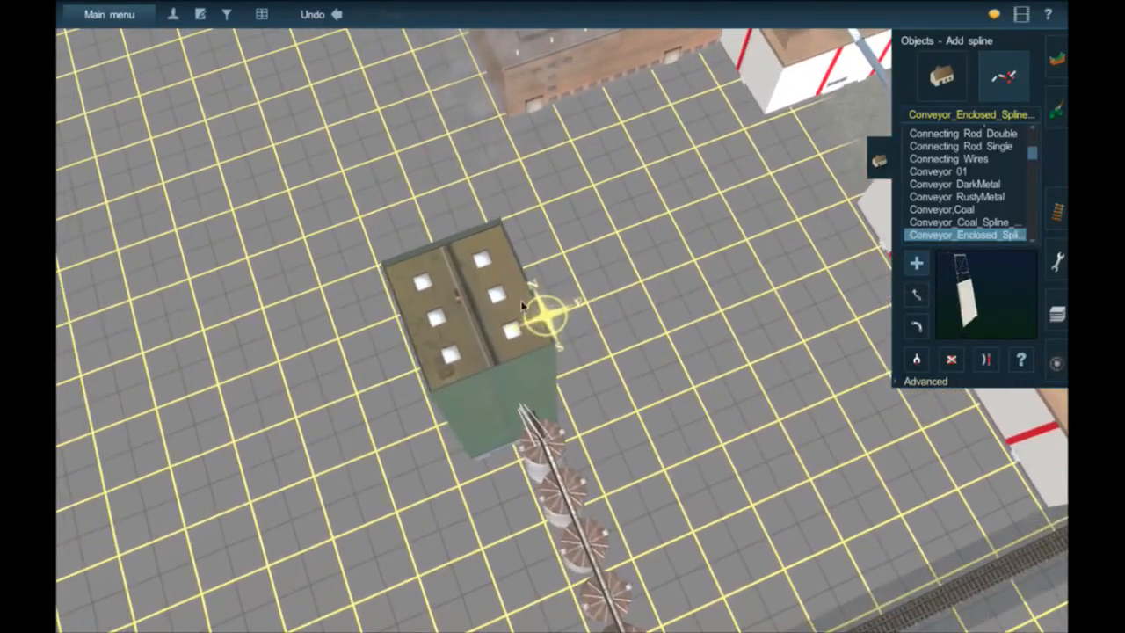
{"action": "right_click", "coordinate": [571, 249]}
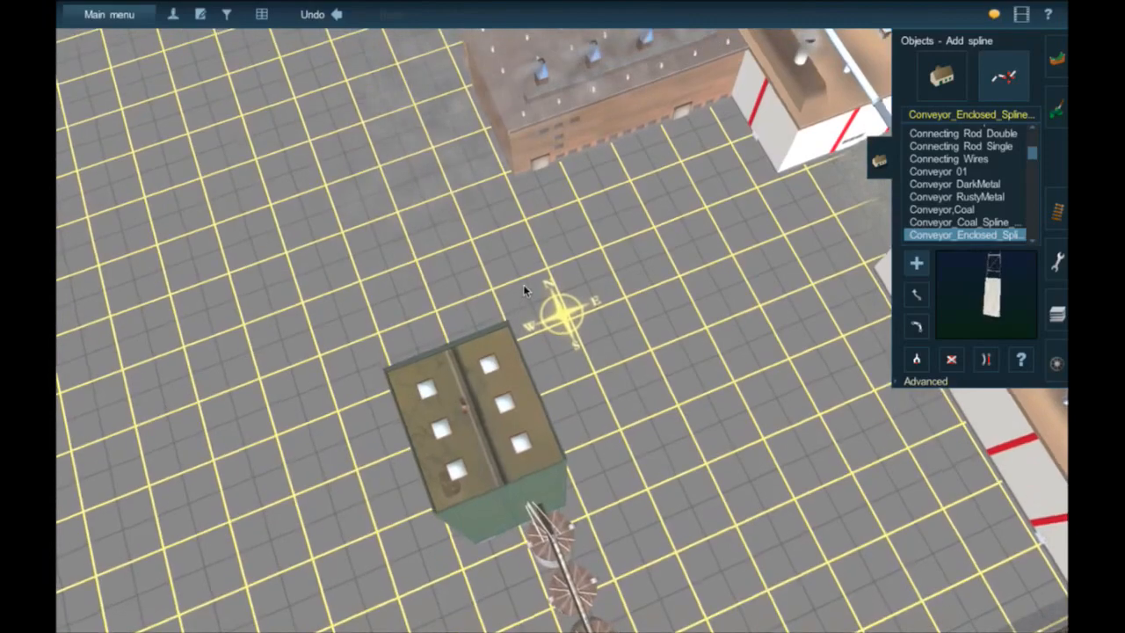
{"action": "key", "text": "Left"}
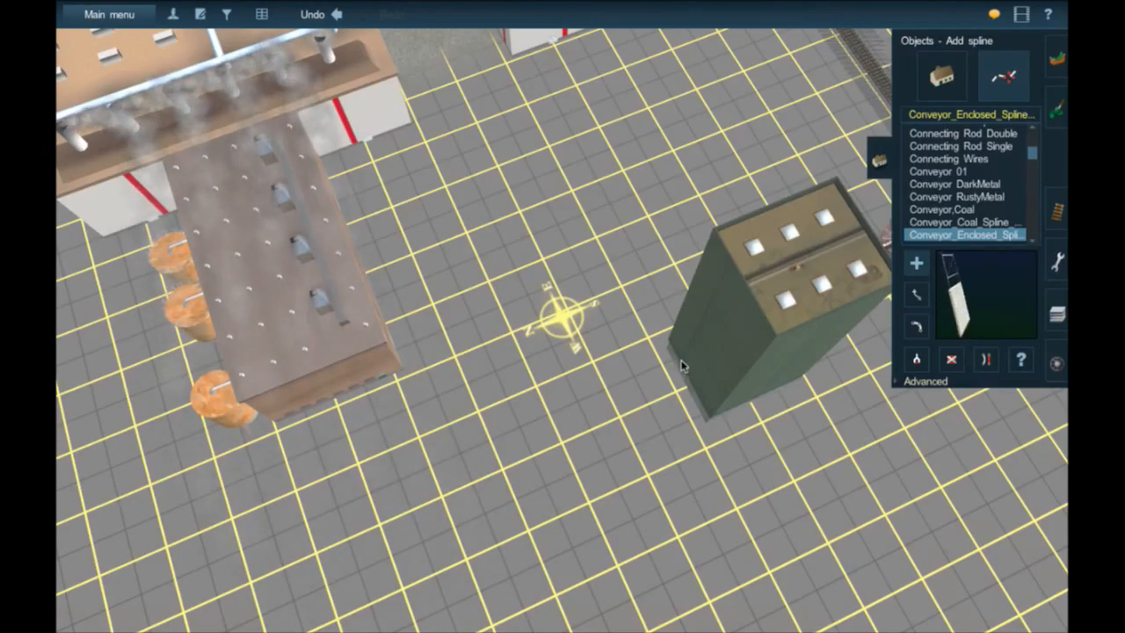
{"action": "left_click_drag", "start_coordinate": [424, 354], "coordinate": [380, 357]}
{"action": "right_click", "coordinate": [658, 364]}
{"action": "scroll", "coordinate": [665, 350], "scroll_direction": "up", "scroll_amount": 5}
{"action": "scroll", "coordinate": [766, 290], "scroll_direction": "down", "scroll_amount": 3}
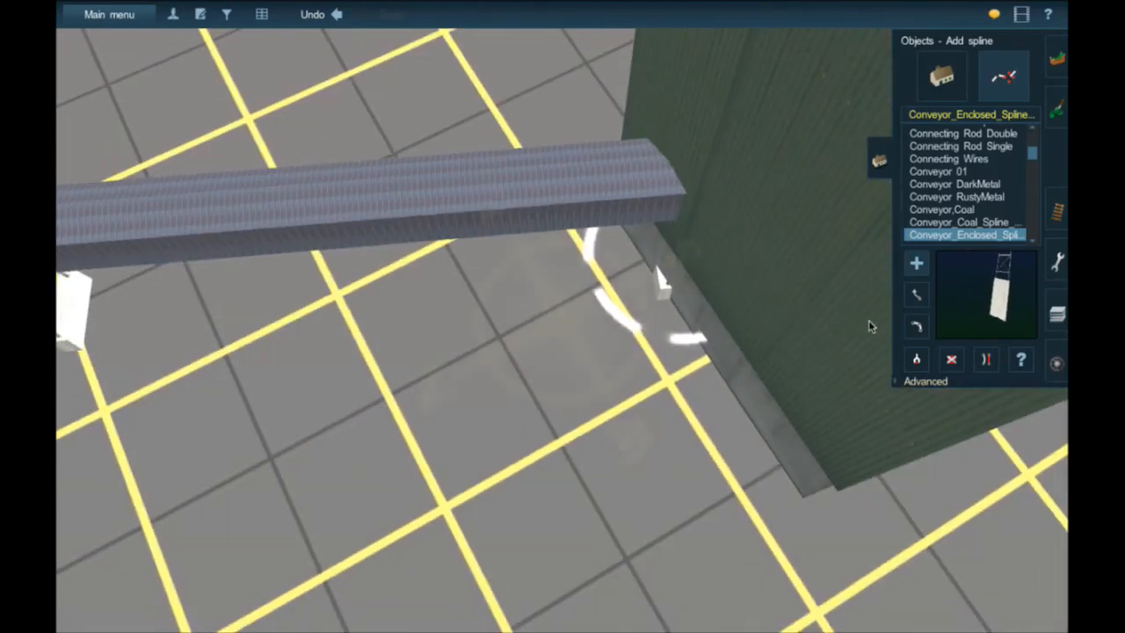
- Try to raise the height of the new conveyor's end at the corner-tower, and undo the change
{"action": "left_click", "coordinate": [897, 382]}
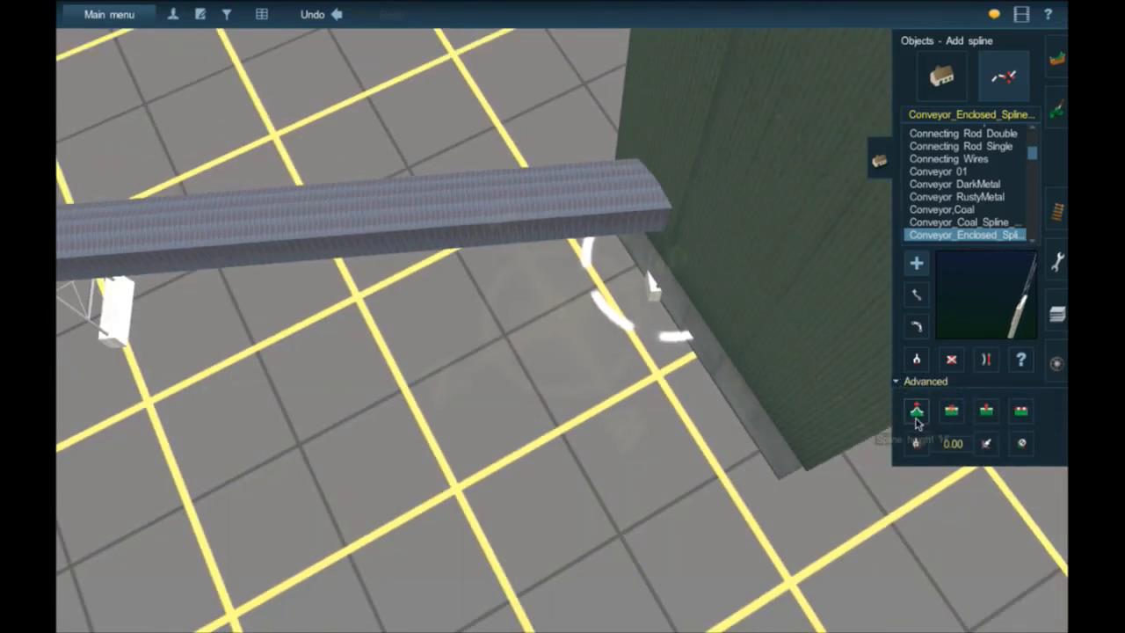
{"action": "left_click", "coordinate": [915, 412]}
{"action": "mouse_move", "coordinate": [633, 280]}
{"action": "left_mouse_down"}
{"action": "mouse_move", "coordinate": [635, 262]}
{"action": "mouse_move", "coordinate": [636, 273]}
{"action": "left_mouse_up"}
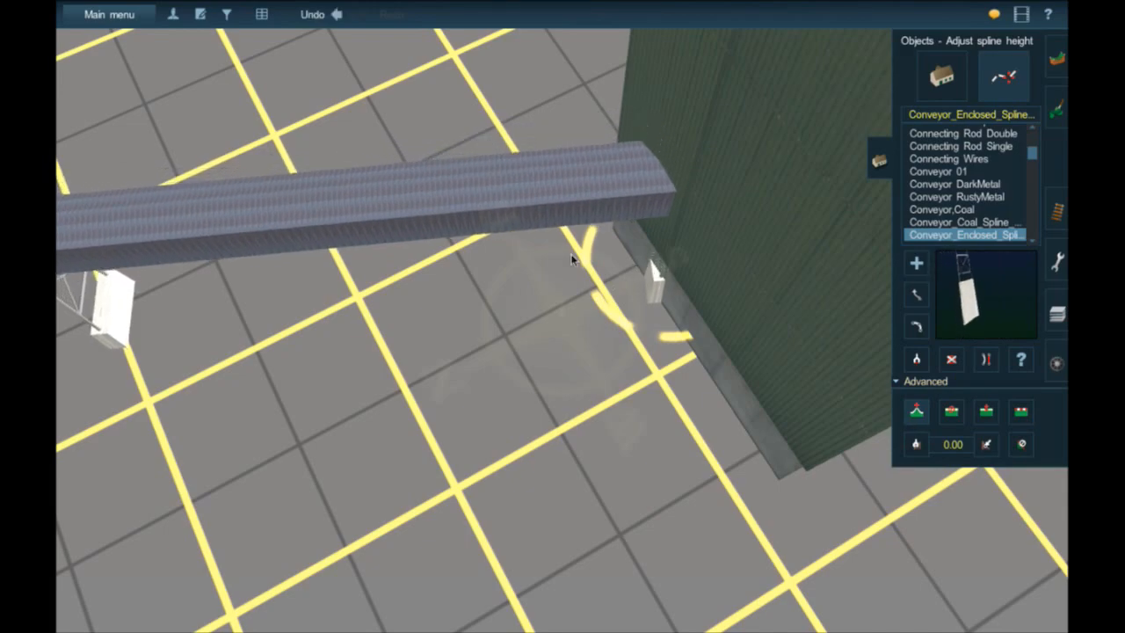
{"action": "left_click", "coordinate": [339, 16]}
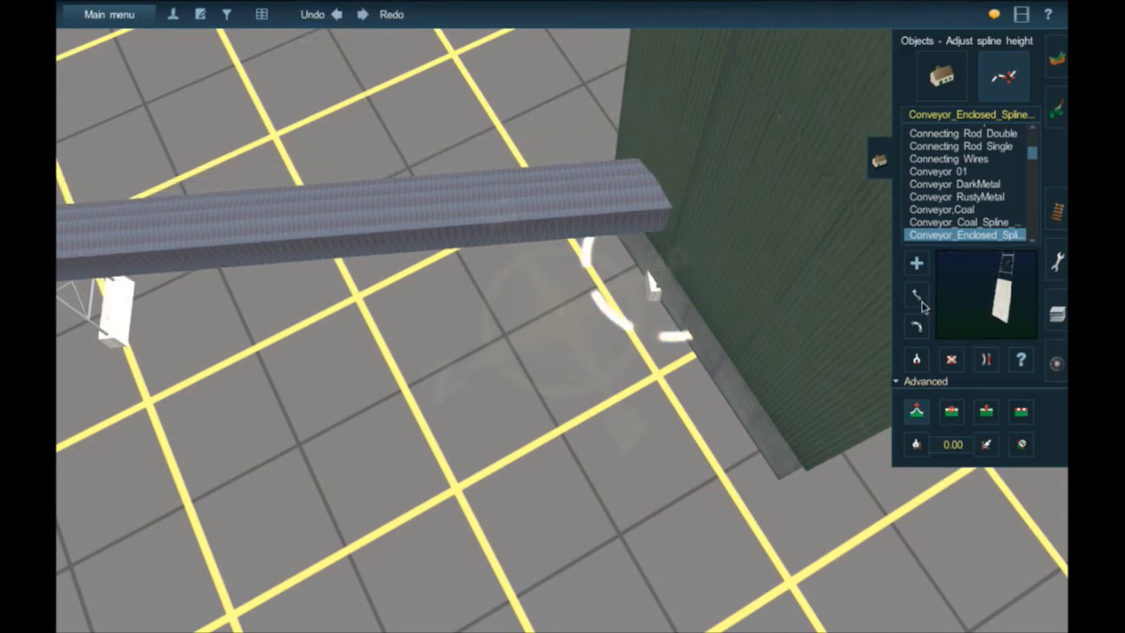
- Move the new conveyor's end into the wall of the corner-tower and check its other end at the brown building
{"action": "left_click_drag", "start_coordinate": [648, 275], "coordinate": [684, 268]}
{"action": "right_click_drag", "start_coordinate": [345, 230], "coordinate": [341, 321]}
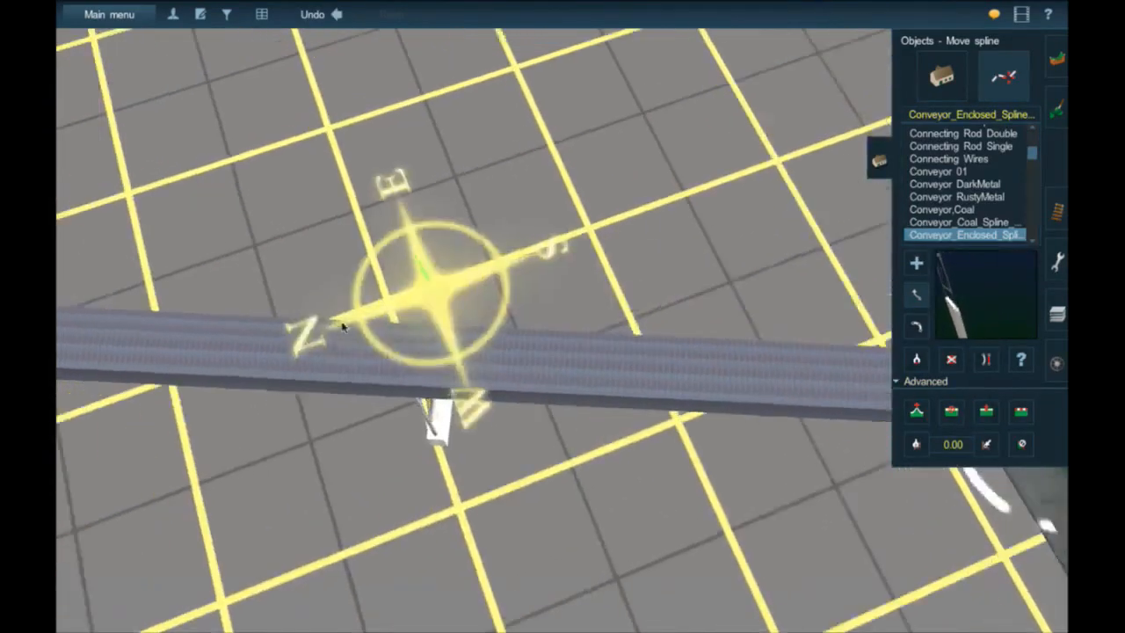
{"action": "right_click", "coordinate": [343, 327]}
{"action": "right_click", "coordinate": [517, 346]}
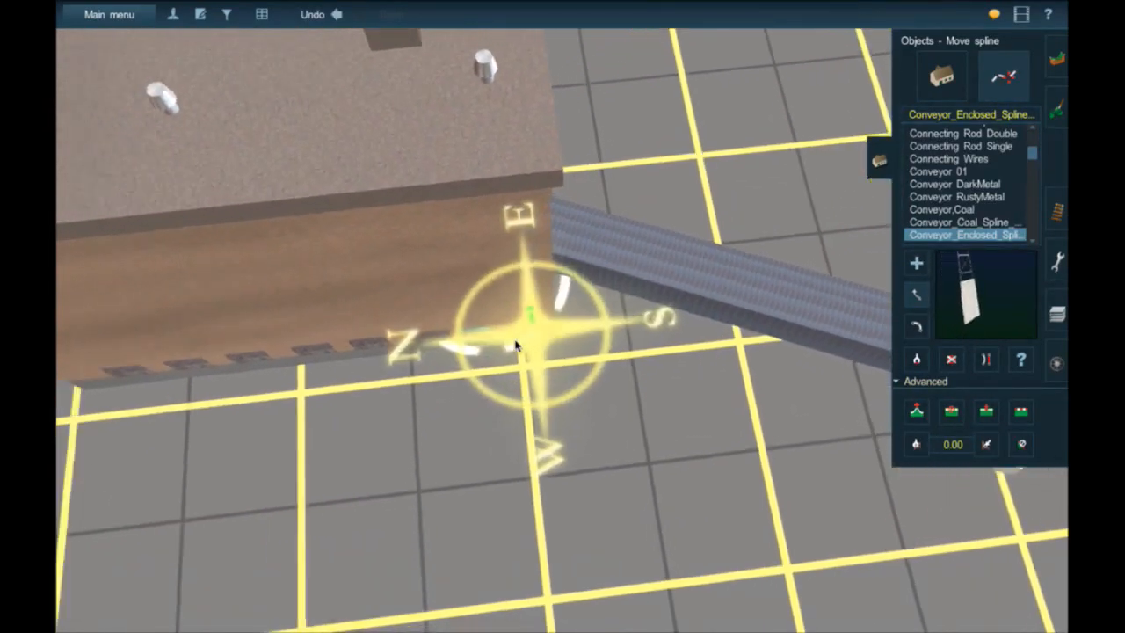
- Review the new conveyor link and the overall mill layout from the brown building past the silos to the blue building
{"action": "scroll", "coordinate": [517, 346], "scroll_direction": "down", "scroll_amount": 5}
{"action": "scroll", "coordinate": [516, 346], "scroll_direction": "down", "scroll_amount": 8}
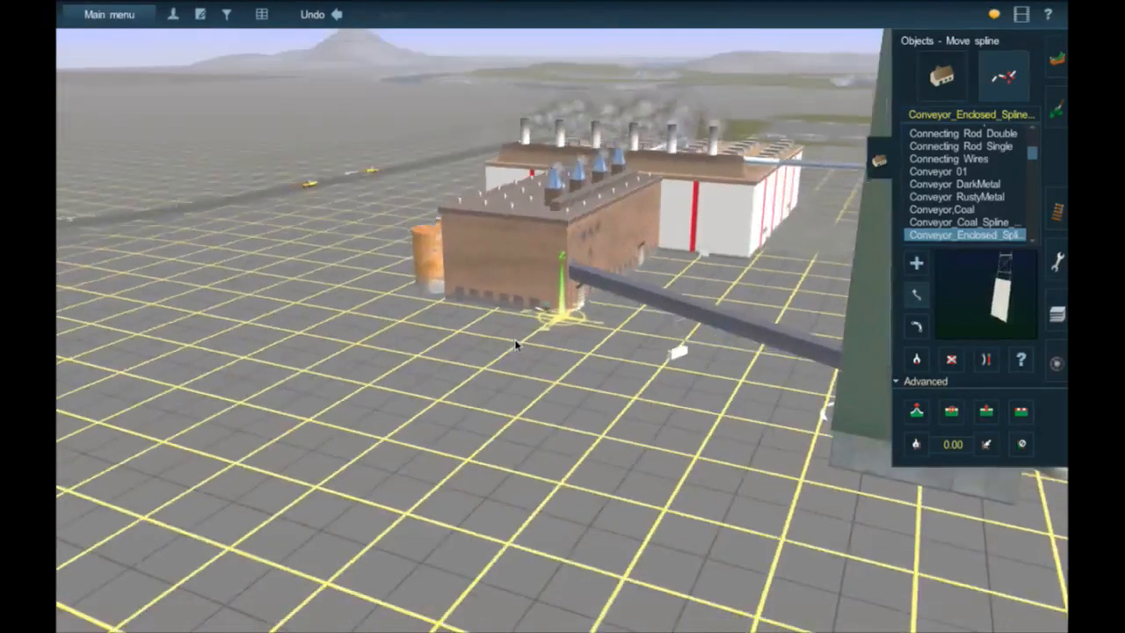
{"action": "key", "text": "Left"}
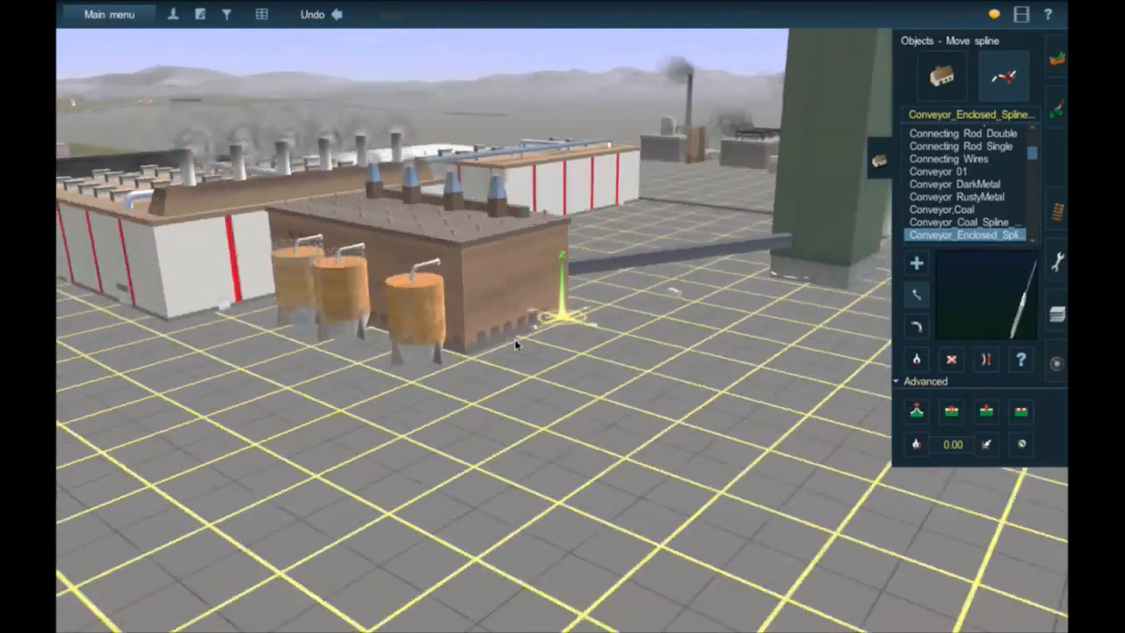
{"action": "key", "text": "Up"}
{"action": "scroll", "coordinate": [525, 343], "scroll_direction": "down", "scroll_amount": 5}
{"action": "right_click", "coordinate": [568, 185]}
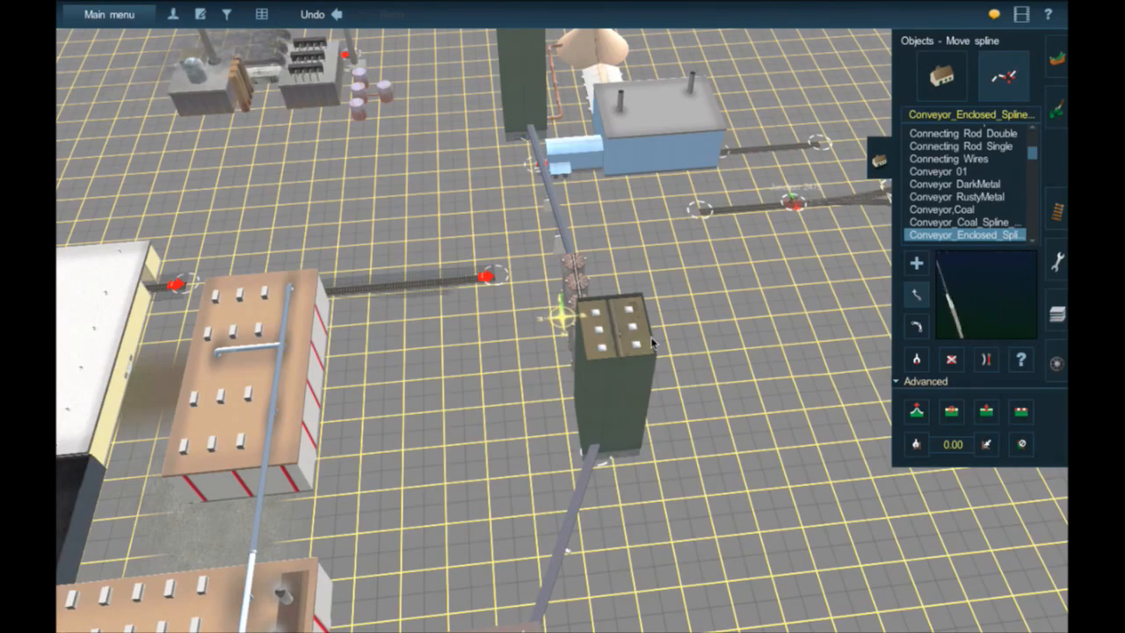
{"action": "key", "text": "Right"}
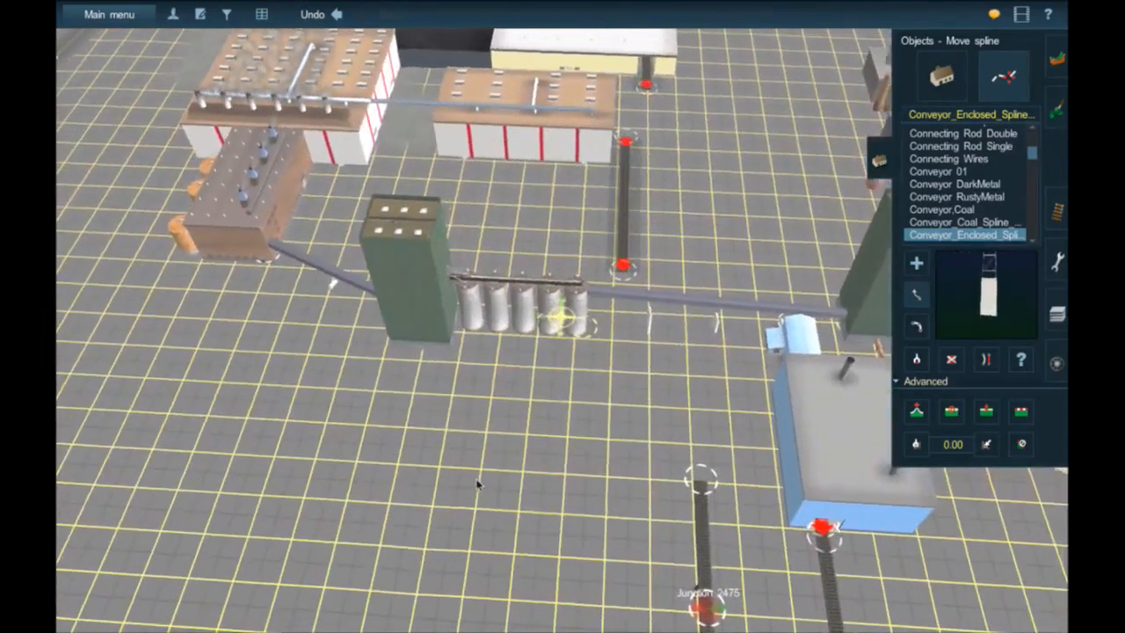
{"action": "right_click_drag", "start_coordinate": [477, 484], "coordinate": [507, 373]}
{"action": "key", "text": "Left"}
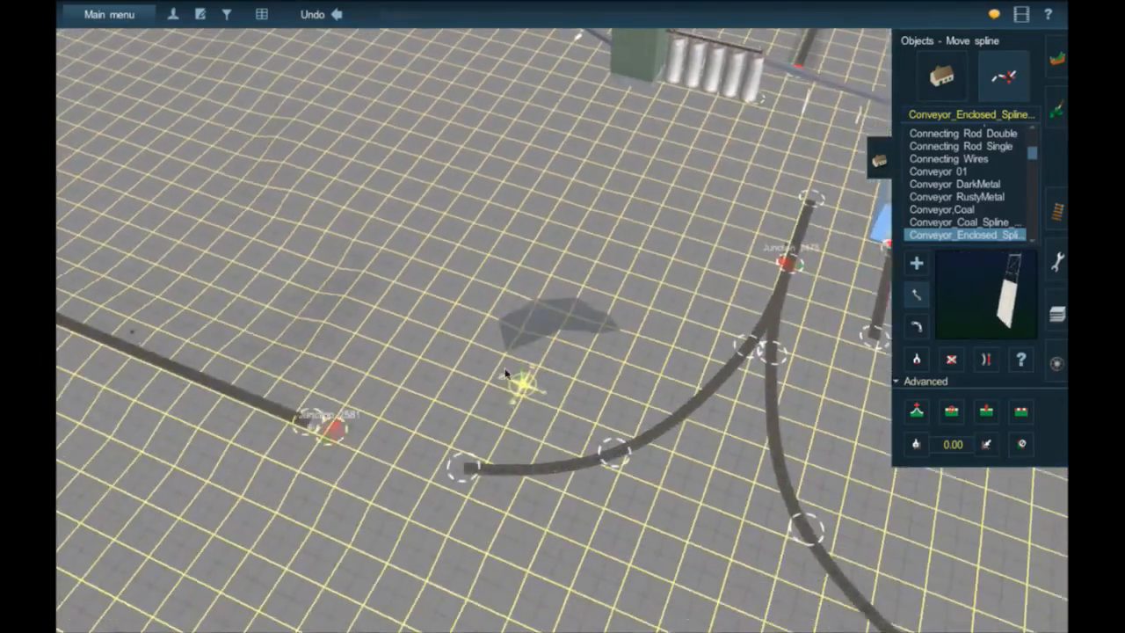
- Examine the corner-tower beside the silos and the track stubs leading to the blue building and Junction 2475
{"action": "right_click", "coordinate": [593, 249]}
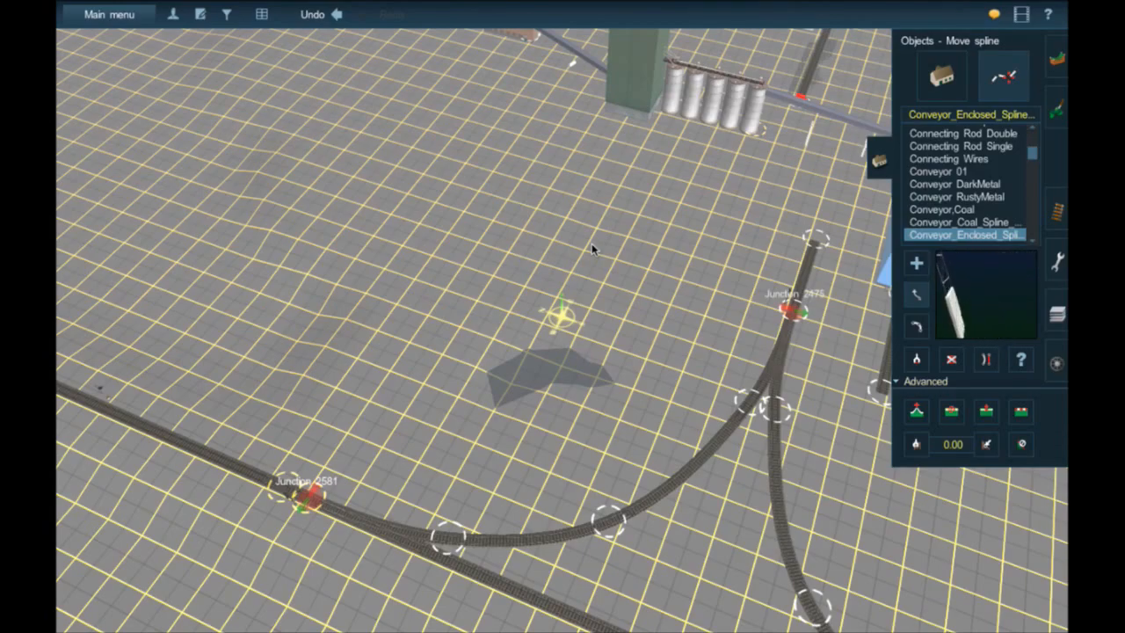
{"action": "right_click", "coordinate": [602, 59]}
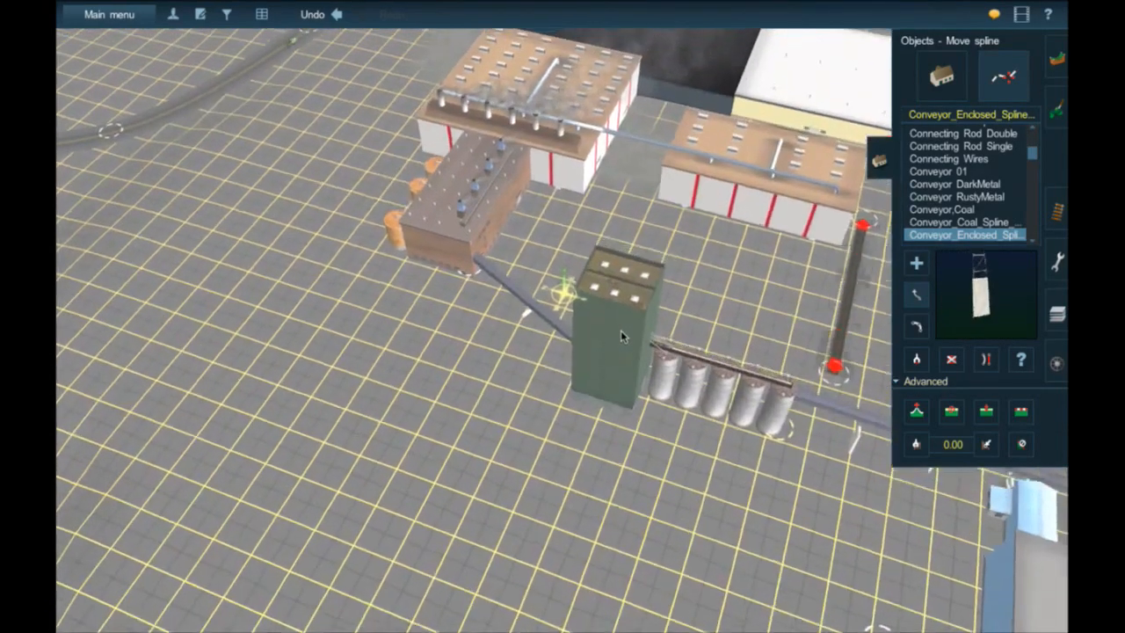
{"action": "right_click", "coordinate": [620, 330]}
{"action": "scroll", "coordinate": [619, 315], "scroll_direction": "up", "scroll_amount": 5}
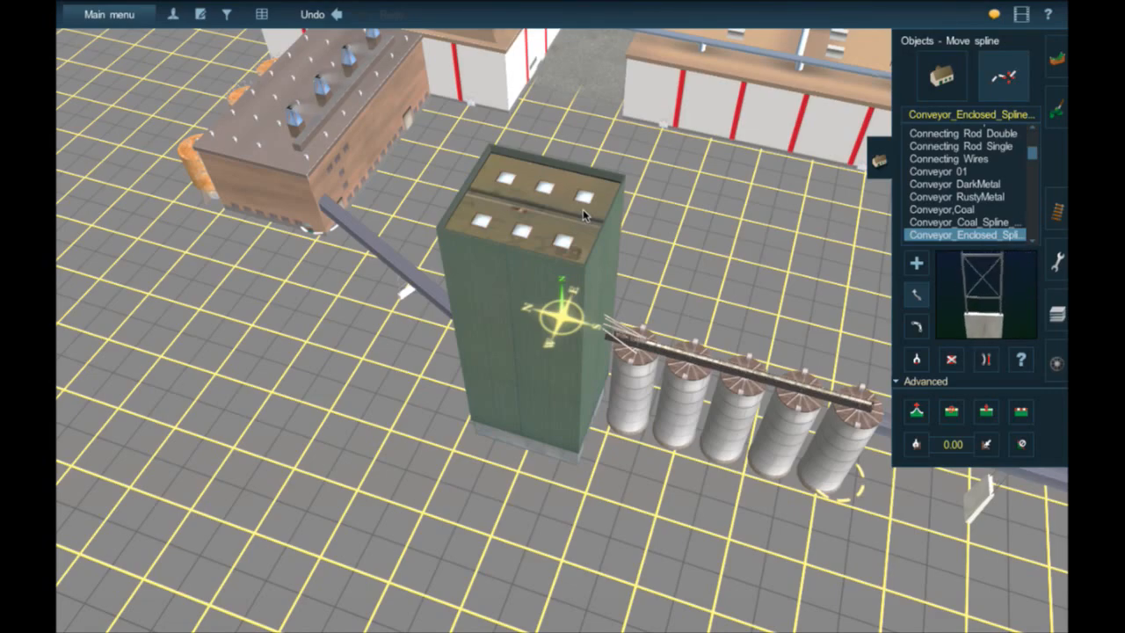
{"action": "mouse_move", "coordinate": [642, 290]}
{"action": "right_mouse_down"}
{"action": "mouse_move", "coordinate": [660, 317]}
{"action": "mouse_move", "coordinate": [674, 414]}
{"action": "mouse_move", "coordinate": [677, 401]}
{"action": "right_mouse_up"}
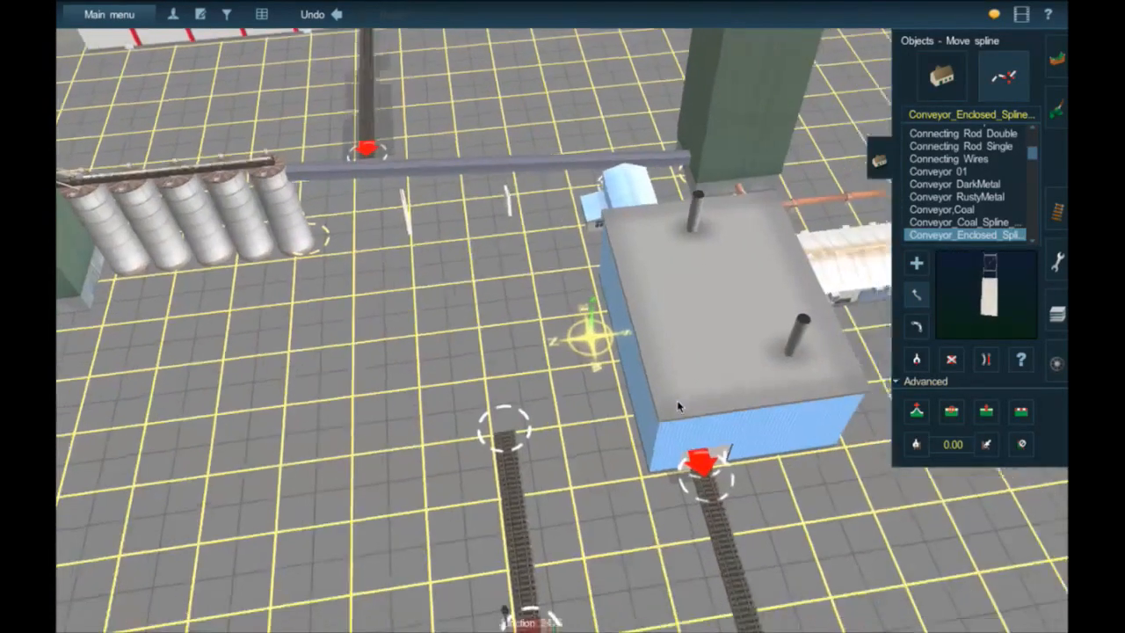
{"action": "scroll", "coordinate": [676, 406], "scroll_direction": "down", "scroll_amount": 2}
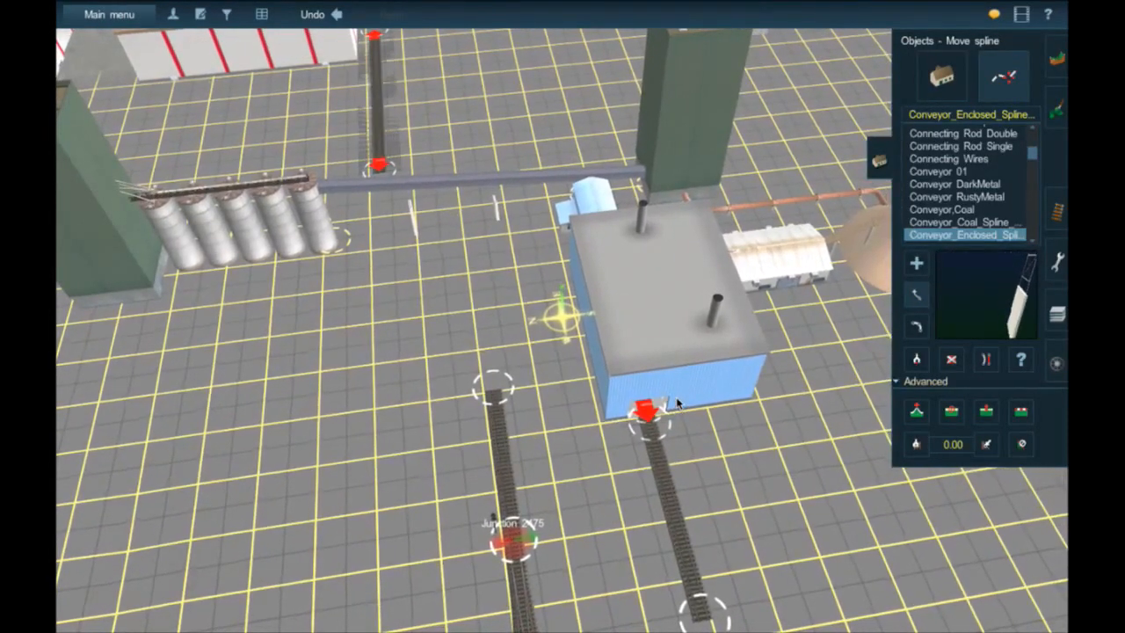
{"action": "scroll", "coordinate": [703, 350], "scroll_direction": "down", "scroll_amount": 2}
{"action": "right_click", "coordinate": [732, 371]}
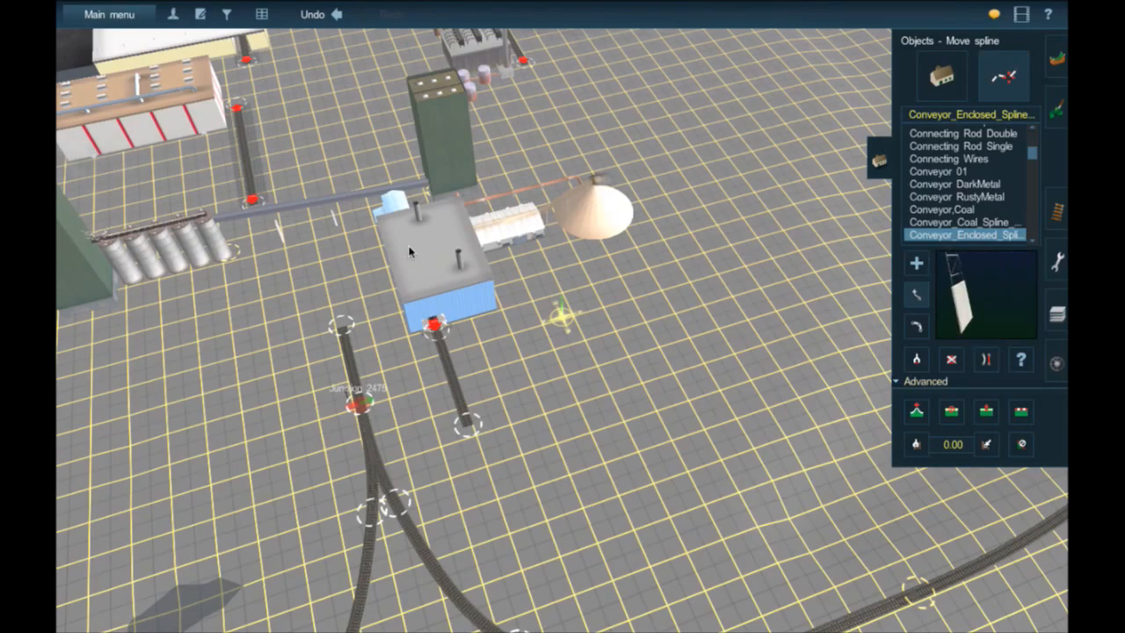
{"action": "right_click", "coordinate": [92, 376]}
{"action": "mouse_move", "coordinate": [594, 344]}
{"action": "right_mouse_down"}
{"action": "mouse_move", "coordinate": [685, 313]}
{"action": "mouse_move", "coordinate": [680, 297]}
{"action": "right_mouse_up"}
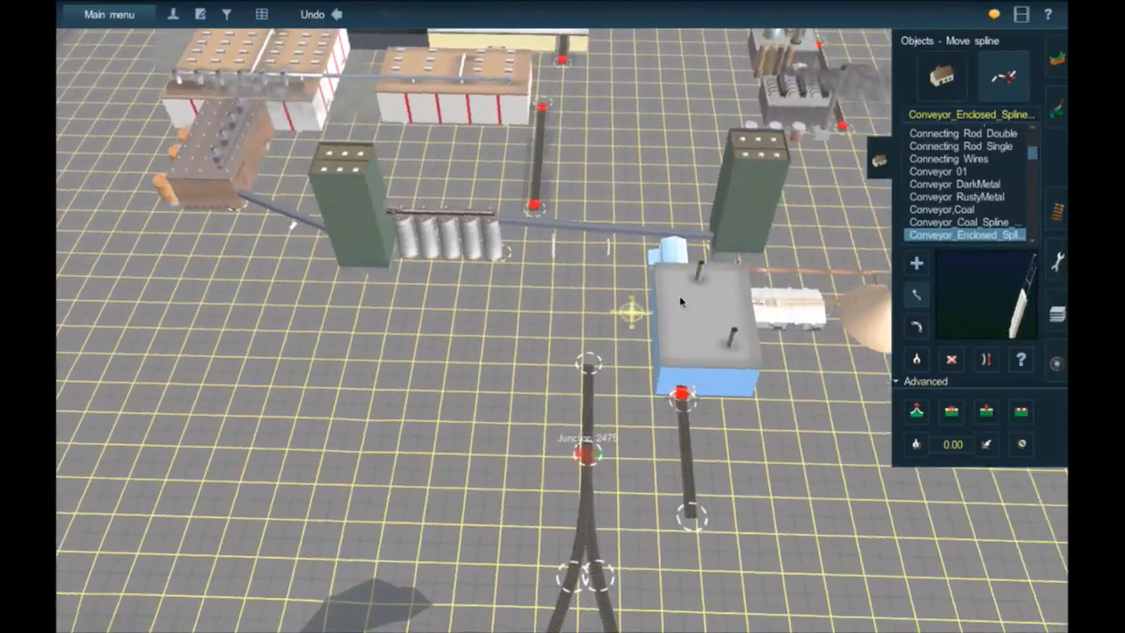
- Inspect the mill layout from the silos and both corner-towers across to the blue building and the cone-shaped pile beside it
{"action": "right_click", "coordinate": [687, 299]}
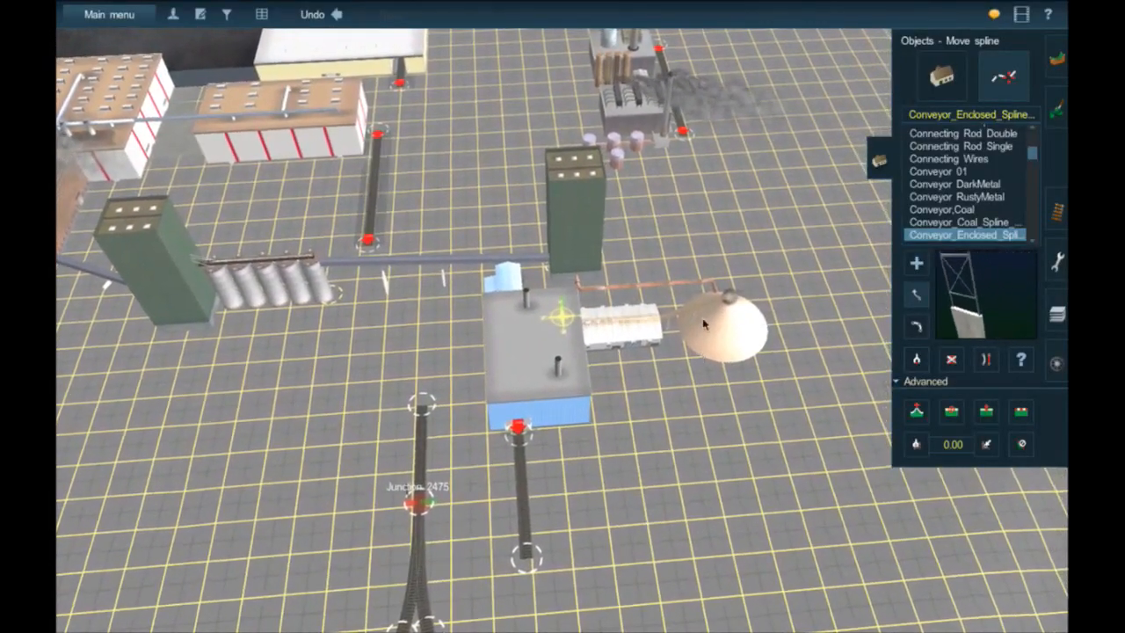
{"action": "right_click", "coordinate": [191, 475]}
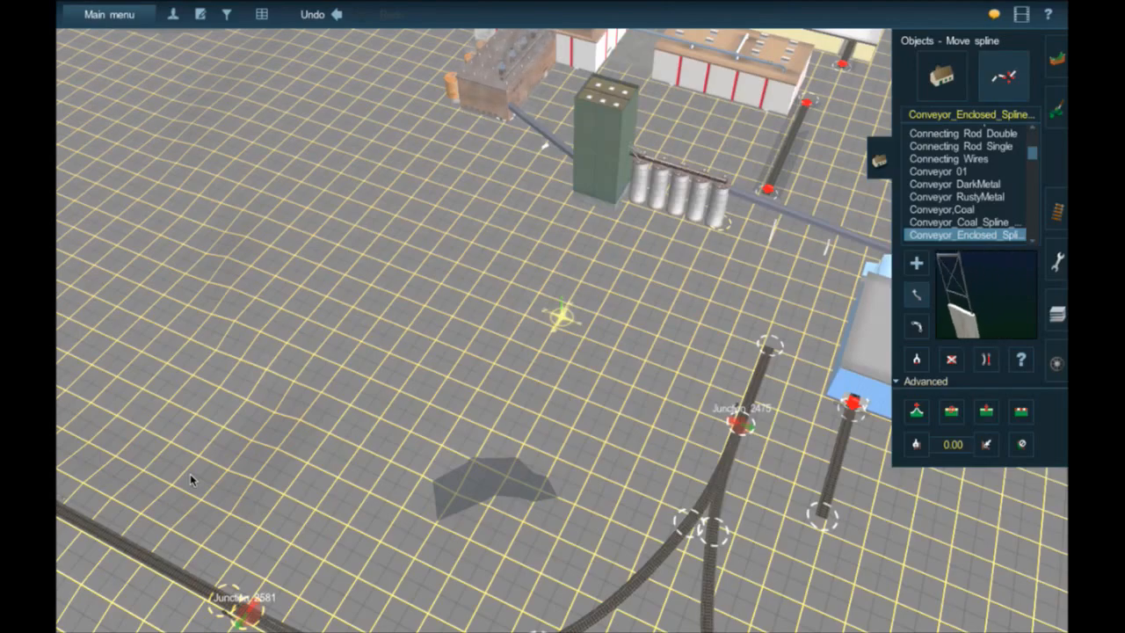
{"action": "right_click", "coordinate": [672, 265]}
{"action": "right_click", "coordinate": [675, 267]}
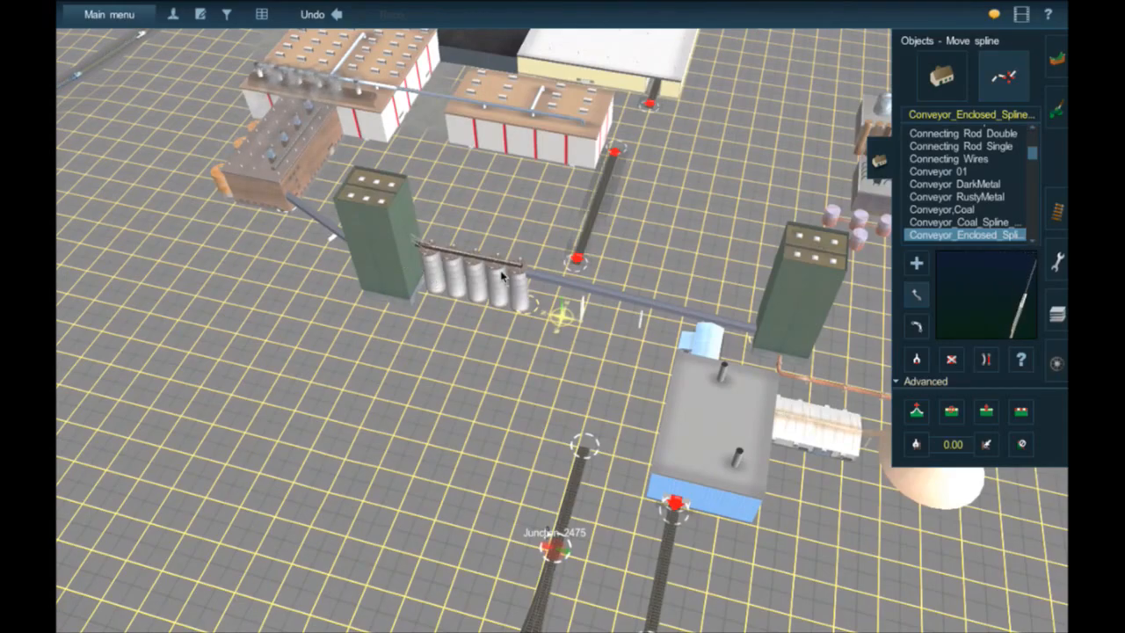
{"action": "right_click_drag", "start_coordinate": [501, 276], "coordinate": [605, 284]}
{"action": "right_click", "coordinate": [745, 331]}
{"action": "scroll", "coordinate": [735, 330], "scroll_direction": "up", "scroll_amount": 4}
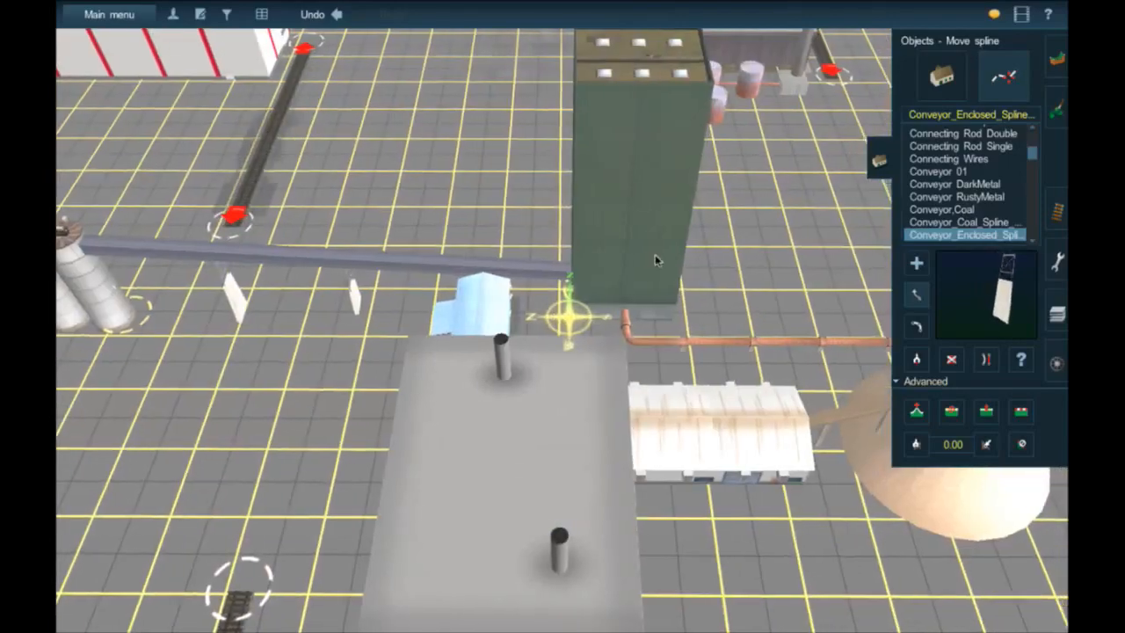
{"action": "right_click", "coordinate": [659, 261]}
{"action": "right_click", "coordinate": [701, 352]}
{"action": "right_click", "coordinate": [692, 429]}
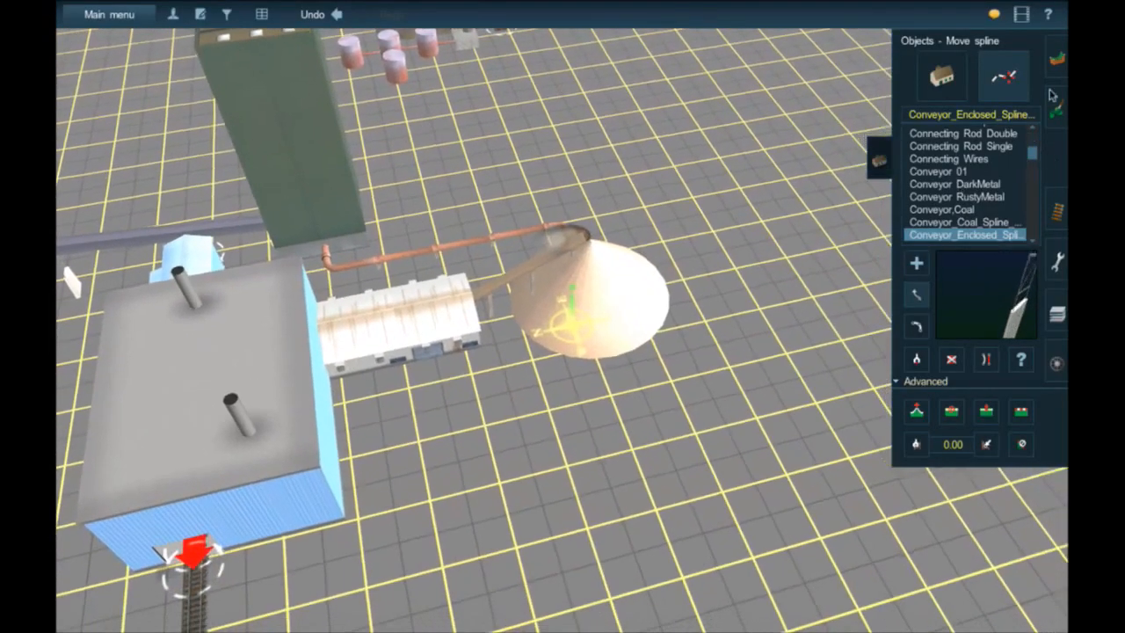
- Raise the terrain into a long mound on the open ground beside the cone-shaped pile, using the topology Height up tool
{"action": "left_click", "coordinate": [1059, 63]}
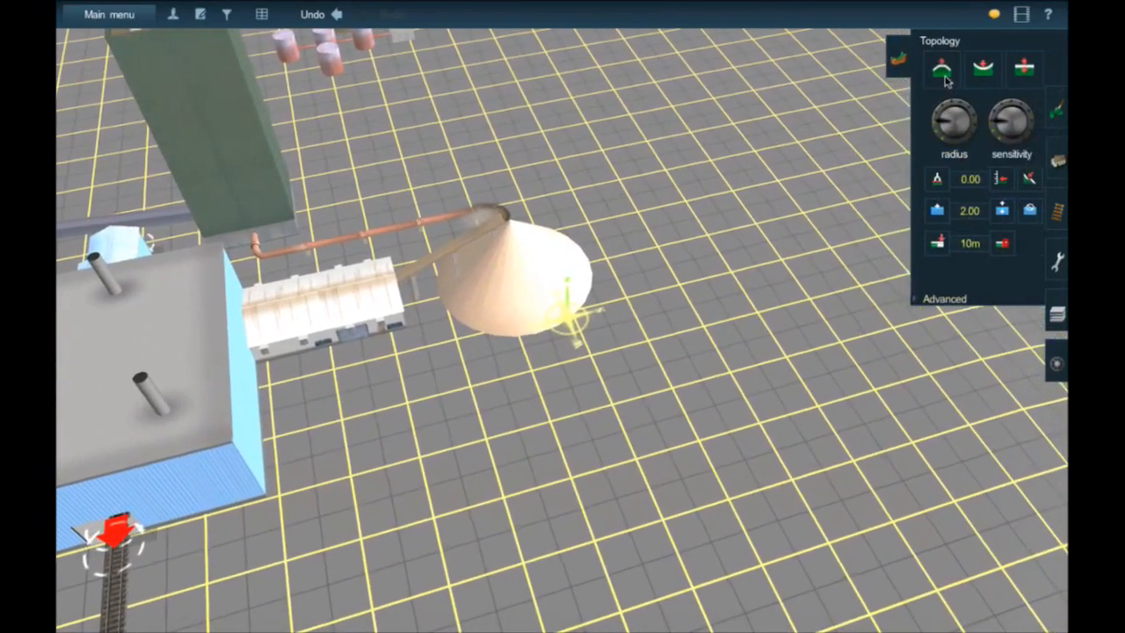
{"action": "right_click", "coordinate": [459, 379]}
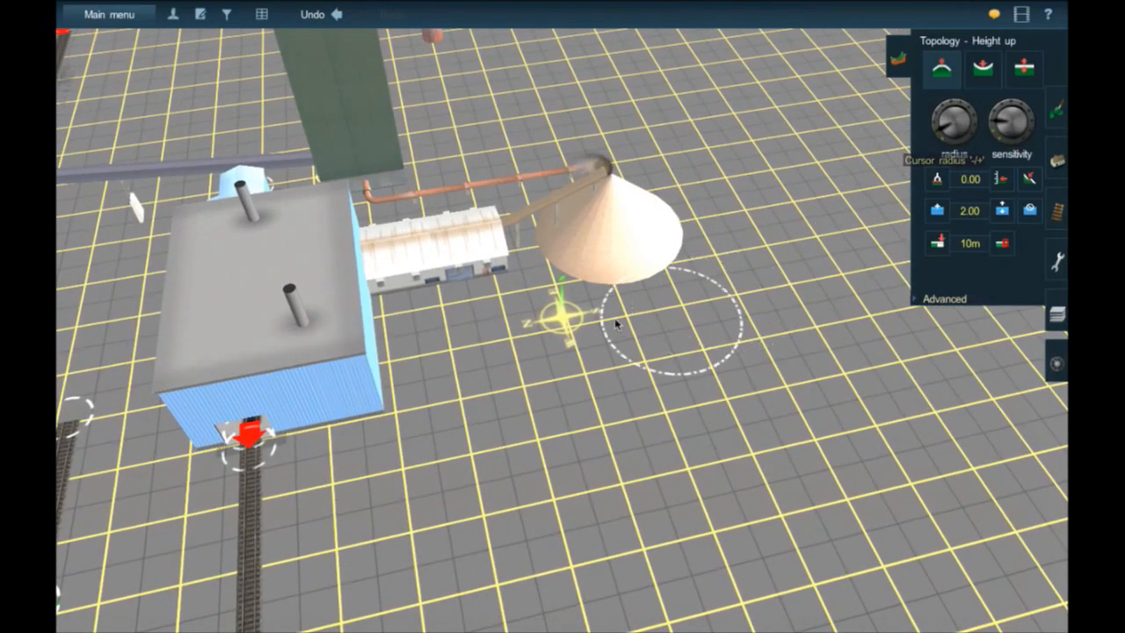
{"action": "mouse_move", "coordinate": [618, 305]}
{"action": "left_mouse_down"}
{"action": "mouse_move", "coordinate": [686, 448]}
{"action": "mouse_move", "coordinate": [703, 378]}
{"action": "mouse_move", "coordinate": [683, 287]}
{"action": "mouse_move", "coordinate": [710, 322]}
{"action": "mouse_move", "coordinate": [776, 448]}
{"action": "mouse_move", "coordinate": [756, 514]}
{"action": "left_mouse_up"}
{"action": "right_click", "coordinate": [755, 509]}
{"action": "mouse_move", "coordinate": [540, 240]}
{"action": "left_mouse_down"}
{"action": "mouse_move", "coordinate": [658, 357]}
{"action": "mouse_move", "coordinate": [691, 265]}
{"action": "mouse_move", "coordinate": [610, 188]}
{"action": "mouse_move", "coordinate": [633, 291]}
{"action": "mouse_move", "coordinate": [542, 156]}
{"action": "mouse_move", "coordinate": [532, 170]}
{"action": "mouse_move", "coordinate": [607, 251]}
{"action": "mouse_move", "coordinate": [581, 256]}
{"action": "mouse_move", "coordinate": [417, 438]}
{"action": "left_mouse_up"}
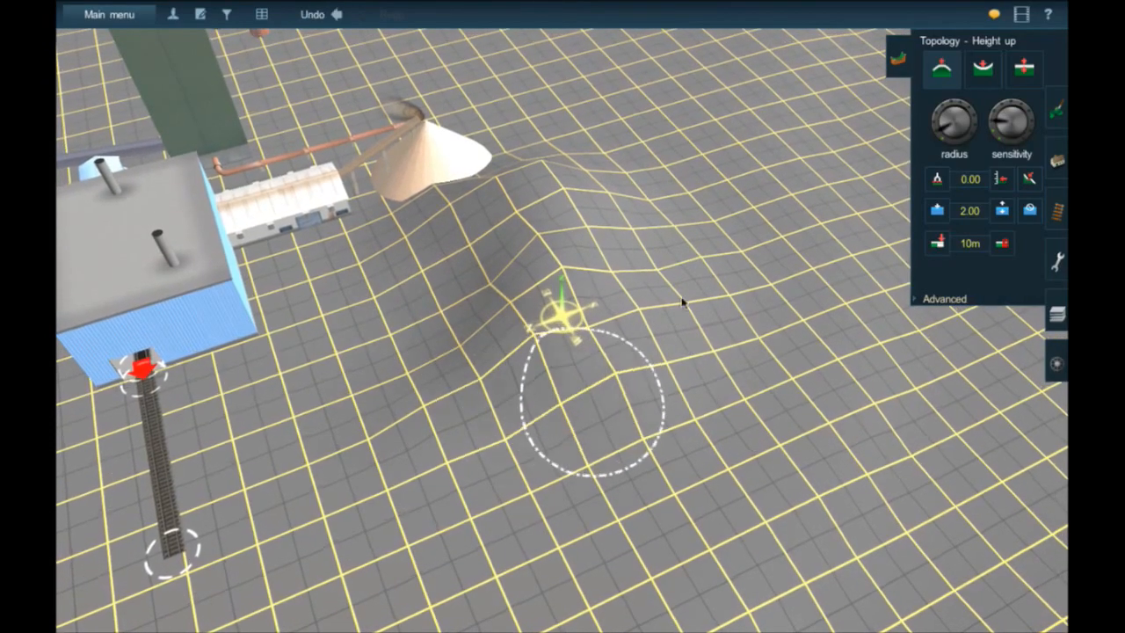
- Reshape the mound's crest next to the cone-shaped pile, lowering its high spot and raising the far end behind the pile
{"action": "left_click_drag", "start_coordinate": [479, 130], "coordinate": [494, 153]}
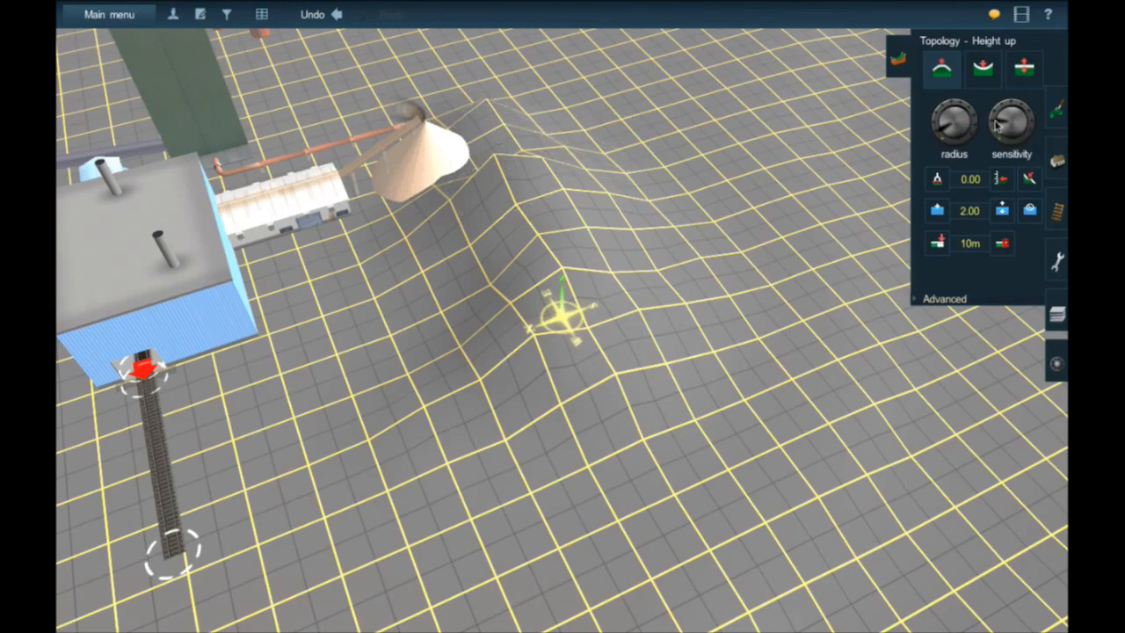
{"action": "left_click", "coordinate": [499, 172]}
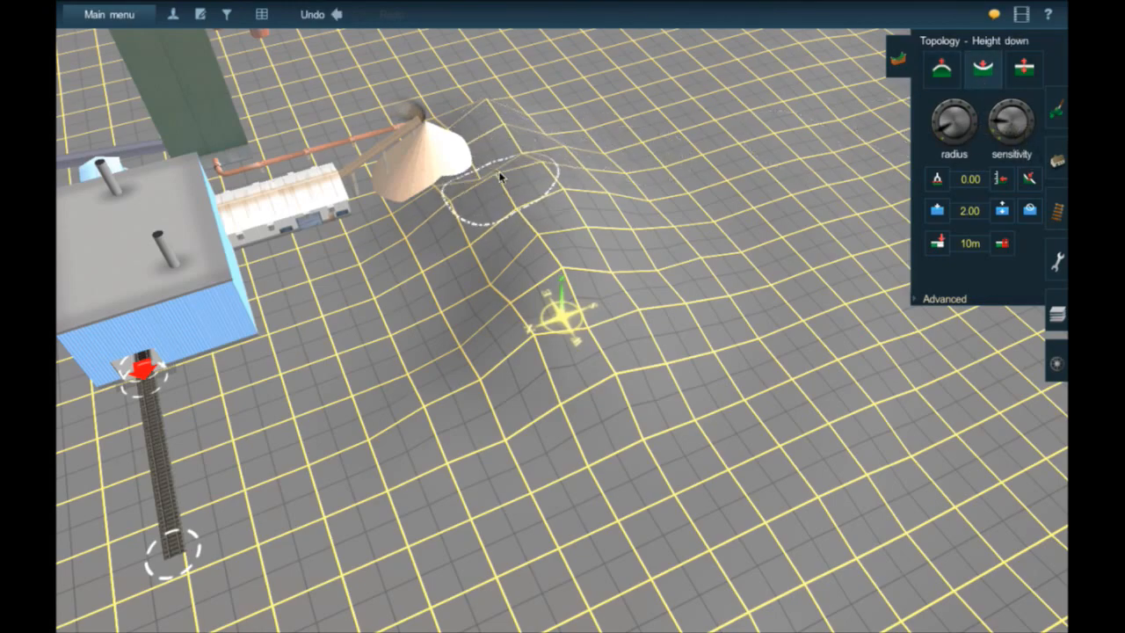
{"action": "mouse_move", "coordinate": [570, 134]}
{"action": "left_mouse_down"}
{"action": "mouse_move", "coordinate": [605, 179]}
{"action": "mouse_move", "coordinate": [505, 88]}
{"action": "left_mouse_up"}
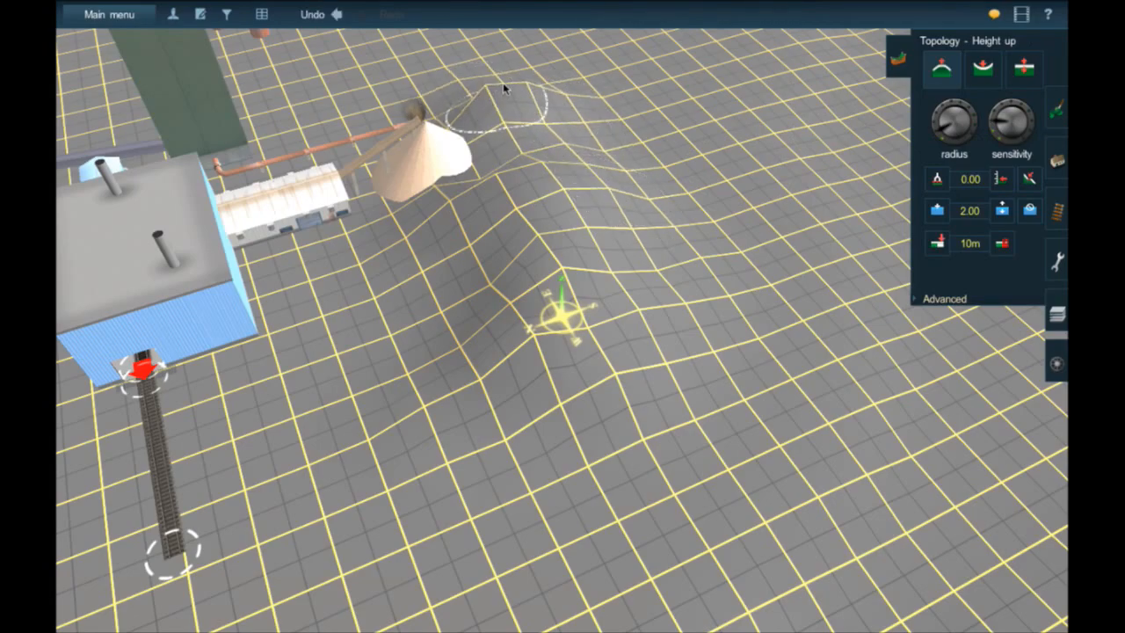
- Find ground textures matching "wood" and paint the brownish-grey wood chip texture over the mound around the cone-shaped pile
{"action": "left_click", "coordinate": [1052, 107]}
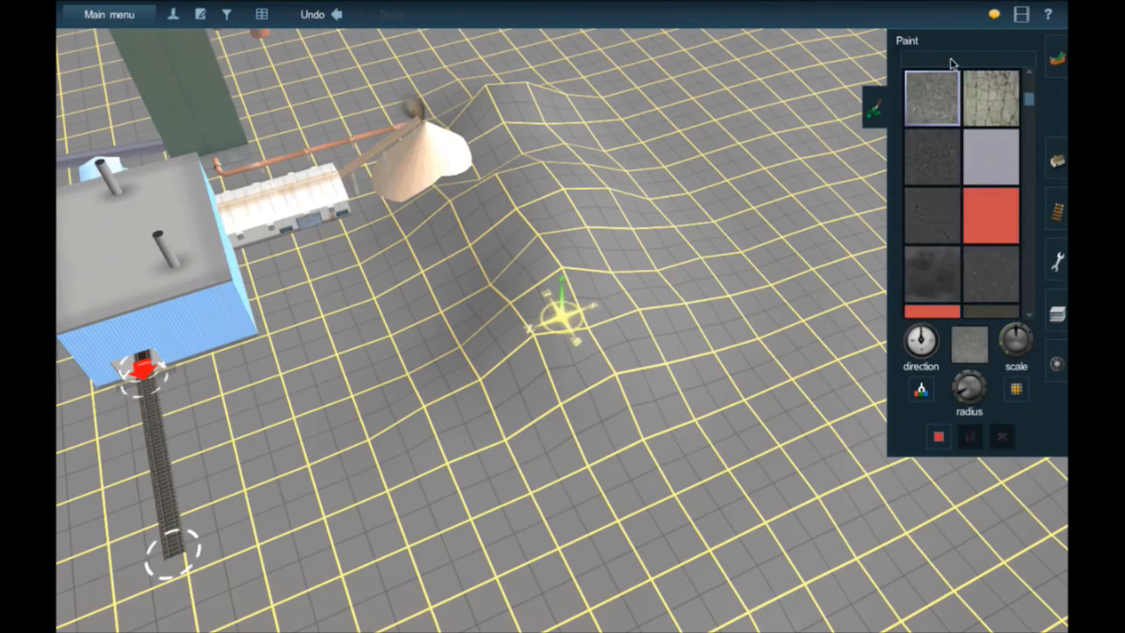
{"action": "type", "text": "wood"}
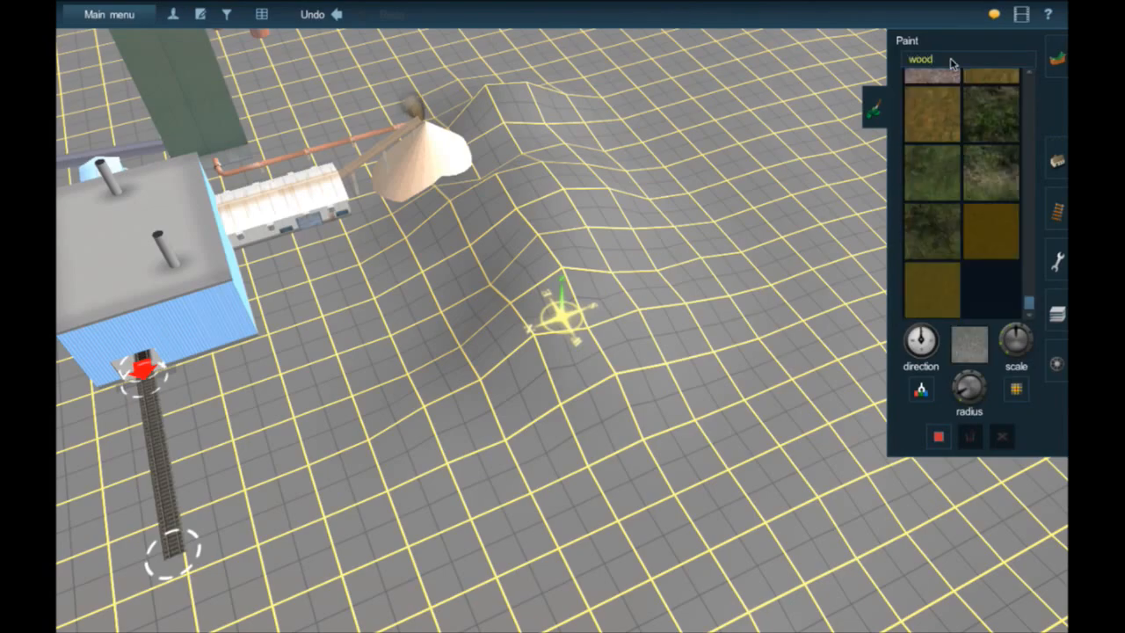
{"action": "scroll", "coordinate": [945, 81], "scroll_direction": "up", "scroll_amount": 3}
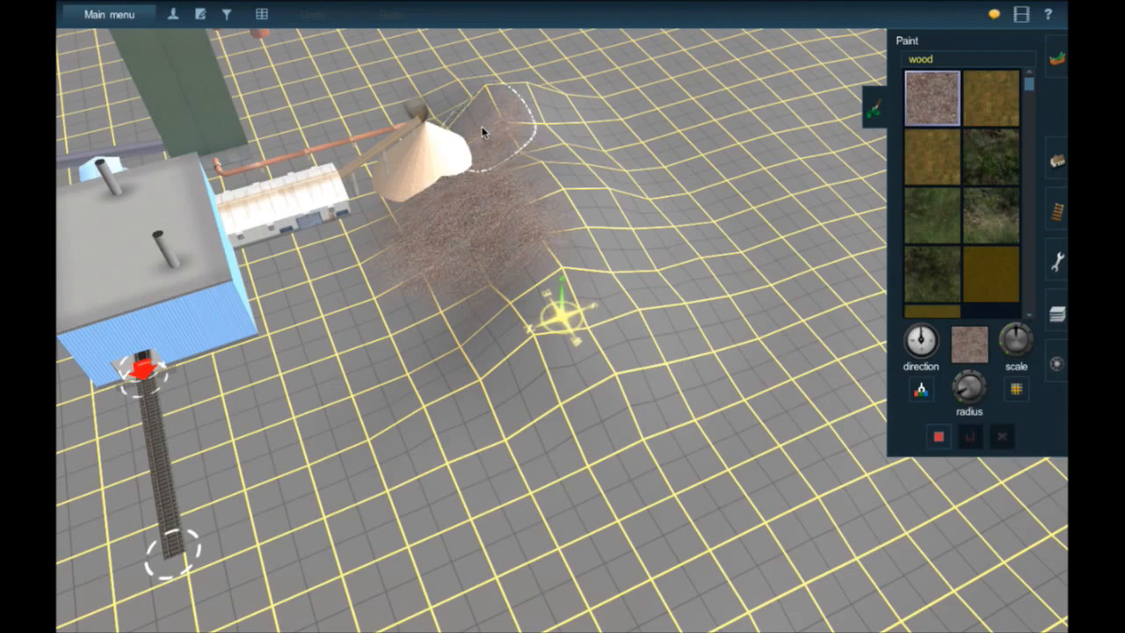
{"action": "mouse_move", "coordinate": [478, 130]}
{"action": "left_mouse_down"}
{"action": "mouse_move", "coordinate": [465, 112]}
{"action": "mouse_move", "coordinate": [556, 109]}
{"action": "left_mouse_up"}
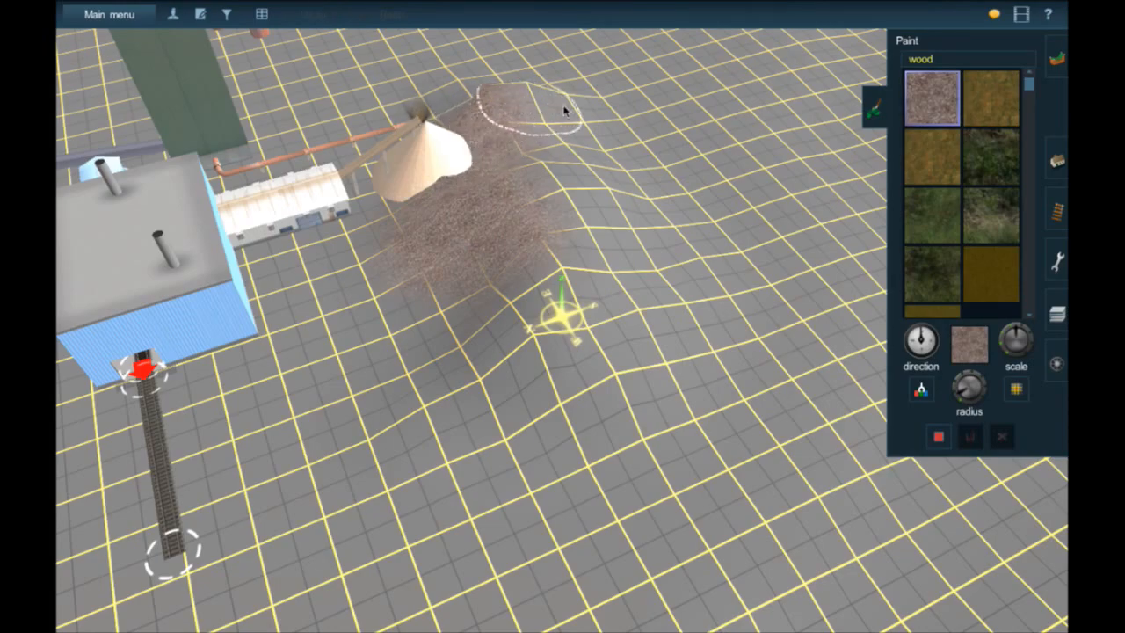
- Paint the wood texture over the slopes, base and crest of the raised mound beside the conveyor's cone
{"action": "mouse_move", "coordinate": [658, 225]}
{"action": "left_mouse_down"}
{"action": "mouse_move", "coordinate": [706, 308]}
{"action": "mouse_move", "coordinate": [663, 378]}
{"action": "mouse_move", "coordinate": [618, 417]}
{"action": "mouse_move", "coordinate": [549, 439]}
{"action": "mouse_move", "coordinate": [457, 455]}
{"action": "mouse_move", "coordinate": [422, 442]}
{"action": "mouse_move", "coordinate": [397, 372]}
{"action": "mouse_move", "coordinate": [453, 324]}
{"action": "mouse_move", "coordinate": [456, 280]}
{"action": "left_mouse_up"}
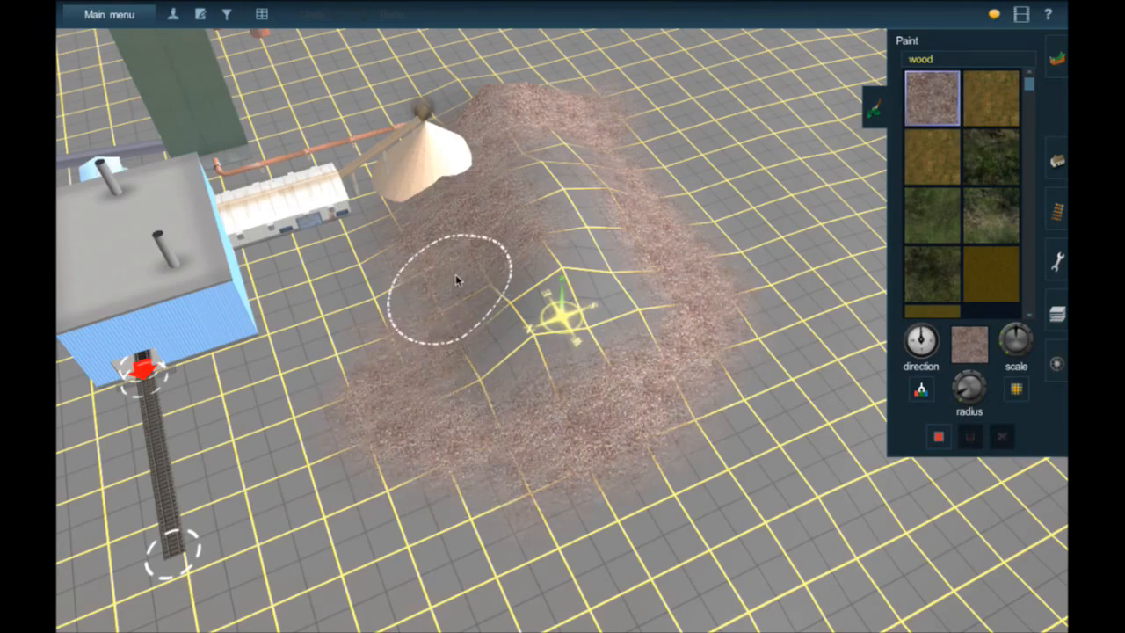
{"action": "mouse_move", "coordinate": [519, 347]}
{"action": "left_mouse_down"}
{"action": "mouse_move", "coordinate": [554, 329]}
{"action": "mouse_move", "coordinate": [518, 326]}
{"action": "mouse_move", "coordinate": [610, 316]}
{"action": "mouse_move", "coordinate": [612, 256]}
{"action": "mouse_move", "coordinate": [552, 179]}
{"action": "left_mouse_up"}
{"action": "left_click_drag", "start_coordinate": [544, 132], "coordinate": [603, 198]}
{"action": "right_click", "coordinate": [540, 164]}
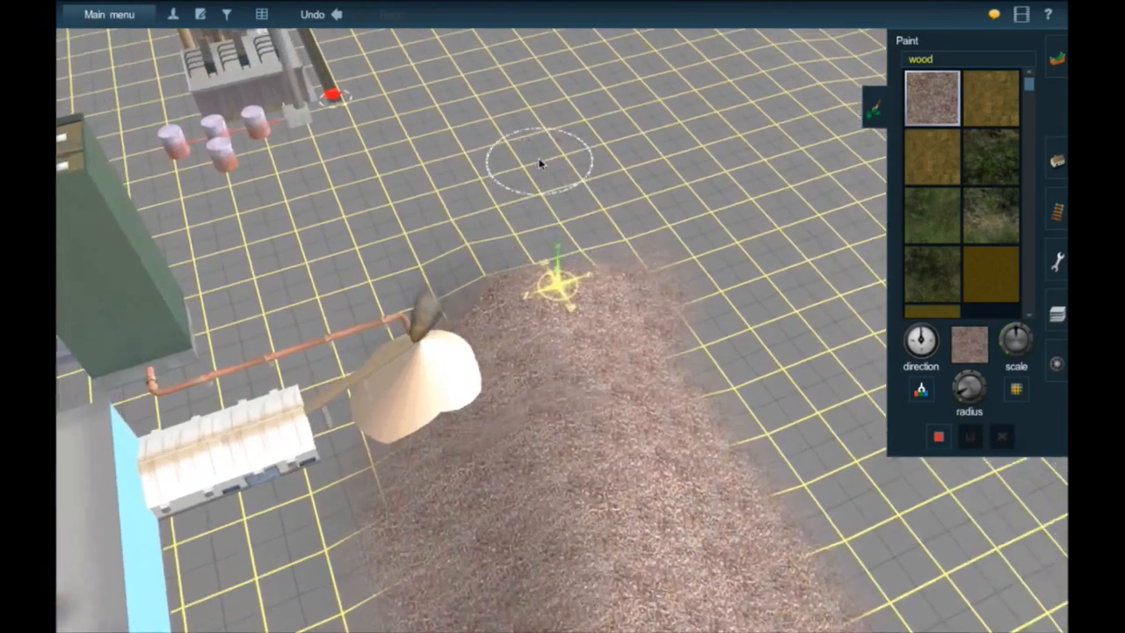
- Extend the wood texture over the bare ground at the mound's end, behind and around the conveyor's cone
{"action": "key", "text": "Left"}
{"action": "key", "text": "Up"}
{"action": "right_click_drag", "start_coordinate": [600, 349], "coordinate": [610, 375]}
{"action": "mouse_move", "coordinate": [564, 389]}
{"action": "left_mouse_down"}
{"action": "mouse_move", "coordinate": [495, 446]}
{"action": "mouse_move", "coordinate": [525, 450]}
{"action": "mouse_move", "coordinate": [460, 376]}
{"action": "mouse_move", "coordinate": [449, 295]}
{"action": "mouse_move", "coordinate": [455, 279]}
{"action": "mouse_move", "coordinate": [466, 283]}
{"action": "left_mouse_up"}
{"action": "right_click", "coordinate": [532, 360]}
{"action": "right_click", "coordinate": [721, 422]}
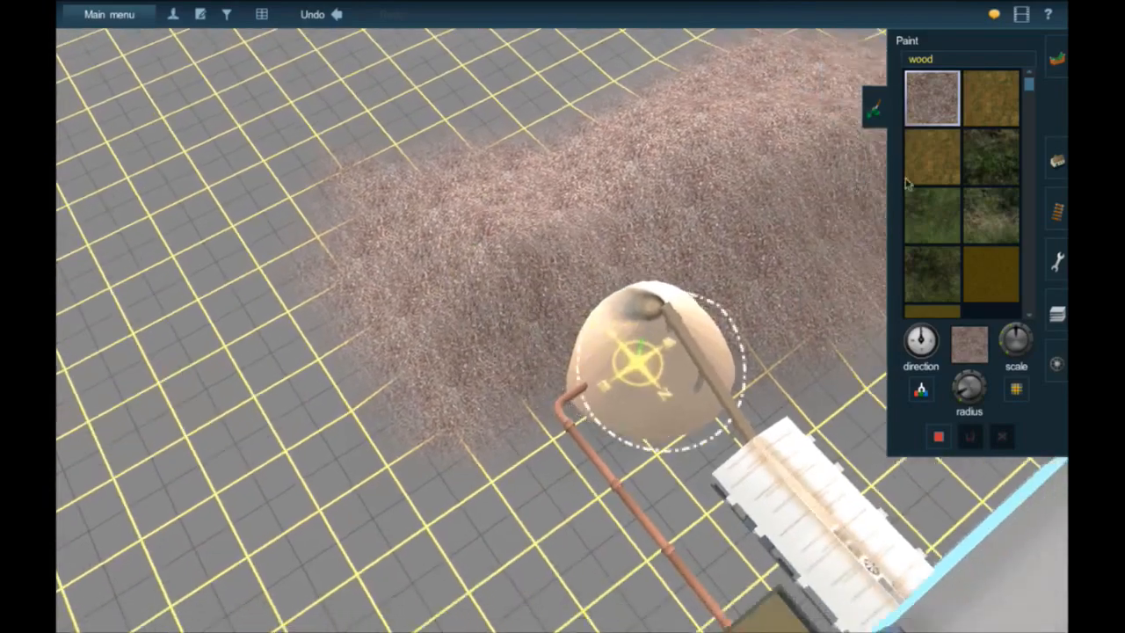
- Raise the terrain beneath the conveyor outlet until it covers the cone, and paint the raised ground with the wood texture
{"action": "left_click", "coordinate": [1043, 96]}
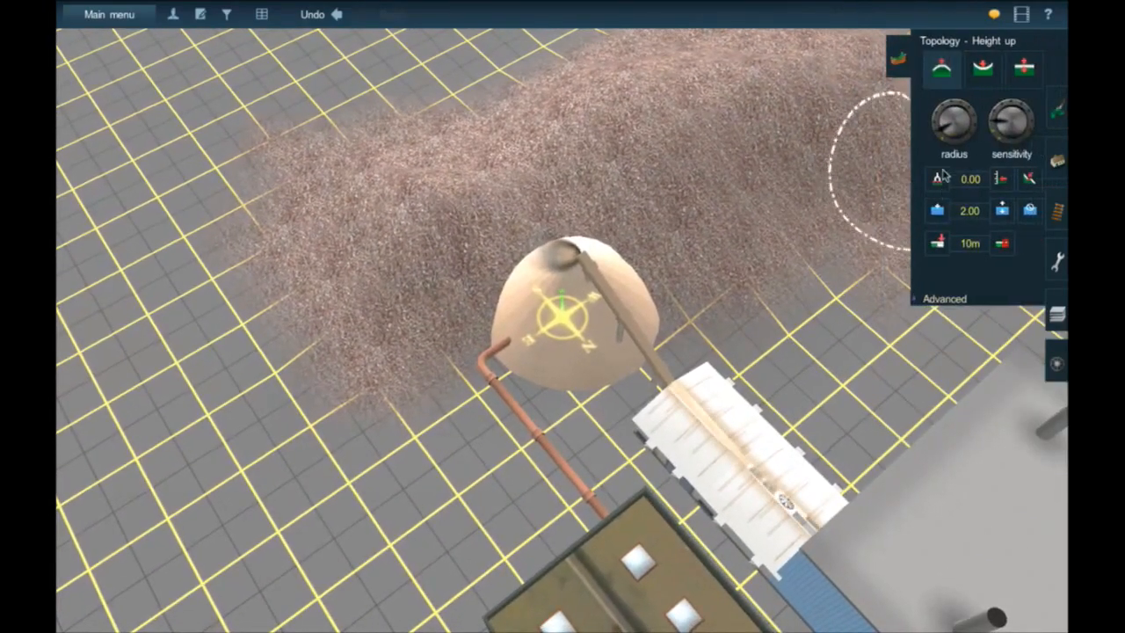
{"action": "left_click", "coordinate": [601, 326]}
{"action": "mouse_move", "coordinate": [576, 329]}
{"action": "left_mouse_down"}
{"action": "mouse_move", "coordinate": [558, 325]}
{"action": "mouse_move", "coordinate": [559, 300]}
{"action": "mouse_move", "coordinate": [554, 309]}
{"action": "mouse_move", "coordinate": [544, 291]}
{"action": "mouse_move", "coordinate": [555, 319]}
{"action": "mouse_move", "coordinate": [558, 309]}
{"action": "left_mouse_up"}
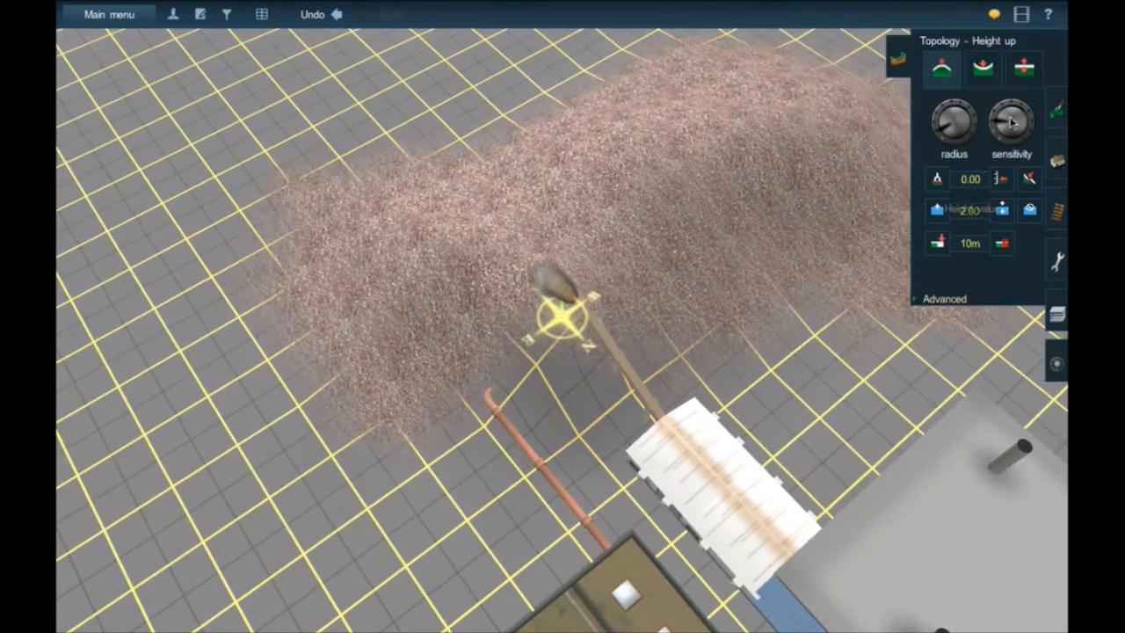
{"action": "left_click", "coordinate": [1054, 113]}
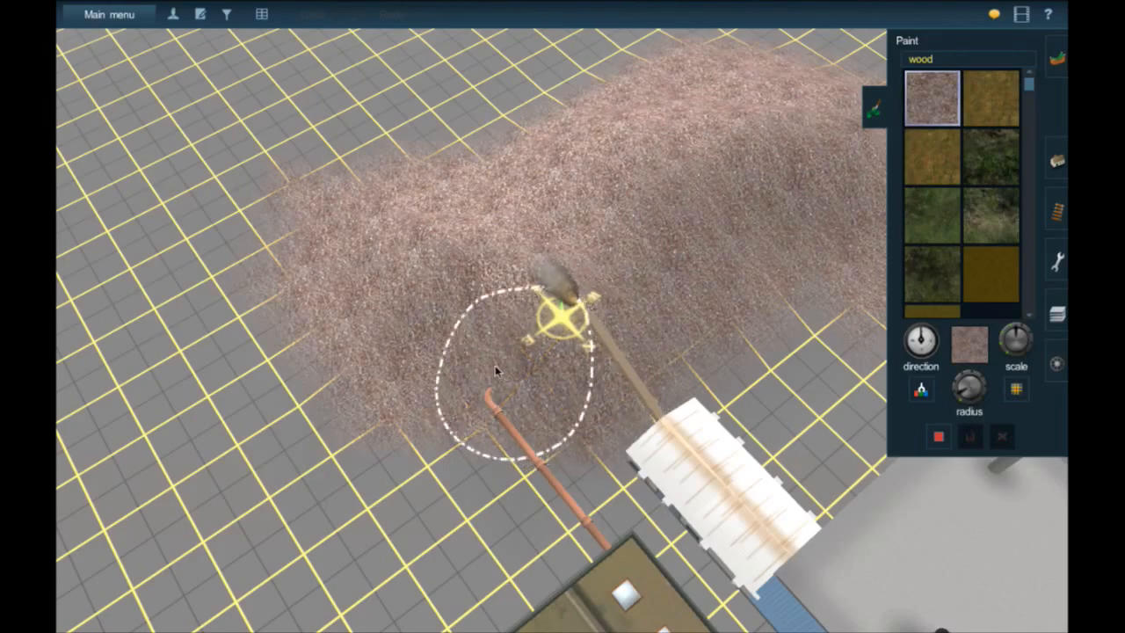
{"action": "left_click", "coordinate": [765, 275]}
- Examine the painted wood pile and the conveyor outlet from ground level and from above
{"action": "key", "text": "Down"}
{"action": "key", "text": "Right"}
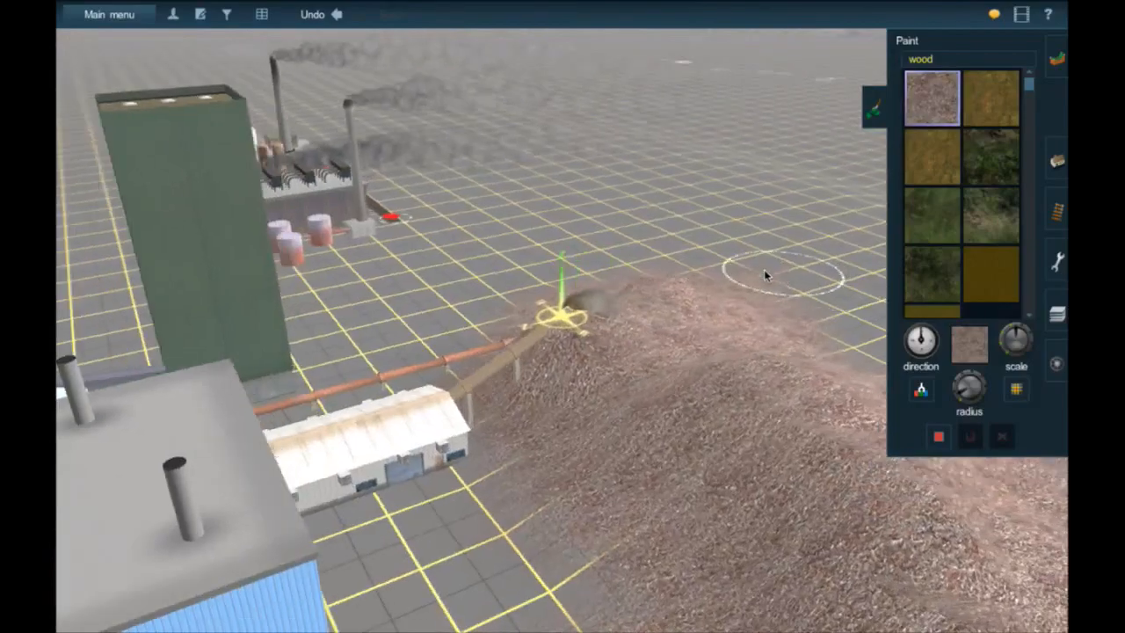
{"action": "key", "text": "Down"}
{"action": "key", "text": "Left"}
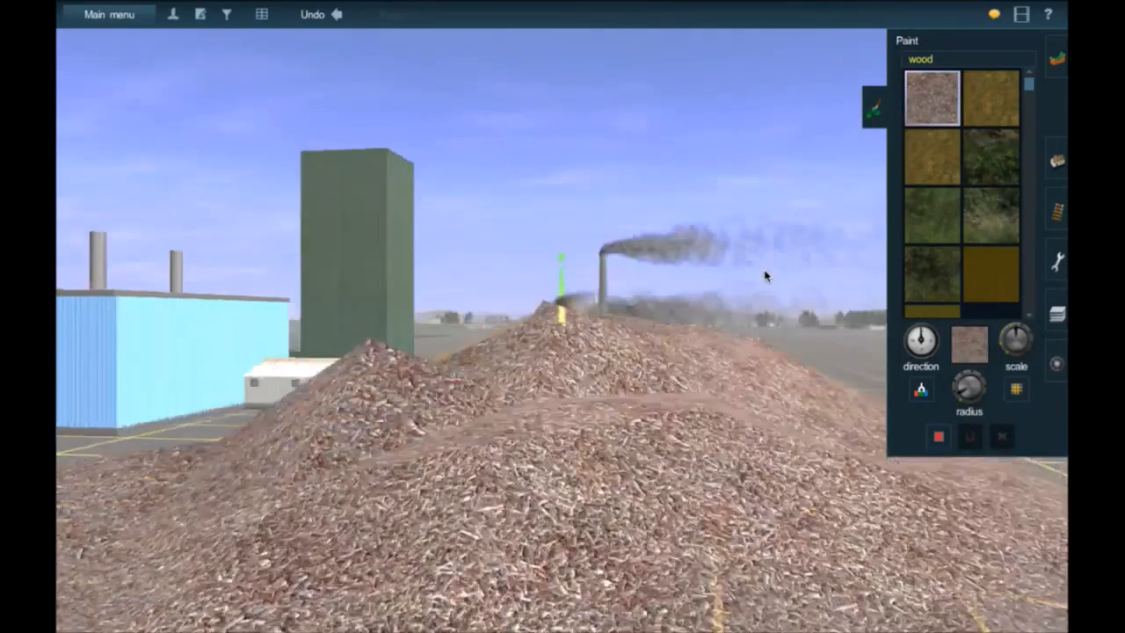
{"action": "key", "text": "Up"}
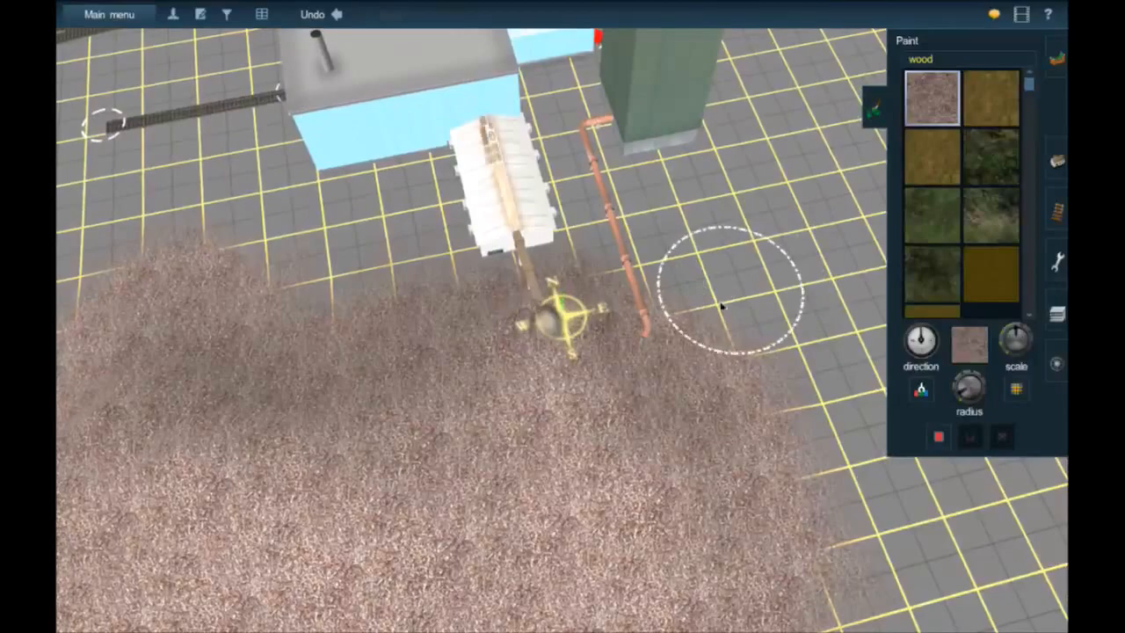
{"action": "right_click", "coordinate": [659, 296]}
{"action": "right_click", "coordinate": [661, 296]}
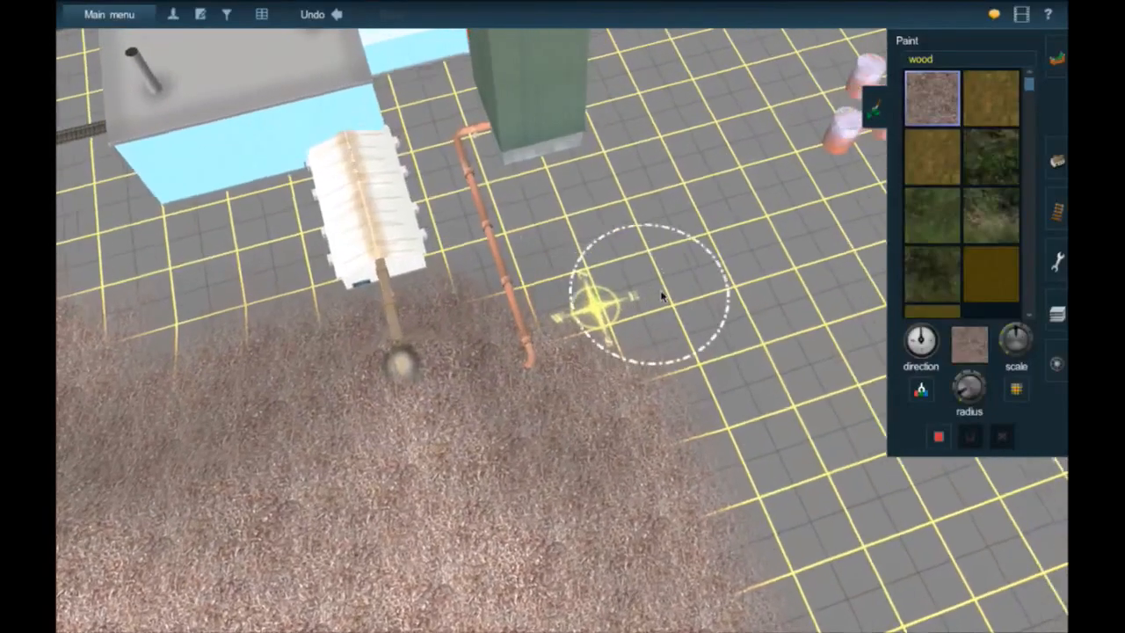
- Survey the ground between the green tower, the red-striped building and the smoking plant with the four round tanks
{"action": "right_click", "coordinate": [617, 260]}
{"action": "scroll", "coordinate": [615, 256], "scroll_direction": "down", "scroll_amount": 4}
{"action": "right_click", "coordinate": [626, 252]}
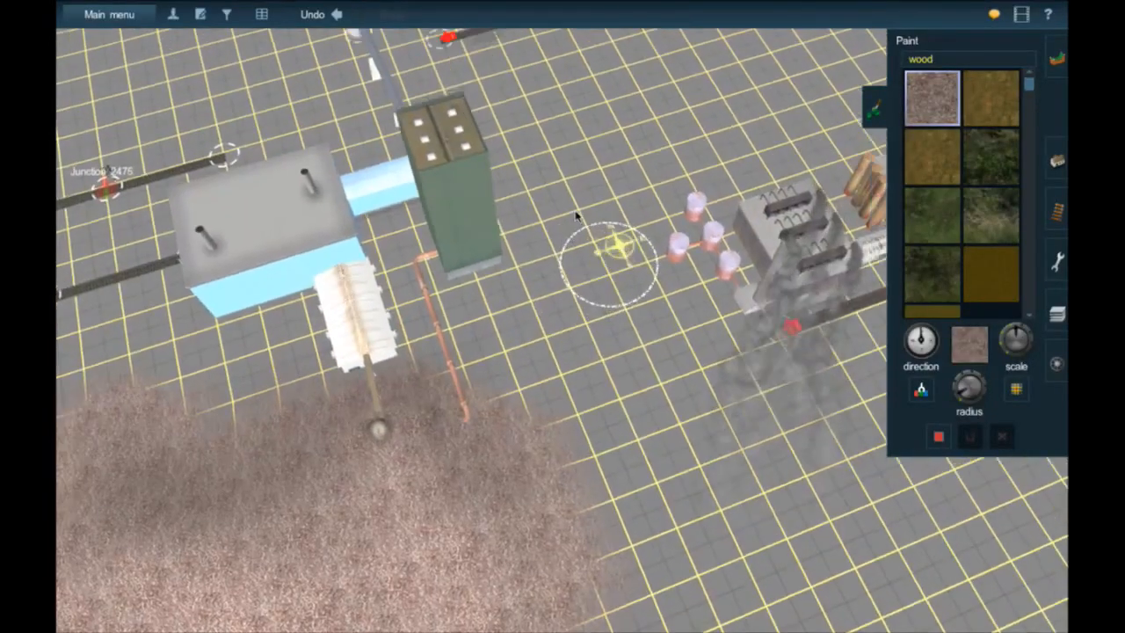
{"action": "right_click", "coordinate": [575, 212]}
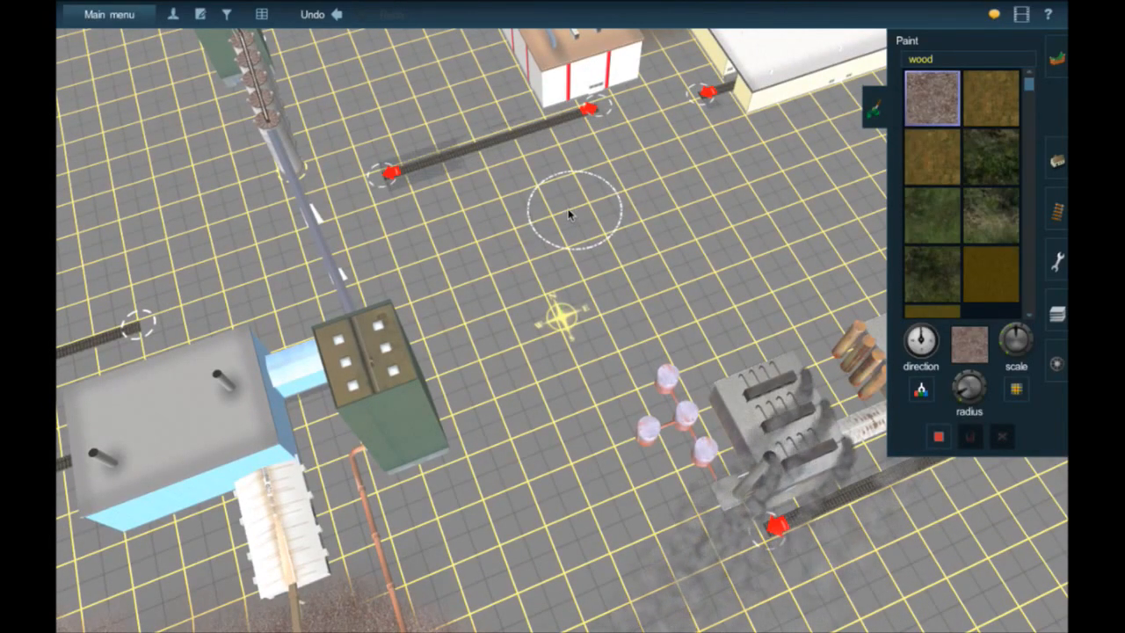
{"action": "right_click", "coordinate": [673, 304]}
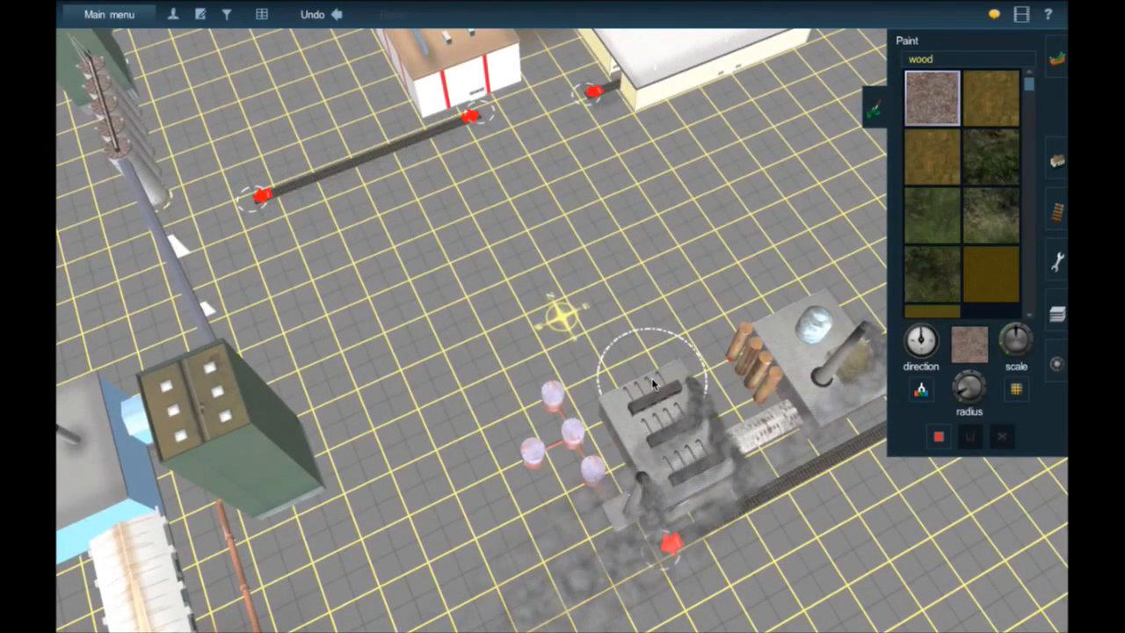
{"action": "right_click", "coordinate": [653, 383]}
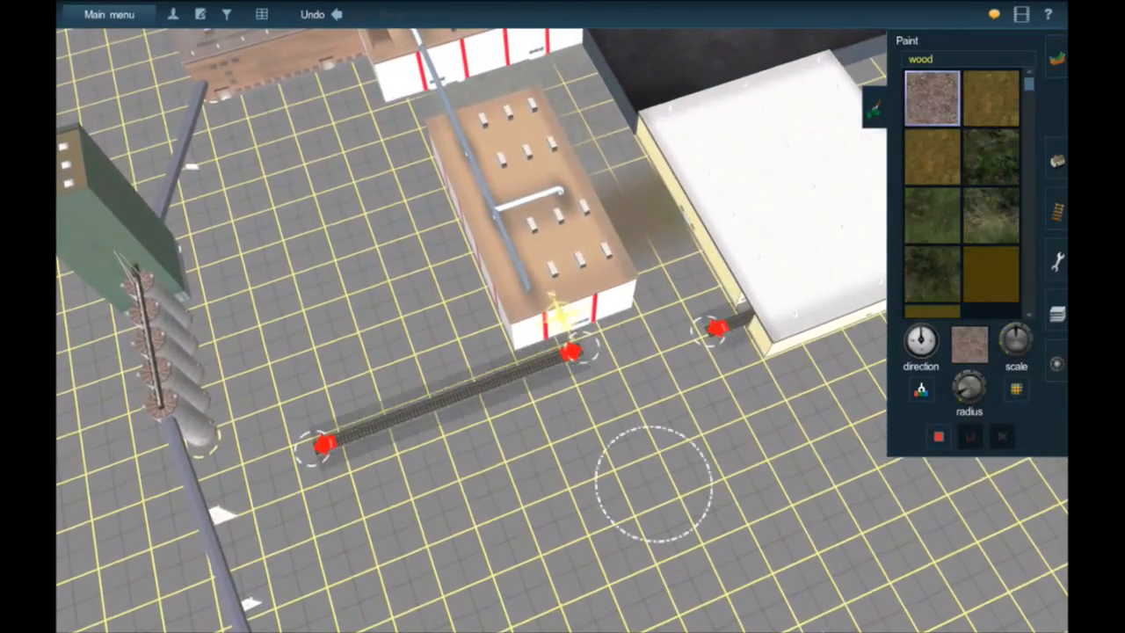
{"action": "right_click", "coordinate": [678, 531]}
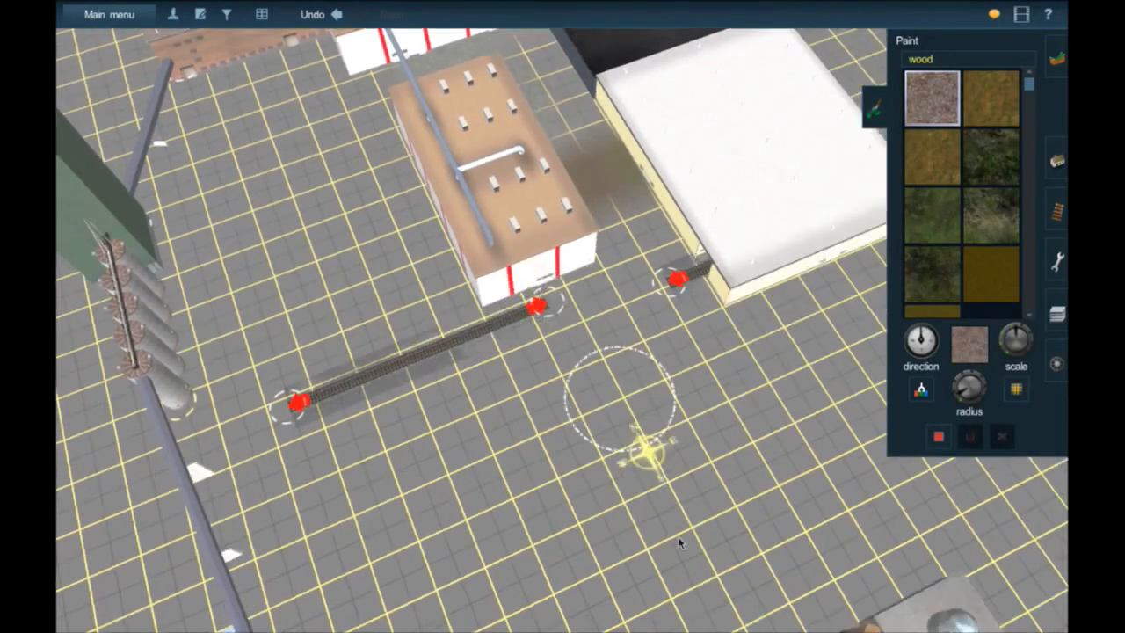
{"action": "right_click", "coordinate": [675, 542]}
{"action": "right_click", "coordinate": [543, 211]}
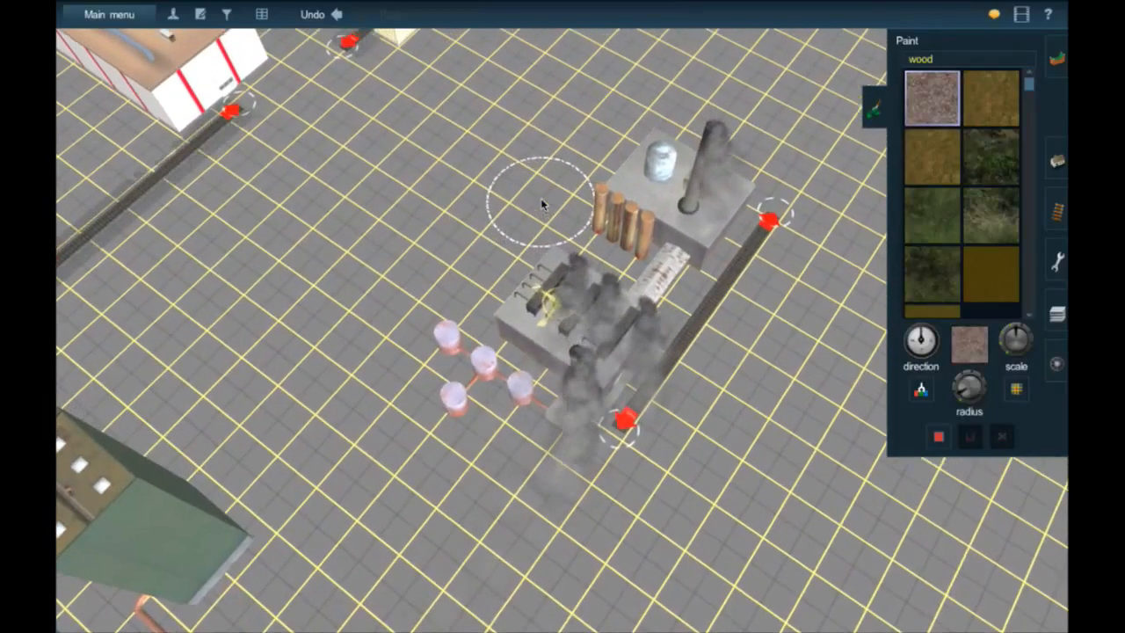
{"action": "key", "text": "Left"}
{"action": "scroll", "coordinate": [519, 280], "scroll_direction": "up", "scroll_amount": 3}
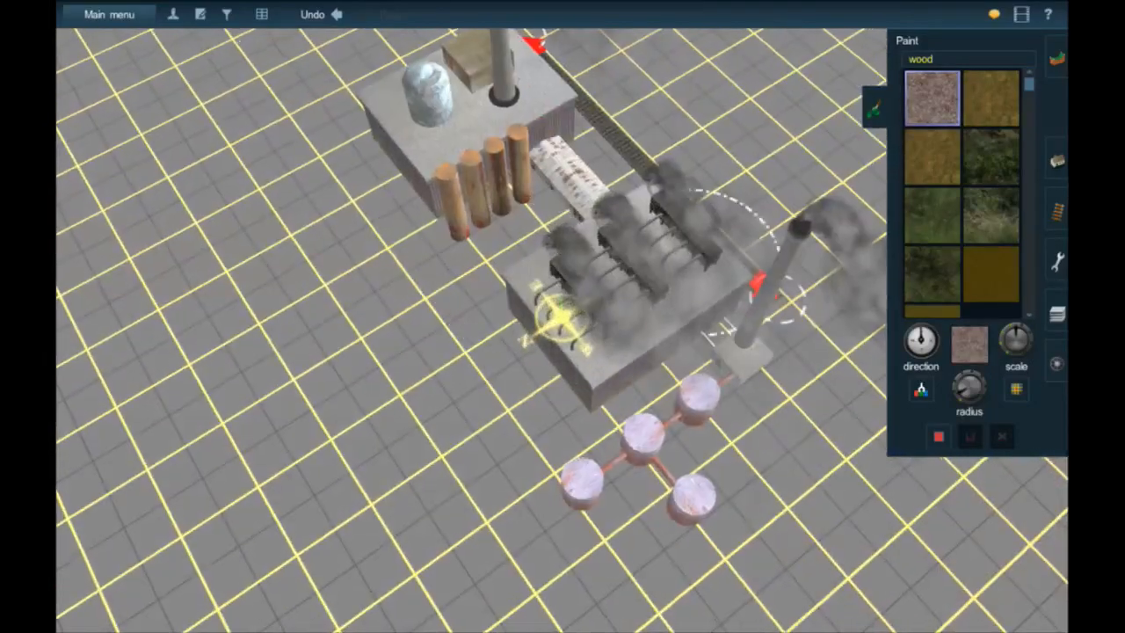
- Search the spline objects for "pipes" and choose Pipe Spline - Steam for placement
{"action": "left_click", "coordinate": [1055, 161]}
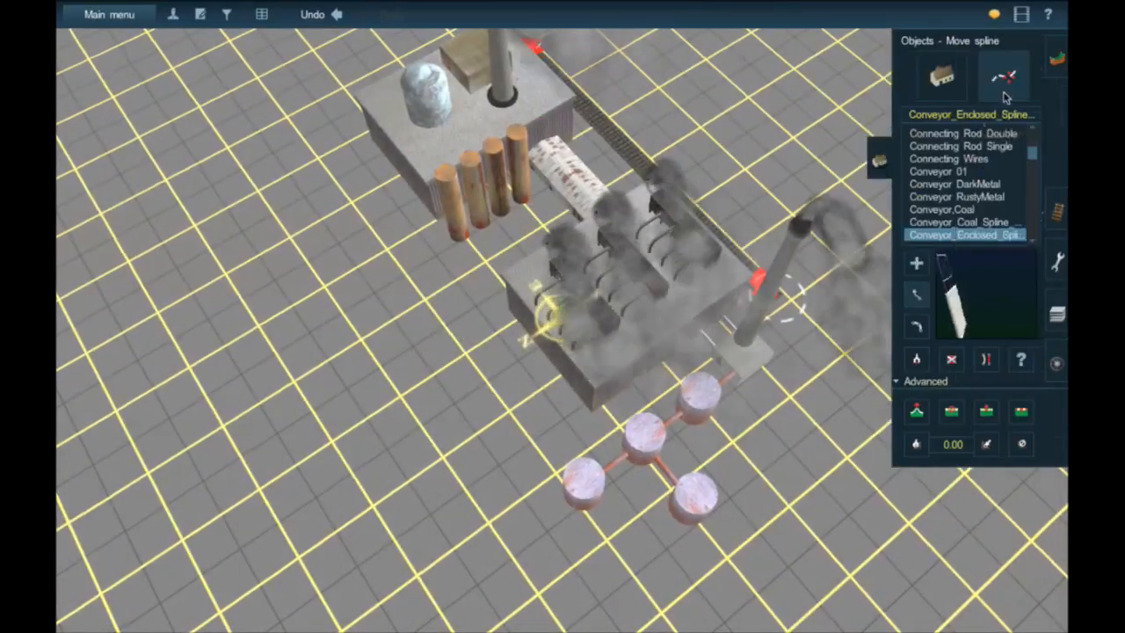
{"action": "left_click", "coordinate": [958, 115]}
{"action": "type", "text": "pip"}
{"action": "type", "text": "es"}
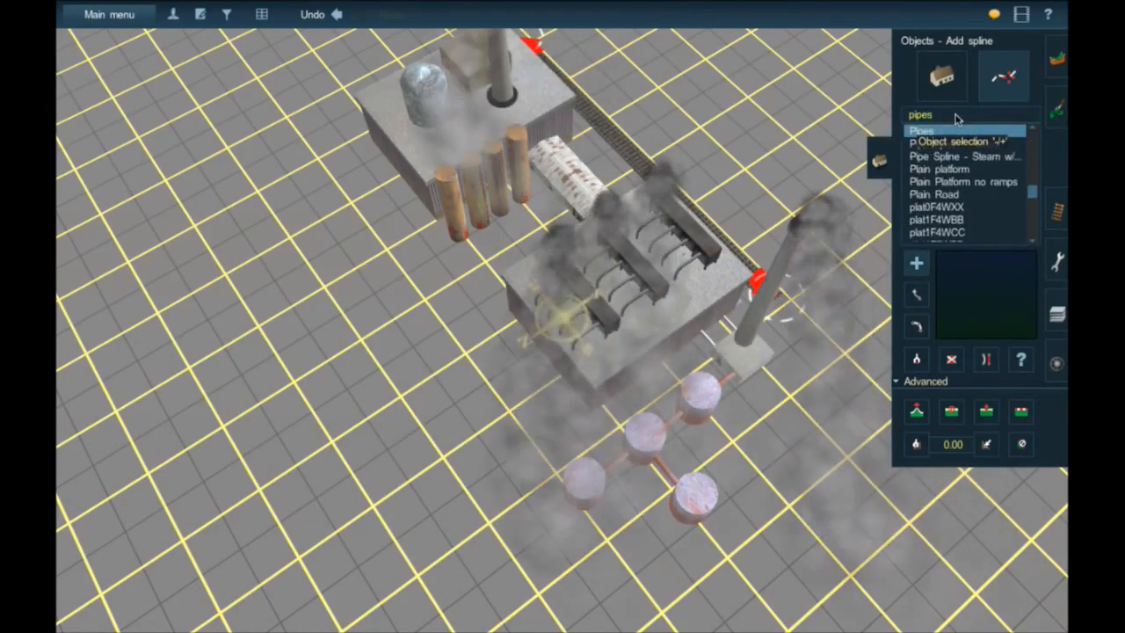
{"action": "left_click", "coordinate": [978, 169]}
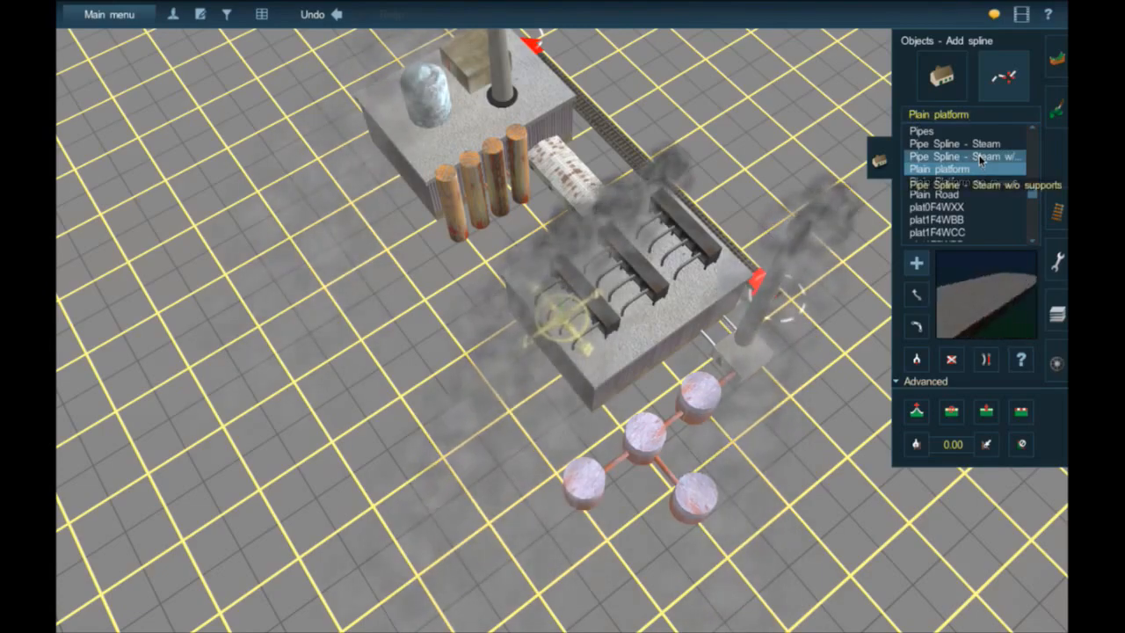
{"action": "left_click", "coordinate": [982, 146]}
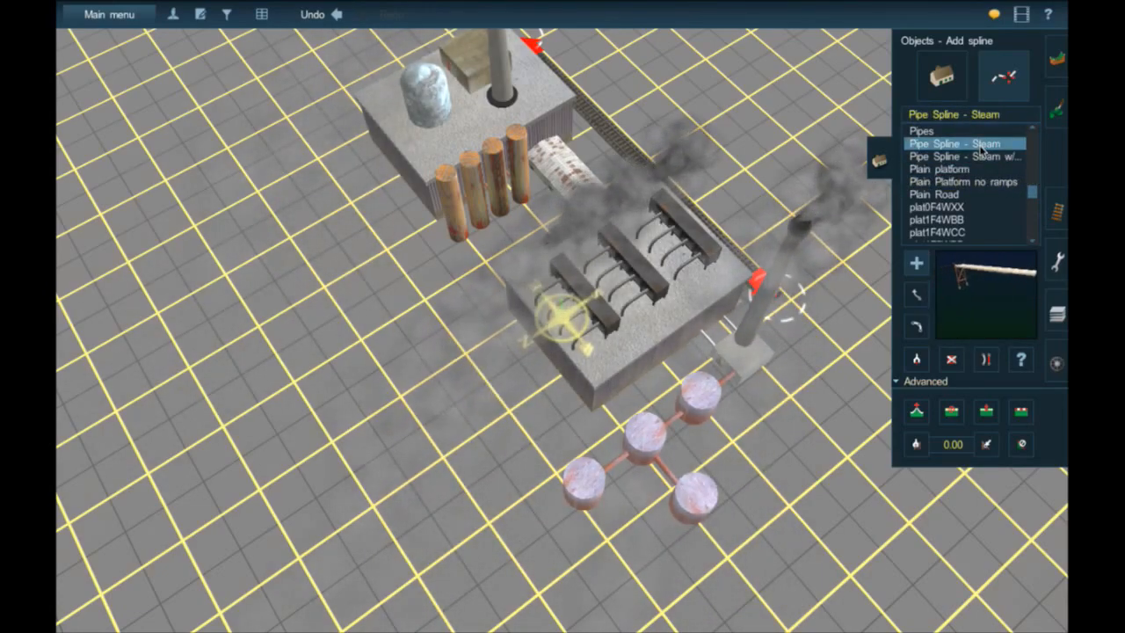
- Lay the steam pipe spline from the smoking plant's wall across to the red-striped building, passing over its track
{"action": "scroll", "coordinate": [546, 385], "scroll_direction": "up", "scroll_amount": 10}
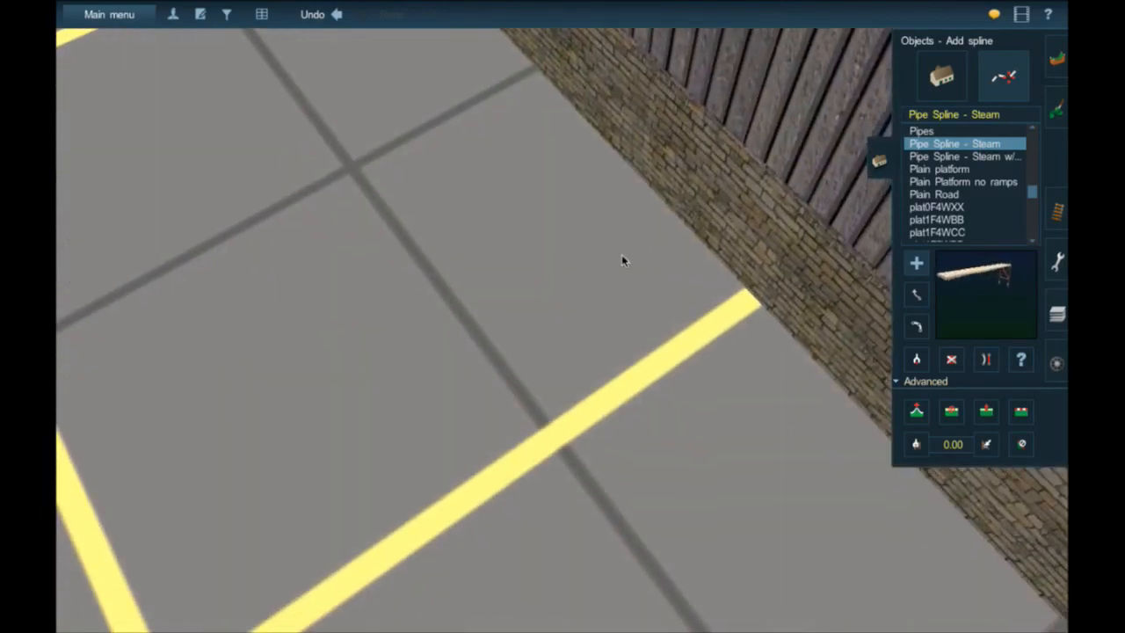
{"action": "scroll", "coordinate": [644, 255], "scroll_direction": "down", "scroll_amount": 5}
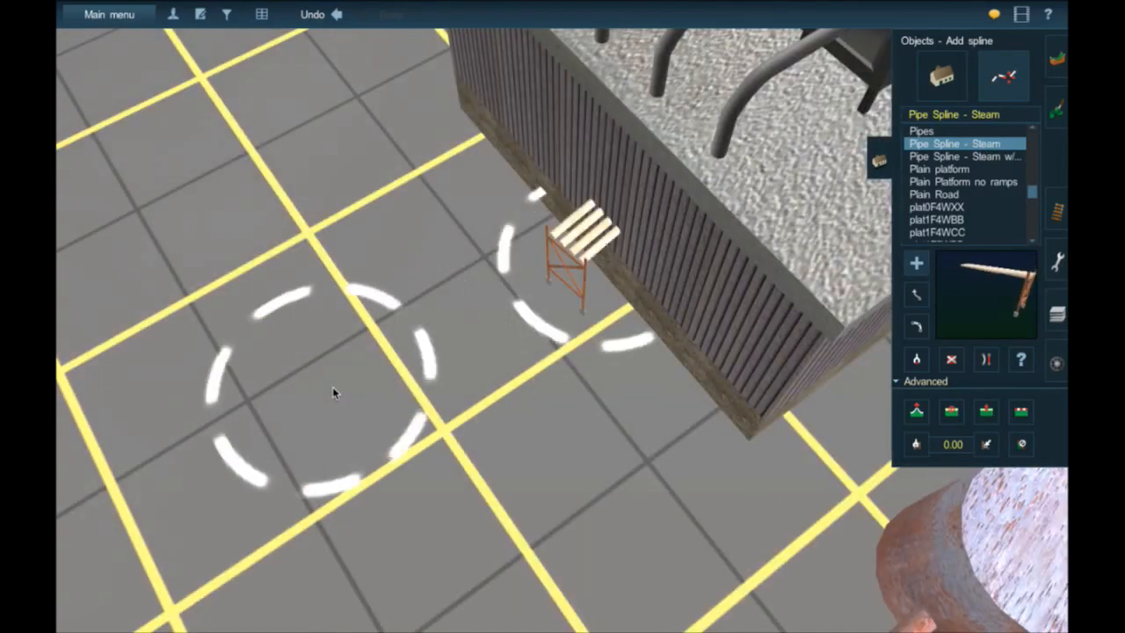
{"action": "right_click_drag", "start_coordinate": [311, 402], "coordinate": [350, 350]}
{"action": "scroll", "coordinate": [350, 349], "scroll_direction": "down", "scroll_amount": 2}
{"action": "right_click_drag", "start_coordinate": [104, 352], "coordinate": [501, 290]}
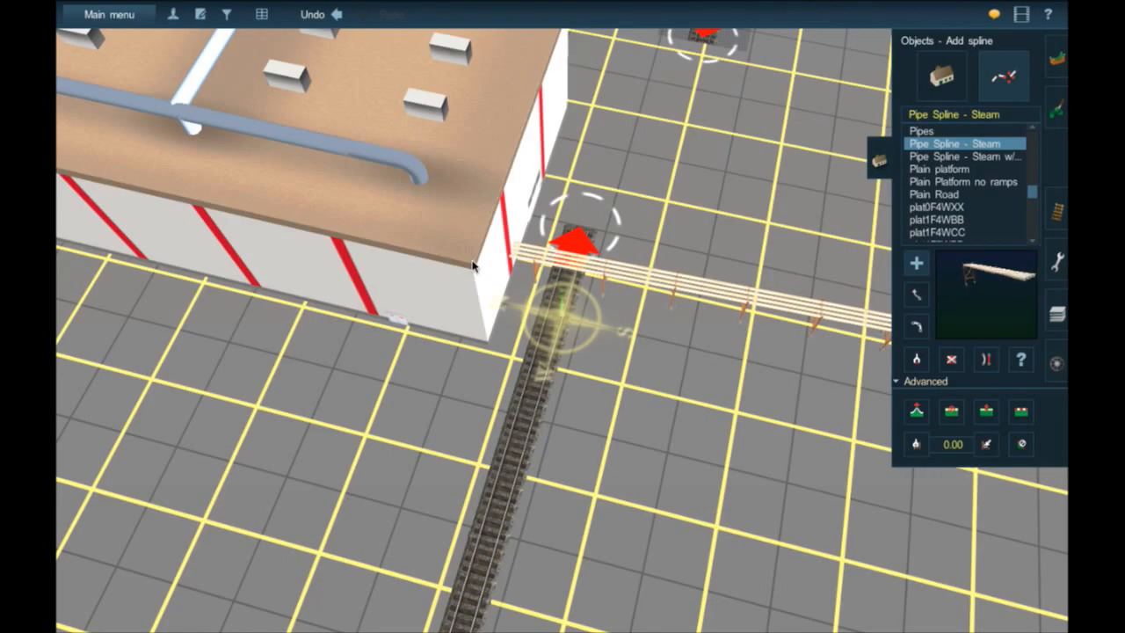
- Try to adjust the height of the steam pipe spline's end at the red-striped building
{"action": "right_click", "coordinate": [598, 300]}
{"action": "scroll", "coordinate": [570, 304], "scroll_direction": "up", "scroll_amount": 3}
{"action": "key", "text": "Down"}
{"action": "key", "text": "Up"}
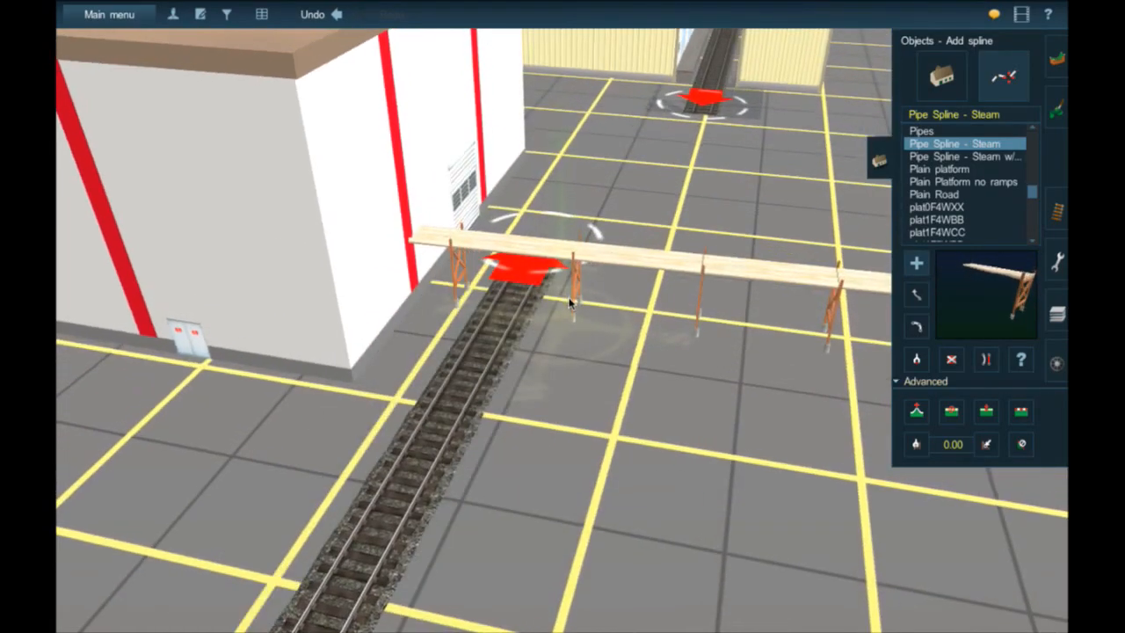
{"action": "left_click", "coordinate": [917, 411]}
{"action": "left_click_drag", "start_coordinate": [378, 276], "coordinate": [377, 246]}
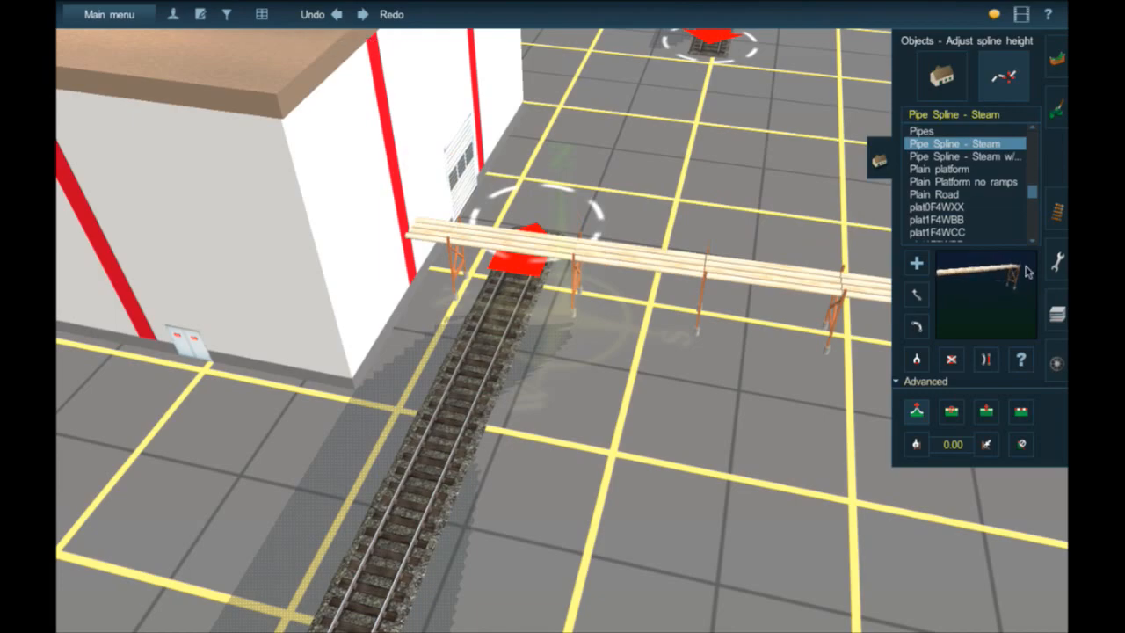
- Place a BN GP38-2 dirty locomotive on the track beneath the steam pipe to check the clearance, and delete it
{"action": "left_click", "coordinate": [967, 156]}
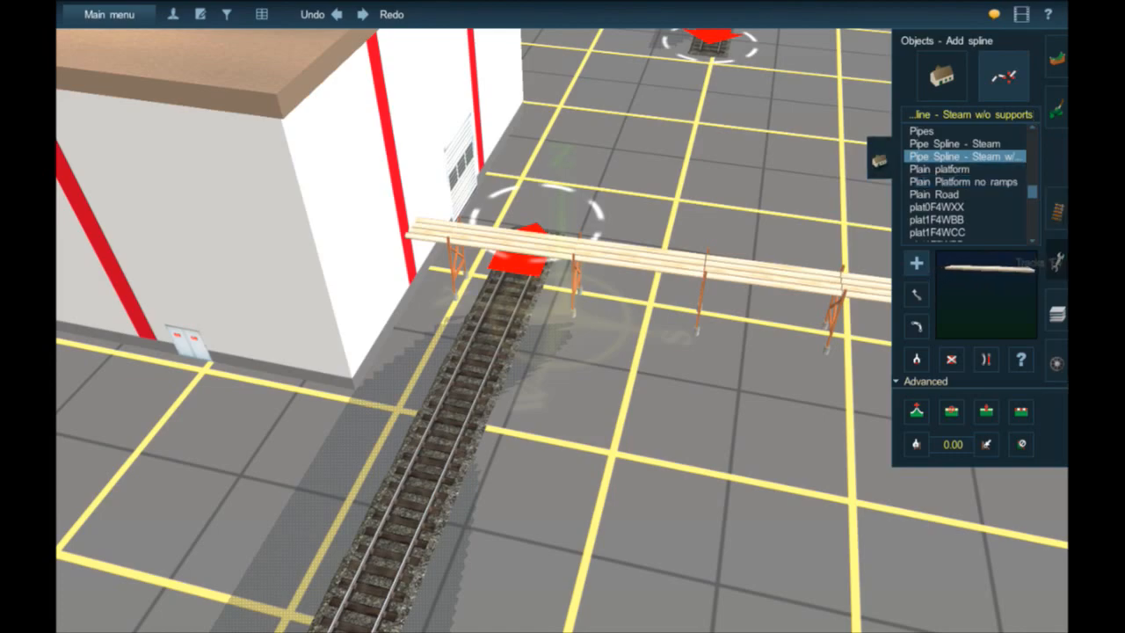
{"action": "left_click", "coordinate": [1060, 369]}
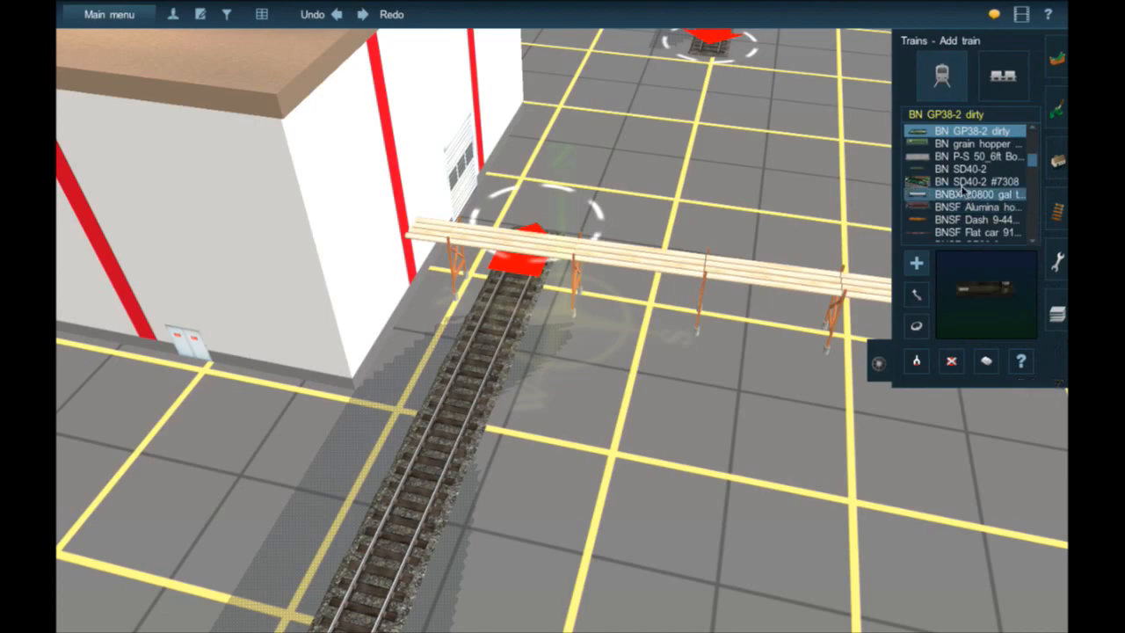
{"action": "left_click", "coordinate": [507, 343]}
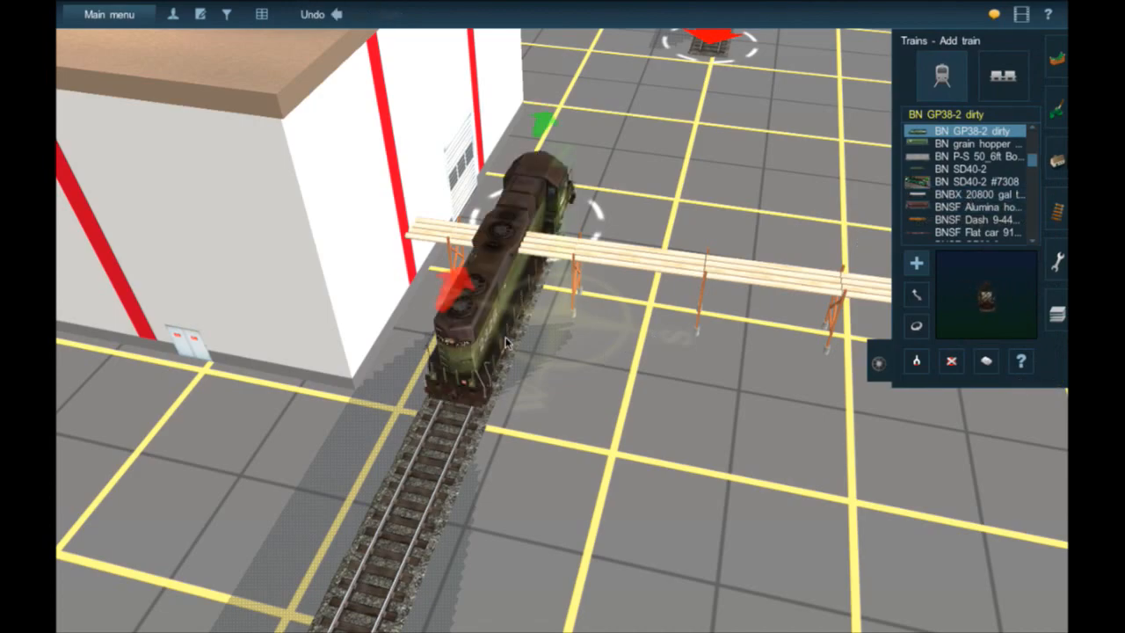
{"action": "key", "text": "Left"}
{"action": "key", "text": "Down"}
{"action": "key", "text": "Up"}
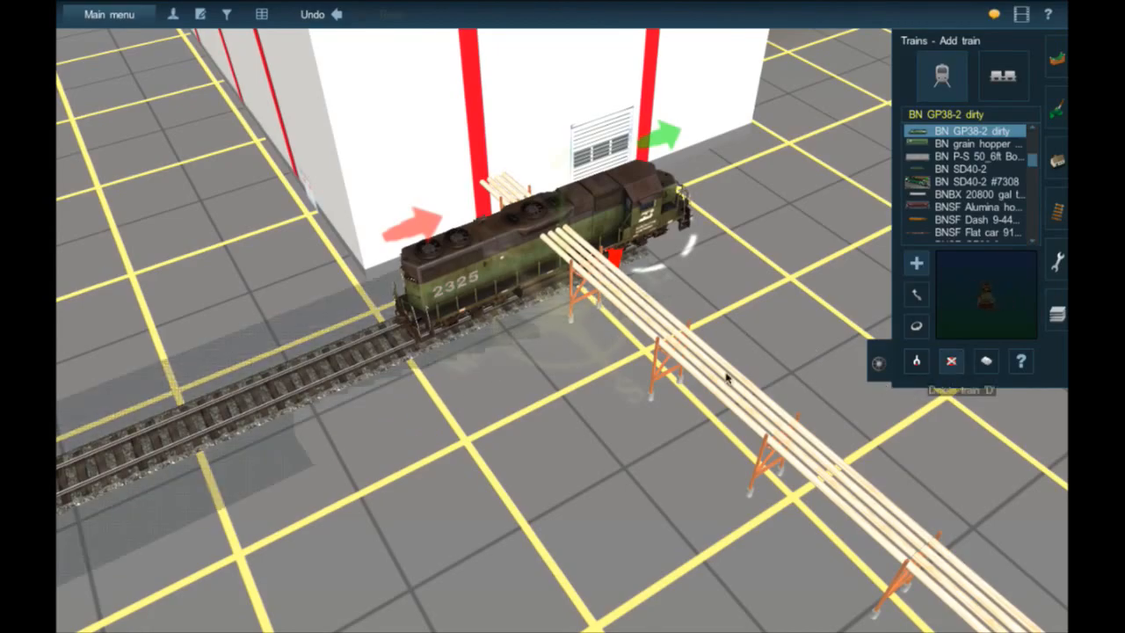
{"action": "left_click", "coordinate": [951, 361]}
{"action": "left_click", "coordinate": [577, 216]}
- Browse the spline list around Pipe Spline - Steam and the platform splines for an alternative to the steam pipe
{"action": "right_click_drag", "start_coordinate": [700, 432], "coordinate": [818, 444]}
{"action": "scroll", "coordinate": [830, 446], "scroll_direction": "down", "scroll_amount": 3}
{"action": "key", "text": "Left"}
{"action": "right_click", "coordinate": [387, 260]}
{"action": "left_click", "coordinate": [1058, 163]}
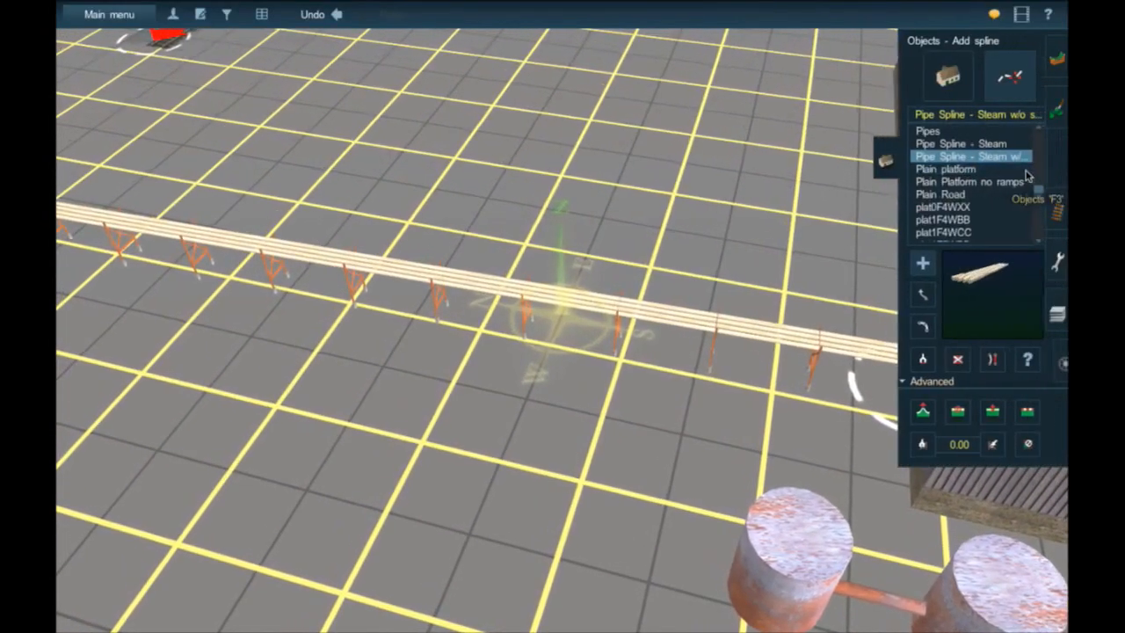
{"action": "scroll", "coordinate": [939, 145], "scroll_direction": "up", "scroll_amount": 1}
{"action": "left_click", "coordinate": [939, 143]}
{"action": "left_click", "coordinate": [948, 133]}
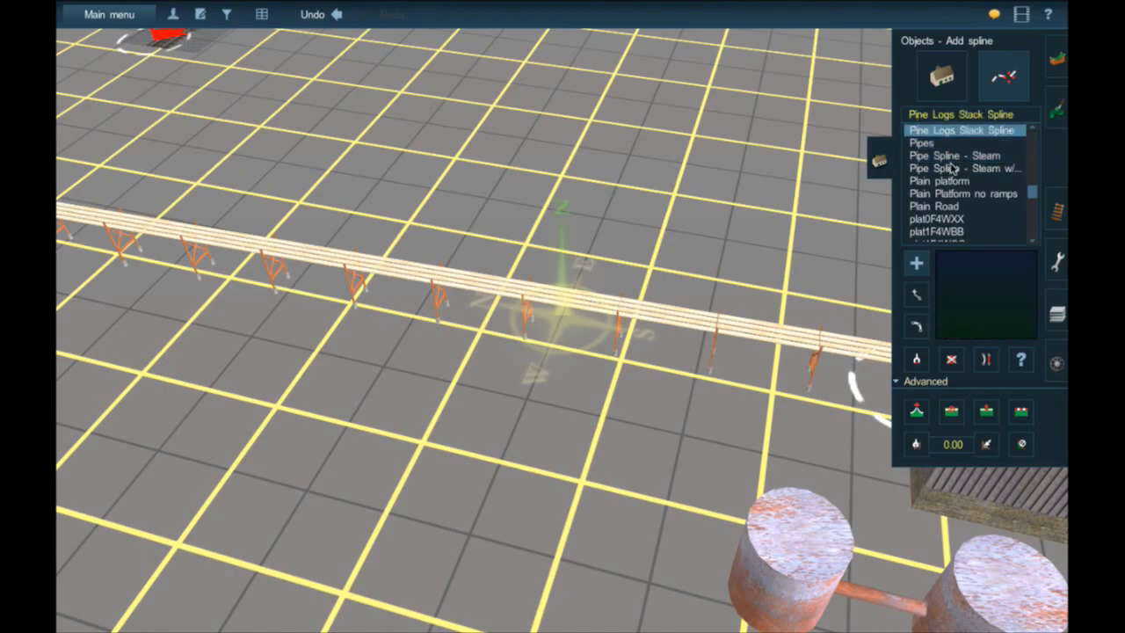
{"action": "left_click", "coordinate": [954, 182]}
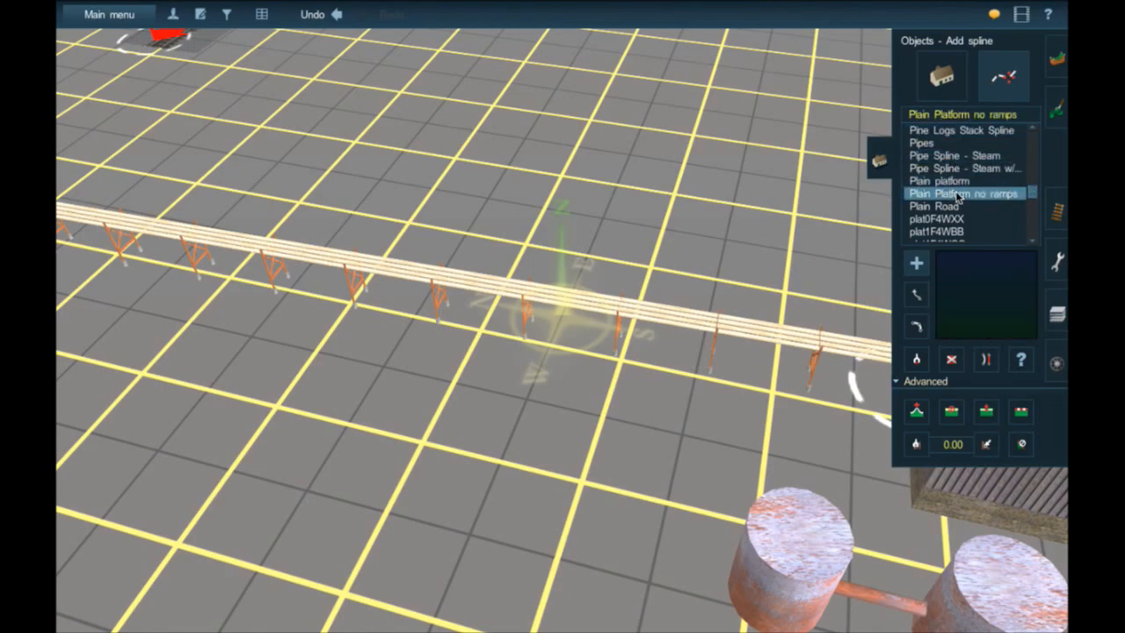
{"action": "scroll", "coordinate": [953, 181], "scroll_direction": "up", "scroll_amount": 2}
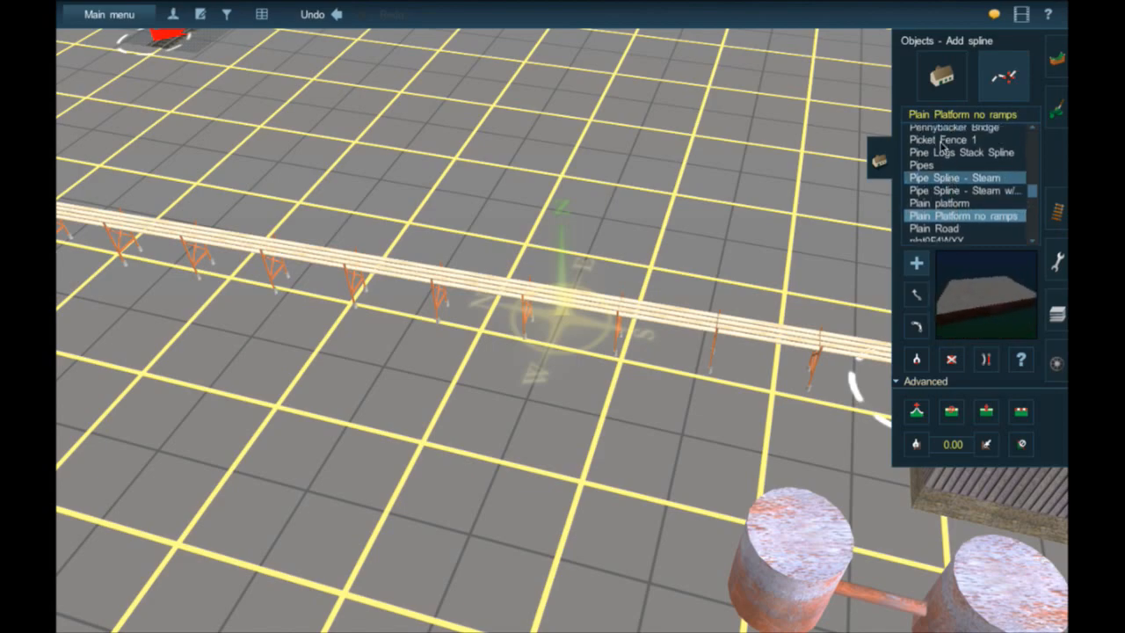
{"action": "scroll", "coordinate": [953, 181], "scroll_direction": "down", "scroll_amount": 5}
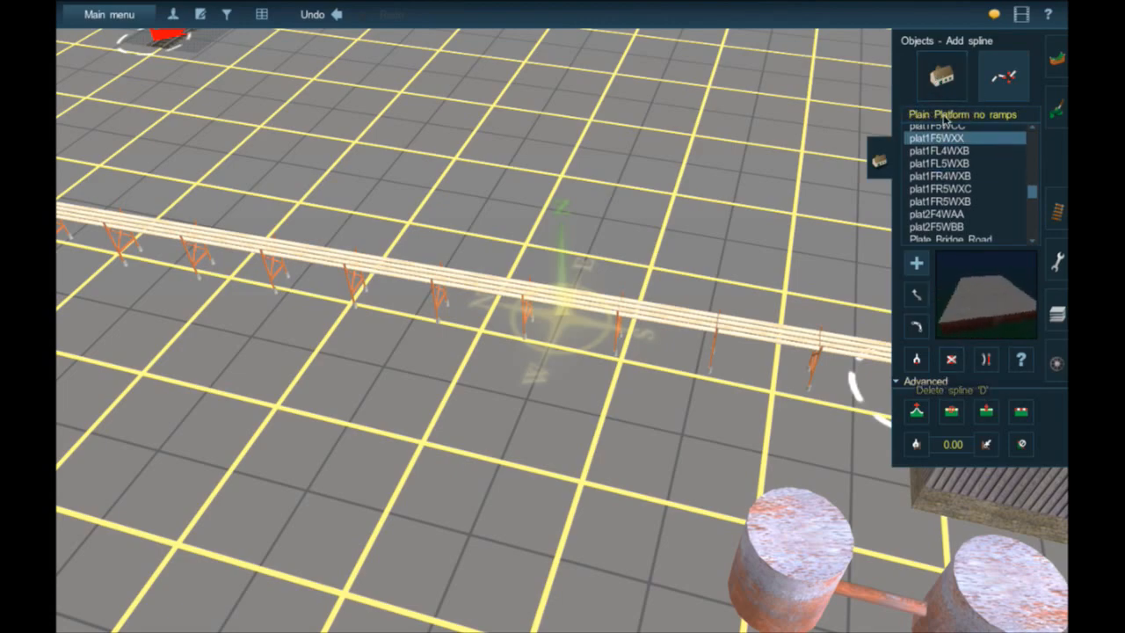
- Search the scenery objects for "suppo" and try a Support Tower Misc. along the middle of the steam pipe
{"action": "left_click", "coordinate": [941, 77]}
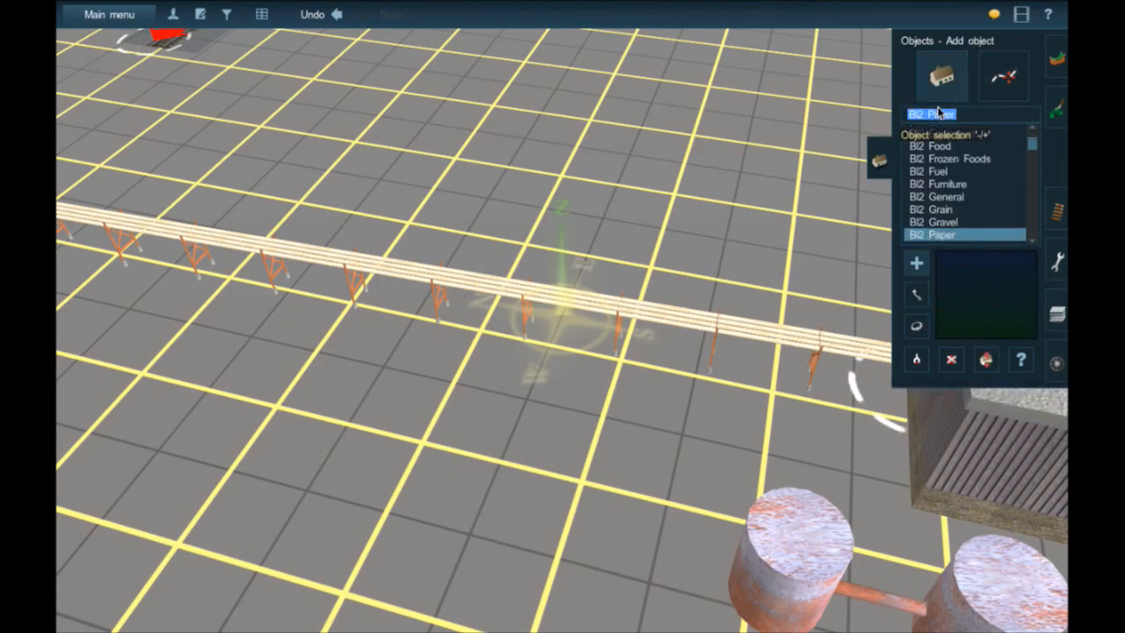
{"action": "type", "text": "suppo"}
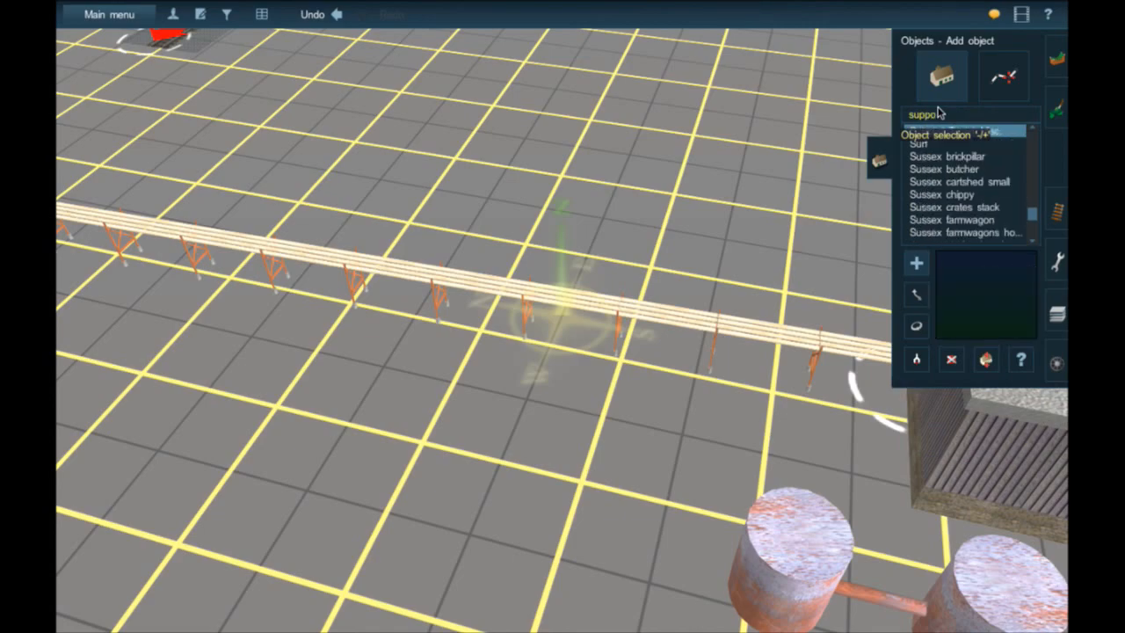
{"action": "scroll", "coordinate": [965, 208], "scroll_direction": "up", "scroll_amount": 3}
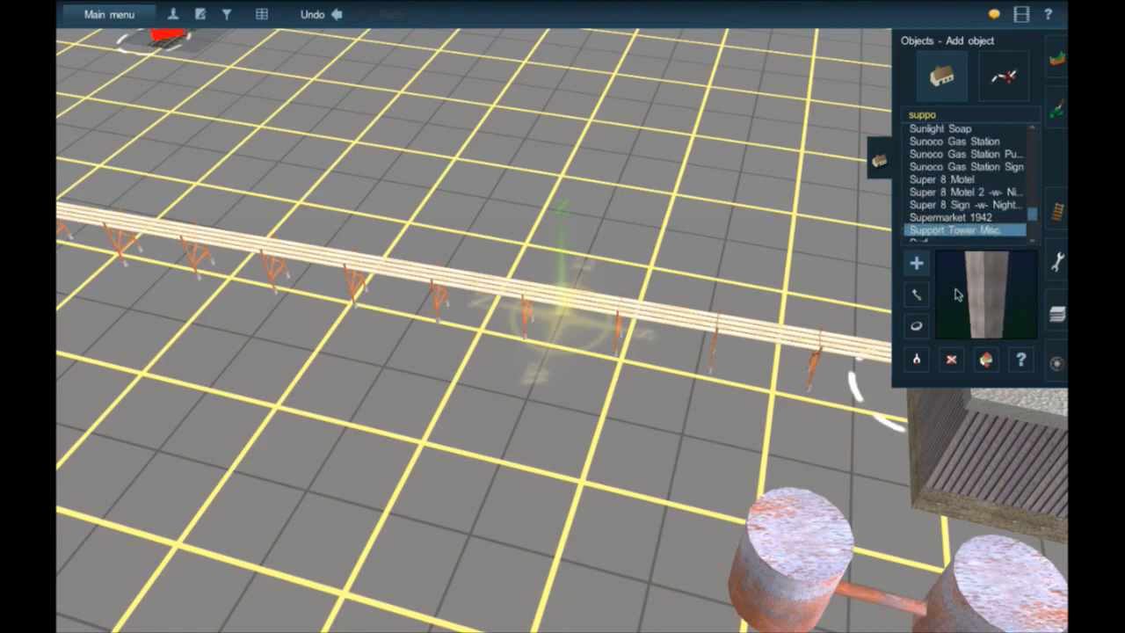
{"action": "left_click", "coordinate": [563, 349]}
{"action": "scroll", "coordinate": [567, 338], "scroll_direction": "down", "scroll_amount": 4}
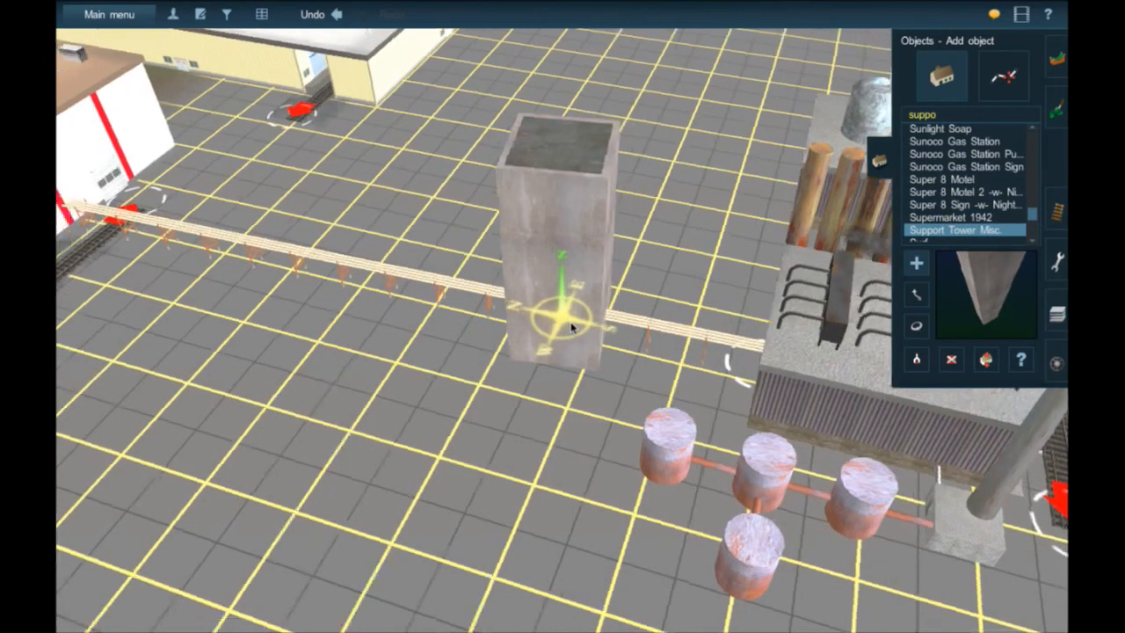
{"action": "key", "text": "Left"}
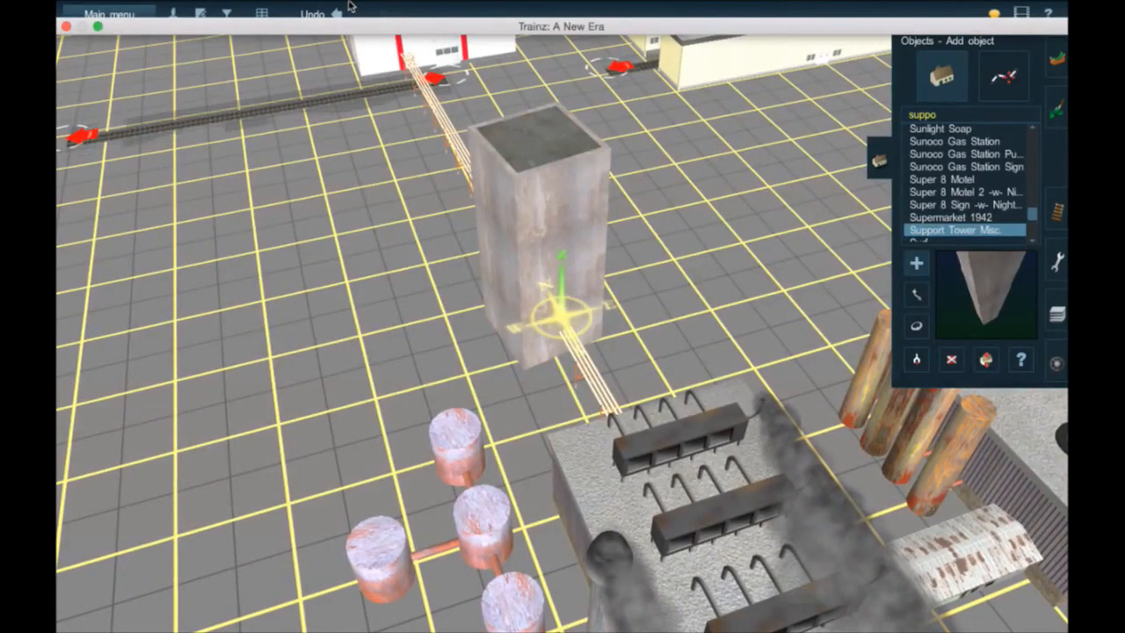
- Delete the support tower and the steam pipe spline running between the smoking plant and the red-striped building
{"action": "left_click", "coordinate": [953, 360]}
{"action": "left_click", "coordinate": [589, 319]}
{"action": "left_click", "coordinate": [1005, 88]}
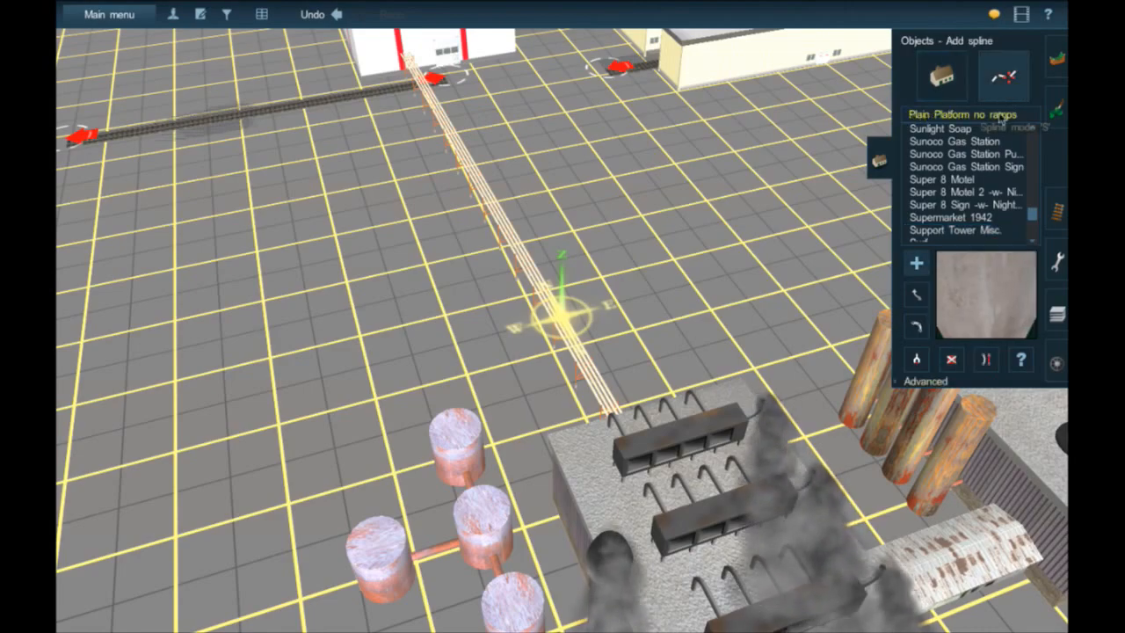
{"action": "left_click", "coordinate": [579, 373]}
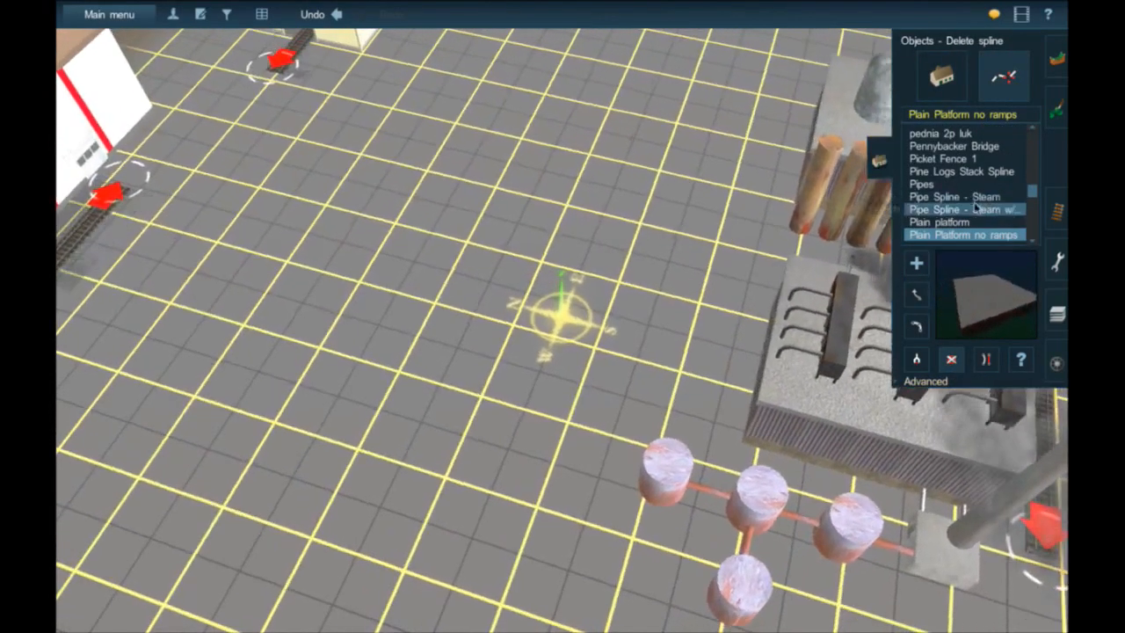
- Lay a Pipes spline from the smoking plant's wall across the track to the wall of the red-striped building
{"action": "left_click", "coordinate": [956, 185]}
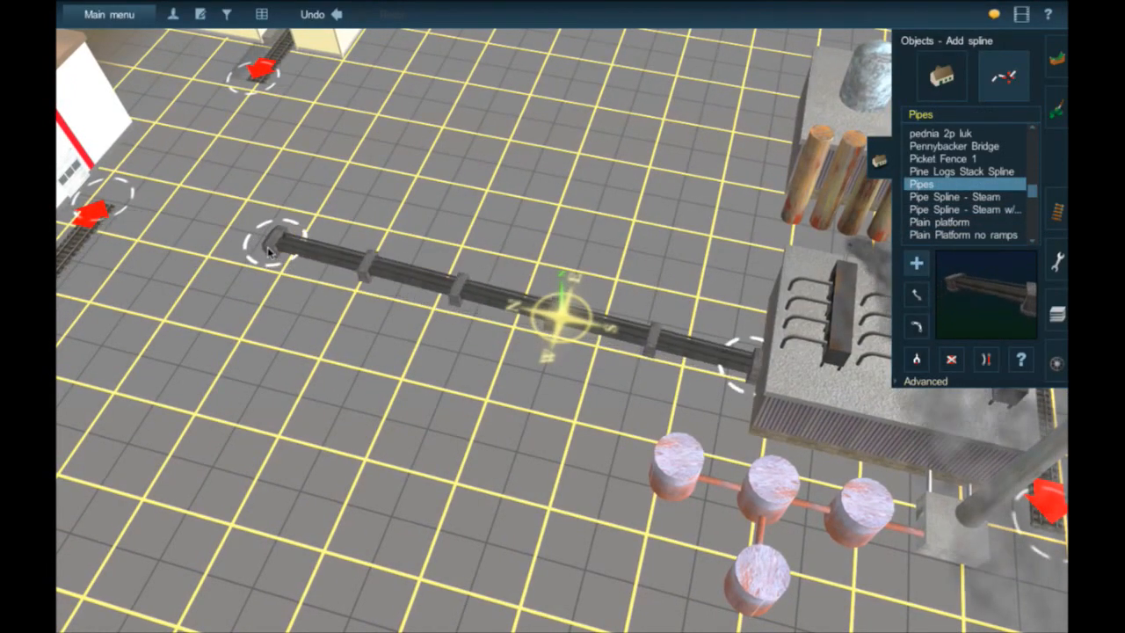
{"action": "left_click", "coordinate": [267, 244]}
{"action": "scroll", "coordinate": [268, 243], "scroll_direction": "up", "scroll_amount": 5}
{"action": "scroll", "coordinate": [267, 243], "scroll_direction": "down", "scroll_amount": 2}
{"action": "right_click", "coordinate": [267, 243]}
{"action": "right_click", "coordinate": [214, 220]}
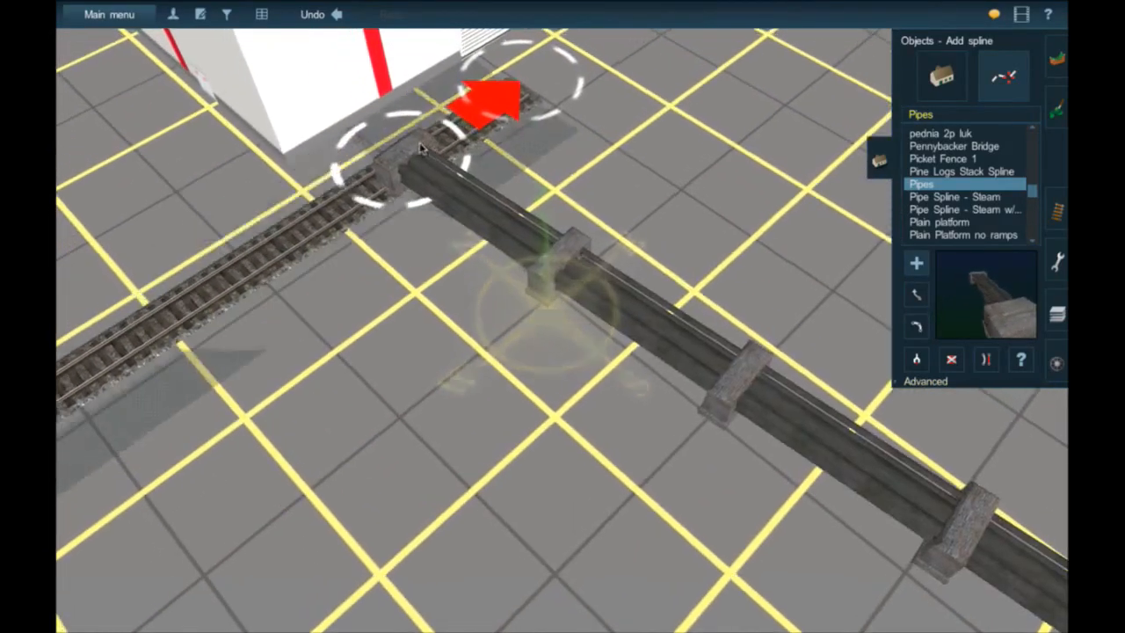
{"action": "right_click", "coordinate": [422, 147]}
{"action": "right_click", "coordinate": [457, 185]}
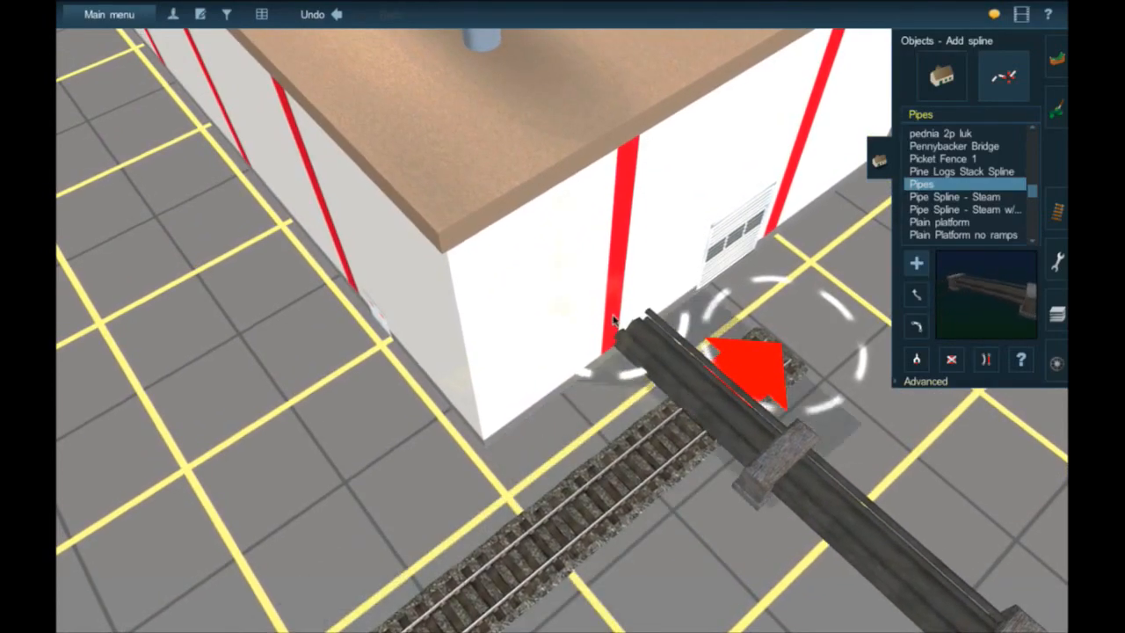
{"action": "left_click", "coordinate": [619, 329]}
{"action": "right_click", "coordinate": [800, 446]}
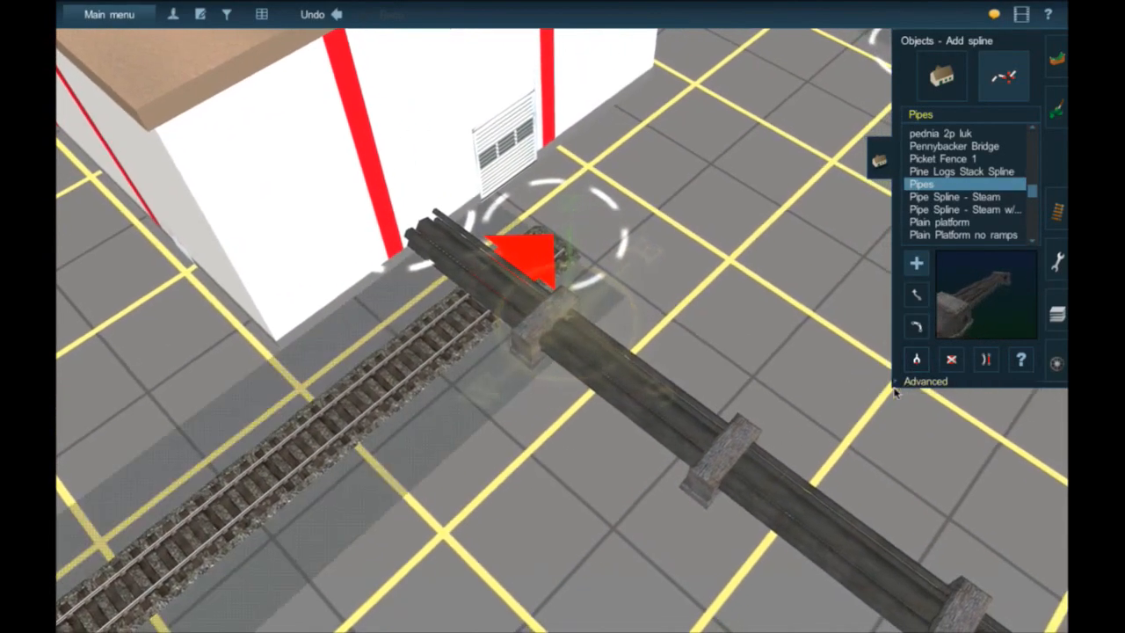
- Try raising the Pipes spline's end at the red-striped building, and undo the height change
{"action": "left_click", "coordinate": [898, 381]}
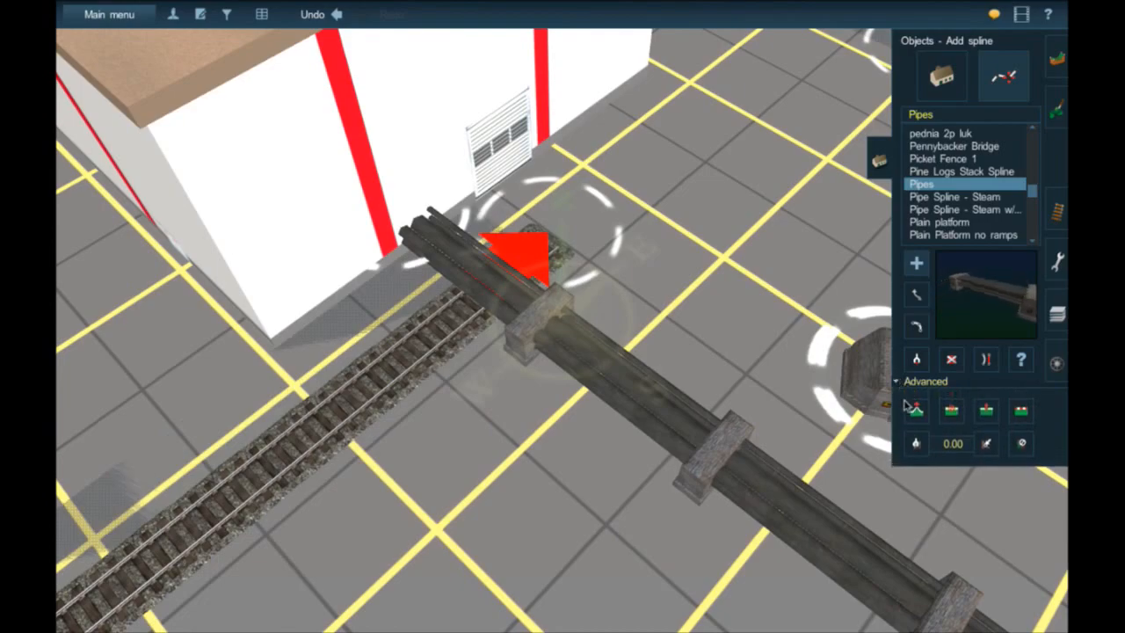
{"action": "left_click", "coordinate": [915, 409]}
{"action": "left_click_drag", "start_coordinate": [400, 241], "coordinate": [396, 230]}
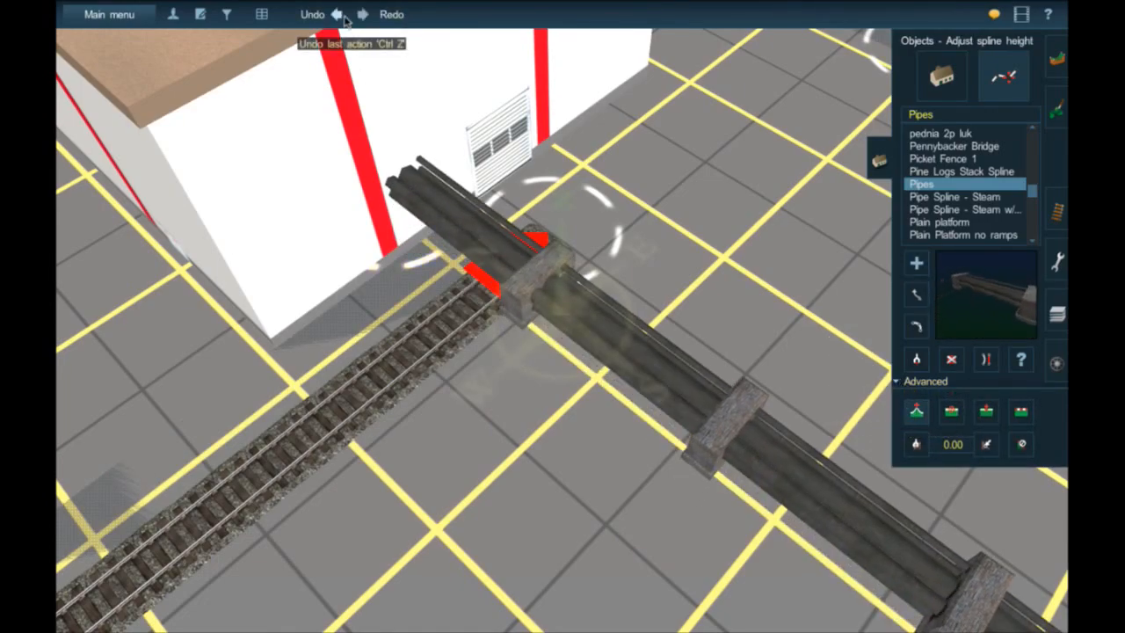
{"action": "left_click", "coordinate": [343, 18]}
{"action": "key", "text": "Down"}
{"action": "key", "text": "Up"}
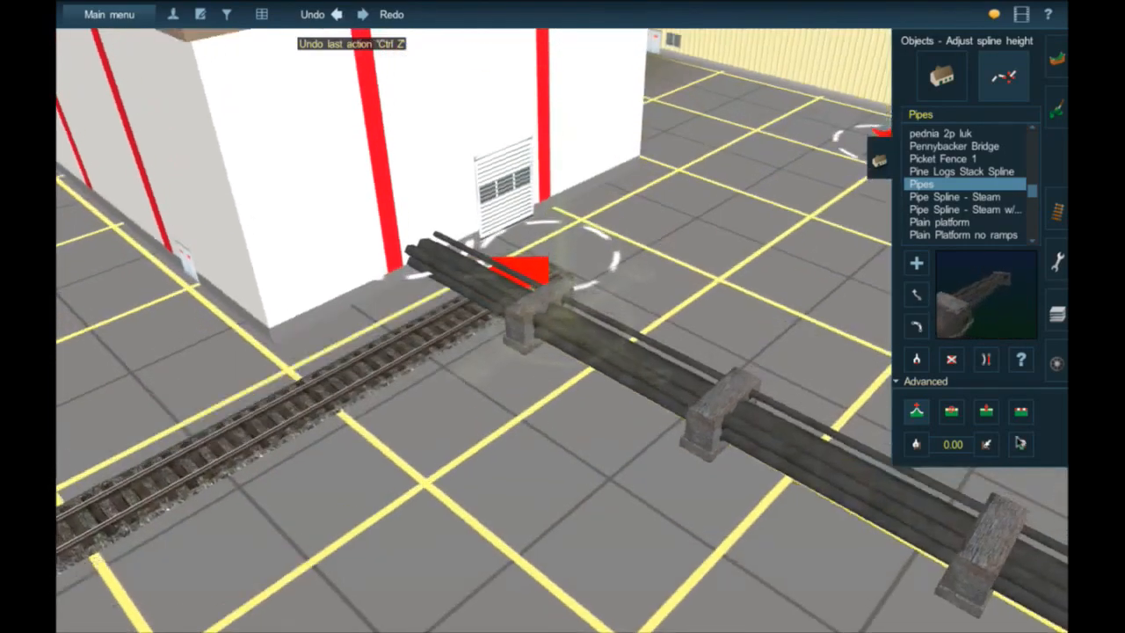
- Delete the Pipes spline between the smoking plant and the red-striped building
{"action": "left_click", "coordinate": [951, 359]}
{"action": "left_click", "coordinate": [609, 395]}
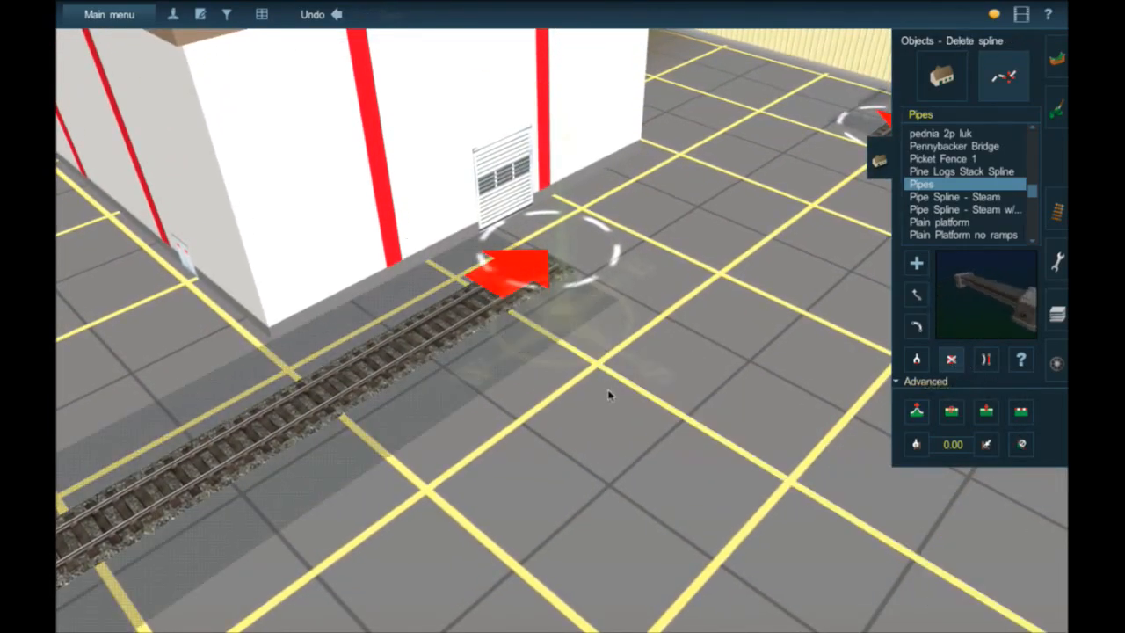
{"action": "right_click", "coordinate": [704, 427]}
{"action": "right_click", "coordinate": [697, 418]}
{"action": "scroll", "coordinate": [697, 418], "scroll_direction": "down", "scroll_amount": 2}
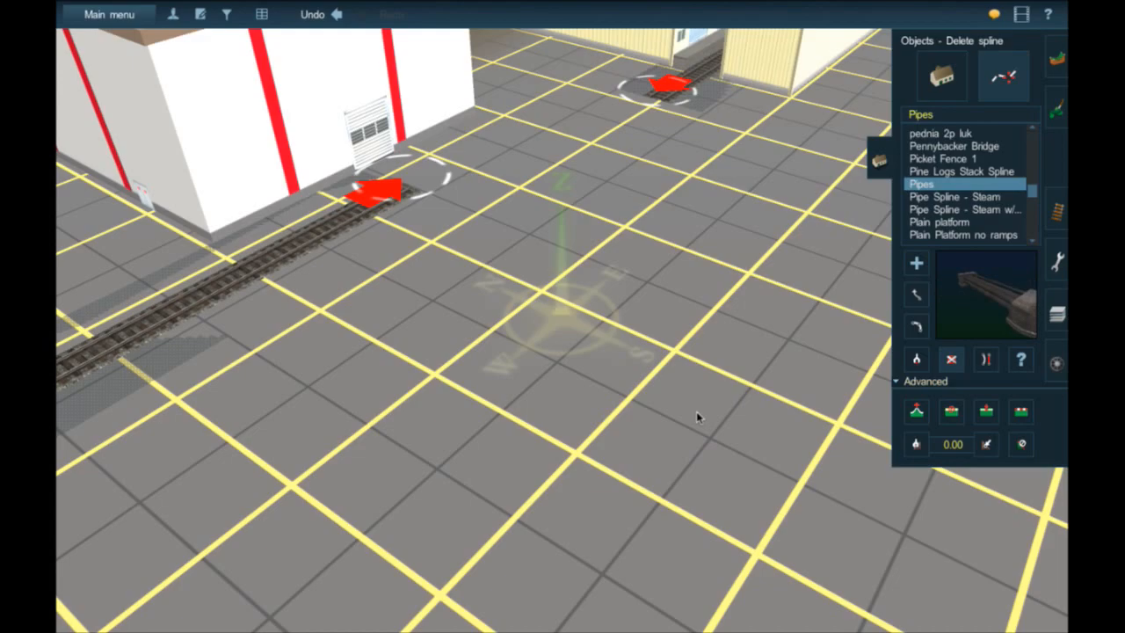
{"action": "right_click", "coordinate": [741, 422]}
{"action": "scroll", "coordinate": [758, 401], "scroll_direction": "down", "scroll_amount": 3}
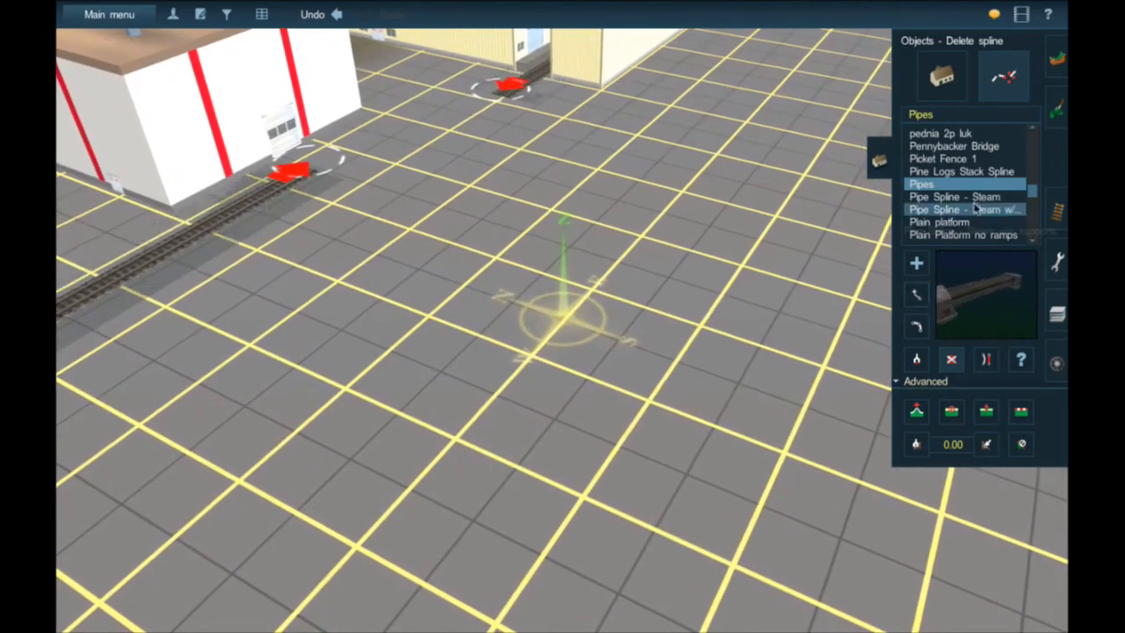
- Try spanning a Pennybacker Bridge spline from beside the smoking plant toward the striped buildings
{"action": "left_click", "coordinate": [975, 208]}
{"action": "right_click", "coordinate": [699, 295]}
{"action": "right_click", "coordinate": [594, 355]}
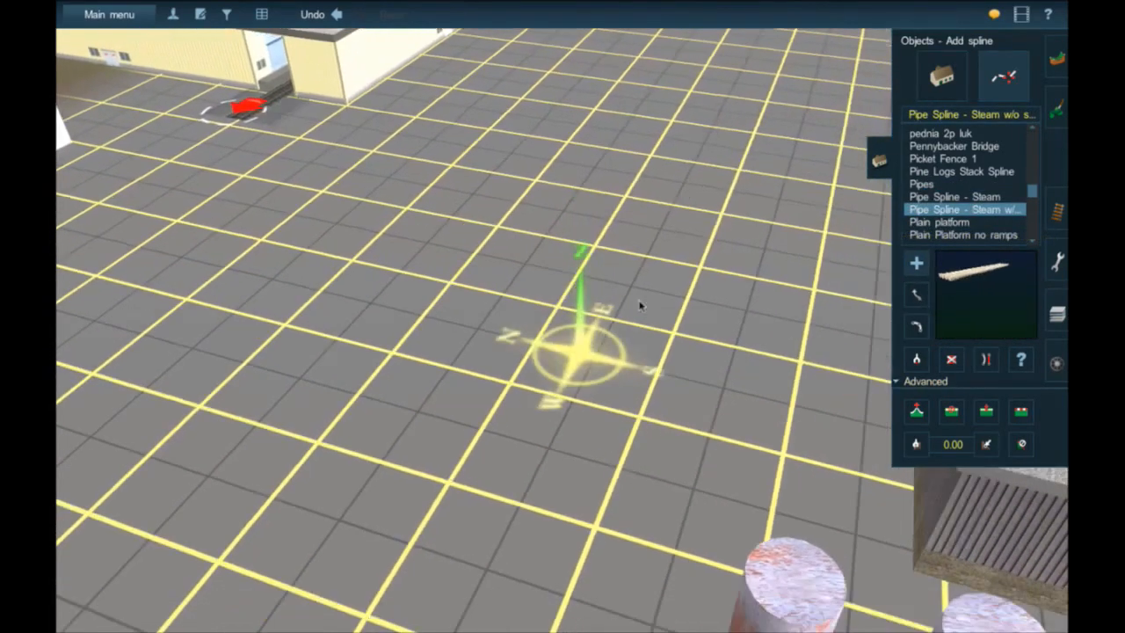
{"action": "left_click", "coordinate": [967, 146]}
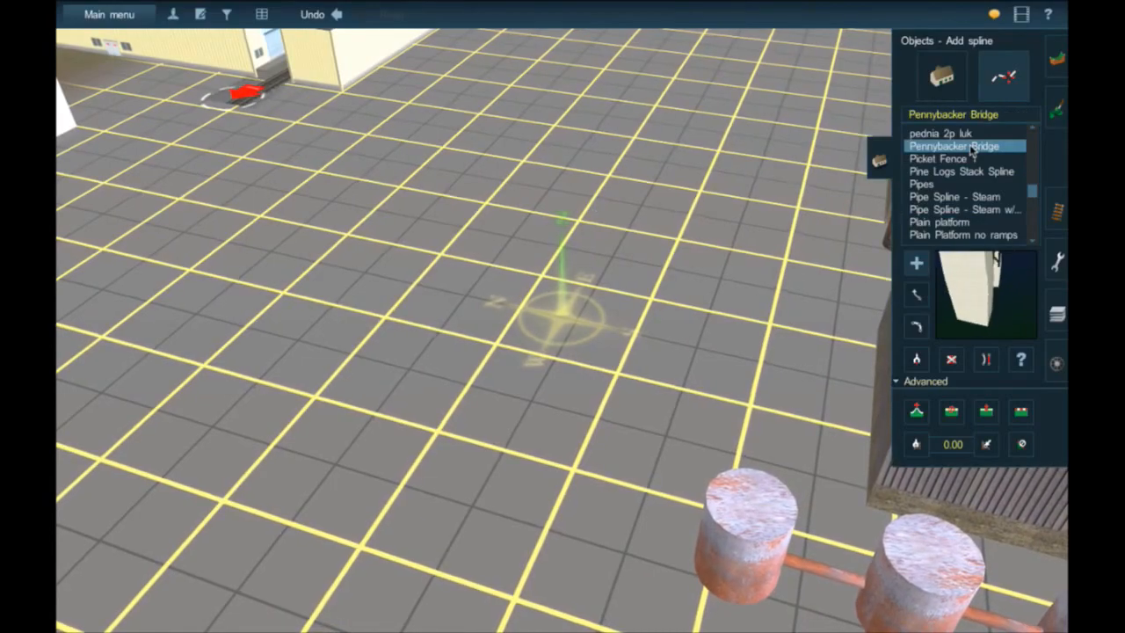
{"action": "scroll", "coordinate": [599, 337], "scroll_direction": "down", "scroll_amount": 10}
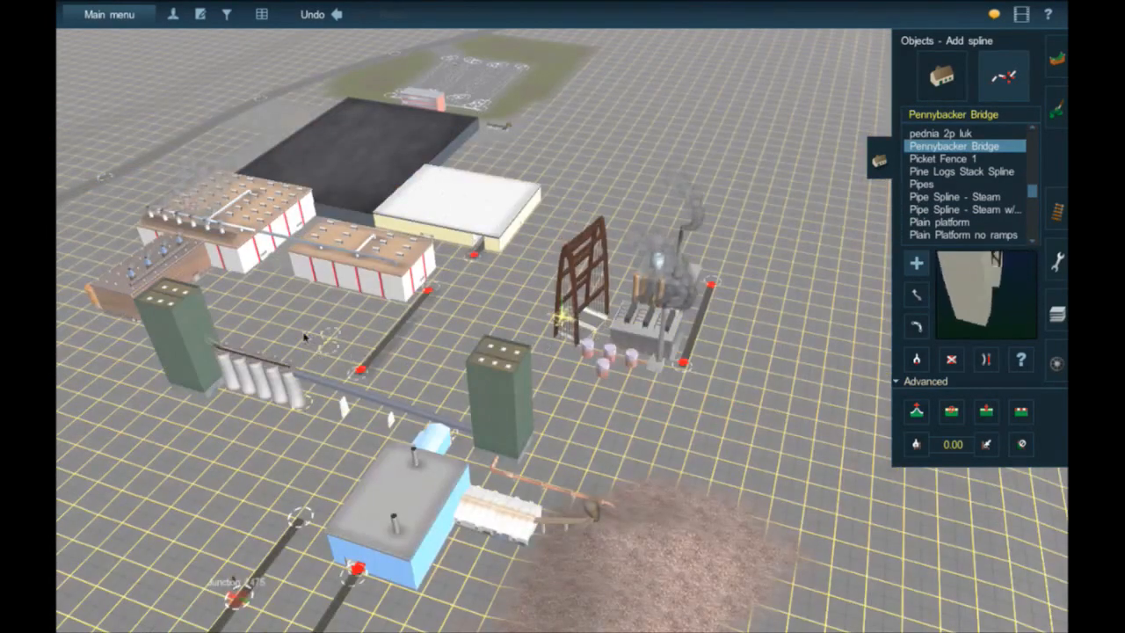
{"action": "left_click", "coordinate": [305, 334]}
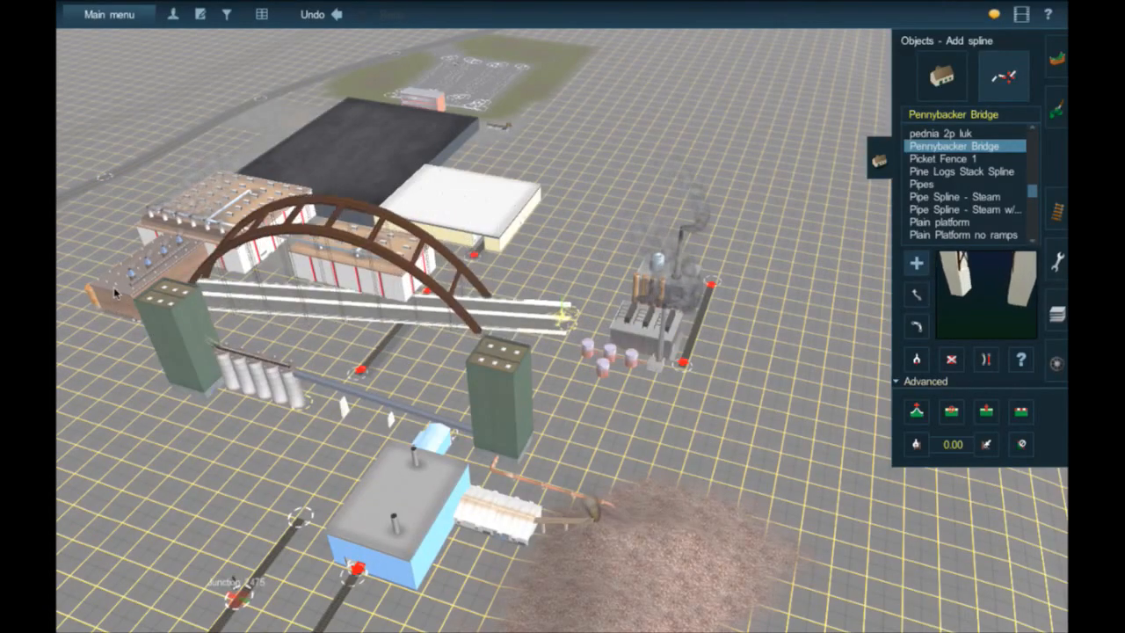
{"action": "left_click", "coordinate": [967, 134]}
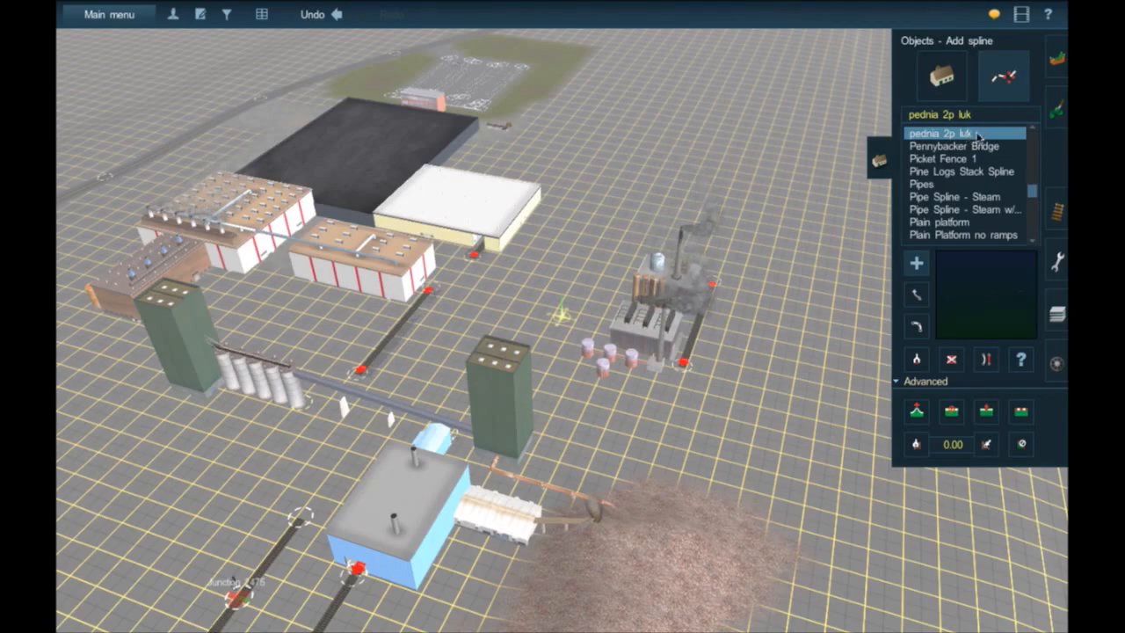
- Search the scenery objects for "pipes", try a Pipes01 object beside the smoking plant, and undo its placement
{"action": "left_click", "coordinate": [938, 88]}
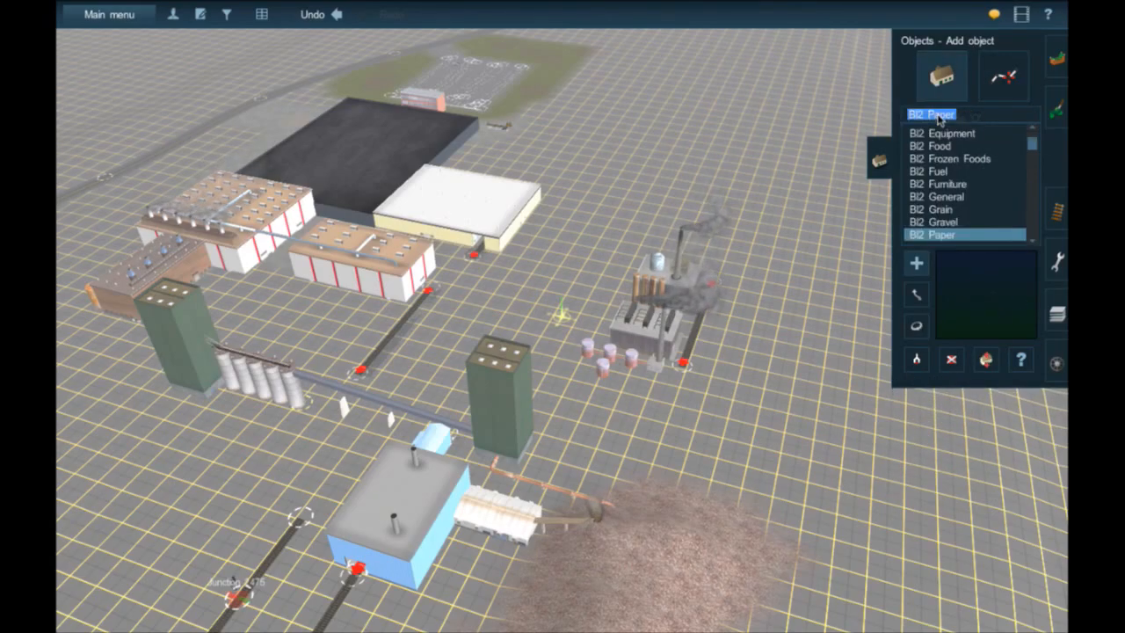
{"action": "type", "text": "pipes"}
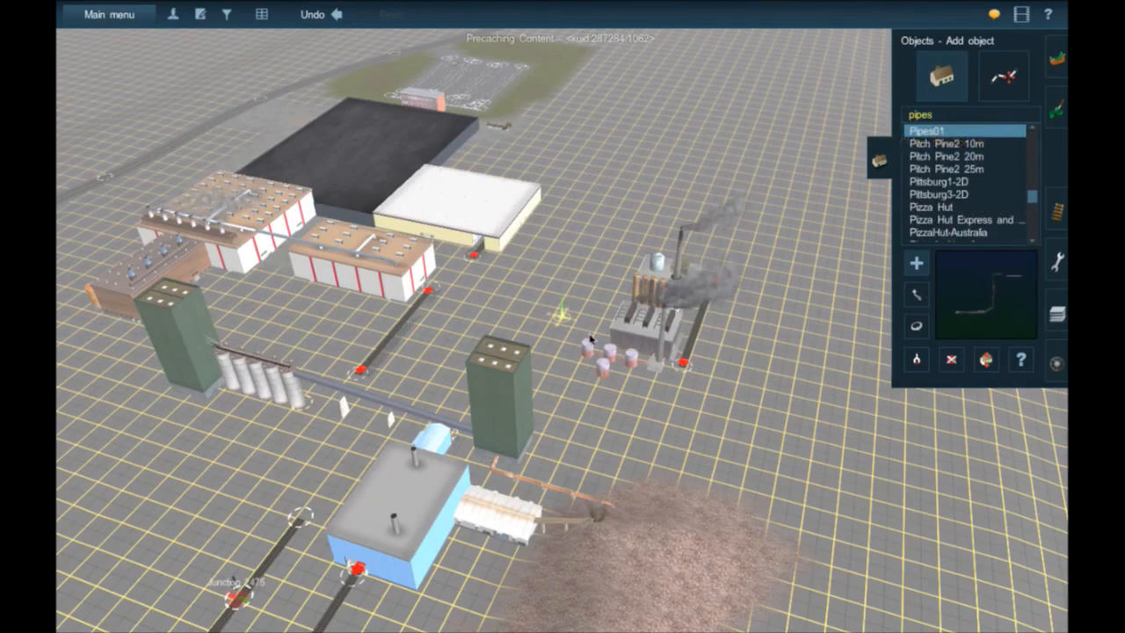
{"action": "scroll", "coordinate": [590, 338], "scroll_direction": "up", "scroll_amount": 5}
{"action": "scroll", "coordinate": [522, 283], "scroll_direction": "down", "scroll_amount": 5}
{"action": "key", "text": "Left"}
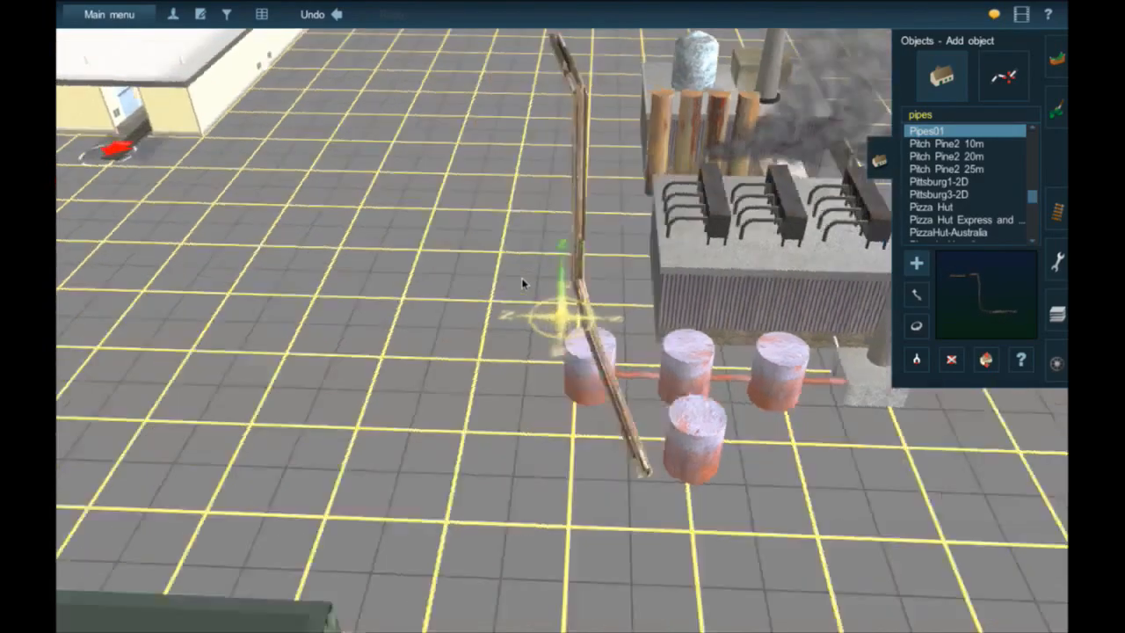
{"action": "key", "text": "Right"}
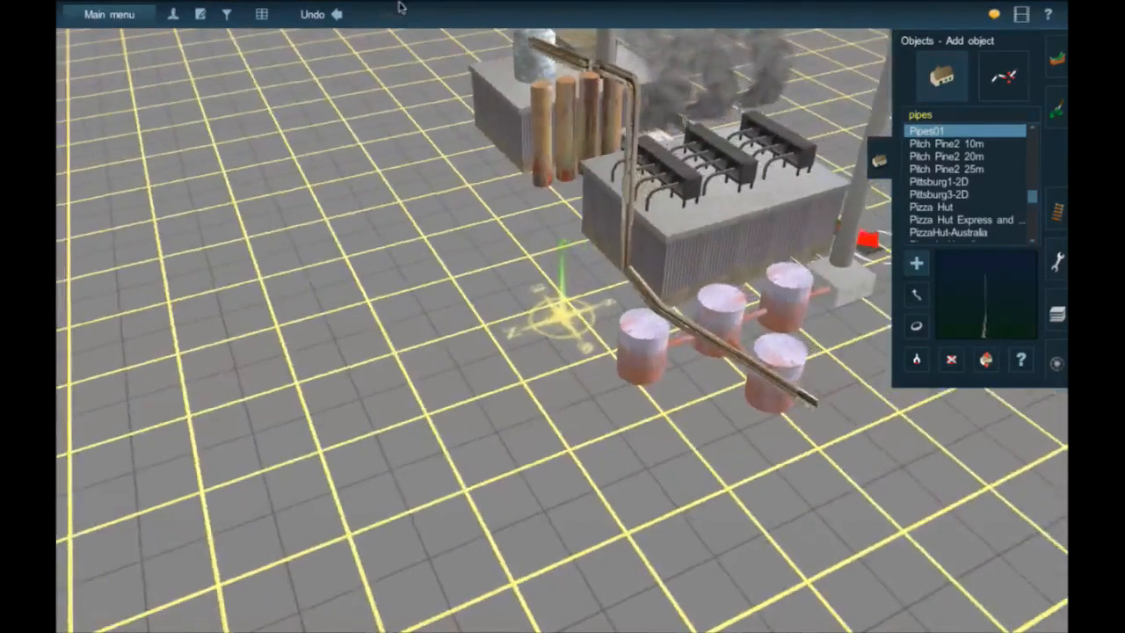
{"action": "left_click", "coordinate": [321, 12]}
{"action": "scroll", "coordinate": [953, 184], "scroll_direction": "up", "scroll_amount": 1}
{"action": "scroll", "coordinate": [953, 185], "scroll_direction": "down", "scroll_amount": 1}
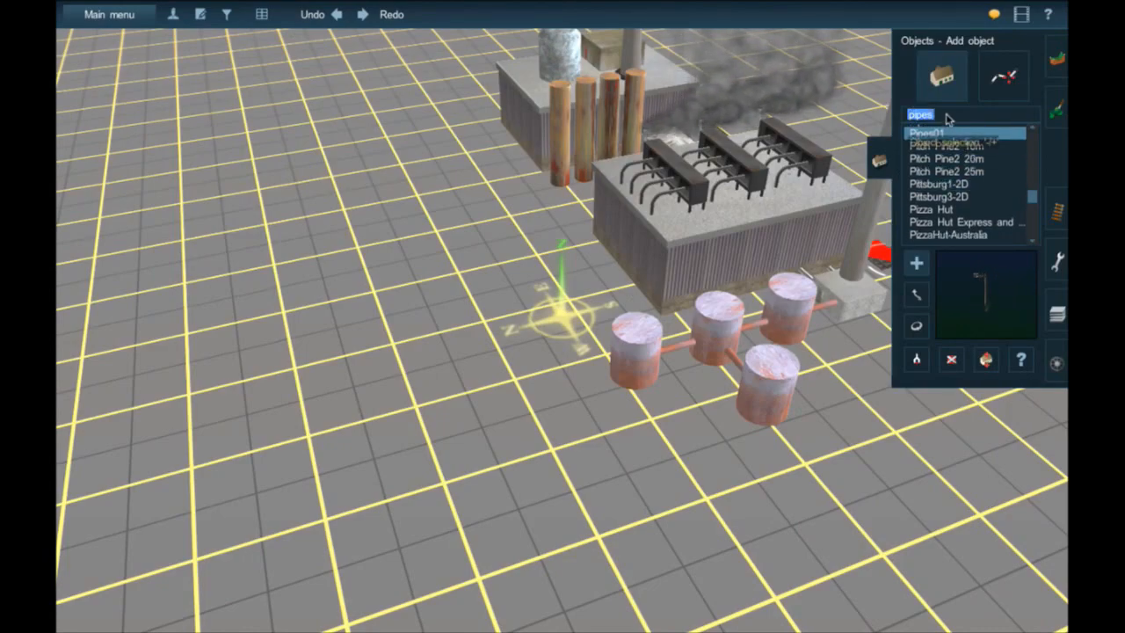
- Broaden the object search to "pipe" and choose the Pipe And Platform object for placement beside the smoking plant
{"action": "key", "text": "BackSpace"}
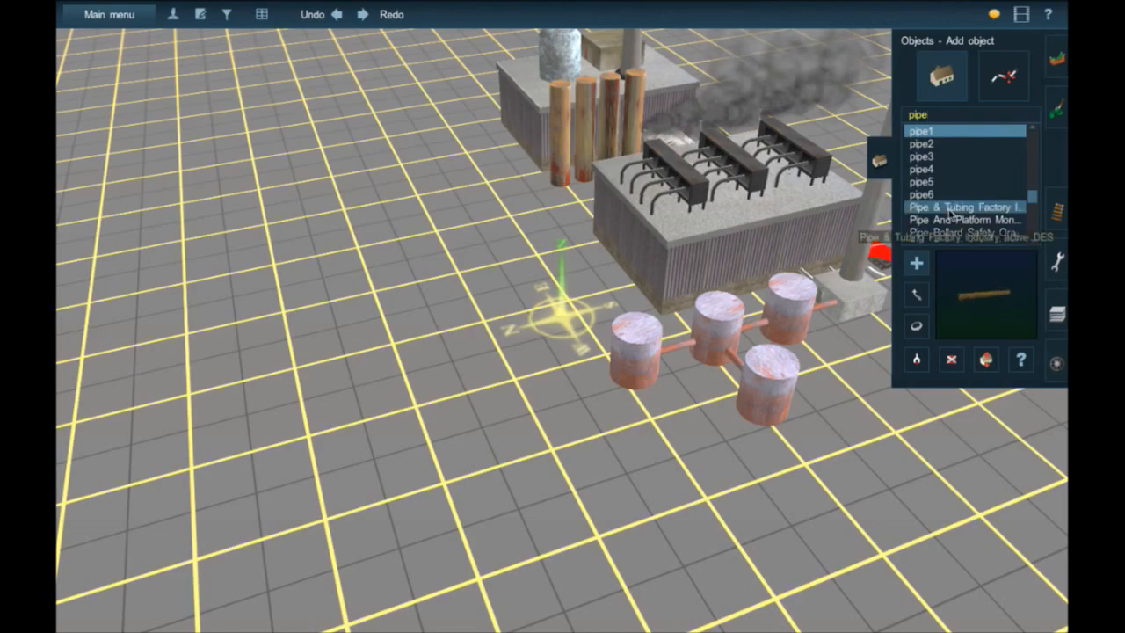
{"action": "right_click", "coordinate": [495, 261]}
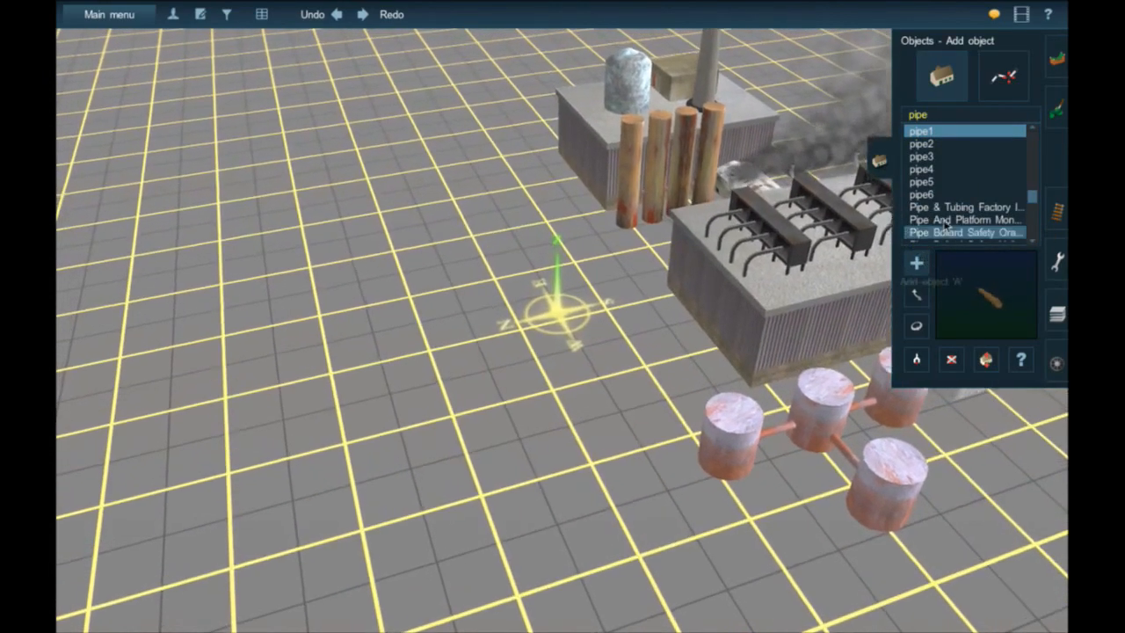
{"action": "left_click", "coordinate": [948, 221]}
{"action": "right_click", "coordinate": [663, 303]}
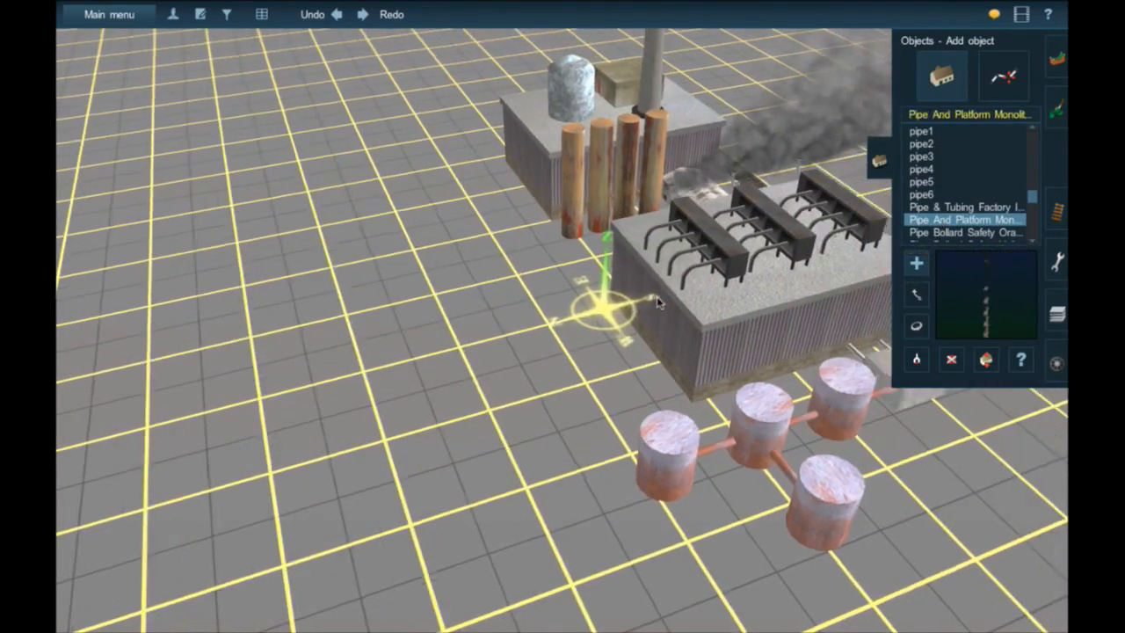
- Try placing the Pipe And Platform Monolith Tower beside the smoking plant and undo its placement
{"action": "scroll", "coordinate": [657, 297], "scroll_direction": "up", "scroll_amount": 3}
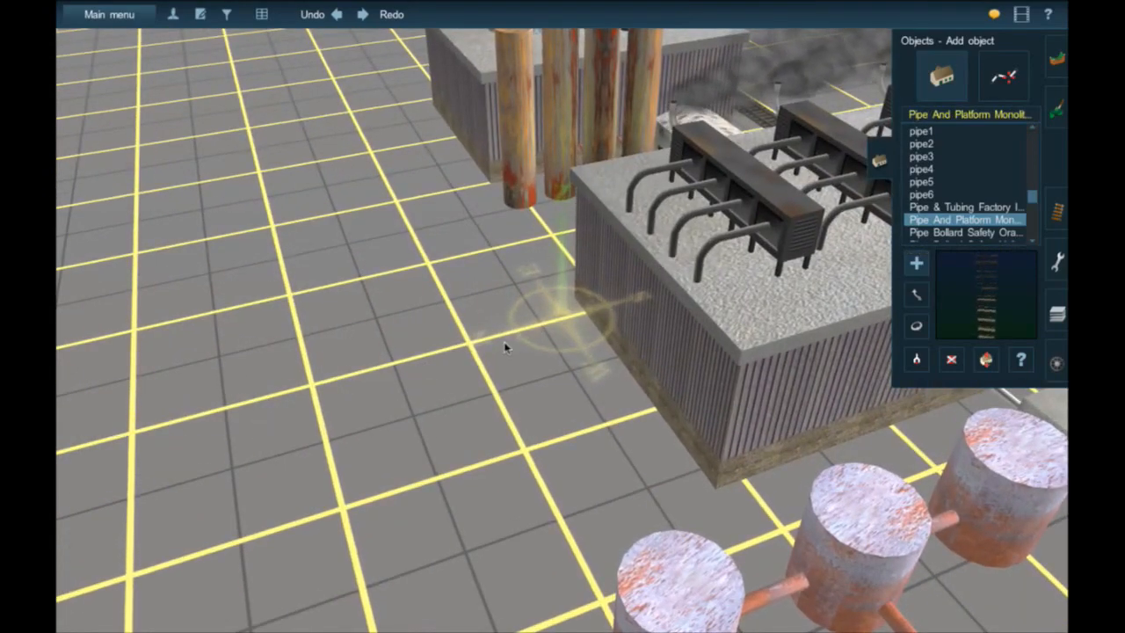
{"action": "left_click", "coordinate": [506, 347]}
{"action": "scroll", "coordinate": [454, 283], "scroll_direction": "down", "scroll_amount": 3}
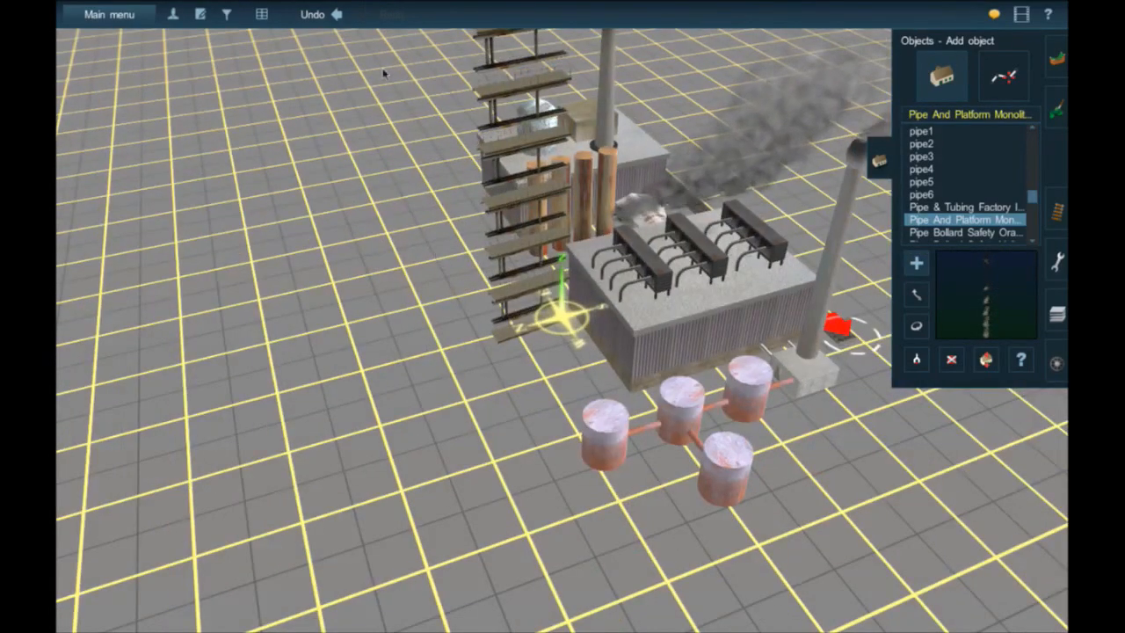
{"action": "left_click", "coordinate": [336, 14]}
{"action": "scroll", "coordinate": [718, 322], "scroll_direction": "up", "scroll_amount": 3}
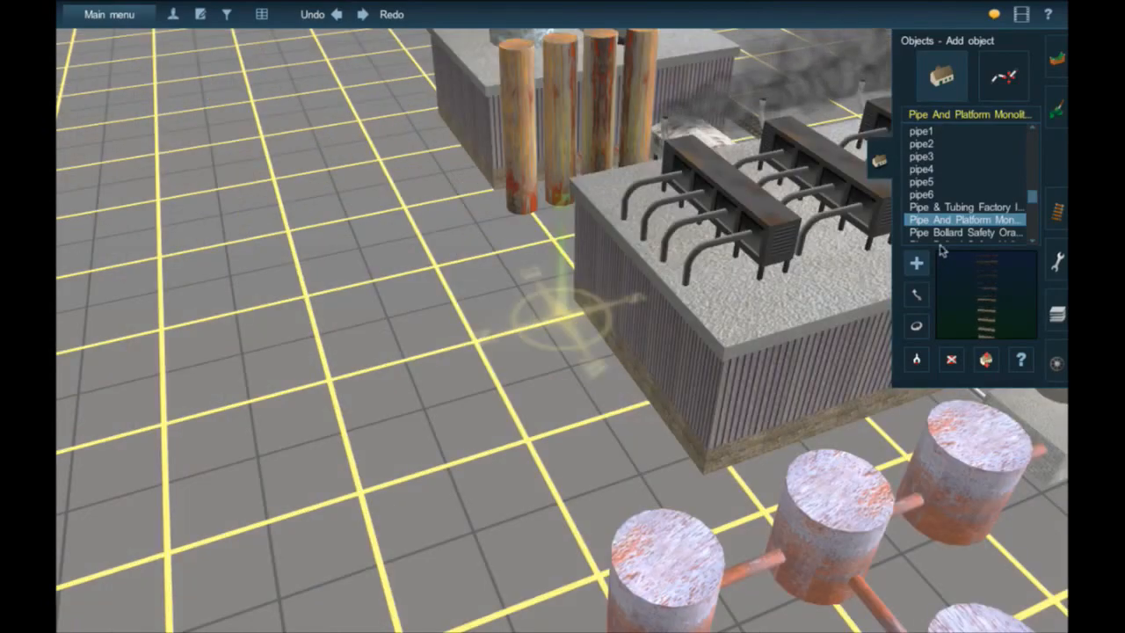
- Choose the Pipeline 01 object from the pipe objects and place one on open ground between the smoking plant and the striped building
{"action": "scroll", "coordinate": [941, 239], "scroll_direction": "down", "scroll_amount": 2}
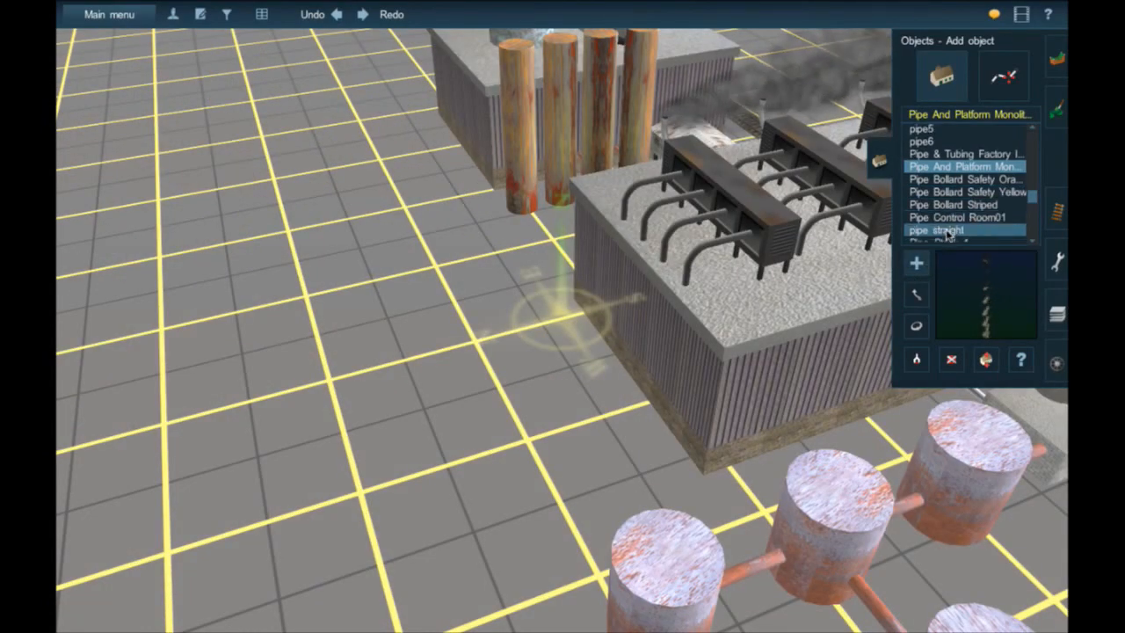
{"action": "left_click", "coordinate": [958, 232]}
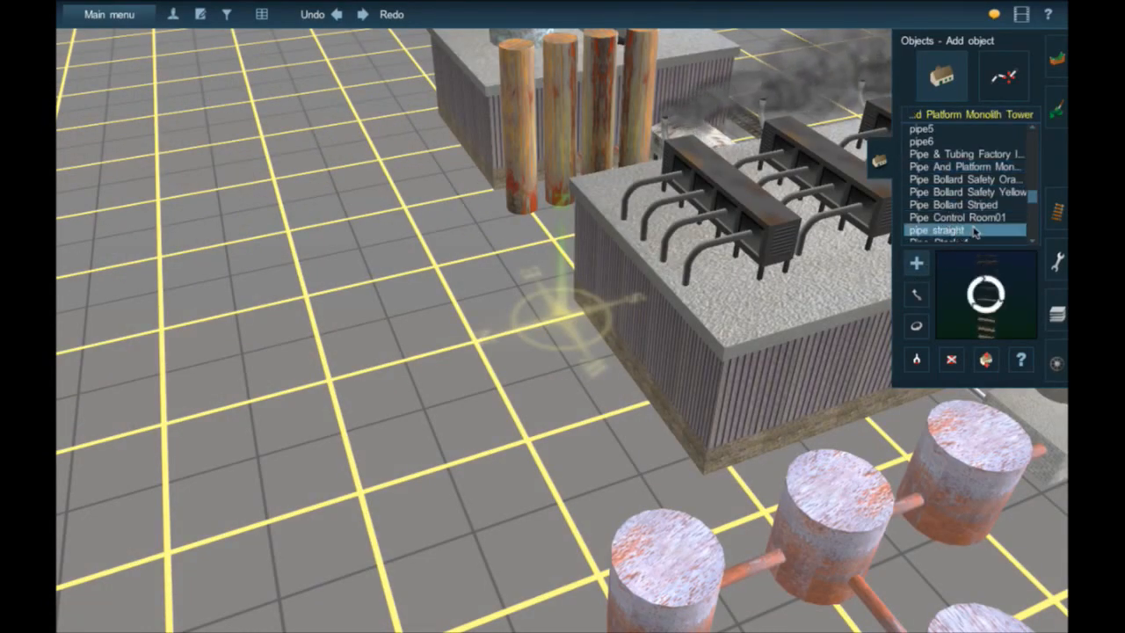
{"action": "scroll", "coordinate": [978, 230], "scroll_direction": "down", "scroll_amount": 2}
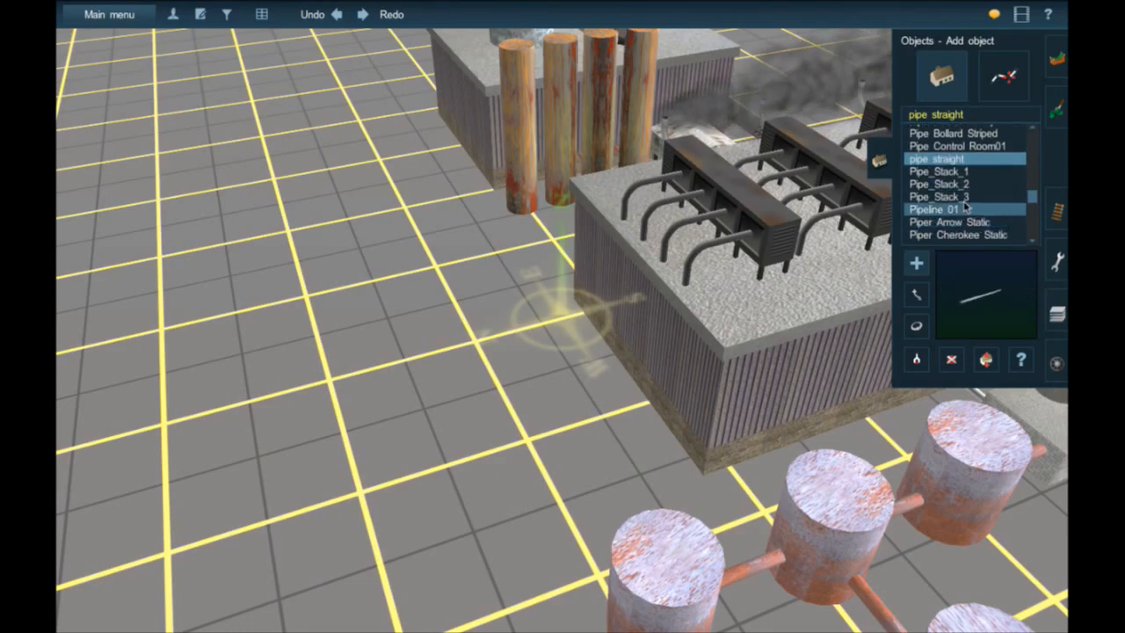
{"action": "left_click", "coordinate": [976, 199]}
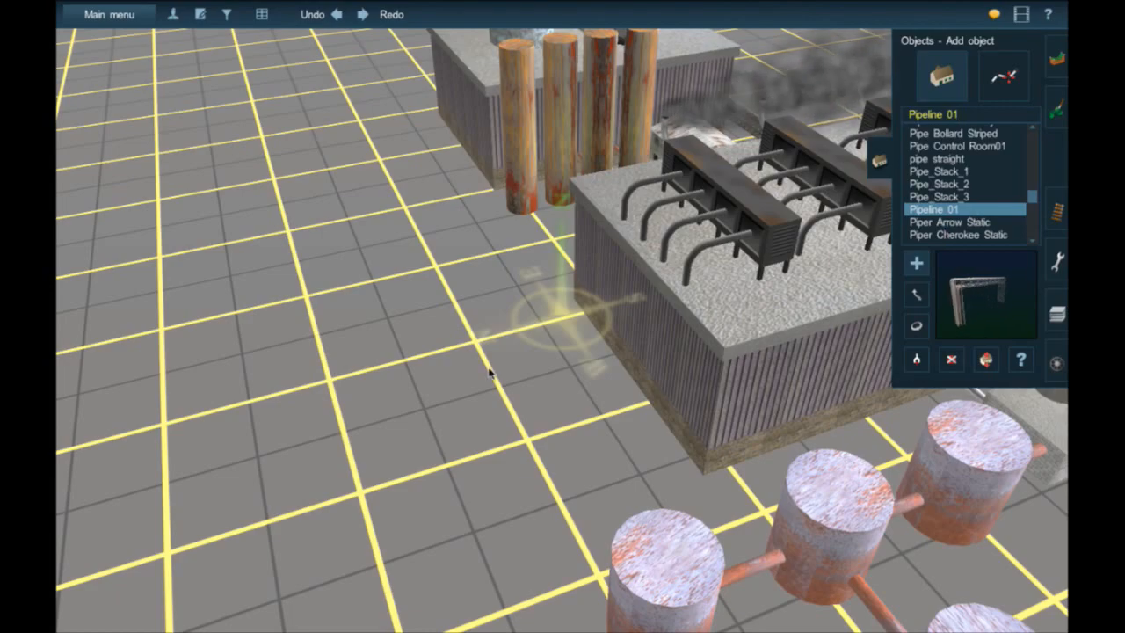
{"action": "right_click", "coordinate": [443, 389]}
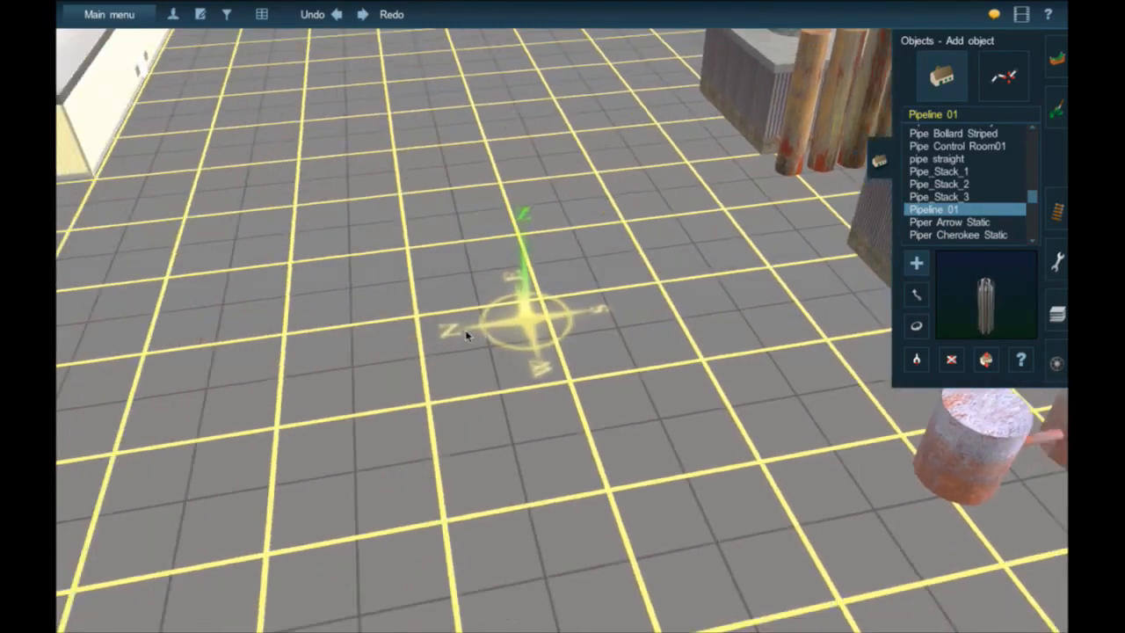
{"action": "scroll", "coordinate": [470, 329], "scroll_direction": "down", "scroll_amount": 3}
{"action": "left_click", "coordinate": [483, 338]}
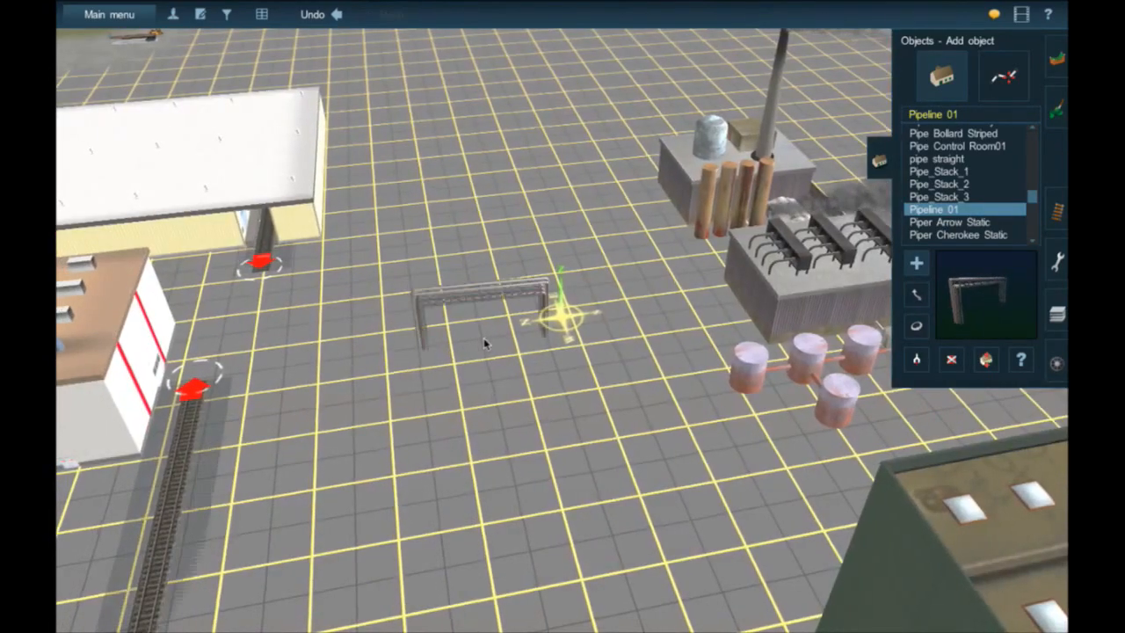
- Rotate the placed Pipeline 01 slightly to line it up with the ground grid
{"action": "scroll", "coordinate": [484, 337], "scroll_direction": "up", "scroll_amount": 3}
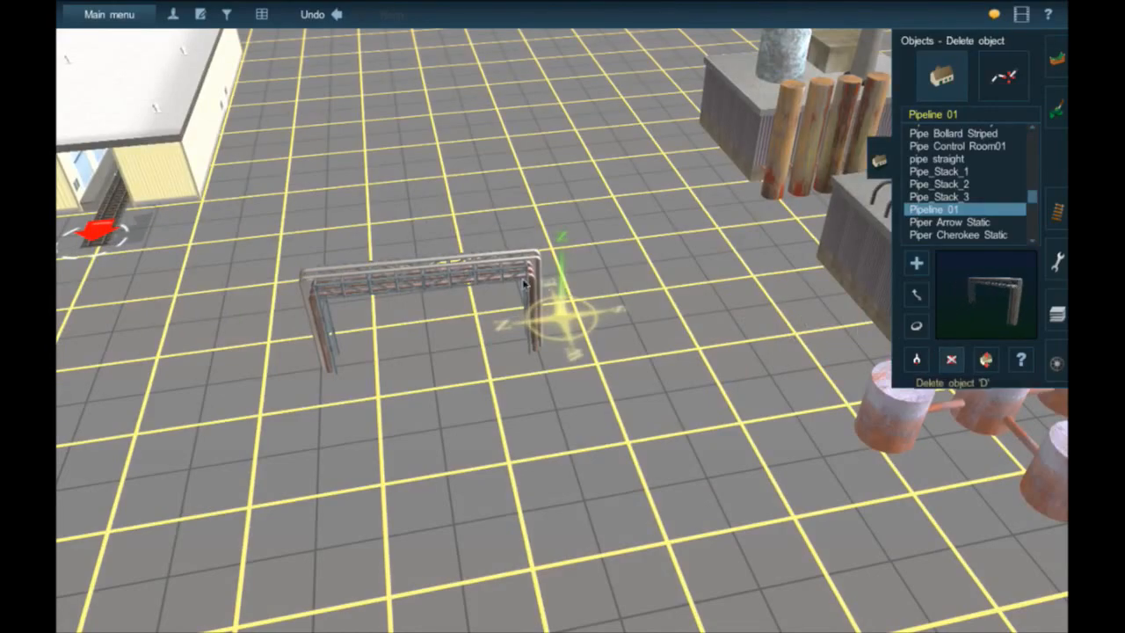
{"action": "left_click_drag", "start_coordinate": [477, 282], "coordinate": [481, 283]}
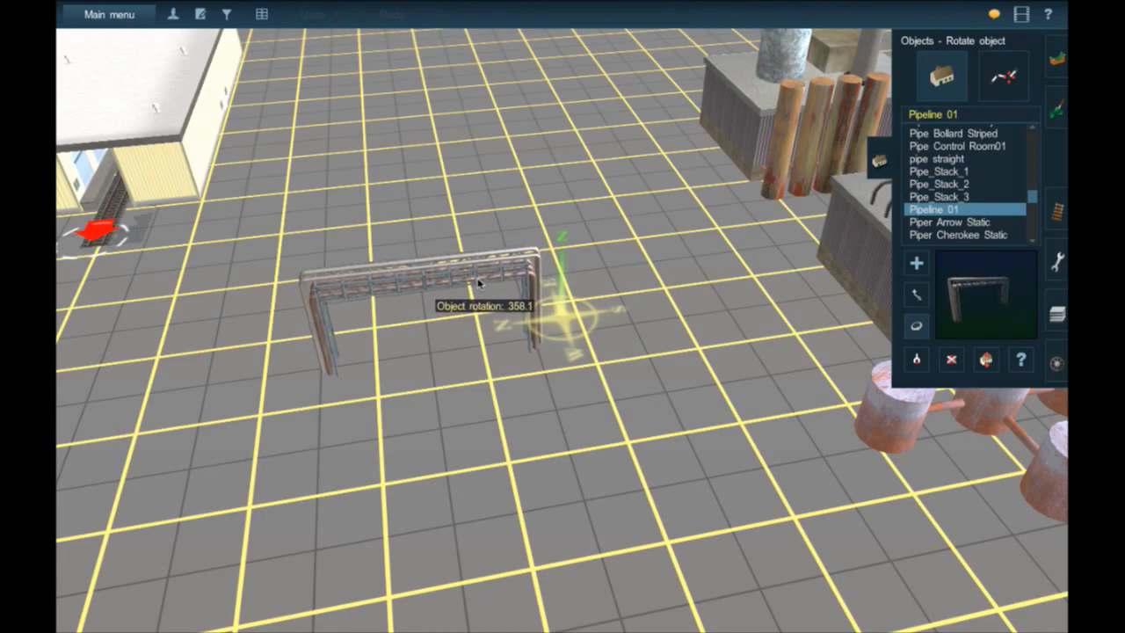
{"action": "left_click_drag", "start_coordinate": [477, 282], "coordinate": [478, 278]}
{"action": "key", "text": "Left"}
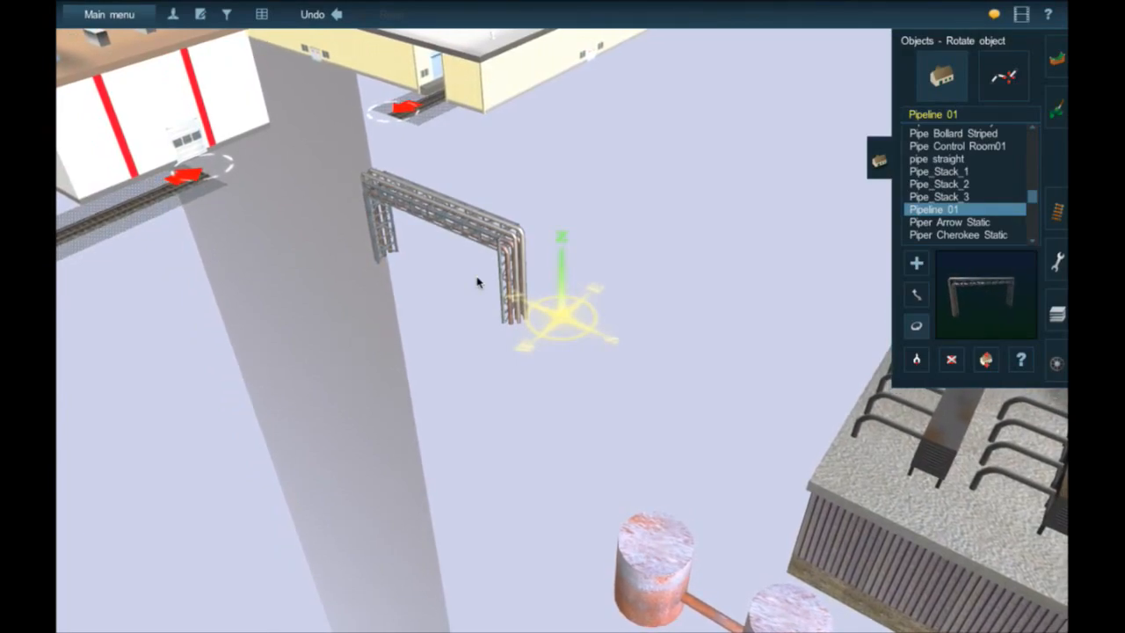
{"action": "right_click", "coordinate": [478, 278]}
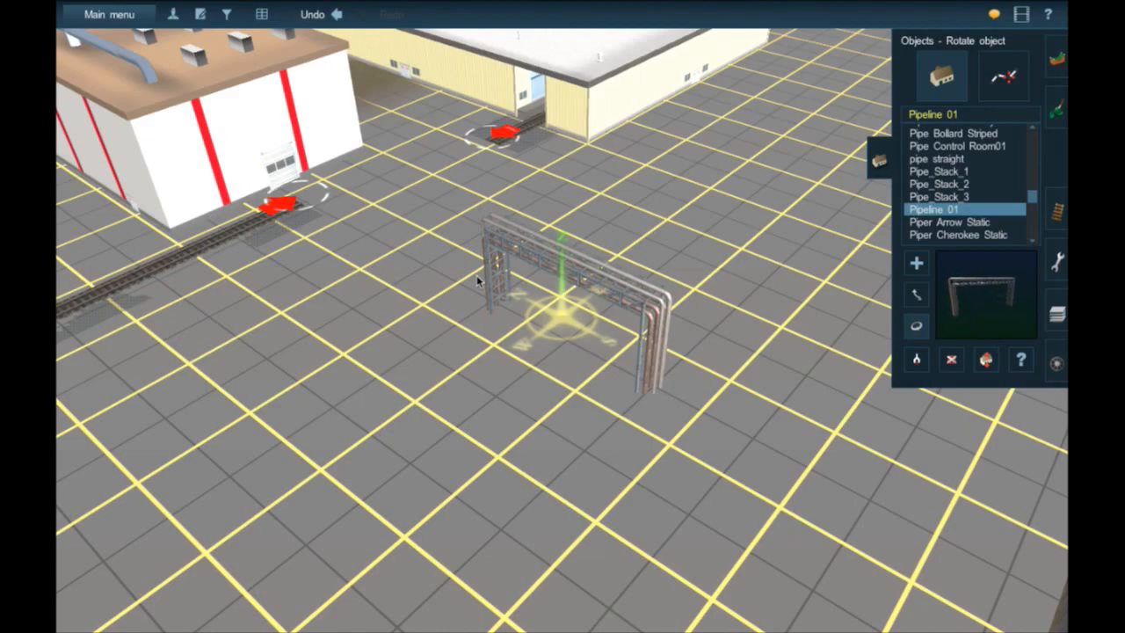
- Move the Pipeline 01 against the end wall of the red-striped building so that it spans the track end
{"action": "key", "text": "m"}
{"action": "left_click_drag", "start_coordinate": [652, 327], "coordinate": [348, 214]}
{"action": "right_click", "coordinate": [314, 221]}
{"action": "key", "text": "Left"}
{"action": "key", "text": "Up"}
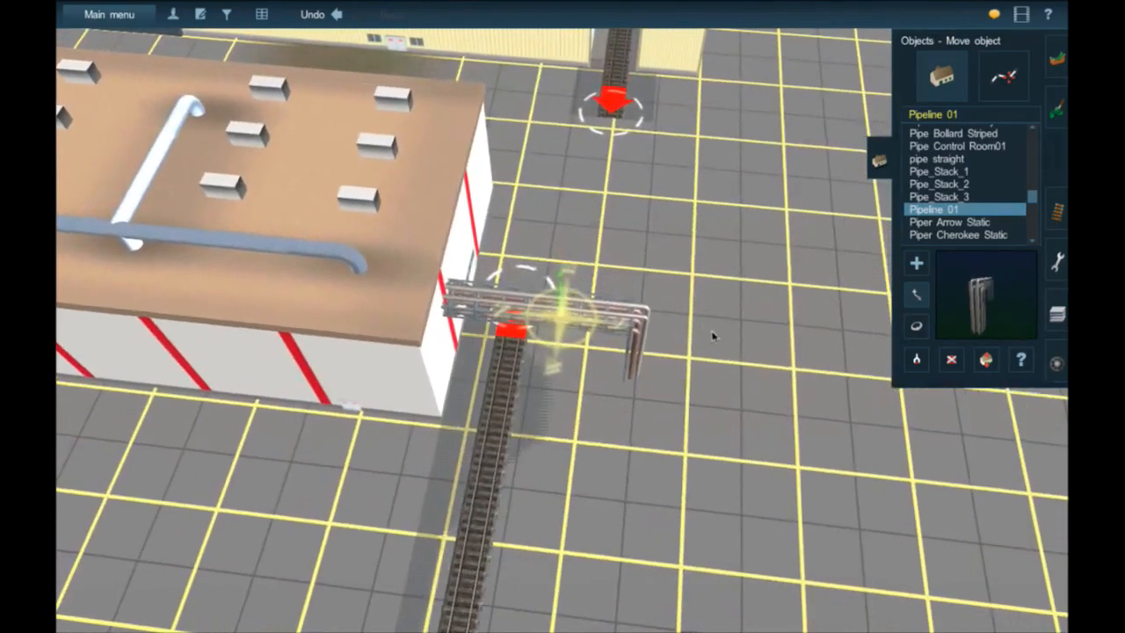
- Add a second Pipeline 01 object beside the vented building of the smoking plant
{"action": "right_click", "coordinate": [715, 336]}
{"action": "right_click", "coordinate": [816, 328]}
{"action": "left_click", "coordinate": [915, 264]}
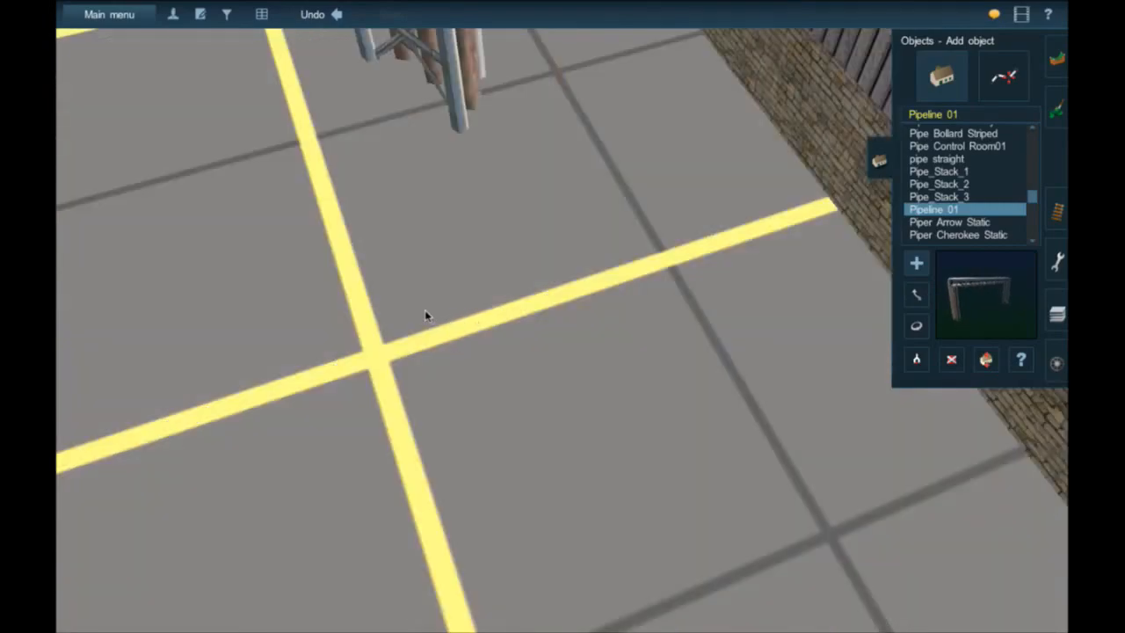
{"action": "right_click", "coordinate": [425, 309]}
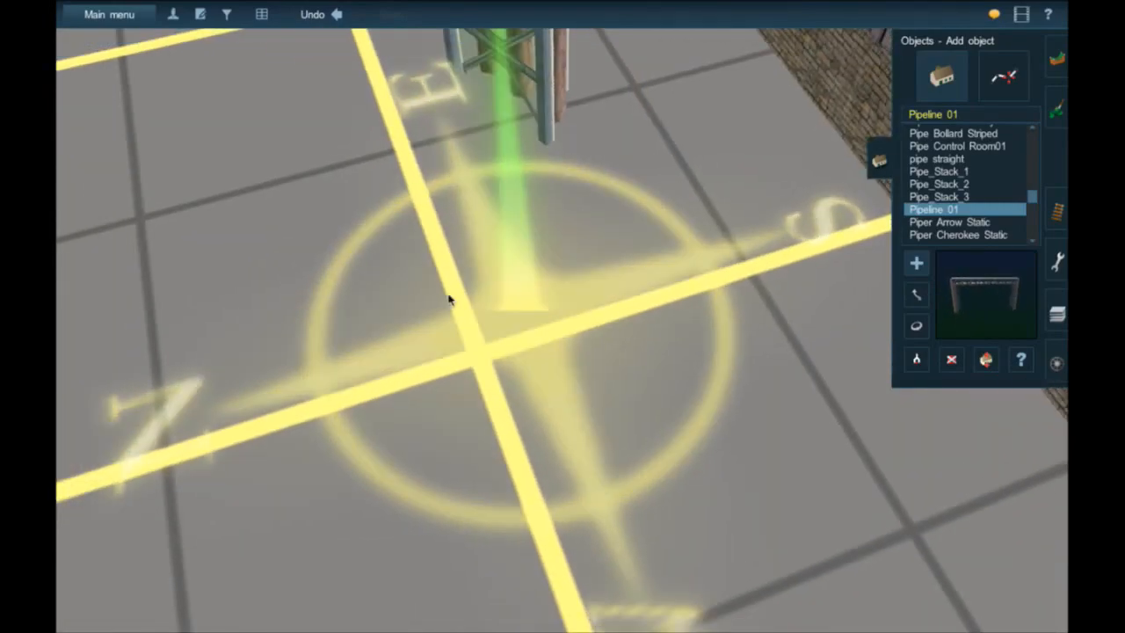
{"action": "scroll", "coordinate": [607, 286], "scroll_direction": "down", "scroll_amount": 5}
{"action": "scroll", "coordinate": [661, 283], "scroll_direction": "down", "scroll_amount": 4}
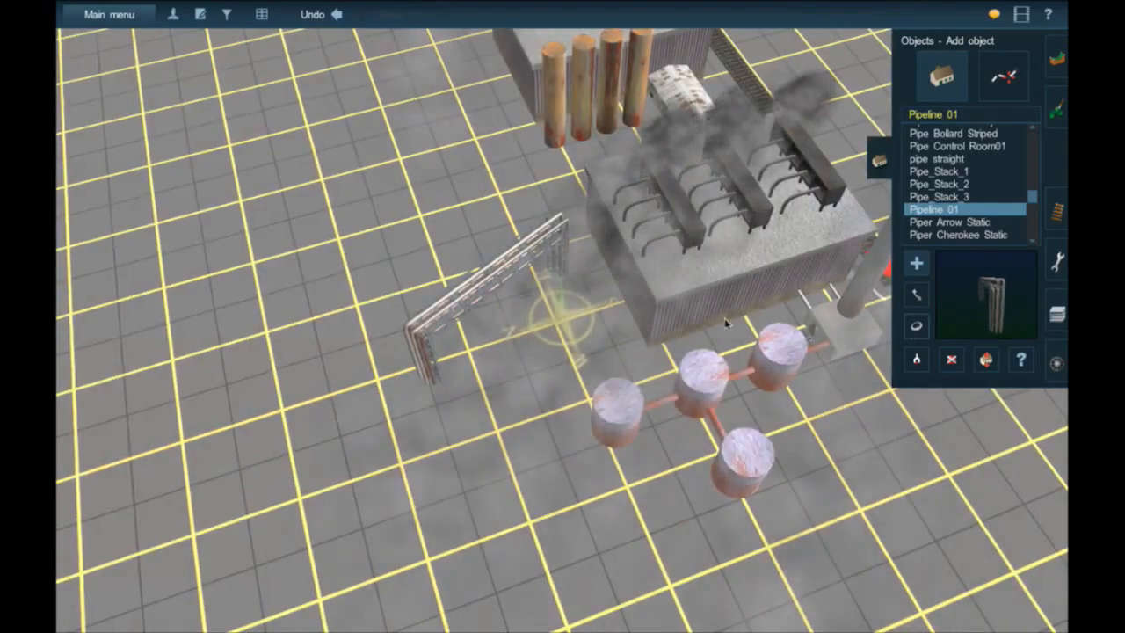
- Rotate the second Pipeline 01 and move it so that its end meets the vented building's wall
{"action": "left_click", "coordinate": [917, 326]}
{"action": "left_click_drag", "start_coordinate": [448, 323], "coordinate": [406, 319]}
{"action": "left_click_drag", "start_coordinate": [494, 317], "coordinate": [529, 314]}
{"action": "key", "text": "m"}
- Adjust the position of the first Pipeline 01 at the red-striped building's wall
{"action": "right_click_drag", "start_coordinate": [378, 417], "coordinate": [330, 369]}
{"action": "right_click_drag", "start_coordinate": [628, 334], "coordinate": [666, 335]}
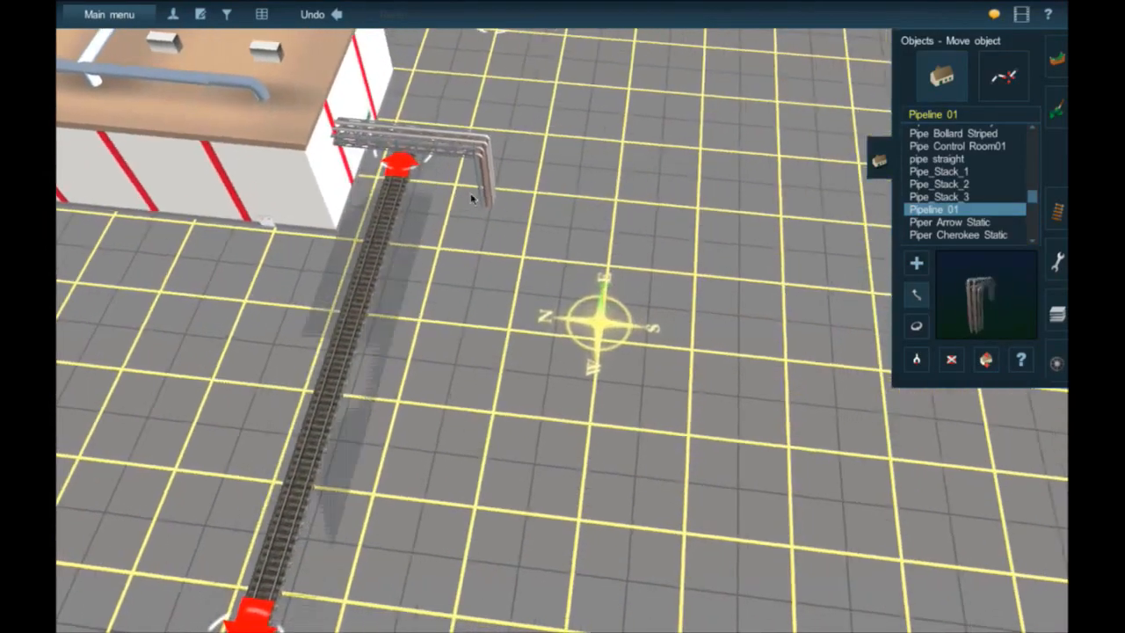
{"action": "right_click", "coordinate": [473, 194]}
{"action": "left_click_drag", "start_coordinate": [570, 325], "coordinate": [569, 339]}
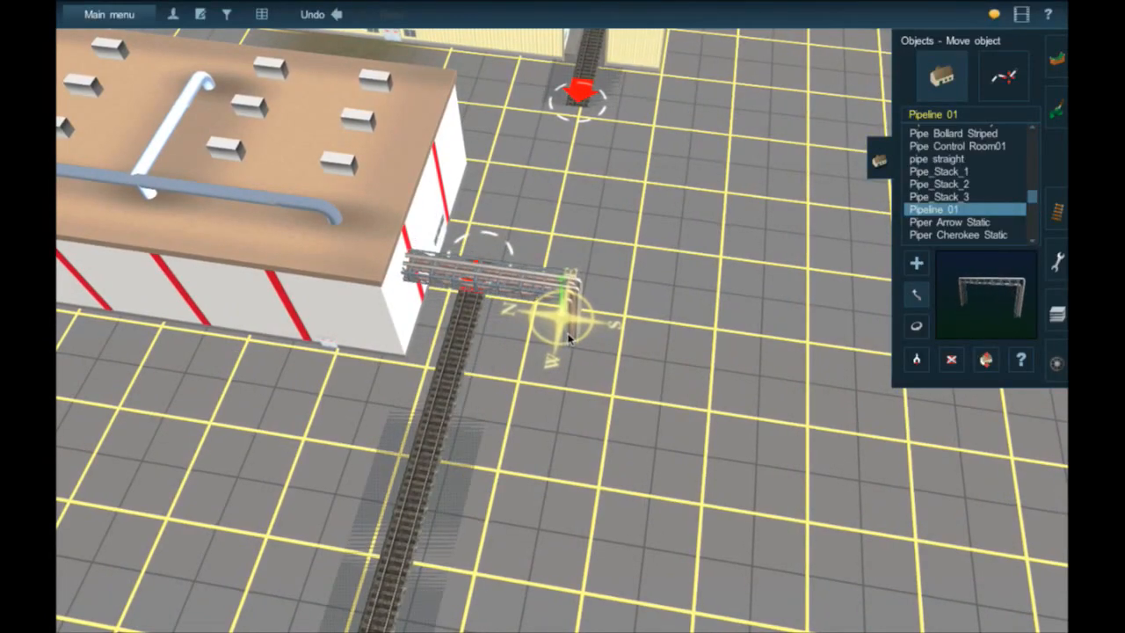
- Examine both pipelines and the overall layout between the striped buildings, the white warehouse and the smoking plant
{"action": "key", "text": "Left"}
{"action": "key", "text": "Down"}
{"action": "key", "text": "Right"}
{"action": "key", "text": "Right"}
{"action": "key", "text": "Up"}
{"action": "right_click", "coordinate": [619, 266]}
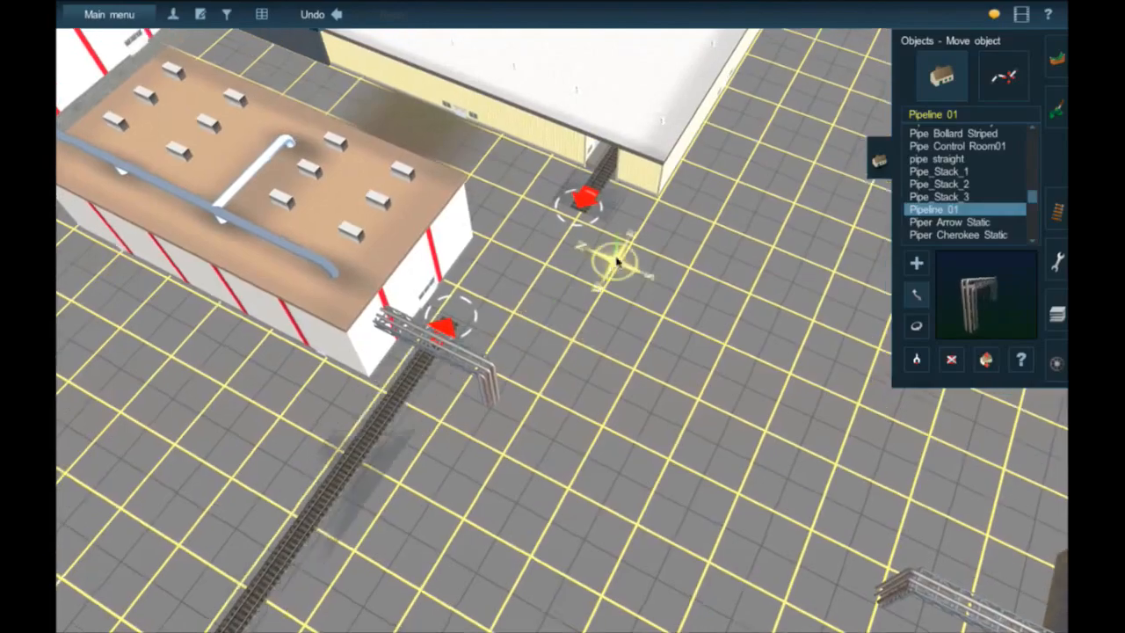
{"action": "scroll", "coordinate": [616, 261], "scroll_direction": "down", "scroll_amount": 3}
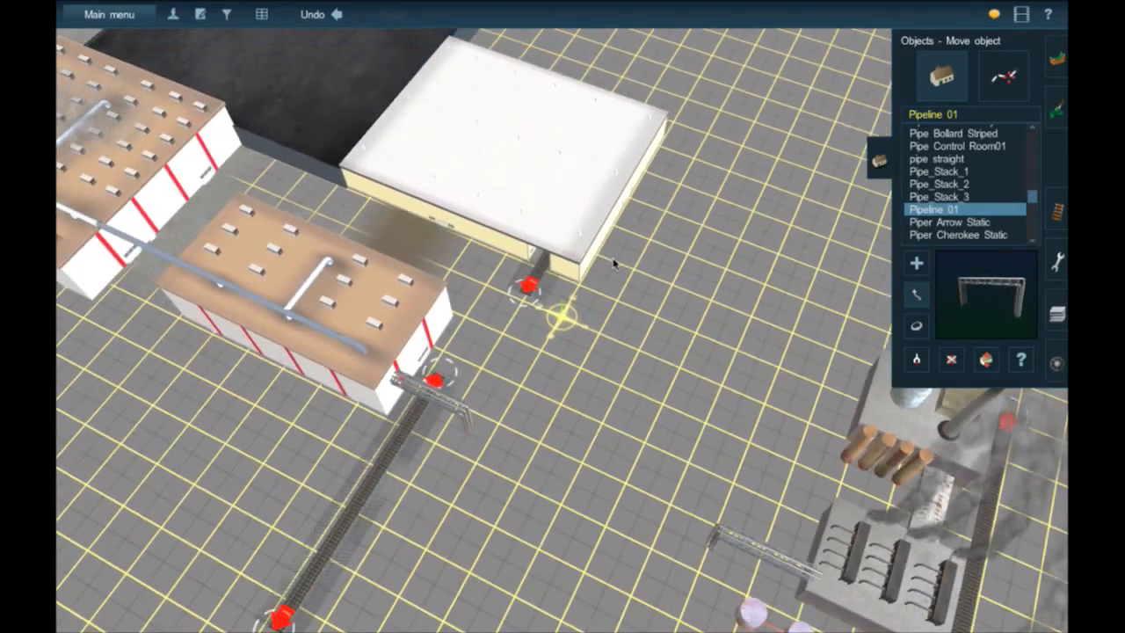
{"action": "scroll", "coordinate": [613, 262], "scroll_direction": "down", "scroll_amount": 2}
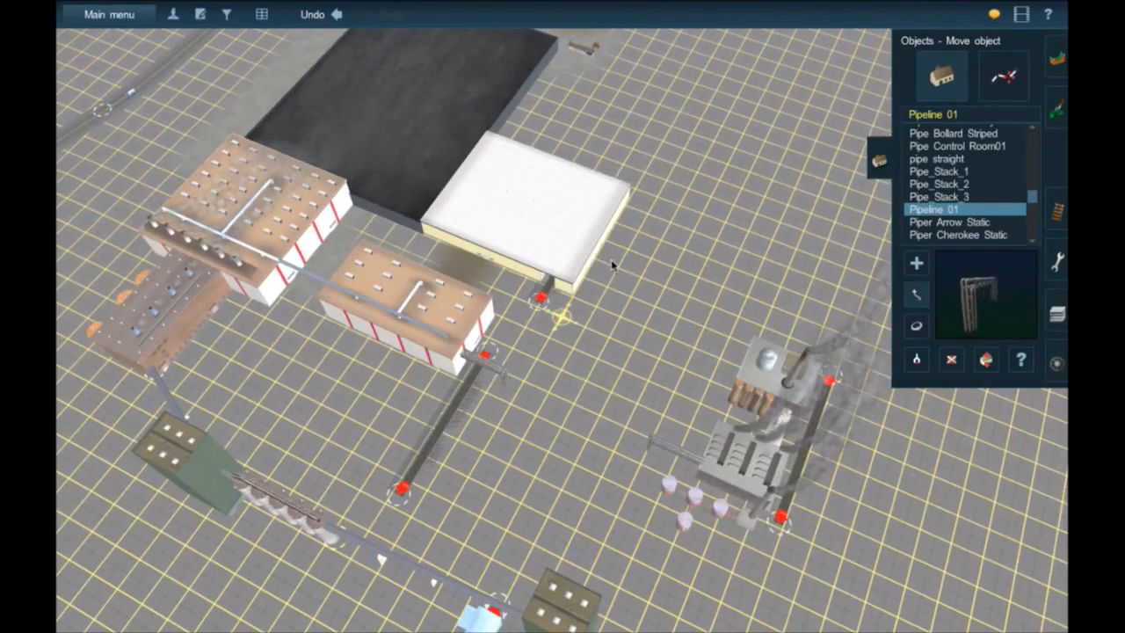
{"action": "key", "text": "Down"}
{"action": "key", "text": "Right"}
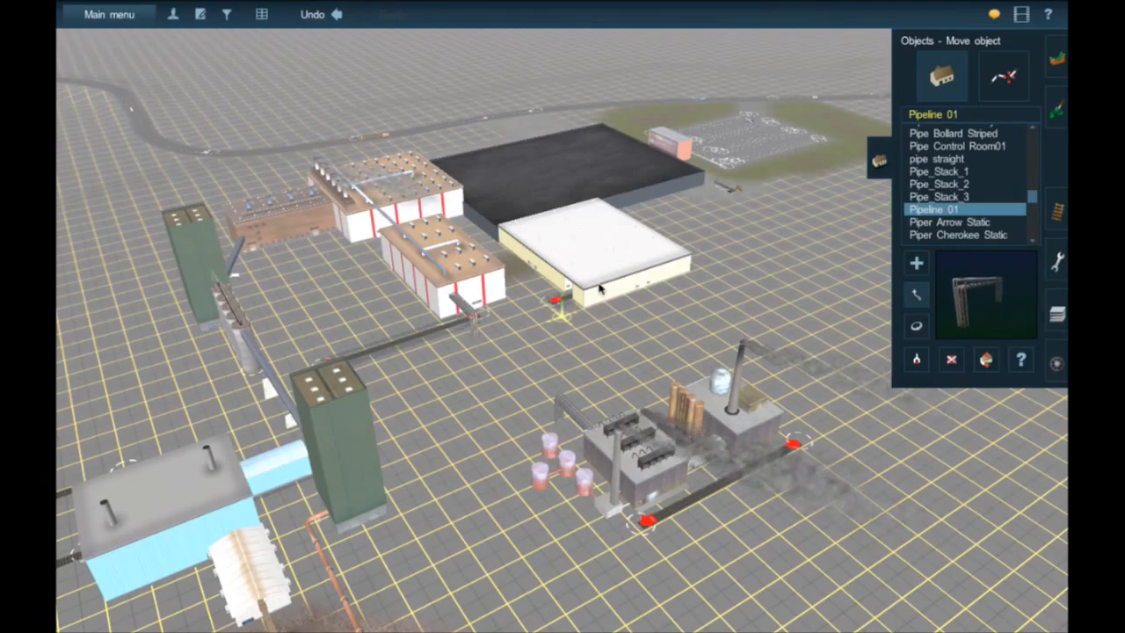
{"action": "right_click_drag", "start_coordinate": [599, 288], "coordinate": [601, 369]}
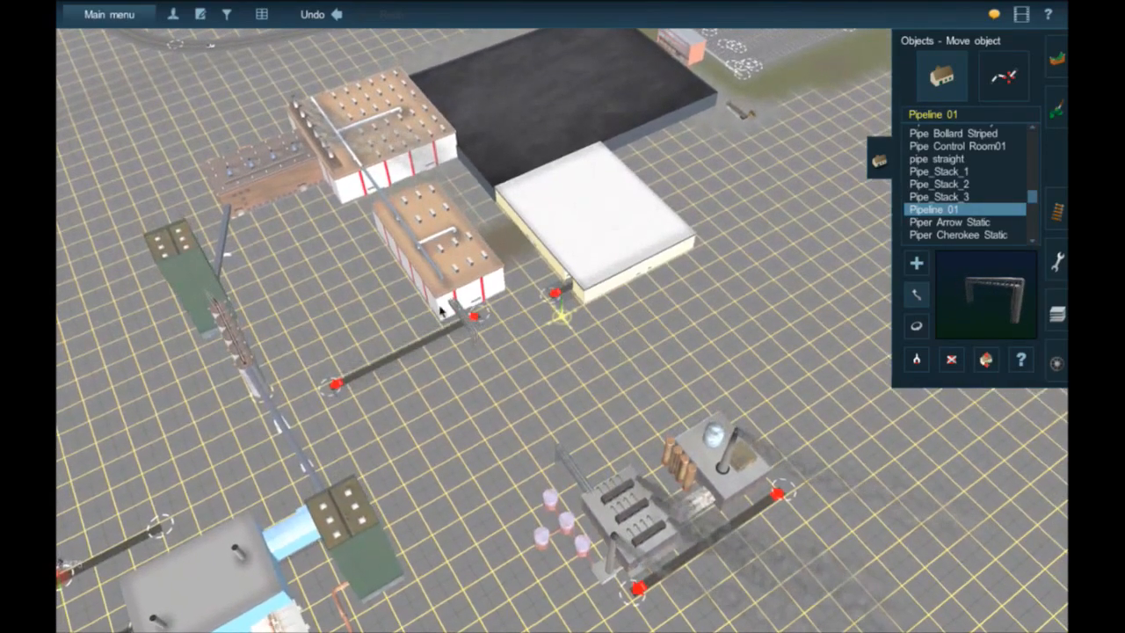
- Inspect the blue-walled building, its rail sidings and the adjoining woodchip ground
{"action": "right_click", "coordinate": [442, 311]}
{"action": "right_click", "coordinate": [387, 461]}
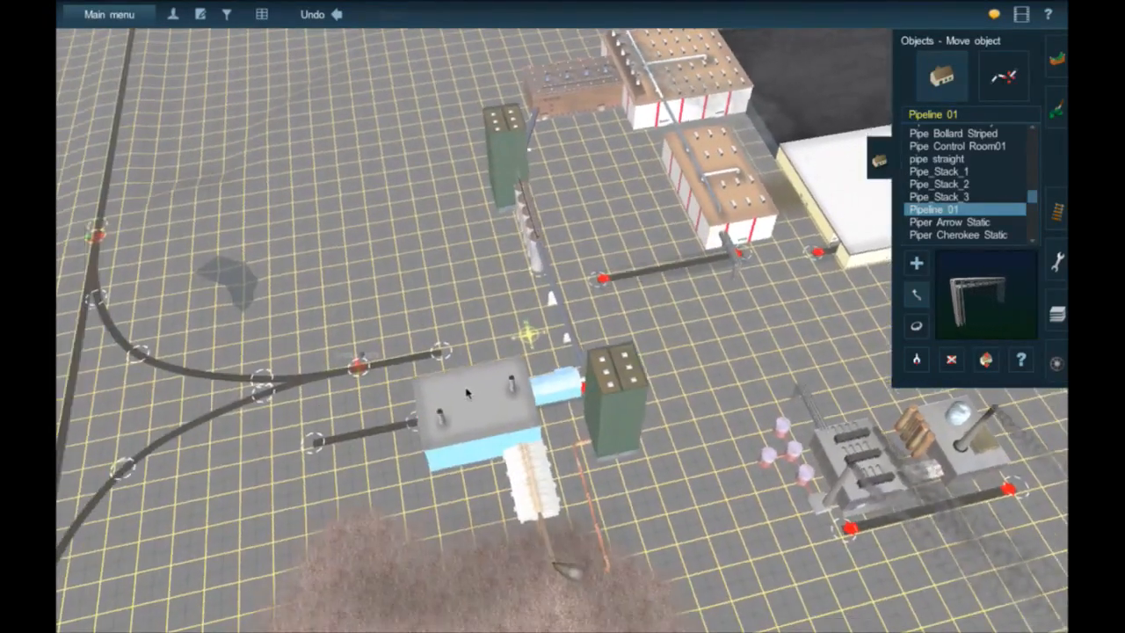
{"action": "scroll", "coordinate": [523, 329], "scroll_direction": "up", "scroll_amount": 10}
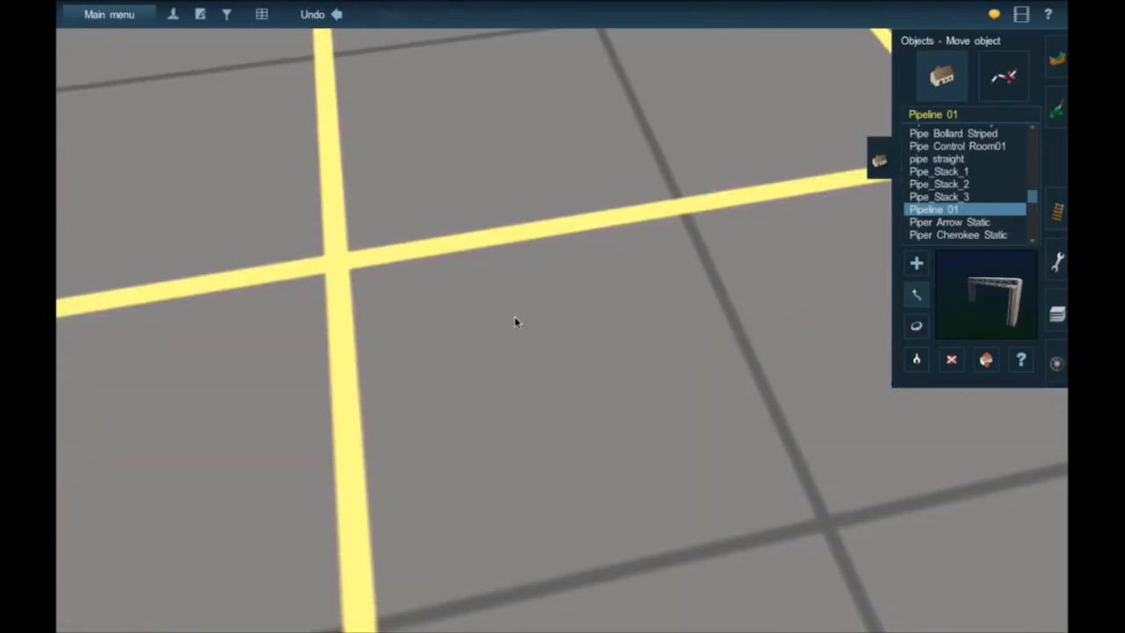
{"action": "scroll", "coordinate": [516, 322], "scroll_direction": "down", "scroll_amount": 8}
{"action": "scroll", "coordinate": [516, 322], "scroll_direction": "down", "scroll_amount": 3}
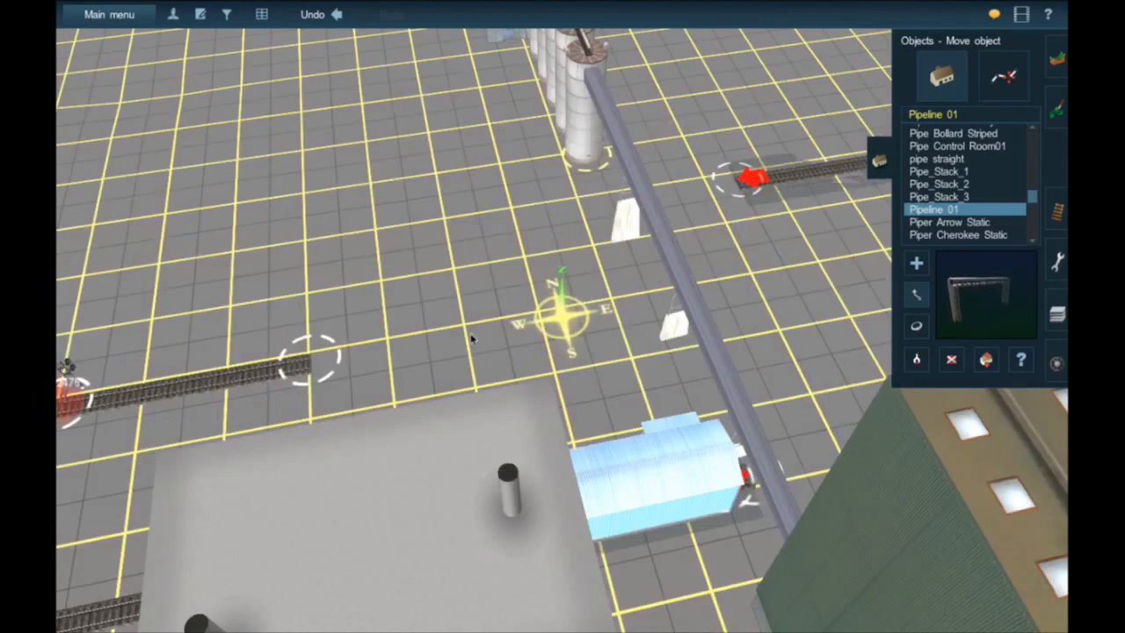
{"action": "right_click", "coordinate": [482, 333]}
{"action": "right_click", "coordinate": [587, 423]}
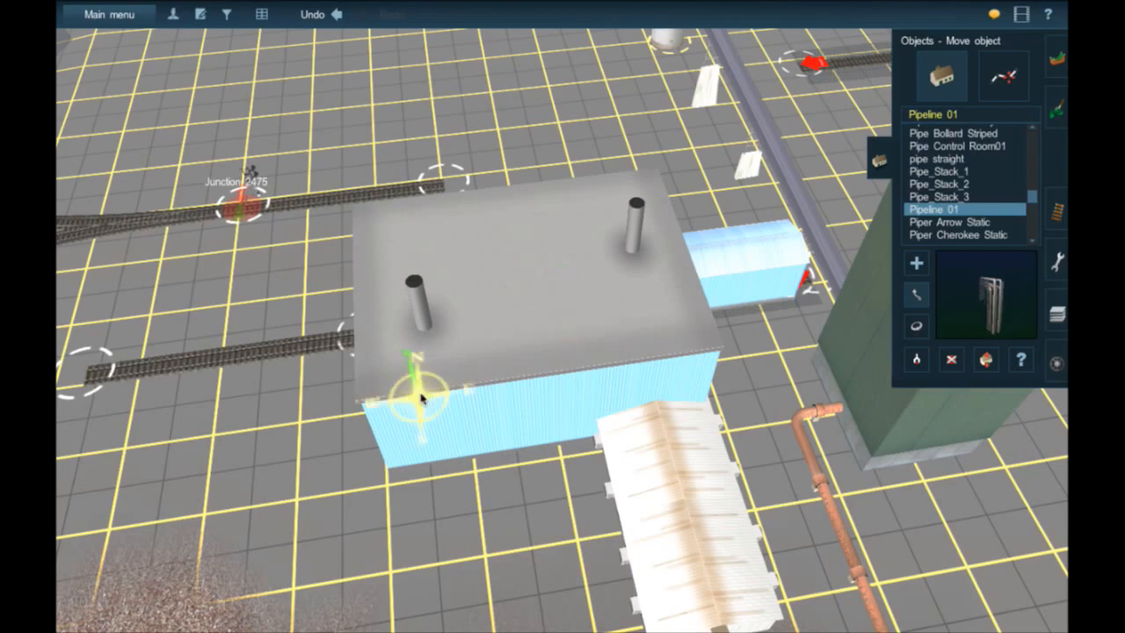
{"action": "right_click", "coordinate": [417, 395]}
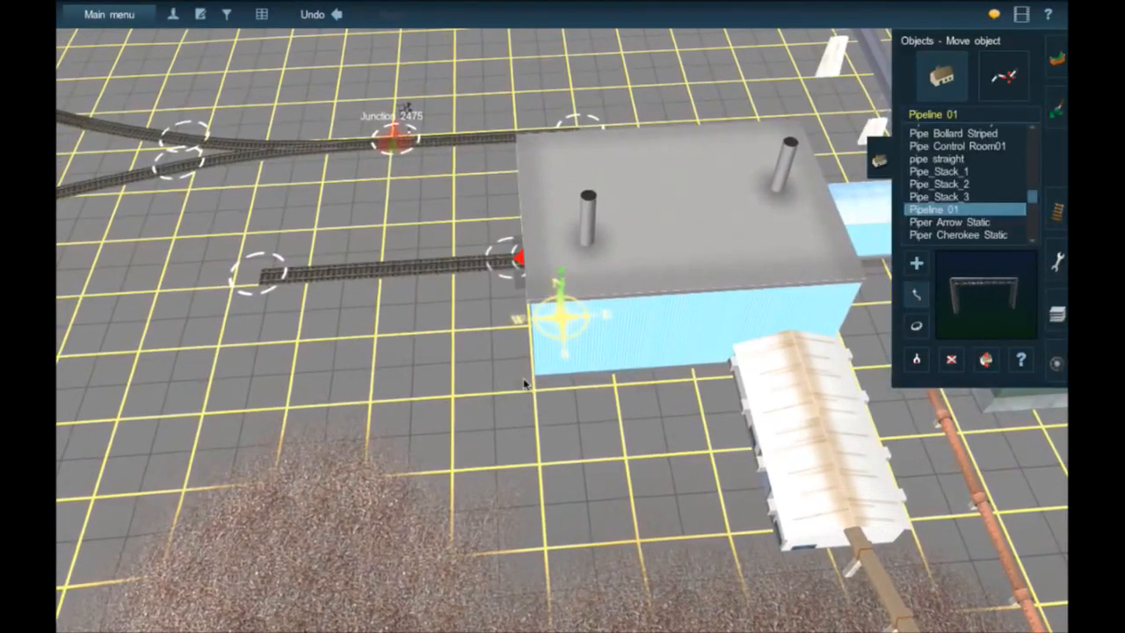
{"action": "right_click", "coordinate": [523, 379]}
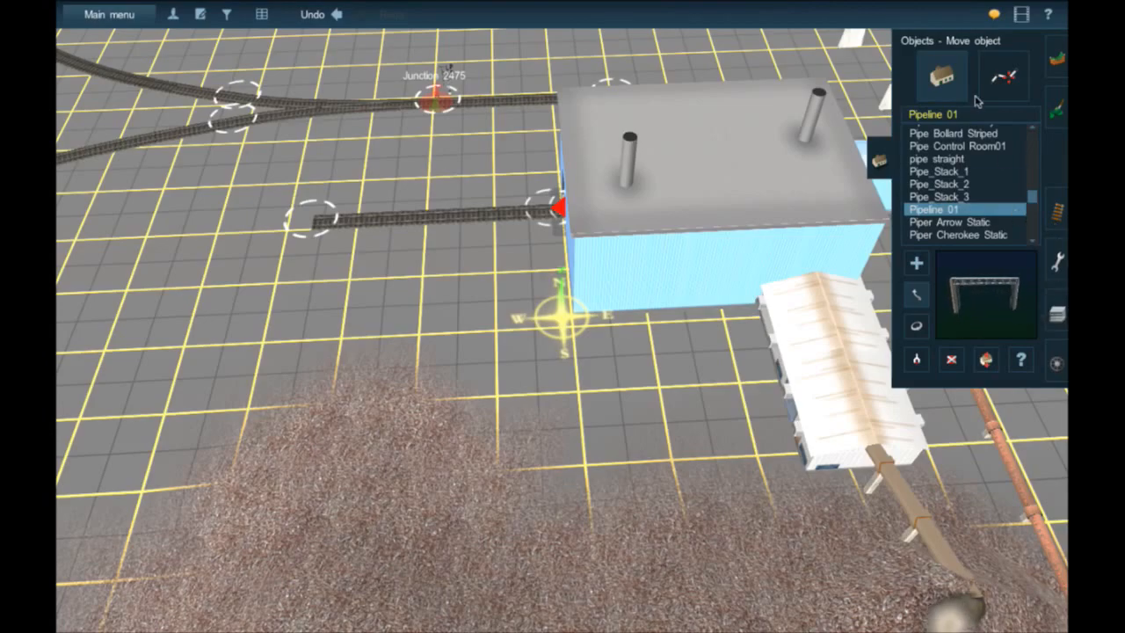
- Search the ground paint textures for "pulp", close the paint tools, and view the woodchip area
{"action": "left_click", "coordinate": [1058, 108]}
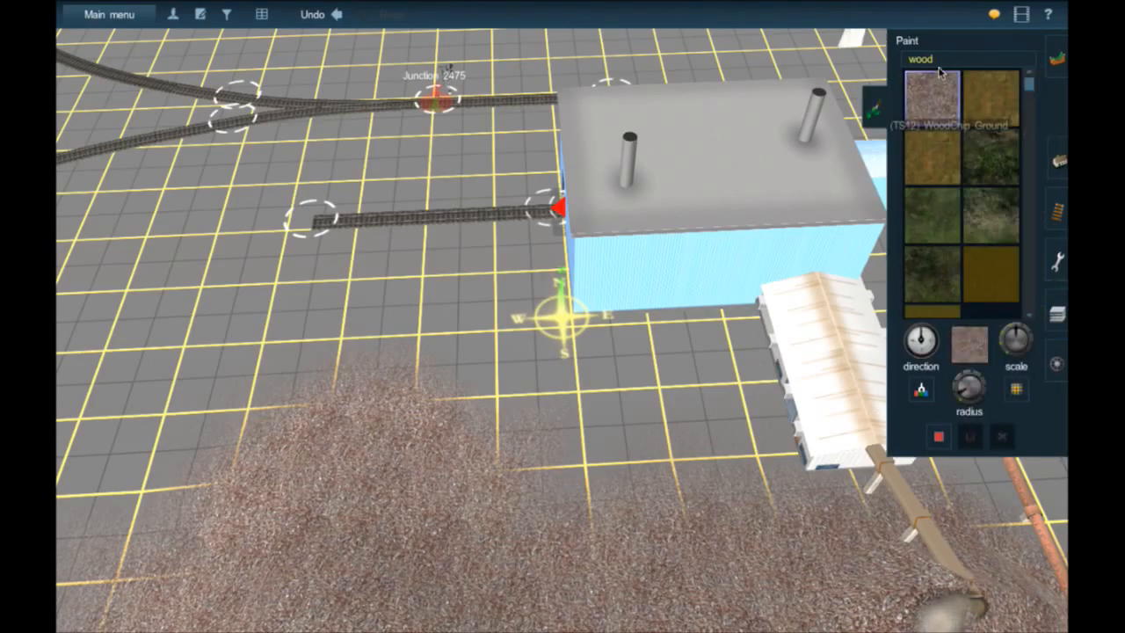
{"action": "double_click", "coordinate": [937, 64]}
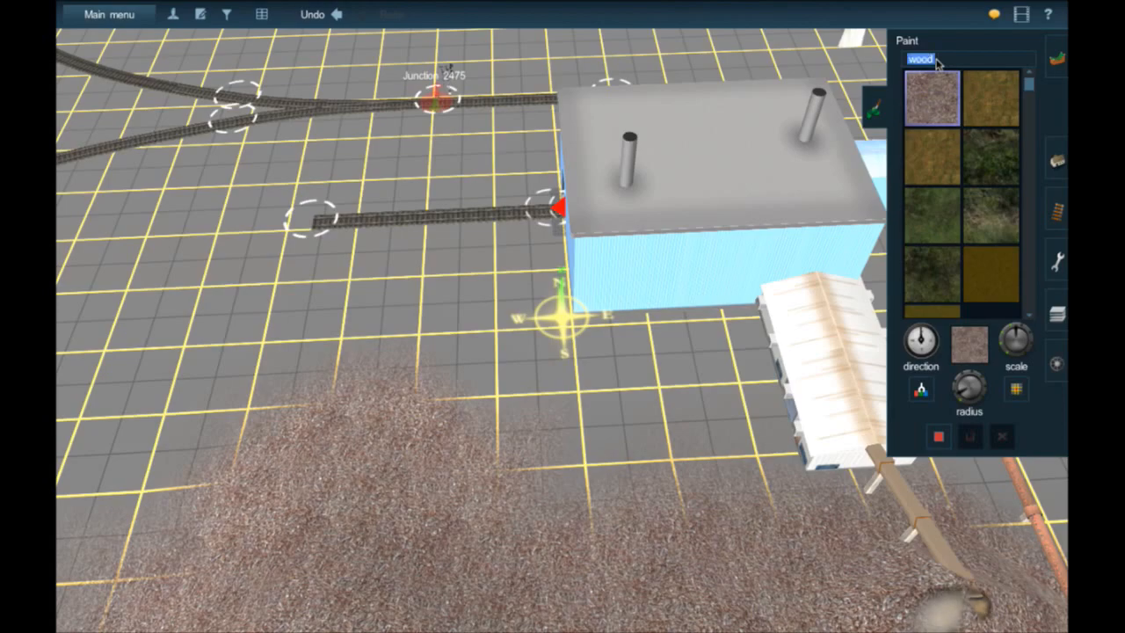
{"action": "type", "text": "pulp"}
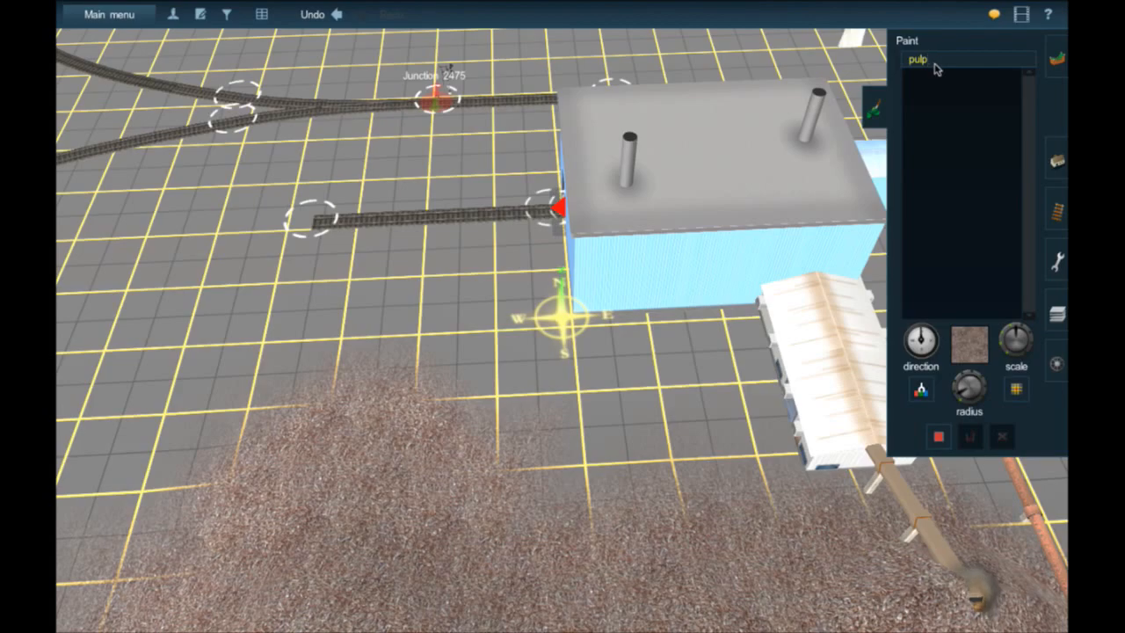
{"action": "scroll", "coordinate": [746, 83], "scroll_direction": "down", "scroll_amount": 5}
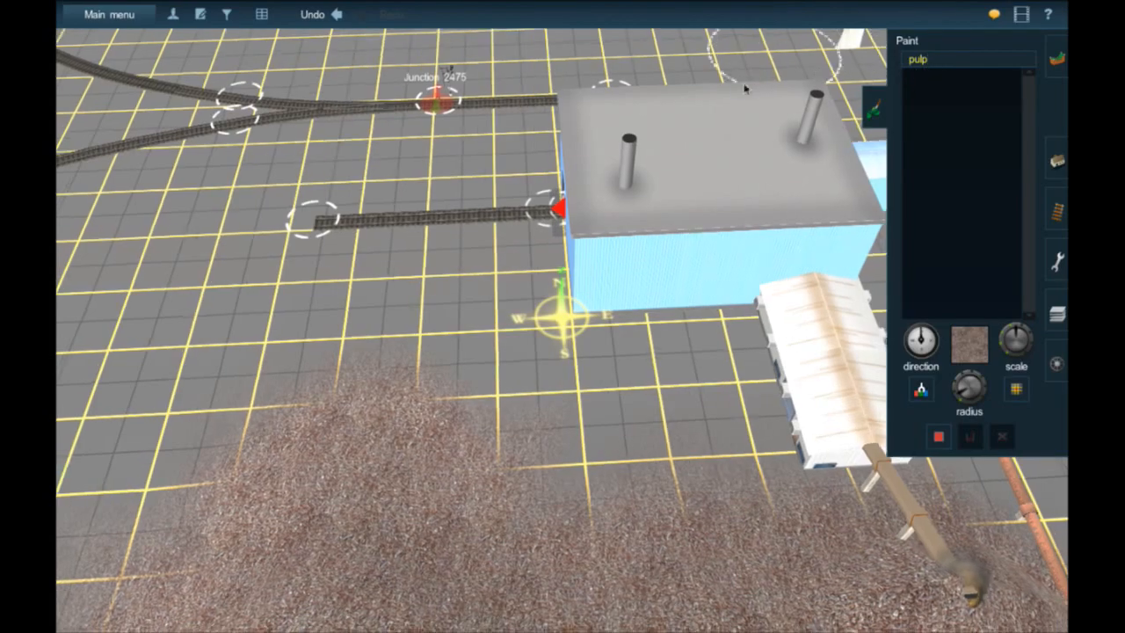
{"action": "left_click", "coordinate": [876, 109]}
{"action": "right_click", "coordinate": [468, 430]}
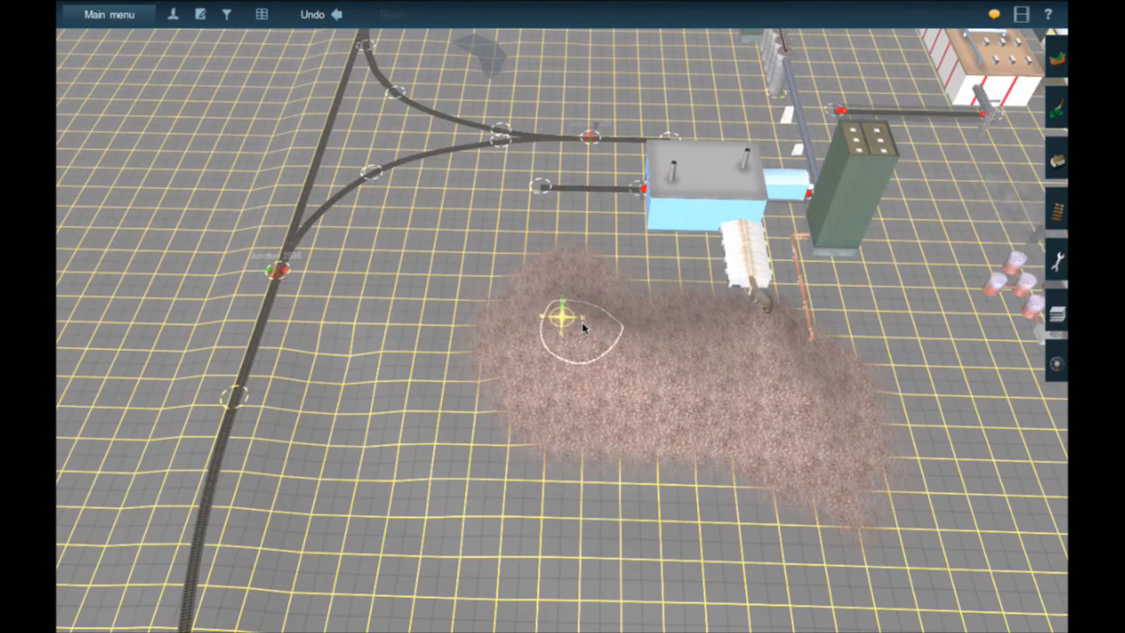
- Search the objects for "pape" and choose Paper Mill Pulpwood Conveyor Bldg DES
{"action": "right_click", "coordinate": [584, 234]}
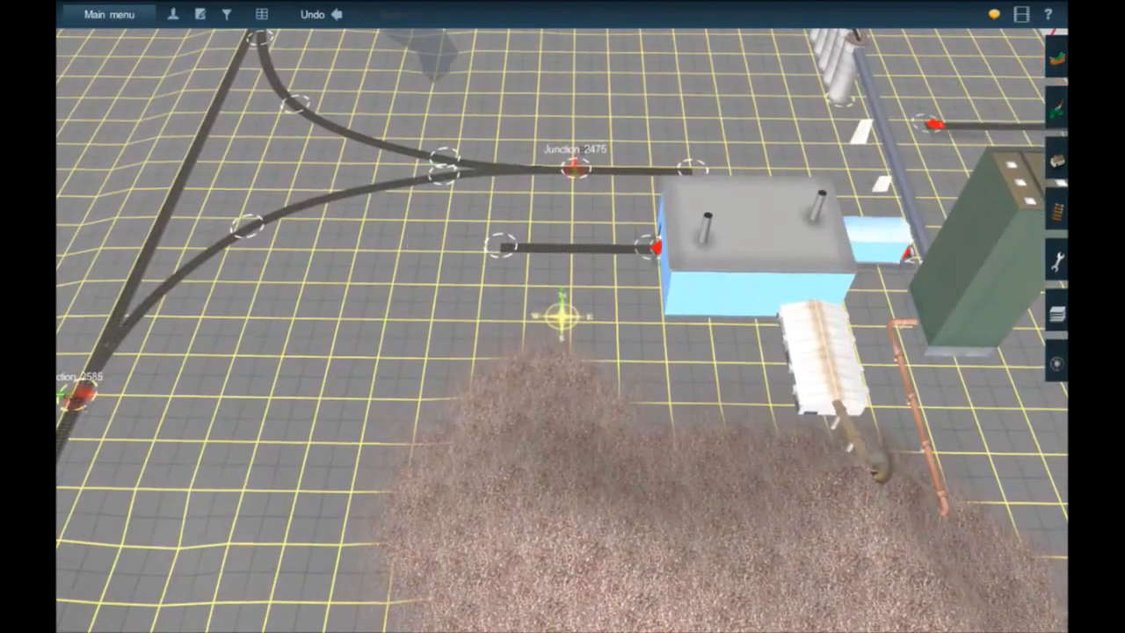
{"action": "left_click", "coordinate": [1060, 167]}
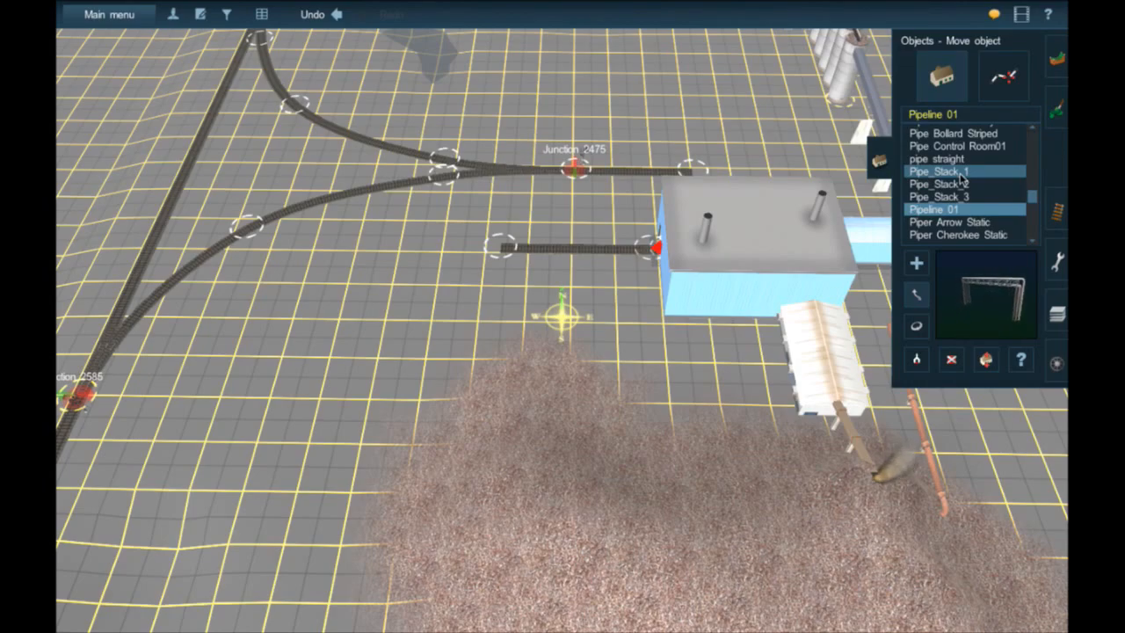
{"action": "left_click", "coordinate": [932, 116]}
{"action": "type", "text": "pape"}
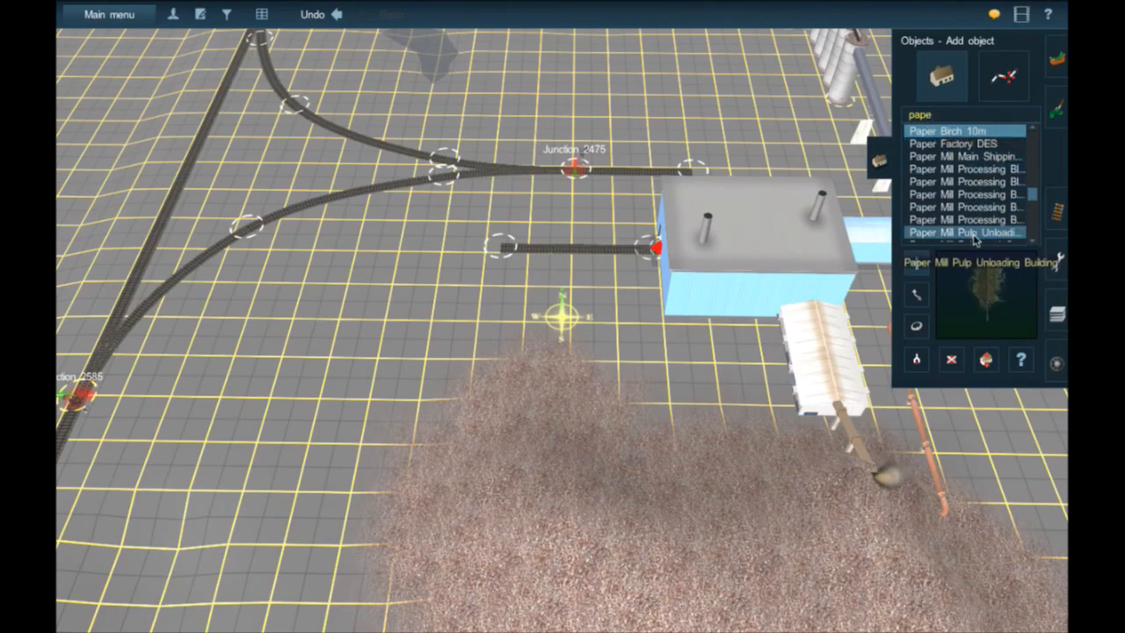
{"action": "scroll", "coordinate": [976, 235], "scroll_direction": "down", "scroll_amount": 2}
{"action": "left_click", "coordinate": [972, 226]}
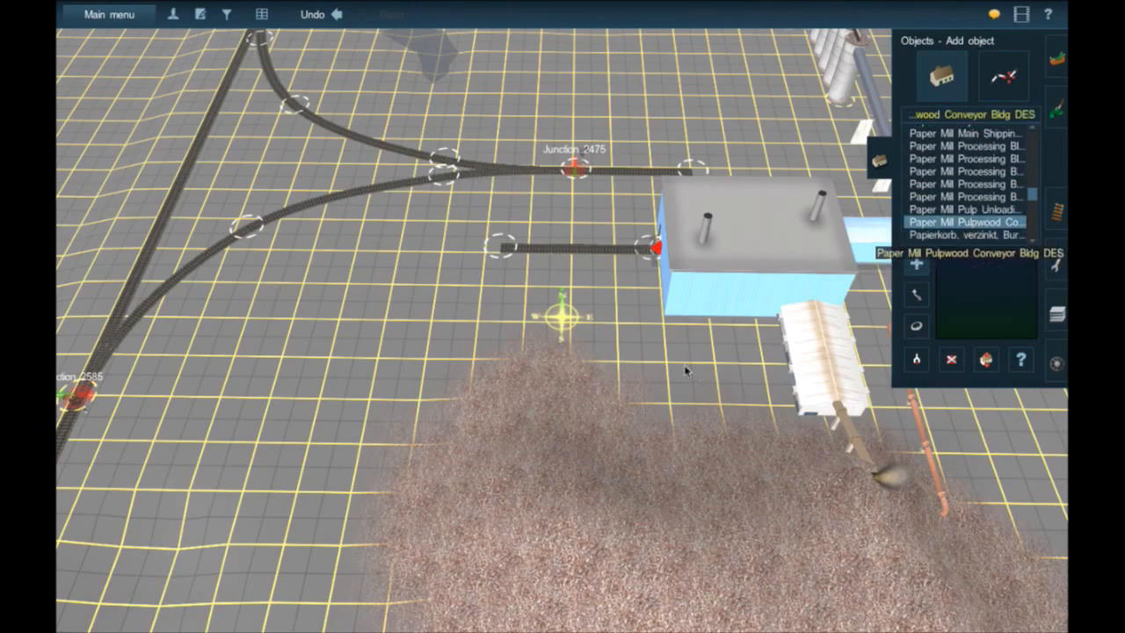
- Place the pulpwood conveyor building by the woodchip ground, rotate it, and move it against the blue-walled building beside the short siding
{"action": "left_click", "coordinate": [606, 356]}
{"action": "key", "text": "r"}
{"action": "left_click_drag", "start_coordinate": [617, 338], "coordinate": [655, 283]}
{"action": "left_click", "coordinate": [920, 297]}
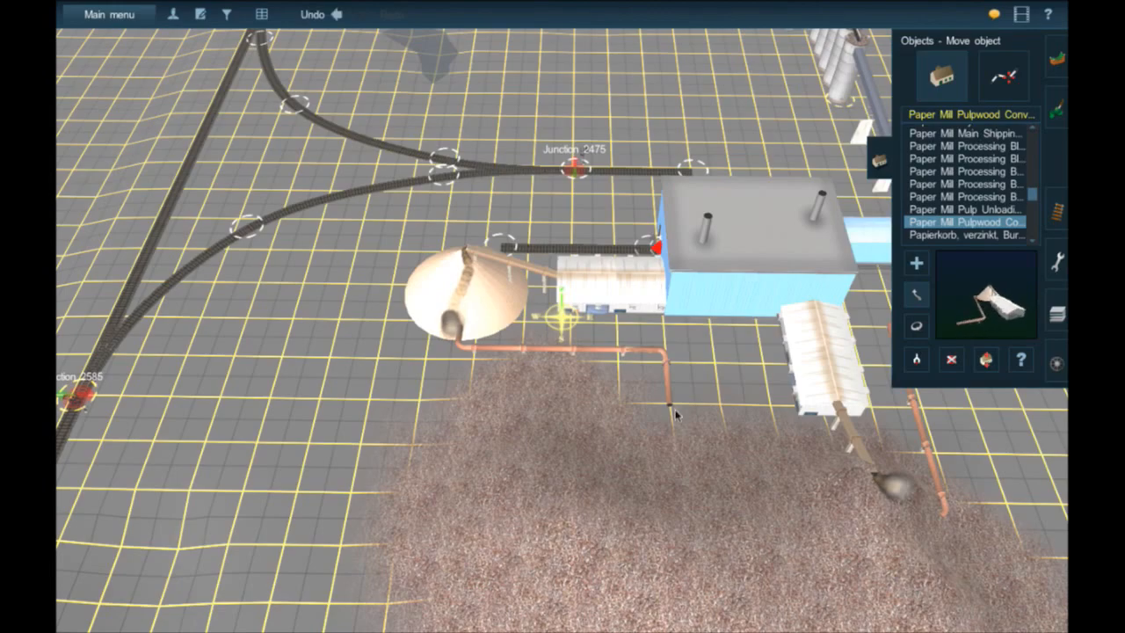
- Search the objects for "pipe" and choose the pipe straight object
{"action": "left_click", "coordinate": [969, 114]}
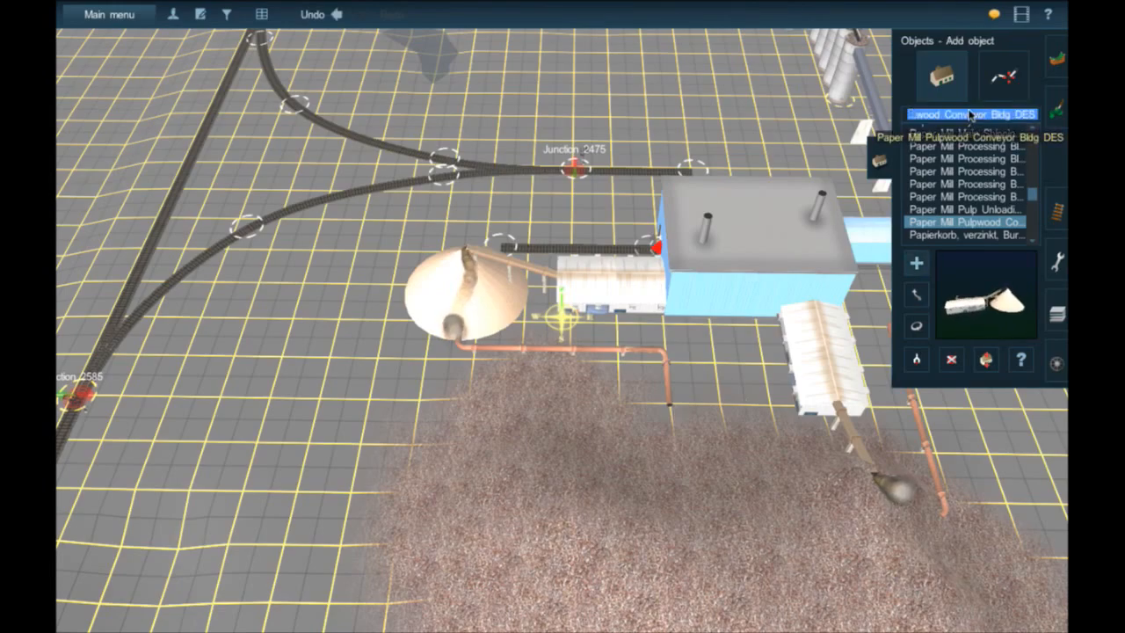
{"action": "type", "text": "pipe"}
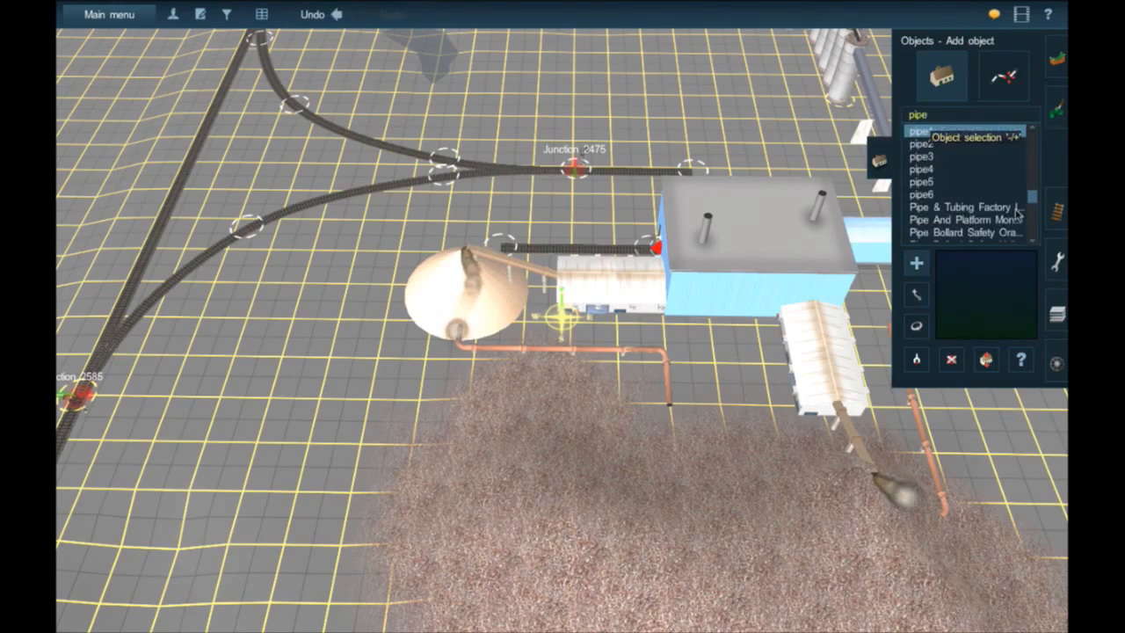
{"action": "scroll", "coordinate": [1022, 180], "scroll_direction": "down", "scroll_amount": 5}
{"action": "left_click", "coordinate": [960, 192]}
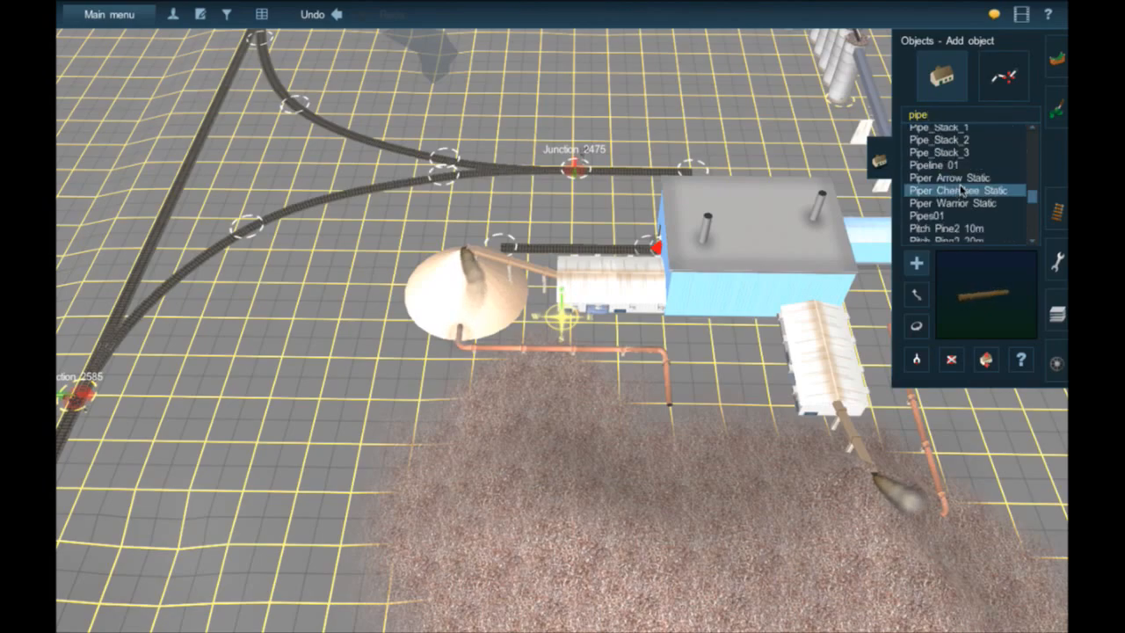
{"action": "scroll", "coordinate": [962, 190], "scroll_direction": "up", "scroll_amount": 3}
{"action": "scroll", "coordinate": [960, 195], "scroll_direction": "up", "scroll_amount": 4}
{"action": "left_click", "coordinate": [958, 203]}
{"action": "left_click", "coordinate": [958, 204]}
- Try a pipe straight object at the open end of the copper pipe, and delete it
{"action": "right_click", "coordinate": [657, 416]}
{"action": "scroll", "coordinate": [658, 411], "scroll_direction": "up", "scroll_amount": 4}
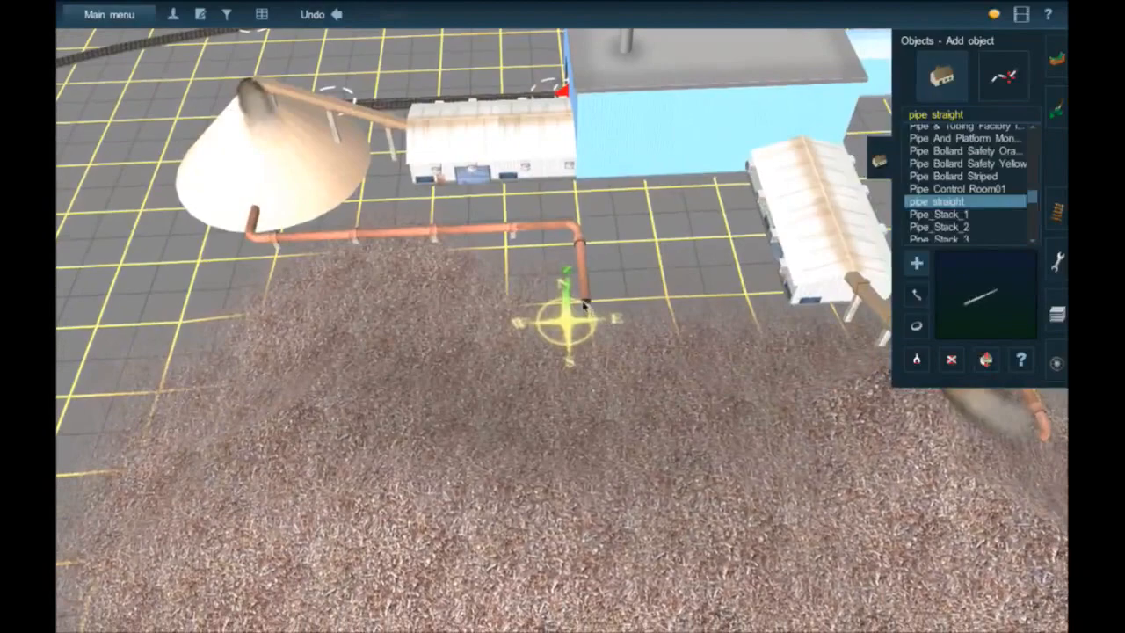
{"action": "scroll", "coordinate": [583, 304], "scroll_direction": "up", "scroll_amount": 3}
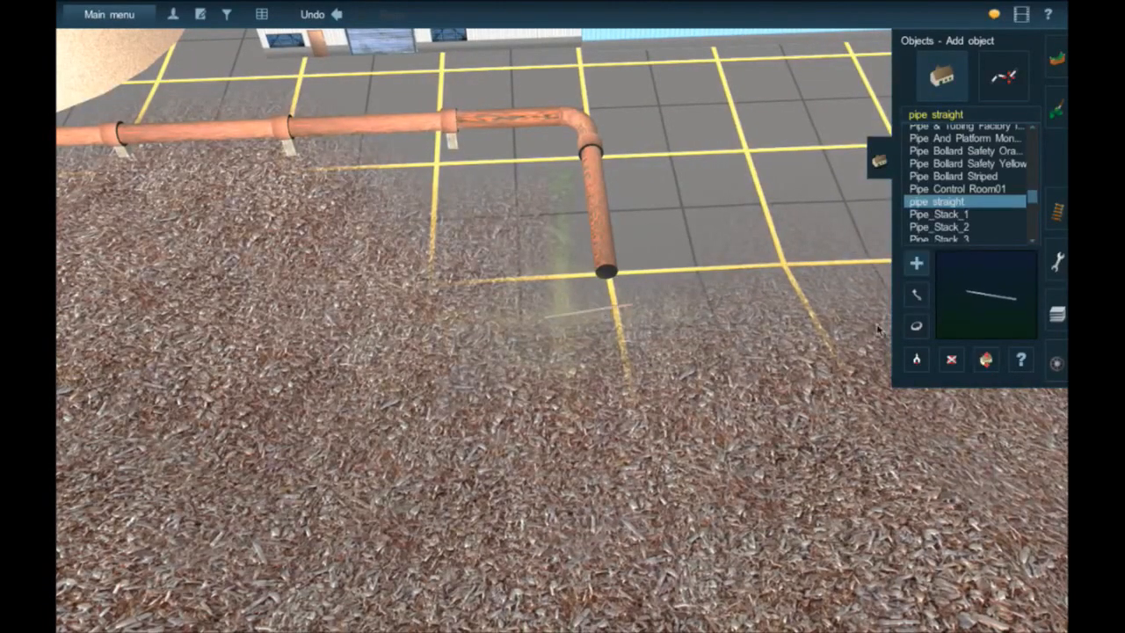
{"action": "left_click", "coordinate": [953, 360]}
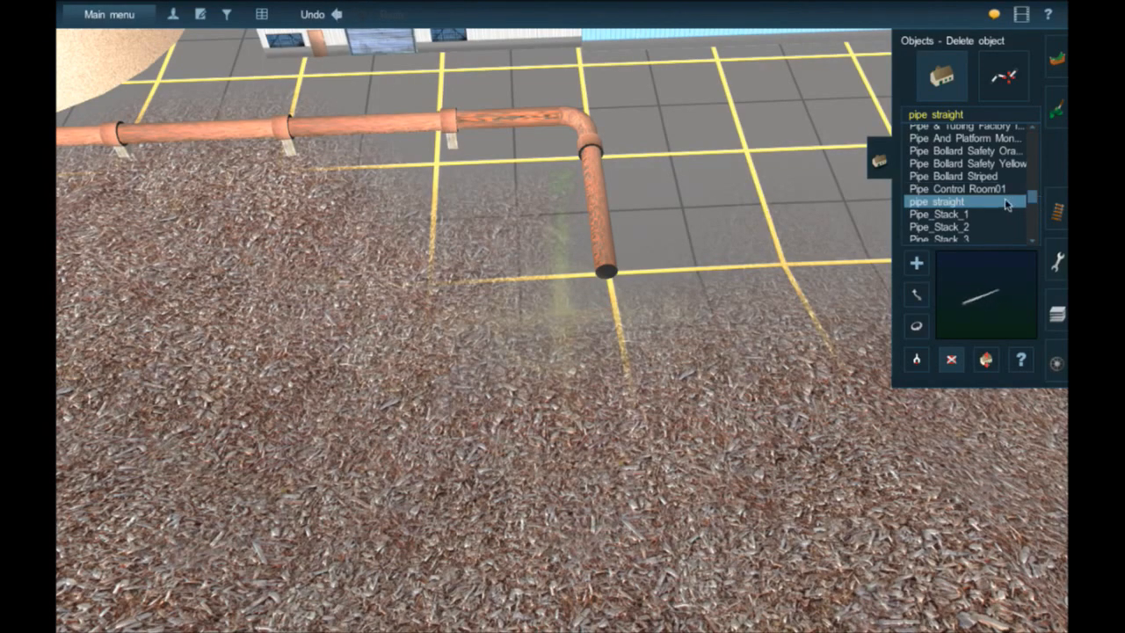
- Preview the pipe4 object as a possible pipe extension
{"action": "scroll", "coordinate": [994, 189], "scroll_direction": "up", "scroll_amount": 2}
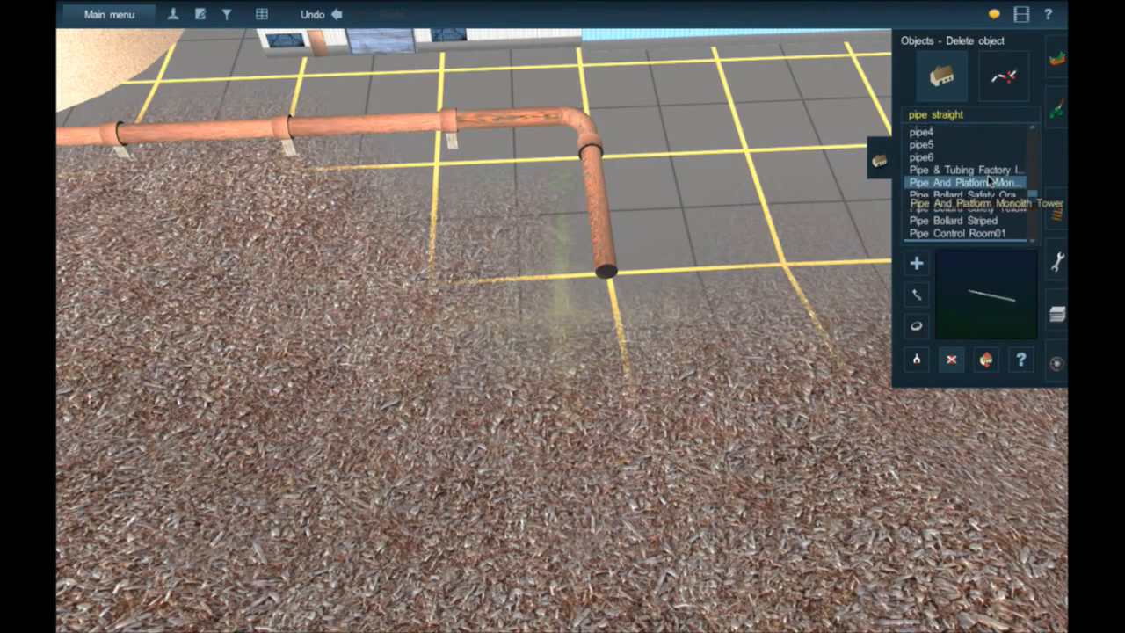
{"action": "scroll", "coordinate": [991, 181], "scroll_direction": "up", "scroll_amount": 3}
{"action": "left_click", "coordinate": [989, 183]}
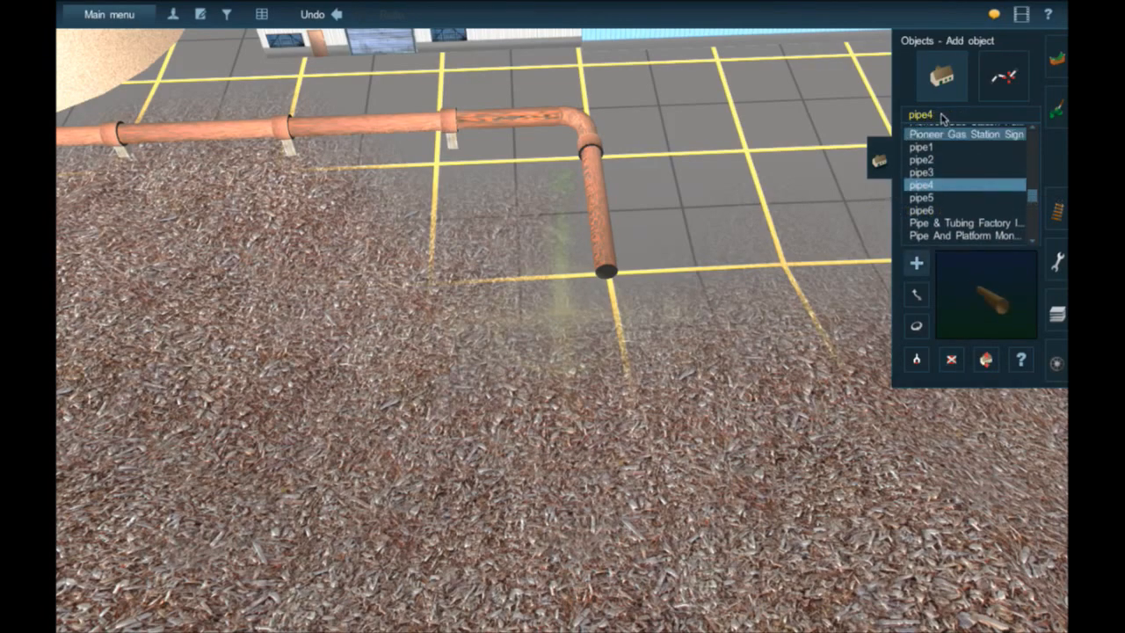
- Search the objects for "industrial" and browse the results for the Industrial Pipes series
{"action": "type", "text": "industrial"}
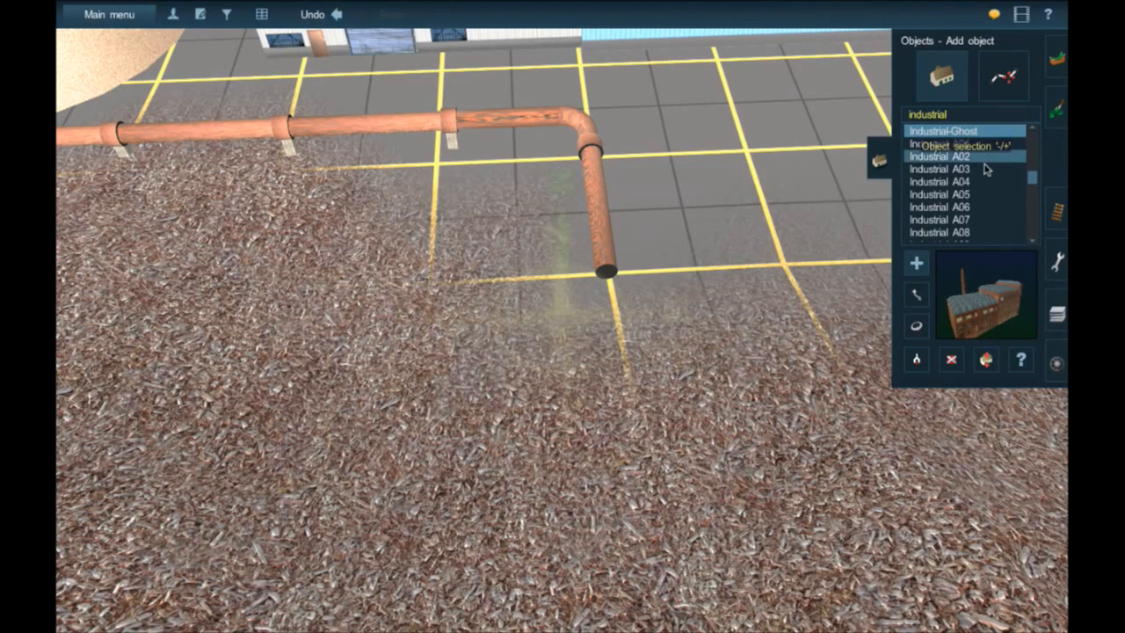
{"action": "scroll", "coordinate": [985, 168], "scroll_direction": "down", "scroll_amount": 8}
{"action": "left_click", "coordinate": [988, 165]}
{"action": "scroll", "coordinate": [987, 169], "scroll_direction": "down", "scroll_amount": 10}
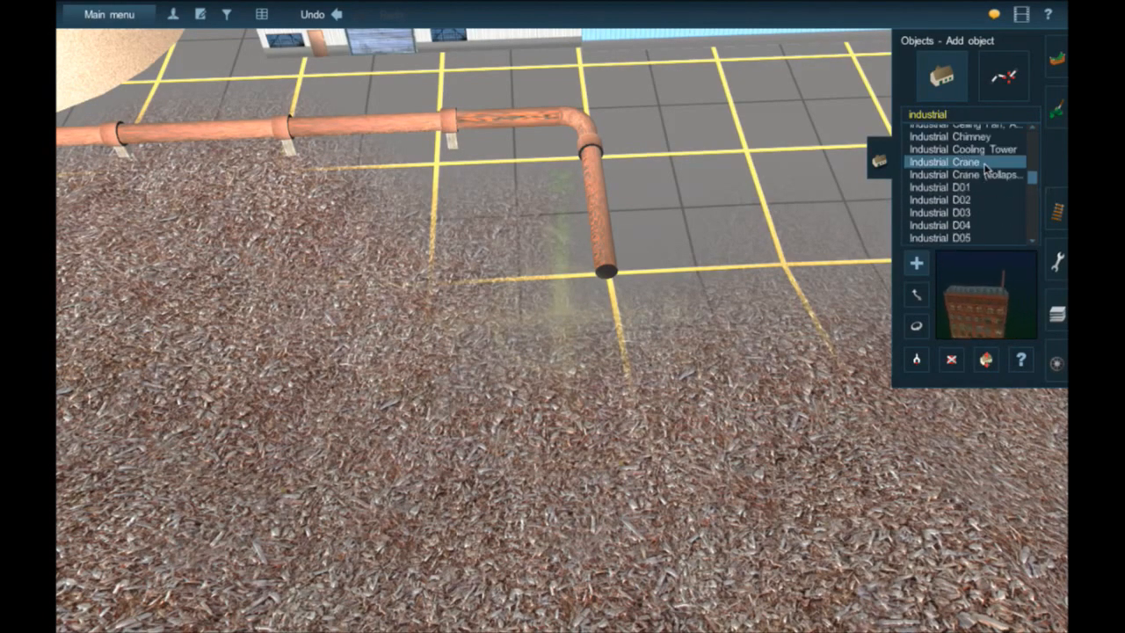
{"action": "scroll", "coordinate": [987, 169], "scroll_direction": "down", "scroll_amount": 12}
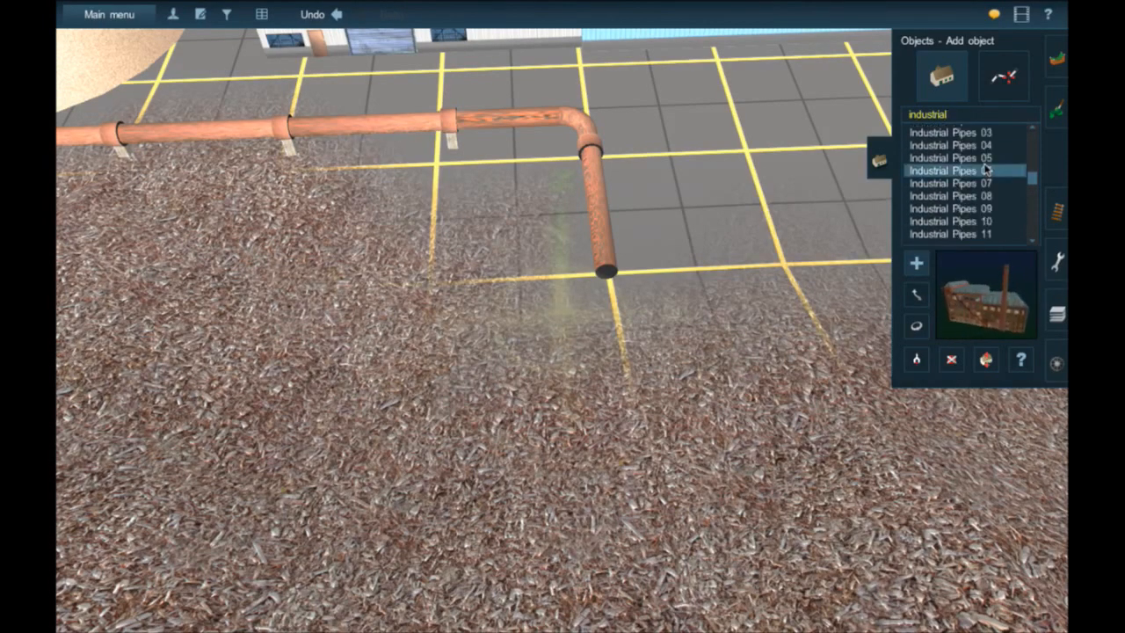
{"action": "scroll", "coordinate": [987, 168], "scroll_direction": "down", "scroll_amount": 5}
{"action": "scroll", "coordinate": [987, 168], "scroll_direction": "up", "scroll_amount": 8}
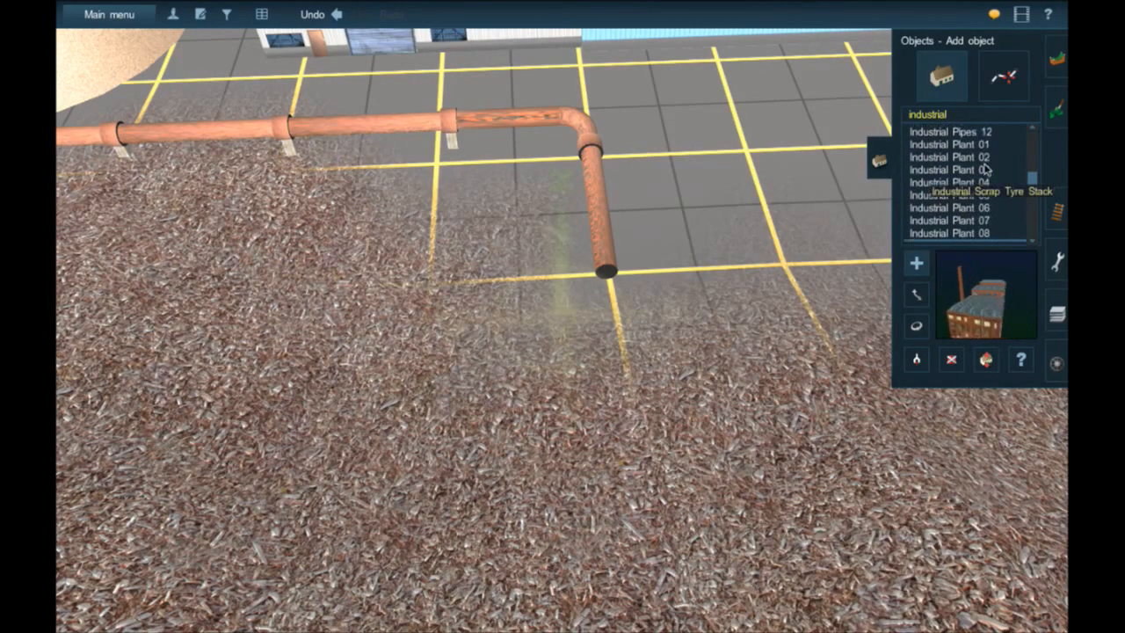
- Preview several Industrial Pipes variants, including 07, 02 and 01, and choose Industrial Pipes 04
{"action": "left_click", "coordinate": [987, 167]}
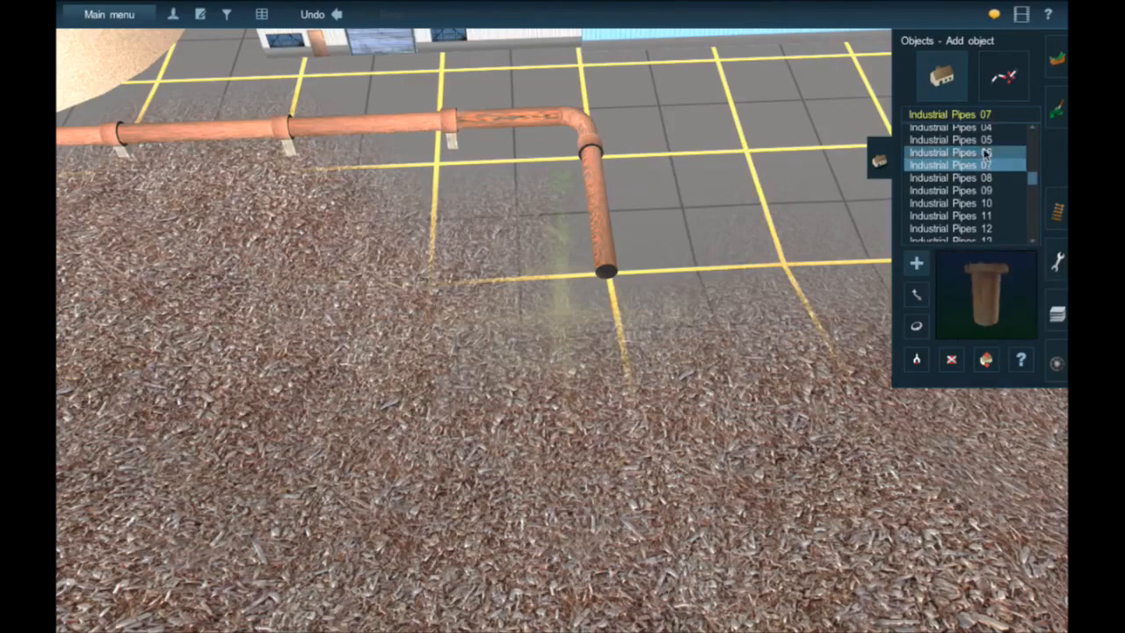
{"action": "left_click", "coordinate": [987, 153]}
{"action": "left_click", "coordinate": [987, 141]}
{"action": "scroll", "coordinate": [986, 142], "scroll_direction": "up", "scroll_amount": 3}
{"action": "left_click", "coordinate": [987, 141]}
{"action": "scroll", "coordinate": [986, 141], "scroll_direction": "up", "scroll_amount": 1}
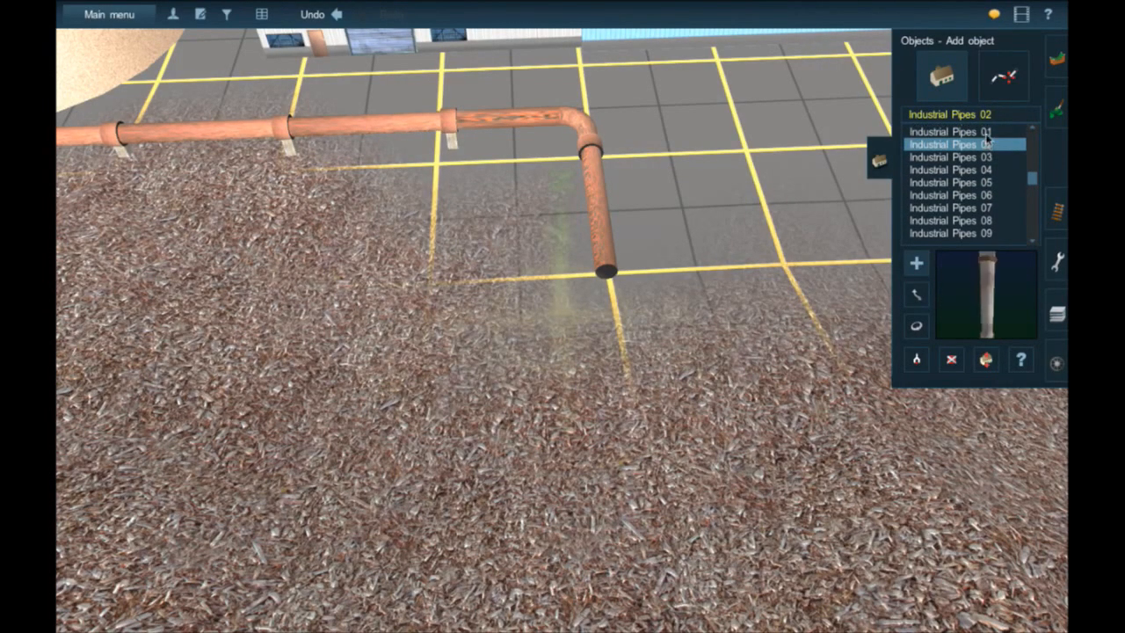
{"action": "left_click", "coordinate": [987, 133]}
{"action": "left_click", "coordinate": [986, 169]}
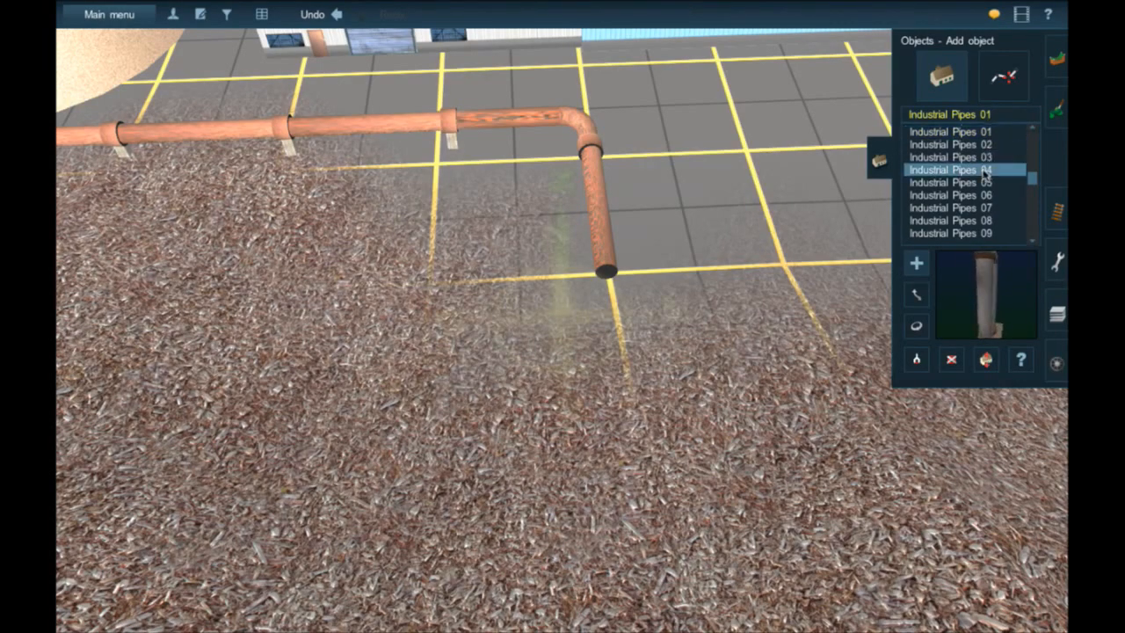
- Place Industrial Pipes 04 on the woodchip ground, rotate it, and move it to the copper pipe's open end
{"action": "left_click", "coordinate": [630, 398]}
{"action": "left_click", "coordinate": [916, 327]}
{"action": "left_click_drag", "start_coordinate": [684, 391], "coordinate": [611, 336]}
{"action": "left_click", "coordinate": [916, 295]}
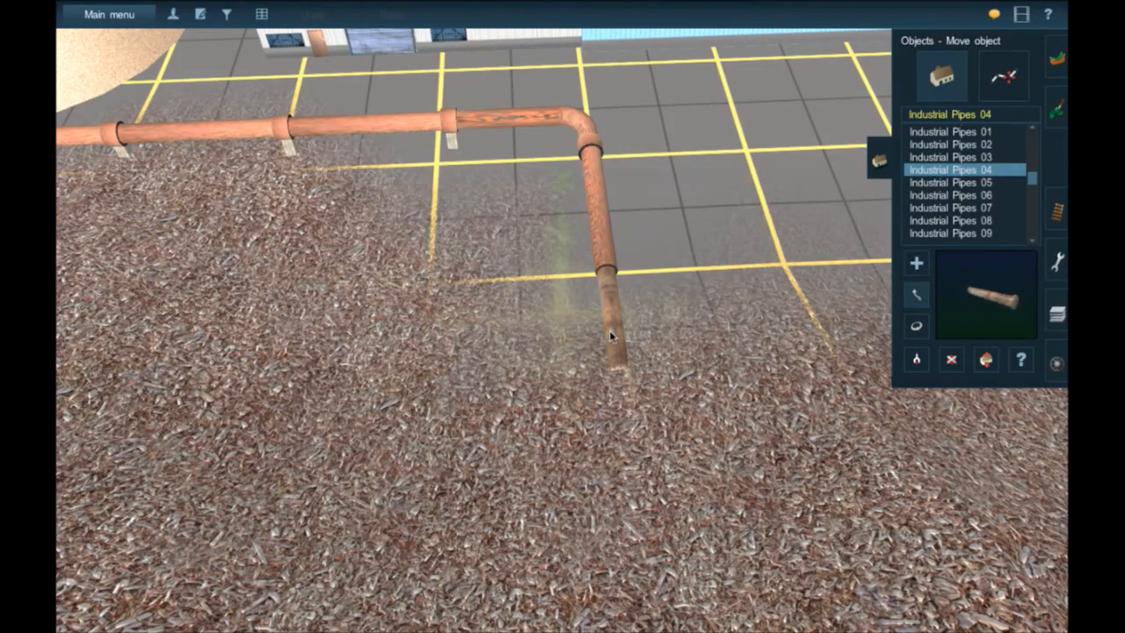
- Fine-tune the rotation and position of Industrial Pipes 04 to line it up with the copper pipe
{"action": "left_click", "coordinate": [916, 326]}
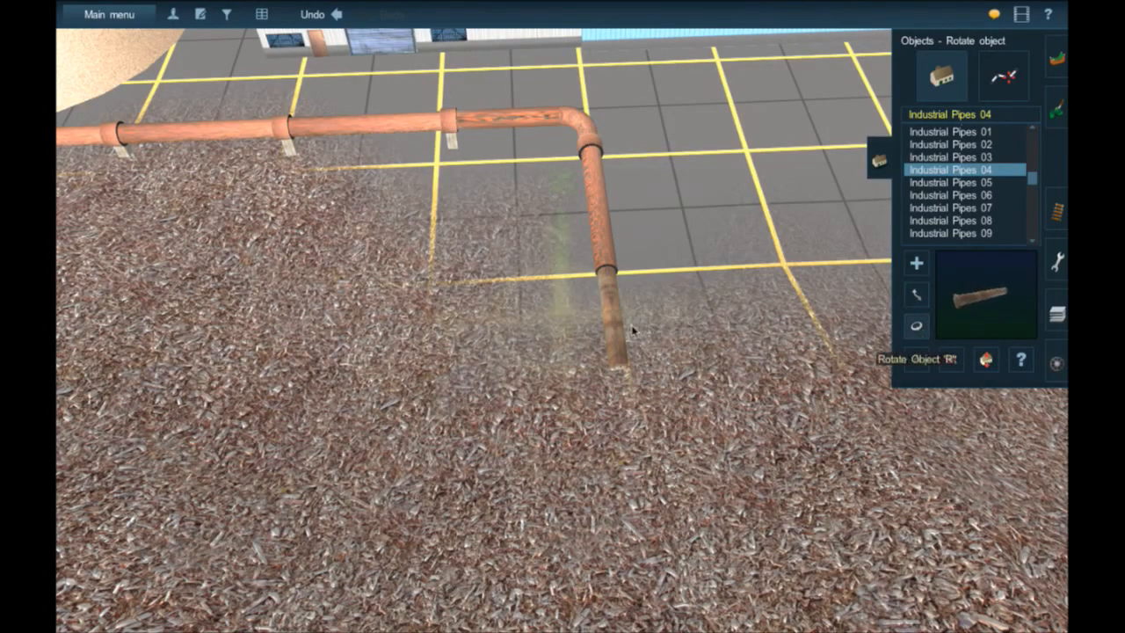
{"action": "left_click_drag", "start_coordinate": [616, 340], "coordinate": [849, 351]}
{"action": "left_click_drag", "start_coordinate": [615, 339], "coordinate": [671, 343]}
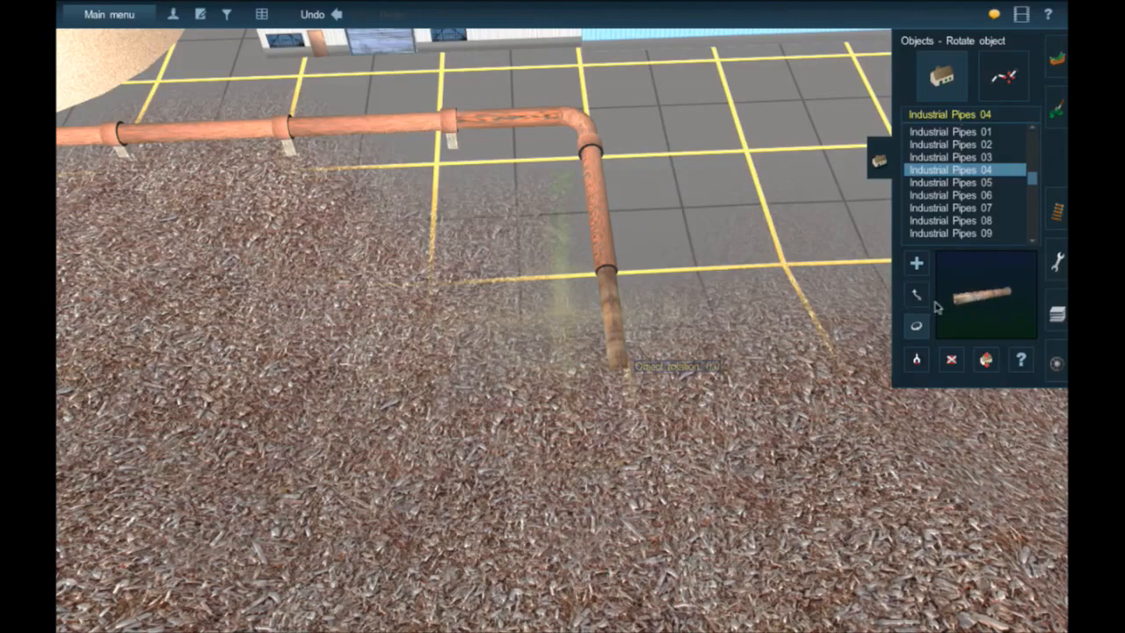
{"action": "left_click", "coordinate": [915, 295]}
{"action": "left_click_drag", "start_coordinate": [621, 324], "coordinate": [622, 330]}
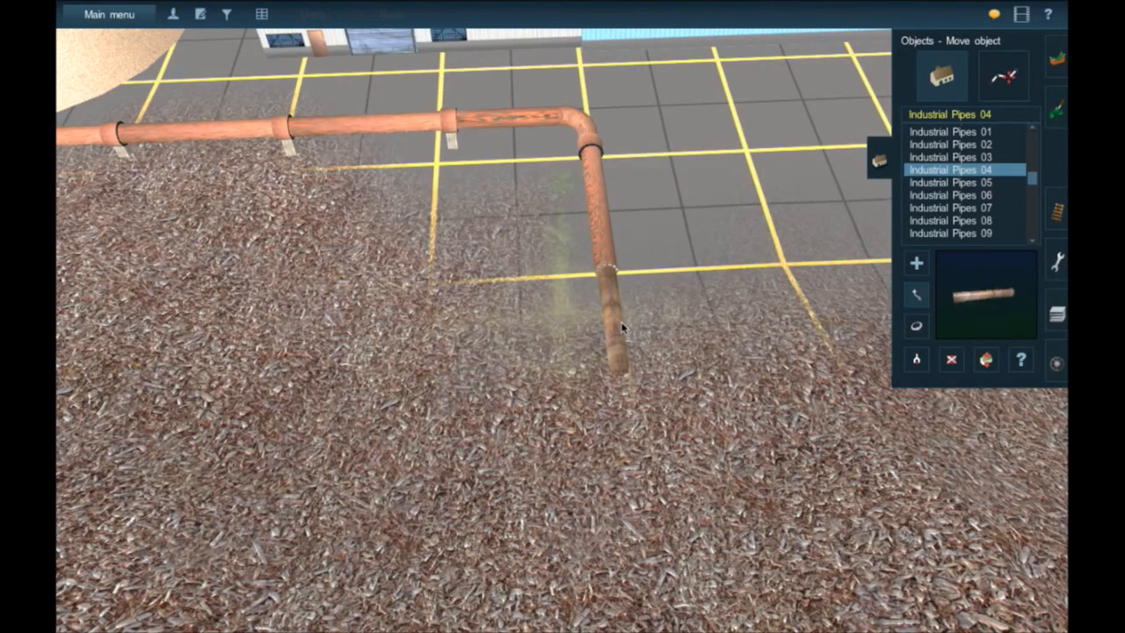
- Examine the extended pipe from other angles and the other conveyor's outlet and piping at the woodchip pile
{"action": "key", "text": "Right"}
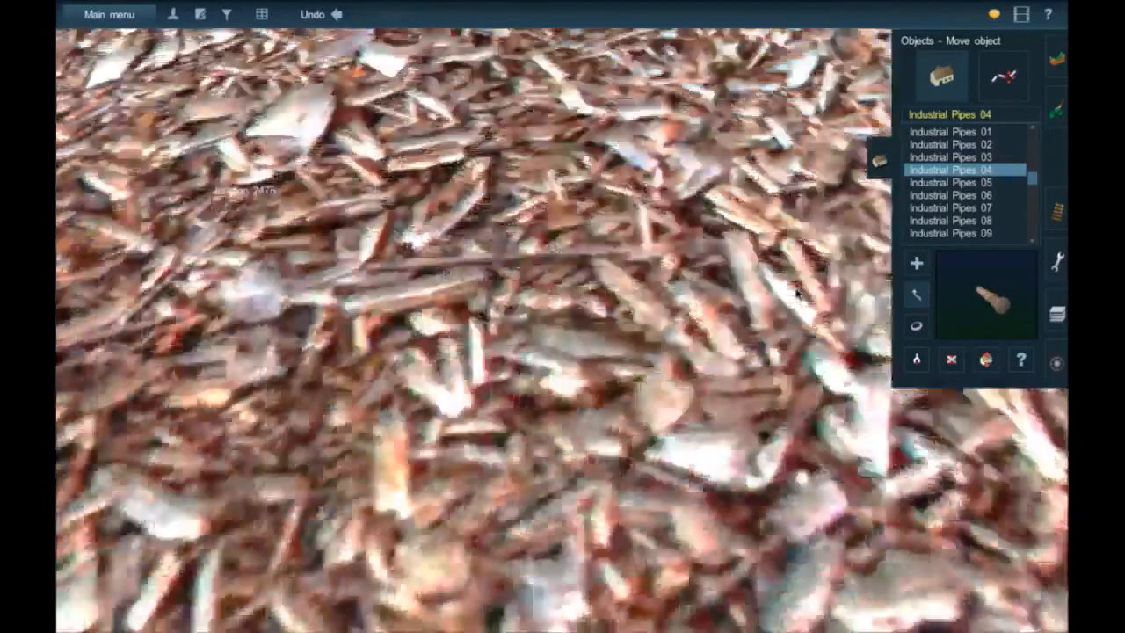
{"action": "key", "text": "Right"}
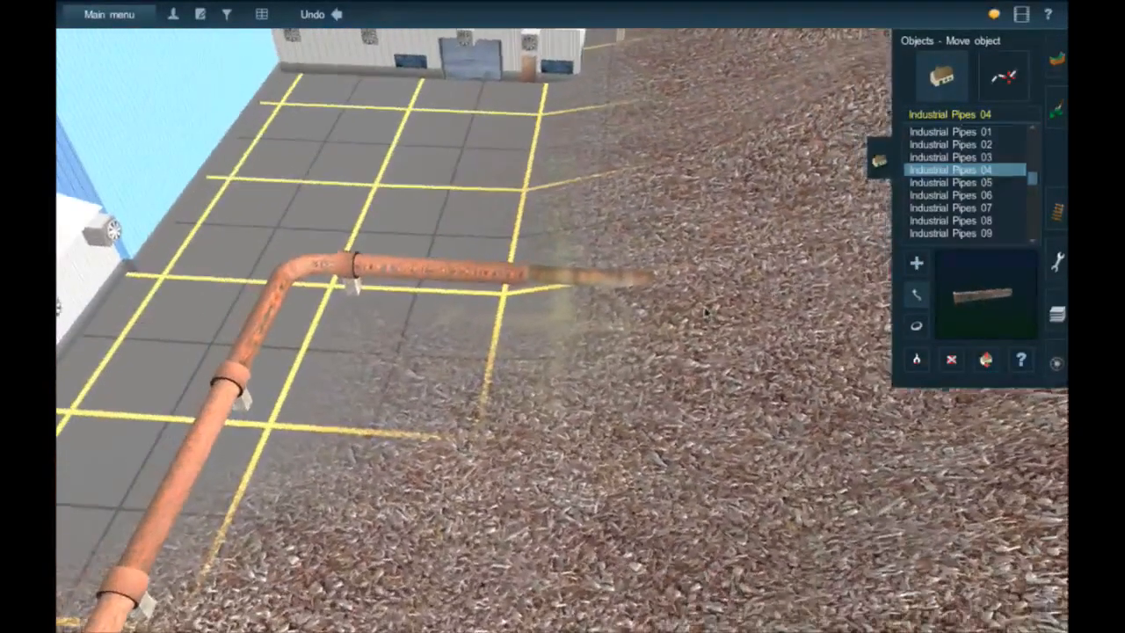
{"action": "right_click", "coordinate": [681, 284]}
{"action": "right_click_drag", "start_coordinate": [578, 213], "coordinate": [573, 181]}
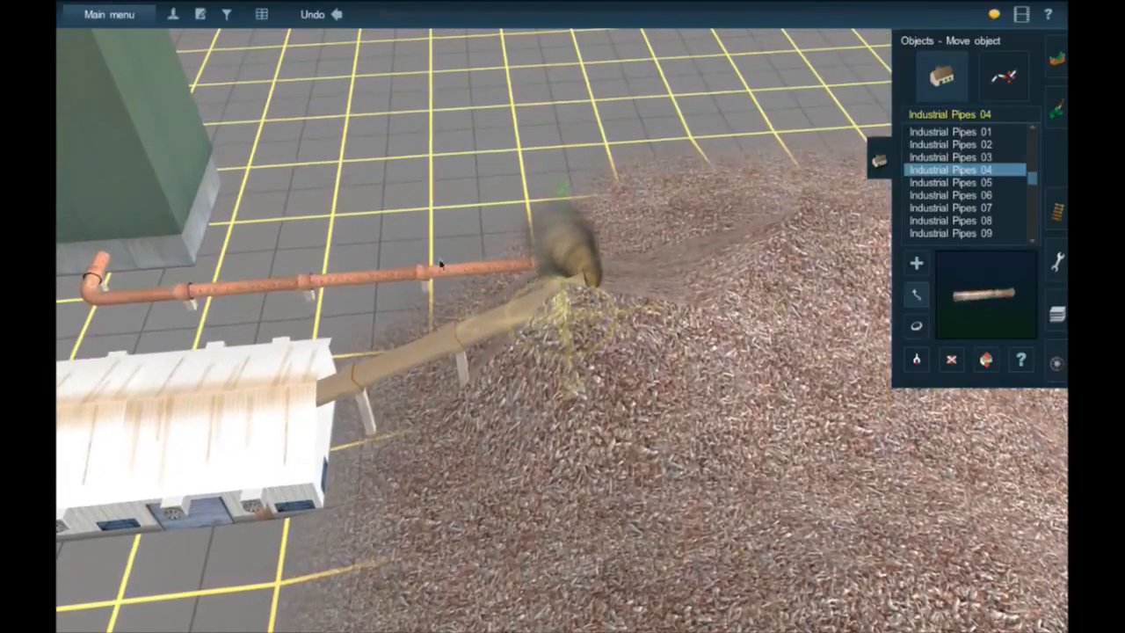
{"action": "right_click", "coordinate": [438, 258]}
{"action": "key", "text": "Left"}
{"action": "scroll", "coordinate": [476, 278], "scroll_direction": "down", "scroll_amount": 5}
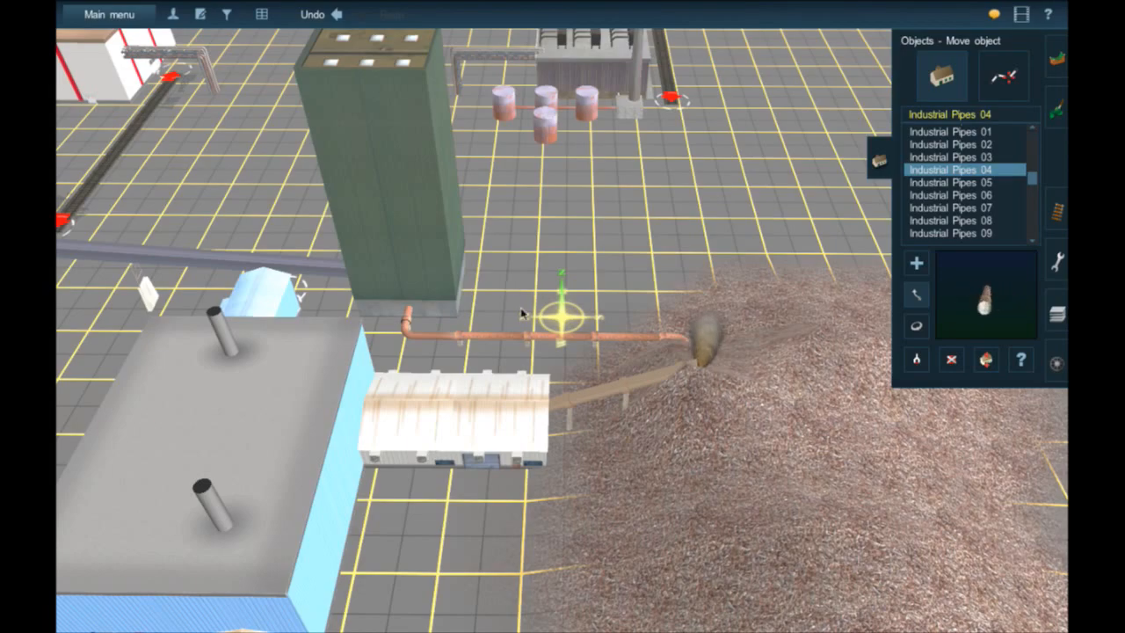
- Look over the silos, green tower and blue-walled building, ending at the building's track entrance
{"action": "right_click", "coordinate": [427, 312]}
{"action": "right_click", "coordinate": [325, 304]}
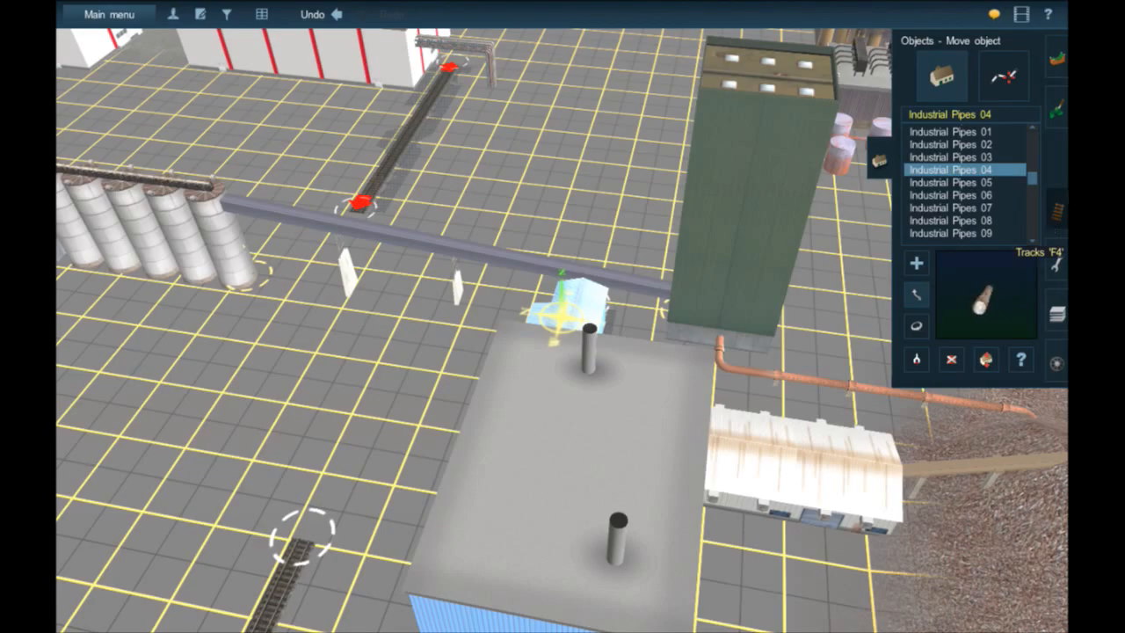
{"action": "right_click", "coordinate": [527, 455]}
{"action": "scroll", "coordinate": [558, 307], "scroll_direction": "up", "scroll_amount": 5}
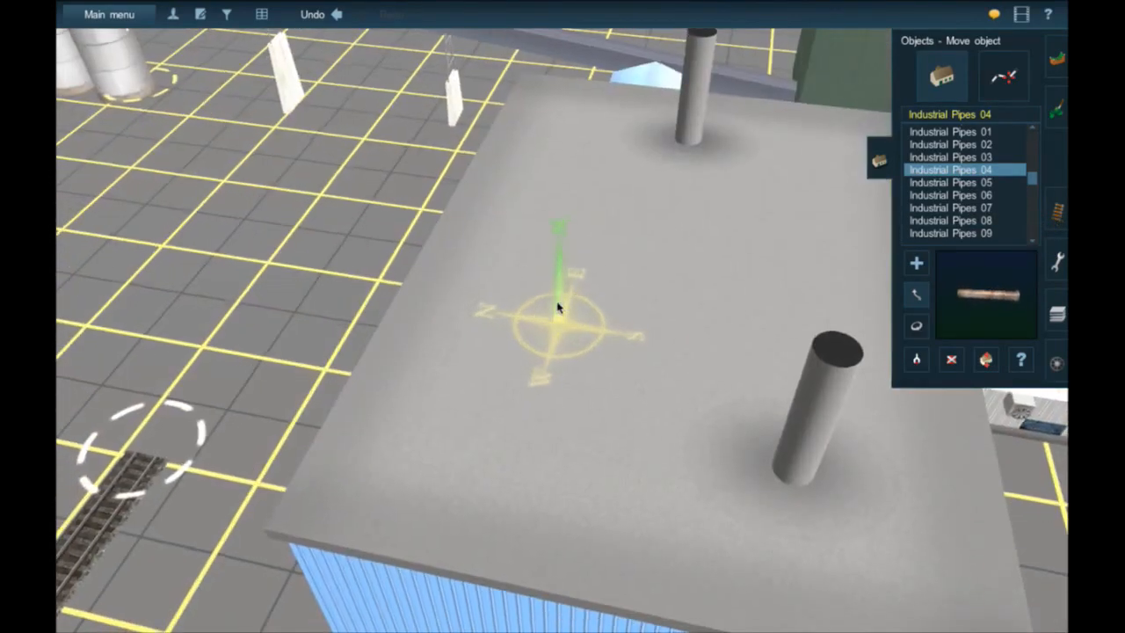
{"action": "right_click", "coordinate": [547, 407]}
{"action": "key", "text": "Down"}
{"action": "key", "text": "Up"}
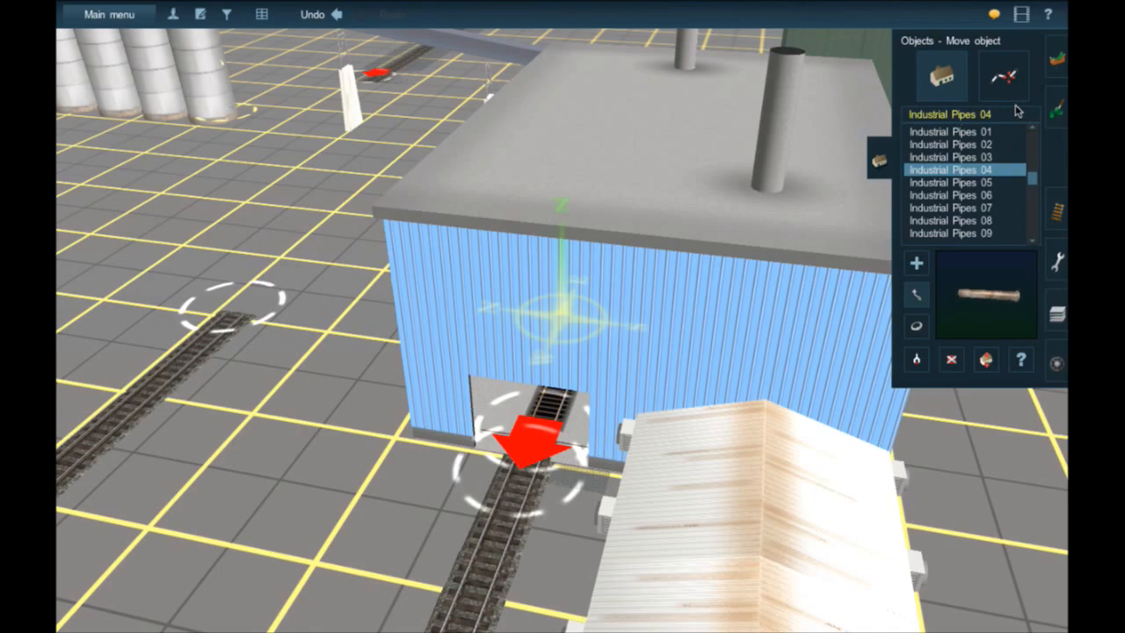
- Open the properties of the industry at the blue-walled building's track entrance and review each product's production, consumption and waybill settings
{"action": "left_click", "coordinate": [1021, 358]}
{"action": "left_click", "coordinate": [521, 473]}
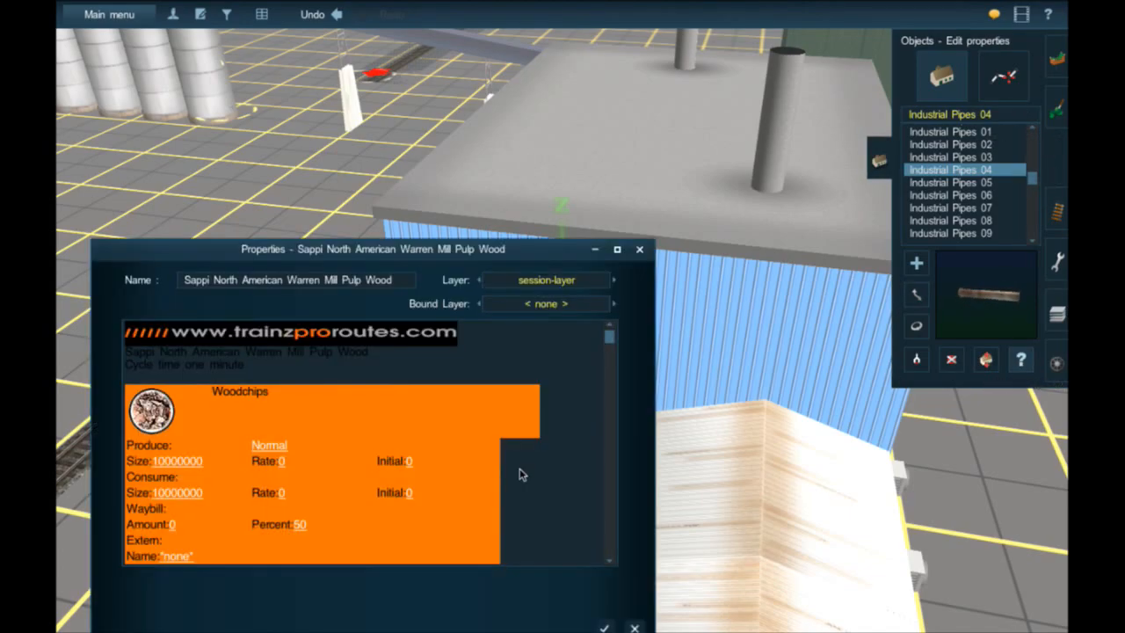
{"action": "scroll", "coordinate": [419, 482], "scroll_direction": "down", "scroll_amount": 3}
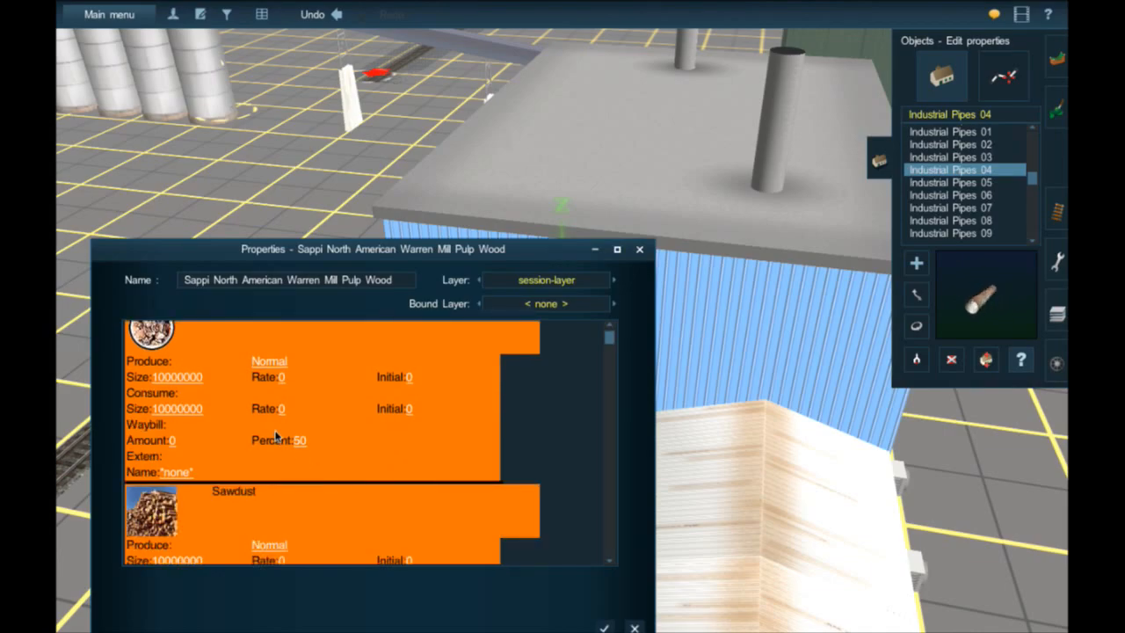
{"action": "scroll", "coordinate": [276, 436], "scroll_direction": "down", "scroll_amount": 5}
{"action": "scroll", "coordinate": [275, 436], "scroll_direction": "down", "scroll_amount": 8}
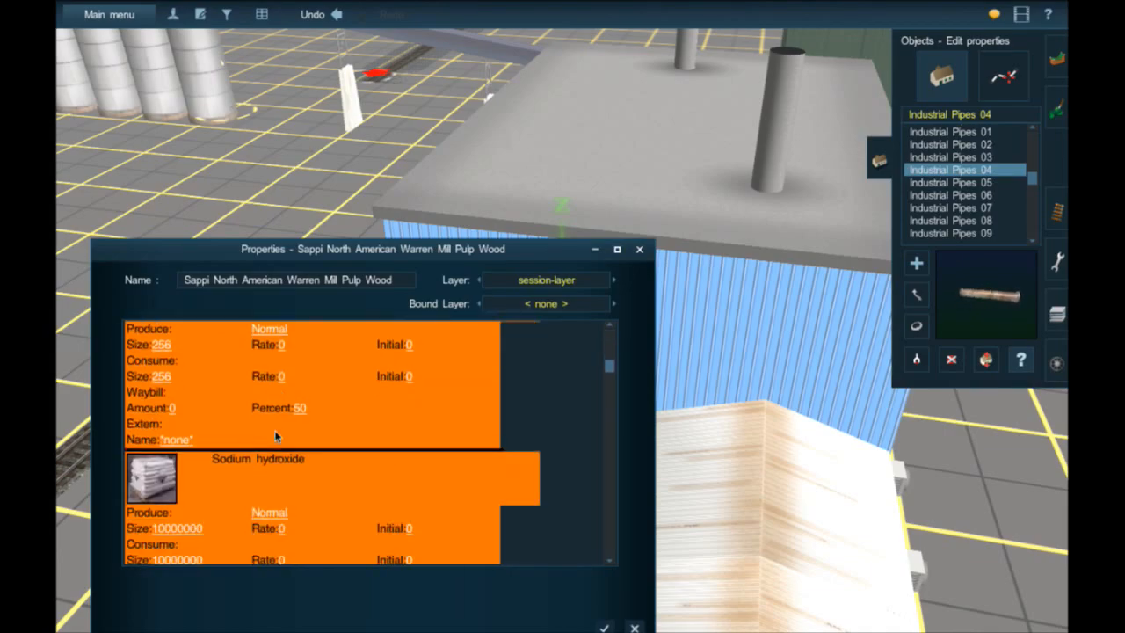
{"action": "scroll", "coordinate": [276, 436], "scroll_direction": "down", "scroll_amount": 6}
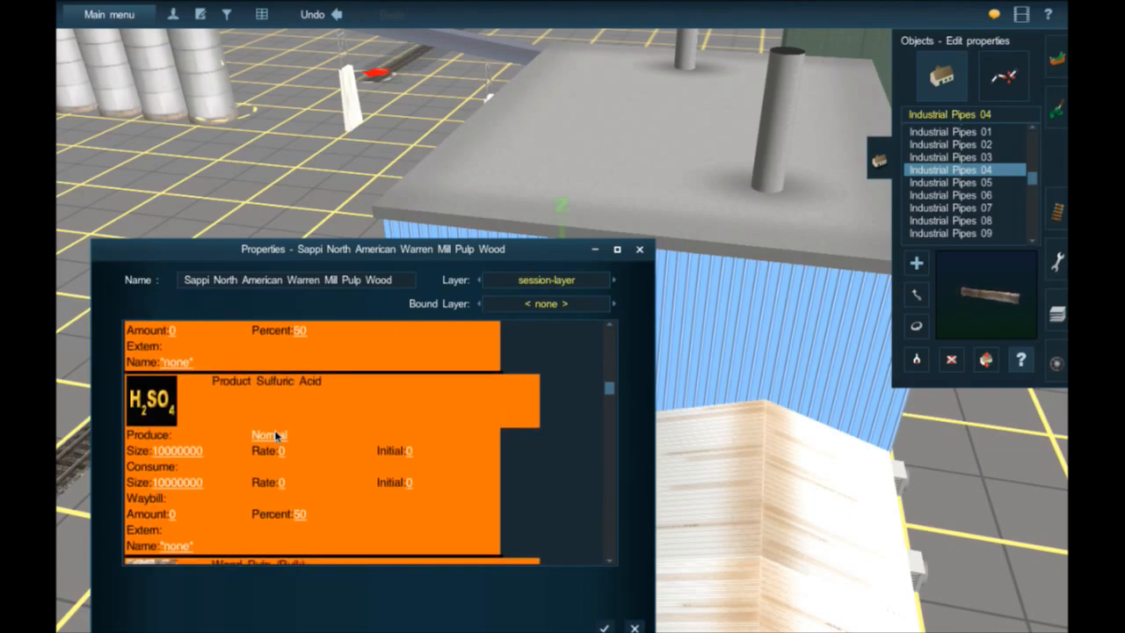
{"action": "scroll", "coordinate": [275, 436], "scroll_direction": "down", "scroll_amount": 5}
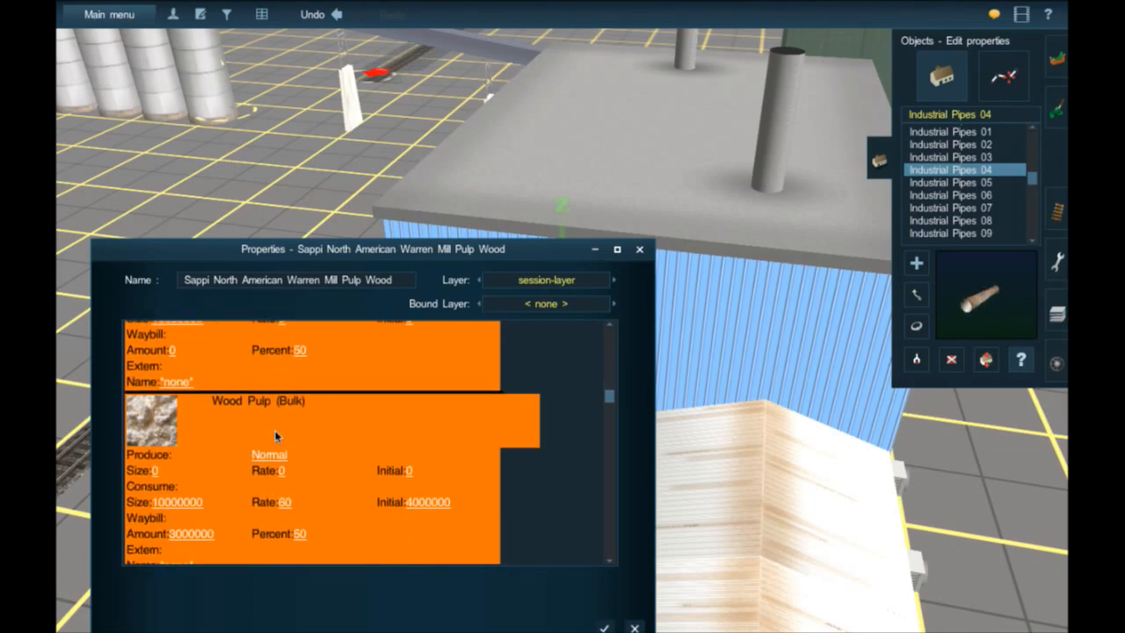
{"action": "scroll", "coordinate": [275, 436], "scroll_direction": "down", "scroll_amount": 1}
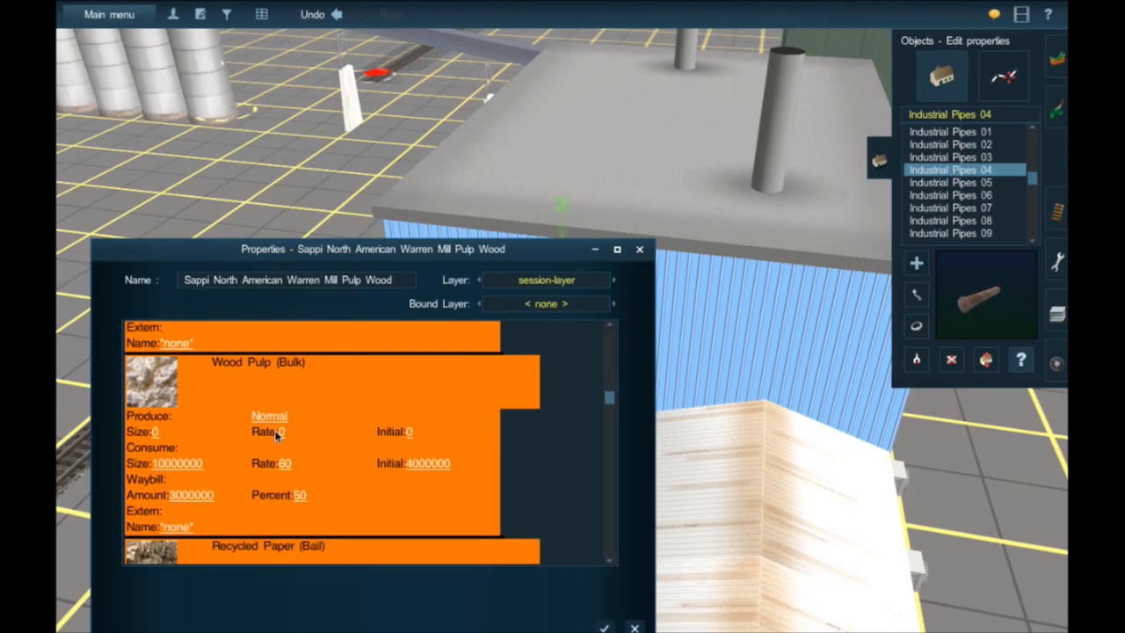
{"action": "scroll", "coordinate": [275, 436], "scroll_direction": "up", "scroll_amount": 8}
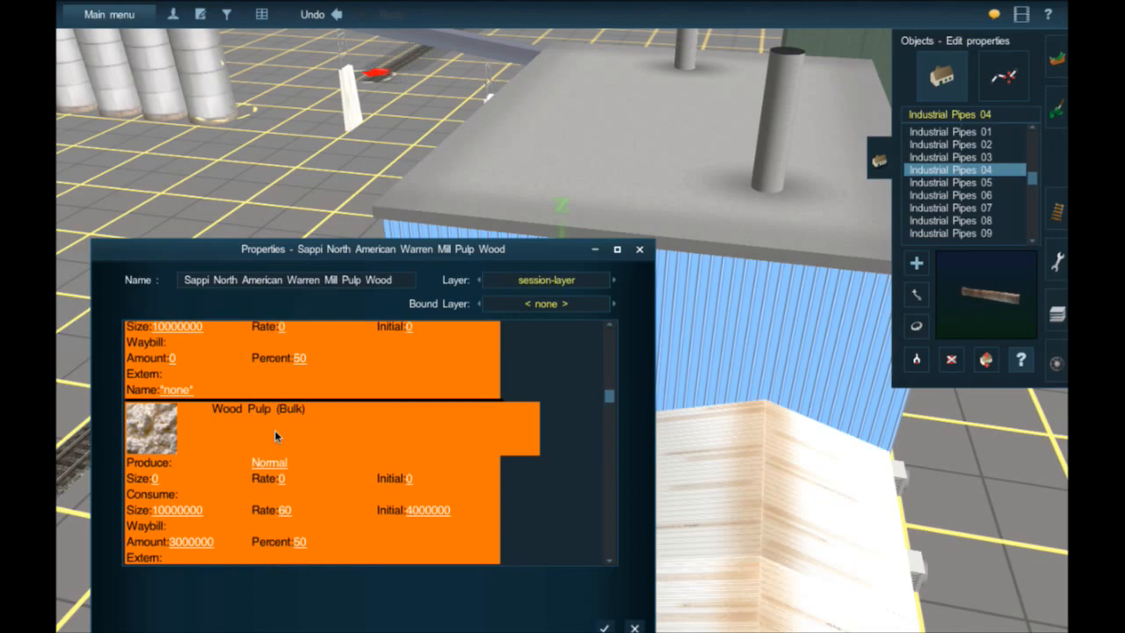
{"action": "scroll", "coordinate": [276, 436], "scroll_direction": "up", "scroll_amount": 2}
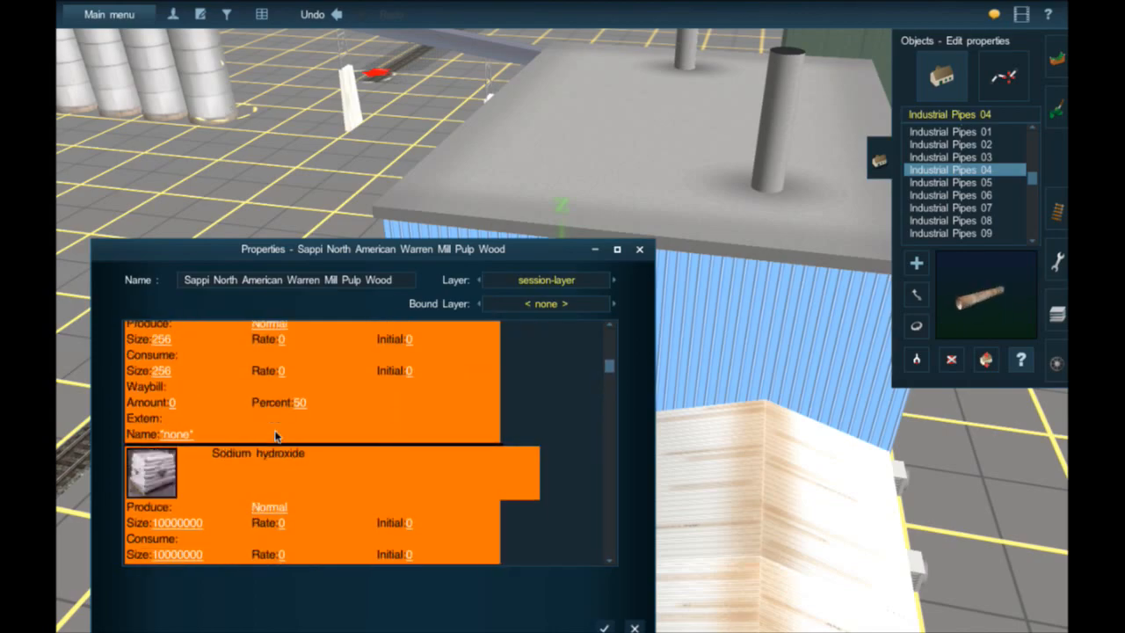
{"action": "scroll", "coordinate": [275, 436], "scroll_direction": "up", "scroll_amount": 3}
{"action": "scroll", "coordinate": [275, 436], "scroll_direction": "up", "scroll_amount": 2}
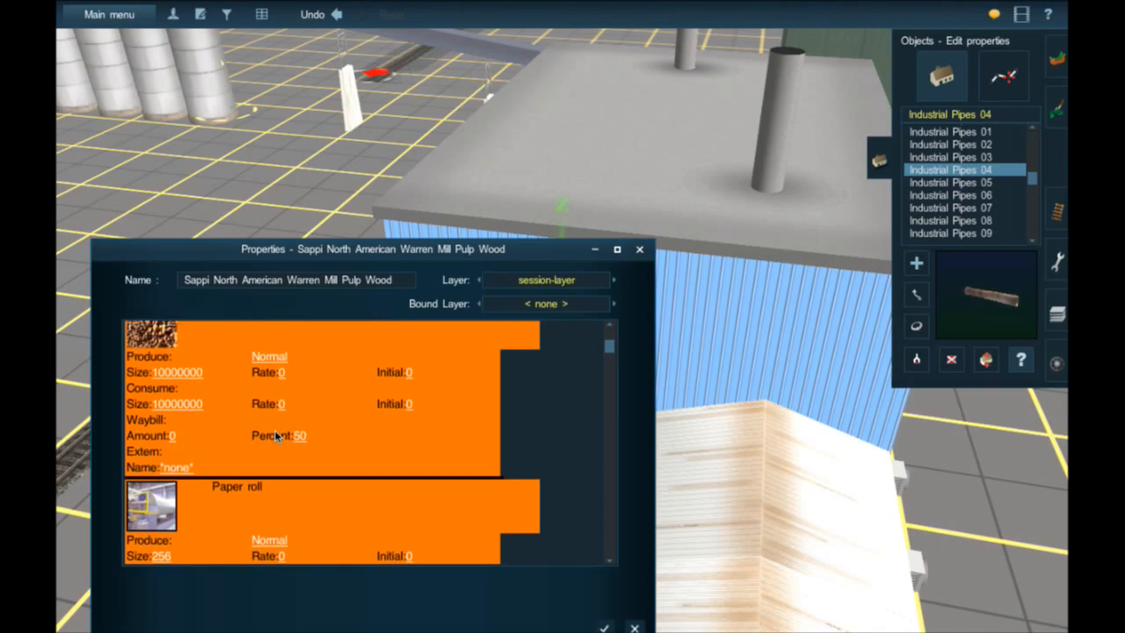
{"action": "scroll", "coordinate": [276, 436], "scroll_direction": "up", "scroll_amount": 3}
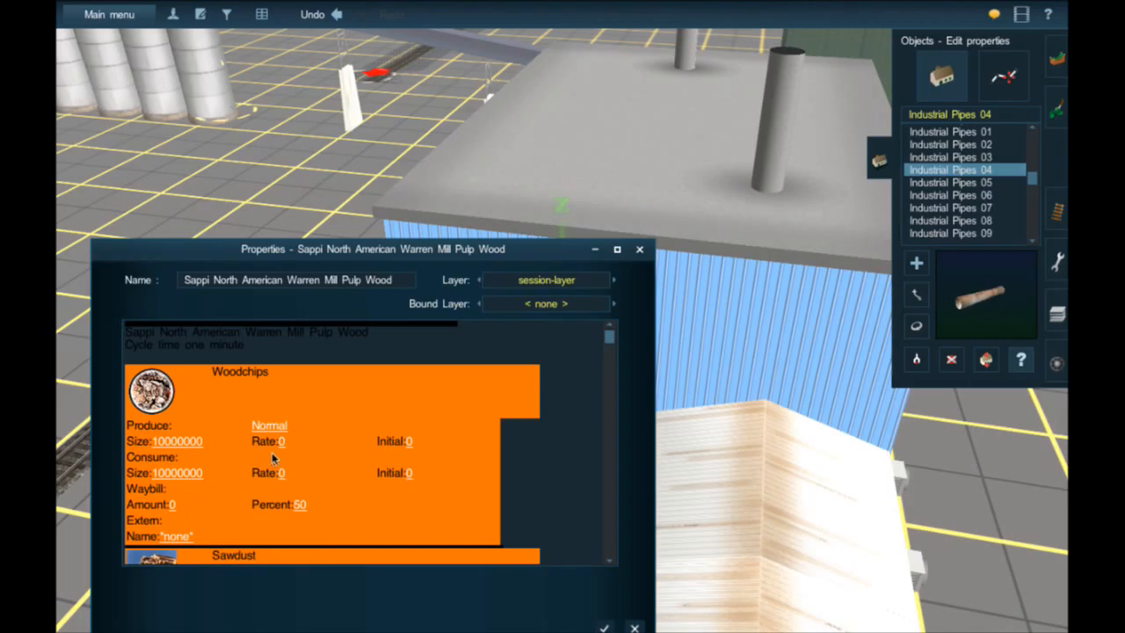
- Set the produce size of Woodchips to 0
{"action": "left_click", "coordinate": [182, 441]}
{"action": "type", "text": "0"}
{"action": "key", "text": "Return"}
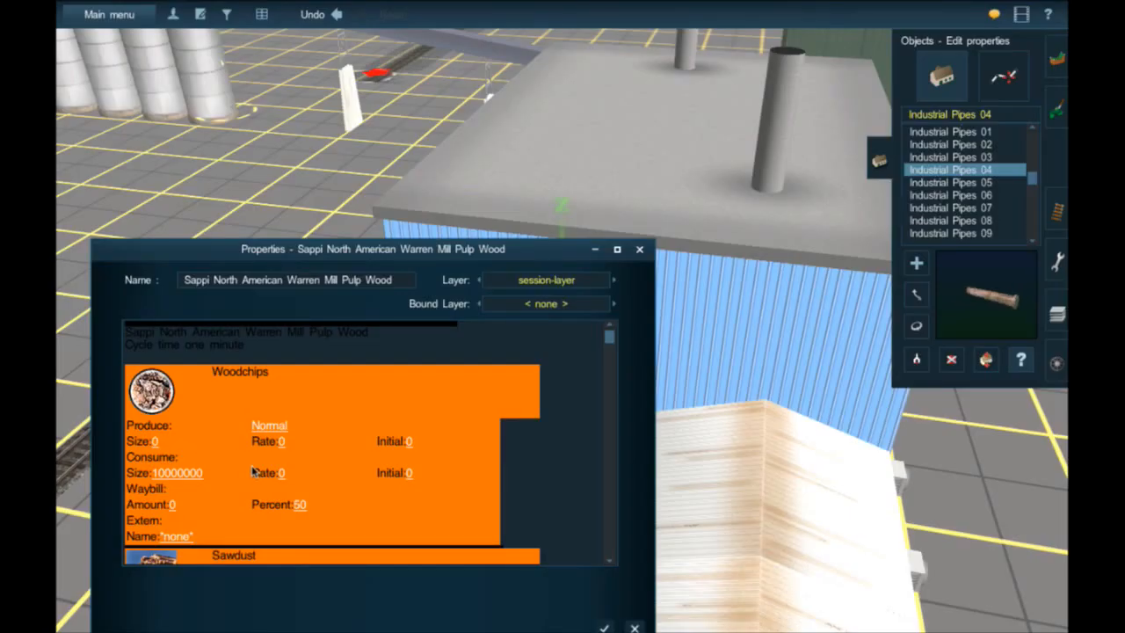
- Set the Woodchips consume rate to 70 and the consume initial value to 3000000
{"action": "left_click", "coordinate": [281, 473]}
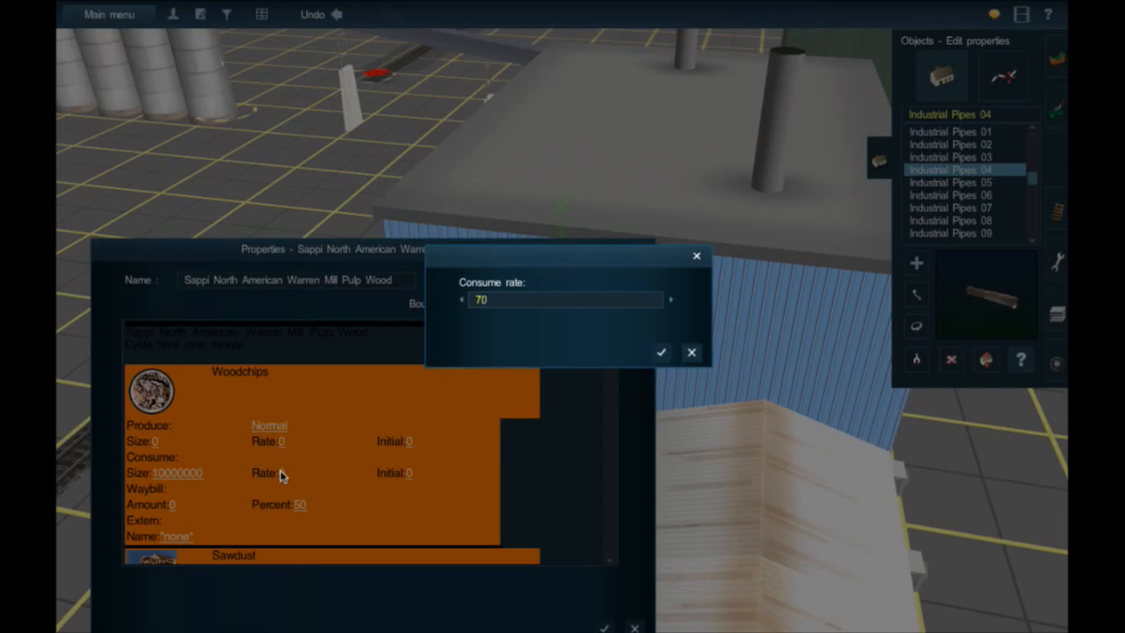
{"action": "key", "text": "Return"}
{"action": "left_click", "coordinate": [409, 473]}
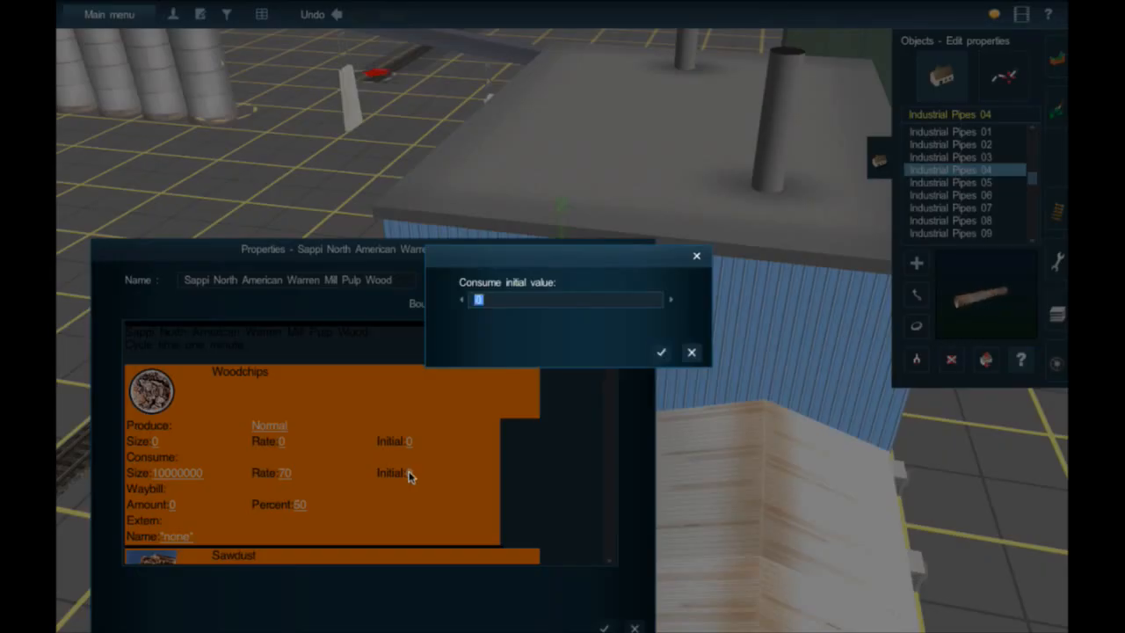
{"action": "type", "text": "30000"}
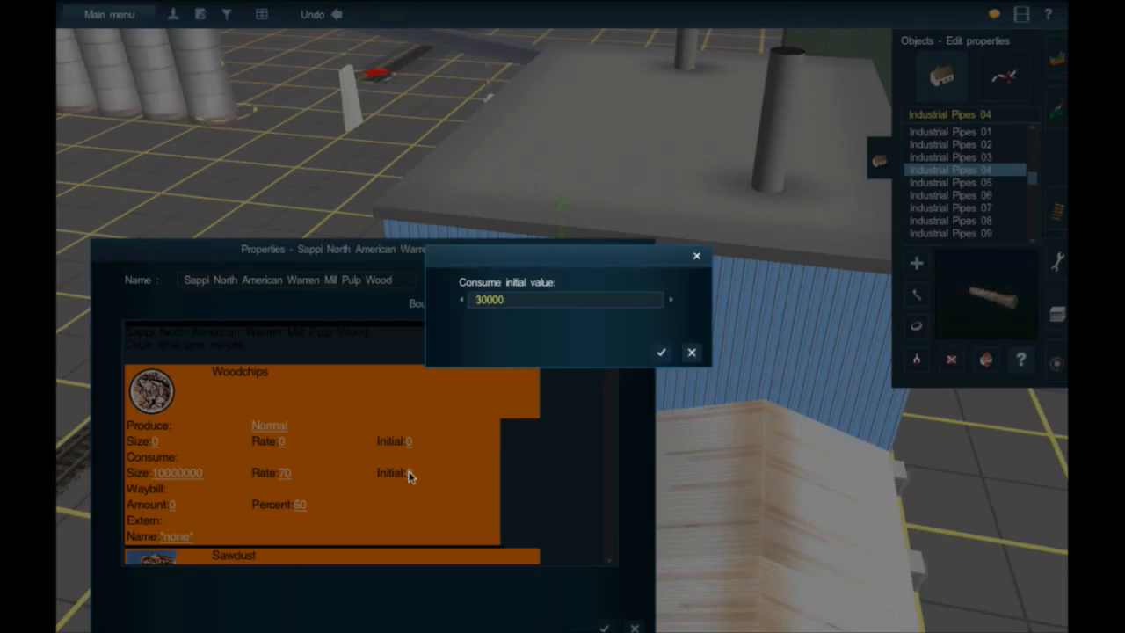
{"action": "type", "text": "00"}
{"action": "key", "text": "Return"}
- Set the Woodchips waybill order amount to 6000000 and its percent to 60
{"action": "left_click", "coordinate": [174, 505]}
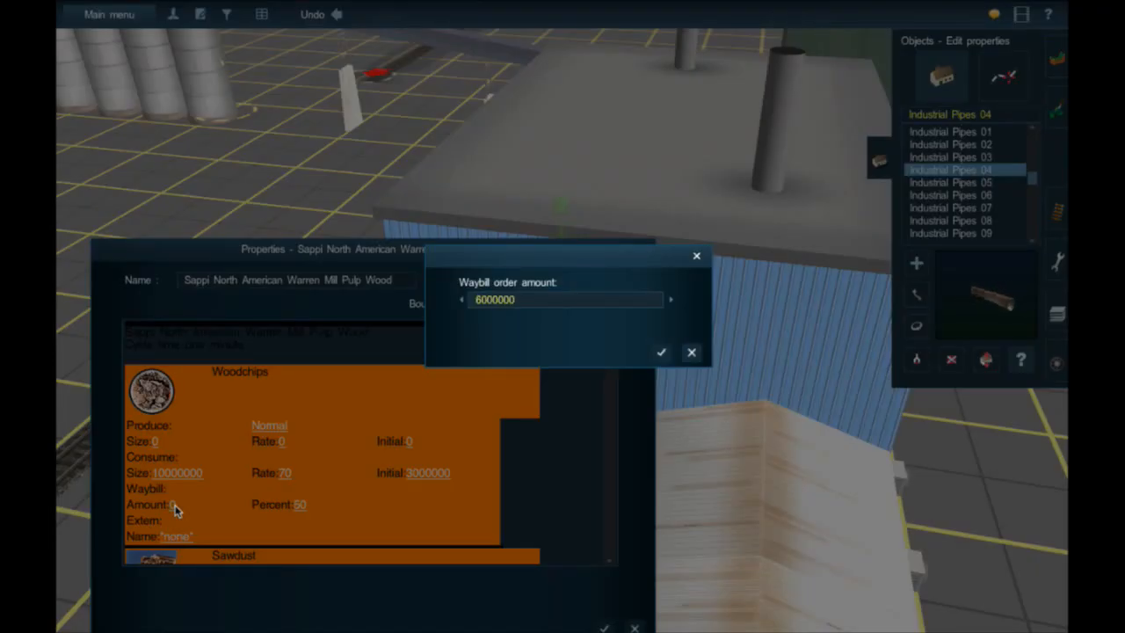
{"action": "key", "text": "Return"}
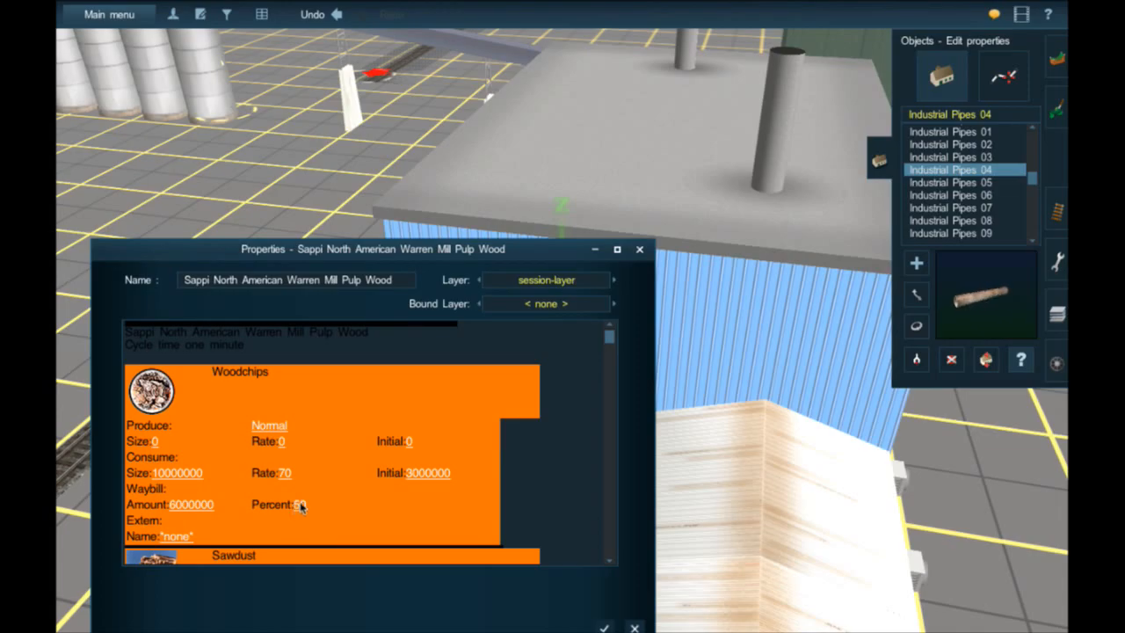
{"action": "left_click", "coordinate": [300, 504]}
{"action": "key", "text": "Return"}
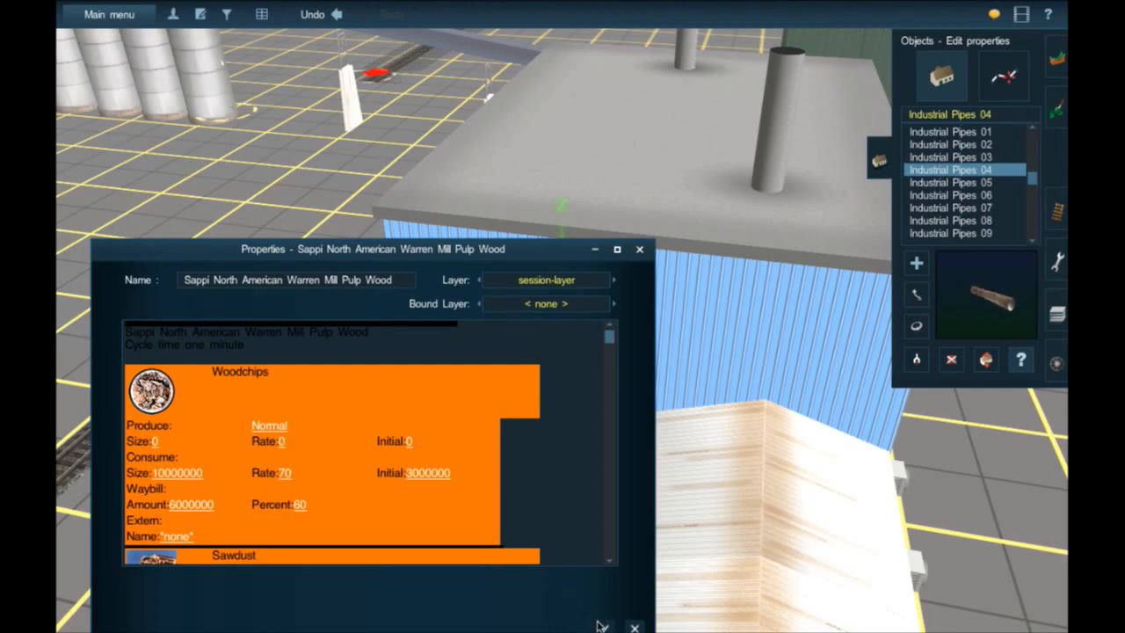
- Change the end of the industry's name to "Wood Biproduct" after "Mill" and save its properties
{"action": "left_click_drag", "start_coordinate": [392, 281], "coordinate": [350, 286]}
{"action": "key", "text": "BackSpace"}
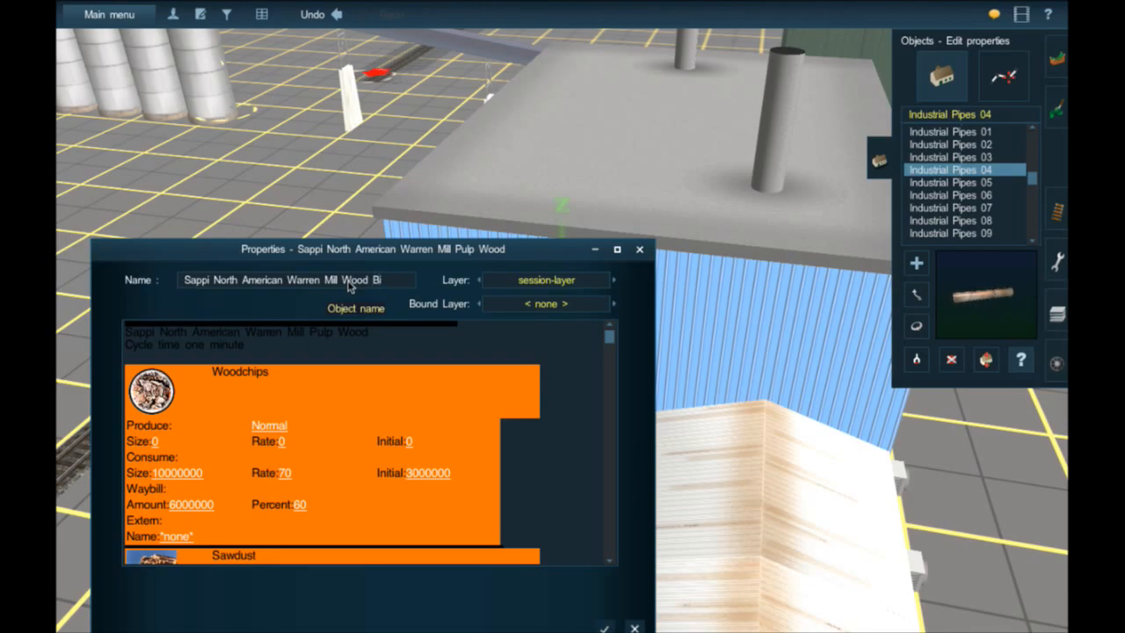
{"action": "type", "text": "duc"}
{"action": "key", "text": "BackSpace"}
{"action": "key", "text": "BackSpace"}
{"action": "key", "text": "BackSpace"}
{"action": "key", "text": "BackSpace"}
{"action": "type", "text": "roduct"}
{"action": "key", "text": "Return"}
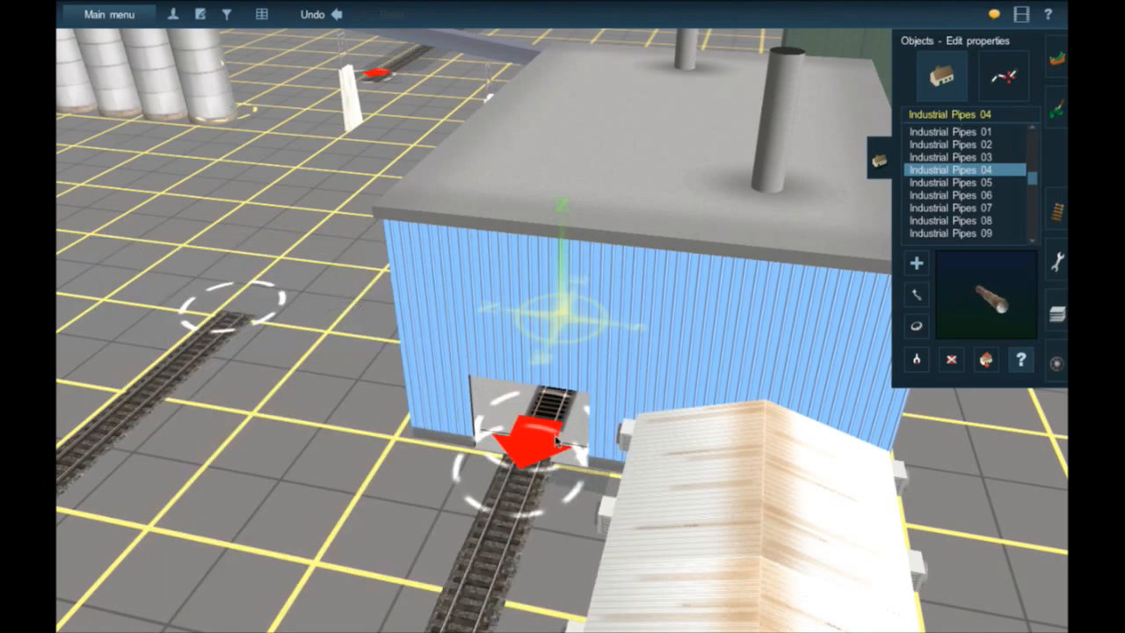
- Search the object list for "paper" and preview the Paper Mill Main Shipping Building DES
{"action": "scroll", "coordinate": [555, 440], "scroll_direction": "down", "scroll_amount": 6}
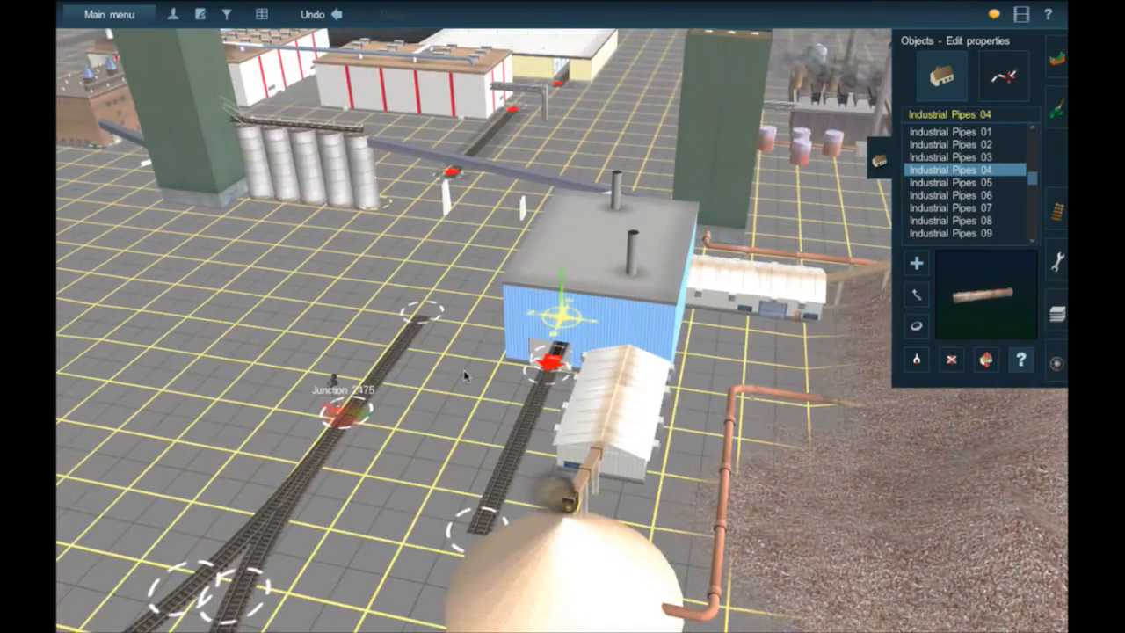
{"action": "right_click", "coordinate": [456, 352]}
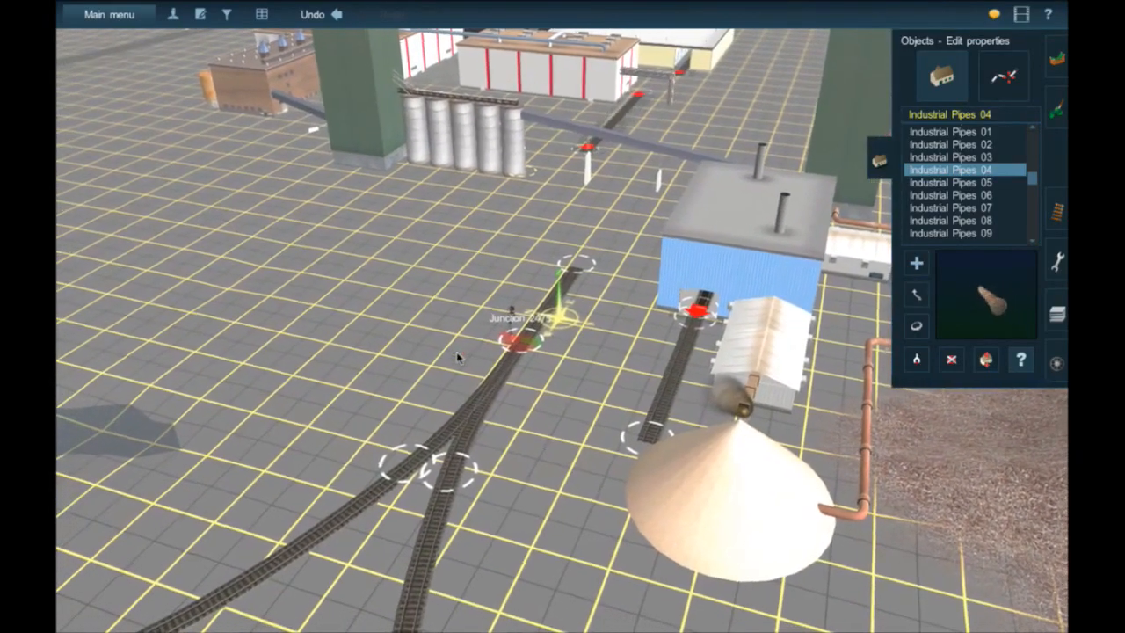
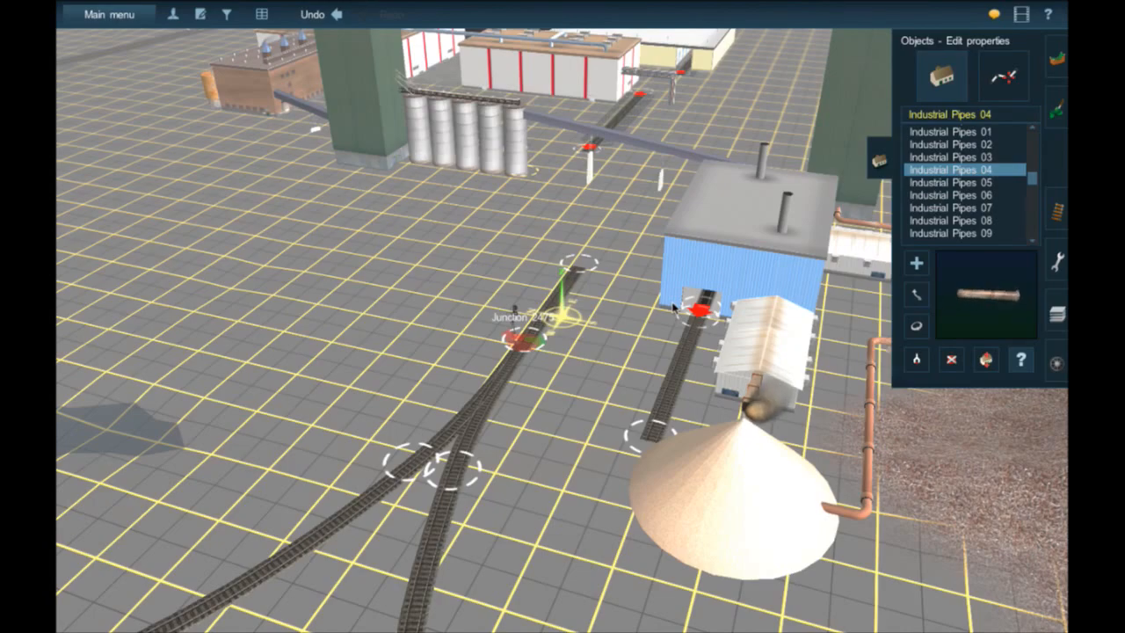
{"action": "scroll", "coordinate": [674, 306], "scroll_direction": "down", "scroll_amount": 6}
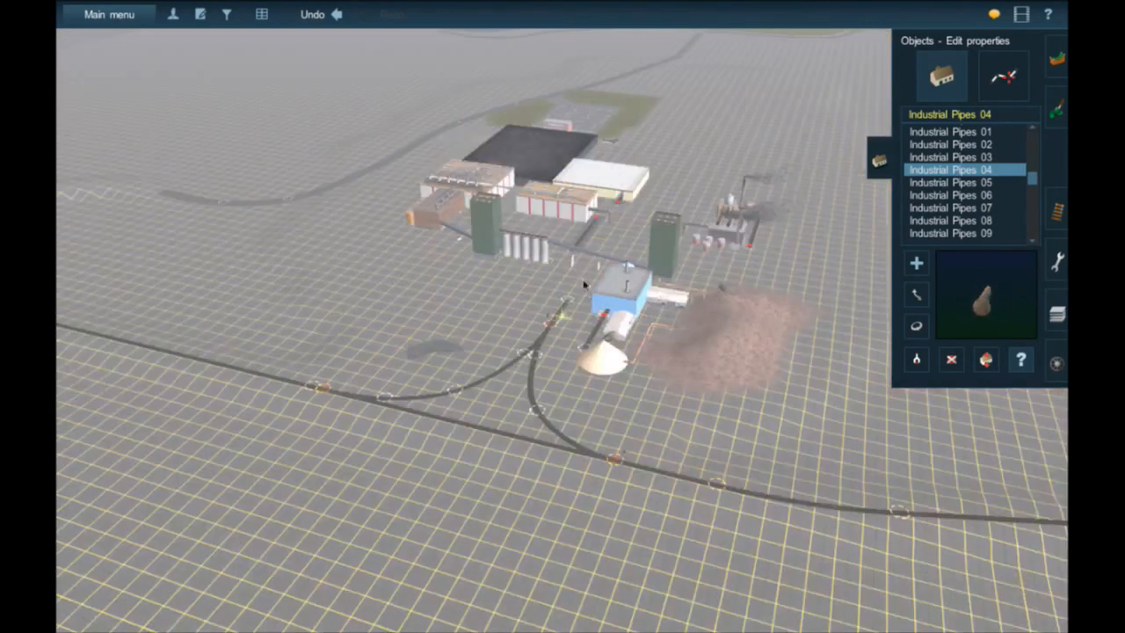
{"action": "scroll", "coordinate": [580, 255], "scroll_direction": "up", "scroll_amount": 2}
{"action": "scroll", "coordinate": [586, 267], "scroll_direction": "up", "scroll_amount": 5}
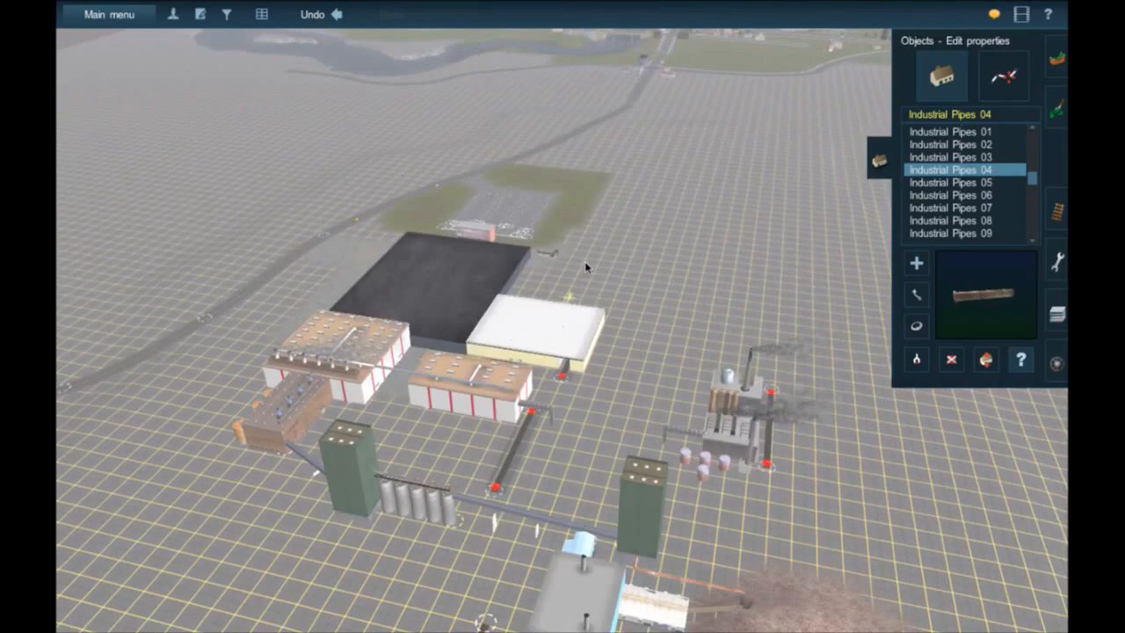
{"action": "left_click", "coordinate": [939, 114]}
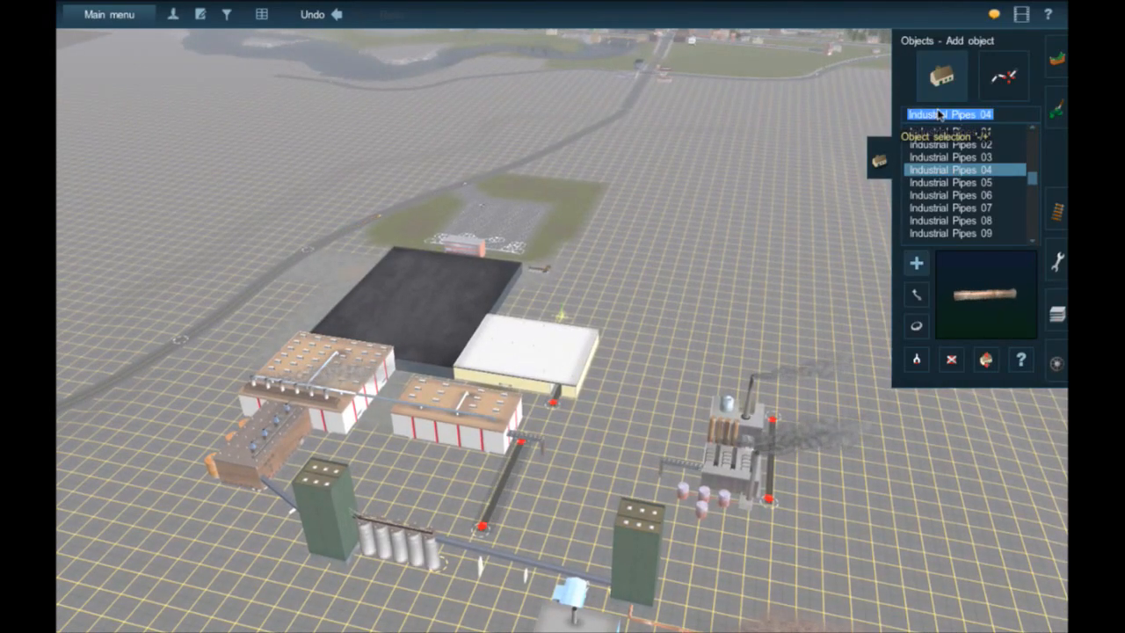
{"action": "type", "text": "paper"}
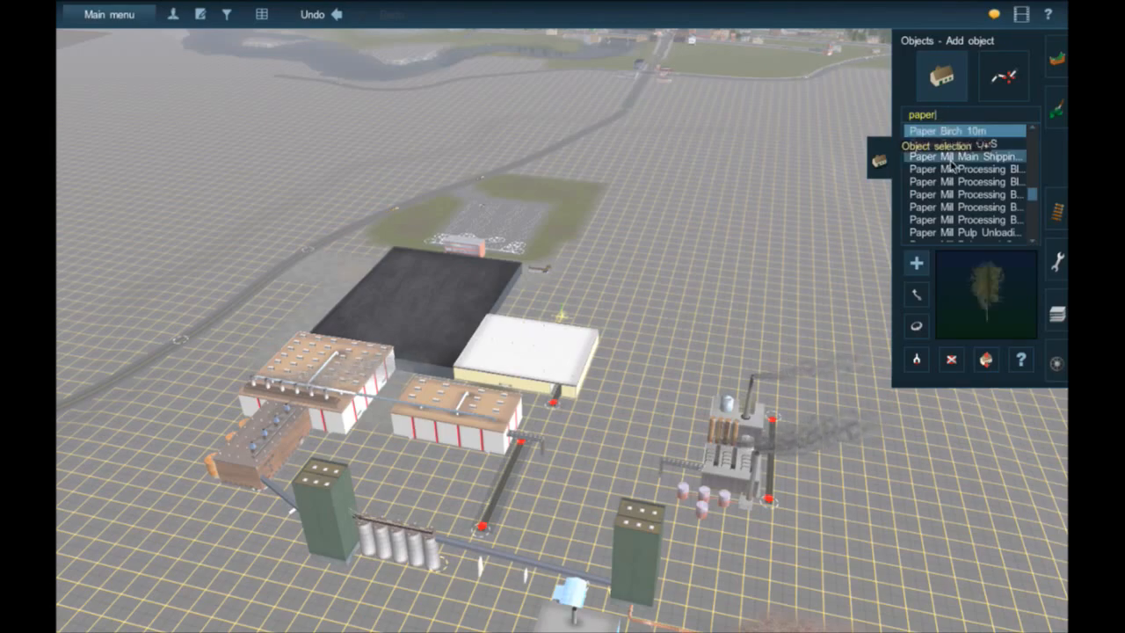
{"action": "left_click", "coordinate": [951, 159]}
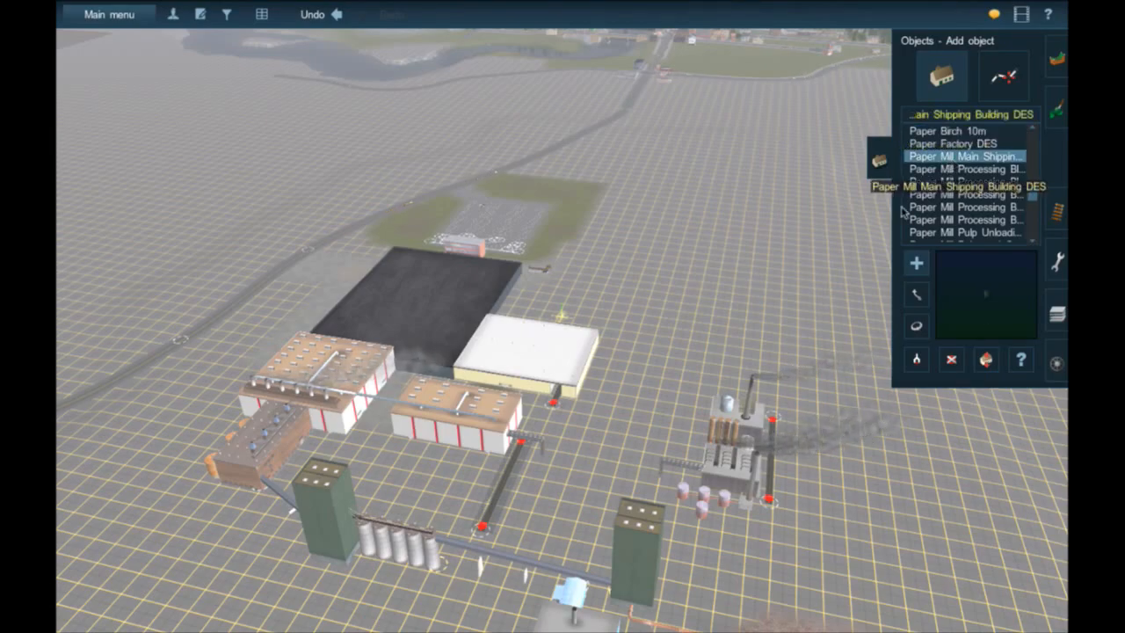
{"action": "right_click", "coordinate": [612, 319]}
{"action": "key", "text": "Up"}
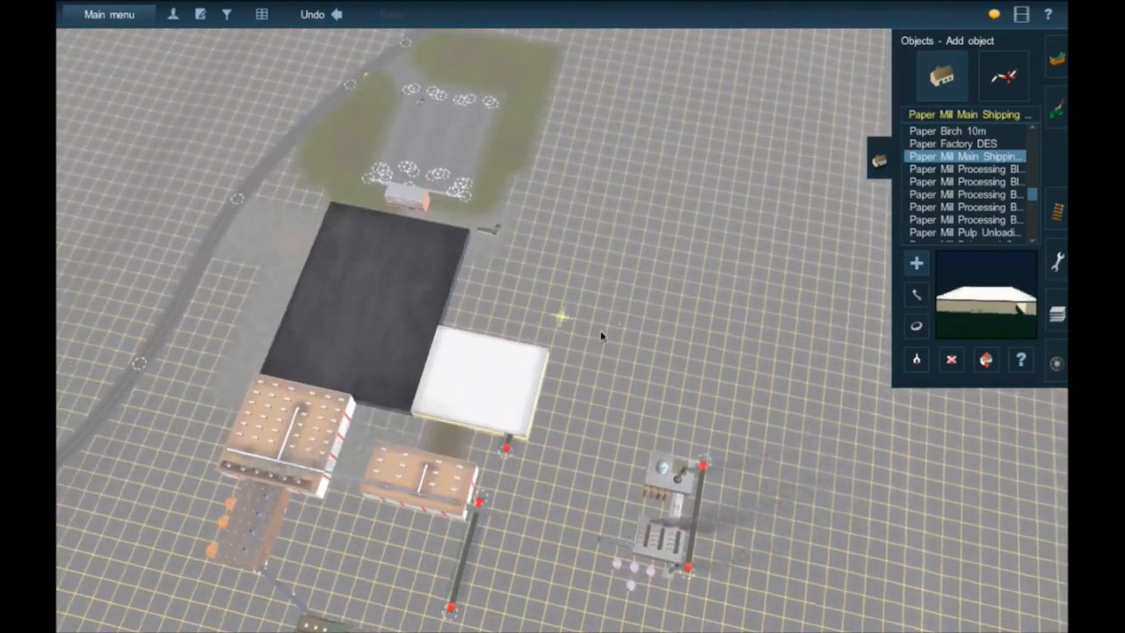
- Place Paper Mill Processing Bldg. 3 DES on the open ground beside the white-roofed building to inspect it, and delete it
{"action": "left_click", "coordinate": [961, 169]}
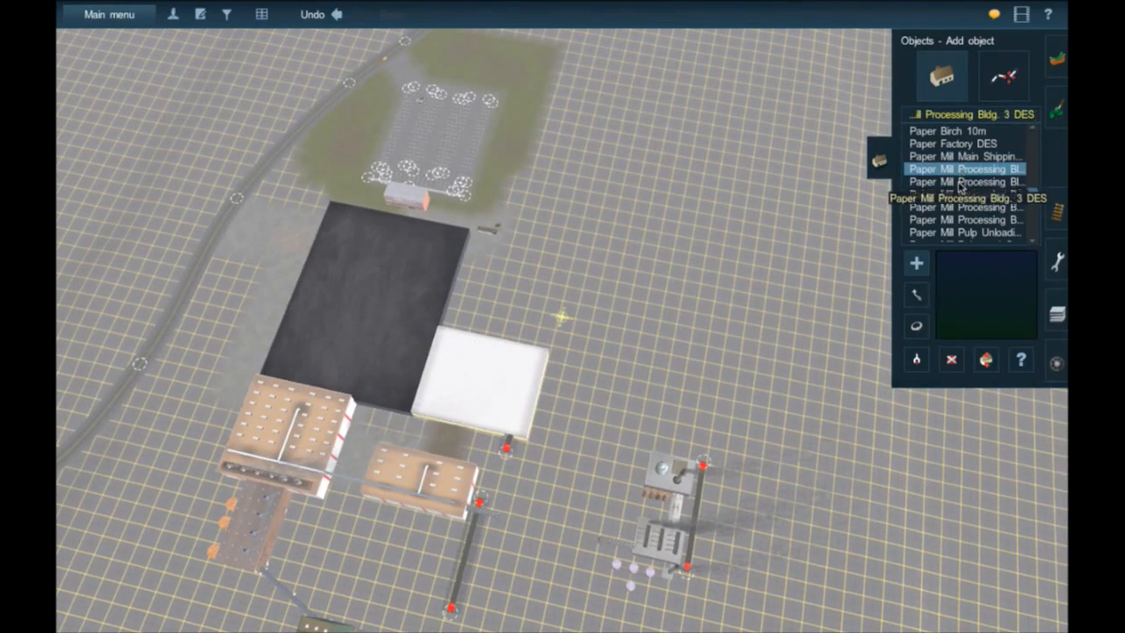
{"action": "left_click", "coordinate": [960, 183]}
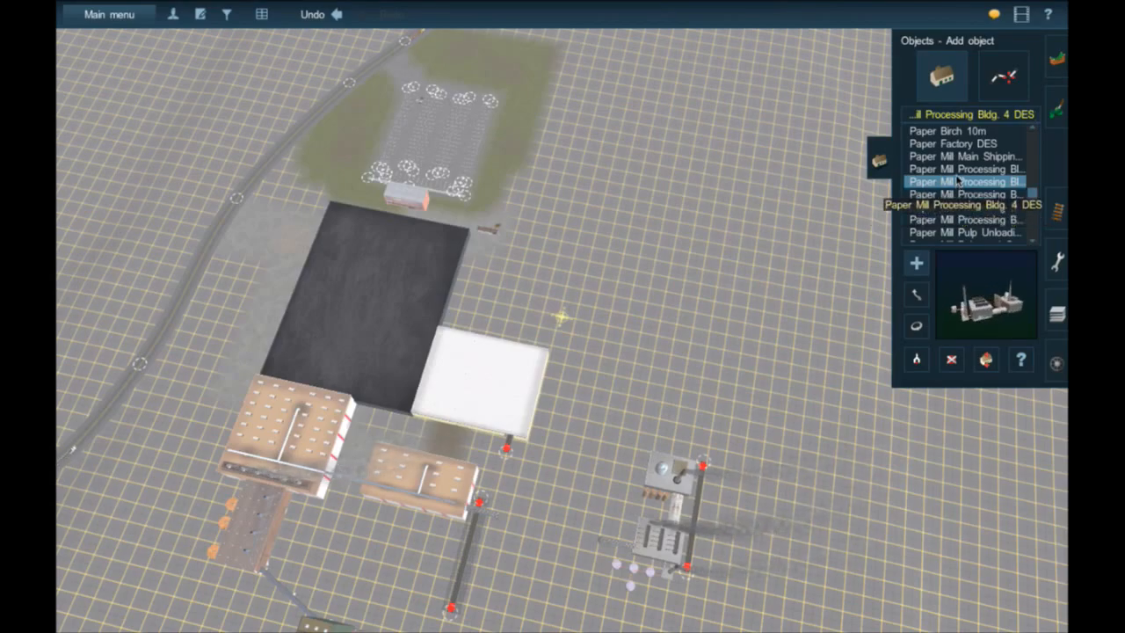
{"action": "left_click", "coordinate": [958, 170]}
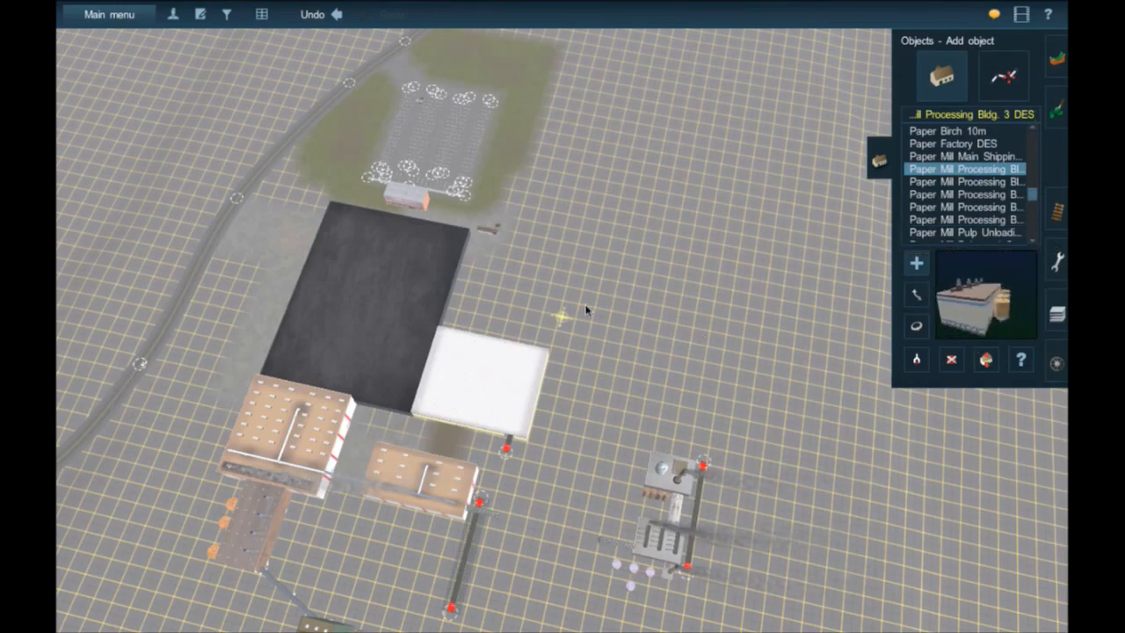
{"action": "key", "text": "Down"}
{"action": "key", "text": "Right"}
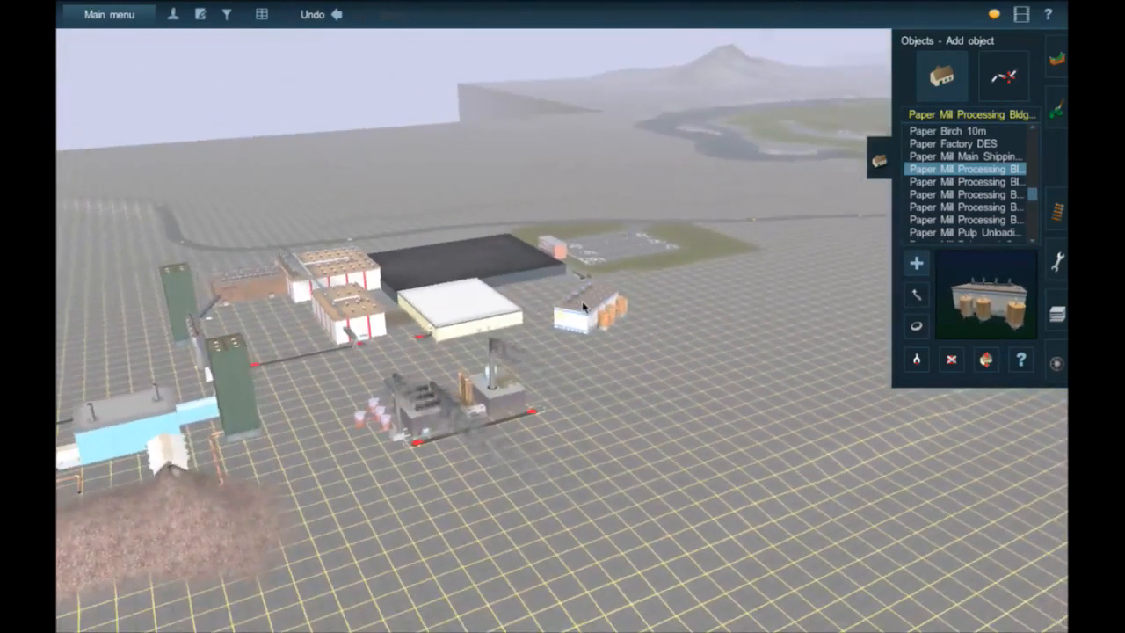
{"action": "scroll", "coordinate": [584, 306], "scroll_direction": "up", "scroll_amount": 5}
{"action": "key", "text": "Up"}
{"action": "key", "text": "Left"}
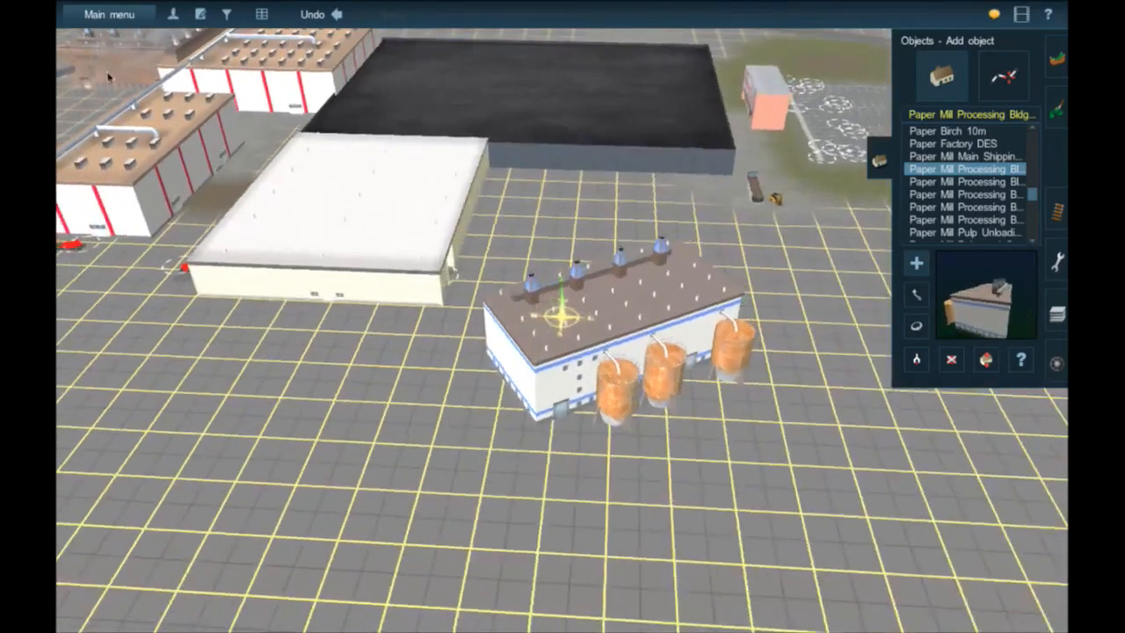
{"action": "left_click", "coordinate": [951, 359]}
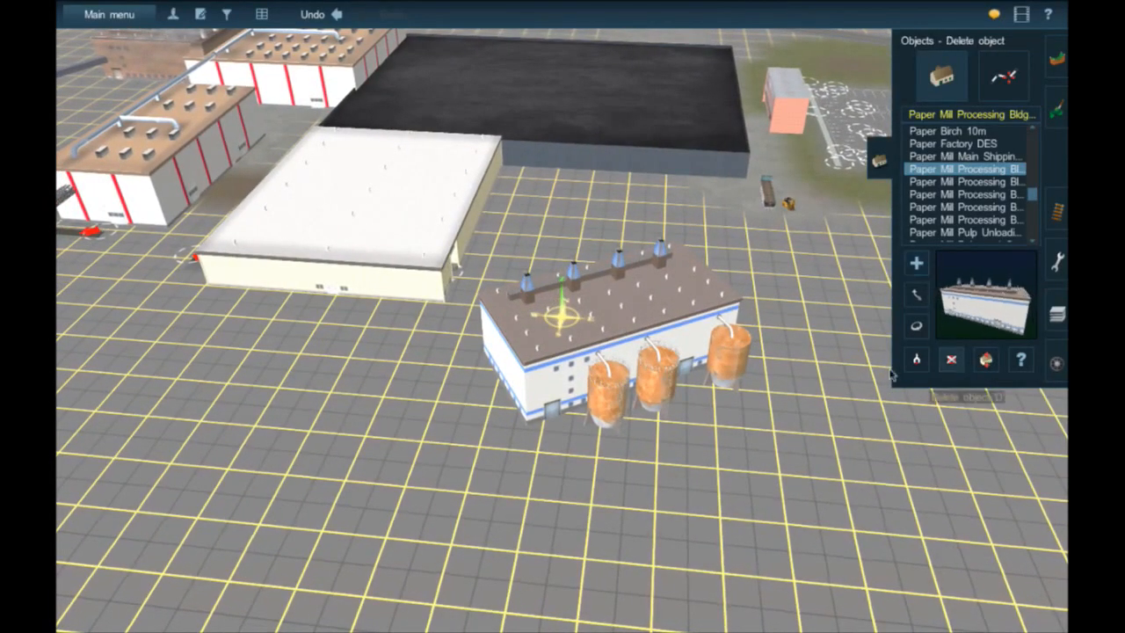
- Preview the other paper mill processing buildings and place Paper Mill Processing Building One DES on the open ground beside the white-roofed building
{"action": "left_click", "coordinate": [967, 182]}
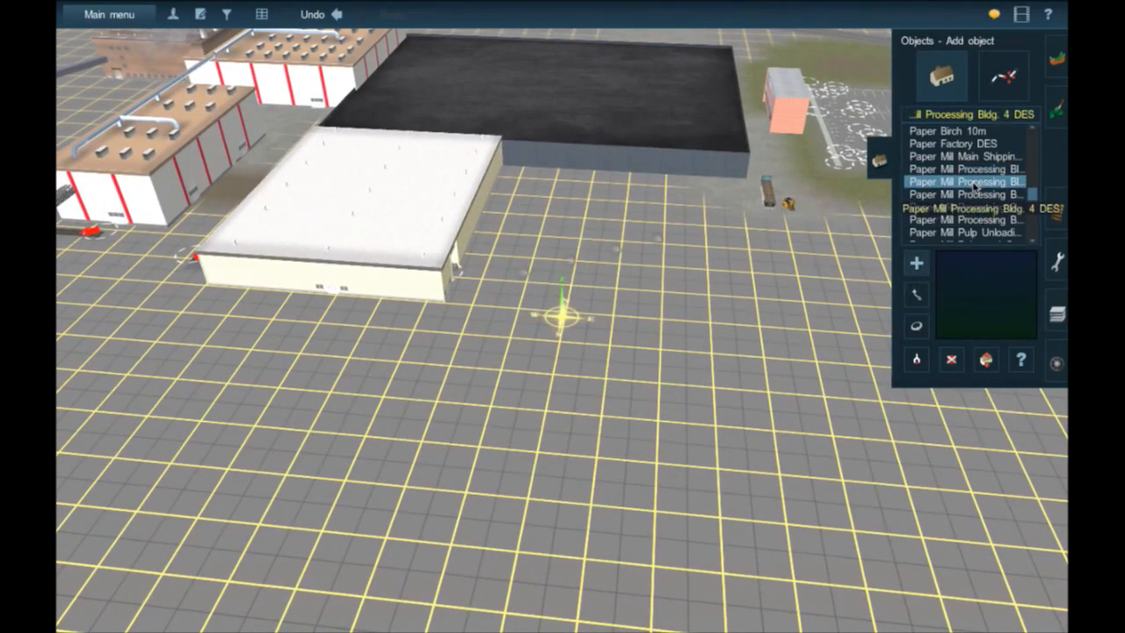
{"action": "left_click", "coordinate": [967, 194]}
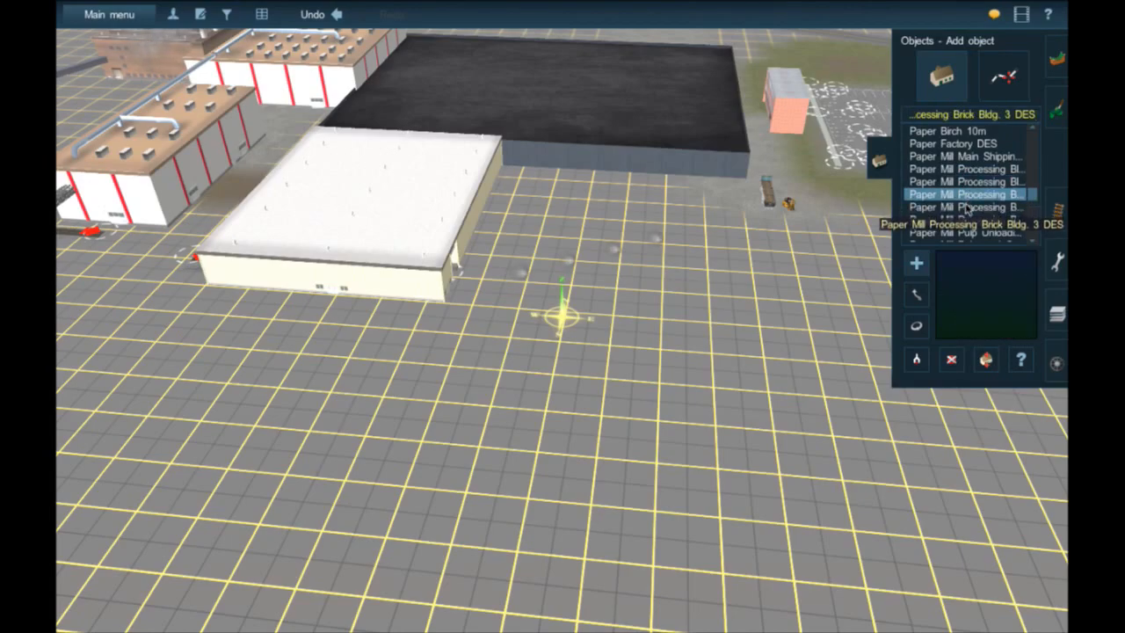
{"action": "left_click", "coordinate": [965, 208]}
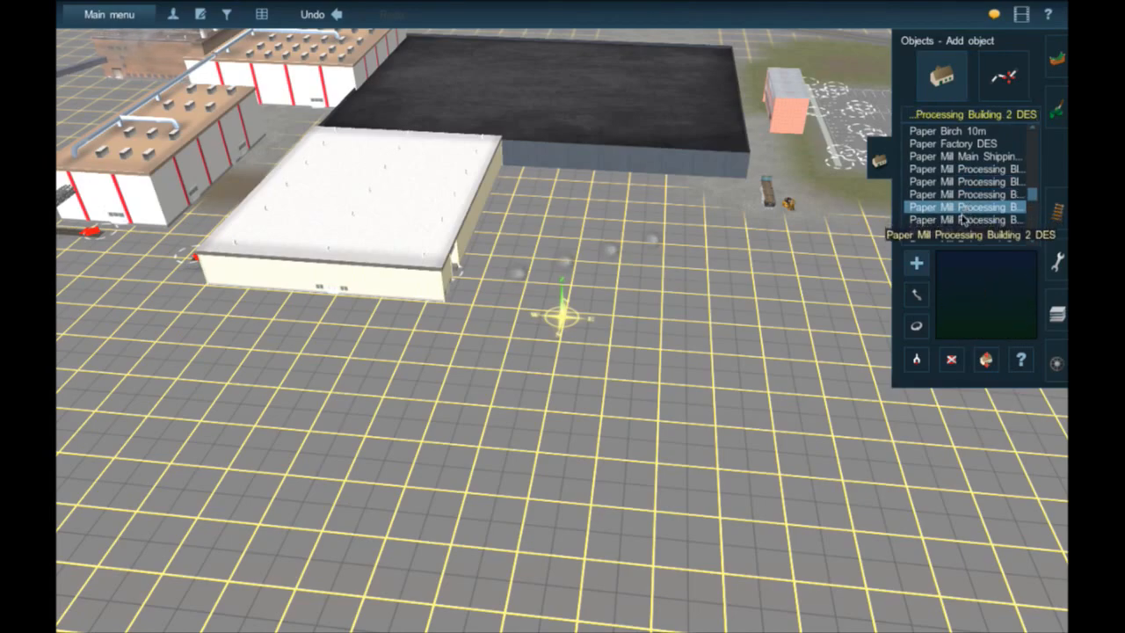
{"action": "left_click", "coordinate": [963, 220]}
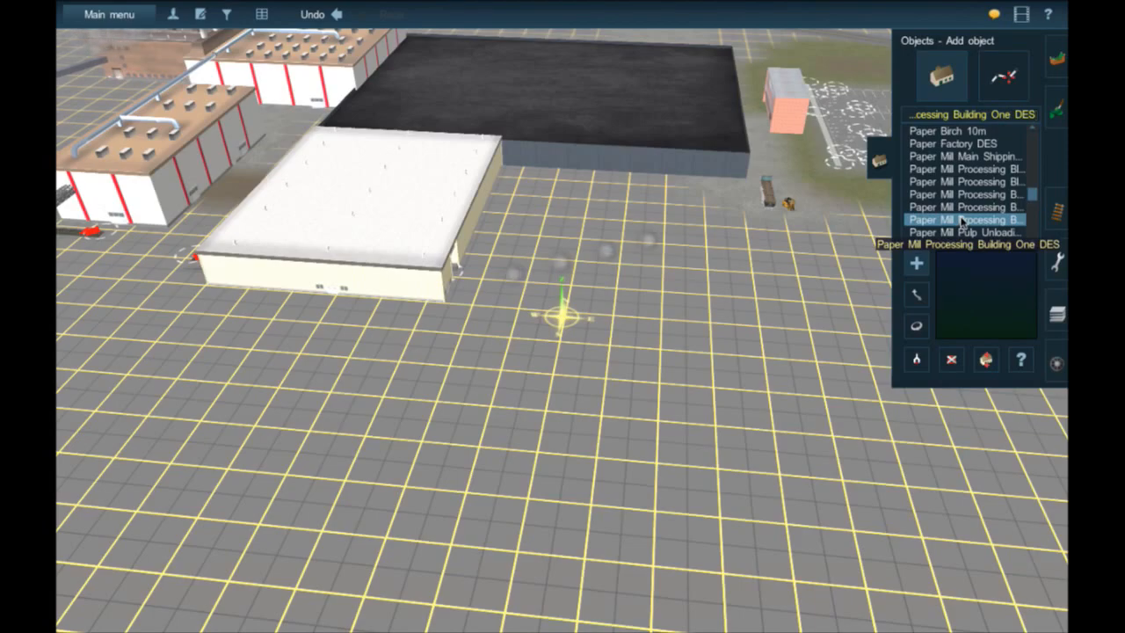
{"action": "left_click", "coordinate": [740, 310]}
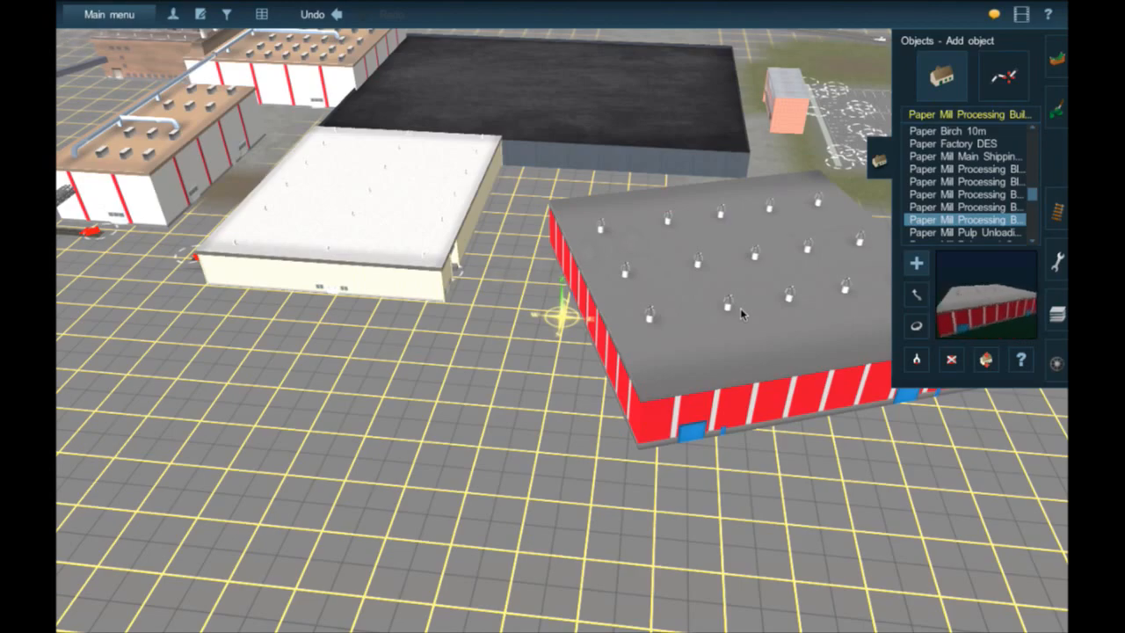
- Rotate the red-walled processing building to 90.0 degrees, squaring it with the ground grid
{"action": "key", "text": "Up"}
{"action": "key", "text": "Up"}
{"action": "right_click", "coordinate": [741, 310]}
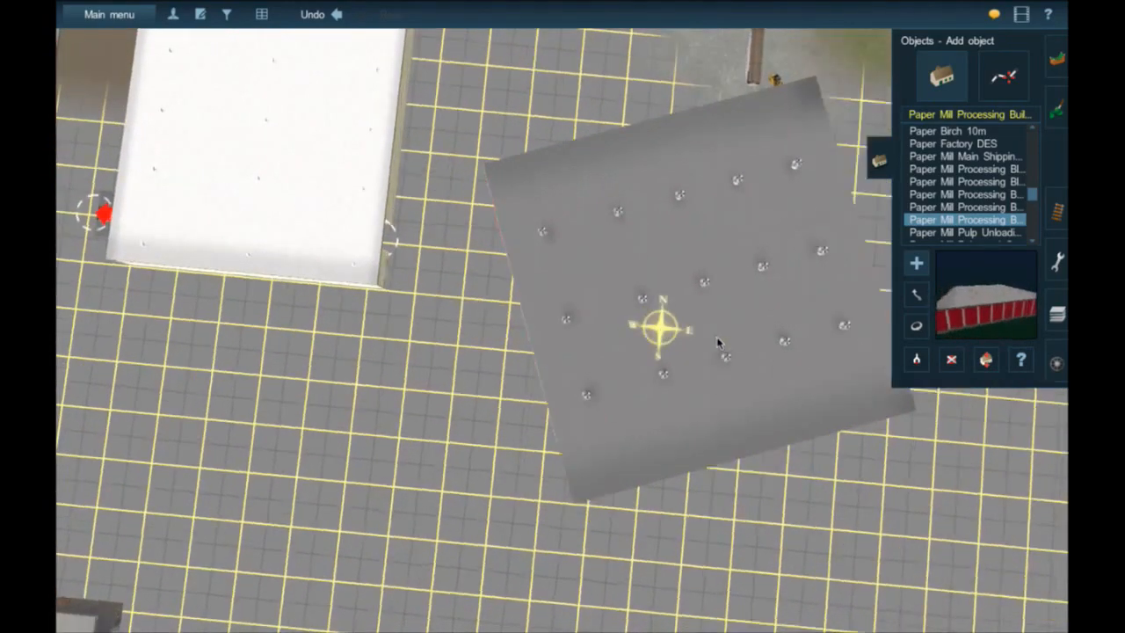
{"action": "left_click", "coordinate": [917, 326]}
{"action": "left_click_drag", "start_coordinate": [729, 366], "coordinate": [692, 374]}
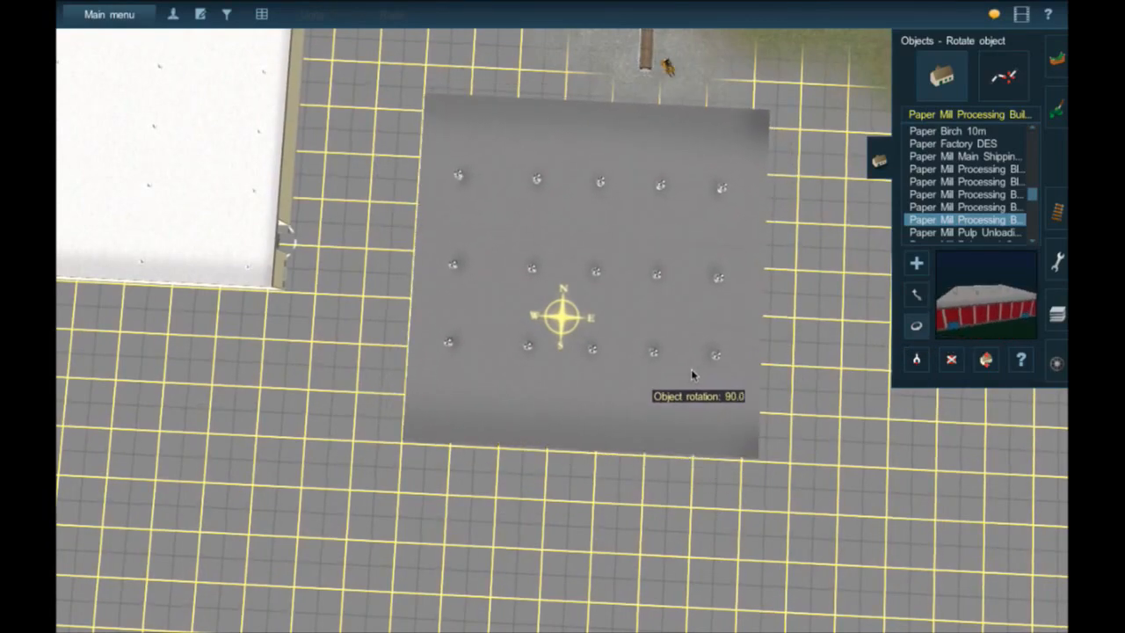
- Search the object list for "JR", preview JR Midwest Paper Products and look through the entries that follow it
{"action": "left_click", "coordinate": [958, 116]}
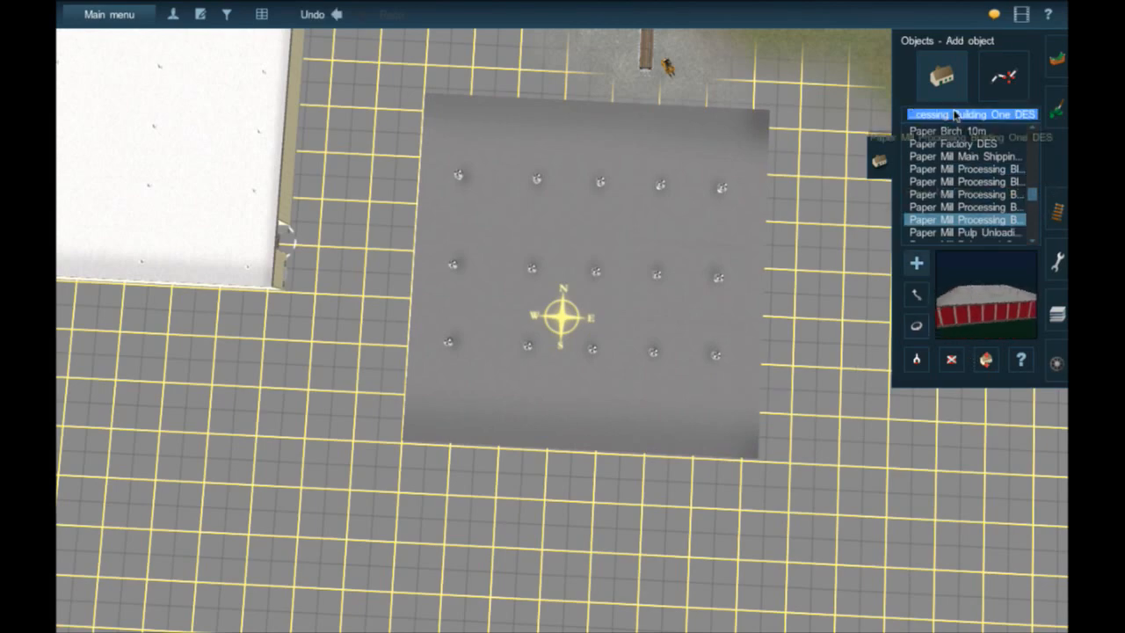
{"action": "type", "text": "JR"}
{"action": "scroll", "coordinate": [966, 173], "scroll_direction": "down", "scroll_amount": 2}
{"action": "scroll", "coordinate": [965, 172], "scroll_direction": "down", "scroll_amount": 5}
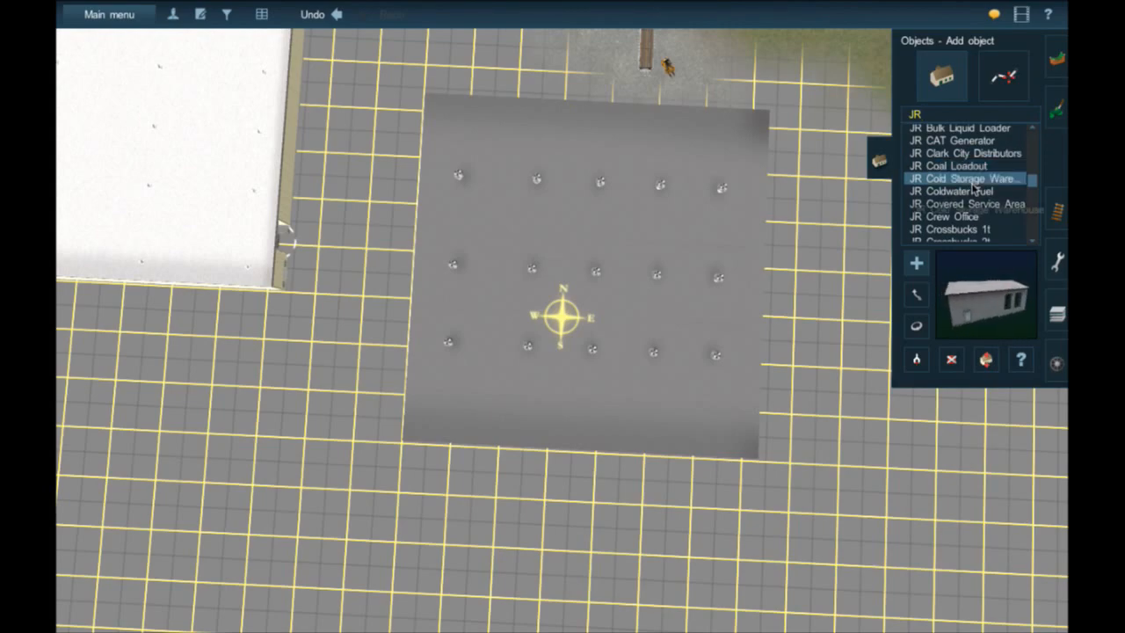
{"action": "scroll", "coordinate": [970, 185], "scroll_direction": "down", "scroll_amount": 3}
{"action": "scroll", "coordinate": [973, 187], "scroll_direction": "down", "scroll_amount": 4}
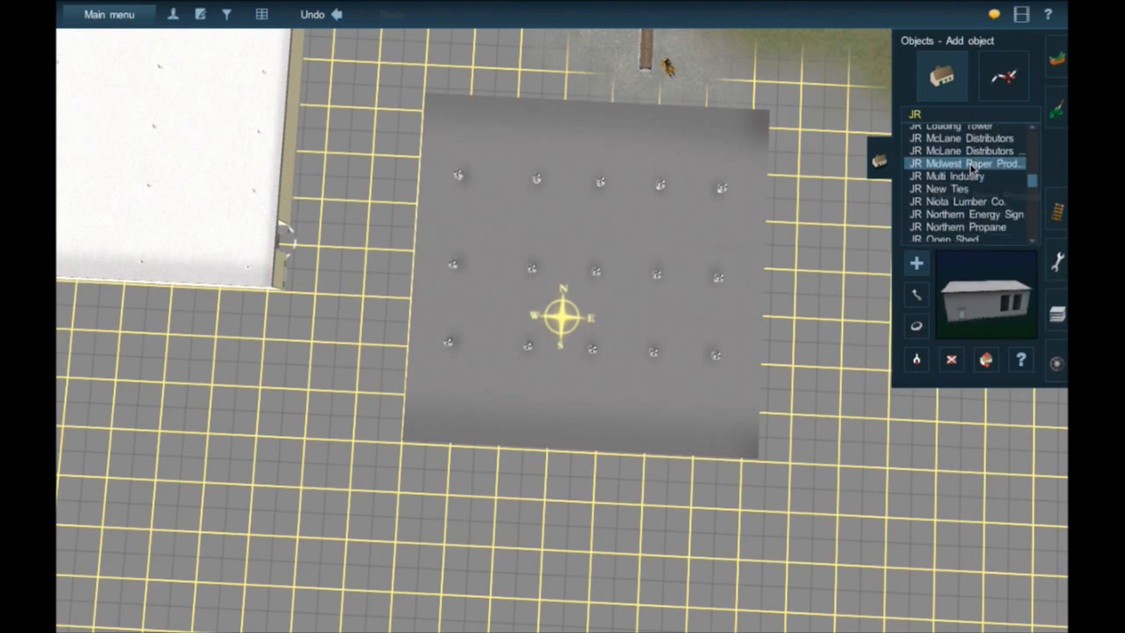
{"action": "left_click", "coordinate": [971, 175]}
{"action": "scroll", "coordinate": [971, 176], "scroll_direction": "down", "scroll_amount": 3}
{"action": "scroll", "coordinate": [966, 198], "scroll_direction": "down", "scroll_amount": 4}
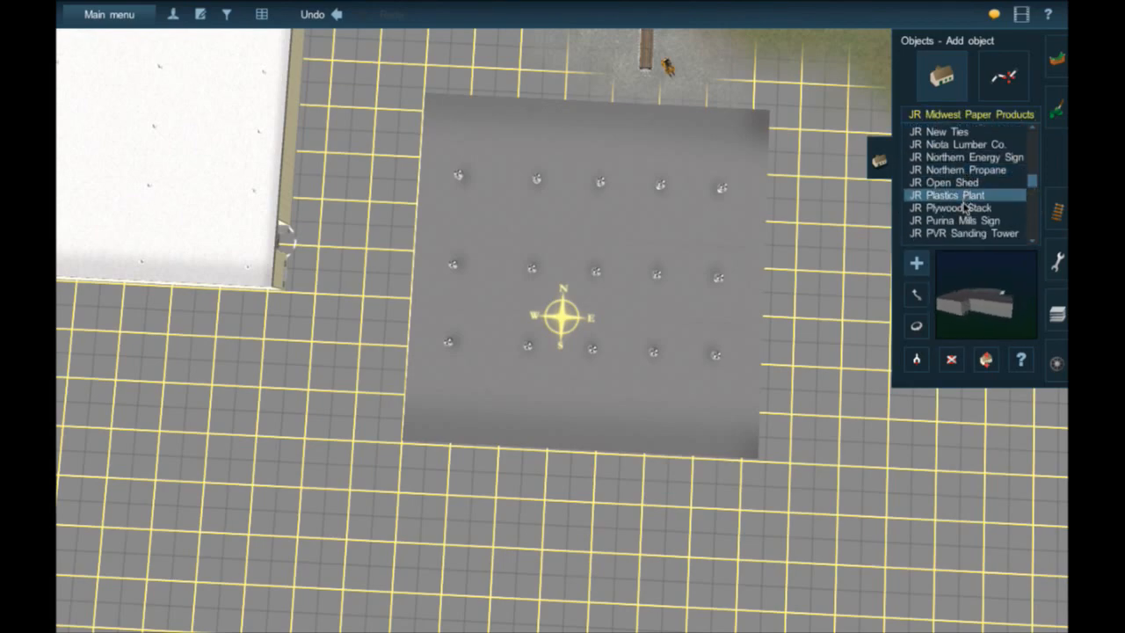
- Find JR Gibbs Paper Products in the object list and place it alongside the red-walled processing building
{"action": "scroll", "coordinate": [966, 229], "scroll_direction": "up", "scroll_amount": 9}
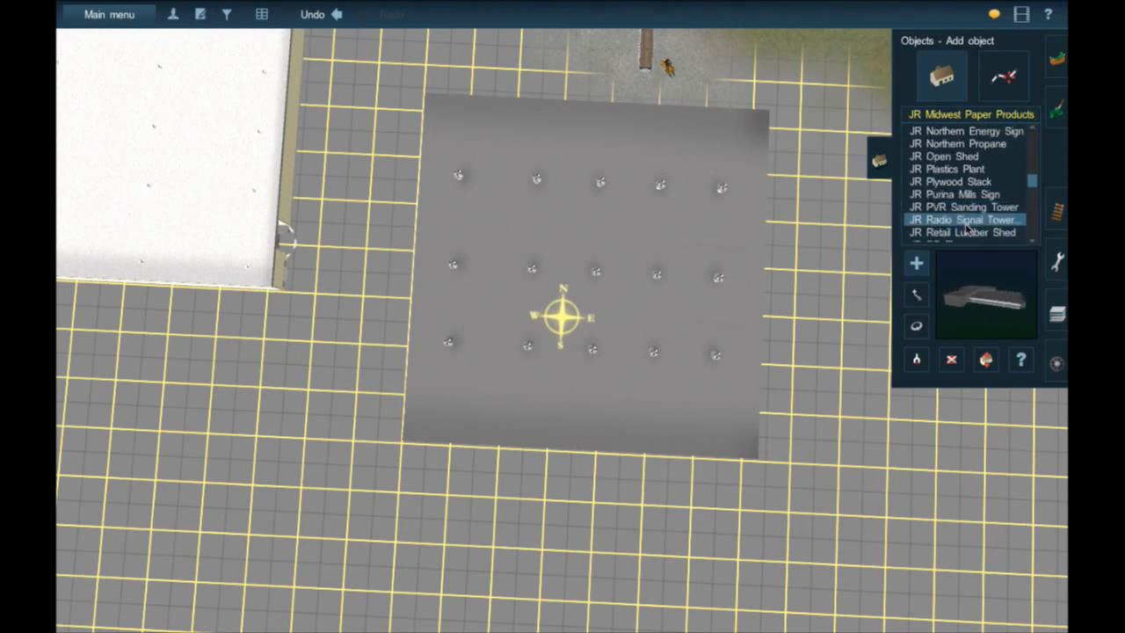
{"action": "scroll", "coordinate": [968, 229], "scroll_direction": "up", "scroll_amount": 4}
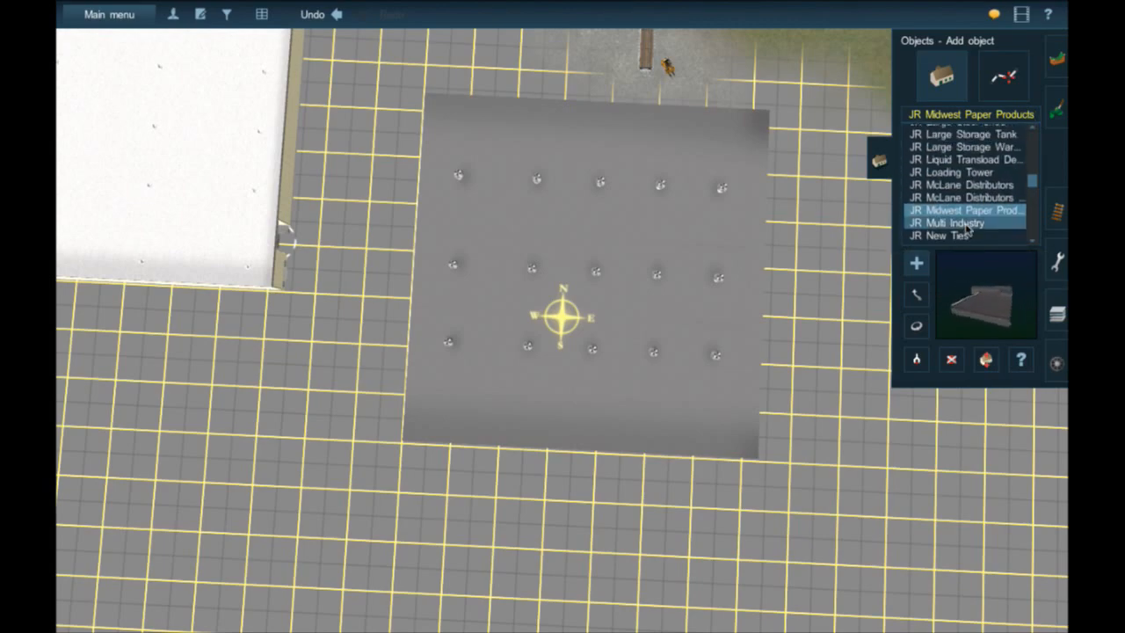
{"action": "scroll", "coordinate": [967, 229], "scroll_direction": "up", "scroll_amount": 9}
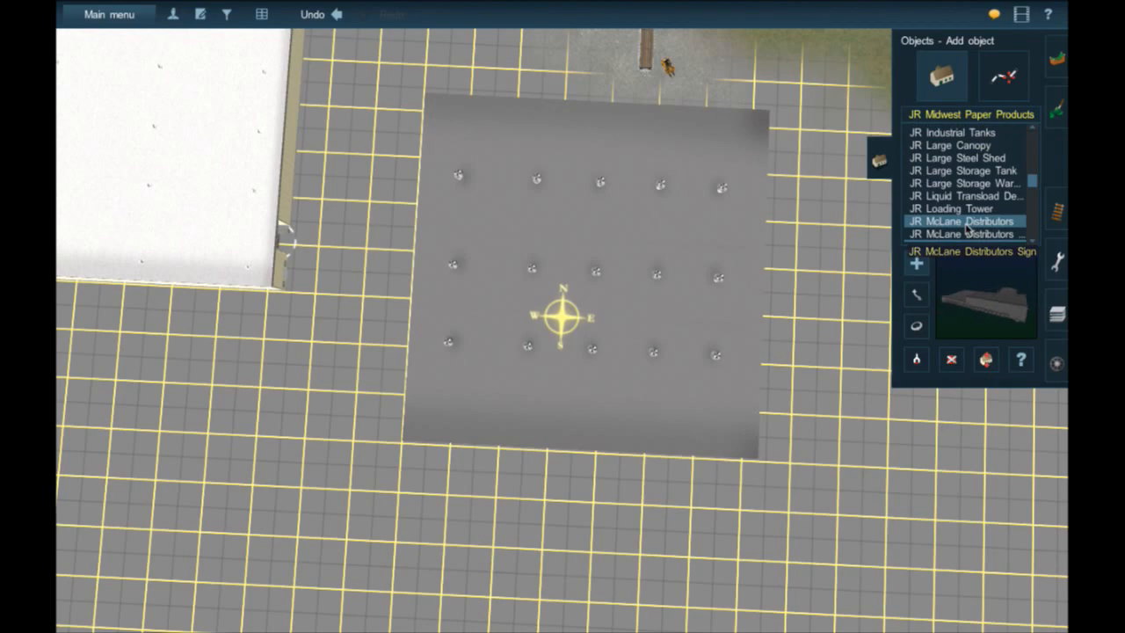
{"action": "scroll", "coordinate": [967, 226], "scroll_direction": "up", "scroll_amount": 1}
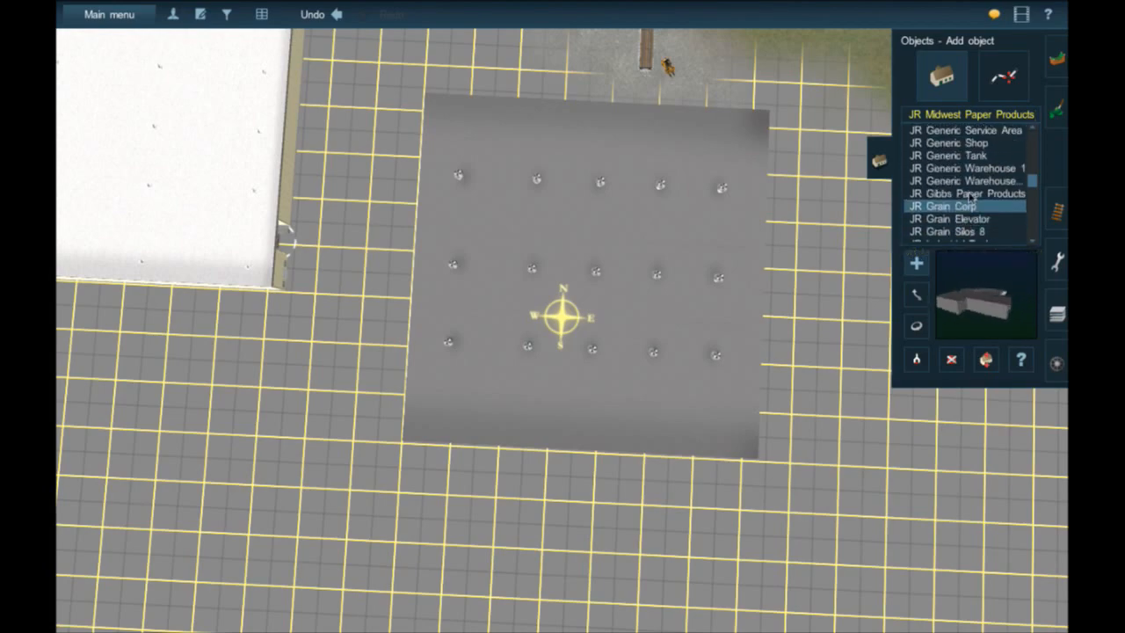
{"action": "left_click", "coordinate": [965, 193]}
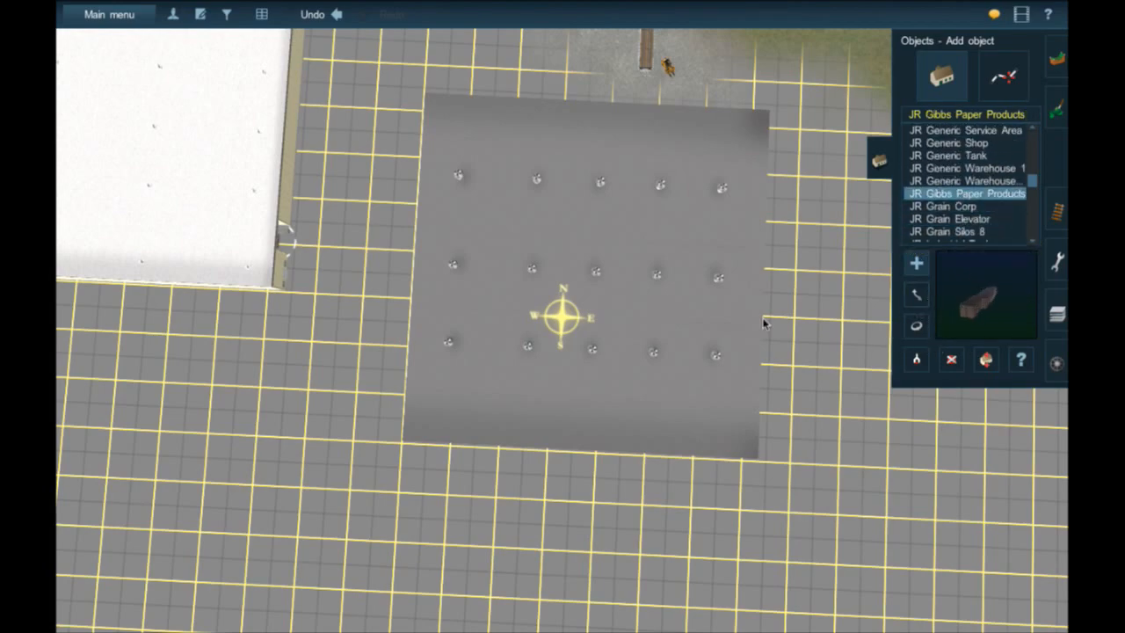
{"action": "left_click", "coordinate": [764, 324]}
- Examine the JR Gibbs Paper Products building from several sides and check how it fits against the red-walled building
{"action": "key", "text": "Right"}
{"action": "key", "text": "Down"}
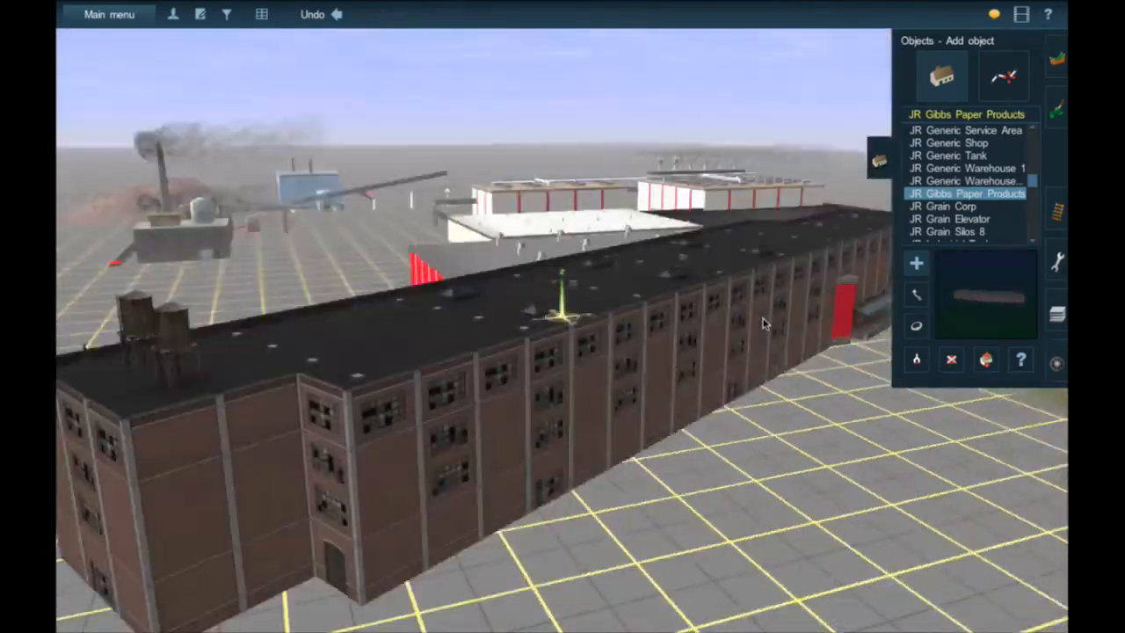
{"action": "key", "text": "Down"}
{"action": "key", "text": "Right"}
{"action": "key", "text": "Up"}
{"action": "key", "text": "Right"}
{"action": "key", "text": "Up"}
{"action": "key", "text": "Right"}
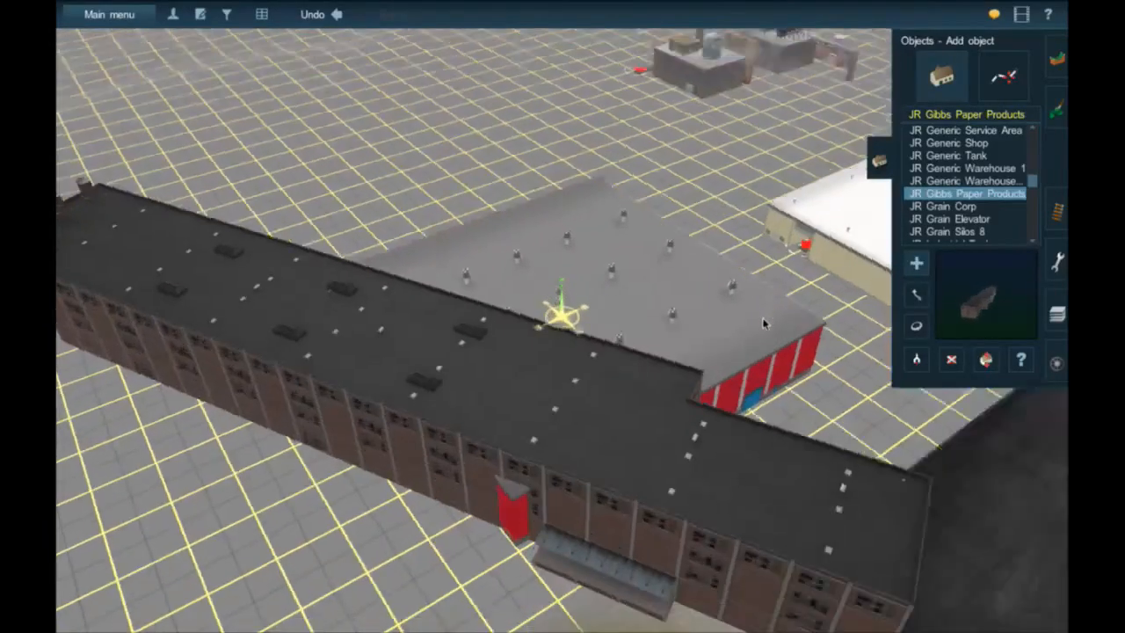
{"action": "key", "text": "Down"}
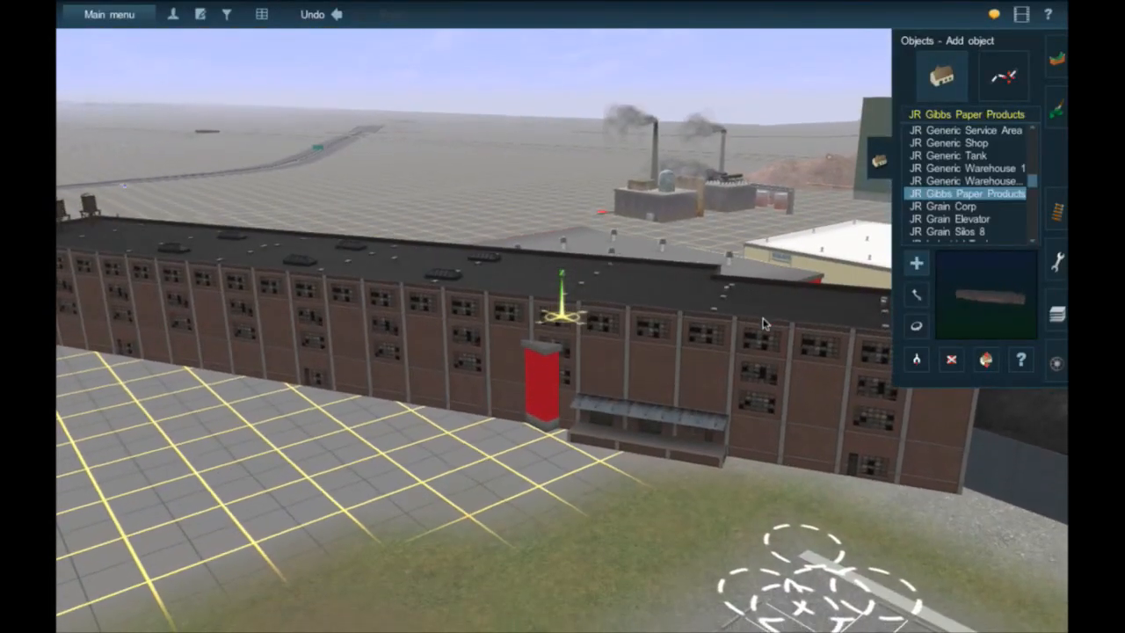
{"action": "key", "text": "Up"}
{"action": "key", "text": "Right"}
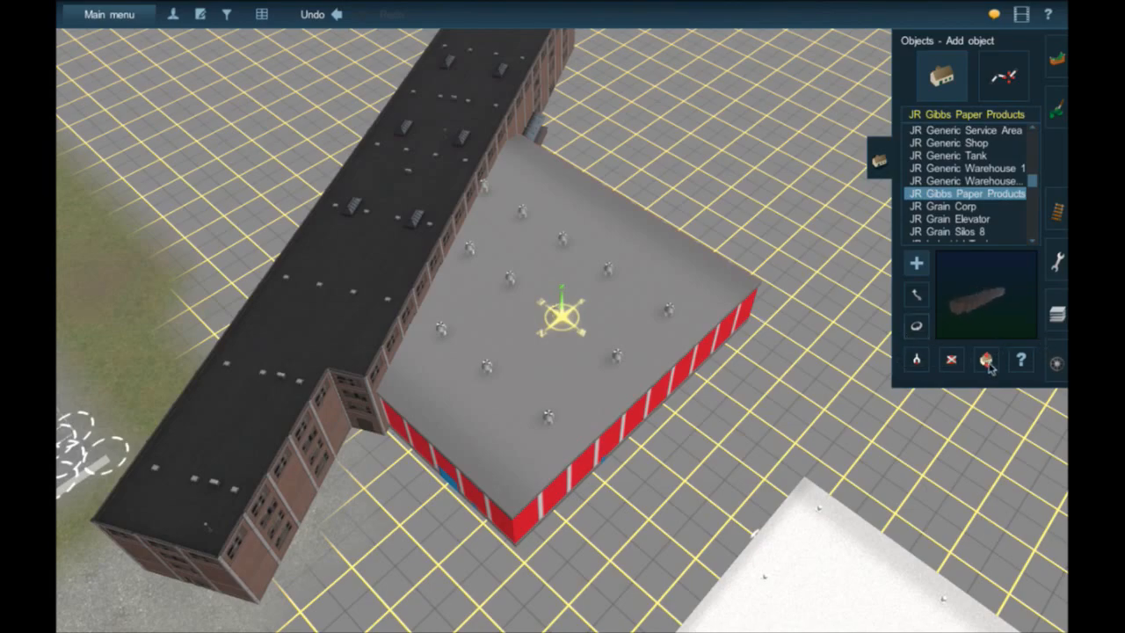
- Try the JR Gibbs Paper Products building at a different rotation beside the red-walled building, and delete it
{"action": "left_click", "coordinate": [951, 361]}
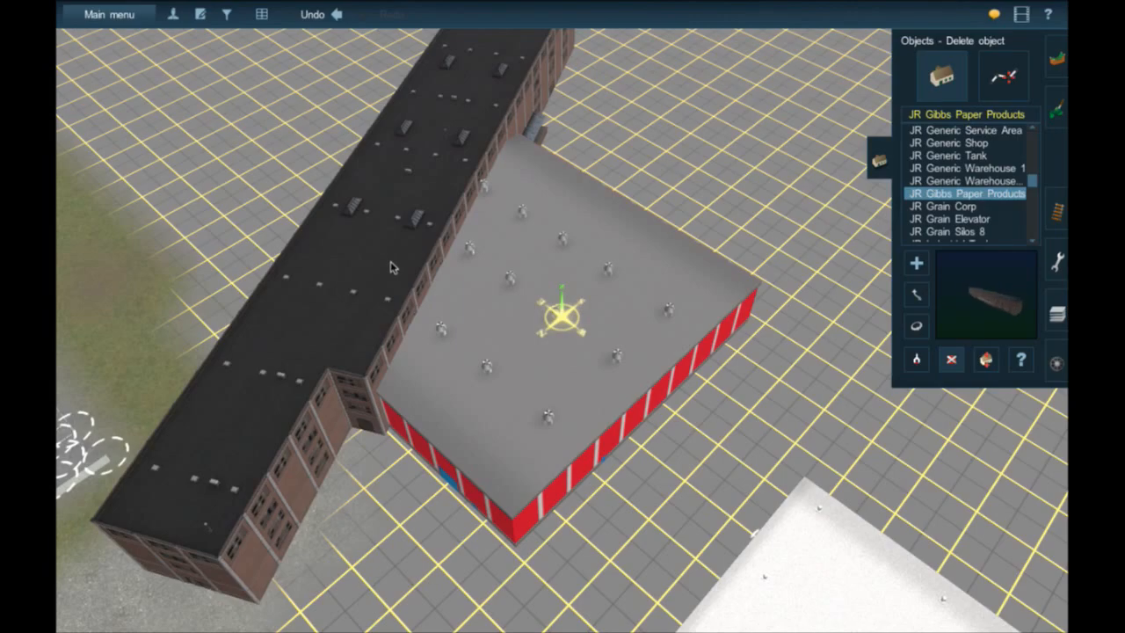
{"action": "left_click", "coordinate": [916, 325]}
{"action": "left_click_drag", "start_coordinate": [385, 310], "coordinate": [418, 189]}
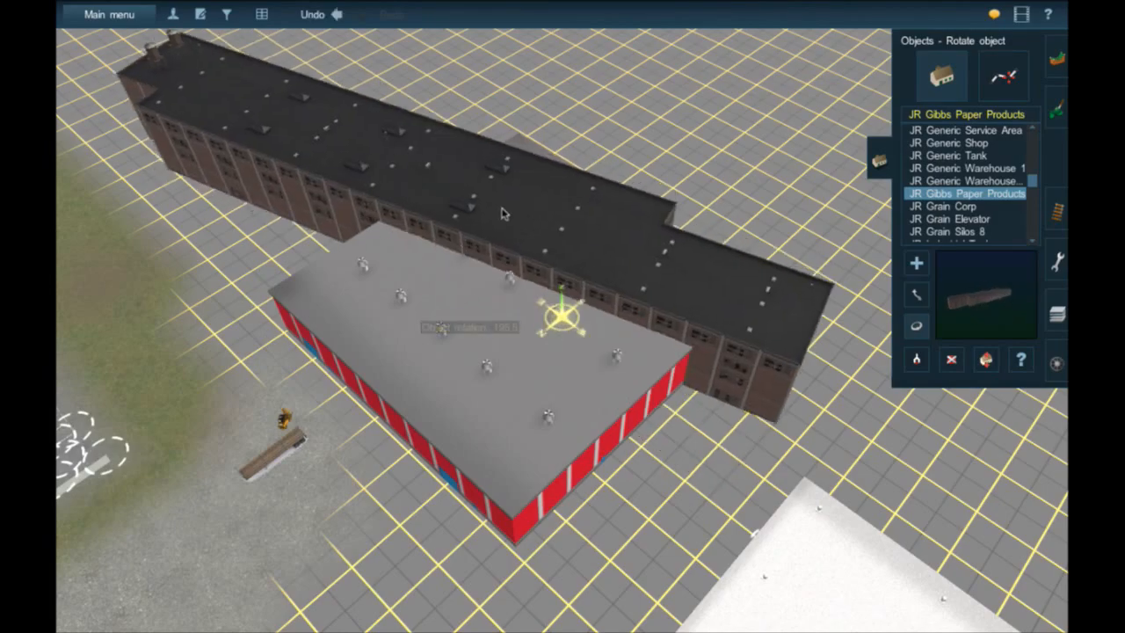
{"action": "left_click", "coordinate": [951, 360]}
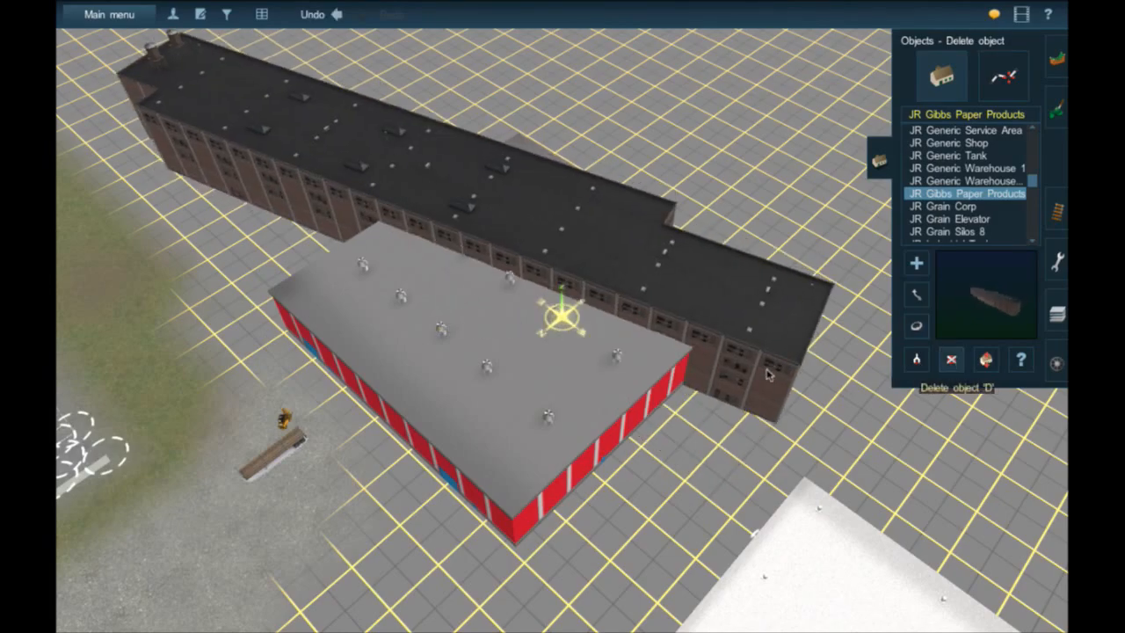
{"action": "left_click", "coordinate": [766, 374]}
- Move the red-walled processing building across the open ground to a spot near the corner of the white-roofed building
{"action": "right_click_drag", "start_coordinate": [765, 374], "coordinate": [765, 374]}
{"action": "left_click", "coordinate": [916, 294]}
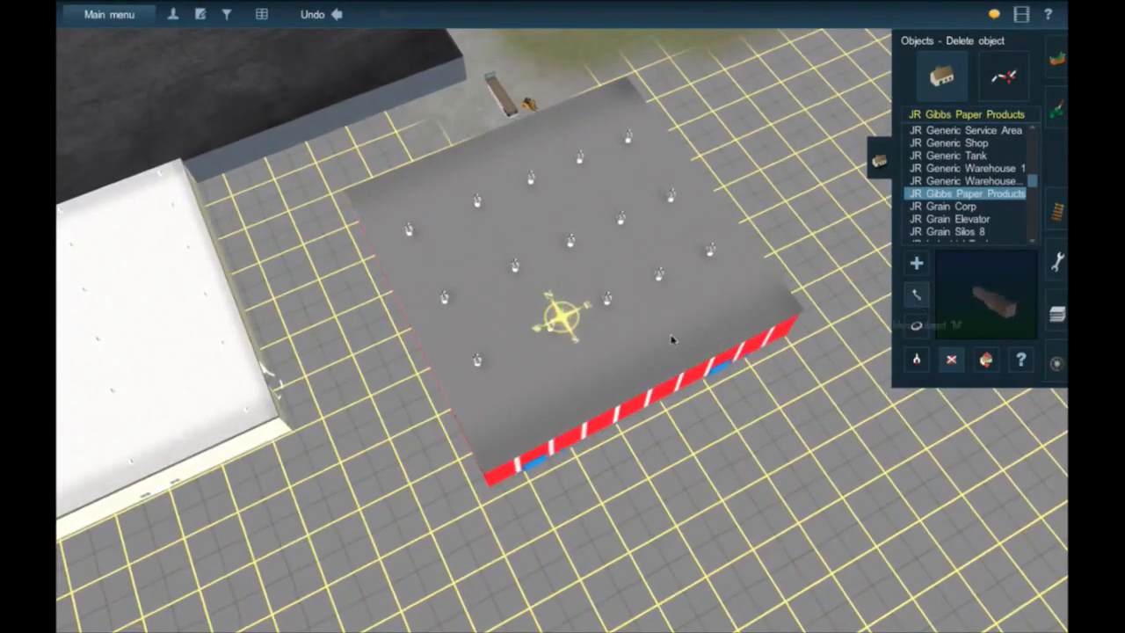
{"action": "left_click_drag", "start_coordinate": [631, 393], "coordinate": [595, 407]}
{"action": "left_click_drag", "start_coordinate": [631, 460], "coordinate": [591, 499]}
{"action": "key", "text": "Left"}
{"action": "key", "text": "Left"}
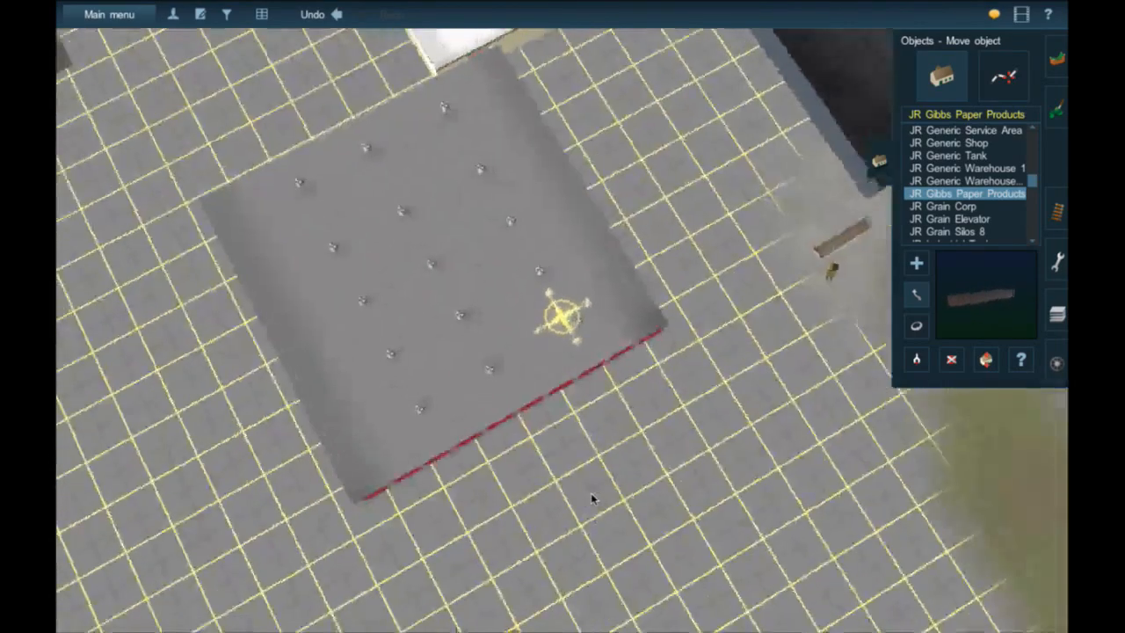
{"action": "key", "text": "Down"}
{"action": "key", "text": "Left"}
{"action": "key", "text": "Up"}
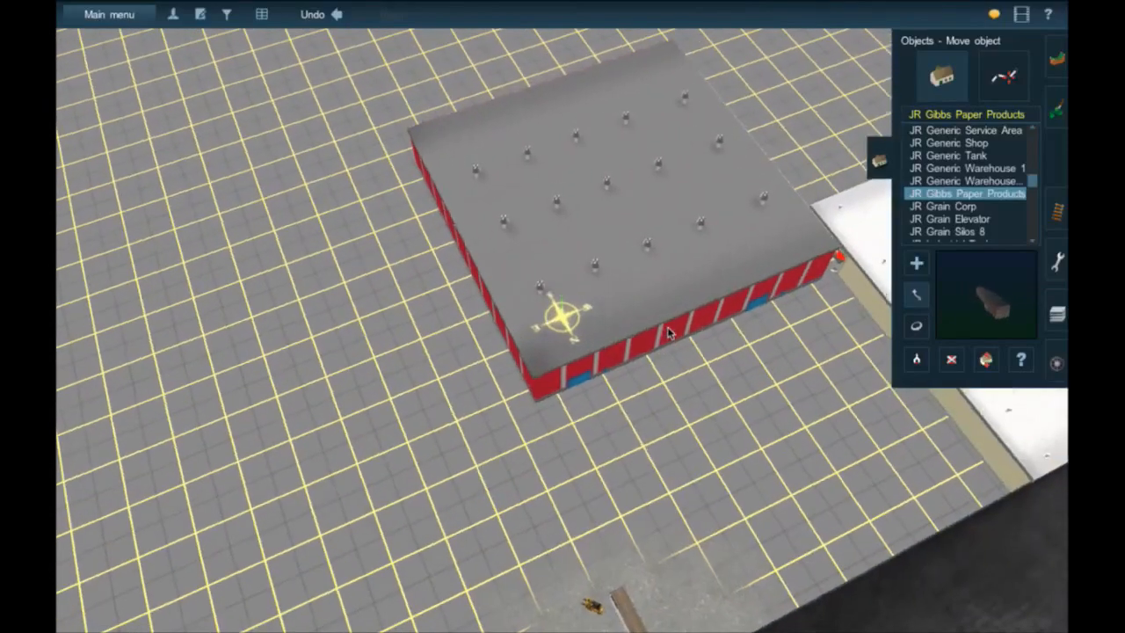
{"action": "mouse_move", "coordinate": [671, 327]}
{"action": "left_mouse_down"}
{"action": "mouse_move", "coordinate": [676, 299]}
{"action": "mouse_move", "coordinate": [680, 308]}
{"action": "left_mouse_up"}
- Examine the red-walled building's position relative to the white-roofed building and the rest of the mill site
{"action": "key", "text": "Down"}
{"action": "key", "text": "Right"}
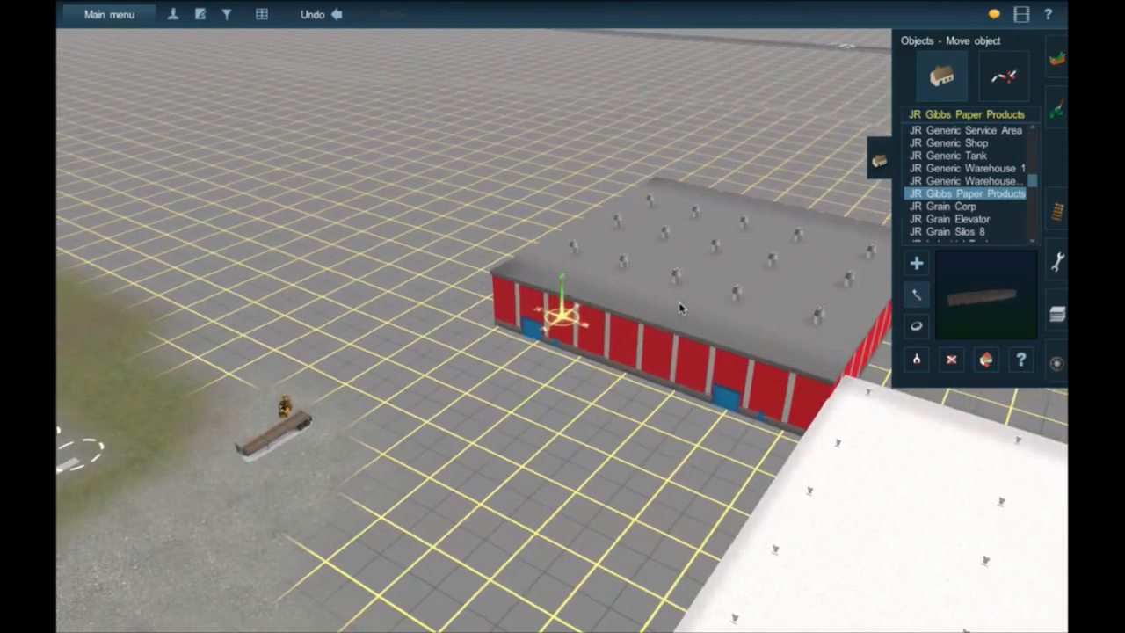
{"action": "key", "text": "Right"}
{"action": "key", "text": "Right"}
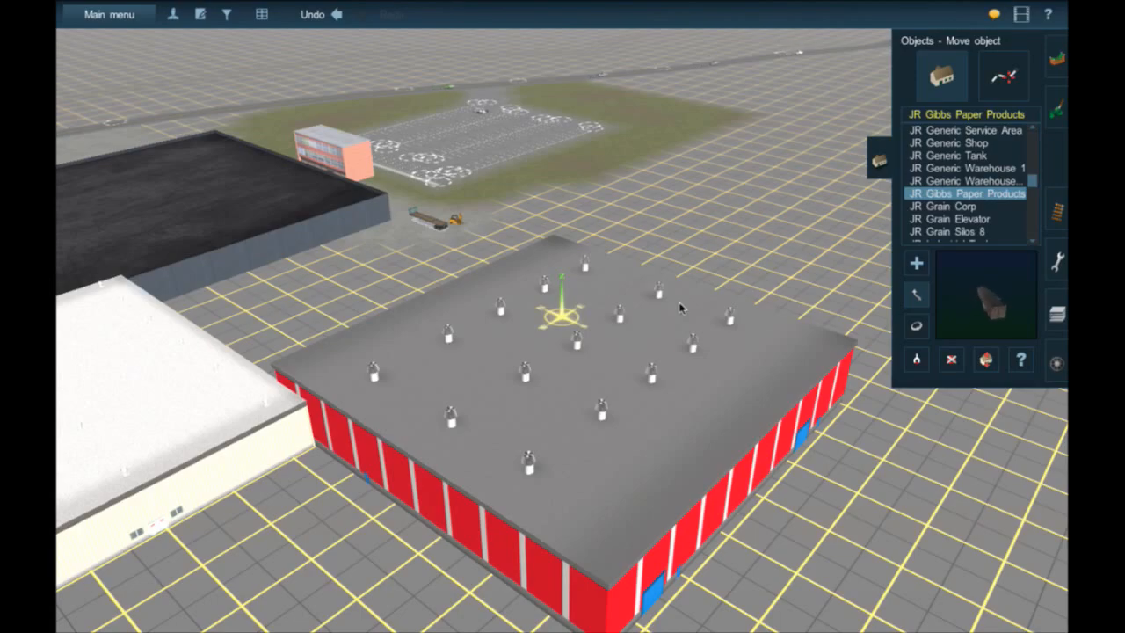
{"action": "key", "text": "Right"}
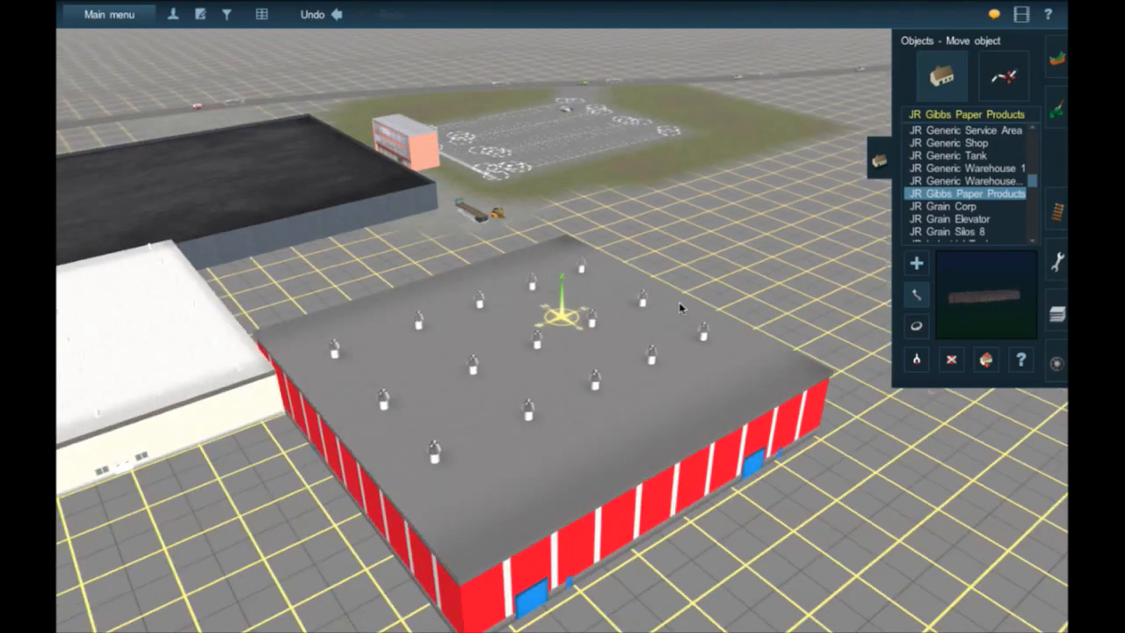
{"action": "key", "text": "Up"}
{"action": "key", "text": "Left"}
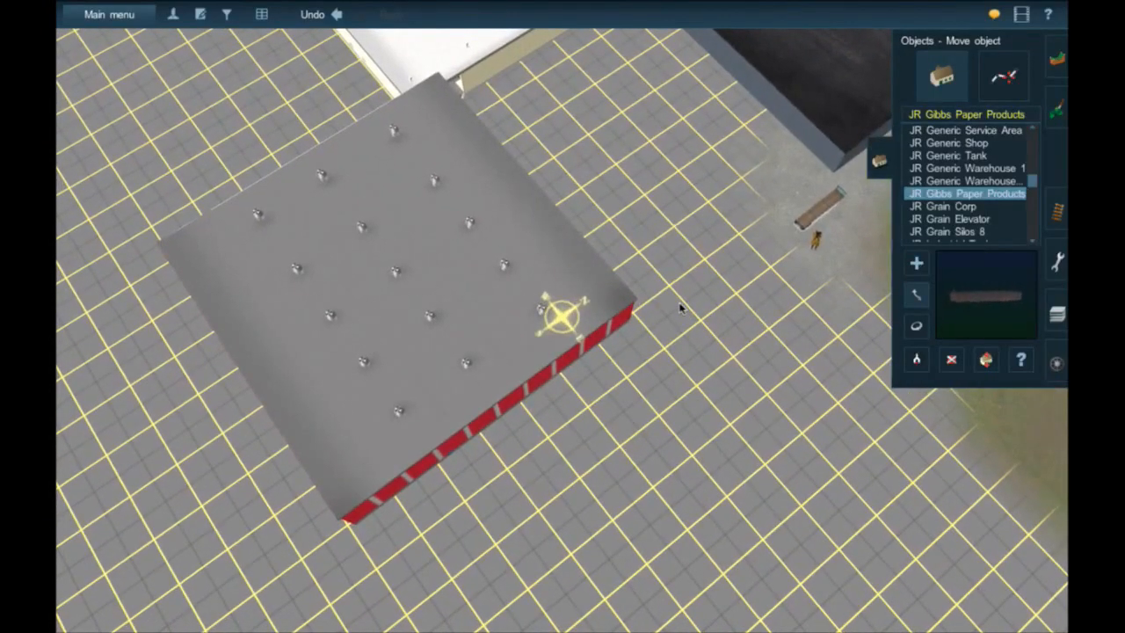
{"action": "key", "text": "Up"}
{"action": "key", "text": "Left"}
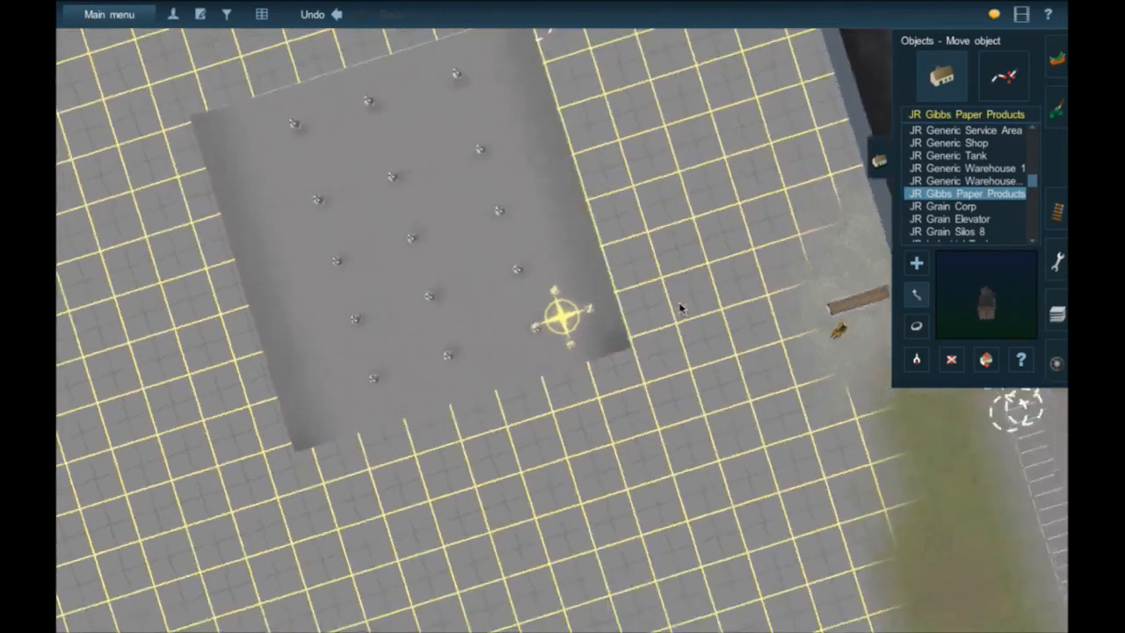
{"action": "key", "text": "Down"}
{"action": "key", "text": "Left"}
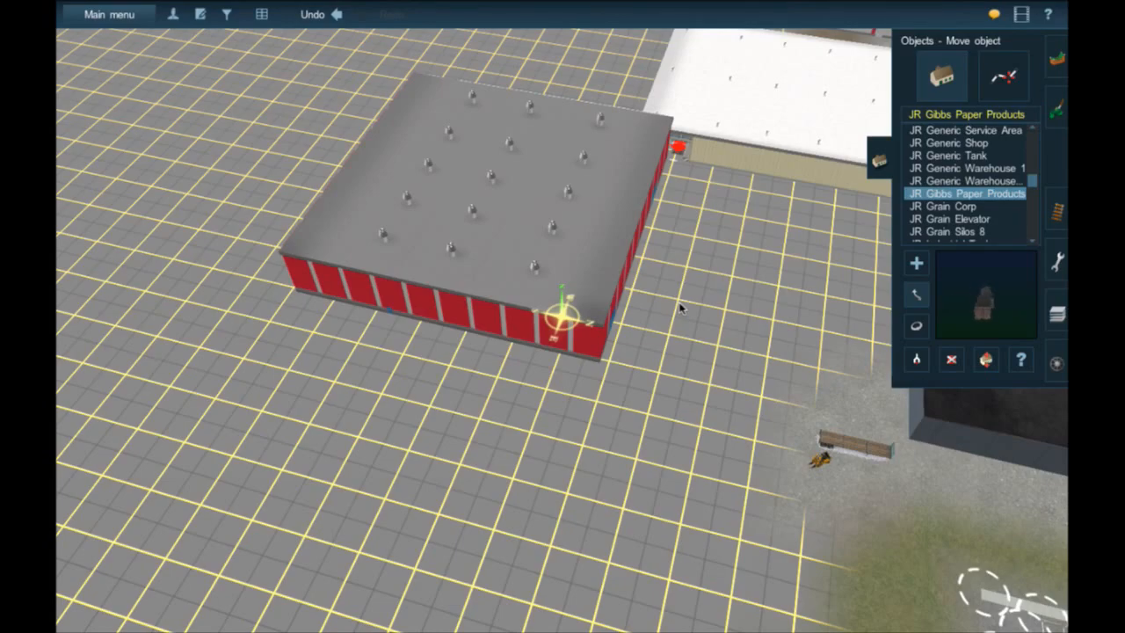
{"action": "key", "text": "Down"}
{"action": "key", "text": "Left"}
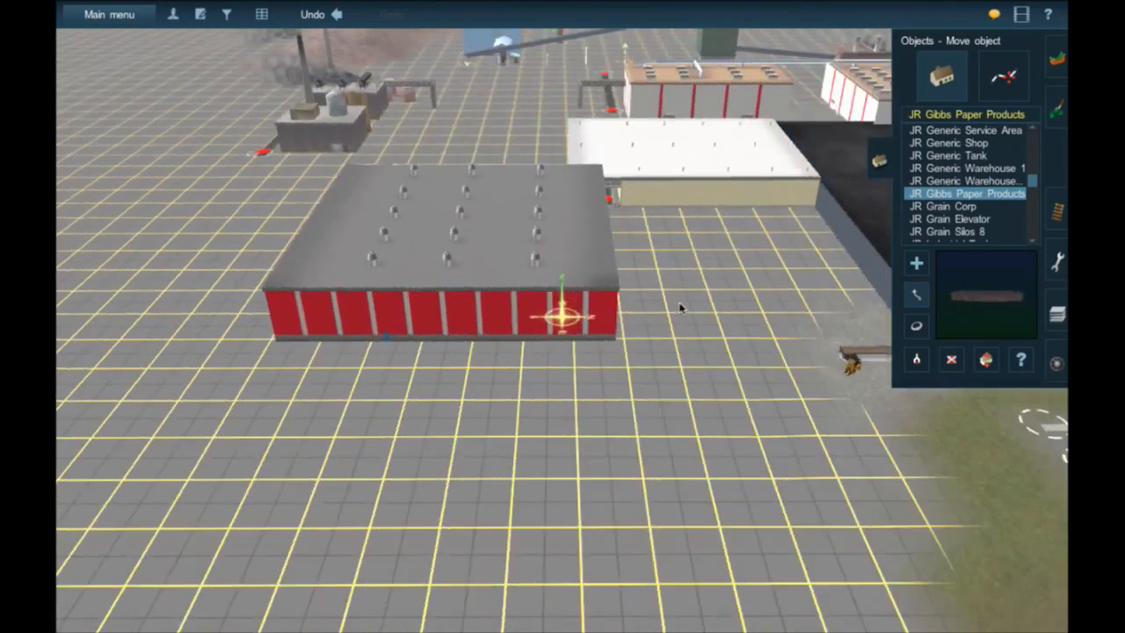
{"action": "key", "text": "Up"}
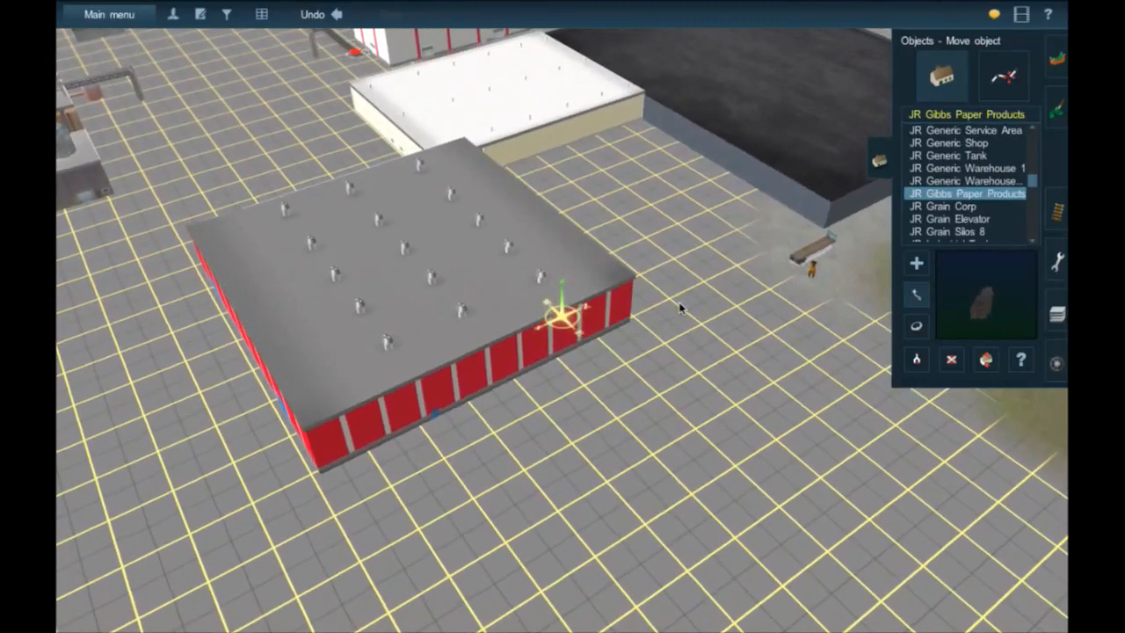
{"action": "scroll", "coordinate": [511, 235], "scroll_direction": "down", "scroll_amount": 5}
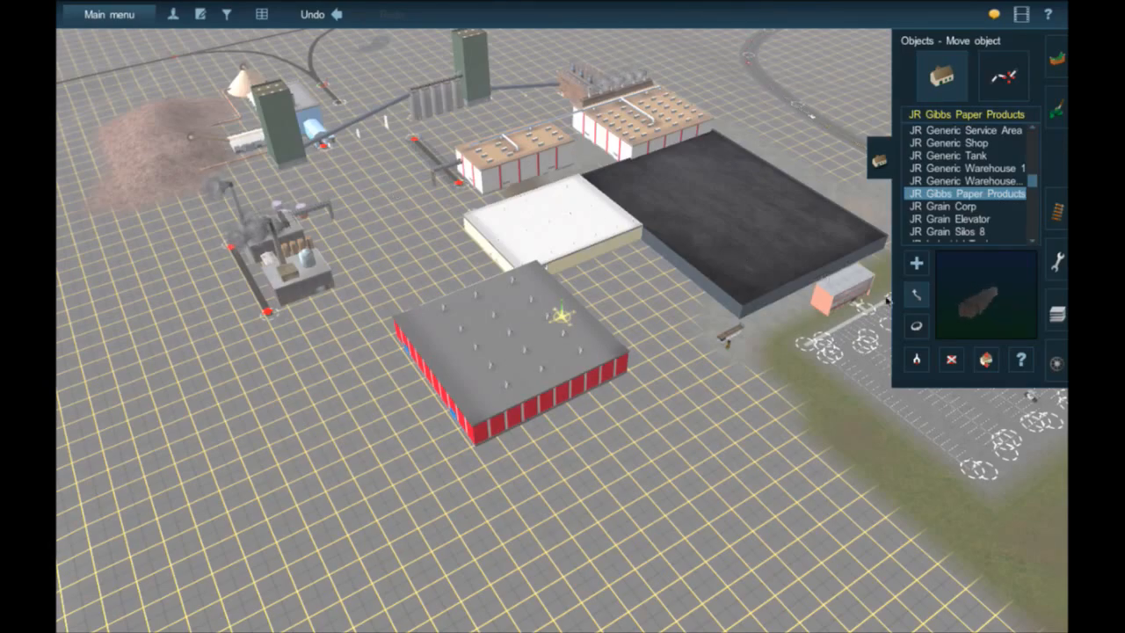
- Delete the red-walled building and place the JR Gibbs Paper Products building on the ground it occupied
{"action": "left_click", "coordinate": [952, 358]}
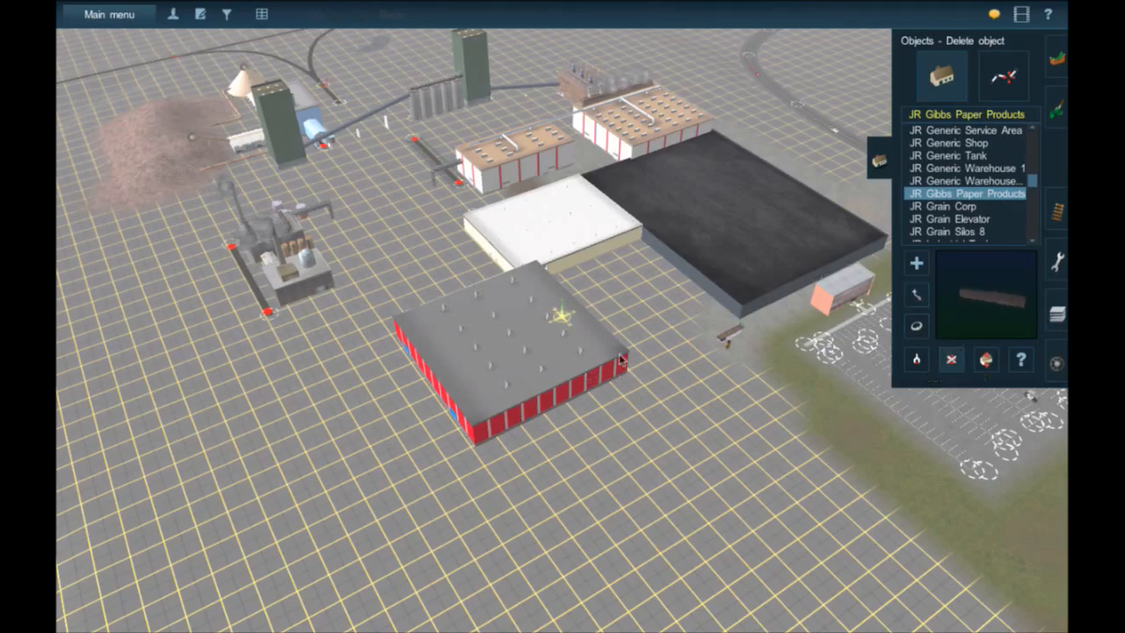
{"action": "left_click", "coordinate": [916, 262]}
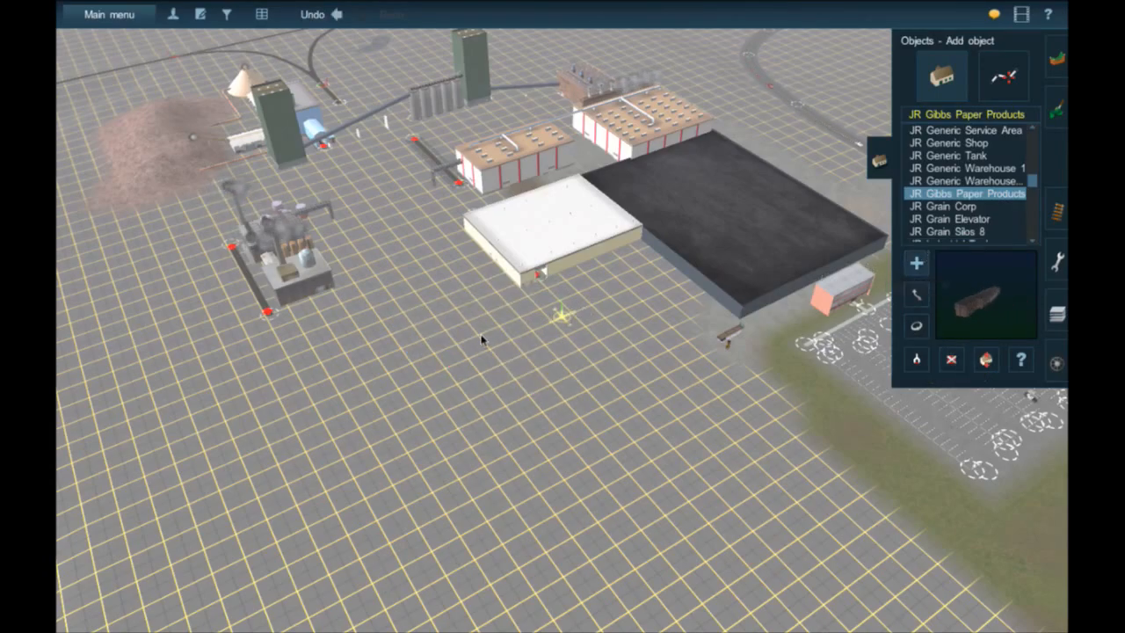
{"action": "left_click", "coordinate": [482, 339]}
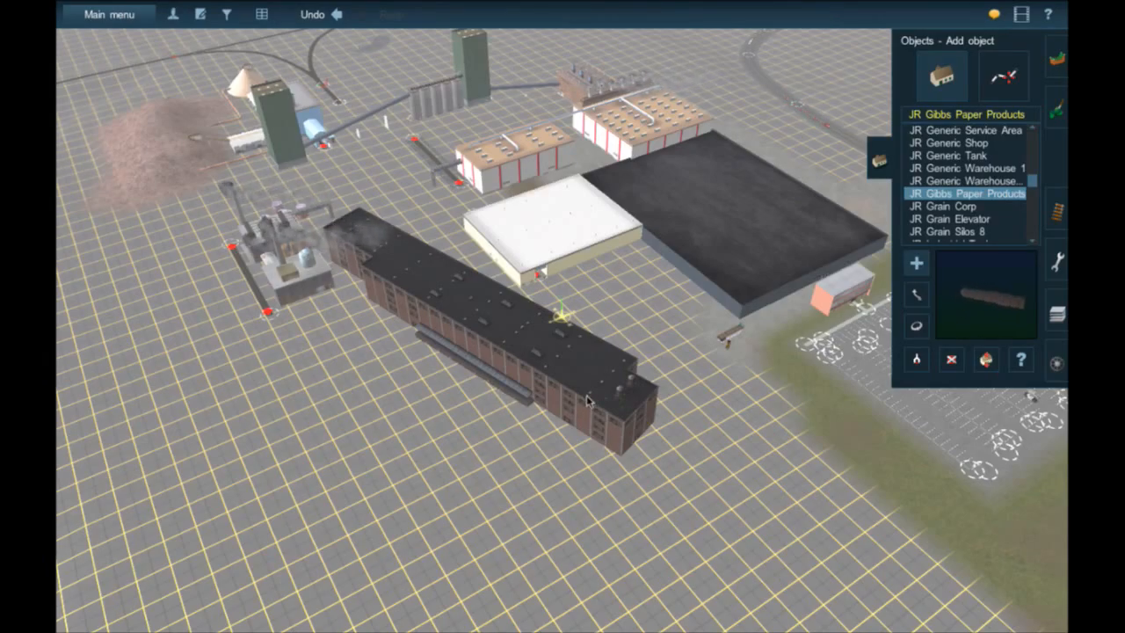
- Rotate the JR Gibbs Paper Products building so its covered loading dock faces the white-roofed building
{"action": "key", "text": "Up"}
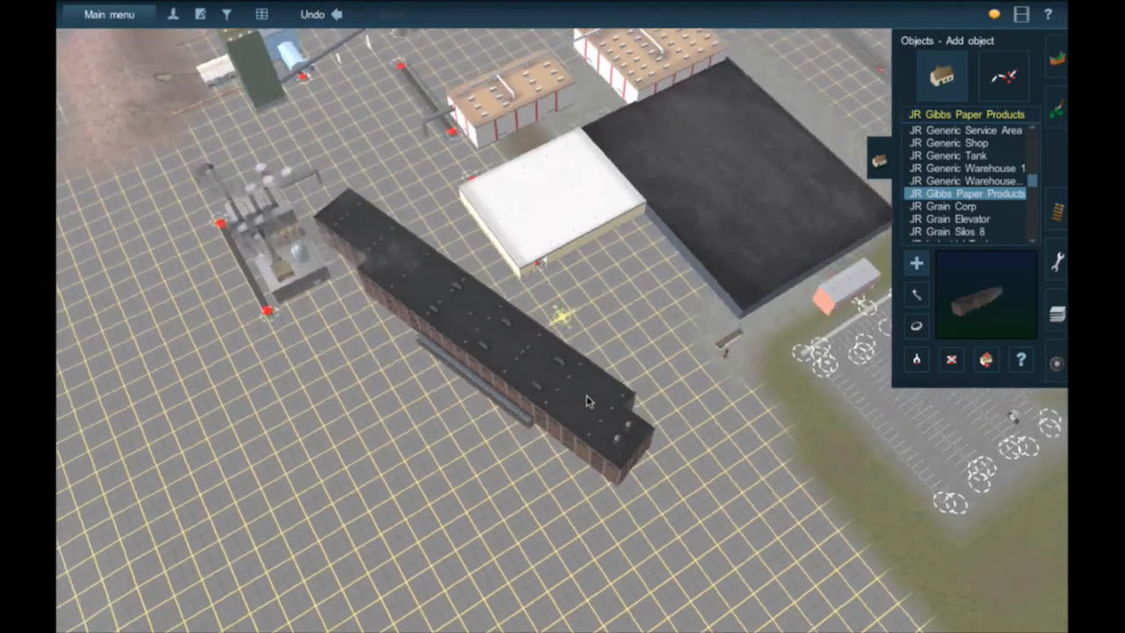
{"action": "right_click", "coordinate": [542, 394]}
{"action": "scroll", "coordinate": [534, 377], "scroll_direction": "up", "scroll_amount": 3}
{"action": "left_click", "coordinate": [917, 326]}
{"action": "left_click_drag", "start_coordinate": [653, 296], "coordinate": [525, 249]}
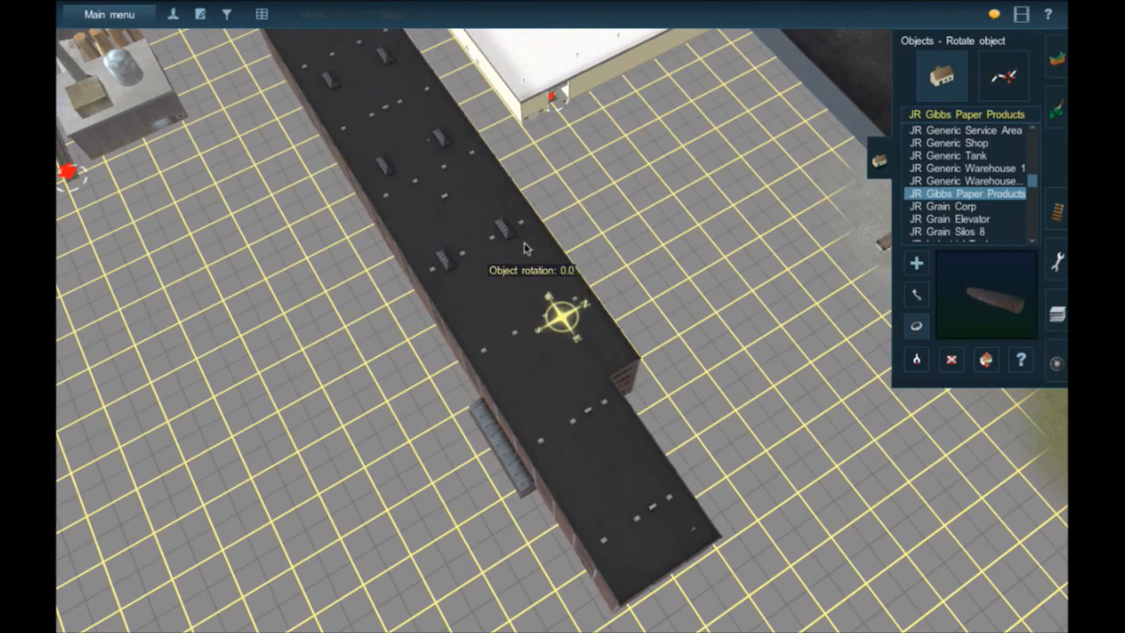
{"action": "scroll", "coordinate": [514, 298], "scroll_direction": "down", "scroll_amount": 2}
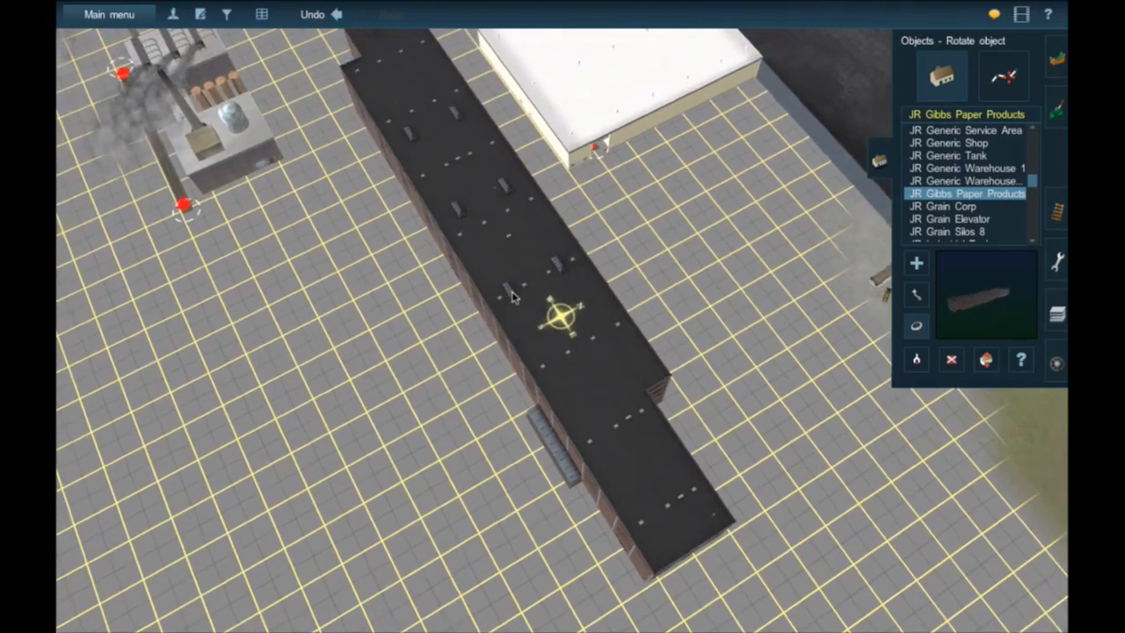
{"action": "key", "text": "Left"}
{"action": "key", "text": "Down"}
{"action": "key", "text": "Up"}
{"action": "right_click", "coordinate": [520, 299]}
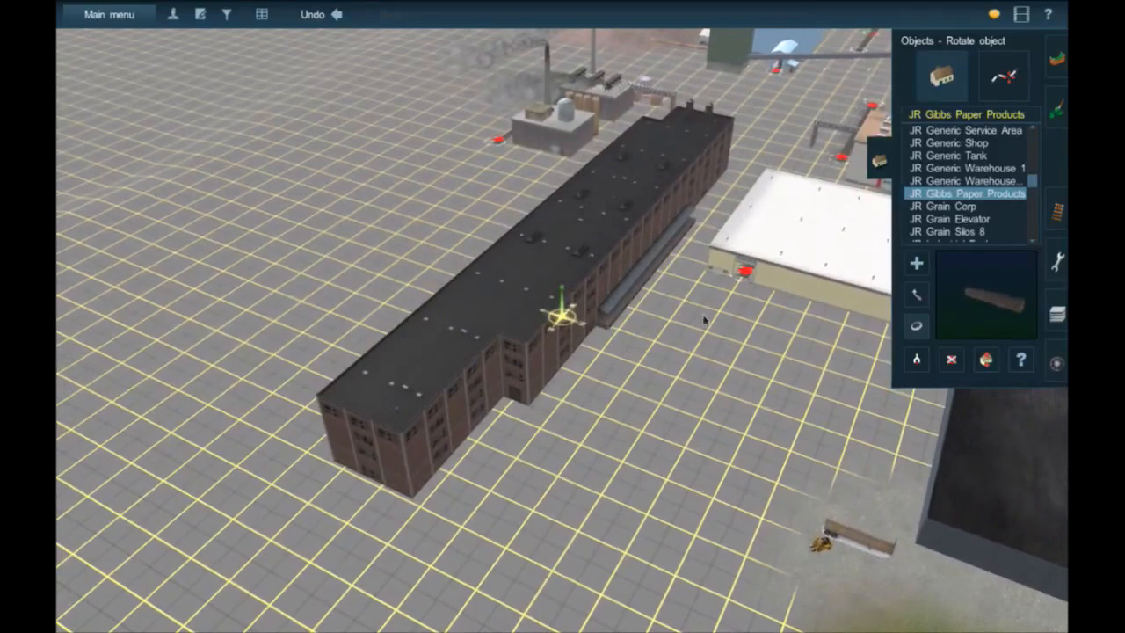
- Move the JR Gibbs Paper Products building to a spot alongside the corner of the white-roofed building
{"action": "left_click", "coordinate": [917, 295]}
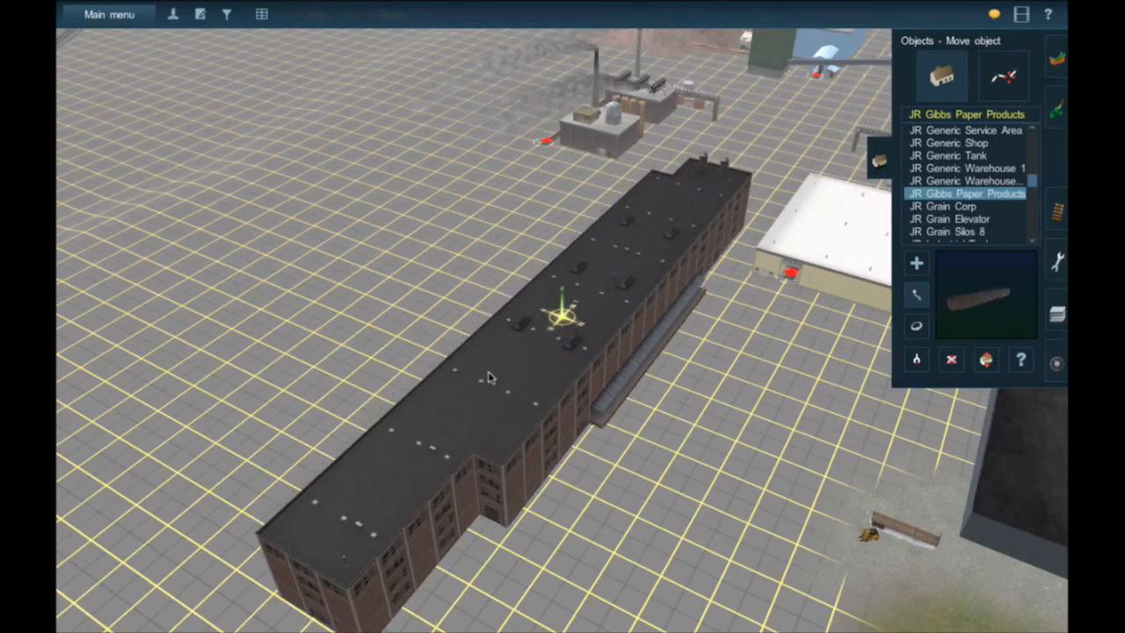
{"action": "right_click_drag", "start_coordinate": [525, 422], "coordinate": [595, 294]}
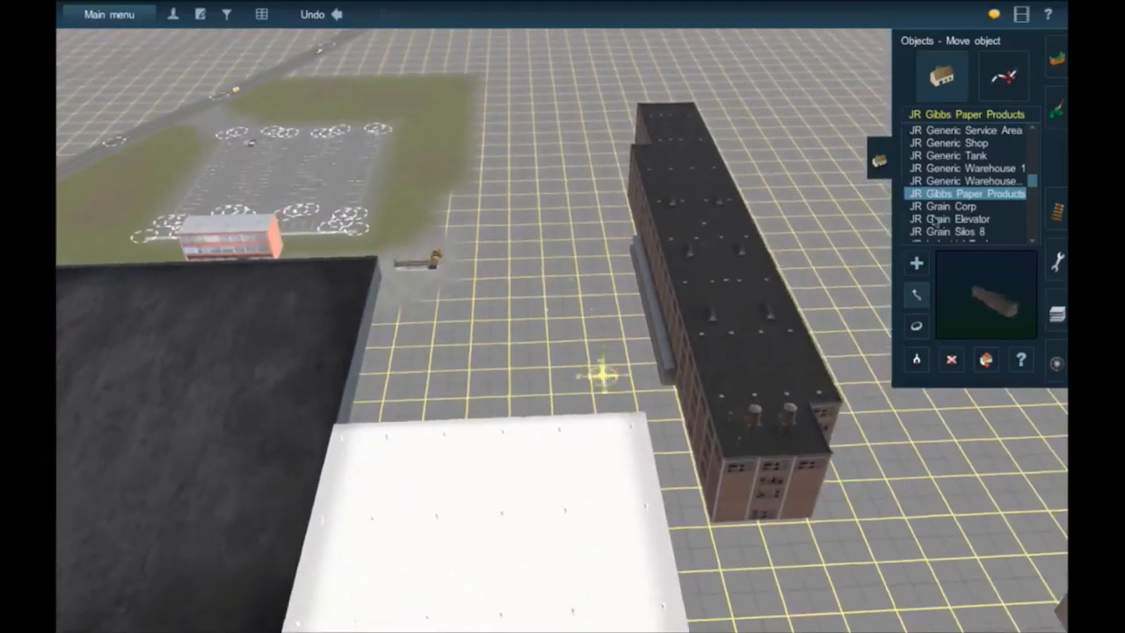
{"action": "key", "text": "Down"}
- Add another Bl2 Paper industry track between the white-roofed and brick buildings, and rotate it parallel to the brick building's loading dock
{"action": "left_click", "coordinate": [921, 365]}
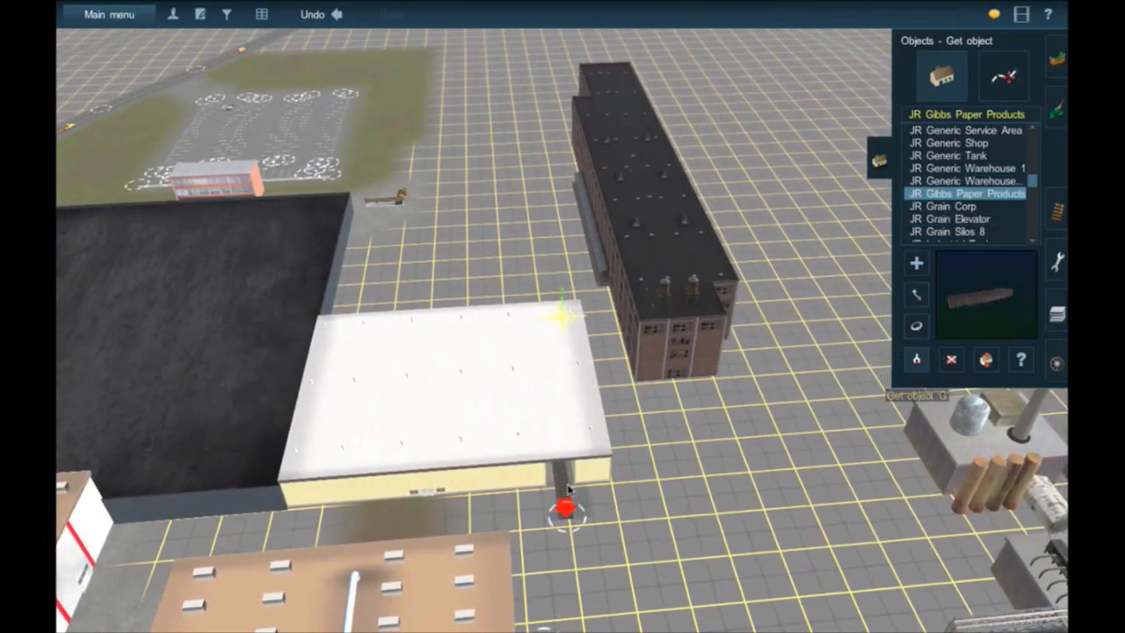
{"action": "left_click", "coordinate": [568, 490]}
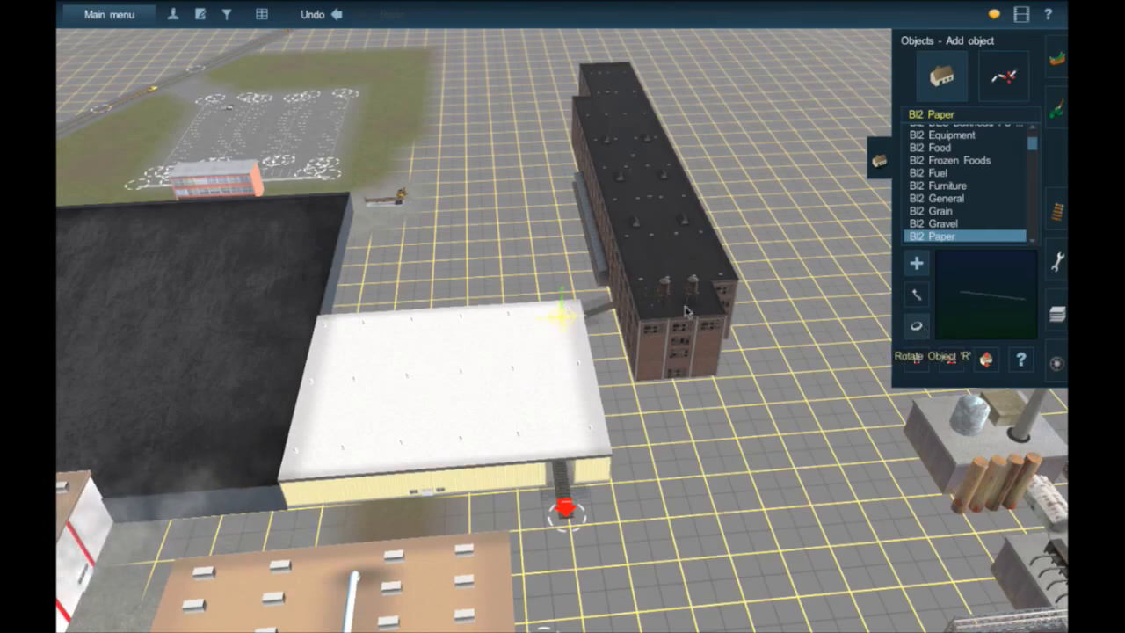
{"action": "left_click", "coordinate": [920, 326]}
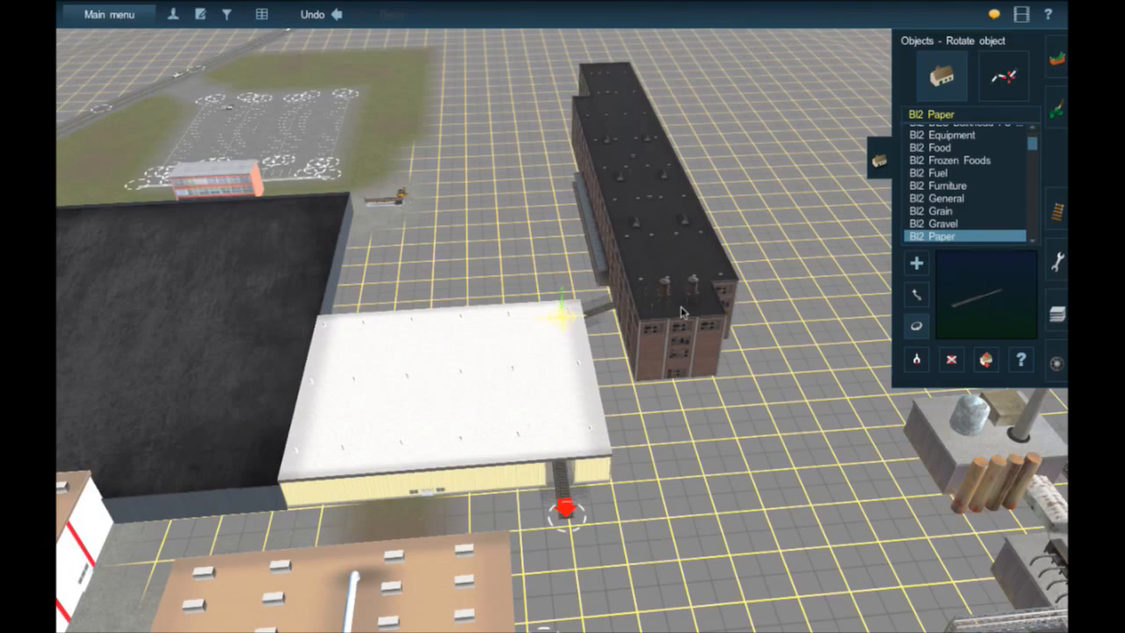
{"action": "right_click", "coordinate": [603, 319]}
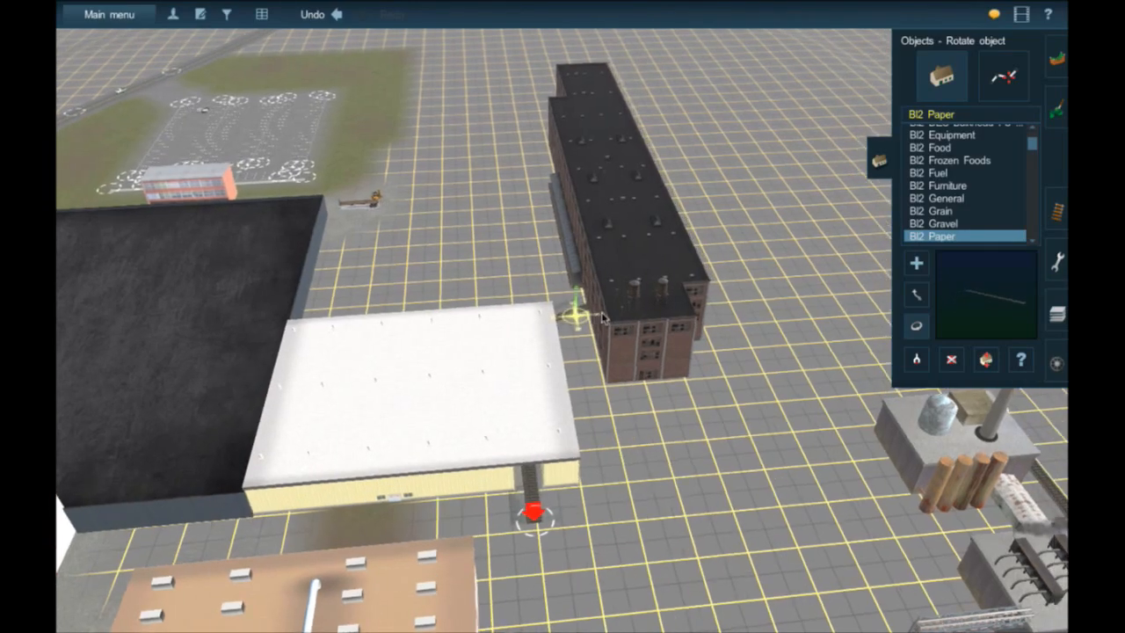
{"action": "scroll", "coordinate": [603, 317], "scroll_direction": "up", "scroll_amount": 5}
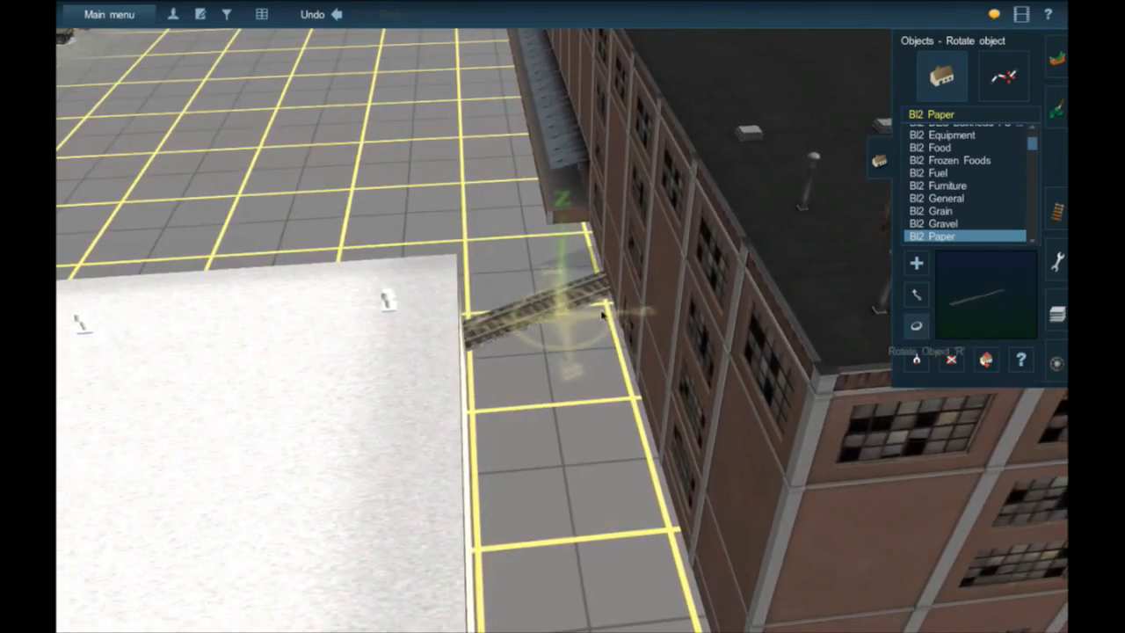
{"action": "left_click_drag", "start_coordinate": [538, 325], "coordinate": [526, 141]}
- Move the new Bl2 Paper track tight against the brick building's loading dock and line up its ends with the dock
{"action": "key", "text": "m"}
{"action": "right_click", "coordinate": [526, 141]}
{"action": "key", "text": "Left"}
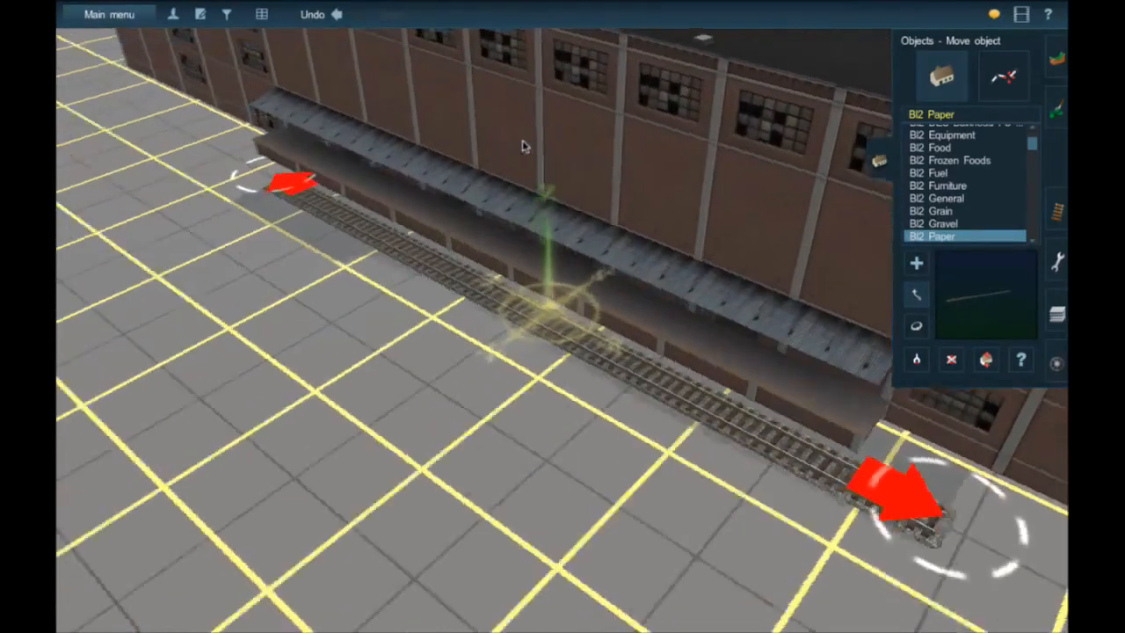
{"action": "key", "text": "Left"}
{"action": "key", "text": "Up"}
{"action": "scroll", "coordinate": [591, 304], "scroll_direction": "down", "scroll_amount": 2}
{"action": "left_click_drag", "start_coordinate": [556, 329], "coordinate": [485, 326]}
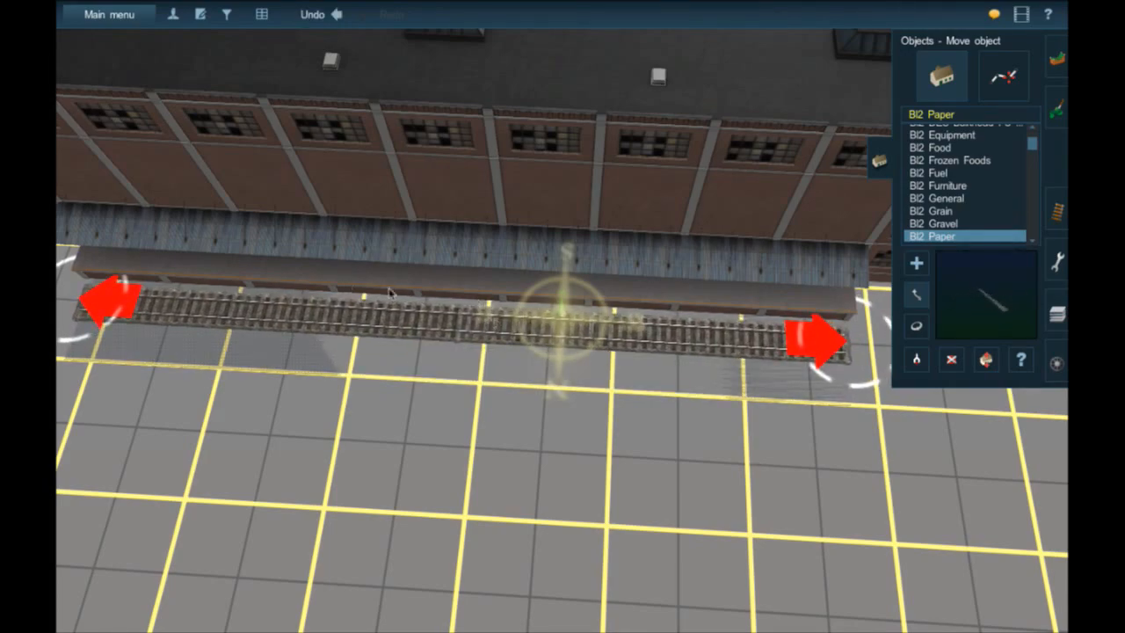
- Rename the loading dock's Bl2 Paper track as Sappi North America Warren Mill Recycled Paper
{"action": "left_click", "coordinate": [1020, 360]}
{"action": "left_click", "coordinate": [813, 356]}
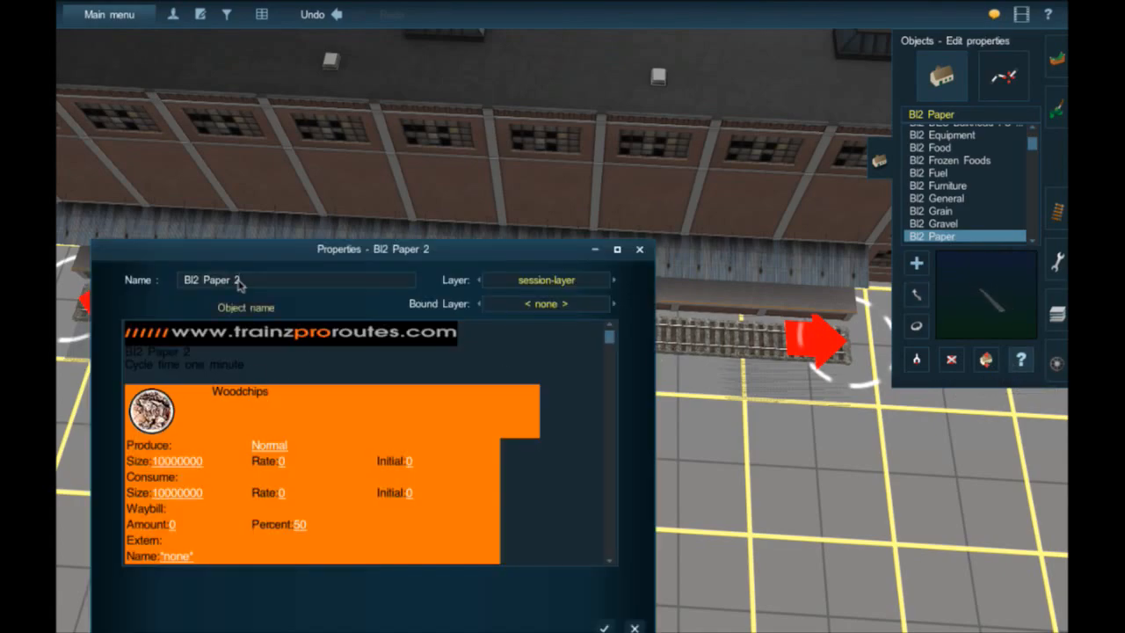
{"action": "left_click_drag", "start_coordinate": [237, 284], "coordinate": [181, 279]}
{"action": "type", "text": "S"}
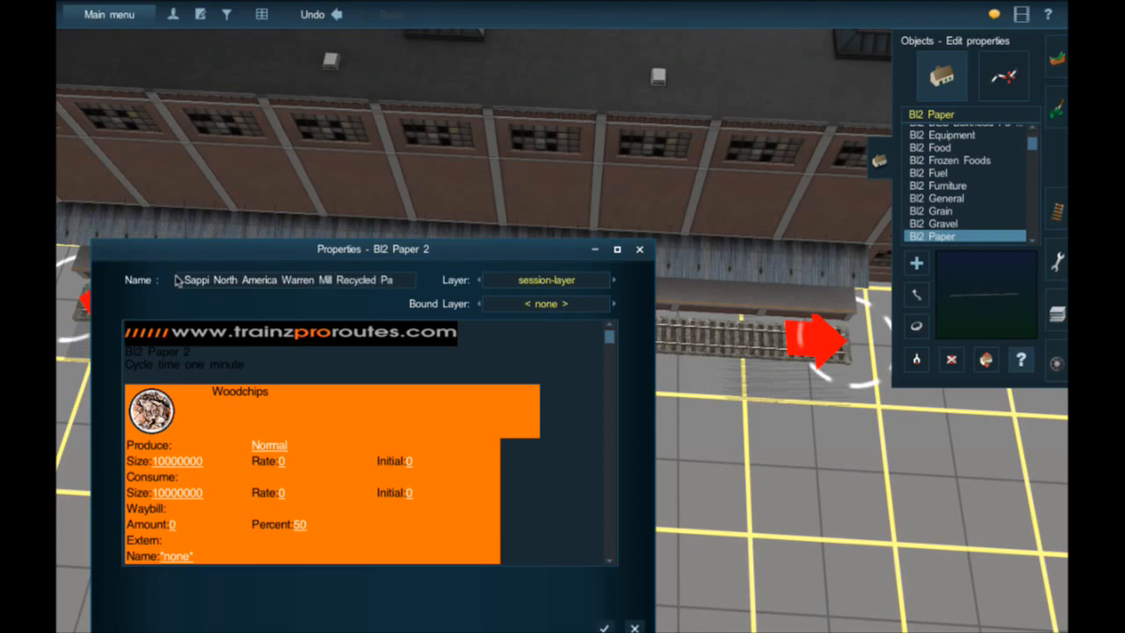
{"action": "key", "text": "Return"}
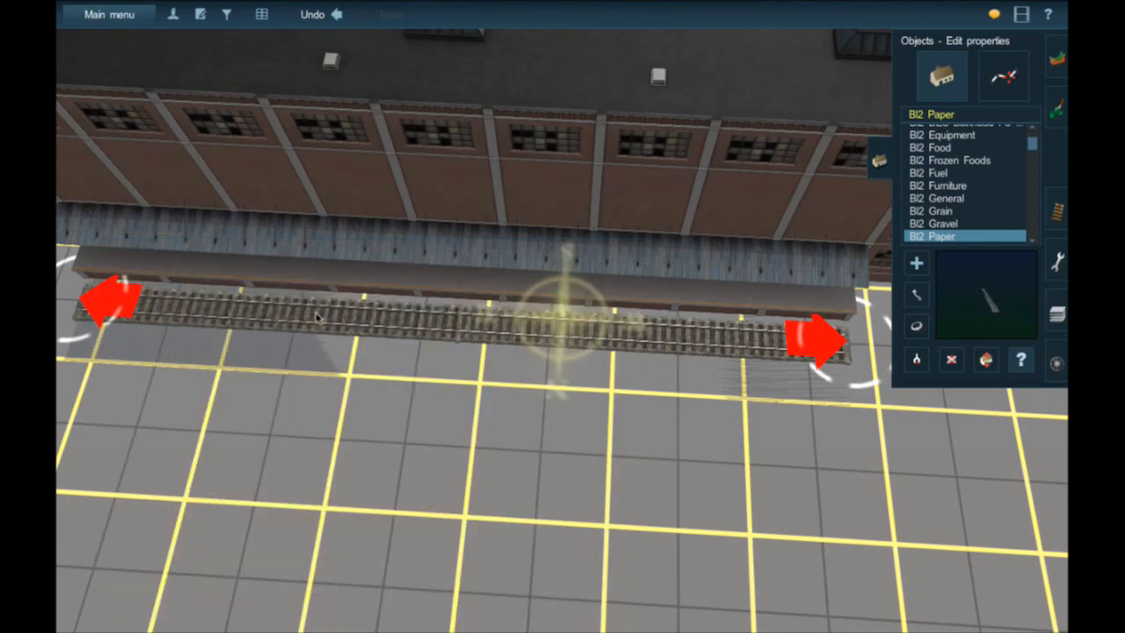
- Check the industry labels around the mill on the route map, and return to the track at the loading dock
{"action": "scroll", "coordinate": [347, 333], "scroll_direction": "down", "scroll_amount": 10}
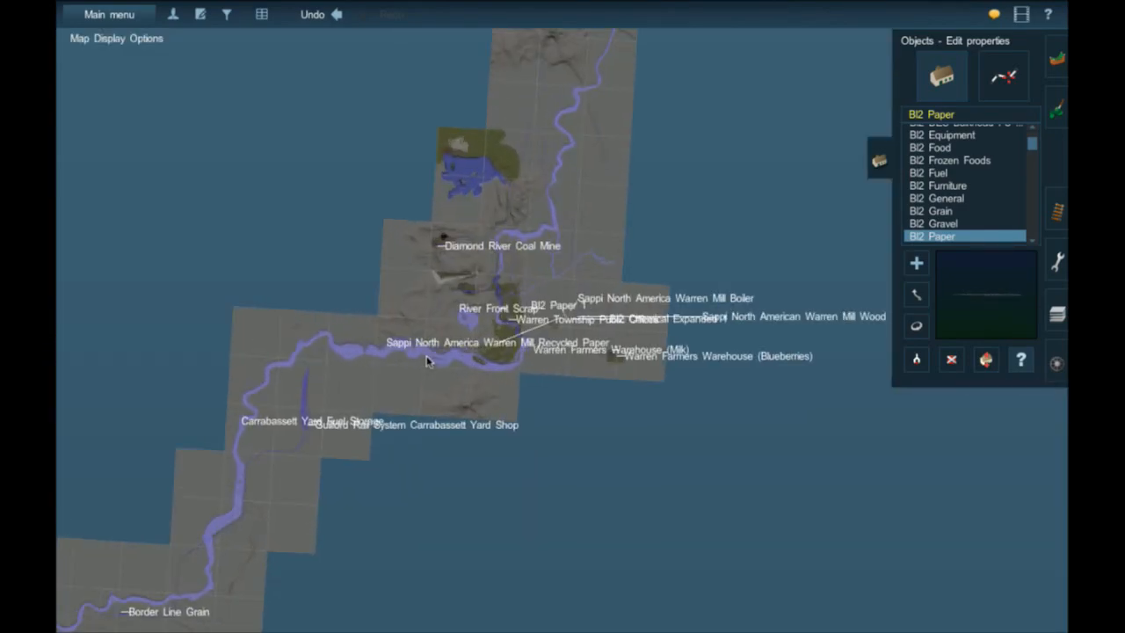
{"action": "scroll", "coordinate": [426, 361], "scroll_direction": "up", "scroll_amount": 5}
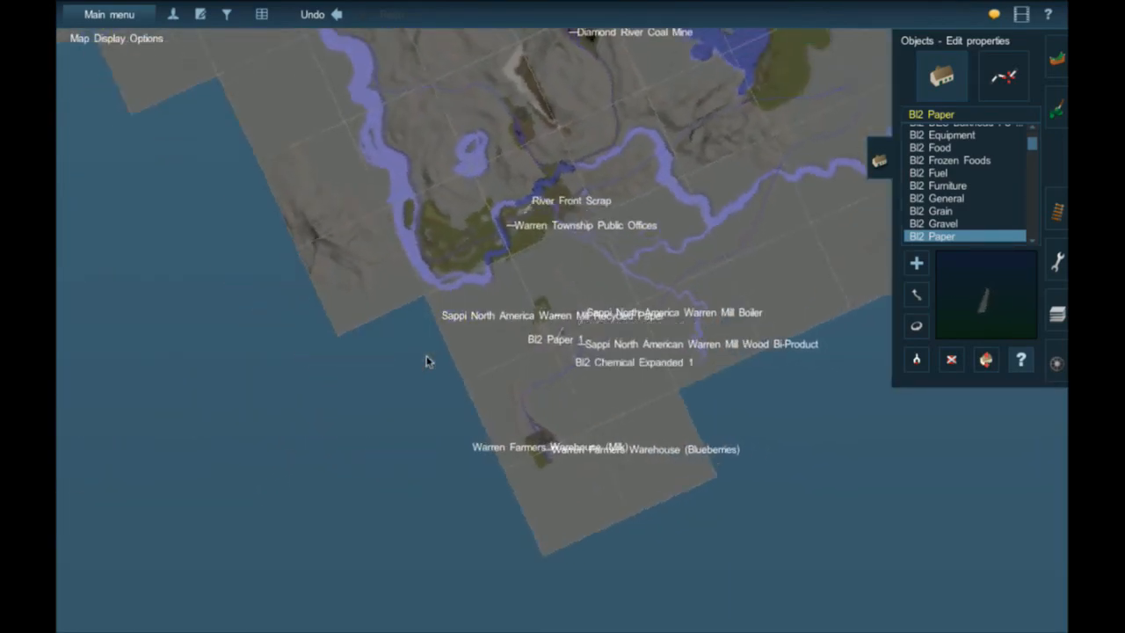
{"action": "key", "text": "Left"}
{"action": "key", "text": "Right"}
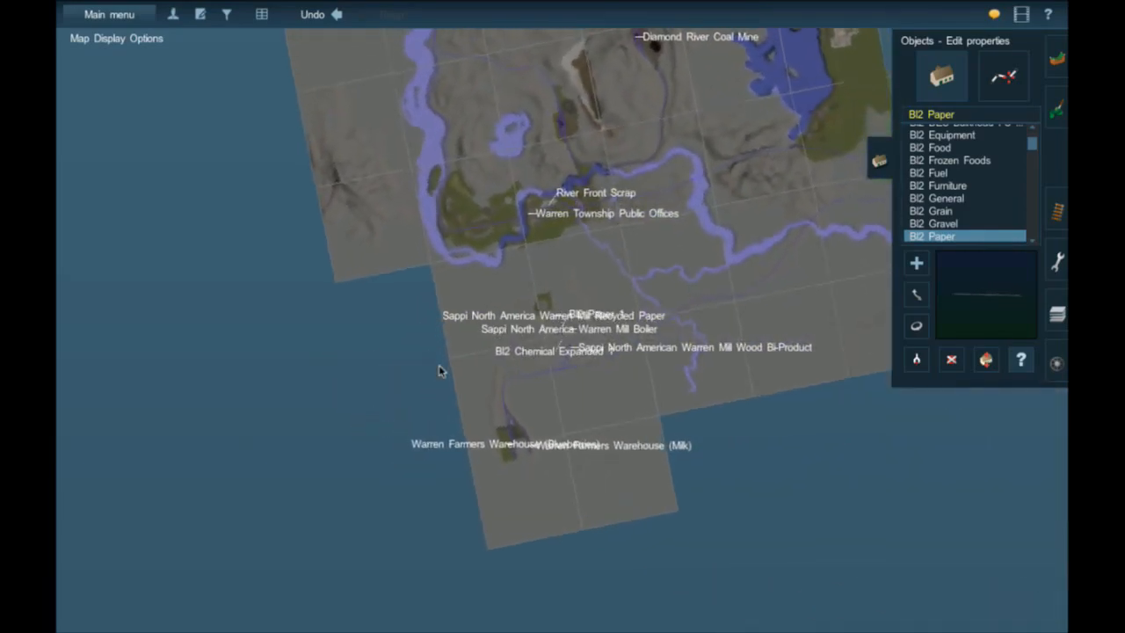
{"action": "scroll", "coordinate": [439, 367], "scroll_direction": "up", "scroll_amount": 3}
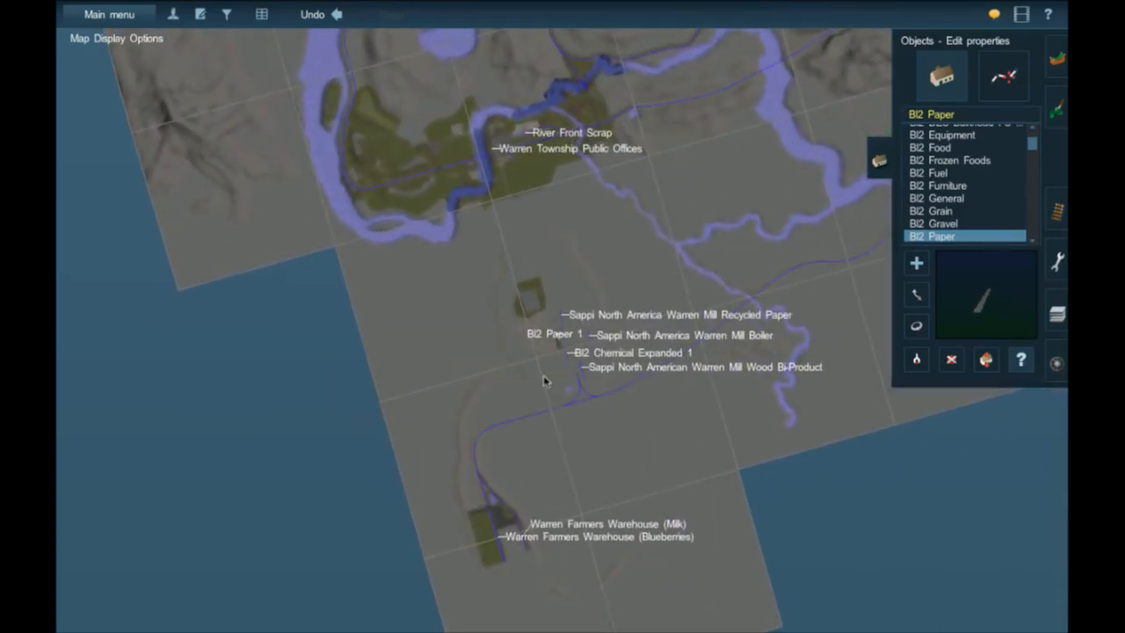
{"action": "scroll", "coordinate": [603, 397], "scroll_direction": "up", "scroll_amount": 2}
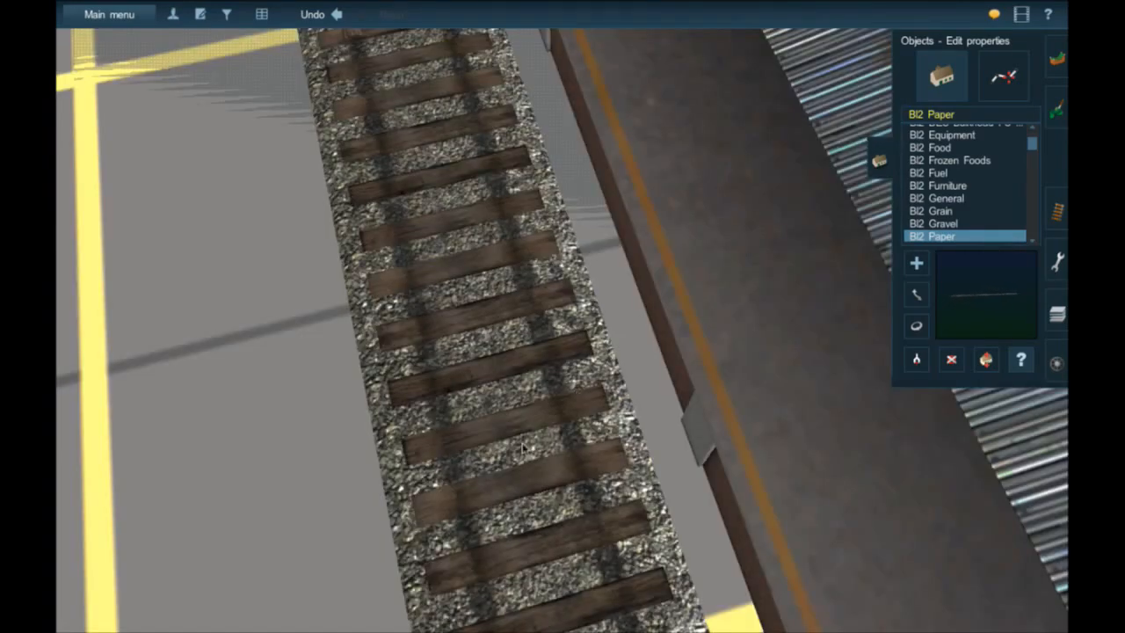
{"action": "scroll", "coordinate": [523, 449], "scroll_direction": "down", "scroll_amount": 5}
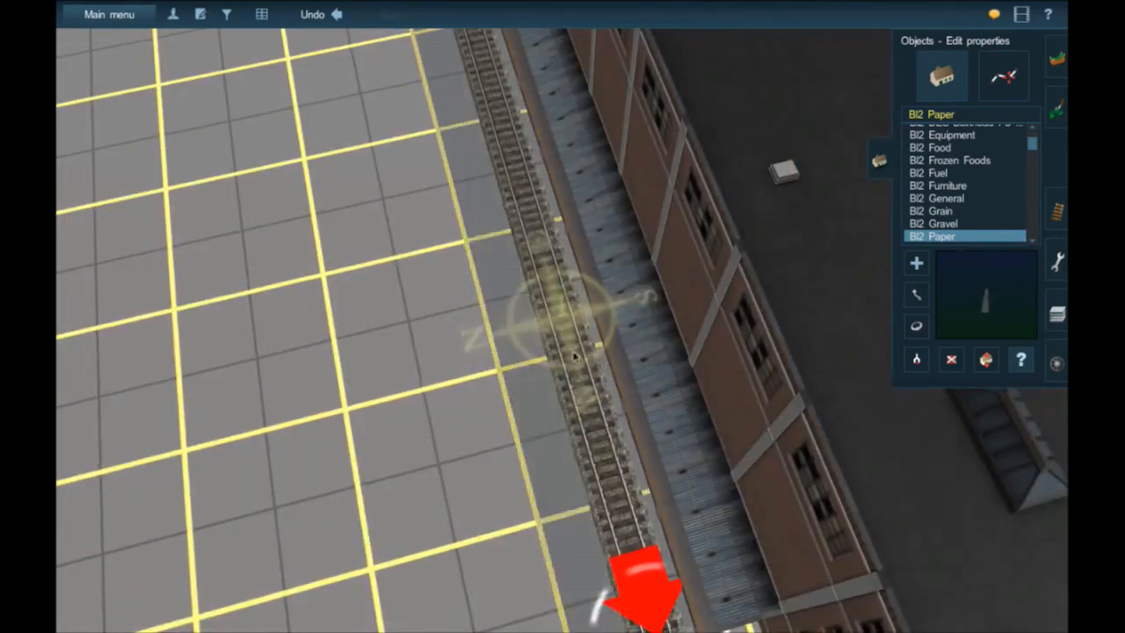
- Examine the product entries in the loading dock track's properties and locate Recycled Paper (Bail)
{"action": "left_click", "coordinate": [575, 356]}
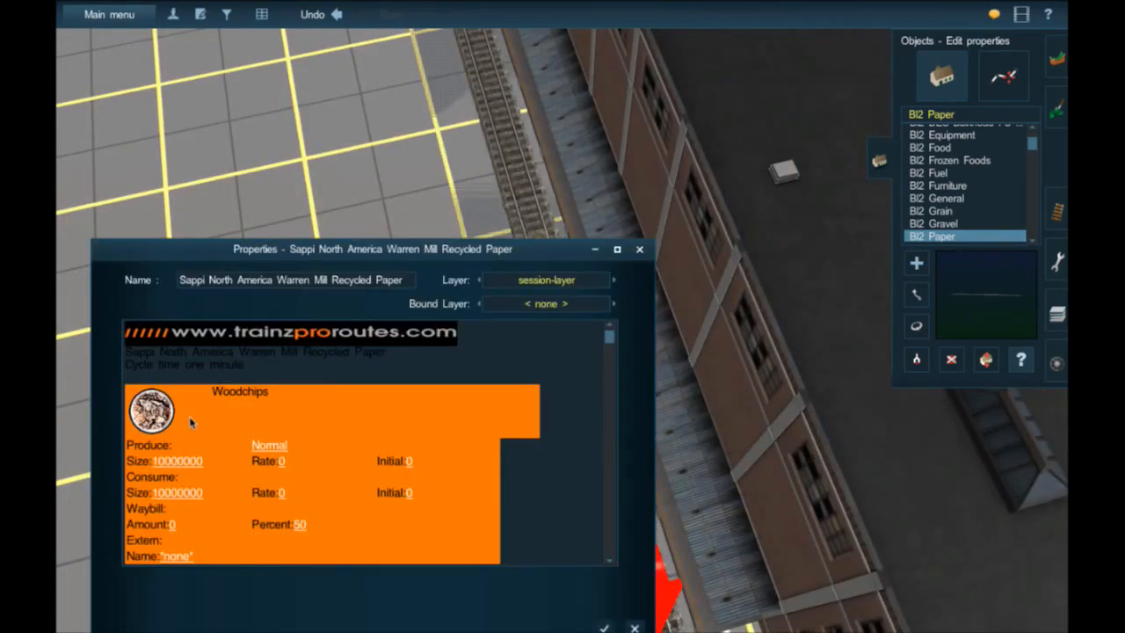
{"action": "scroll", "coordinate": [190, 423], "scroll_direction": "down", "scroll_amount": 10}
{"action": "scroll", "coordinate": [189, 423], "scroll_direction": "down", "scroll_amount": 10}
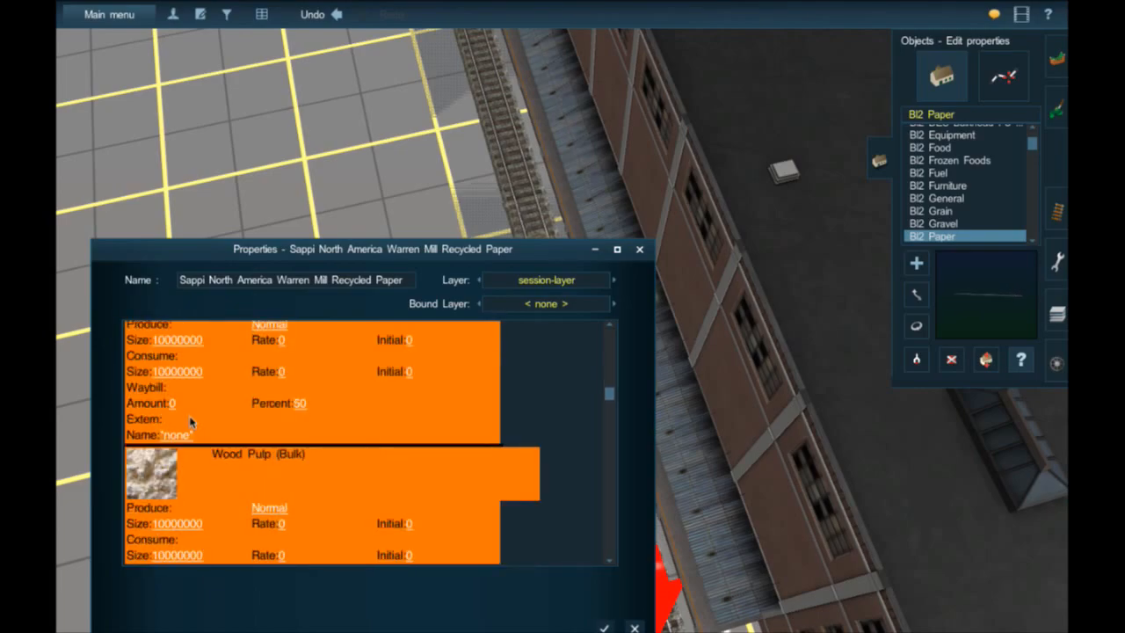
{"action": "scroll", "coordinate": [190, 413], "scroll_direction": "up", "scroll_amount": 2}
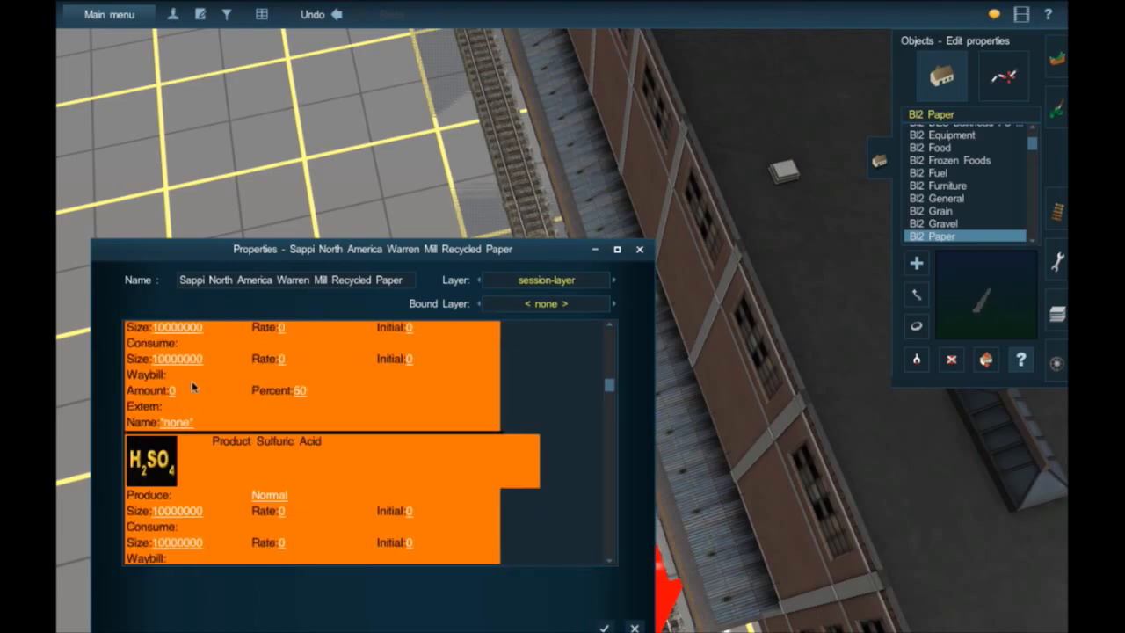
{"action": "scroll", "coordinate": [205, 374], "scroll_direction": "down", "scroll_amount": 4}
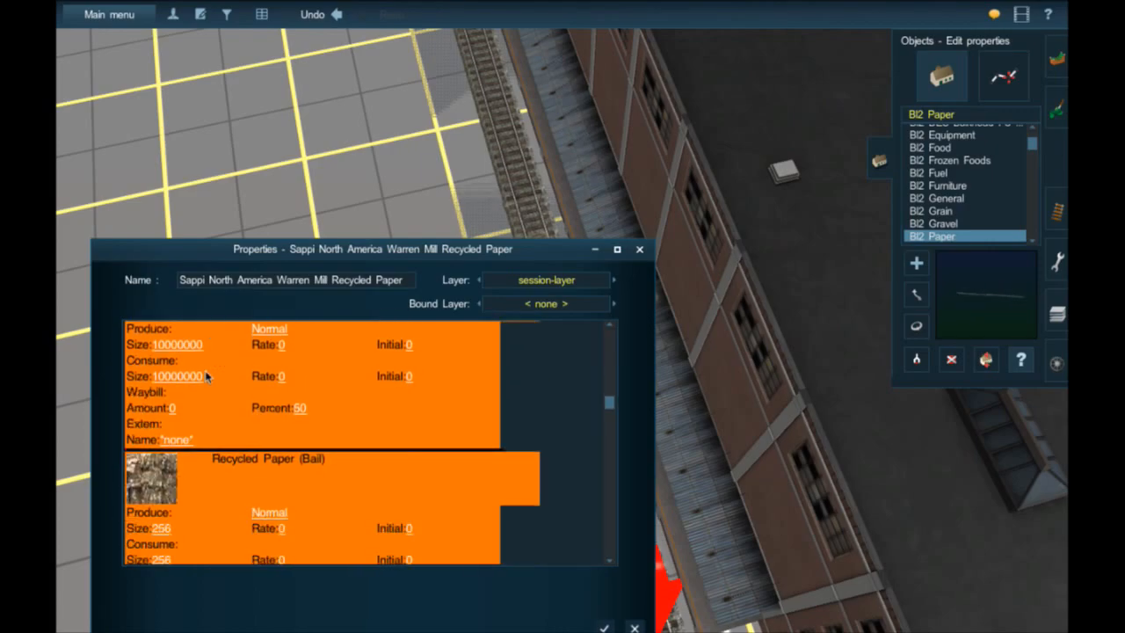
{"action": "scroll", "coordinate": [205, 376], "scroll_direction": "down", "scroll_amount": 1}
{"action": "scroll", "coordinate": [205, 370], "scroll_direction": "down", "scroll_amount": 7}
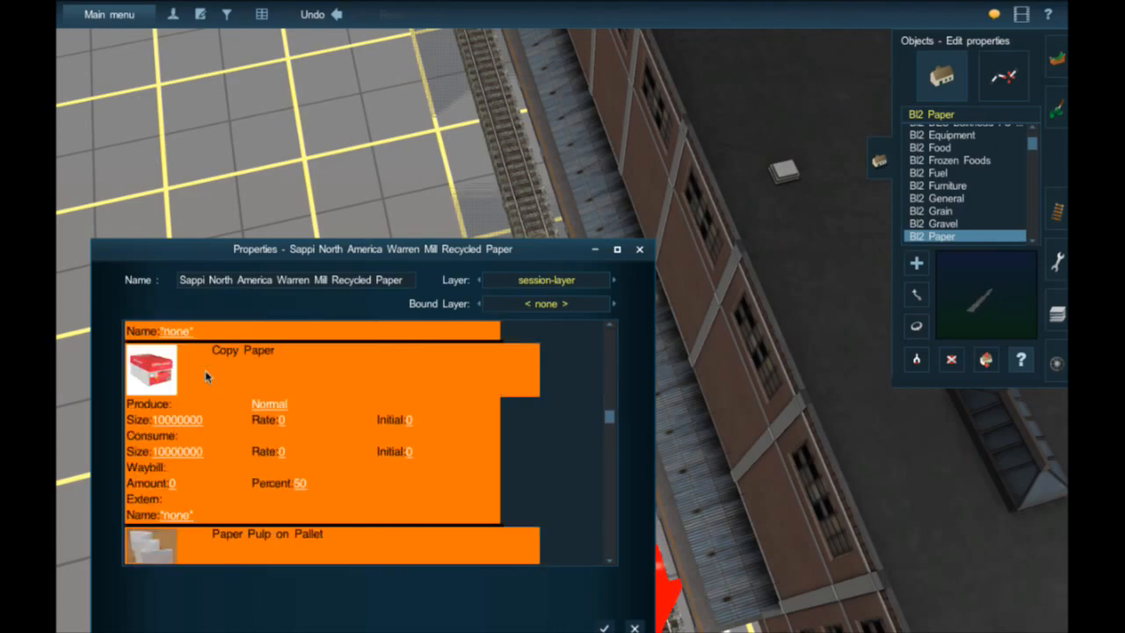
{"action": "scroll", "coordinate": [206, 376], "scroll_direction": "down", "scroll_amount": 8}
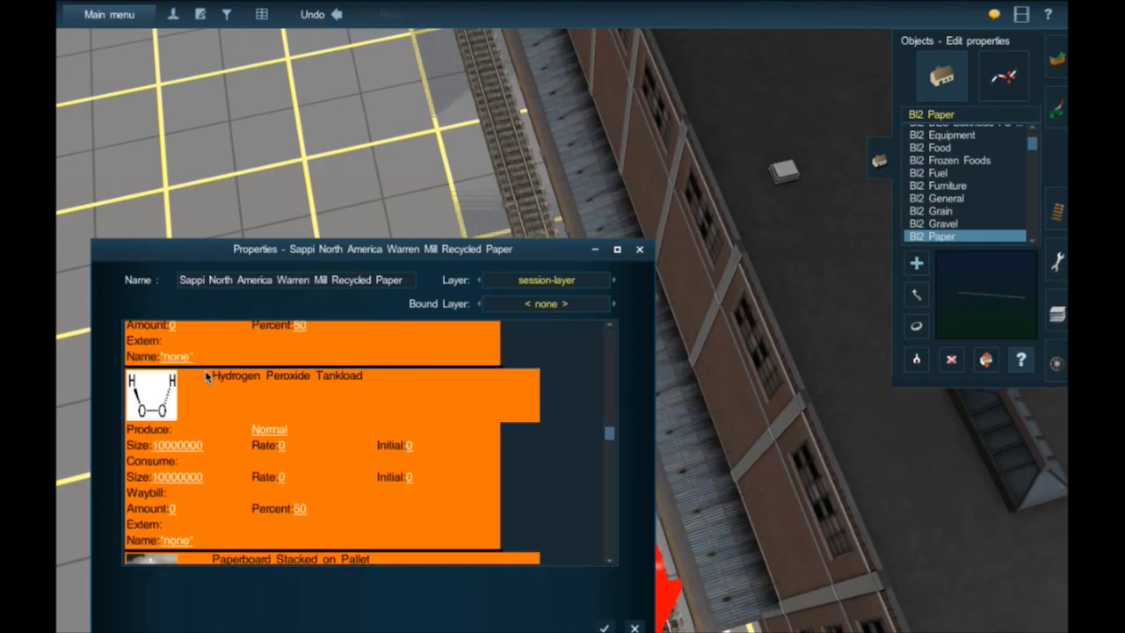
{"action": "scroll", "coordinate": [206, 376], "scroll_direction": "down", "scroll_amount": 8}
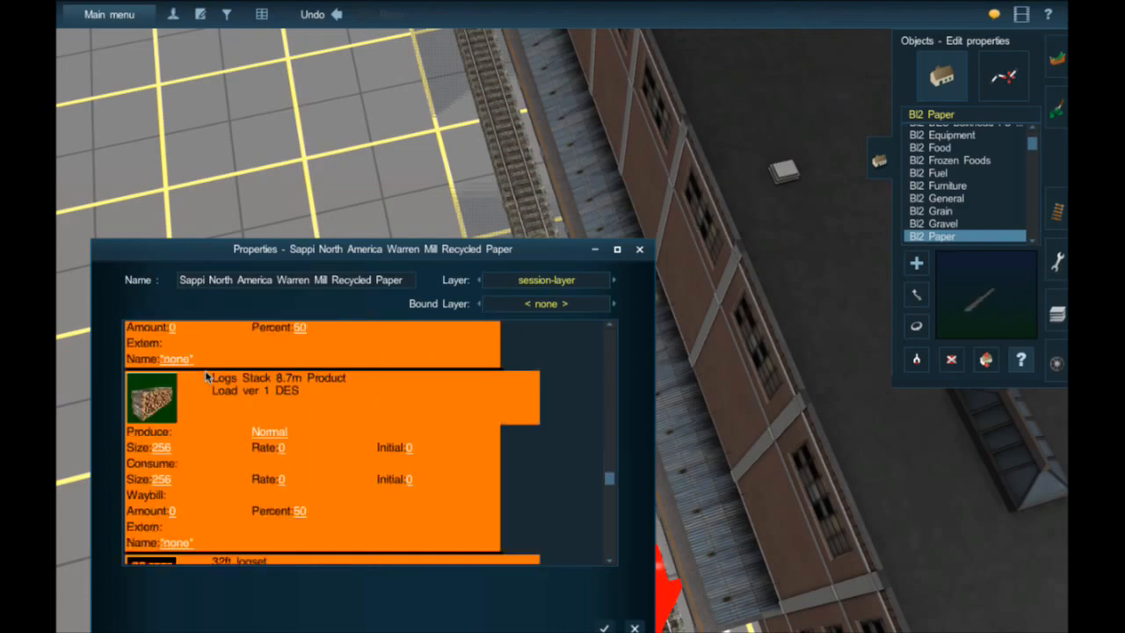
{"action": "scroll", "coordinate": [204, 370], "scroll_direction": "down", "scroll_amount": 8}
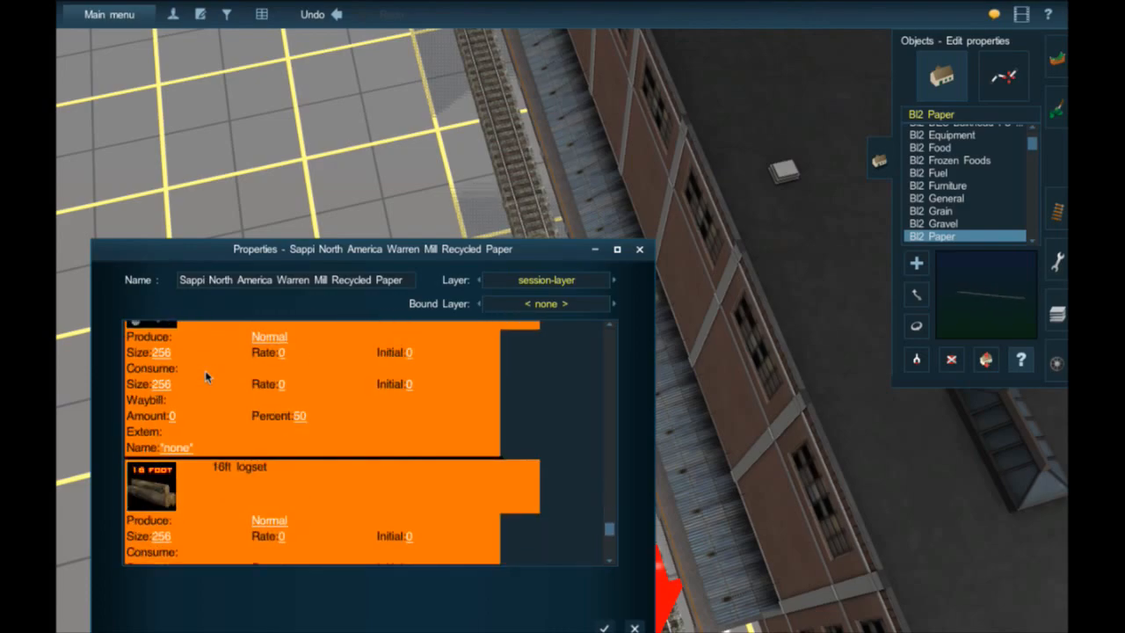
{"action": "scroll", "coordinate": [205, 379], "scroll_direction": "up", "scroll_amount": 8}
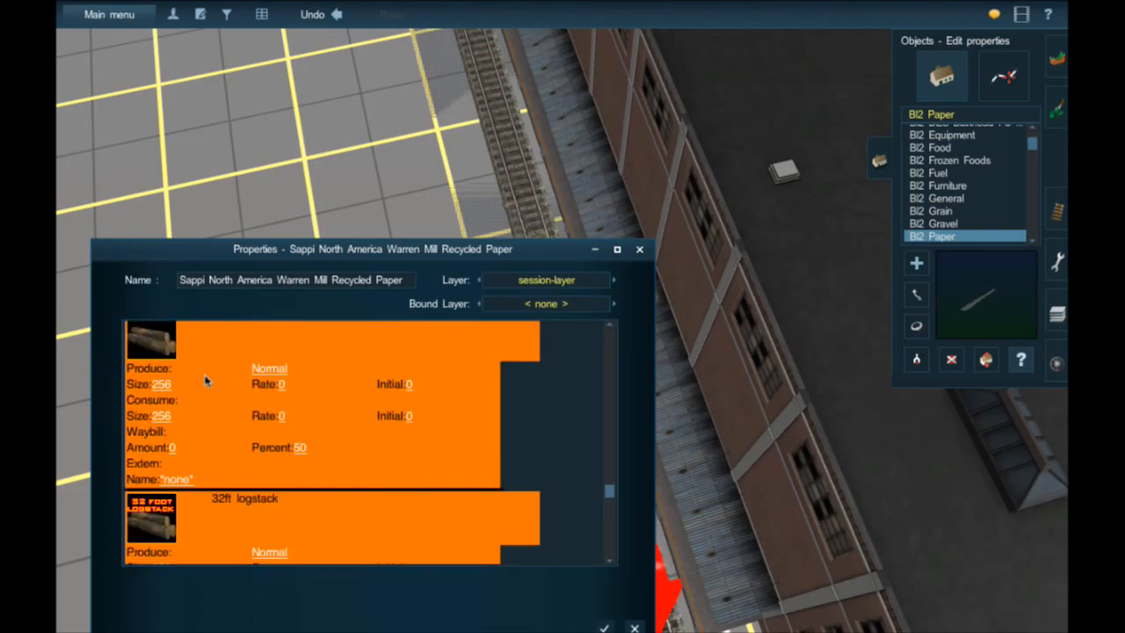
{"action": "scroll", "coordinate": [205, 380], "scroll_direction": "up", "scroll_amount": 5}
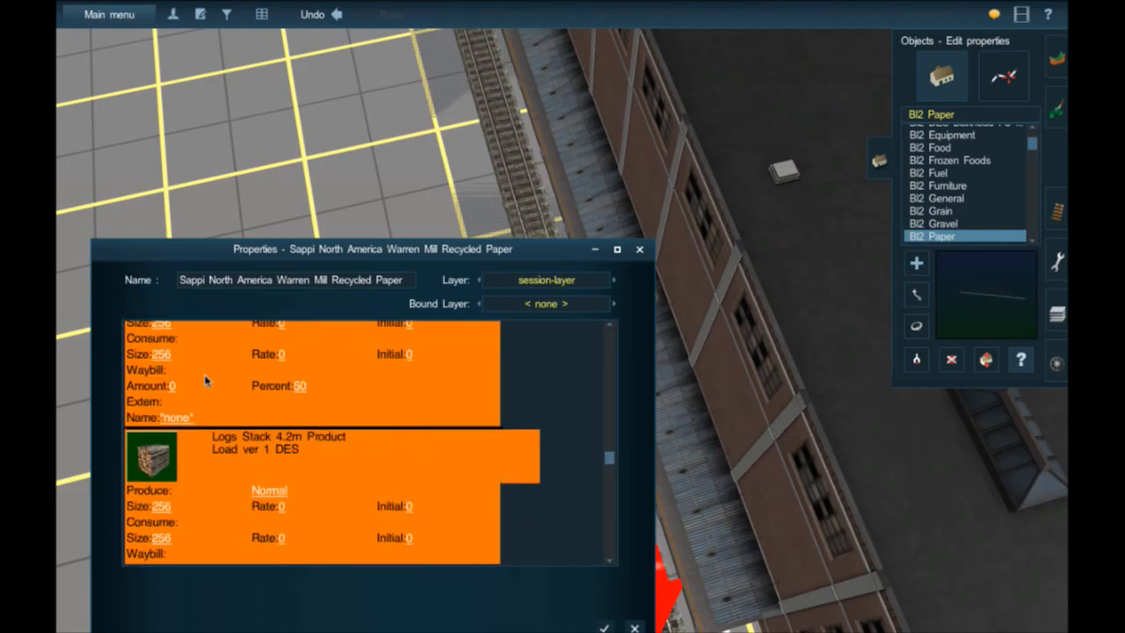
{"action": "scroll", "coordinate": [205, 380], "scroll_direction": "up", "scroll_amount": 5}
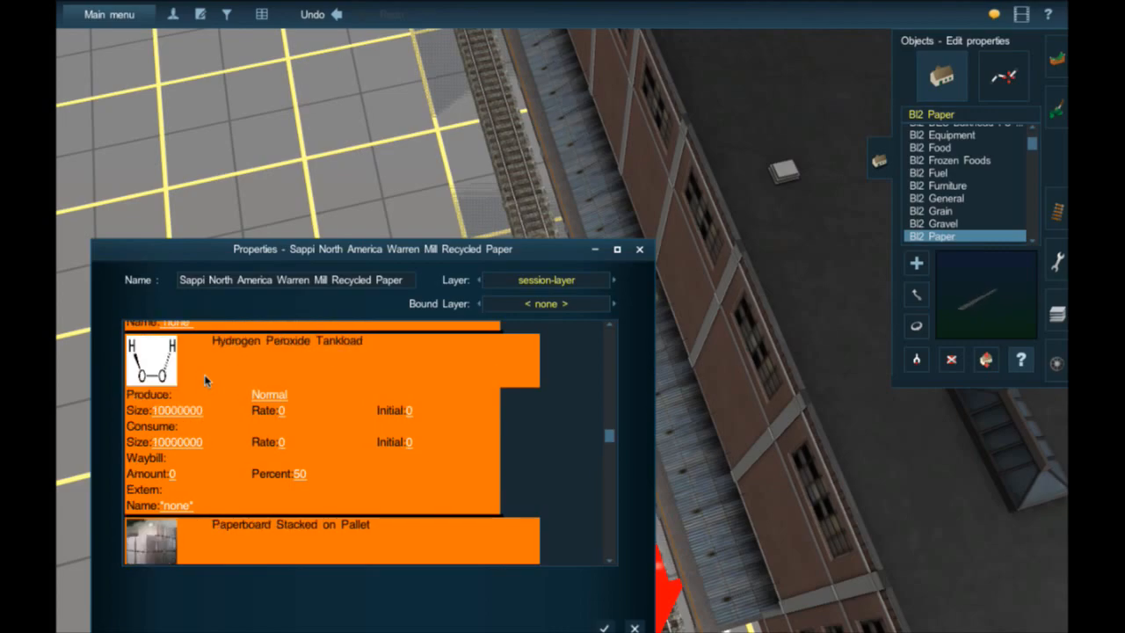
{"action": "scroll", "coordinate": [205, 379], "scroll_direction": "up", "scroll_amount": 5}
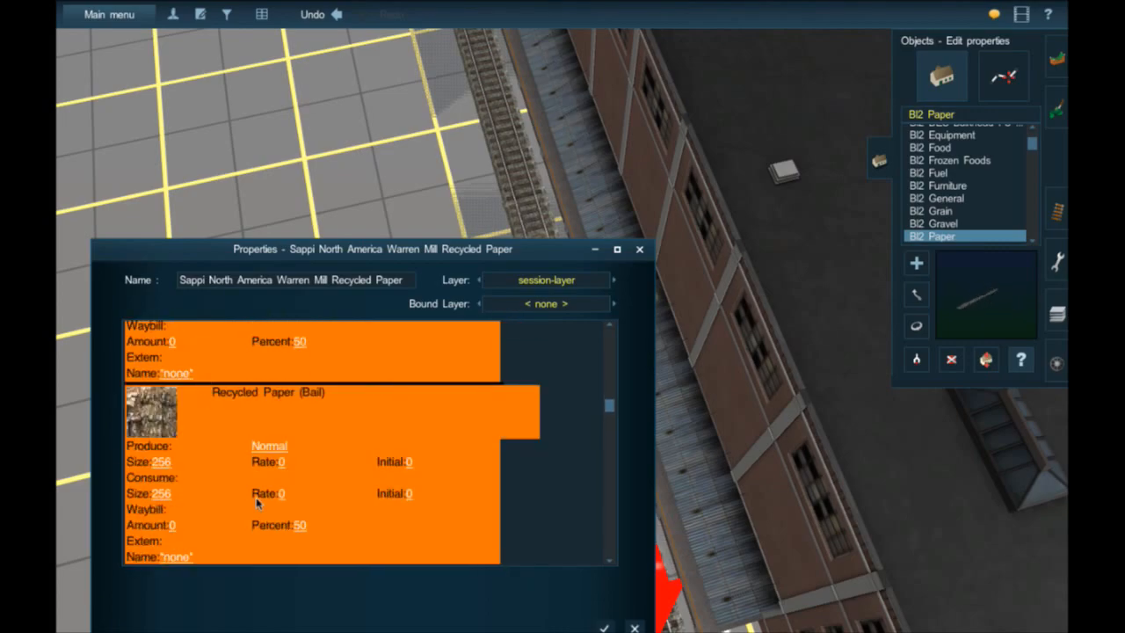
- For Recycled Paper (Bail), set the produce size to 0, the consume rate to 20 and the initial consume amount to 256
{"action": "scroll", "coordinate": [258, 501], "scroll_direction": "down", "scroll_amount": 1}
{"action": "left_click", "coordinate": [161, 421]}
{"action": "type", "text": "0"}
{"action": "key", "text": "Return"}
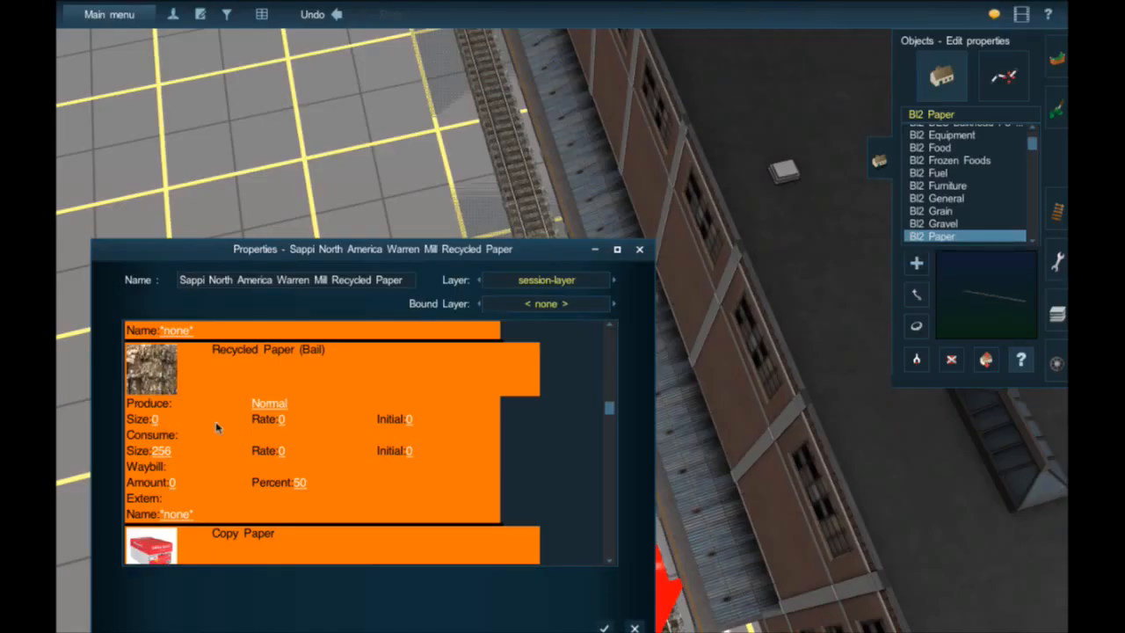
{"action": "left_click", "coordinate": [282, 451]}
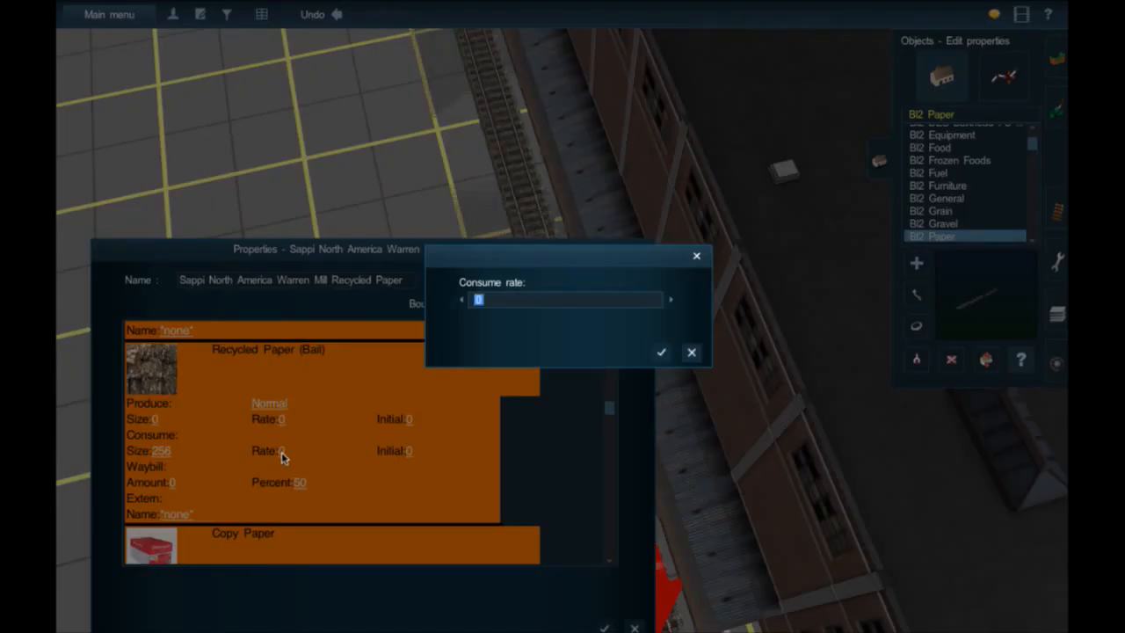
{"action": "type", "text": "20"}
{"action": "key", "text": "Return"}
{"action": "left_click", "coordinate": [409, 451]}
{"action": "type", "text": "256"}
{"action": "key", "text": "Return"}
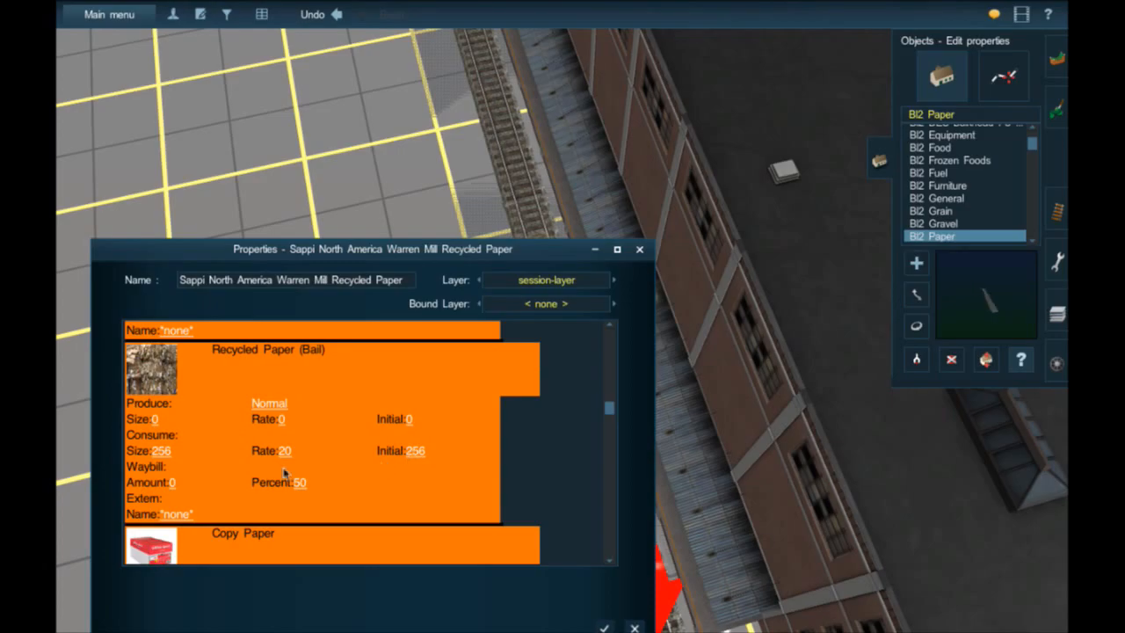
- Set the Recycled Paper (Bail) waybill amount to 256 and percent to 30, and apply the track's properties
{"action": "left_click", "coordinate": [173, 483]}
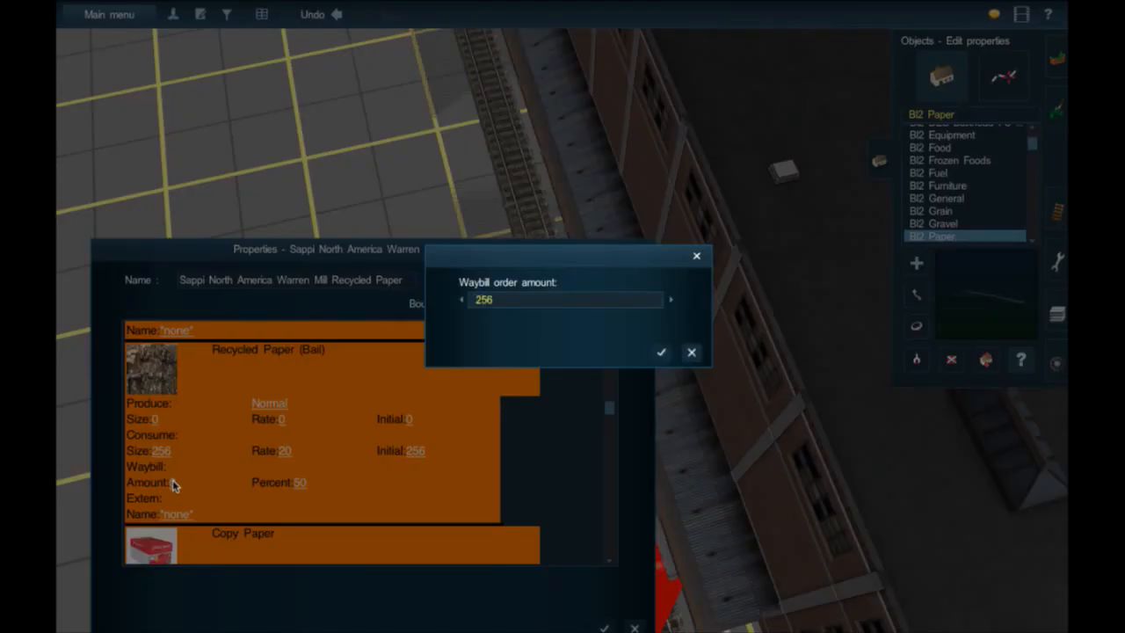
{"action": "key", "text": "Return"}
{"action": "left_click", "coordinate": [298, 484]}
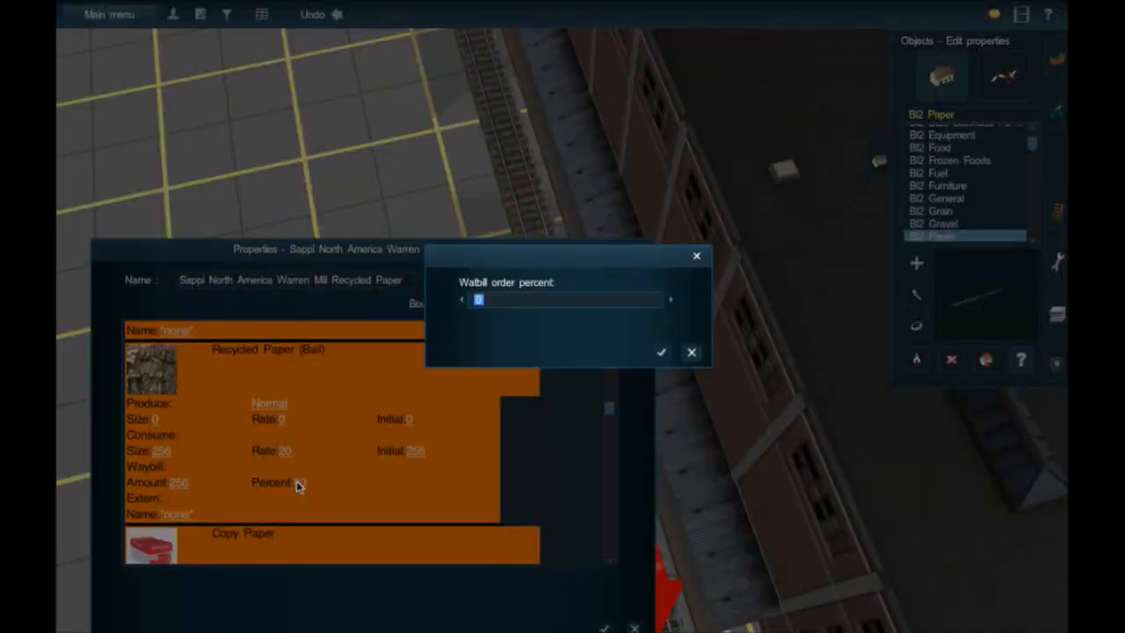
{"action": "key", "text": "Return"}
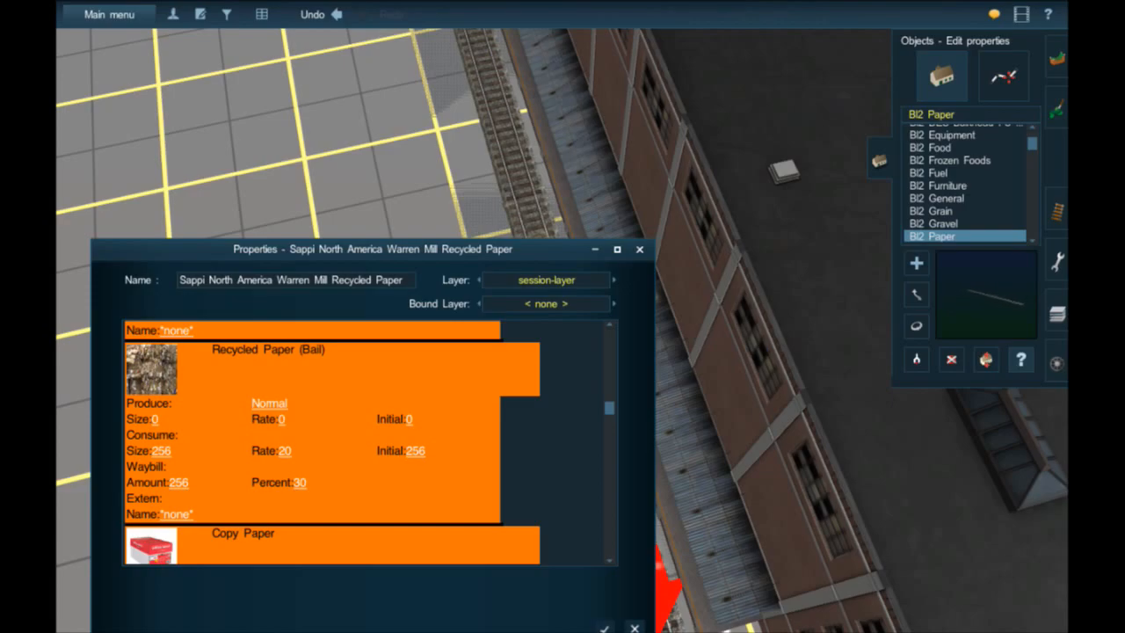
{"action": "left_click", "coordinate": [604, 629]}
- Rename the Bl2 Chemical Expanded 1 track as Sappi North America Warren Mill Additives Track
{"action": "scroll", "coordinate": [593, 499], "scroll_direction": "down", "scroll_amount": 5}
{"action": "right_click", "coordinate": [593, 499]}
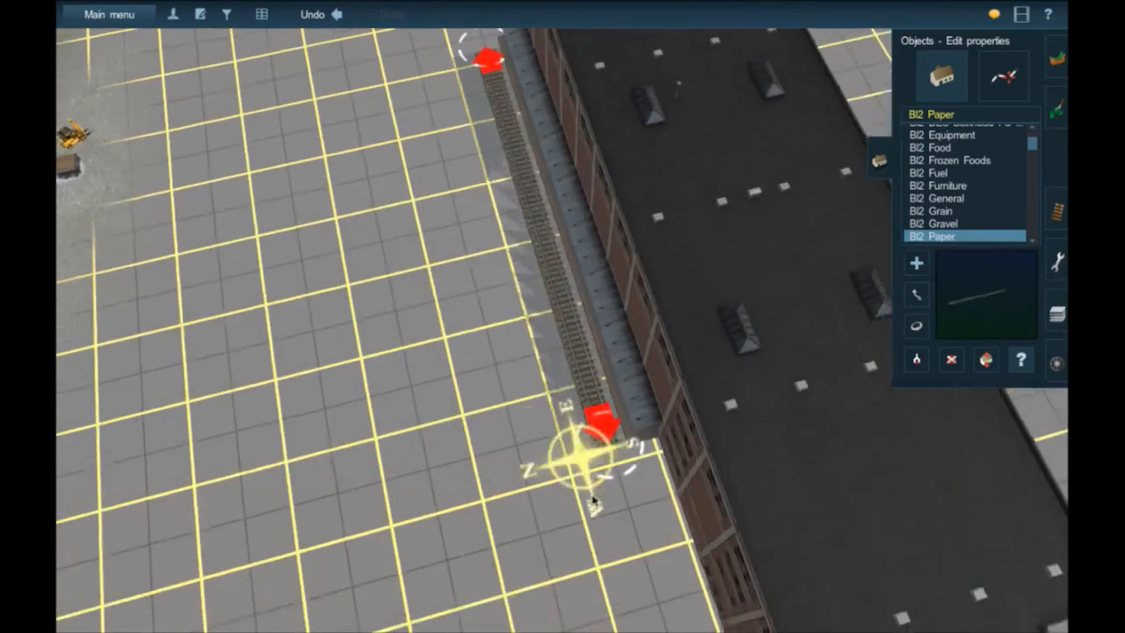
{"action": "right_click", "coordinate": [594, 499]}
{"action": "scroll", "coordinate": [594, 499], "scroll_direction": "down", "scroll_amount": 5}
{"action": "right_click", "coordinate": [593, 499]}
{"action": "right_click", "coordinate": [586, 444]}
{"action": "right_click", "coordinate": [579, 413]}
{"action": "left_click", "coordinate": [519, 257]}
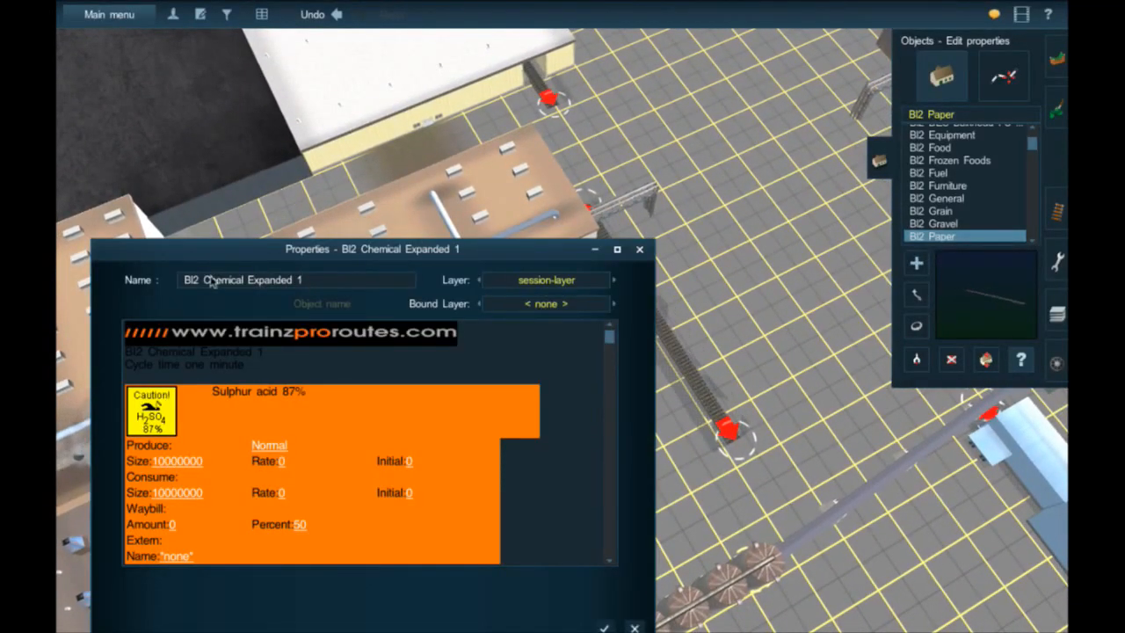
{"action": "left_click_drag", "start_coordinate": [292, 279], "coordinate": [179, 283]}
{"action": "key", "text": "Delete"}
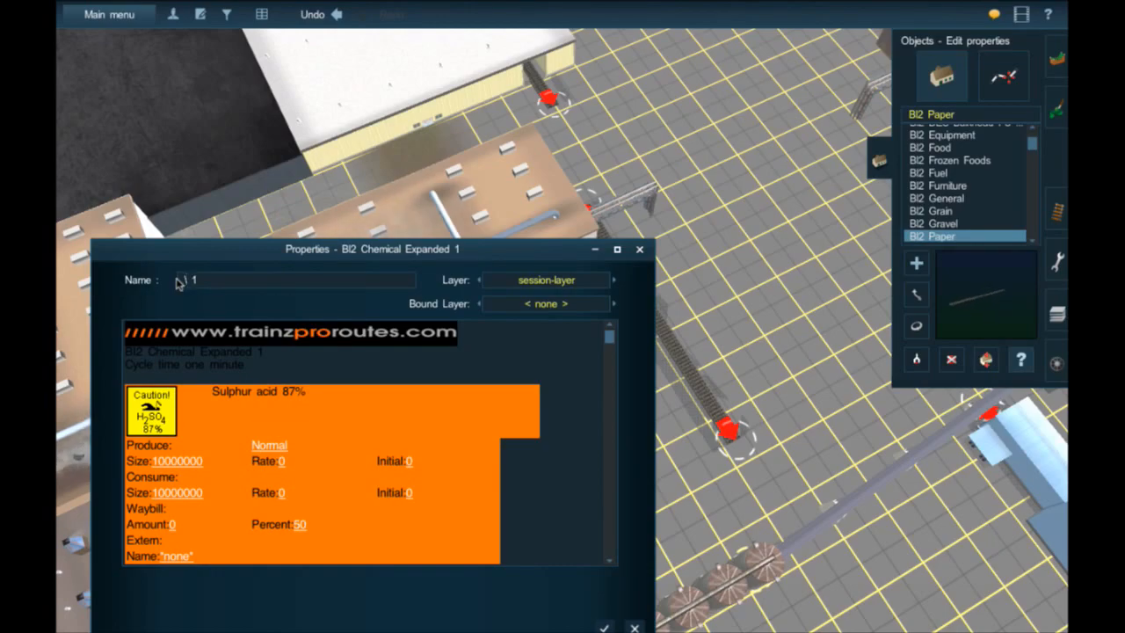
{"action": "key", "text": "Delete"}
{"action": "key", "text": "Delete"}
{"action": "type", "text": "Sapp"}
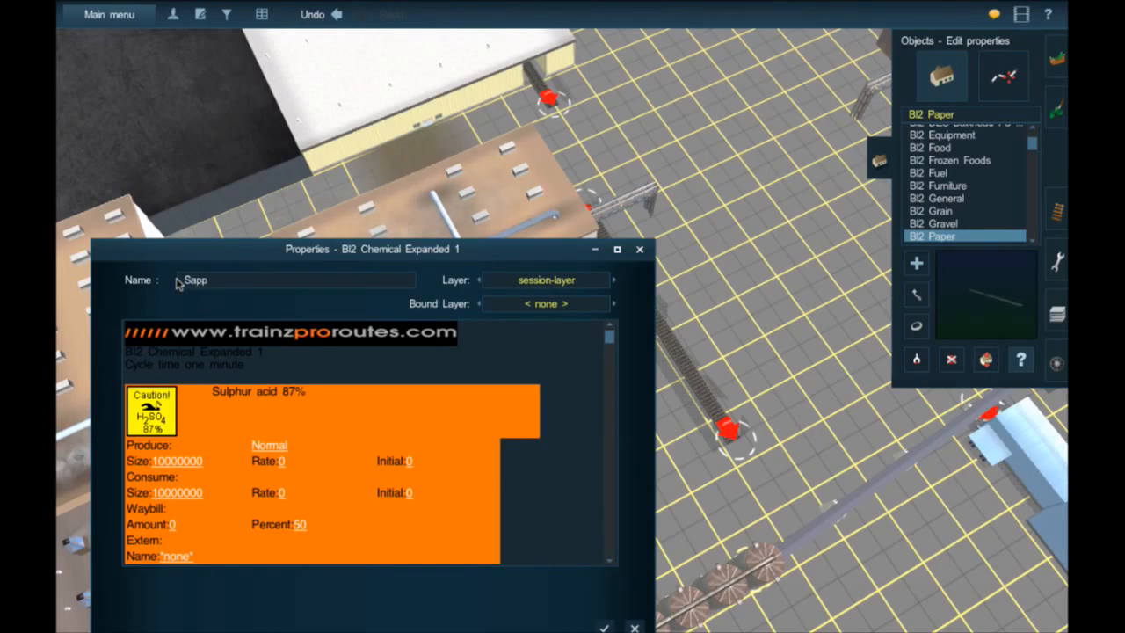
{"action": "type", "text": "i North America Additives Track"}
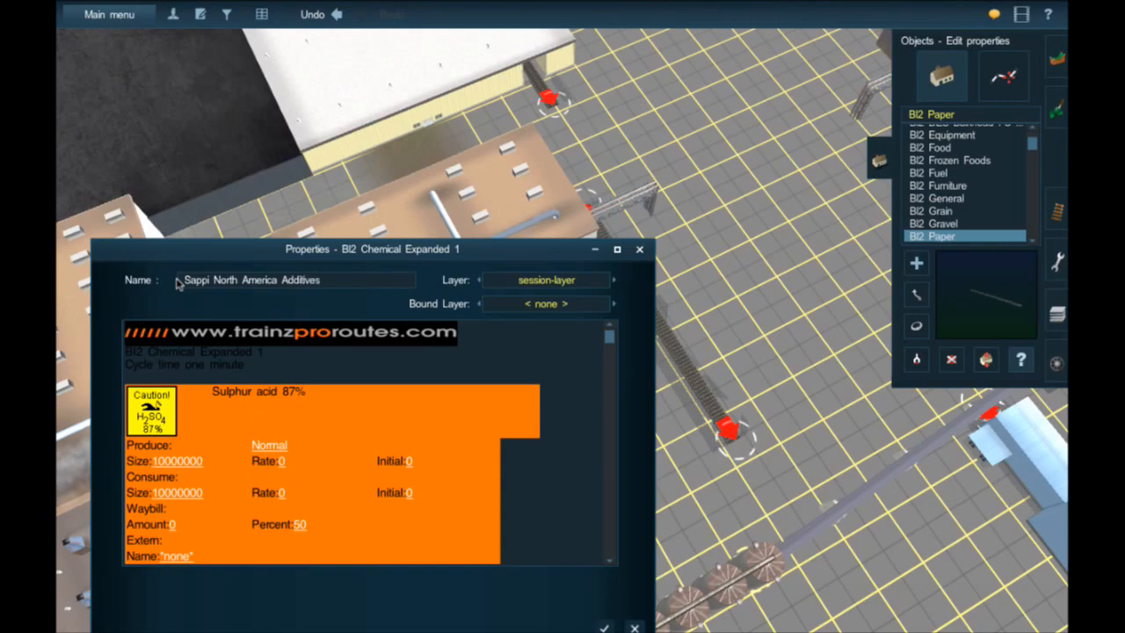
{"action": "left_click", "coordinate": [280, 280]}
{"action": "type", "text": "Warren Mill"}
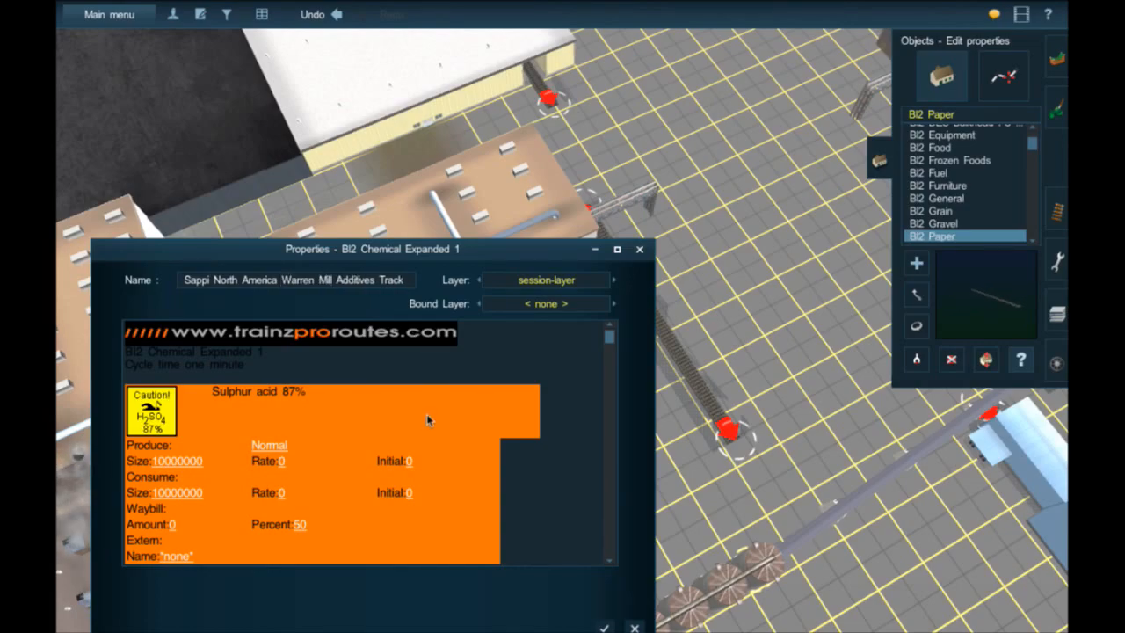
{"action": "scroll", "coordinate": [427, 420], "scroll_direction": "down", "scroll_amount": 1}
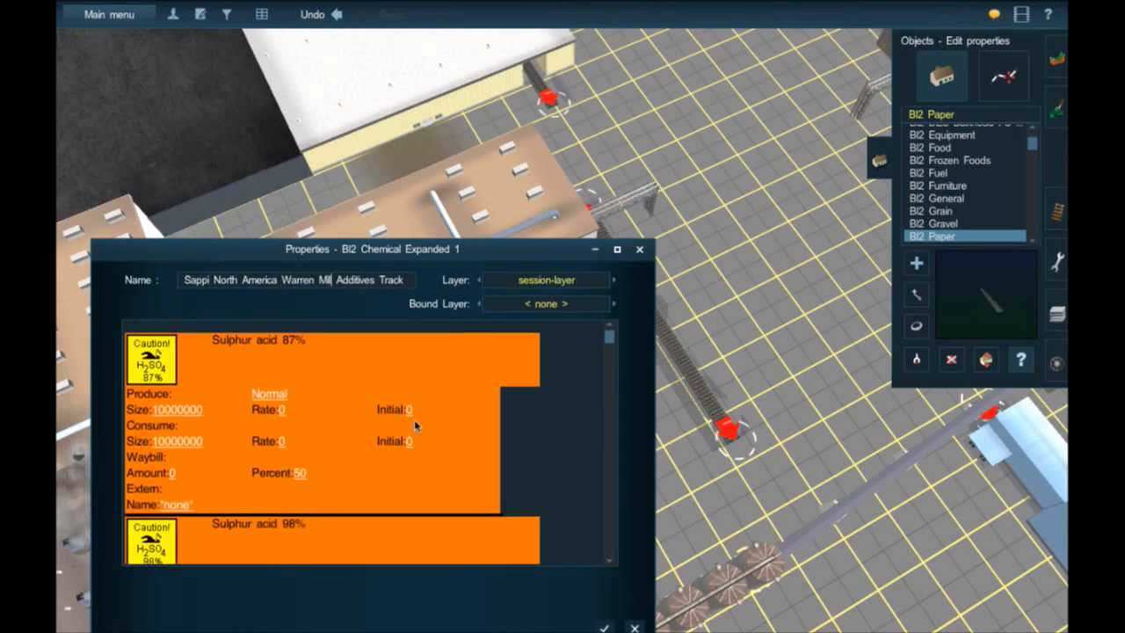
{"action": "left_click", "coordinate": [601, 625]}
- Examine the product entries of the Bl2 Paper 1 track by the white-roofed building, and close its properties without changes
{"action": "right_click", "coordinate": [518, 140]}
{"action": "left_click", "coordinate": [604, 265]}
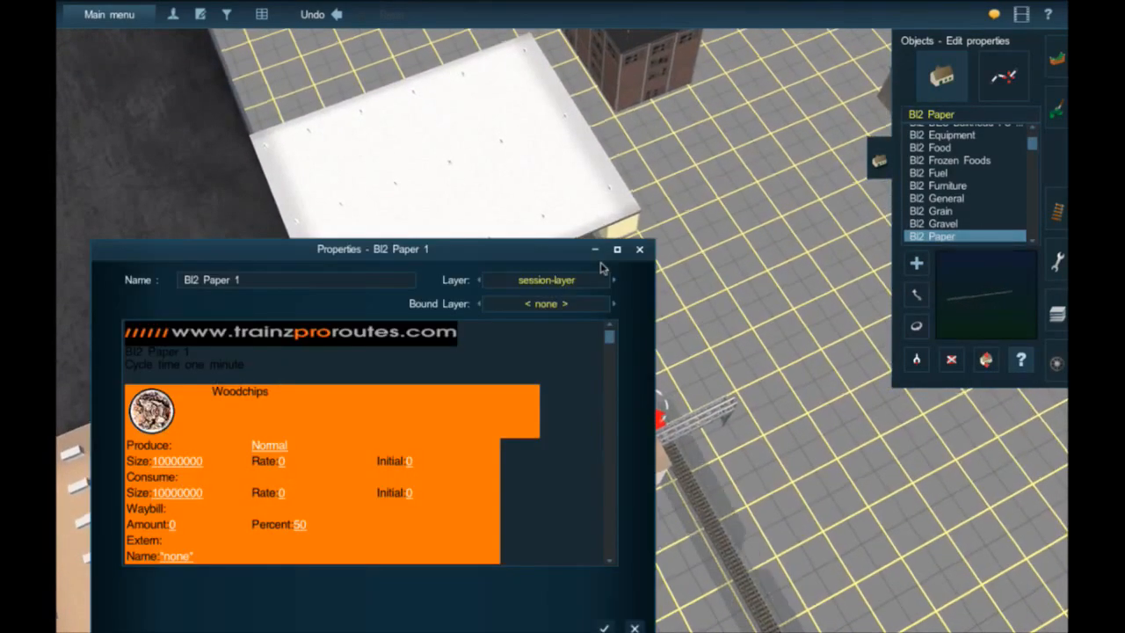
{"action": "scroll", "coordinate": [300, 401], "scroll_direction": "down", "scroll_amount": 10}
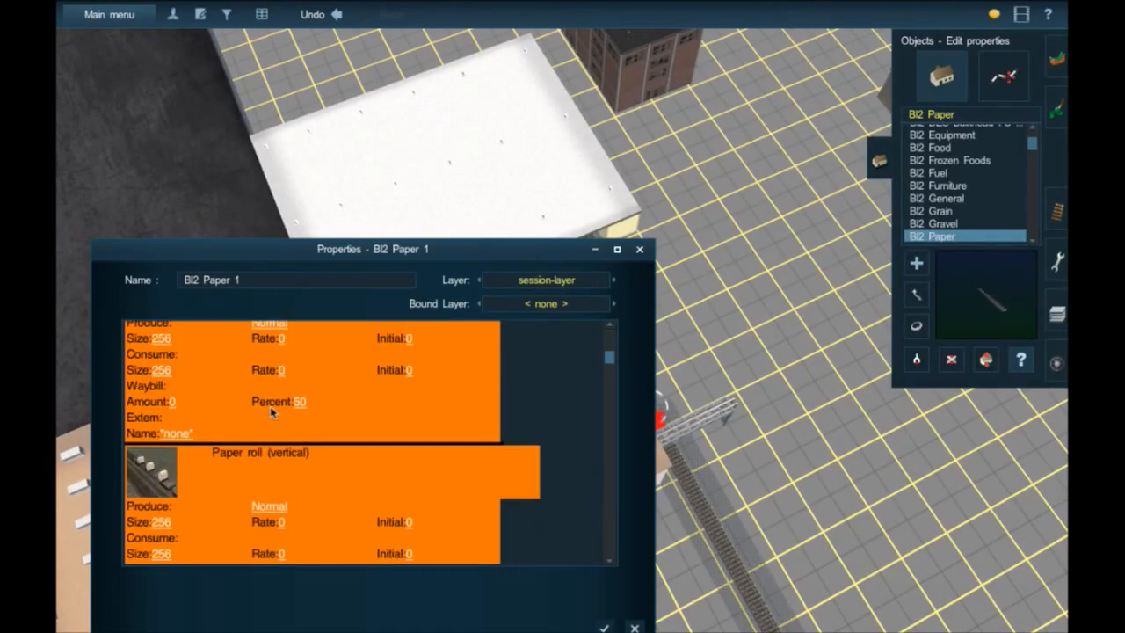
{"action": "scroll", "coordinate": [272, 412], "scroll_direction": "down", "scroll_amount": 4}
{"action": "scroll", "coordinate": [272, 412], "scroll_direction": "up", "scroll_amount": 4}
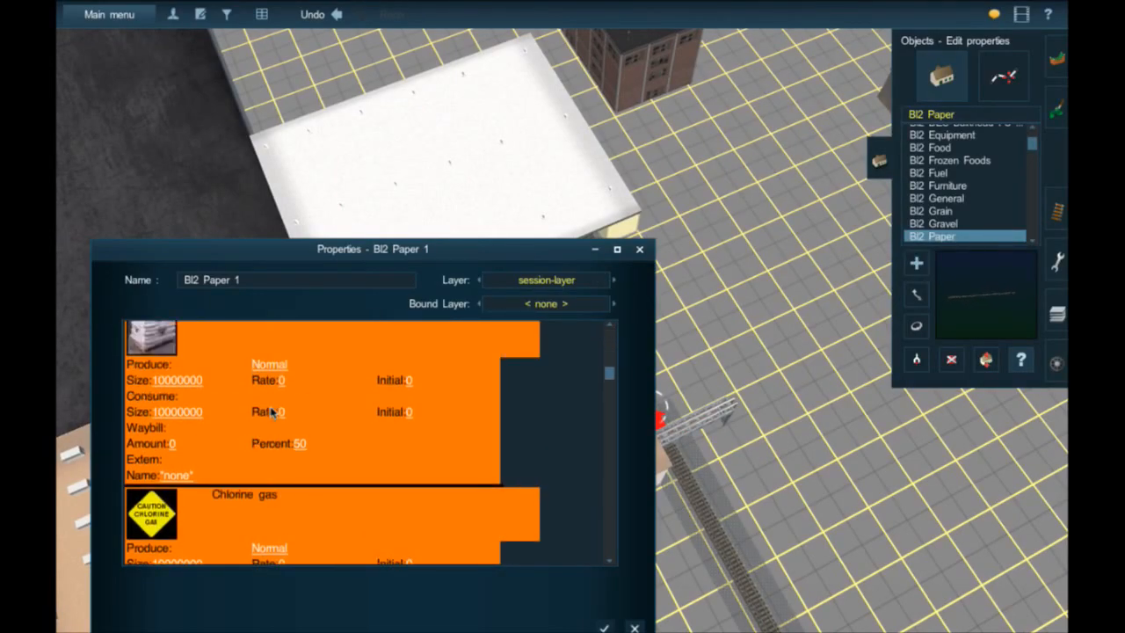
{"action": "scroll", "coordinate": [281, 397], "scroll_direction": "down", "scroll_amount": 4}
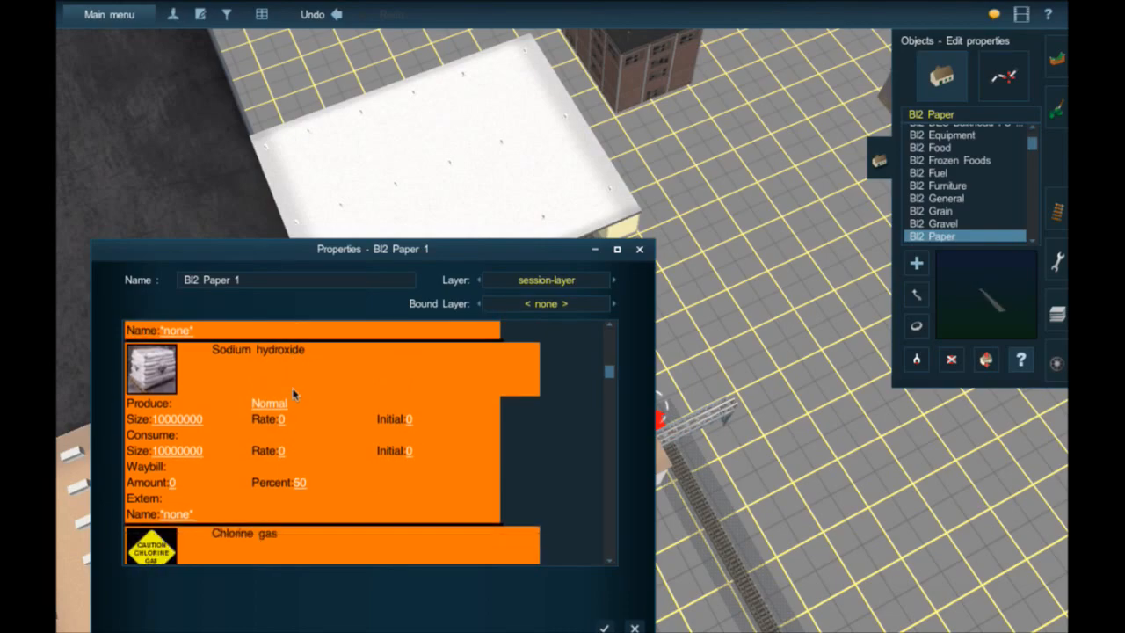
{"action": "scroll", "coordinate": [288, 398], "scroll_direction": "down", "scroll_amount": 4}
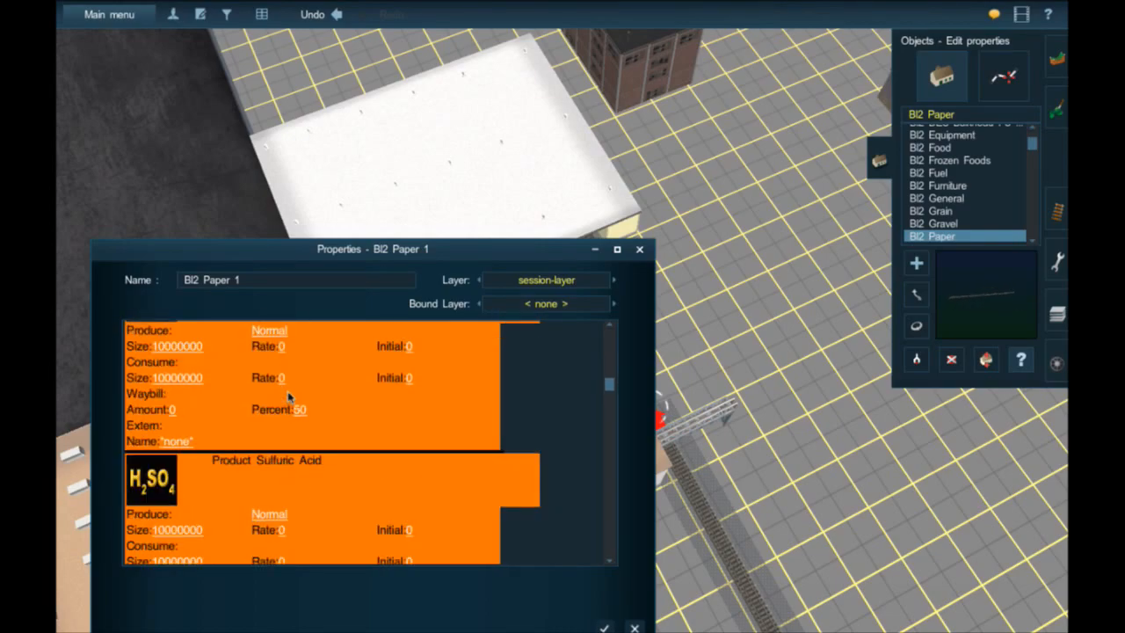
{"action": "scroll", "coordinate": [289, 398], "scroll_direction": "down", "scroll_amount": 6}
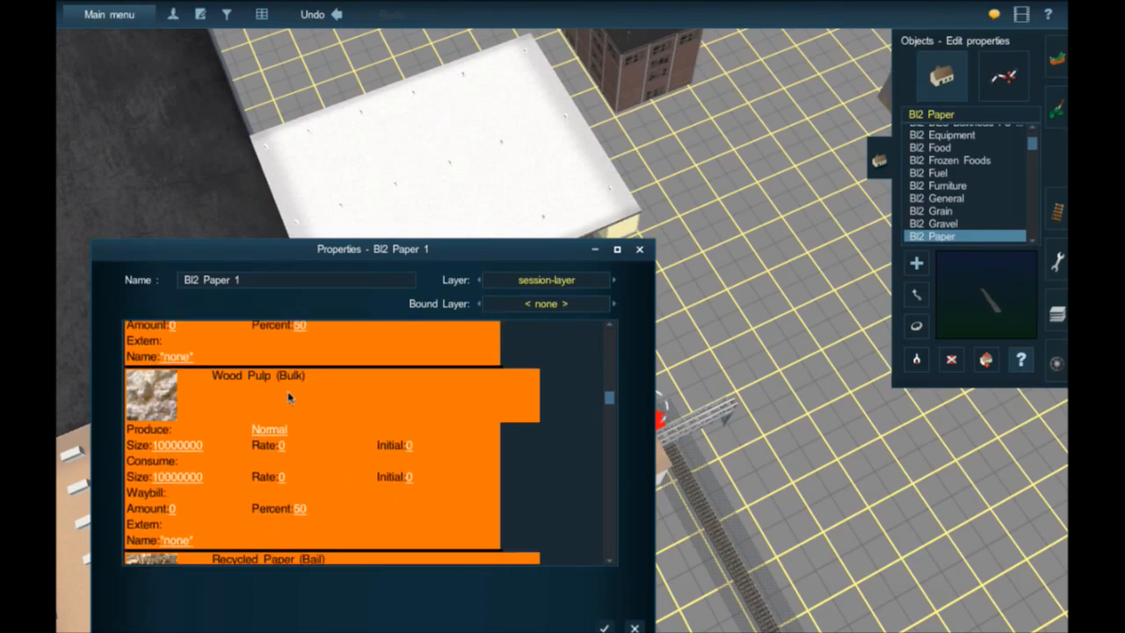
{"action": "scroll", "coordinate": [288, 396], "scroll_direction": "down", "scroll_amount": 6}
{"action": "scroll", "coordinate": [287, 396], "scroll_direction": "up", "scroll_amount": 3}
{"action": "scroll", "coordinate": [312, 423], "scroll_direction": "down", "scroll_amount": 5}
{"action": "scroll", "coordinate": [312, 422], "scroll_direction": "up", "scroll_amount": 10}
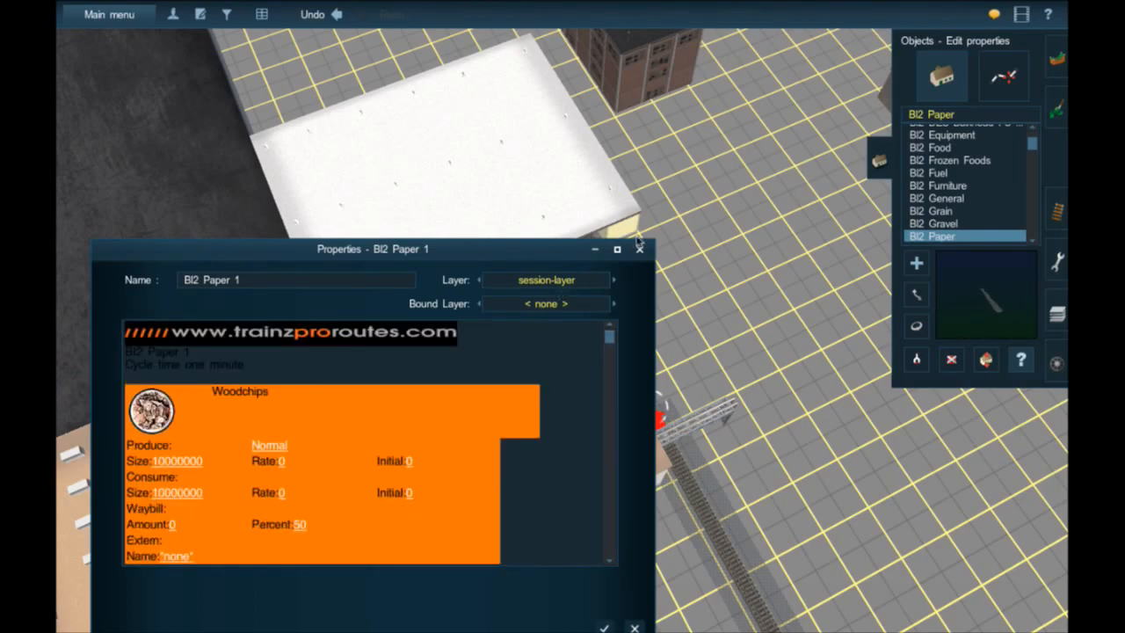
{"action": "left_click", "coordinate": [640, 250]}
- In the properties of the Sappi North America Warren Mill Additives Track, set the Hydrogen Peroxide Tankload produce size to 0
{"action": "left_click", "coordinate": [678, 466]}
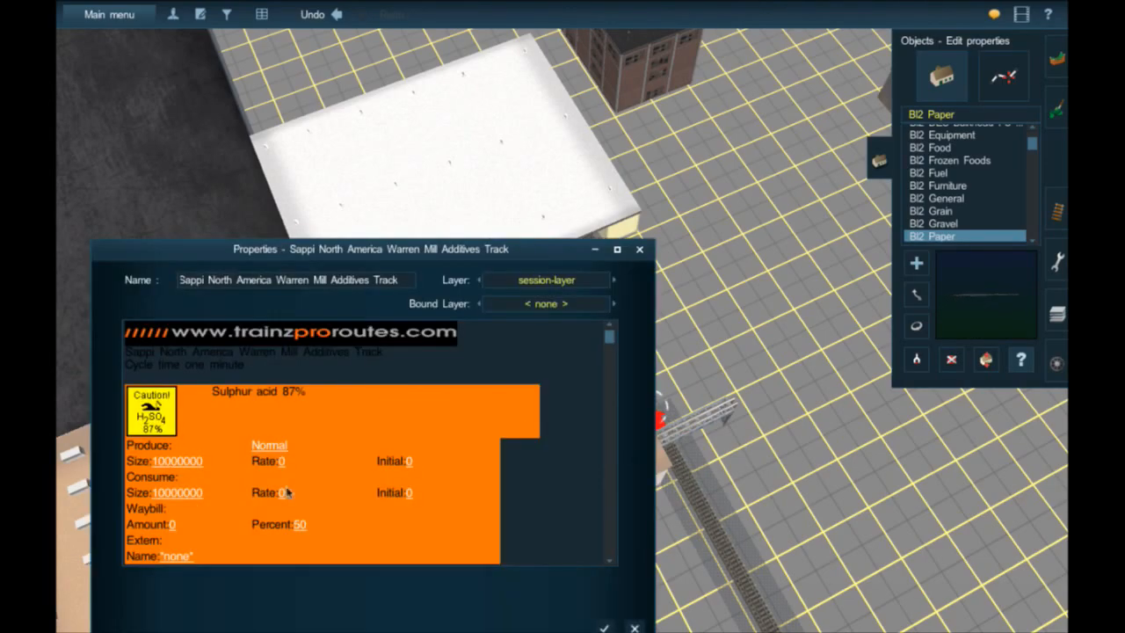
{"action": "scroll", "coordinate": [282, 459], "scroll_direction": "down", "scroll_amount": 5}
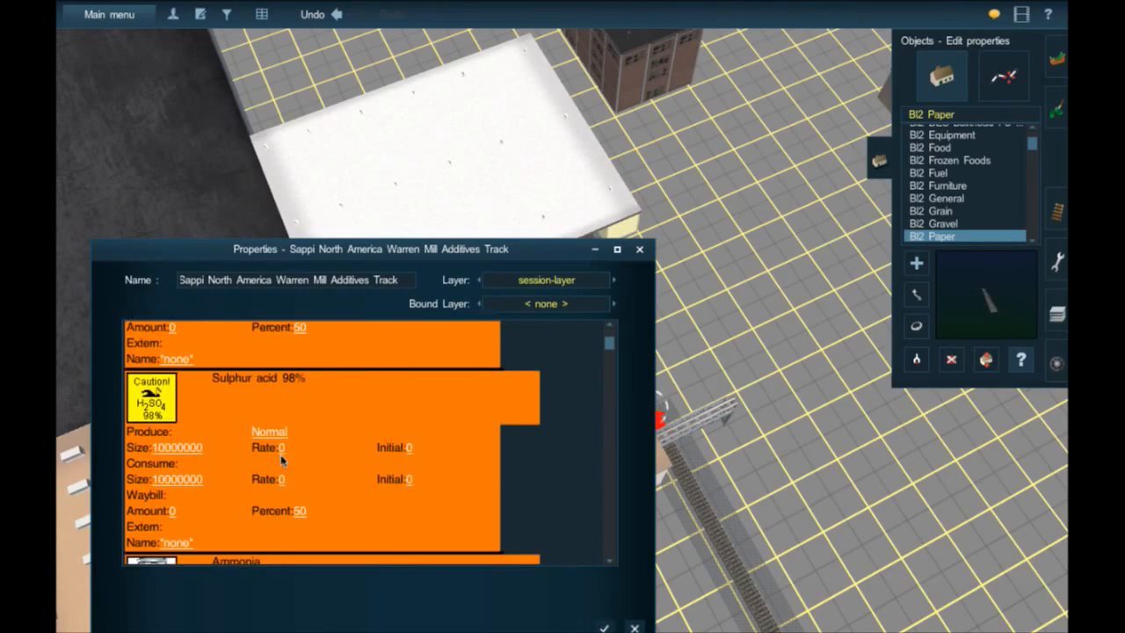
{"action": "scroll", "coordinate": [280, 459], "scroll_direction": "down", "scroll_amount": 5}
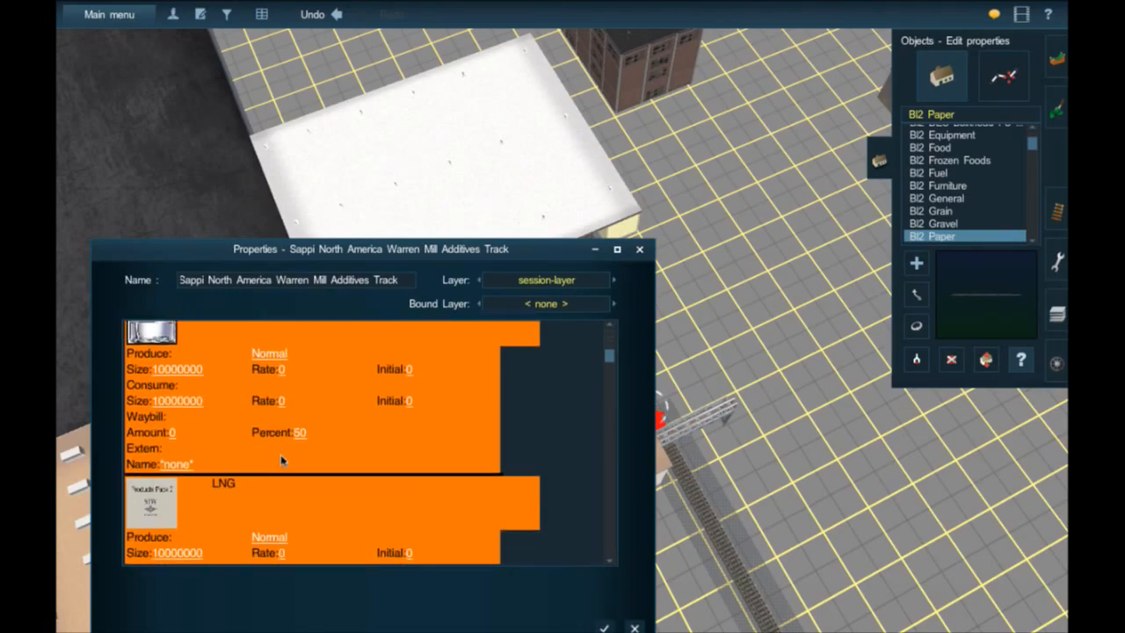
{"action": "scroll", "coordinate": [280, 459], "scroll_direction": "down", "scroll_amount": 5}
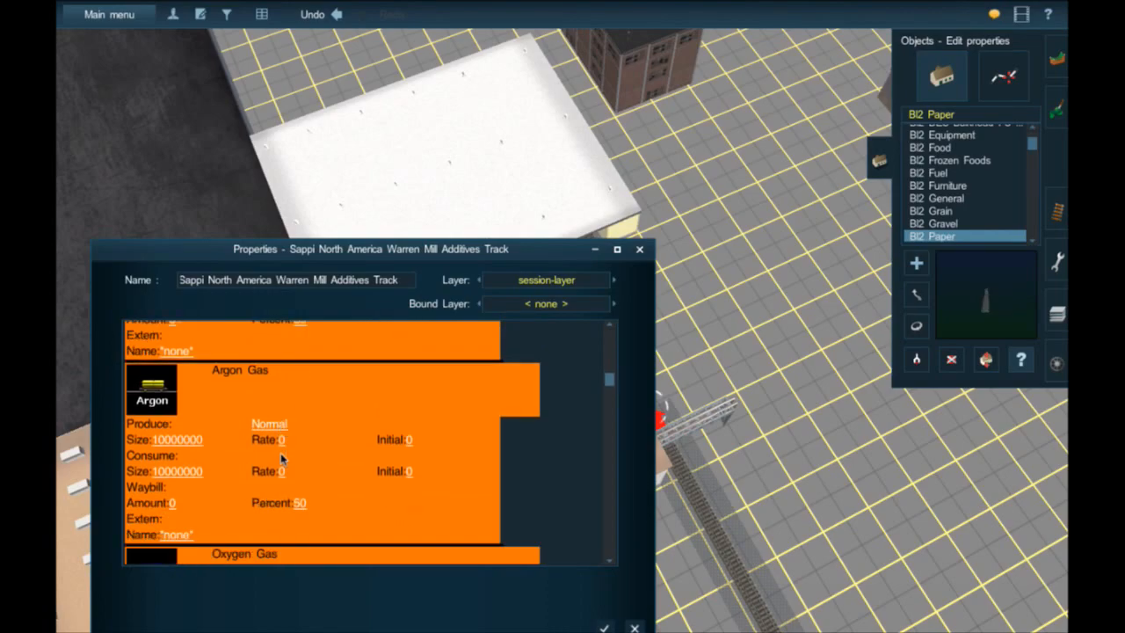
{"action": "scroll", "coordinate": [280, 457], "scroll_direction": "down", "scroll_amount": 5}
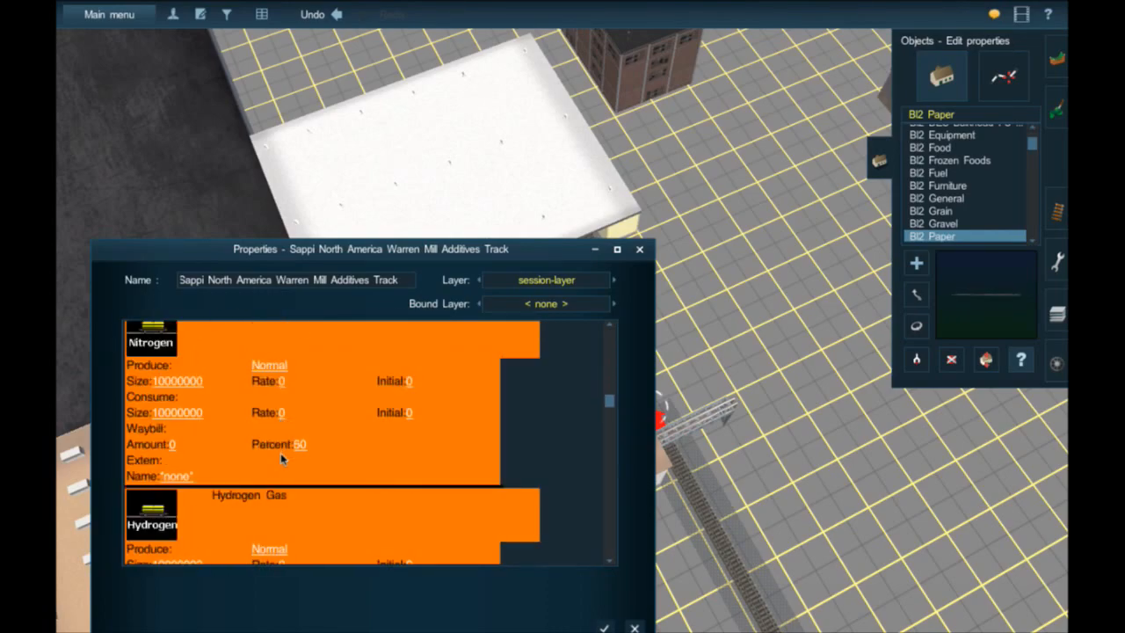
{"action": "scroll", "coordinate": [281, 453], "scroll_direction": "down", "scroll_amount": 5}
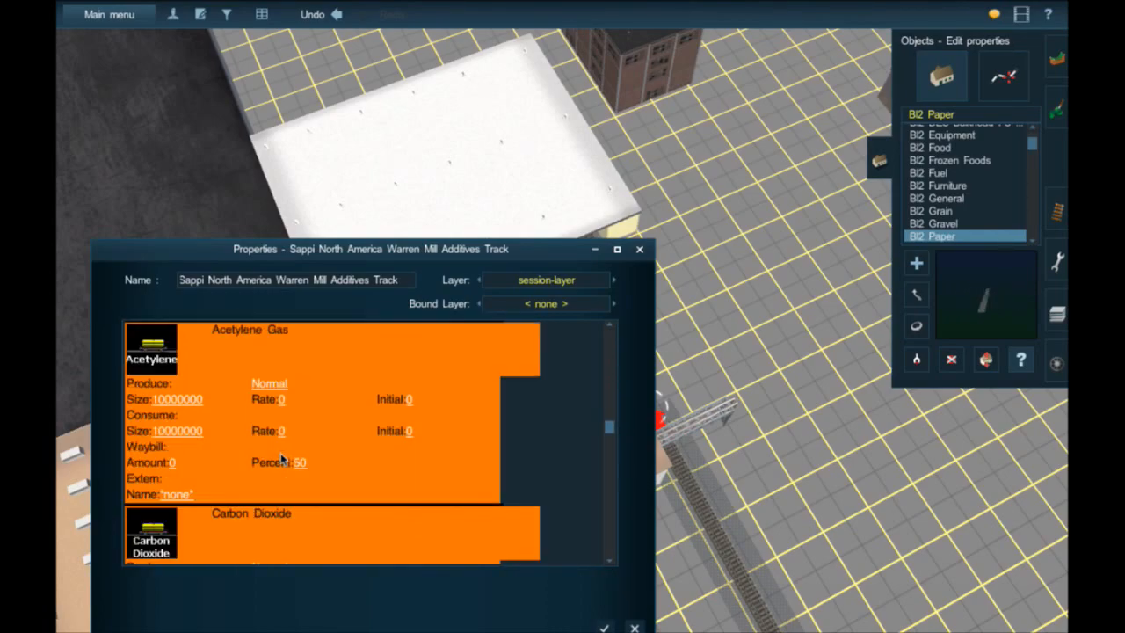
{"action": "scroll", "coordinate": [280, 452], "scroll_direction": "down", "scroll_amount": 5}
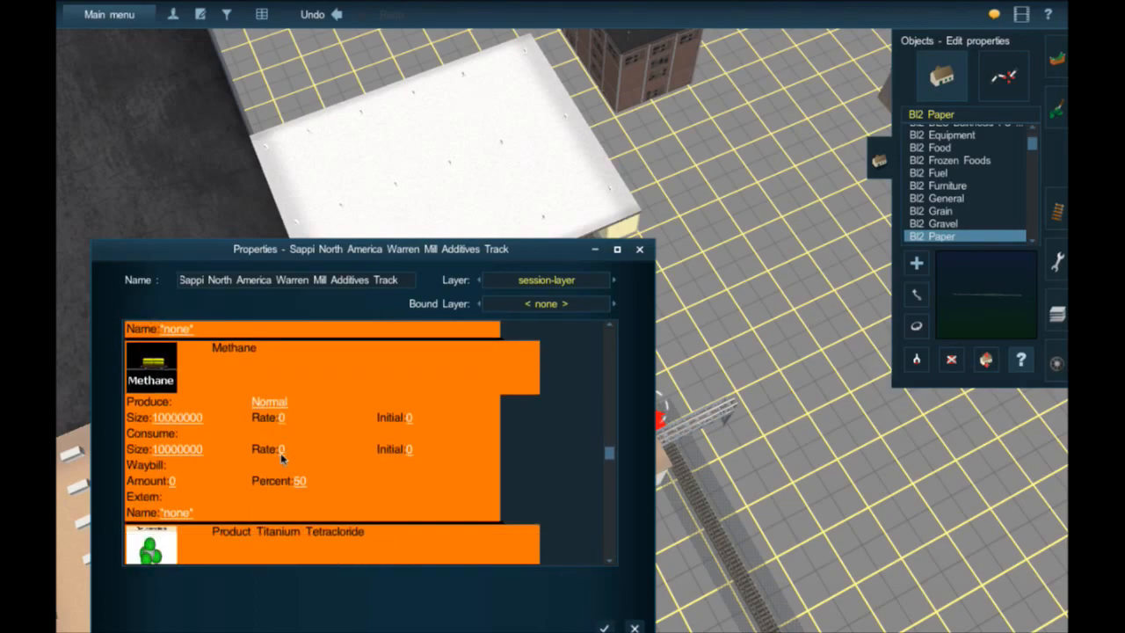
{"action": "scroll", "coordinate": [281, 453], "scroll_direction": "down", "scroll_amount": 5}
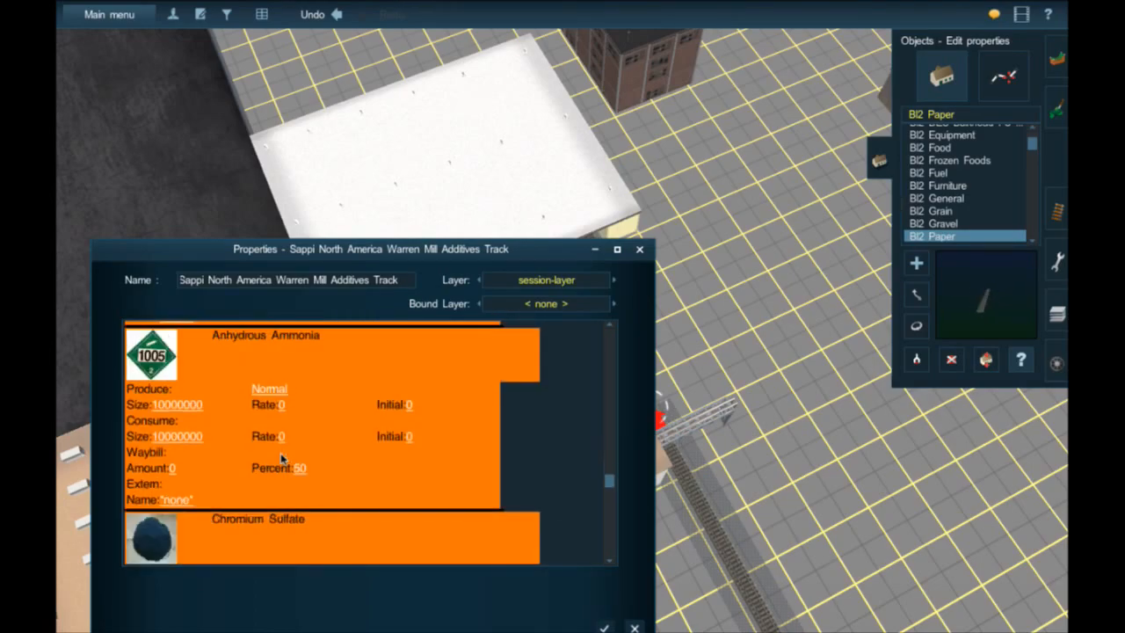
{"action": "scroll", "coordinate": [280, 453], "scroll_direction": "down", "scroll_amount": 3}
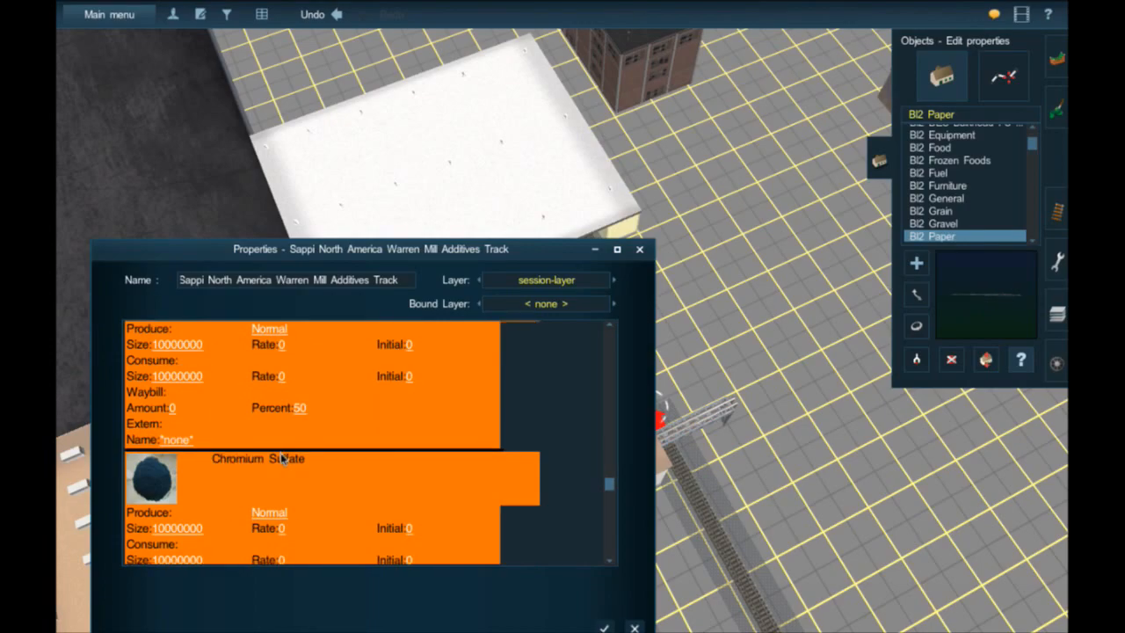
{"action": "scroll", "coordinate": [280, 455], "scroll_direction": "down", "scroll_amount": 5}
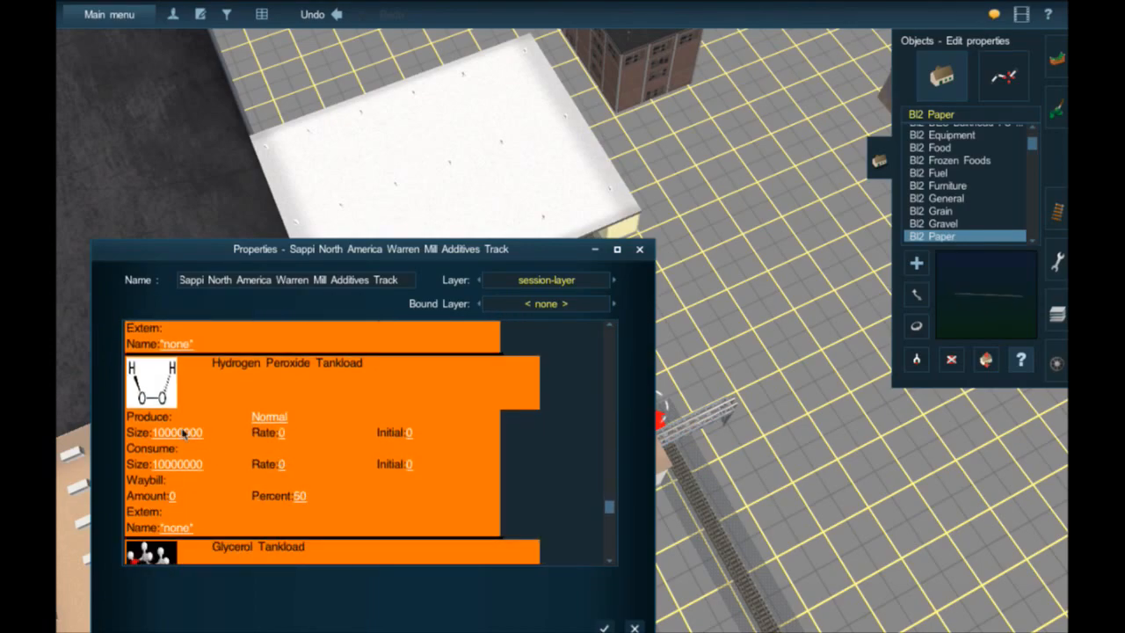
{"action": "left_click", "coordinate": [184, 433]}
{"action": "type", "text": "0"}
{"action": "key", "text": "Return"}
- Set the Hydrogen Peroxide Tankload consume rate to 100 and its initial consume amount to 4000000
{"action": "left_click", "coordinate": [280, 466]}
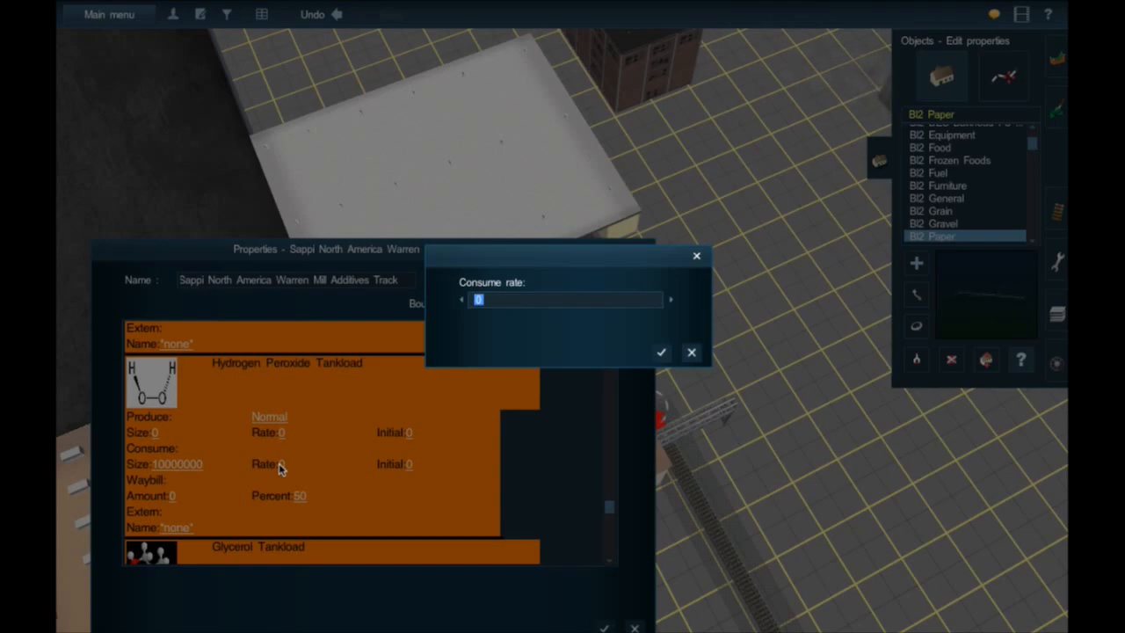
{"action": "key", "text": "Return"}
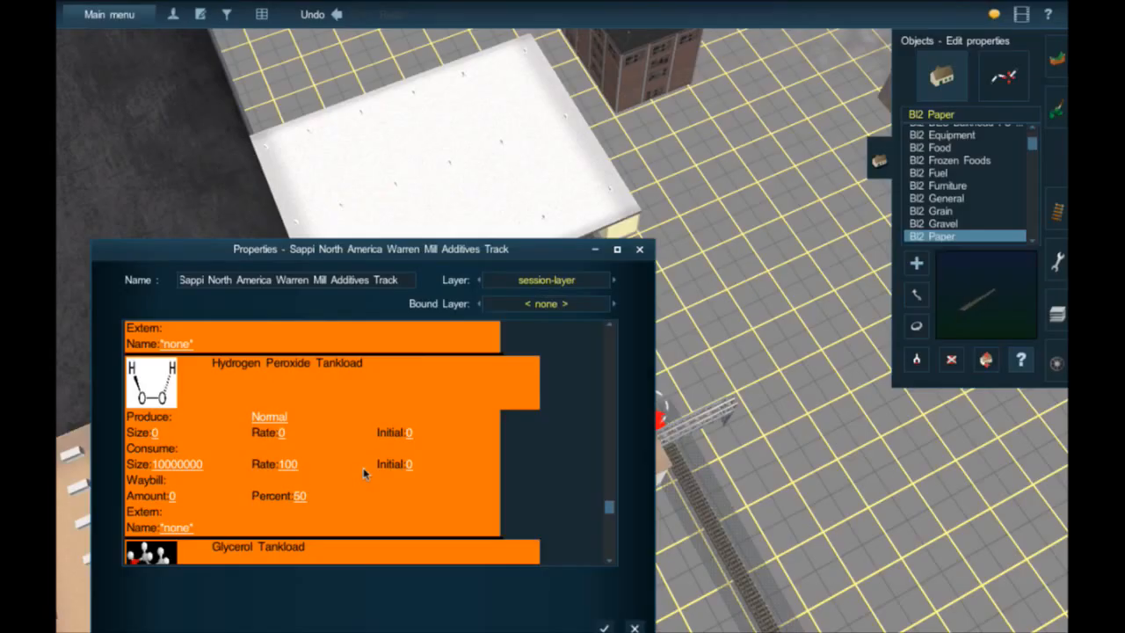
{"action": "left_click", "coordinate": [407, 466]}
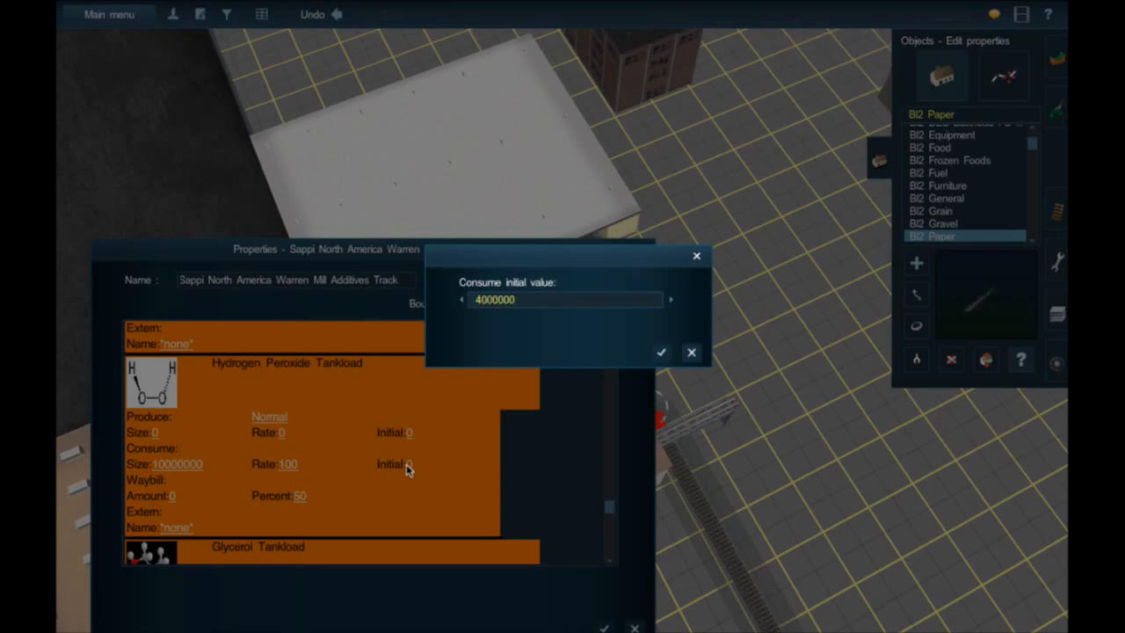
{"action": "key", "text": "Return"}
- Set the Hydrogen Peroxide Tankload waybill amount to 5000000 and percent to 60
{"action": "left_click", "coordinate": [173, 497]}
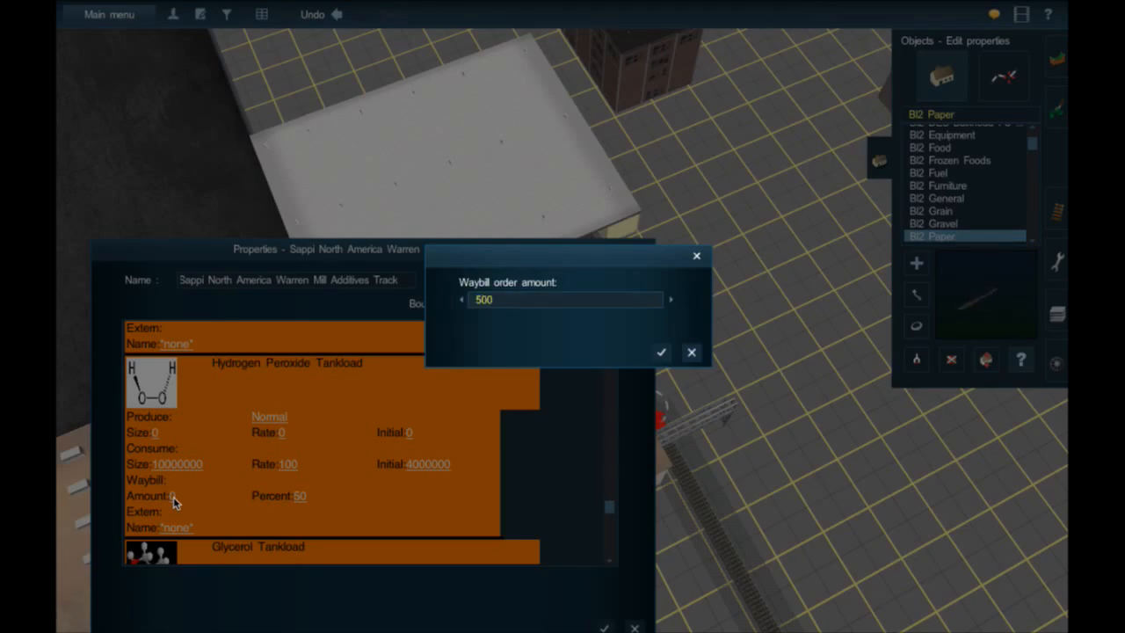
{"action": "type", "text": "5000000"}
{"action": "key", "text": "Return"}
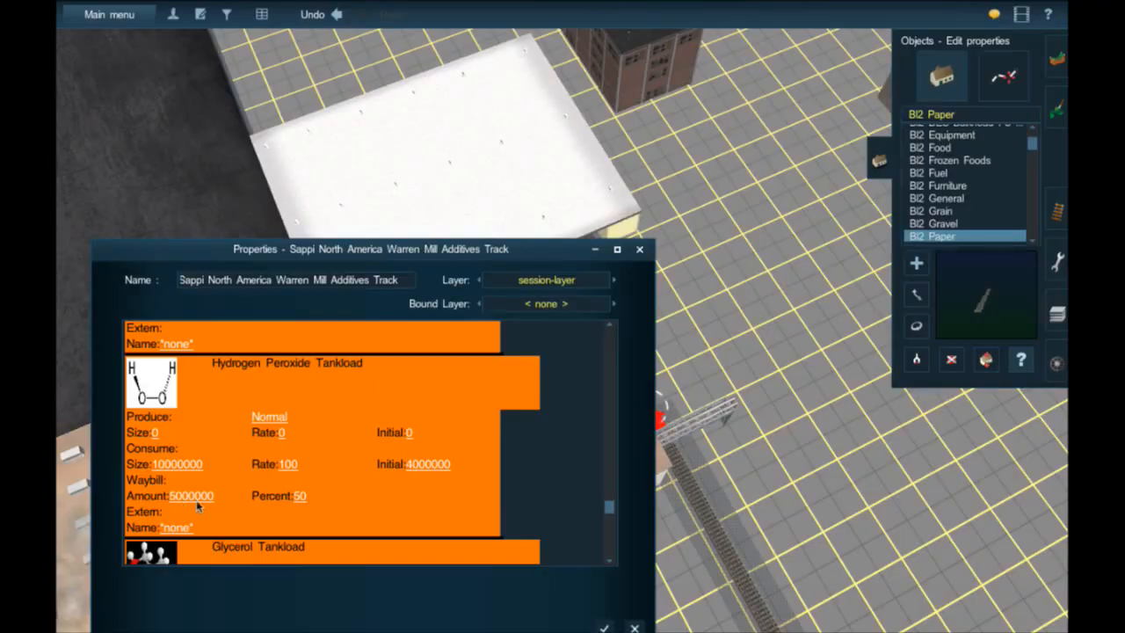
{"action": "left_click", "coordinate": [296, 497]}
{"action": "type", "text": "60"}
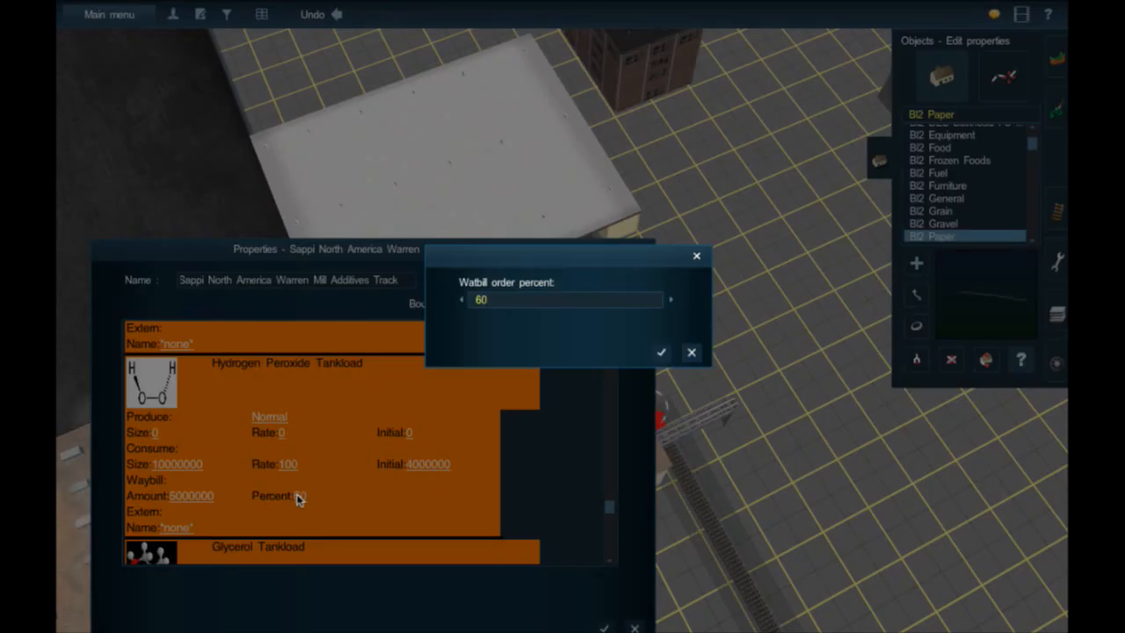
{"action": "key", "text": "Return"}
- Review the other product entries of the Additives Track and apply its properties
{"action": "scroll", "coordinate": [555, 536], "scroll_direction": "down", "scroll_amount": 3}
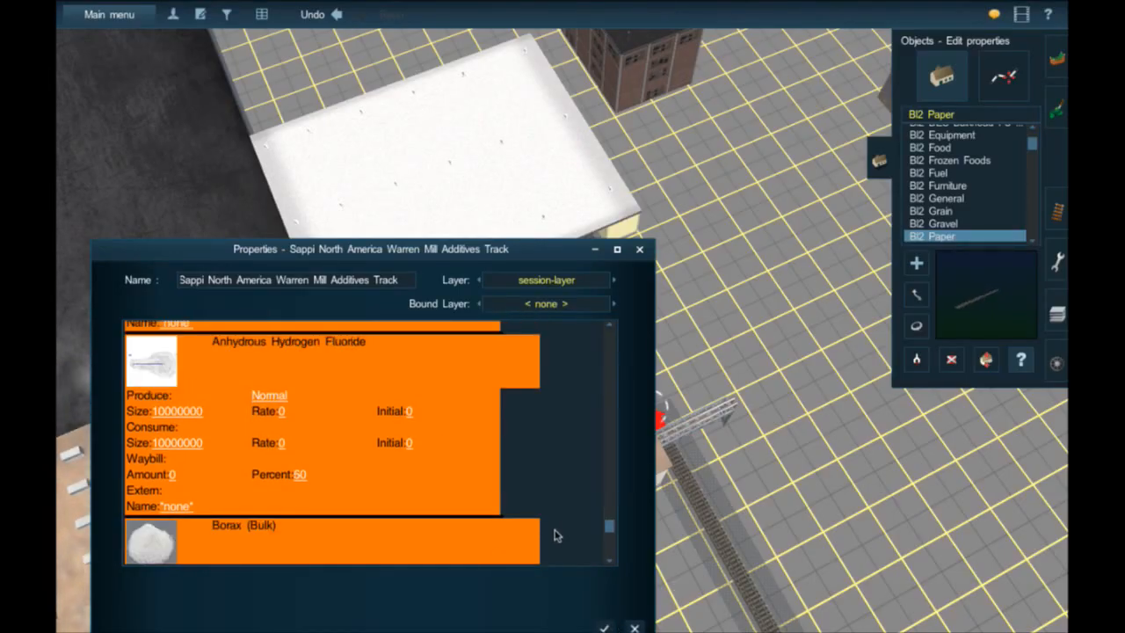
{"action": "scroll", "coordinate": [556, 540], "scroll_direction": "down", "scroll_amount": 3}
{"action": "scroll", "coordinate": [555, 544], "scroll_direction": "down", "scroll_amount": 1}
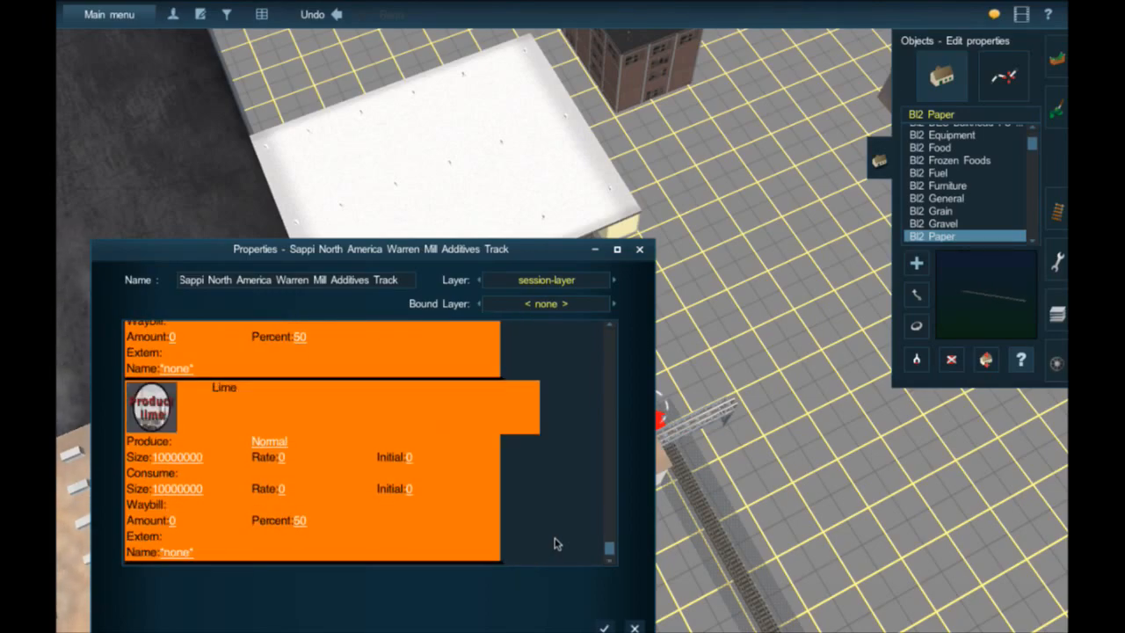
{"action": "scroll", "coordinate": [555, 544], "scroll_direction": "up", "scroll_amount": 5}
{"action": "scroll", "coordinate": [555, 544], "scroll_direction": "up", "scroll_amount": 6}
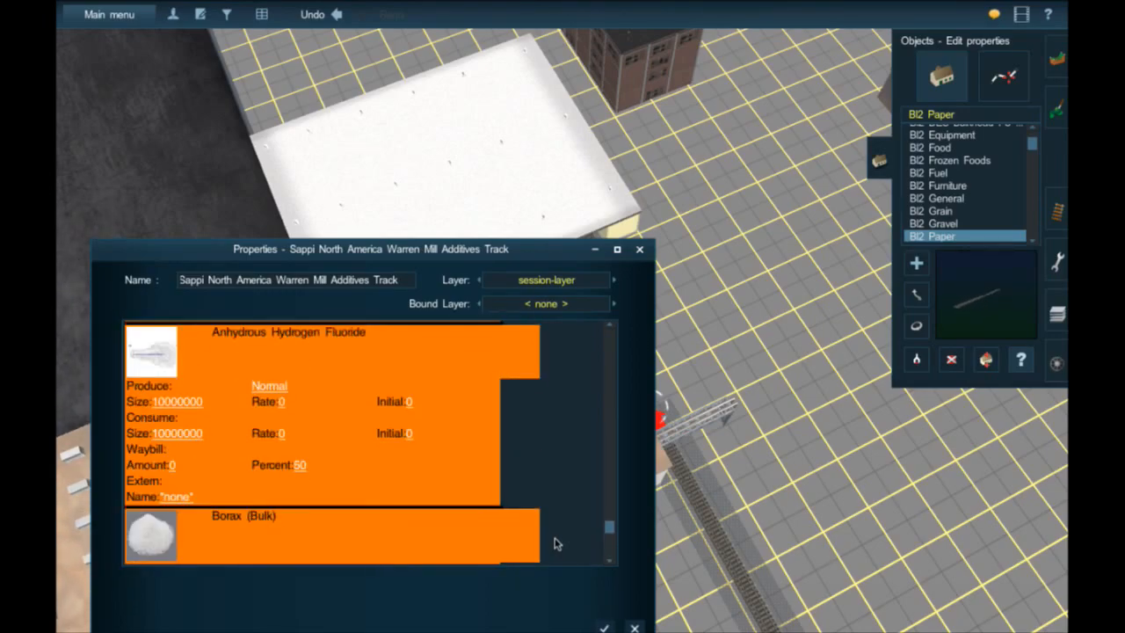
{"action": "scroll", "coordinate": [555, 544], "scroll_direction": "up", "scroll_amount": 6}
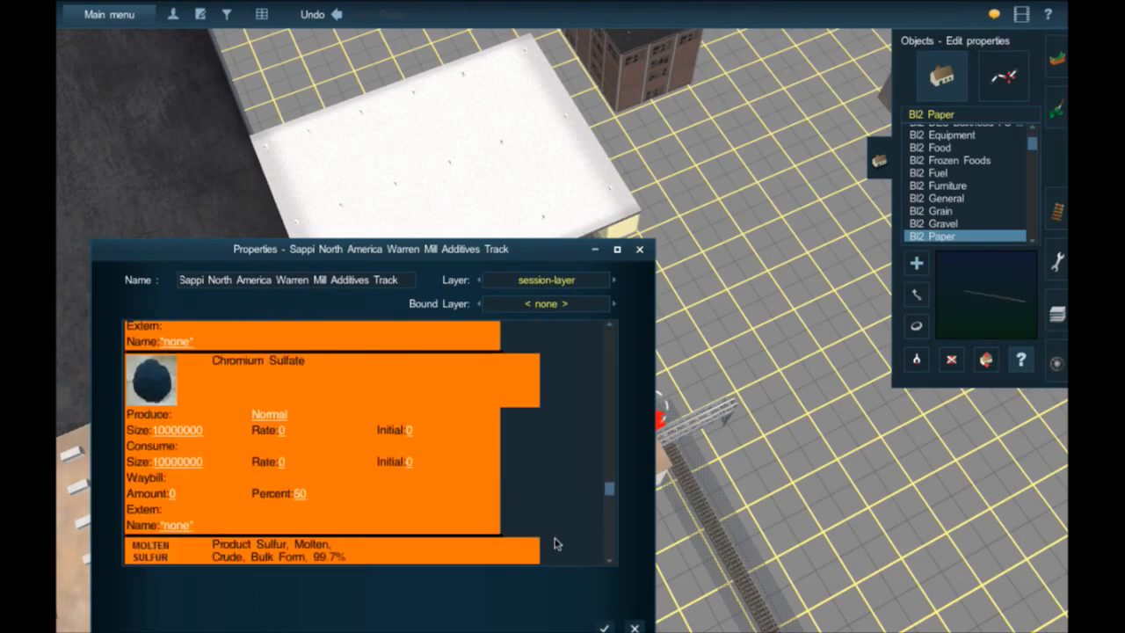
{"action": "scroll", "coordinate": [555, 544], "scroll_direction": "up", "scroll_amount": 8}
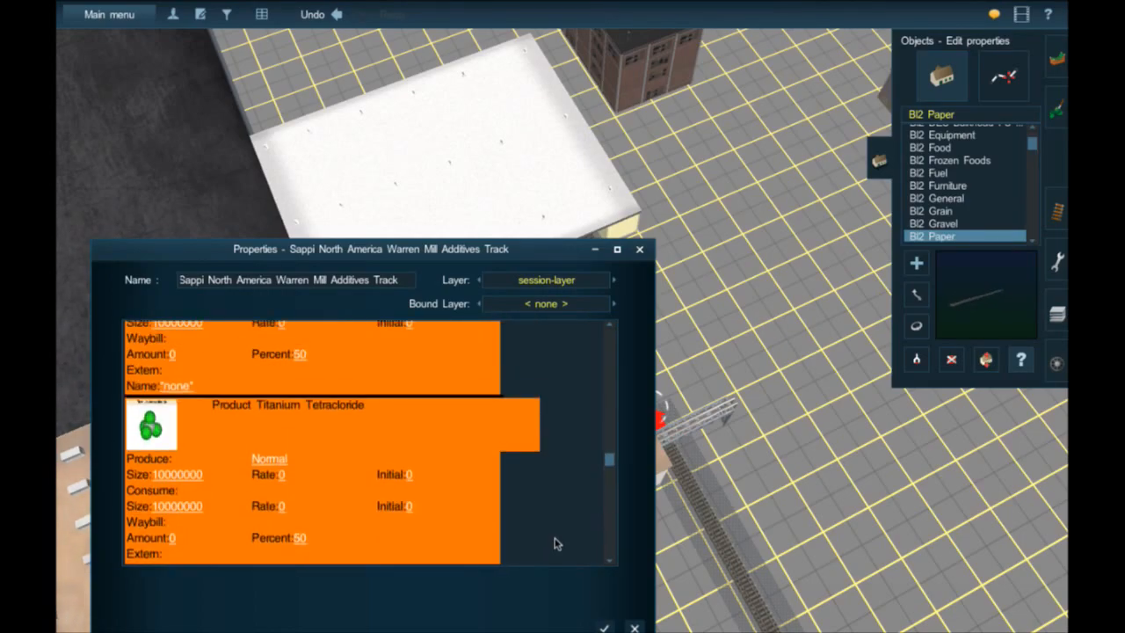
{"action": "scroll", "coordinate": [555, 544], "scroll_direction": "up", "scroll_amount": 8}
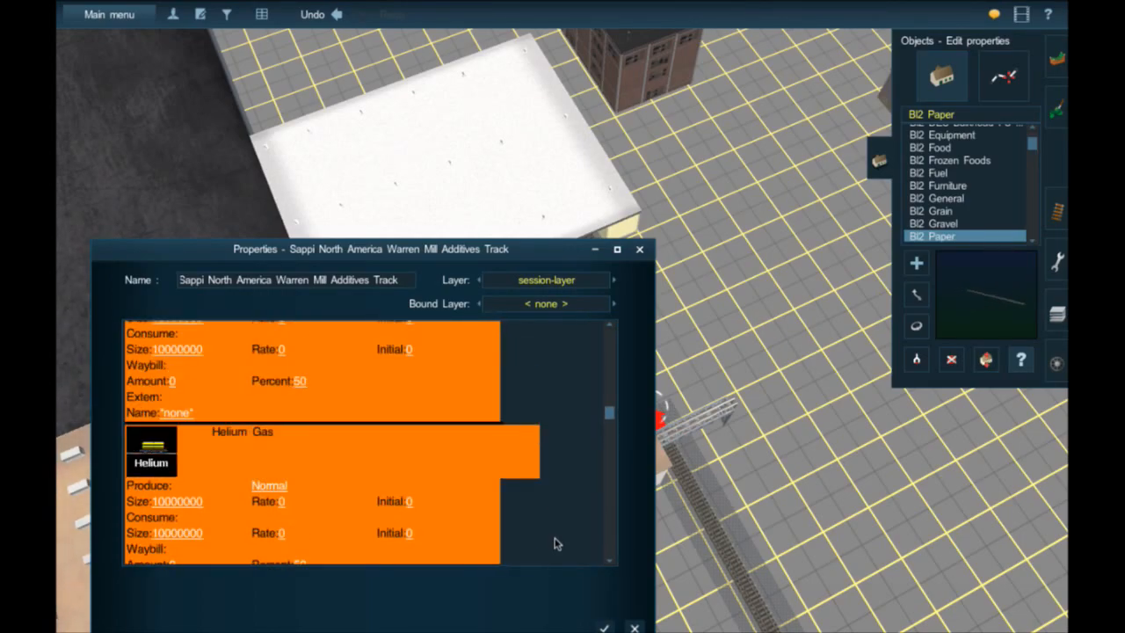
{"action": "scroll", "coordinate": [555, 550], "scroll_direction": "up", "scroll_amount": 4}
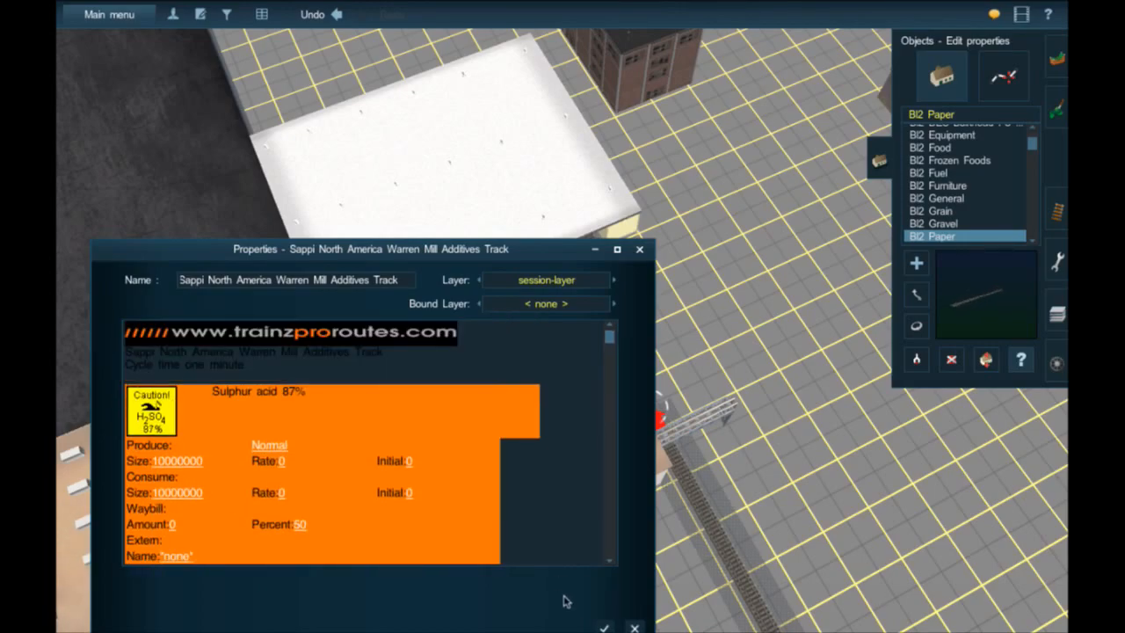
{"action": "left_click", "coordinate": [604, 627]}
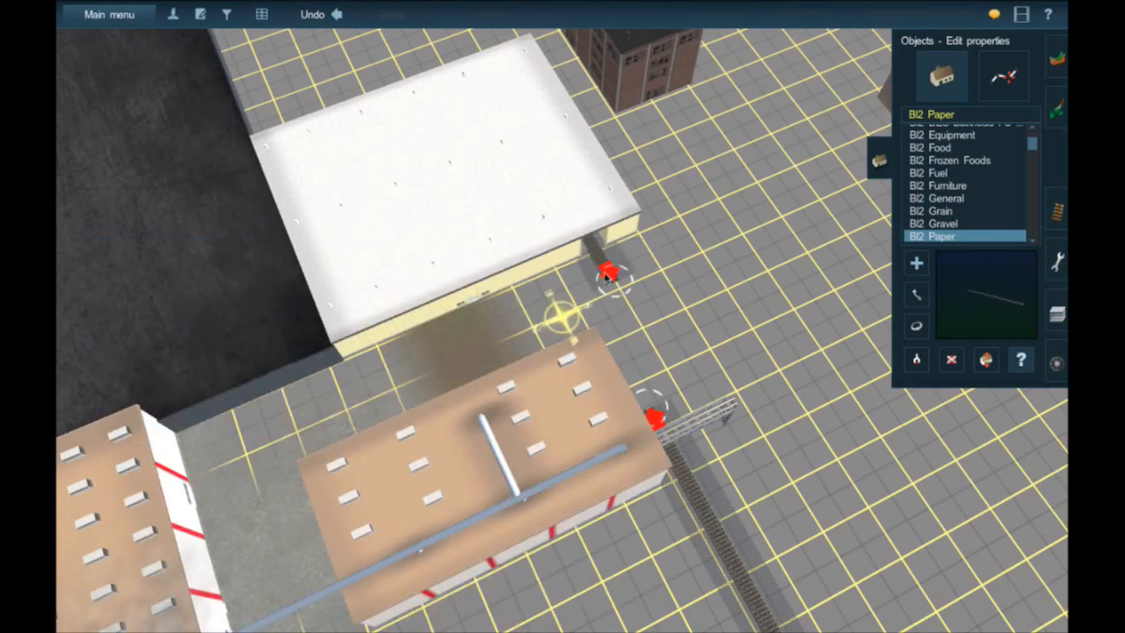
- Check which chemical products the Bl2 Paper 1 track by the white-roofed building offers, and close its properties
{"action": "left_click", "coordinate": [605, 279]}
{"action": "scroll", "coordinate": [353, 471], "scroll_direction": "down", "scroll_amount": 6}
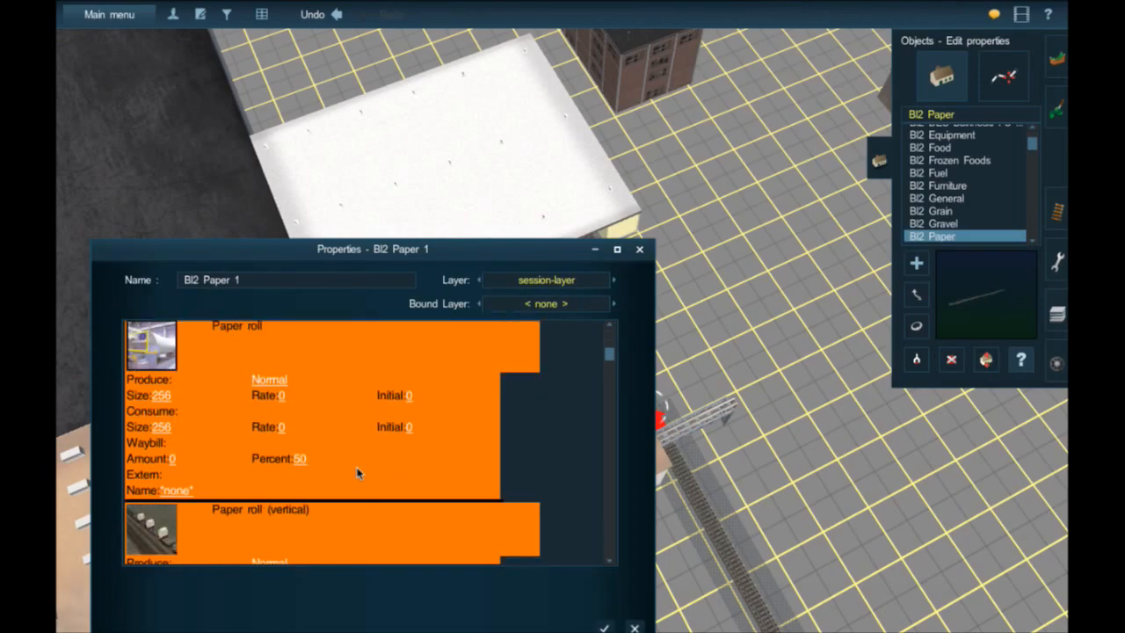
{"action": "scroll", "coordinate": [356, 473], "scroll_direction": "down", "scroll_amount": 5}
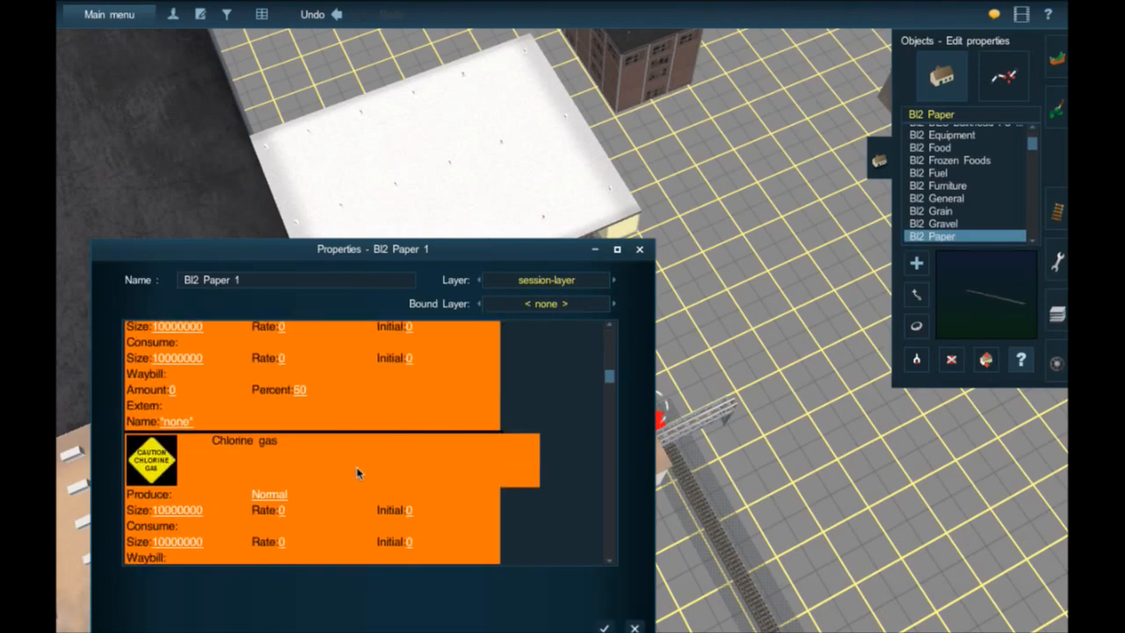
{"action": "scroll", "coordinate": [356, 473], "scroll_direction": "up", "scroll_amount": 2}
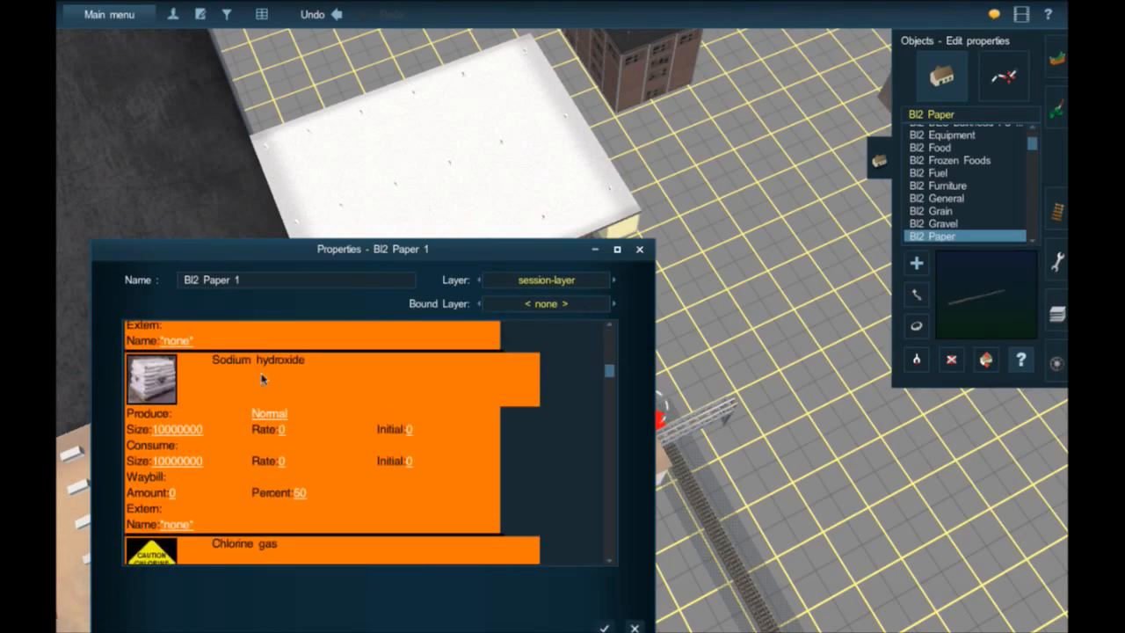
{"action": "scroll", "coordinate": [315, 414], "scroll_direction": "down", "scroll_amount": 5}
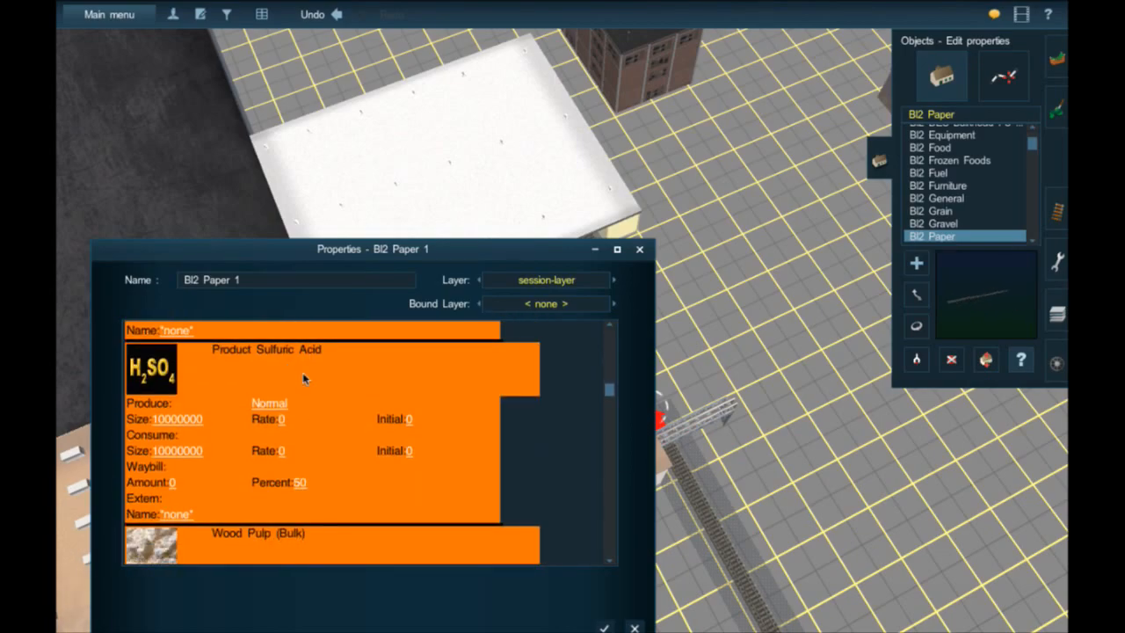
{"action": "scroll", "coordinate": [303, 372], "scroll_direction": "down", "scroll_amount": 3}
{"action": "left_click", "coordinate": [605, 628]}
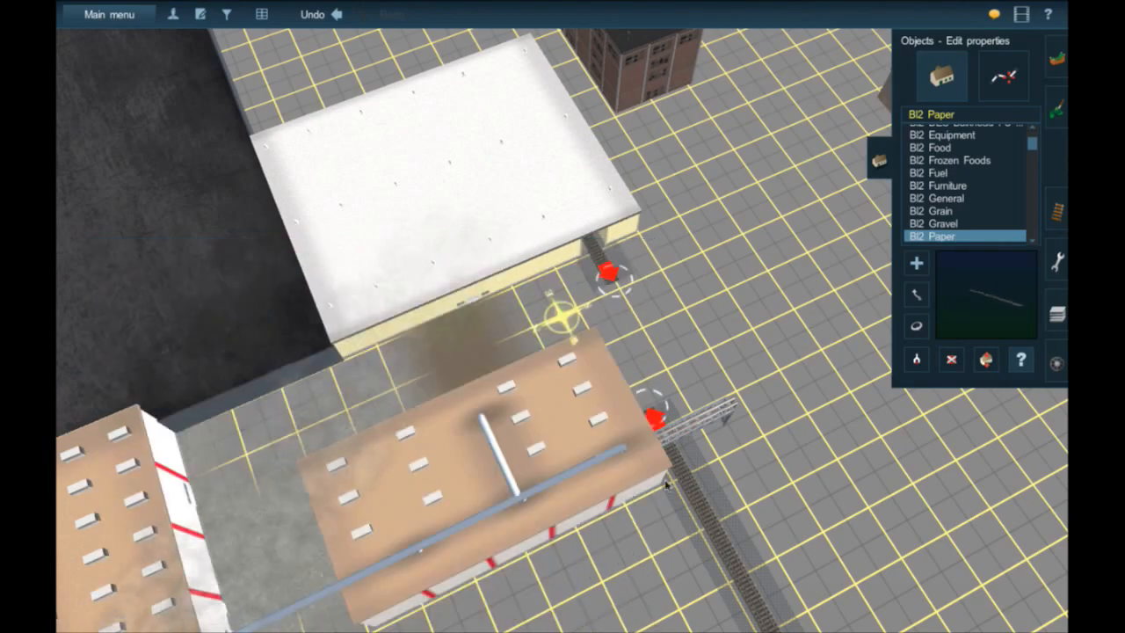
- Examine the product entries of the Sappi North America Warren Mill Additives Track for the available acids, gases and other chemicals
{"action": "left_click", "coordinate": [691, 480]}
{"action": "scroll", "coordinate": [400, 425], "scroll_direction": "down", "scroll_amount": 5}
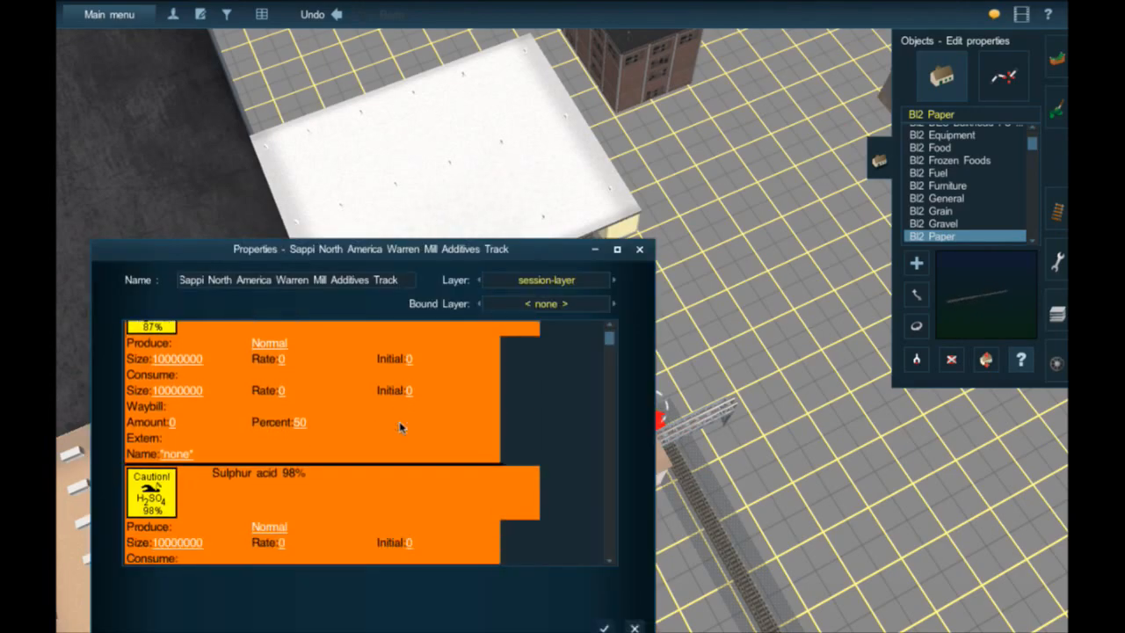
{"action": "scroll", "coordinate": [400, 426], "scroll_direction": "down", "scroll_amount": 9}
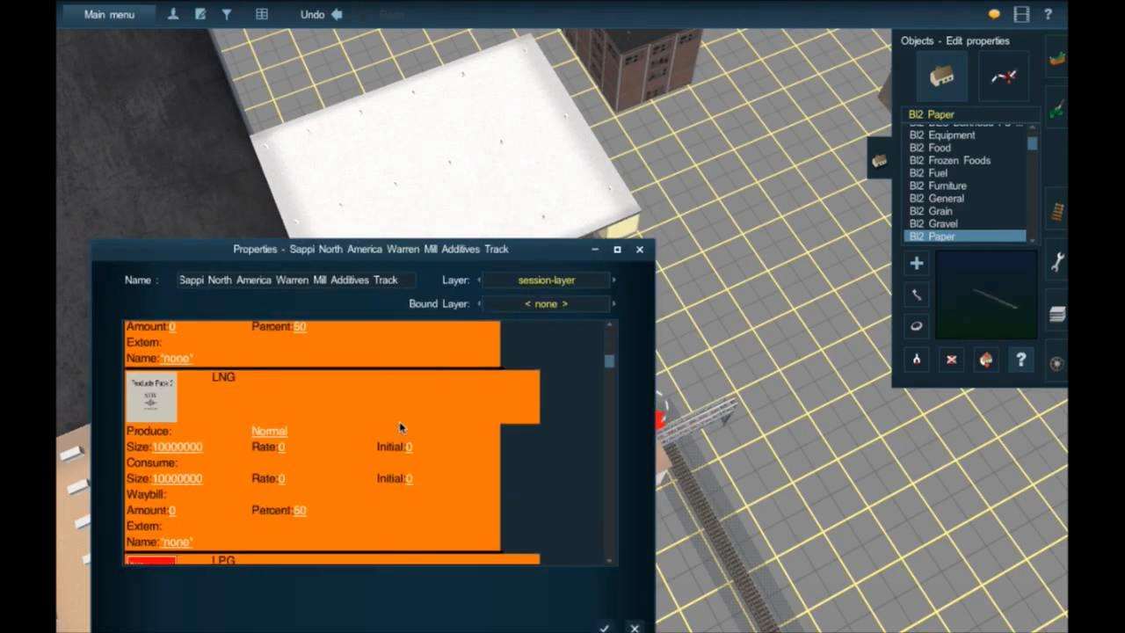
{"action": "scroll", "coordinate": [400, 427], "scroll_direction": "down", "scroll_amount": 9}
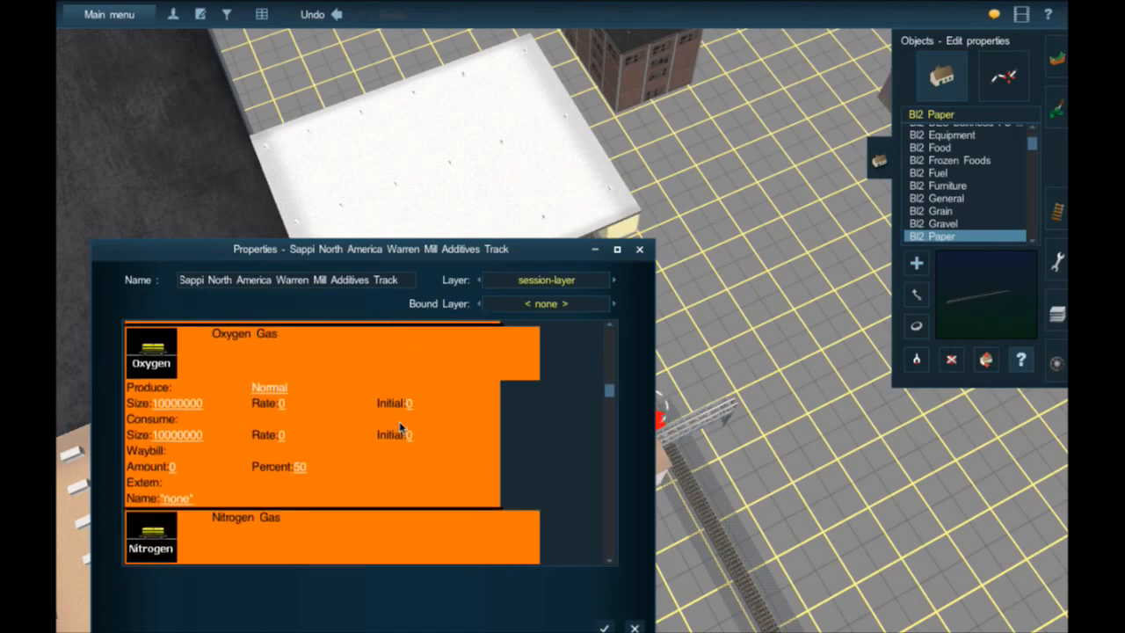
{"action": "scroll", "coordinate": [400, 425], "scroll_direction": "down", "scroll_amount": 6}
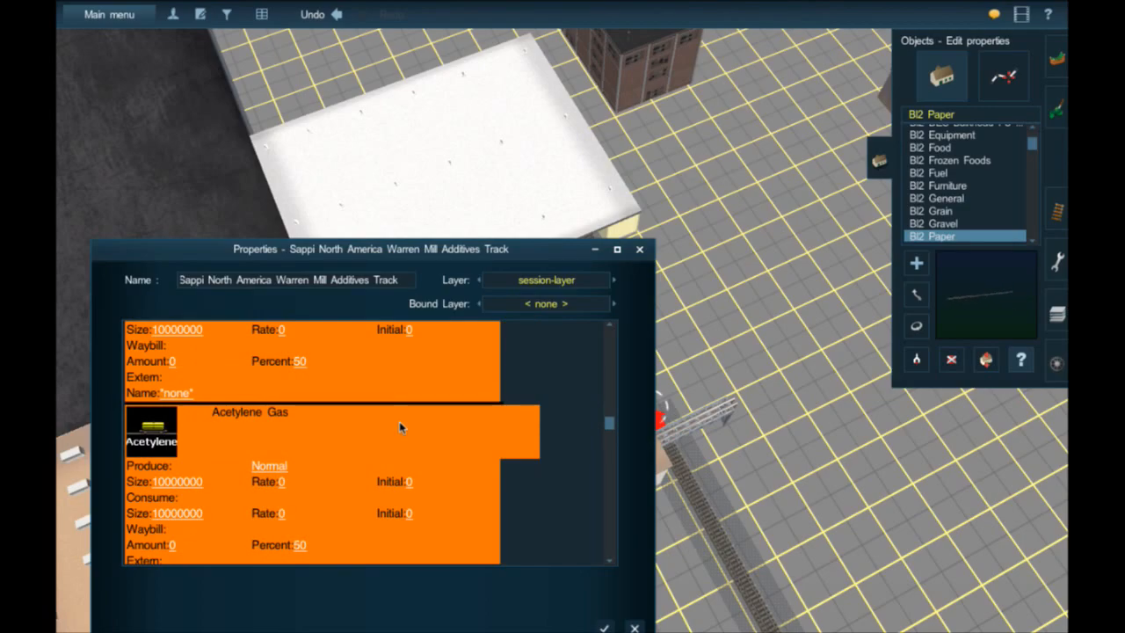
{"action": "scroll", "coordinate": [400, 426], "scroll_direction": "down", "scroll_amount": 4}
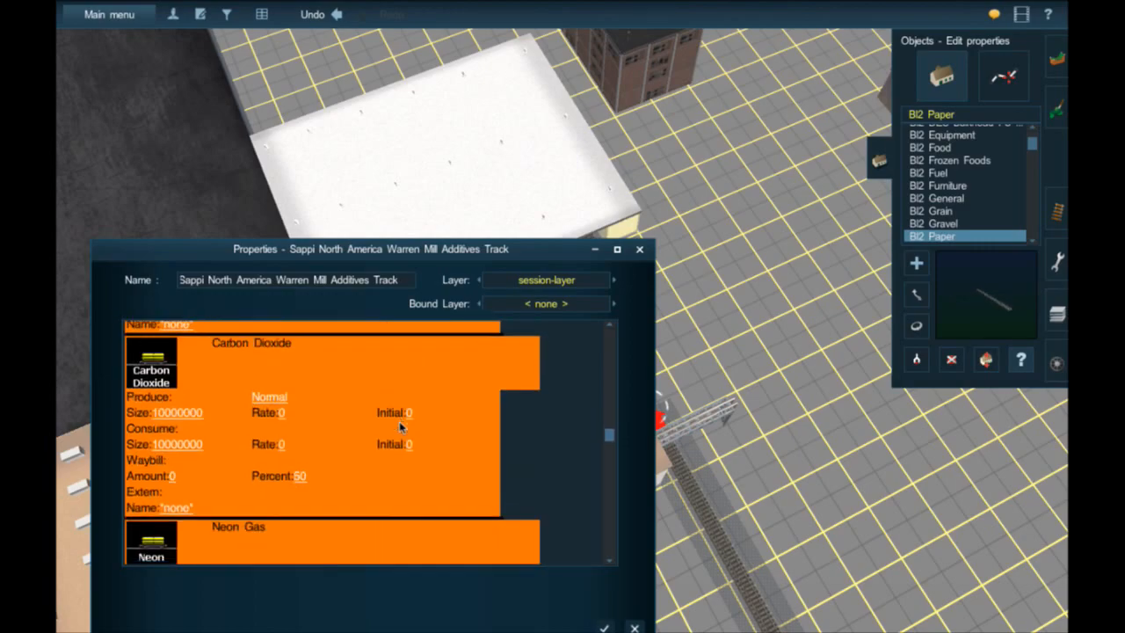
{"action": "scroll", "coordinate": [400, 426], "scroll_direction": "down", "scroll_amount": 5}
{"action": "scroll", "coordinate": [400, 427], "scroll_direction": "down", "scroll_amount": 5}
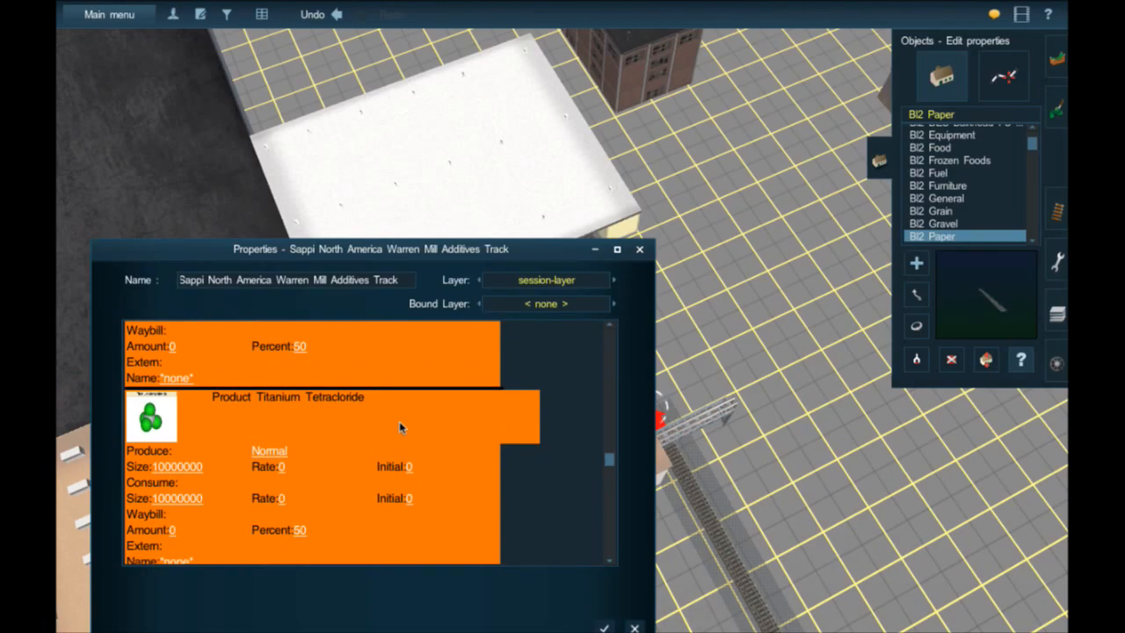
{"action": "scroll", "coordinate": [399, 427], "scroll_direction": "down", "scroll_amount": 5}
{"action": "scroll", "coordinate": [400, 427], "scroll_direction": "down", "scroll_amount": 6}
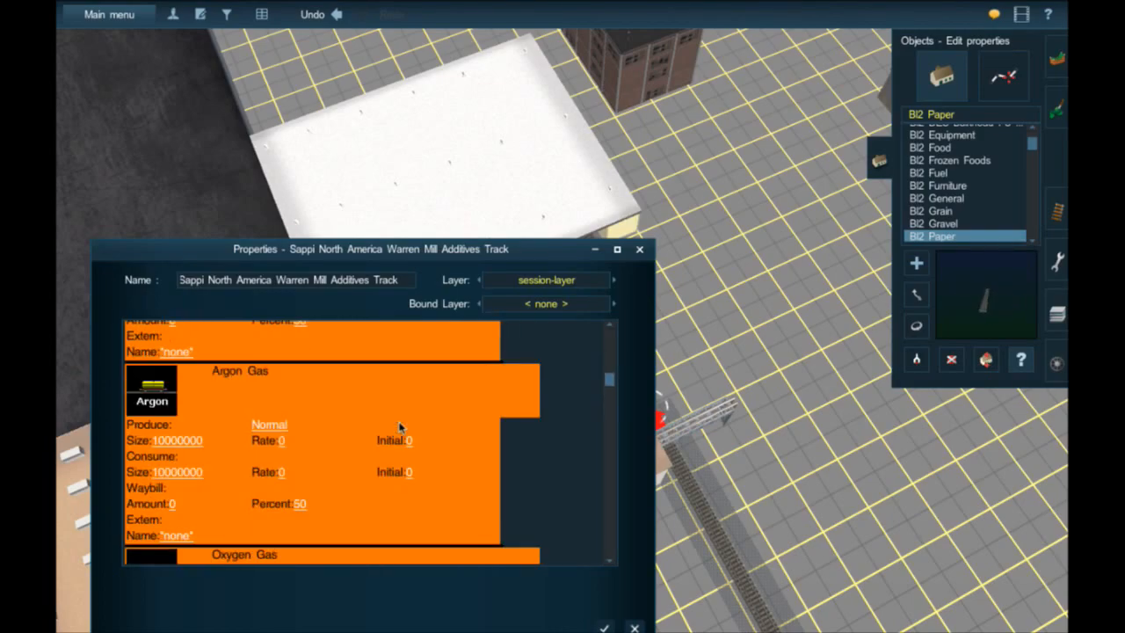
{"action": "scroll", "coordinate": [400, 428], "scroll_direction": "up", "scroll_amount": 5}
{"action": "scroll", "coordinate": [400, 428], "scroll_direction": "down", "scroll_amount": 10}
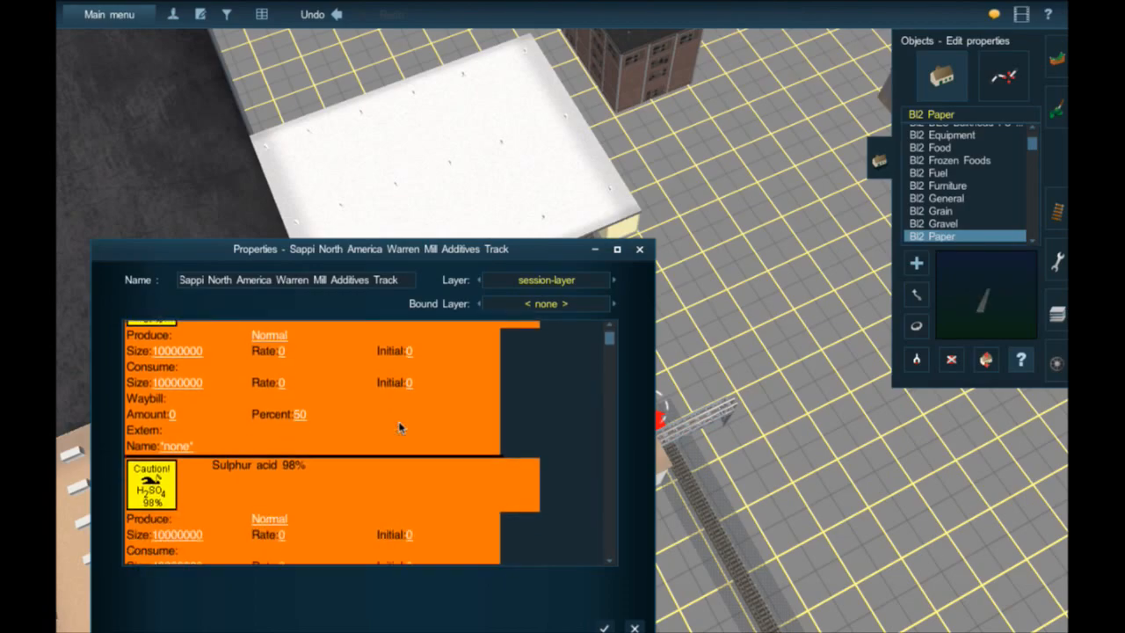
{"action": "scroll", "coordinate": [400, 429], "scroll_direction": "down", "scroll_amount": 6}
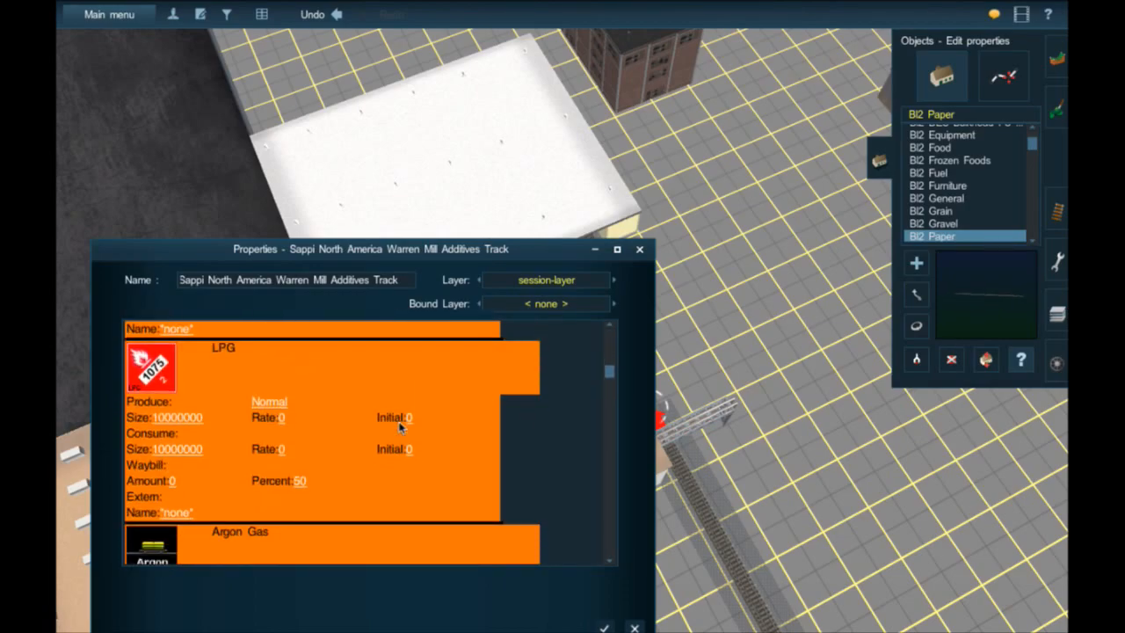
{"action": "scroll", "coordinate": [400, 428], "scroll_direction": "down", "scroll_amount": 8}
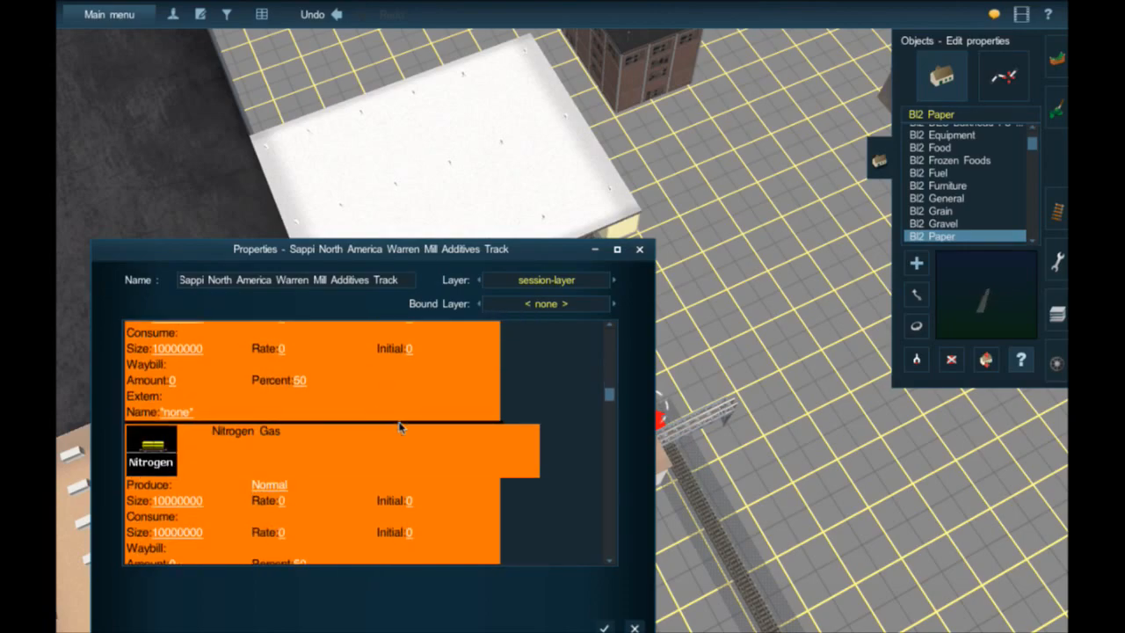
{"action": "scroll", "coordinate": [400, 428], "scroll_direction": "down", "scroll_amount": 8}
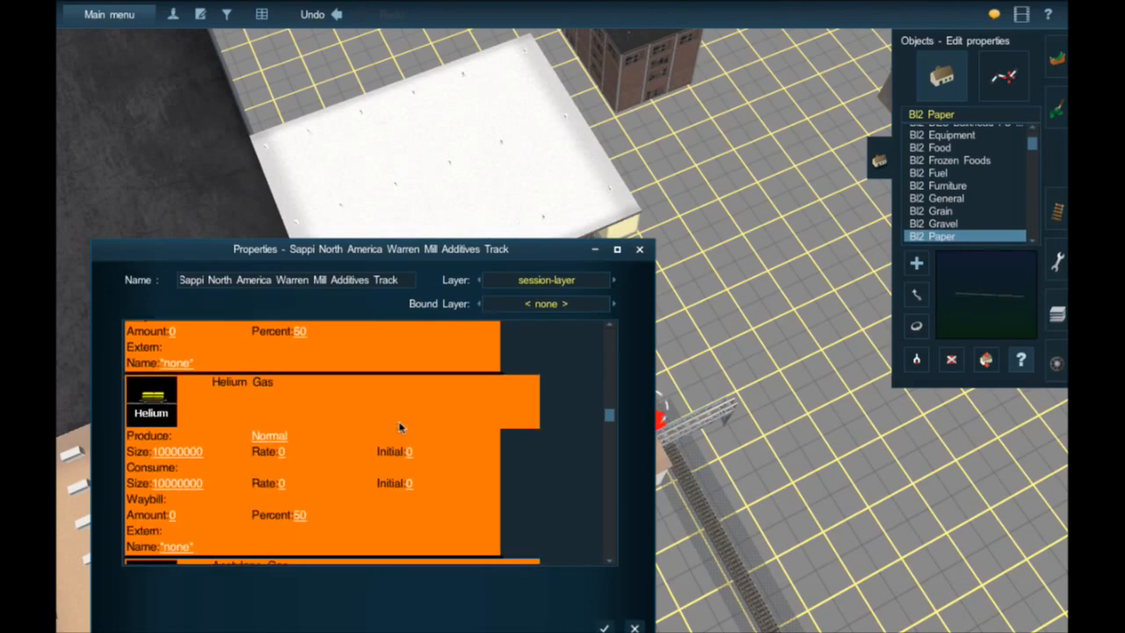
{"action": "scroll", "coordinate": [390, 480], "scroll_direction": "down", "scroll_amount": 8}
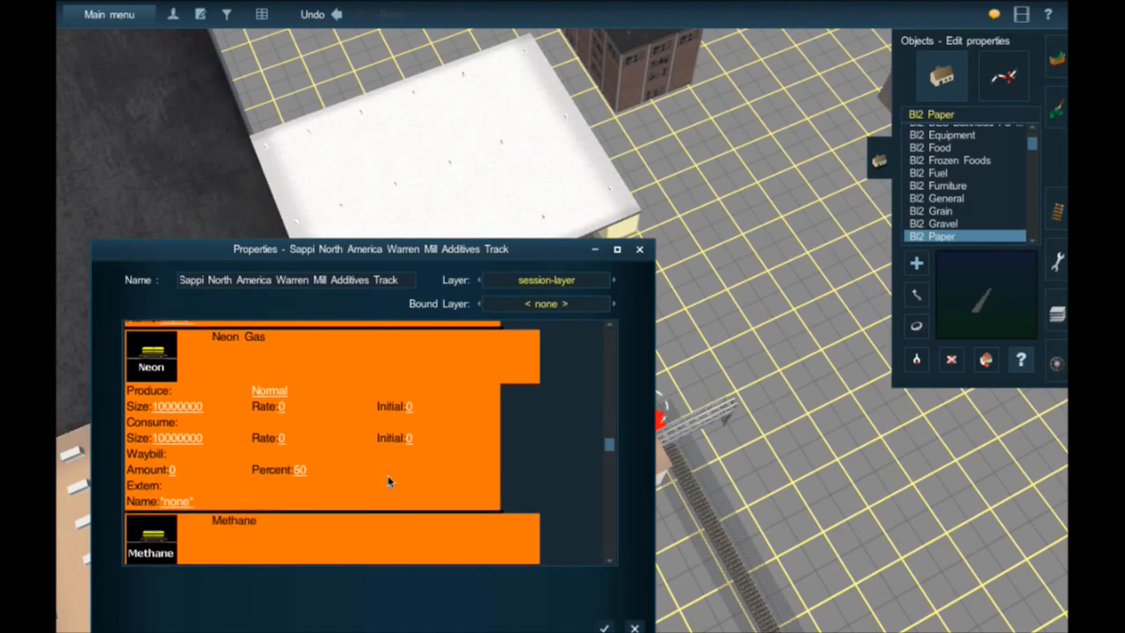
{"action": "scroll", "coordinate": [390, 480], "scroll_direction": "down", "scroll_amount": 1}
{"action": "scroll", "coordinate": [389, 481], "scroll_direction": "up", "scroll_amount": 8}
{"action": "scroll", "coordinate": [390, 480], "scroll_direction": "up", "scroll_amount": 4}
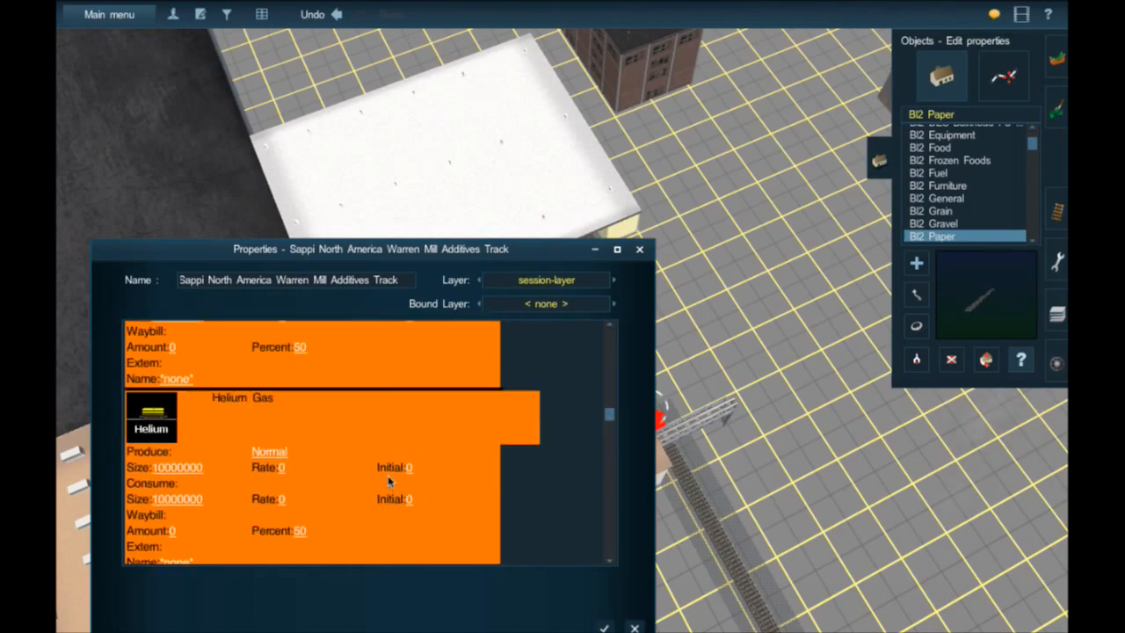
{"action": "scroll", "coordinate": [388, 481], "scroll_direction": "up", "scroll_amount": 4}
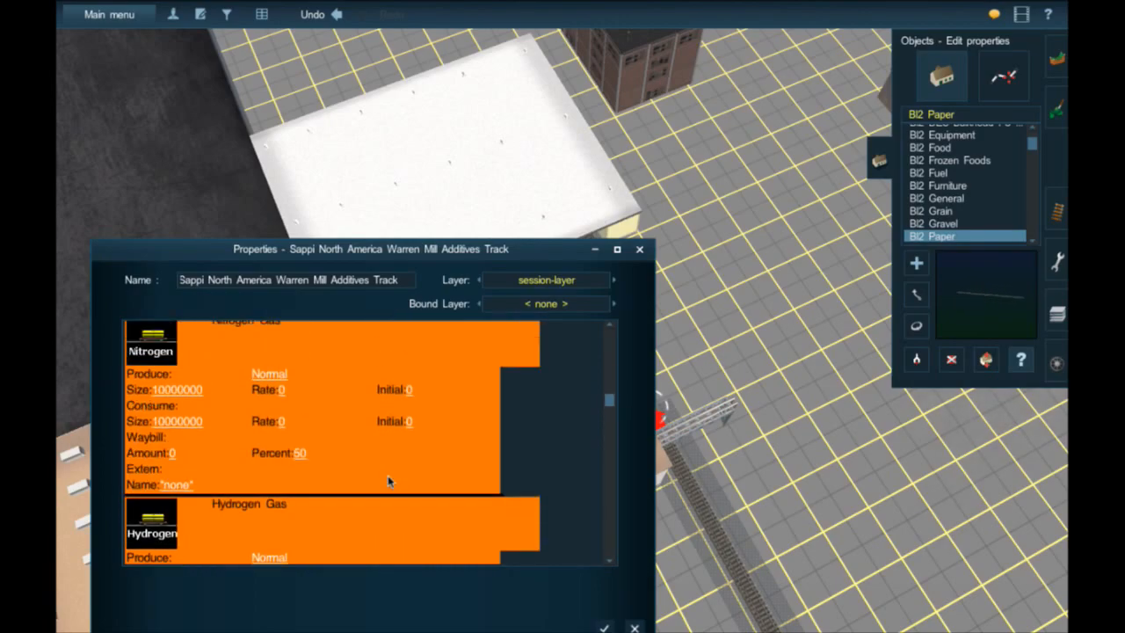
{"action": "scroll", "coordinate": [388, 481], "scroll_direction": "up", "scroll_amount": 4}
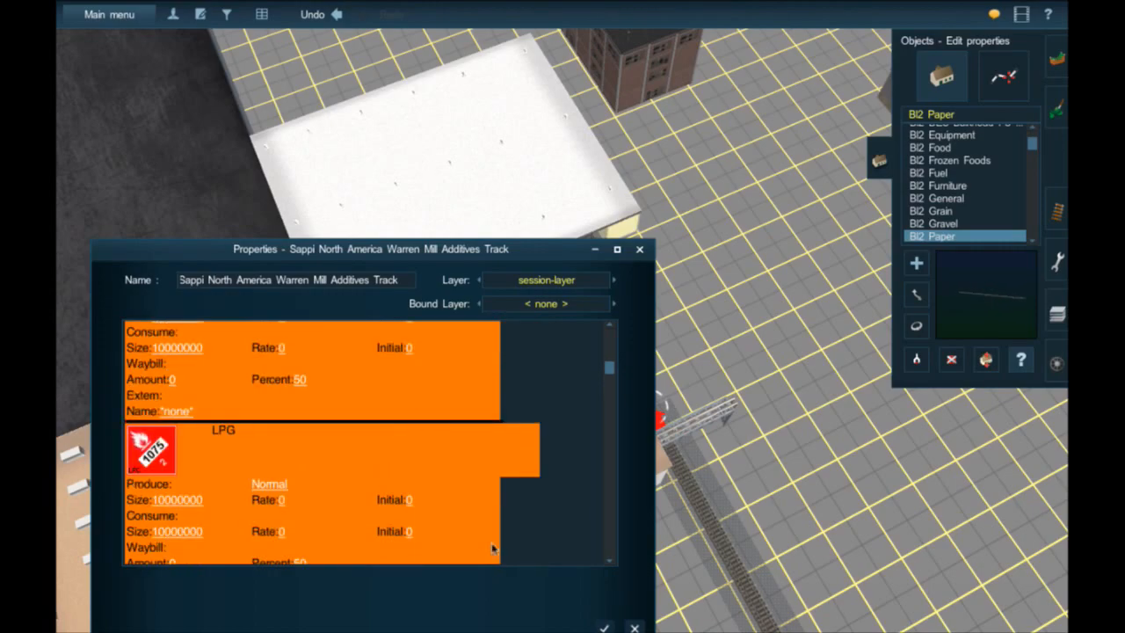
{"action": "scroll", "coordinate": [514, 541], "scroll_direction": "up", "scroll_amount": 4}
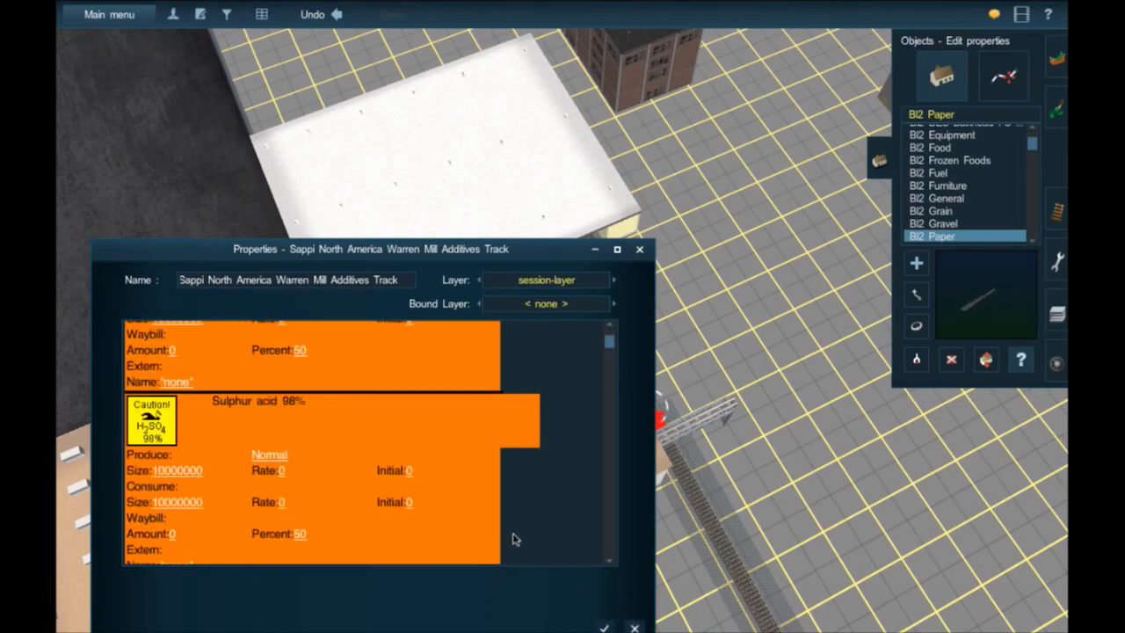
{"action": "scroll", "coordinate": [514, 540], "scroll_direction": "down", "scroll_amount": 2}
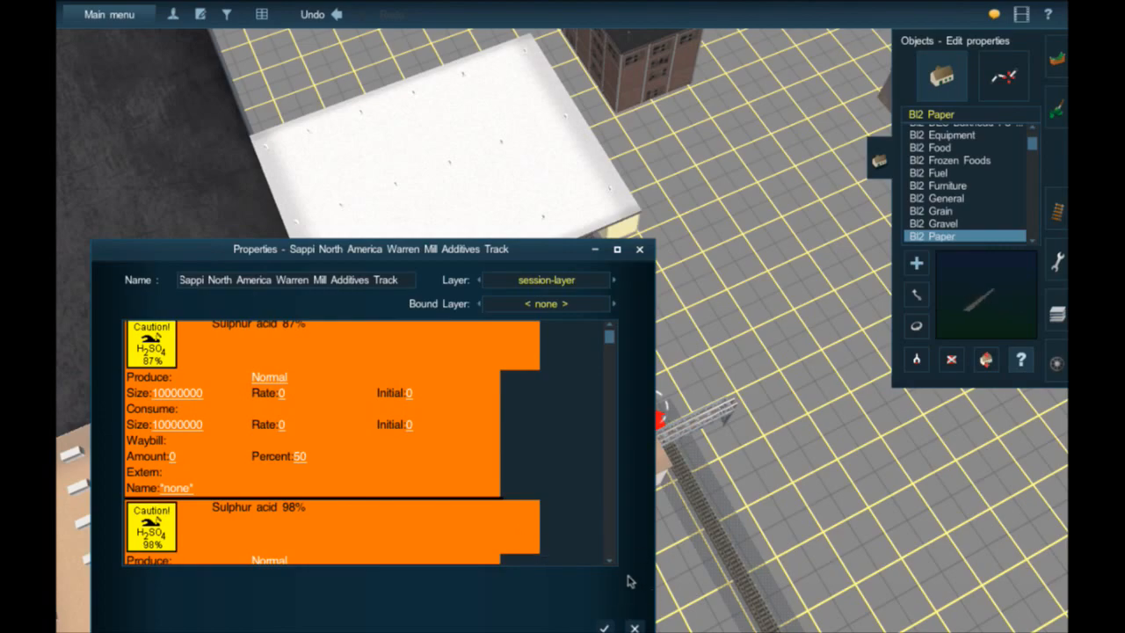
{"action": "left_click", "coordinate": [604, 628]}
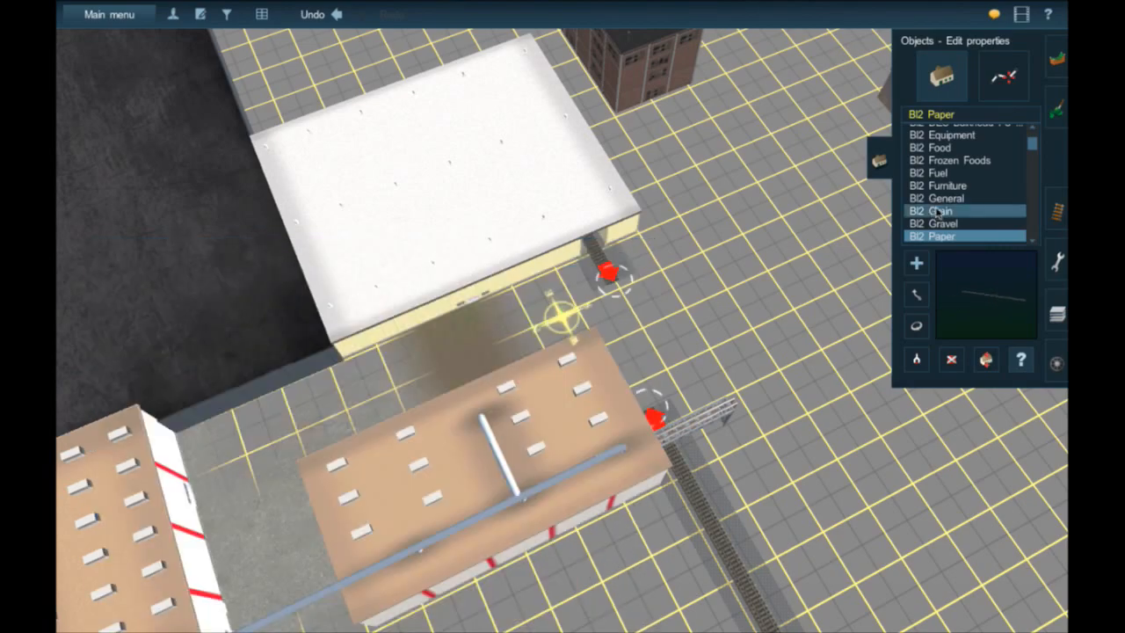
- Recheck the first product entry in the Additives Track's properties and close them
{"action": "scroll", "coordinate": [936, 214], "scroll_direction": "up", "scroll_amount": 5}
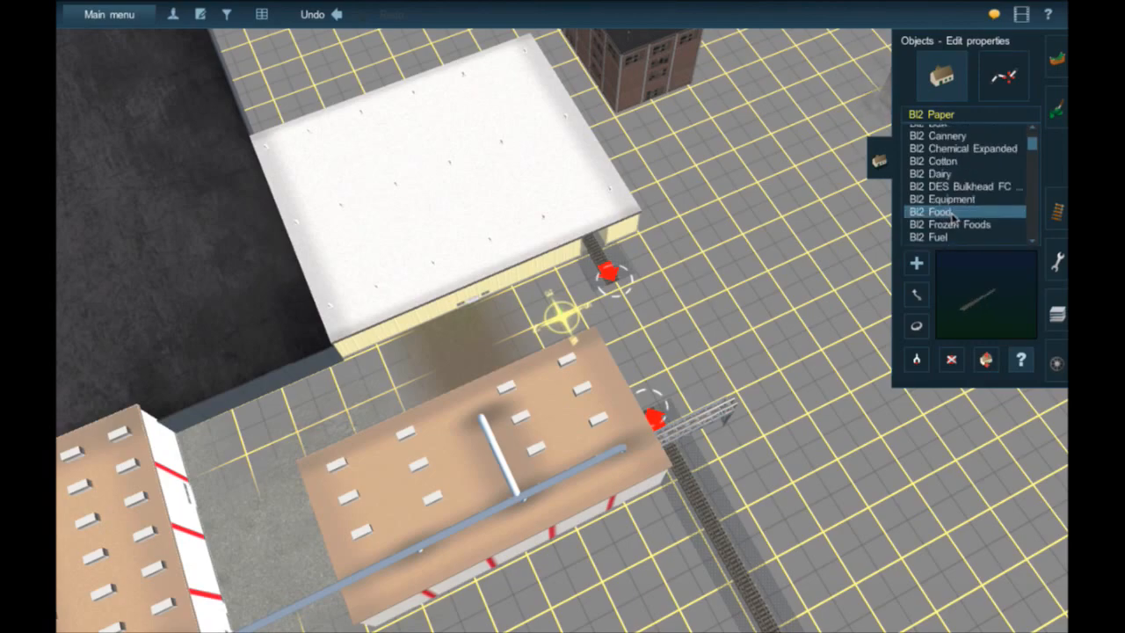
{"action": "left_click", "coordinate": [701, 494]}
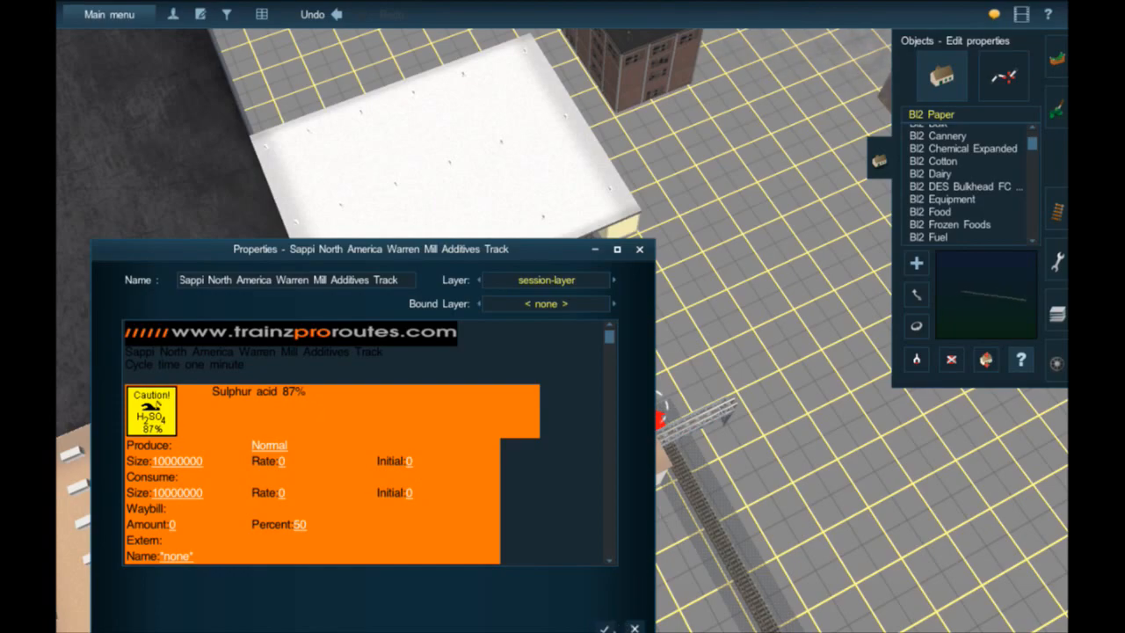
{"action": "left_click", "coordinate": [607, 629]}
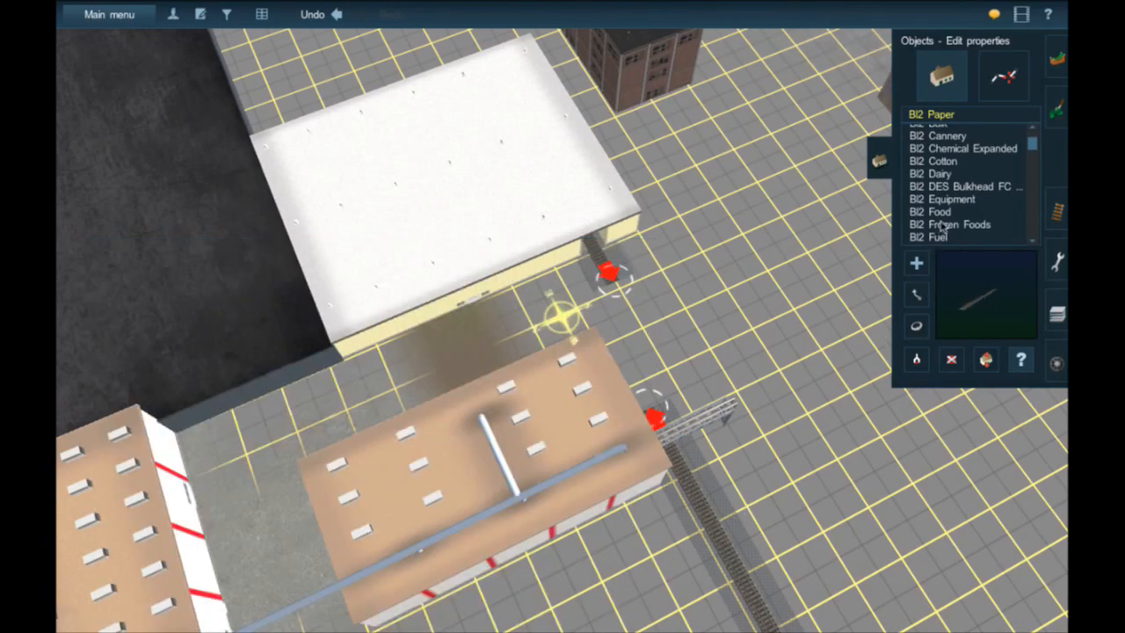
- Place a BI2 Chemical Expanded track on the open ground beside the white-roofed building
{"action": "scroll", "coordinate": [943, 227], "scroll_direction": "up", "scroll_amount": 3}
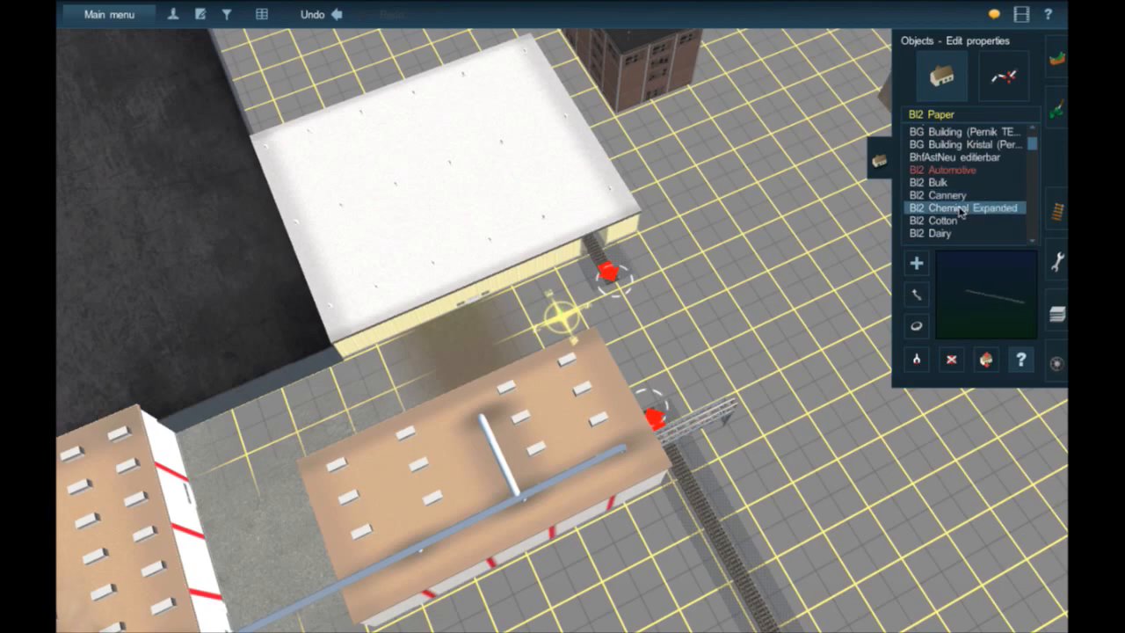
{"action": "left_click", "coordinate": [961, 212]}
{"action": "left_click", "coordinate": [826, 335]}
- Check the product entries of the trial BI2 Chemical Expanded track and delete the track
{"action": "left_click", "coordinate": [916, 358]}
{"action": "left_click", "coordinate": [828, 341]}
{"action": "scroll", "coordinate": [459, 403], "scroll_direction": "down", "scroll_amount": 5}
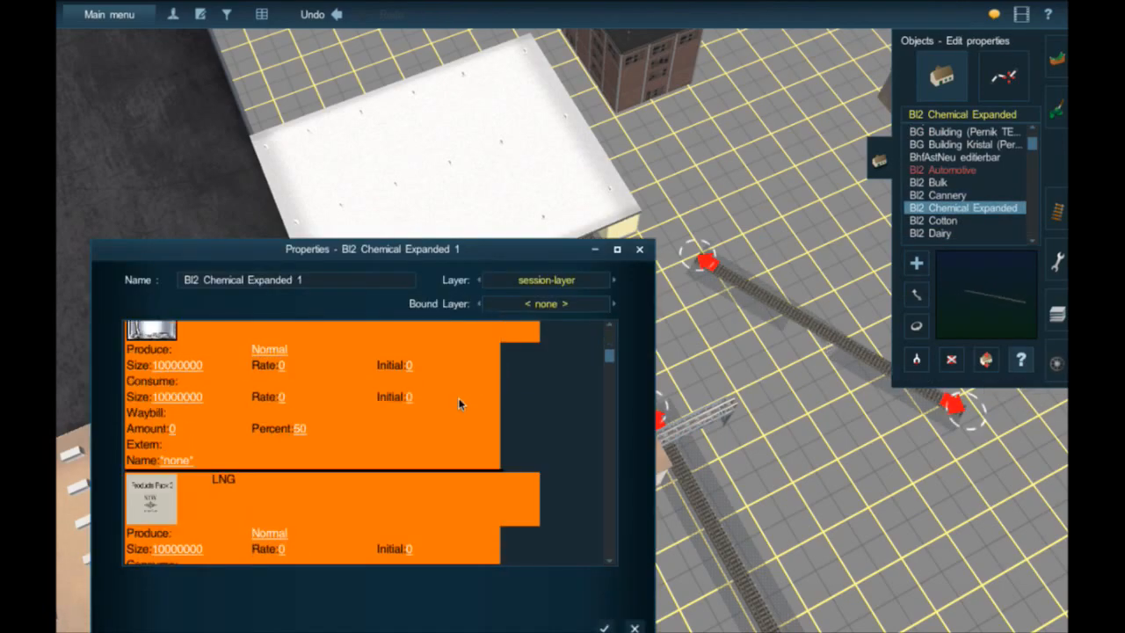
{"action": "left_click", "coordinate": [637, 629]}
{"action": "left_click", "coordinate": [950, 362]}
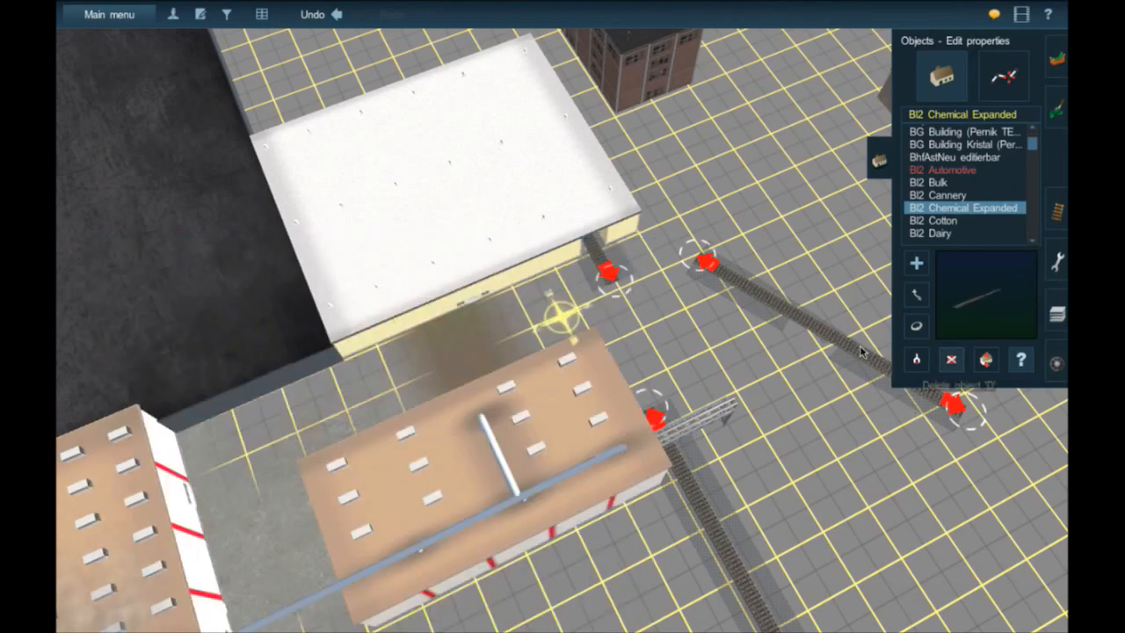
{"action": "left_click", "coordinate": [861, 349]}
- Find the BI Chemical industry track among the objects and place one on the open ground beside the mill buildings
{"action": "scroll", "coordinate": [972, 220], "scroll_direction": "down", "scroll_amount": 7}
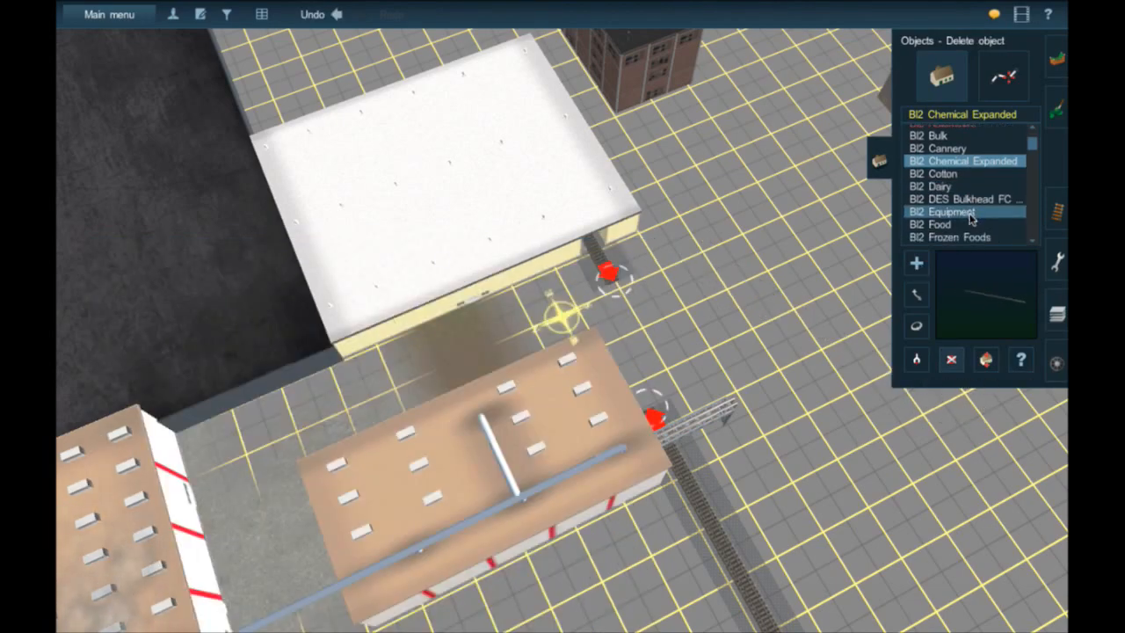
{"action": "scroll", "coordinate": [970, 219], "scroll_direction": "down", "scroll_amount": 1}
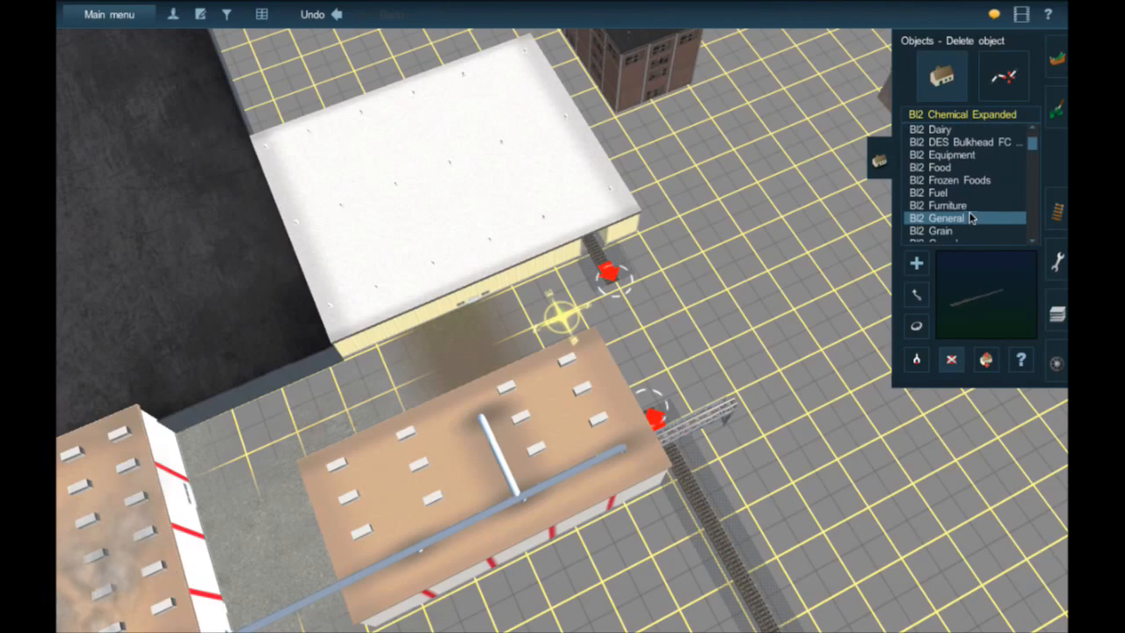
{"action": "scroll", "coordinate": [979, 225], "scroll_direction": "down", "scroll_amount": 5}
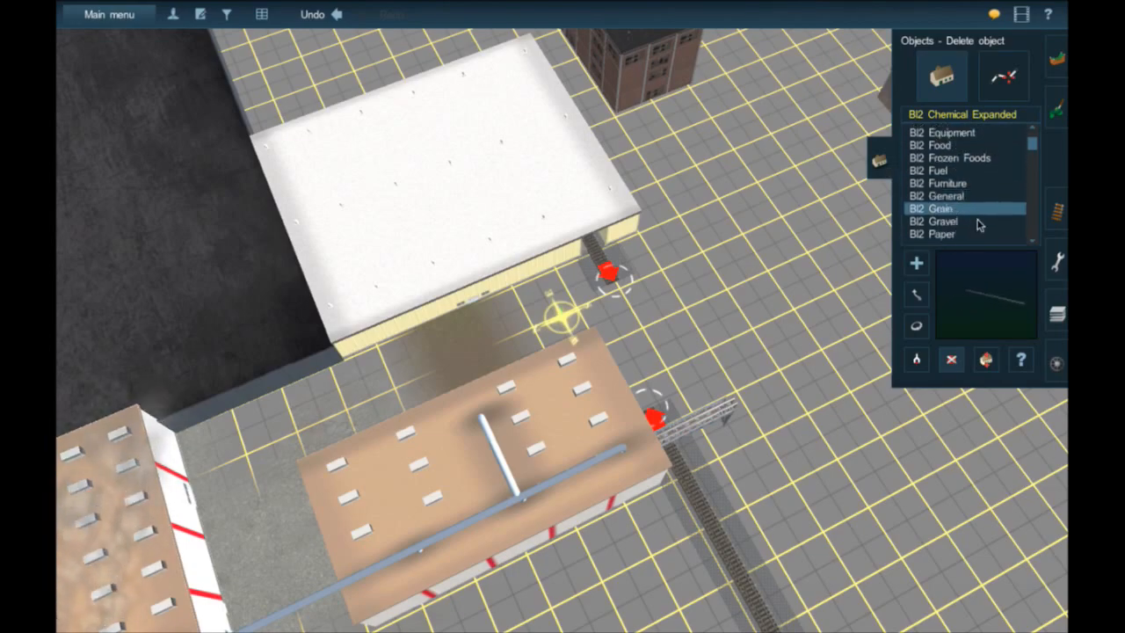
{"action": "scroll", "coordinate": [977, 223], "scroll_direction": "down", "scroll_amount": 6}
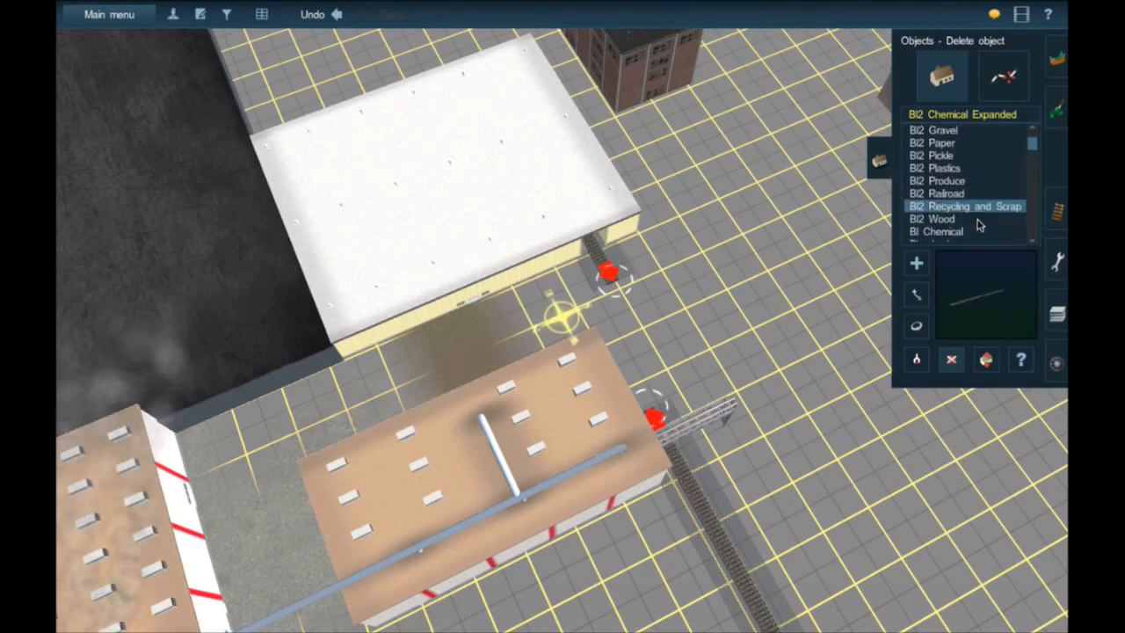
{"action": "left_click", "coordinate": [971, 213]}
{"action": "key", "text": "c"}
{"action": "left_click", "coordinate": [849, 306]}
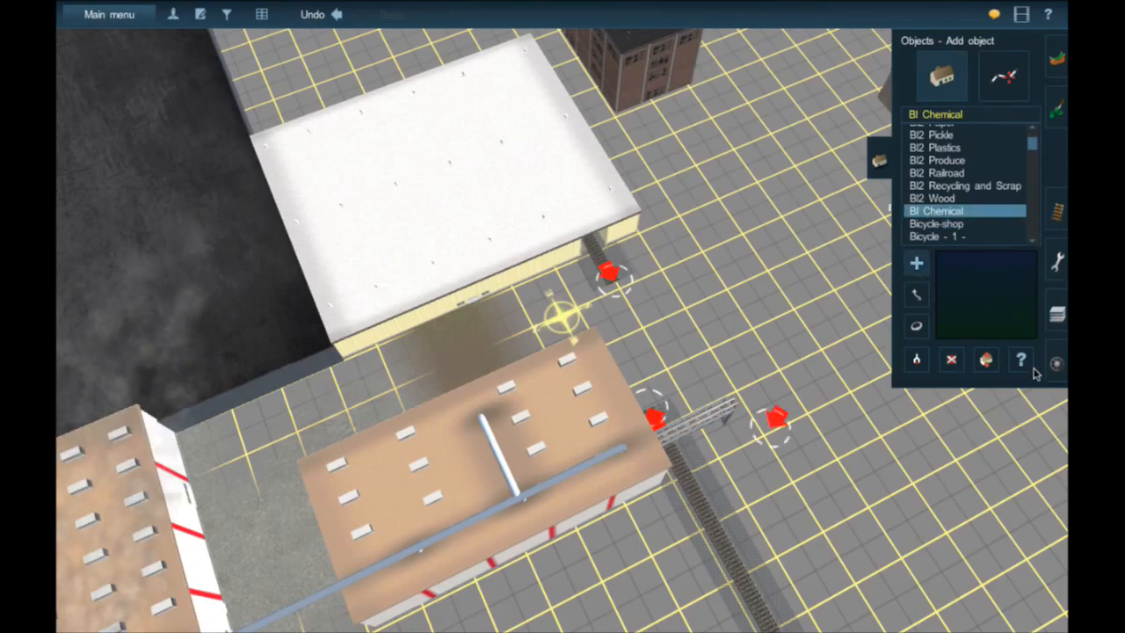
- Check which products the trial BI Chemical track offers, and delete the track
{"action": "left_click", "coordinate": [1022, 360]}
{"action": "left_click", "coordinate": [563, 318]}
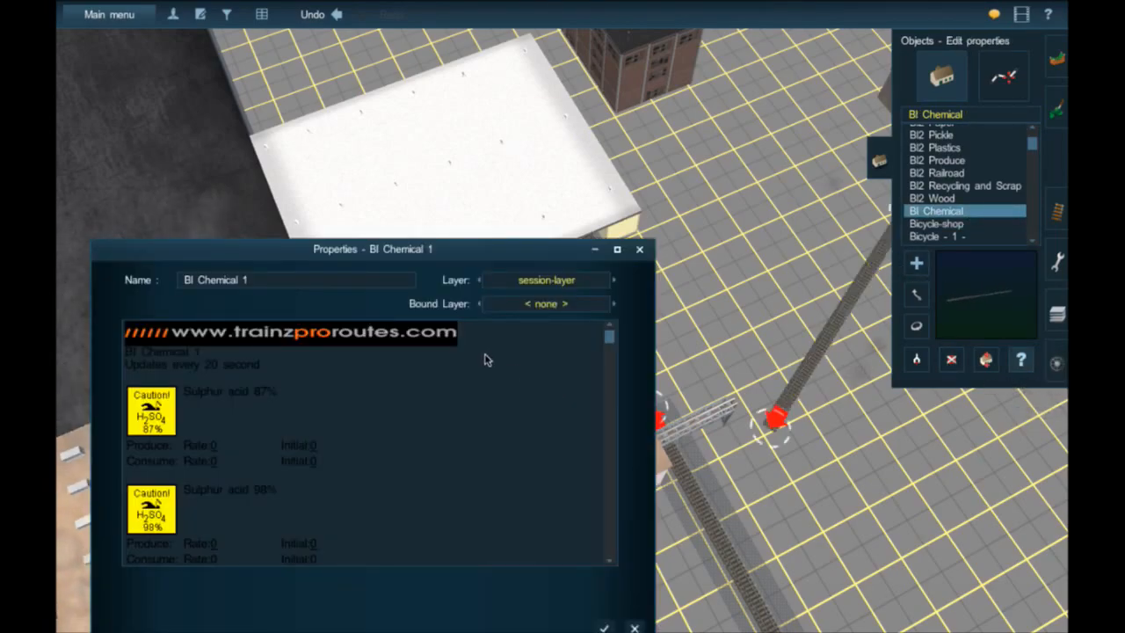
{"action": "scroll", "coordinate": [225, 438], "scroll_direction": "down", "scroll_amount": 5}
{"action": "scroll", "coordinate": [224, 438], "scroll_direction": "down", "scroll_amount": 2}
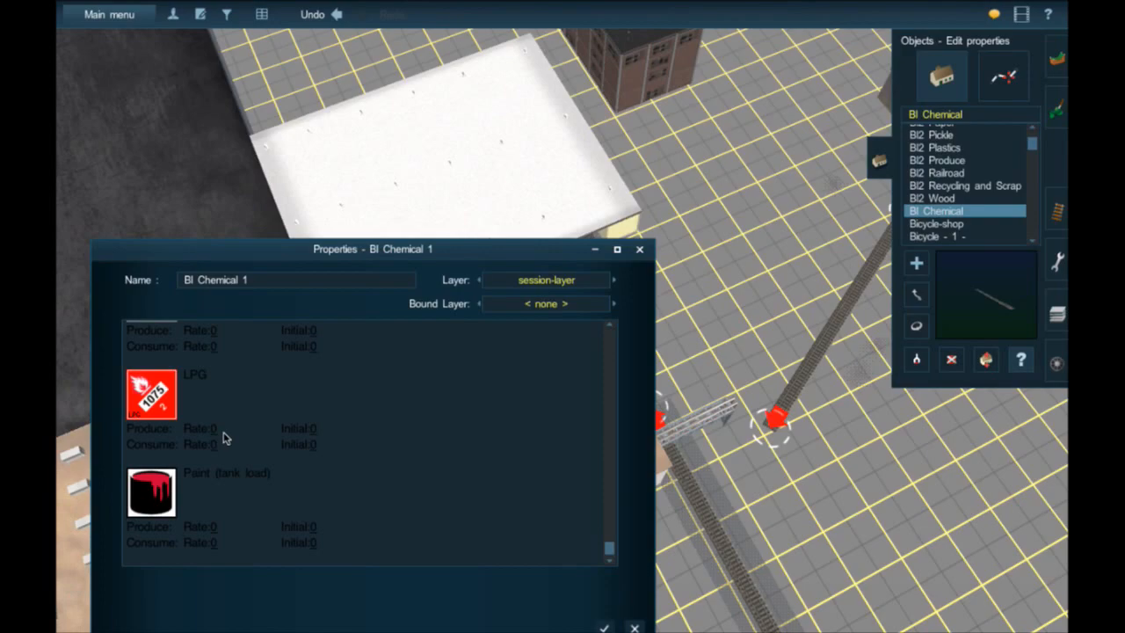
{"action": "scroll", "coordinate": [225, 438], "scroll_direction": "up", "scroll_amount": 10}
{"action": "scroll", "coordinate": [225, 437], "scroll_direction": "down", "scroll_amount": 3}
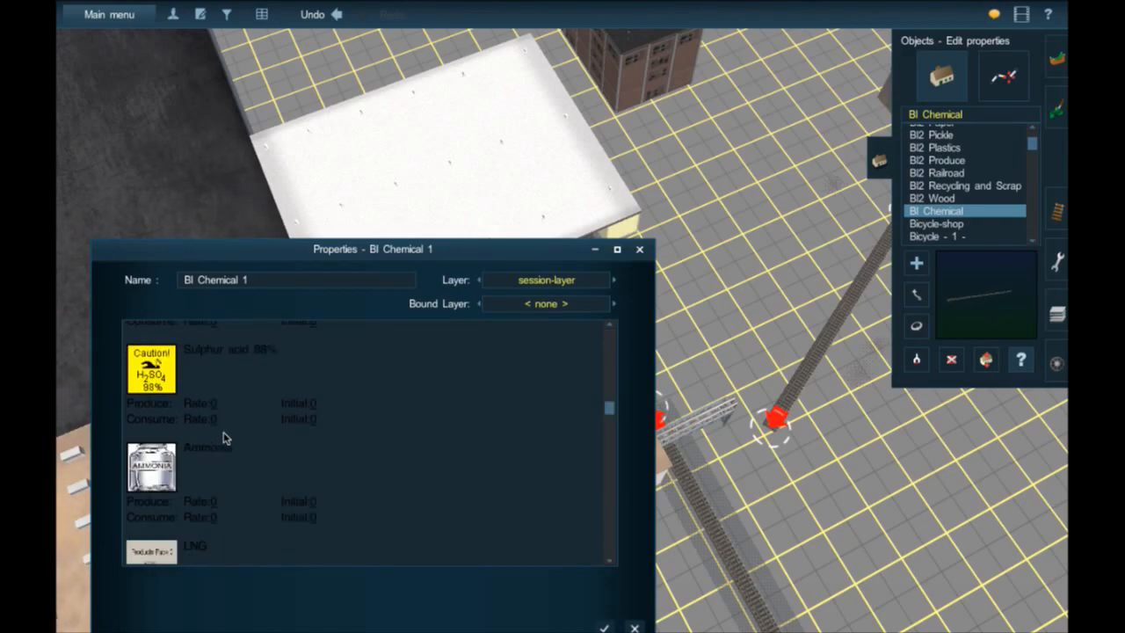
{"action": "scroll", "coordinate": [224, 437], "scroll_direction": "down", "scroll_amount": 3}
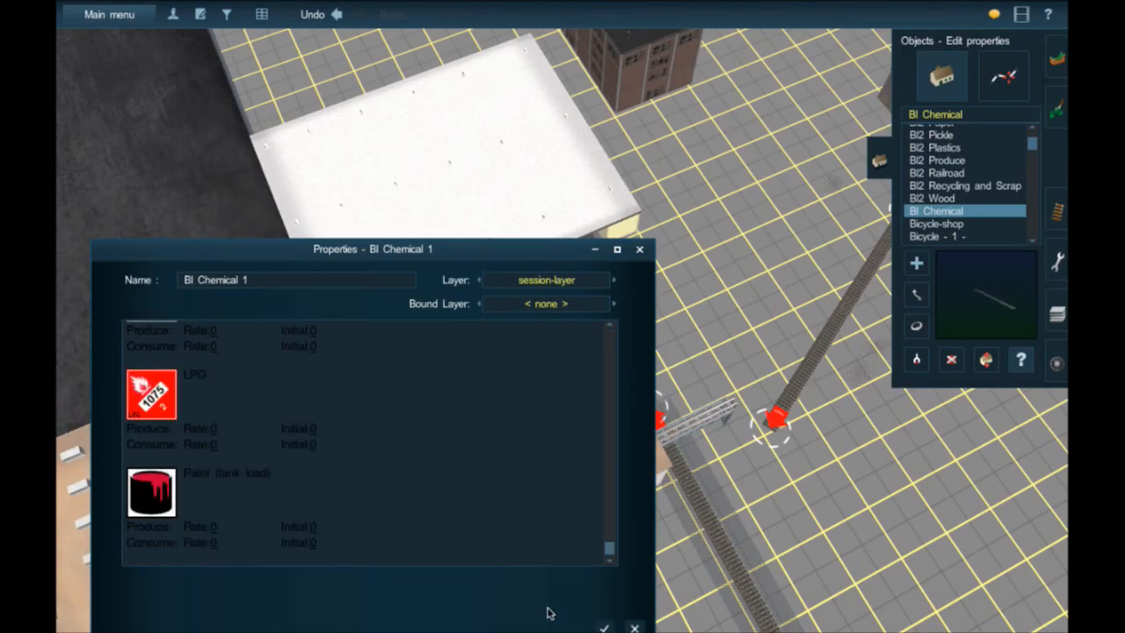
{"action": "left_click", "coordinate": [639, 629]}
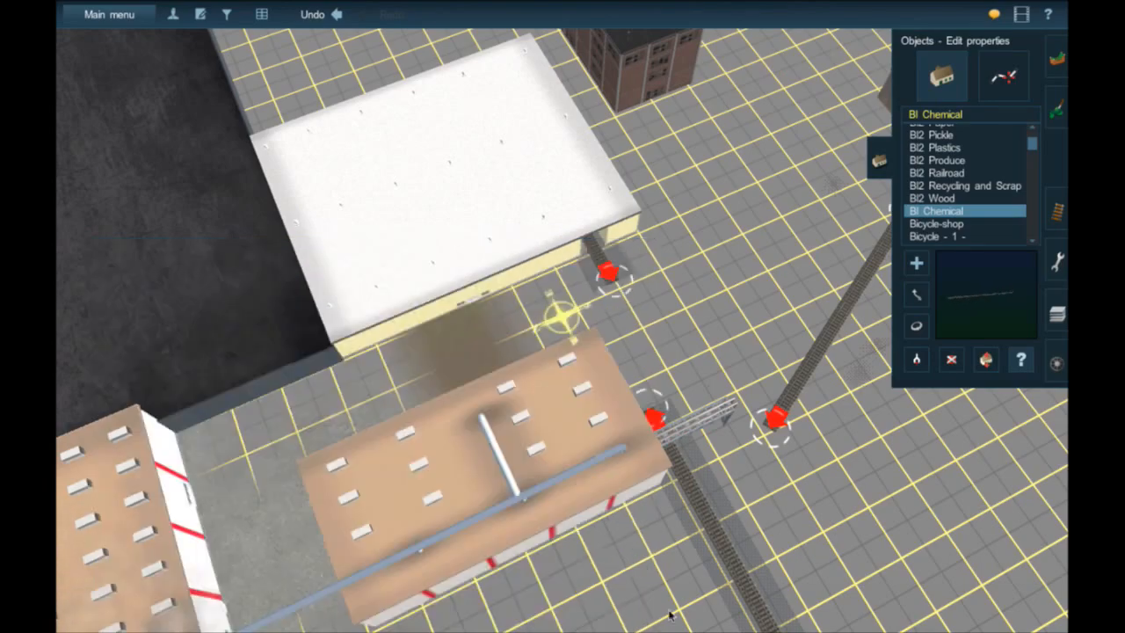
{"action": "left_click", "coordinate": [953, 362]}
{"action": "left_click", "coordinate": [824, 341]}
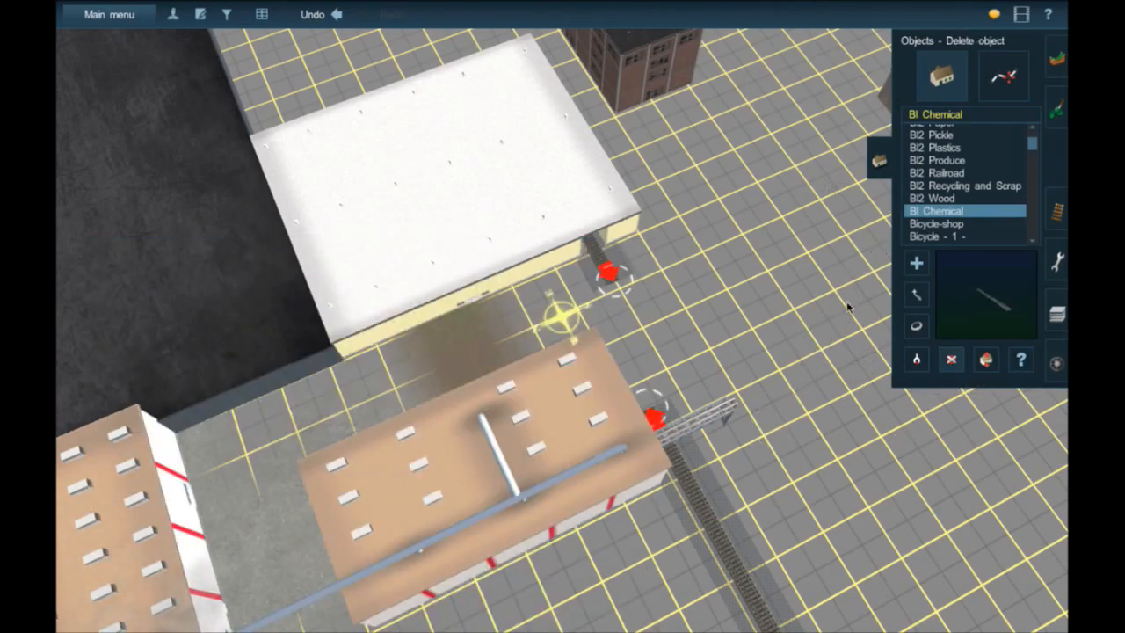
- Look through the BI2 industry tracks in the object list for another suitable track
{"action": "scroll", "coordinate": [928, 236], "scroll_direction": "down", "scroll_amount": 2}
{"action": "scroll", "coordinate": [947, 227], "scroll_direction": "up", "scroll_amount": 3}
{"action": "scroll", "coordinate": [963, 230], "scroll_direction": "up", "scroll_amount": 2}
{"action": "scroll", "coordinate": [954, 220], "scroll_direction": "up", "scroll_amount": 5}
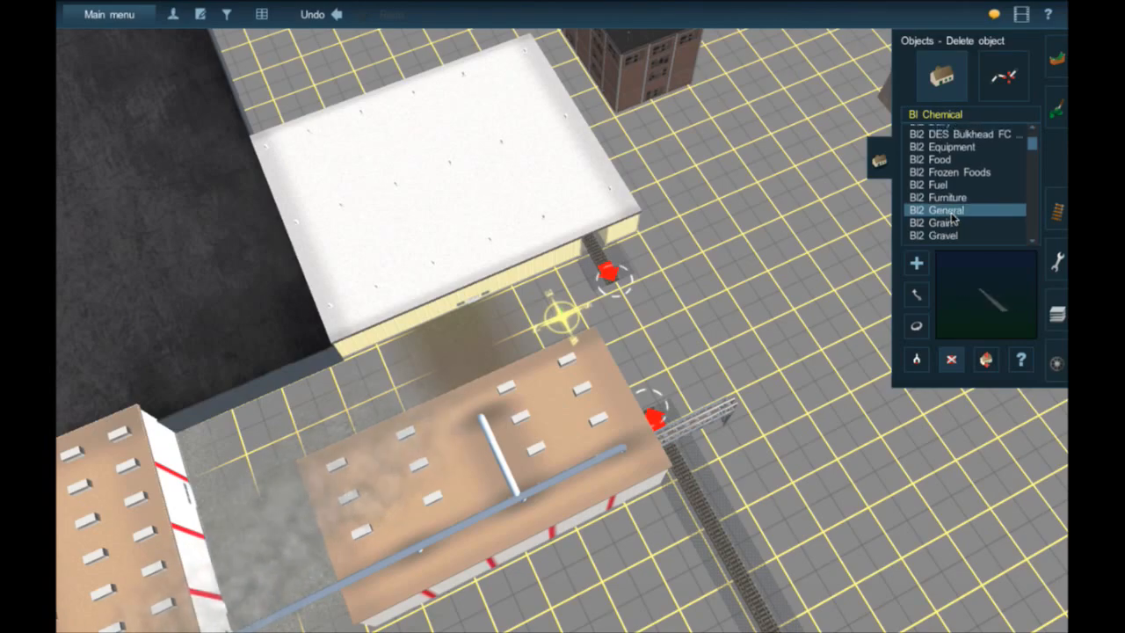
{"action": "scroll", "coordinate": [952, 217], "scroll_direction": "up", "scroll_amount": 5}
{"action": "scroll", "coordinate": [952, 217], "scroll_direction": "up", "scroll_amount": 6}
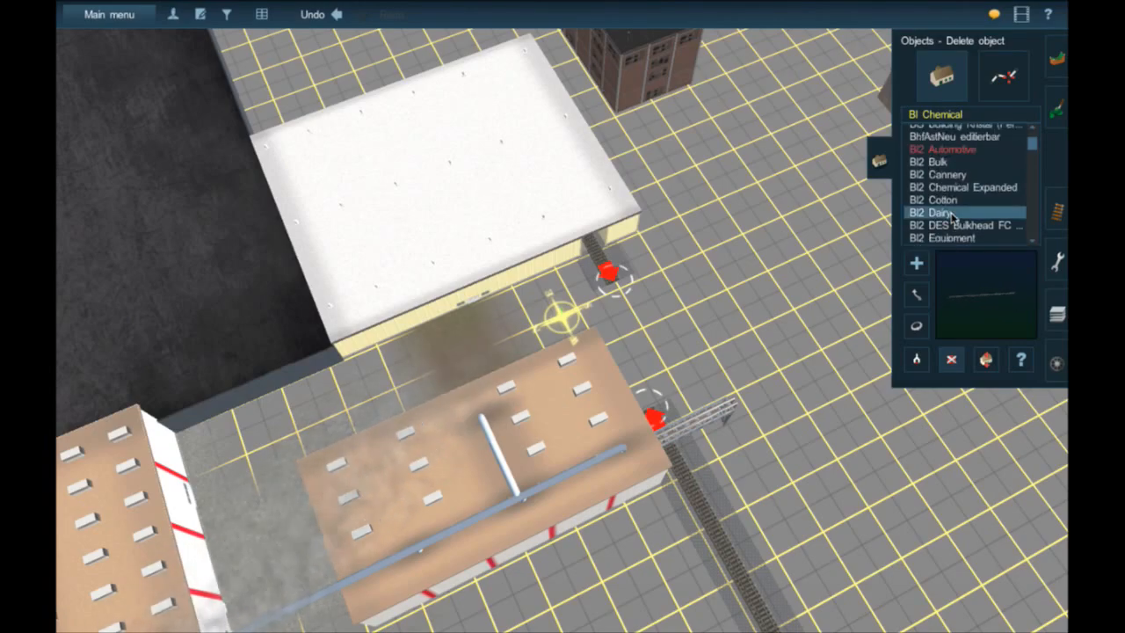
- Open the properties of the Sappi North America Warren Mill Additives Track and review all of its product entries
{"action": "right_click", "coordinate": [699, 429]}
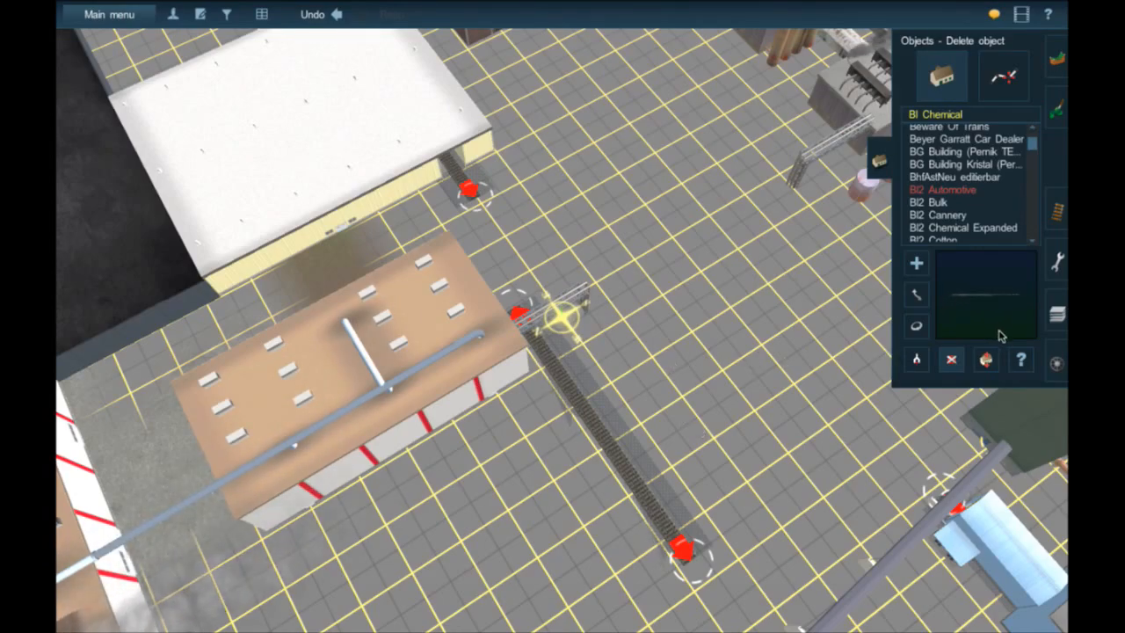
{"action": "key", "text": "q"}
{"action": "left_click", "coordinate": [601, 424]}
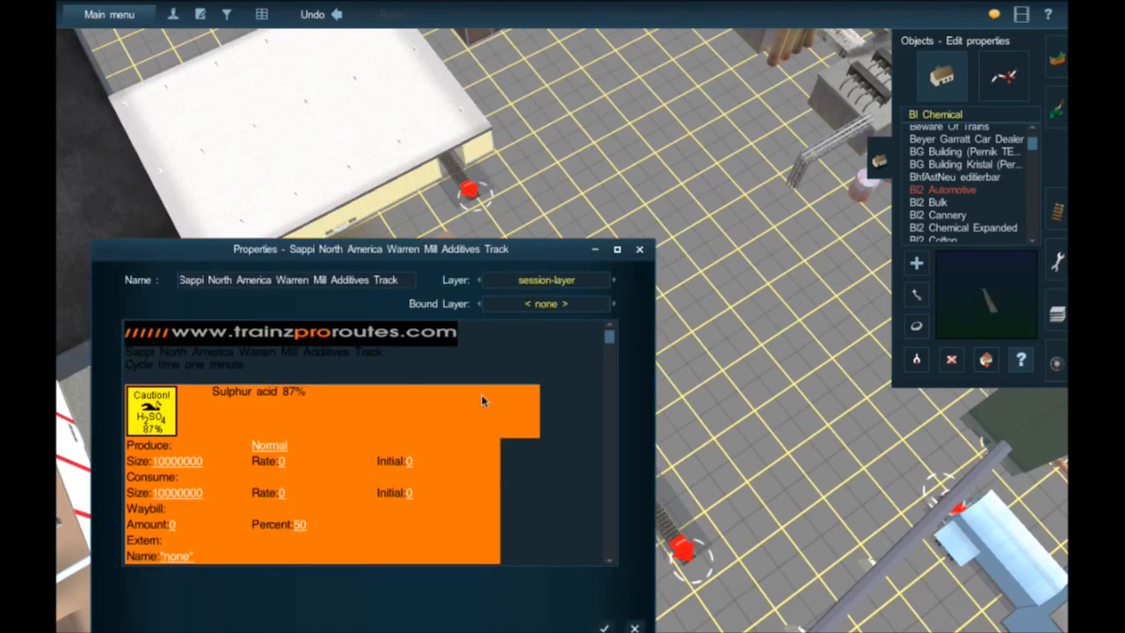
{"action": "scroll", "coordinate": [265, 403], "scroll_direction": "down", "scroll_amount": 5}
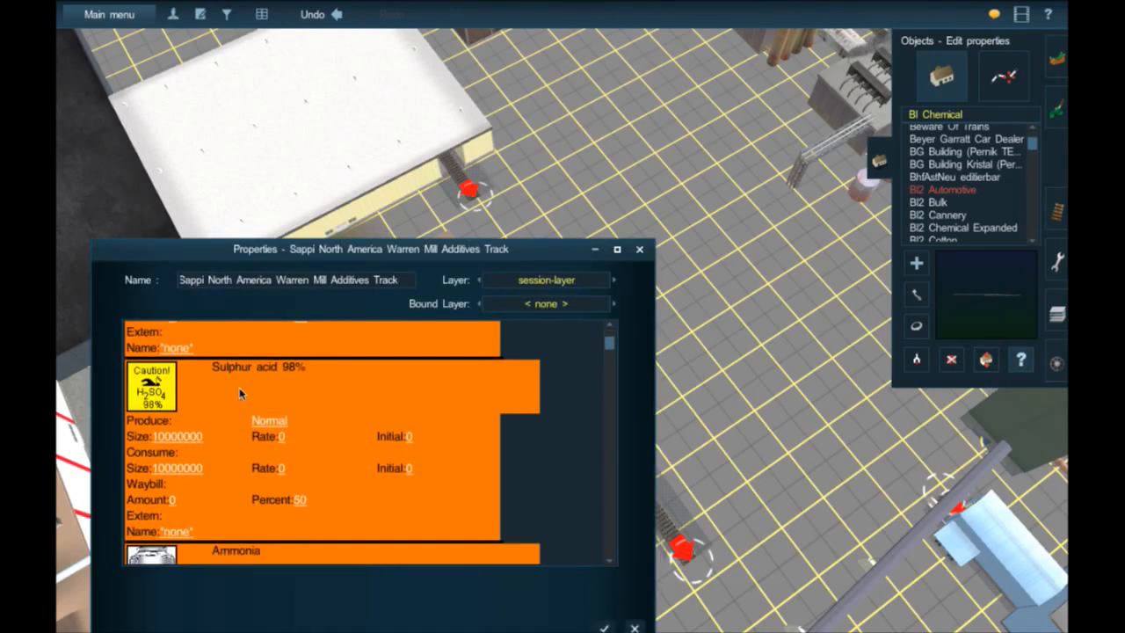
{"action": "scroll", "coordinate": [239, 393], "scroll_direction": "down", "scroll_amount": 10}
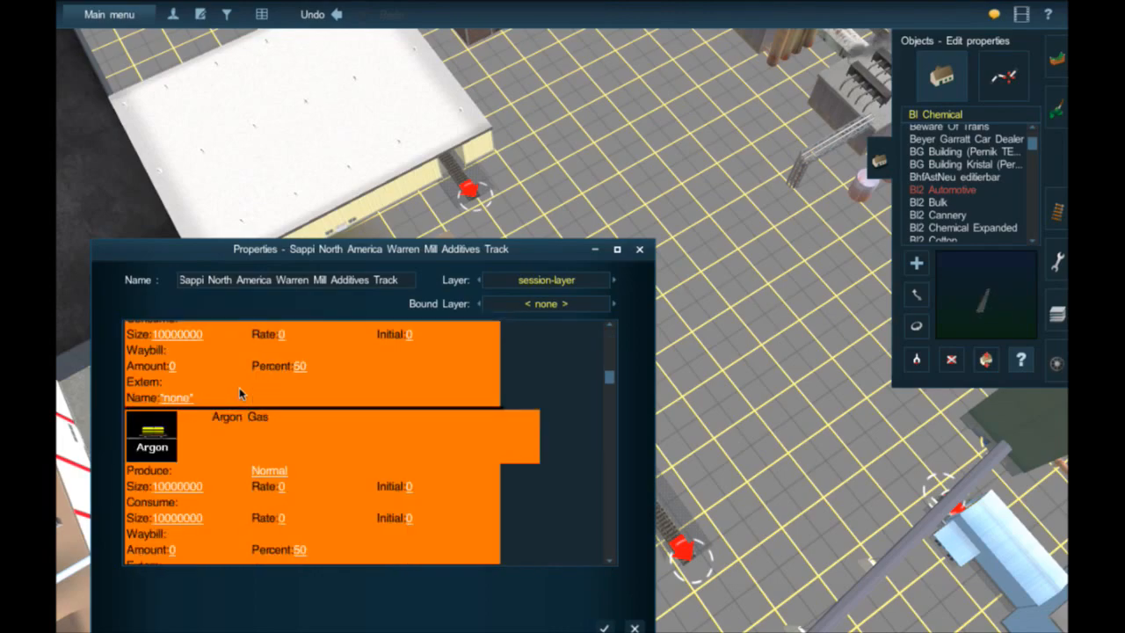
{"action": "scroll", "coordinate": [239, 393], "scroll_direction": "down", "scroll_amount": 4}
{"action": "scroll", "coordinate": [239, 393], "scroll_direction": "down", "scroll_amount": 12}
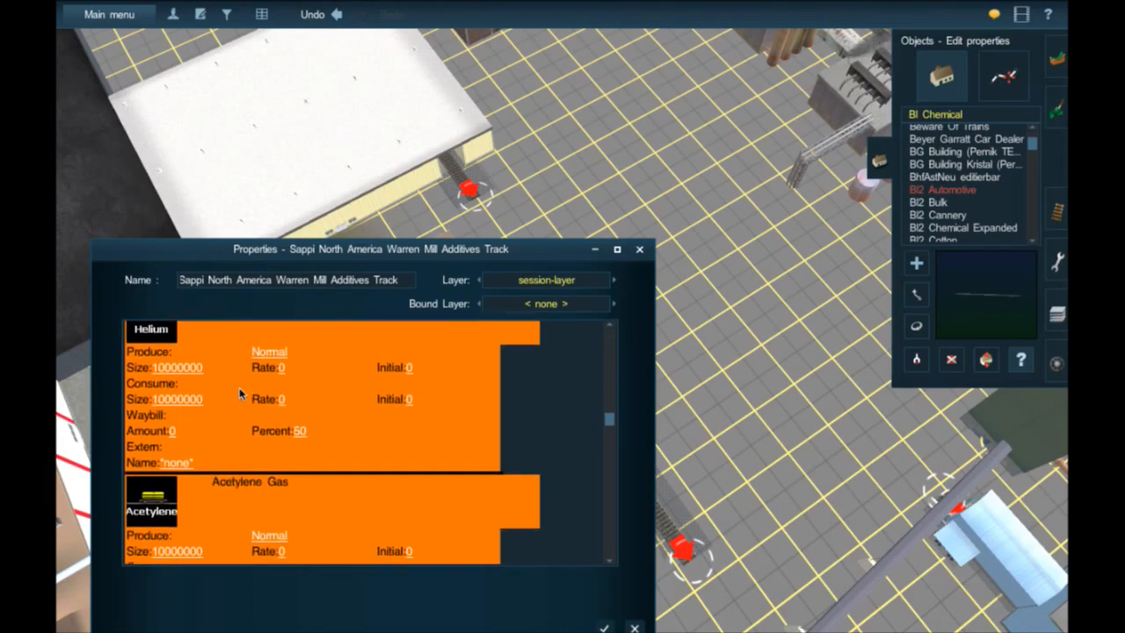
{"action": "scroll", "coordinate": [239, 393], "scroll_direction": "down", "scroll_amount": 12}
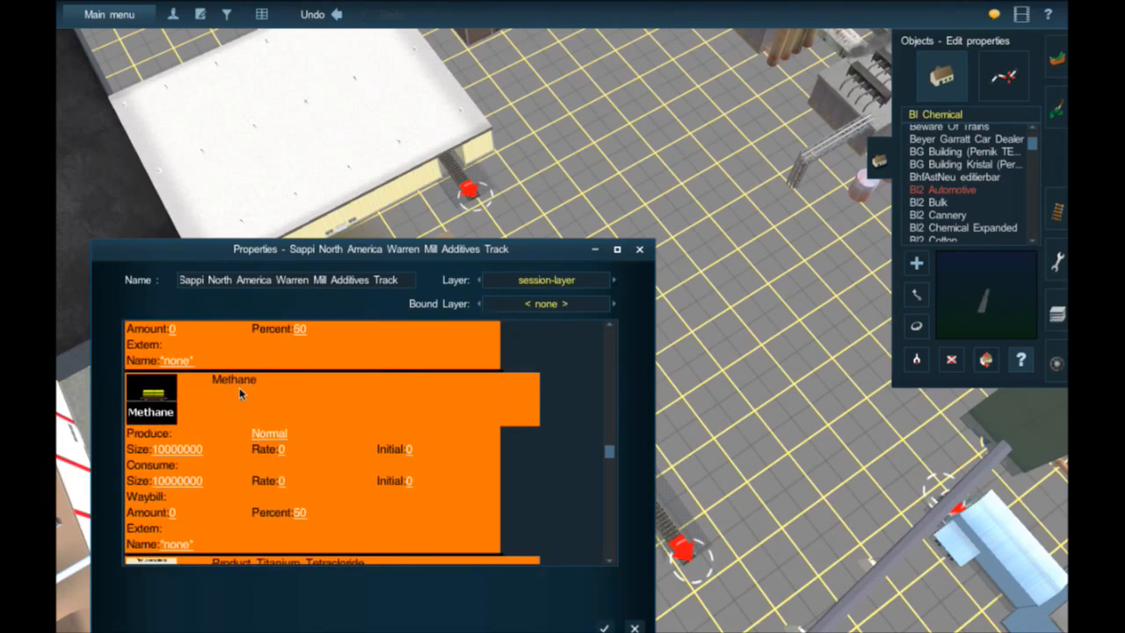
{"action": "scroll", "coordinate": [239, 393], "scroll_direction": "down", "scroll_amount": 12}
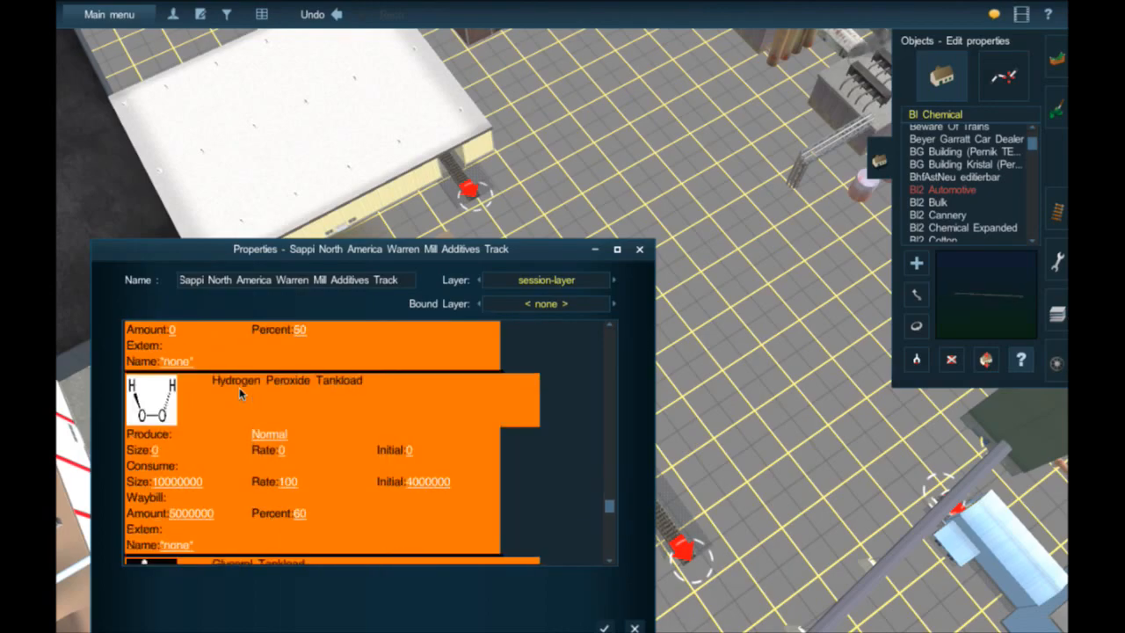
{"action": "scroll", "coordinate": [239, 393], "scroll_direction": "down", "scroll_amount": 6}
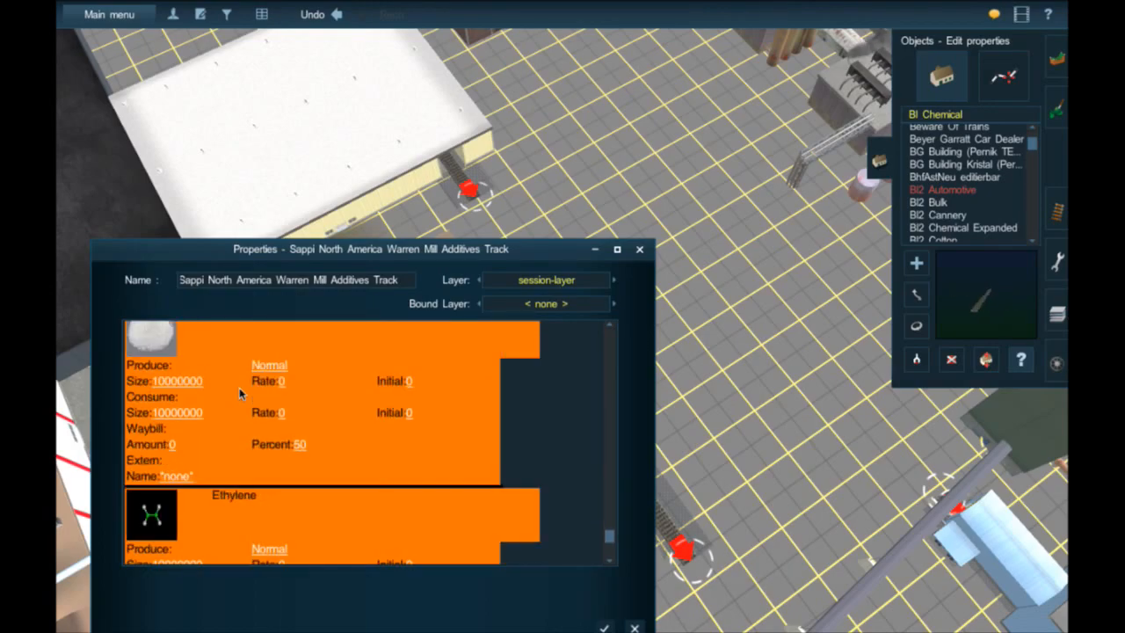
{"action": "scroll", "coordinate": [239, 393], "scroll_direction": "up", "scroll_amount": 2}
{"action": "scroll", "coordinate": [239, 393], "scroll_direction": "down", "scroll_amount": 1}
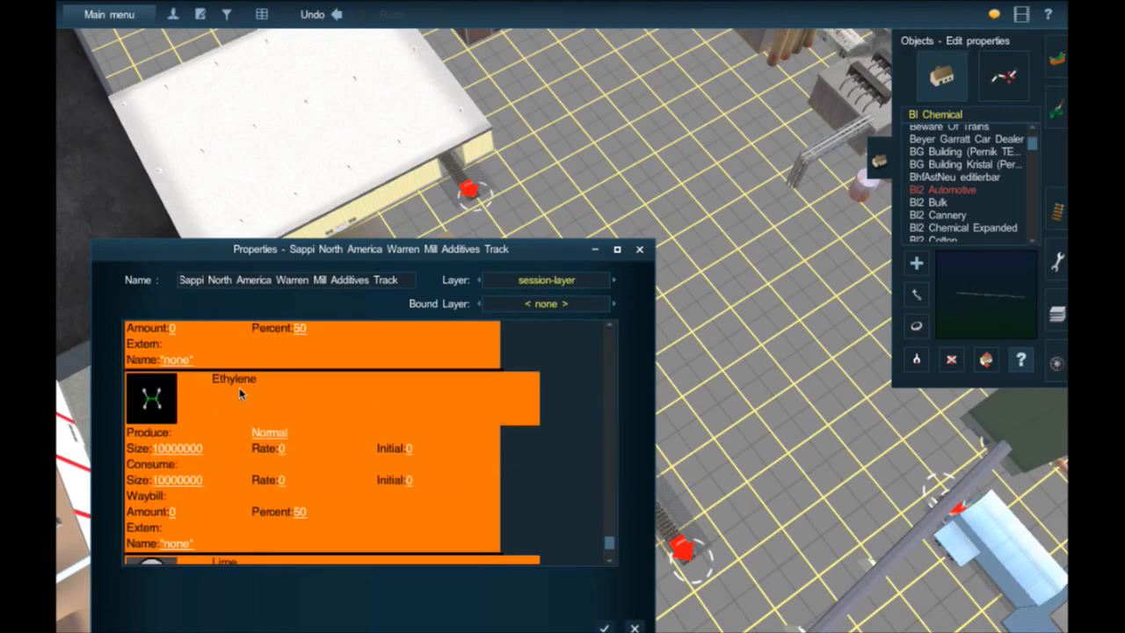
{"action": "scroll", "coordinate": [239, 393], "scroll_direction": "up", "scroll_amount": 10}
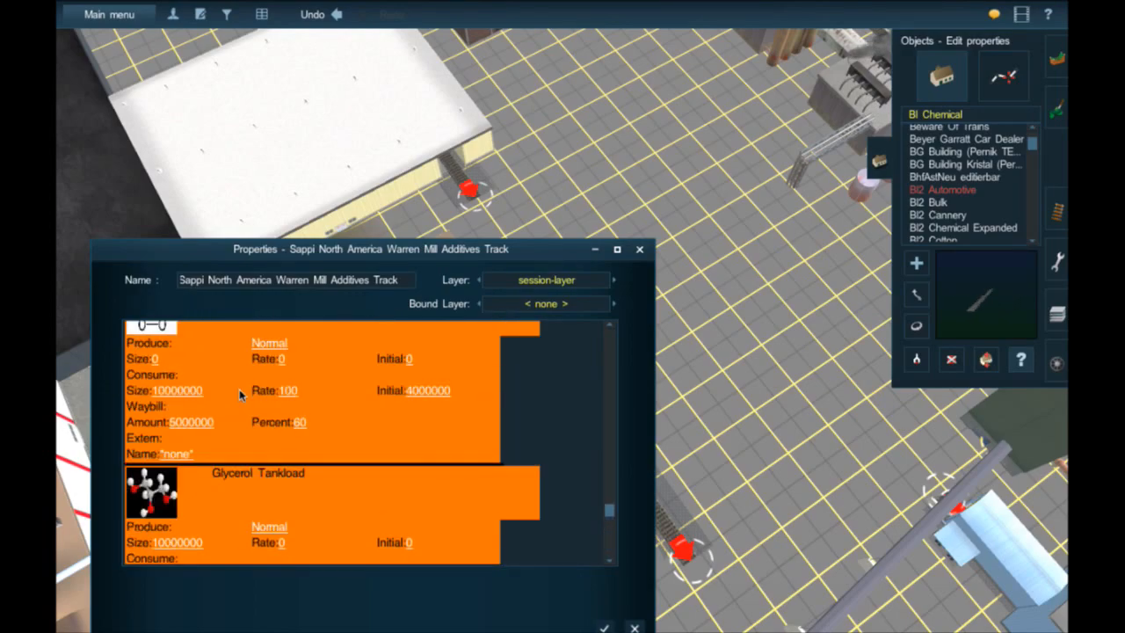
{"action": "scroll", "coordinate": [239, 393], "scroll_direction": "up", "scroll_amount": 8}
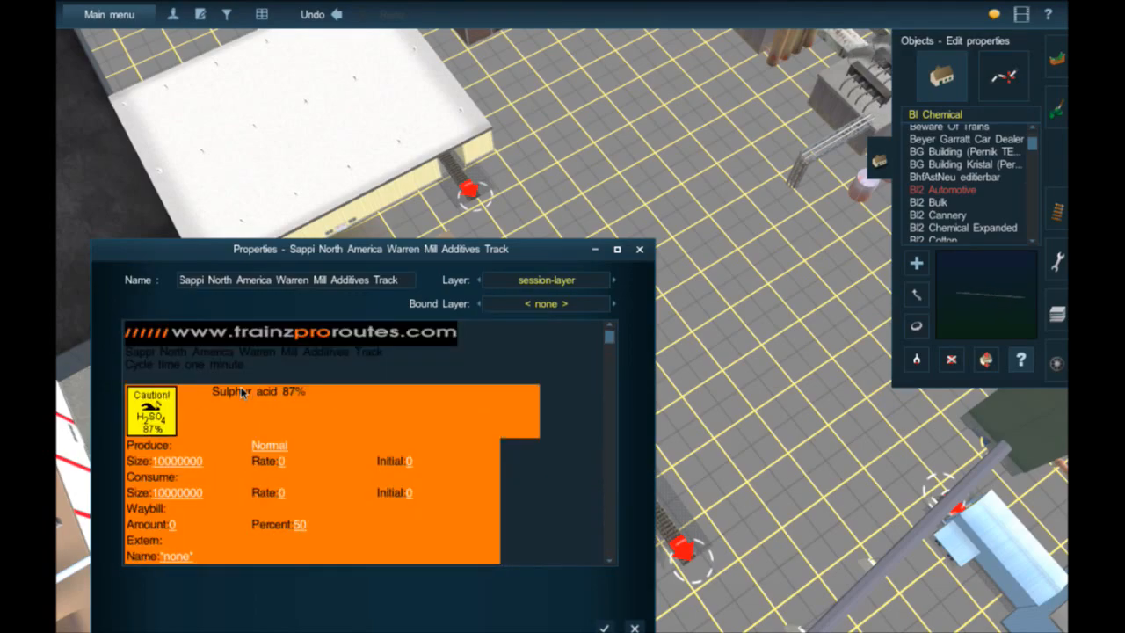
- Compare the Sulphur acid 87% and Sulphur acid 98% entries in the Additives Track properties
{"action": "scroll", "coordinate": [241, 392], "scroll_direction": "down", "scroll_amount": 5}
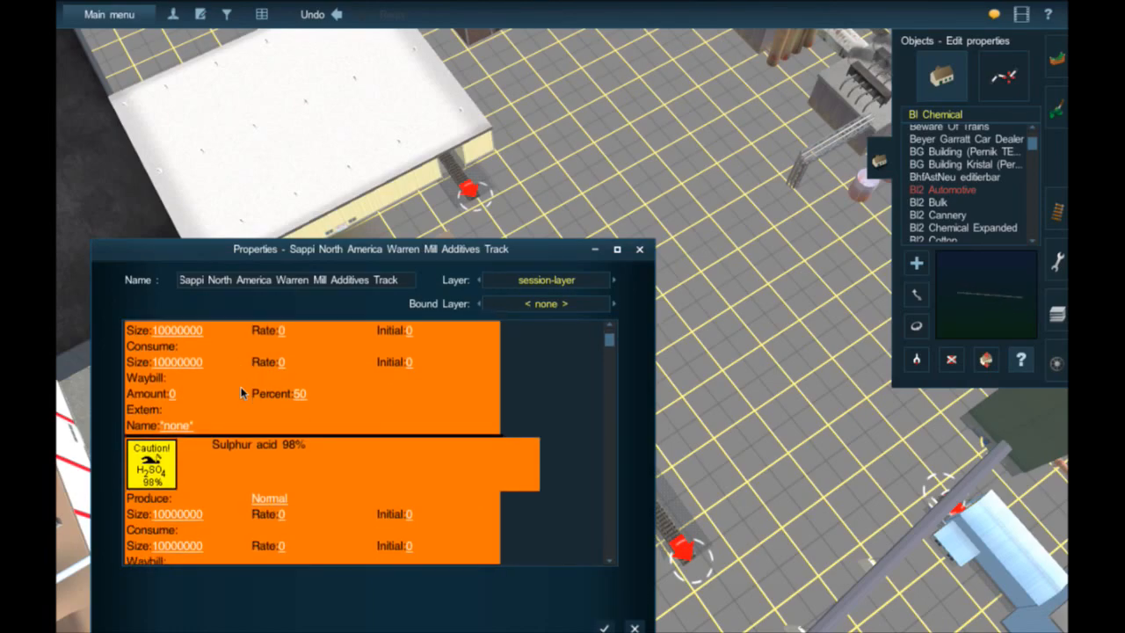
{"action": "scroll", "coordinate": [241, 393], "scroll_direction": "up", "scroll_amount": 3}
{"action": "scroll", "coordinate": [241, 393], "scroll_direction": "up", "scroll_amount": 1}
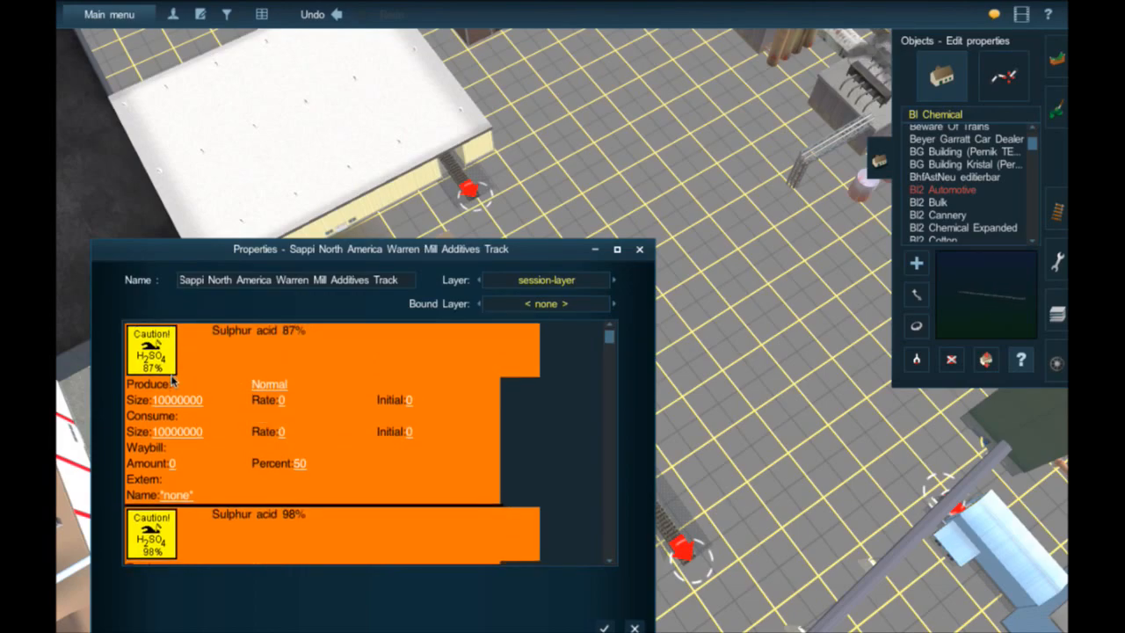
{"action": "scroll", "coordinate": [173, 380], "scroll_direction": "down", "scroll_amount": 3}
{"action": "scroll", "coordinate": [172, 380], "scroll_direction": "up", "scroll_amount": 4}
{"action": "scroll", "coordinate": [180, 378], "scroll_direction": "up", "scroll_amount": 1}
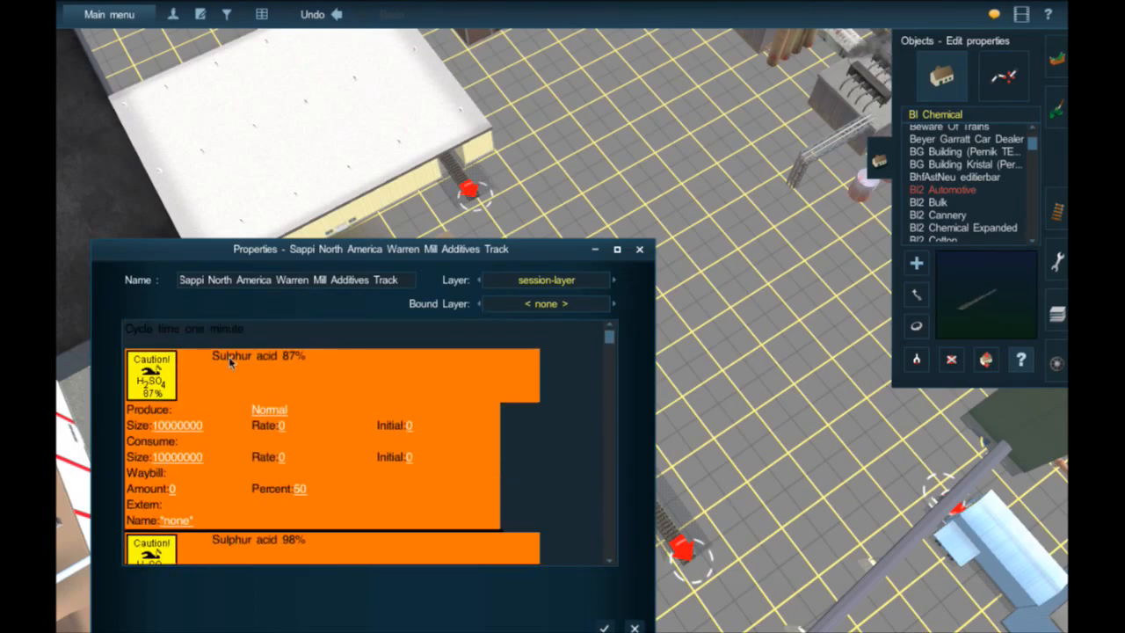
{"action": "scroll", "coordinate": [293, 368], "scroll_direction": "down", "scroll_amount": 3}
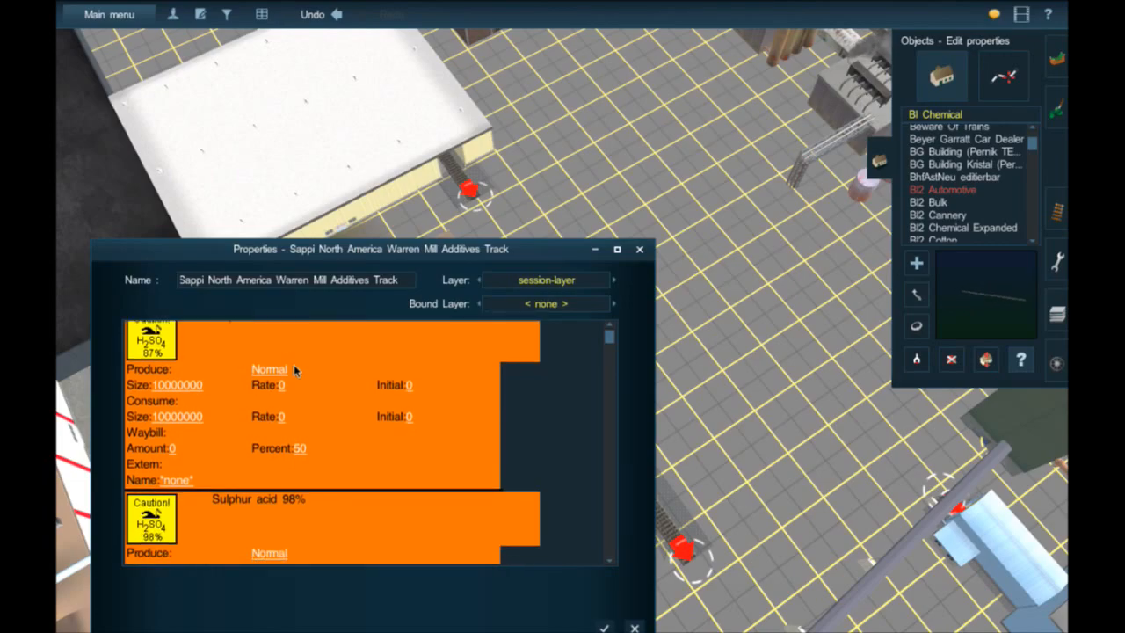
{"action": "scroll", "coordinate": [294, 368], "scroll_direction": "up", "scroll_amount": 5}
- For Sulphur acid 98%, set the produce size to 0, the consume rate to 100 and the consume initial value to 4000000
{"action": "scroll", "coordinate": [293, 370], "scroll_direction": "down", "scroll_amount": 12}
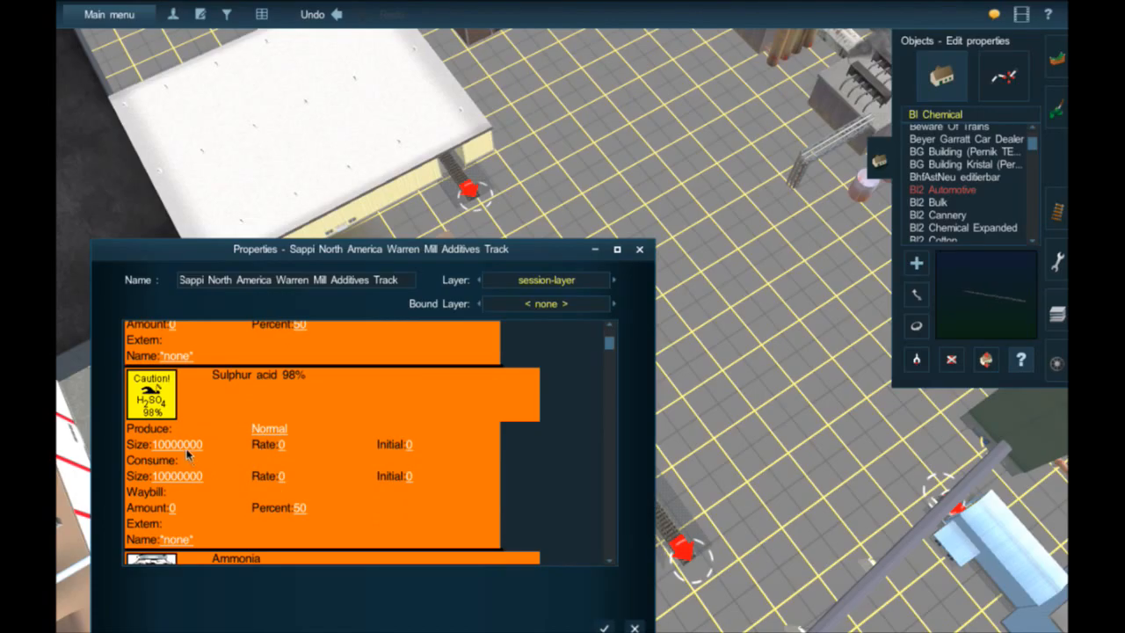
{"action": "left_click", "coordinate": [185, 447]}
{"action": "key", "text": "Return"}
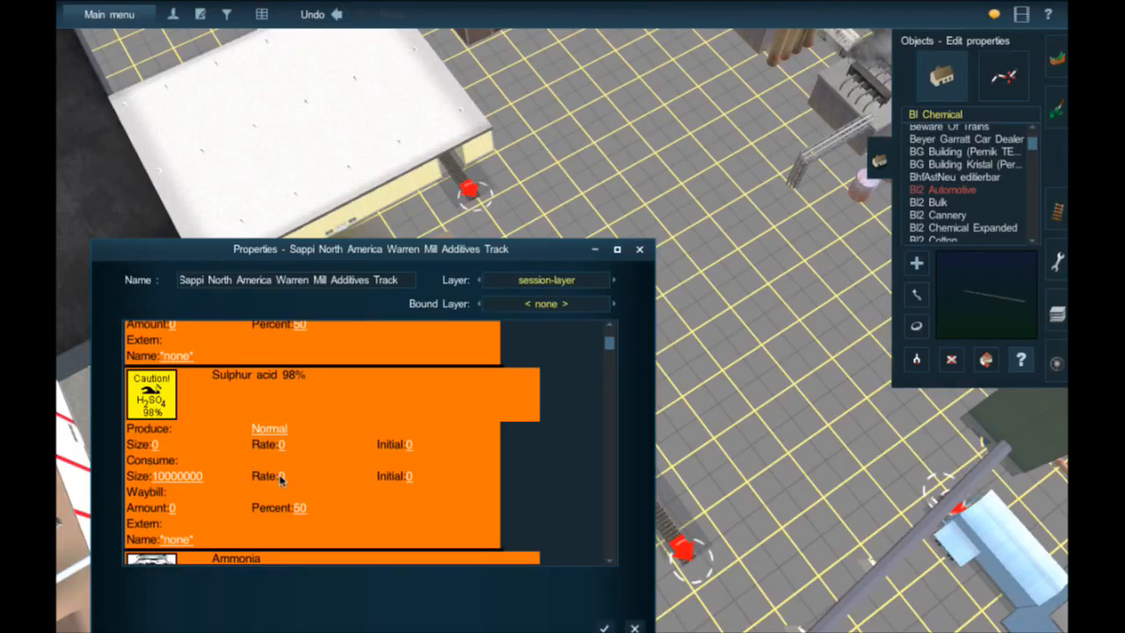
{"action": "left_click", "coordinate": [281, 476]}
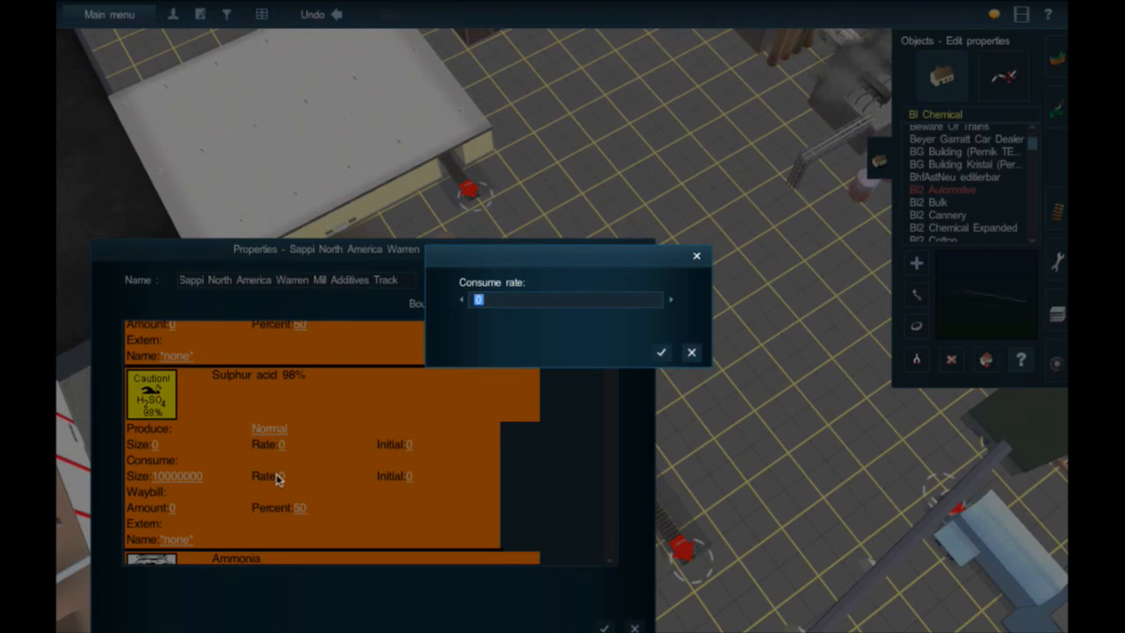
{"action": "type", "text": "100"}
{"action": "key", "text": "Return"}
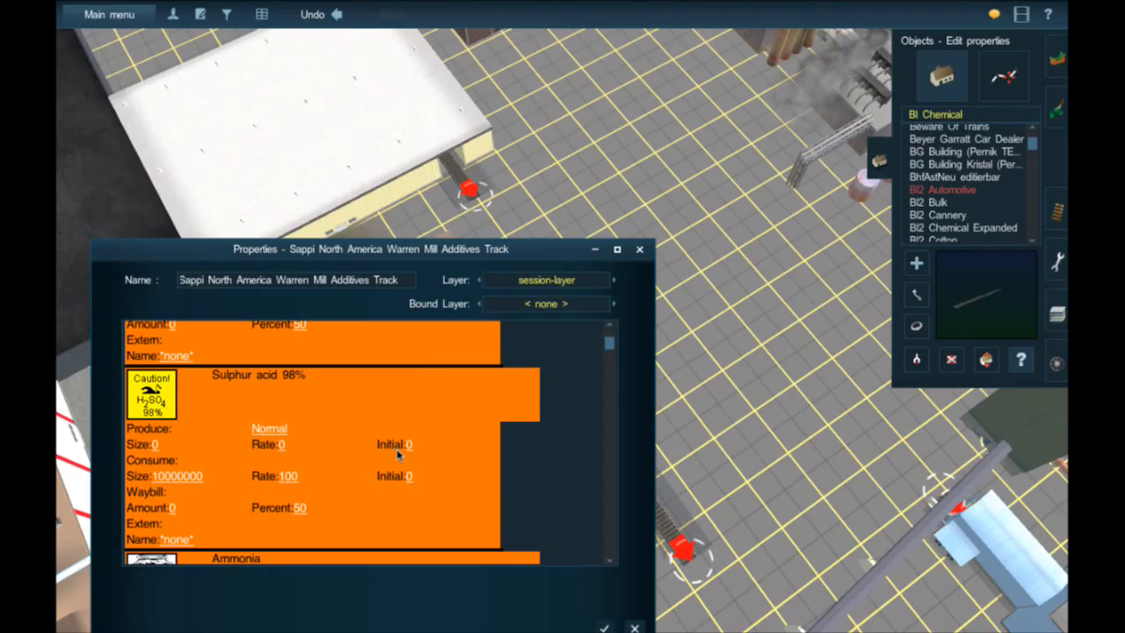
{"action": "left_click", "coordinate": [409, 476]}
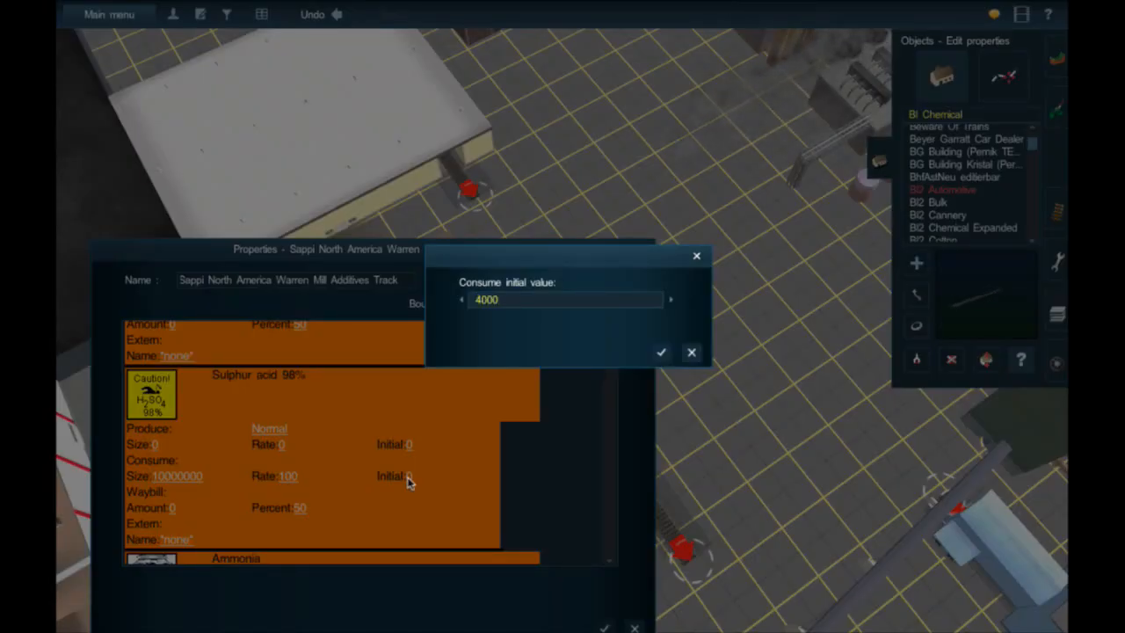
{"action": "key", "text": "Return"}
- Set the Sulphur acid 98% waybill amount to 5000000 and percent to 60, and apply the Additives Track properties
{"action": "left_click", "coordinate": [173, 508]}
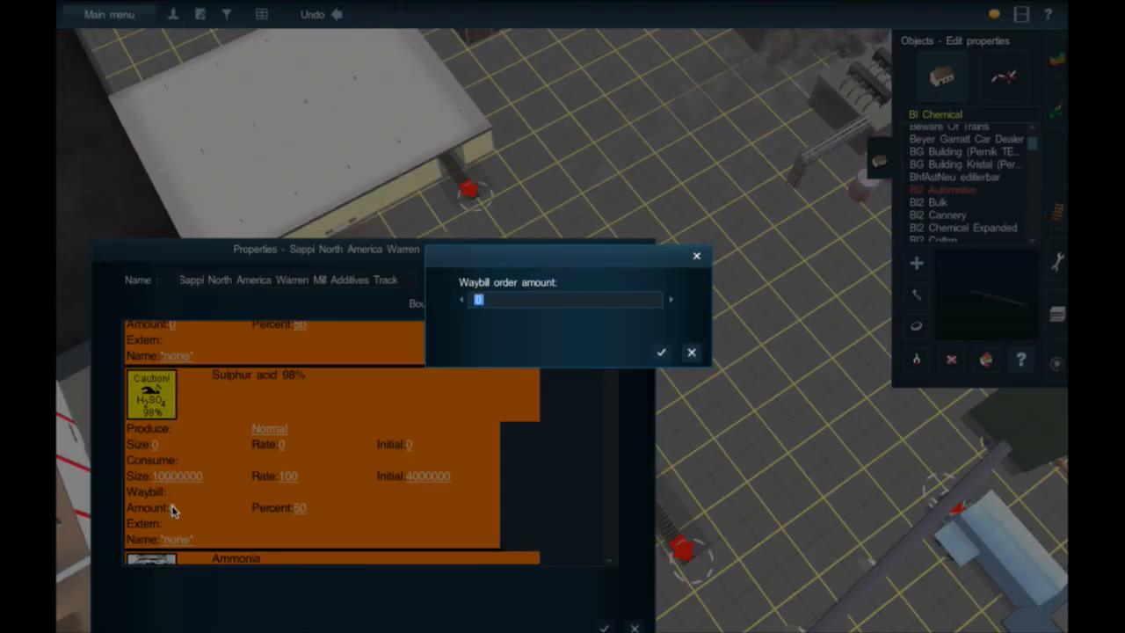
{"action": "type", "text": "5000000"}
{"action": "key", "text": "Return"}
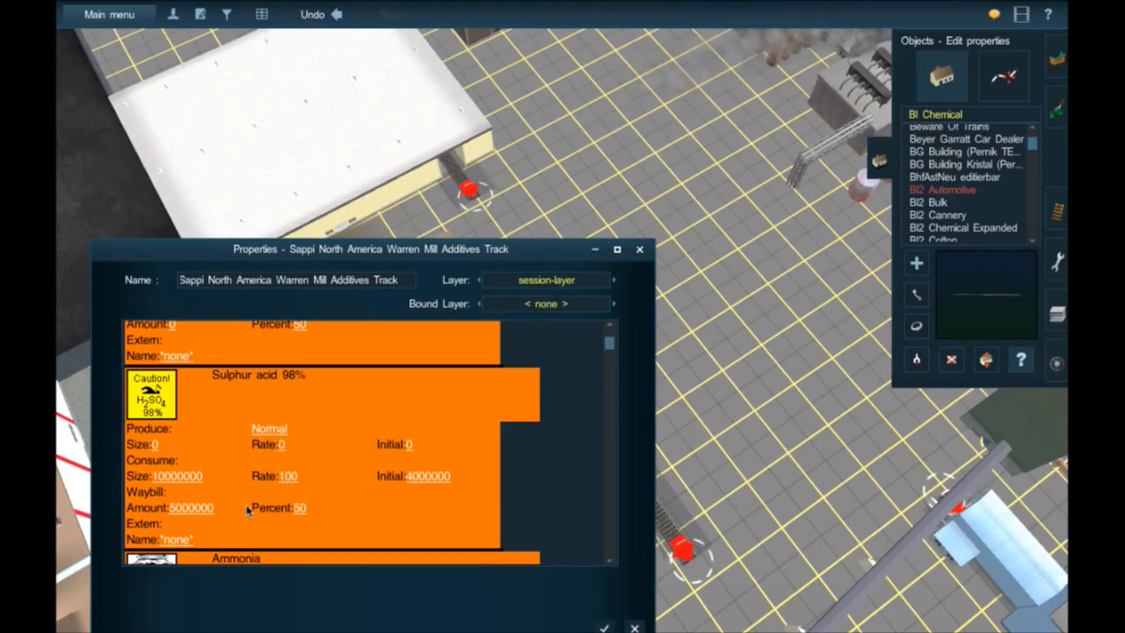
{"action": "left_click", "coordinate": [296, 509]}
{"action": "key", "text": "Return"}
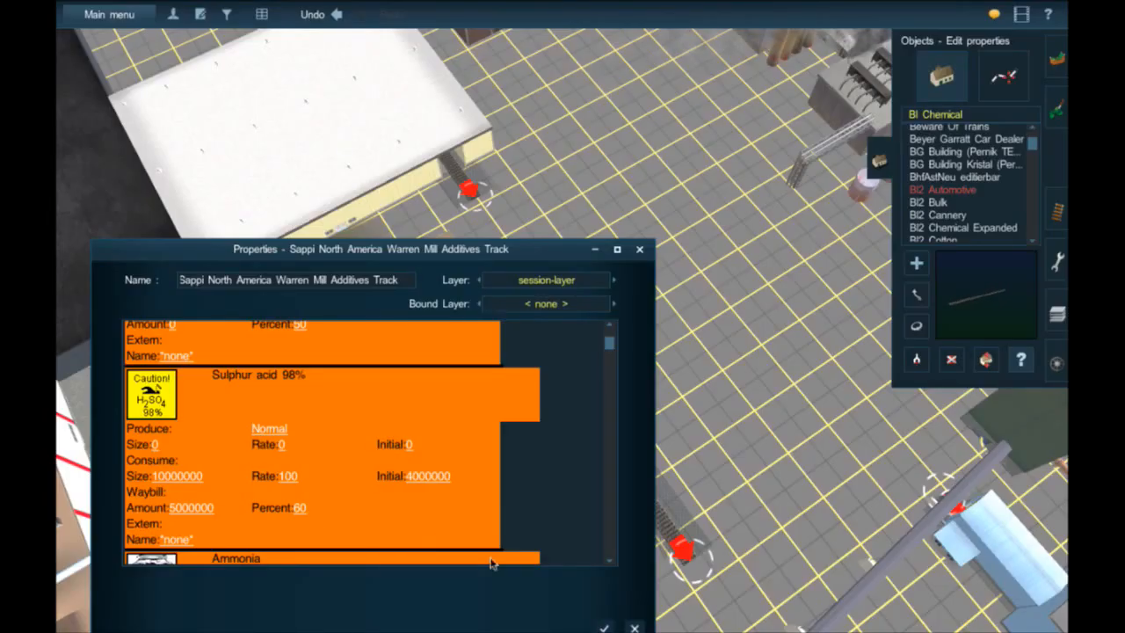
{"action": "left_click", "coordinate": [604, 627]}
- Move the open end of the track stub beyond Junction 2475 closer to the junction
{"action": "right_click_drag", "start_coordinate": [668, 346], "coordinate": [668, 346]}
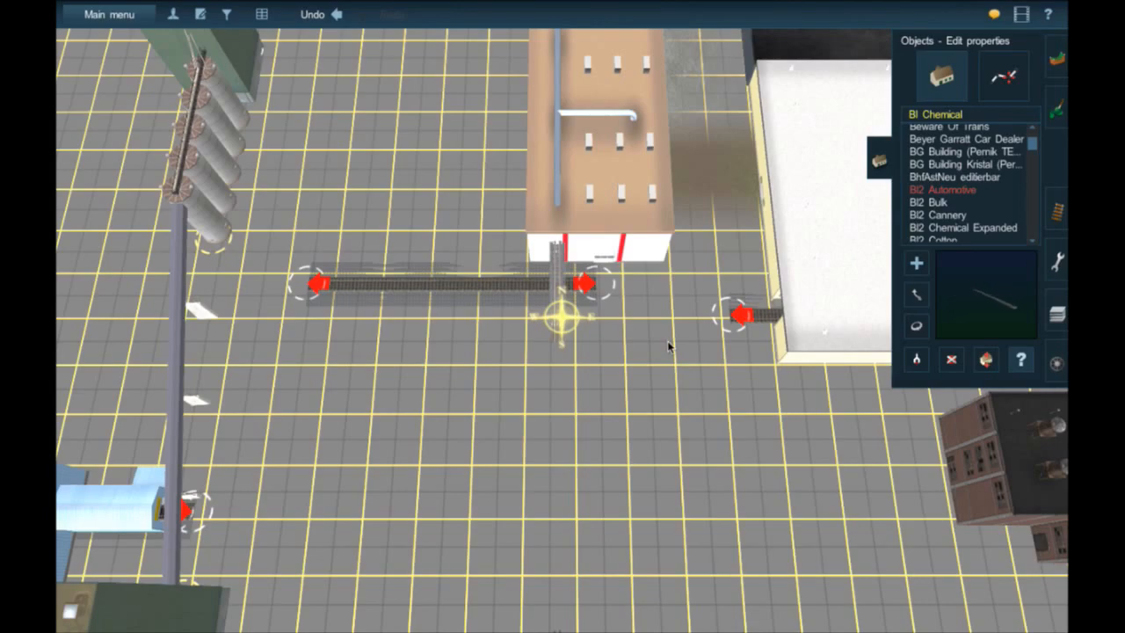
{"action": "mouse_move", "coordinate": [365, 301]}
{"action": "right_mouse_down"}
{"action": "mouse_move", "coordinate": [321, 332]}
{"action": "mouse_move", "coordinate": [294, 328]}
{"action": "right_mouse_up"}
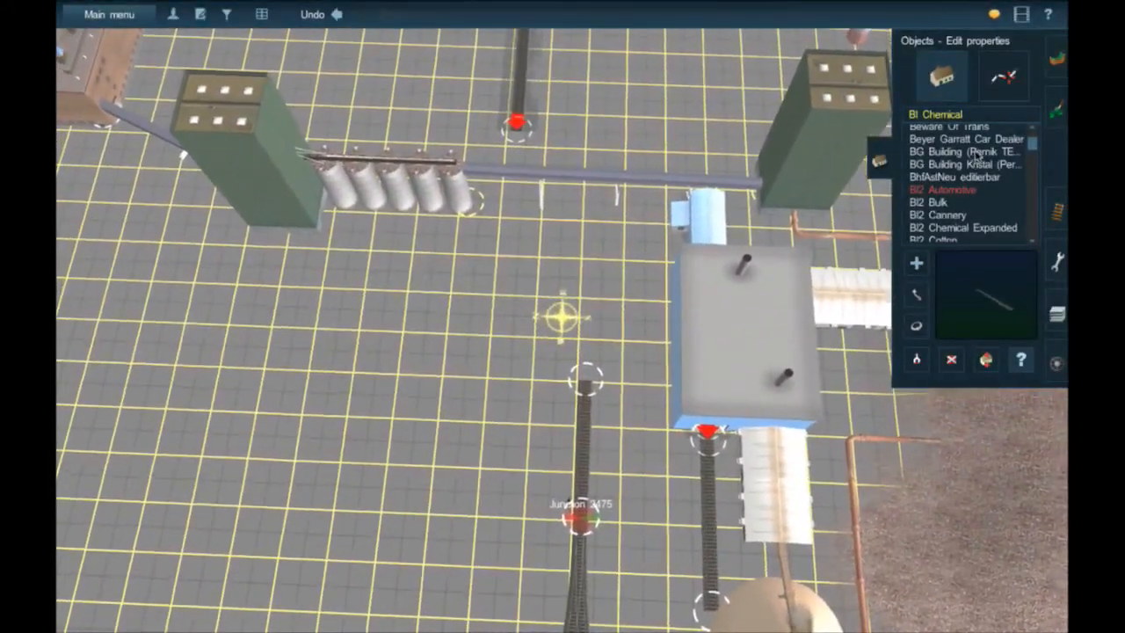
{"action": "left_click", "coordinate": [1057, 211]}
{"action": "left_click", "coordinate": [914, 282]}
{"action": "left_click_drag", "start_coordinate": [580, 418], "coordinate": [581, 446]}
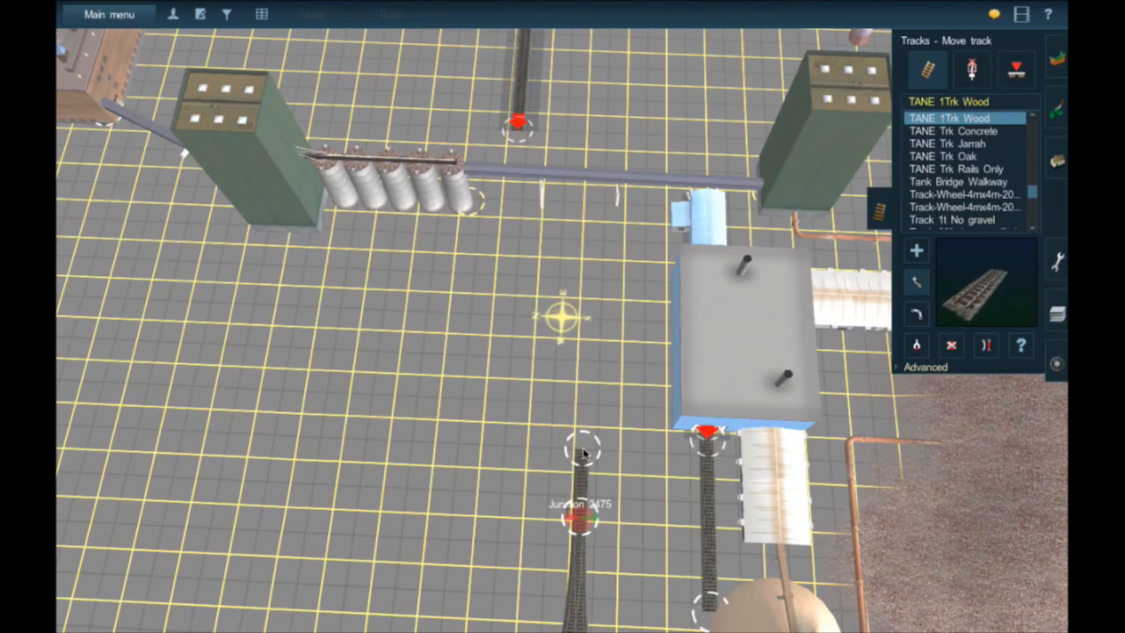
- Extend the TANE 1Trk Wood track from the stub at Junction 2475, under the overhead pipe and past the additives track toward the white-roofed building
{"action": "left_click", "coordinate": [909, 253]}
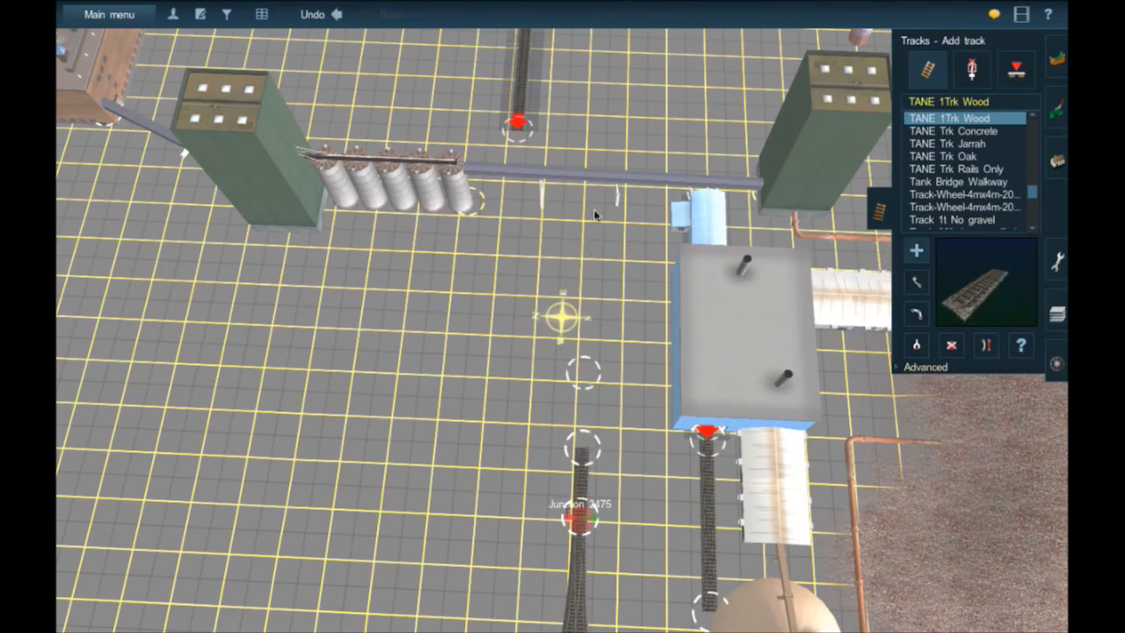
{"action": "right_click", "coordinate": [603, 173]}
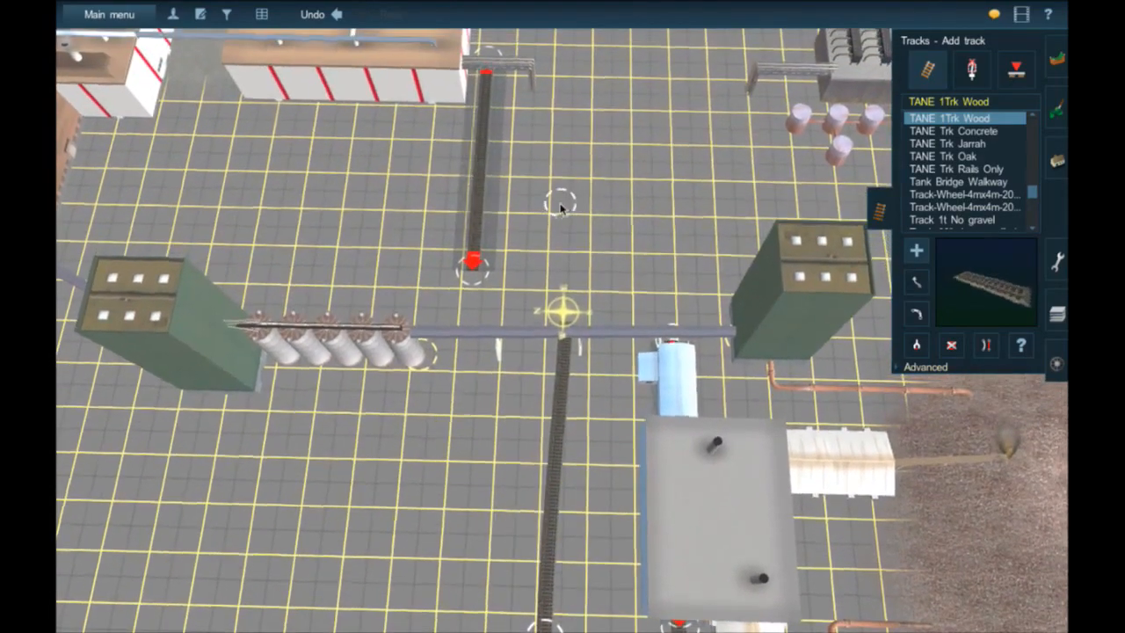
{"action": "right_click", "coordinate": [561, 208]}
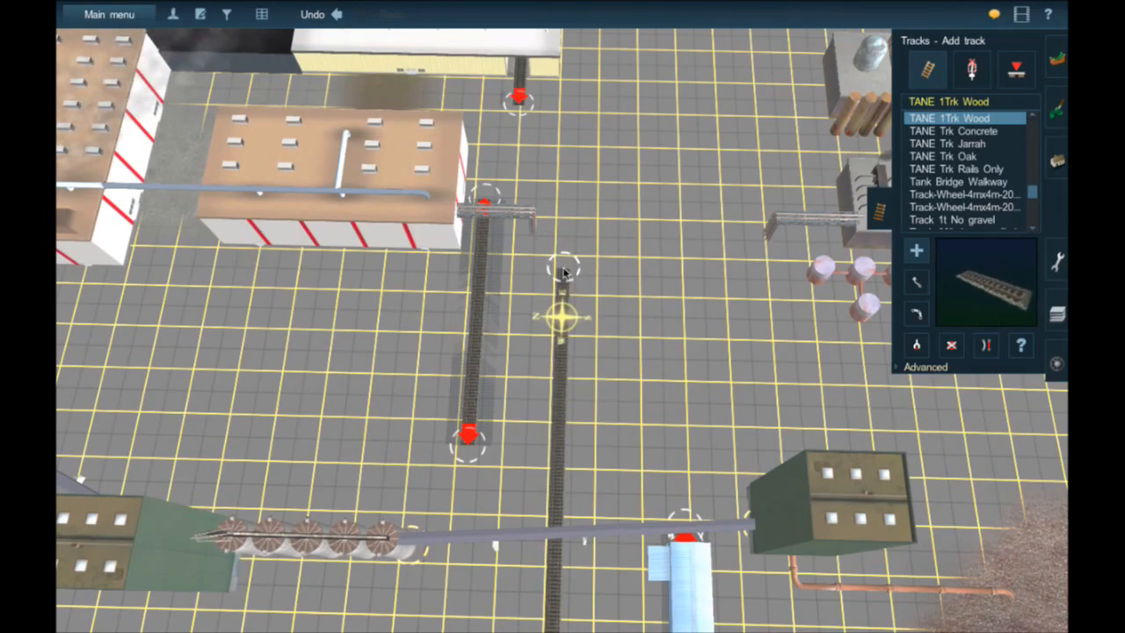
{"action": "left_click", "coordinate": [604, 104]}
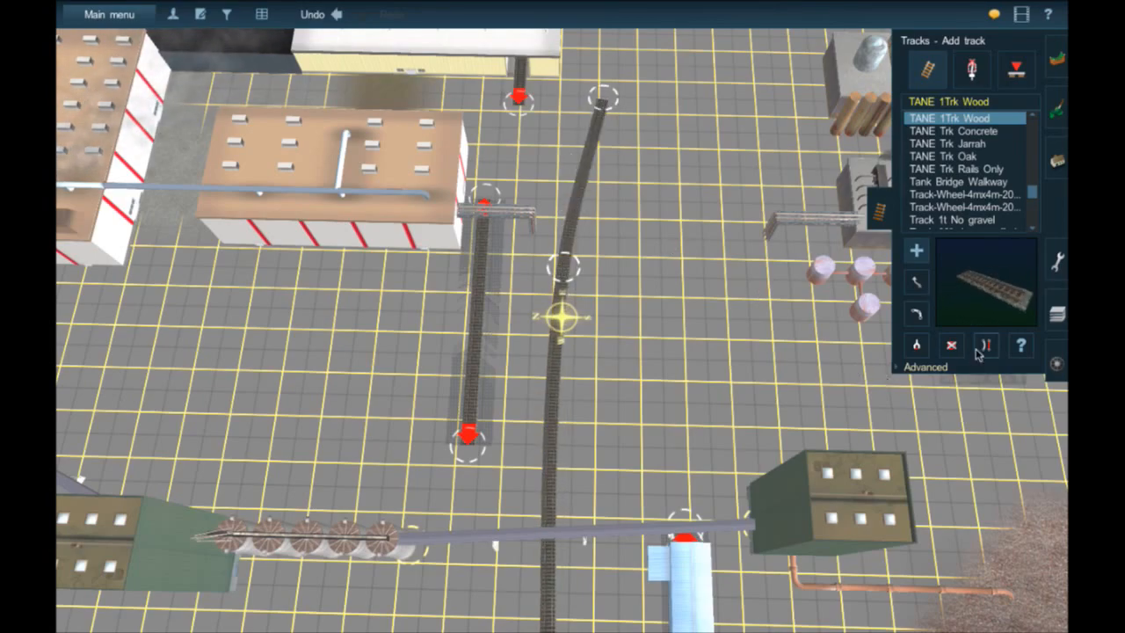
- Move the open end of the new track slightly back and inward, just short of the white-roofed building's siding
{"action": "scroll", "coordinate": [608, 251], "scroll_direction": "up", "scroll_amount": 5}
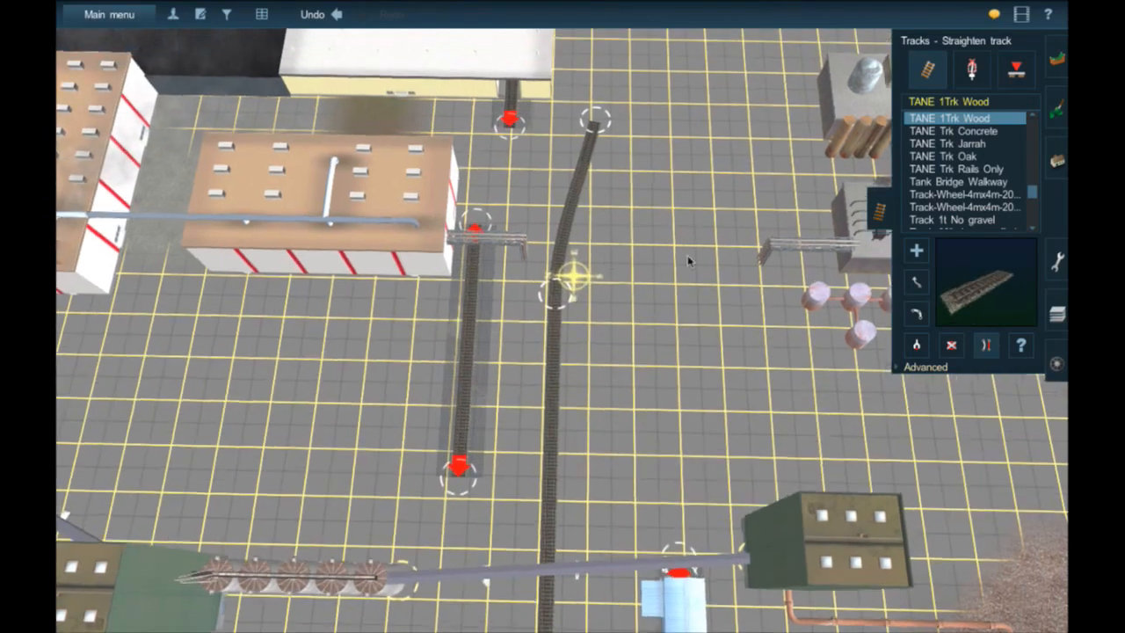
{"action": "left_click", "coordinate": [917, 250]}
{"action": "right_click", "coordinate": [570, 174]}
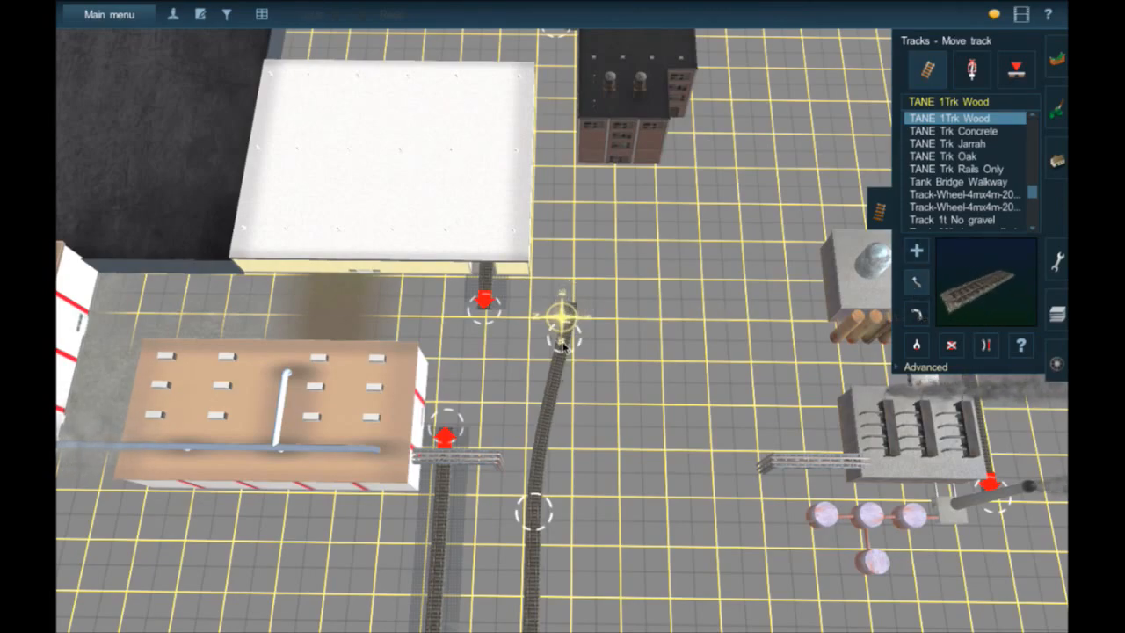
{"action": "left_click_drag", "start_coordinate": [559, 355], "coordinate": [549, 361]}
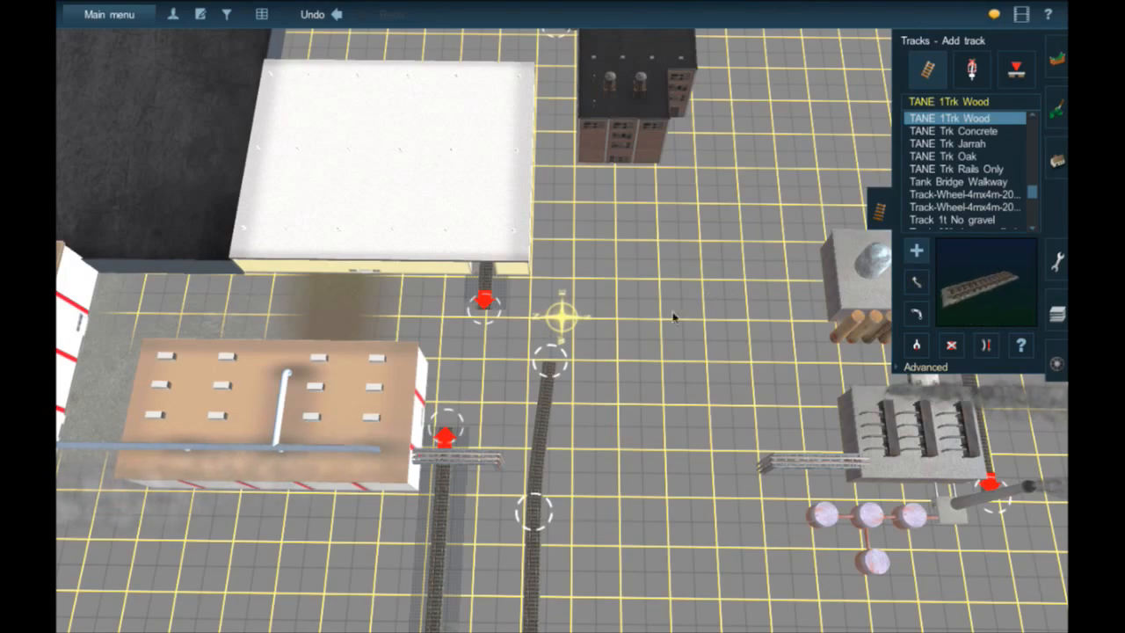
- Extend the TANE 1Trk Wood track past the white-roofed building, connect it to the brick building's industry track, and straighten the new segment
{"action": "scroll", "coordinate": [555, 341], "scroll_direction": "up", "scroll_amount": 3}
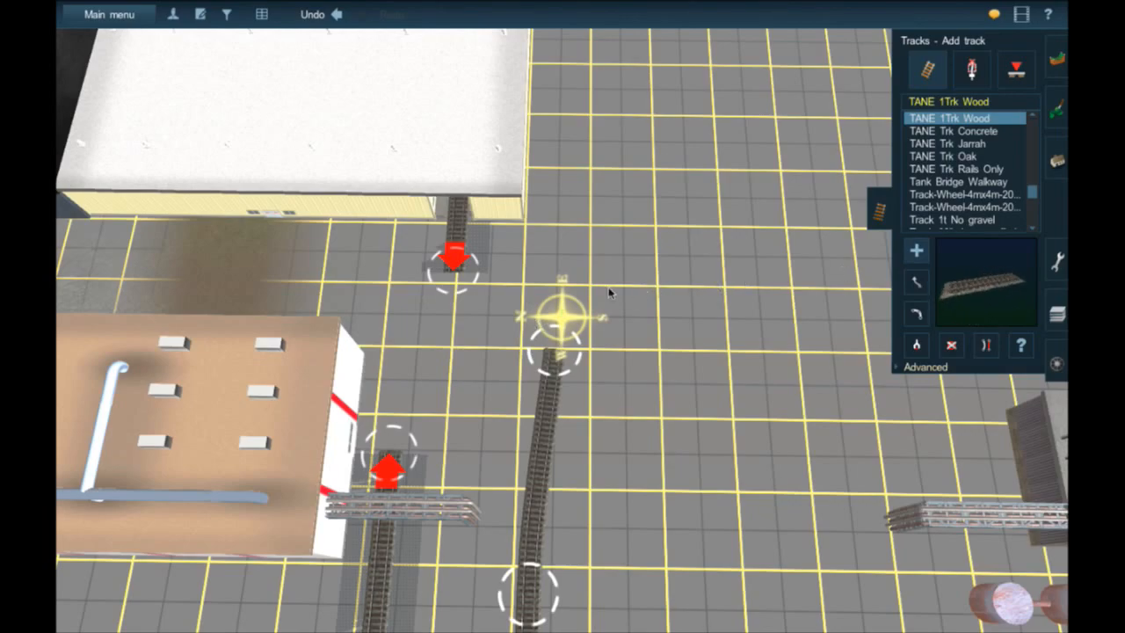
{"action": "left_click", "coordinate": [559, 353]}
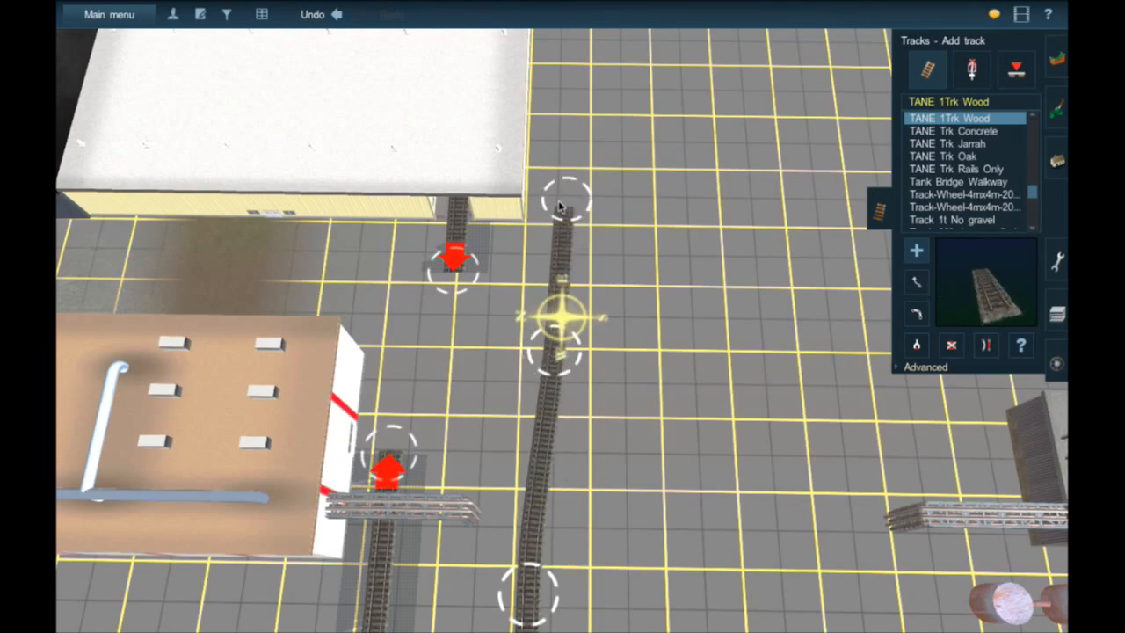
{"action": "right_click", "coordinate": [565, 200]}
{"action": "right_click", "coordinate": [575, 193]}
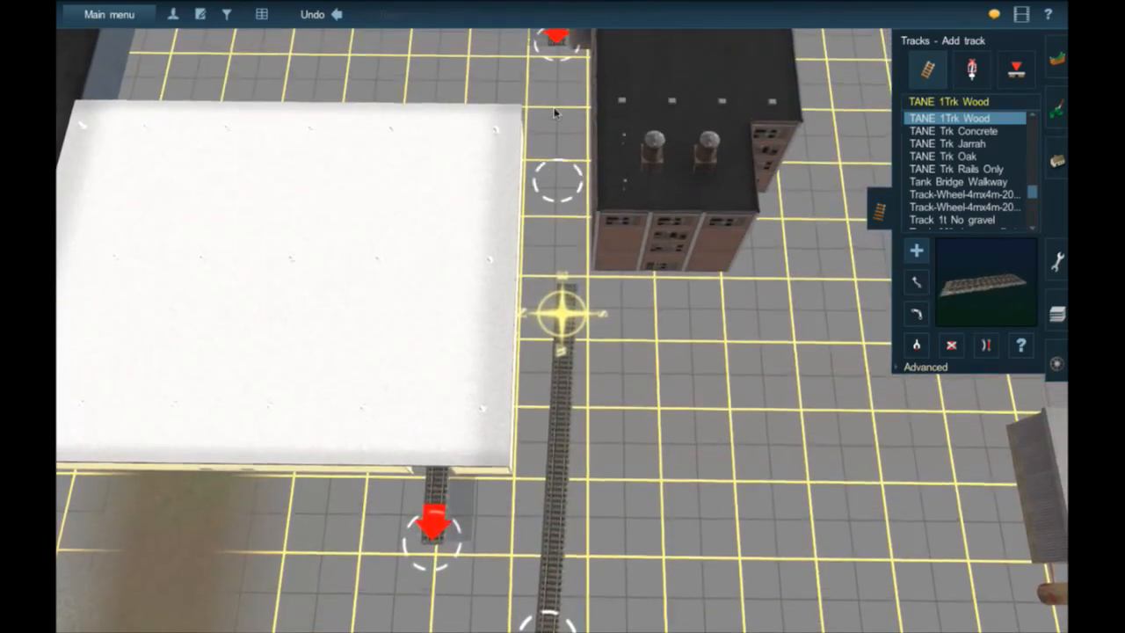
{"action": "left_click", "coordinate": [559, 49]}
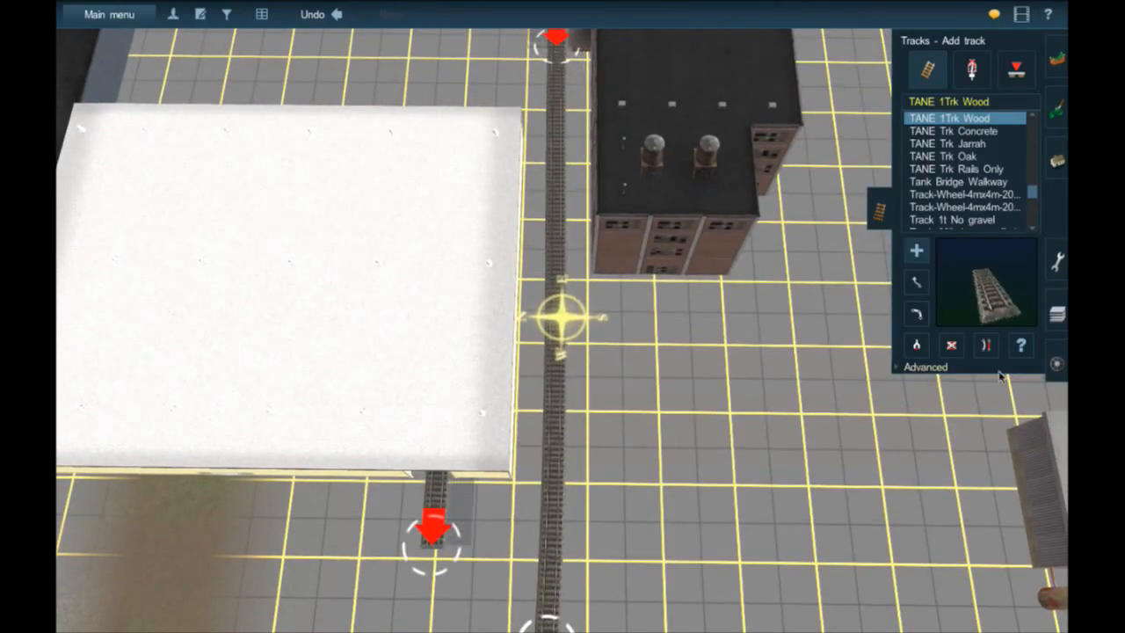
{"action": "left_click", "coordinate": [558, 356]}
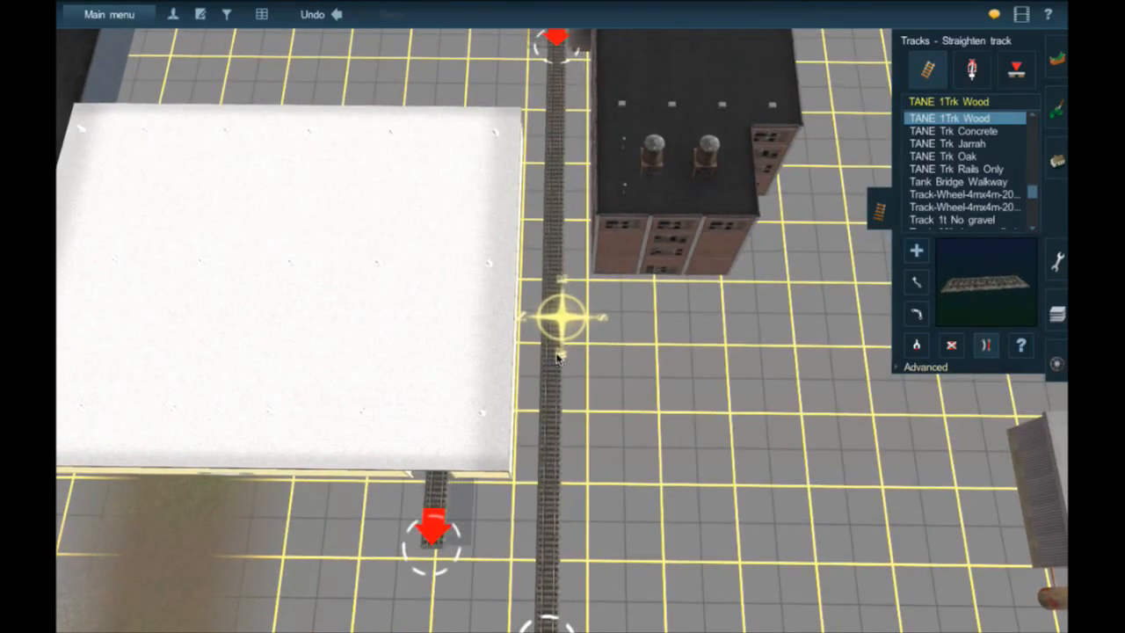
- Branch a TANE 1Trk Wood track off before the overhead pipe, connect it to the white-roofed building's siding, and straighten the track approaching the branch
{"action": "right_click", "coordinate": [559, 424]}
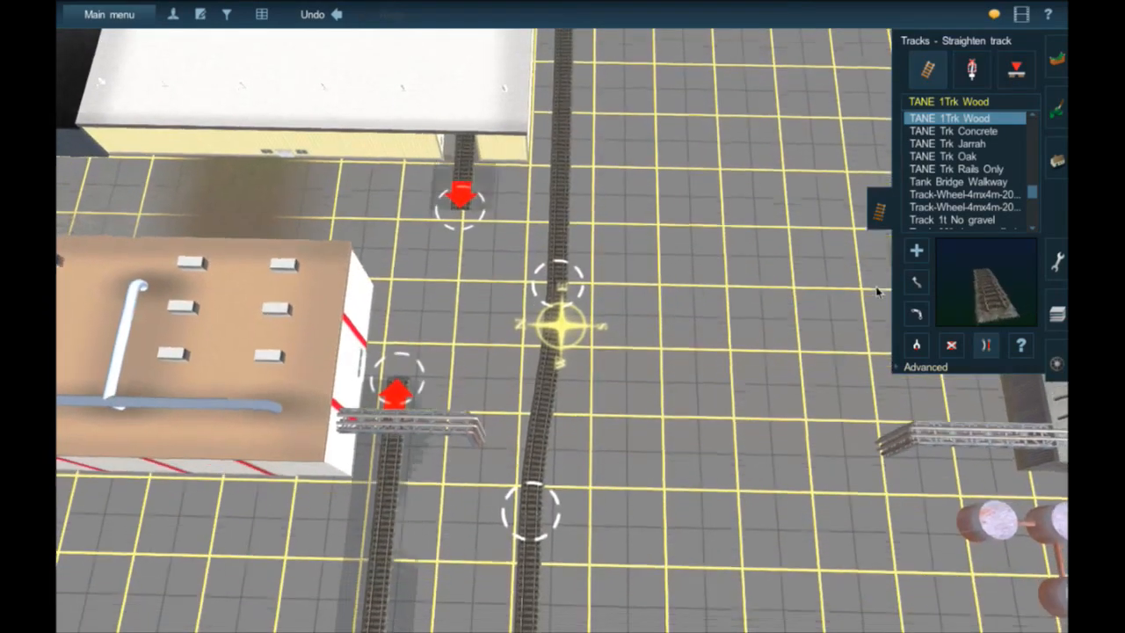
{"action": "left_click", "coordinate": [916, 251]}
{"action": "right_click", "coordinate": [538, 453]}
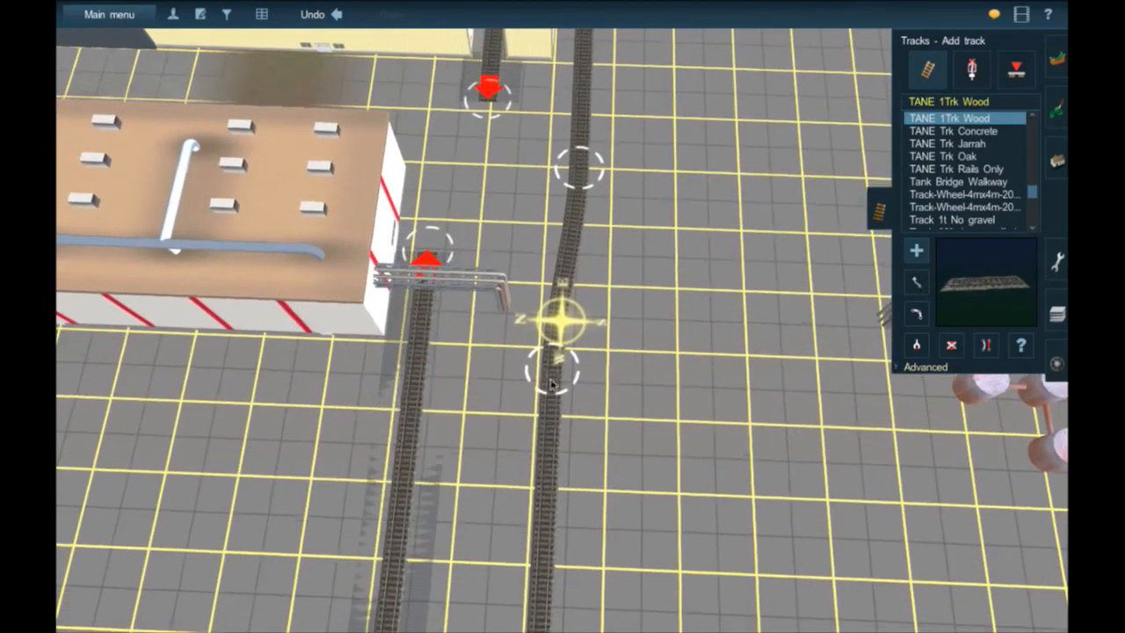
{"action": "left_click", "coordinate": [550, 435]}
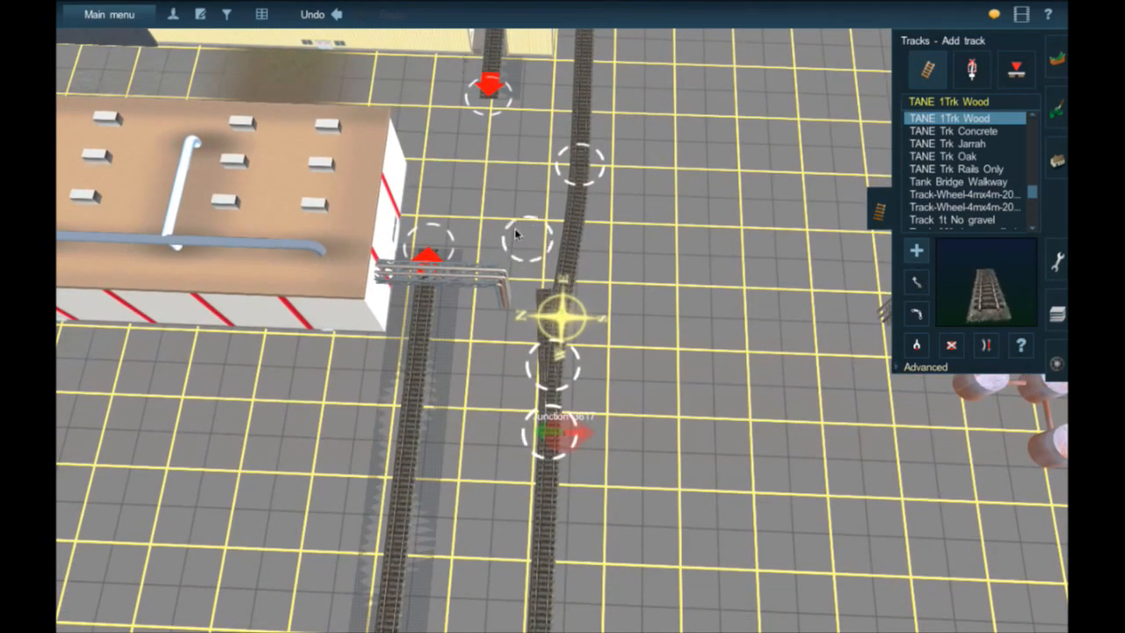
{"action": "left_click", "coordinate": [493, 105]}
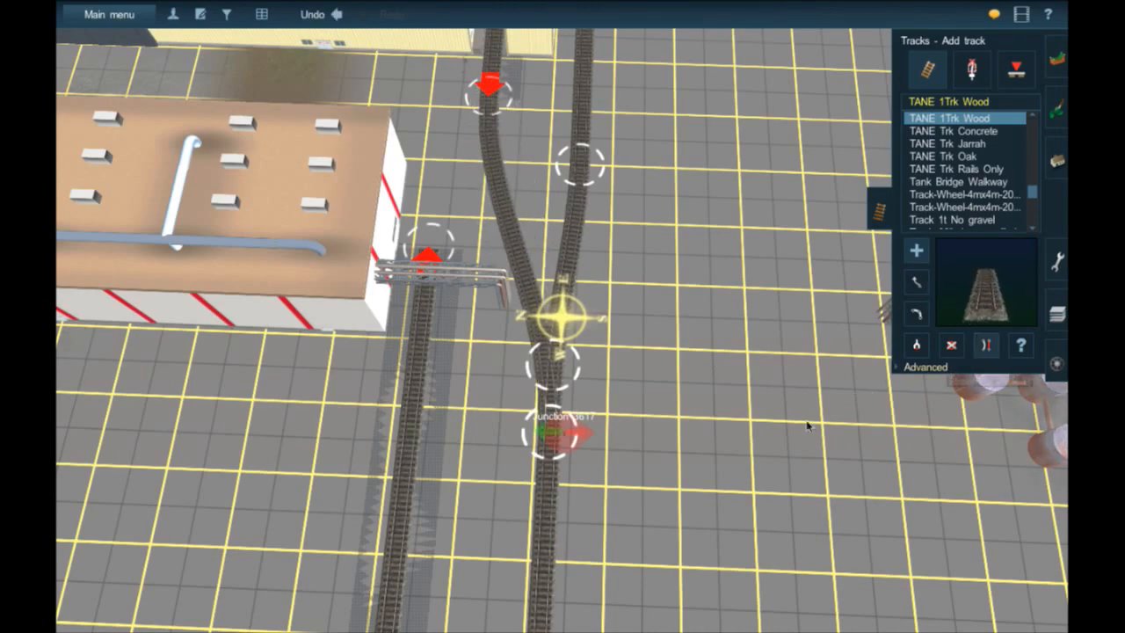
{"action": "left_click", "coordinate": [553, 501]}
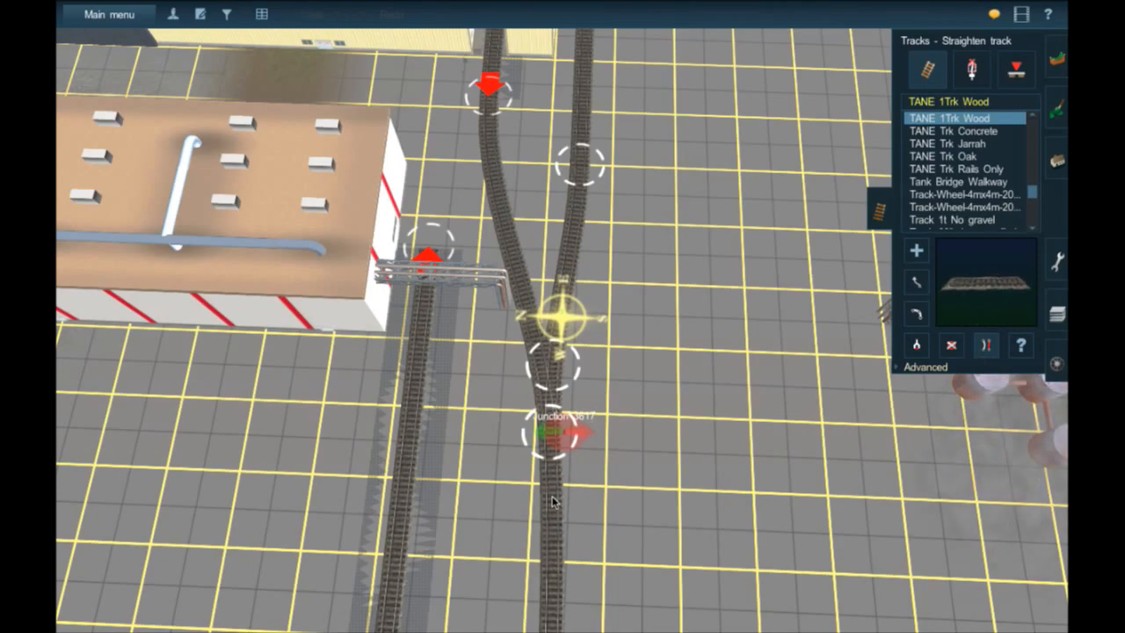
- Inspect the new junction and the curve into the white-roofed building's siding from low and high angles
{"action": "key", "text": "Down"}
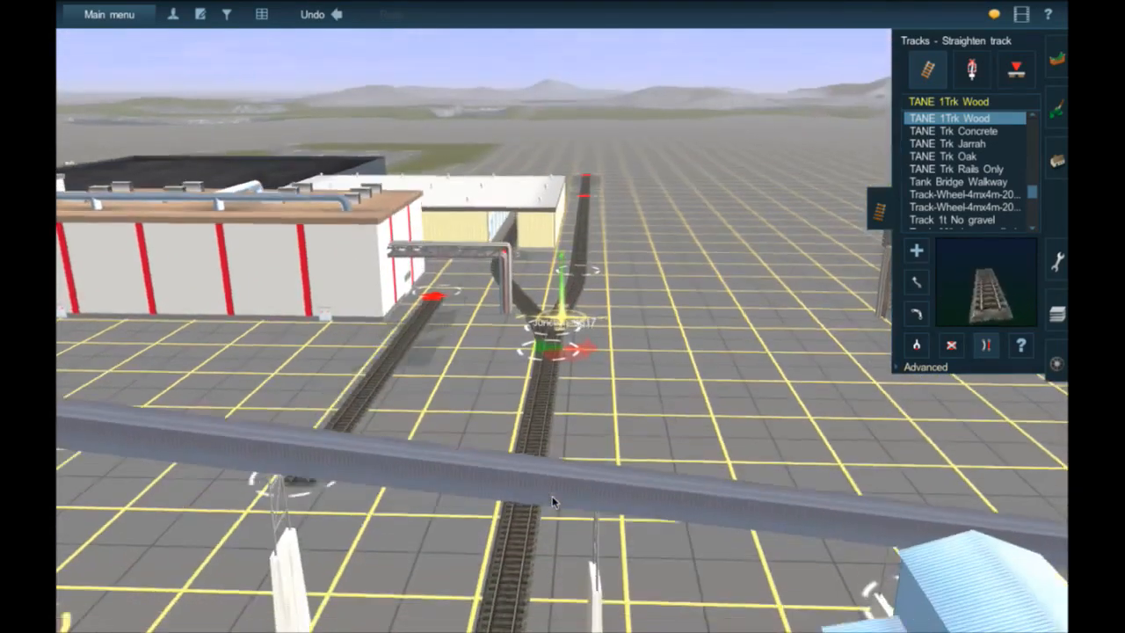
{"action": "key", "text": "Up"}
{"action": "right_click", "coordinate": [495, 295]}
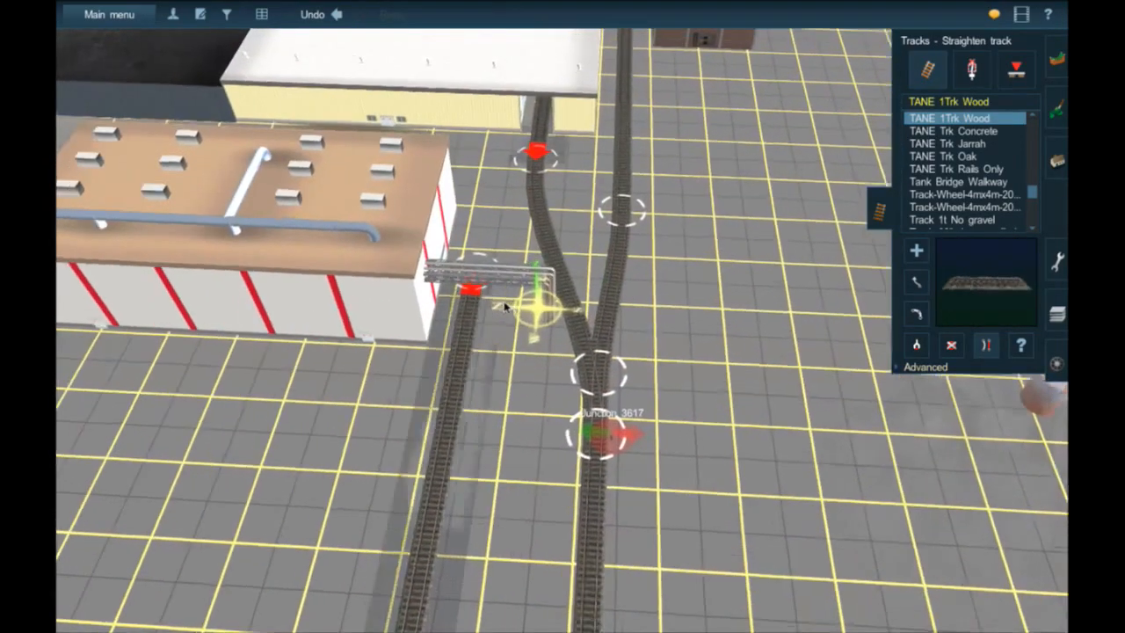
{"action": "scroll", "coordinate": [505, 305], "scroll_direction": "up", "scroll_amount": 10}
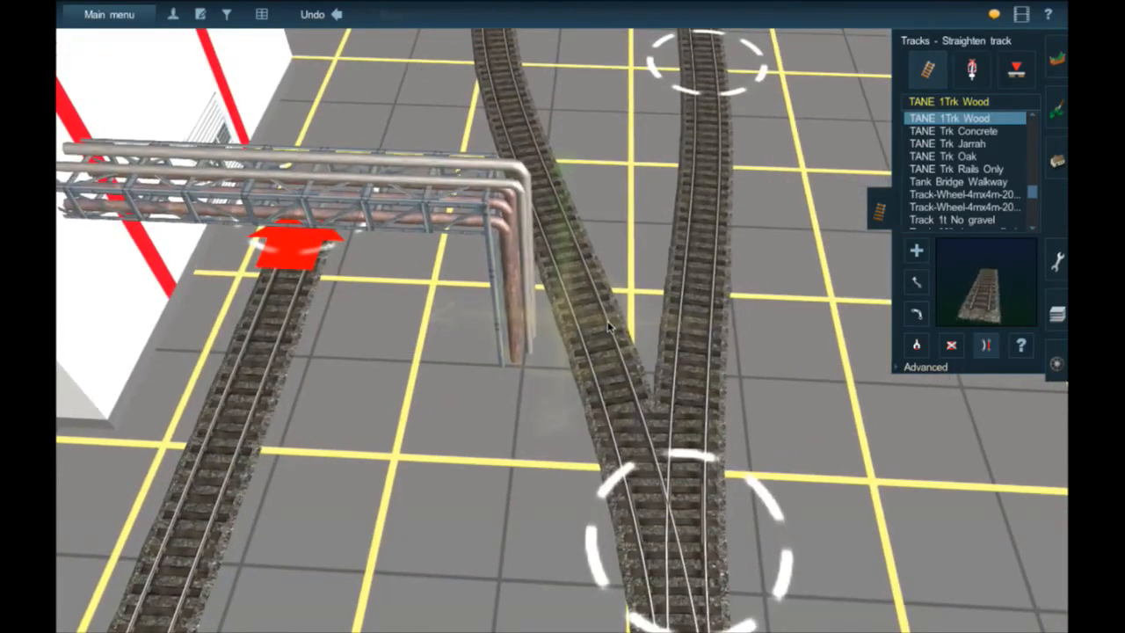
{"action": "key", "text": "Right"}
{"action": "key", "text": "Down"}
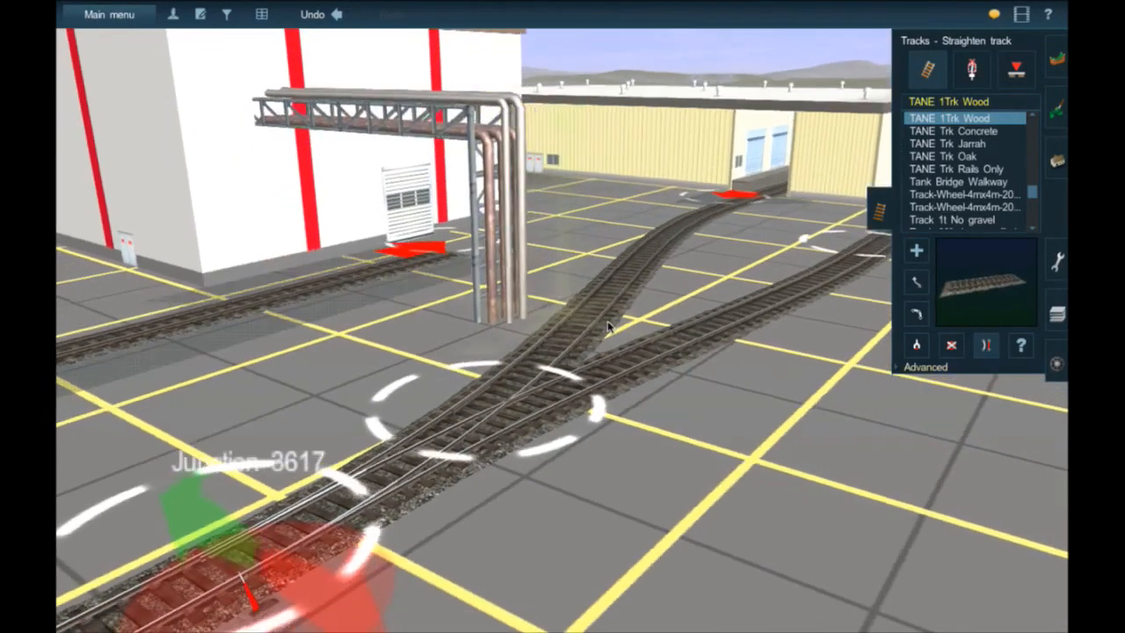
{"action": "key", "text": "Left"}
{"action": "key", "text": "Up"}
{"action": "scroll", "coordinate": [609, 326], "scroll_direction": "down", "scroll_amount": 10}
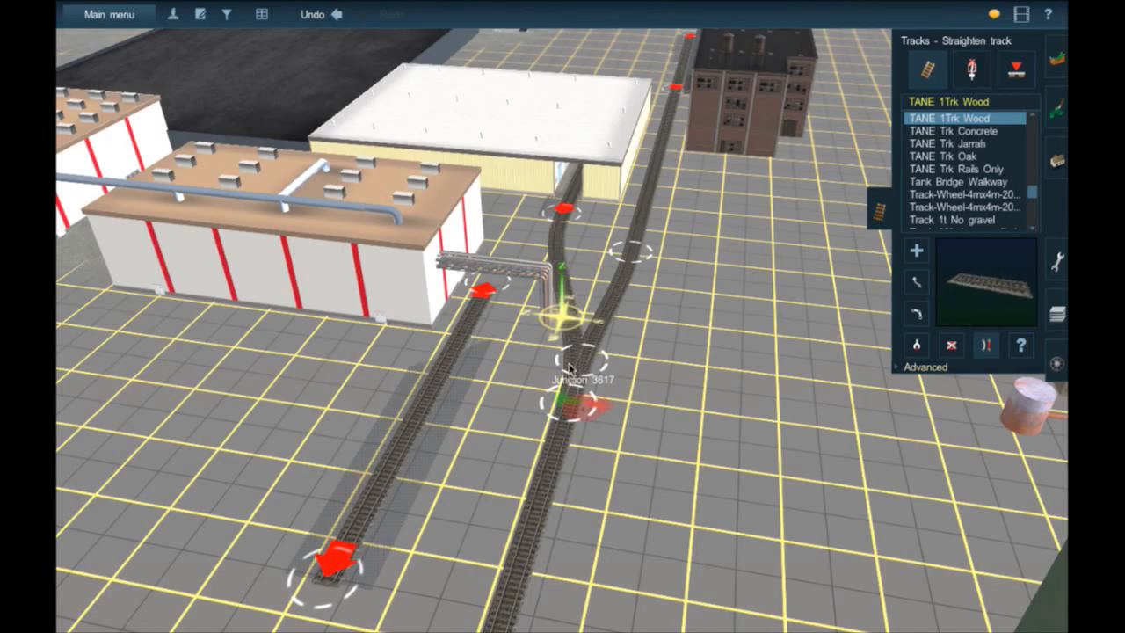
{"action": "scroll", "coordinate": [570, 369], "scroll_direction": "up", "scroll_amount": 8}
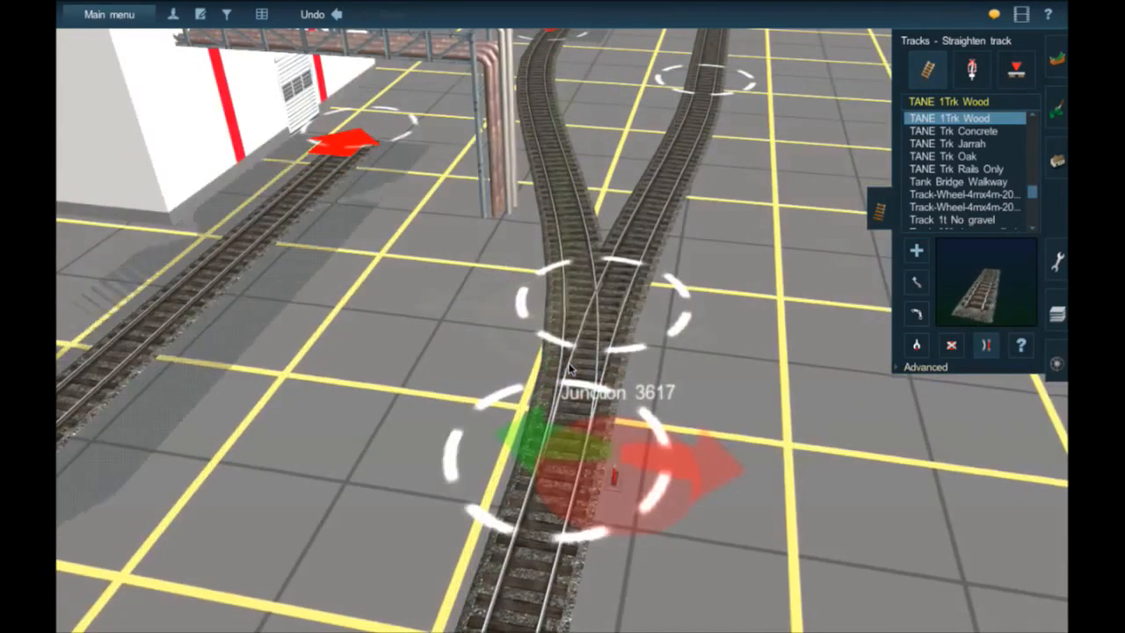
{"action": "scroll", "coordinate": [565, 351], "scroll_direction": "down", "scroll_amount": 1}
{"action": "right_click_drag", "start_coordinate": [547, 195], "coordinate": [554, 204]}
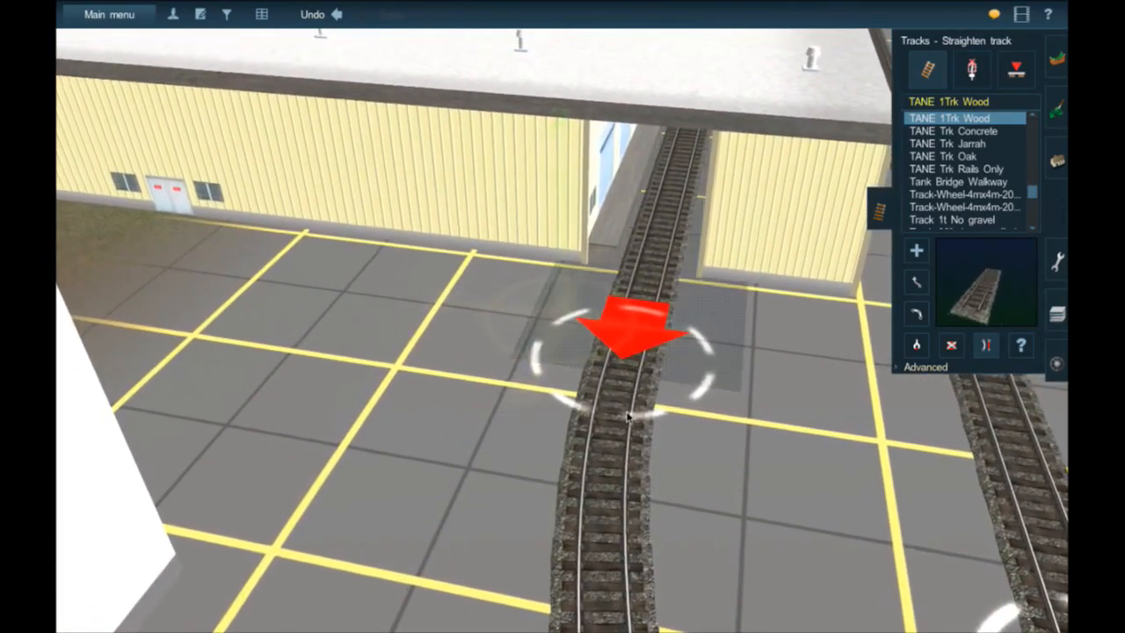
{"action": "right_click", "coordinate": [626, 416]}
{"action": "scroll", "coordinate": [637, 400], "scroll_direction": "down", "scroll_amount": 5}
- Extend the additives track from its open end with TANE 1Trk Wood to the near wall of the white-roofed building
{"action": "right_click", "coordinate": [672, 311]}
{"action": "right_click_drag", "start_coordinate": [498, 363], "coordinate": [492, 369]}
{"action": "key", "text": "Up"}
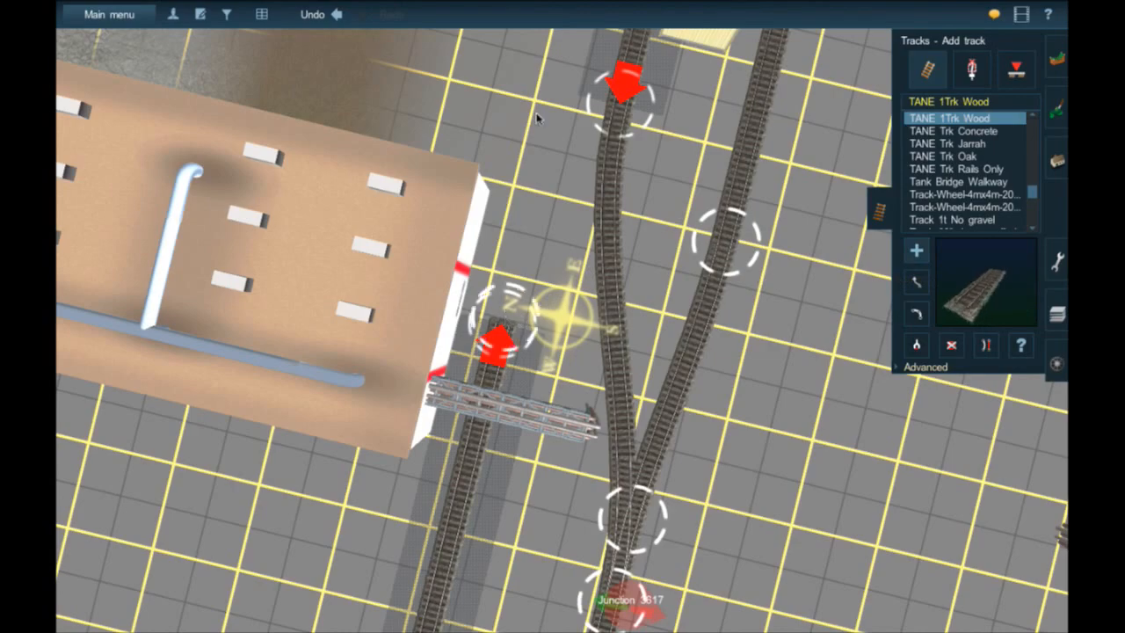
{"action": "right_click", "coordinate": [552, 78]}
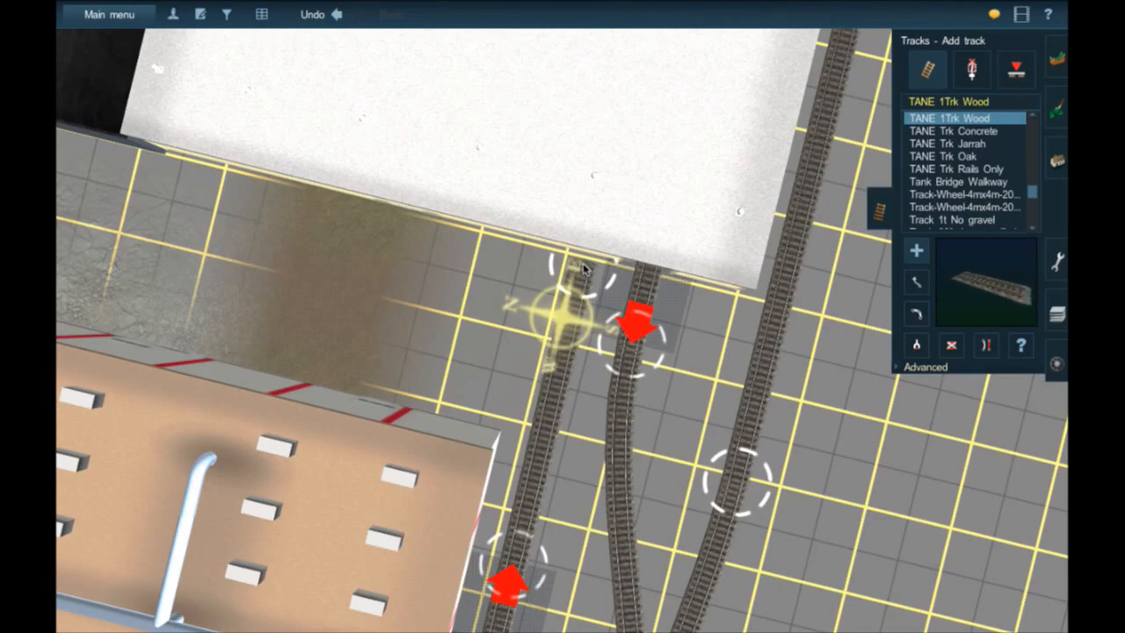
- Survey the mill grounds from the additives track over to the parking lot behind the dark-roofed building
{"action": "right_click", "coordinate": [505, 450]}
{"action": "right_click", "coordinate": [482, 527]}
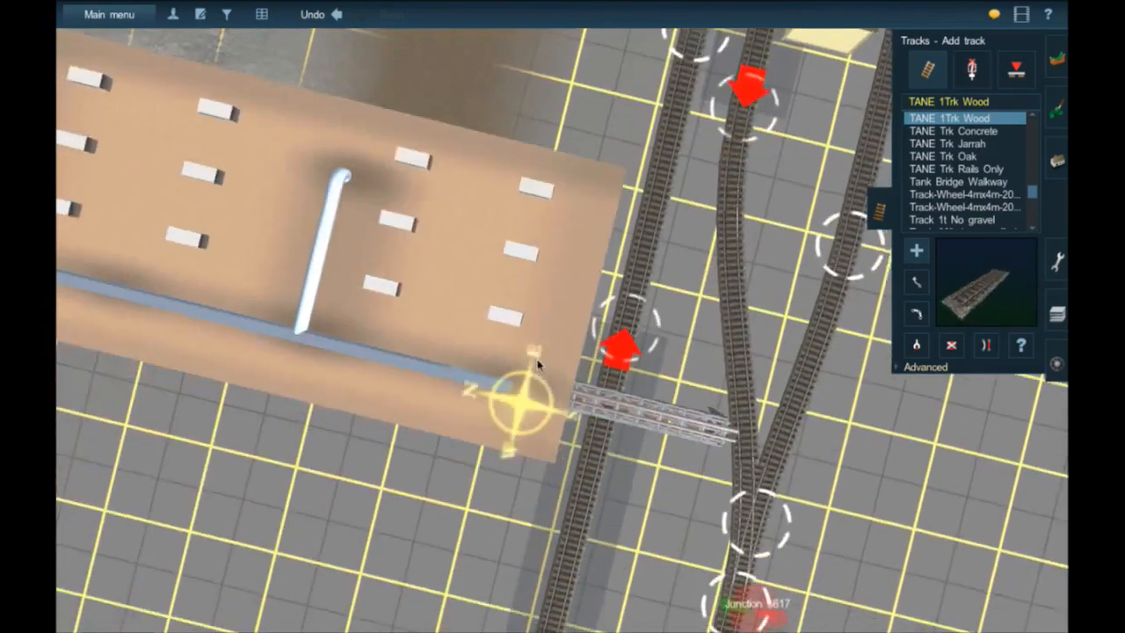
{"action": "right_click", "coordinate": [558, 246]}
{"action": "scroll", "coordinate": [558, 245], "scroll_direction": "down", "scroll_amount": 5}
{"action": "right_click", "coordinate": [558, 241]}
{"action": "right_click", "coordinate": [576, 216]}
{"action": "right_click", "coordinate": [571, 186]}
{"action": "right_click", "coordinate": [577, 174]}
{"action": "right_click", "coordinate": [476, 185]}
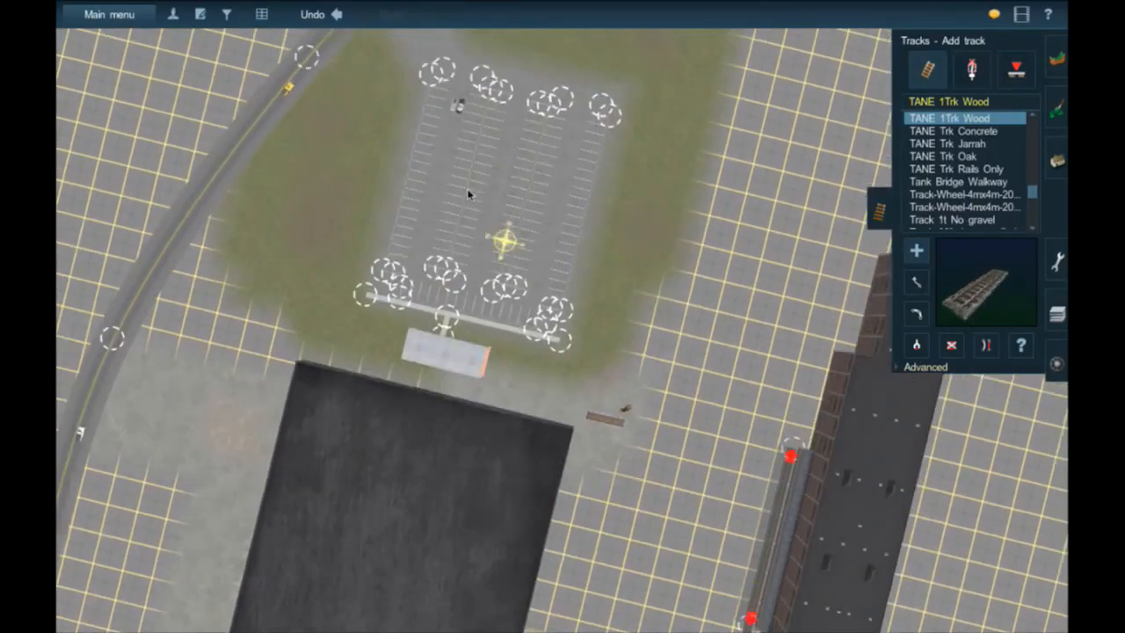
{"action": "key", "text": "Left"}
{"action": "key", "text": "Left"}
{"action": "key", "text": "Down"}
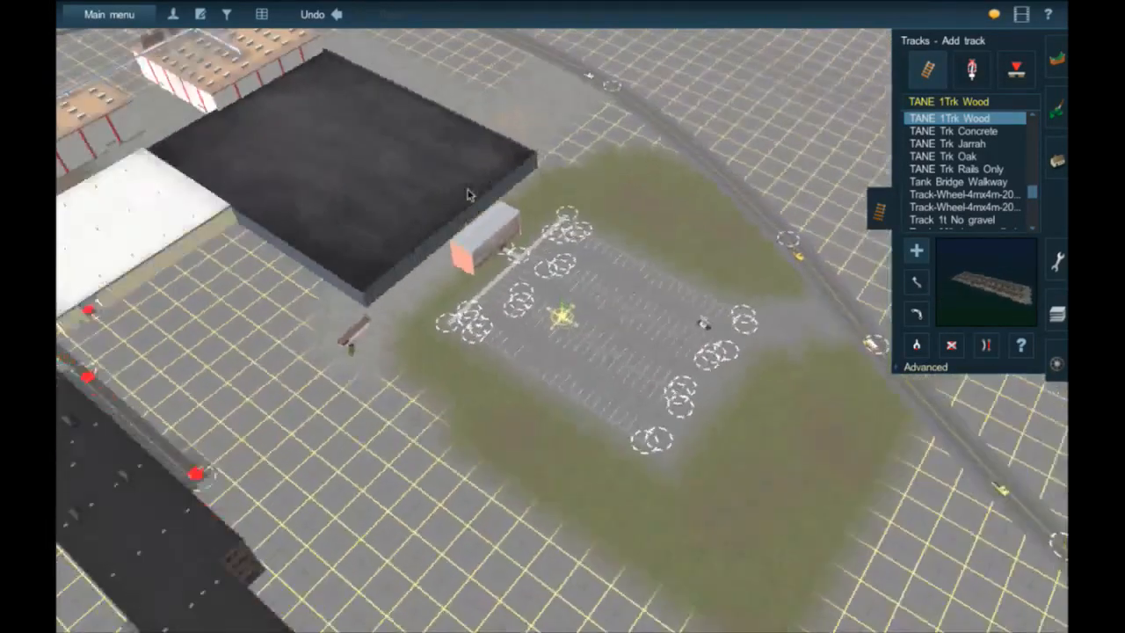
{"action": "key", "text": "Up"}
{"action": "key", "text": "Left"}
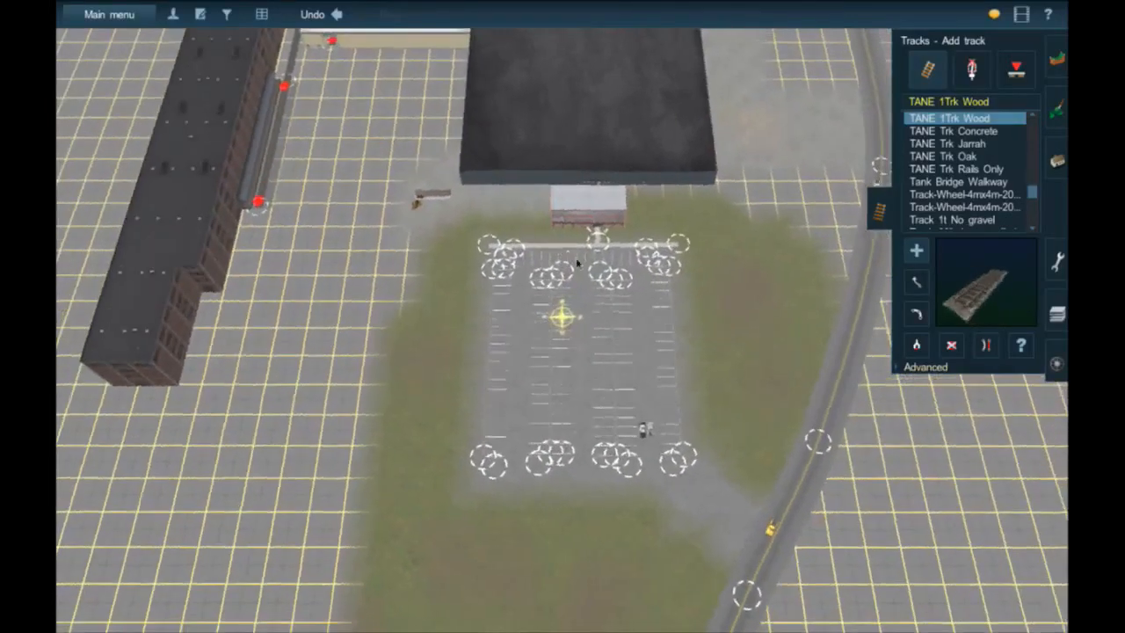
- Examine the parking lot, its parked vehicles and the adjacent red office building from close up
{"action": "right_click", "coordinate": [585, 372]}
{"action": "scroll", "coordinate": [583, 376], "scroll_direction": "up", "scroll_amount": 5}
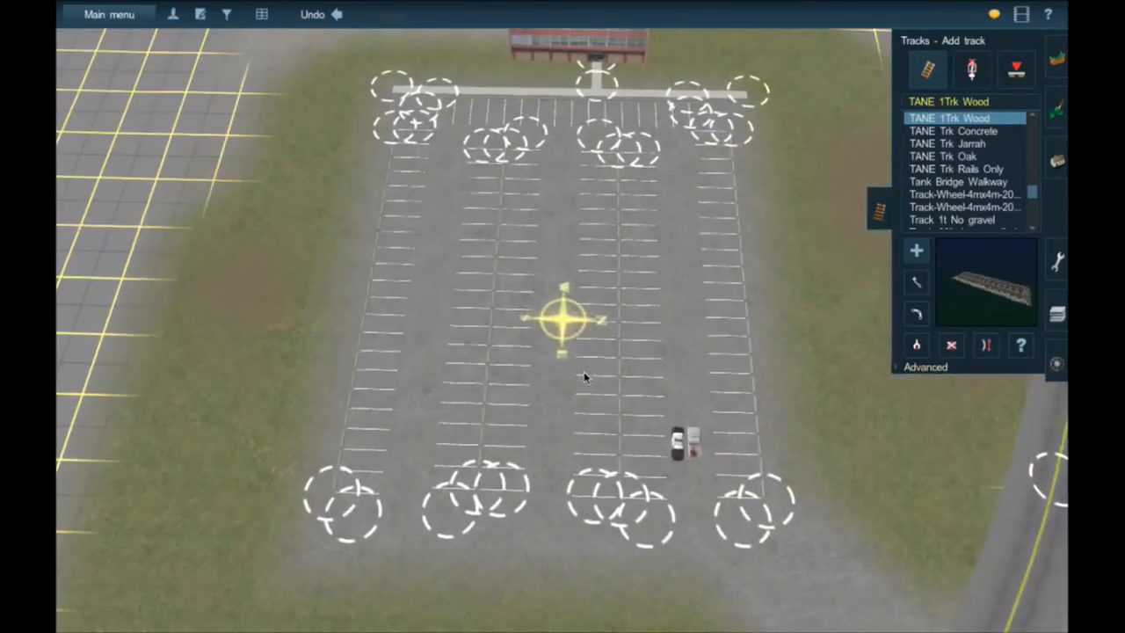
{"action": "key", "text": "Left"}
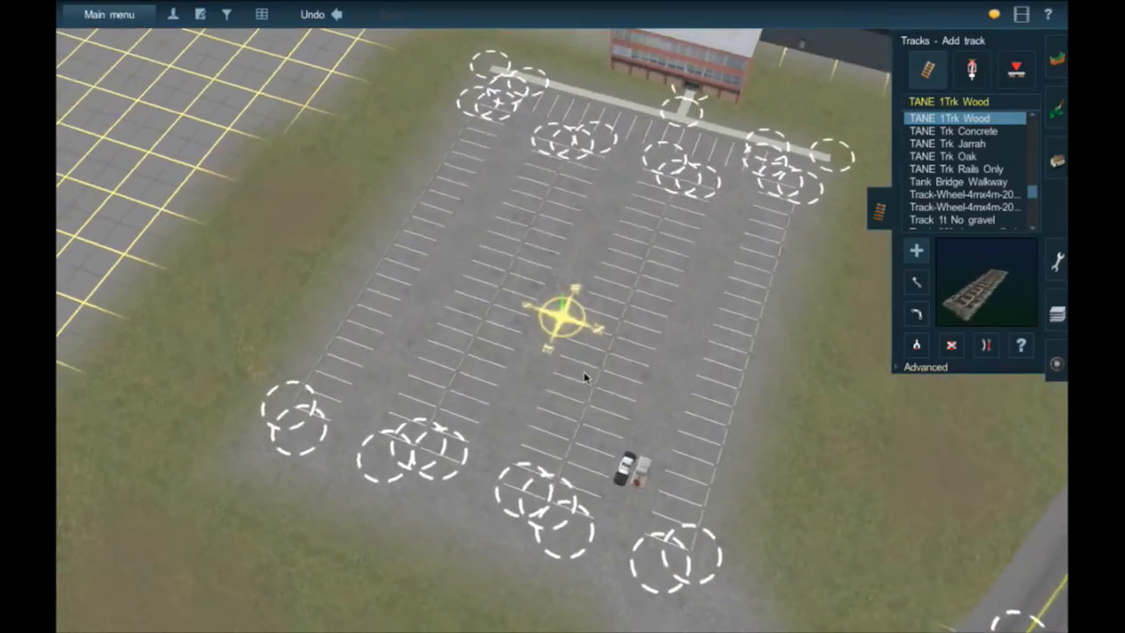
{"action": "key", "text": "Down"}
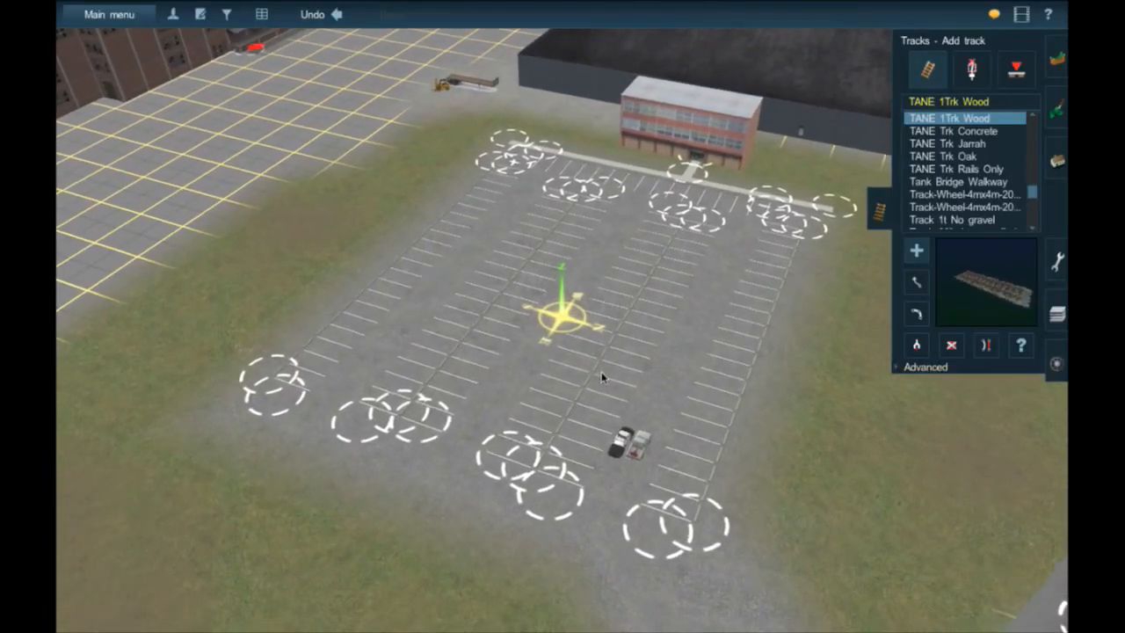
{"action": "right_click", "coordinate": [595, 376]}
{"action": "scroll", "coordinate": [576, 360], "scroll_direction": "up", "scroll_amount": 3}
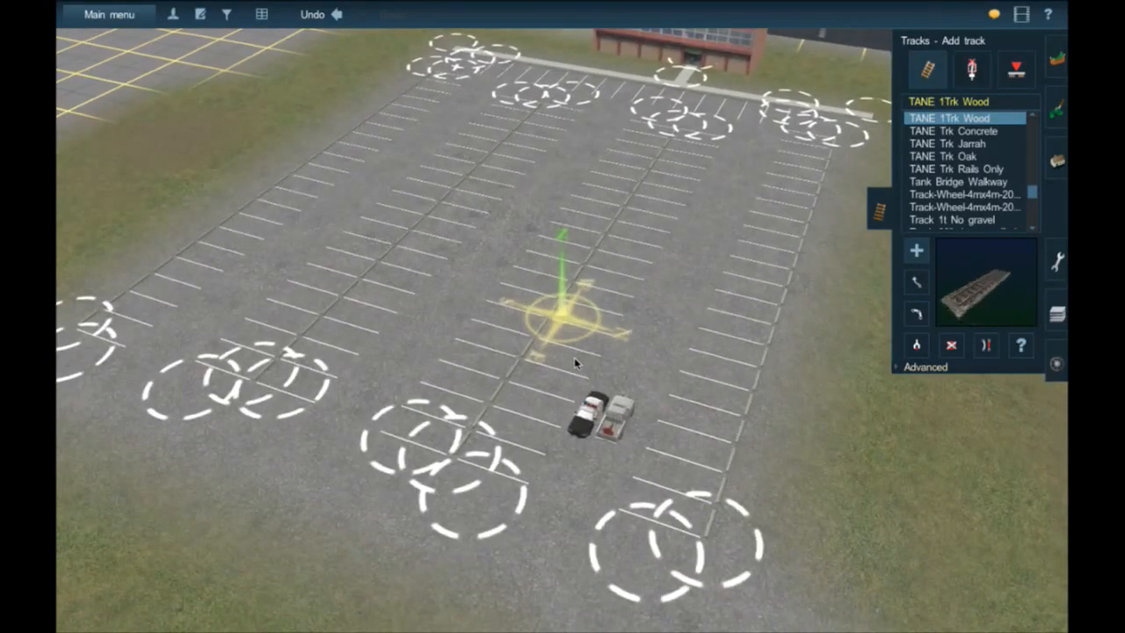
{"action": "key", "text": "Left"}
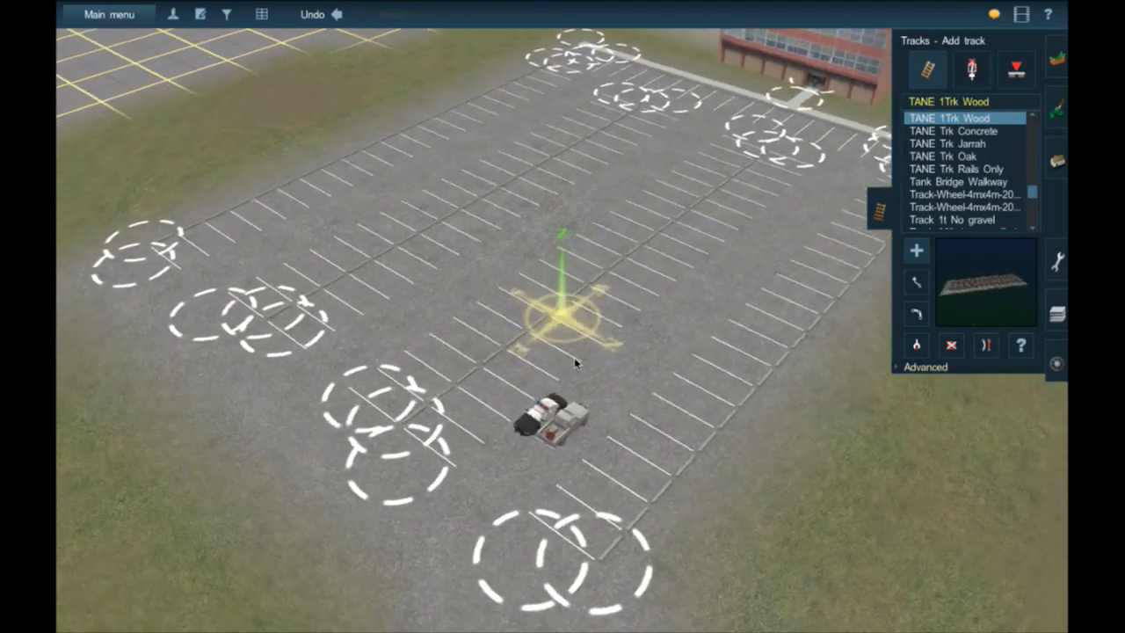
{"action": "key", "text": "Down"}
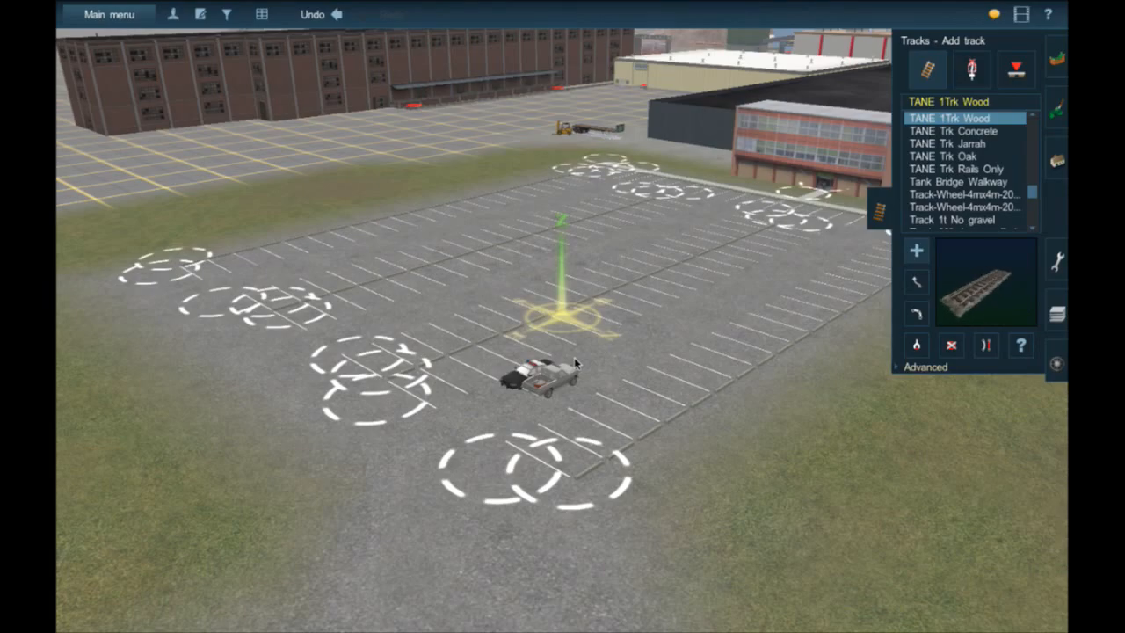
{"action": "key", "text": "Left"}
{"action": "key", "text": "Up"}
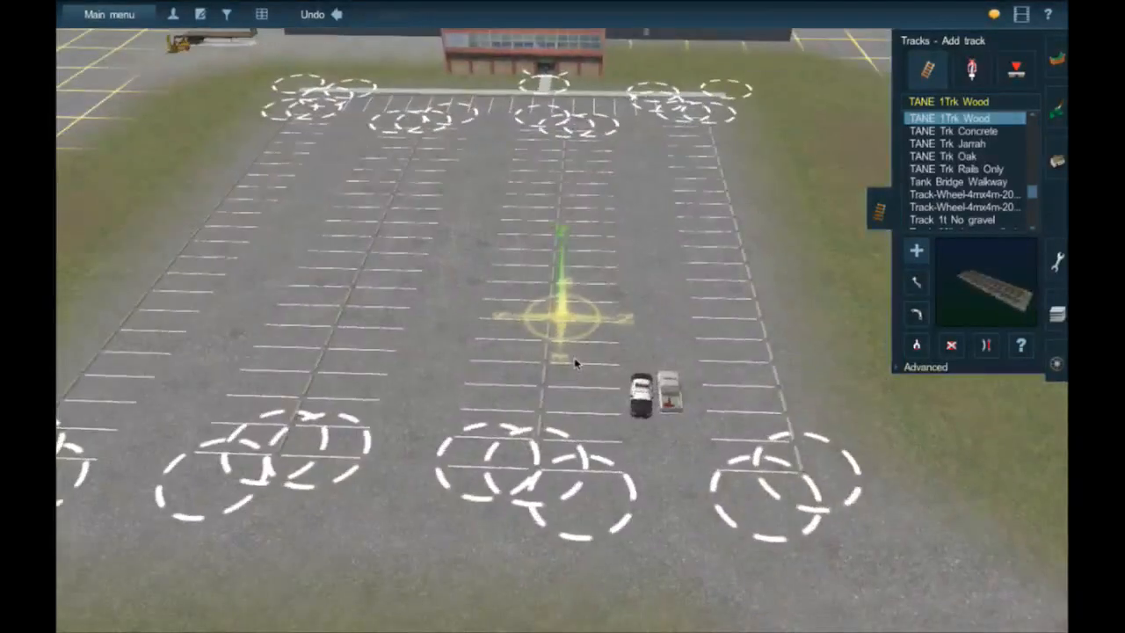
- Look over the industry tracks beside the long brick building and the neighbouring white-roofed building
{"action": "scroll", "coordinate": [394, 262], "scroll_direction": "down", "scroll_amount": 5}
{"action": "right_click", "coordinate": [438, 236]}
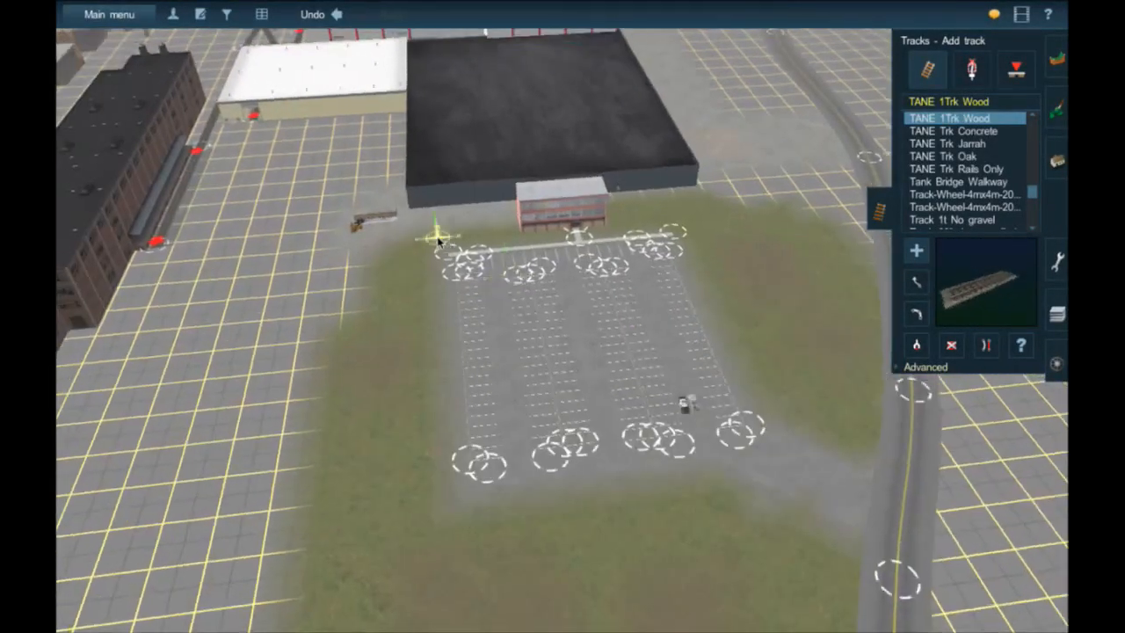
{"action": "right_click", "coordinate": [451, 238]}
{"action": "right_click", "coordinate": [437, 210]}
{"action": "right_click", "coordinate": [464, 249]}
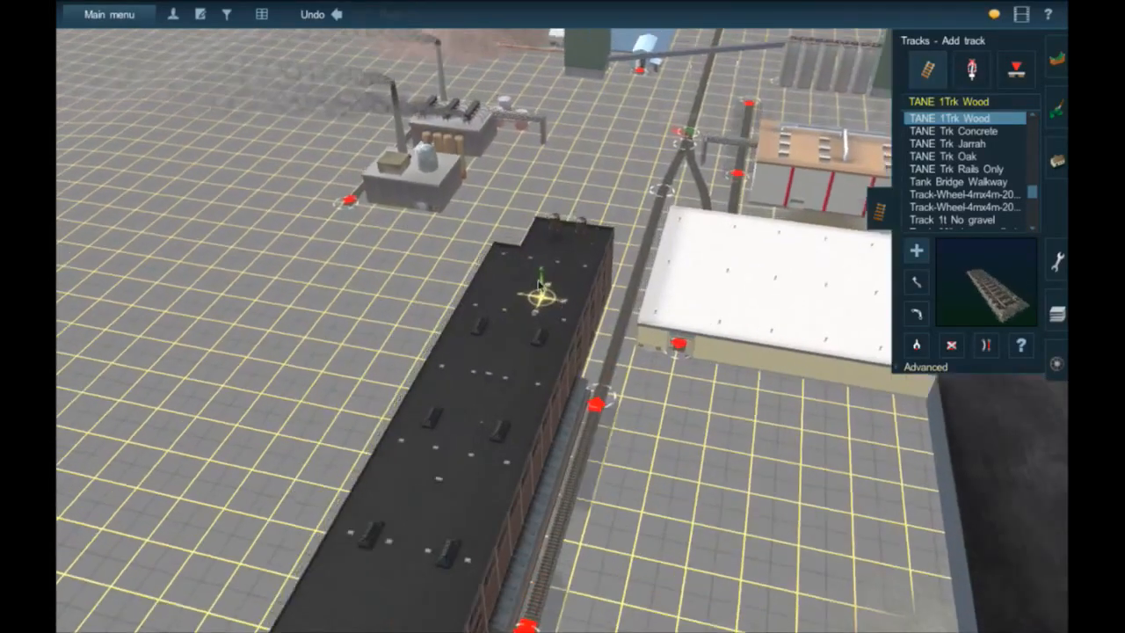
- Lay TANE 1Trk Wood track from the silo siding's open end to the main line just before Junction 2475
{"action": "right_click", "coordinate": [560, 289]}
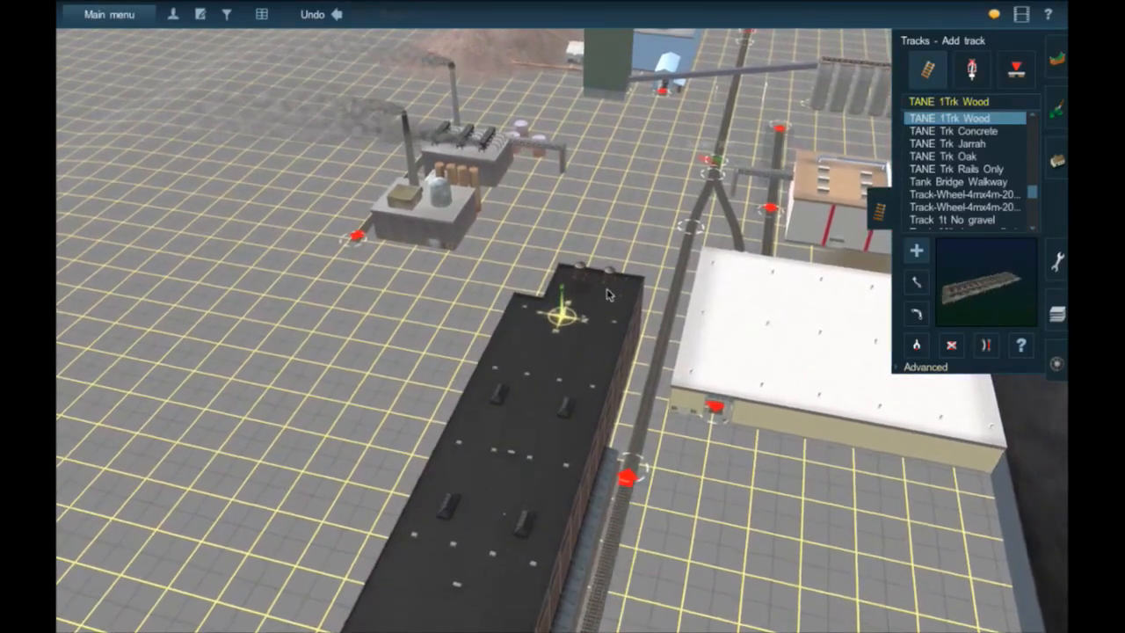
{"action": "key", "text": "Left"}
{"action": "key", "text": "Down"}
{"action": "key", "text": "Up"}
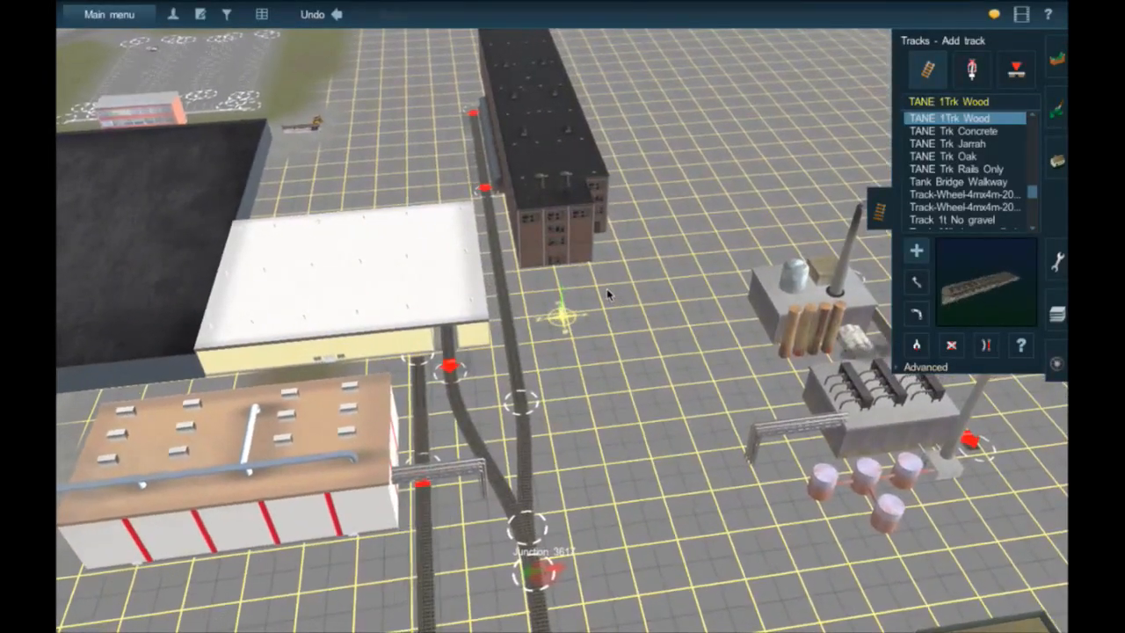
{"action": "right_click", "coordinate": [271, 74]}
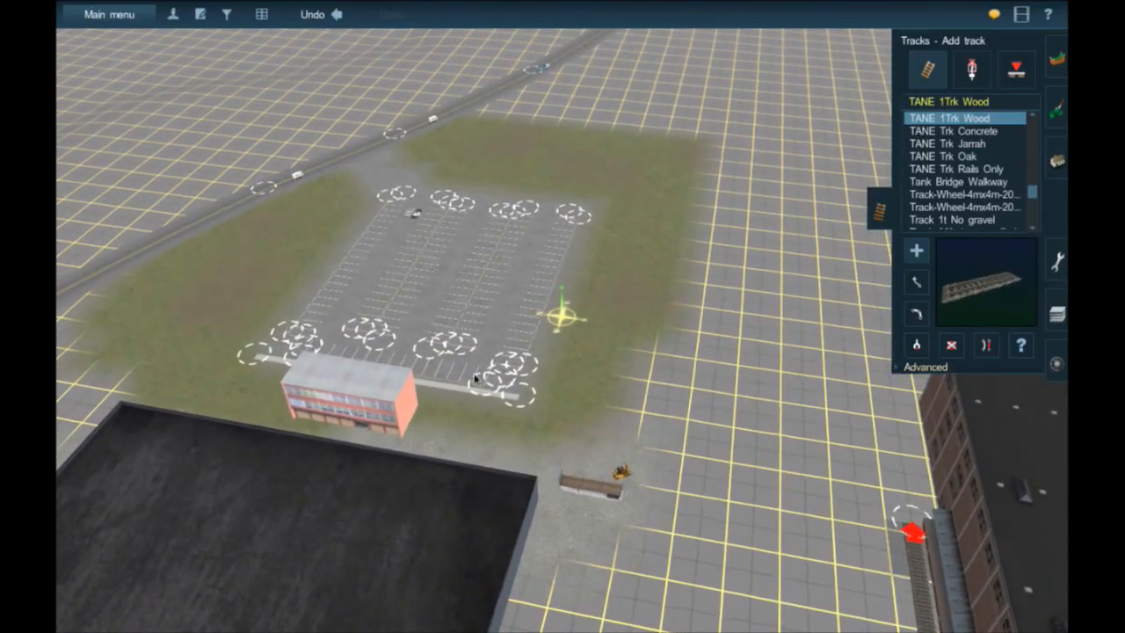
{"action": "right_click", "coordinate": [620, 506]}
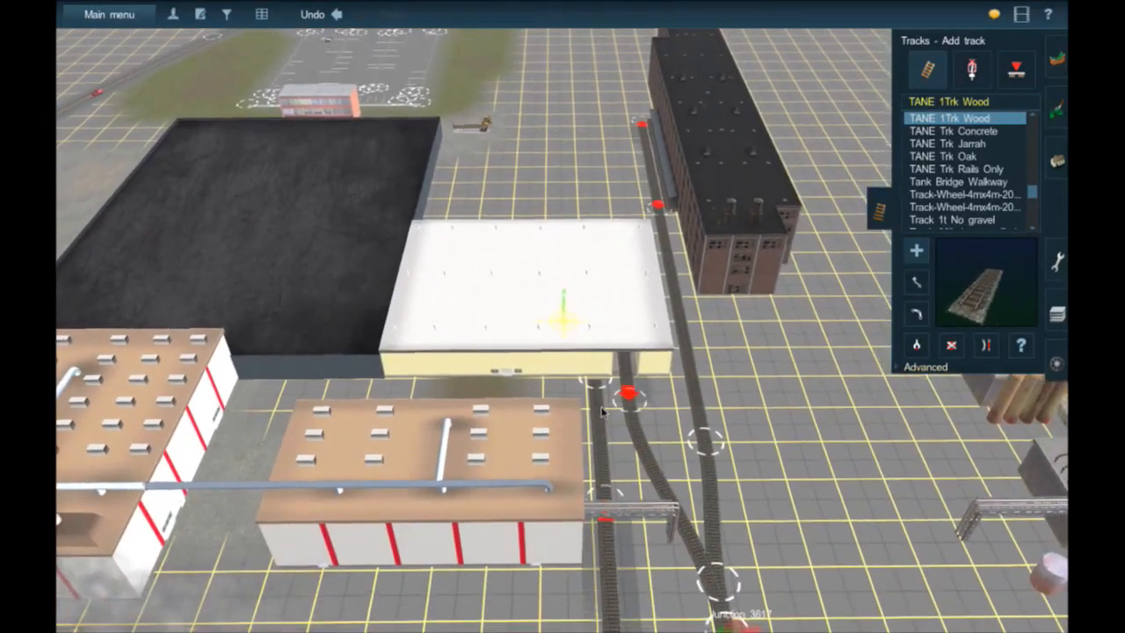
{"action": "right_click", "coordinate": [603, 412]}
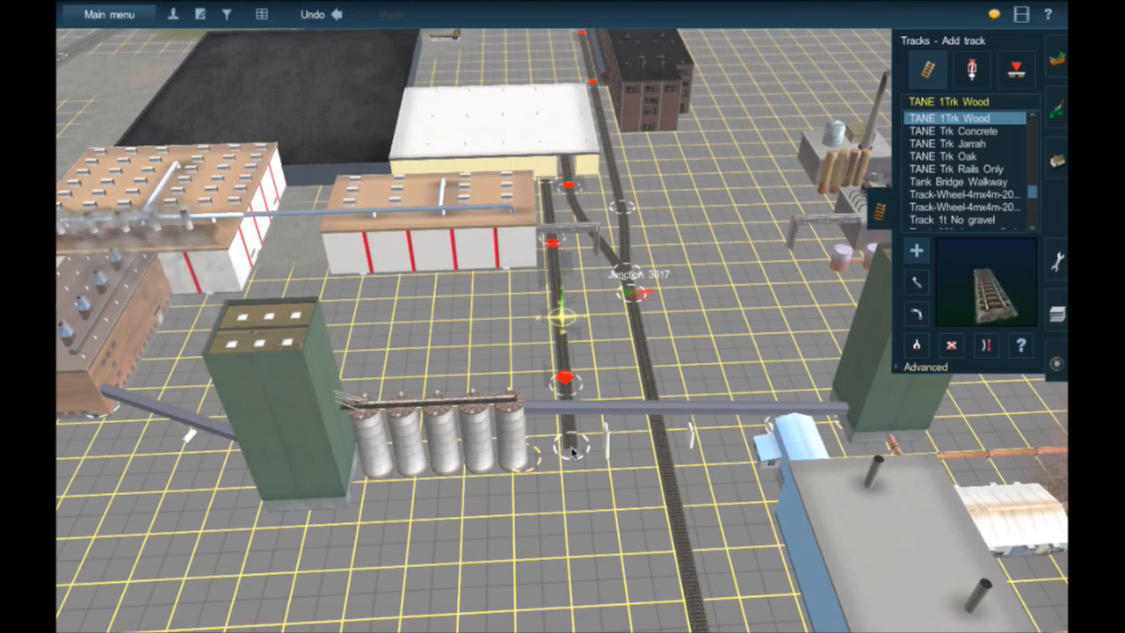
{"action": "right_click", "coordinate": [582, 492]}
{"action": "left_click", "coordinate": [583, 493]}
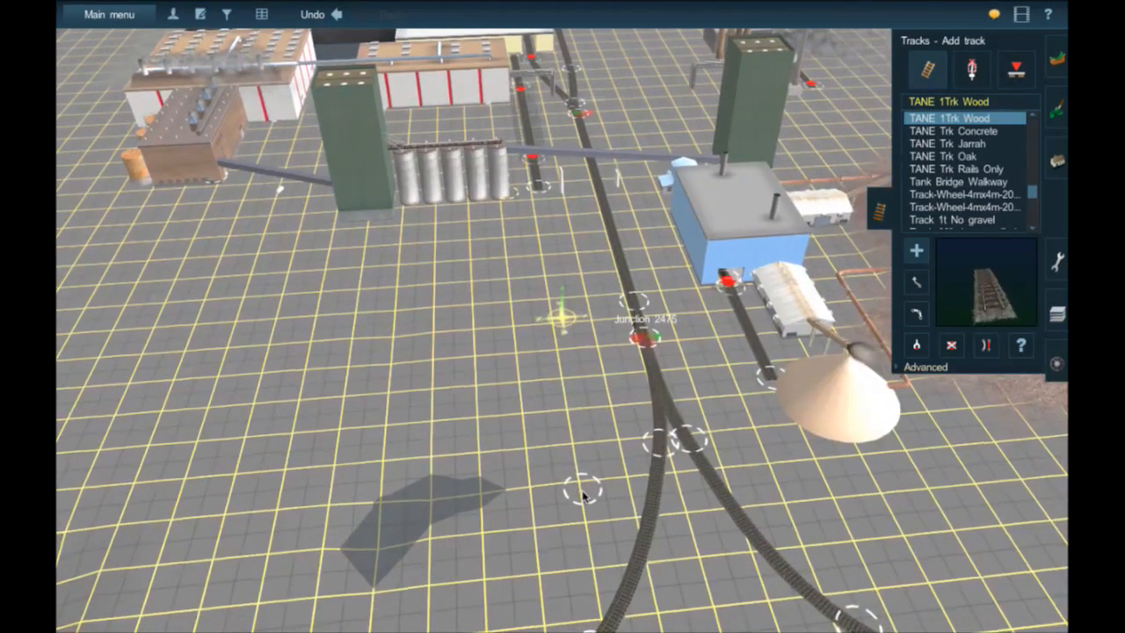
{"action": "left_click_drag", "start_coordinate": [613, 331], "coordinate": [615, 283]}
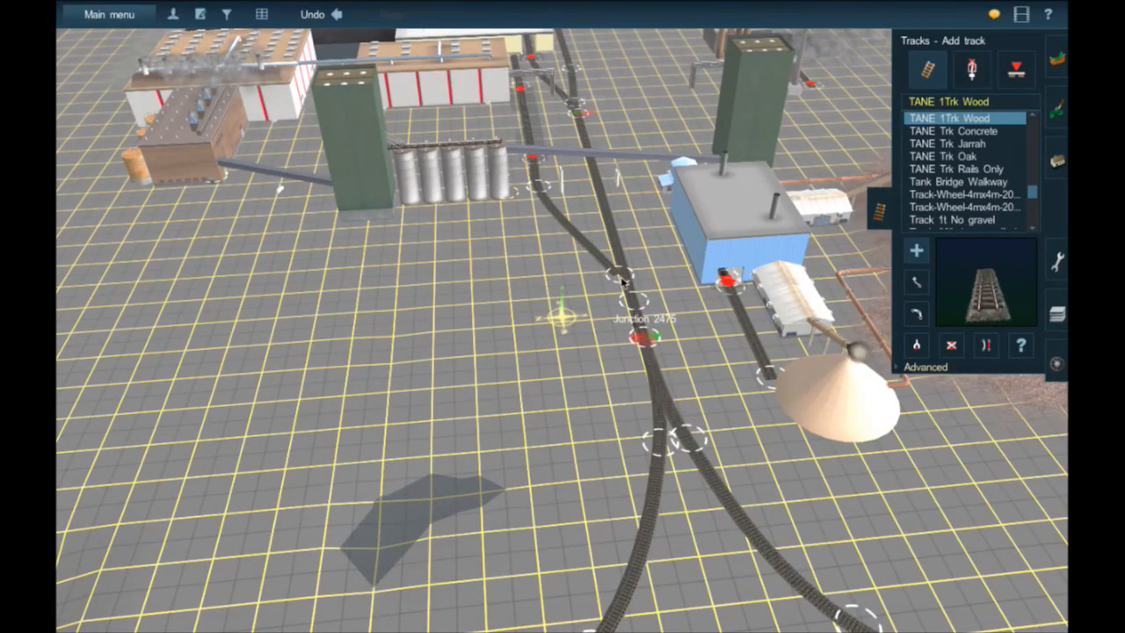
{"action": "left_click_drag", "start_coordinate": [625, 282], "coordinate": [626, 276]}
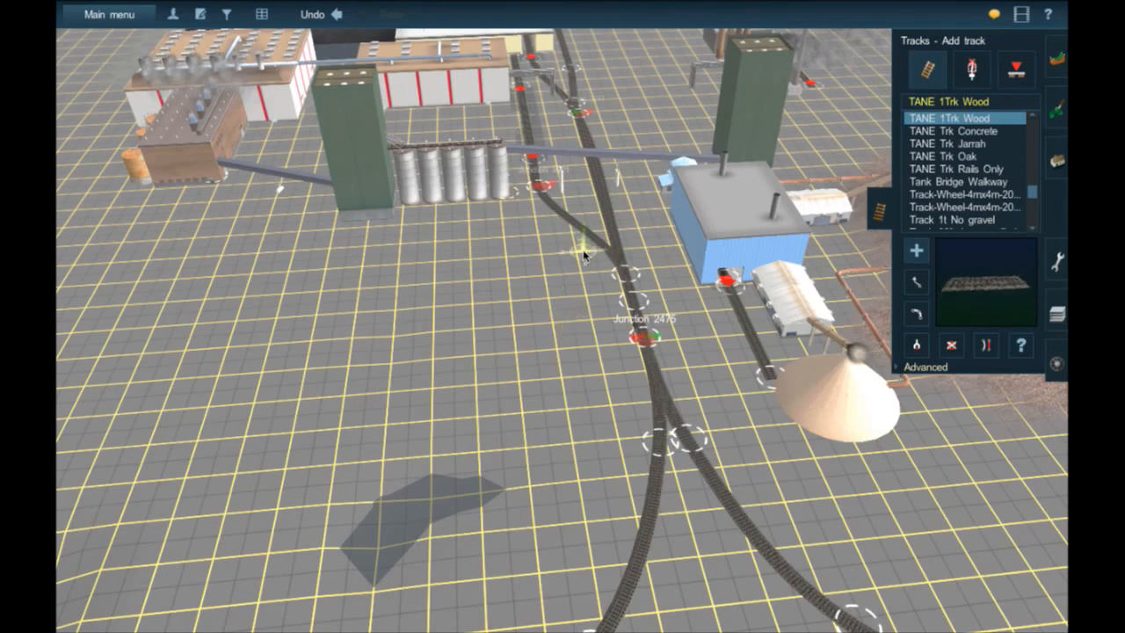
- Straighten the short siding segment beside the silos where the connecting curve begins
{"action": "right_click", "coordinate": [584, 255]}
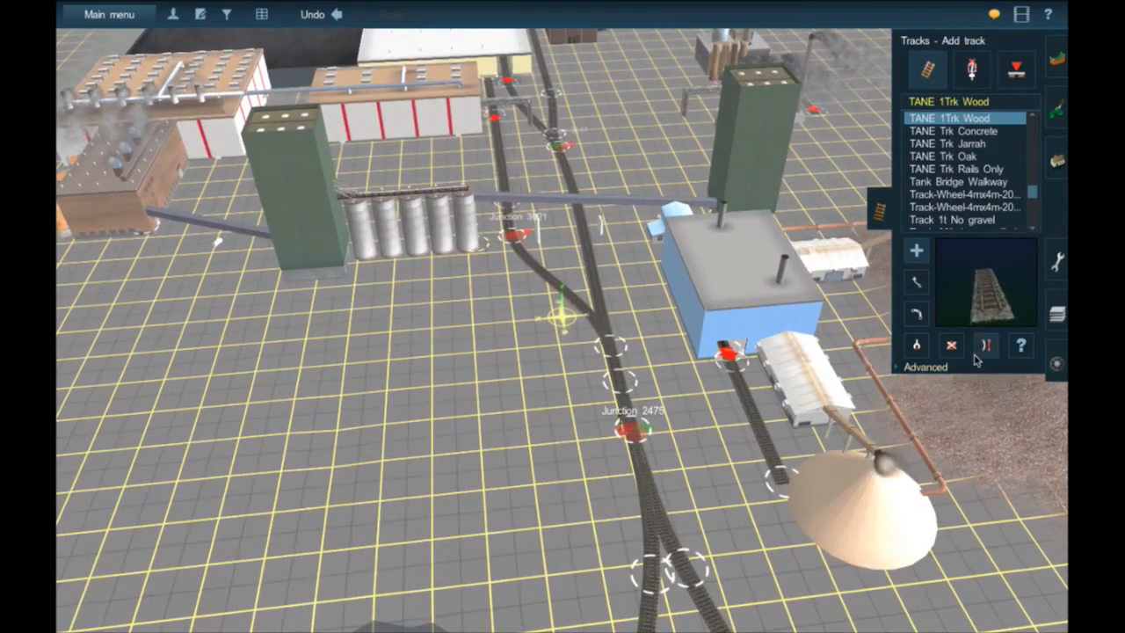
{"action": "left_click", "coordinate": [984, 348]}
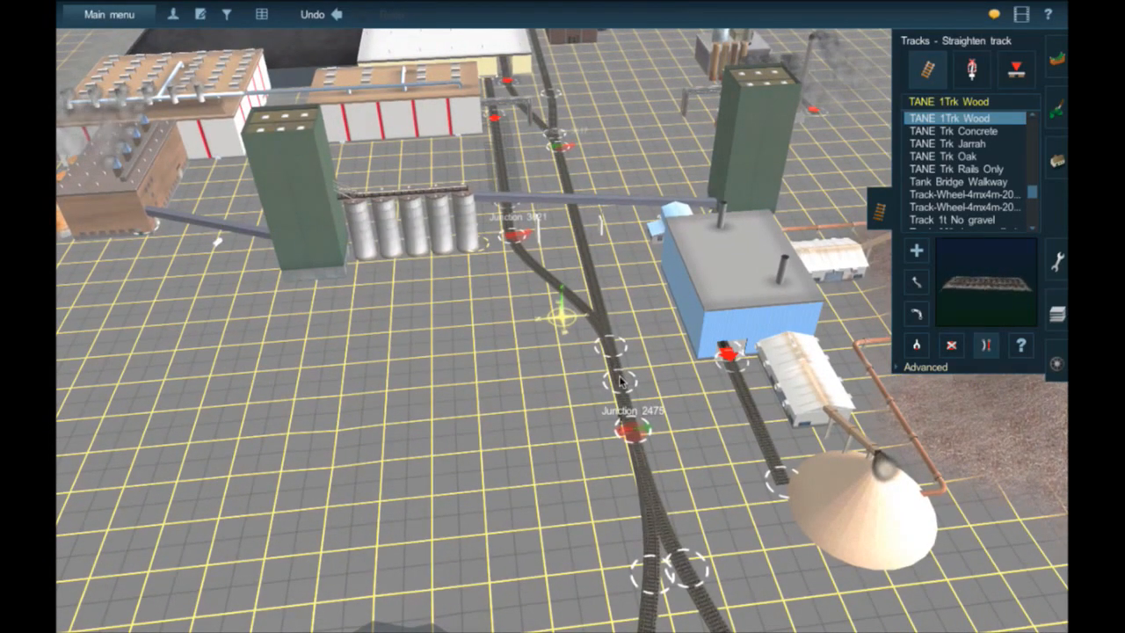
{"action": "scroll", "coordinate": [620, 380], "scroll_direction": "up", "scroll_amount": 5}
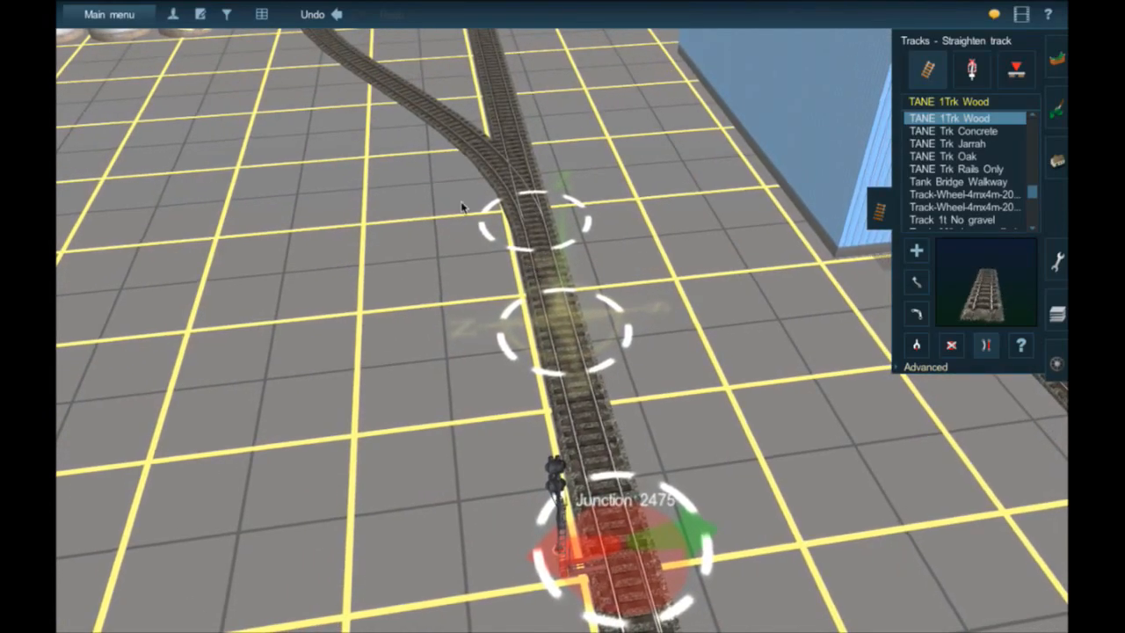
{"action": "right_click", "coordinate": [461, 207]}
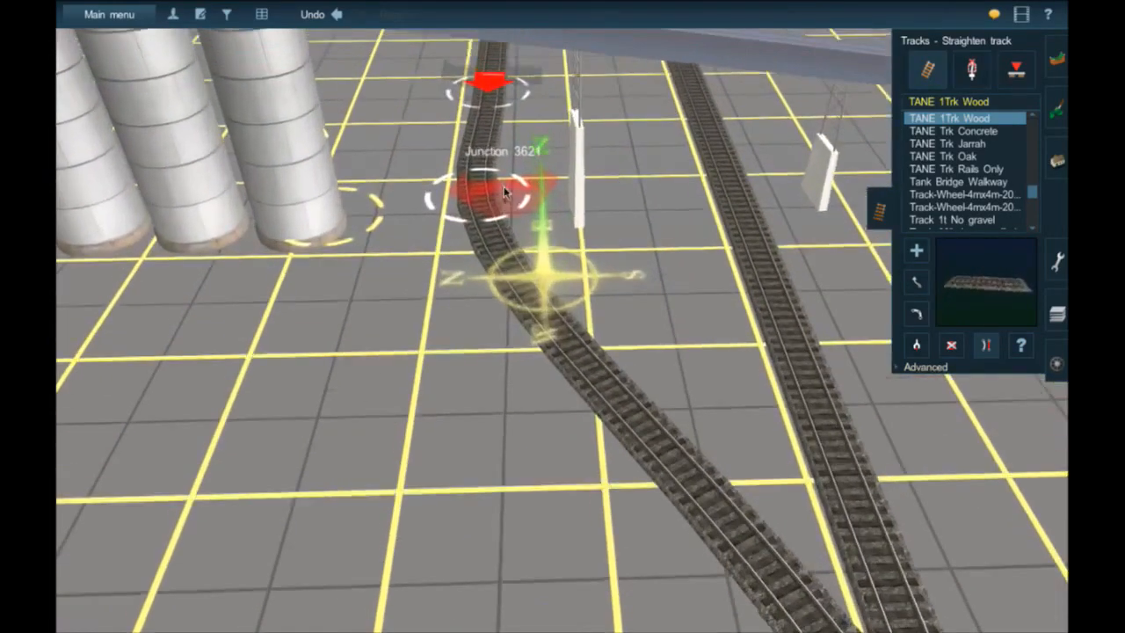
{"action": "left_click", "coordinate": [498, 162]}
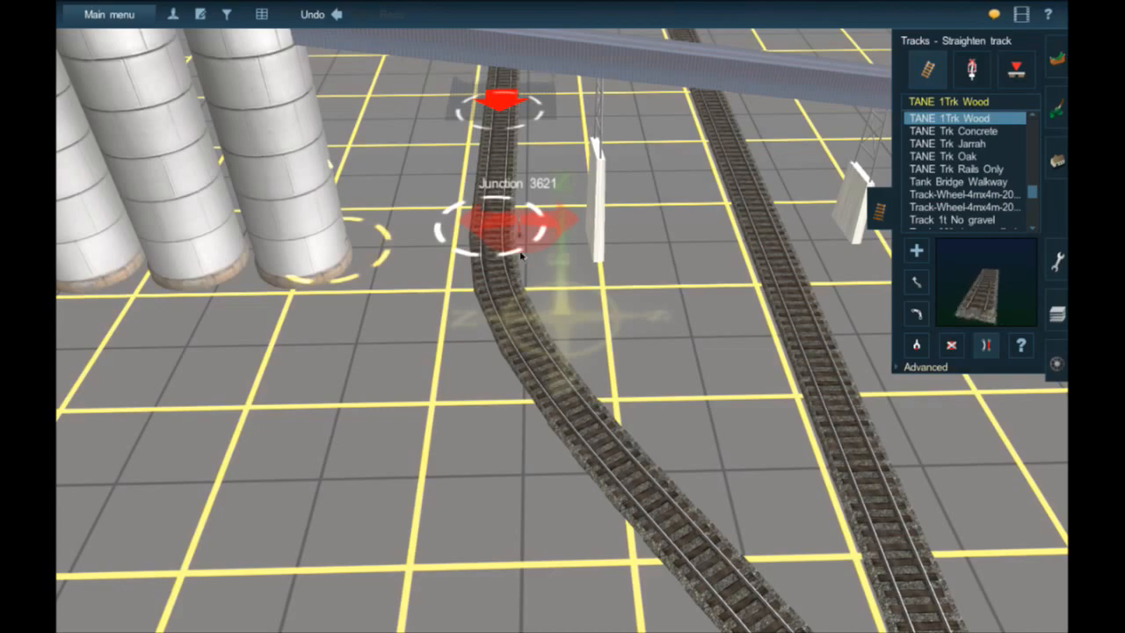
- Delete the silo siding's curved connection and relay it to the main line directly next to Junction 2475
{"action": "key", "text": "Right"}
{"action": "right_click", "coordinate": [677, 466]}
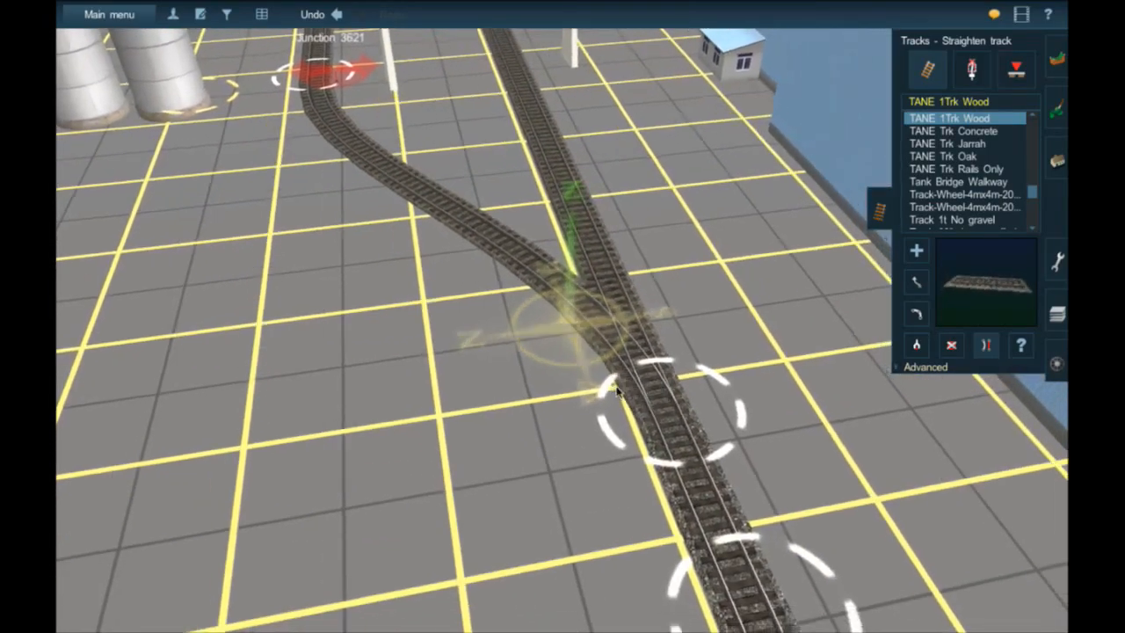
{"action": "right_click", "coordinate": [642, 475]}
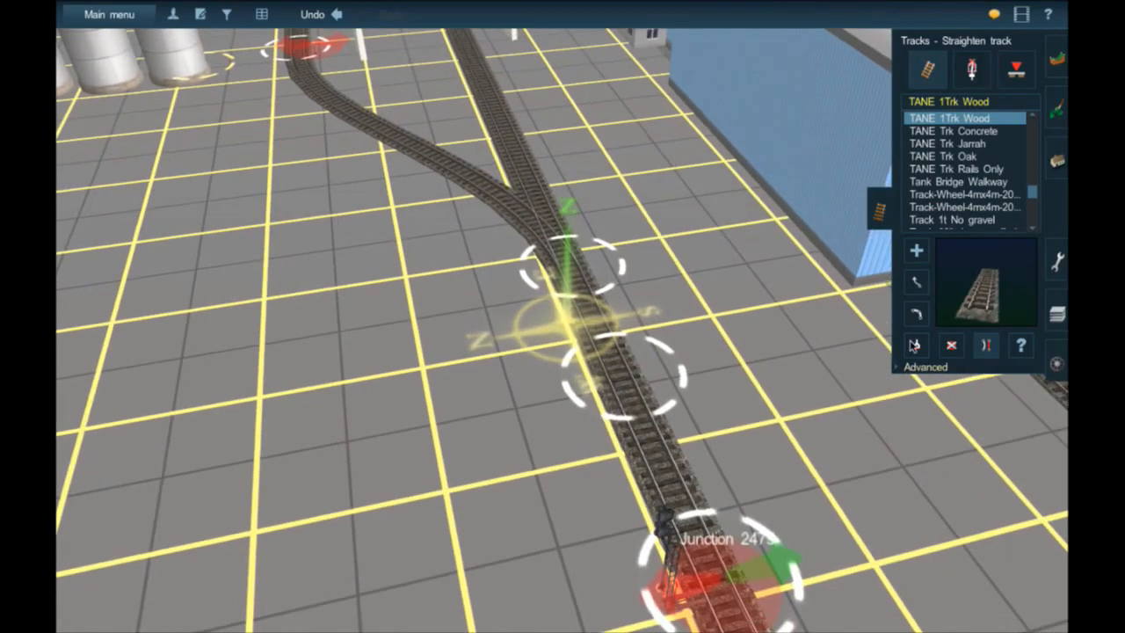
{"action": "left_click", "coordinate": [396, 138]}
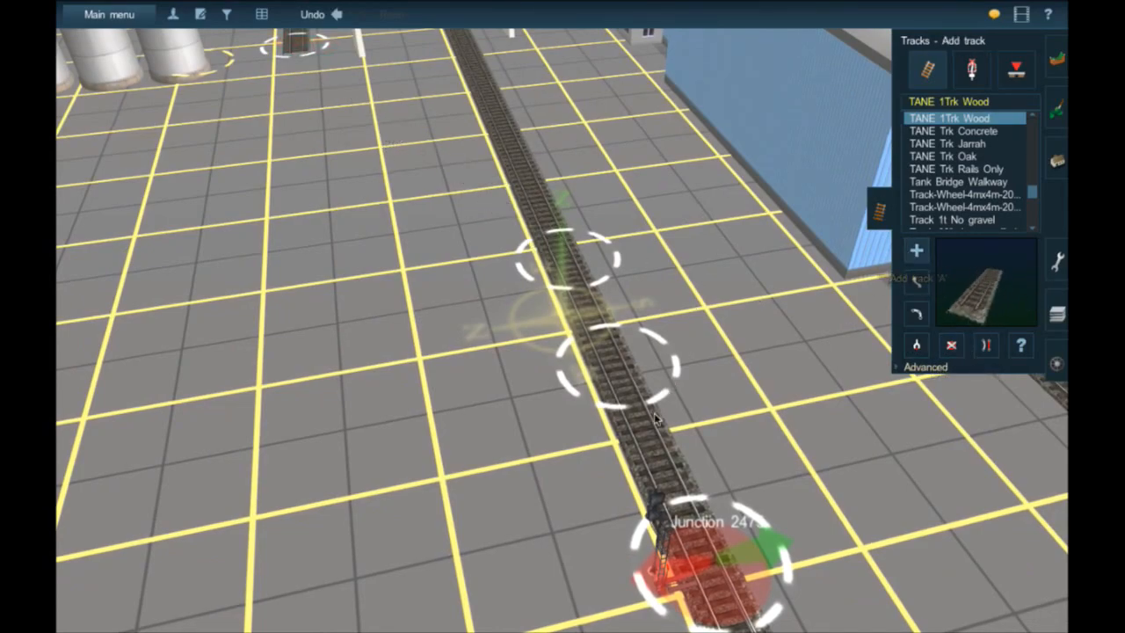
{"action": "left_click", "coordinate": [315, 14]}
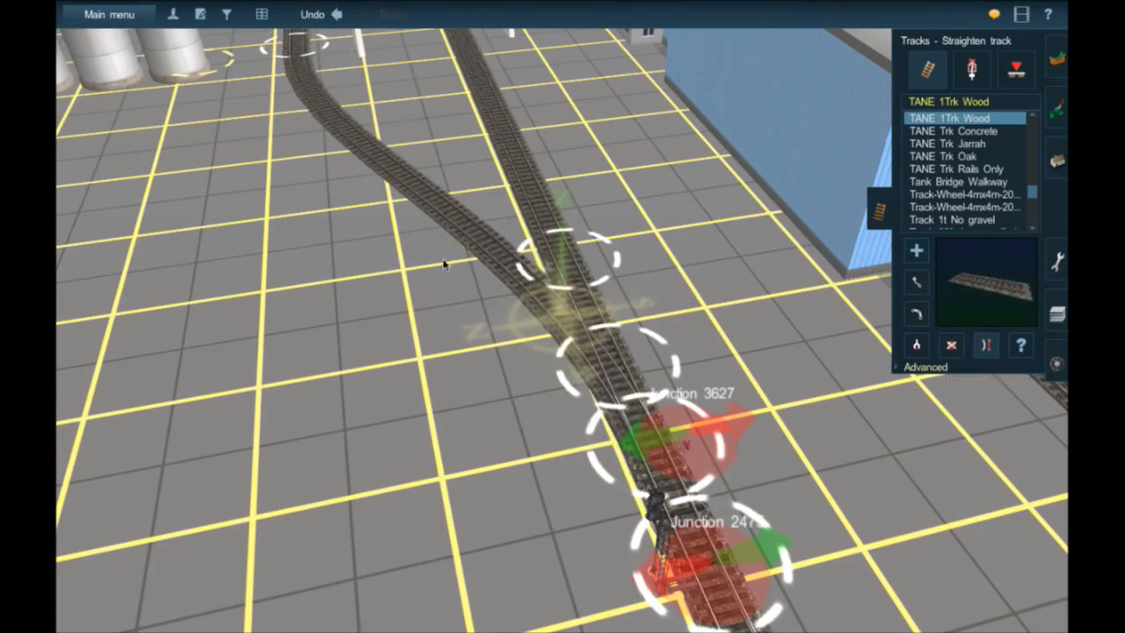
- Inspect the silo siding's relaid connection and the main line up to Junction 3617
{"action": "right_click", "coordinate": [422, 209]}
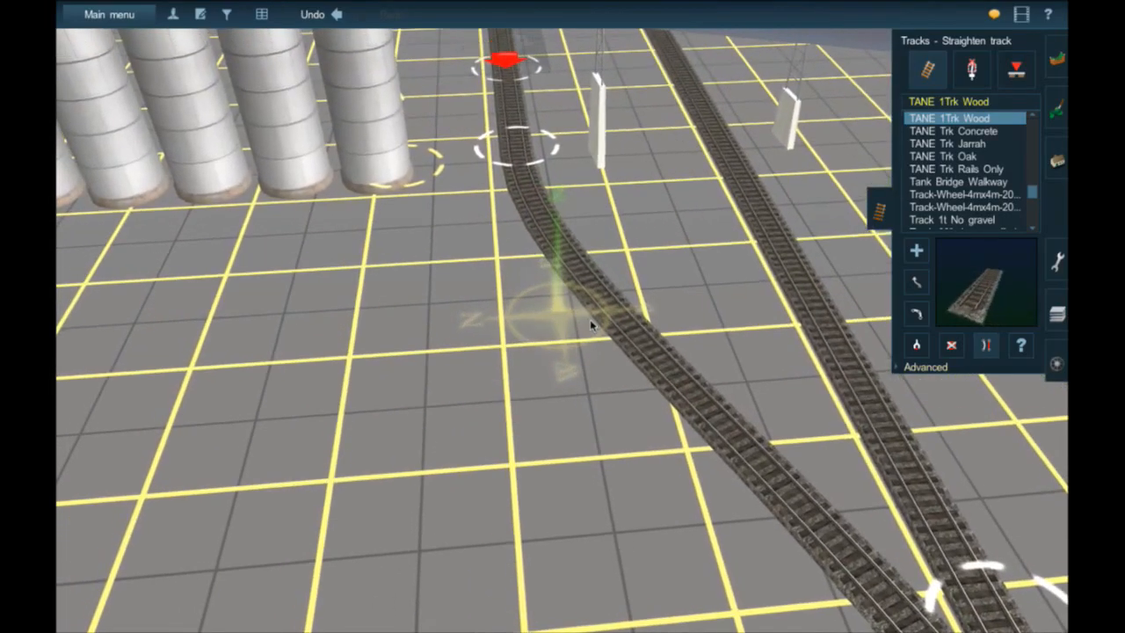
{"action": "right_click_drag", "start_coordinate": [623, 356], "coordinate": [652, 421]}
{"action": "key", "text": "Right"}
{"action": "key", "text": "Down"}
{"action": "key", "text": "Up"}
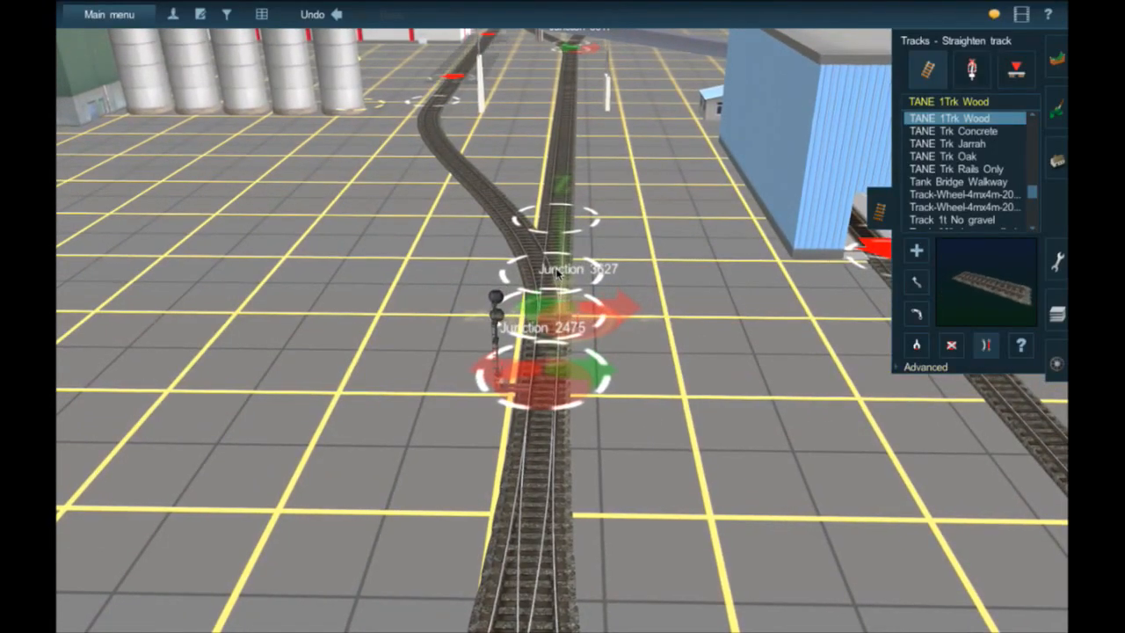
{"action": "right_click_drag", "start_coordinate": [557, 264], "coordinate": [573, 209]}
{"action": "right_click_drag", "start_coordinate": [592, 209], "coordinate": [598, 216]}
{"action": "right_click_drag", "start_coordinate": [547, 426], "coordinate": [544, 428]}
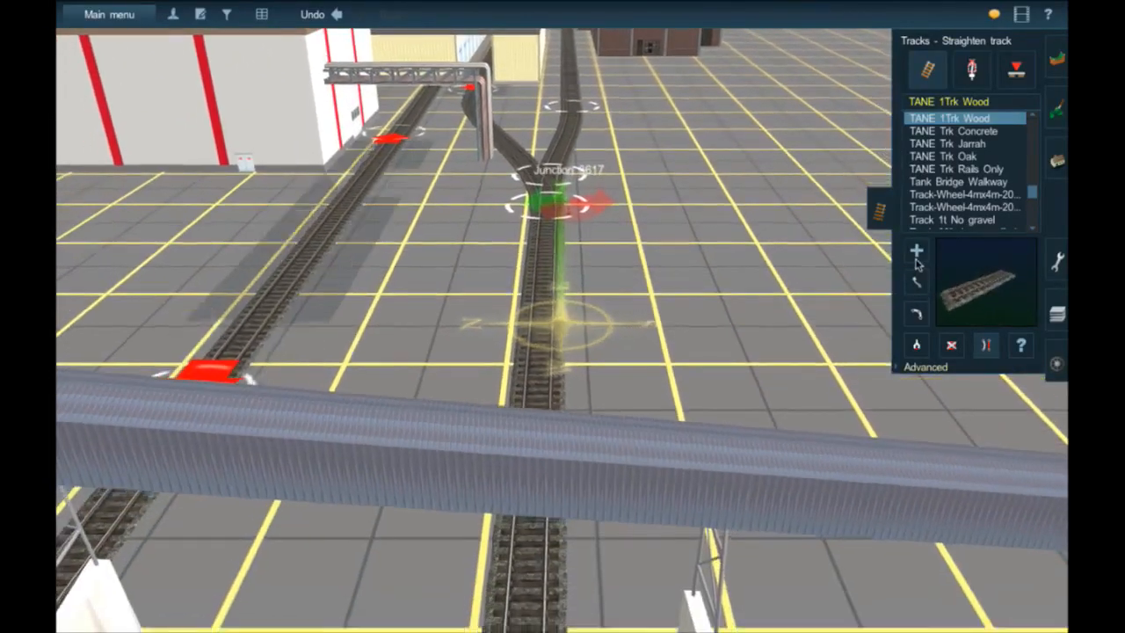
- Branch a new track off the main line by the overhead conveyor, ending beside Junction 3617, and straighten the main line segment
{"action": "left_click", "coordinate": [919, 255]}
{"action": "left_click", "coordinate": [559, 403]}
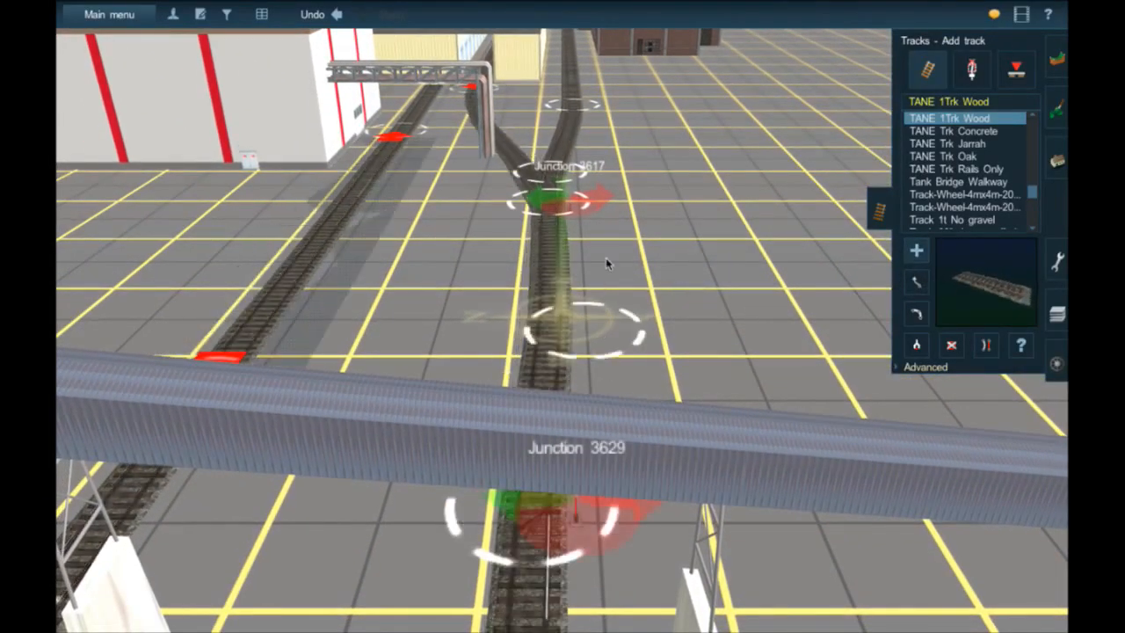
{"action": "left_click", "coordinate": [661, 201]}
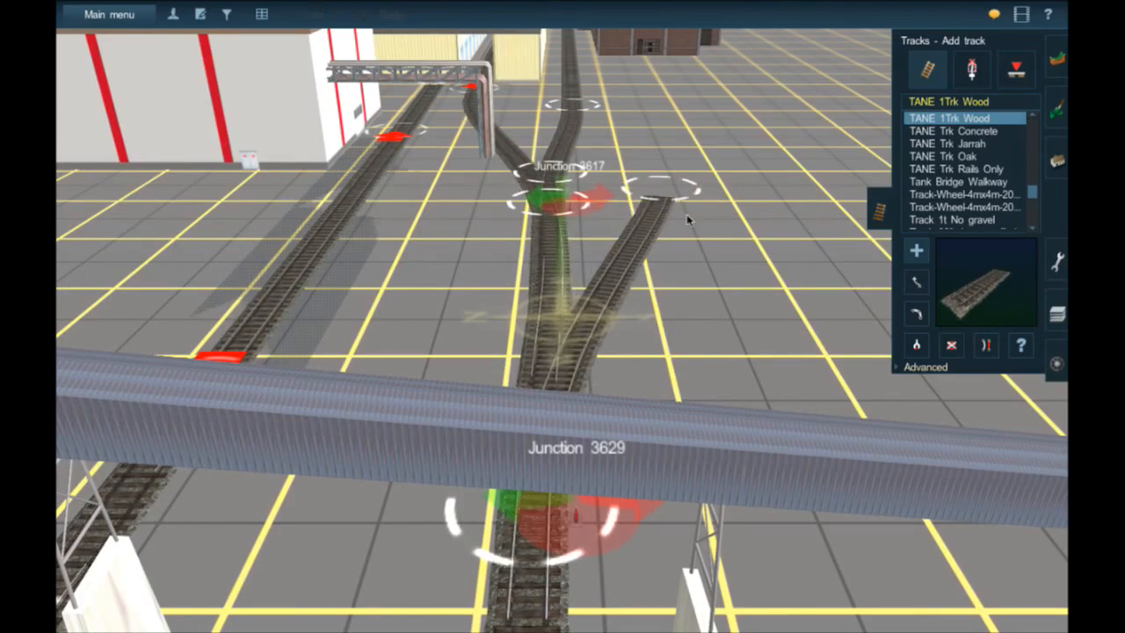
{"action": "left_click", "coordinate": [549, 262]}
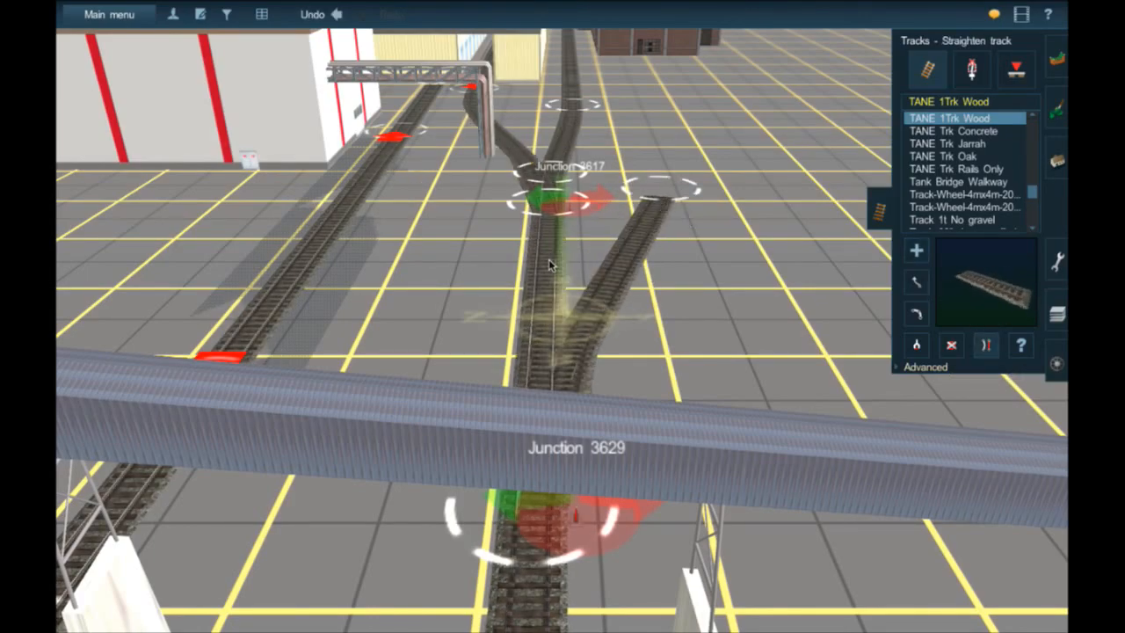
- Extend the new branch from its open end to the open ground between the brick building and the power plant
{"action": "right_click", "coordinate": [669, 238]}
{"action": "key", "text": "Up"}
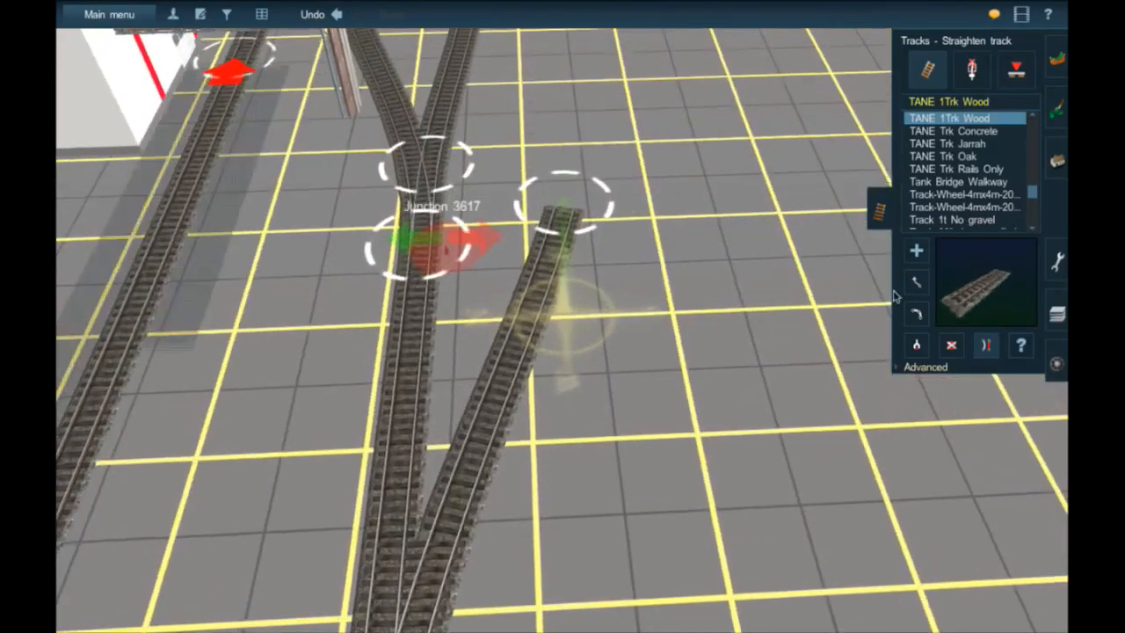
{"action": "left_click", "coordinate": [917, 258]}
{"action": "right_click", "coordinate": [502, 261]}
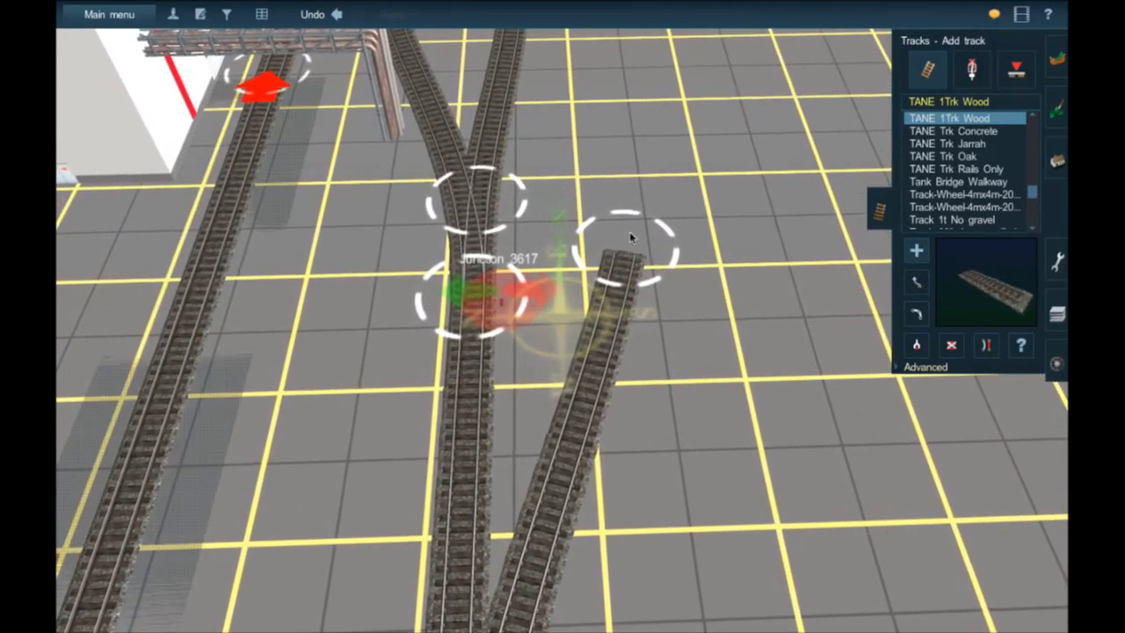
{"action": "right_click", "coordinate": [658, 188]}
{"action": "scroll", "coordinate": [644, 190], "scroll_direction": "down", "scroll_amount": 5}
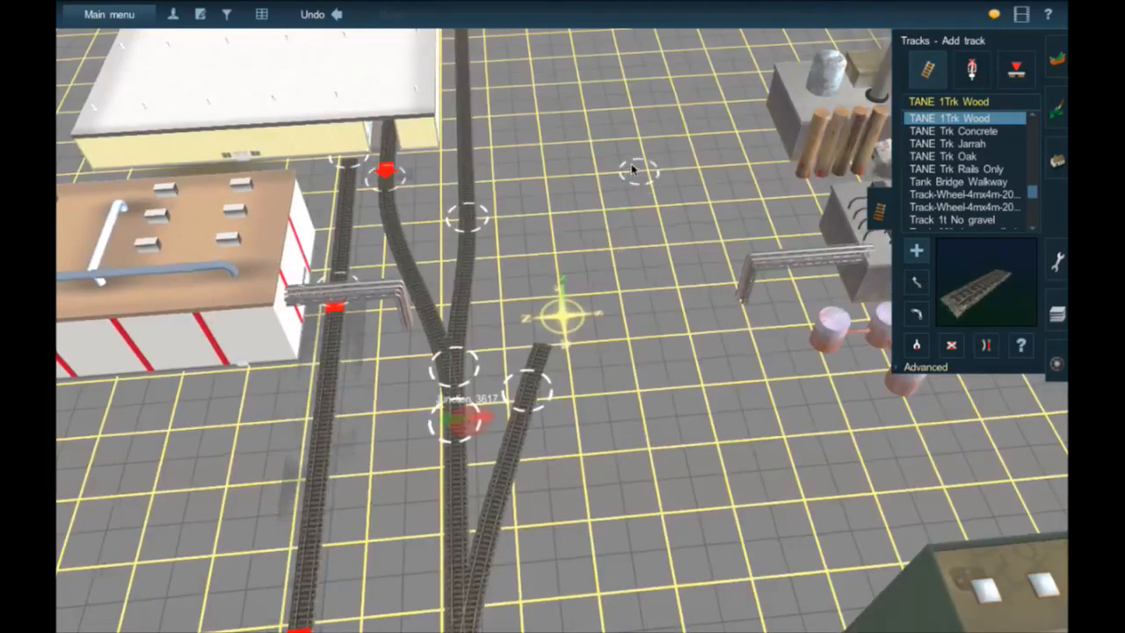
{"action": "right_click", "coordinate": [640, 165]}
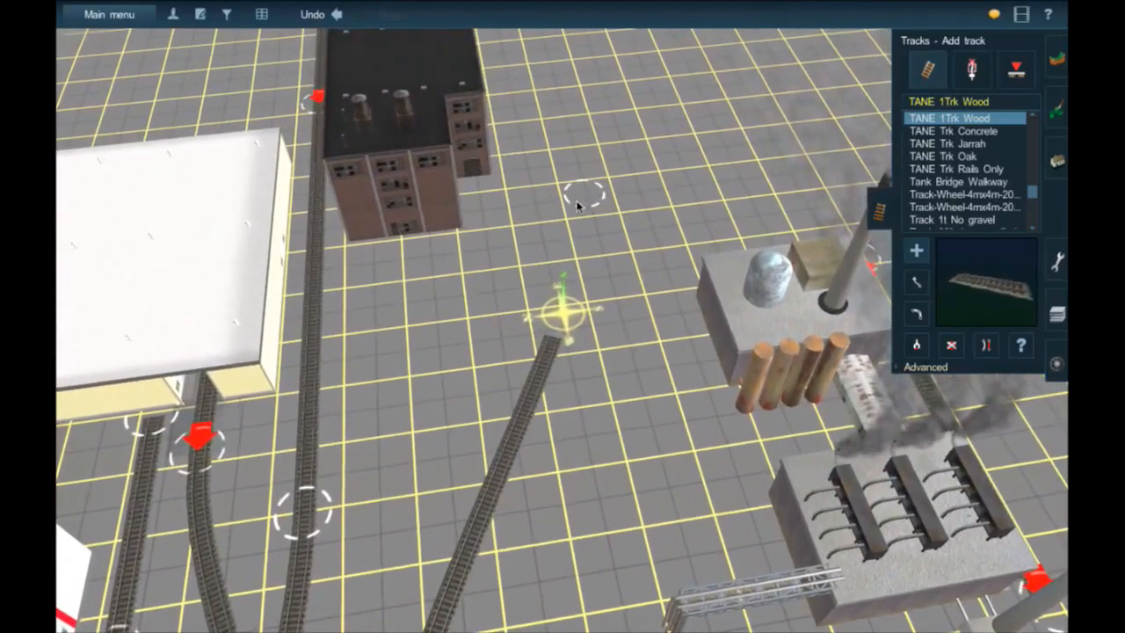
{"action": "left_click", "coordinate": [577, 205]}
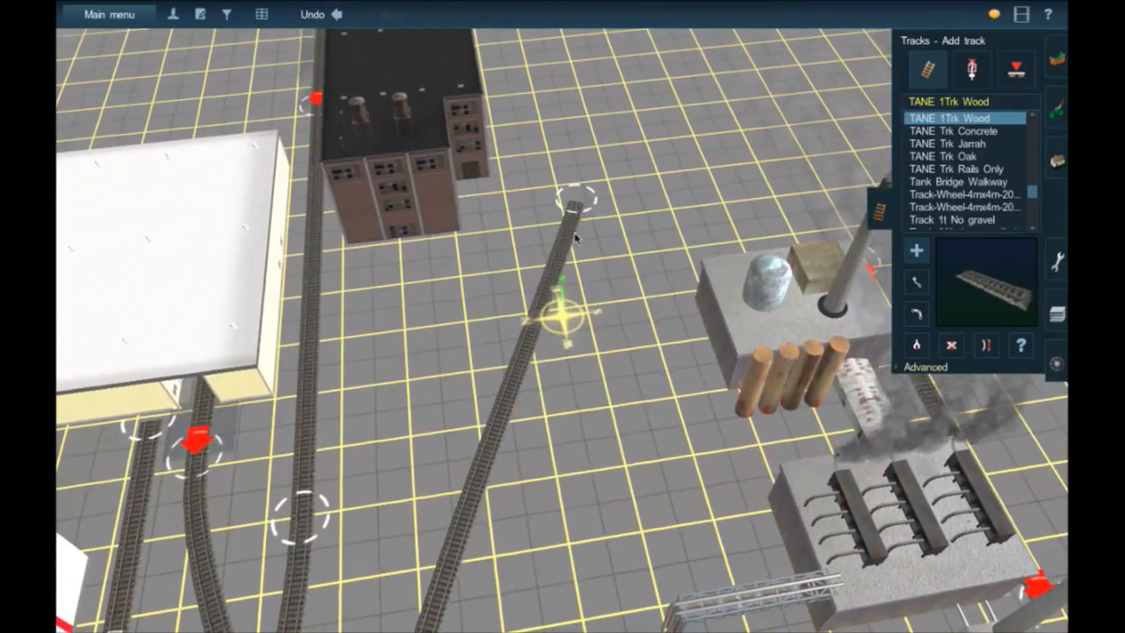
- Straighten the branch's long extension toward the brick building
{"action": "right_click", "coordinate": [586, 372]}
{"action": "left_click", "coordinate": [988, 349]}
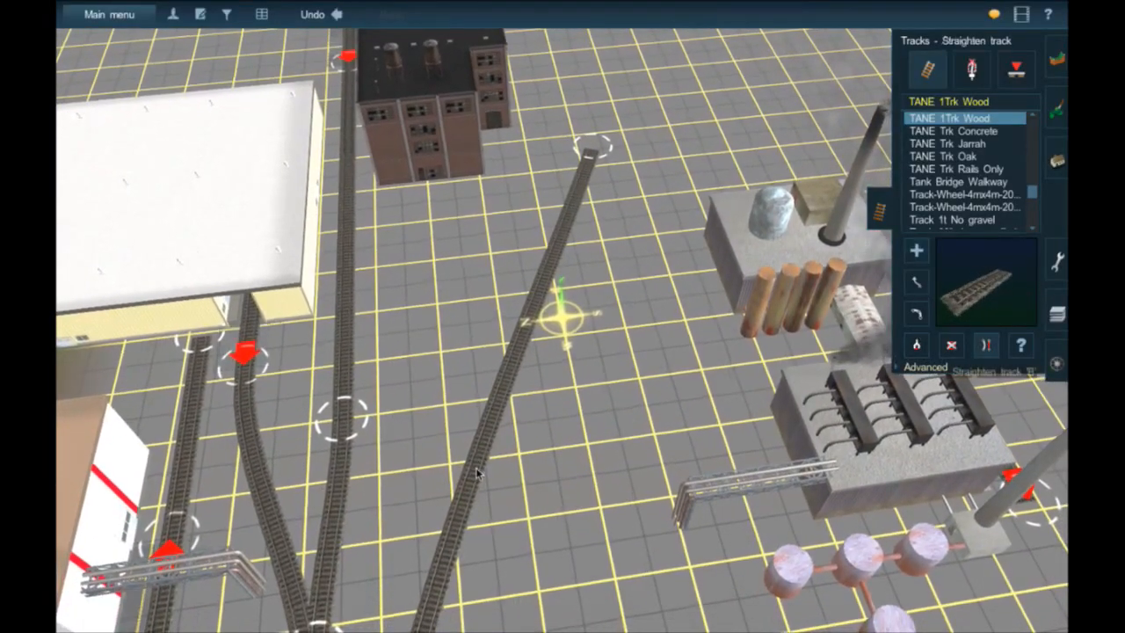
{"action": "left_click", "coordinate": [477, 469]}
- Lay a track from behind the small blue shed past the green tower and join it to the long branch
{"action": "right_click", "coordinate": [493, 567]}
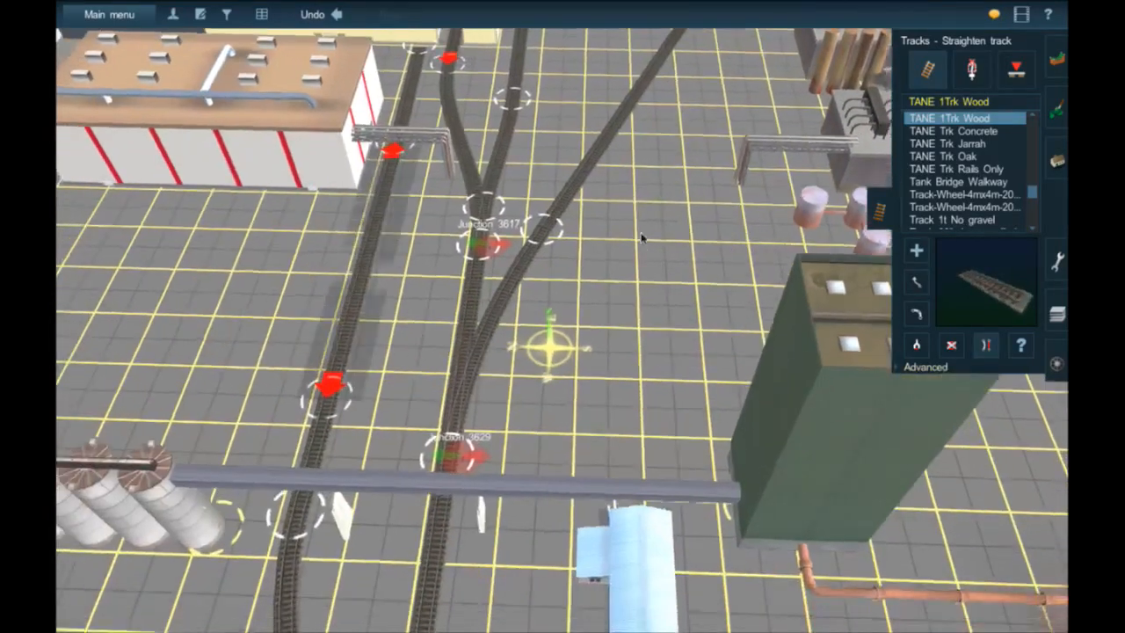
{"action": "right_click", "coordinate": [645, 246]}
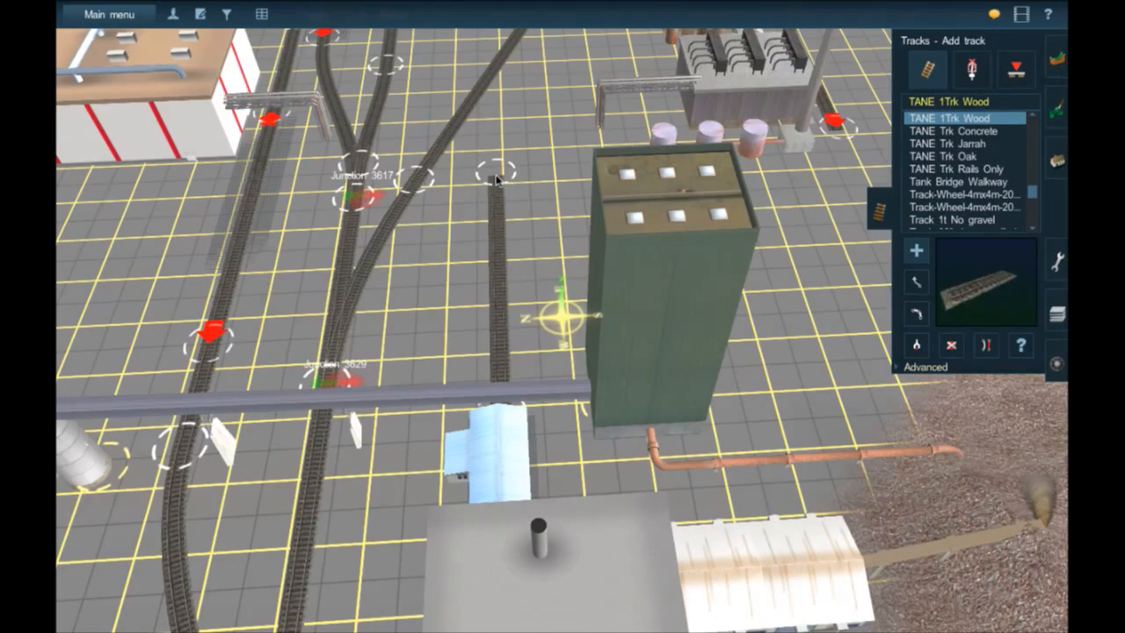
{"action": "right_click", "coordinate": [497, 176]}
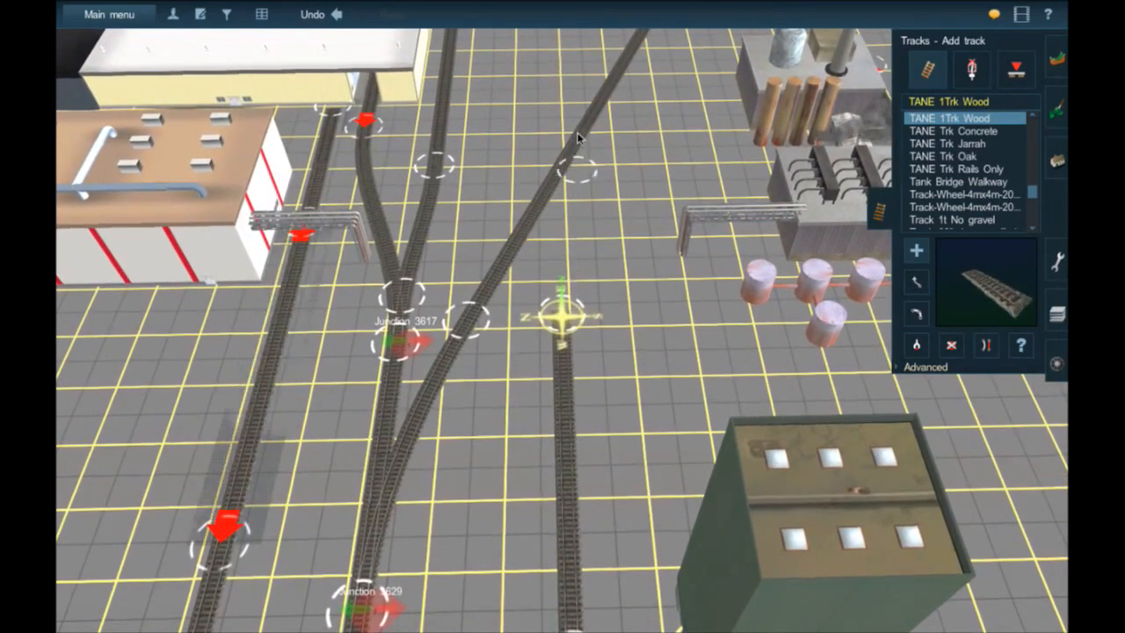
{"action": "left_click_drag", "start_coordinate": [577, 135], "coordinate": [590, 123]}
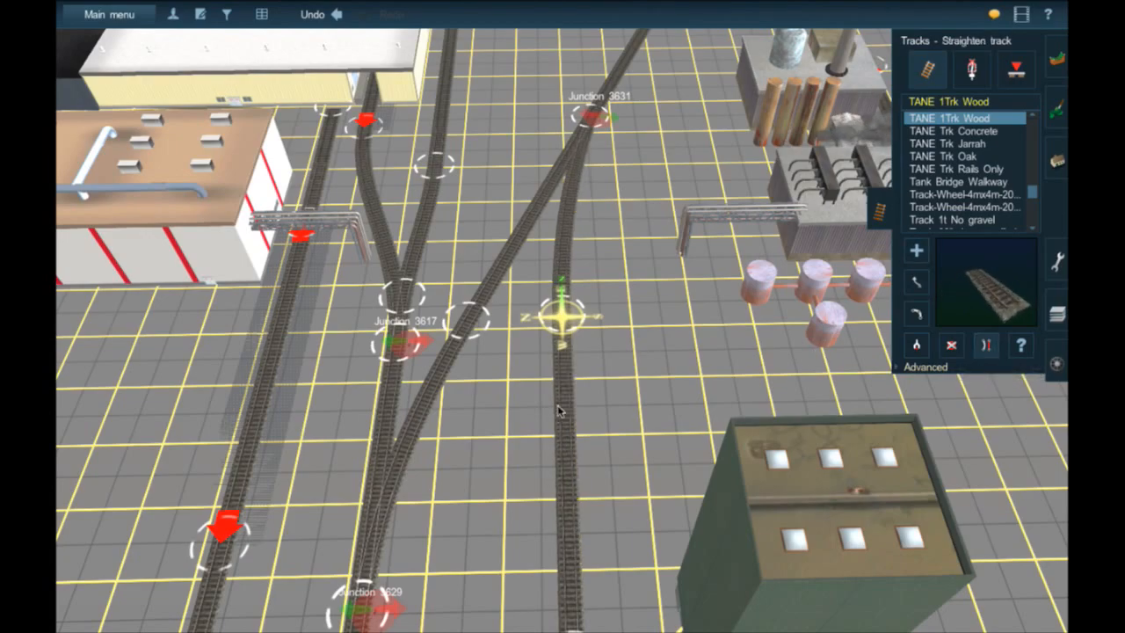
{"action": "right_click", "coordinate": [585, 230]}
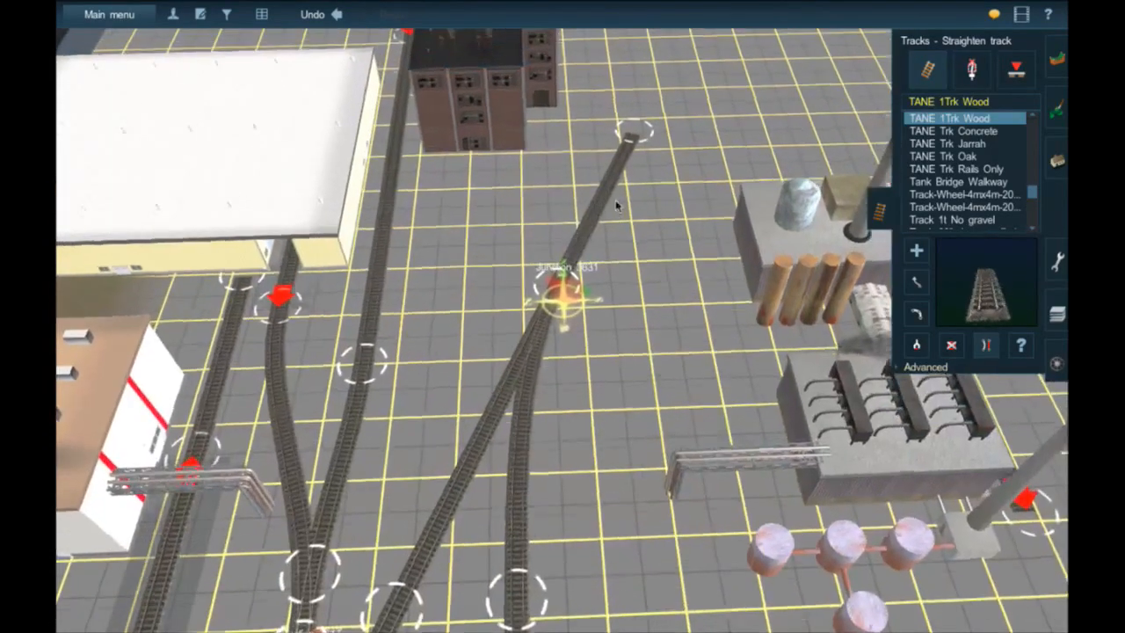
{"action": "right_click", "coordinate": [615, 206]}
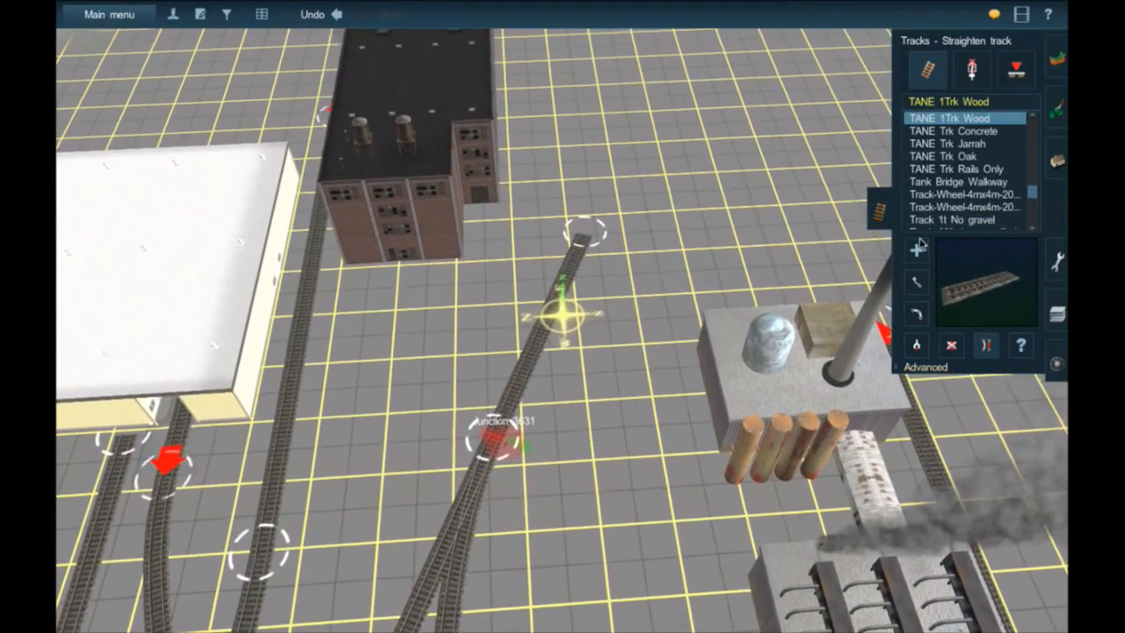
- Extend the long branch from its open end beyond Junction 3631, running alongside the brick building
{"action": "left_click", "coordinate": [917, 249]}
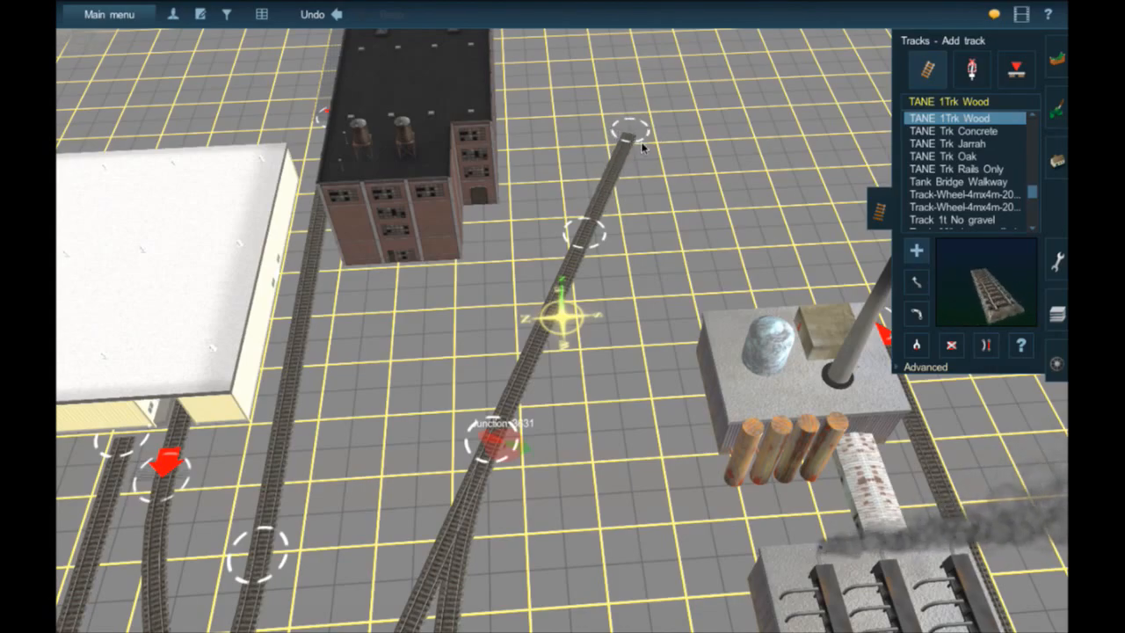
{"action": "right_click", "coordinate": [641, 147]}
{"action": "key", "text": "Right"}
{"action": "key", "text": "Down"}
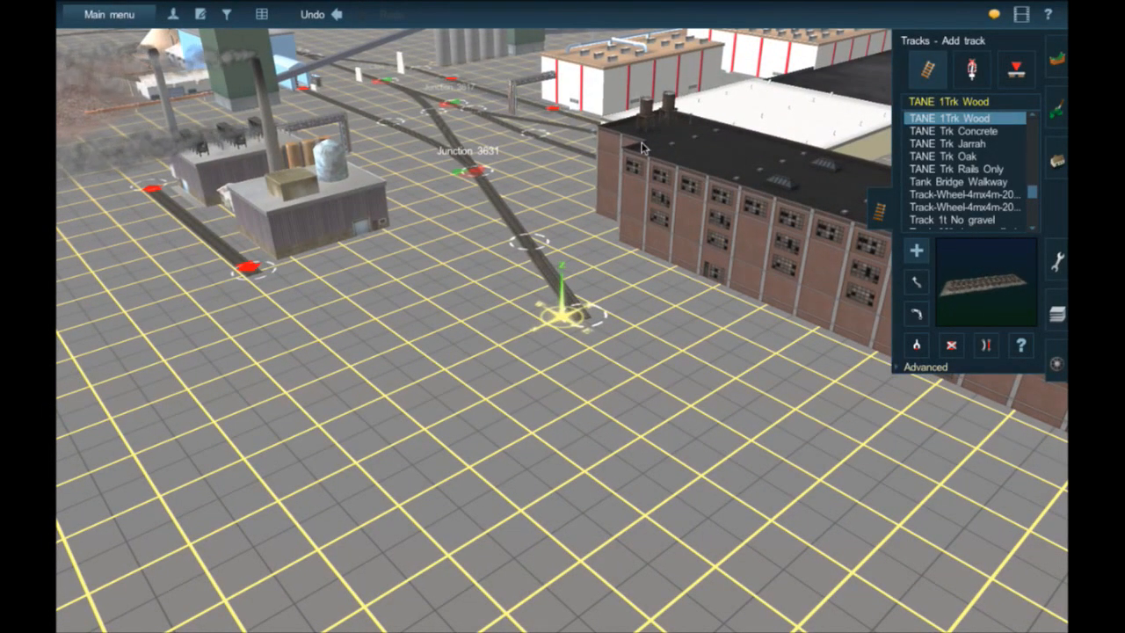
- Continue the branch past the brick building and lay a track from the power plant siding to join it
{"action": "right_click", "coordinate": [247, 278]}
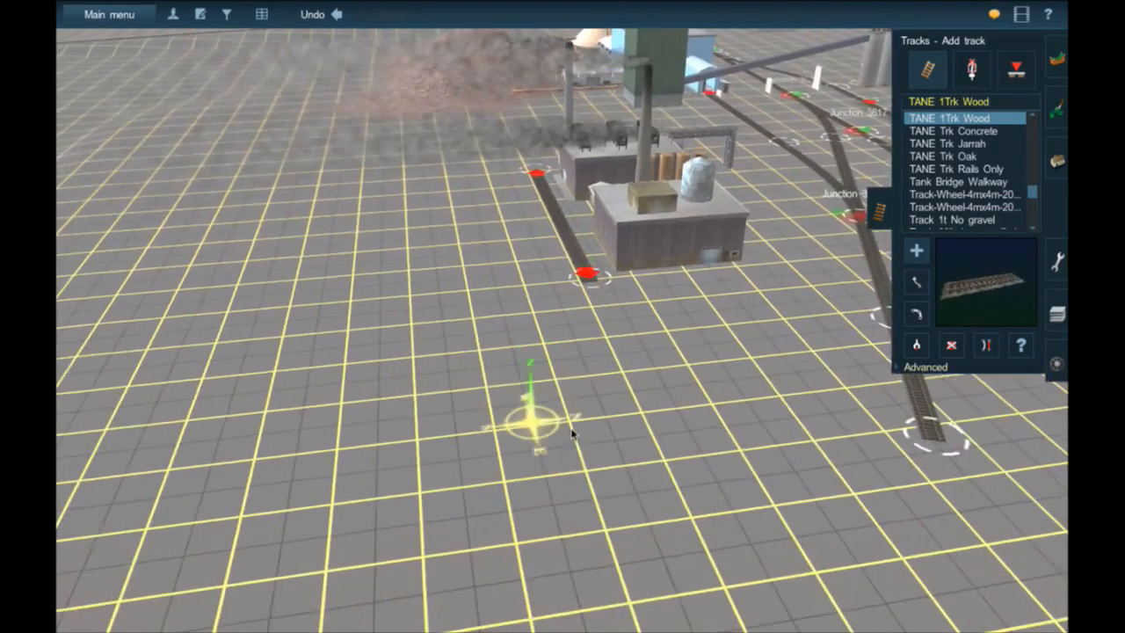
{"action": "right_click", "coordinate": [654, 362]}
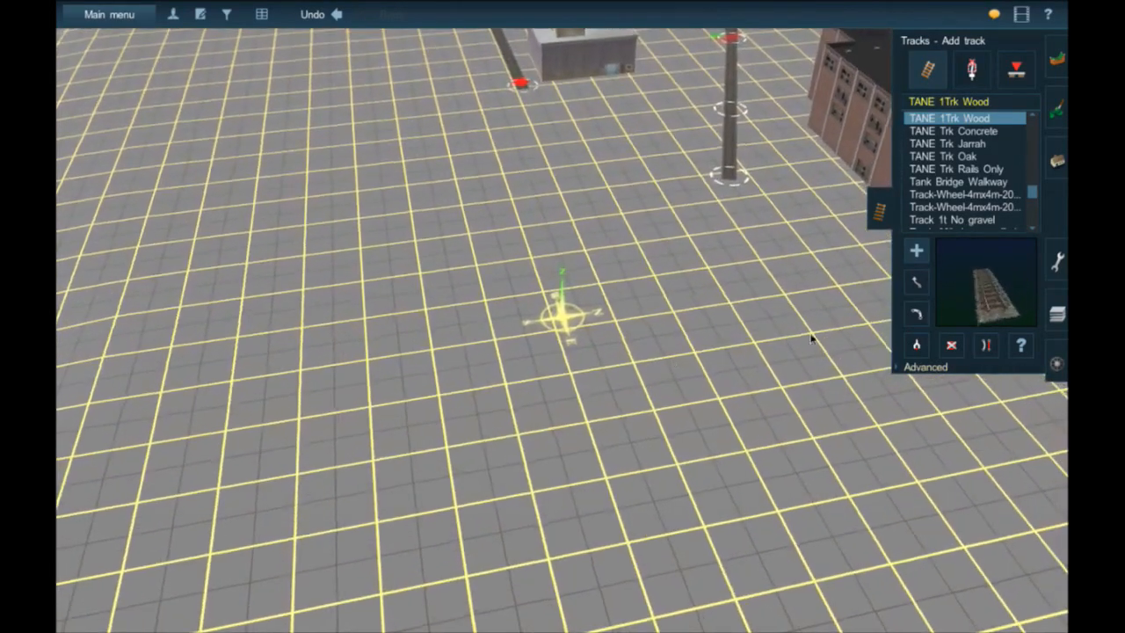
{"action": "right_click", "coordinate": [708, 369]}
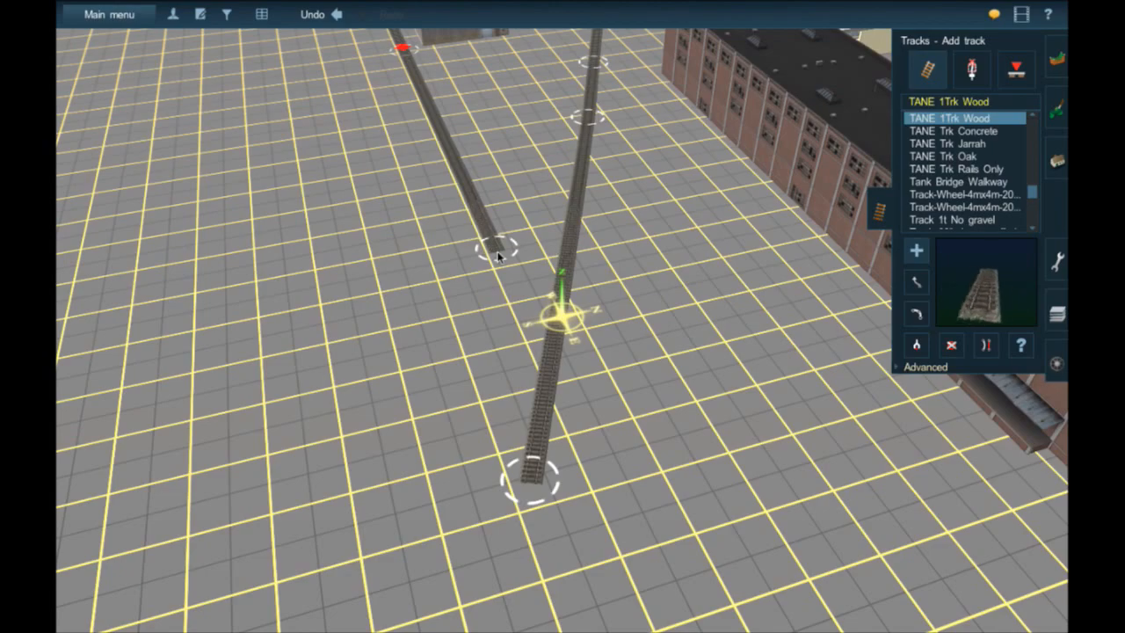
{"action": "left_click", "coordinate": [536, 490]}
{"action": "right_click", "coordinate": [525, 521]}
{"action": "left_click", "coordinate": [584, 214]}
{"action": "left_click_drag", "start_coordinate": [582, 378], "coordinate": [552, 399]}
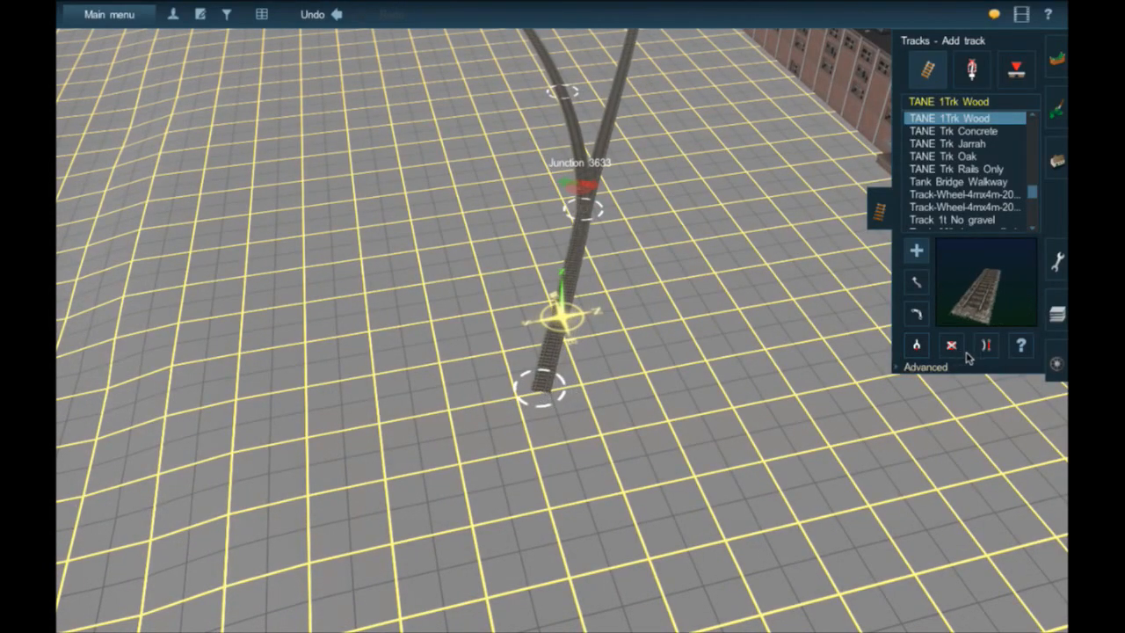
- Straighten the branch segment beyond Junction 3633, toward the open end
{"action": "left_click", "coordinate": [582, 264]}
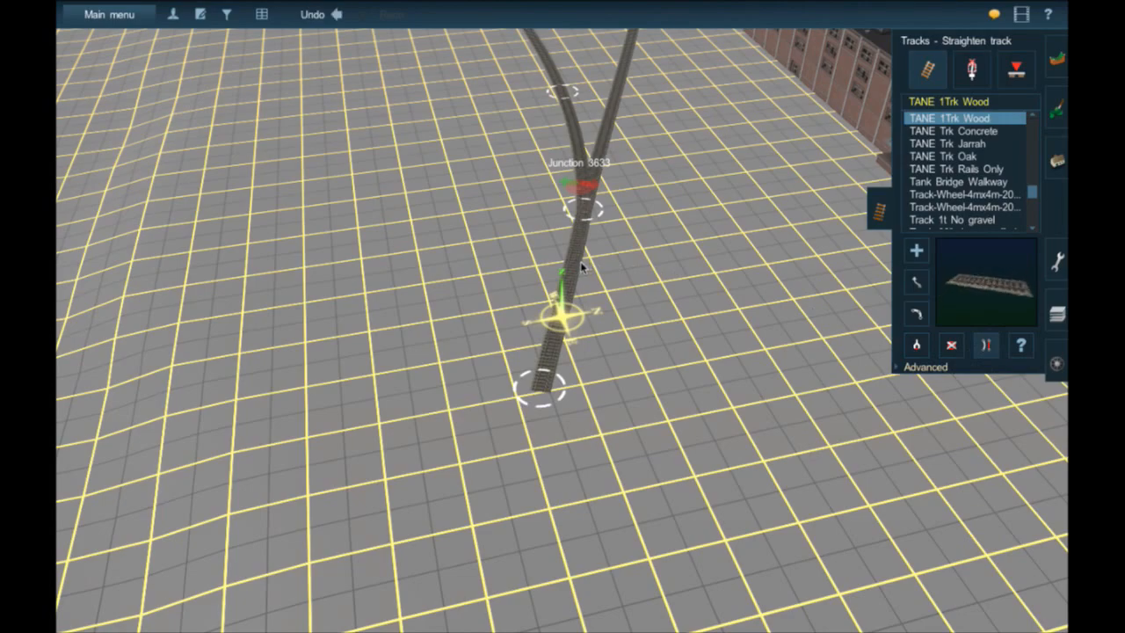
{"action": "right_click", "coordinate": [580, 202]}
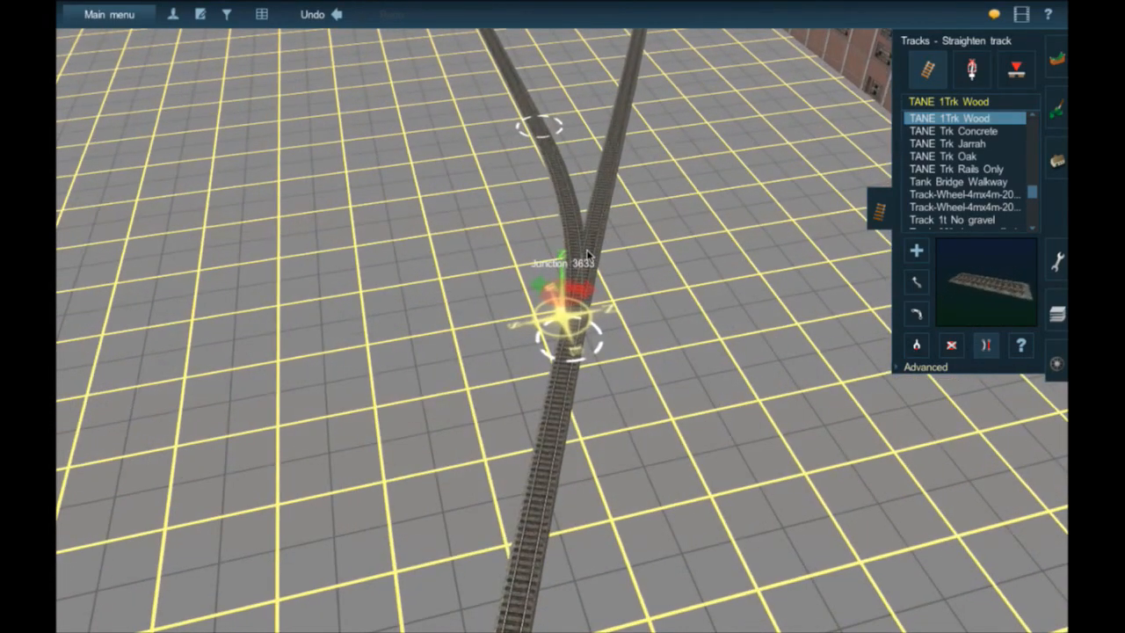
{"action": "scroll", "coordinate": [588, 254], "scroll_direction": "up", "scroll_amount": 5}
{"action": "scroll", "coordinate": [590, 255], "scroll_direction": "down", "scroll_amount": 3}
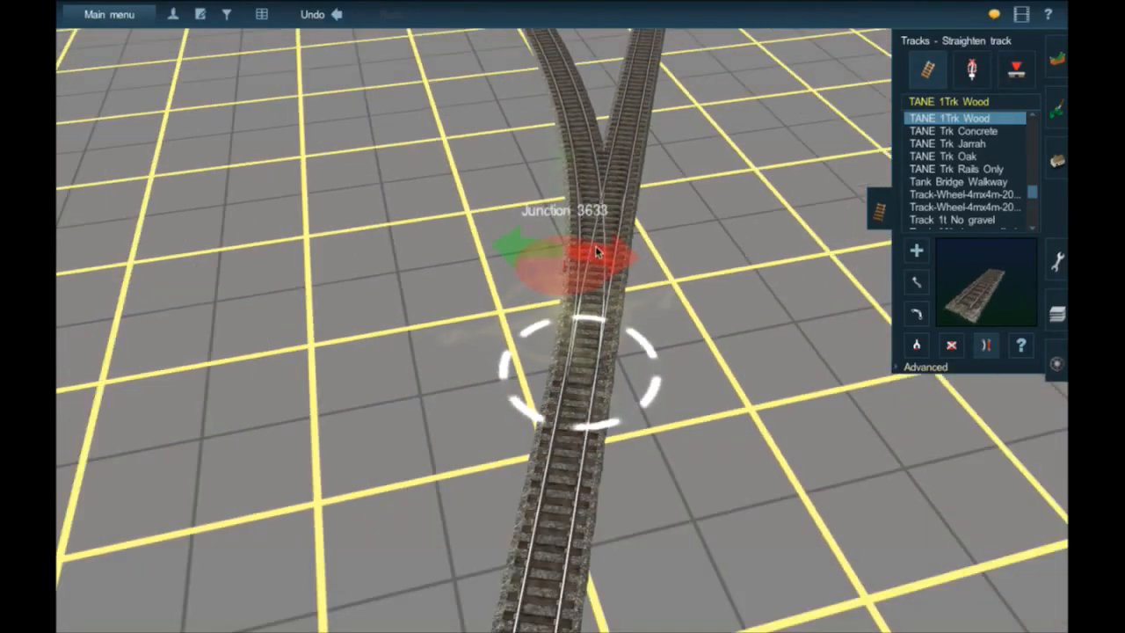
- Move the open end of the blue building's siding slightly back from the cone-shaped pile
{"action": "right_click_drag", "start_coordinate": [590, 186], "coordinate": [575, 431]}
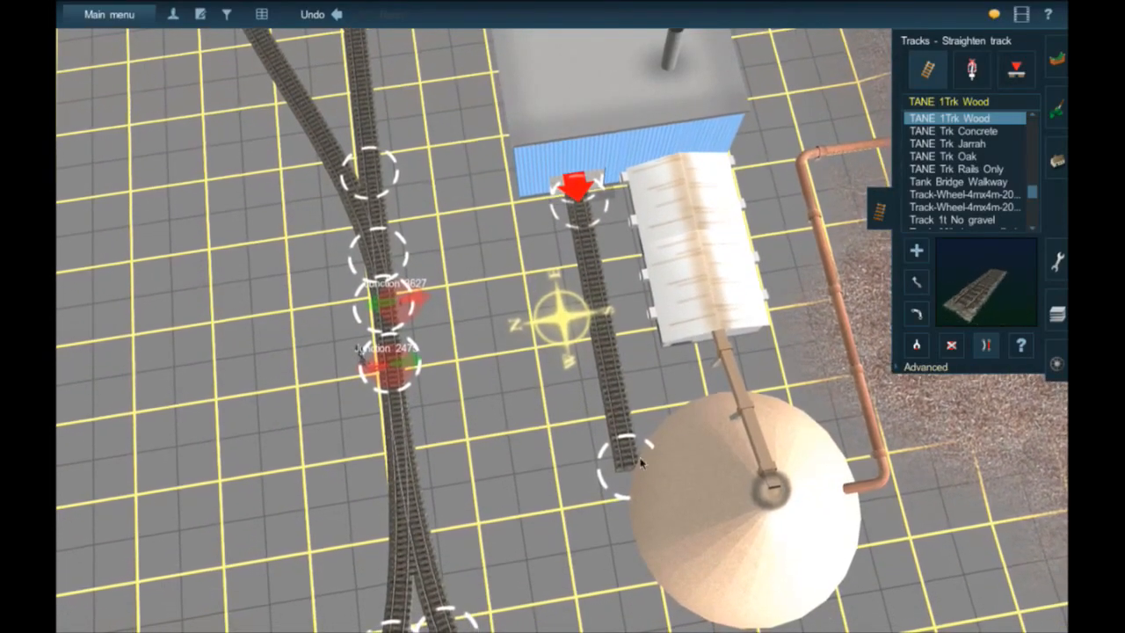
{"action": "right_click_drag", "start_coordinate": [631, 470], "coordinate": [573, 322]}
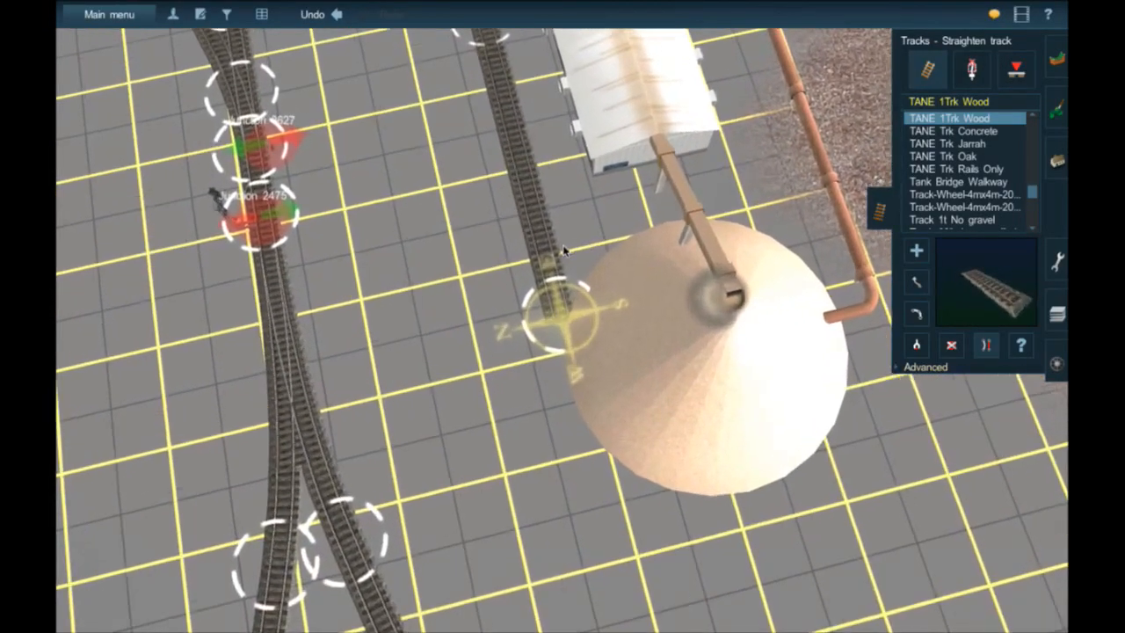
{"action": "scroll", "coordinate": [565, 250], "scroll_direction": "up", "scroll_amount": 3}
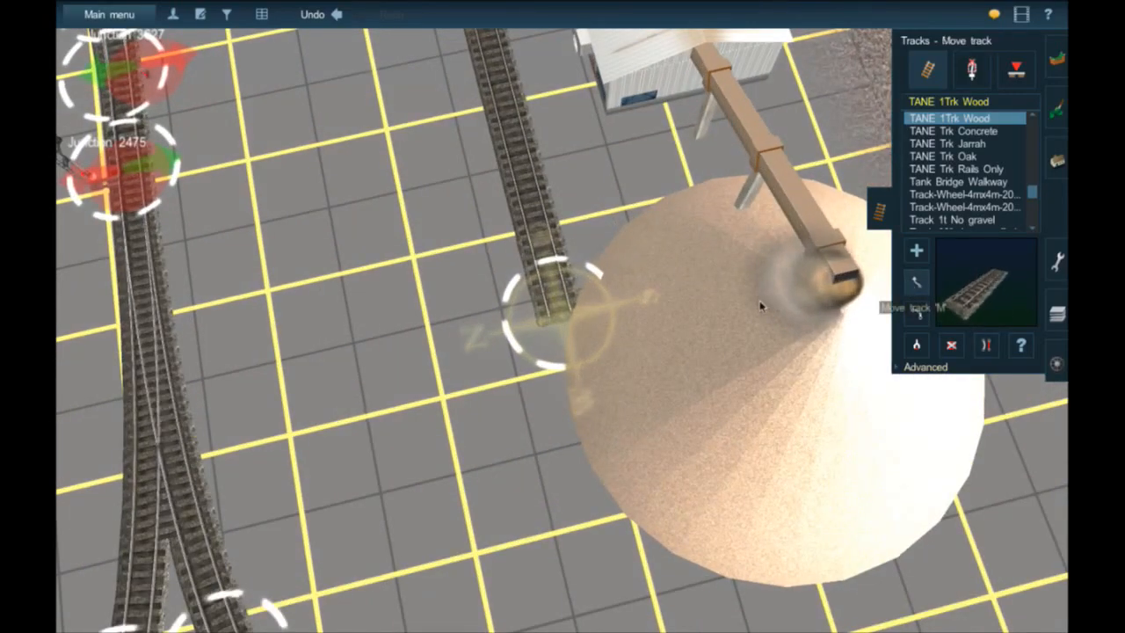
{"action": "left_click_drag", "start_coordinate": [557, 317], "coordinate": [554, 286]}
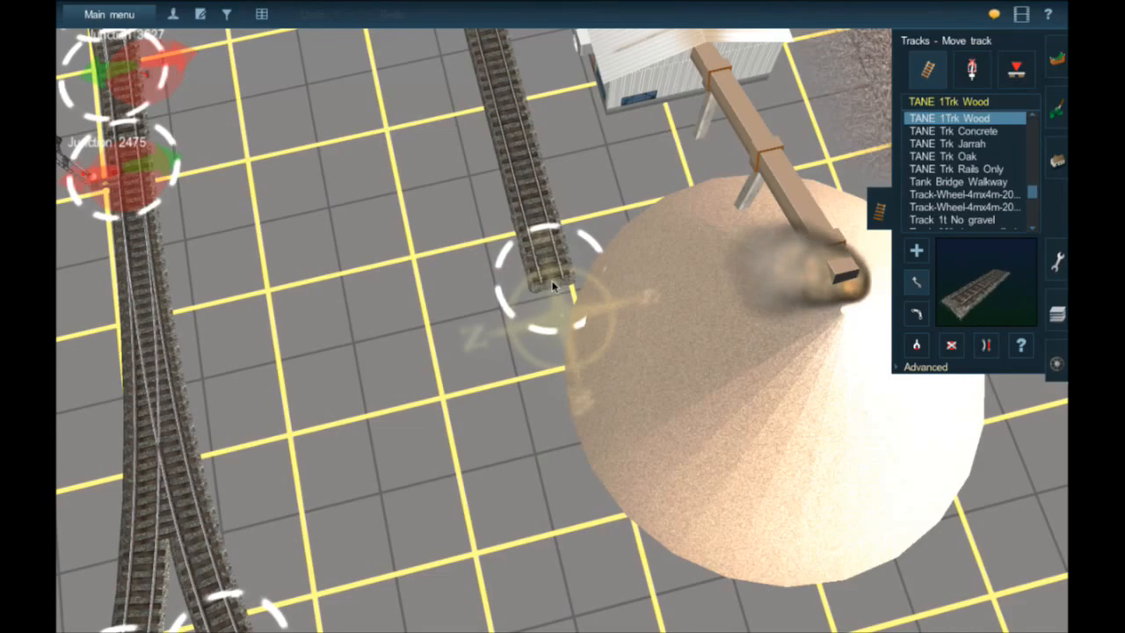
- Examine how the sidings connect around the factory buildings, the power plant and the brick building
{"action": "right_click_drag", "start_coordinate": [538, 308], "coordinate": [554, 225]}
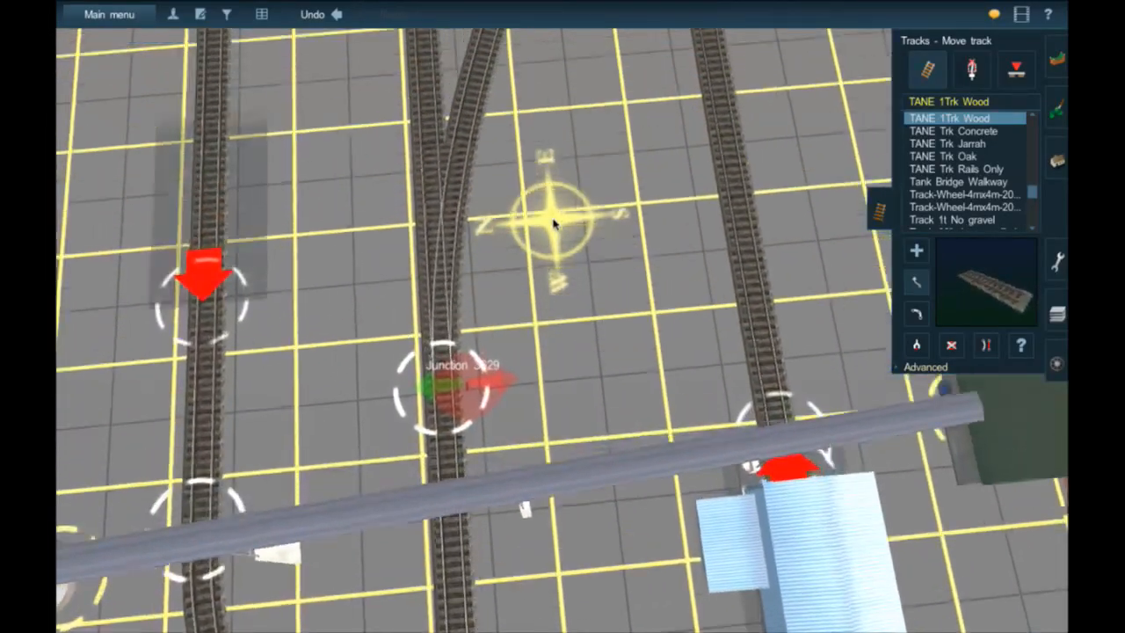
{"action": "scroll", "coordinate": [554, 224], "scroll_direction": "down", "scroll_amount": 4}
{"action": "key", "text": "Right"}
{"action": "key", "text": "Down"}
{"action": "scroll", "coordinate": [554, 224], "scroll_direction": "down", "scroll_amount": 8}
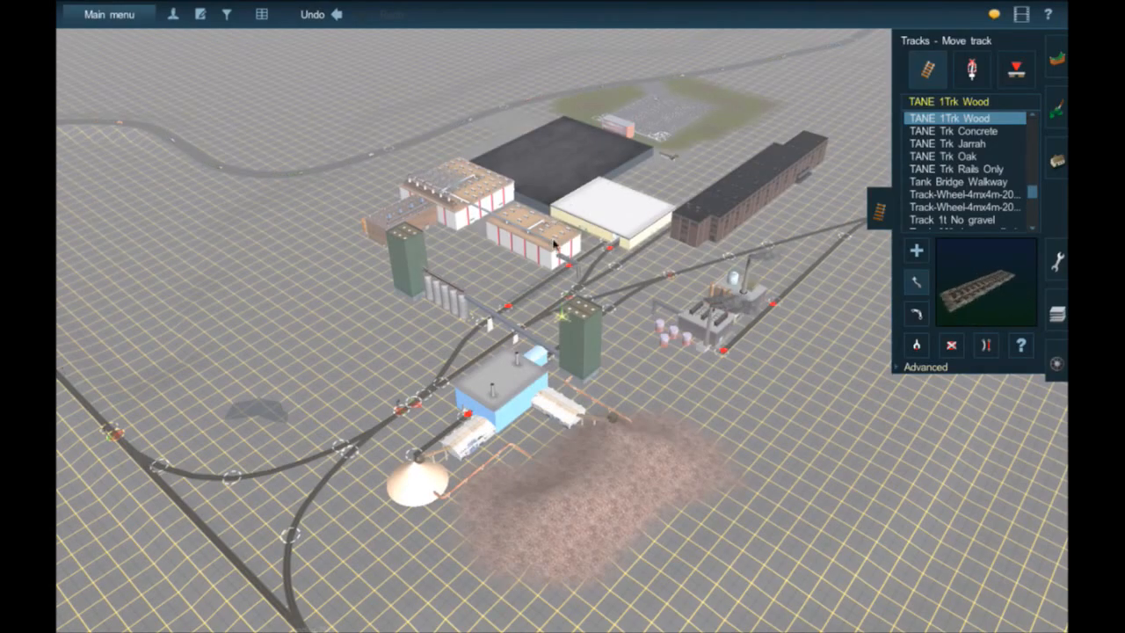
{"action": "scroll", "coordinate": [658, 269], "scroll_direction": "up", "scroll_amount": 4}
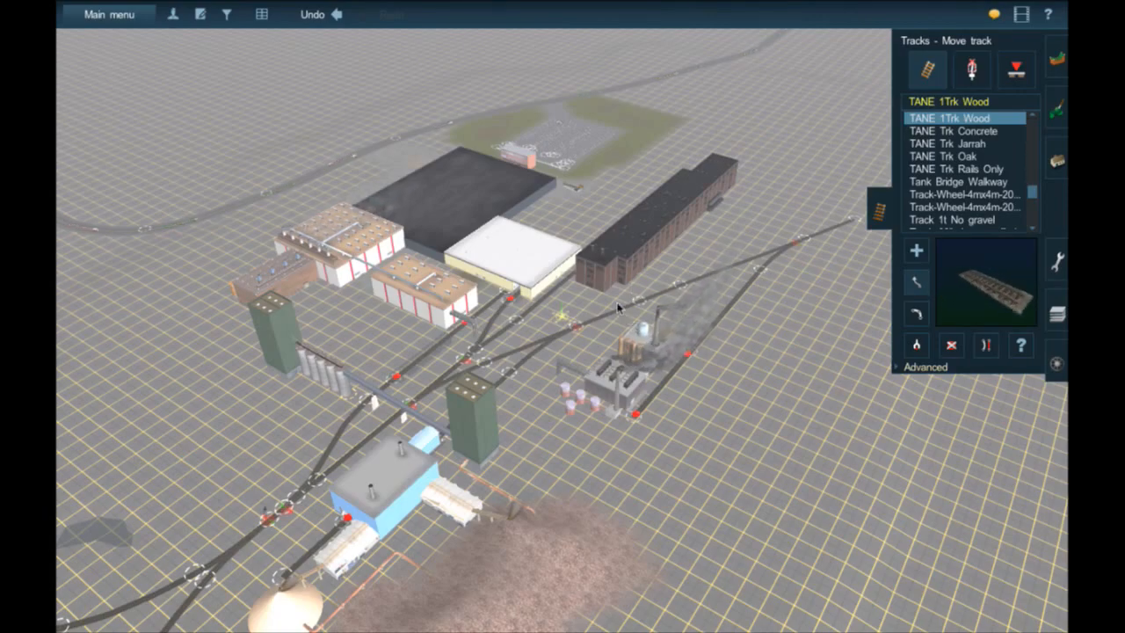
{"action": "scroll", "coordinate": [545, 252], "scroll_direction": "up", "scroll_amount": 5}
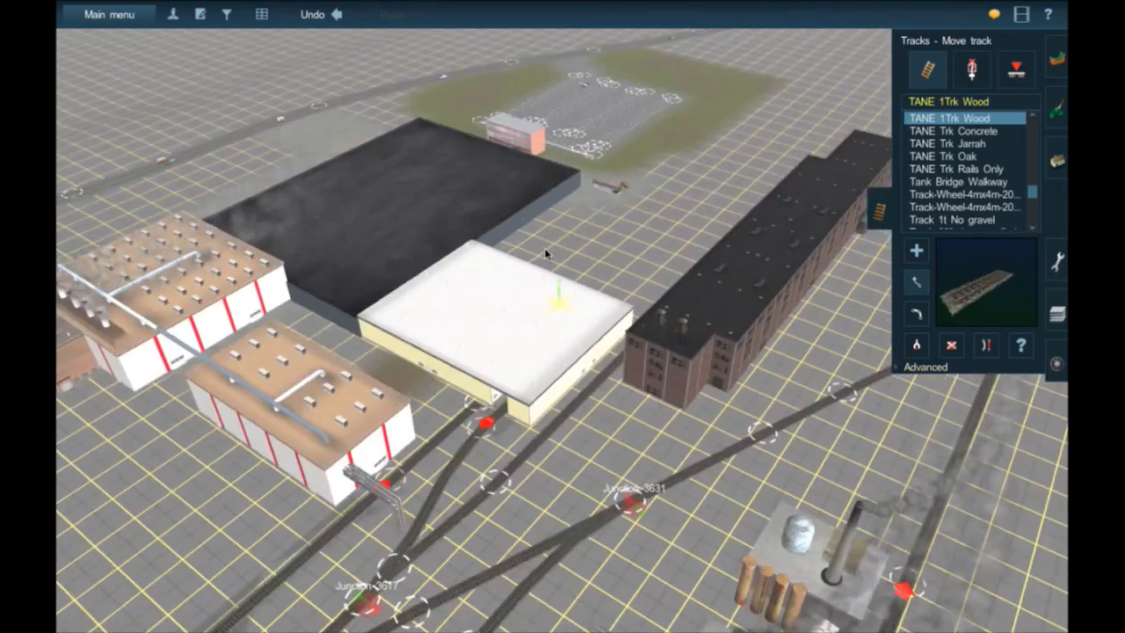
{"action": "scroll", "coordinate": [542, 354], "scroll_direction": "down", "scroll_amount": 6}
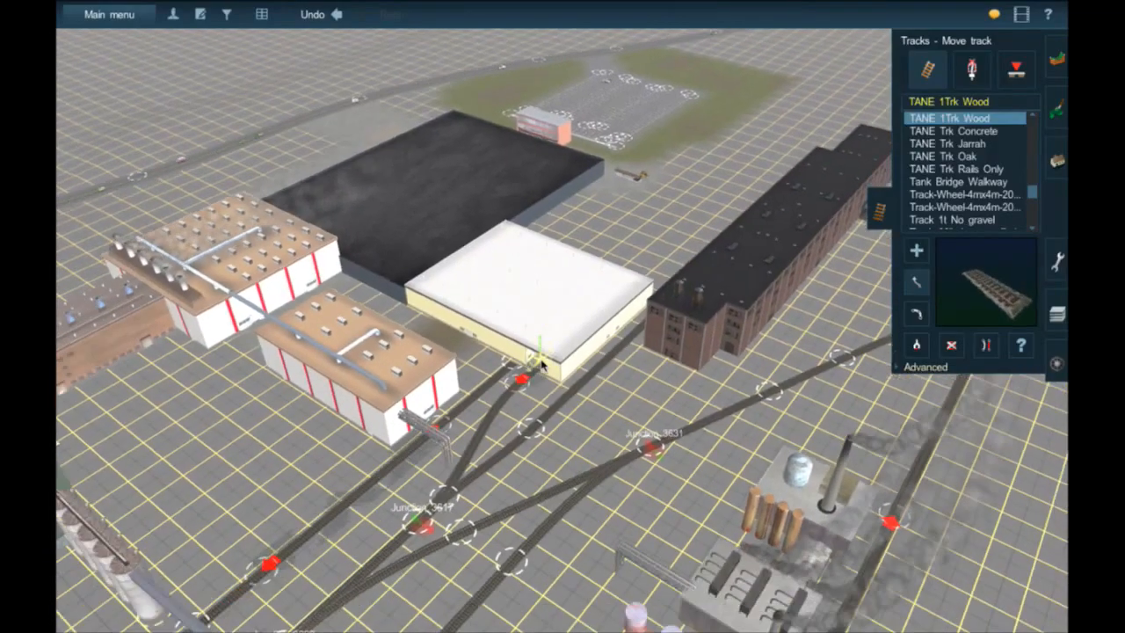
{"action": "scroll", "coordinate": [543, 360], "scroll_direction": "down", "scroll_amount": 2}
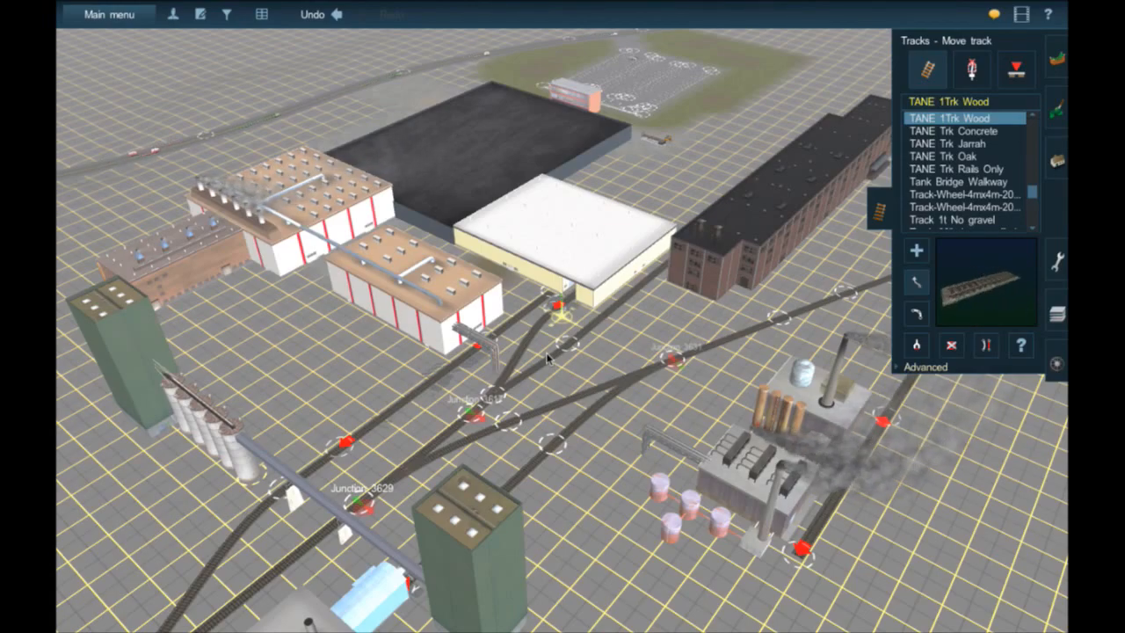
{"action": "right_click_drag", "start_coordinate": [568, 345], "coordinate": [604, 327]}
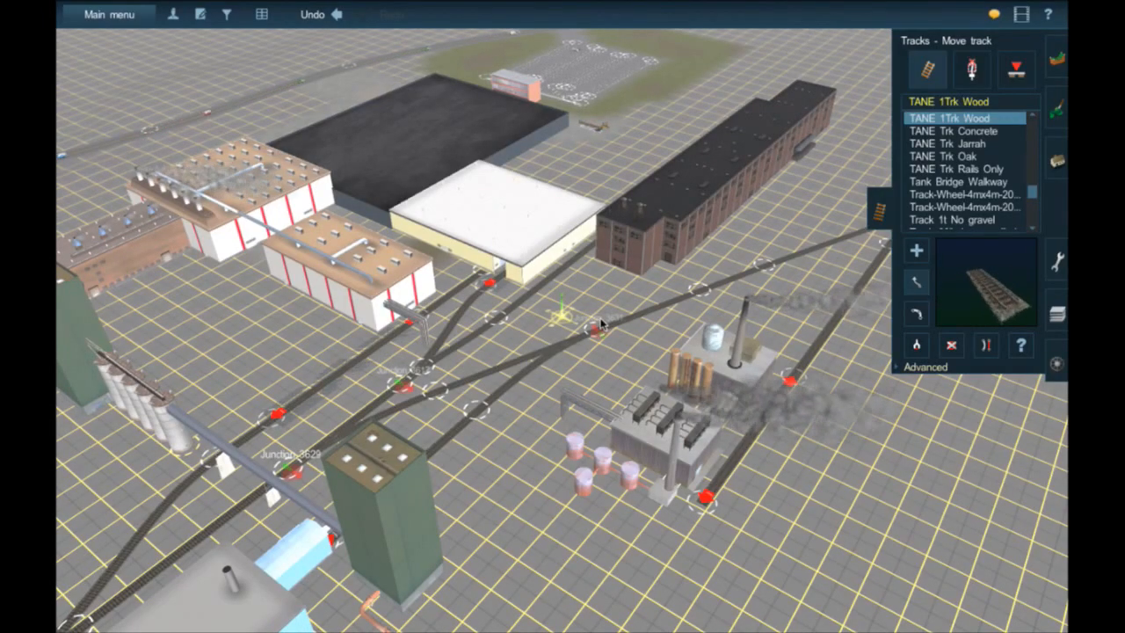
{"action": "right_click_drag", "start_coordinate": [640, 325], "coordinate": [619, 285]}
{"action": "right_click", "coordinate": [420, 286]}
{"action": "mouse_move", "coordinate": [422, 286]}
{"action": "middle_mouse_down"}
{"action": "mouse_move", "coordinate": [588, 392]}
{"action": "mouse_move", "coordinate": [610, 440]}
{"action": "middle_mouse_up"}
{"action": "right_click", "coordinate": [610, 440]}
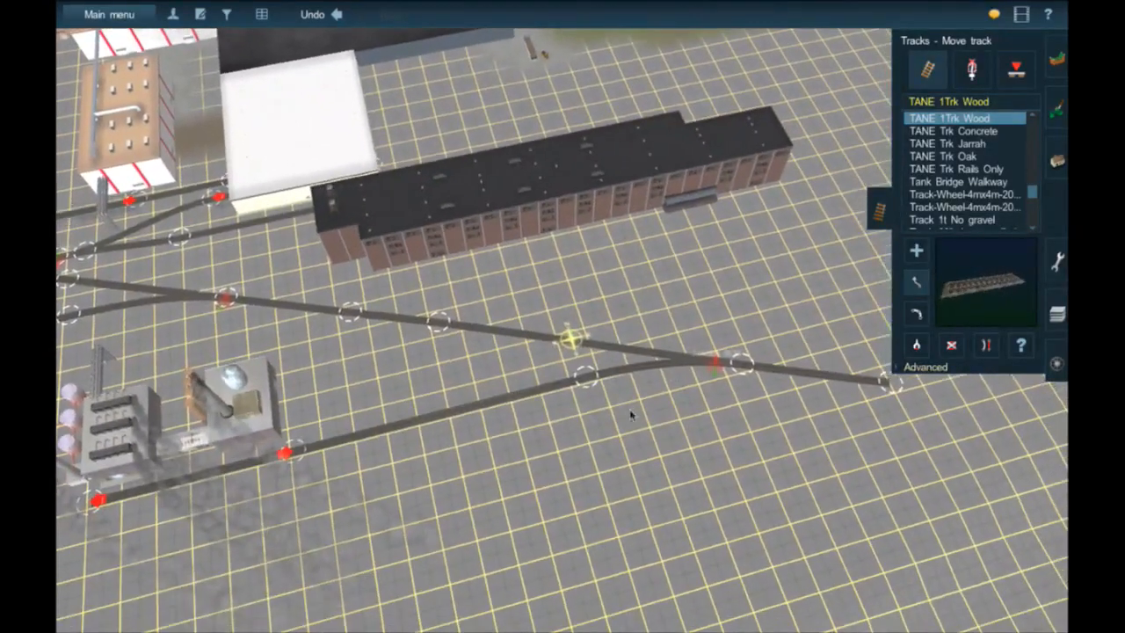
- Examine the branch's open end beyond Junction 3633 and the open ground between it and the road
{"action": "right_click", "coordinate": [728, 347]}
{"action": "scroll", "coordinate": [728, 347], "scroll_direction": "up", "scroll_amount": 5}
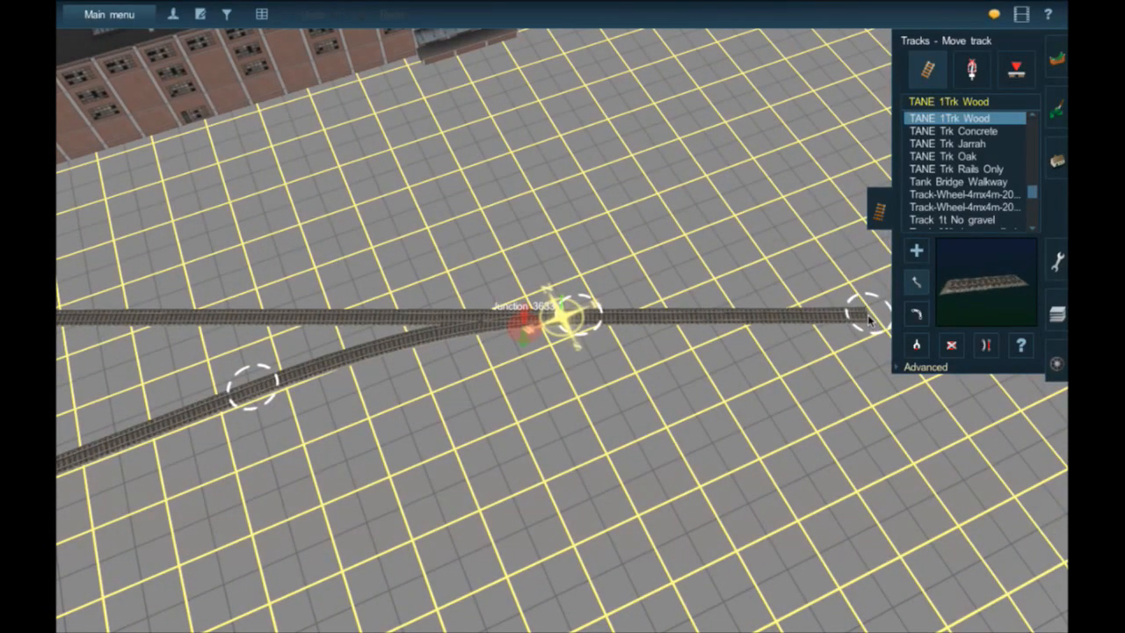
{"action": "left_click", "coordinate": [868, 321]}
{"action": "right_click_drag", "start_coordinate": [868, 321], "coordinate": [766, 316]}
{"action": "scroll", "coordinate": [746, 312], "scroll_direction": "down", "scroll_amount": 10}
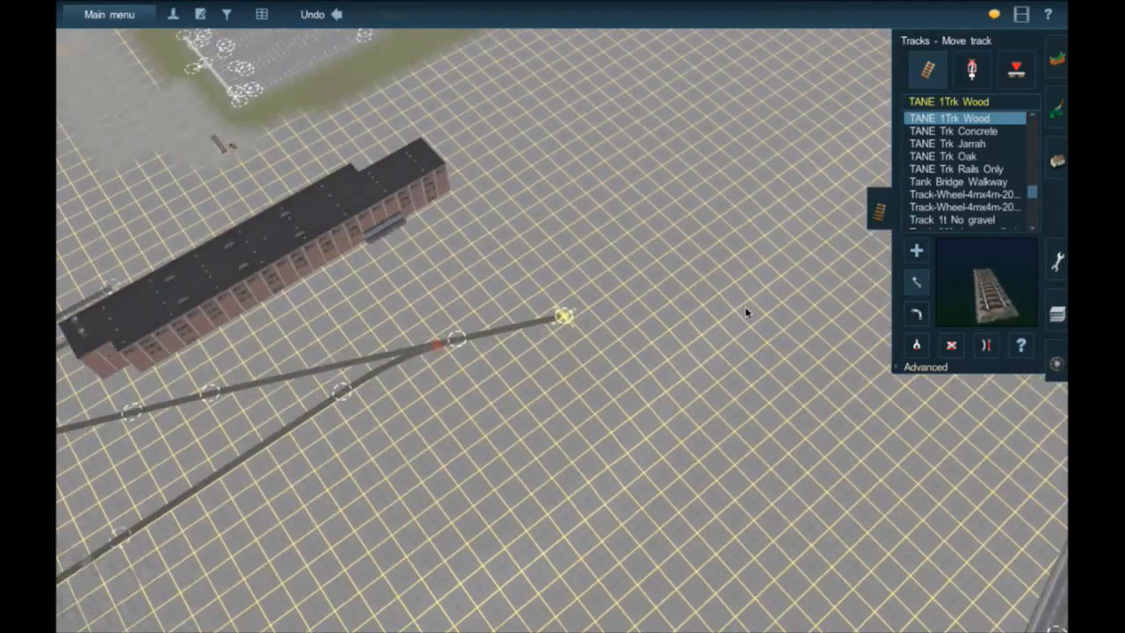
{"action": "scroll", "coordinate": [746, 312], "scroll_direction": "down", "scroll_amount": 3}
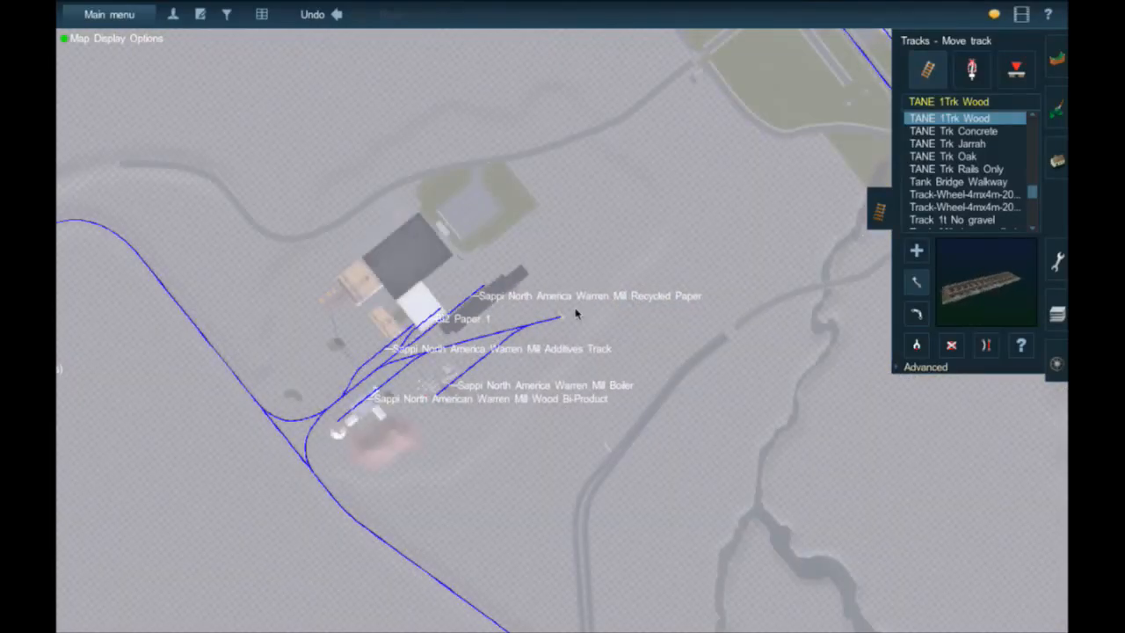
{"action": "scroll", "coordinate": [574, 317], "scroll_direction": "up", "scroll_amount": 5}
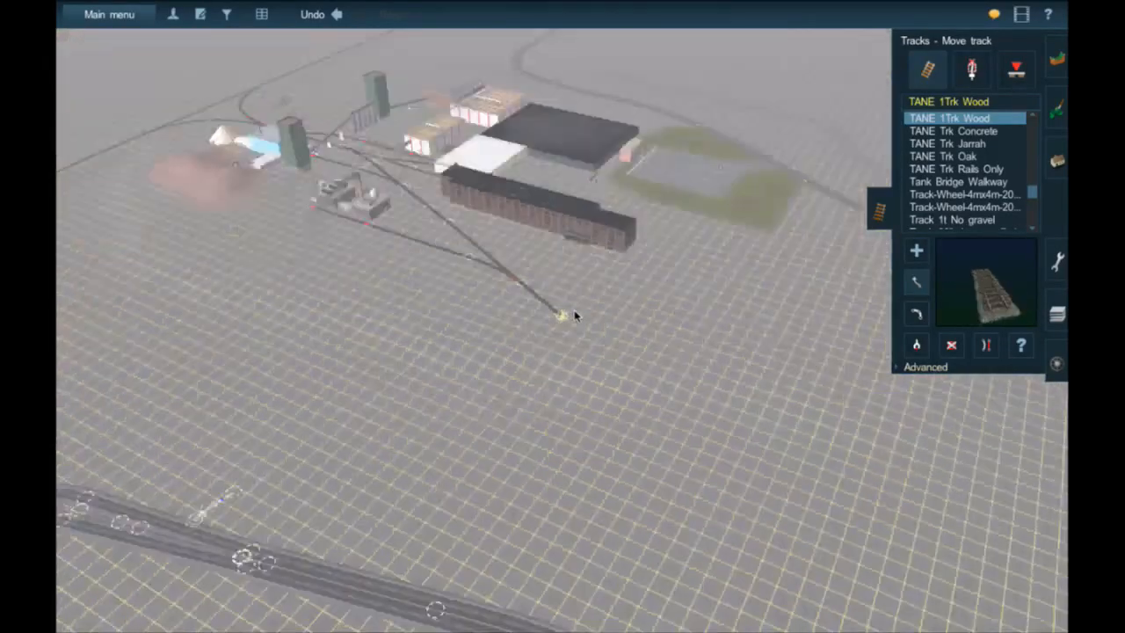
{"action": "scroll", "coordinate": [574, 312], "scroll_direction": "up", "scroll_amount": 5}
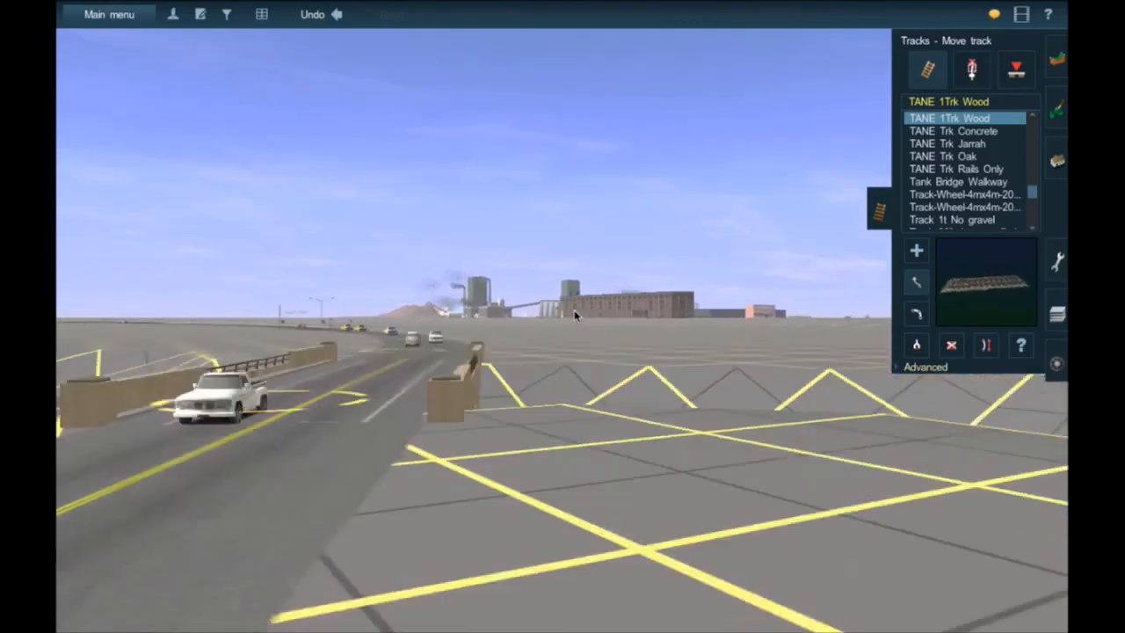
{"action": "key", "text": "Right"}
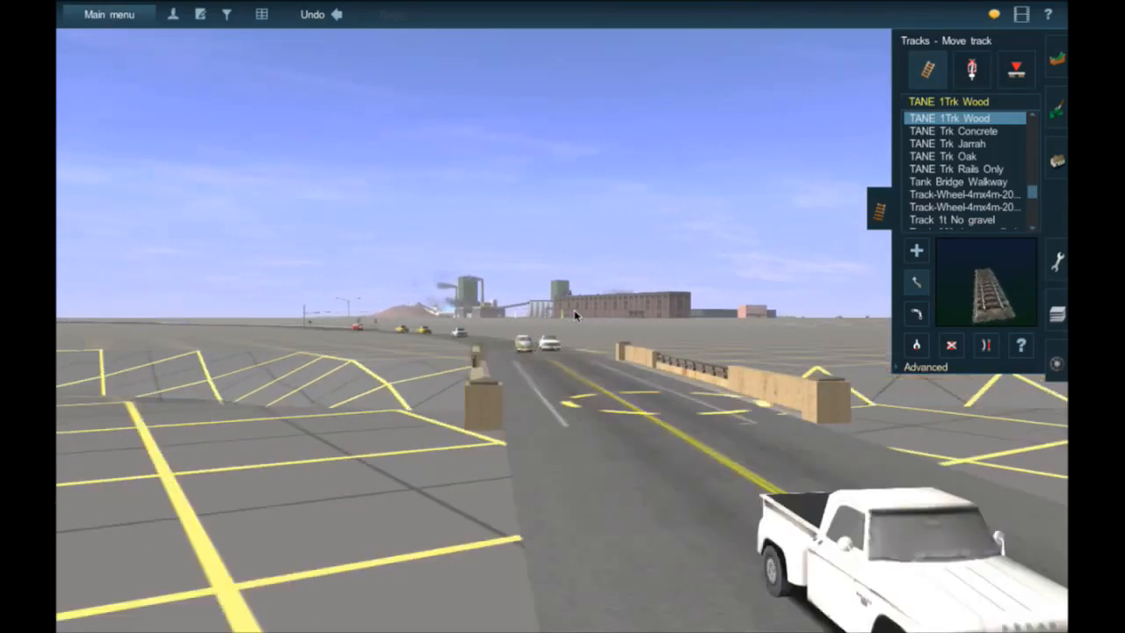
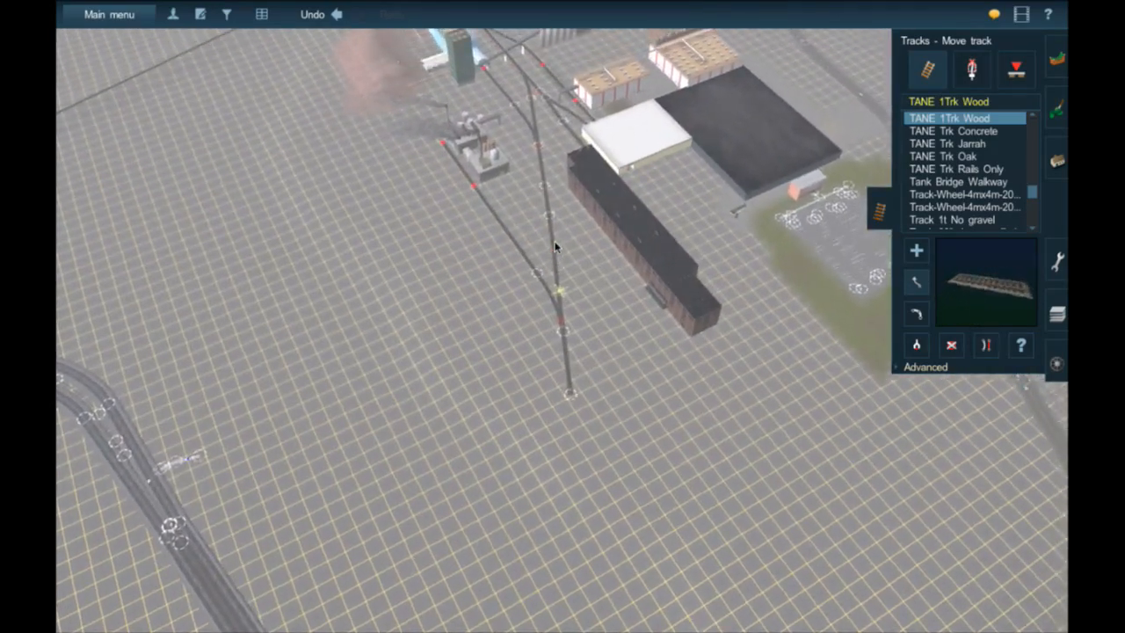
{"action": "key", "text": "Down"}
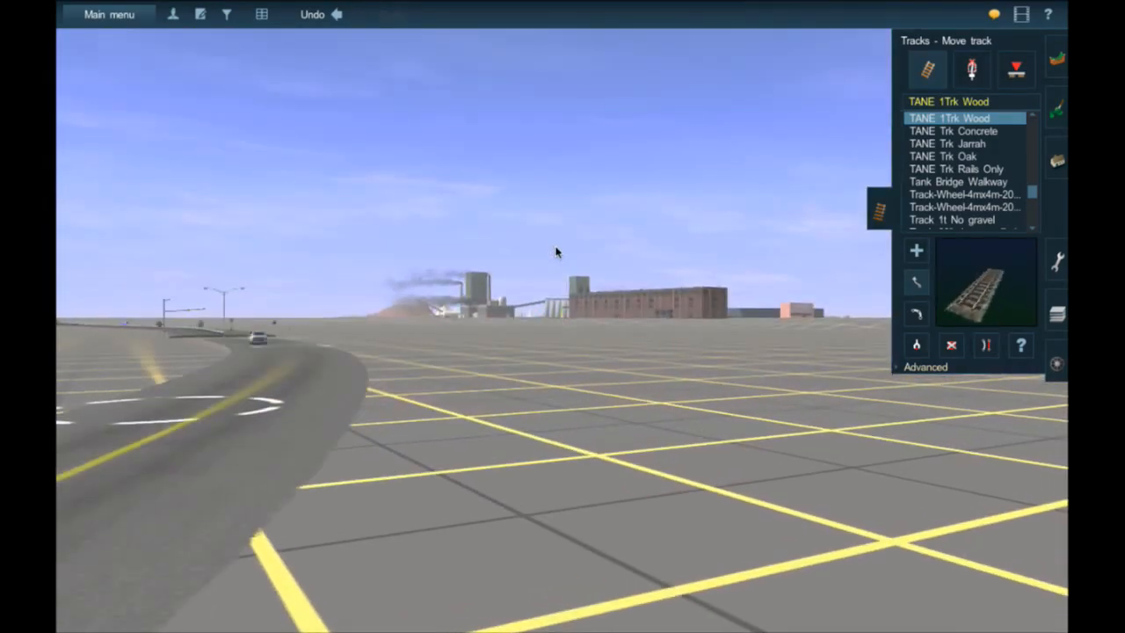
{"action": "key", "text": "Up"}
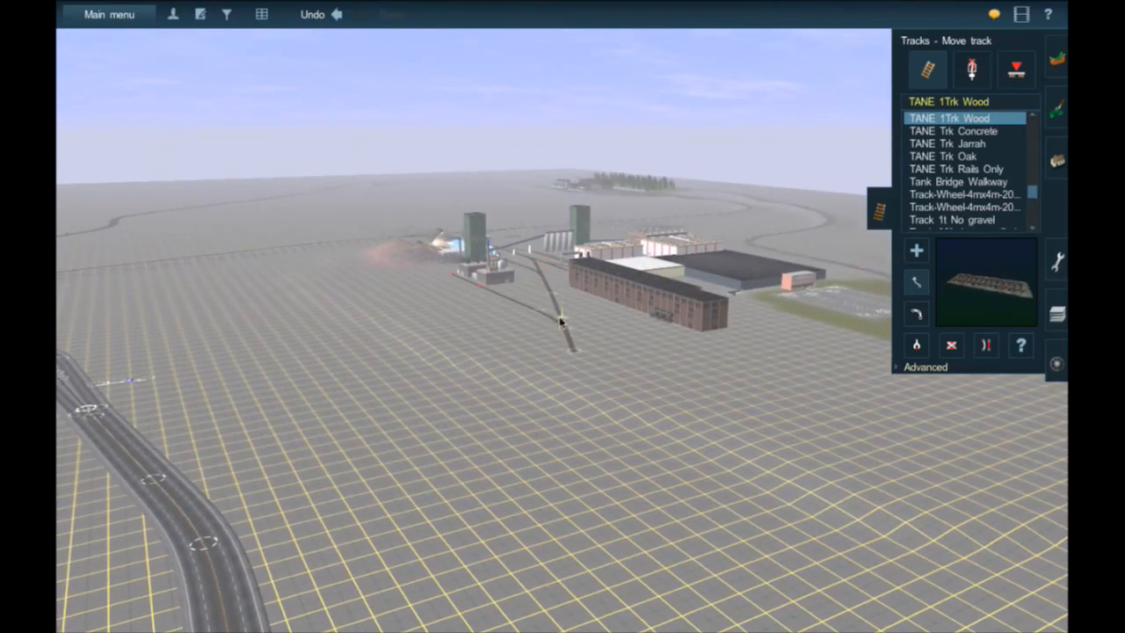
- Review the whole industrial track layout from the branch back to the main line, including in the map view
{"action": "scroll", "coordinate": [563, 315], "scroll_direction": "up", "scroll_amount": 10}
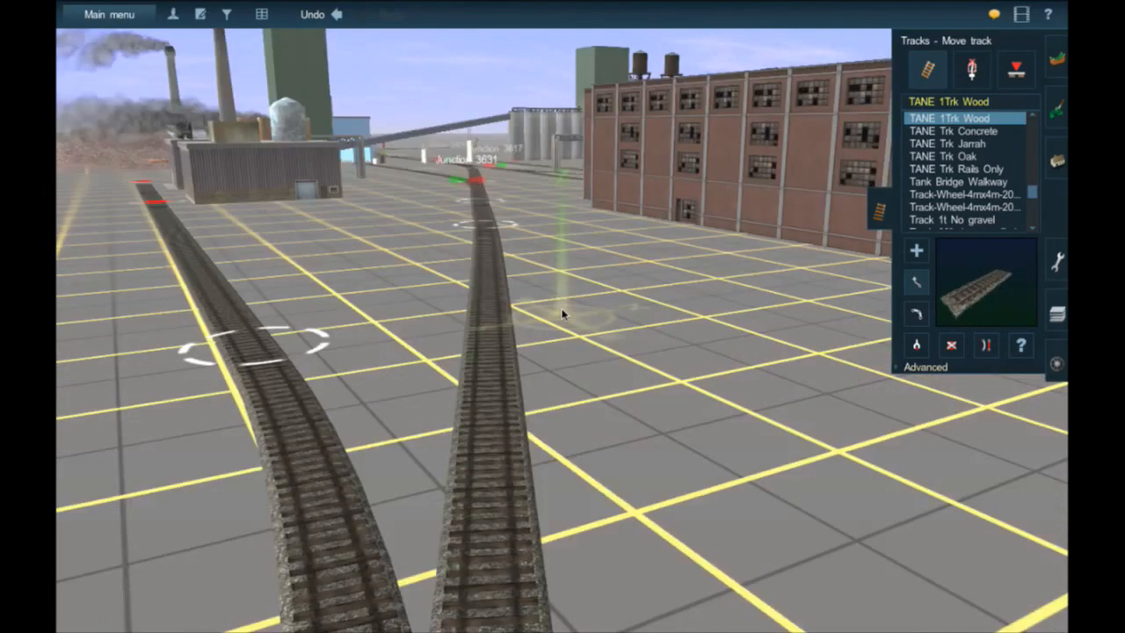
{"action": "scroll", "coordinate": [563, 314], "scroll_direction": "down", "scroll_amount": 10}
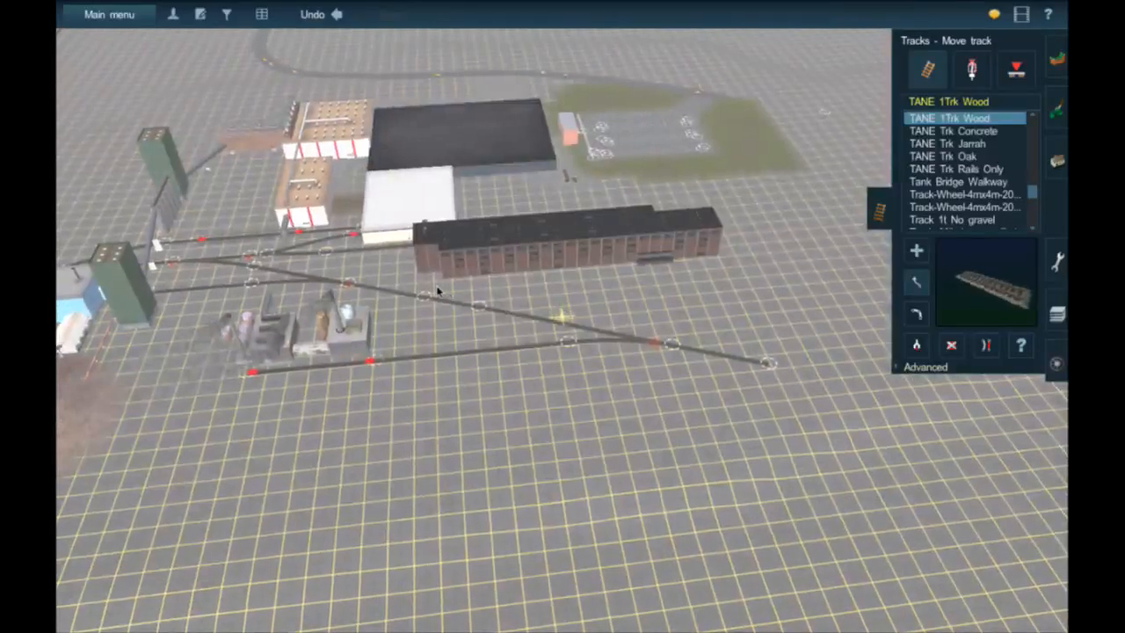
{"action": "right_click", "coordinate": [438, 291]}
{"action": "key", "text": "Right"}
{"action": "key", "text": "Left"}
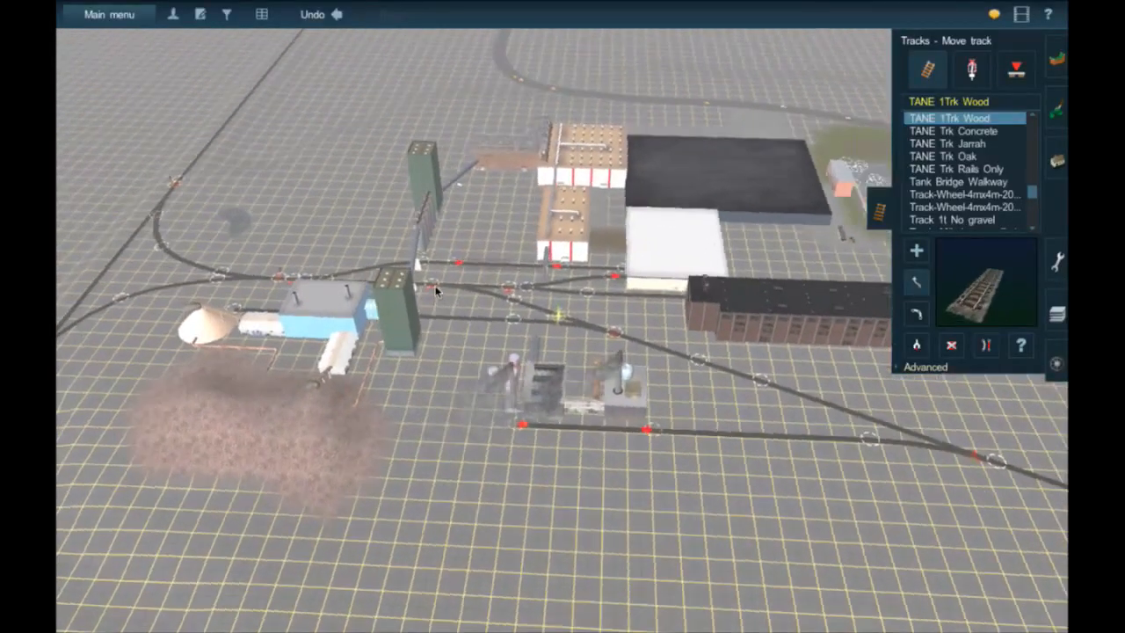
{"action": "key", "text": "Left"}
{"action": "right_click", "coordinate": [507, 432]}
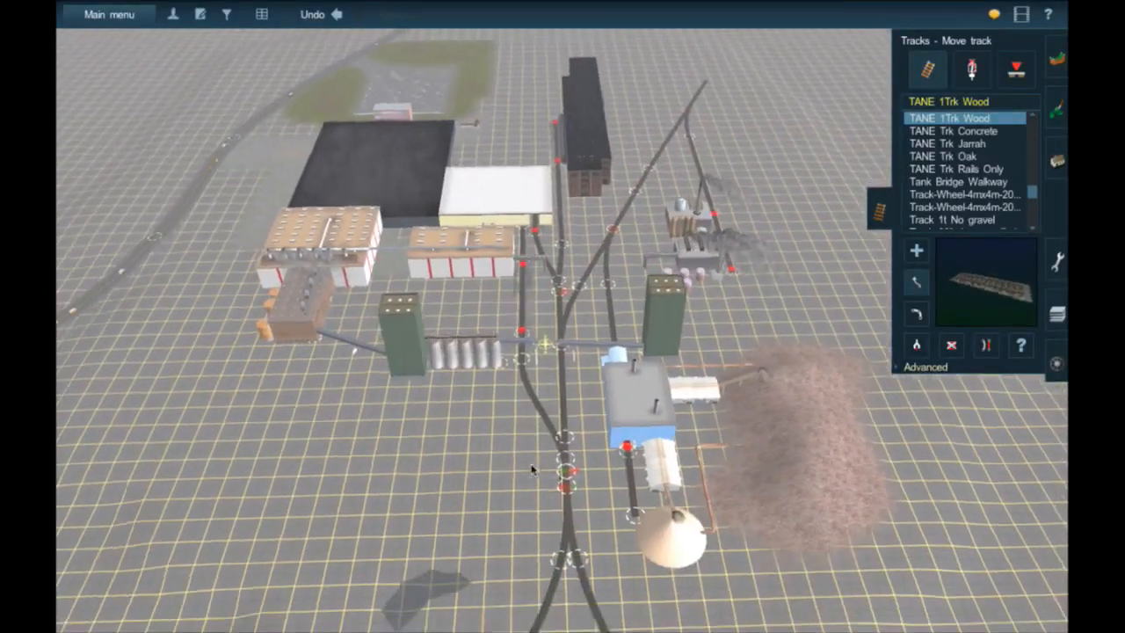
{"action": "right_click", "coordinate": [531, 469]}
{"action": "key", "text": "m"}
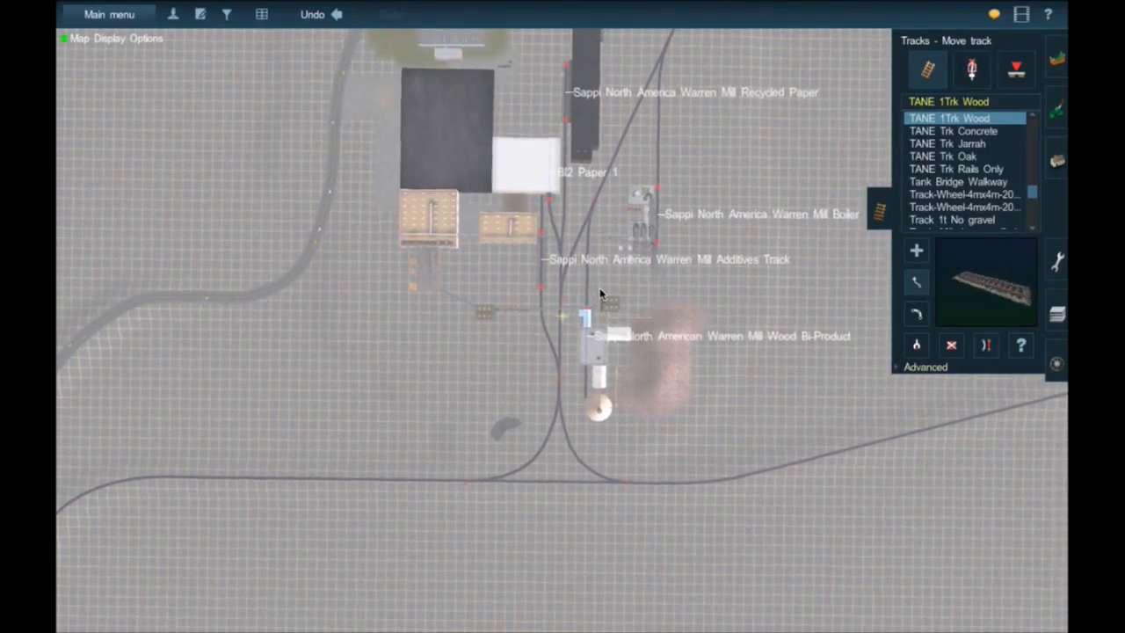
- Lay TANE 1Trk Wood from the white building's rear track end, running parallel to the brick building's siding and past its loading platform
{"action": "key", "text": "m"}
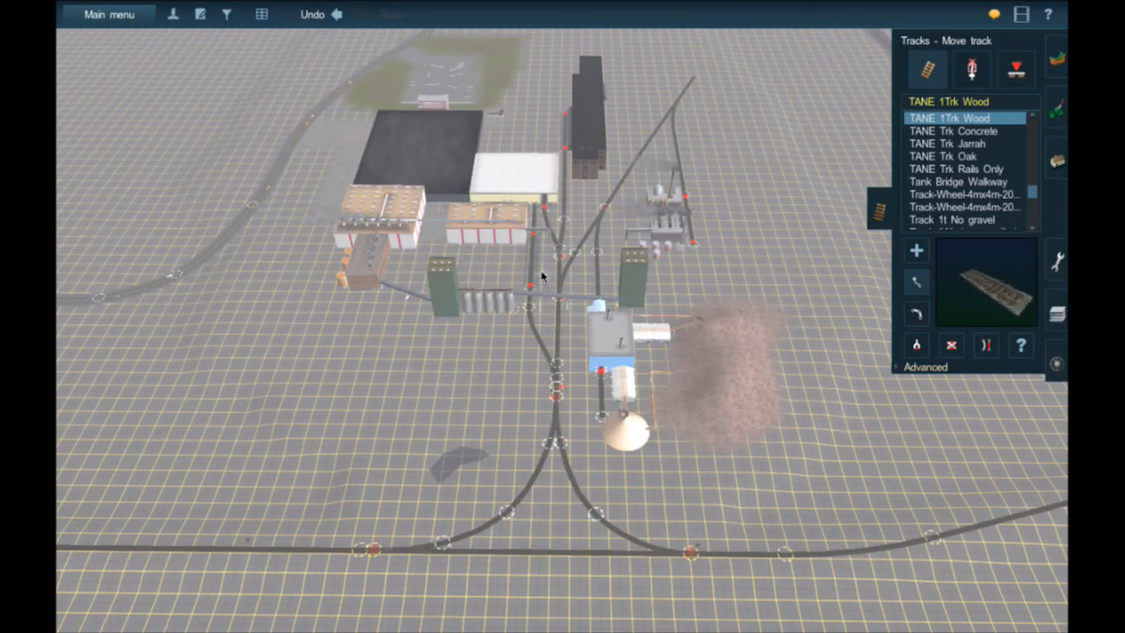
{"action": "scroll", "coordinate": [545, 277], "scroll_direction": "up", "scroll_amount": 5}
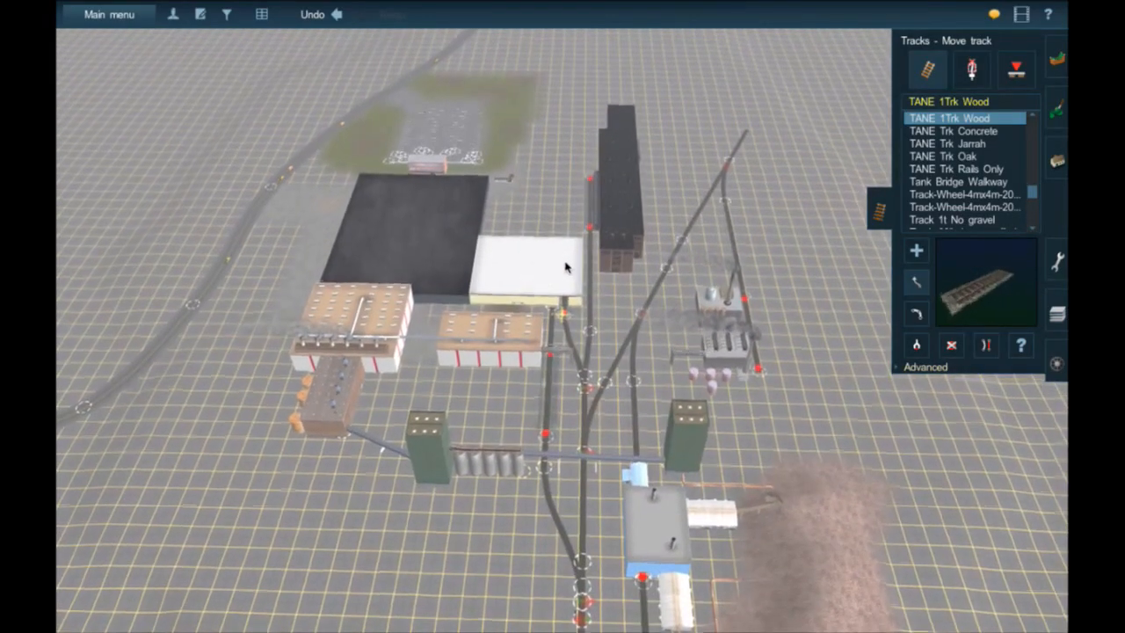
{"action": "scroll", "coordinate": [567, 258], "scroll_direction": "up", "scroll_amount": 5}
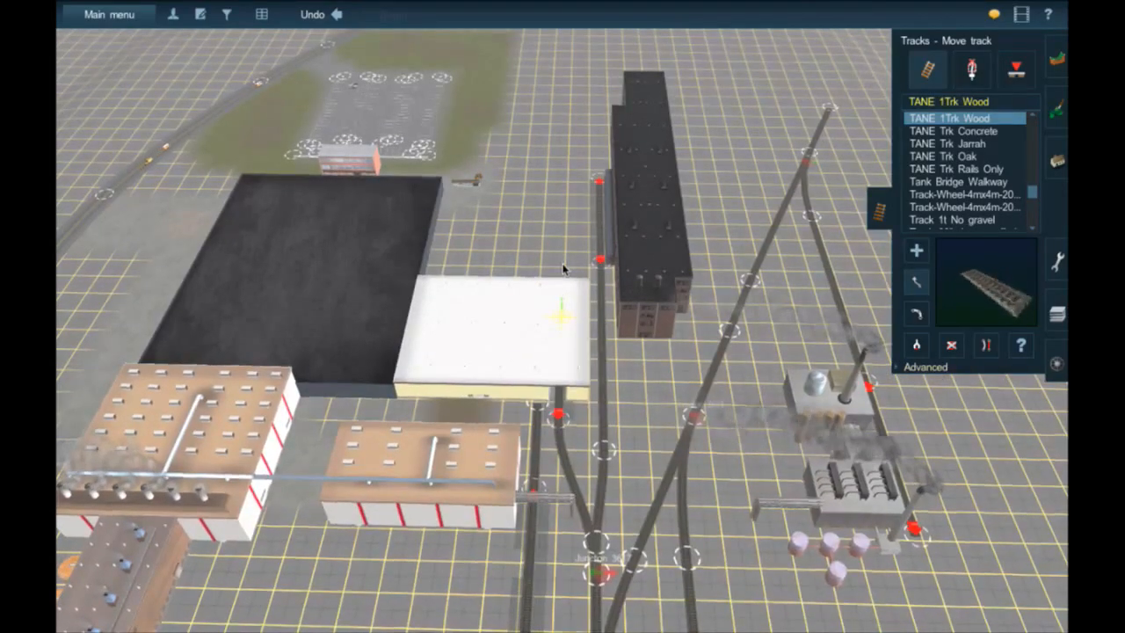
{"action": "key", "text": "Left"}
{"action": "key", "text": "Left"}
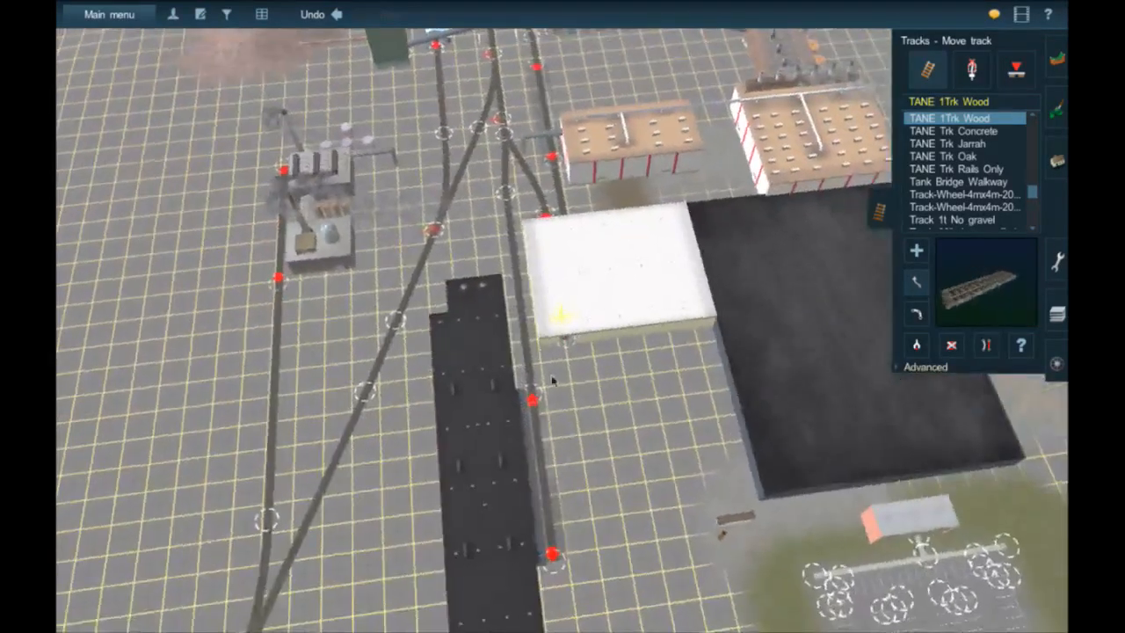
{"action": "right_click", "coordinate": [560, 381]}
{"action": "scroll", "coordinate": [598, 344], "scroll_direction": "up", "scroll_amount": 3}
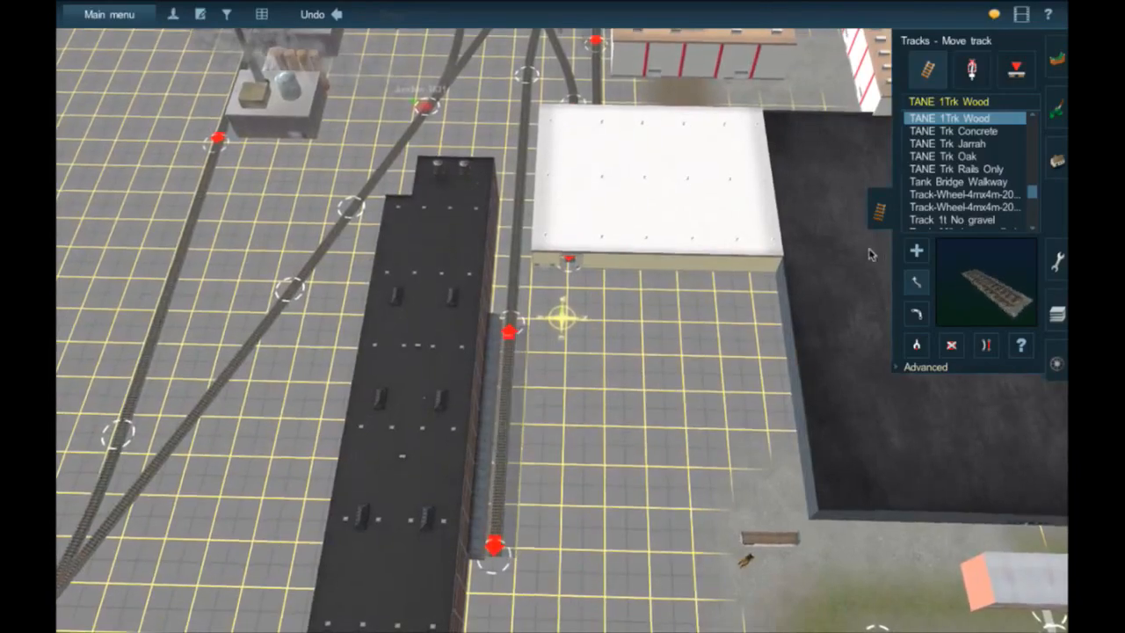
{"action": "left_click", "coordinate": [916, 250]}
{"action": "scroll", "coordinate": [567, 242], "scroll_direction": "up", "scroll_amount": 5}
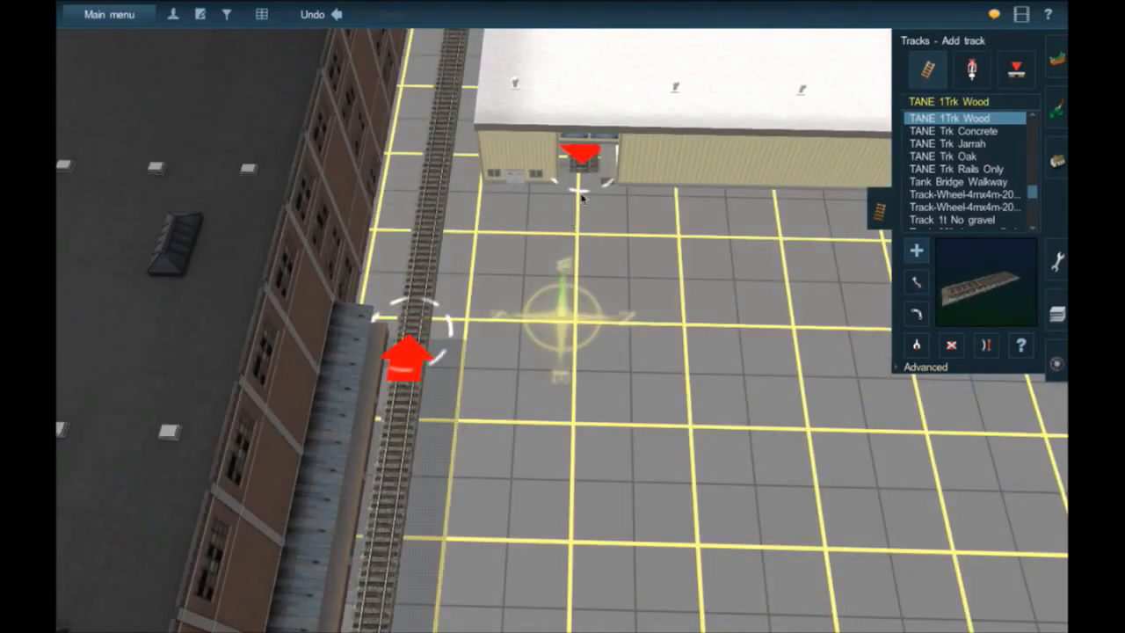
{"action": "left_click_drag", "start_coordinate": [577, 205], "coordinate": [583, 331]}
{"action": "right_click_drag", "start_coordinate": [583, 331], "coordinate": [552, 367]}
{"action": "scroll", "coordinate": [552, 367], "scroll_direction": "down", "scroll_amount": 2}
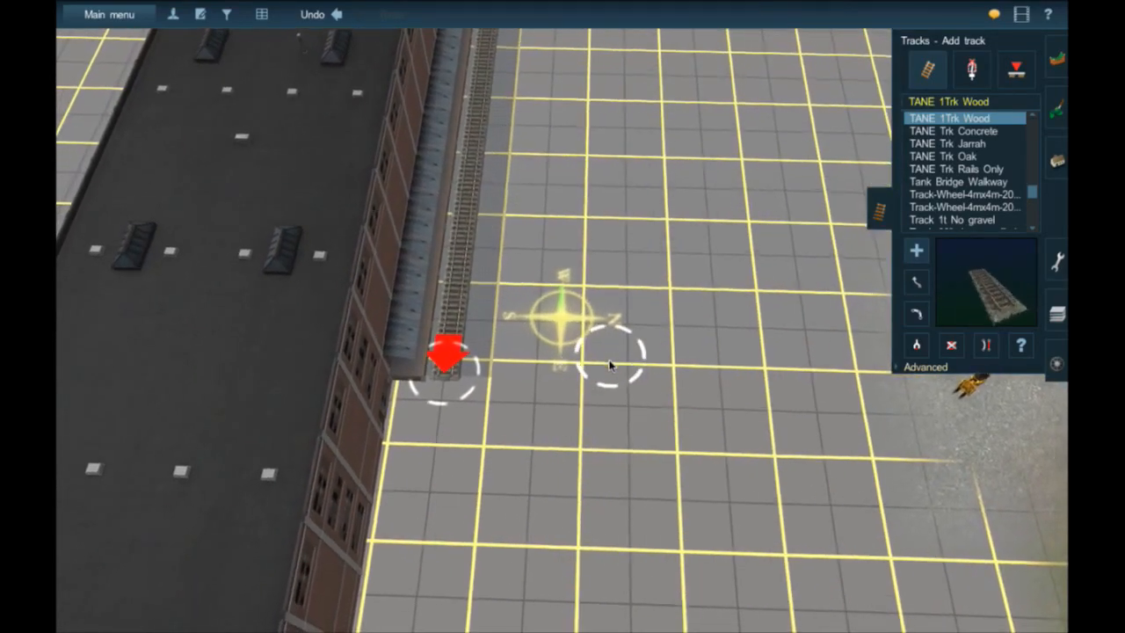
{"action": "left_click", "coordinate": [609, 364]}
{"action": "left_click_drag", "start_coordinate": [596, 372], "coordinate": [560, 410]}
- Extend the brick building's siding with TANE 1Trk Wood from its platform end to just past the building's far end
{"action": "scroll", "coordinate": [590, 370], "scroll_direction": "down", "scroll_amount": 2}
{"action": "scroll", "coordinate": [590, 370], "scroll_direction": "down", "scroll_amount": 2}
{"action": "right_click", "coordinate": [578, 418]}
{"action": "right_click", "coordinate": [537, 138]}
{"action": "right_click", "coordinate": [551, 115]}
{"action": "right_click", "coordinate": [539, 482]}
{"action": "right_click", "coordinate": [541, 494]}
{"action": "right_click", "coordinate": [540, 494]}
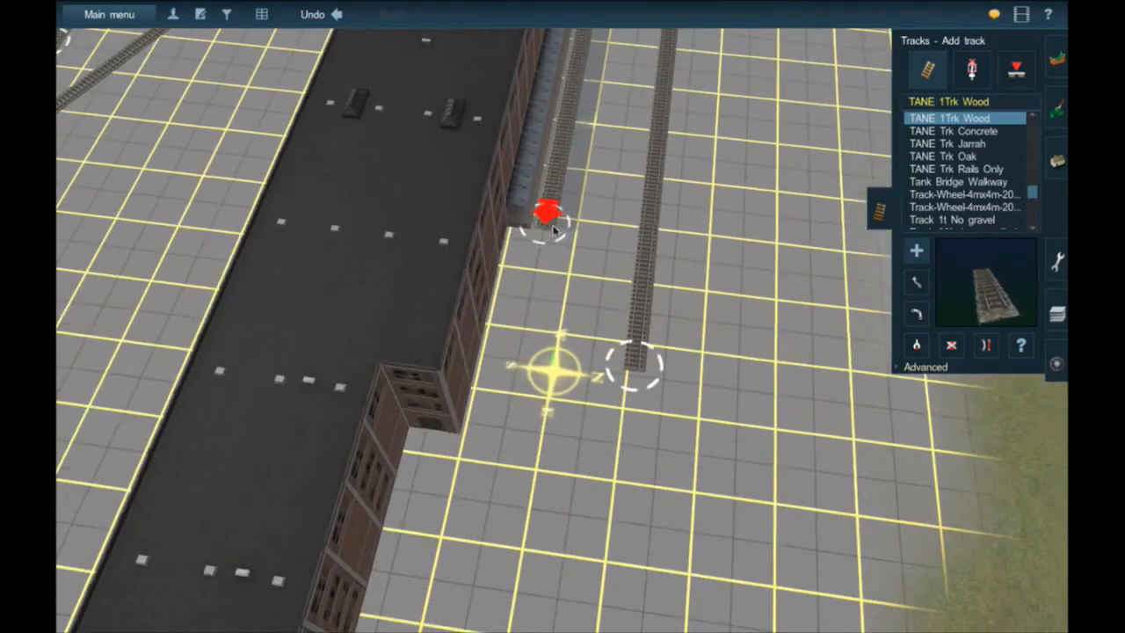
{"action": "left_click_drag", "start_coordinate": [552, 182], "coordinate": [561, 451]}
{"action": "right_click", "coordinate": [514, 359]}
{"action": "right_click", "coordinate": [519, 419]}
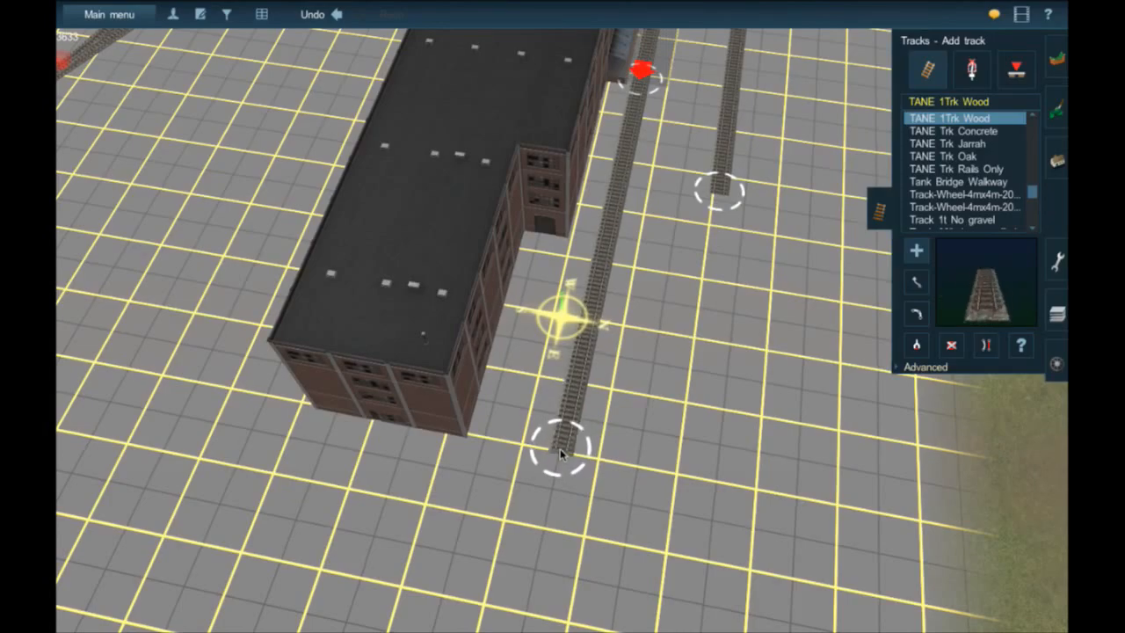
- Shift the open end of the white building's rear track slightly to adjust its alignment beside the brick building's siding
{"action": "right_click_drag", "start_coordinate": [657, 282], "coordinate": [525, 187]}
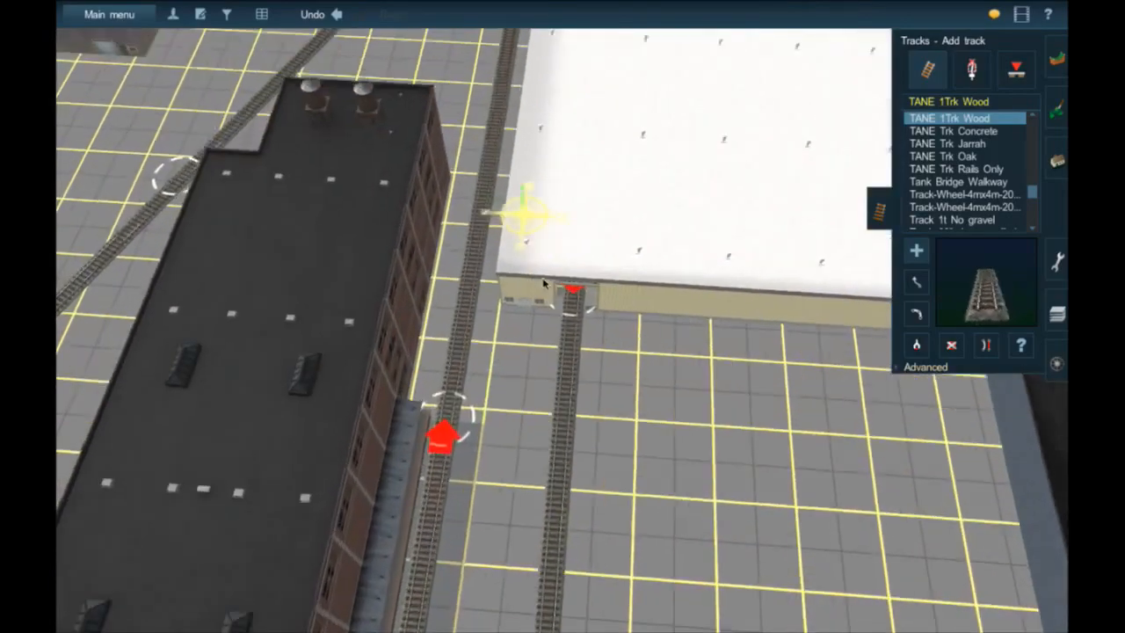
{"action": "right_click_drag", "start_coordinate": [532, 530], "coordinate": [538, 538]}
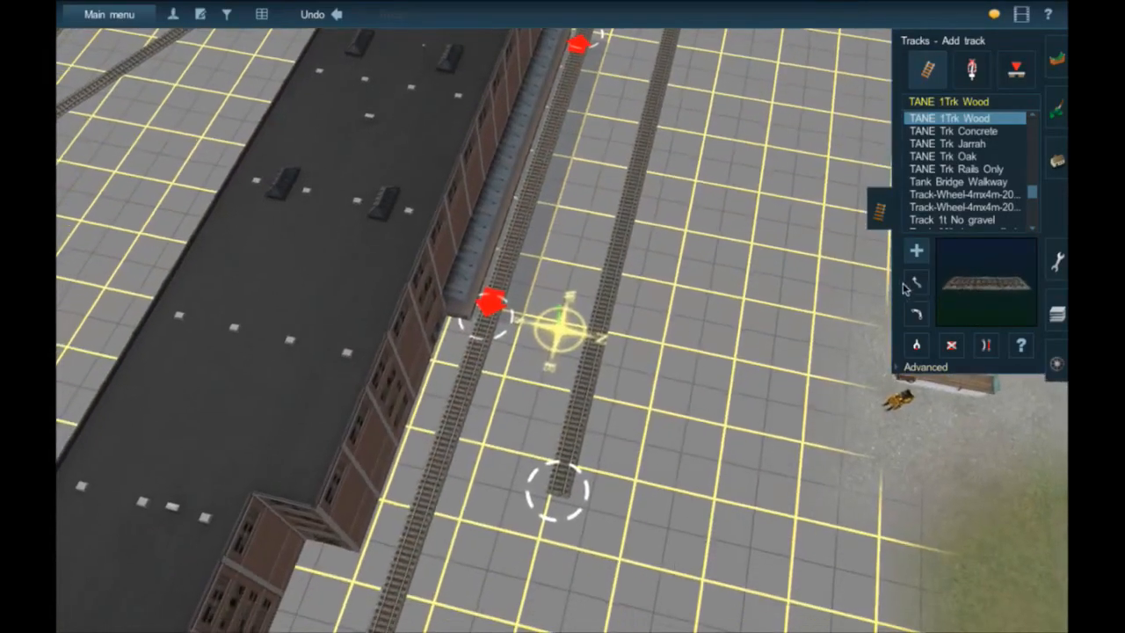
{"action": "left_click", "coordinate": [916, 283]}
{"action": "left_click_drag", "start_coordinate": [562, 489], "coordinate": [555, 482]}
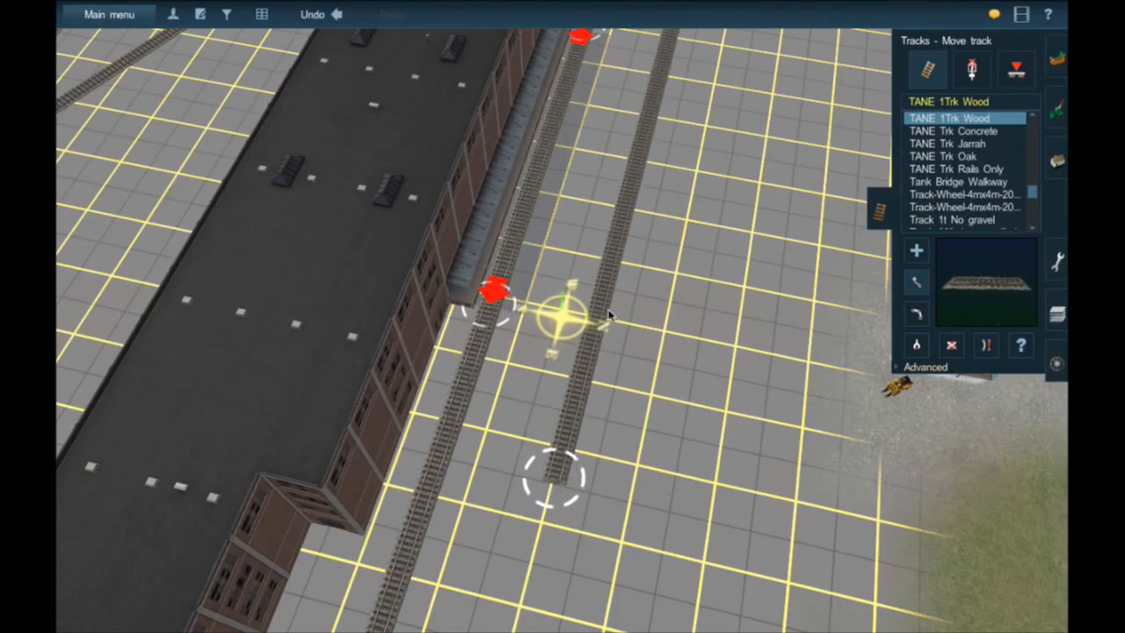
- Examine how the tracks run around the white building, the brick building and the power plant, including both ends of the white building
{"action": "right_click", "coordinate": [656, 178]}
{"action": "right_click", "coordinate": [497, 168]}
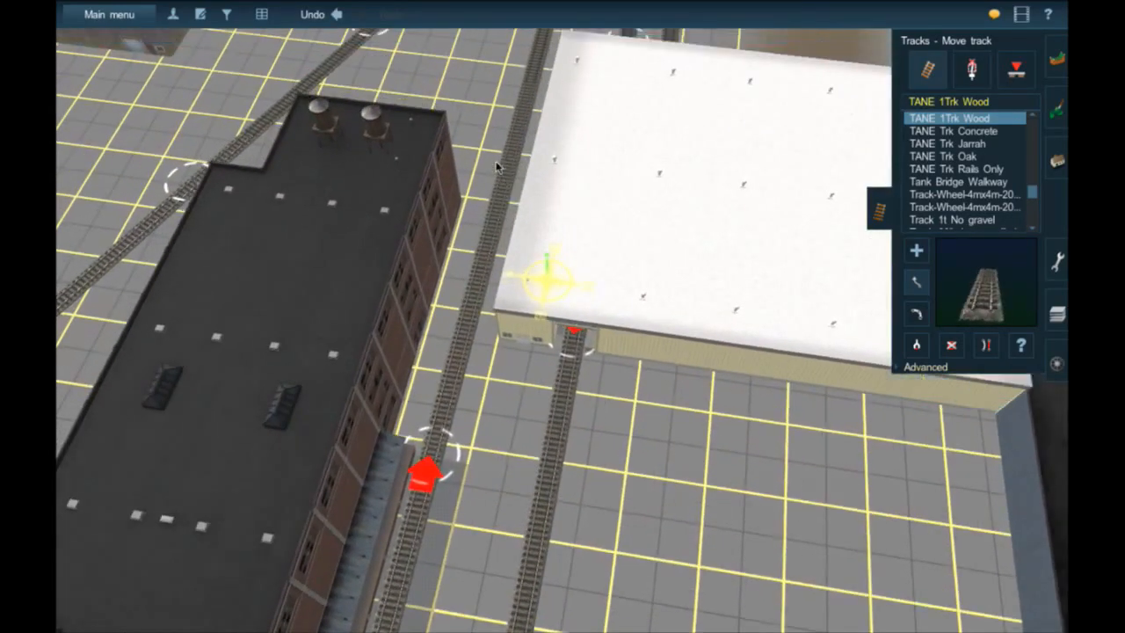
{"action": "key", "text": "Down"}
{"action": "key", "text": "Down"}
{"action": "key", "text": "Up"}
{"action": "key", "text": "Left"}
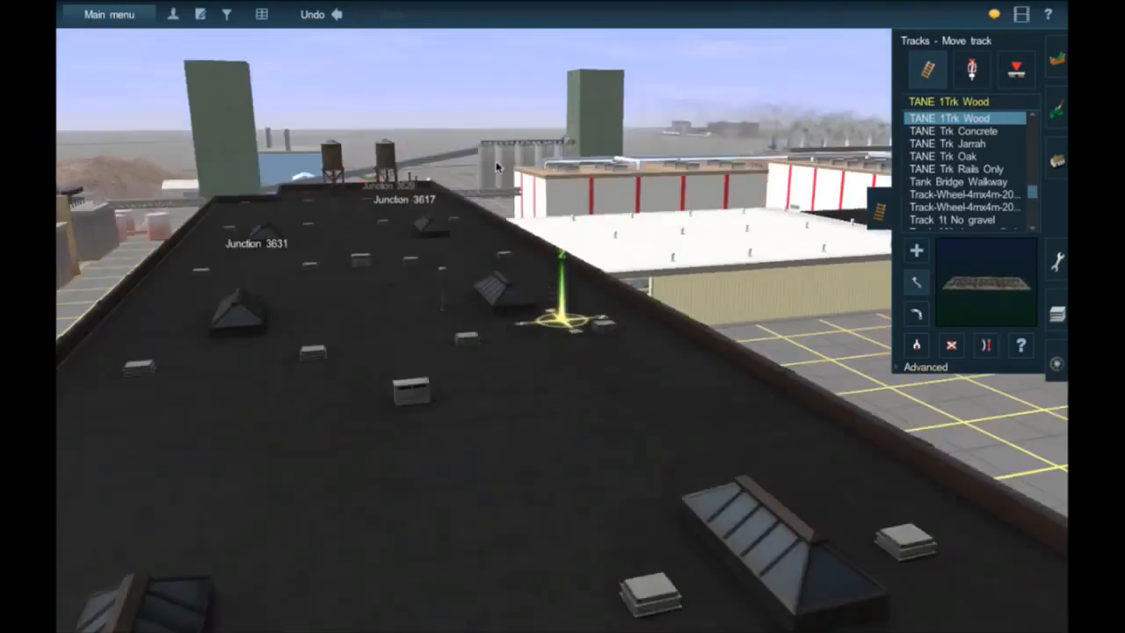
{"action": "key", "text": "Left"}
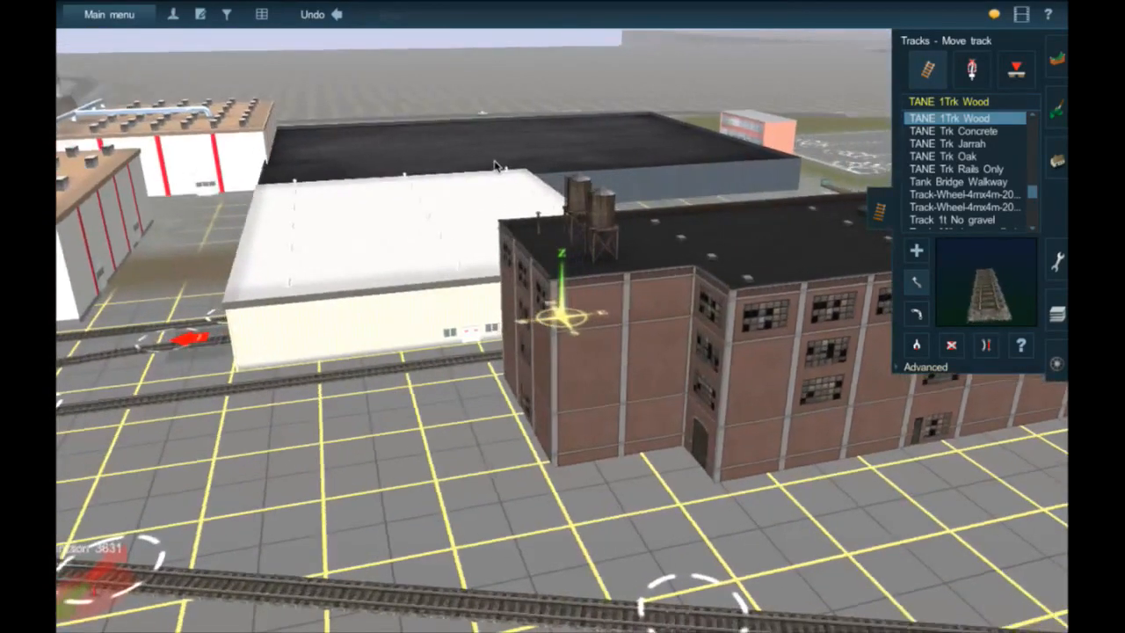
{"action": "scroll", "coordinate": [495, 166], "scroll_direction": "down", "scroll_amount": 3}
{"action": "scroll", "coordinate": [494, 167], "scroll_direction": "down", "scroll_amount": 5}
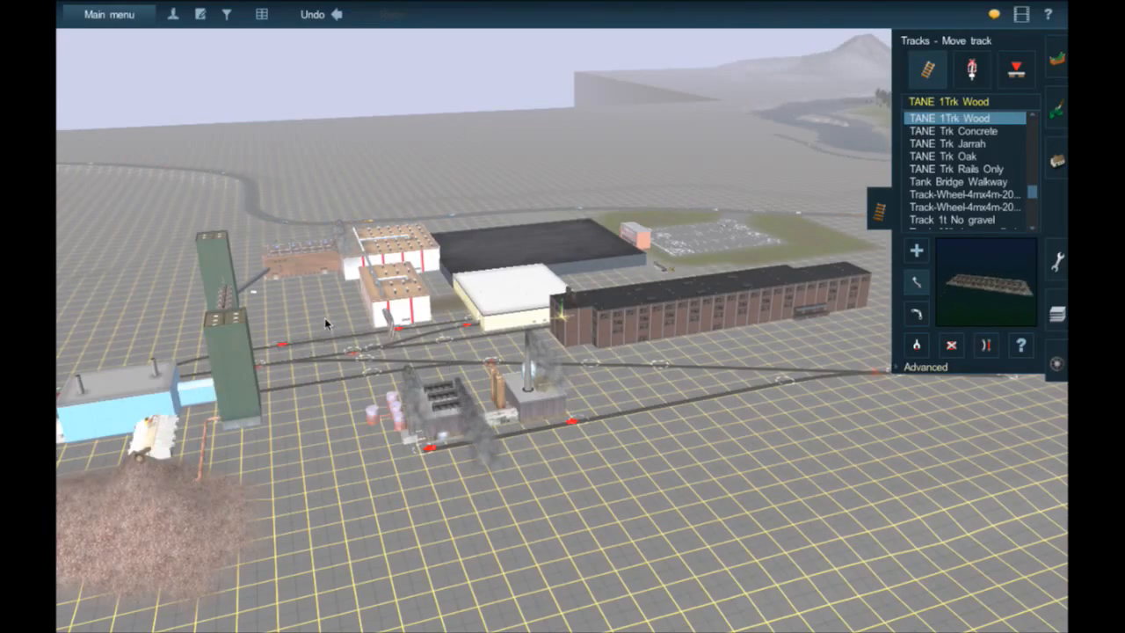
{"action": "scroll", "coordinate": [325, 318], "scroll_direction": "up", "scroll_amount": 3}
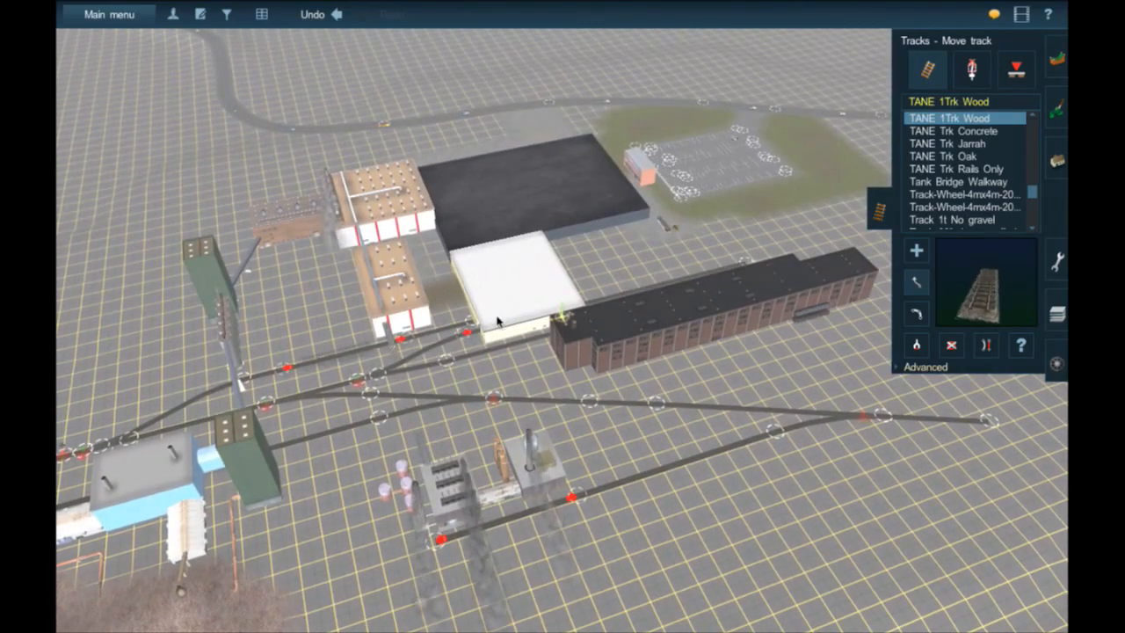
{"action": "scroll", "coordinate": [497, 322], "scroll_direction": "up", "scroll_amount": 5}
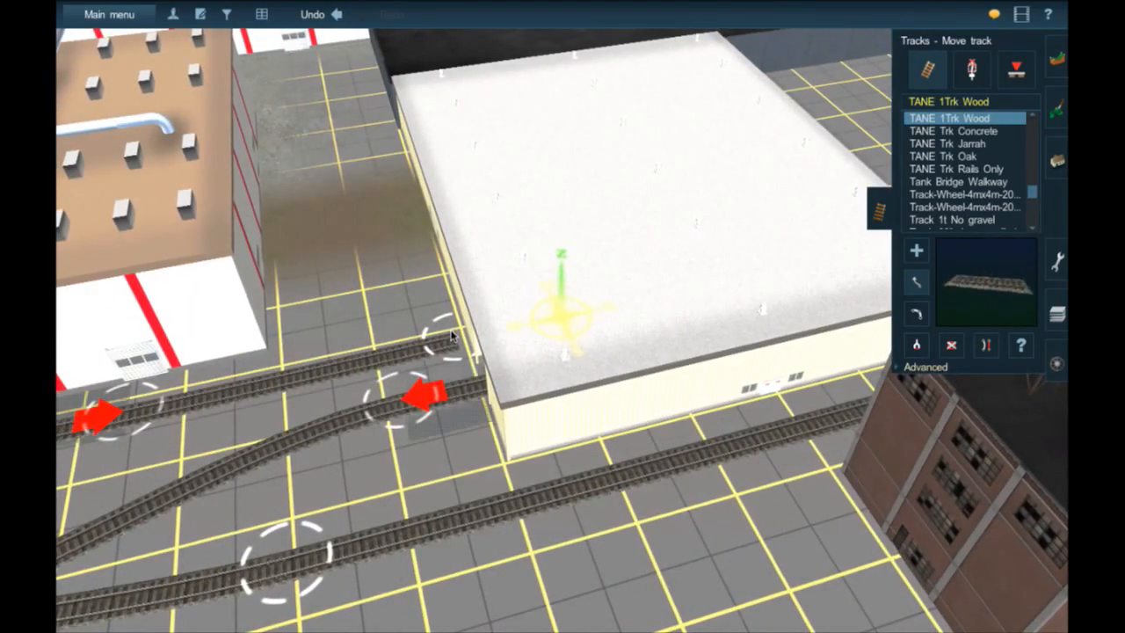
{"action": "scroll", "coordinate": [451, 336], "scroll_direction": "up", "scroll_amount": 5}
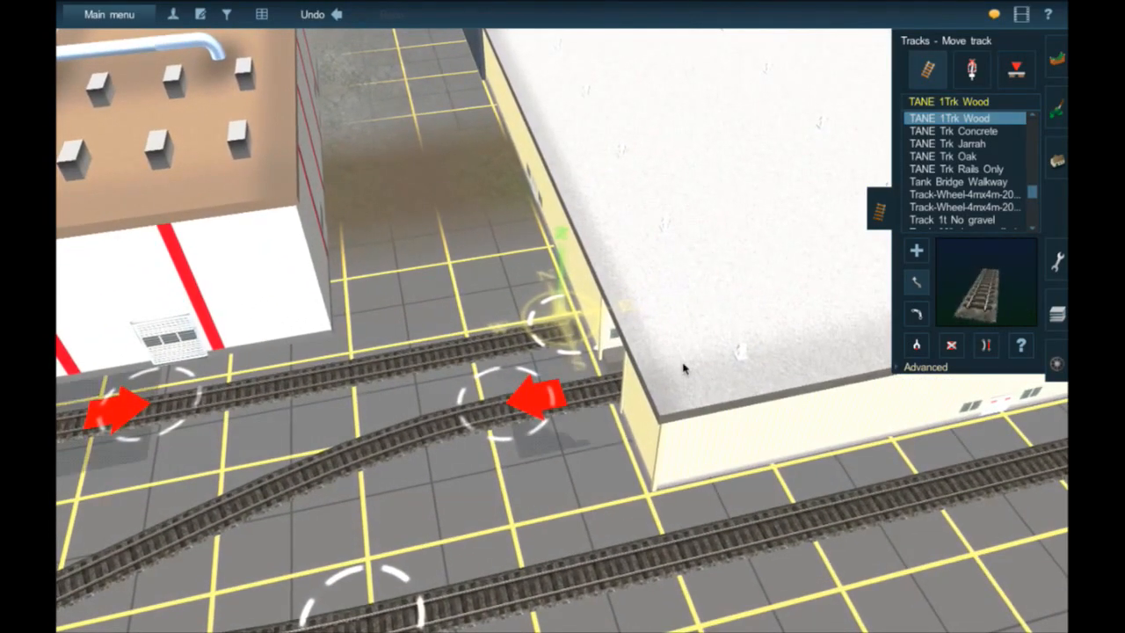
{"action": "right_click", "coordinate": [684, 369]}
{"action": "key", "text": "Left"}
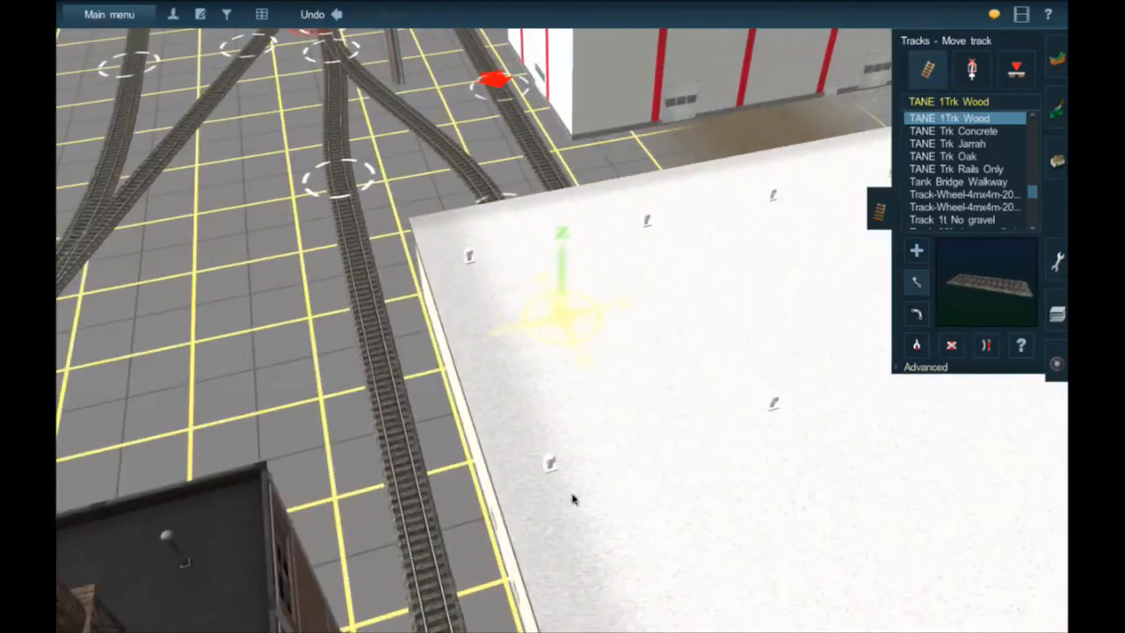
{"action": "right_click", "coordinate": [567, 511]}
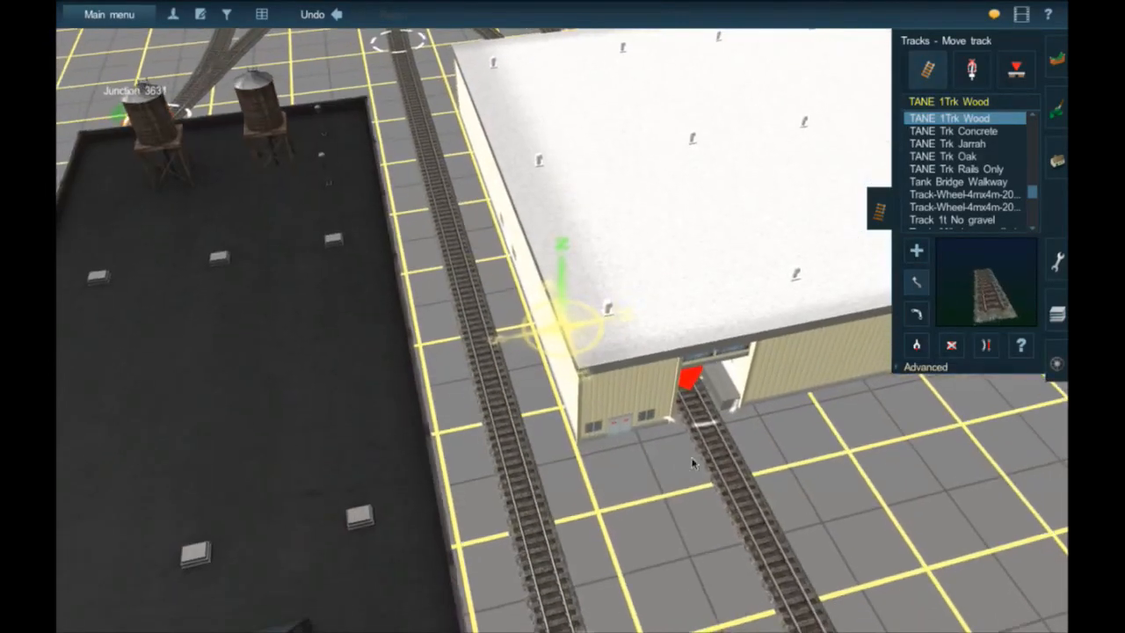
{"action": "right_click", "coordinate": [693, 462]}
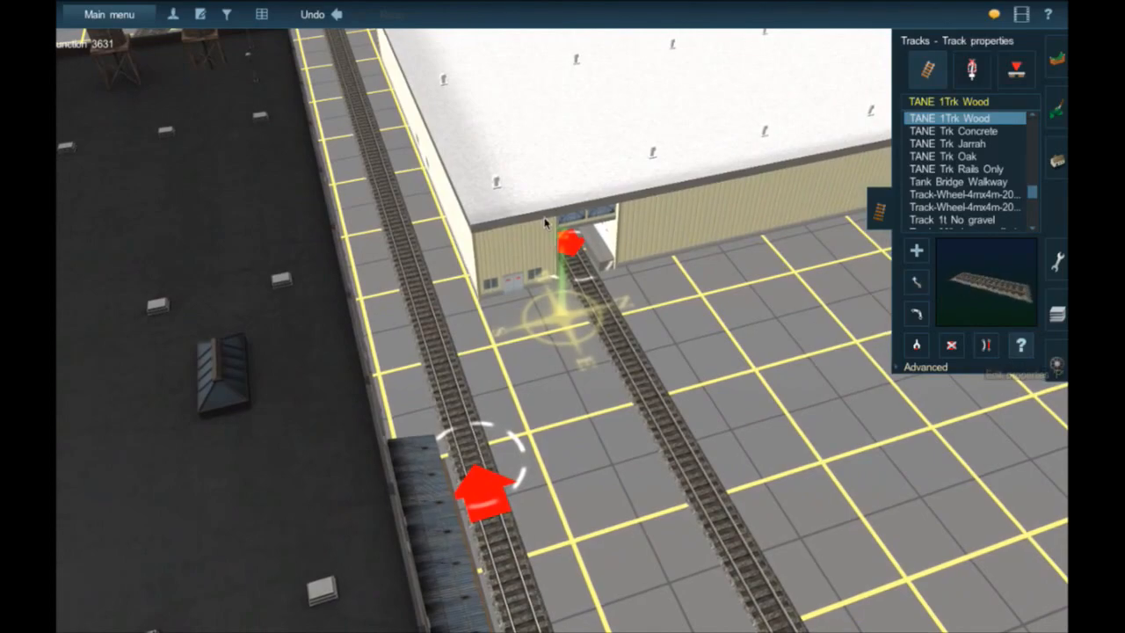
{"action": "left_click", "coordinate": [545, 223]}
{"action": "left_click", "coordinate": [803, 500]}
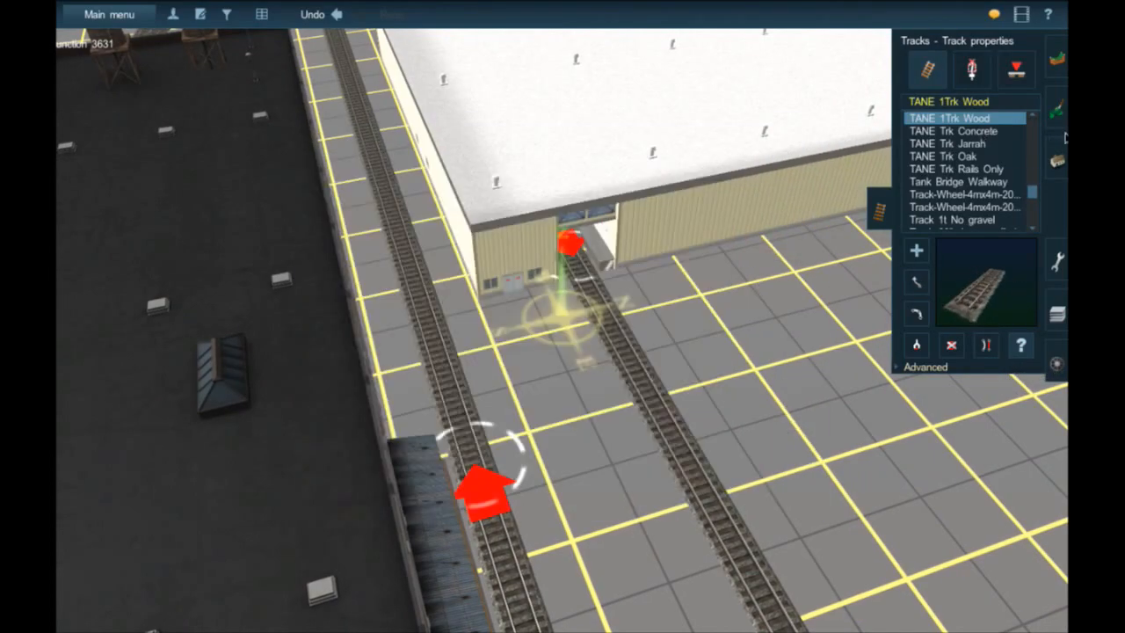
{"action": "left_click", "coordinate": [1058, 161]}
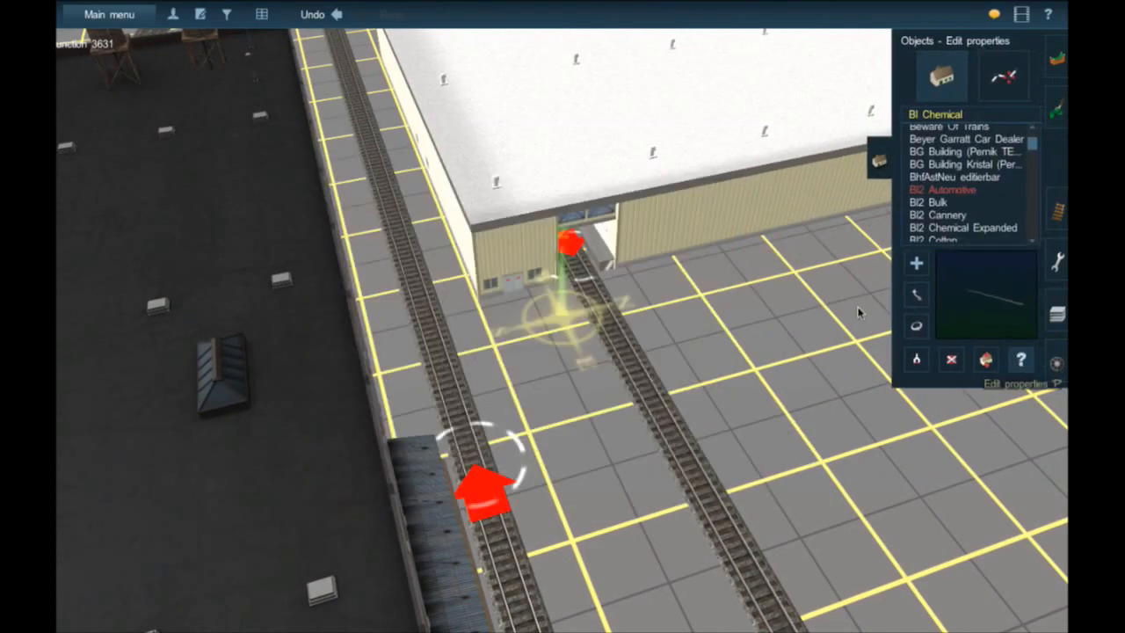
{"action": "left_click", "coordinate": [572, 229]}
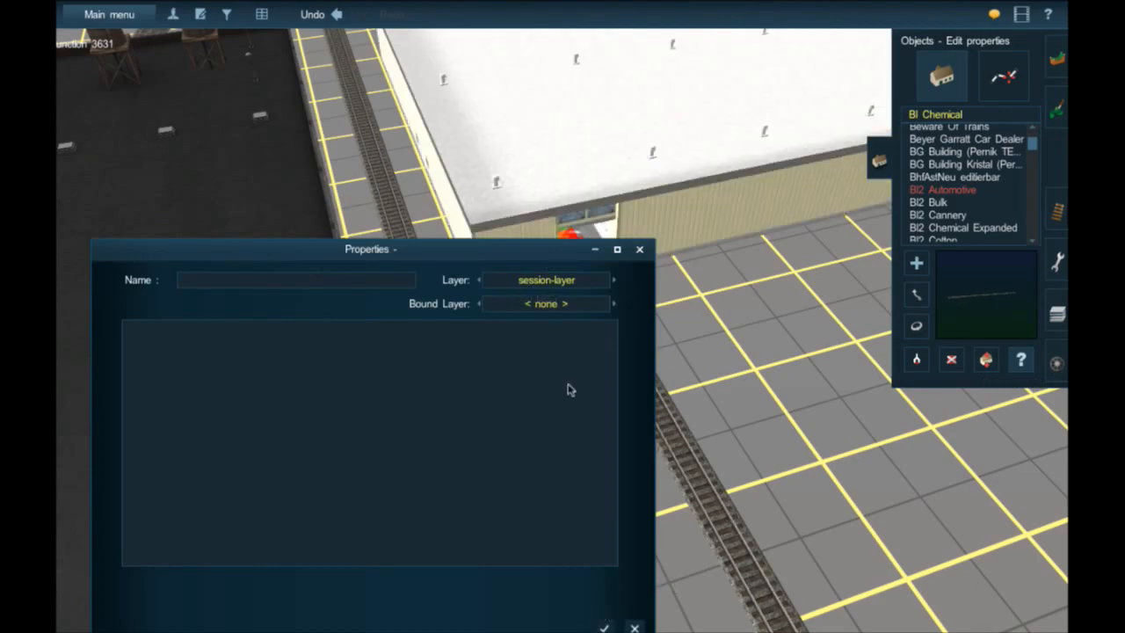
{"action": "left_click", "coordinate": [603, 628]}
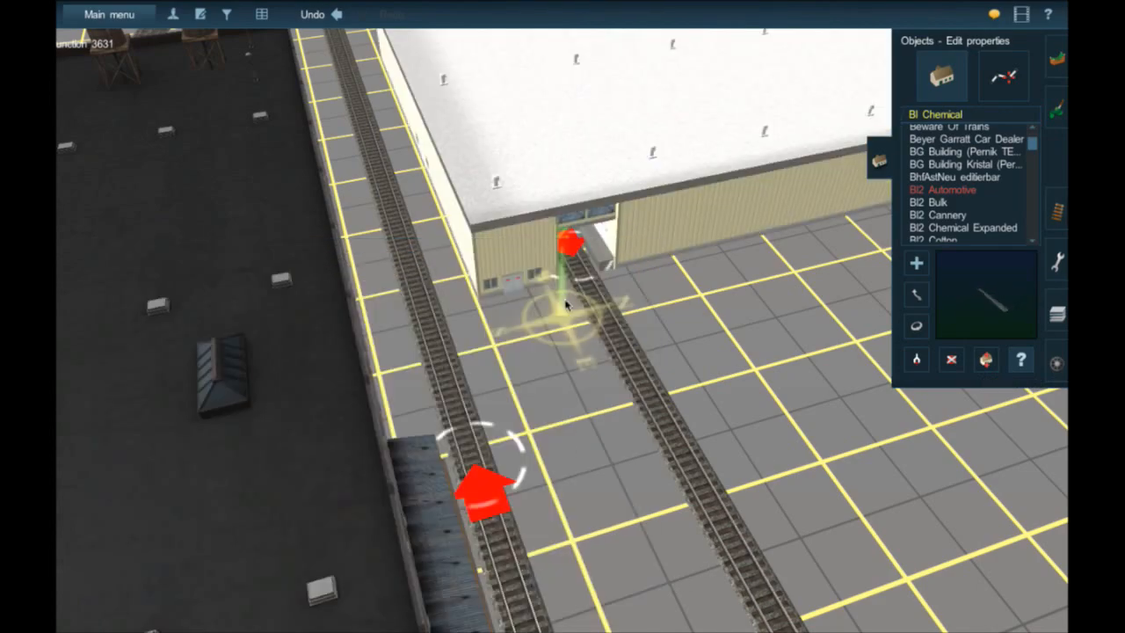
{"action": "left_click", "coordinate": [577, 277]}
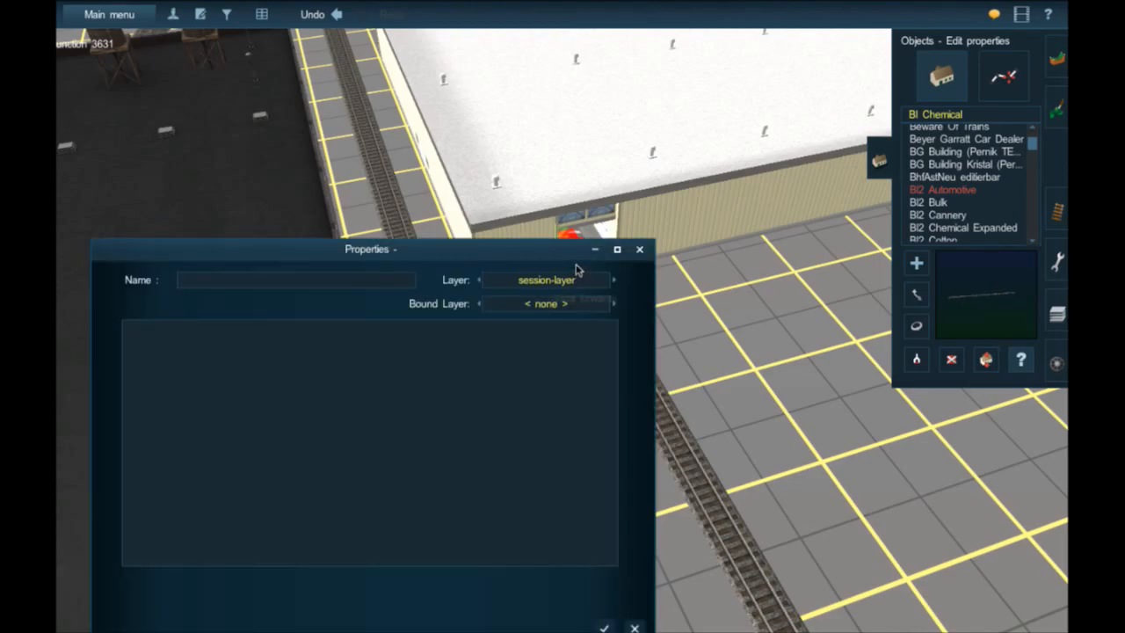
{"action": "left_click", "coordinate": [604, 628]}
- Rename the BI2 Paper 1 track at the white building as "Sappi North America Warren Mill Loading Track"
{"action": "right_click", "coordinate": [523, 202]}
{"action": "right_click", "coordinate": [520, 161]}
{"action": "right_click", "coordinate": [518, 161]}
{"action": "right_click", "coordinate": [518, 161]}
{"action": "right_click_drag", "start_coordinate": [517, 160], "coordinate": [800, 337]}
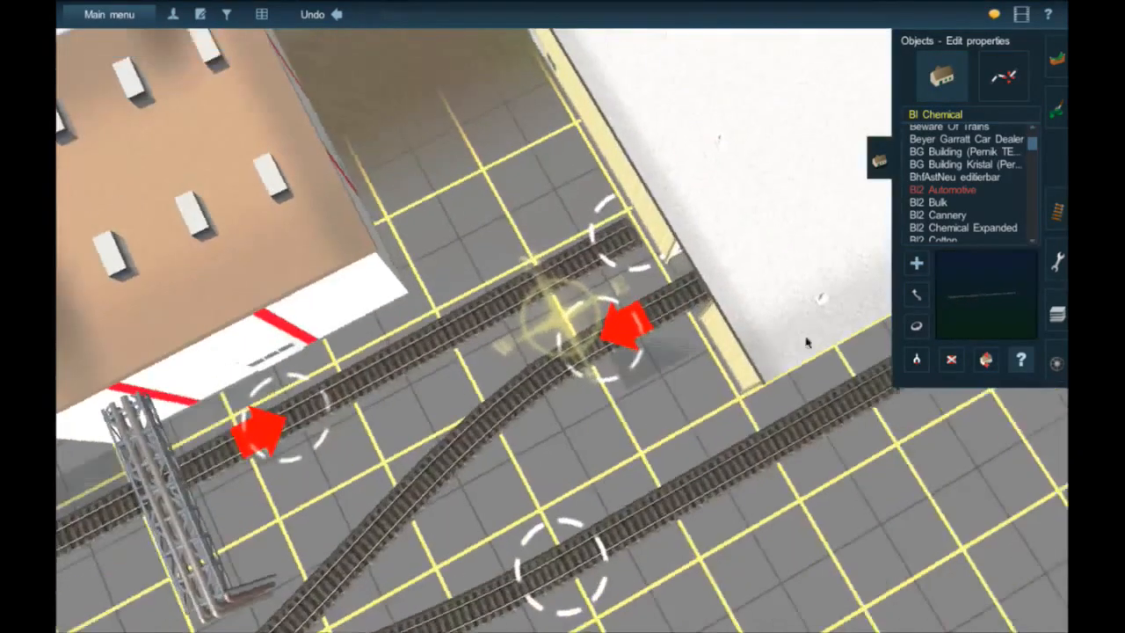
{"action": "left_click", "coordinate": [665, 286]}
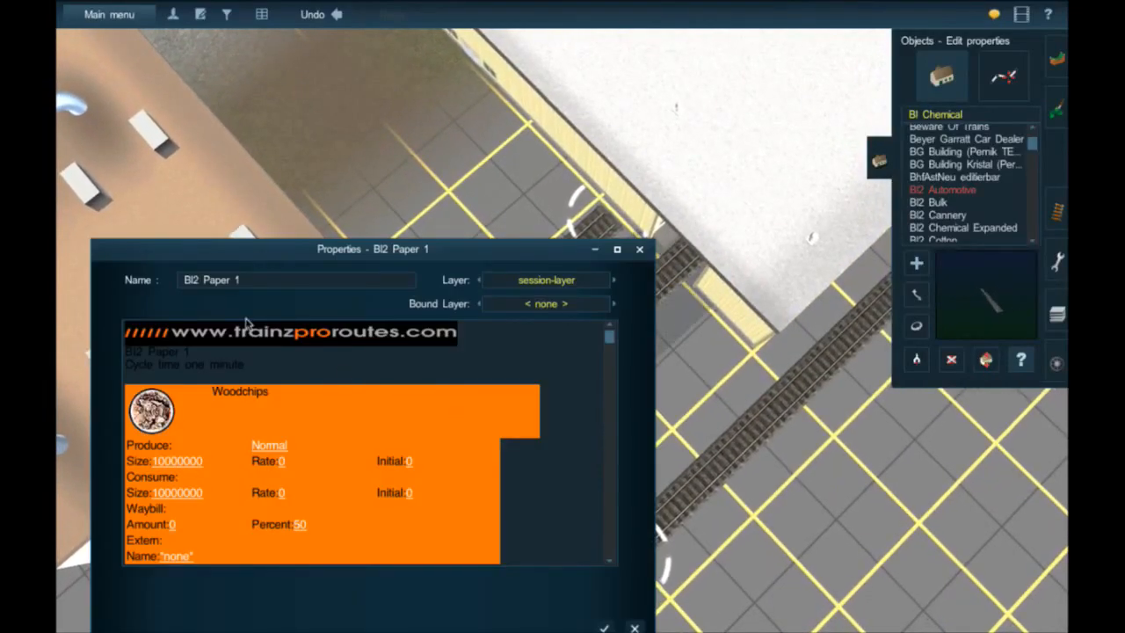
{"action": "left_click", "coordinate": [172, 282]}
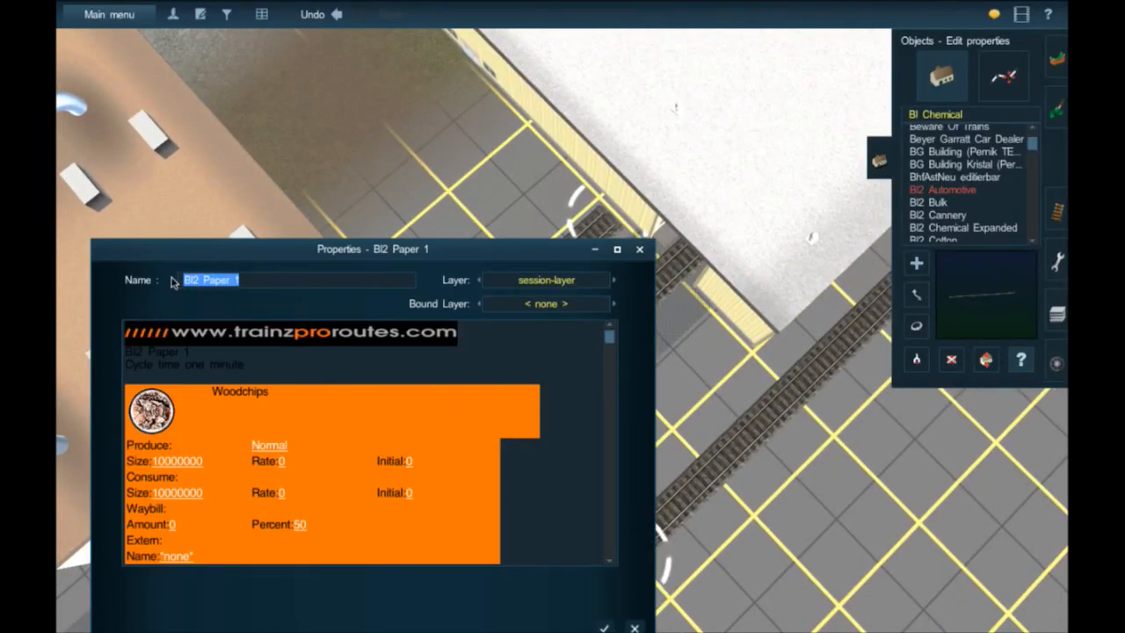
{"action": "type", "text": "Sappi North America Warren Mill Loading Tra"}
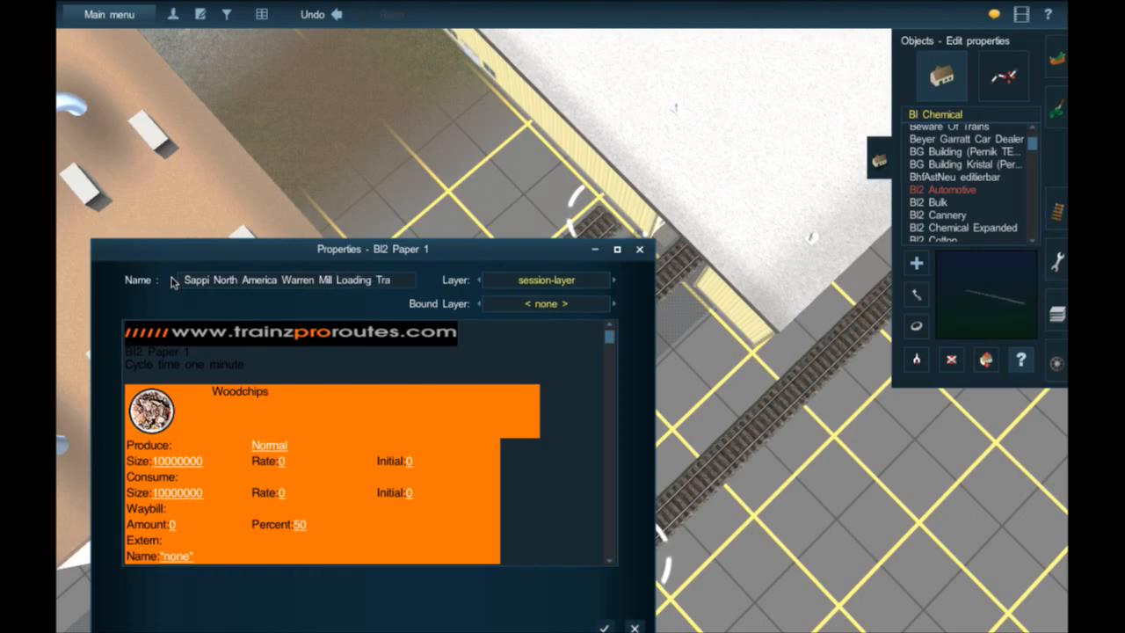
{"action": "key", "text": "Return"}
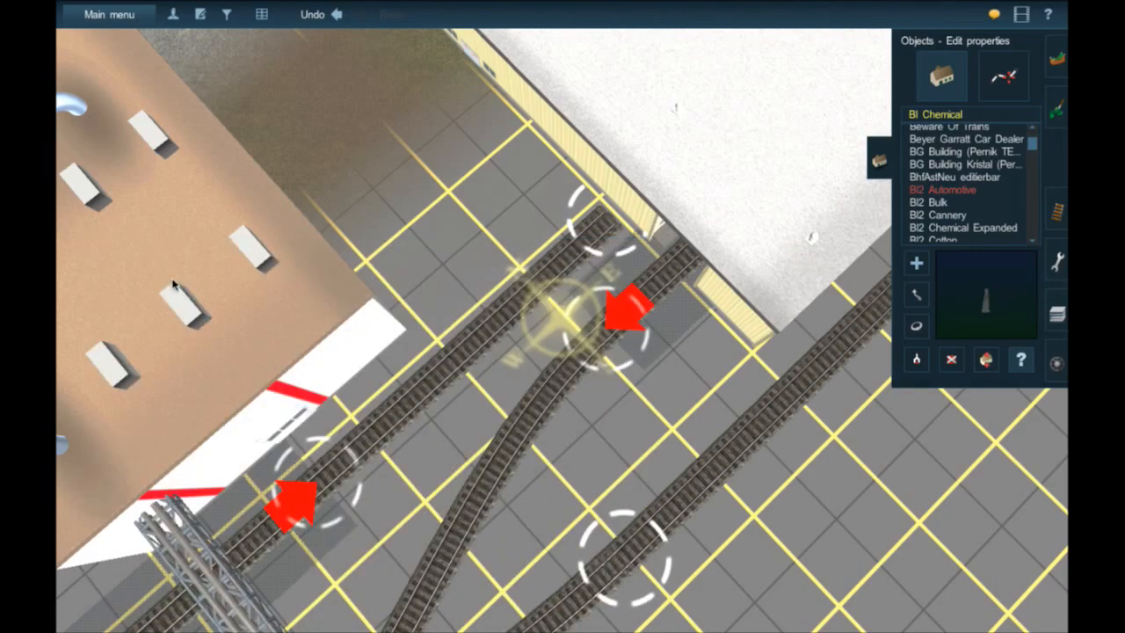
- Set the Paper roll consume size to 0 in the Sappi North America Warren Mill Loading Track properties
{"action": "left_click", "coordinate": [677, 292]}
{"action": "scroll", "coordinate": [393, 564], "scroll_direction": "down", "scroll_amount": 5}
{"action": "scroll", "coordinate": [393, 565], "scroll_direction": "down", "scroll_amount": 5}
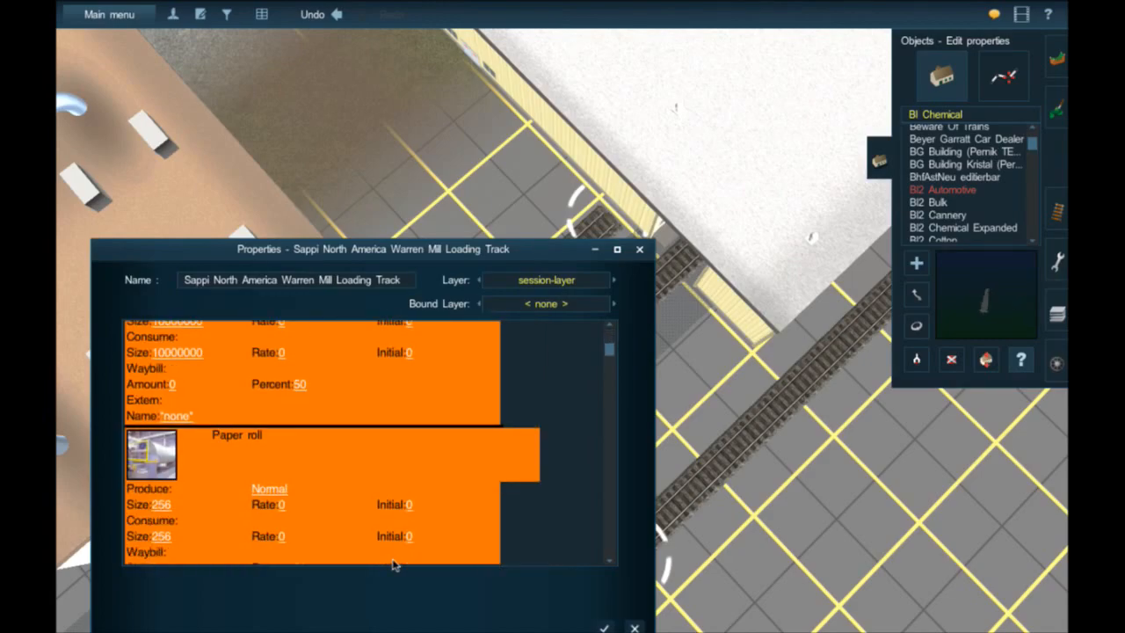
{"action": "scroll", "coordinate": [379, 488], "scroll_direction": "up", "scroll_amount": 2}
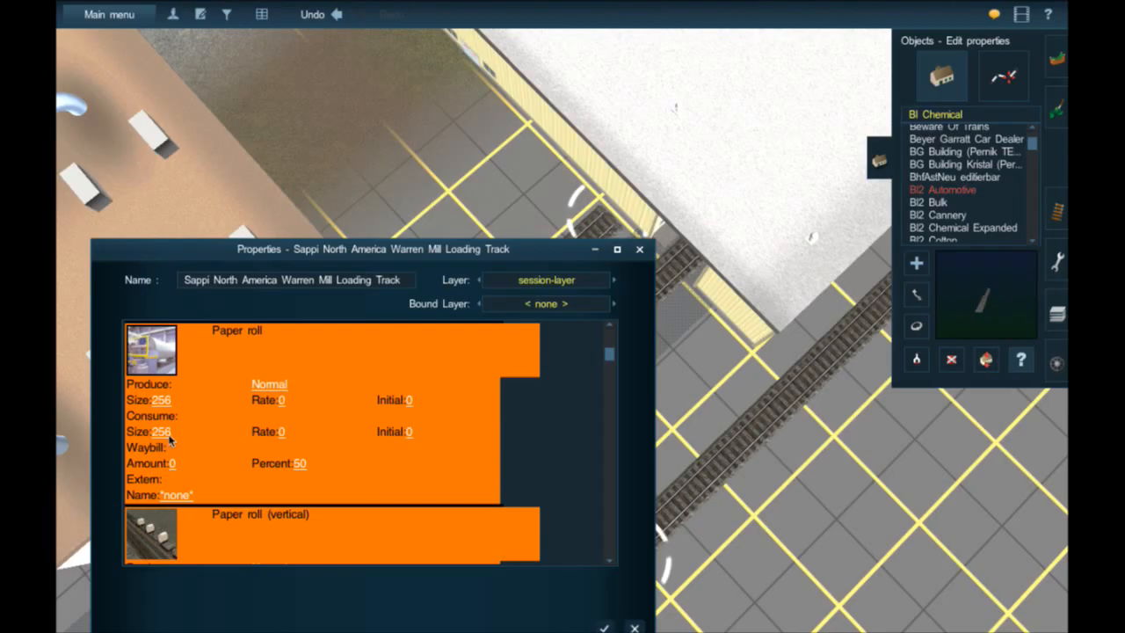
{"action": "left_click", "coordinate": [162, 432]}
{"action": "type", "text": "0"}
{"action": "key", "text": "Return"}
- Set the loading track's Paper roll produce rate to 10 and its initial produce amount to 256
{"action": "left_click", "coordinate": [281, 401]}
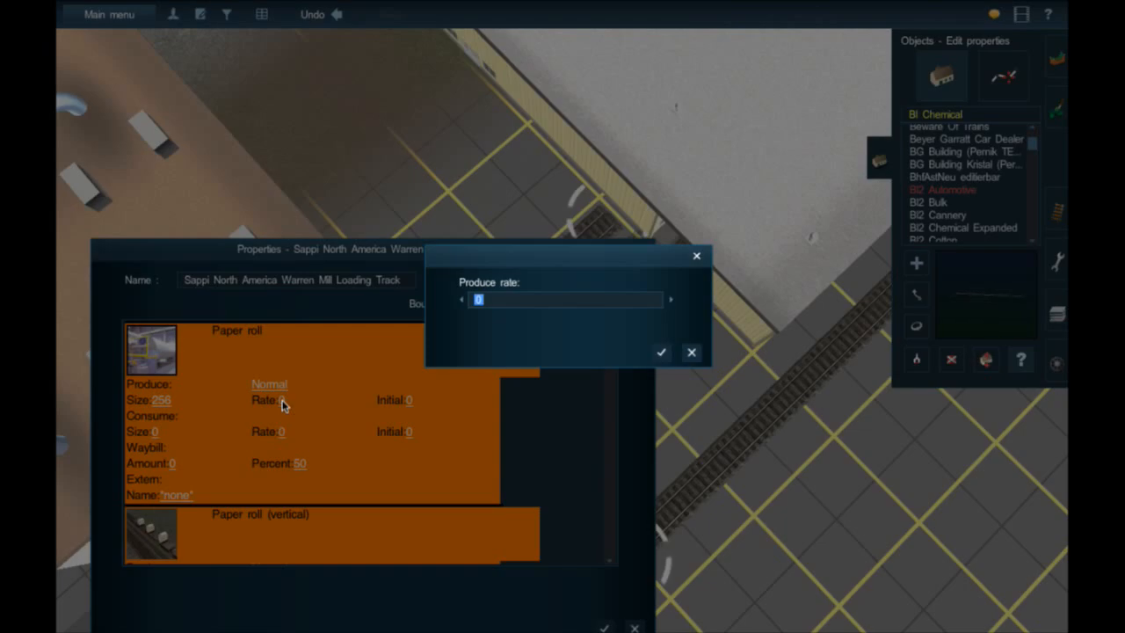
{"action": "key", "text": "Return"}
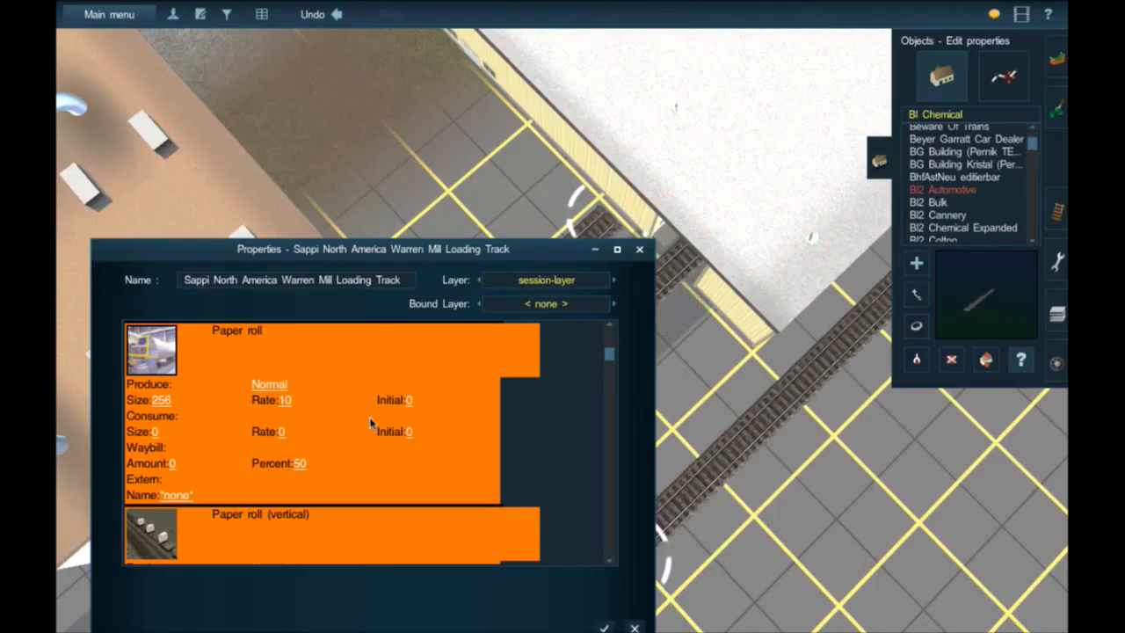
{"action": "left_click", "coordinate": [408, 401]}
{"action": "type", "text": "256"}
{"action": "key", "text": "Return"}
- Try to set the Paper roll waybill amount to 4, and accept the loading track's properties
{"action": "left_click", "coordinate": [173, 465]}
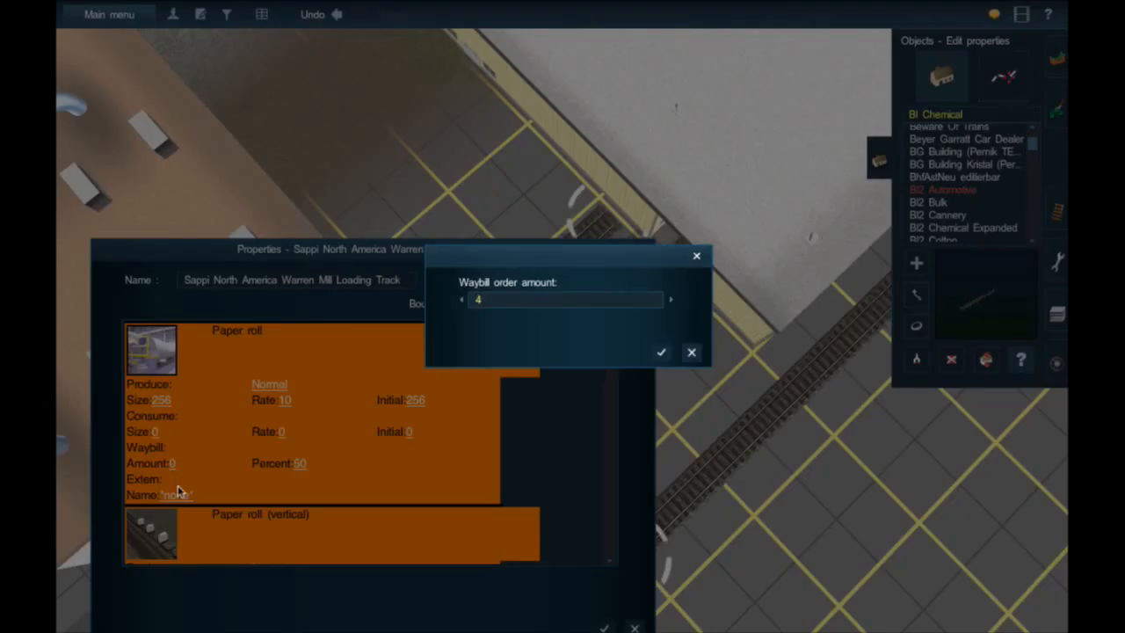
{"action": "key", "text": "Return"}
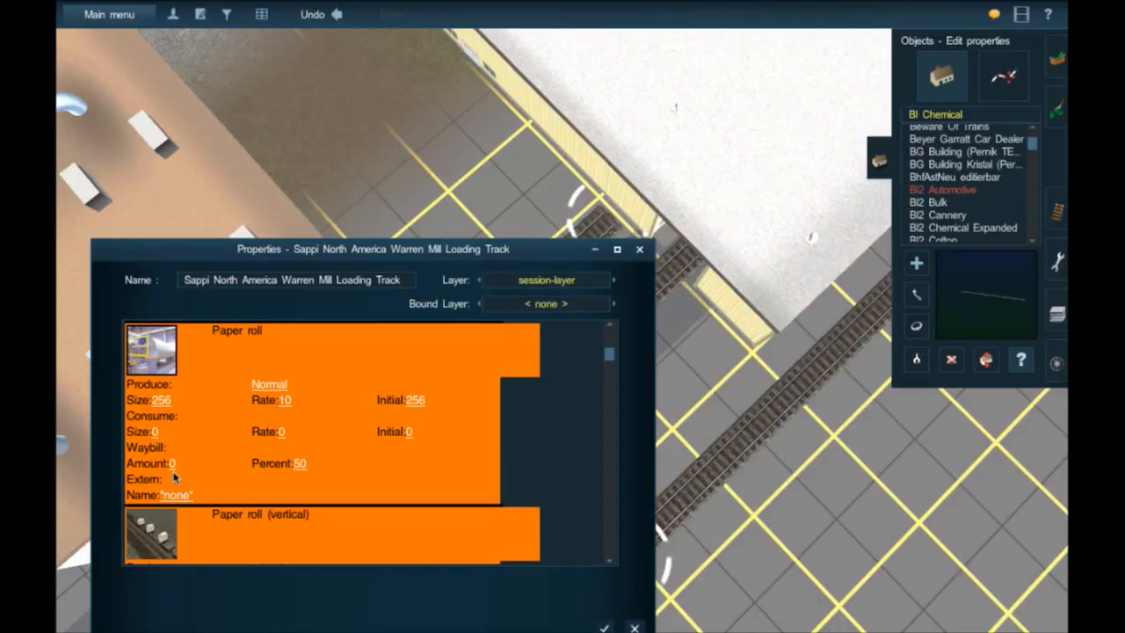
{"action": "left_click", "coordinate": [173, 465]}
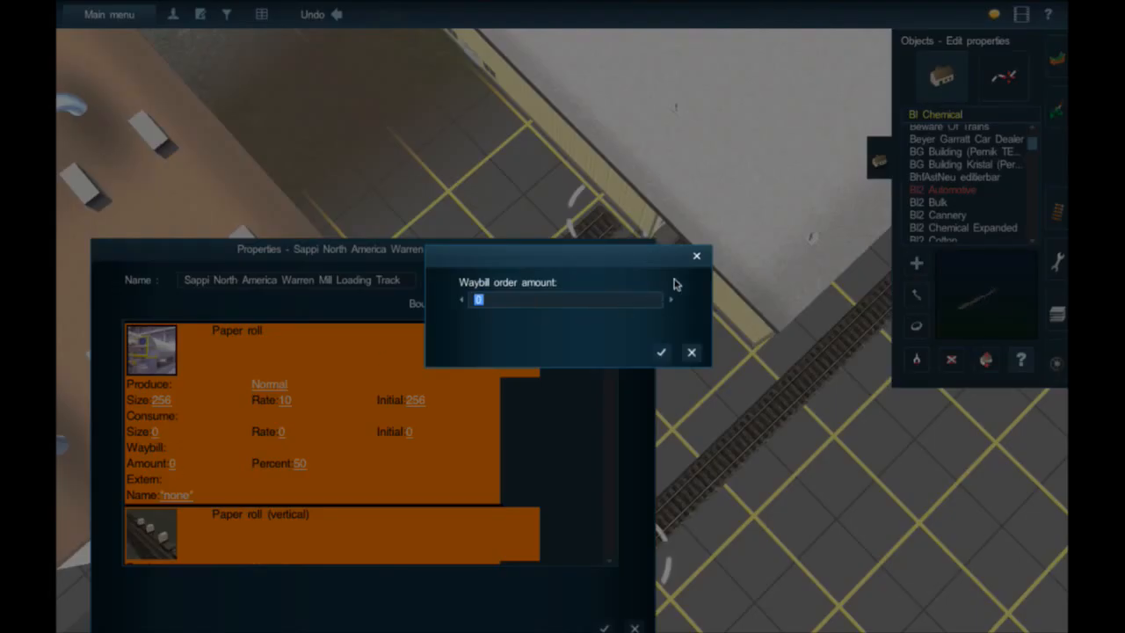
{"action": "left_click", "coordinate": [696, 259]}
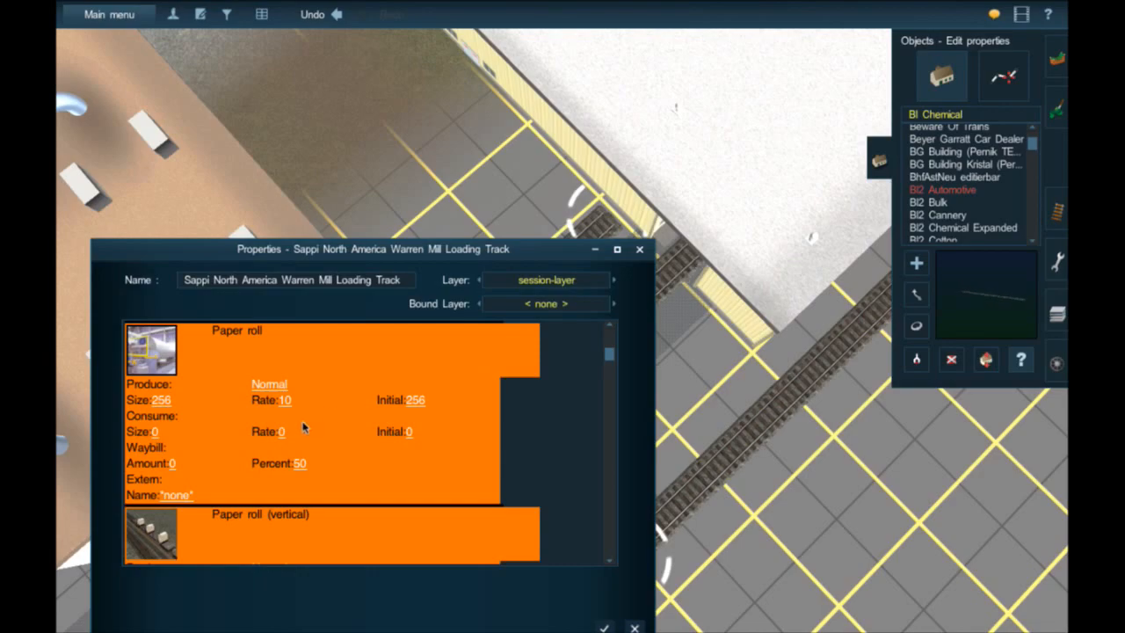
{"action": "left_click", "coordinate": [602, 626]}
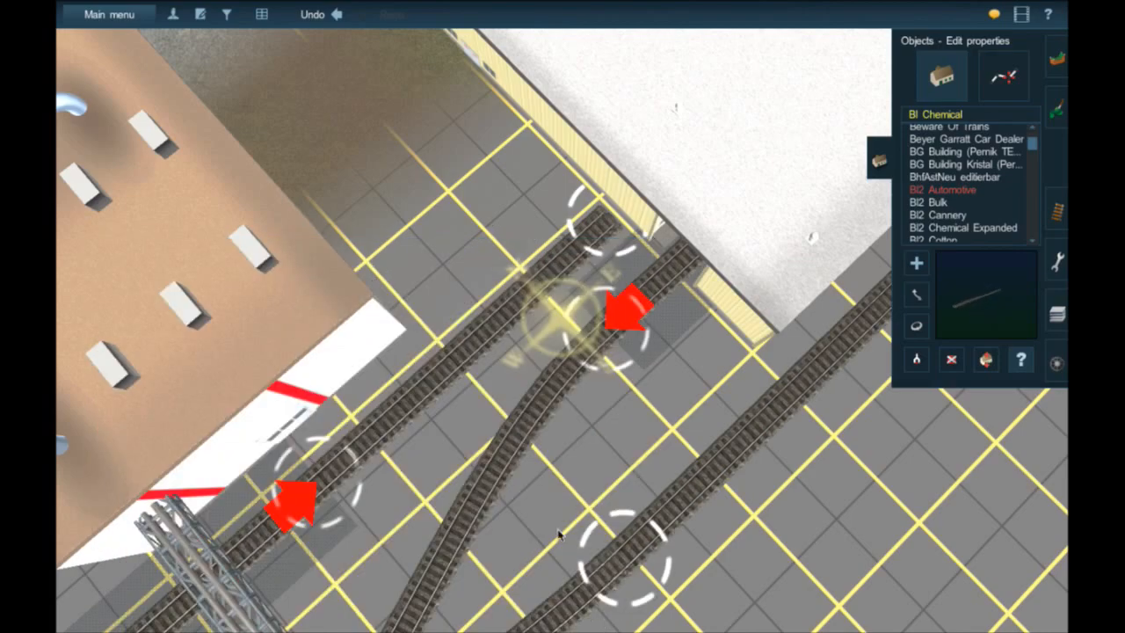
- Examine the mill's named industry tracks and their connection to the main line on the map
{"action": "scroll", "coordinate": [604, 498], "scroll_direction": "down", "scroll_amount": 10}
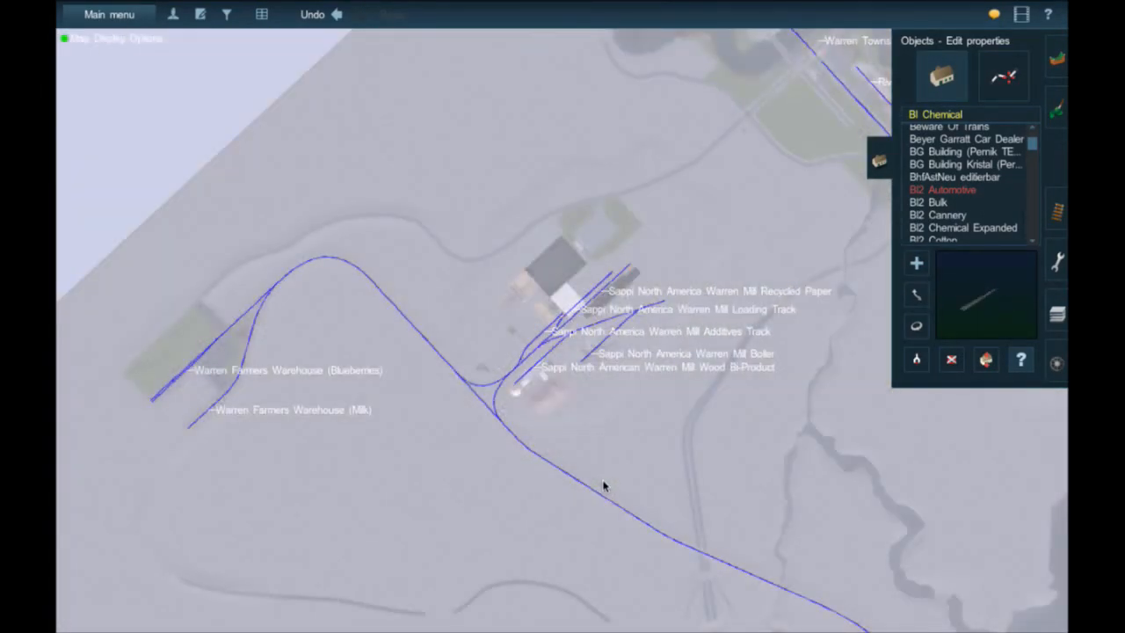
{"action": "scroll", "coordinate": [604, 486], "scroll_direction": "down", "scroll_amount": 2}
{"action": "right_click_drag", "start_coordinate": [604, 486], "coordinate": [604, 486]}
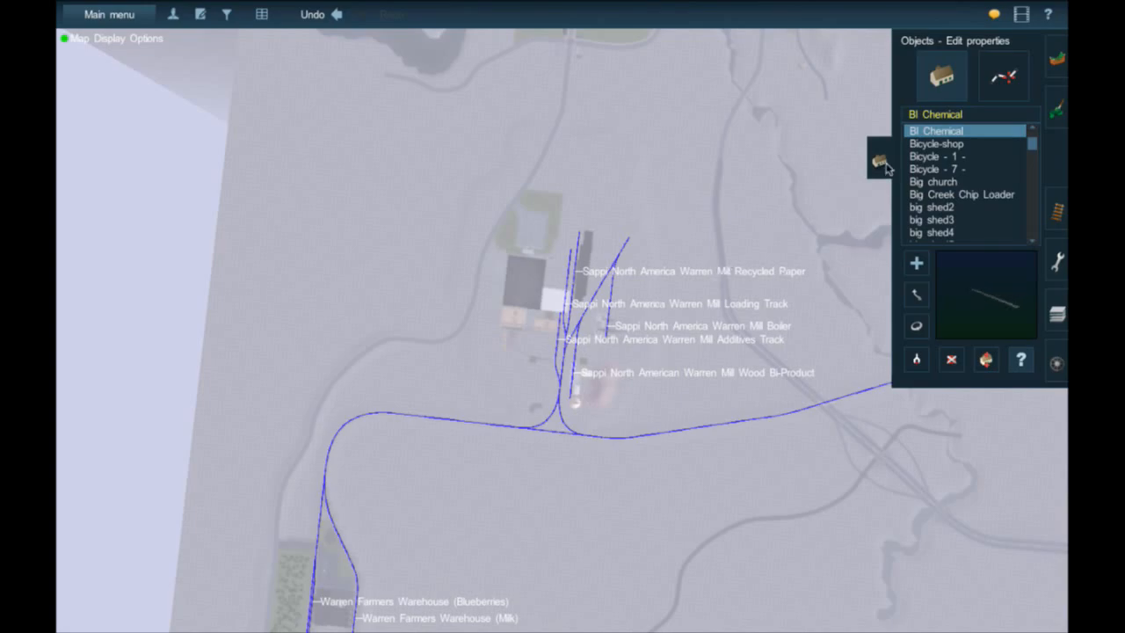
{"action": "key", "text": "F3"}
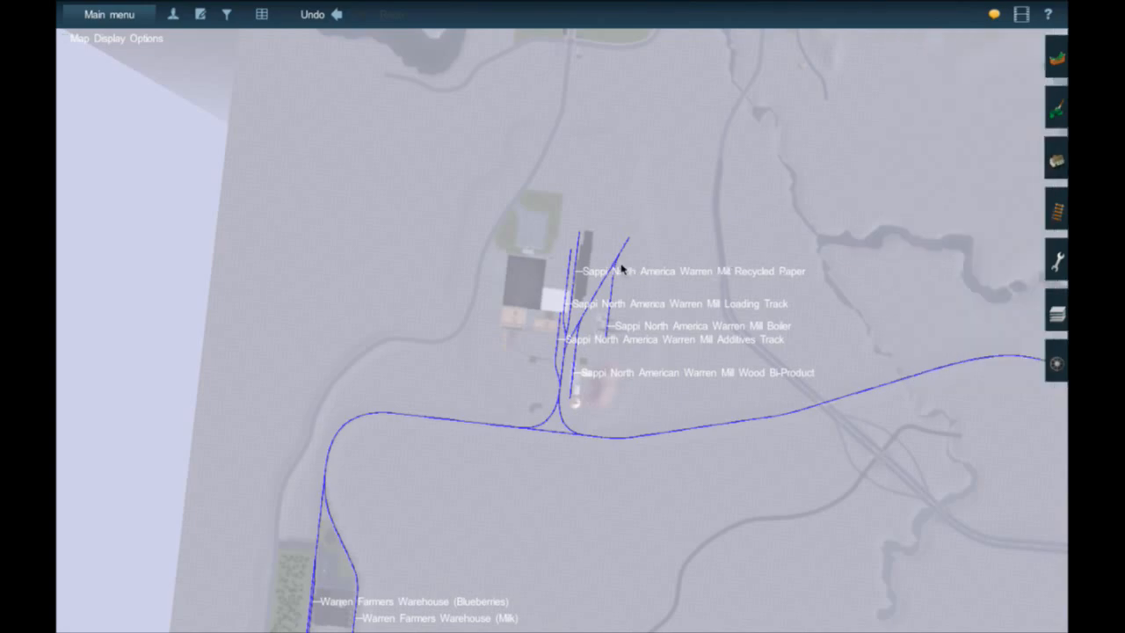
- Level the terrain beyond the end of the spur past the boiler track junction to a height of 3.15, using an enlarged brush
{"action": "key", "text": "ctrl+m"}
{"action": "scroll", "coordinate": [651, 191], "scroll_direction": "up", "scroll_amount": 2}
{"action": "right_click", "coordinate": [692, 182]}
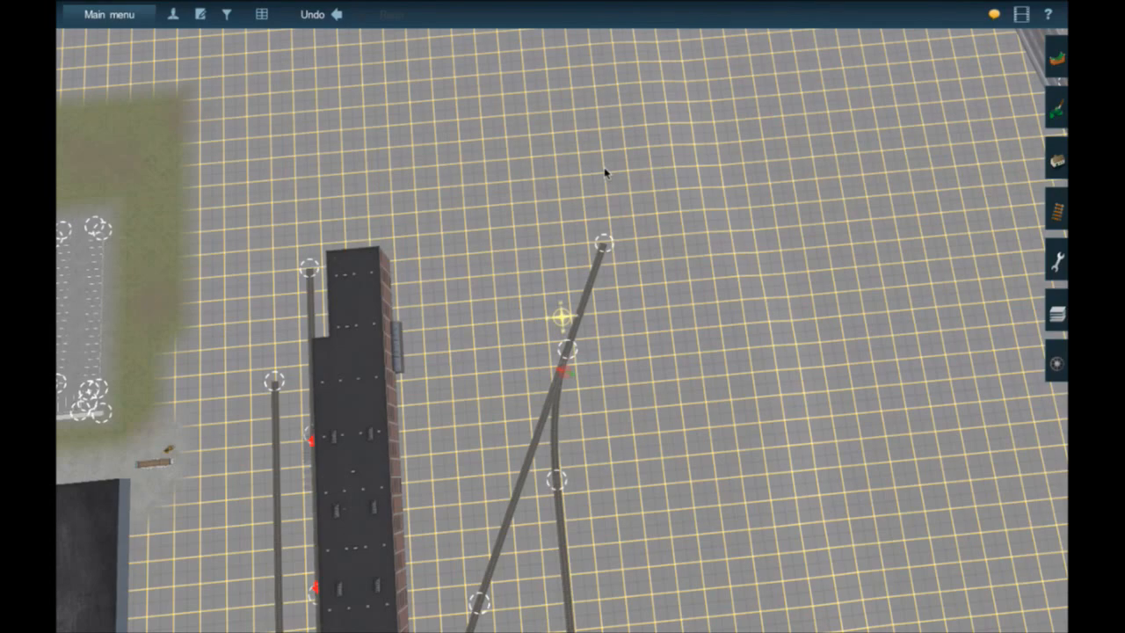
{"action": "left_click", "coordinate": [1058, 65]}
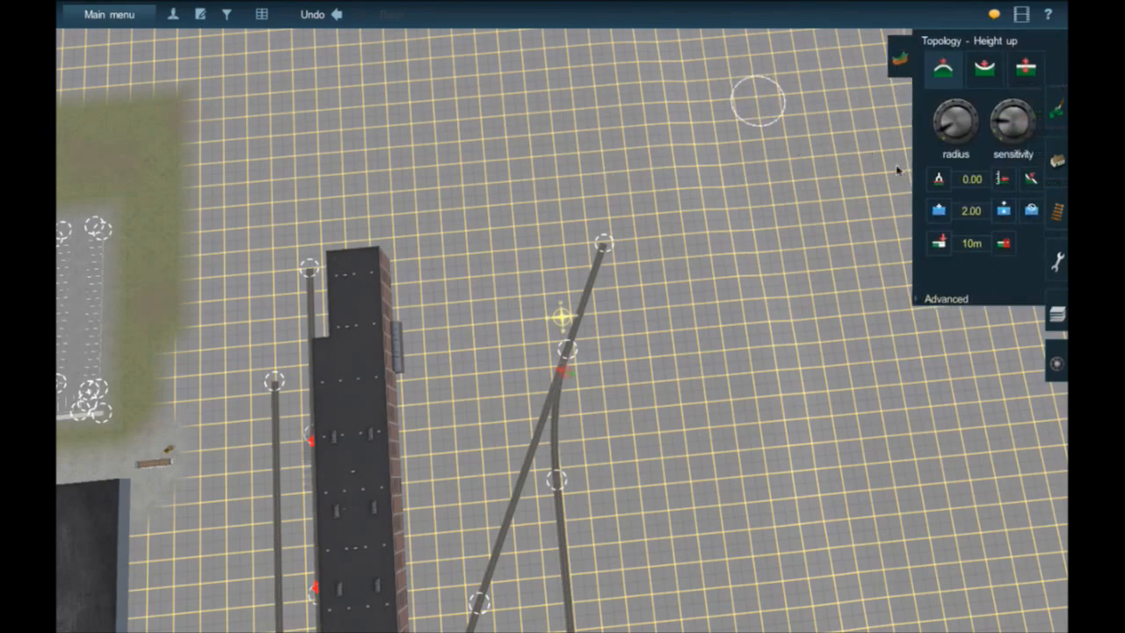
{"action": "left_click", "coordinate": [938, 179]}
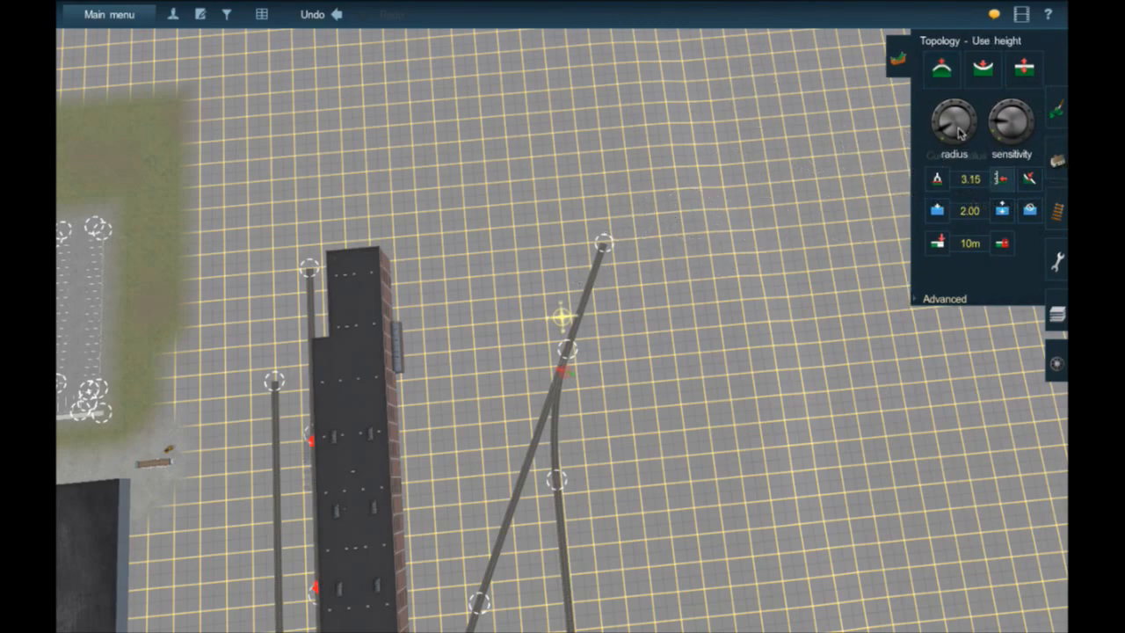
{"action": "right_click", "coordinate": [677, 164]}
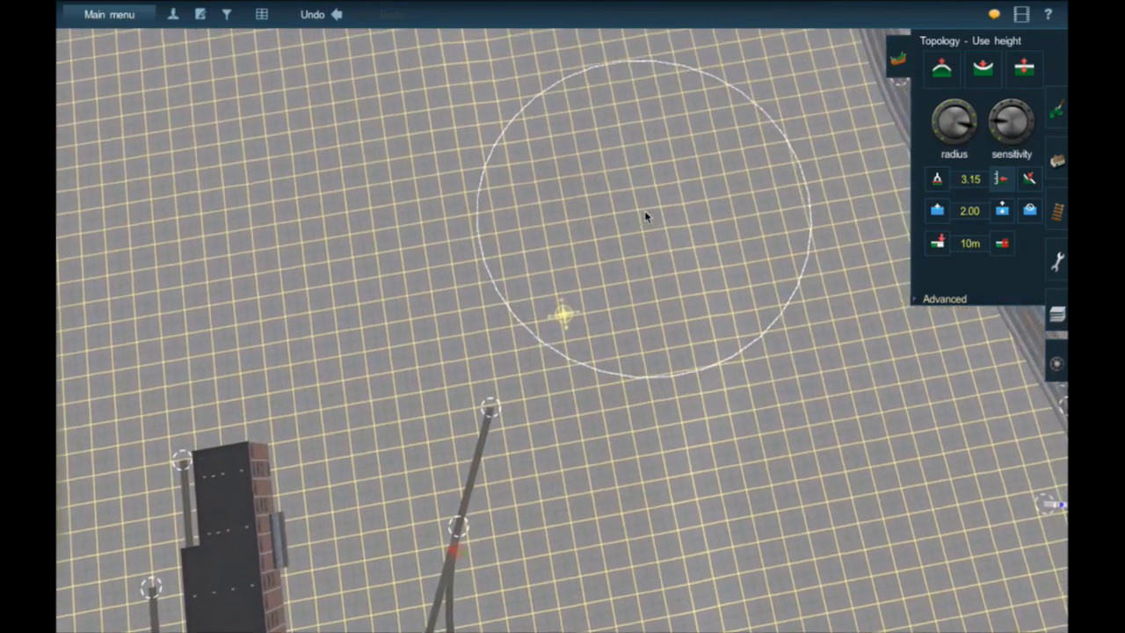
{"action": "key", "text": "Down"}
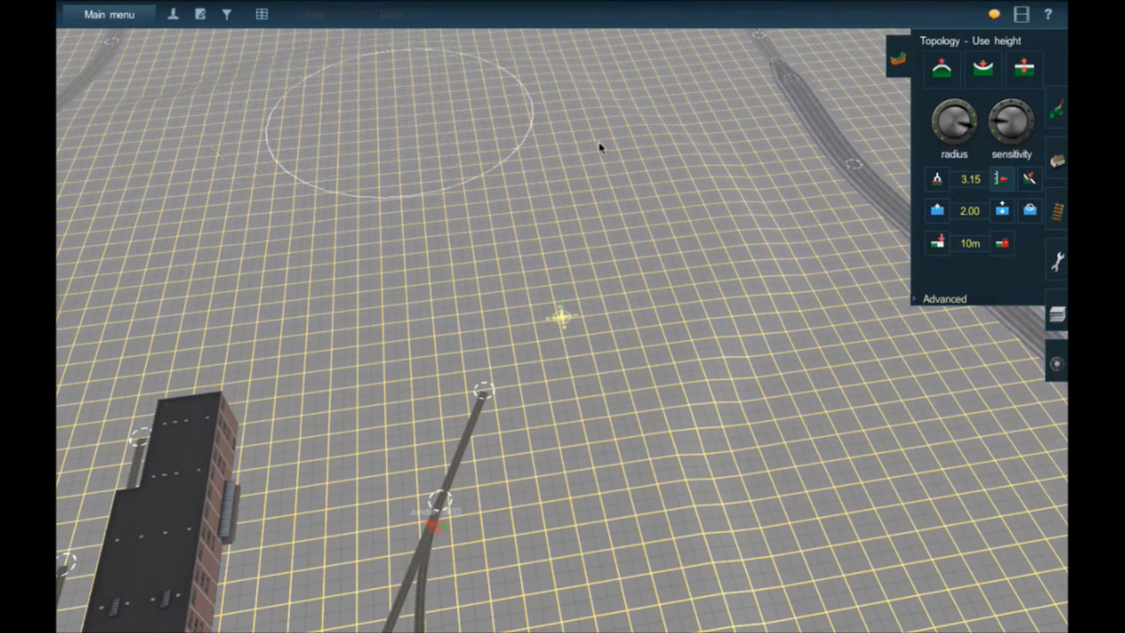
{"action": "mouse_move", "coordinate": [640, 257]}
{"action": "left_mouse_down"}
{"action": "mouse_move", "coordinate": [646, 360]}
{"action": "mouse_move", "coordinate": [622, 439]}
{"action": "mouse_move", "coordinate": [580, 453]}
{"action": "left_mouse_up"}
- Try to extend the spur beyond the boiler track junction with TANE 1Trk Wood, in line with the existing track
{"action": "left_click", "coordinate": [1055, 212]}
{"action": "right_click", "coordinate": [401, 385]}
{"action": "right_click", "coordinate": [630, 330]}
{"action": "scroll", "coordinate": [615, 313], "scroll_direction": "up", "scroll_amount": 10}
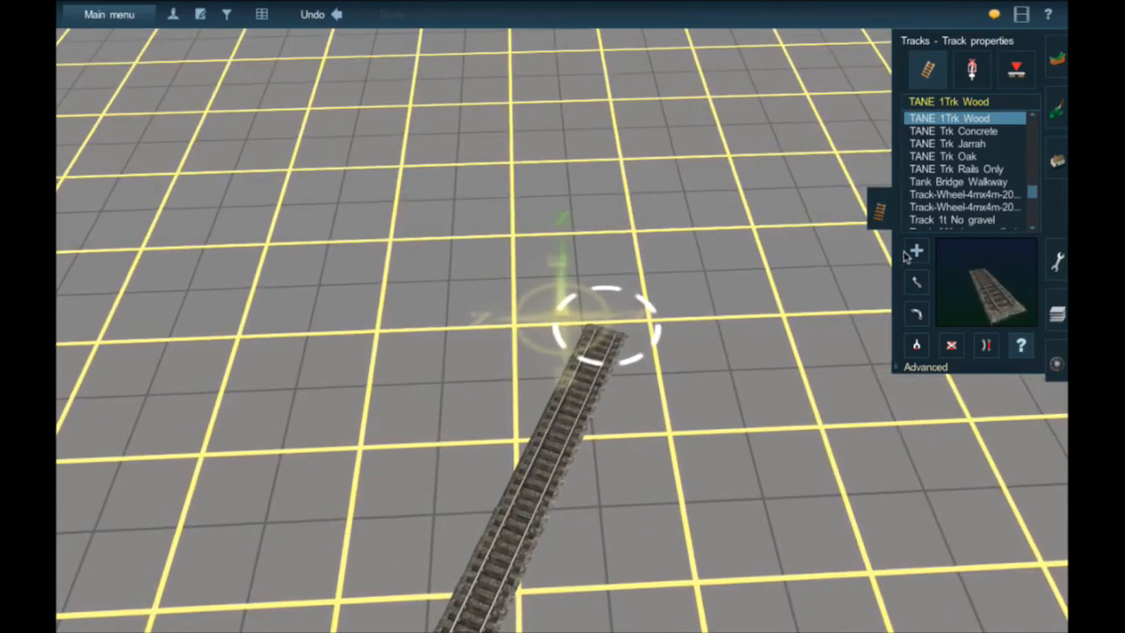
{"action": "scroll", "coordinate": [583, 364], "scroll_direction": "down", "scroll_amount": 3}
{"action": "scroll", "coordinate": [580, 365], "scroll_direction": "down", "scroll_amount": 2}
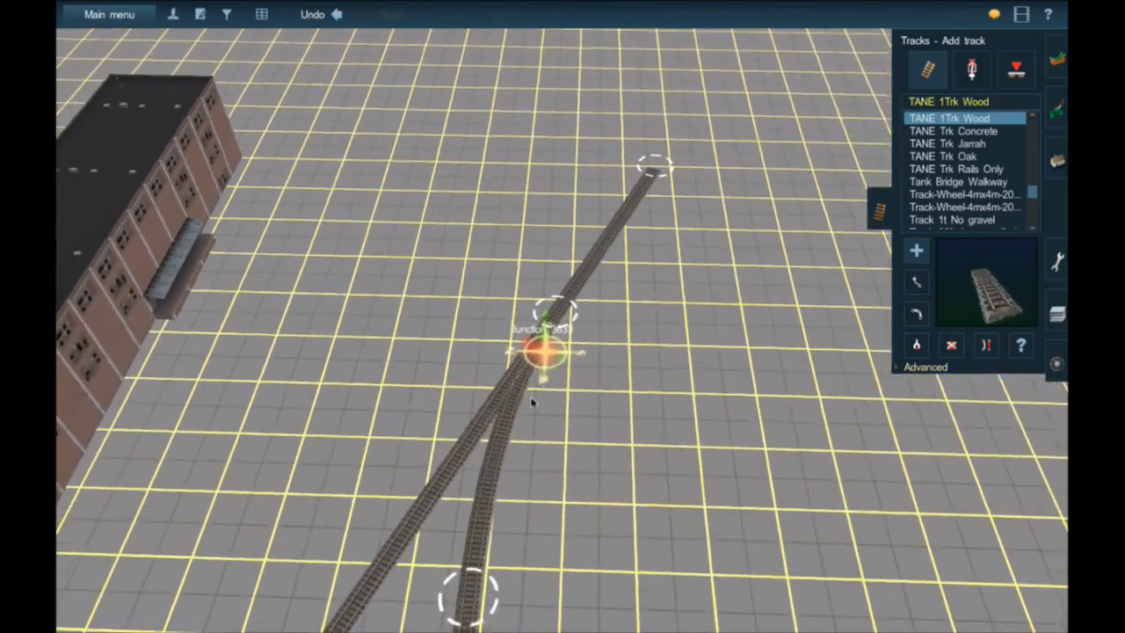
{"action": "right_click_drag", "start_coordinate": [532, 401], "coordinate": [613, 226]}
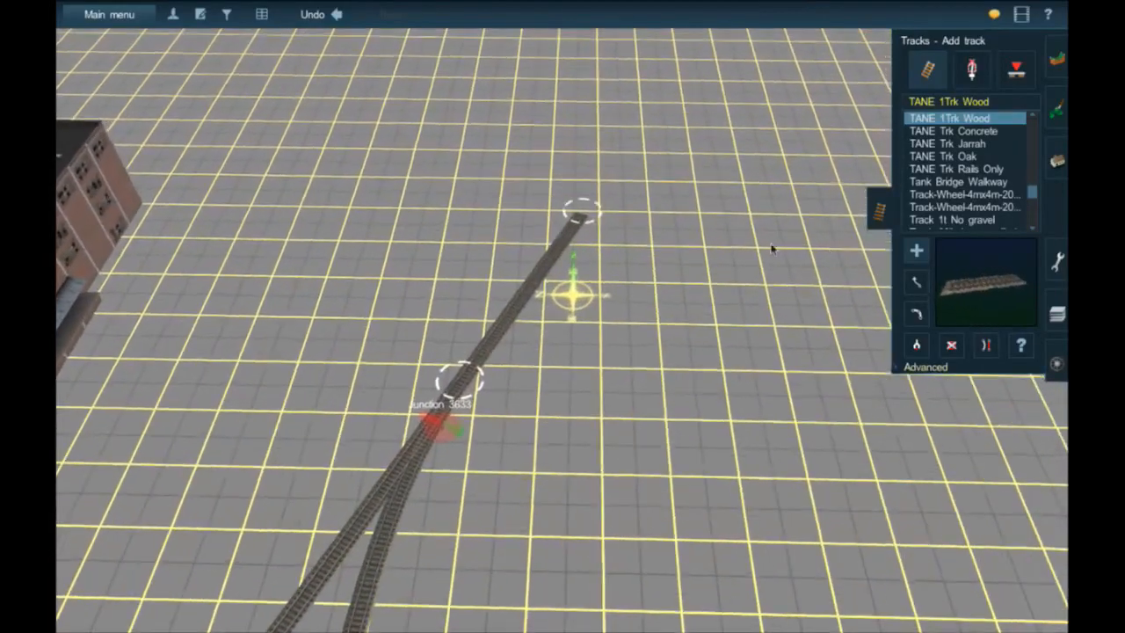
{"action": "left_click", "coordinate": [579, 234]}
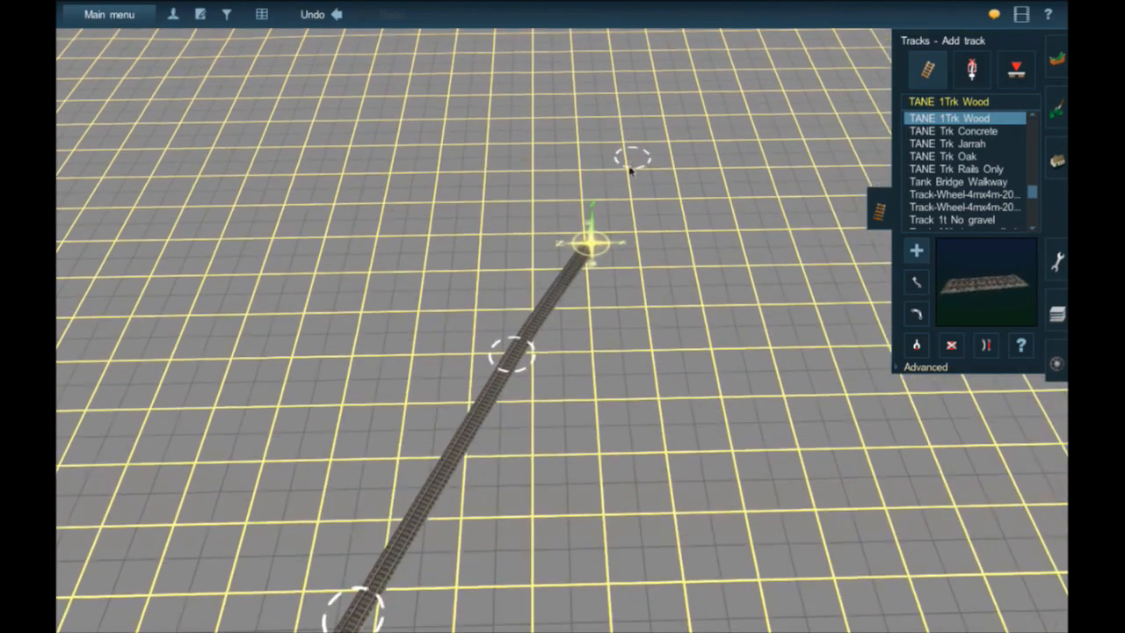
- Try to lay a long TANE 1Trk Wood branch off the spur extension
{"action": "right_click", "coordinate": [525, 406]}
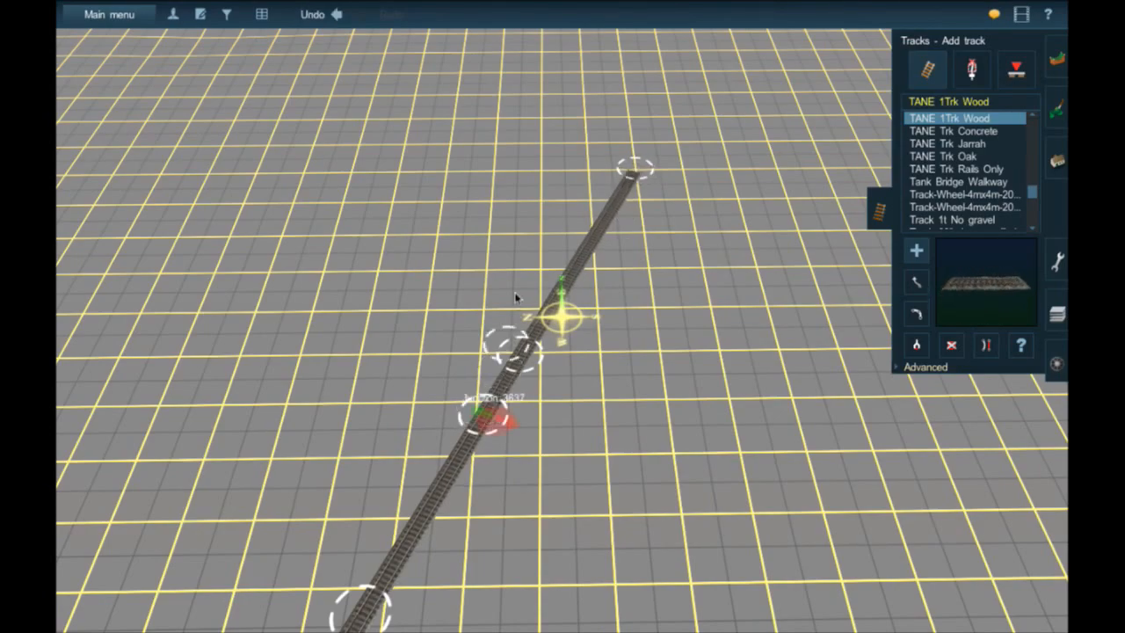
{"action": "right_click", "coordinate": [522, 146]}
{"action": "right_click", "coordinate": [562, 147]}
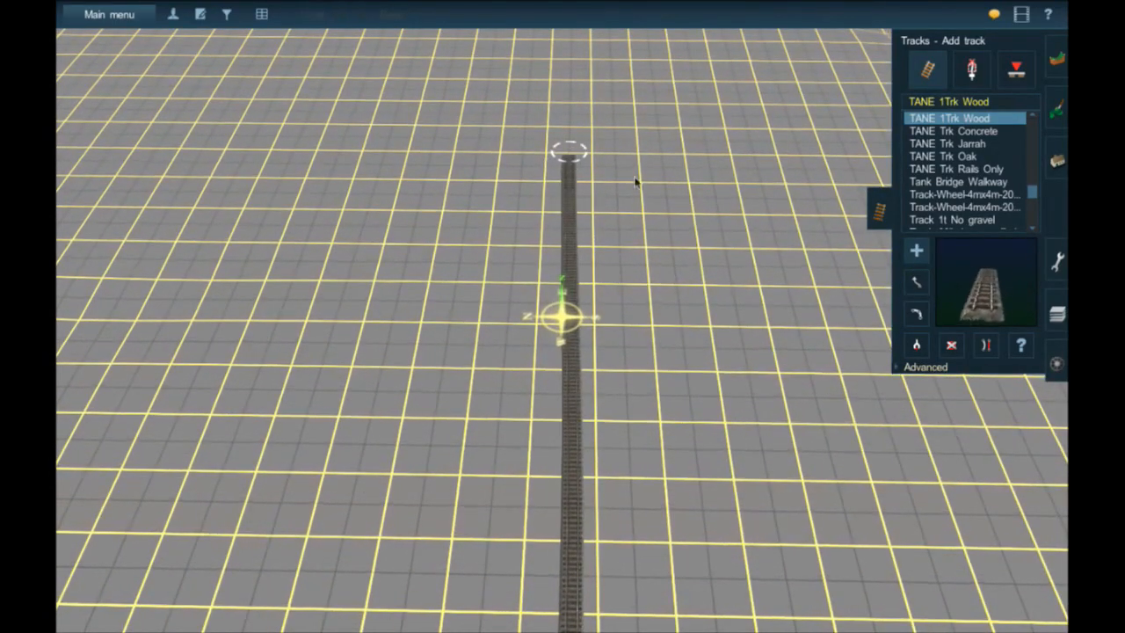
- Straighten the long branch track and check how it diverges from the spur extension
{"action": "left_click", "coordinate": [985, 346]}
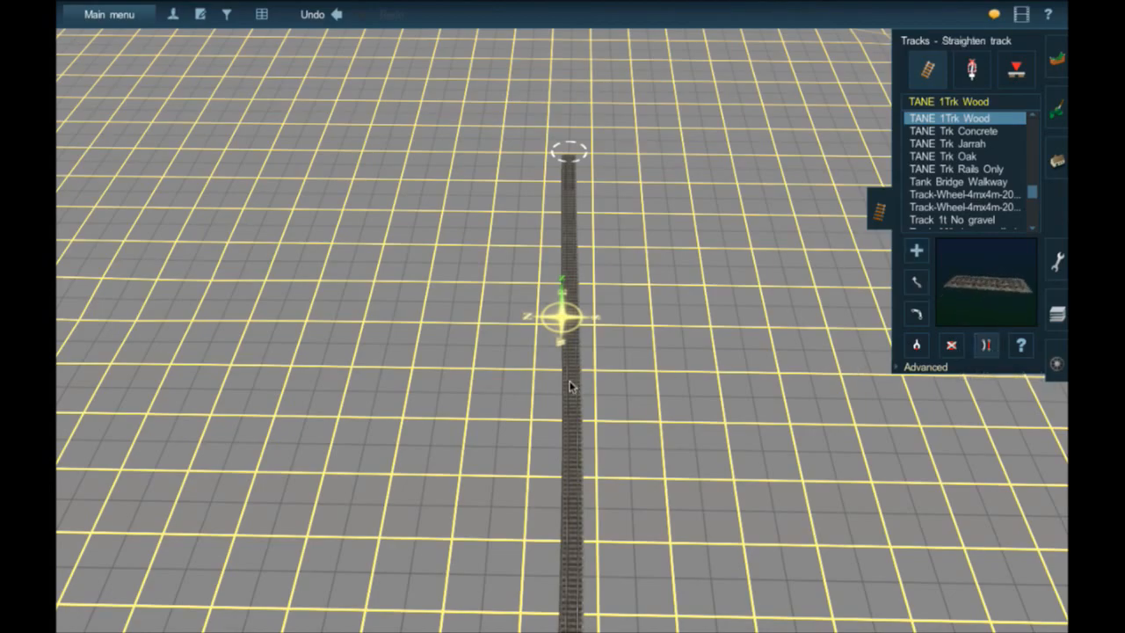
{"action": "left_click", "coordinate": [571, 385]}
{"action": "right_click", "coordinate": [577, 500]}
{"action": "right_click", "coordinate": [577, 501]}
{"action": "right_click", "coordinate": [577, 502]}
{"action": "right_click", "coordinate": [573, 456]}
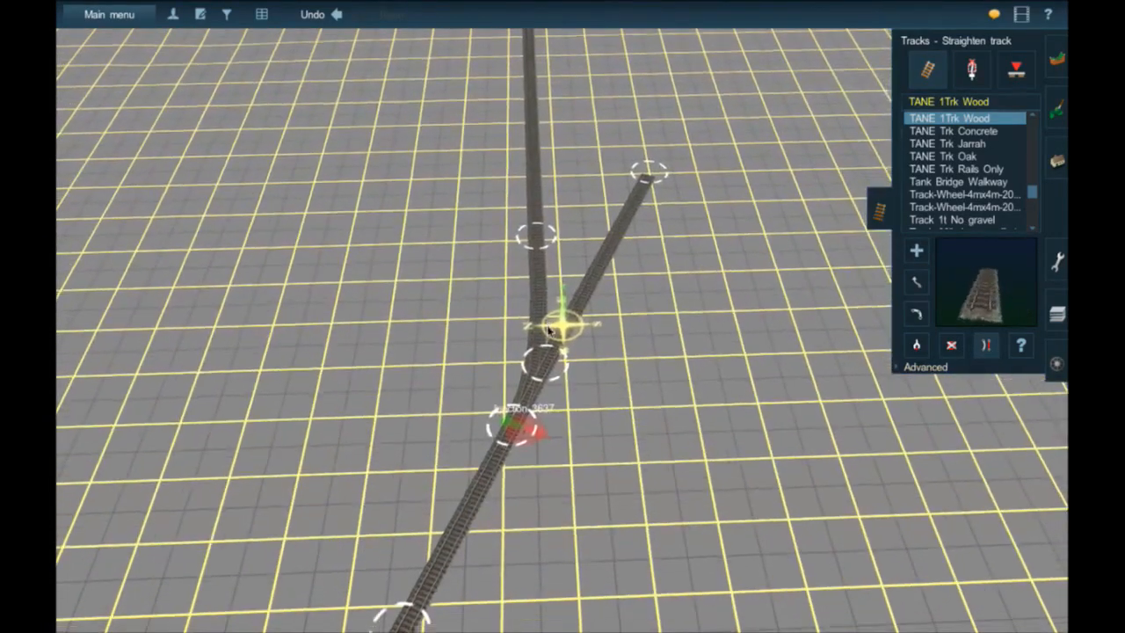
{"action": "key", "text": "Down"}
{"action": "key", "text": "Up"}
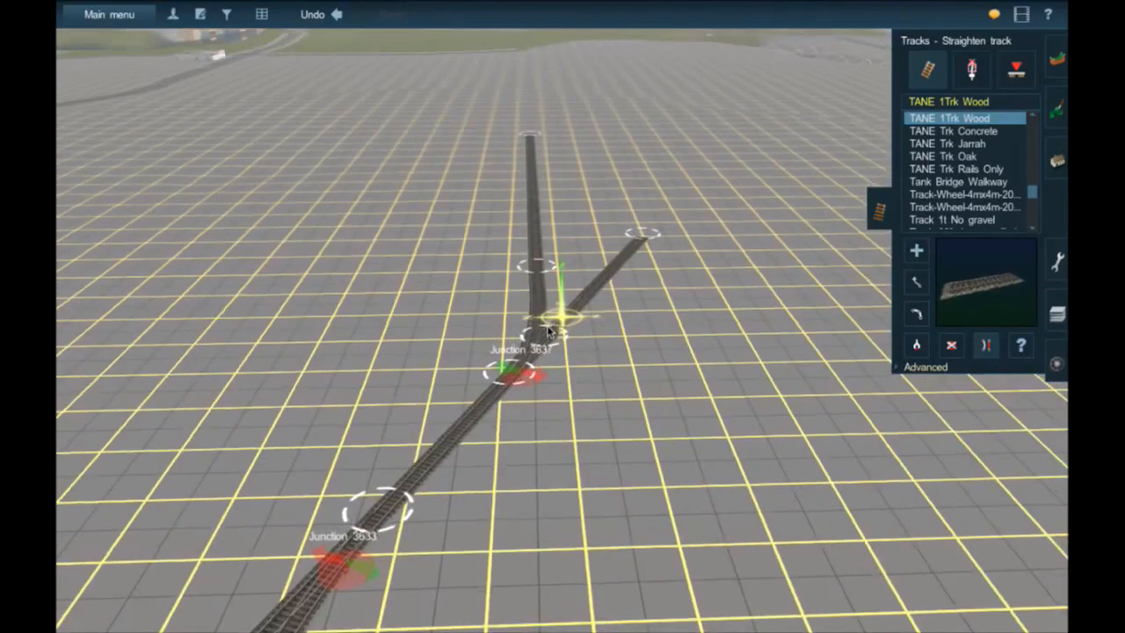
{"action": "key", "text": "Up"}
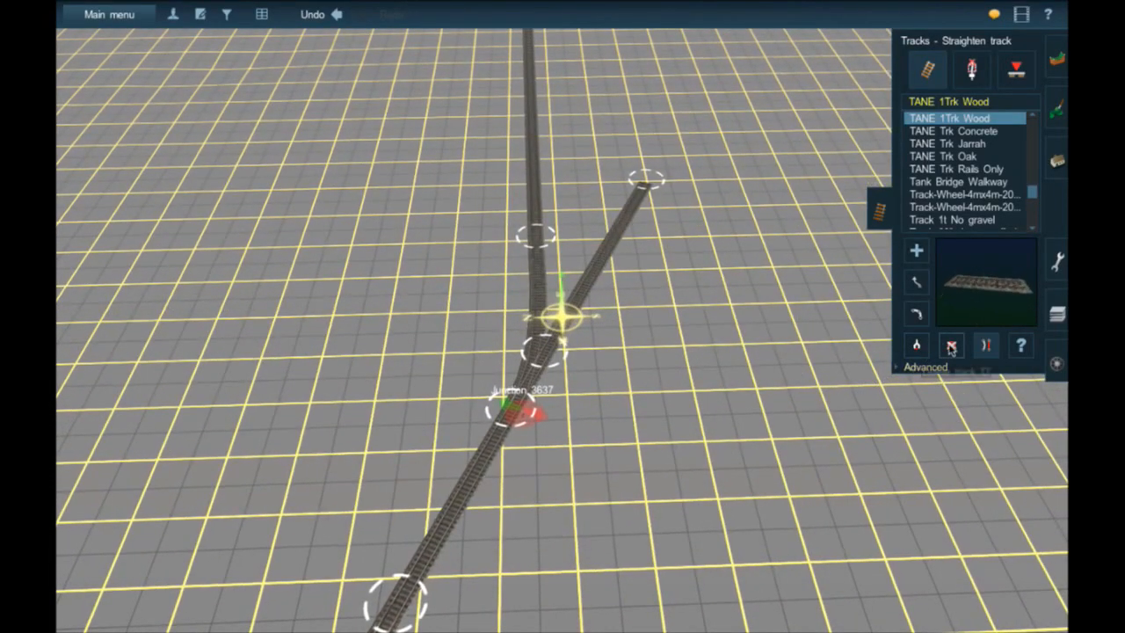
- Delete the branch track from the spur extension and undo the extension back to the spur's original end
{"action": "left_click", "coordinate": [530, 334]}
{"action": "left_click", "coordinate": [533, 236]}
{"action": "scroll", "coordinate": [533, 203], "scroll_direction": "down", "scroll_amount": 5}
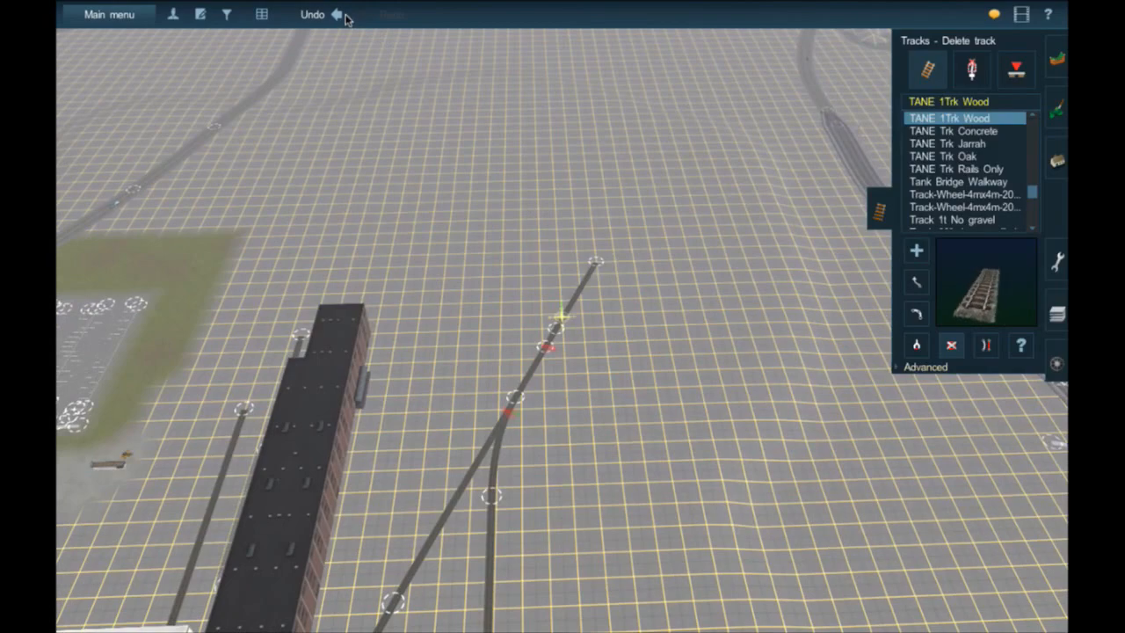
{"action": "left_click", "coordinate": [339, 14]}
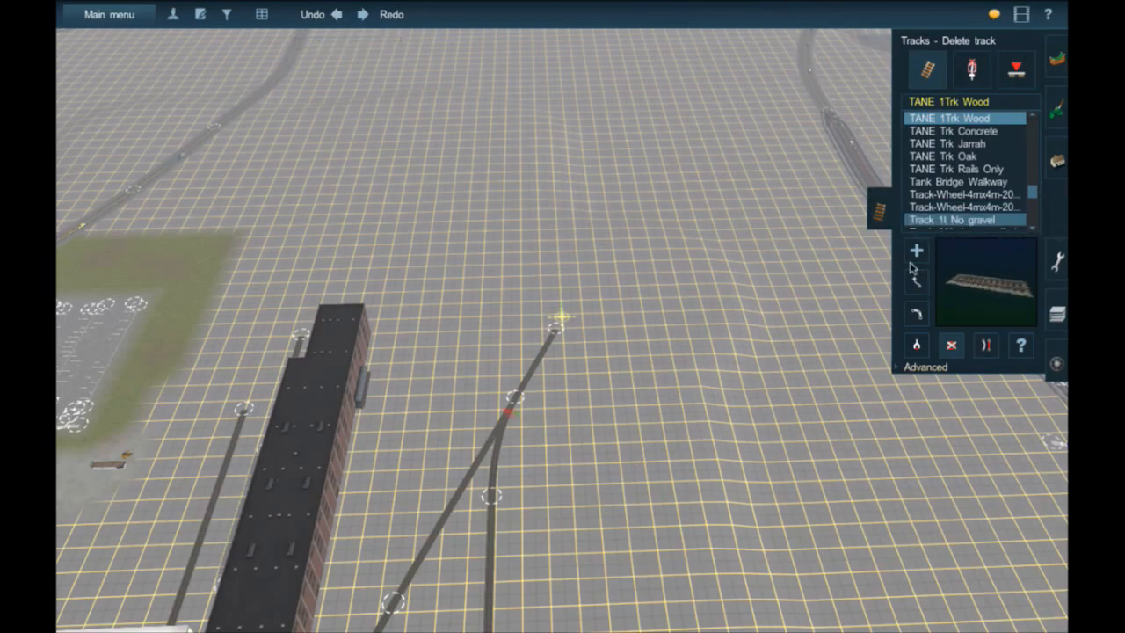
- Extend the spur from its original end with one longer, straight piece of TANE 1Trk Wood
{"action": "scroll", "coordinate": [567, 316], "scroll_direction": "up", "scroll_amount": 5}
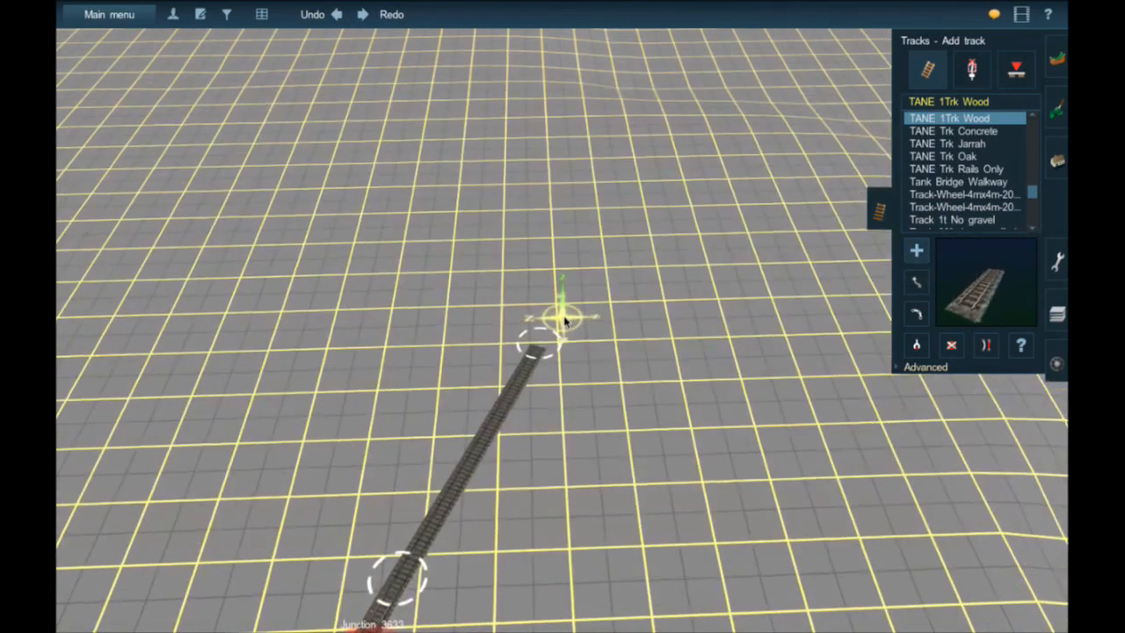
{"action": "left_click_drag", "start_coordinate": [701, 185], "coordinate": [690, 128]}
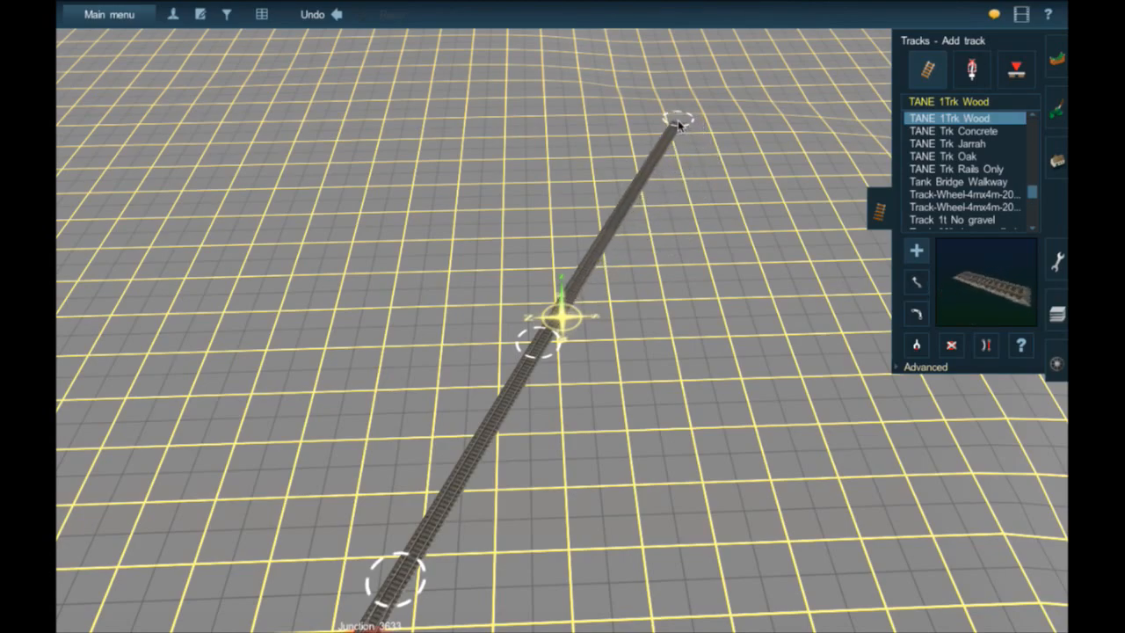
{"action": "right_click", "coordinate": [678, 124]}
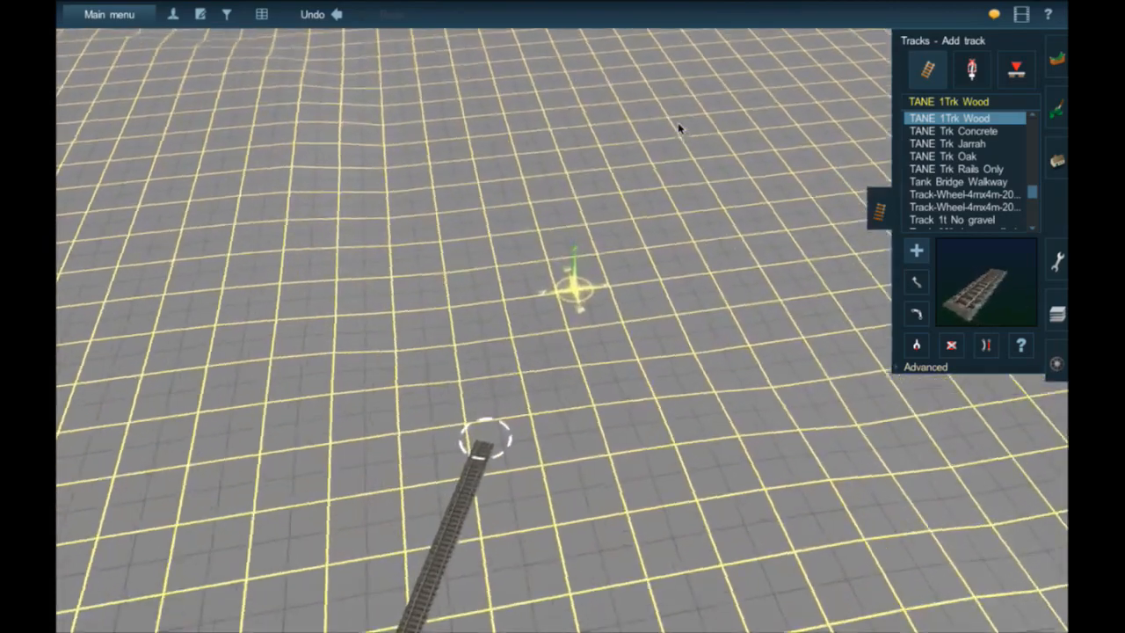
- Examine the extended spur from its far side, including its alignment with the junction and its open end
{"action": "key", "text": "Right"}
{"action": "key", "text": "Down"}
{"action": "key", "text": "Up"}
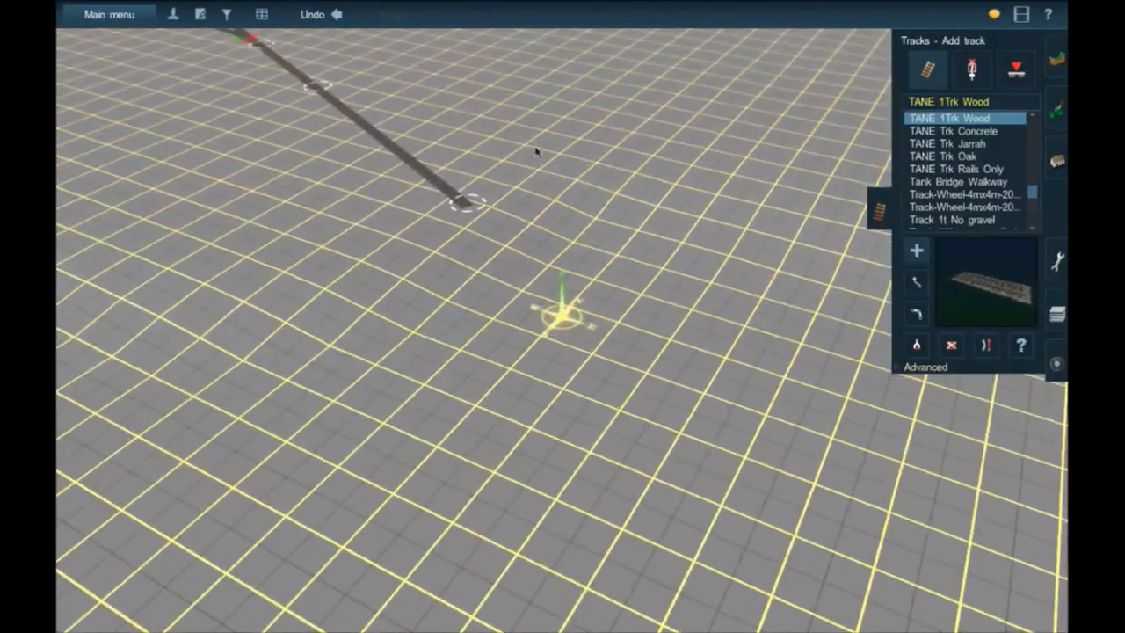
{"action": "right_click", "coordinate": [447, 132]}
{"action": "right_click", "coordinate": [569, 439]}
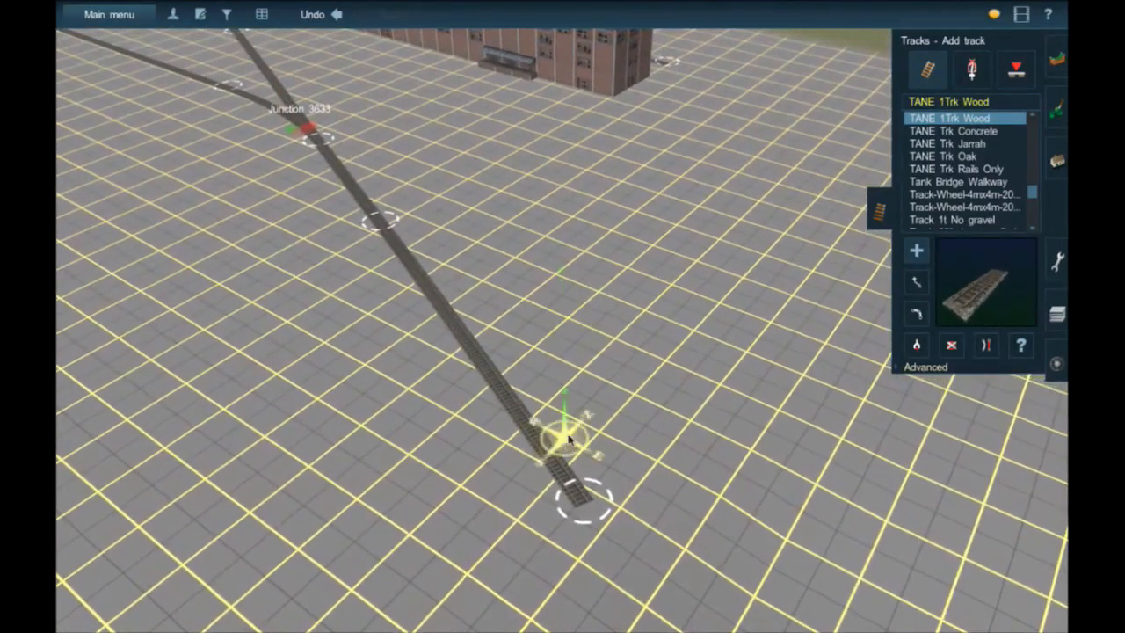
{"action": "scroll", "coordinate": [573, 392], "scroll_direction": "up", "scroll_amount": 5}
{"action": "right_click", "coordinate": [605, 442]}
{"action": "right_click", "coordinate": [615, 452]}
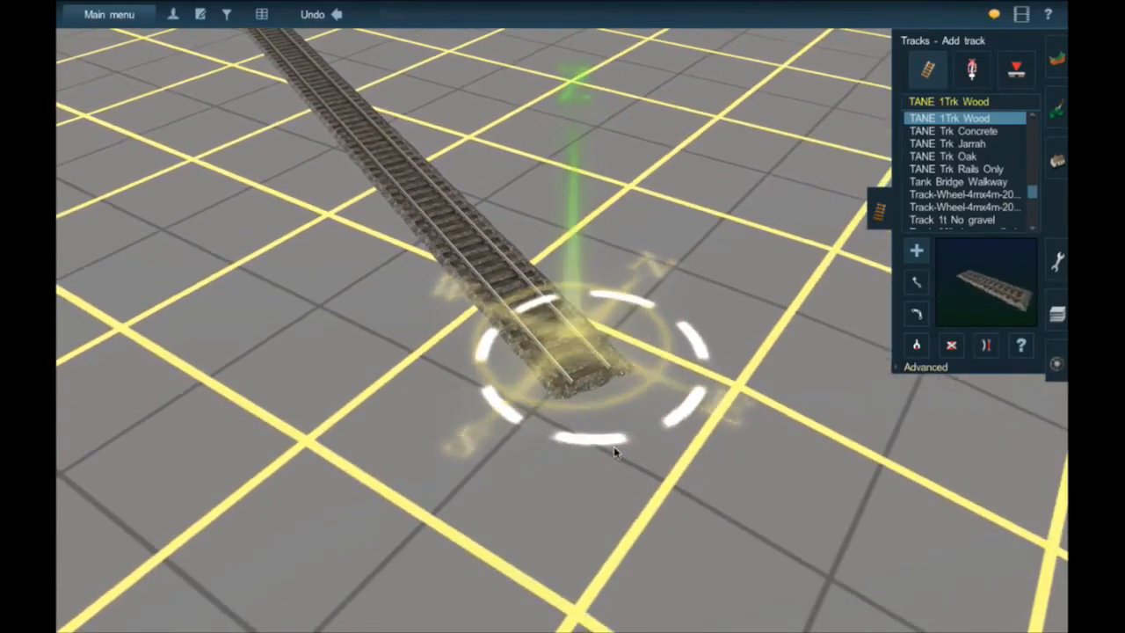
- Place the State Police Car New Ha... track object on the extended spur near its open end
{"action": "key", "text": "Down"}
{"action": "key", "text": "Up"}
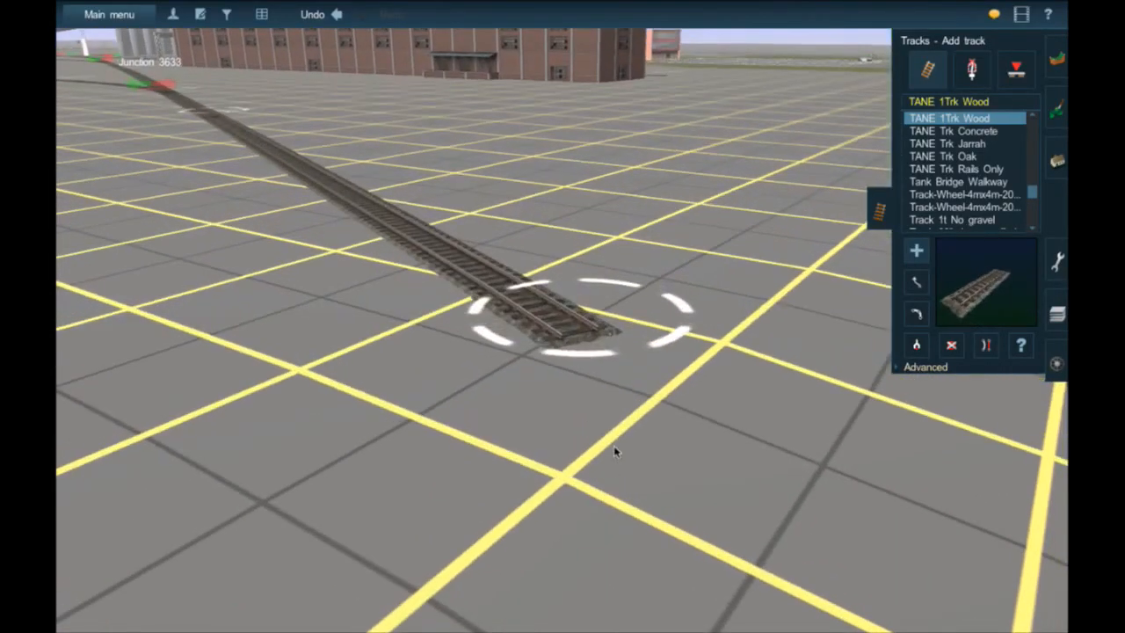
{"action": "right_click", "coordinate": [558, 324]}
{"action": "scroll", "coordinate": [559, 324], "scroll_direction": "up", "scroll_amount": 4}
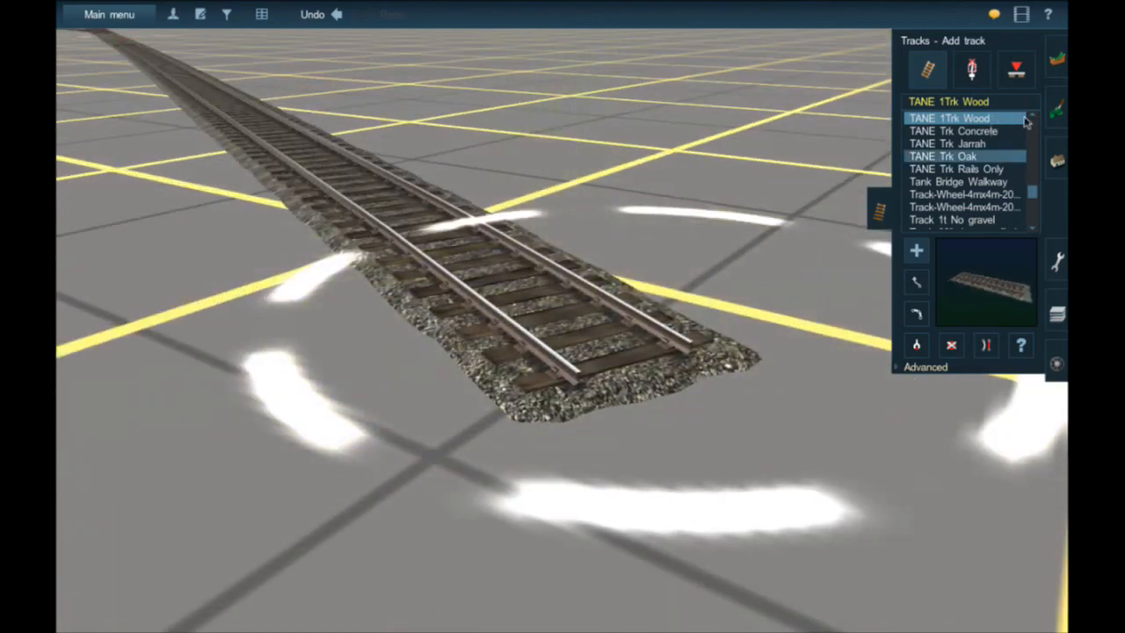
{"action": "left_click", "coordinate": [965, 68]}
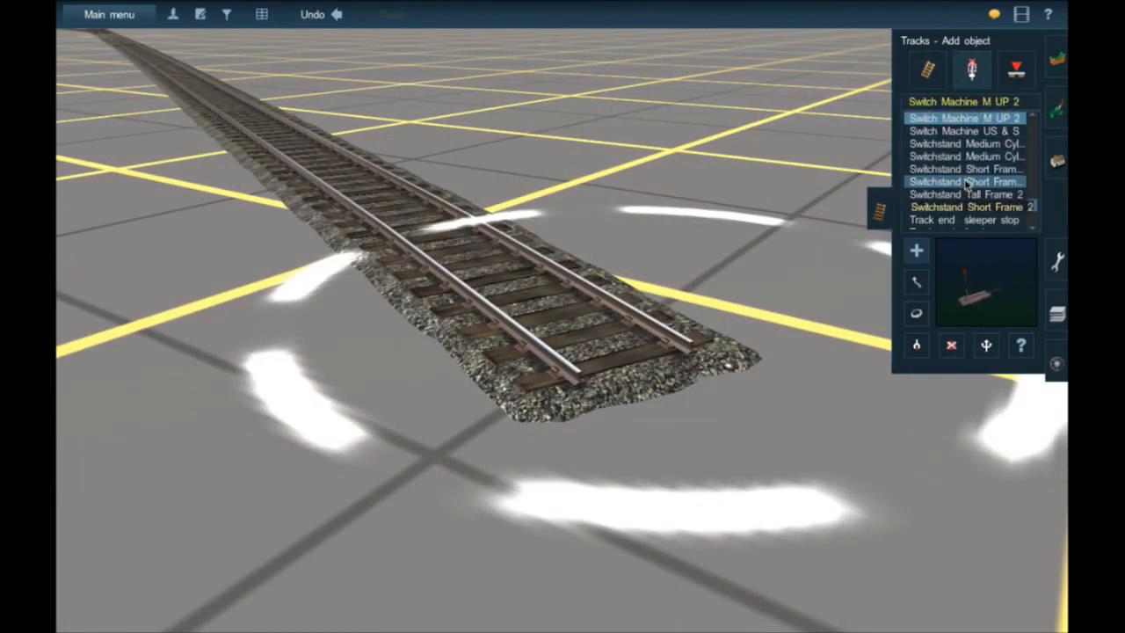
{"action": "scroll", "coordinate": [967, 182], "scroll_direction": "up", "scroll_amount": 3}
{"action": "scroll", "coordinate": [967, 182], "scroll_direction": "up", "scroll_amount": 6}
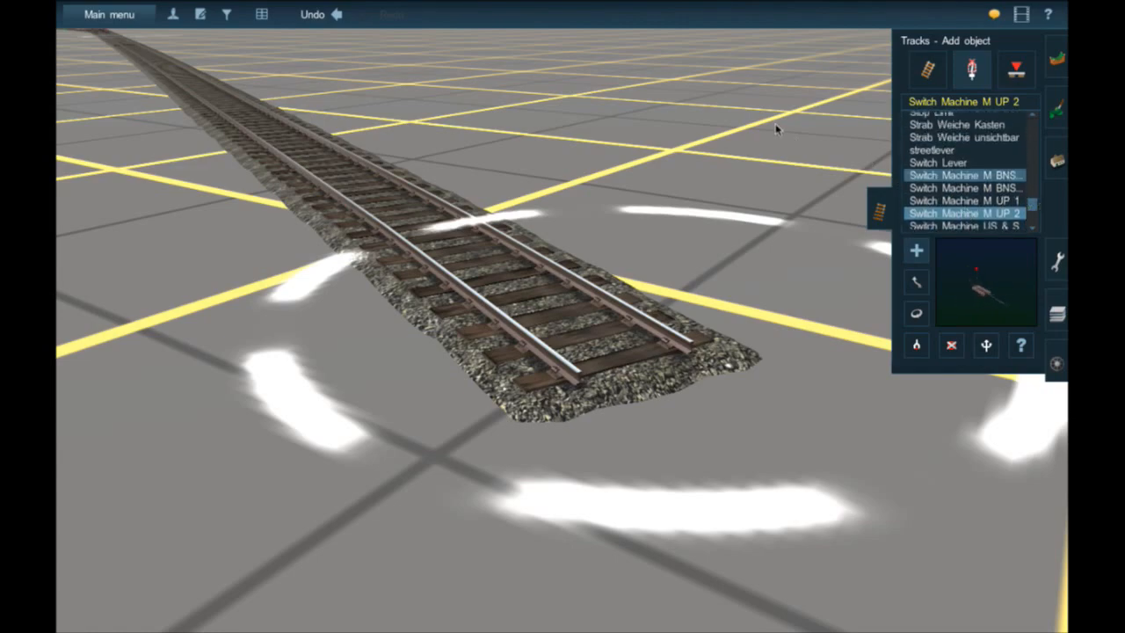
{"action": "right_click", "coordinate": [701, 179]}
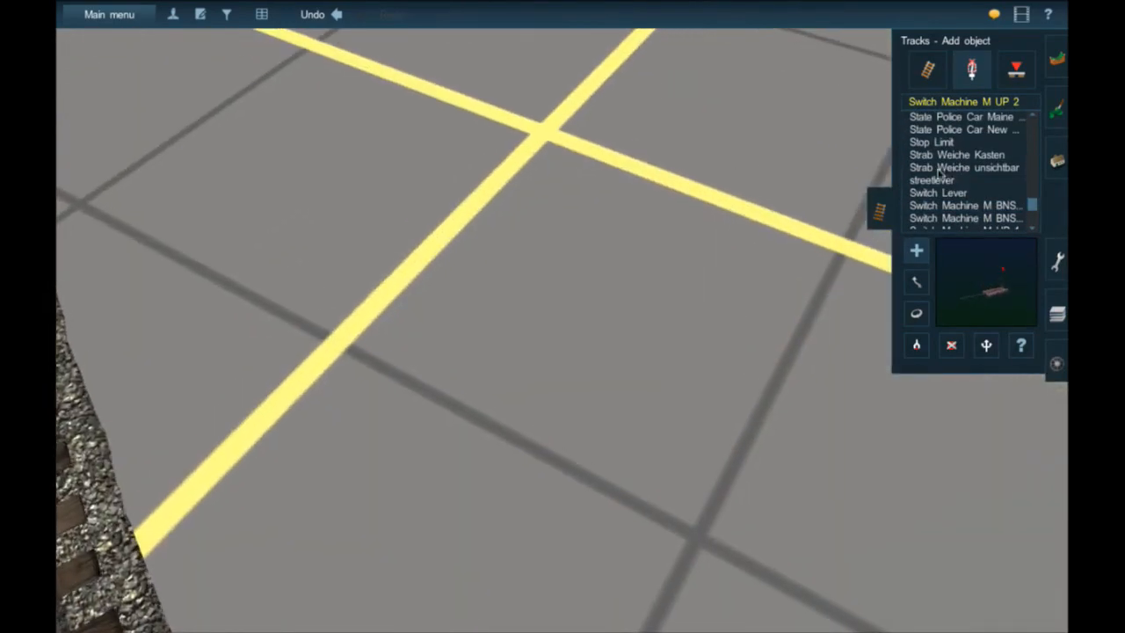
{"action": "left_click", "coordinate": [989, 131]}
{"action": "right_click", "coordinate": [422, 303]}
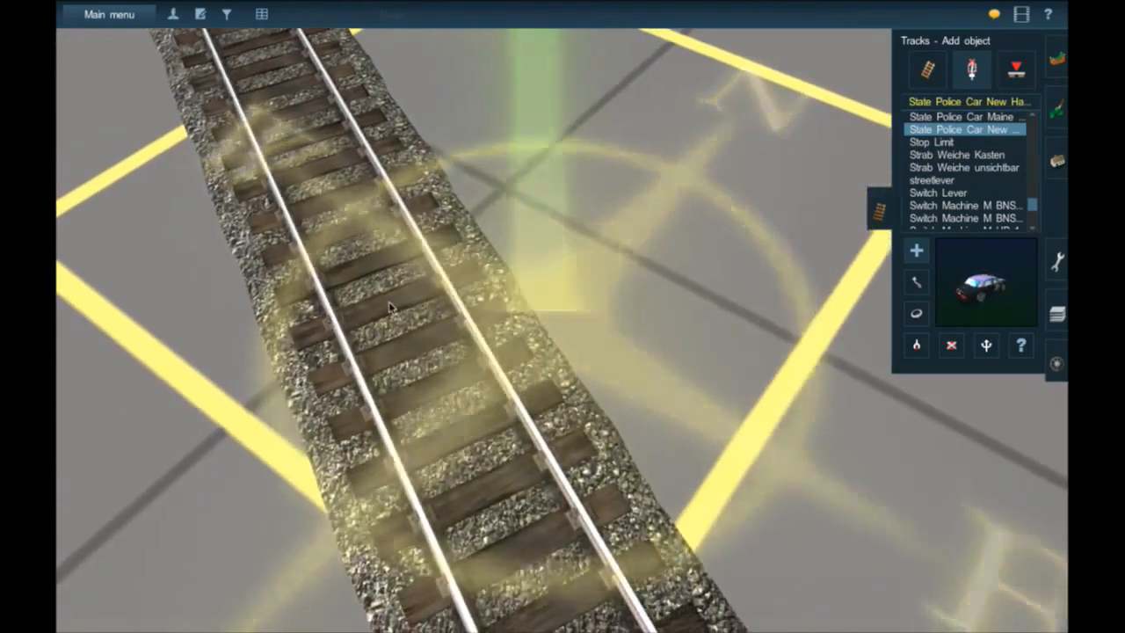
{"action": "left_click", "coordinate": [395, 308]}
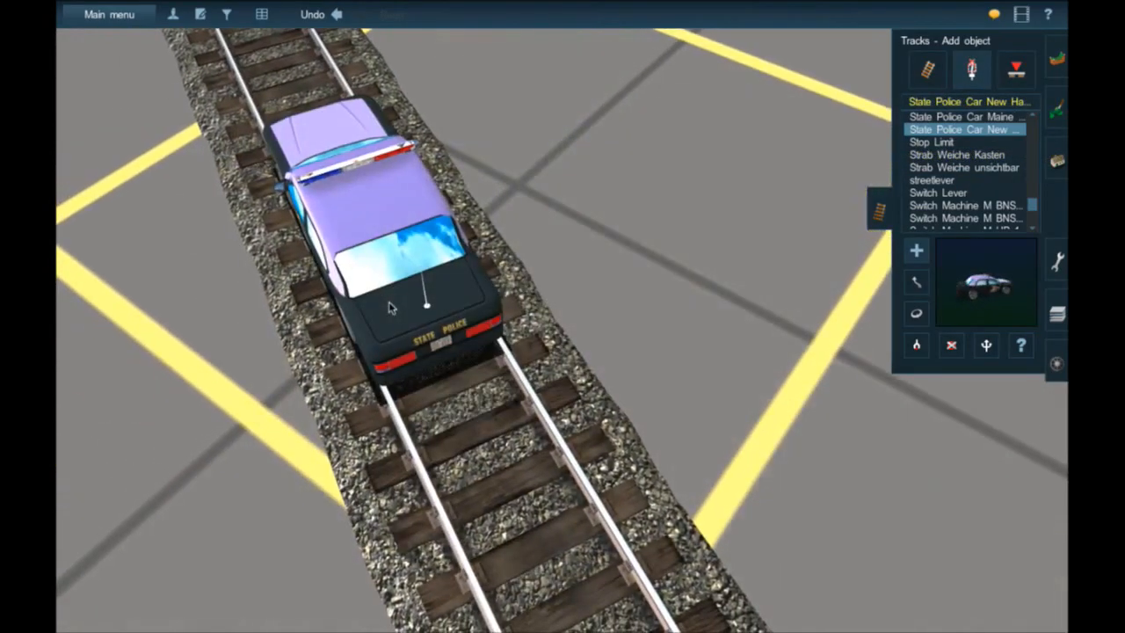
- Inspect the black and lilac police car from the side and delete it from the spur
{"action": "key", "text": "Left"}
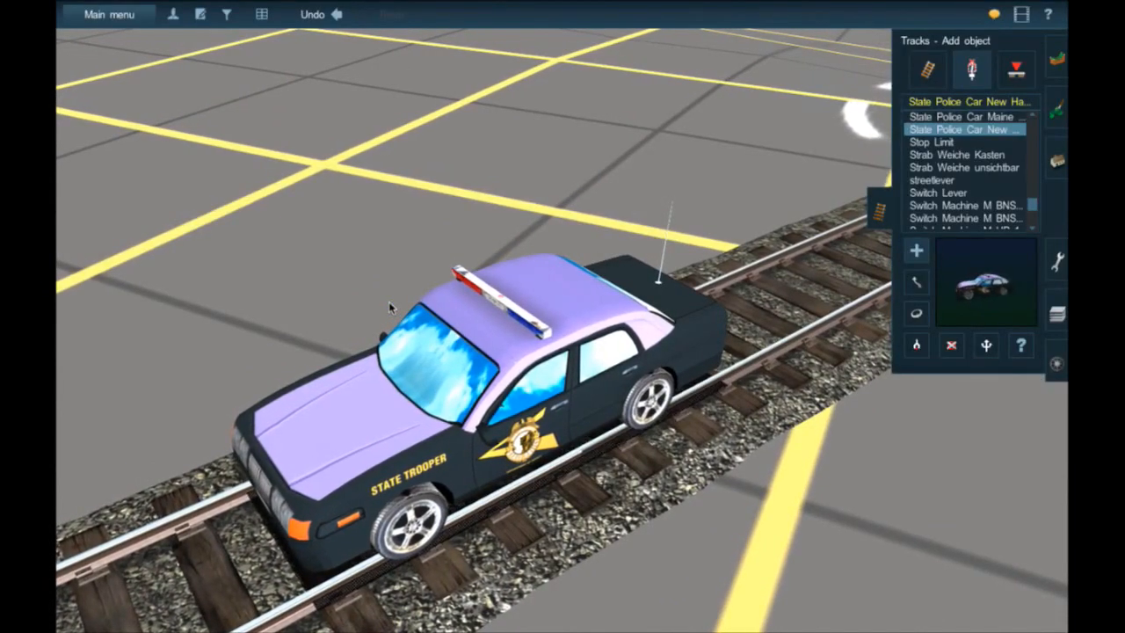
{"action": "left_click", "coordinate": [525, 400]}
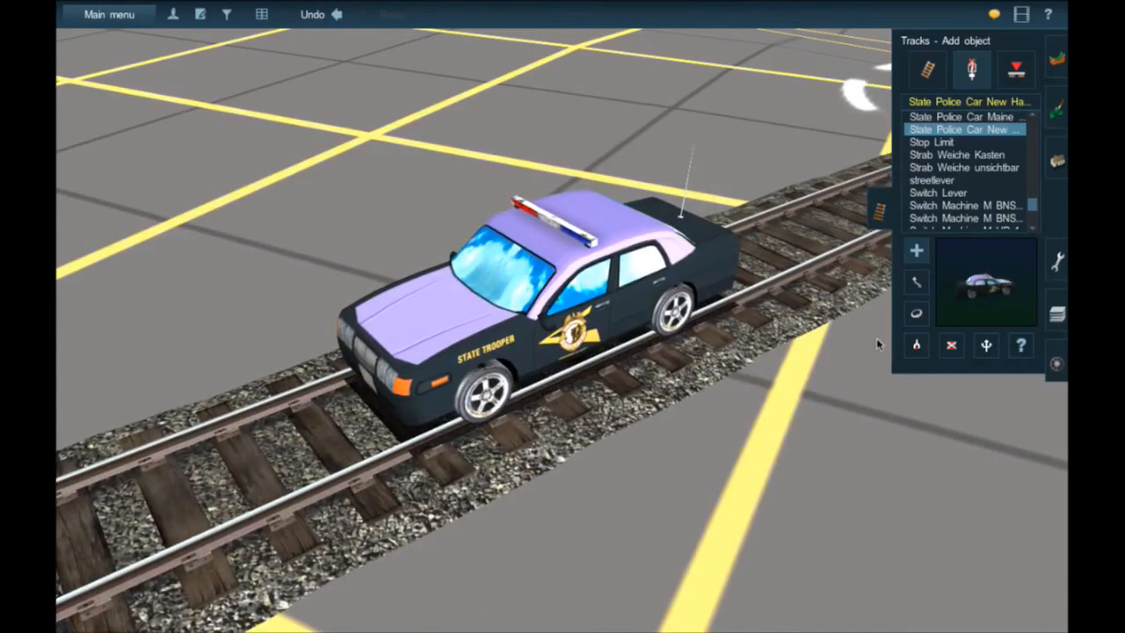
{"action": "left_click", "coordinate": [624, 301]}
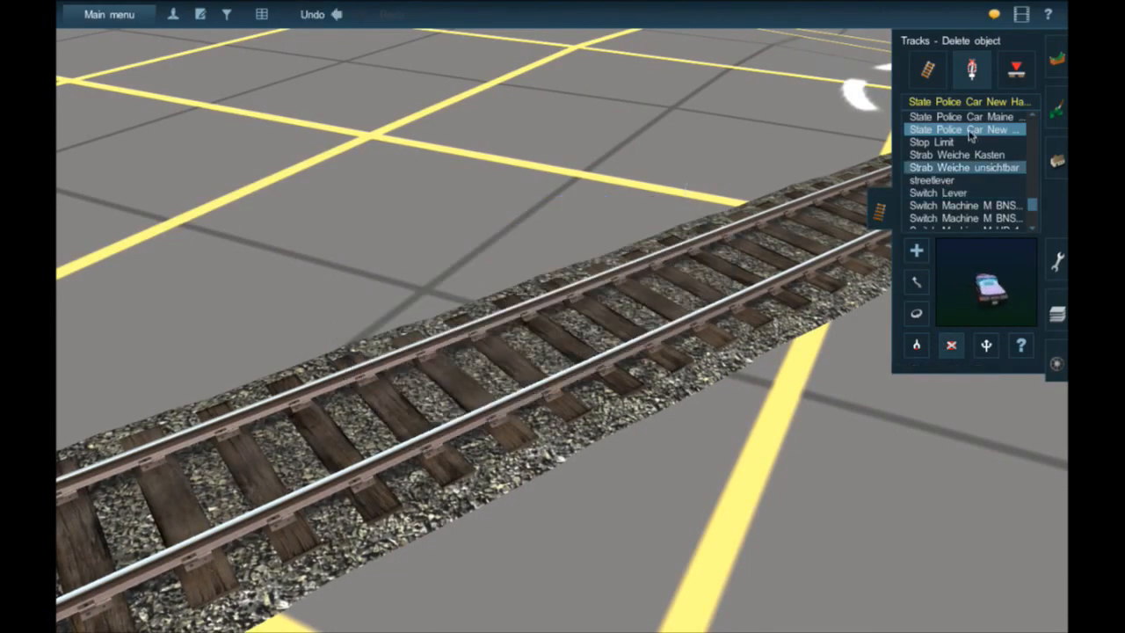
- Place the State Police Car Maine D... object on the same track, view it up close and delete it
{"action": "left_click", "coordinate": [695, 300]}
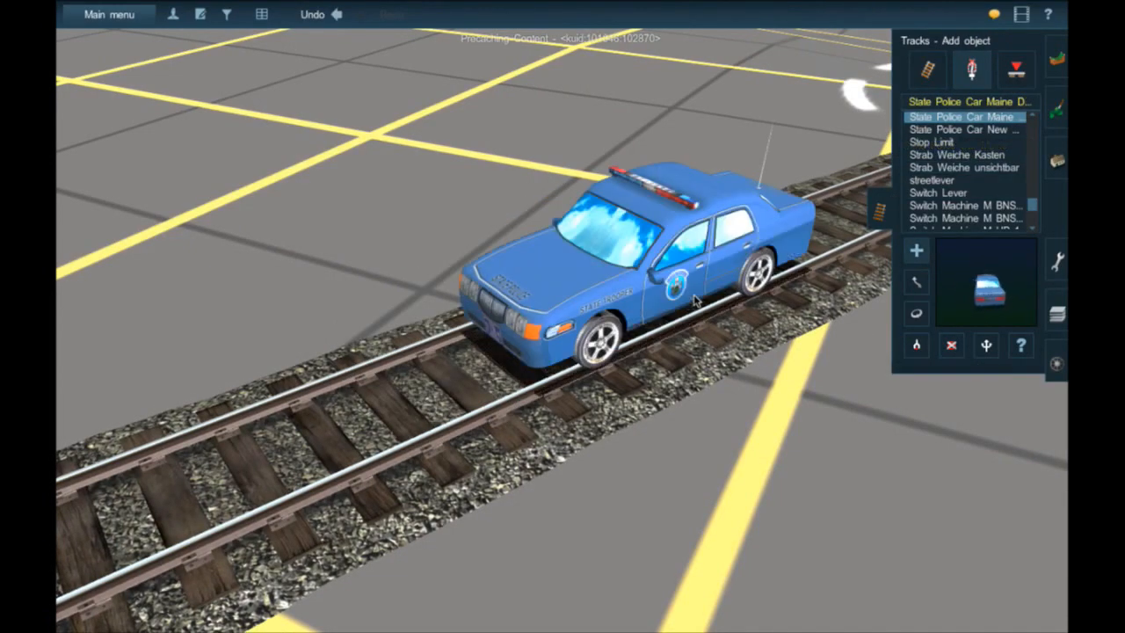
{"action": "left_click", "coordinate": [695, 286]}
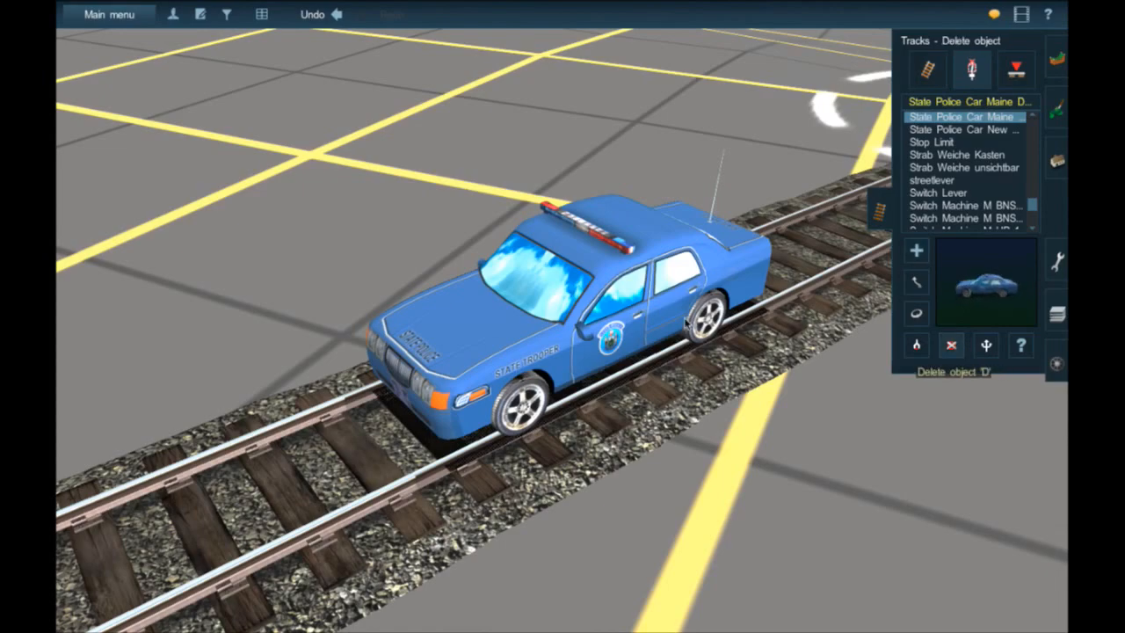
{"action": "left_click", "coordinate": [689, 322]}
- Find the existing end stop on the gravel-bedded track by the mill and pick its type, TTR trackend 1 rusty, for placing
{"action": "scroll", "coordinate": [967, 172], "scroll_direction": "up", "scroll_amount": 2}
{"action": "scroll", "coordinate": [980, 172], "scroll_direction": "up", "scroll_amount": 1}
{"action": "scroll", "coordinate": [709, 267], "scroll_direction": "down", "scroll_amount": 3}
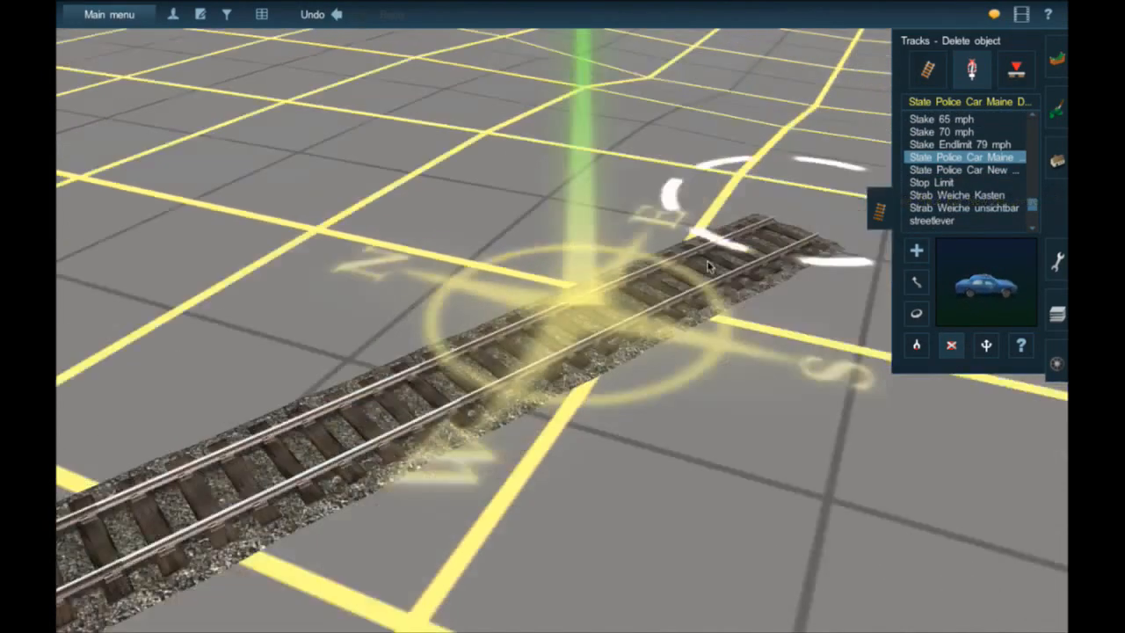
{"action": "scroll", "coordinate": [710, 266], "scroll_direction": "down", "scroll_amount": 5}
{"action": "mouse_move", "coordinate": [291, 281]}
{"action": "right_mouse_down"}
{"action": "mouse_move", "coordinate": [273, 261]}
{"action": "mouse_move", "coordinate": [271, 193]}
{"action": "mouse_move", "coordinate": [312, 145]}
{"action": "mouse_move", "coordinate": [395, 126]}
{"action": "mouse_move", "coordinate": [508, 131]}
{"action": "mouse_move", "coordinate": [700, 173]}
{"action": "mouse_move", "coordinate": [735, 276]}
{"action": "mouse_move", "coordinate": [543, 311]}
{"action": "mouse_move", "coordinate": [519, 283]}
{"action": "right_mouse_up"}
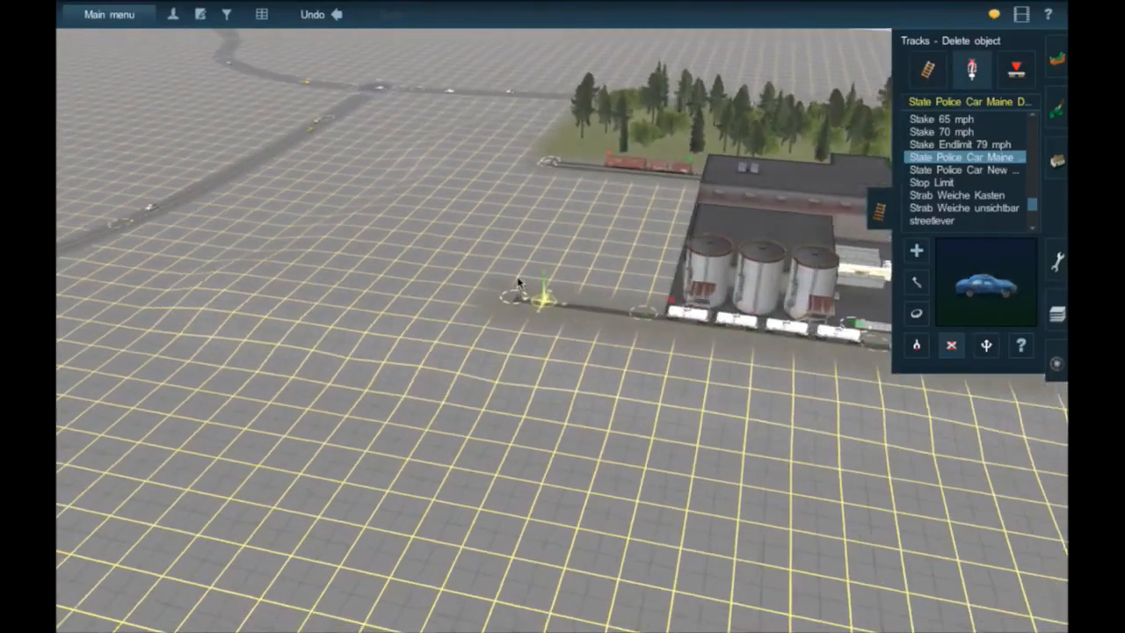
{"action": "scroll", "coordinate": [518, 283], "scroll_direction": "up", "scroll_amount": 10}
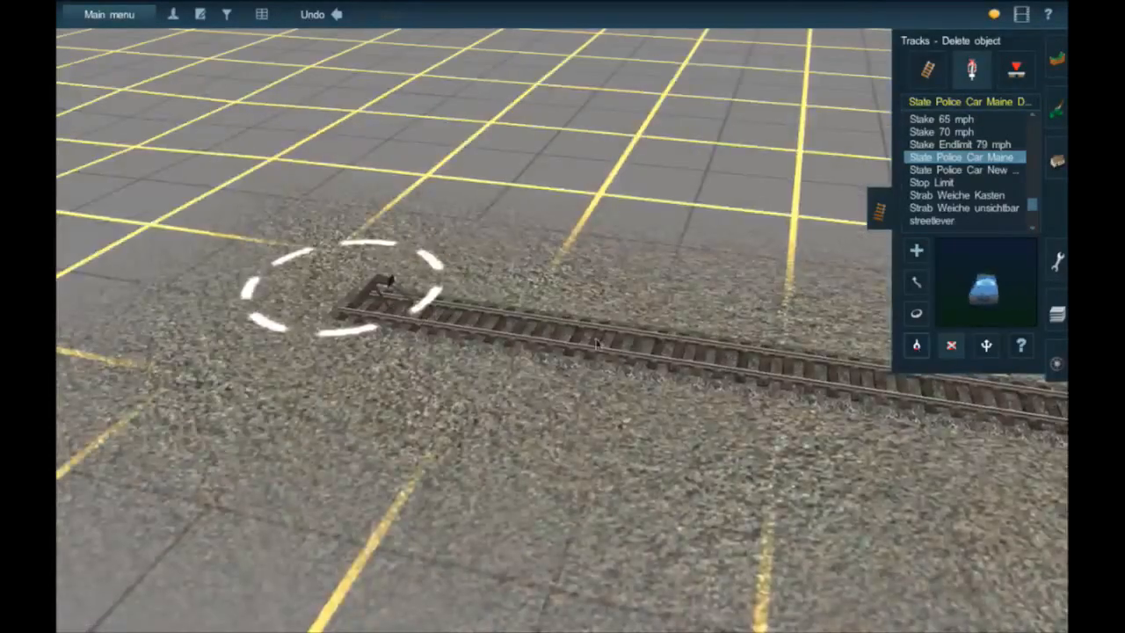
{"action": "left_click", "coordinate": [380, 293]}
- Add a TTR trackend 1 rusty near the open end of the short track near the brick building
{"action": "mouse_move", "coordinate": [677, 374]}
{"action": "right_mouse_down"}
{"action": "mouse_move", "coordinate": [797, 369]}
{"action": "mouse_move", "coordinate": [812, 338]}
{"action": "mouse_move", "coordinate": [896, 258]}
{"action": "mouse_move", "coordinate": [854, 194]}
{"action": "mouse_move", "coordinate": [717, 180]}
{"action": "mouse_move", "coordinate": [607, 152]}
{"action": "mouse_move", "coordinate": [576, 168]}
{"action": "mouse_move", "coordinate": [681, 203]}
{"action": "mouse_move", "coordinate": [645, 232]}
{"action": "mouse_move", "coordinate": [613, 227]}
{"action": "right_mouse_up"}
{"action": "scroll", "coordinate": [804, 352], "scroll_direction": "down", "scroll_amount": 4}
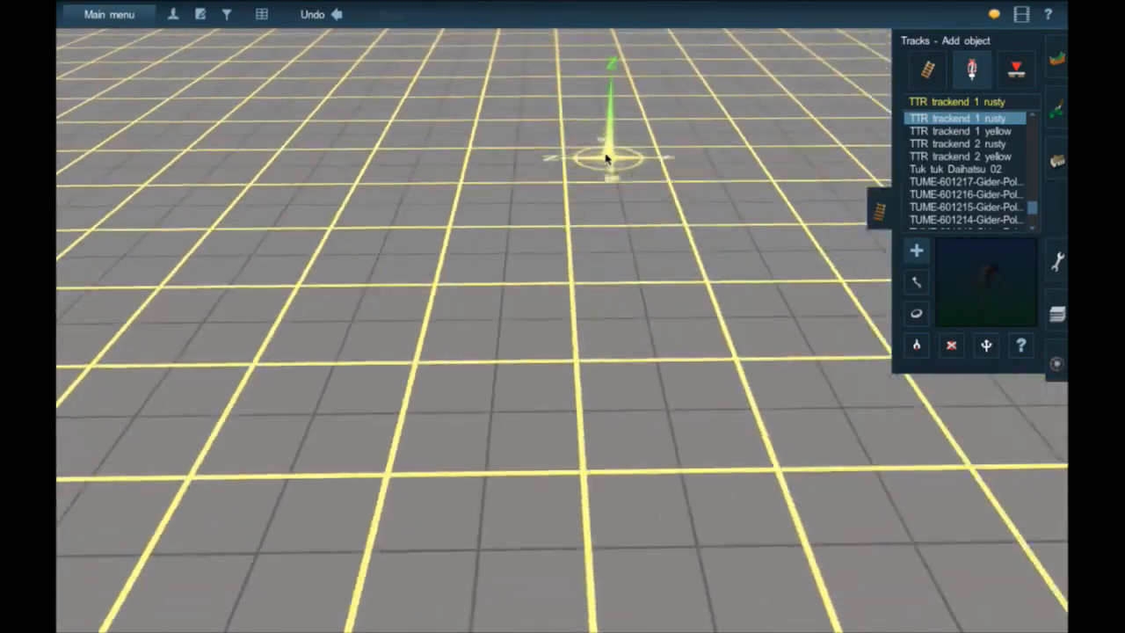
{"action": "scroll", "coordinate": [599, 162], "scroll_direction": "down", "scroll_amount": 4}
{"action": "key", "text": "Up"}
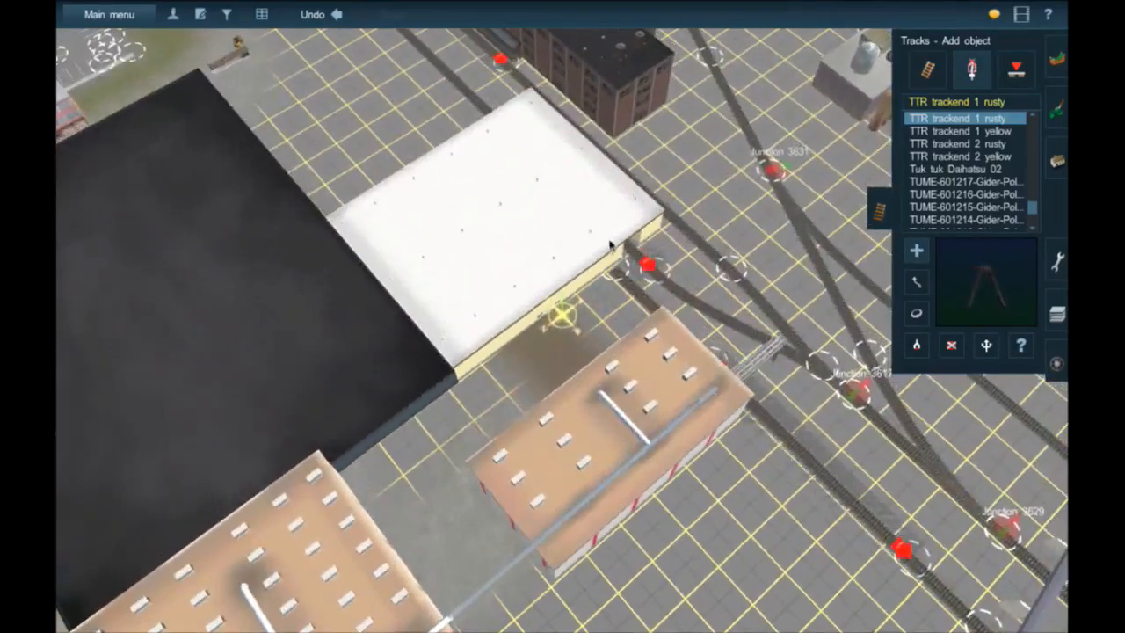
{"action": "right_click", "coordinate": [615, 268]}
{"action": "scroll", "coordinate": [614, 272], "scroll_direction": "up", "scroll_amount": 8}
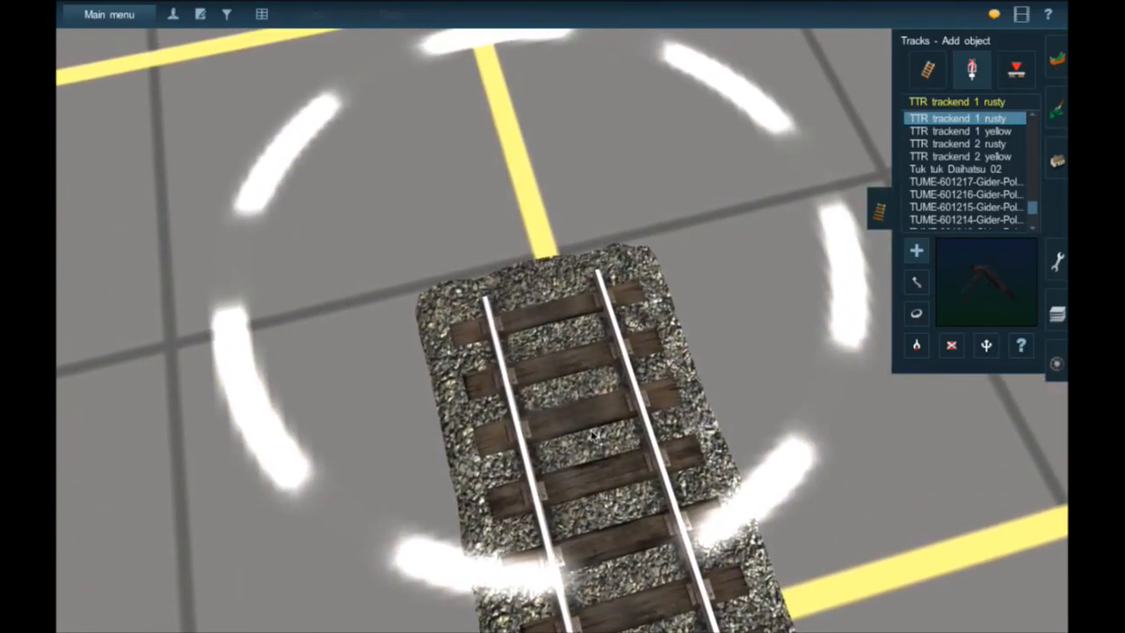
{"action": "left_click", "coordinate": [593, 433]}
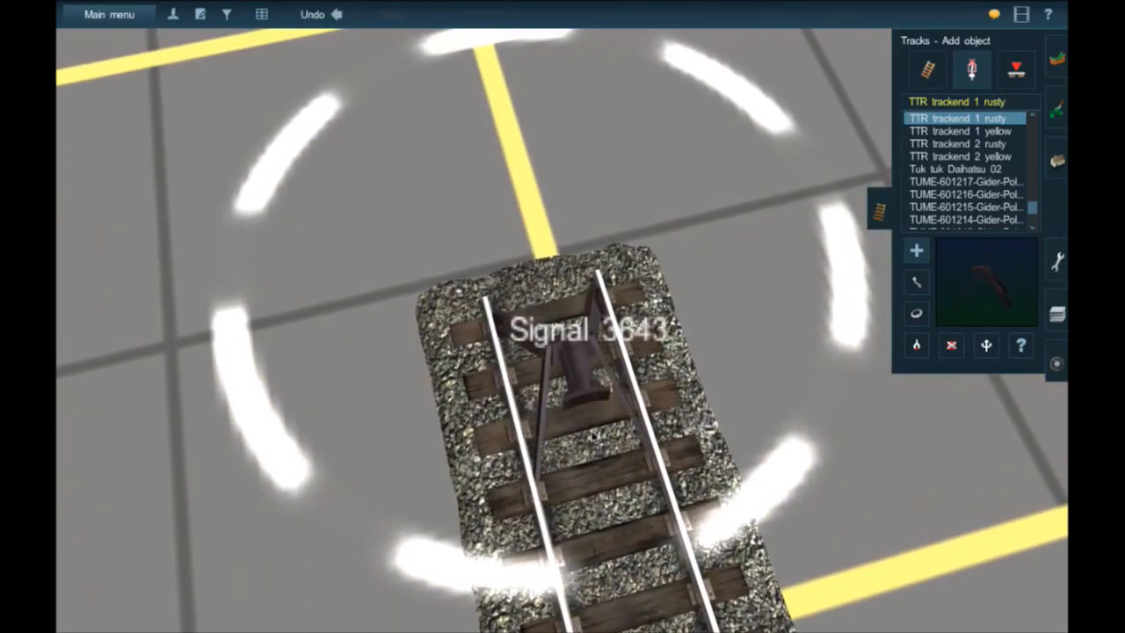
- Add a TTR trackend 1 rusty at the open end of the neighbouring track that runs alongside the brick building
{"action": "scroll", "coordinate": [712, 317], "scroll_direction": "down", "scroll_amount": 10}
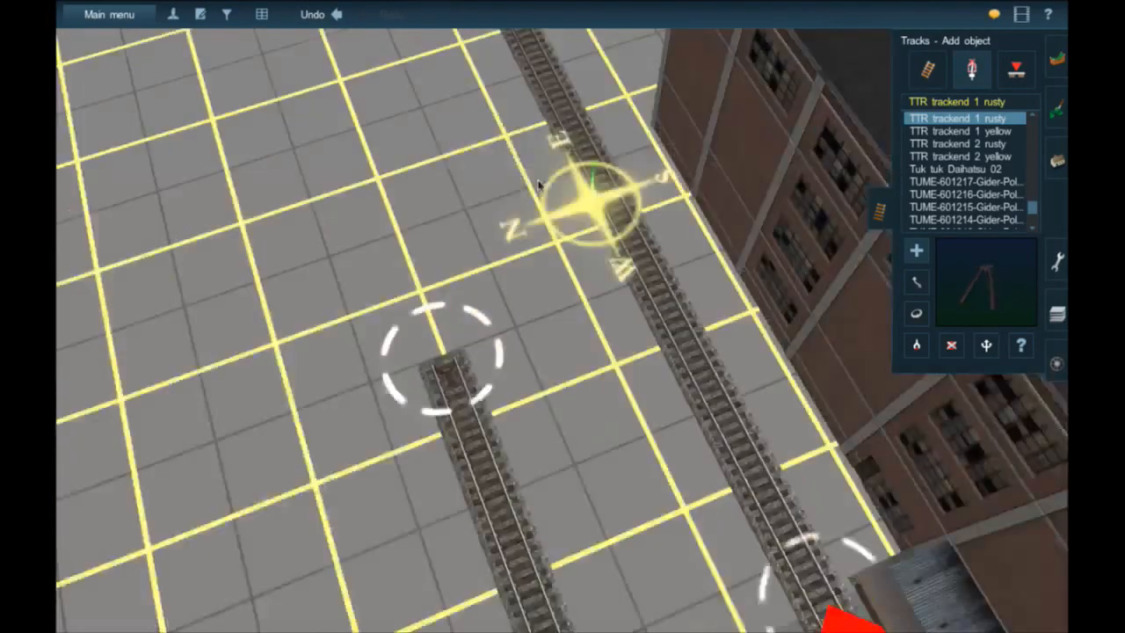
{"action": "scroll", "coordinate": [503, 186], "scroll_direction": "up", "scroll_amount": 8}
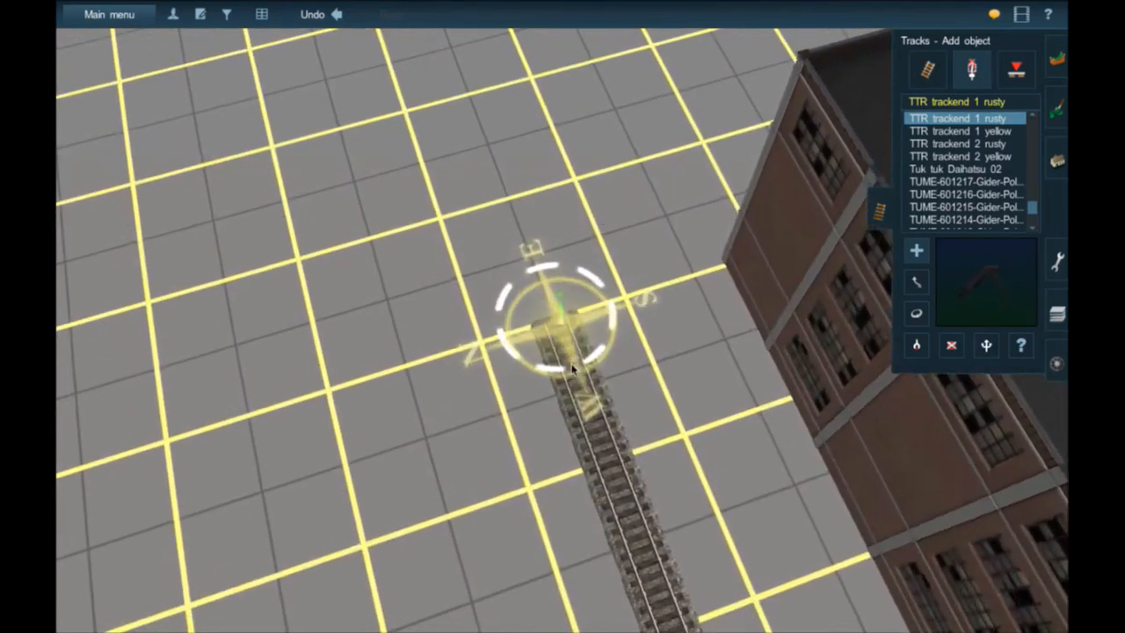
{"action": "scroll", "coordinate": [567, 363], "scroll_direction": "up", "scroll_amount": 4}
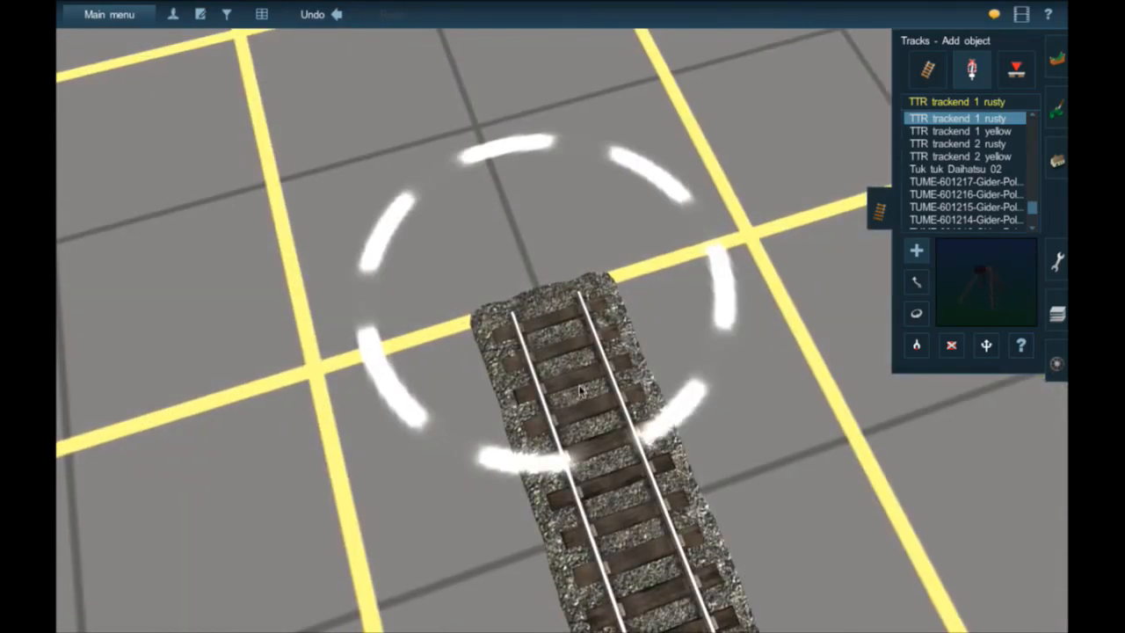
{"action": "right_click_drag", "start_coordinate": [631, 464], "coordinate": [591, 300]}
- Extend the boiler track beyond its last building toward the reddish wood pile with a straight piece of TANE 1Trk Wood
{"action": "scroll", "coordinate": [642, 464], "scroll_direction": "down", "scroll_amount": 8}
{"action": "scroll", "coordinate": [761, 381], "scroll_direction": "down", "scroll_amount": 8}
{"action": "right_click", "coordinate": [534, 476]}
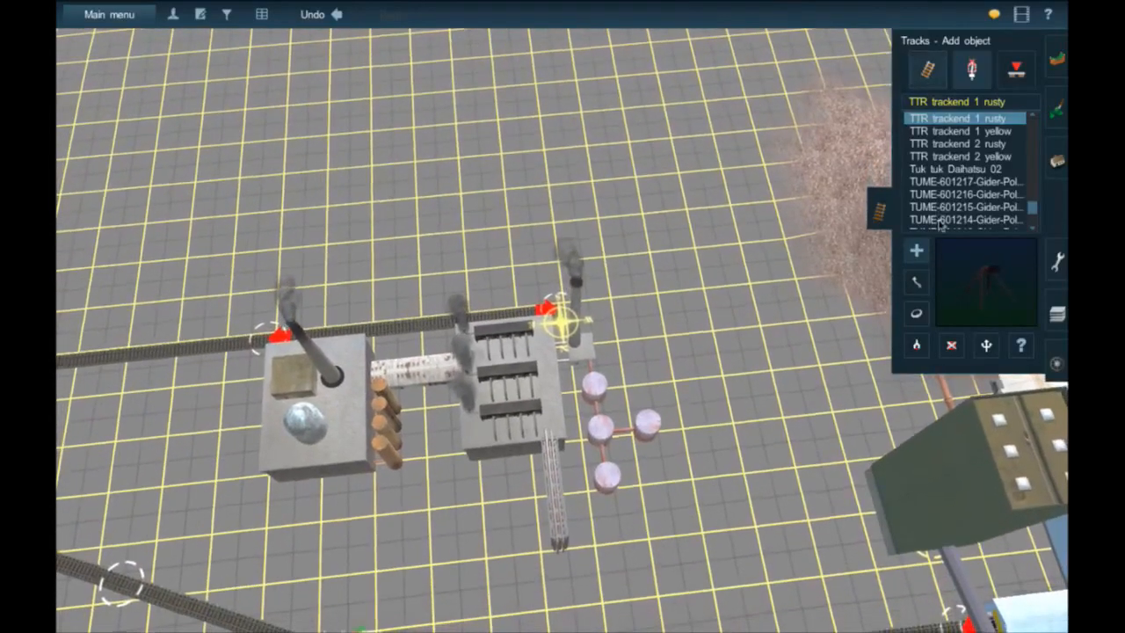
{"action": "left_click", "coordinate": [927, 70]}
{"action": "left_click", "coordinate": [913, 255]}
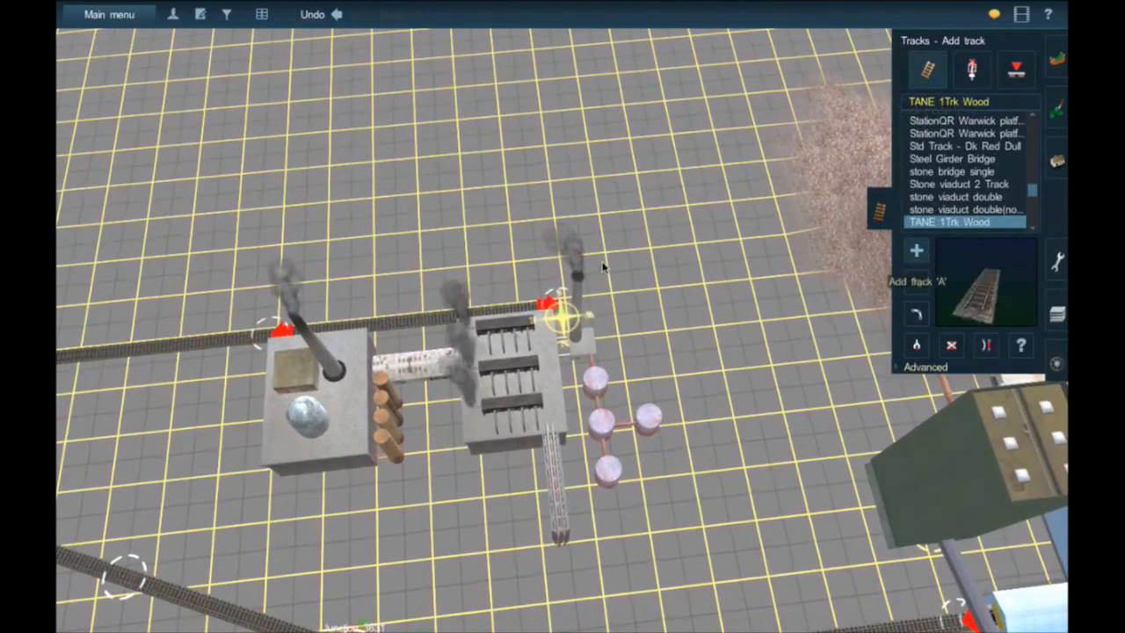
{"action": "left_click_drag", "start_coordinate": [766, 290], "coordinate": [797, 280]}
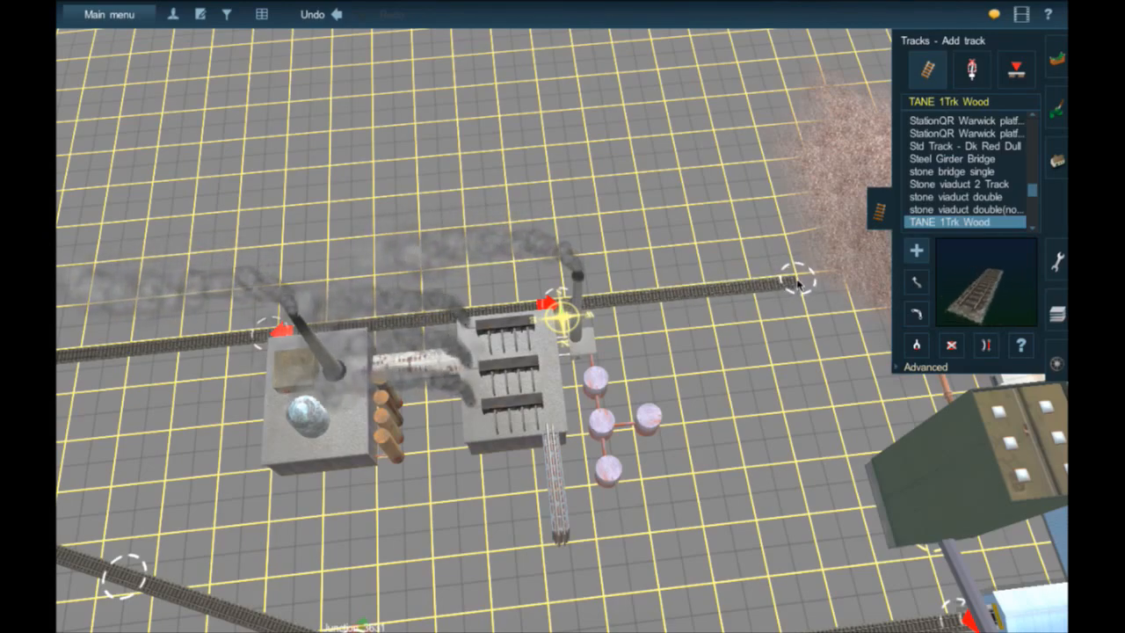
- Add a TTR trackend 1 rusty near the new end of the boiler track beside the wood pile
{"action": "right_click", "coordinate": [798, 283]}
{"action": "scroll", "coordinate": [797, 282], "scroll_direction": "up", "scroll_amount": 10}
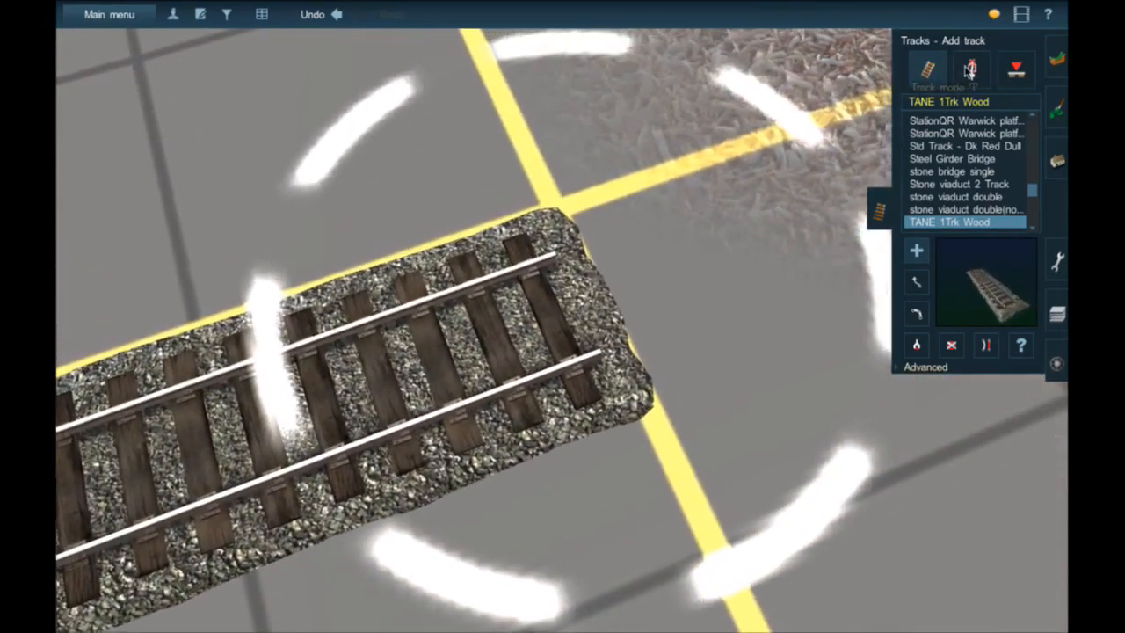
{"action": "left_click", "coordinate": [970, 70]}
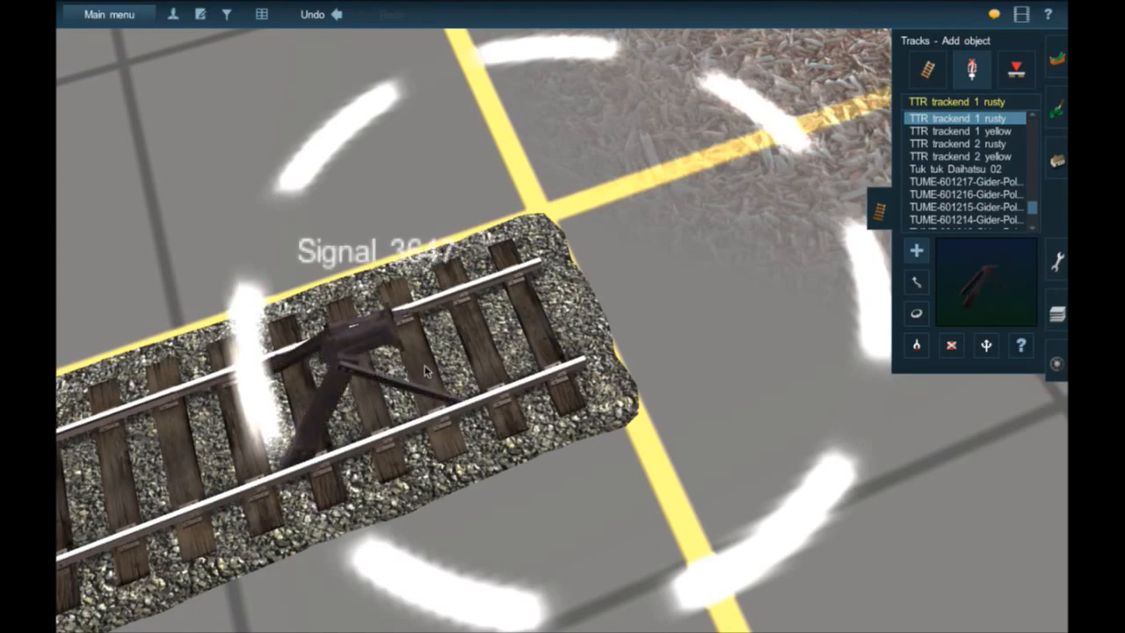
{"action": "left_click", "coordinate": [914, 315]}
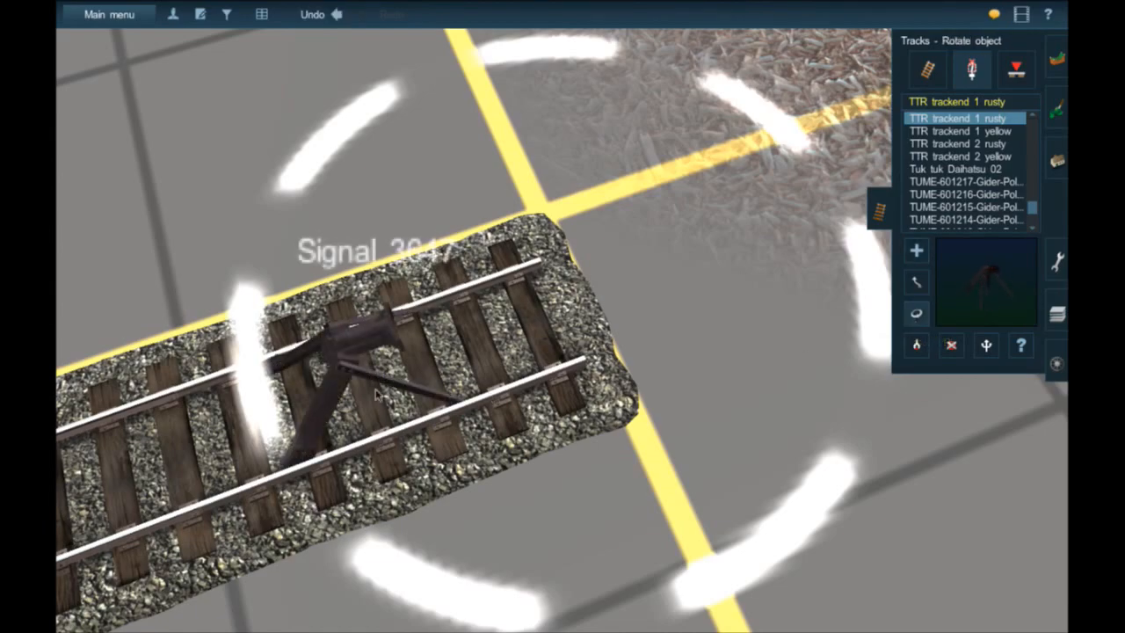
- Add a TTR trackend 1 rusty near the next open track end out on the bare ground
{"action": "scroll", "coordinate": [394, 392], "scroll_direction": "down", "scroll_amount": 5}
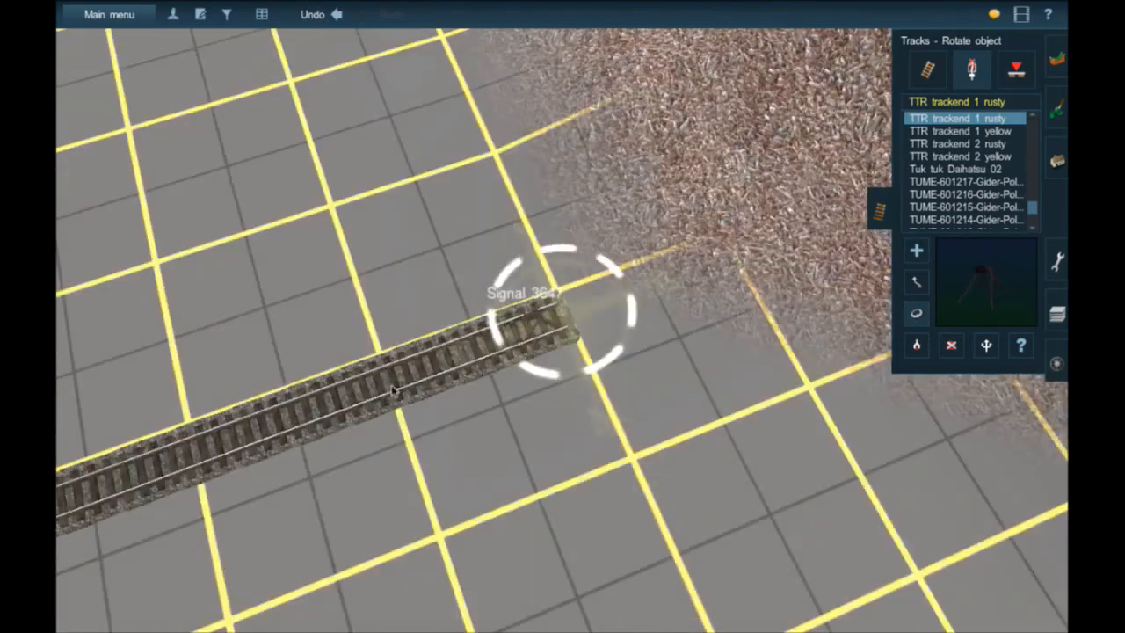
{"action": "right_click_drag", "start_coordinate": [394, 392], "coordinate": [574, 250]}
{"action": "scroll", "coordinate": [264, 370], "scroll_direction": "down", "scroll_amount": 3}
{"action": "scroll", "coordinate": [581, 242], "scroll_direction": "up", "scroll_amount": 3}
{"action": "scroll", "coordinate": [594, 224], "scroll_direction": "up", "scroll_amount": 5}
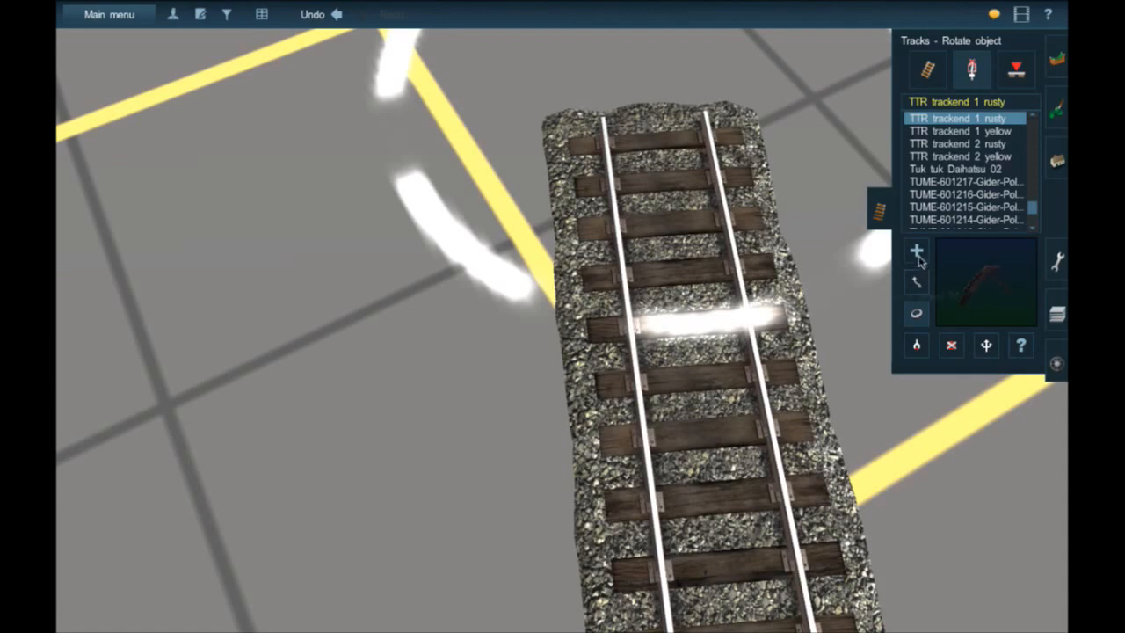
{"action": "left_click", "coordinate": [685, 295]}
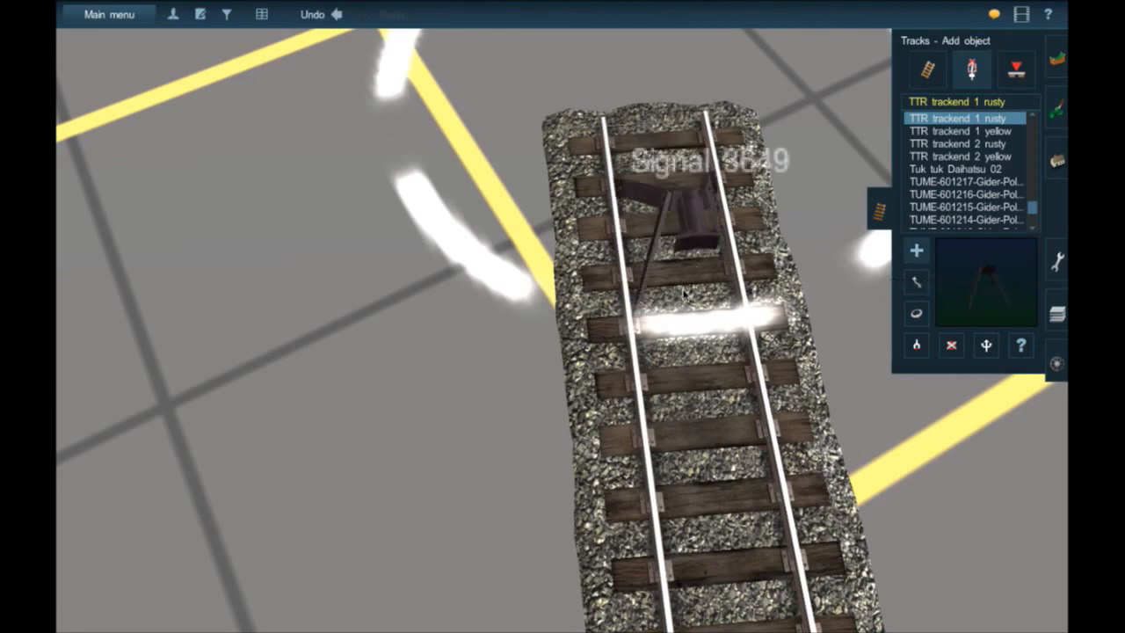
- Shift this end stop slightly along the rails and check its position and facing from track level
{"action": "left_click", "coordinate": [918, 291]}
{"action": "left_click_drag", "start_coordinate": [698, 223], "coordinate": [689, 230]}
{"action": "key", "text": "Down"}
{"action": "key", "text": "Right"}
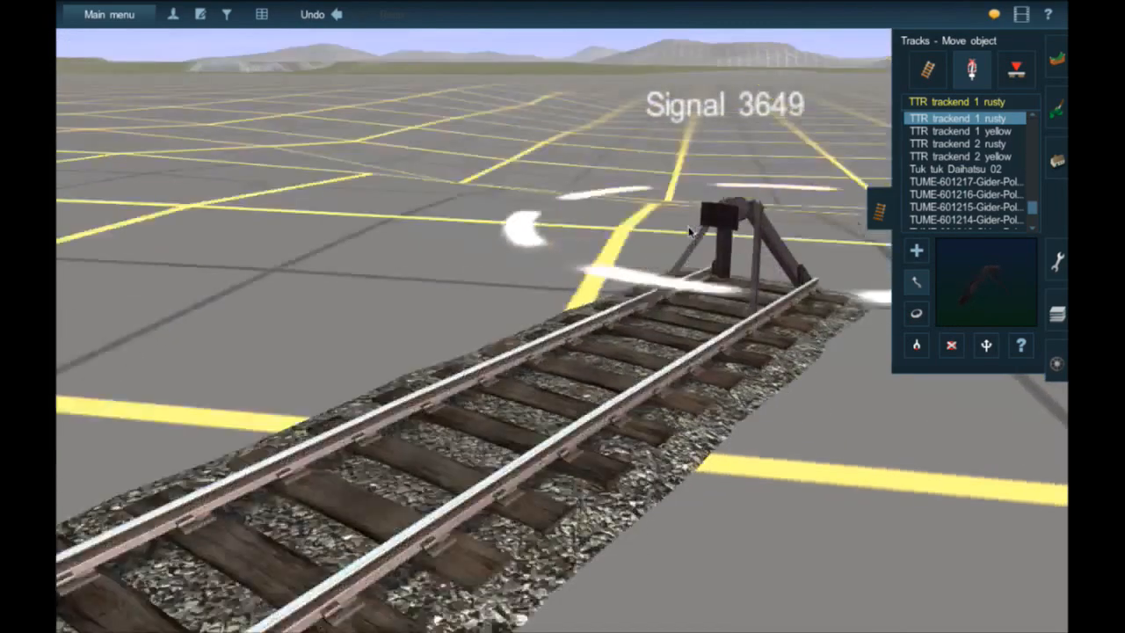
{"action": "key", "text": "Right"}
{"action": "key", "text": "Up"}
{"action": "key", "text": "Right"}
- Locate the open track end beside the tan pile on the map and add a TTR trackend 1 rusty there
{"action": "key", "text": "m"}
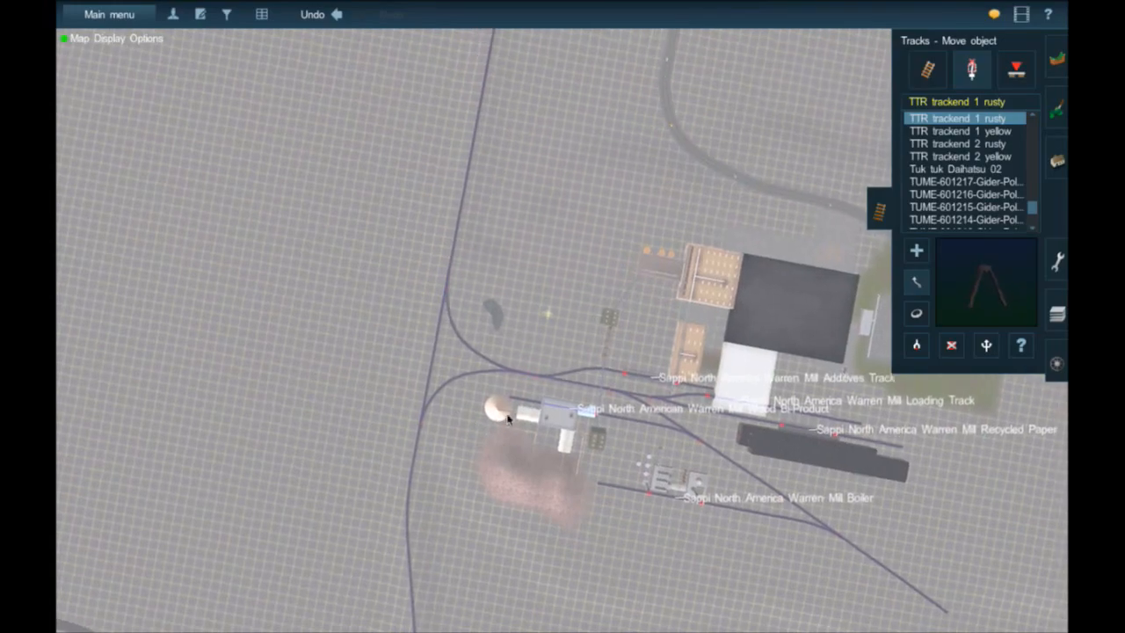
{"action": "right_click", "coordinate": [522, 407]}
{"action": "key", "text": "ctrl+m"}
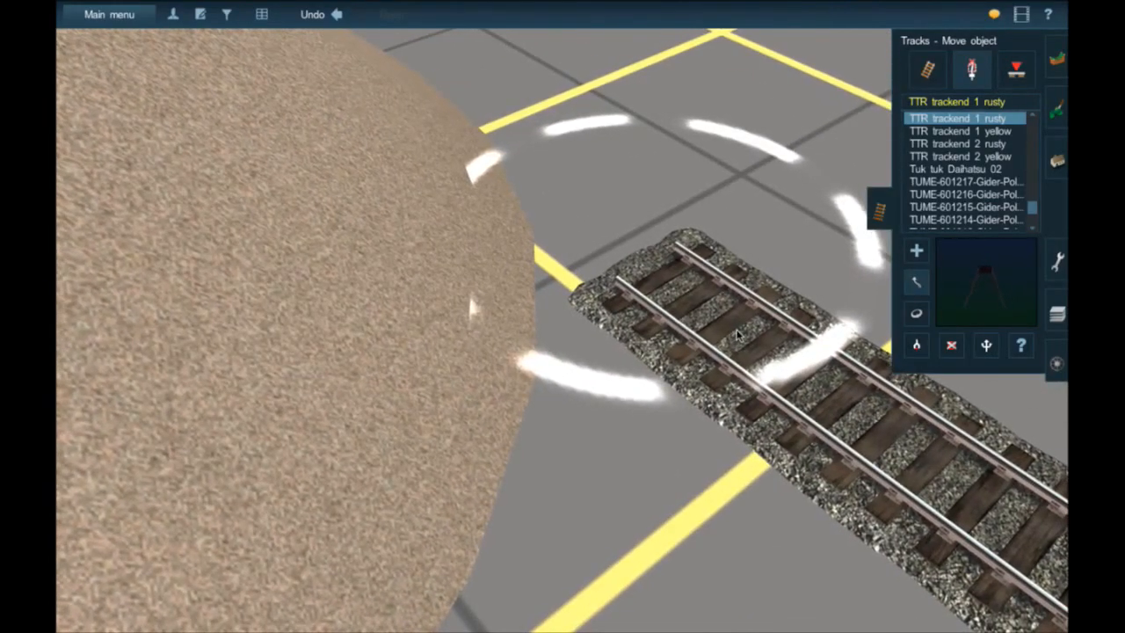
{"action": "key", "text": "a"}
{"action": "left_click", "coordinate": [744, 333]}
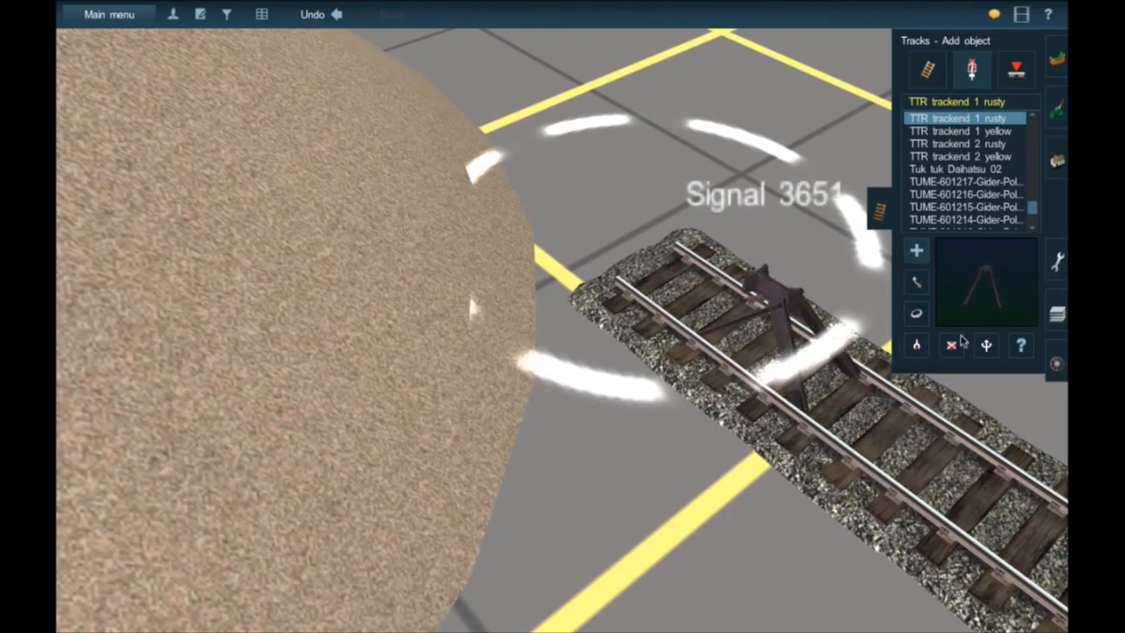
- Rotate the TTR trackend 1 rusty beside the tan pile to adjust its facing on the track
{"action": "left_click", "coordinate": [919, 316]}
{"action": "left_click", "coordinate": [720, 360]}
{"action": "scroll", "coordinate": [719, 393], "scroll_direction": "down", "scroll_amount": 8}
{"action": "right_click_drag", "start_coordinate": [720, 394], "coordinate": [716, 345]}
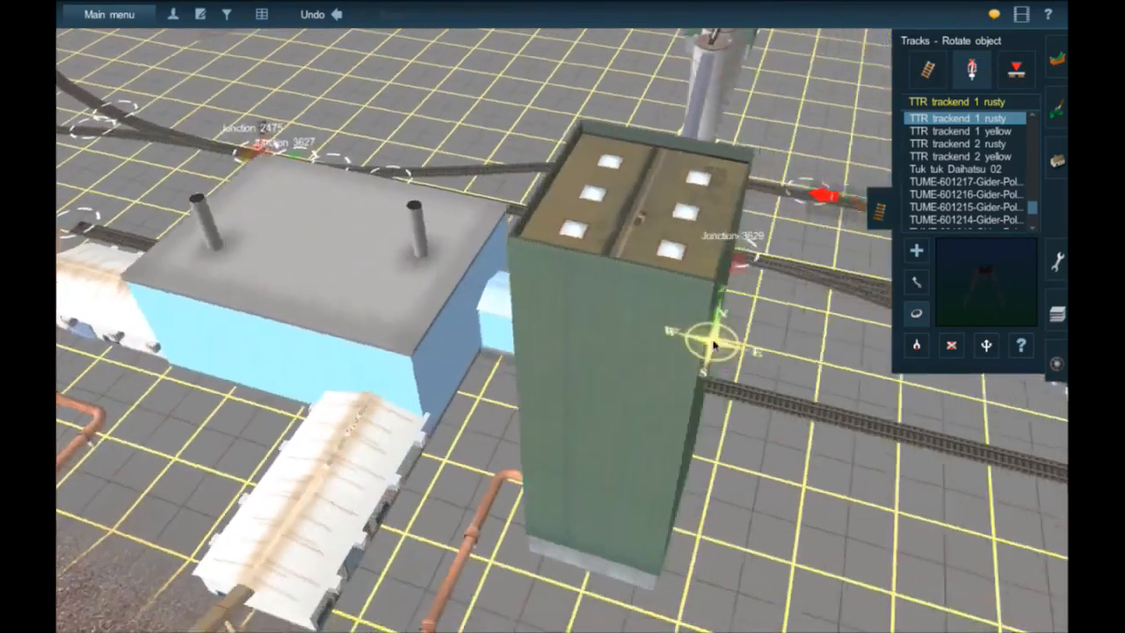
- Survey the whole paper mill from above, checking its spurs, buildings and end stops
{"action": "scroll", "coordinate": [716, 345], "scroll_direction": "down", "scroll_amount": 4}
{"action": "key", "text": "Right"}
{"action": "key", "text": "Down"}
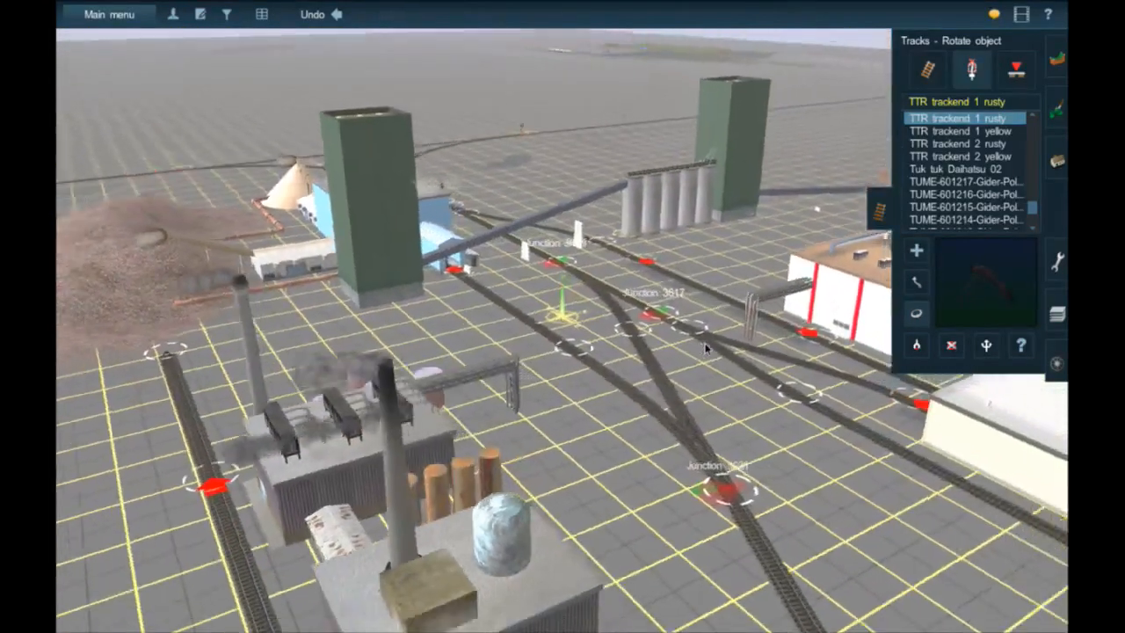
{"action": "scroll", "coordinate": [708, 355], "scroll_direction": "down", "scroll_amount": 5}
{"action": "right_click_drag", "start_coordinate": [723, 349], "coordinate": [699, 322]}
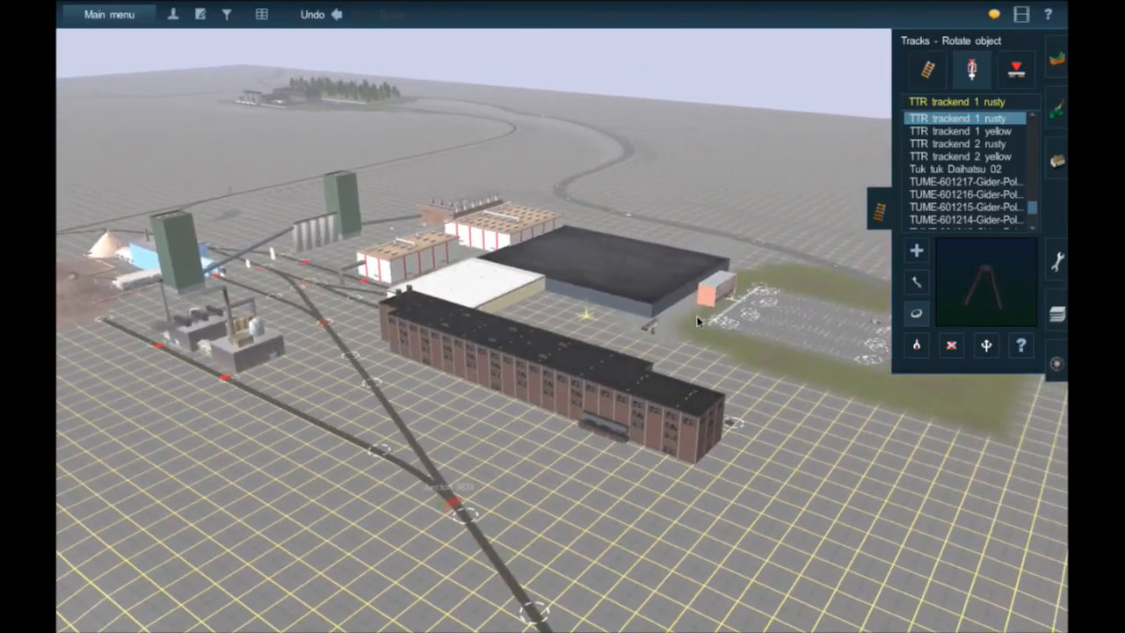
{"action": "key", "text": "Right"}
{"action": "key", "text": "Up"}
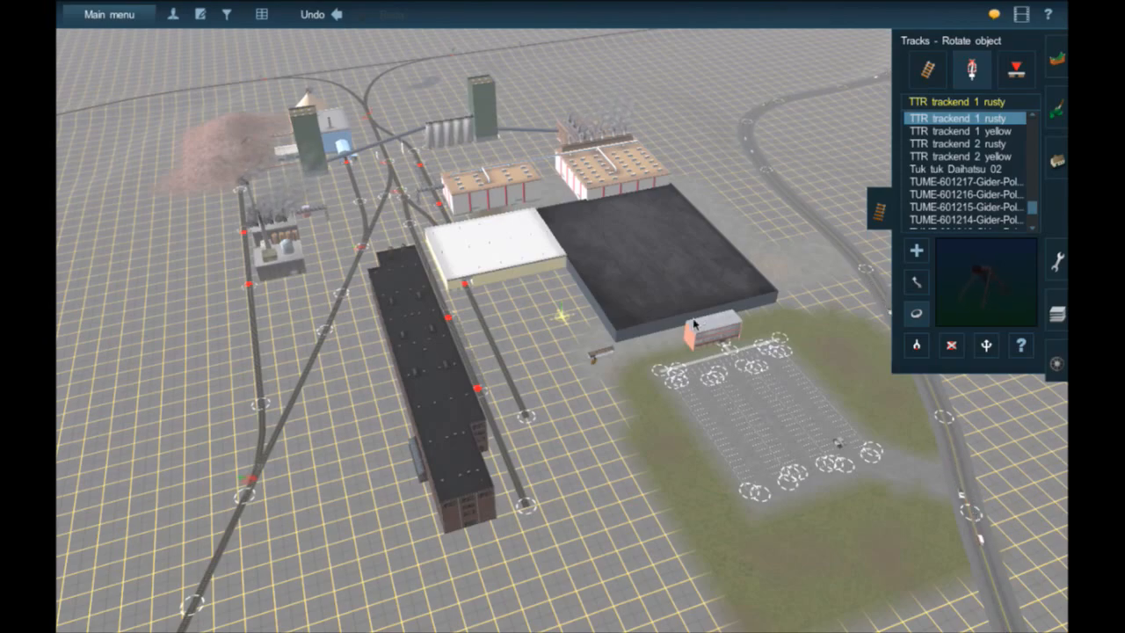
- Go to the open ground beside a mill track and search the scenery objects for "industrial pi"
{"action": "right_click", "coordinate": [454, 223]}
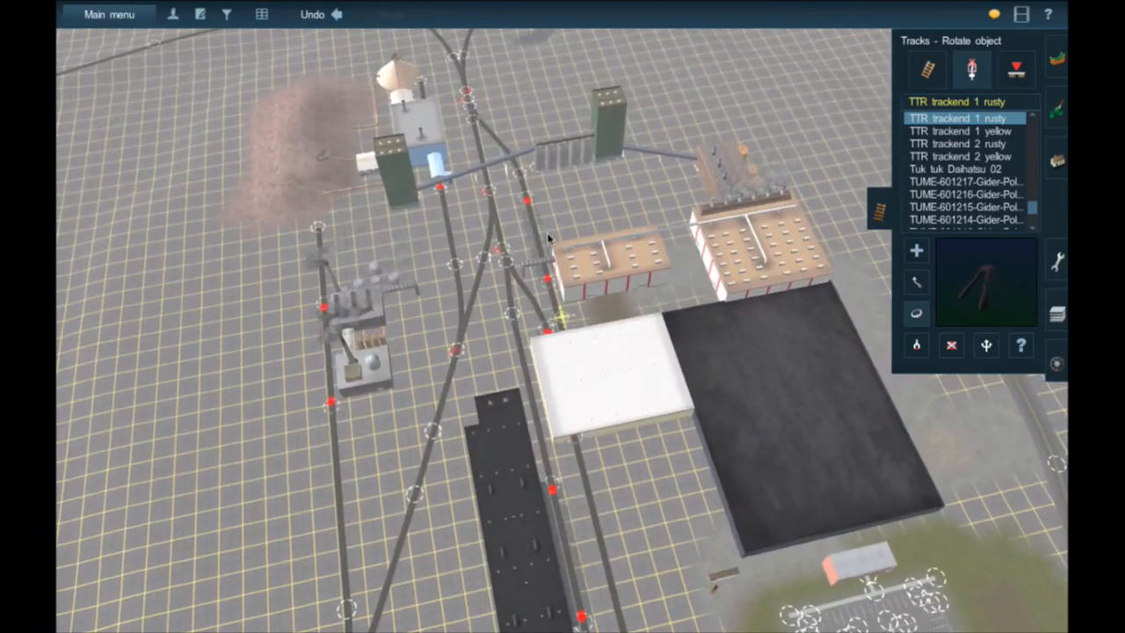
{"action": "scroll", "coordinate": [527, 246], "scroll_direction": "up", "scroll_amount": 5}
{"action": "scroll", "coordinate": [528, 269], "scroll_direction": "down", "scroll_amount": 2}
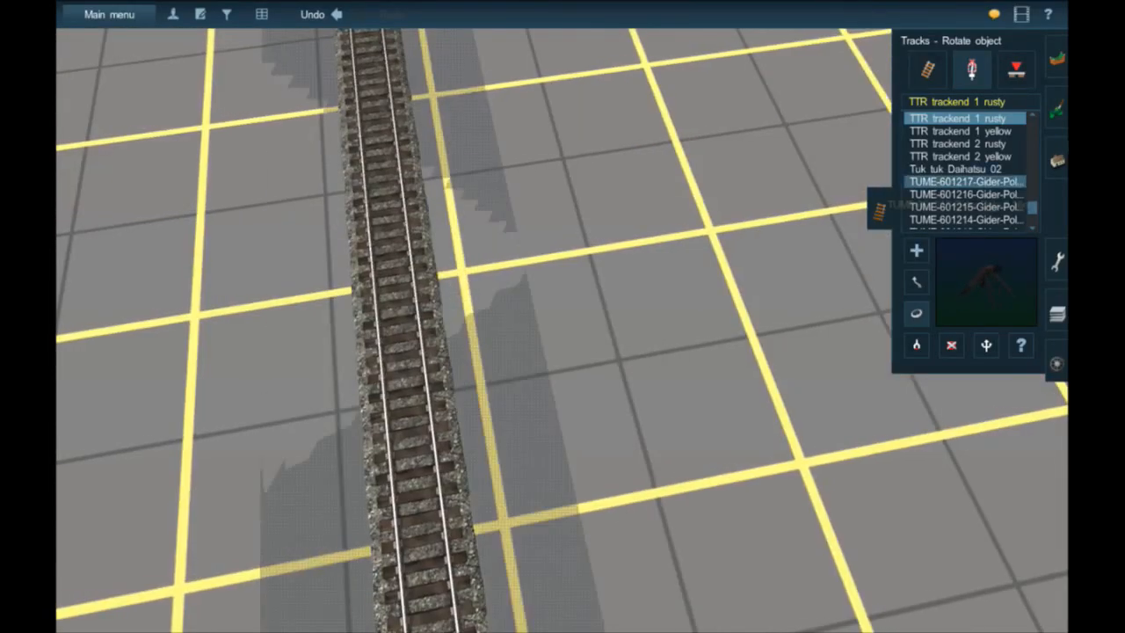
{"action": "left_click", "coordinate": [1058, 161]}
{"action": "left_click", "coordinate": [965, 115]}
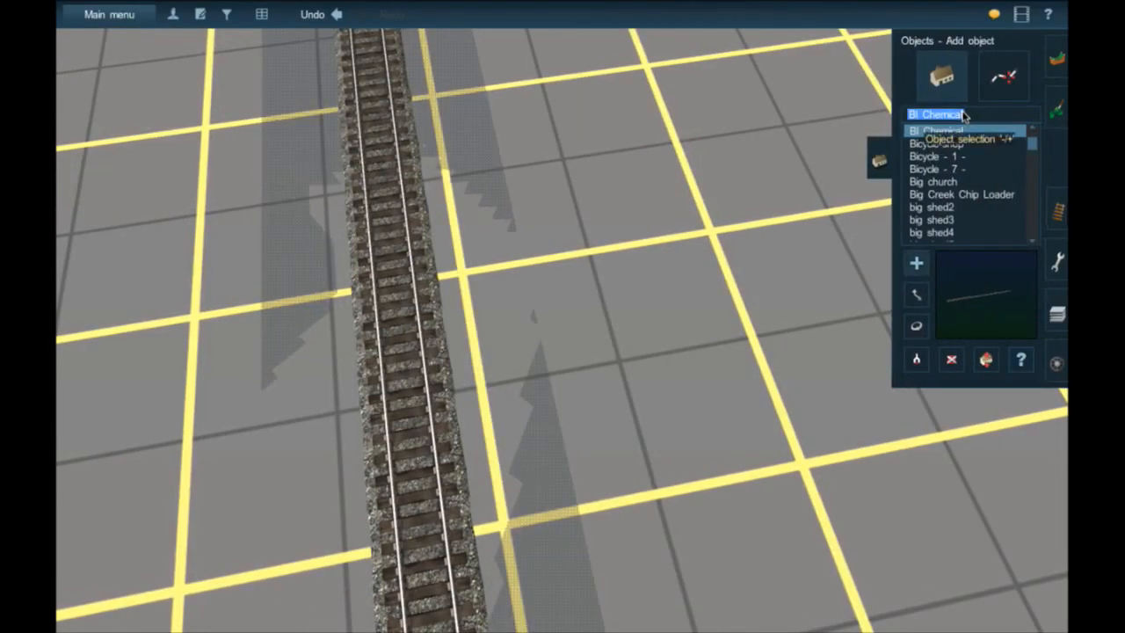
{"action": "type", "text": "industrial pi"}
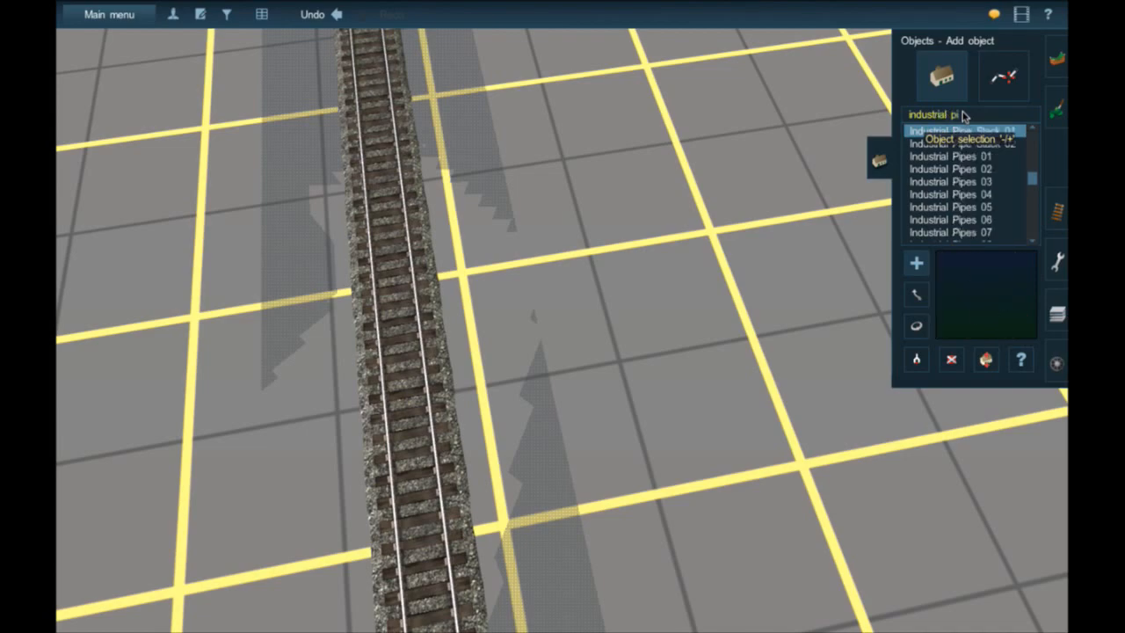
- Preview several Industrial Pipes objects between 02 and 08 and select Industrial Pipes 02
{"action": "left_click", "coordinate": [967, 169]}
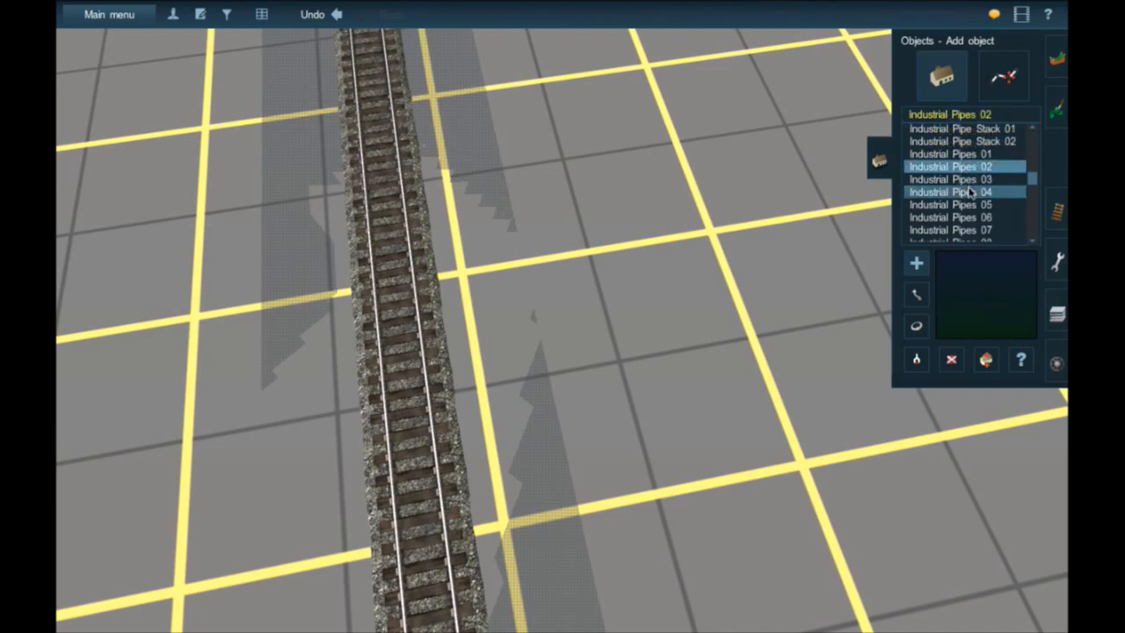
{"action": "scroll", "coordinate": [970, 192], "scroll_direction": "down", "scroll_amount": 1}
{"action": "left_click", "coordinate": [971, 191]}
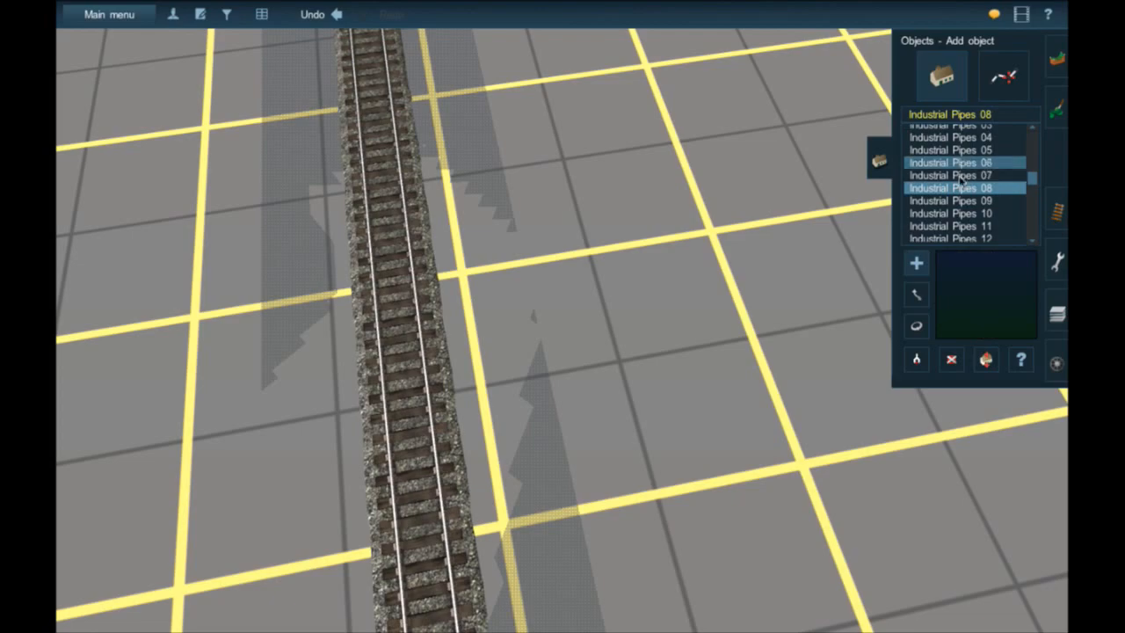
{"action": "left_click", "coordinate": [961, 181]}
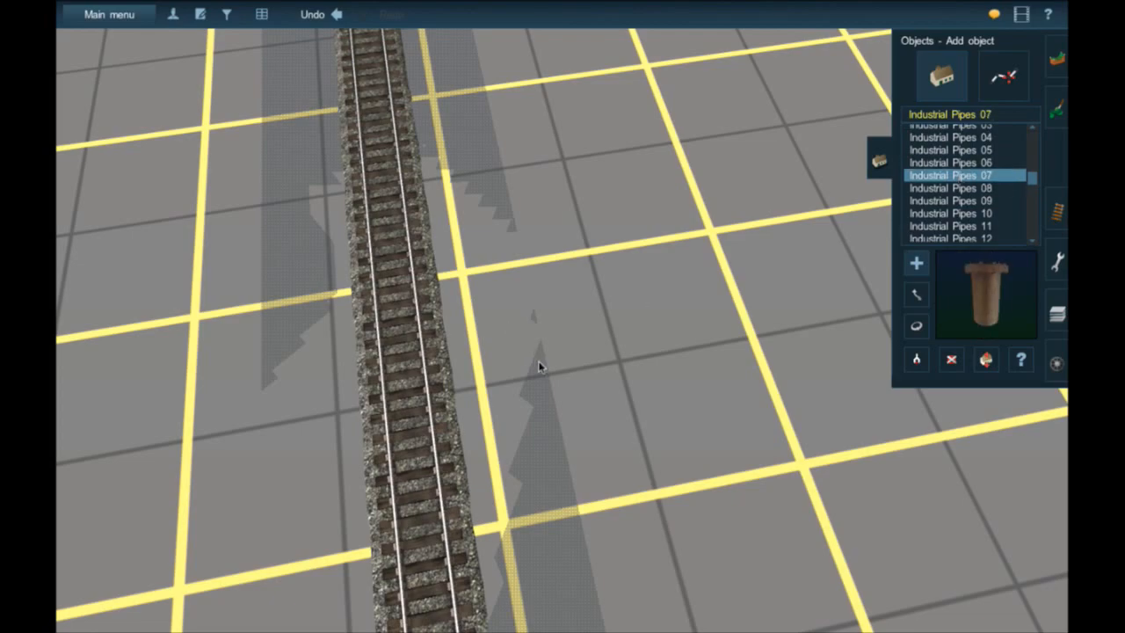
{"action": "left_click", "coordinate": [948, 164]}
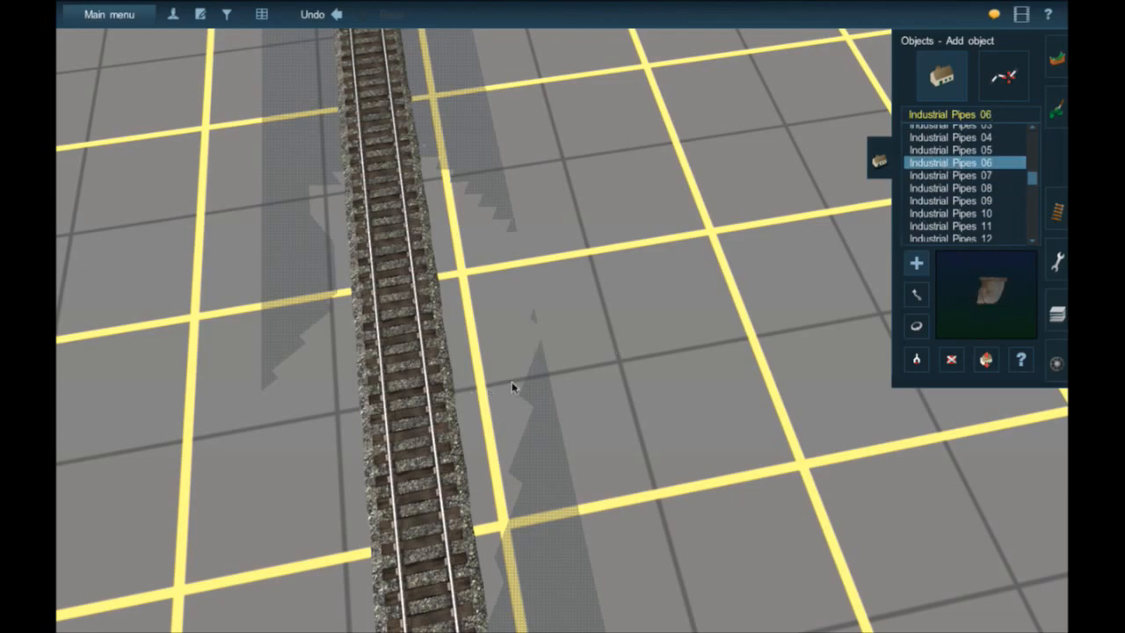
{"action": "left_click", "coordinate": [961, 152]}
{"action": "scroll", "coordinate": [975, 182], "scroll_direction": "up", "scroll_amount": 1}
{"action": "scroll", "coordinate": [976, 189], "scroll_direction": "up", "scroll_amount": 5}
{"action": "left_click", "coordinate": [974, 217]}
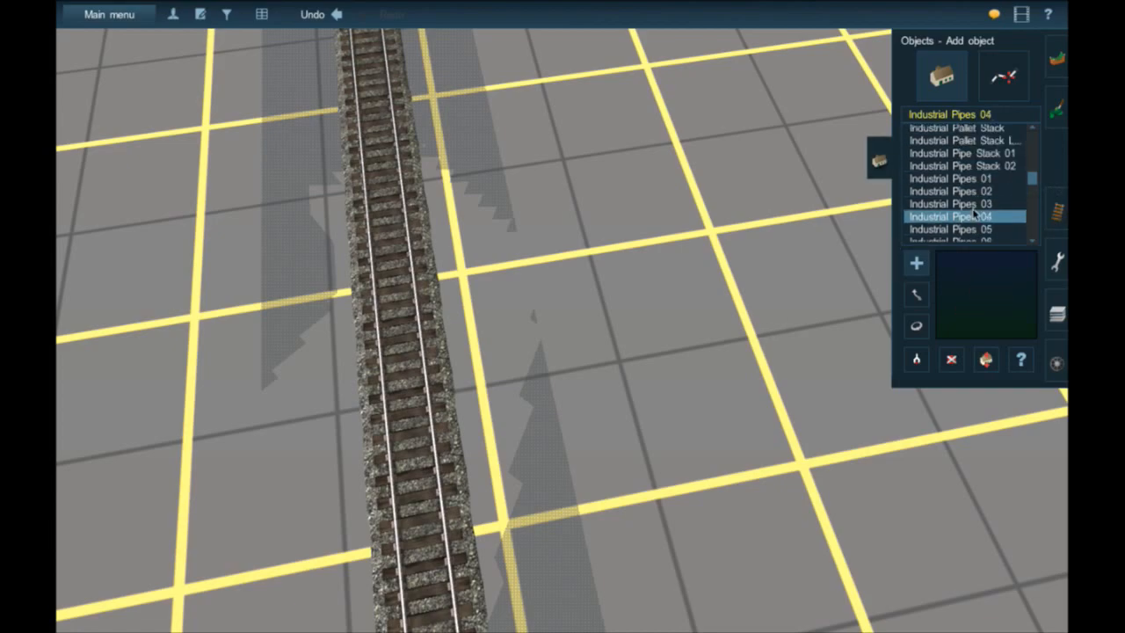
{"action": "left_click", "coordinate": [973, 189]}
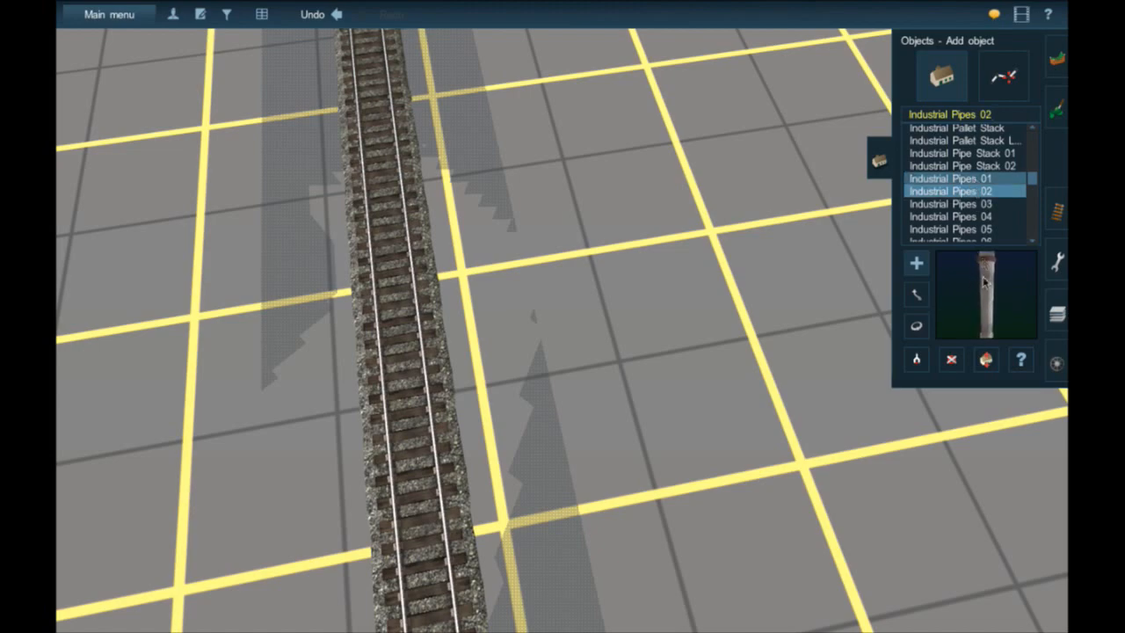
- Try out an Industrial Pipes 02 beside the mill track, inspect its shape and delete it
{"action": "left_click", "coordinate": [548, 371]}
{"action": "scroll", "coordinate": [548, 371], "scroll_direction": "up", "scroll_amount": 5}
{"action": "scroll", "coordinate": [549, 371], "scroll_direction": "down", "scroll_amount": 4}
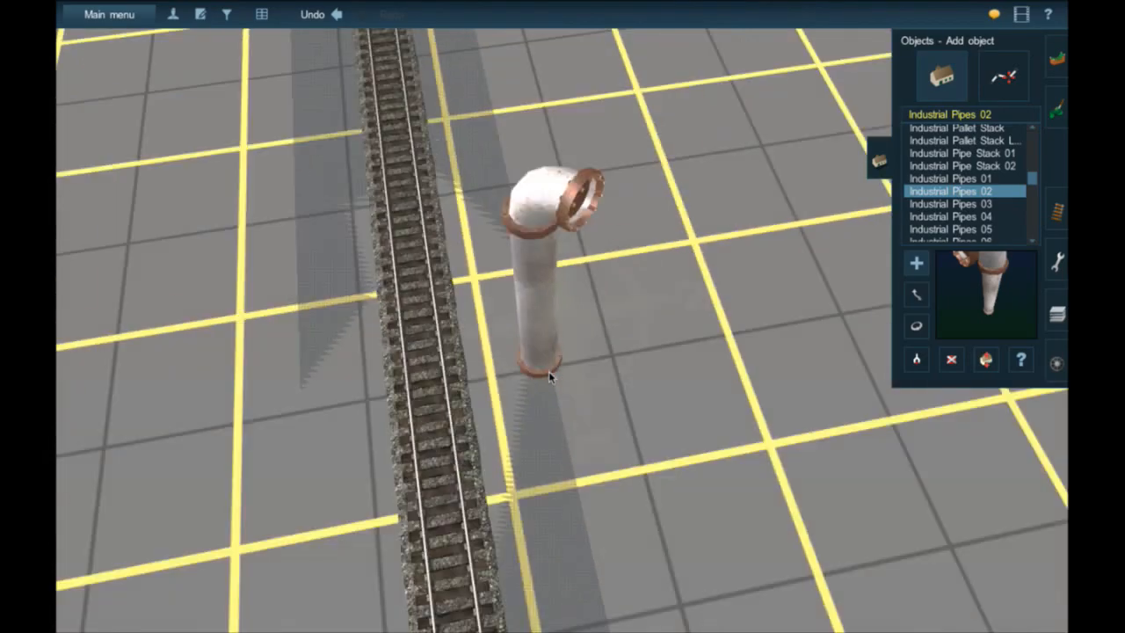
{"action": "key", "text": "Left"}
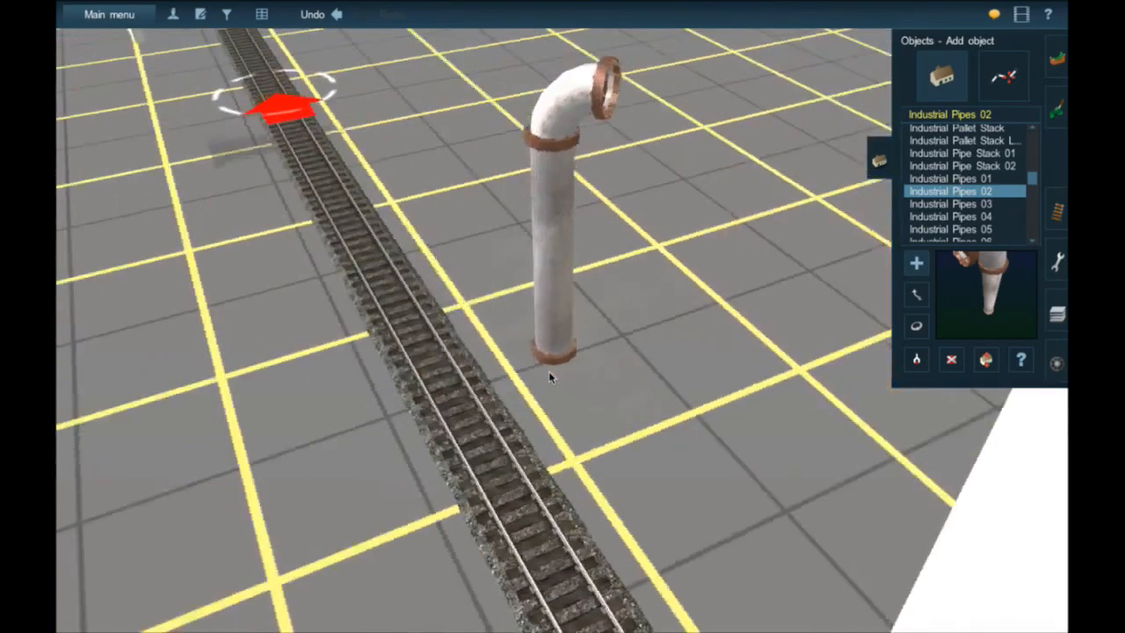
{"action": "key", "text": "Left"}
{"action": "left_click", "coordinate": [951, 360]}
{"action": "left_click", "coordinate": [587, 294]}
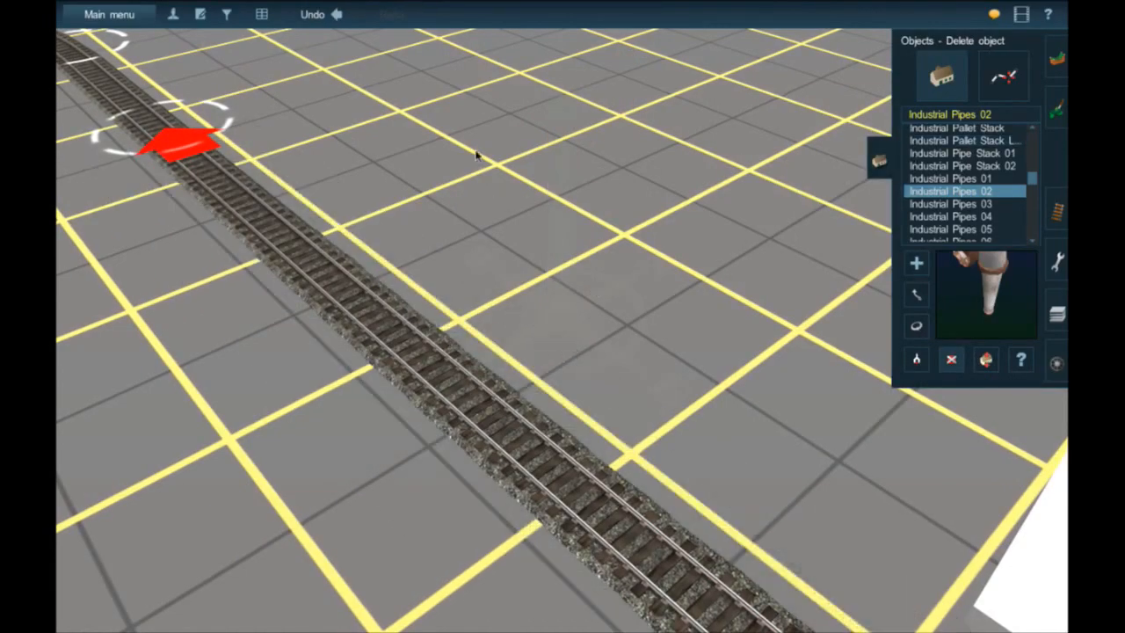
- Use the route map to locate Carrabassett Yard Fuel Storage and go to its siding
{"action": "right_click", "coordinate": [477, 154]}
{"action": "scroll", "coordinate": [477, 150], "scroll_direction": "down", "scroll_amount": 10}
{"action": "right_click_drag", "start_coordinate": [477, 149], "coordinate": [753, 186]}
{"action": "key", "text": "ctrl+m"}
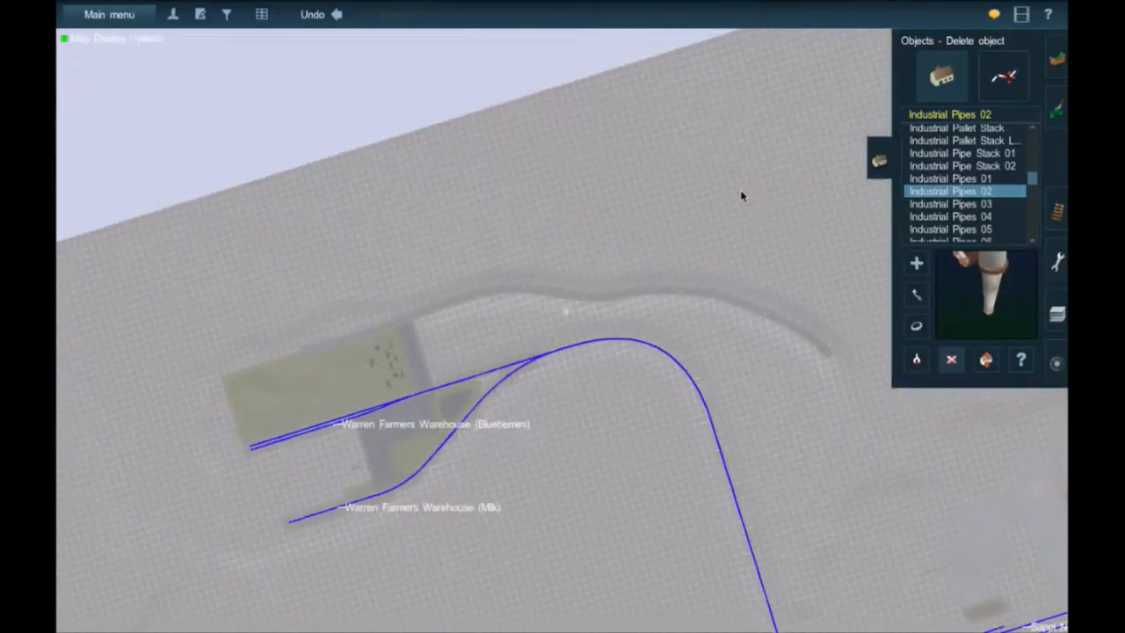
{"action": "right_click", "coordinate": [690, 225]}
{"action": "scroll", "coordinate": [687, 232], "scroll_direction": "down", "scroll_amount": 10}
{"action": "right_click_drag", "start_coordinate": [739, 241], "coordinate": [376, 319]}
{"action": "scroll", "coordinate": [366, 399], "scroll_direction": "up", "scroll_amount": 10}
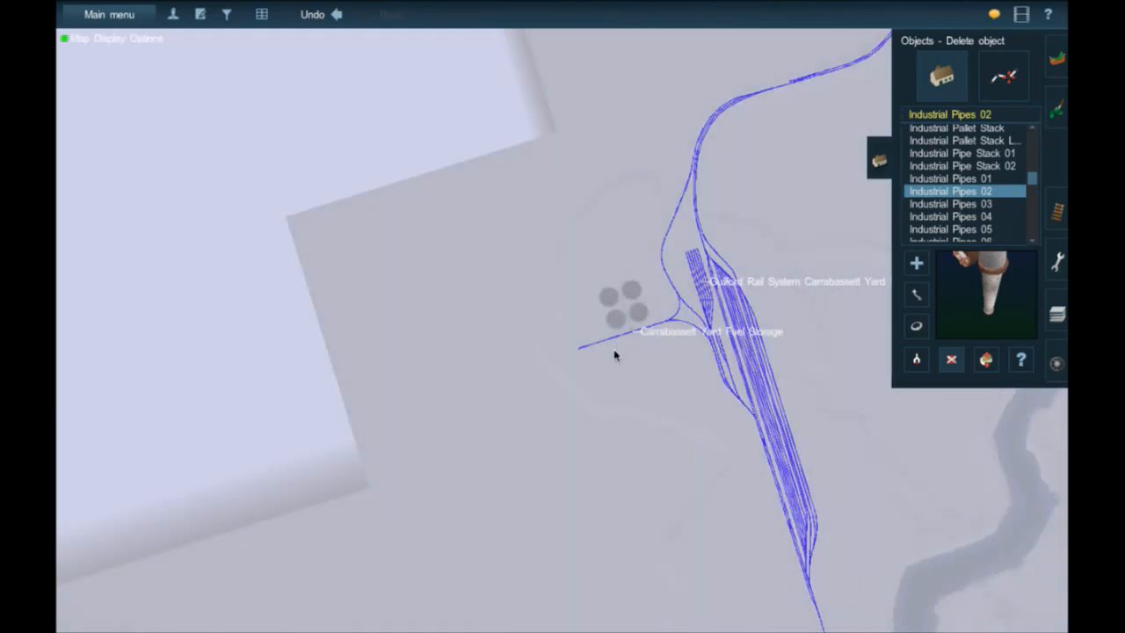
{"action": "scroll", "coordinate": [615, 356], "scroll_direction": "down", "scroll_amount": 4}
{"action": "scroll", "coordinate": [615, 355], "scroll_direction": "up", "scroll_amount": 4}
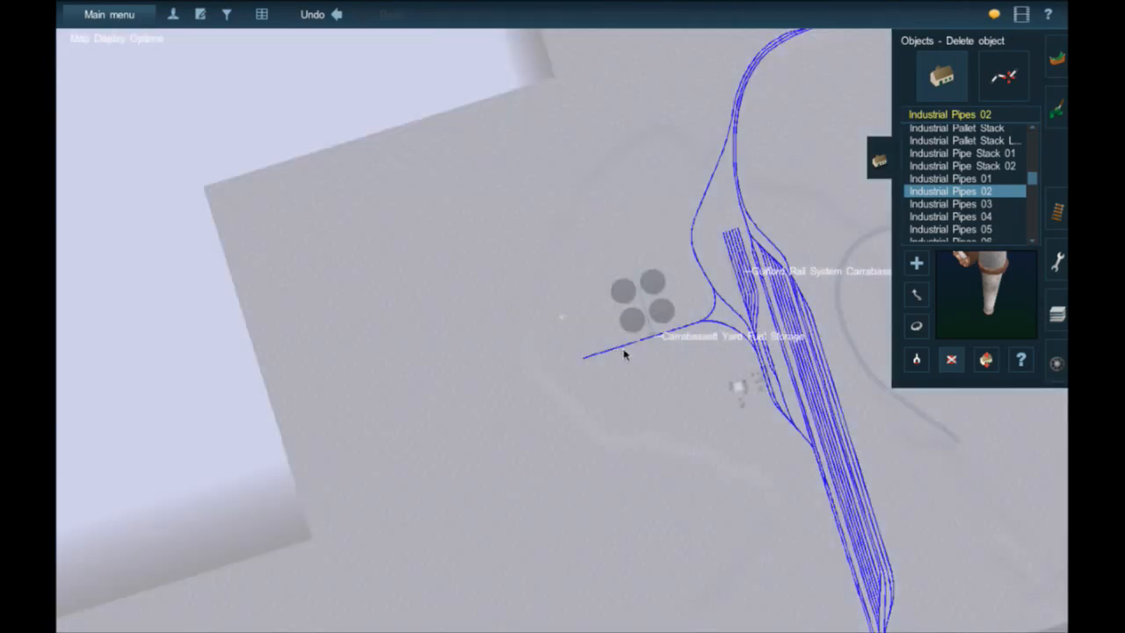
{"action": "scroll", "coordinate": [576, 305], "scroll_direction": "up", "scroll_amount": 10}
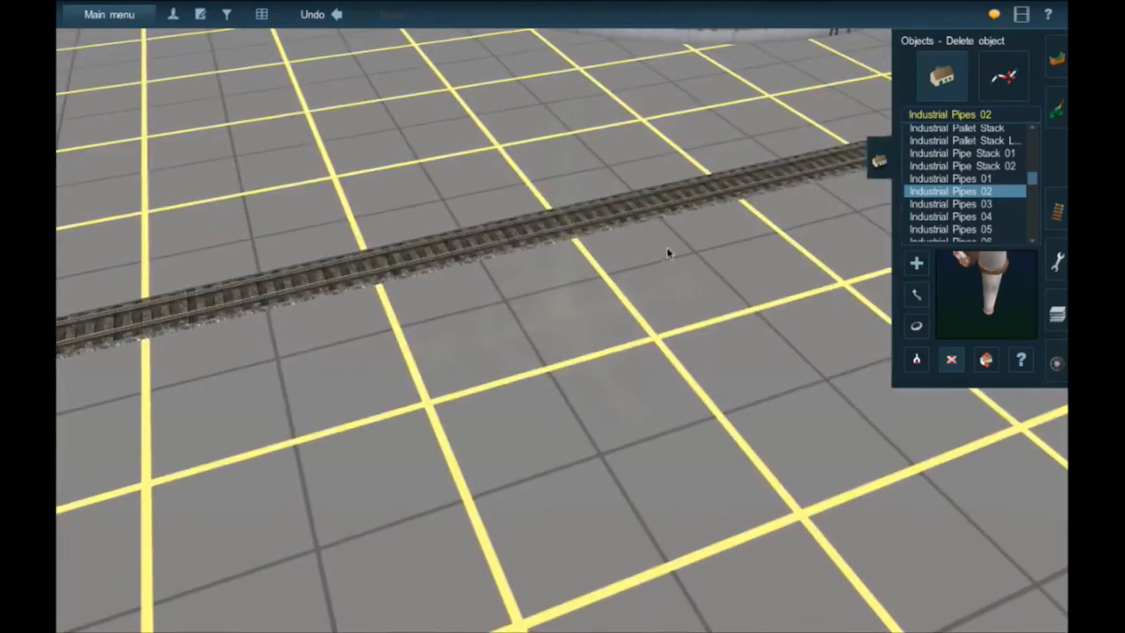
- Examine the pipe runs and fittings around the covered loading shed at the fuel storage
{"action": "scroll", "coordinate": [667, 253], "scroll_direction": "down", "scroll_amount": 2}
{"action": "right_click", "coordinate": [671, 232]}
{"action": "right_click", "coordinate": [692, 238]}
{"action": "right_click", "coordinate": [709, 253]}
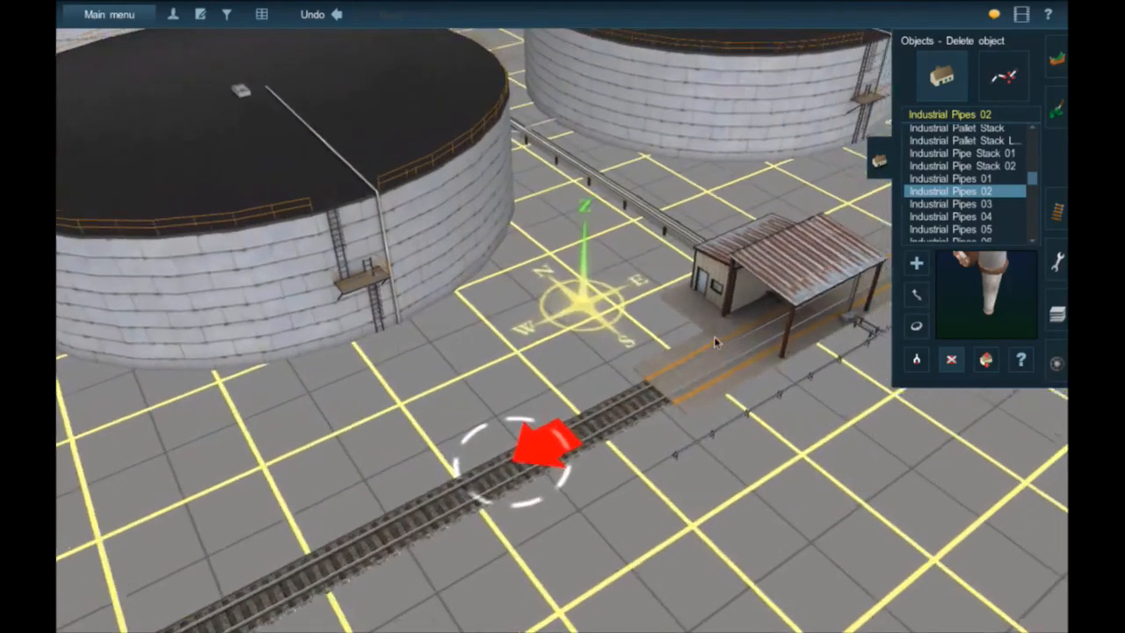
{"action": "right_click", "coordinate": [716, 340]}
{"action": "scroll", "coordinate": [673, 314], "scroll_direction": "up", "scroll_amount": 5}
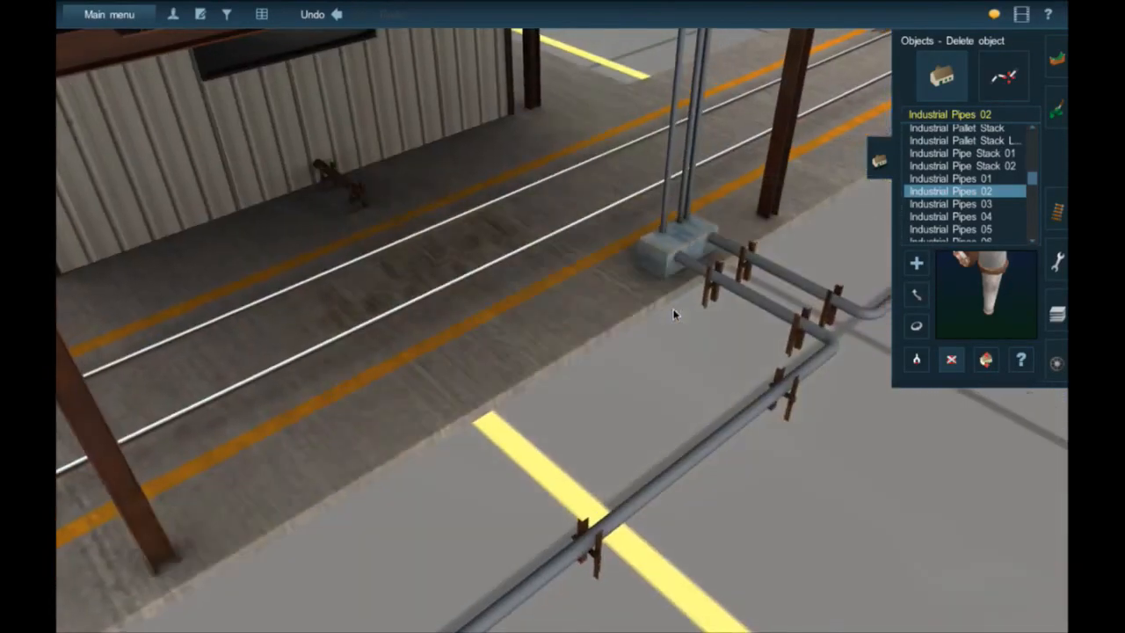
{"action": "right_click", "coordinate": [407, 220]}
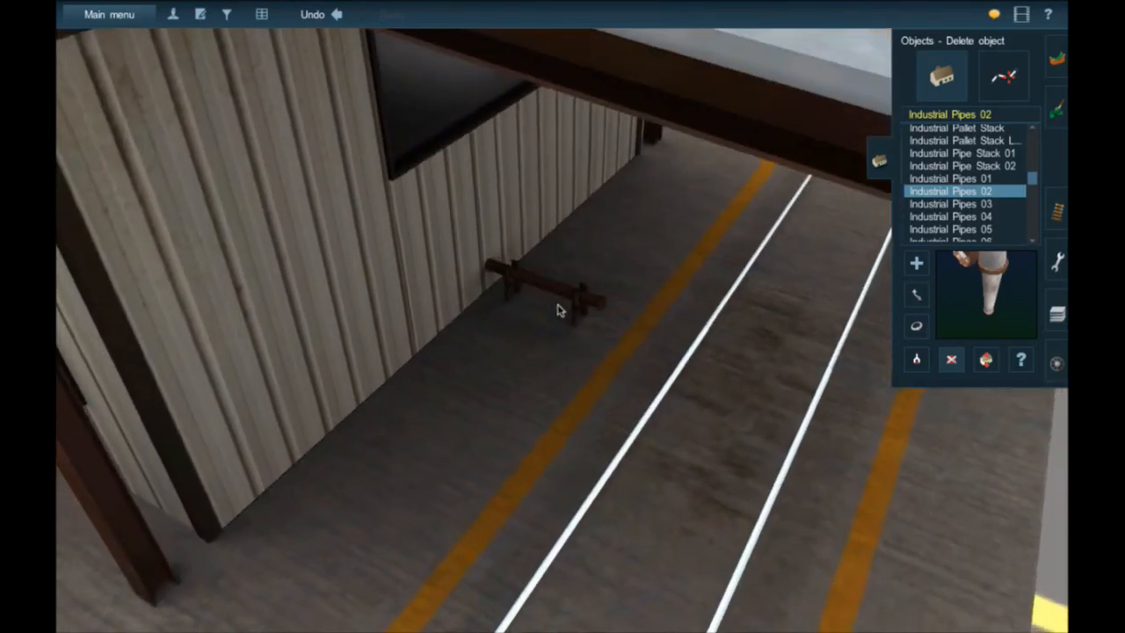
- Review the route map from the fuel storage to the mill industries and go to the Warren Township area
{"action": "scroll", "coordinate": [507, 330], "scroll_direction": "down", "scroll_amount": 5}
{"action": "right_click_drag", "start_coordinate": [542, 378], "coordinate": [554, 448]}
{"action": "scroll", "coordinate": [554, 448], "scroll_direction": "down", "scroll_amount": 5}
{"action": "scroll", "coordinate": [554, 448], "scroll_direction": "down", "scroll_amount": 10}
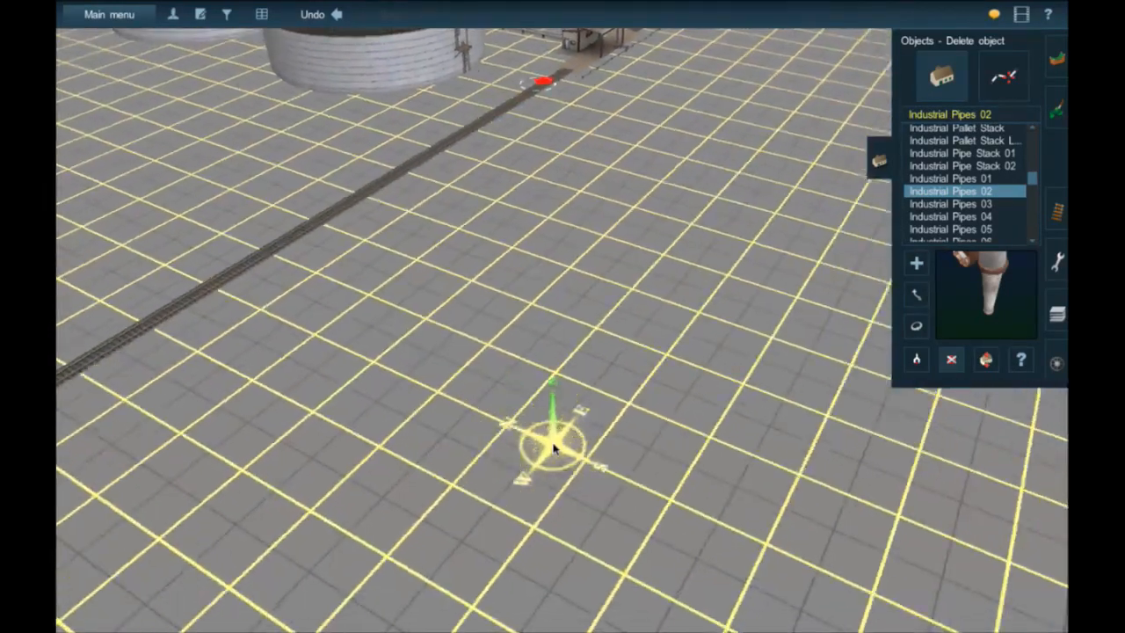
{"action": "scroll", "coordinate": [600, 393], "scroll_direction": "down", "scroll_amount": 10}
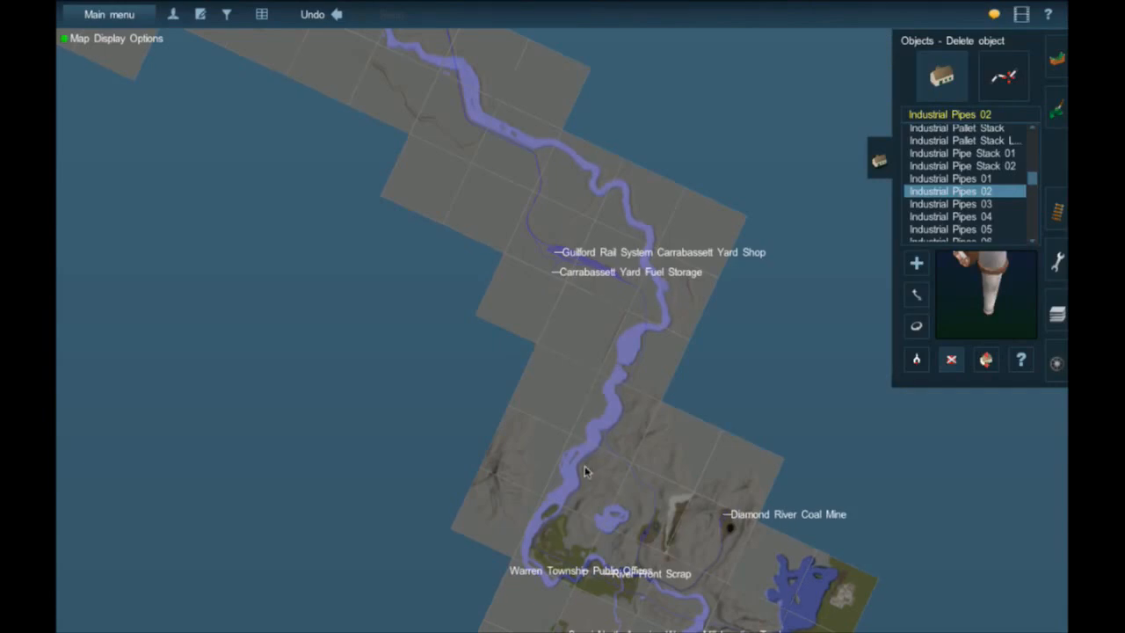
{"action": "right_click", "coordinate": [585, 467]}
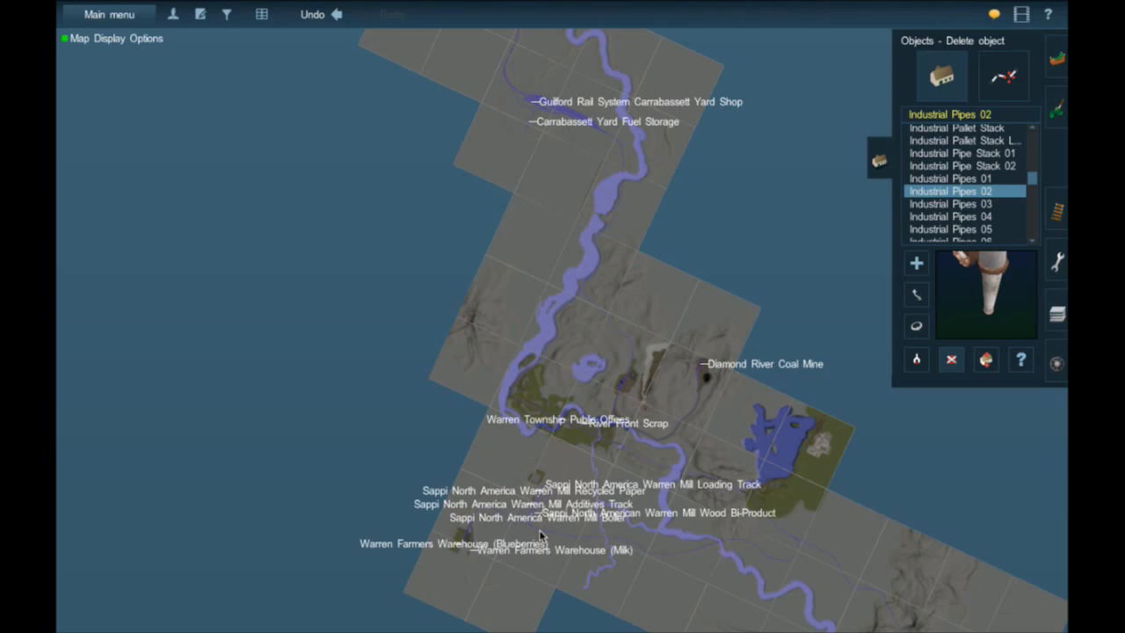
{"action": "right_click", "coordinate": [571, 427]}
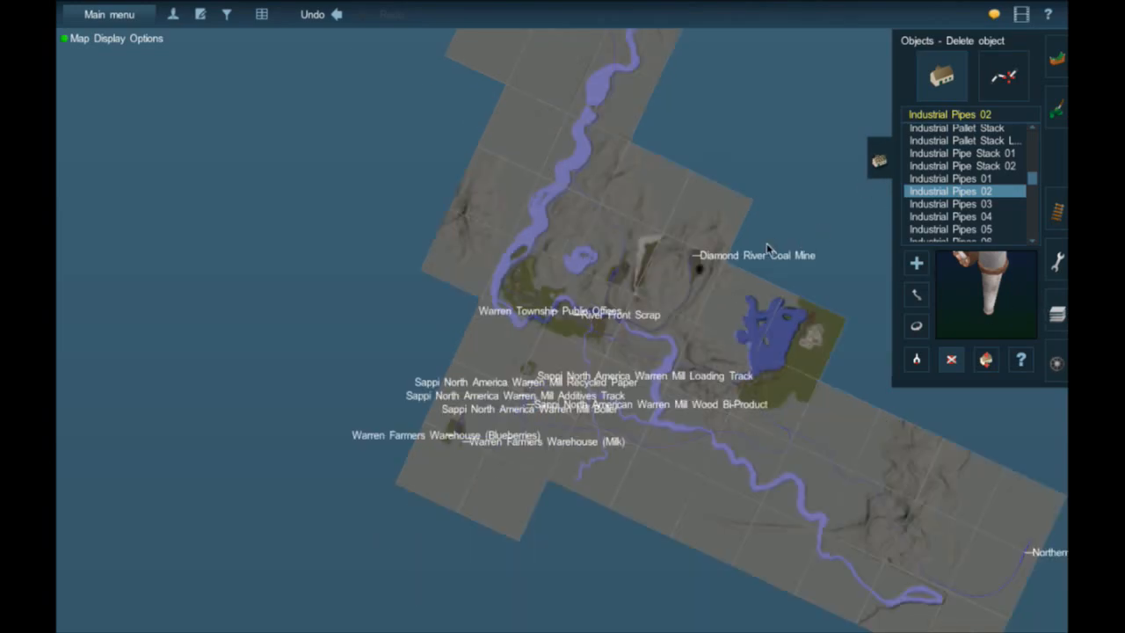
{"action": "scroll", "coordinate": [770, 246], "scroll_direction": "up", "scroll_amount": 3}
{"action": "left_click", "coordinate": [662, 327]}
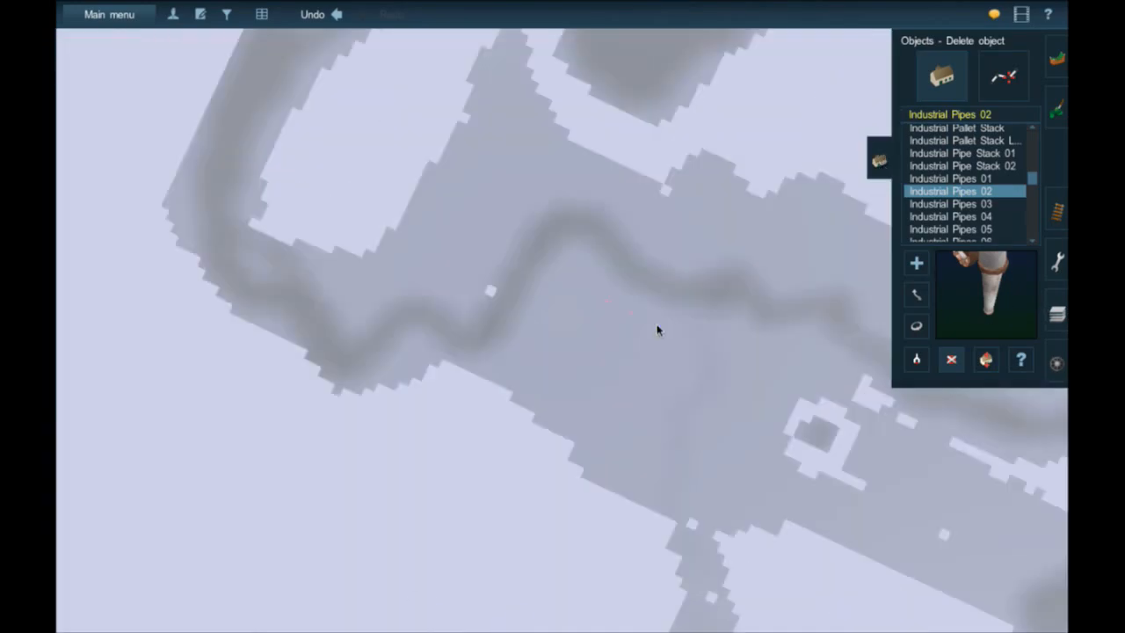
{"action": "scroll", "coordinate": [690, 290], "scroll_direction": "down", "scroll_amount": 10}
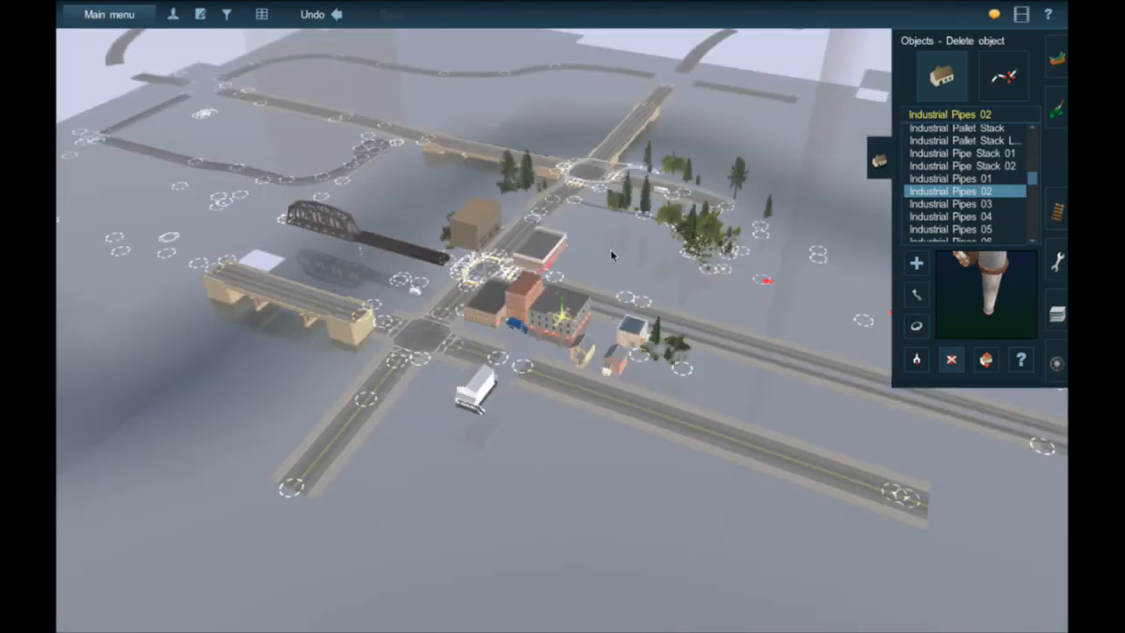
- Look over the riverside town from several angles and inspect the track running along its street up close
{"action": "right_click", "coordinate": [613, 256]}
{"action": "key", "text": "Left"}
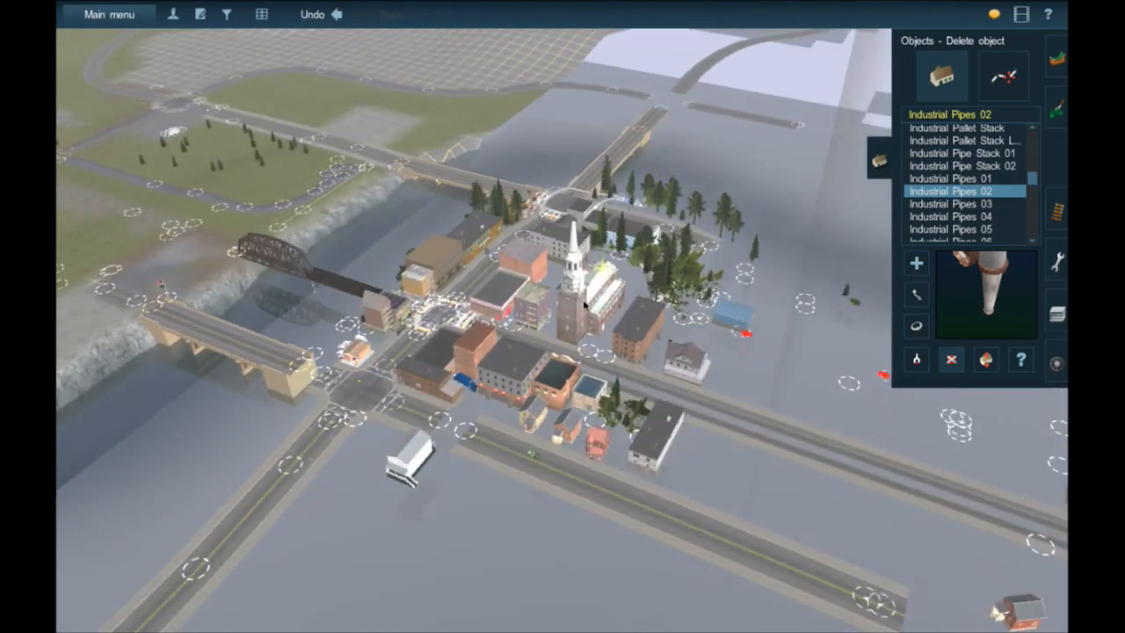
{"action": "key", "text": "Left"}
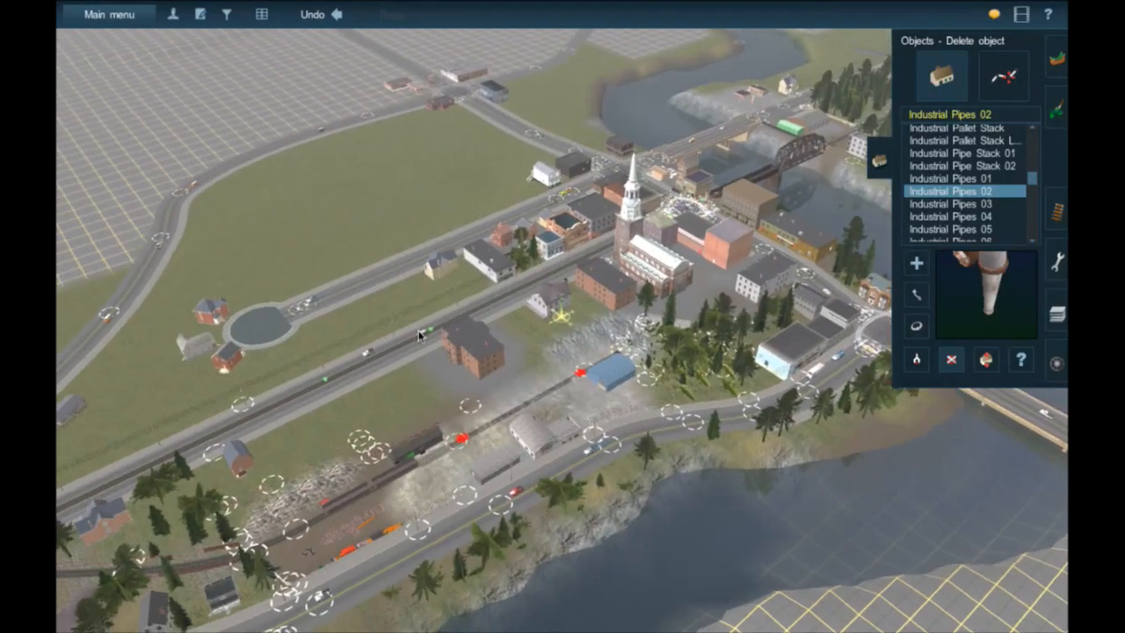
{"action": "right_click", "coordinate": [420, 335]}
{"action": "key", "text": "Left"}
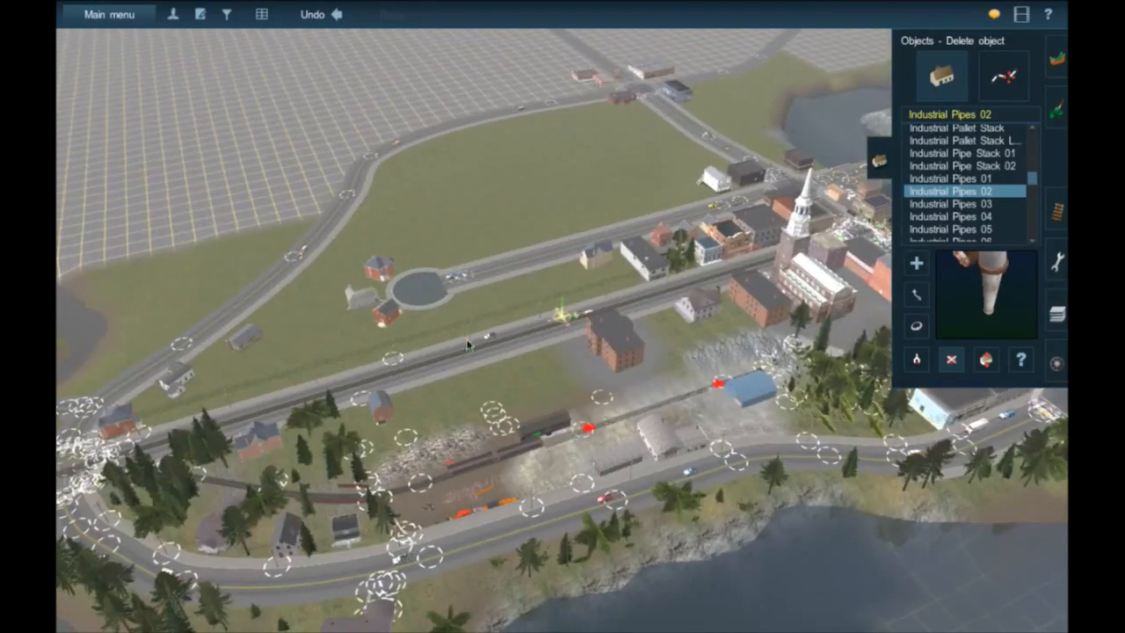
{"action": "key", "text": "Left"}
{"action": "key", "text": "Down"}
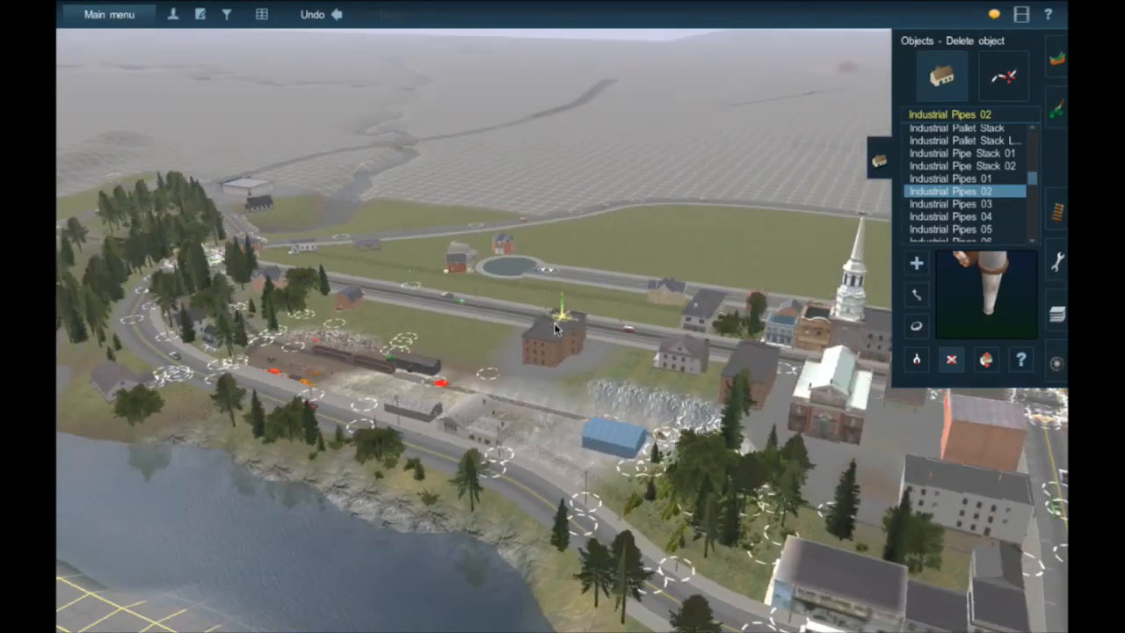
{"action": "scroll", "coordinate": [555, 329], "scroll_direction": "up", "scroll_amount": 10}
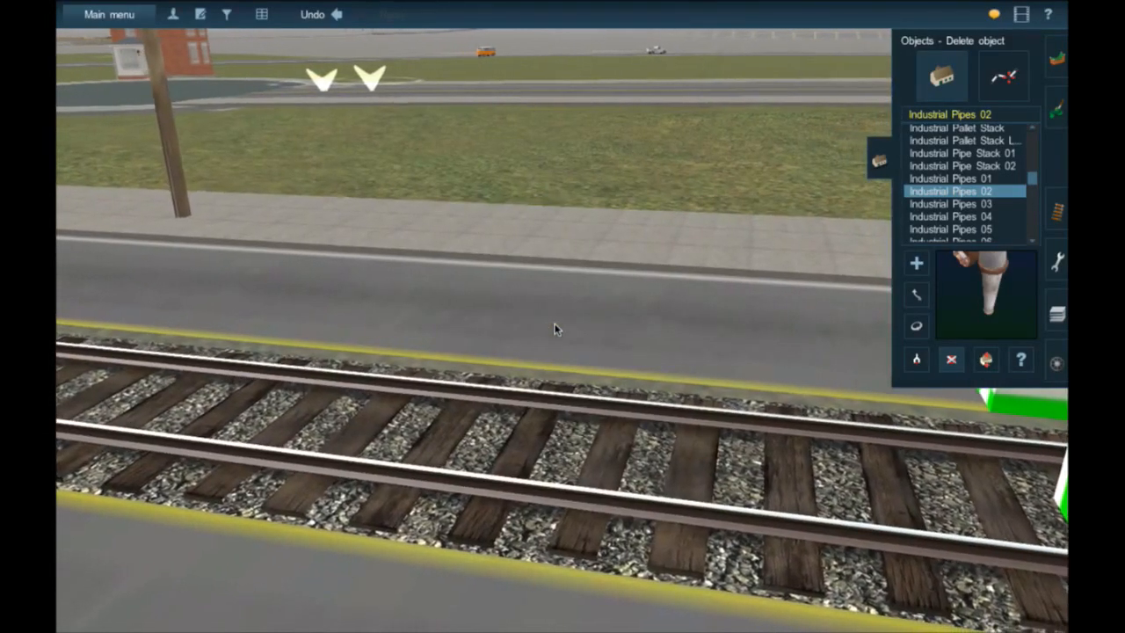
- Look over the Warren Township street track at ground level and from above
{"action": "key", "text": "Down"}
{"action": "key", "text": "Right"}
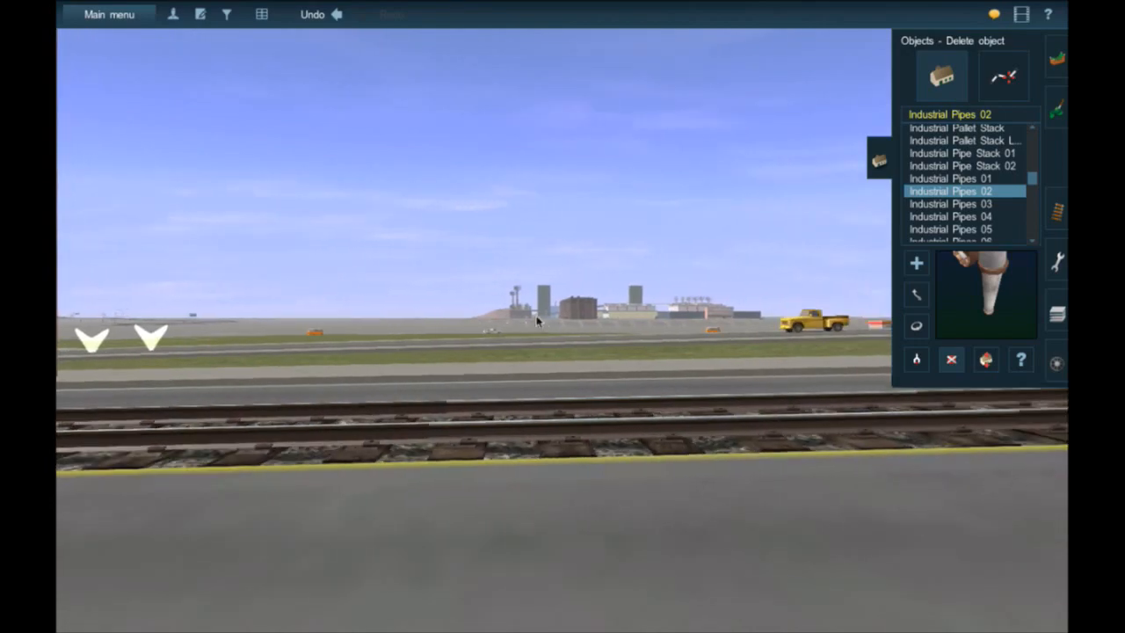
{"action": "scroll", "coordinate": [627, 411], "scroll_direction": "up", "scroll_amount": 5}
{"action": "scroll", "coordinate": [627, 410], "scroll_direction": "down", "scroll_amount": 10}
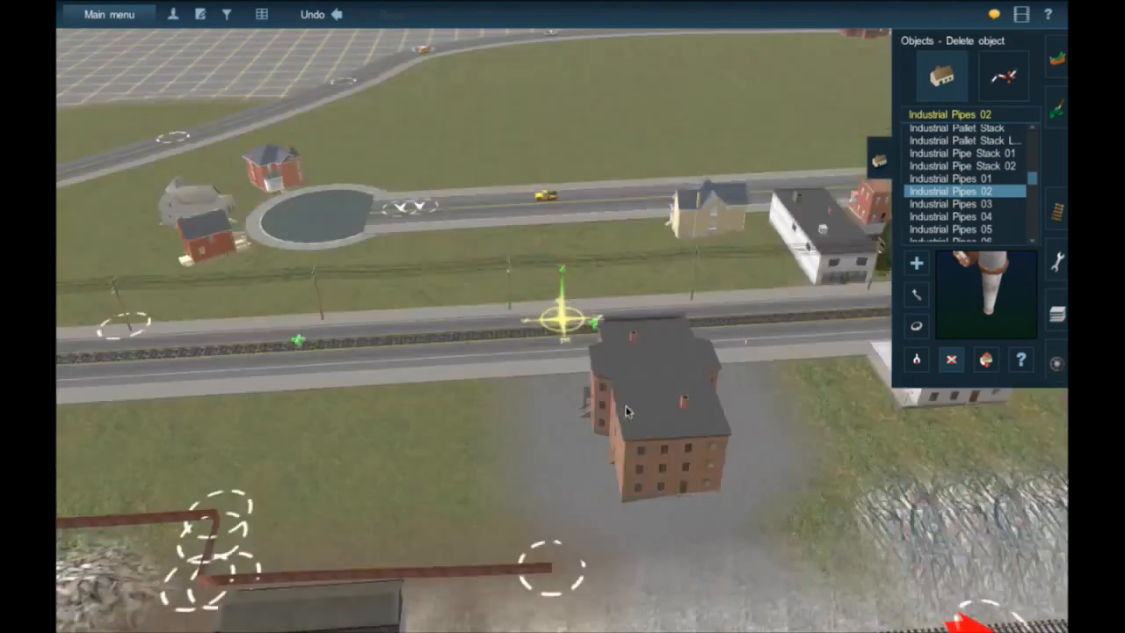
- Use the route map to go to the Sappi North America Warren Mill and inspect the track beside the white building
{"action": "key", "text": "m"}
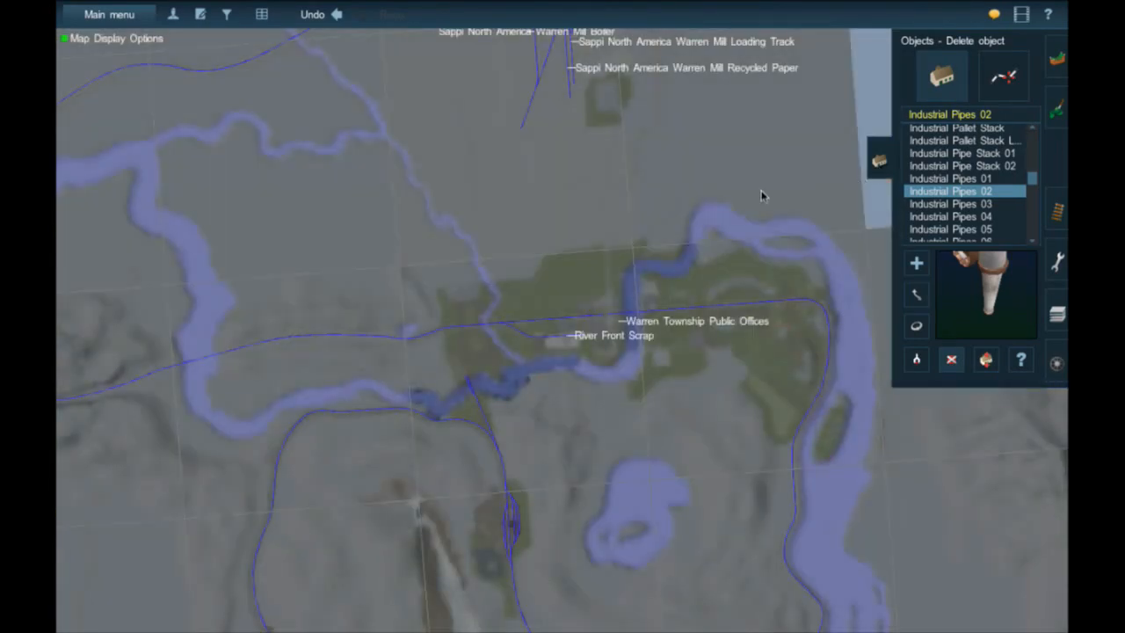
{"action": "right_click", "coordinate": [570, 74]}
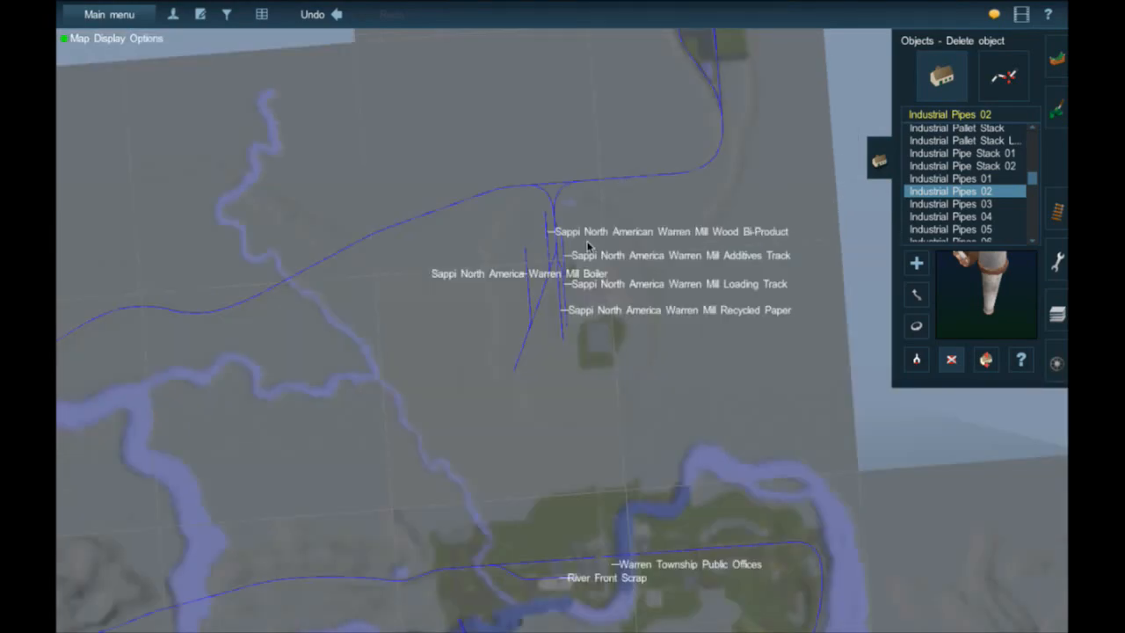
{"action": "key", "text": "m"}
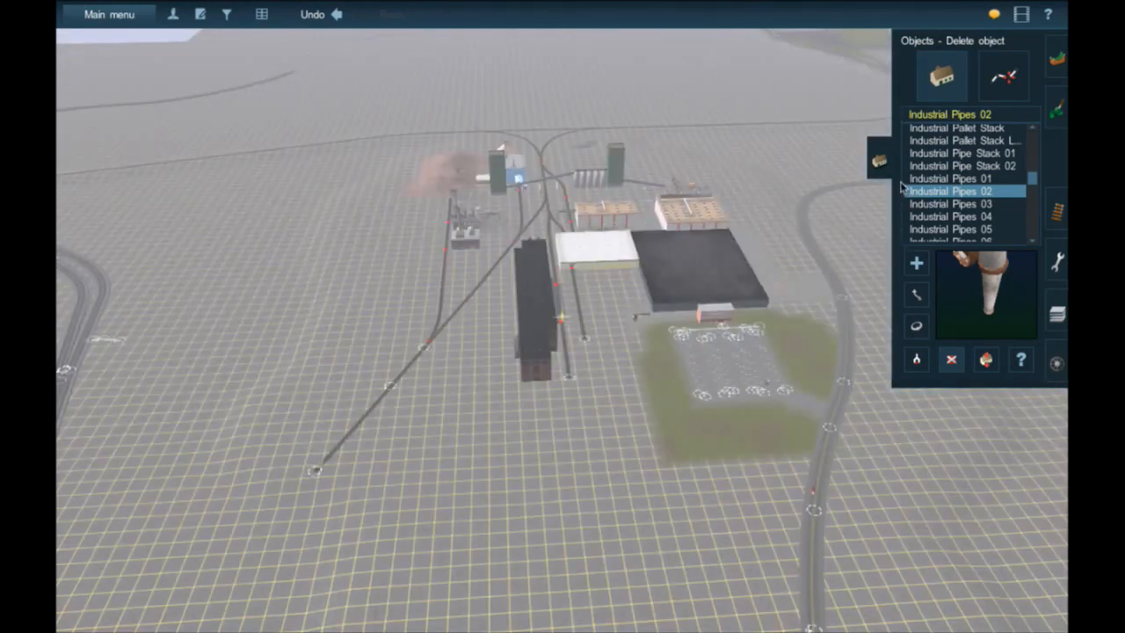
{"action": "left_click", "coordinate": [888, 172]}
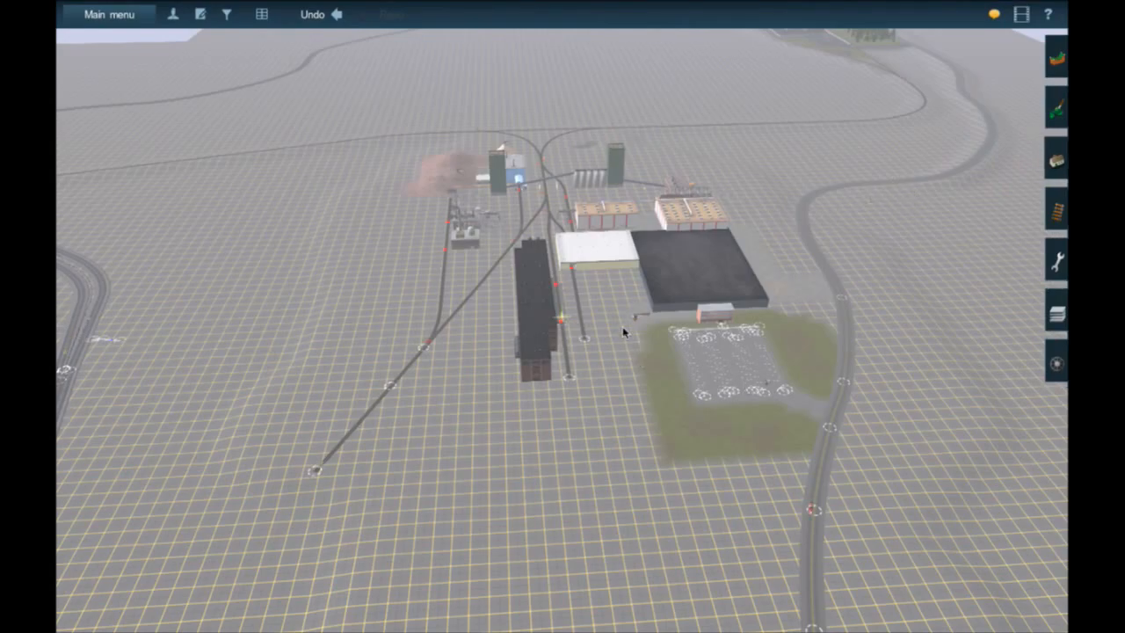
{"action": "right_click", "coordinate": [570, 225]}
{"action": "scroll", "coordinate": [571, 264], "scroll_direction": "up", "scroll_amount": 10}
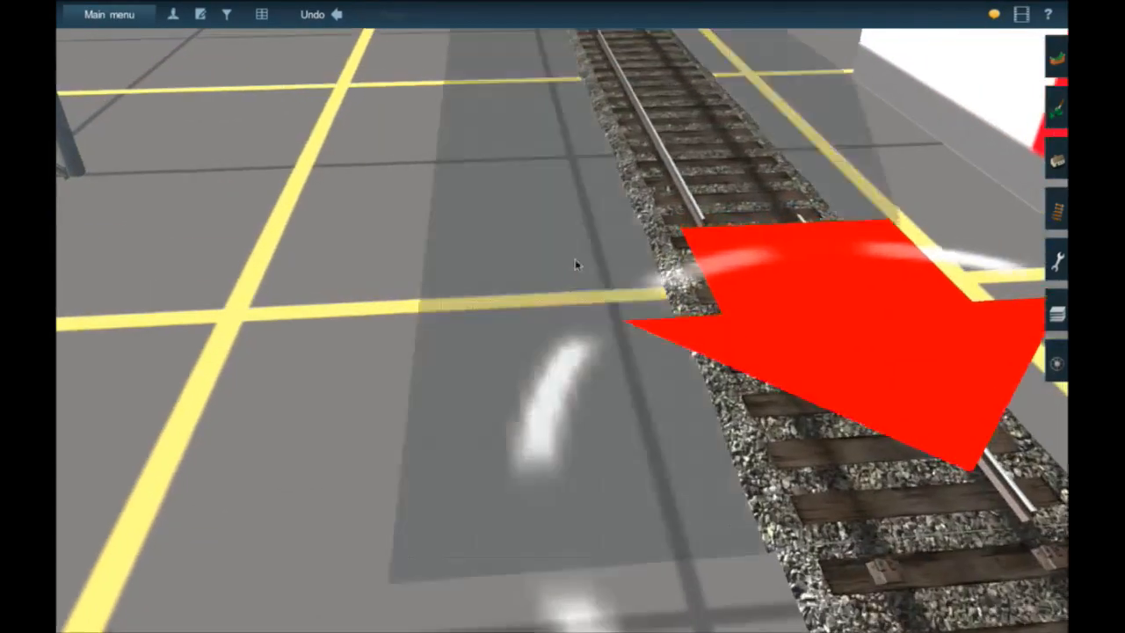
{"action": "scroll", "coordinate": [606, 241], "scroll_direction": "down", "scroll_amount": 3}
{"action": "right_click_drag", "start_coordinate": [630, 230], "coordinate": [729, 243]}
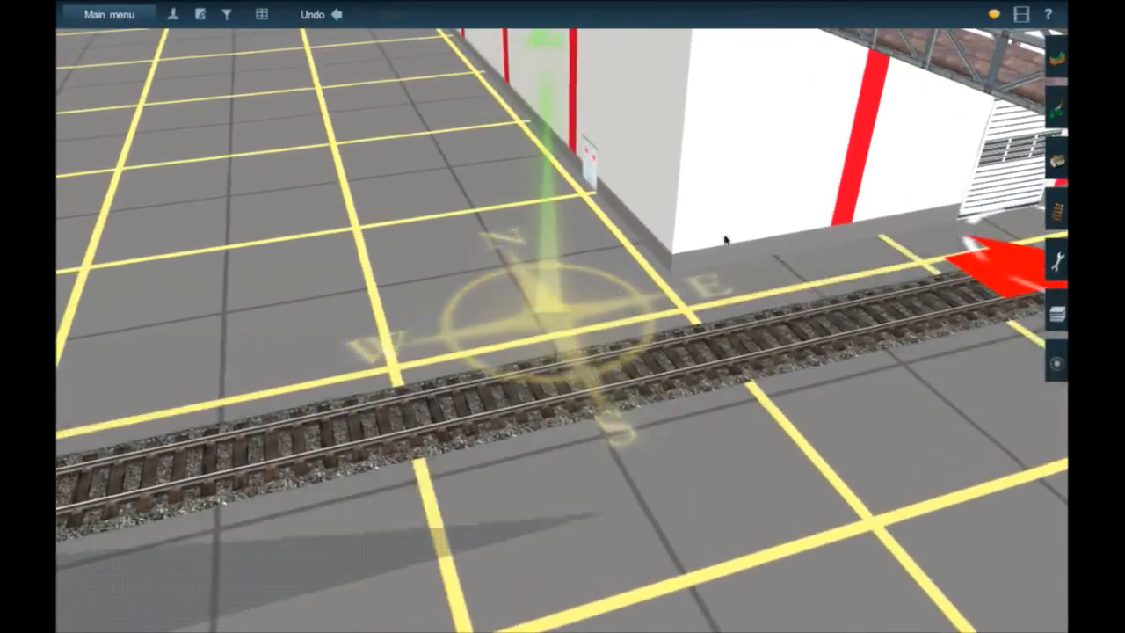
- Undo the last scenery edit at the mill
{"action": "left_click", "coordinate": [1057, 161]}
{"action": "left_click", "coordinate": [336, 14]}
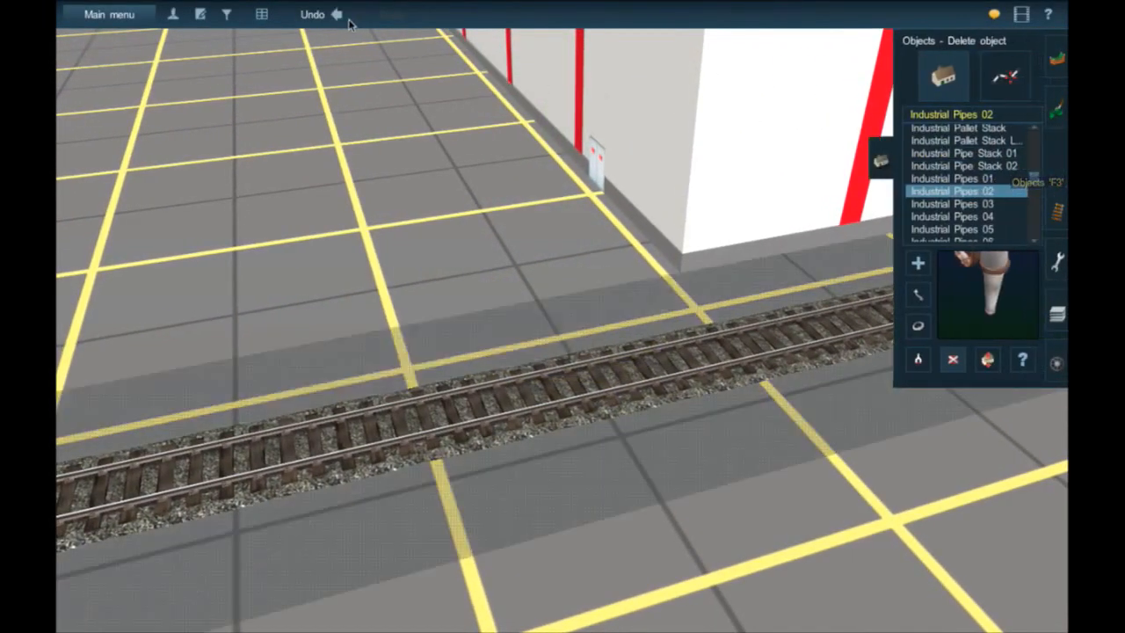
{"action": "scroll", "coordinate": [513, 199], "scroll_direction": "down", "scroll_amount": 5}
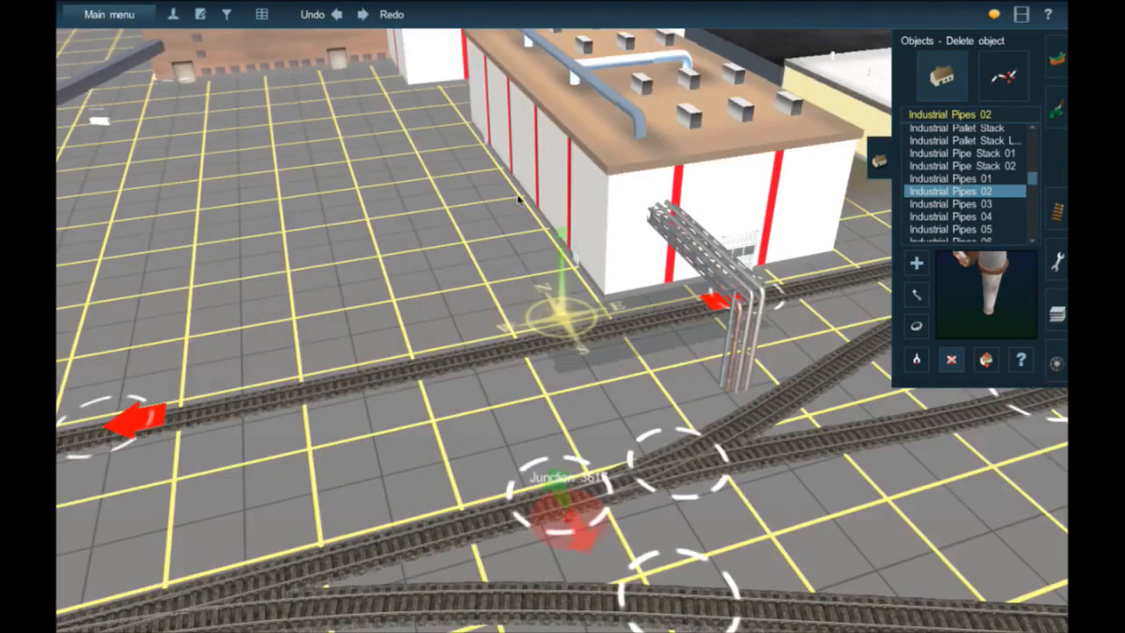
- Use the route map to go to Warren Township and look over the church and the street track from above
{"action": "key", "text": "m"}
{"action": "right_click", "coordinate": [809, 203]}
{"action": "left_click", "coordinate": [559, 357]}
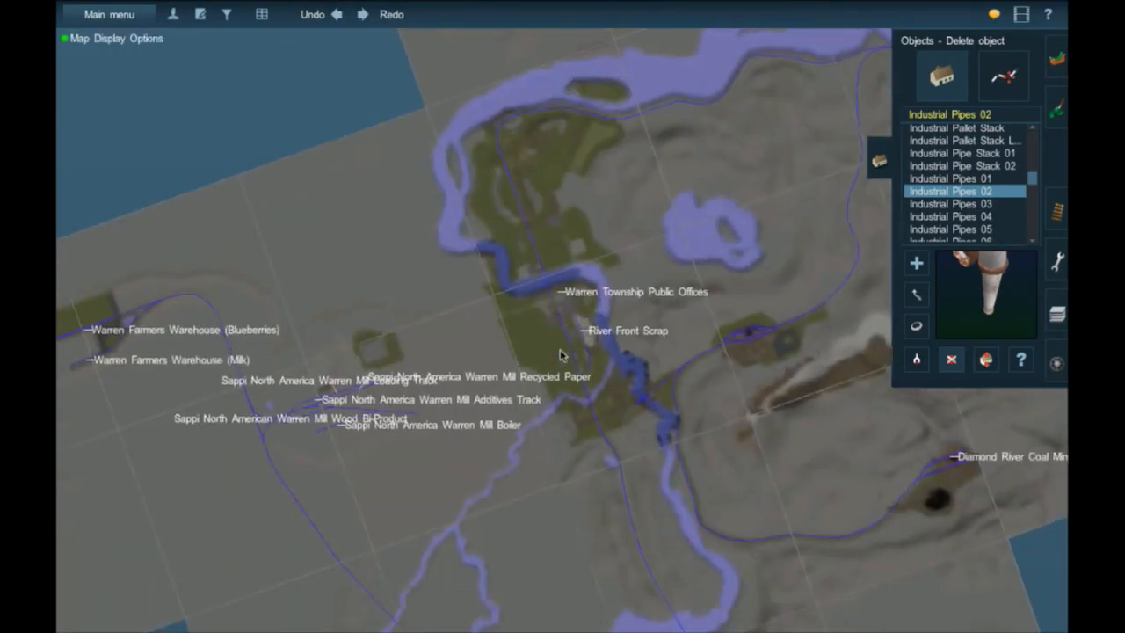
{"action": "scroll", "coordinate": [560, 333], "scroll_direction": "down", "scroll_amount": 10}
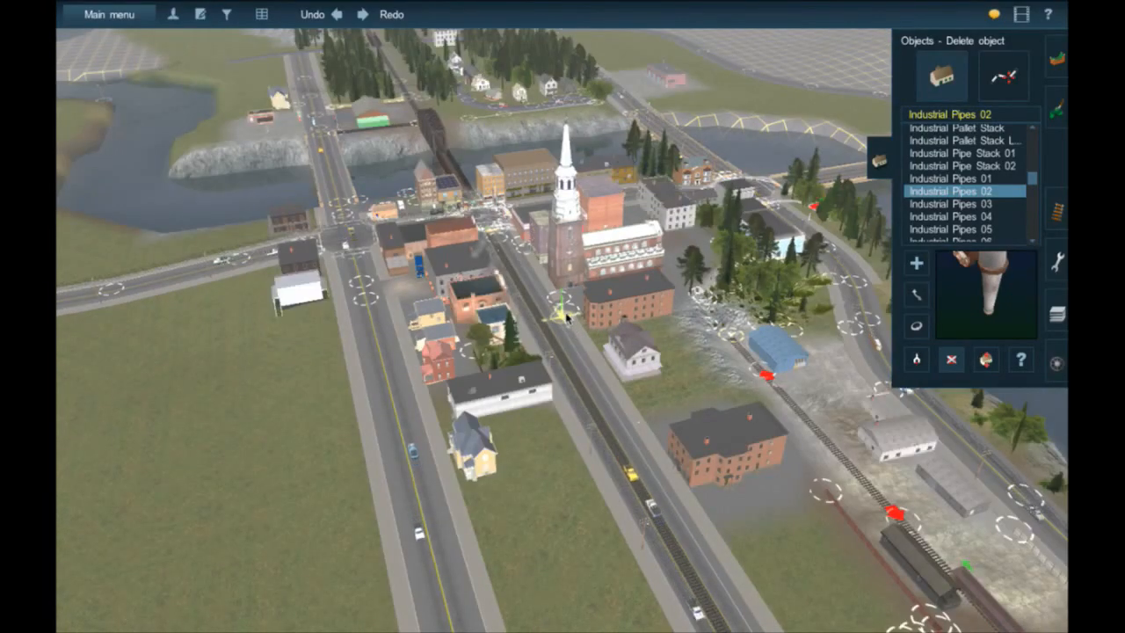
{"action": "scroll", "coordinate": [567, 307], "scroll_direction": "up", "scroll_amount": 4}
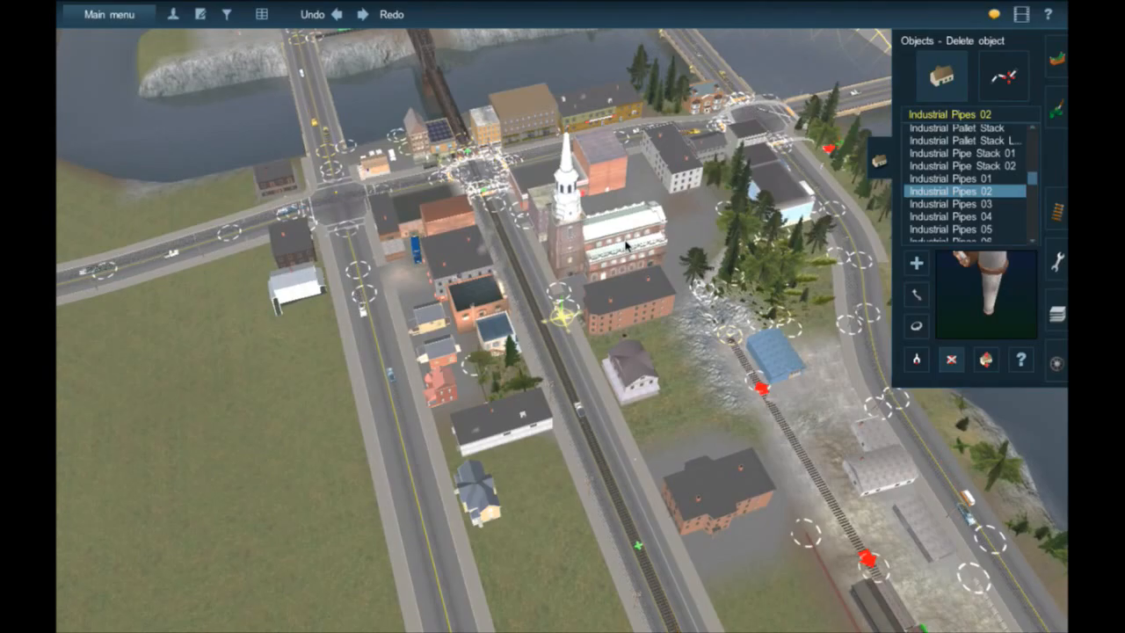
{"action": "right_click_drag", "start_coordinate": [633, 236], "coordinate": [596, 240]}
{"action": "scroll", "coordinate": [597, 239], "scroll_direction": "up", "scroll_amount": 5}
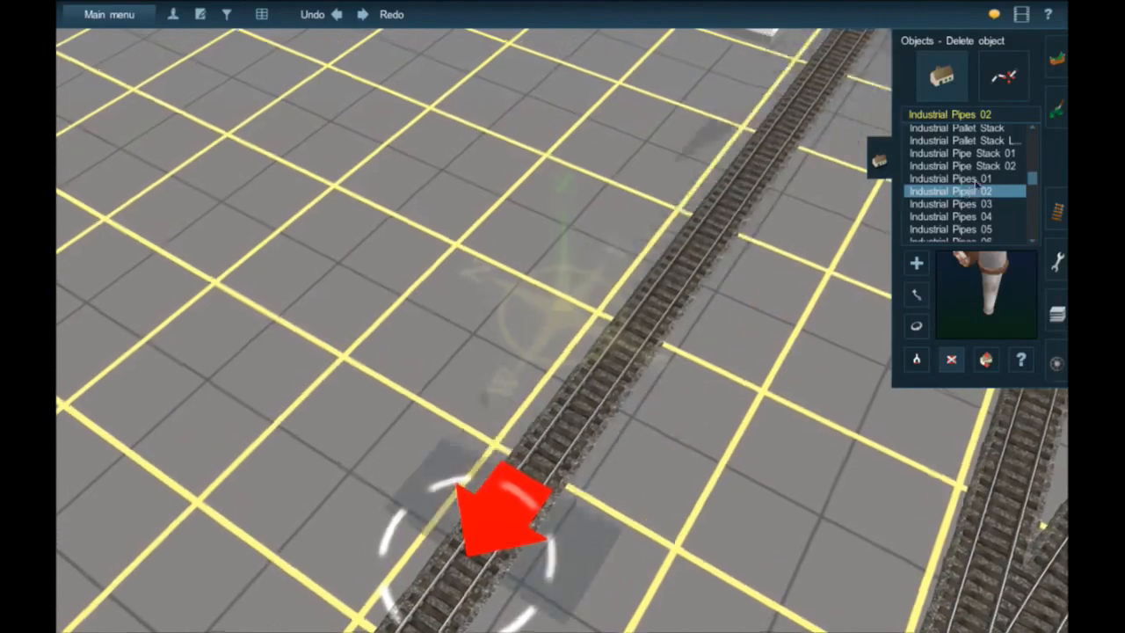
- Try placing Industrial Pipes 01 beside the mill track and undo the placement
{"action": "left_click", "coordinate": [983, 180]}
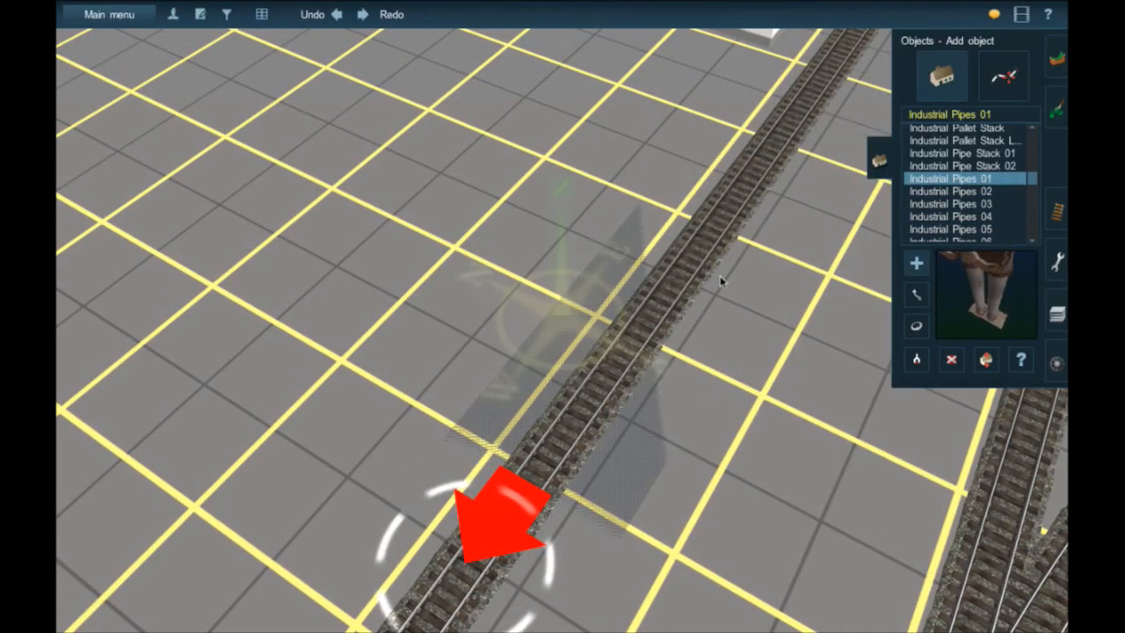
{"action": "left_click", "coordinate": [620, 230]}
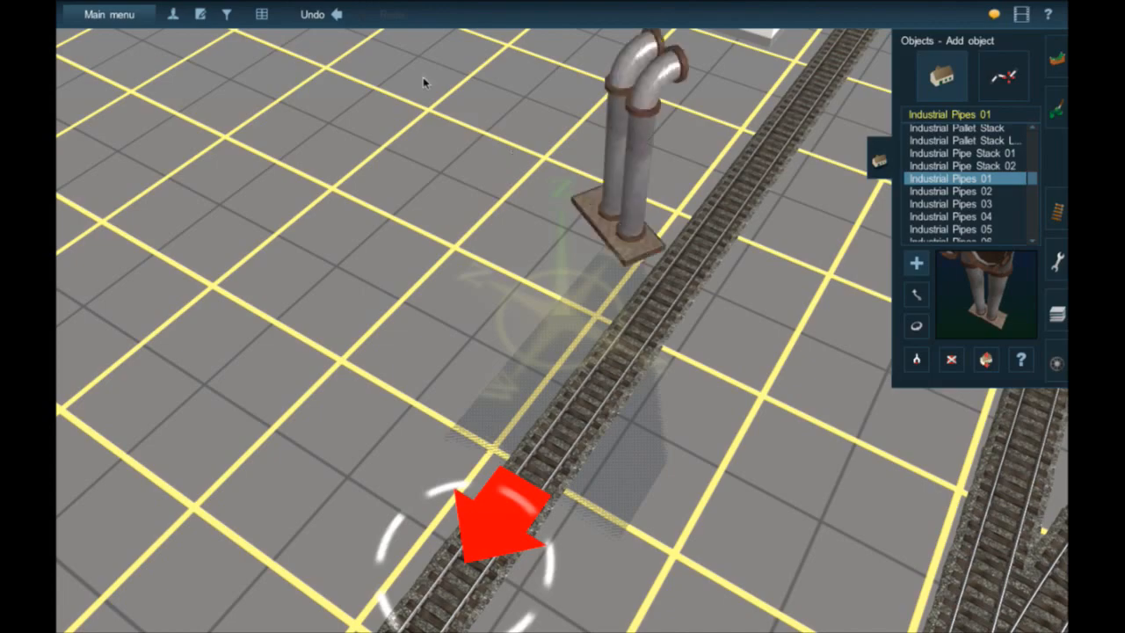
{"action": "left_click", "coordinate": [337, 14]}
- Place the second listed Industrial Pipes 12 on the ground beside the mill track
{"action": "scroll", "coordinate": [975, 211], "scroll_direction": "down", "scroll_amount": 4}
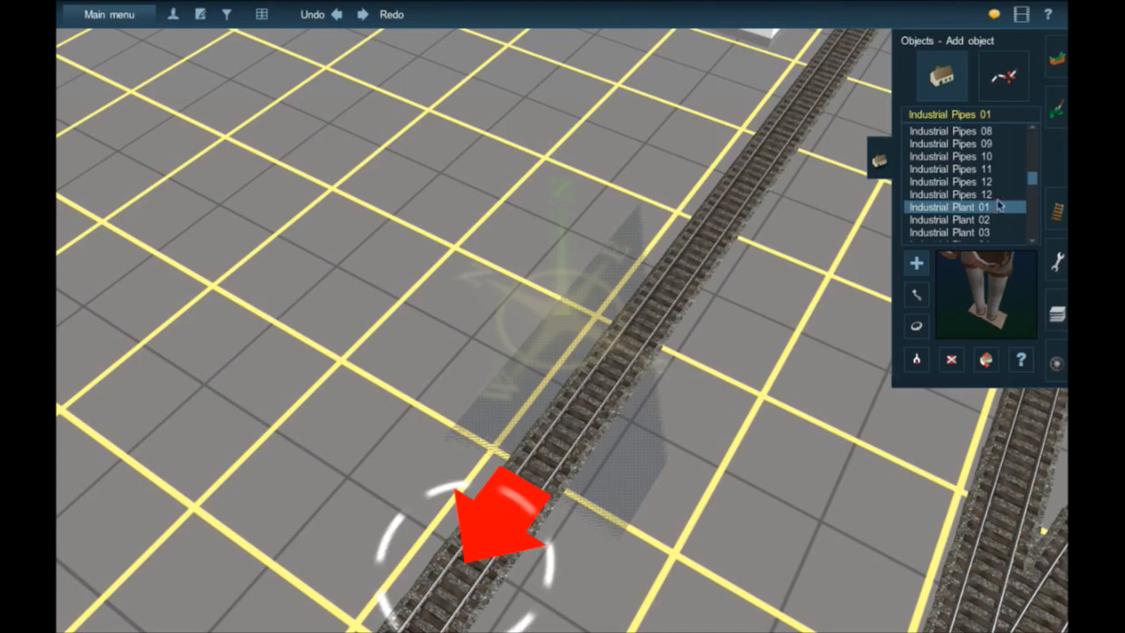
{"action": "left_click", "coordinate": [994, 194]}
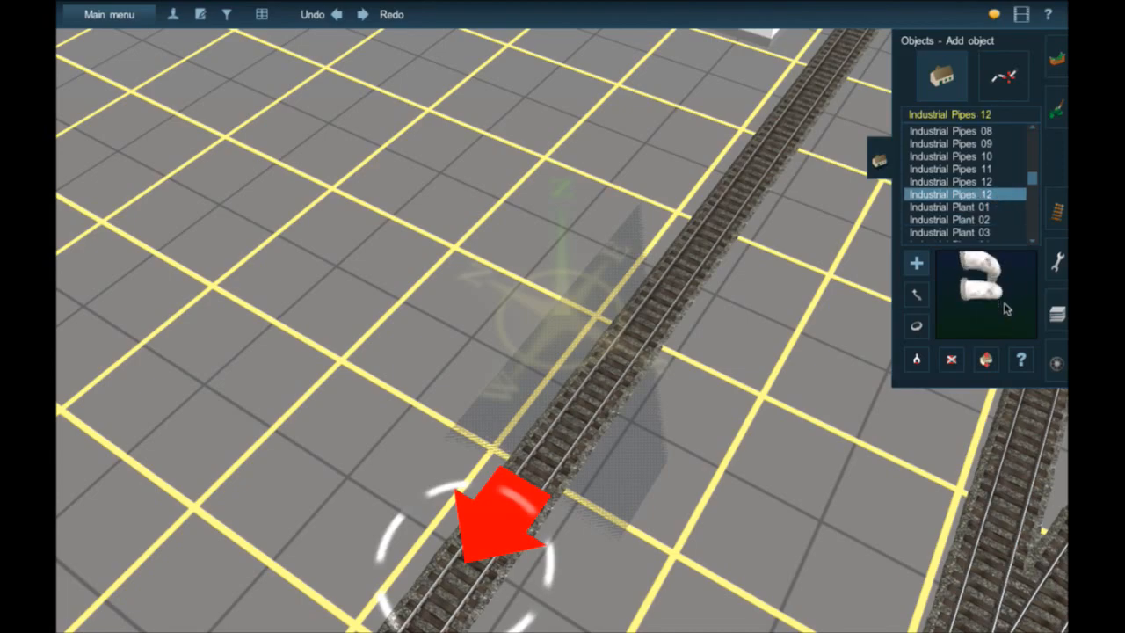
{"action": "left_click", "coordinate": [591, 241]}
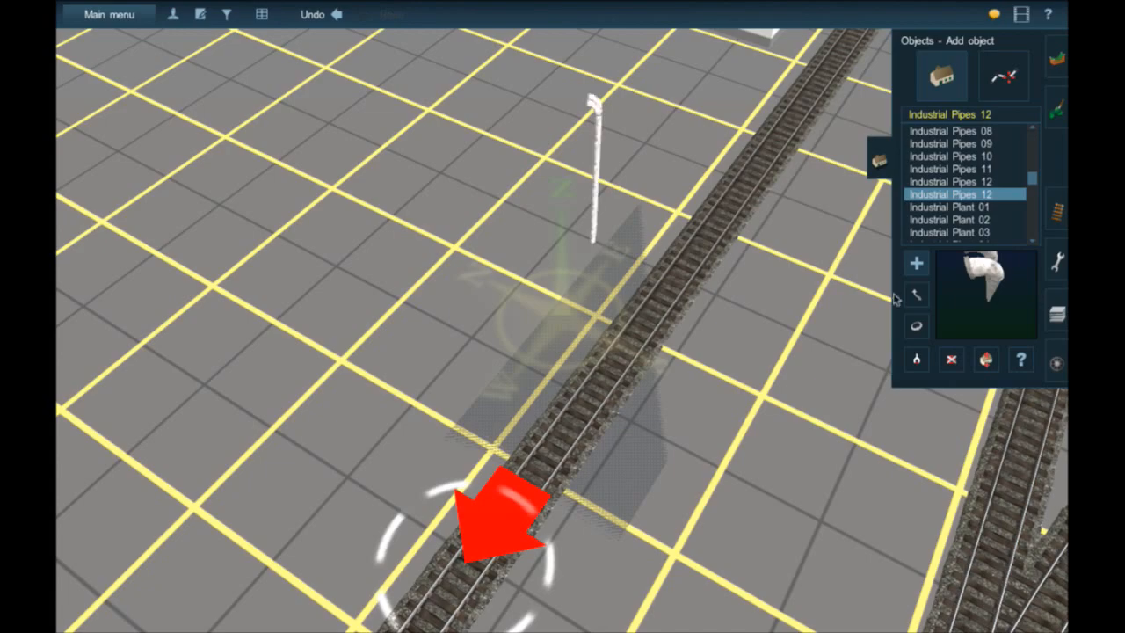
- Rotate the placed Industrial Pipes 12 to about 90 degrees
{"action": "key", "text": "r"}
{"action": "left_click_drag", "start_coordinate": [602, 180], "coordinate": [879, 228]}
{"action": "key", "text": "Up"}
{"action": "right_click", "coordinate": [637, 220]}
{"action": "scroll", "coordinate": [553, 292], "scroll_direction": "up", "scroll_amount": 4}
{"action": "right_click", "coordinate": [497, 320]}
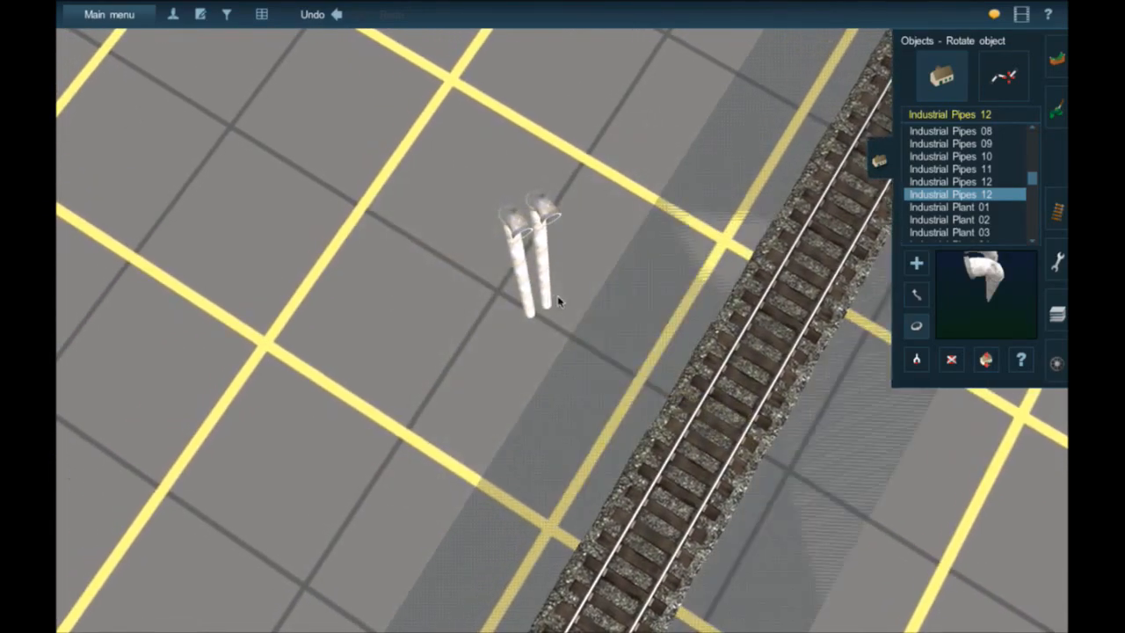
{"action": "left_click_drag", "start_coordinate": [558, 303], "coordinate": [591, 297]}
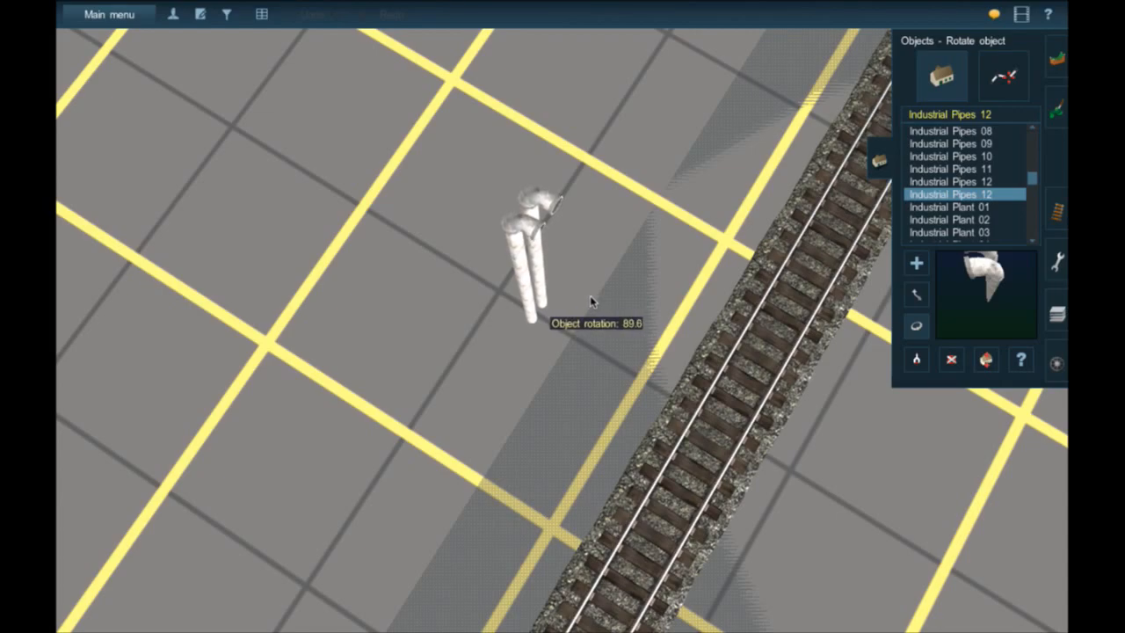
{"action": "left_click_drag", "start_coordinate": [589, 296], "coordinate": [585, 306]}
{"action": "scroll", "coordinate": [581, 311], "scroll_direction": "down", "scroll_amount": 4}
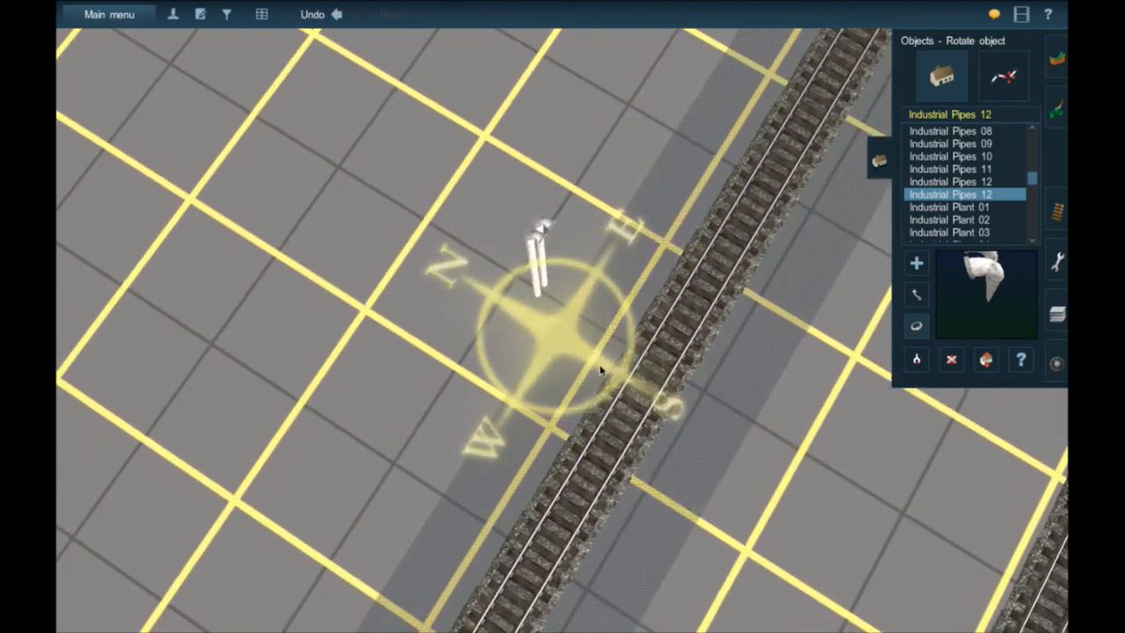
- Move the pipes to a grid corner beside the track and add more Industrial Pipes 12 at neighbouring grid corners
{"action": "key", "text": "m"}
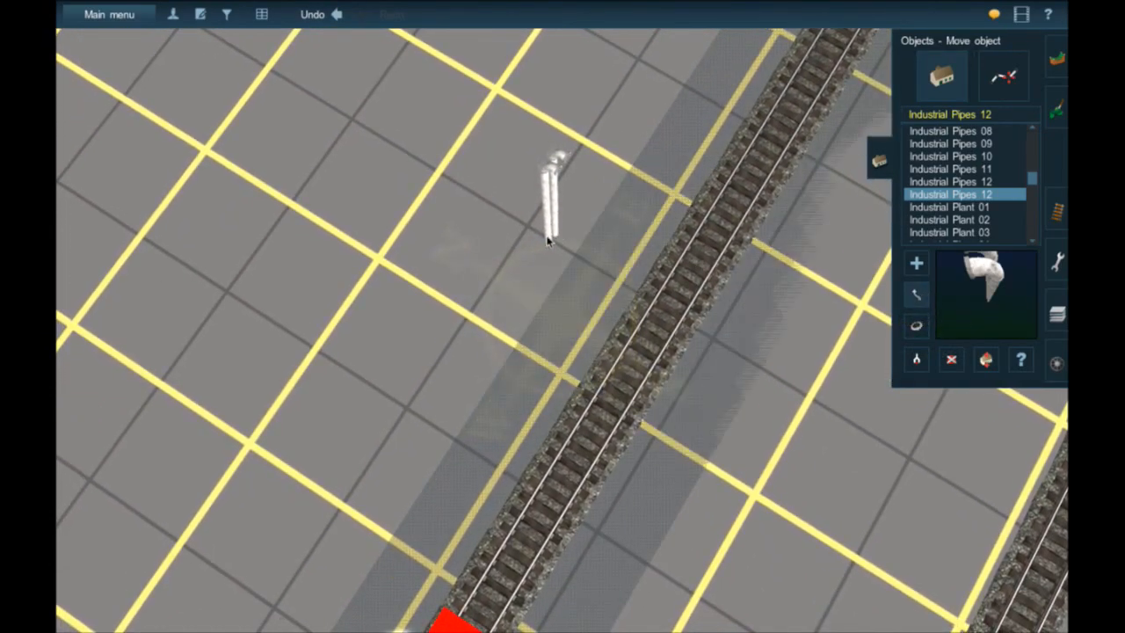
{"action": "left_click_drag", "start_coordinate": [558, 314], "coordinate": [547, 388]}
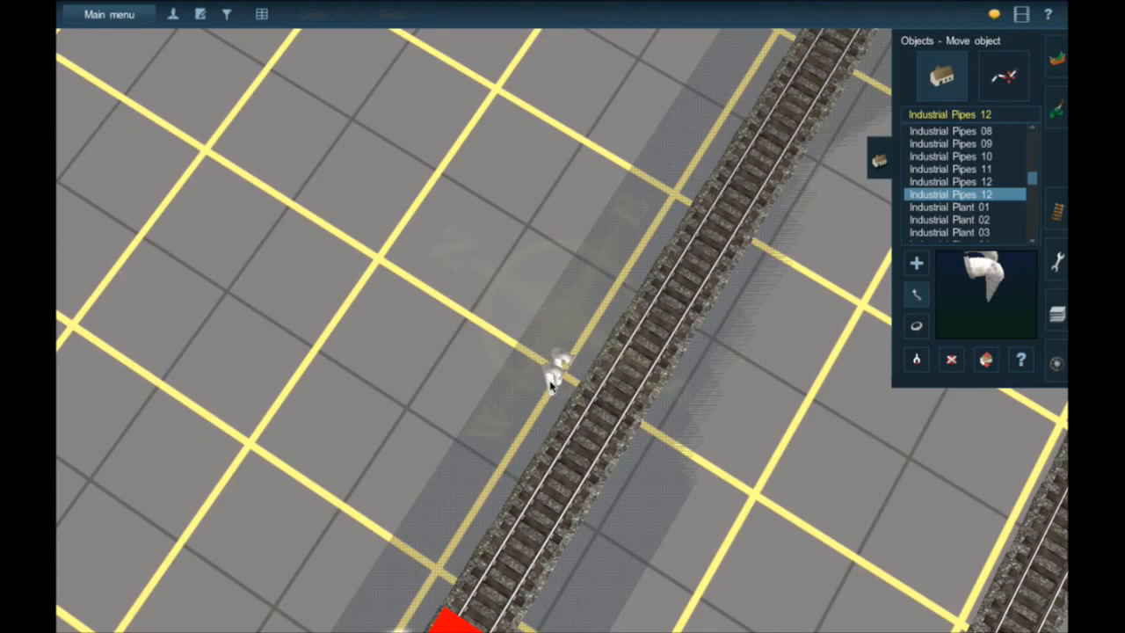
{"action": "left_click", "coordinate": [915, 264]}
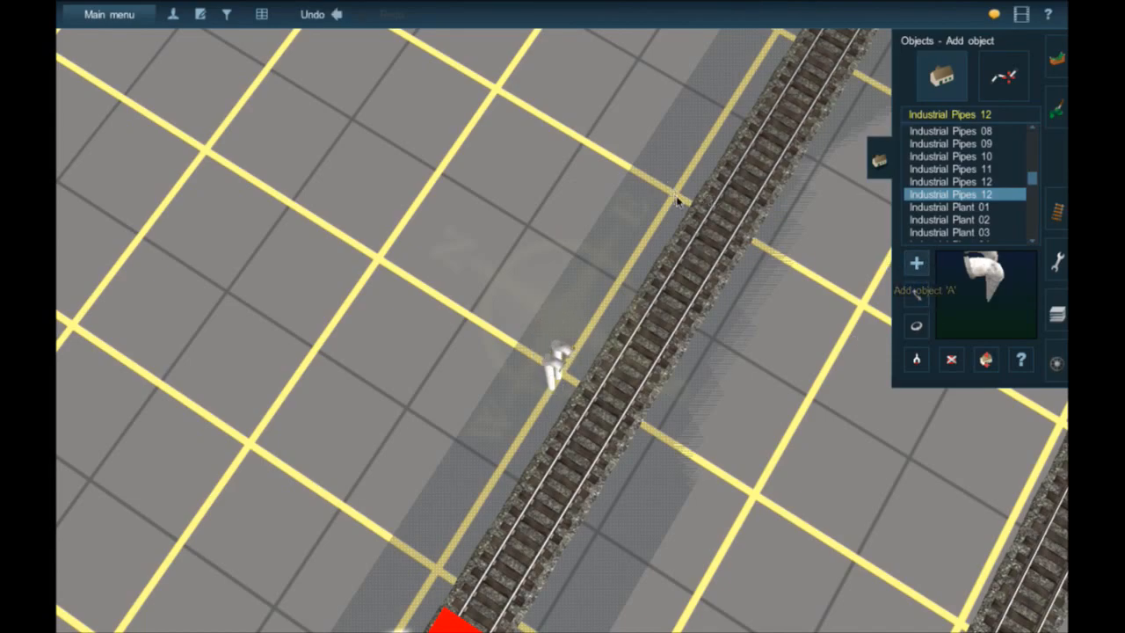
{"action": "left_click", "coordinate": [674, 200]}
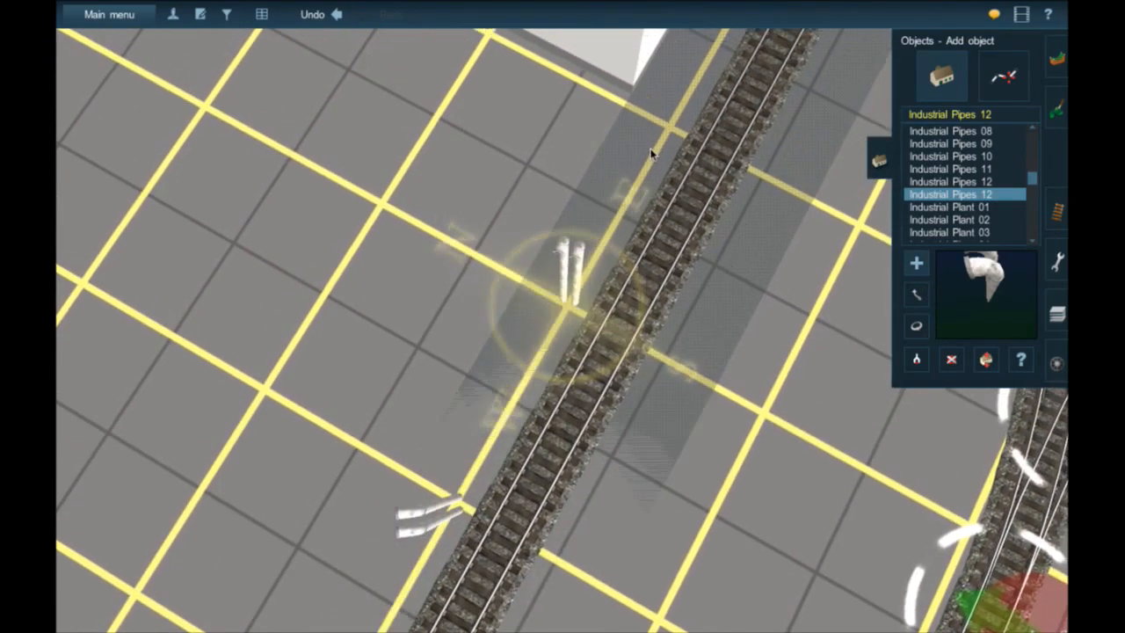
{"action": "left_click", "coordinate": [665, 143]}
- Rotate the upright pipes near the white building's corner to about 90 degrees
{"action": "key", "text": "Down"}
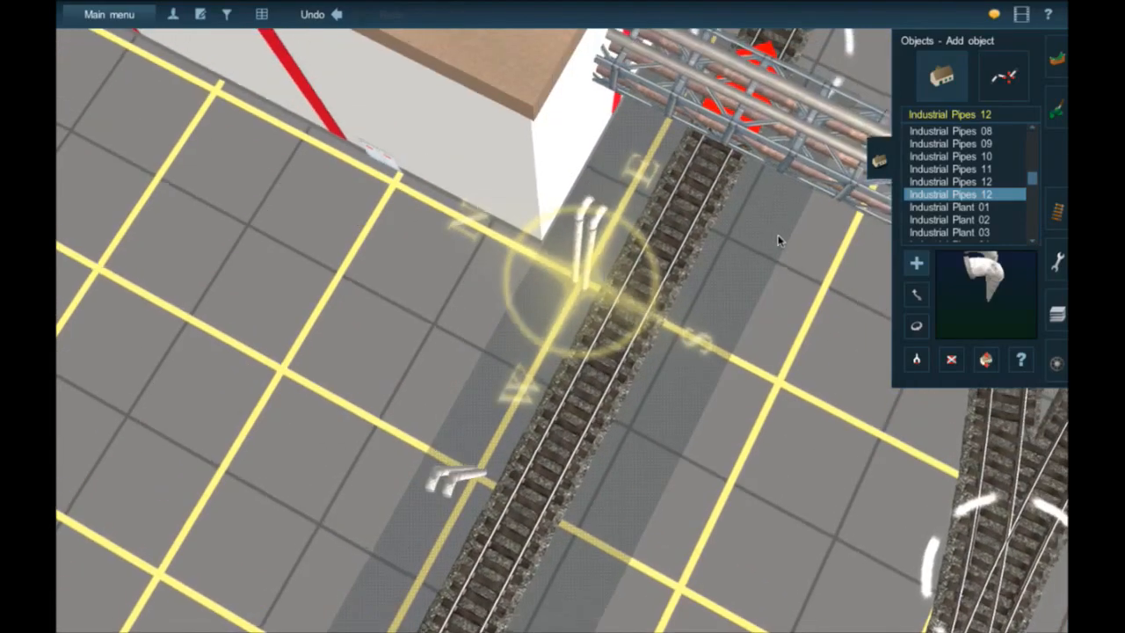
{"action": "key", "text": "Right"}
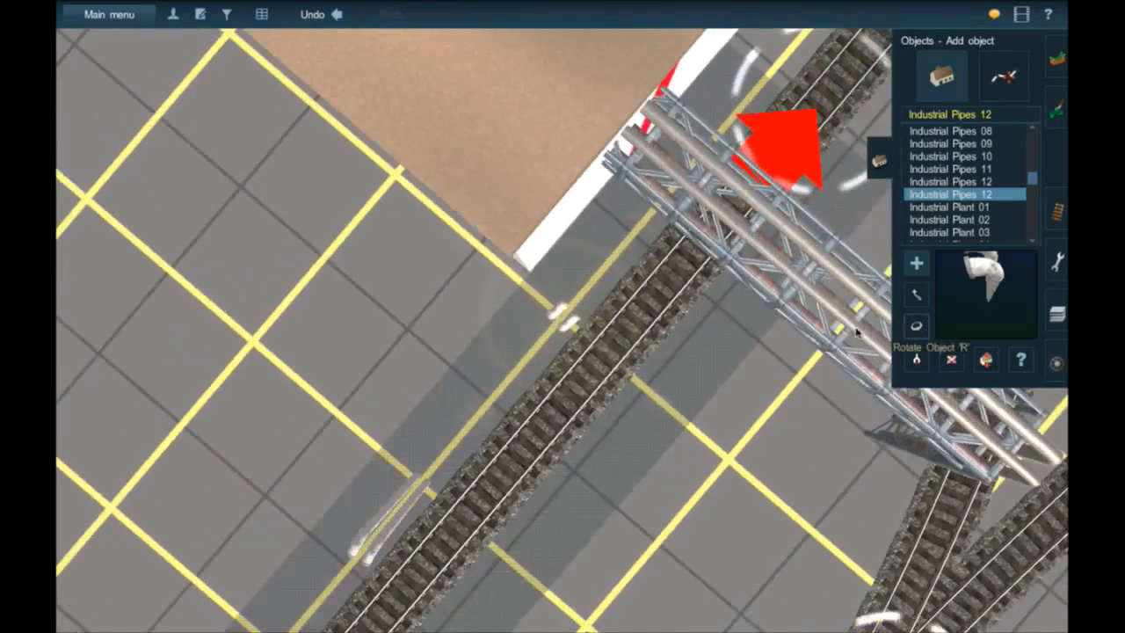
{"action": "left_click", "coordinate": [919, 325]}
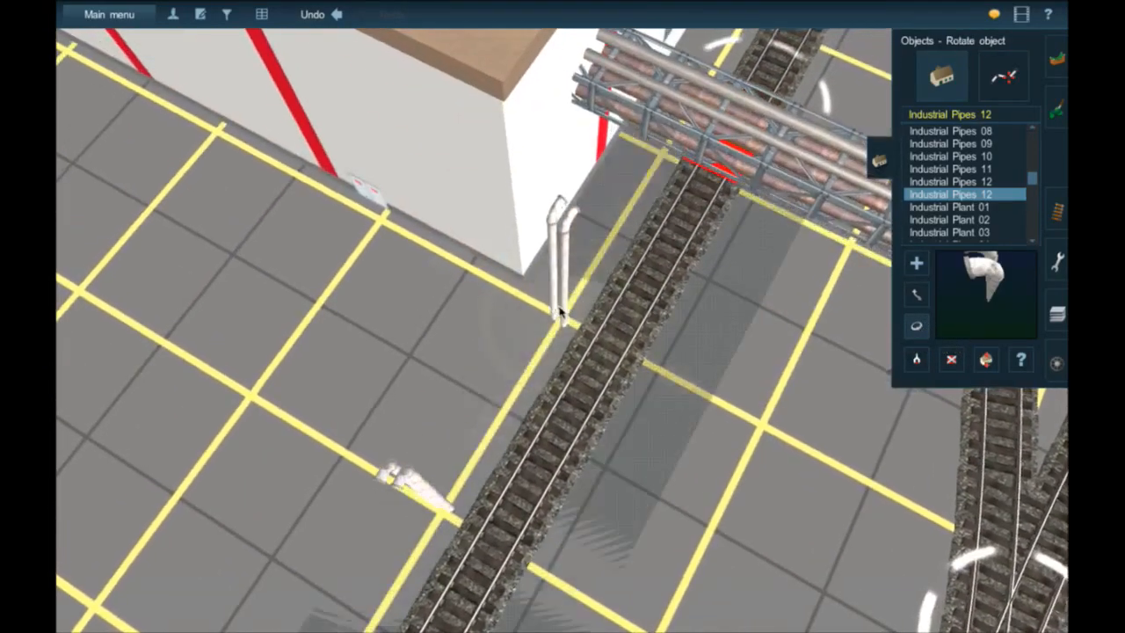
{"action": "left_click_drag", "start_coordinate": [560, 312], "coordinate": [404, 340]}
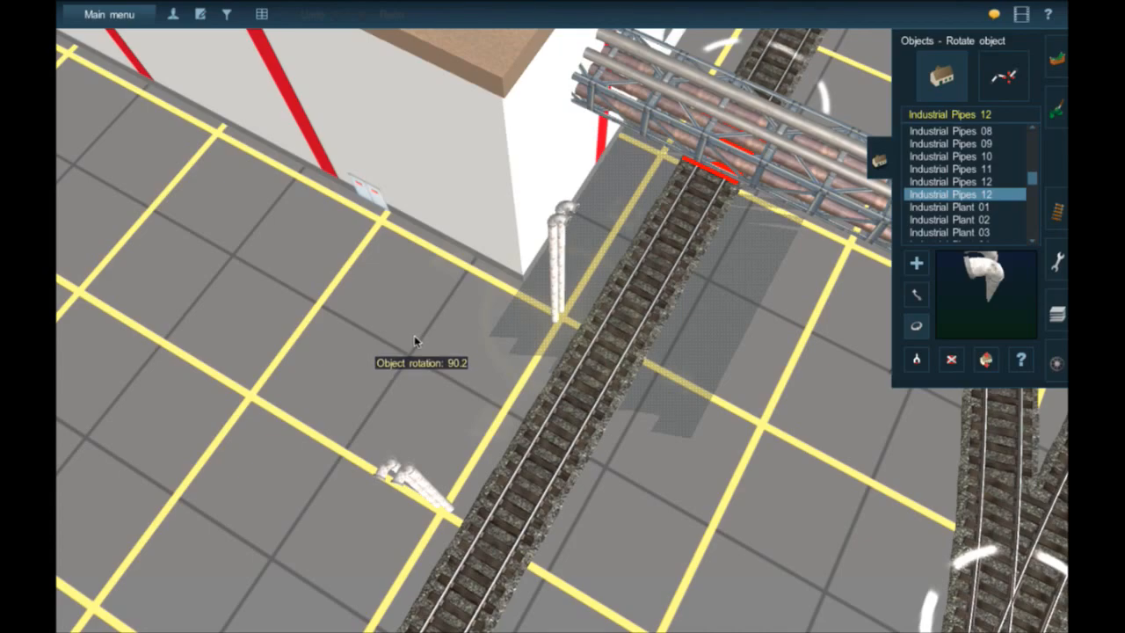
- Rotate the next pipes along the track, farther from the building, to face the same way as the aligned ones
{"action": "right_click", "coordinate": [481, 390]}
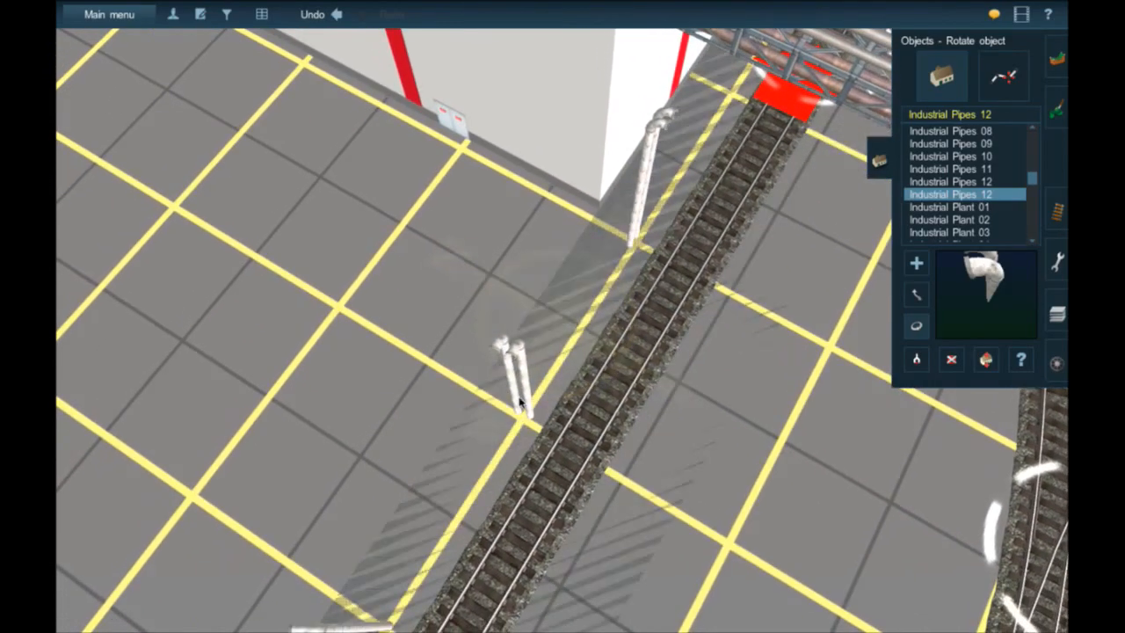
{"action": "left_click_drag", "start_coordinate": [530, 402], "coordinate": [653, 378]}
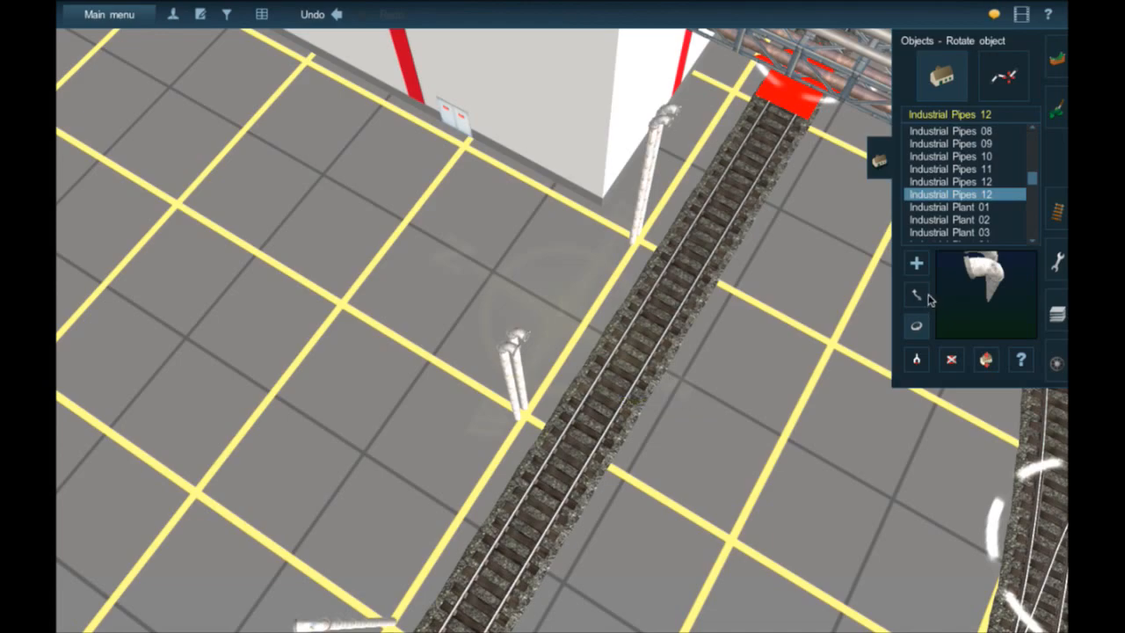
{"action": "left_click_drag", "start_coordinate": [528, 416], "coordinate": [530, 416]}
- Rotate the two remaining pairs of Industrial Pipes 12 farther down the track to face the same way as the aligned ones
{"action": "right_click", "coordinate": [486, 458]}
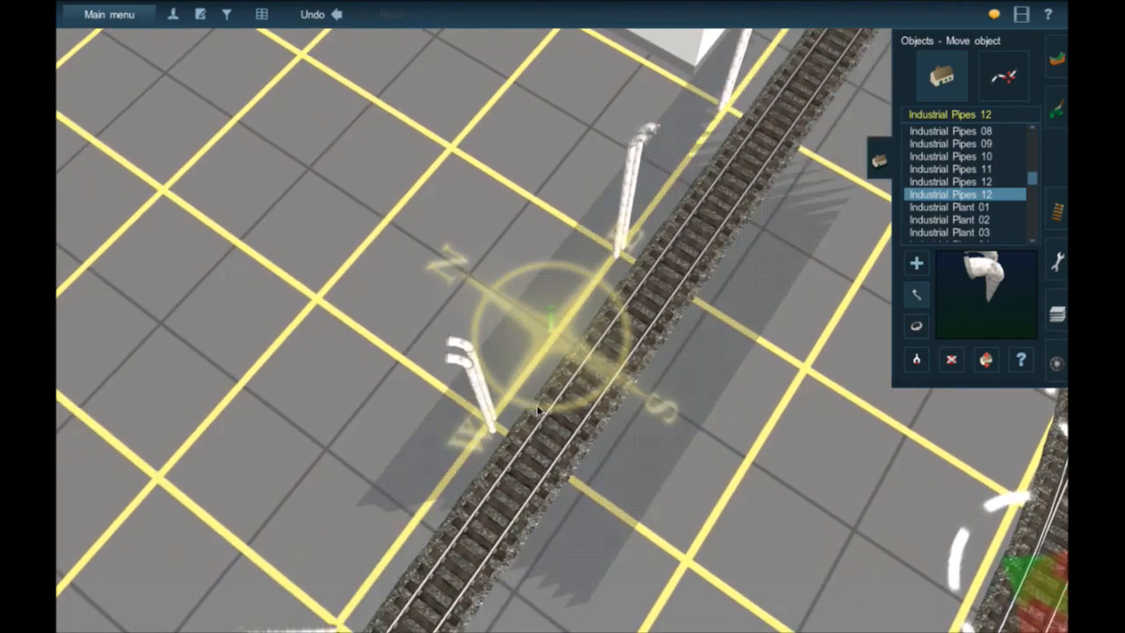
{"action": "key", "text": "r"}
{"action": "left_click_drag", "start_coordinate": [533, 416], "coordinate": [472, 418]}
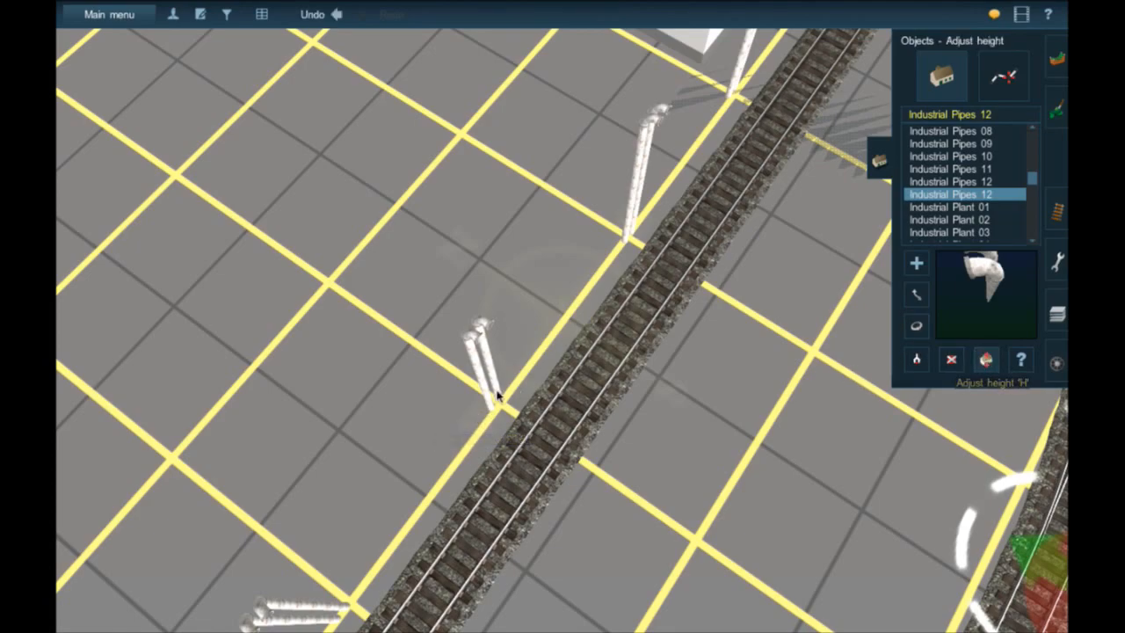
- Lower the two pipe pairs farthest from the white building into the ground until only their bent tops stick out
{"action": "left_click_drag", "start_coordinate": [501, 409], "coordinate": [508, 432]}
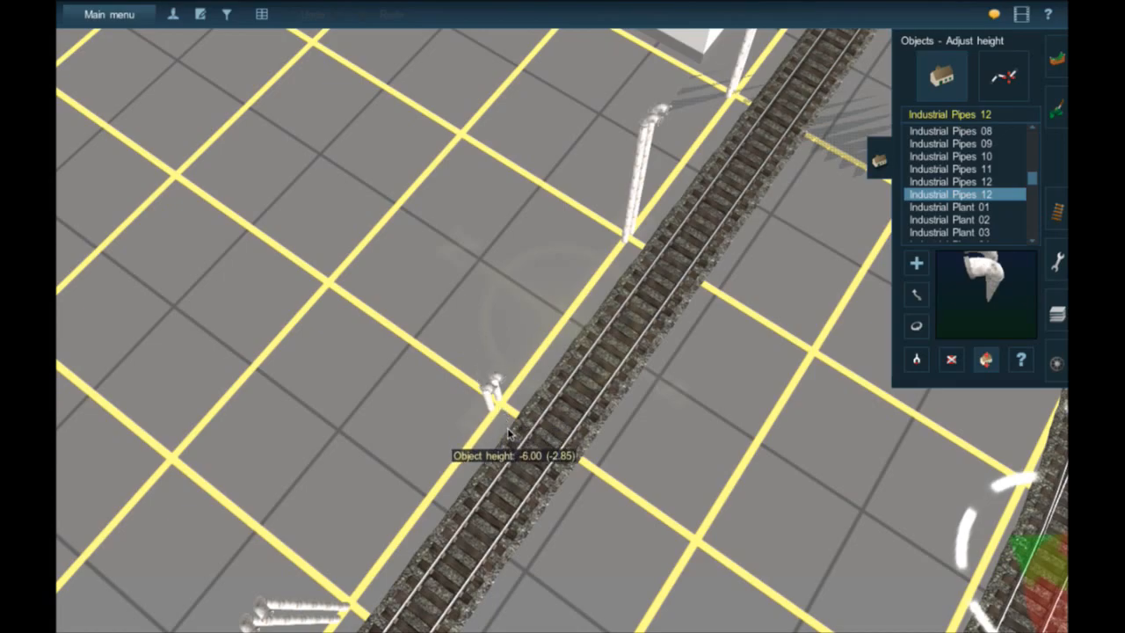
{"action": "key", "text": "Right"}
{"action": "key", "text": "Down"}
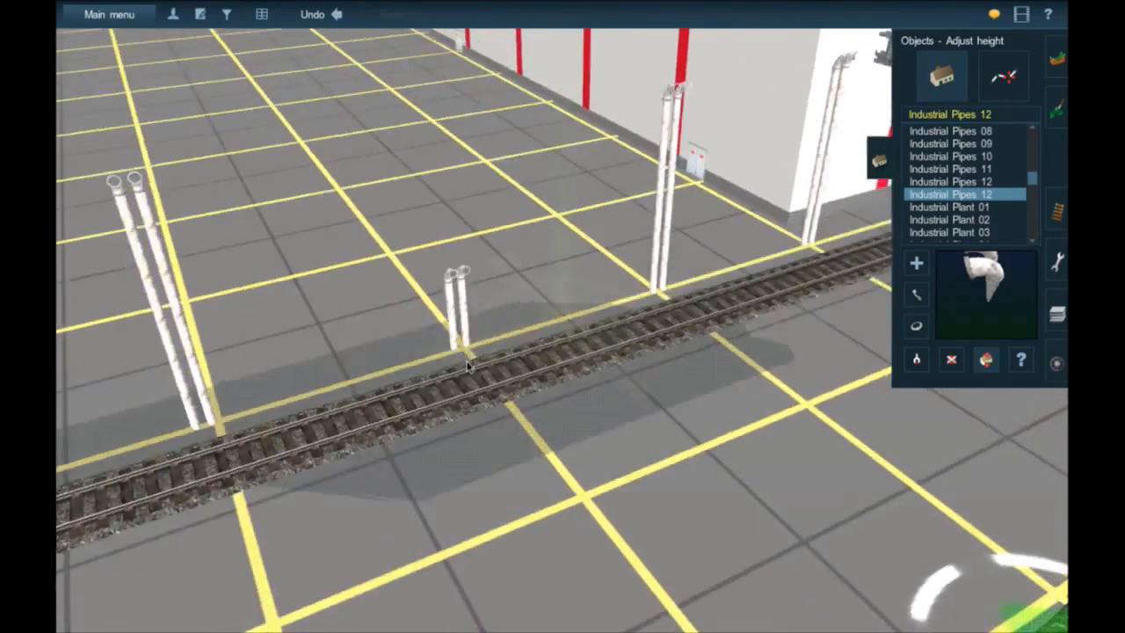
{"action": "right_click", "coordinate": [468, 367]}
{"action": "key", "text": "Left"}
{"action": "key", "text": "Up"}
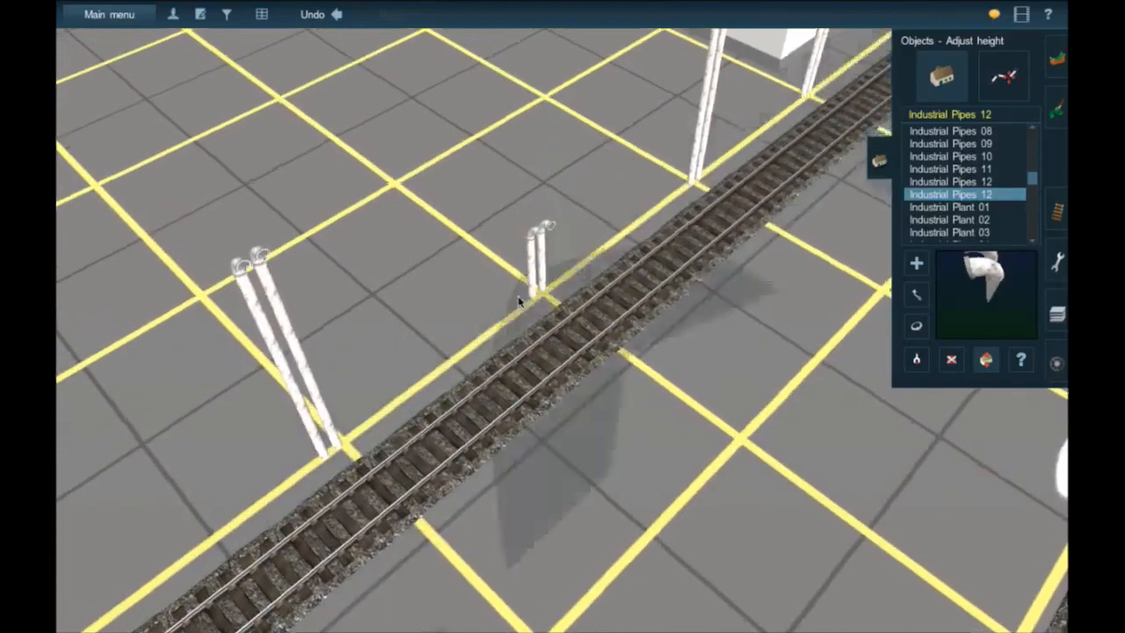
{"action": "left_click_drag", "start_coordinate": [534, 277], "coordinate": [532, 240]}
{"action": "left_click_drag", "start_coordinate": [291, 362], "coordinate": [323, 407]}
- Lower the next pipe pair toward the building to a height of about -8.3 and sink the one at the building's corner to match
{"action": "mouse_move", "coordinate": [496, 284]}
{"action": "right_mouse_down"}
{"action": "mouse_move", "coordinate": [533, 273]}
{"action": "mouse_move", "coordinate": [663, 299]}
{"action": "mouse_move", "coordinate": [620, 305]}
{"action": "mouse_move", "coordinate": [606, 278]}
{"action": "mouse_move", "coordinate": [575, 143]}
{"action": "right_mouse_up"}
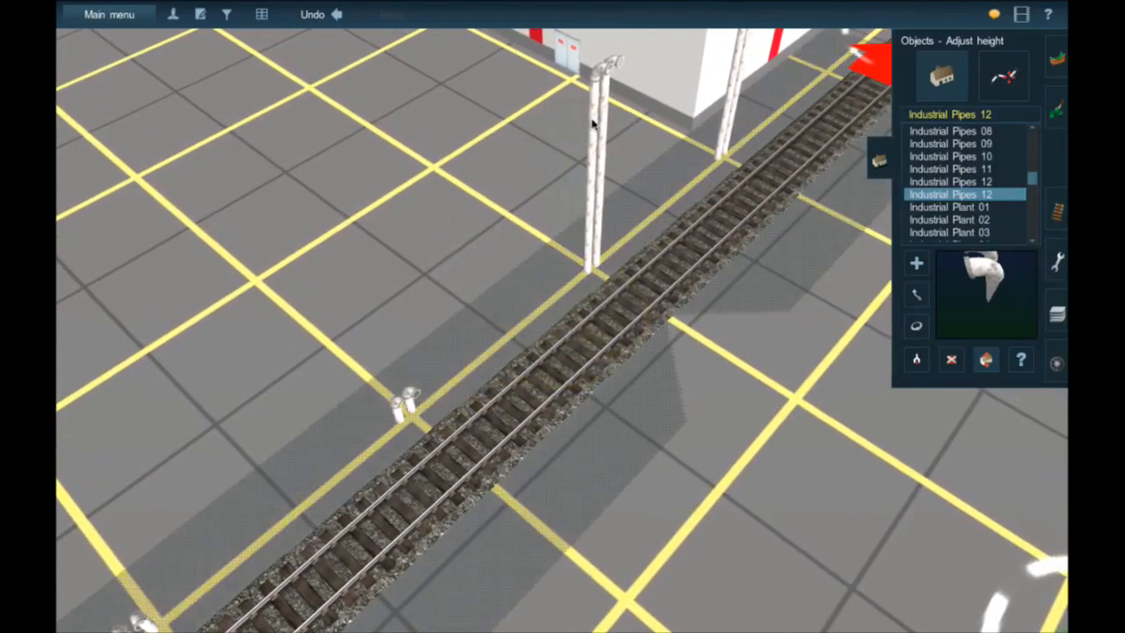
{"action": "left_click_drag", "start_coordinate": [595, 178], "coordinate": [594, 159]}
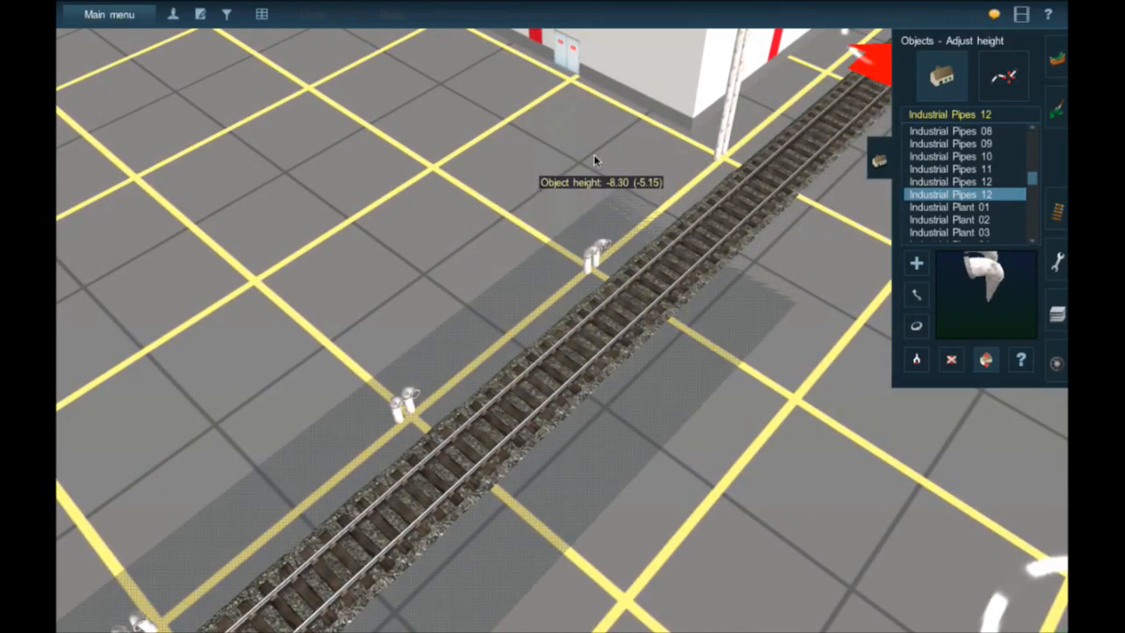
{"action": "right_click", "coordinate": [666, 83]}
{"action": "left_click_drag", "start_coordinate": [643, 390], "coordinate": [648, 437]}
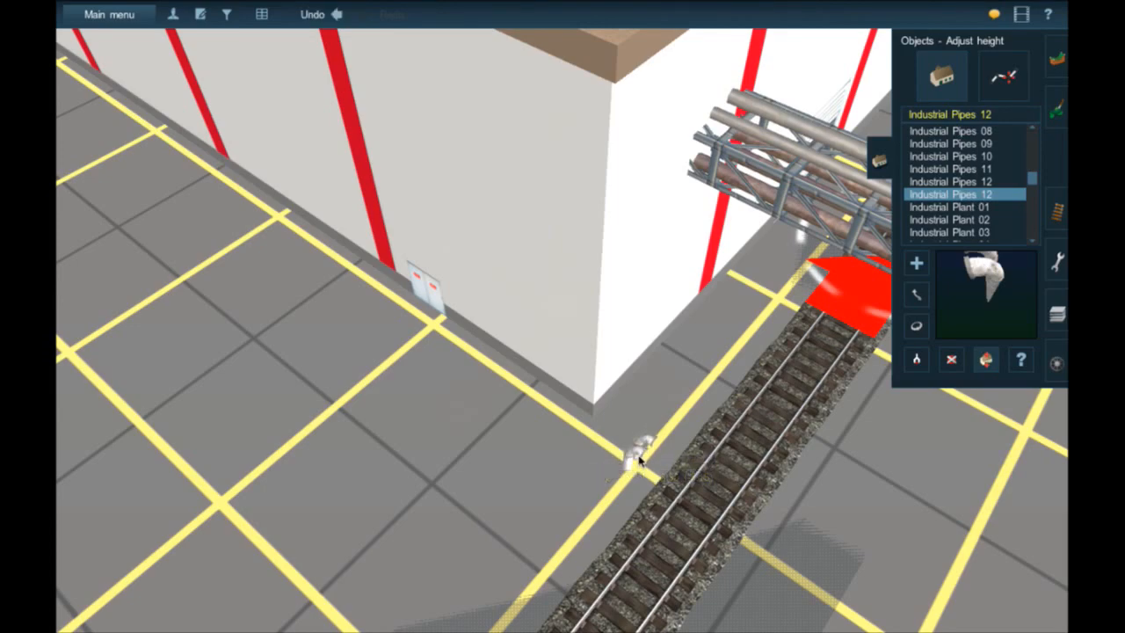
{"action": "right_click", "coordinate": [577, 489]}
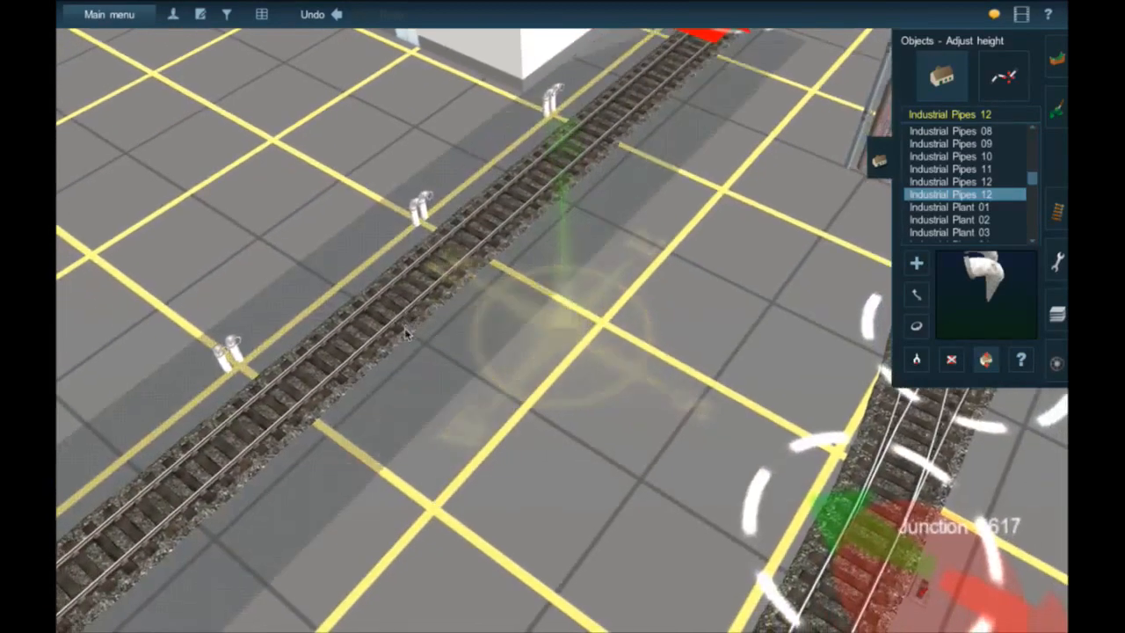
{"action": "right_click", "coordinate": [373, 340]}
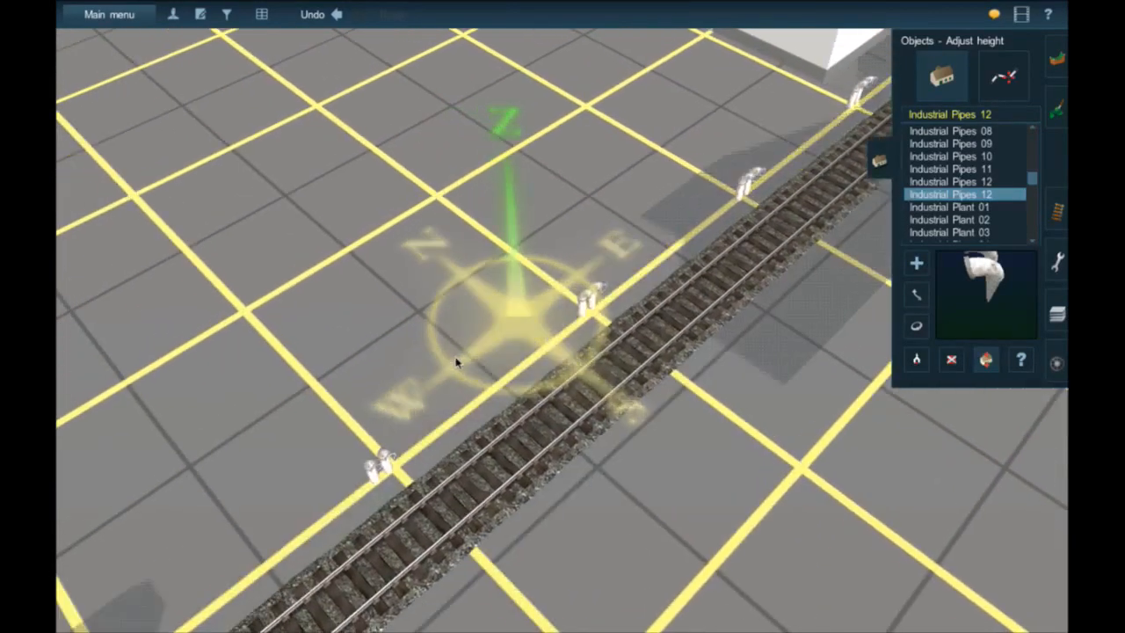
- Search the object list for JR and preview the JR 40ft CCNI and JR 40ft Hanjin container trailers
{"action": "scroll", "coordinate": [457, 362], "scroll_direction": "down", "scroll_amount": 4}
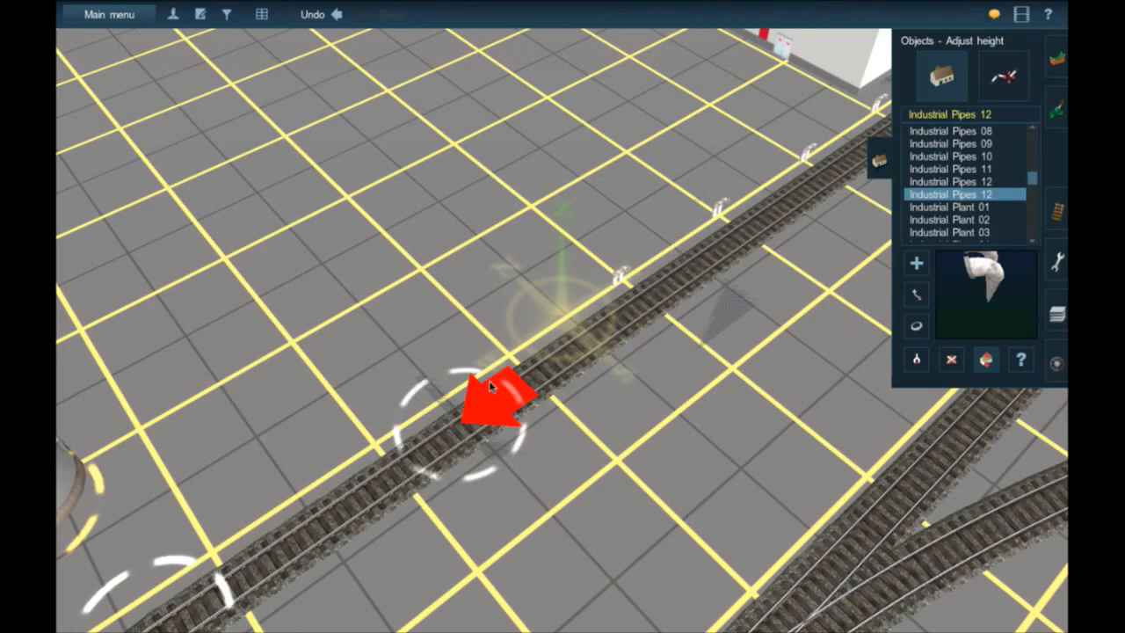
{"action": "scroll", "coordinate": [510, 352], "scroll_direction": "up", "scroll_amount": 2}
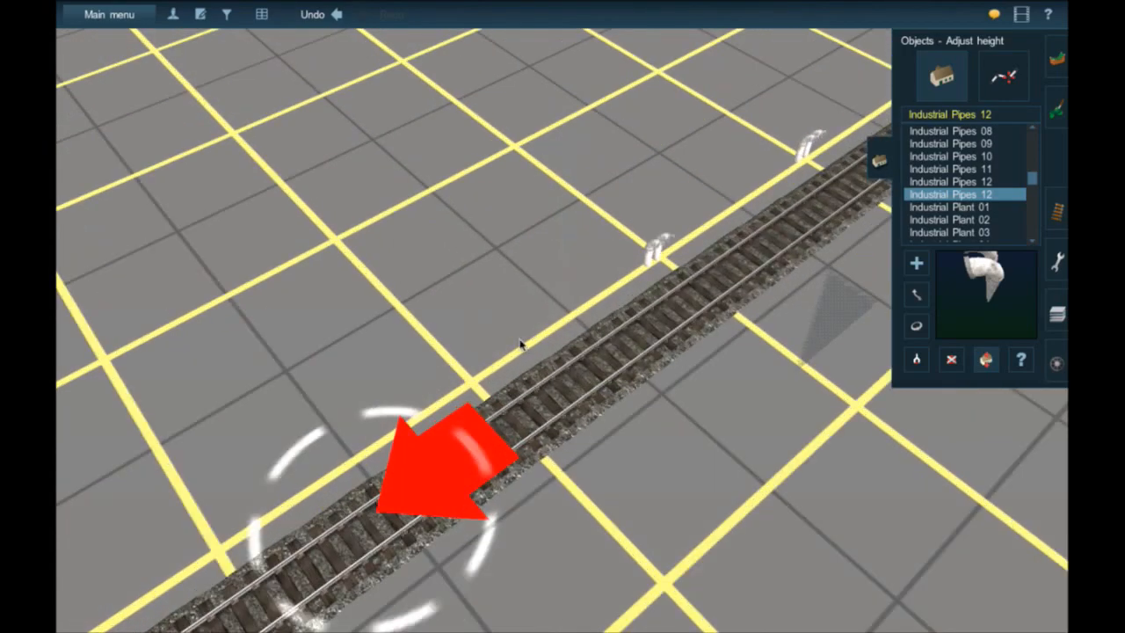
{"action": "scroll", "coordinate": [528, 344], "scroll_direction": "up", "scroll_amount": 3}
{"action": "scroll", "coordinate": [510, 325], "scroll_direction": "down", "scroll_amount": 5}
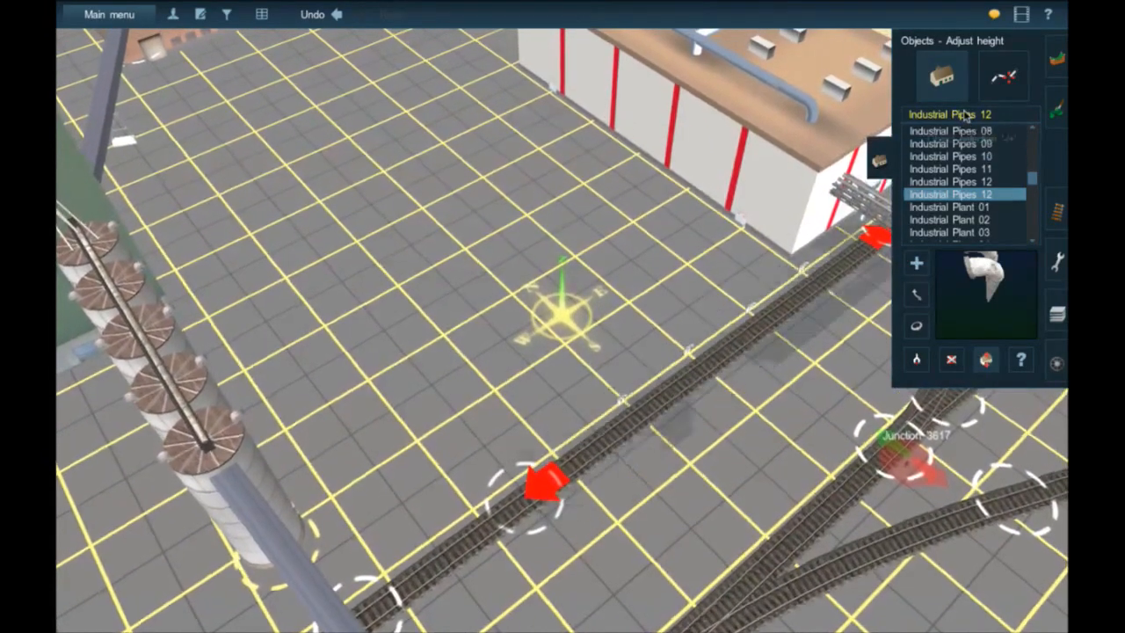
{"action": "left_click", "coordinate": [964, 115]}
{"action": "type", "text": "JR"}
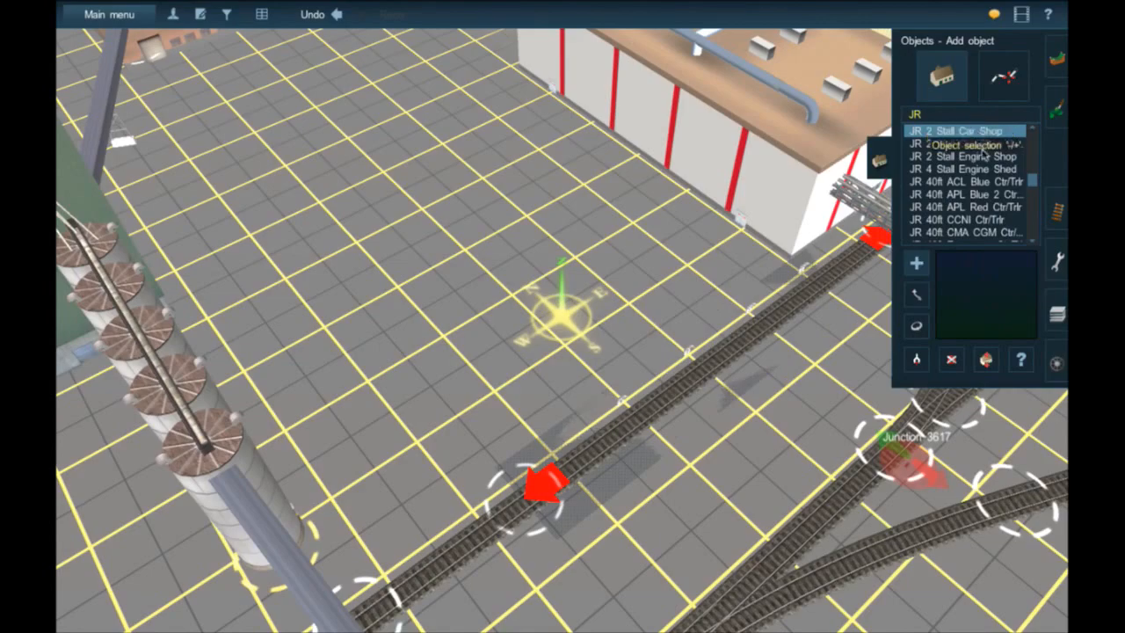
{"action": "scroll", "coordinate": [996, 197], "scroll_direction": "down", "scroll_amount": 2}
{"action": "left_click", "coordinate": [983, 147]}
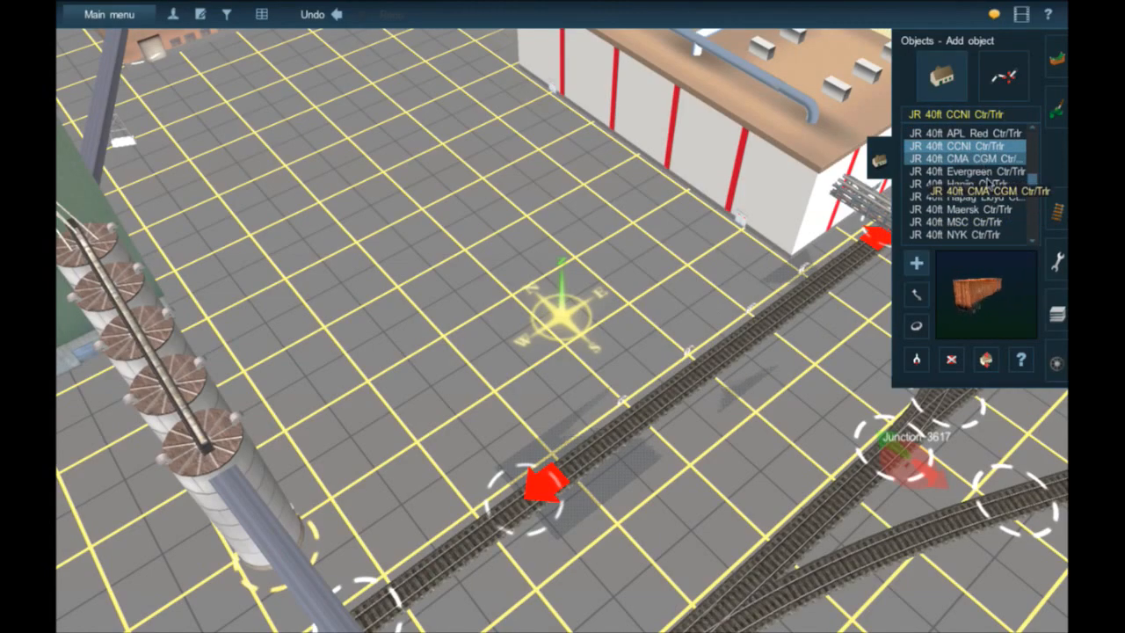
{"action": "left_click", "coordinate": [996, 184]}
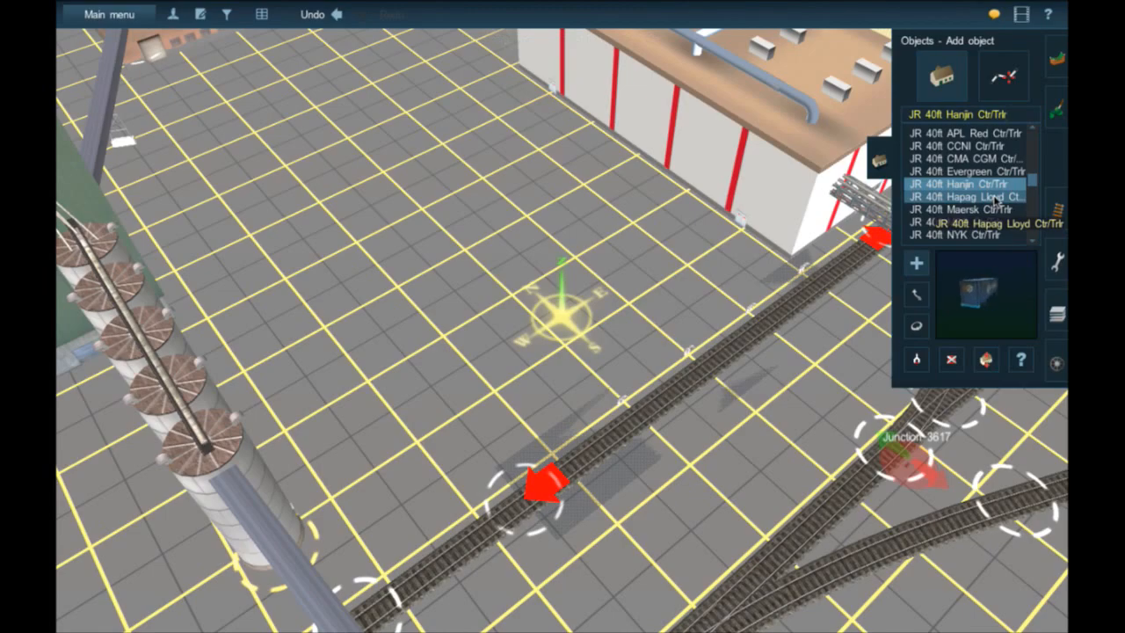
- Browse the JR objects for mill scenery, previewing JR Fuel Tanks and JR Generic Tank
{"action": "scroll", "coordinate": [996, 200], "scroll_direction": "down", "scroll_amount": 4}
{"action": "scroll", "coordinate": [996, 200], "scroll_direction": "down", "scroll_amount": 8}
{"action": "scroll", "coordinate": [986, 191], "scroll_direction": "down", "scroll_amount": 7}
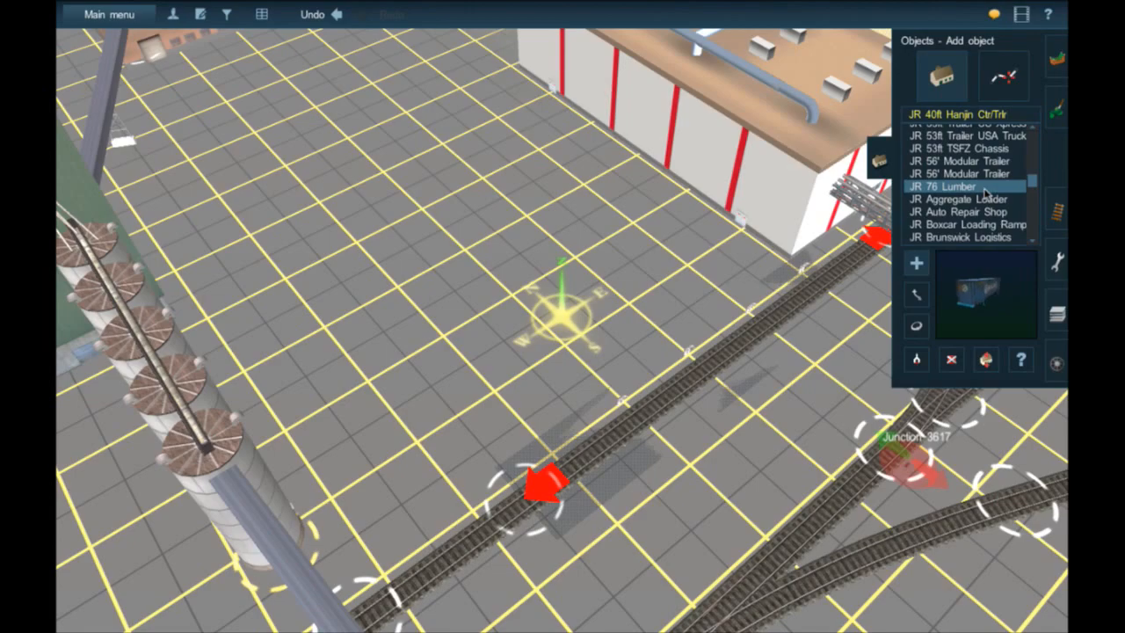
{"action": "scroll", "coordinate": [986, 190], "scroll_direction": "down", "scroll_amount": 4}
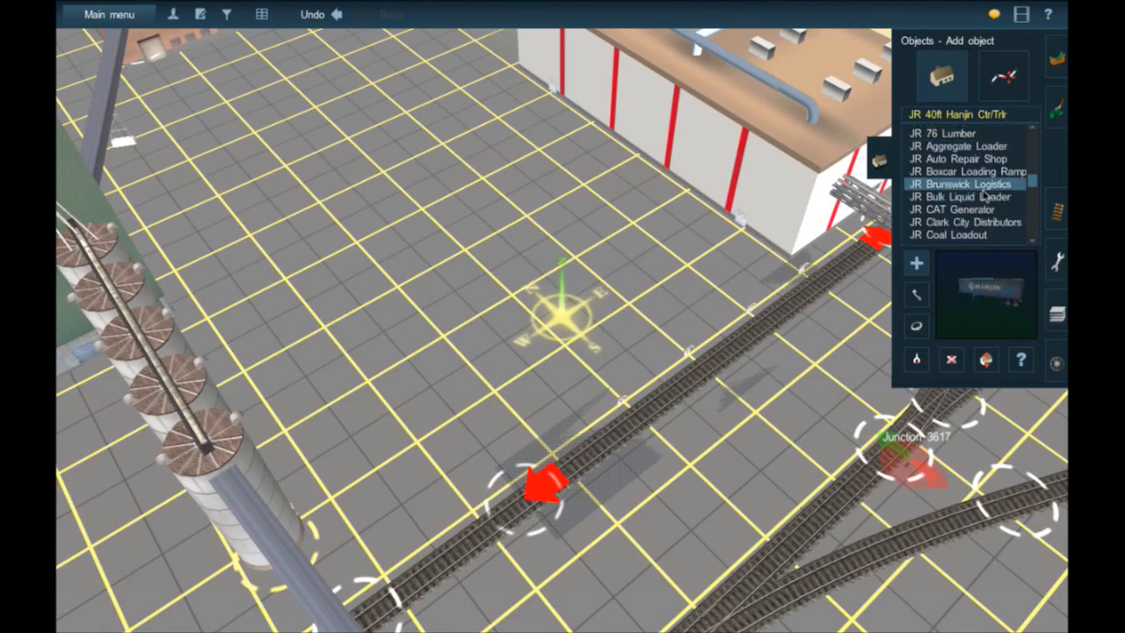
{"action": "scroll", "coordinate": [986, 196], "scroll_direction": "down", "scroll_amount": 2}
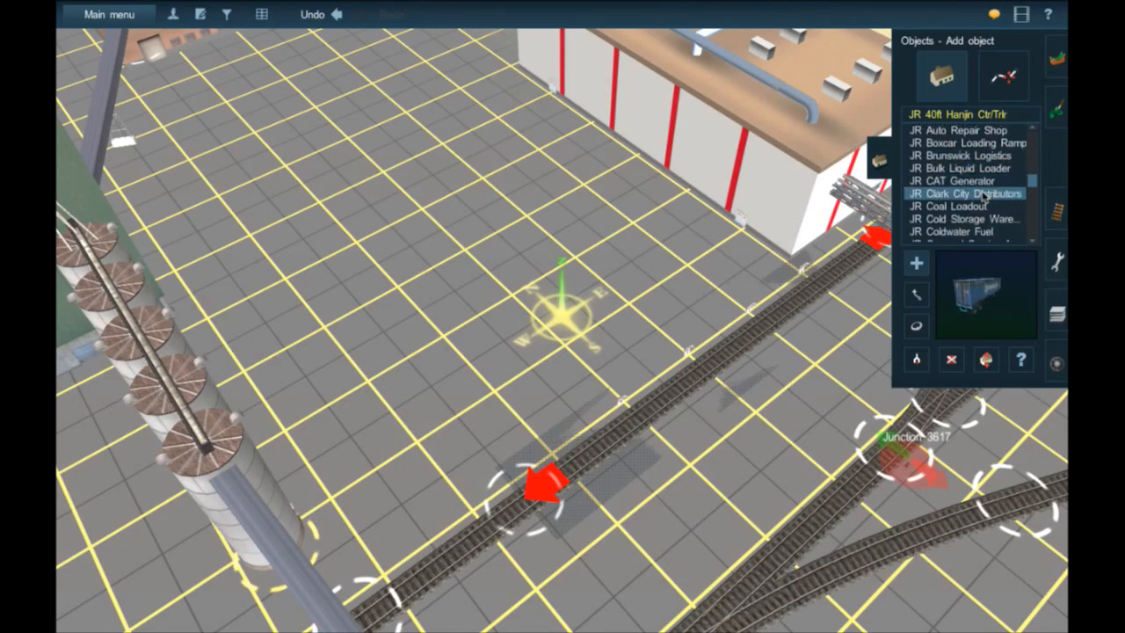
{"action": "scroll", "coordinate": [986, 194], "scroll_direction": "down", "scroll_amount": 5}
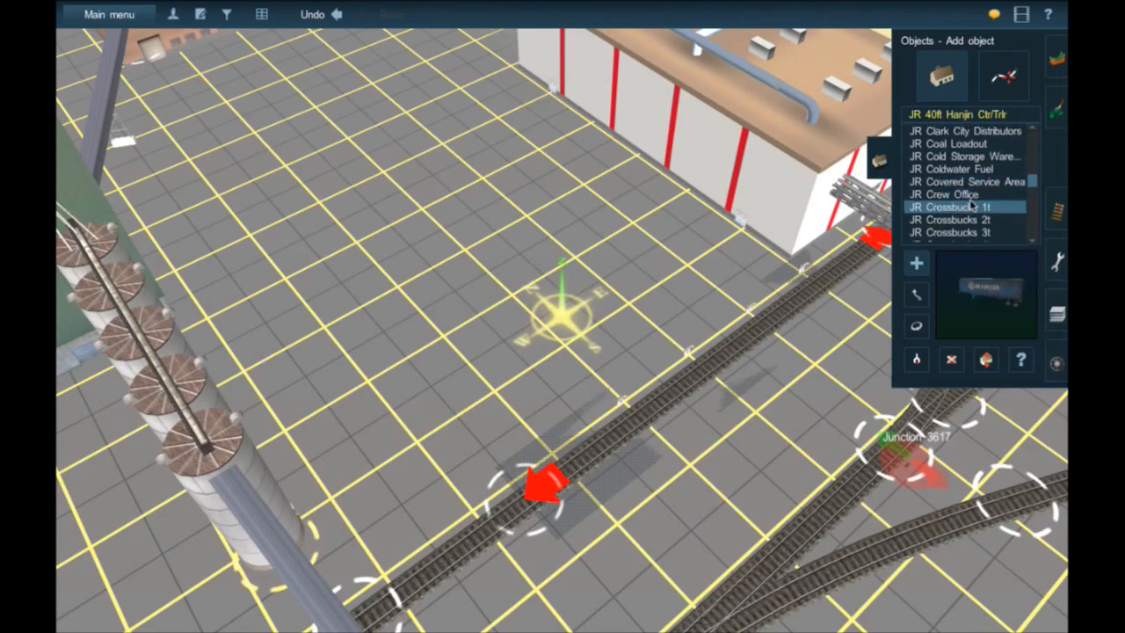
{"action": "scroll", "coordinate": [972, 203], "scroll_direction": "down", "scroll_amount": 3}
{"action": "scroll", "coordinate": [972, 202], "scroll_direction": "down", "scroll_amount": 4}
{"action": "scroll", "coordinate": [967, 197], "scroll_direction": "down", "scroll_amount": 10}
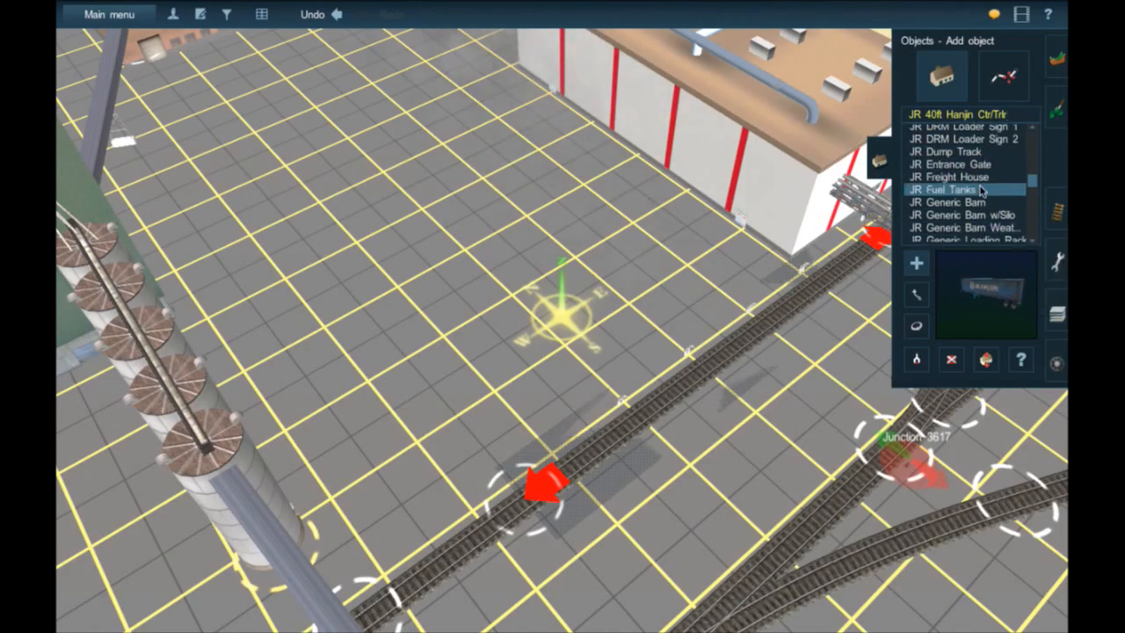
{"action": "left_click", "coordinate": [982, 191]}
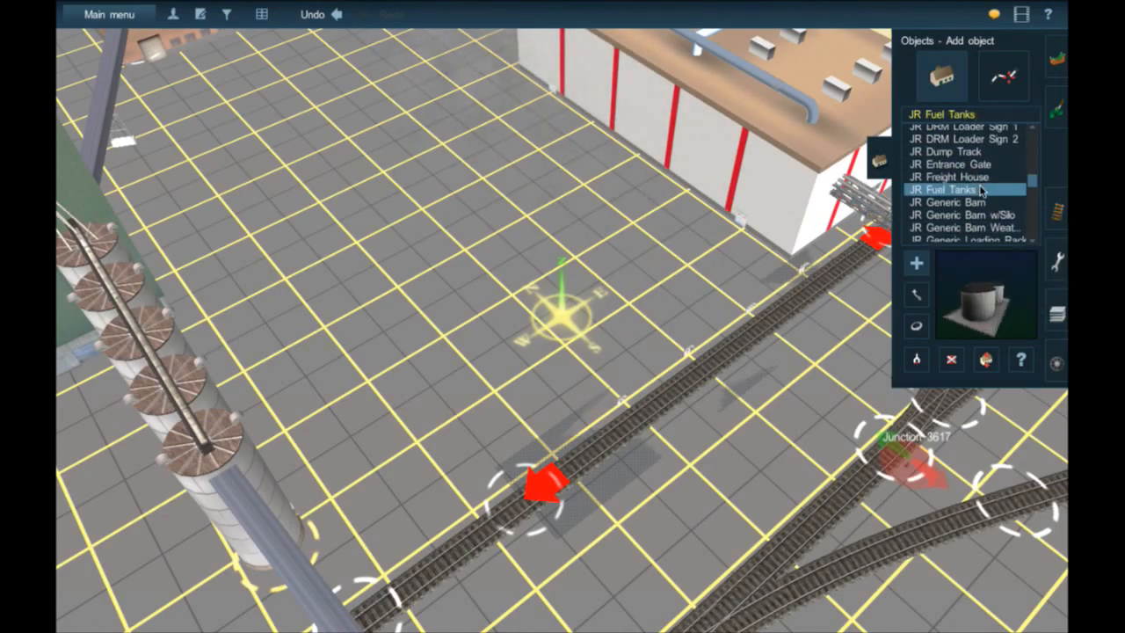
{"action": "scroll", "coordinate": [982, 190], "scroll_direction": "down", "scroll_amount": 4}
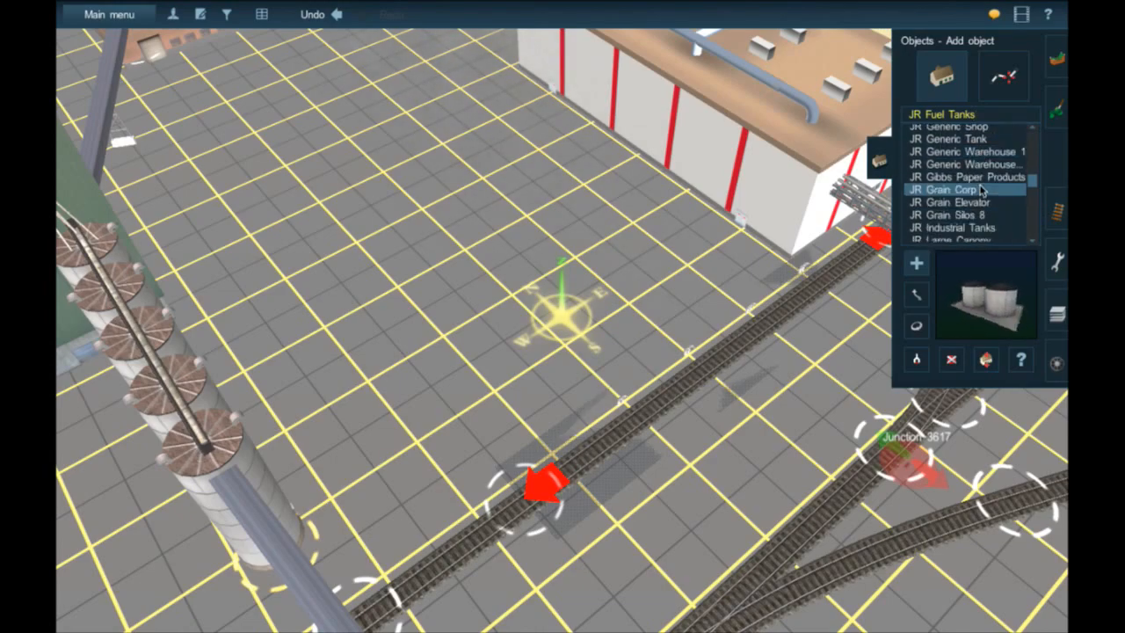
{"action": "left_click", "coordinate": [982, 141]}
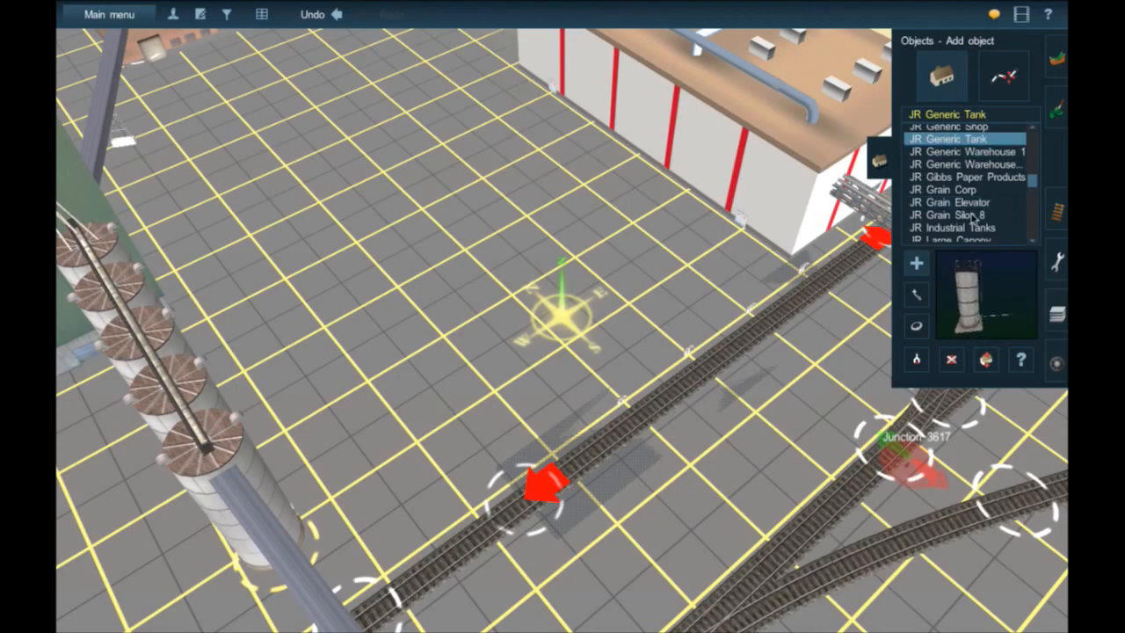
{"action": "scroll", "coordinate": [975, 198], "scroll_direction": "down", "scroll_amount": 2}
{"action": "scroll", "coordinate": [974, 198], "scroll_direction": "down", "scroll_amount": 3}
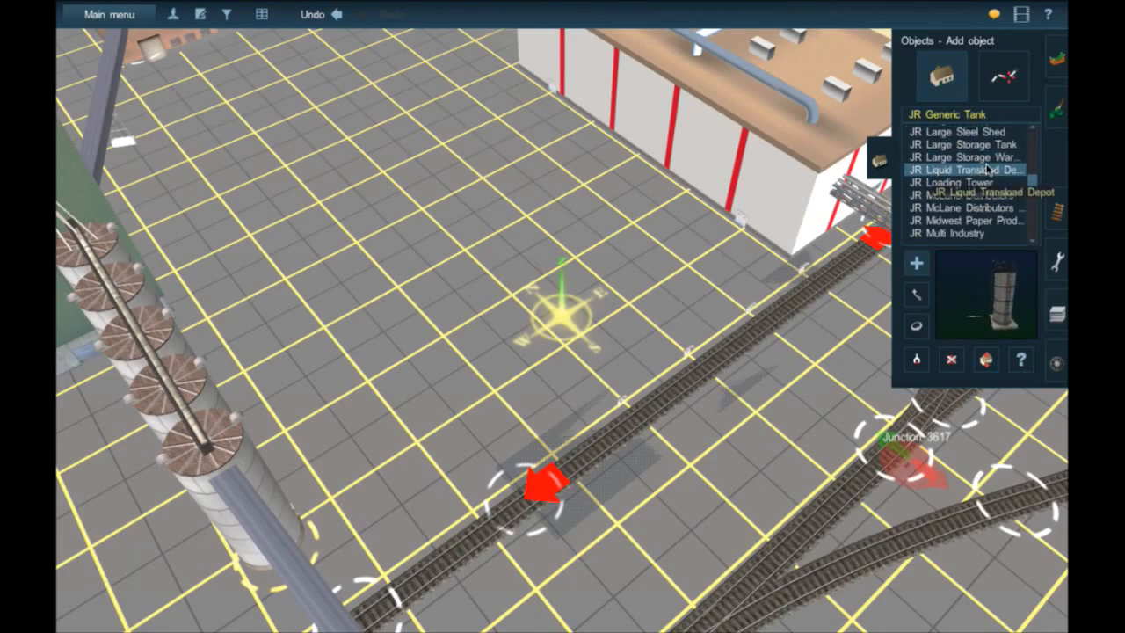
- Preview JR Large Storage Warehouse and look through the JR objects that follow it for a suitable tank
{"action": "left_click", "coordinate": [999, 158]}
{"action": "scroll", "coordinate": [1008, 187], "scroll_direction": "down", "scroll_amount": 2}
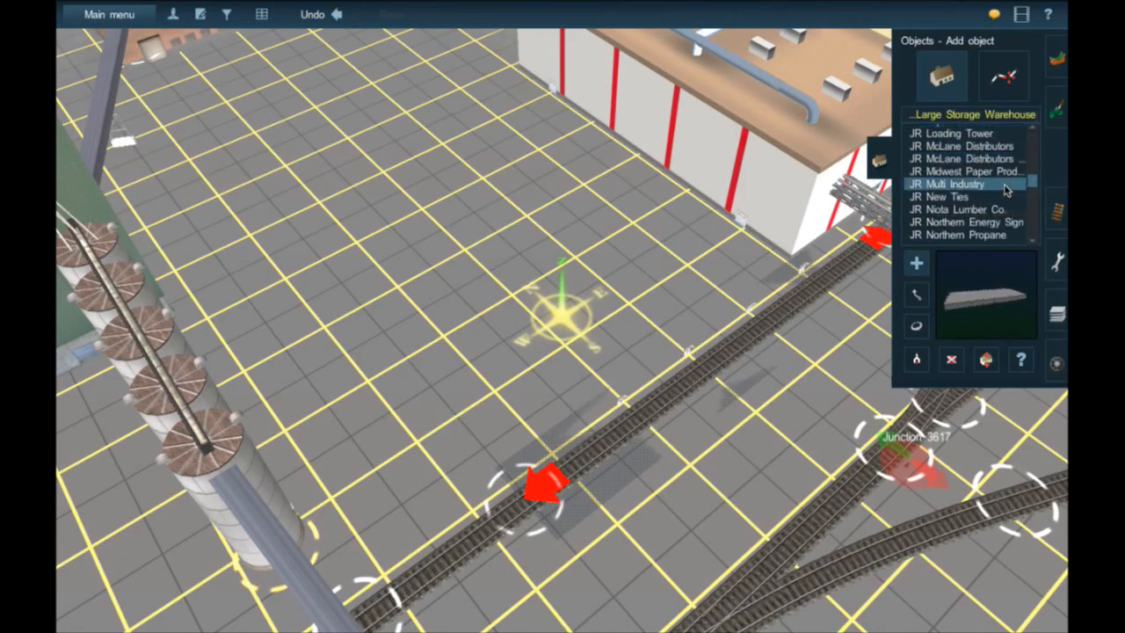
{"action": "scroll", "coordinate": [1008, 189], "scroll_direction": "down", "scroll_amount": 1}
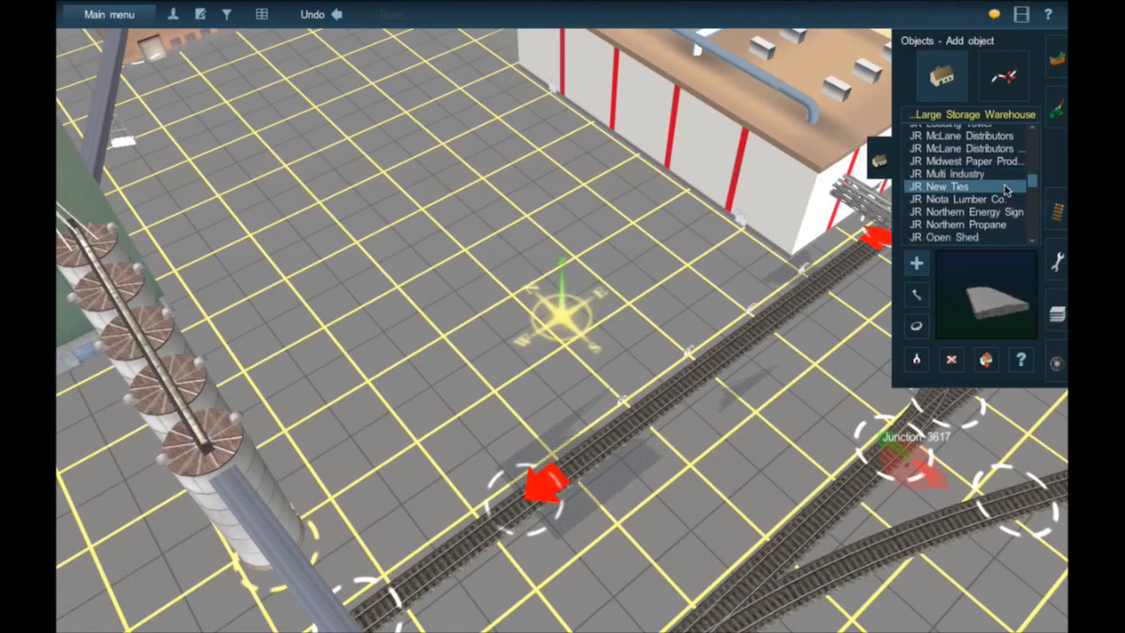
{"action": "scroll", "coordinate": [1007, 189], "scroll_direction": "down", "scroll_amount": 1}
{"action": "scroll", "coordinate": [1007, 189], "scroll_direction": "down", "scroll_amount": 4}
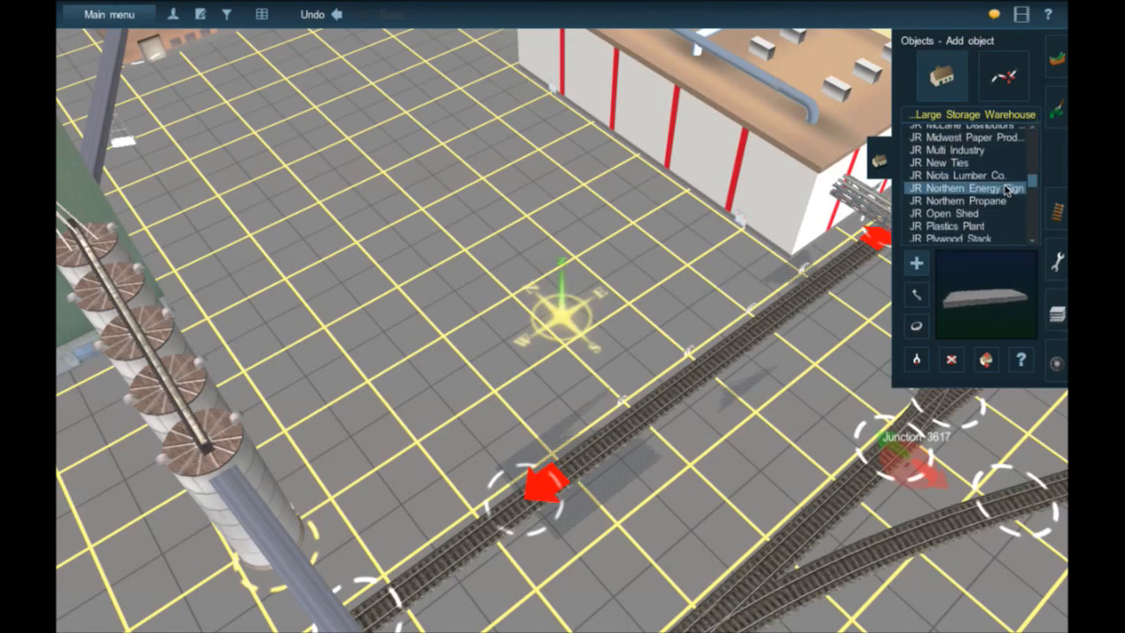
{"action": "scroll", "coordinate": [1008, 189], "scroll_direction": "down", "scroll_amount": 3}
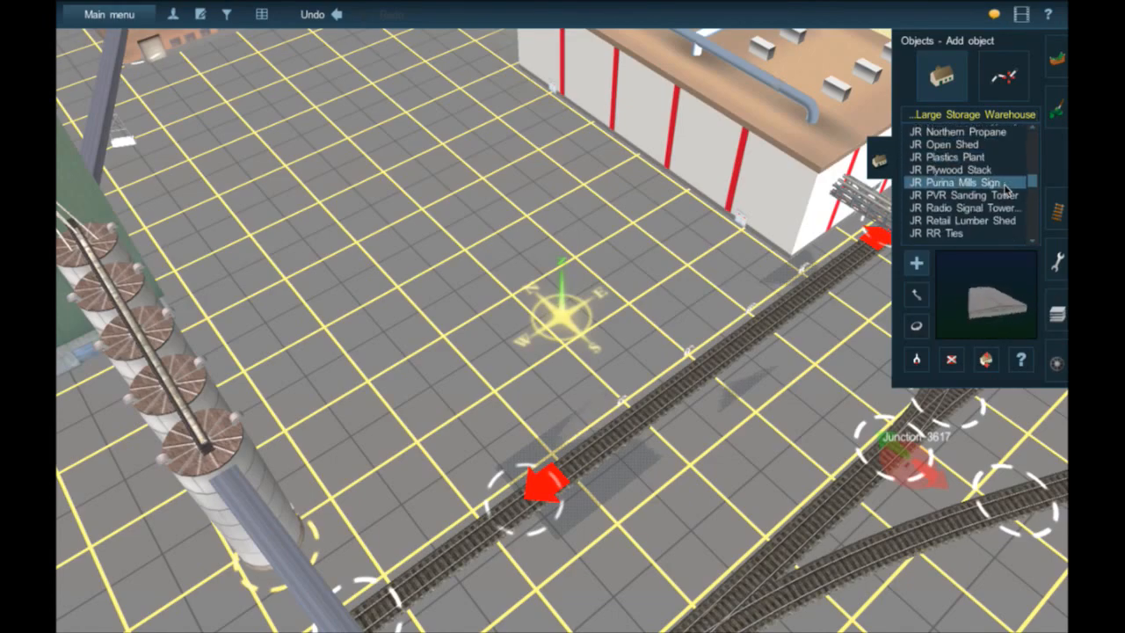
{"action": "scroll", "coordinate": [1008, 191], "scroll_direction": "down", "scroll_amount": 5}
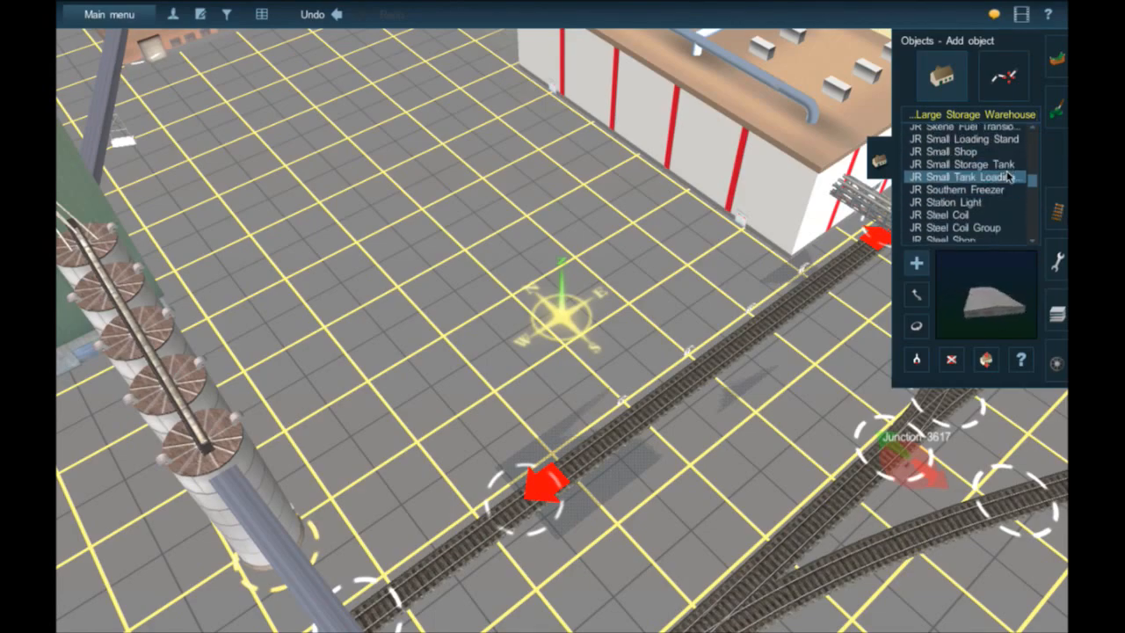
- Place a JR Small Storage Tank on the open ground between the track and the silos, and rotate its ladder side toward the track
{"action": "left_click", "coordinate": [1006, 176]}
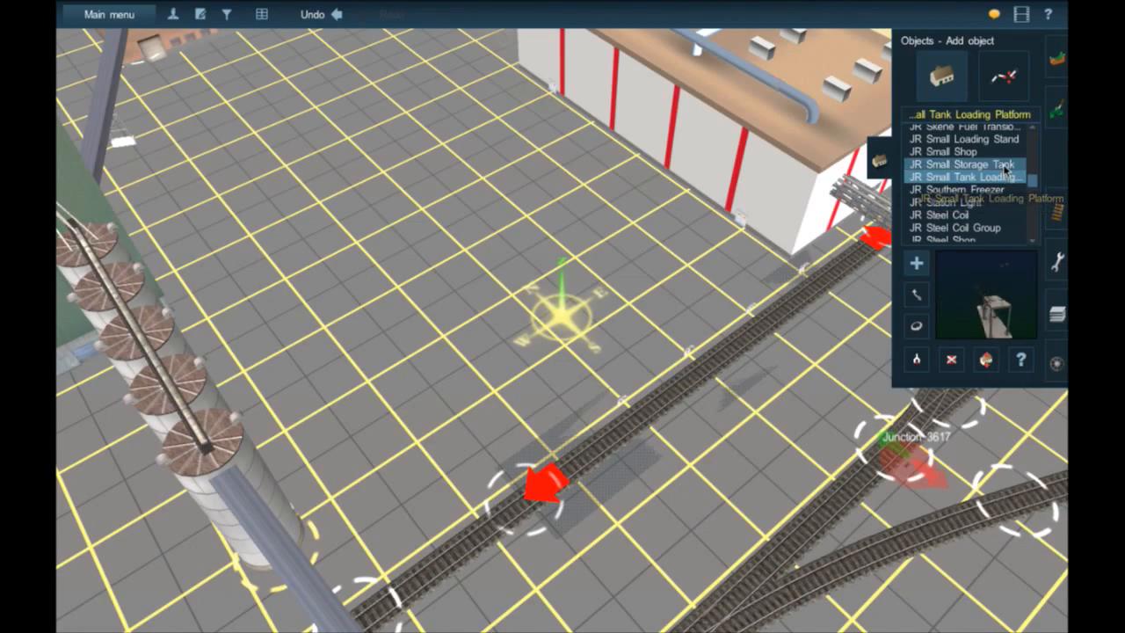
{"action": "left_click", "coordinate": [1006, 168]}
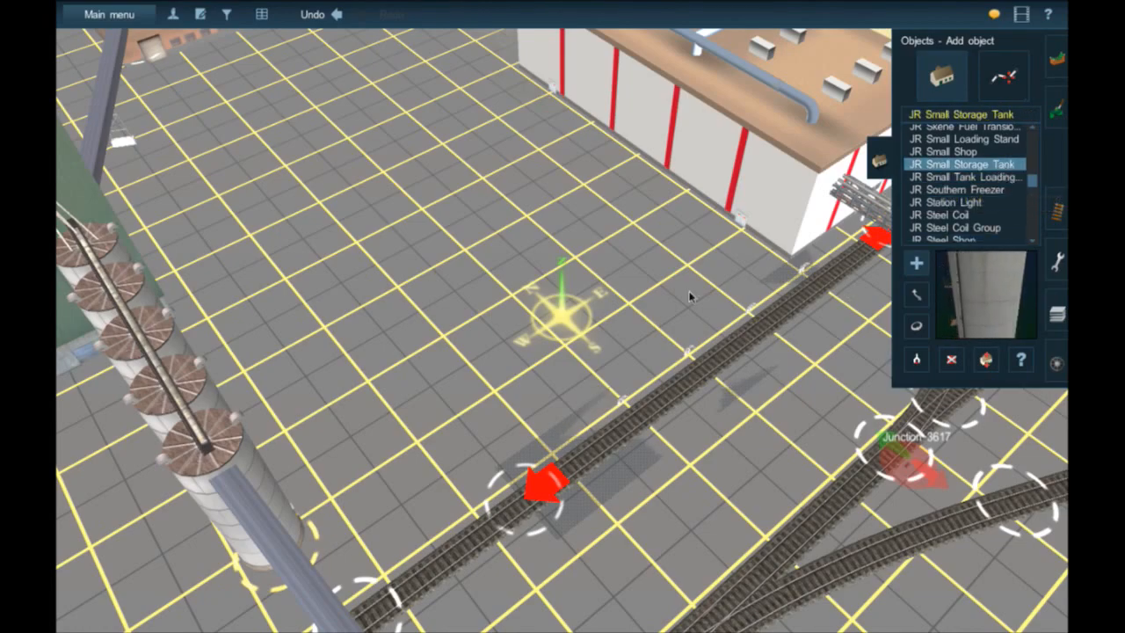
{"action": "left_click", "coordinate": [653, 286]}
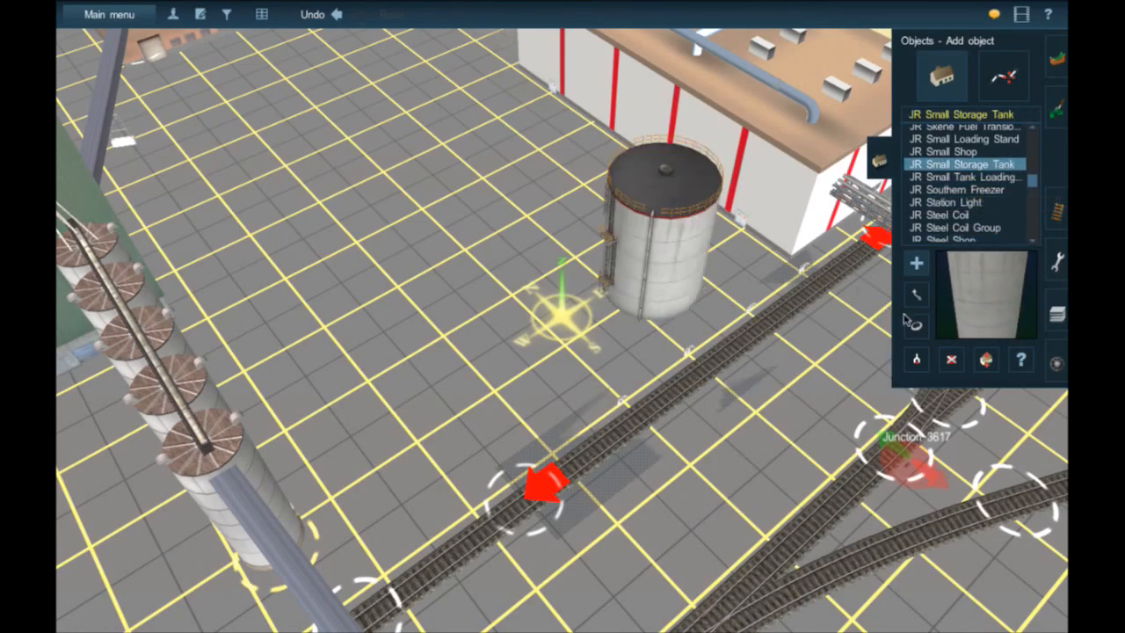
{"action": "mouse_move", "coordinate": [677, 278]}
{"action": "left_mouse_down"}
{"action": "mouse_move", "coordinate": [640, 279]}
{"action": "mouse_move", "coordinate": [734, 278]}
{"action": "mouse_move", "coordinate": [644, 289]}
{"action": "mouse_move", "coordinate": [670, 284]}
{"action": "left_mouse_up"}
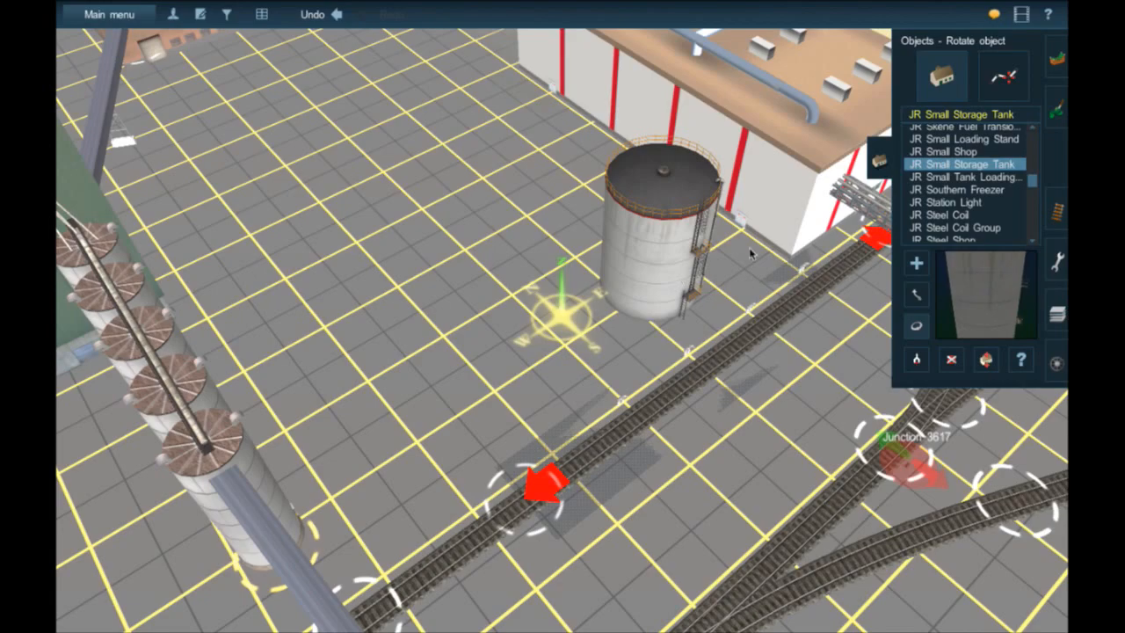
{"action": "right_click_drag", "start_coordinate": [614, 266], "coordinate": [619, 344]}
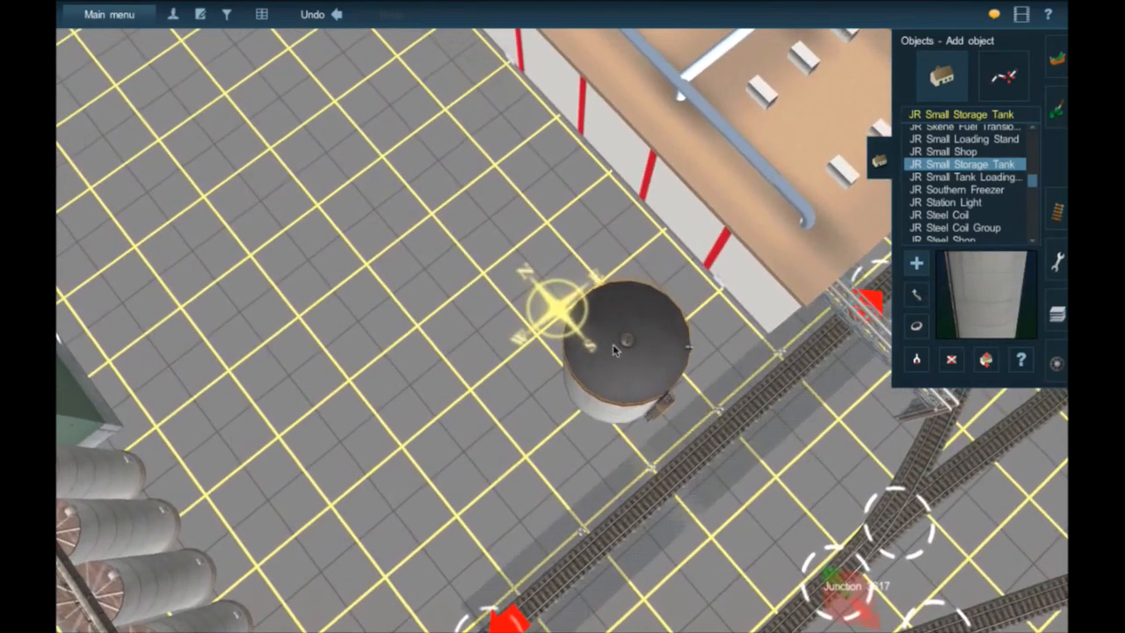
- Add two more JR Small Storage Tanks in a row with the first and shift the middle one toward line
{"action": "left_click", "coordinate": [496, 250]}
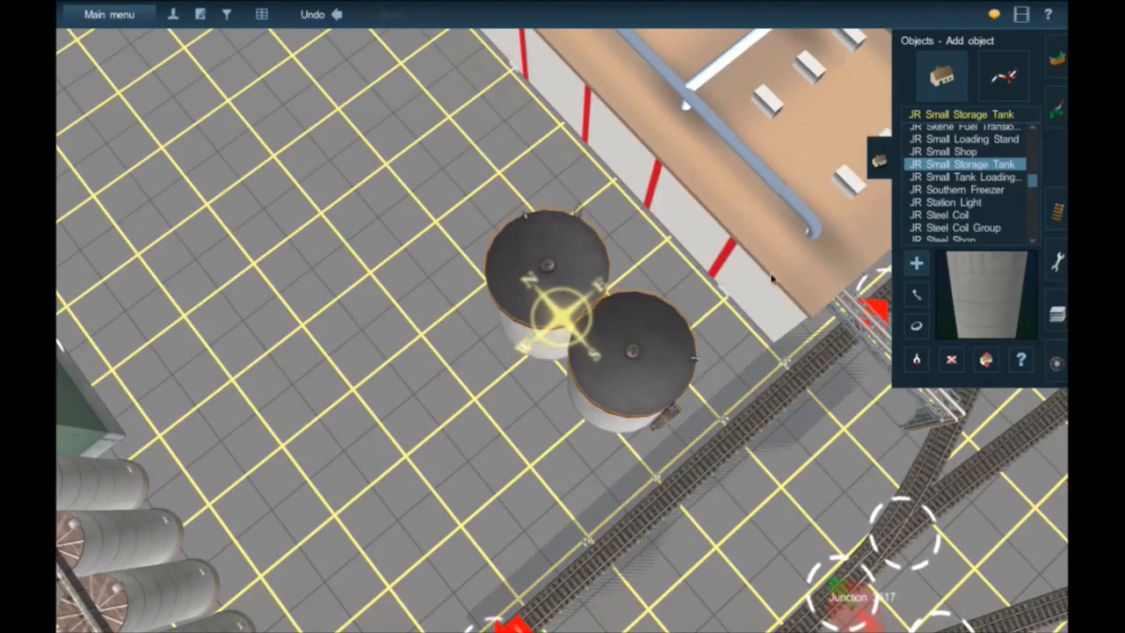
{"action": "mouse_move", "coordinate": [569, 267]}
{"action": "left_mouse_down"}
{"action": "mouse_move", "coordinate": [561, 254]}
{"action": "mouse_move", "coordinate": [576, 273]}
{"action": "left_mouse_up"}
{"action": "right_click_drag", "start_coordinate": [576, 274], "coordinate": [809, 302]}
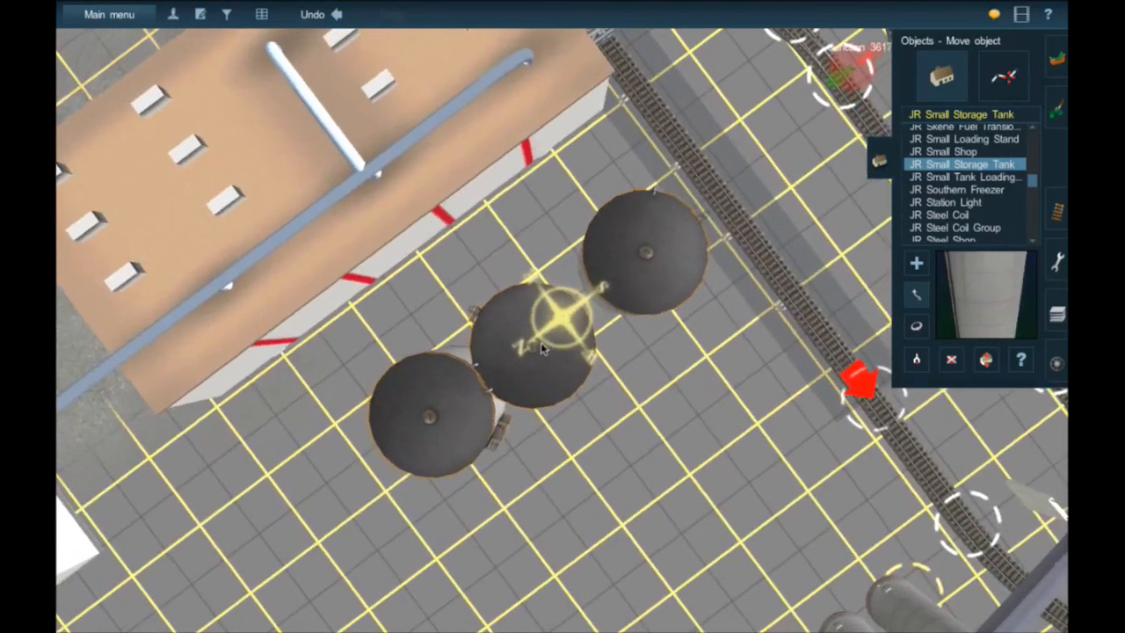
{"action": "left_click_drag", "start_coordinate": [542, 349], "coordinate": [540, 343]}
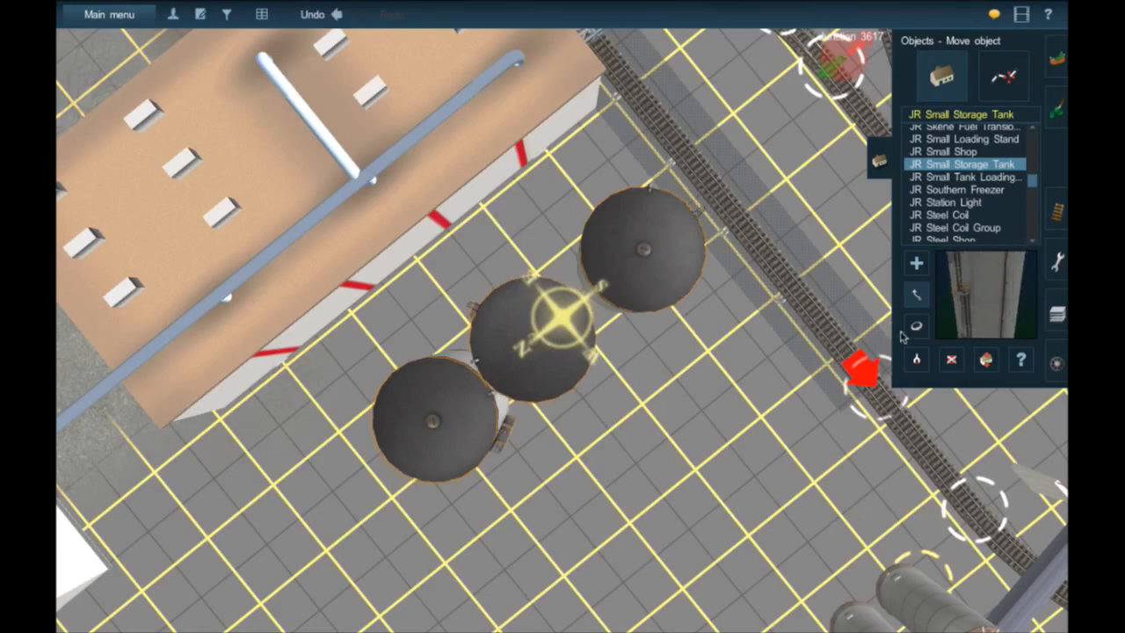
- Rotate the added storage tanks to match the first tank's ladder orientation and align all three in a straight, evenly spaced row
{"action": "left_click_drag", "start_coordinate": [570, 363], "coordinate": [539, 362]}
{"action": "left_click_drag", "start_coordinate": [457, 426], "coordinate": [531, 451]}
{"action": "right_click", "coordinate": [388, 455]}
{"action": "left_click", "coordinate": [925, 293]}
{"action": "left_click", "coordinate": [655, 266]}
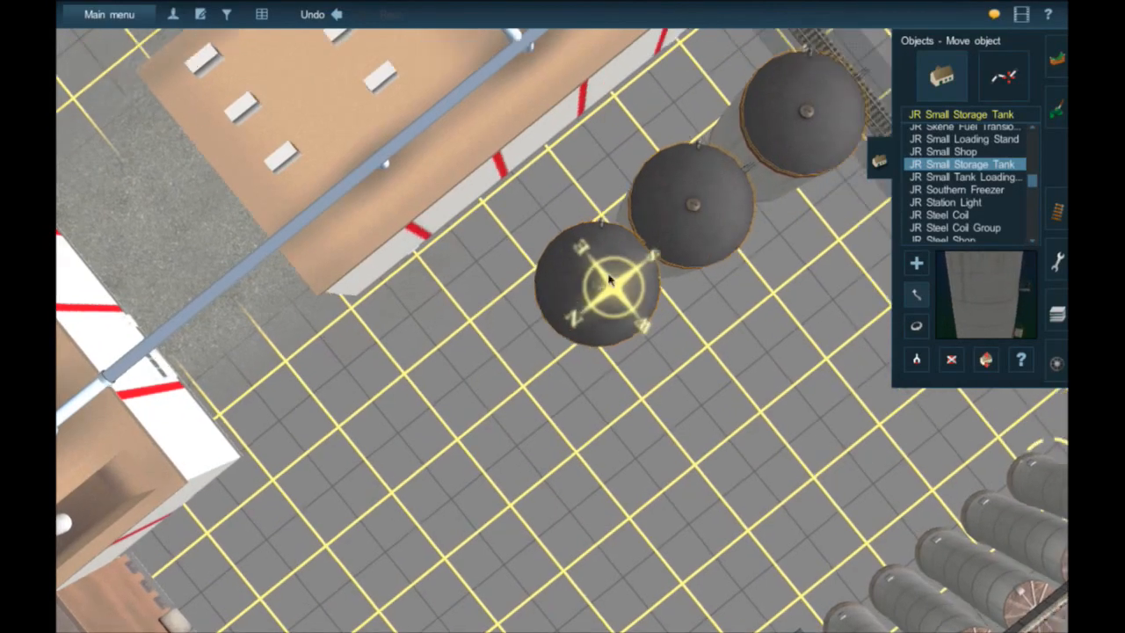
{"action": "left_click_drag", "start_coordinate": [538, 321], "coordinate": [526, 330]}
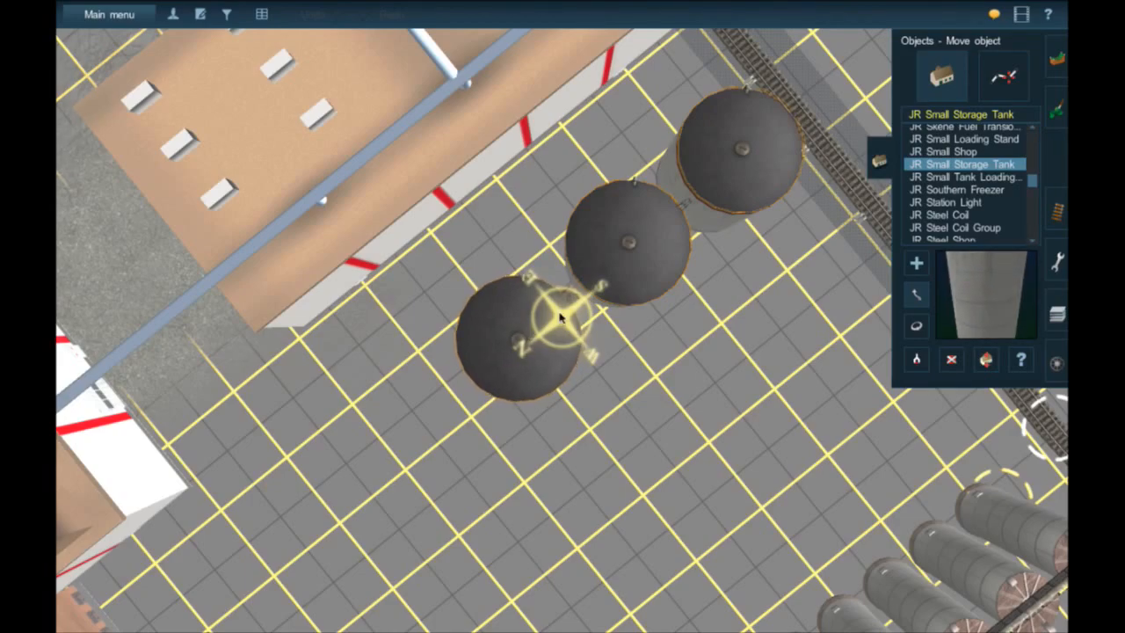
{"action": "key", "text": "Down"}
{"action": "key", "text": "Right"}
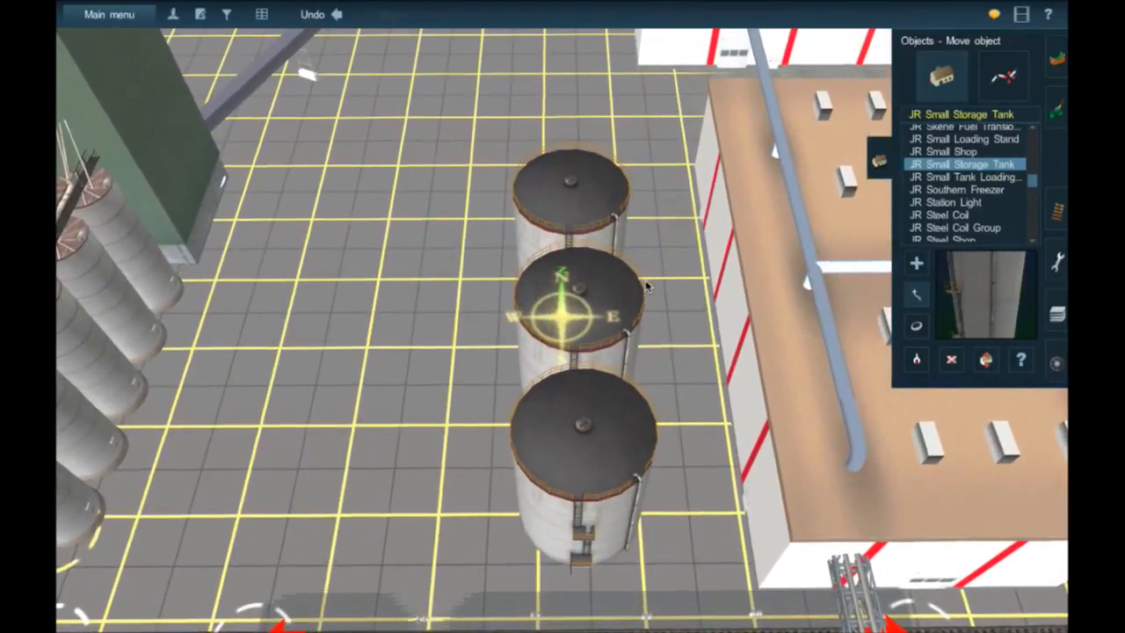
{"action": "key", "text": "Right"}
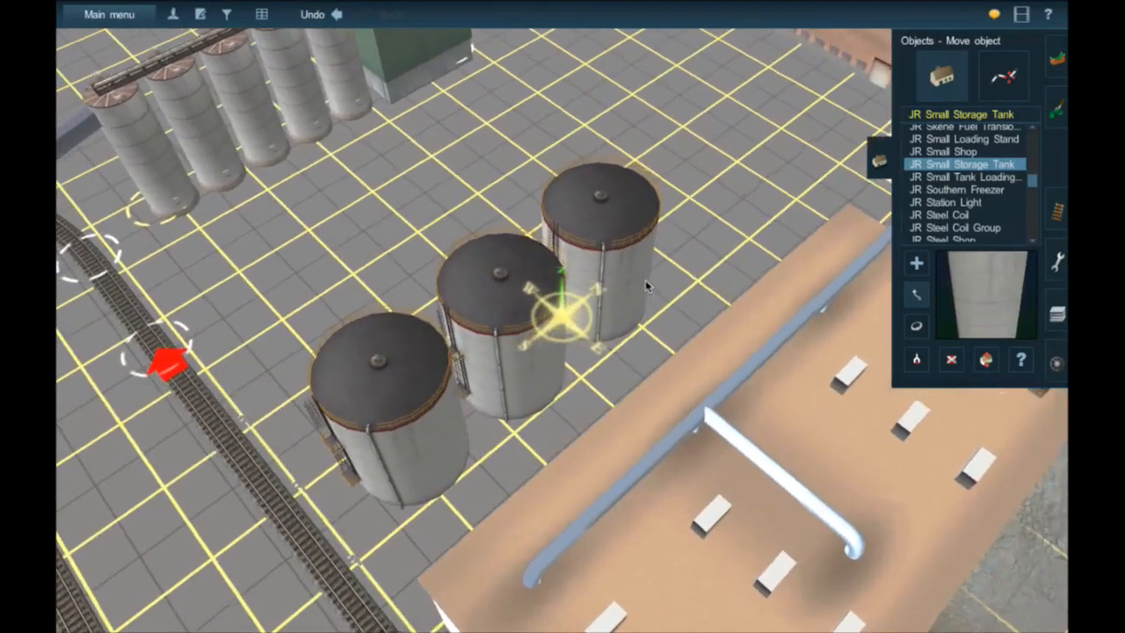
{"action": "key", "text": "Right"}
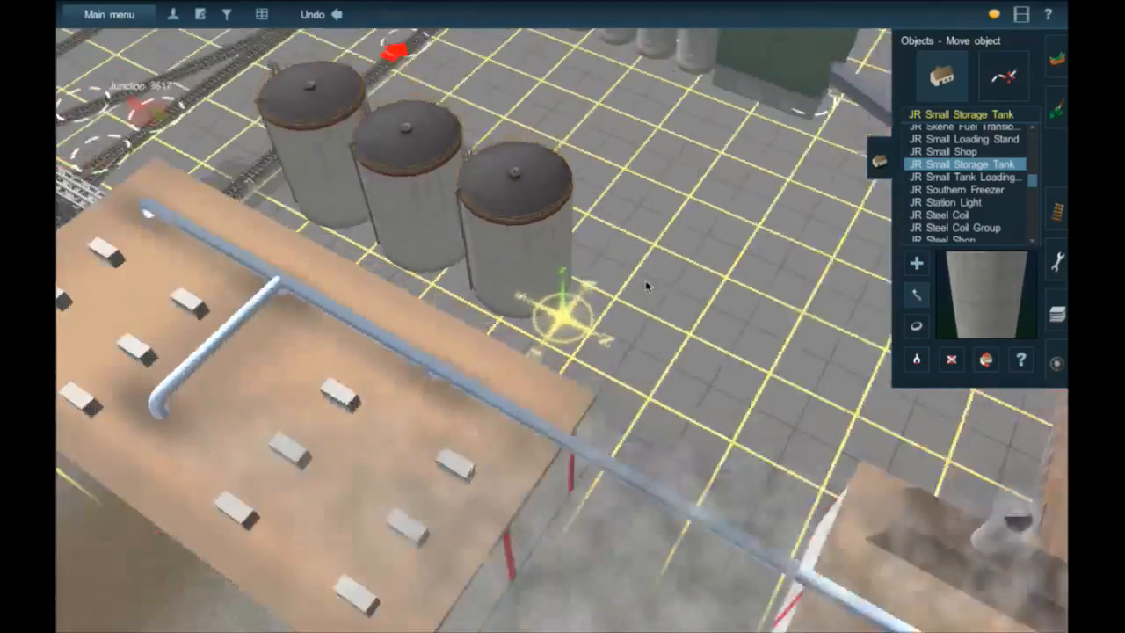
- Look through the JR objects listed after JR Small Storage Tank, previewing JR Sullivan Steel
{"action": "scroll", "coordinate": [976, 242], "scroll_direction": "down", "scroll_amount": 3}
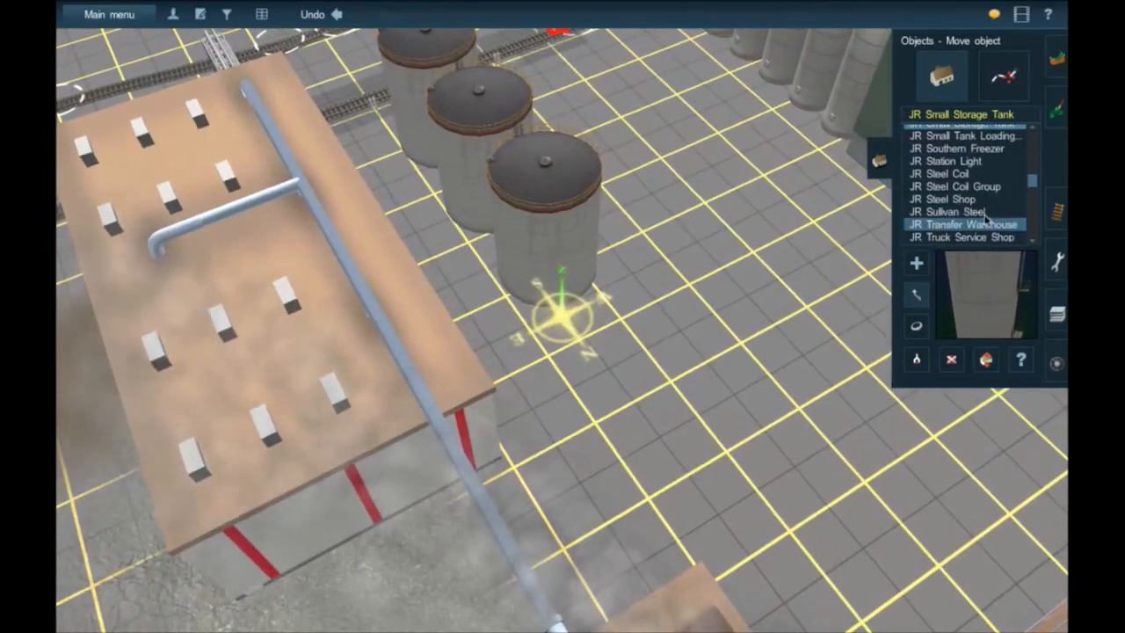
{"action": "scroll", "coordinate": [987, 217], "scroll_direction": "down", "scroll_amount": 2}
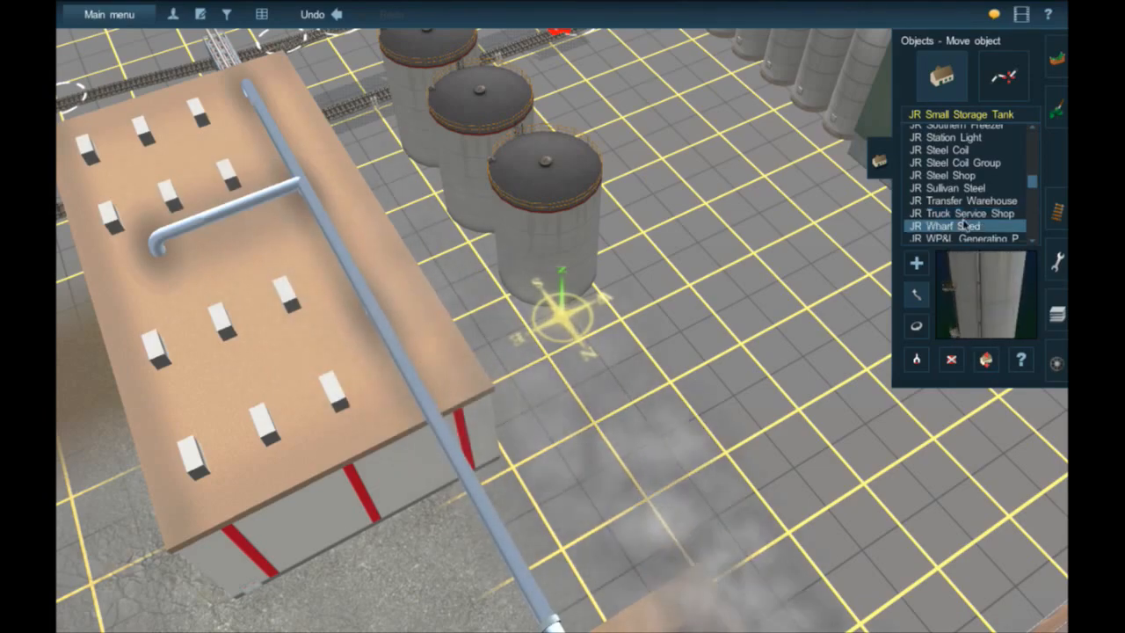
{"action": "scroll", "coordinate": [966, 220], "scroll_direction": "down", "scroll_amount": 1}
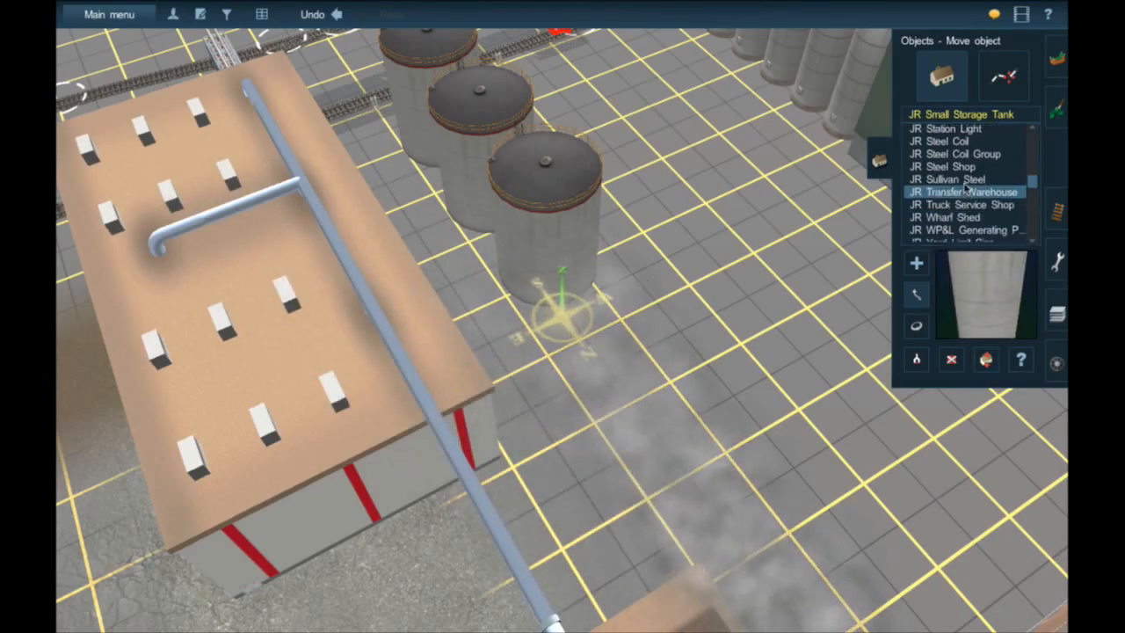
{"action": "left_click", "coordinate": [965, 188]}
{"action": "left_click", "coordinate": [954, 179]}
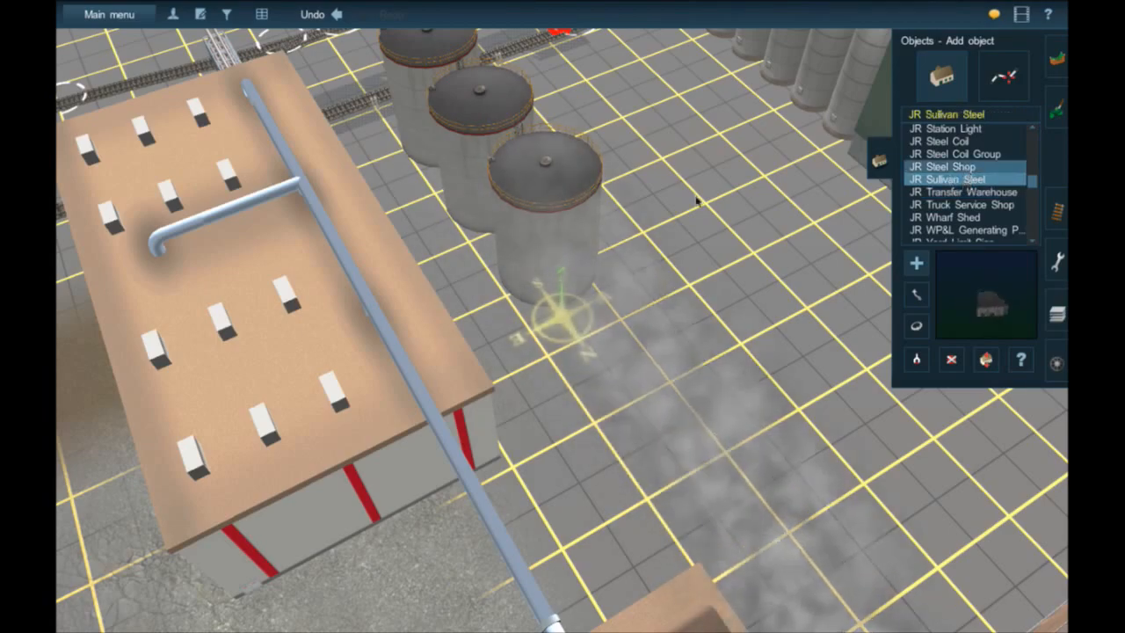
{"action": "right_click", "coordinate": [697, 234]}
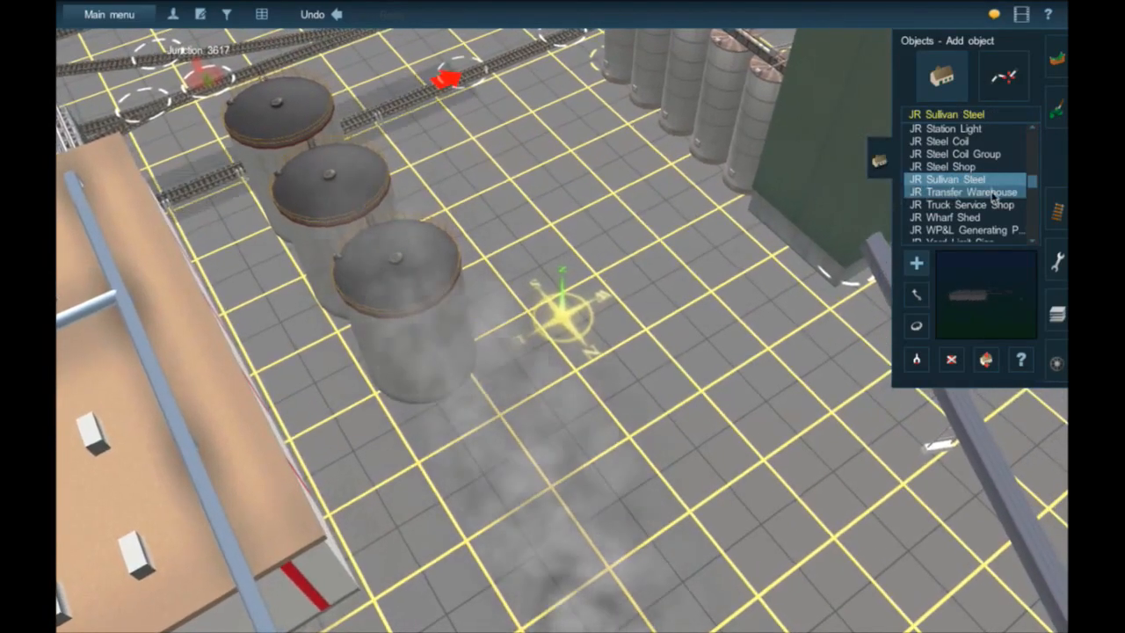
{"action": "scroll", "coordinate": [989, 213], "scroll_direction": "down", "scroll_amount": 1}
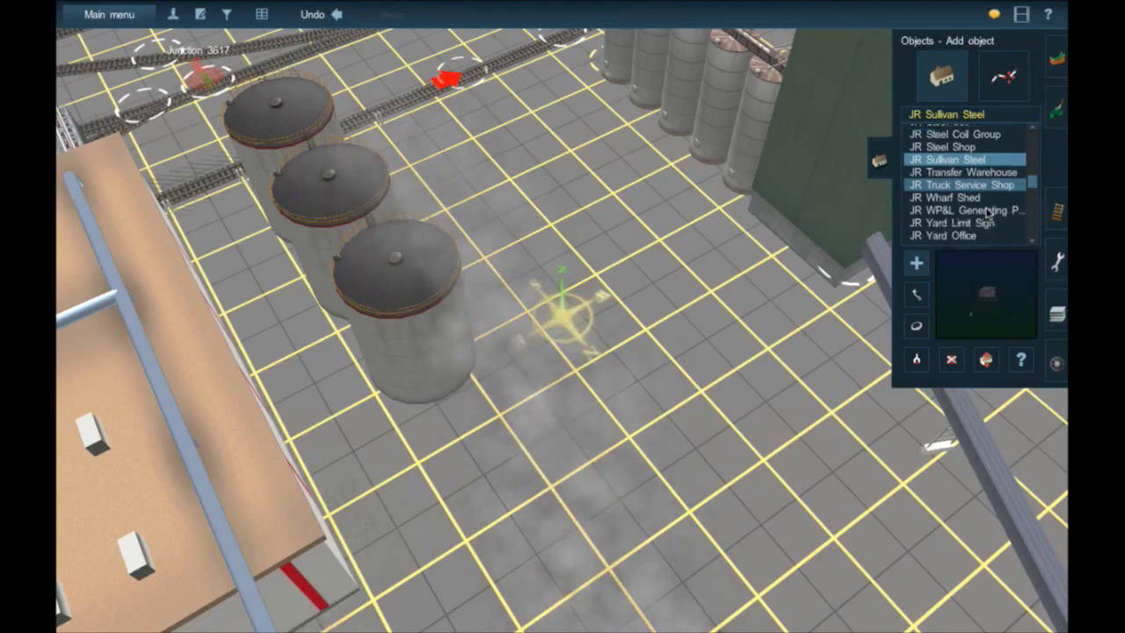
{"action": "scroll", "coordinate": [989, 212], "scroll_direction": "down", "scroll_amount": 1}
- Browse back through the JR objects listed before JR Sullivan Steel and preview JR Signal Shack
{"action": "scroll", "coordinate": [989, 212], "scroll_direction": "up", "scroll_amount": 4}
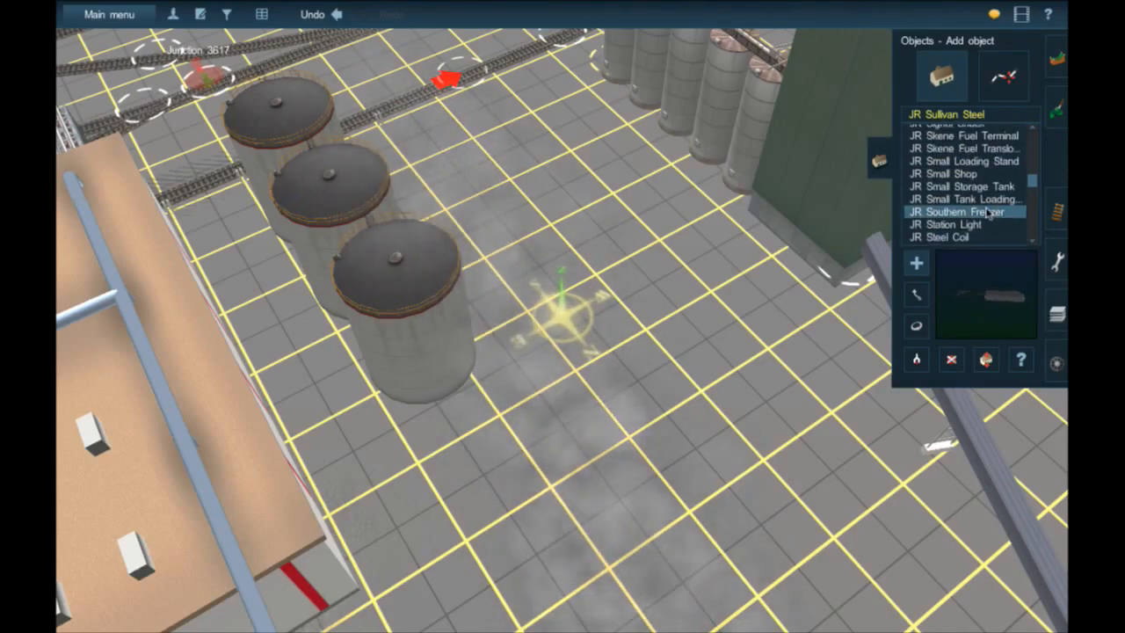
{"action": "scroll", "coordinate": [989, 213], "scroll_direction": "up", "scroll_amount": 3}
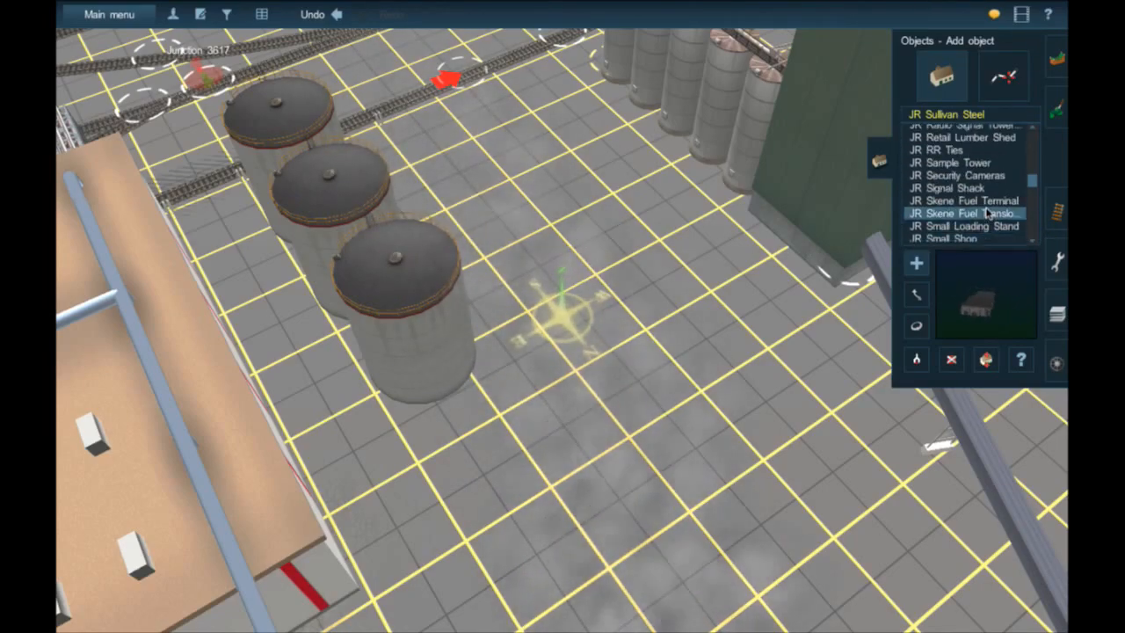
{"action": "scroll", "coordinate": [984, 206], "scroll_direction": "up", "scroll_amount": 1}
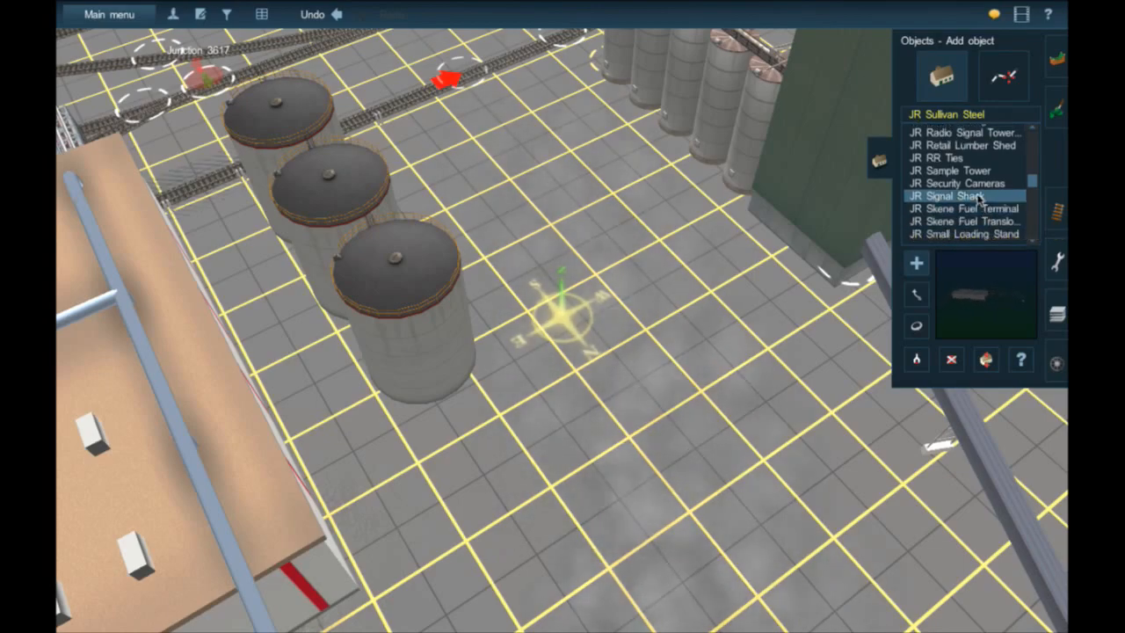
{"action": "left_click", "coordinate": [980, 198]}
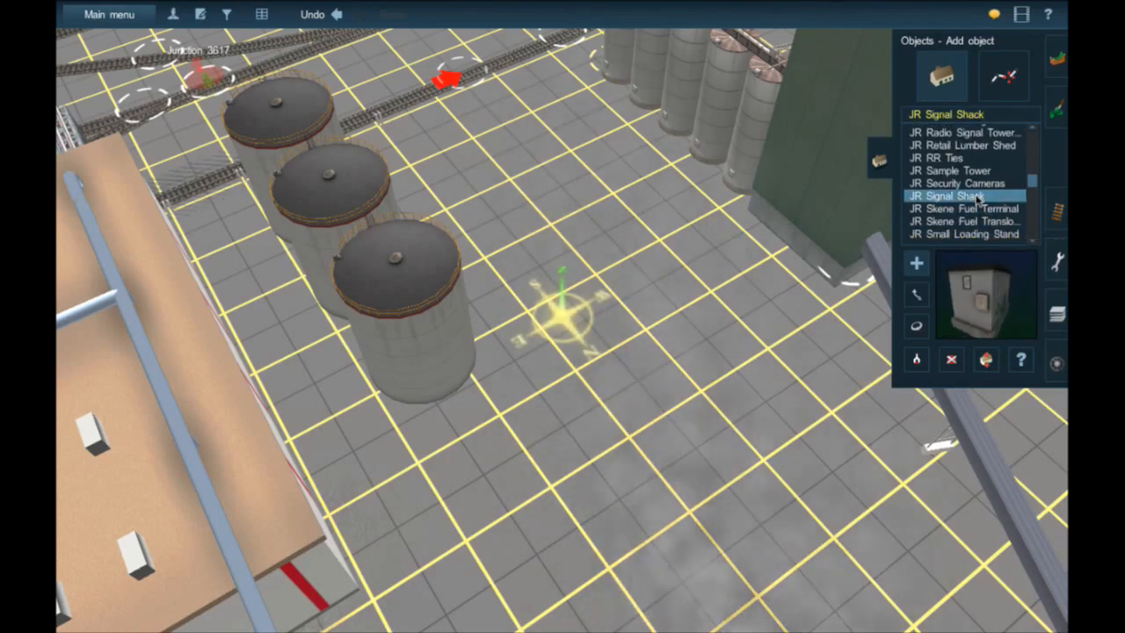
{"action": "scroll", "coordinate": [979, 199], "scroll_direction": "up", "scroll_amount": 1}
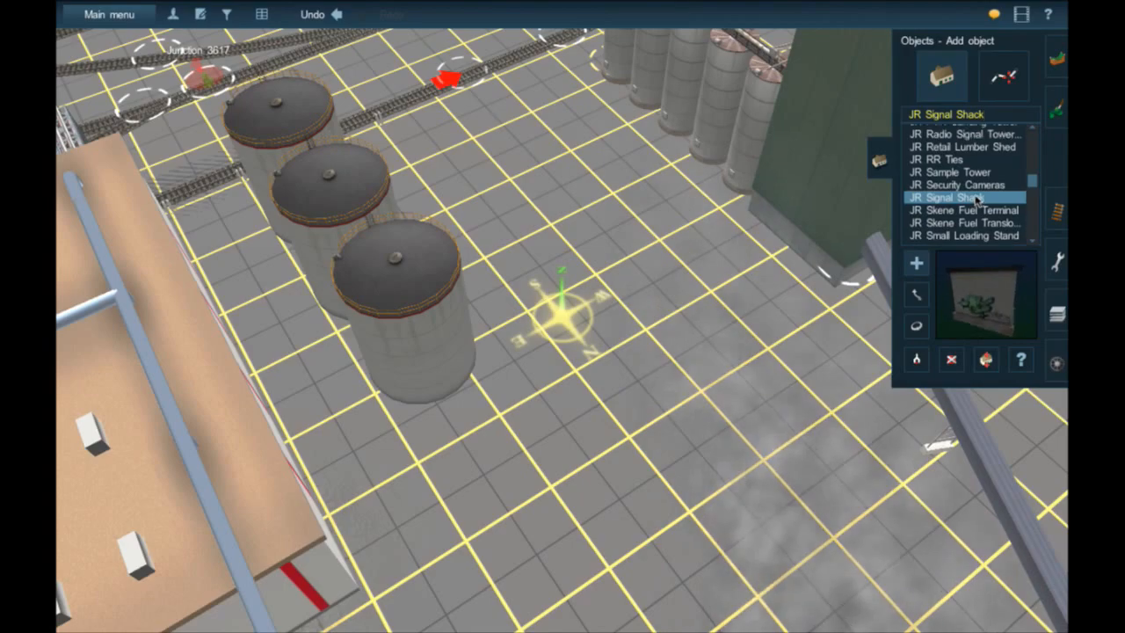
{"action": "scroll", "coordinate": [978, 199], "scroll_direction": "up", "scroll_amount": 1}
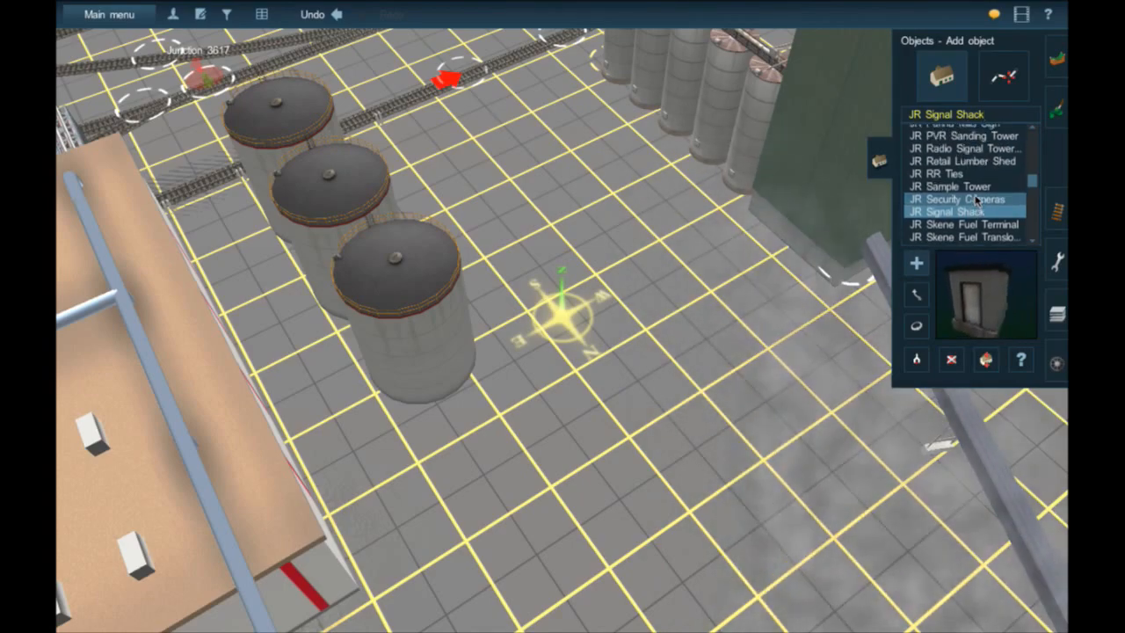
- Browse the JR objects from JR Signal Shack back to JR Generic Tank and preview the tank
{"action": "scroll", "coordinate": [978, 199], "scroll_direction": "up", "scroll_amount": 2}
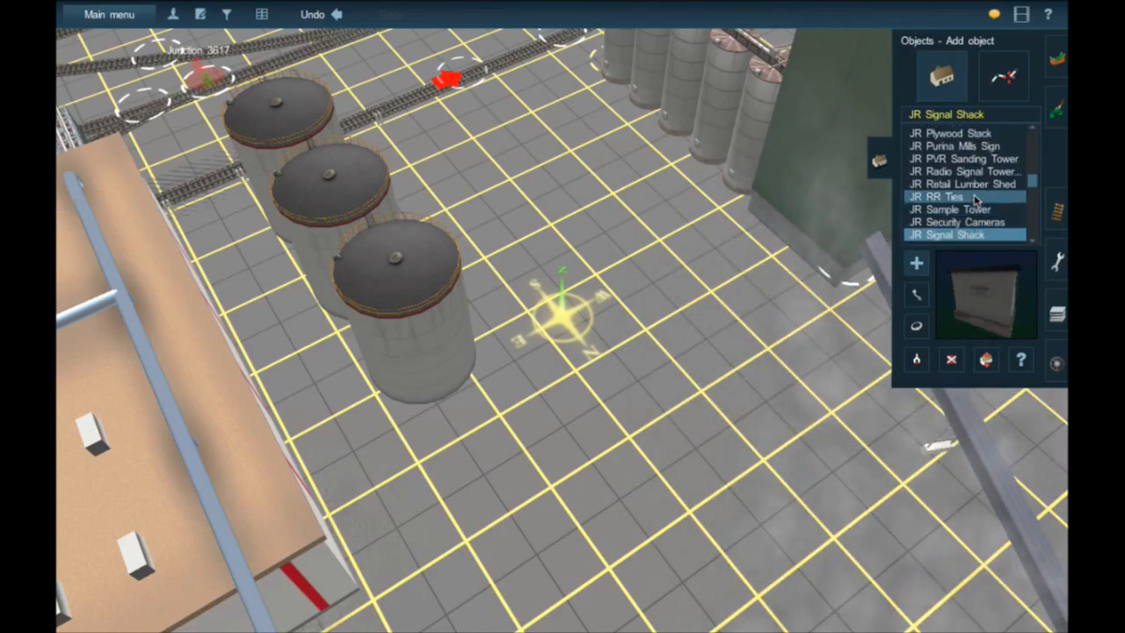
{"action": "scroll", "coordinate": [979, 200], "scroll_direction": "up", "scroll_amount": 5}
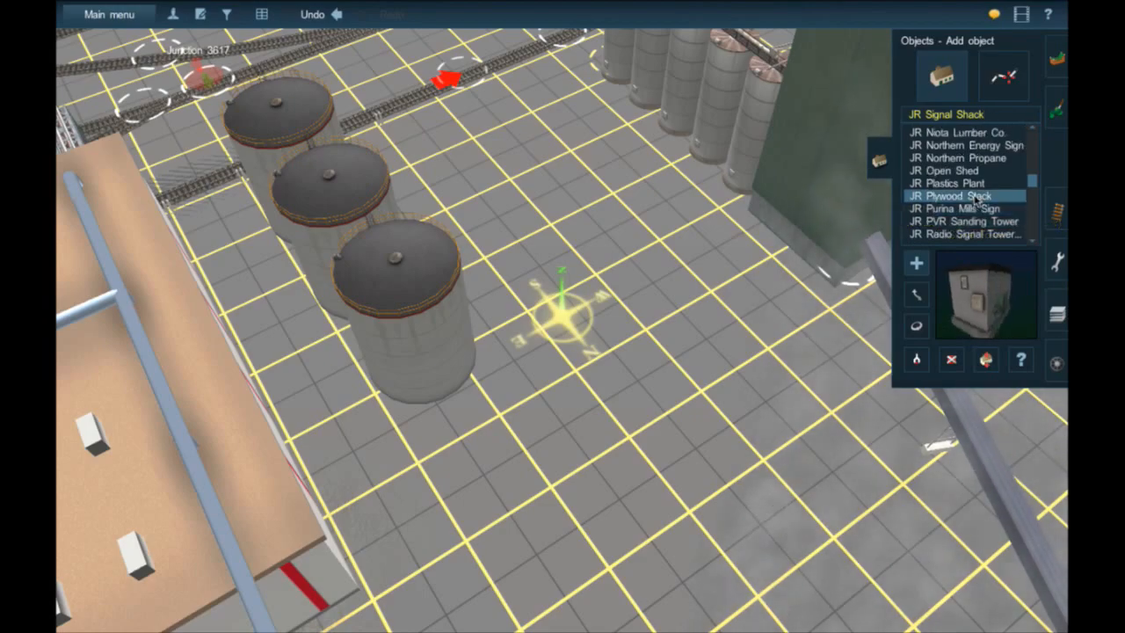
{"action": "scroll", "coordinate": [976, 200], "scroll_direction": "up", "scroll_amount": 4}
{"action": "scroll", "coordinate": [976, 199], "scroll_direction": "up", "scroll_amount": 3}
{"action": "scroll", "coordinate": [974, 199], "scroll_direction": "up", "scroll_amount": 4}
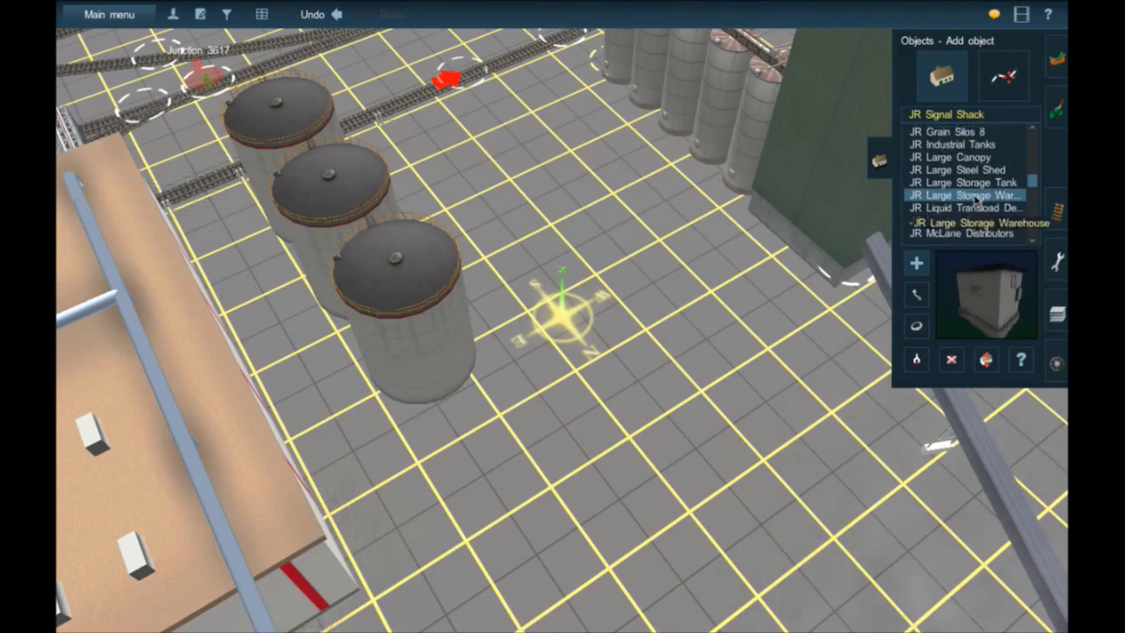
{"action": "scroll", "coordinate": [969, 187], "scroll_direction": "up", "scroll_amount": 2}
{"action": "scroll", "coordinate": [968, 186], "scroll_direction": "up", "scroll_amount": 5}
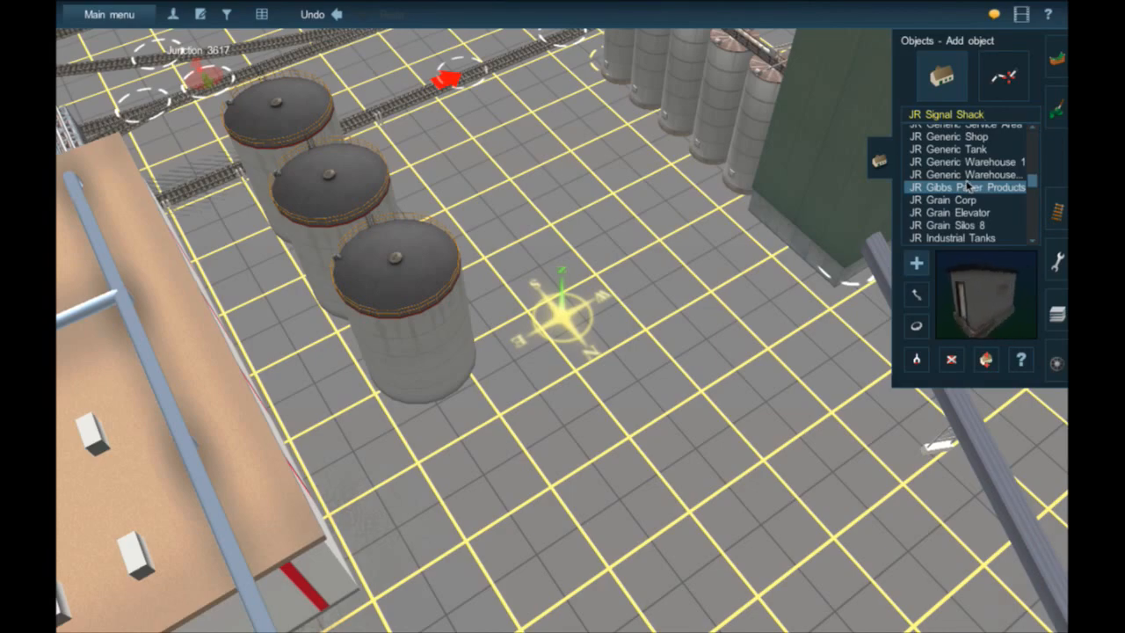
{"action": "scroll", "coordinate": [967, 186], "scroll_direction": "up", "scroll_amount": 1}
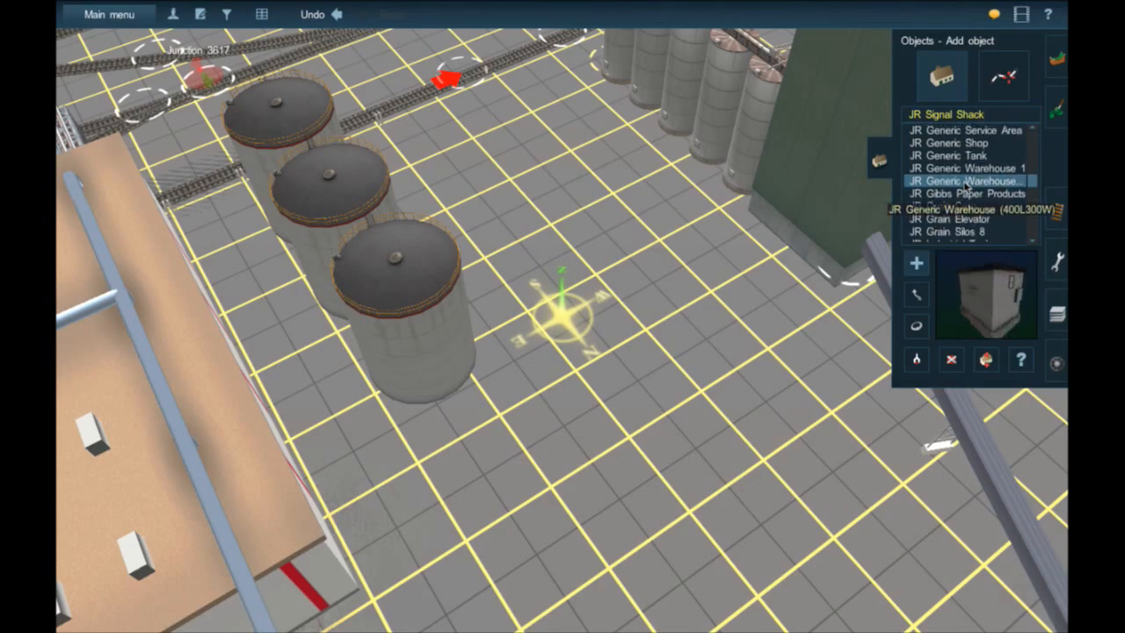
{"action": "scroll", "coordinate": [962, 183], "scroll_direction": "up", "scroll_amount": 2}
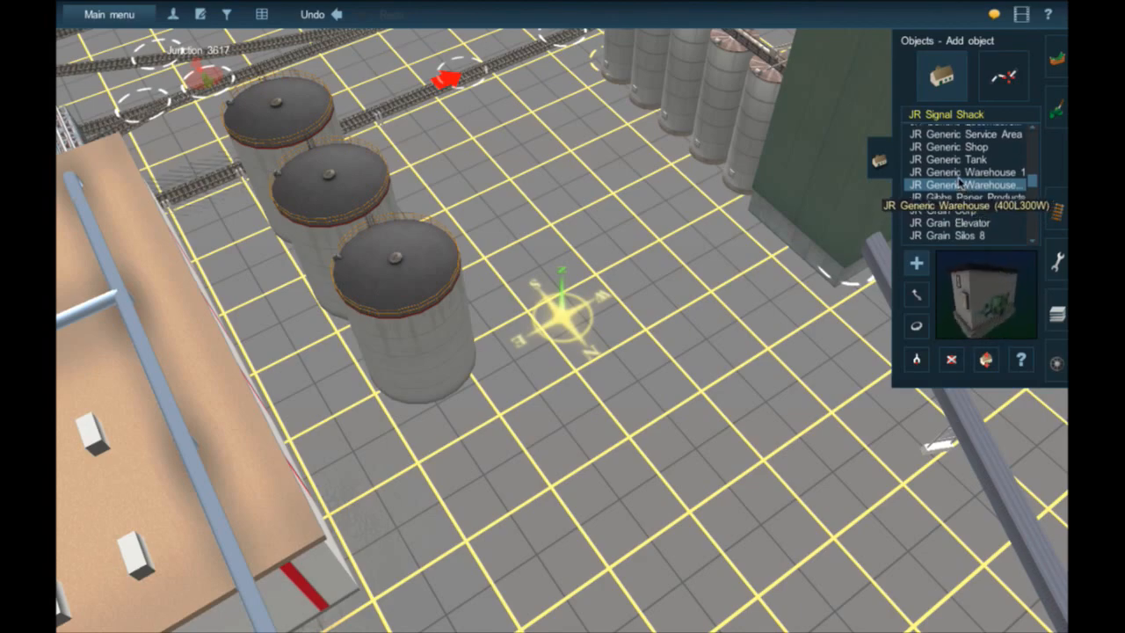
{"action": "scroll", "coordinate": [960, 185], "scroll_direction": "up", "scroll_amount": 2}
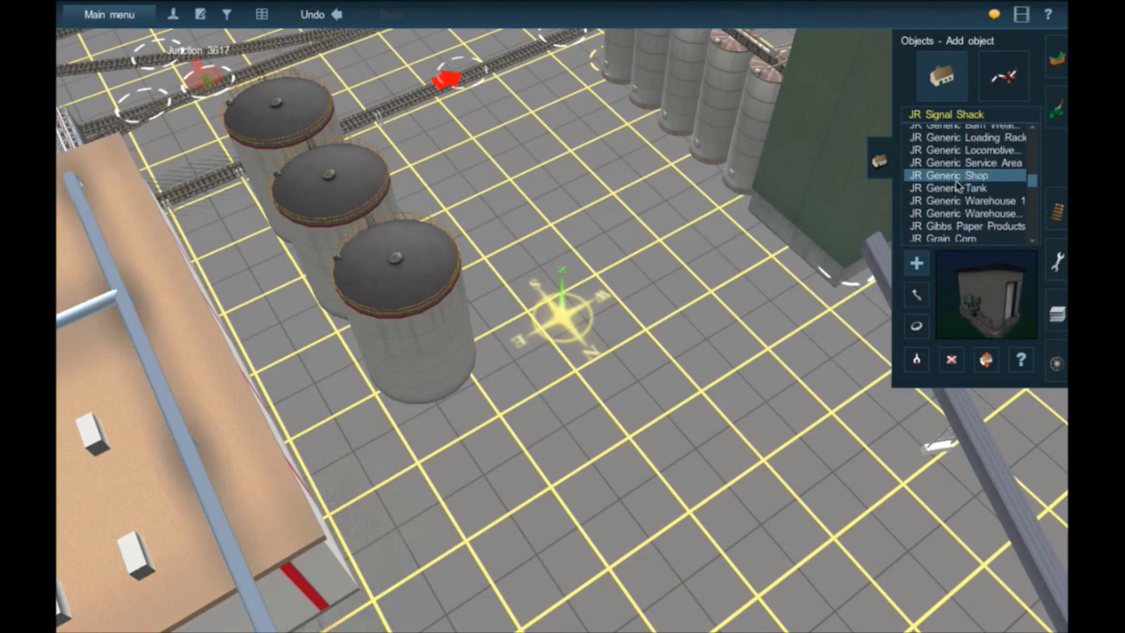
{"action": "left_click", "coordinate": [954, 190]}
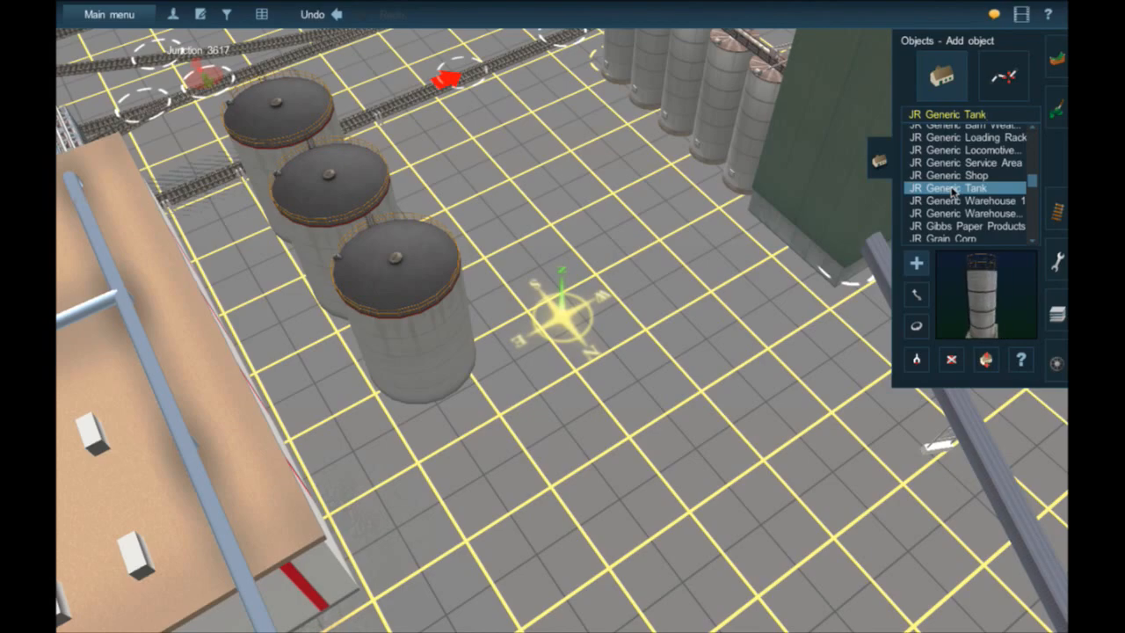
- Search the JR objects listed before JR Generic Tank for further mill equipment and preview JR Bulk Liquid Loader
{"action": "scroll", "coordinate": [954, 191], "scroll_direction": "up", "scroll_amount": 2}
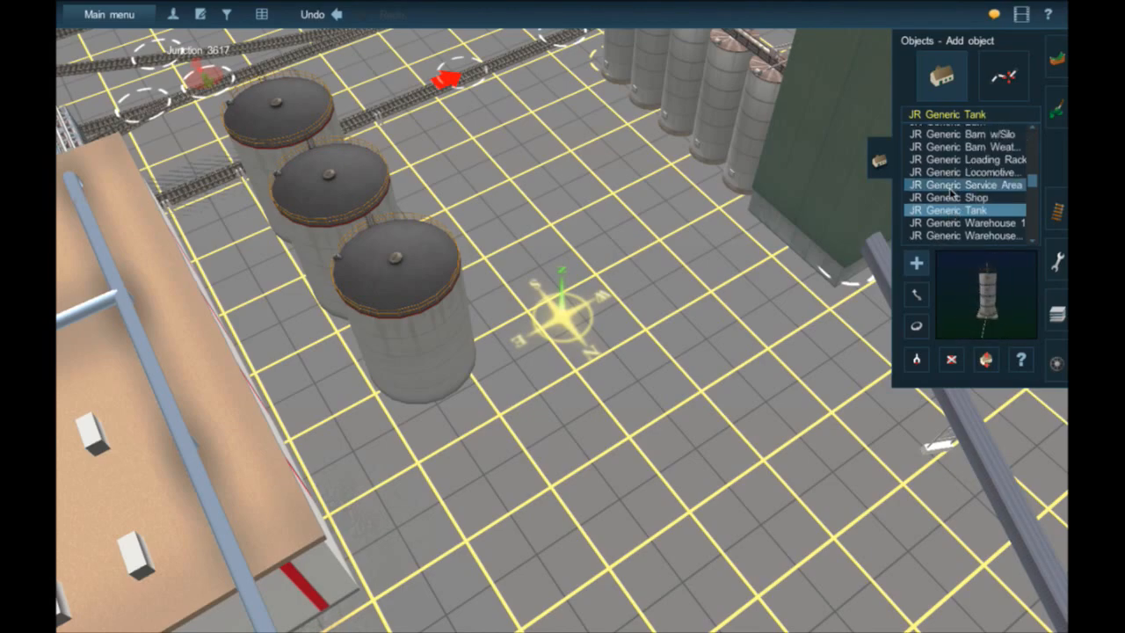
{"action": "scroll", "coordinate": [952, 193], "scroll_direction": "up", "scroll_amount": 2}
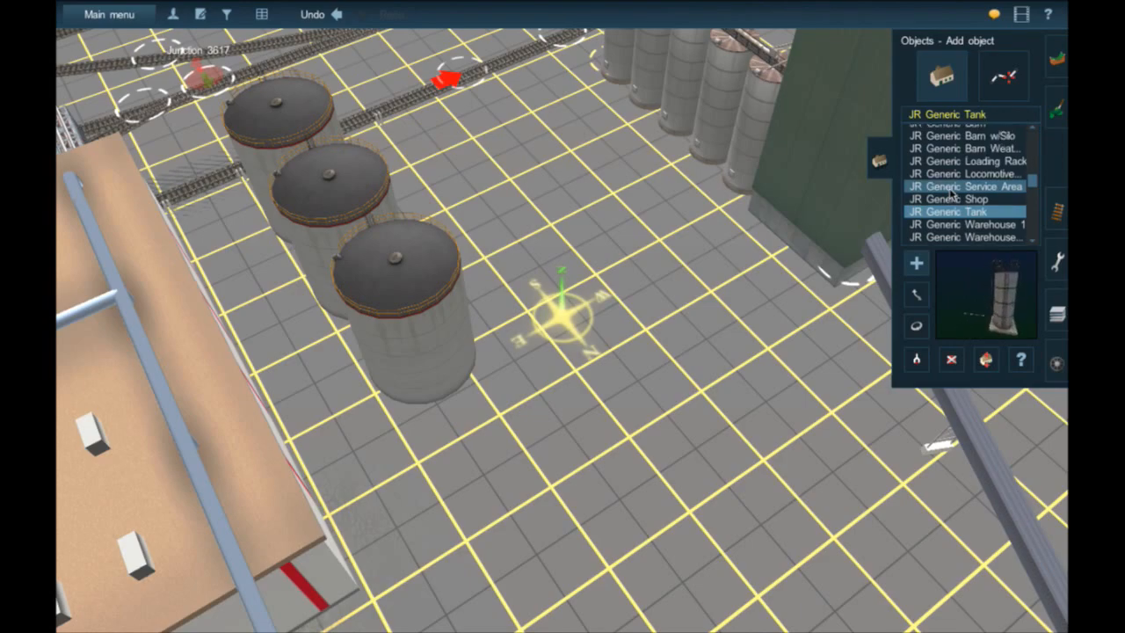
{"action": "scroll", "coordinate": [952, 194], "scroll_direction": "up", "scroll_amount": 6}
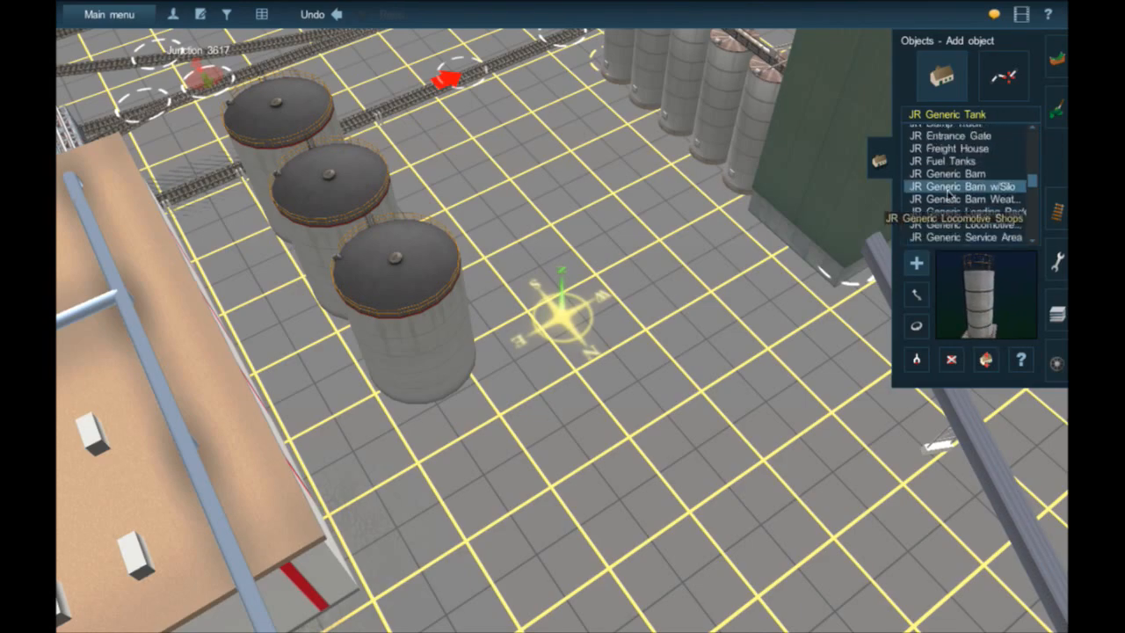
{"action": "scroll", "coordinate": [950, 195], "scroll_direction": "up", "scroll_amount": 5}
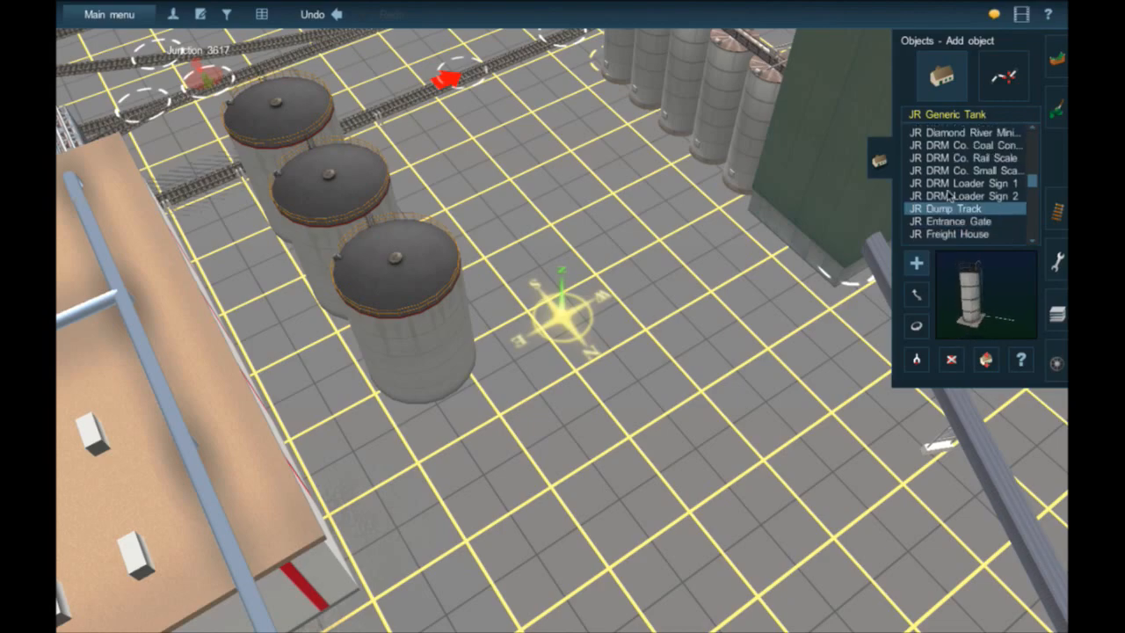
{"action": "scroll", "coordinate": [950, 197], "scroll_direction": "up", "scroll_amount": 9}
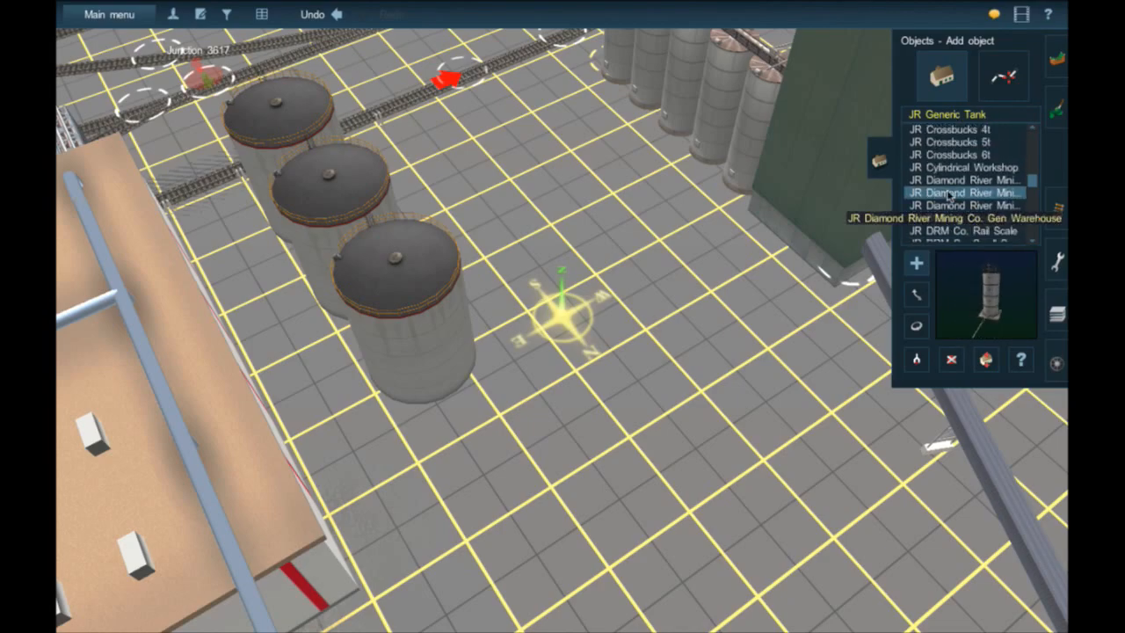
{"action": "scroll", "coordinate": [946, 195], "scroll_direction": "up", "scroll_amount": 6}
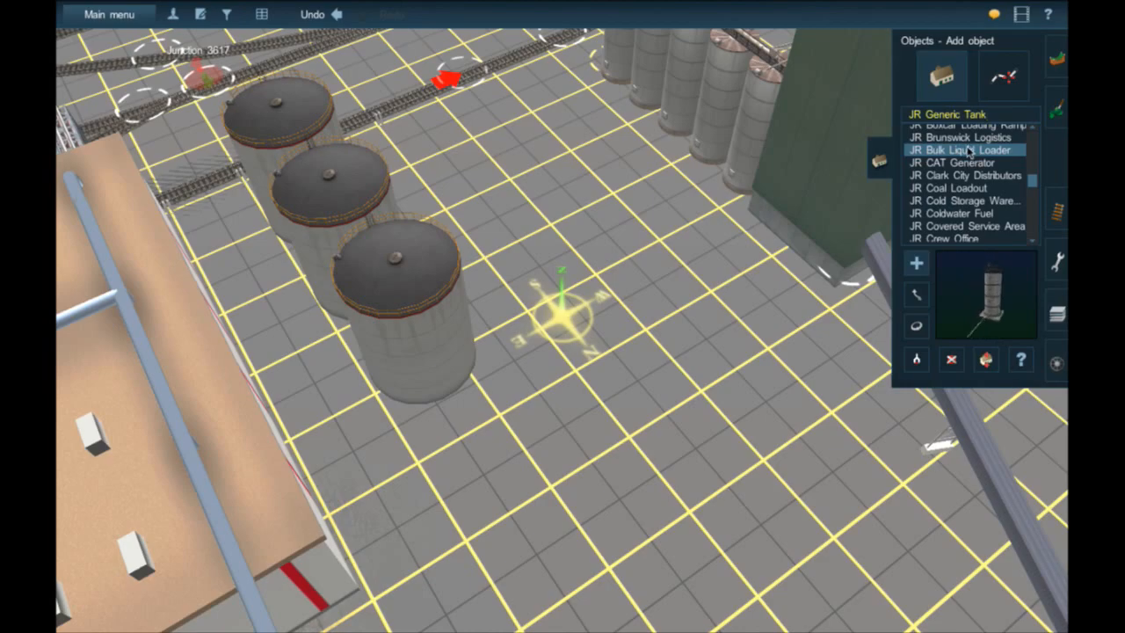
{"action": "left_click", "coordinate": [962, 158]}
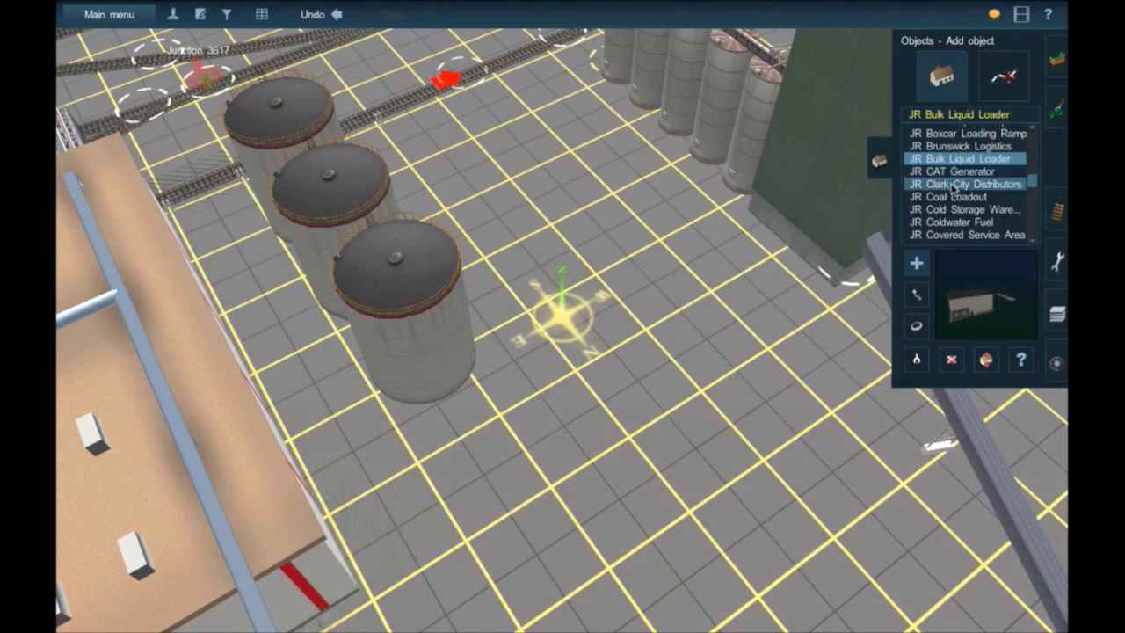
- Survey the mill buildings, piping and storage tanks from different distances, ending close up on the tank row
{"action": "scroll", "coordinate": [955, 188], "scroll_direction": "down", "scroll_amount": 3}
{"action": "right_click", "coordinate": [311, 529]}
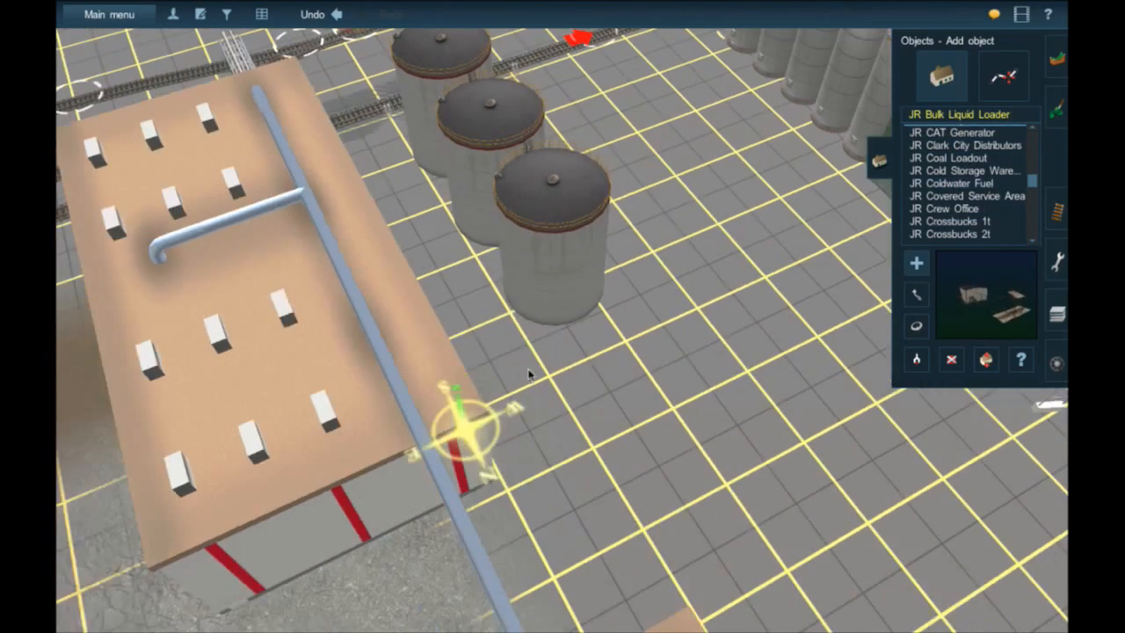
{"action": "scroll", "coordinate": [562, 391], "scroll_direction": "down", "scroll_amount": 3}
{"action": "right_click", "coordinate": [622, 414]}
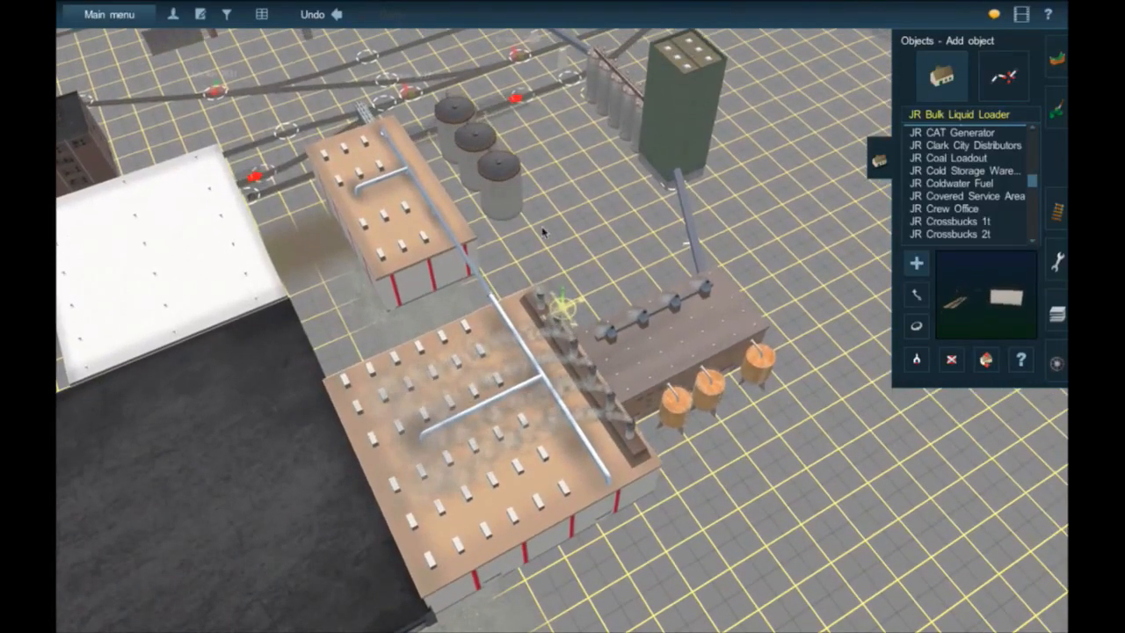
{"action": "right_click", "coordinate": [524, 216]}
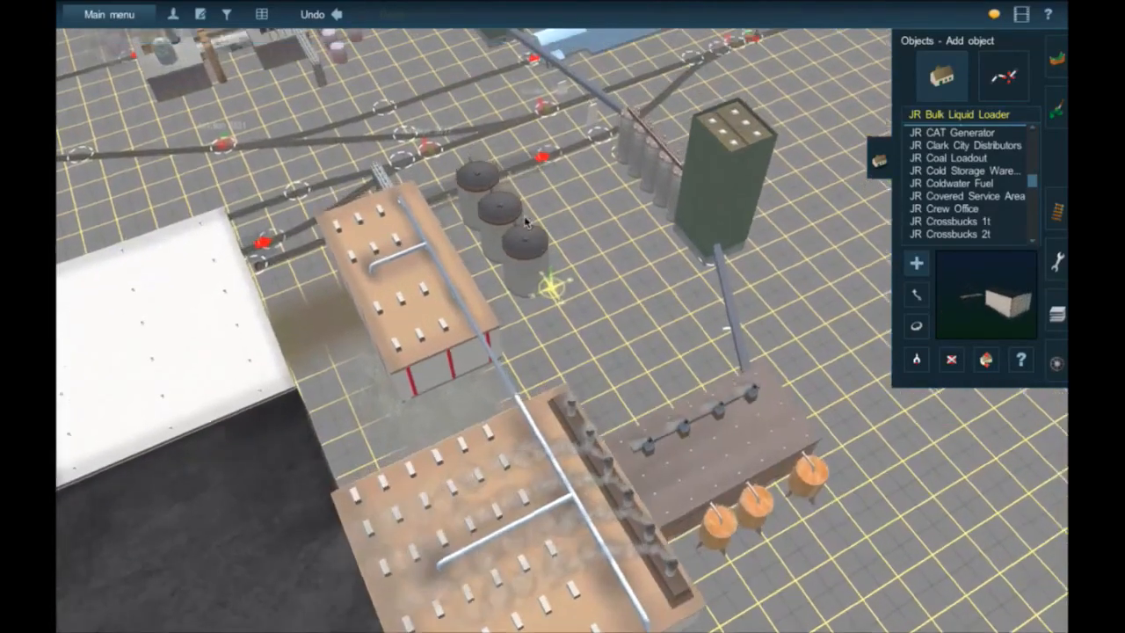
{"action": "scroll", "coordinate": [528, 202], "scroll_direction": "up", "scroll_amount": 5}
{"action": "scroll", "coordinate": [527, 202], "scroll_direction": "down", "scroll_amount": 2}
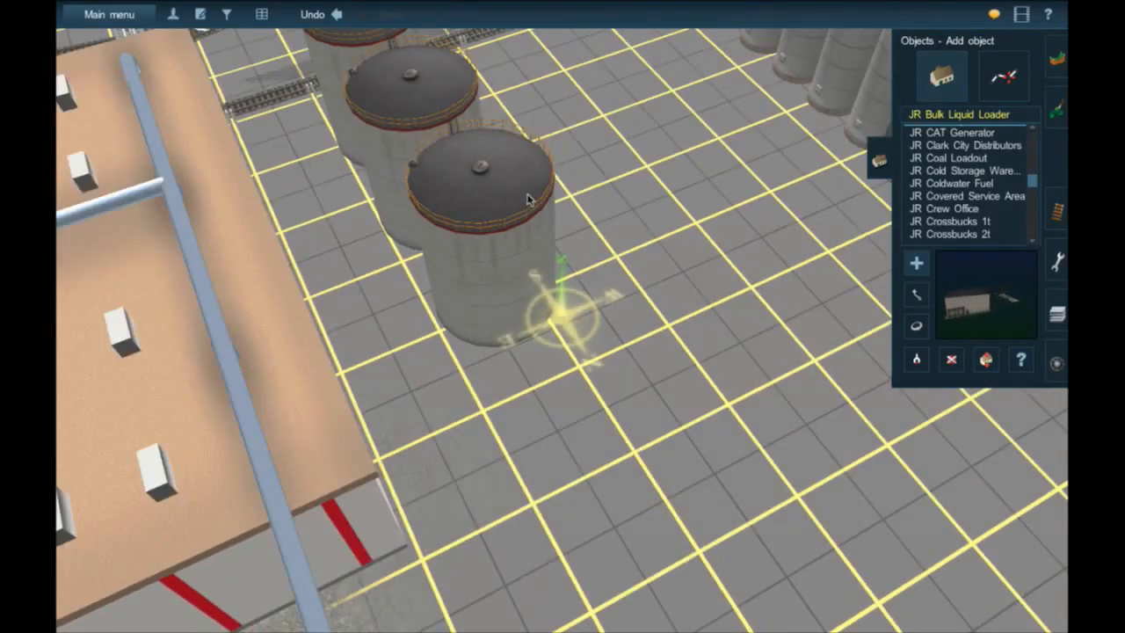
- Put the object picker away and inspect the site from the tanks around to the dark-roofed warehouse's loading docks
{"action": "left_click", "coordinate": [881, 167]}
{"action": "right_click_drag", "start_coordinate": [634, 253], "coordinate": [525, 357]}
{"action": "scroll", "coordinate": [525, 357], "scroll_direction": "down", "scroll_amount": 4}
{"action": "right_click", "coordinate": [410, 318]}
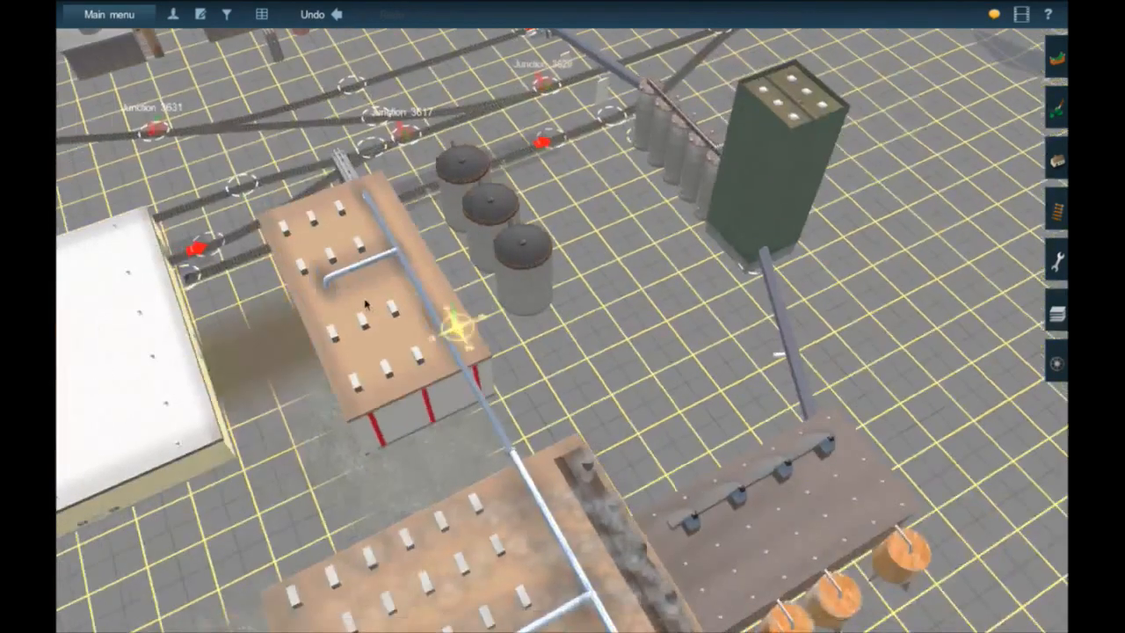
{"action": "right_click", "coordinate": [359, 300]}
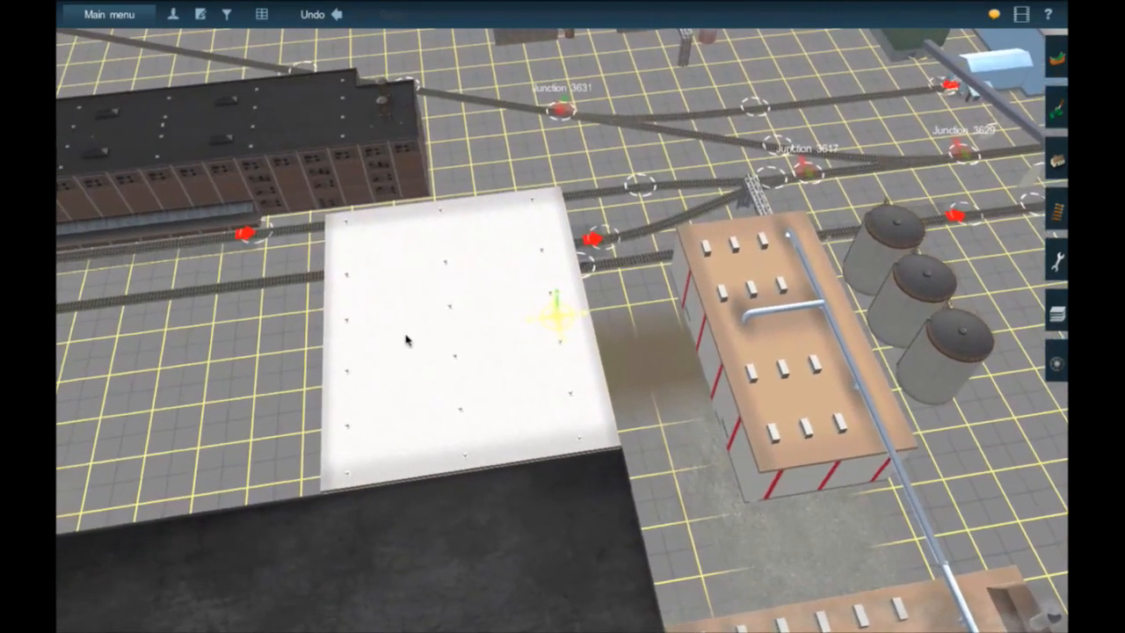
{"action": "right_click", "coordinate": [406, 340]}
{"action": "key", "text": "Left"}
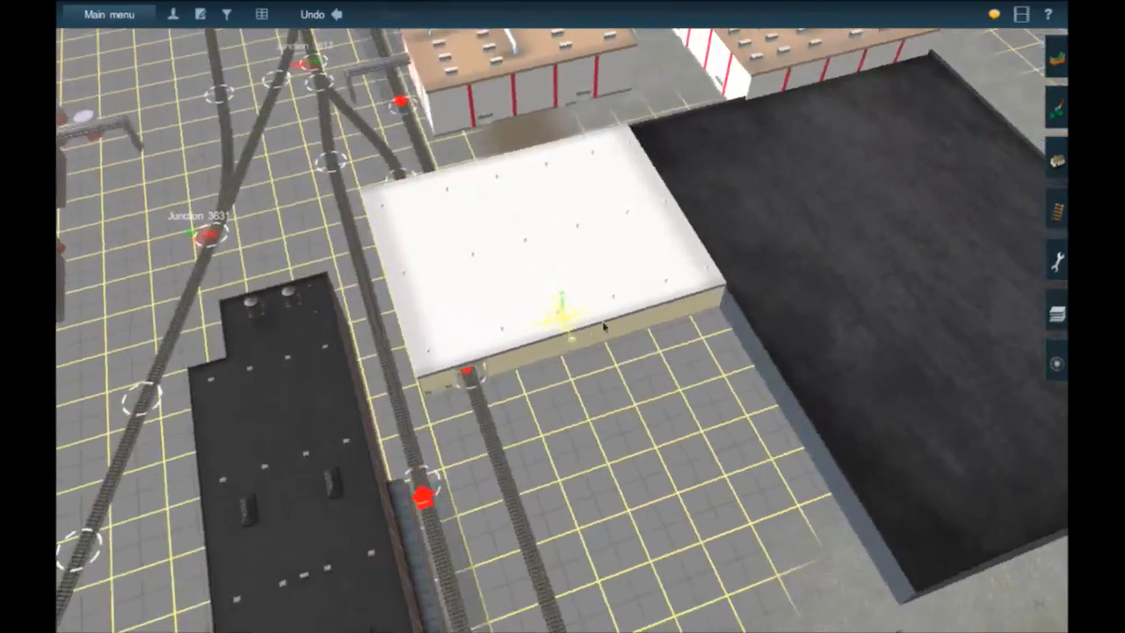
{"action": "right_click", "coordinate": [677, 307]}
{"action": "key", "text": "Right"}
{"action": "right_click_drag", "start_coordinate": [677, 306], "coordinate": [547, 356]}
{"action": "scroll", "coordinate": [547, 355], "scroll_direction": "up", "scroll_amount": 10}
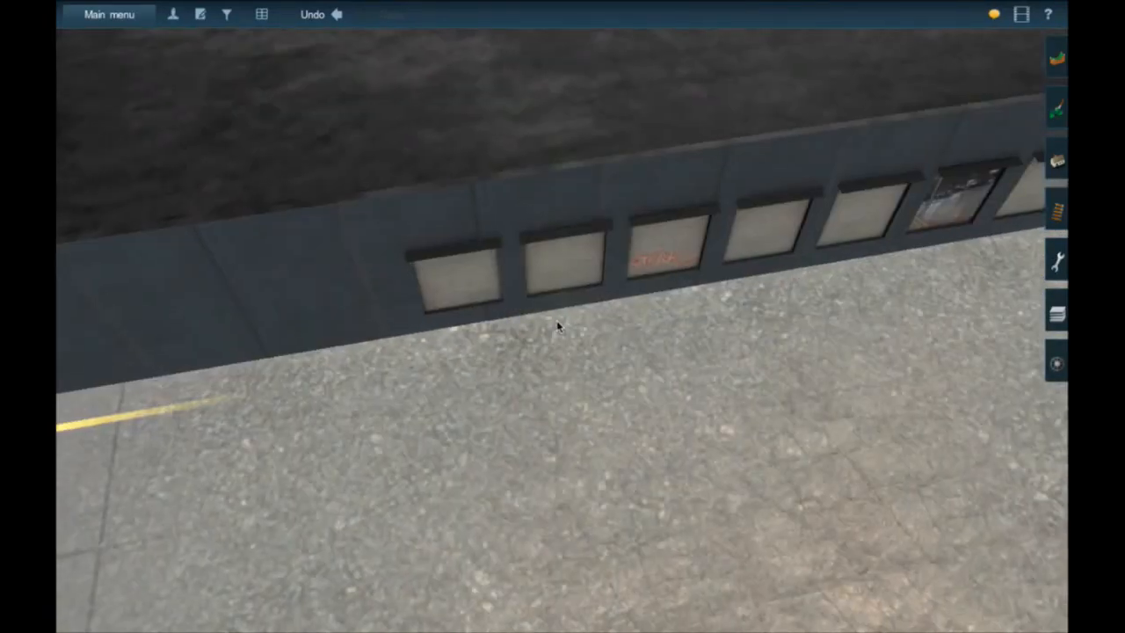
{"action": "scroll", "coordinate": [557, 326], "scroll_direction": "down", "scroll_amount": 1}
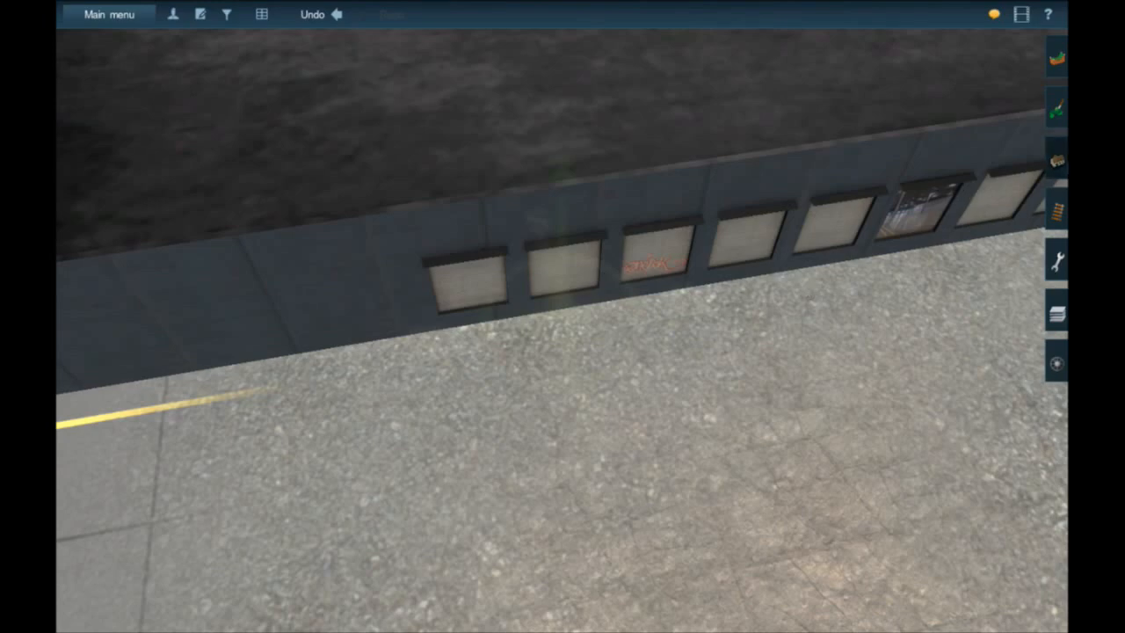
- Bring back the object picker and filter its list by CUK
{"action": "left_click", "coordinate": [1056, 163]}
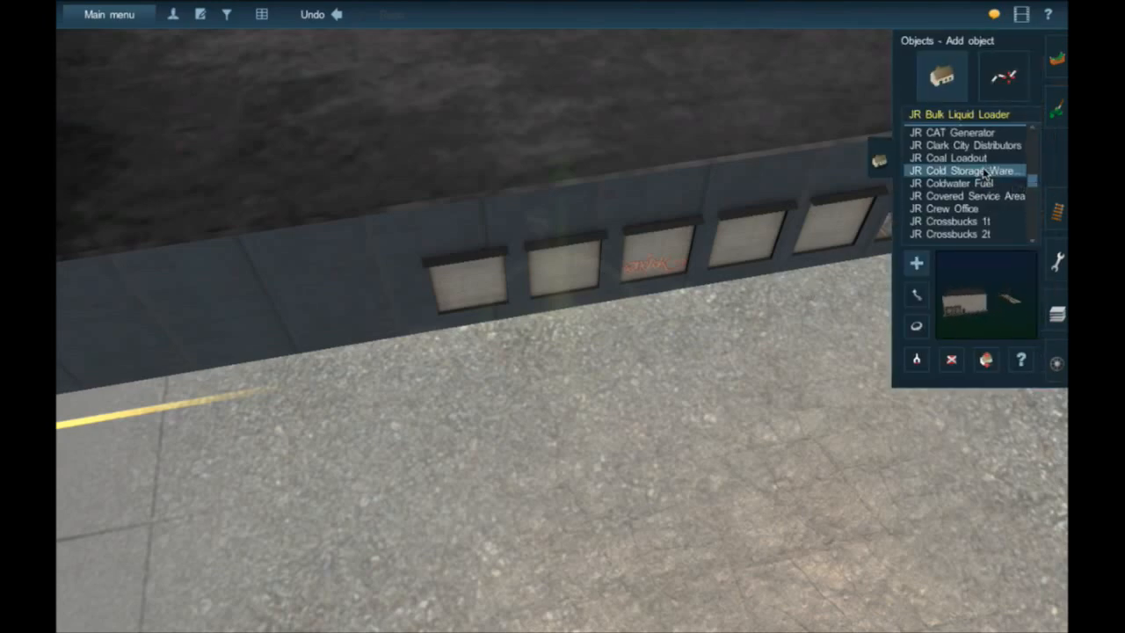
{"action": "scroll", "coordinate": [980, 167], "scroll_direction": "up", "scroll_amount": 3}
{"action": "scroll", "coordinate": [967, 154], "scroll_direction": "up", "scroll_amount": 3}
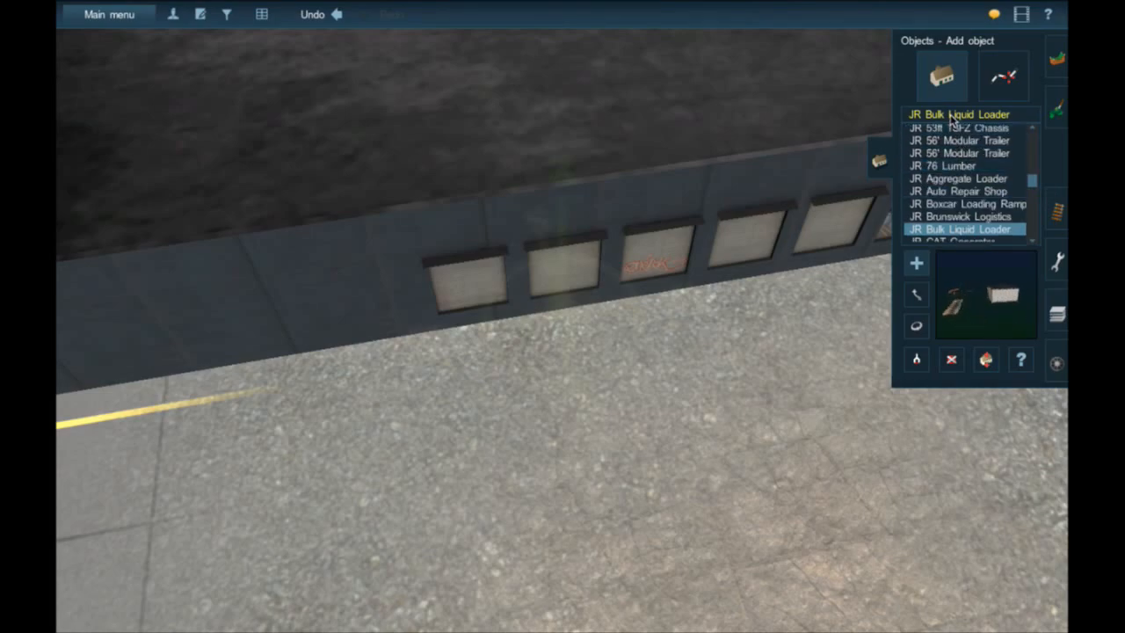
{"action": "left_click", "coordinate": [953, 120]}
{"action": "type", "text": "CUK"}
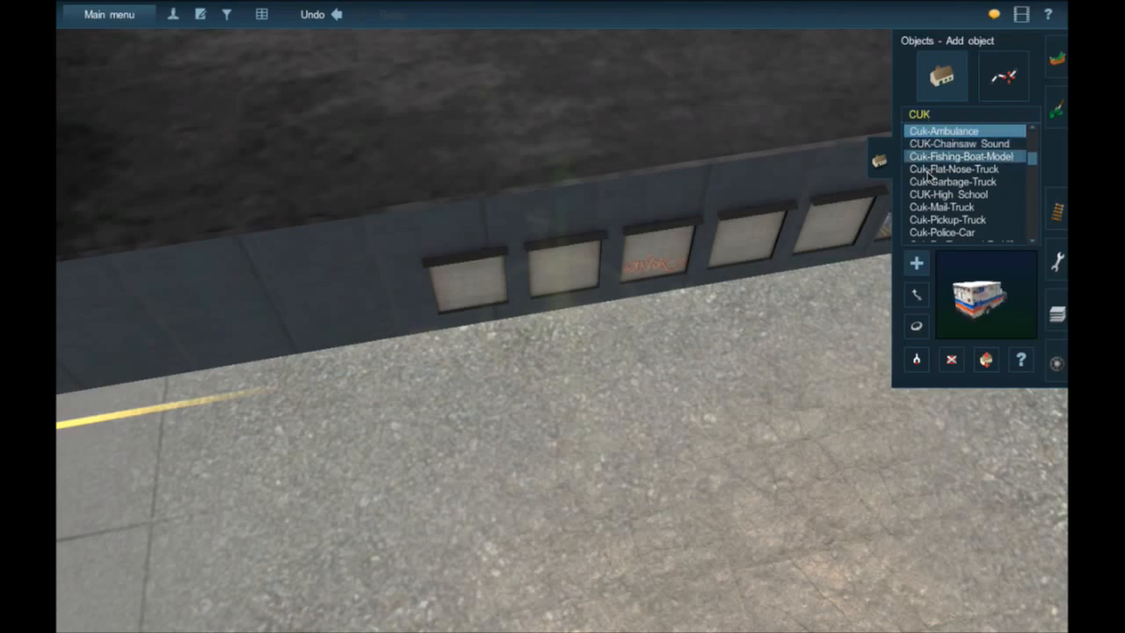
{"action": "right_click", "coordinate": [809, 279]}
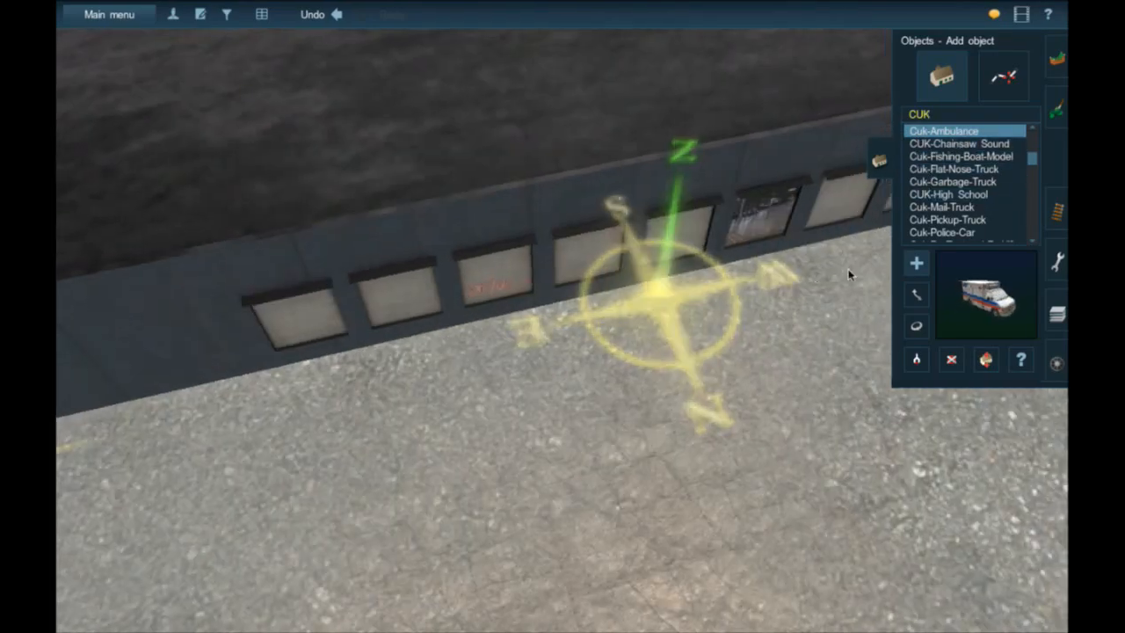
- Browse the CUK objects for a vehicle and place a Cuk-Semi-Trailer on the pavement in front of the dock doors
{"action": "left_click", "coordinate": [949, 195]}
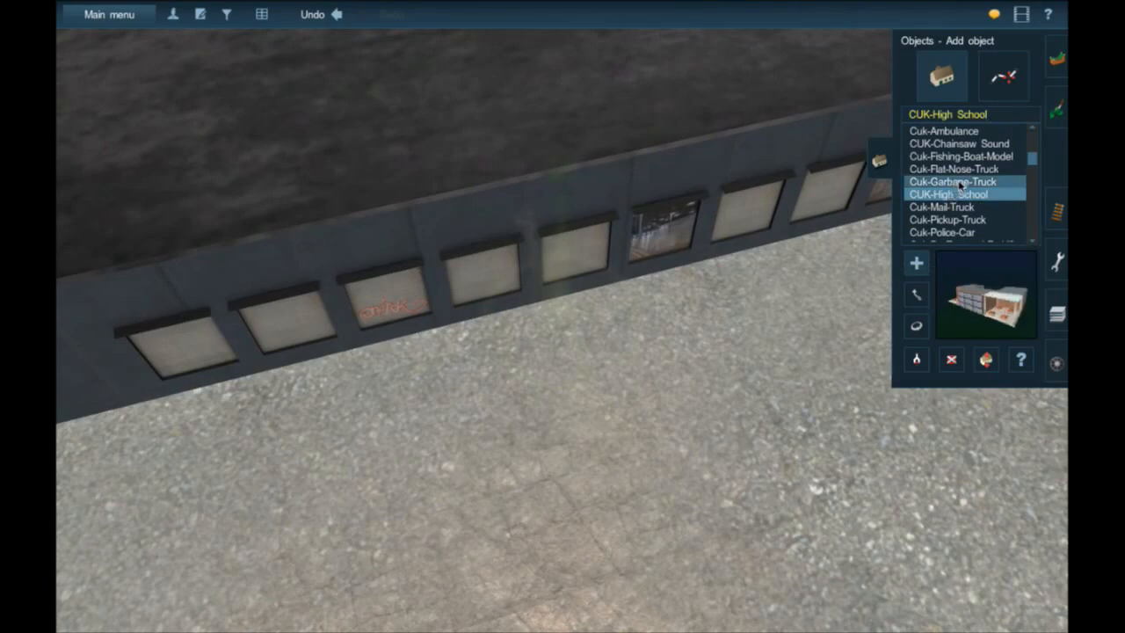
{"action": "left_click", "coordinate": [957, 185]}
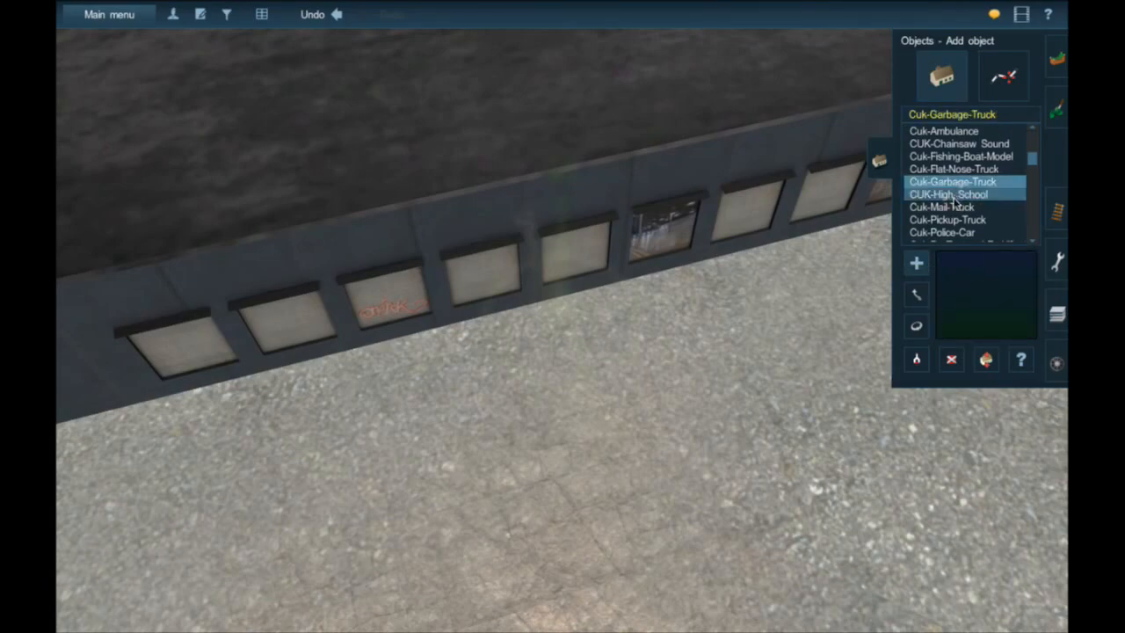
{"action": "scroll", "coordinate": [957, 222], "scroll_direction": "down", "scroll_amount": 3}
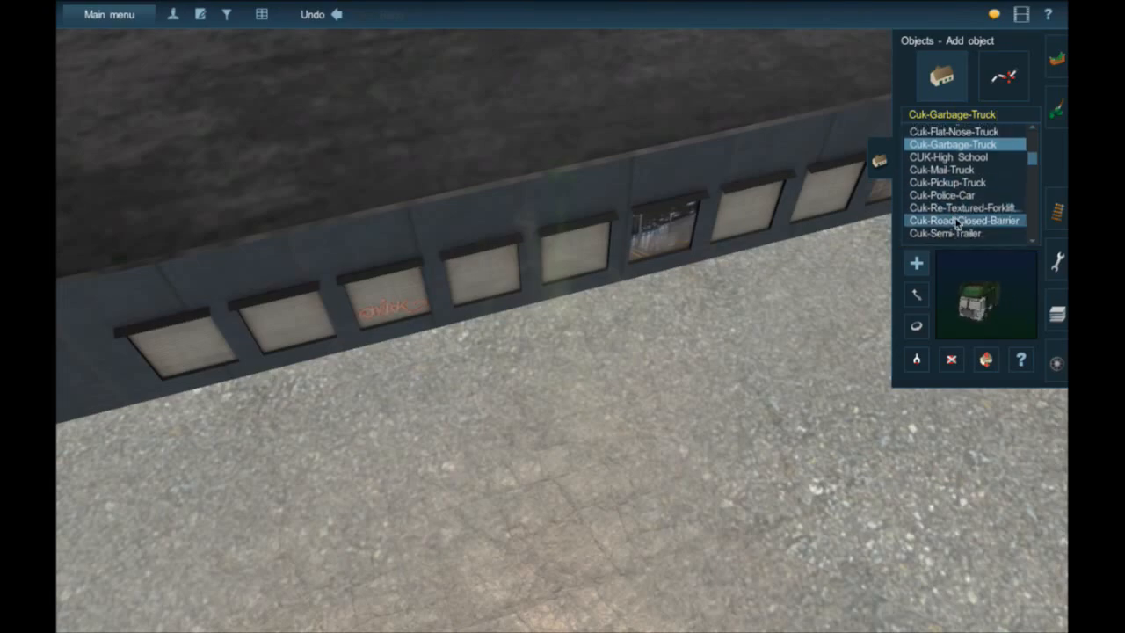
{"action": "scroll", "coordinate": [957, 223], "scroll_direction": "down", "scroll_amount": 2}
{"action": "left_click", "coordinate": [957, 217]}
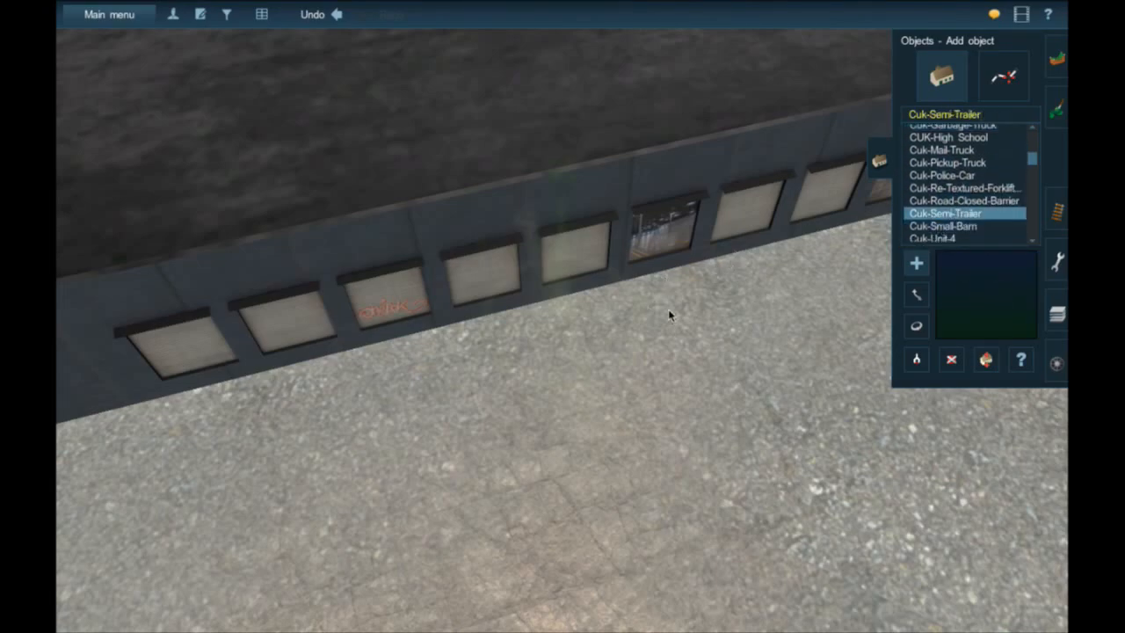
{"action": "left_click", "coordinate": [697, 336]}
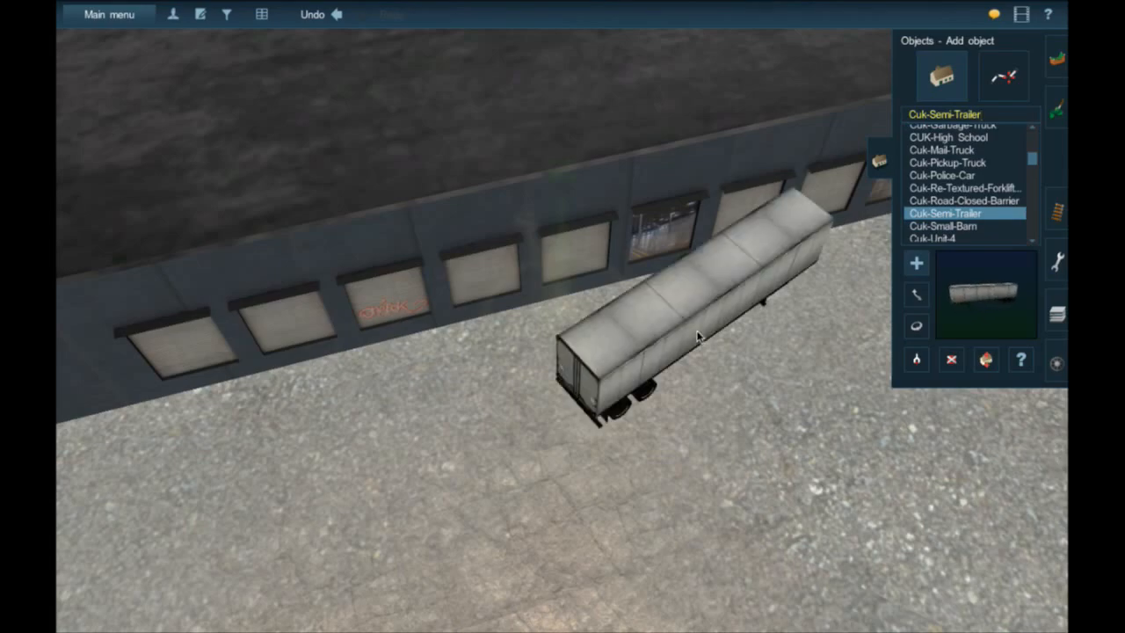
- Rotate the semi-trailer square to the warehouse wall and move its rear end up to a loading dock
{"action": "key", "text": "r"}
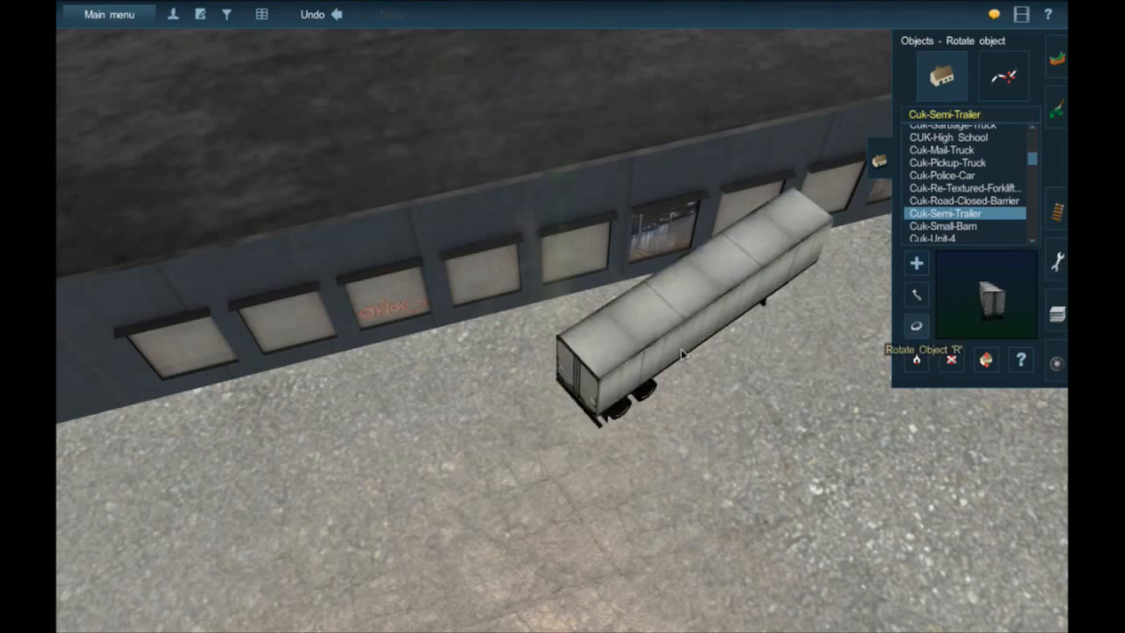
{"action": "left_click_drag", "start_coordinate": [632, 354], "coordinate": [527, 322]}
{"action": "left_click", "coordinate": [918, 290]}
{"action": "left_click_drag", "start_coordinate": [734, 361], "coordinate": [748, 376]}
{"action": "key", "text": "Left"}
{"action": "key", "text": "Left"}
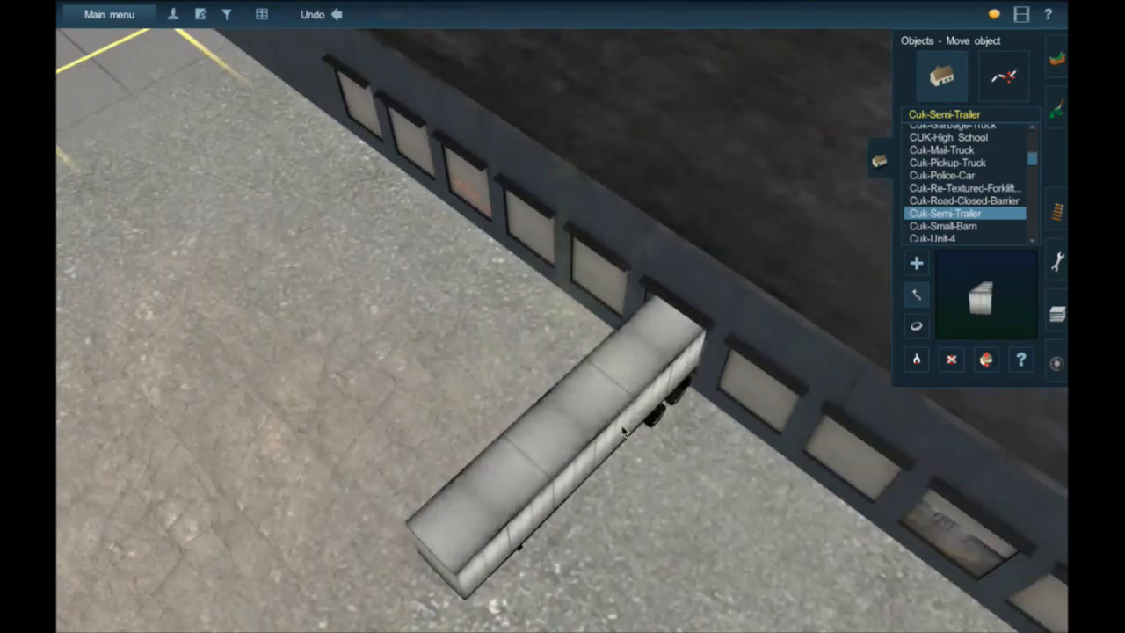
- Fine-tune the semi-trailer's position so its rear doors meet the dock opening
{"action": "right_click", "coordinate": [597, 366]}
{"action": "scroll", "coordinate": [524, 263], "scroll_direction": "up", "scroll_amount": 5}
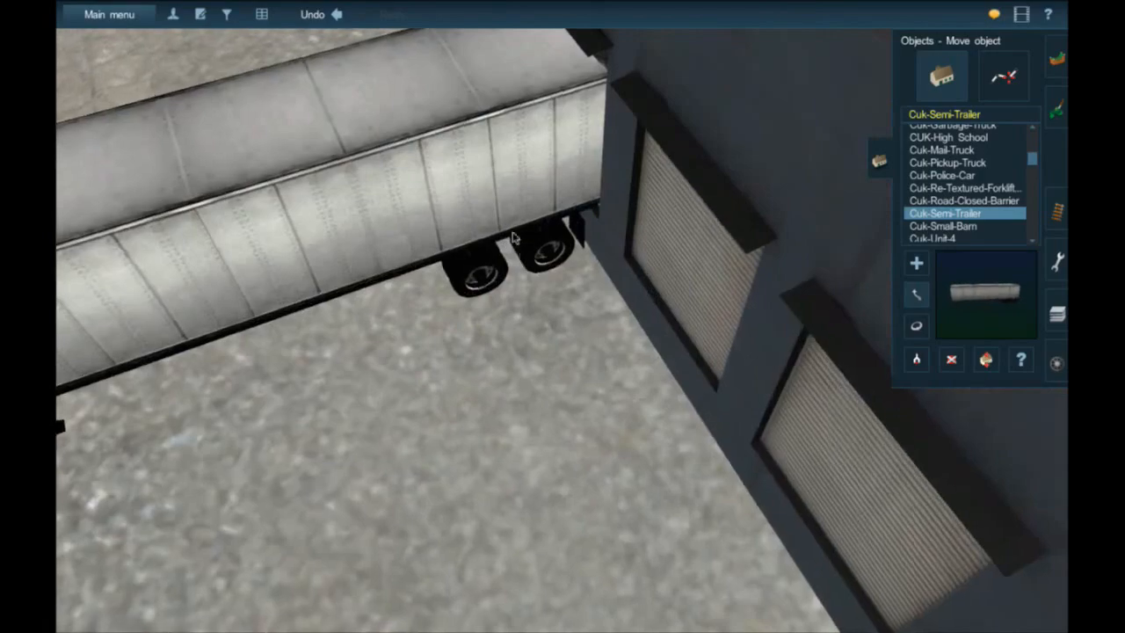
{"action": "right_click", "coordinate": [527, 258]}
{"action": "mouse_move", "coordinate": [530, 256]}
{"action": "left_mouse_down"}
{"action": "mouse_move", "coordinate": [518, 256]}
{"action": "mouse_move", "coordinate": [546, 252]}
{"action": "mouse_move", "coordinate": [529, 252]}
{"action": "left_mouse_up"}
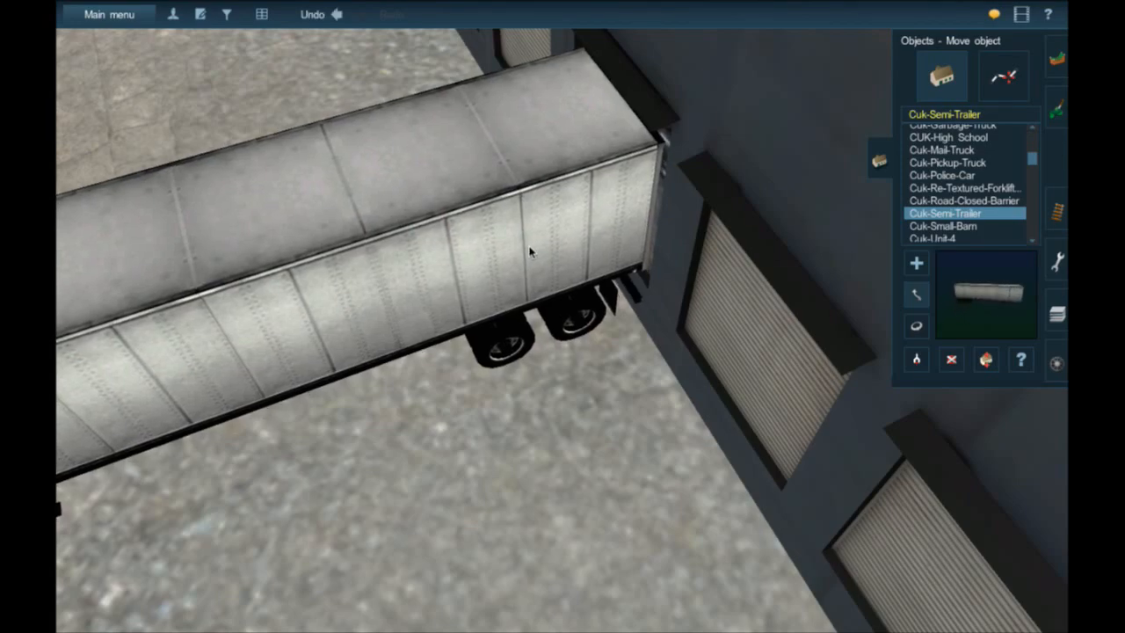
- Check the docked semi-trailer's fit against the dock door from both sides and from farther away
{"action": "key", "text": "Right"}
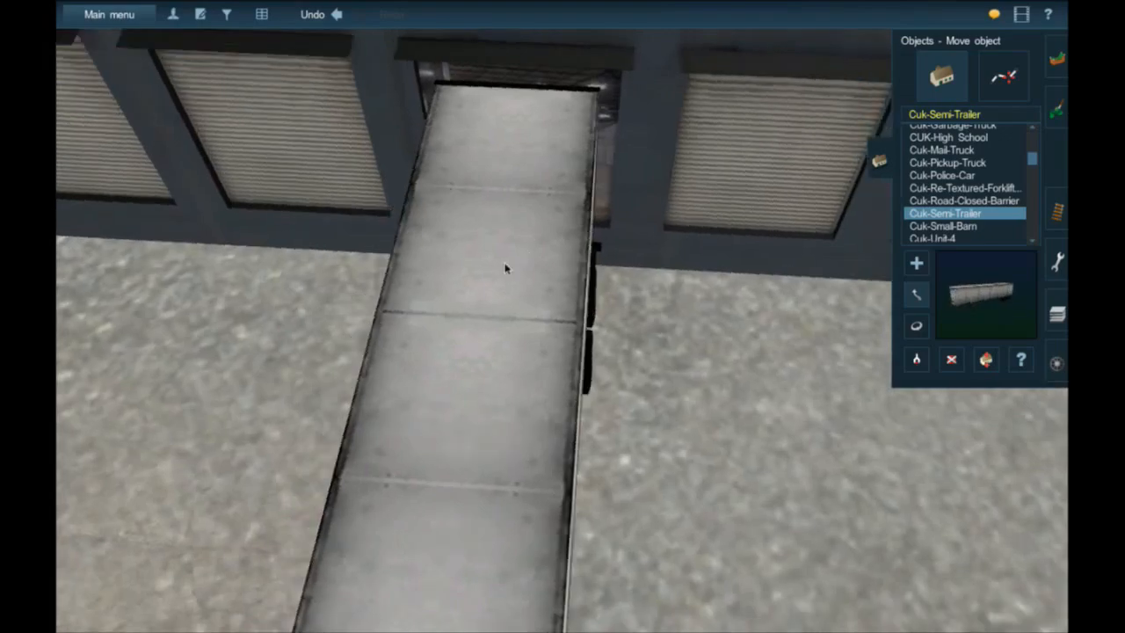
{"action": "key", "text": "Right"}
{"action": "right_click", "coordinate": [478, 310]}
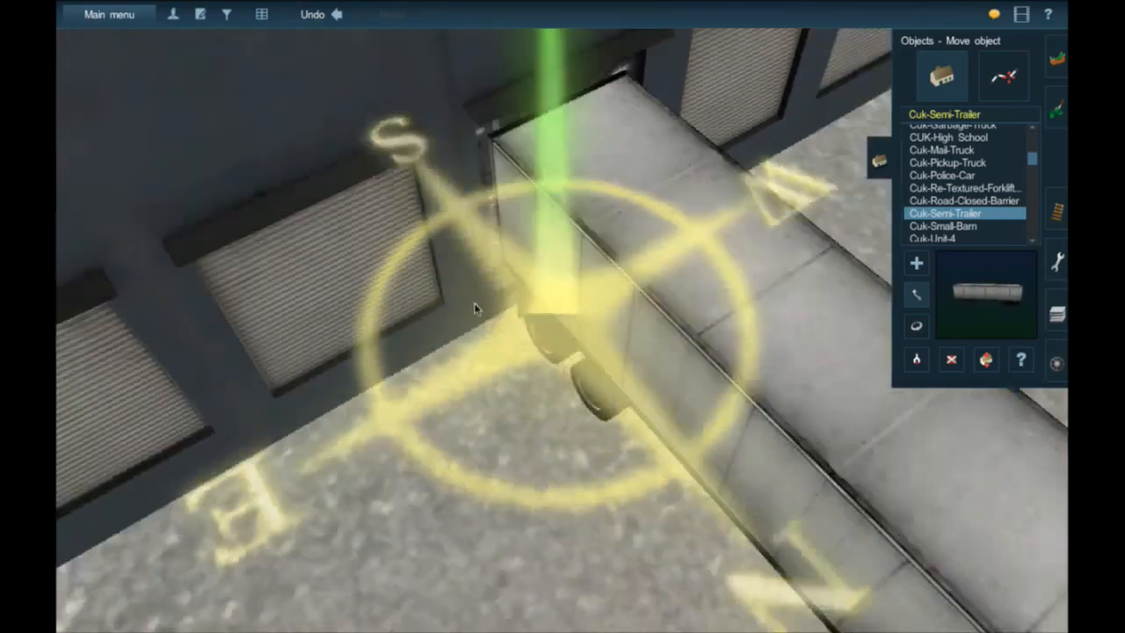
{"action": "scroll", "coordinate": [528, 334], "scroll_direction": "down", "scroll_amount": 5}
{"action": "right_click", "coordinate": [569, 355]}
{"action": "right_click", "coordinate": [570, 356]}
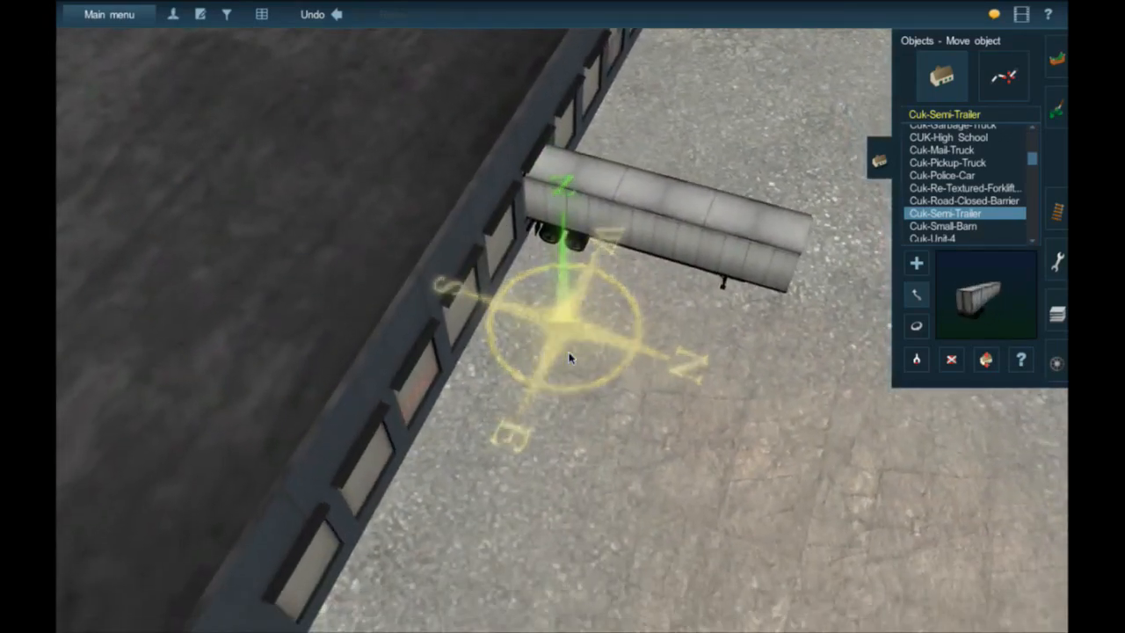
{"action": "right_click", "coordinate": [511, 365]}
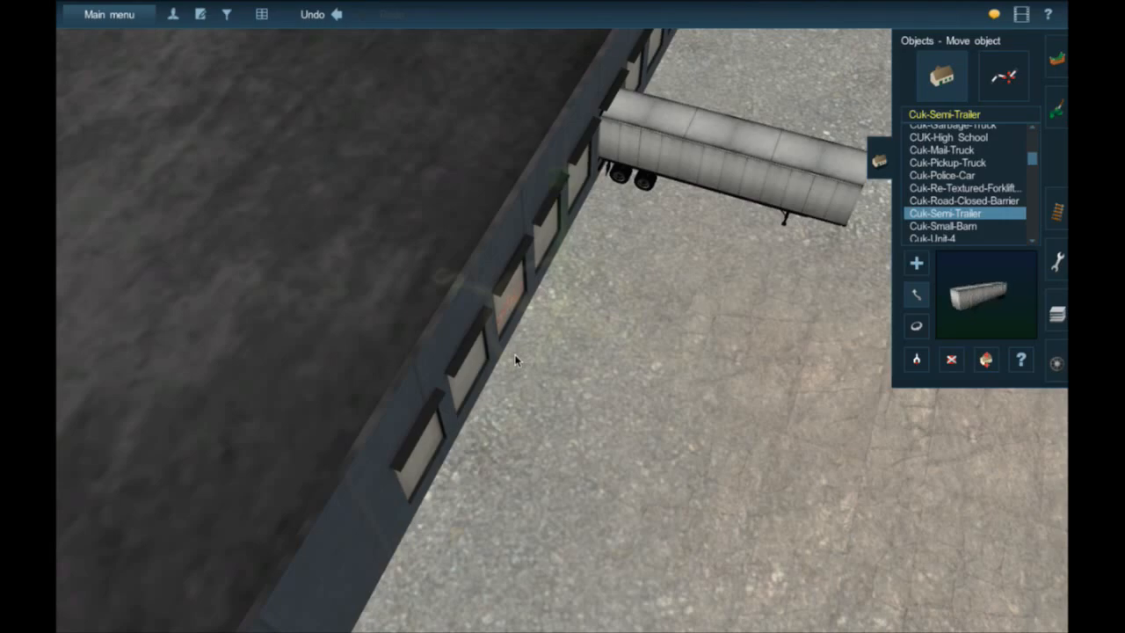
{"action": "right_click", "coordinate": [615, 191]}
{"action": "key", "text": "Right"}
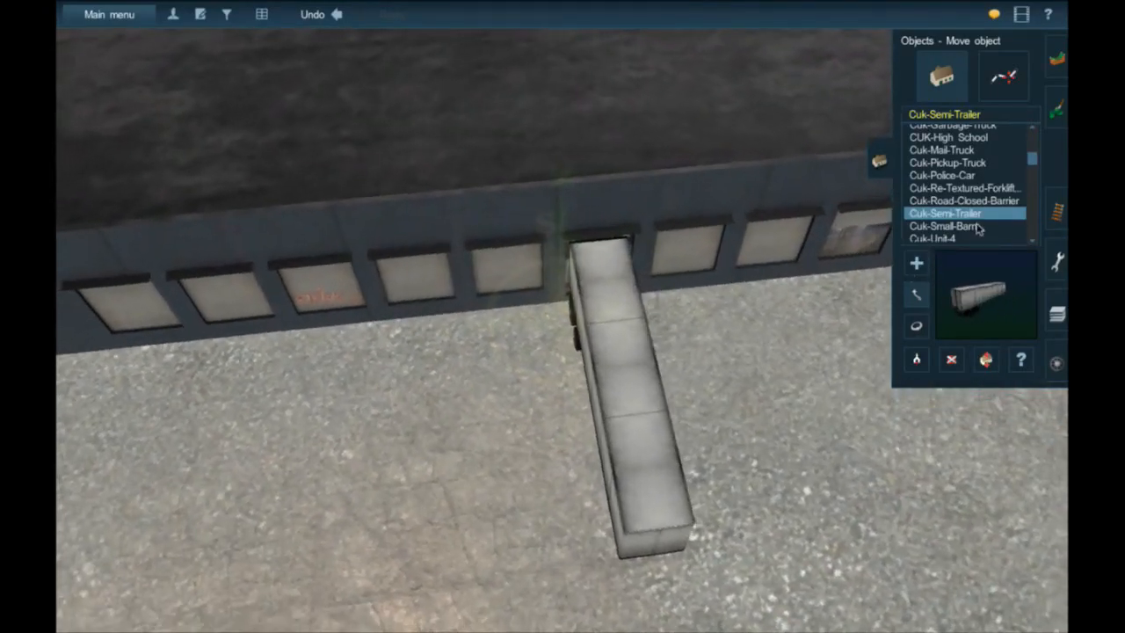
- Filter the object list by SAP and select SAP_USA_Trailer_Cargo as the object to place at the neighbouring docks
{"action": "left_click", "coordinate": [940, 116]}
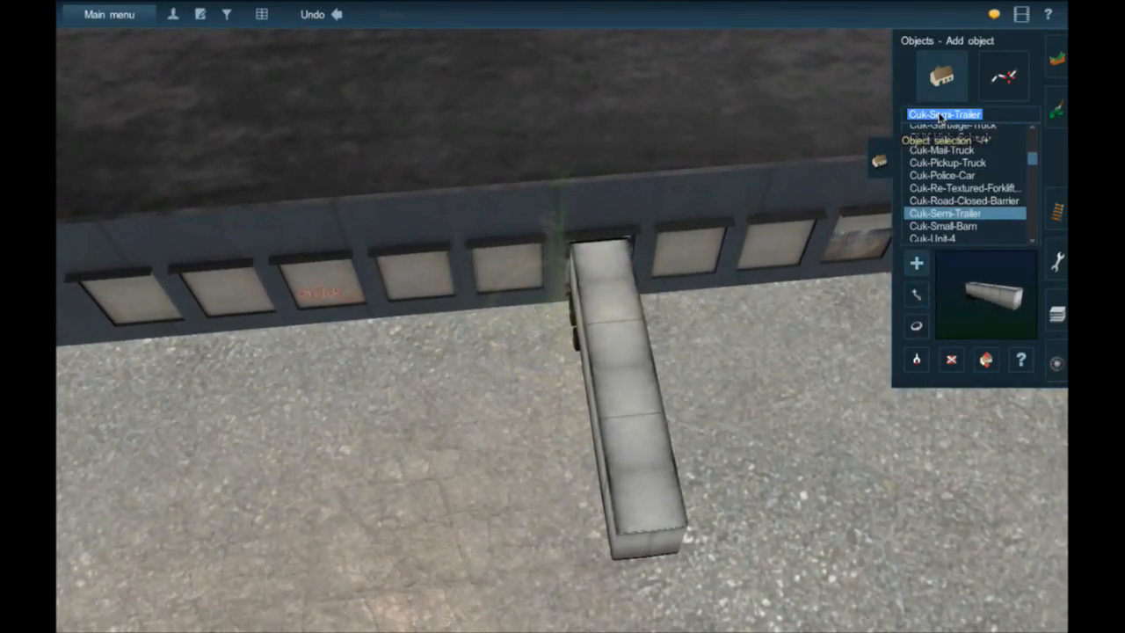
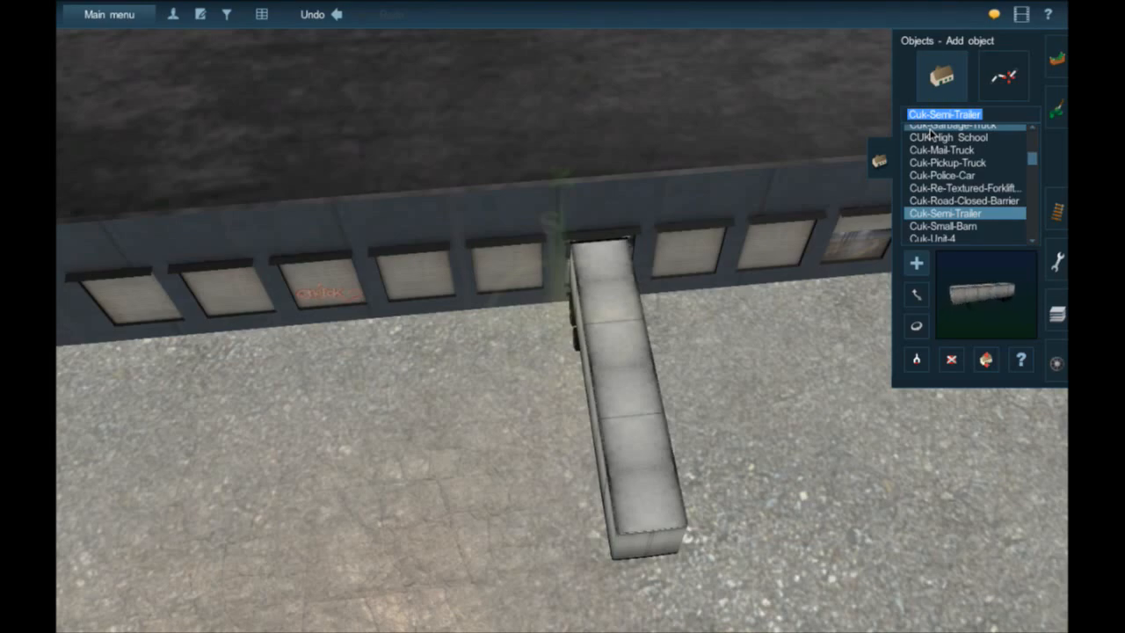
{"action": "type", "text": "SAP"}
{"action": "scroll", "coordinate": [925, 147], "scroll_direction": "down", "scroll_amount": 10}
{"action": "scroll", "coordinate": [963, 176], "scroll_direction": "down", "scroll_amount": 8}
{"action": "scroll", "coordinate": [979, 176], "scroll_direction": "down", "scroll_amount": 6}
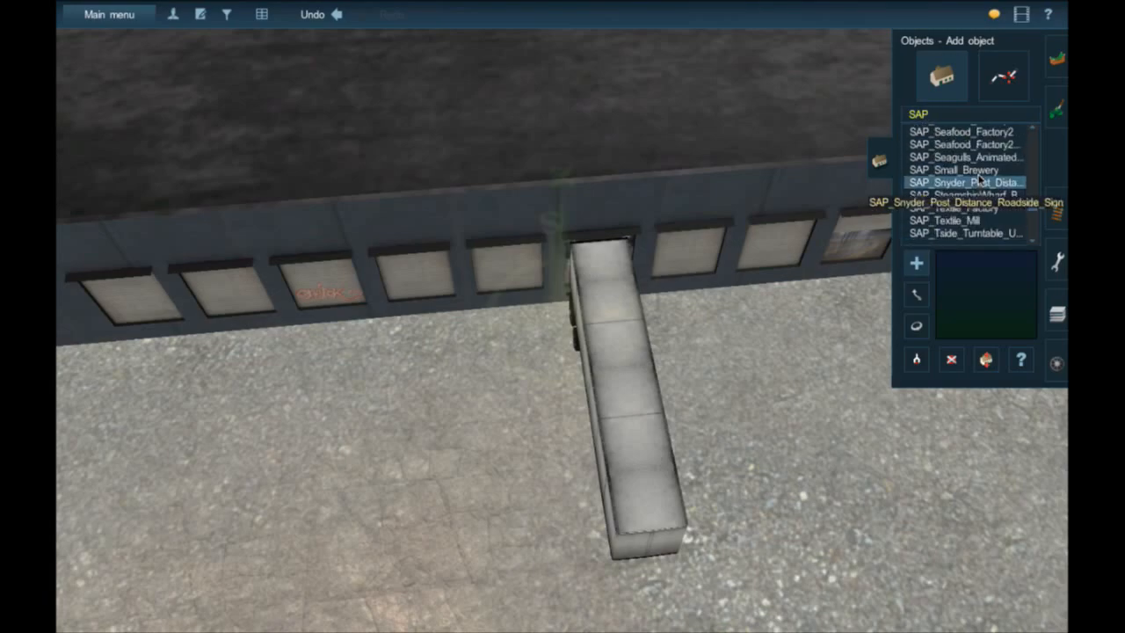
{"action": "scroll", "coordinate": [981, 179], "scroll_direction": "down", "scroll_amount": 8}
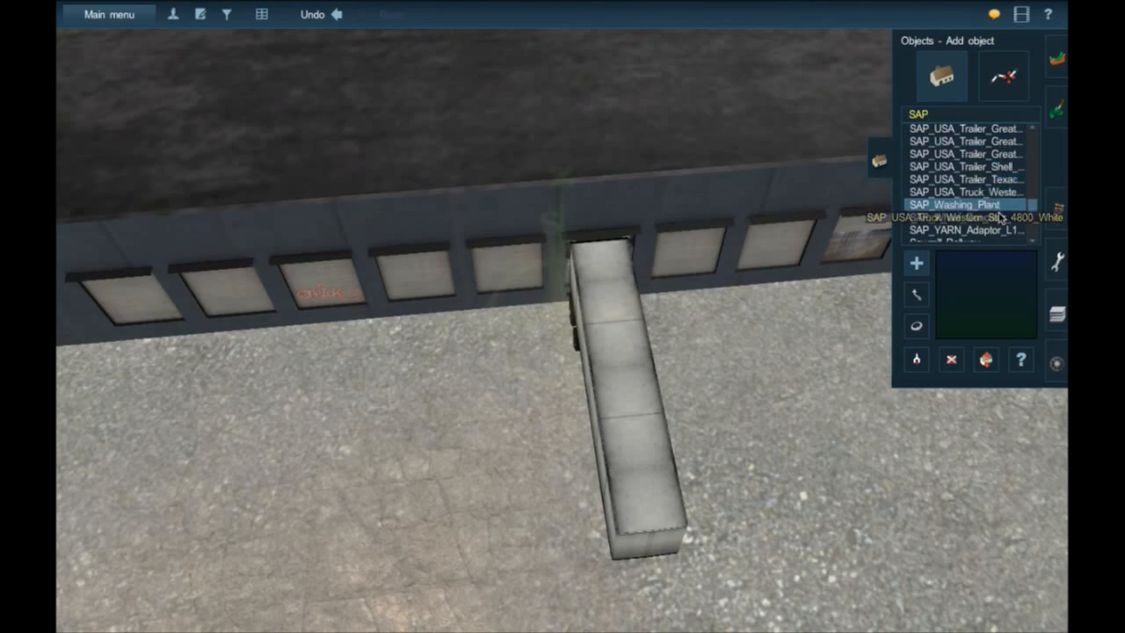
{"action": "scroll", "coordinate": [996, 173], "scroll_direction": "up", "scroll_amount": 6}
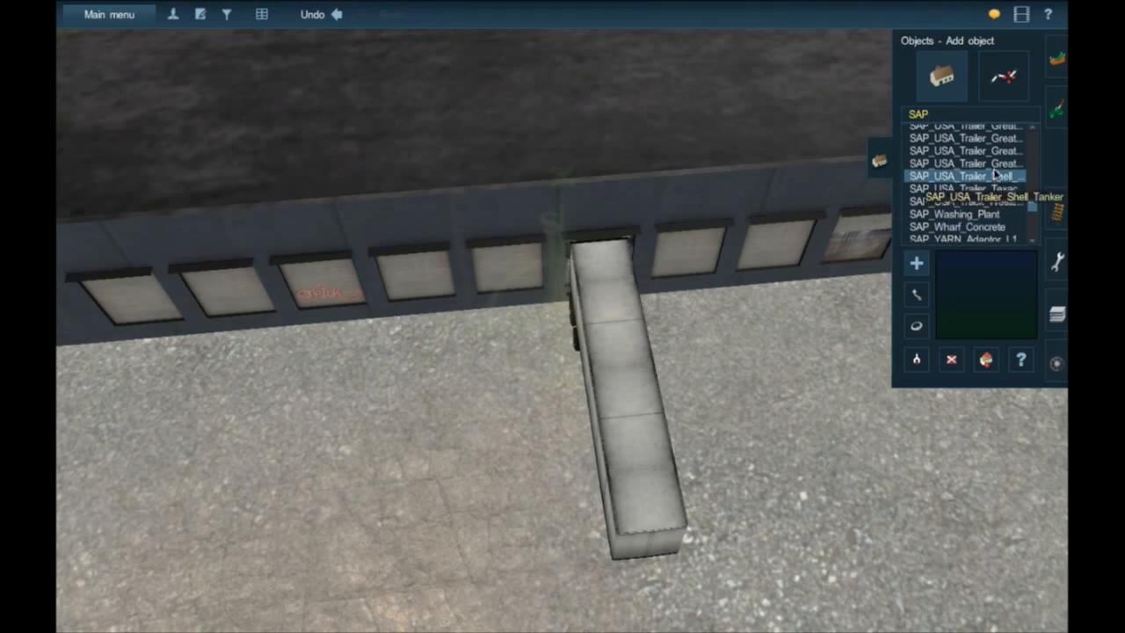
{"action": "scroll", "coordinate": [996, 173], "scroll_direction": "up", "scroll_amount": 2}
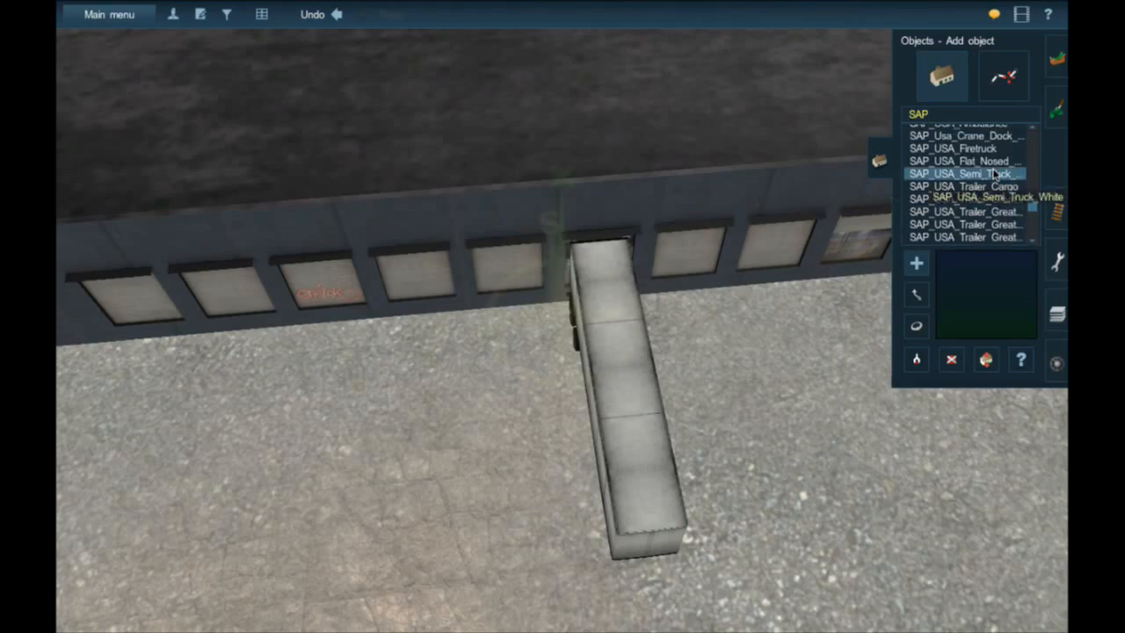
{"action": "left_click", "coordinate": [999, 186]}
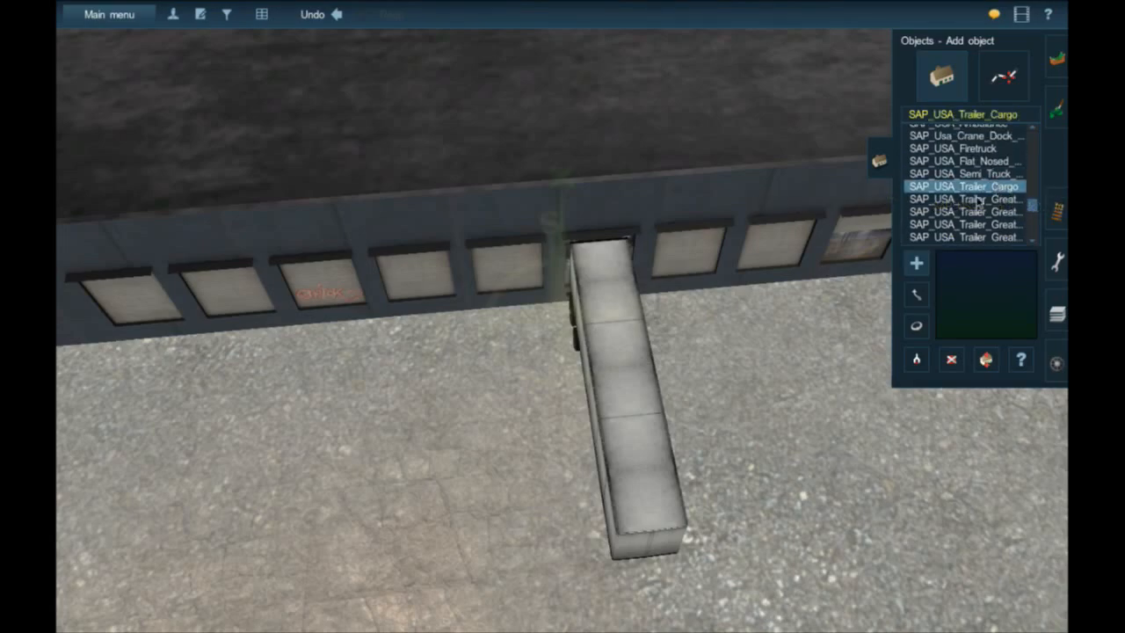
{"action": "right_click", "coordinate": [731, 314]}
{"action": "key", "text": "Left"}
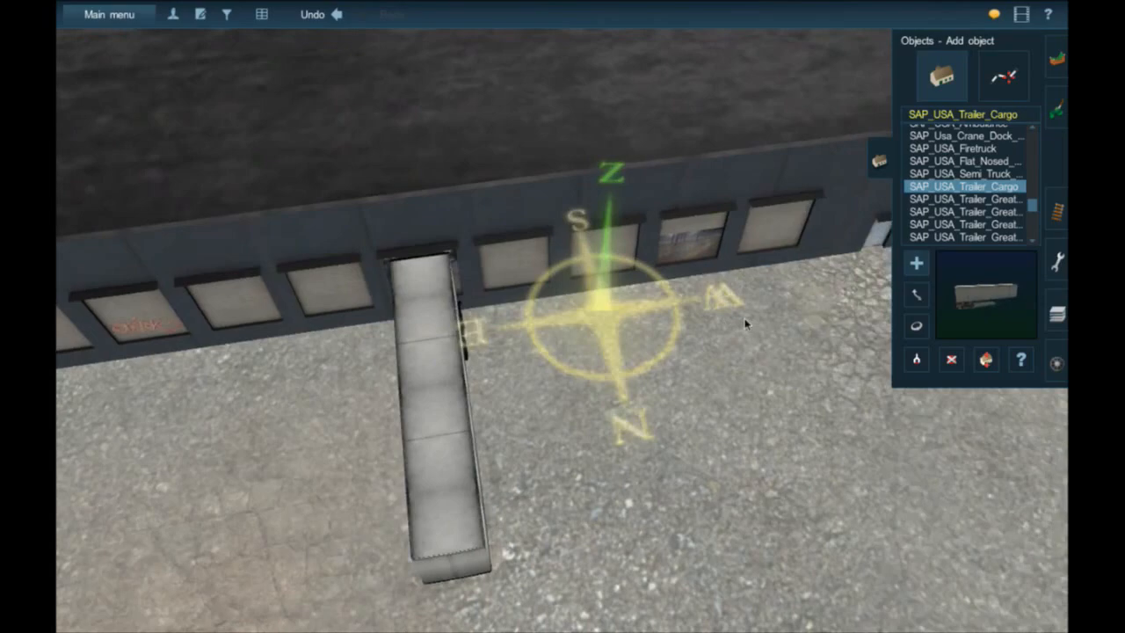
- Place an SAP_USA_Trailer_Cargo near the free docks beside the parked semi-trailer and rotate its rear toward the warehouse wall
{"action": "right_click", "coordinate": [606, 331]}
{"action": "scroll", "coordinate": [834, 324], "scroll_direction": "up", "scroll_amount": 1}
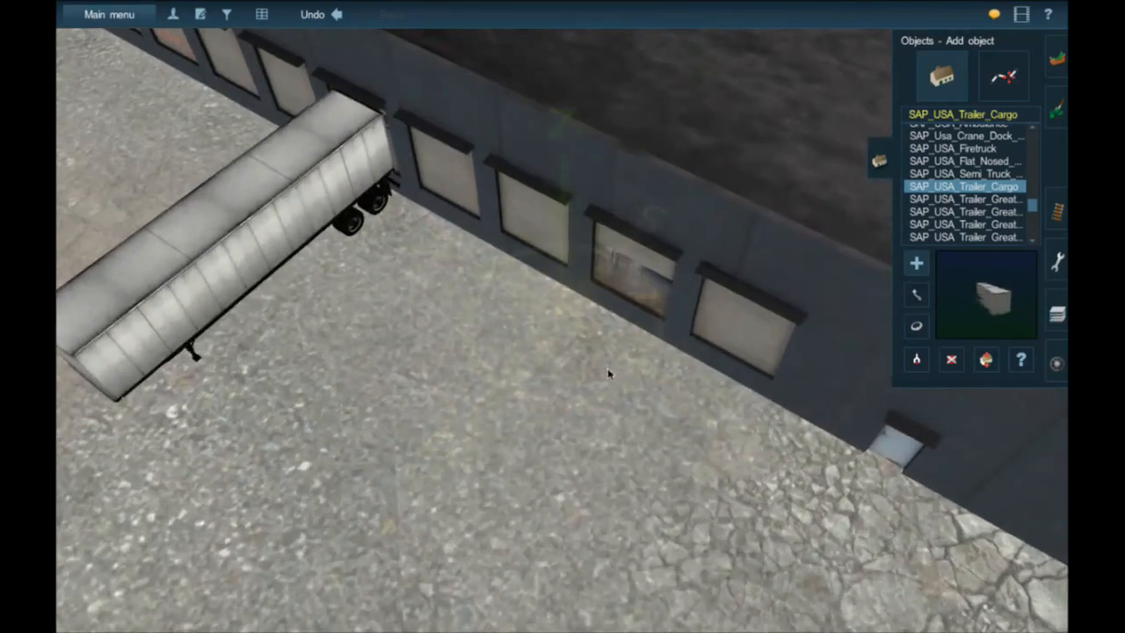
{"action": "key", "text": "Left"}
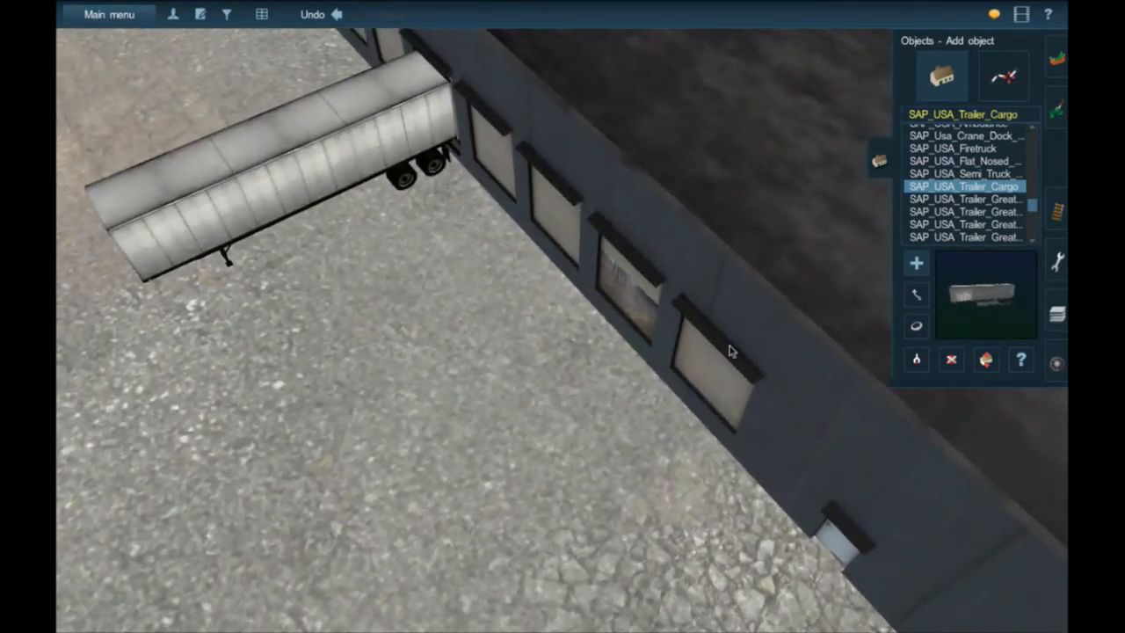
{"action": "left_click", "coordinate": [744, 337]}
{"action": "key", "text": "r"}
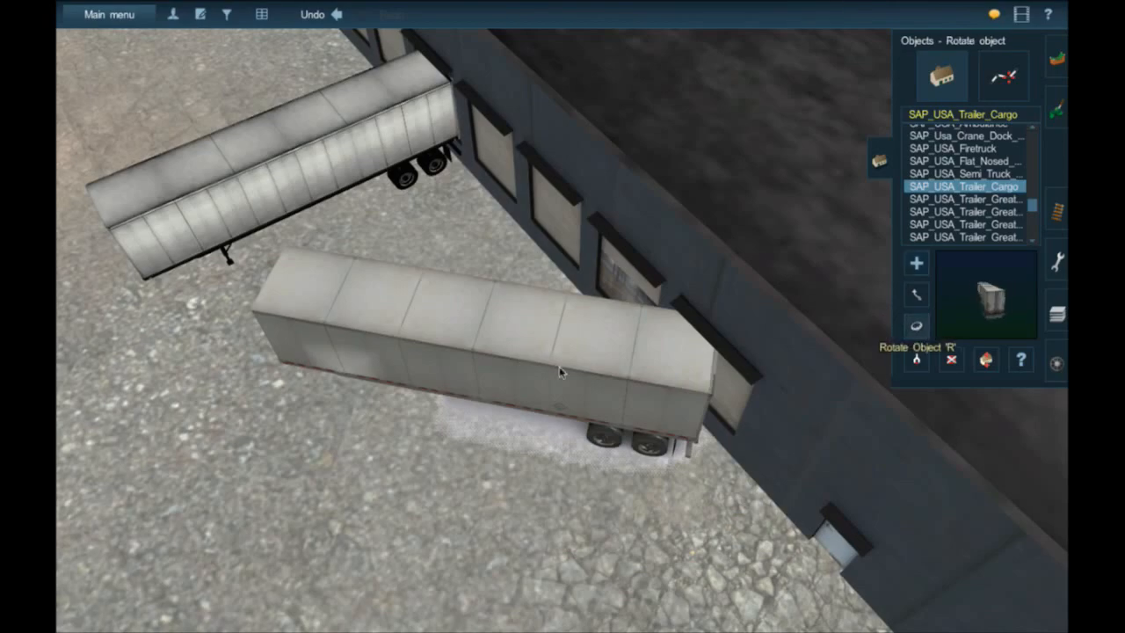
{"action": "left_click_drag", "start_coordinate": [610, 371], "coordinate": [526, 366]}
- Move the cargo trailer so its rear end lines up with the dock opening three doors from the first trailer
{"action": "key", "text": "Left"}
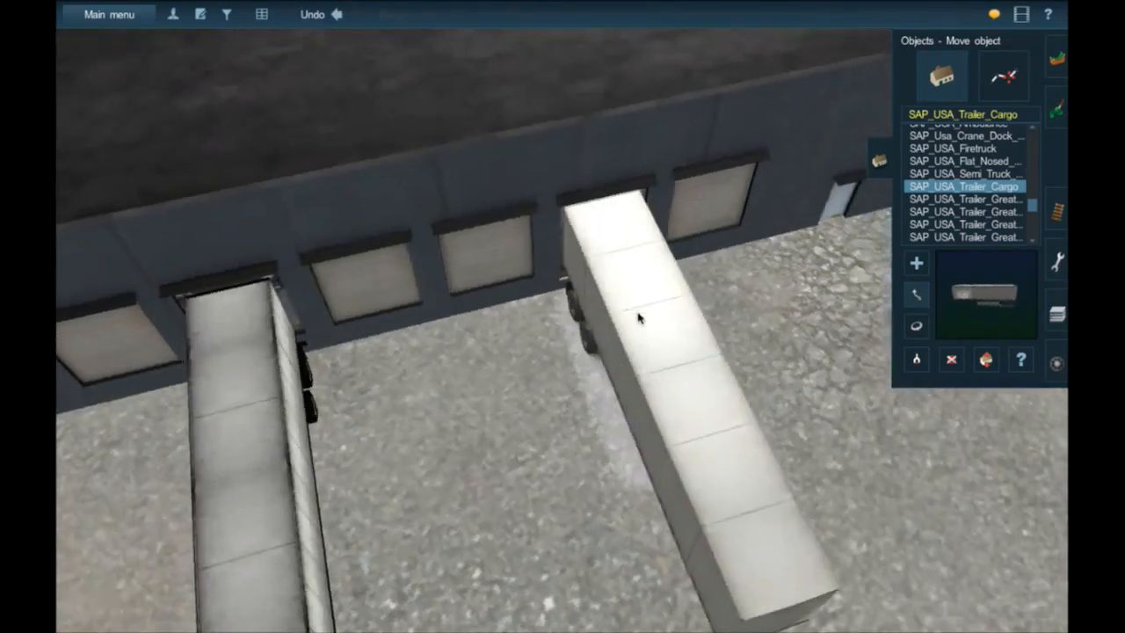
{"action": "left_click_drag", "start_coordinate": [638, 316], "coordinate": [656, 307]}
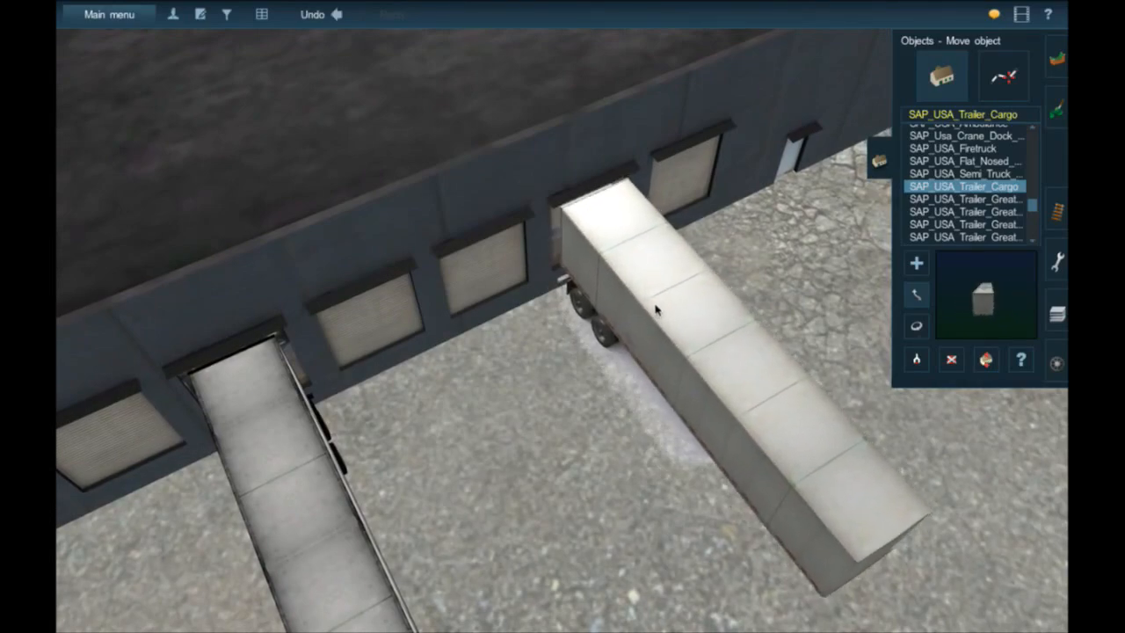
{"action": "key", "text": "Left"}
{"action": "key", "text": "Left"}
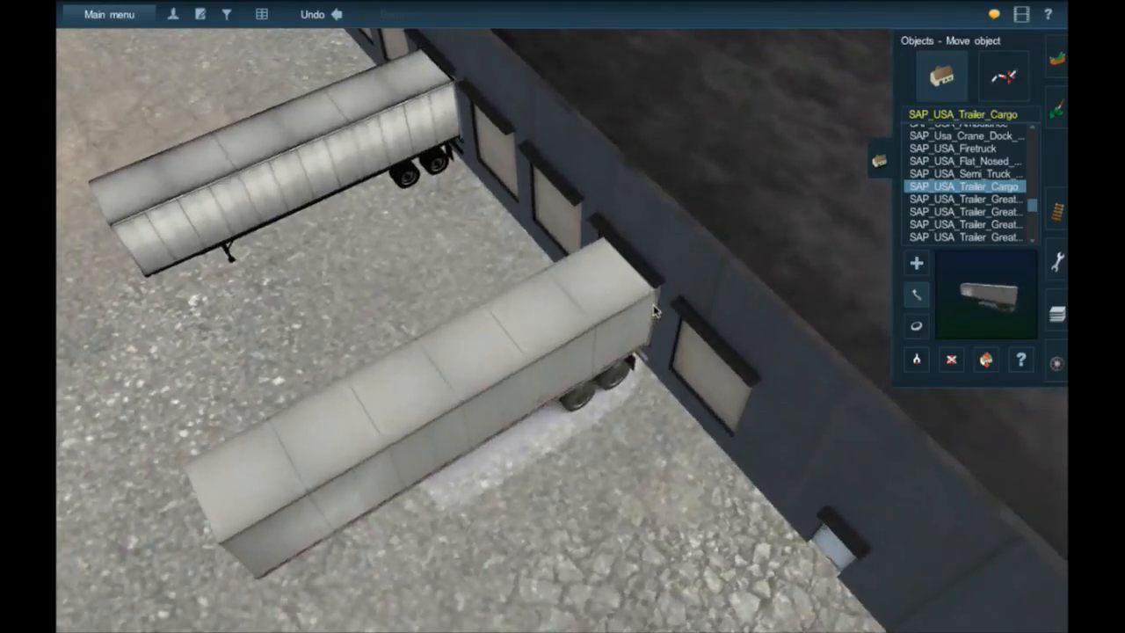
{"action": "left_click_drag", "start_coordinate": [572, 361], "coordinate": [578, 367]}
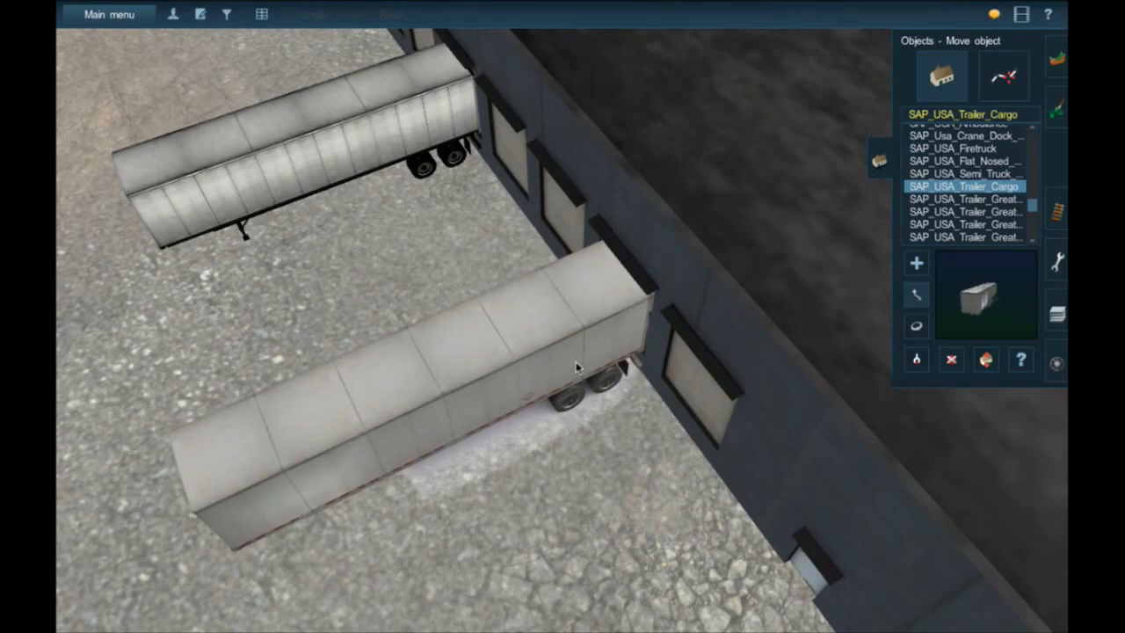
{"action": "scroll", "coordinate": [573, 362], "scroll_direction": "down", "scroll_amount": 2}
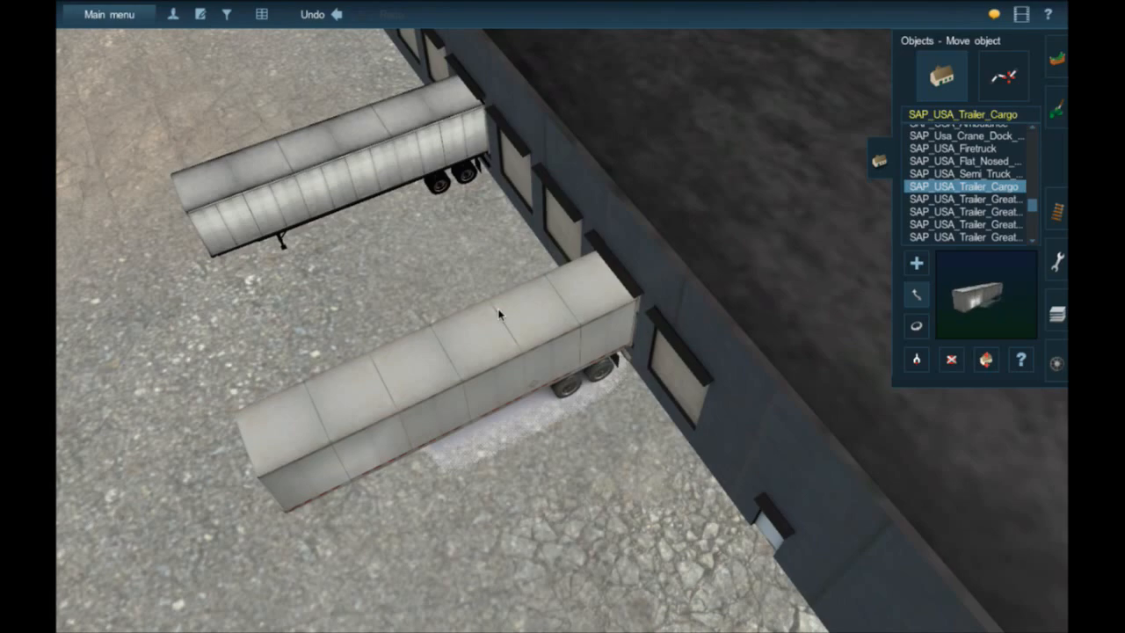
- Examine both docked trailers against the row of dock doors from several angles and from farther away
{"action": "scroll", "coordinate": [574, 315], "scroll_direction": "down", "scroll_amount": 3}
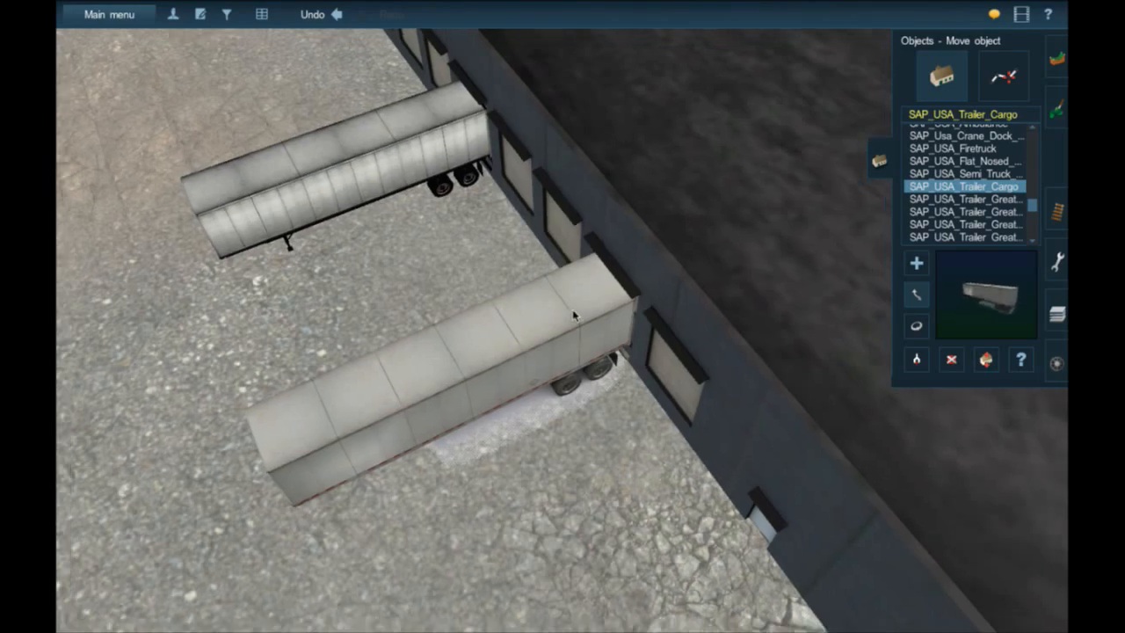
{"action": "right_click", "coordinate": [512, 378]}
{"action": "right_click", "coordinate": [497, 380]}
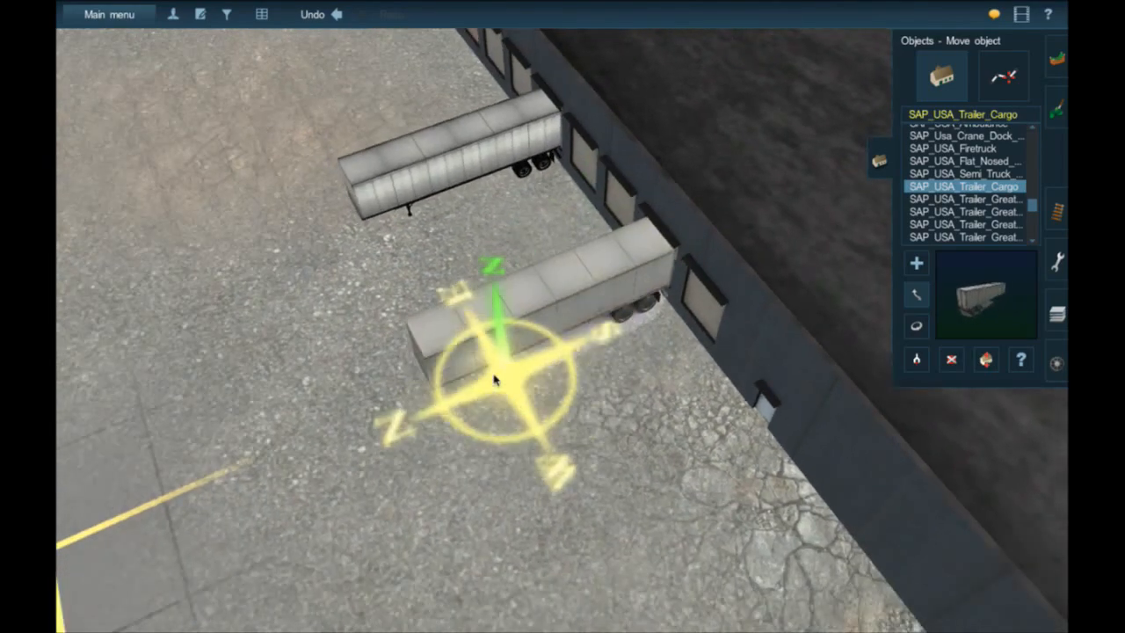
{"action": "right_click", "coordinate": [475, 380]}
{"action": "scroll", "coordinate": [474, 379], "scroll_direction": "down", "scroll_amount": 3}
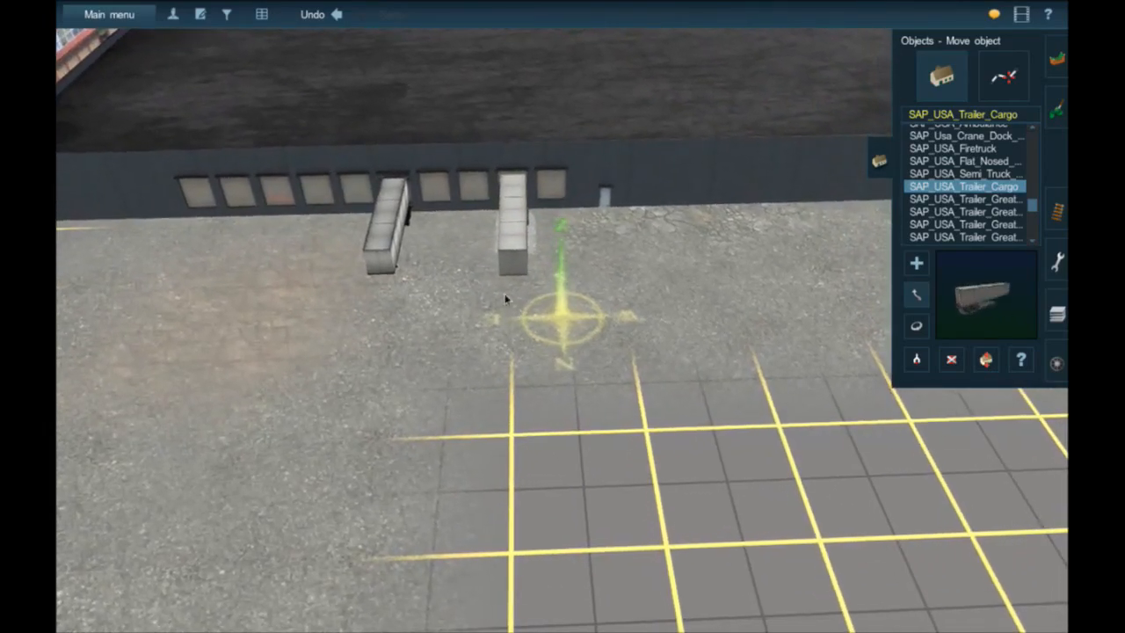
{"action": "right_click", "coordinate": [442, 249]}
{"action": "scroll", "coordinate": [442, 252], "scroll_direction": "up", "scroll_amount": 3}
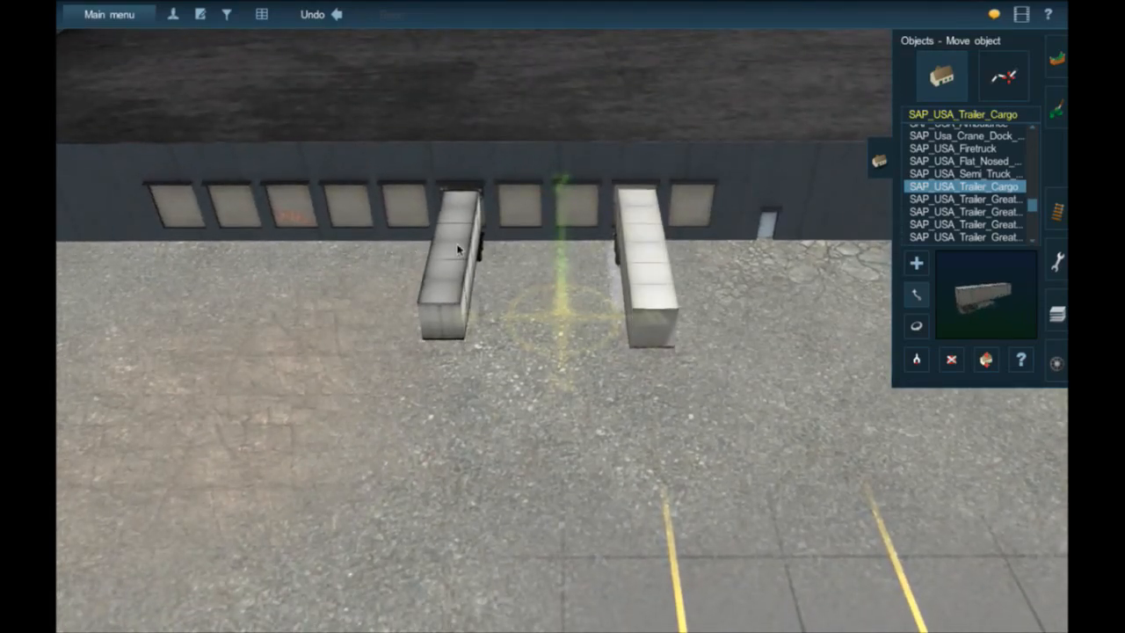
{"action": "key", "text": "Up"}
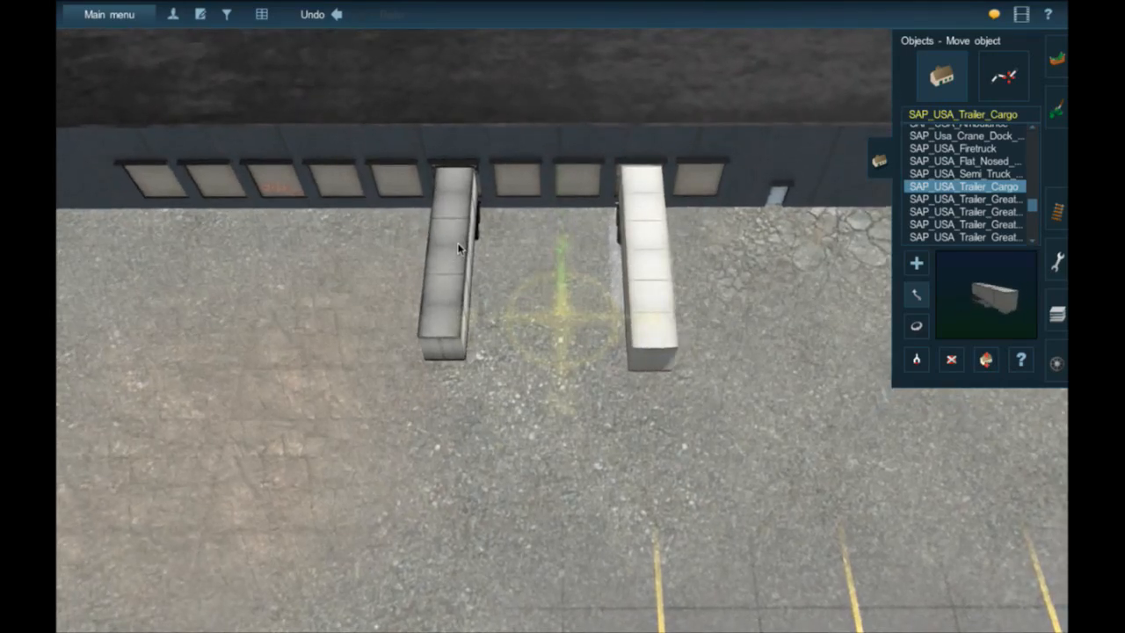
- Survey the paper mill and its surrounding roads and tracks on the overhead map, and return to the docked trailers
{"action": "key", "text": "ctrl+m"}
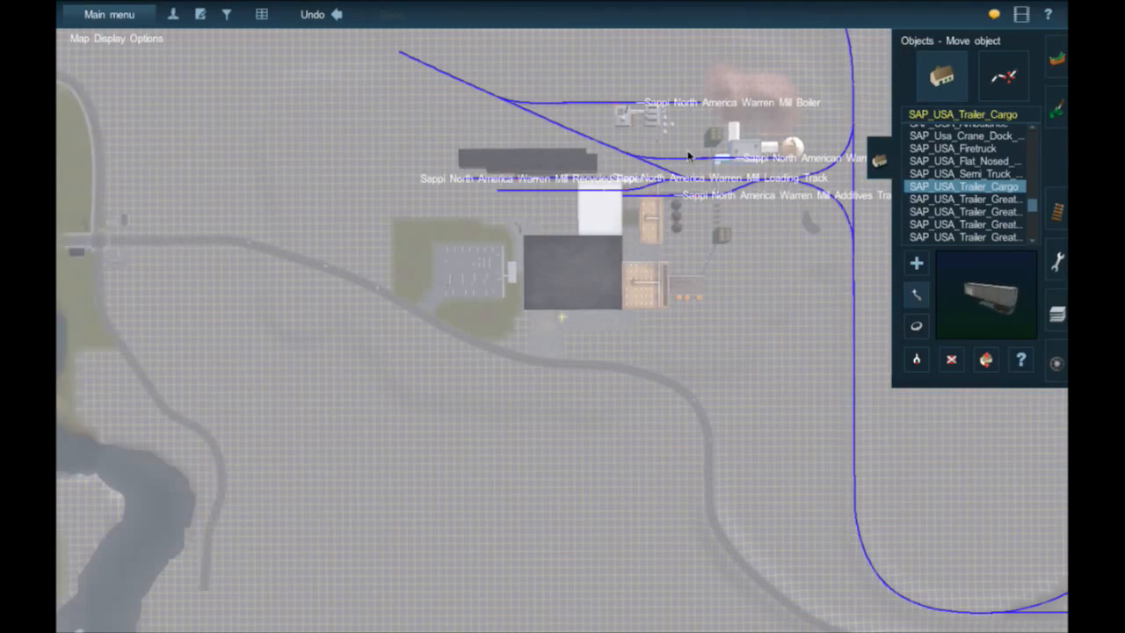
{"action": "right_click", "coordinate": [689, 155]}
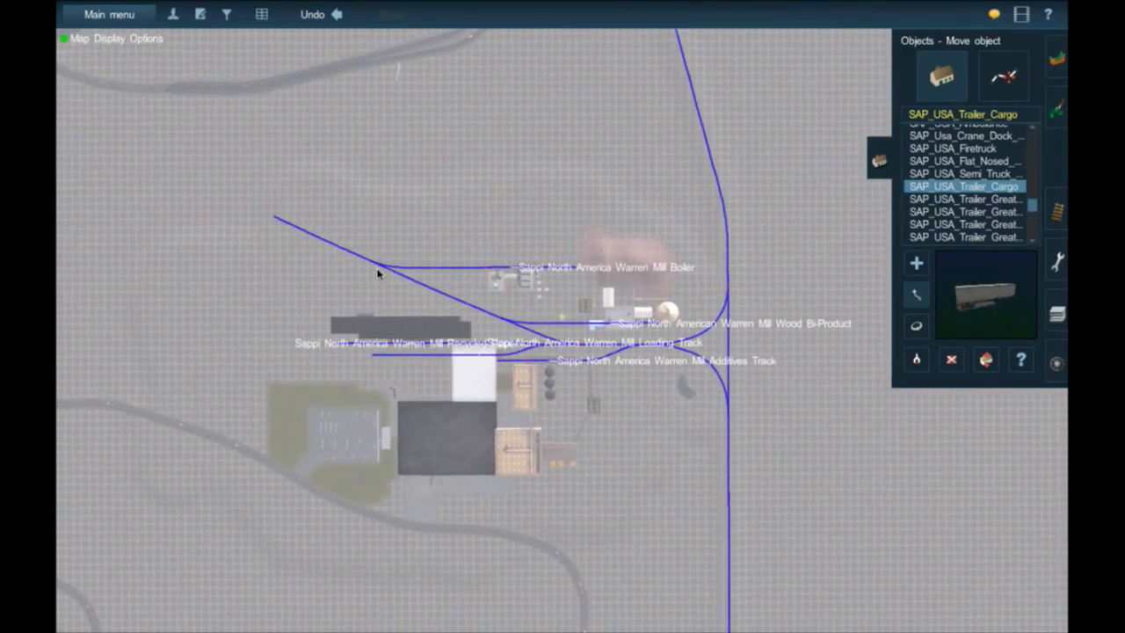
{"action": "right_click", "coordinate": [377, 272]}
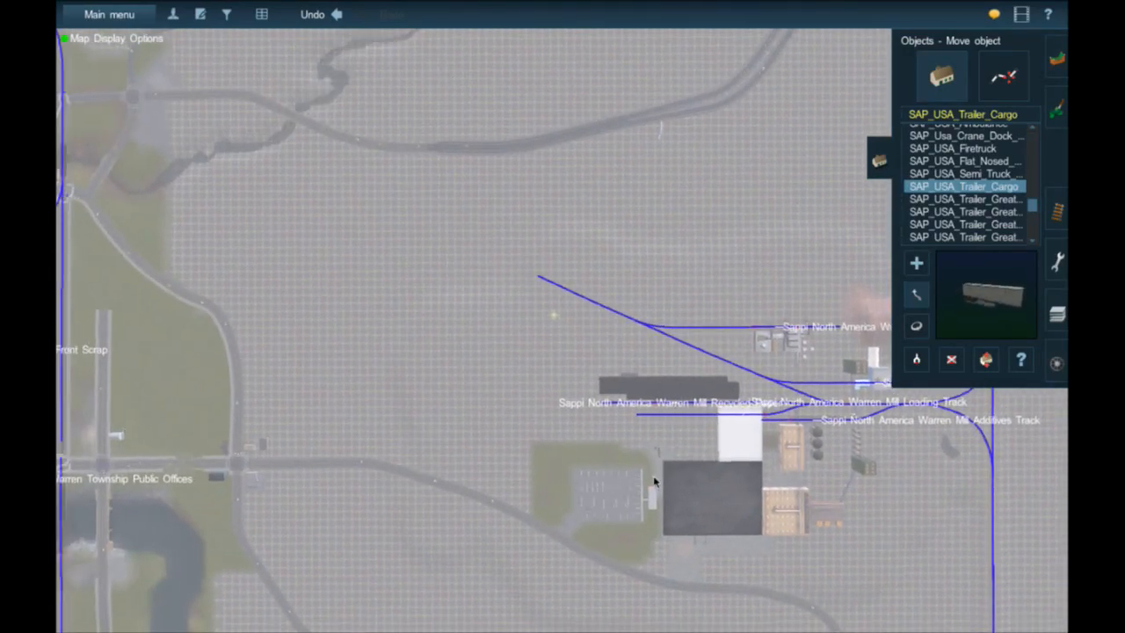
{"action": "right_click", "coordinate": [695, 516]}
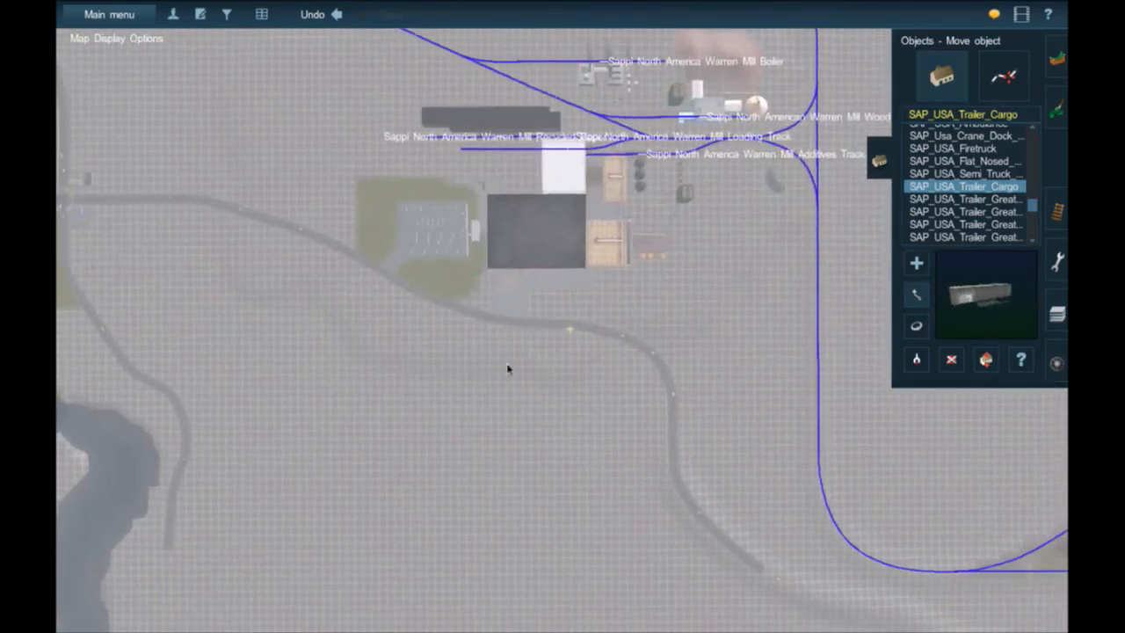
{"action": "scroll", "coordinate": [520, 268], "scroll_direction": "up", "scroll_amount": 5}
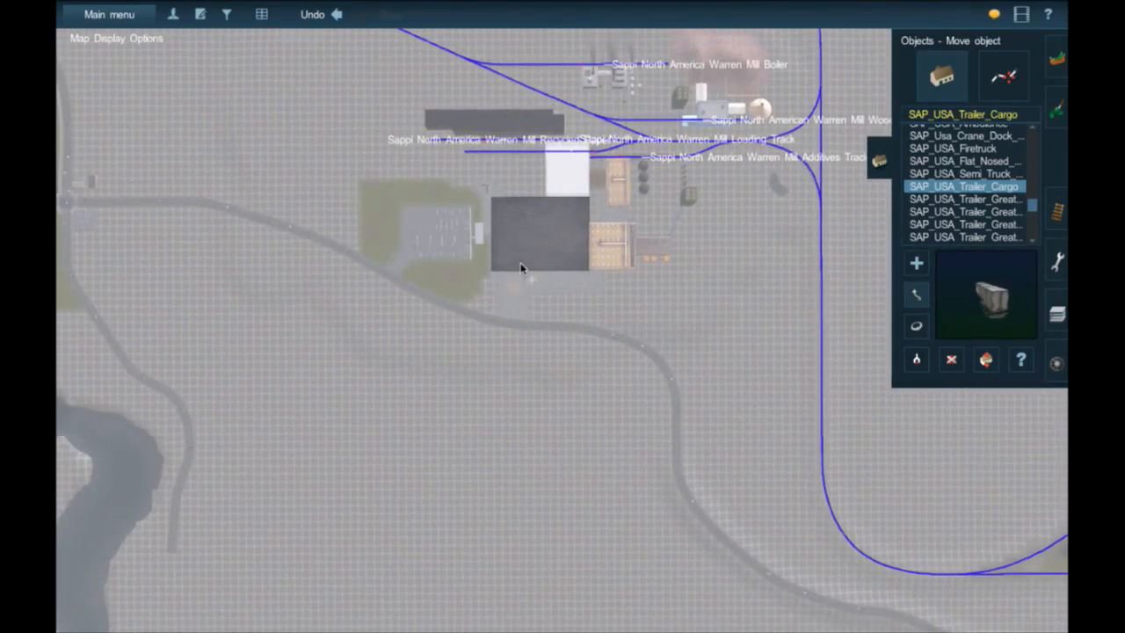
{"action": "scroll", "coordinate": [521, 268], "scroll_direction": "up", "scroll_amount": 5}
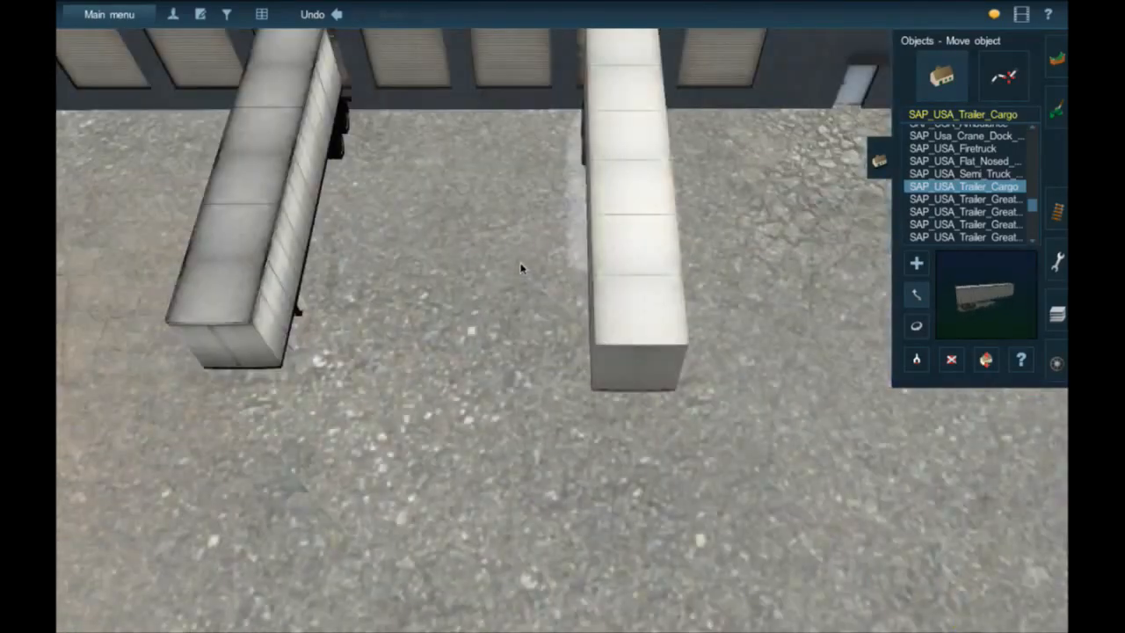
- Go to the empty docks on the other side of the first trailer and preview the SAP_USA_Semi_Truck_White object
{"action": "scroll", "coordinate": [520, 268], "scroll_direction": "down", "scroll_amount": 1}
{"action": "right_click", "coordinate": [425, 204]}
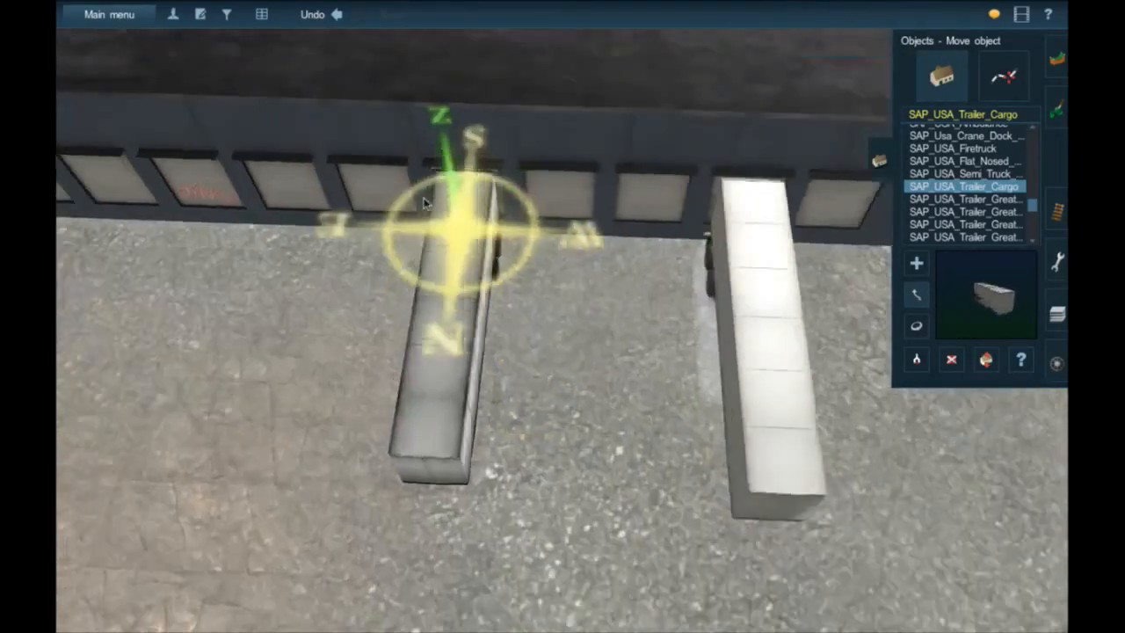
{"action": "right_click", "coordinate": [373, 345]}
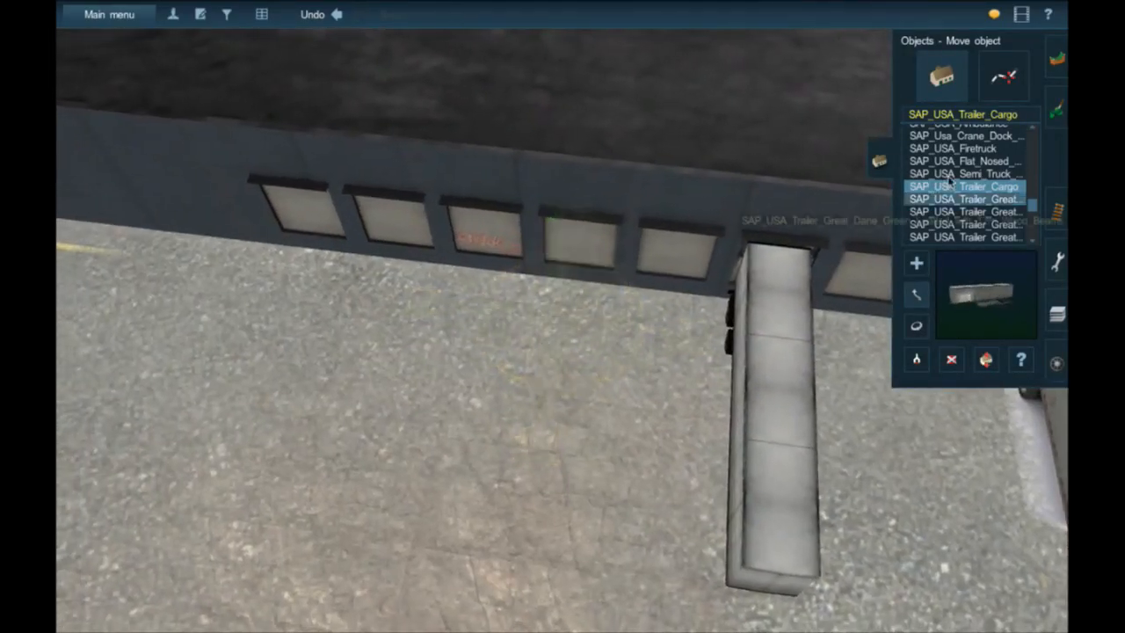
{"action": "left_click", "coordinate": [949, 175]}
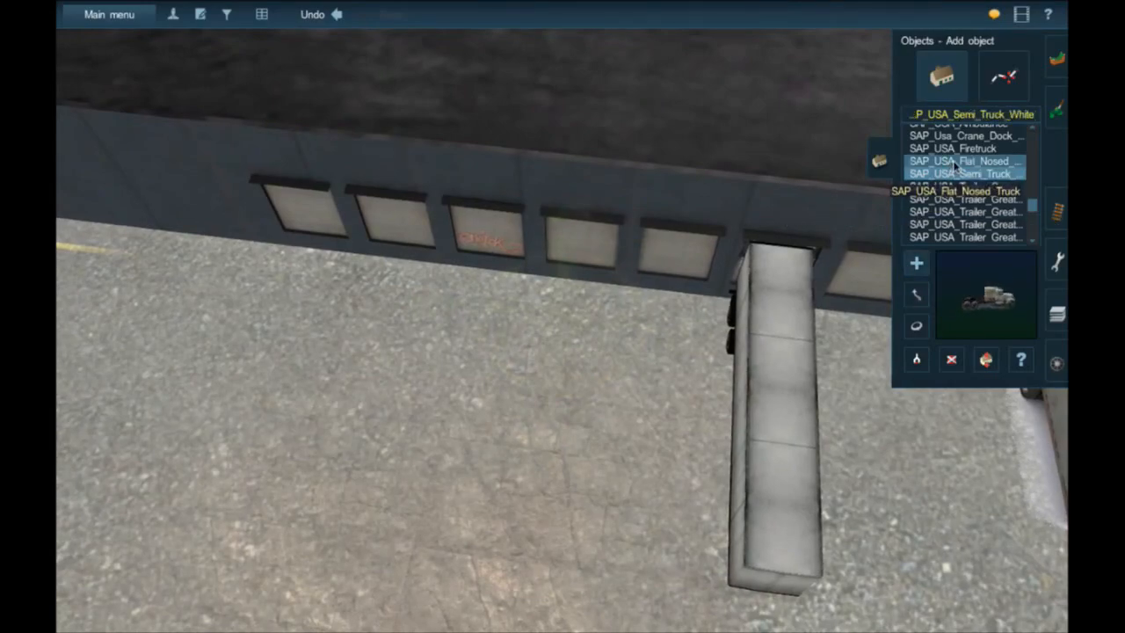
{"action": "scroll", "coordinate": [949, 154], "scroll_direction": "up", "scroll_amount": 1}
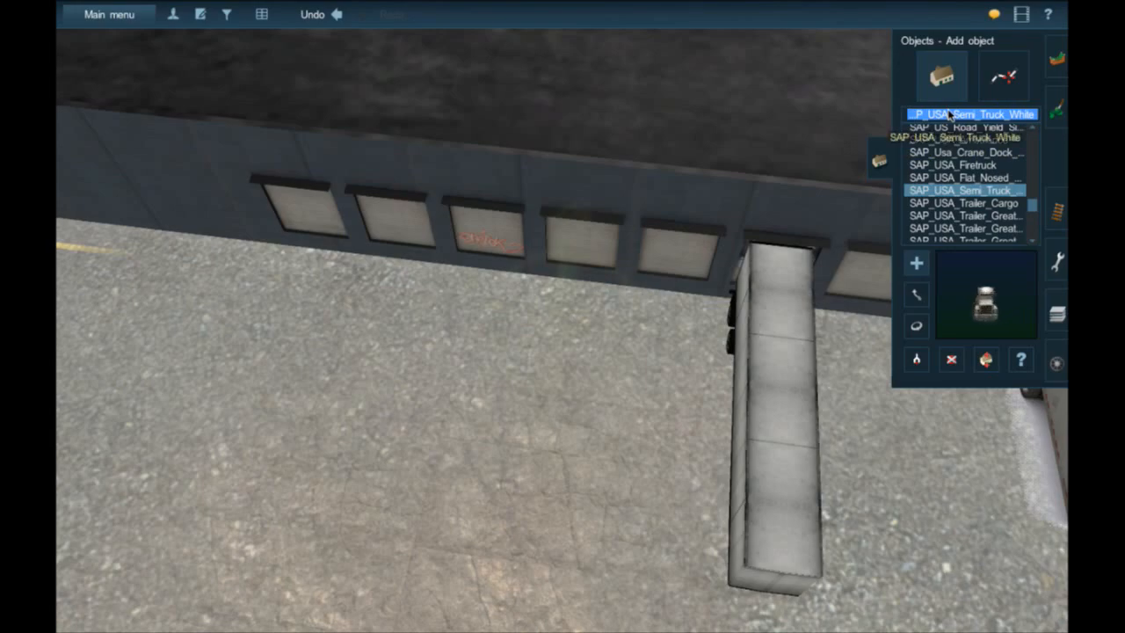
- Filter the object list by JR and browse down to the 53ft trailers
{"action": "type", "text": "JR"}
{"action": "left_click", "coordinate": [993, 131]}
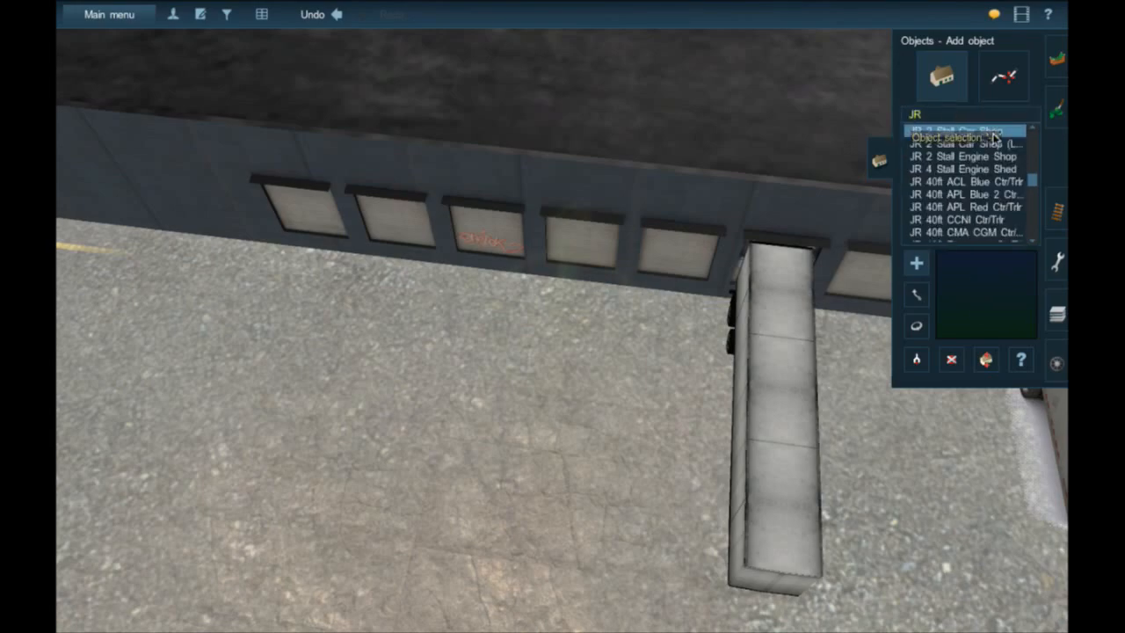
{"action": "left_click", "coordinate": [972, 156]}
{"action": "left_click", "coordinate": [965, 169]}
{"action": "scroll", "coordinate": [964, 169], "scroll_direction": "down", "scroll_amount": 1}
{"action": "scroll", "coordinate": [964, 170], "scroll_direction": "down", "scroll_amount": 5}
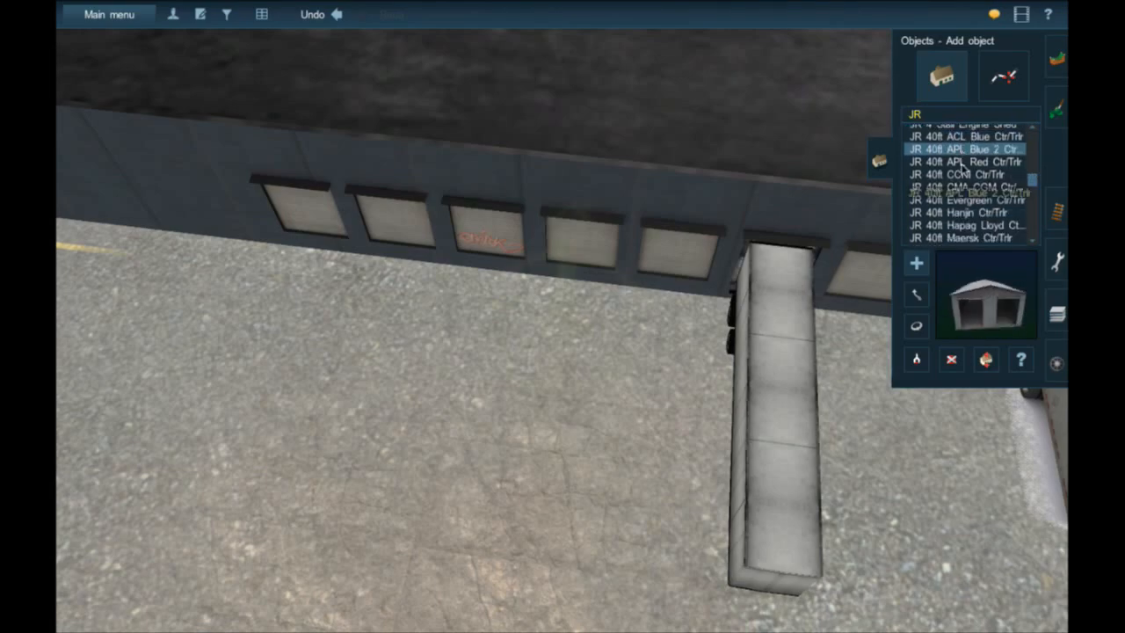
{"action": "scroll", "coordinate": [960, 172], "scroll_direction": "down", "scroll_amount": 6}
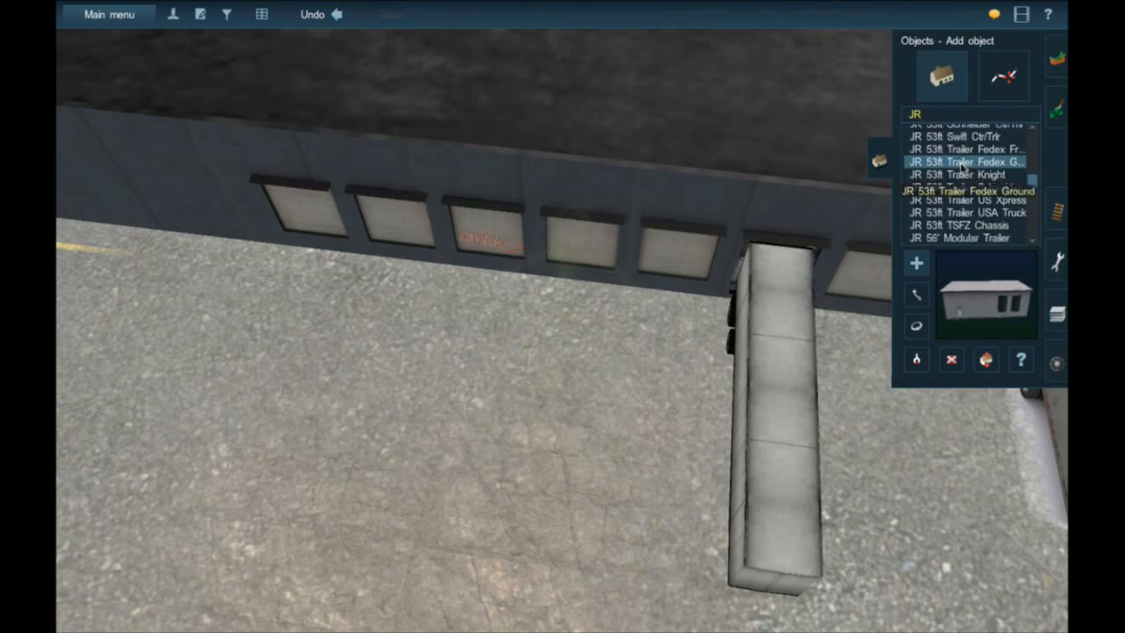
- Preview the JR 53ft US Xpress, USA Truck, TSFZ Chassis, Fedex Ground and Swift models
{"action": "left_click", "coordinate": [959, 181]}
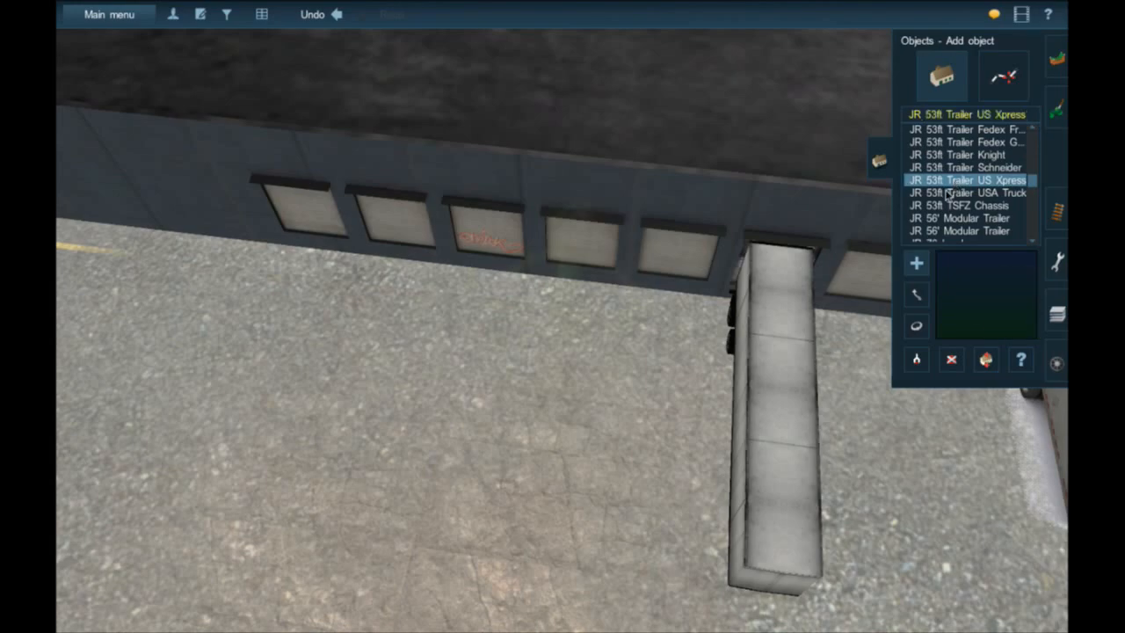
{"action": "left_click", "coordinate": [947, 194]}
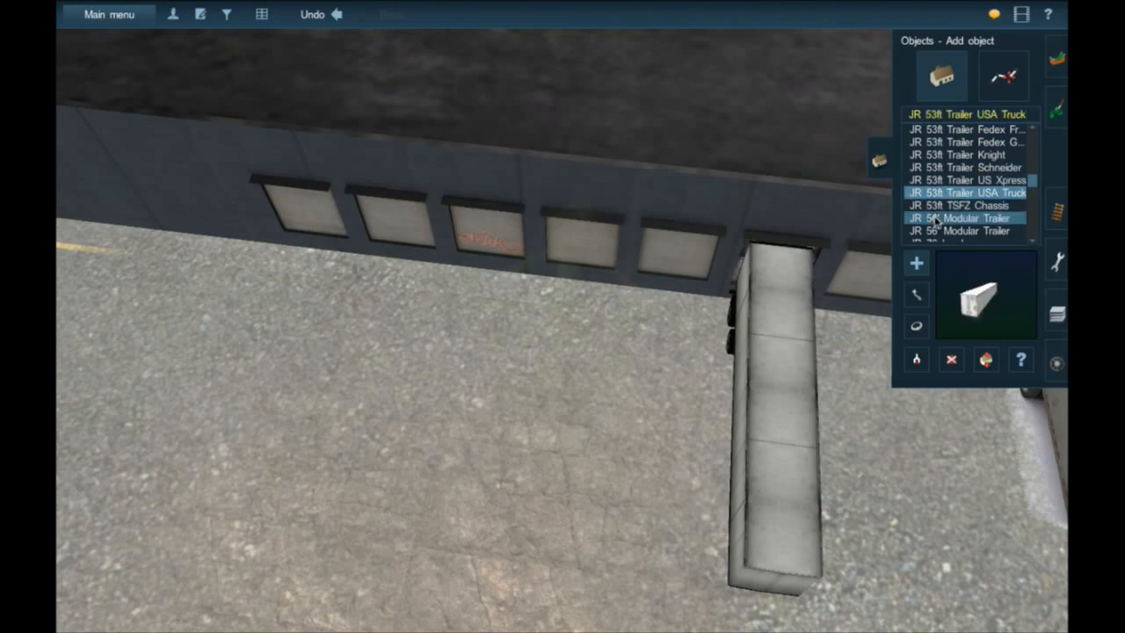
{"action": "left_click", "coordinate": [937, 209]}
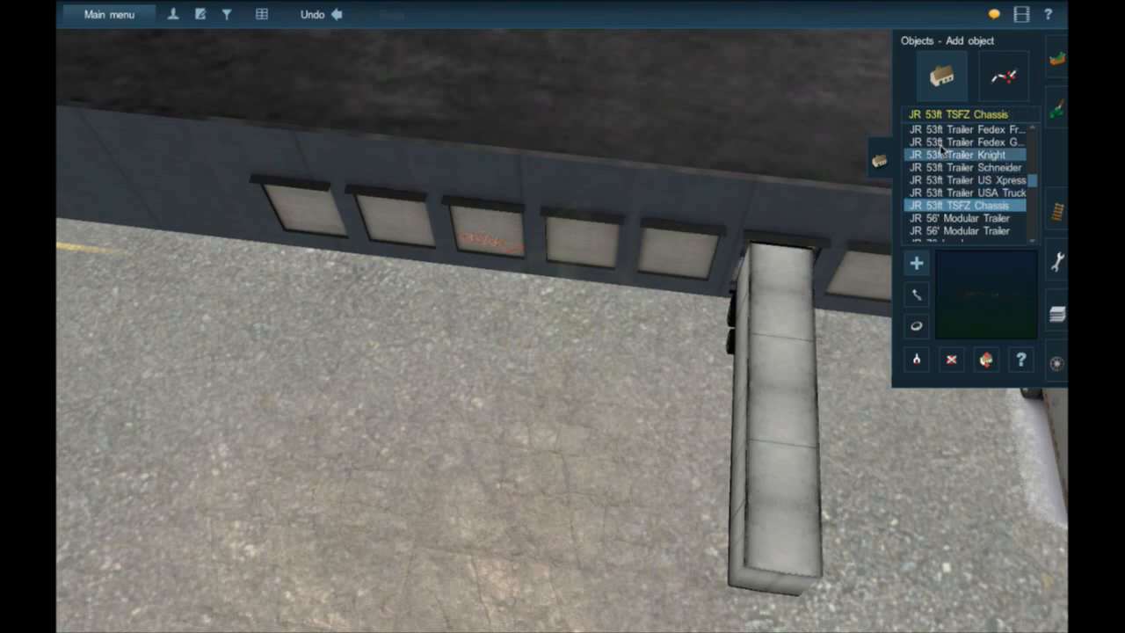
{"action": "left_click", "coordinate": [939, 144]}
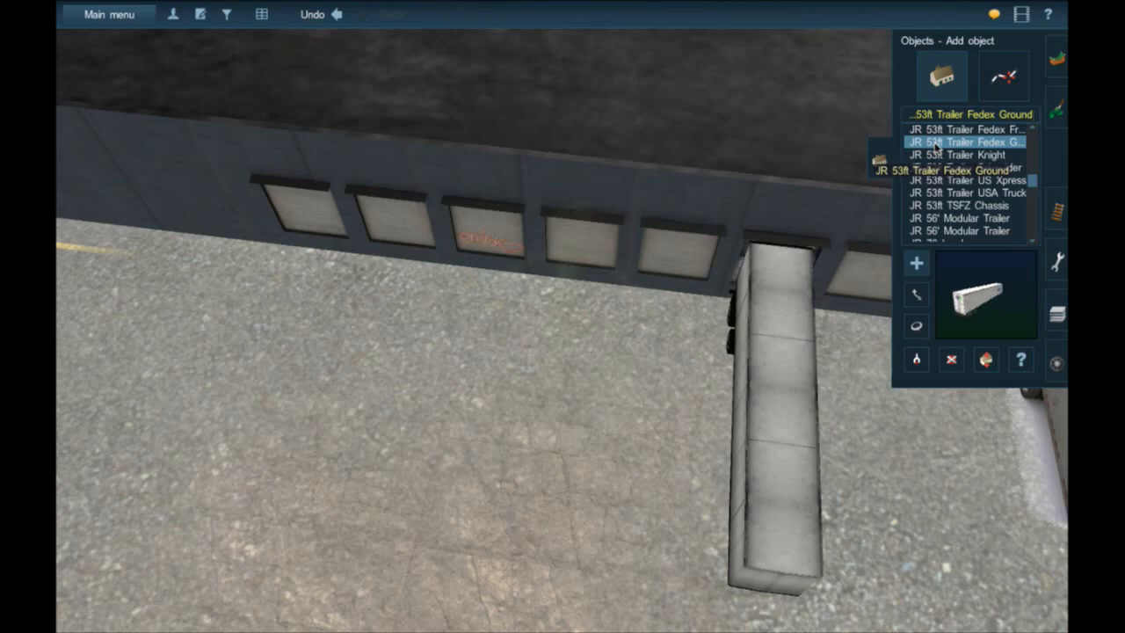
{"action": "scroll", "coordinate": [935, 148], "scroll_direction": "up", "scroll_amount": 2}
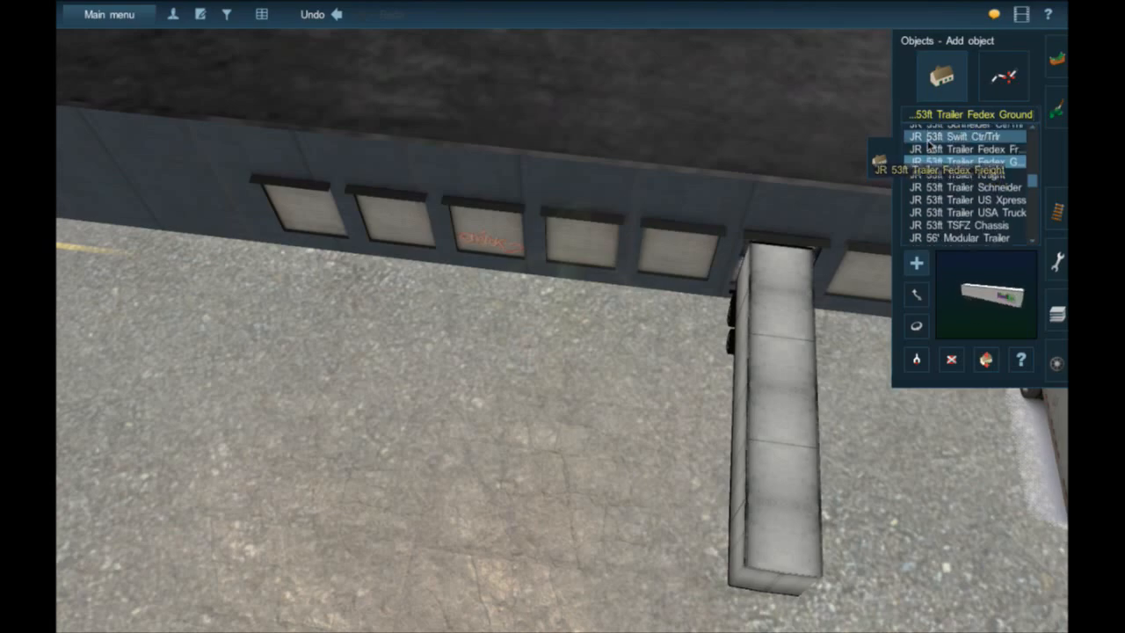
{"action": "left_click", "coordinate": [929, 145]}
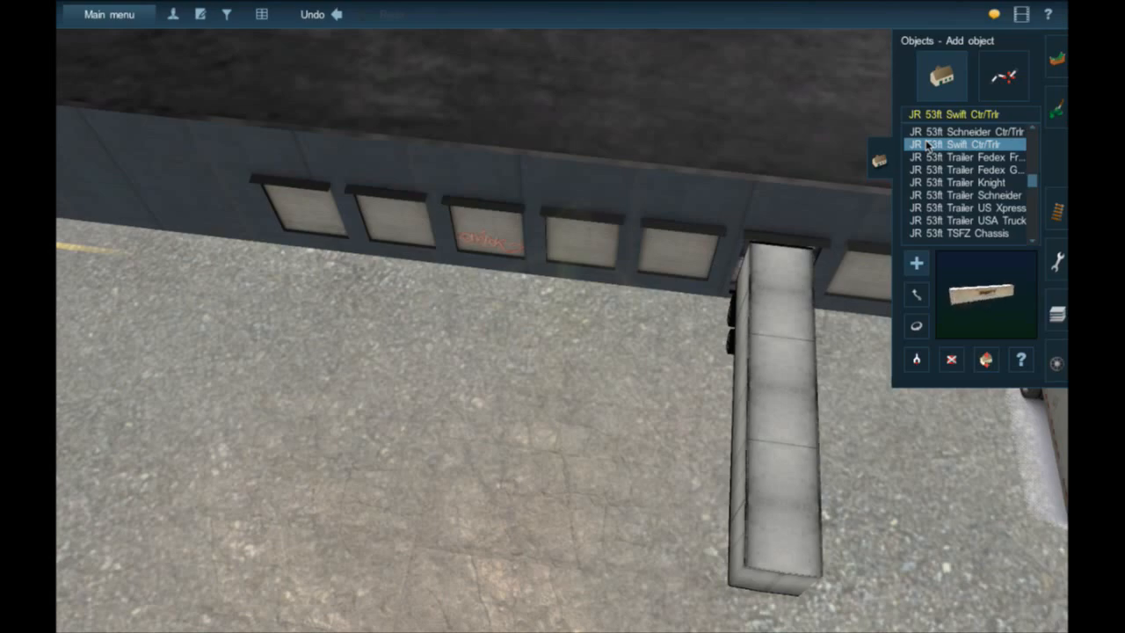
{"action": "scroll", "coordinate": [928, 146], "scroll_direction": "up", "scroll_amount": 2}
- Preview the JR 53ft Schneider and JB Hunt 2 trailers, and select JR 53' Semi Trailer - UPS as the object to place
{"action": "left_click", "coordinate": [924, 140]}
{"action": "left_click", "coordinate": [918, 162]}
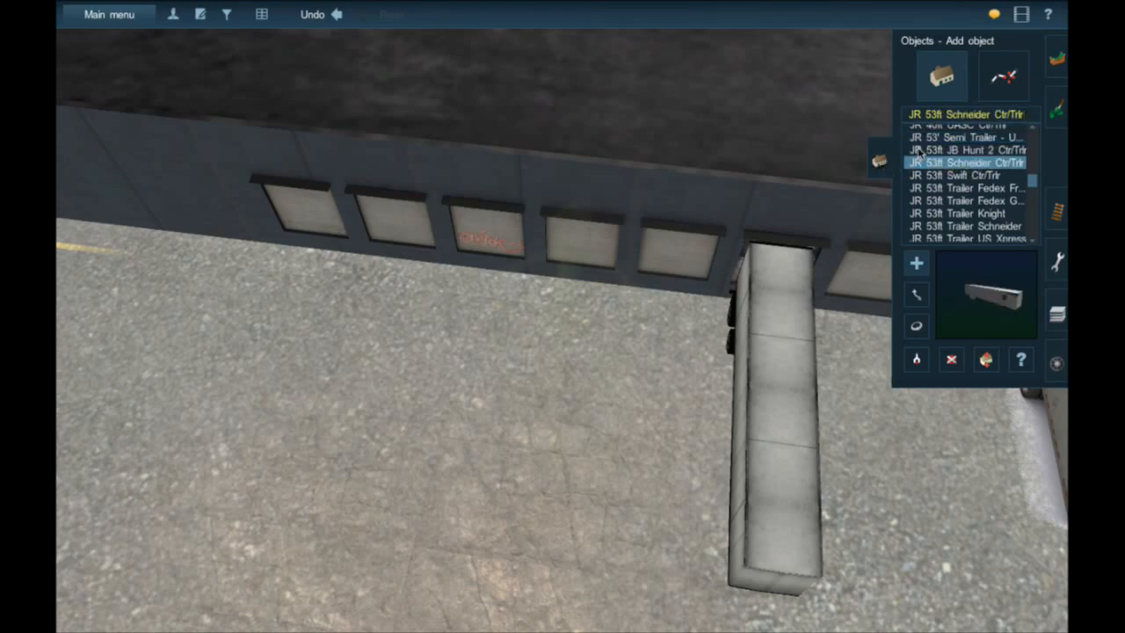
{"action": "left_click", "coordinate": [918, 151]}
{"action": "left_click", "coordinate": [919, 151]}
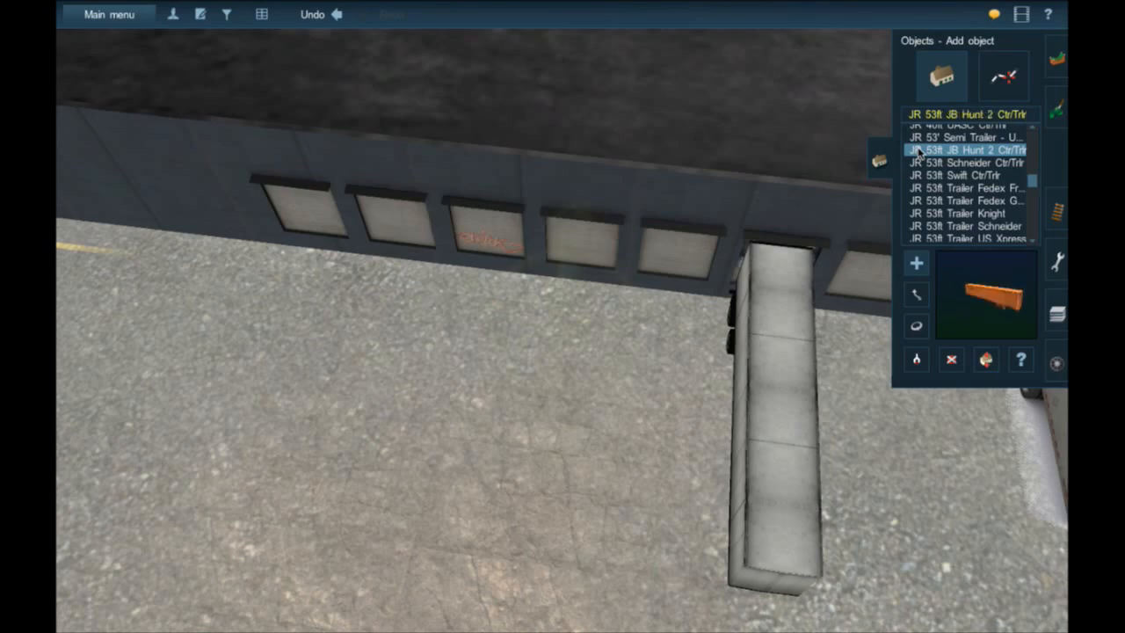
{"action": "left_click", "coordinate": [917, 142]}
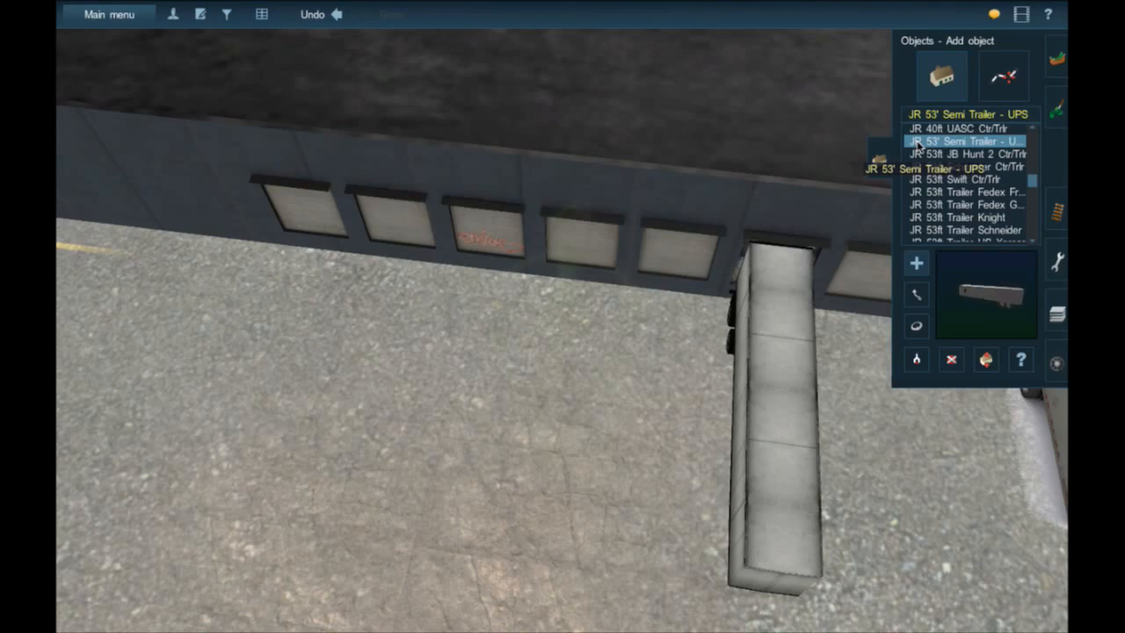
- Place the UPS semi trailer at the dock beside the graffiti-marked door, leaving one empty dock between it and the parked trailer
{"action": "left_click", "coordinate": [522, 382]}
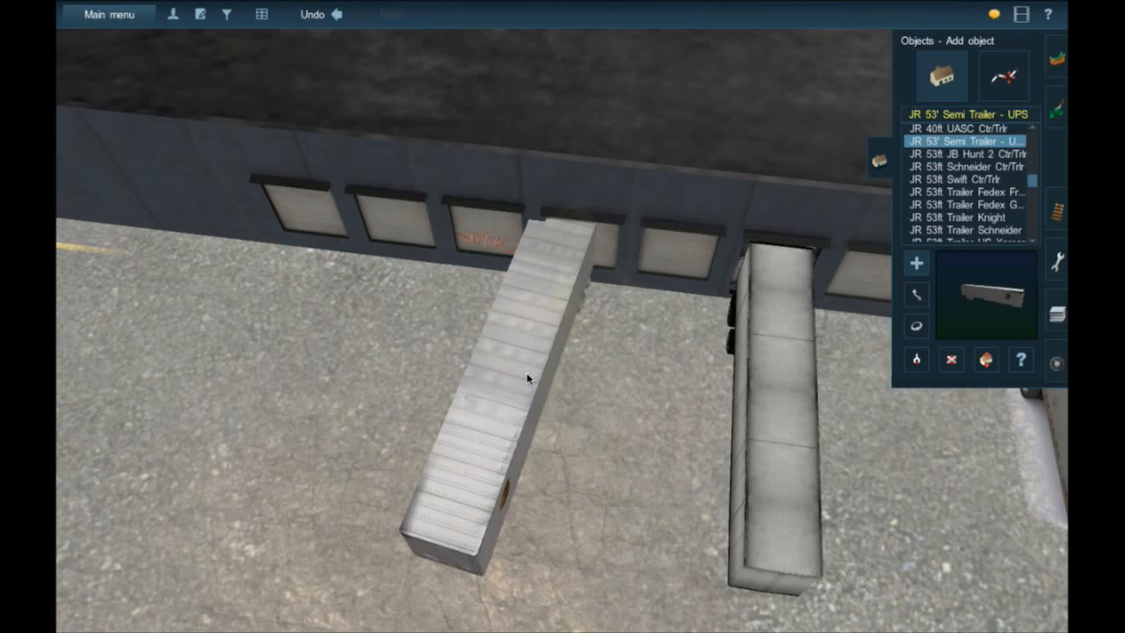
{"action": "key", "text": "Right"}
{"action": "right_click", "coordinate": [510, 341]}
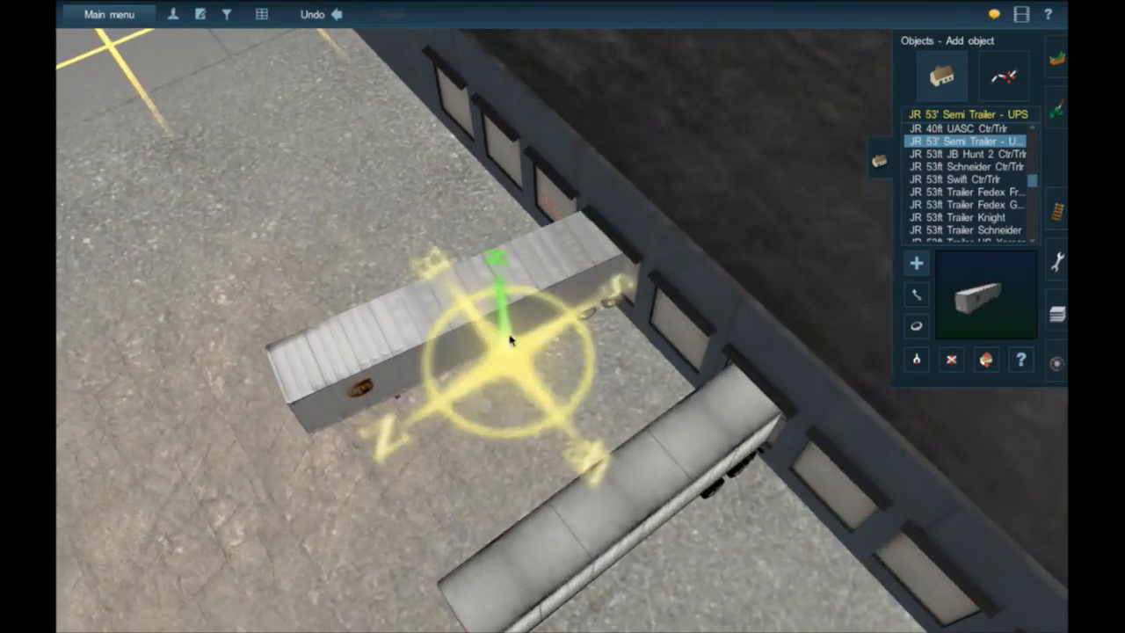
{"action": "scroll", "coordinate": [510, 331], "scroll_direction": "up", "scroll_amount": 3}
{"action": "scroll", "coordinate": [525, 329], "scroll_direction": "up", "scroll_amount": 3}
{"action": "scroll", "coordinate": [655, 376], "scroll_direction": "down", "scroll_amount": 6}
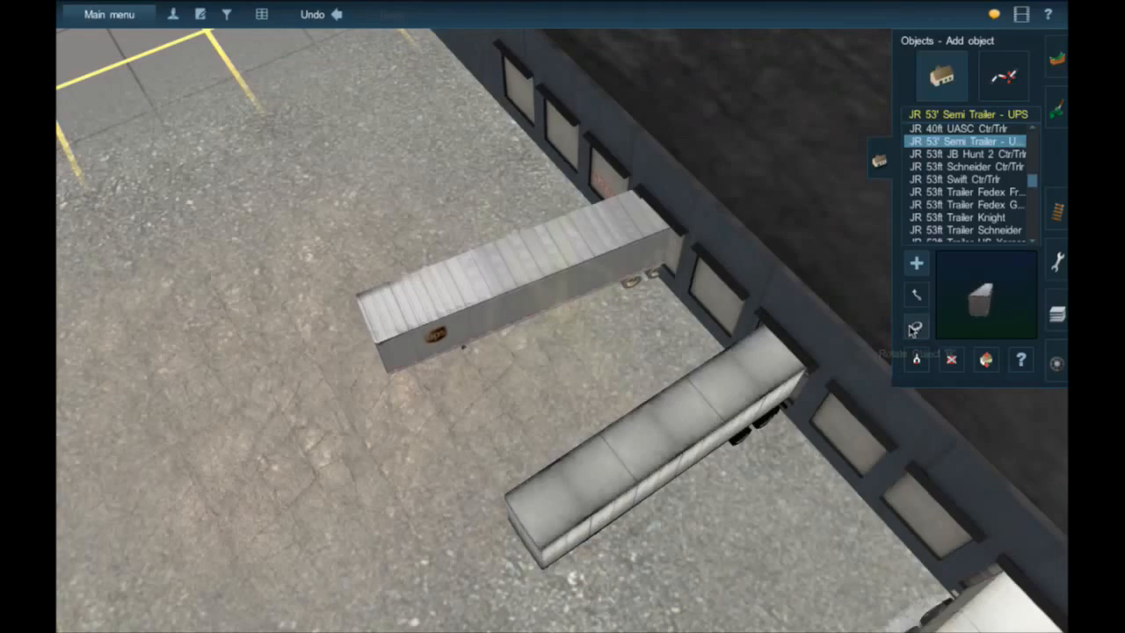
- Rotate the UPS trailer parallel to the neighbouring trailer so its rear sits squarely against the dock door
{"action": "left_click", "coordinate": [916, 326]}
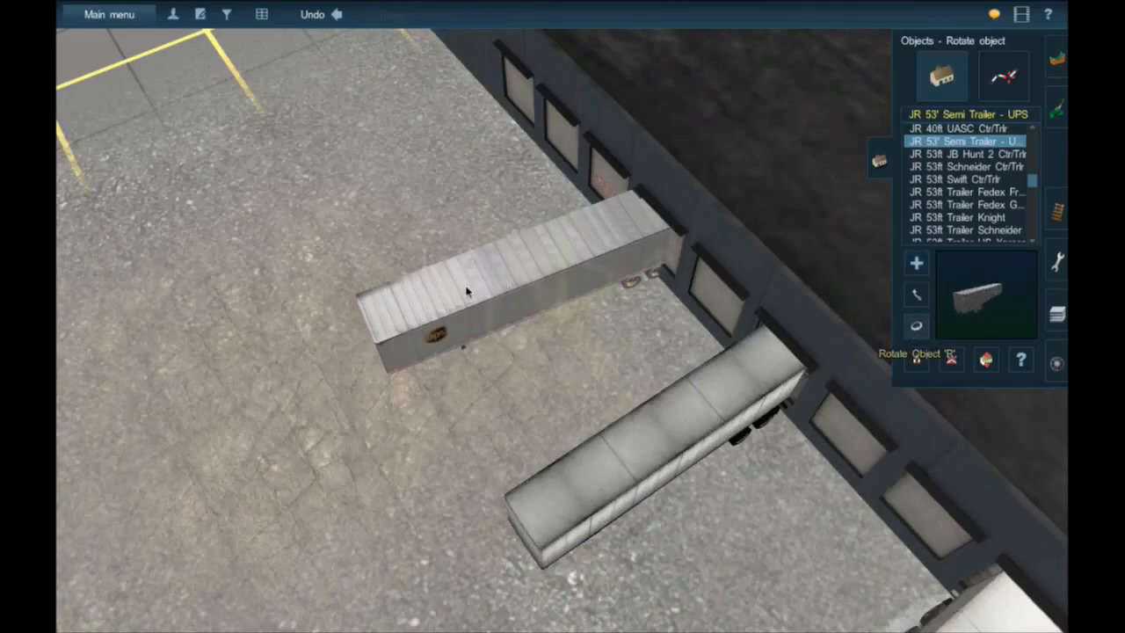
{"action": "left_click_drag", "start_coordinate": [477, 295], "coordinate": [538, 322]}
{"action": "left_click", "coordinate": [916, 296]}
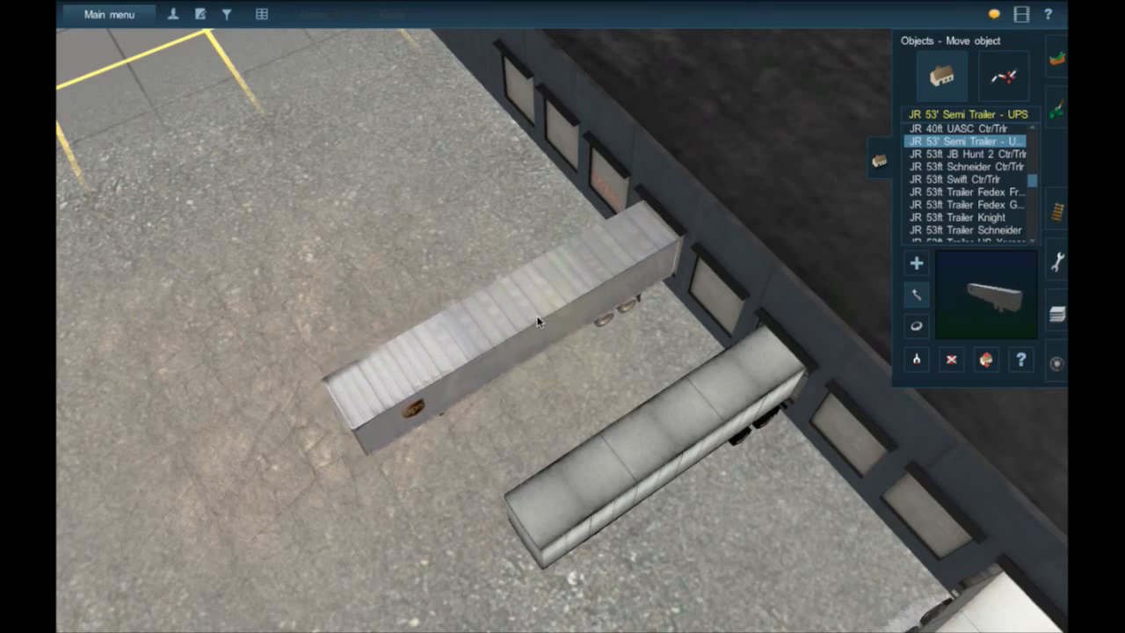
{"action": "key", "text": "Left"}
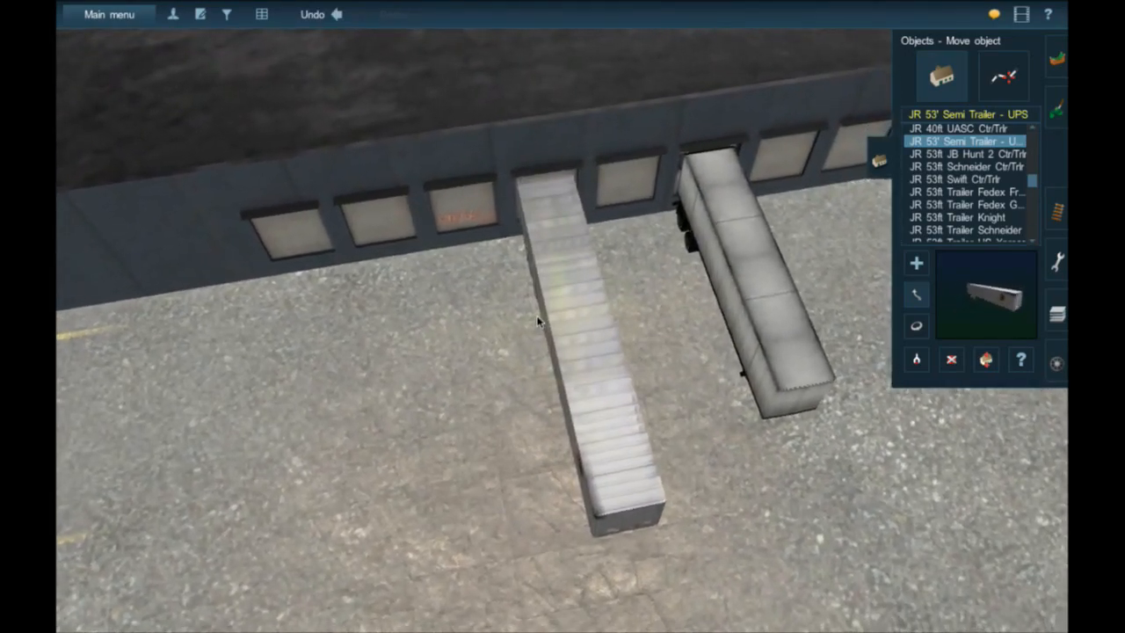
{"action": "key", "text": "Left"}
{"action": "key", "text": "Left"}
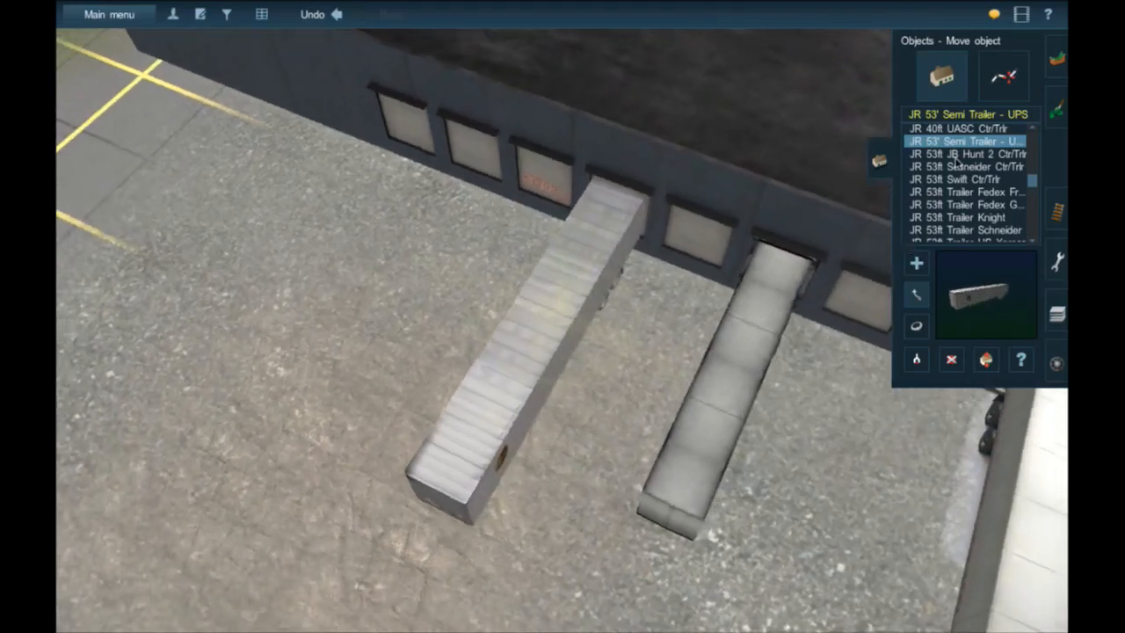
- Browse the object list back up to the JR 40ft container trailers, around Hapag Lloyd and Hanjin
{"action": "scroll", "coordinate": [958, 155], "scroll_direction": "up", "scroll_amount": 3}
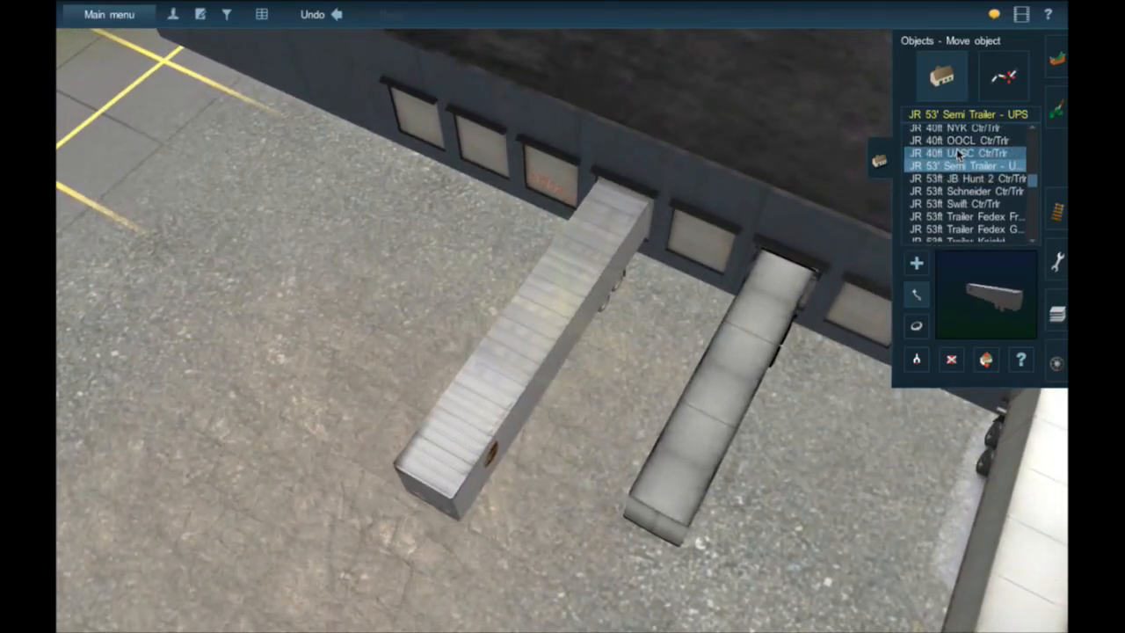
{"action": "scroll", "coordinate": [960, 155], "scroll_direction": "up", "scroll_amount": 1}
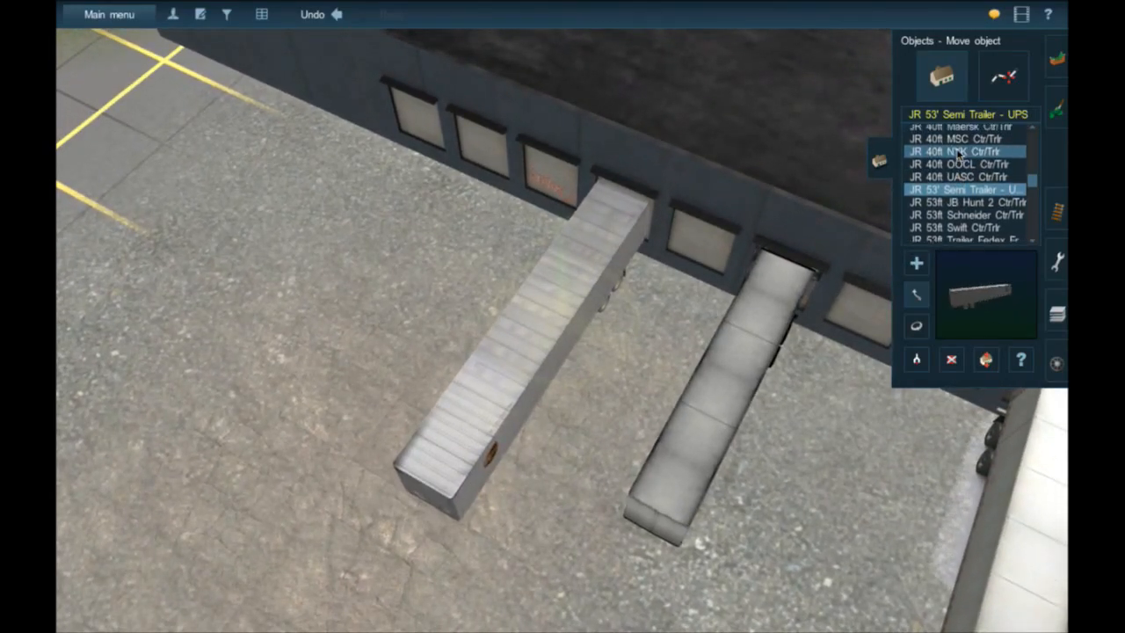
{"action": "scroll", "coordinate": [960, 155], "scroll_direction": "up", "scroll_amount": 3}
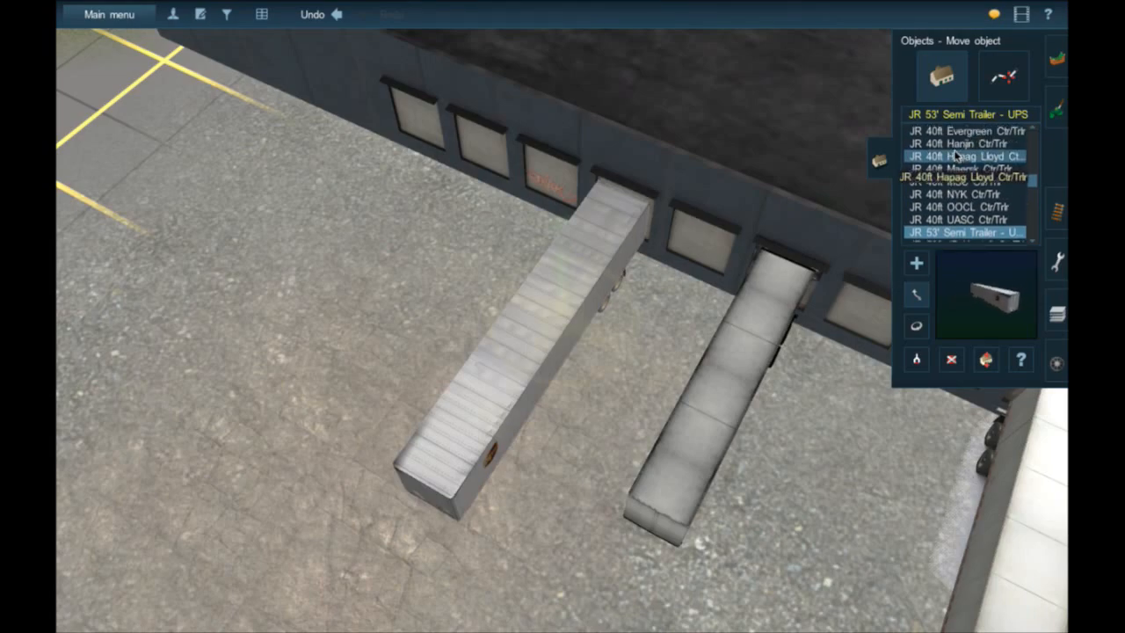
- Browse the JR container and trailer models, previewing the 40ft Hapag Lloyd, 56' Modular Trailer and 53ft TSFZ Chassis
{"action": "left_click", "coordinate": [957, 155]}
{"action": "scroll", "coordinate": [957, 155], "scroll_direction": "up", "scroll_amount": 7}
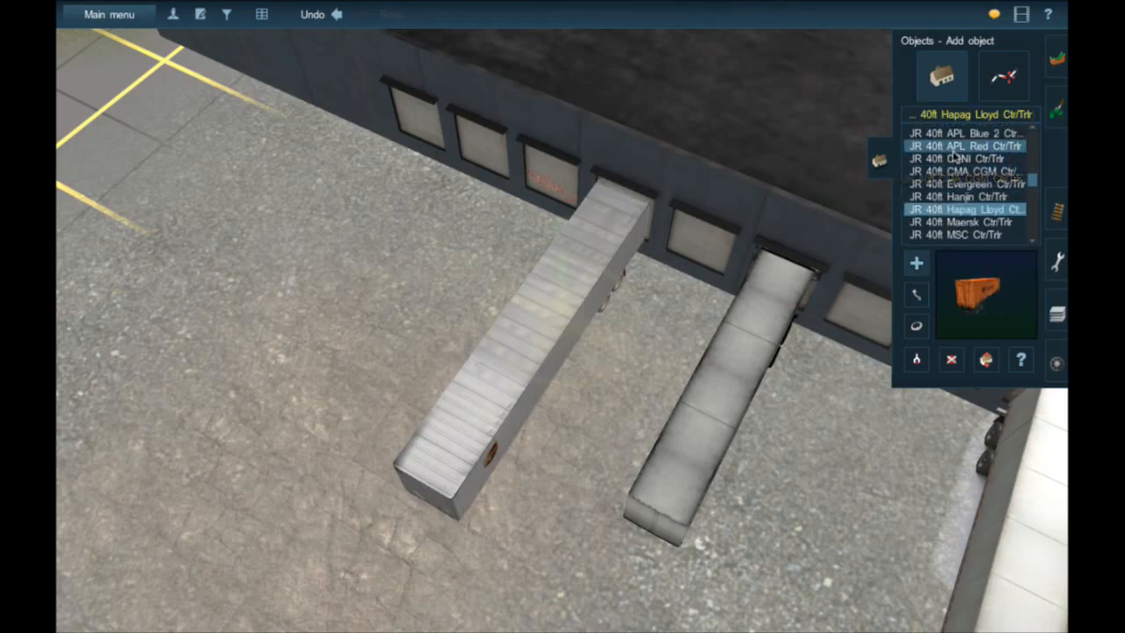
{"action": "scroll", "coordinate": [957, 155], "scroll_direction": "up", "scroll_amount": 1}
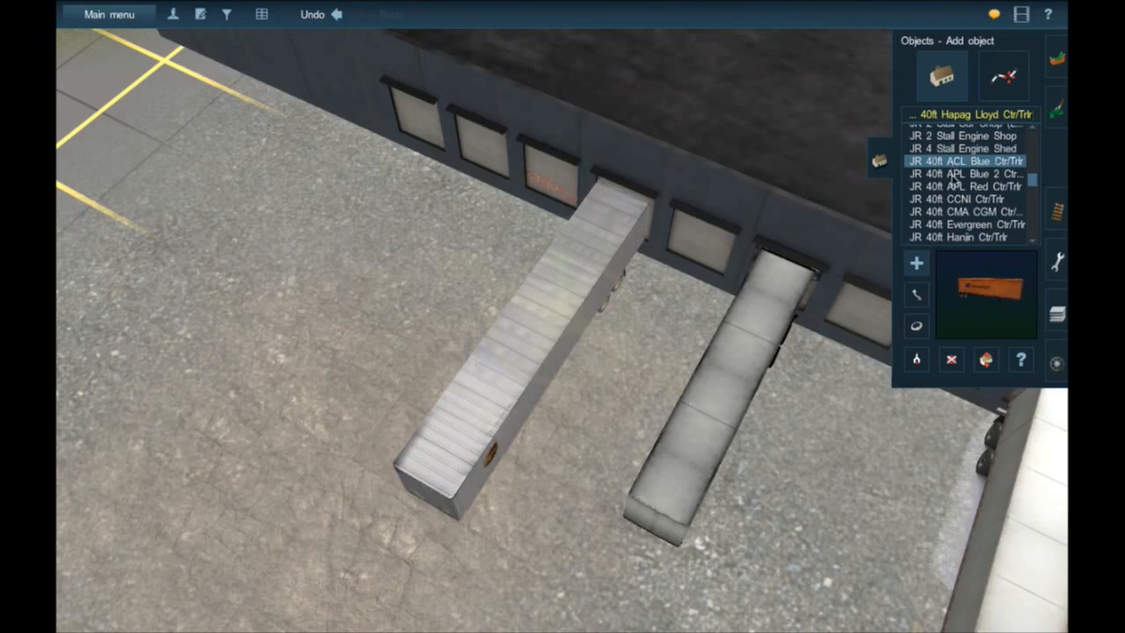
{"action": "scroll", "coordinate": [957, 189], "scroll_direction": "down", "scroll_amount": 15}
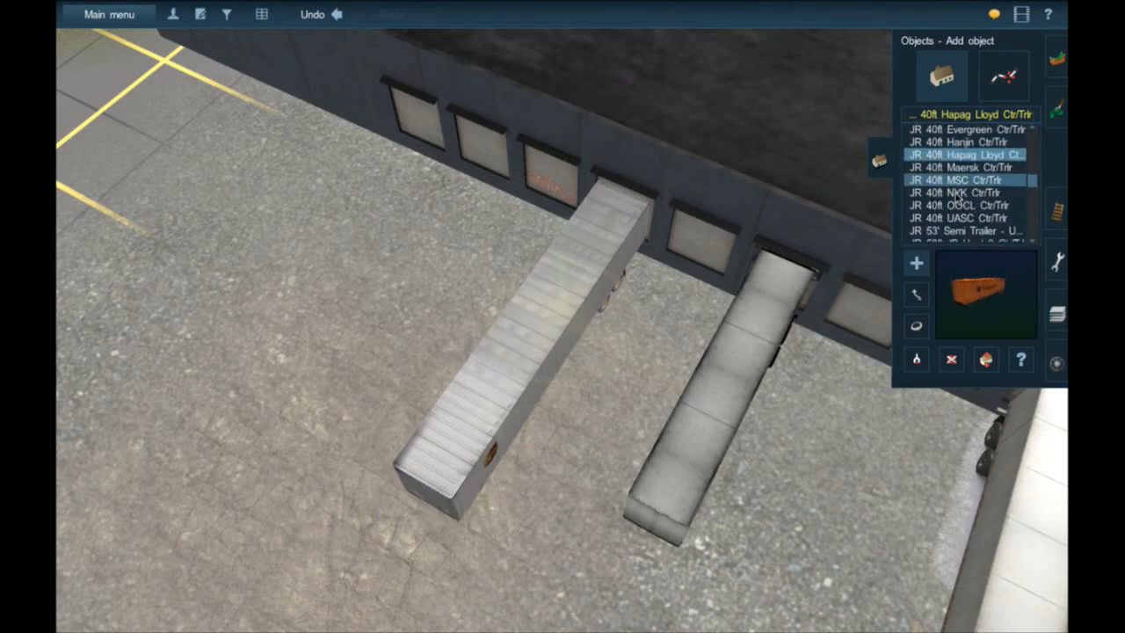
{"action": "scroll", "coordinate": [958, 198], "scroll_direction": "down", "scroll_amount": 7}
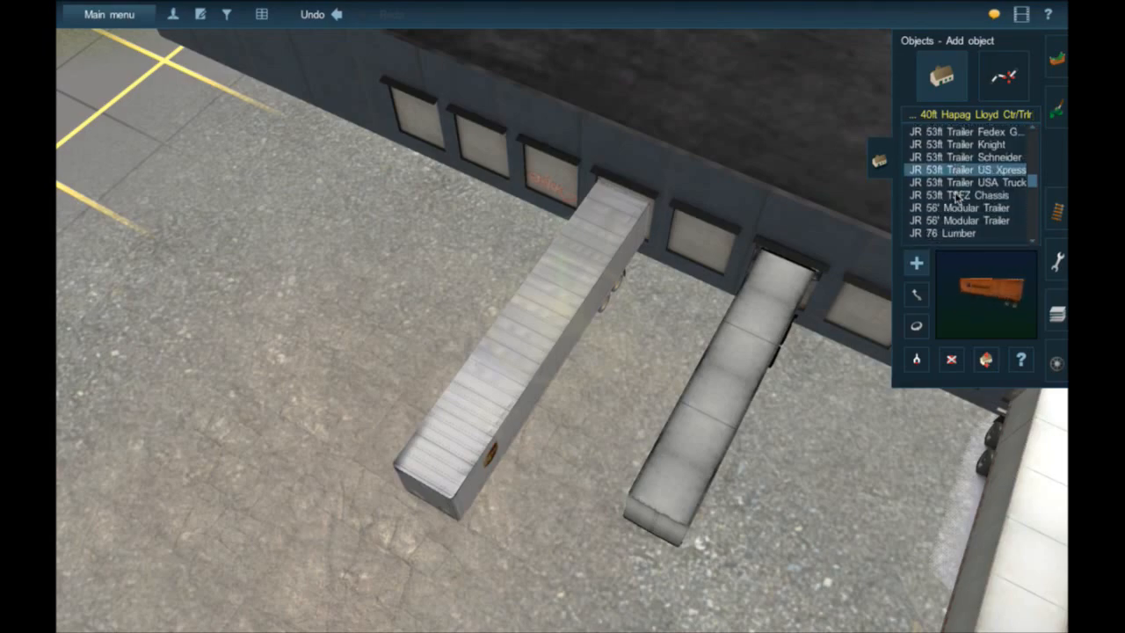
{"action": "left_click", "coordinate": [967, 221]}
{"action": "left_click", "coordinate": [963, 210]}
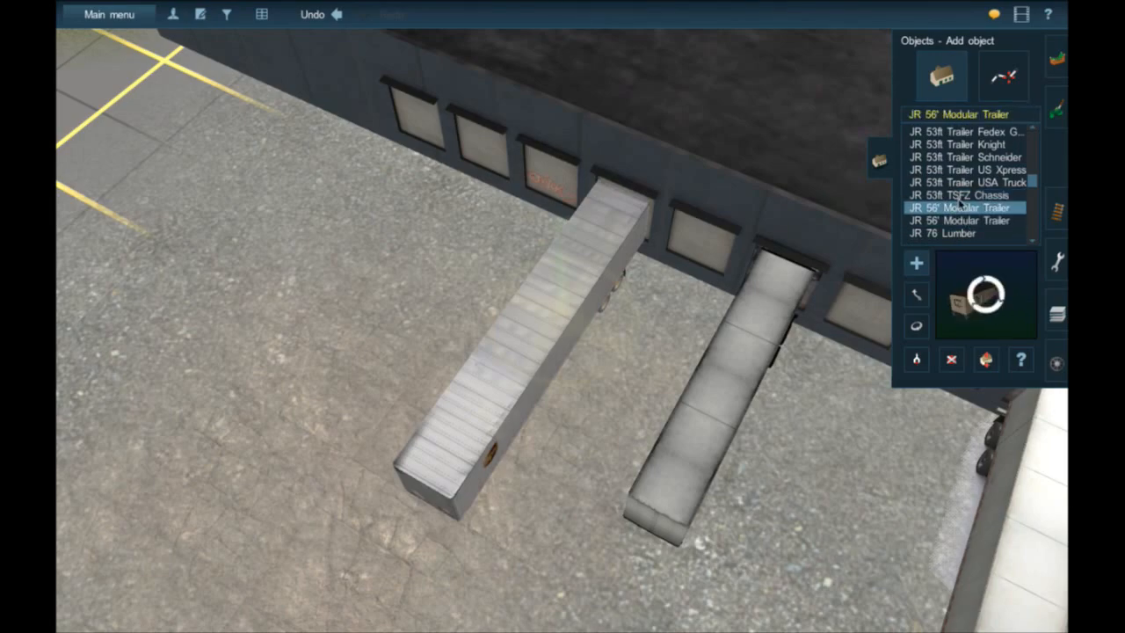
{"action": "left_click", "coordinate": [961, 197]}
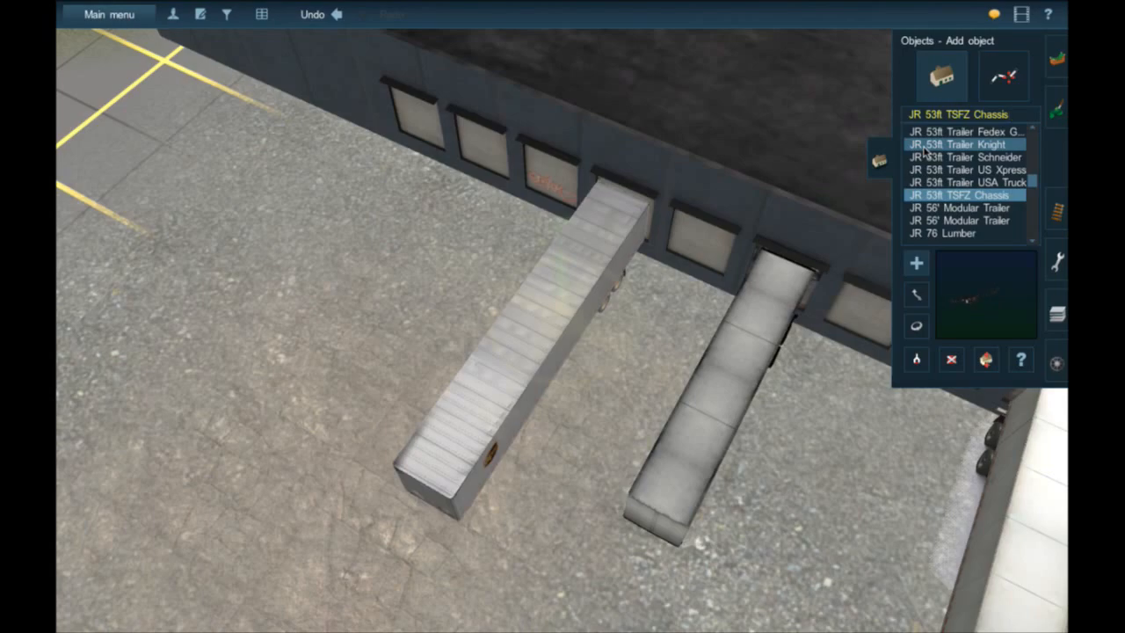
- Preview the JR 53ft trailers and place a JR 53ft Trailer Fedex Freight between the two grey trailers
{"action": "scroll", "coordinate": [963, 167], "scroll_direction": "up", "scroll_amount": 3}
{"action": "left_click", "coordinate": [964, 166]}
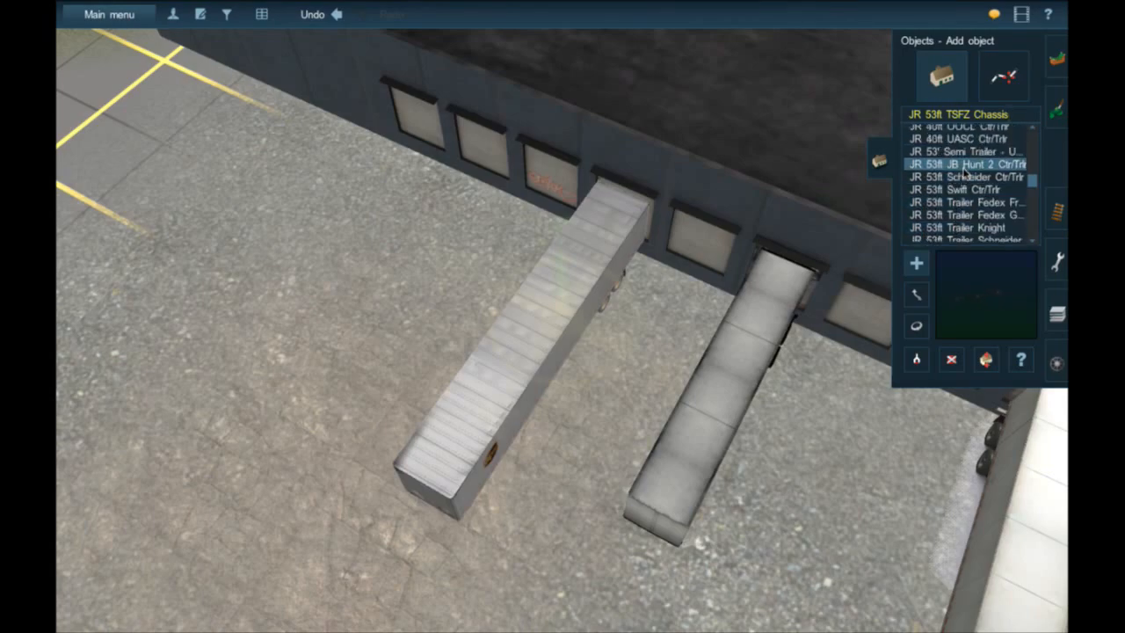
{"action": "left_click", "coordinate": [958, 176]}
{"action": "left_click", "coordinate": [954, 189]}
{"action": "left_click", "coordinate": [948, 202]}
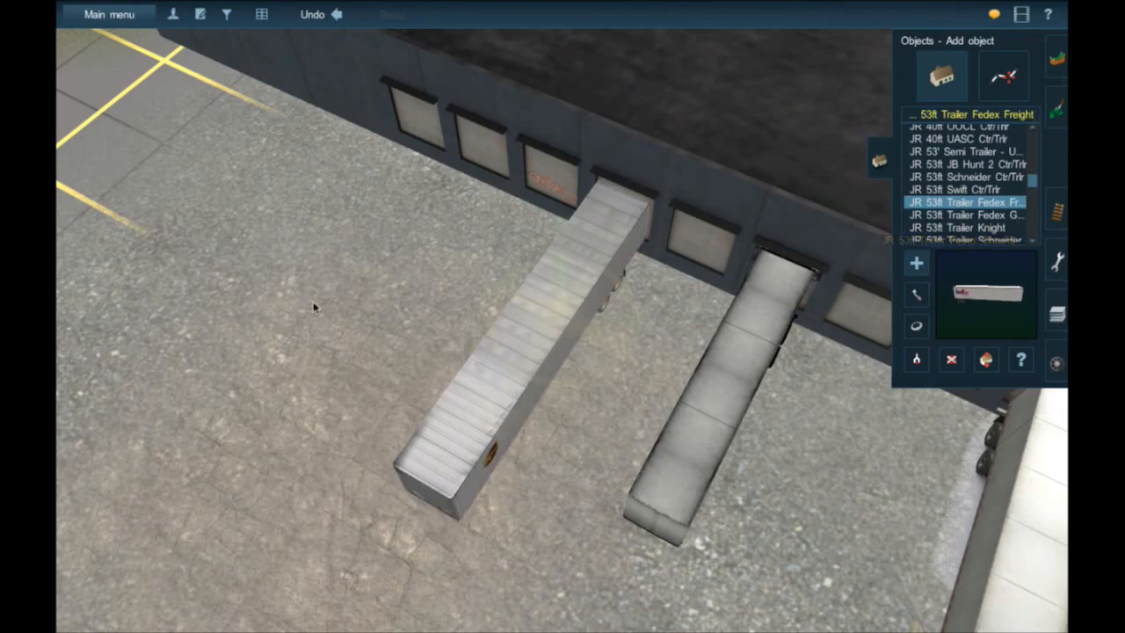
{"action": "right_click", "coordinate": [702, 433]}
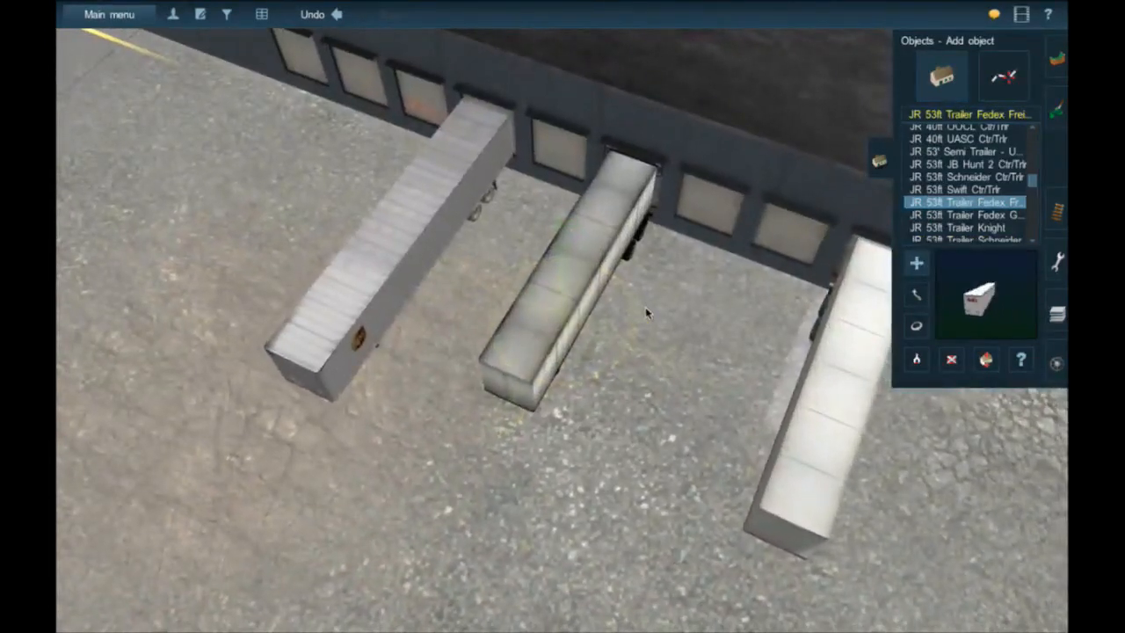
{"action": "left_click", "coordinate": [647, 313]}
- Rotate the FedEx Freight trailer roughly parallel to the neighbouring trailers and move it toward the dock doors
{"action": "left_click", "coordinate": [916, 326]}
{"action": "left_click_drag", "start_coordinate": [673, 357], "coordinate": [627, 362]}
{"action": "left_click", "coordinate": [919, 298]}
{"action": "left_click_drag", "start_coordinate": [660, 281], "coordinate": [656, 315]}
- Position the FedEx Freight trailer with its rear at the dock door beside the shorter grey trailer
{"action": "key", "text": "Right"}
{"action": "right_click", "coordinate": [713, 326]}
{"action": "scroll", "coordinate": [558, 284], "scroll_direction": "up", "scroll_amount": 5}
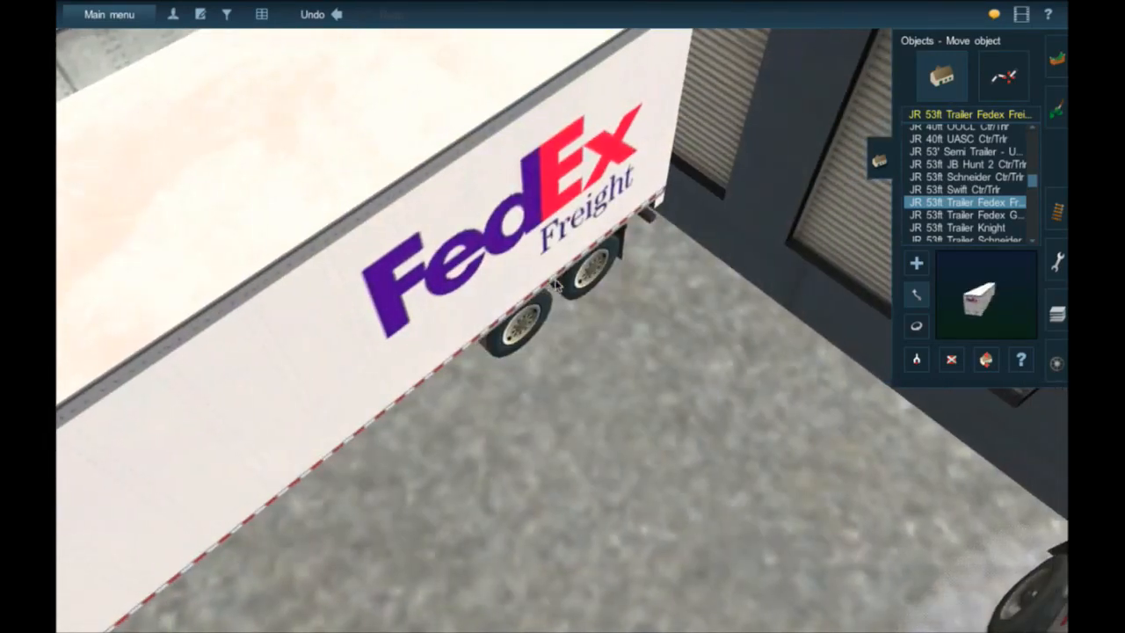
{"action": "scroll", "coordinate": [555, 284], "scroll_direction": "down", "scroll_amount": 5}
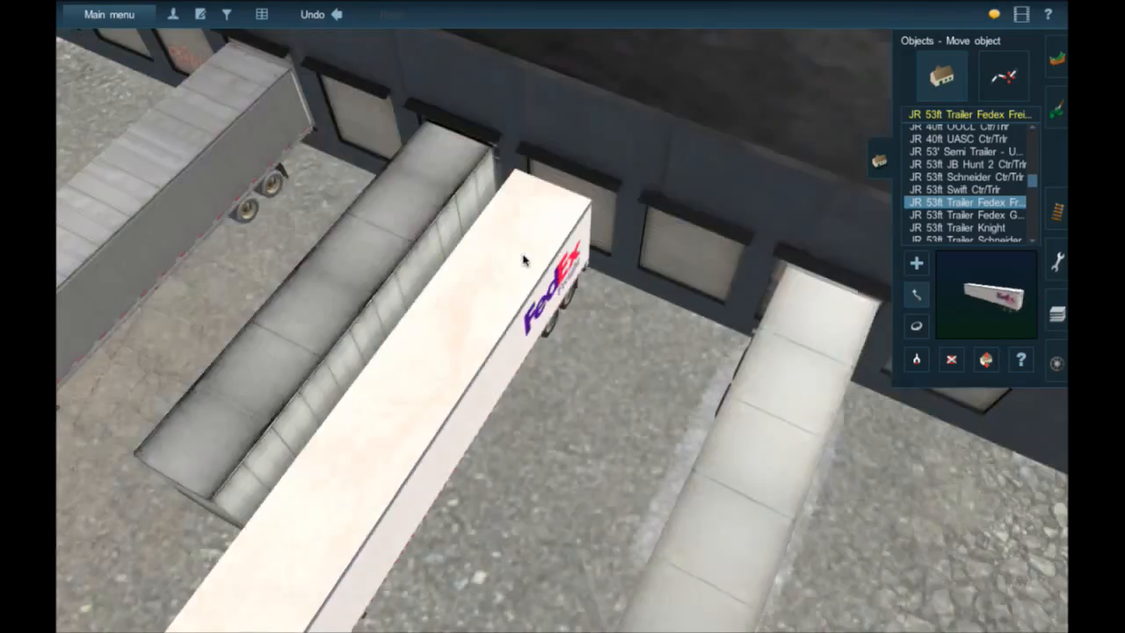
{"action": "key", "text": "Right"}
{"action": "left_click_drag", "start_coordinate": [507, 308], "coordinate": [530, 304]}
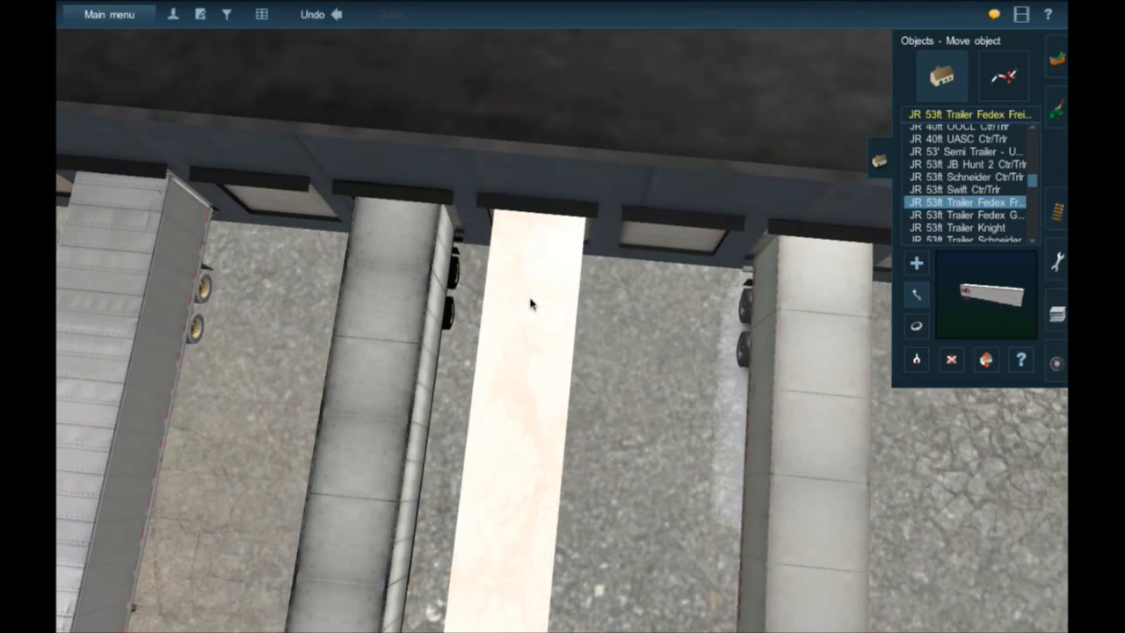
- Inspect the docked trailers from several angles and survey the warehouse wall, yard and nearby road
{"action": "key", "text": "Right"}
{"action": "key", "text": "Down"}
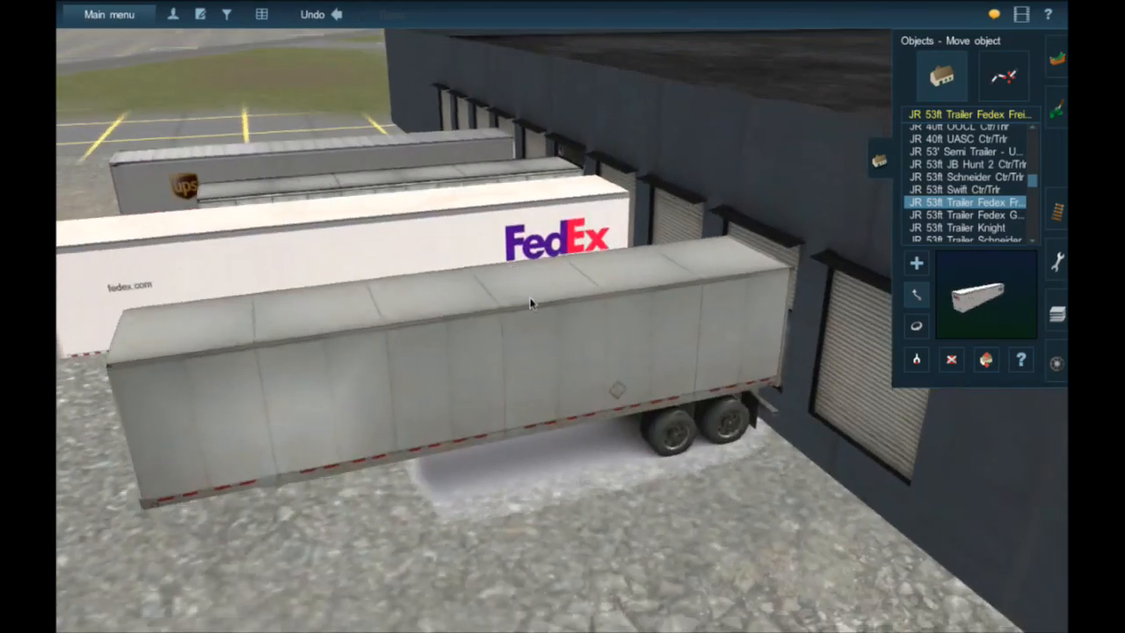
{"action": "key", "text": "Up"}
{"action": "scroll", "coordinate": [495, 312], "scroll_direction": "down", "scroll_amount": 2}
{"action": "left_click_drag", "start_coordinate": [495, 312], "coordinate": [495, 312]}
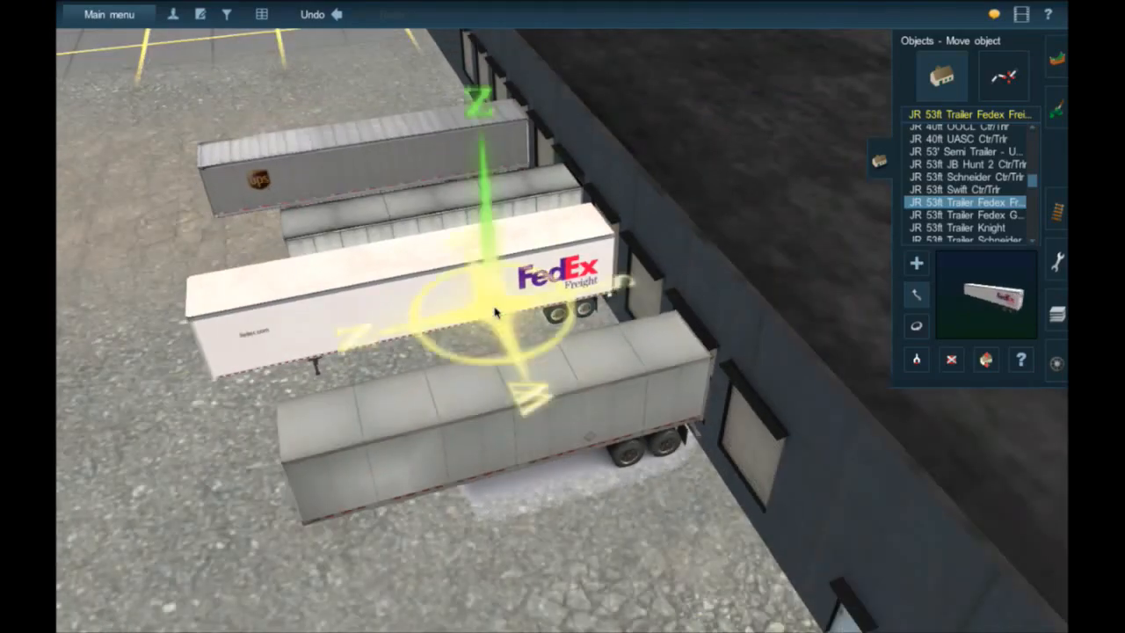
{"action": "right_click", "coordinate": [495, 312]}
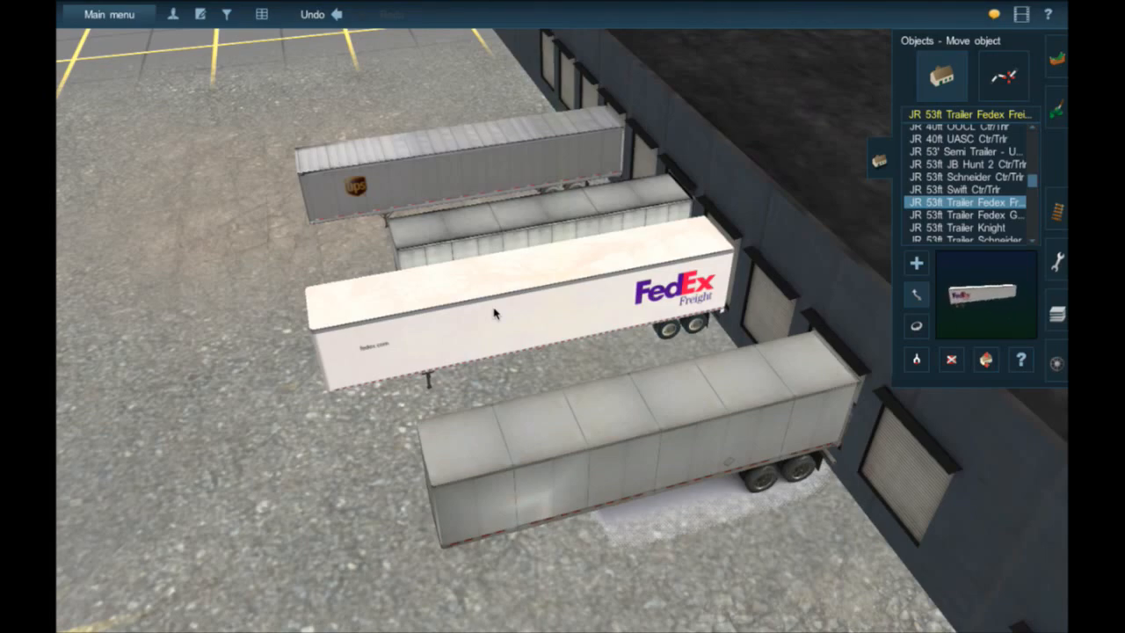
{"action": "key", "text": "Left"}
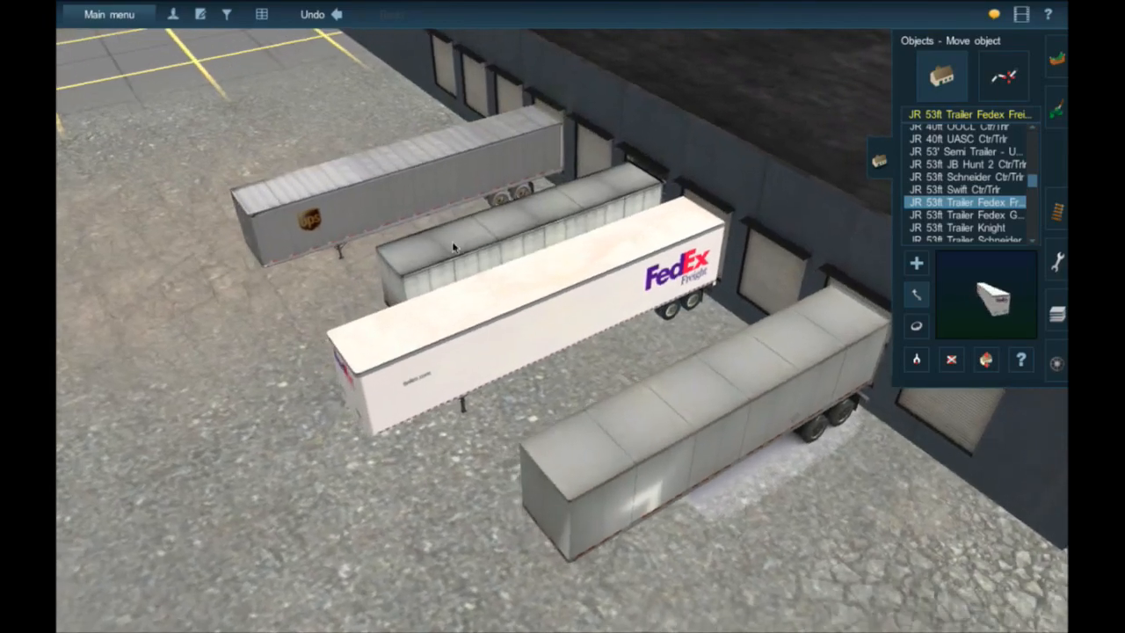
{"action": "right_click", "coordinate": [451, 240]}
{"action": "key", "text": "Left"}
{"action": "key", "text": "Up"}
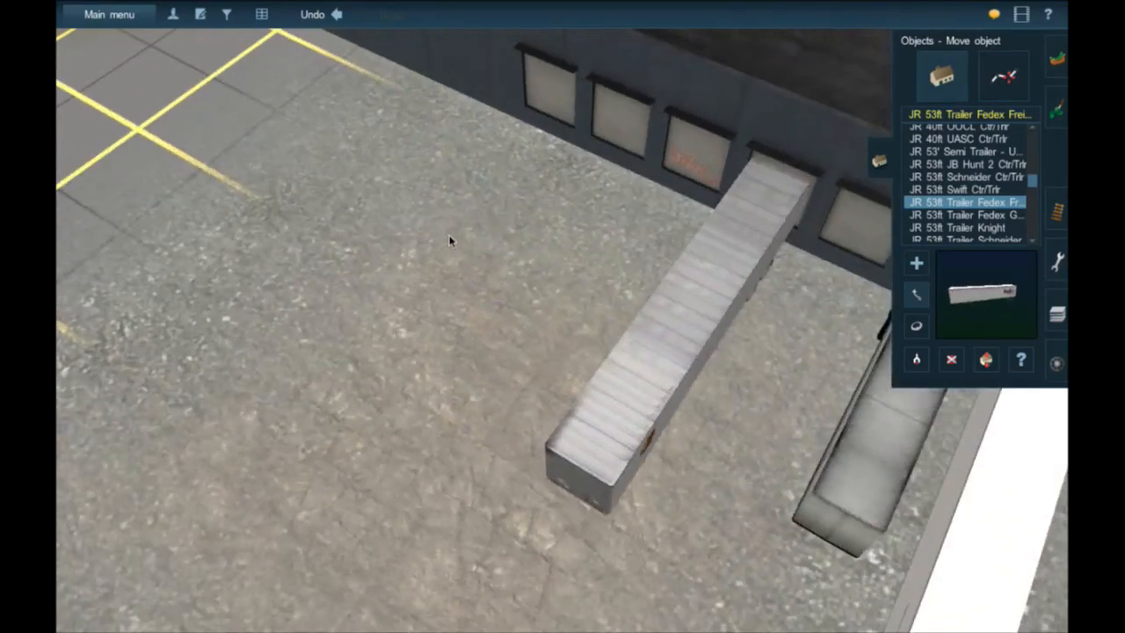
{"action": "key", "text": "Left"}
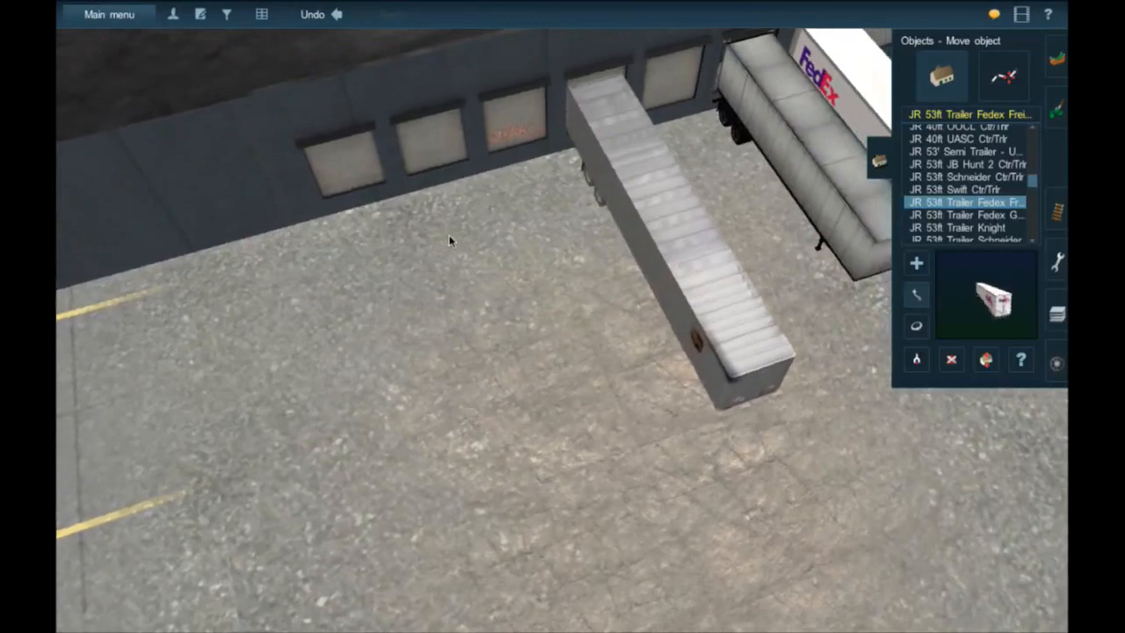
{"action": "right_click_drag", "start_coordinate": [450, 237], "coordinate": [765, 271]}
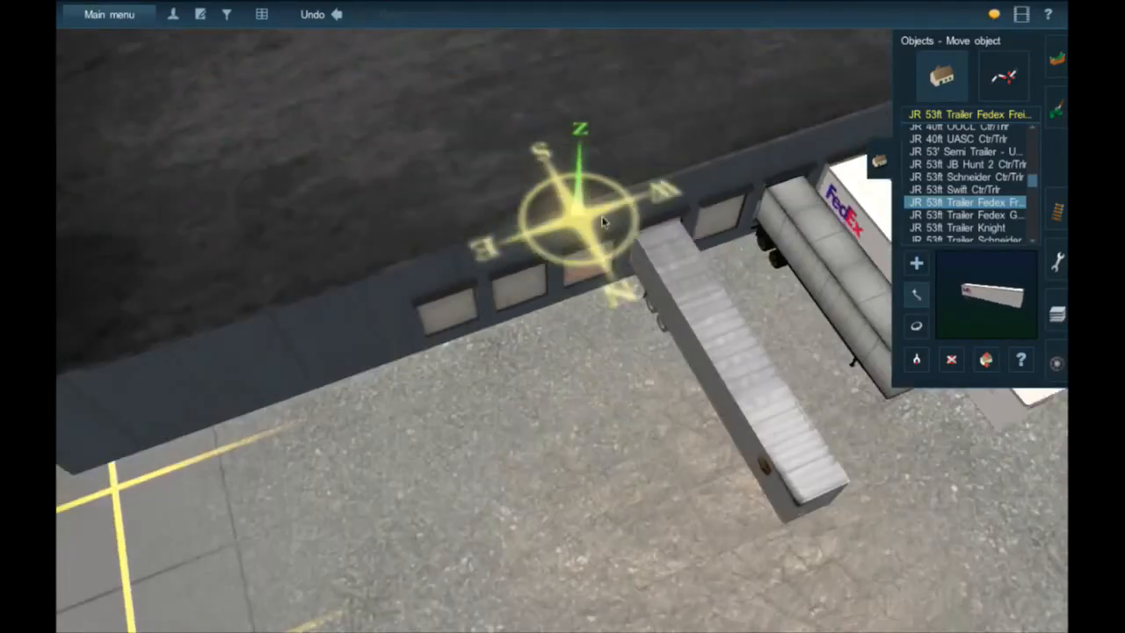
{"action": "key", "text": "Left"}
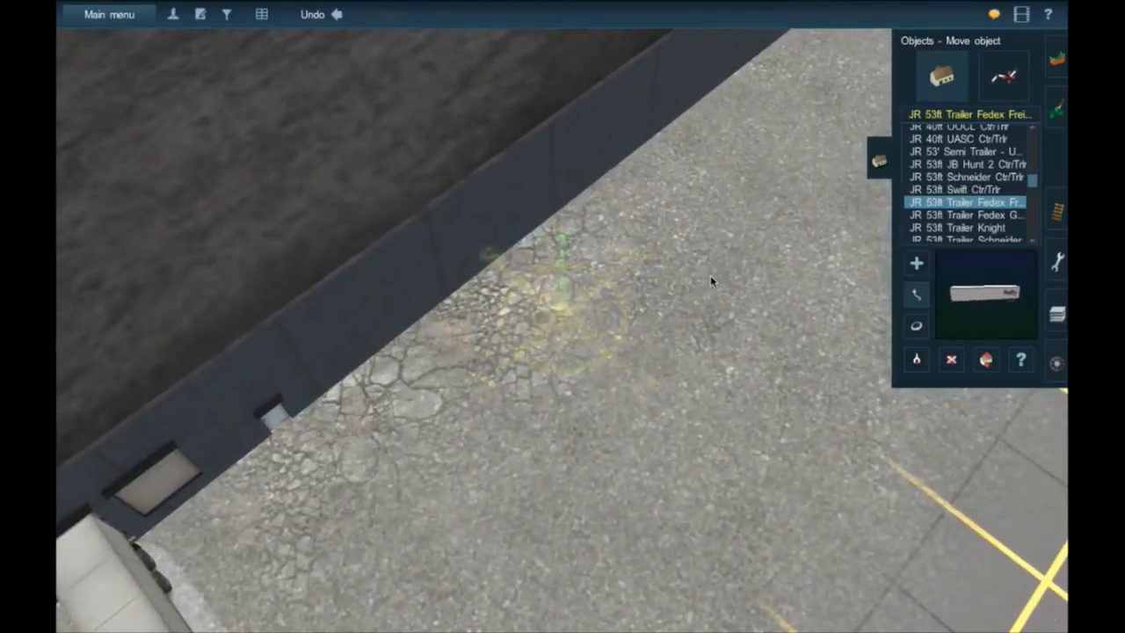
{"action": "key", "text": "Left"}
{"action": "key", "text": "Down"}
{"action": "key", "text": "Left"}
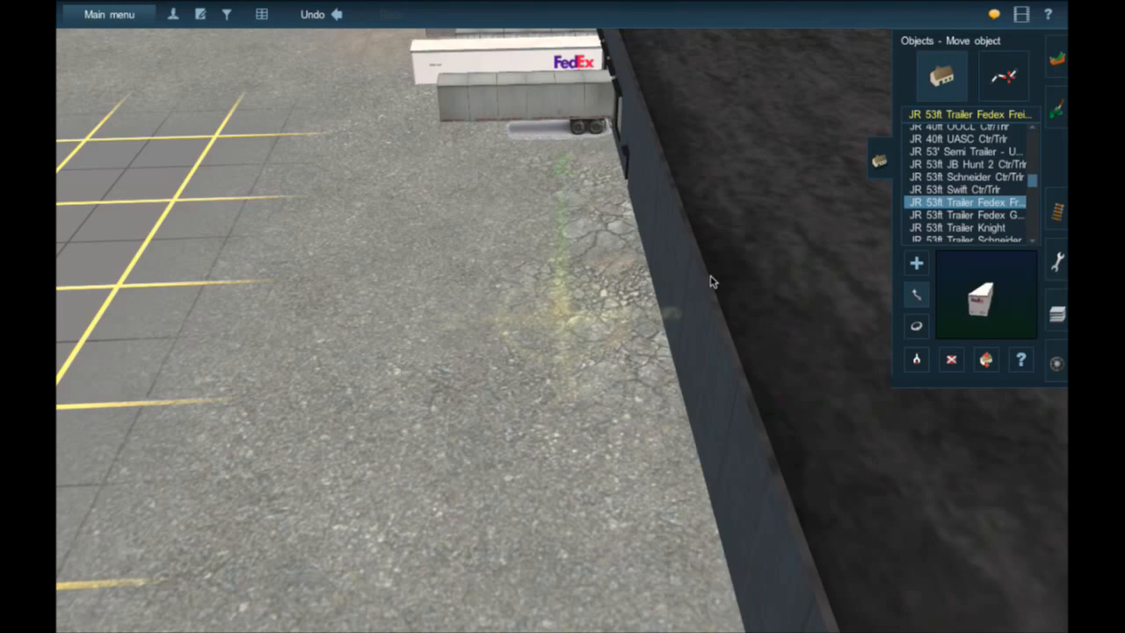
{"action": "right_click", "coordinate": [418, 165]}
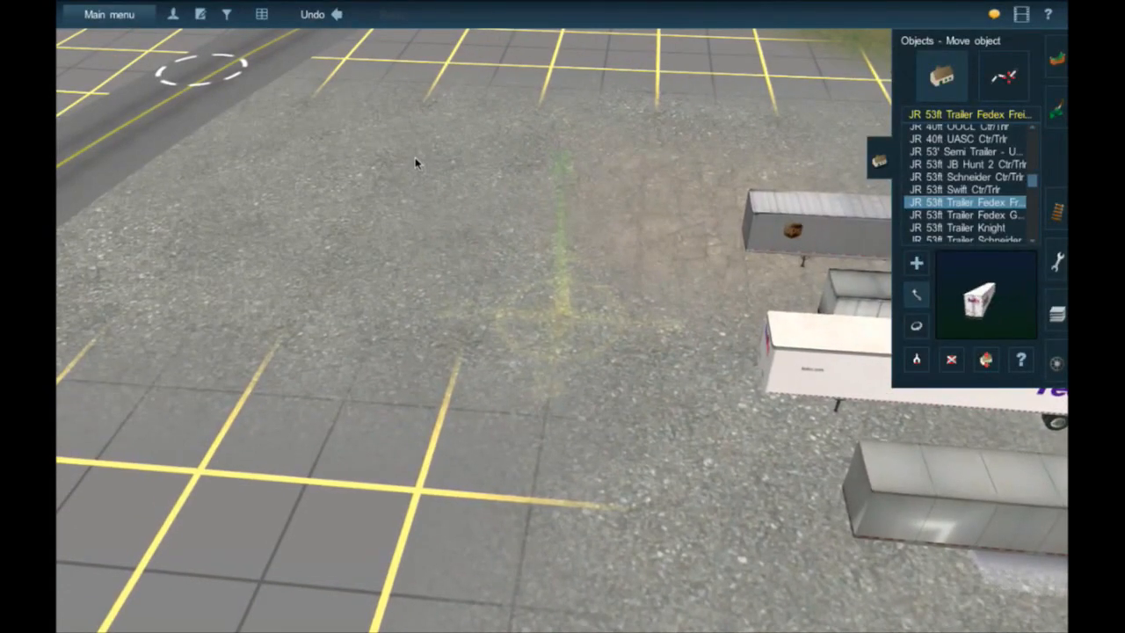
{"action": "key", "text": "Left"}
{"action": "key", "text": "Up"}
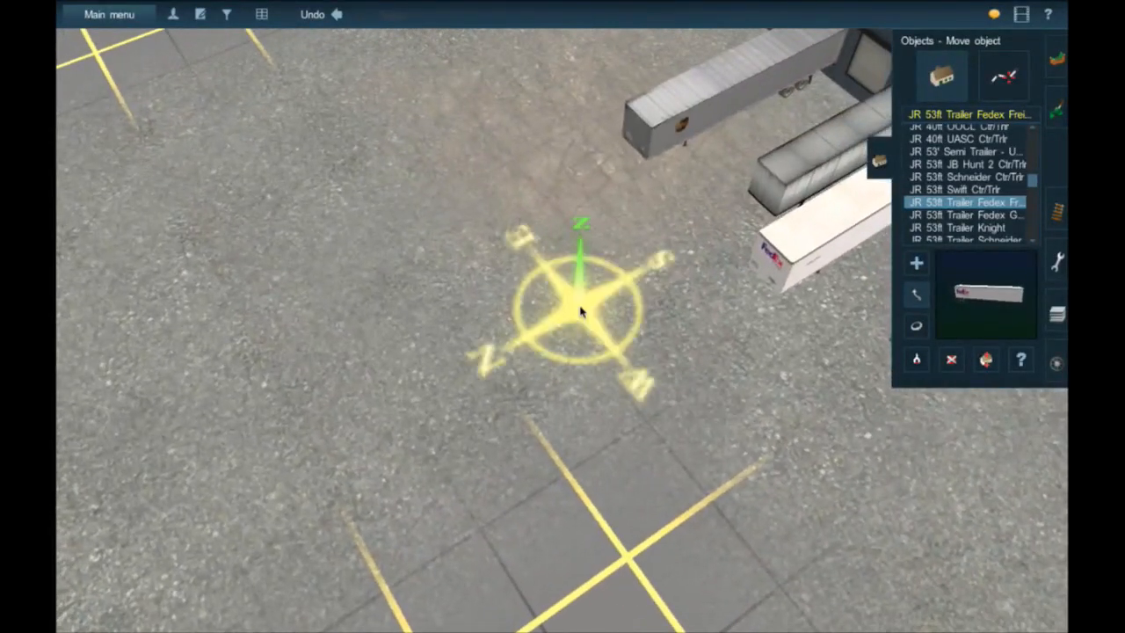
{"action": "scroll", "coordinate": [581, 311], "scroll_direction": "down", "scroll_amount": 3}
{"action": "scroll", "coordinate": [580, 311], "scroll_direction": "down", "scroll_amount": 5}
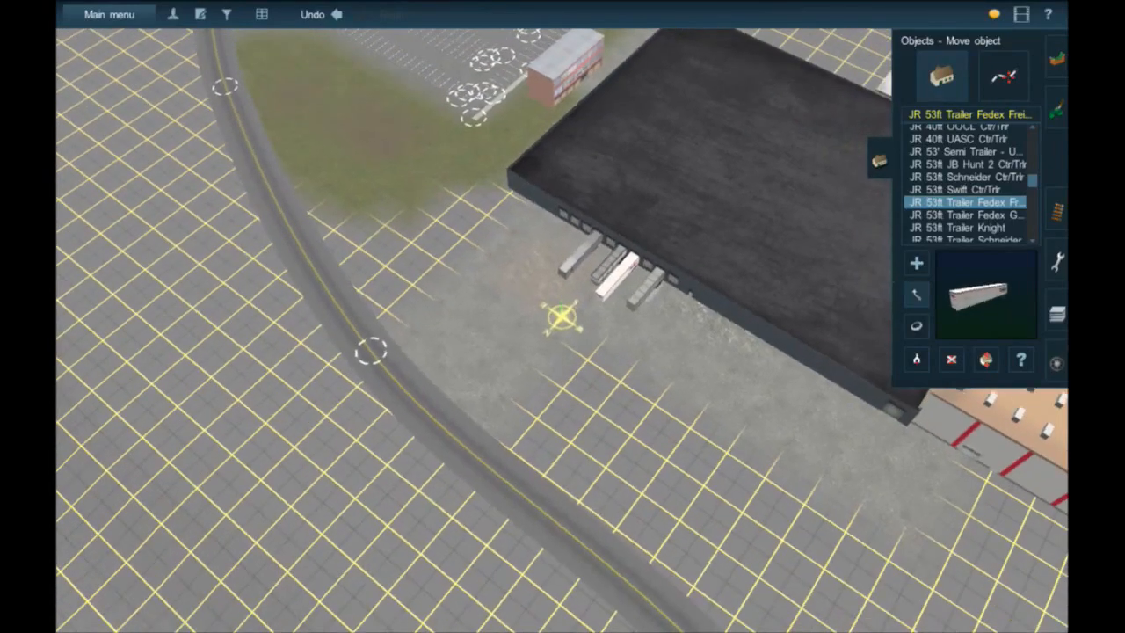
{"action": "left_click", "coordinate": [1058, 363]}
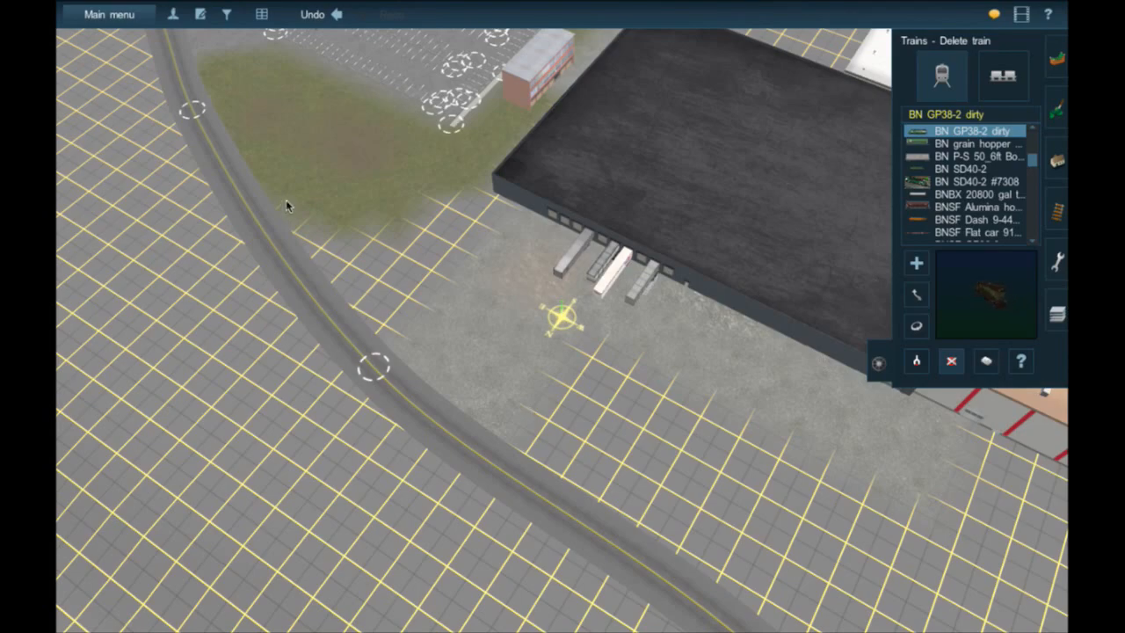
{"action": "left_click", "coordinate": [872, 364]}
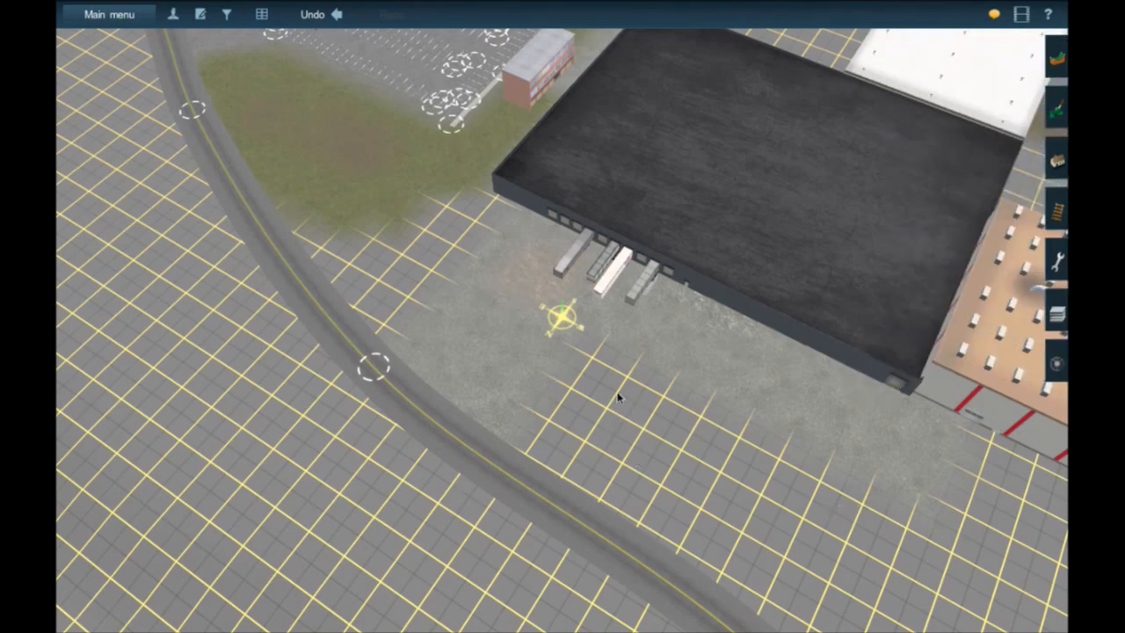
{"action": "scroll", "coordinate": [565, 301], "scroll_direction": "up", "scroll_amount": 5}
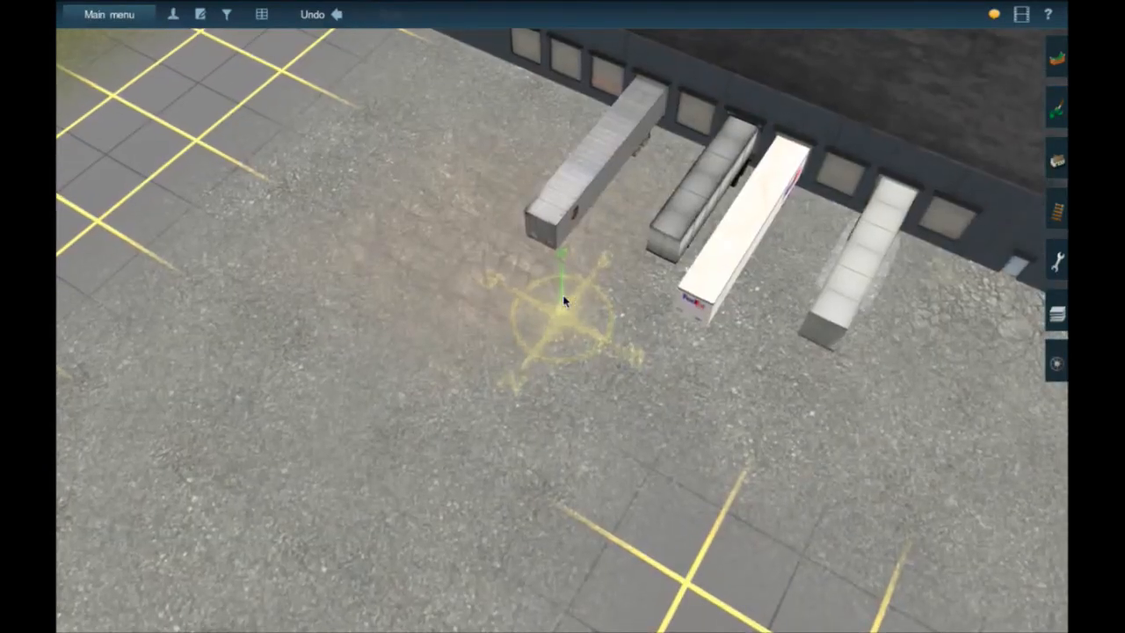
{"action": "scroll", "coordinate": [554, 308], "scroll_direction": "down", "scroll_amount": 5}
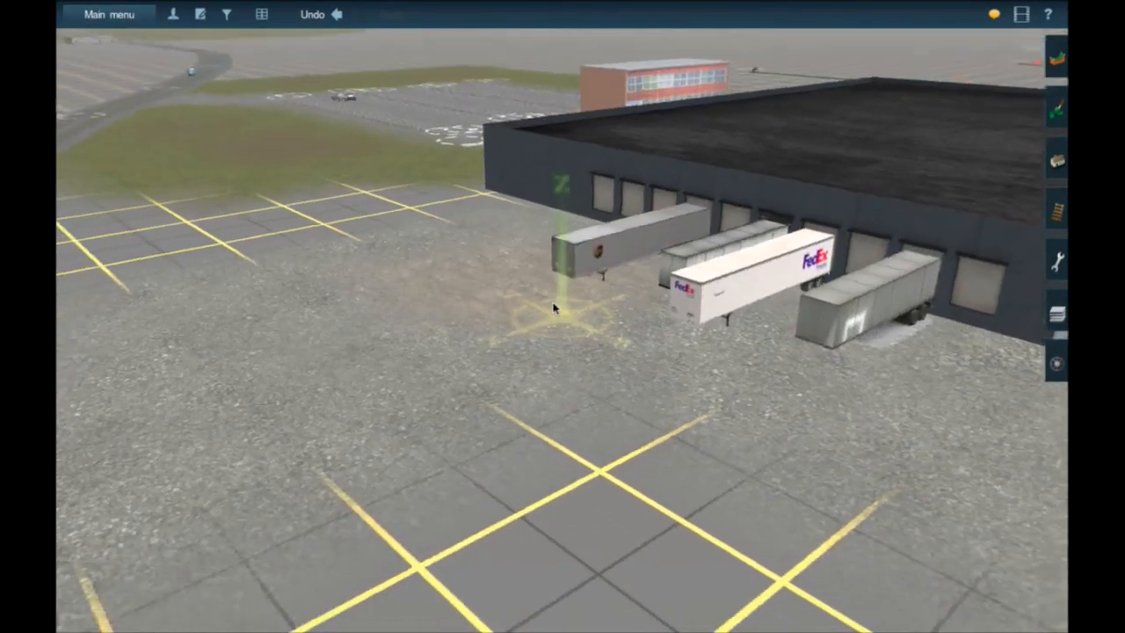
{"action": "scroll", "coordinate": [554, 307], "scroll_direction": "up", "scroll_amount": 6}
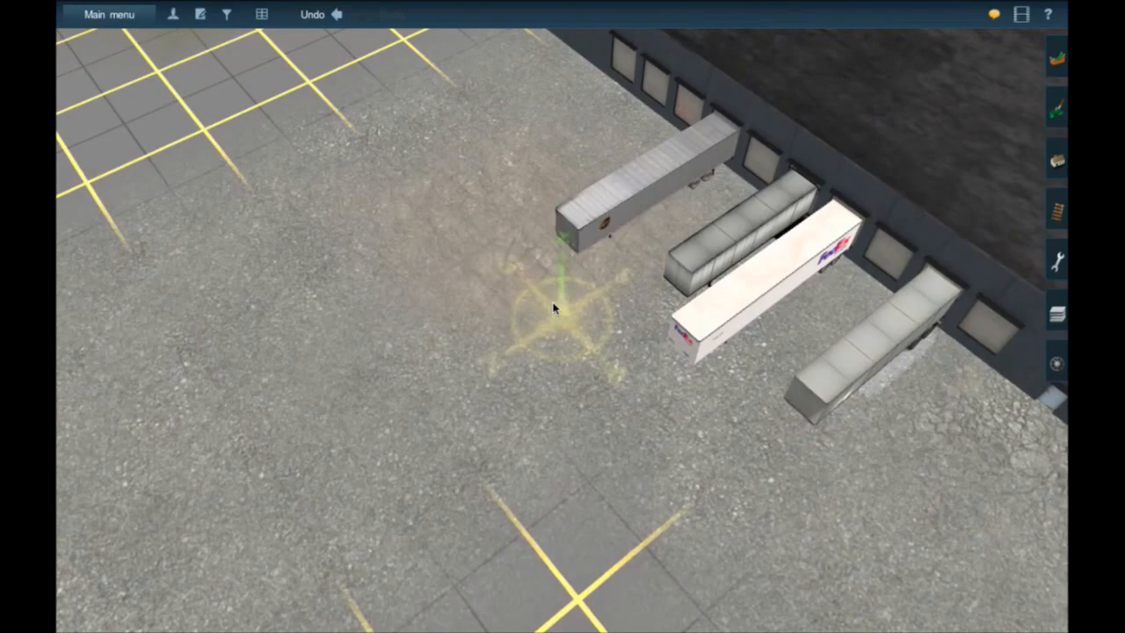
{"action": "right_click", "coordinate": [697, 332]}
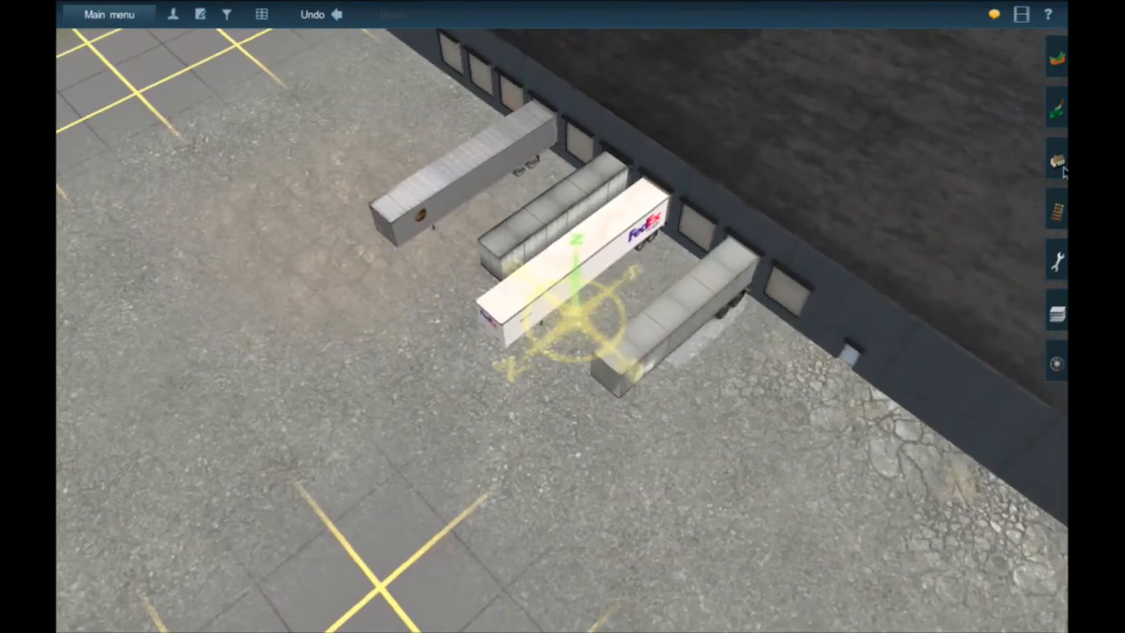
{"action": "left_click", "coordinate": [1059, 167]}
{"action": "right_click", "coordinate": [693, 420]}
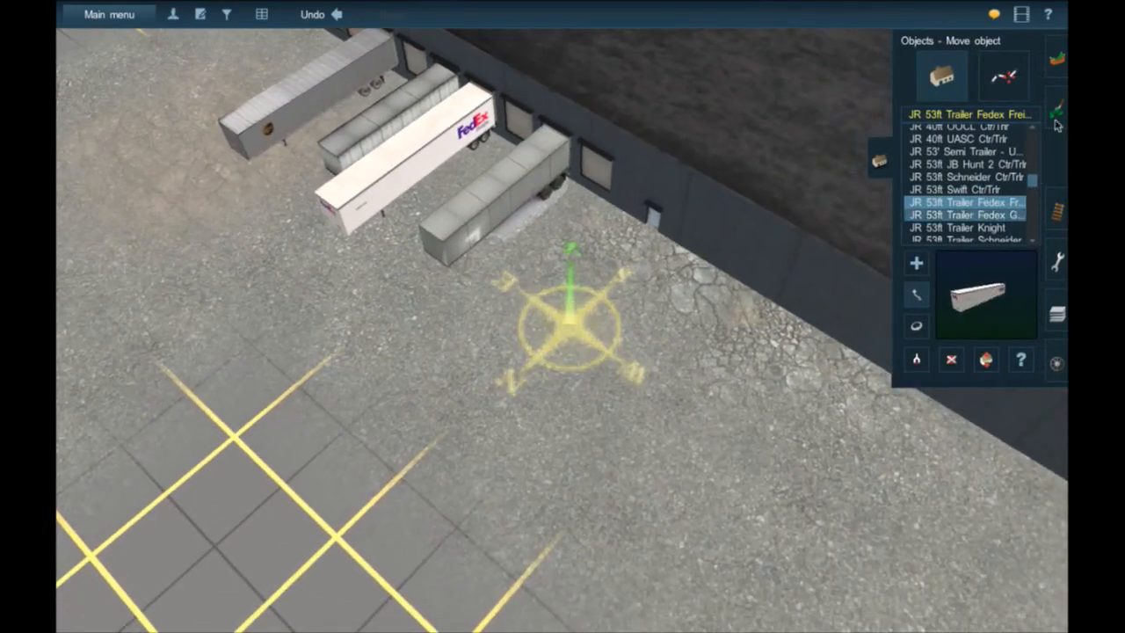
- Clear the ground texture filter, pick the grey gravel texture and paint over the bare grid in front of the docked trailers
{"action": "left_click", "coordinate": [1058, 108]}
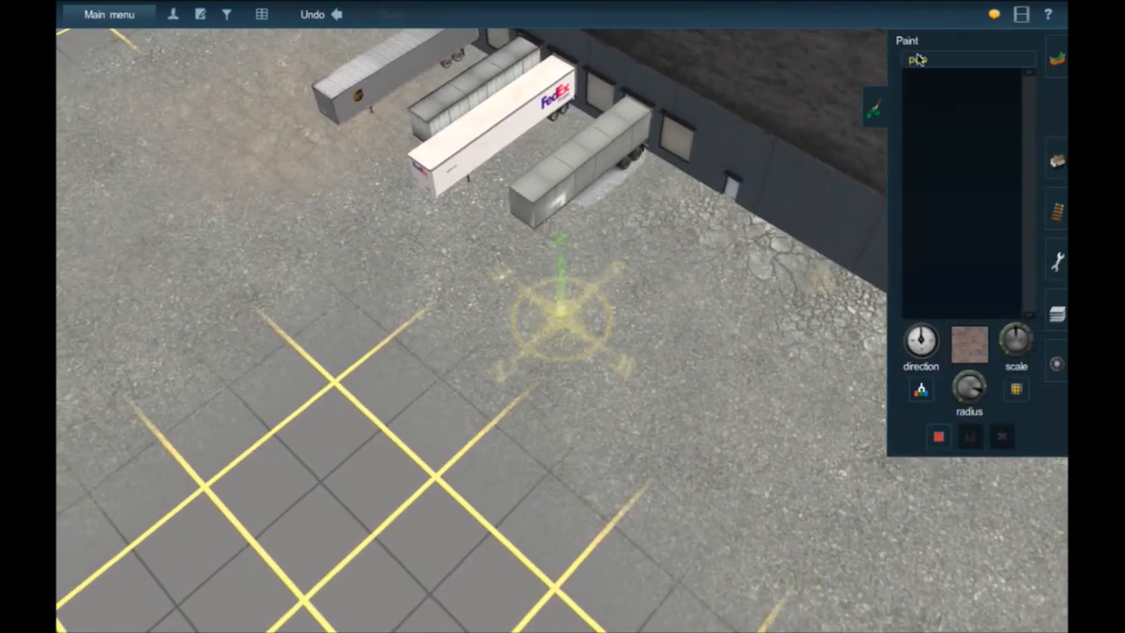
{"action": "scroll", "coordinate": [970, 209], "scroll_direction": "down", "scroll_amount": 1}
{"action": "left_click", "coordinate": [926, 387]}
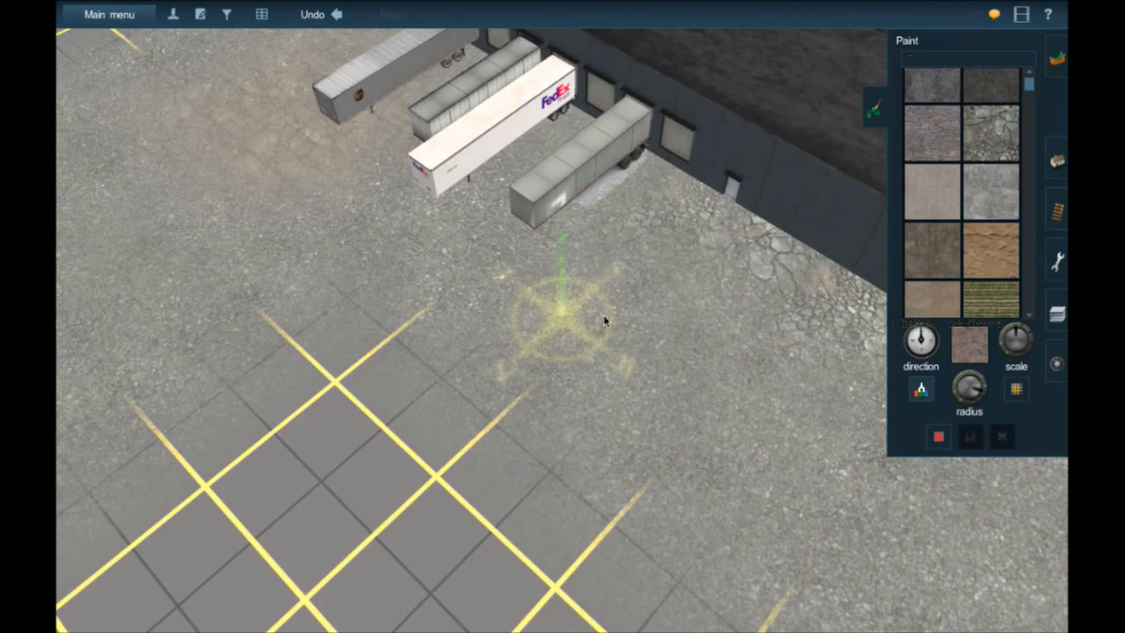
{"action": "left_click", "coordinate": [569, 317]}
{"action": "right_click", "coordinate": [512, 403]}
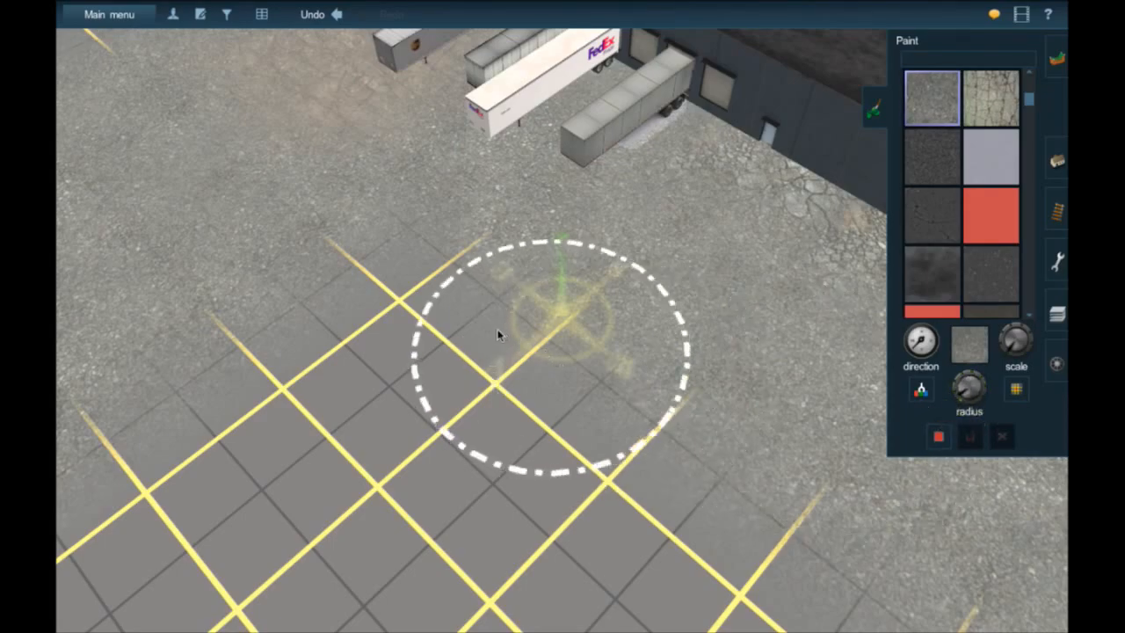
{"action": "mouse_move", "coordinate": [473, 281]}
{"action": "left_mouse_down"}
{"action": "mouse_move", "coordinate": [467, 299]}
{"action": "mouse_move", "coordinate": [566, 364]}
{"action": "left_mouse_up"}
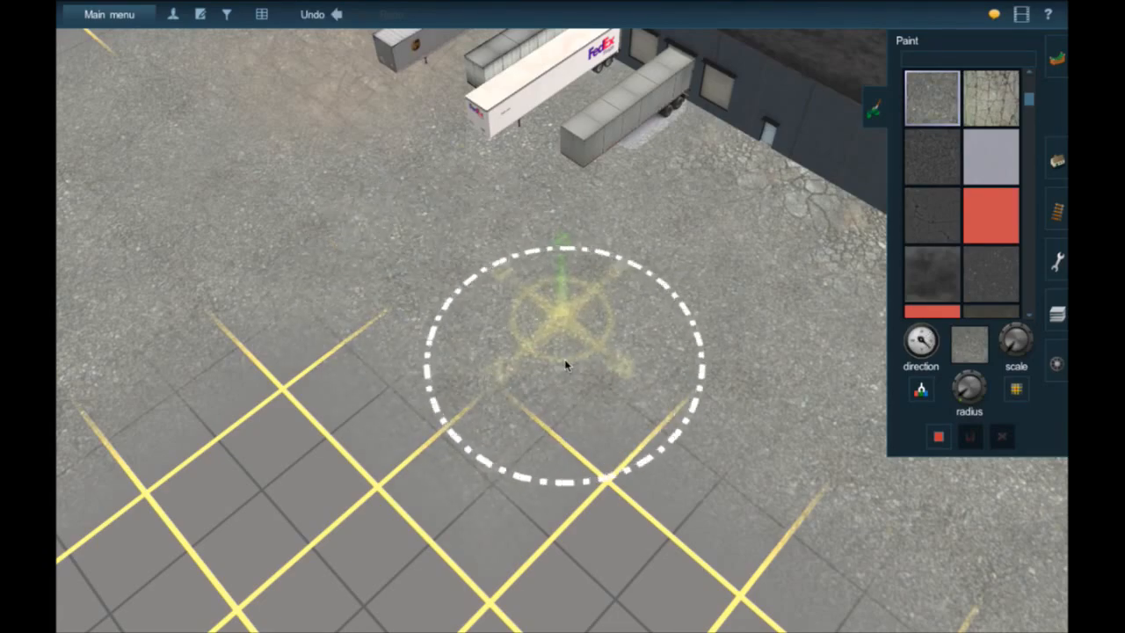
- Extend the gravel along the yard's outer edge, covering the bare grid in front of the dark warehouse wall
{"action": "key", "text": "Left"}
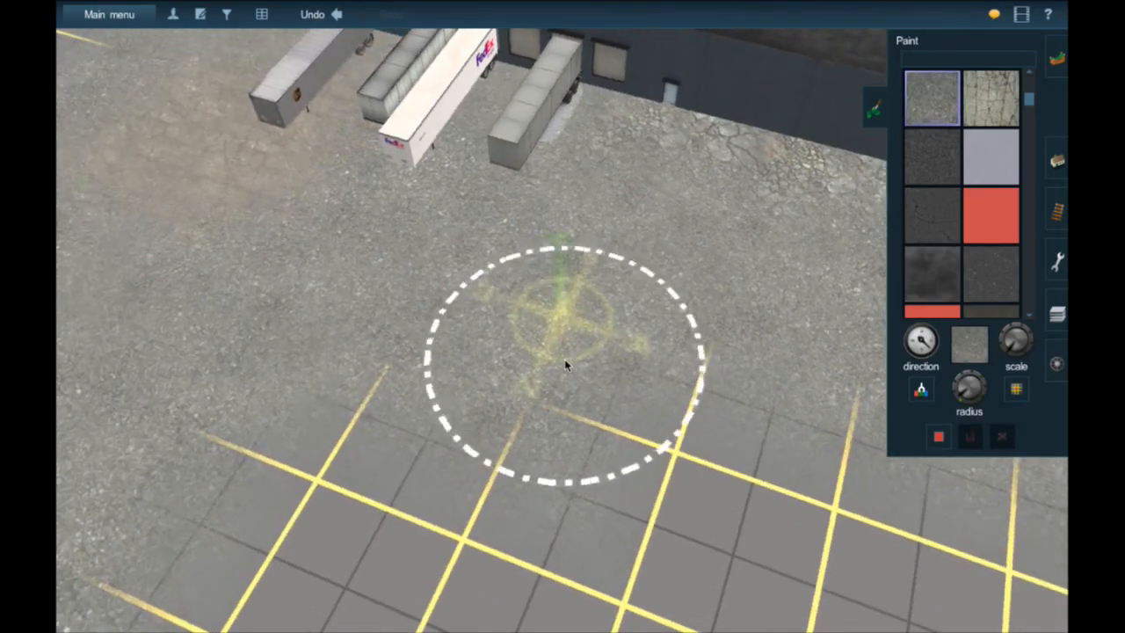
{"action": "right_click", "coordinate": [566, 365]}
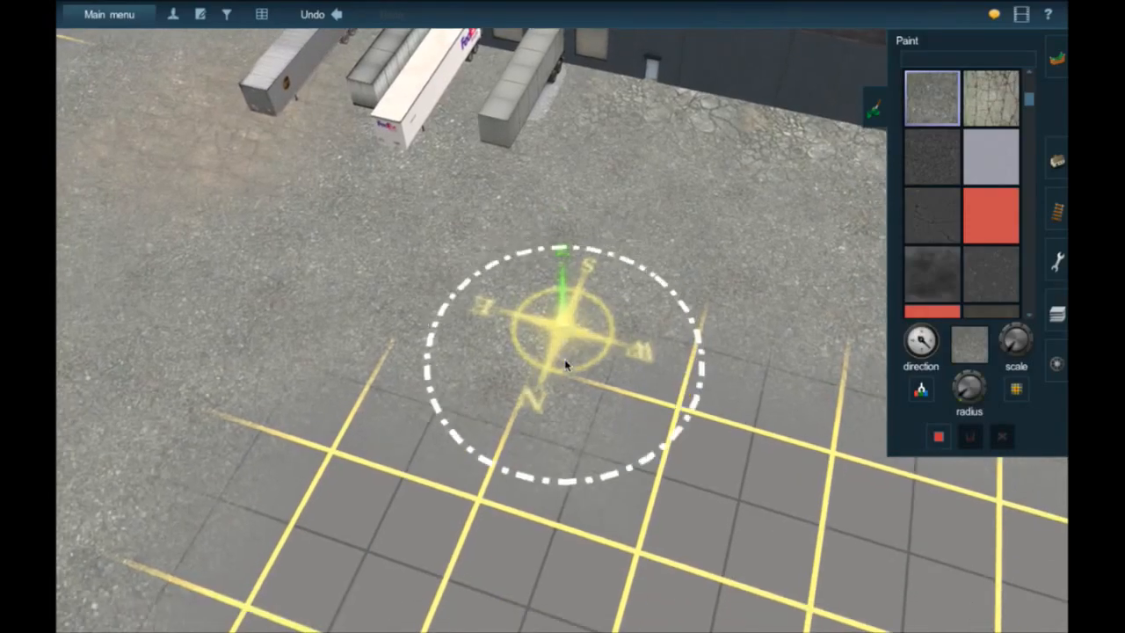
{"action": "scroll", "coordinate": [565, 365], "scroll_direction": "down", "scroll_amount": 1}
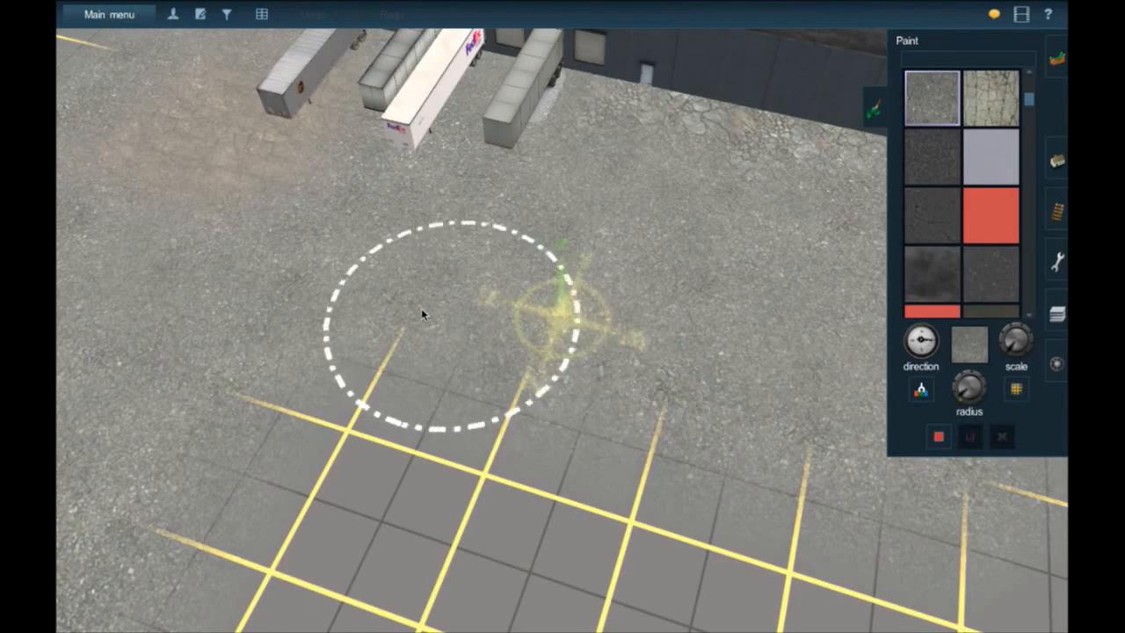
{"action": "right_click", "coordinate": [869, 397]}
{"action": "left_click_drag", "start_coordinate": [595, 328], "coordinate": [897, 302]}
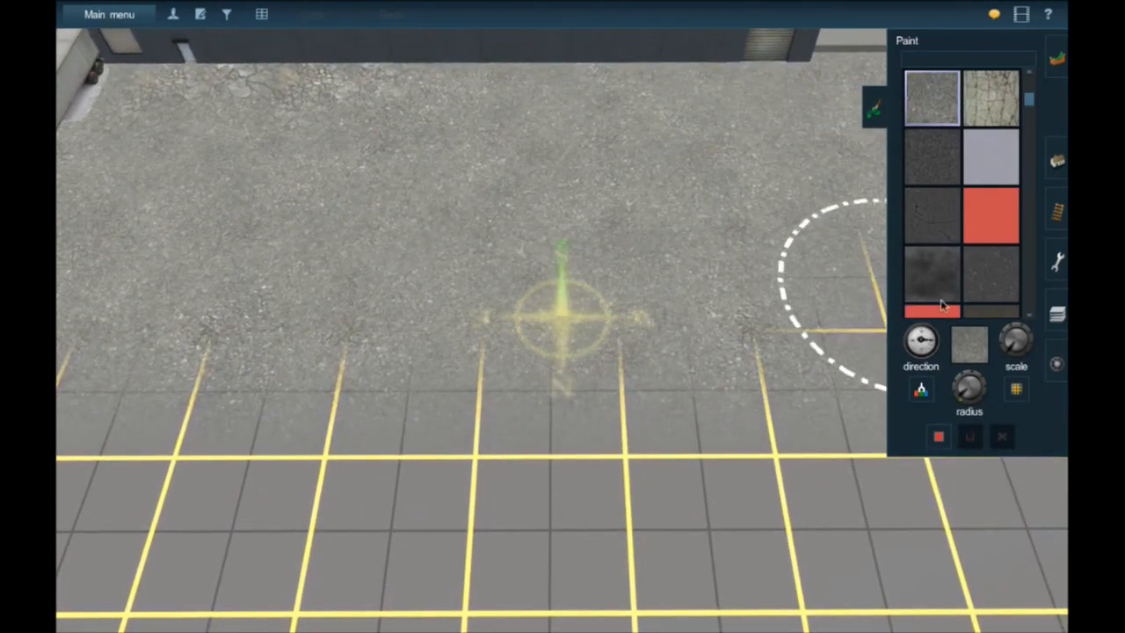
{"action": "left_click_drag", "start_coordinate": [690, 331], "coordinate": [420, 325]}
- Paint gravel over the bare grid from the warehouse's roller door toward the red-striped building
{"action": "right_click_drag", "start_coordinate": [820, 288], "coordinate": [659, 276]}
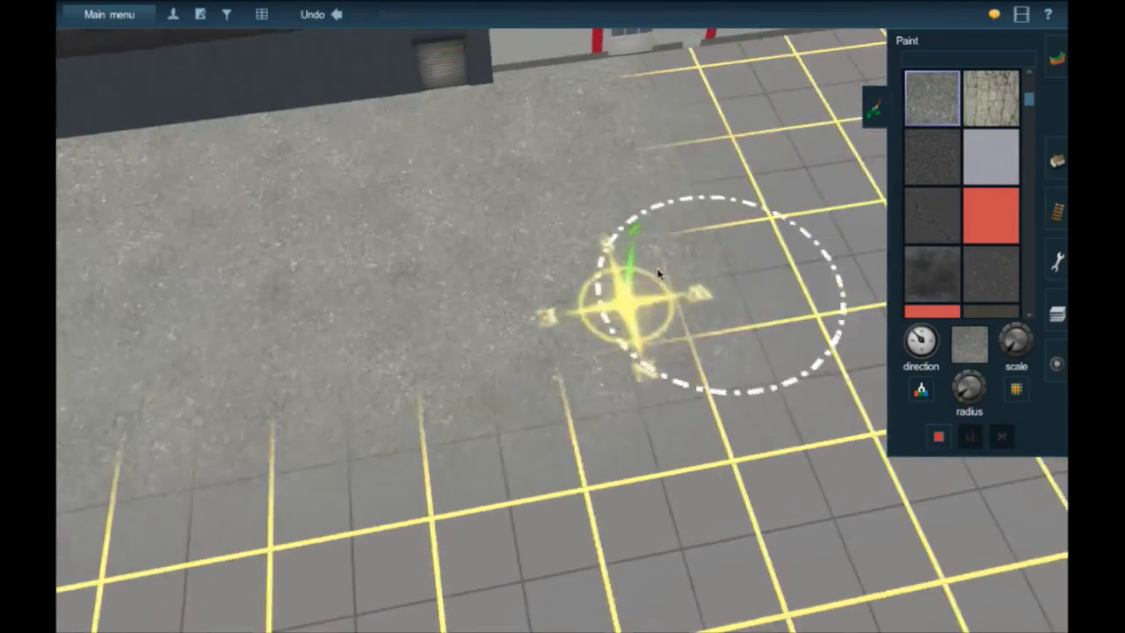
{"action": "mouse_move", "coordinate": [510, 359]}
{"action": "left_mouse_down"}
{"action": "mouse_move", "coordinate": [683, 334]}
{"action": "mouse_move", "coordinate": [725, 295]}
{"action": "mouse_move", "coordinate": [617, 88]}
{"action": "left_mouse_up"}
{"action": "right_click", "coordinate": [701, 171]}
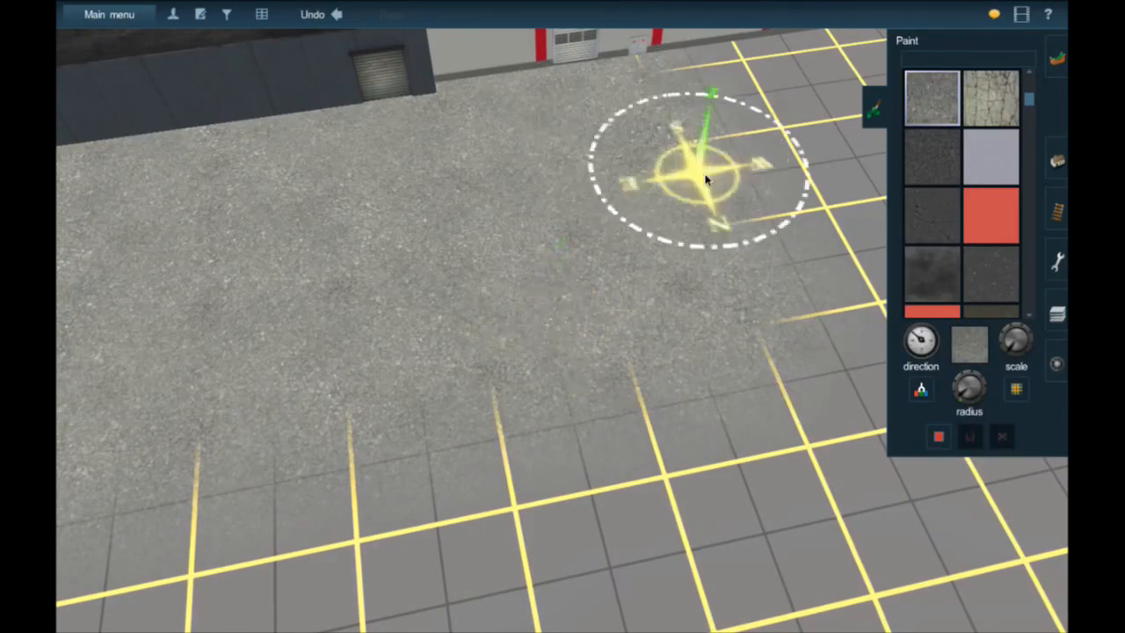
{"action": "mouse_move", "coordinate": [470, 180]}
{"action": "left_mouse_down"}
{"action": "mouse_move", "coordinate": [738, 143]}
{"action": "mouse_move", "coordinate": [757, 159]}
{"action": "mouse_move", "coordinate": [734, 189]}
{"action": "mouse_move", "coordinate": [665, 96]}
{"action": "mouse_move", "coordinate": [646, 116]}
{"action": "mouse_move", "coordinate": [580, 129]}
{"action": "left_mouse_up"}
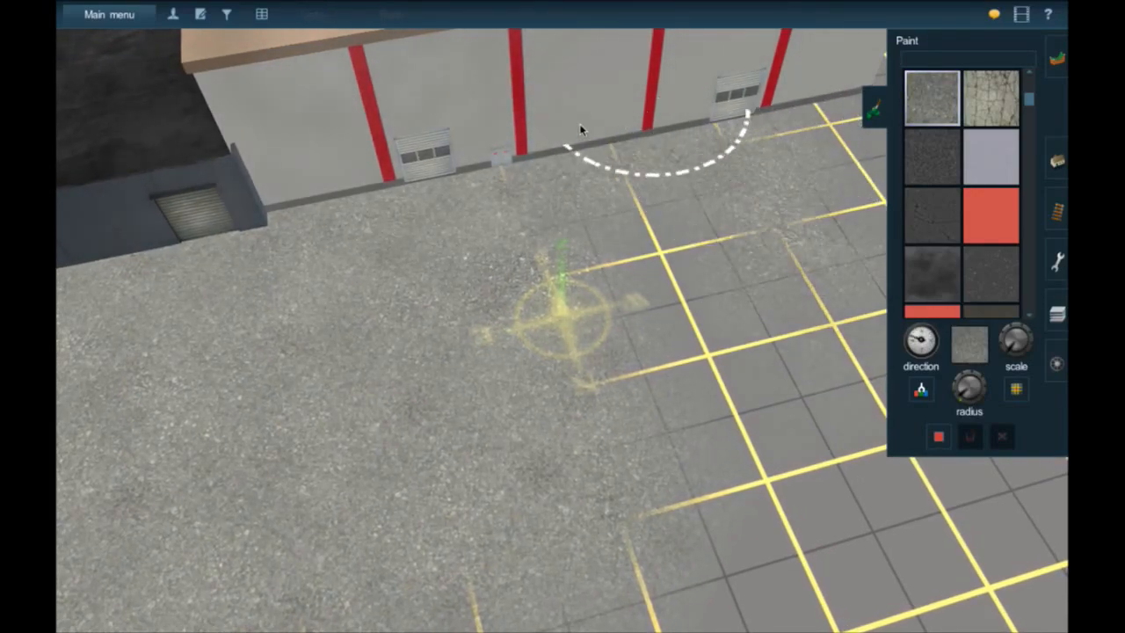
- Cover the ground along the front of the red-striped building with gravel up to its far corner
{"action": "left_click_drag", "start_coordinate": [492, 151], "coordinate": [483, 162]}
{"action": "mouse_move", "coordinate": [730, 182]}
{"action": "left_mouse_down"}
{"action": "mouse_move", "coordinate": [729, 201]}
{"action": "mouse_move", "coordinate": [794, 146]}
{"action": "mouse_move", "coordinate": [827, 190]}
{"action": "mouse_move", "coordinate": [799, 216]}
{"action": "mouse_move", "coordinate": [647, 276]}
{"action": "mouse_move", "coordinate": [775, 433]}
{"action": "left_mouse_up"}
{"action": "right_click", "coordinate": [776, 433]}
{"action": "mouse_move", "coordinate": [592, 262]}
{"action": "left_mouse_down"}
{"action": "mouse_move", "coordinate": [786, 181]}
{"action": "mouse_move", "coordinate": [700, 129]}
{"action": "mouse_move", "coordinate": [668, 125]}
{"action": "mouse_move", "coordinate": [540, 200]}
{"action": "left_mouse_up"}
{"action": "right_click", "coordinate": [587, 177]}
{"action": "mouse_move", "coordinate": [552, 335]}
{"action": "left_mouse_down"}
{"action": "mouse_move", "coordinate": [493, 281]}
{"action": "mouse_move", "coordinate": [415, 264]}
{"action": "left_mouse_up"}
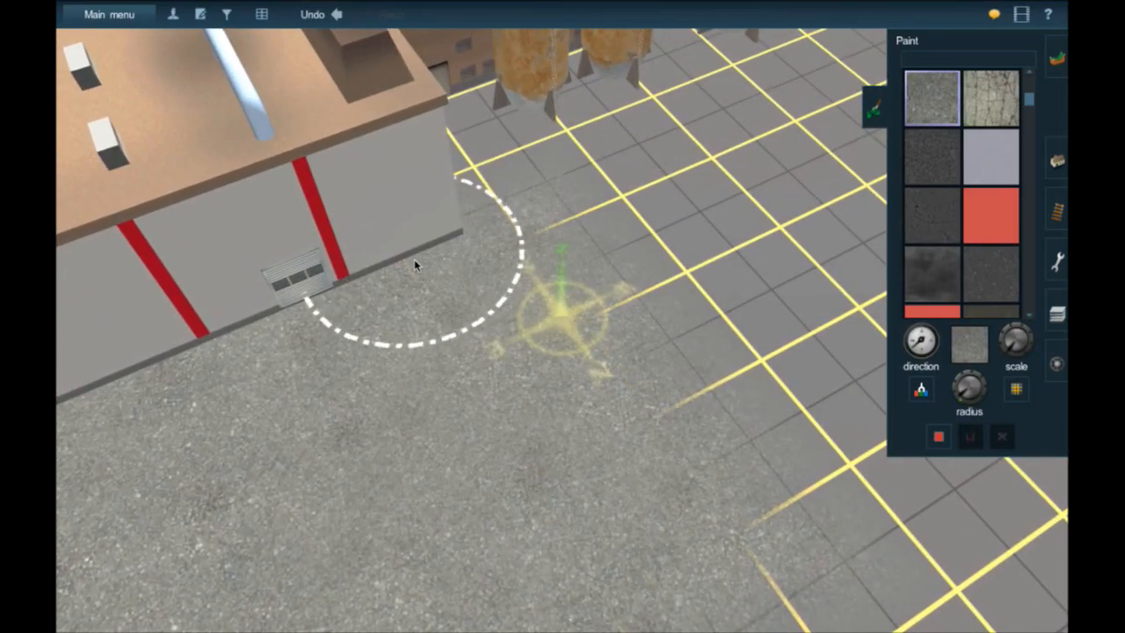
{"action": "right_click_drag", "start_coordinate": [309, 328], "coordinate": [273, 332]}
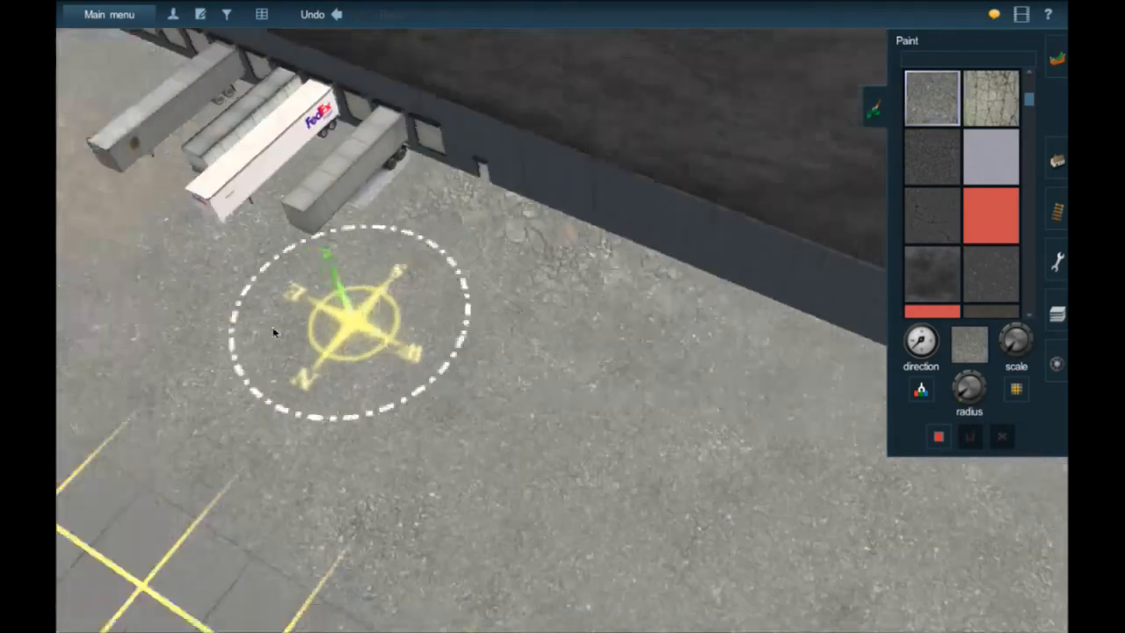
- Choose the green grass texture and paint a patch between the curved road and the gravel loading yard
{"action": "scroll", "coordinate": [434, 208], "scroll_direction": "down", "scroll_amount": 3}
{"action": "right_click", "coordinate": [435, 208]}
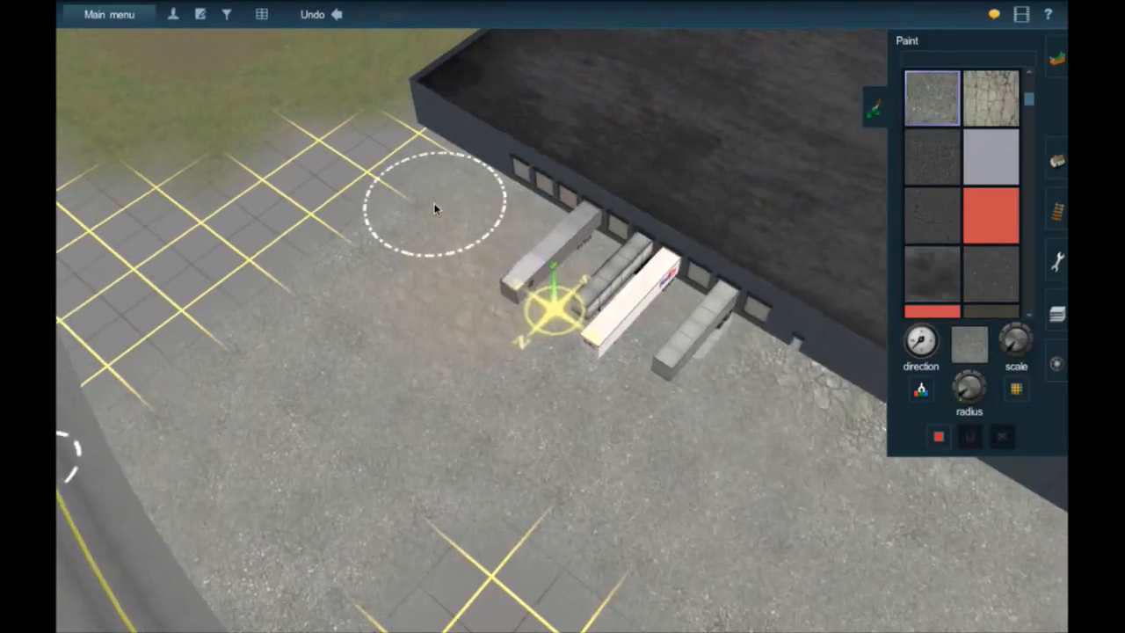
{"action": "right_click", "coordinate": [429, 365]}
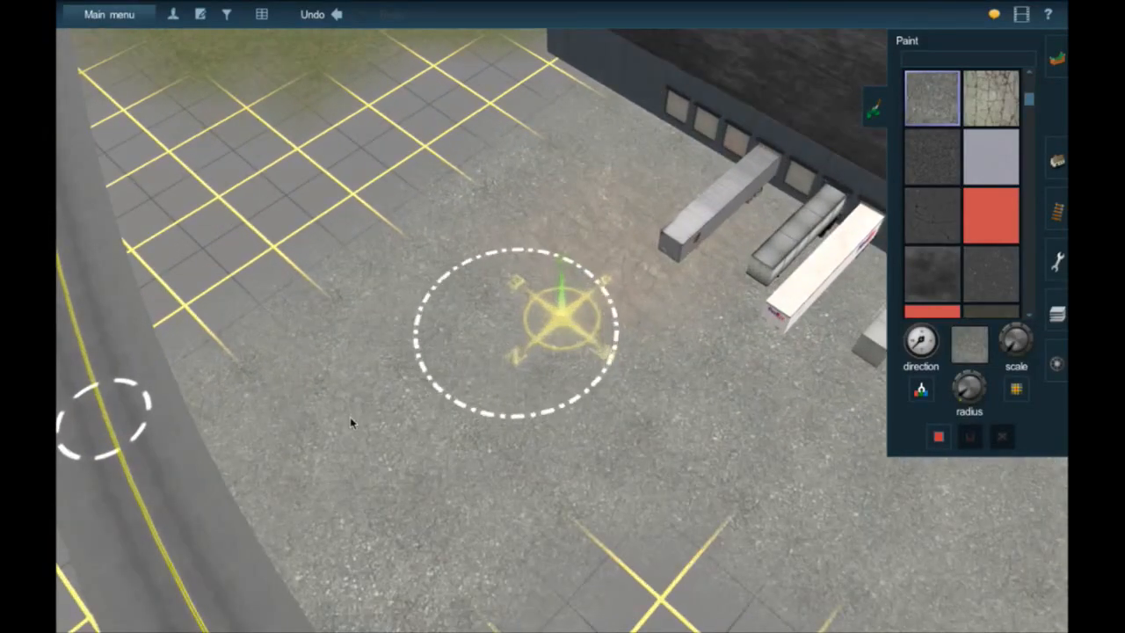
{"action": "right_click", "coordinate": [350, 419]}
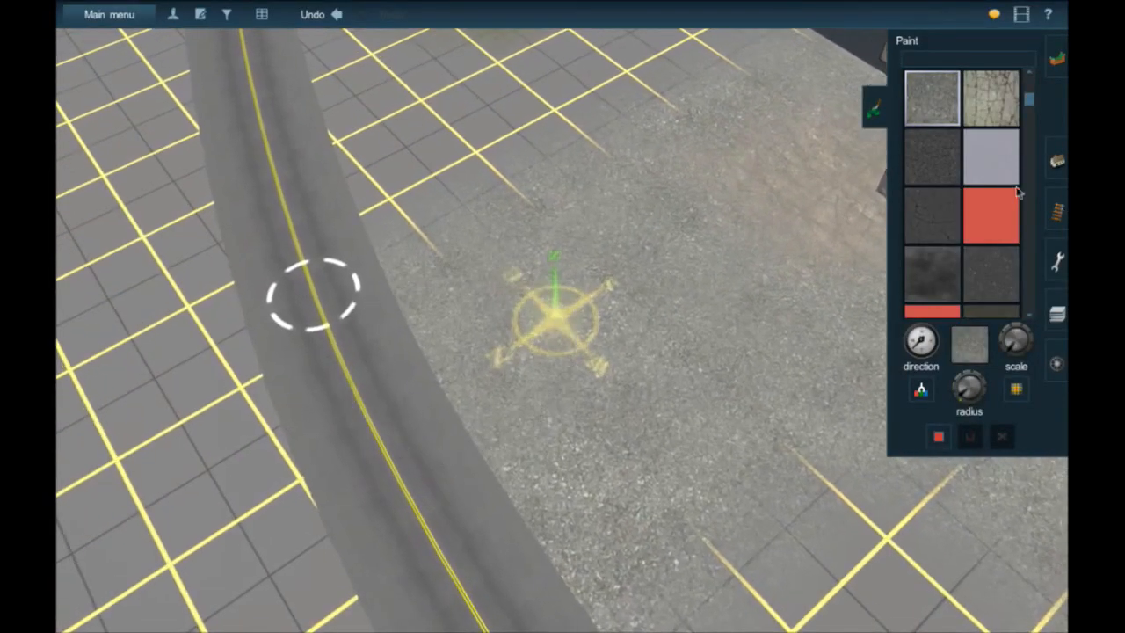
{"action": "scroll", "coordinate": [992, 168], "scroll_direction": "up", "scroll_amount": 3}
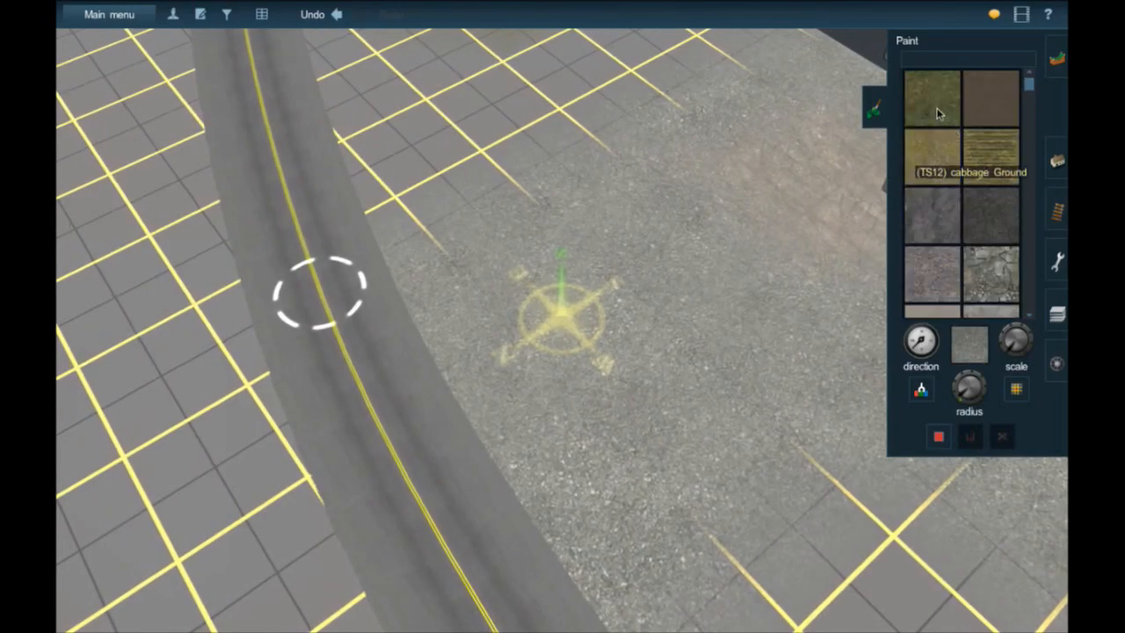
{"action": "left_click", "coordinate": [934, 99]}
{"action": "mouse_move", "coordinate": [850, 552]}
{"action": "left_mouse_down"}
{"action": "mouse_move", "coordinate": [768, 478]}
{"action": "mouse_move", "coordinate": [638, 567]}
{"action": "left_mouse_up"}
{"action": "right_click", "coordinate": [714, 593]}
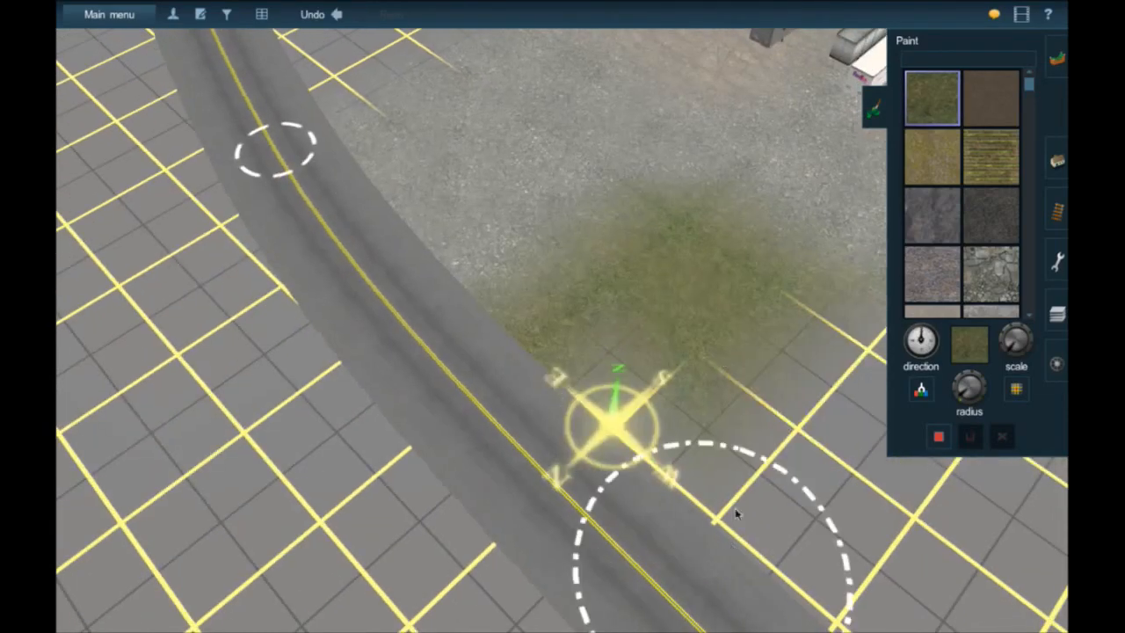
- Extend the grass patch along the roadside over the remaining bare grid beside the gravel
{"action": "mouse_move", "coordinate": [538, 300]}
{"action": "left_mouse_down"}
{"action": "mouse_move", "coordinate": [764, 450]}
{"action": "mouse_move", "coordinate": [836, 349]}
{"action": "mouse_move", "coordinate": [817, 309]}
{"action": "mouse_move", "coordinate": [783, 291]}
{"action": "mouse_move", "coordinate": [833, 359]}
{"action": "left_mouse_up"}
{"action": "right_click", "coordinate": [849, 376]}
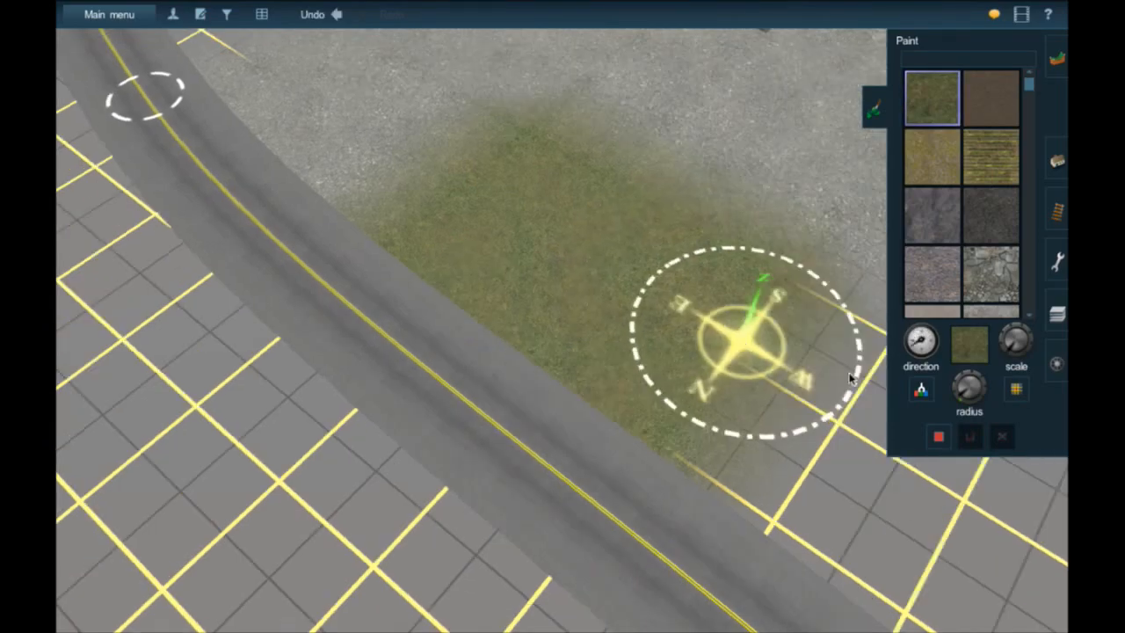
{"action": "mouse_move", "coordinate": [689, 335]}
{"action": "left_mouse_down"}
{"action": "mouse_move", "coordinate": [867, 432]}
{"action": "mouse_move", "coordinate": [880, 472]}
{"action": "mouse_move", "coordinate": [864, 562]}
{"action": "mouse_move", "coordinate": [834, 606]}
{"action": "mouse_move", "coordinate": [607, 488]}
{"action": "mouse_move", "coordinate": [611, 460]}
{"action": "mouse_move", "coordinate": [656, 396]}
{"action": "left_mouse_up"}
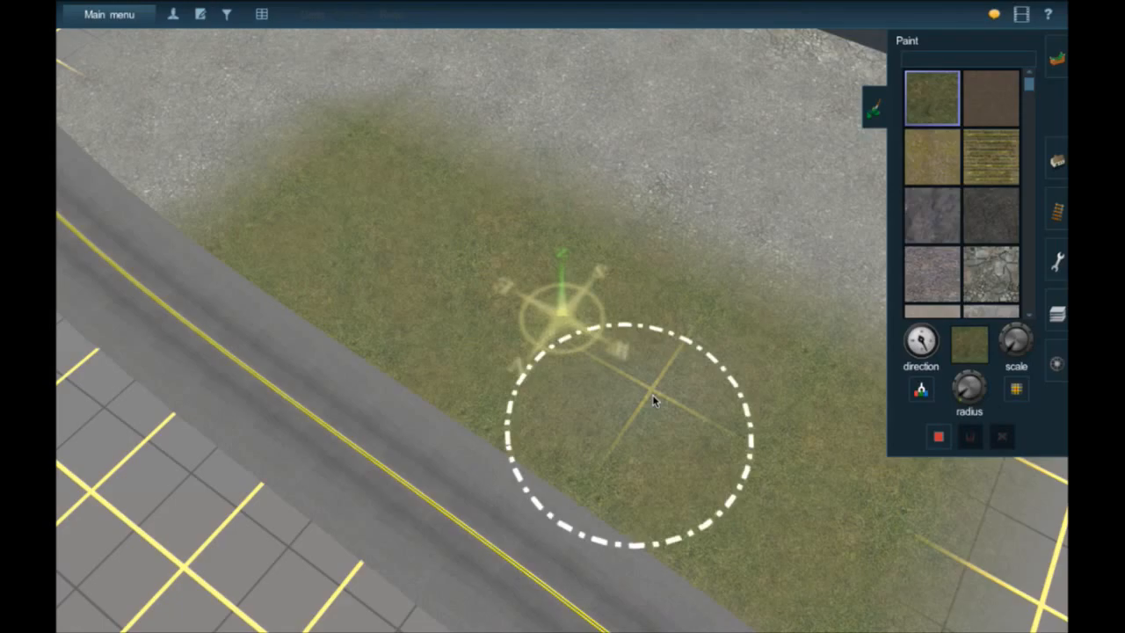
- Paint a grass strip along the other edge of the gravel yard, from the road to the warehouse corner
{"action": "scroll", "coordinate": [606, 374], "scroll_direction": "down", "scroll_amount": 3}
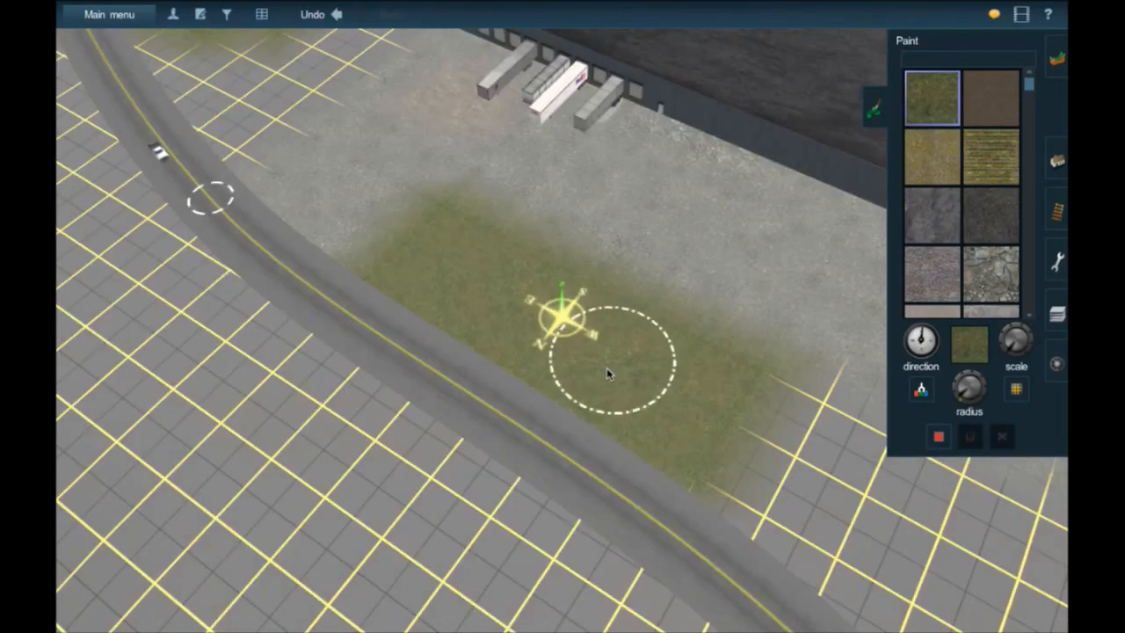
{"action": "right_click", "coordinate": [520, 315]}
{"action": "right_click", "coordinate": [532, 253]}
{"action": "right_click", "coordinate": [538, 198]}
{"action": "right_click", "coordinate": [457, 242]}
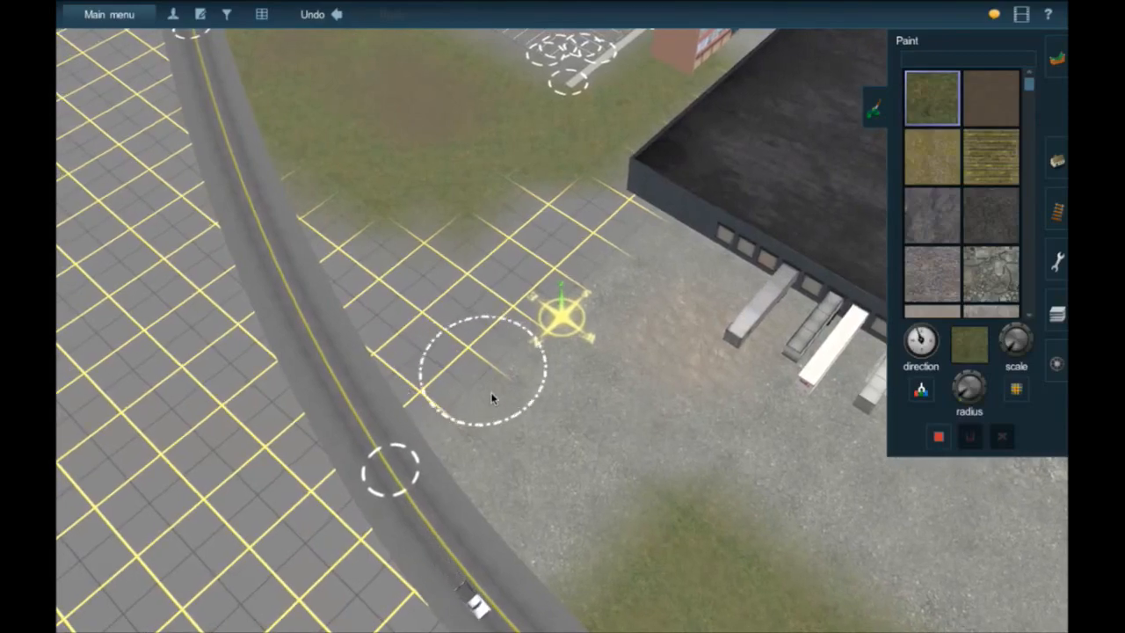
{"action": "left_click_drag", "start_coordinate": [464, 416], "coordinate": [485, 398]}
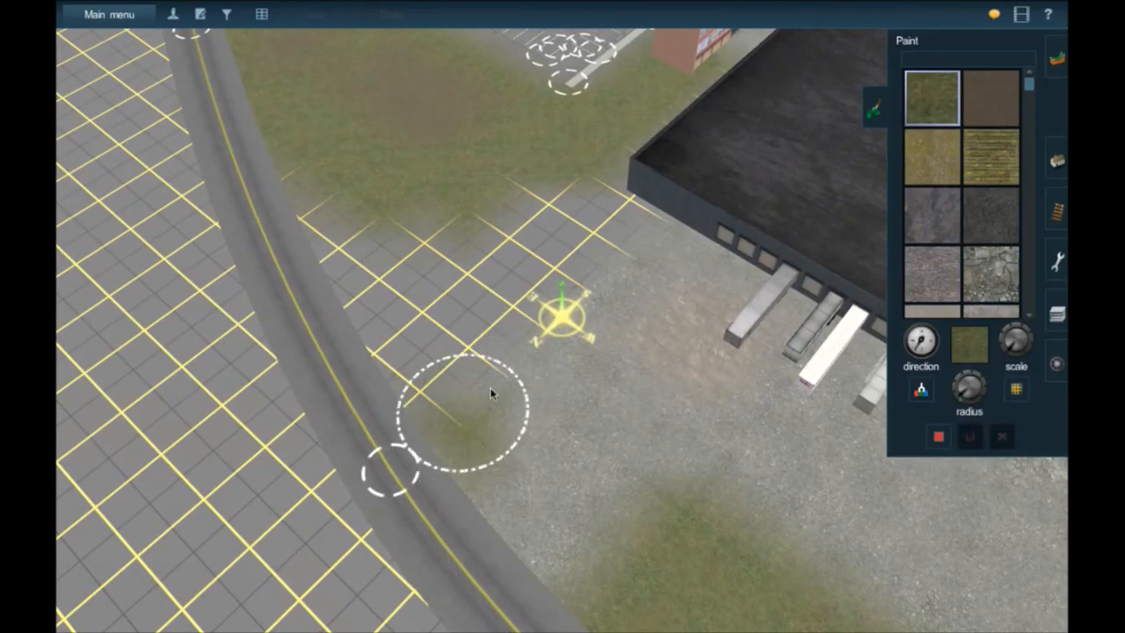
{"action": "left_click_drag", "start_coordinate": [536, 350], "coordinate": [584, 309]}
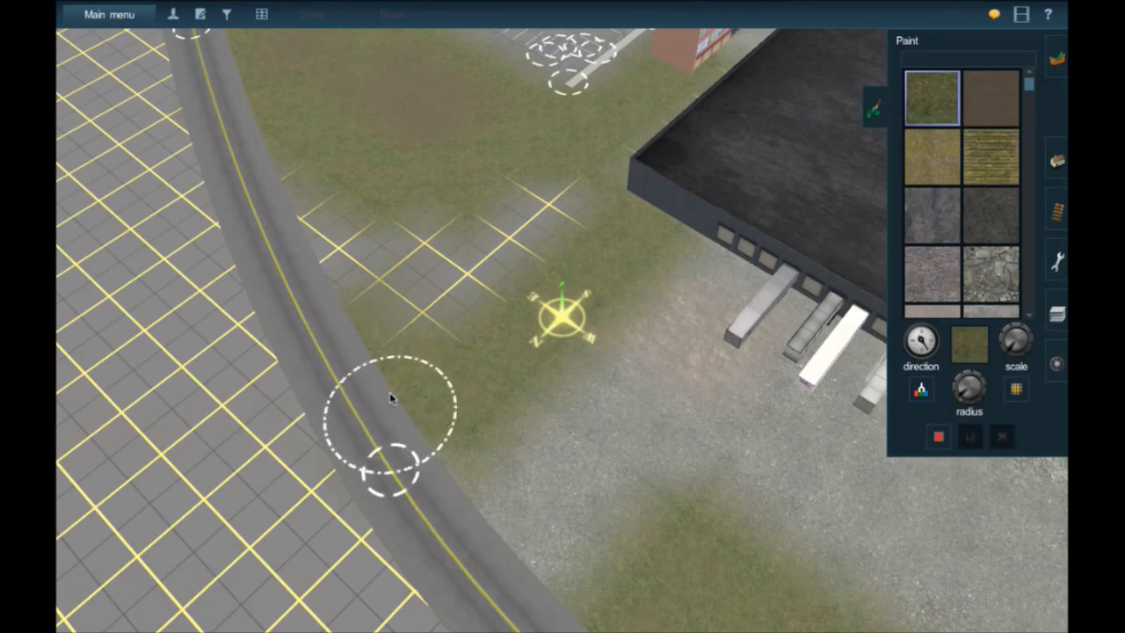
- Fill the bare grid between the new grass strip and the existing lawn with grass, along the road and up to the warehouse
{"action": "mouse_move", "coordinate": [317, 215]}
{"action": "left_mouse_down"}
{"action": "mouse_move", "coordinate": [311, 190]}
{"action": "mouse_move", "coordinate": [273, 150]}
{"action": "left_mouse_up"}
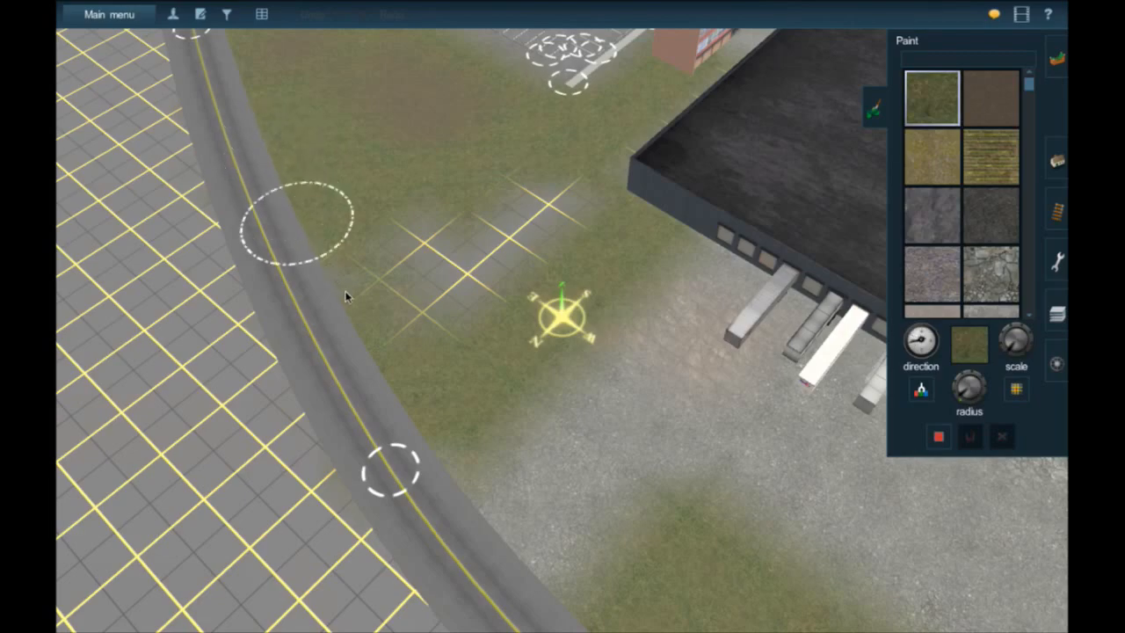
{"action": "left_click_drag", "start_coordinate": [352, 288], "coordinate": [397, 249]}
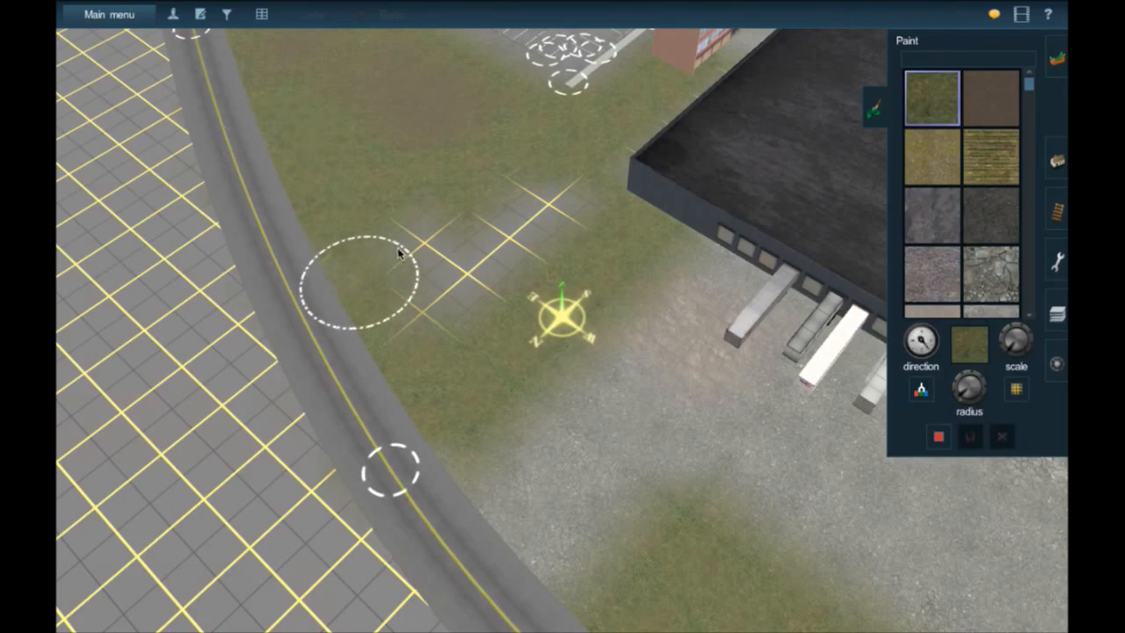
{"action": "mouse_move", "coordinate": [346, 274]}
{"action": "left_mouse_down"}
{"action": "mouse_move", "coordinate": [317, 272]}
{"action": "mouse_move", "coordinate": [425, 307]}
{"action": "mouse_move", "coordinate": [461, 283]}
{"action": "left_mouse_up"}
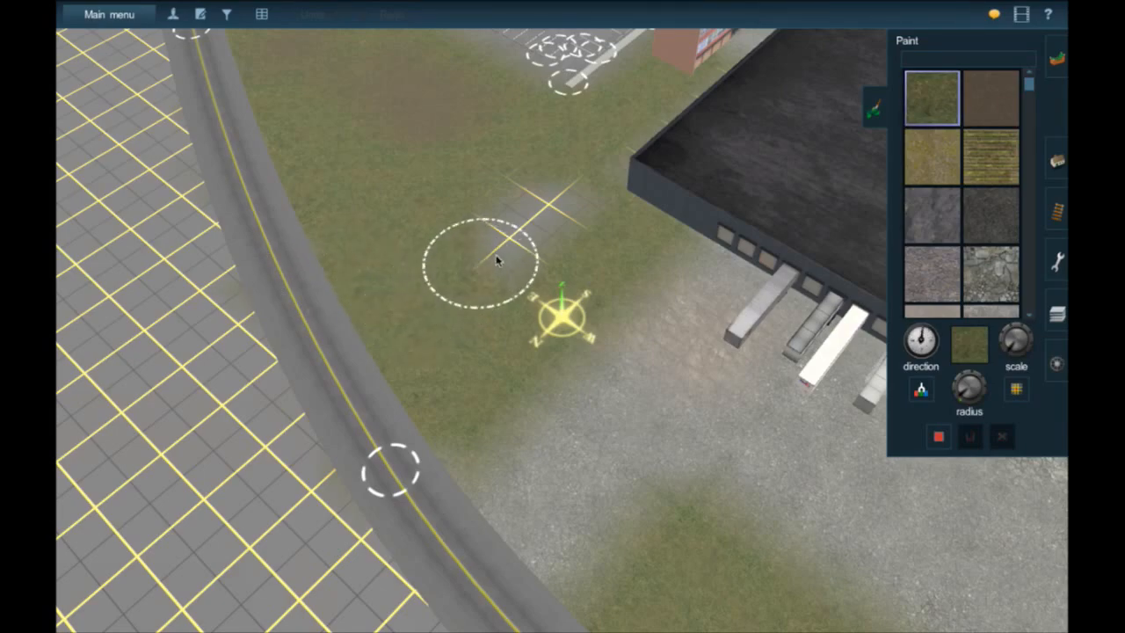
{"action": "left_click_drag", "start_coordinate": [508, 183], "coordinate": [508, 178]}
{"action": "right_click_drag", "start_coordinate": [548, 191], "coordinate": [683, 264]}
{"action": "left_click_drag", "start_coordinate": [684, 207], "coordinate": [646, 155]}
{"action": "left_click_drag", "start_coordinate": [622, 112], "coordinate": [620, 112]}
- Close the paint tools and examine the ground around the warehouse, parking lot, brick building and nearby tracks
{"action": "right_click", "coordinate": [620, 112]}
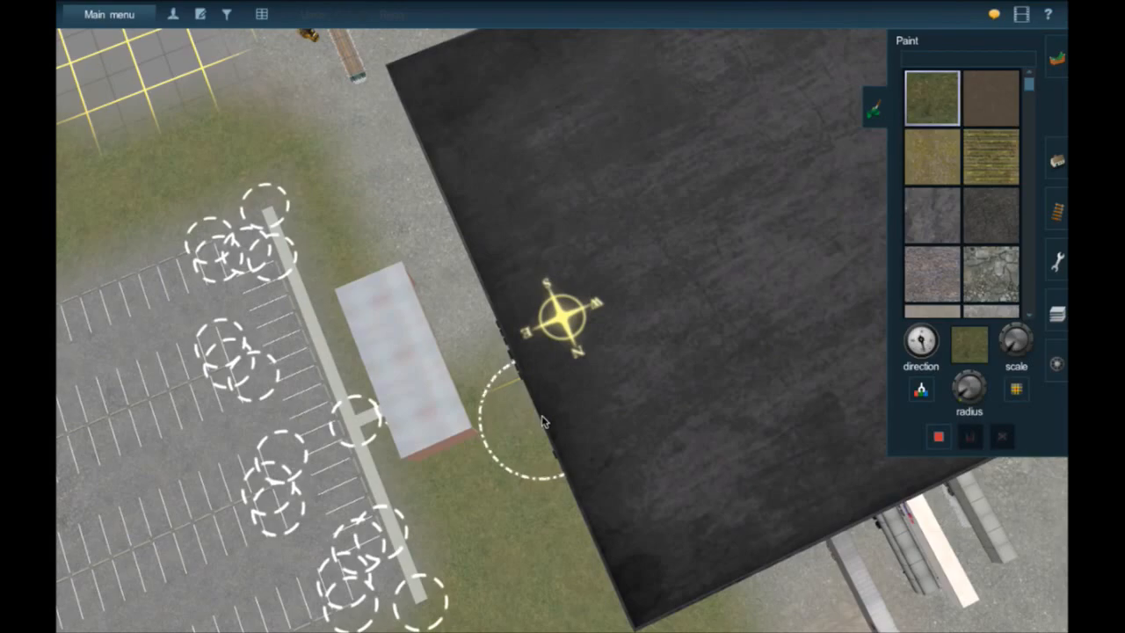
{"action": "right_click", "coordinate": [565, 472]}
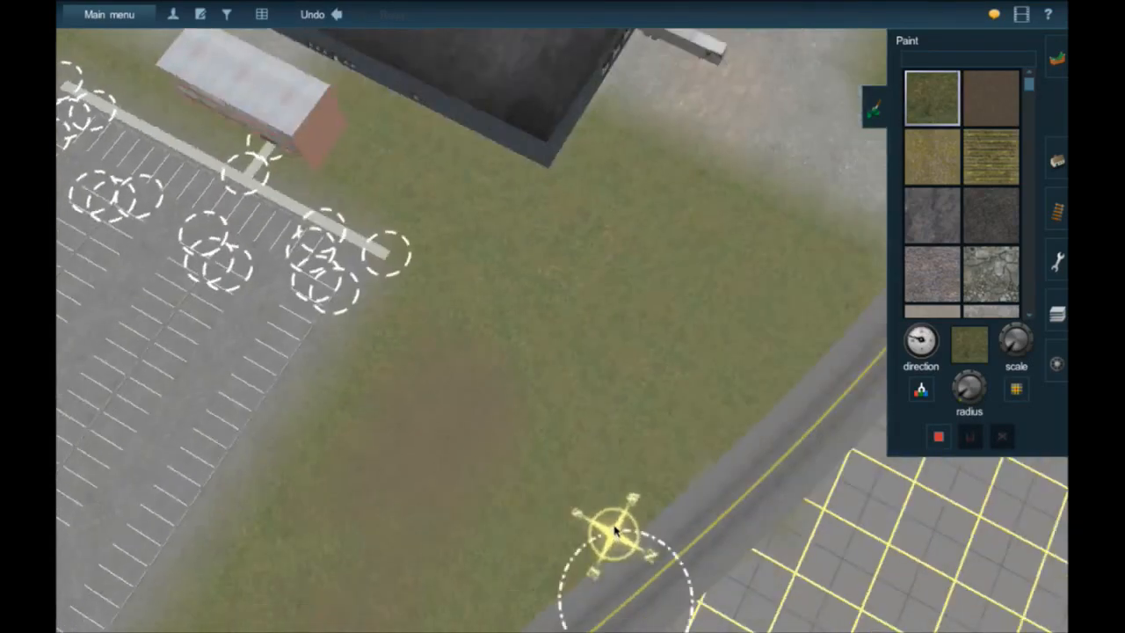
{"action": "key", "text": "Up"}
{"action": "key", "text": "Right"}
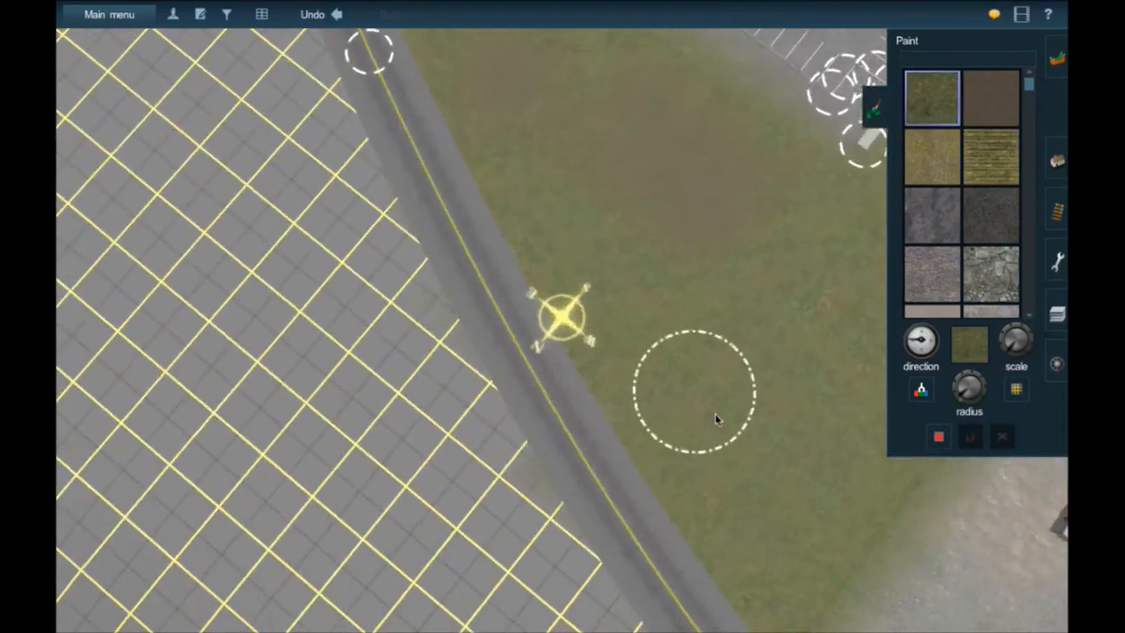
{"action": "right_click", "coordinate": [715, 415]}
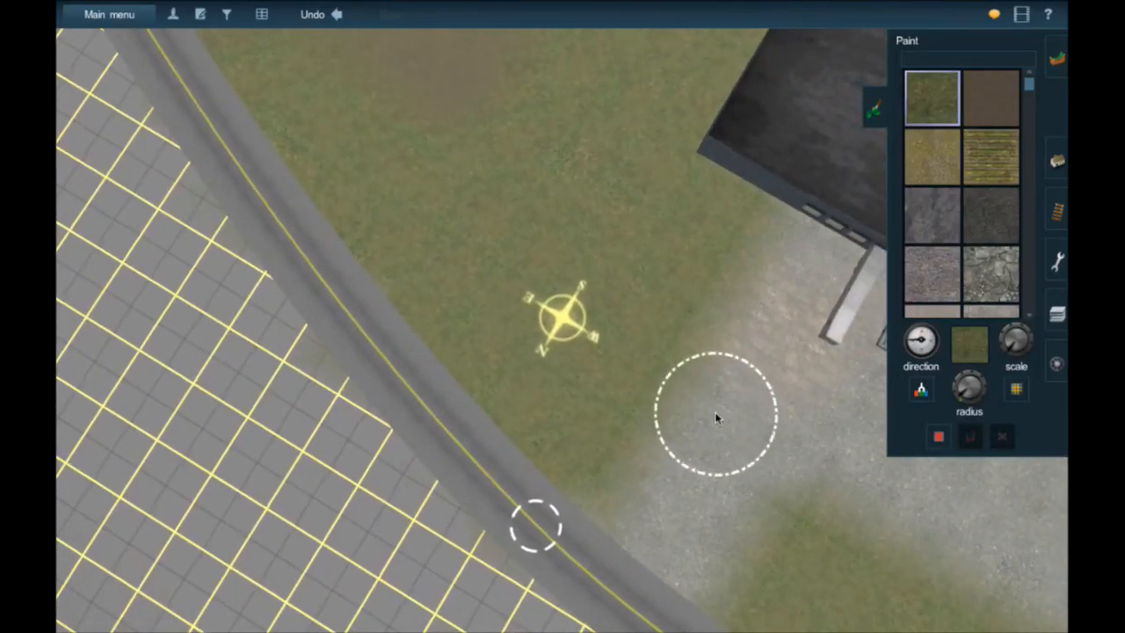
{"action": "left_click", "coordinate": [866, 112]}
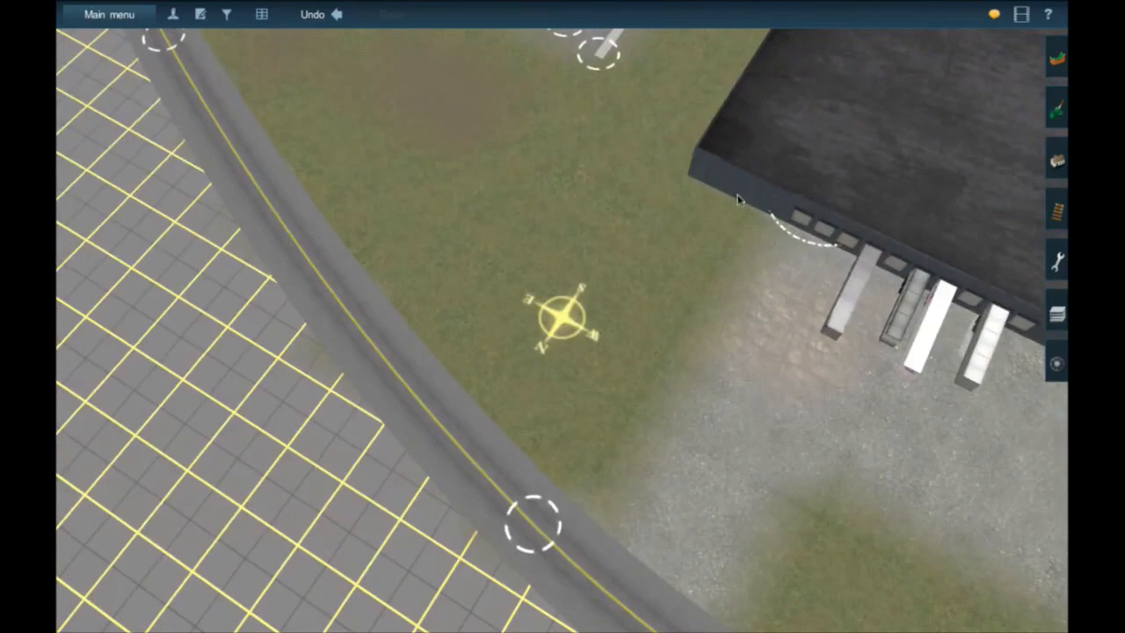
{"action": "right_click", "coordinate": [656, 140]}
{"action": "right_click", "coordinate": [655, 145]}
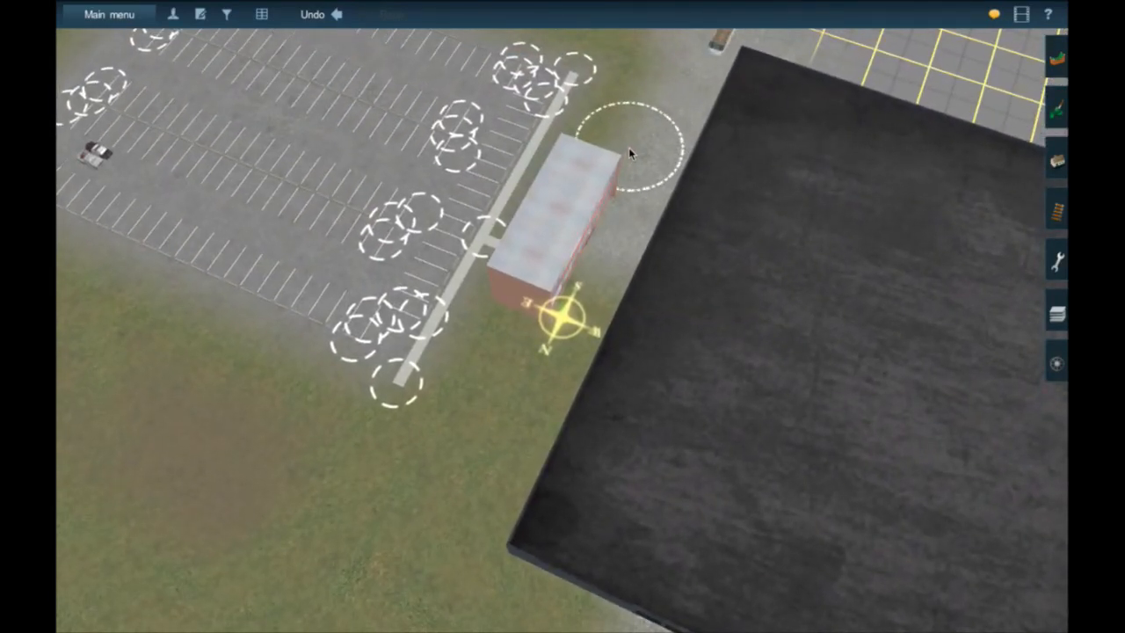
{"action": "right_click", "coordinate": [630, 151]}
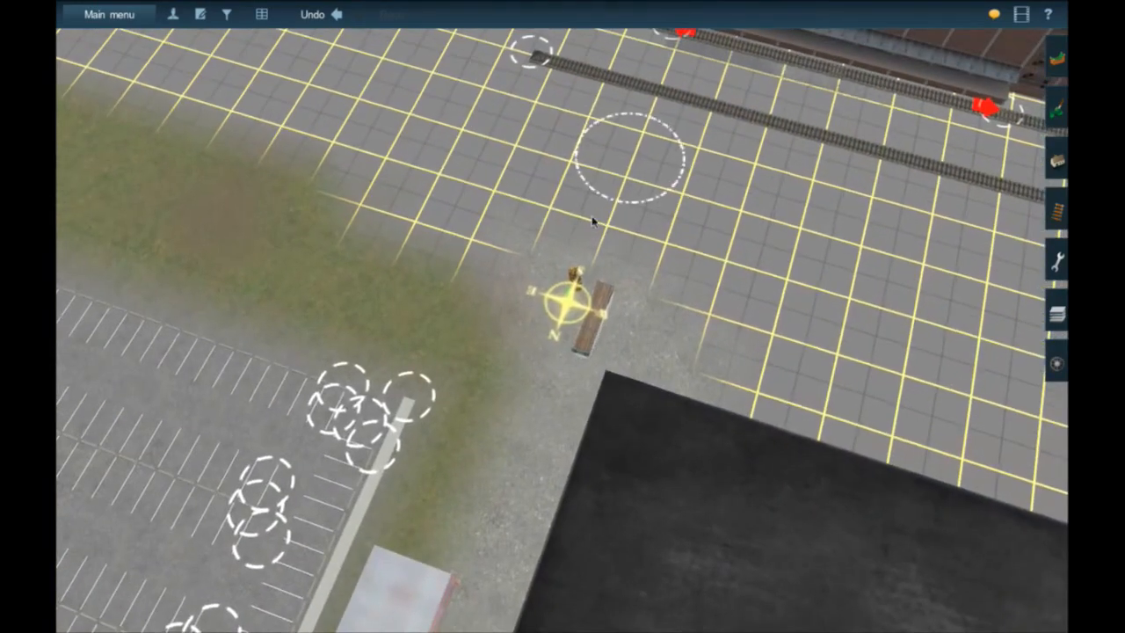
{"action": "right_click_drag", "start_coordinate": [558, 328], "coordinate": [530, 324]}
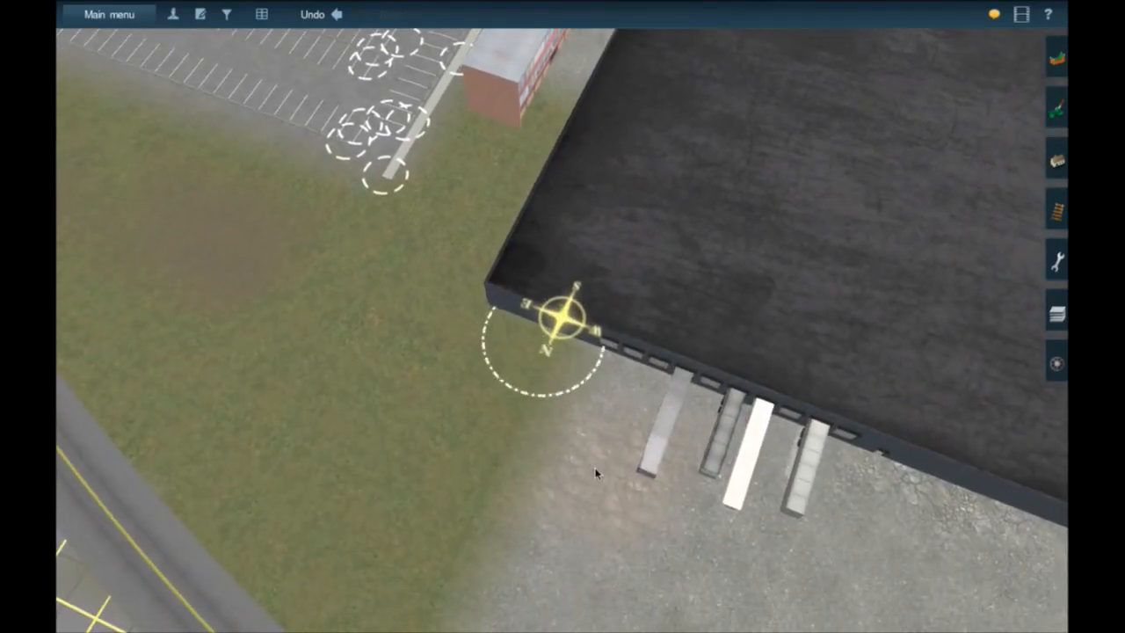
- Examine the loading yard from above and the gravel driveway that links it to the road
{"action": "right_click", "coordinate": [595, 471]}
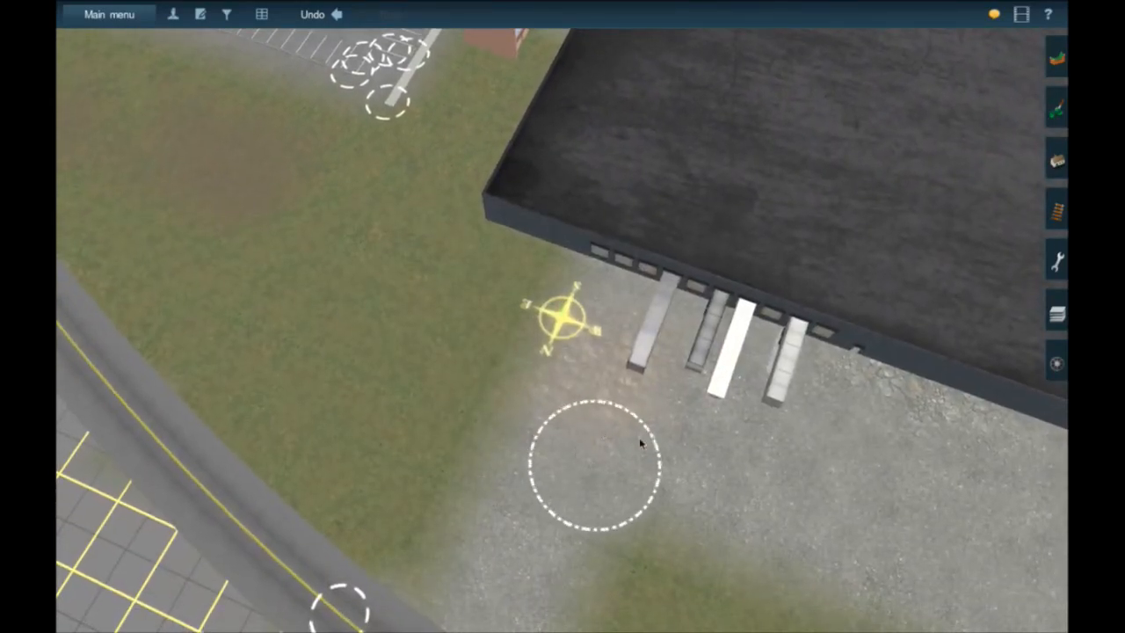
{"action": "right_click", "coordinate": [646, 440]}
{"action": "right_click", "coordinate": [671, 443]}
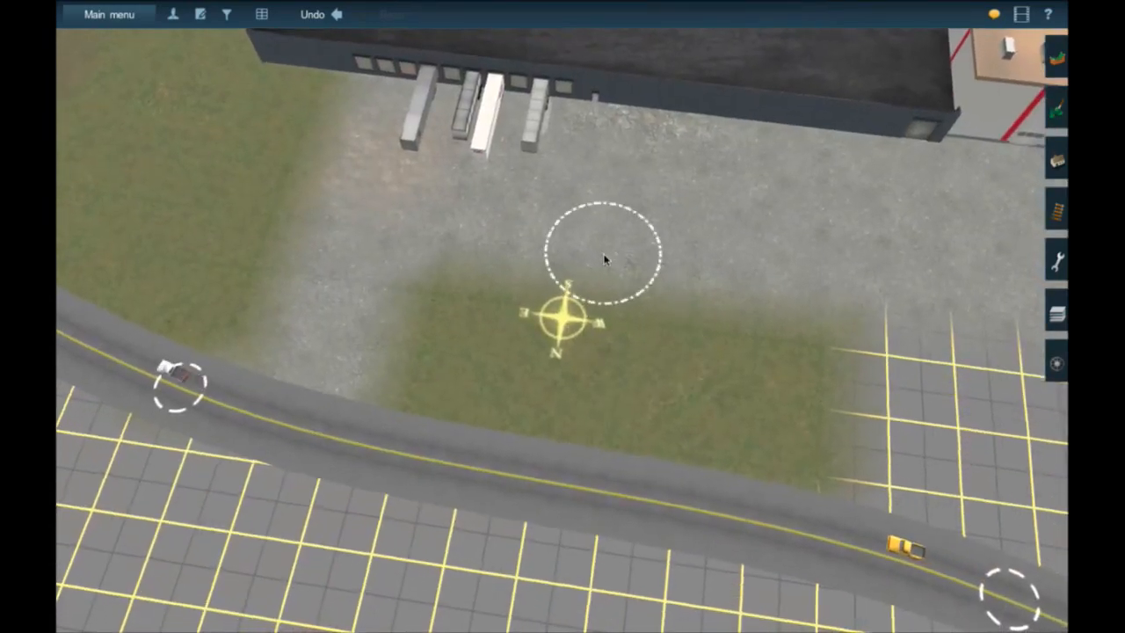
{"action": "right_click", "coordinate": [406, 254]}
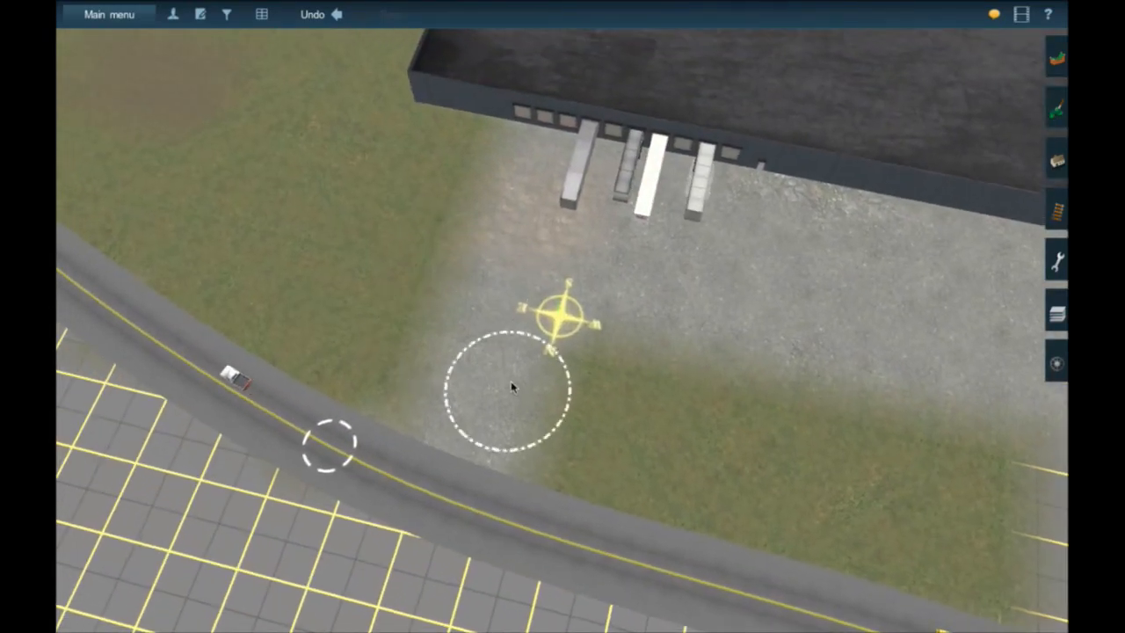
{"action": "right_click", "coordinate": [511, 386]}
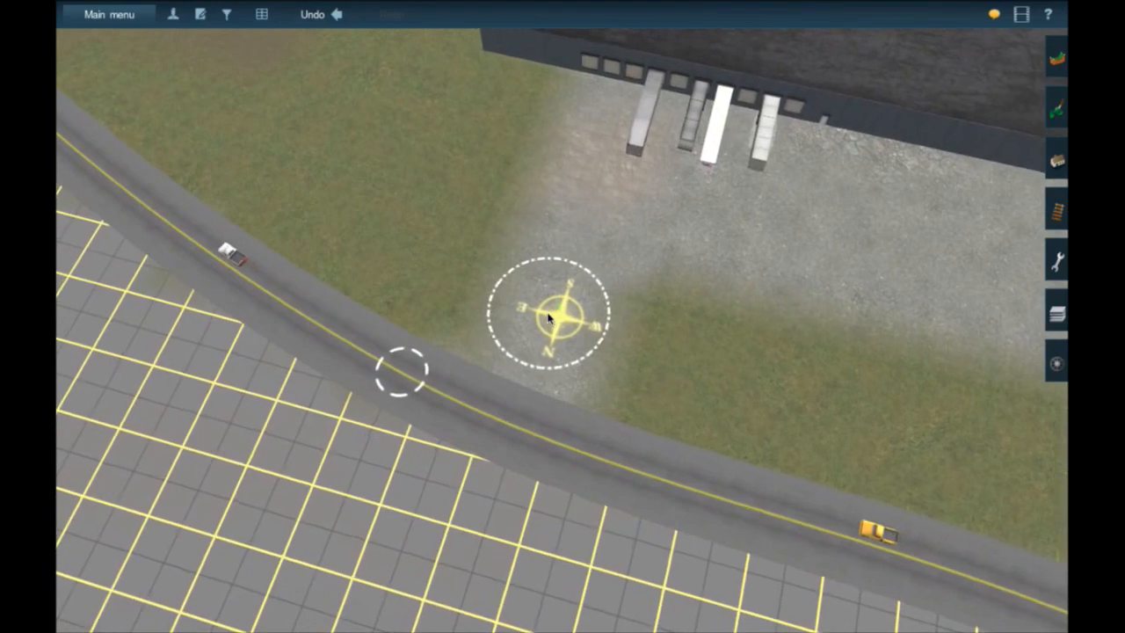
{"action": "scroll", "coordinate": [548, 318], "scroll_direction": "up", "scroll_amount": 1}
{"action": "right_click", "coordinate": [550, 354]}
{"action": "right_click", "coordinate": [566, 301]}
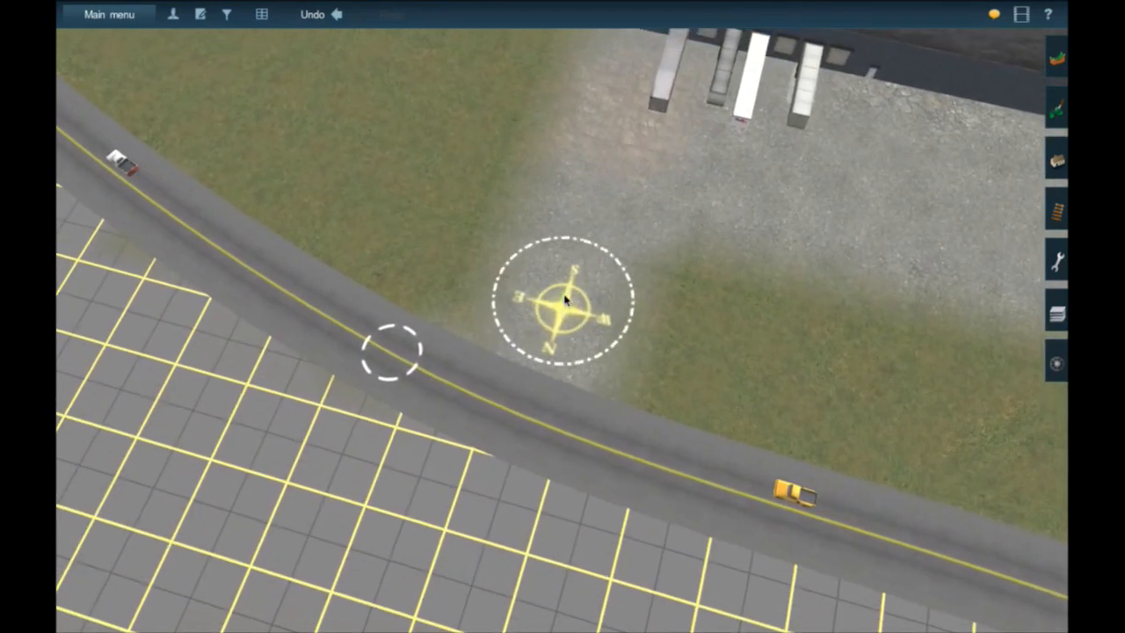
{"action": "scroll", "coordinate": [566, 301], "scroll_direction": "up", "scroll_amount": 3}
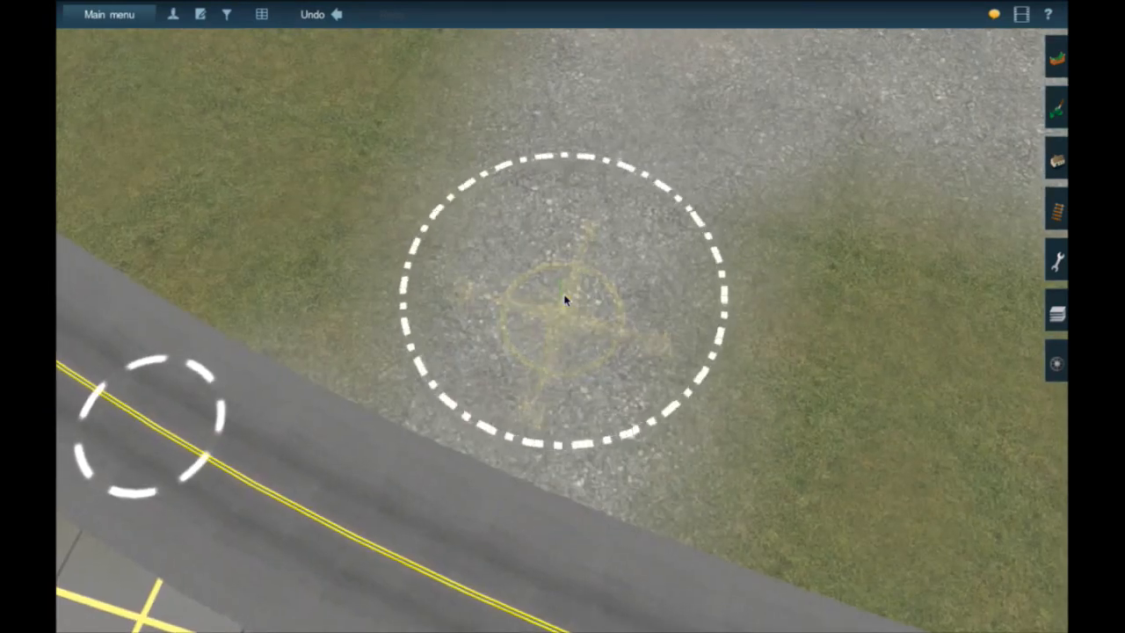
- Look through the objects starting with JR and select the JR Entrance Gate for placement
{"action": "left_click", "coordinate": [1058, 161]}
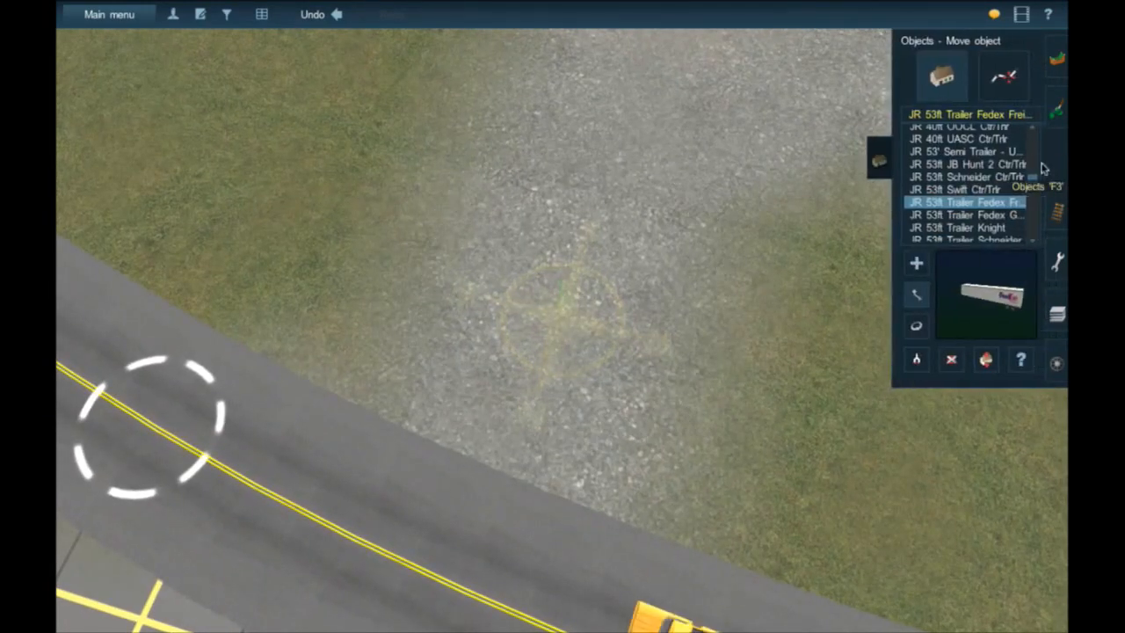
{"action": "left_click", "coordinate": [958, 114]}
{"action": "type", "text": "JR"}
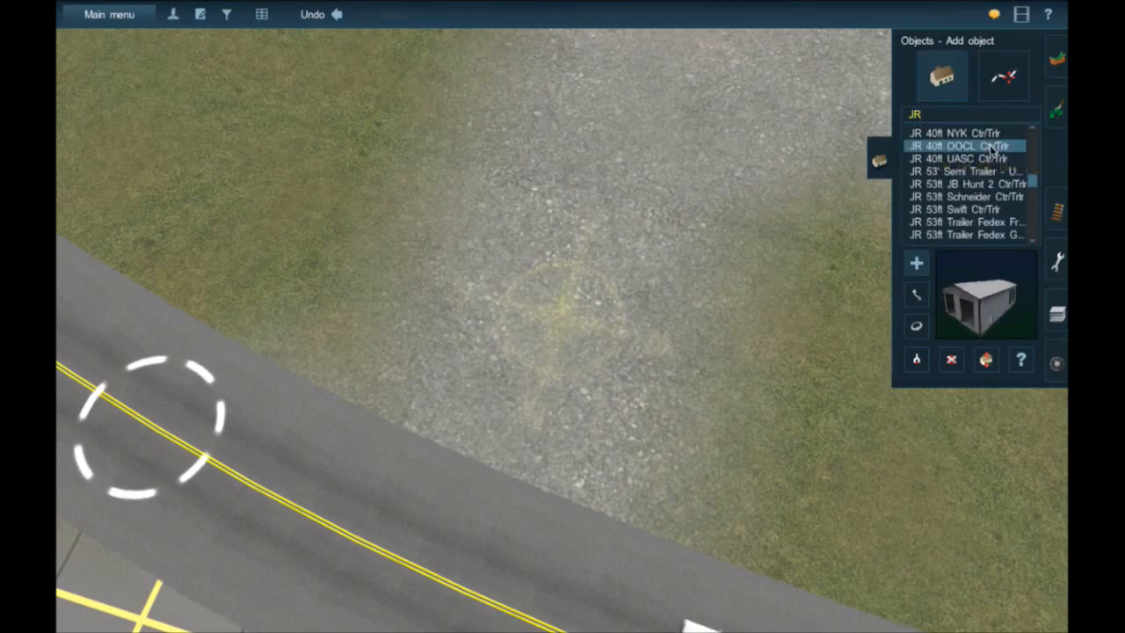
{"action": "scroll", "coordinate": [991, 150], "scroll_direction": "down", "scroll_amount": 8}
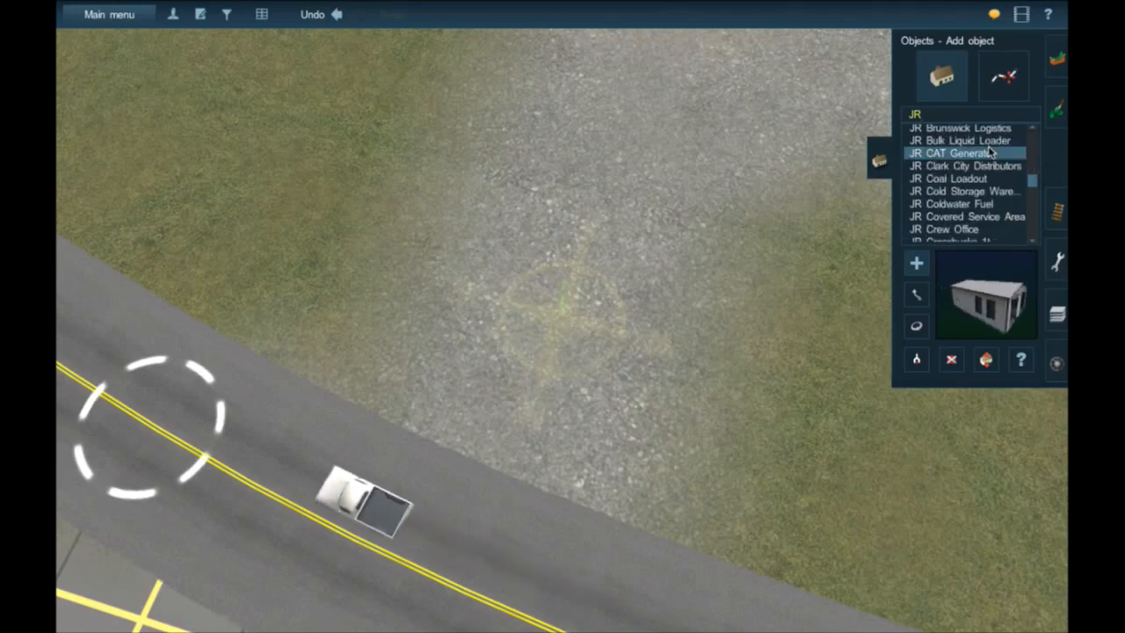
{"action": "scroll", "coordinate": [991, 150], "scroll_direction": "down", "scroll_amount": 3}
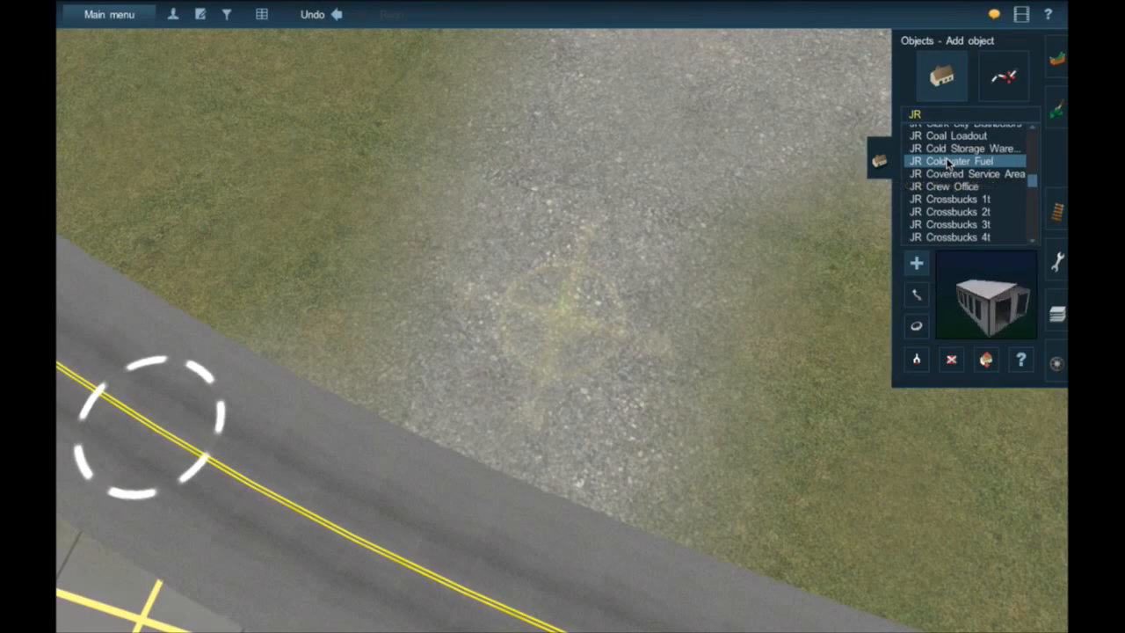
{"action": "key", "text": "Down"}
{"action": "key", "text": "Down"}
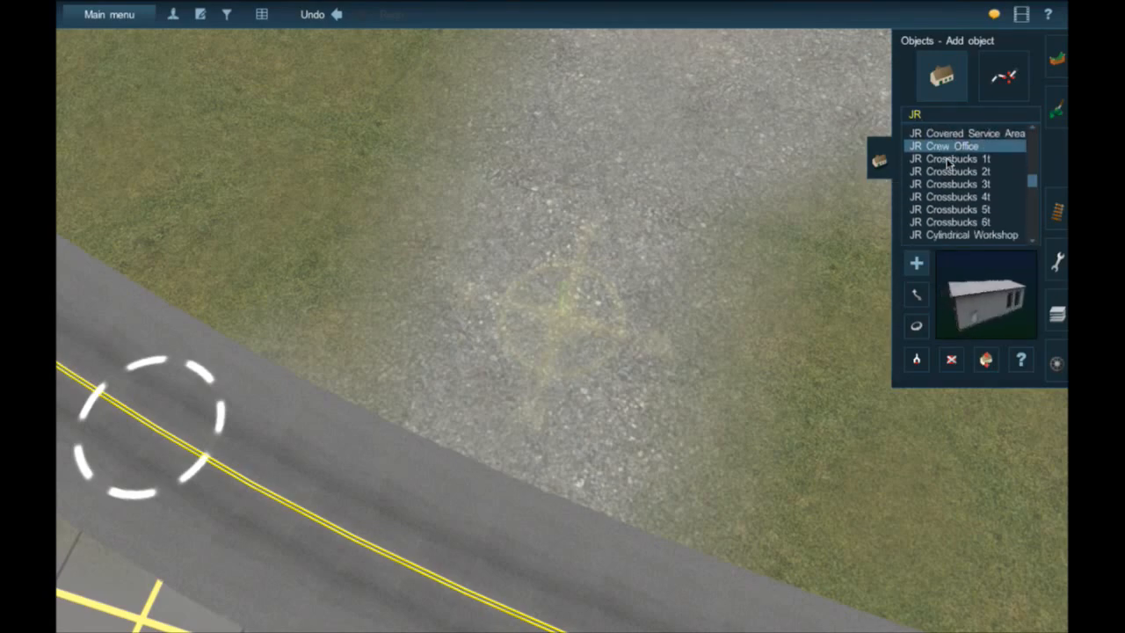
{"action": "scroll", "coordinate": [948, 164], "scroll_direction": "down", "scroll_amount": 1}
{"action": "scroll", "coordinate": [948, 163], "scroll_direction": "down", "scroll_amount": 1}
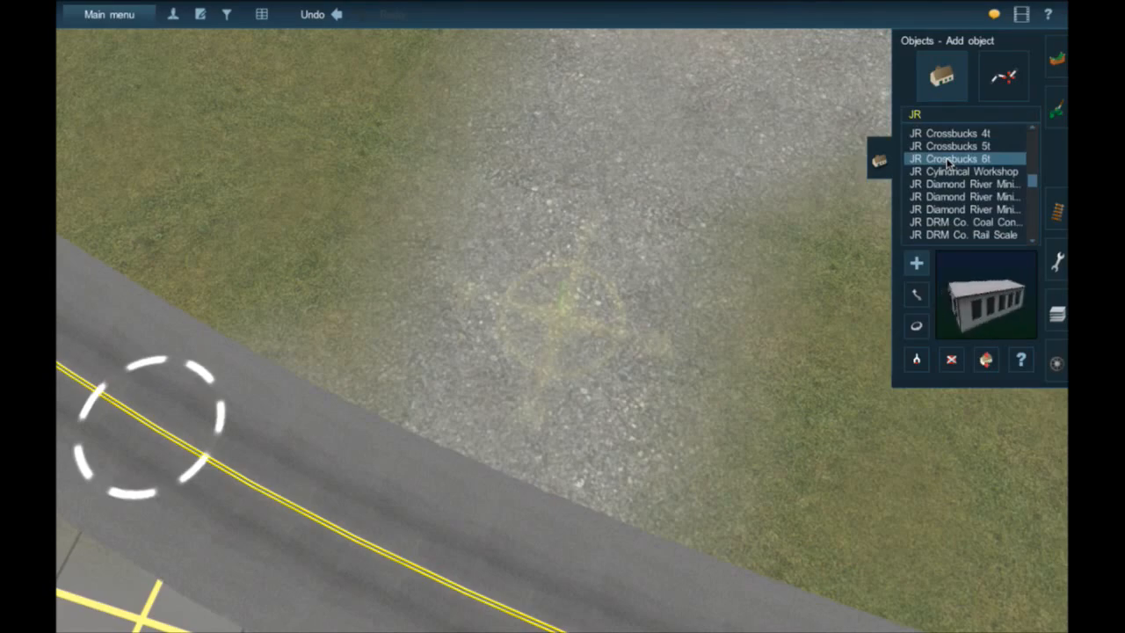
{"action": "scroll", "coordinate": [948, 163], "scroll_direction": "down", "scroll_amount": 2}
{"action": "scroll", "coordinate": [948, 164], "scroll_direction": "down", "scroll_amount": 1}
{"action": "scroll", "coordinate": [947, 164], "scroll_direction": "down", "scroll_amount": 3}
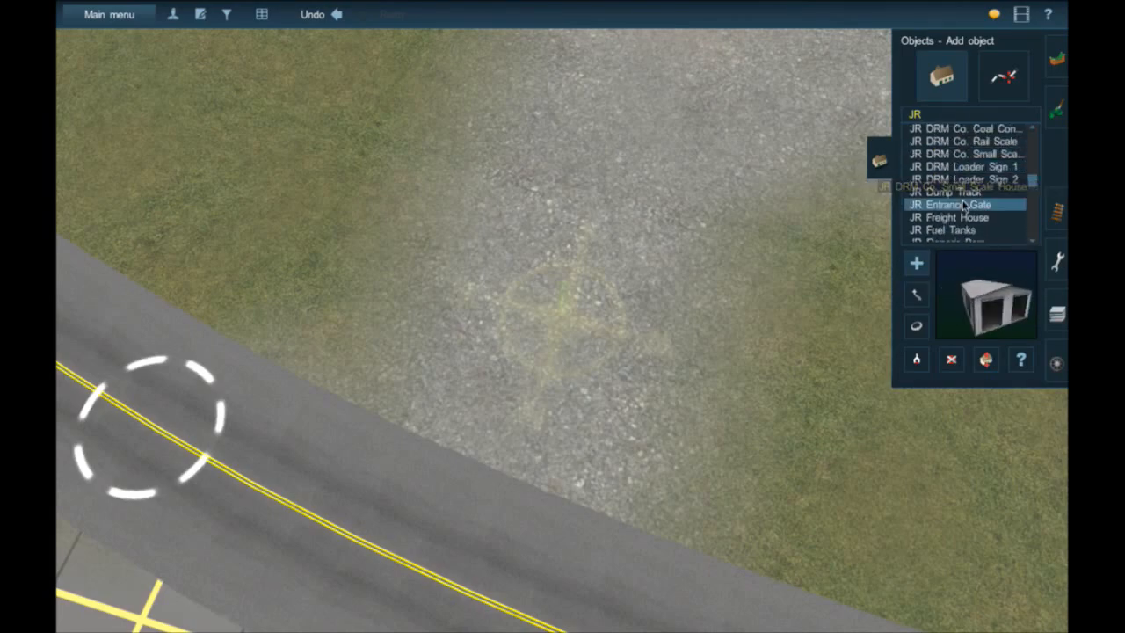
- Place the JR Entrance Gate on the gravel driveway by the road, rotate it in line with the driveway and adjust its position
{"action": "left_click", "coordinate": [574, 278]}
{"action": "scroll", "coordinate": [578, 278], "scroll_direction": "down", "scroll_amount": 3}
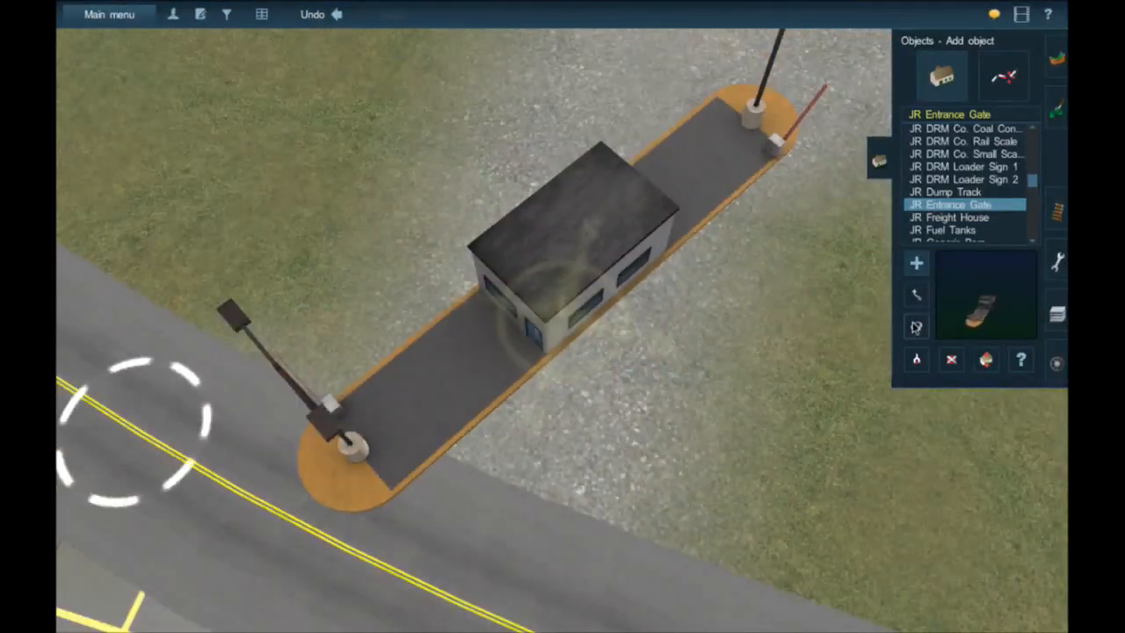
{"action": "left_click_drag", "start_coordinate": [554, 264], "coordinate": [577, 261]}
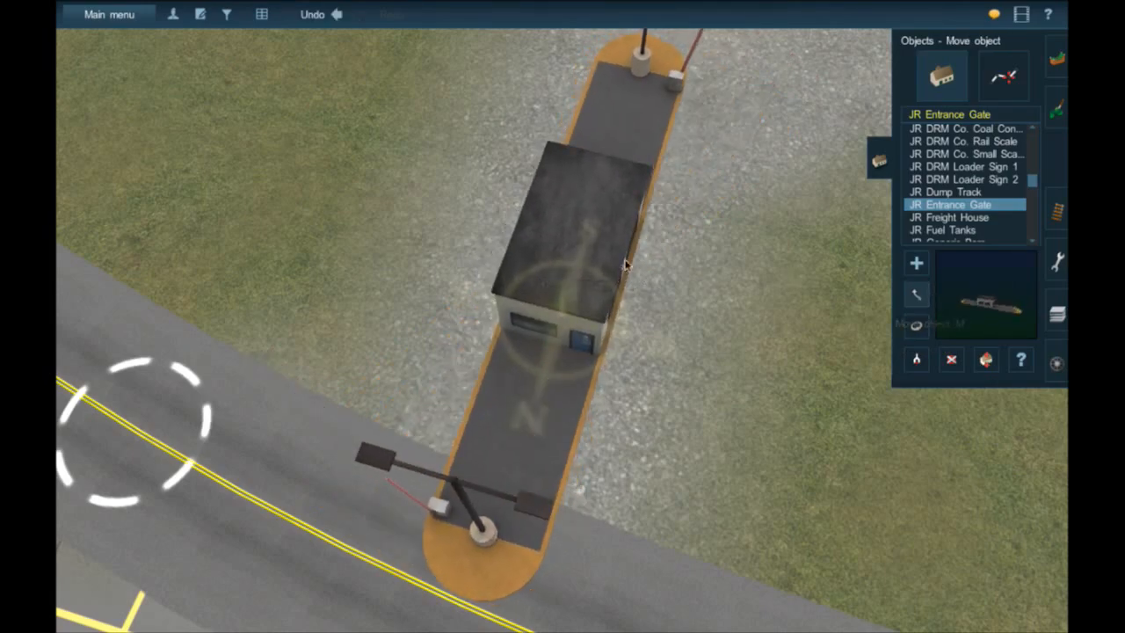
{"action": "left_click_drag", "start_coordinate": [646, 237], "coordinate": [639, 248]}
{"action": "scroll", "coordinate": [639, 248], "scroll_direction": "down", "scroll_amount": 5}
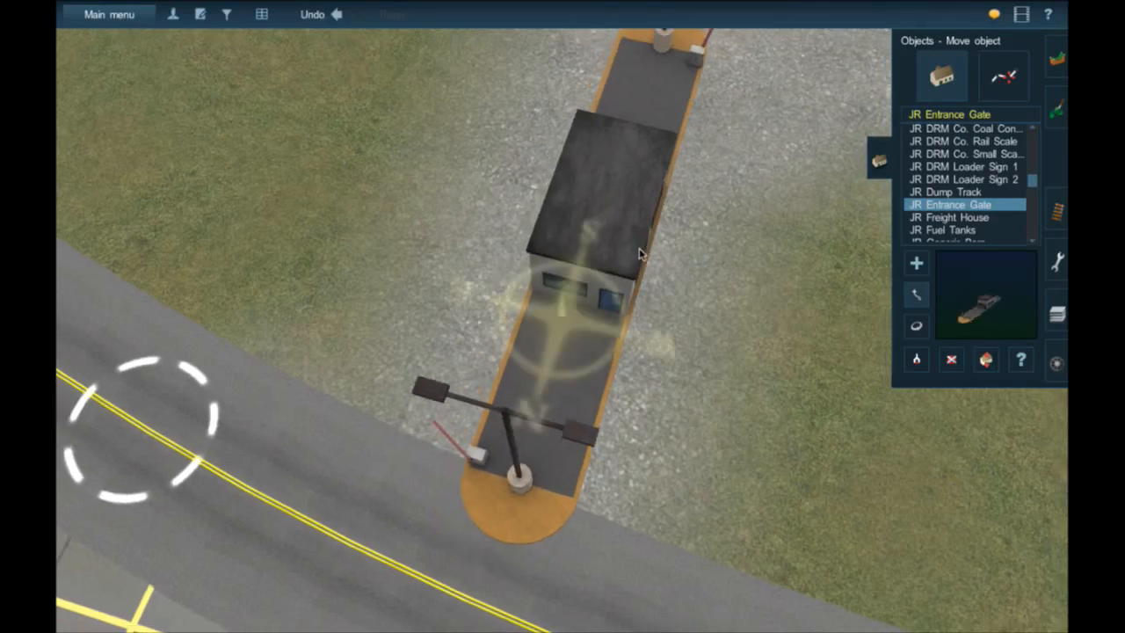
{"action": "right_click", "coordinate": [639, 249]}
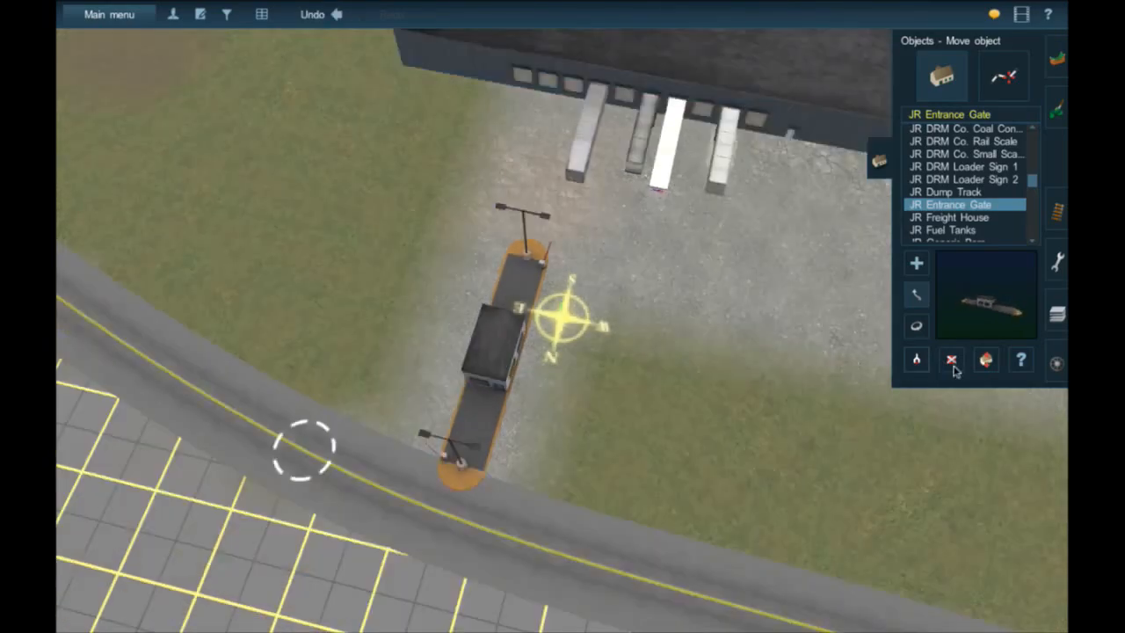
- Delete the entrance gate and paint grass over the gravel driveway between the yard and the road
{"action": "key", "text": "d"}
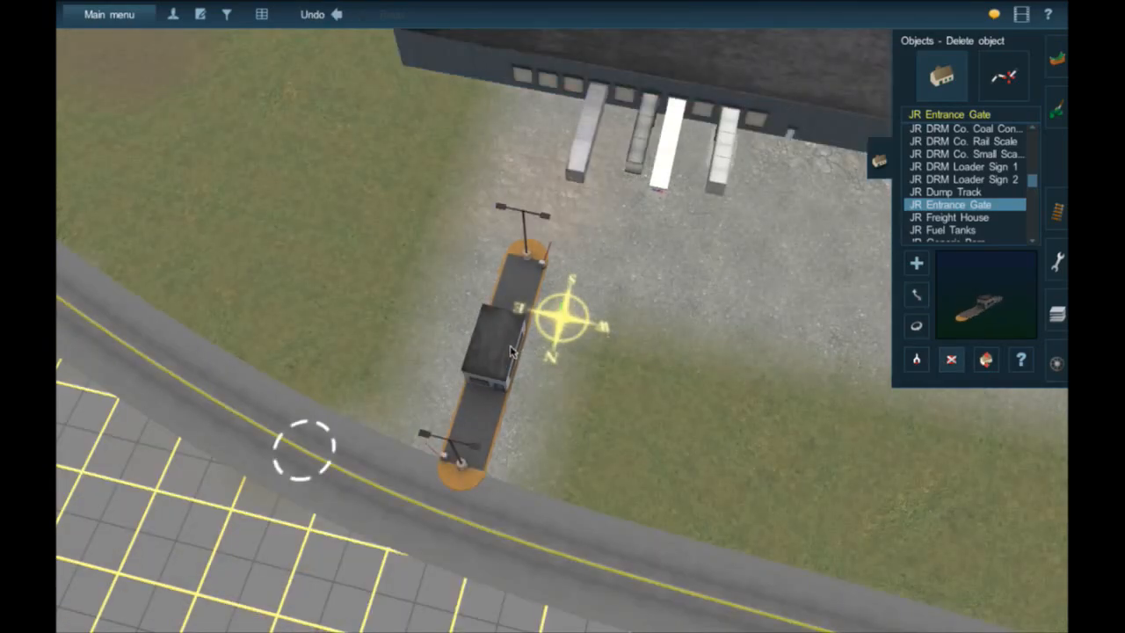
{"action": "left_click", "coordinate": [512, 351]}
{"action": "left_click", "coordinate": [1058, 60]}
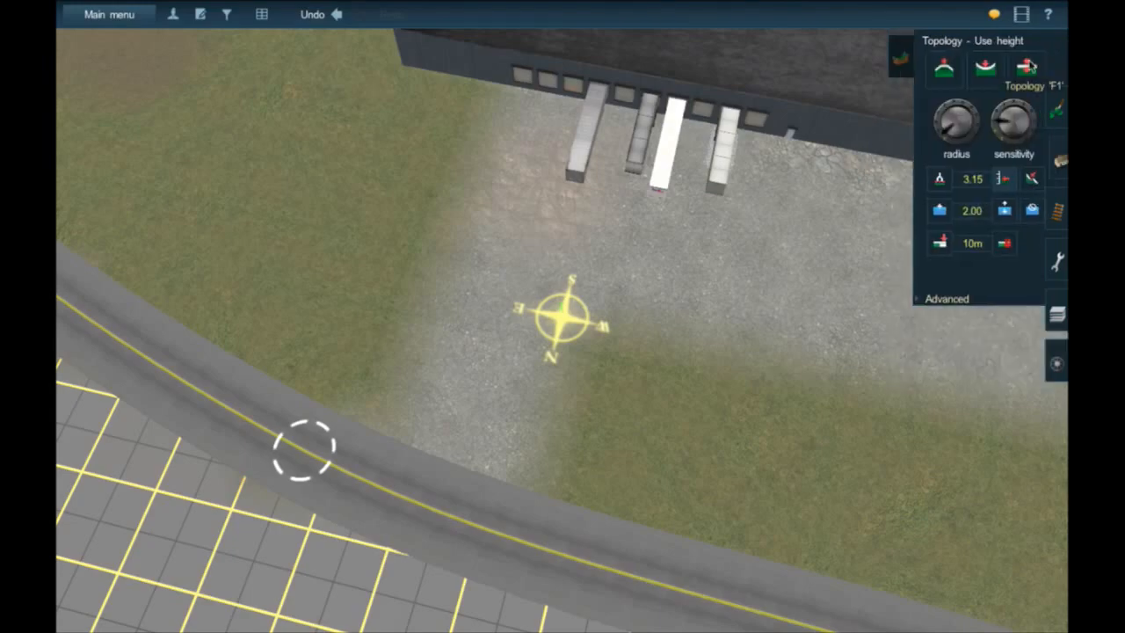
{"action": "left_click", "coordinate": [1059, 121]}
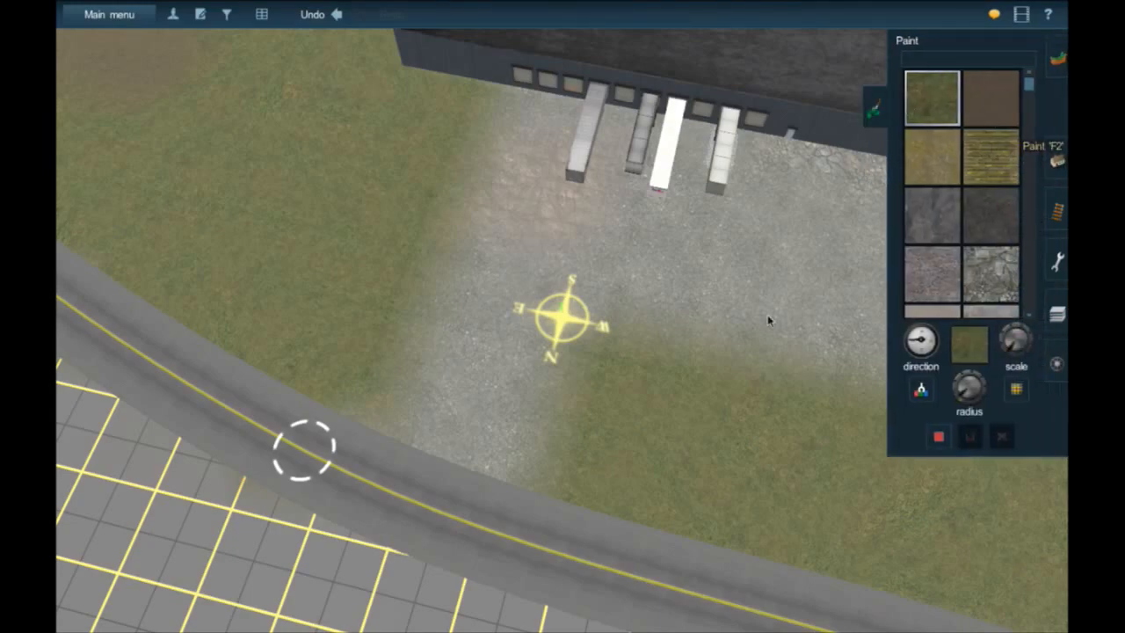
{"action": "mouse_move", "coordinate": [625, 413]}
{"action": "left_mouse_down"}
{"action": "mouse_move", "coordinate": [607, 387]}
{"action": "mouse_move", "coordinate": [501, 367]}
{"action": "mouse_move", "coordinate": [425, 334]}
{"action": "mouse_move", "coordinate": [516, 459]}
{"action": "mouse_move", "coordinate": [446, 463]}
{"action": "mouse_move", "coordinate": [342, 419]}
{"action": "mouse_move", "coordinate": [447, 462]}
{"action": "left_mouse_up"}
- Pick up the yard's gravel texture and paint a new driveway from the yard's corner diagonally across the grass to the road
{"action": "right_click", "coordinate": [301, 248]}
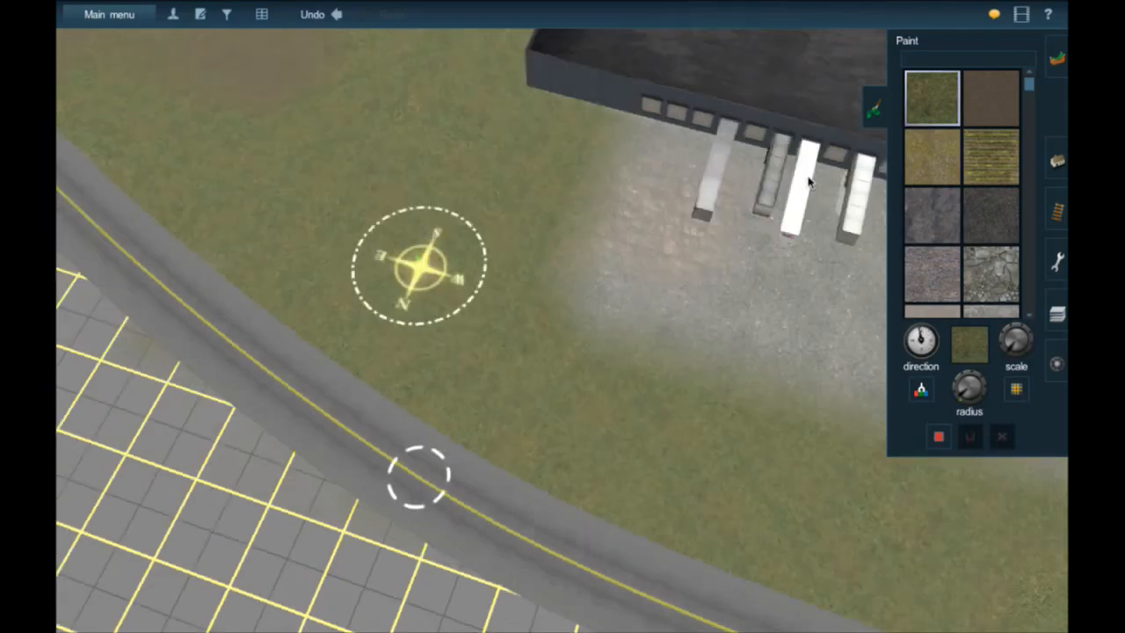
{"action": "scroll", "coordinate": [987, 267], "scroll_direction": "down", "scroll_amount": 1}
{"action": "scroll", "coordinate": [987, 271], "scroll_direction": "down", "scroll_amount": 4}
{"action": "left_click", "coordinate": [922, 390]}
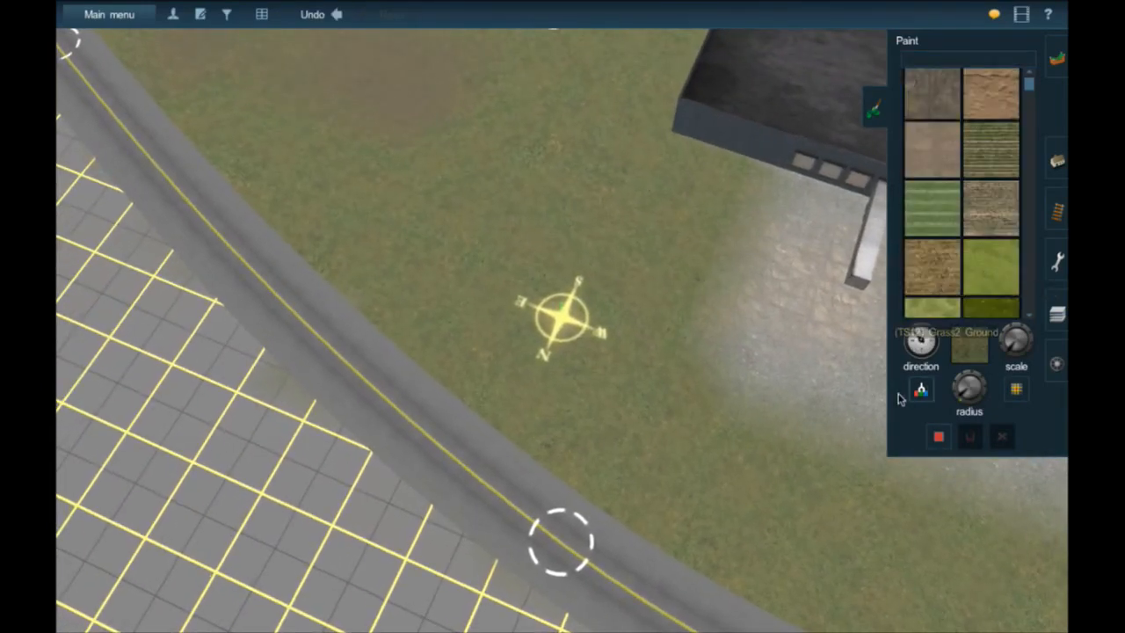
{"action": "left_click", "coordinate": [829, 381]}
{"action": "mouse_move", "coordinate": [829, 379]}
{"action": "left_mouse_down"}
{"action": "mouse_move", "coordinate": [809, 300]}
{"action": "mouse_move", "coordinate": [713, 349]}
{"action": "mouse_move", "coordinate": [658, 331]}
{"action": "mouse_move", "coordinate": [710, 361]}
{"action": "mouse_move", "coordinate": [568, 320]}
{"action": "mouse_move", "coordinate": [544, 301]}
{"action": "left_mouse_up"}
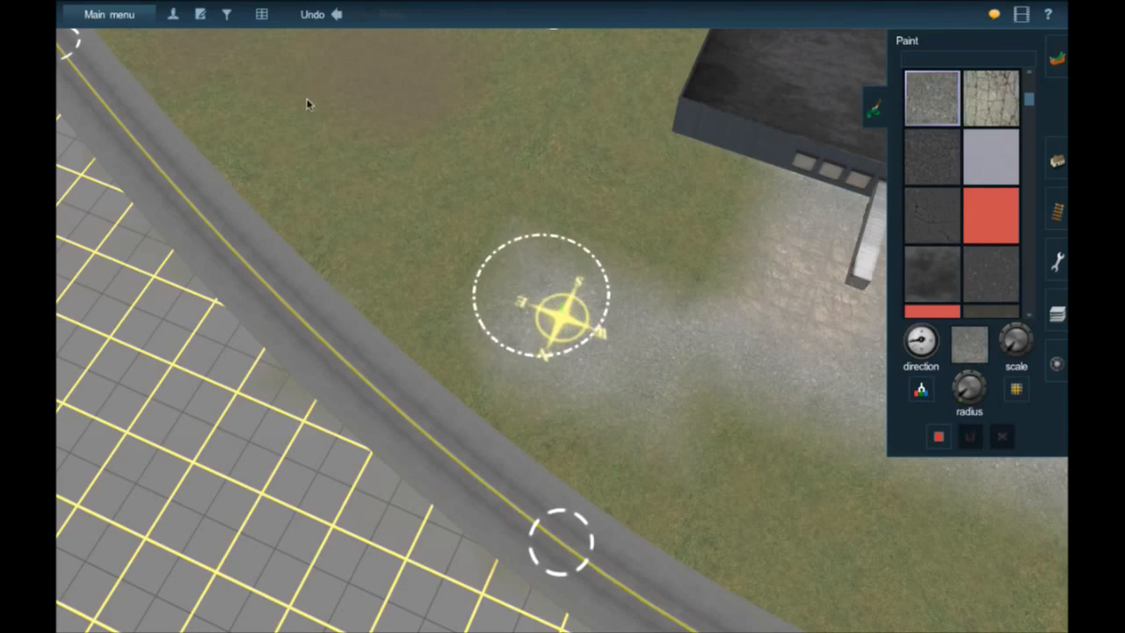
{"action": "left_click", "coordinate": [337, 14]}
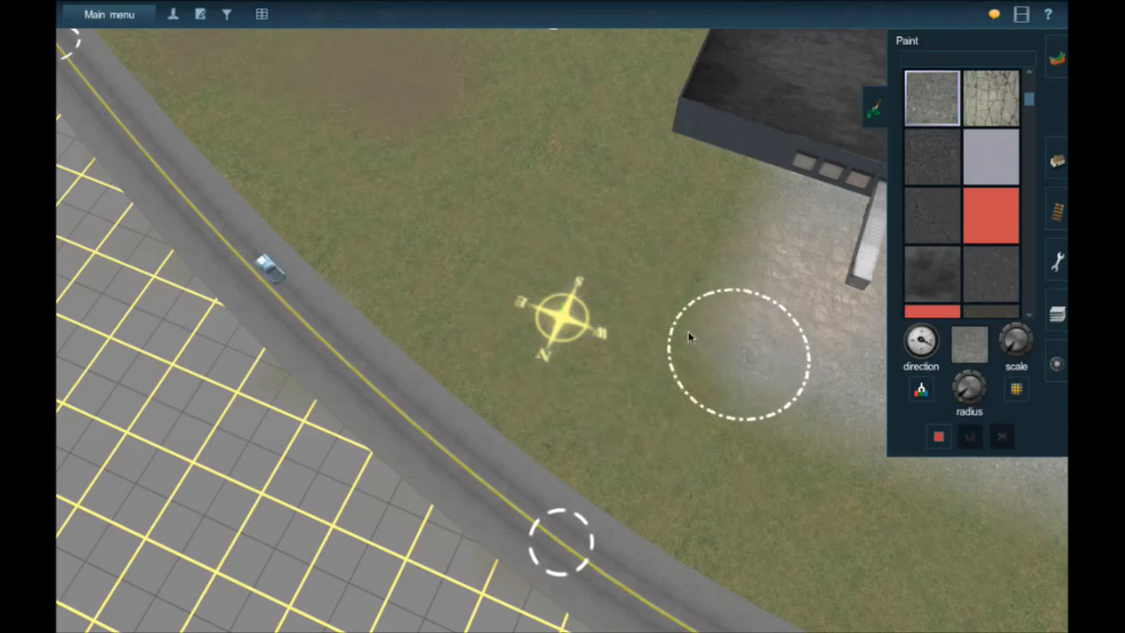
{"action": "mouse_move", "coordinate": [642, 318]}
{"action": "left_mouse_down"}
{"action": "mouse_move", "coordinate": [576, 274]}
{"action": "mouse_move", "coordinate": [540, 279]}
{"action": "mouse_move", "coordinate": [490, 251]}
{"action": "mouse_move", "coordinate": [439, 246]}
{"action": "mouse_move", "coordinate": [347, 290]}
{"action": "mouse_move", "coordinate": [327, 287]}
{"action": "mouse_move", "coordinate": [297, 233]}
{"action": "mouse_move", "coordinate": [475, 206]}
{"action": "mouse_move", "coordinate": [613, 234]}
{"action": "mouse_move", "coordinate": [686, 271]}
{"action": "mouse_move", "coordinate": [727, 182]}
{"action": "mouse_move", "coordinate": [674, 265]}
{"action": "mouse_move", "coordinate": [471, 191]}
{"action": "mouse_move", "coordinate": [327, 211]}
{"action": "mouse_move", "coordinate": [276, 243]}
{"action": "mouse_move", "coordinate": [476, 251]}
{"action": "left_mouse_up"}
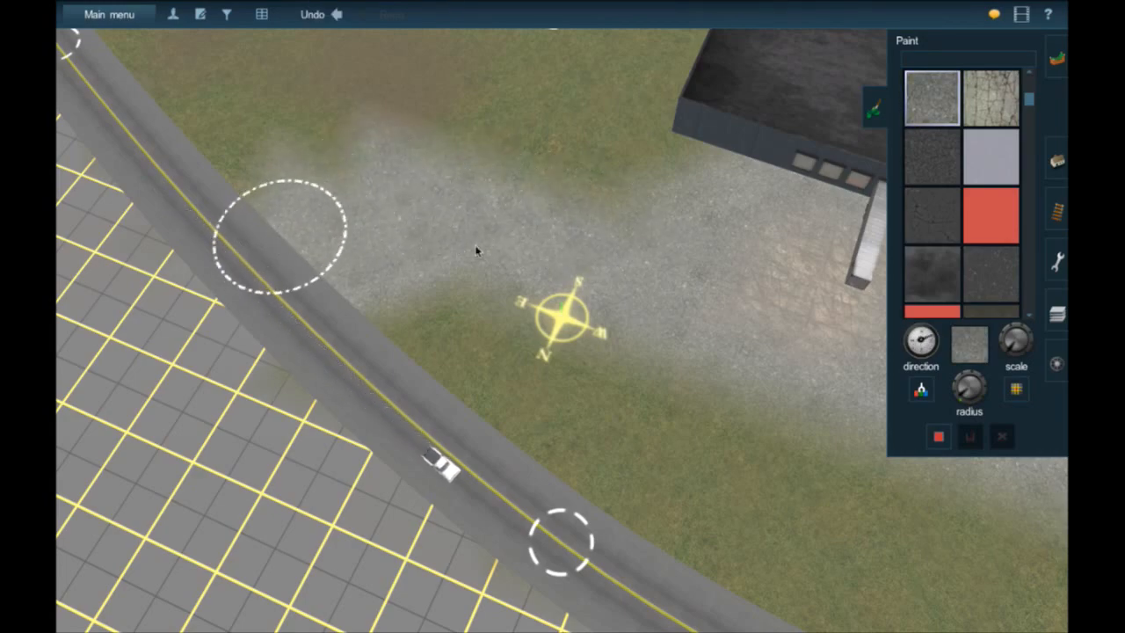
- Place the JR Entrance Gate in the middle of the new gravel driveway and rotate it to about 179 degrees, along the driveway
{"action": "right_click", "coordinate": [493, 248]}
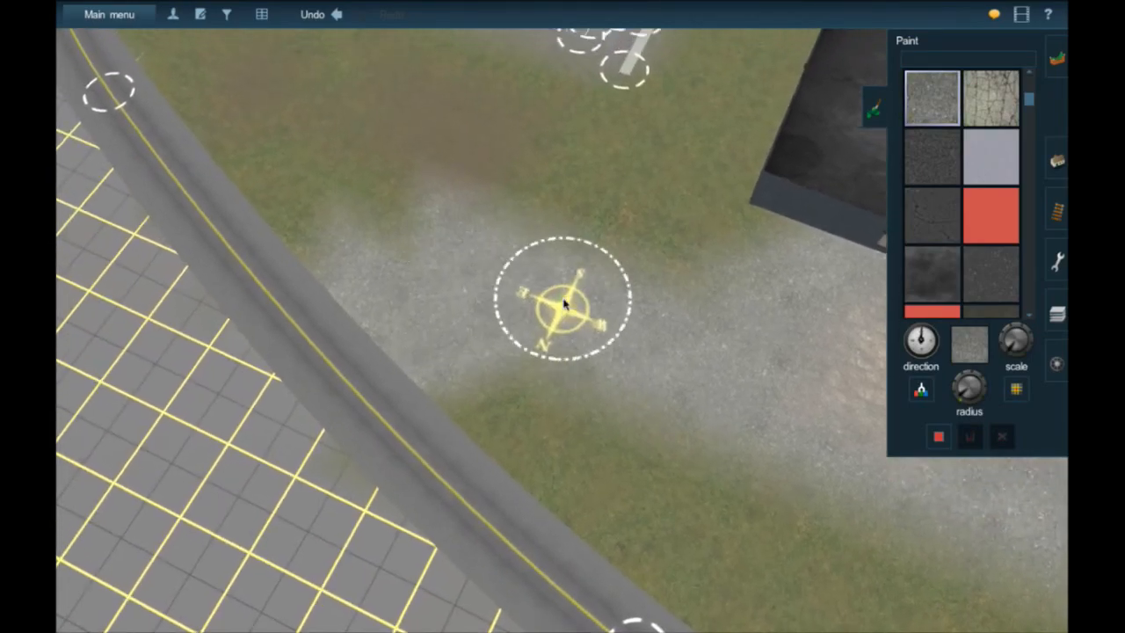
{"action": "left_click", "coordinate": [1057, 161]}
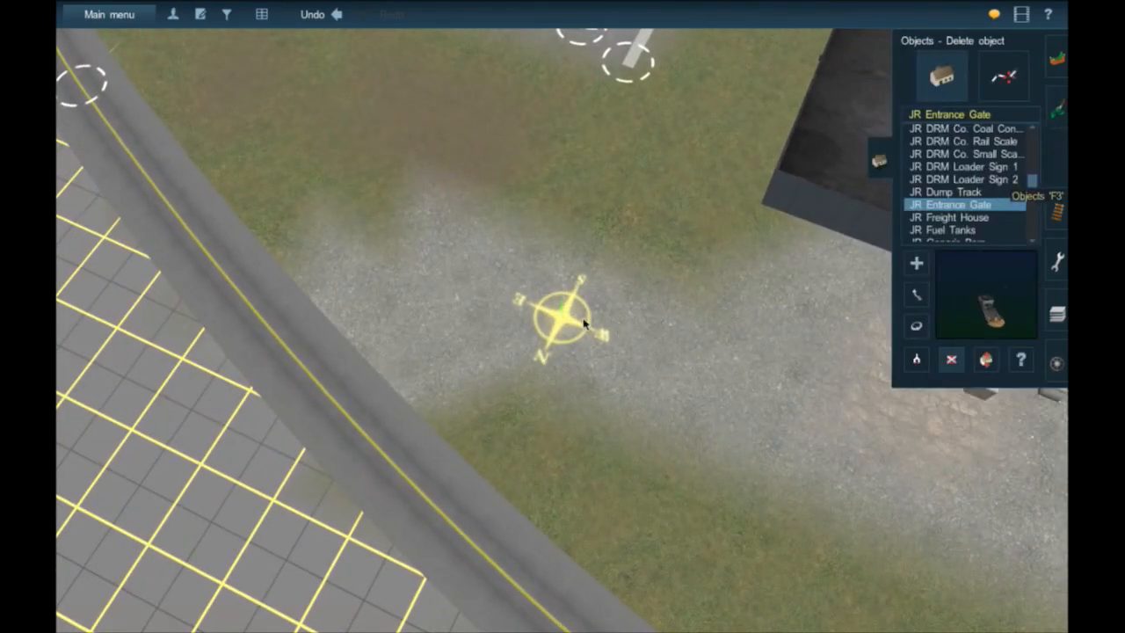
{"action": "scroll", "coordinate": [587, 322], "scroll_direction": "up", "scroll_amount": 5}
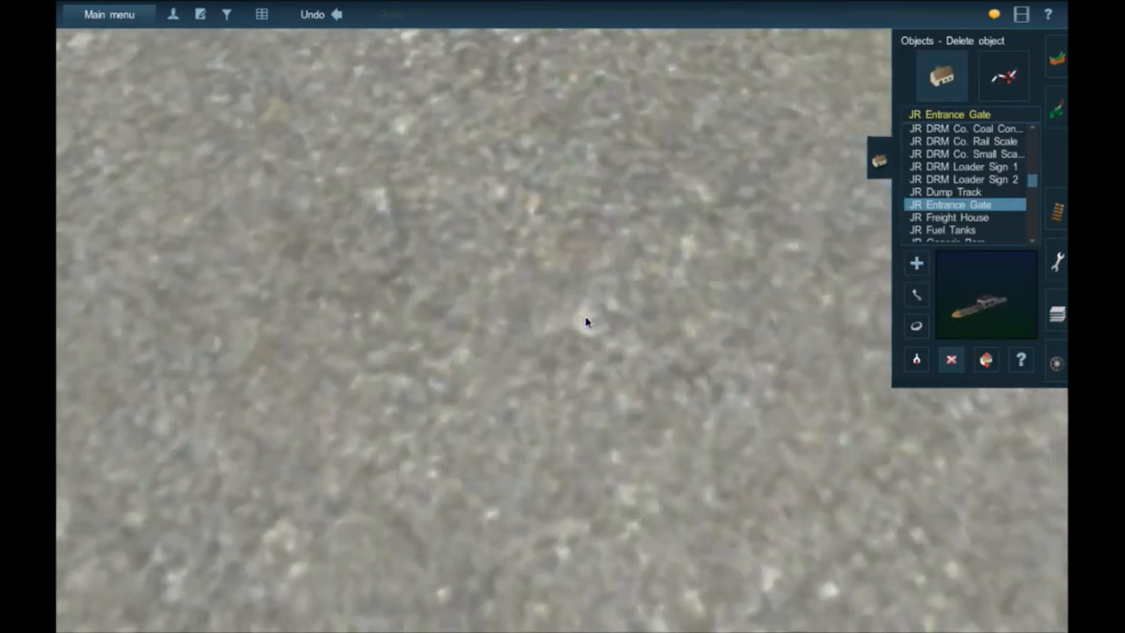
{"action": "scroll", "coordinate": [586, 321], "scroll_direction": "down", "scroll_amount": 3}
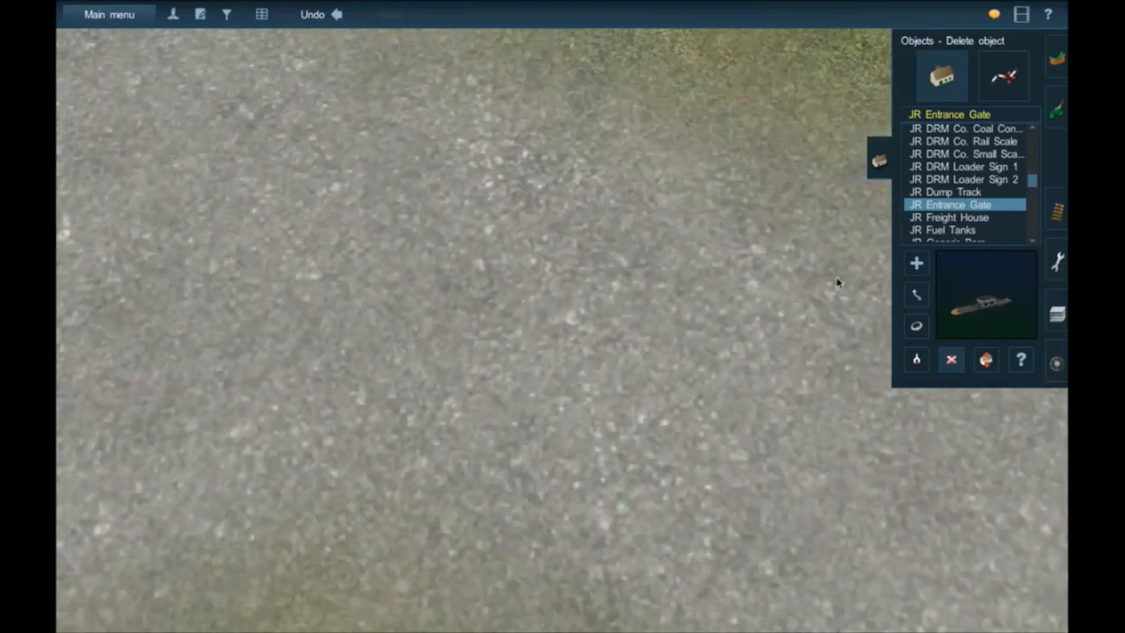
{"action": "scroll", "coordinate": [587, 342], "scroll_direction": "down", "scroll_amount": 2}
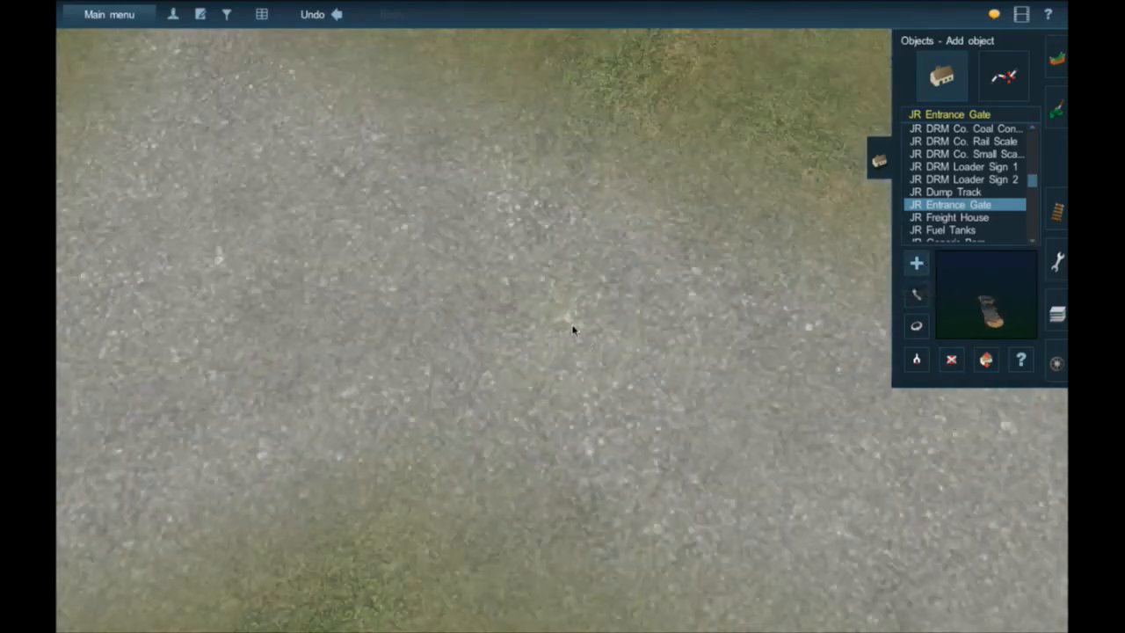
{"action": "left_click", "coordinate": [573, 330]}
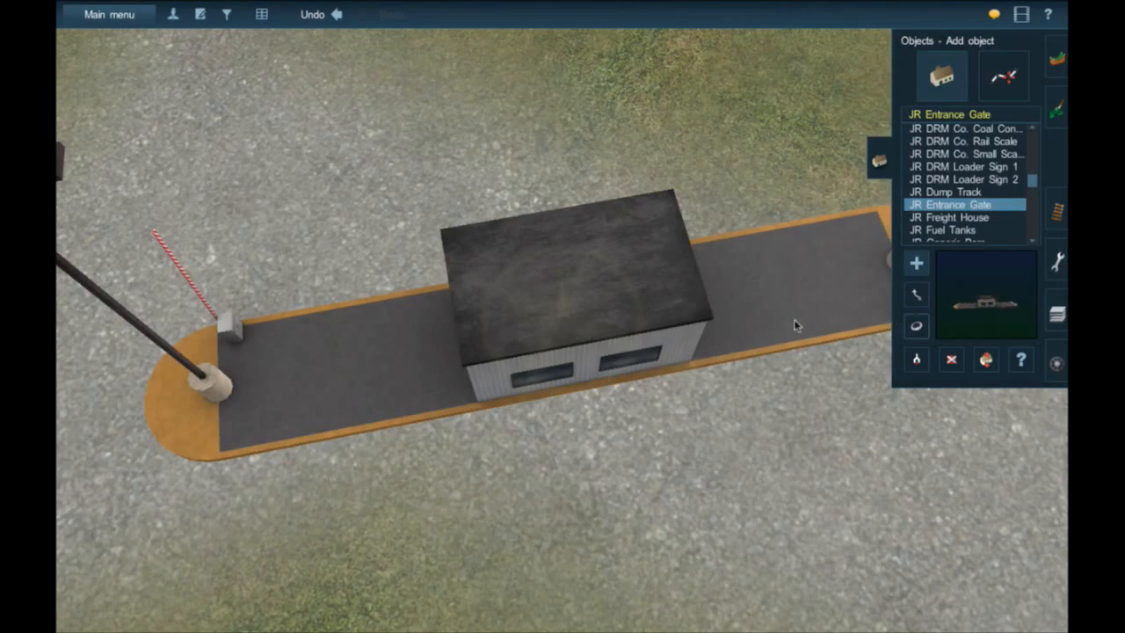
{"action": "left_click_drag", "start_coordinate": [684, 329], "coordinate": [671, 342]}
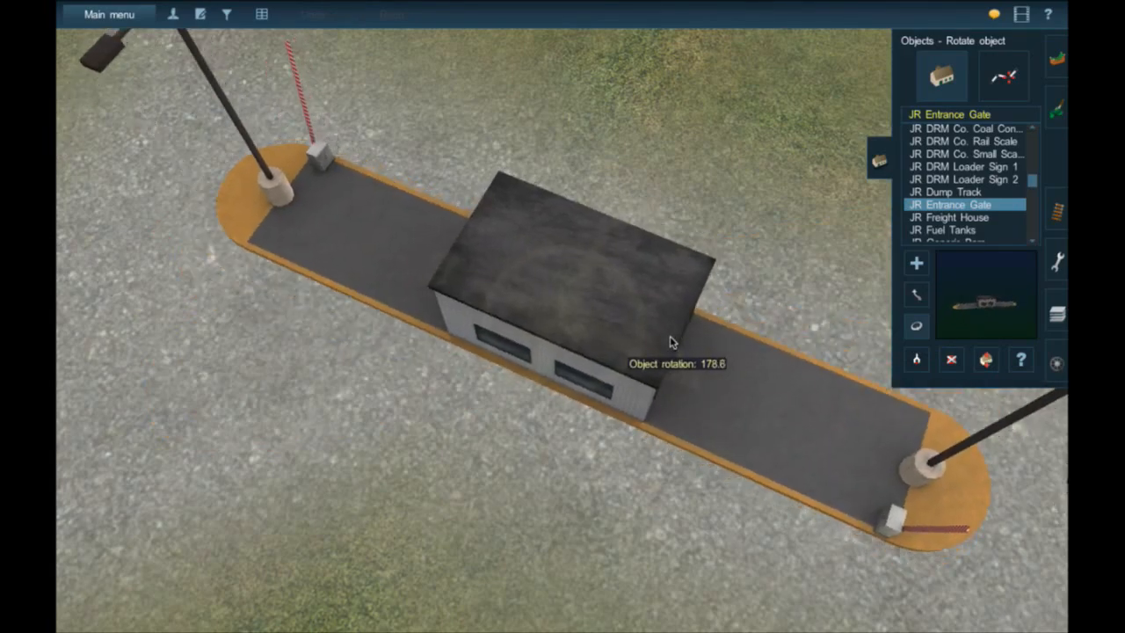
- Paint gravel over the grass along the warehouse side of the entrance gate to widen the driveway
{"action": "key", "text": "Down"}
{"action": "key", "text": "Right"}
{"action": "scroll", "coordinate": [671, 344], "scroll_direction": "down", "scroll_amount": 2}
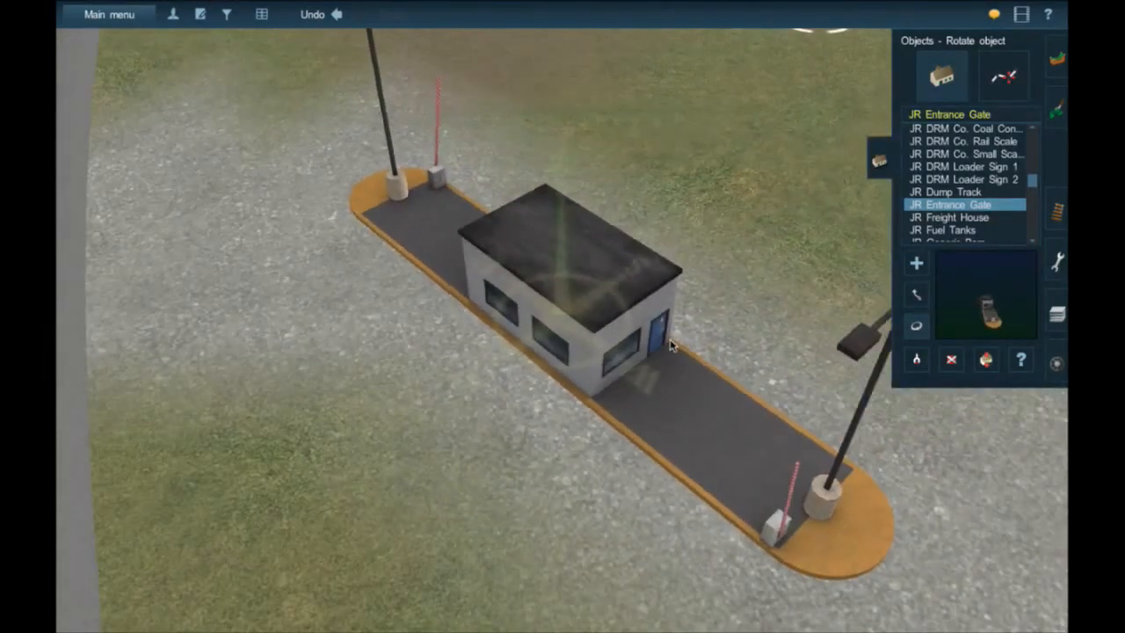
{"action": "key", "text": "Right"}
{"action": "key", "text": "Right"}
{"action": "scroll", "coordinate": [671, 344], "scroll_direction": "down", "scroll_amount": 2}
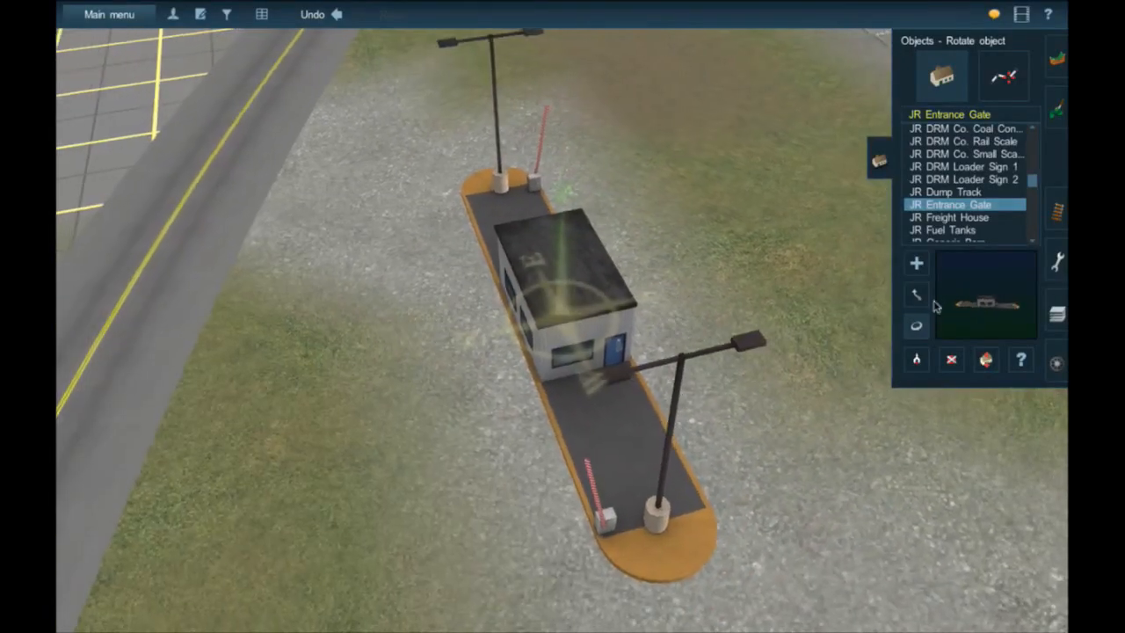
{"action": "left_click", "coordinate": [1062, 109]}
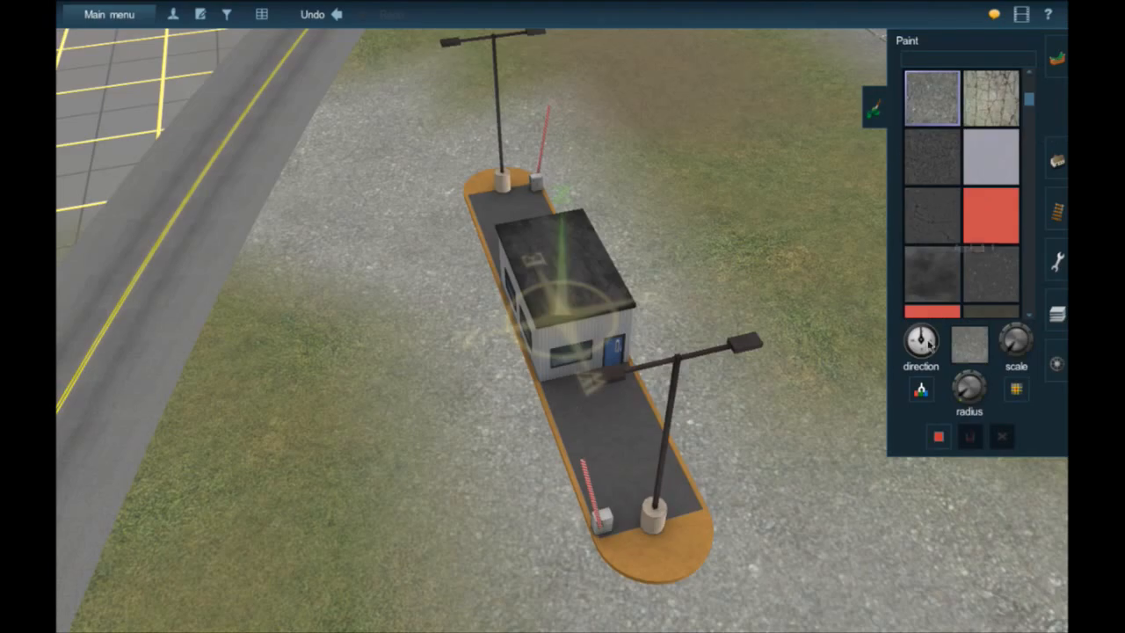
{"action": "scroll", "coordinate": [668, 361], "scroll_direction": "down", "scroll_amount": 2}
{"action": "right_click", "coordinate": [668, 362]}
{"action": "key", "text": "Up"}
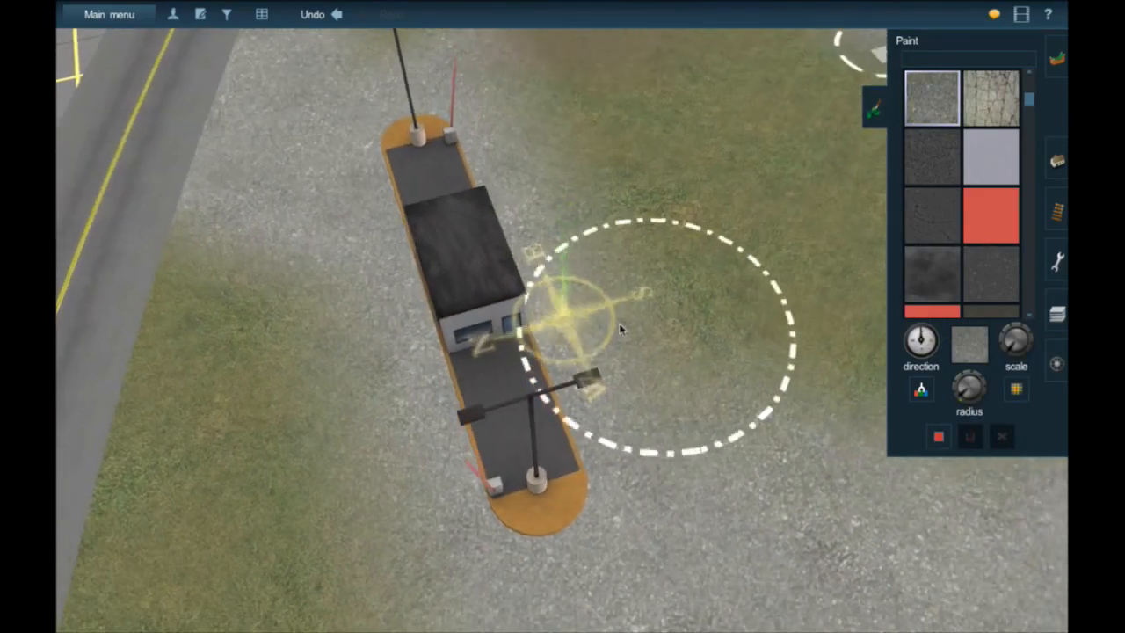
{"action": "right_click", "coordinate": [606, 372]}
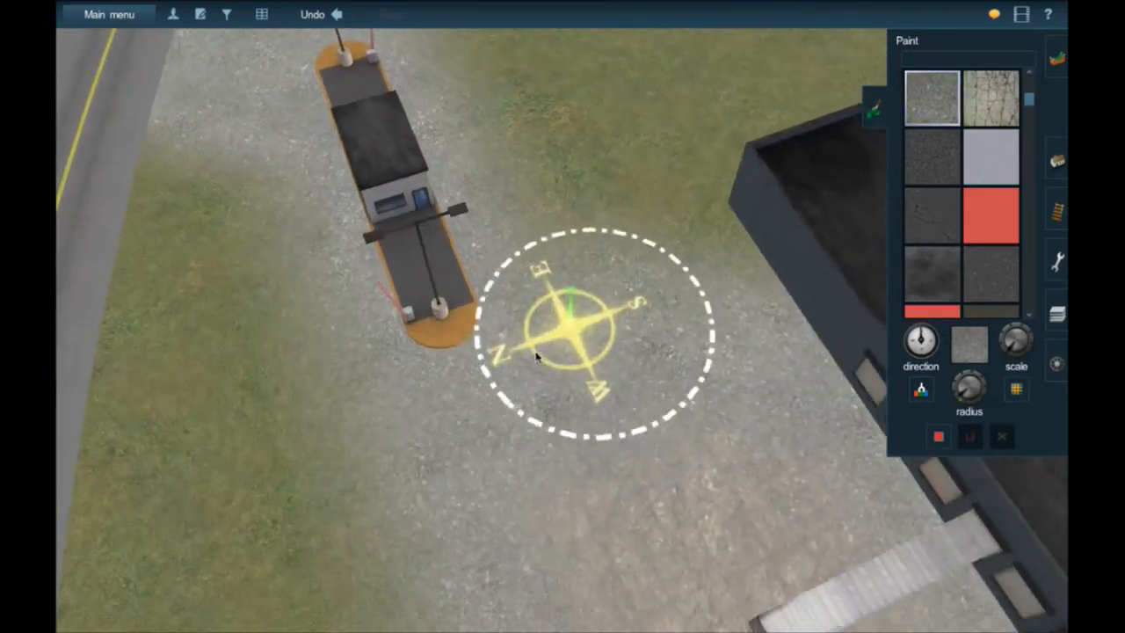
{"action": "right_click", "coordinate": [483, 271]}
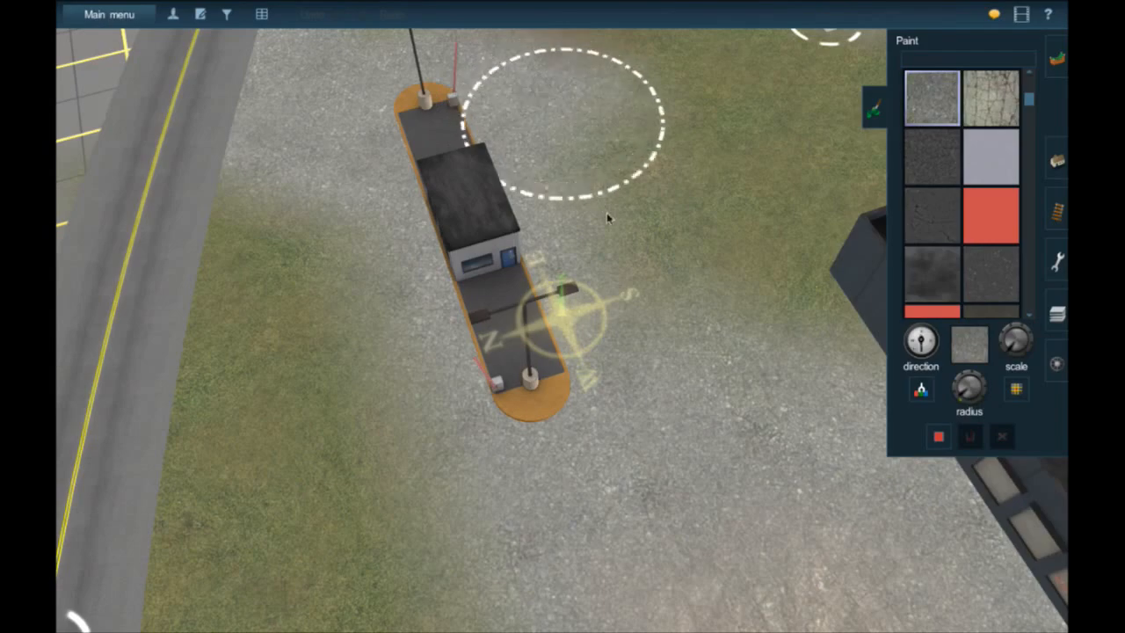
{"action": "left_click", "coordinate": [664, 310]}
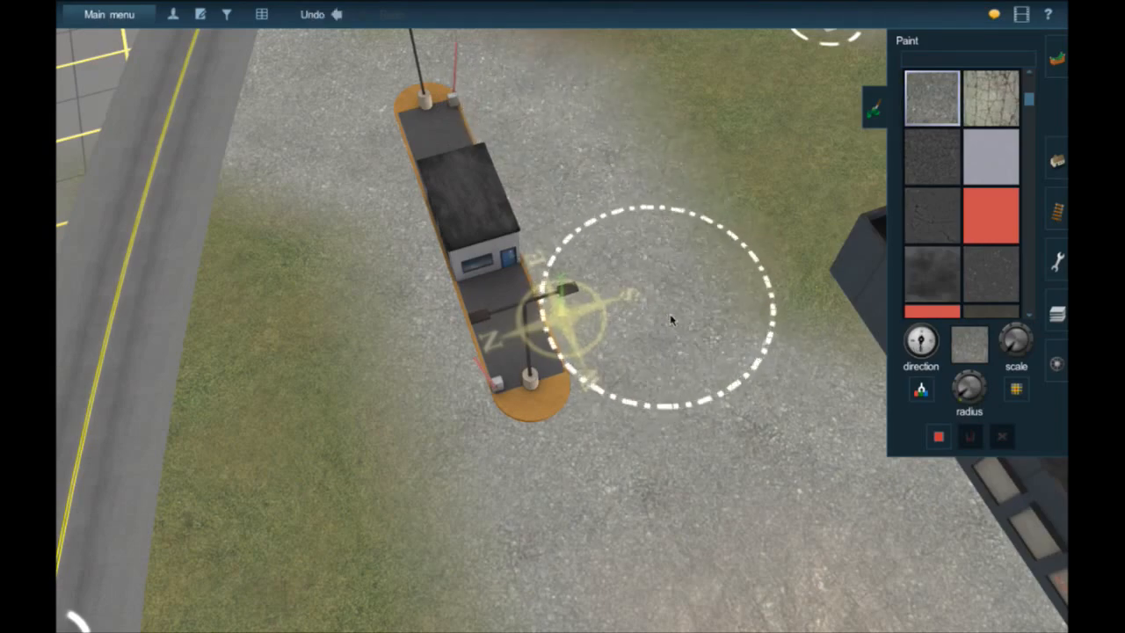
- Move the entrance gate towards the middle of the widened driveway and rotate it to about 179.9 degrees
{"action": "left_click", "coordinate": [1059, 170]}
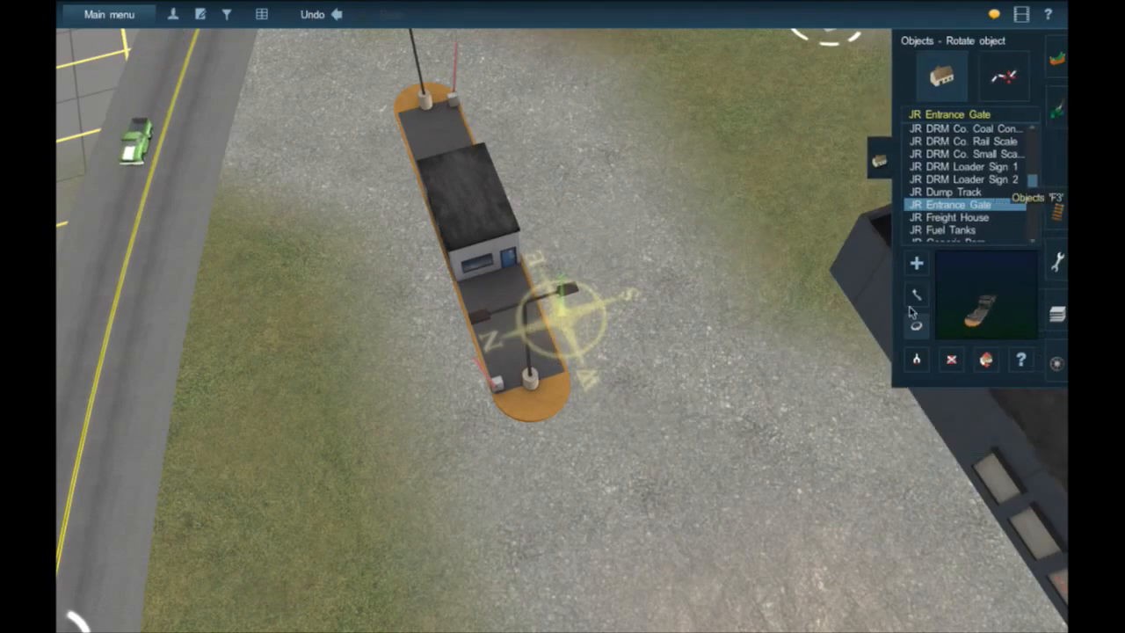
{"action": "left_click", "coordinate": [914, 297]}
{"action": "left_click_drag", "start_coordinate": [488, 255], "coordinate": [570, 302]}
{"action": "left_click", "coordinate": [917, 327]}
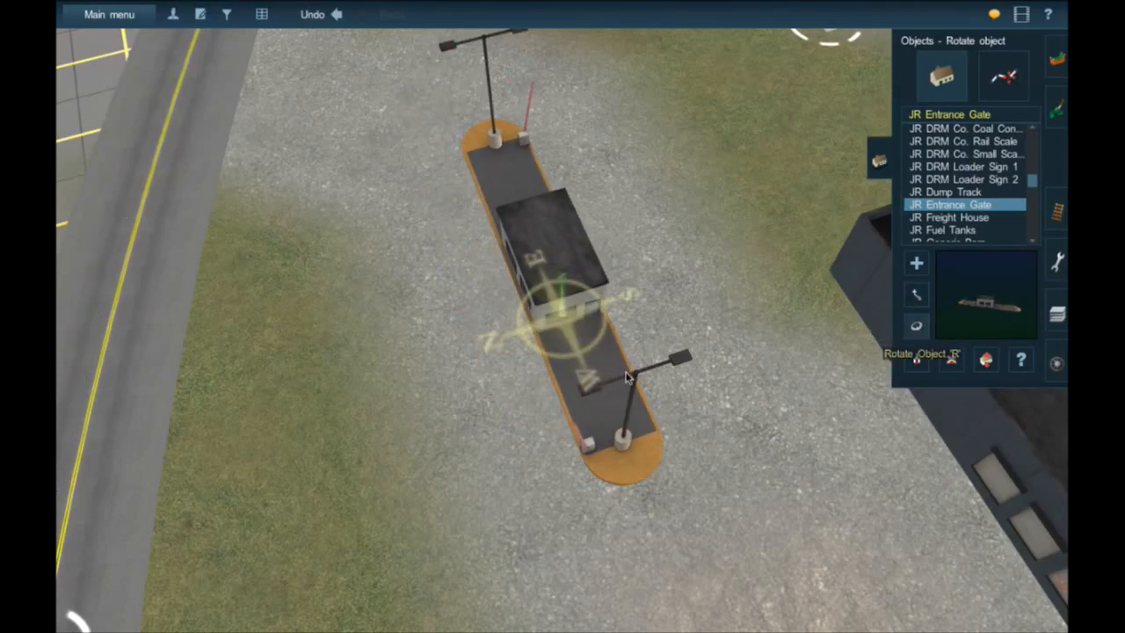
{"action": "left_click_drag", "start_coordinate": [631, 378], "coordinate": [628, 379]}
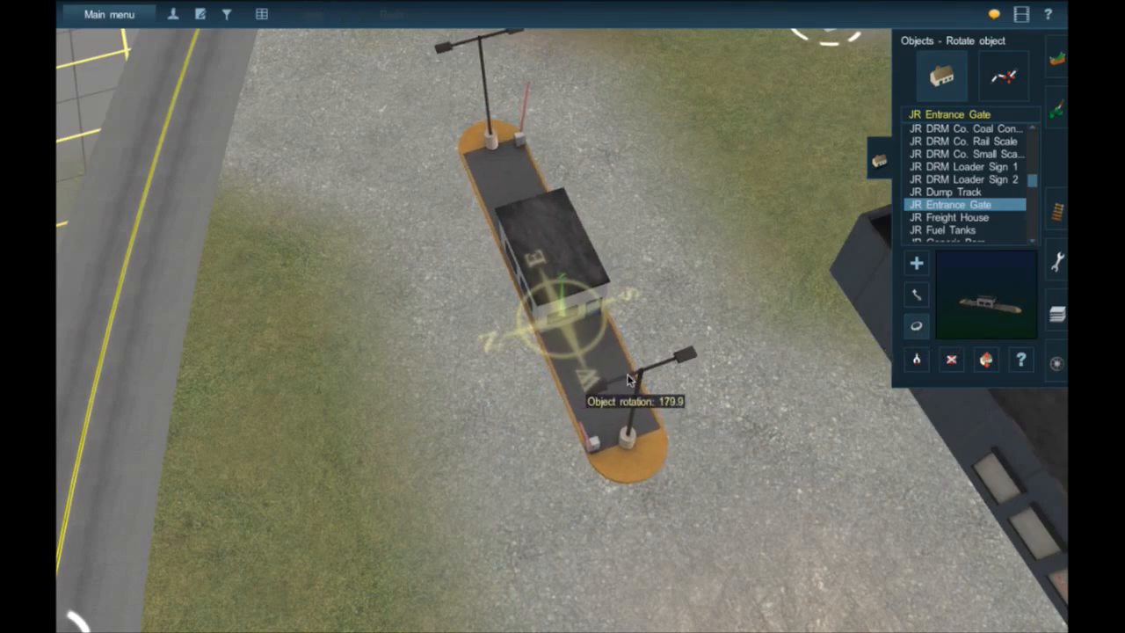
- Fine-tune the entrance gate's position on the driveway, shifting it slightly towards the loading yard
{"action": "key", "text": "Left"}
{"action": "key", "text": "Down"}
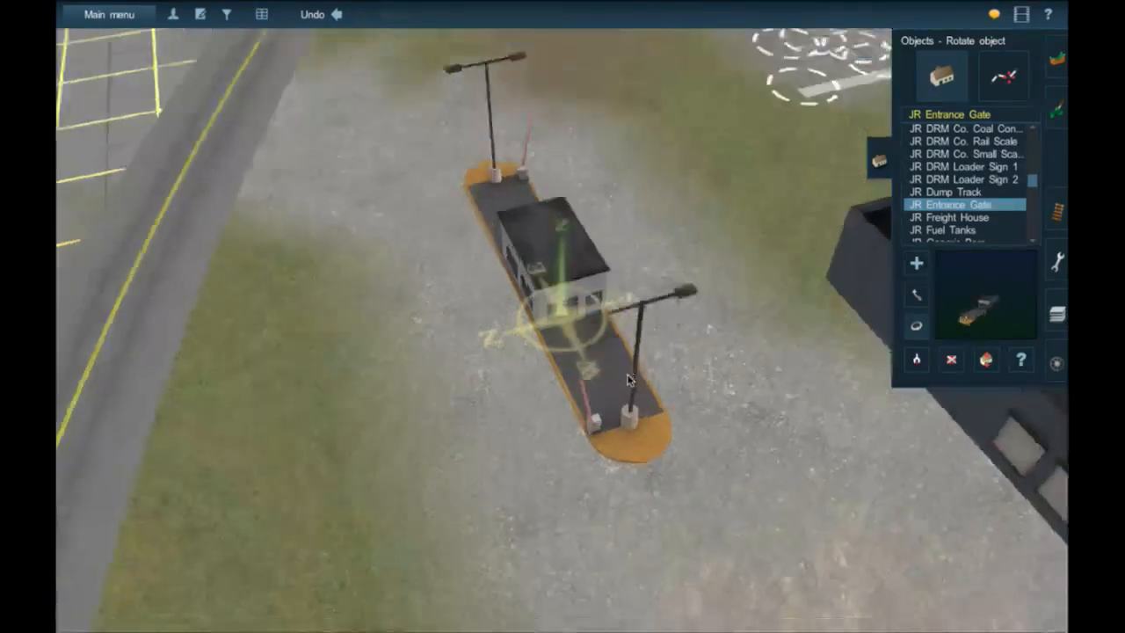
{"action": "key", "text": "Left"}
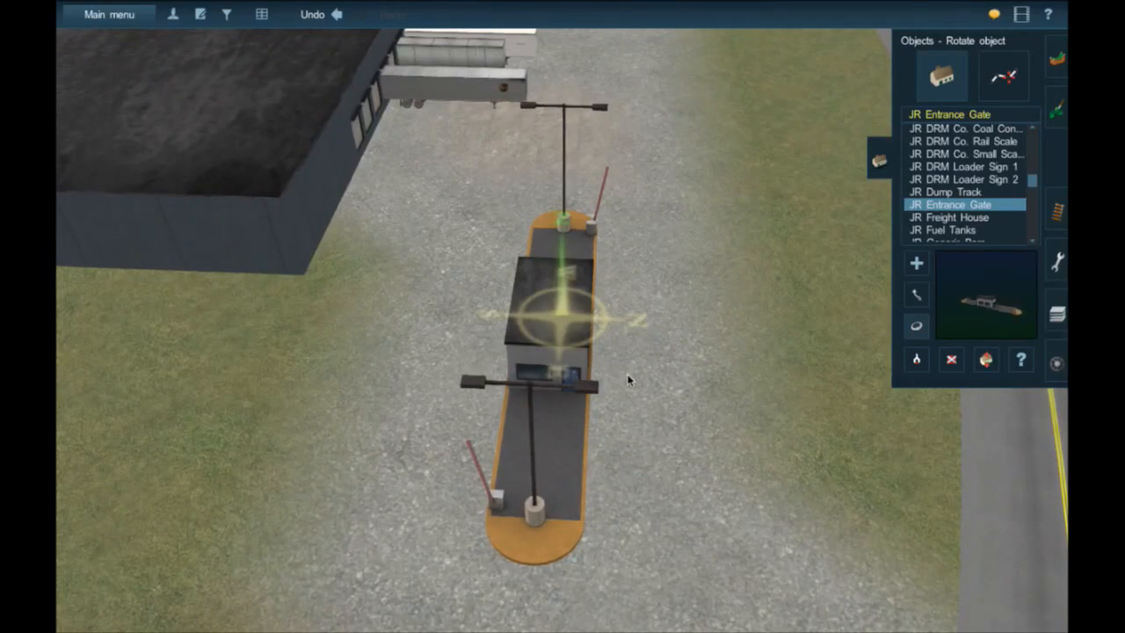
{"action": "right_click", "coordinate": [567, 181]}
{"action": "right_click", "coordinate": [578, 310]}
{"action": "right_click", "coordinate": [568, 359]}
{"action": "right_click", "coordinate": [567, 356]}
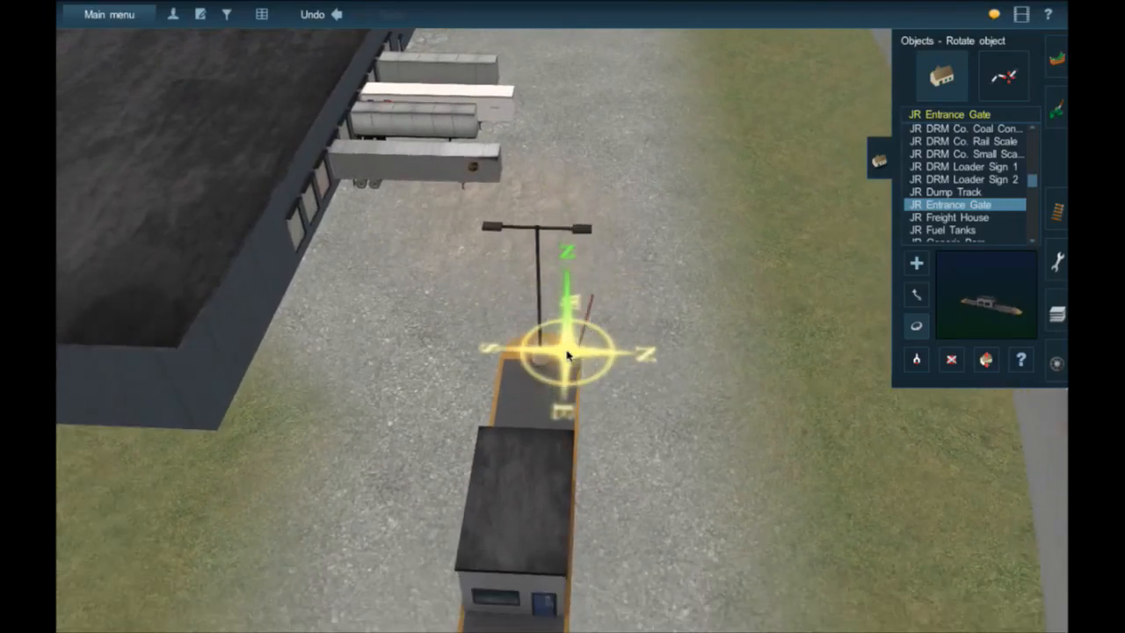
{"action": "scroll", "coordinate": [567, 356], "scroll_direction": "down", "scroll_amount": 3}
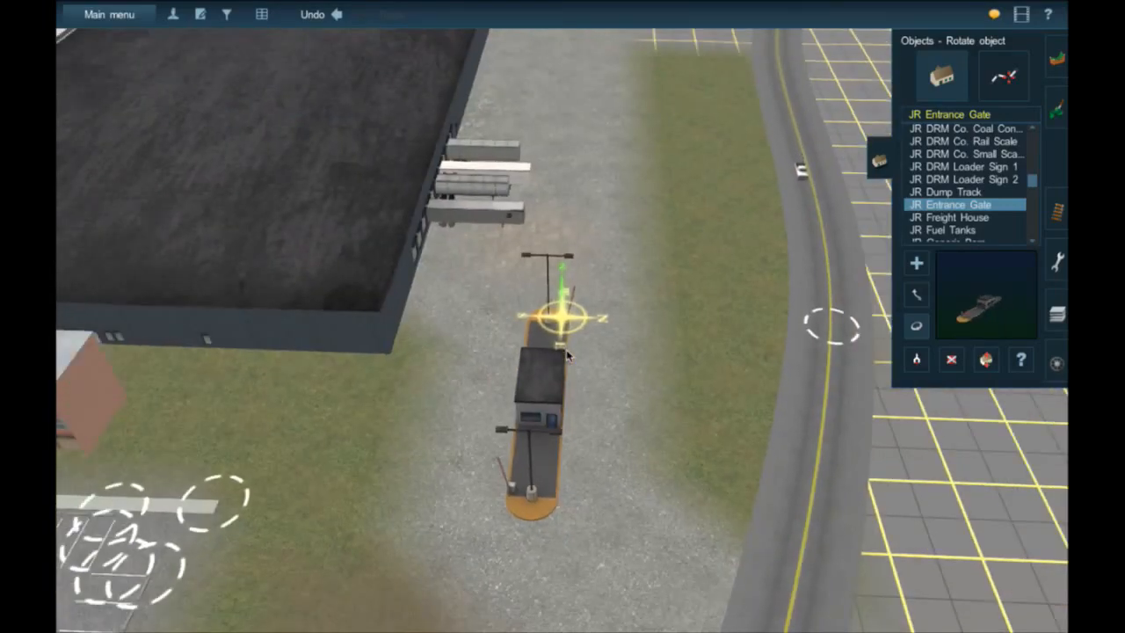
{"action": "scroll", "coordinate": [566, 349], "scroll_direction": "up", "scroll_amount": 3}
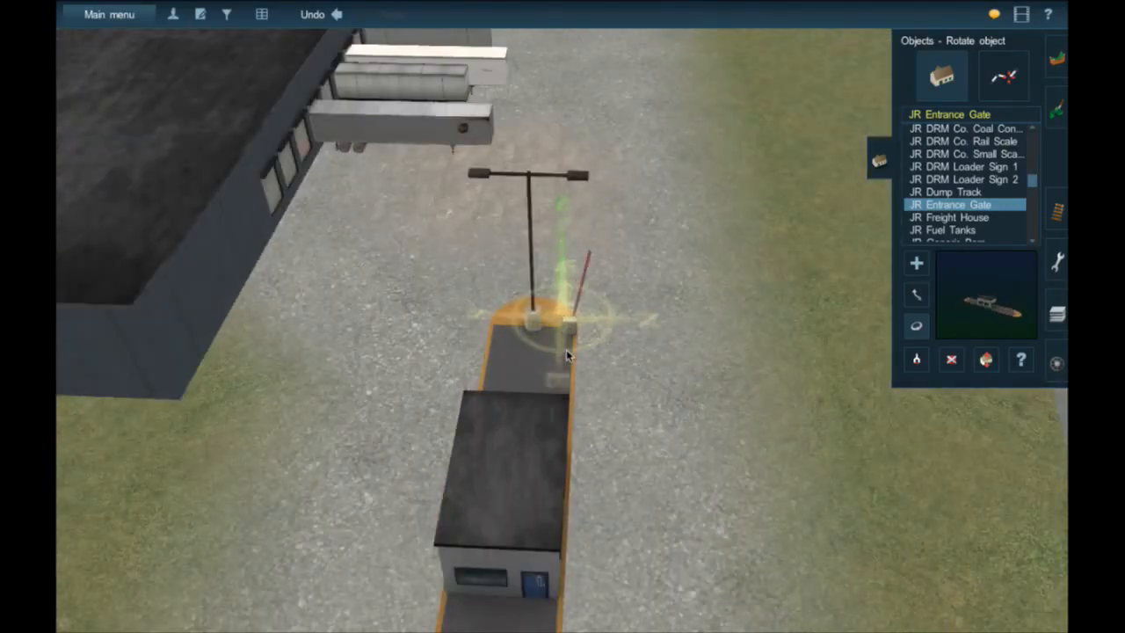
{"action": "right_click", "coordinate": [536, 329]}
{"action": "scroll", "coordinate": [536, 329], "scroll_direction": "up", "scroll_amount": 2}
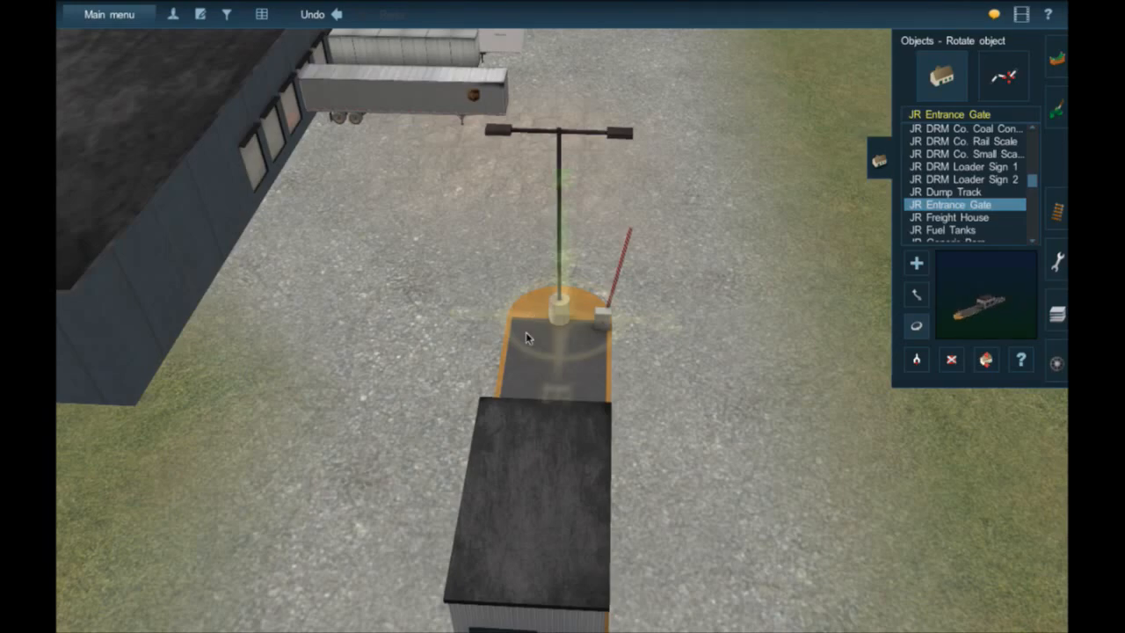
{"action": "left_click_drag", "start_coordinate": [548, 384], "coordinate": [554, 376]}
{"action": "right_click", "coordinate": [584, 290]}
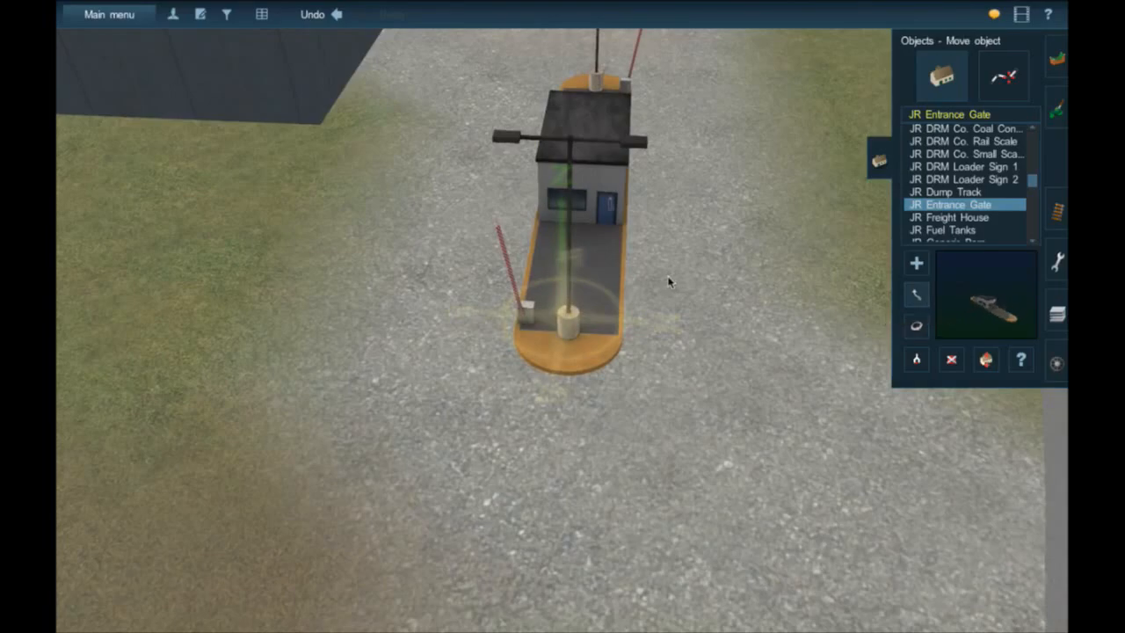
{"action": "left_click_drag", "start_coordinate": [591, 264], "coordinate": [594, 235]}
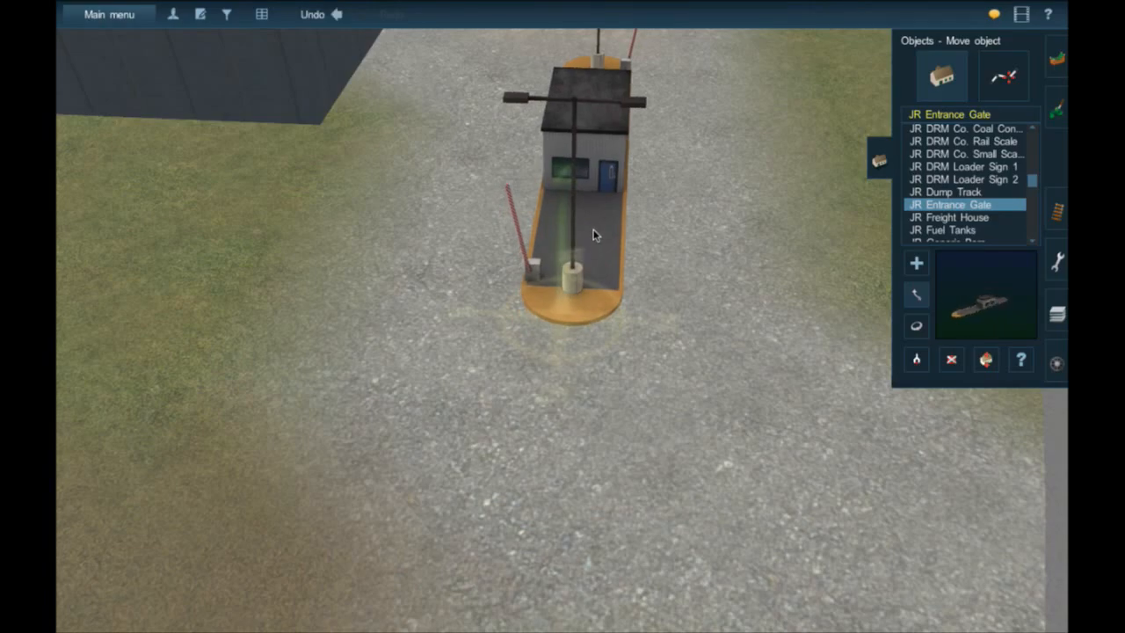
- Inspect the entrance gate's placement from several sides, checking the driveway clearance towards the road and the trailer docks
{"action": "right_click", "coordinate": [593, 234]}
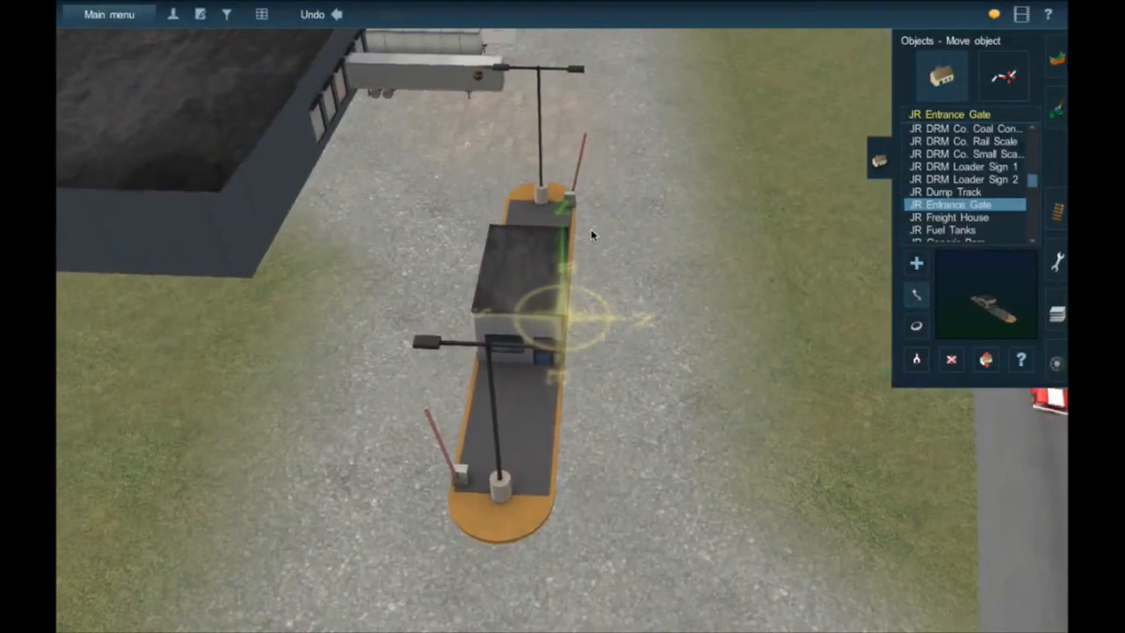
{"action": "key", "text": "Left"}
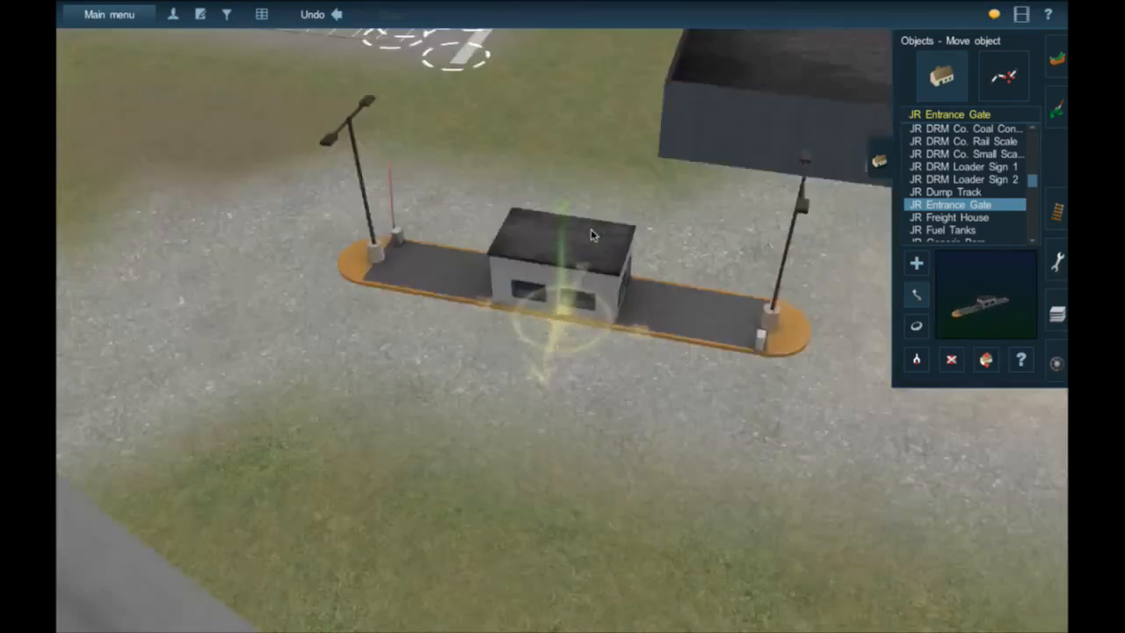
{"action": "key", "text": "Left"}
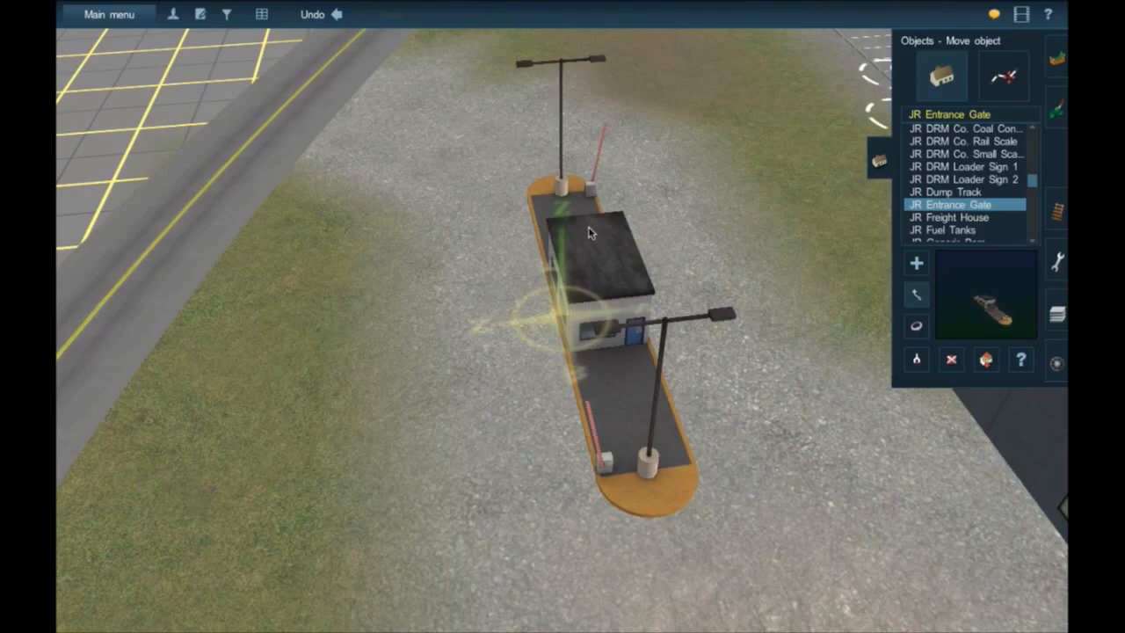
{"action": "left_click", "coordinate": [562, 197]}
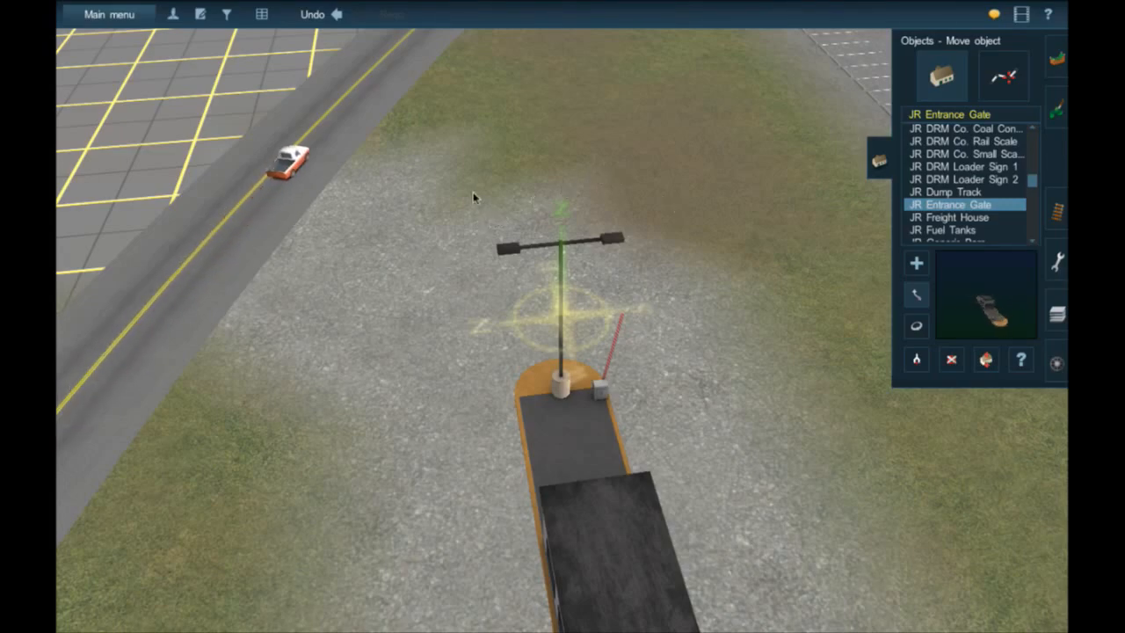
{"action": "right_click", "coordinate": [545, 497]}
{"action": "right_click", "coordinate": [546, 497]}
{"action": "right_click", "coordinate": [585, 512]}
{"action": "right_click", "coordinate": [683, 389]}
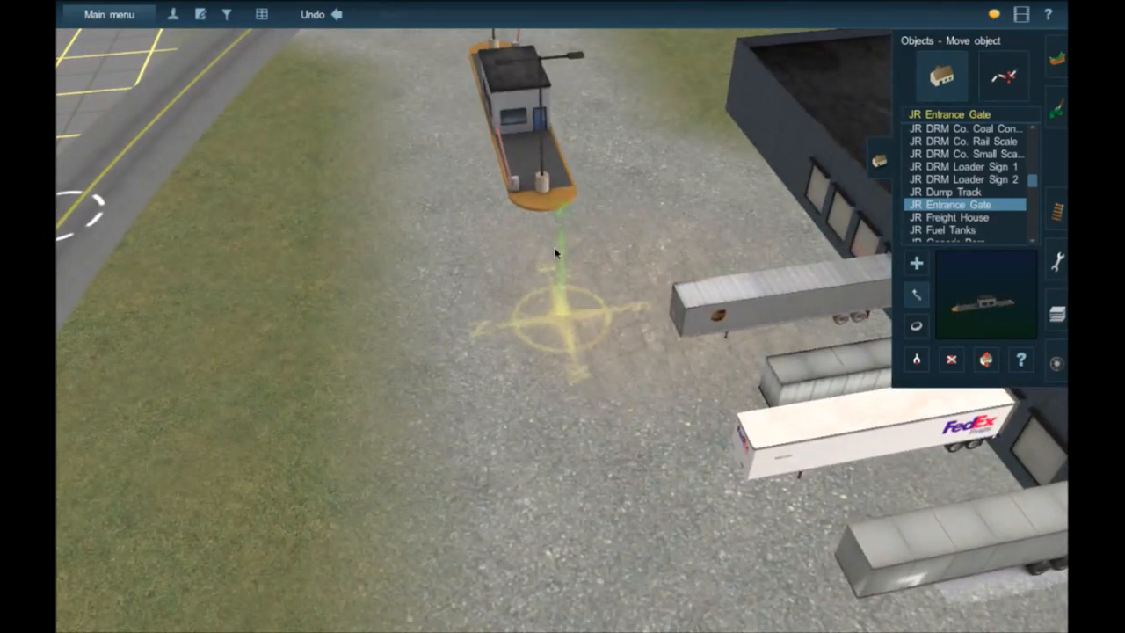
{"action": "right_click", "coordinate": [545, 231]}
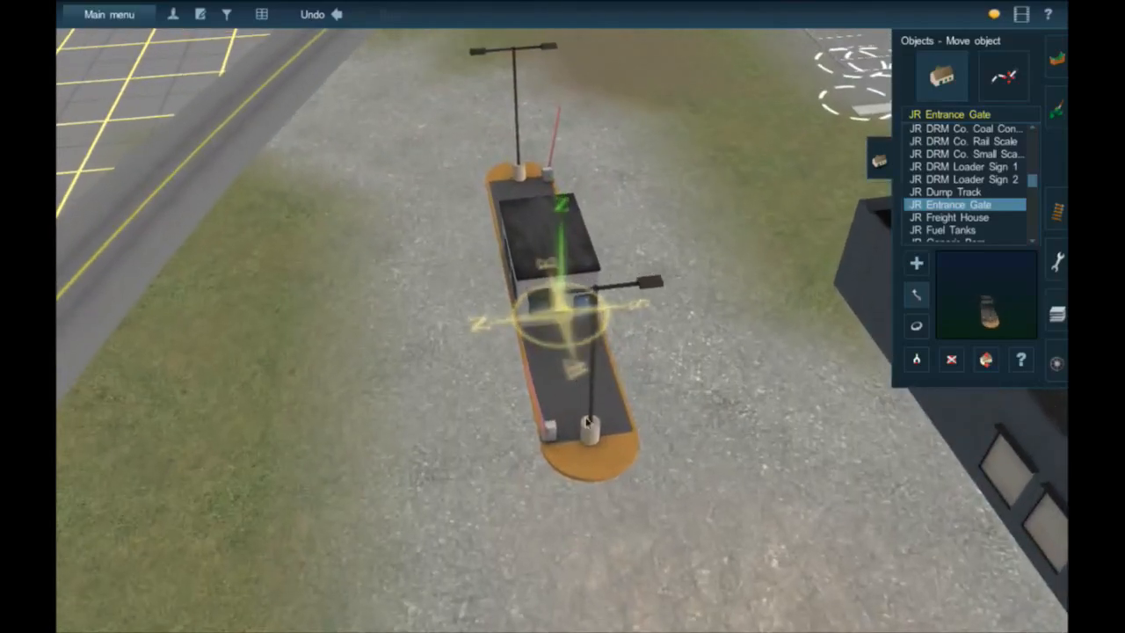
{"action": "right_click", "coordinate": [592, 446]}
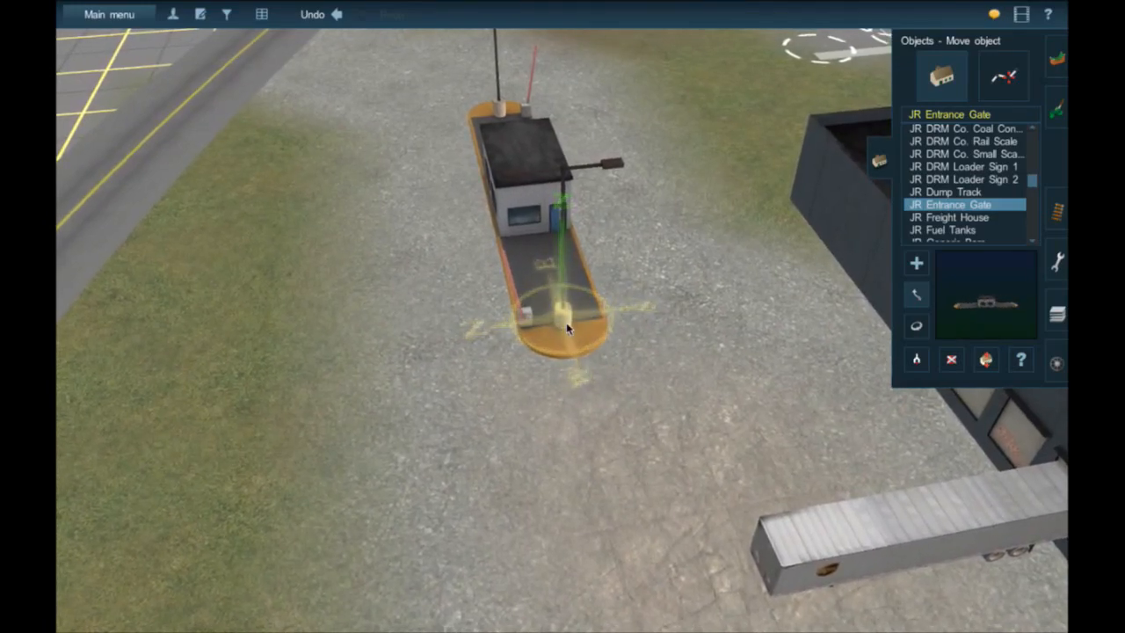
{"action": "right_click", "coordinate": [538, 274]}
{"action": "right_click", "coordinate": [527, 252]}
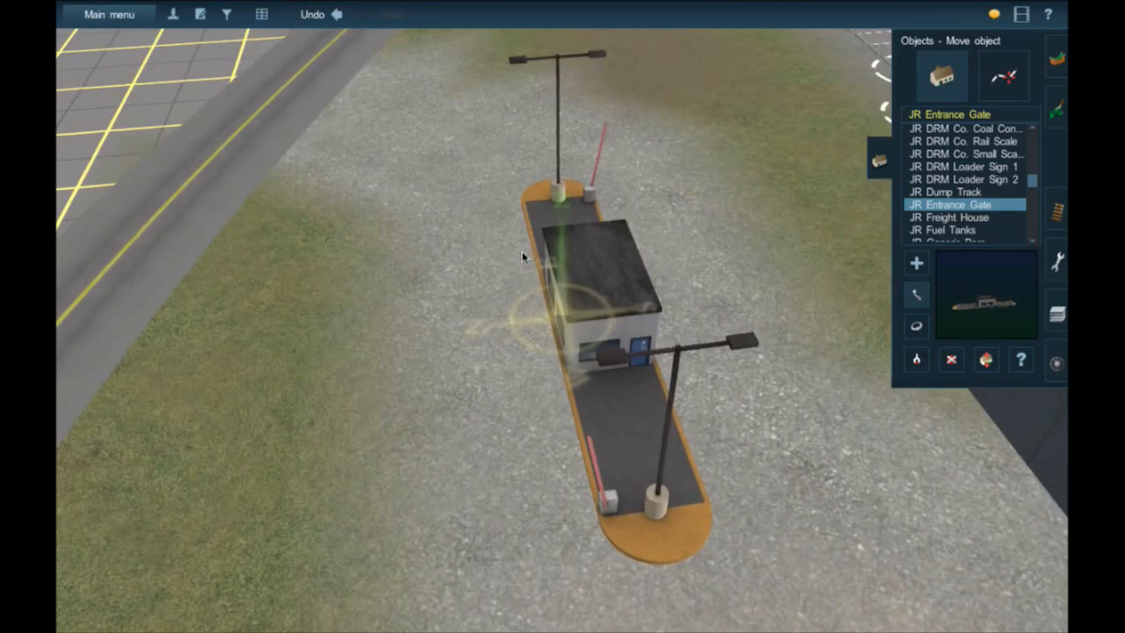
- Close the object tools and survey the gate, parking lot, warehouse, rail sidings and the road leading to the town
{"action": "left_click", "coordinate": [876, 159]}
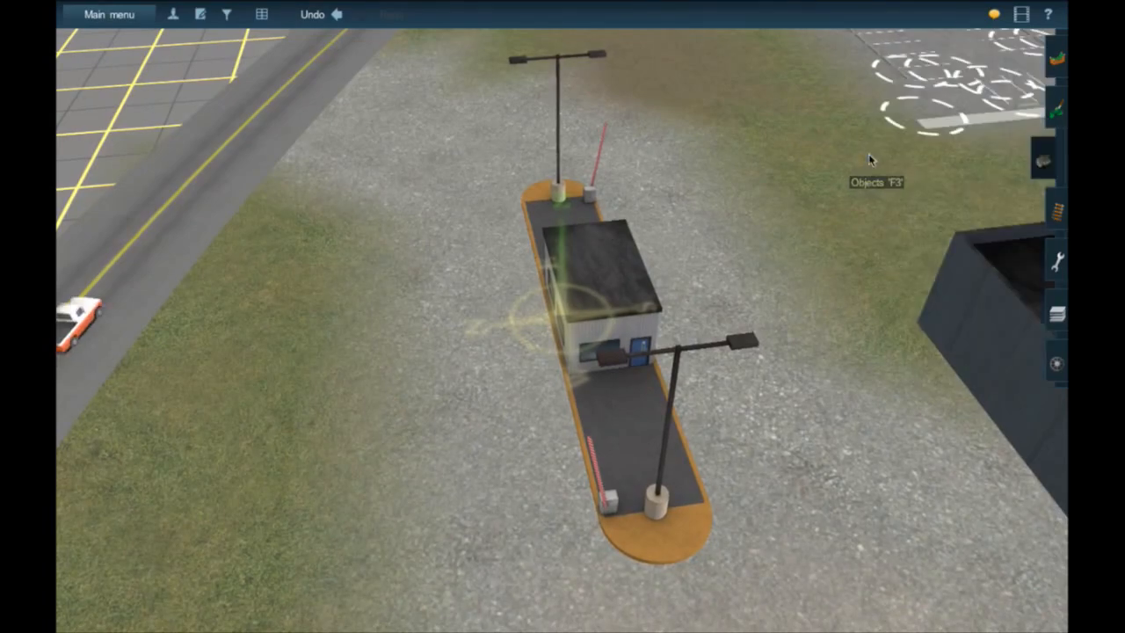
{"action": "right_click", "coordinate": [428, 148]}
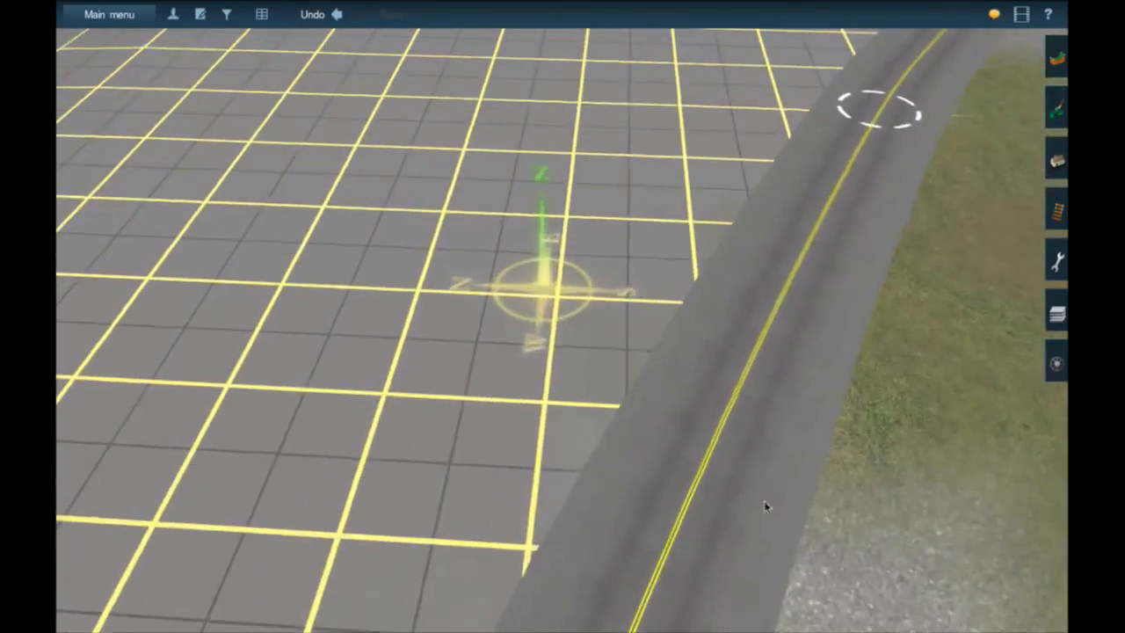
{"action": "right_click", "coordinate": [781, 513]}
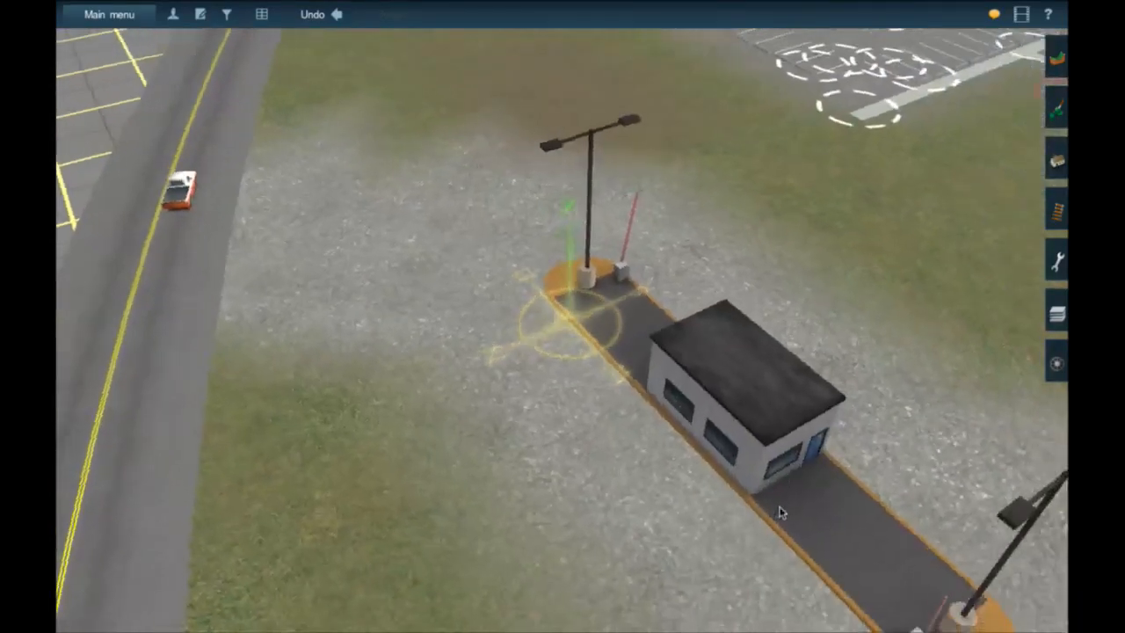
{"action": "key", "text": "Left"}
{"action": "scroll", "coordinate": [582, 444], "scroll_direction": "down", "scroll_amount": 5}
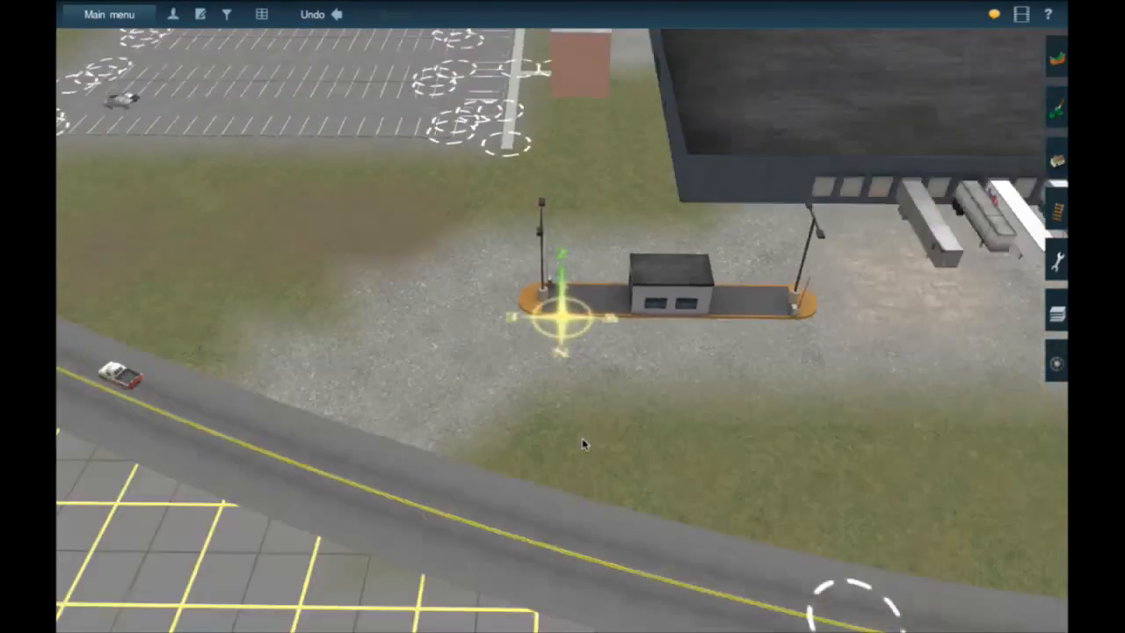
{"action": "right_click", "coordinate": [397, 182]}
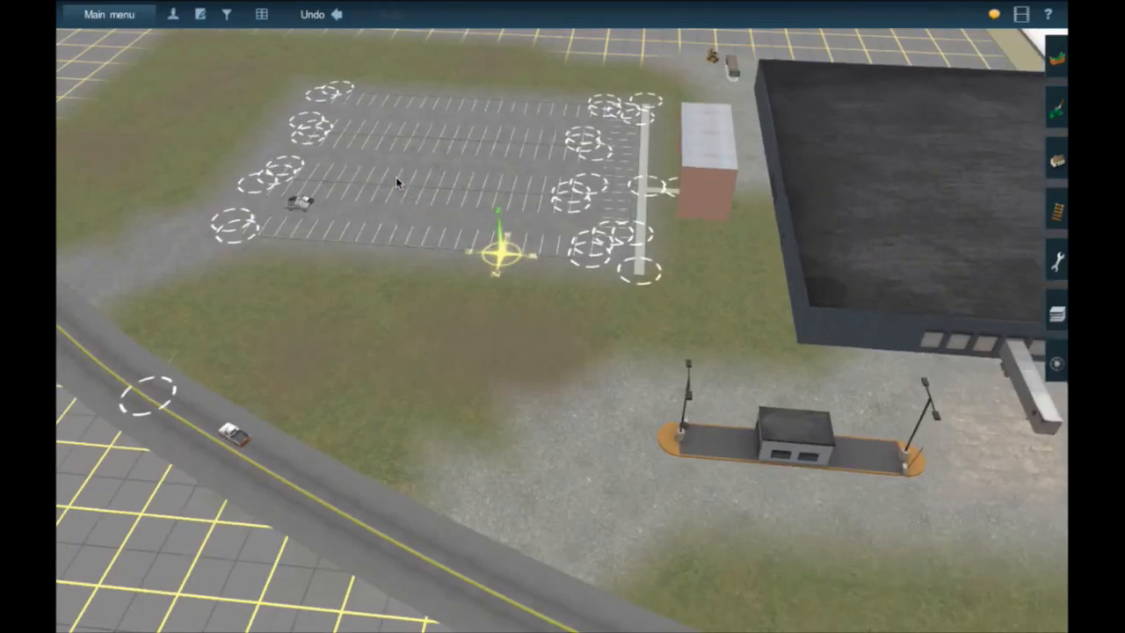
{"action": "right_click_drag", "start_coordinate": [397, 182], "coordinate": [723, 252]}
{"action": "scroll", "coordinate": [723, 253], "scroll_direction": "down", "scroll_amount": 10}
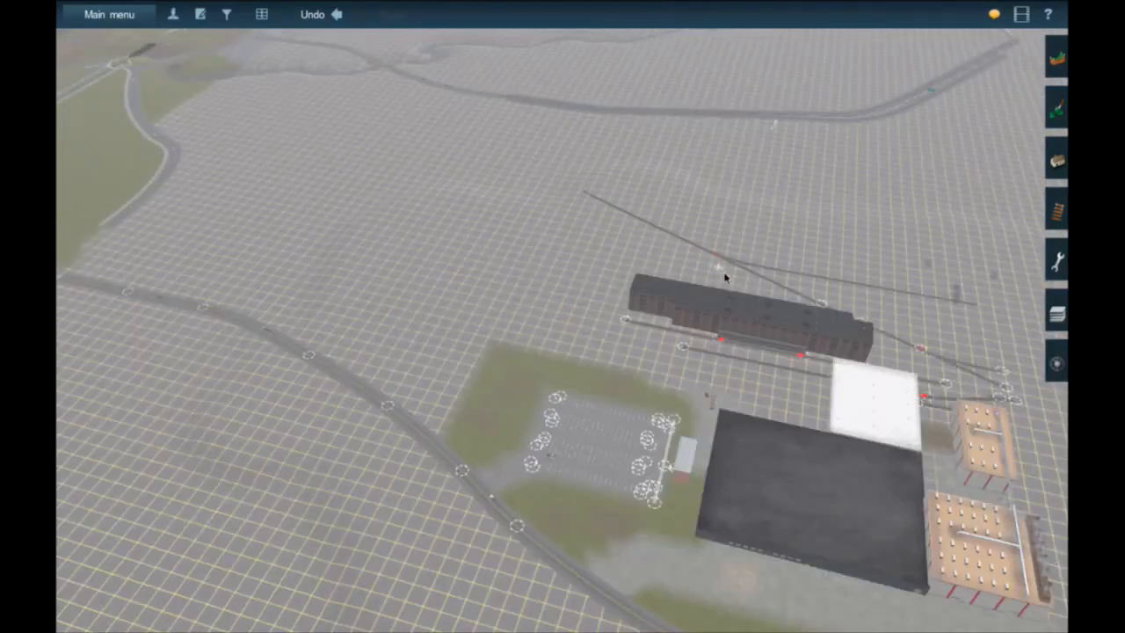
{"action": "right_click", "coordinate": [722, 276]}
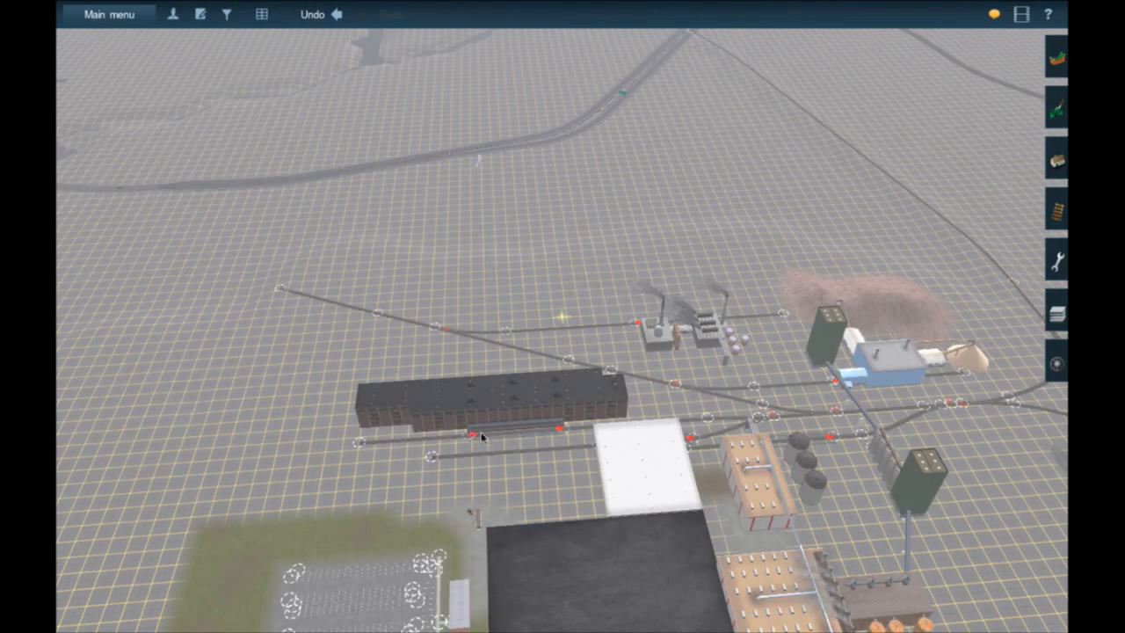
{"action": "right_click", "coordinate": [421, 295]}
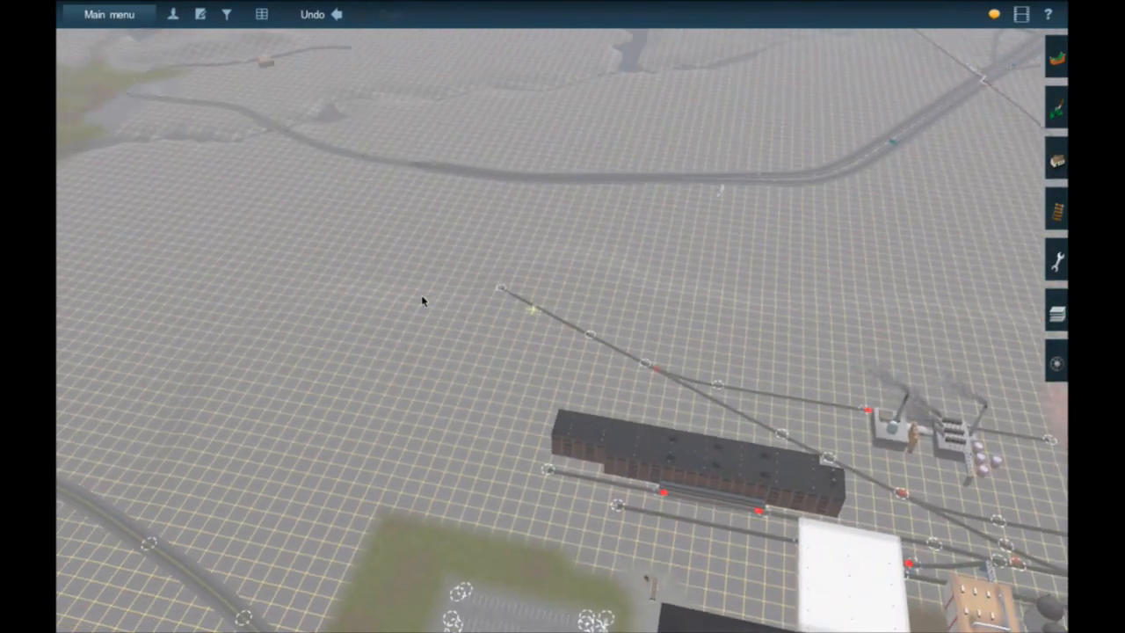
{"action": "right_click", "coordinate": [419, 296]}
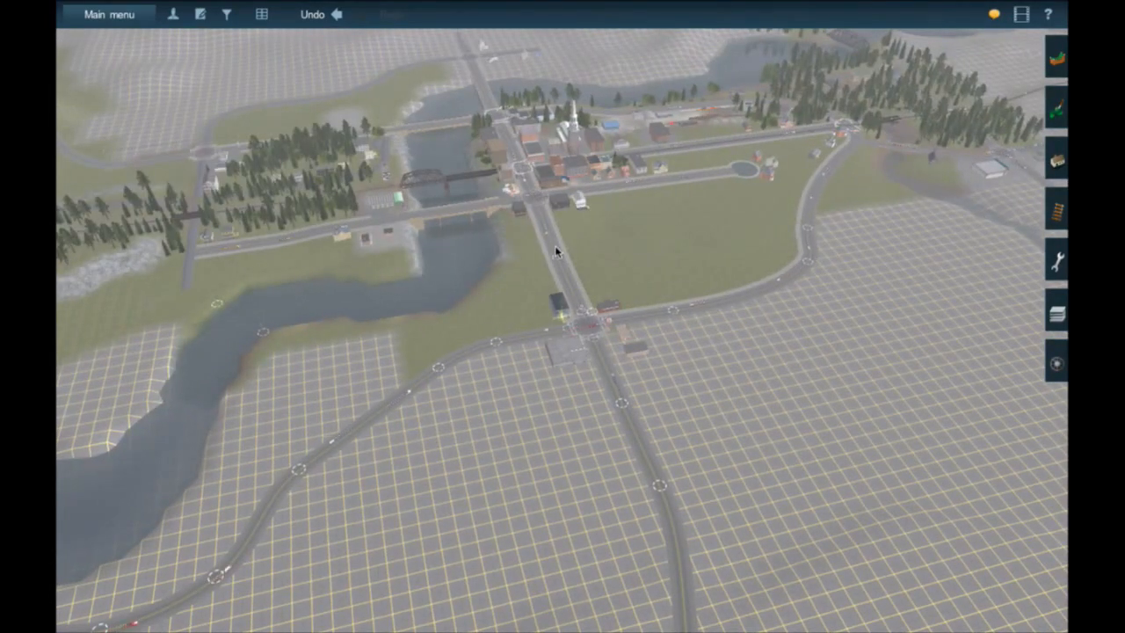
- Delete the entrance gate from the gravel driveway beside the warehouse loading yard
{"action": "right_click", "coordinate": [684, 420]}
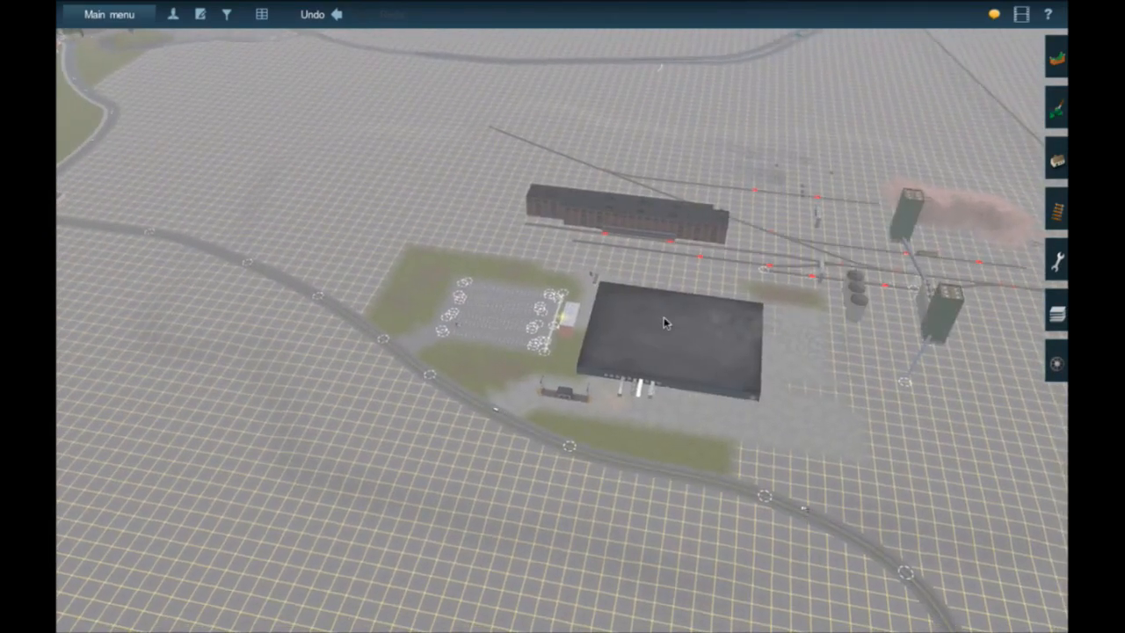
{"action": "right_click", "coordinate": [664, 322]}
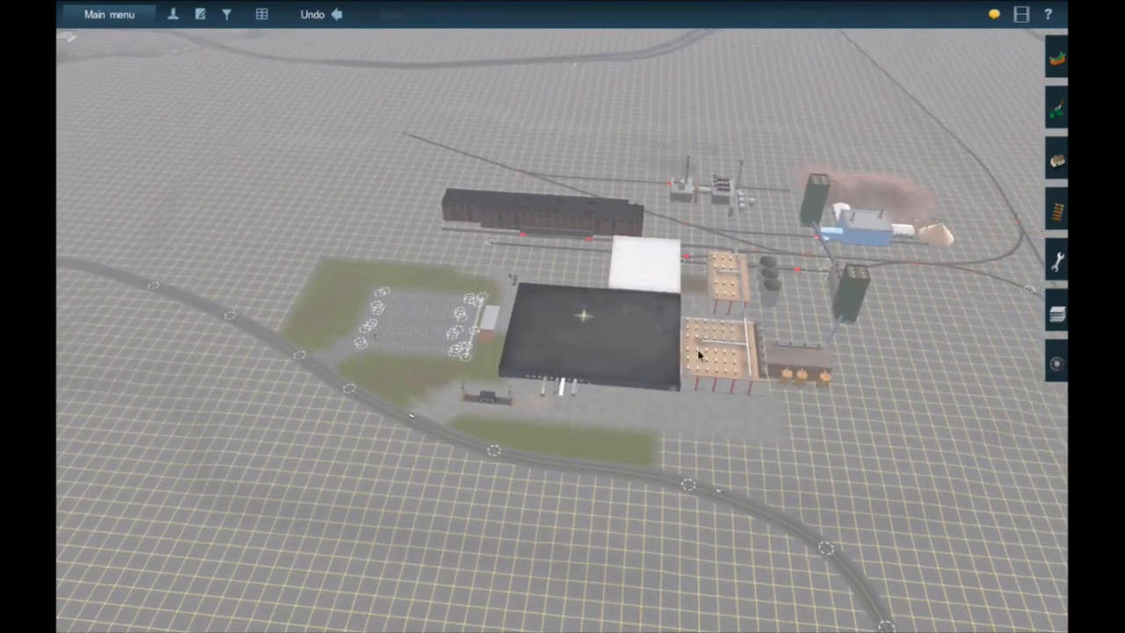
{"action": "right_click", "coordinate": [725, 330]}
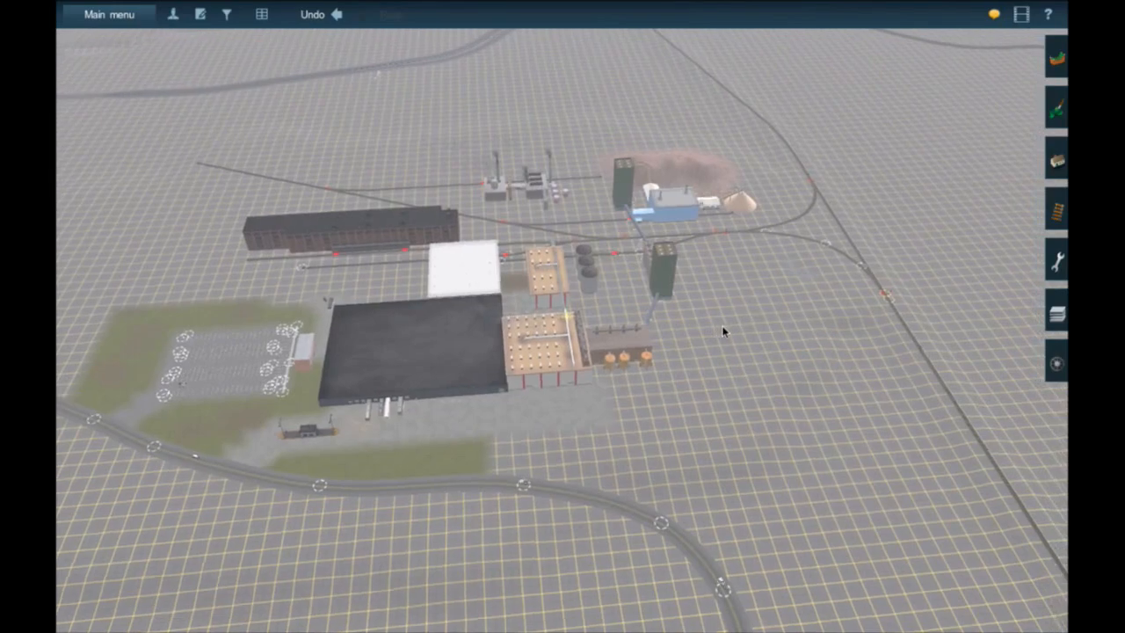
{"action": "scroll", "coordinate": [724, 330], "scroll_direction": "up", "scroll_amount": 5}
{"action": "scroll", "coordinate": [495, 395], "scroll_direction": "down", "scroll_amount": 1}
{"action": "right_click", "coordinate": [257, 466]}
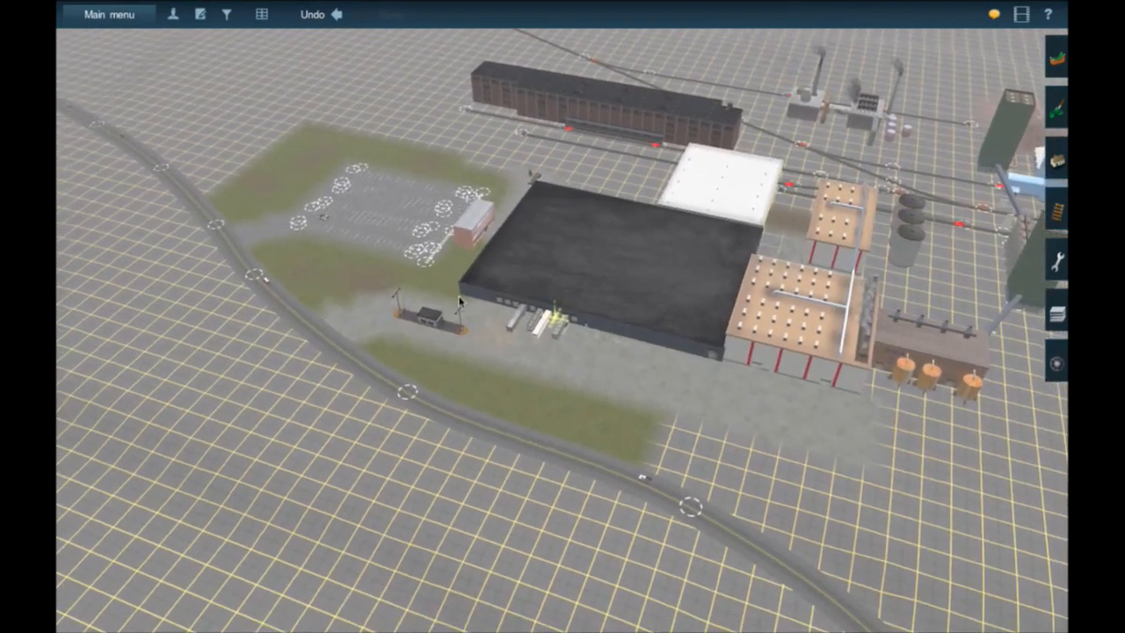
{"action": "right_click", "coordinate": [437, 326]}
{"action": "scroll", "coordinate": [822, 303], "scroll_direction": "up", "scroll_amount": 5}
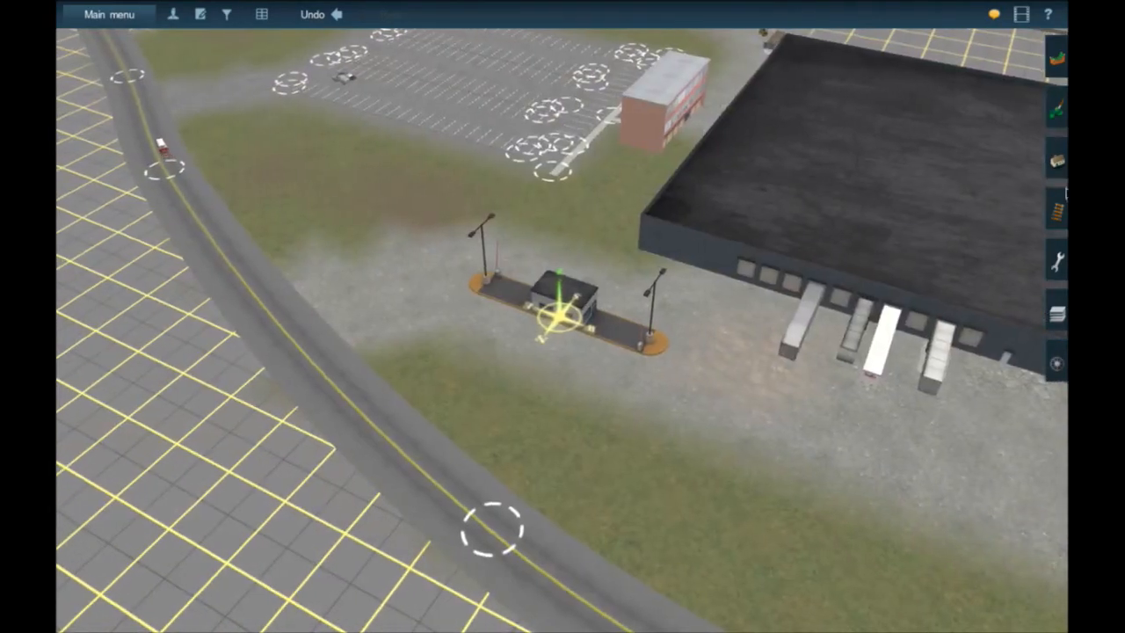
{"action": "left_click", "coordinate": [1057, 161]}
{"action": "left_click", "coordinate": [950, 359]}
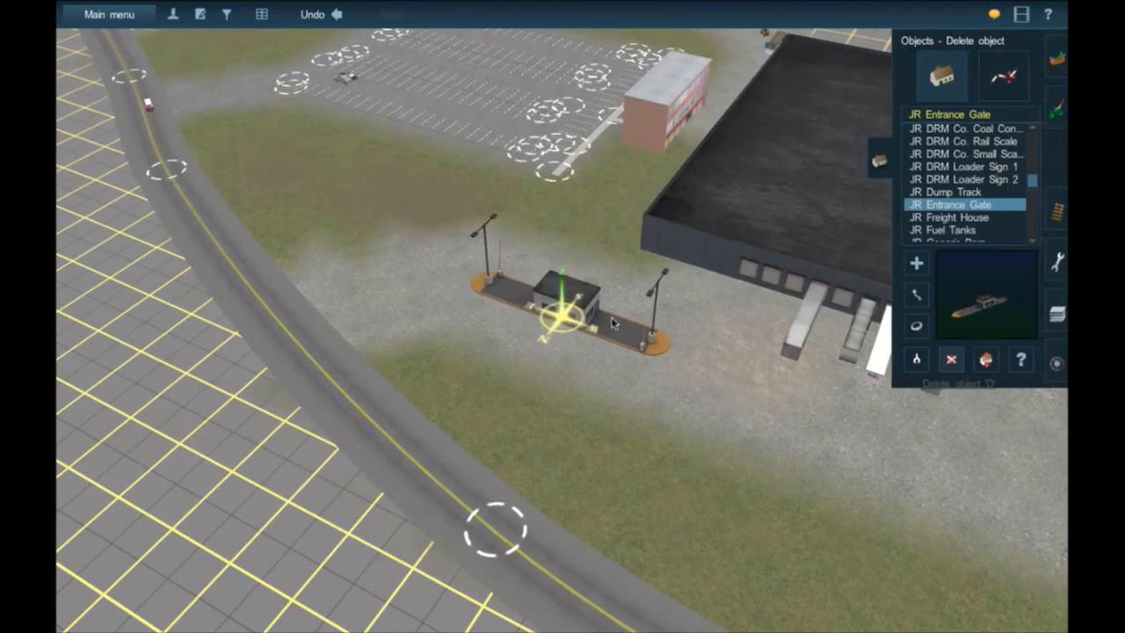
{"action": "left_click", "coordinate": [613, 319]}
{"action": "scroll", "coordinate": [678, 172], "scroll_direction": "down", "scroll_amount": 6}
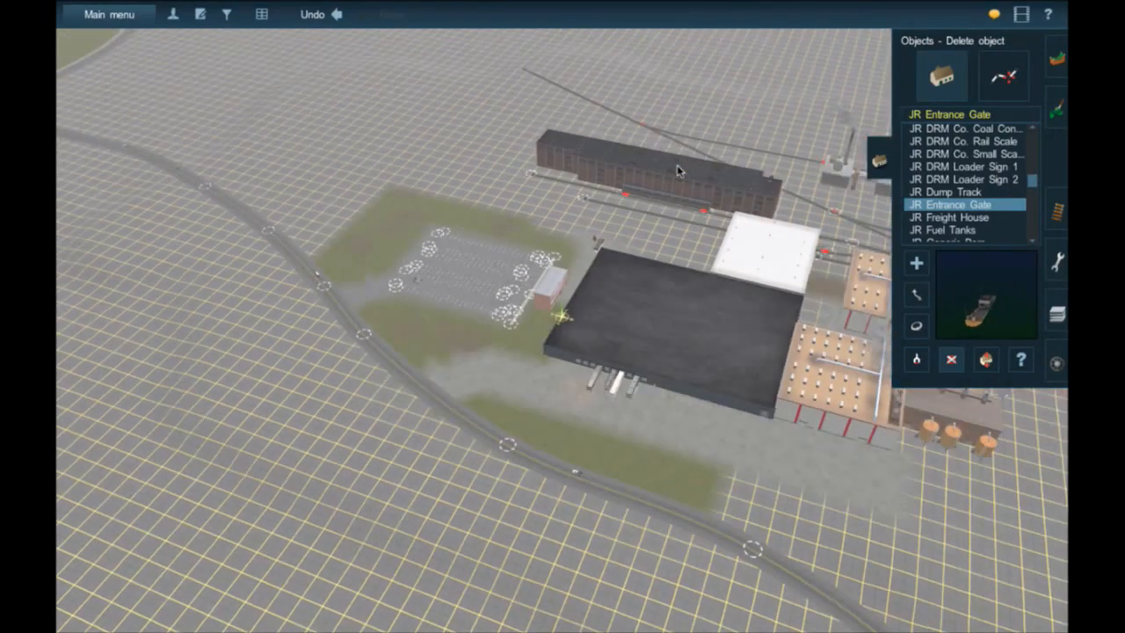
- Survey the mill buildings, rail sidings and parking lot from several sides, checking the named industry tracks on the map
{"action": "key", "text": "Left"}
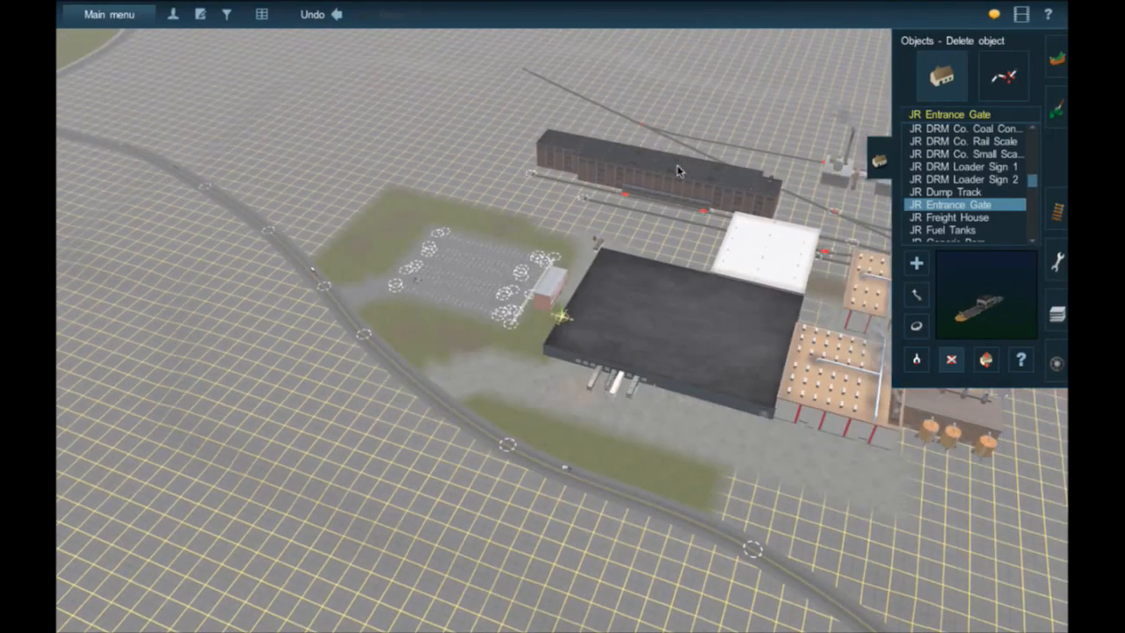
{"action": "key", "text": "Left"}
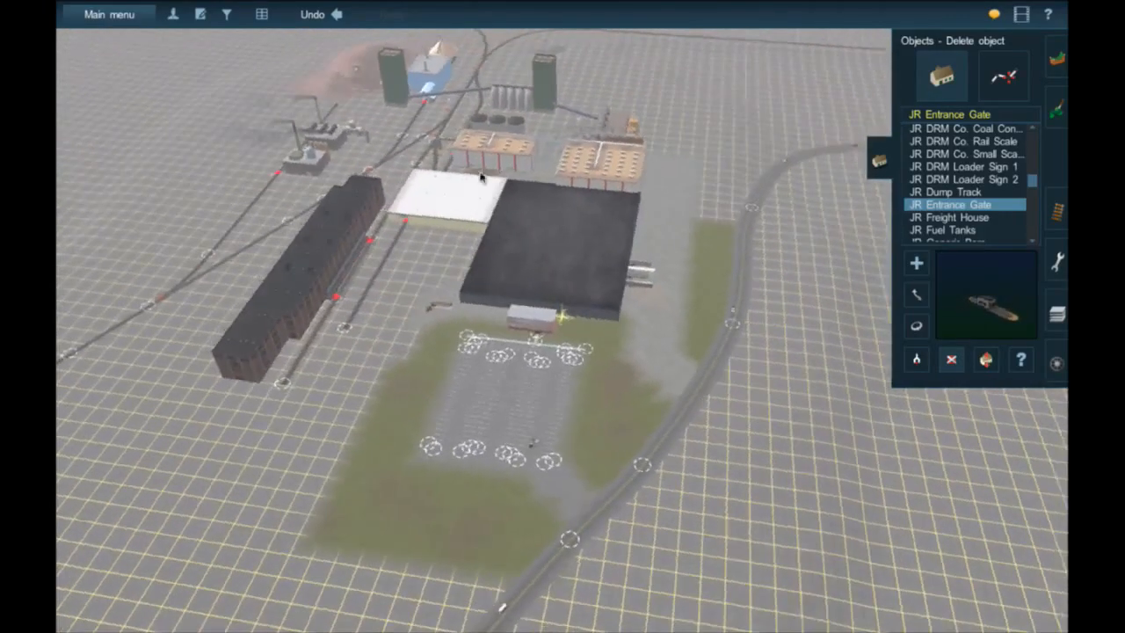
{"action": "right_click", "coordinate": [462, 180]}
{"action": "key", "text": "Up"}
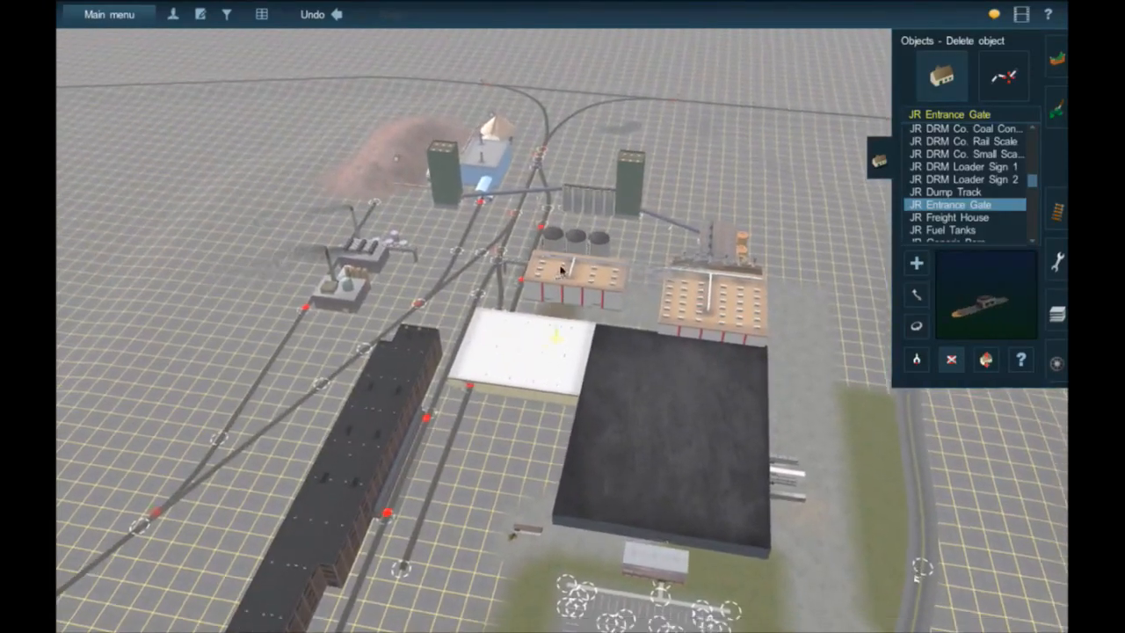
{"action": "key", "text": "ctrl+m"}
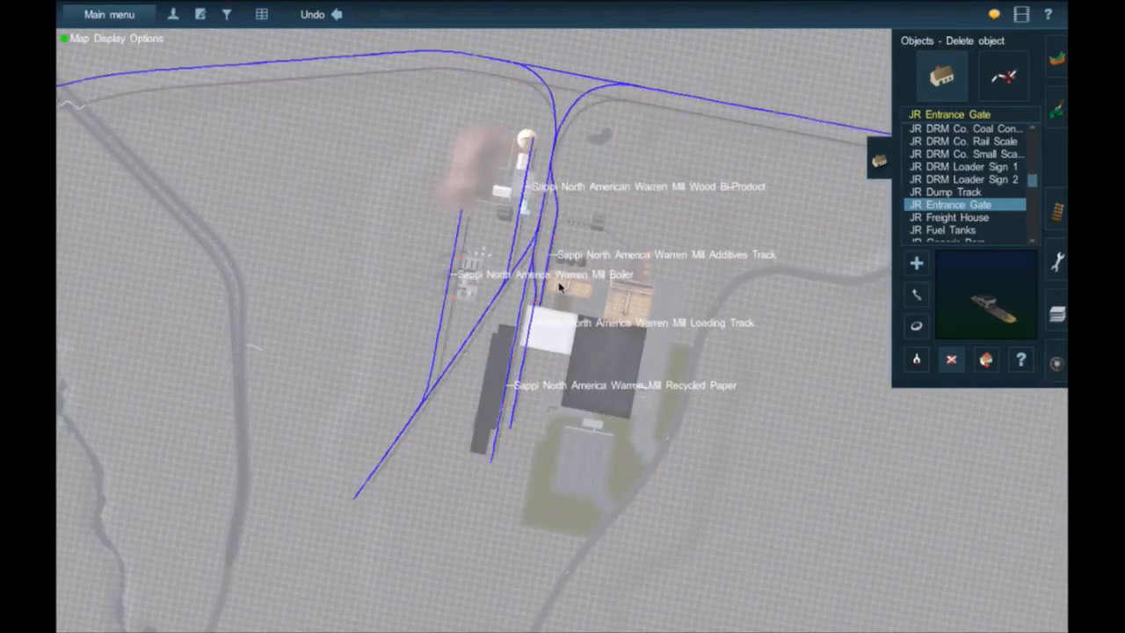
{"action": "key", "text": "ctrl+m"}
{"action": "scroll", "coordinate": [552, 306], "scroll_direction": "up", "scroll_amount": 2}
{"action": "key", "text": "Down"}
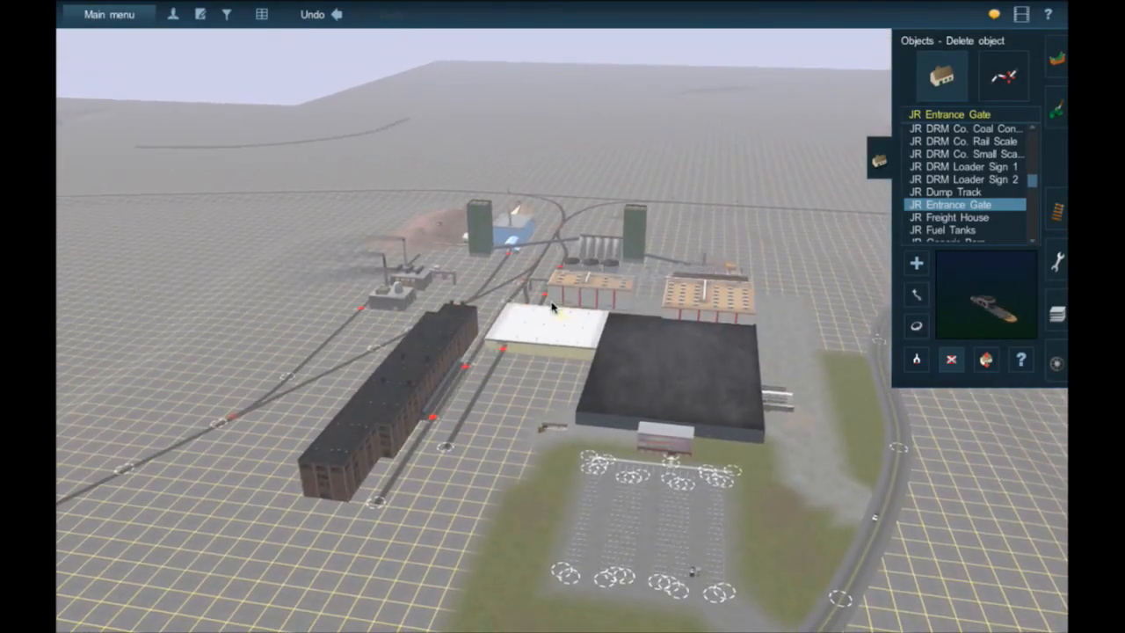
{"action": "key", "text": "Right"}
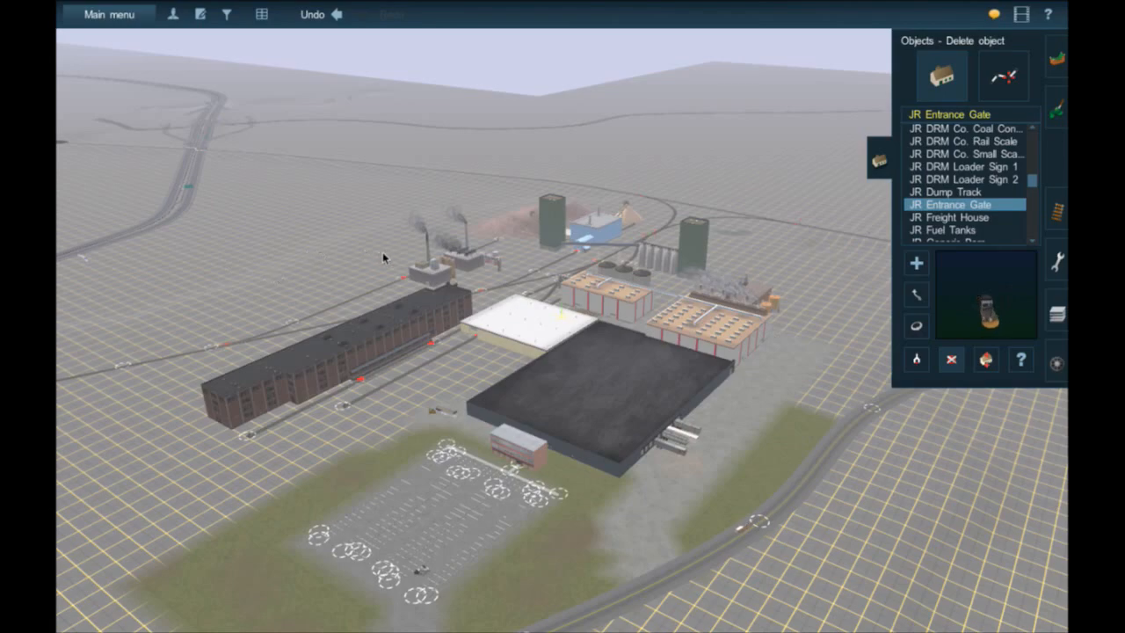
- Examine the route map around the Warren Mill, the Warren Farmers Warehouse and the Diamond River Coal Mine from different orientations
{"action": "key", "text": "m"}
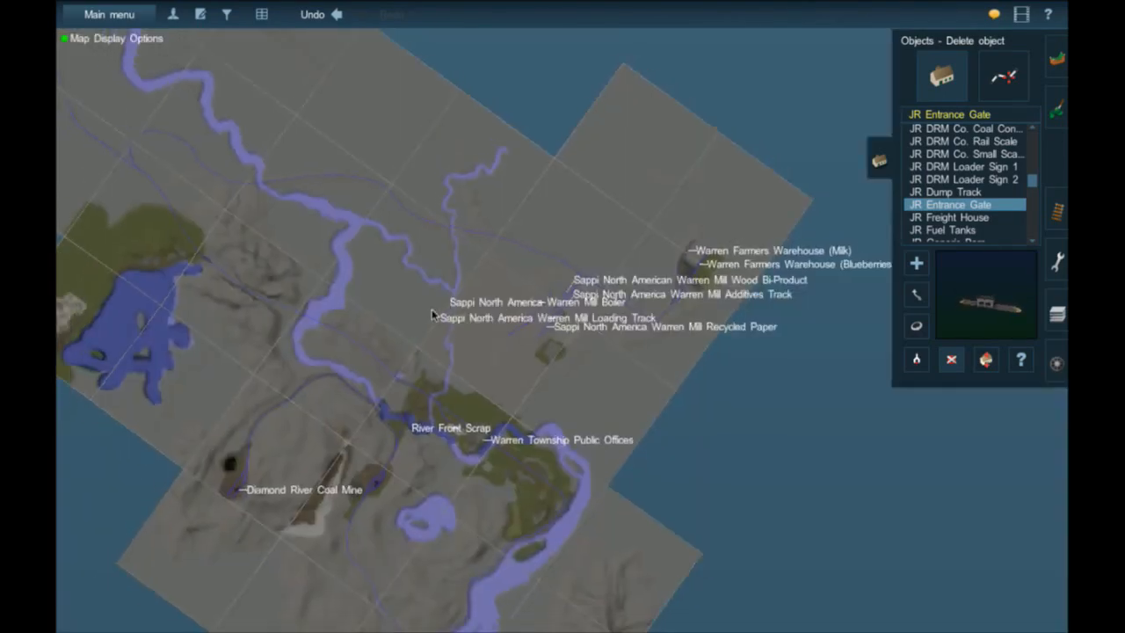
{"action": "scroll", "coordinate": [432, 316], "scroll_direction": "down", "scroll_amount": 3}
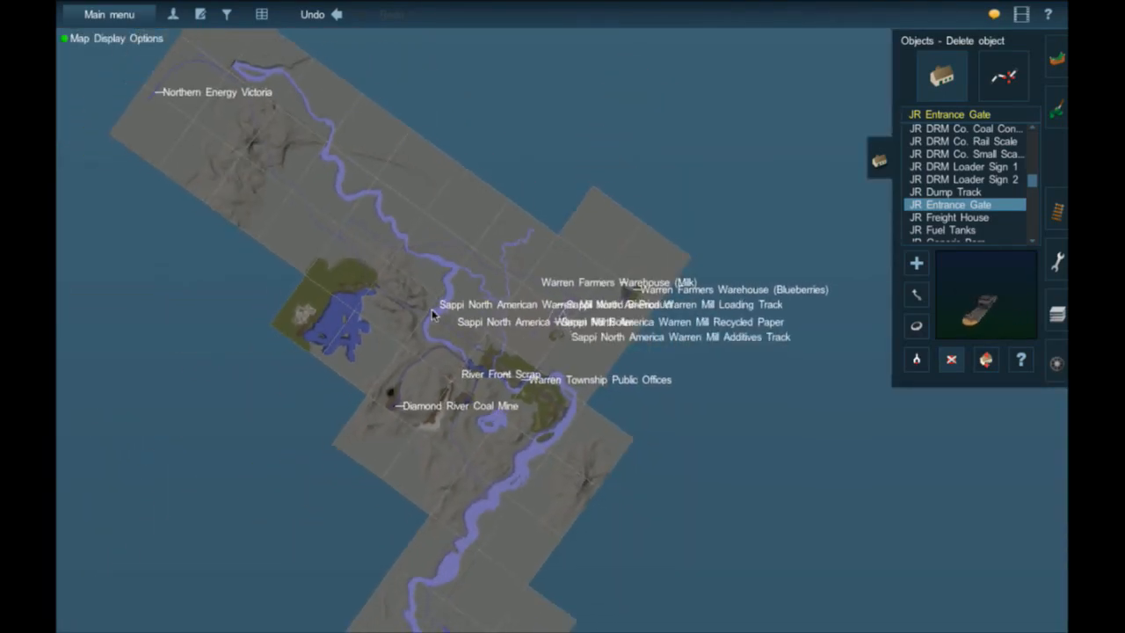
{"action": "scroll", "coordinate": [432, 316], "scroll_direction": "up", "scroll_amount": 3}
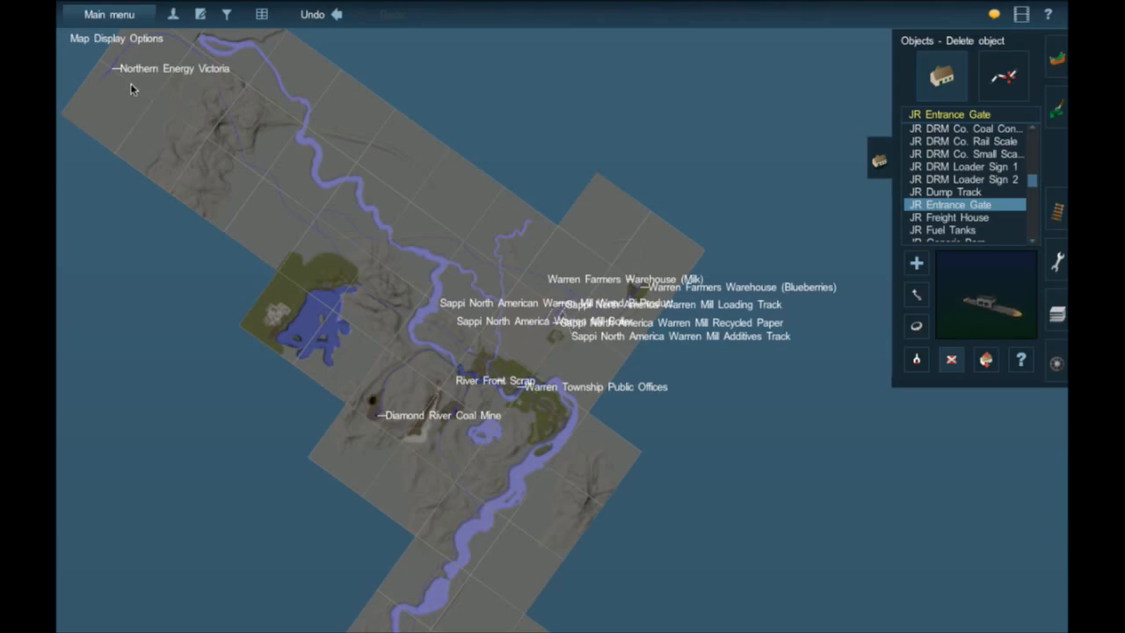
{"action": "scroll", "coordinate": [558, 273], "scroll_direction": "up", "scroll_amount": 2}
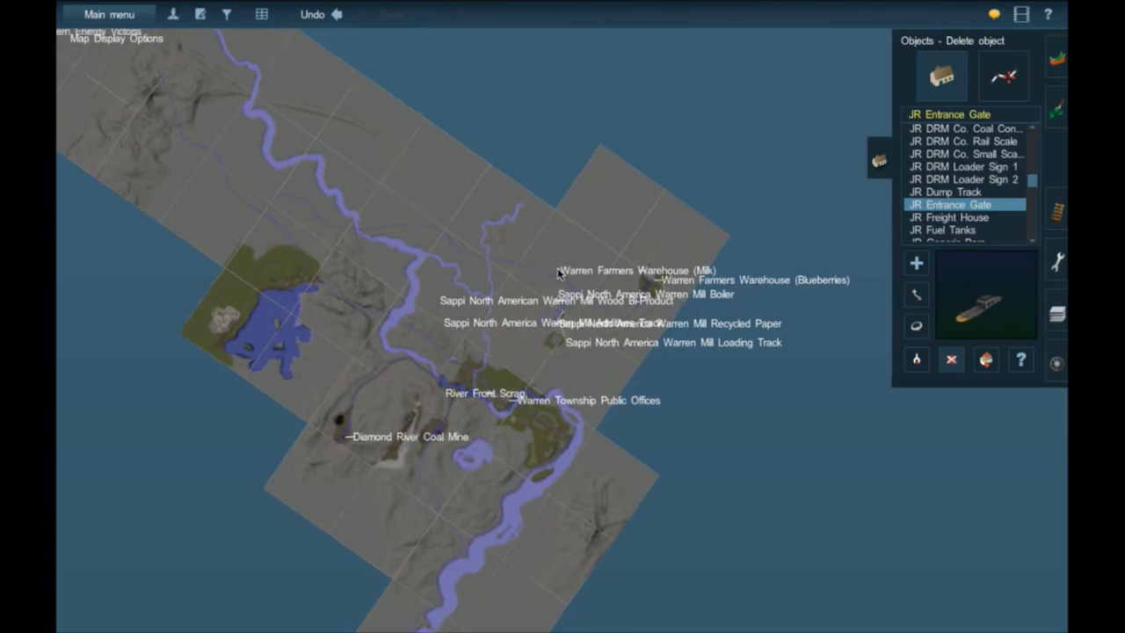
{"action": "key", "text": "Left"}
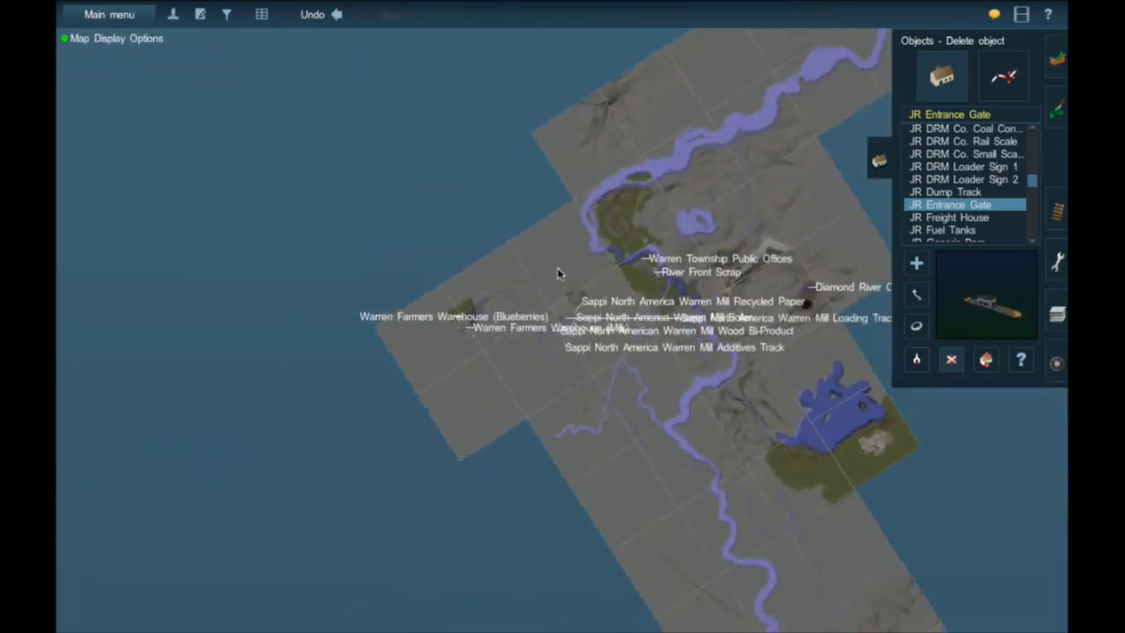
{"action": "key", "text": "Left"}
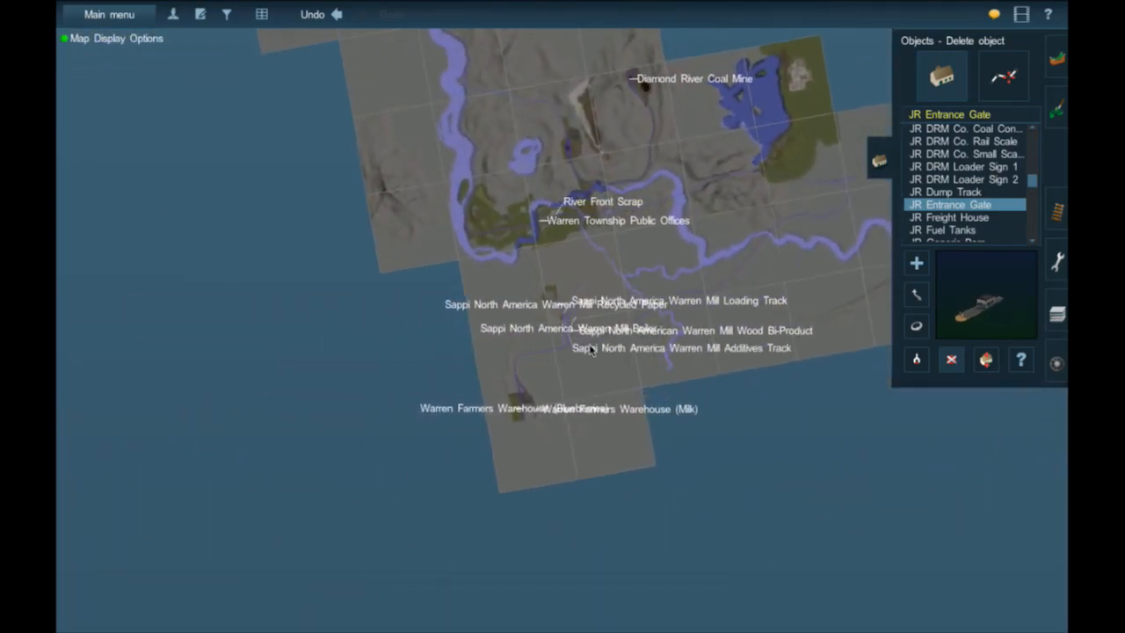
{"action": "right_click", "coordinate": [570, 265]}
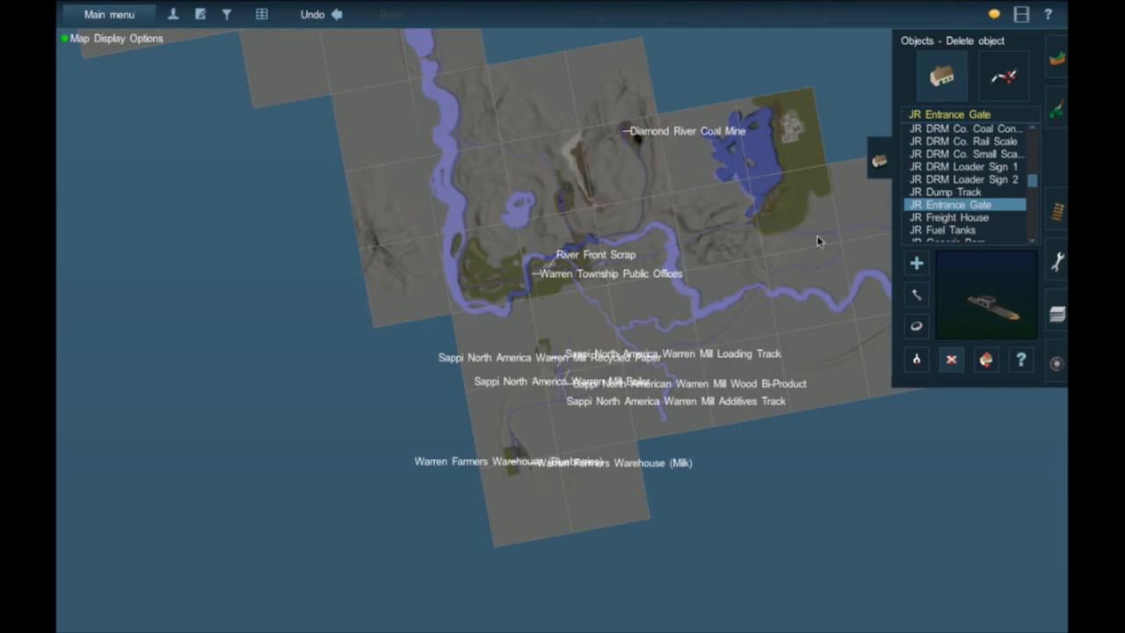
- Follow the river and rail line on the map past Carrabassett Yard to Border Line Grain, checking the route's overall extent
{"action": "right_click", "coordinate": [499, 92]}
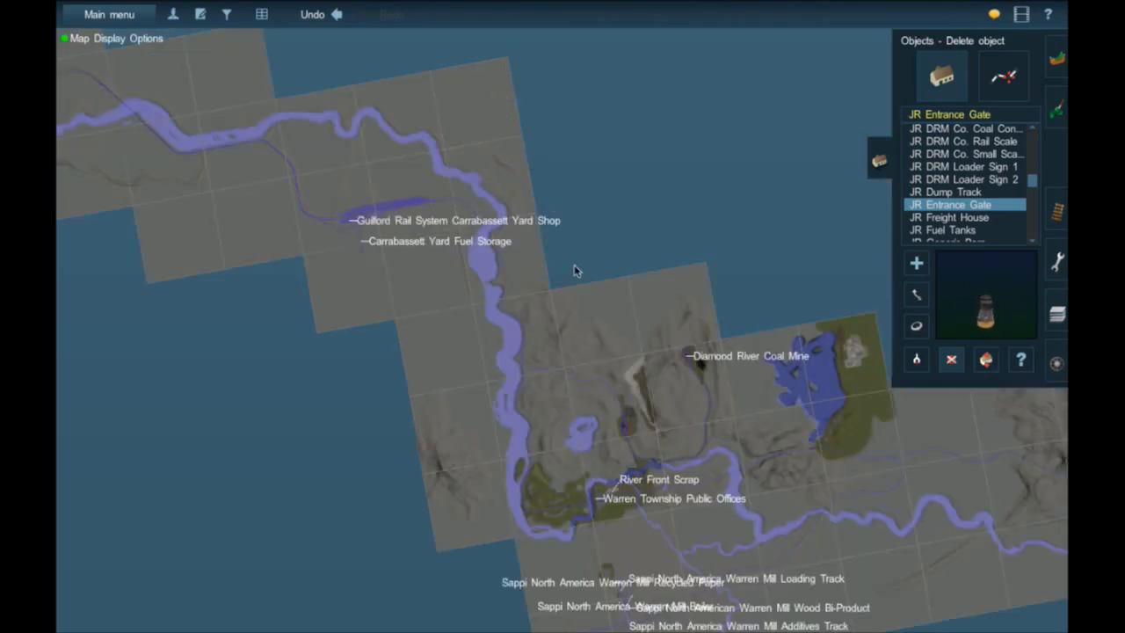
{"action": "right_click", "coordinate": [479, 271]}
{"action": "right_click", "coordinate": [430, 300]}
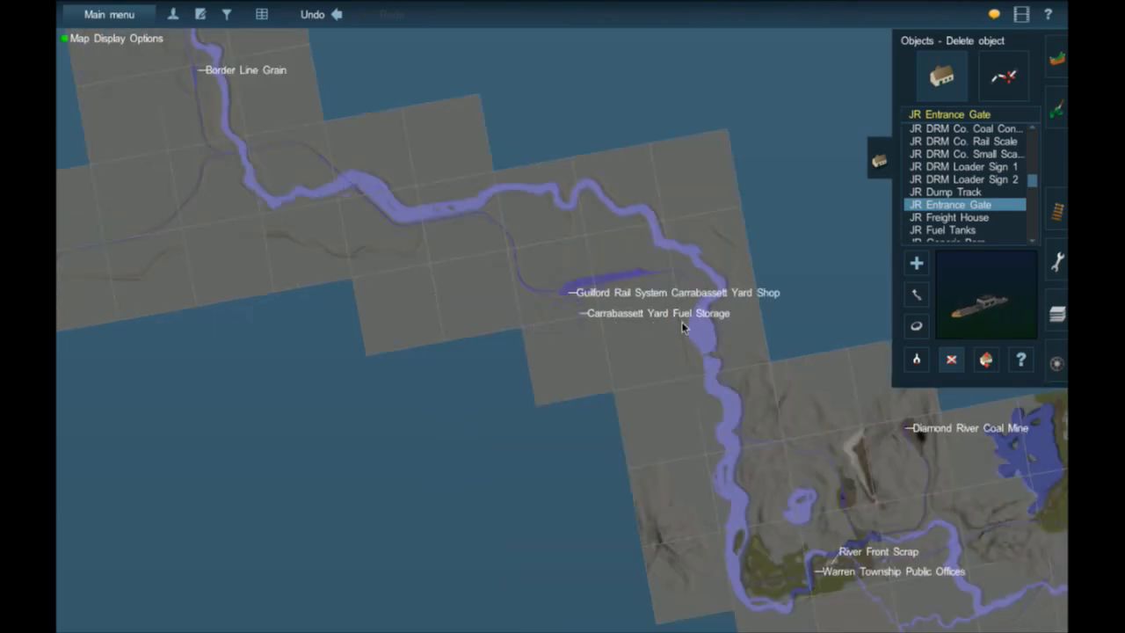
{"action": "right_click", "coordinate": [334, 236]}
{"action": "right_click", "coordinate": [335, 232]}
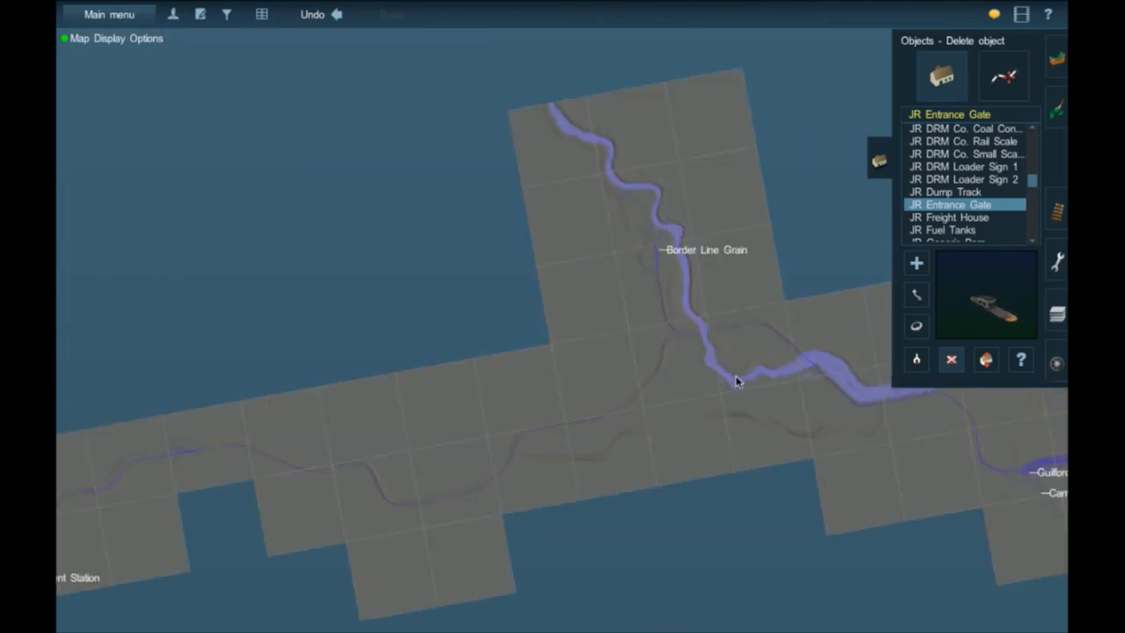
{"action": "scroll", "coordinate": [759, 401], "scroll_direction": "down", "scroll_amount": 5}
{"action": "right_click", "coordinate": [763, 406]}
{"action": "scroll", "coordinate": [693, 366], "scroll_direction": "up", "scroll_amount": 3}
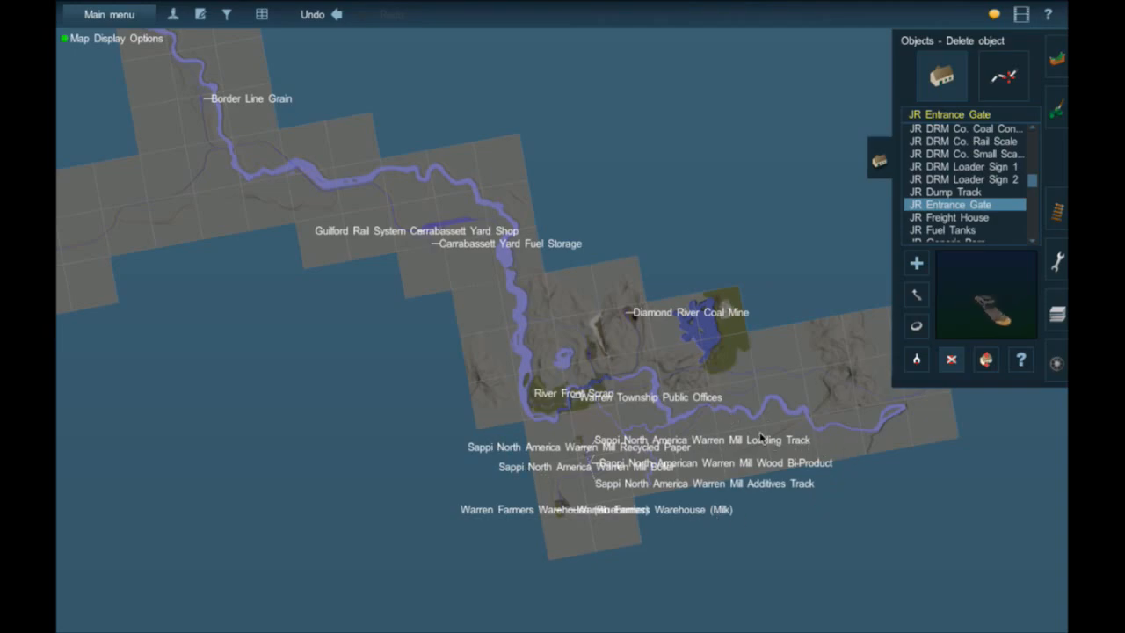
- Examine the map from the Warren Mill area along the river to Northern Energy Victoria and the empty area beyond it
{"action": "scroll", "coordinate": [663, 426], "scroll_direction": "up", "scroll_amount": 4}
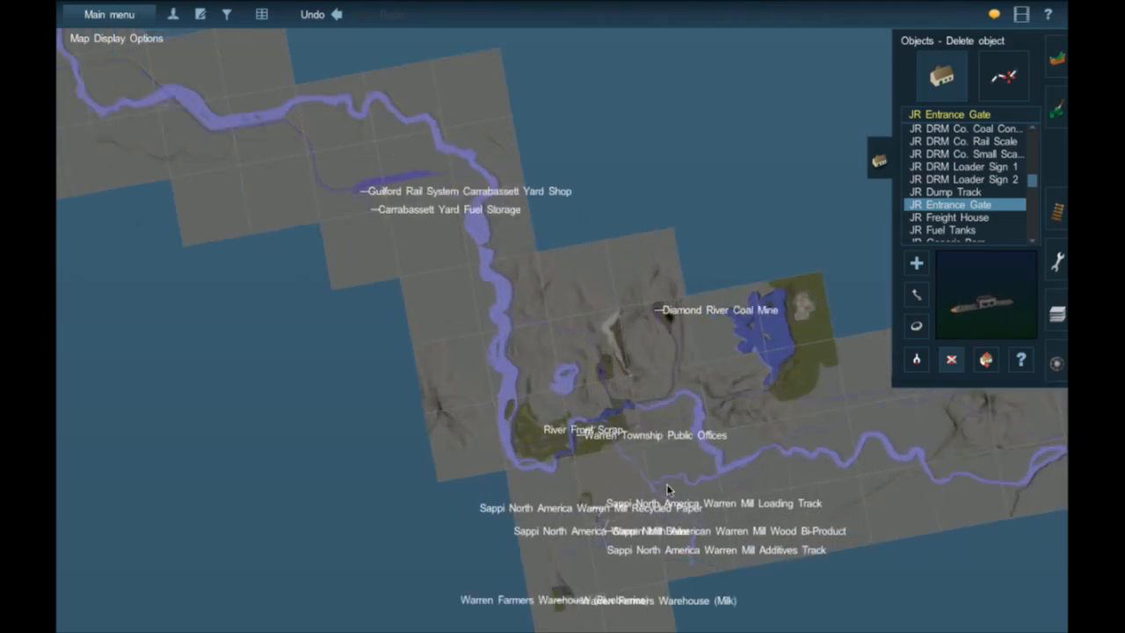
{"action": "right_click", "coordinate": [666, 495]}
{"action": "scroll", "coordinate": [667, 333], "scroll_direction": "down", "scroll_amount": 2}
{"action": "scroll", "coordinate": [666, 332], "scroll_direction": "down", "scroll_amount": 3}
{"action": "scroll", "coordinate": [665, 332], "scroll_direction": "up", "scroll_amount": 3}
{"action": "scroll", "coordinate": [665, 332], "scroll_direction": "up", "scroll_amount": 1}
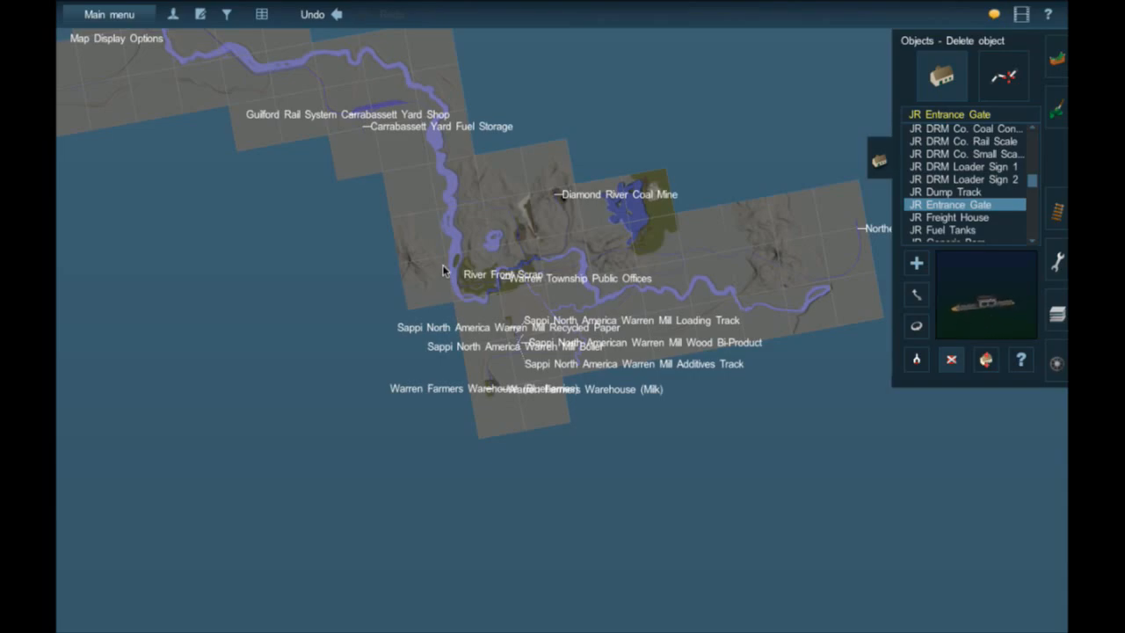
{"action": "right_click", "coordinate": [606, 255]}
{"action": "right_click", "coordinate": [753, 320]}
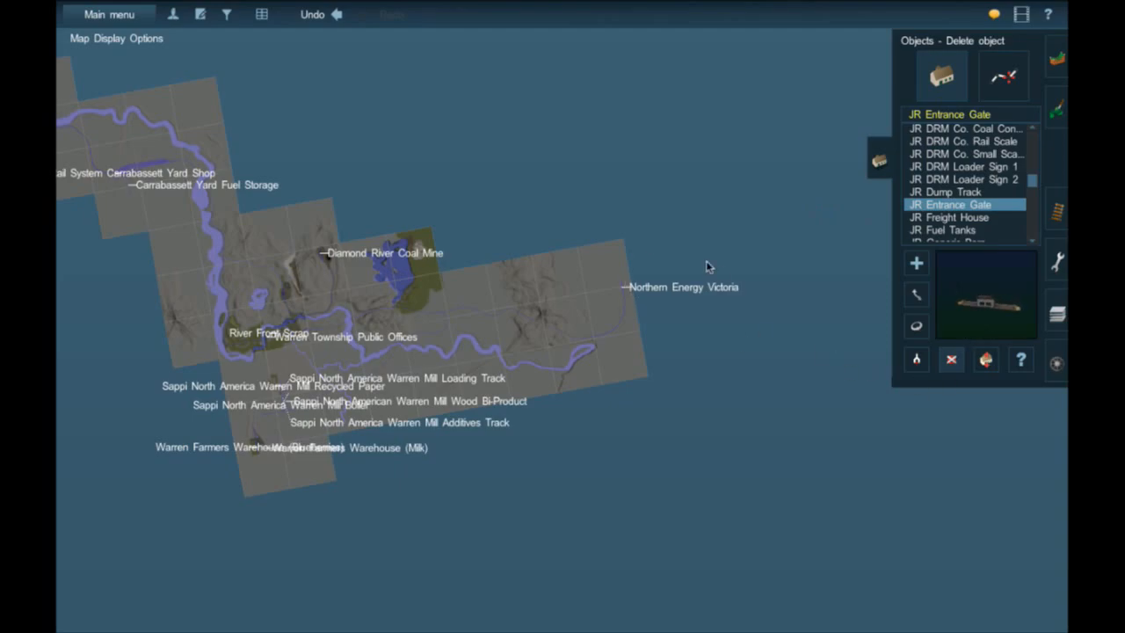
{"action": "right_click", "coordinate": [877, 236]}
{"action": "right_click", "coordinate": [853, 248]}
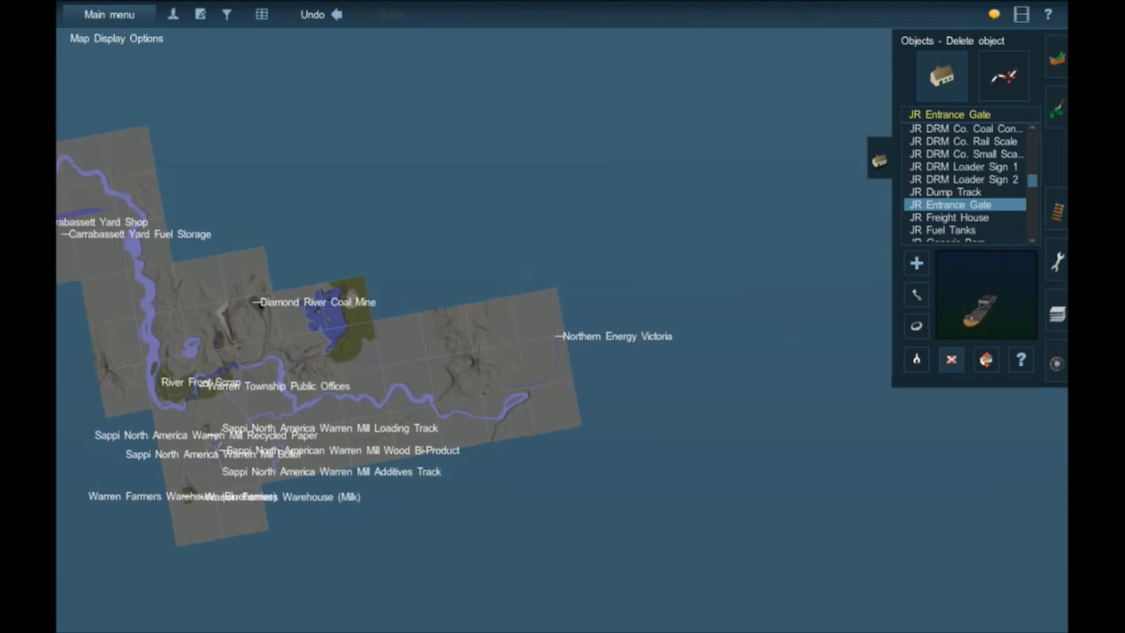
- Locate the river stretch between Carrabassett Yard and the Diamond River Coal Mine on the map and return to the 3D view there
{"action": "right_click", "coordinate": [559, 368]}
{"action": "right_click", "coordinate": [517, 342]}
{"action": "right_click", "coordinate": [475, 299]}
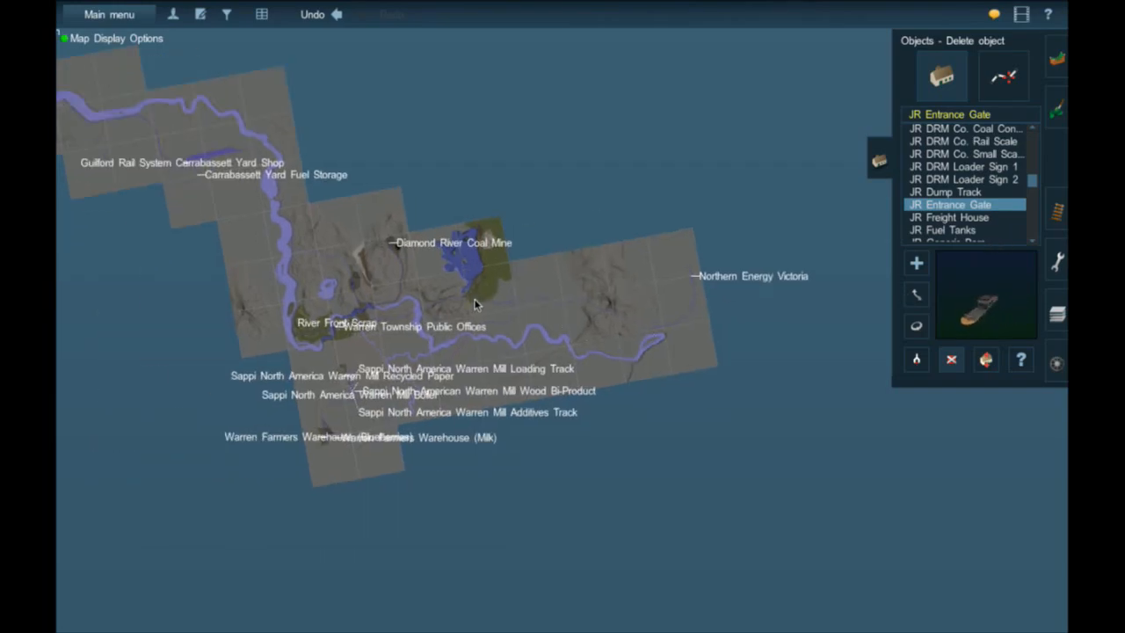
{"action": "right_click", "coordinate": [475, 304]}
{"action": "right_click", "coordinate": [427, 268]}
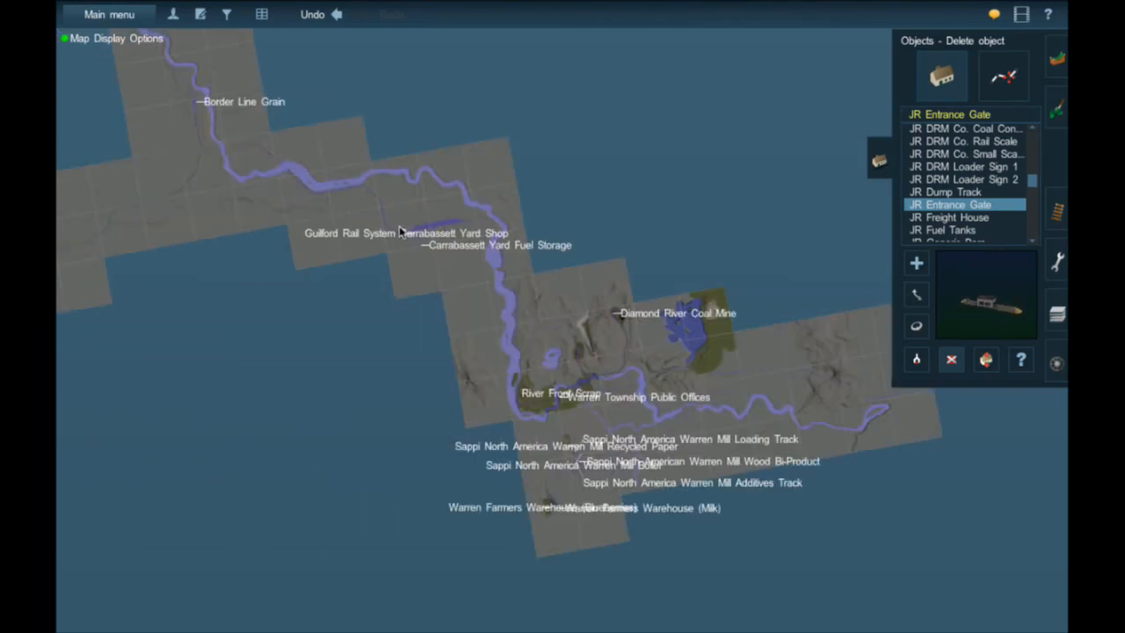
{"action": "scroll", "coordinate": [397, 226], "scroll_direction": "up", "scroll_amount": 3}
{"action": "scroll", "coordinate": [397, 225], "scroll_direction": "up", "scroll_amount": 4}
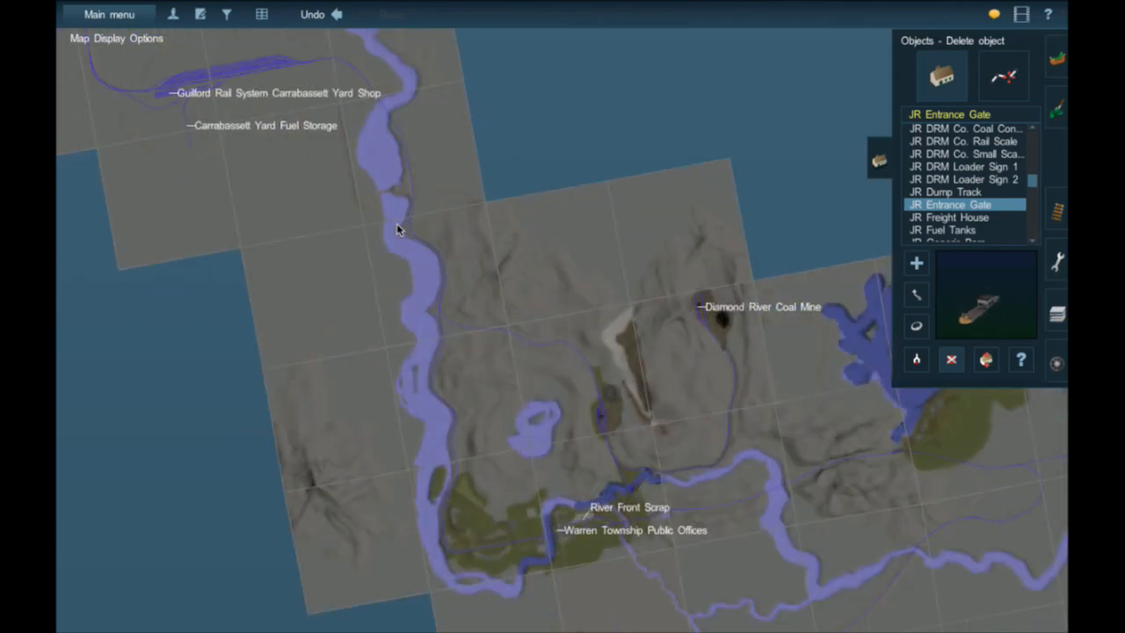
{"action": "key", "text": "ctrl+m"}
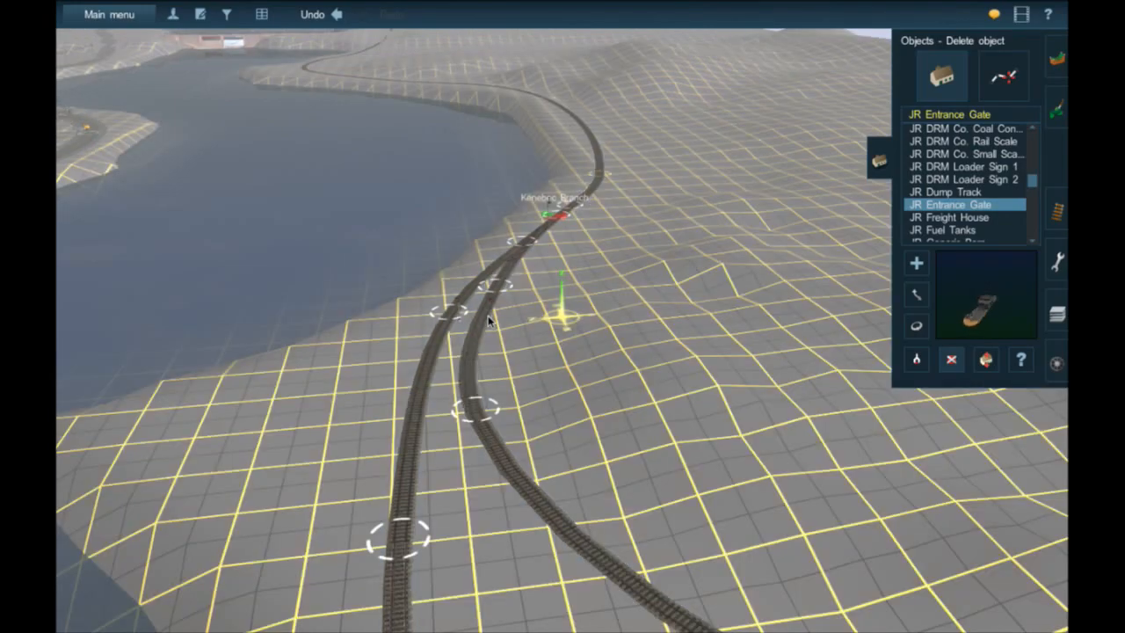
- Inspect the track junction at Kenebec Branch, the hills beside it and the single track along the river
{"action": "key", "text": "Left"}
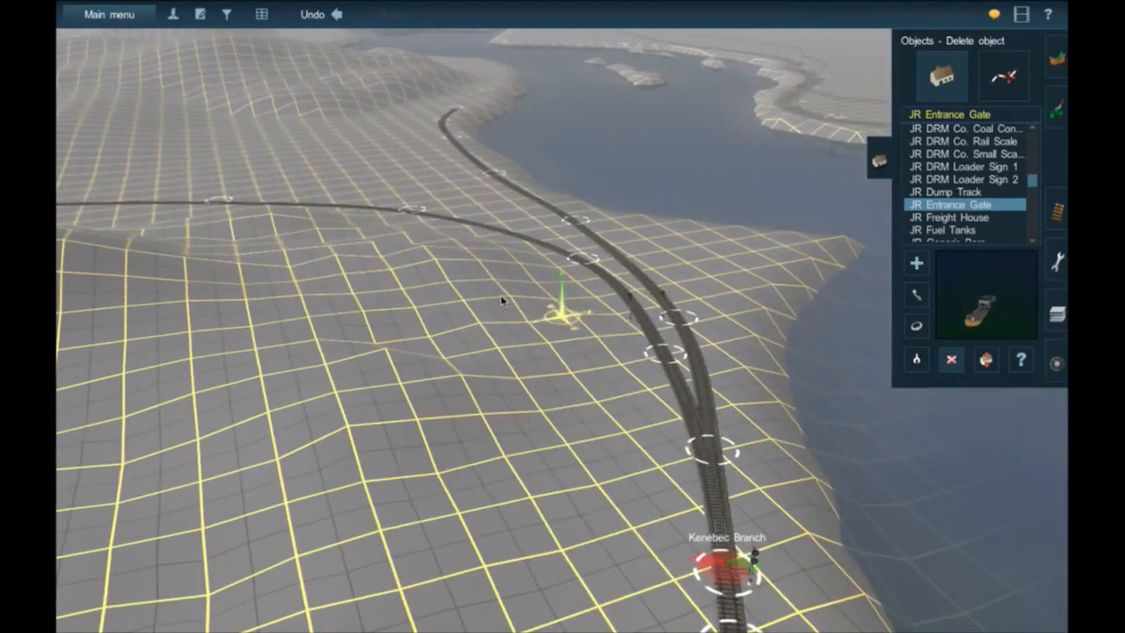
{"action": "right_click_drag", "start_coordinate": [497, 254], "coordinate": [706, 269]}
{"action": "key", "text": "Left"}
{"action": "key", "text": "Left"}
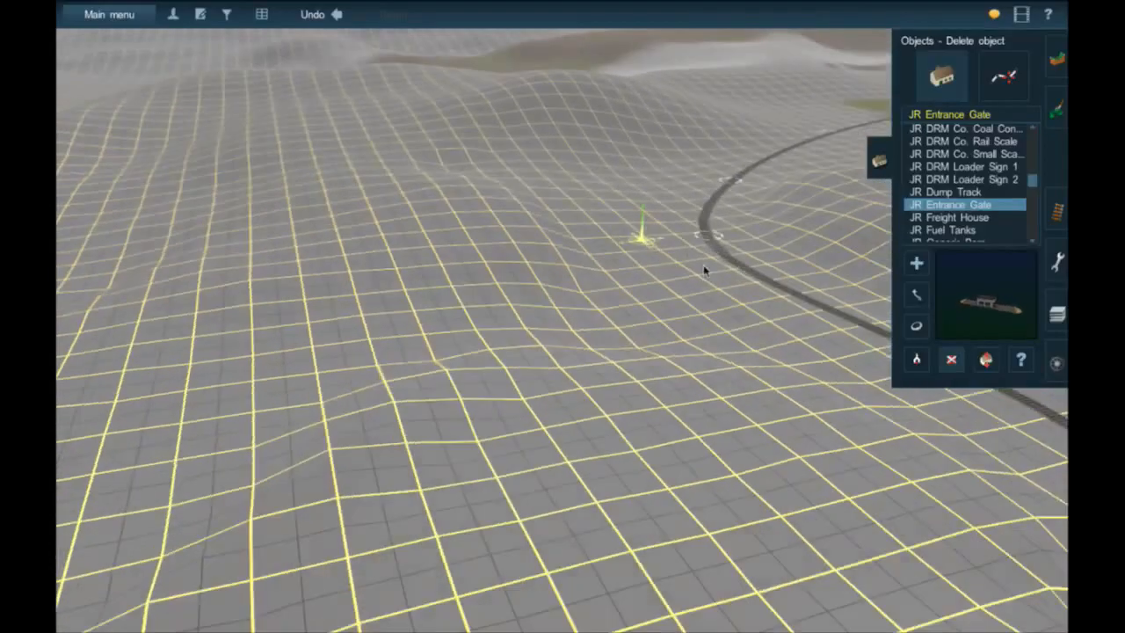
{"action": "right_click_drag", "start_coordinate": [796, 445], "coordinate": [337, 143]}
{"action": "right_click", "coordinate": [337, 144]}
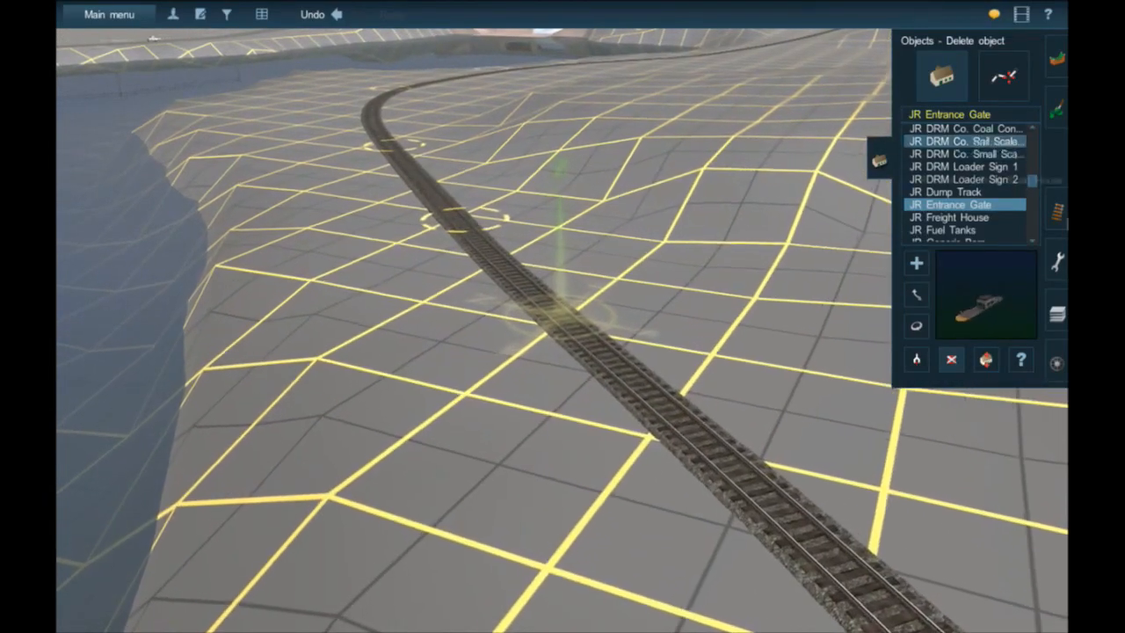
- Adjust the spline height of a TANE 1Trk Wood track point on the line beside the river
{"action": "left_click", "coordinate": [1057, 212]}
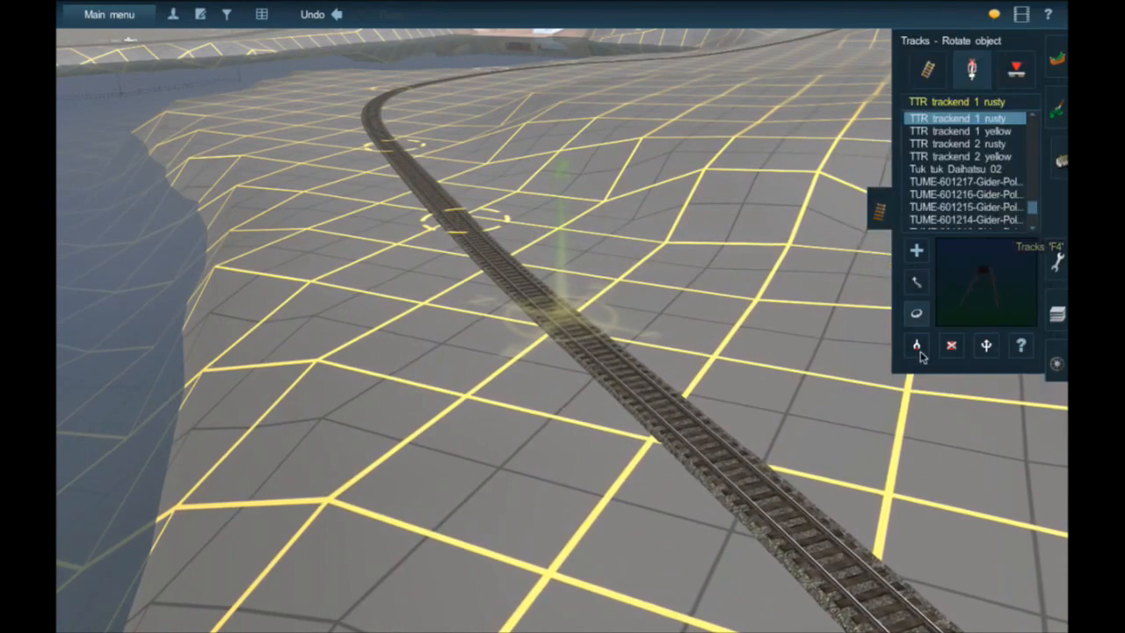
{"action": "left_click", "coordinate": [928, 69]}
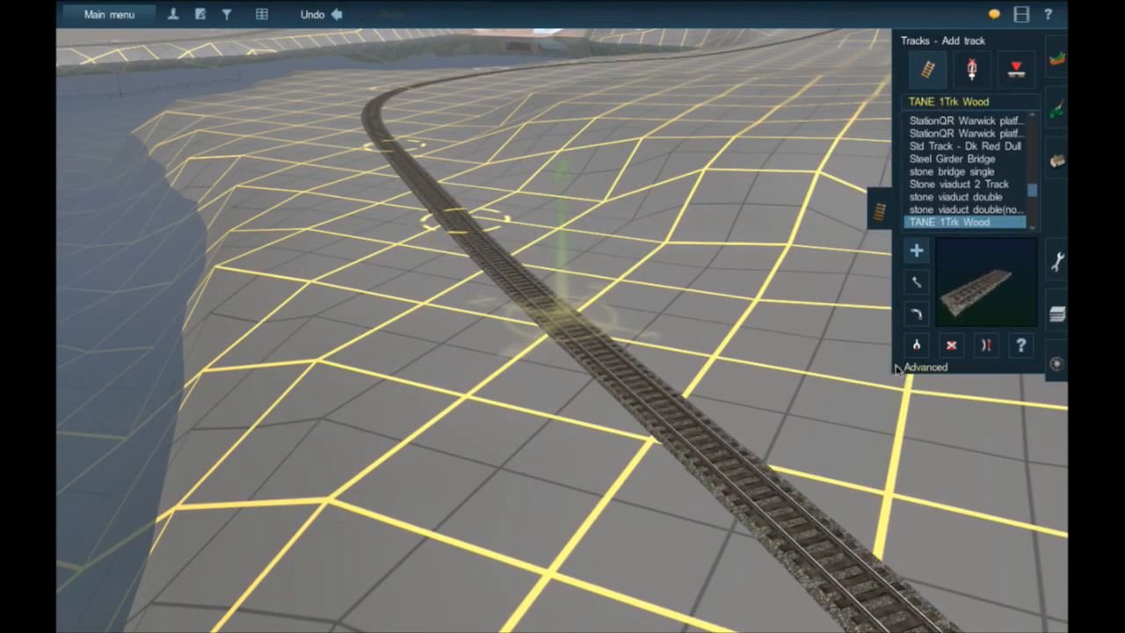
{"action": "left_click", "coordinate": [914, 368]}
{"action": "left_click", "coordinate": [916, 389]}
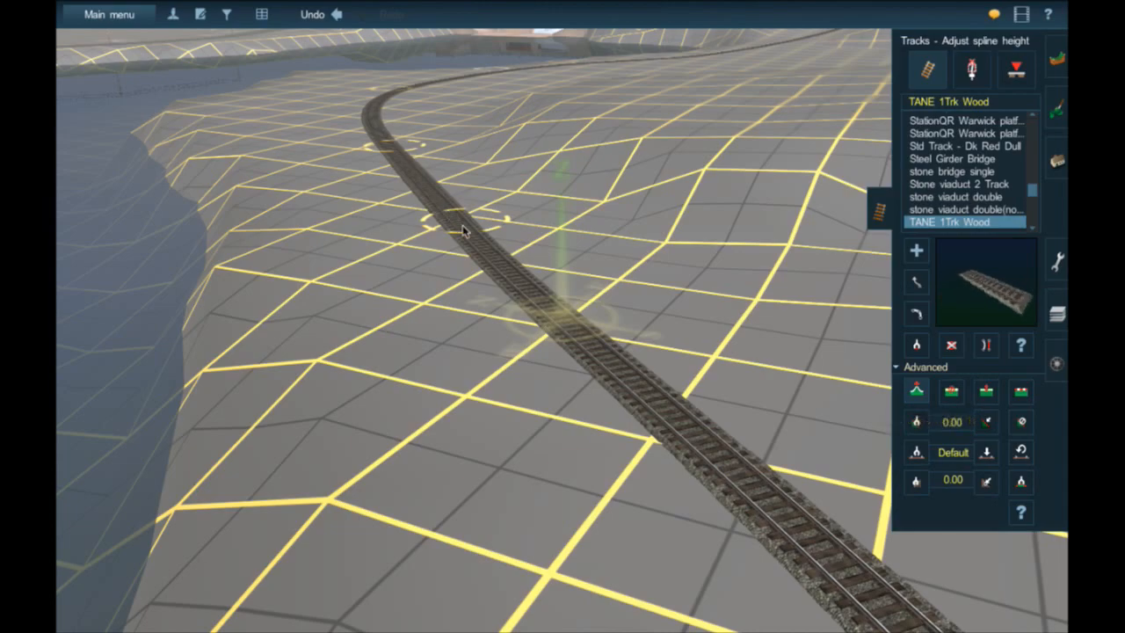
{"action": "left_click_drag", "start_coordinate": [460, 223], "coordinate": [461, 220]}
{"action": "key", "text": "Down"}
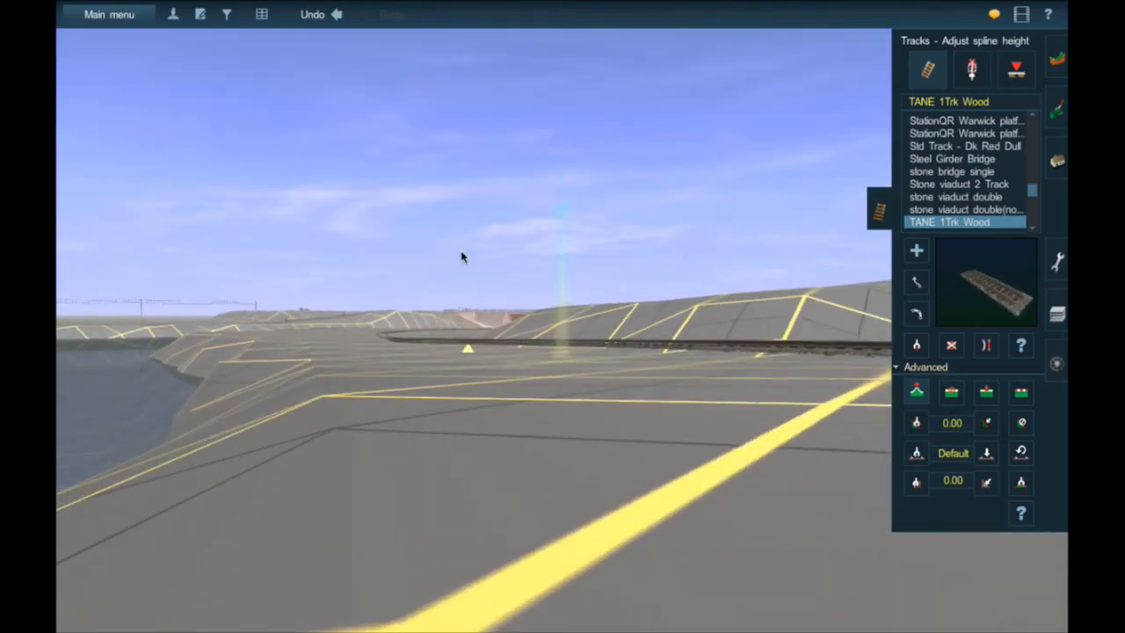
{"action": "key", "text": "Up"}
- Adjust the height of the next spline point before the riverside curve
{"action": "right_click", "coordinate": [404, 178]}
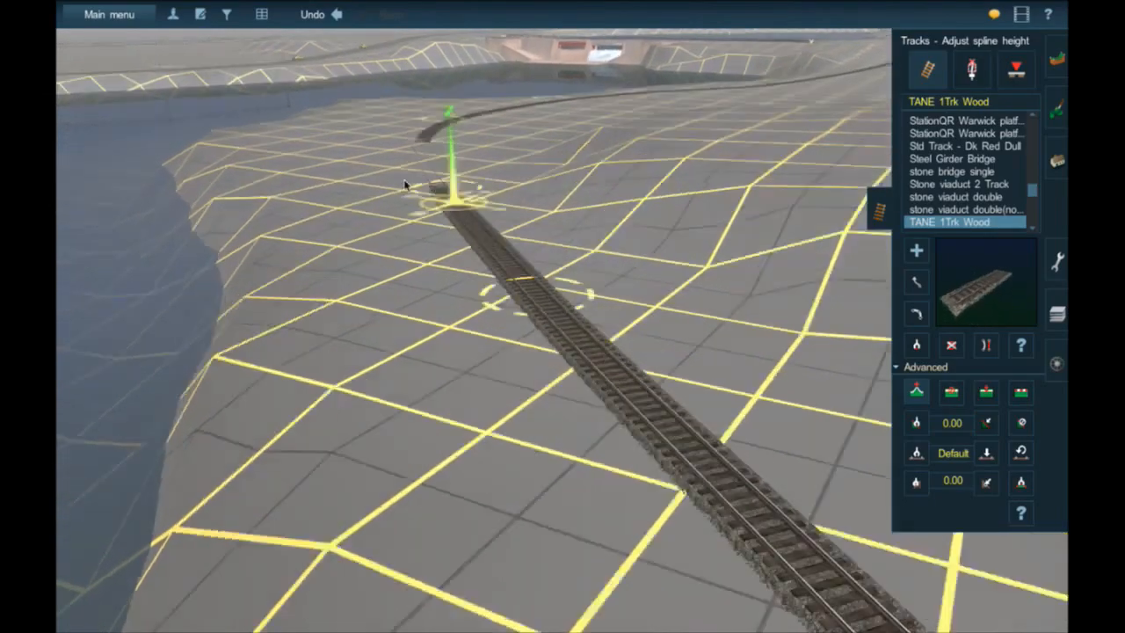
{"action": "left_click_drag", "start_coordinate": [545, 295], "coordinate": [539, 277]}
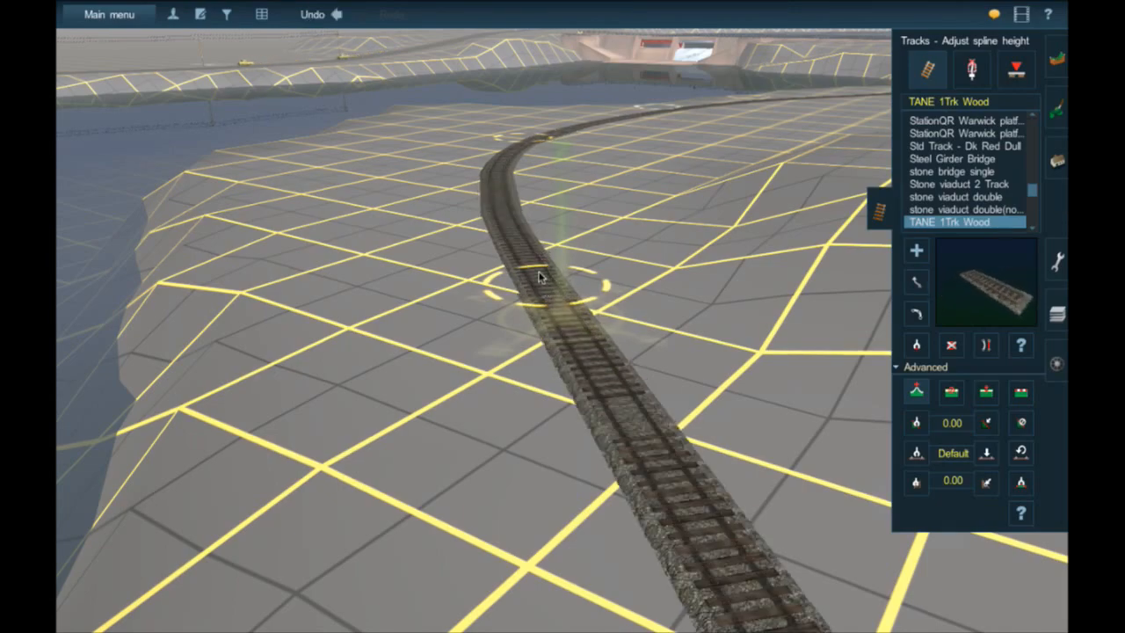
{"action": "right_click", "coordinate": [539, 277]}
{"action": "right_click_drag", "start_coordinate": [539, 277], "coordinate": [541, 280]}
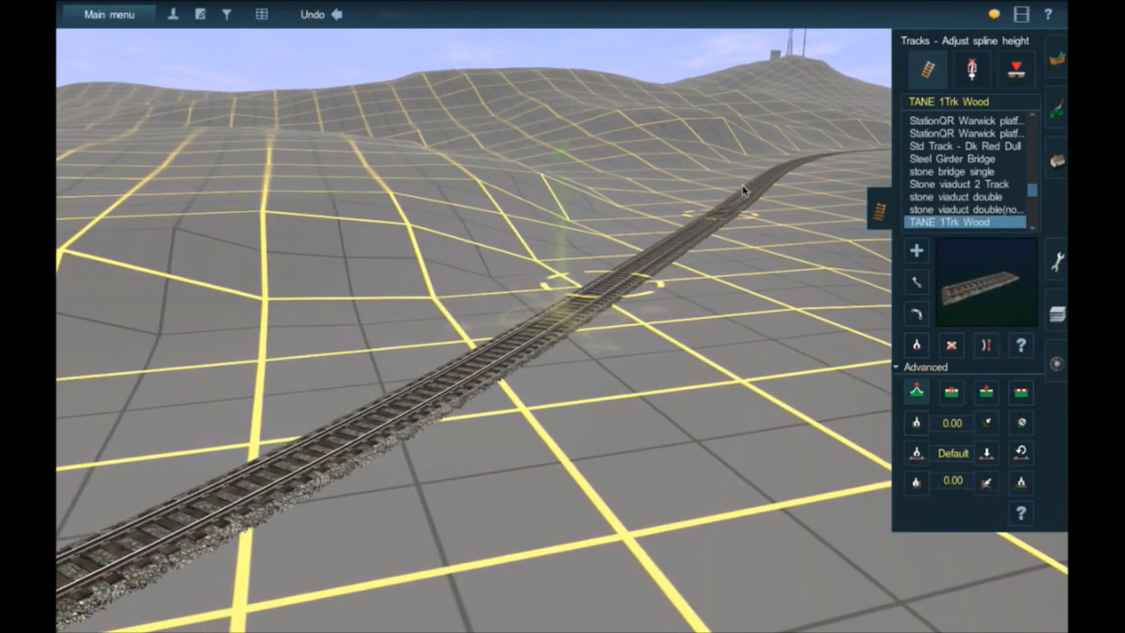
- Adjust the height of a spline point on the straight track running toward the hills
{"action": "right_click", "coordinate": [732, 223]}
{"action": "right_click_drag", "start_coordinate": [721, 252], "coordinate": [720, 251]}
{"action": "right_click", "coordinate": [644, 405]}
{"action": "key", "text": "Up"}
{"action": "left_click_drag", "start_coordinate": [455, 374], "coordinate": [457, 373]}
- Flatten the spline on two neighbouring sections of the track toward the hills
{"action": "left_click", "coordinate": [1020, 392]}
{"action": "left_click", "coordinate": [495, 308]}
{"action": "left_click", "coordinate": [386, 410]}
{"action": "right_click", "coordinate": [338, 472]}
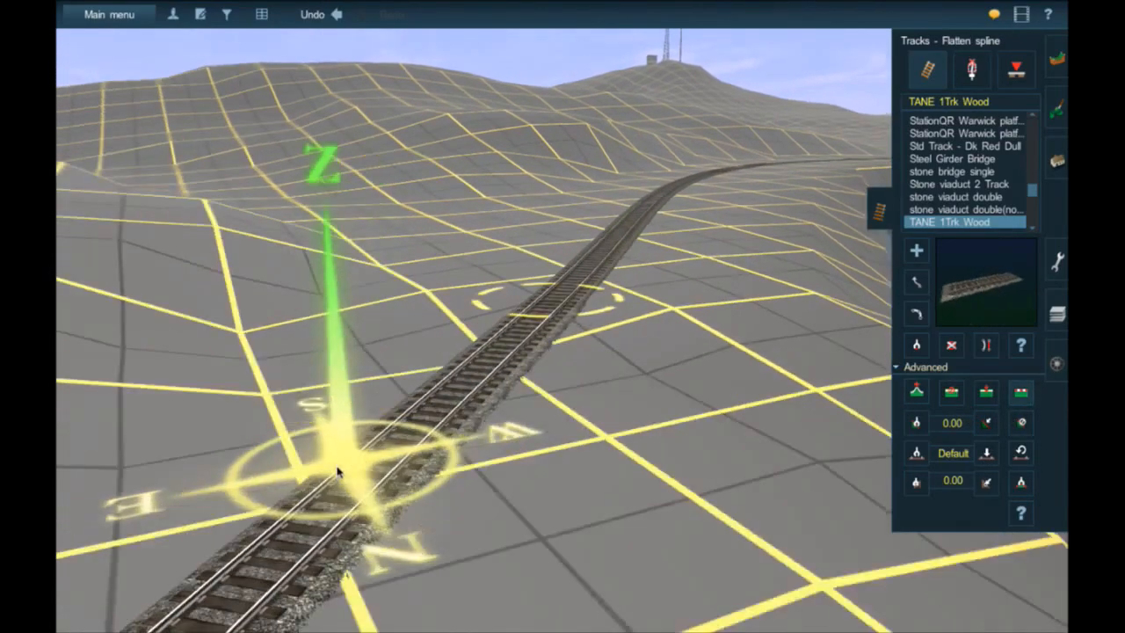
- Fine-tune the height of the spline point on the hillside straight and flatten the track there
{"action": "key", "text": "Left"}
{"action": "right_click", "coordinate": [323, 455]}
{"action": "right_click", "coordinate": [762, 289]}
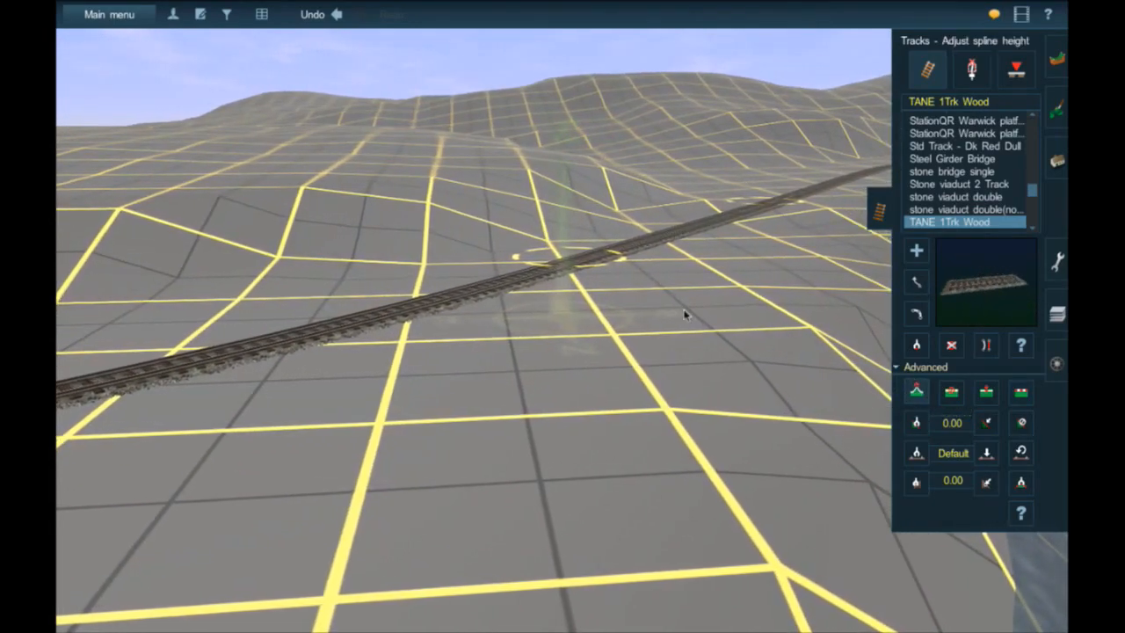
{"action": "left_click_drag", "start_coordinate": [584, 263], "coordinate": [585, 261]}
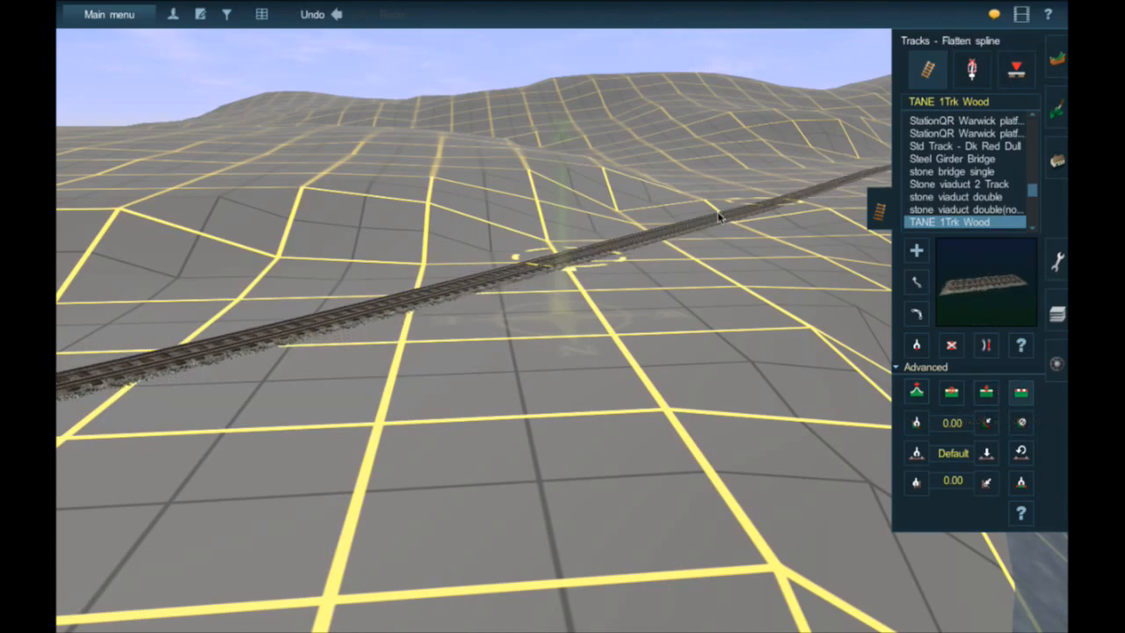
{"action": "right_click", "coordinate": [245, 363]}
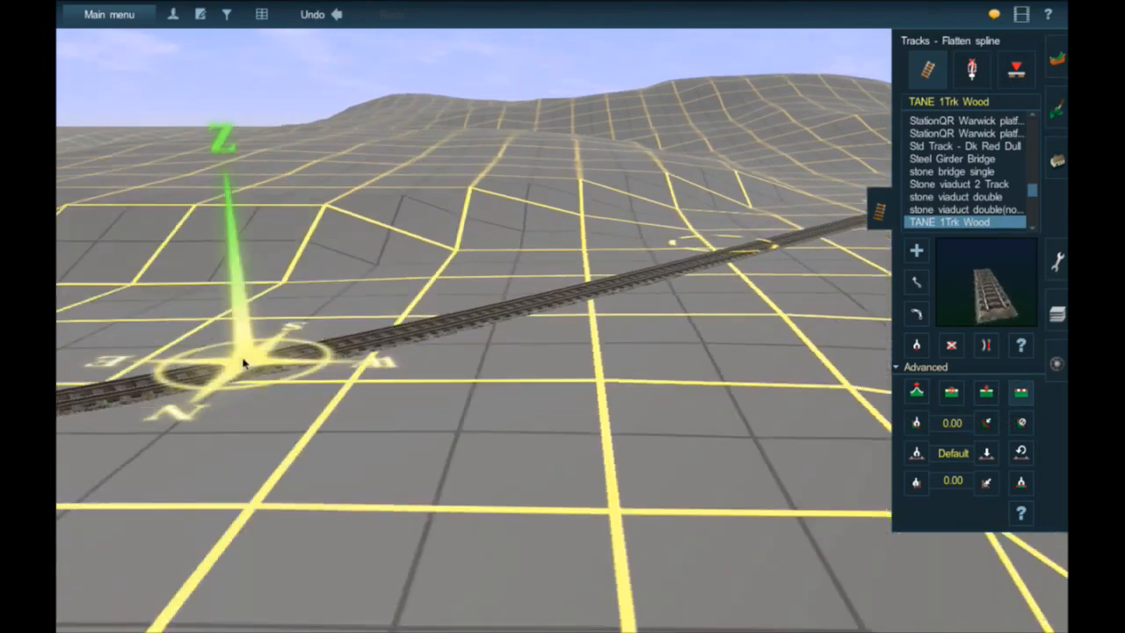
- Move the spline points on the riverside bend back along the line to ease the curve
{"action": "left_click", "coordinate": [916, 391]}
{"action": "right_click_drag", "start_coordinate": [565, 328], "coordinate": [704, 264]}
{"action": "right_click", "coordinate": [557, 168]}
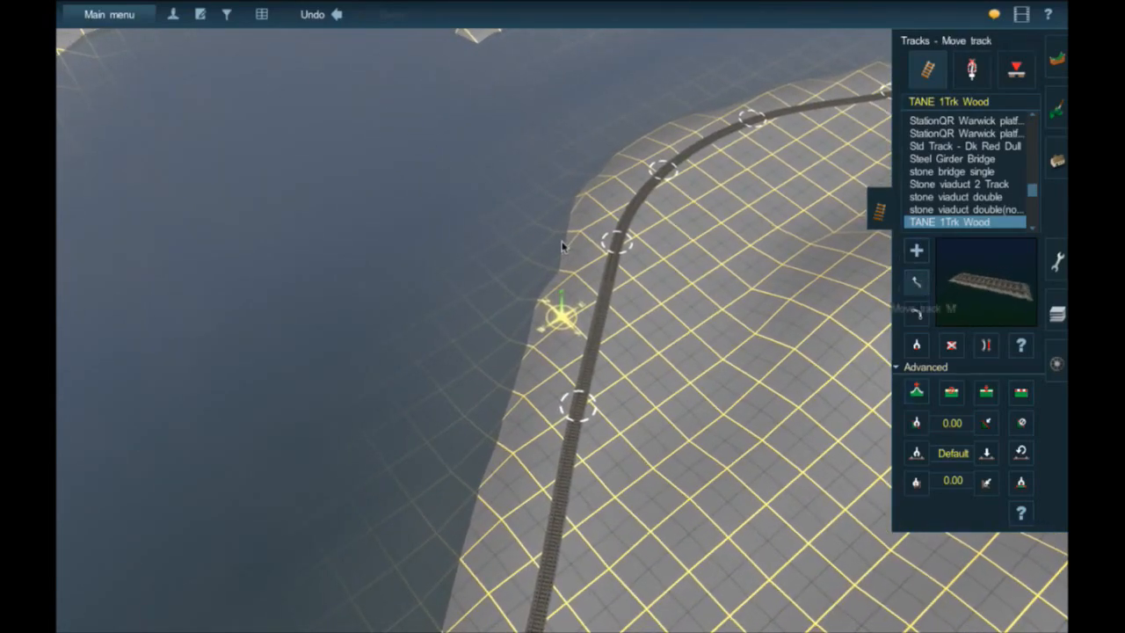
{"action": "left_click_drag", "start_coordinate": [604, 284], "coordinate": [598, 315]}
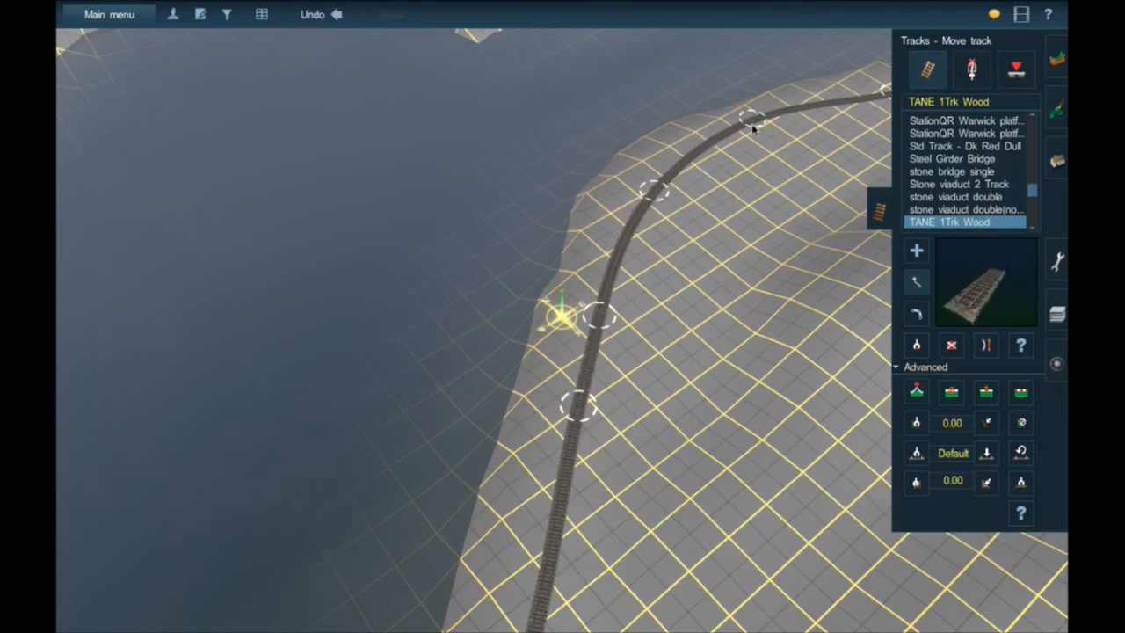
- Straighten the track section beyond the riverside bend, opposite the small islands
{"action": "right_click", "coordinate": [728, 72]}
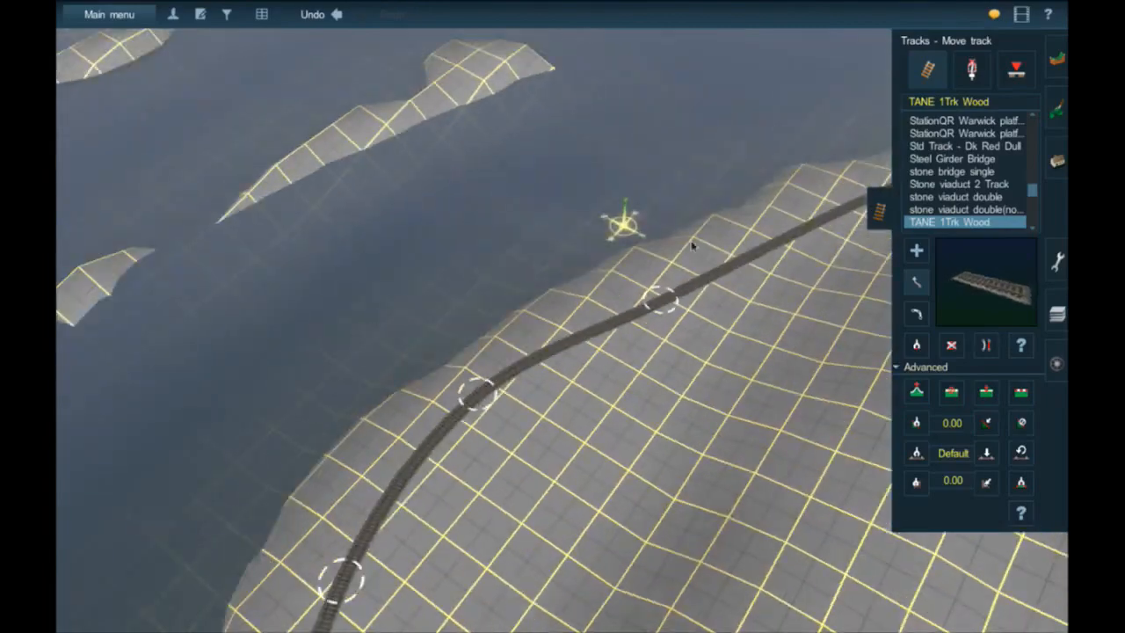
{"action": "right_click", "coordinate": [503, 407]}
{"action": "left_click", "coordinate": [988, 345]}
{"action": "left_click", "coordinate": [590, 327]}
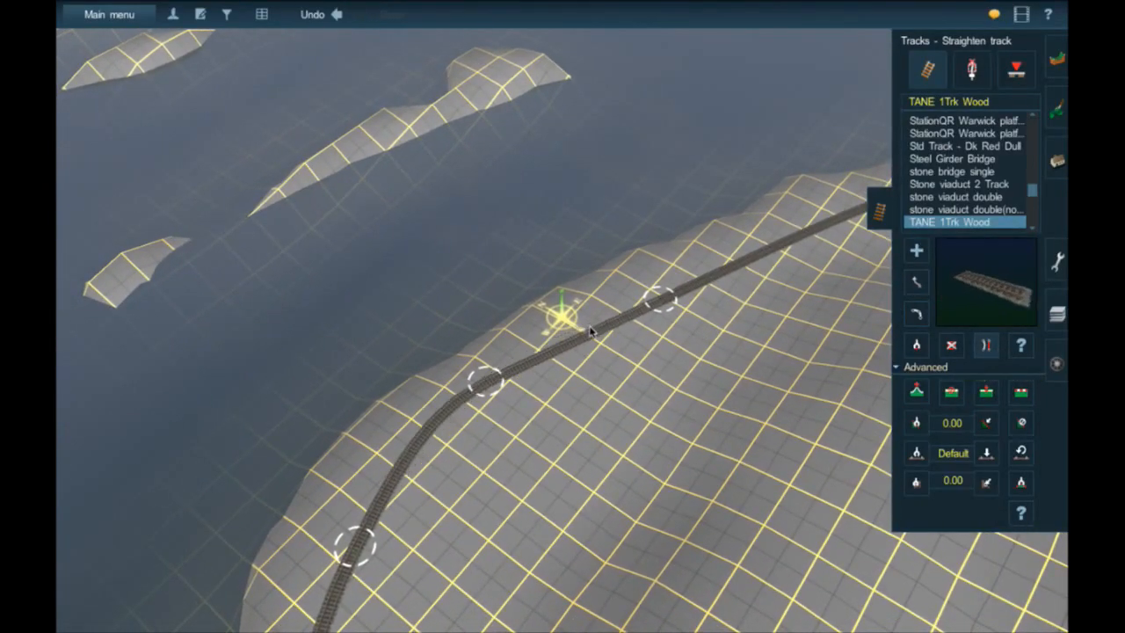
- Slide the spline point at the start of the straightened section farther along it to widen the bend
{"action": "right_click", "coordinate": [568, 370]}
{"action": "left_click", "coordinate": [913, 285]}
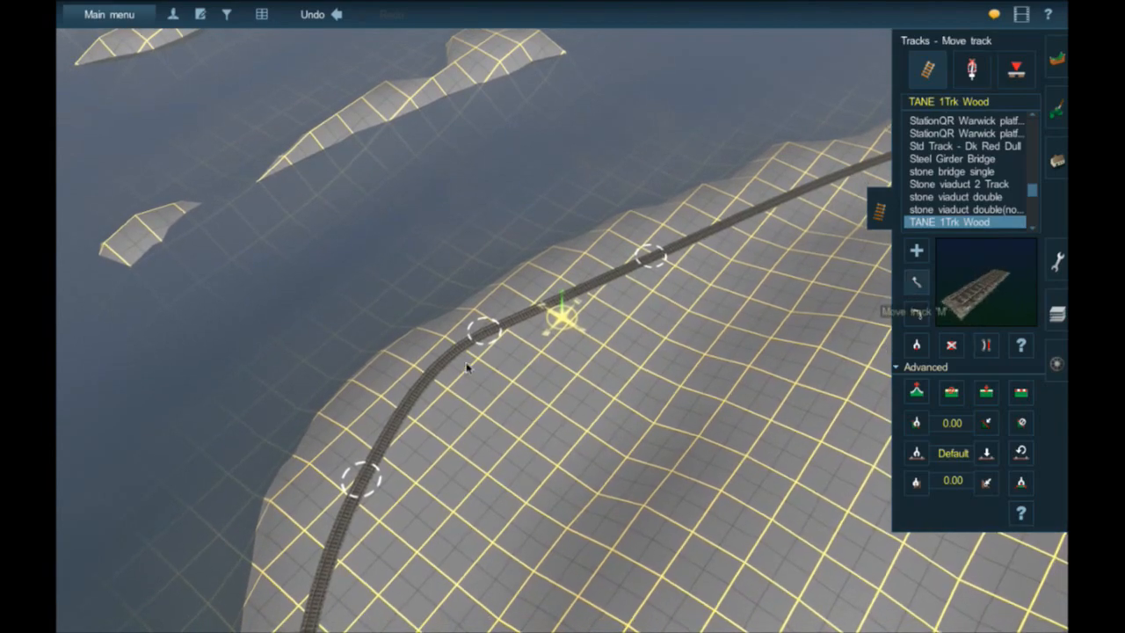
{"action": "left_click_drag", "start_coordinate": [509, 327], "coordinate": [560, 300]}
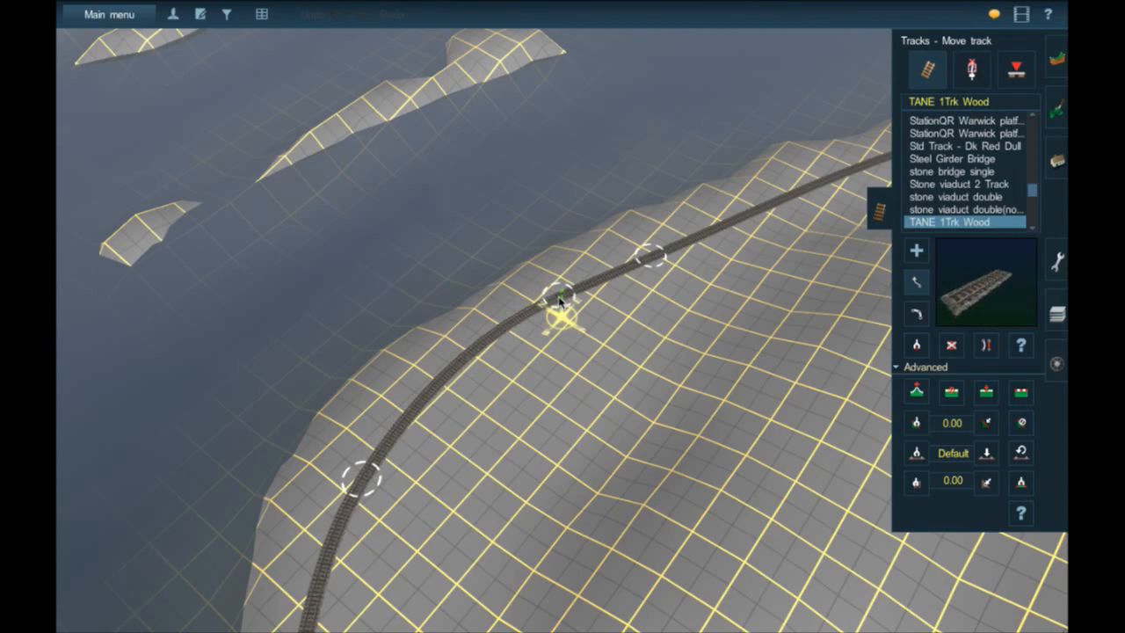
- Move the spline point at the middle of the riverside bend slightly along the line to smooth its curve
{"action": "right_click", "coordinate": [409, 422]}
{"action": "right_click", "coordinate": [548, 392]}
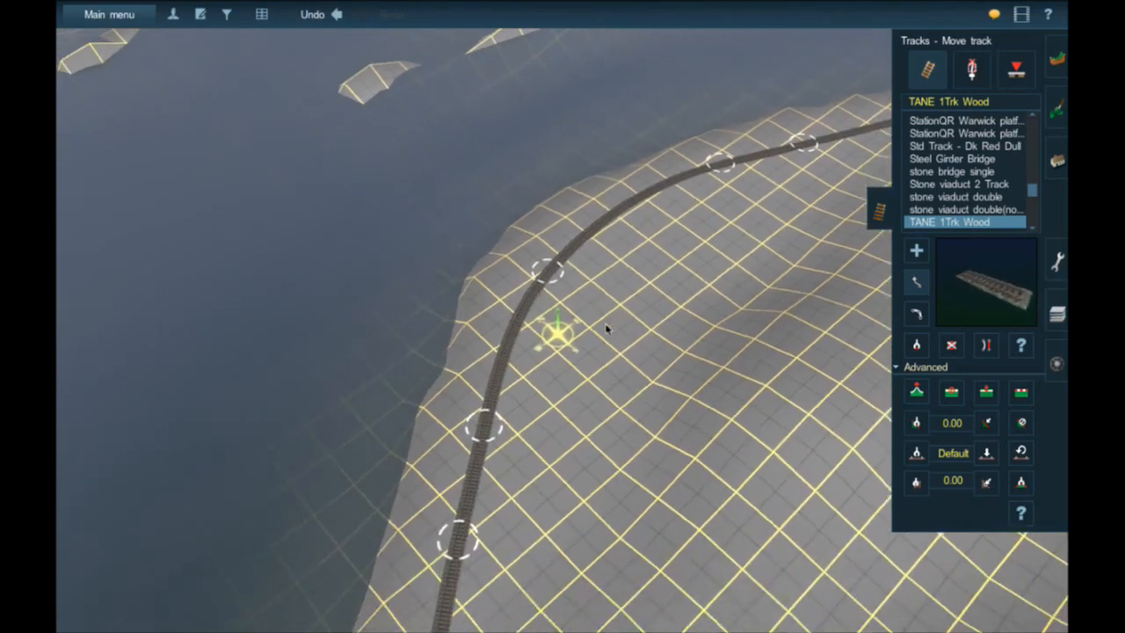
{"action": "left_click_drag", "start_coordinate": [565, 273], "coordinate": [565, 249]}
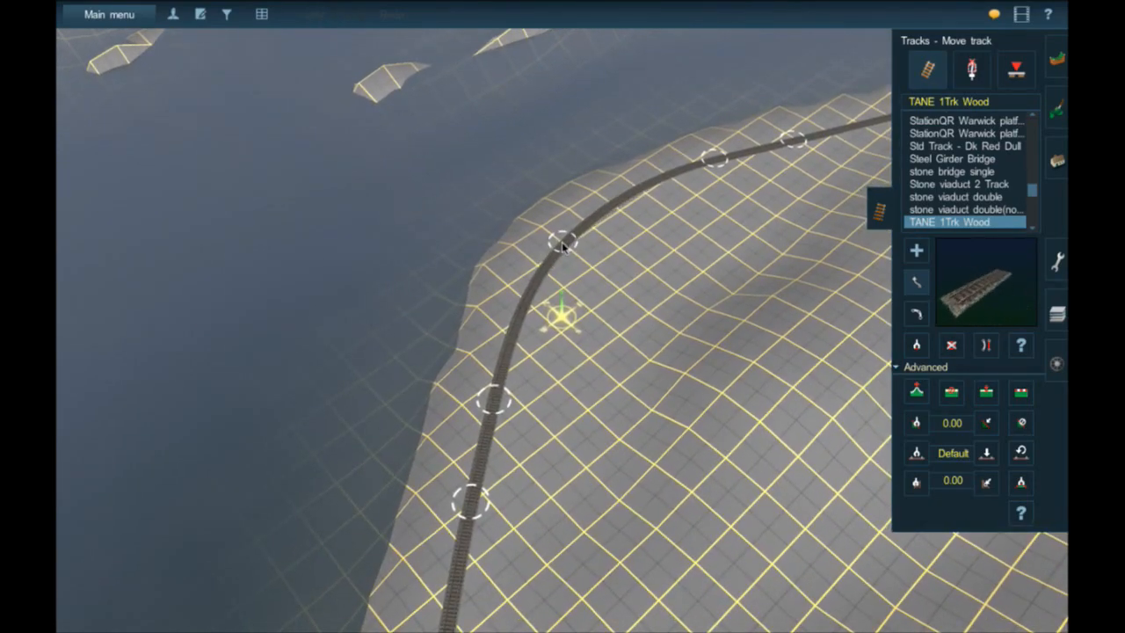
- Nudge the two closely spaced spline points on the S-curve by the shore away from the water
{"action": "right_click_drag", "start_coordinate": [642, 250], "coordinate": [446, 351]}
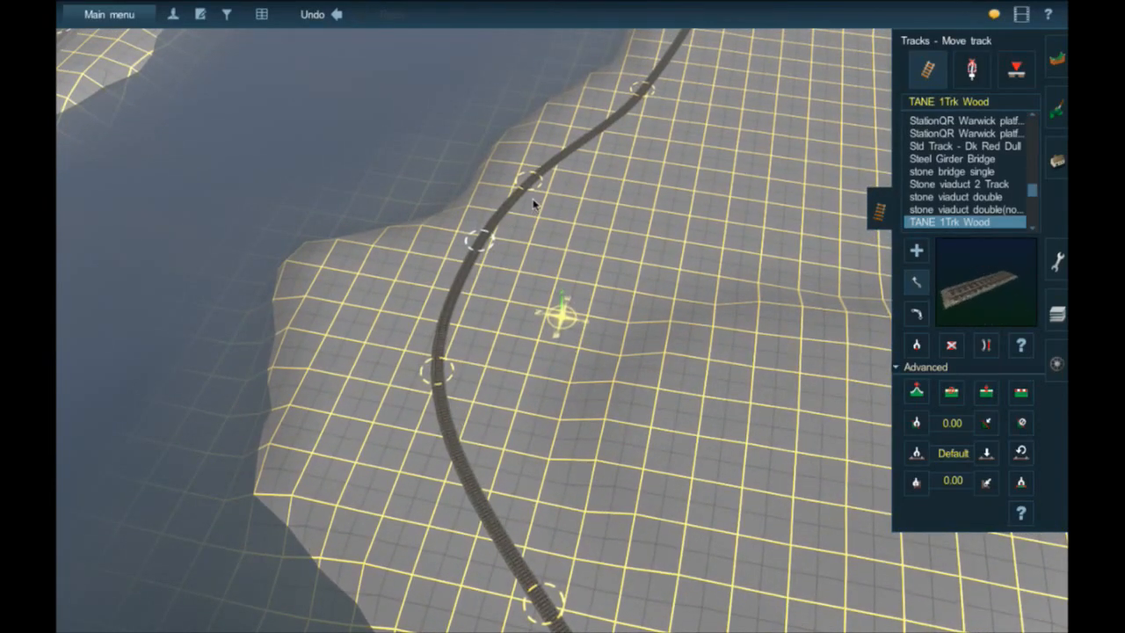
{"action": "left_click_drag", "start_coordinate": [538, 187], "coordinate": [542, 191]}
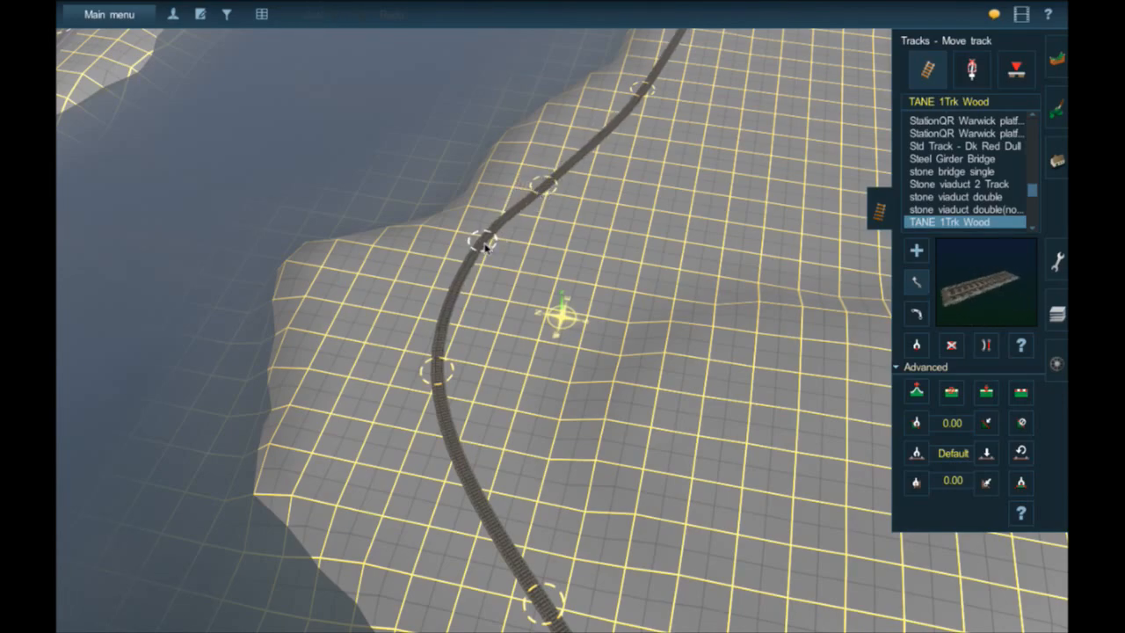
{"action": "left_click_drag", "start_coordinate": [488, 249], "coordinate": [488, 248]}
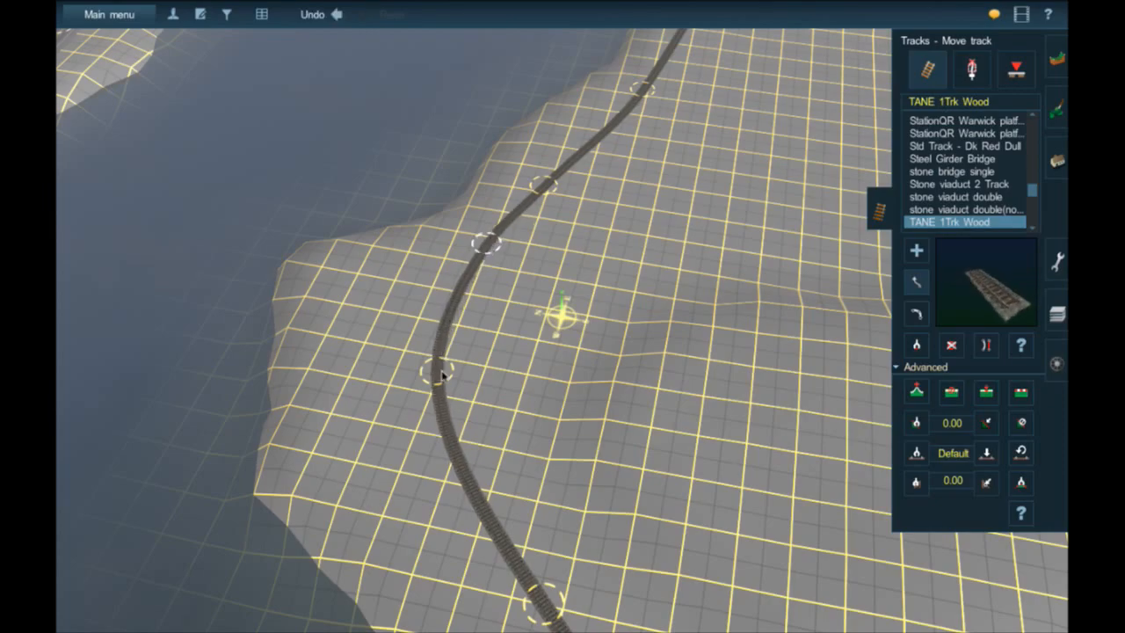
- Reposition the spline points at the apex and upper end of the shoreline S-curve to even out its shape
{"action": "left_click_drag", "start_coordinate": [450, 394], "coordinate": [427, 401]}
{"action": "mouse_move", "coordinate": [488, 245]}
{"action": "left_mouse_down"}
{"action": "mouse_move", "coordinate": [493, 231]}
{"action": "mouse_move", "coordinate": [493, 255]}
{"action": "left_mouse_up"}
{"action": "key", "text": "b"}
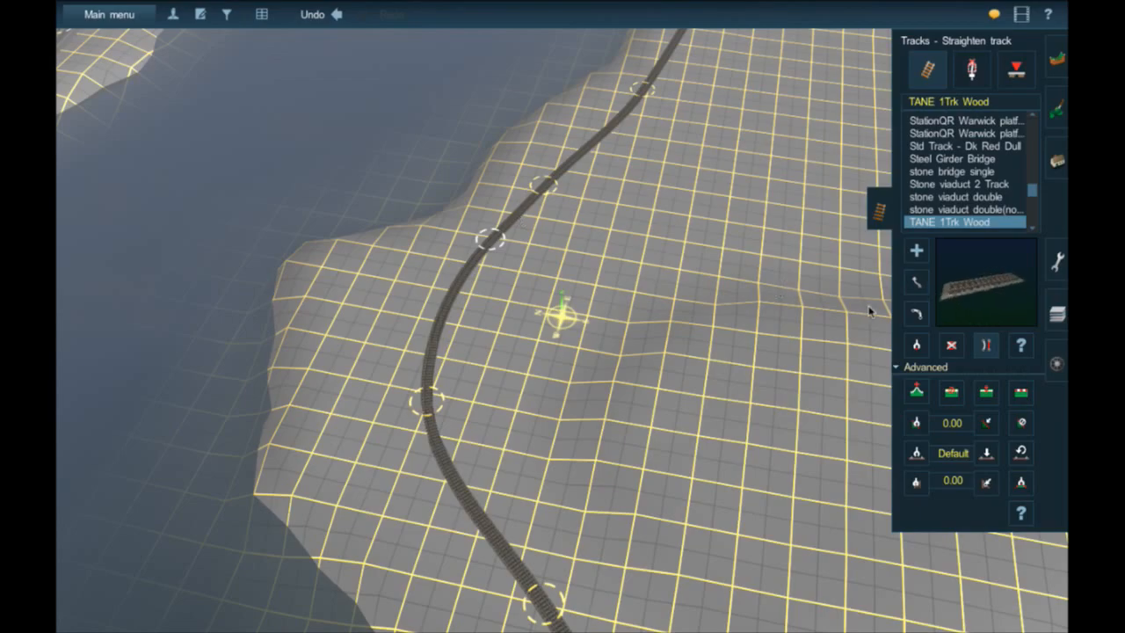
{"action": "left_click_drag", "start_coordinate": [427, 402], "coordinate": [444, 406]}
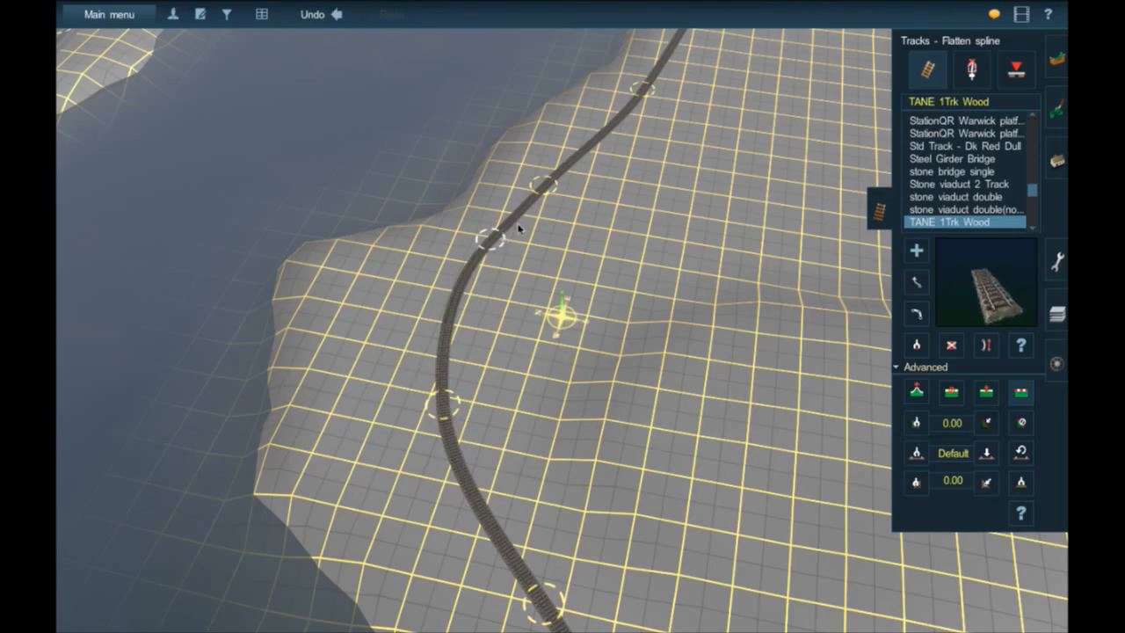
- Inspect the reshaped shoreline track from low and high angles, checking its grade and the flow of its curves
{"action": "right_click", "coordinate": [563, 189]}
{"action": "right_click", "coordinate": [561, 188]}
{"action": "right_click", "coordinate": [629, 384]}
{"action": "key", "text": "Right"}
{"action": "key", "text": "Down"}
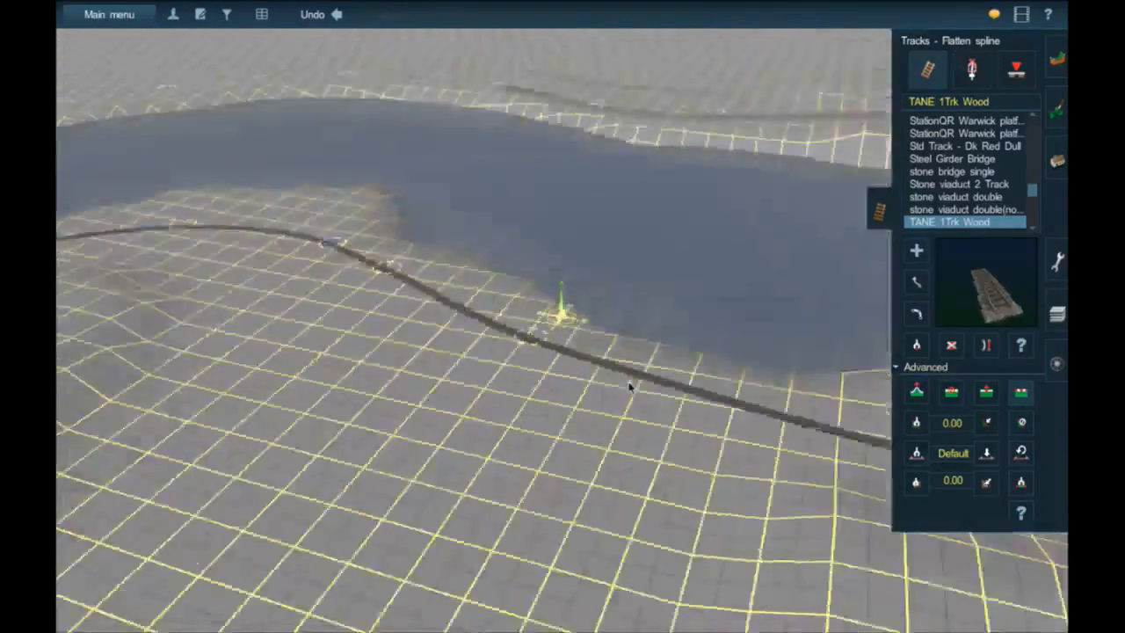
{"action": "key", "text": "Up"}
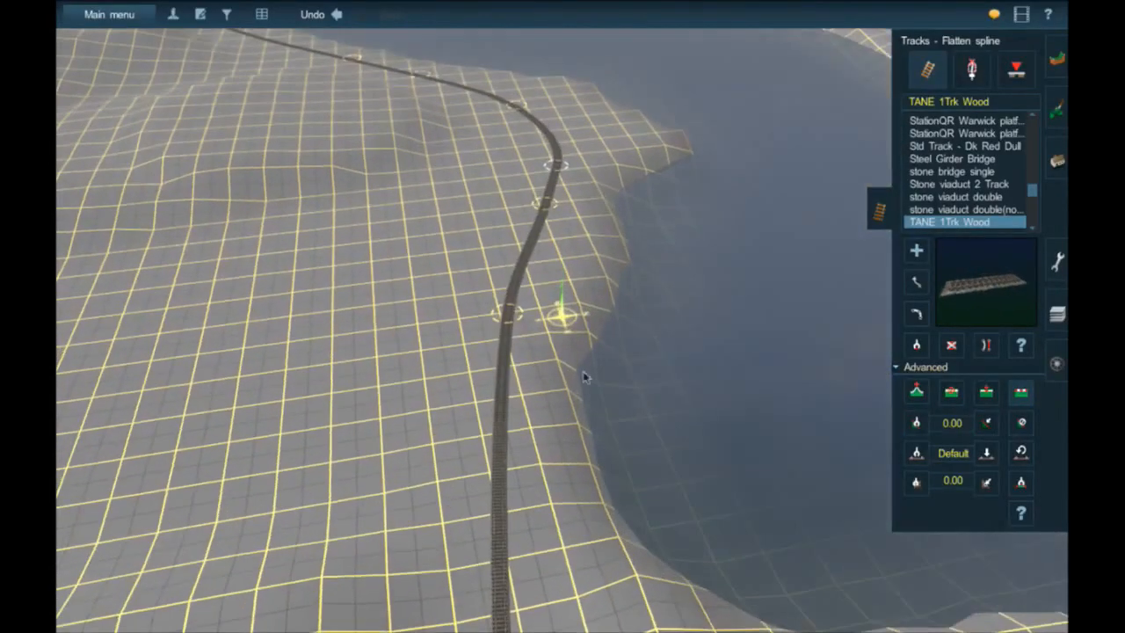
{"action": "right_click", "coordinate": [520, 279]}
{"action": "scroll", "coordinate": [517, 286], "scroll_direction": "up", "scroll_amount": 5}
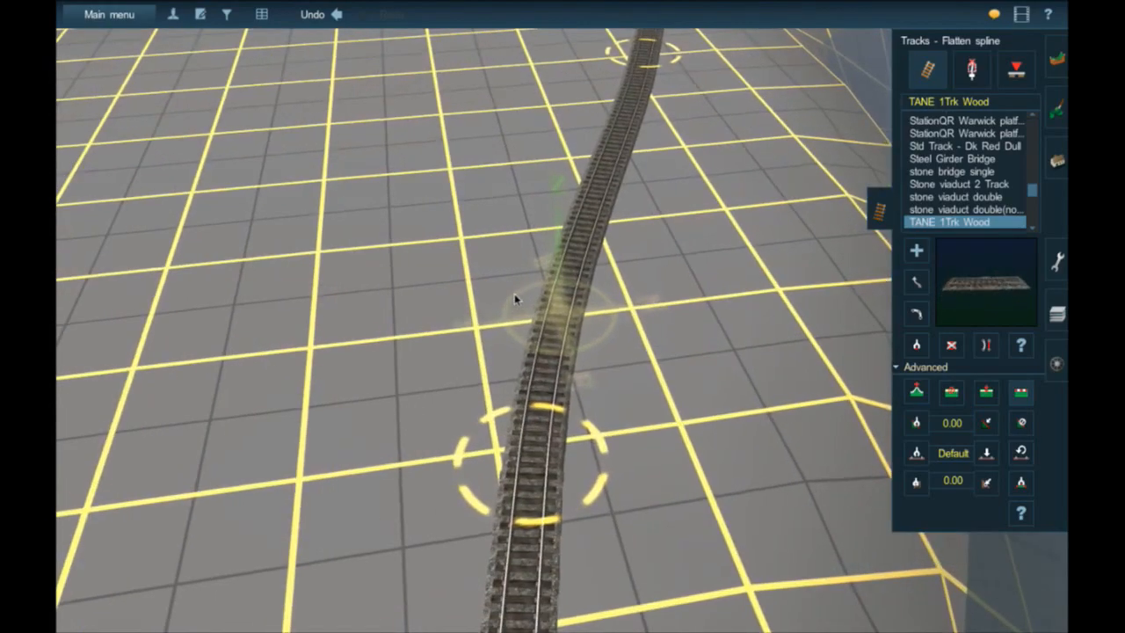
{"action": "key", "text": "Down"}
{"action": "key", "text": "Up"}
{"action": "right_click", "coordinate": [586, 168]}
{"action": "right_click", "coordinate": [607, 218]}
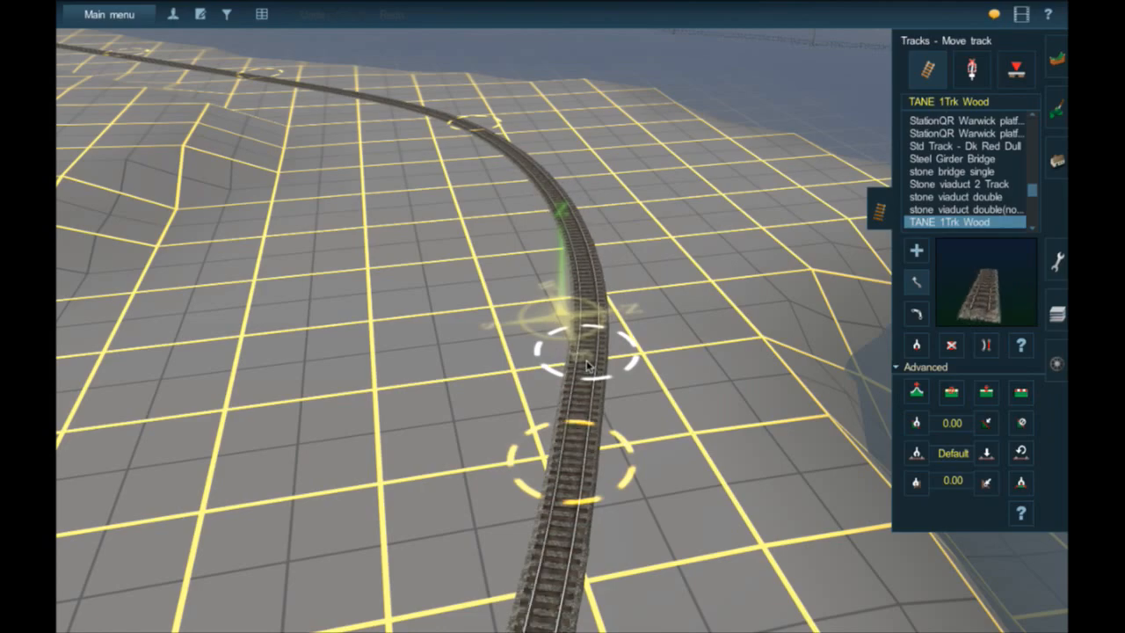
{"action": "key", "text": "Down"}
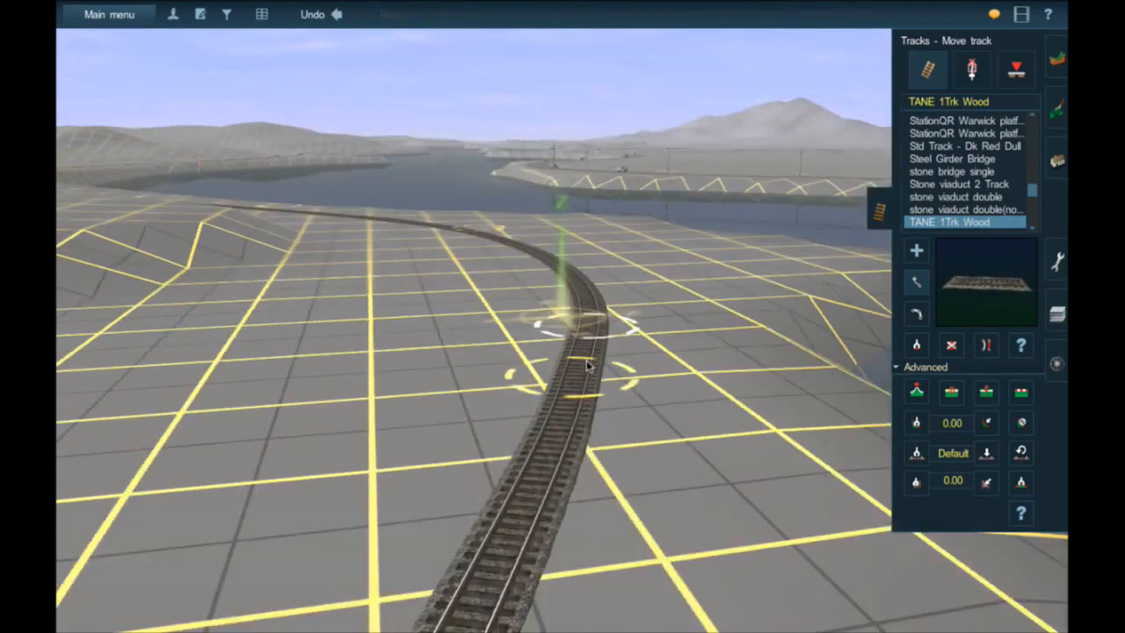
{"action": "key", "text": "Up"}
{"action": "right_click_drag", "start_coordinate": [567, 283], "coordinate": [579, 312]}
- Locate the parallel double track near the water and straighten a section of one track beyond the bend
{"action": "scroll", "coordinate": [579, 312], "scroll_direction": "down", "scroll_amount": 10}
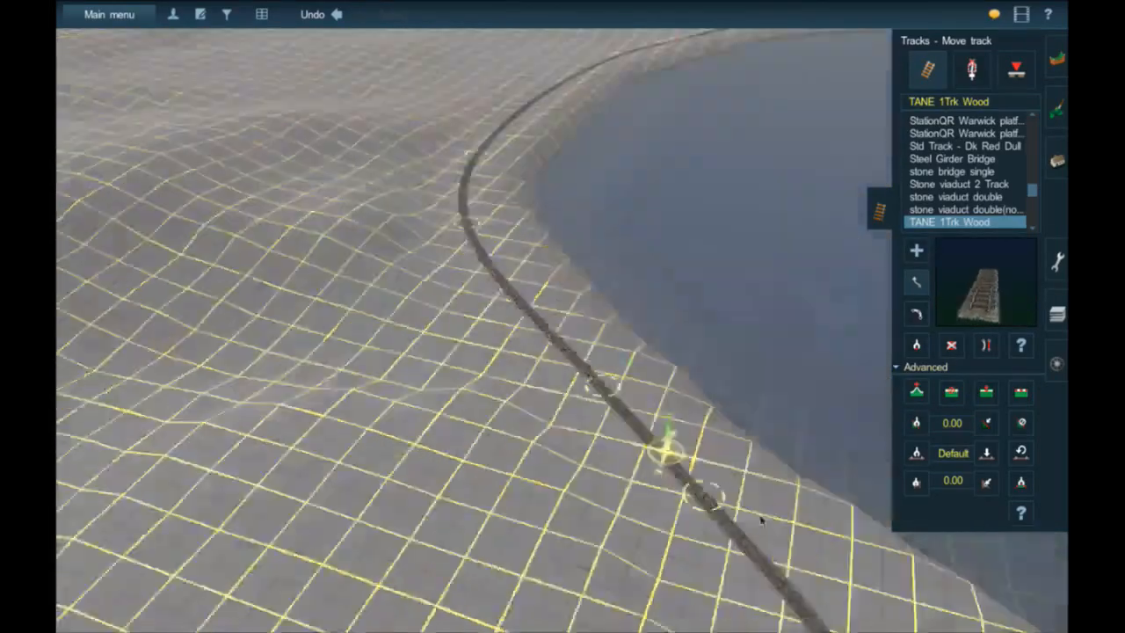
{"action": "scroll", "coordinate": [724, 363], "scroll_direction": "down", "scroll_amount": 8}
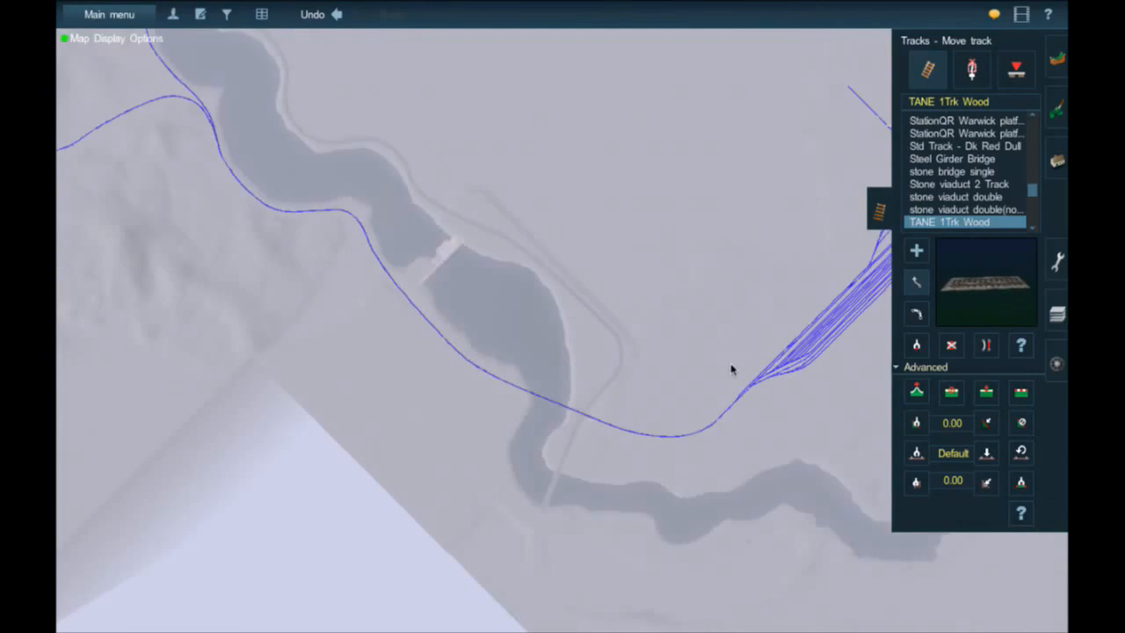
{"action": "scroll", "coordinate": [593, 212], "scroll_direction": "up", "scroll_amount": 10}
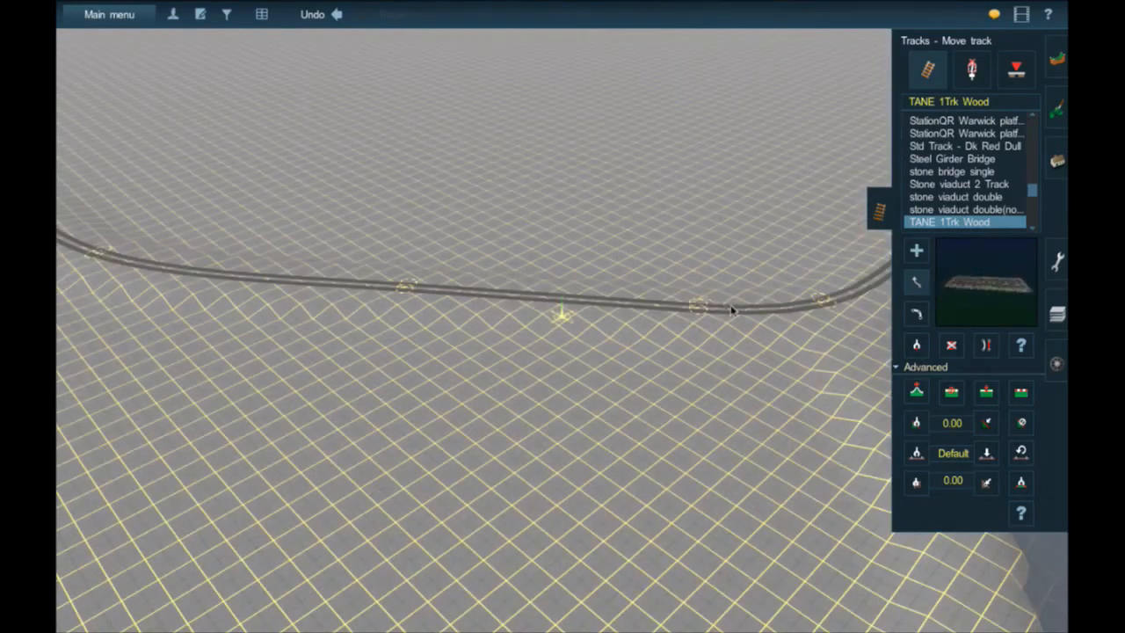
{"action": "key", "text": "Left"}
{"action": "key", "text": "Left"}
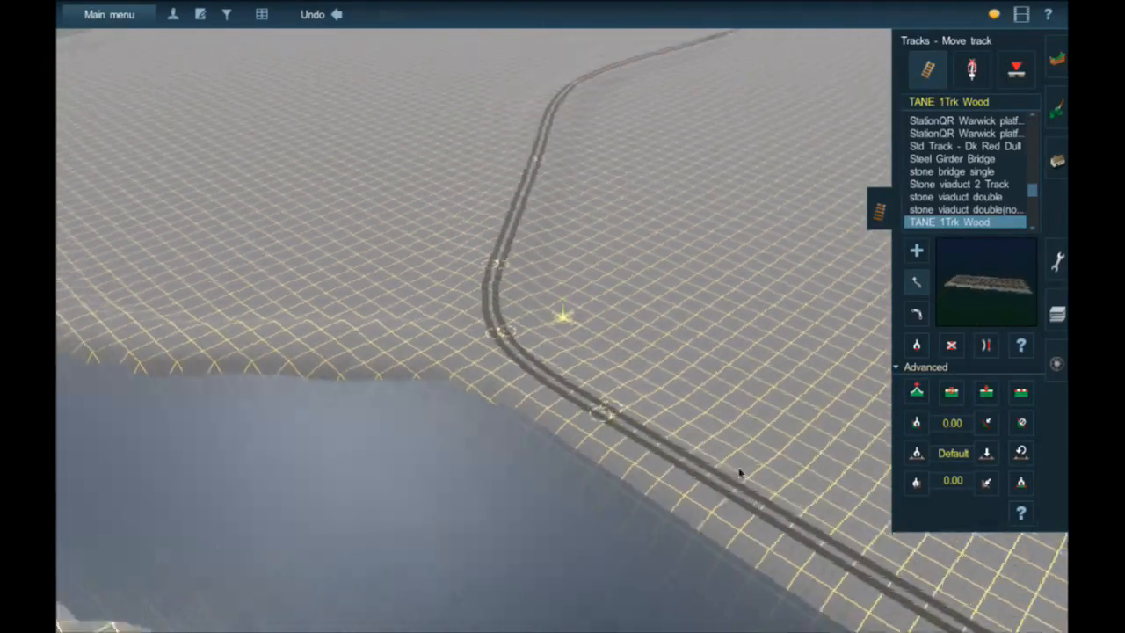
{"action": "right_click", "coordinate": [502, 256]}
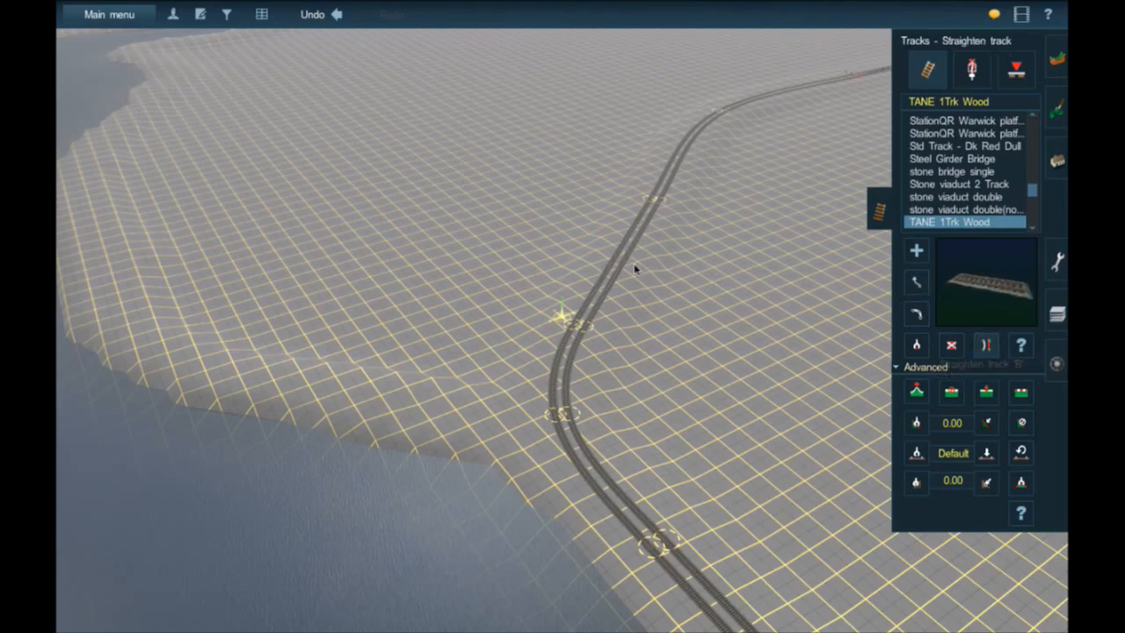
{"action": "left_click", "coordinate": [679, 171]}
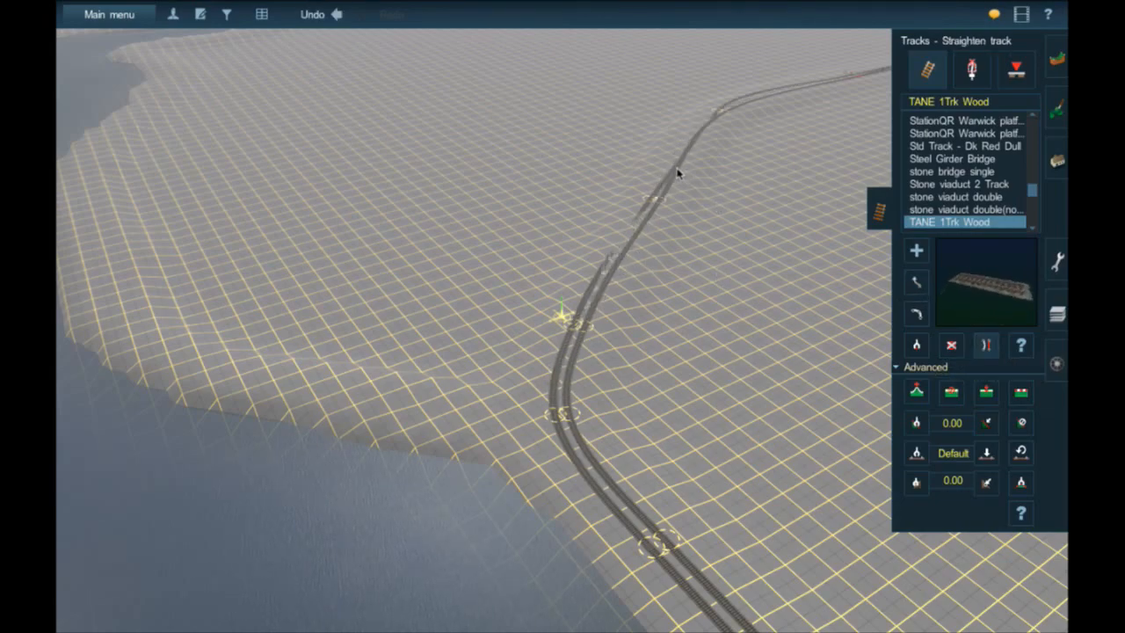
- Delete the misaligned sections of both parallel tracks in the stretch just beyond the riverside bend
{"action": "key", "text": "Up"}
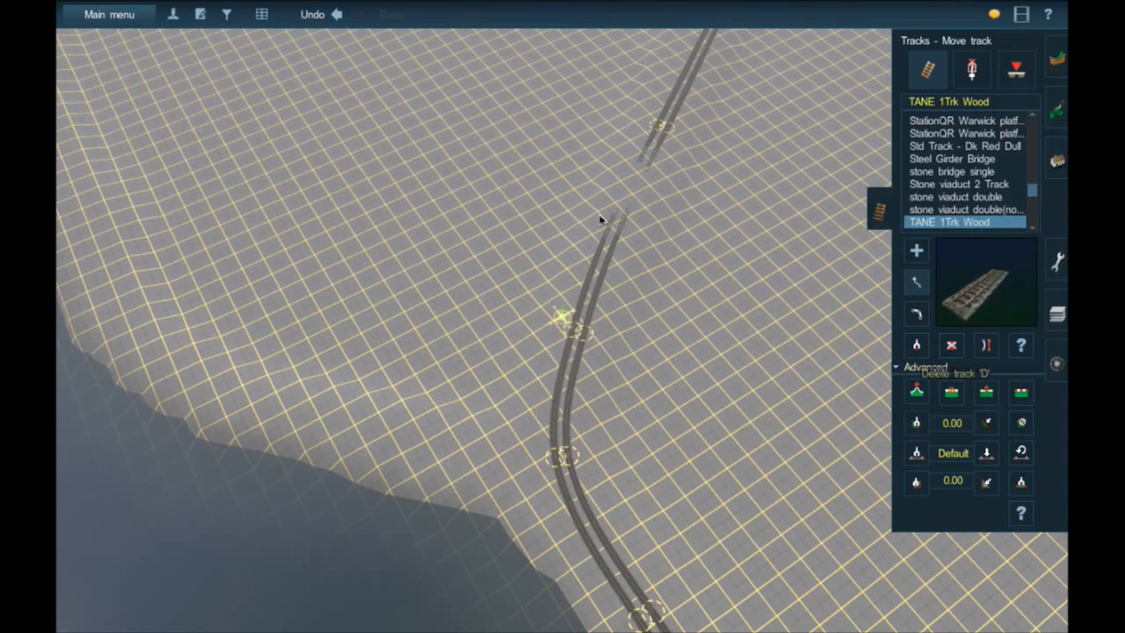
{"action": "left_click", "coordinate": [952, 347]}
{"action": "left_click", "coordinate": [606, 246]}
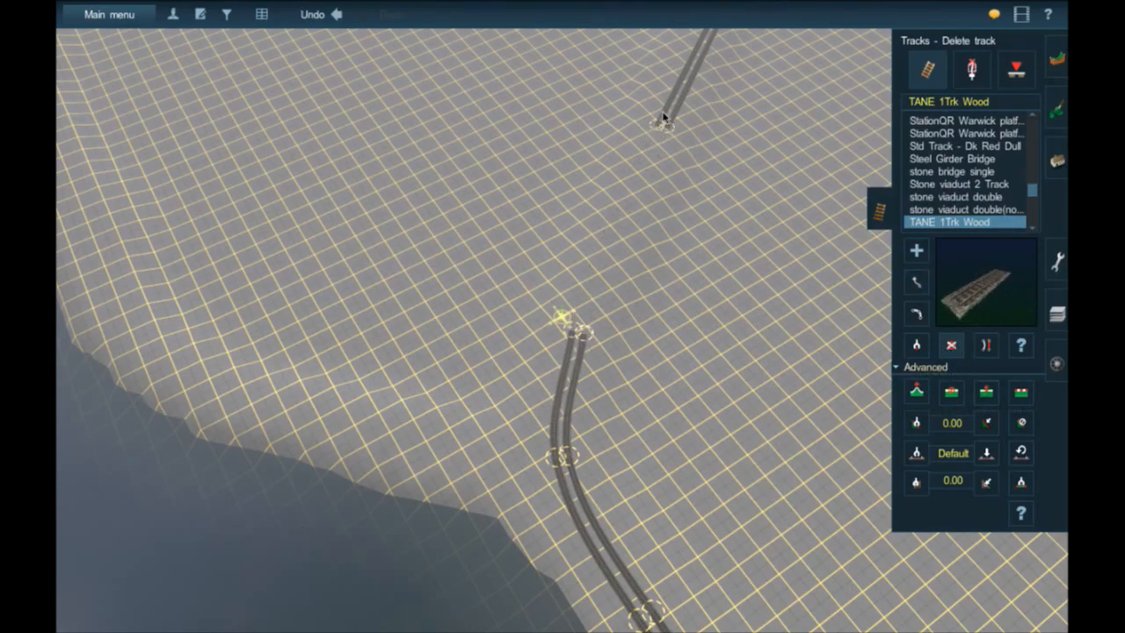
{"action": "left_click", "coordinate": [670, 164]}
{"action": "scroll", "coordinate": [658, 216], "scroll_direction": "down", "scroll_amount": 3}
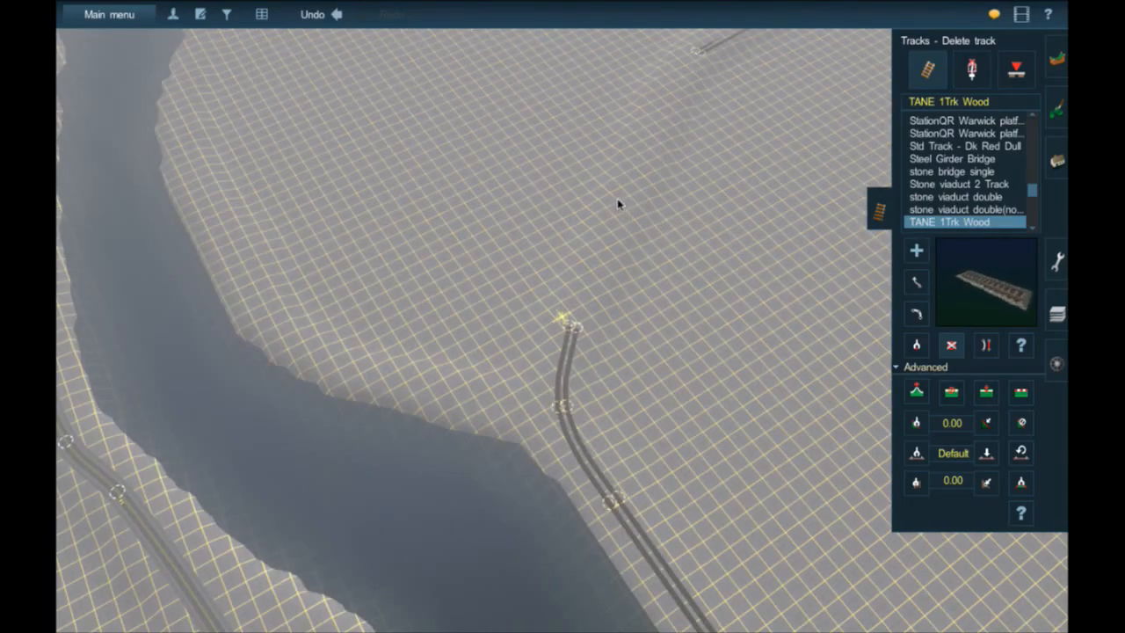
- Extend both track ends at the bend to the far track ends, closing the gap with one long double-track curve
{"action": "right_click", "coordinate": [620, 202]}
{"action": "left_click", "coordinate": [917, 283]}
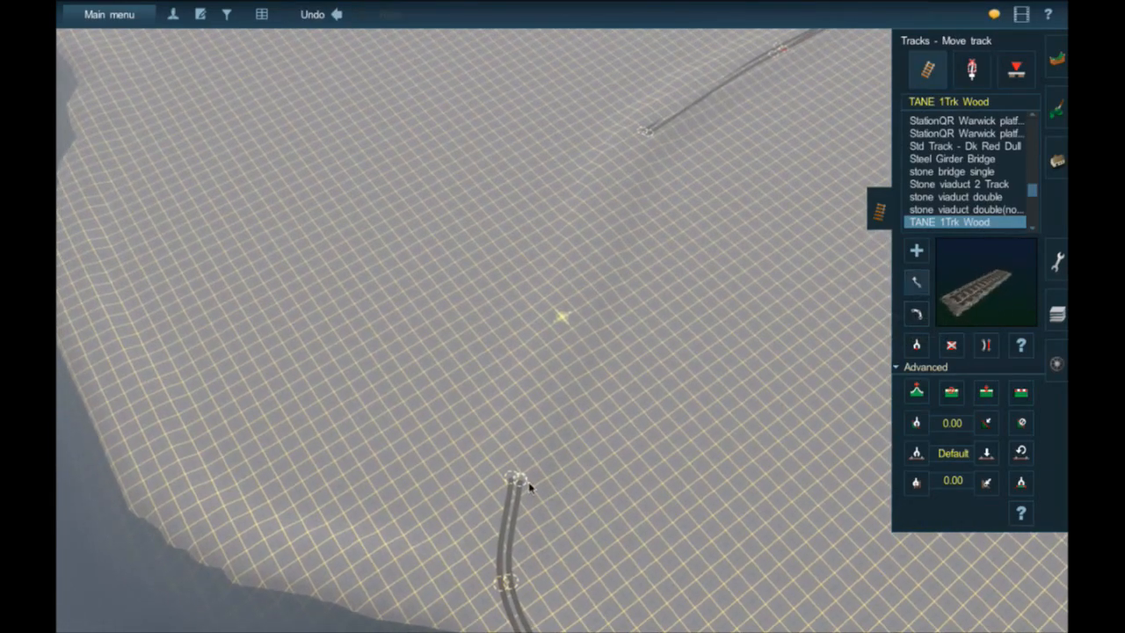
{"action": "left_click_drag", "start_coordinate": [641, 167], "coordinate": [654, 142]}
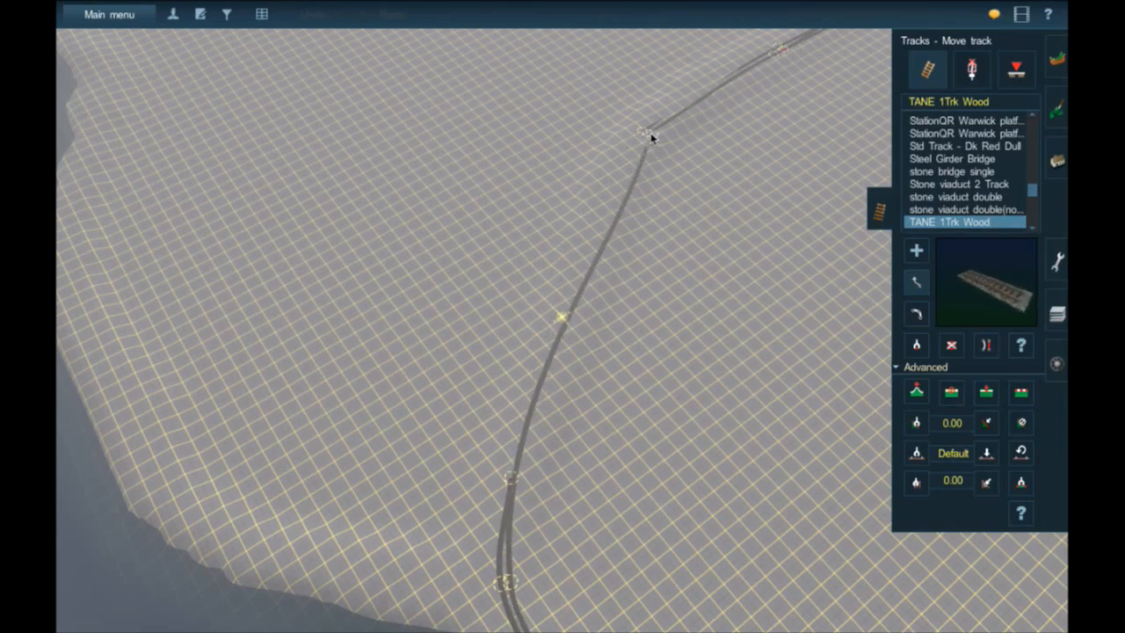
{"action": "left_click", "coordinate": [509, 482]}
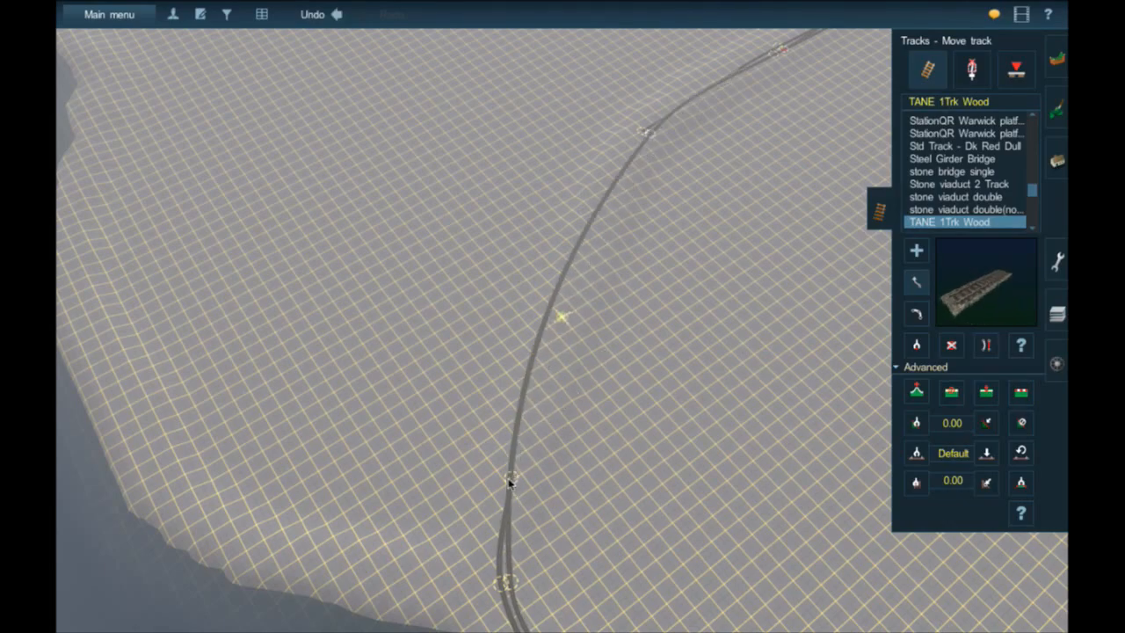
{"action": "left_click_drag", "start_coordinate": [498, 448], "coordinate": [504, 339]}
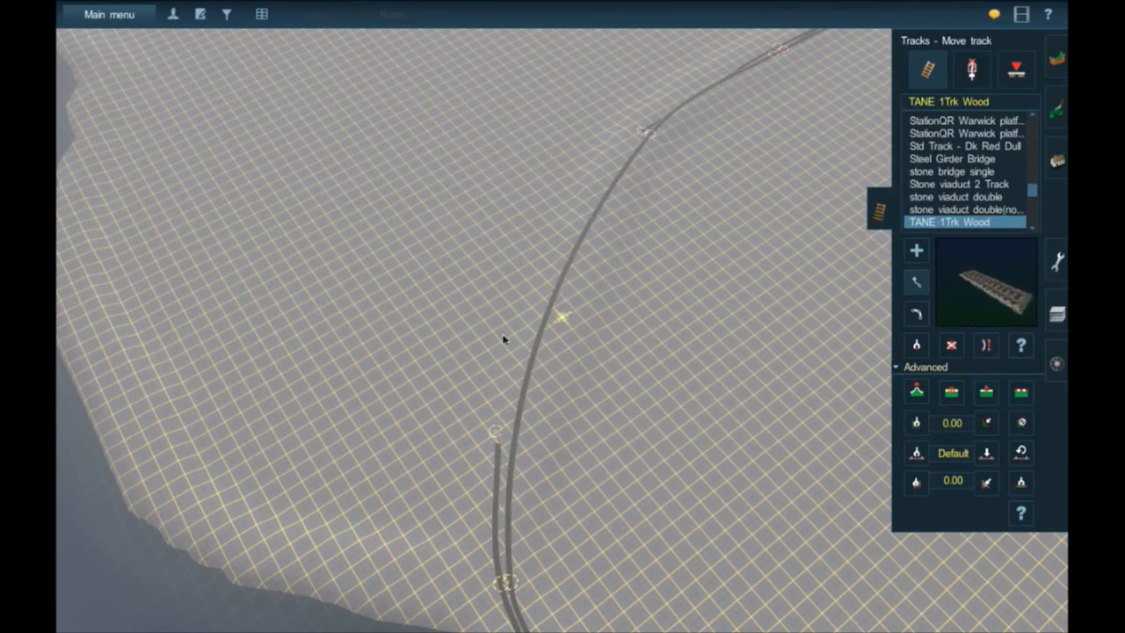
{"action": "left_click_drag", "start_coordinate": [546, 220], "coordinate": [644, 133]}
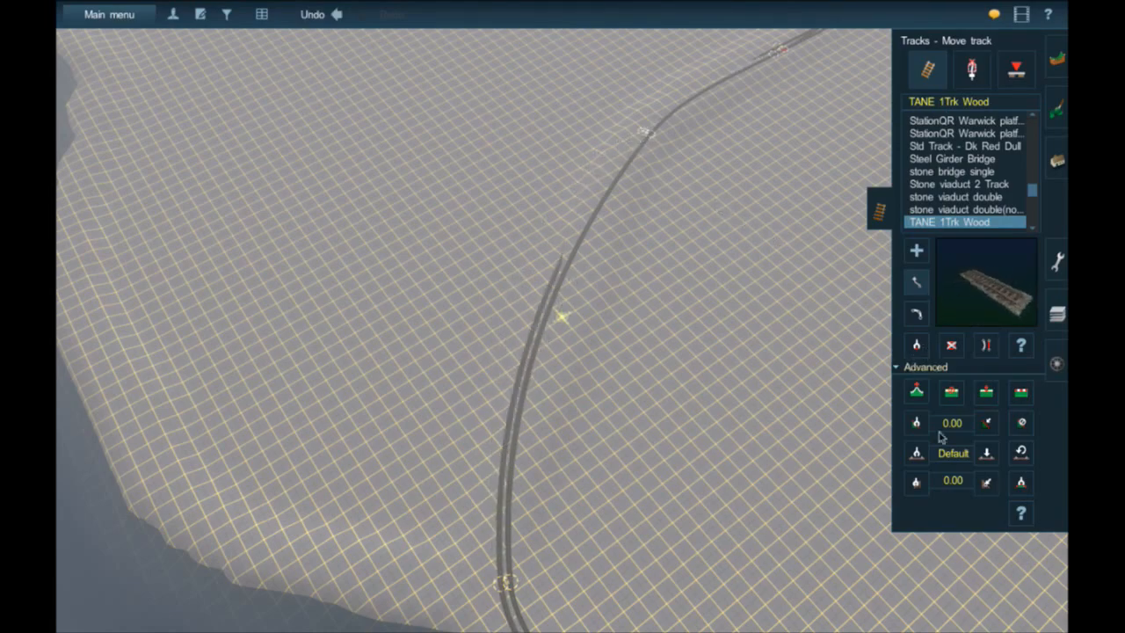
- Sample the spline point height at the bend, and move both tracks' far joining points inward to round the curve
{"action": "left_click", "coordinate": [918, 482]}
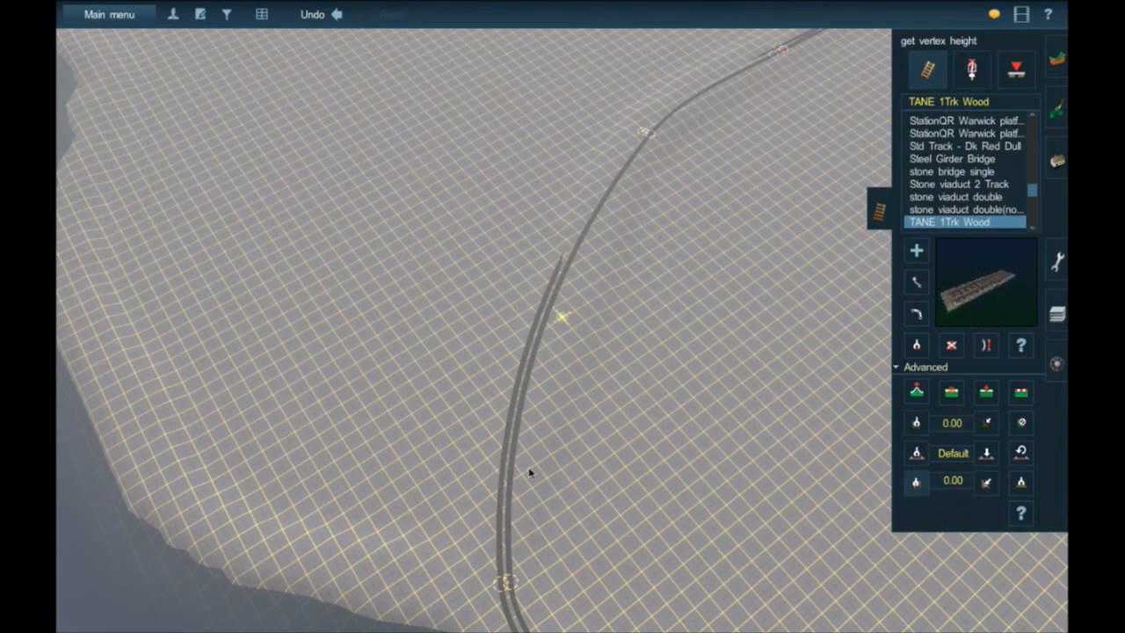
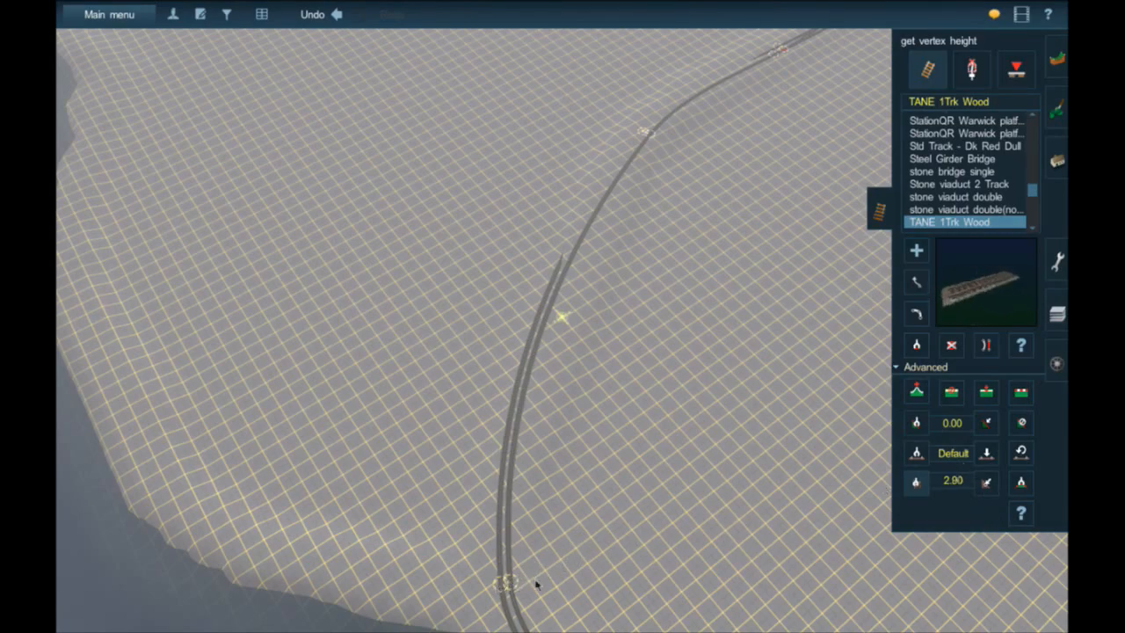
{"action": "left_click", "coordinate": [917, 482]}
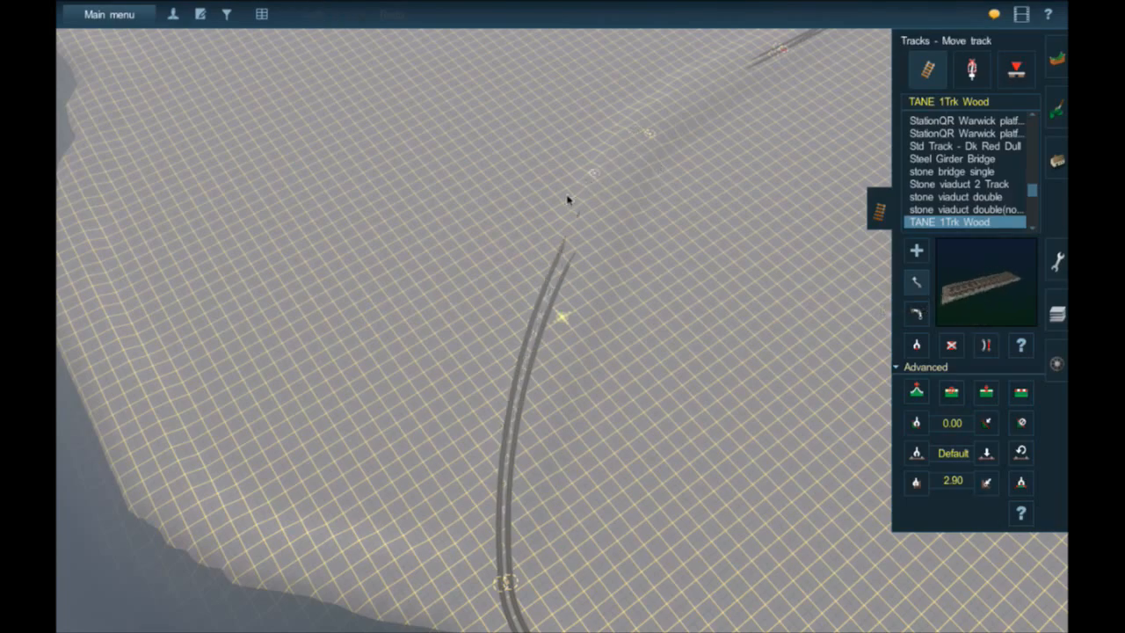
{"action": "left_click", "coordinate": [546, 233]}
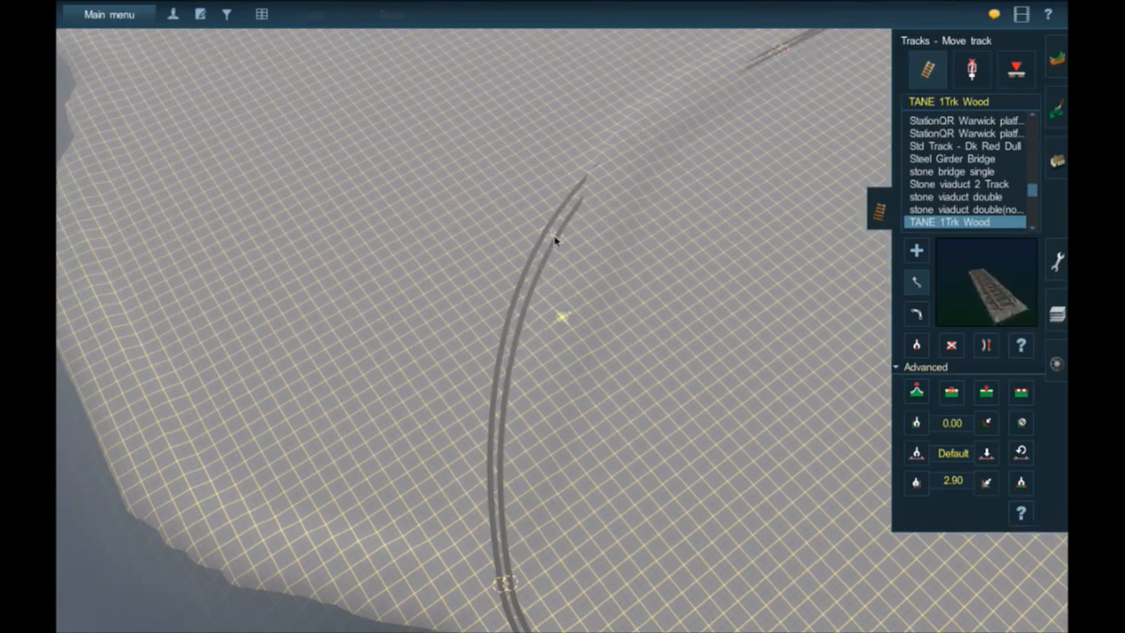
- Set the two tracks' spline points side by side with even spacing on the curve, and apply Flatten spline to the track there
{"action": "right_click", "coordinate": [558, 237]}
{"action": "scroll", "coordinate": [560, 318], "scroll_direction": "up", "scroll_amount": 5}
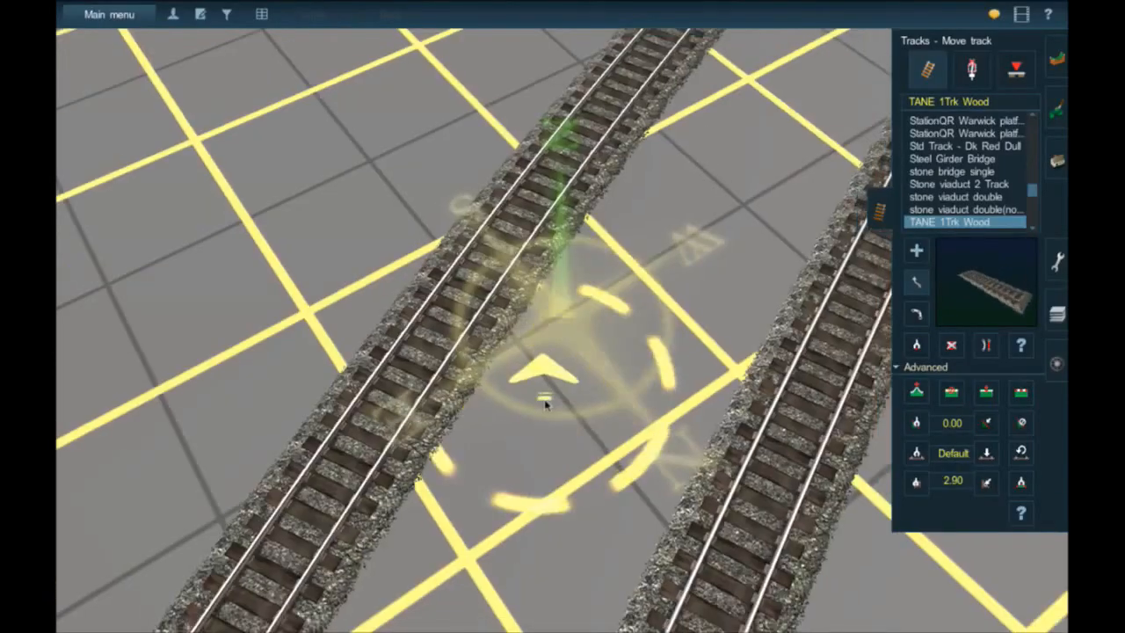
{"action": "scroll", "coordinate": [545, 402], "scroll_direction": "down", "scroll_amount": 8}
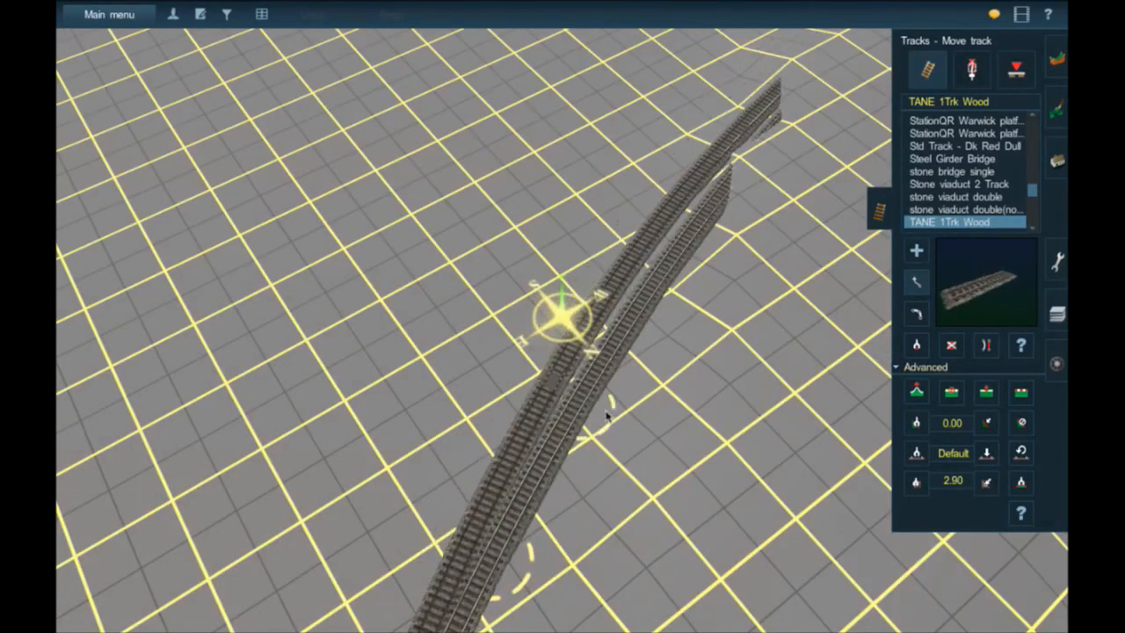
{"action": "left_click_drag", "start_coordinate": [607, 416], "coordinate": [570, 528]}
{"action": "right_click", "coordinate": [570, 526]}
{"action": "left_click", "coordinate": [530, 354]}
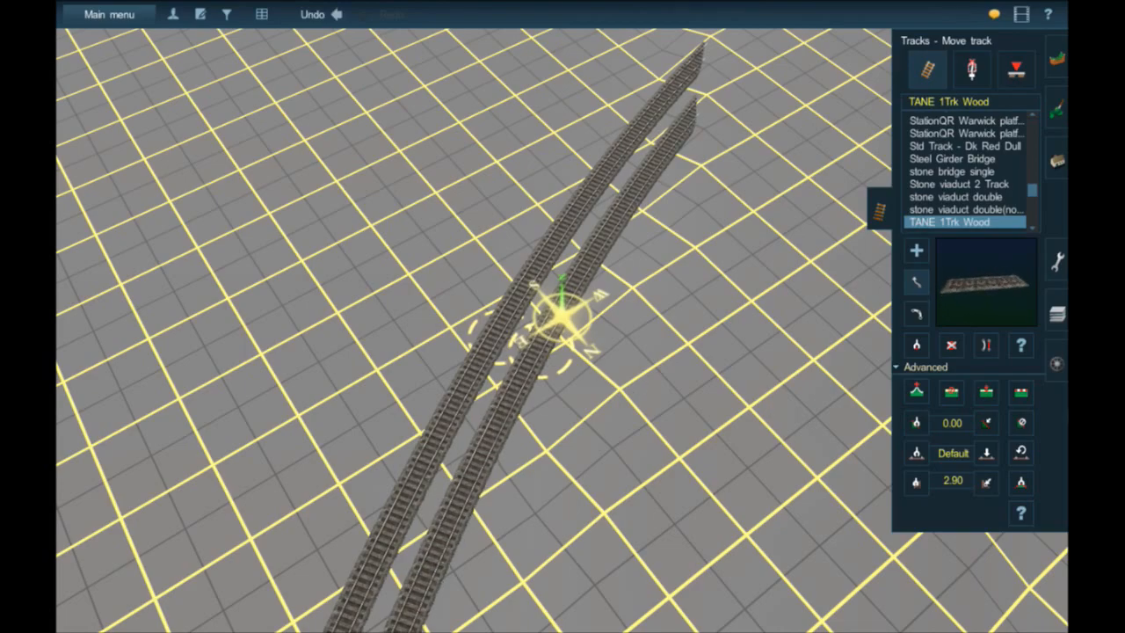
{"action": "left_click", "coordinate": [635, 213]}
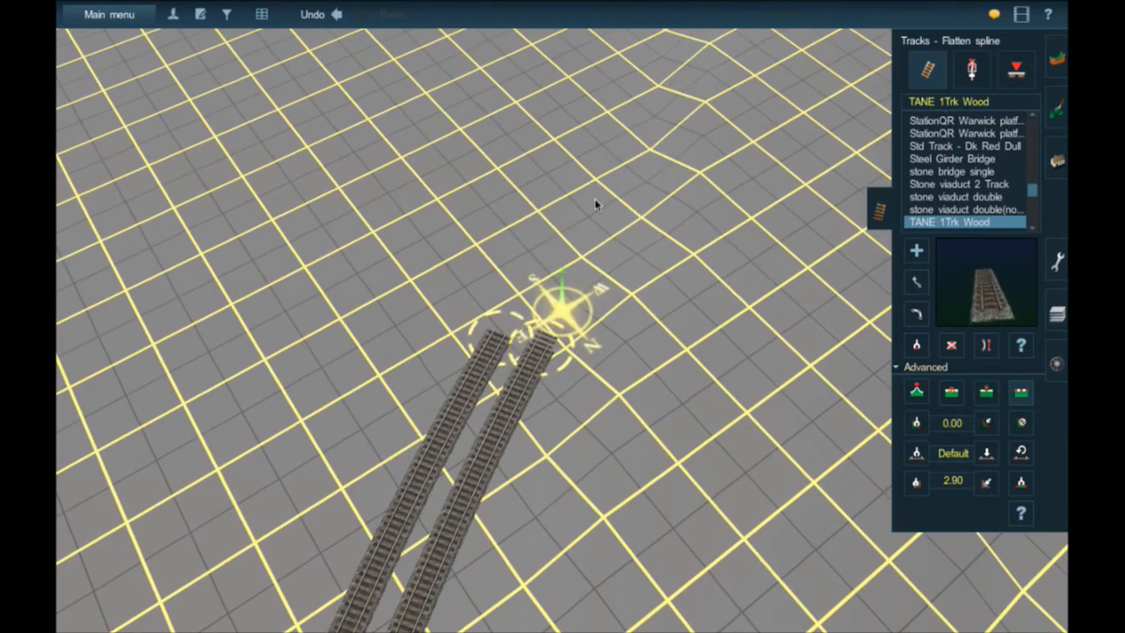
{"action": "left_click", "coordinate": [501, 418]}
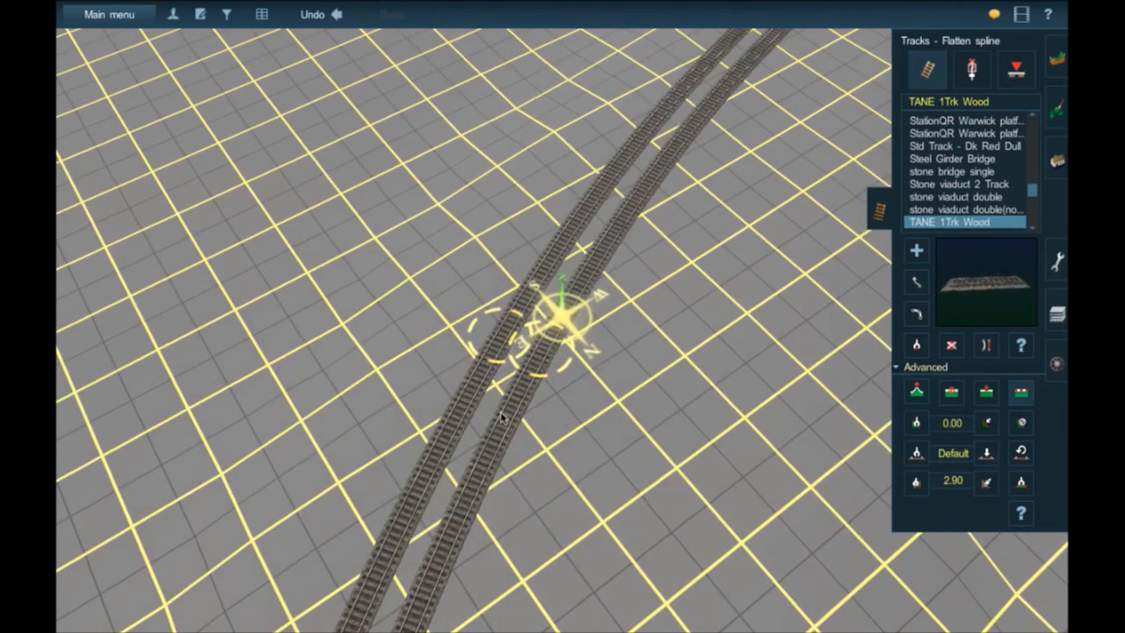
- Straighten the short double-track section between the two pairs of spline points at the bend beside the river
{"action": "key", "text": "Right"}
{"action": "key", "text": "Down"}
{"action": "key", "text": "Right"}
{"action": "right_click", "coordinate": [472, 303]}
{"action": "right_click", "coordinate": [423, 193]}
{"action": "scroll", "coordinate": [424, 195], "scroll_direction": "down", "scroll_amount": 3}
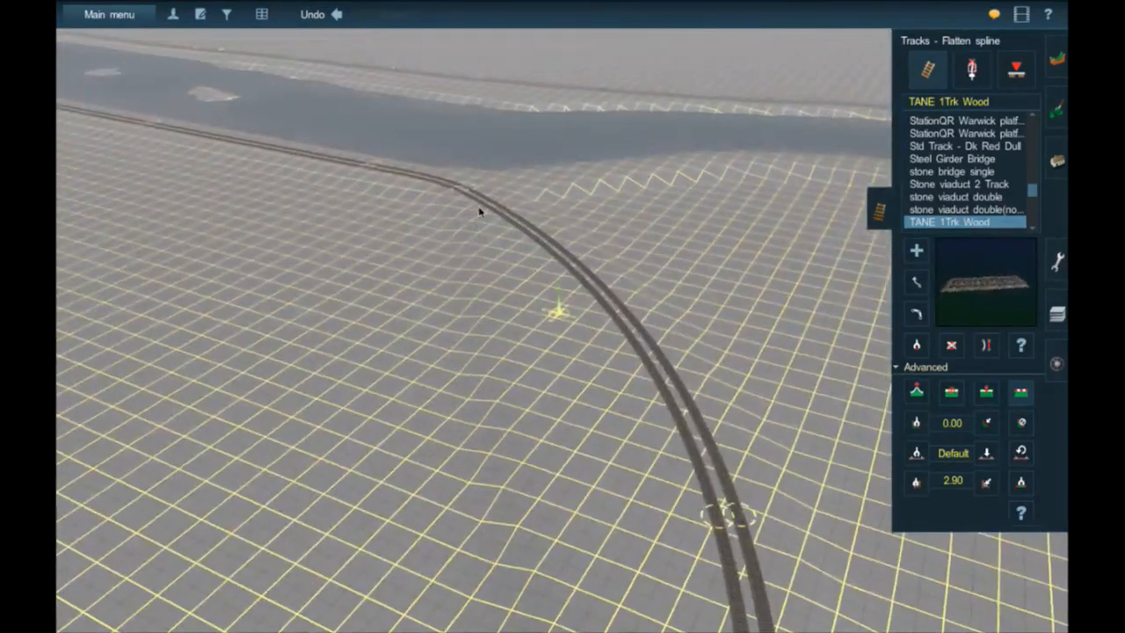
{"action": "right_click", "coordinate": [477, 202]}
{"action": "key", "text": "Right"}
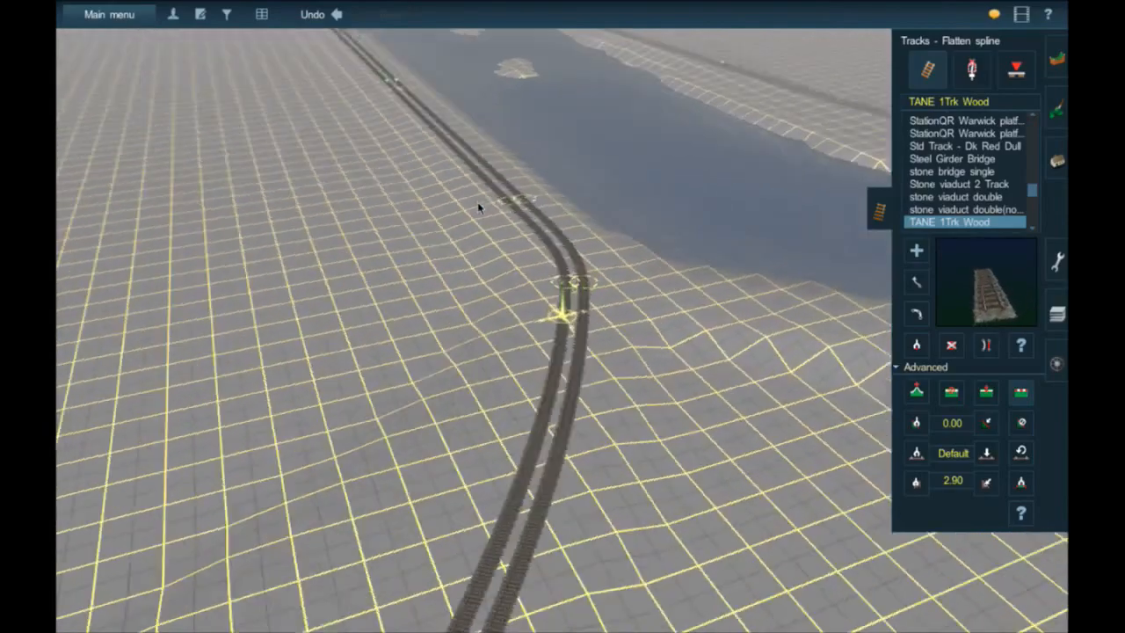
{"action": "key", "text": "Up"}
{"action": "left_click", "coordinate": [982, 347]}
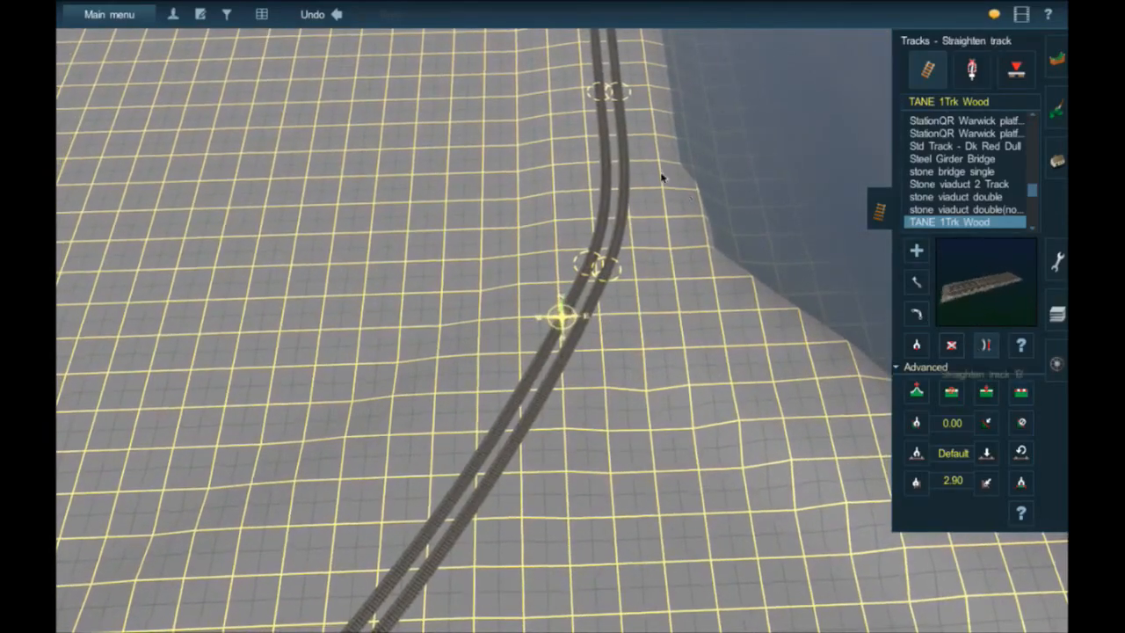
{"action": "left_click", "coordinate": [608, 168]}
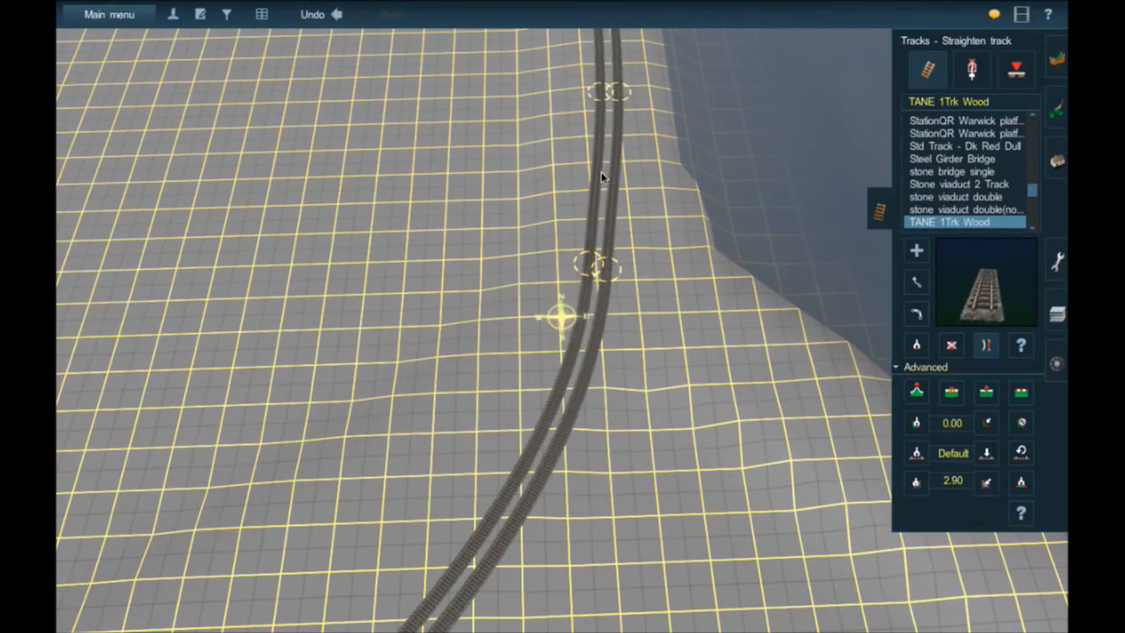
- Restore the curve in the short section at the bend and straighten both tracks of the longer section ahead along the river
{"action": "key", "text": "Down"}
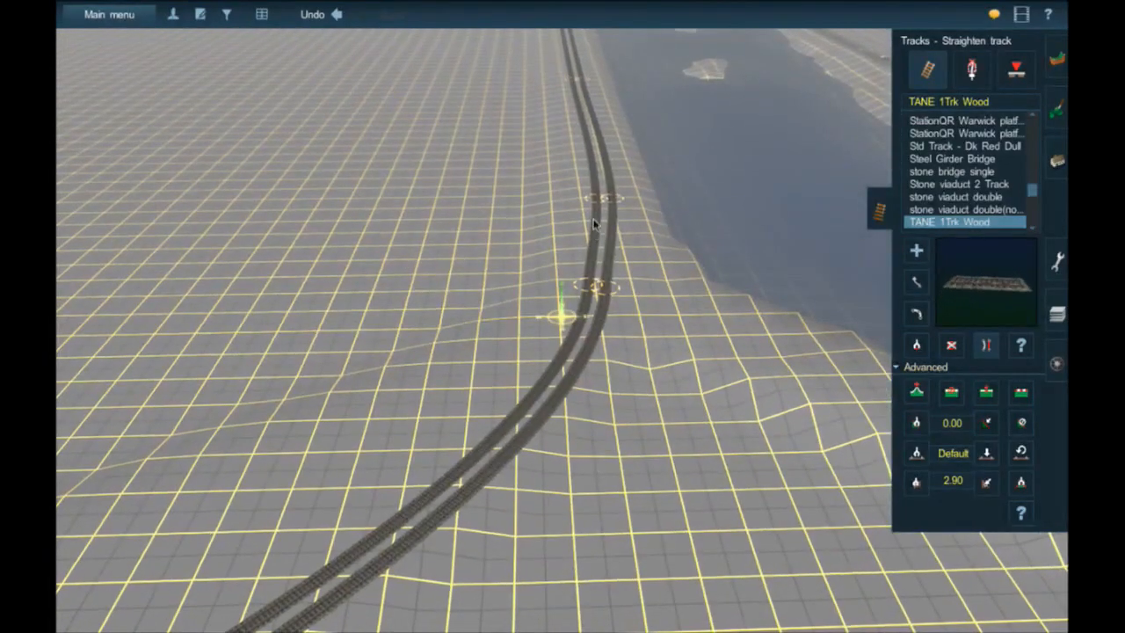
{"action": "right_click", "coordinate": [596, 225]}
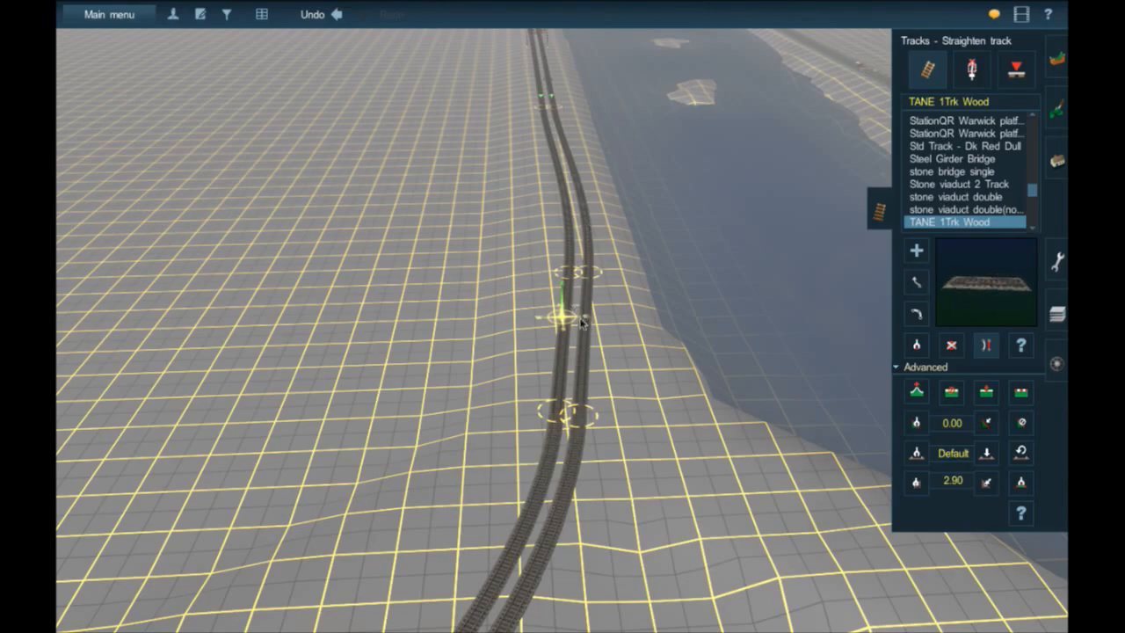
{"action": "left_click", "coordinate": [567, 322]}
{"action": "left_click", "coordinate": [575, 229]}
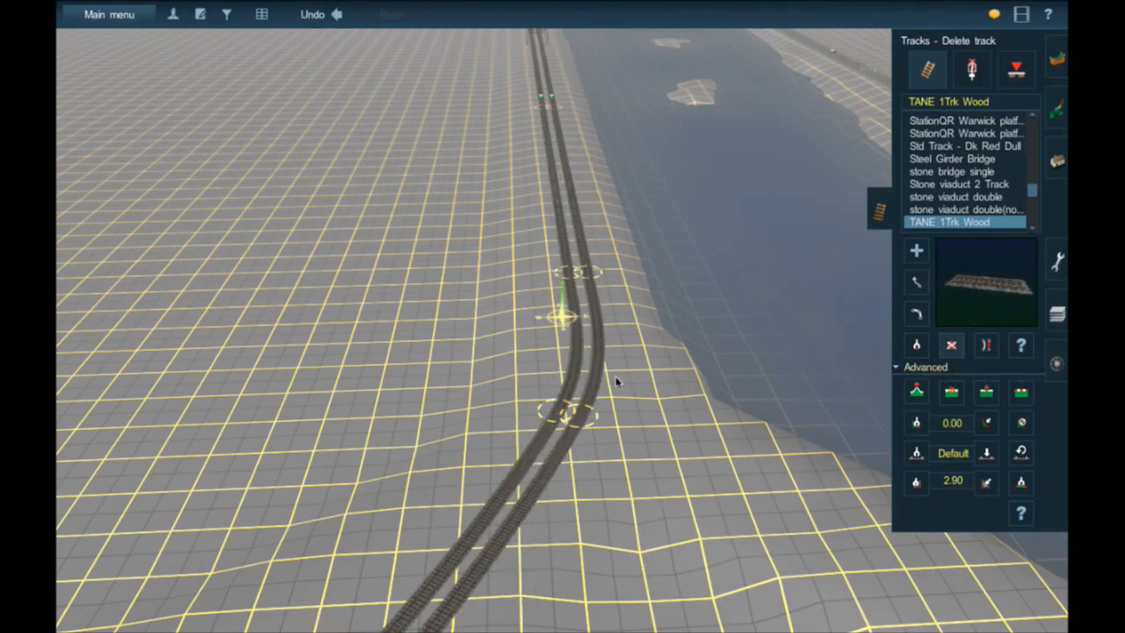
- Delete the short double-track section at the bend and join the loose curve ends directly to the riverside straight
{"action": "left_click", "coordinate": [572, 368]}
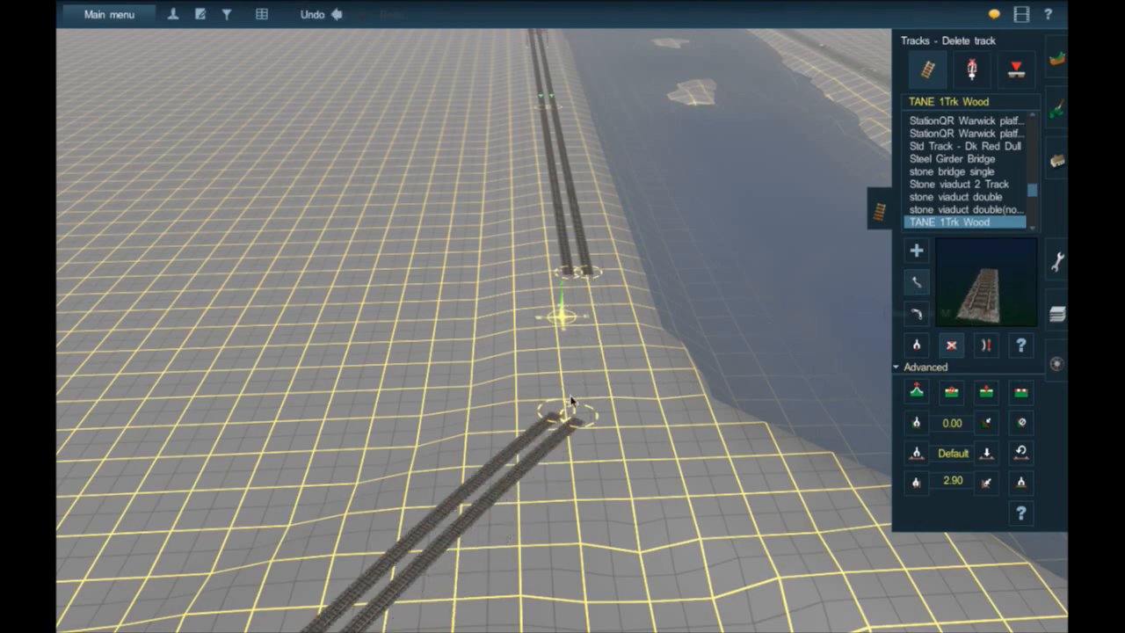
{"action": "left_click_drag", "start_coordinate": [595, 287], "coordinate": [567, 400]}
{"action": "left_click_drag", "start_coordinate": [567, 305], "coordinate": [575, 273]}
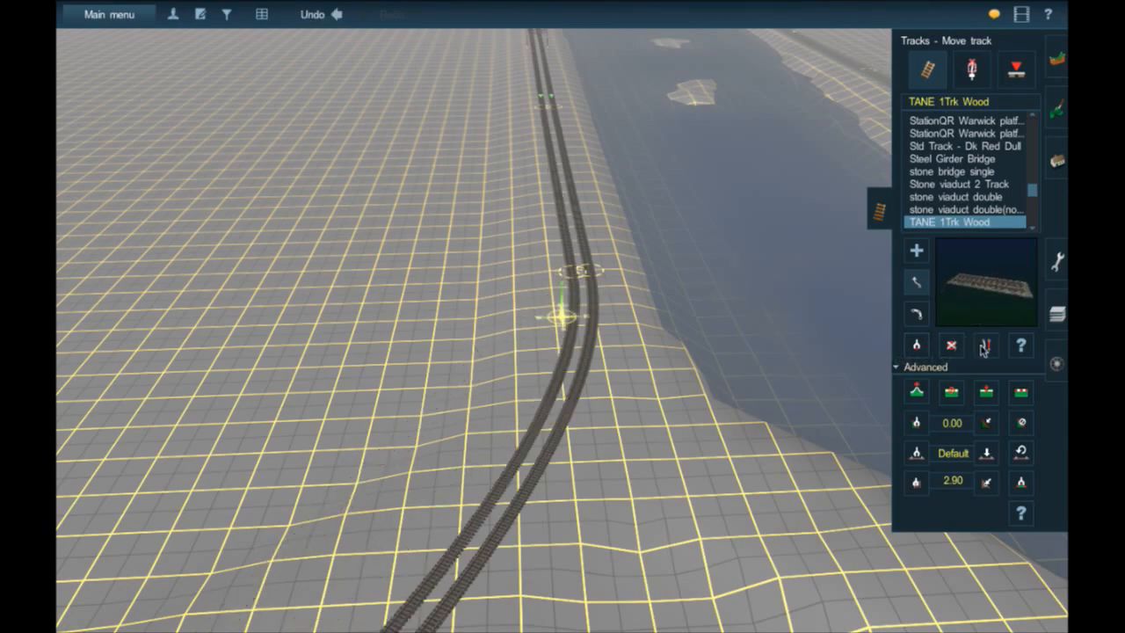
- Straighten both tracks of the riverside section again so they lead evenly into the rejoined curve
{"action": "left_click", "coordinate": [582, 231]}
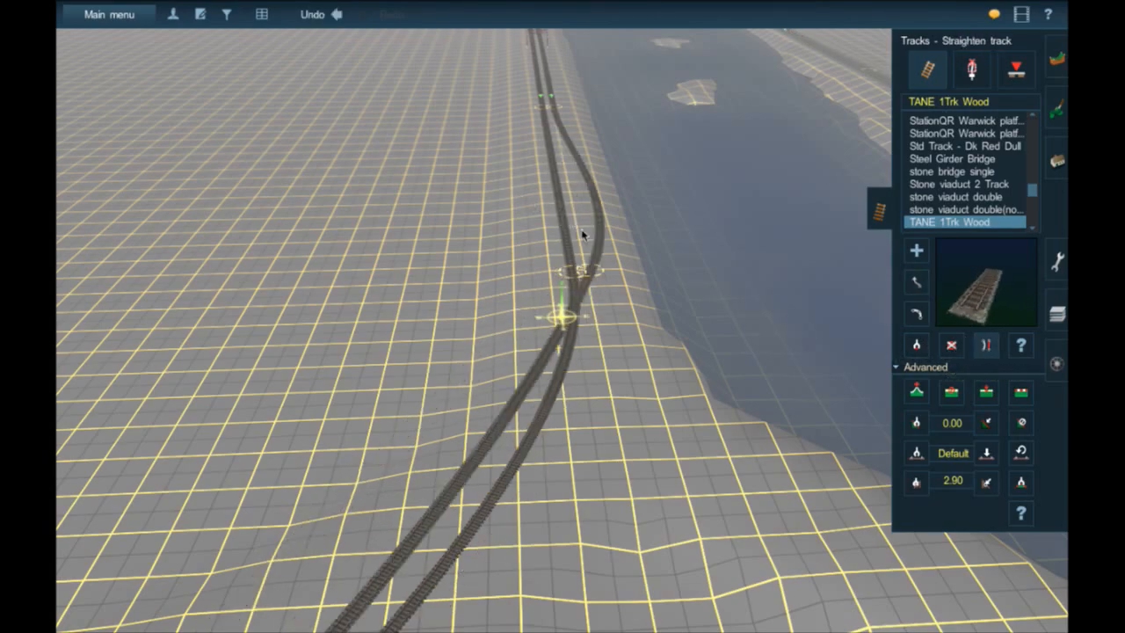
{"action": "left_click", "coordinate": [591, 298]}
{"action": "scroll", "coordinate": [575, 353], "scroll_direction": "down", "scroll_amount": 5}
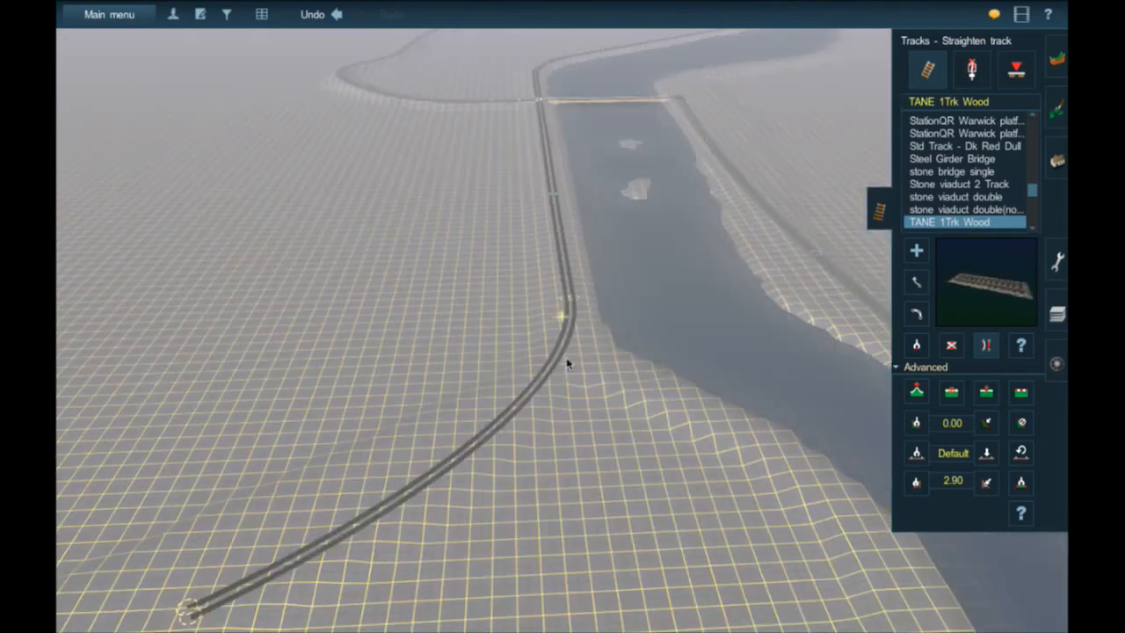
- Move the outer track's spline point mid-curve outward, away from the inner track, on the double-track bend before the junction
{"action": "right_click", "coordinate": [508, 412]}
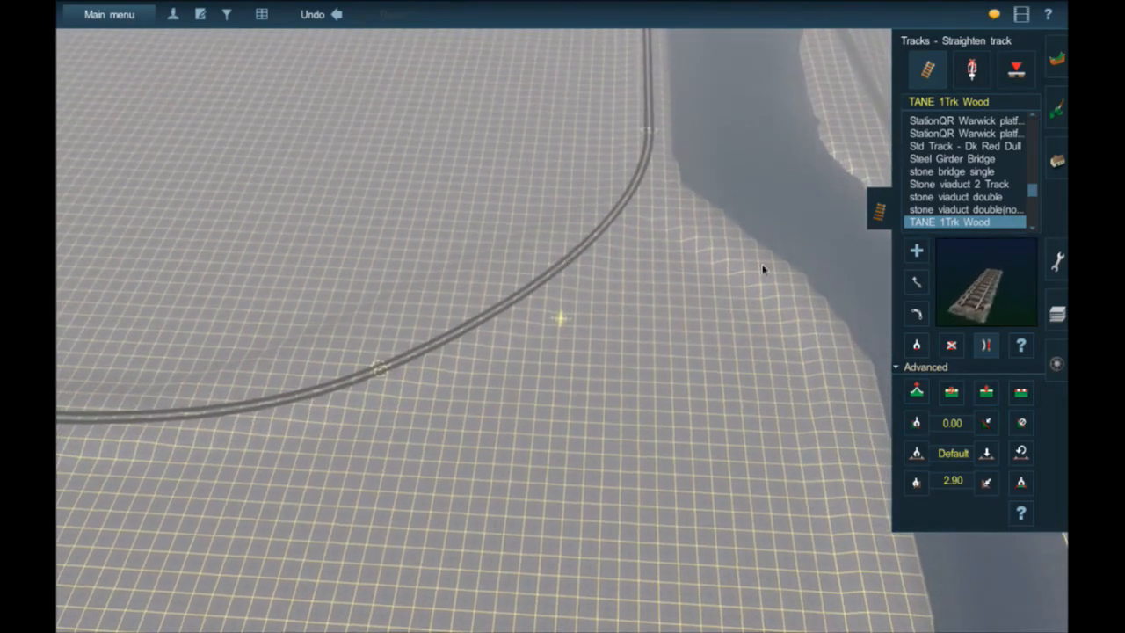
{"action": "mouse_move", "coordinate": [329, 385]}
{"action": "right_mouse_down"}
{"action": "mouse_move", "coordinate": [648, 324]}
{"action": "mouse_move", "coordinate": [618, 342]}
{"action": "mouse_move", "coordinate": [558, 303]}
{"action": "right_mouse_up"}
{"action": "key", "text": "ctrl+m"}
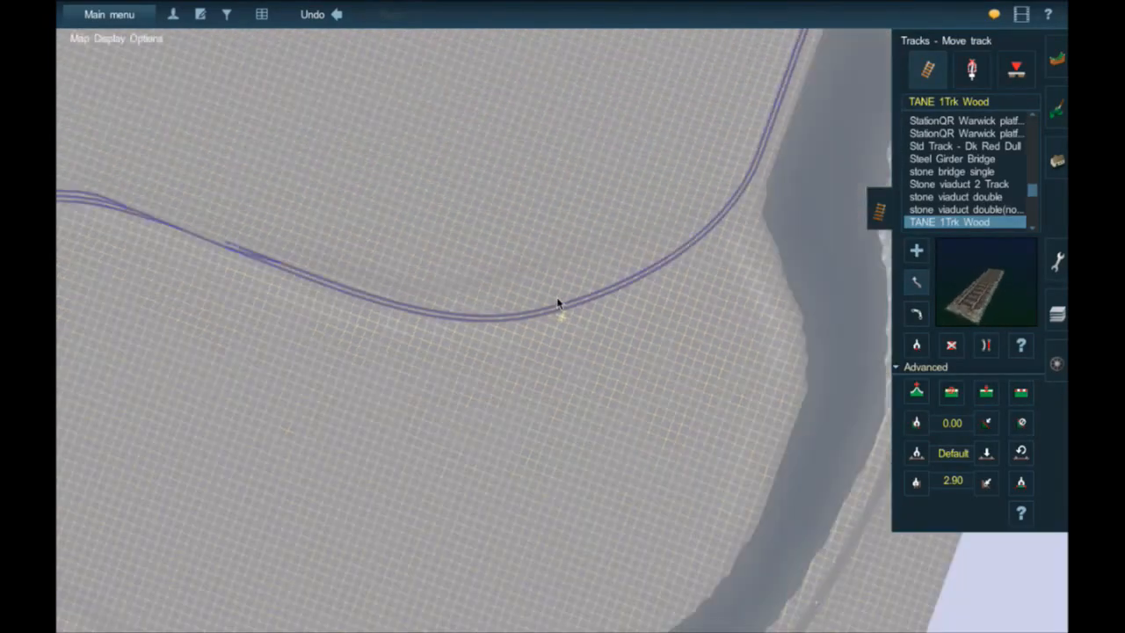
{"action": "key", "text": "ctrl+m"}
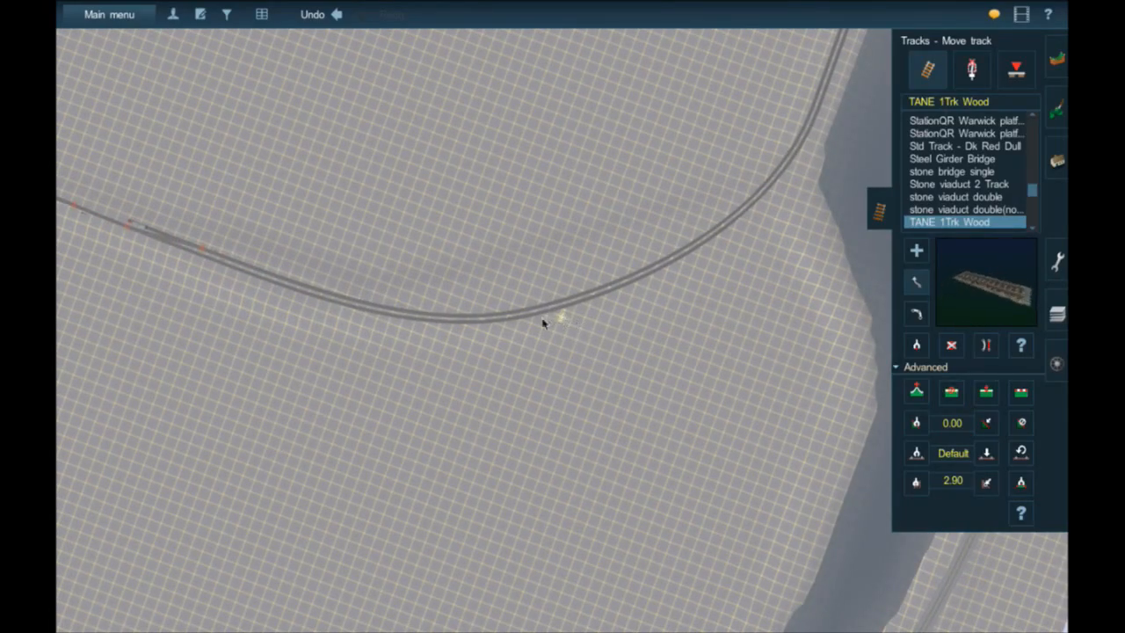
{"action": "scroll", "coordinate": [520, 311], "scroll_direction": "up", "scroll_amount": 5}
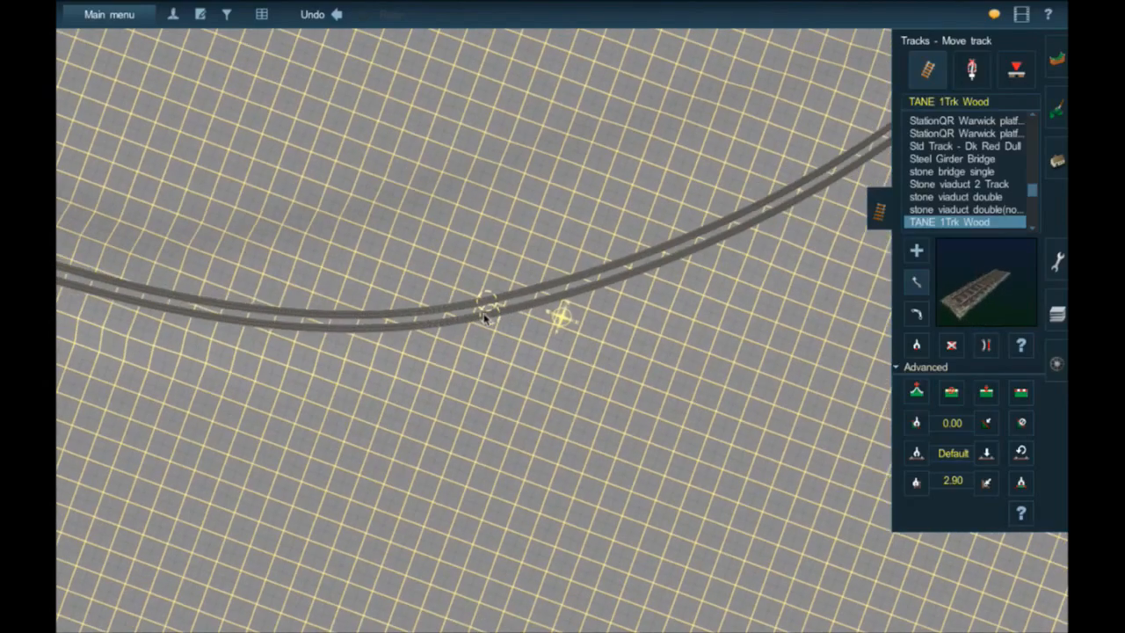
{"action": "key", "text": "Left"}
{"action": "key", "text": "Down"}
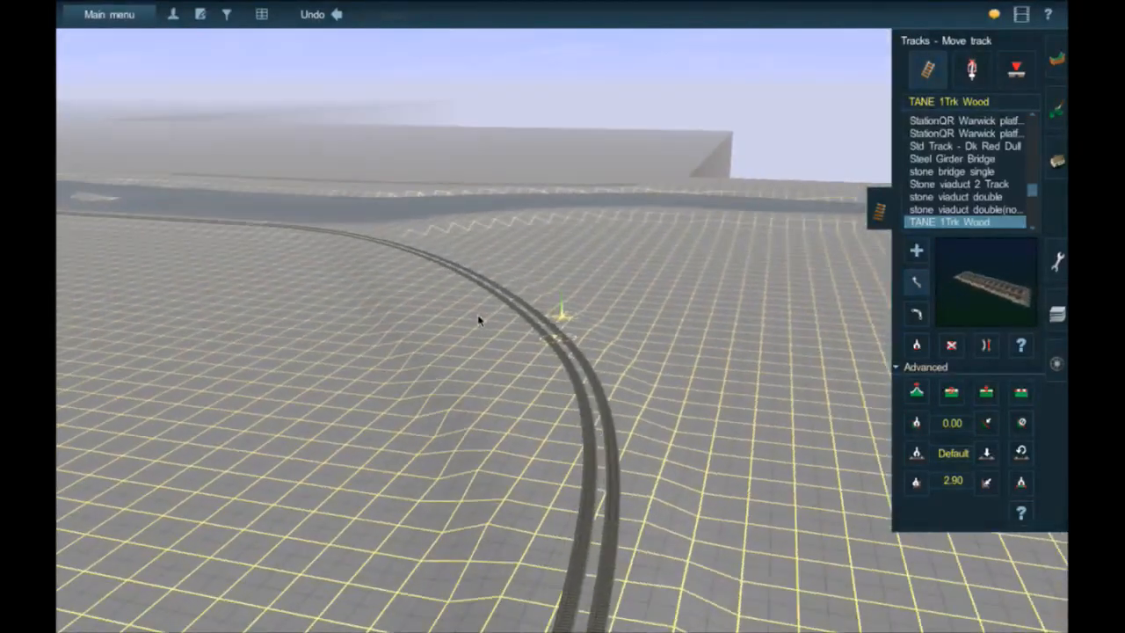
{"action": "key", "text": "Up"}
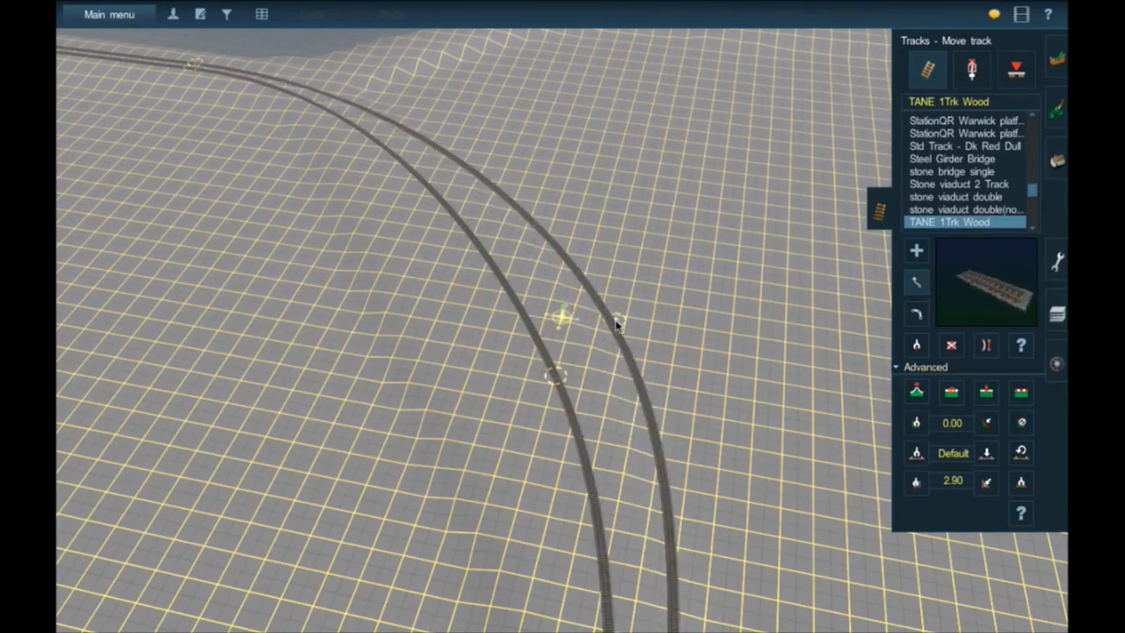
{"action": "right_click", "coordinate": [596, 467]}
{"action": "right_click", "coordinate": [593, 467]}
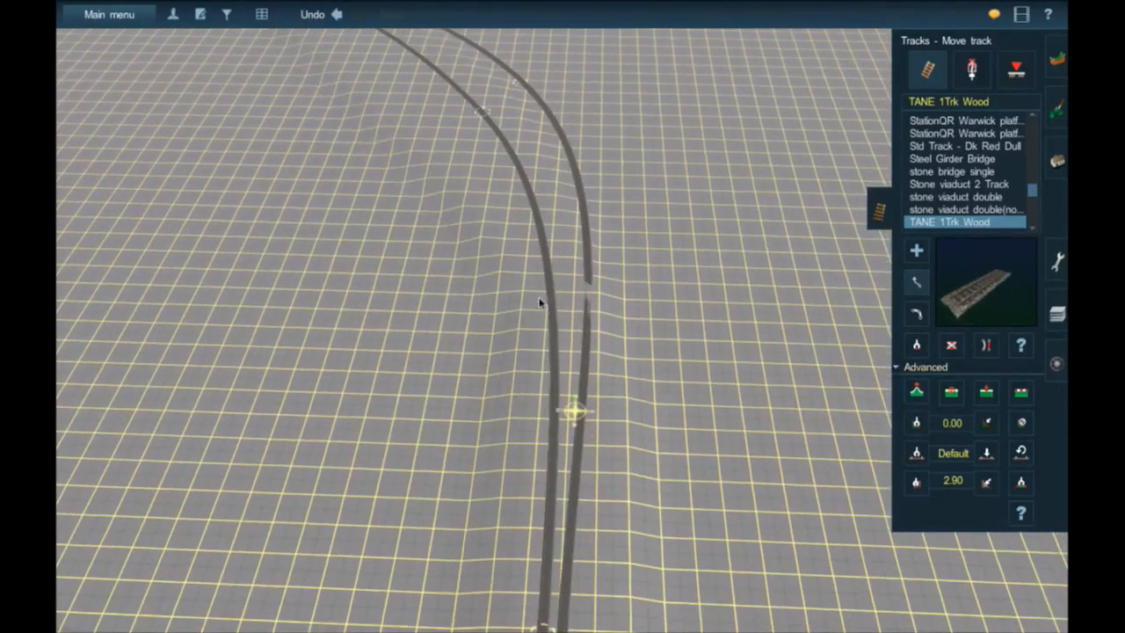
- Shift the outer track's mid-curve spline point slightly back towards the inner track to round off the bend
{"action": "right_click", "coordinate": [550, 236]}
{"action": "right_click", "coordinate": [551, 230]}
{"action": "right_click", "coordinate": [551, 204]}
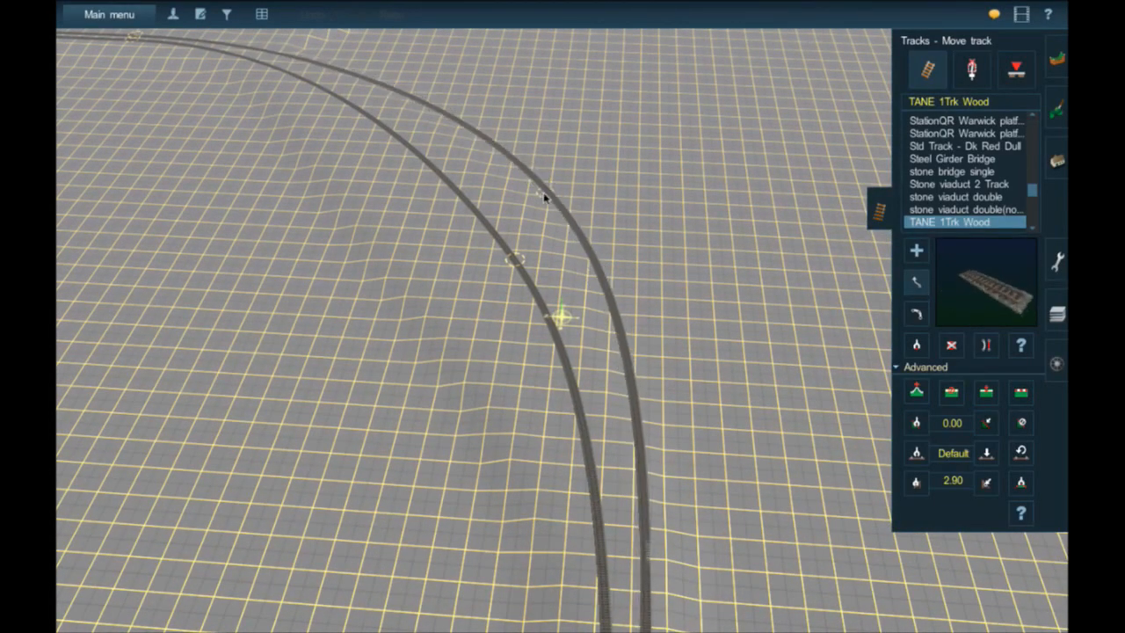
{"action": "left_click_drag", "start_coordinate": [544, 195], "coordinate": [535, 197]}
{"action": "right_click", "coordinate": [591, 328]}
{"action": "right_click", "coordinate": [586, 512]}
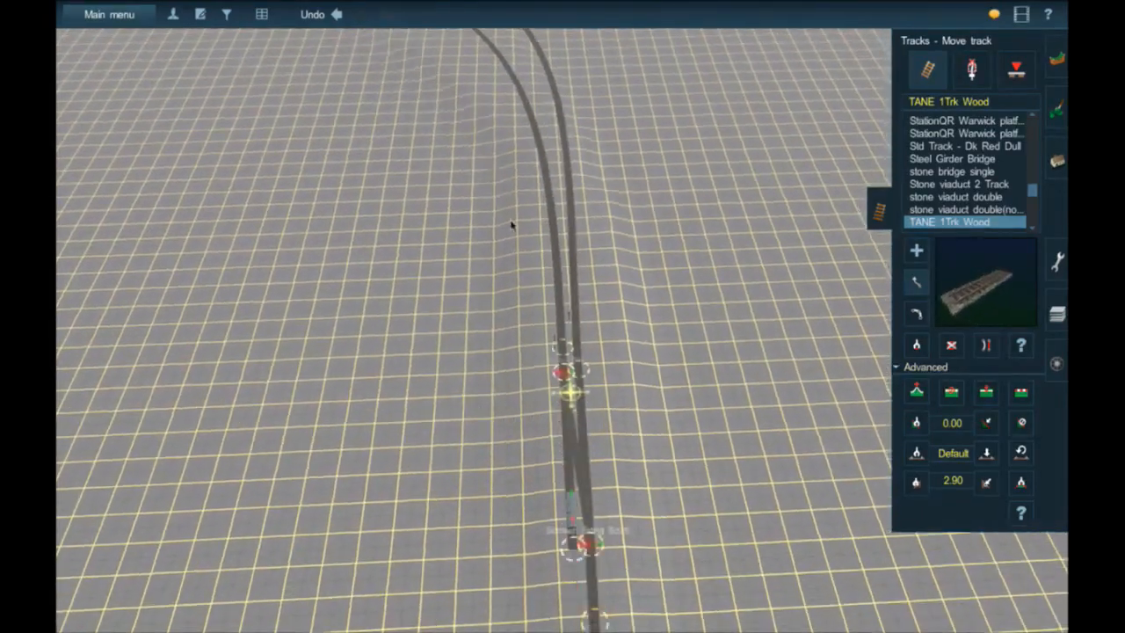
- Bring the two mid-curve spline points back together and offset the inner one so both tracks run parallel with a narrow gap
{"action": "right_click", "coordinate": [506, 121]}
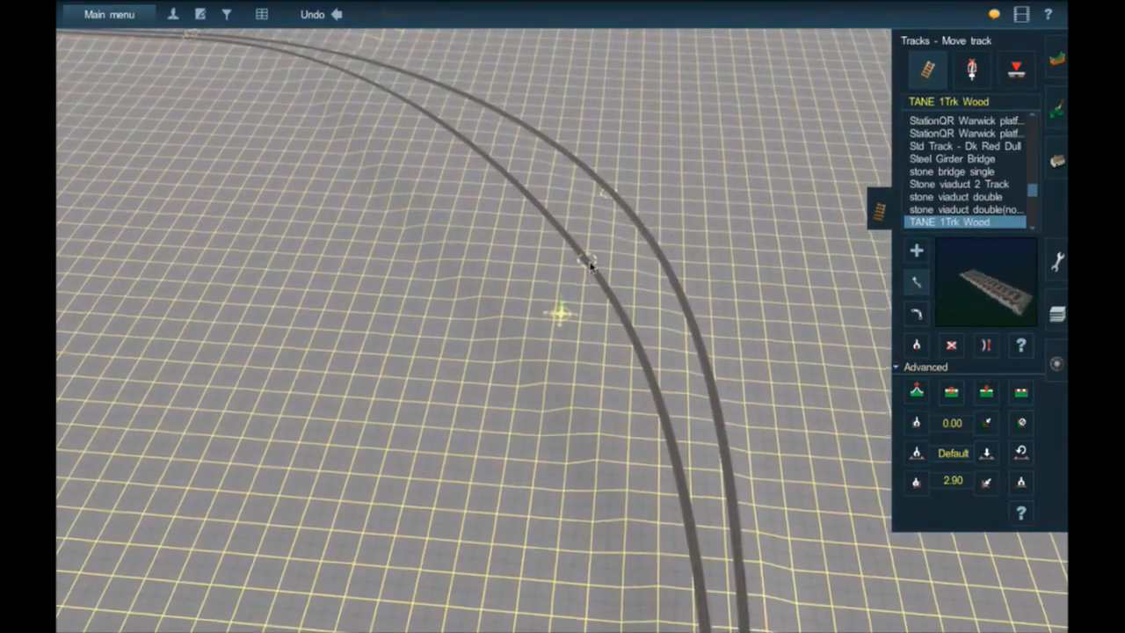
{"action": "right_click", "coordinate": [605, 204]}
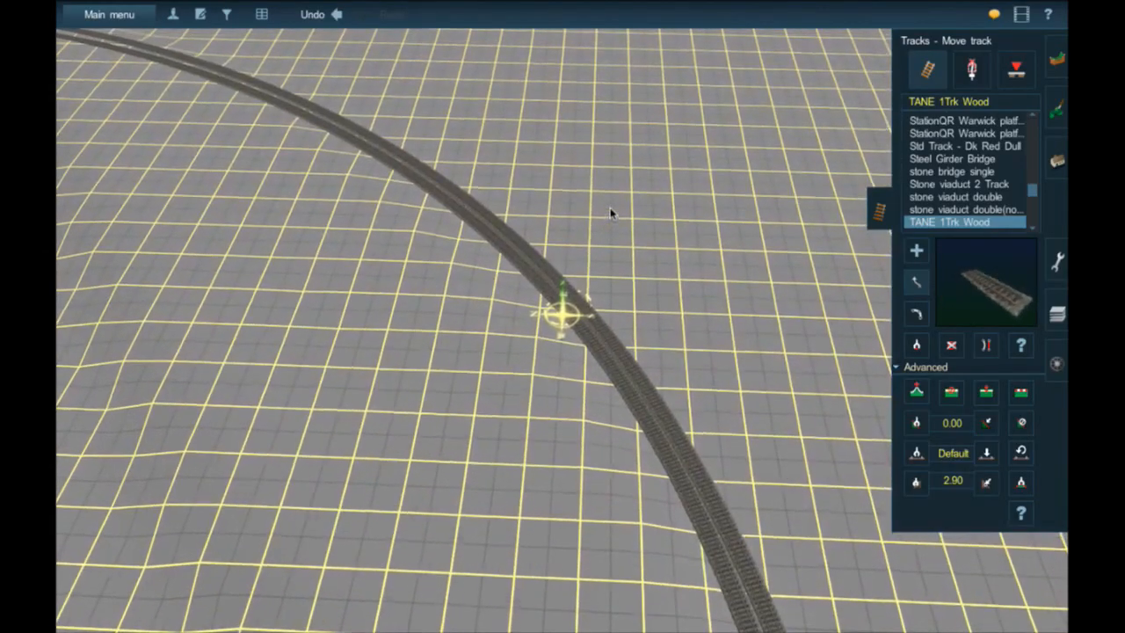
{"action": "scroll", "coordinate": [563, 314], "scroll_direction": "up", "scroll_amount": 5}
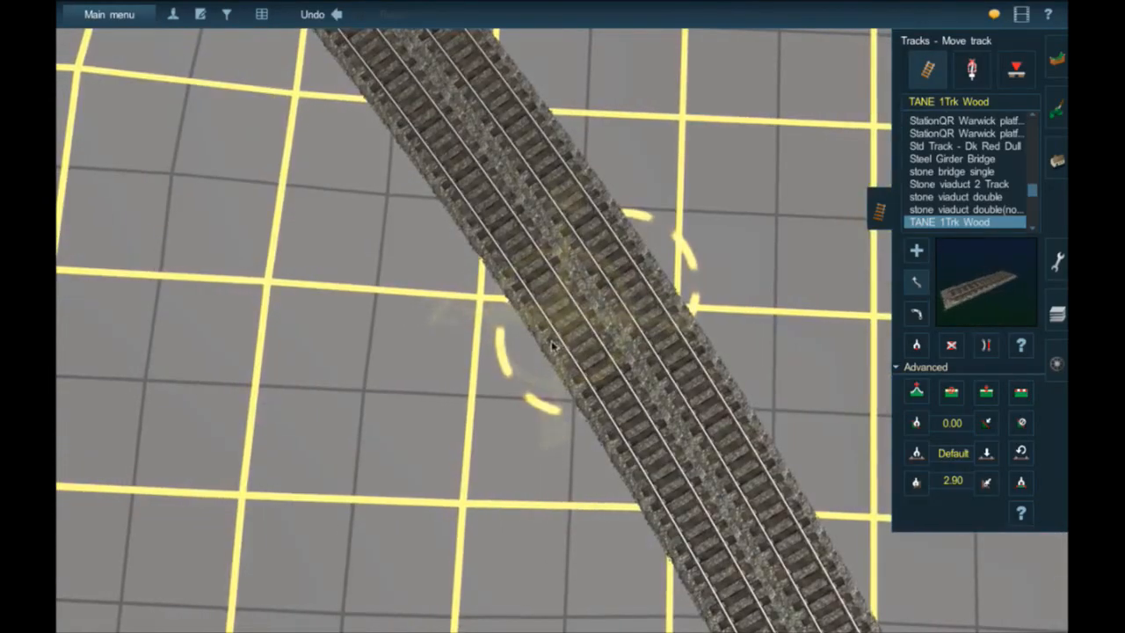
{"action": "left_click_drag", "start_coordinate": [550, 348], "coordinate": [526, 338]}
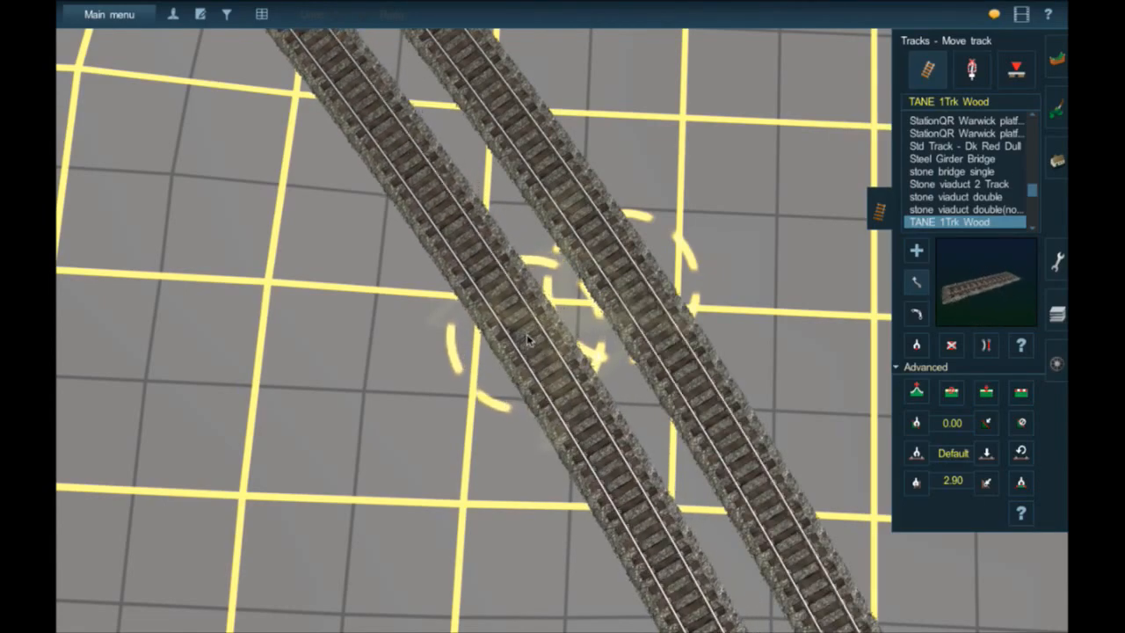
- Examine the spacing and alignment of both reshaped tracks from the middle of the curve to the junction and its signals
{"action": "right_click_drag", "start_coordinate": [622, 484], "coordinate": [754, 427]}
{"action": "scroll", "coordinate": [624, 486], "scroll_direction": "down", "scroll_amount": 4}
{"action": "key", "text": "Left"}
{"action": "key", "text": "Left"}
{"action": "key", "text": "Right"}
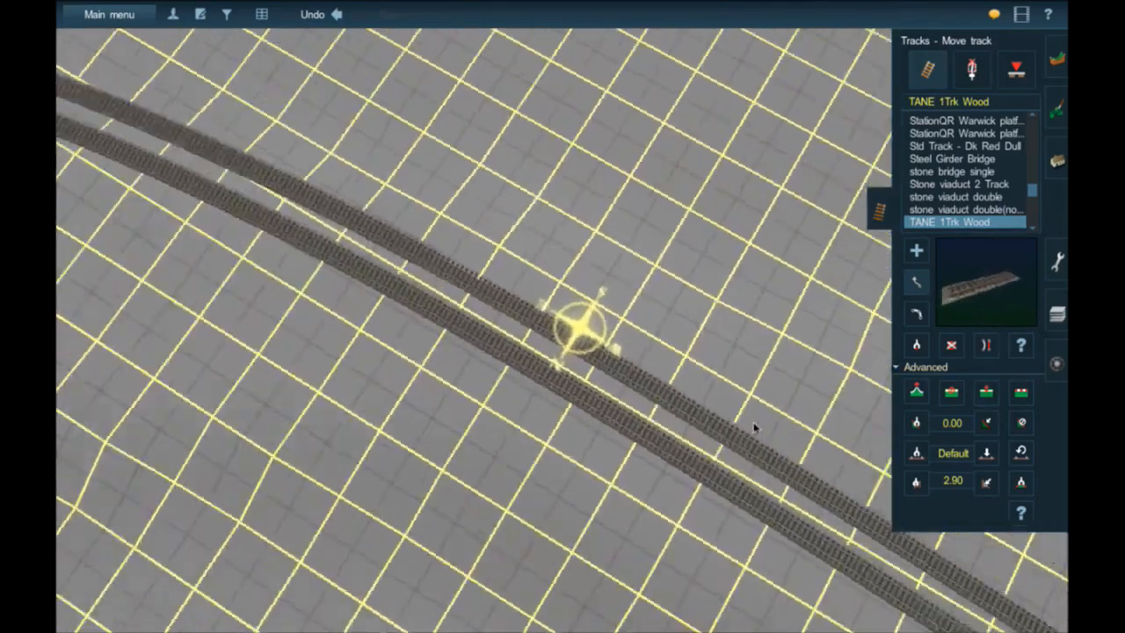
{"action": "key", "text": "Down"}
{"action": "key", "text": "Left"}
{"action": "right_click_drag", "start_coordinate": [496, 422], "coordinate": [555, 436]}
{"action": "right_click", "coordinate": [641, 423]}
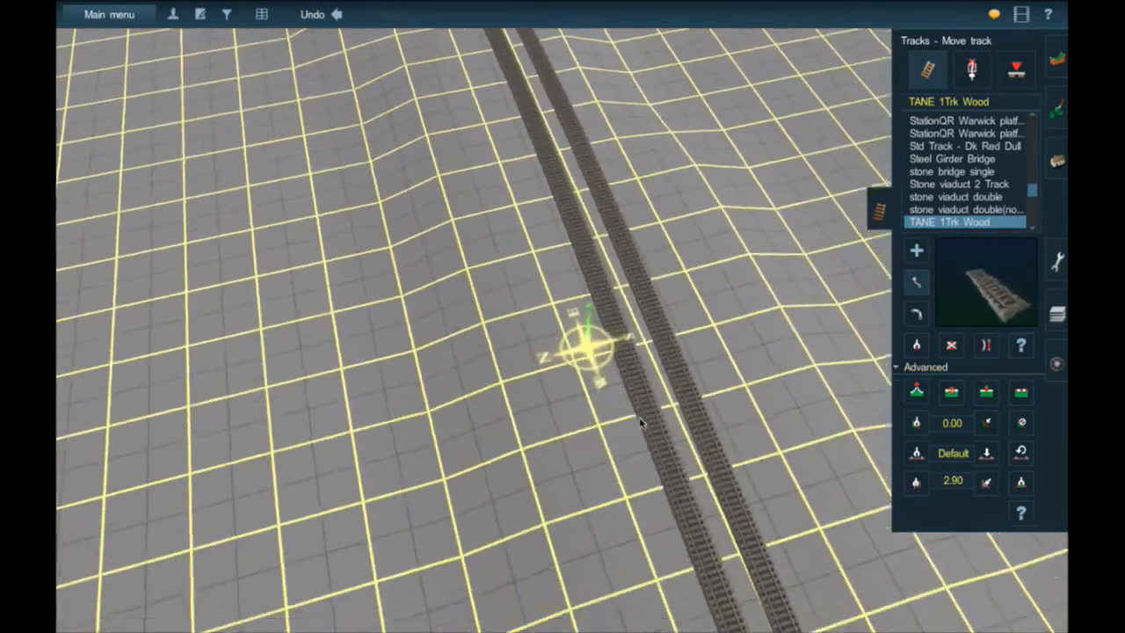
{"action": "key", "text": "Left"}
{"action": "right_click", "coordinate": [636, 459]}
{"action": "key", "text": "Right"}
{"action": "key", "text": "Down"}
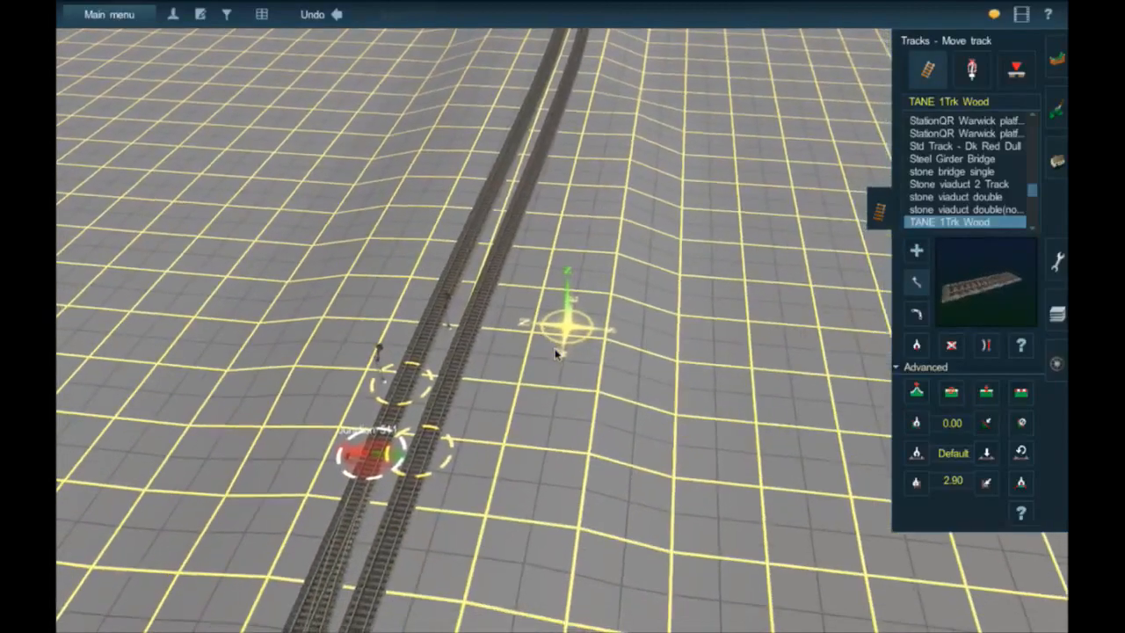
{"action": "key", "text": "Left"}
{"action": "key", "text": "Up"}
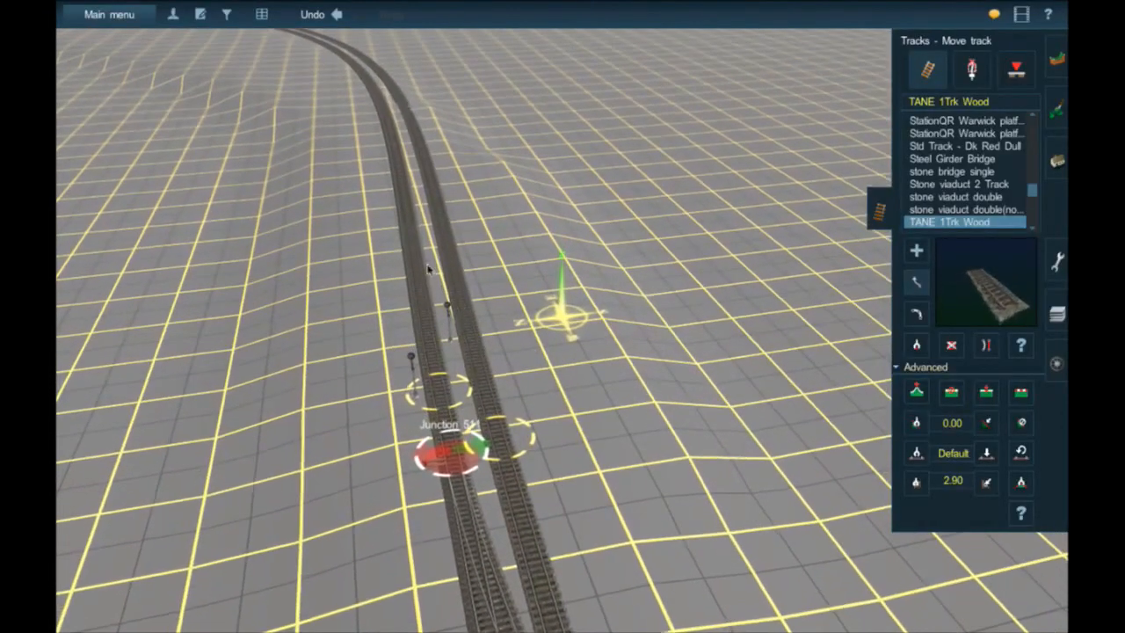
- Flatten the splines of both tracks along the curve between the junction and the mid-curve points, viewing the result at track level
{"action": "right_click", "coordinate": [415, 159]}
{"action": "key", "text": "Left"}
{"action": "scroll", "coordinate": [607, 269], "scroll_direction": "down", "scroll_amount": 5}
{"action": "key", "text": "Down"}
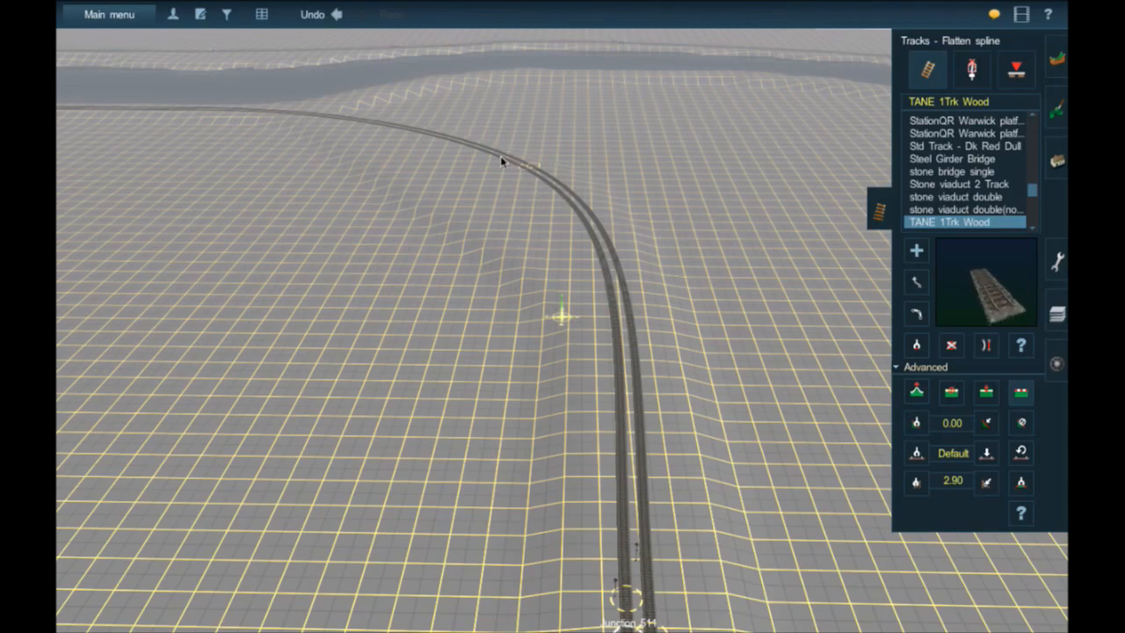
{"action": "scroll", "coordinate": [628, 304], "scroll_direction": "up", "scroll_amount": 8}
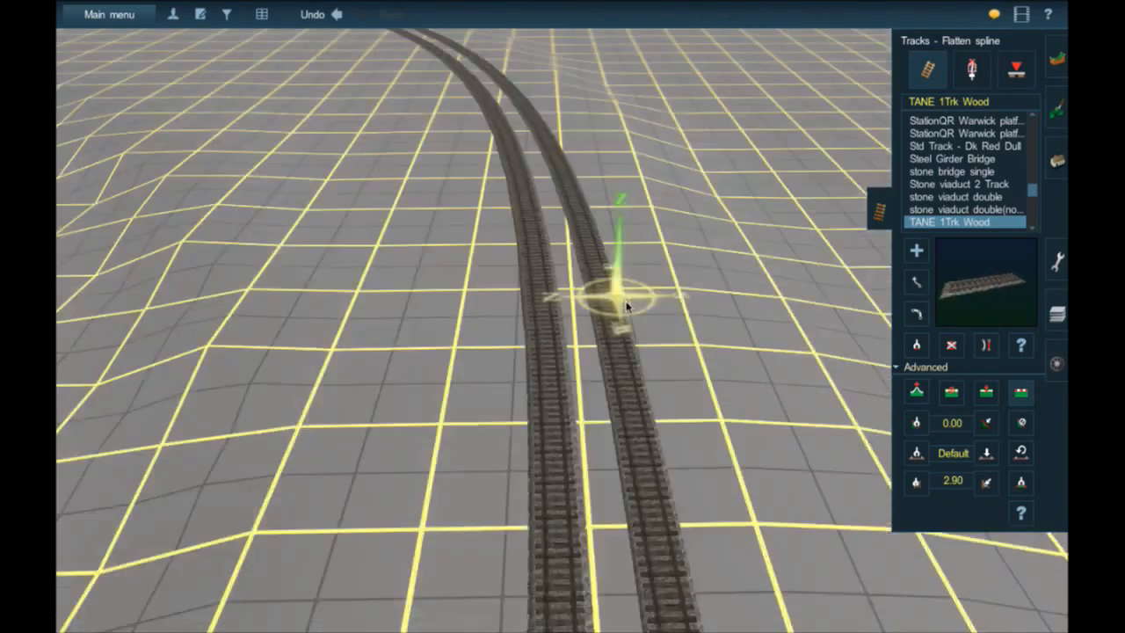
{"action": "key", "text": "Right"}
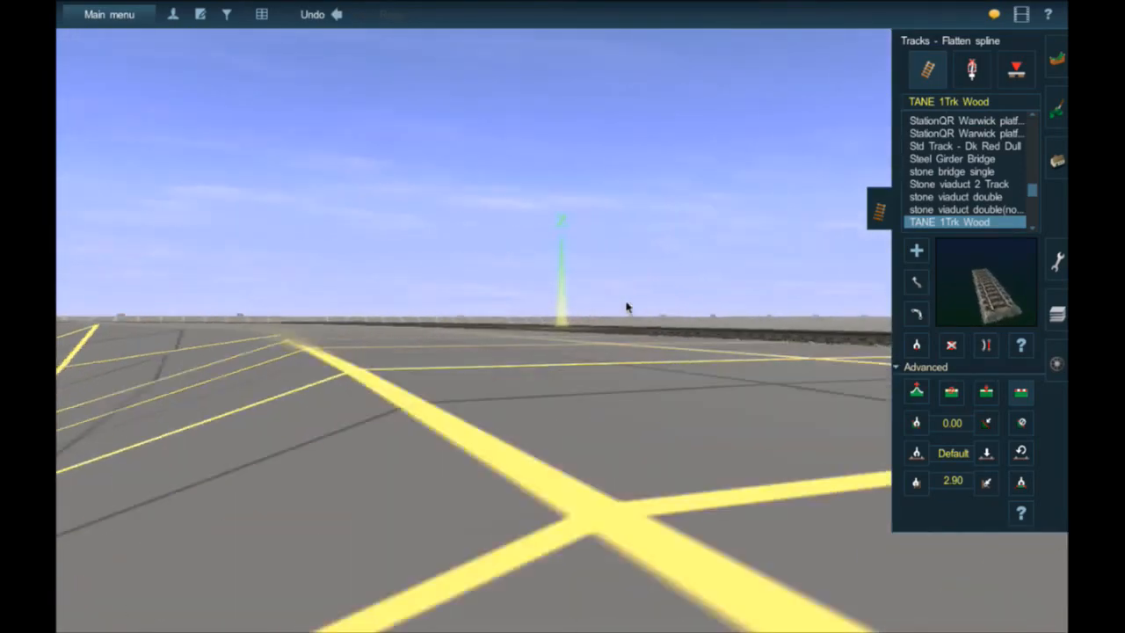
{"action": "key", "text": "Right"}
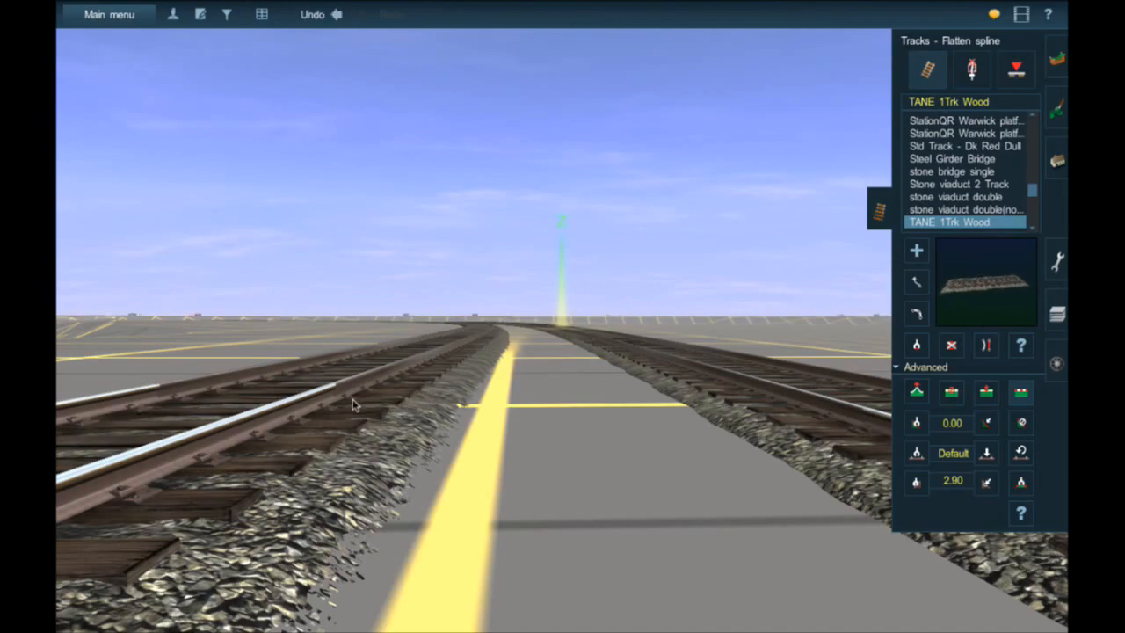
{"action": "key", "text": "Up"}
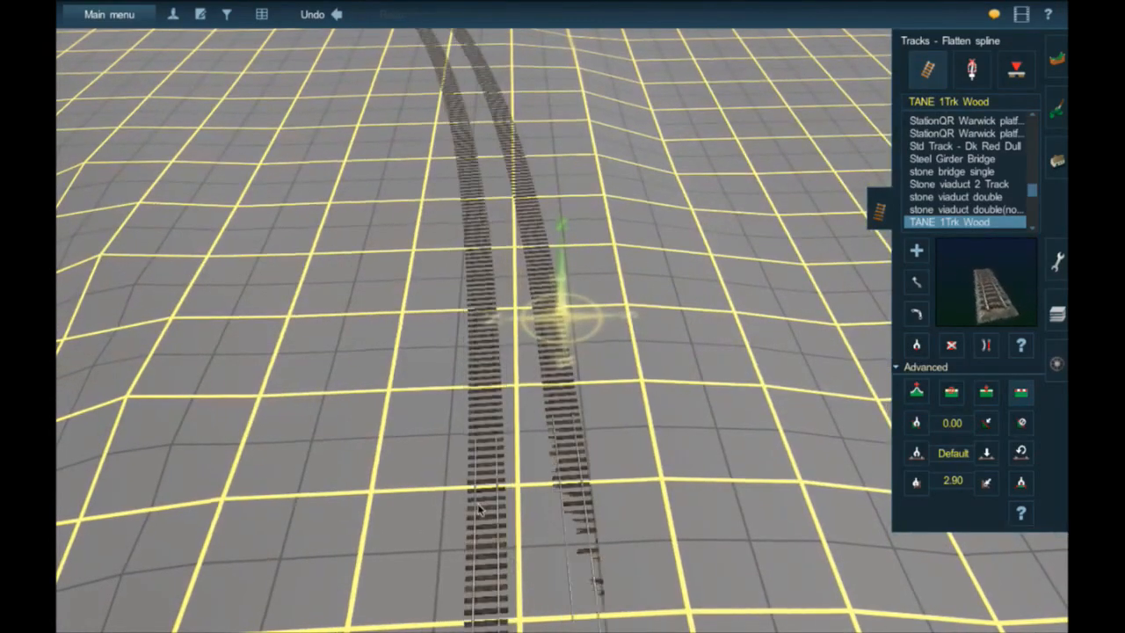
- Examine how both tracks sit against the ground between the mid-curve spline points and the junction beside the signals
{"action": "right_click", "coordinate": [490, 521]}
{"action": "right_click", "coordinate": [587, 558]}
{"action": "right_click", "coordinate": [587, 561]}
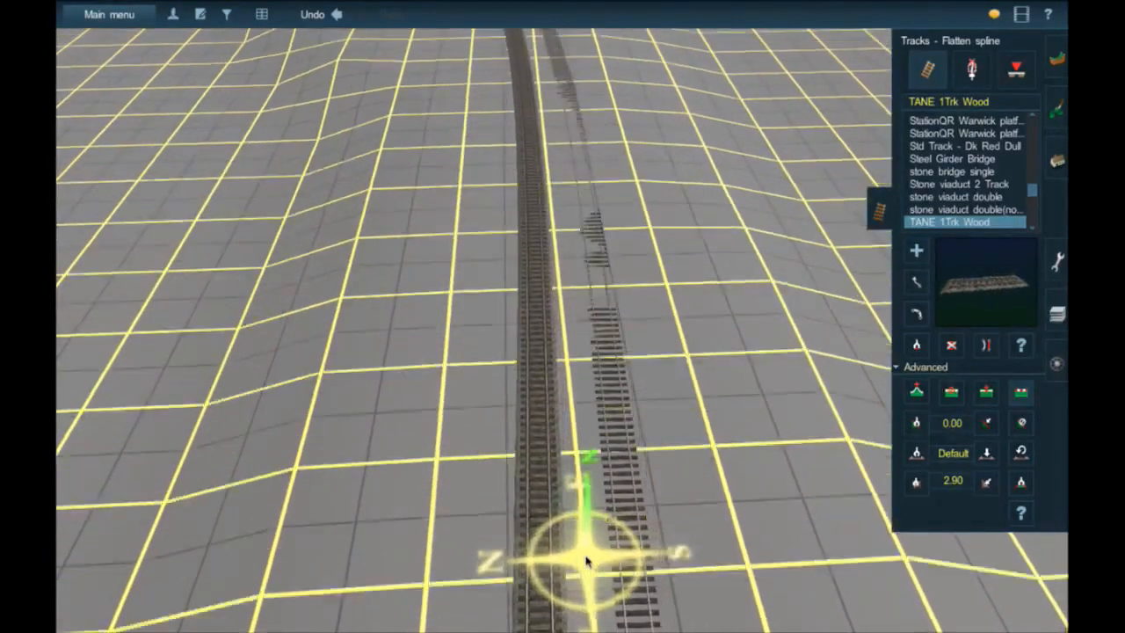
{"action": "right_click", "coordinate": [585, 554]}
{"action": "right_click", "coordinate": [584, 553]}
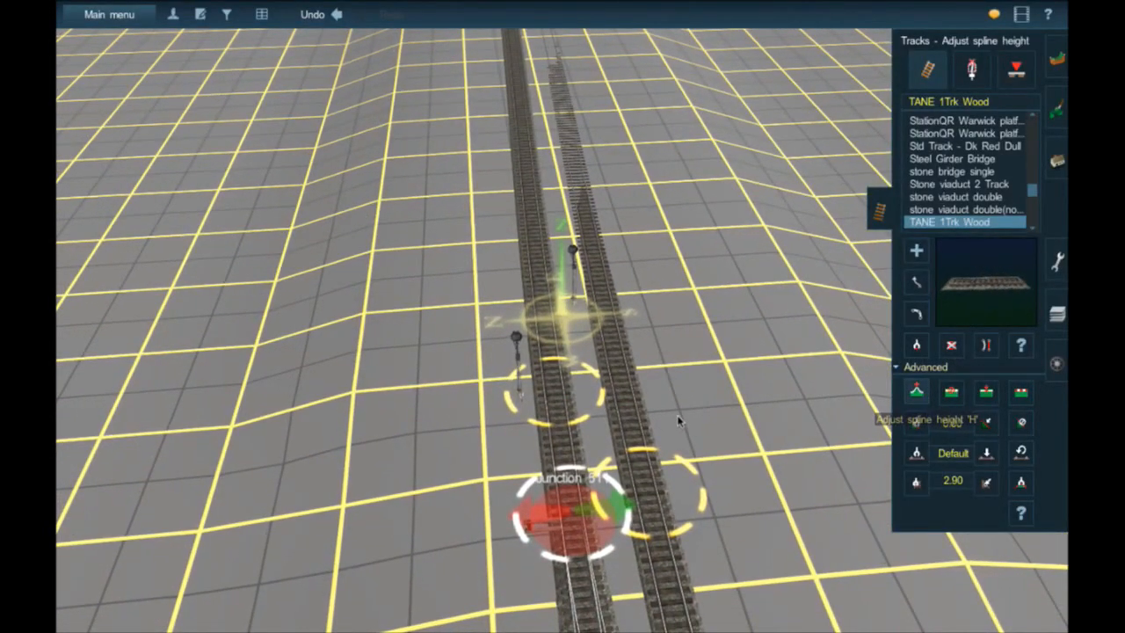
{"action": "mouse_move", "coordinate": [576, 167]}
{"action": "right_mouse_down"}
{"action": "mouse_move", "coordinate": [554, 142]}
{"action": "mouse_move", "coordinate": [498, 136]}
{"action": "mouse_move", "coordinate": [526, 132]}
{"action": "mouse_move", "coordinate": [502, 158]}
{"action": "mouse_move", "coordinate": [533, 292]}
{"action": "mouse_move", "coordinate": [541, 306]}
{"action": "mouse_move", "coordinate": [573, 299]}
{"action": "right_mouse_up"}
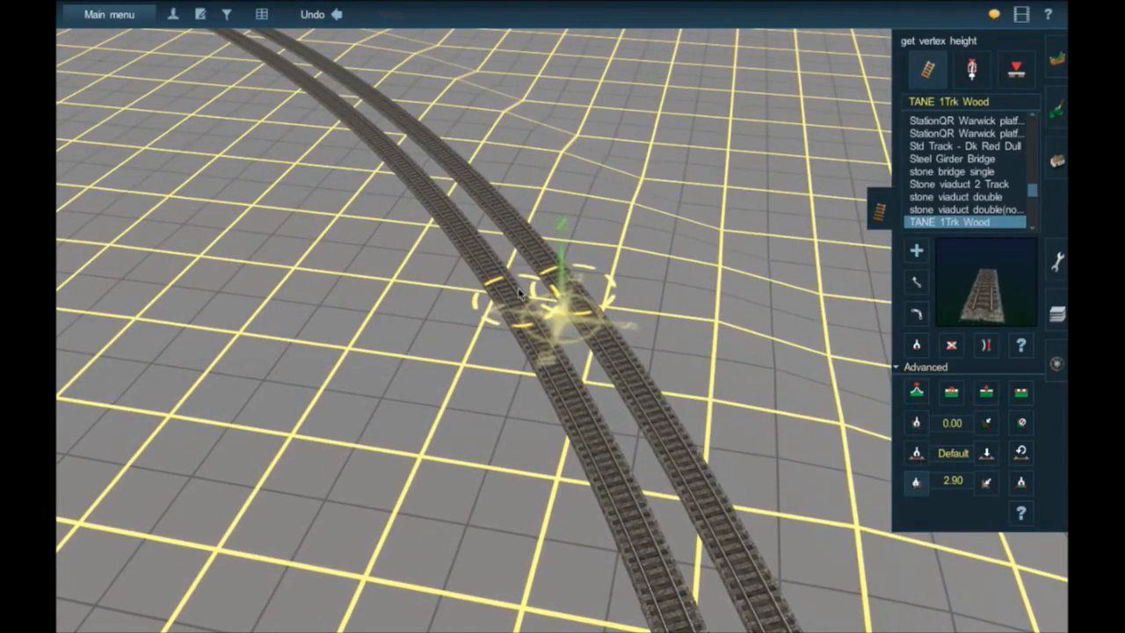
{"action": "mouse_move", "coordinate": [508, 266]}
{"action": "right_mouse_down"}
{"action": "mouse_move", "coordinate": [447, 201]}
{"action": "mouse_move", "coordinate": [414, 141]}
{"action": "mouse_move", "coordinate": [465, 146]}
{"action": "mouse_move", "coordinate": [572, 251]}
{"action": "mouse_move", "coordinate": [553, 261]}
{"action": "mouse_move", "coordinate": [543, 294]}
{"action": "mouse_move", "coordinate": [779, 465]}
{"action": "mouse_move", "coordinate": [892, 515]}
{"action": "mouse_move", "coordinate": [927, 514]}
{"action": "mouse_move", "coordinate": [829, 314]}
{"action": "mouse_move", "coordinate": [803, 220]}
{"action": "mouse_move", "coordinate": [748, 217]}
{"action": "right_mouse_up"}
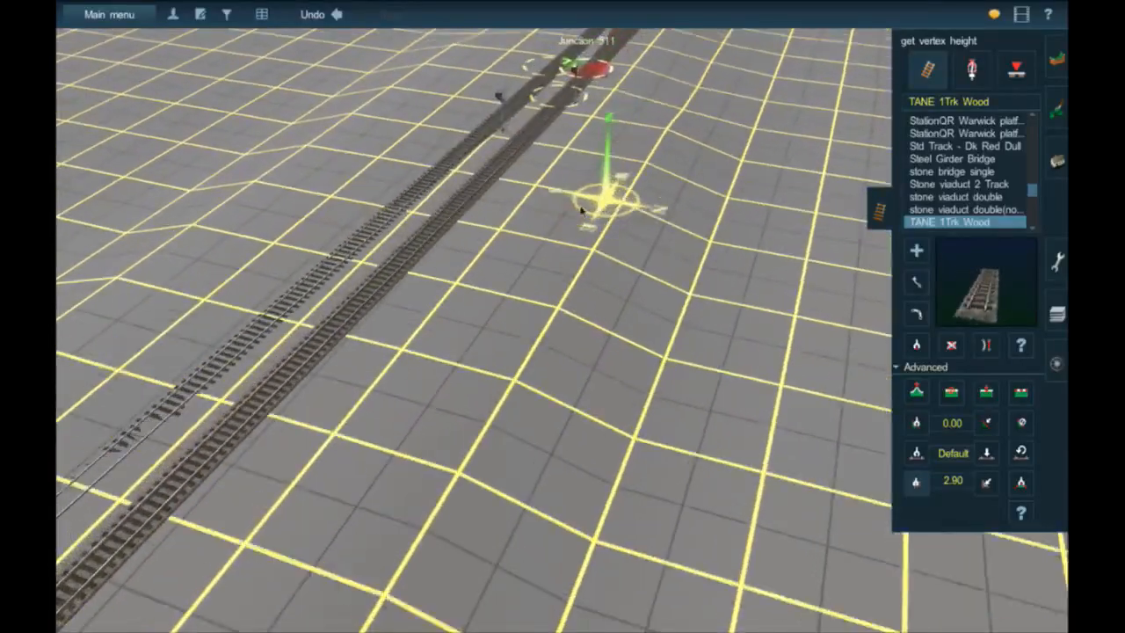
{"action": "key", "text": "Left"}
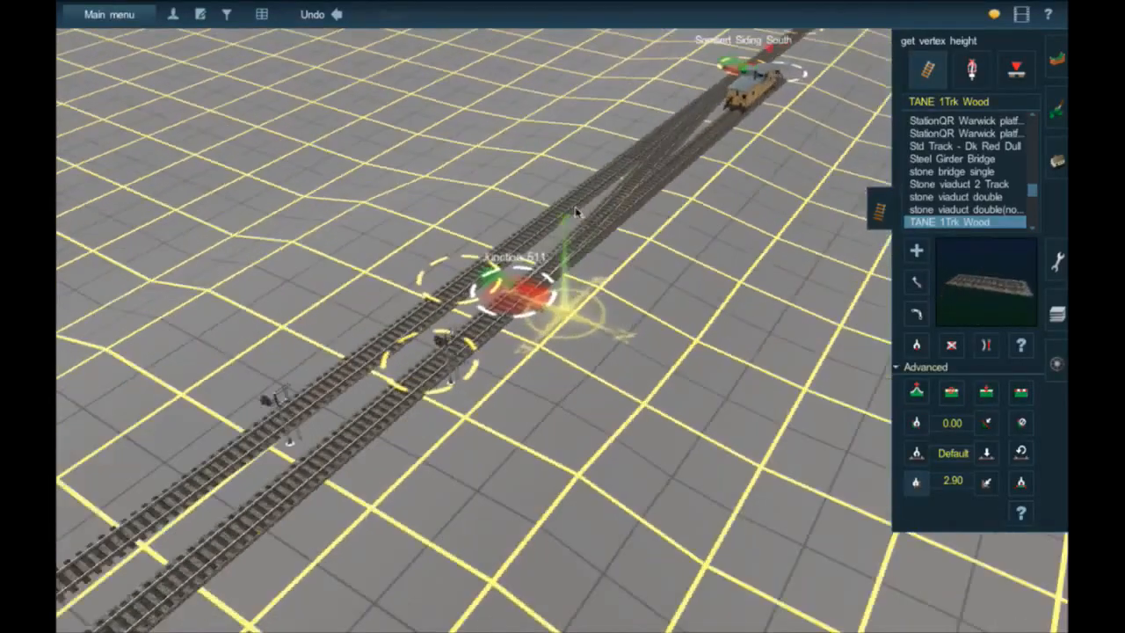
{"action": "key", "text": "Left"}
{"action": "right_click", "coordinate": [622, 276]}
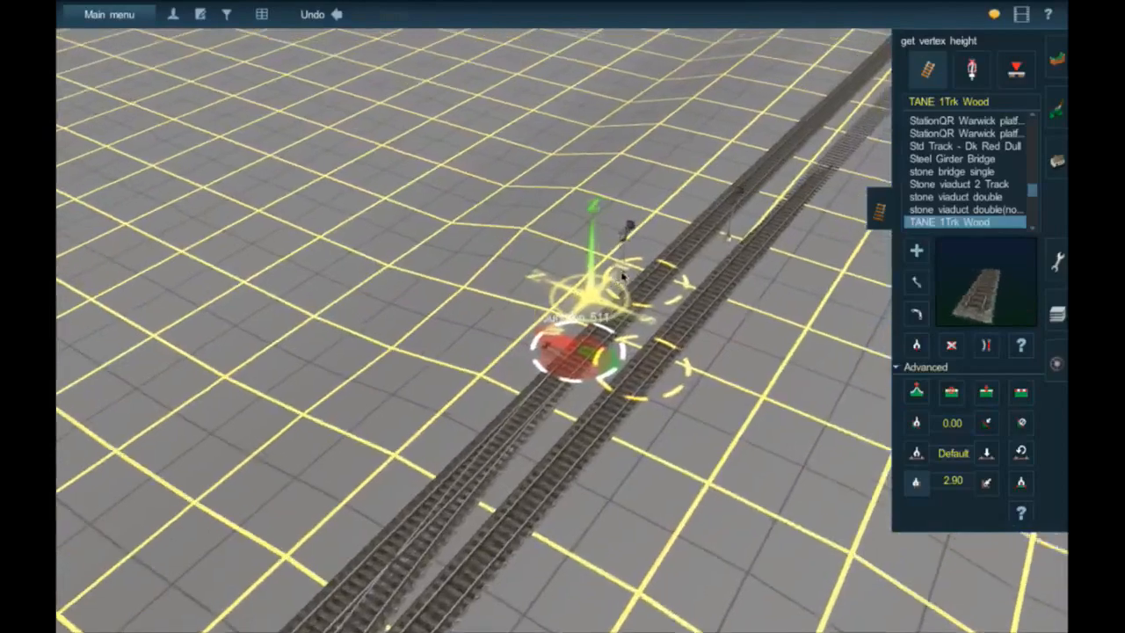
{"action": "key", "text": "Left"}
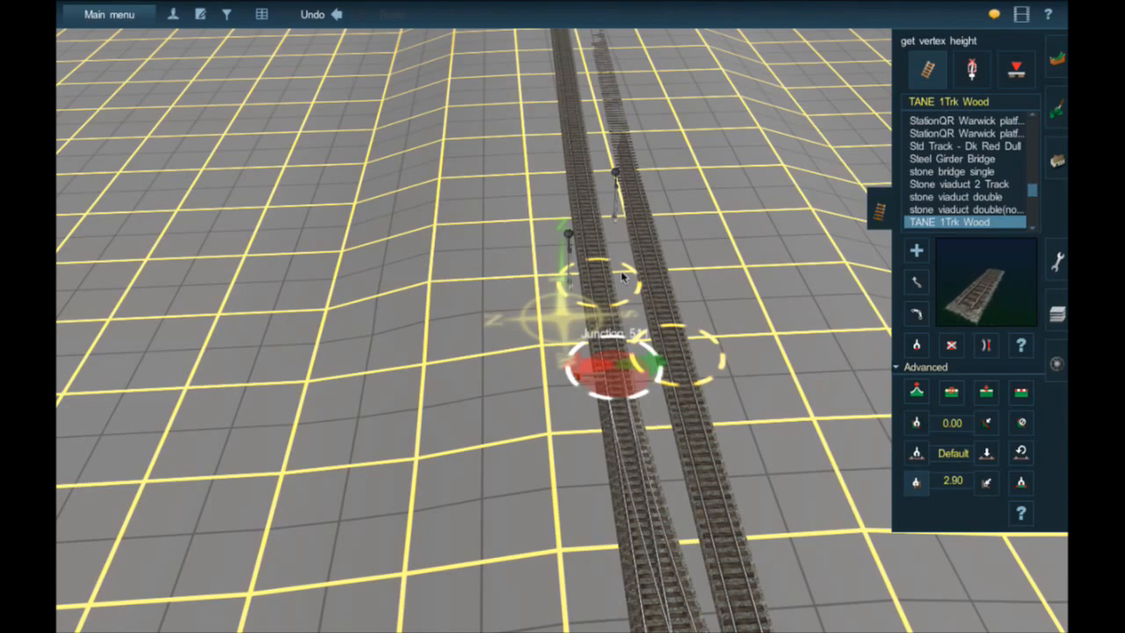
- Pick up a vertex height of 2.83 and apply it to the spline points of the double track near the junction
{"action": "right_click", "coordinate": [648, 321]}
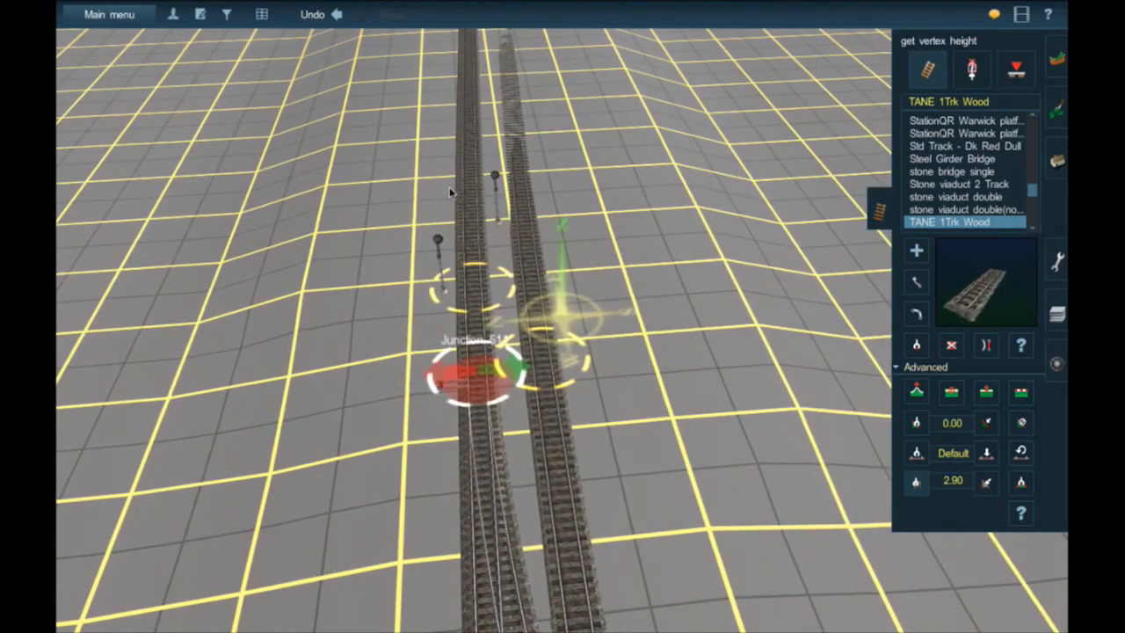
{"action": "right_click", "coordinate": [492, 135]}
{"action": "right_click", "coordinate": [635, 429]}
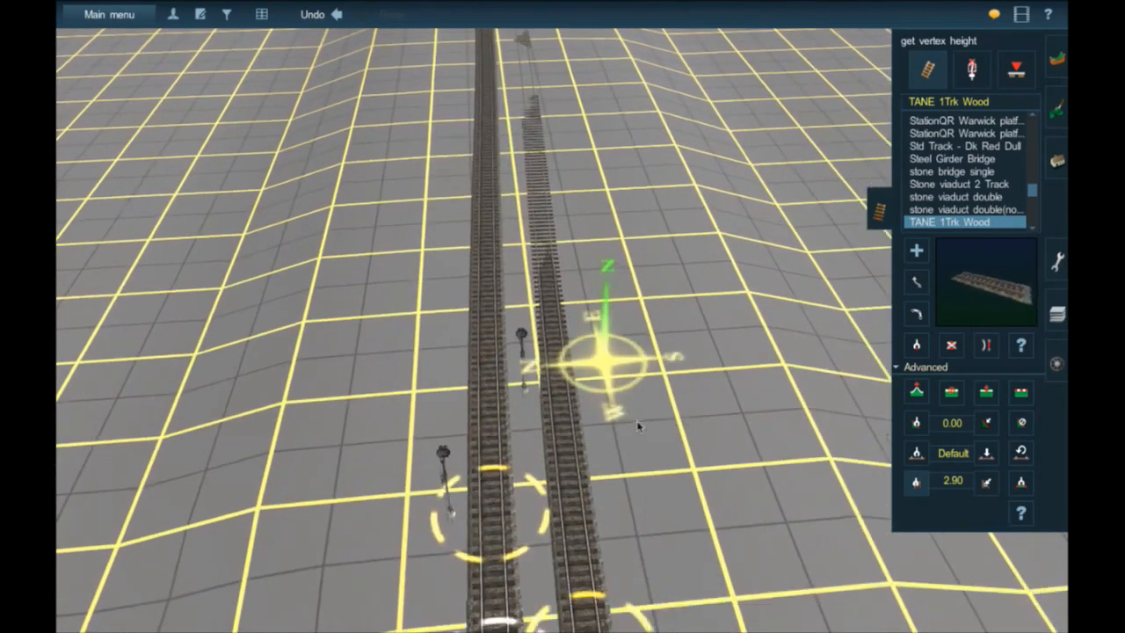
{"action": "right_click", "coordinate": [636, 429]}
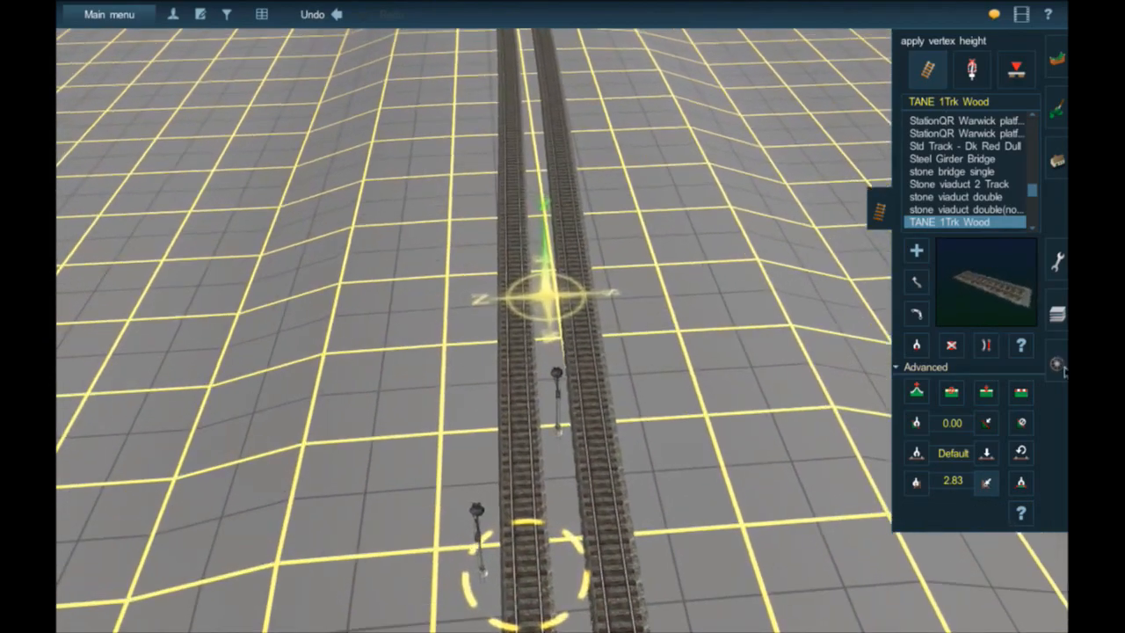
- Flatten the splines of both tracks beyond the junction again and inspect the ballast against the ground at close range
{"action": "left_click", "coordinate": [1029, 398]}
{"action": "right_click", "coordinate": [600, 268]}
{"action": "key", "text": "Down"}
{"action": "key", "text": "Left"}
{"action": "key", "text": "Up"}
{"action": "right_click", "coordinate": [392, 285]}
{"action": "scroll", "coordinate": [463, 273], "scroll_direction": "up", "scroll_amount": 5}
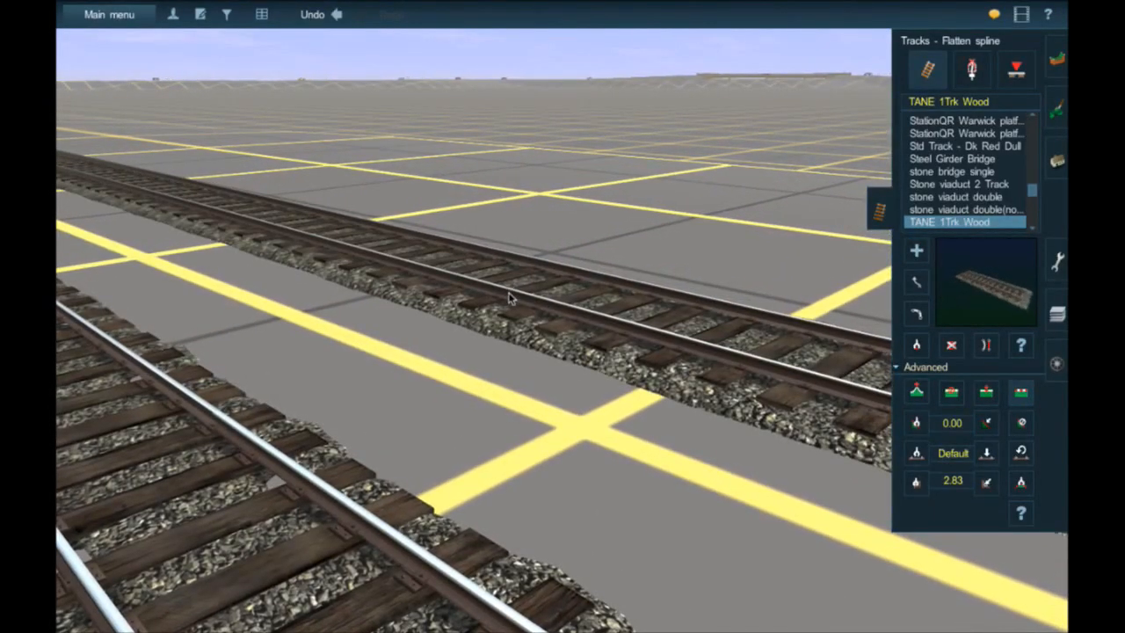
{"action": "key", "text": "Right"}
{"action": "key", "text": "Up"}
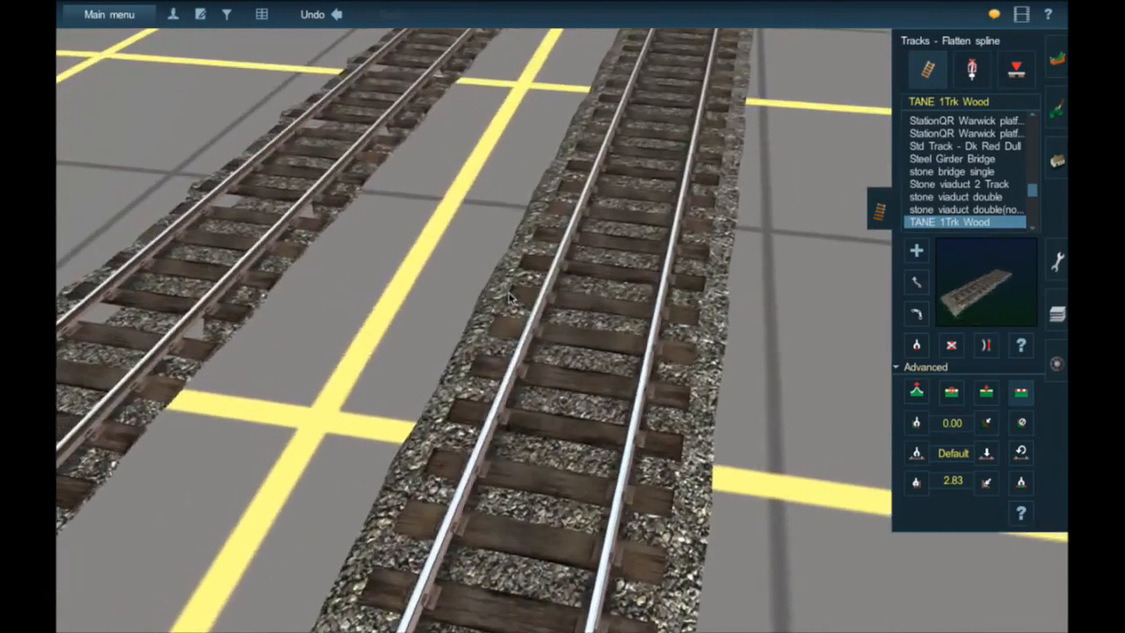
{"action": "scroll", "coordinate": [508, 299], "scroll_direction": "down", "scroll_amount": 5}
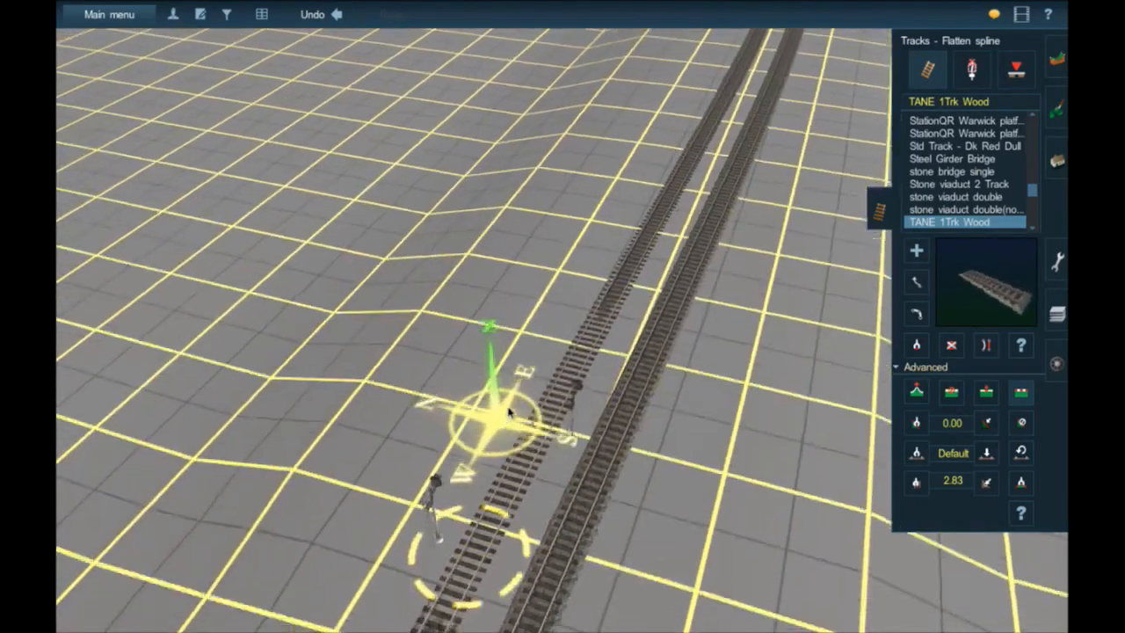
- Undo the last spline flattening on the double track beside the junction
{"action": "right_click", "coordinate": [509, 412]}
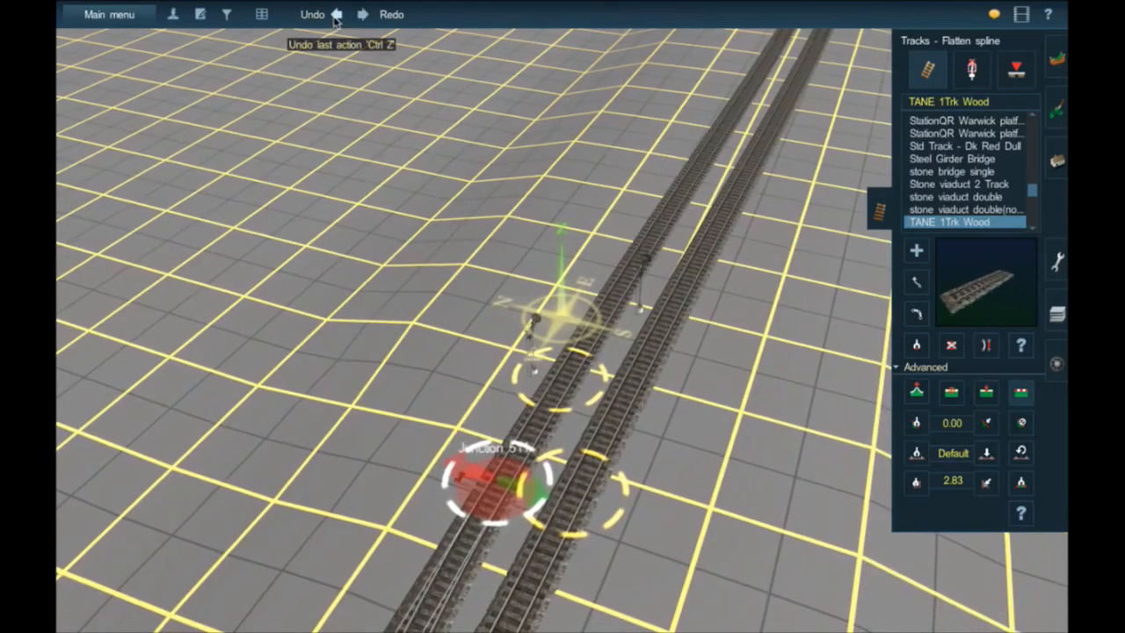
{"action": "left_click", "coordinate": [335, 17]}
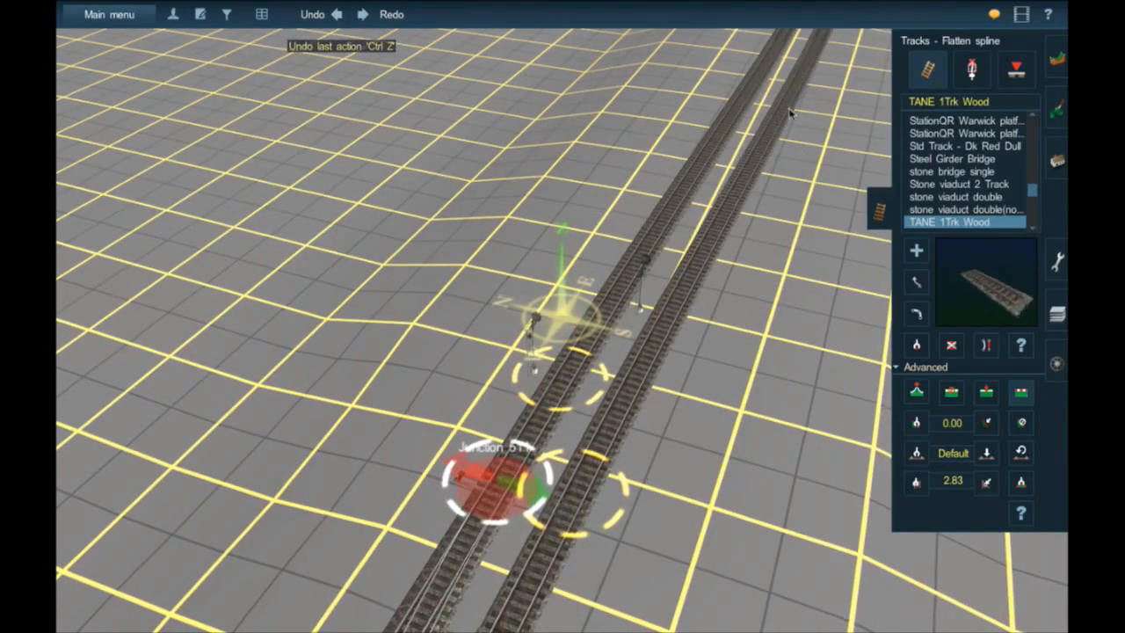
{"action": "right_click_drag", "start_coordinate": [752, 99], "coordinate": [752, 99]}
{"action": "right_click", "coordinate": [491, 283]}
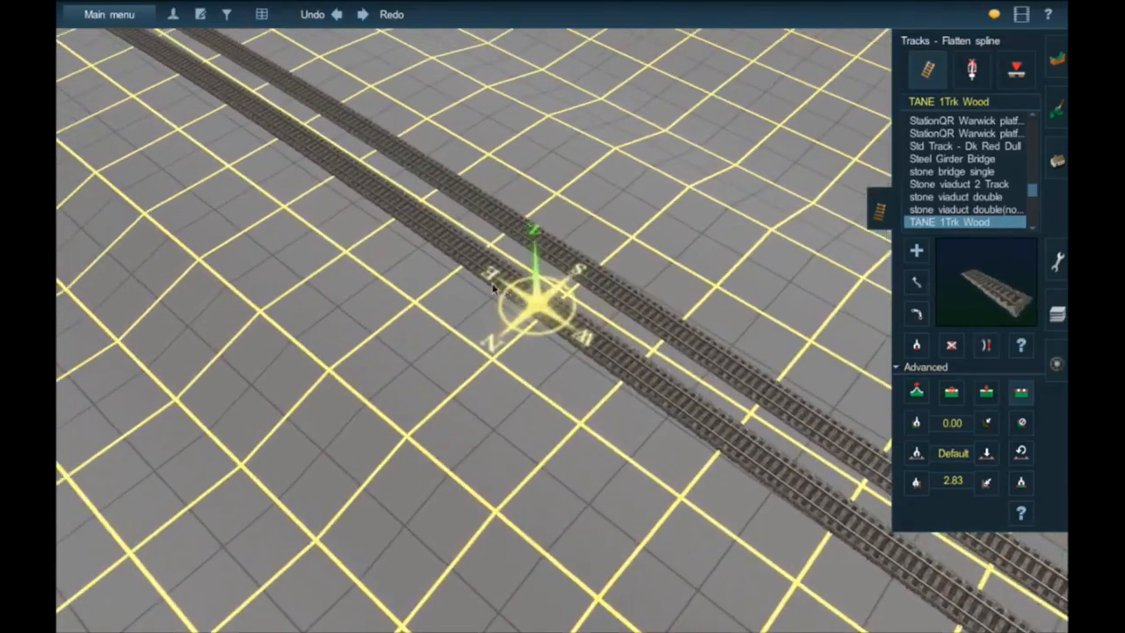
- Inspect the double track at ground level along the curve from the junction to the riverbank
{"action": "scroll", "coordinate": [492, 289], "scroll_direction": "up", "scroll_amount": 6}
{"action": "right_click_drag", "start_coordinate": [492, 289], "coordinate": [493, 289]}
{"action": "key", "text": "Right"}
{"action": "key", "text": "Up"}
{"action": "scroll", "coordinate": [519, 231], "scroll_direction": "down", "scroll_amount": 3}
{"action": "right_click", "coordinate": [504, 191]}
{"action": "key", "text": "Right"}
{"action": "right_click", "coordinate": [589, 268]}
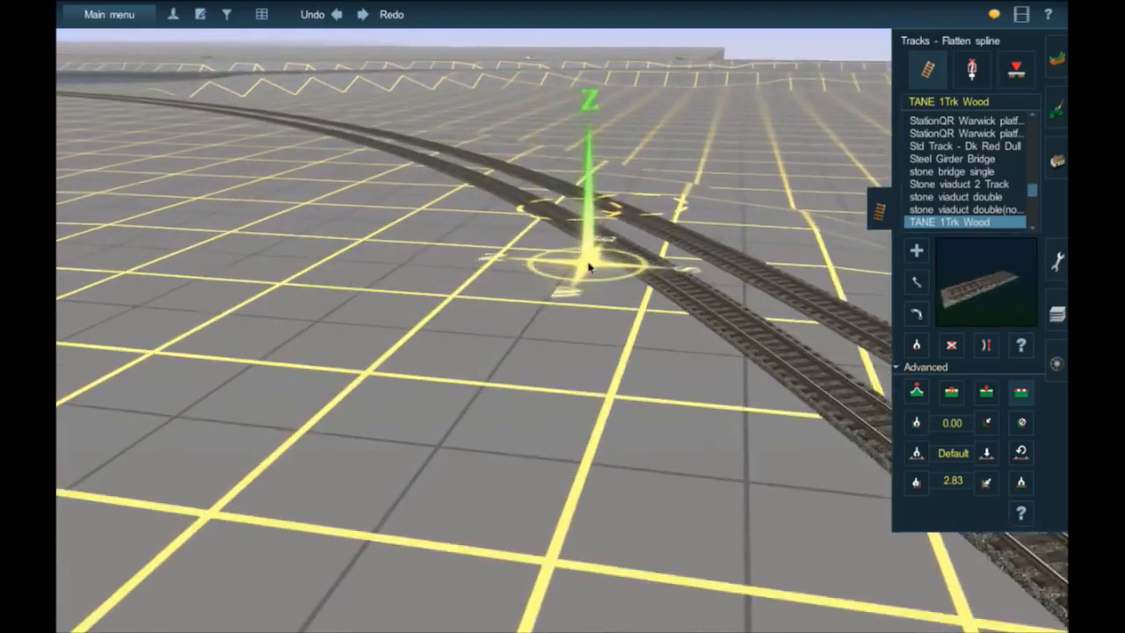
{"action": "key", "text": "Right"}
{"action": "right_click", "coordinate": [425, 186]}
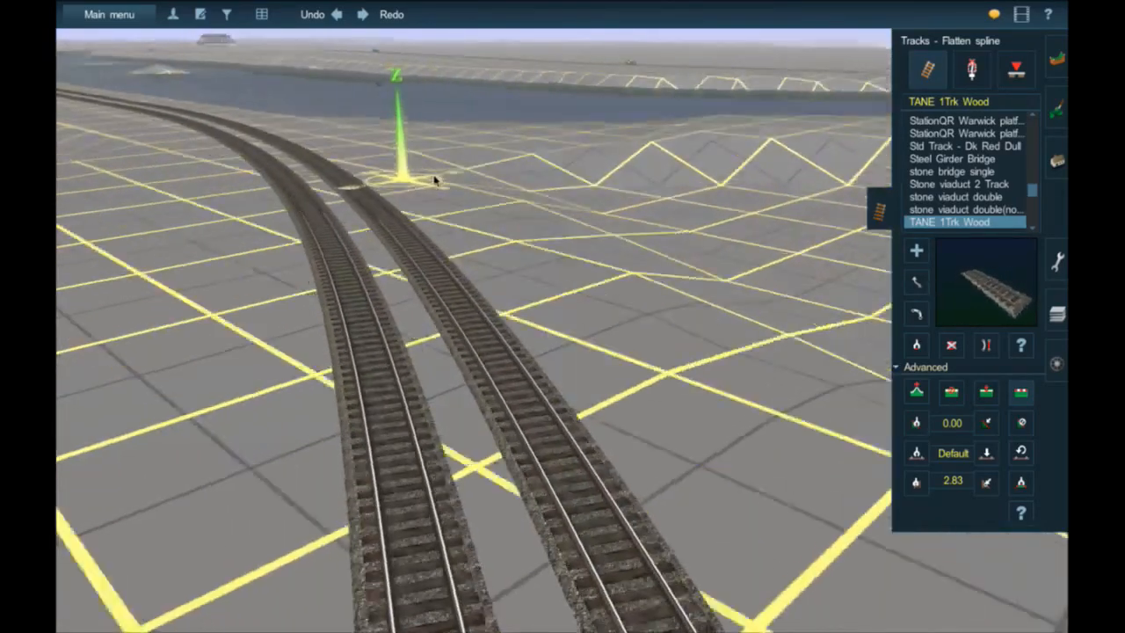
{"action": "key", "text": "Right"}
{"action": "right_click", "coordinate": [430, 185]}
{"action": "key", "text": "Down"}
{"action": "key", "text": "Right"}
{"action": "key", "text": "Down"}
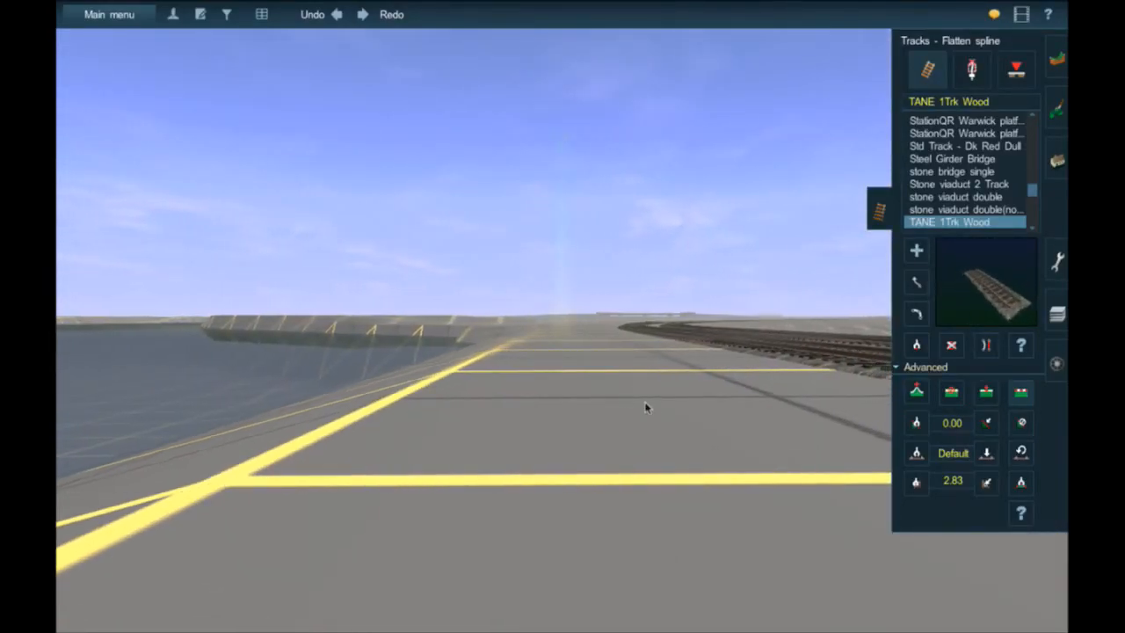
{"action": "key", "text": "Up"}
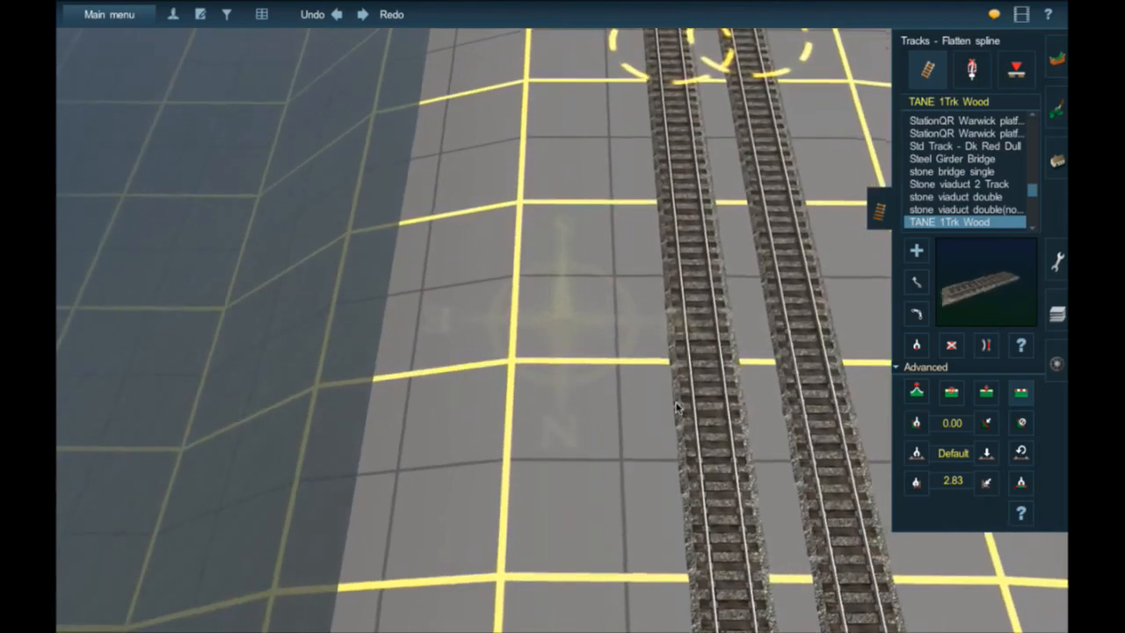
- Survey the double-track curve from above, following it past the junctions and along the river to the bridge crossing
{"action": "scroll", "coordinate": [676, 407], "scroll_direction": "down", "scroll_amount": 10}
{"action": "right_click", "coordinate": [663, 277]}
{"action": "key", "text": "Left"}
{"action": "right_click", "coordinate": [576, 212]}
{"action": "right_click", "coordinate": [654, 230]}
{"action": "key", "text": "Left"}
{"action": "right_click", "coordinate": [658, 241]}
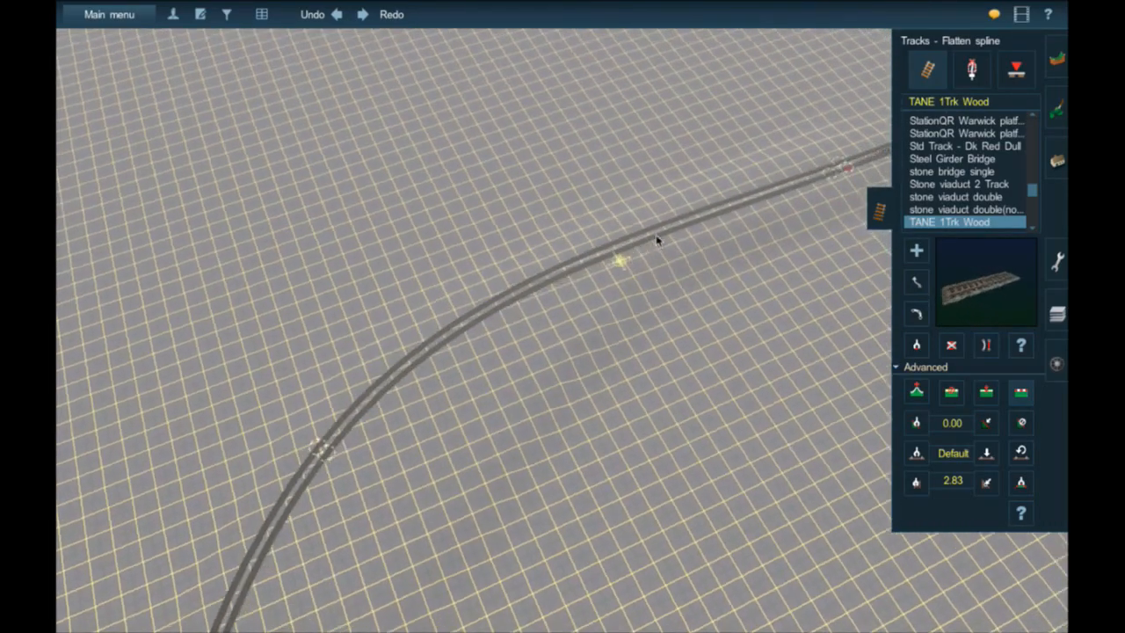
{"action": "key", "text": "Left"}
{"action": "key", "text": "Down"}
{"action": "key", "text": "Left"}
{"action": "key", "text": "Up"}
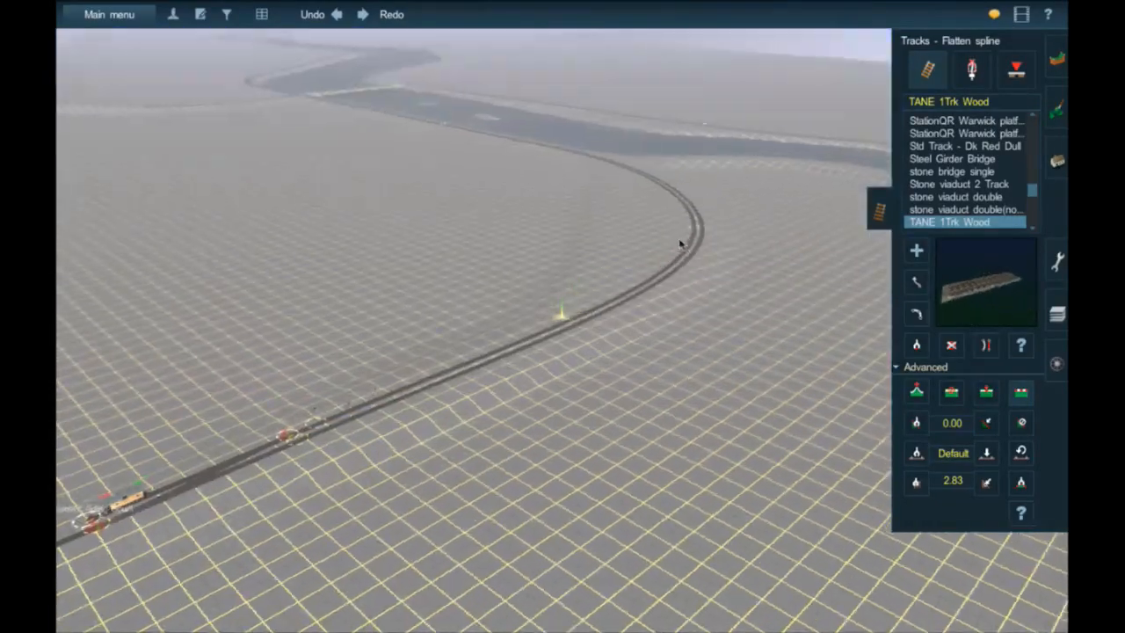
{"action": "right_click", "coordinate": [661, 217]}
{"action": "key", "text": "Left"}
{"action": "mouse_move", "coordinate": [527, 257]}
{"action": "right_mouse_down"}
{"action": "mouse_move", "coordinate": [401, 299]}
{"action": "mouse_move", "coordinate": [465, 296]}
{"action": "mouse_move", "coordinate": [528, 254]}
{"action": "mouse_move", "coordinate": [583, 255]}
{"action": "mouse_move", "coordinate": [559, 317]}
{"action": "mouse_move", "coordinate": [572, 370]}
{"action": "right_mouse_up"}
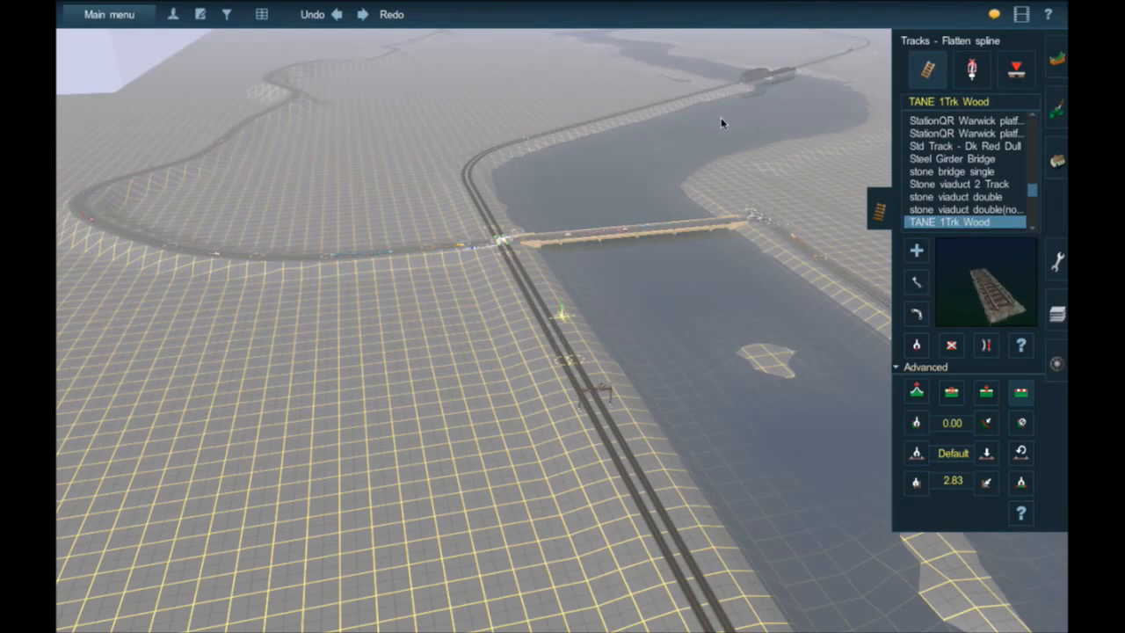
- Examine the river's course and the track along its far bank up to the bridge at the river bend
{"action": "right_click", "coordinate": [839, 447]}
{"action": "right_click", "coordinate": [839, 450]}
{"action": "key", "text": "Right"}
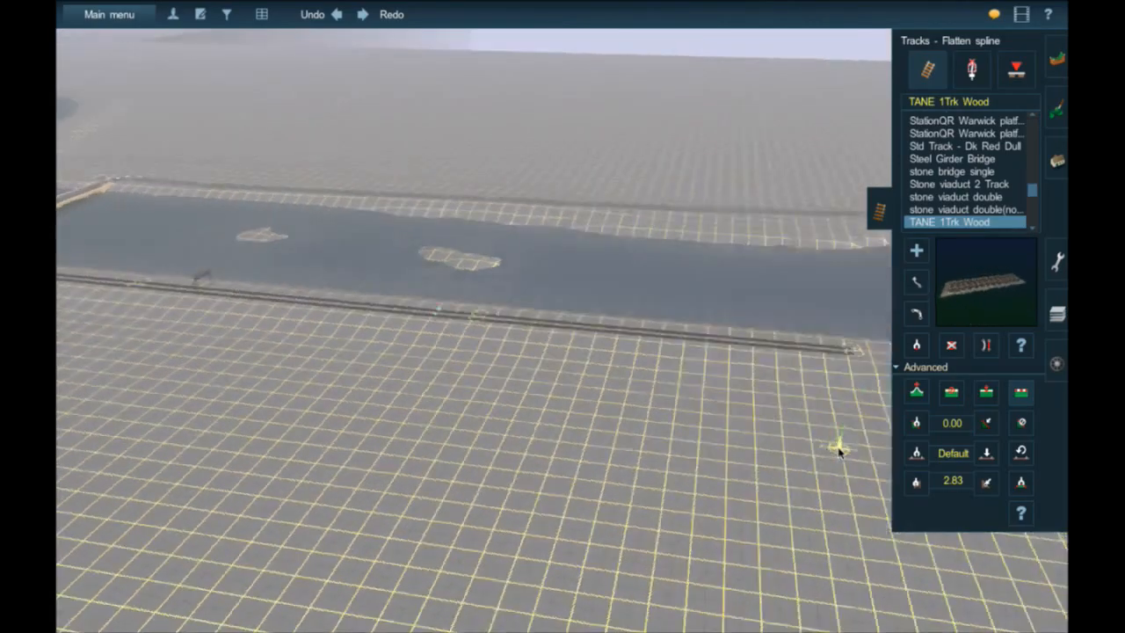
{"action": "key", "text": "Up"}
{"action": "key", "text": "Right"}
{"action": "key", "text": "Up"}
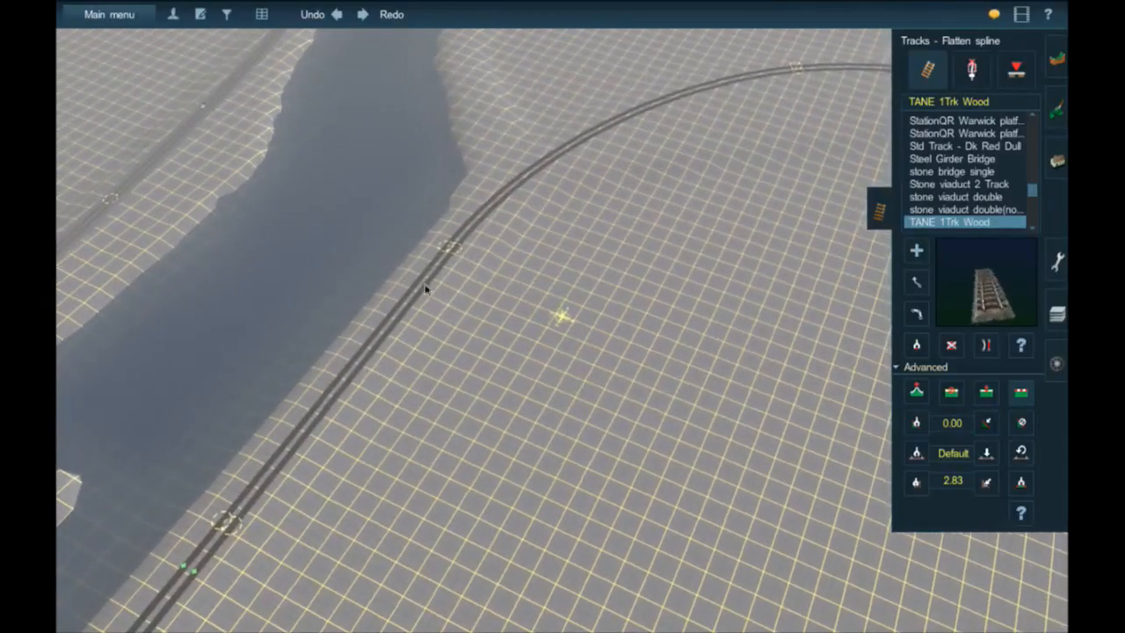
{"action": "right_click", "coordinate": [437, 199]}
{"action": "right_click", "coordinate": [600, 178]}
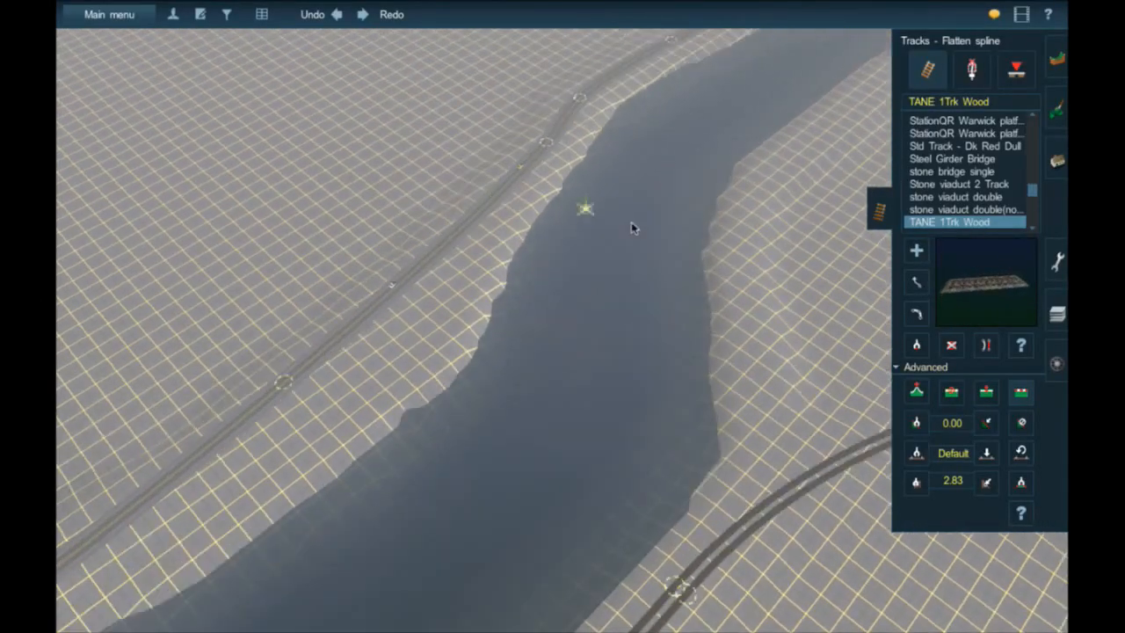
{"action": "right_click", "coordinate": [631, 225]}
{"action": "right_click", "coordinate": [636, 221]}
{"action": "right_click", "coordinate": [666, 219]}
{"action": "key", "text": "Right"}
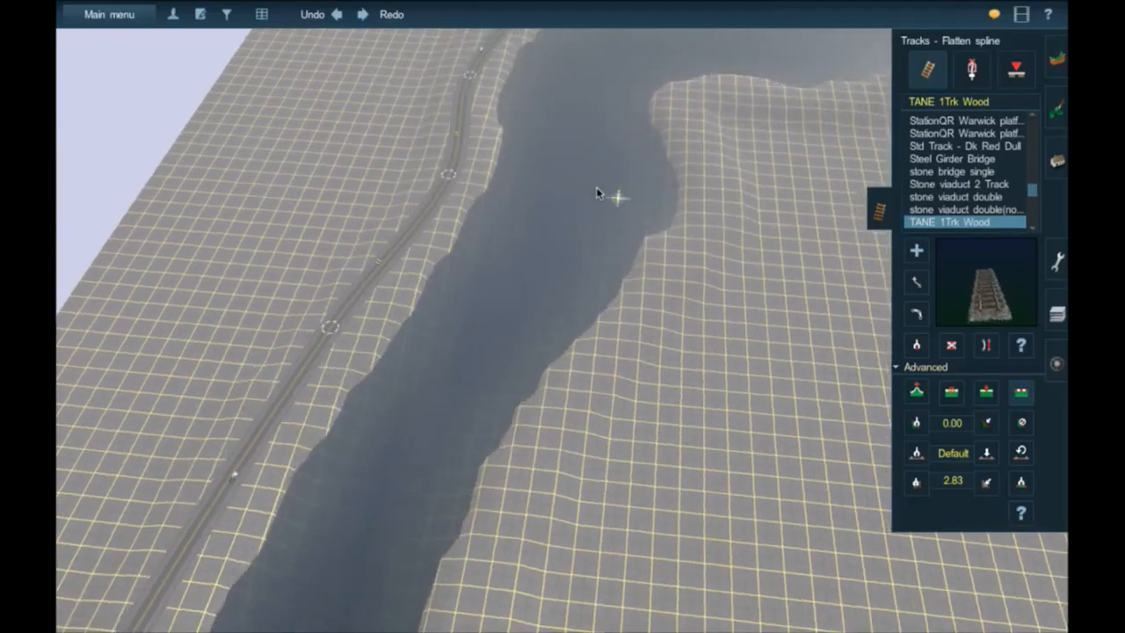
{"action": "right_click", "coordinate": [608, 183]}
{"action": "right_click", "coordinate": [702, 220]}
{"action": "right_click", "coordinate": [487, 341]}
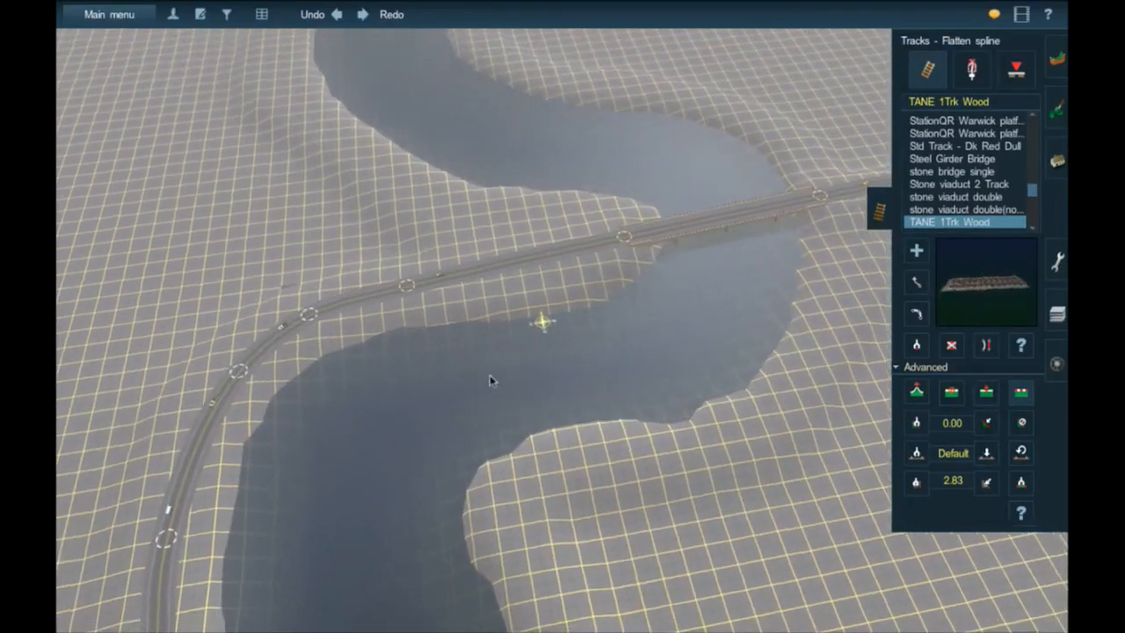
- Review the riverside tracks from high above, following the double track past the bridges and upstream along the river
{"action": "scroll", "coordinate": [569, 331], "scroll_direction": "down", "scroll_amount": 4}
{"action": "right_click", "coordinate": [465, 561]}
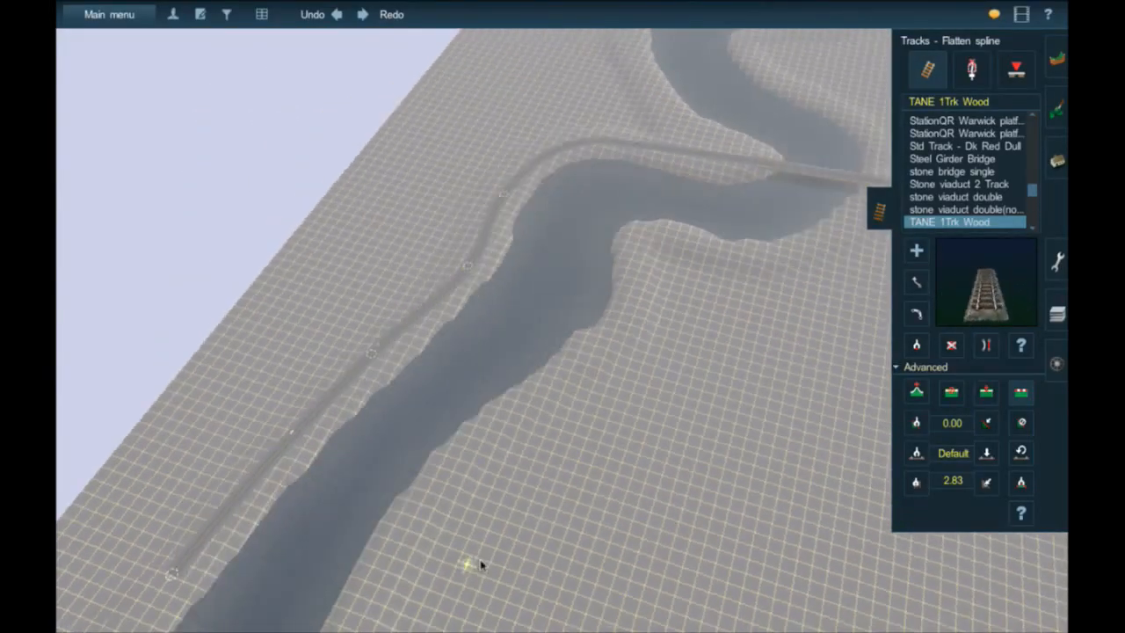
{"action": "right_click", "coordinate": [214, 403]}
{"action": "right_click", "coordinate": [414, 183]}
{"action": "key", "text": "Right"}
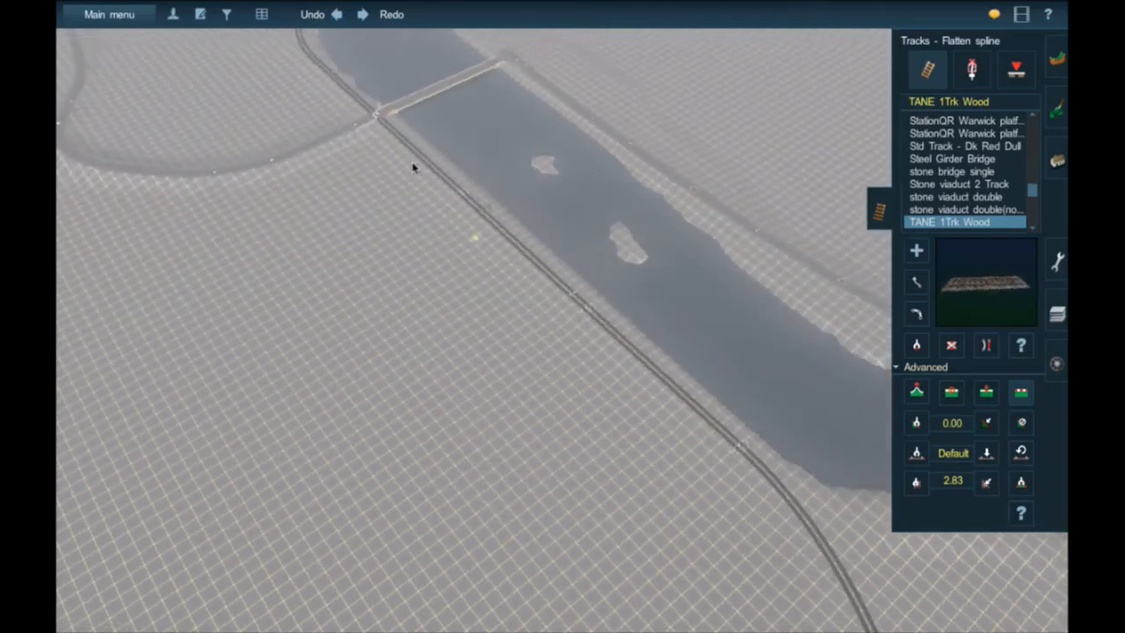
{"action": "right_click", "coordinate": [511, 139]}
{"action": "right_click", "coordinate": [619, 167]}
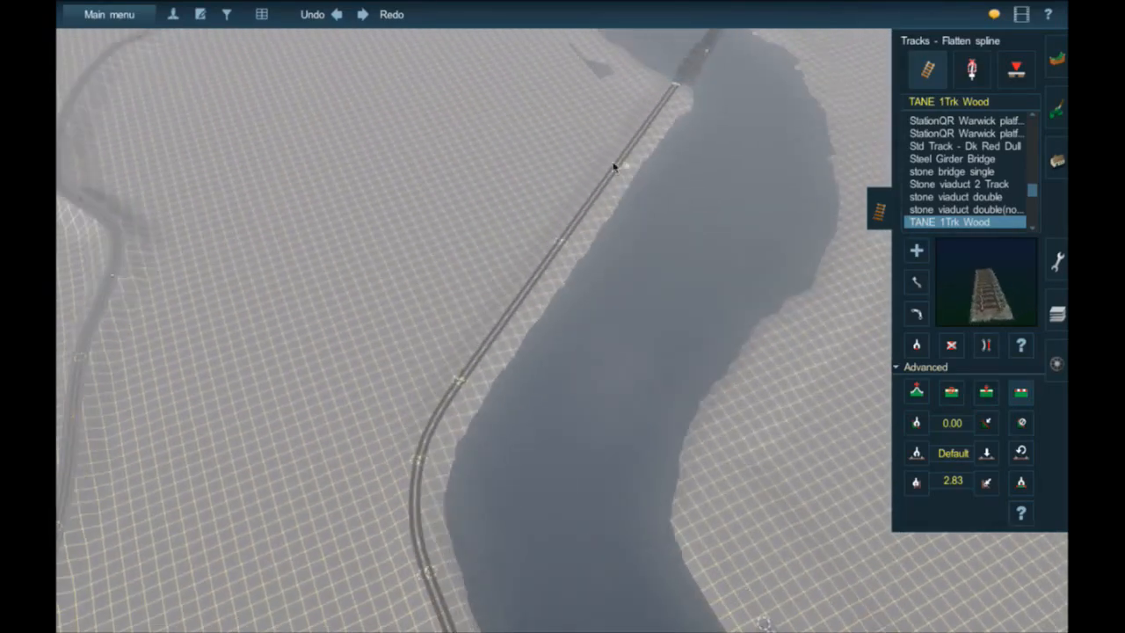
{"action": "right_click", "coordinate": [544, 169]}
{"action": "right_click", "coordinate": [541, 171]}
{"action": "right_click", "coordinate": [556, 380]}
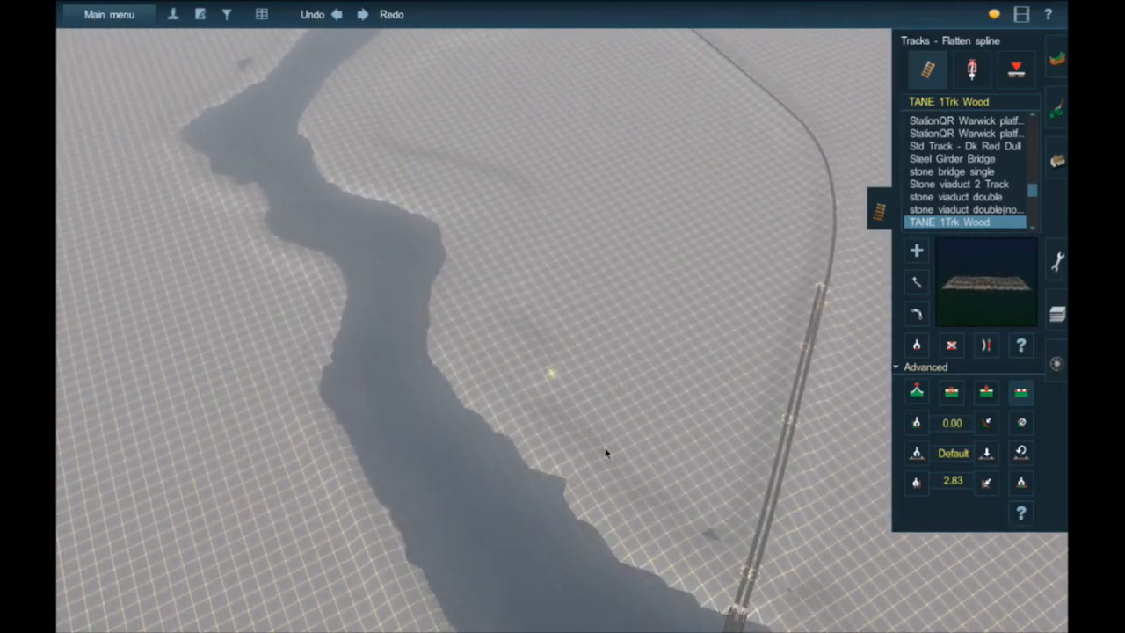
{"action": "right_click", "coordinate": [615, 448]}
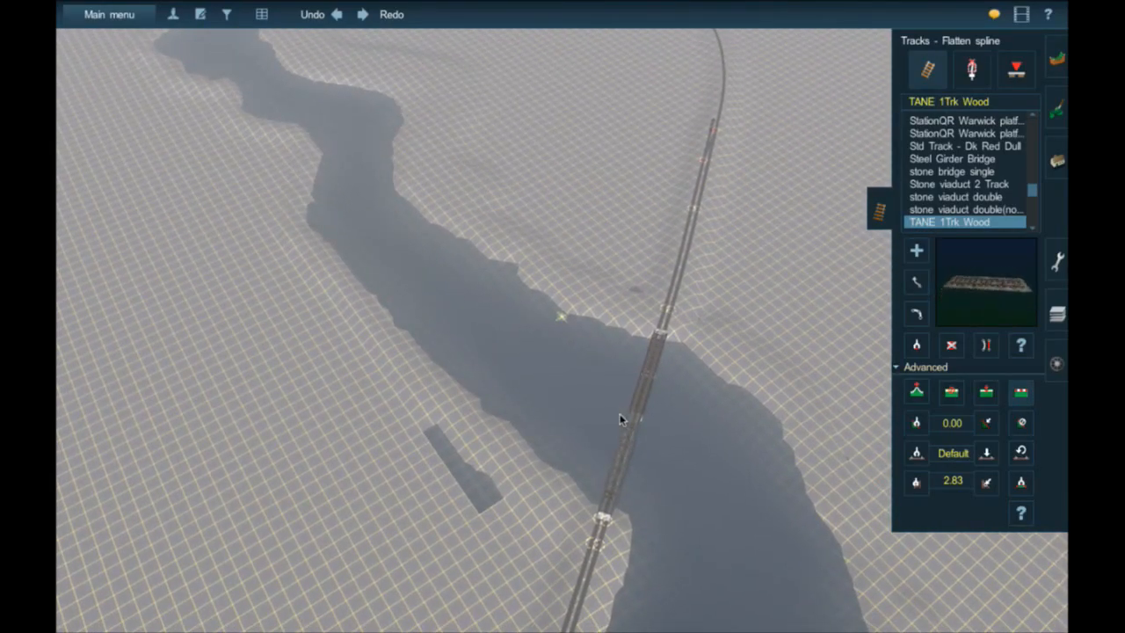
{"action": "right_click", "coordinate": [480, 152]}
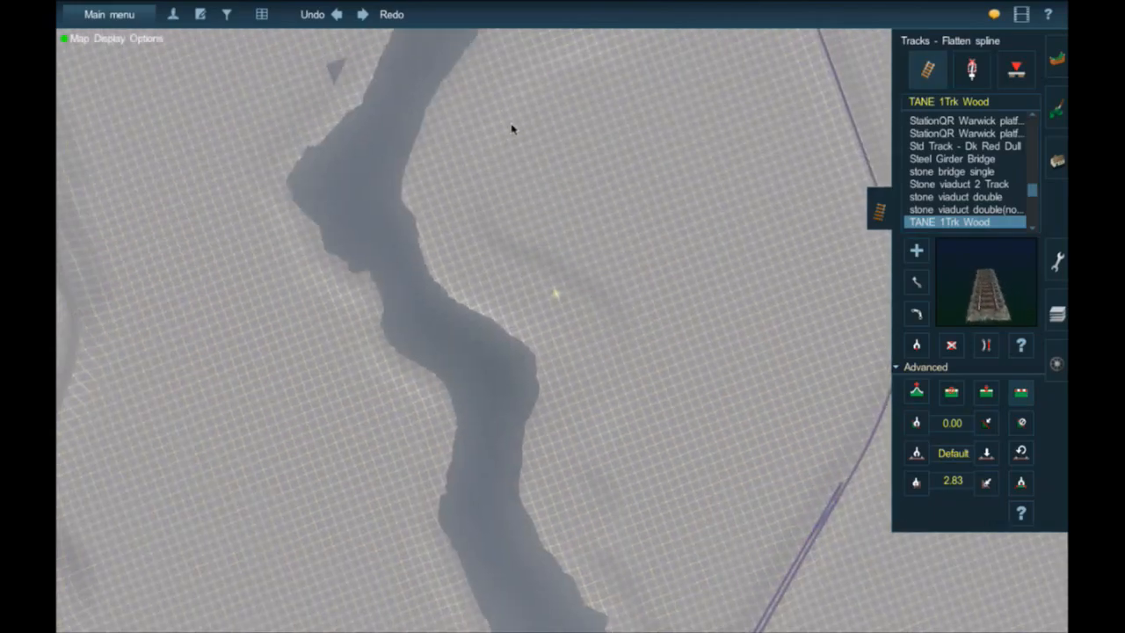
{"action": "right_click", "coordinate": [519, 141]}
- Inspect the steel truss bridge over the river, its stone abutments and the surrounding banks at close range
{"action": "scroll", "coordinate": [672, 350], "scroll_direction": "up", "scroll_amount": 5}
{"action": "right_click", "coordinate": [728, 352]}
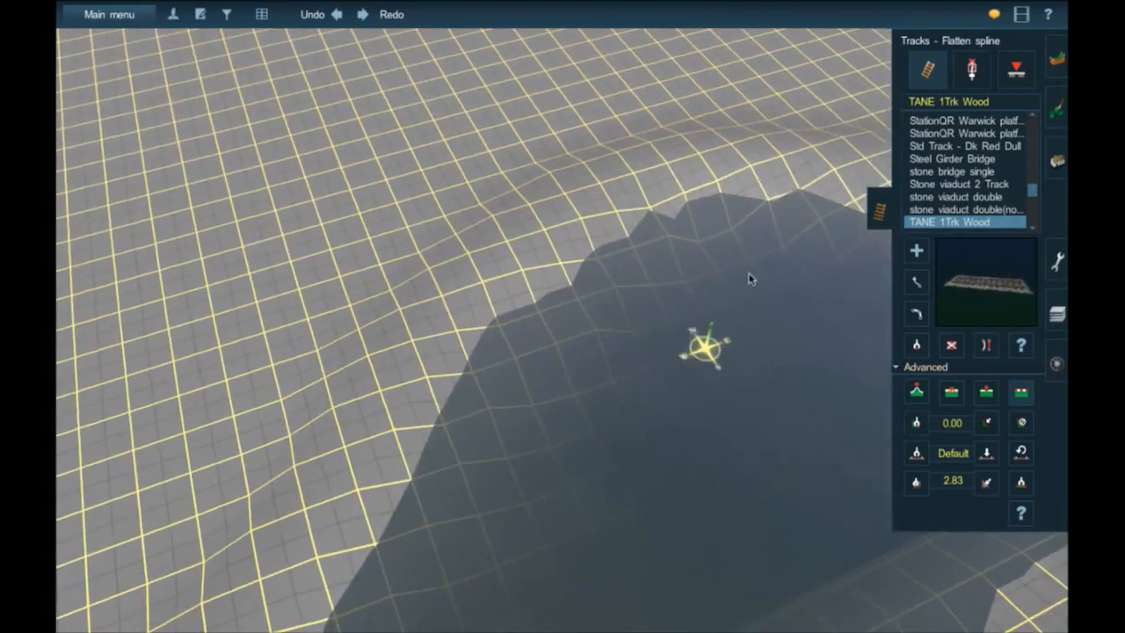
{"action": "right_click", "coordinate": [750, 247]}
{"action": "scroll", "coordinate": [748, 233], "scroll_direction": "down", "scroll_amount": 4}
{"action": "right_click", "coordinate": [747, 174]}
{"action": "right_click", "coordinate": [736, 148]}
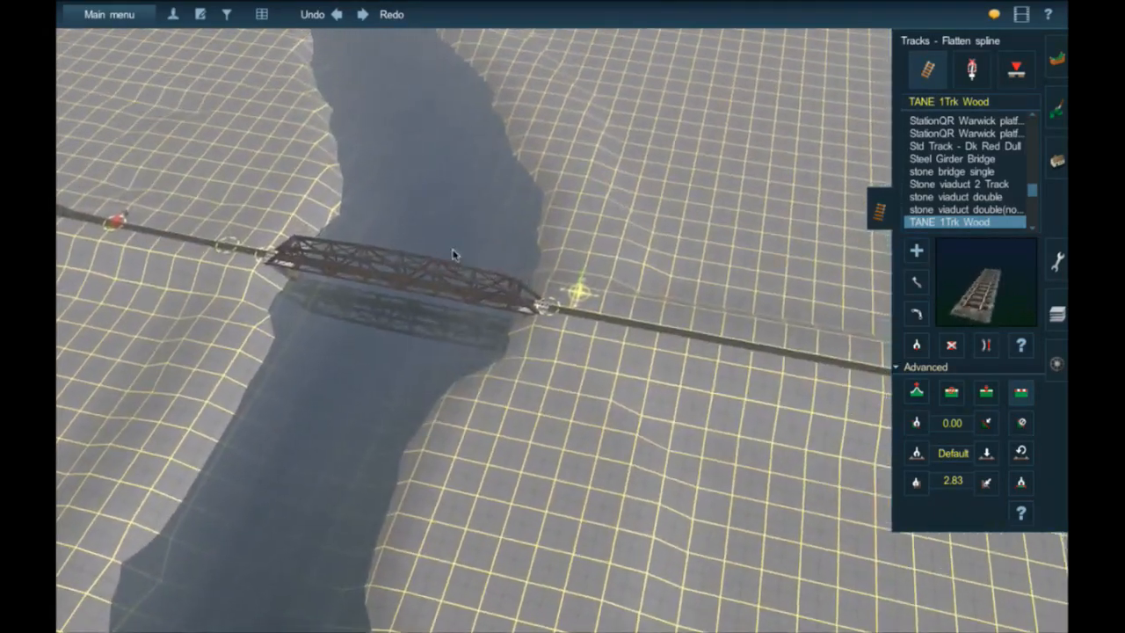
{"action": "right_click", "coordinate": [396, 299]}
{"action": "scroll", "coordinate": [555, 276], "scroll_direction": "up", "scroll_amount": 8}
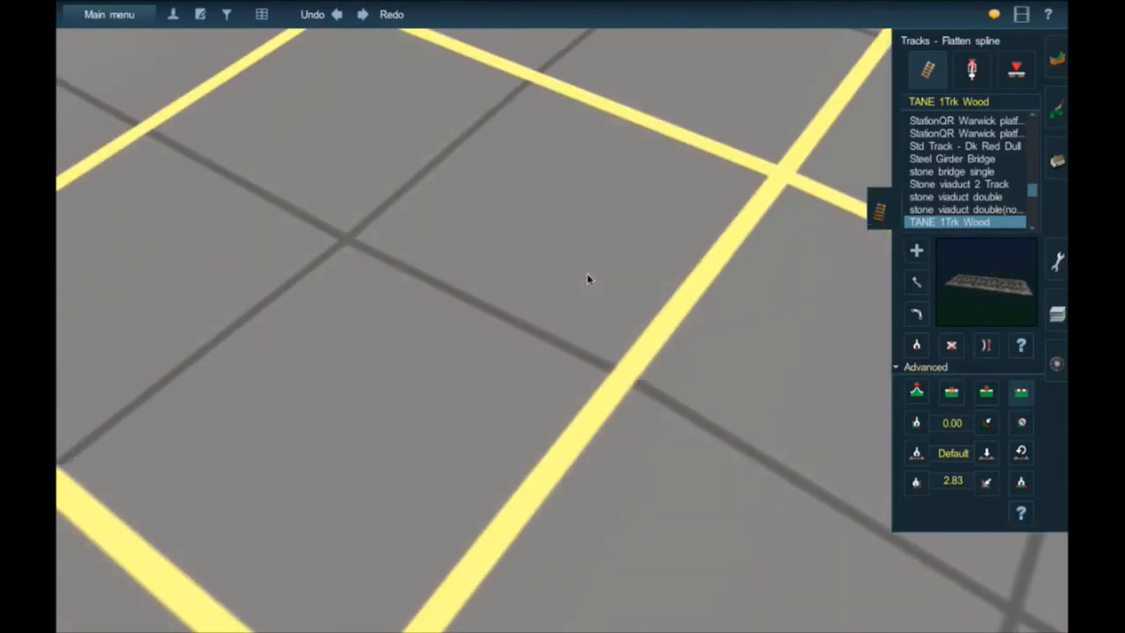
{"action": "scroll", "coordinate": [588, 280], "scroll_direction": "down", "scroll_amount": 5}
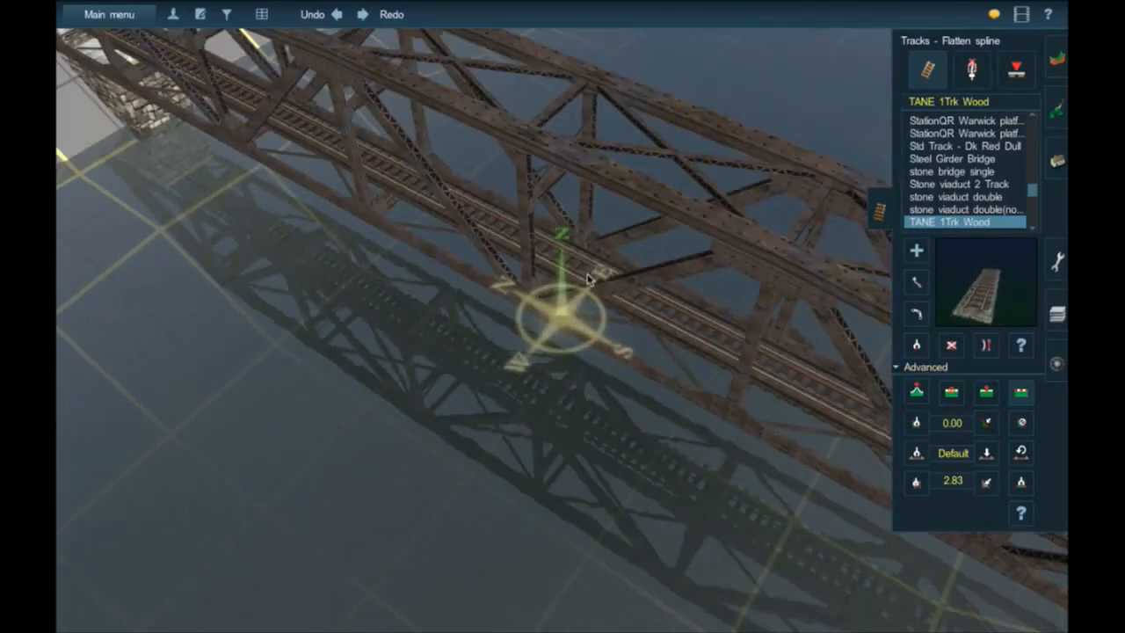
{"action": "key", "text": "Down"}
{"action": "key", "text": "Left"}
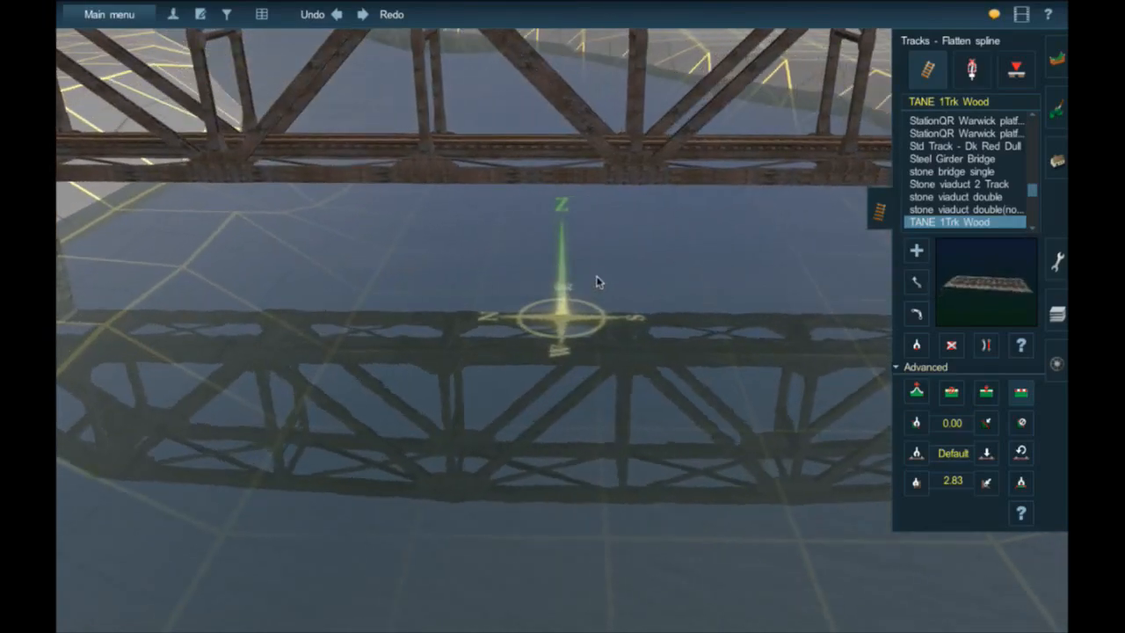
{"action": "scroll", "coordinate": [598, 282], "scroll_direction": "down", "scroll_amount": 2}
{"action": "right_click", "coordinate": [657, 245]}
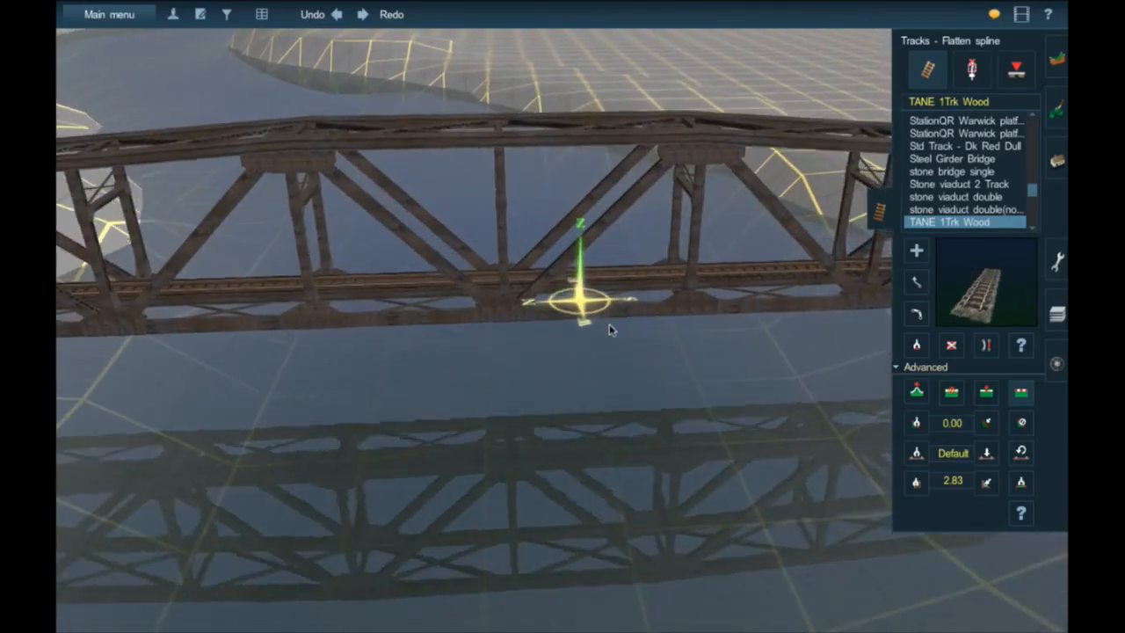
{"action": "right_click", "coordinate": [606, 323]}
{"action": "scroll", "coordinate": [583, 354], "scroll_direction": "down", "scroll_amount": 5}
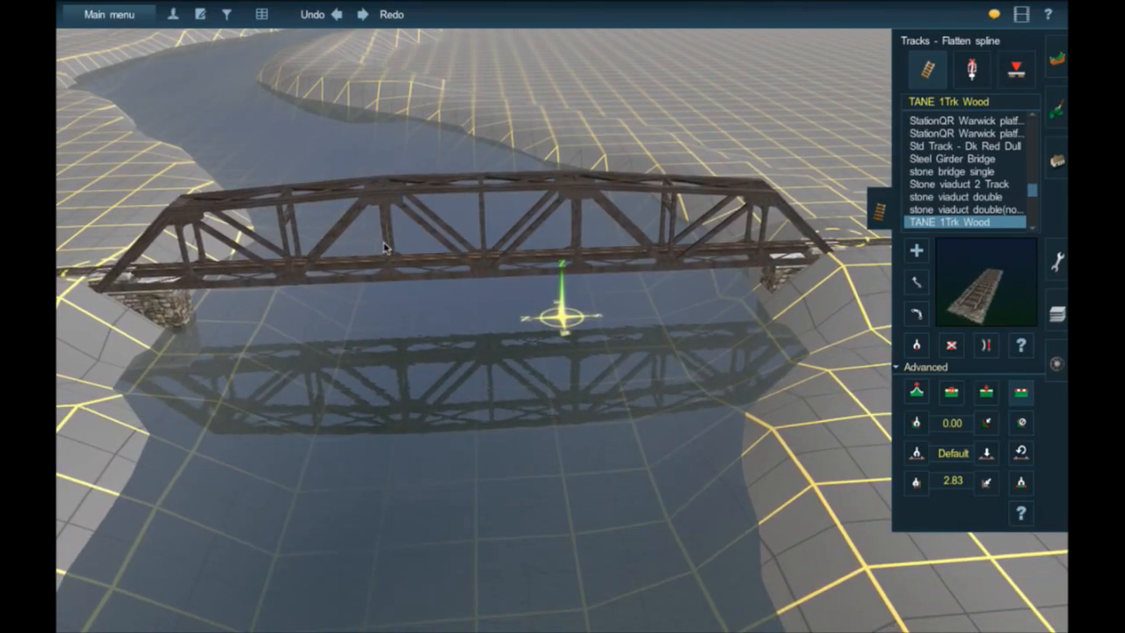
- Follow the line from the truss bridge past the embankment, sidings and town buildings to the passenger train at the red station
{"action": "mouse_move", "coordinate": [381, 266]}
{"action": "right_mouse_down"}
{"action": "mouse_move", "coordinate": [370, 275]}
{"action": "mouse_move", "coordinate": [380, 287]}
{"action": "mouse_move", "coordinate": [428, 257]}
{"action": "mouse_move", "coordinate": [499, 267]}
{"action": "mouse_move", "coordinate": [433, 268]}
{"action": "mouse_move", "coordinate": [405, 254]}
{"action": "mouse_move", "coordinate": [536, 202]}
{"action": "mouse_move", "coordinate": [572, 156]}
{"action": "mouse_move", "coordinate": [620, 150]}
{"action": "mouse_move", "coordinate": [565, 196]}
{"action": "mouse_move", "coordinate": [490, 175]}
{"action": "mouse_move", "coordinate": [510, 158]}
{"action": "mouse_move", "coordinate": [515, 264]}
{"action": "mouse_move", "coordinate": [635, 171]}
{"action": "mouse_move", "coordinate": [603, 164]}
{"action": "right_mouse_up"}
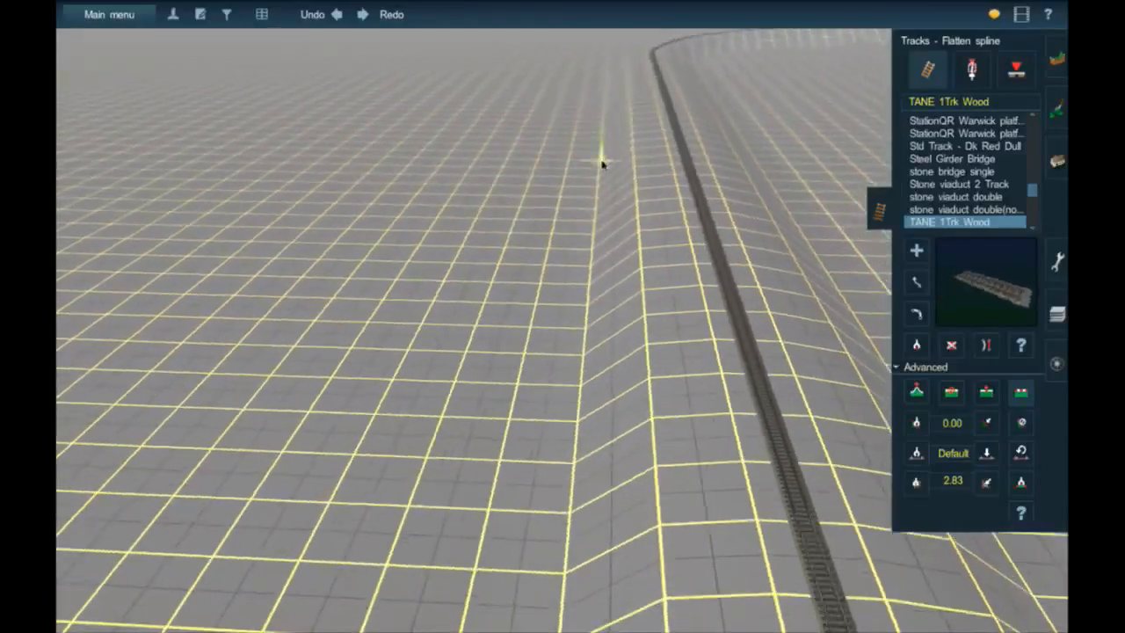
{"action": "right_click_drag", "start_coordinate": [606, 266], "coordinate": [641, 233]}
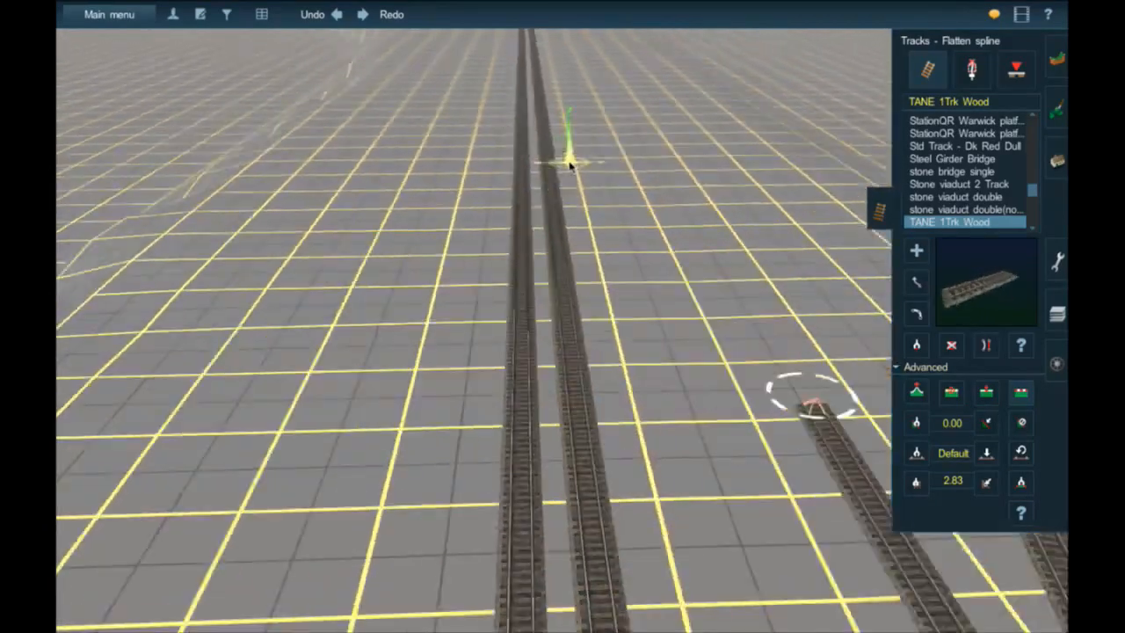
{"action": "right_click_drag", "start_coordinate": [570, 164], "coordinate": [538, 185]}
{"action": "right_click_drag", "start_coordinate": [609, 182], "coordinate": [442, 194]}
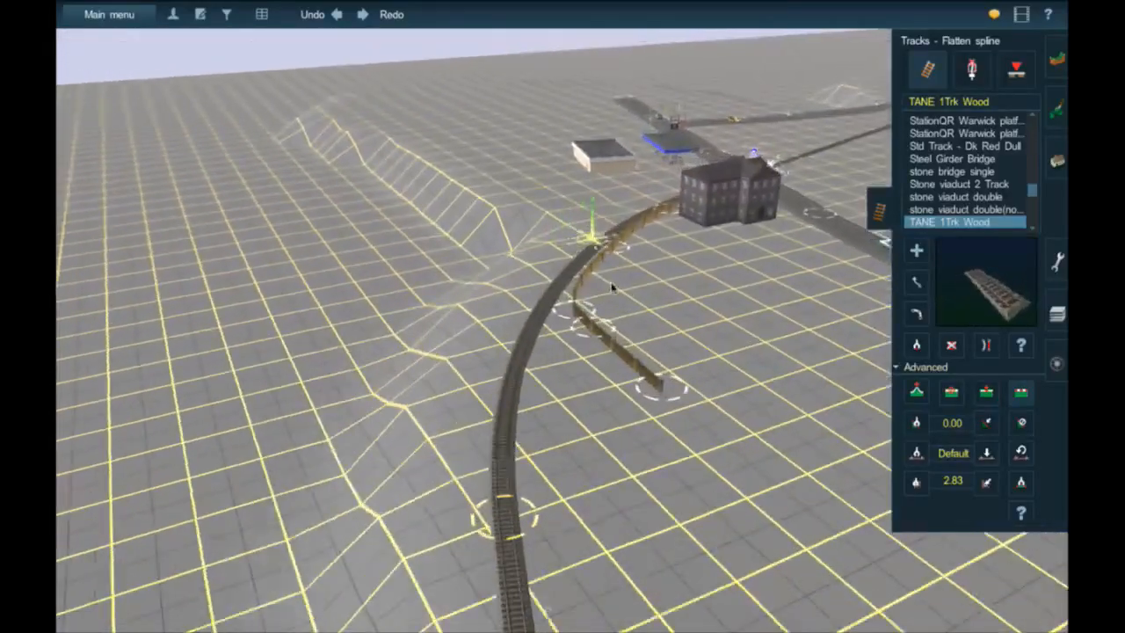
{"action": "right_click_drag", "start_coordinate": [609, 288], "coordinate": [596, 236]}
{"action": "scroll", "coordinate": [596, 236], "scroll_direction": "up", "scroll_amount": 5}
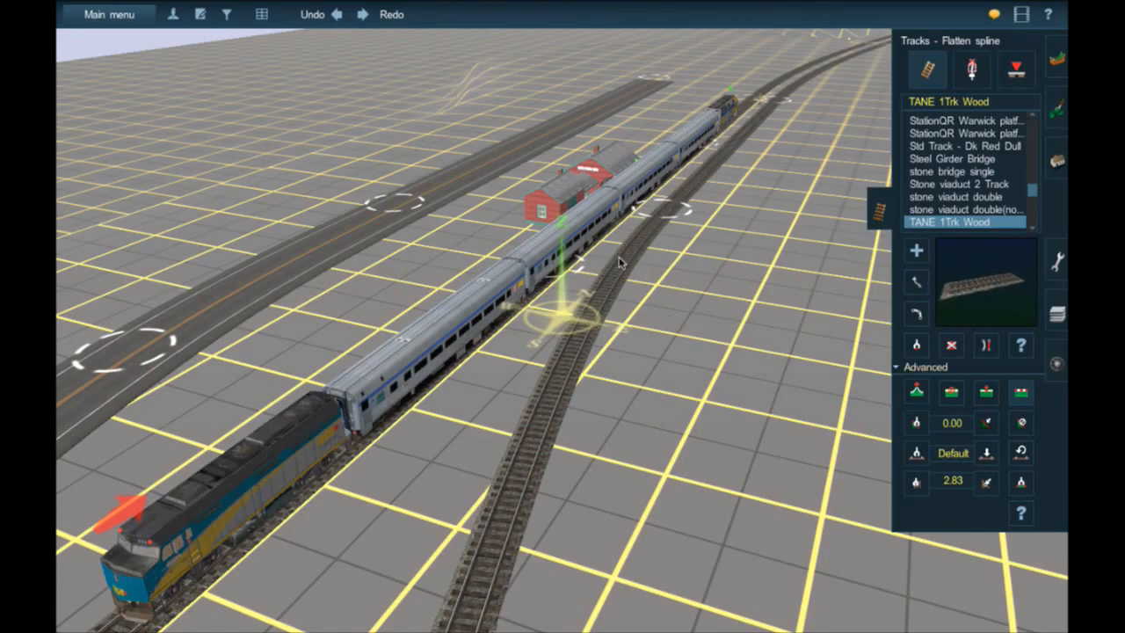
{"action": "right_click_drag", "start_coordinate": [622, 253], "coordinate": [582, 301]}
{"action": "right_click_drag", "start_coordinate": [665, 493], "coordinate": [716, 502]}
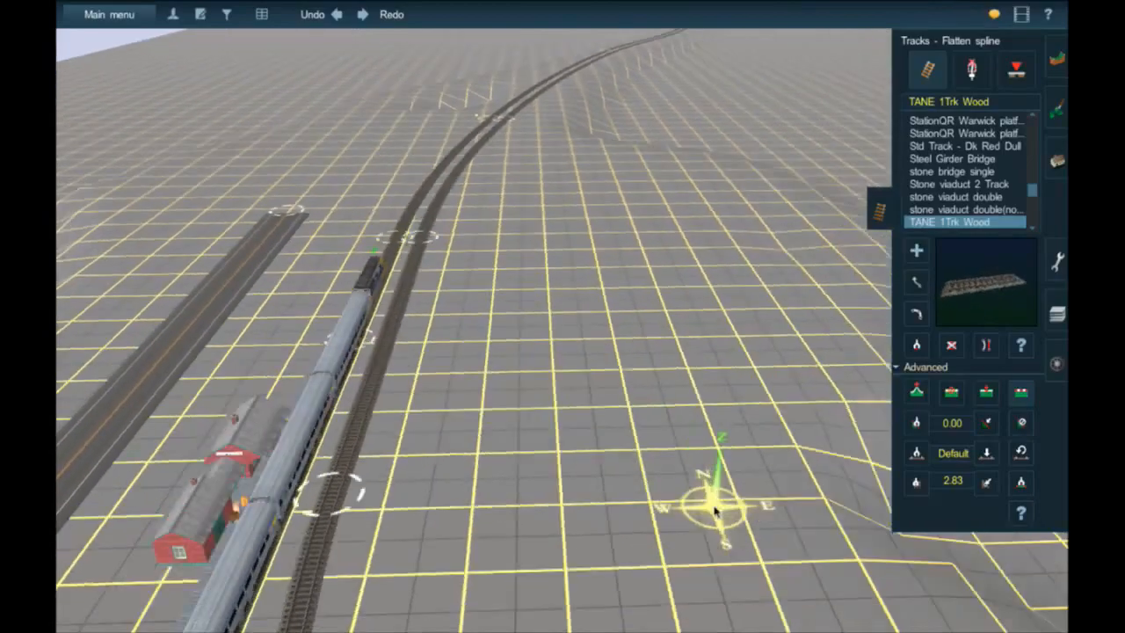
- Trace the main line across the route map, from the station area down through the bends to the river crossings
{"action": "key", "text": "m"}
{"action": "scroll", "coordinate": [746, 495], "scroll_direction": "up", "scroll_amount": 10}
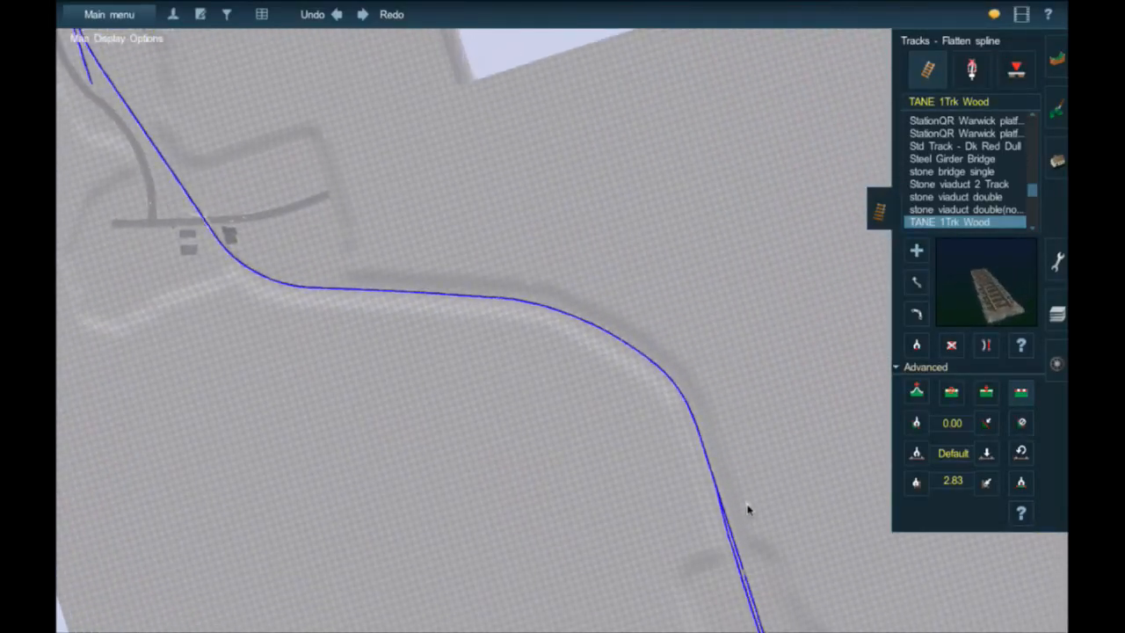
{"action": "scroll", "coordinate": [747, 505], "scroll_direction": "down", "scroll_amount": 5}
{"action": "right_click", "coordinate": [748, 505]}
{"action": "right_click", "coordinate": [686, 520]}
{"action": "right_click", "coordinate": [663, 521]}
{"action": "right_click", "coordinate": [607, 531]}
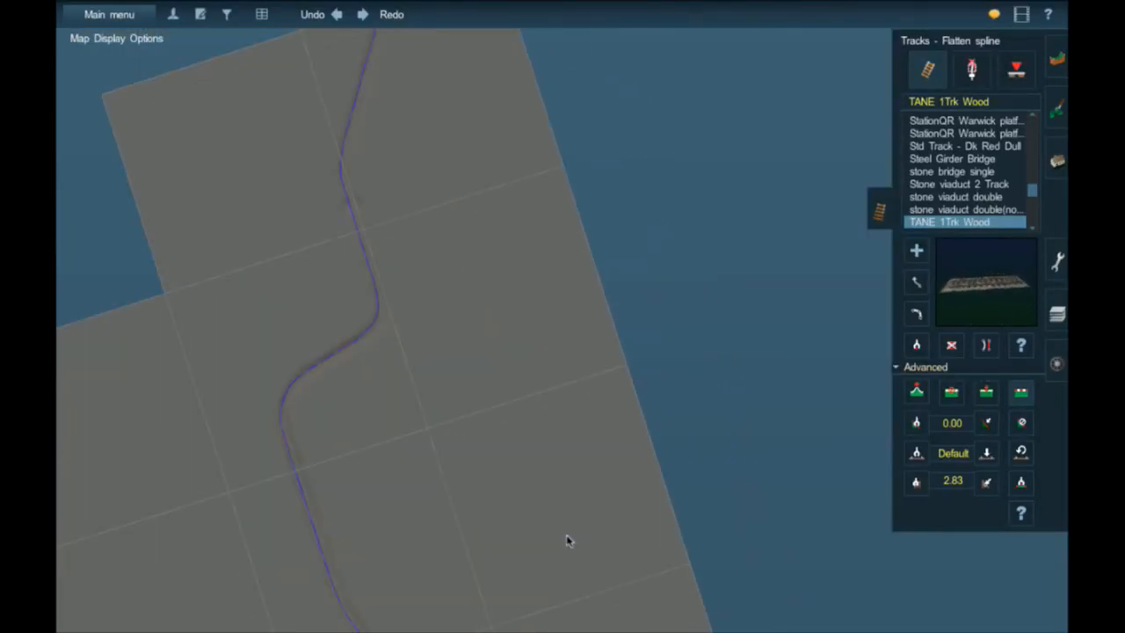
{"action": "right_click", "coordinate": [504, 529]}
{"action": "right_click", "coordinate": [503, 529]}
{"action": "right_click", "coordinate": [660, 528]}
{"action": "right_click", "coordinate": [690, 526]}
{"action": "right_click", "coordinate": [706, 506]}
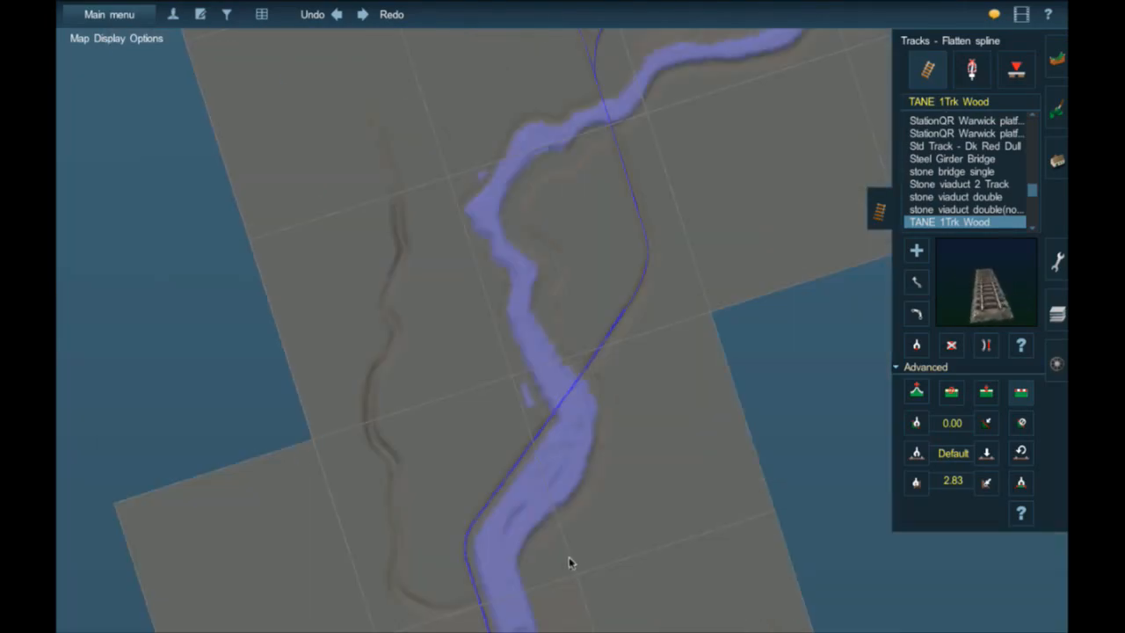
- Follow the river and railway on the map to the Warren Township area and show its riverbank in the 3D view
{"action": "right_click", "coordinate": [569, 559]}
{"action": "right_click", "coordinate": [559, 560]}
{"action": "right_click", "coordinate": [558, 562]}
{"action": "right_click", "coordinate": [384, 451]}
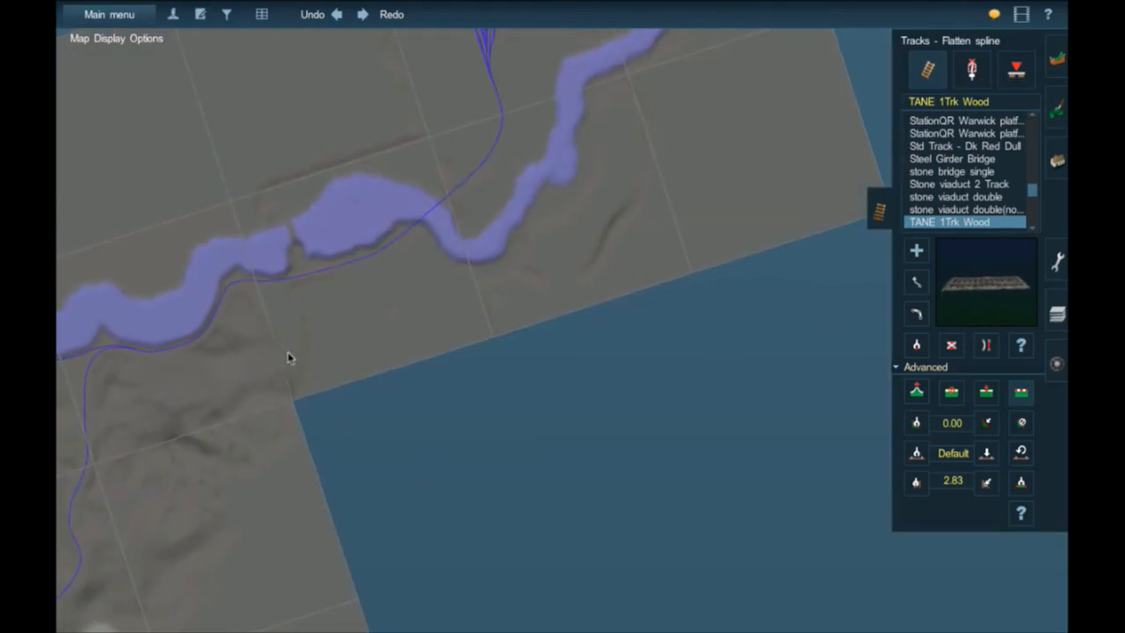
{"action": "right_click", "coordinate": [288, 355]}
{"action": "right_click", "coordinate": [308, 361]}
{"action": "right_click", "coordinate": [320, 363]}
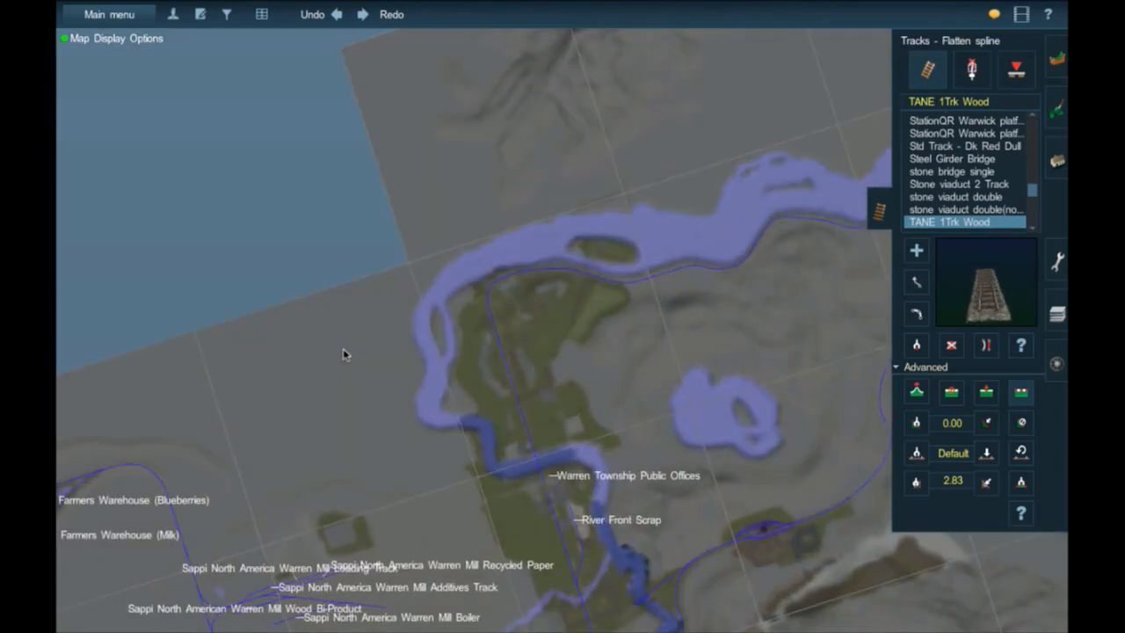
{"action": "left_click", "coordinate": [343, 349]}
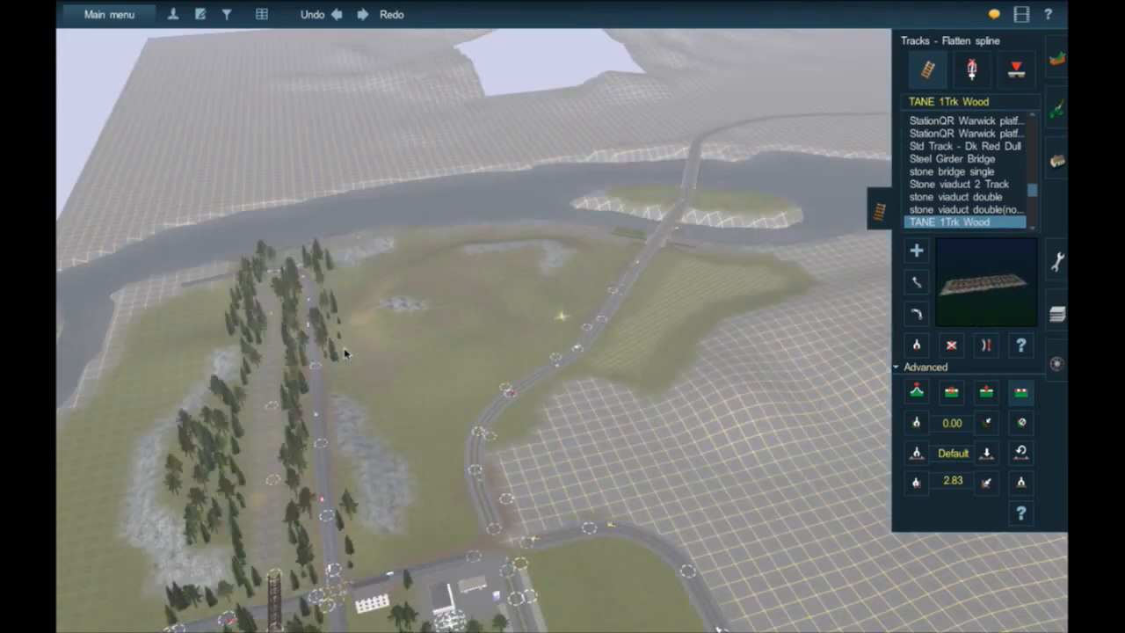
- Examine the highway bridge over the river island, the riverside track and the wooded peninsula at the river bend
{"action": "right_click", "coordinate": [655, 245]}
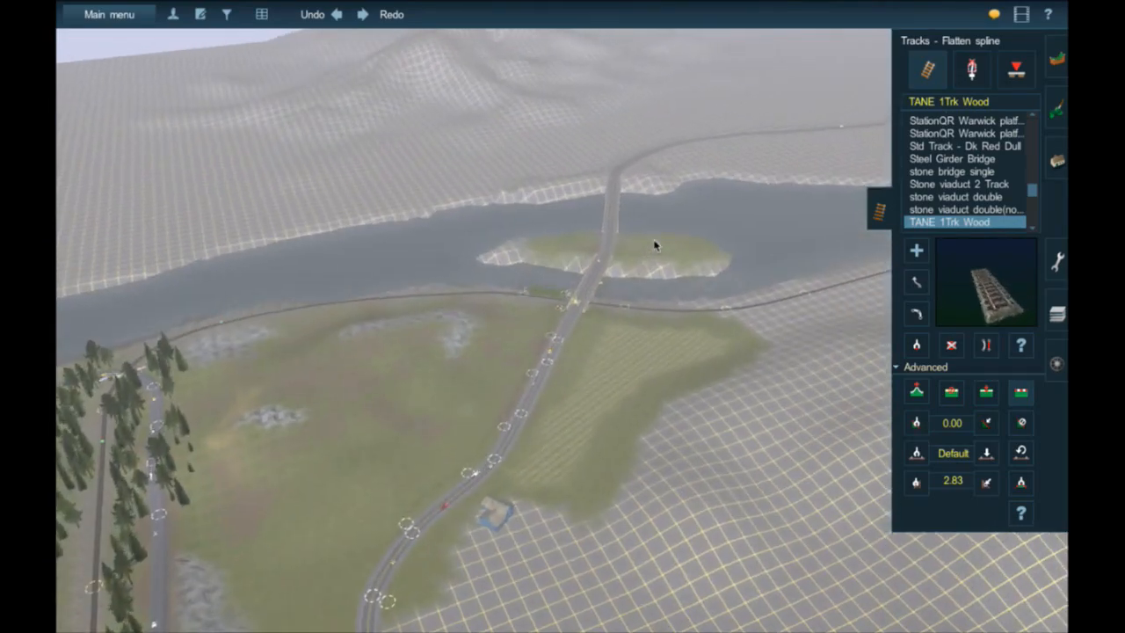
{"action": "key", "text": "Right"}
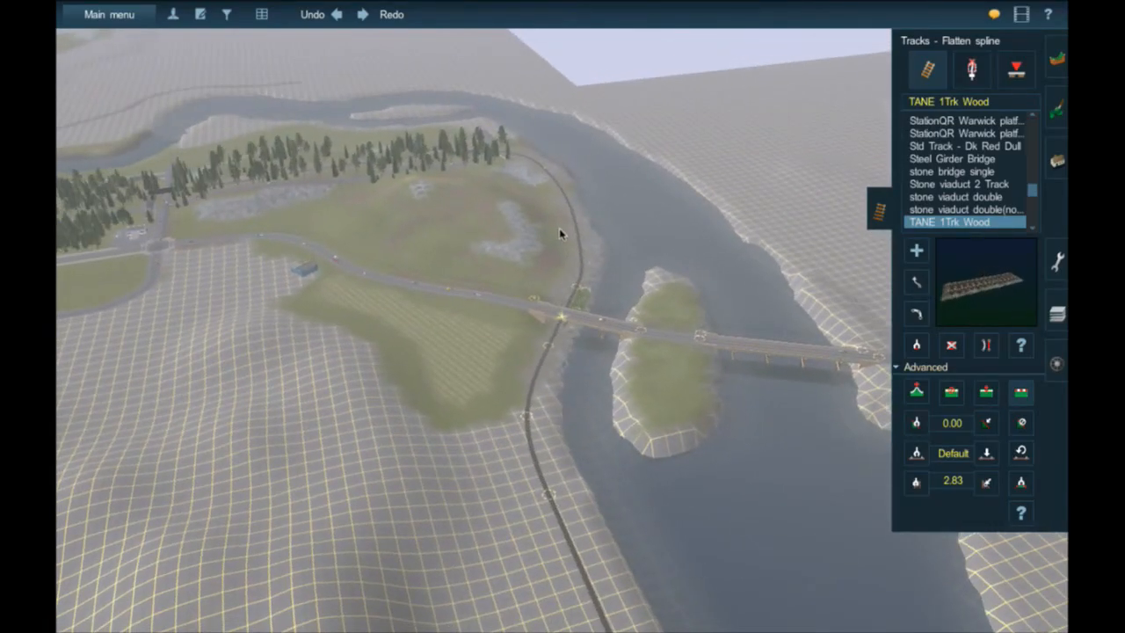
{"action": "right_click", "coordinate": [559, 225]}
{"action": "key", "text": "Right"}
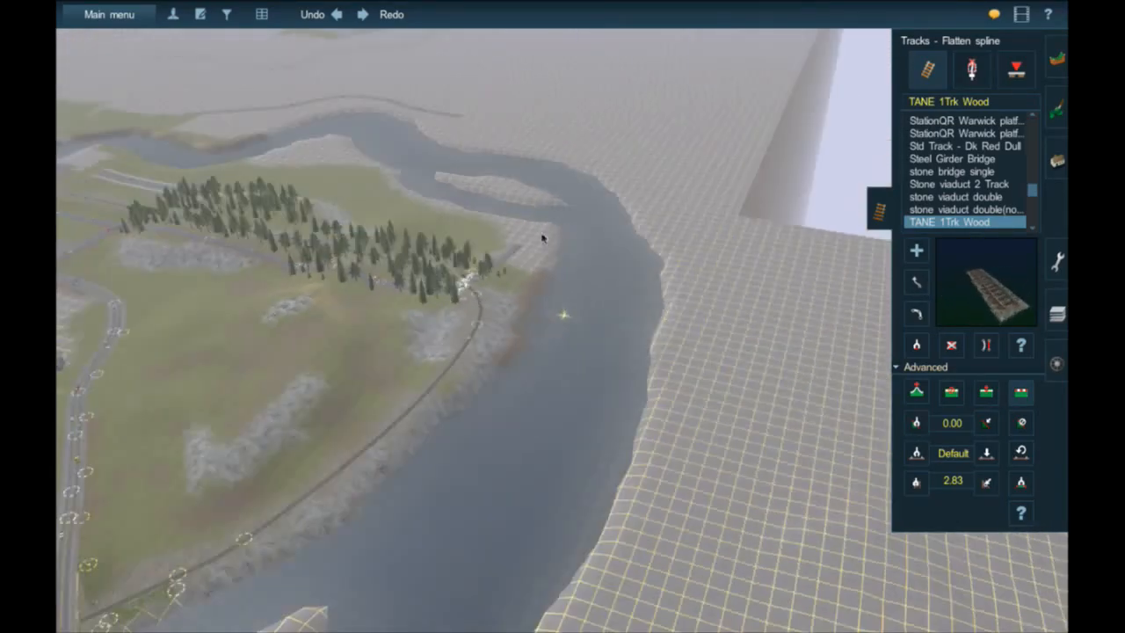
{"action": "right_click", "coordinate": [542, 245]}
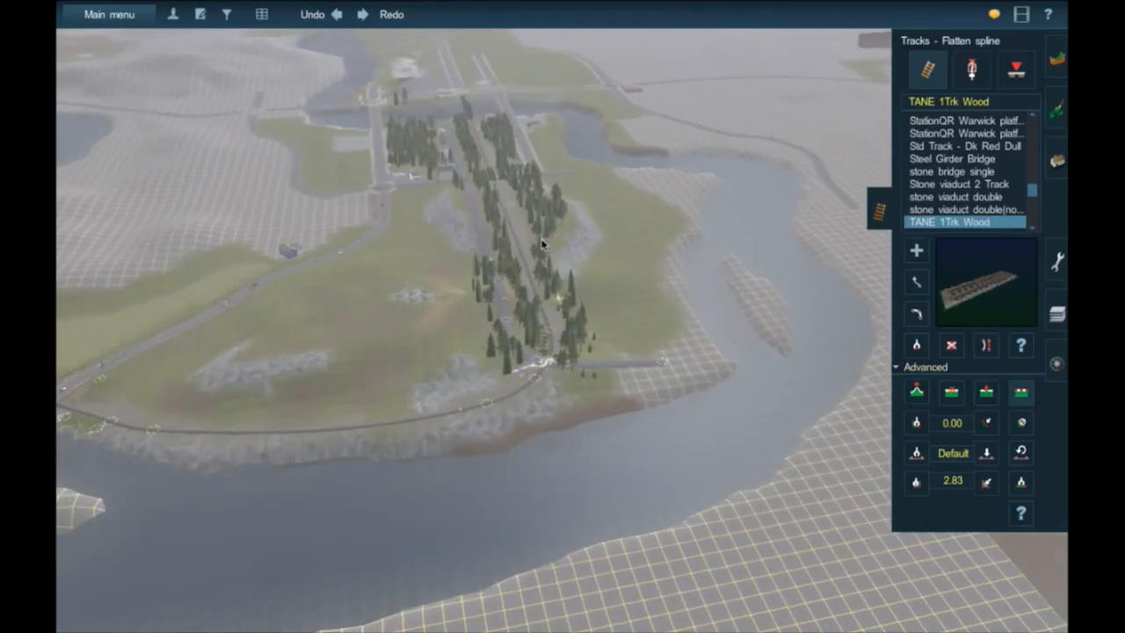
{"action": "key", "text": "Down"}
{"action": "scroll", "coordinate": [528, 264], "scroll_direction": "up", "scroll_amount": 3}
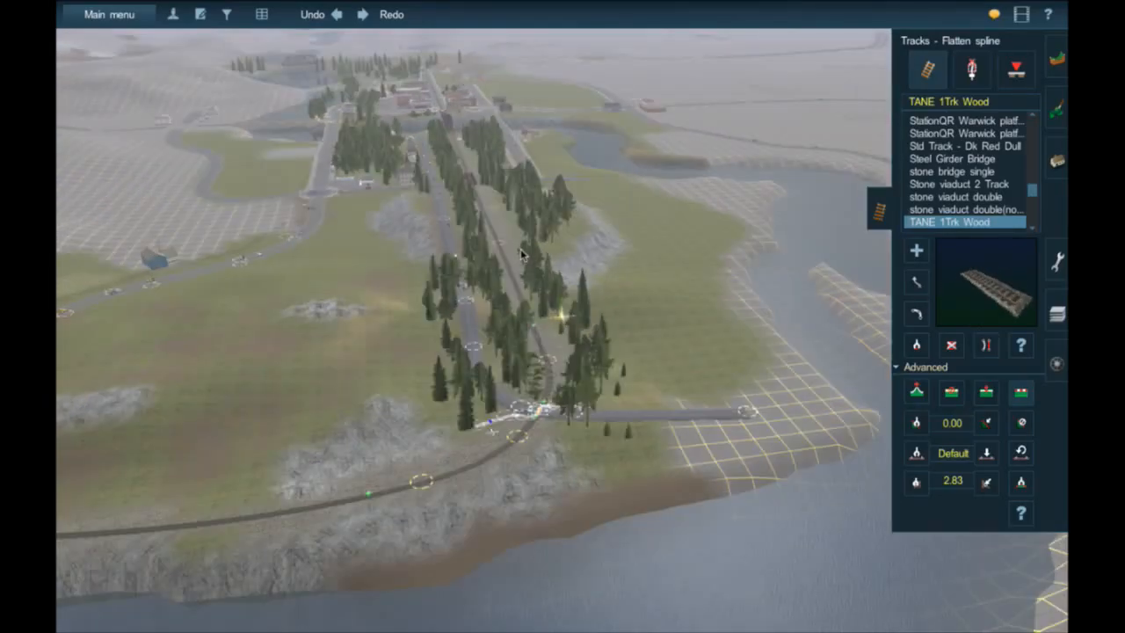
- Follow the track through the pine woods, over the river bridge and through the town to the road crossing beyond it
{"action": "scroll", "coordinate": [519, 244], "scroll_direction": "up", "scroll_amount": 5}
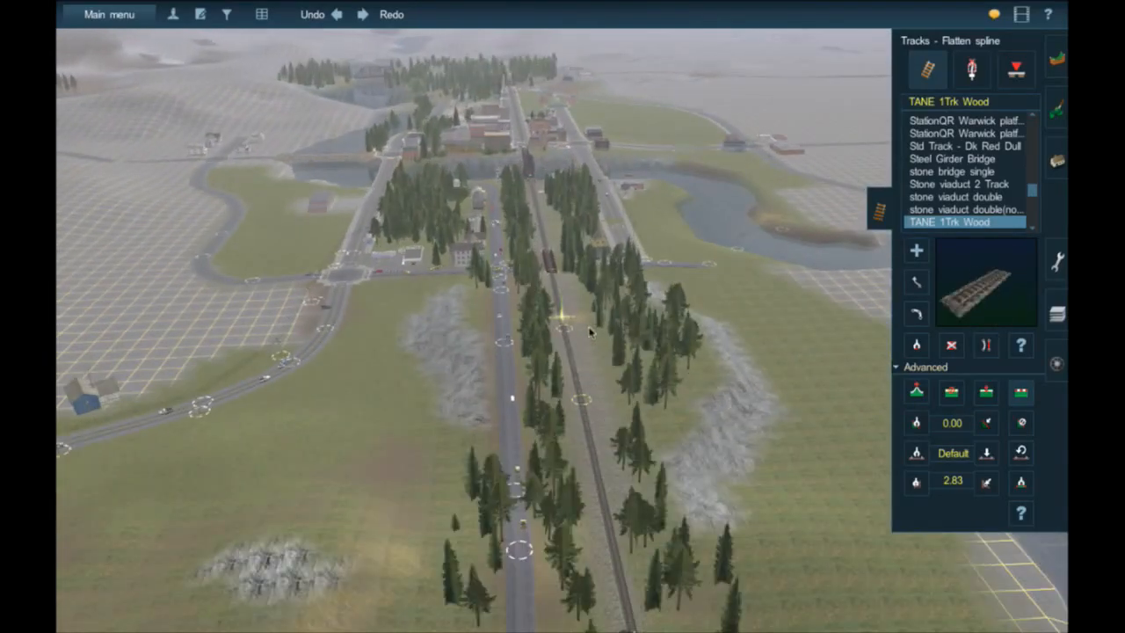
{"action": "key", "text": "Up"}
{"action": "key", "text": "Up"}
{"action": "key", "text": "Up"}
{"action": "key", "text": "Up"}
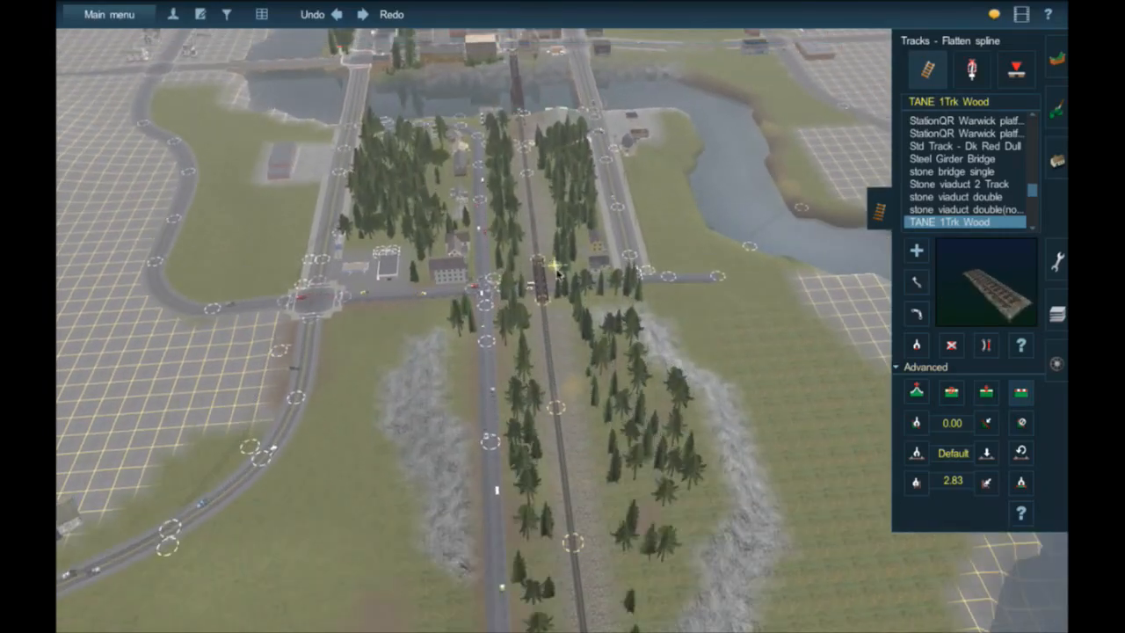
{"action": "key", "text": "Up"}
{"action": "key", "text": "Up"}
{"action": "key", "text": "Up"}
{"action": "key", "text": "Up"}
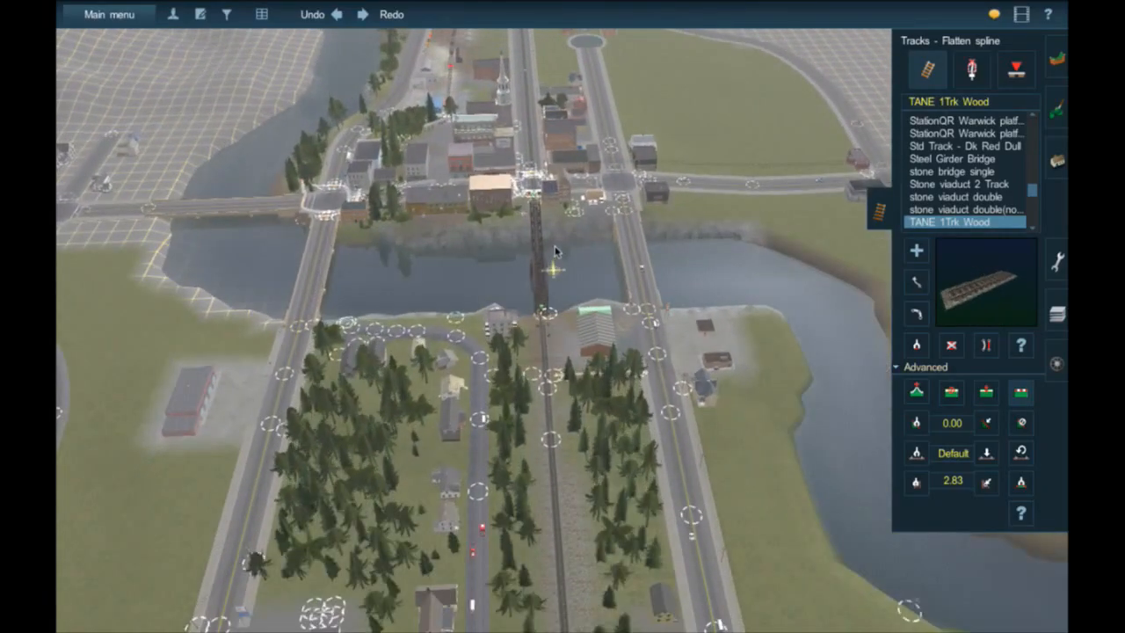
{"action": "key", "text": "Up"}
{"action": "key", "text": "Up"}
{"action": "key", "text": "Up"}
{"action": "key", "text": "Up"}
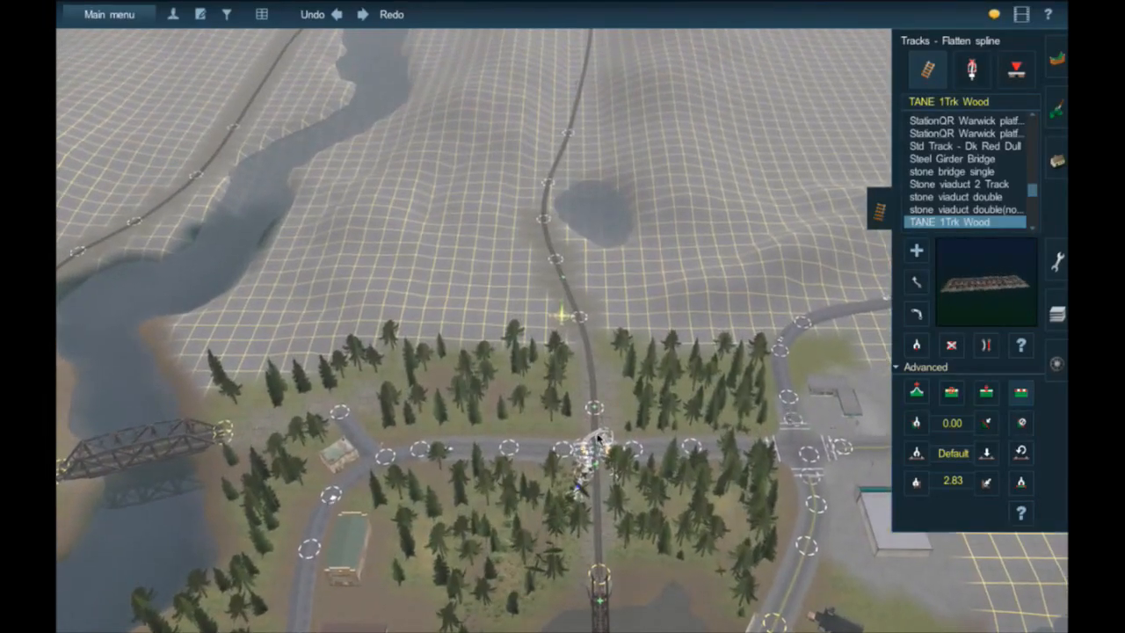
- Inspect the railroad crossing in the woods at close range, including its crossing sign, pedestrian paths, road splines and track markers
{"action": "scroll", "coordinate": [598, 434], "scroll_direction": "up", "scroll_amount": 6}
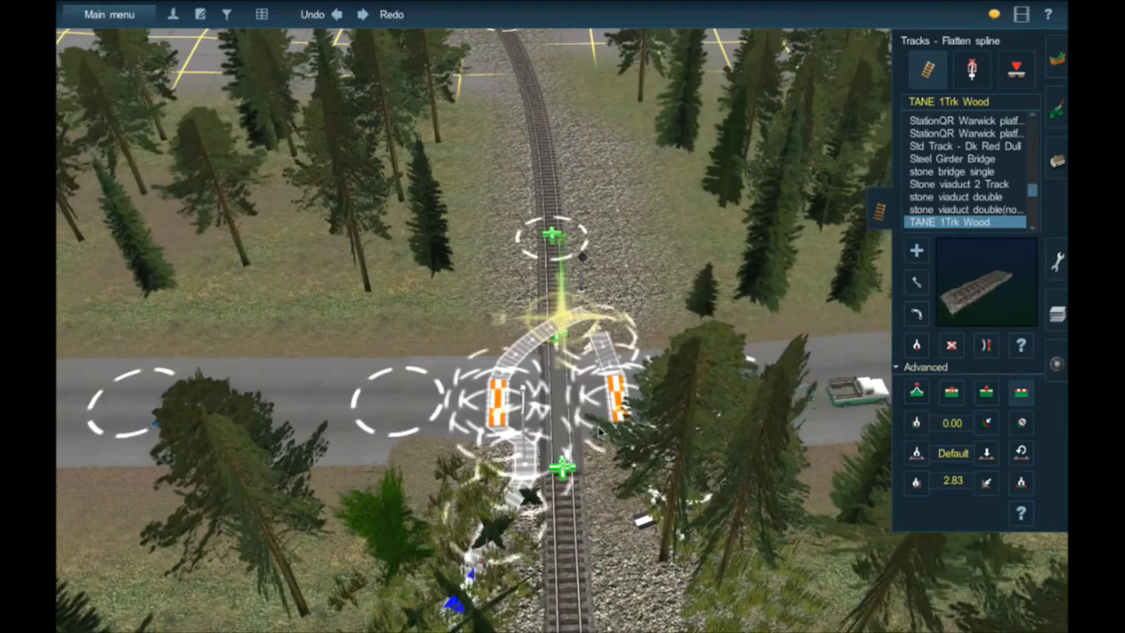
{"action": "scroll", "coordinate": [597, 432], "scroll_direction": "up", "scroll_amount": 2}
{"action": "right_click_drag", "start_coordinate": [599, 430], "coordinate": [713, 488]}
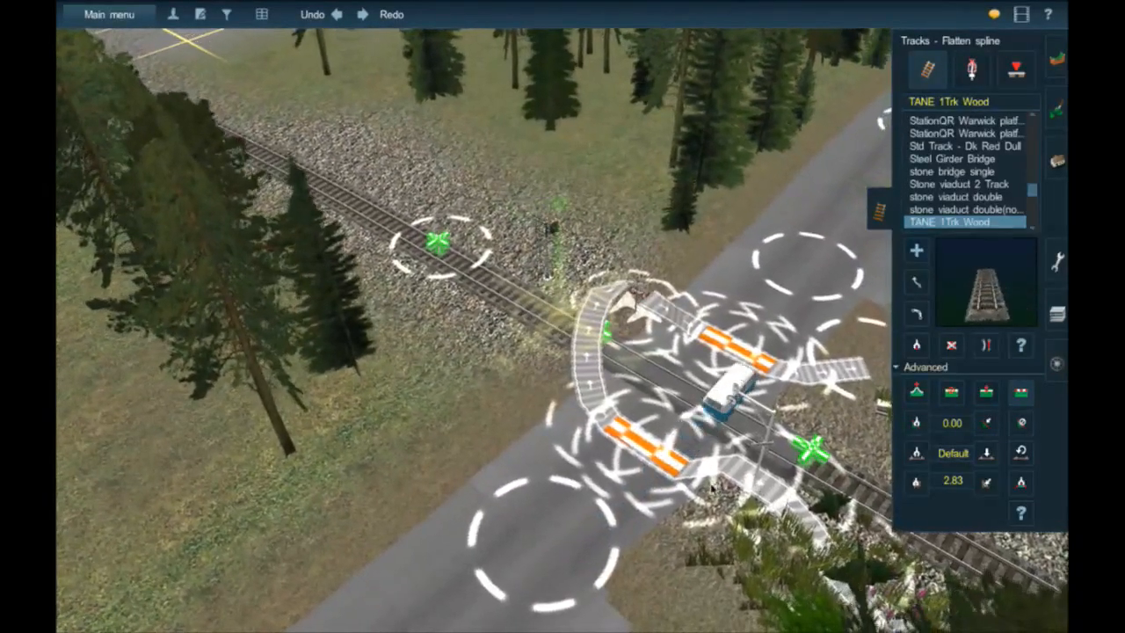
{"action": "scroll", "coordinate": [713, 488], "scroll_direction": "up", "scroll_amount": 5}
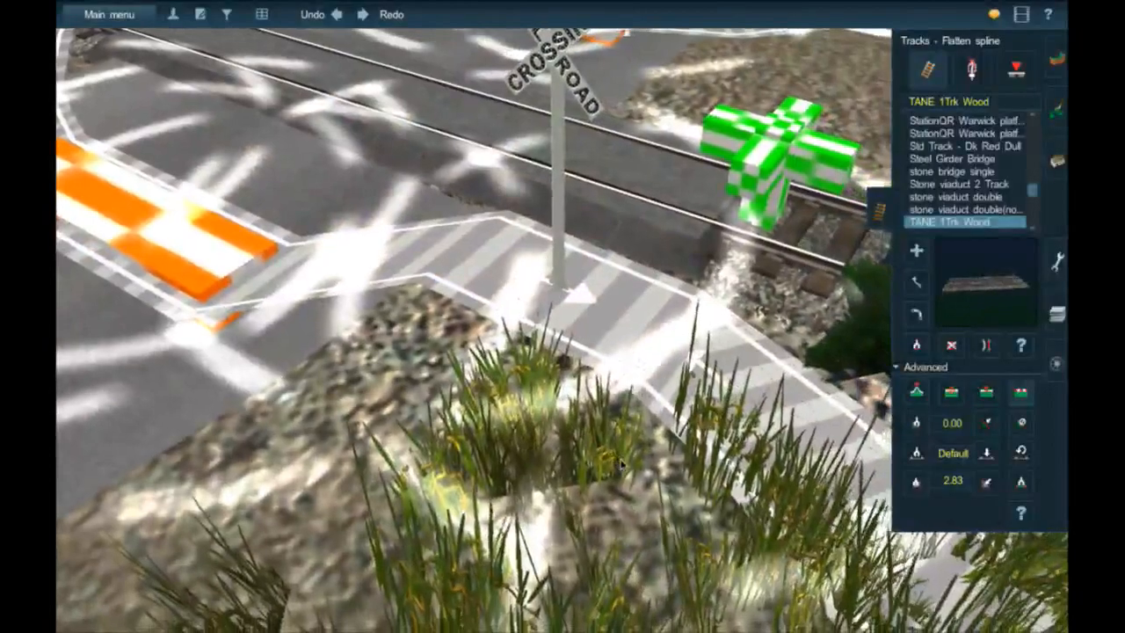
{"action": "scroll", "coordinate": [620, 463], "scroll_direction": "down", "scroll_amount": 10}
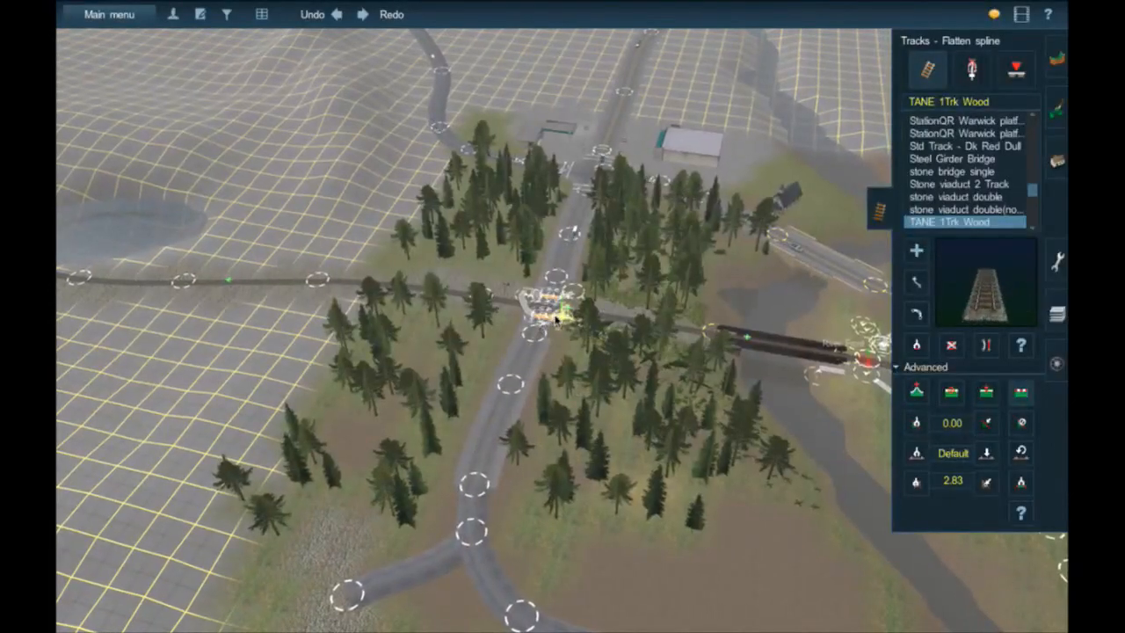
{"action": "scroll", "coordinate": [554, 318], "scroll_direction": "up", "scroll_amount": 6}
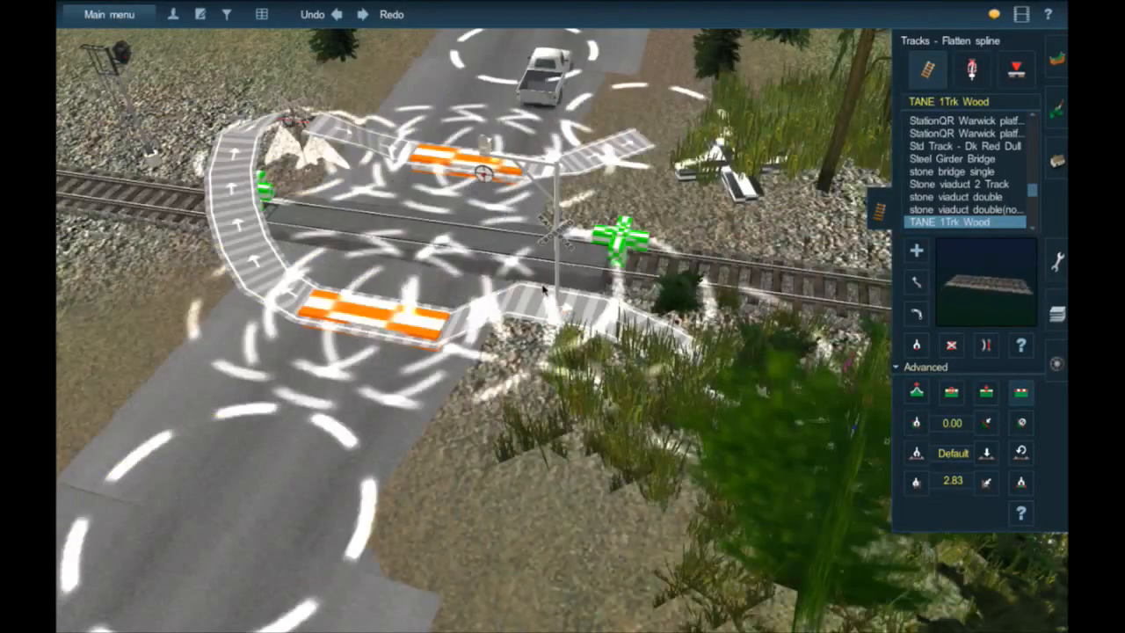
{"action": "scroll", "coordinate": [543, 272], "scroll_direction": "up", "scroll_amount": 4}
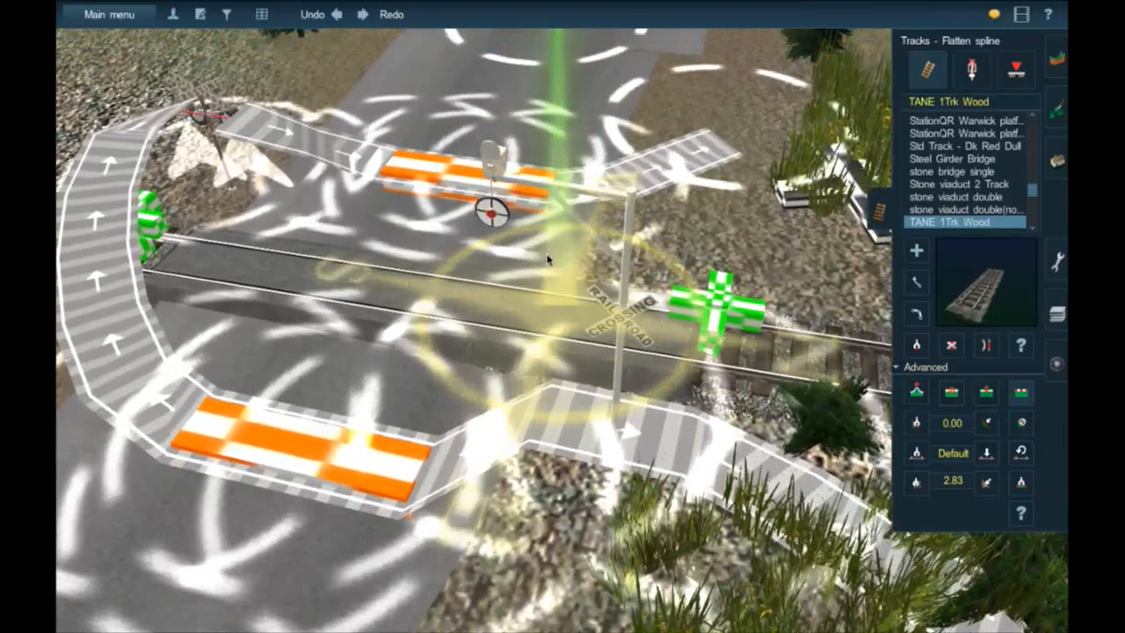
{"action": "scroll", "coordinate": [542, 258], "scroll_direction": "up", "scroll_amount": 2}
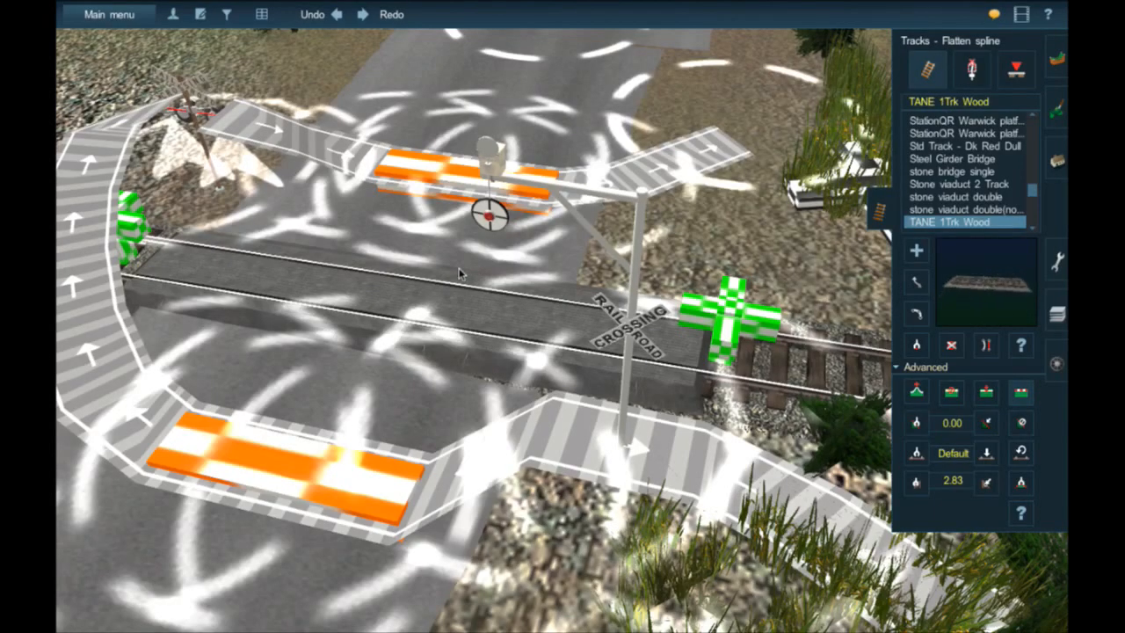
{"action": "scroll", "coordinate": [416, 278], "scroll_direction": "down", "scroll_amount": 6}
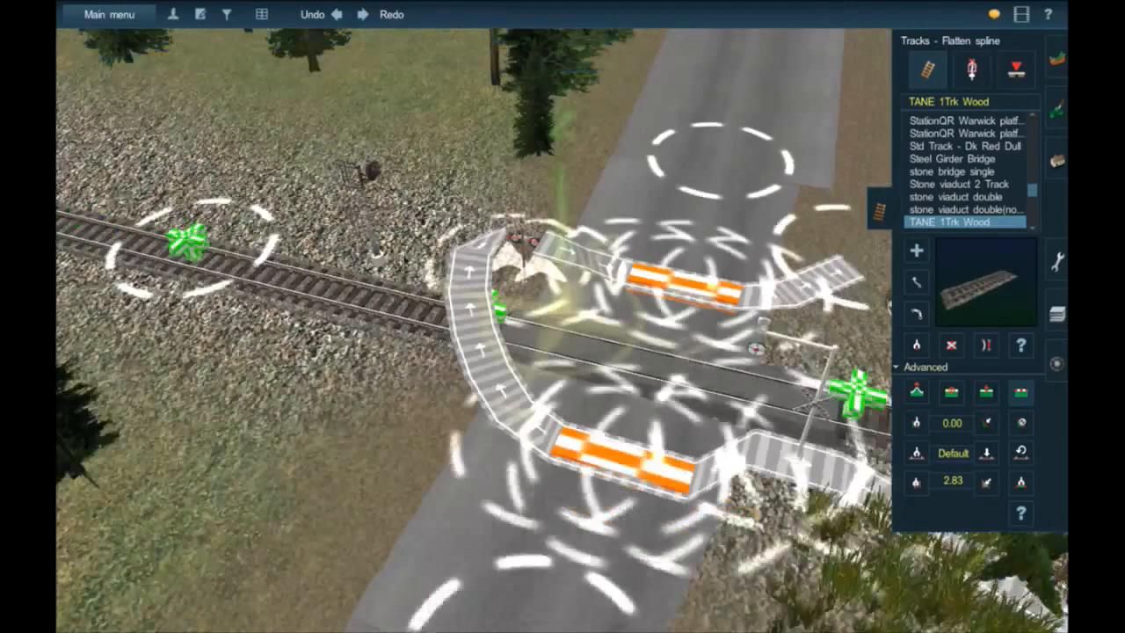
- Review the line from the crossing over the truss bridge and through the hill cutting to the junction by the lake
{"action": "mouse_move", "coordinate": [397, 249]}
{"action": "right_mouse_down"}
{"action": "mouse_move", "coordinate": [370, 257]}
{"action": "mouse_move", "coordinate": [380, 251]}
{"action": "right_mouse_up"}
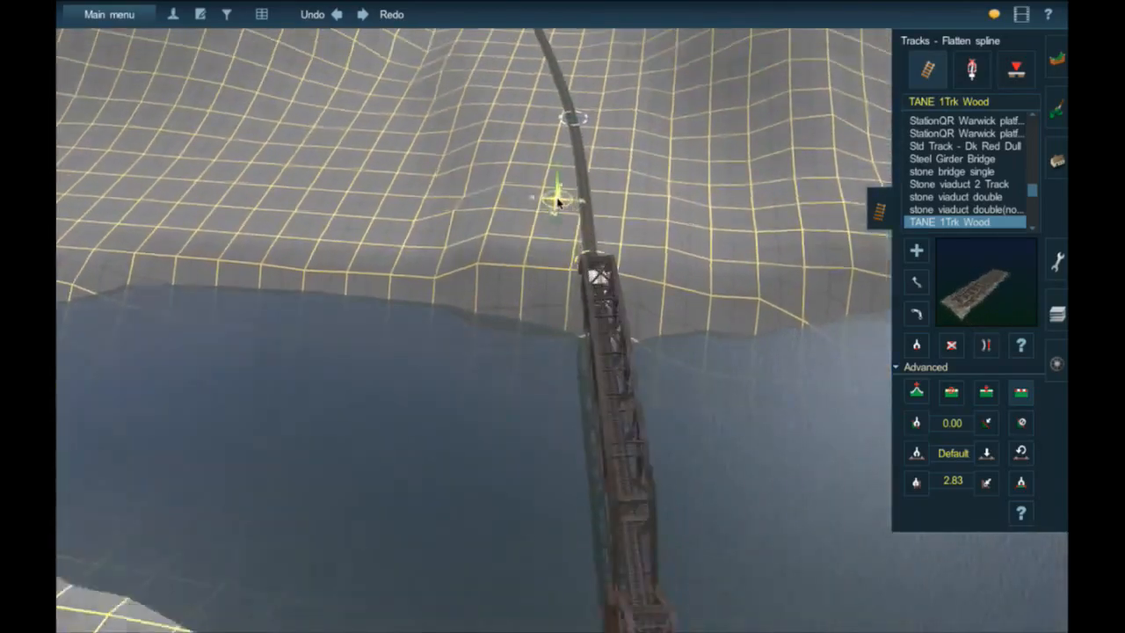
{"action": "right_click_drag", "start_coordinate": [558, 203], "coordinate": [554, 249]}
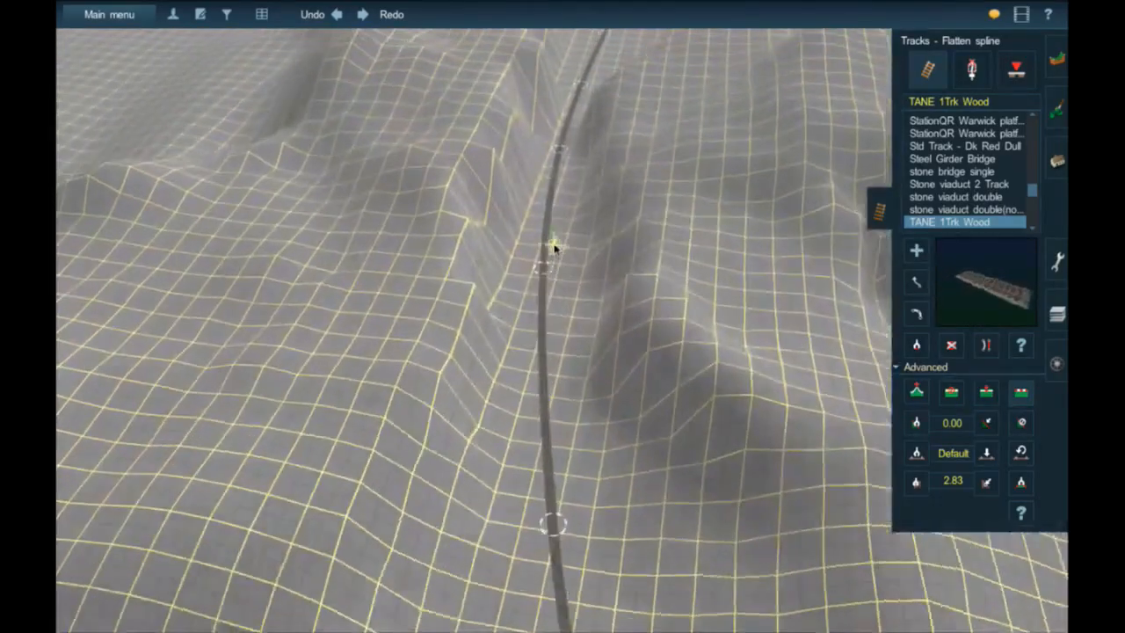
{"action": "key", "text": "Right"}
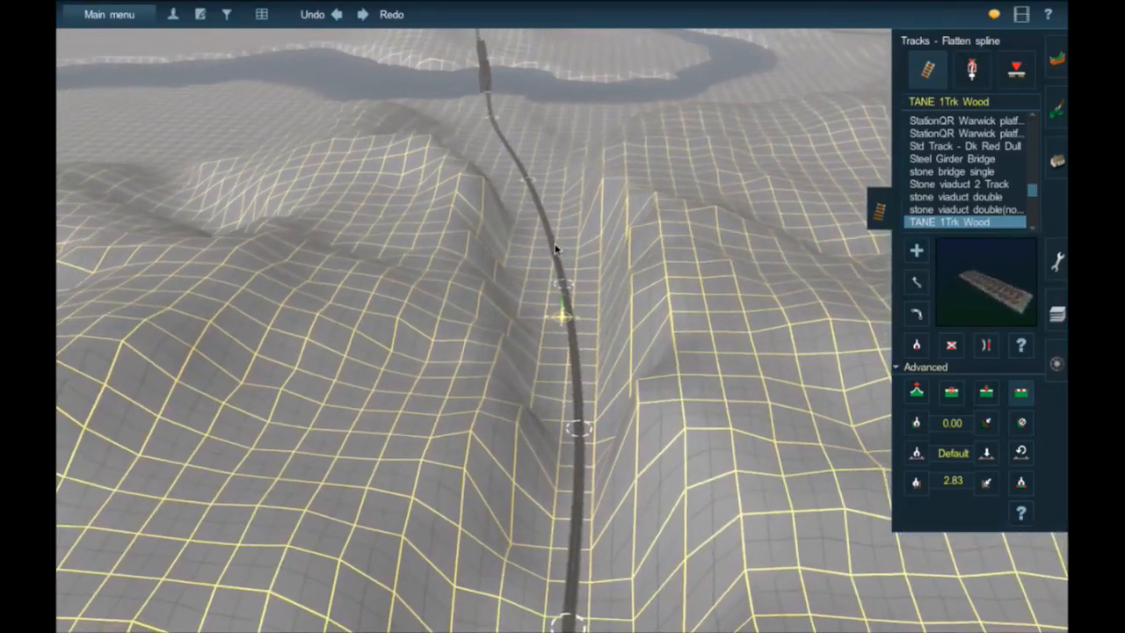
{"action": "right_click_drag", "start_coordinate": [553, 364], "coordinate": [527, 474]}
{"action": "key", "text": "Down"}
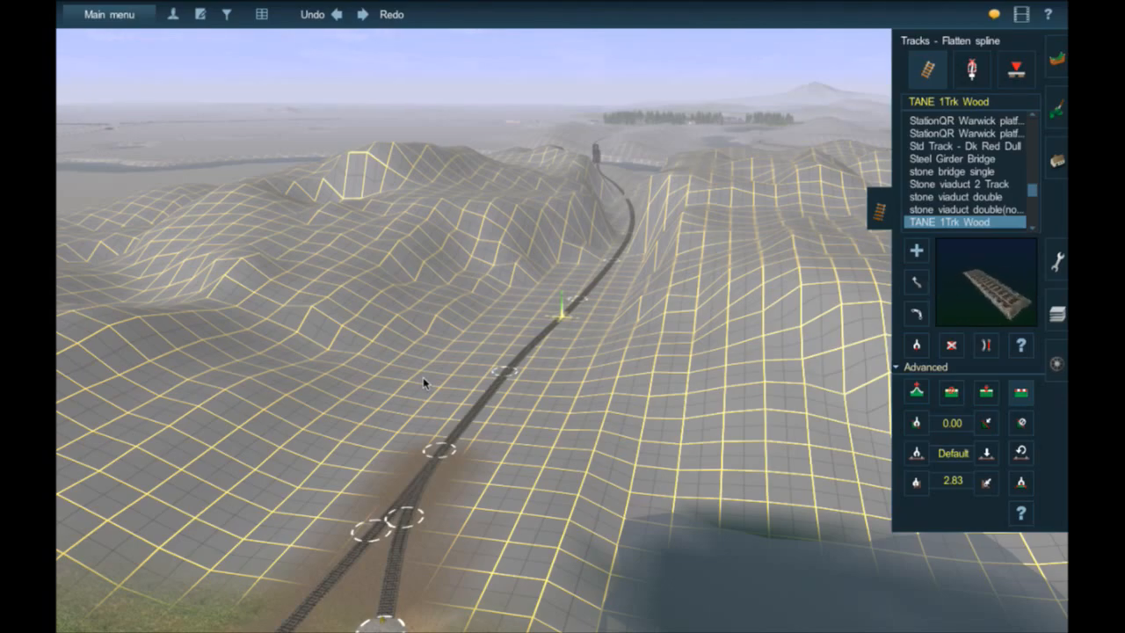
{"action": "key", "text": "Right"}
{"action": "key", "text": "Up"}
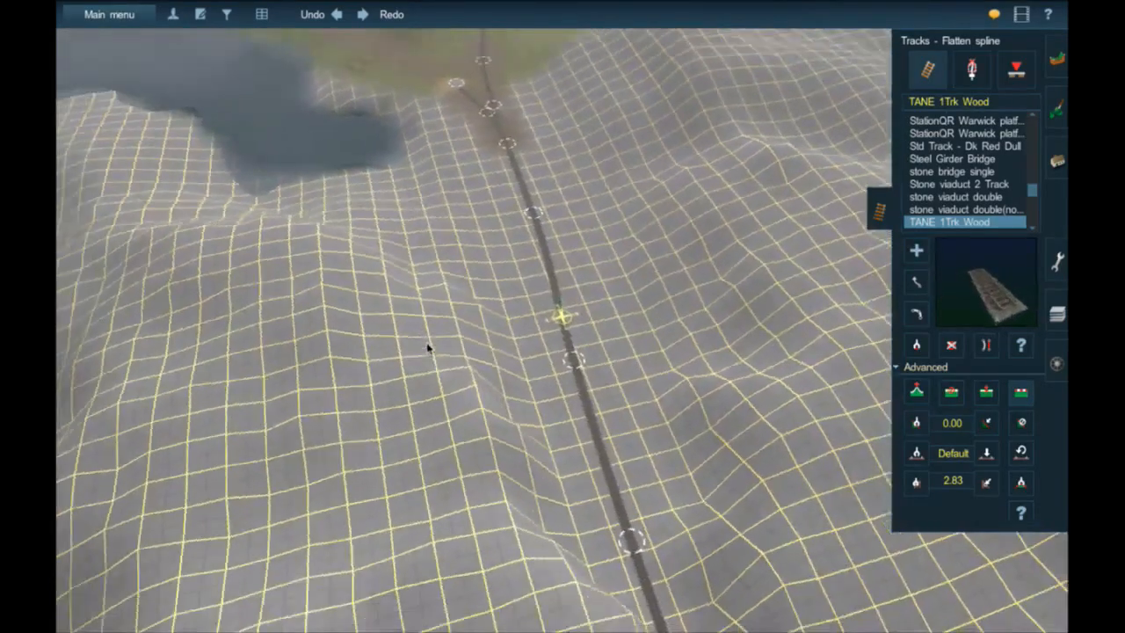
- Examine the concrete tunnel portal in the hills and the track leading into it from outside
{"action": "key", "text": "Left"}
{"action": "key", "text": "Down"}
{"action": "right_click_drag", "start_coordinate": [568, 178], "coordinate": [572, 288]}
{"action": "scroll", "coordinate": [571, 289], "scroll_direction": "up", "scroll_amount": 3}
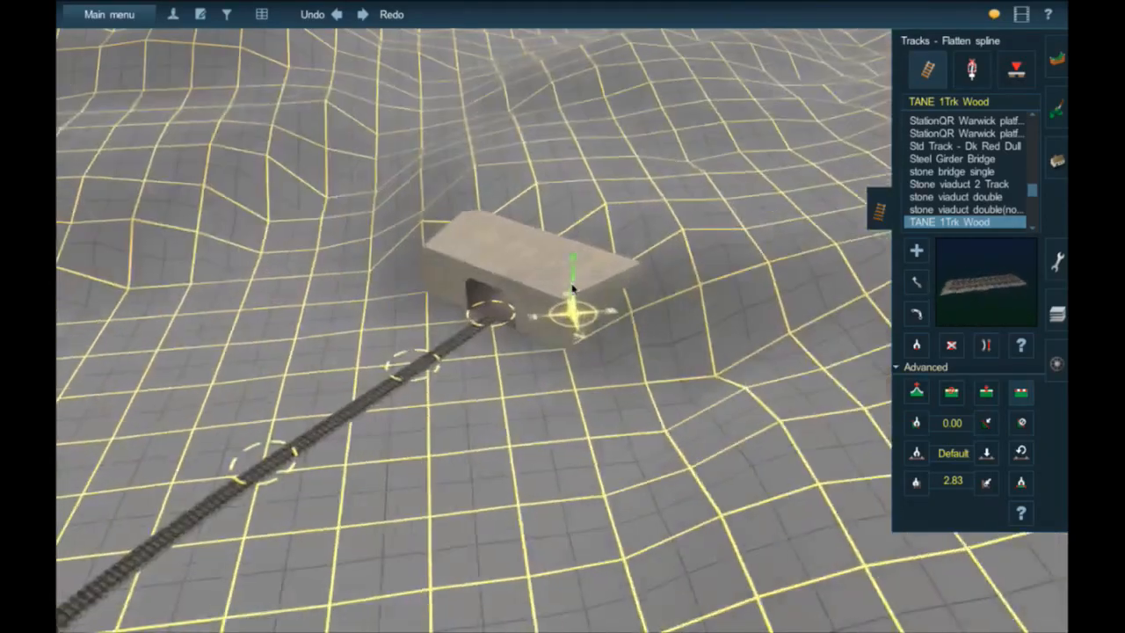
{"action": "key", "text": "Left"}
{"action": "key", "text": "Down"}
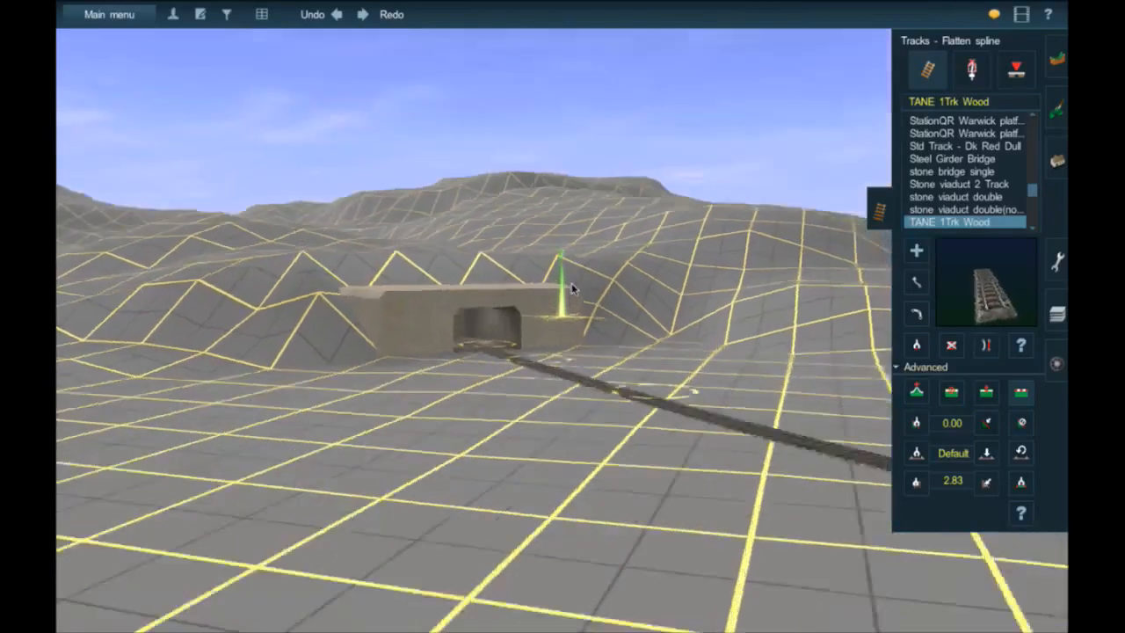
{"action": "key", "text": "Left"}
{"action": "key", "text": "Up"}
{"action": "key", "text": "Right"}
{"action": "key", "text": "Right"}
{"action": "scroll", "coordinate": [499, 326], "scroll_direction": "up", "scroll_amount": 5}
- Inspect the curved track inside the tunnel and the portal entrance, then continue to the road bridge over the river
{"action": "right_click", "coordinate": [470, 328]}
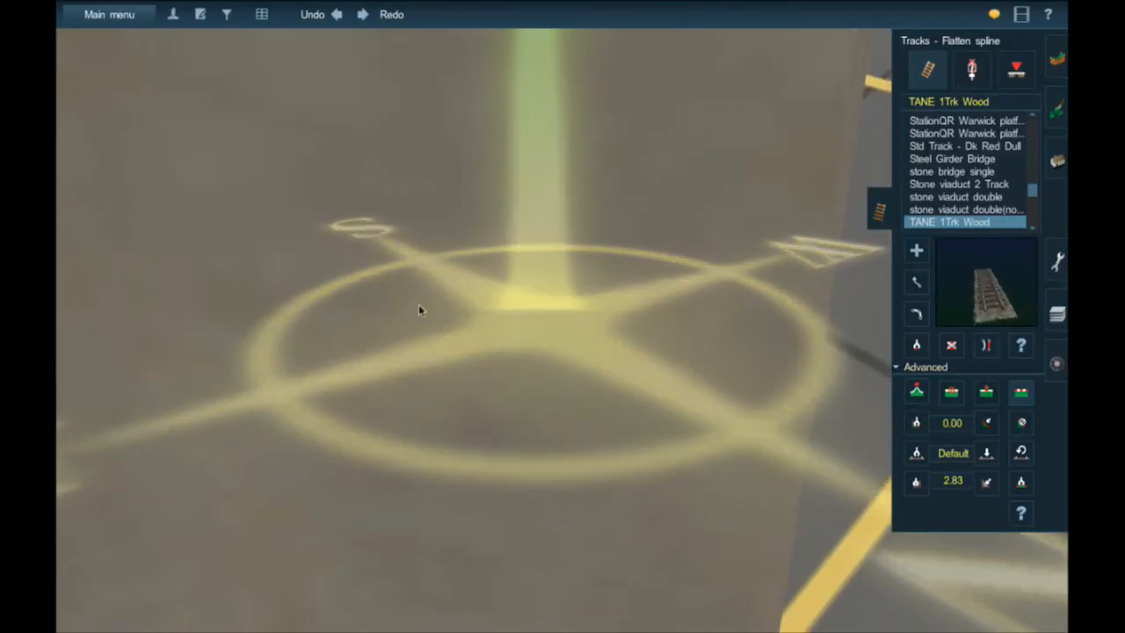
{"action": "right_click", "coordinate": [402, 311]}
{"action": "key", "text": "Right"}
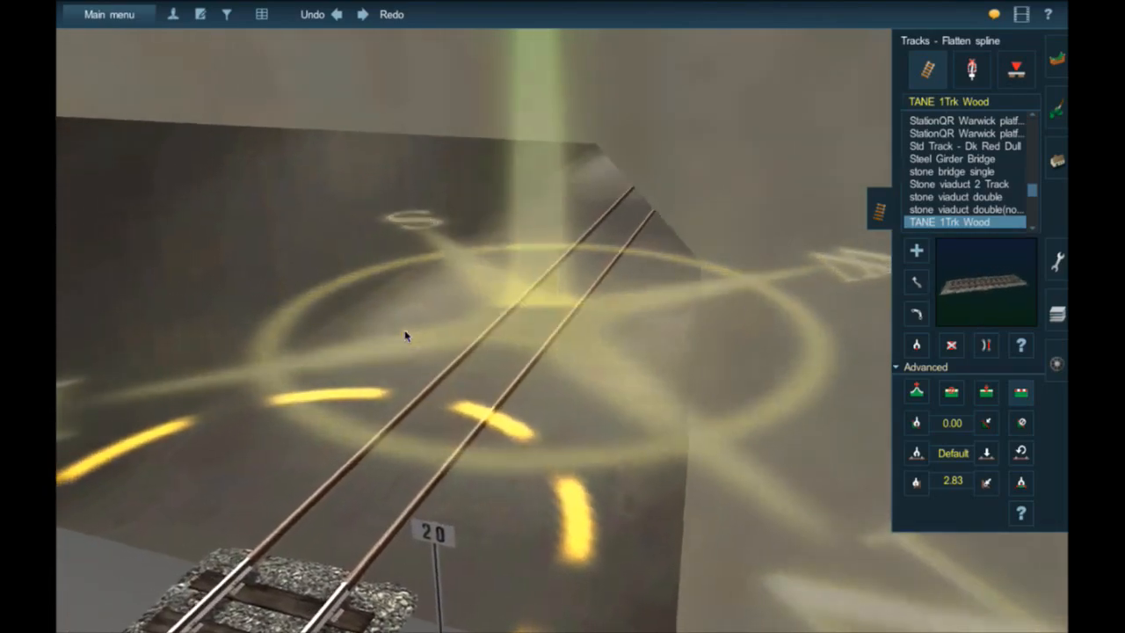
{"action": "key", "text": "Down"}
{"action": "key", "text": "Right"}
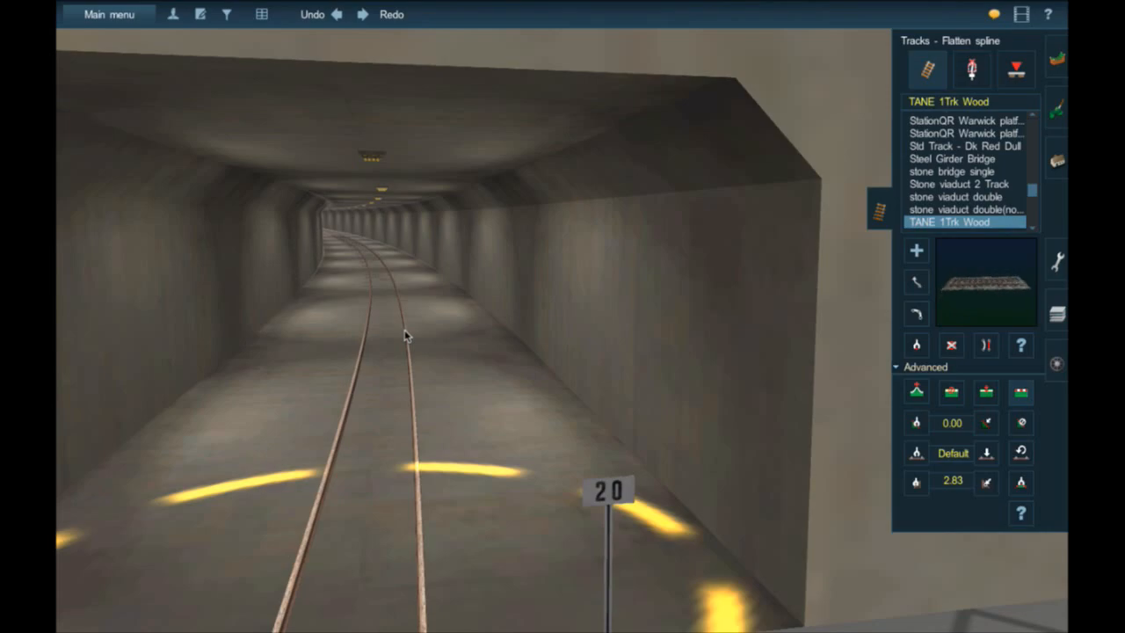
{"action": "key", "text": "Up"}
{"action": "key", "text": "Left"}
{"action": "scroll", "coordinate": [507, 338], "scroll_direction": "down", "scroll_amount": 3}
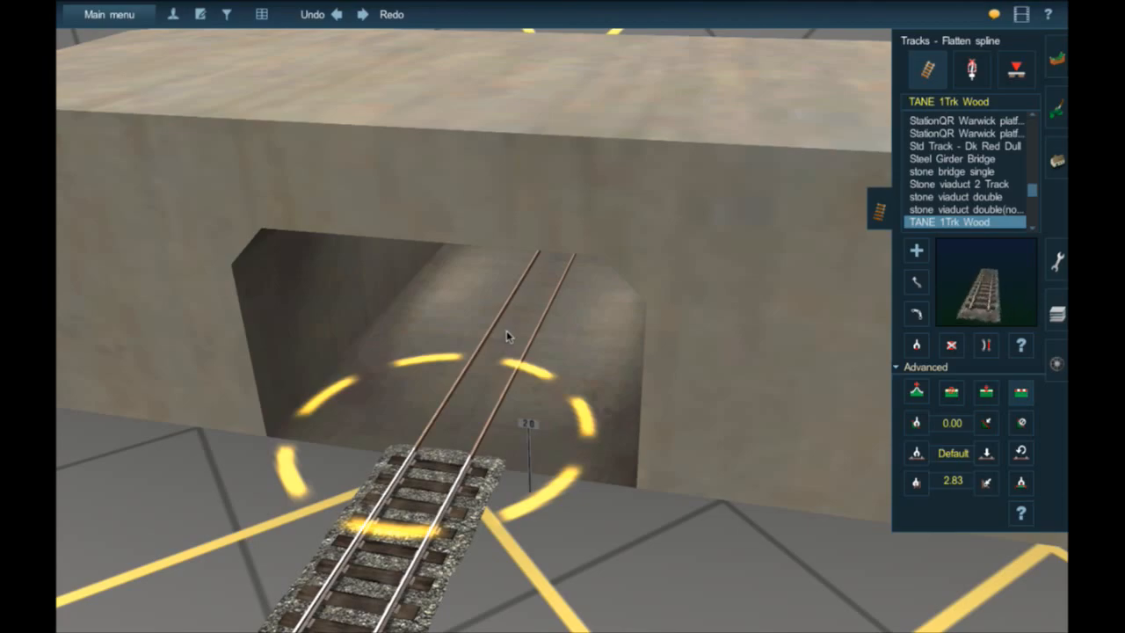
{"action": "scroll", "coordinate": [498, 331], "scroll_direction": "down", "scroll_amount": 5}
{"action": "right_click_drag", "start_coordinate": [515, 259], "coordinate": [584, 236]}
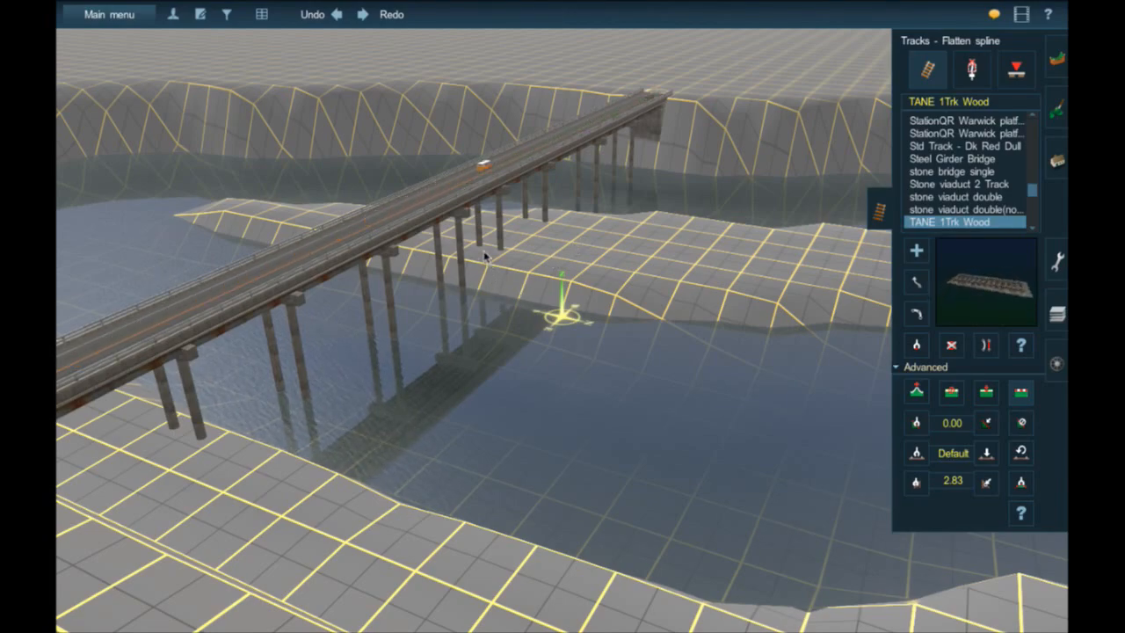
- Examine the road bridge's supports and deck where it crosses the river and the island
{"action": "key", "text": "Right"}
{"action": "key", "text": "Up"}
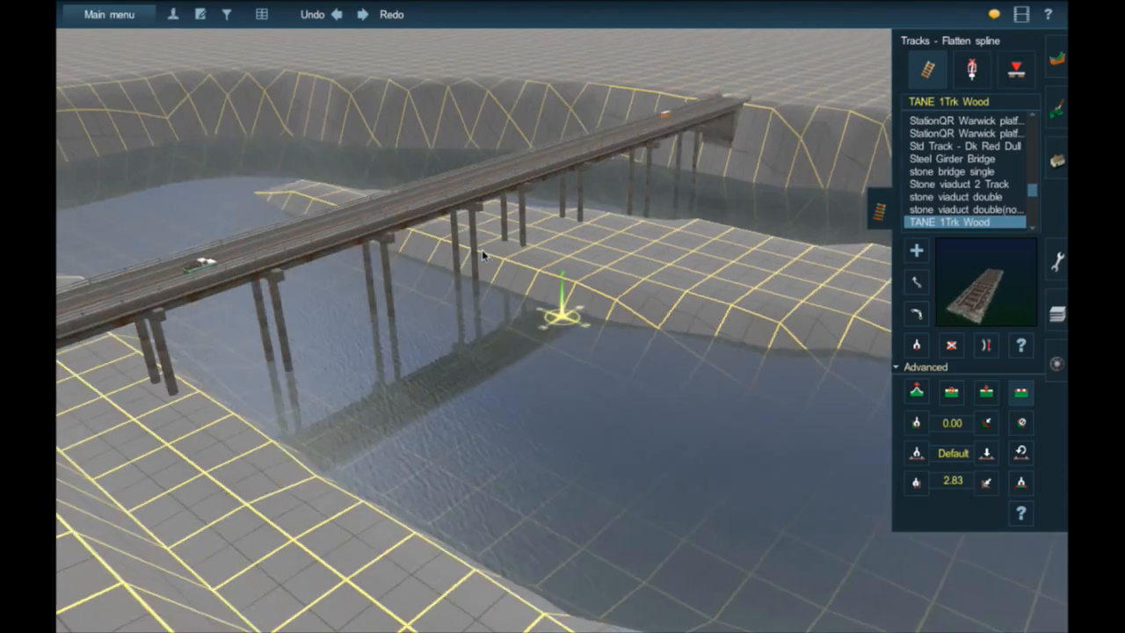
{"action": "right_click", "coordinate": [623, 303]}
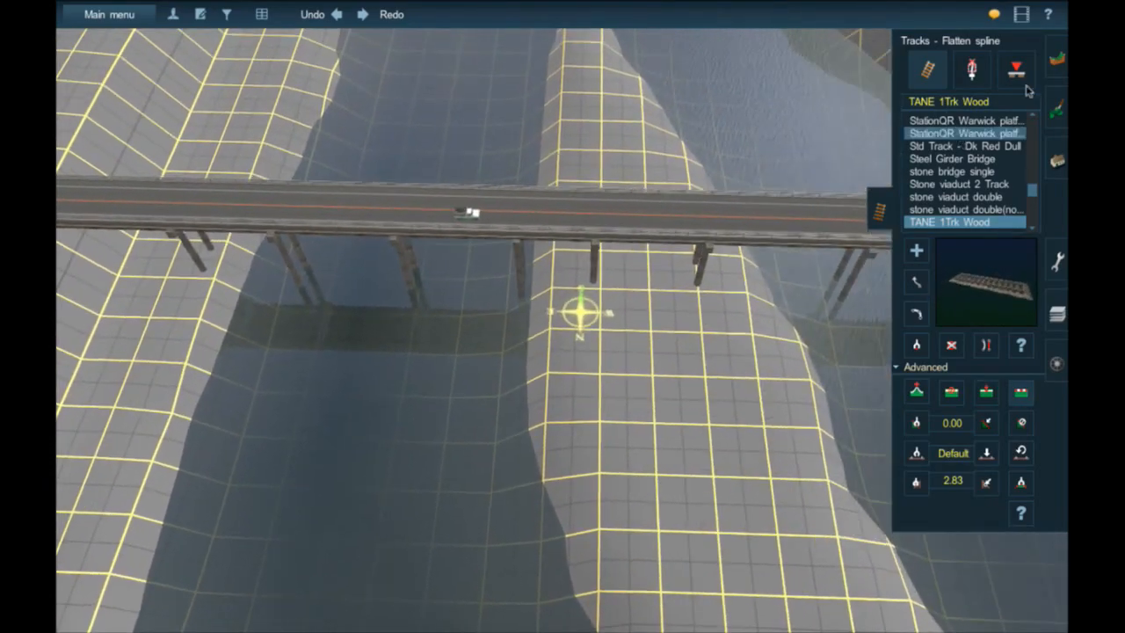
- Try reshaping the river bank beside the road bridge using a ground height of 9.39 sampled there
{"action": "left_click", "coordinate": [1057, 59]}
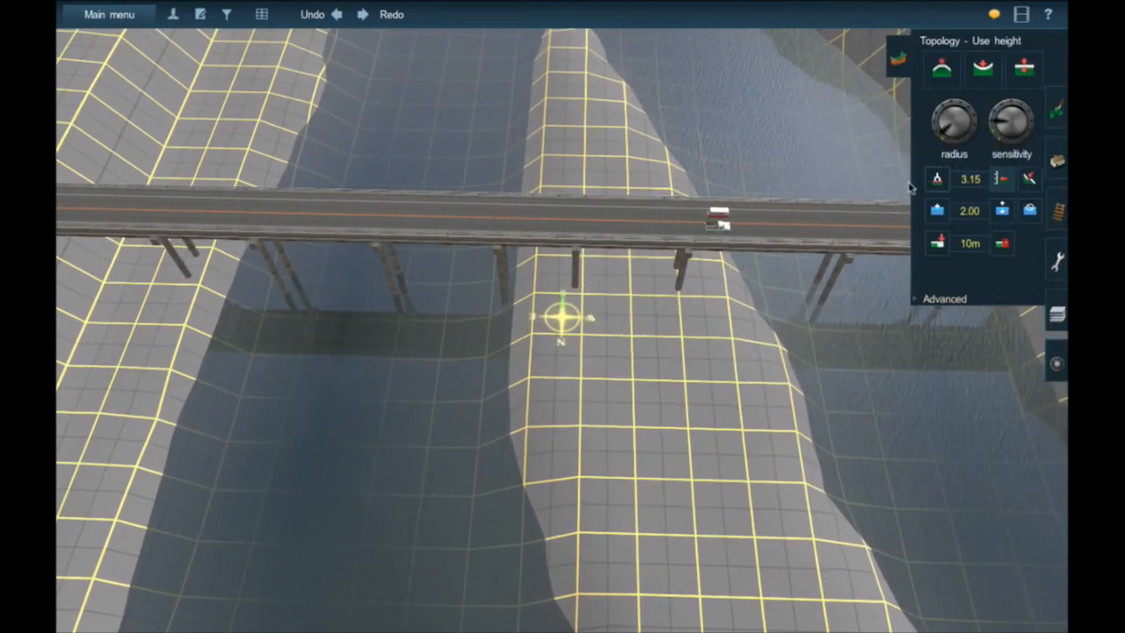
{"action": "right_click", "coordinate": [187, 263]}
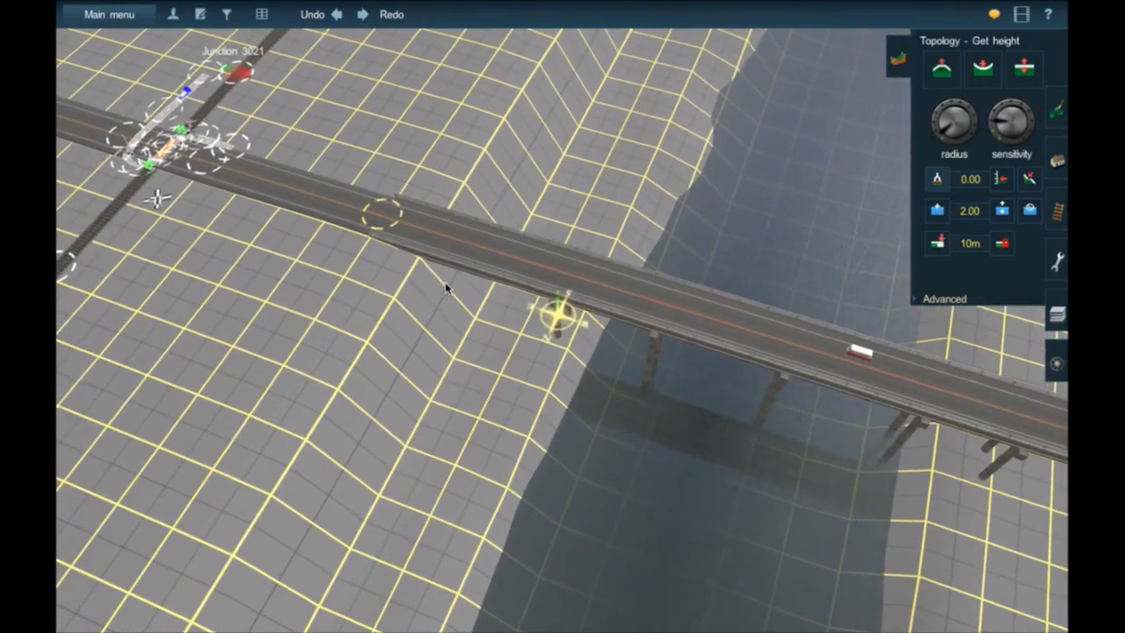
{"action": "left_click", "coordinate": [447, 286]}
{"action": "left_click", "coordinate": [1008, 183]}
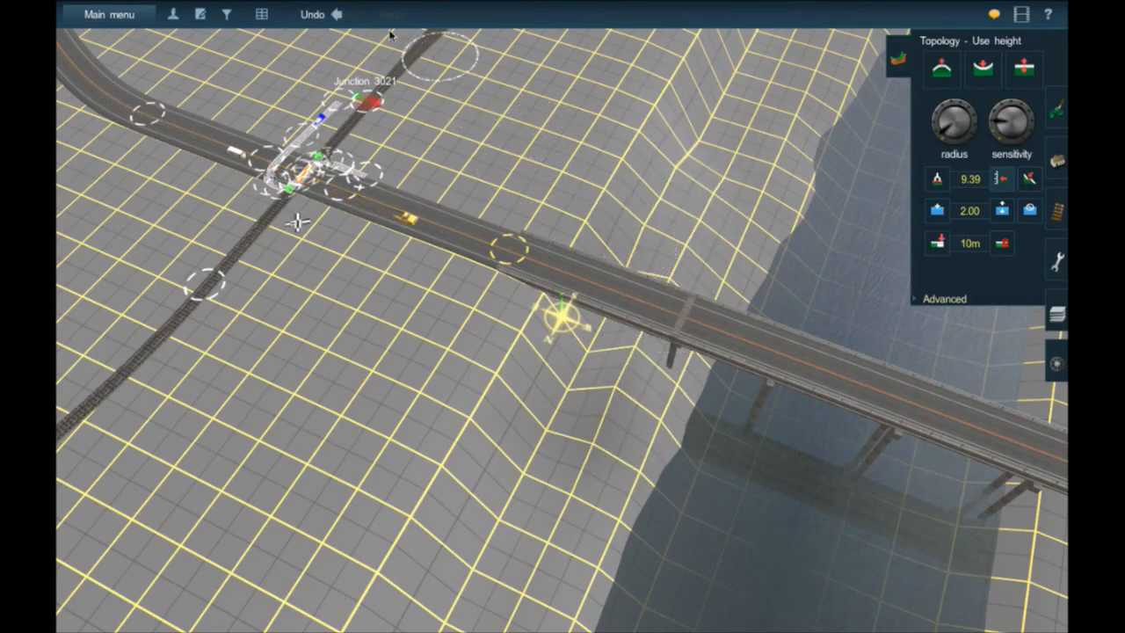
- Inspect the road bridge, its piers and the river channel on both sides of the island from several angles
{"action": "right_click", "coordinate": [855, 434]}
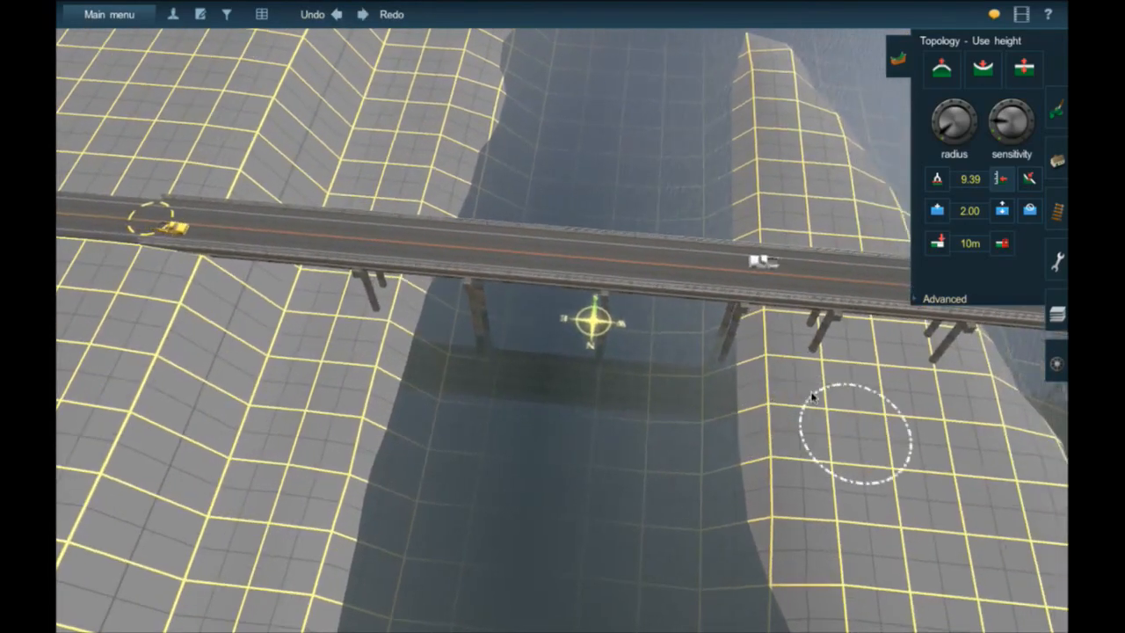
{"action": "key", "text": "Down"}
{"action": "key", "text": "Left"}
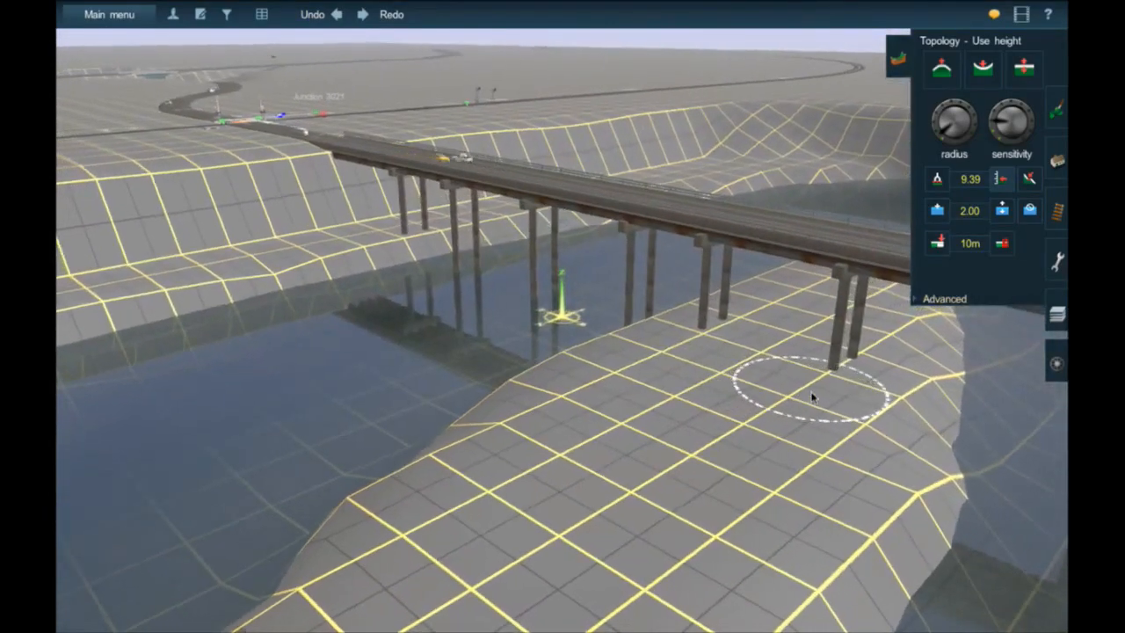
{"action": "key", "text": "Up"}
{"action": "key", "text": "Right"}
{"action": "key", "text": "Down"}
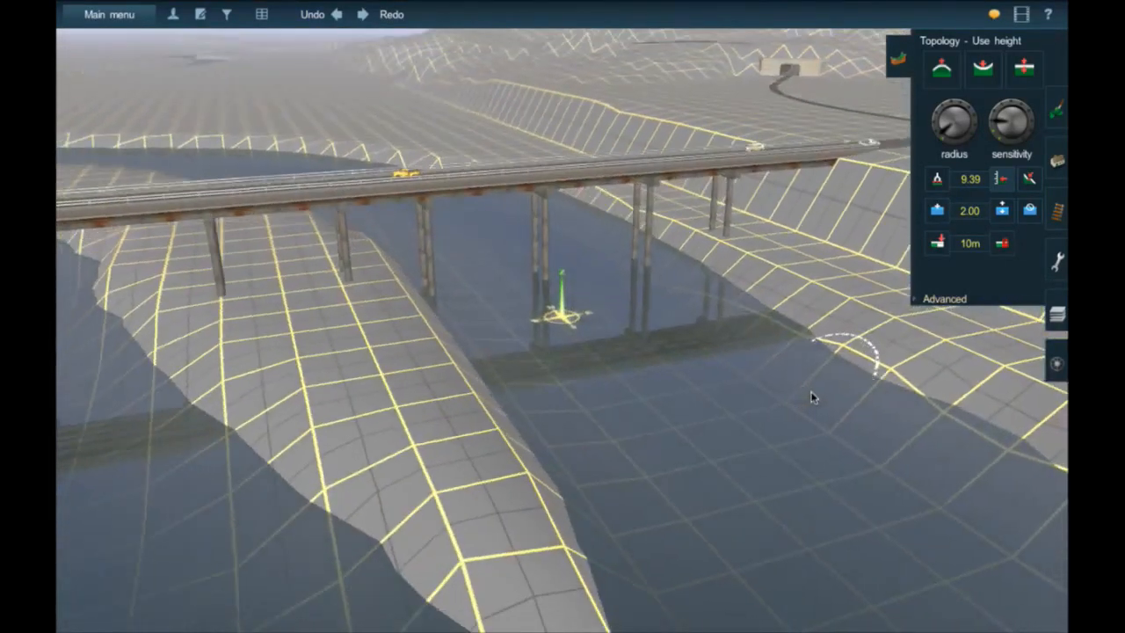
{"action": "key", "text": "Left"}
{"action": "key", "text": "Up"}
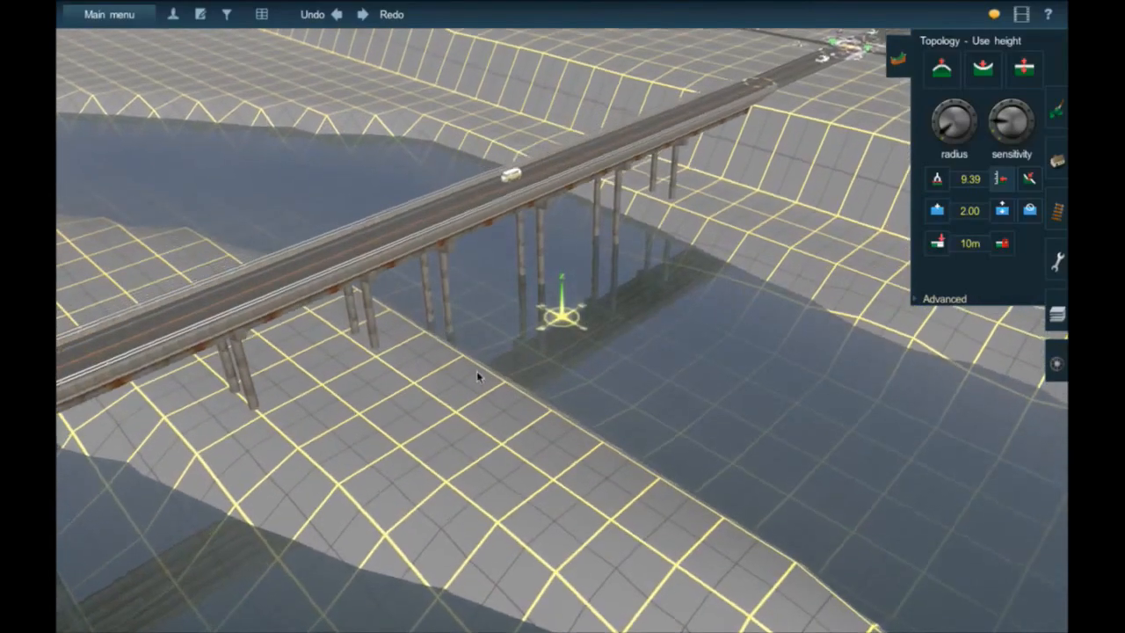
- Review the route from the river bank past the level crossing and along the curved double track
{"action": "right_click", "coordinate": [854, 233]}
{"action": "right_click", "coordinate": [854, 232]}
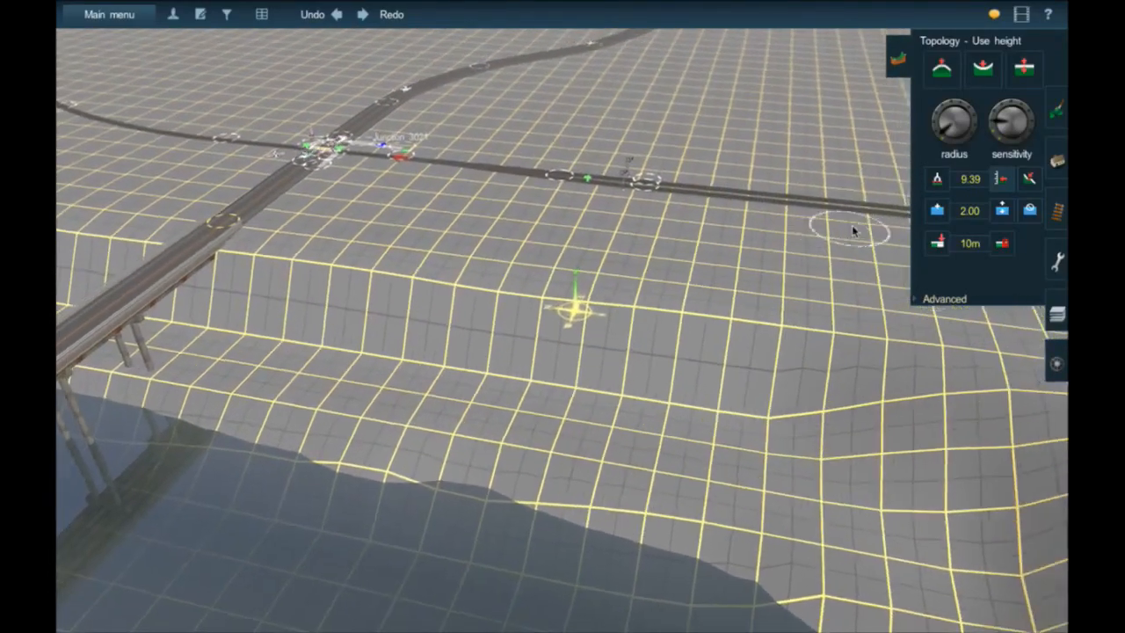
{"action": "right_click", "coordinate": [854, 231]}
{"action": "key", "text": "Left"}
{"action": "right_click", "coordinate": [753, 319]}
{"action": "key", "text": "Left"}
{"action": "right_click", "coordinate": [707, 223]}
{"action": "right_click", "coordinate": [527, 192]}
{"action": "right_click", "coordinate": [459, 208]}
{"action": "right_click", "coordinate": [457, 212]}
{"action": "key", "text": "Left"}
{"action": "right_click", "coordinate": [500, 229]}
{"action": "right_click", "coordinate": [494, 233]}
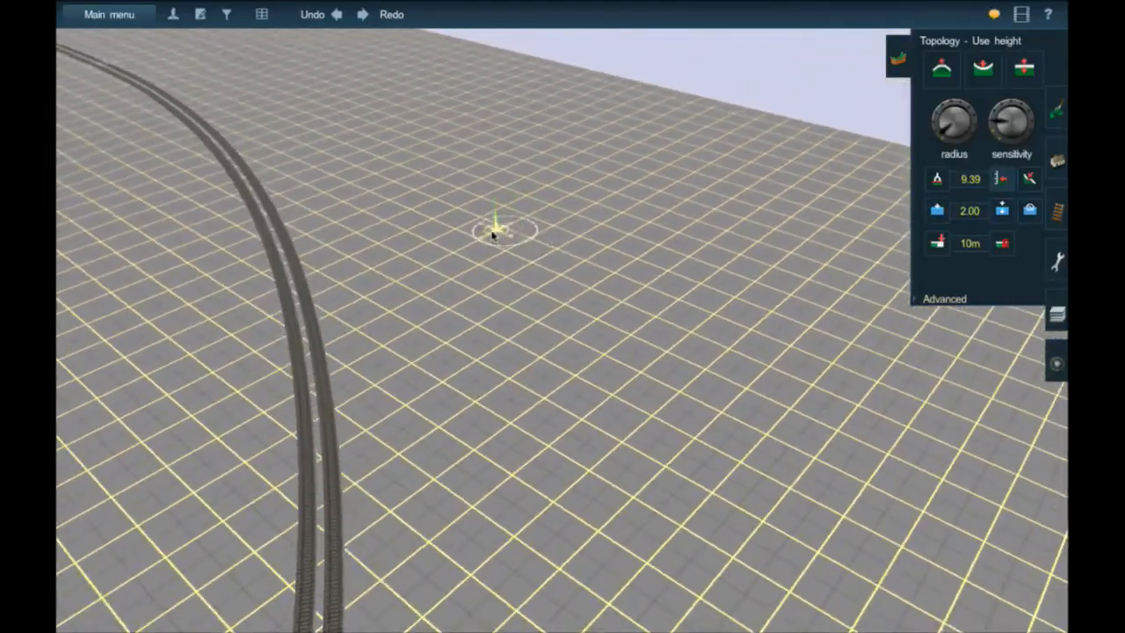
{"action": "right_click", "coordinate": [492, 235]}
- Inspect the propane depot's storage tanks, loading racks, tank cars and warehouse, with the object placement tool open on propane models
{"action": "key", "text": "Left"}
{"action": "right_click_drag", "start_coordinate": [492, 235], "coordinate": [531, 261]}
{"action": "key", "text": "Left"}
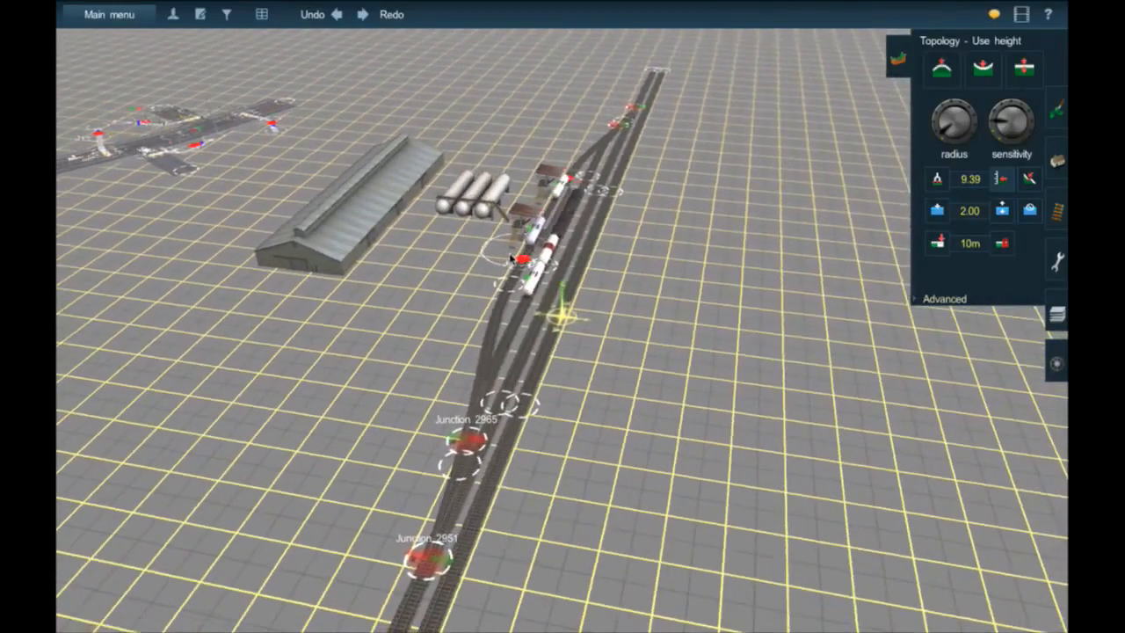
{"action": "scroll", "coordinate": [512, 258], "scroll_direction": "up", "scroll_amount": 3}
{"action": "right_click", "coordinate": [547, 249]}
{"action": "scroll", "coordinate": [550, 246], "scroll_direction": "up", "scroll_amount": 4}
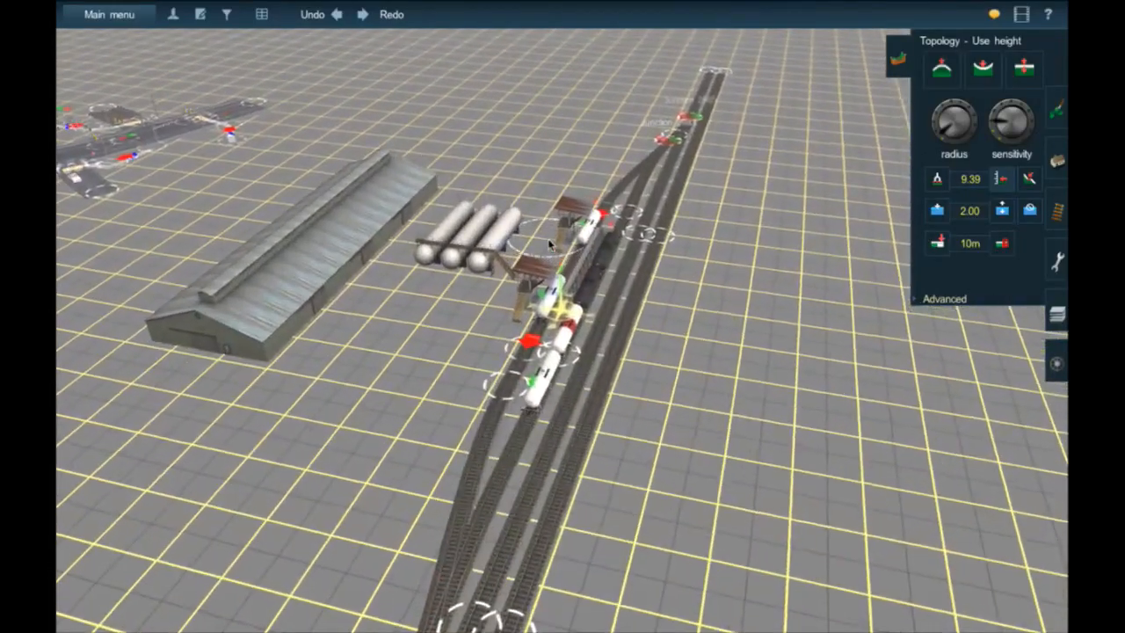
{"action": "left_click", "coordinate": [1064, 167]}
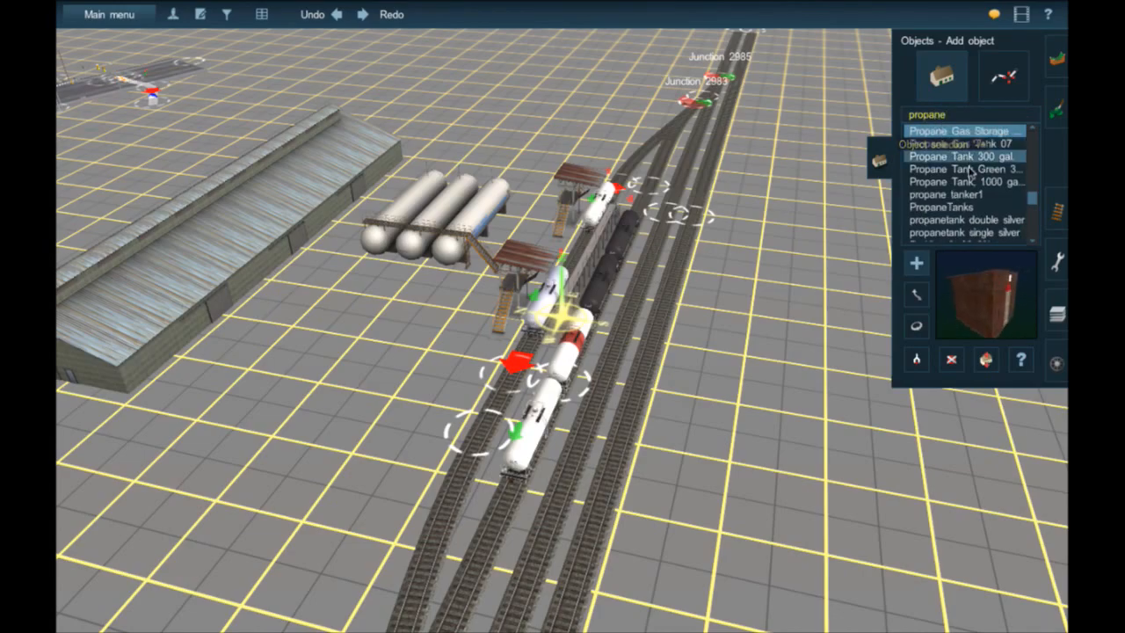
{"action": "key", "text": "Left"}
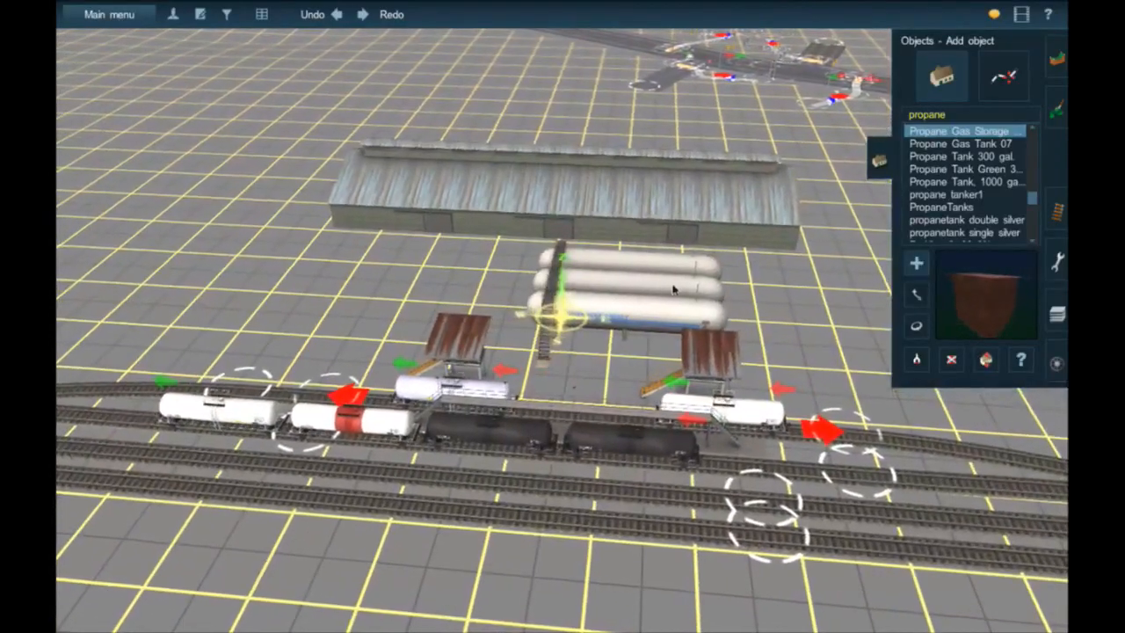
{"action": "right_click", "coordinate": [674, 289]}
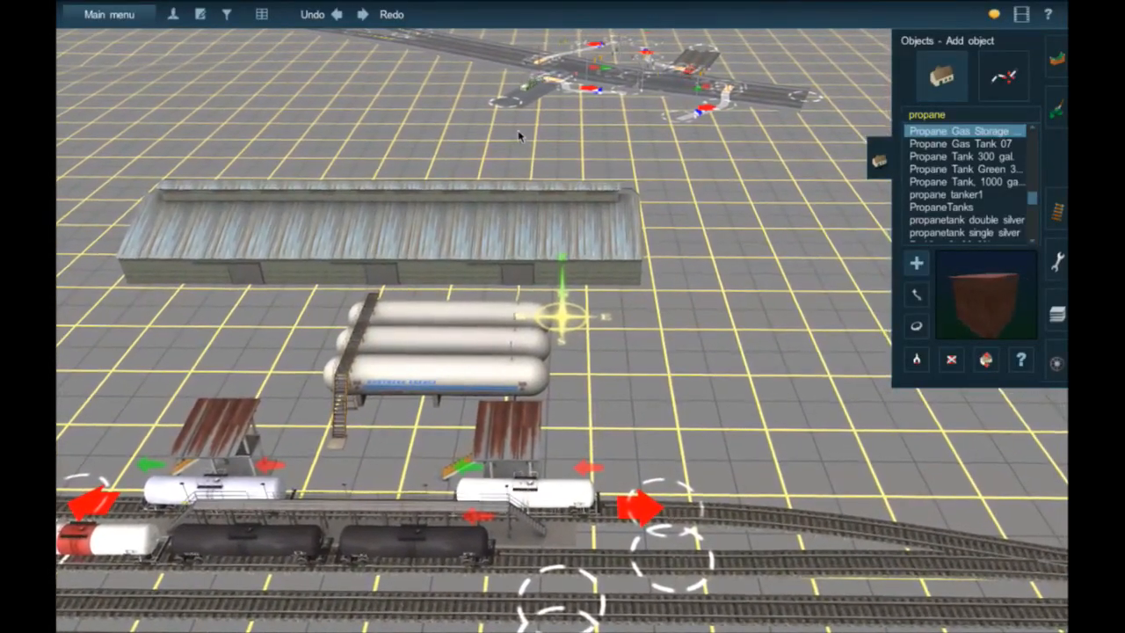
- Review the road intersection behind the warehouse and its position relative to the propane depot and sidings
{"action": "right_click", "coordinate": [522, 131]}
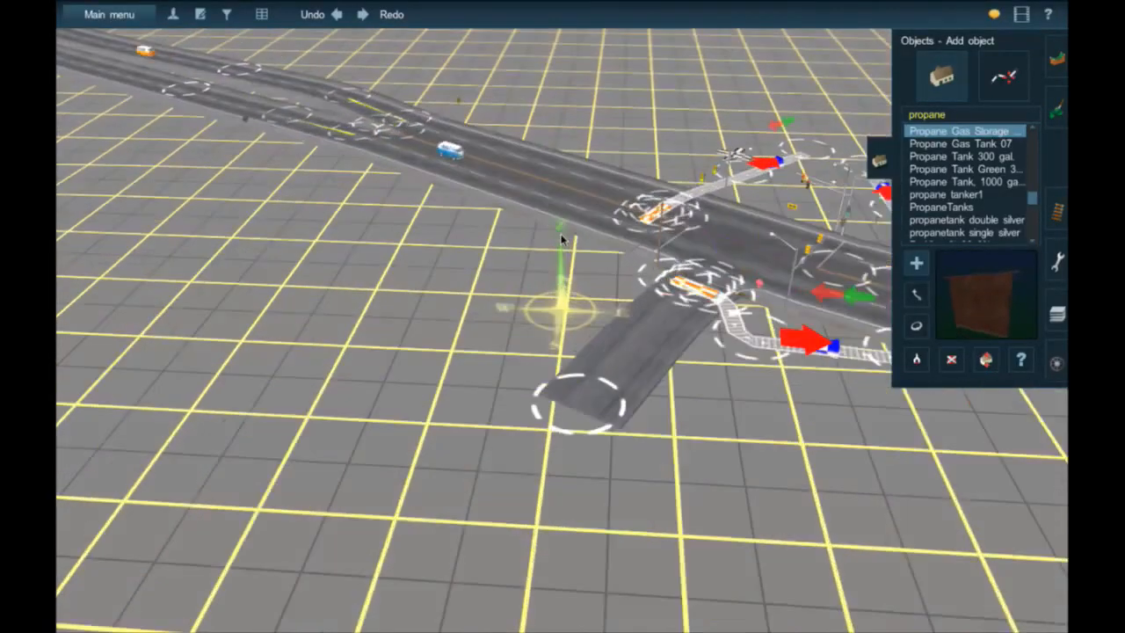
{"action": "right_click", "coordinate": [582, 389]}
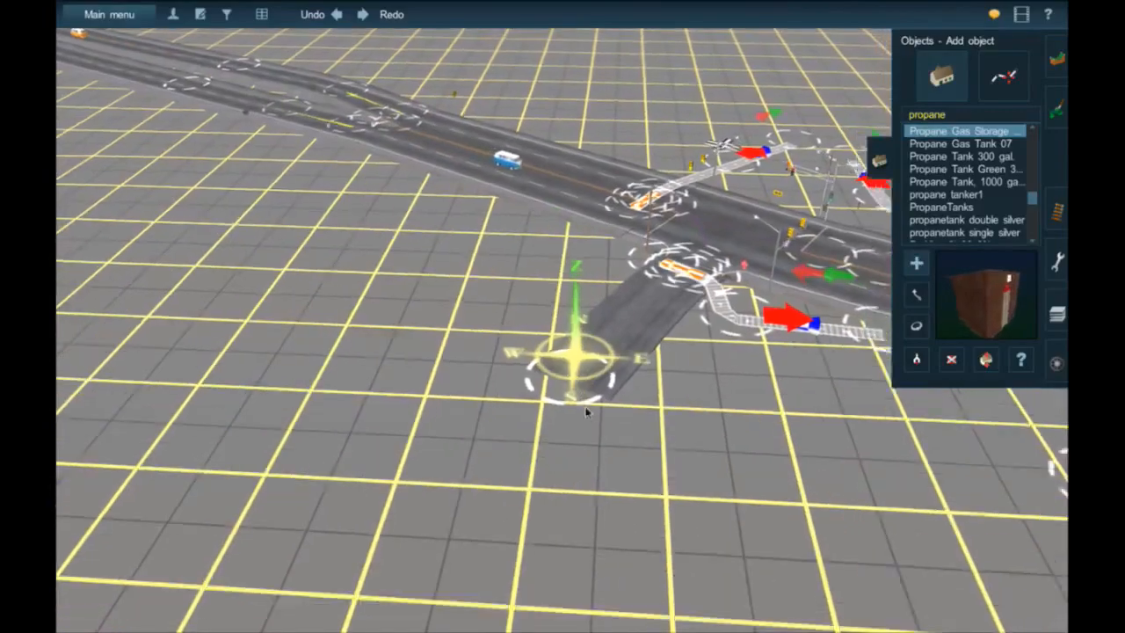
{"action": "right_click", "coordinate": [586, 410]}
{"action": "right_click", "coordinate": [586, 411]}
{"action": "right_click", "coordinate": [587, 411]}
{"action": "right_click", "coordinate": [587, 411]}
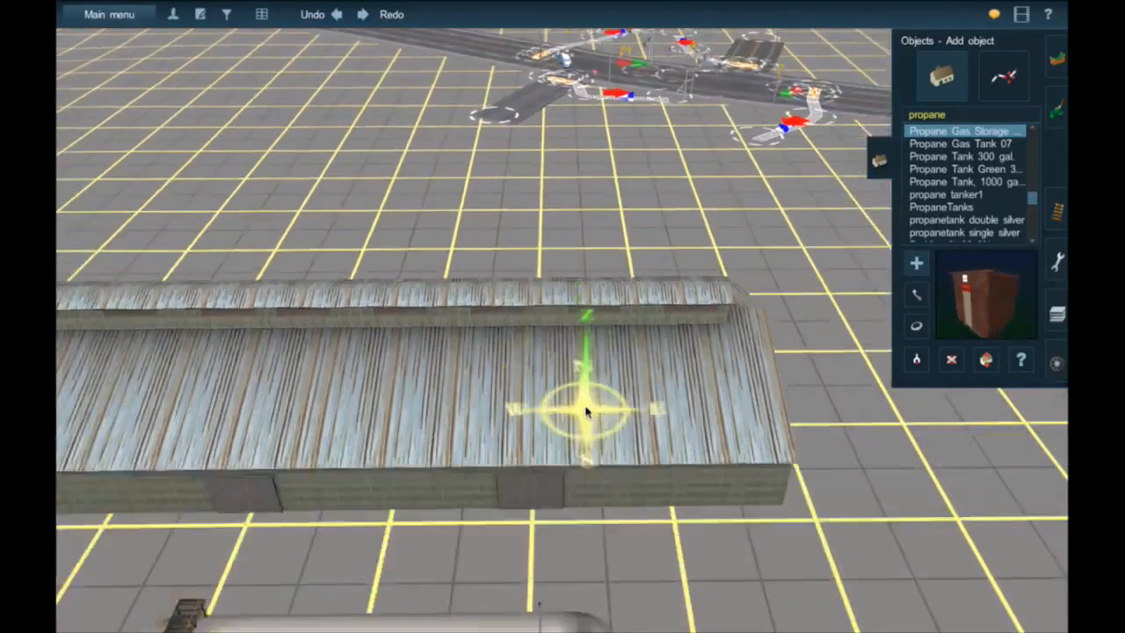
{"action": "scroll", "coordinate": [567, 332], "scroll_direction": "down", "scroll_amount": 5}
{"action": "right_click", "coordinate": [565, 194]}
{"action": "right_click", "coordinate": [564, 240]}
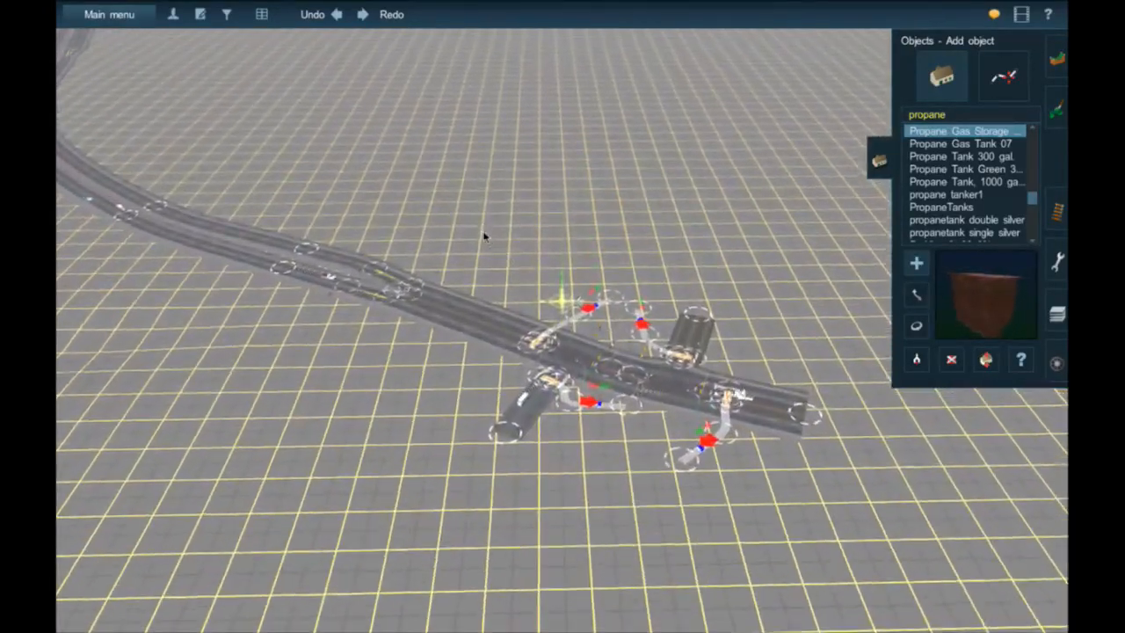
{"action": "right_click", "coordinate": [641, 396]}
{"action": "right_click", "coordinate": [603, 473]}
{"action": "right_click", "coordinate": [571, 495]}
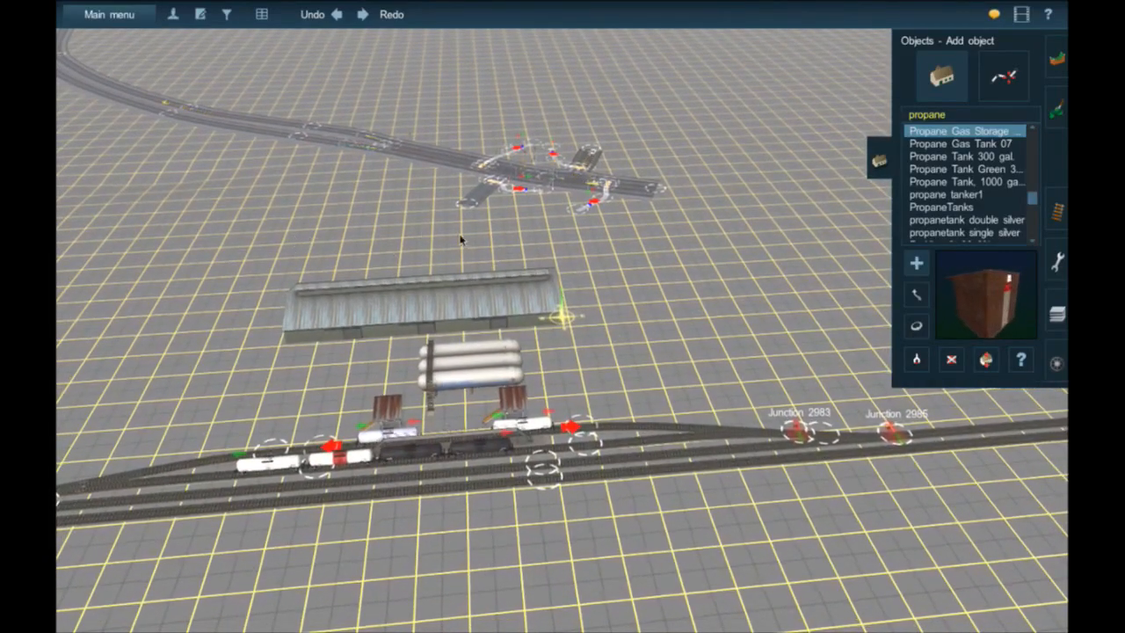
{"action": "scroll", "coordinate": [506, 219], "scroll_direction": "down", "scroll_amount": 3}
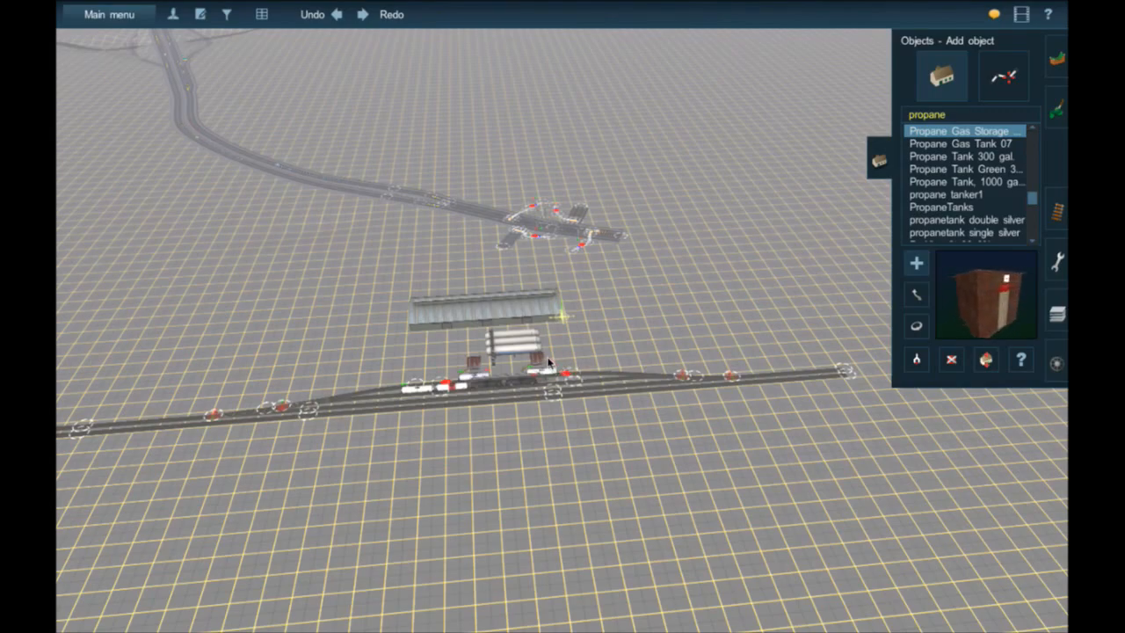
{"action": "scroll", "coordinate": [539, 236], "scroll_direction": "up", "scroll_amount": 5}
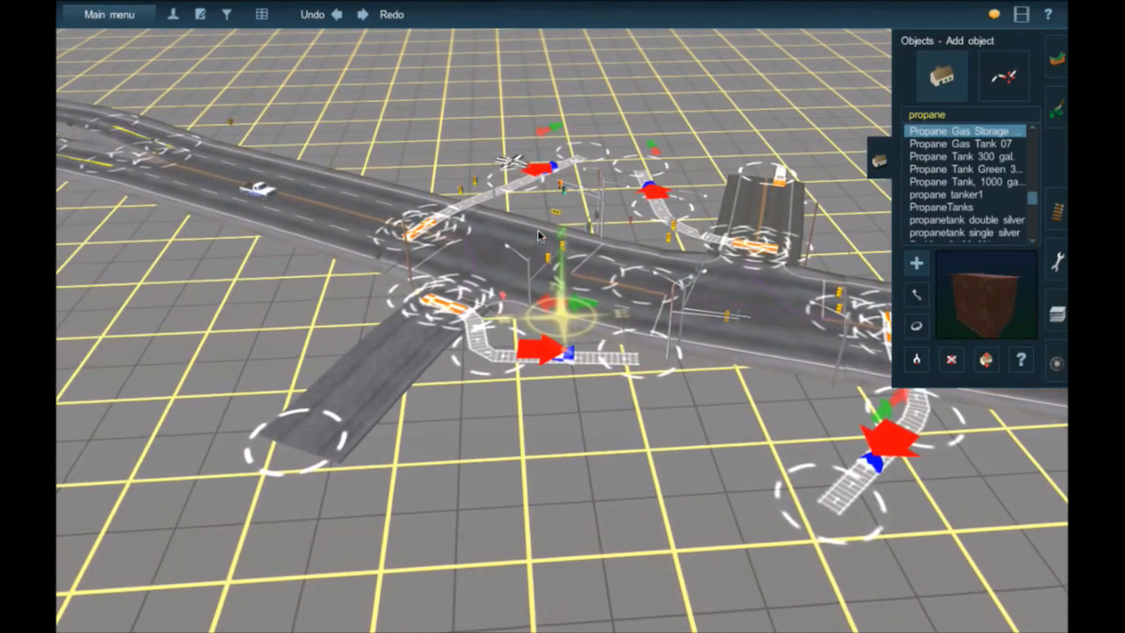
- Follow the road to the highway interchange and examine the exit 12 sign for Greene and Victoria
{"action": "mouse_move", "coordinate": [539, 236]}
{"action": "right_mouse_down"}
{"action": "mouse_move", "coordinate": [508, 201]}
{"action": "mouse_move", "coordinate": [531, 179]}
{"action": "mouse_move", "coordinate": [546, 179]}
{"action": "mouse_move", "coordinate": [607, 246]}
{"action": "mouse_move", "coordinate": [613, 307]}
{"action": "right_mouse_up"}
{"action": "scroll", "coordinate": [613, 307], "scroll_direction": "up", "scroll_amount": 3}
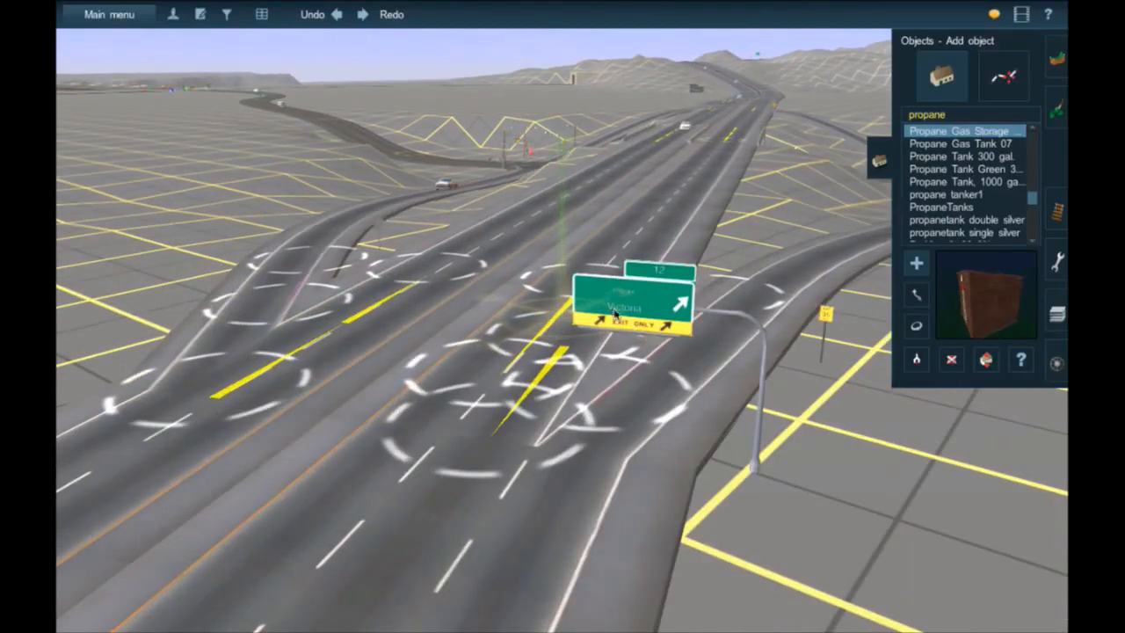
{"action": "scroll", "coordinate": [639, 344], "scroll_direction": "up", "scroll_amount": 2}
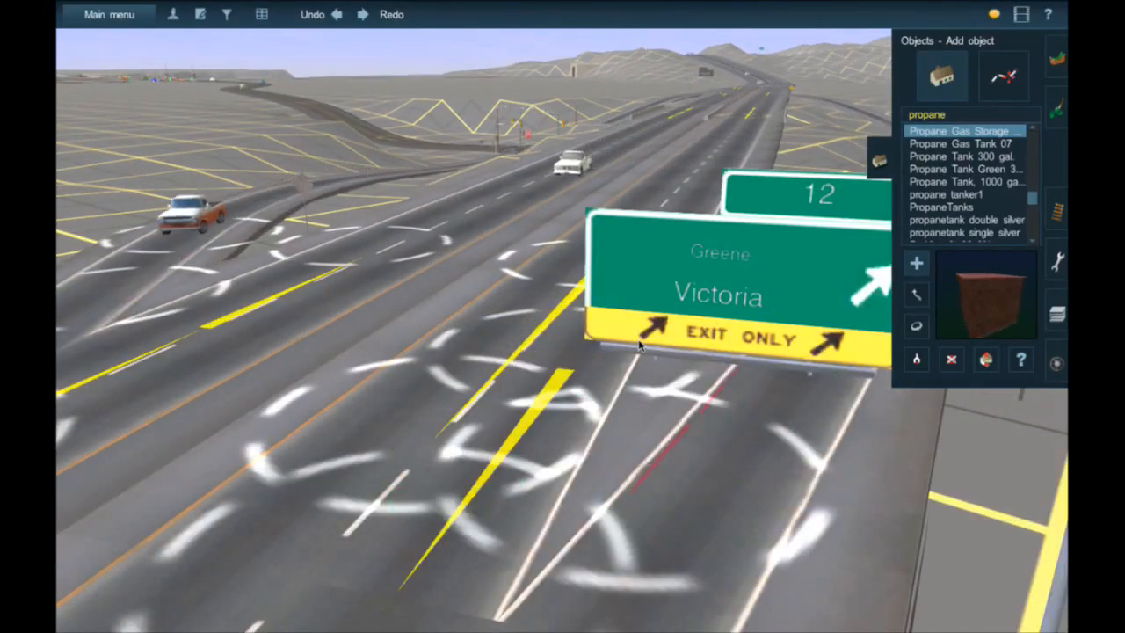
{"action": "scroll", "coordinate": [639, 343], "scroll_direction": "down", "scroll_amount": 5}
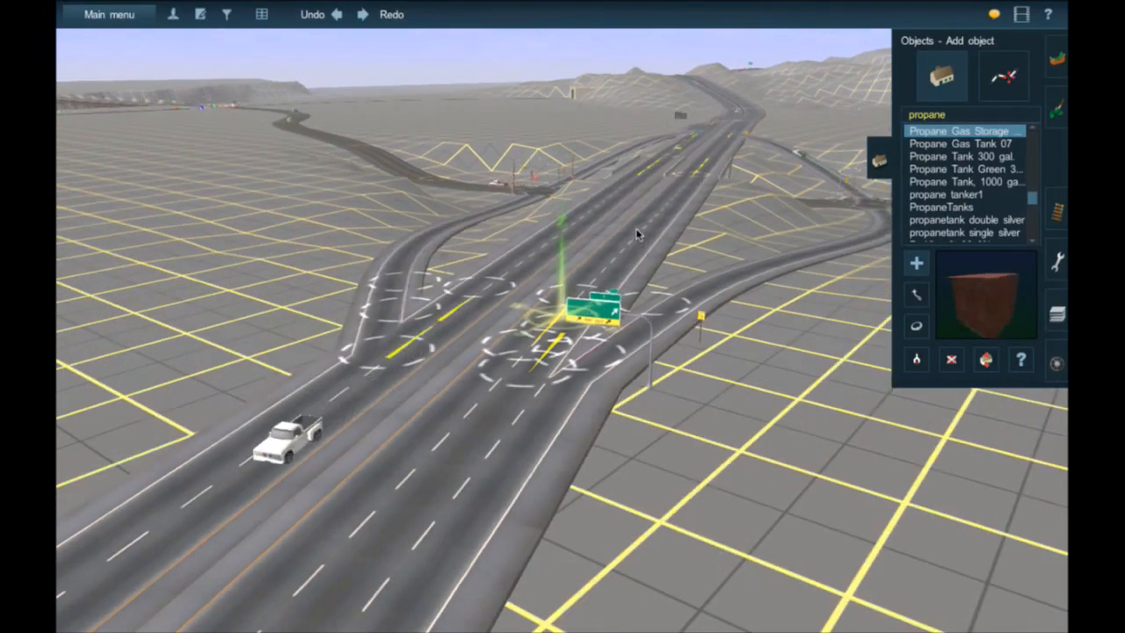
- Tour the industrial complex, examining its plants, silos, stockpiles and rail connections from different sides
{"action": "mouse_move", "coordinate": [638, 234]}
{"action": "right_mouse_down"}
{"action": "mouse_move", "coordinate": [583, 289]}
{"action": "mouse_move", "coordinate": [583, 213]}
{"action": "mouse_move", "coordinate": [484, 201]}
{"action": "mouse_move", "coordinate": [497, 184]}
{"action": "mouse_move", "coordinate": [658, 230]}
{"action": "mouse_move", "coordinate": [605, 223]}
{"action": "mouse_move", "coordinate": [557, 196]}
{"action": "mouse_move", "coordinate": [515, 195]}
{"action": "mouse_move", "coordinate": [562, 159]}
{"action": "mouse_move", "coordinate": [598, 156]}
{"action": "mouse_move", "coordinate": [600, 141]}
{"action": "mouse_move", "coordinate": [641, 161]}
{"action": "mouse_move", "coordinate": [478, 176]}
{"action": "mouse_move", "coordinate": [466, 166]}
{"action": "mouse_move", "coordinate": [598, 180]}
{"action": "mouse_move", "coordinate": [669, 217]}
{"action": "mouse_move", "coordinate": [664, 188]}
{"action": "mouse_move", "coordinate": [527, 232]}
{"action": "mouse_move", "coordinate": [495, 226]}
{"action": "mouse_move", "coordinate": [520, 209]}
{"action": "mouse_move", "coordinate": [509, 202]}
{"action": "mouse_move", "coordinate": [524, 302]}
{"action": "mouse_move", "coordinate": [282, 202]}
{"action": "right_mouse_up"}
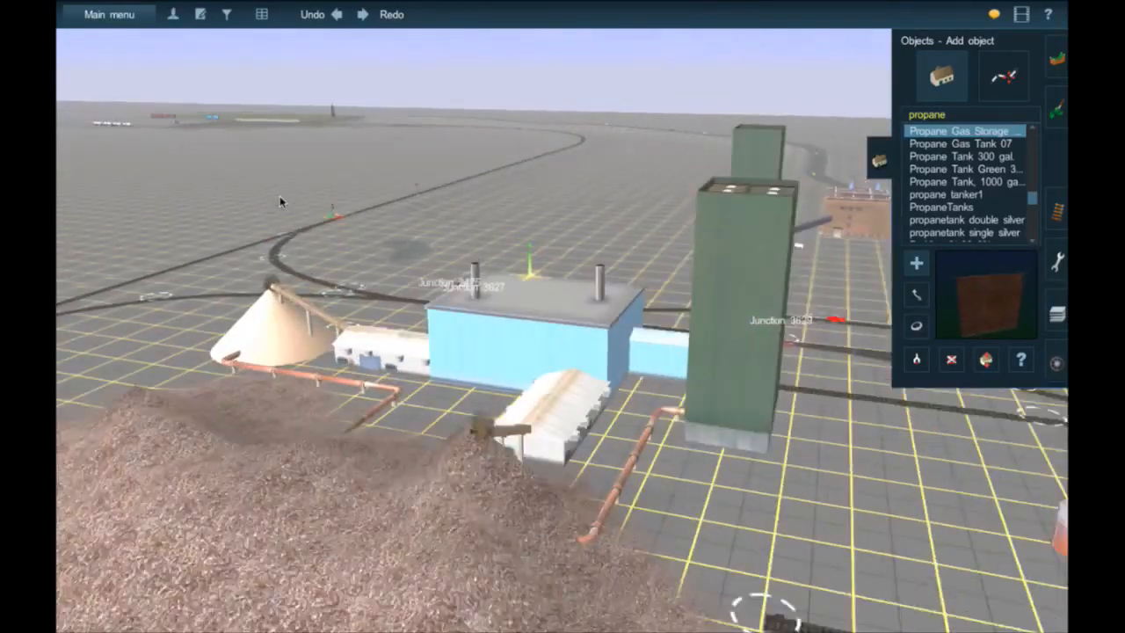
{"action": "key", "text": "Left"}
{"action": "key", "text": "Left"}
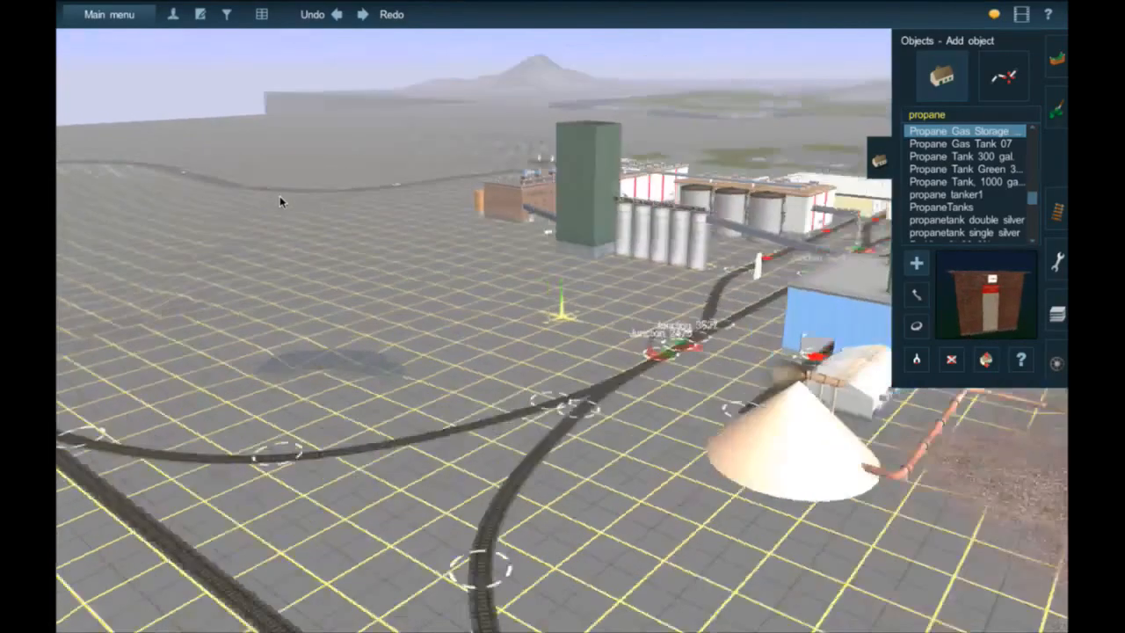
{"action": "key", "text": "Left"}
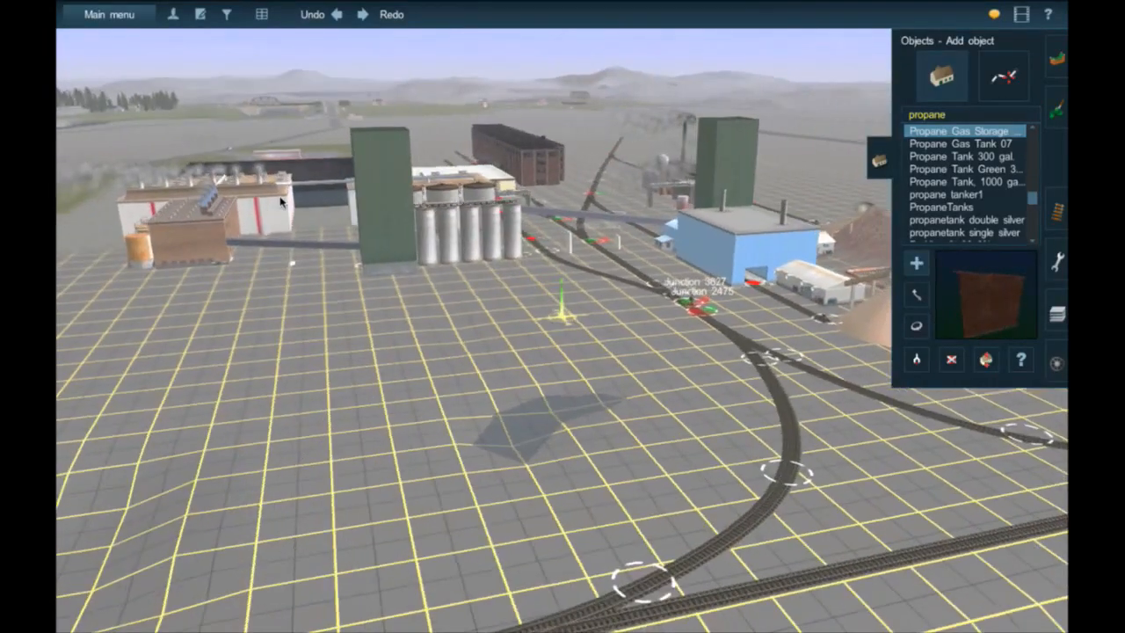
{"action": "scroll", "coordinate": [572, 249], "scroll_direction": "down", "scroll_amount": 1}
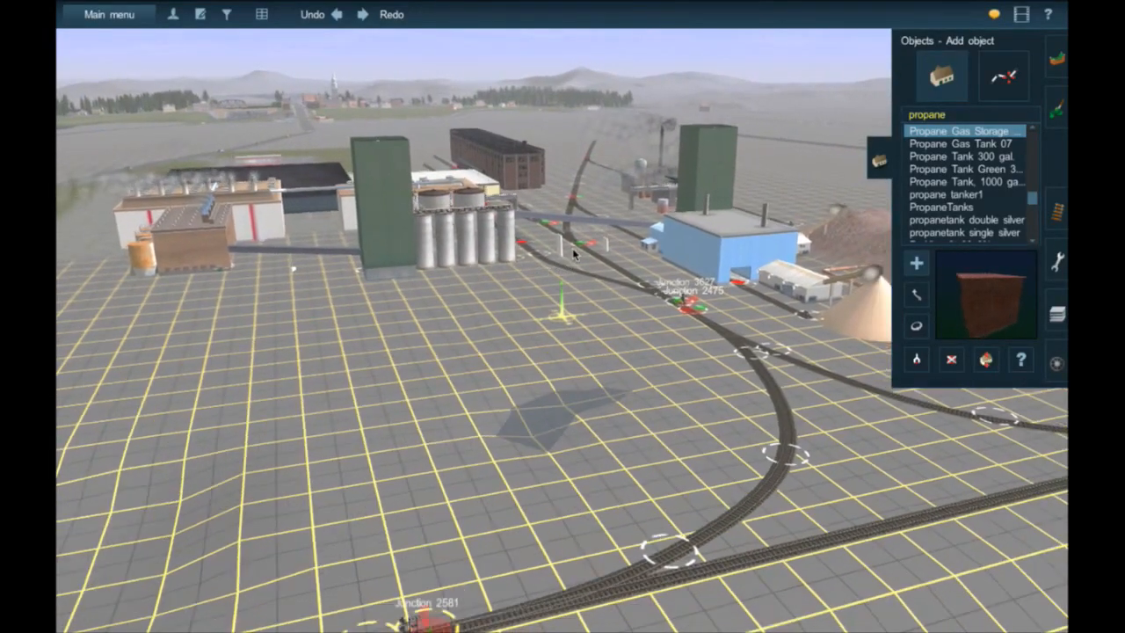
{"action": "right_click", "coordinate": [572, 249]}
{"action": "scroll", "coordinate": [573, 249], "scroll_direction": "down", "scroll_amount": 5}
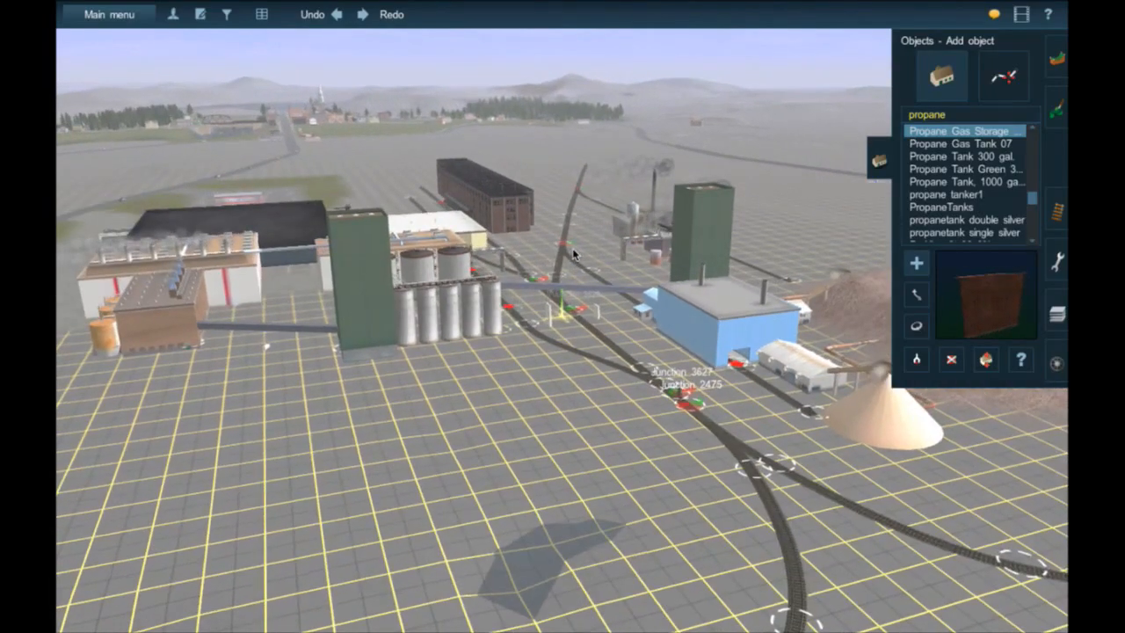
{"action": "key", "text": "Left"}
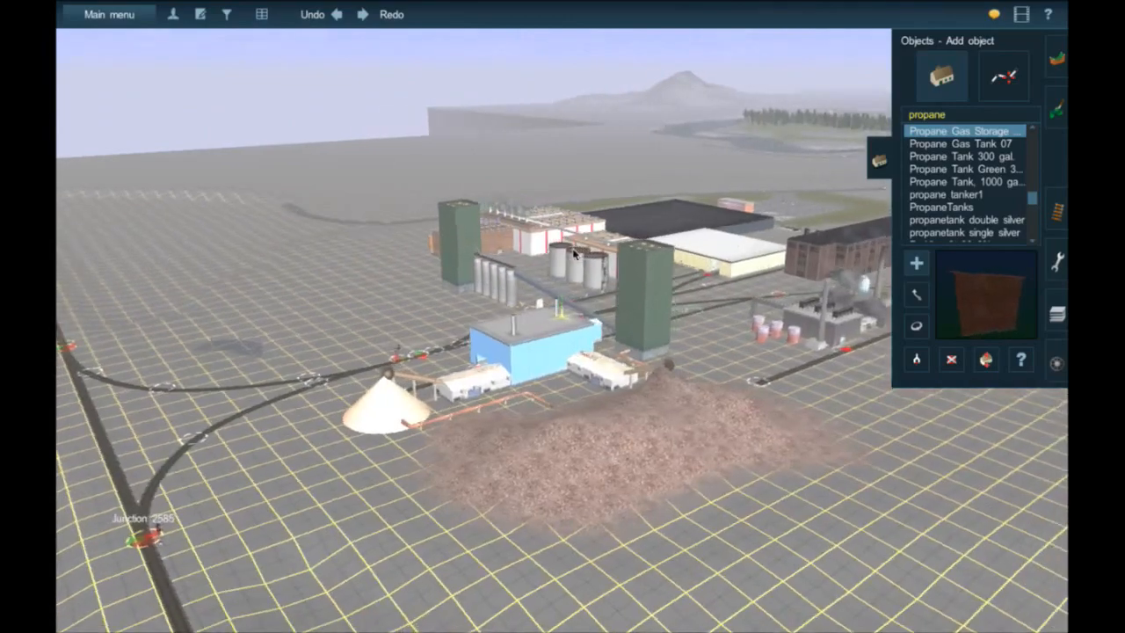
{"action": "key", "text": "Right"}
{"action": "key", "text": "Right"}
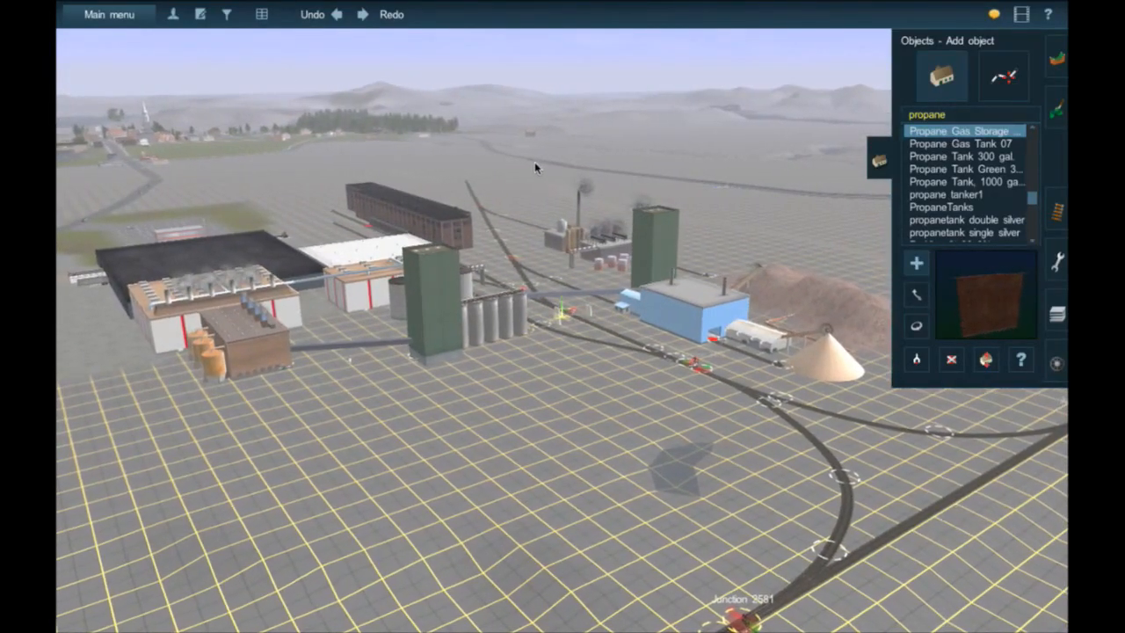
- Inspect the transition from divided highway to two-lane road, its traffic and signs, and the view towards the industrial complex
{"action": "right_click", "coordinate": [525, 161]}
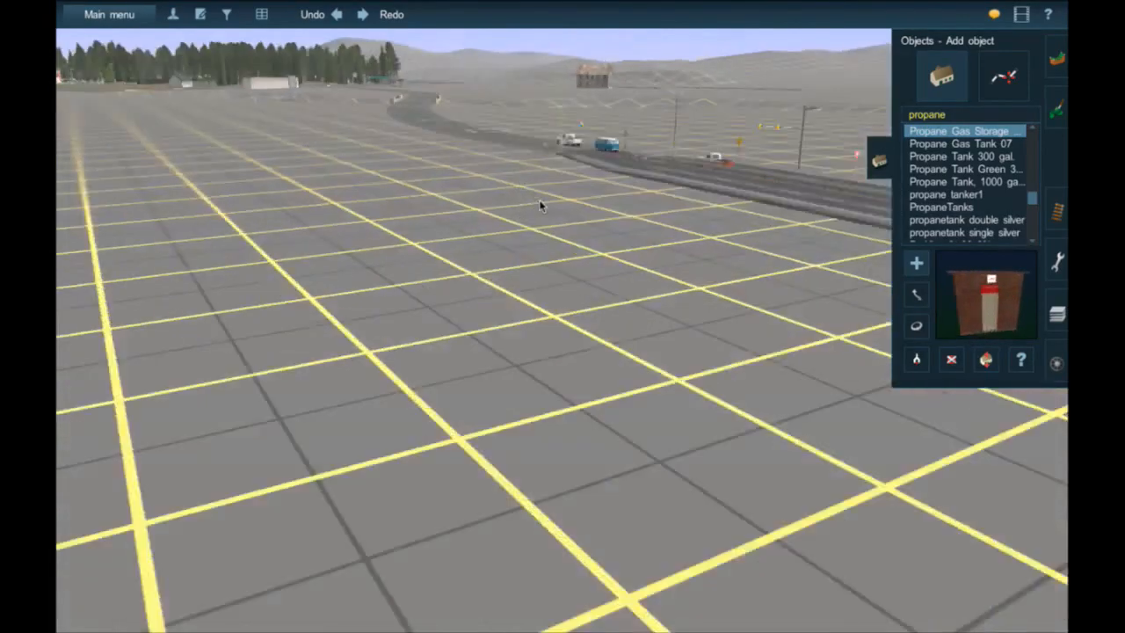
{"action": "key", "text": "Left"}
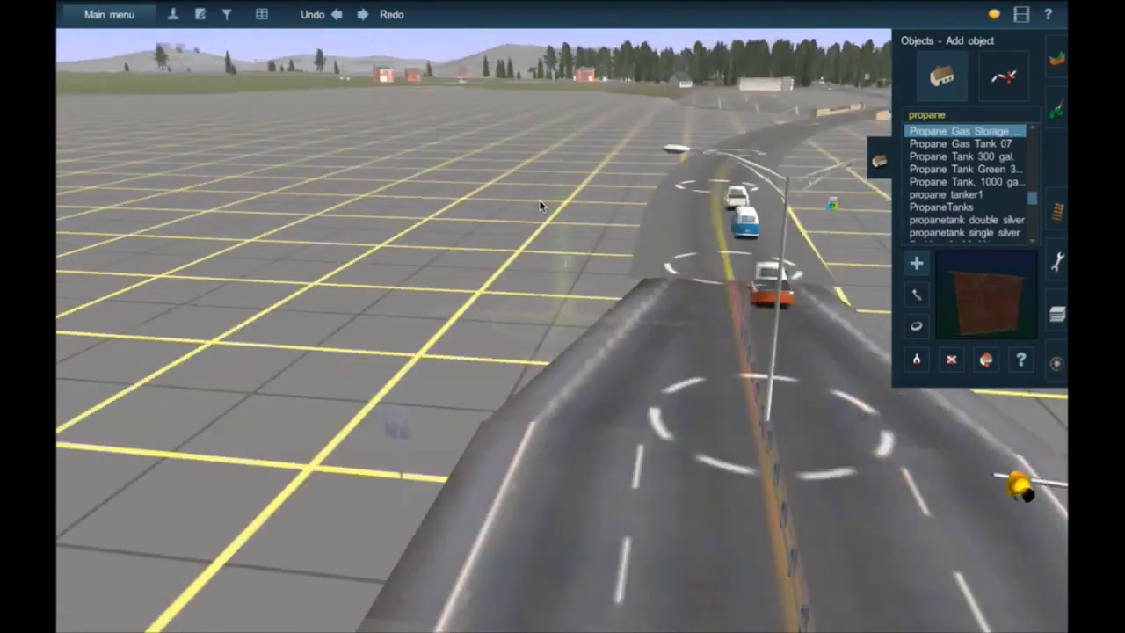
{"action": "key", "text": "Left"}
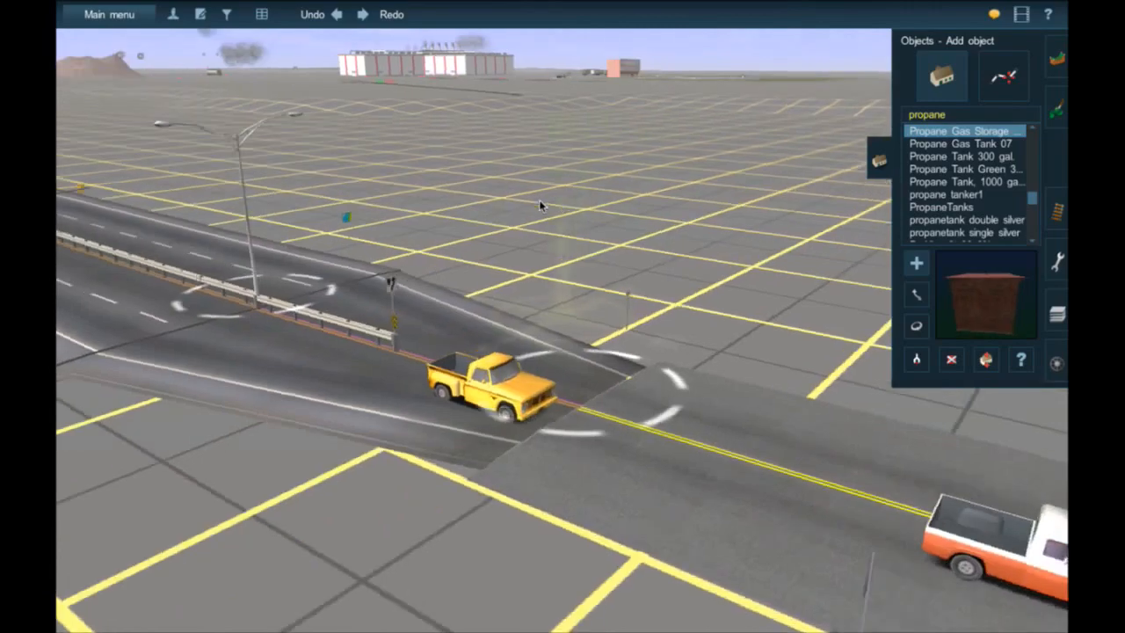
{"action": "key", "text": "Down"}
{"action": "key", "text": "Left"}
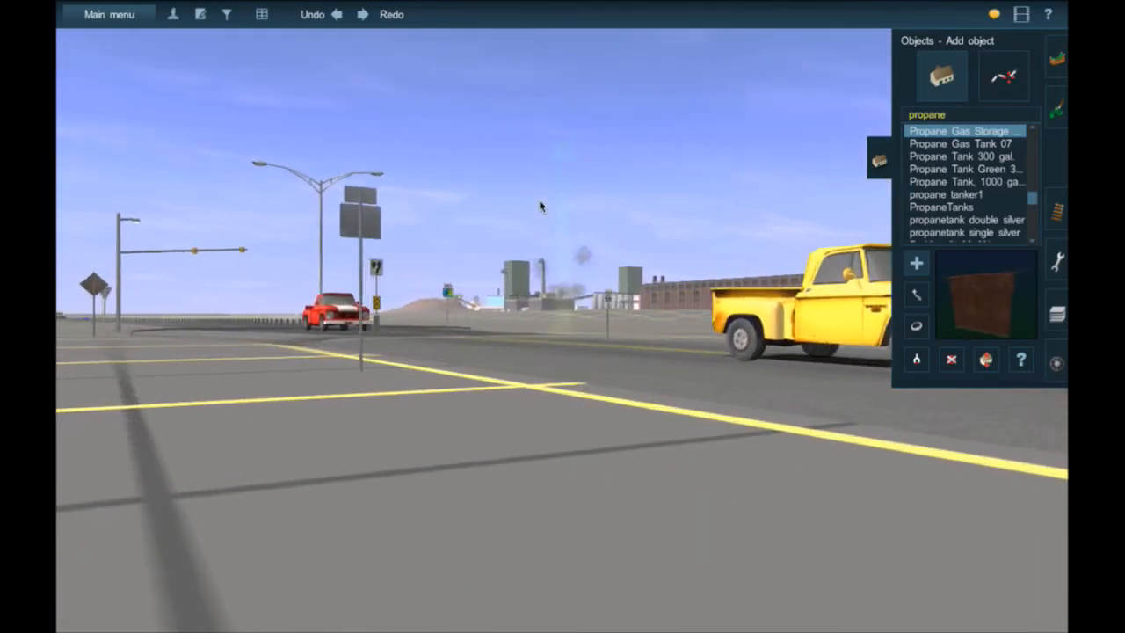
{"action": "key", "text": "Left"}
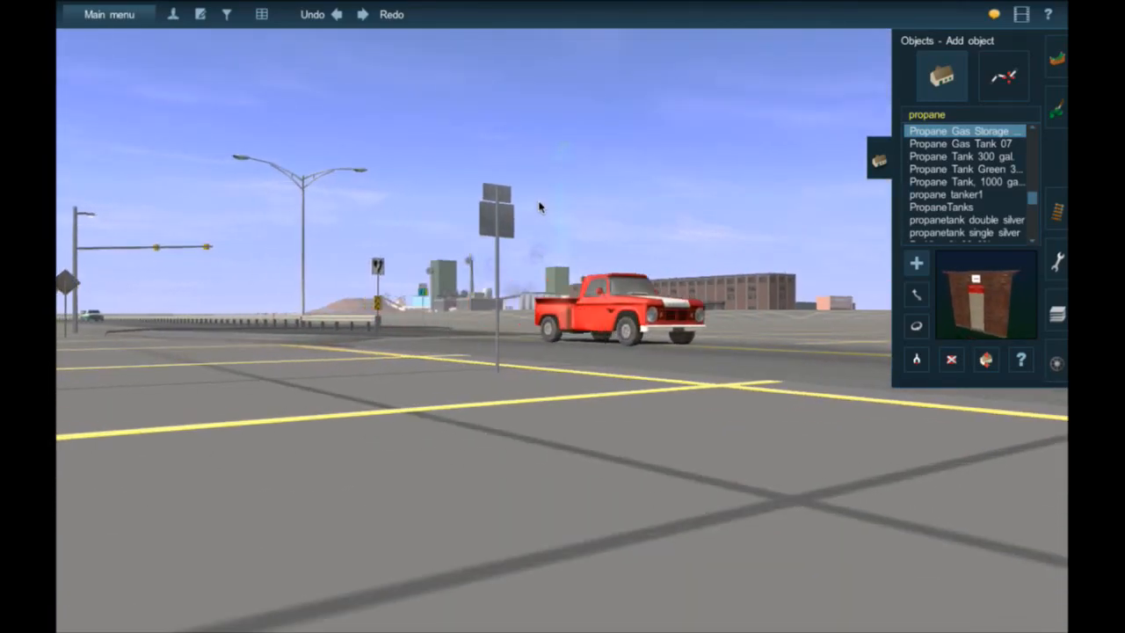
{"action": "key", "text": "Left"}
{"action": "key", "text": "Page_Up"}
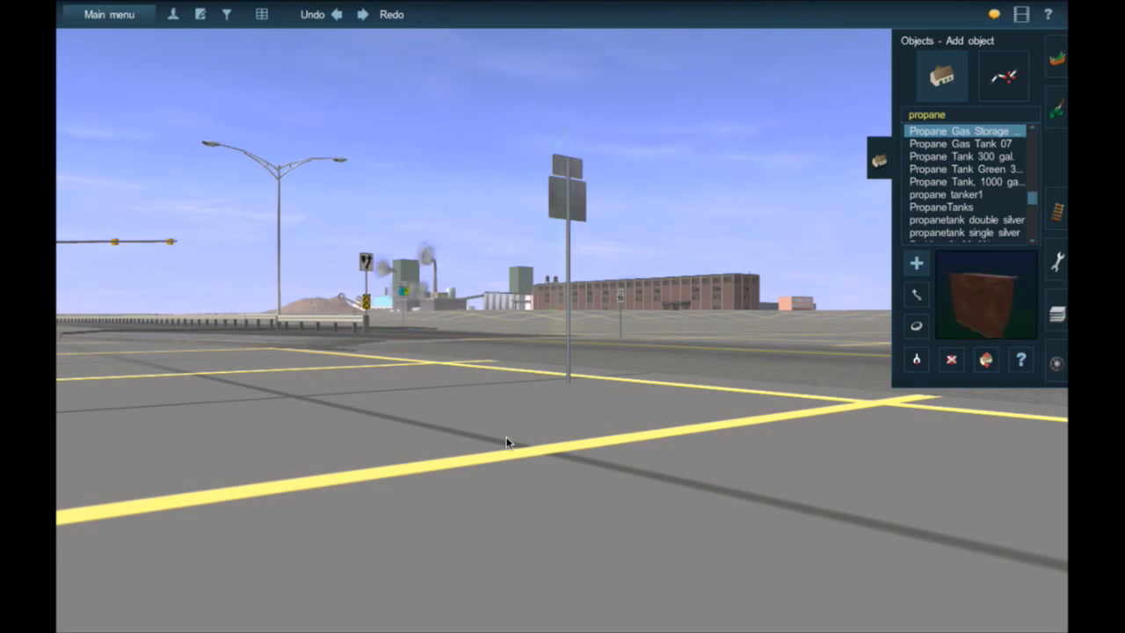
- Put away the object placement tool and survey the Sappi North America Warren Mill buildings and tracks in map and 3D views
{"action": "left_click", "coordinate": [876, 154]}
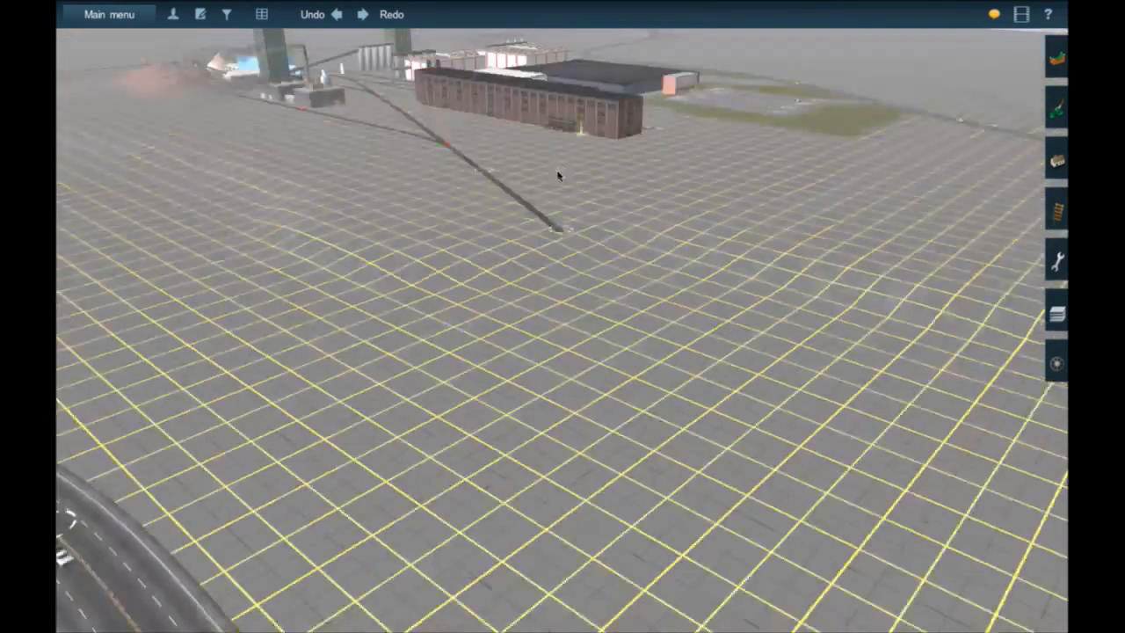
{"action": "right_click", "coordinate": [535, 204]}
{"action": "right_click", "coordinate": [497, 331]}
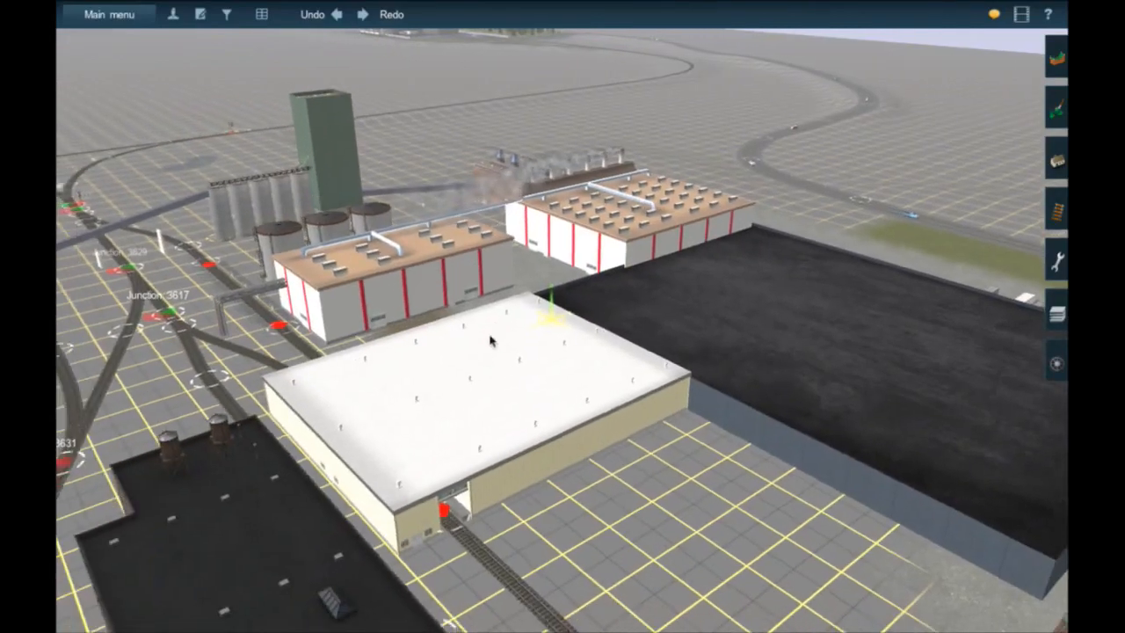
{"action": "key", "text": "m"}
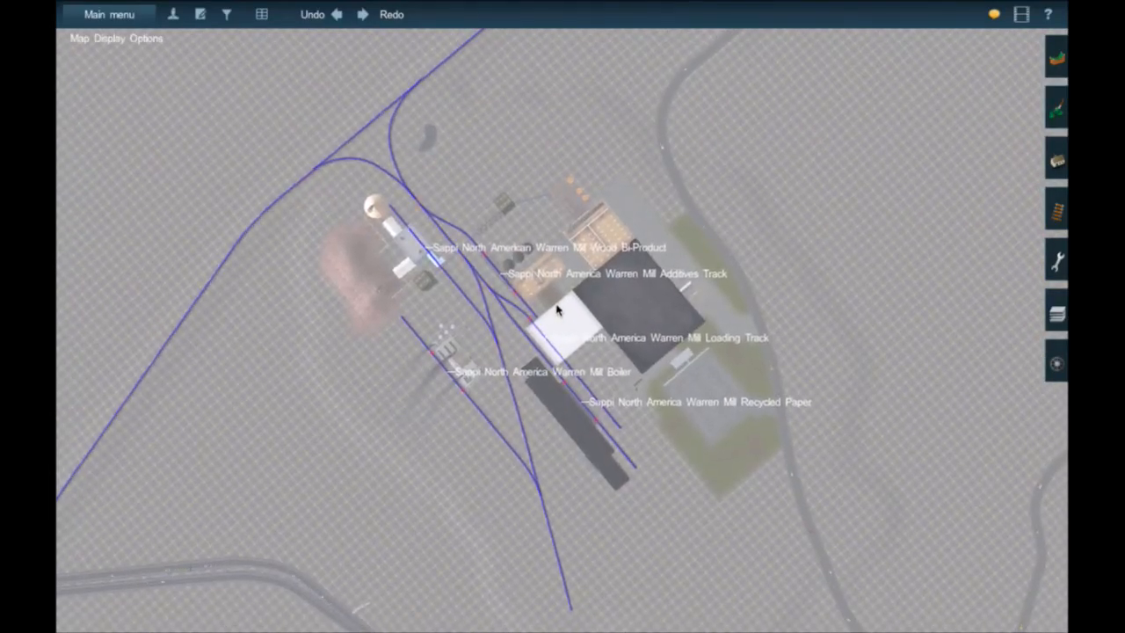
{"action": "key", "text": "m"}
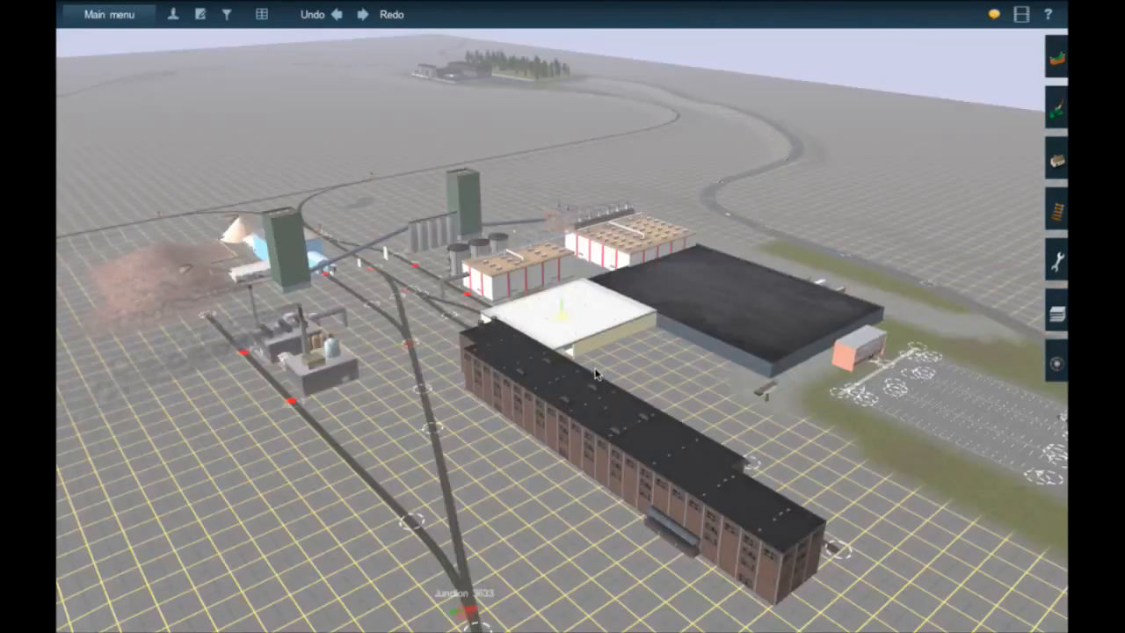
{"action": "scroll", "coordinate": [595, 371], "scroll_direction": "down", "scroll_amount": 3}
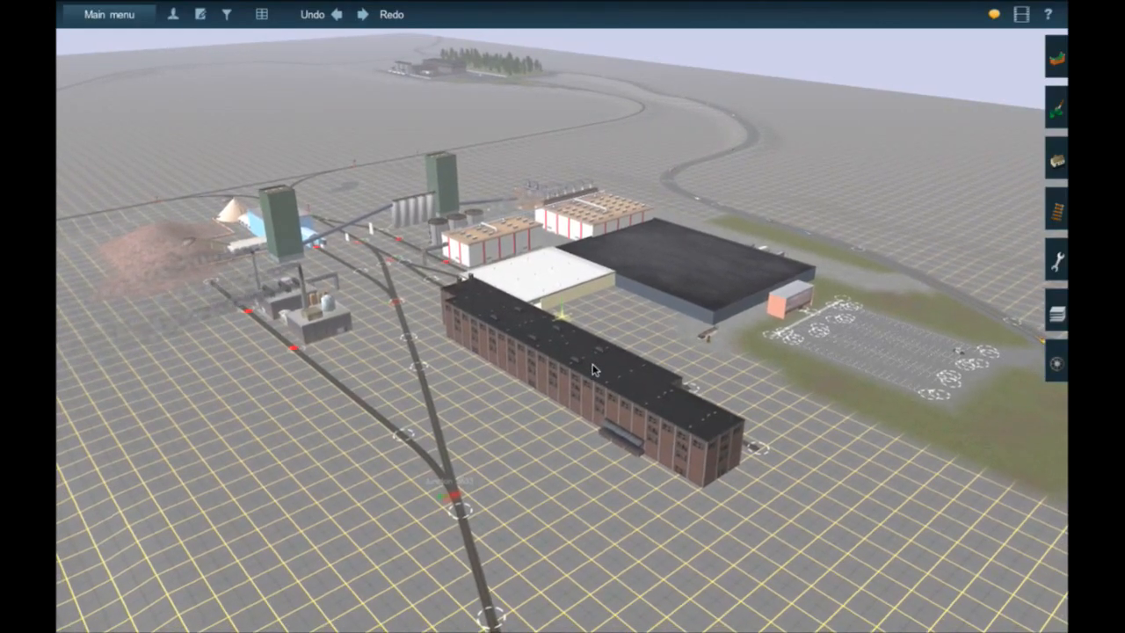
{"action": "key", "text": "Left"}
{"action": "key", "text": "Left"}
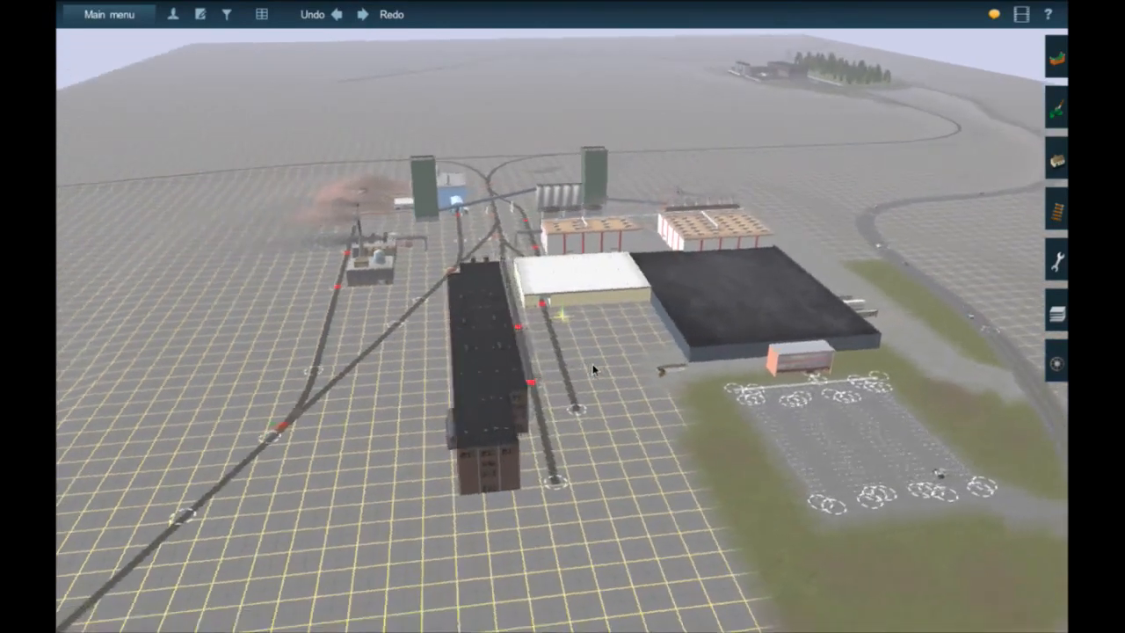
{"action": "key", "text": "Left"}
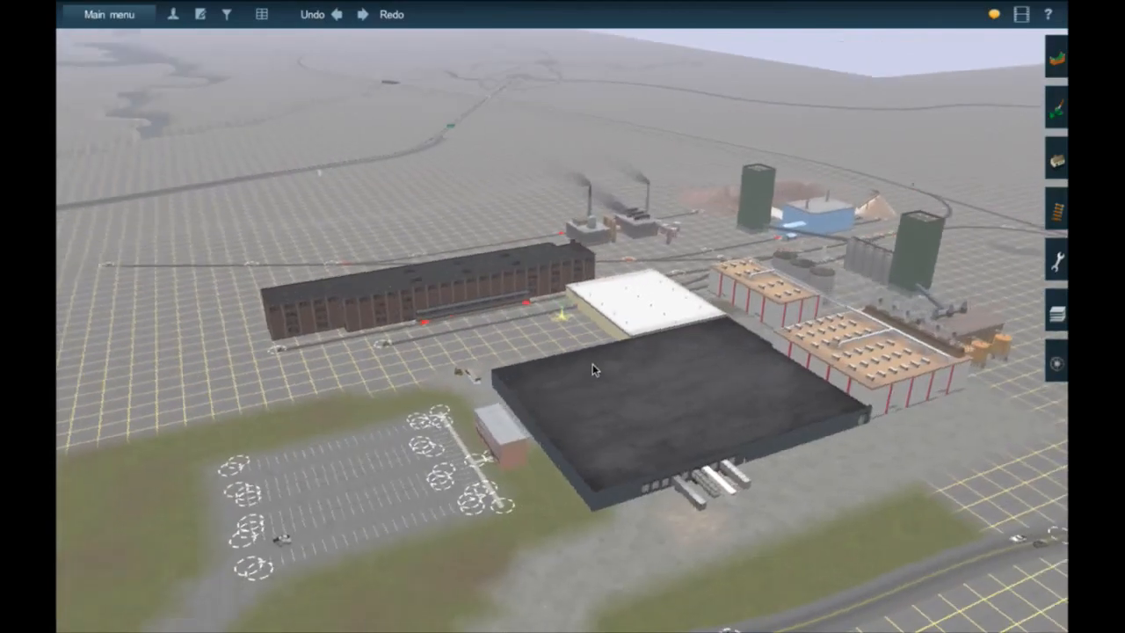
- Examine the mill's black-roofed warehouse, parking lot, truck docks and production buildings from the road side
{"action": "right_click", "coordinate": [696, 405]}
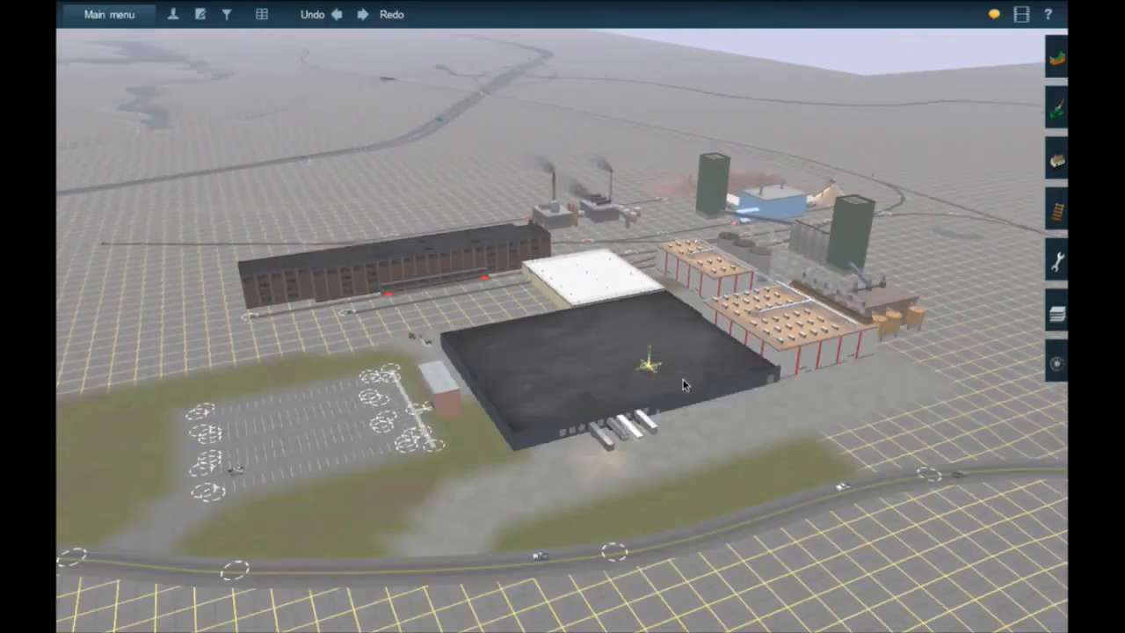
{"action": "key", "text": "Up"}
{"action": "key", "text": "Right"}
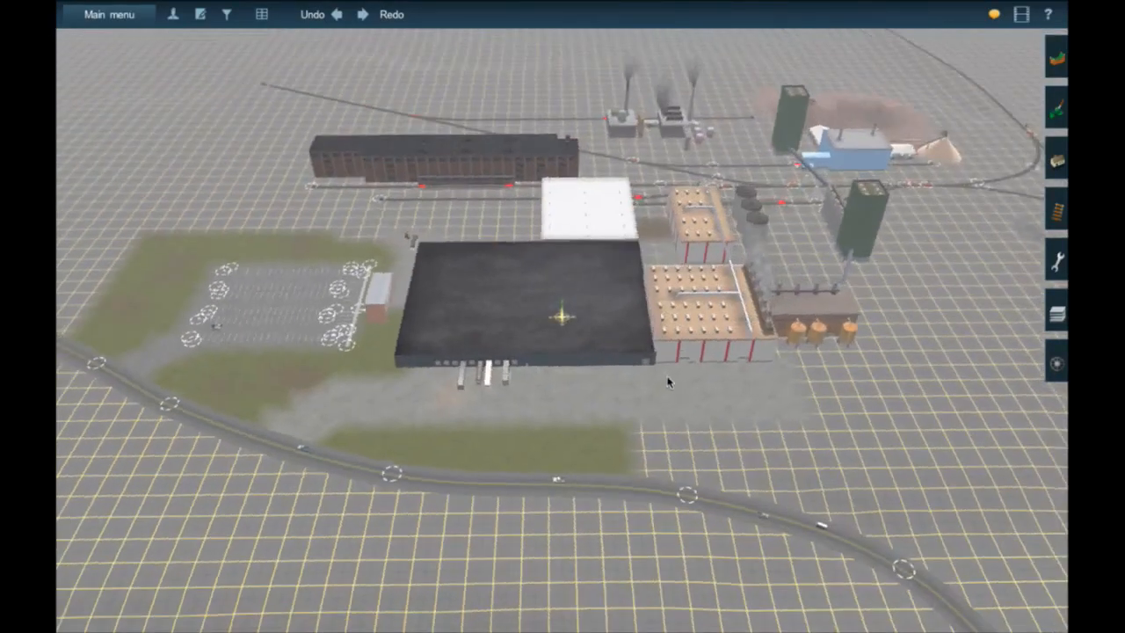
{"action": "right_click", "coordinate": [738, 277]}
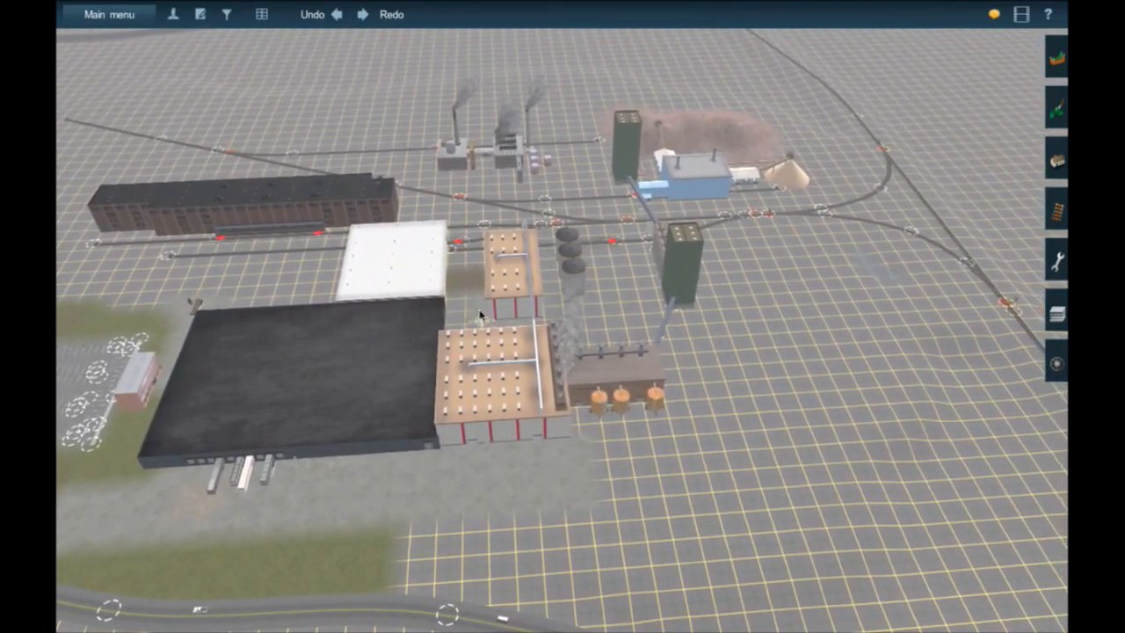
{"action": "right_click", "coordinate": [477, 322]}
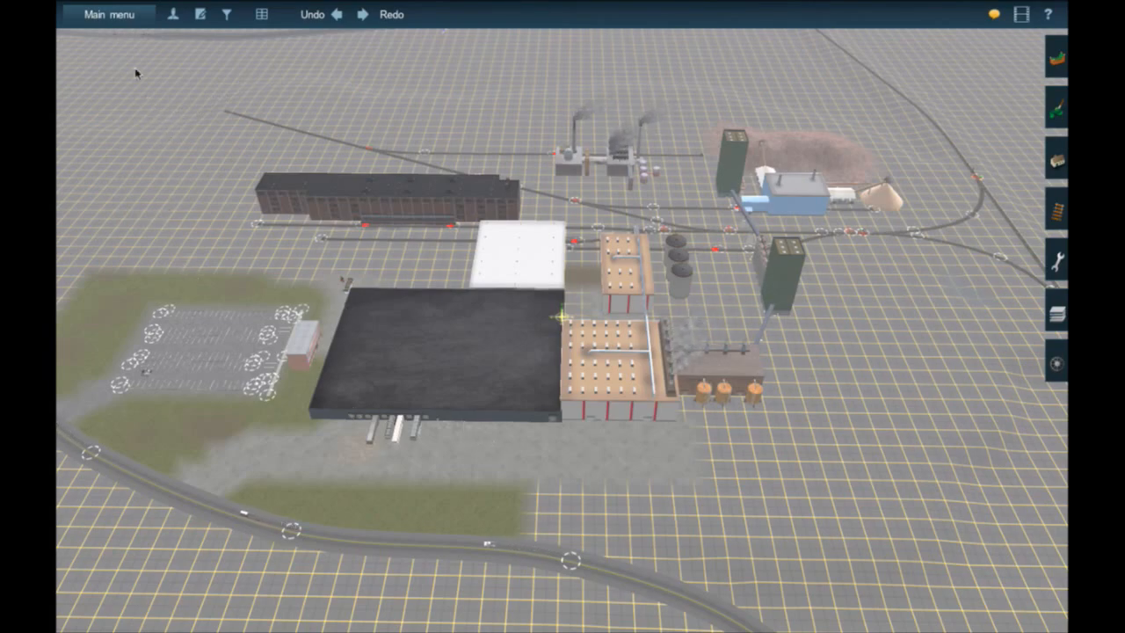
- Exit the game, overwriting the existing route and session, and switch to Gameshow
{"action": "left_click", "coordinate": [103, 19]}
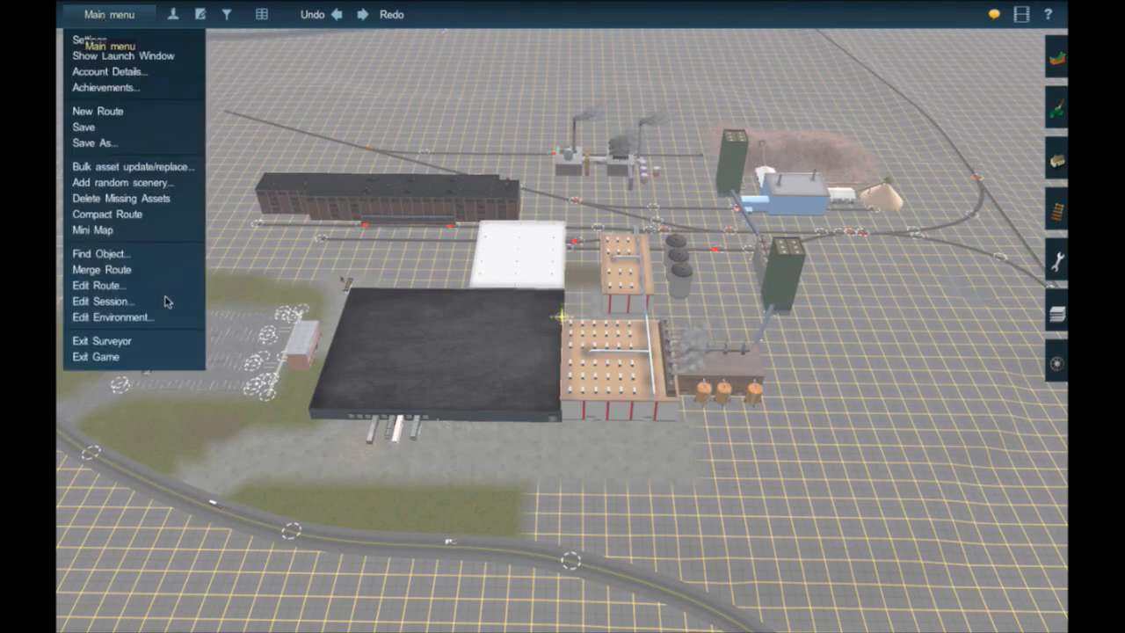
{"action": "left_click", "coordinate": [166, 359]}
{"action": "left_click", "coordinate": [579, 338]}
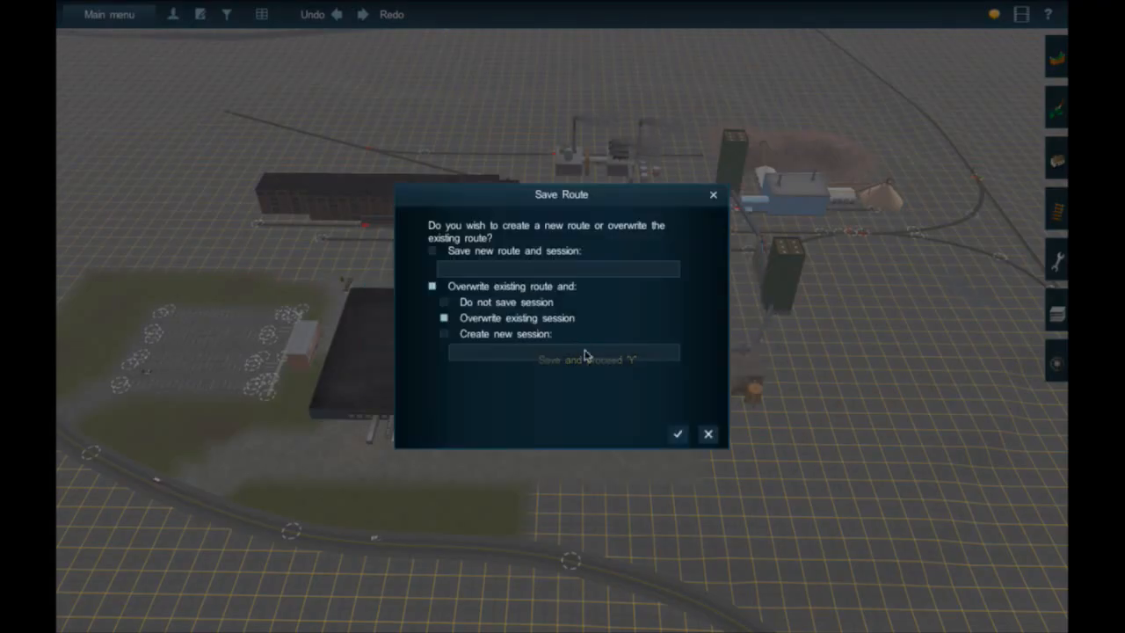
{"action": "left_click", "coordinate": [675, 435]}
{"action": "left_click", "coordinate": [575, 326]}
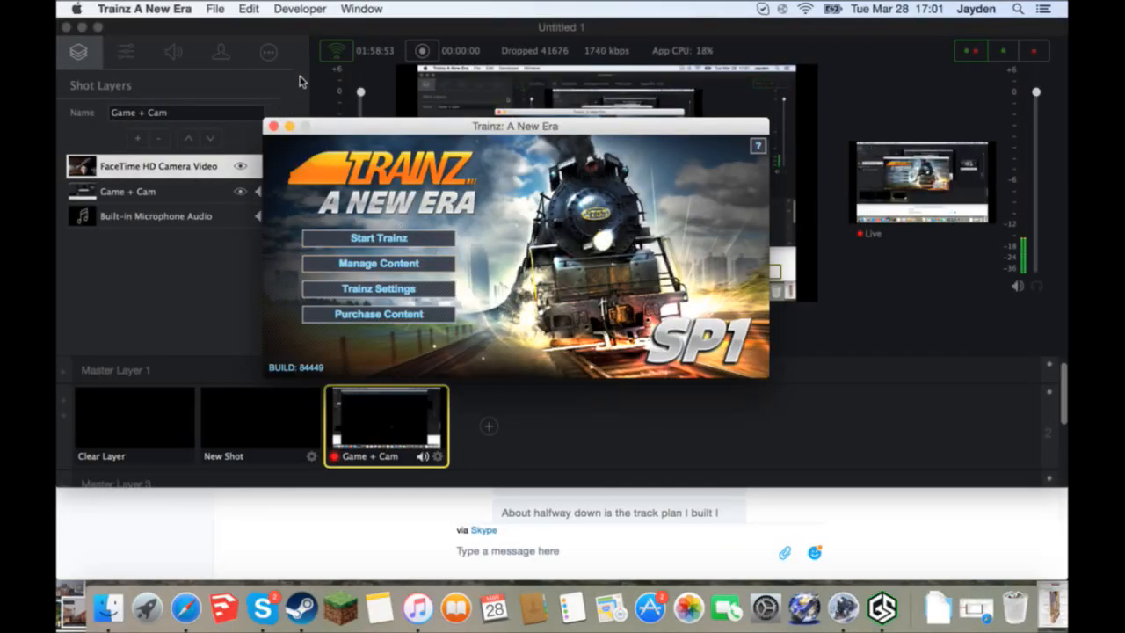
{"action": "left_click", "coordinate": [302, 79]}
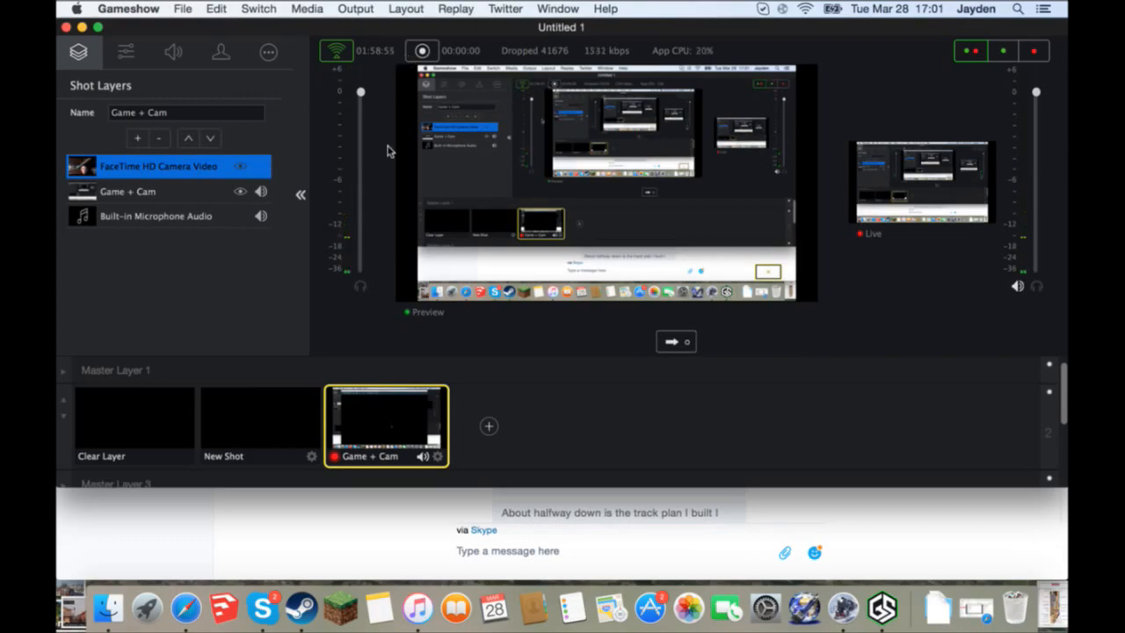